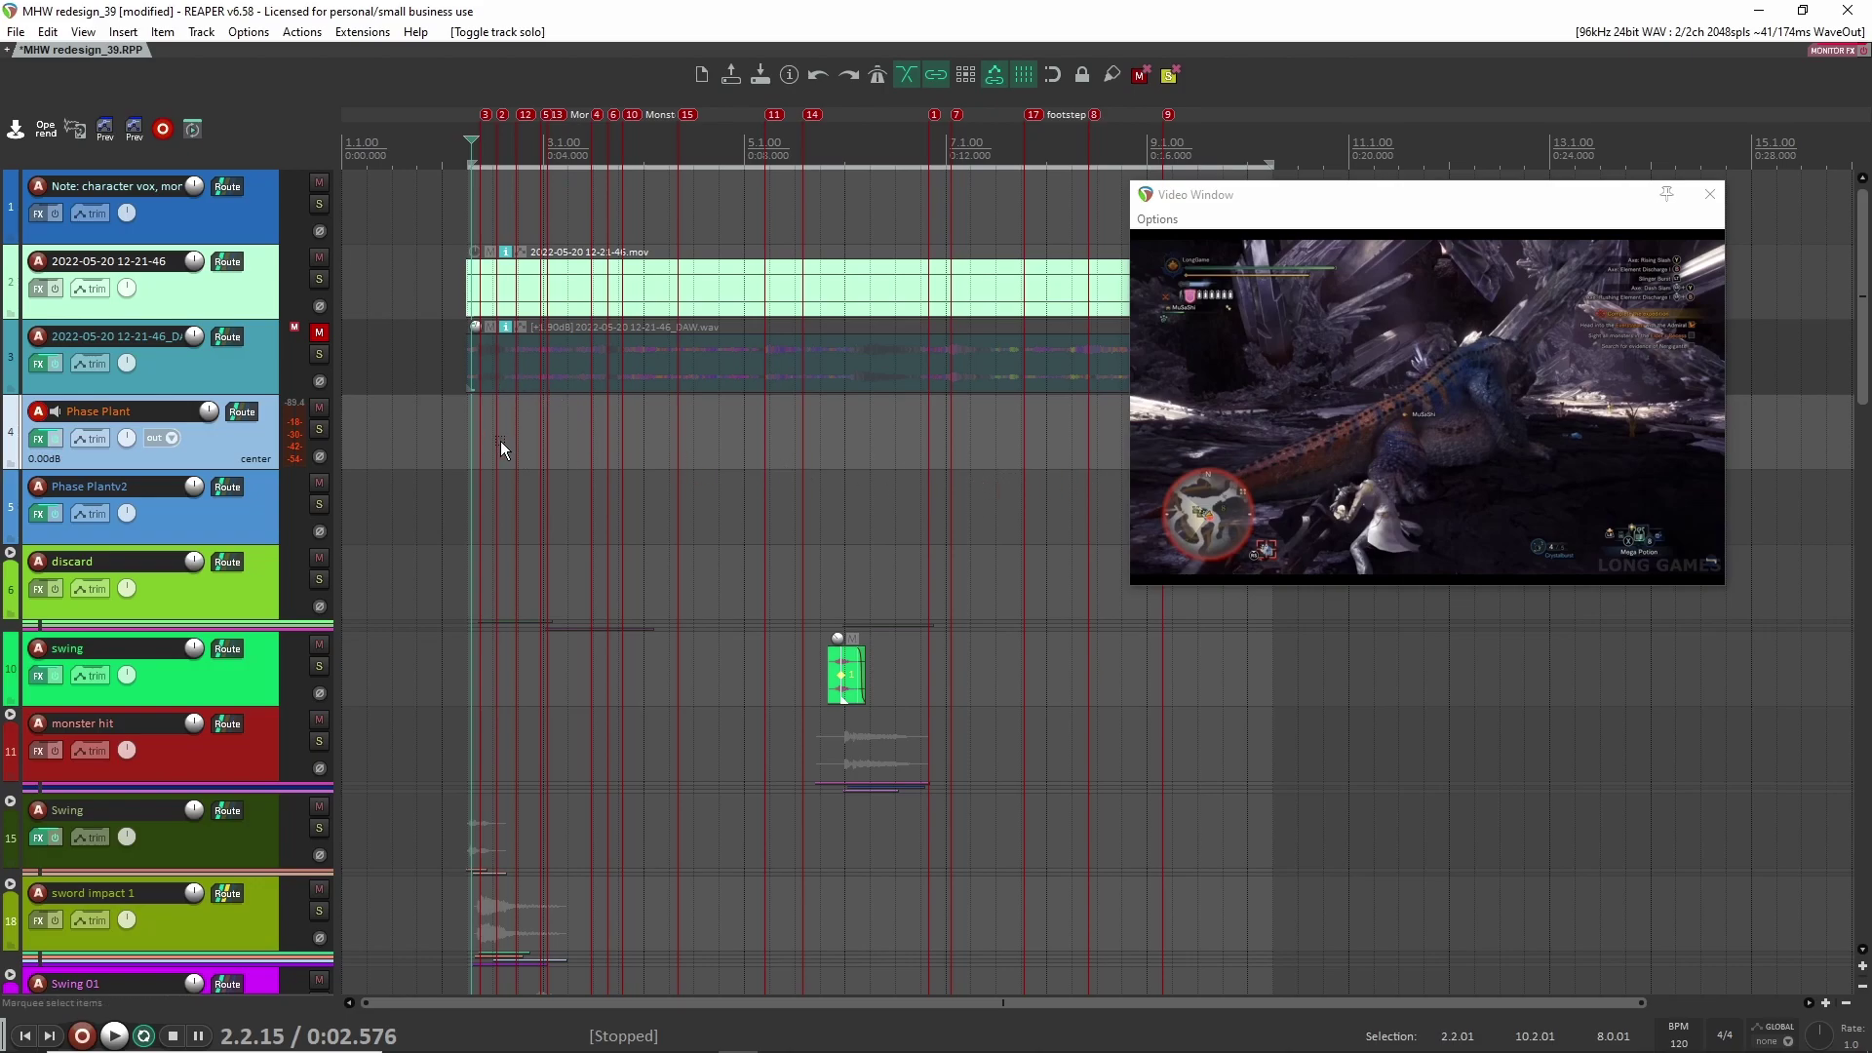
Step: View the gameplay video in full screen, and restore the video window to its small size
{"action": "double_click", "coordinate": [1296, 436]}
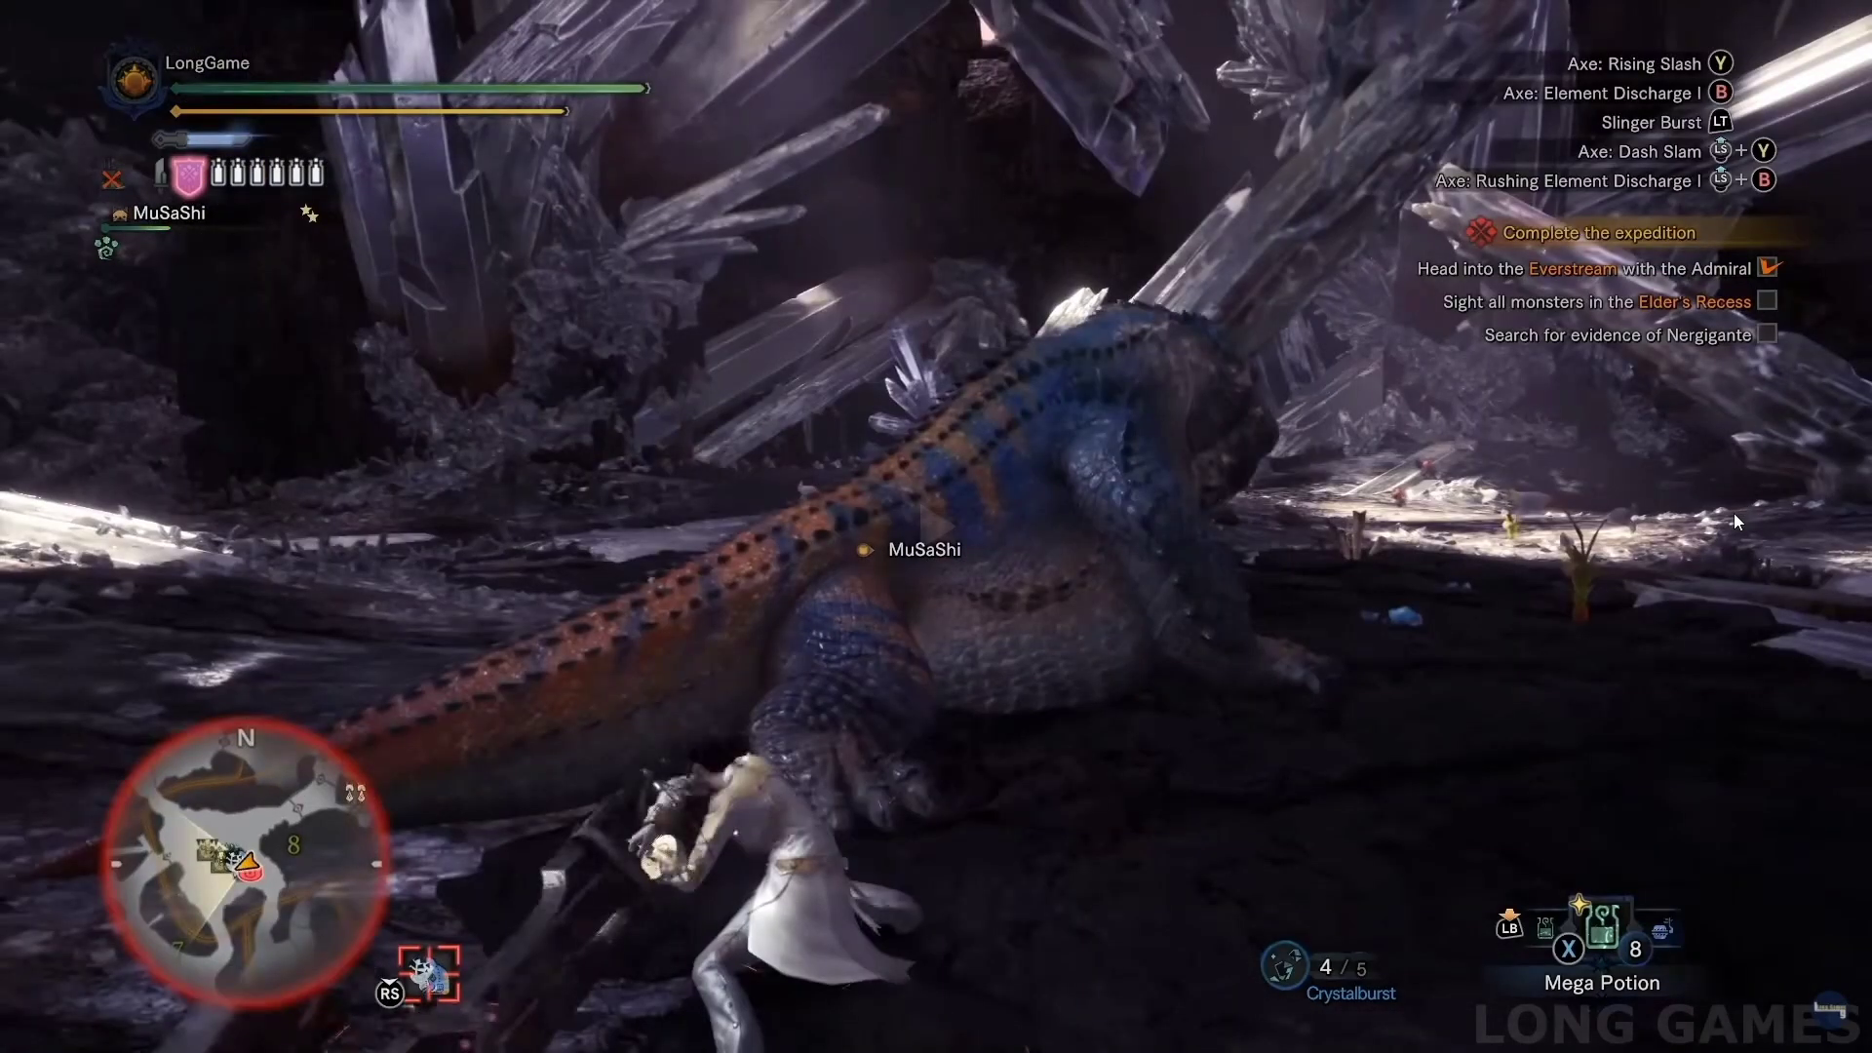
{"action": "double_click", "coordinate": [1734, 513]}
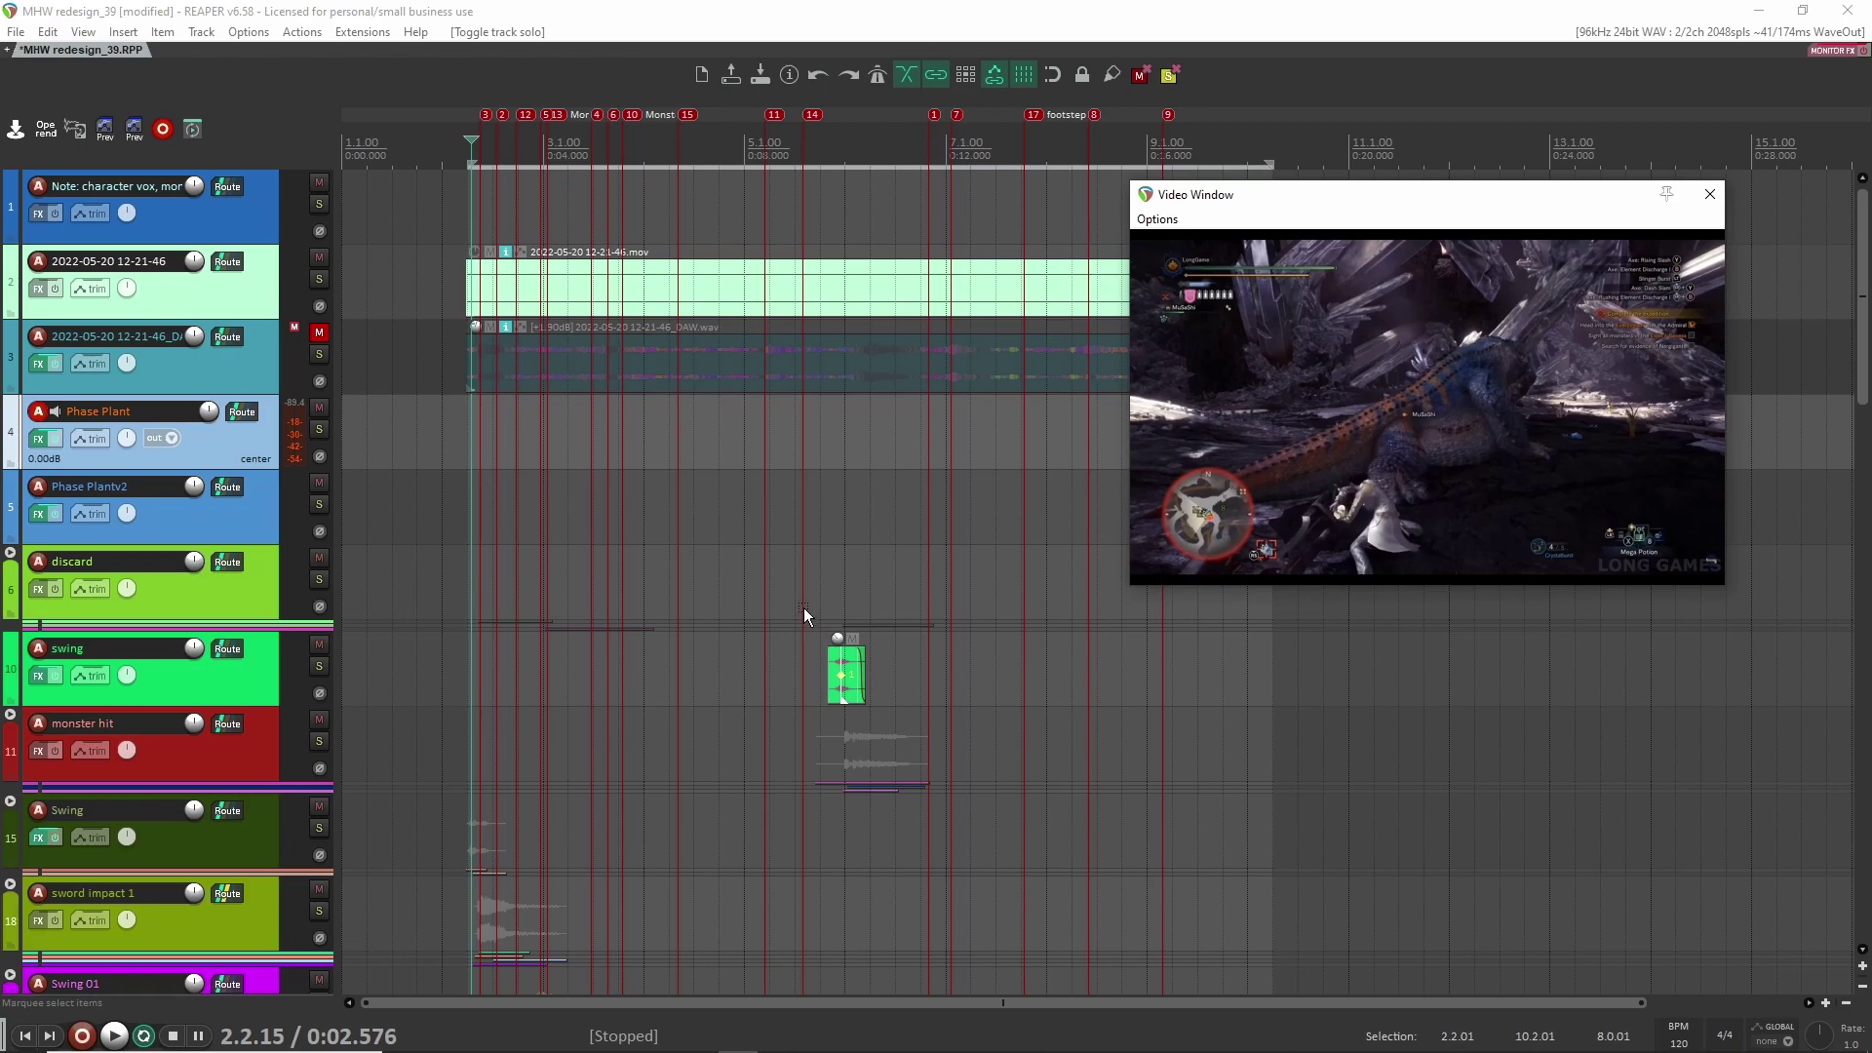
Step: Examine how the tracks and sound items are laid out, from the reference video down to the lava attack track
{"action": "scroll", "coordinate": [689, 559], "scroll_direction": "down", "scroll_amount": 3}
{"action": "scroll", "coordinate": [571, 490], "scroll_direction": "up", "scroll_amount": 5}
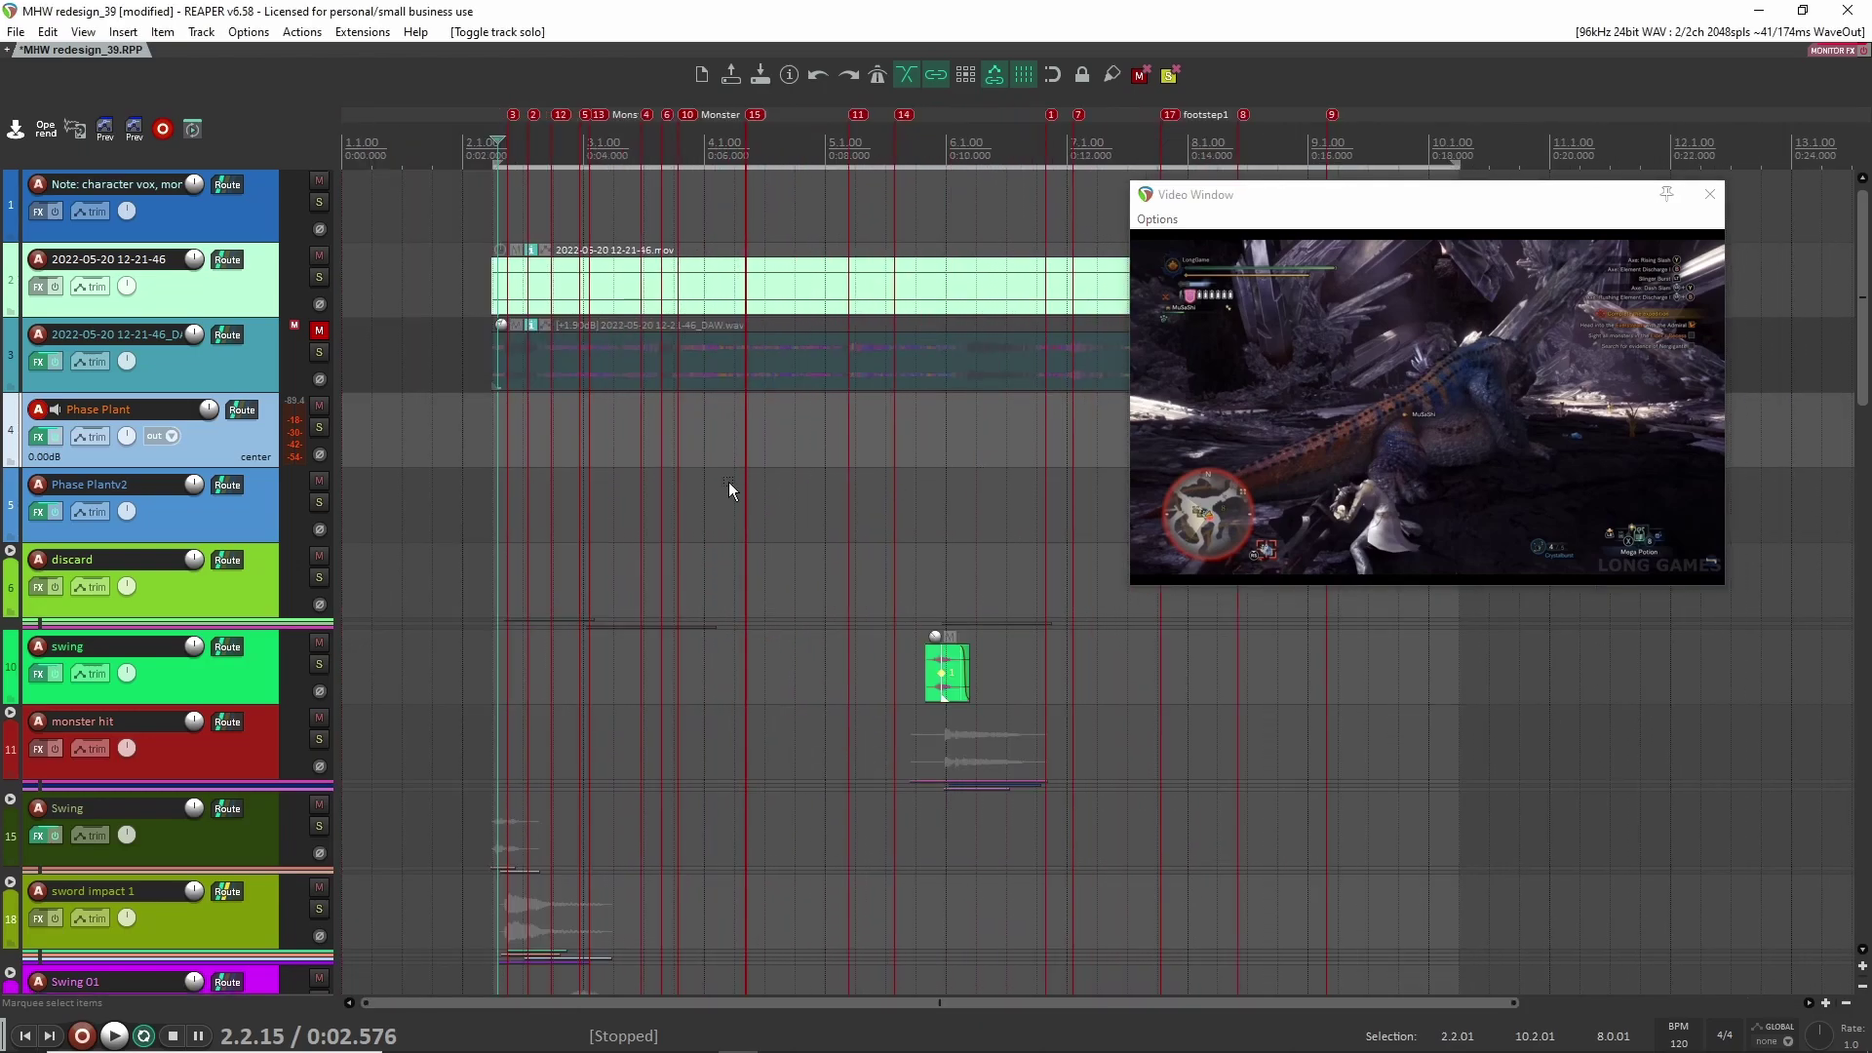
{"action": "scroll", "coordinate": [552, 489], "scroll_direction": "down", "scroll_amount": 5}
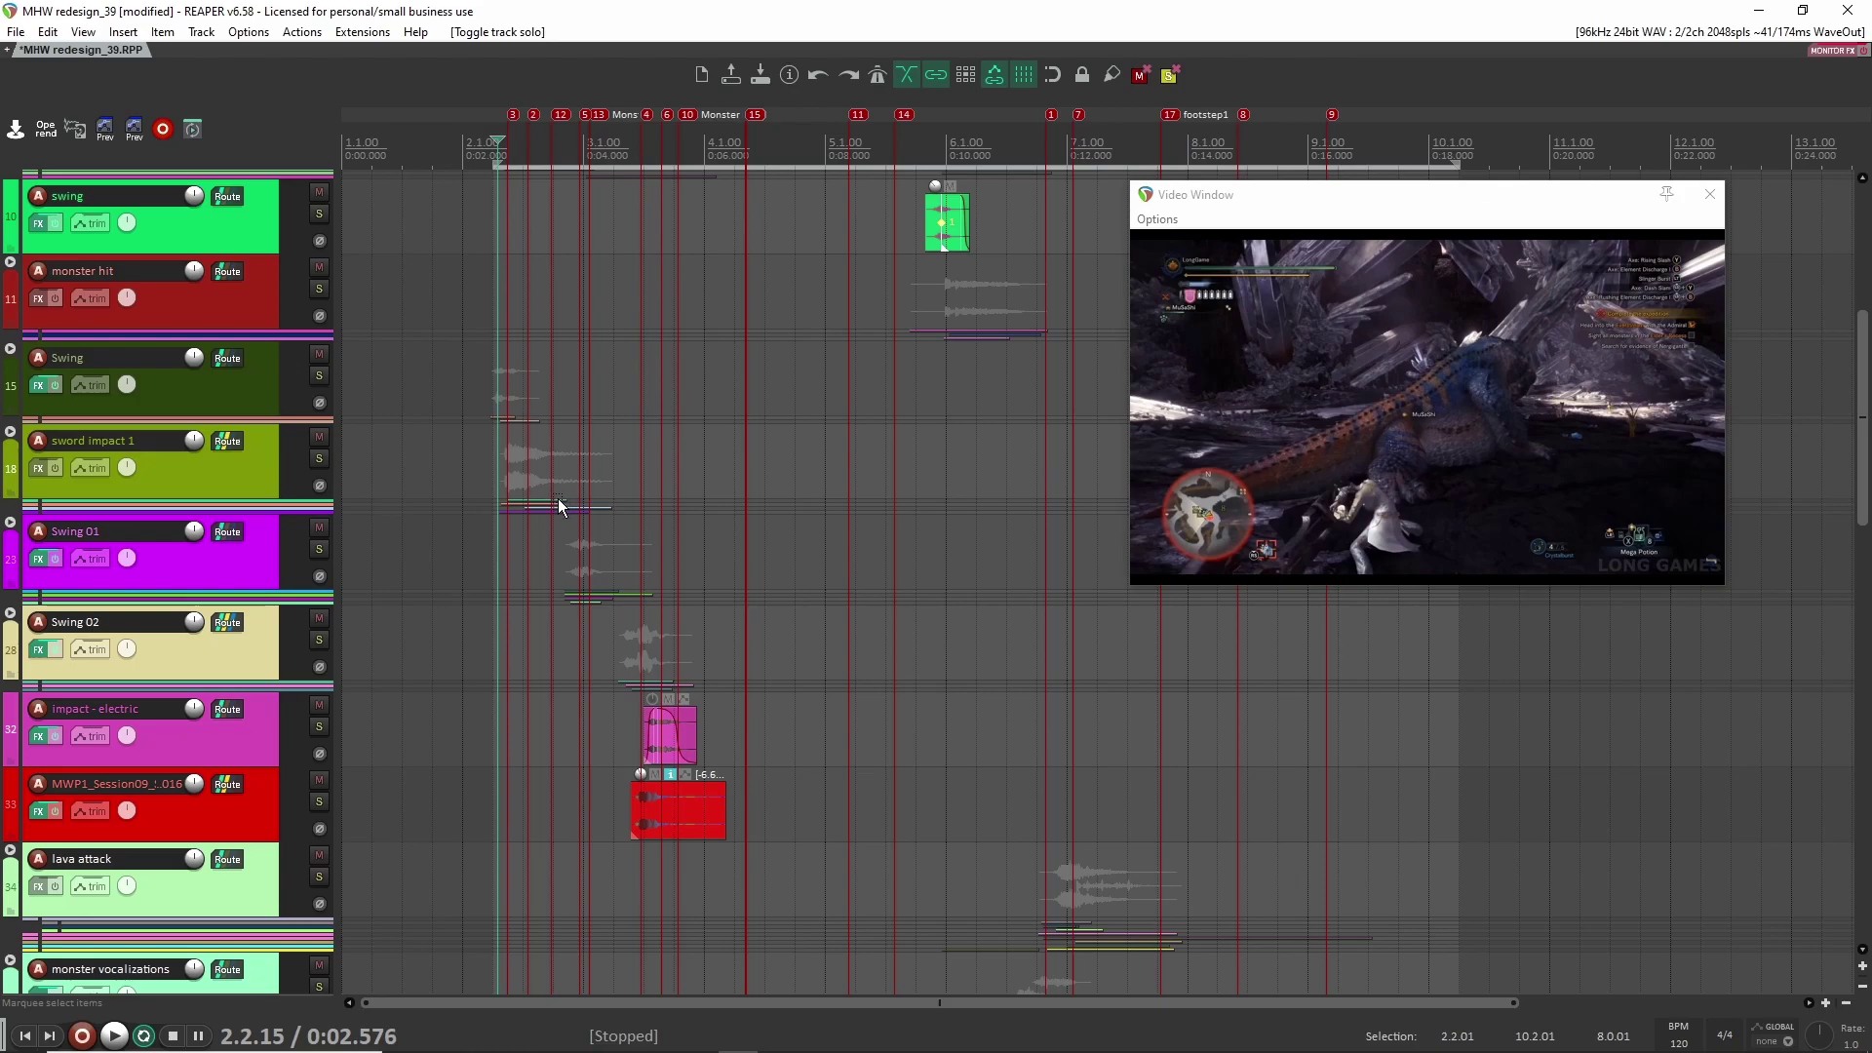
{"action": "scroll", "coordinate": [558, 500], "scroll_direction": "up", "scroll_amount": 5}
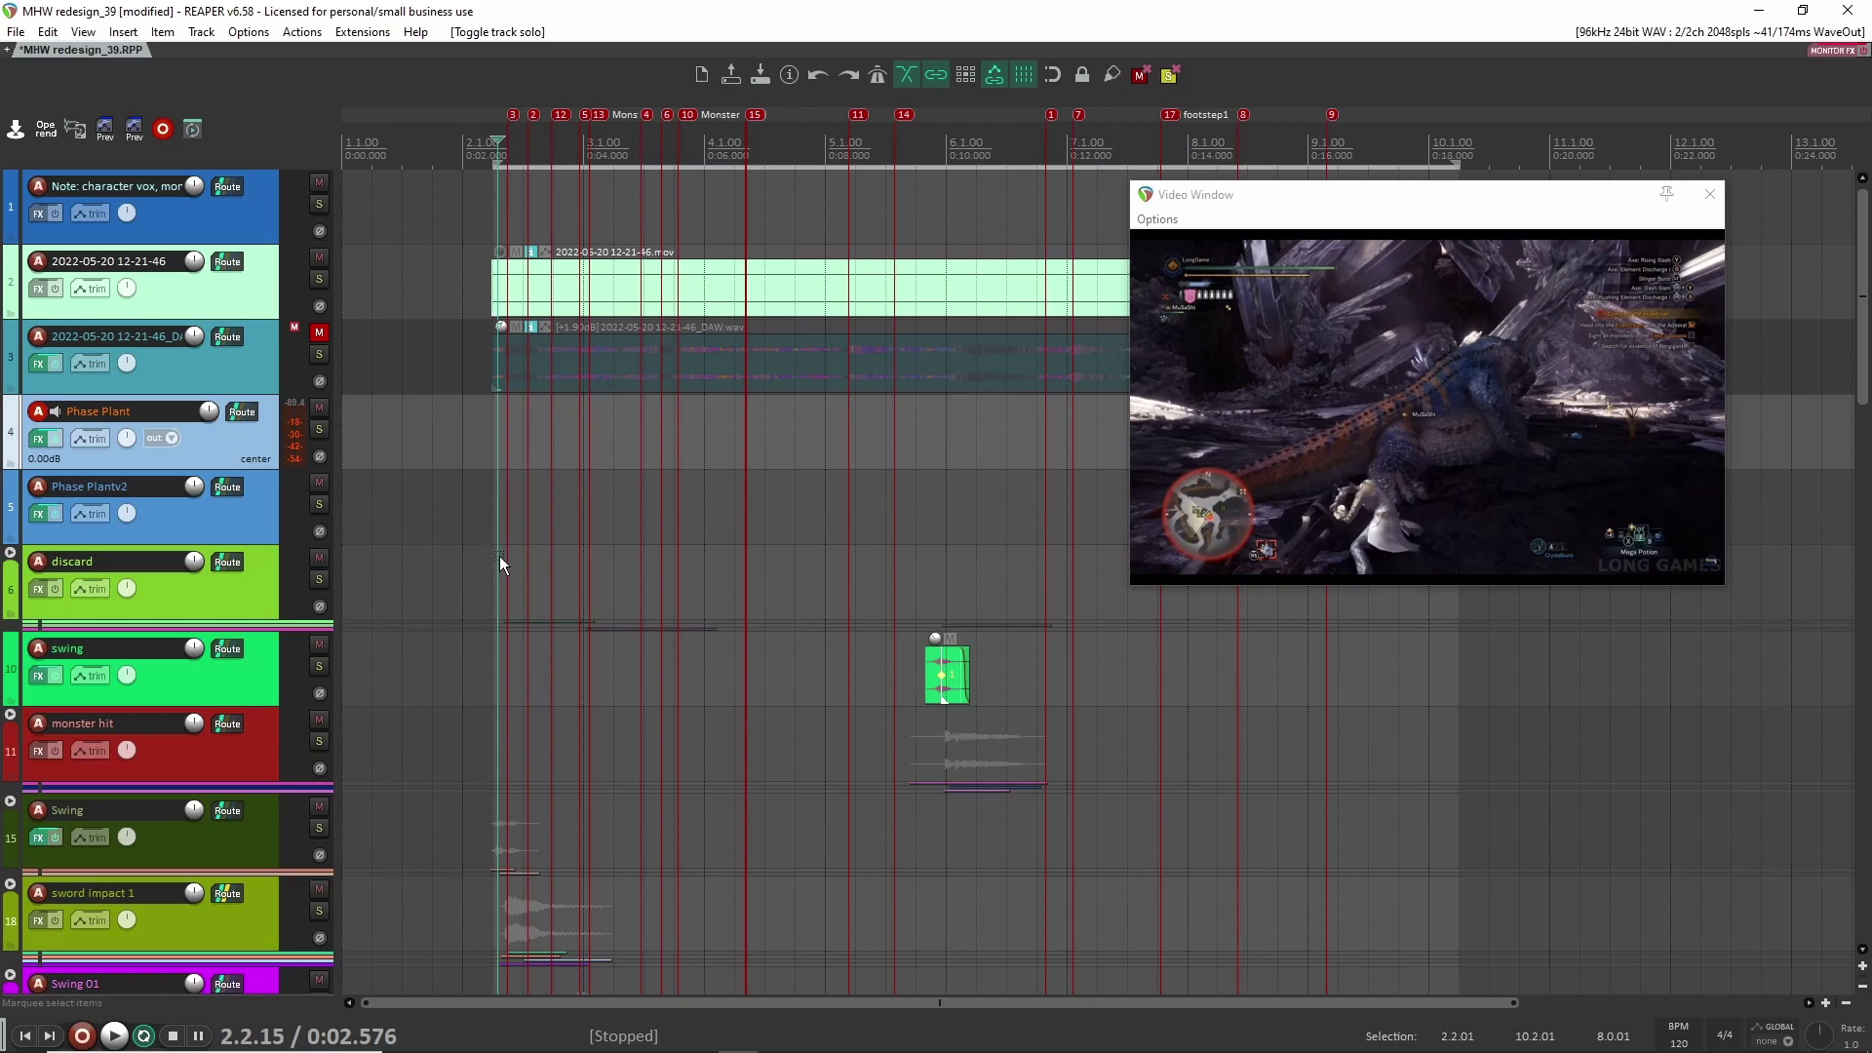
{"action": "scroll", "coordinate": [486, 528], "scroll_direction": "down", "scroll_amount": 2}
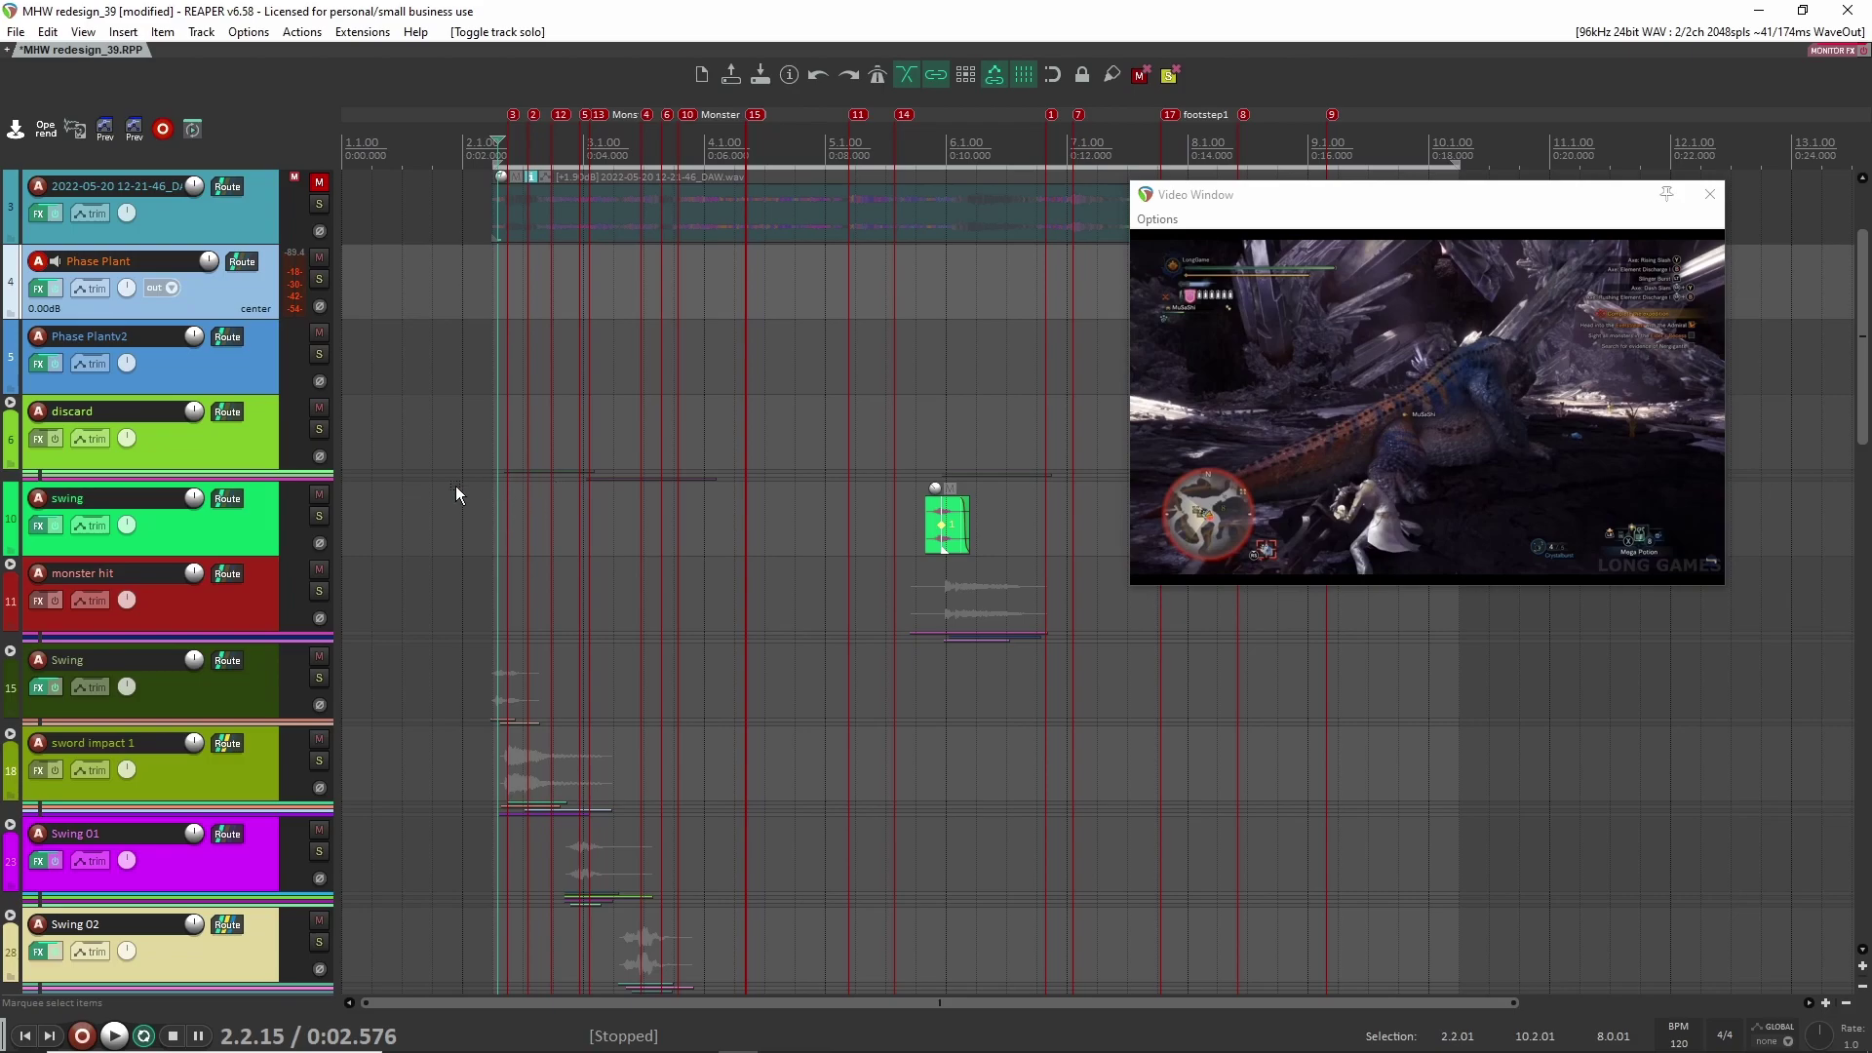
{"action": "left_click", "coordinate": [259, 523]}
{"action": "scroll", "coordinate": [472, 558], "scroll_direction": "down", "scroll_amount": 15}
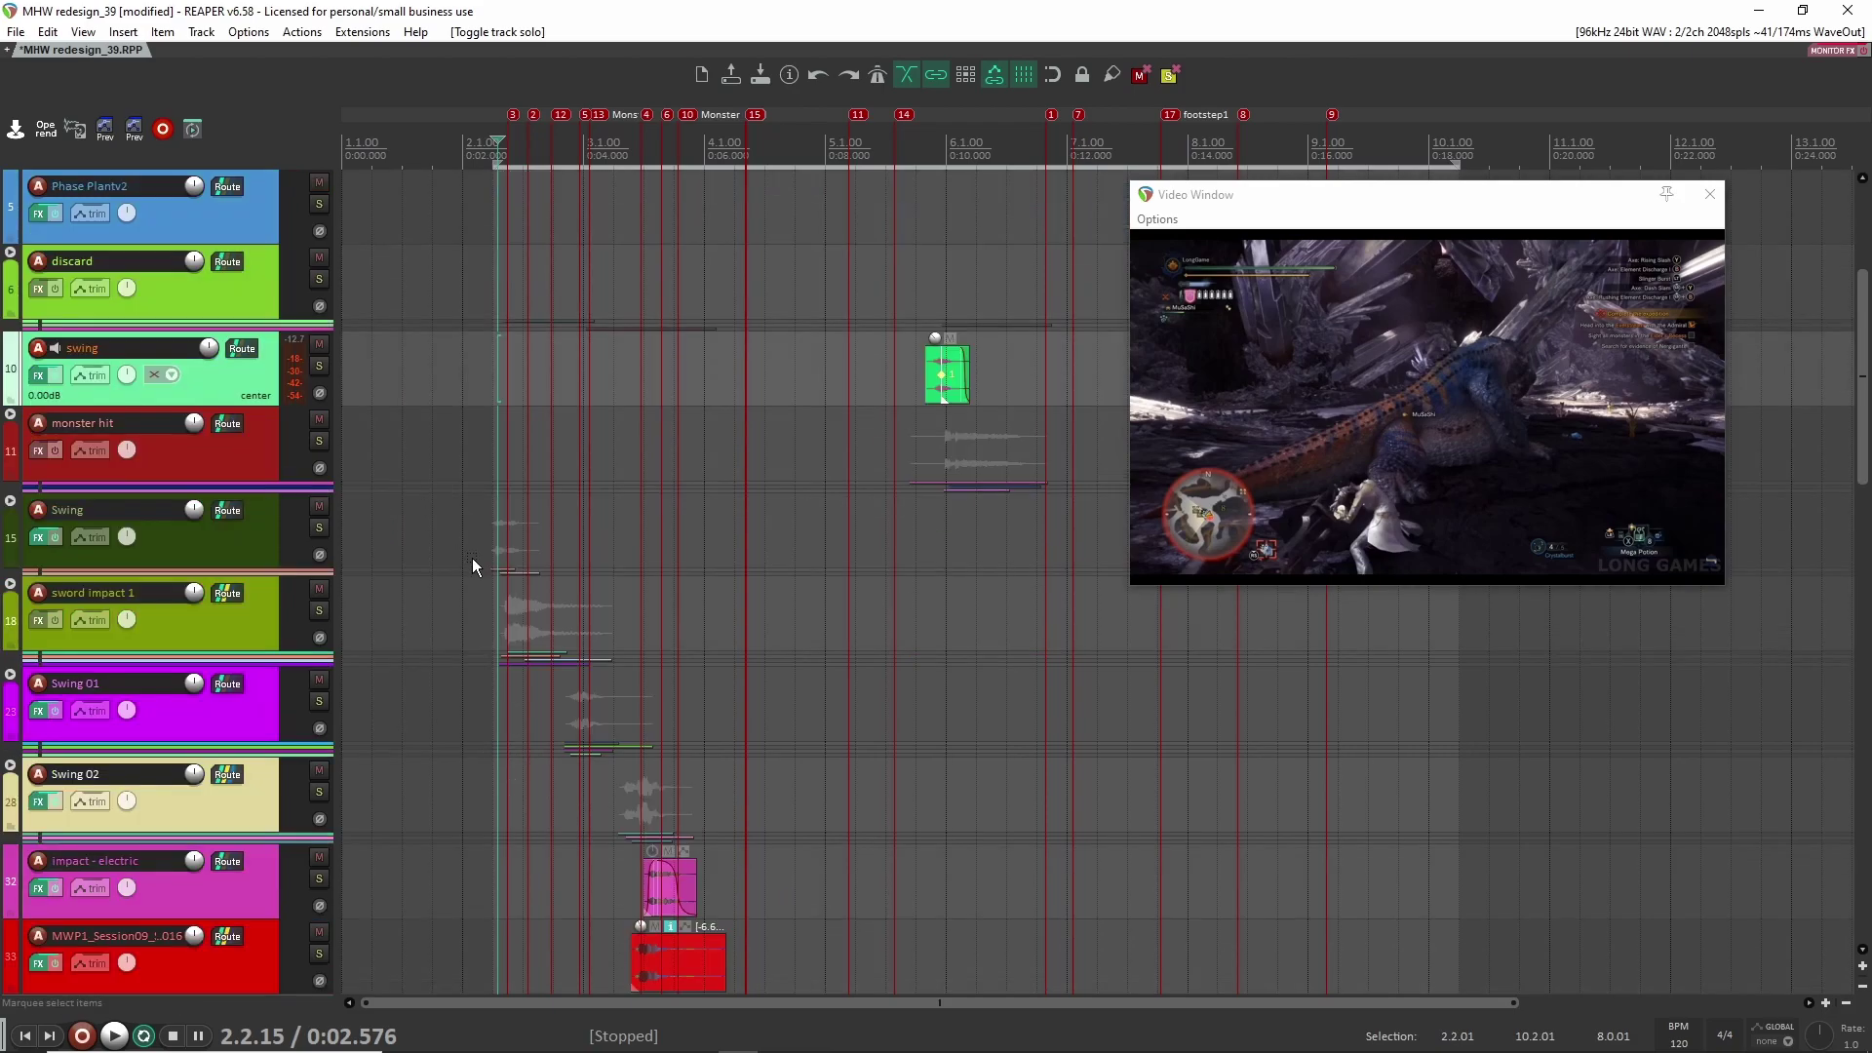
{"action": "scroll", "coordinate": [485, 554], "scroll_direction": "up", "scroll_amount": 15}
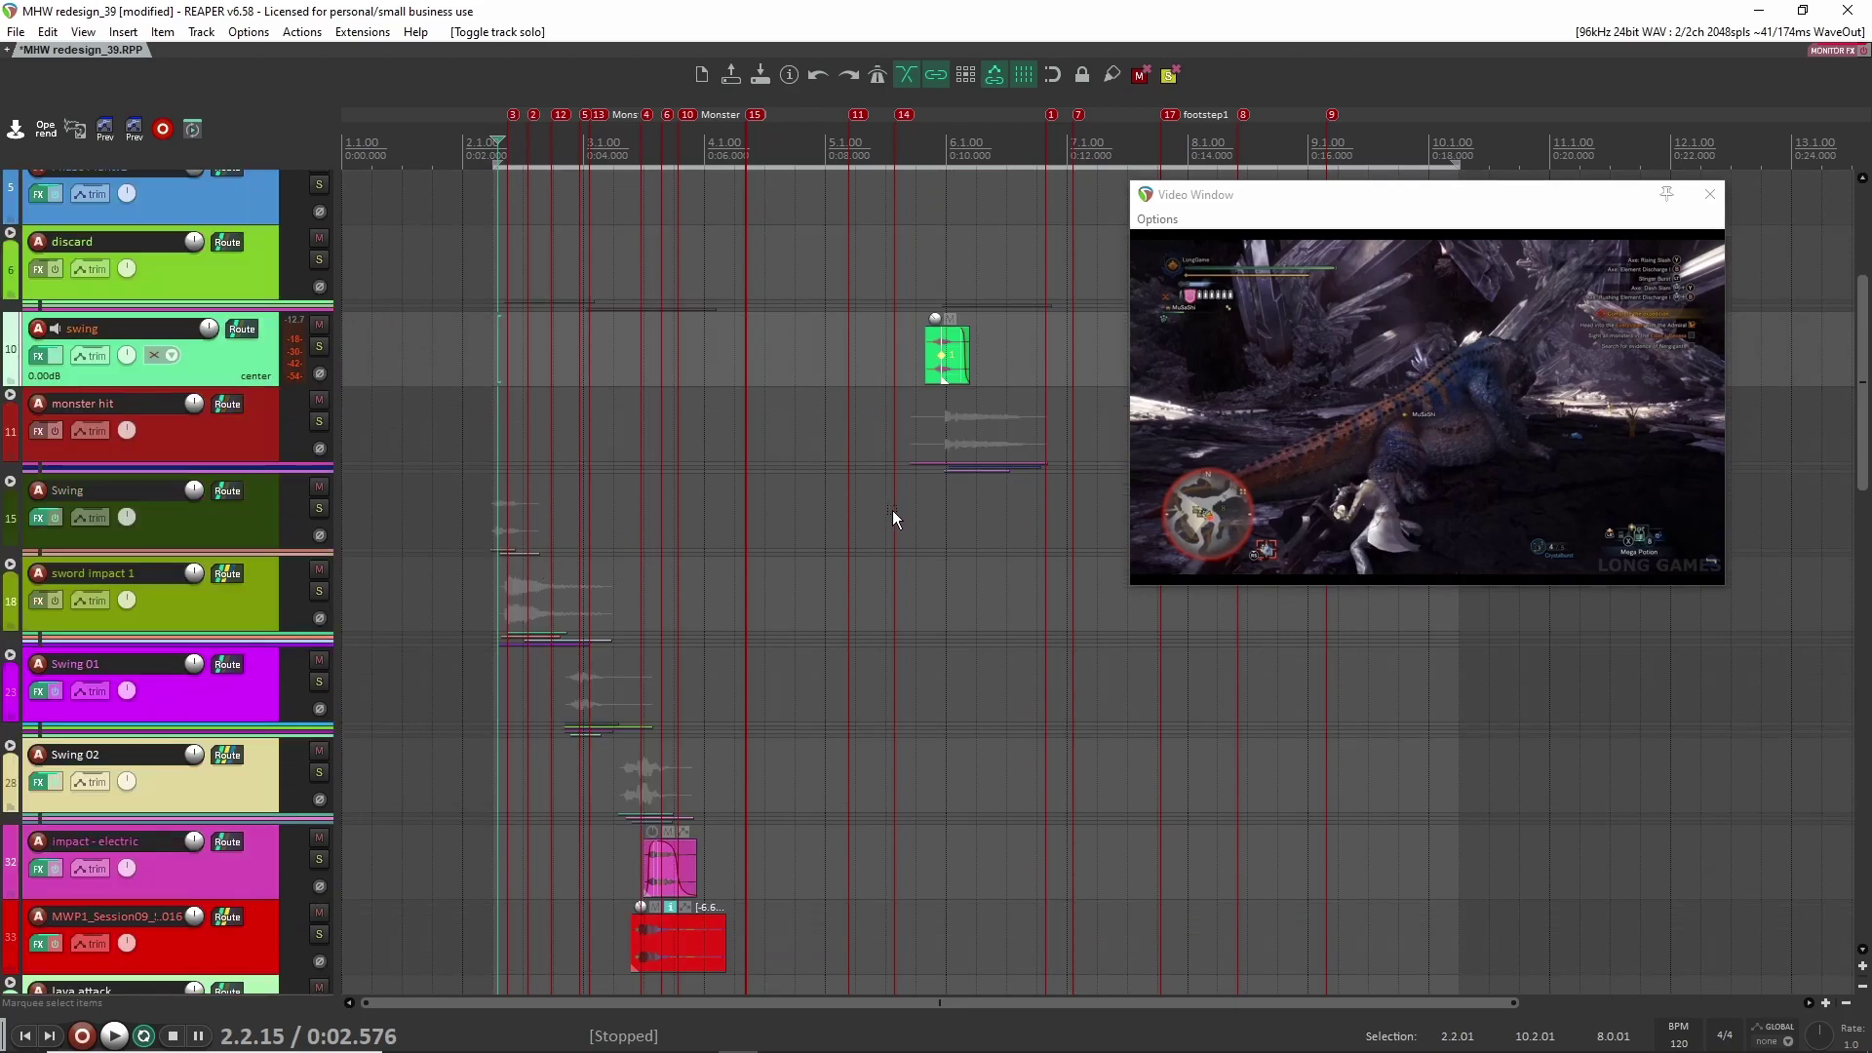
Step: Highlight the group of discard, swing and monster hit items around the 10-second mark, and clear the selection
{"action": "left_click", "coordinate": [940, 490]}
{"action": "scroll", "coordinate": [992, 658], "scroll_direction": "up", "scroll_amount": 3}
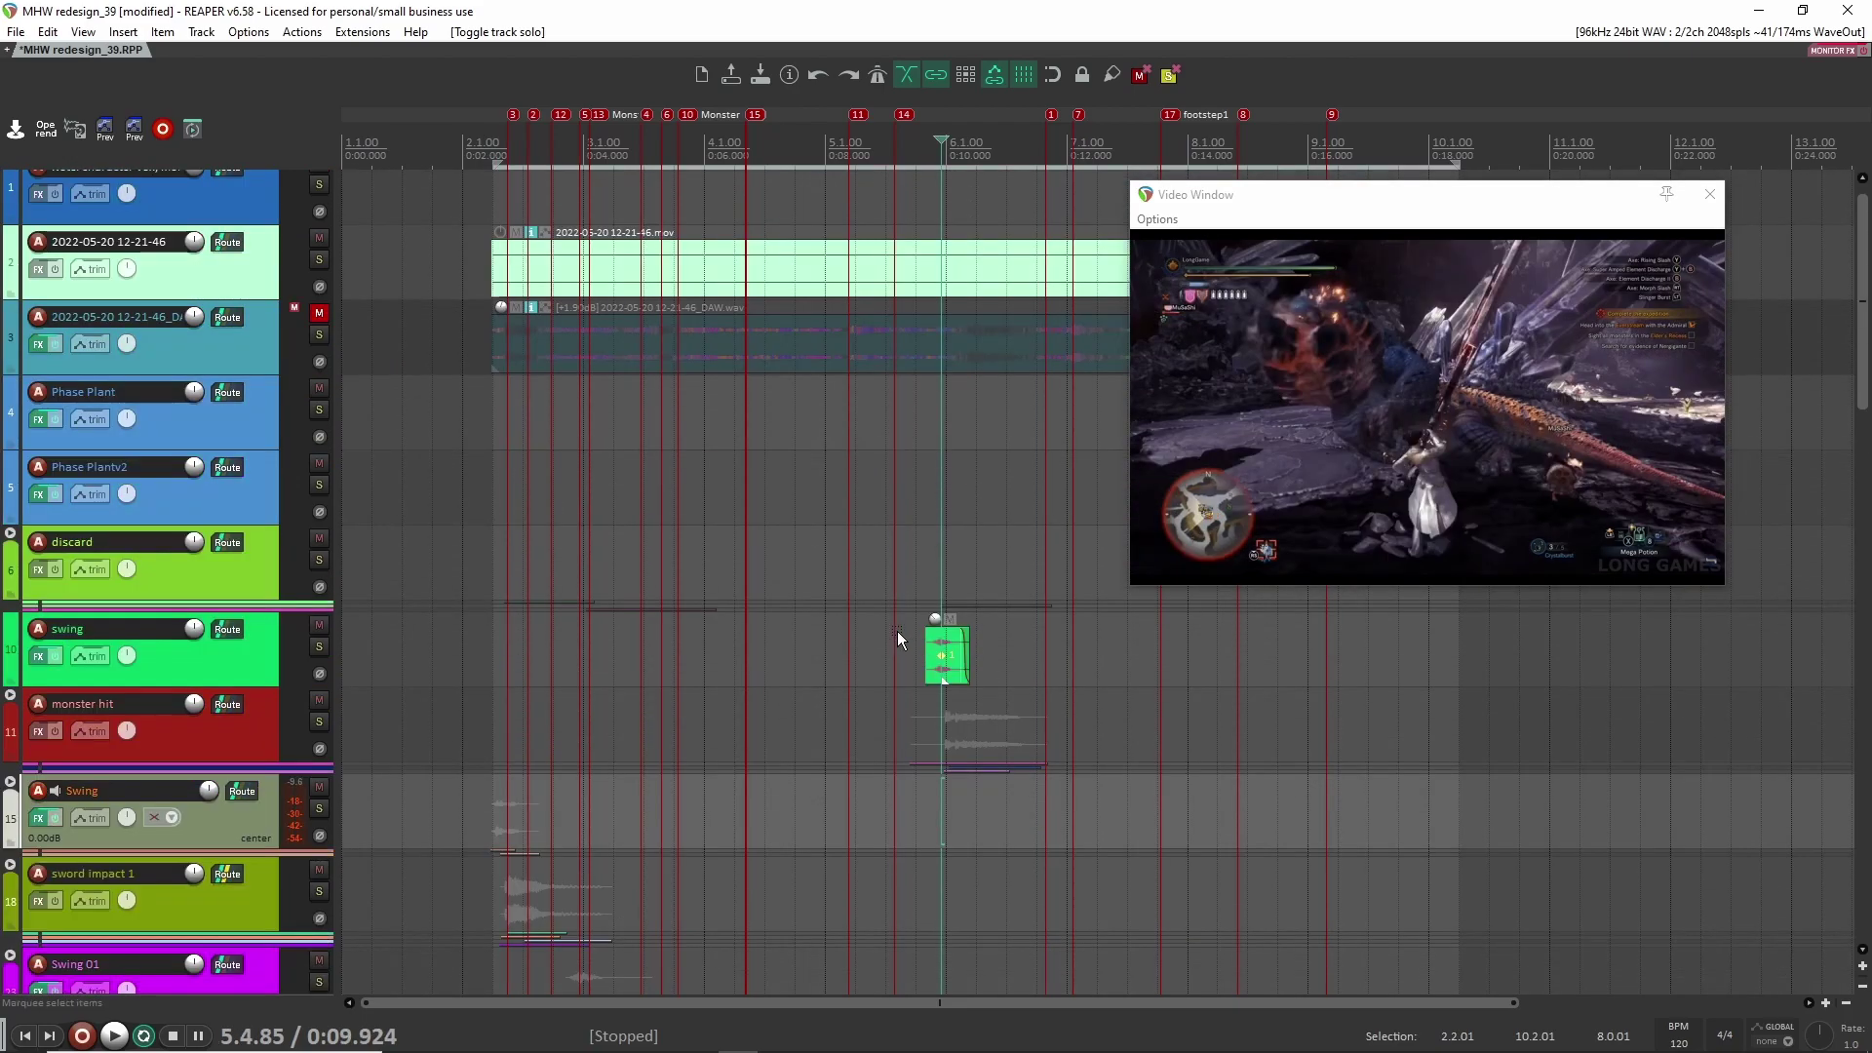
{"action": "left_click_drag", "start_coordinate": [887, 524], "coordinate": [1096, 758]}
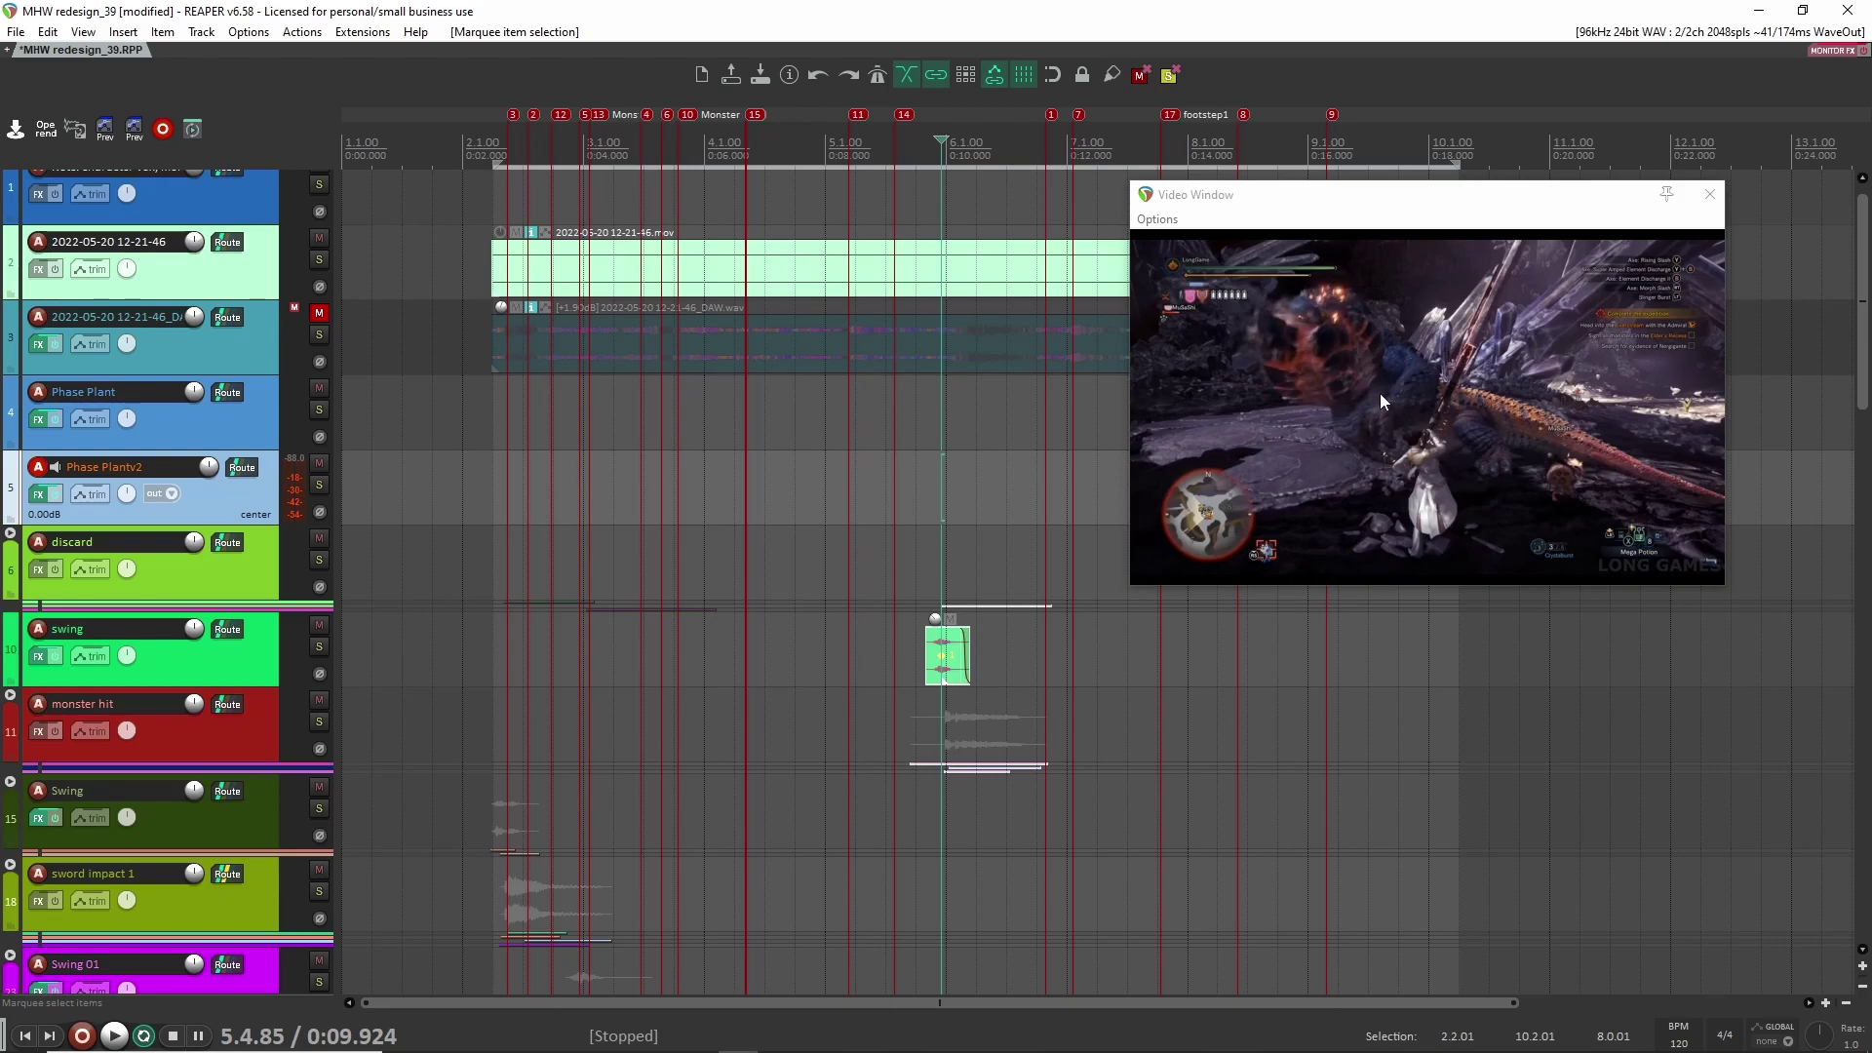
{"action": "left_click", "coordinate": [500, 751]}
Step: Review how the Swing, sword impact 1, Swing 01, monster vocalizations and monster roar tracks are organized
{"action": "scroll", "coordinate": [478, 736], "scroll_direction": "down", "scroll_amount": 2}
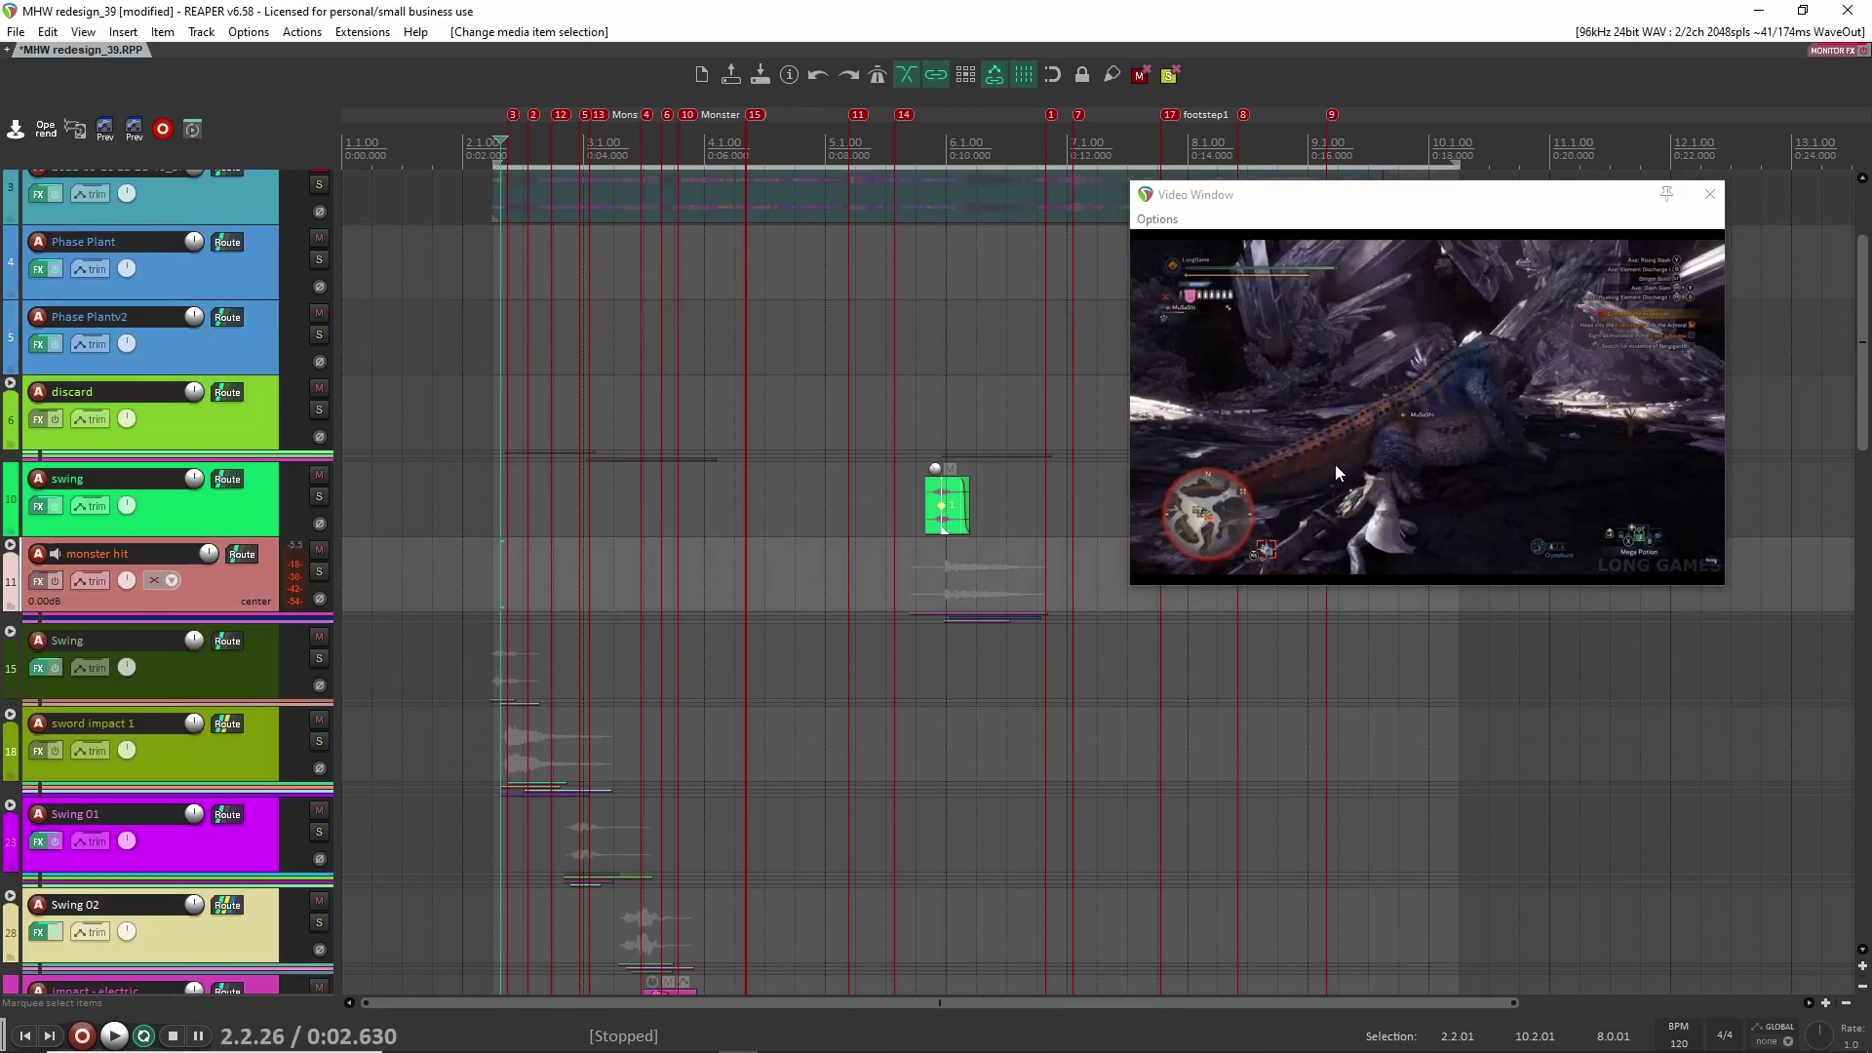
{"action": "scroll", "coordinate": [583, 675], "scroll_direction": "down", "scroll_amount": 2}
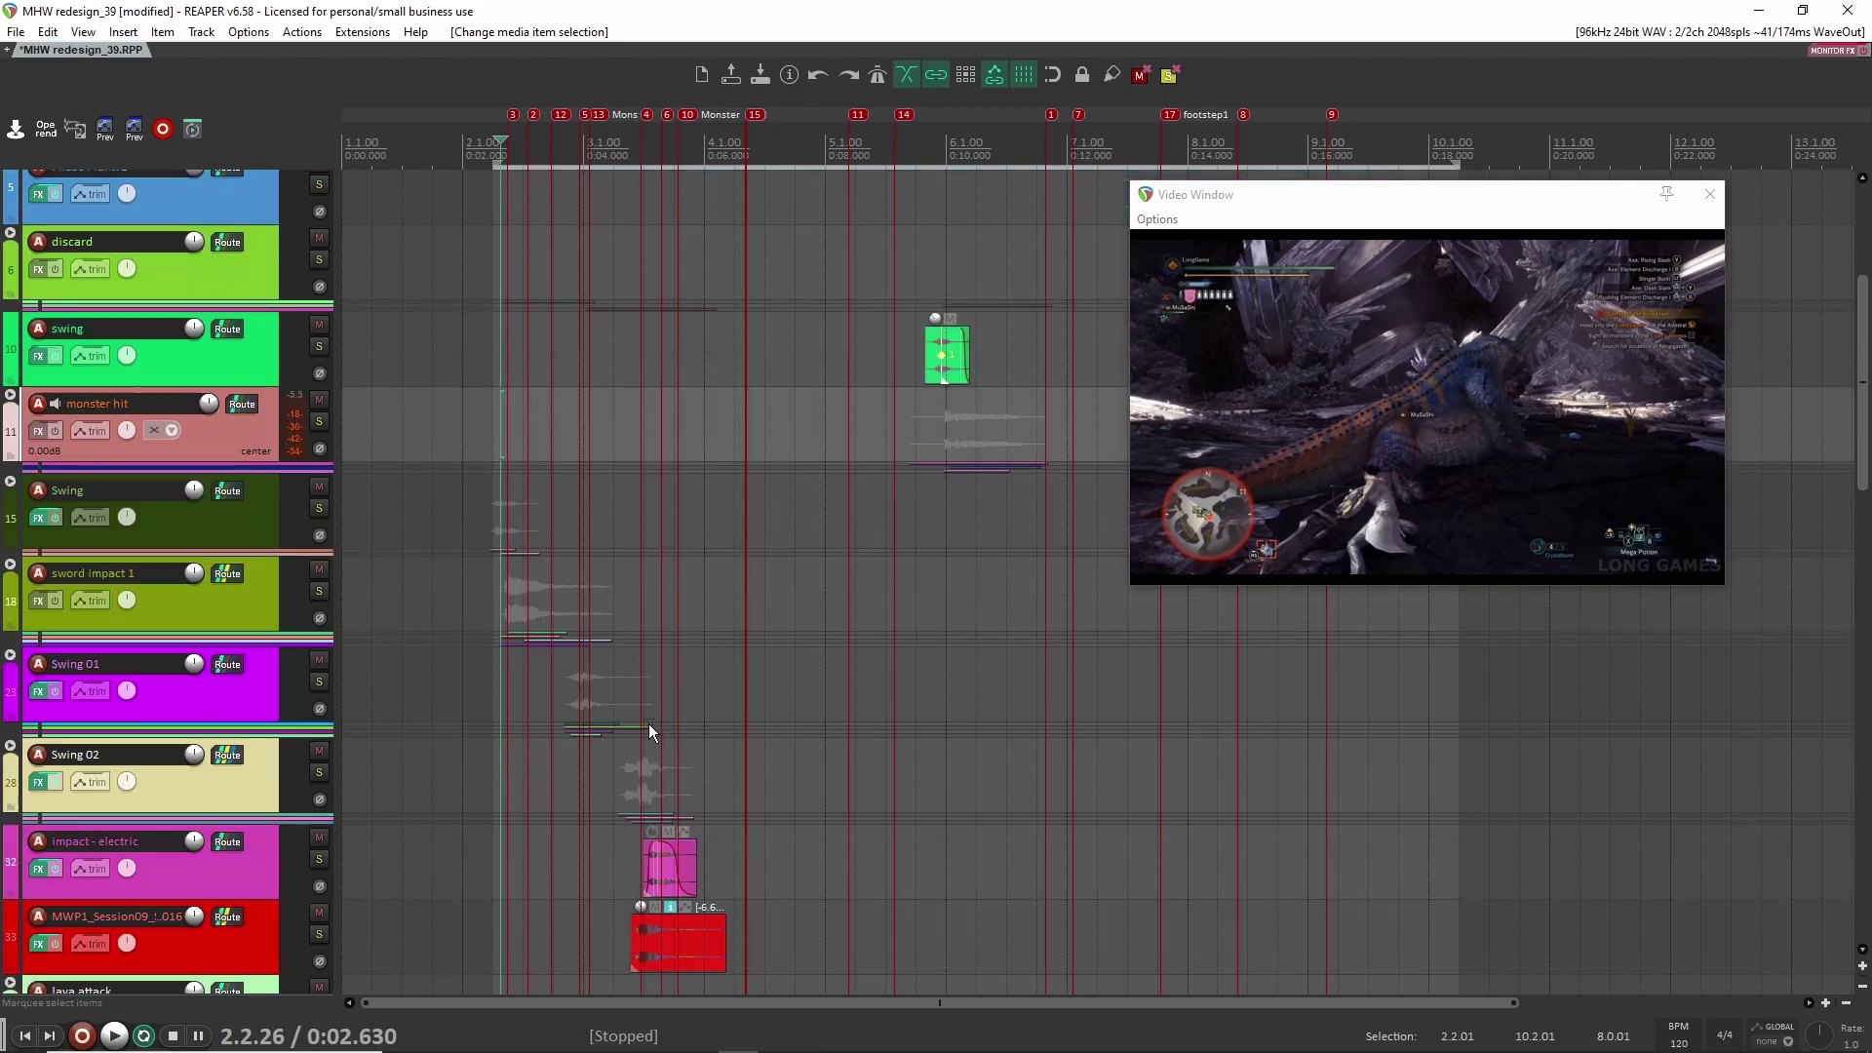
{"action": "scroll", "coordinate": [268, 690], "scroll_direction": "down", "scroll_amount": 2}
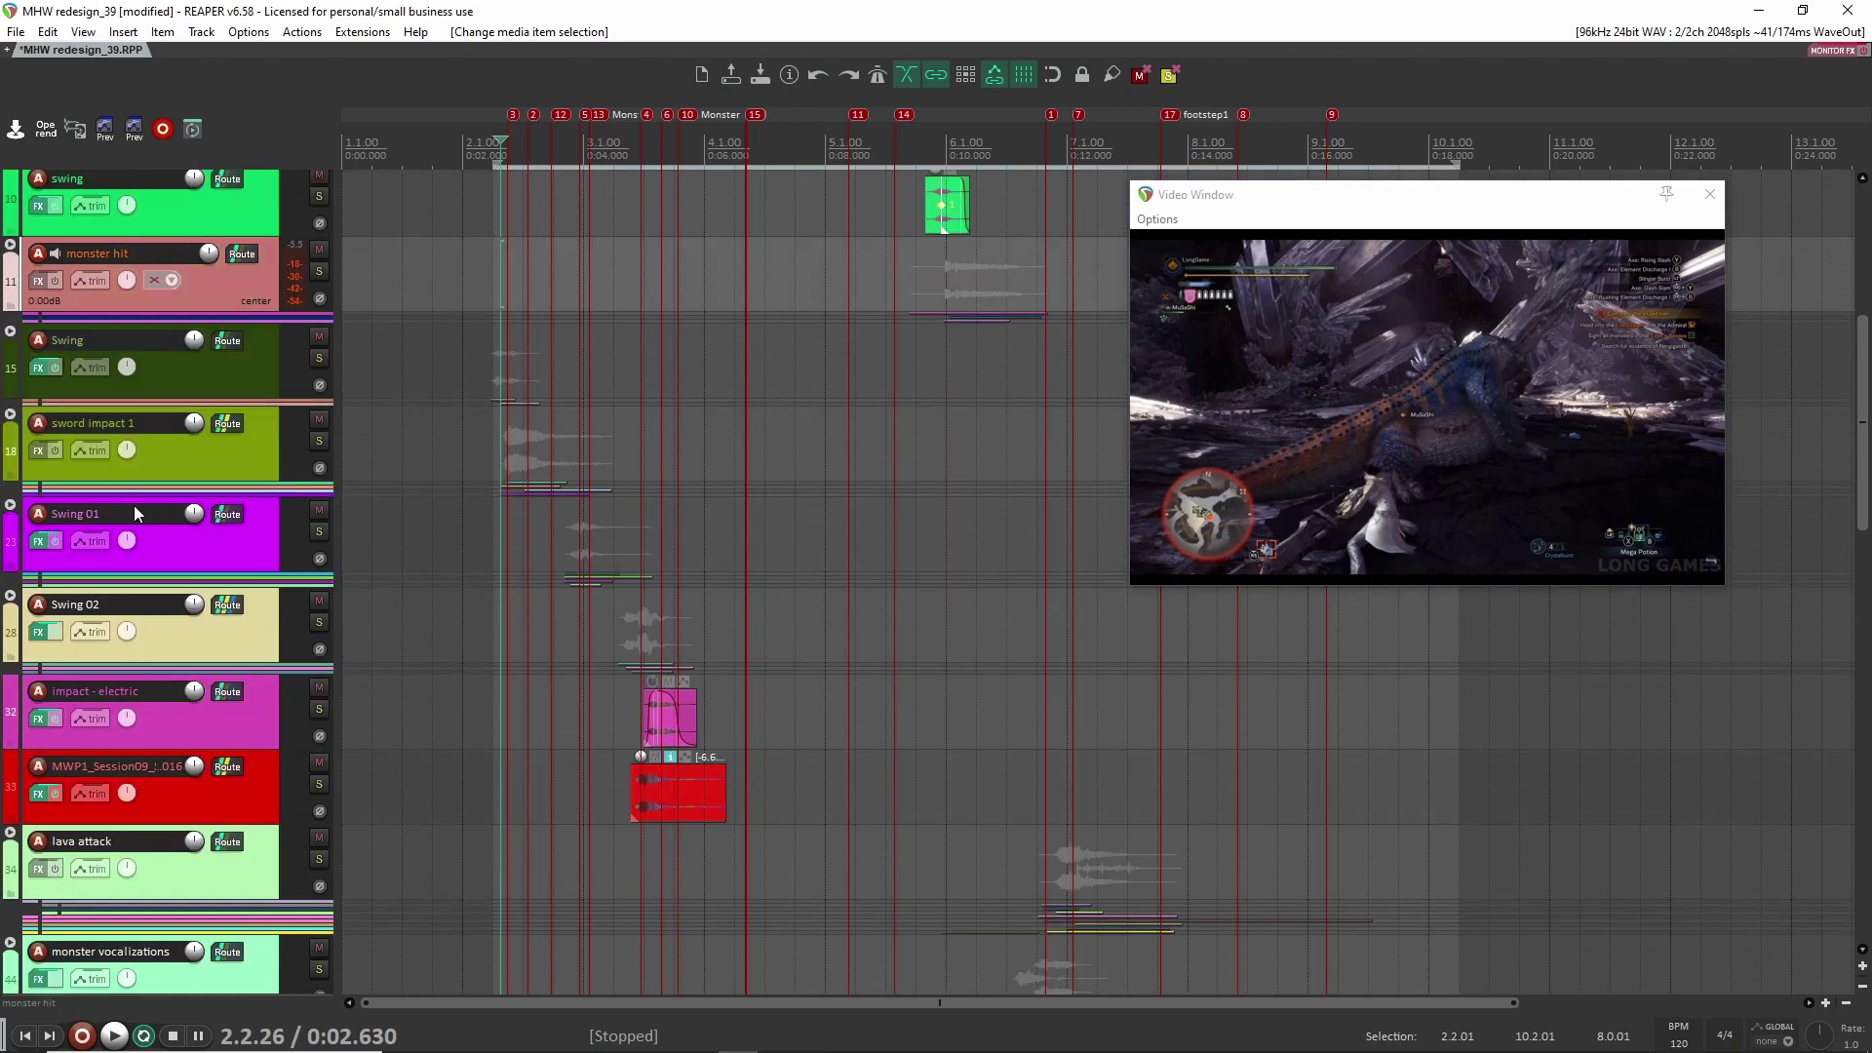
{"action": "left_click", "coordinate": [215, 374]}
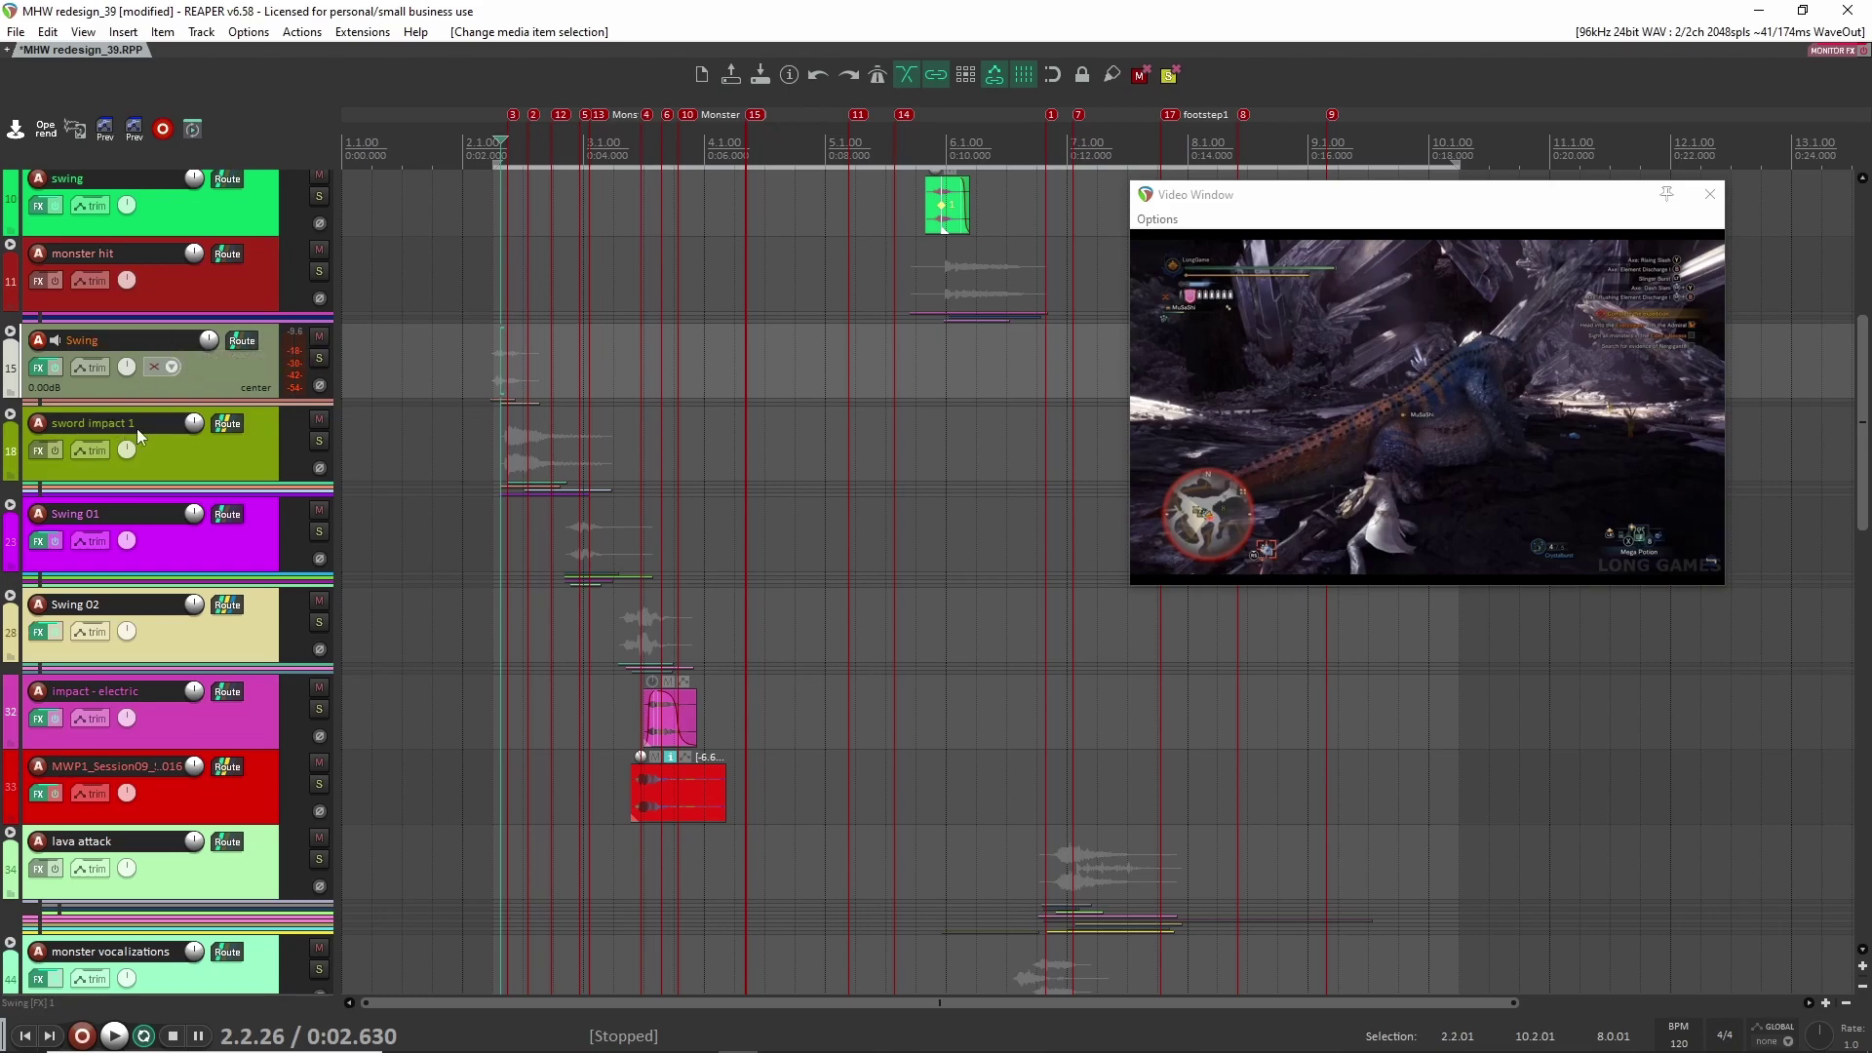
{"action": "left_click", "coordinate": [165, 536]}
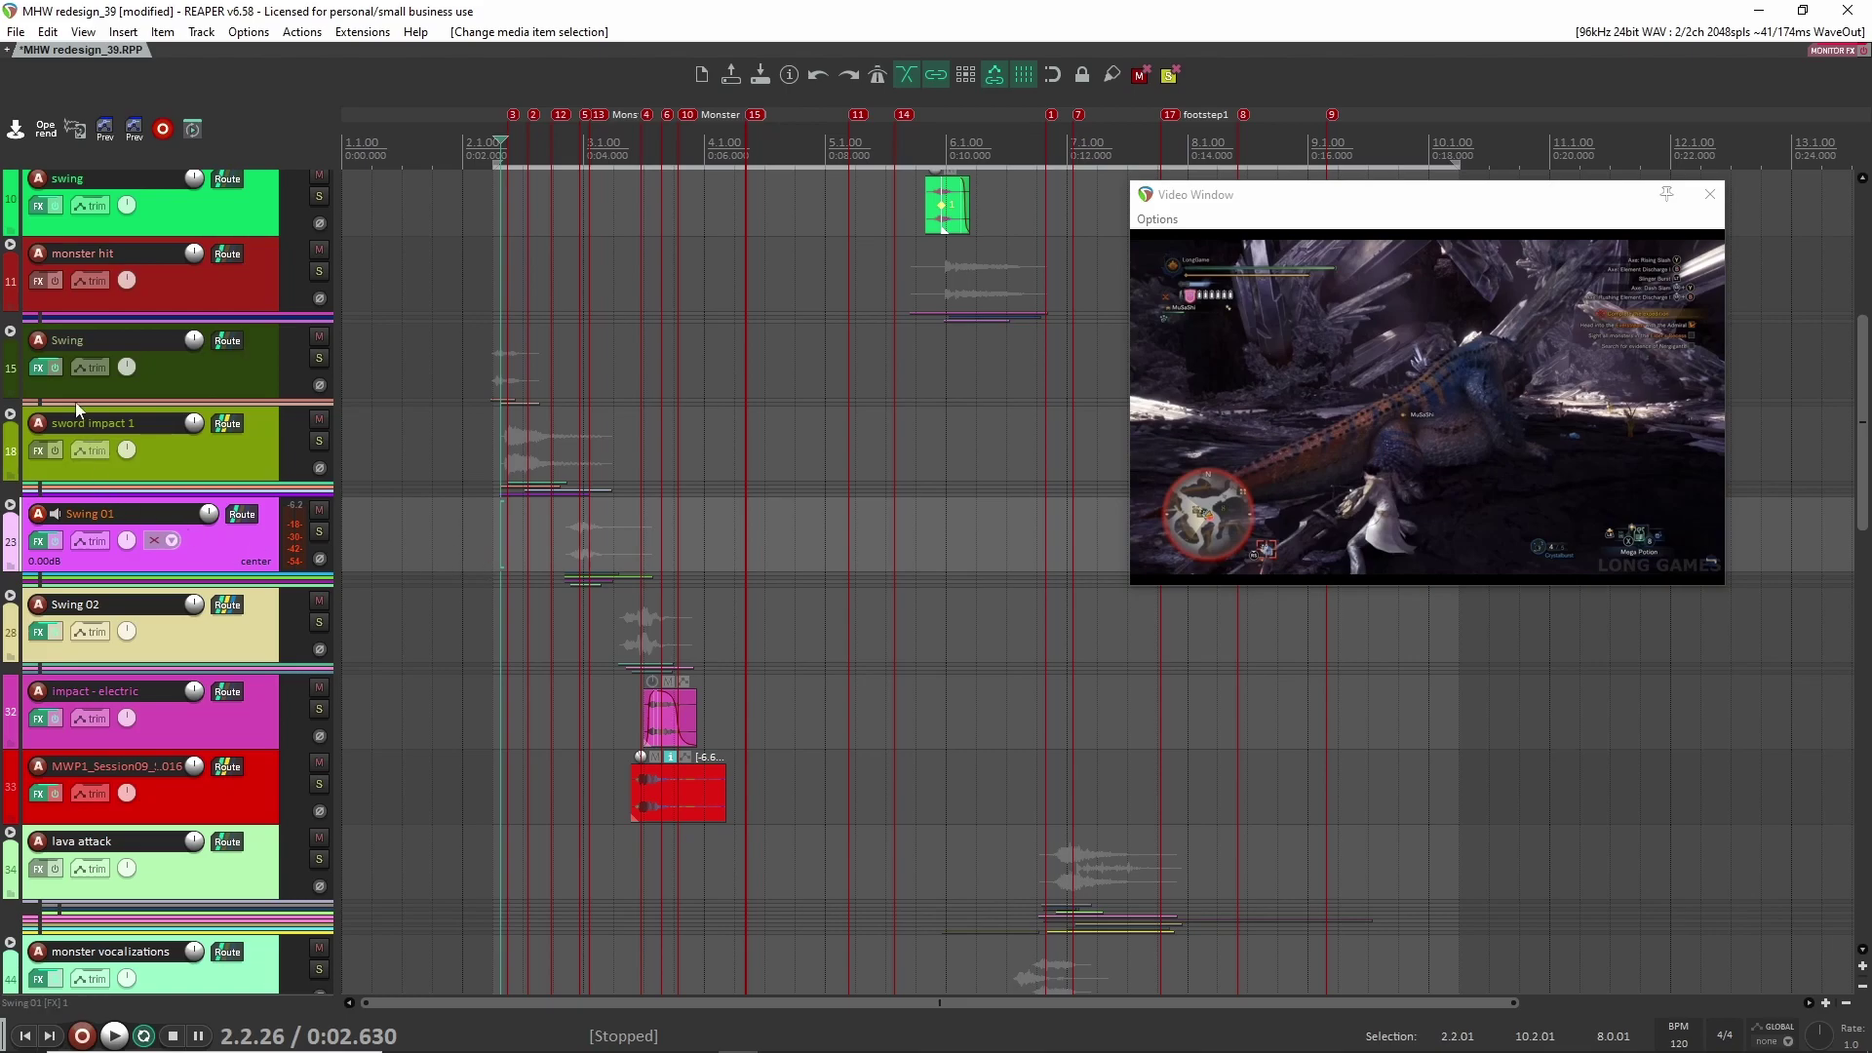
{"action": "scroll", "coordinate": [209, 775], "scroll_direction": "down", "scroll_amount": 3}
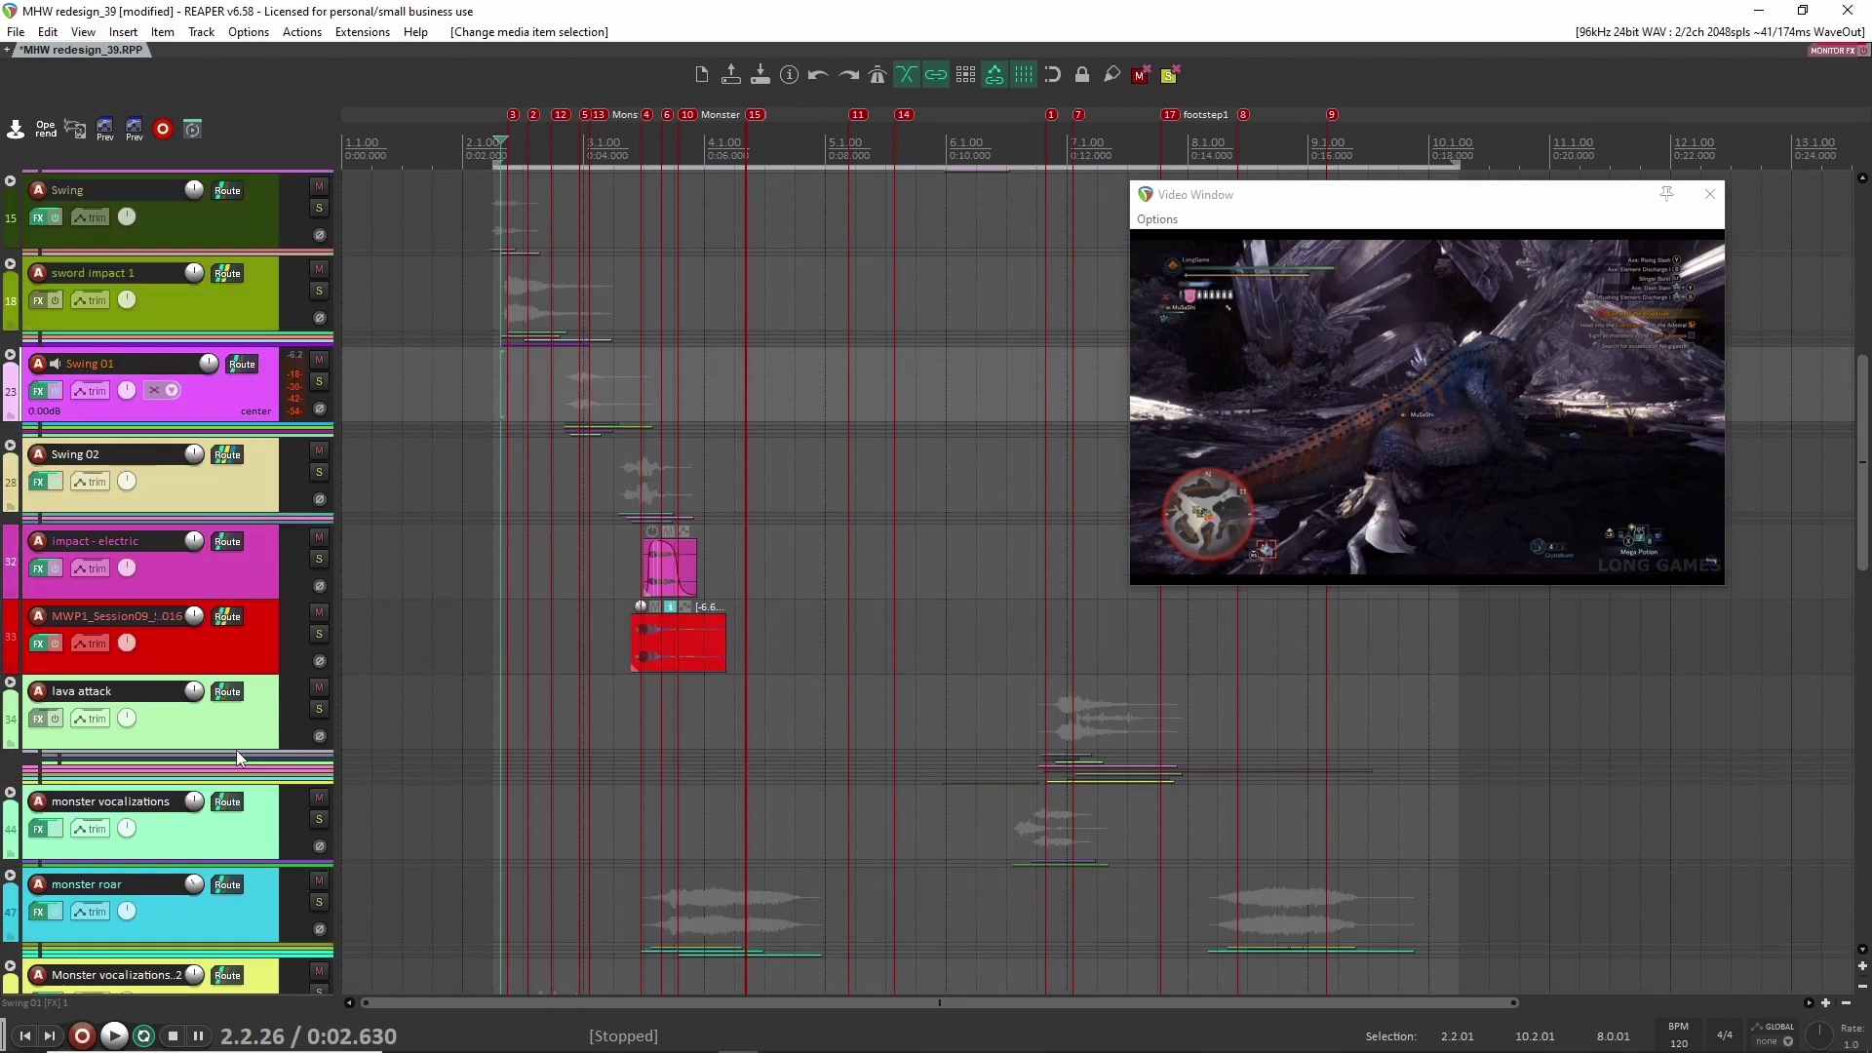
{"action": "scroll", "coordinate": [195, 720], "scroll_direction": "up", "scroll_amount": 1}
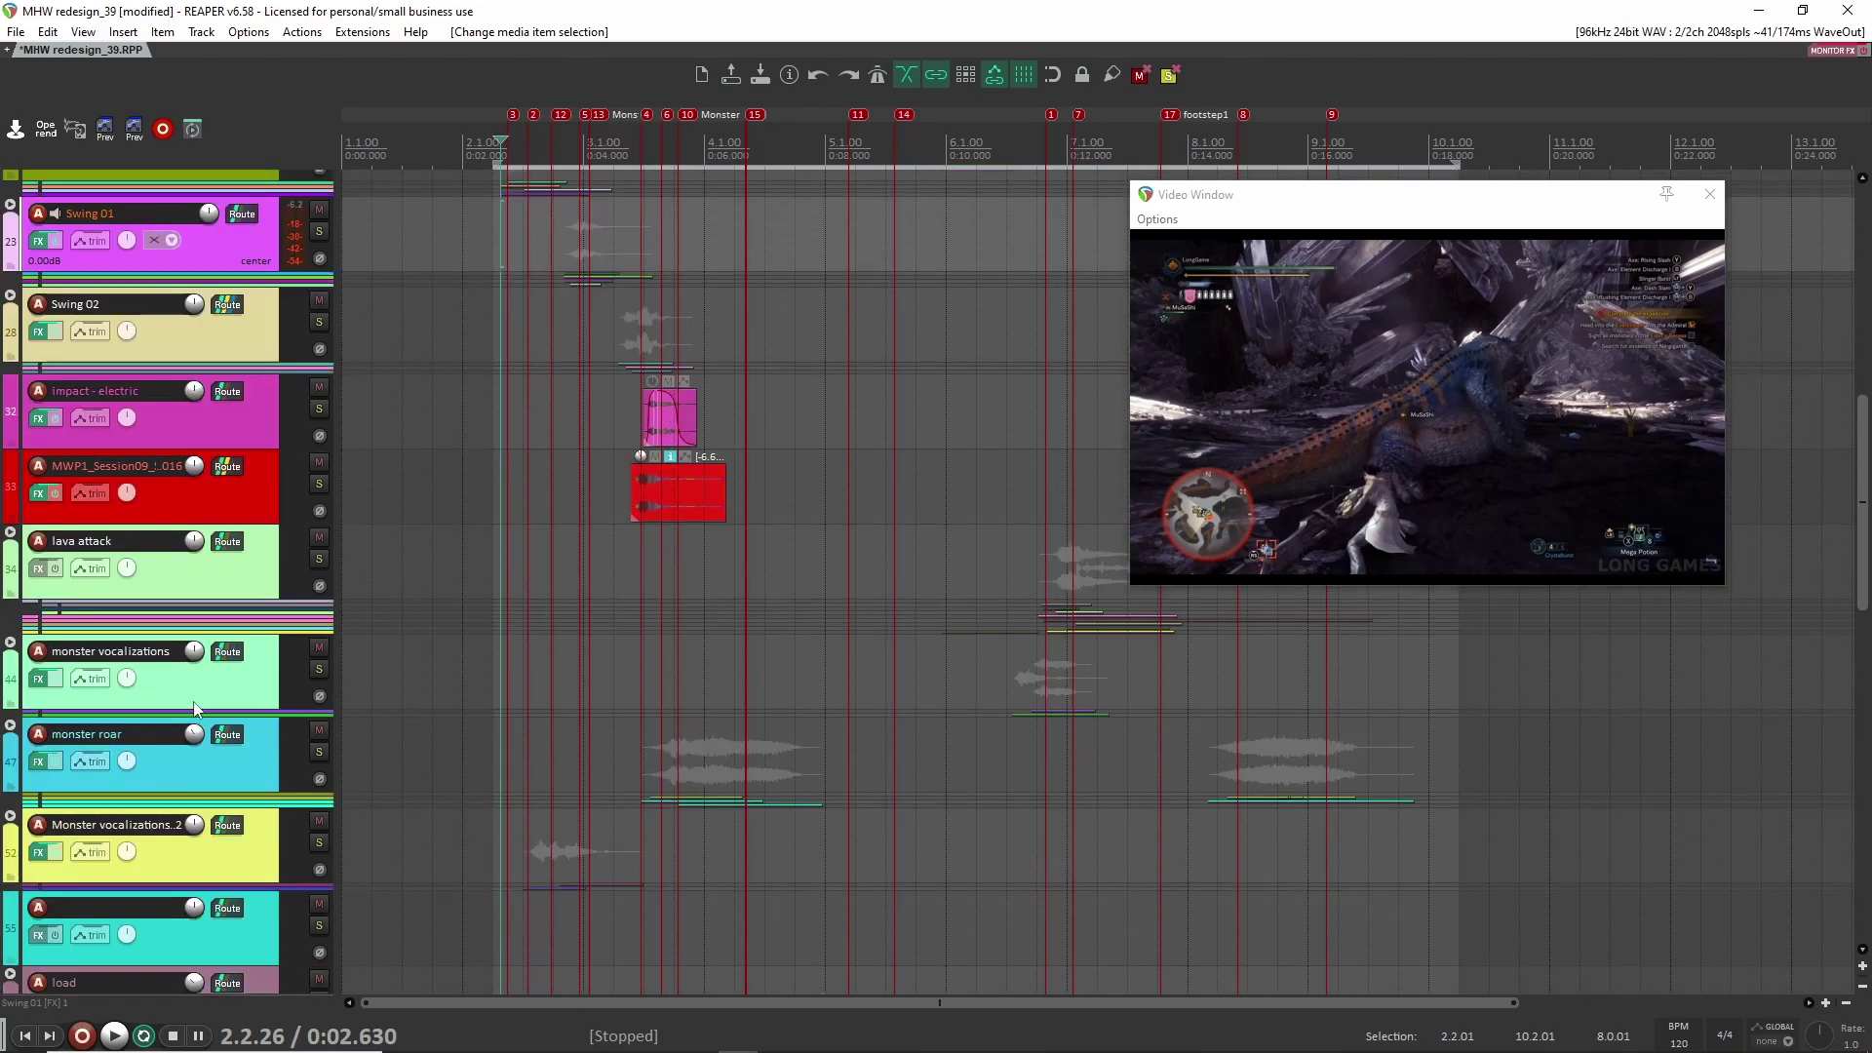
{"action": "left_click", "coordinate": [192, 688]}
{"action": "left_click", "coordinate": [251, 777]}
{"action": "scroll", "coordinate": [261, 748], "scroll_direction": "down", "scroll_amount": 2}
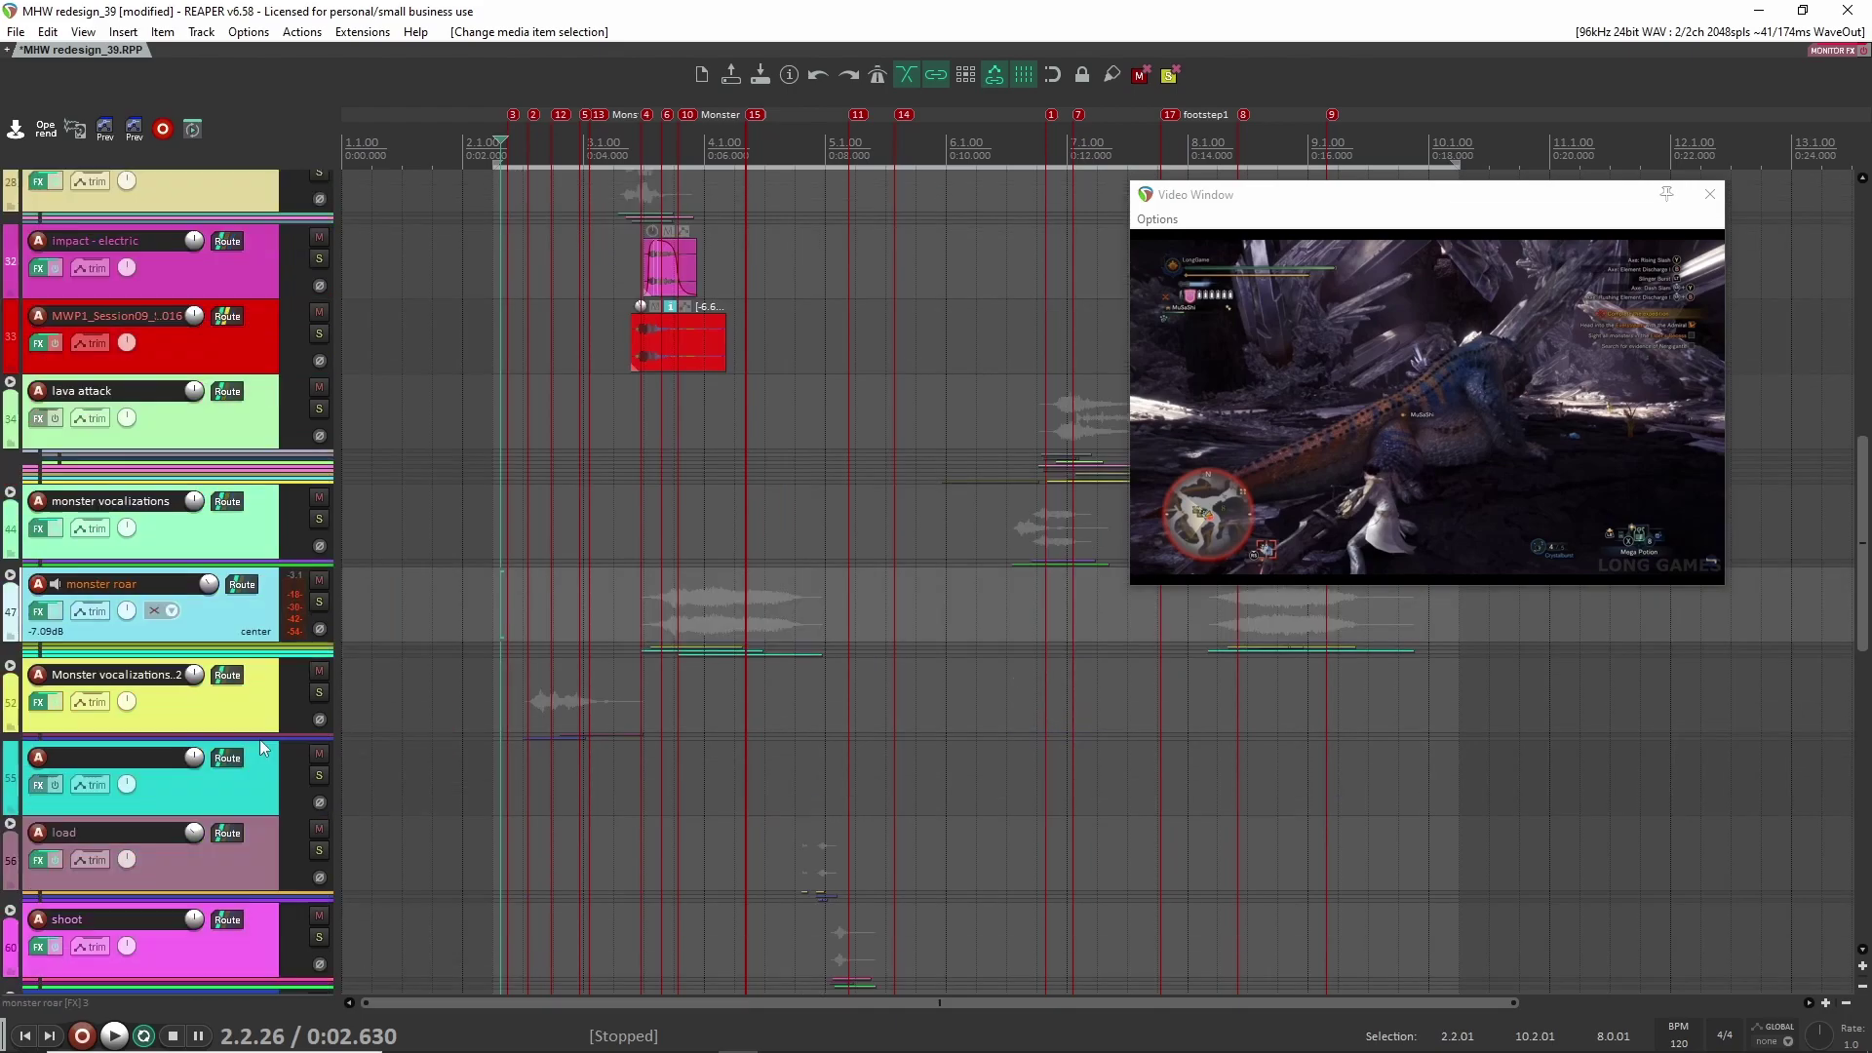
Step: Review the remaining sound tracks, from load, shoot and put away sling down to the monster impacts, growl, breath and footsteps
{"action": "scroll", "coordinate": [250, 711], "scroll_direction": "down", "scroll_amount": 3}
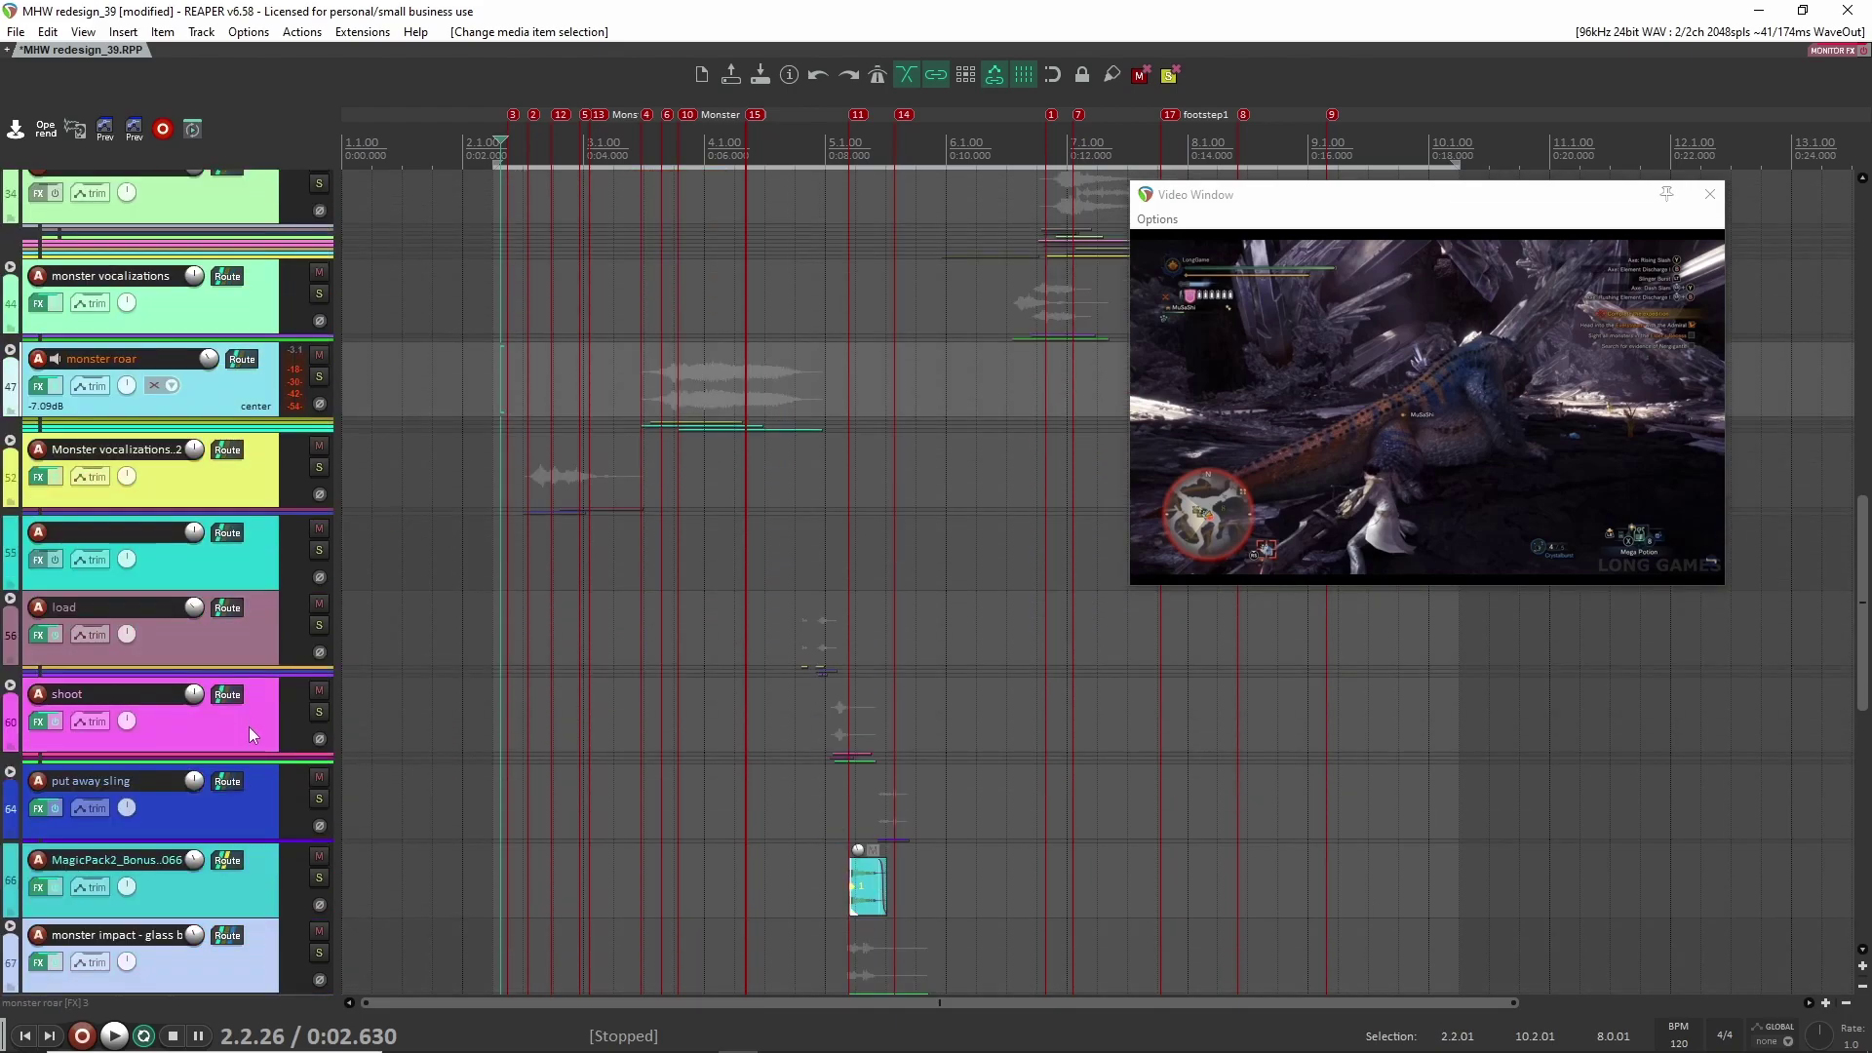
{"action": "left_click", "coordinate": [255, 640]}
{"action": "left_click", "coordinate": [255, 727]}
{"action": "left_click", "coordinate": [253, 654]}
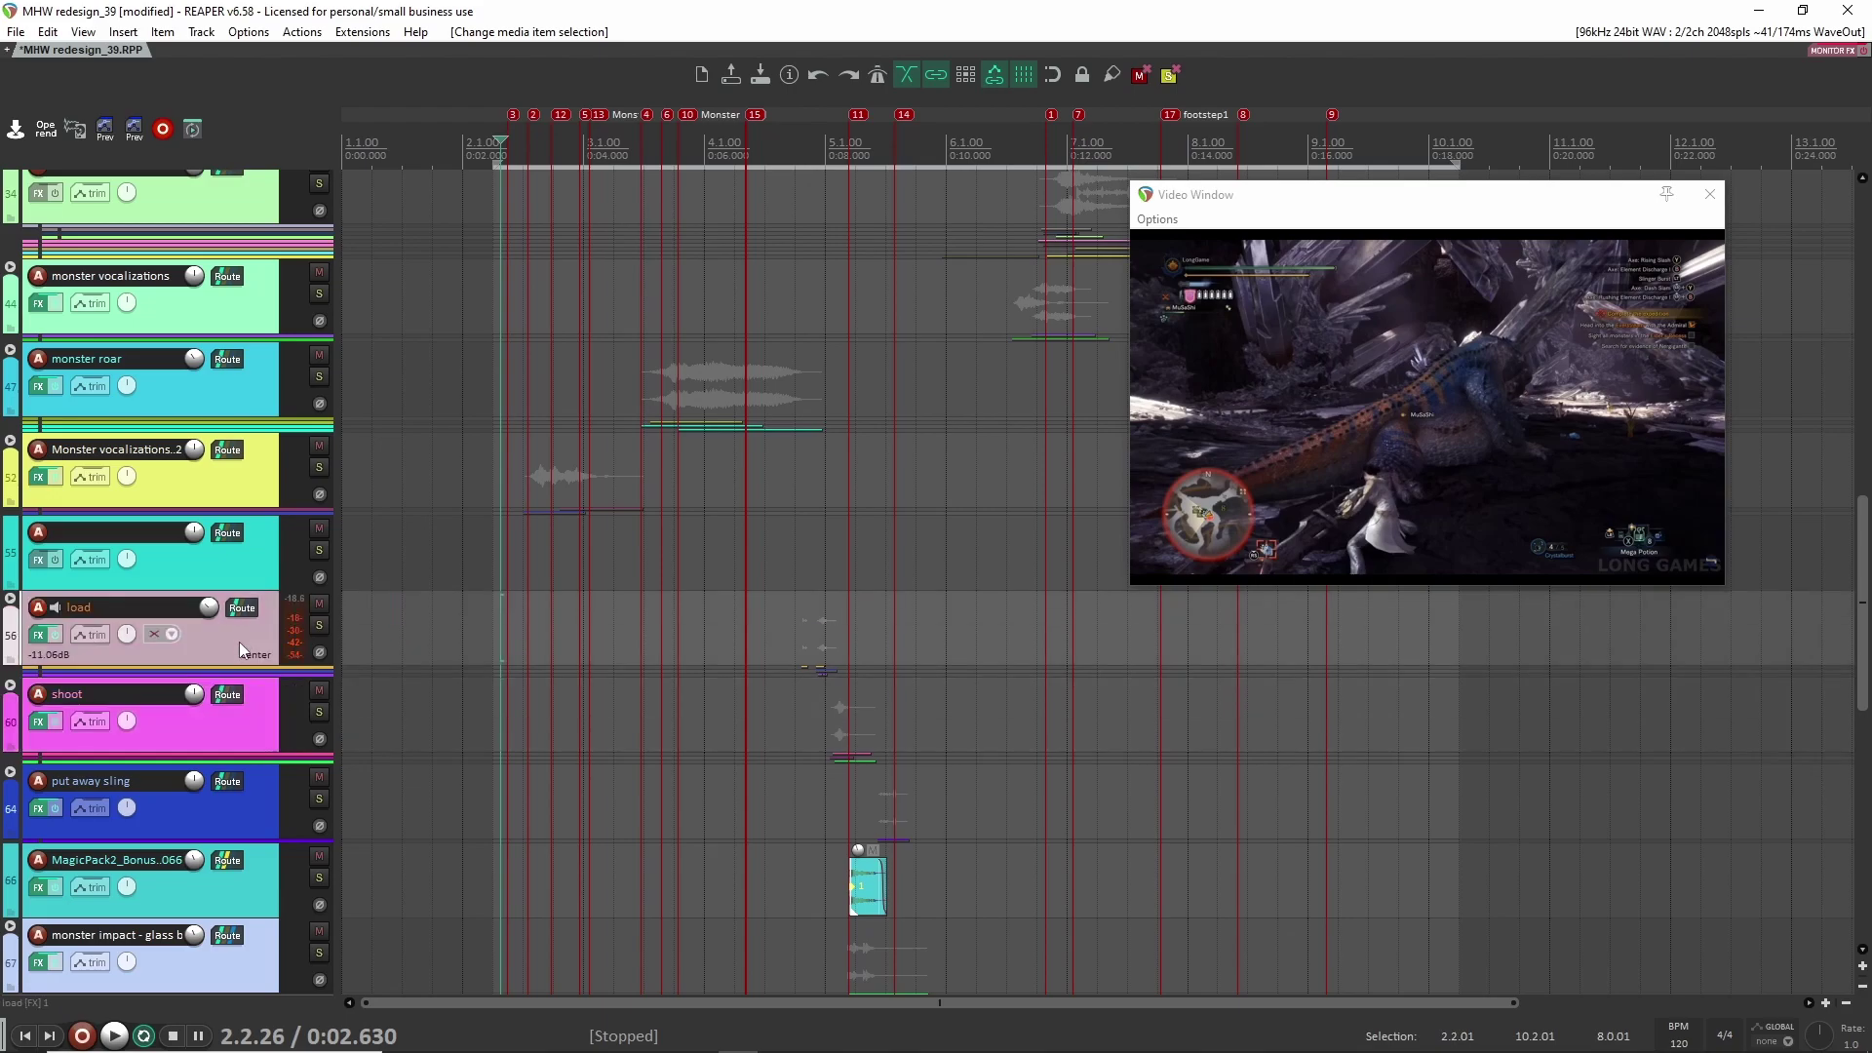
{"action": "left_click", "coordinate": [249, 724]}
{"action": "scroll", "coordinate": [238, 628], "scroll_direction": "down", "scroll_amount": 3}
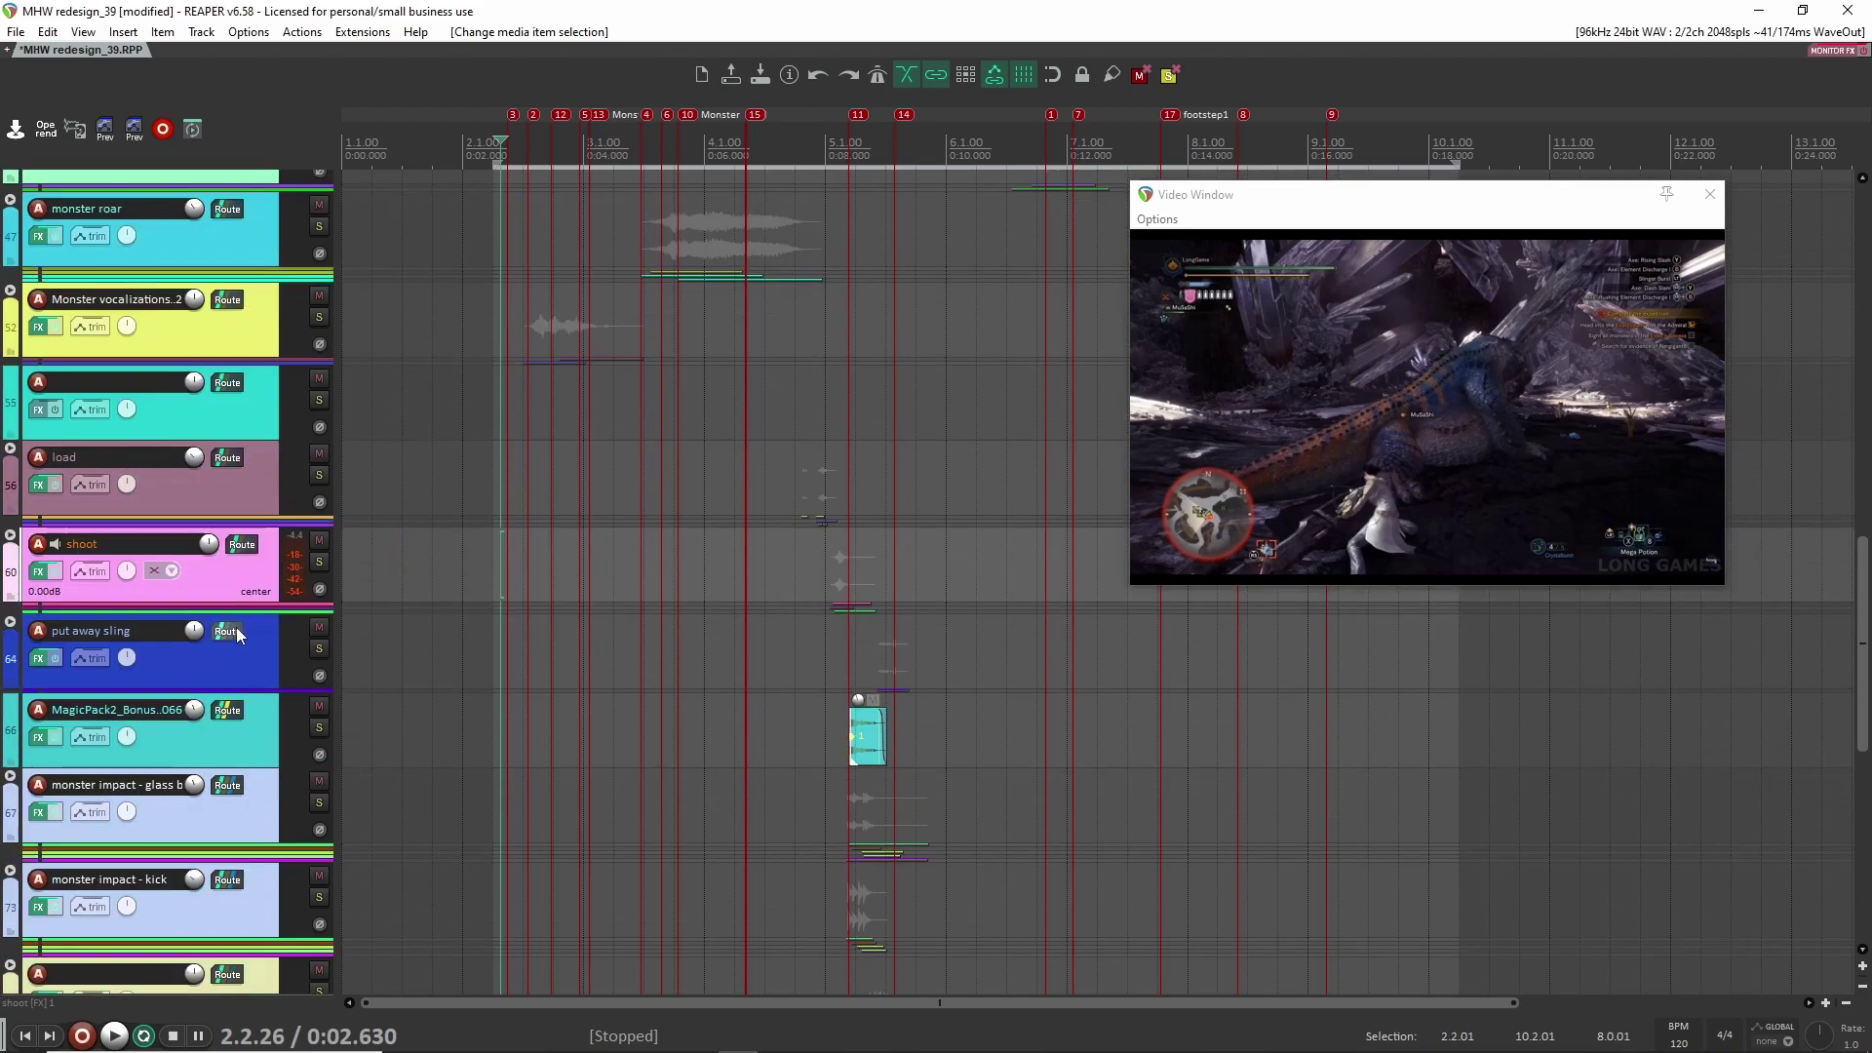
{"action": "scroll", "coordinate": [266, 724], "scroll_direction": "down", "scroll_amount": 2}
{"action": "scroll", "coordinate": [782, 509], "scroll_direction": "down", "scroll_amount": 2}
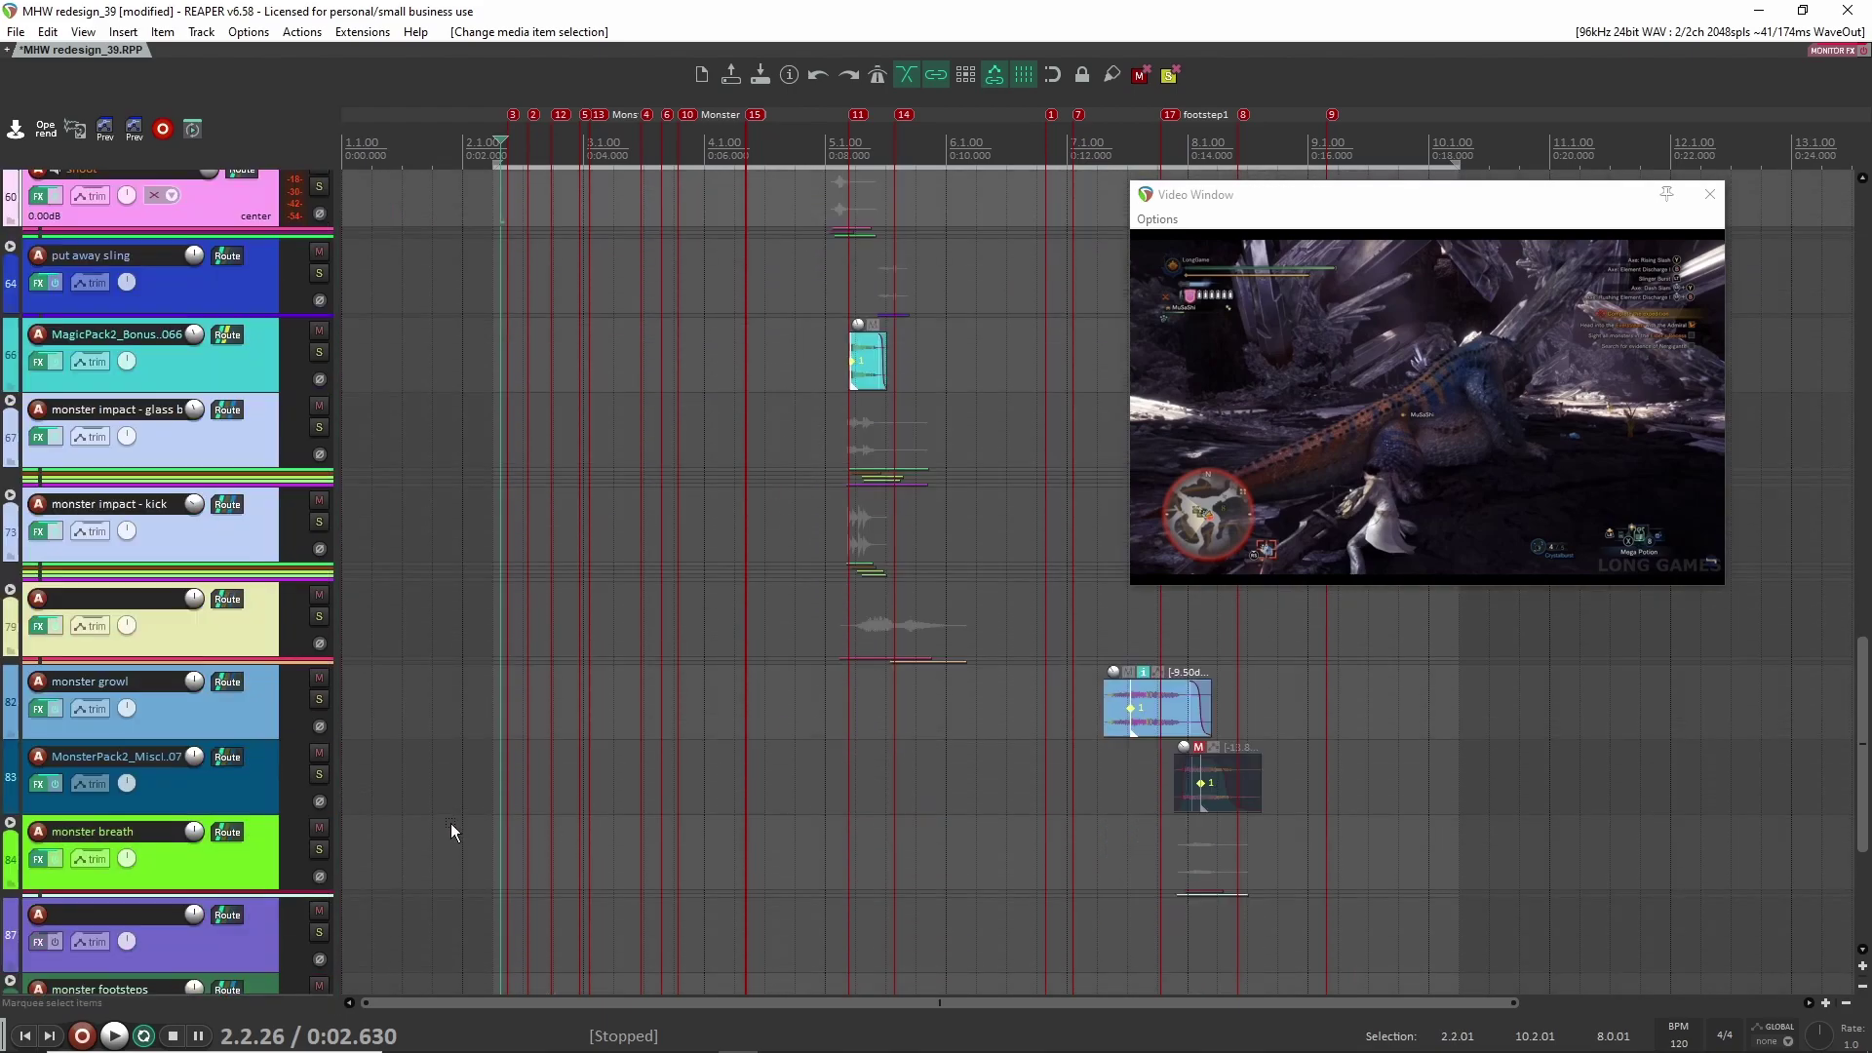
{"action": "scroll", "coordinate": [205, 710], "scroll_direction": "down", "scroll_amount": 4}
{"action": "left_click", "coordinate": [242, 739]}
{"action": "scroll", "coordinate": [488, 733], "scroll_direction": "up", "scroll_amount": 20}
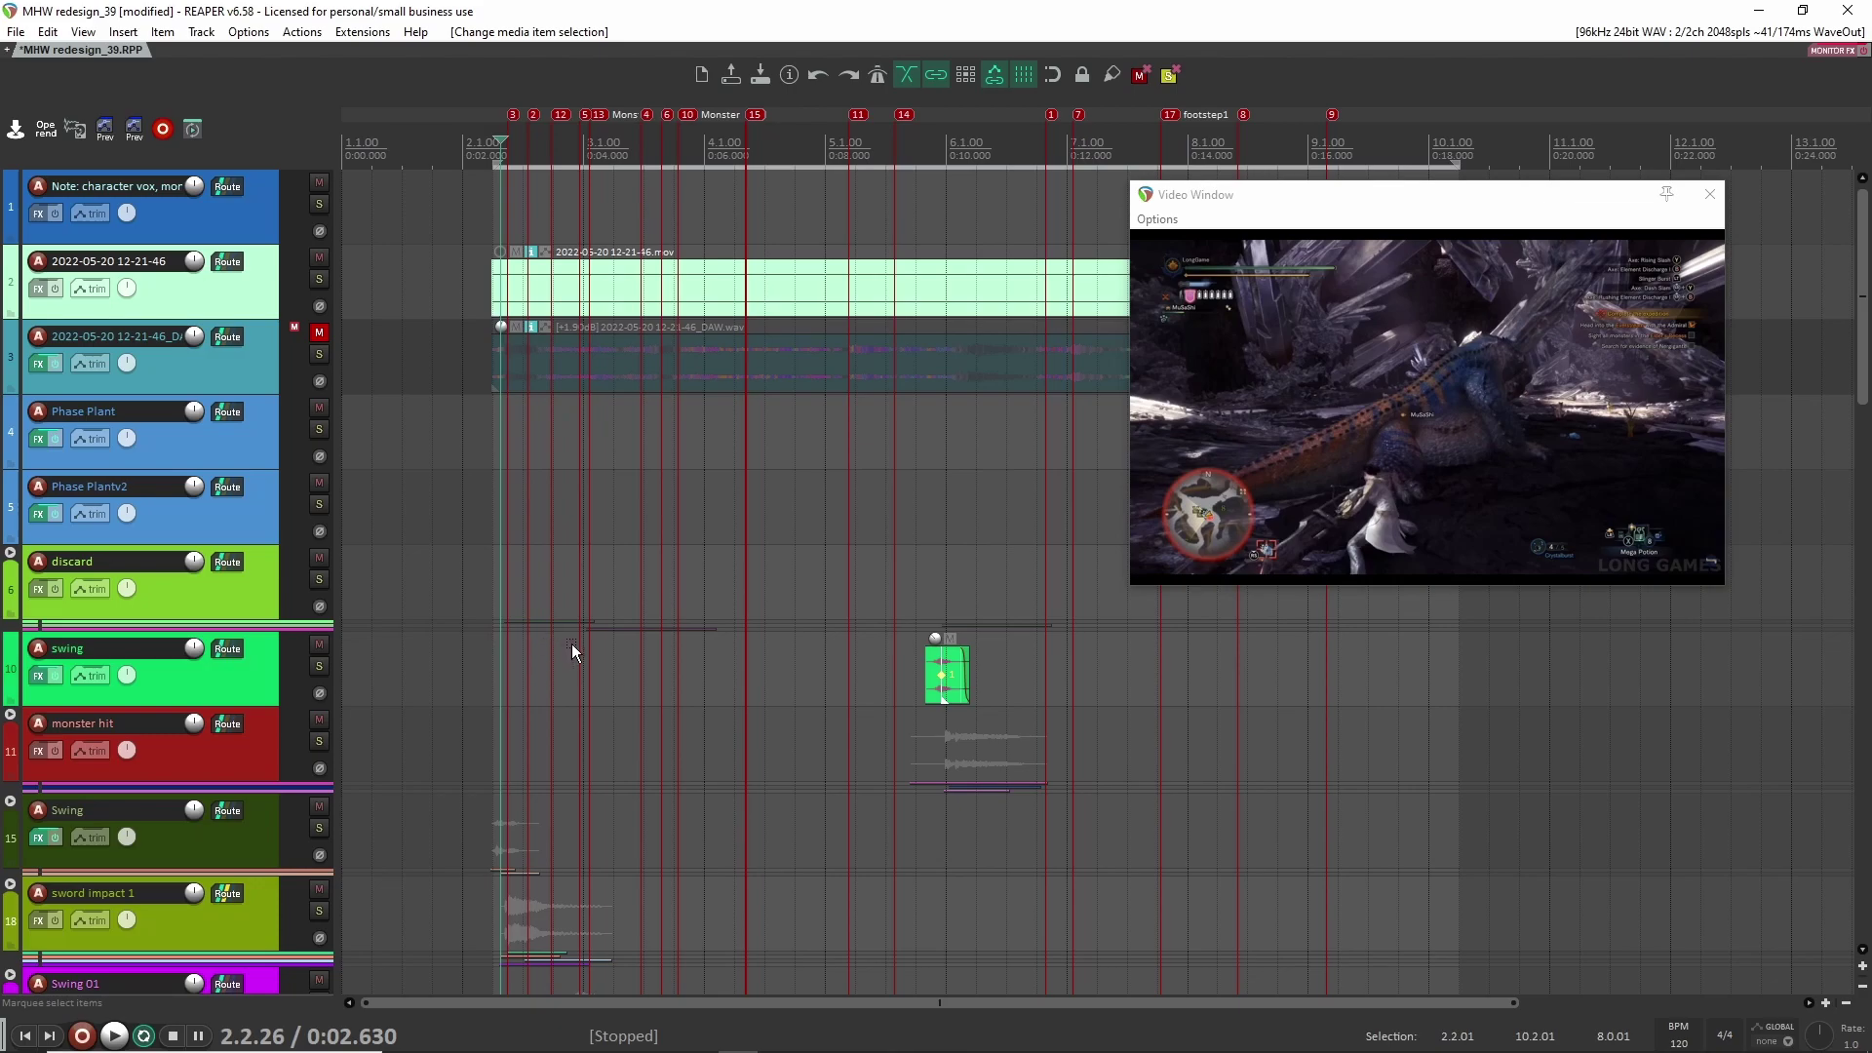
Step: Show the child tracks of the dark green Swing folder in compact size and expand the monster hit folder
{"action": "left_click", "coordinate": [11, 801]}
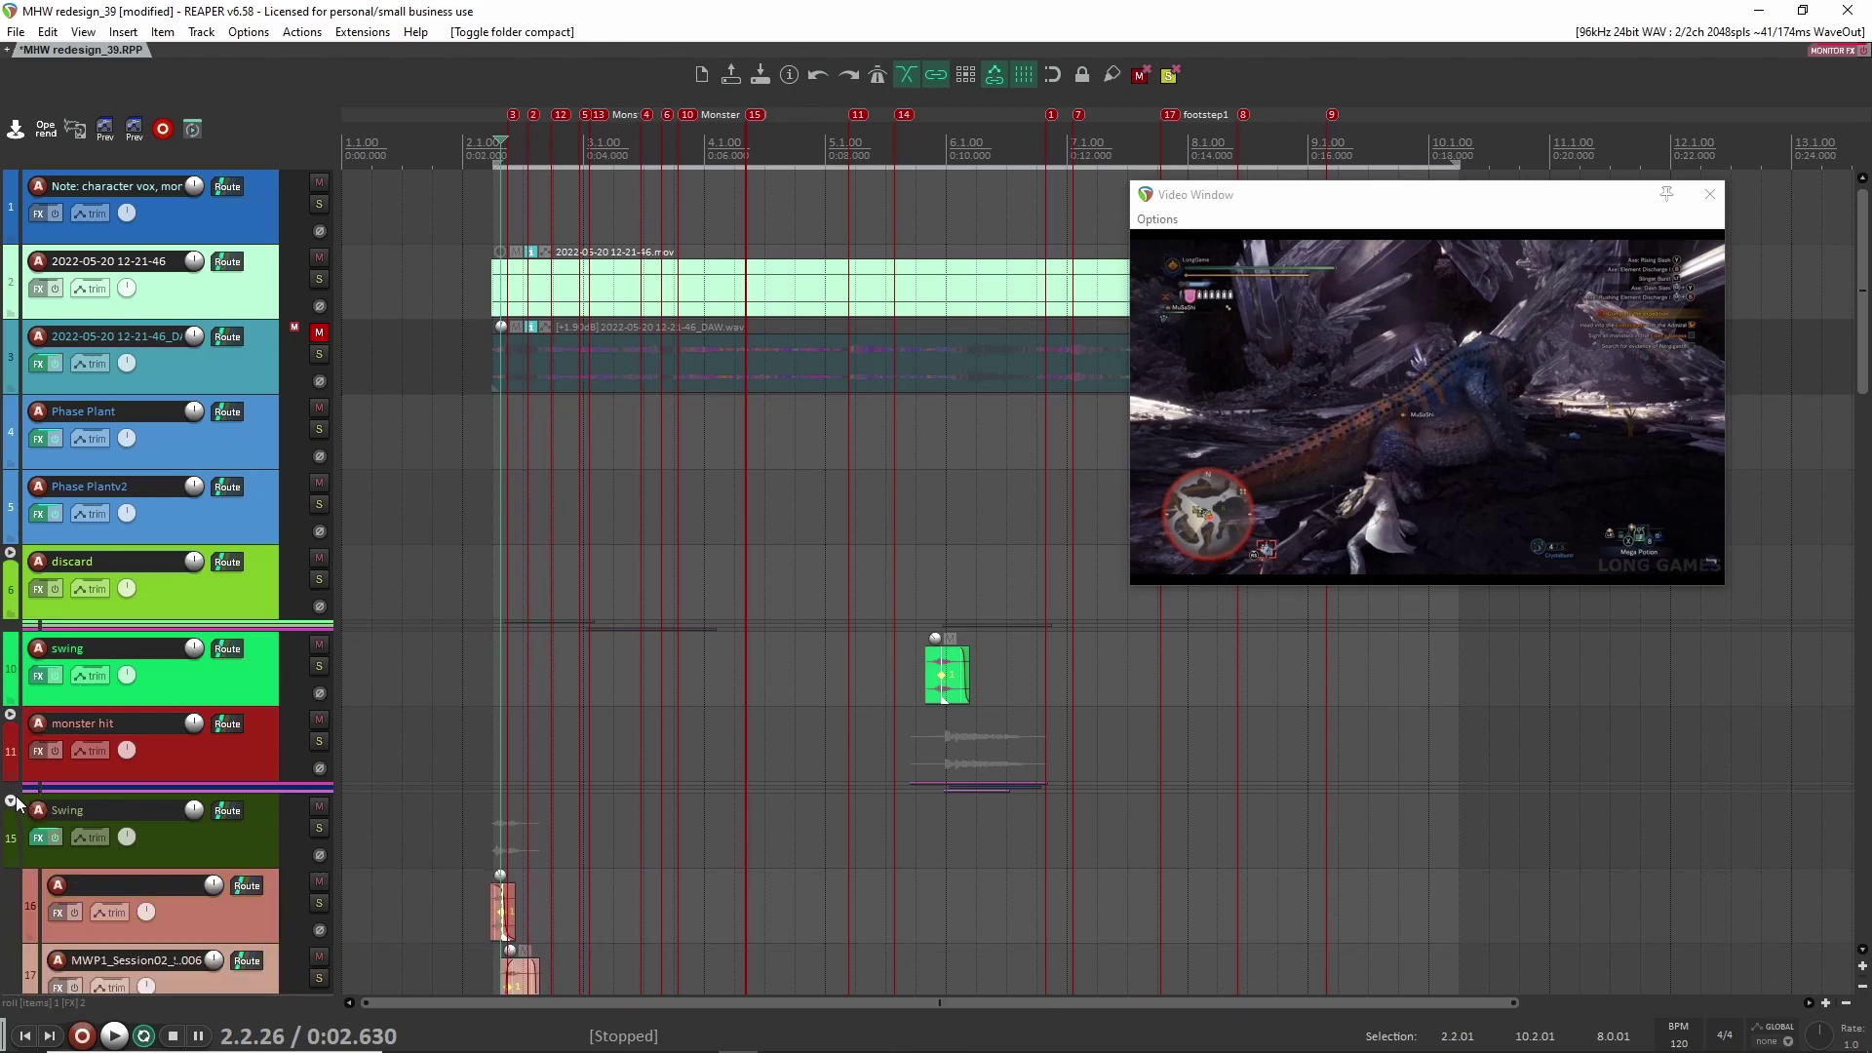
{"action": "left_click", "coordinate": [16, 801]}
{"action": "left_click", "coordinate": [11, 716]}
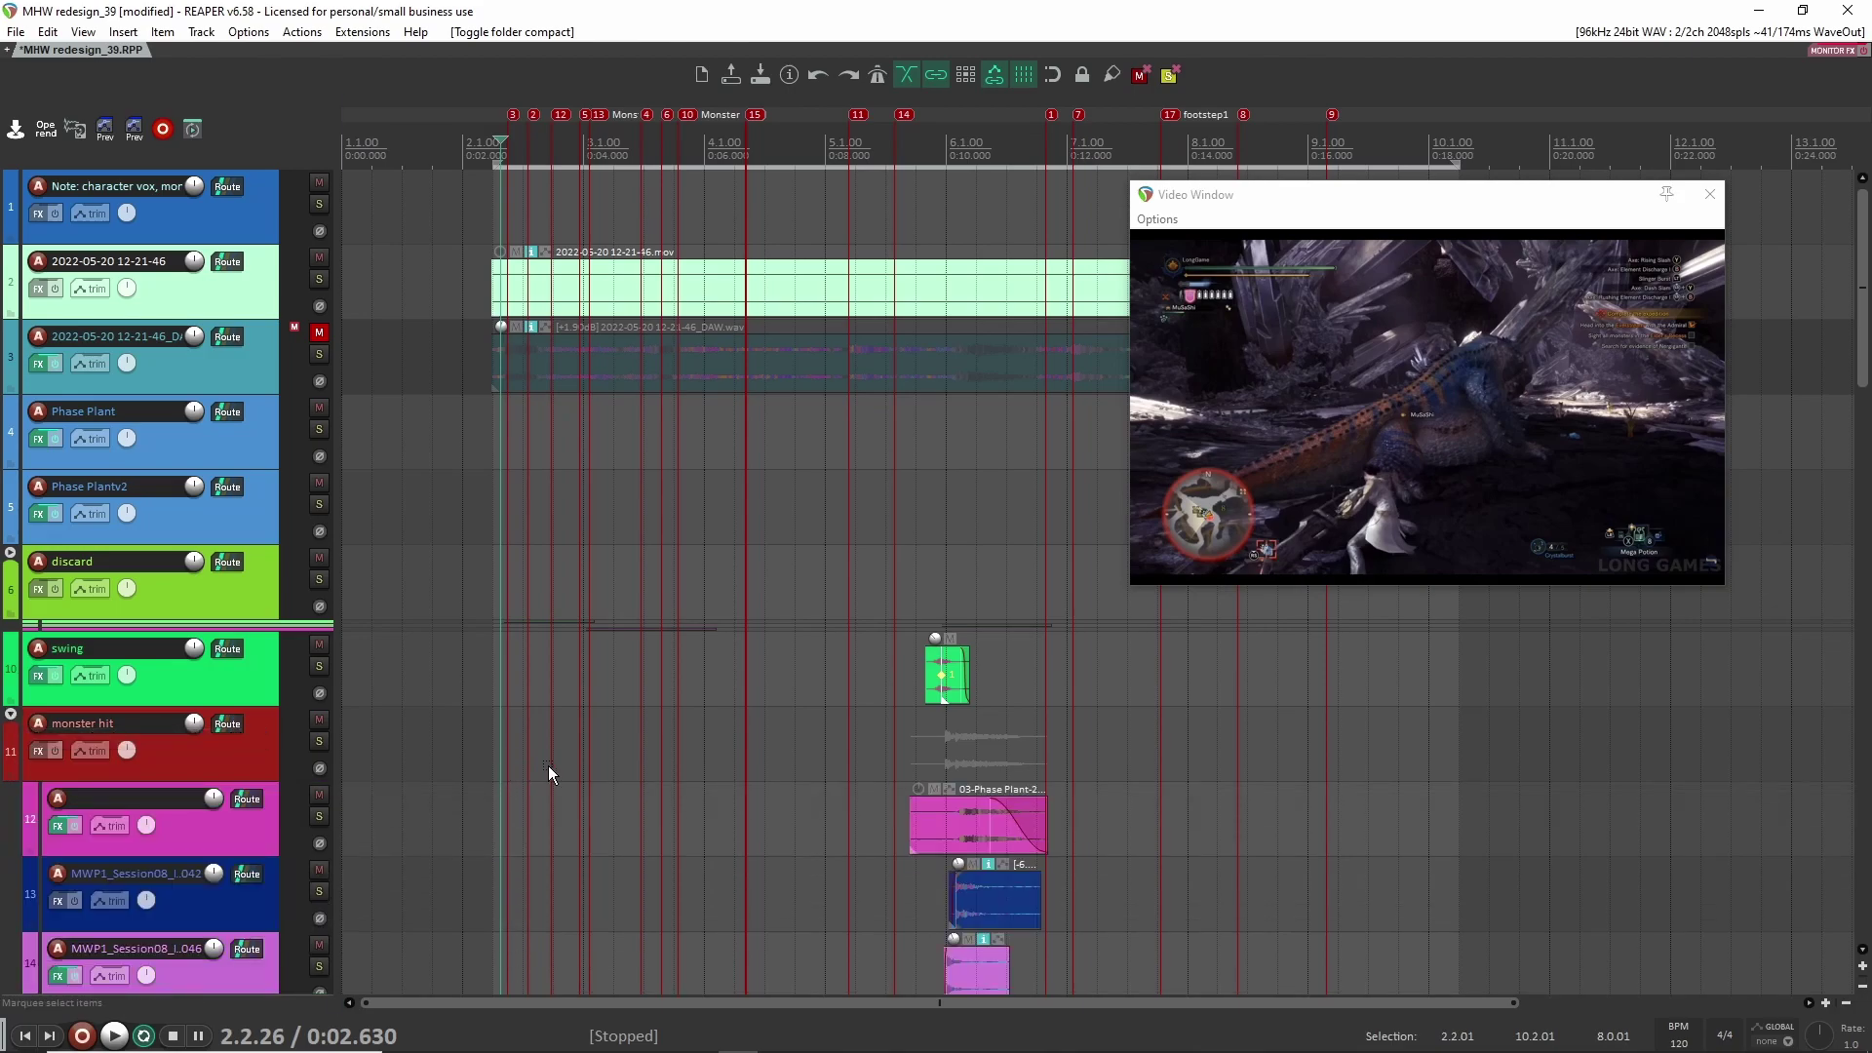
Step: Solo the monster hit folder track
{"action": "scroll", "coordinate": [548, 764], "scroll_direction": "down", "scroll_amount": 4}
{"action": "left_click", "coordinate": [910, 552]}
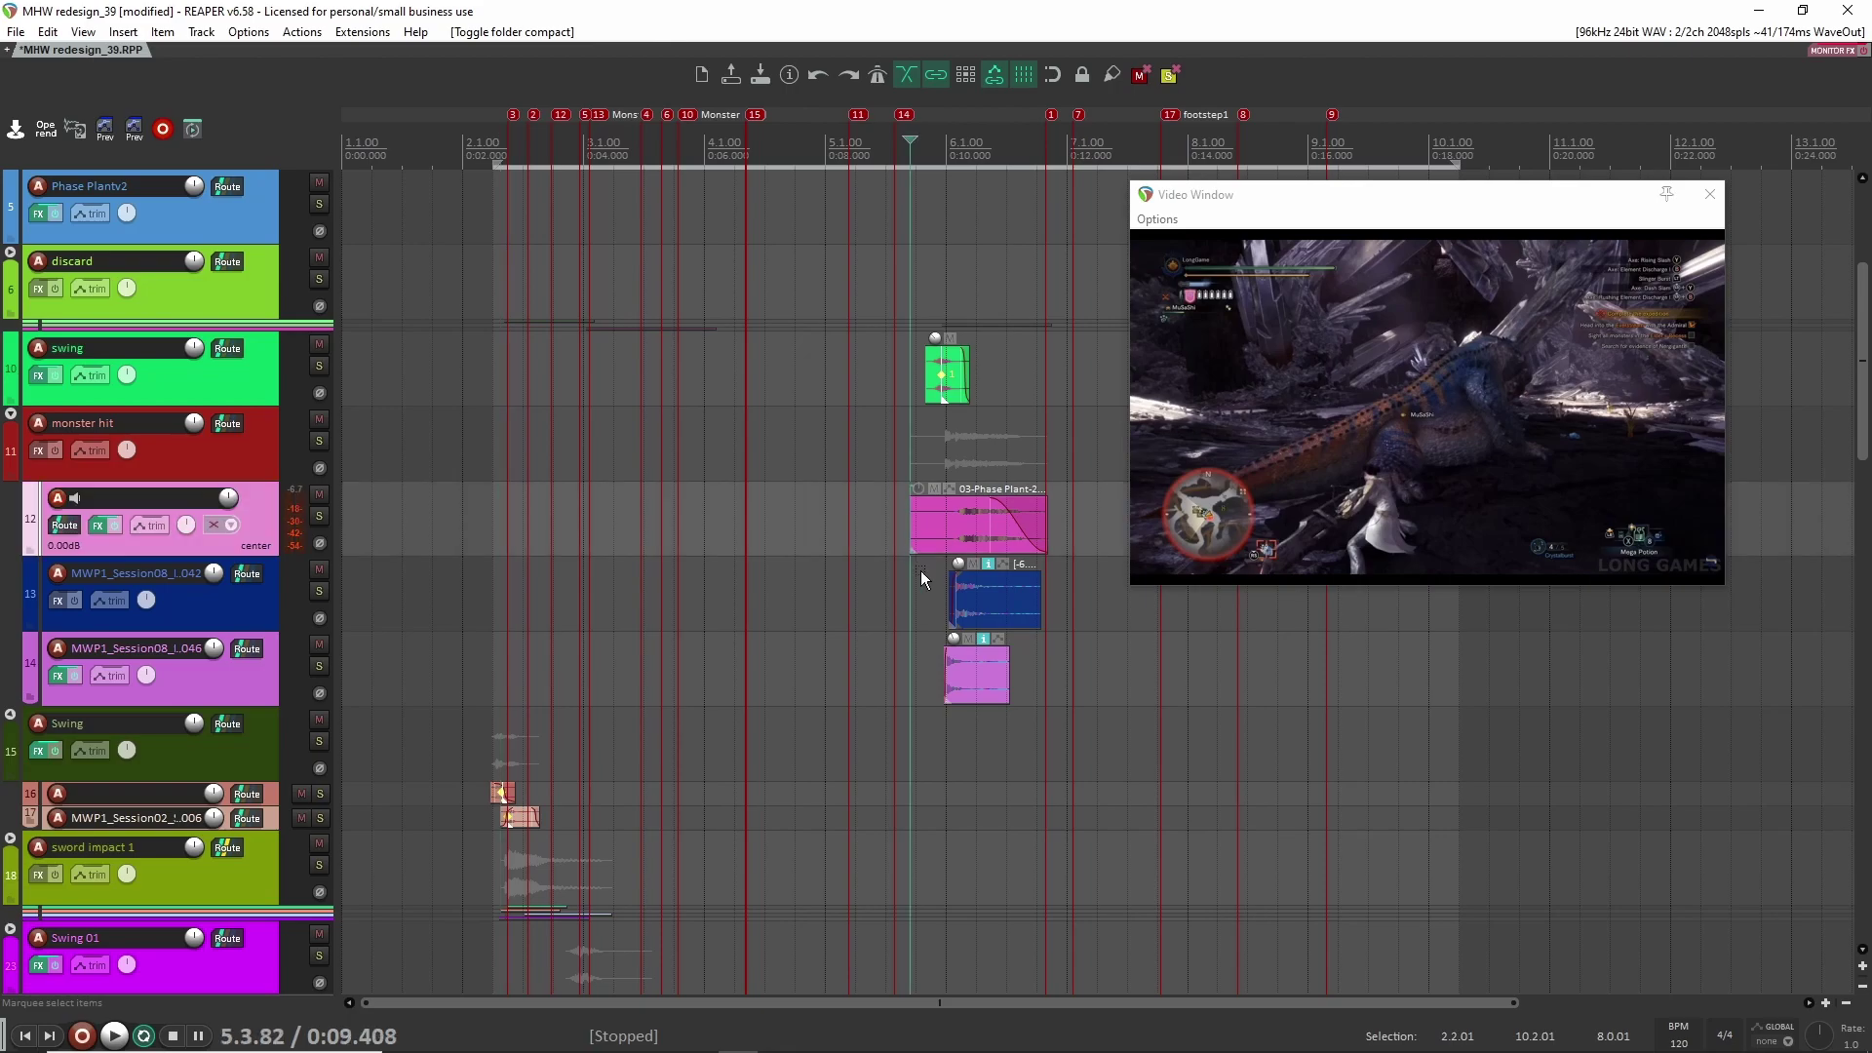
{"action": "scroll", "coordinate": [1062, 706], "scroll_direction": "up", "scroll_amount": 4}
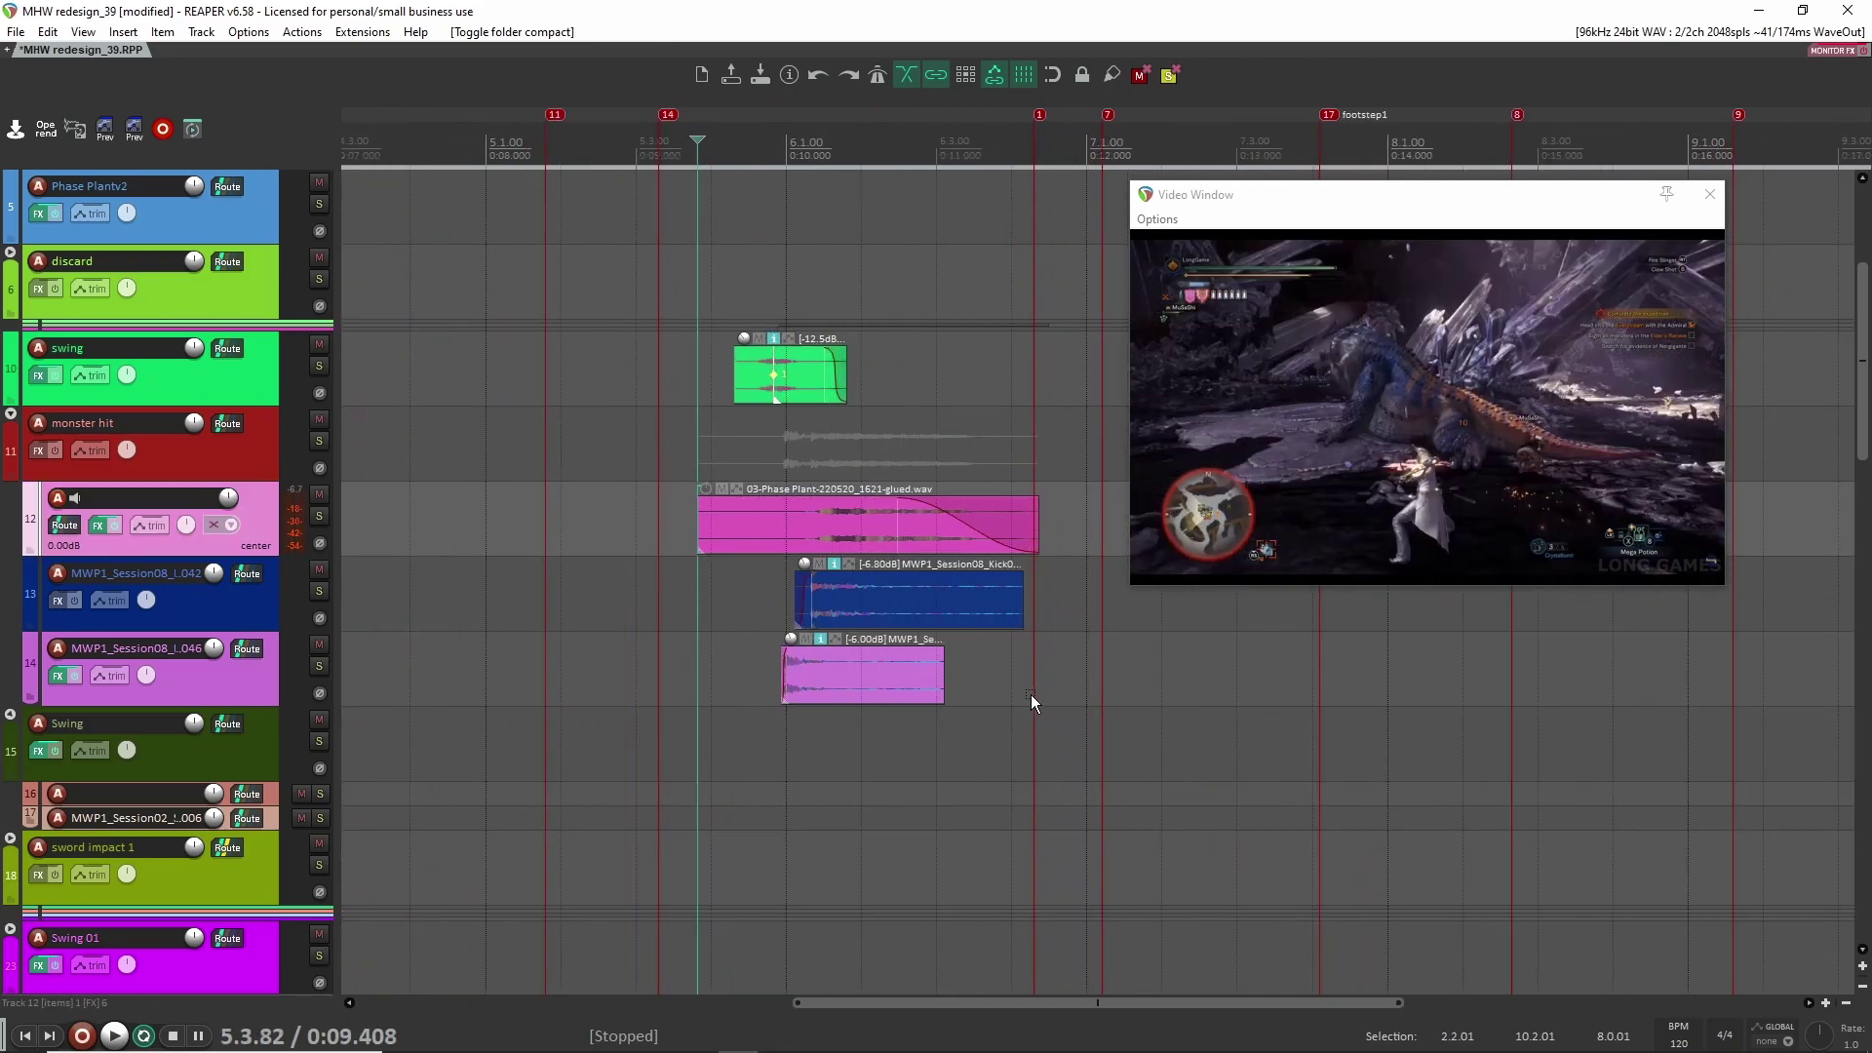
{"action": "left_click", "coordinate": [319, 441]}
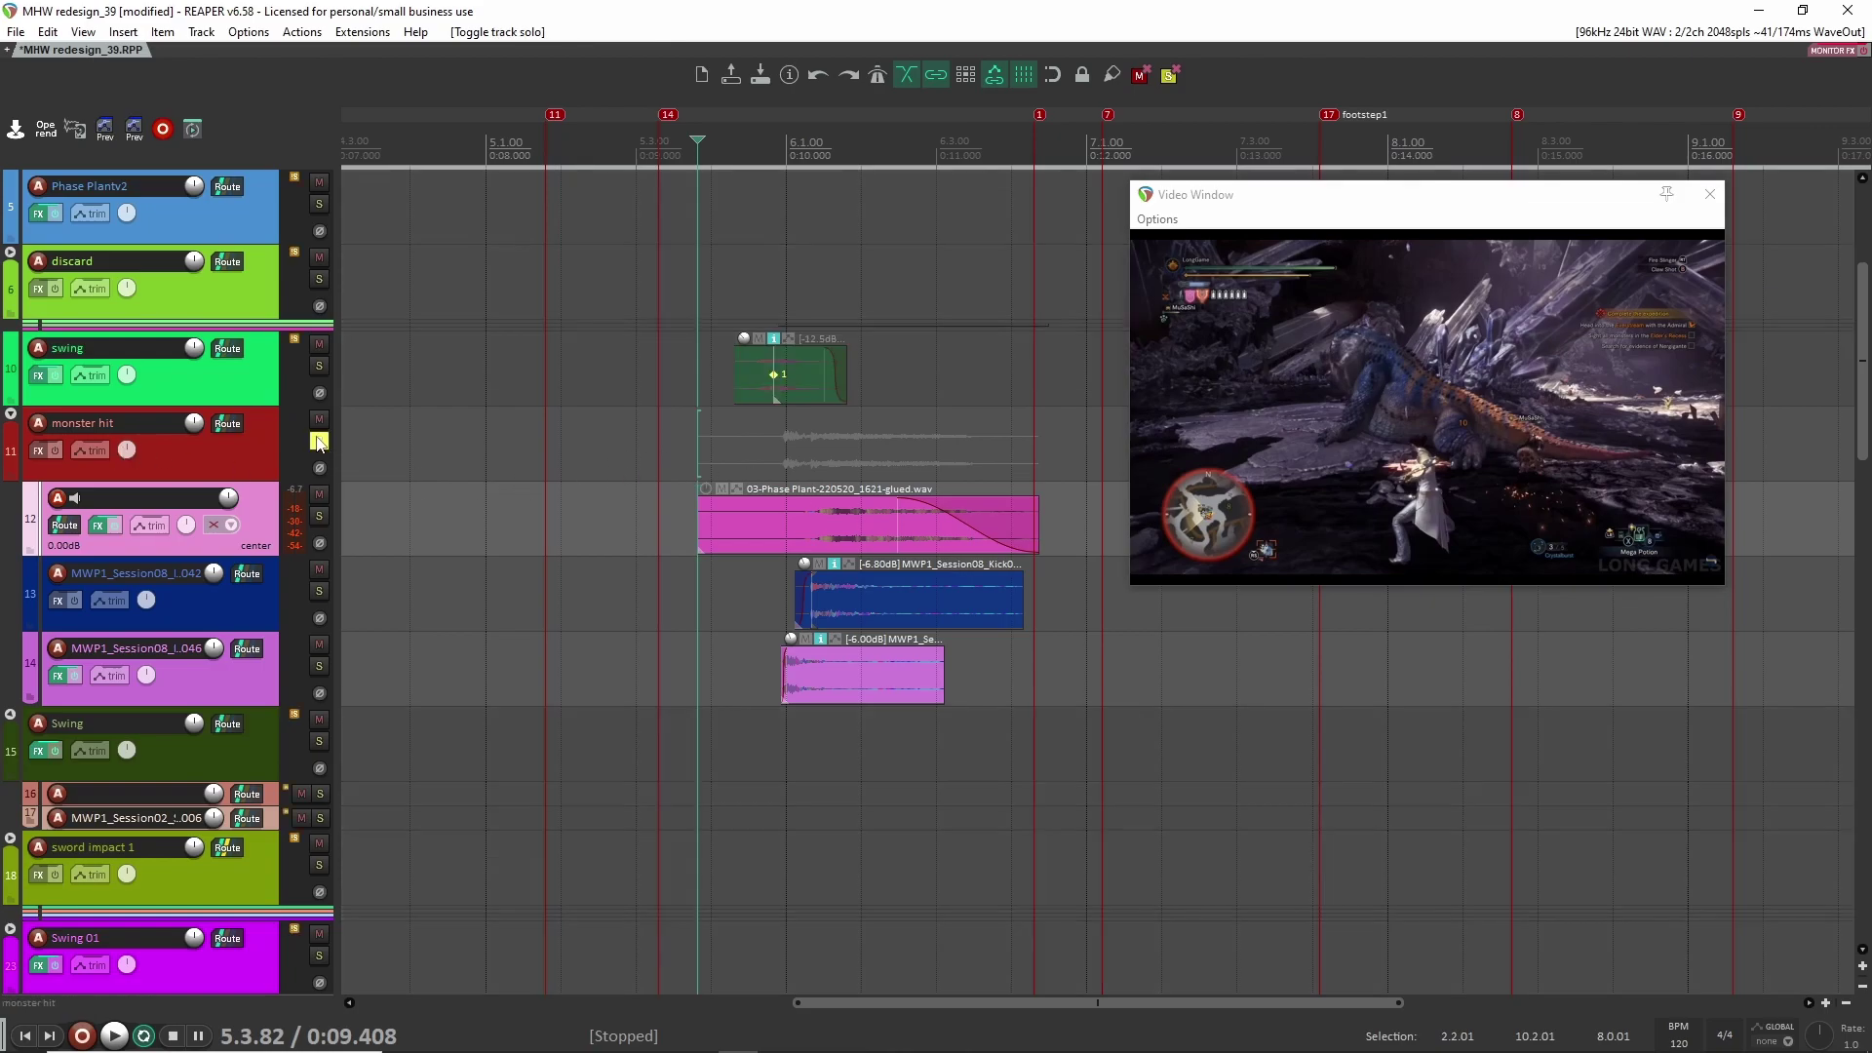
Step: Trim the start of the 03-Phase Plant item to just before the impact, add a short fade-in, and play it from 0:09.754
{"action": "left_click", "coordinate": [723, 536]}
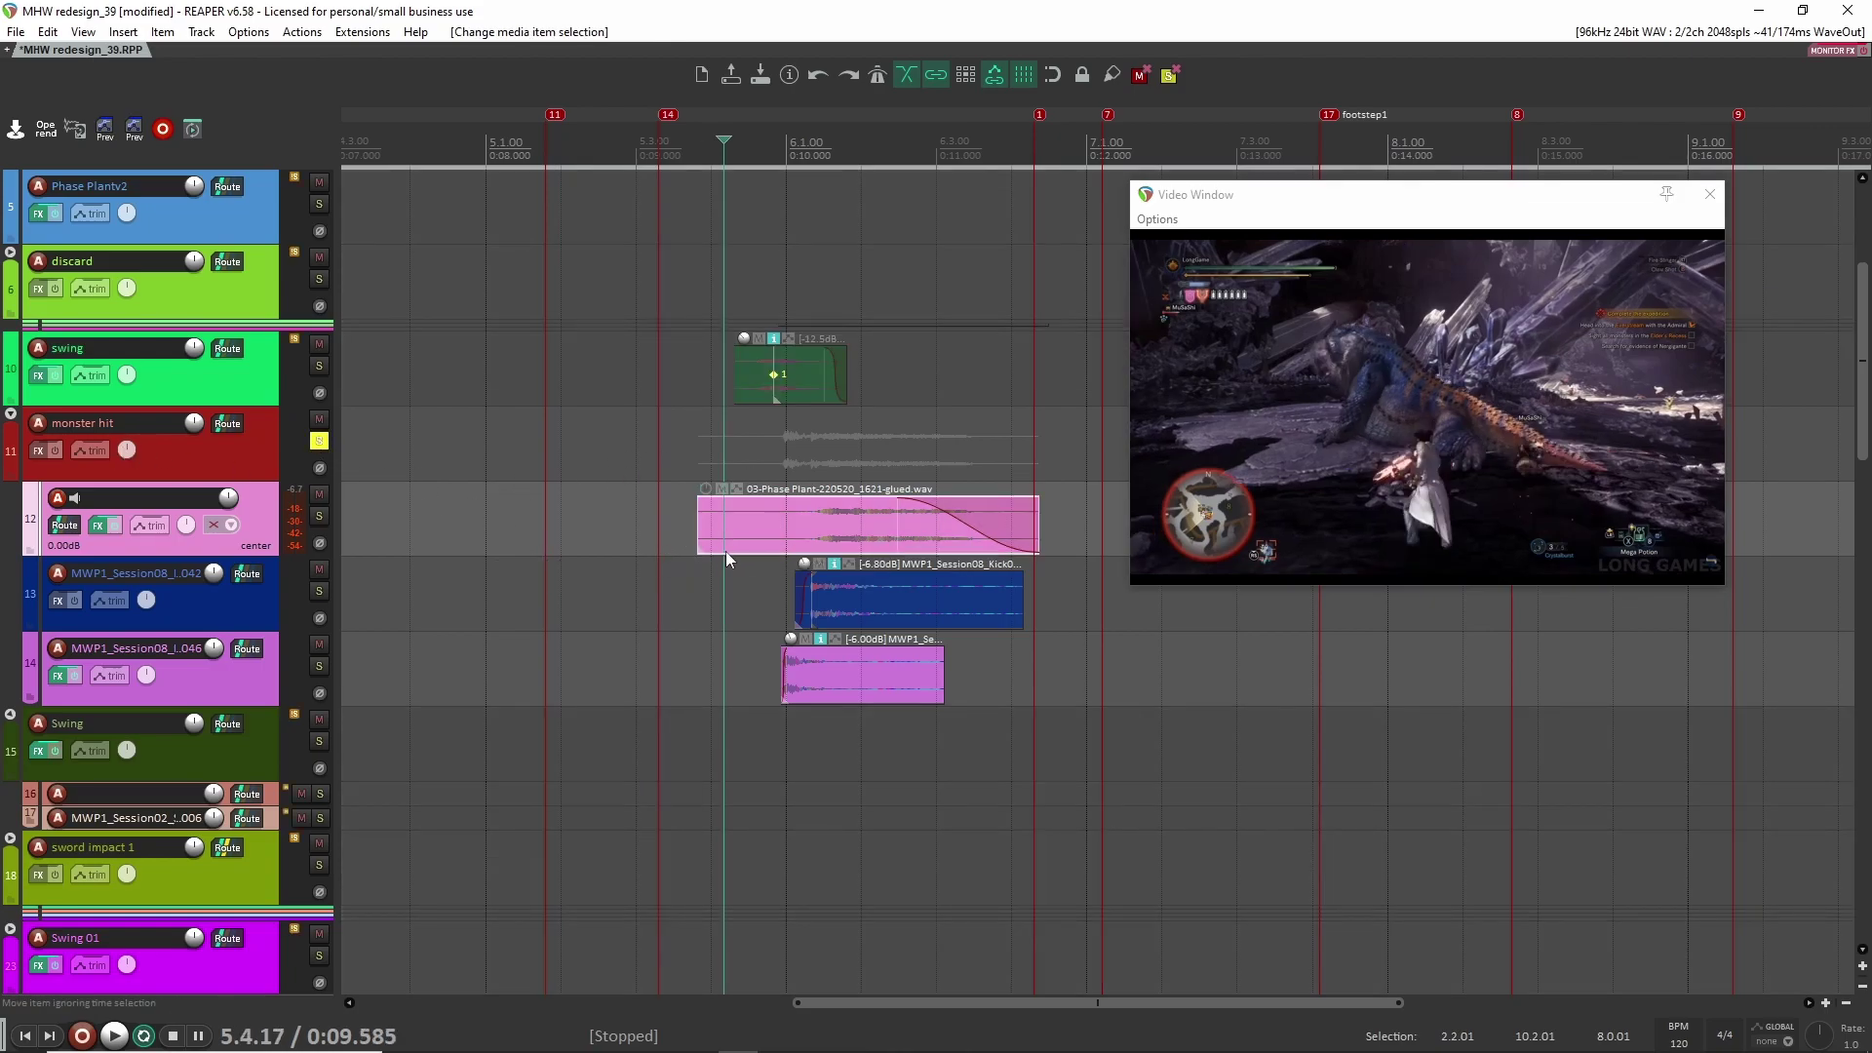
{"action": "left_click_drag", "start_coordinate": [693, 528], "coordinate": [773, 527]}
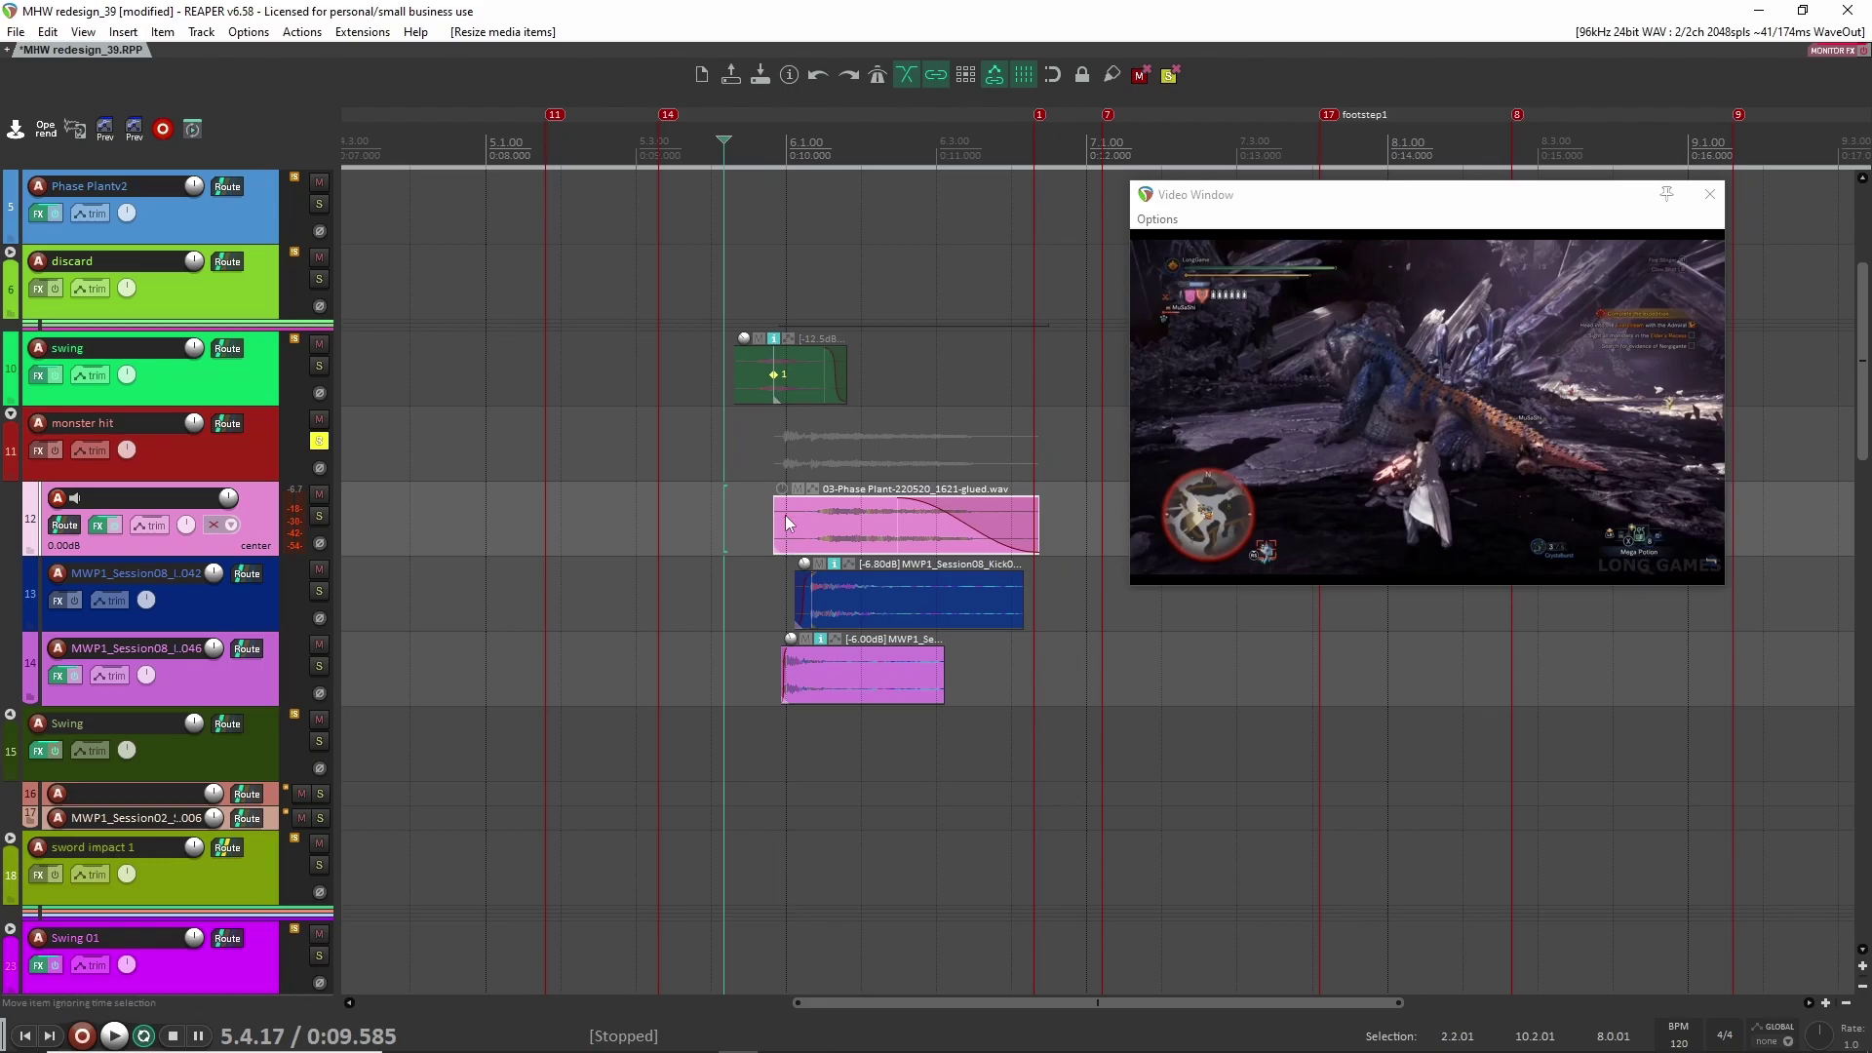
{"action": "left_click", "coordinate": [746, 539]}
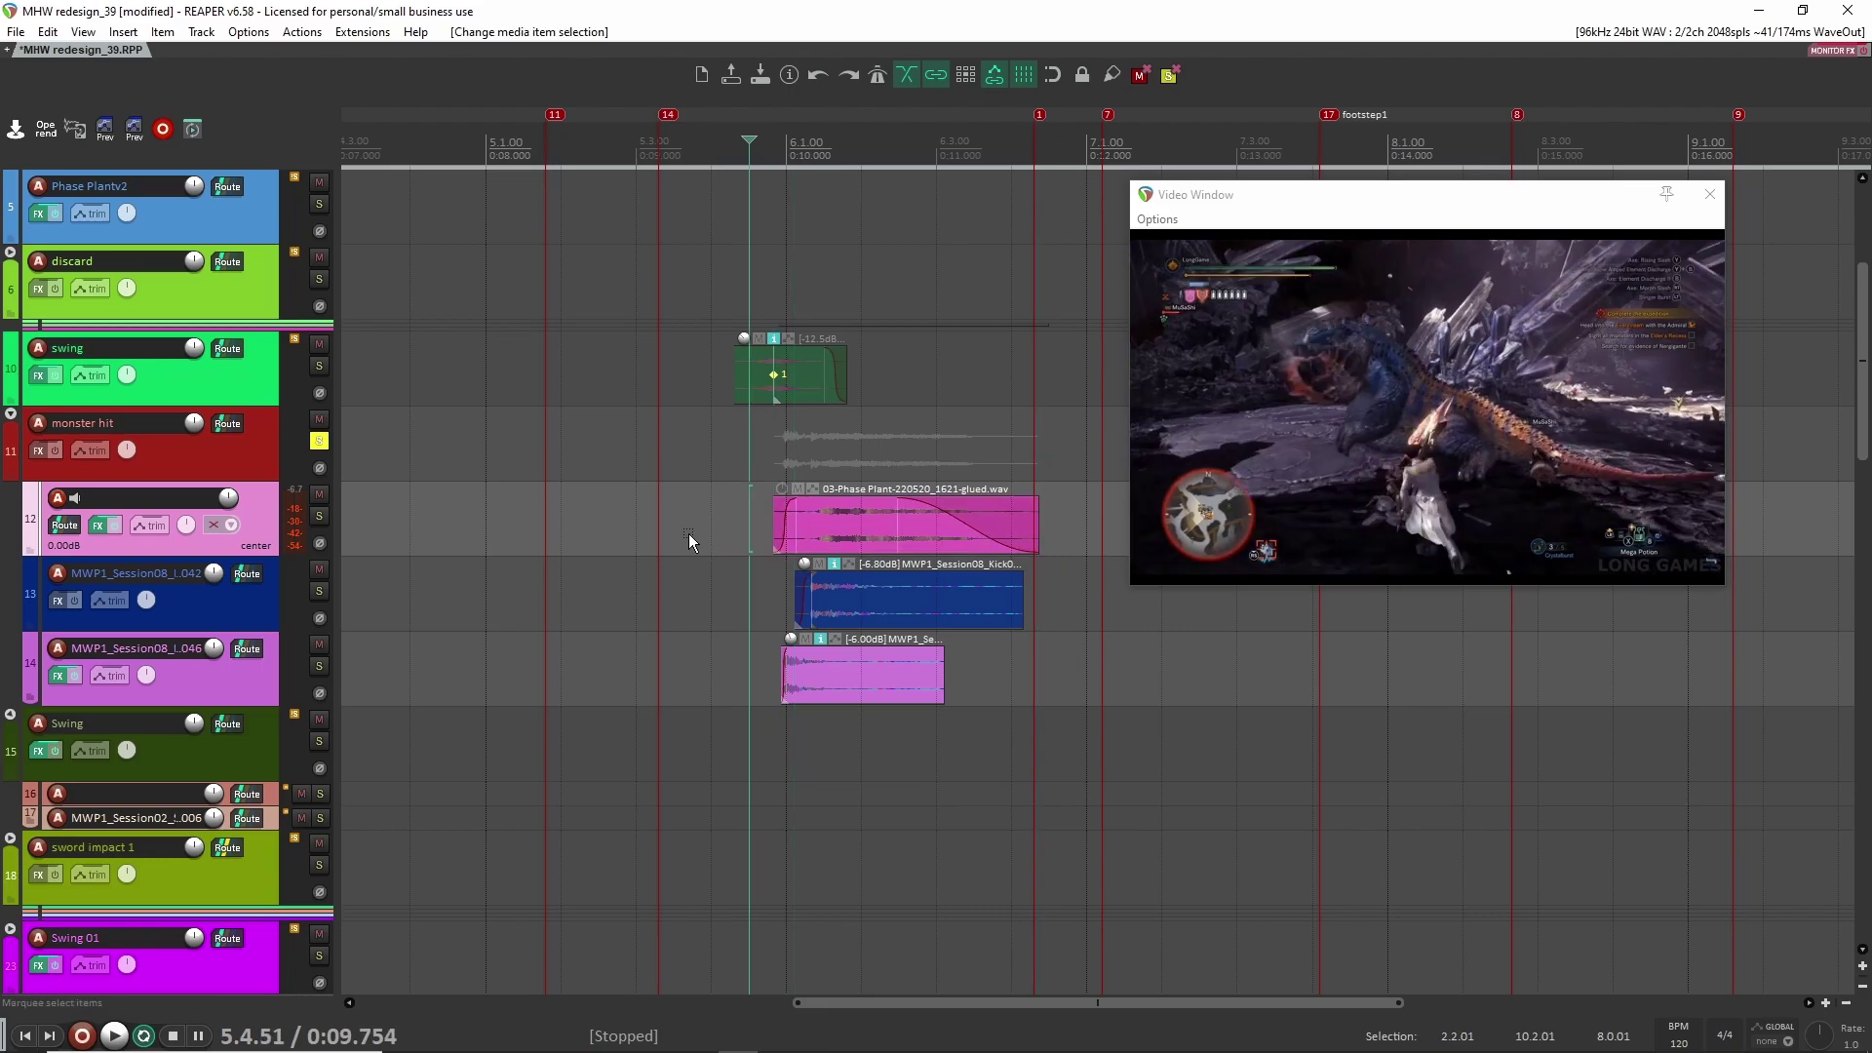
{"action": "key", "text": "space"}
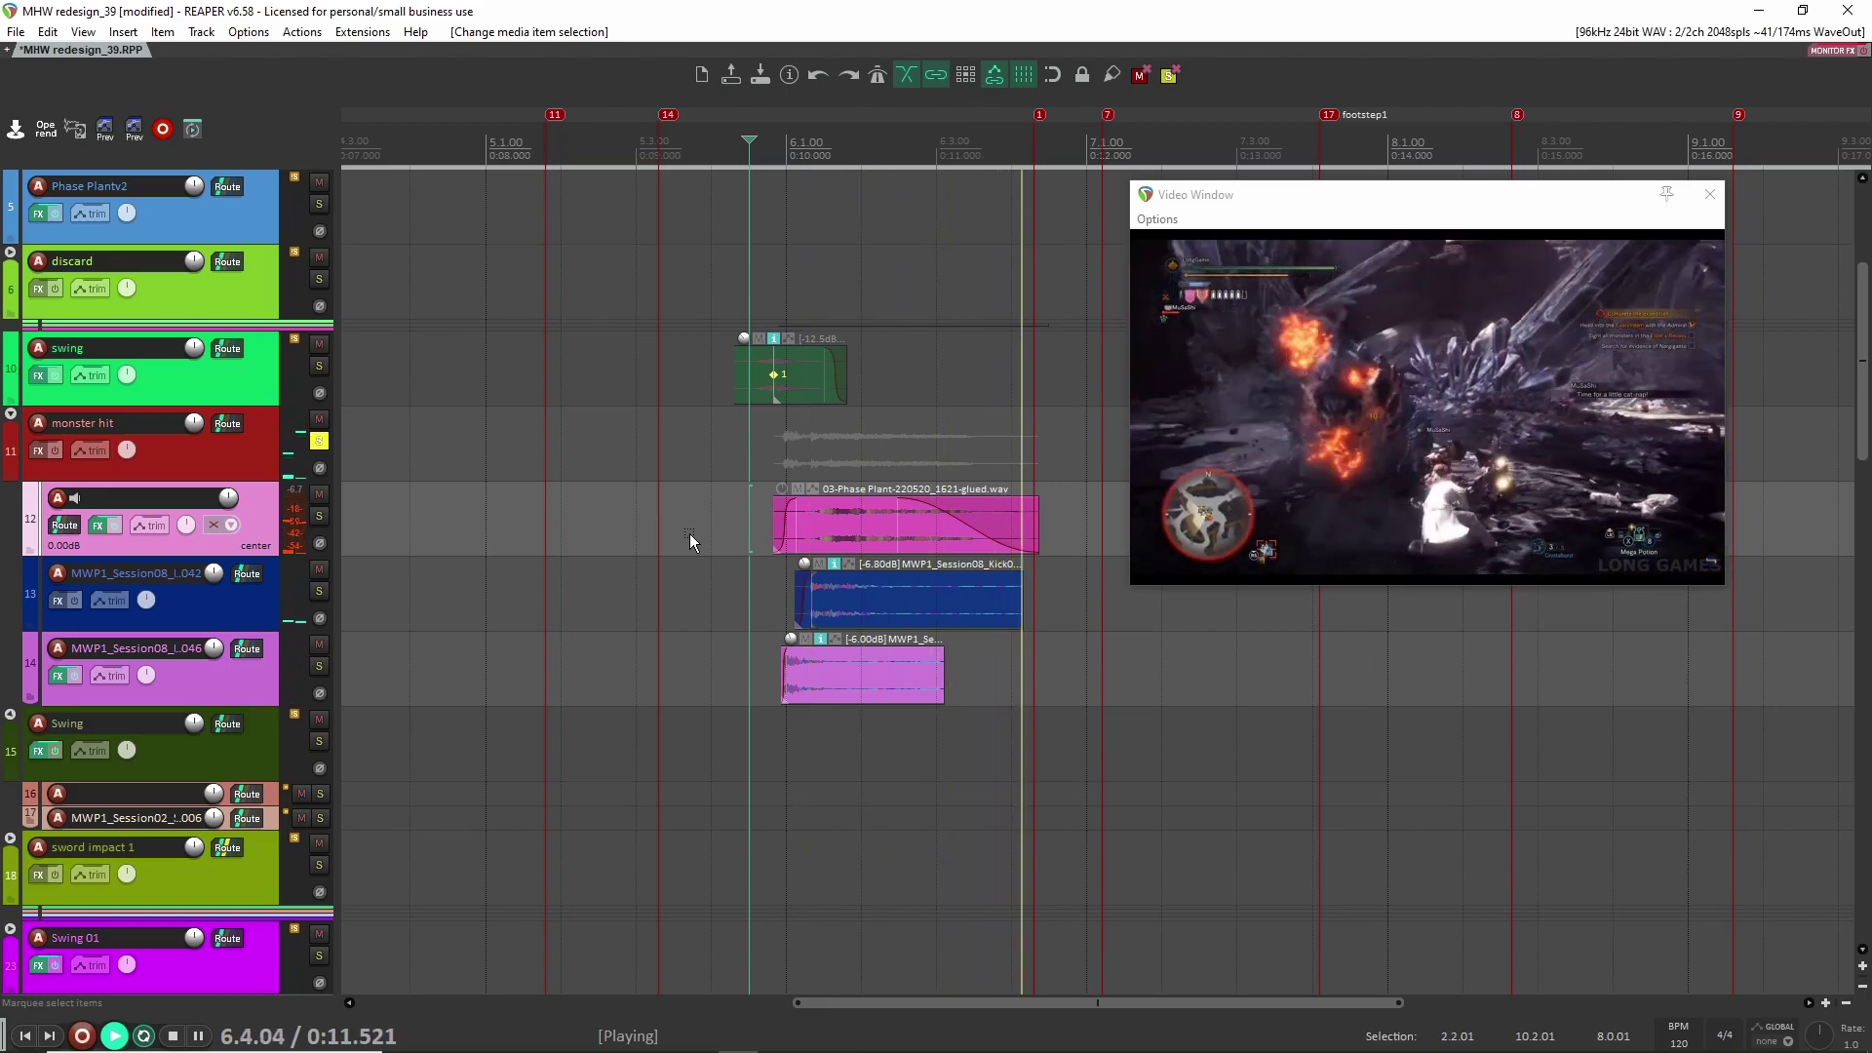
{"action": "key", "text": "space"}
{"action": "scroll", "coordinate": [737, 626], "scroll_direction": "up", "scroll_amount": 4}
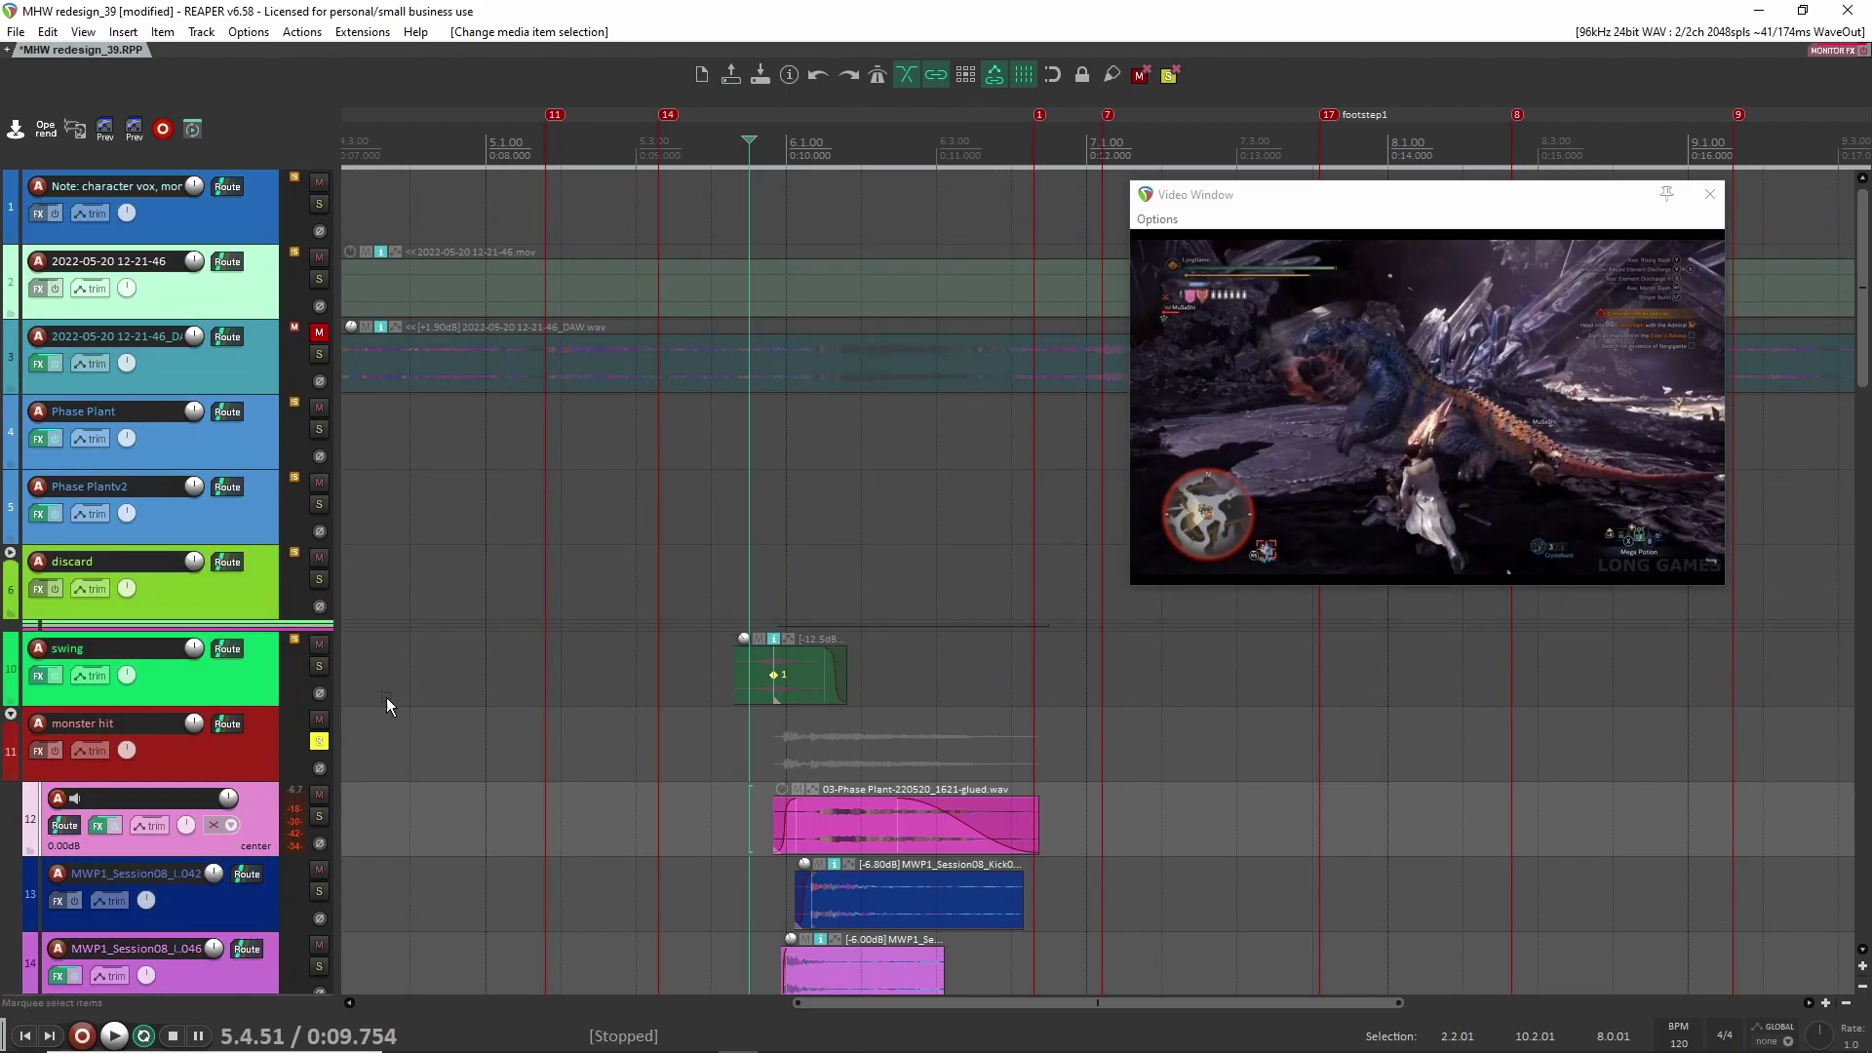
{"action": "left_click", "coordinate": [319, 354]}
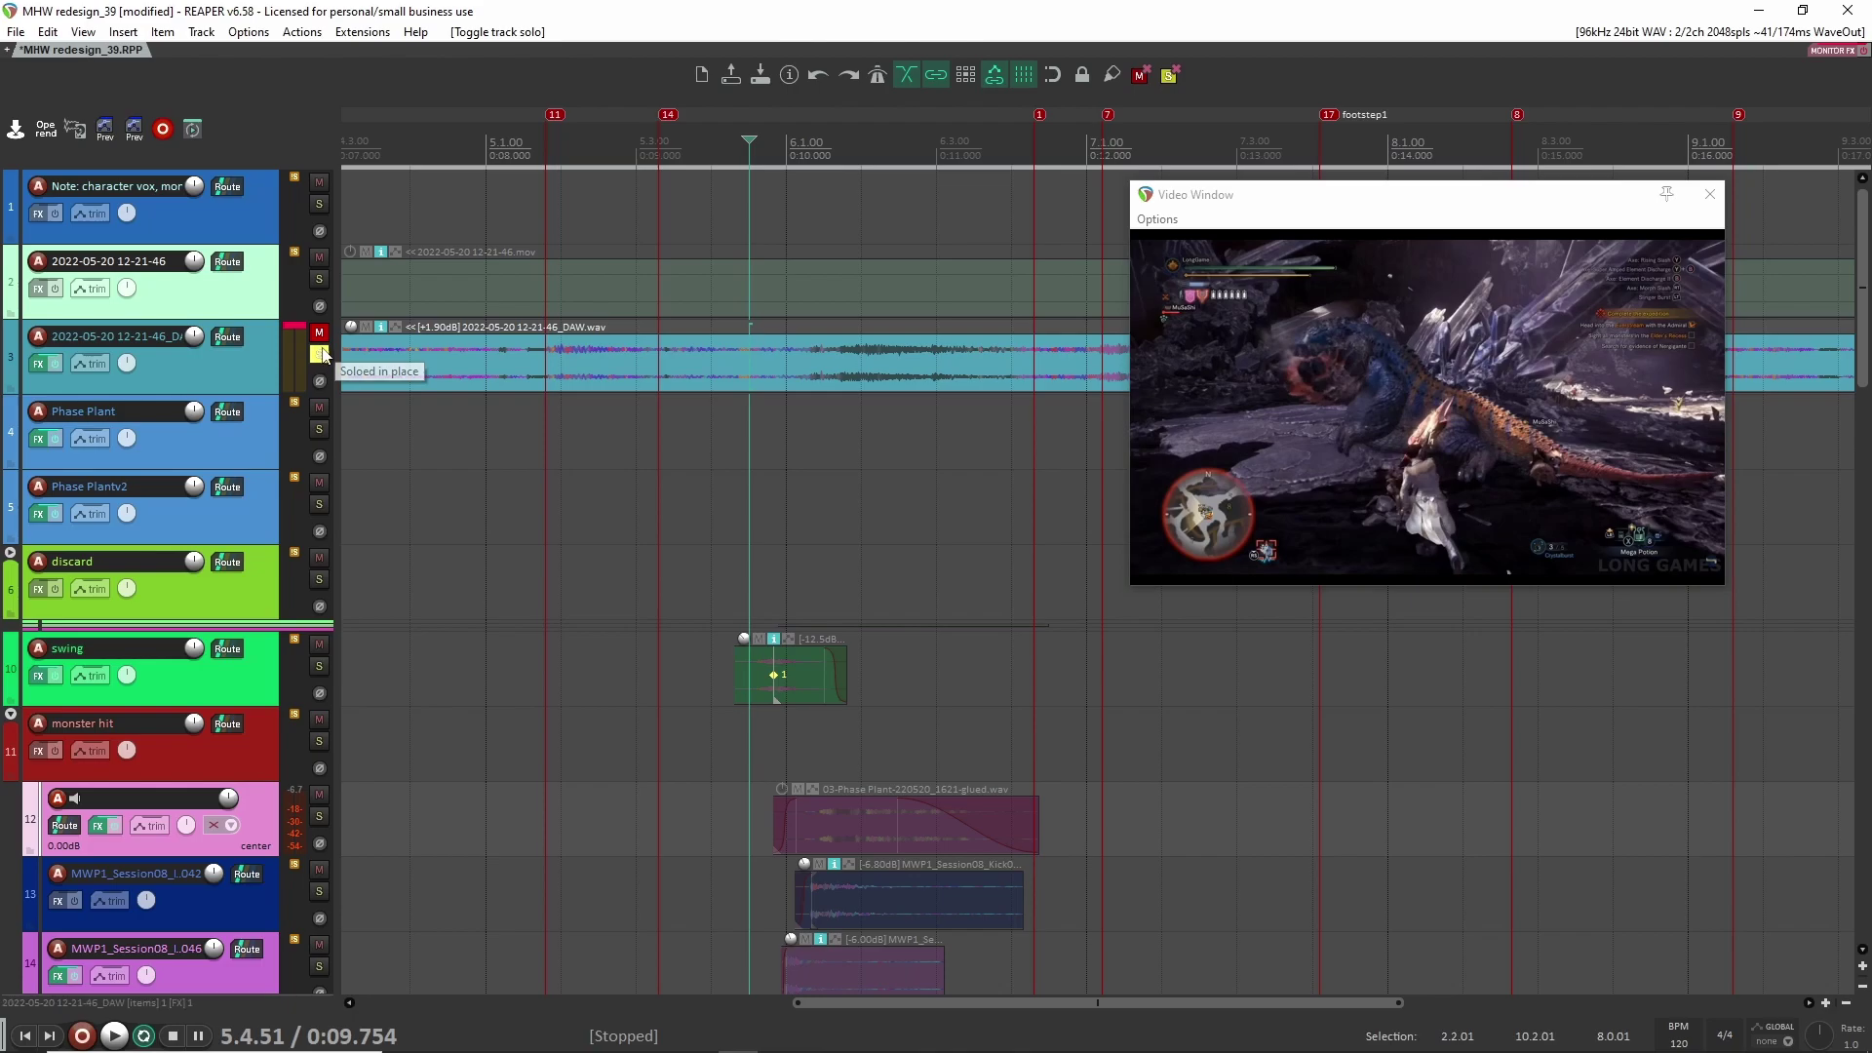
{"action": "key", "text": "space"}
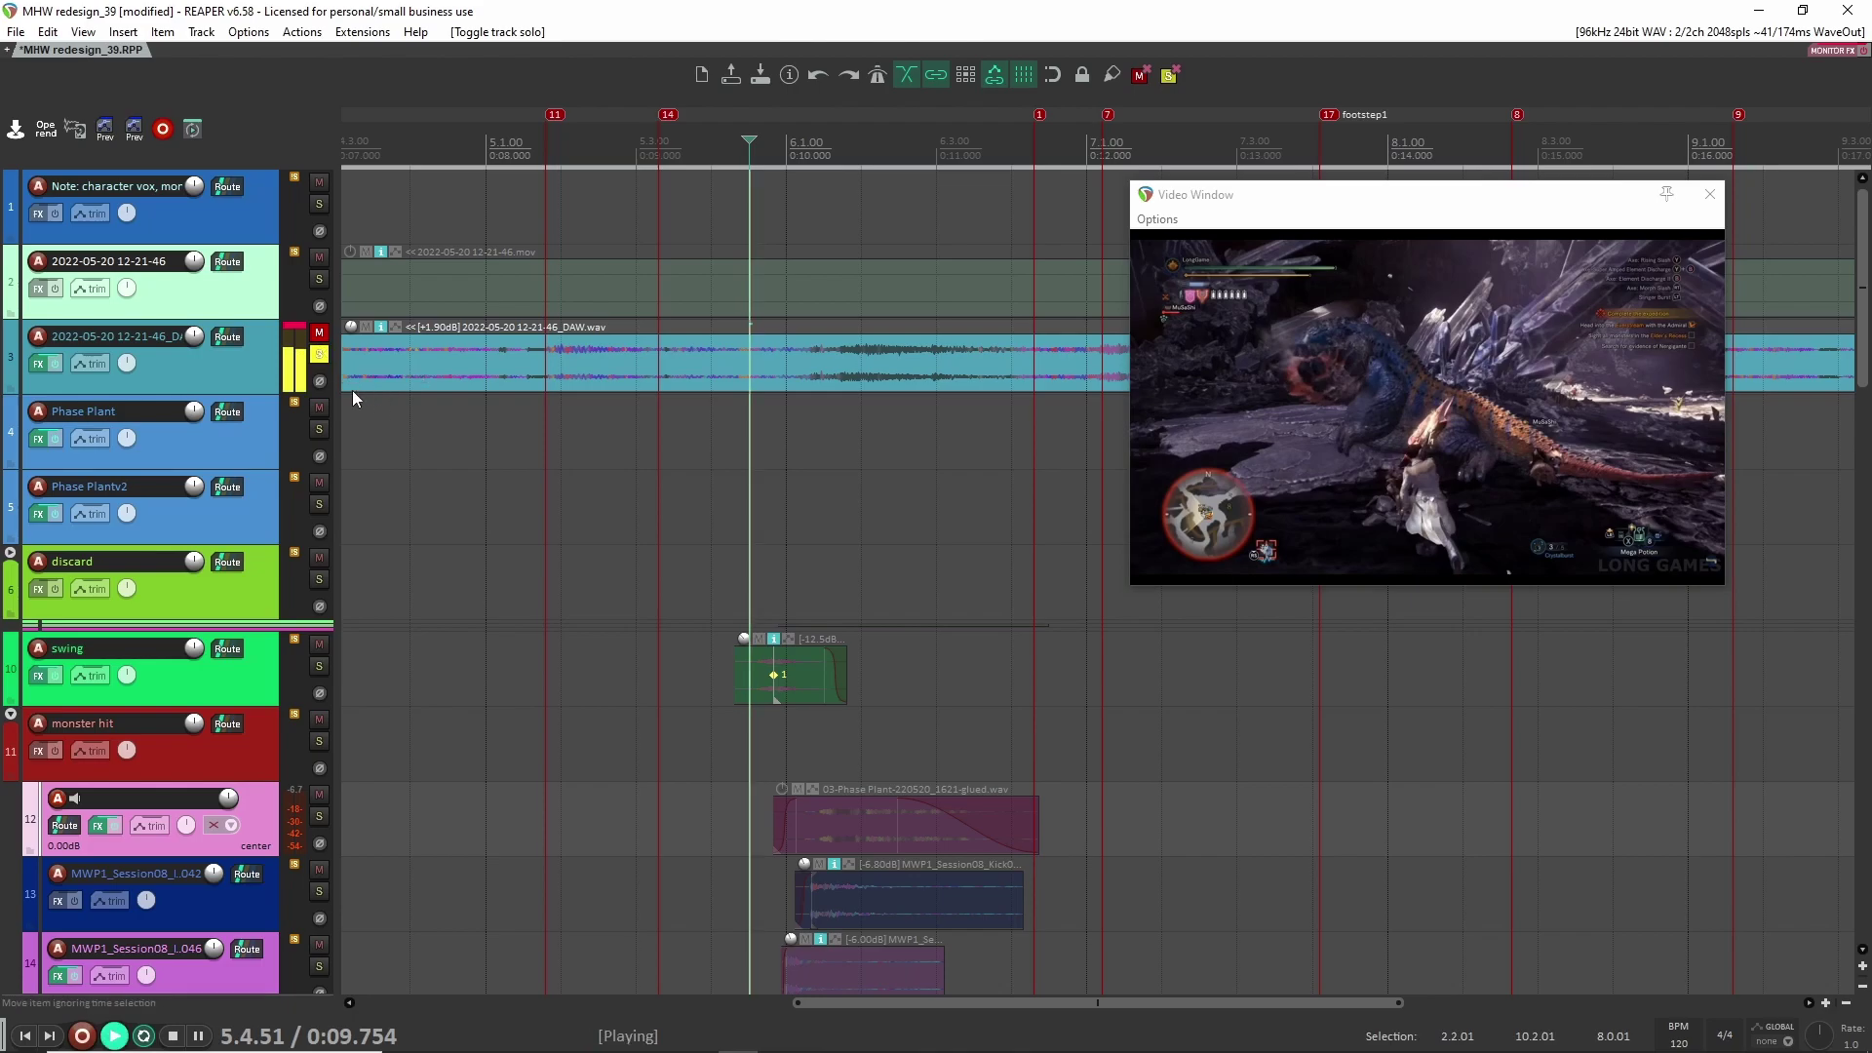
Step: Switch the solo from the game audio to the 03-Phase Plant layer's track under monster hit, and play it from 0:09.890
{"action": "key", "text": "space"}
{"action": "left_click", "coordinate": [319, 354]}
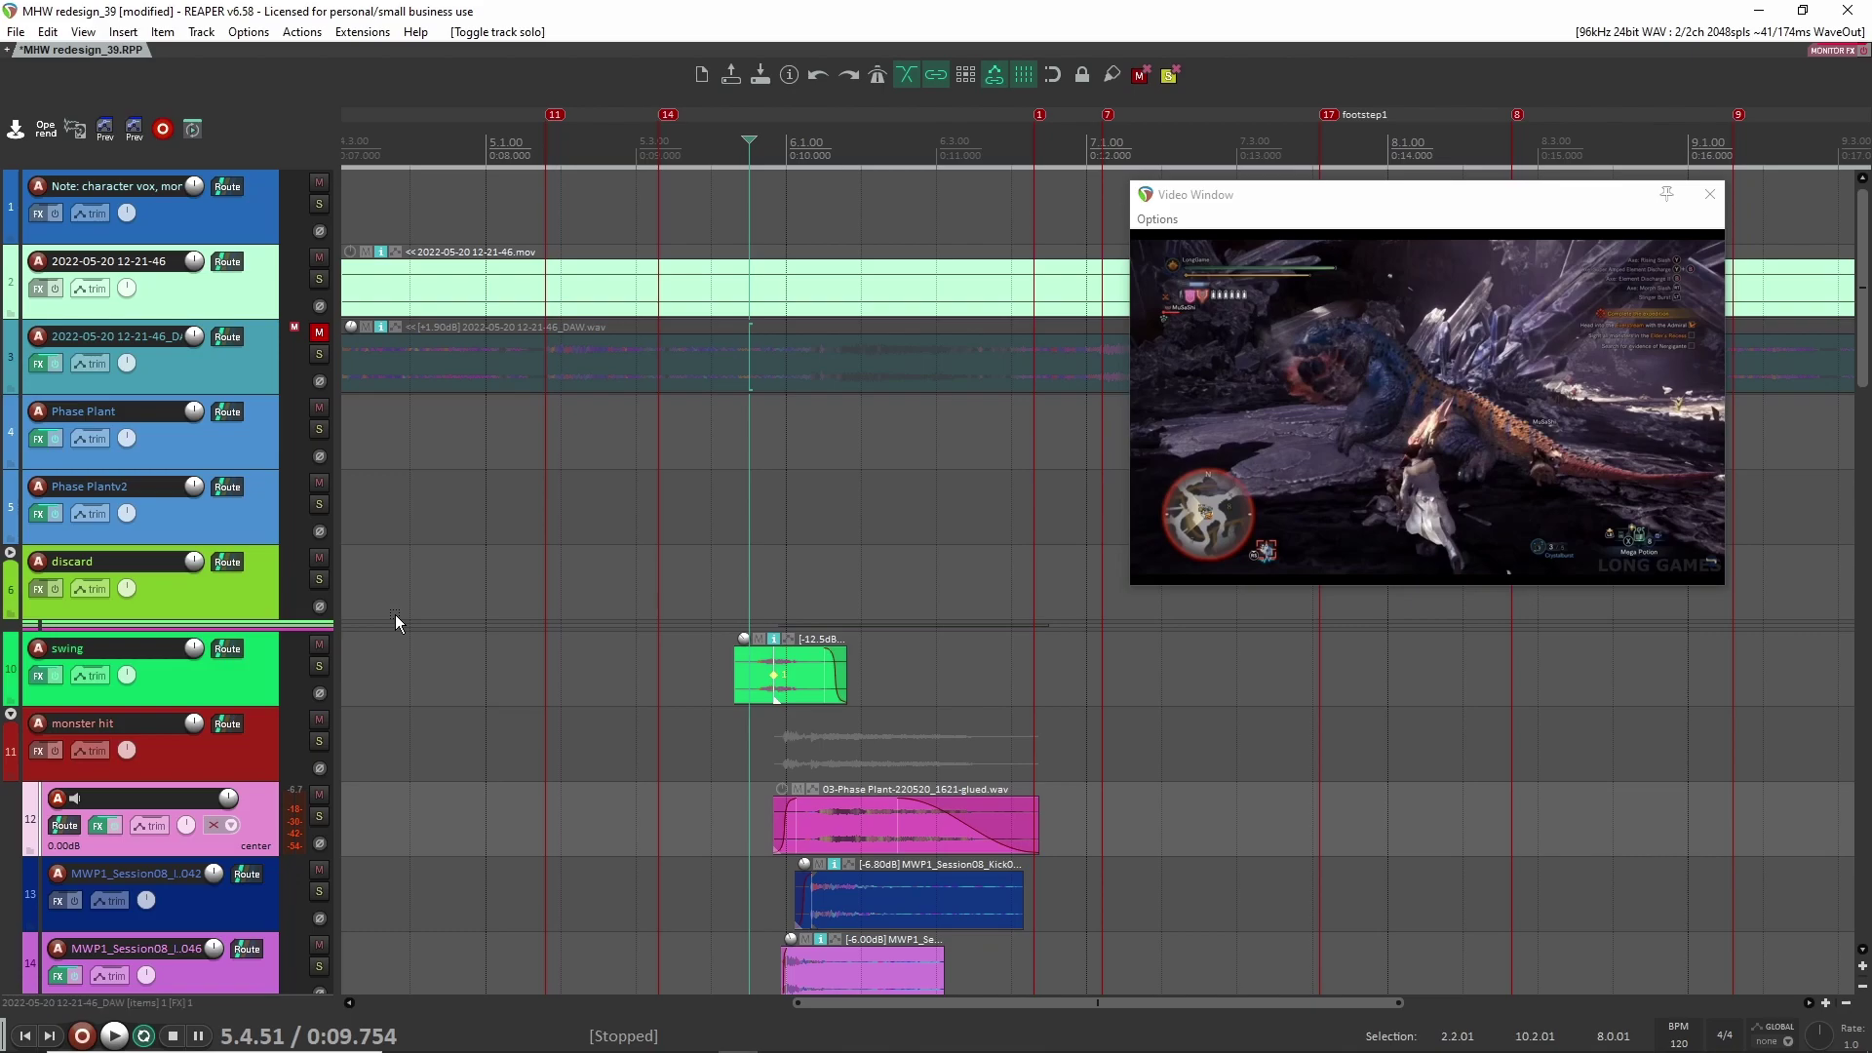
{"action": "scroll", "coordinate": [481, 636], "scroll_direction": "down", "scroll_amount": 2}
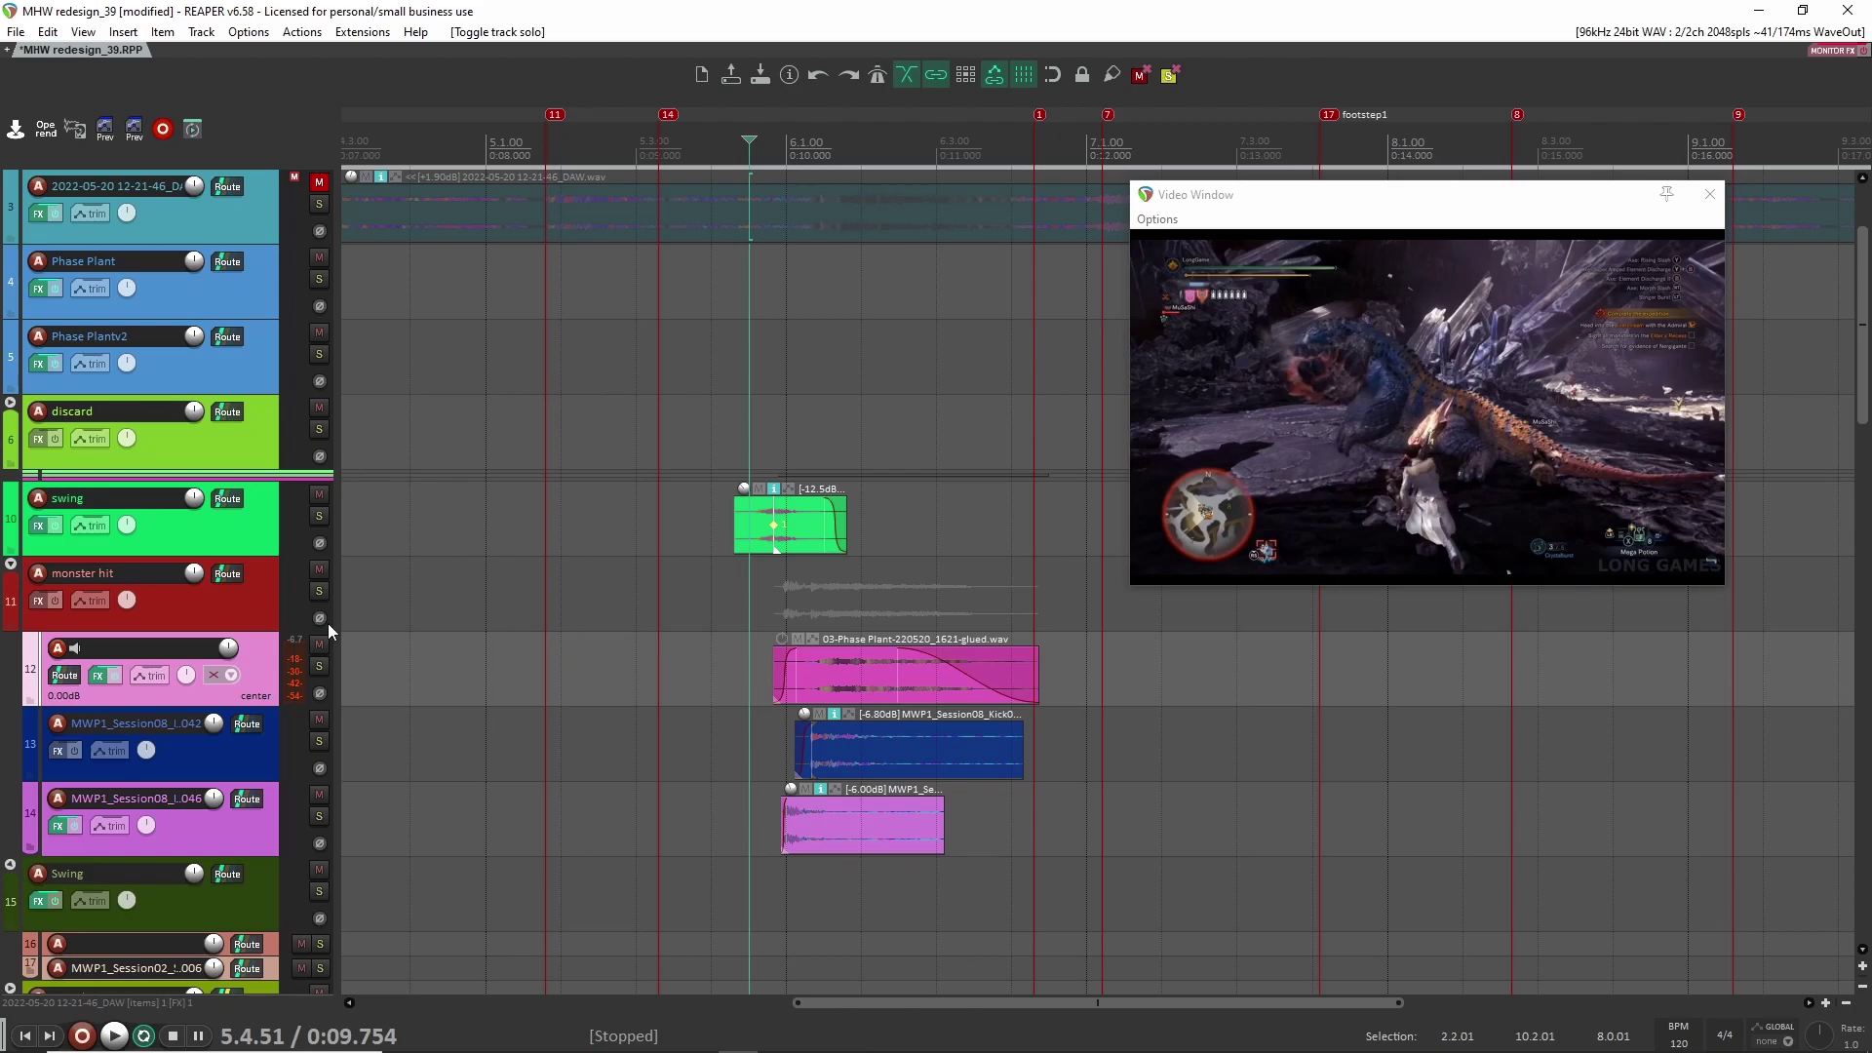
{"action": "left_click", "coordinate": [319, 665]}
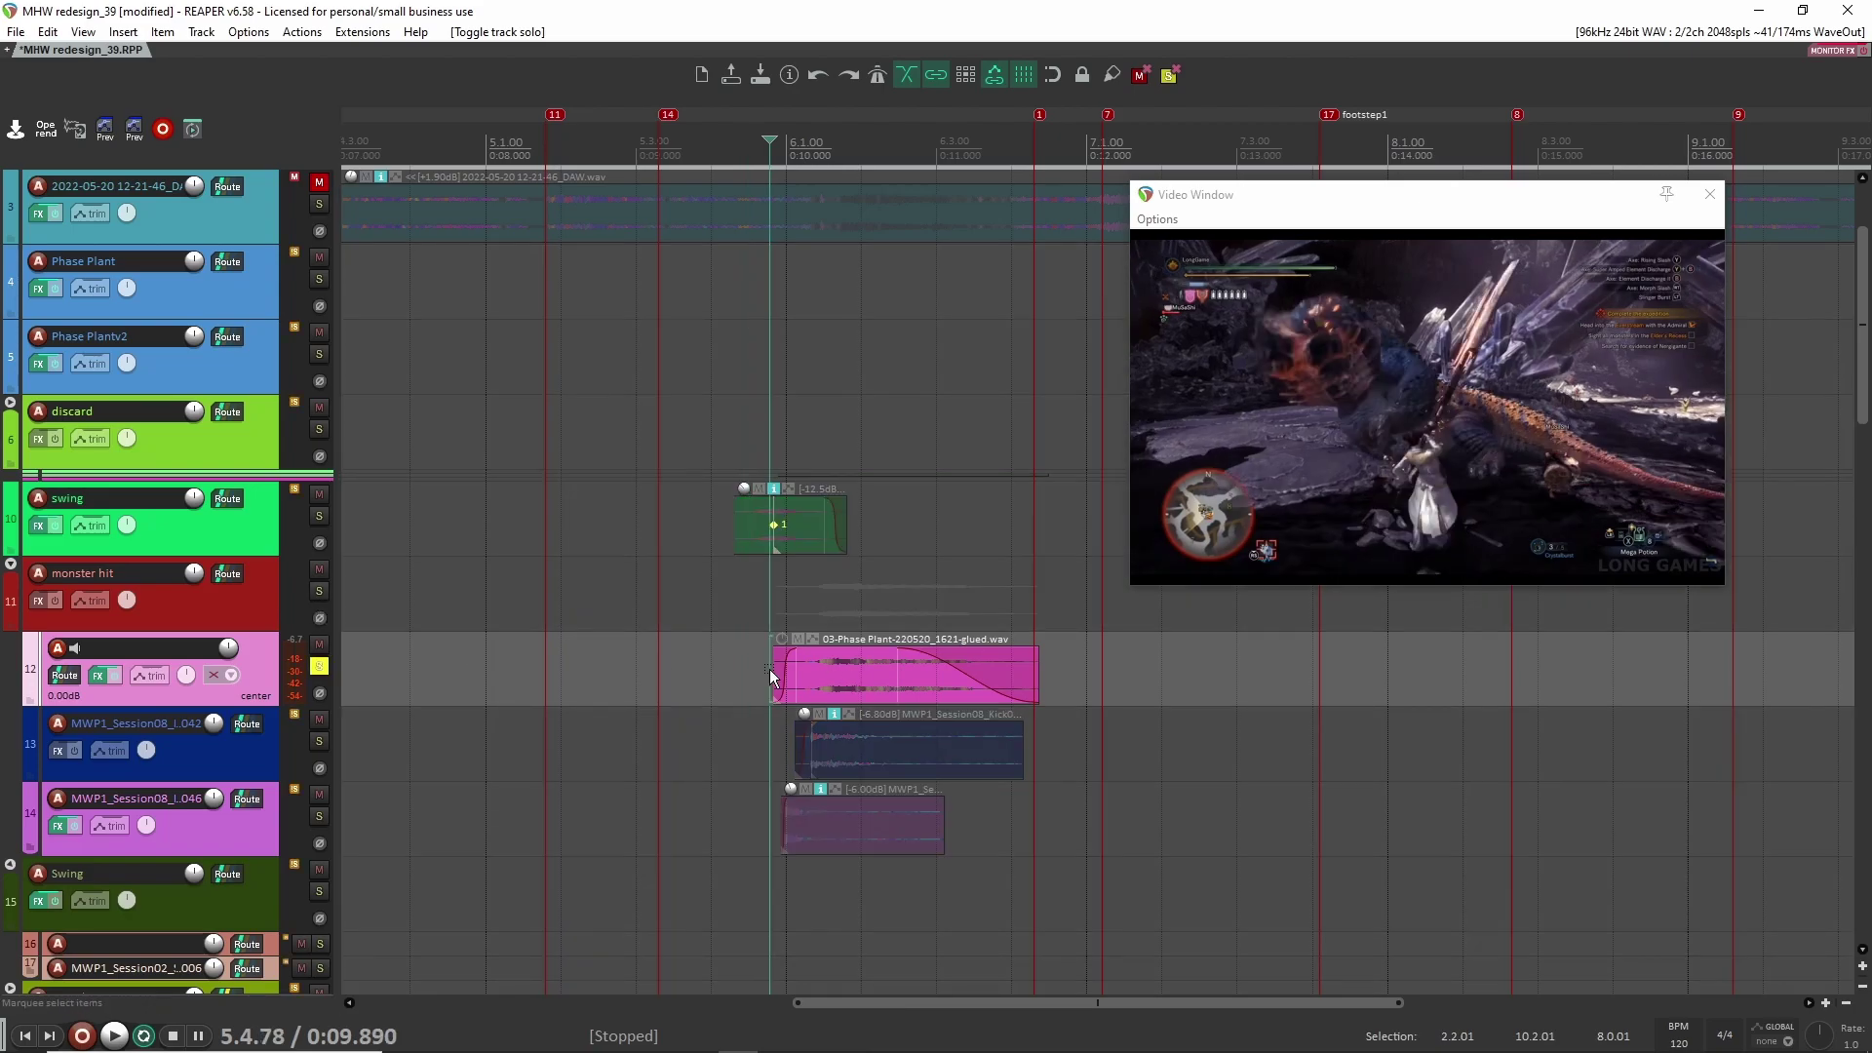
{"action": "scroll", "coordinate": [963, 615], "scroll_direction": "up", "scroll_amount": 3}
{"action": "key", "text": "space"}
{"action": "key", "text": "space"}
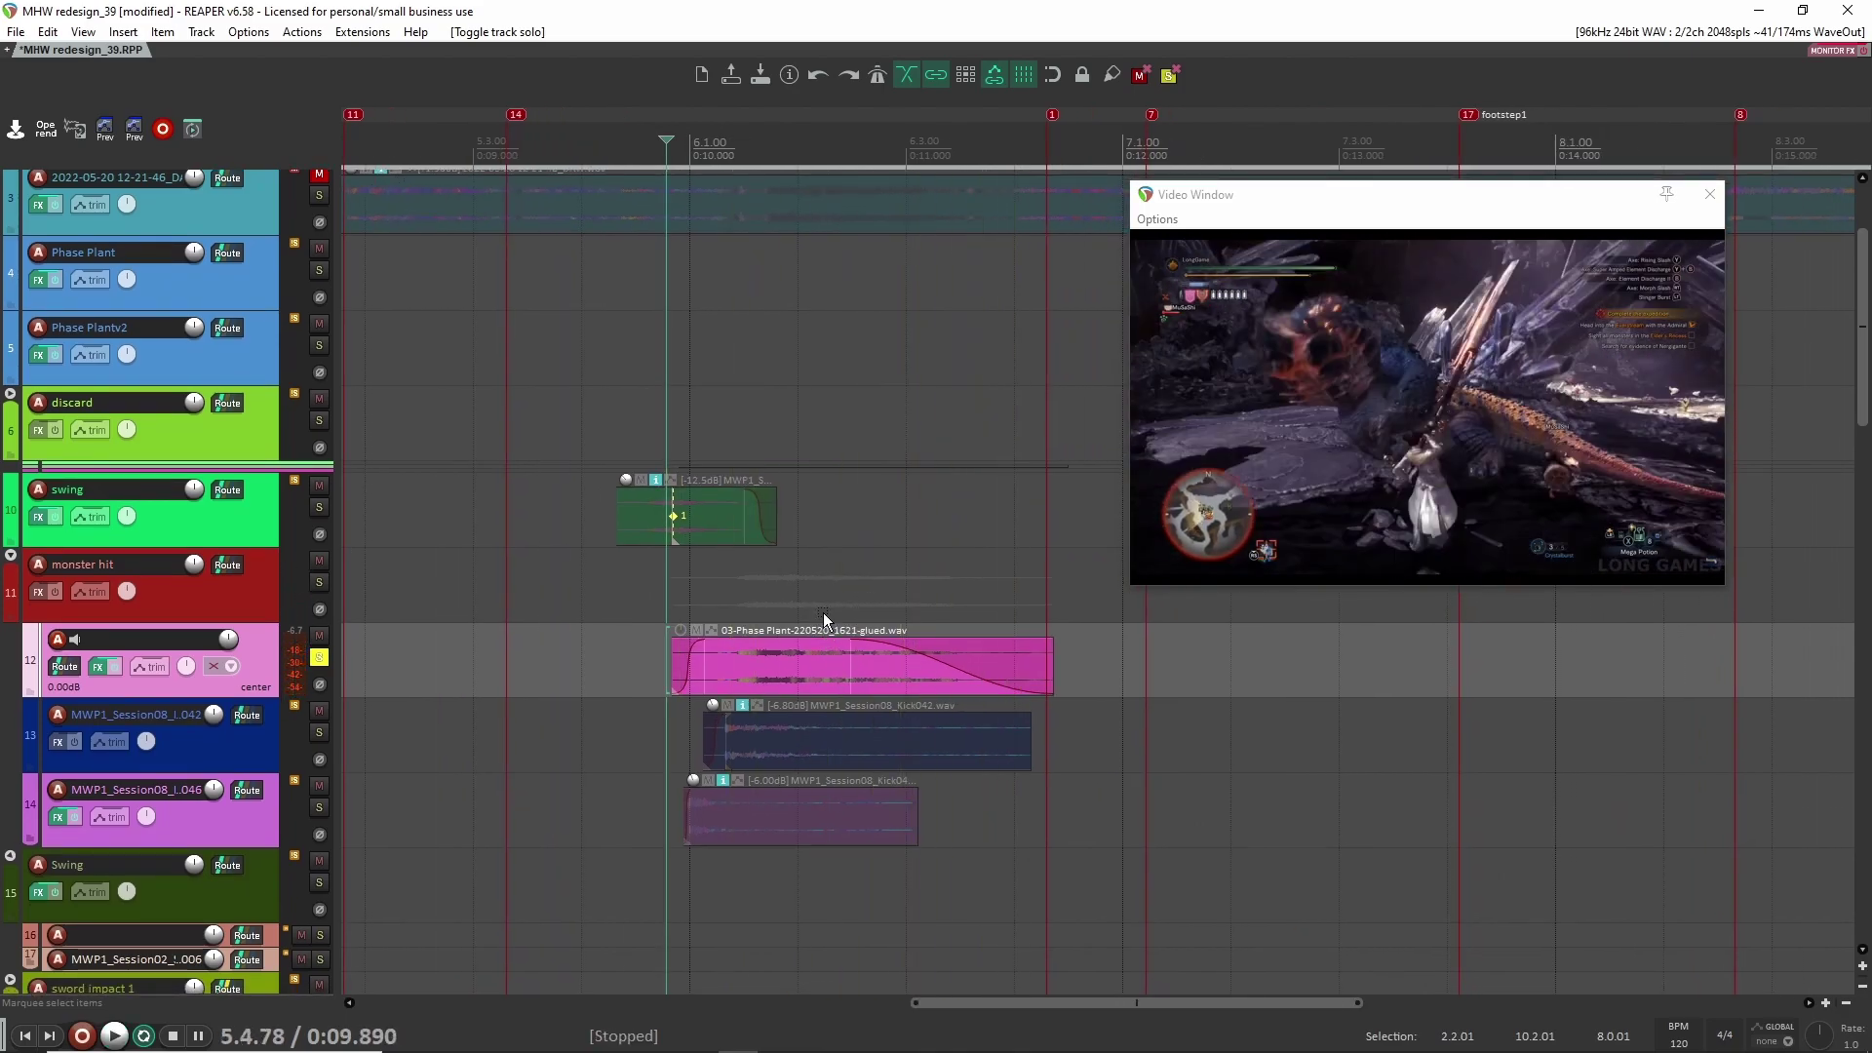
Step: Show the mixer strip, bypass all effects on track 12 to audition the layer dry, and clear its solo
{"action": "key", "text": "F7"}
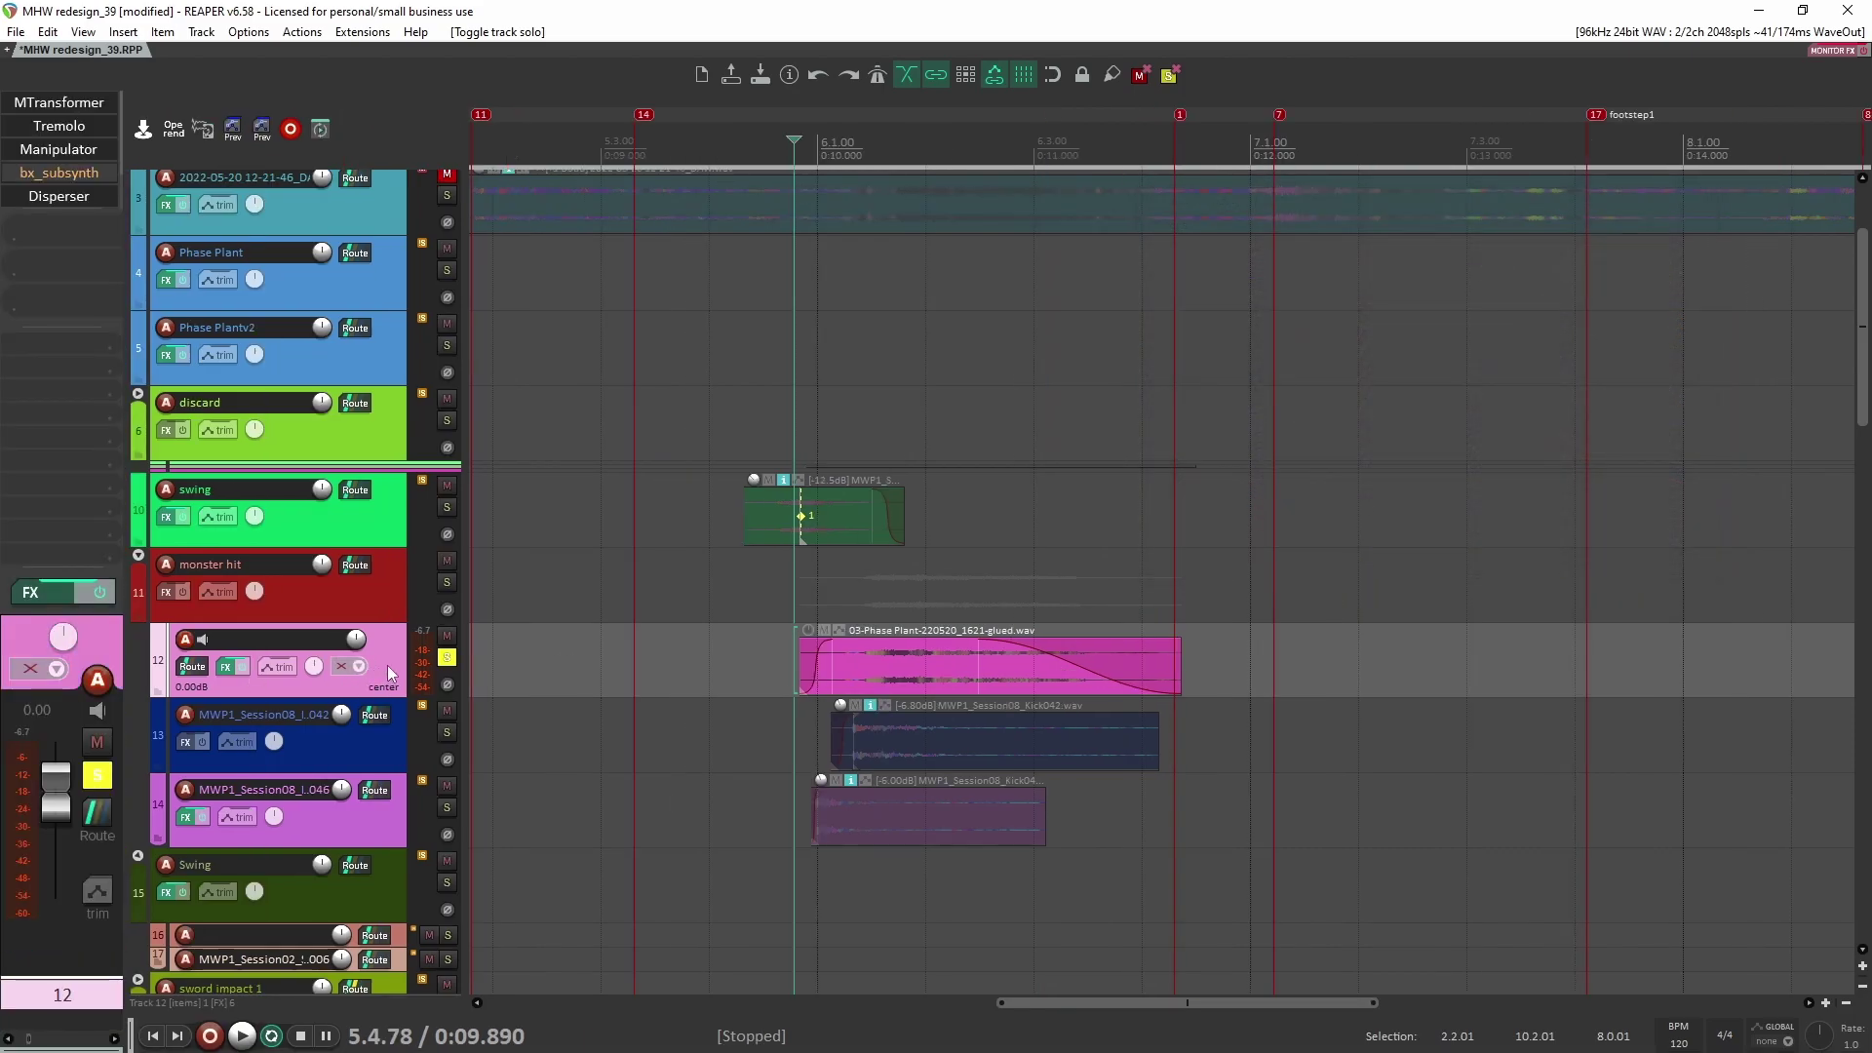
{"action": "left_click", "coordinate": [100, 594]}
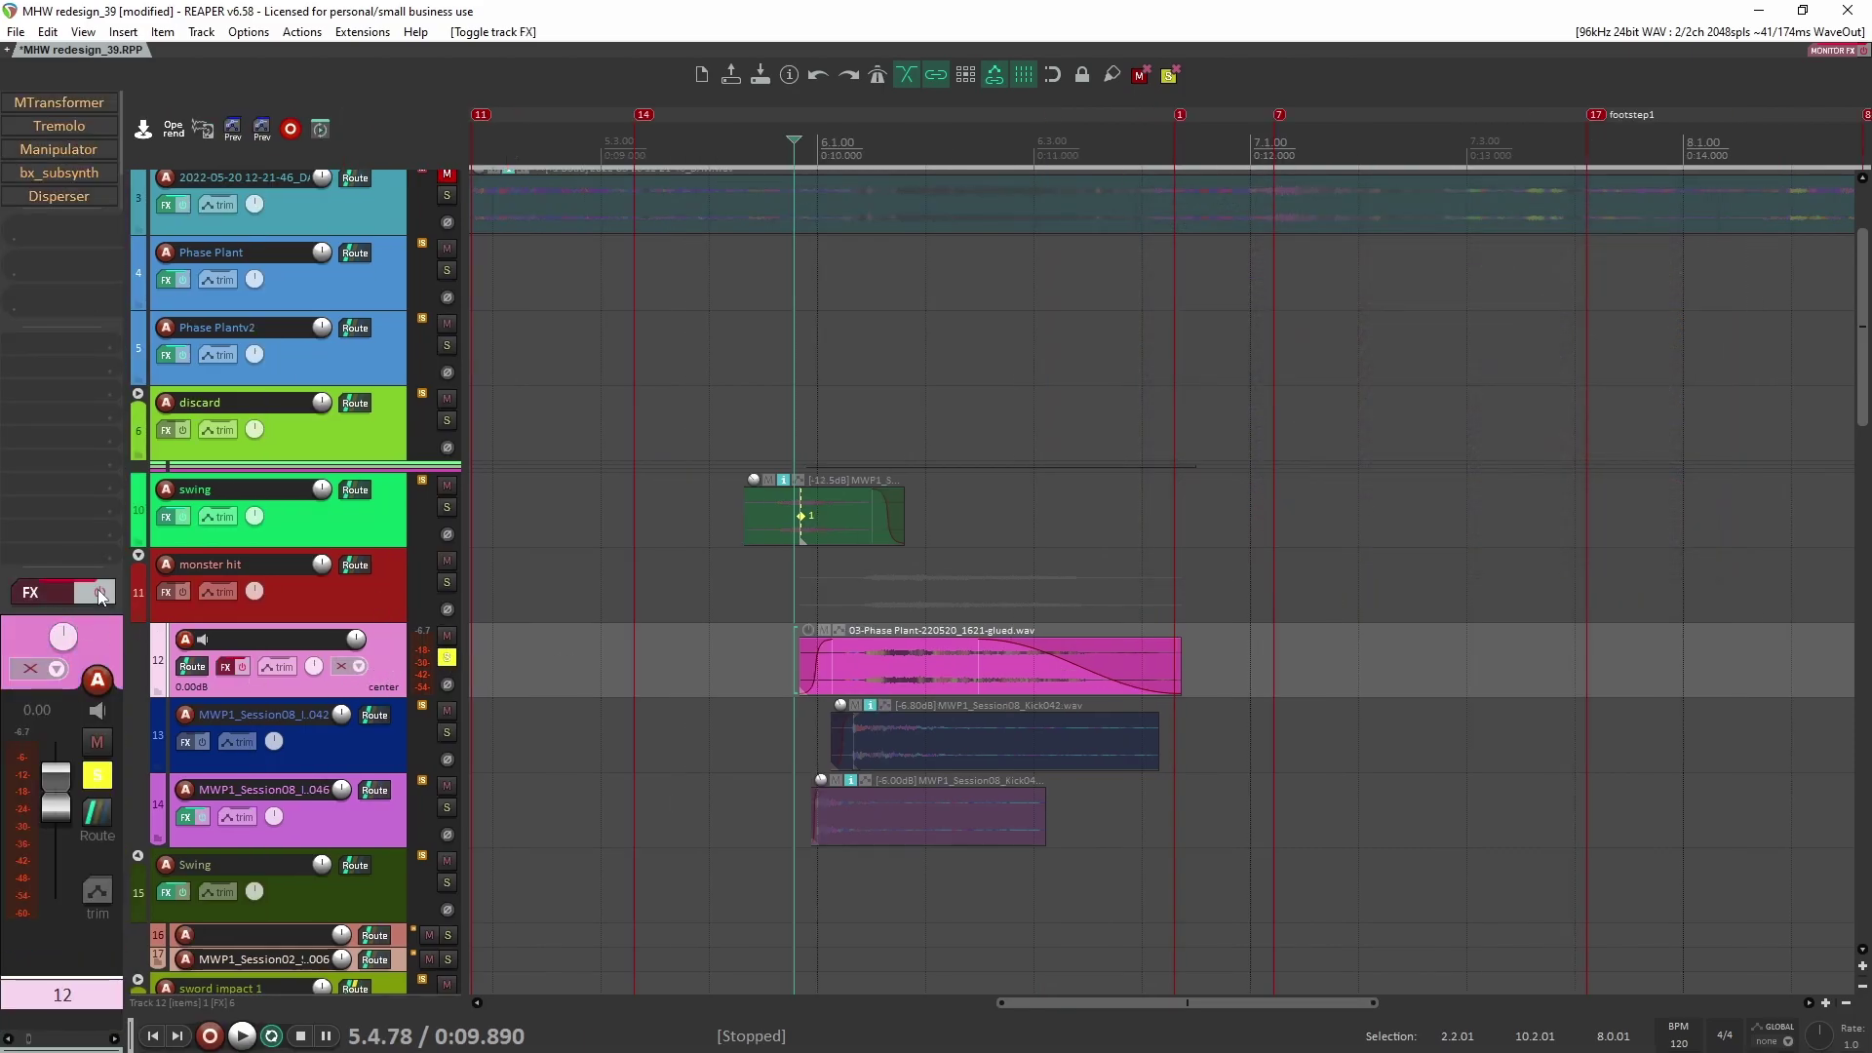
{"action": "key", "text": "space"}
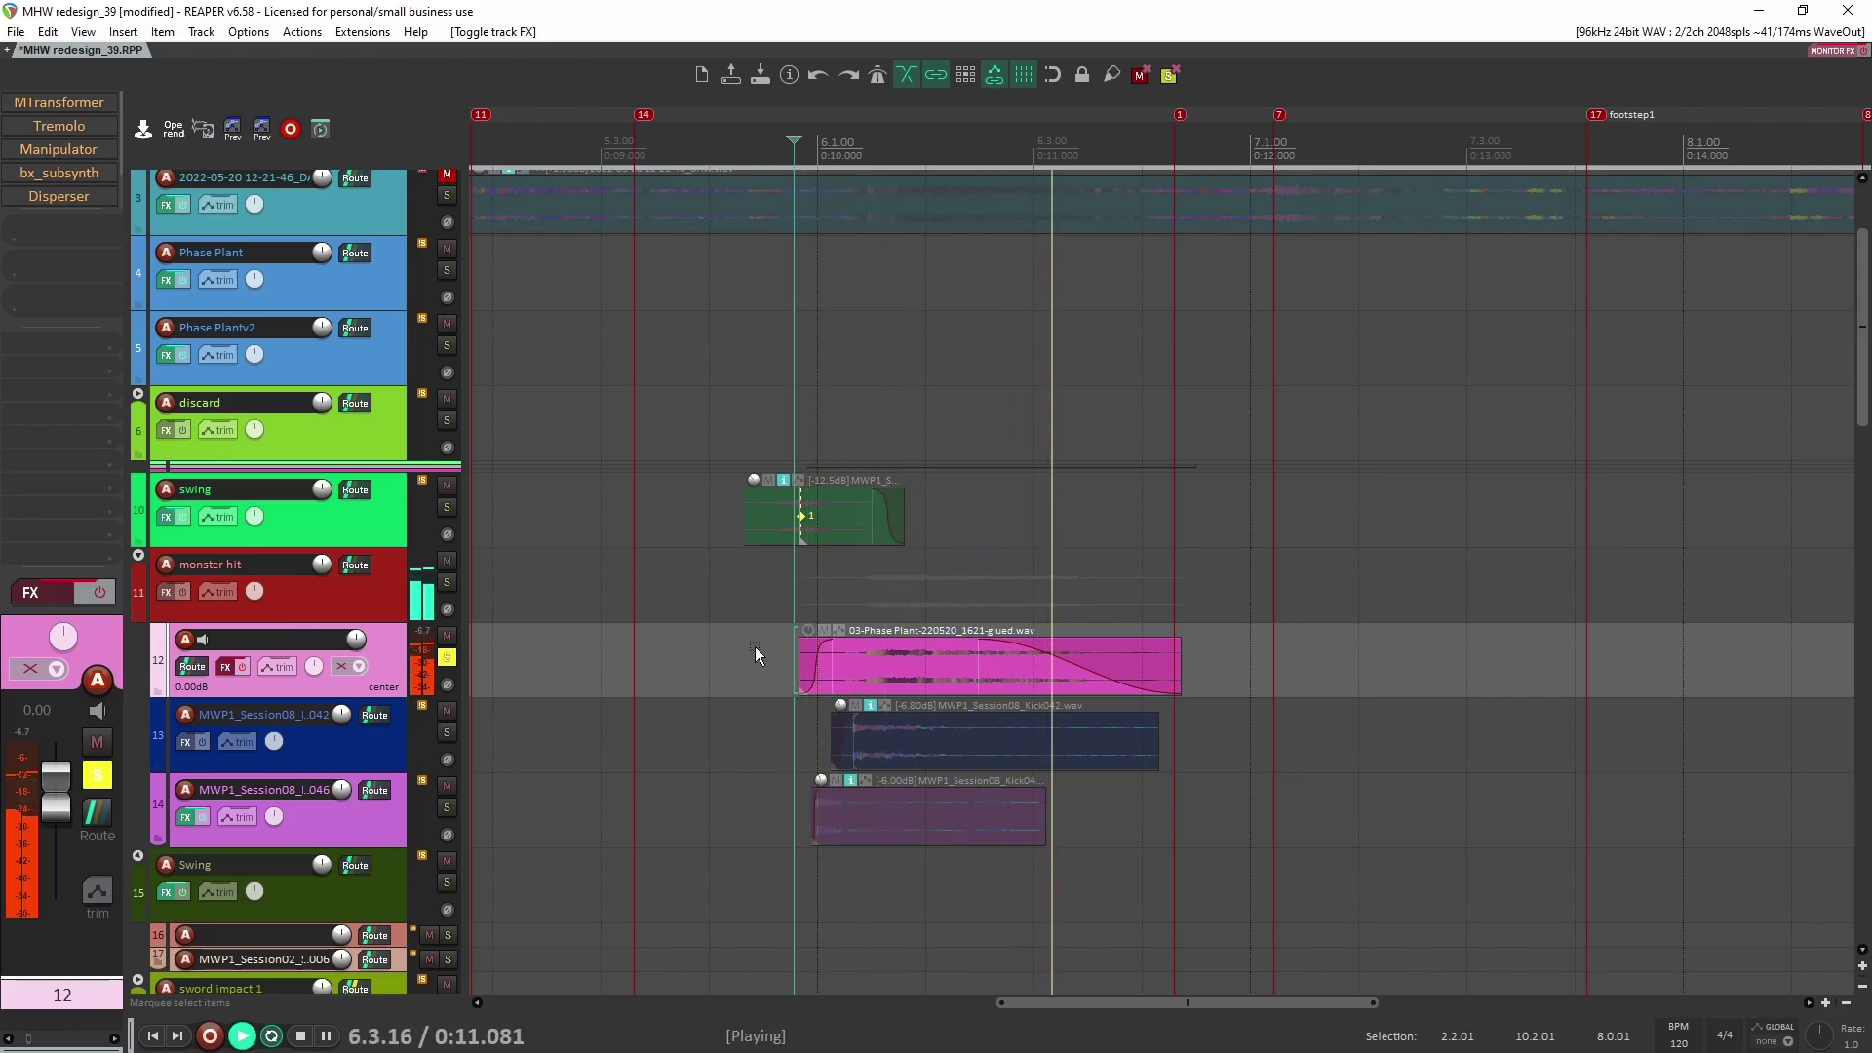
{"action": "key", "text": "space"}
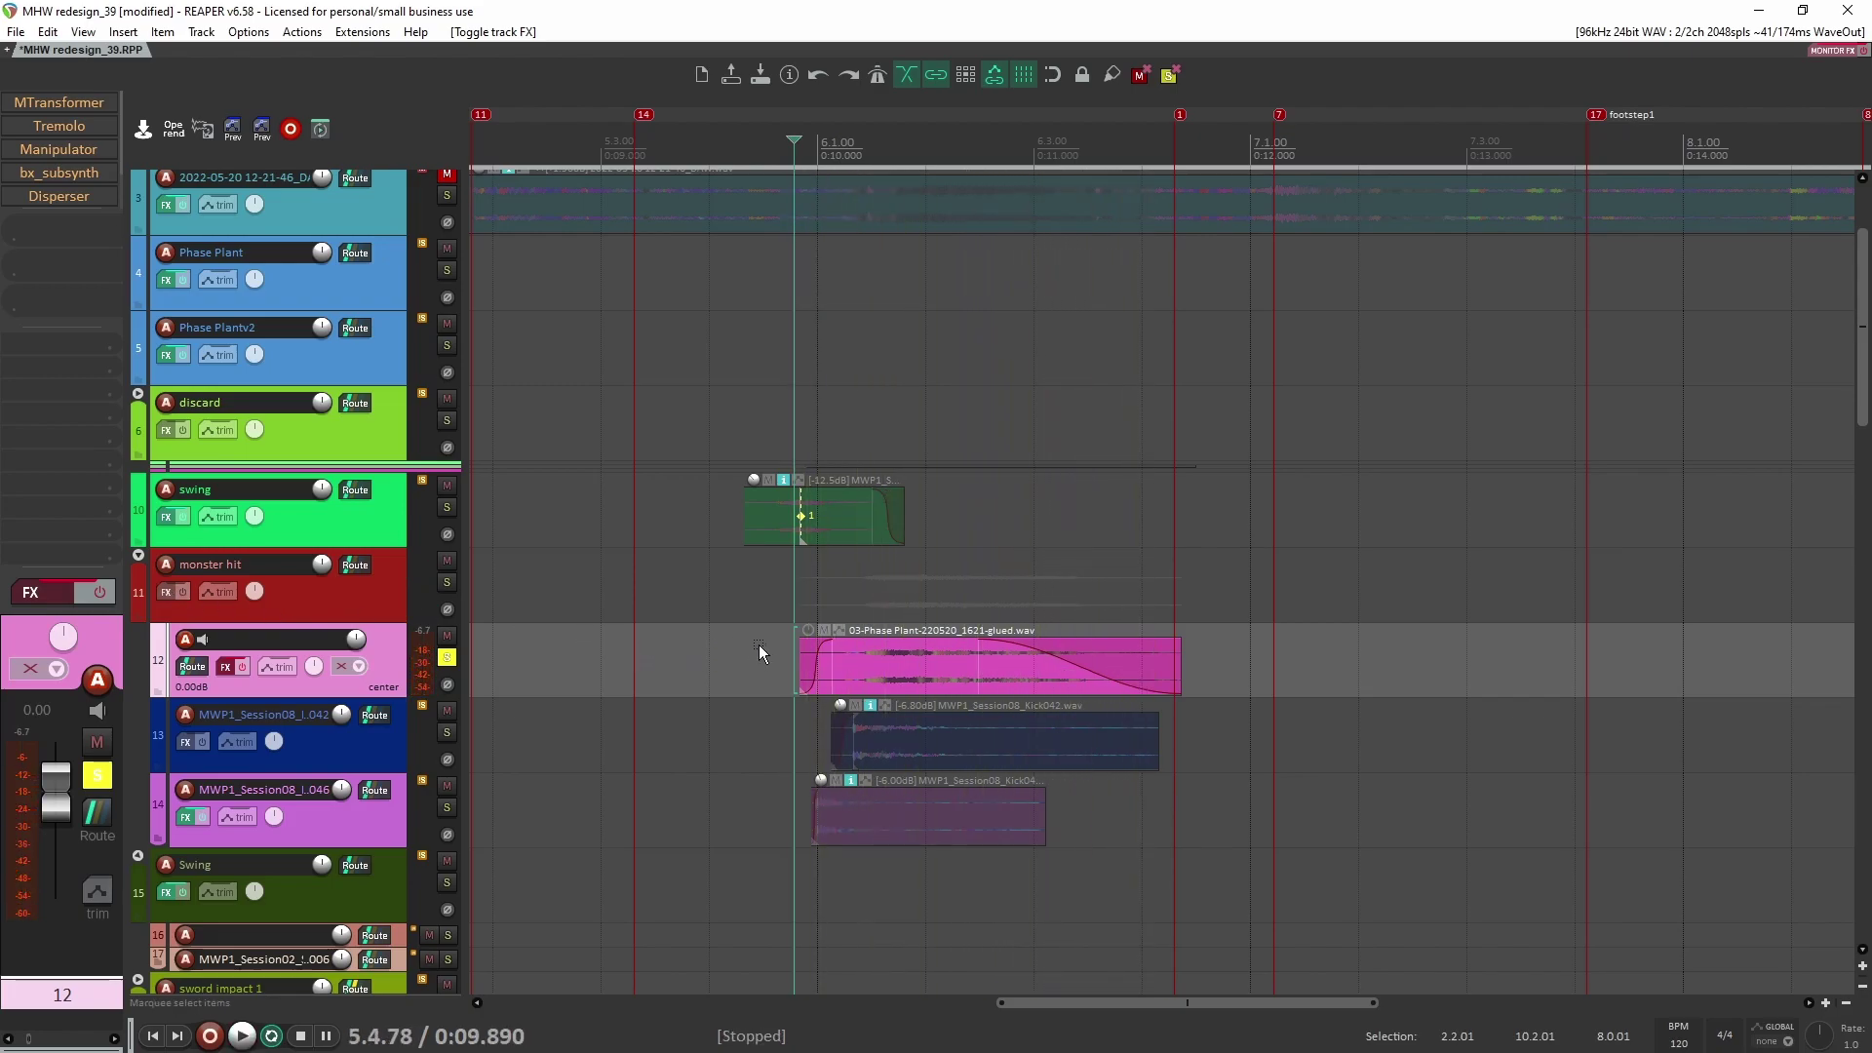
{"action": "left_click", "coordinate": [448, 660]}
Step: Open the FX chain of the Phase Plant instrument track, track 4
{"action": "scroll", "coordinate": [468, 611], "scroll_direction": "up", "scroll_amount": 2}
{"action": "left_click", "coordinate": [383, 517]}
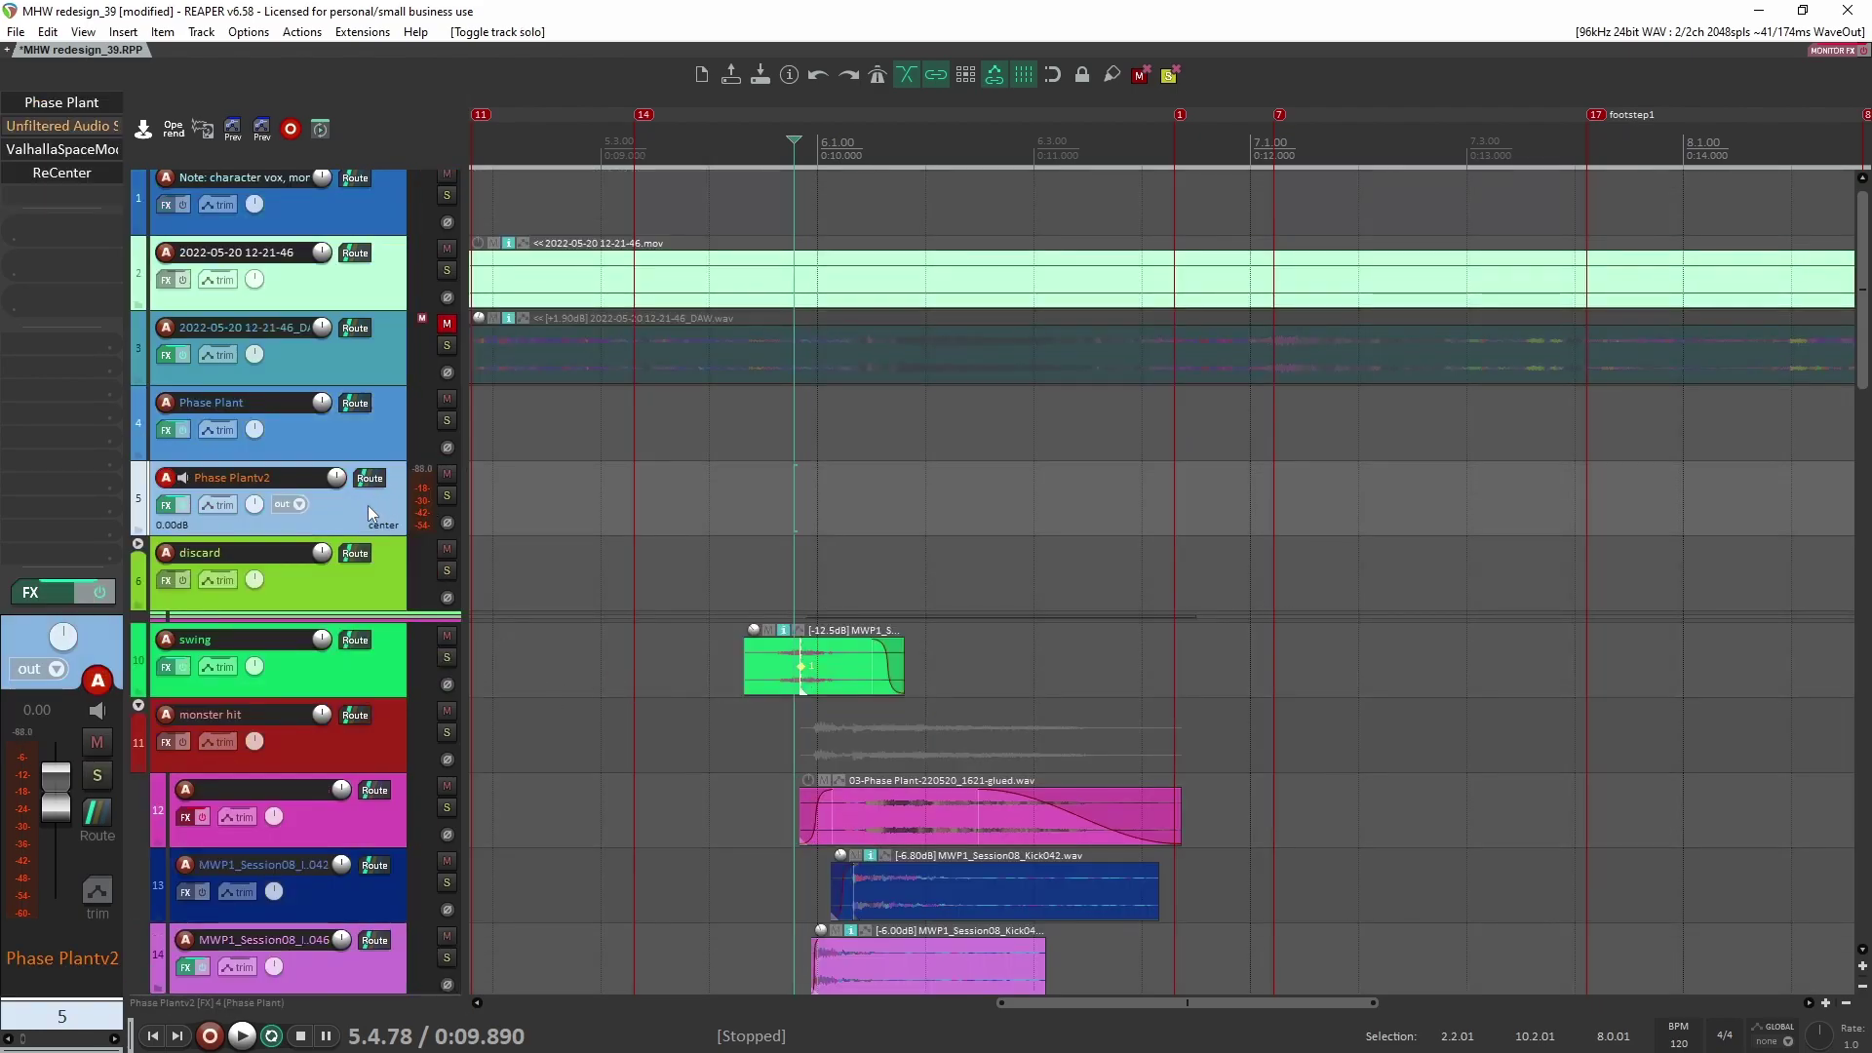
{"action": "left_click", "coordinate": [371, 447]}
{"action": "key", "text": "f"}
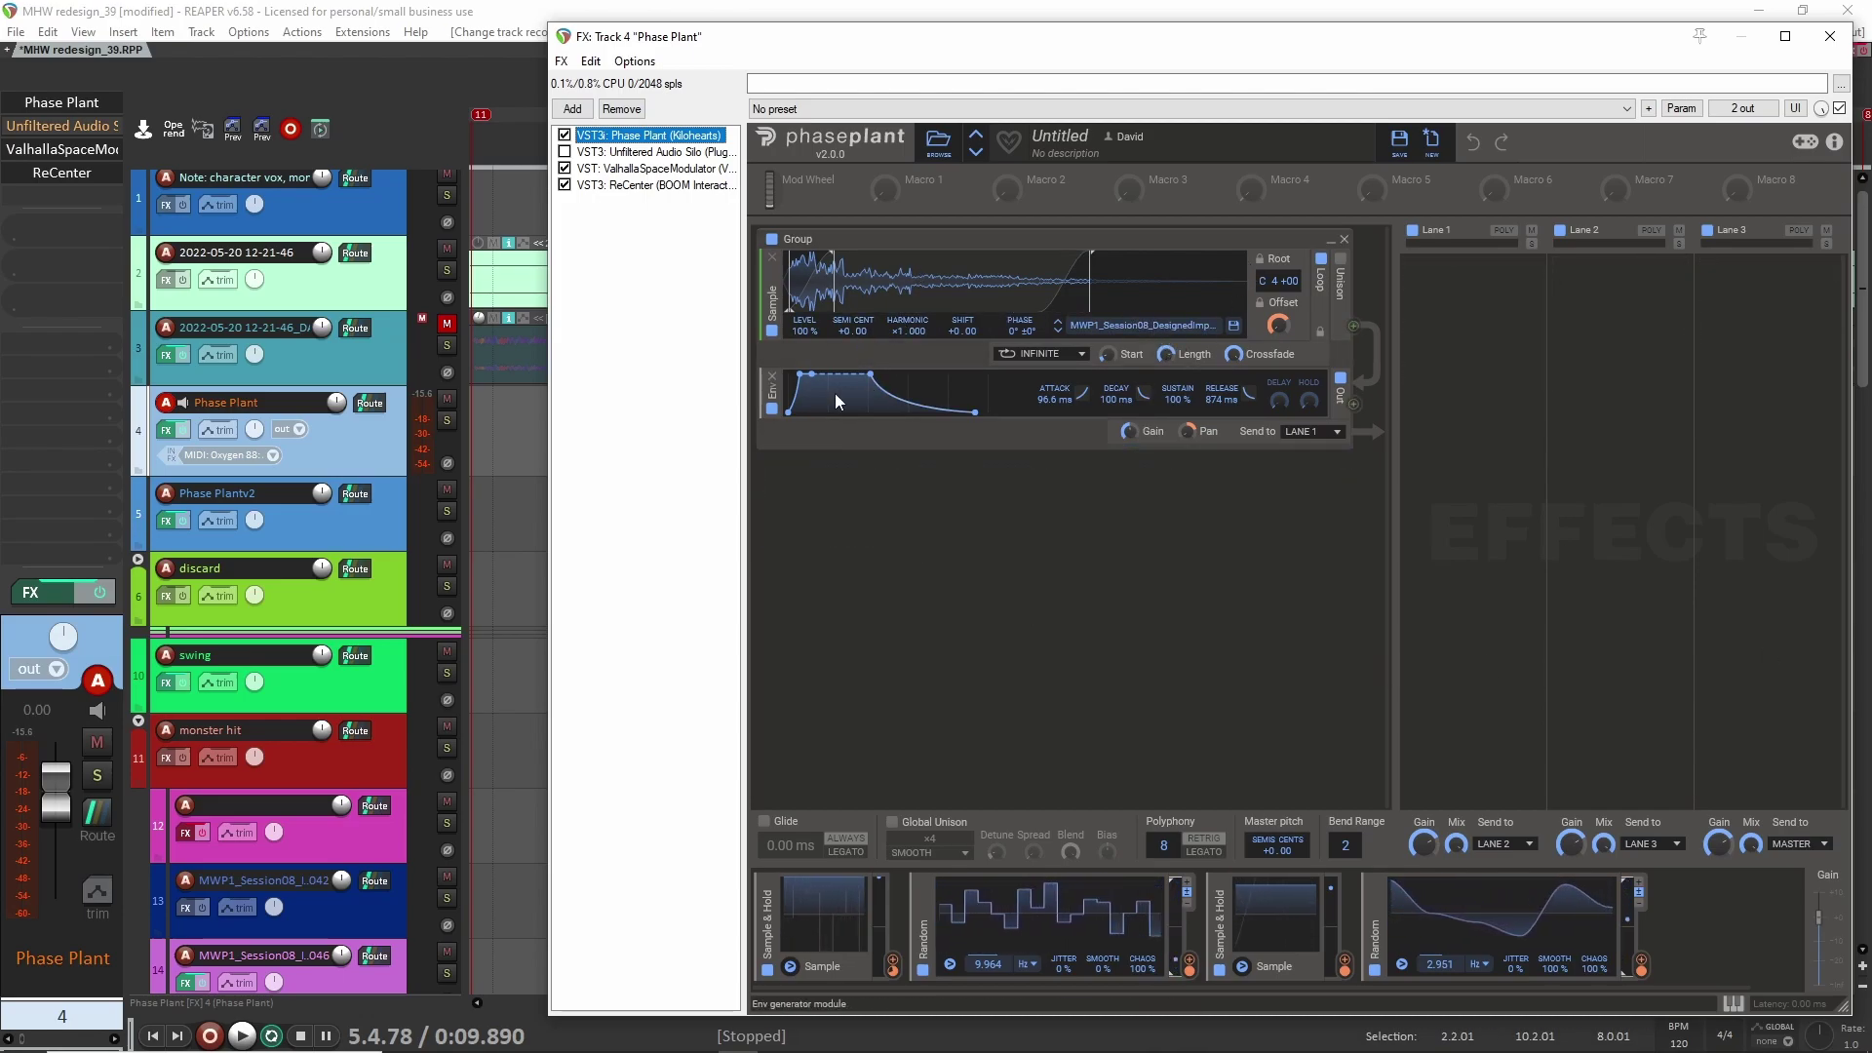
Step: Audition the impact sample without looping in a temporary duplicate of the generator group, and restore the original group
{"action": "left_click_drag", "start_coordinate": [1225, 252], "coordinate": [1053, 507]}
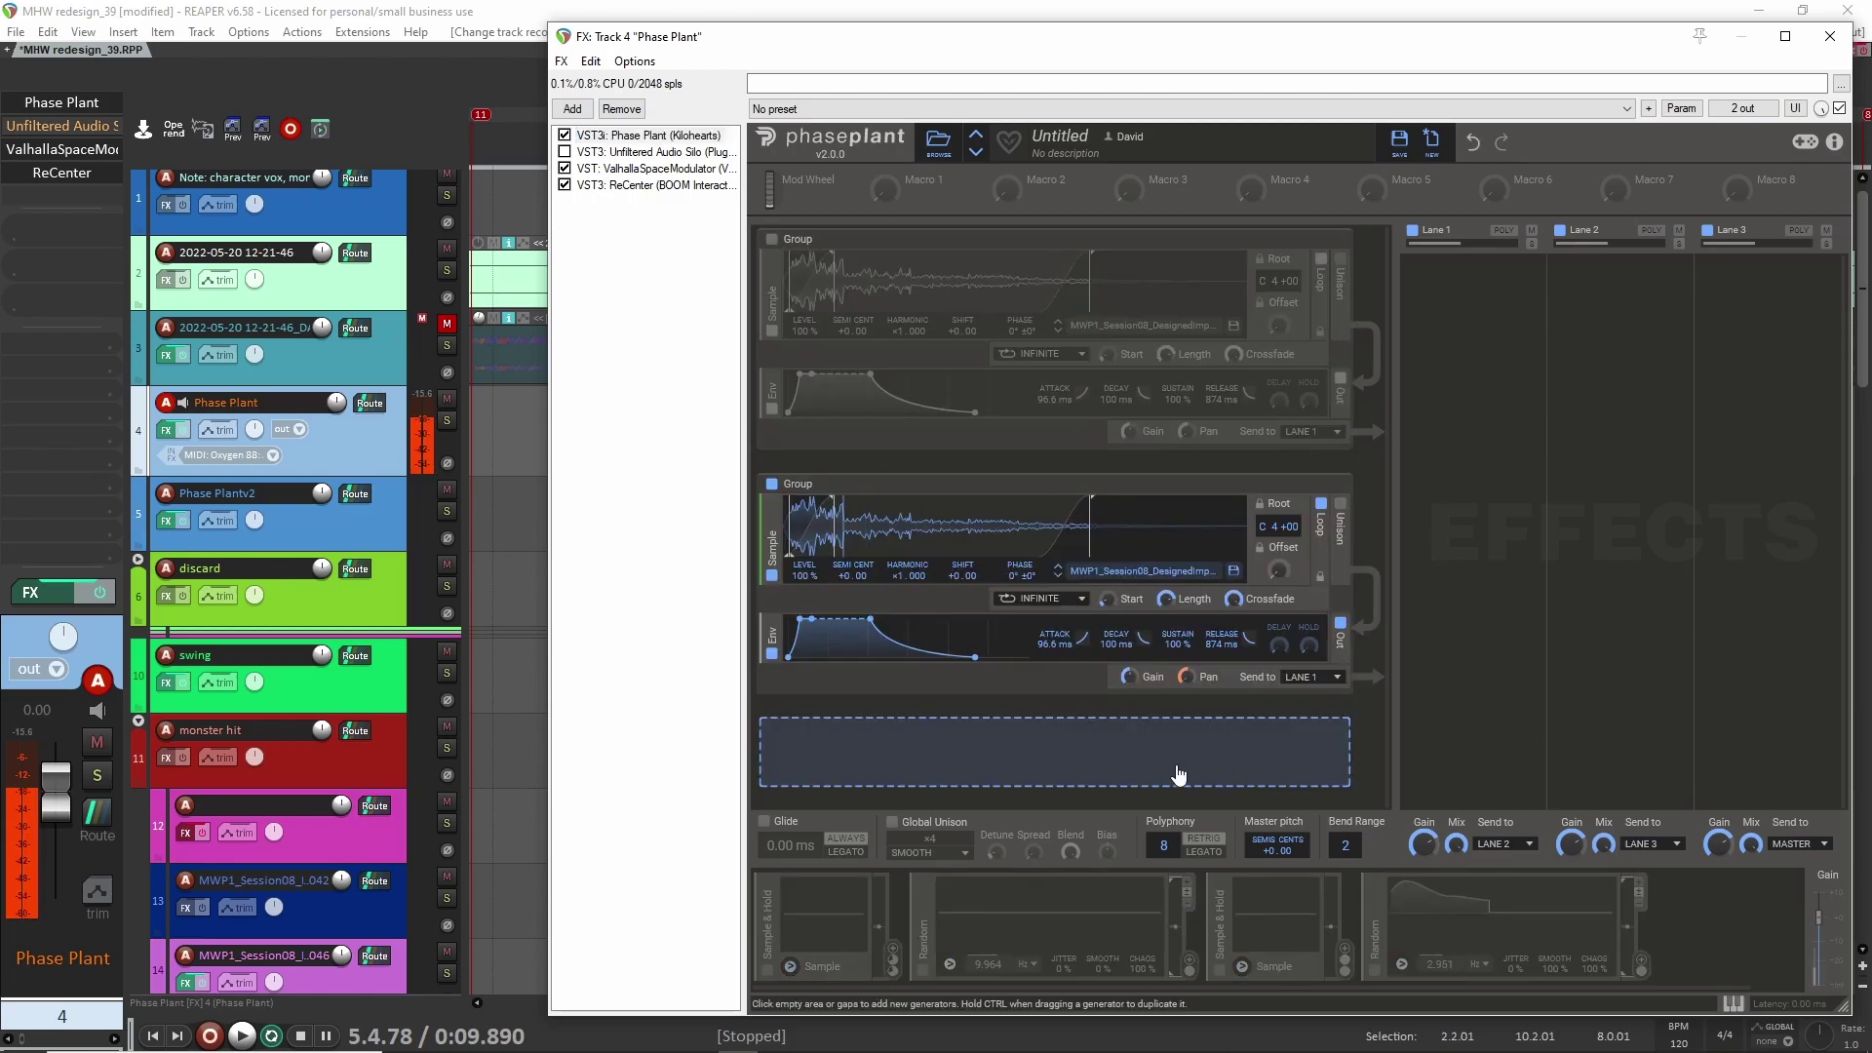
{"action": "left_click", "coordinate": [1324, 517]}
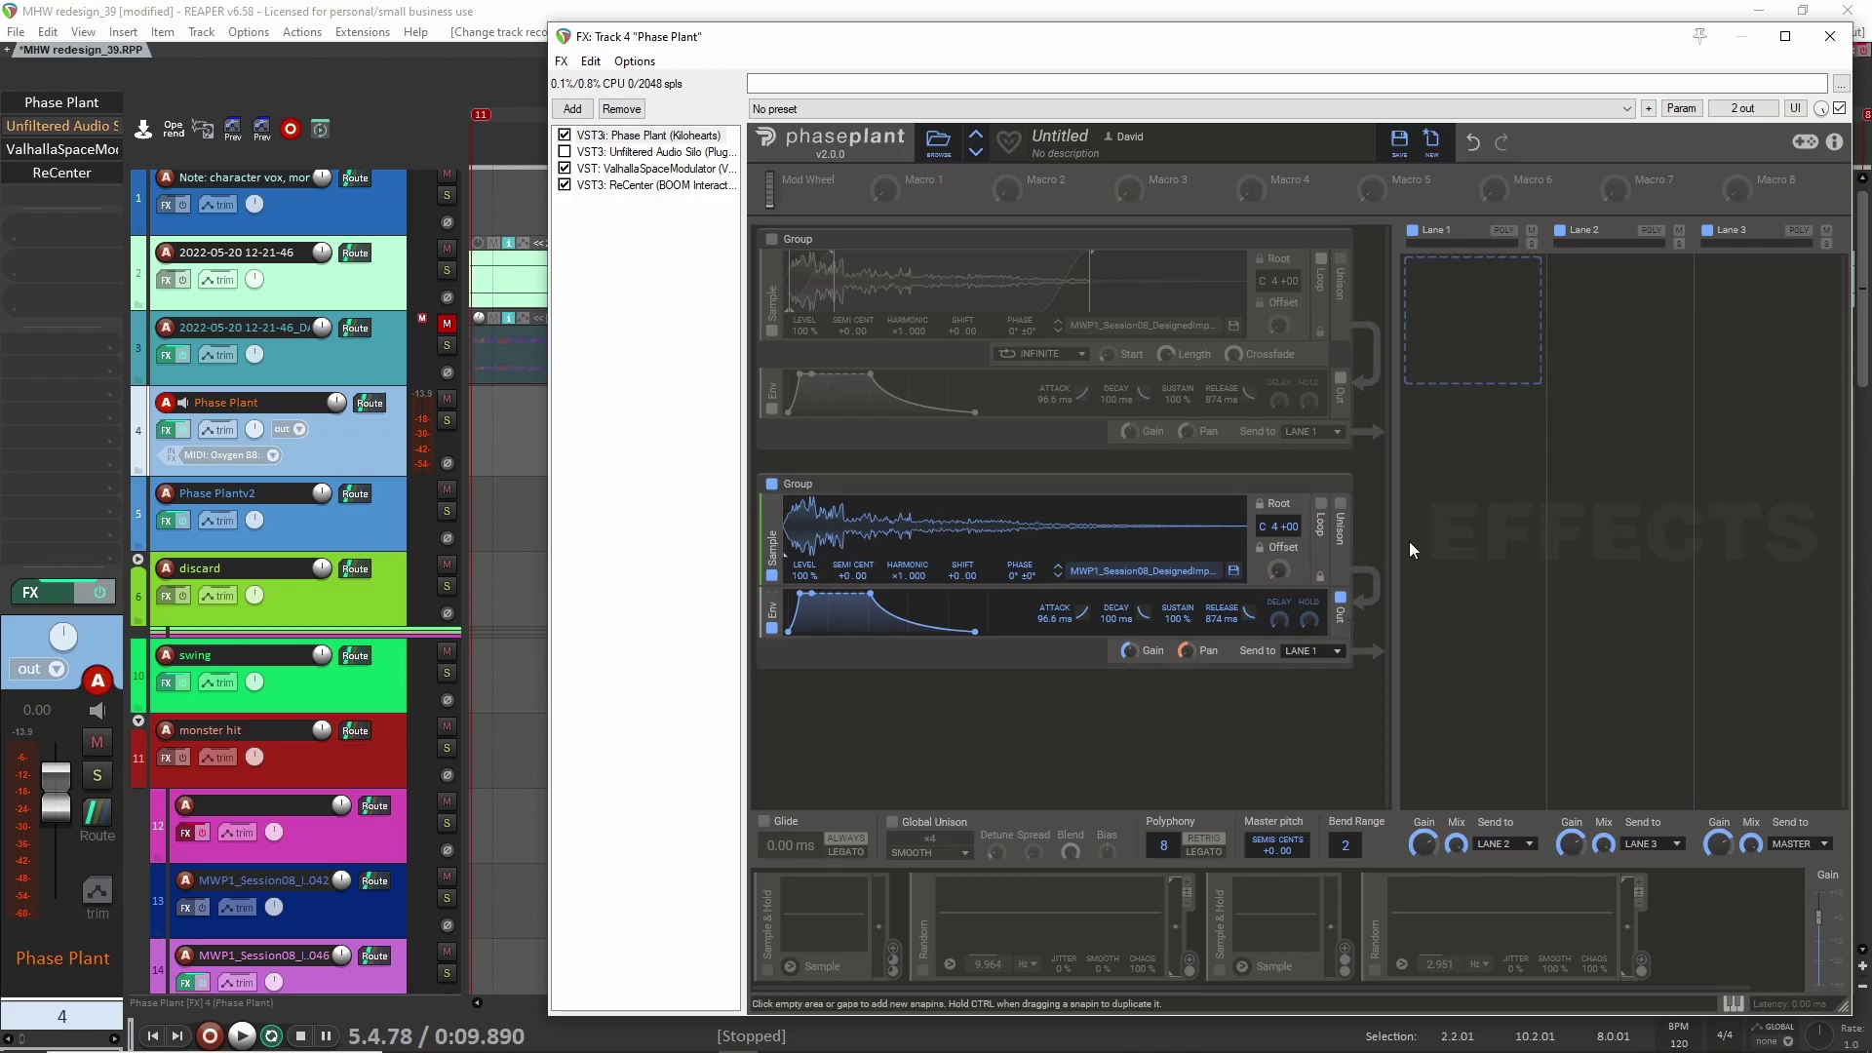
{"action": "left_click", "coordinate": [1342, 485]}
{"action": "left_click", "coordinate": [772, 240]}
{"action": "left_click", "coordinate": [772, 240]}
{"action": "left_click", "coordinate": [772, 240]}
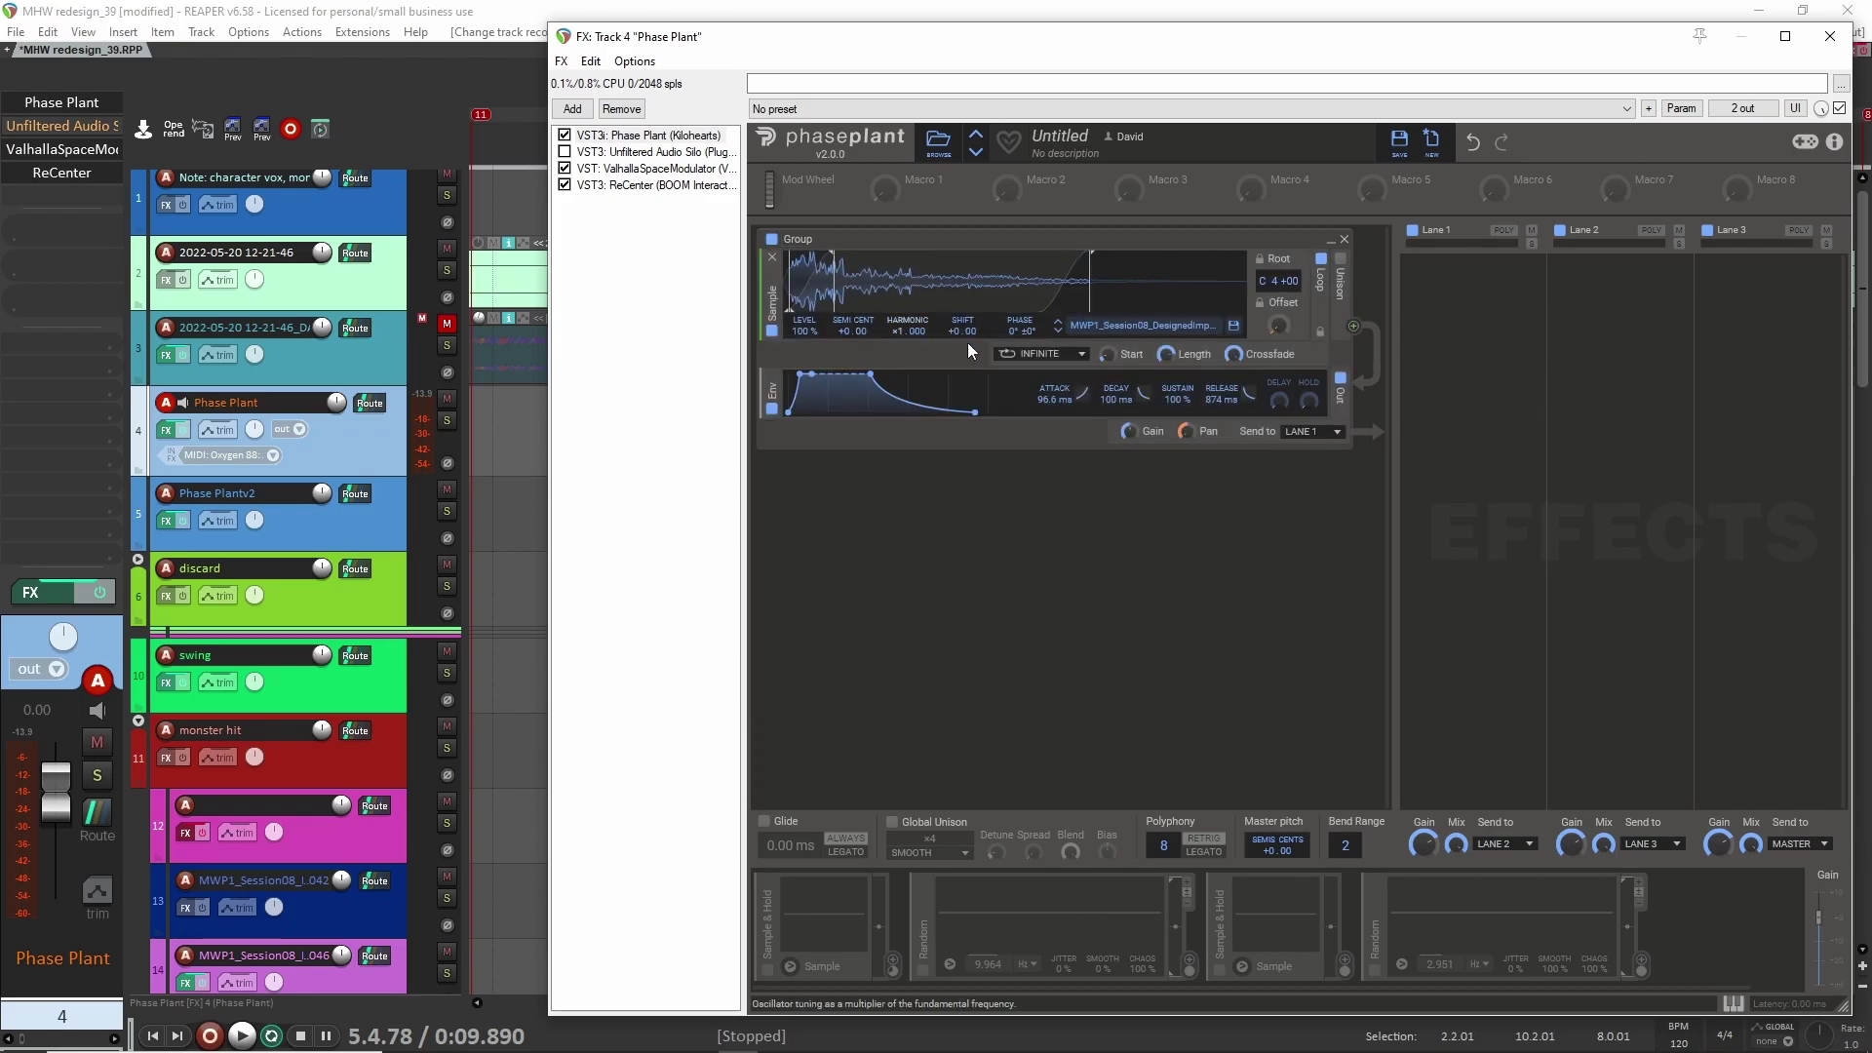
Step: Enable both Sample & Hold modulators and both Random modulators in Phase Plant
{"action": "left_click", "coordinate": [767, 970]}
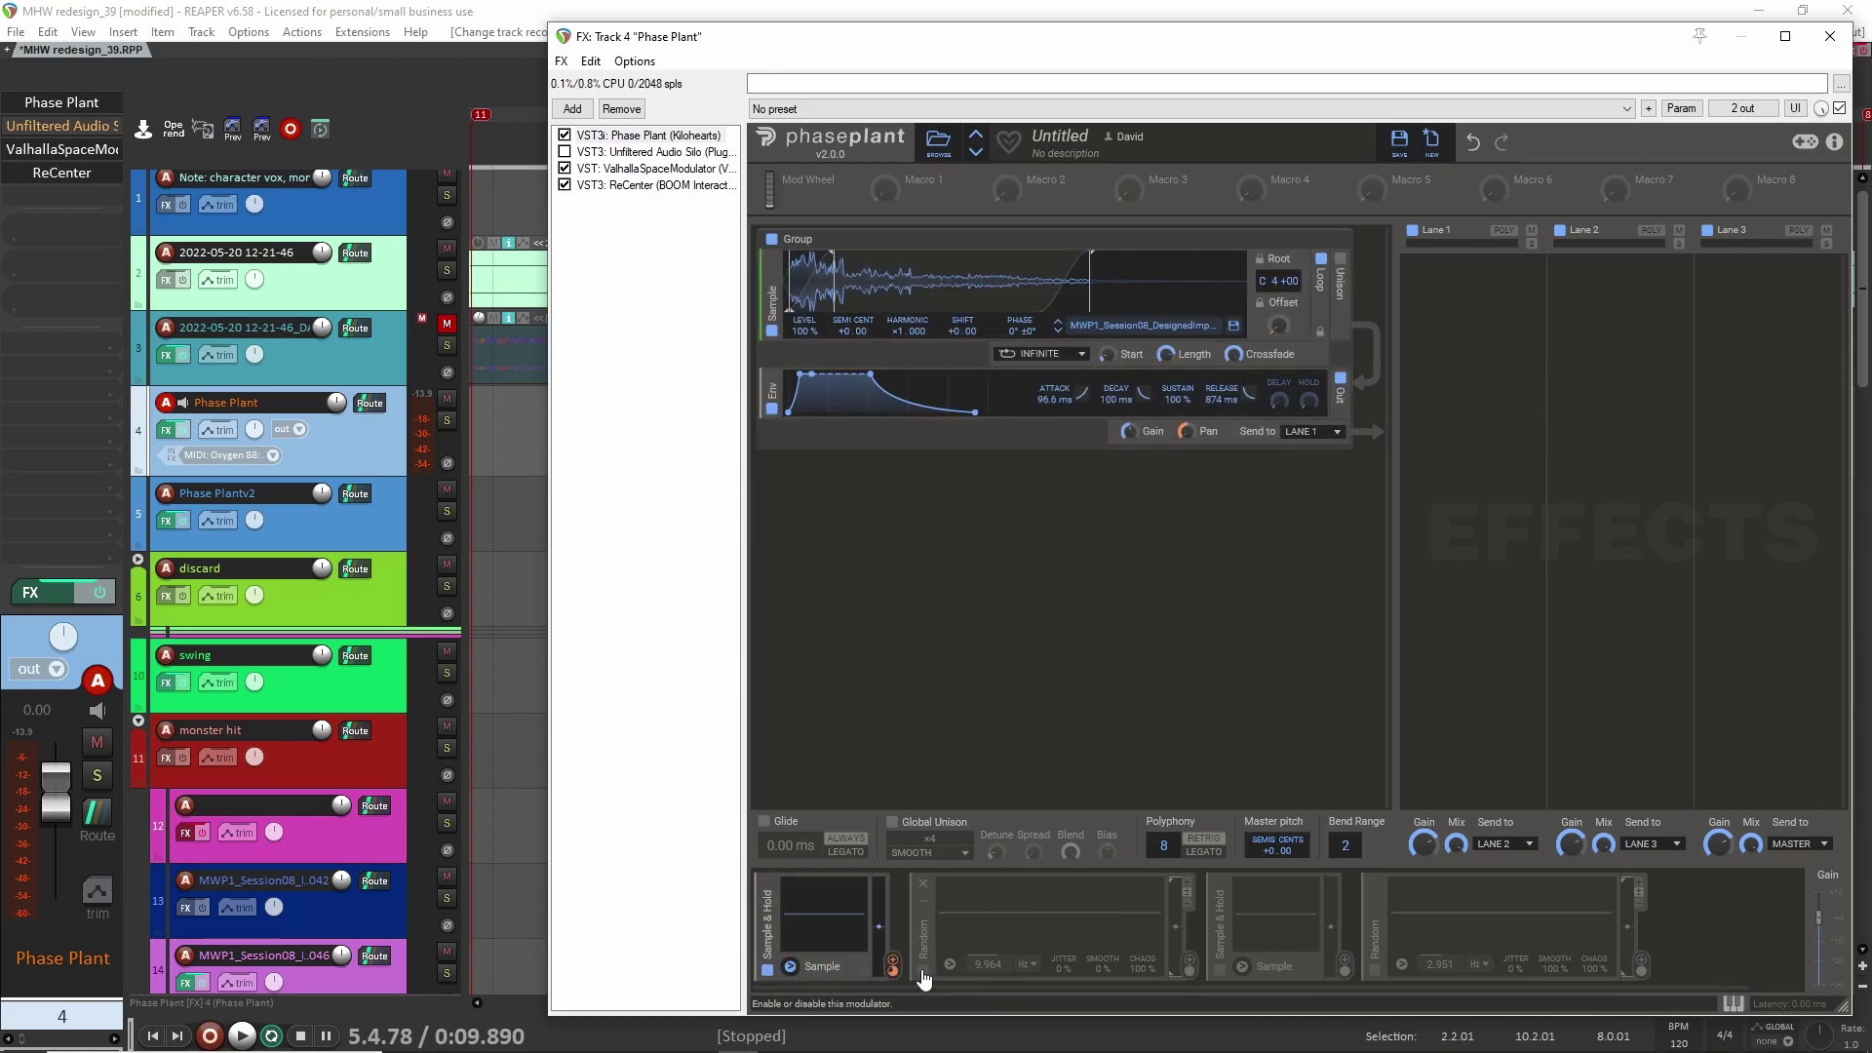
{"action": "left_click", "coordinate": [1219, 971]}
{"action": "left_click", "coordinate": [922, 971]}
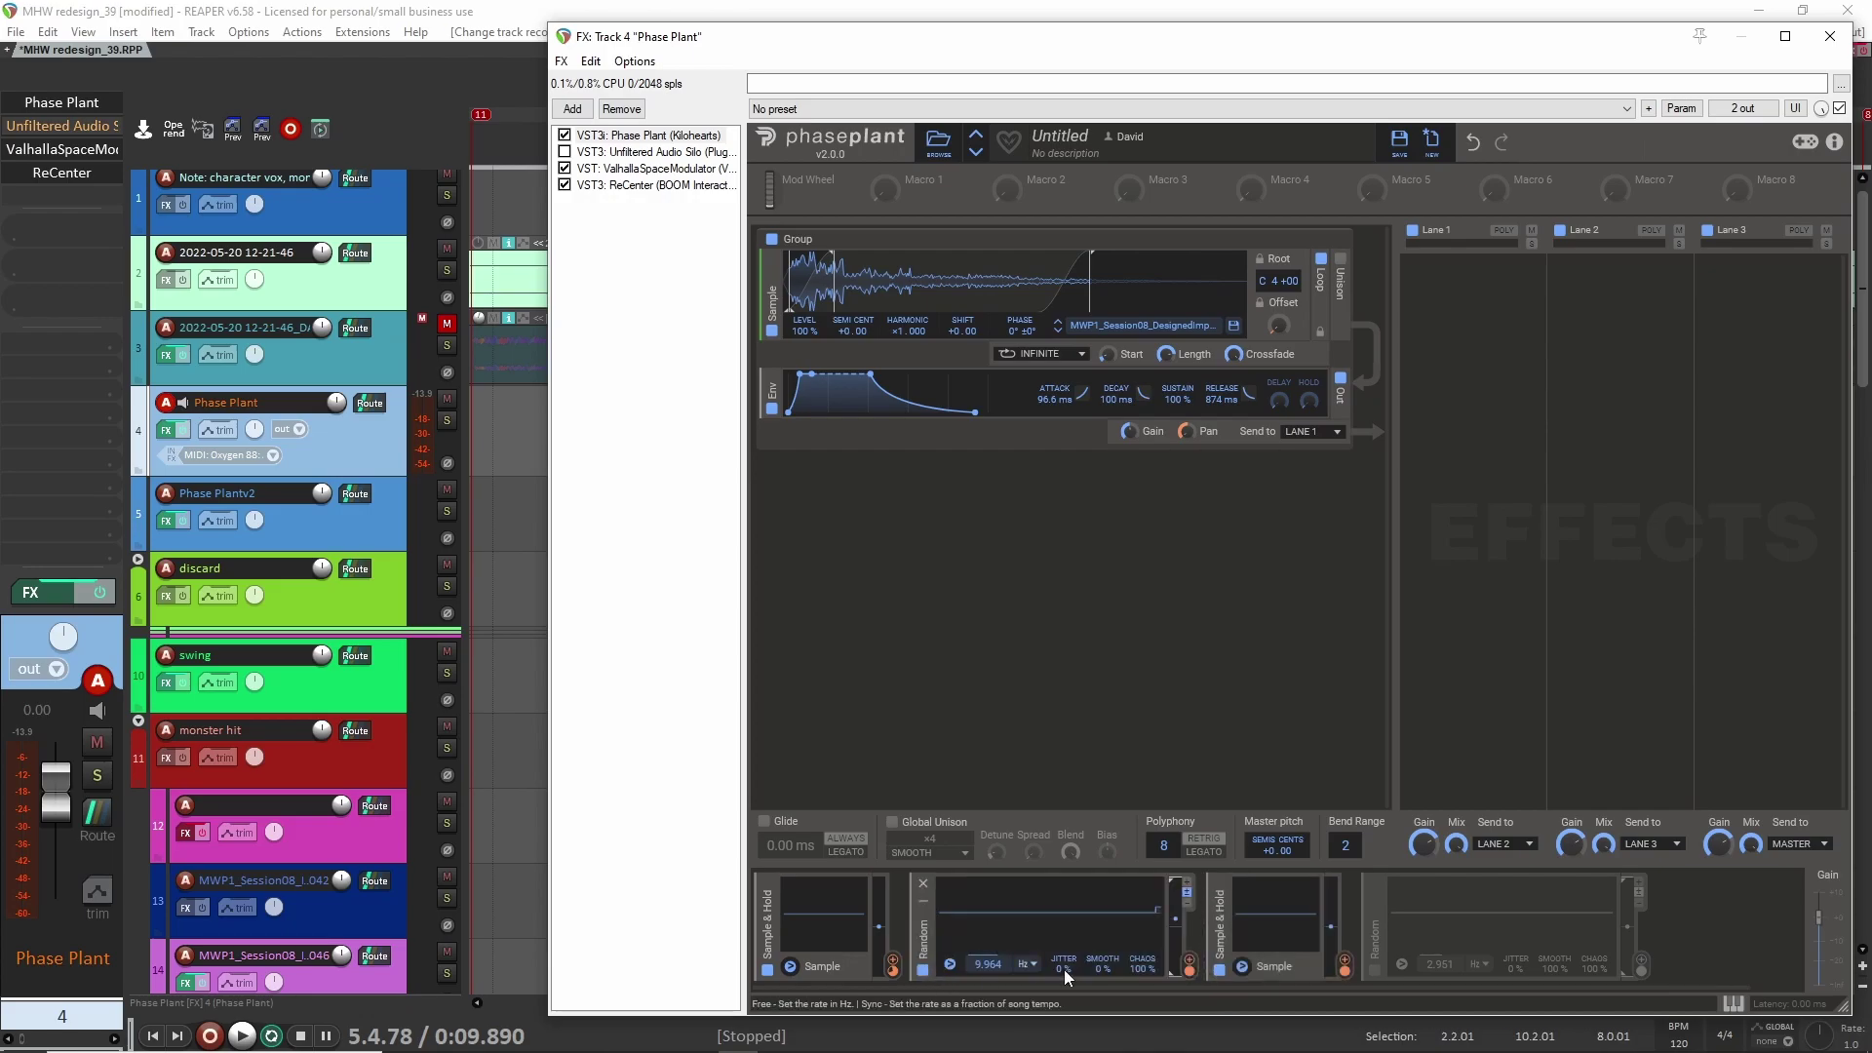
{"action": "left_click", "coordinate": [1374, 970]}
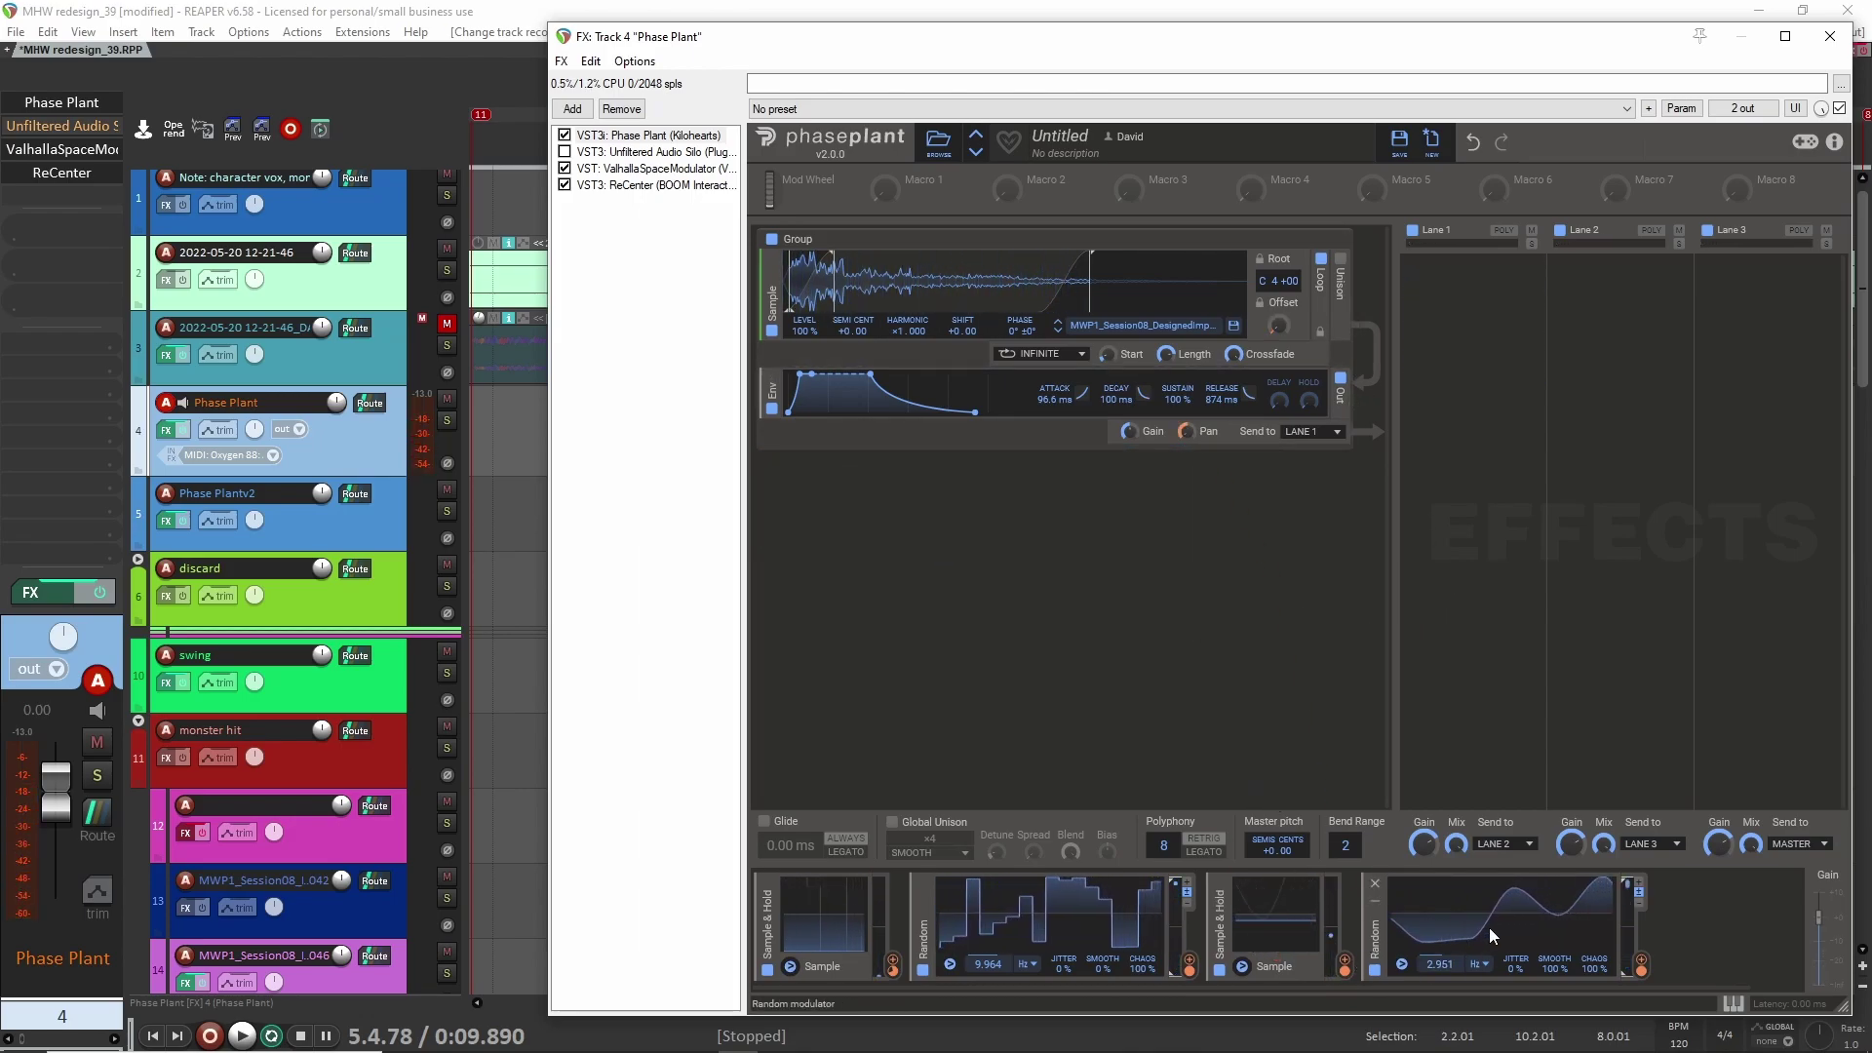
Step: Add a modulator group before the second Sample & Hold, collapse it, and close the FX window
{"action": "left_click", "coordinate": [1682, 938]}
{"action": "left_click", "coordinate": [1735, 953]}
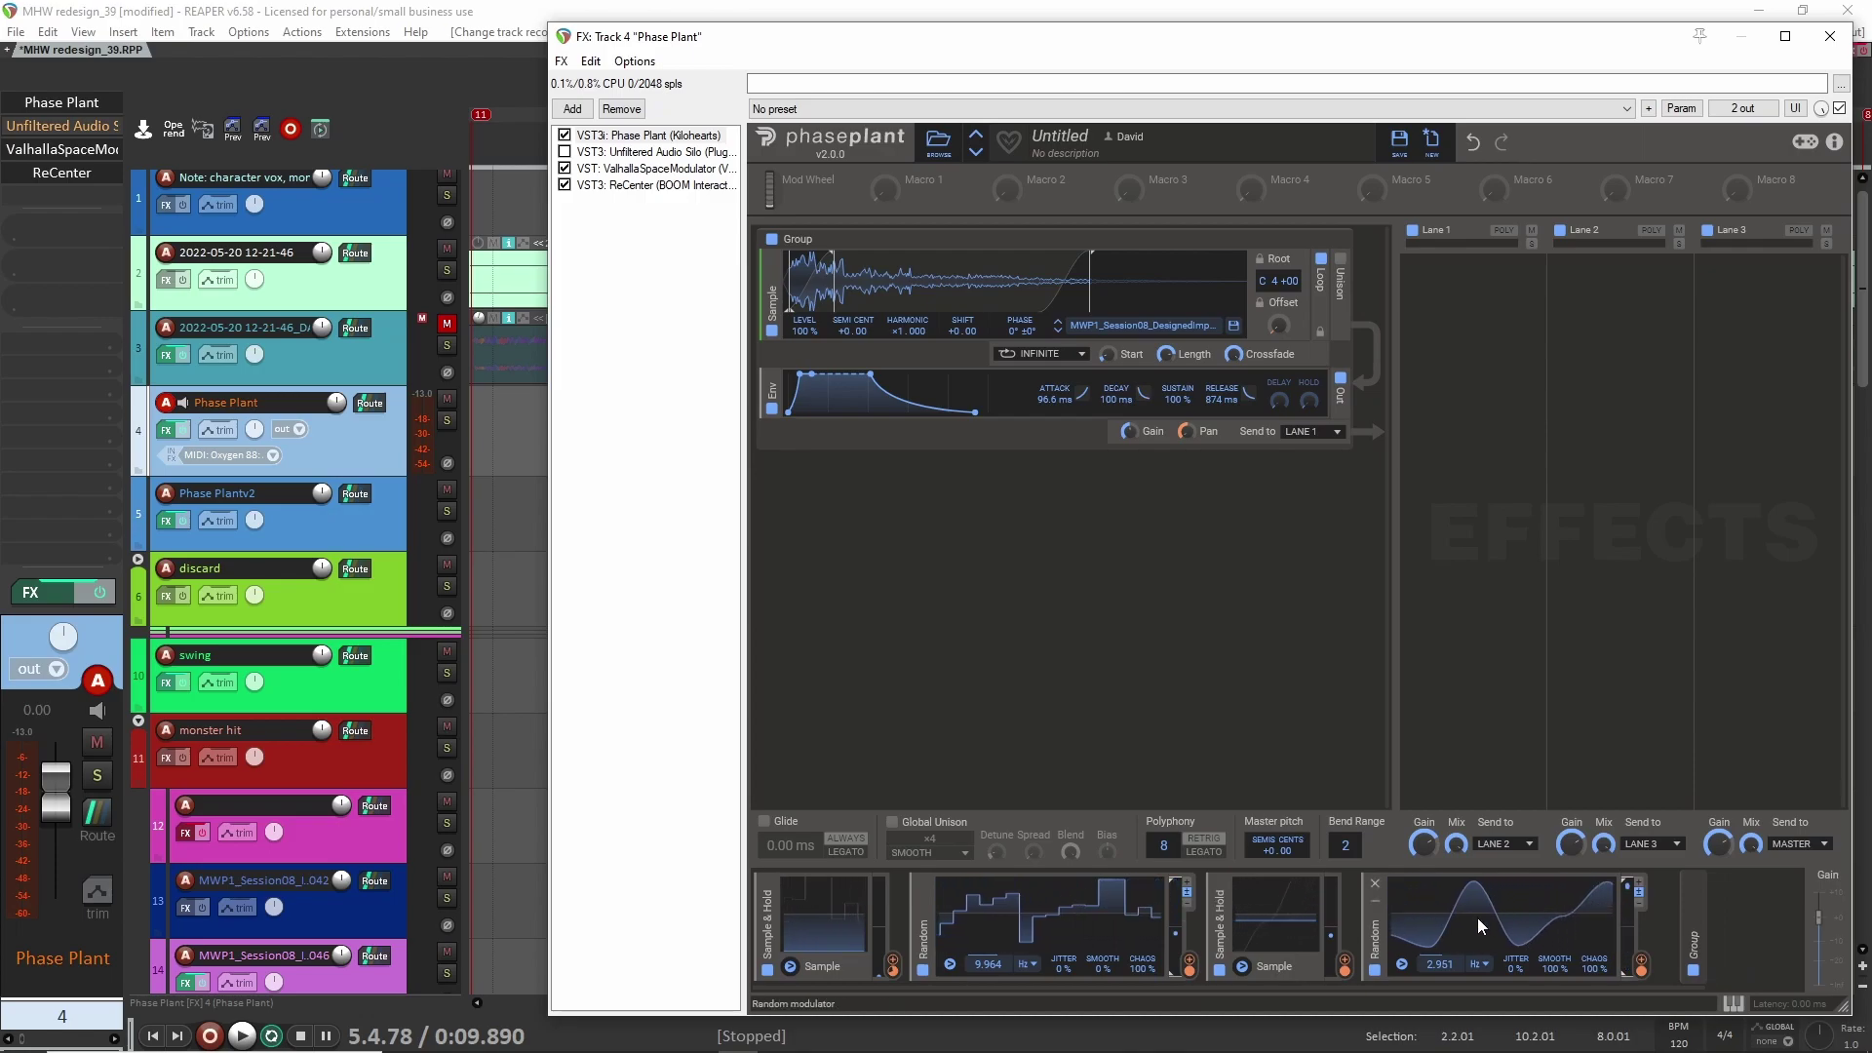
{"action": "left_click_drag", "start_coordinate": [1400, 910], "coordinate": [1457, 919]}
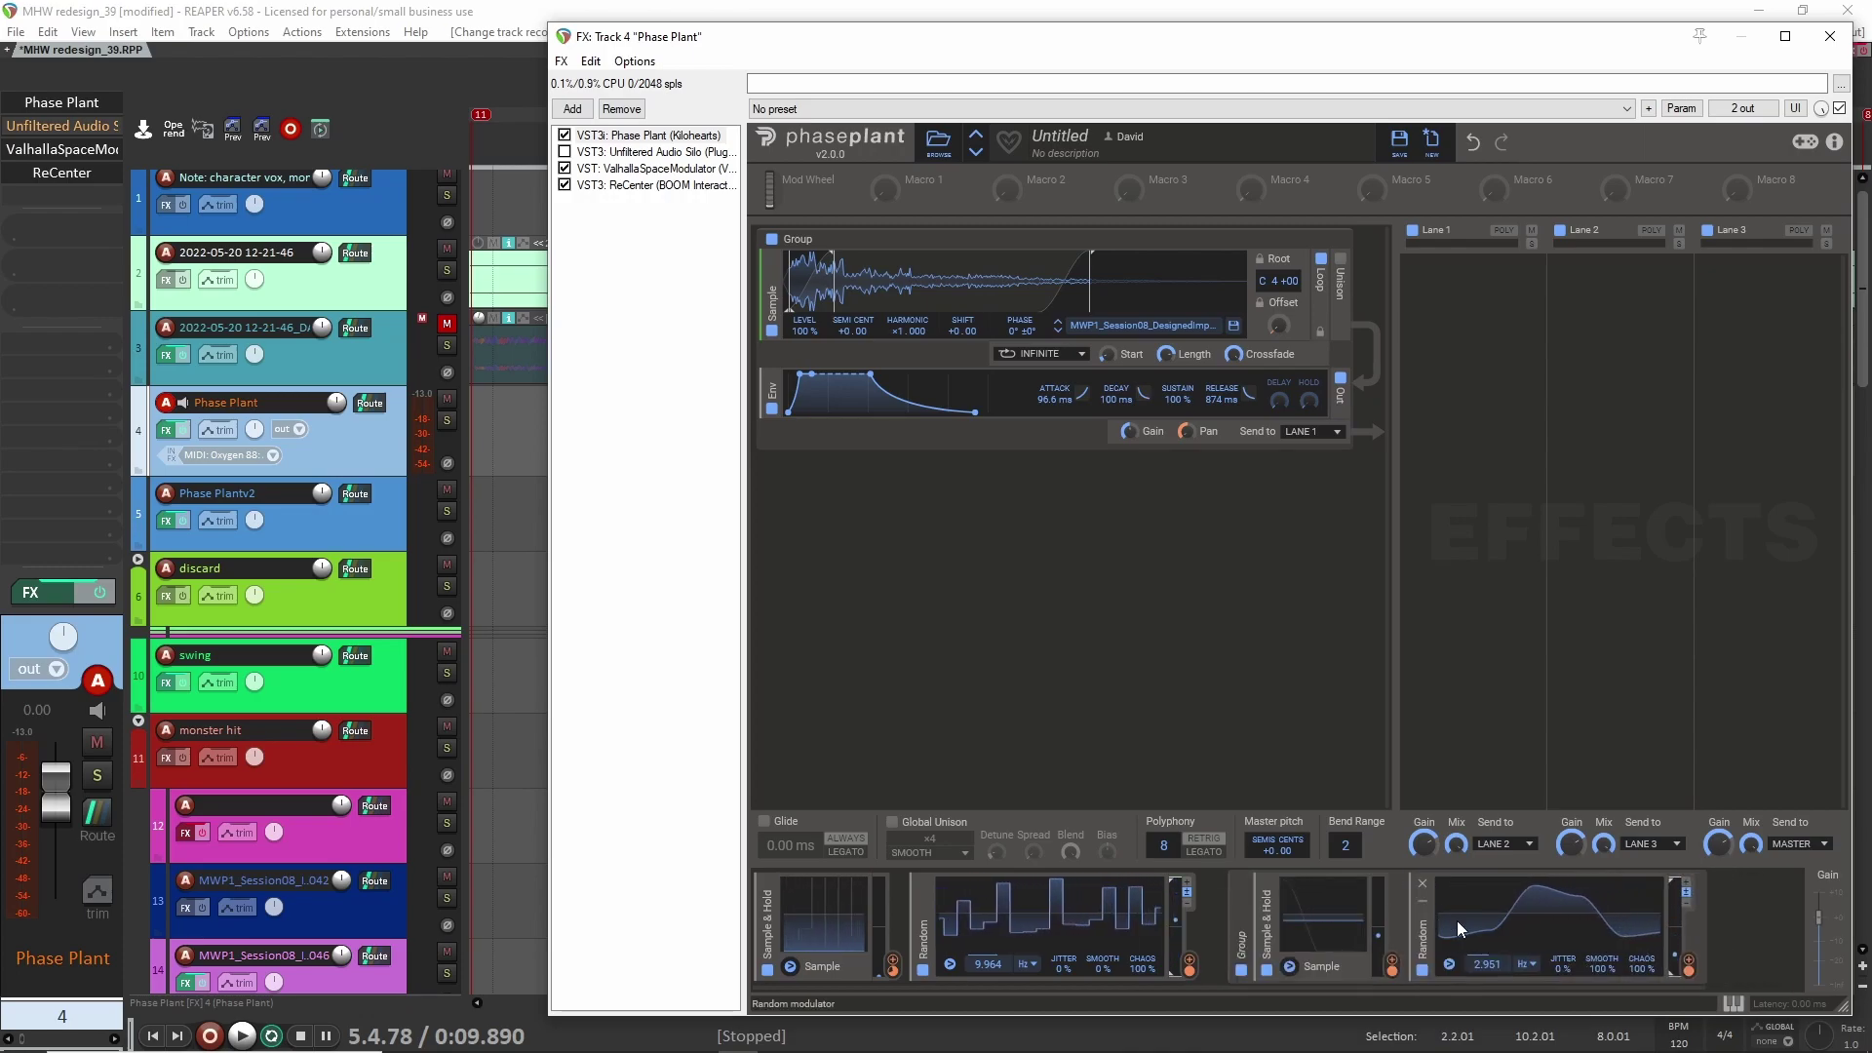
{"action": "left_click", "coordinate": [1241, 883]}
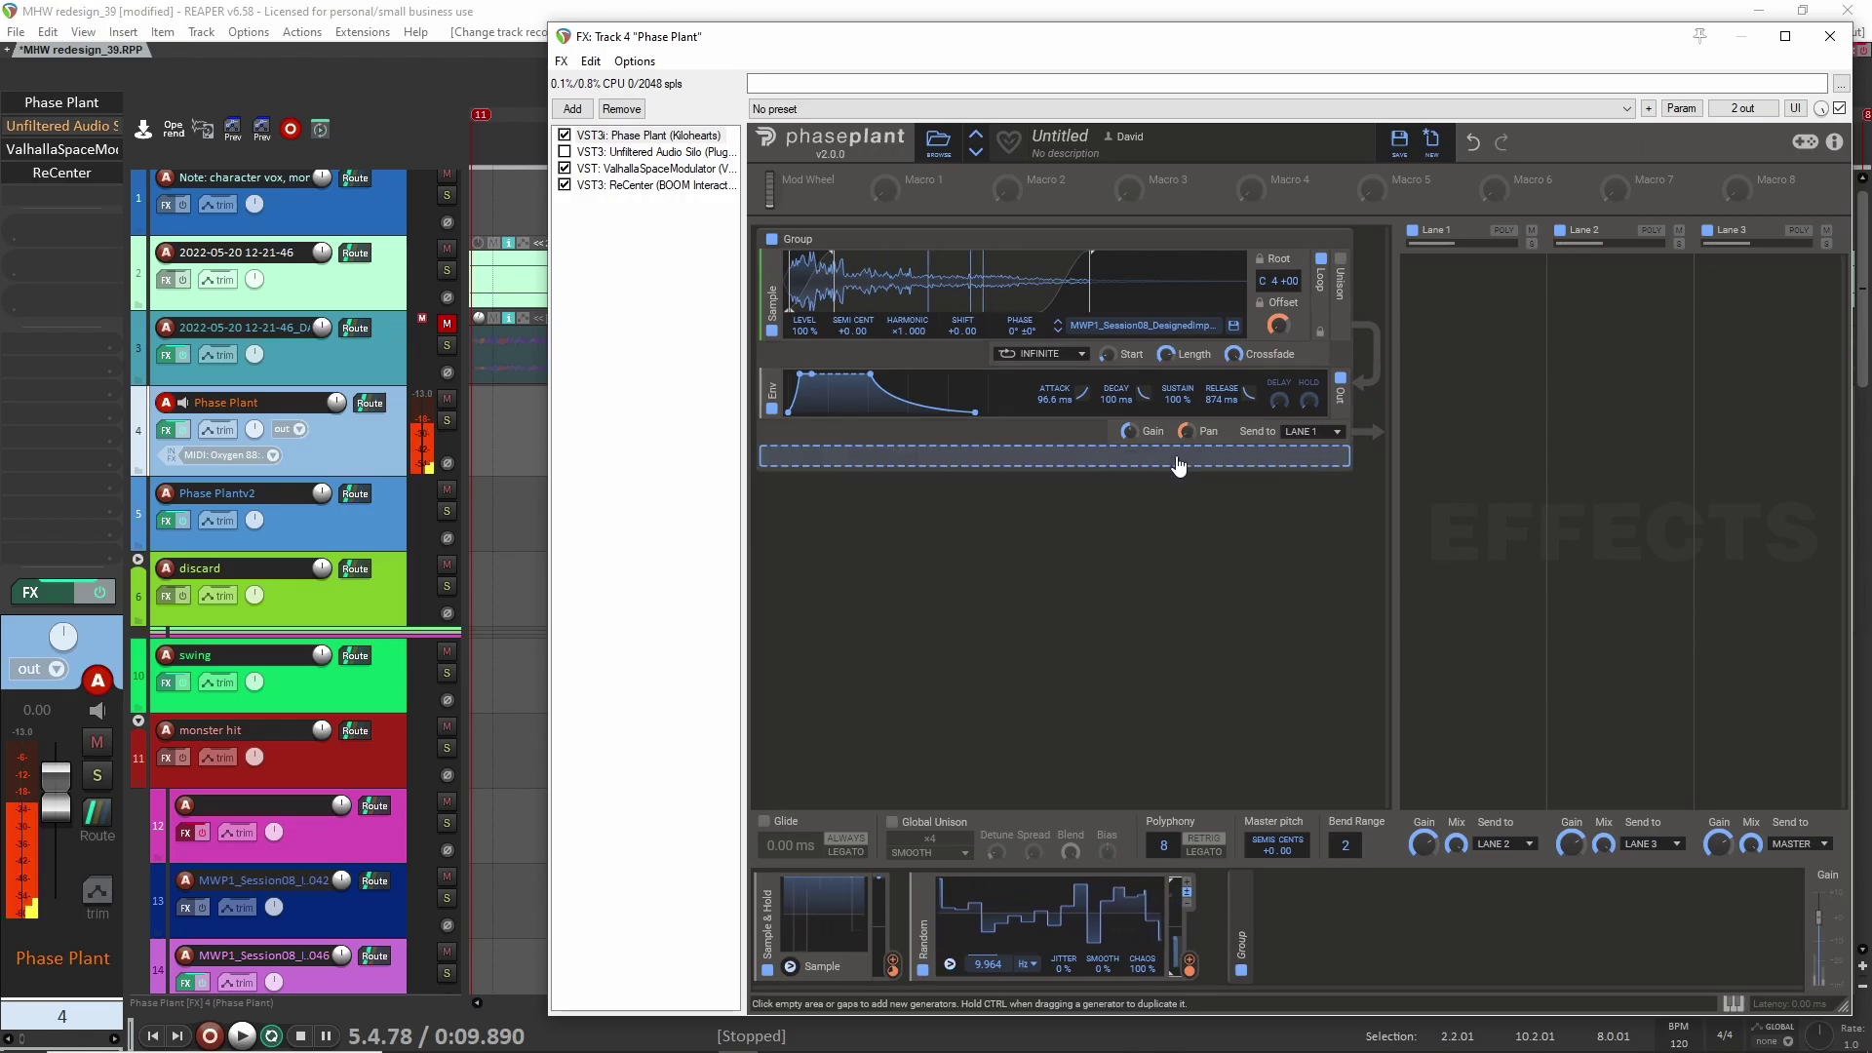
{"action": "key", "text": "Escape"}
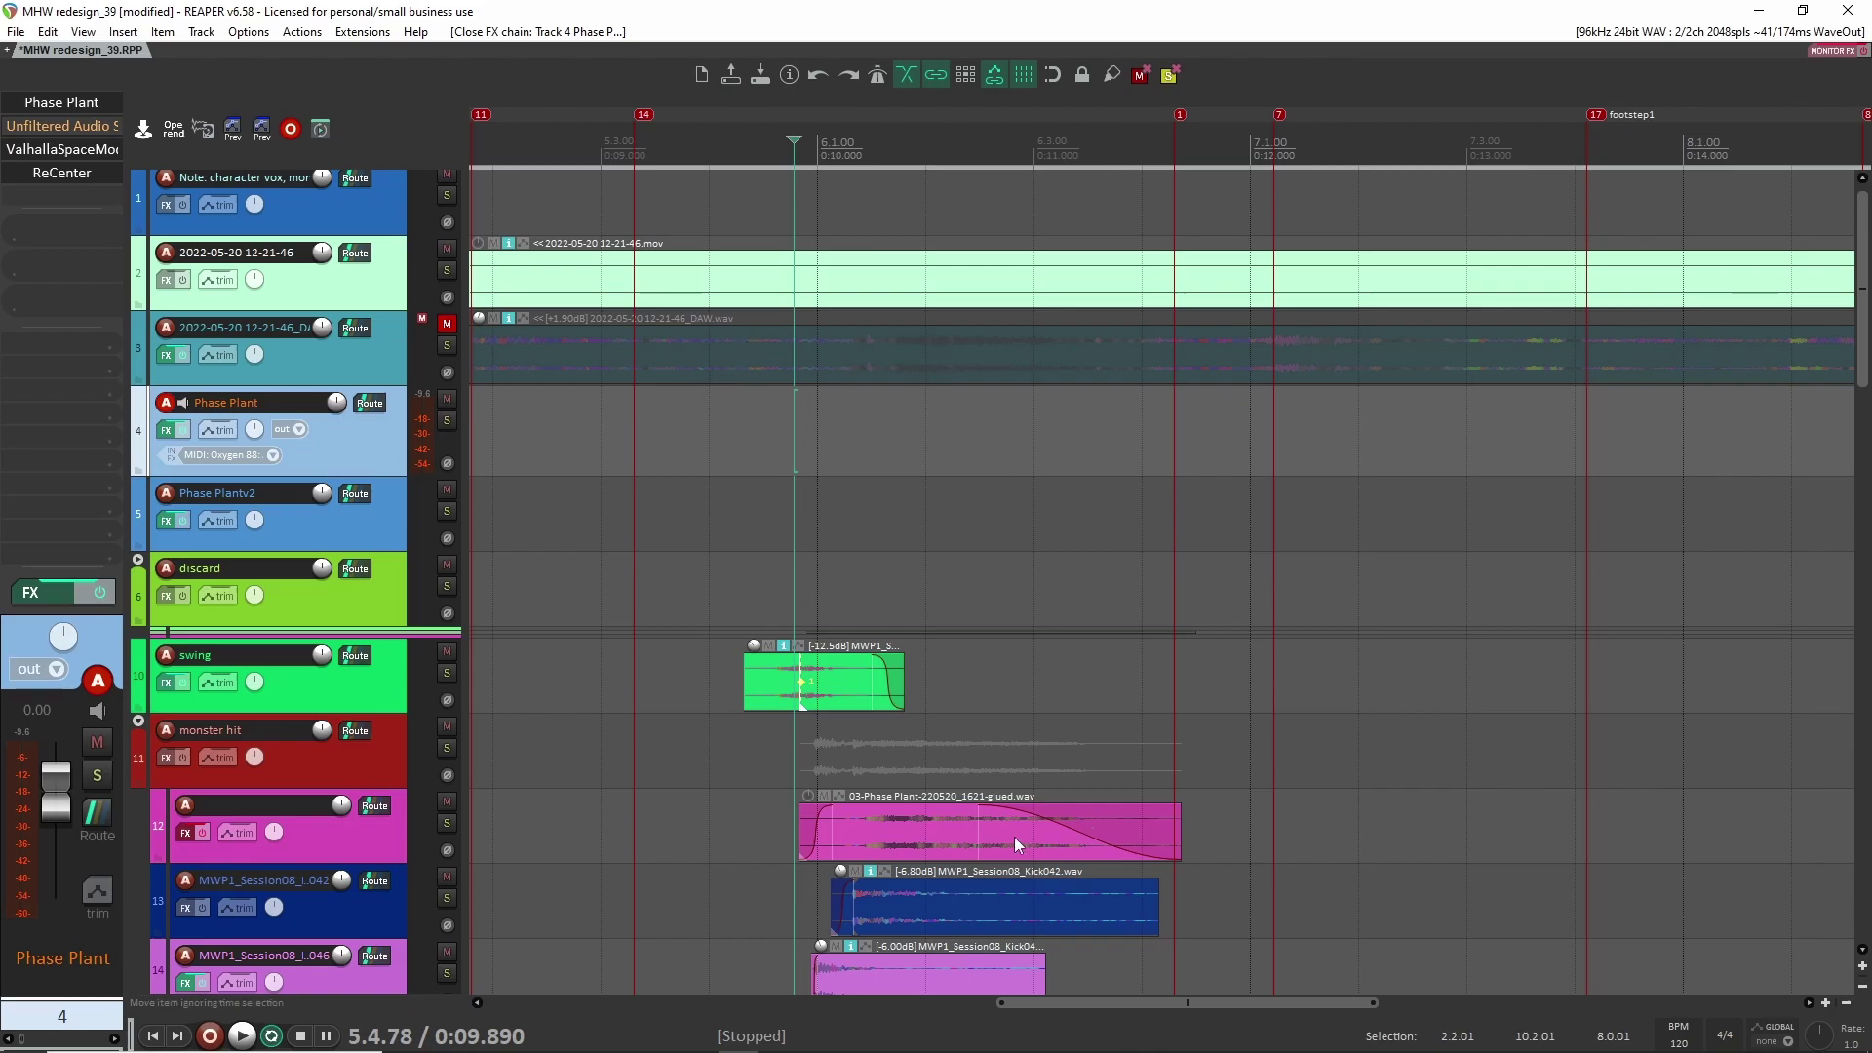
Step: Audition track 12 alone without its effects from 0:09.845, and clear its solo
{"action": "left_click", "coordinate": [774, 835]}
{"action": "left_click", "coordinate": [448, 825]}
{"action": "key", "text": "space"}
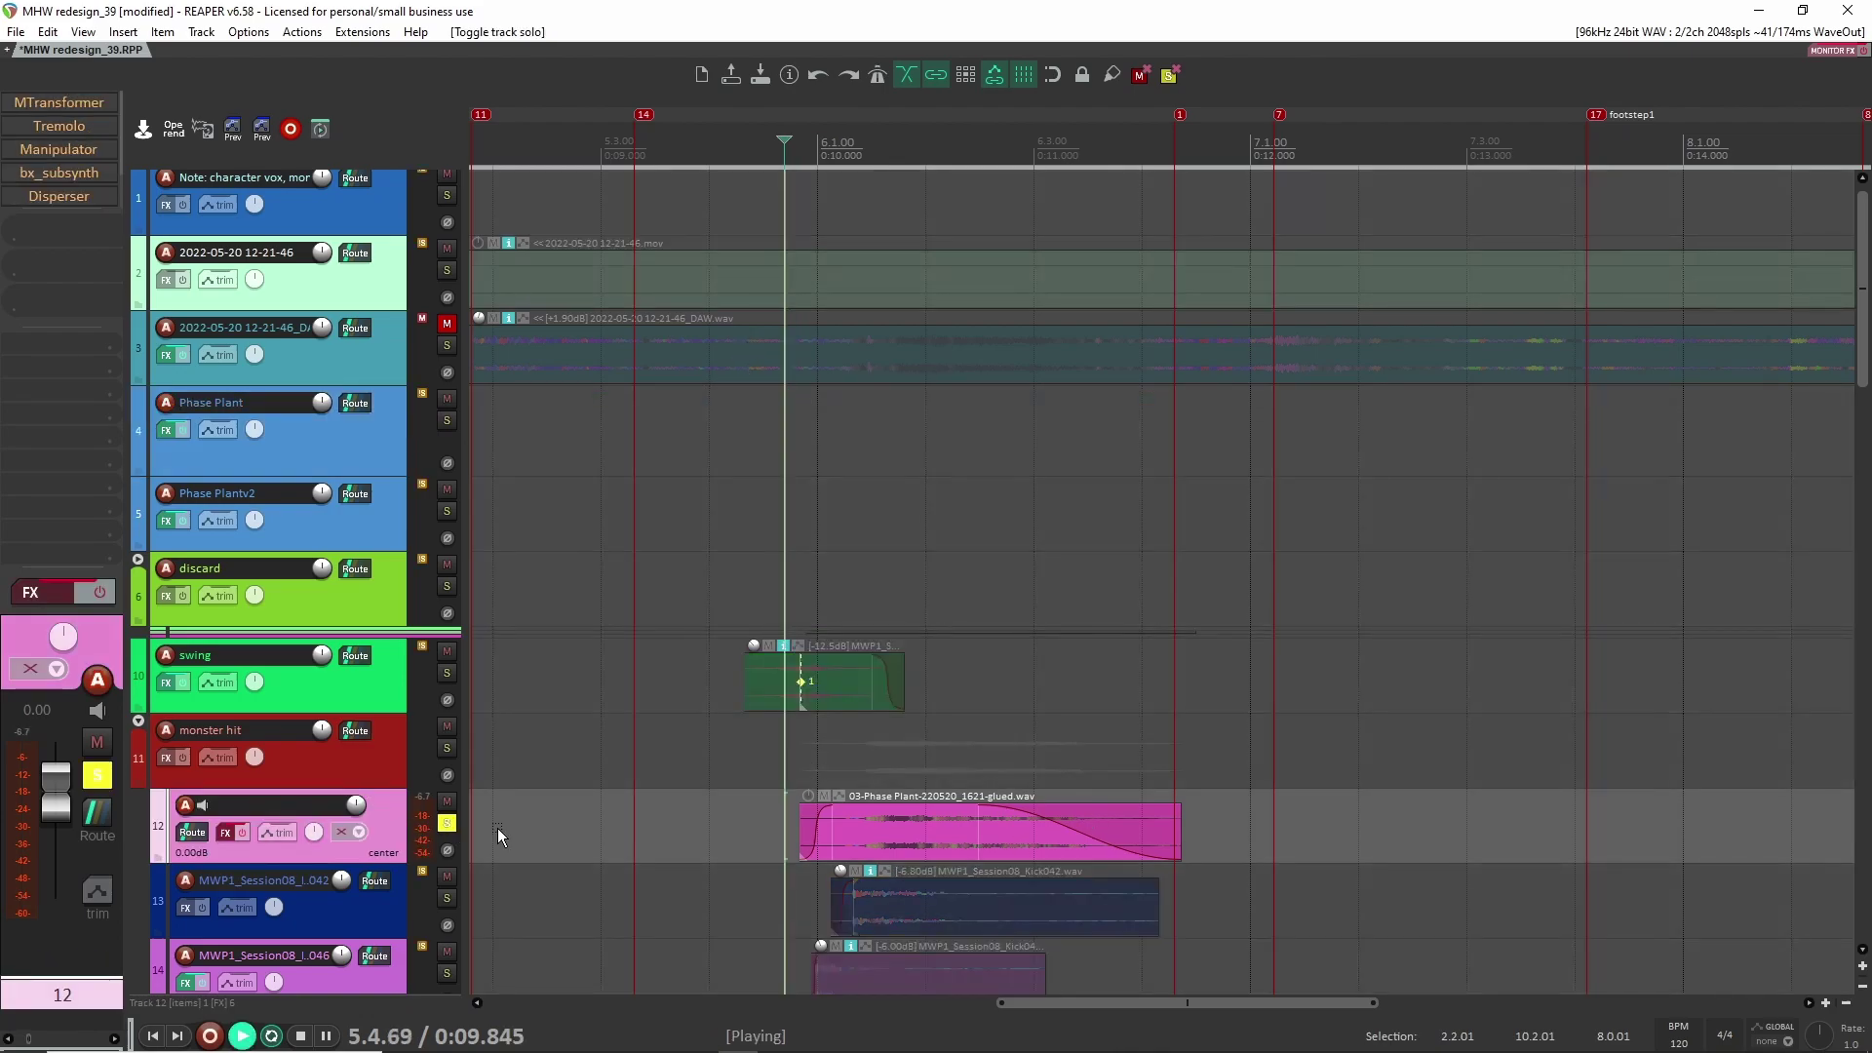
{"action": "key", "text": "space"}
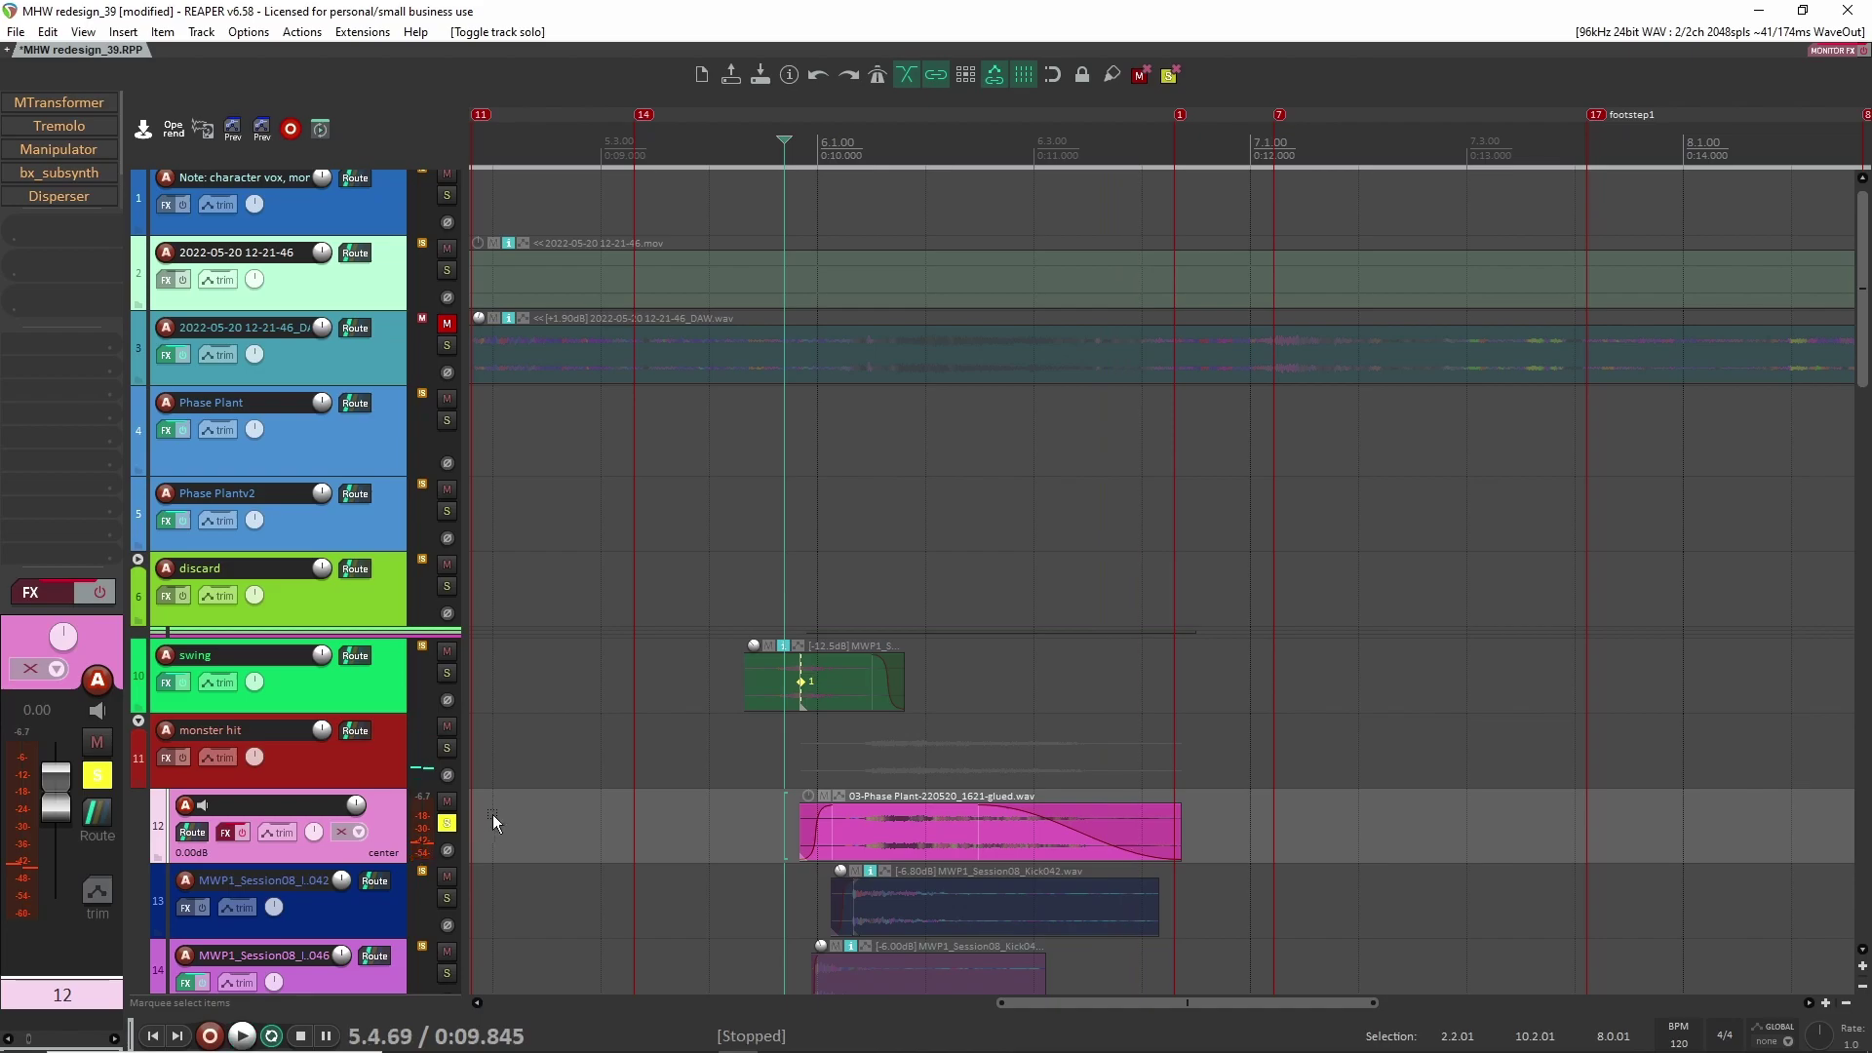
{"action": "left_click", "coordinate": [447, 825]}
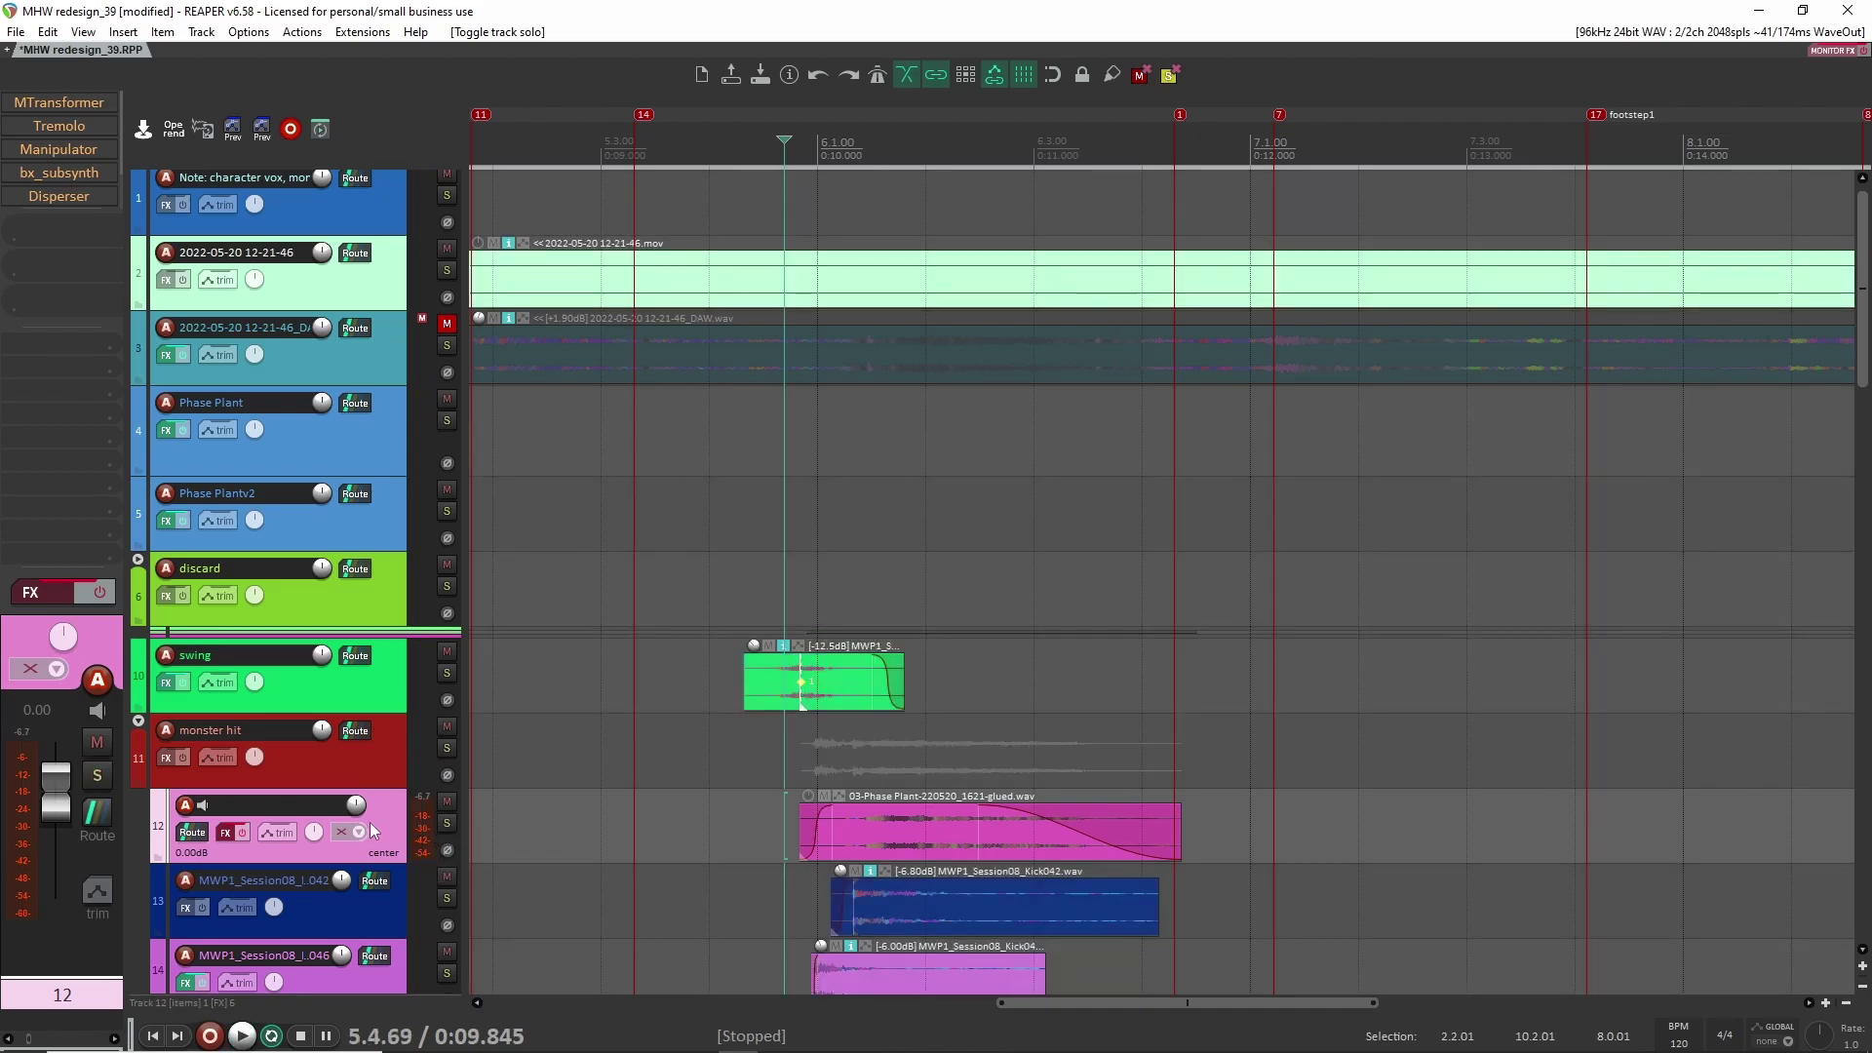
Step: Enable the FX chain of track 12 and remove bx_subsynth from it
{"action": "left_click", "coordinate": [105, 600]}
{"action": "left_click", "coordinate": [78, 173], "text": "alt"}
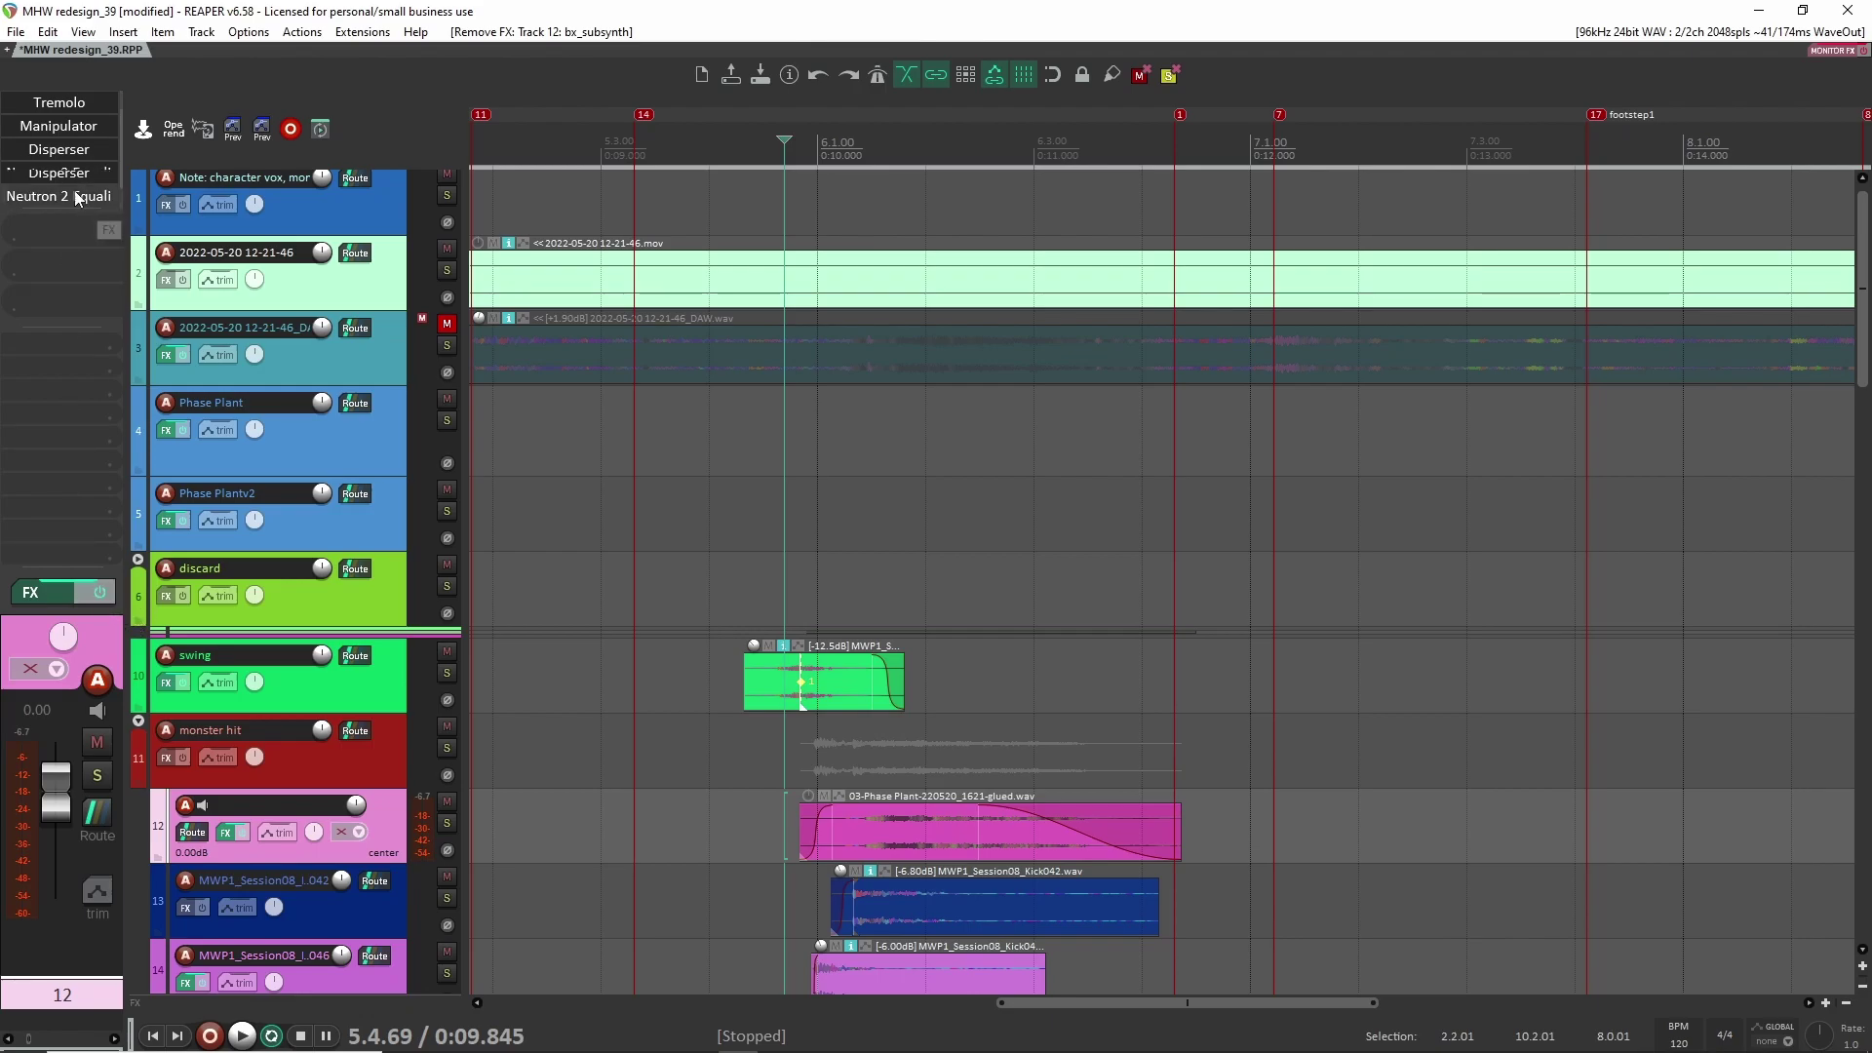
{"action": "left_click", "coordinate": [97, 595]}
{"action": "left_click", "coordinate": [96, 594]}
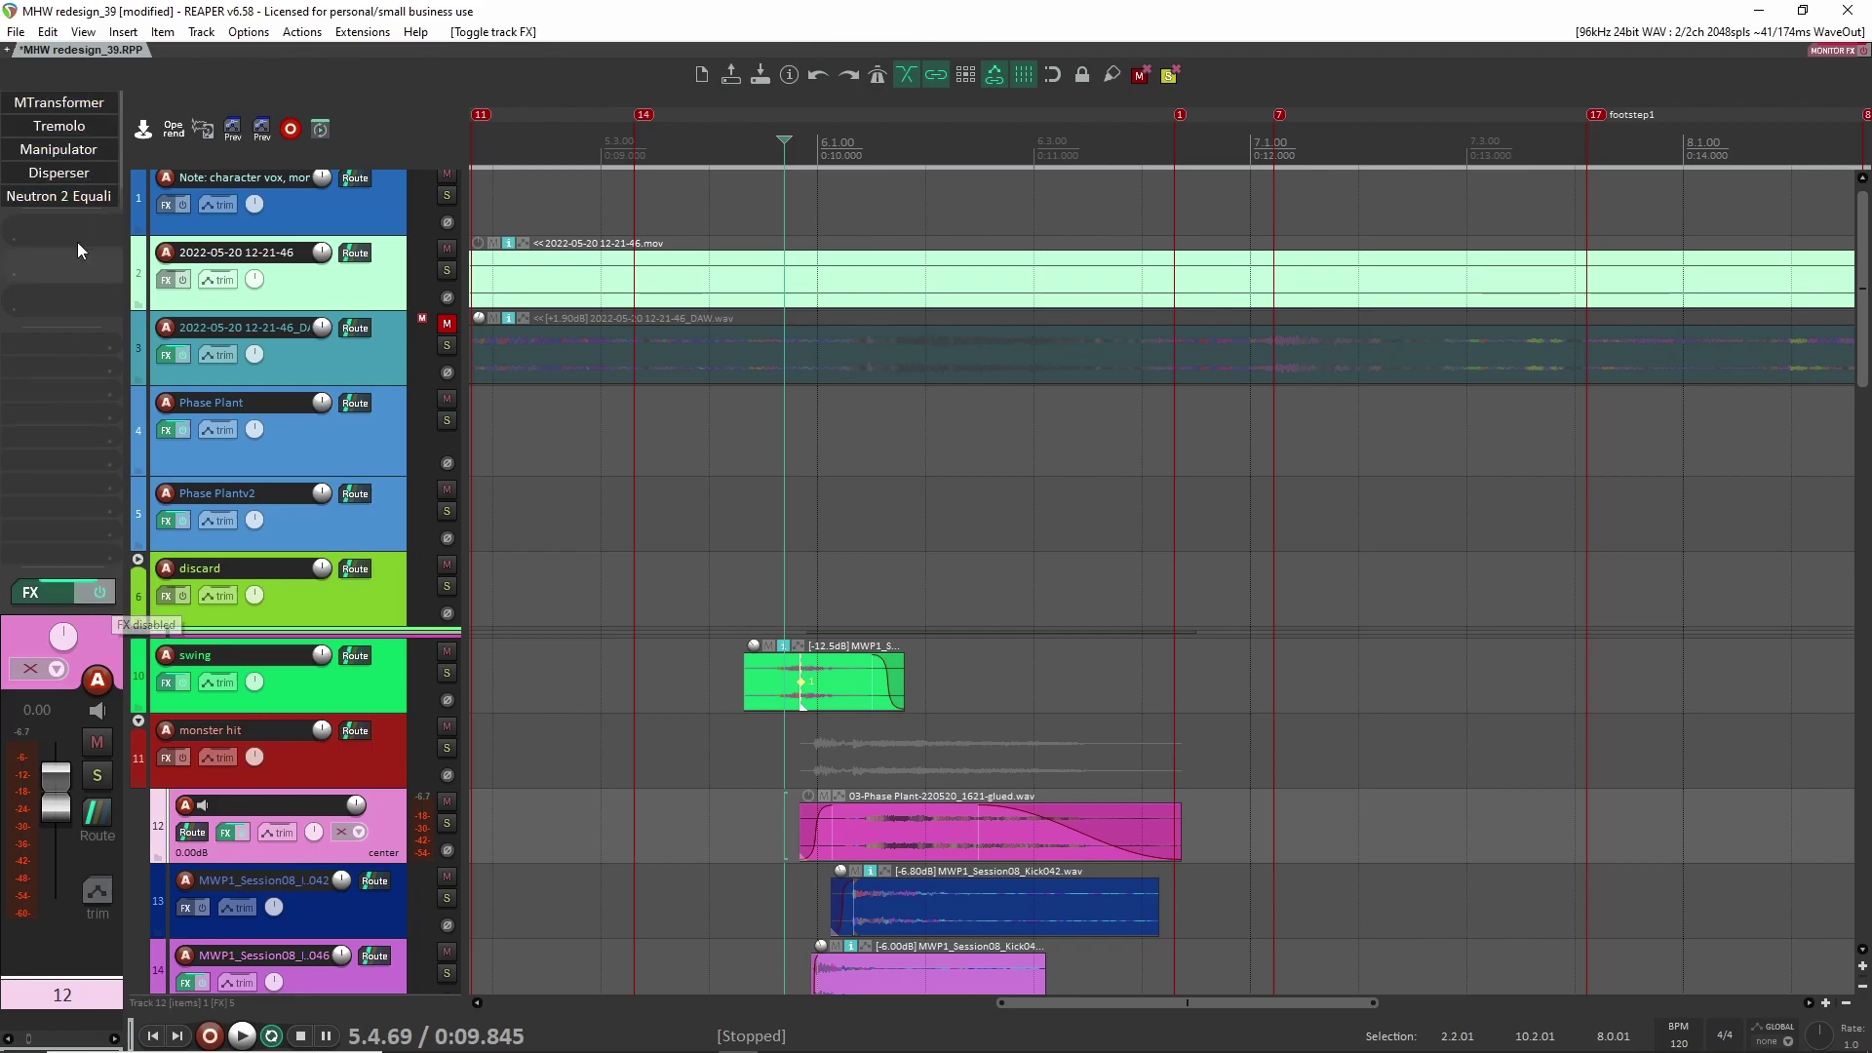
Step: Bypass the Tremolo, Manipulator, Disperser and Neutron 2 equalizer effects on track 12, leaving MTransformer active
{"action": "left_click", "coordinate": [75, 126], "text": "ctrl"}
{"action": "left_click", "coordinate": [76, 149], "text": "ctrl"}
{"action": "left_click", "coordinate": [77, 173], "text": "ctrl"}
{"action": "scroll", "coordinate": [59, 122], "scroll_direction": "up", "scroll_amount": 1}
Step: Open MTransformer on track 12, play the mix from 0:09.845 while viewing its settings, and close it
{"action": "double_click", "coordinate": [58, 102]}
{"action": "left_click_drag", "start_coordinate": [927, 339], "coordinate": [1146, 192]}
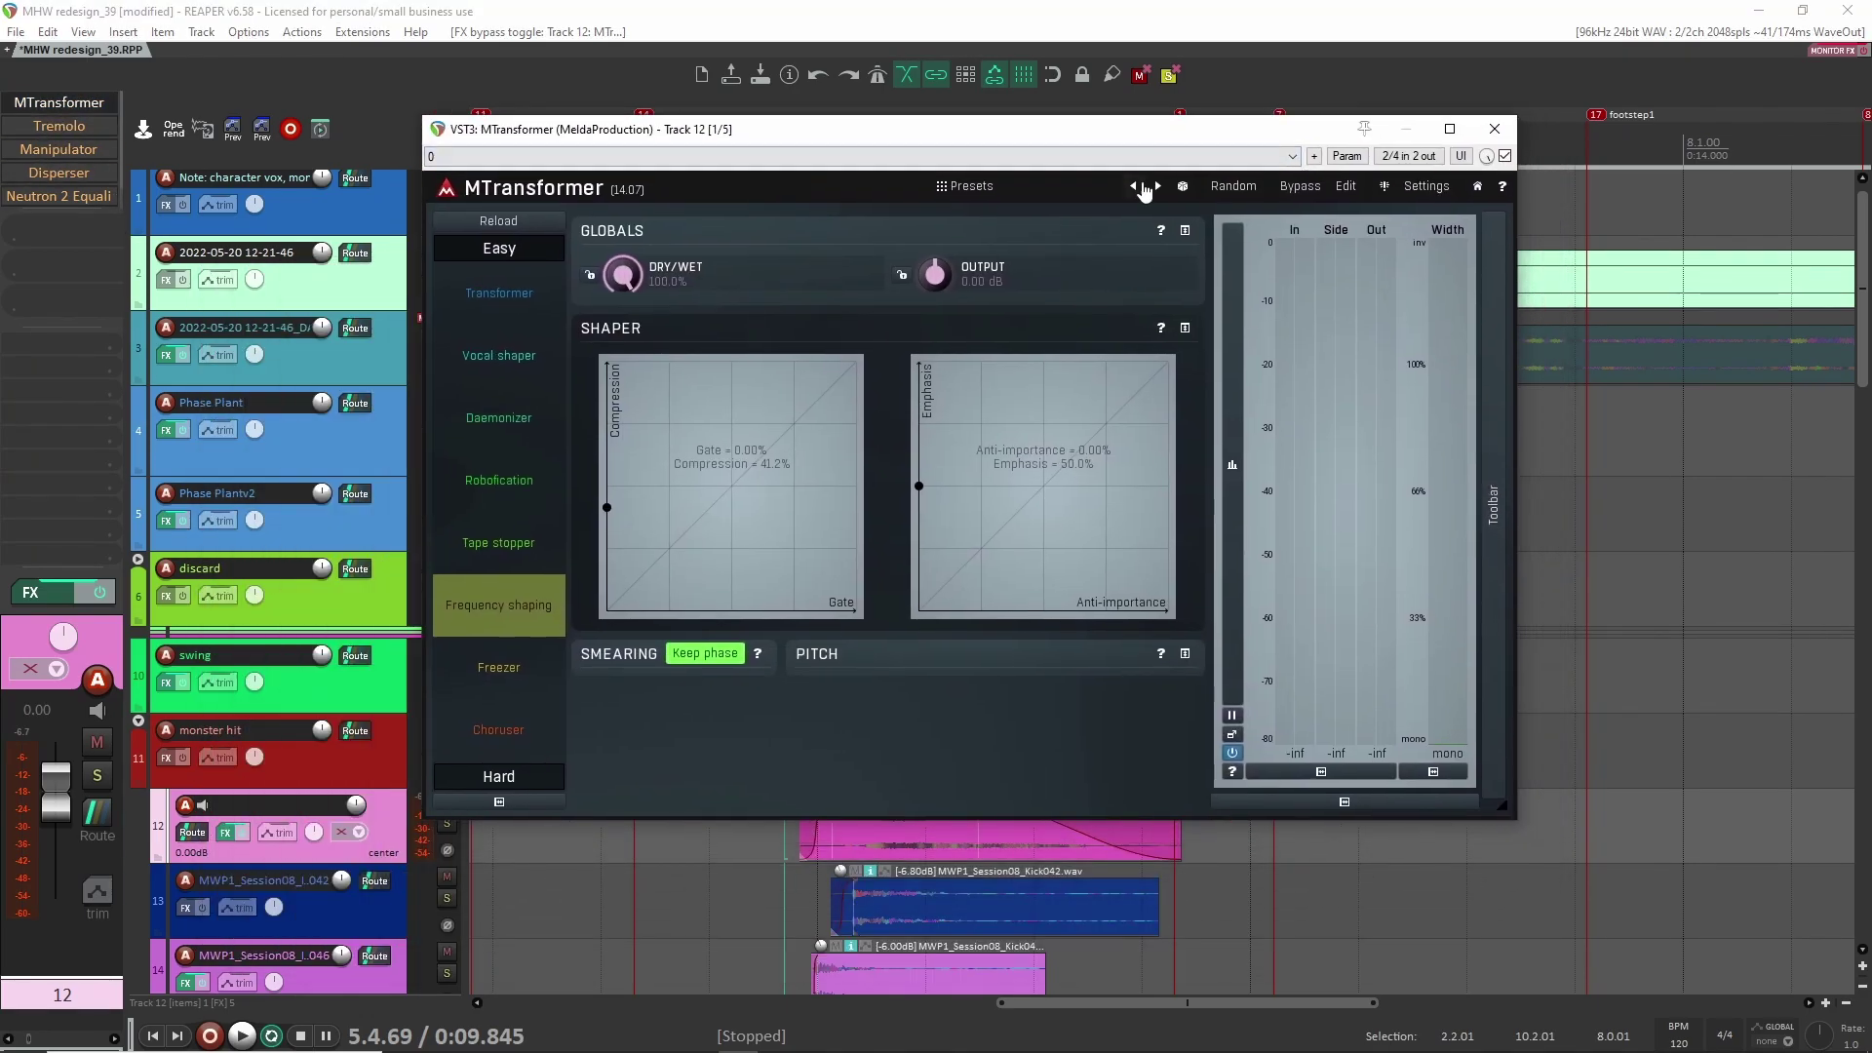
{"action": "key", "text": "space"}
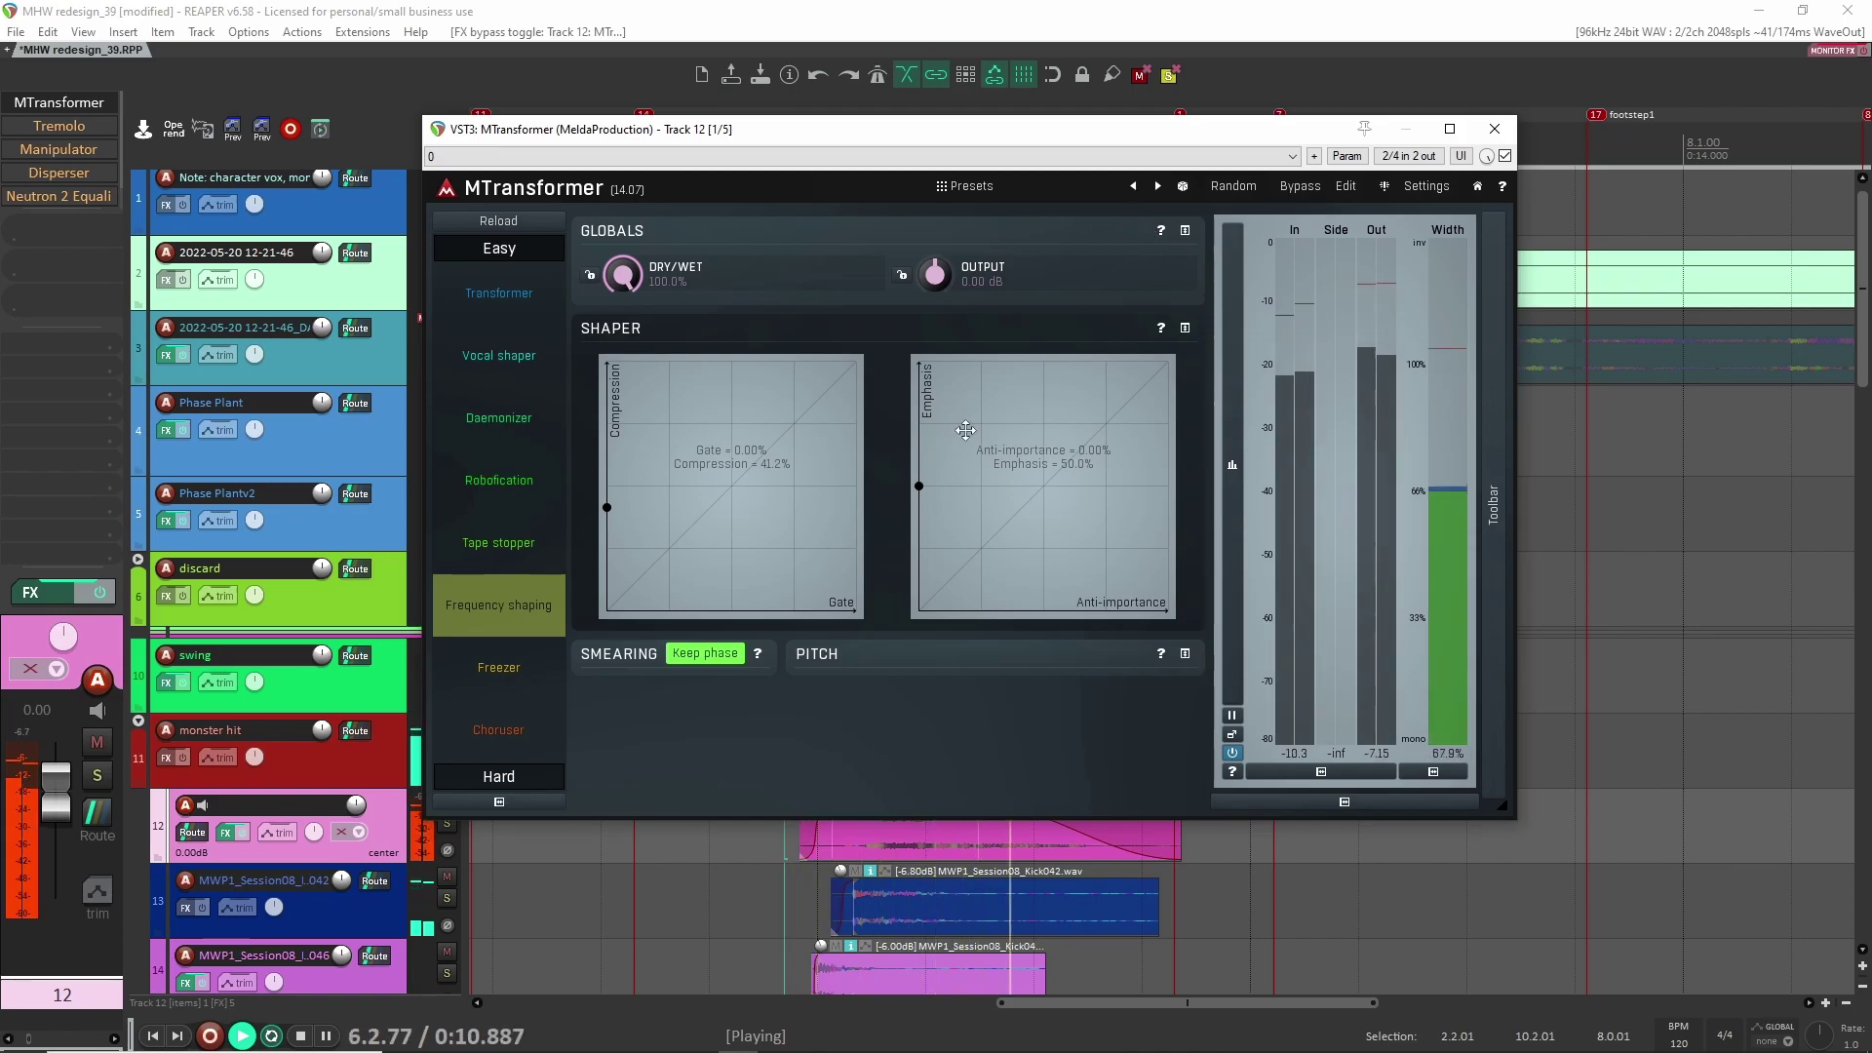
{"action": "key", "text": "space"}
{"action": "key", "text": "Escape"}
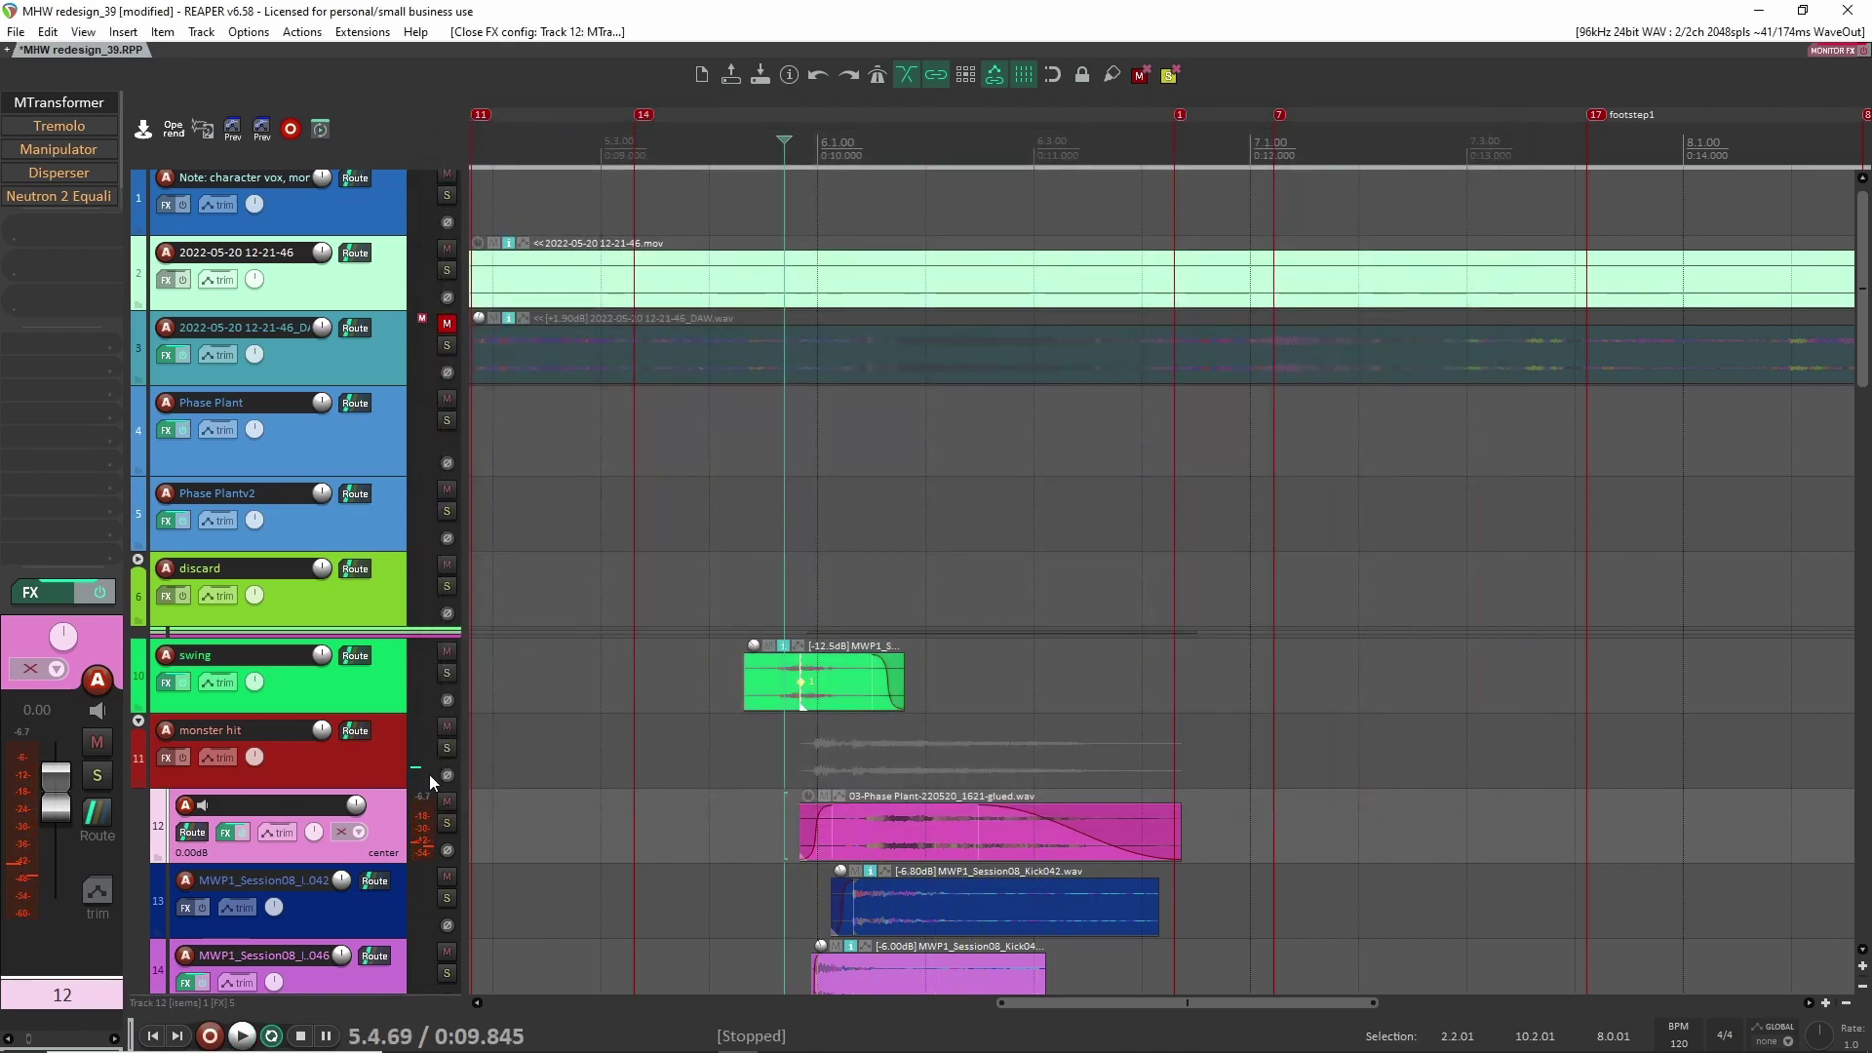
Step: Solo track 12 and play it from 0:09.845 with the MTransformer settings open
{"action": "left_click", "coordinate": [446, 827]}
{"action": "key", "text": "space"}
{"action": "left_click", "coordinate": [73, 102]}
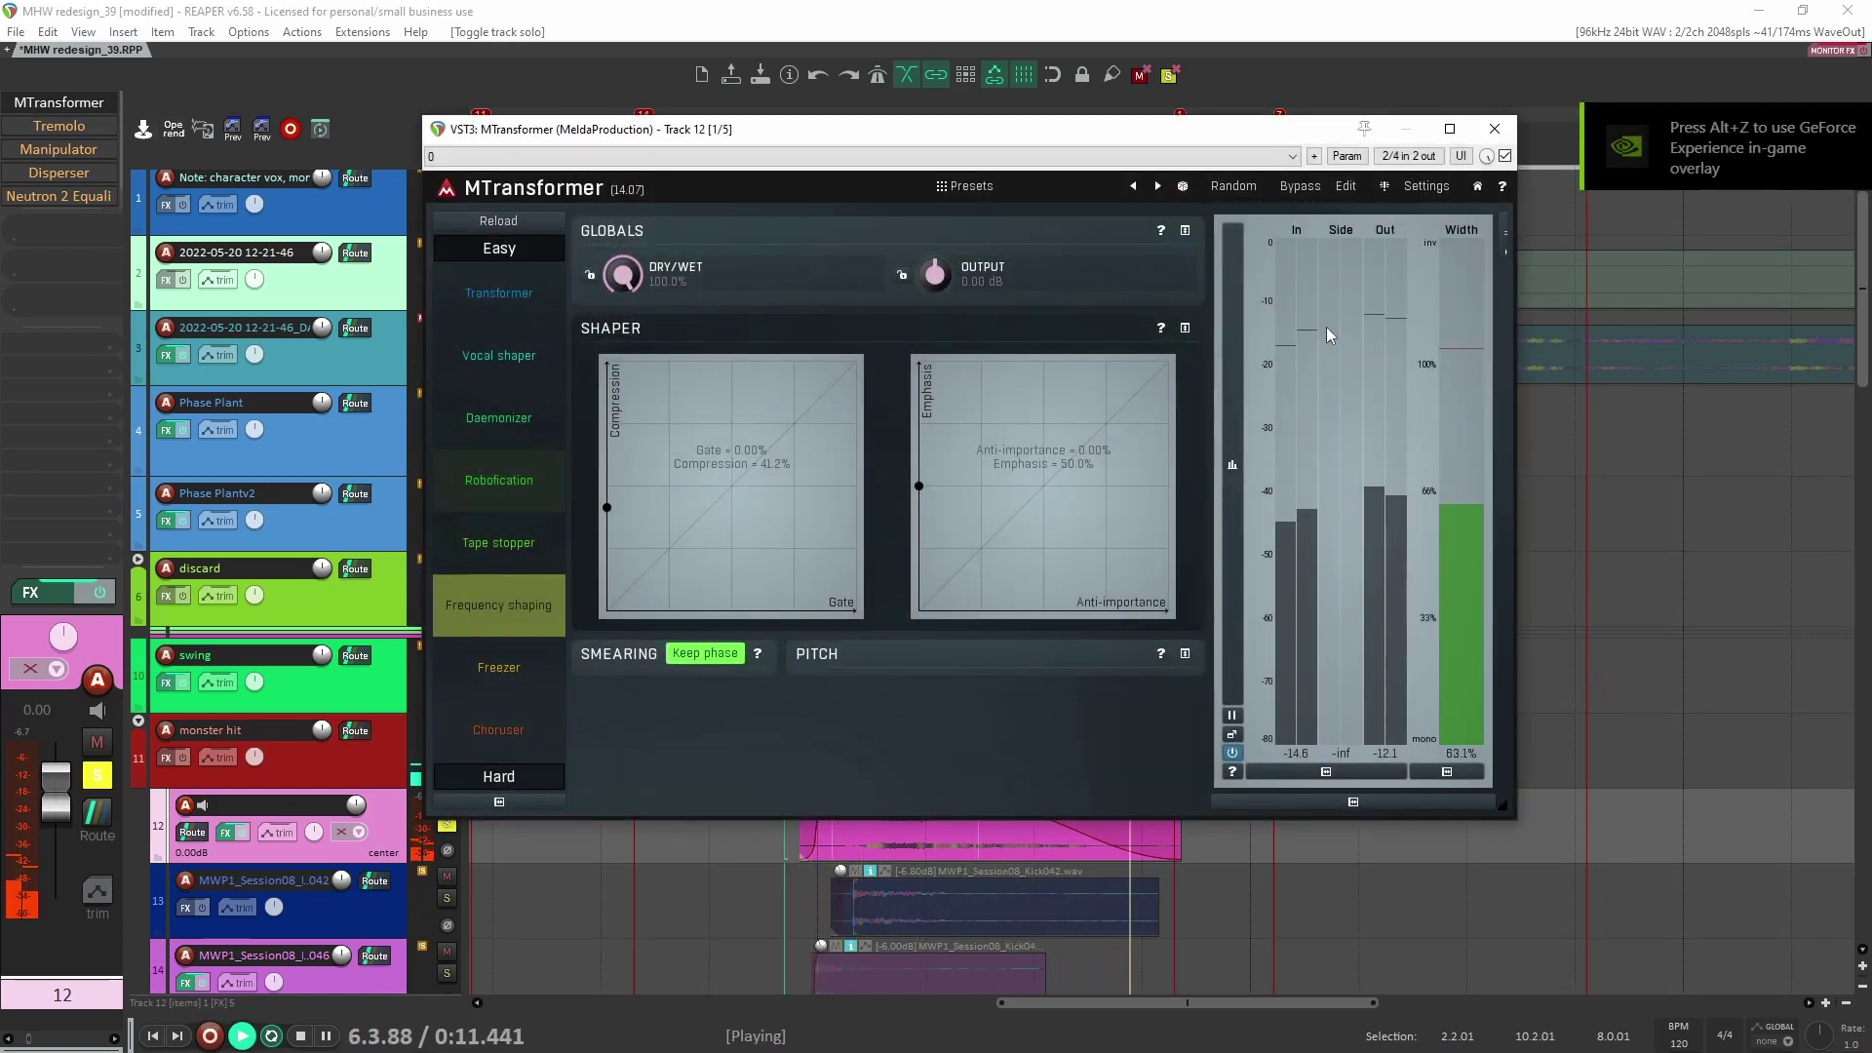
{"action": "key", "text": "space"}
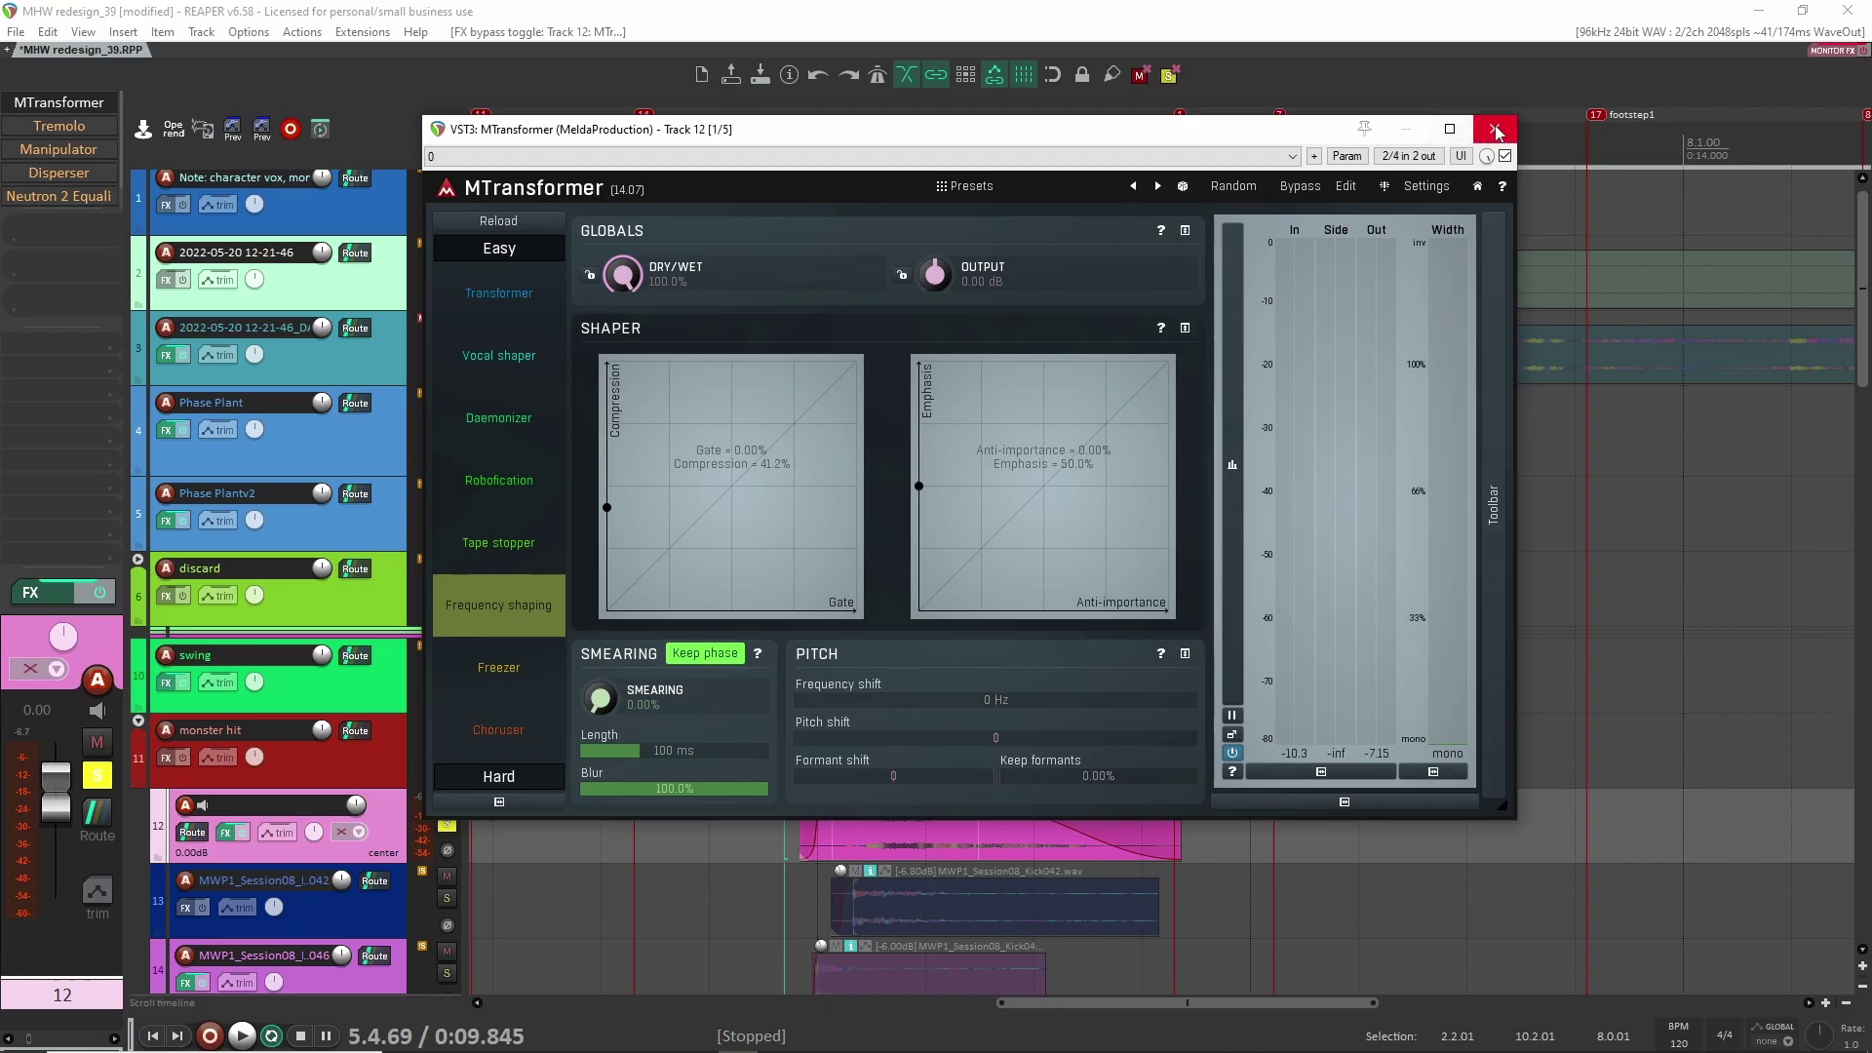
Step: Compare the soloed layer with MTransformer bypassed and active, leave the effect enabled, and close its window
{"action": "left_click", "coordinate": [1506, 156]}
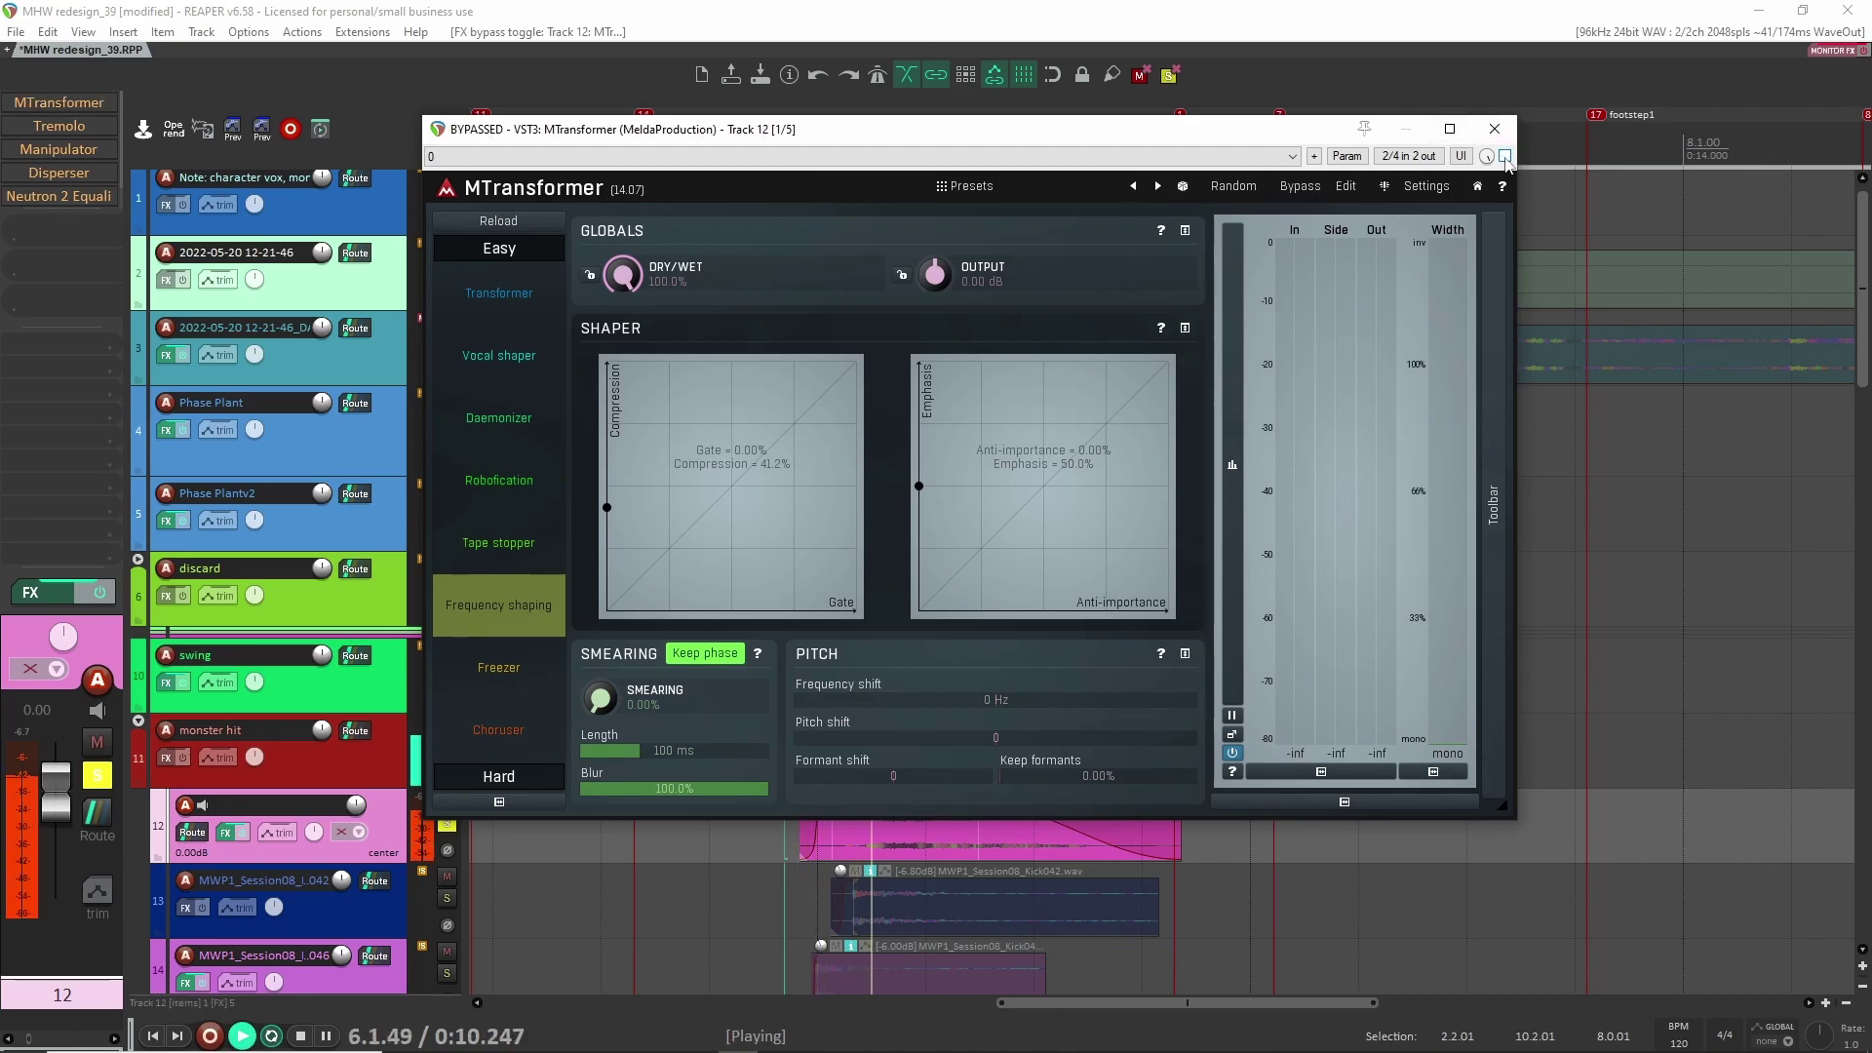
{"action": "key", "text": "space"}
{"action": "left_click", "coordinate": [1505, 156]}
{"action": "key", "text": "space"}
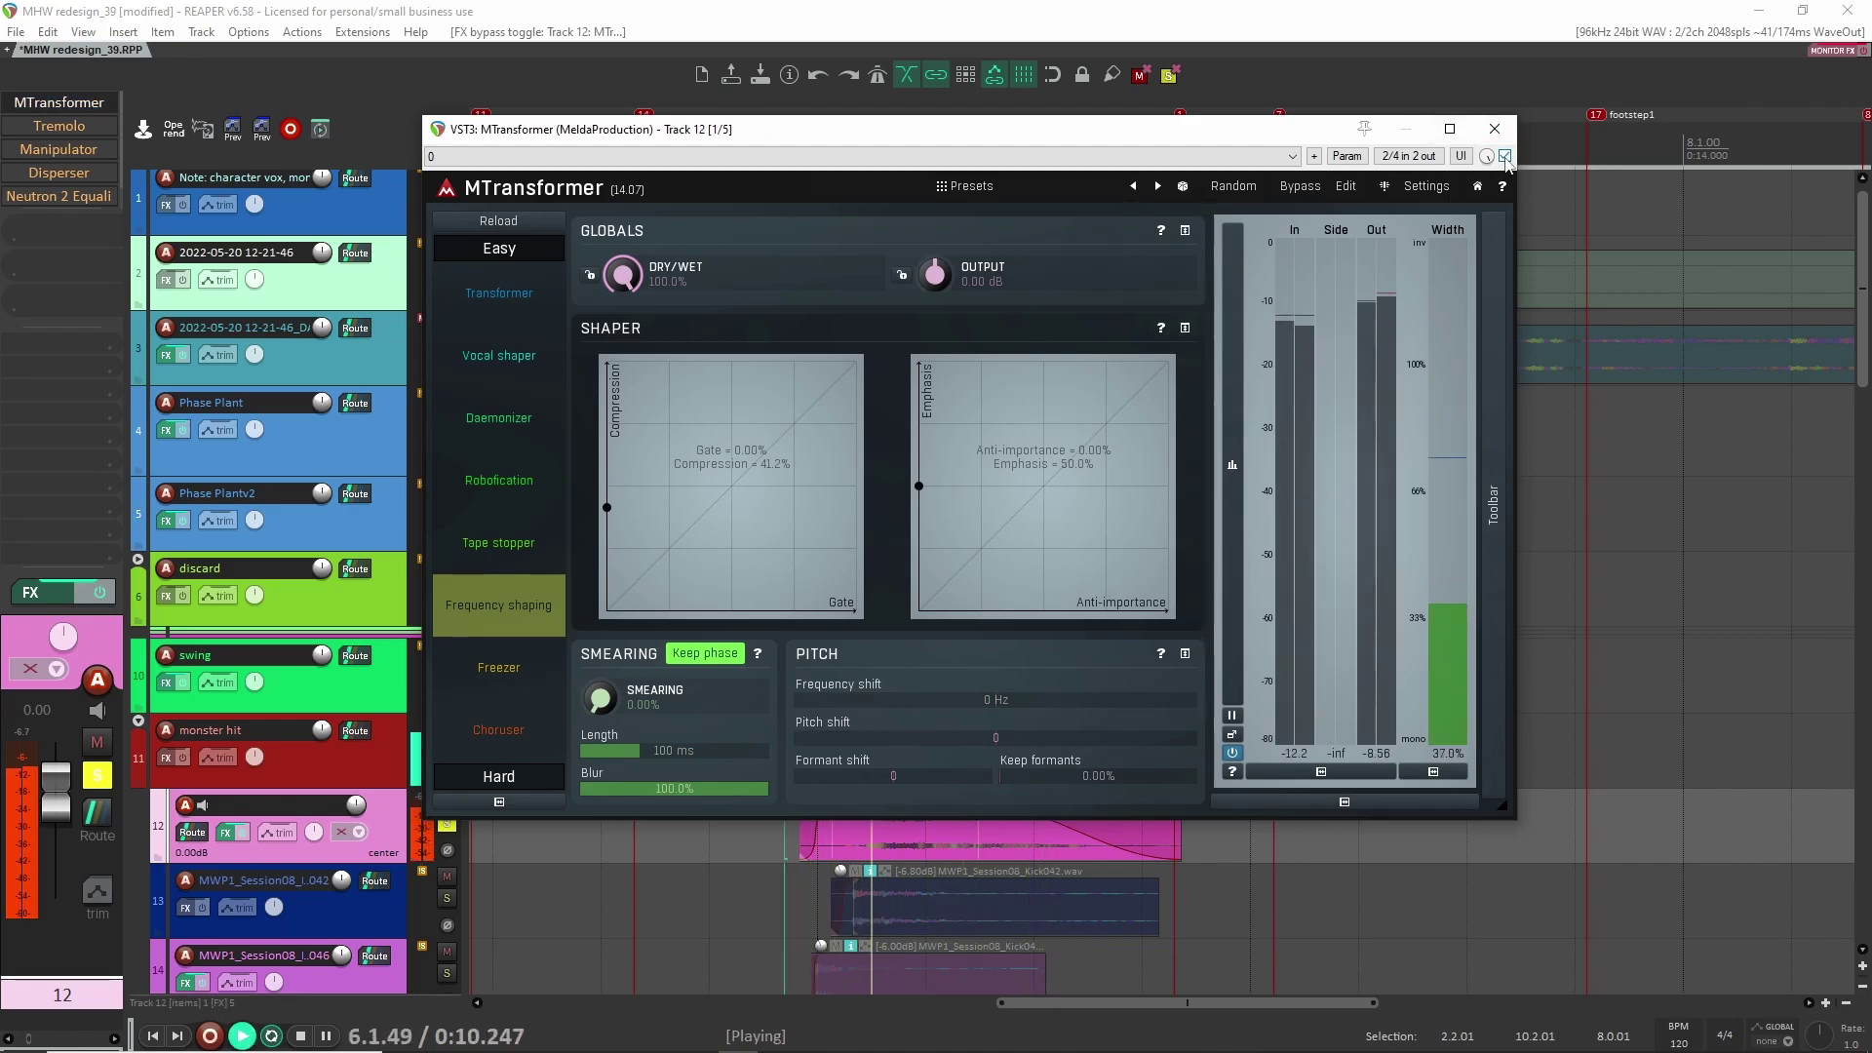
{"action": "key", "text": "space"}
{"action": "left_click", "coordinate": [1494, 129]}
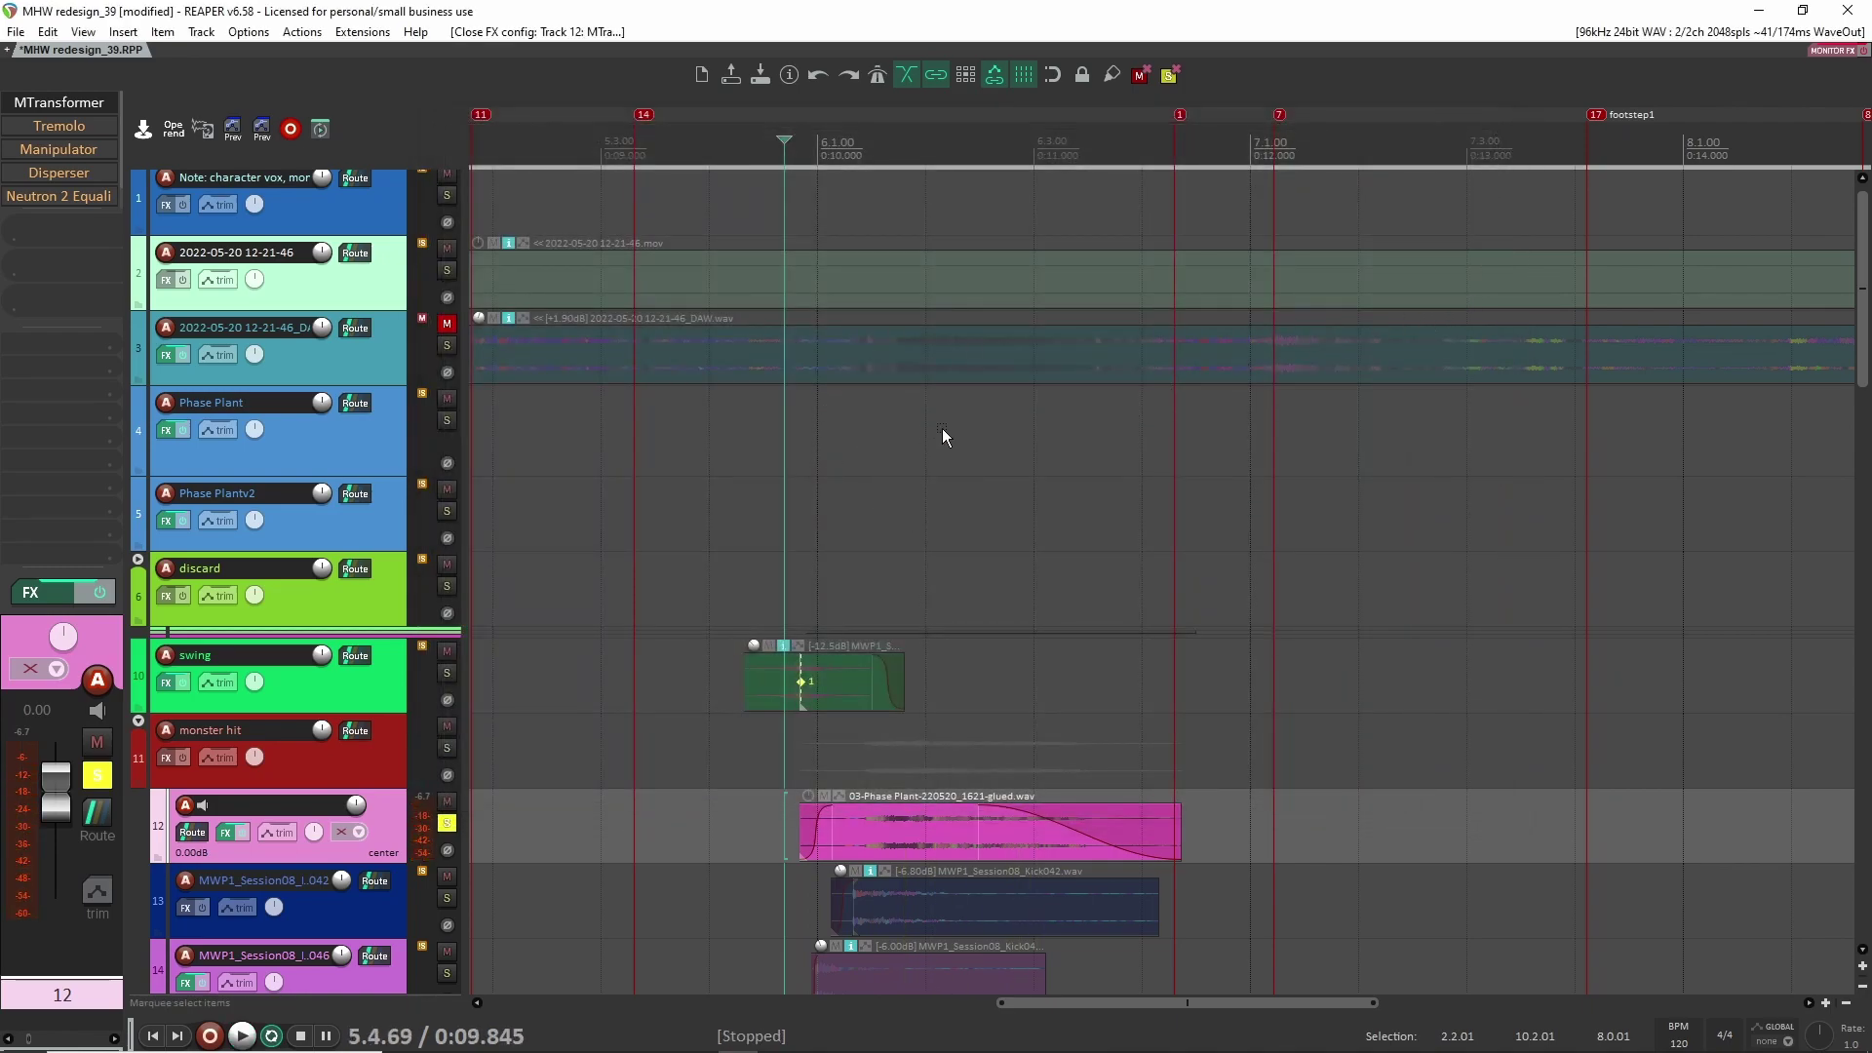
Step: Enable the Tremolo effect on track 12, and view its frequency and amount settings before closing its window
{"action": "left_click", "coordinate": [61, 127]}
{"action": "left_click_drag", "start_coordinate": [538, 606], "coordinate": [1010, 275]}
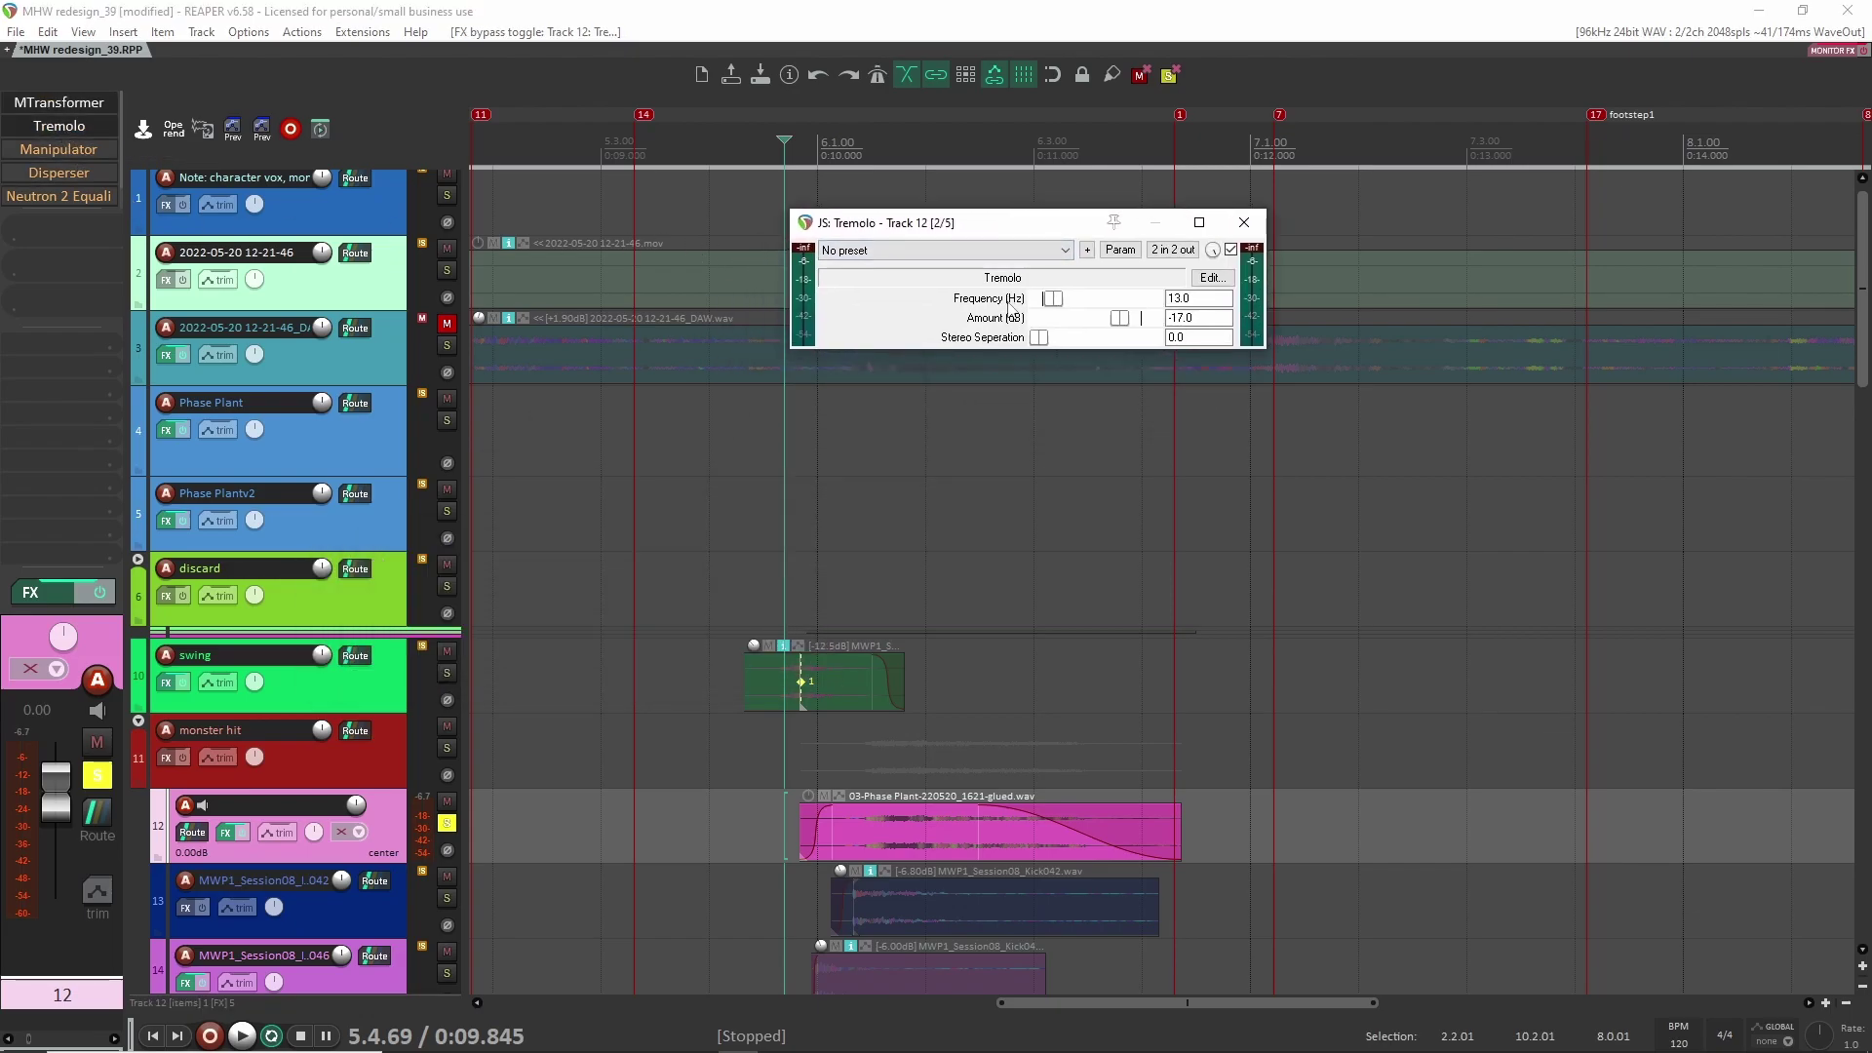
{"action": "left_click", "coordinate": [1244, 223]}
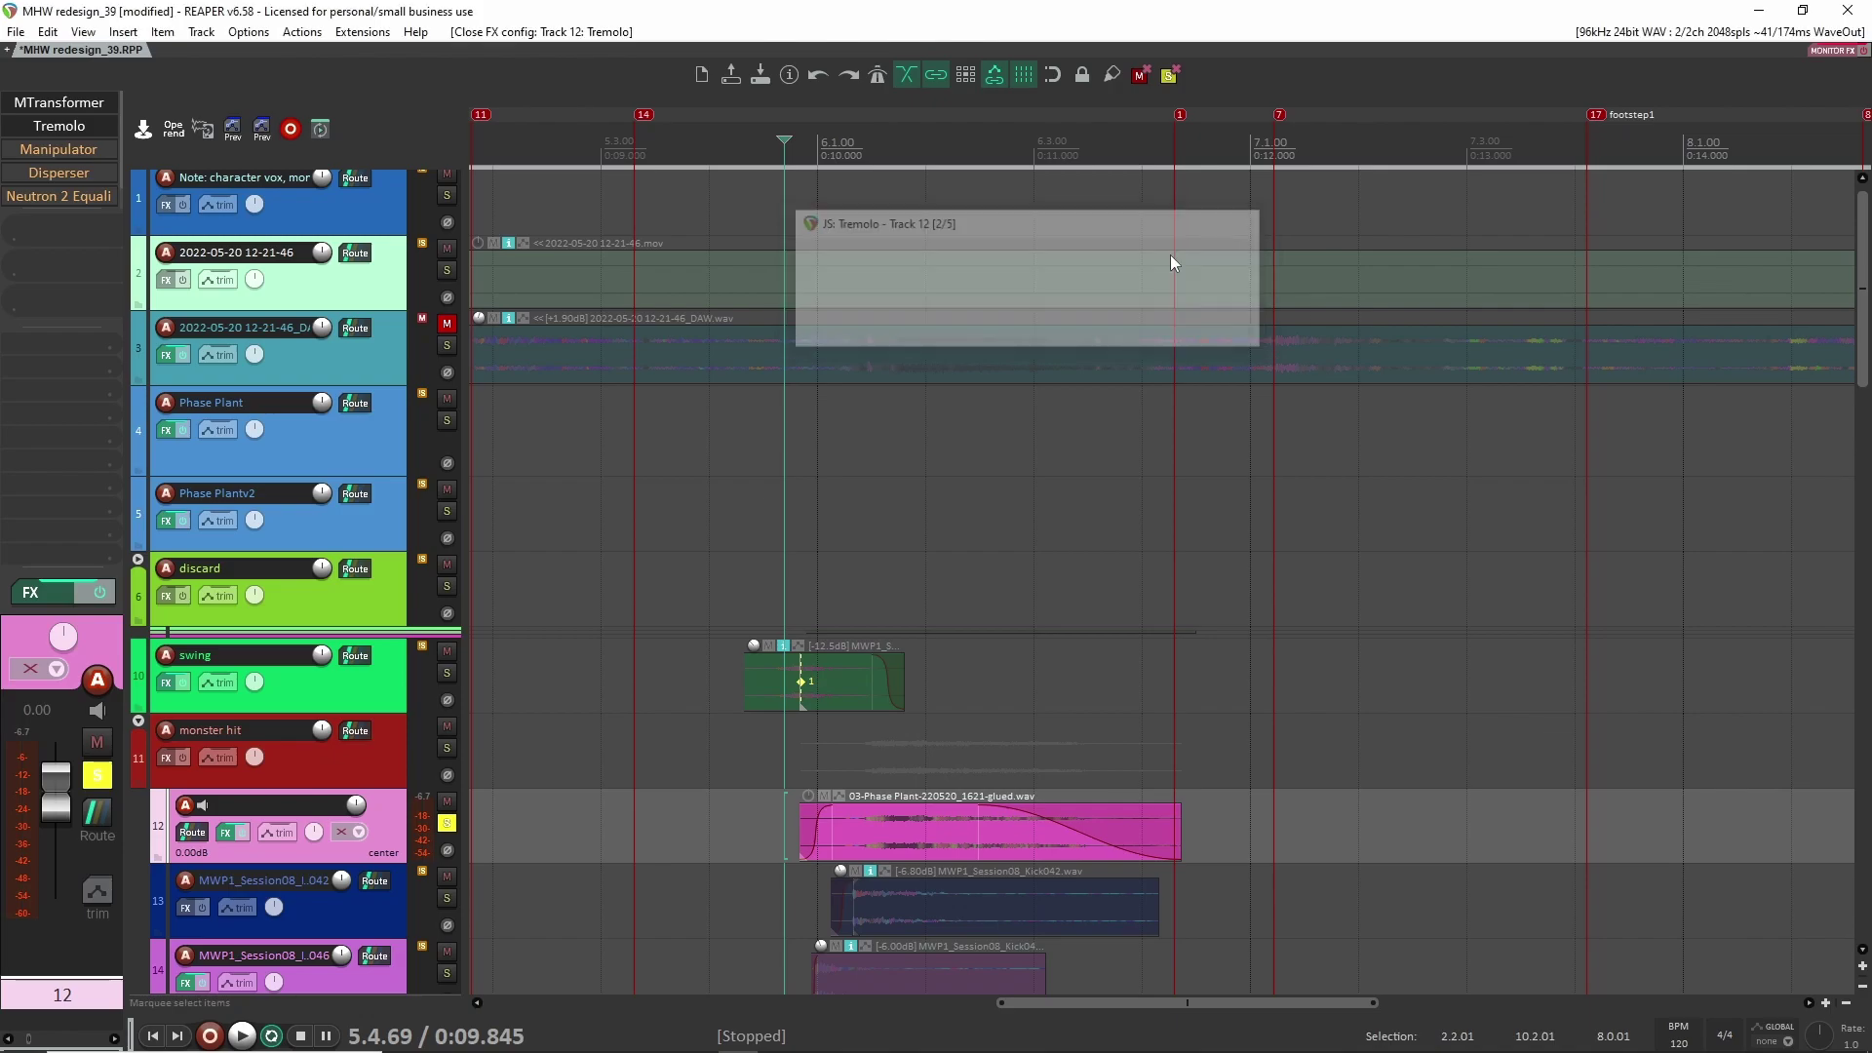
Step: Open the video window and play the soloed original DAW recording on track 3 from 0:10.043, with track 12 unsoloed
{"action": "left_click", "coordinate": [827, 359]}
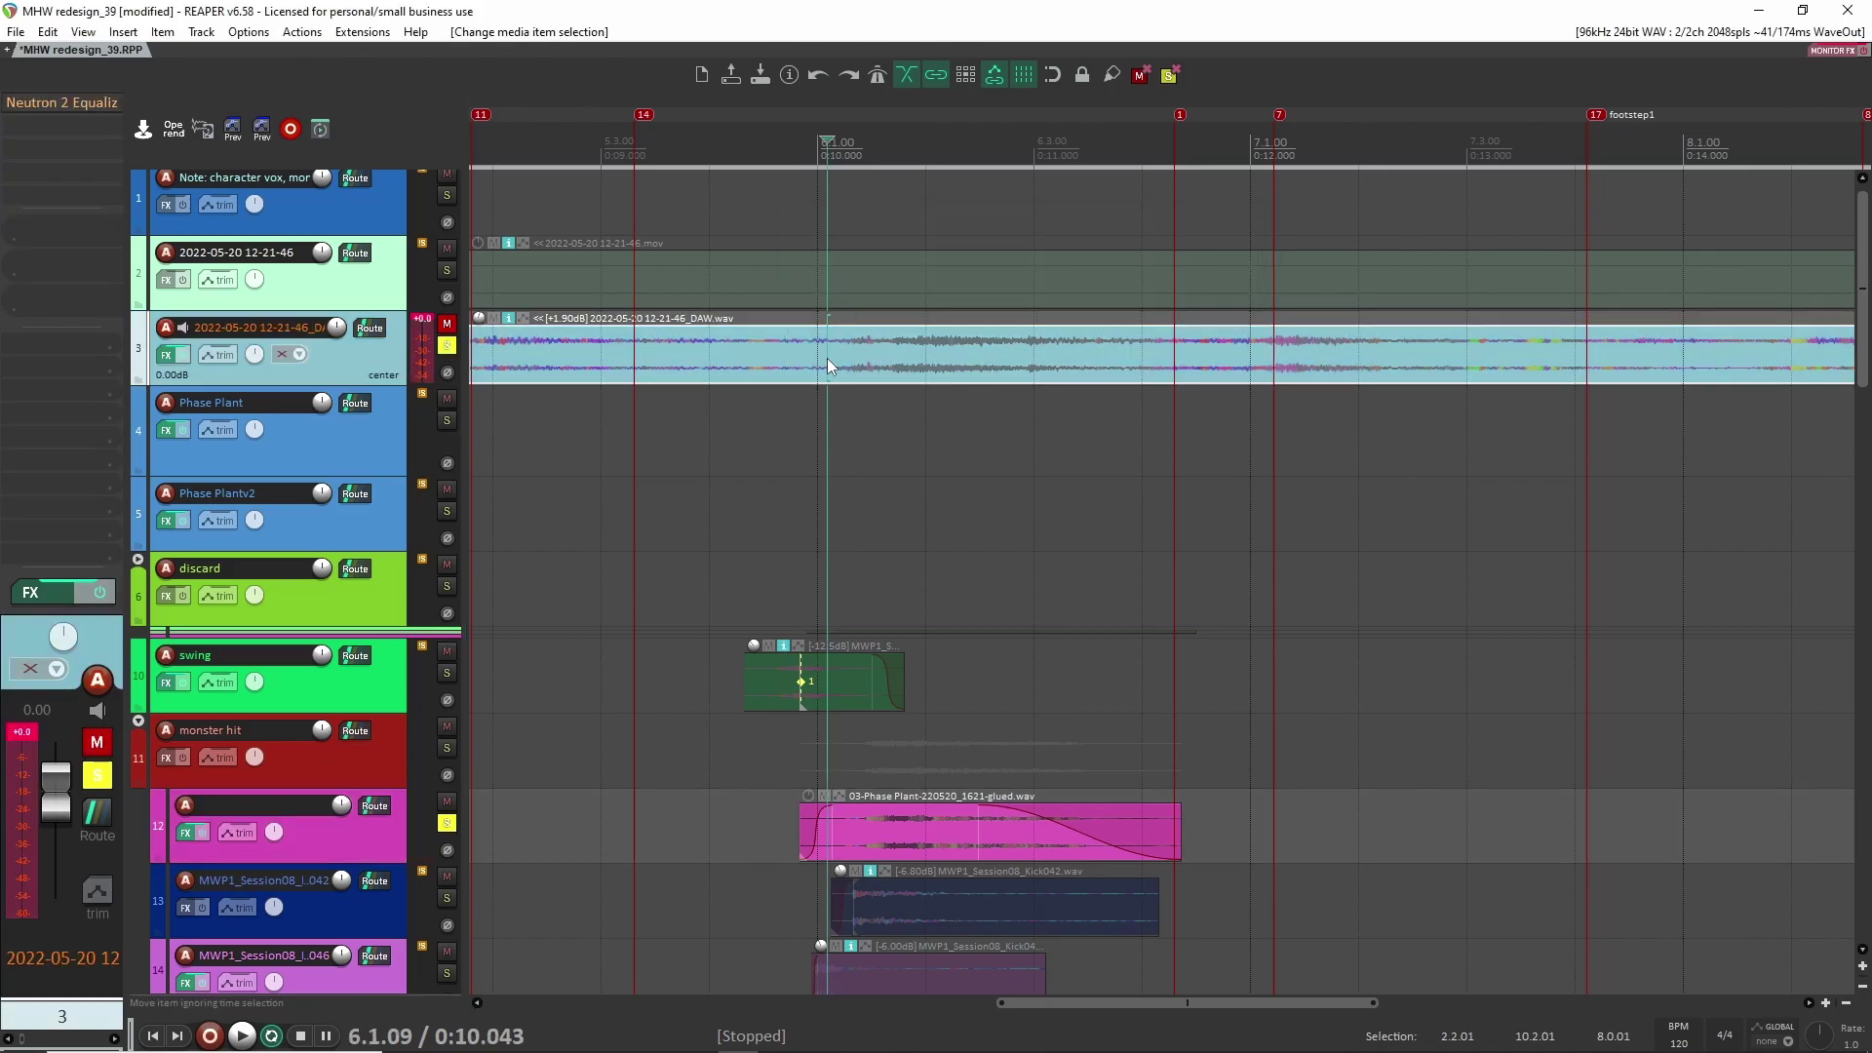
{"action": "key", "text": "ctrl+shift+v"}
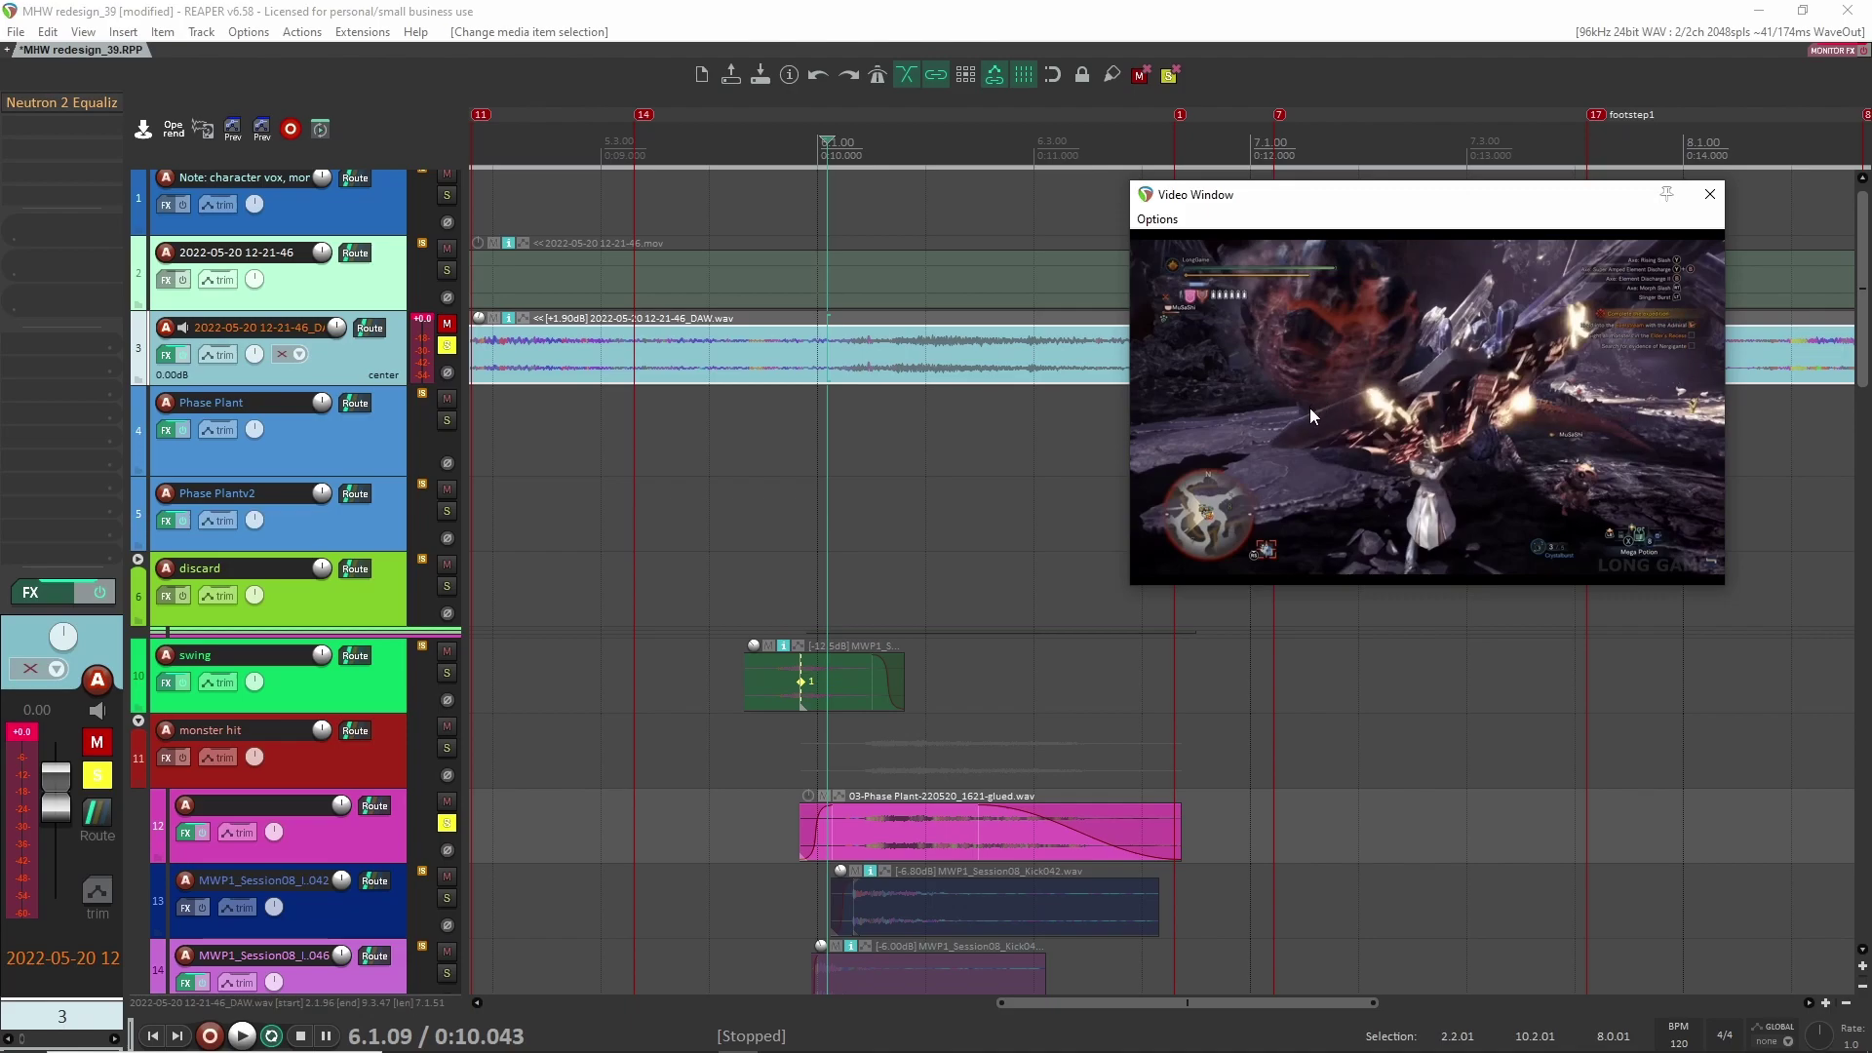
{"action": "left_click", "coordinate": [447, 821]}
{"action": "key", "text": "space"}
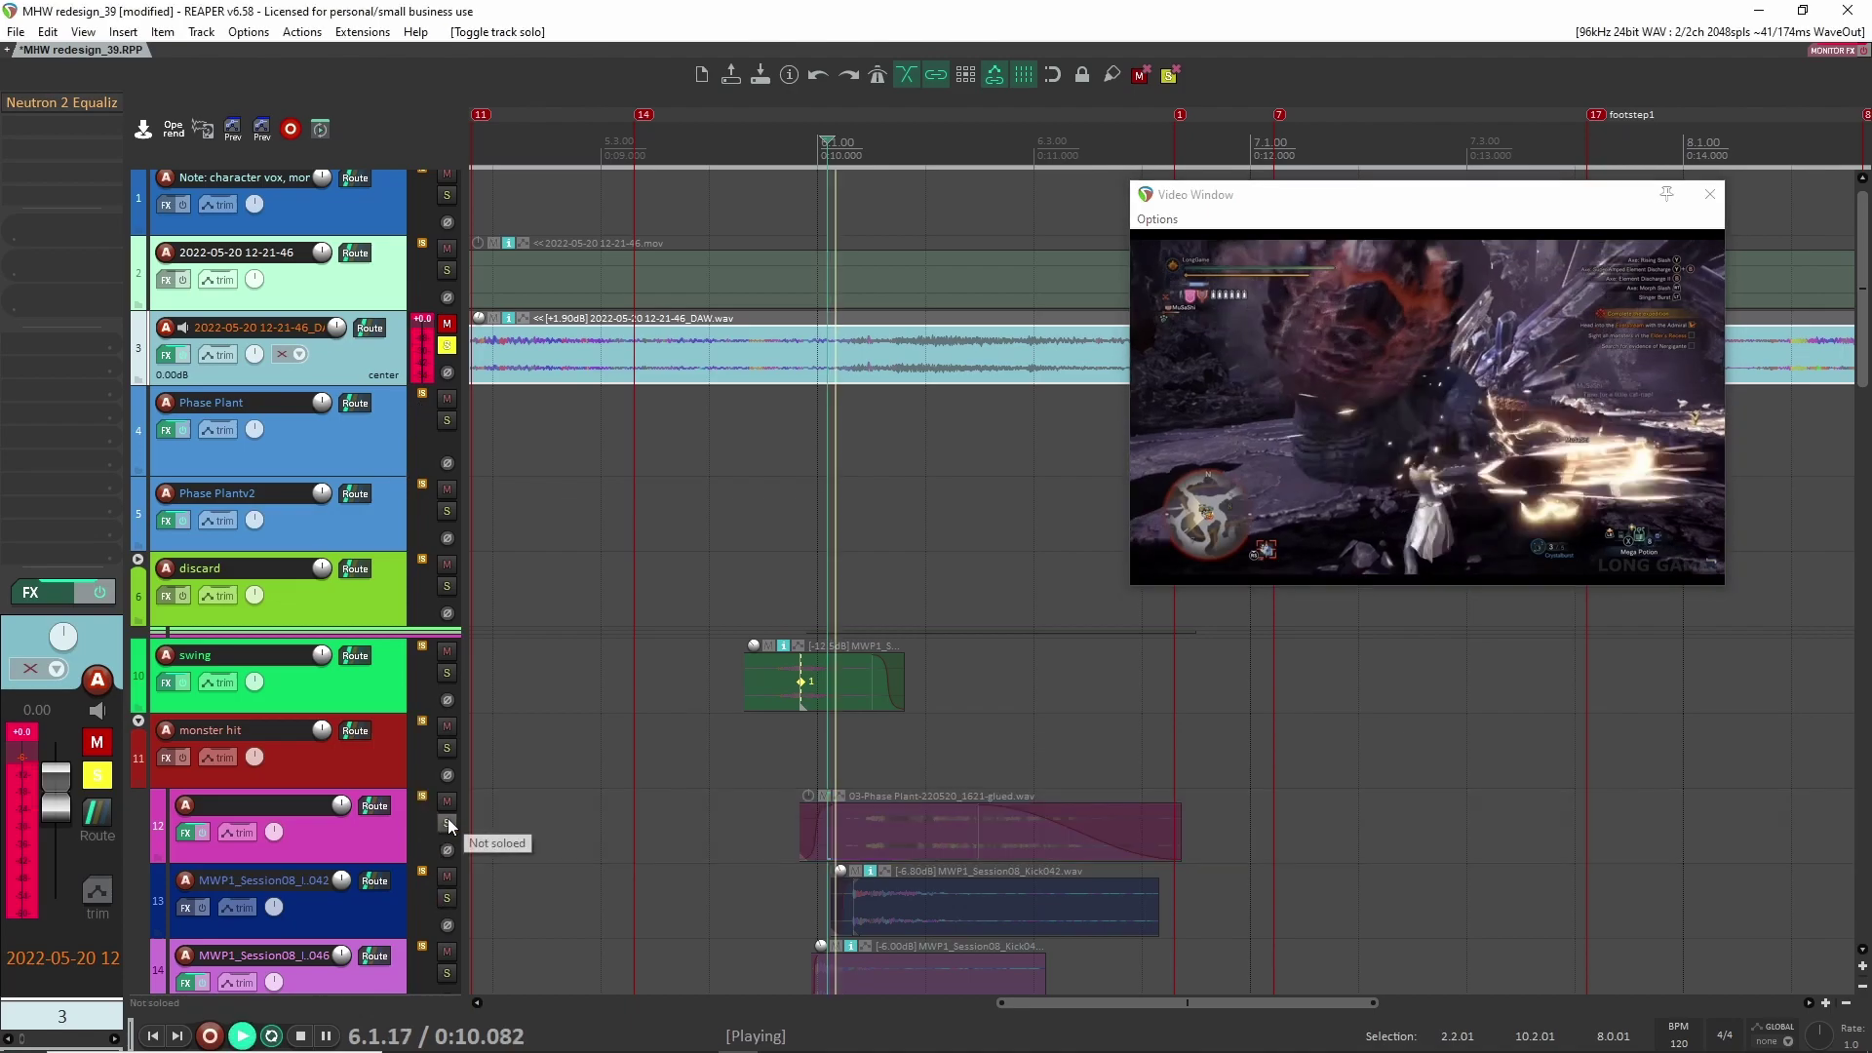
{"action": "key", "text": "space"}
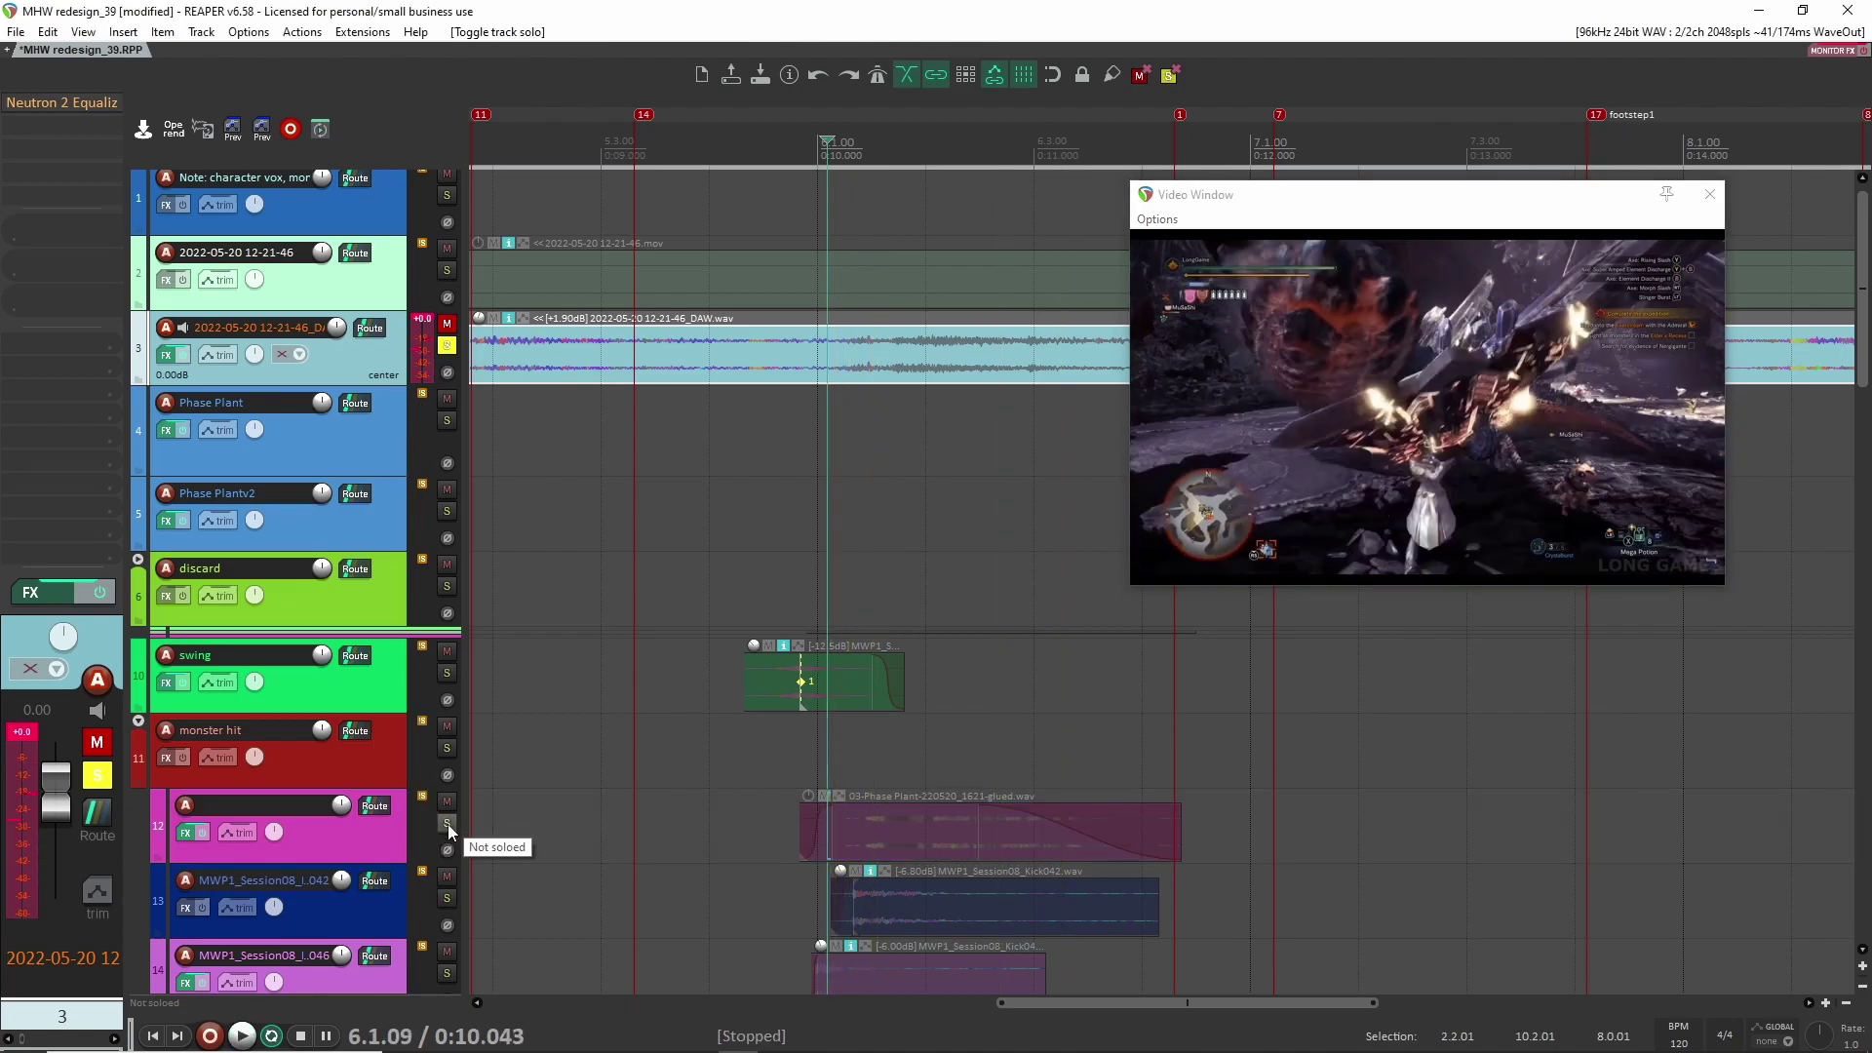
Step: Solo only track 12 again, play it with its Tremolo effect bypassed, and re-enable the effect
{"action": "left_click", "coordinate": [448, 823]}
{"action": "left_click", "coordinate": [447, 346]}
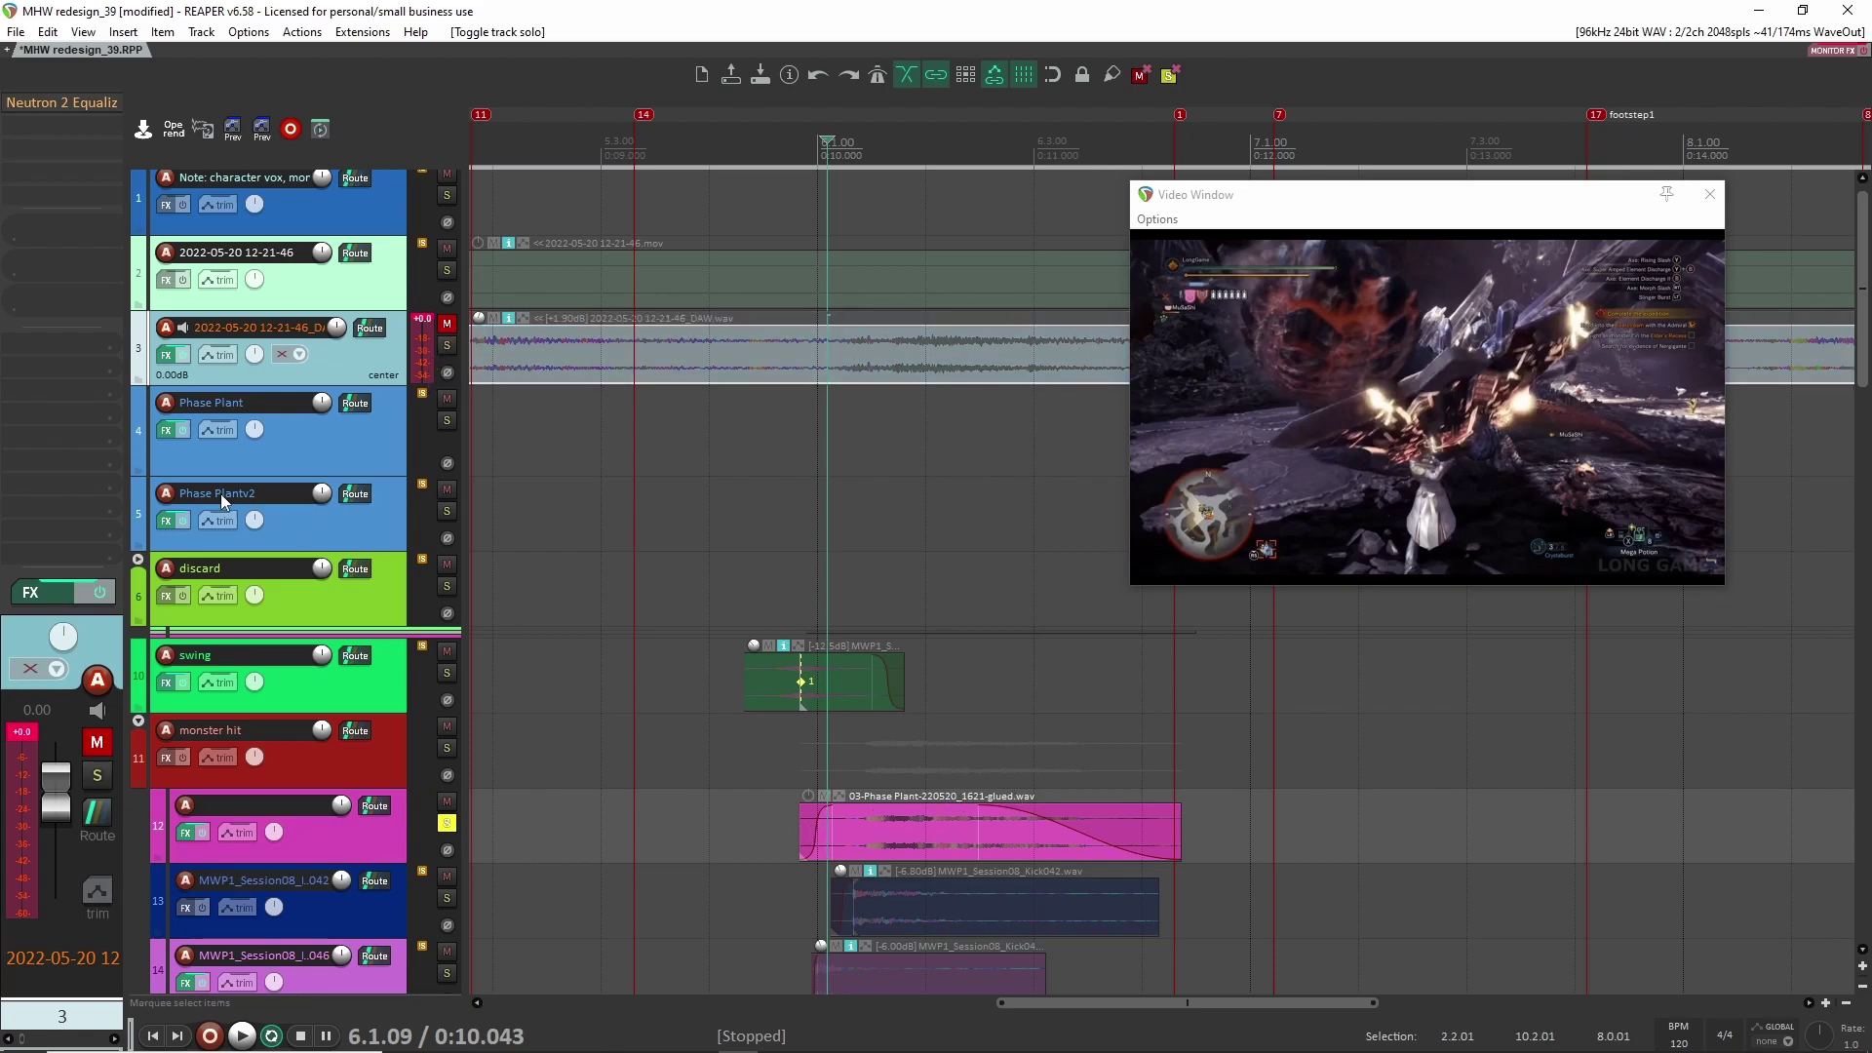
{"action": "left_click", "coordinate": [346, 830]}
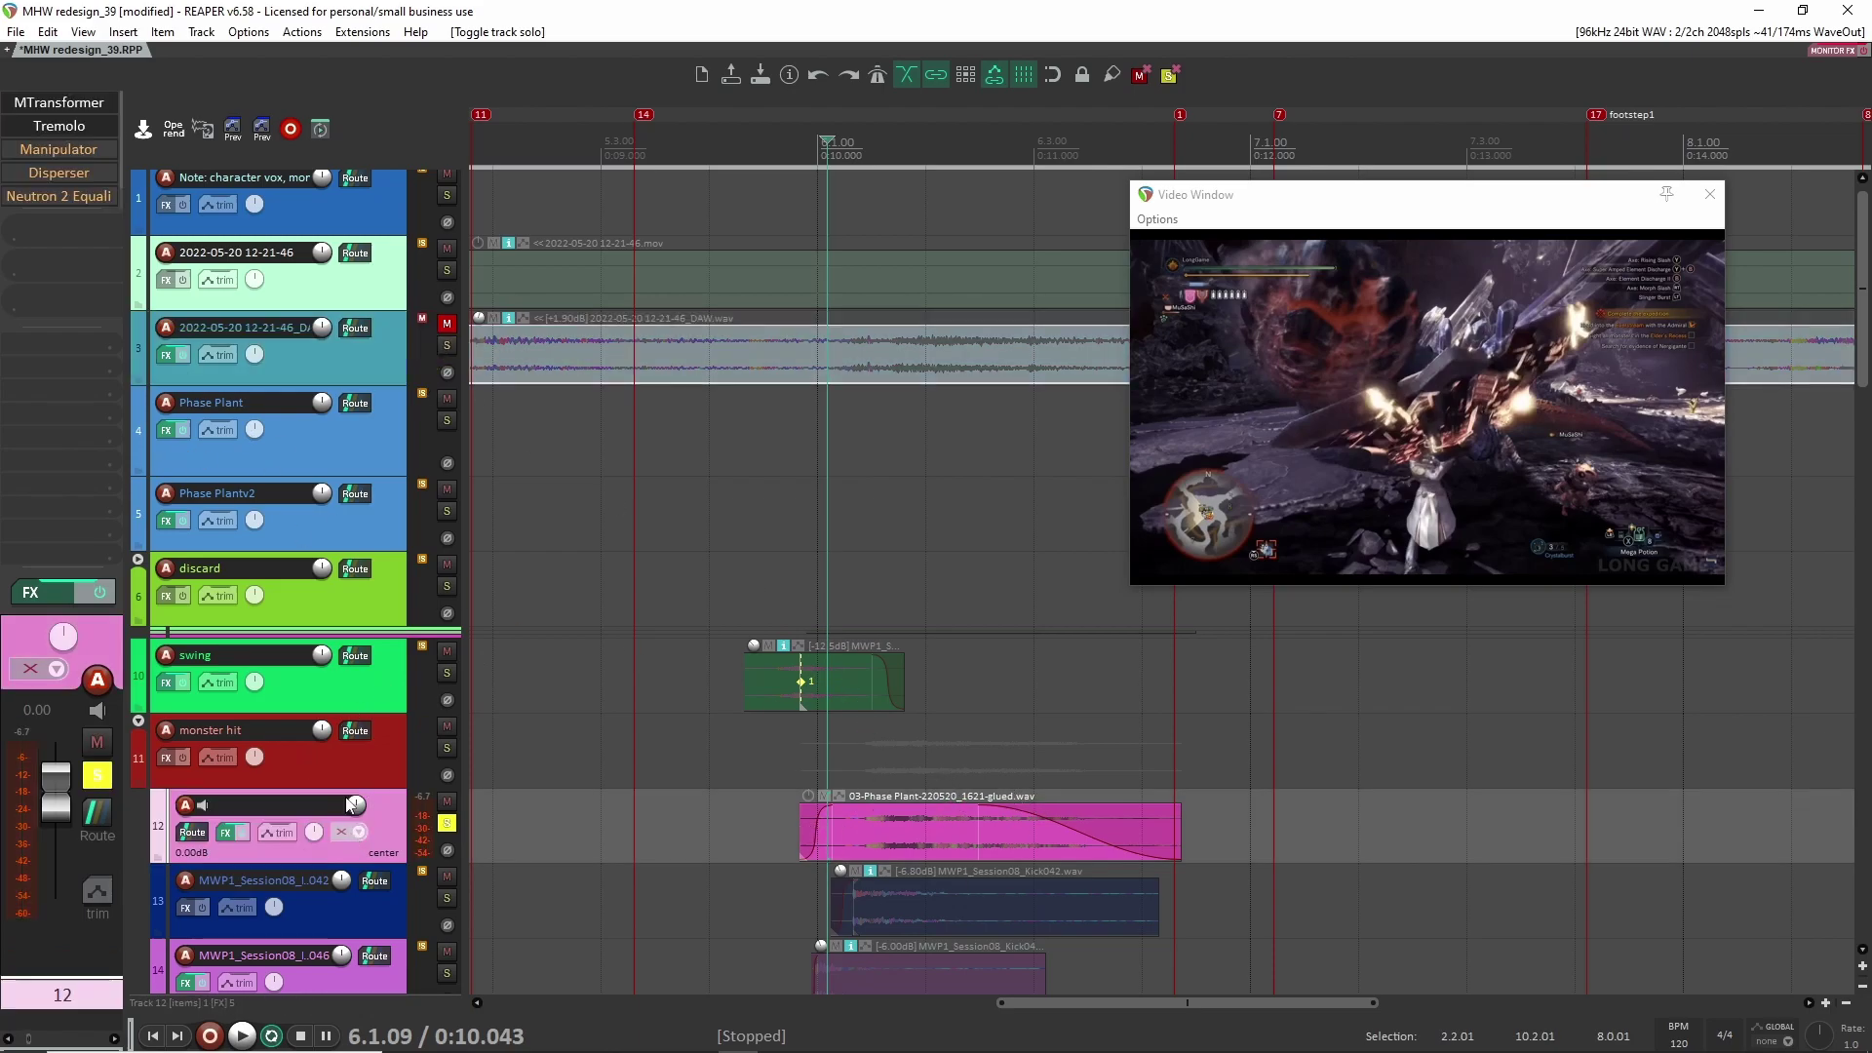
{"action": "left_click", "coordinate": [45, 132]}
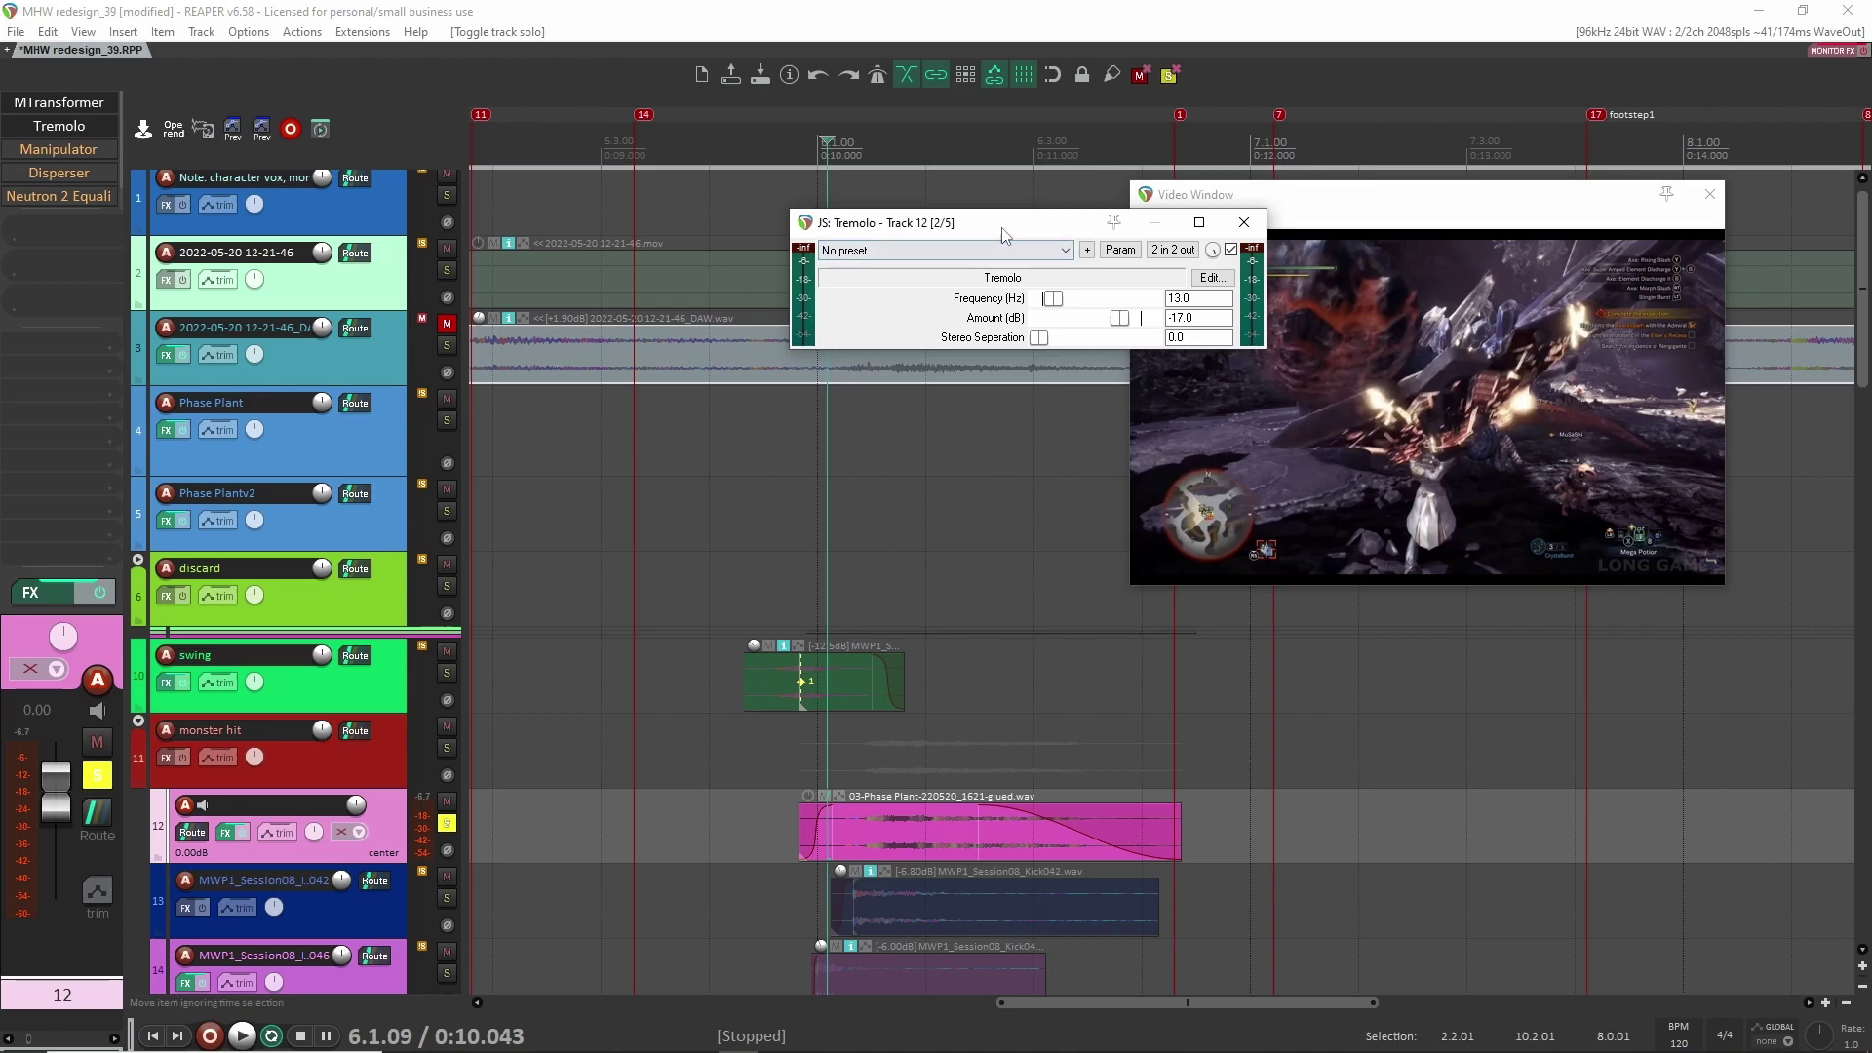
{"action": "left_click", "coordinate": [1230, 250]}
{"action": "key", "text": "space"}
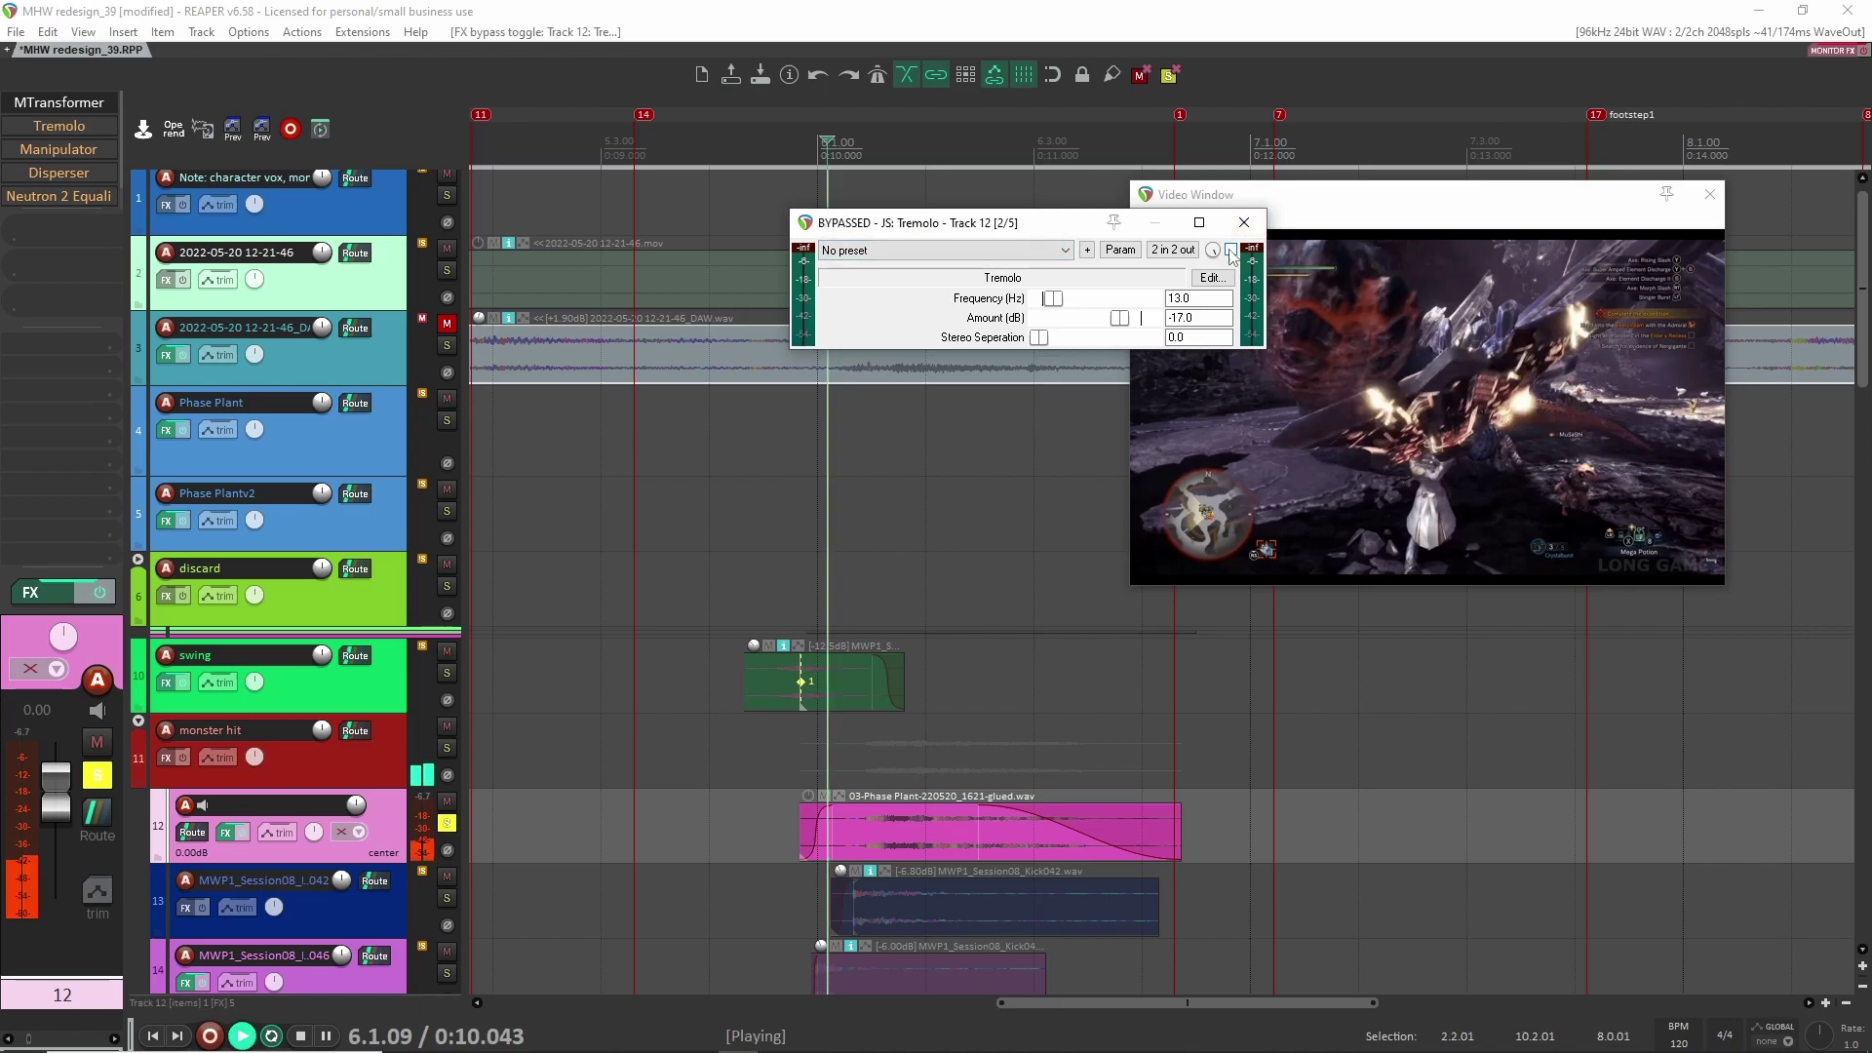
{"action": "key", "text": "space"}
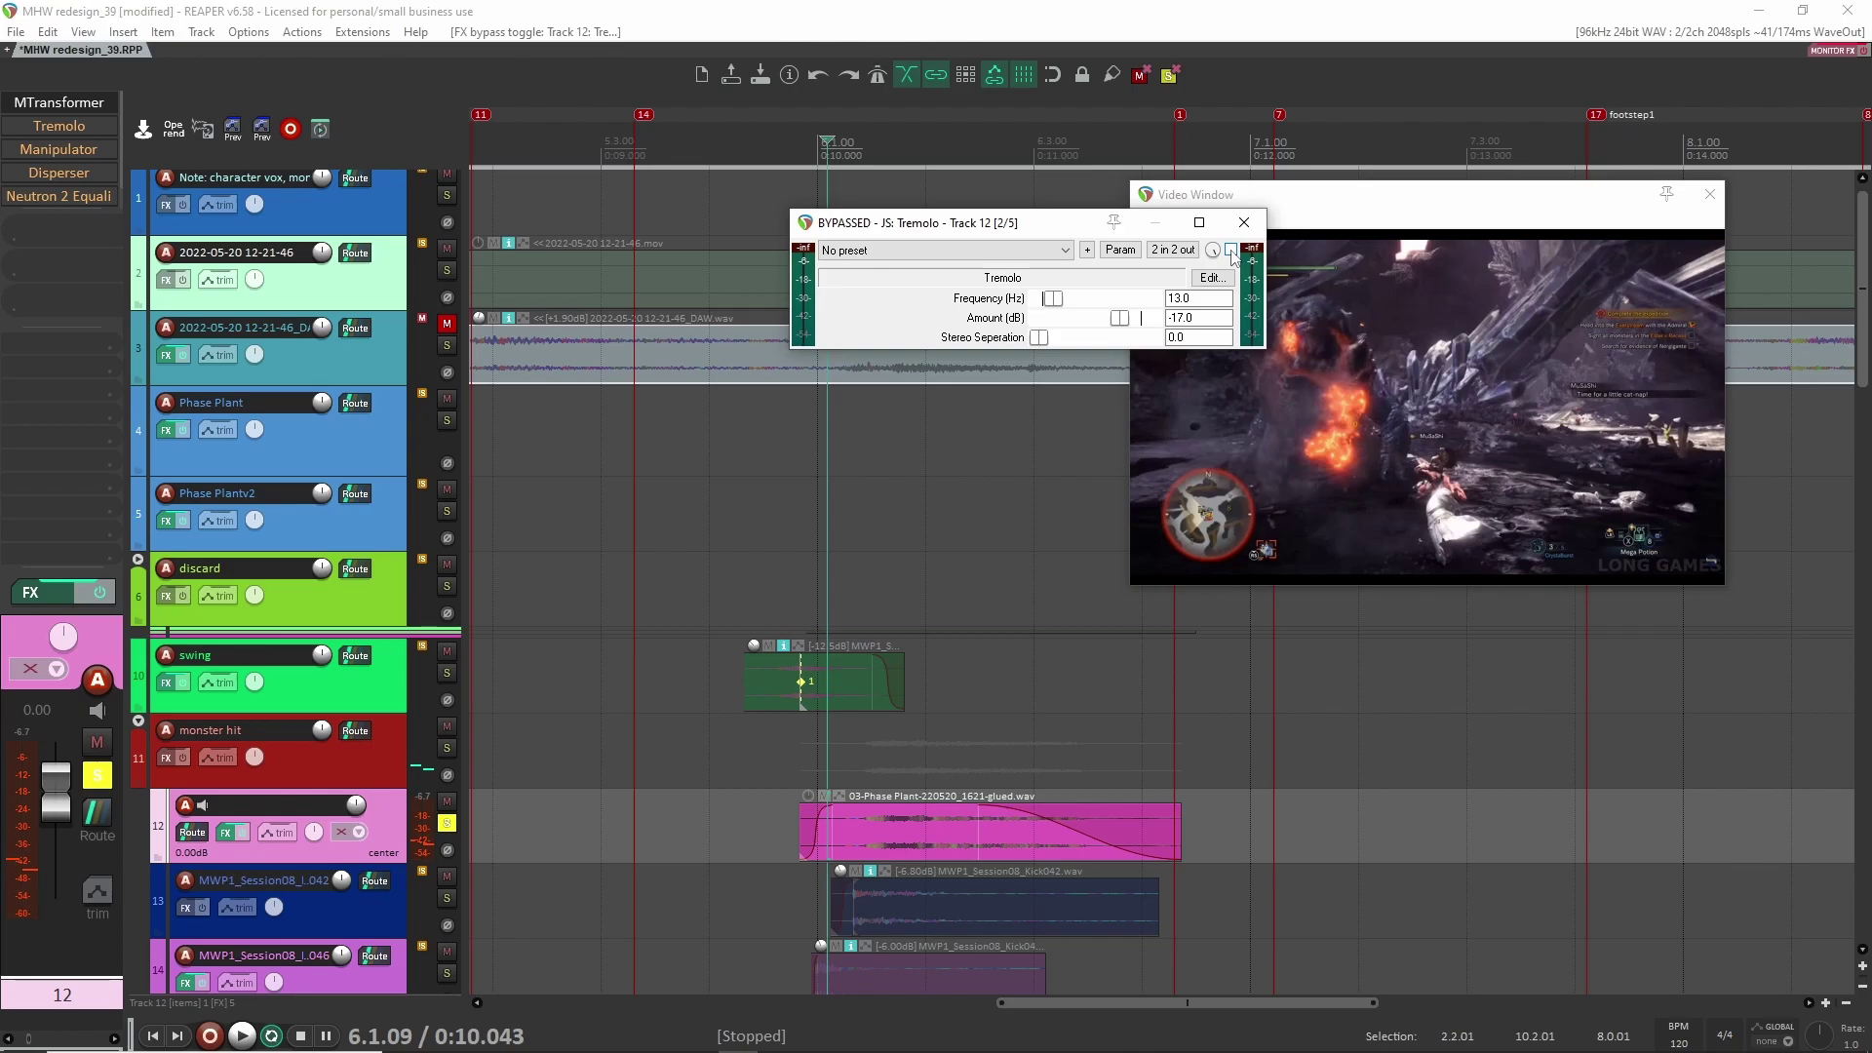
{"action": "left_click", "coordinate": [1231, 251]}
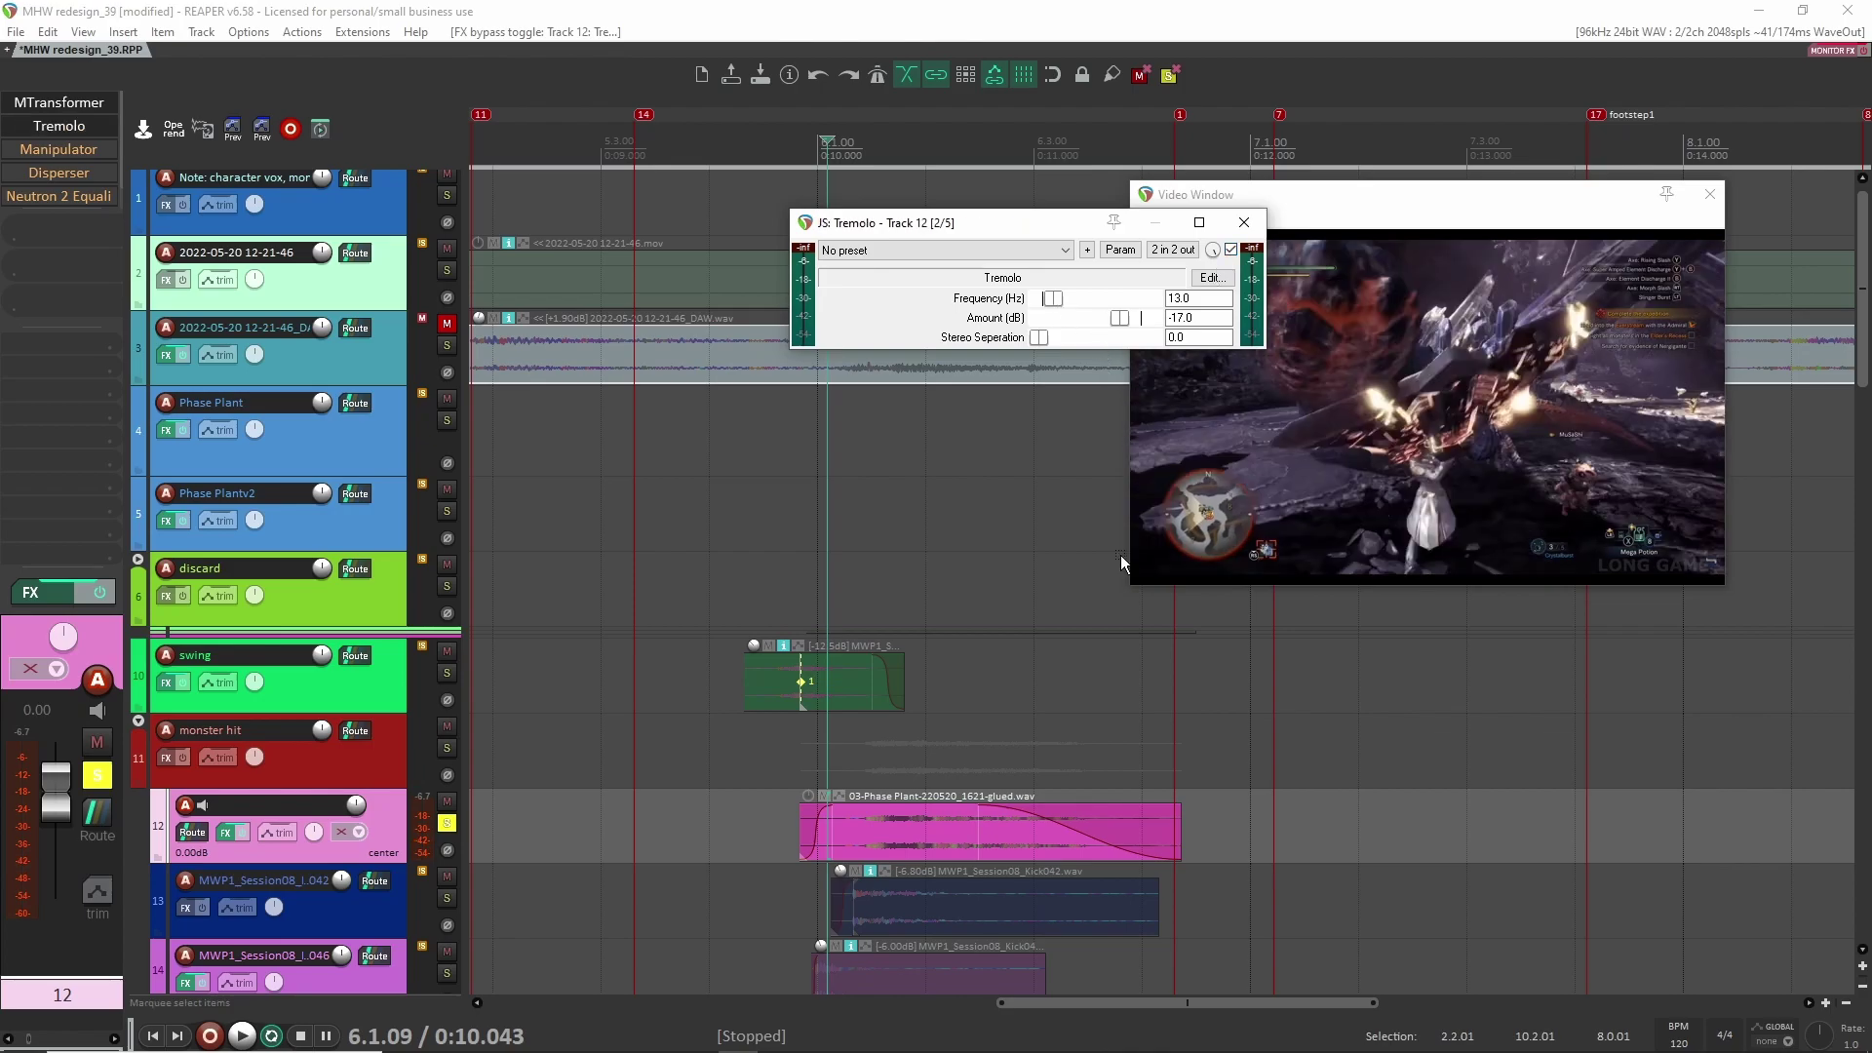
Step: Play track 12 with Tremolo active, and try it again with the Tremolo amount at -1.0 dB
{"action": "key", "text": "space"}
{"action": "key", "text": "space"}
{"action": "left_click_drag", "start_coordinate": [1121, 323], "coordinate": [1160, 324]}
{"action": "key", "text": "space"}
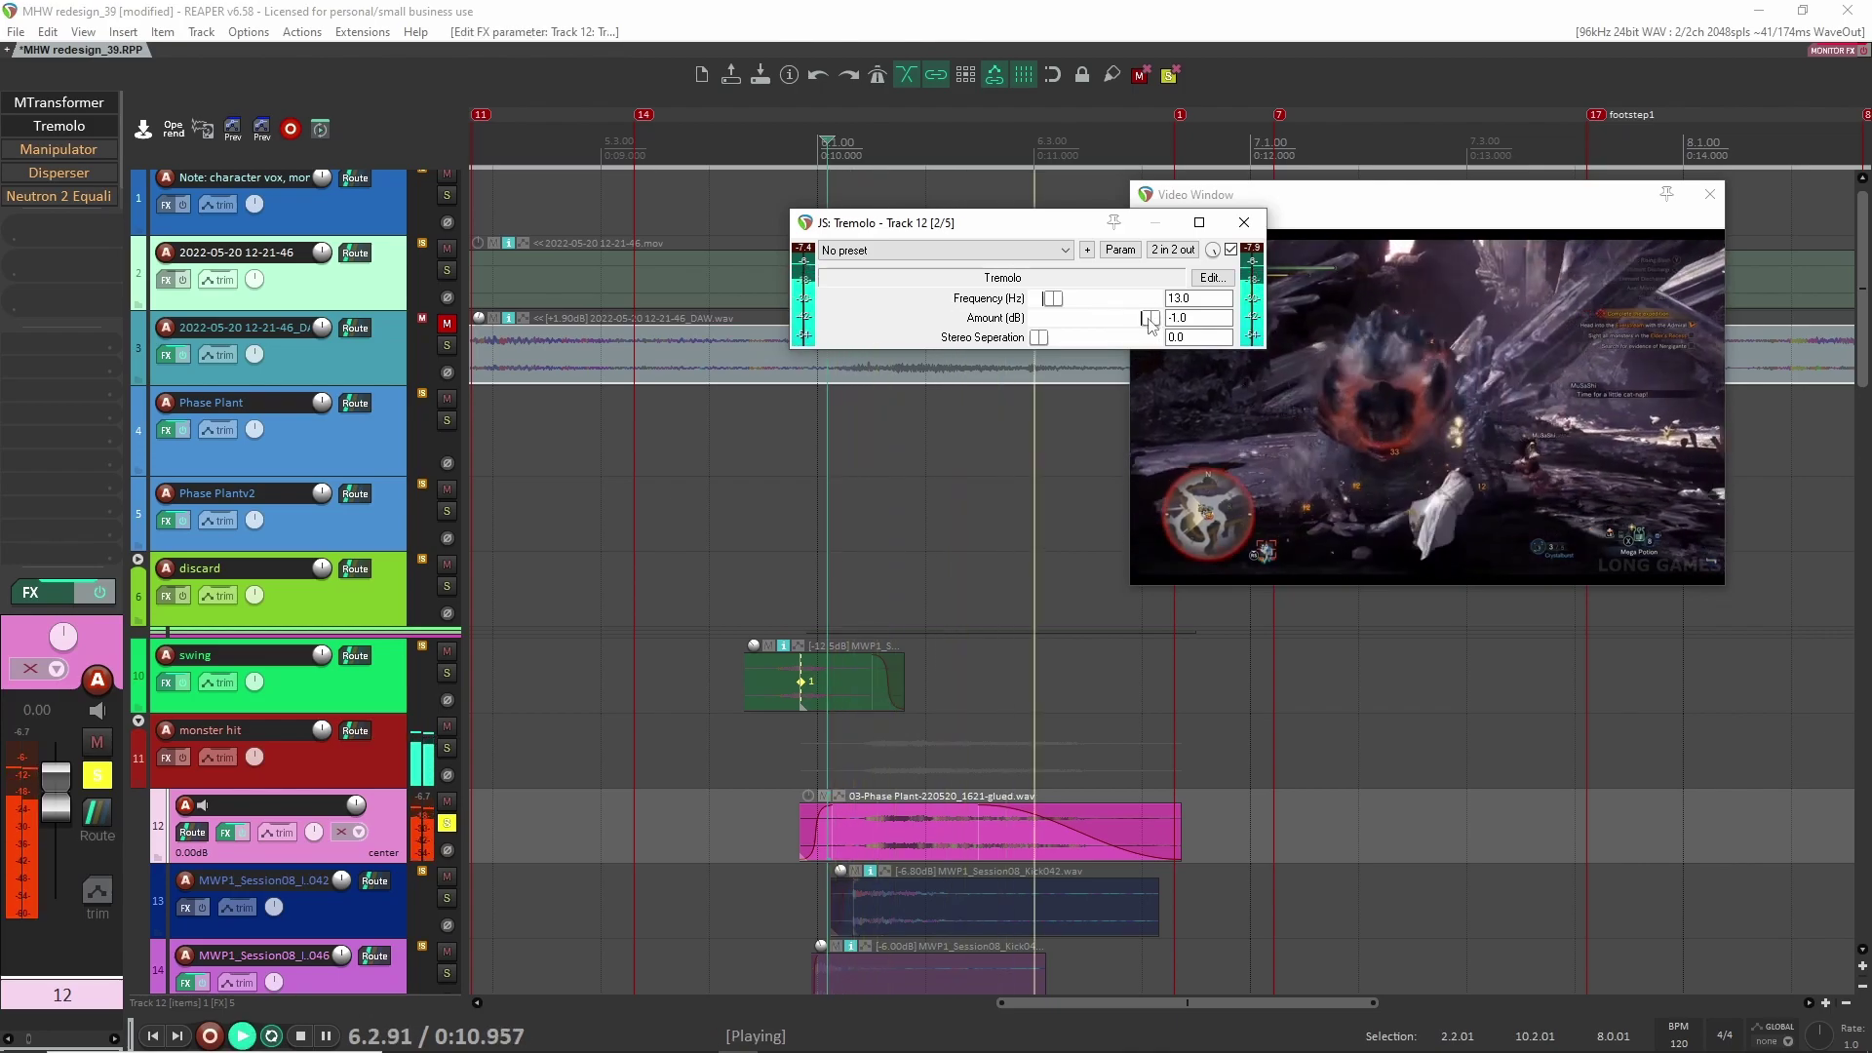
{"action": "key", "text": "space"}
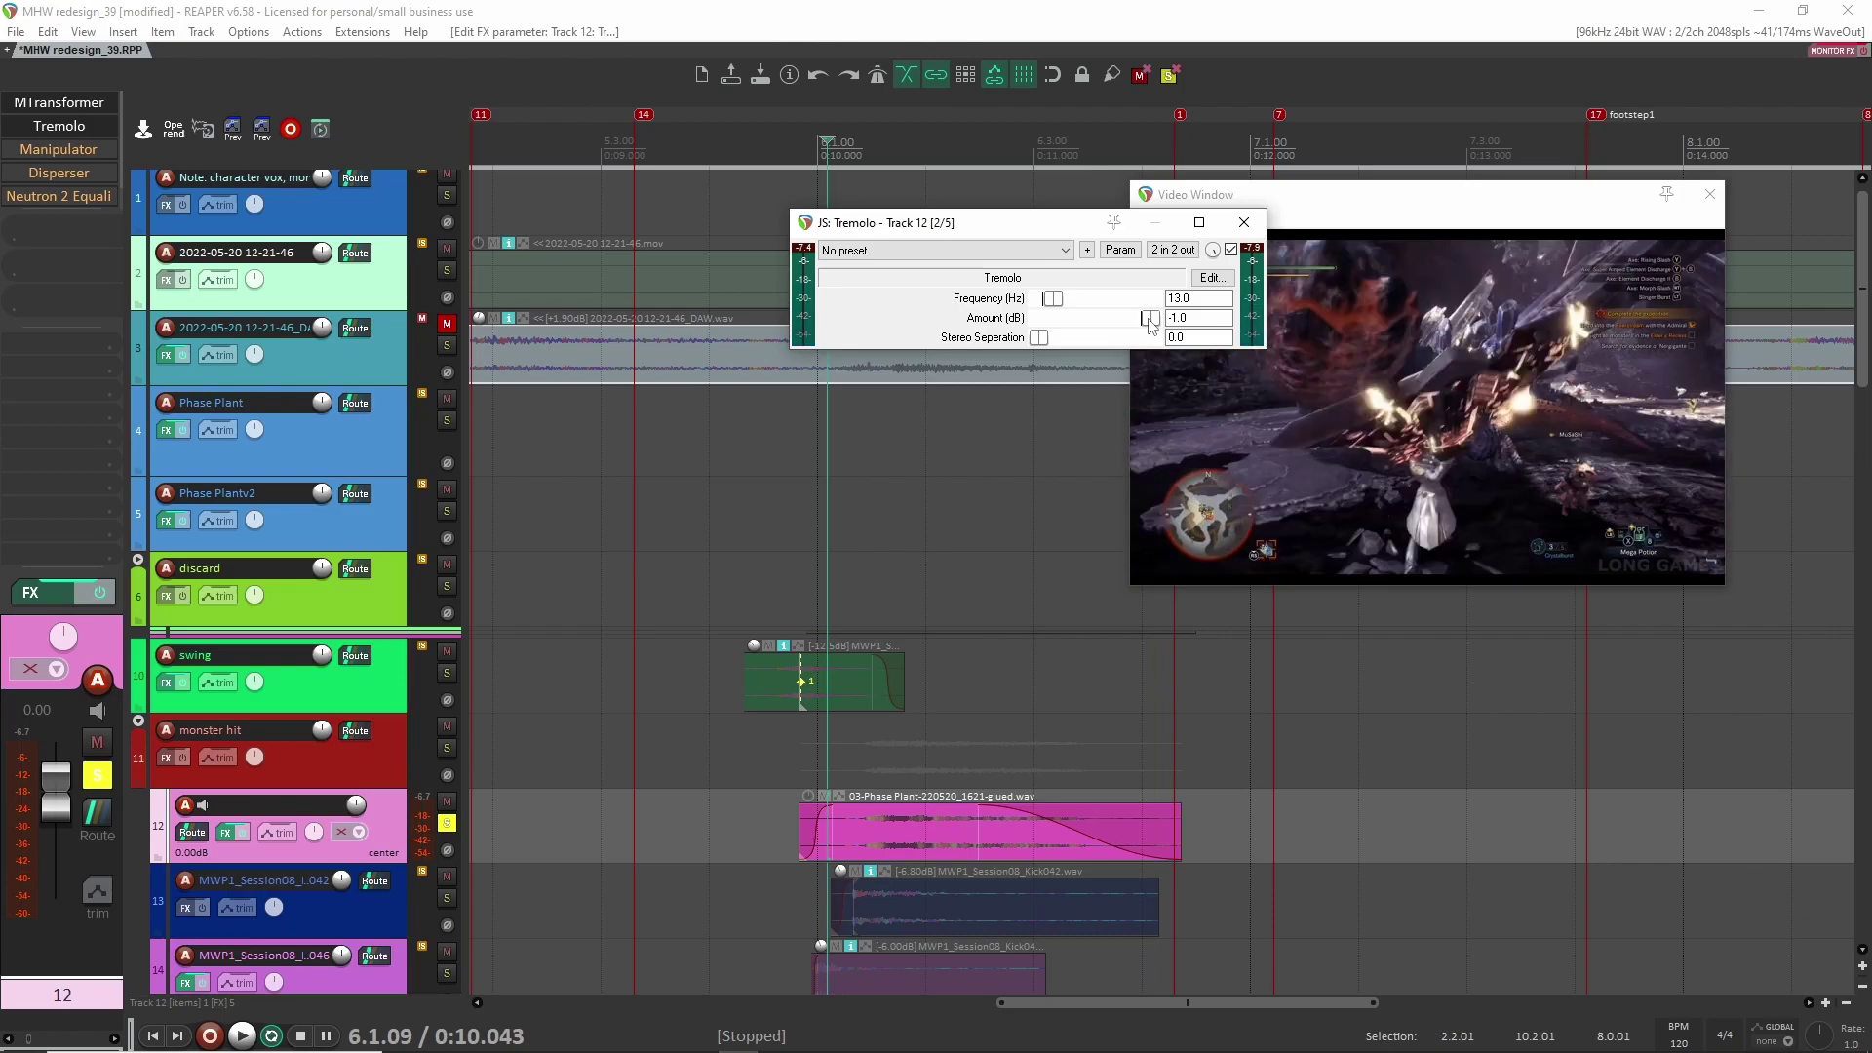
Step: Set the Tremolo amount to -17.0 dB, play the layer again, and close the effect's window
{"action": "left_click_drag", "start_coordinate": [1147, 317], "coordinate": [1120, 317]}
{"action": "key", "text": "space"}
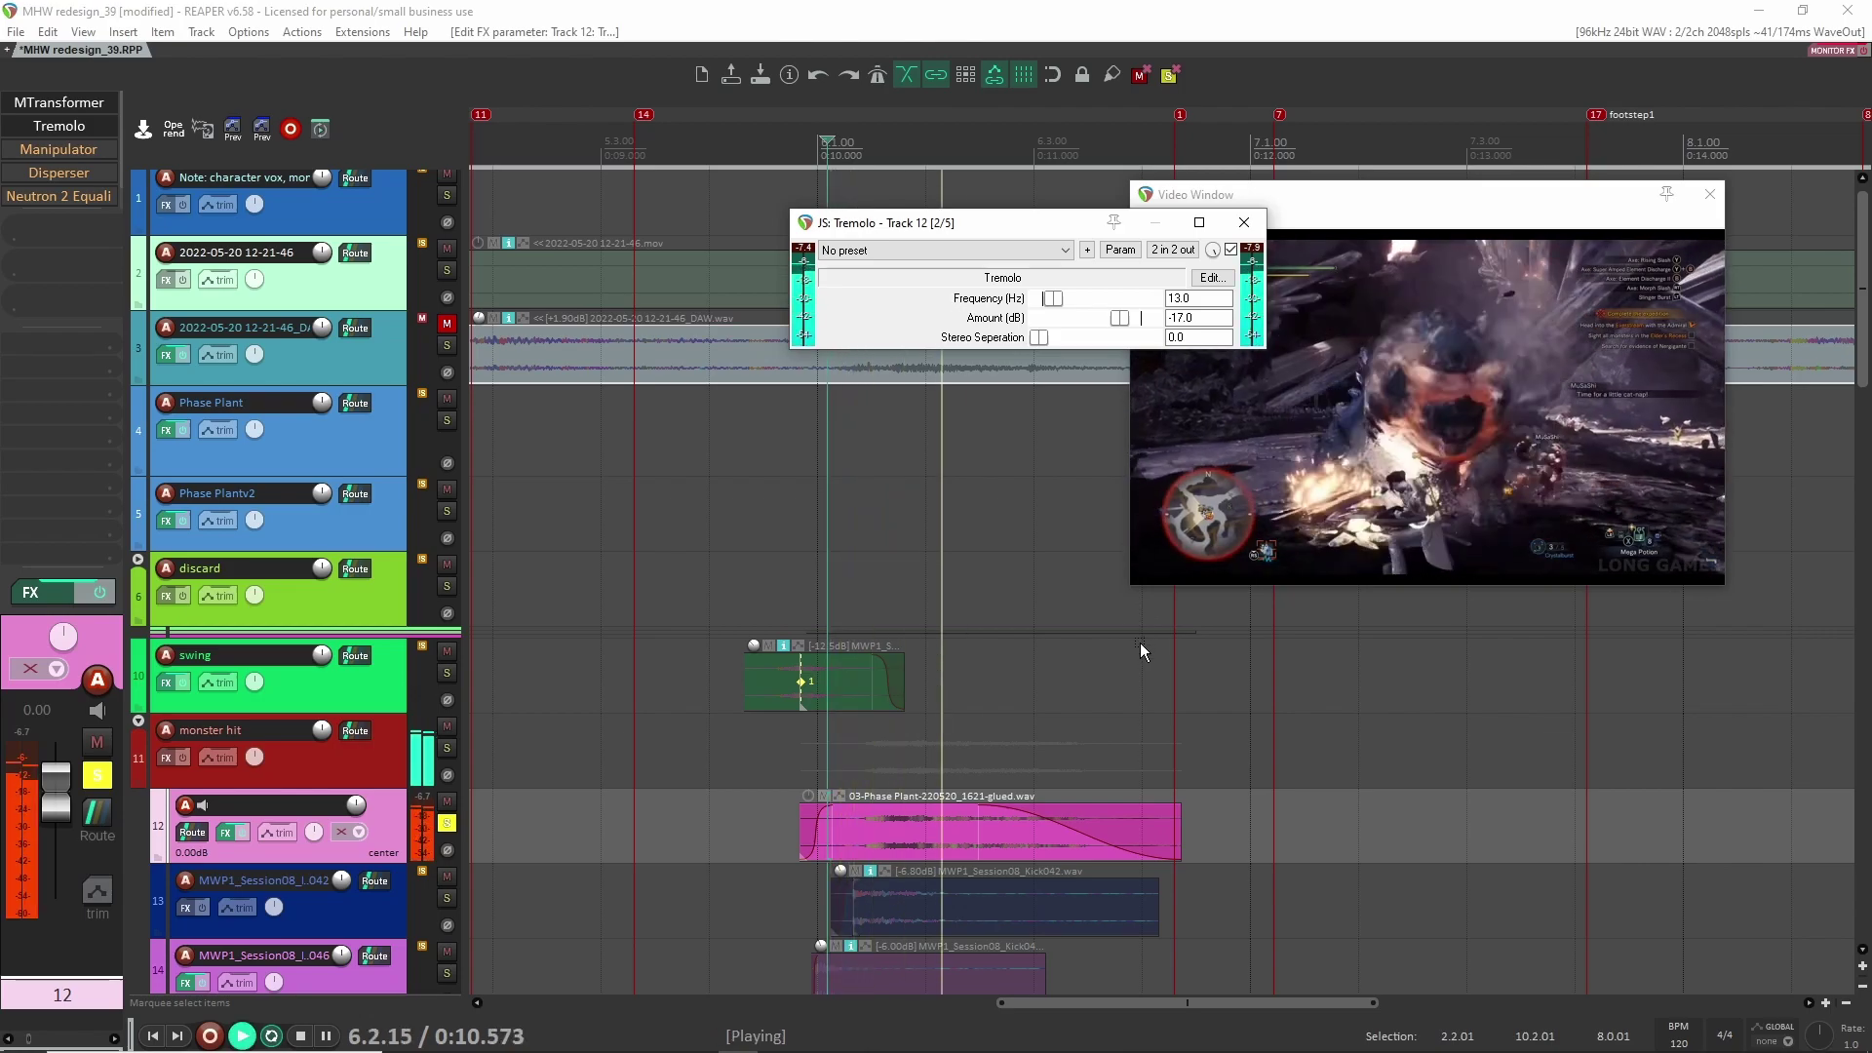
{"action": "key", "text": "space"}
{"action": "left_click_drag", "start_coordinate": [1121, 319], "coordinate": [1124, 327]}
{"action": "key", "text": "space"}
{"action": "key", "text": "space"}
{"action": "left_click", "coordinate": [1245, 222]}
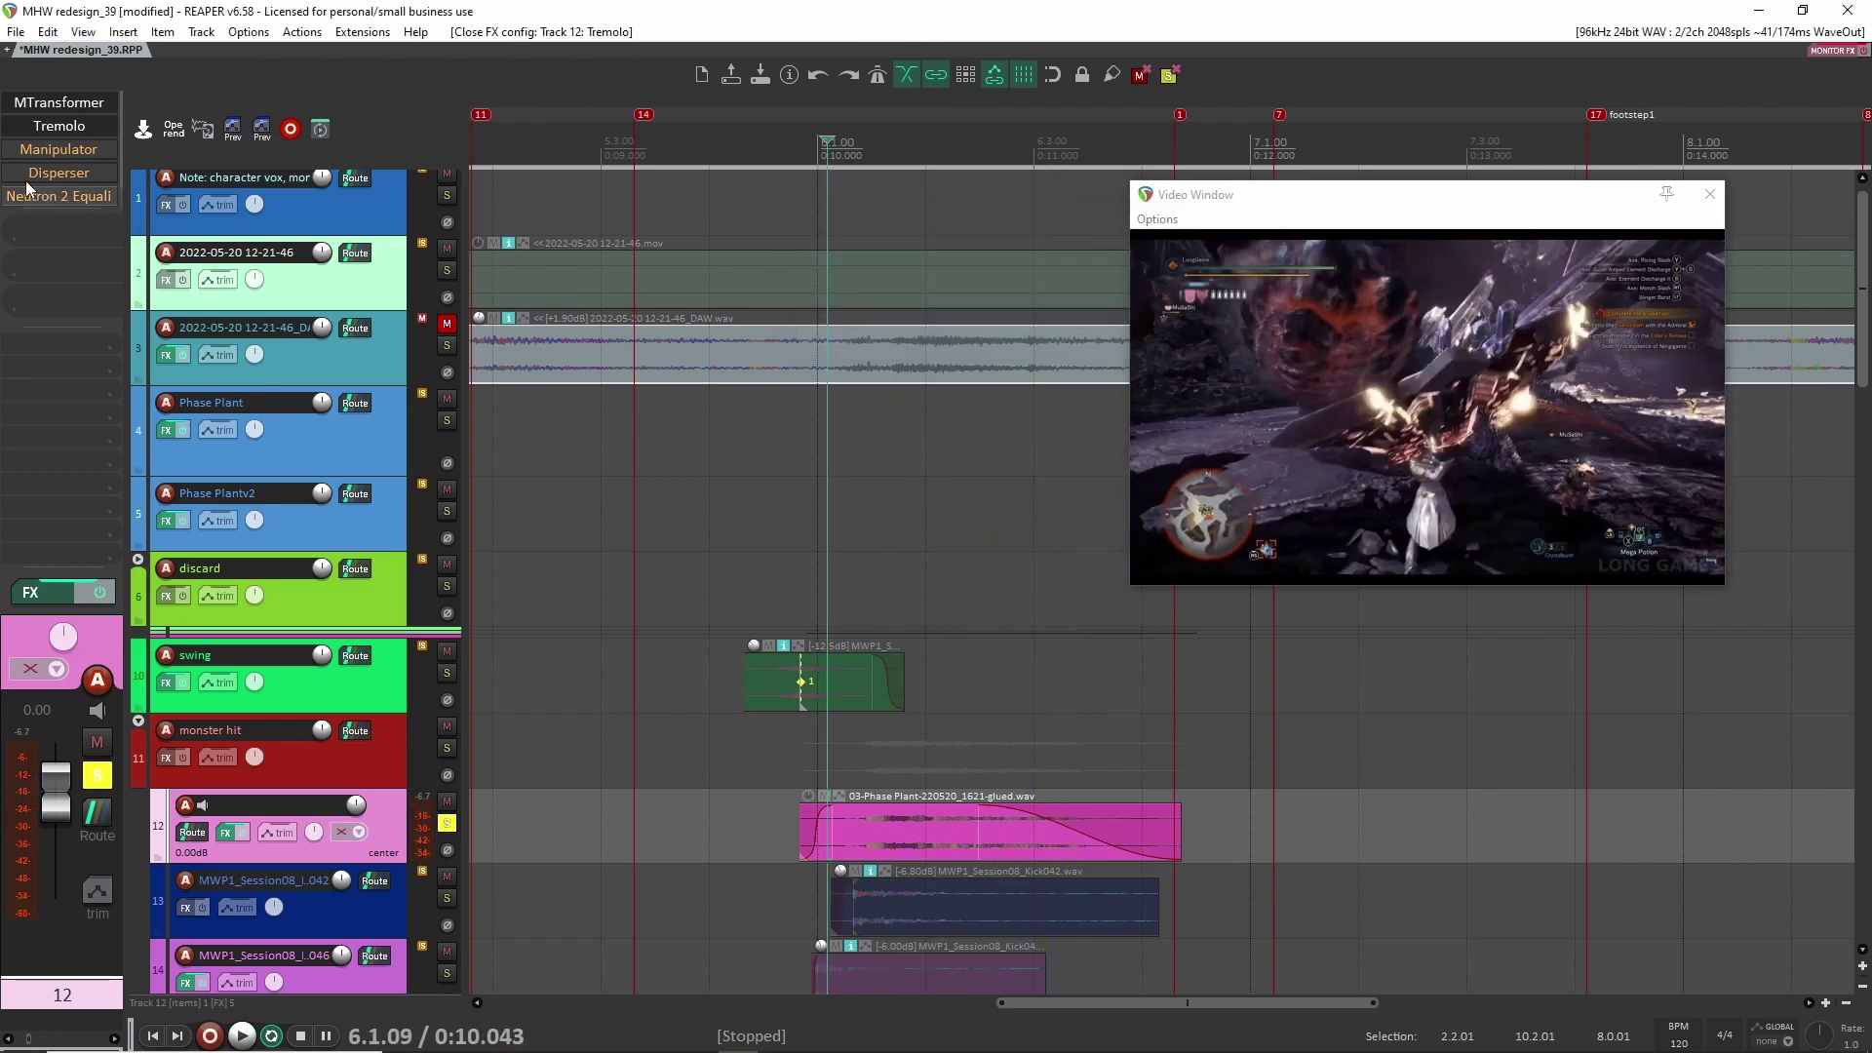
Step: Enable the Manipulator effect on track 12, and view its settings before closing its window
{"action": "left_click", "coordinate": [58, 151], "text": "shift"}
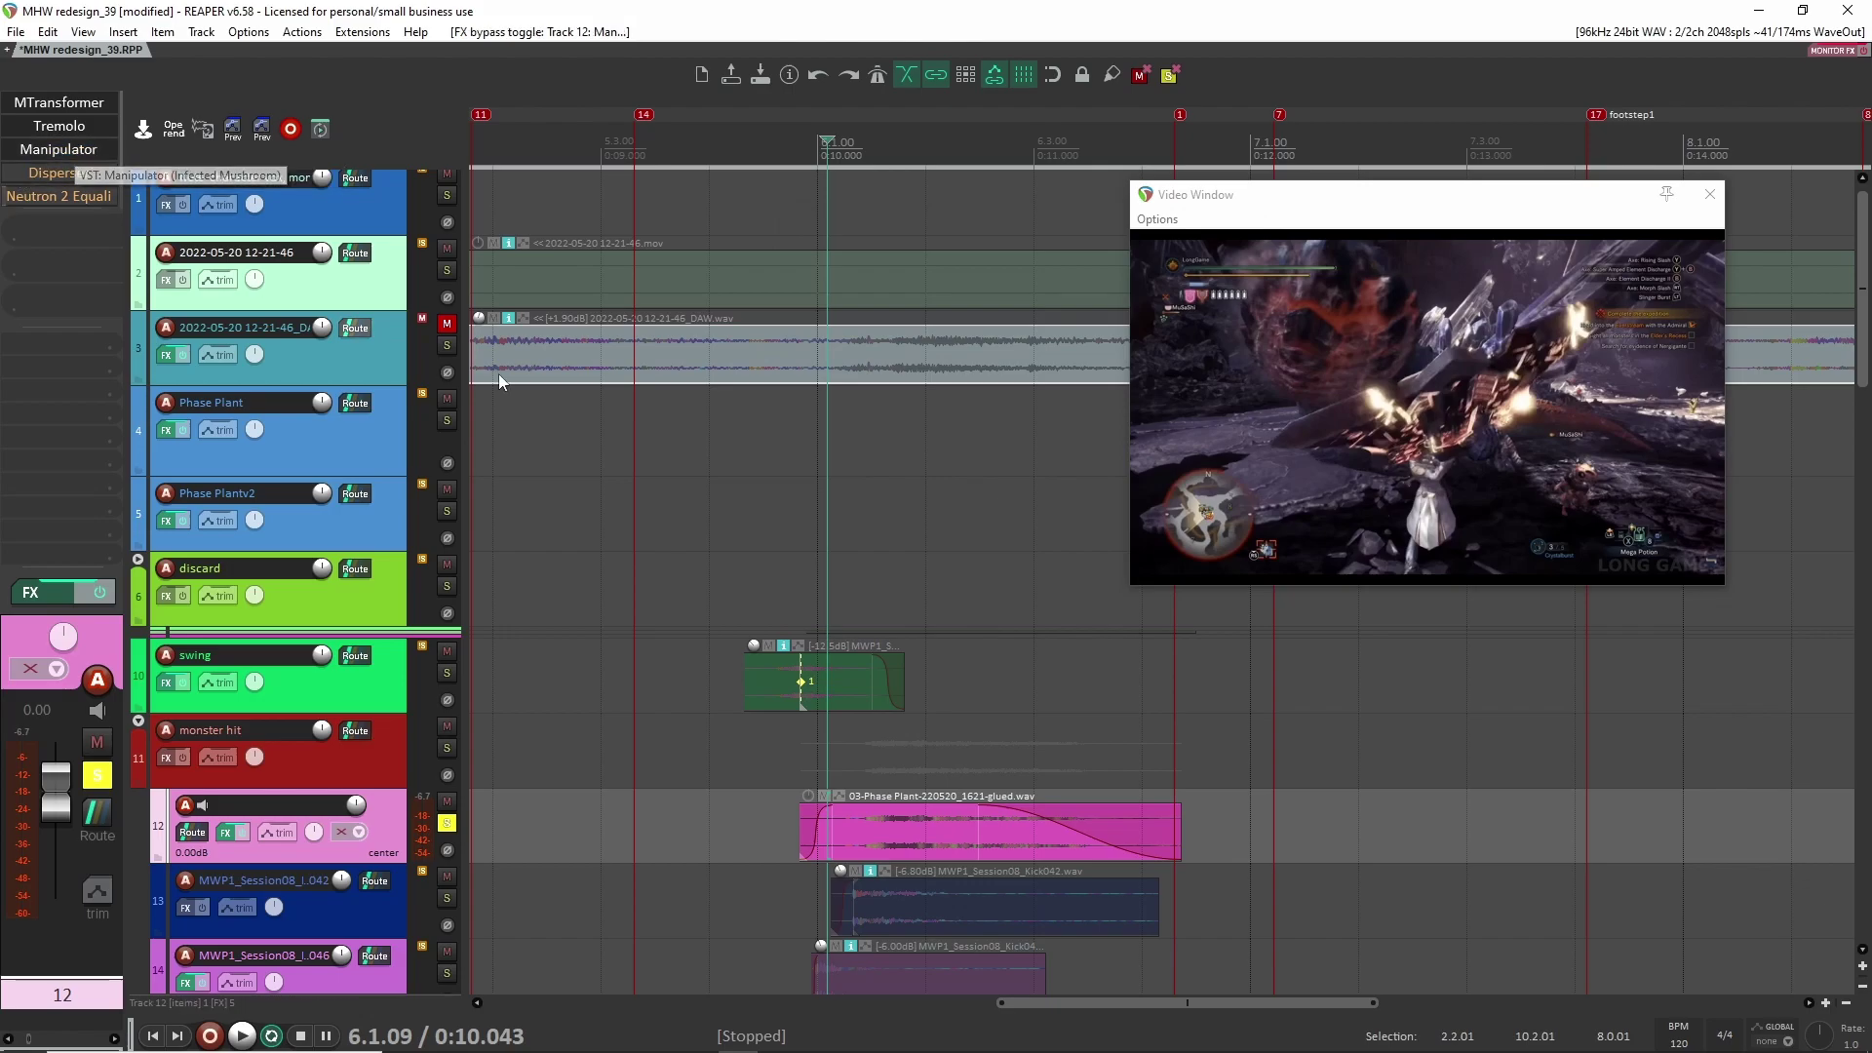
{"action": "left_click", "coordinate": [34, 150]}
{"action": "left_click_drag", "start_coordinate": [482, 71], "coordinate": [797, 96]}
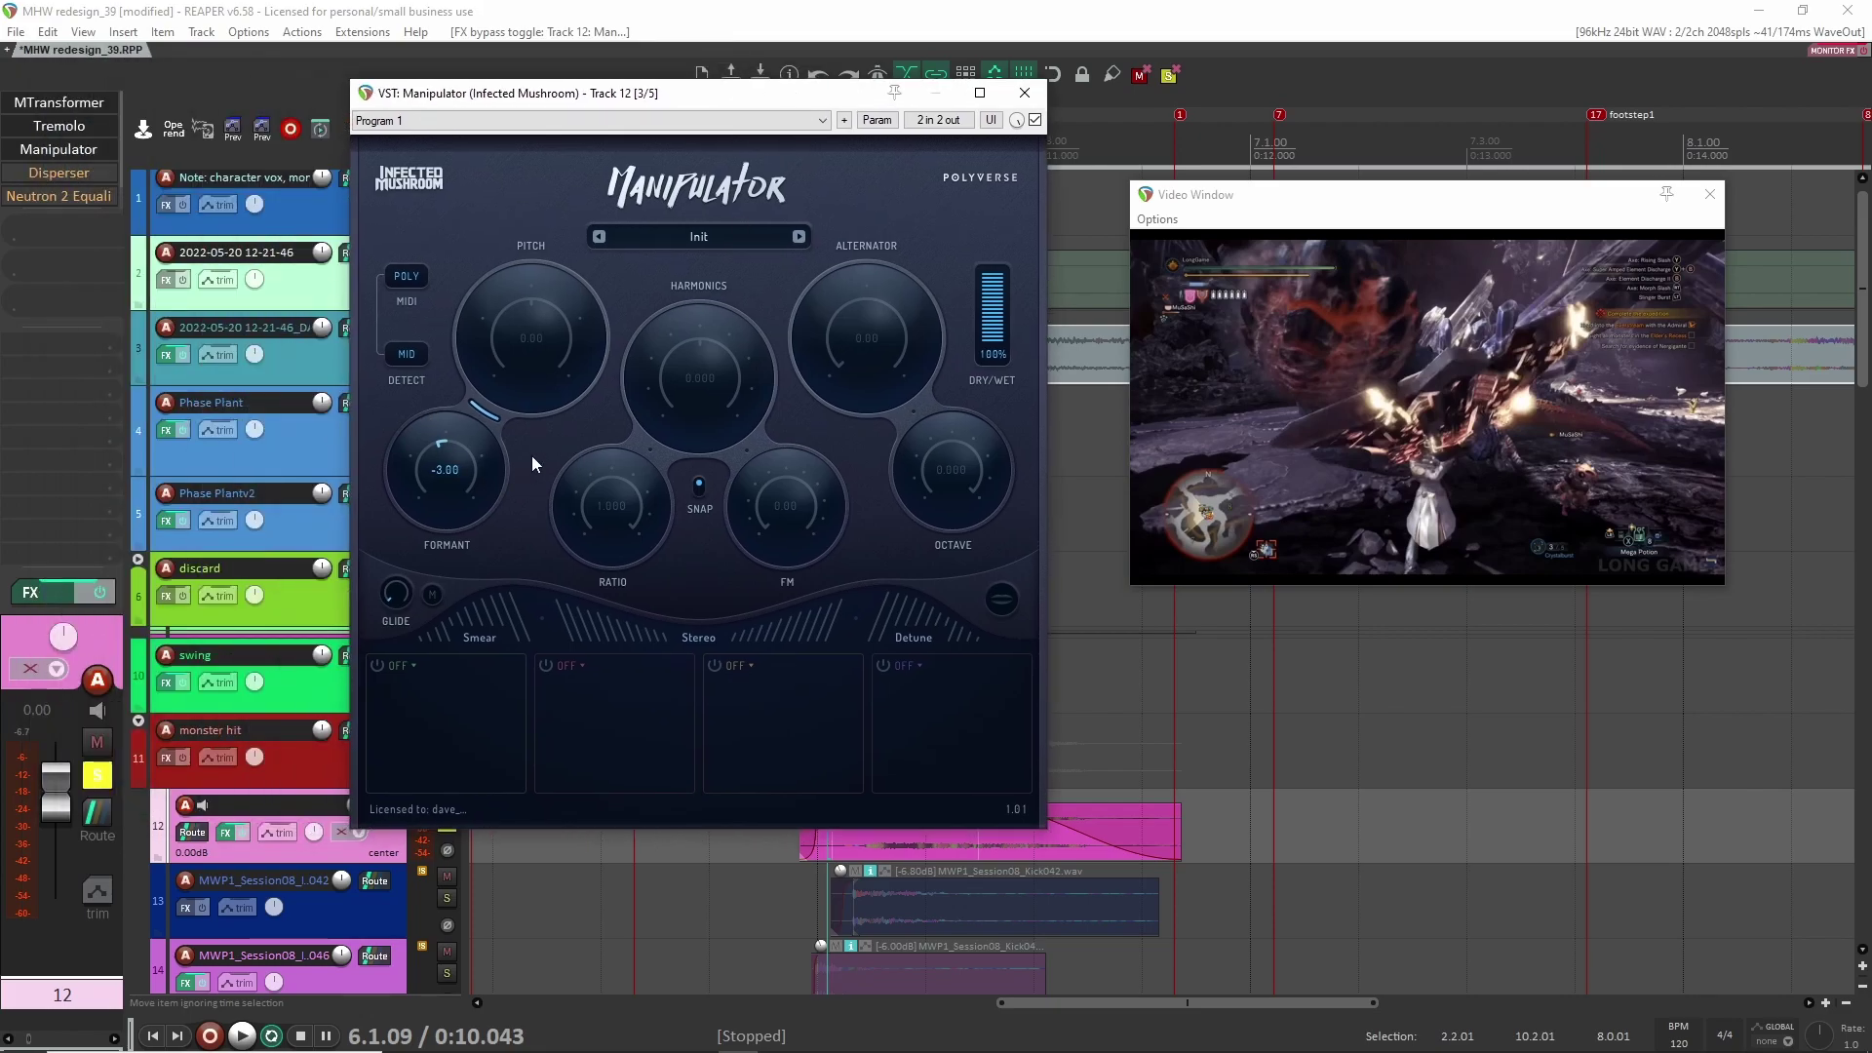
{"action": "key", "text": "Escape"}
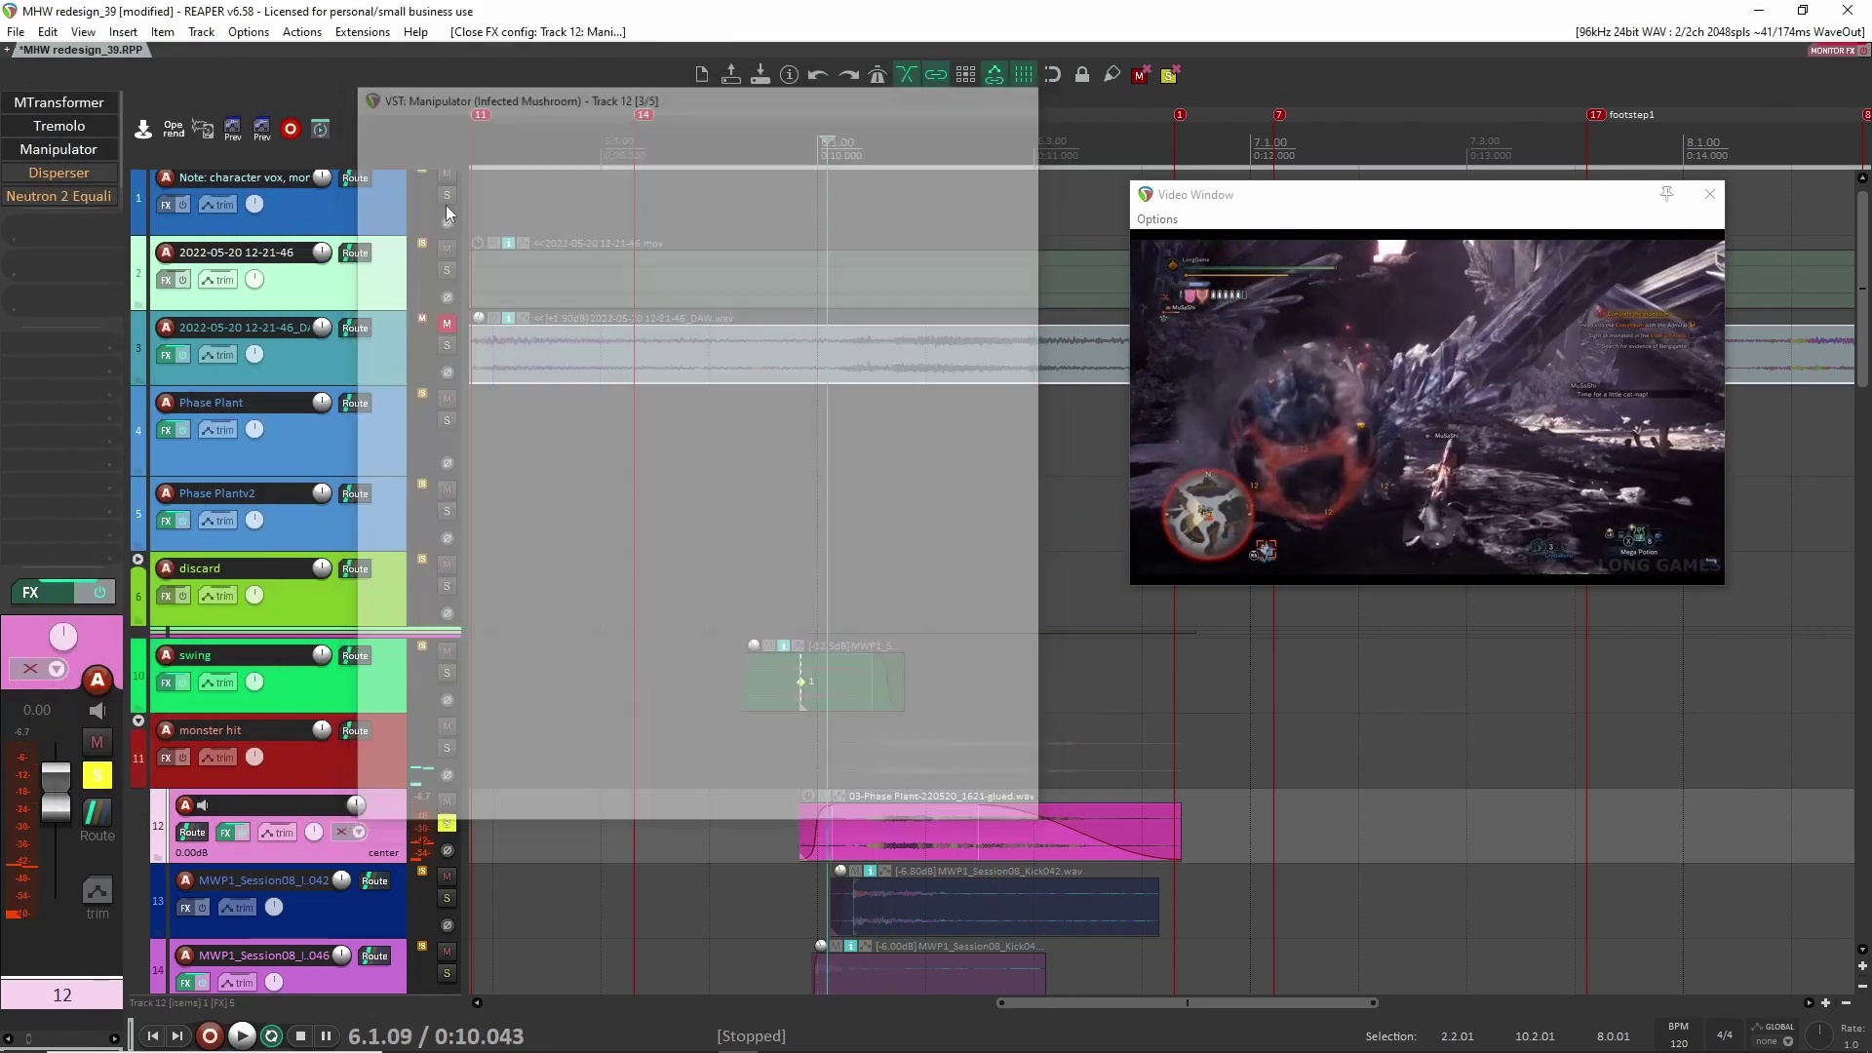
Step: Enable Disperser on track 12, play the layer while viewing its settings, and close its window
{"action": "left_click", "coordinate": [58, 172], "text": "shift"}
{"action": "left_click", "coordinate": [58, 172]}
{"action": "key", "text": "space"}
{"action": "key", "text": "space"}
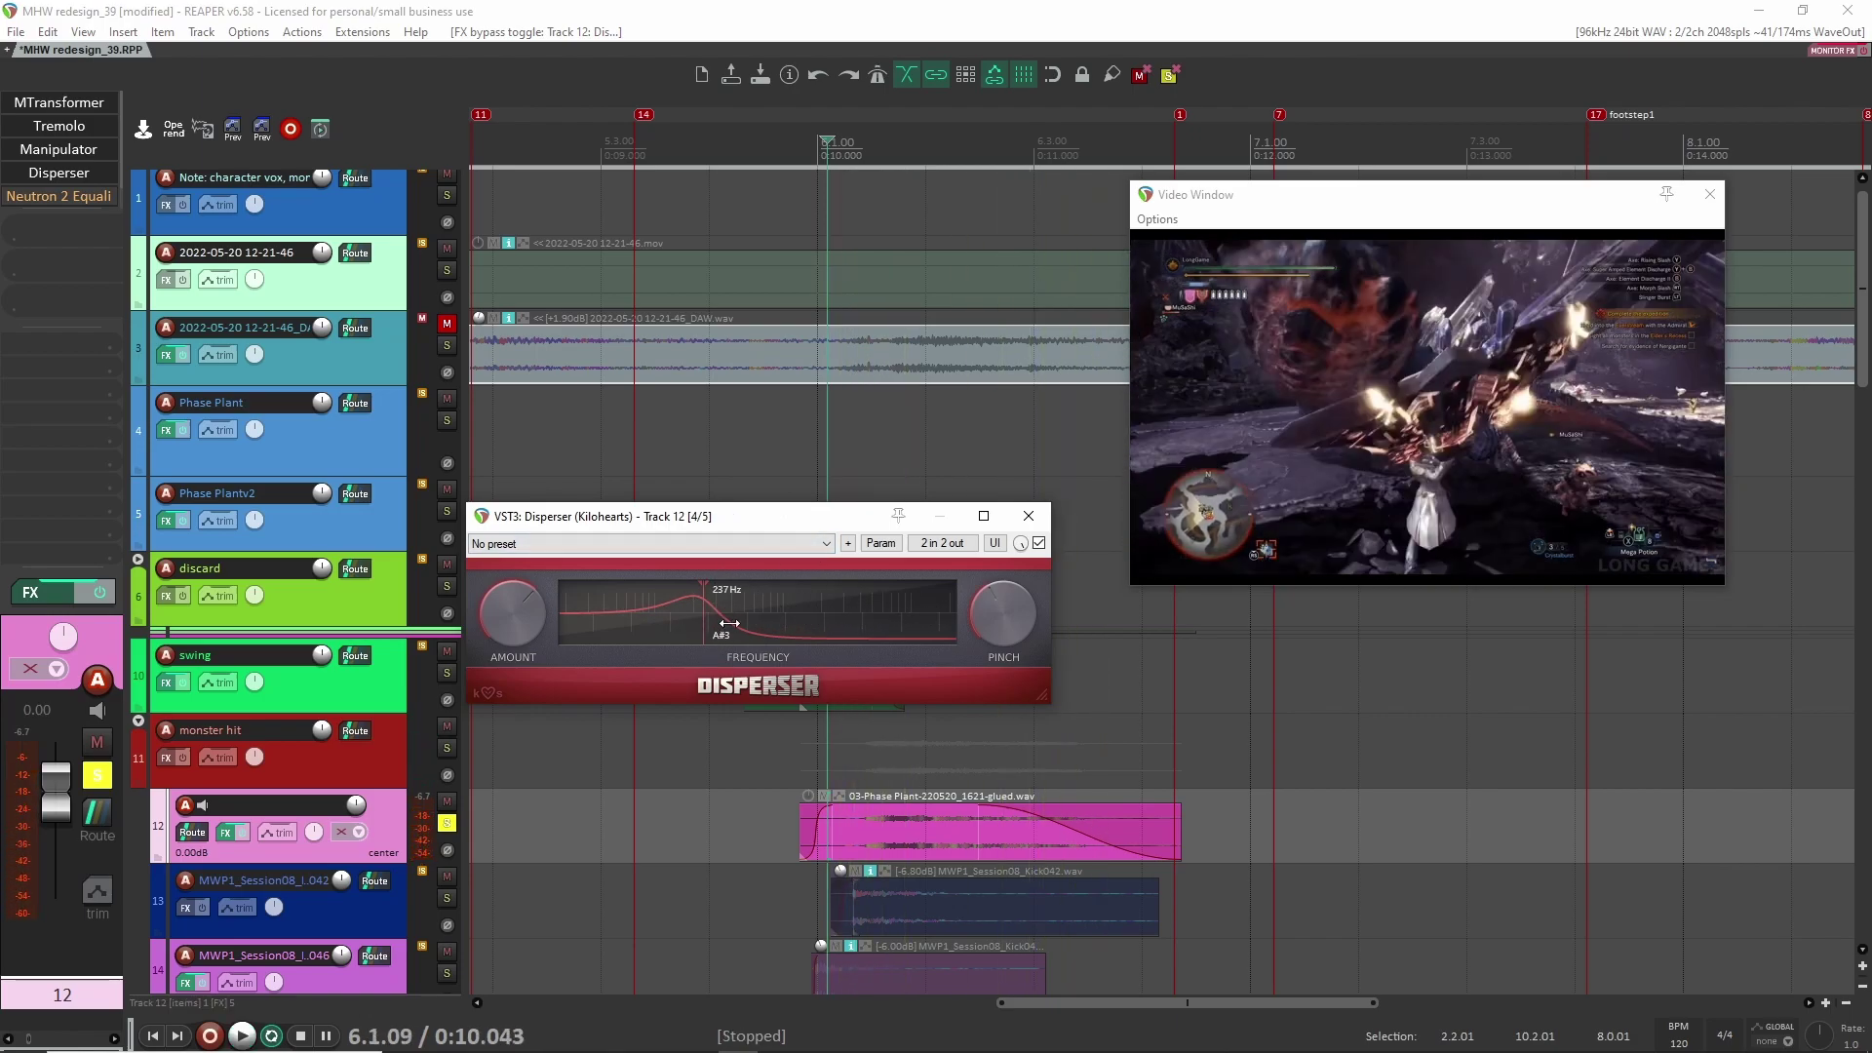
{"action": "left_click", "coordinate": [1029, 516]}
Step: Enable Neutron 2 Equalizer on track 12, play the layer while viewing its EQ curve, and close its window
{"action": "left_click", "coordinate": [78, 193]}
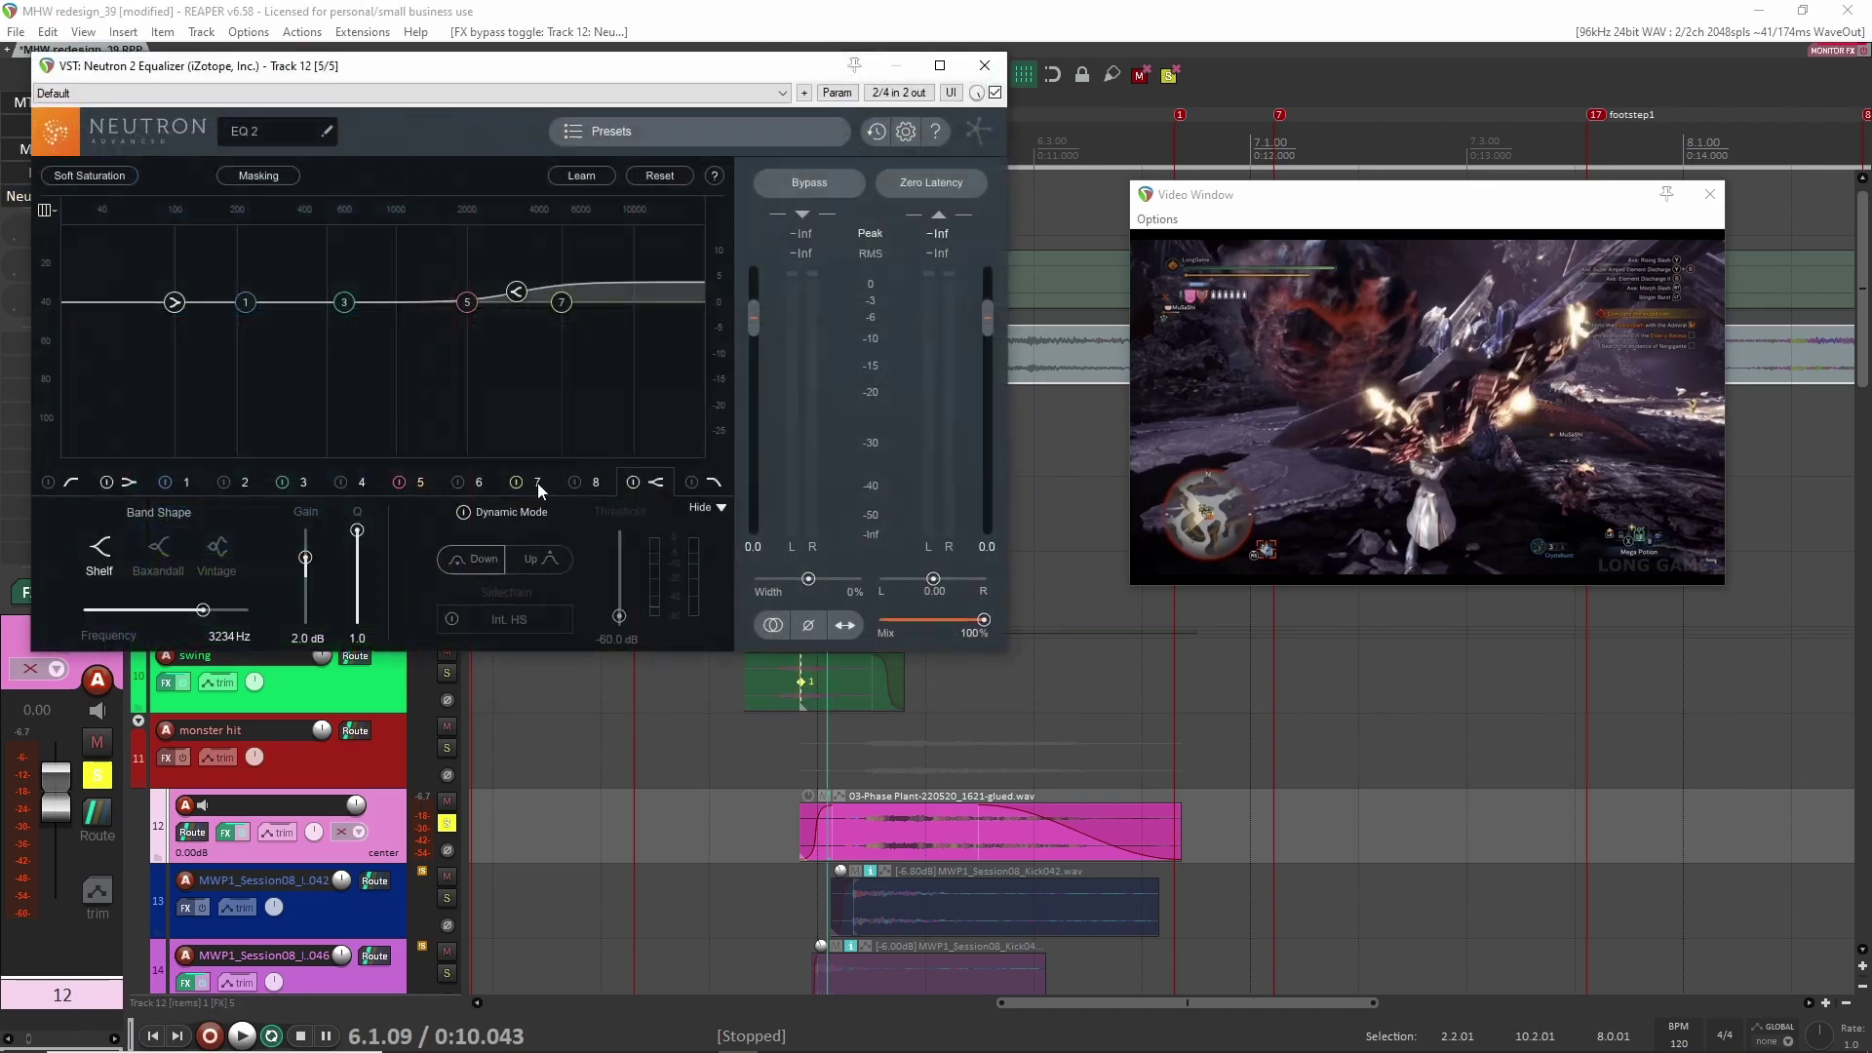
{"action": "key", "text": "space"}
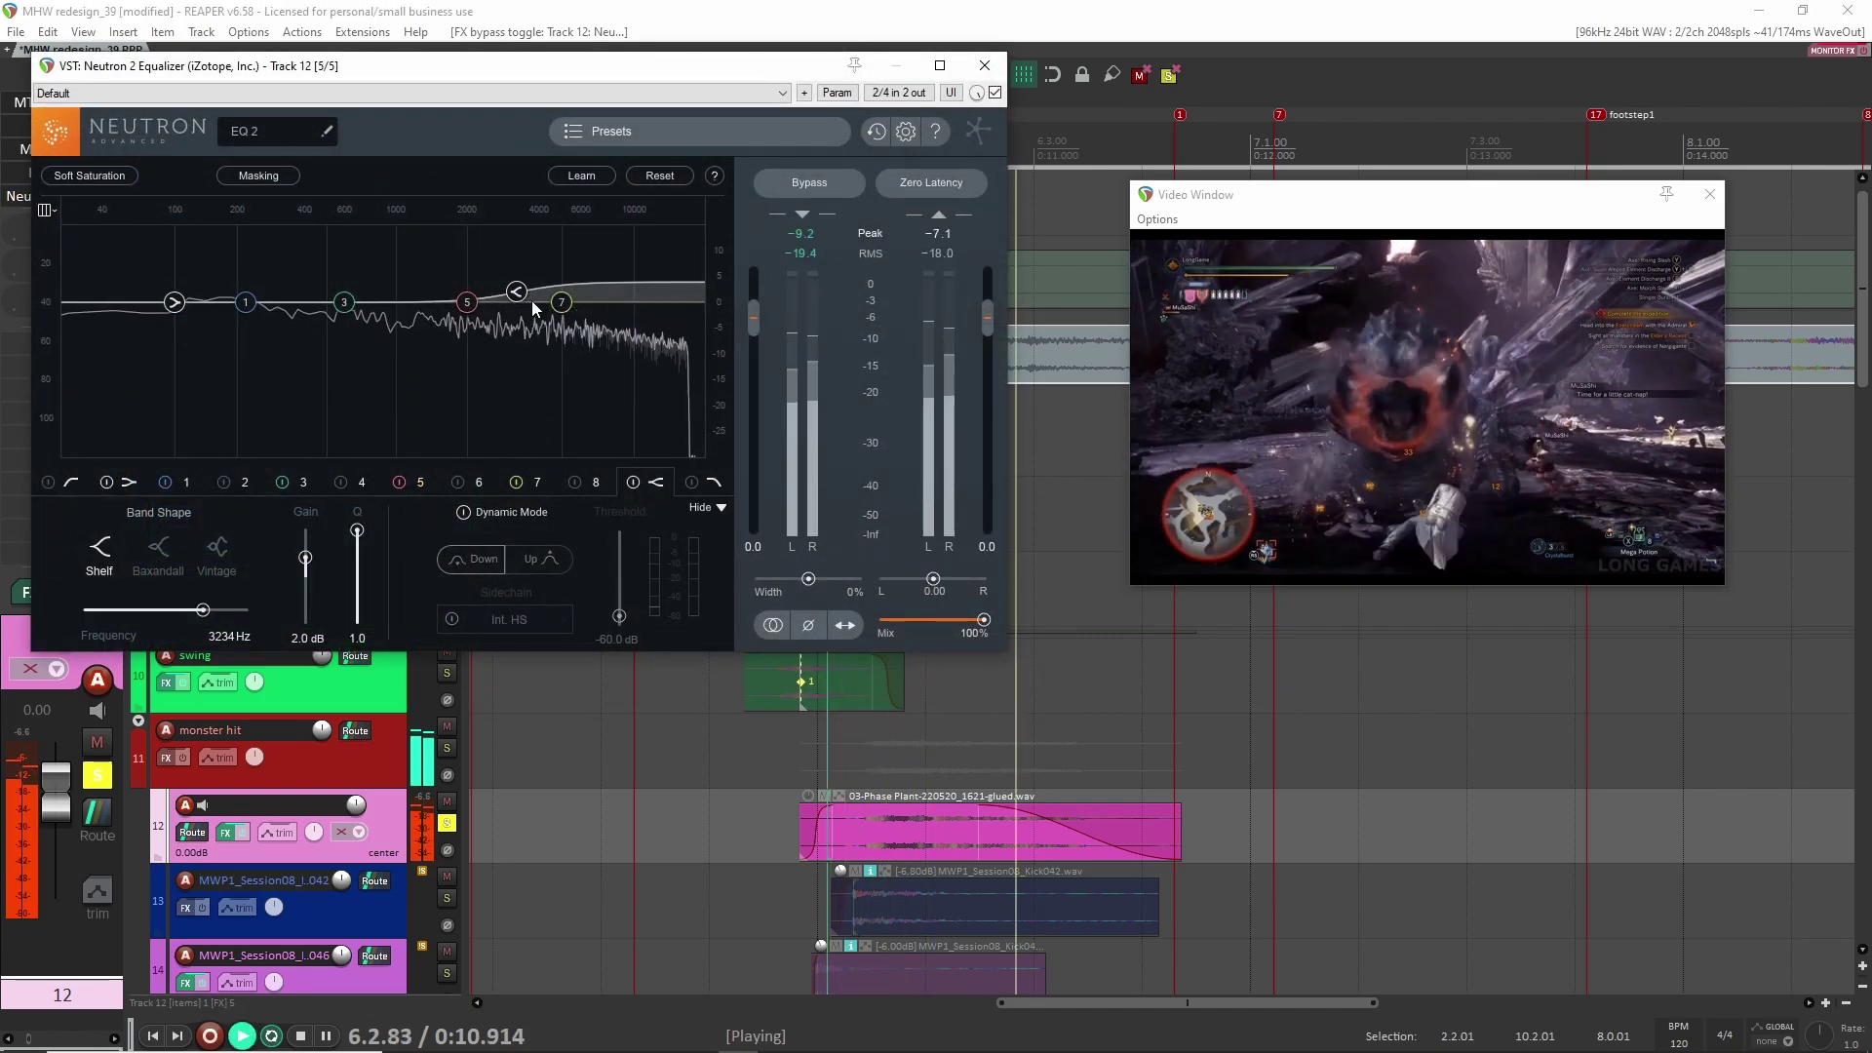
{"action": "key", "text": "space"}
{"action": "key", "text": "space"}
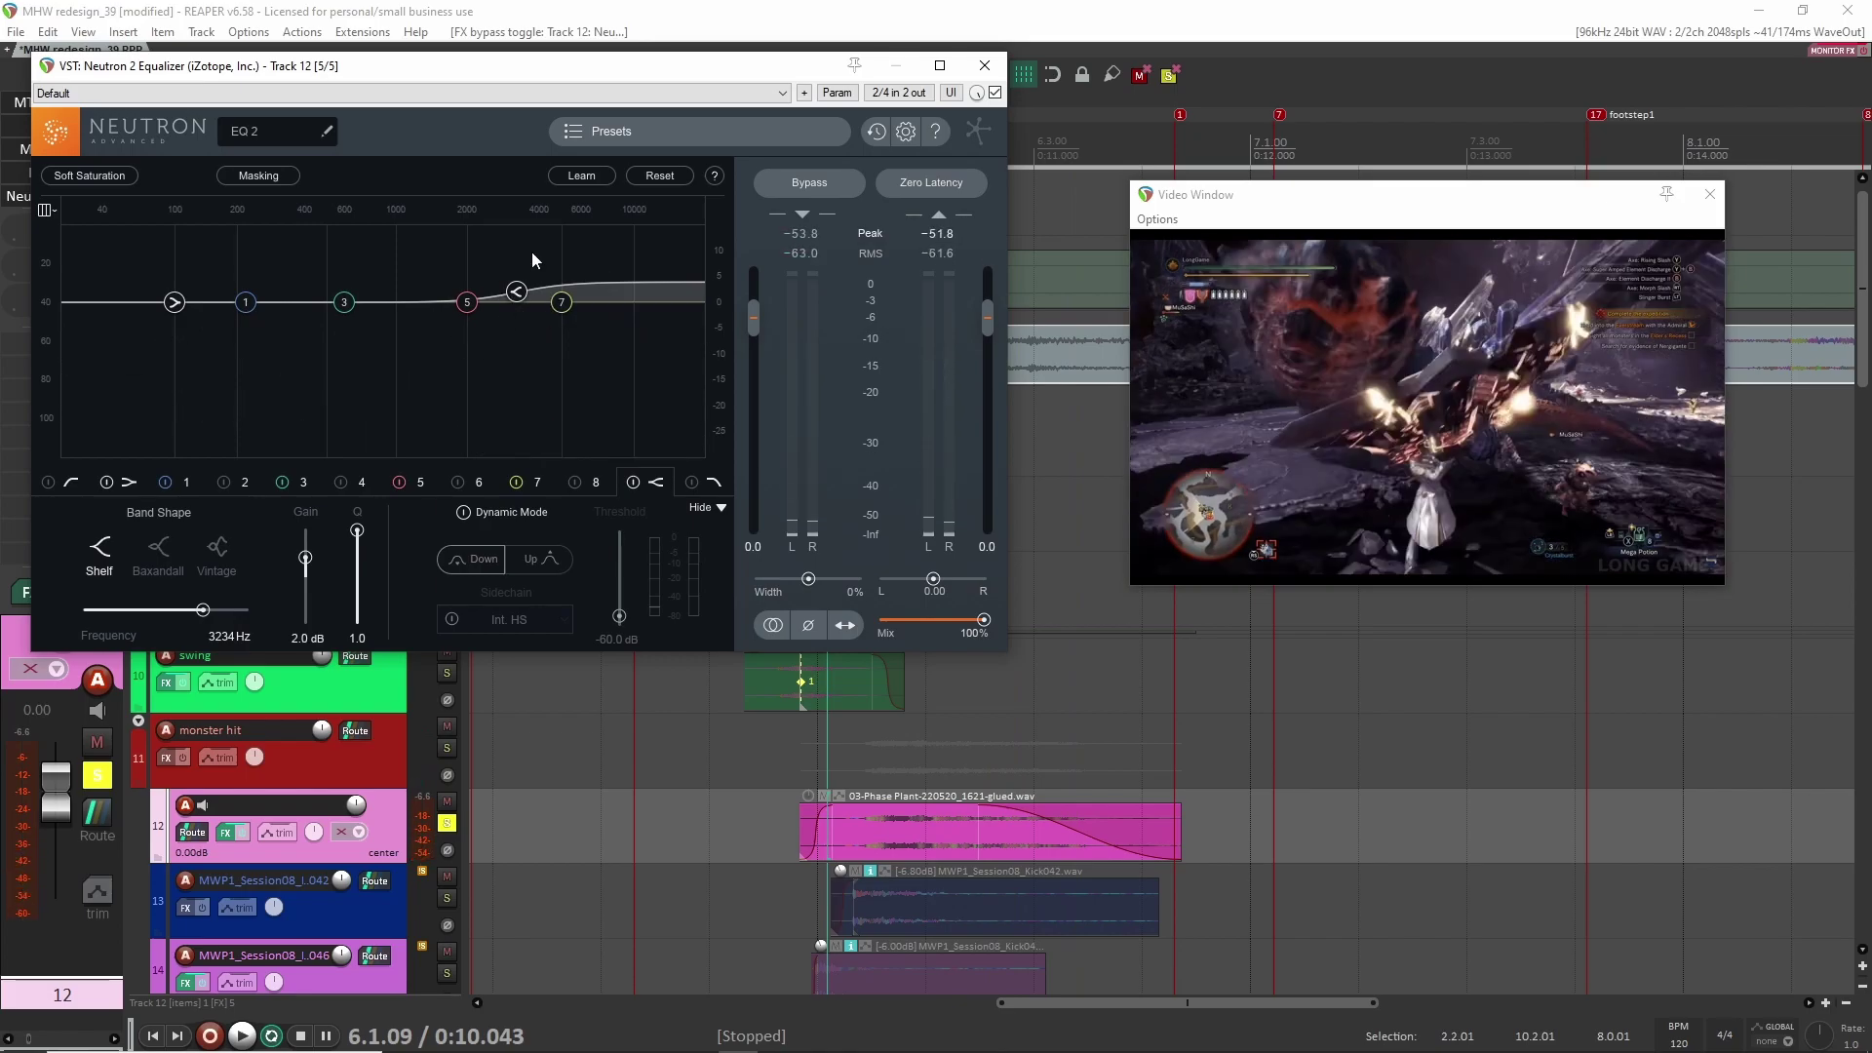
{"action": "left_click", "coordinate": [985, 66]}
{"action": "key", "text": "space"}
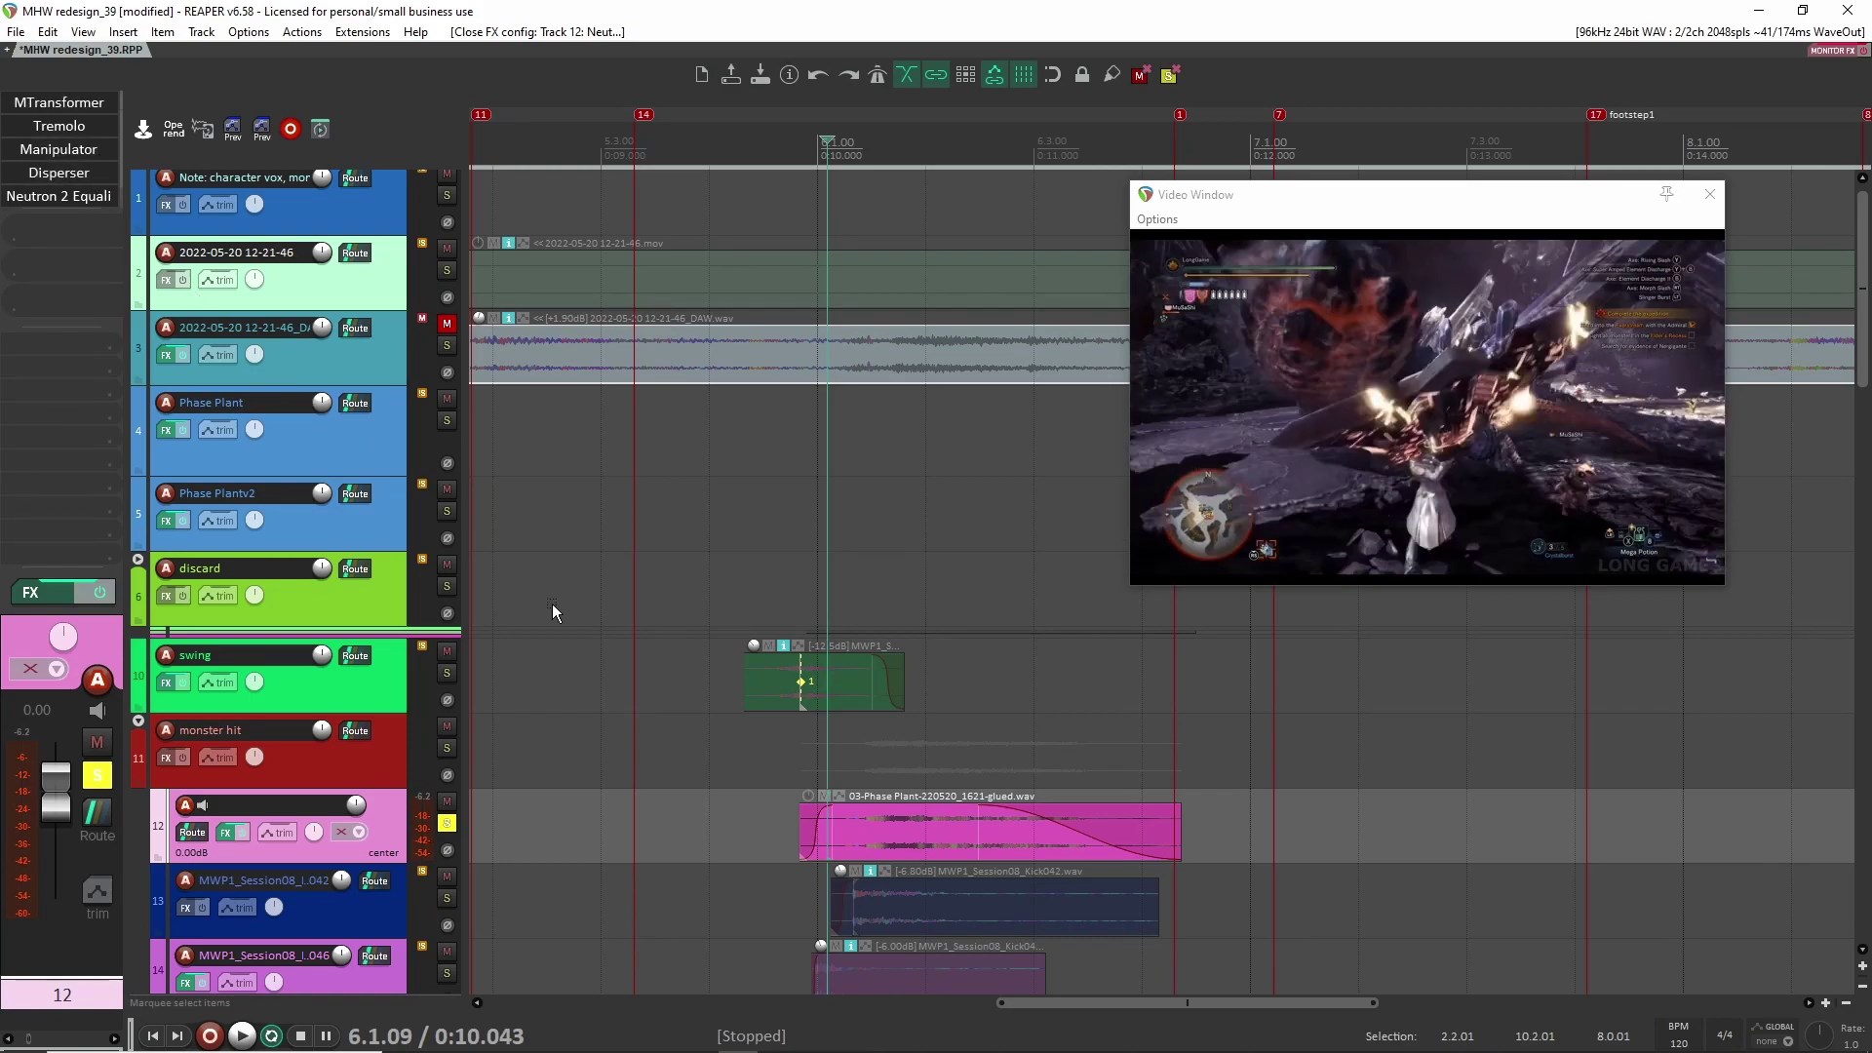
Step: Unsolo track 12, solo the Kick042 and Kick046 layers on tracks 13 and 14, and play both from 0:09.845
{"action": "left_click", "coordinate": [447, 823]}
{"action": "scroll", "coordinate": [683, 742], "scroll_direction": "down", "scroll_amount": 2}
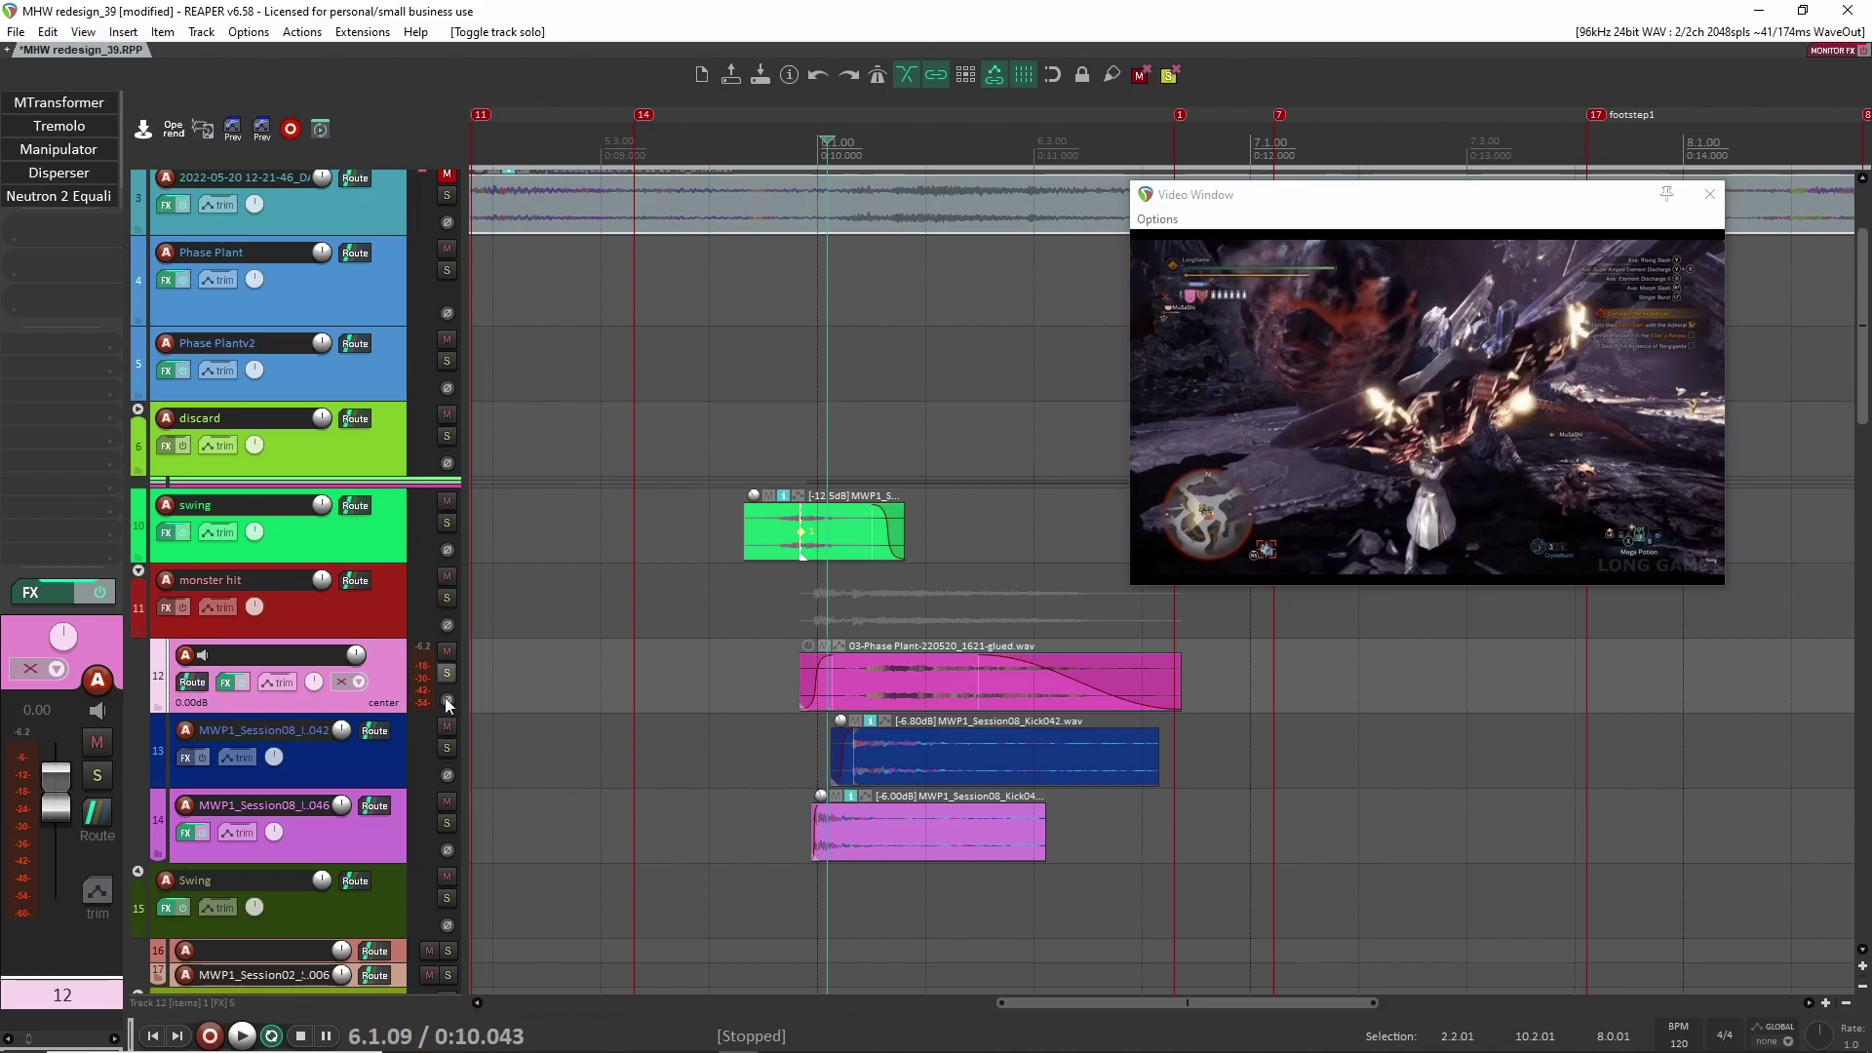
{"action": "left_click", "coordinate": [447, 749]}
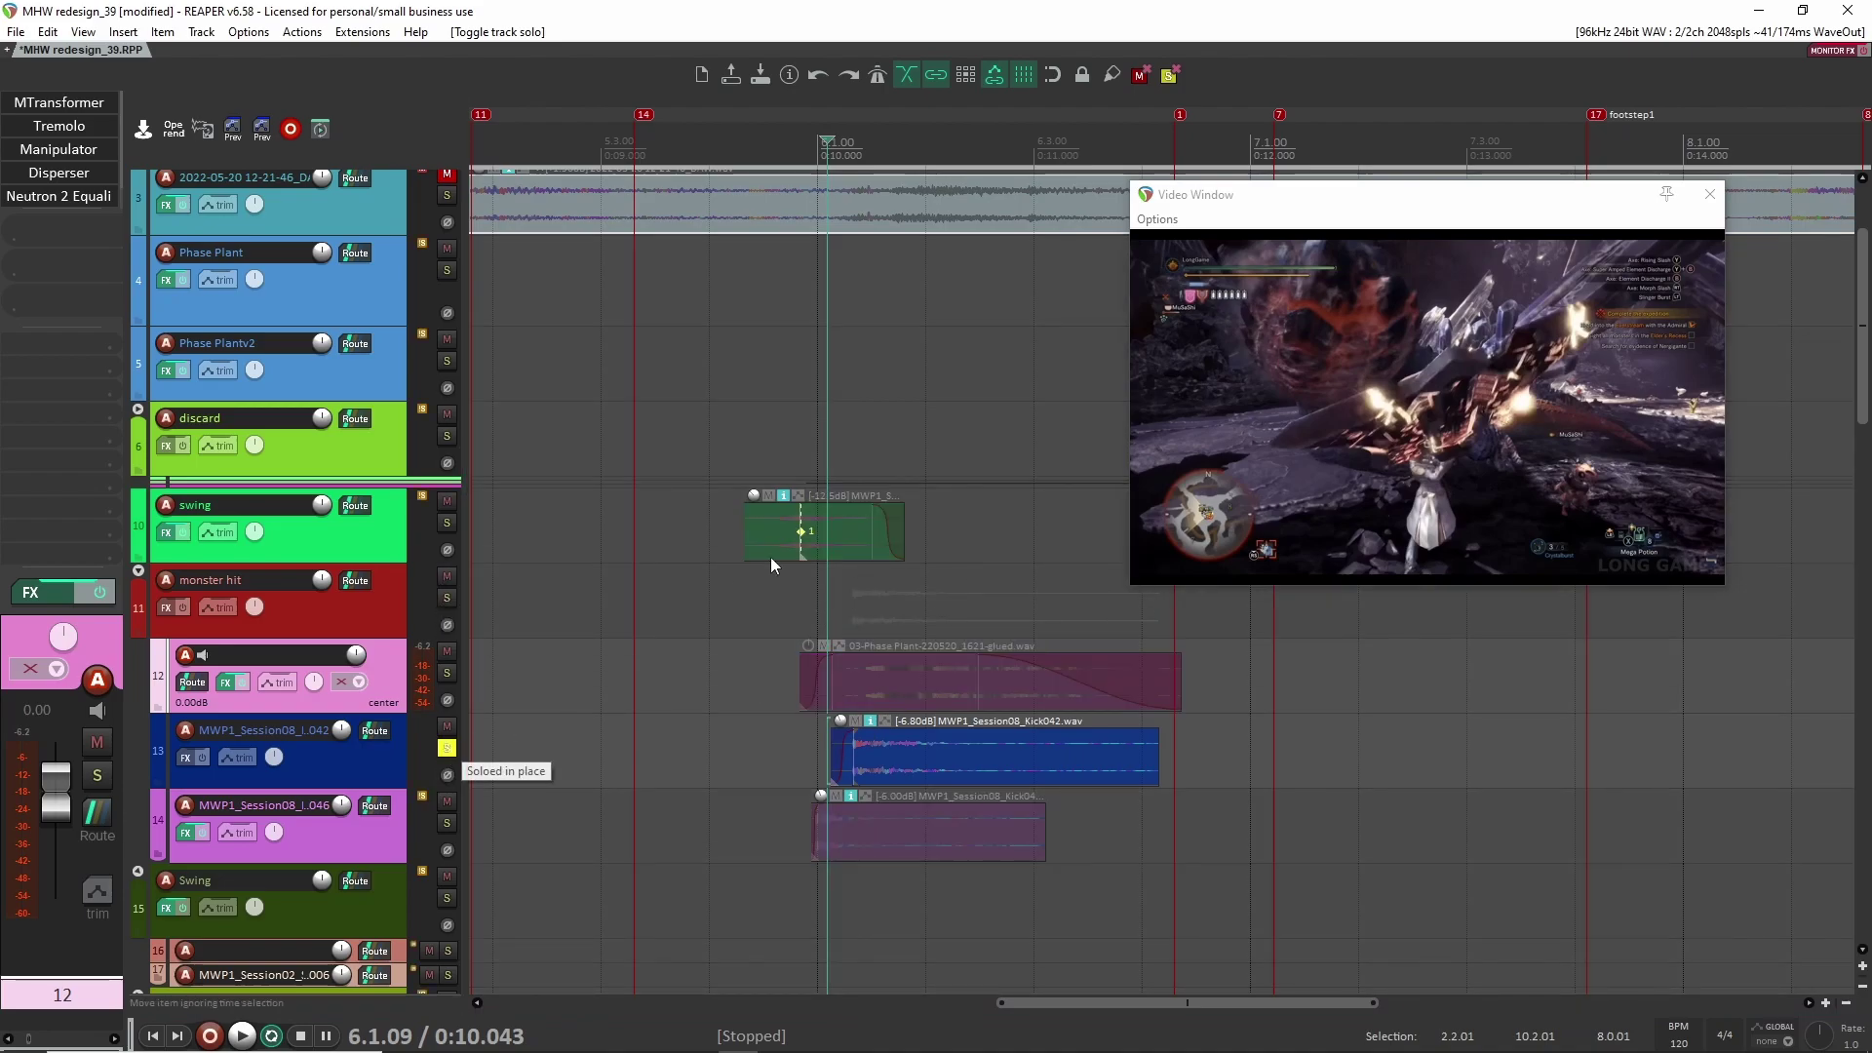
{"action": "scroll", "coordinate": [749, 724], "scroll_direction": "down", "scroll_amount": 3}
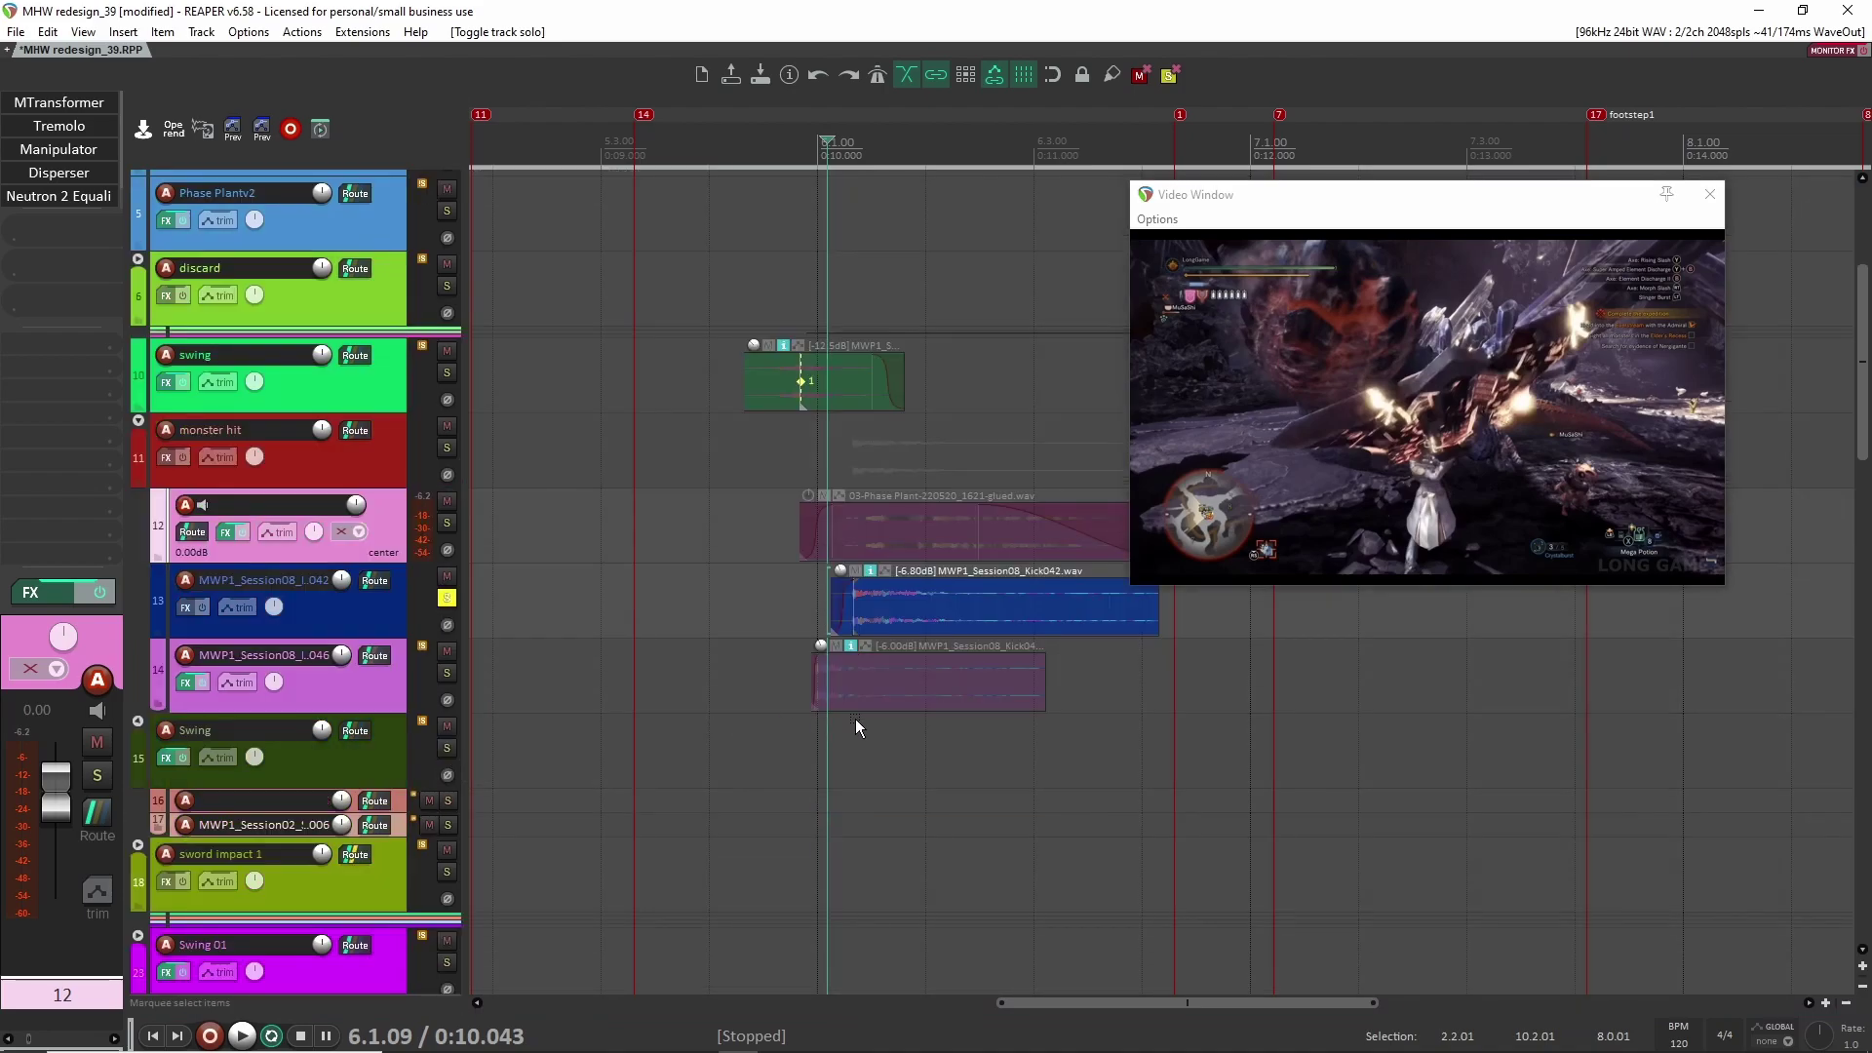
{"action": "scroll", "coordinate": [856, 717], "scroll_direction": "up", "scroll_amount": 3}
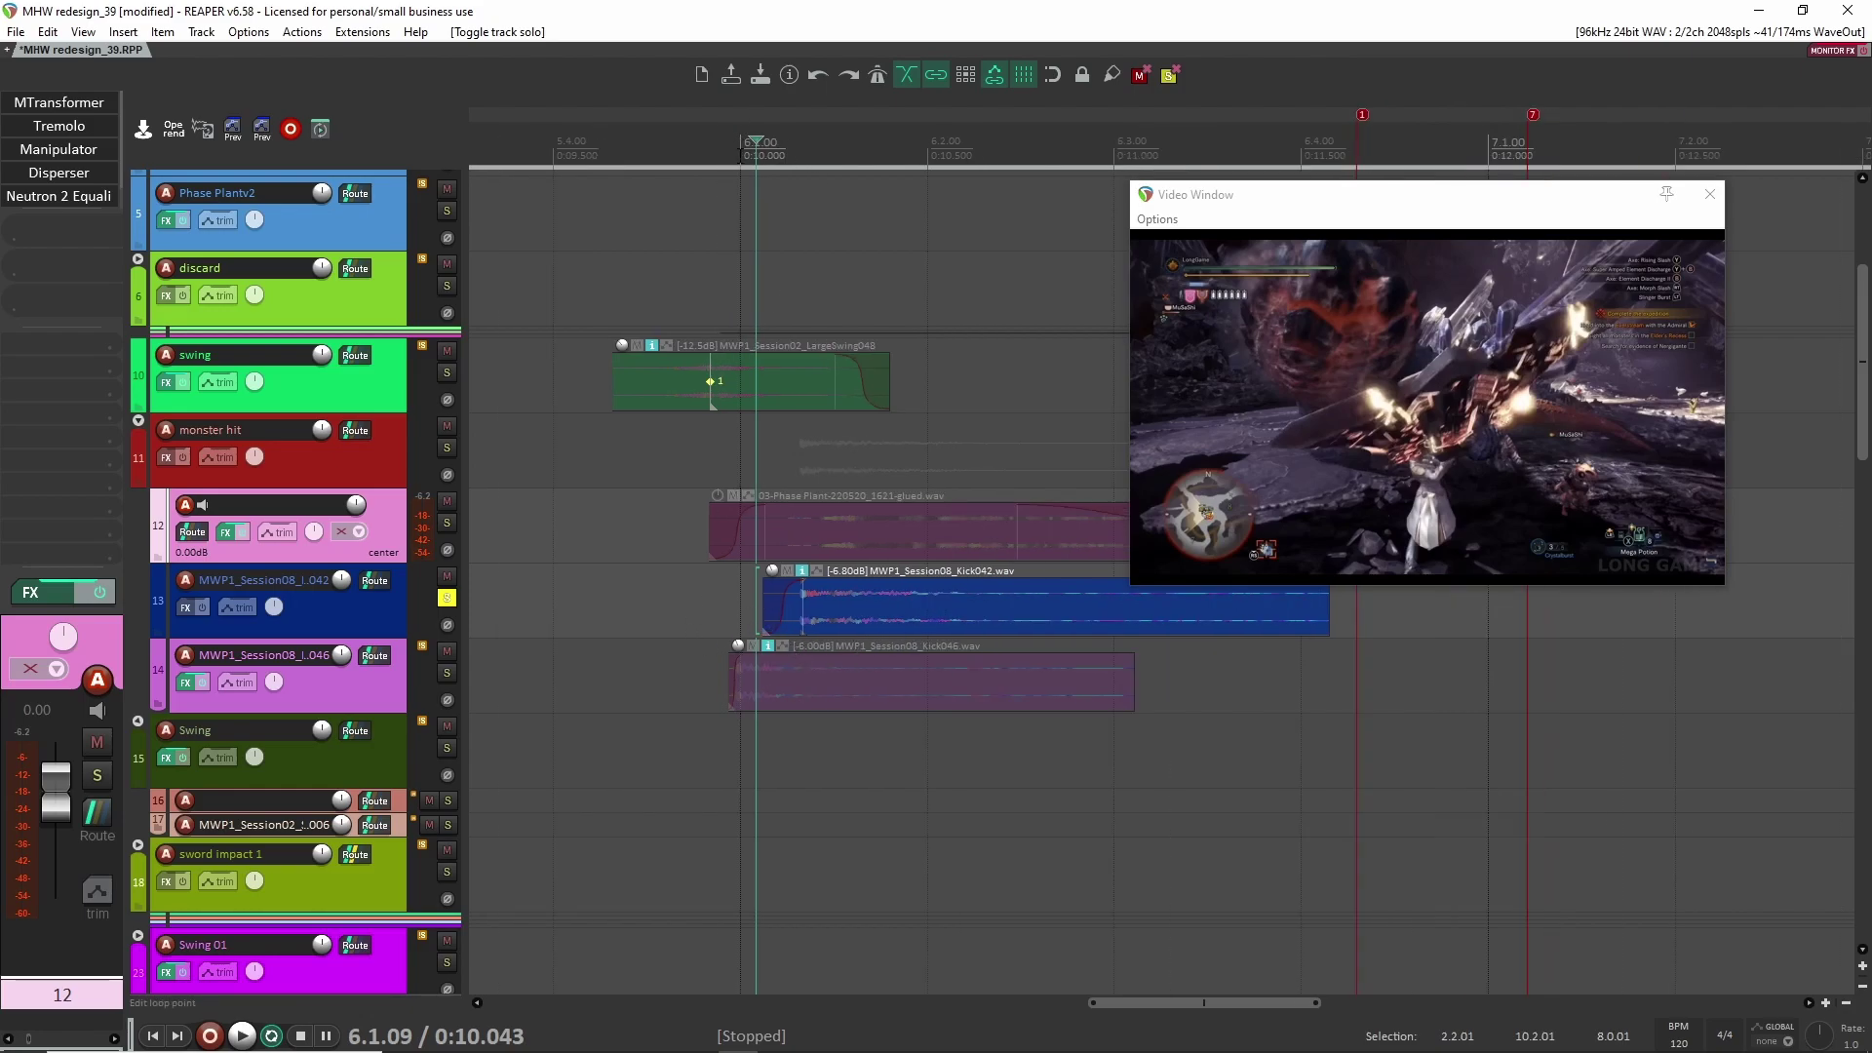
{"action": "left_click_drag", "start_coordinate": [753, 138], "coordinate": [710, 141]}
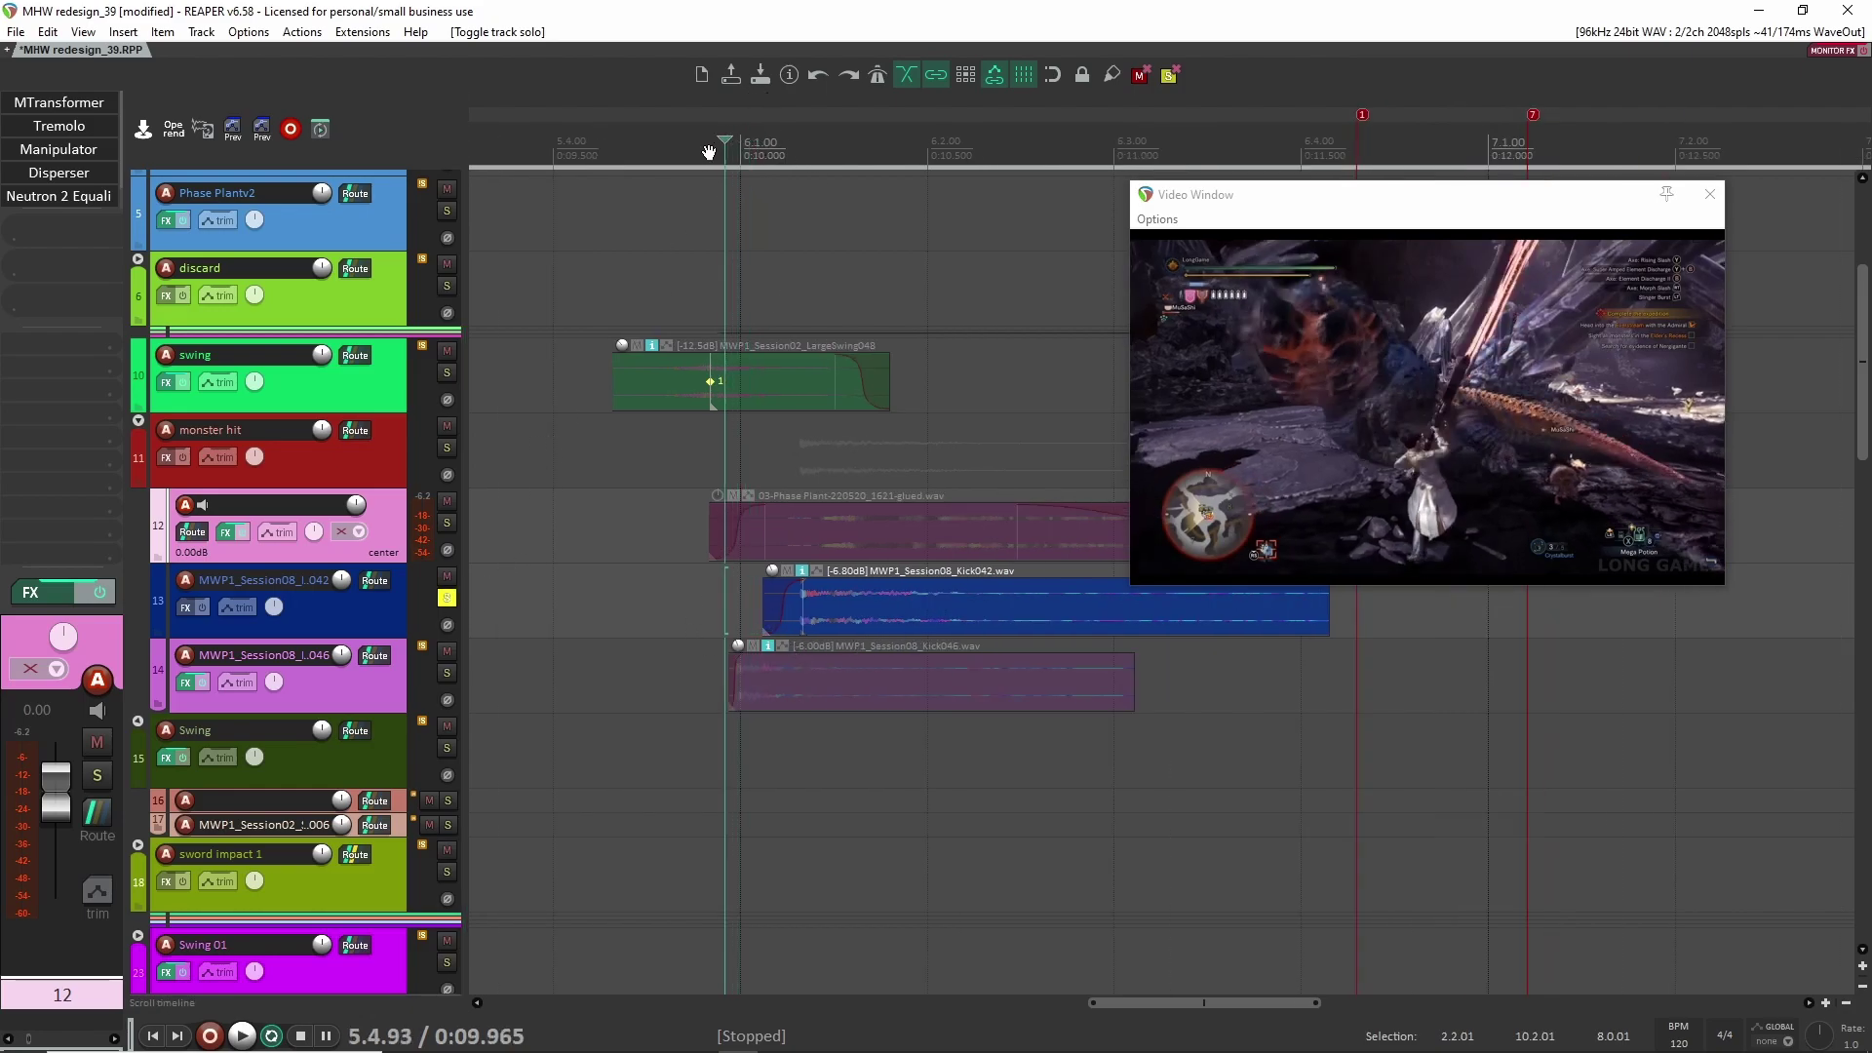
{"action": "left_click", "coordinate": [446, 674]}
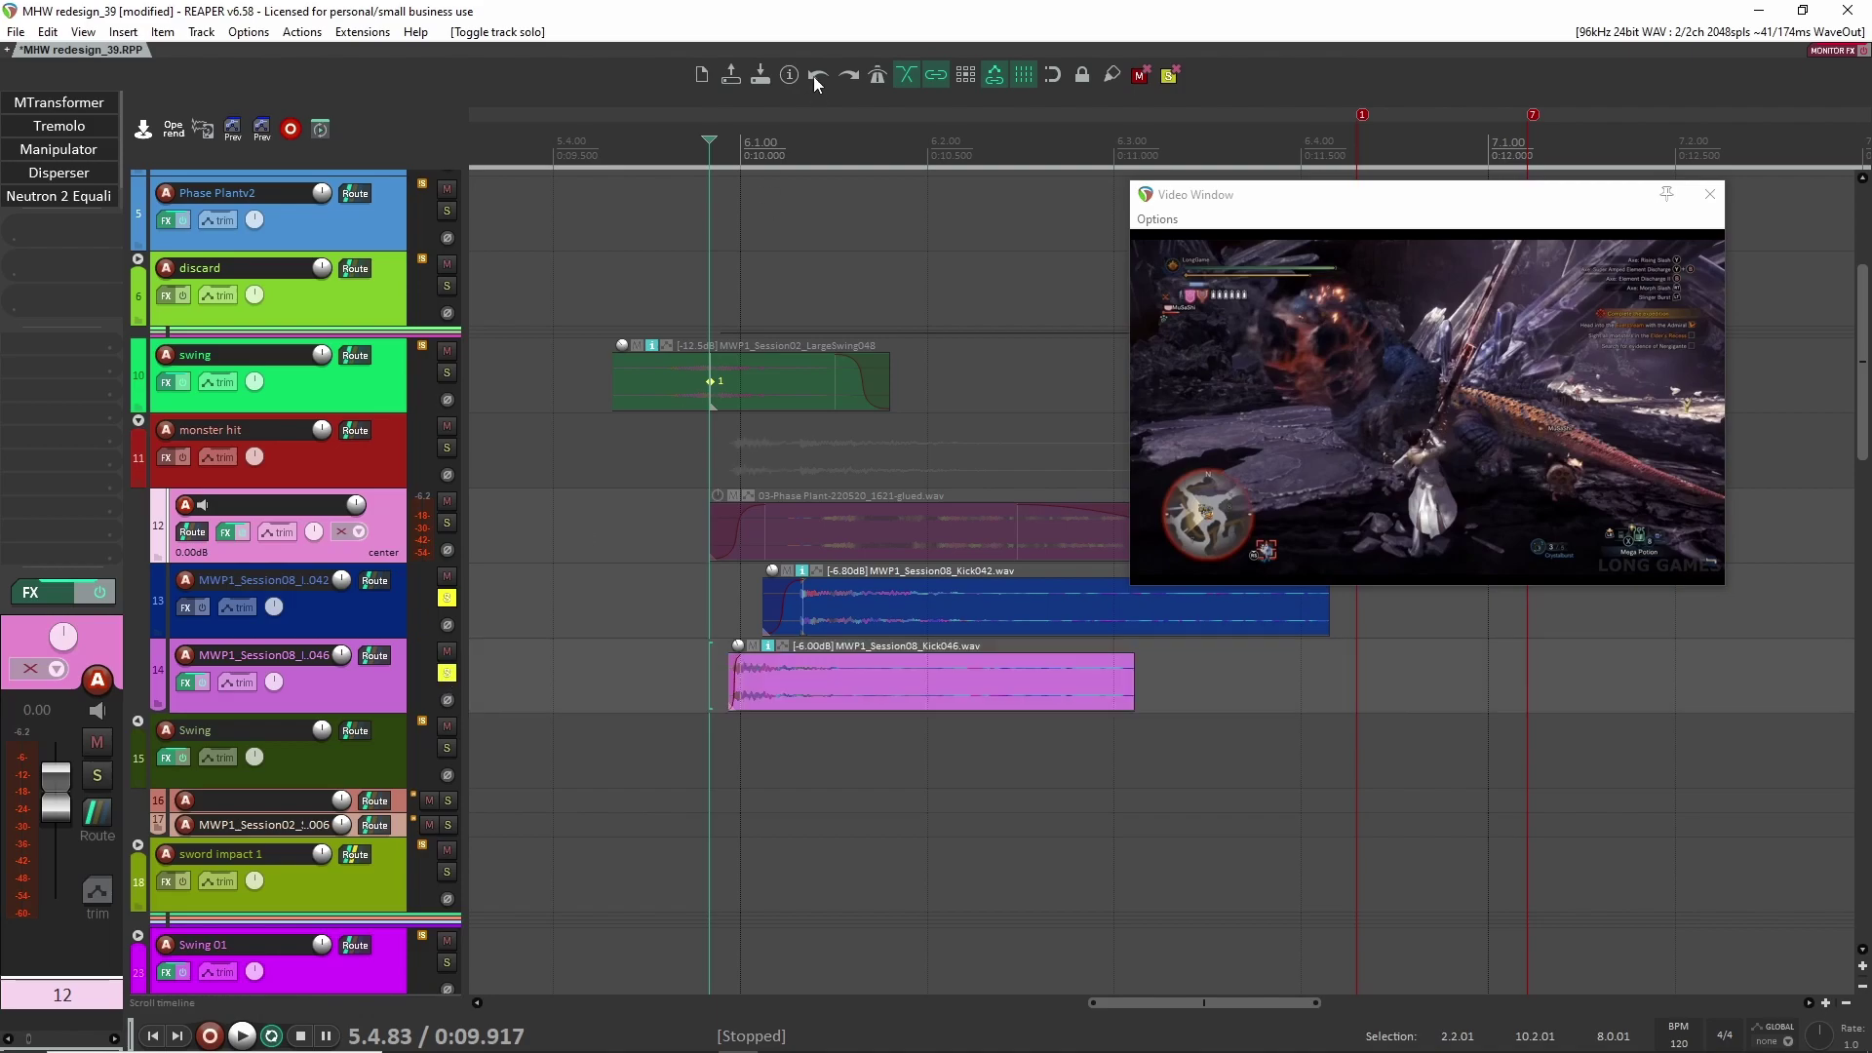
{"action": "left_click_drag", "start_coordinate": [710, 144], "coordinate": [682, 195]}
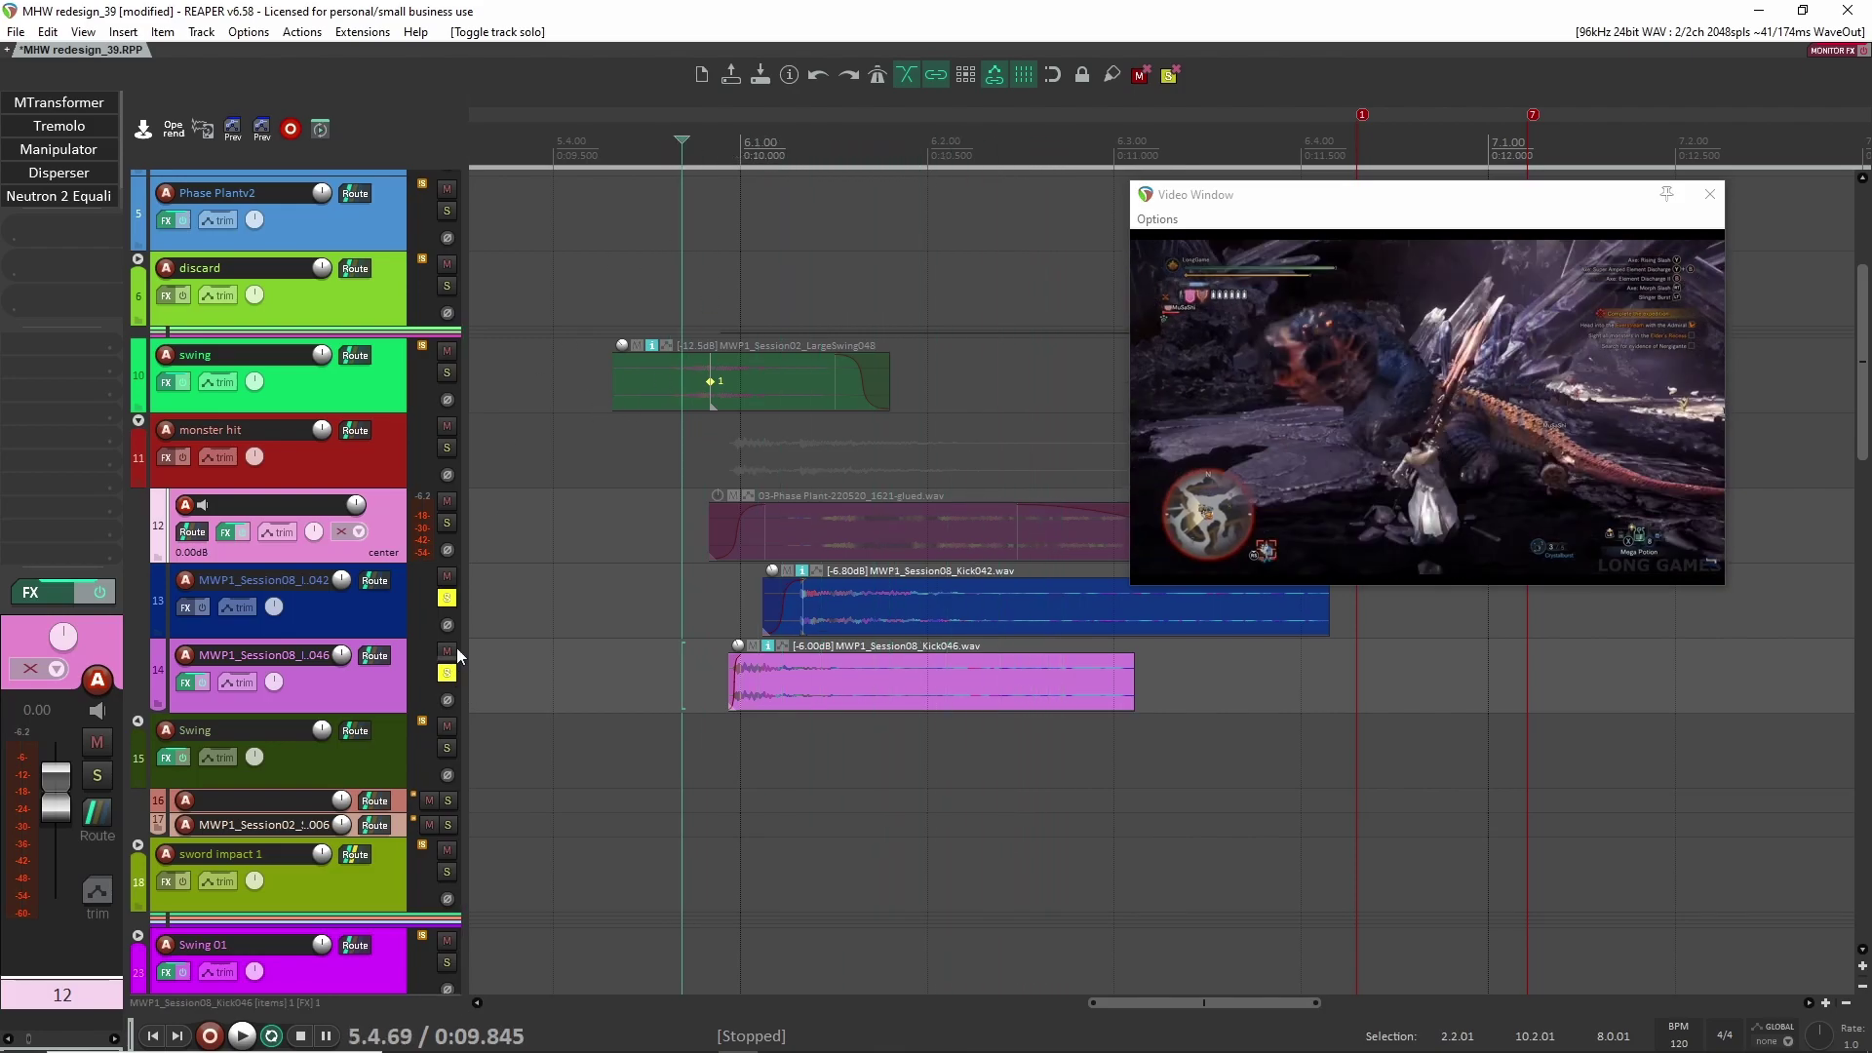
{"action": "key", "text": "space"}
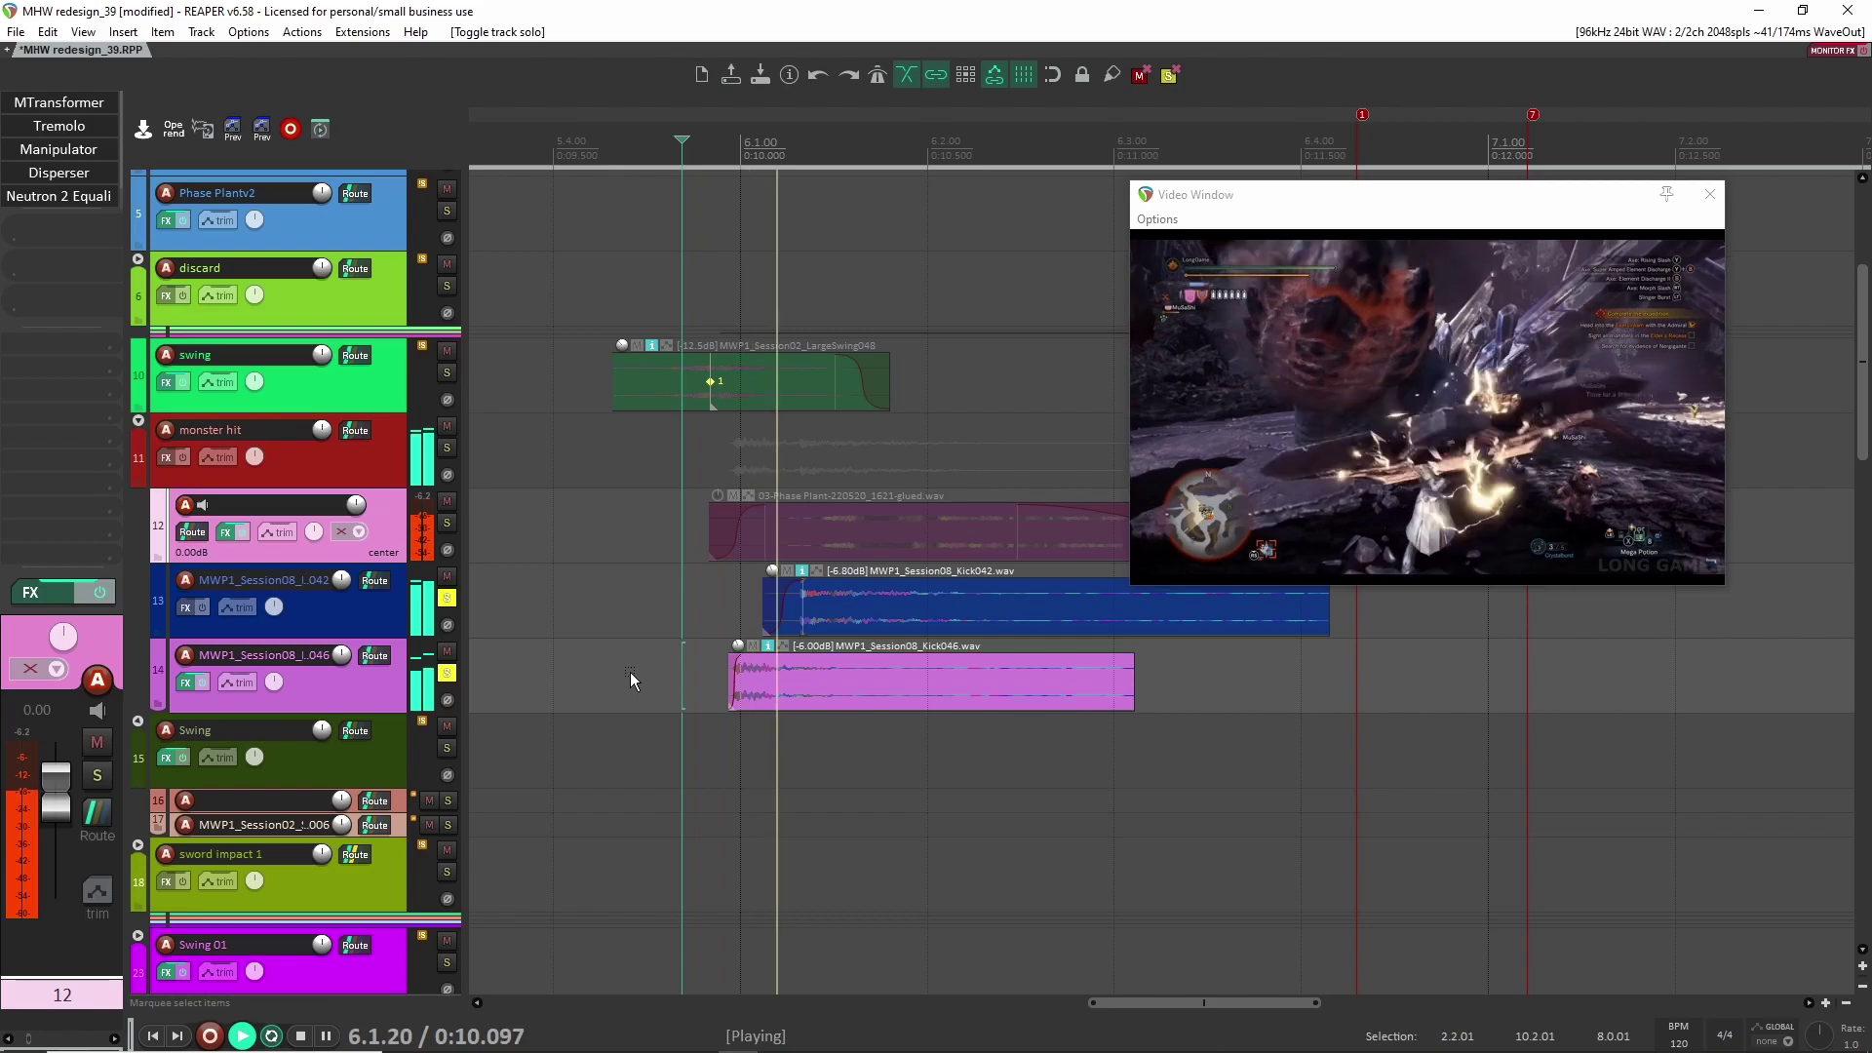
{"action": "key", "text": "space"}
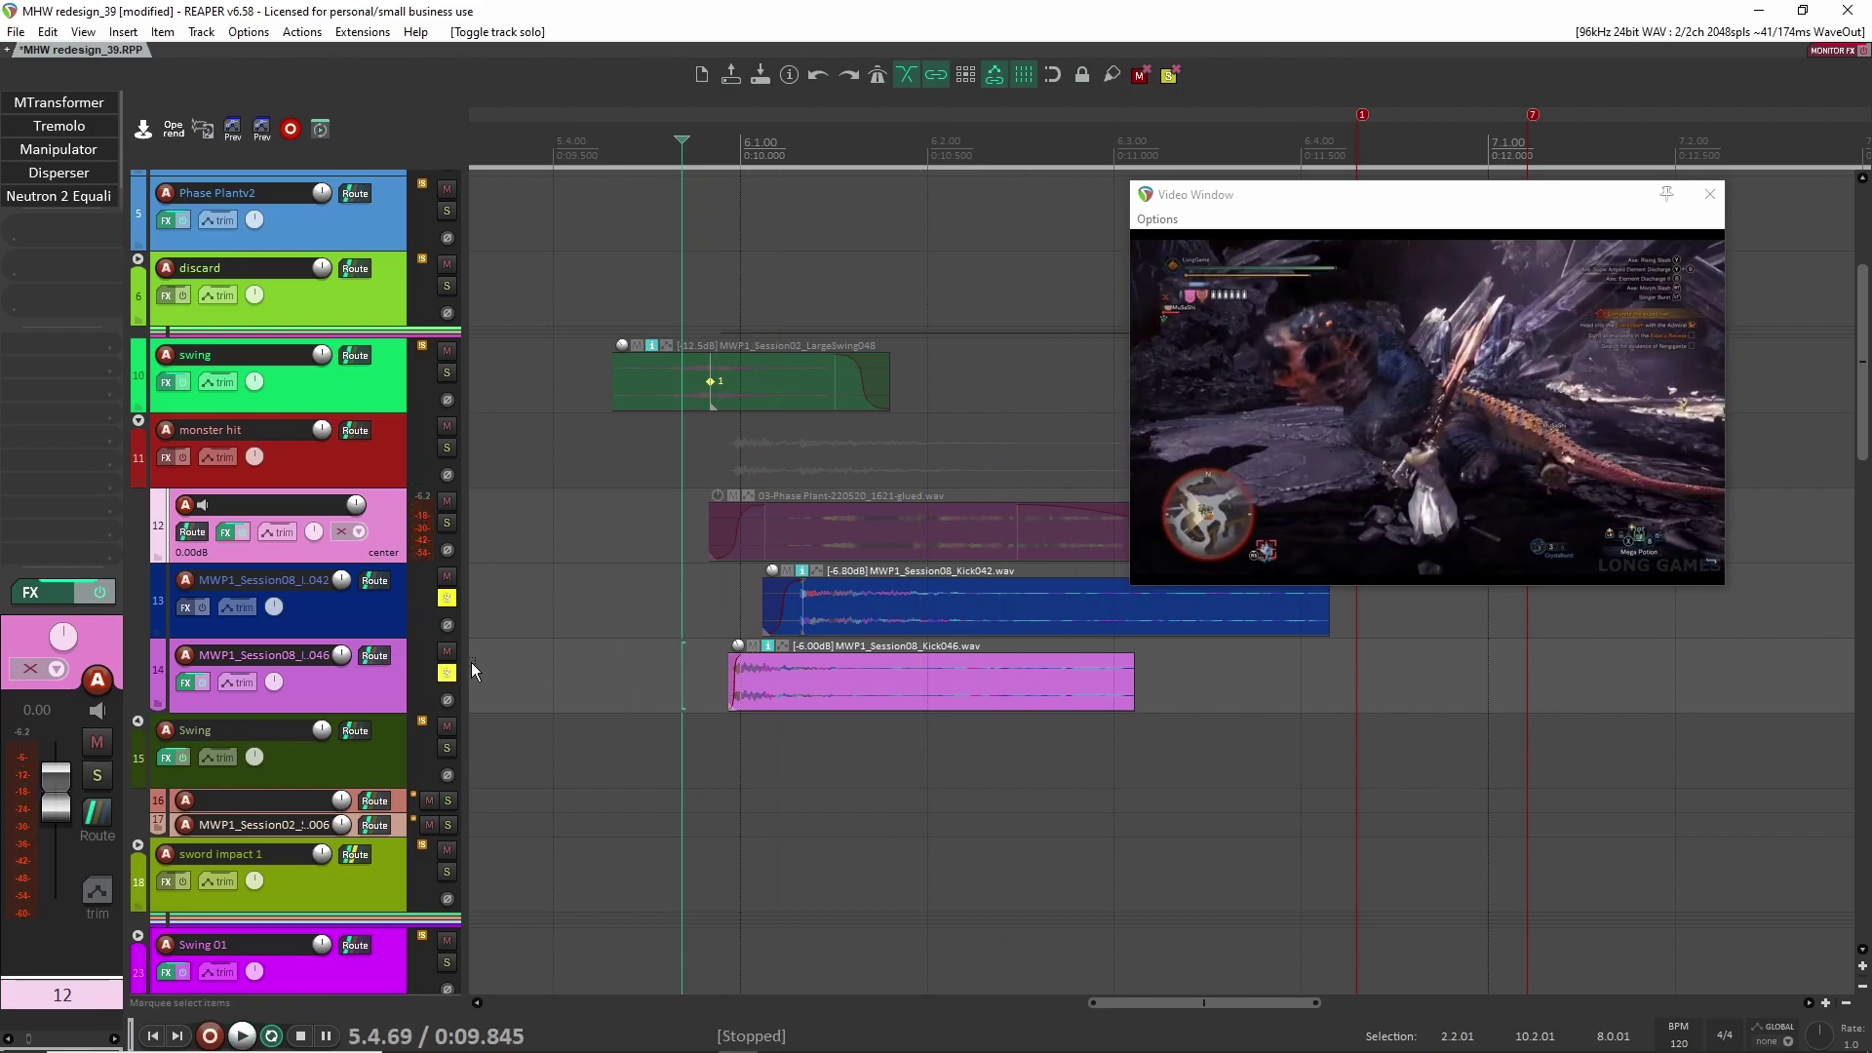
Step: Unsolo the two kick layers, and select tracks 12, 13 and 14 in turn to point out the monster hit's layers
{"action": "left_click", "coordinate": [447, 672]}
{"action": "left_click", "coordinate": [378, 617]}
{"action": "left_click", "coordinate": [384, 698]}
{"action": "left_click", "coordinate": [378, 606]}
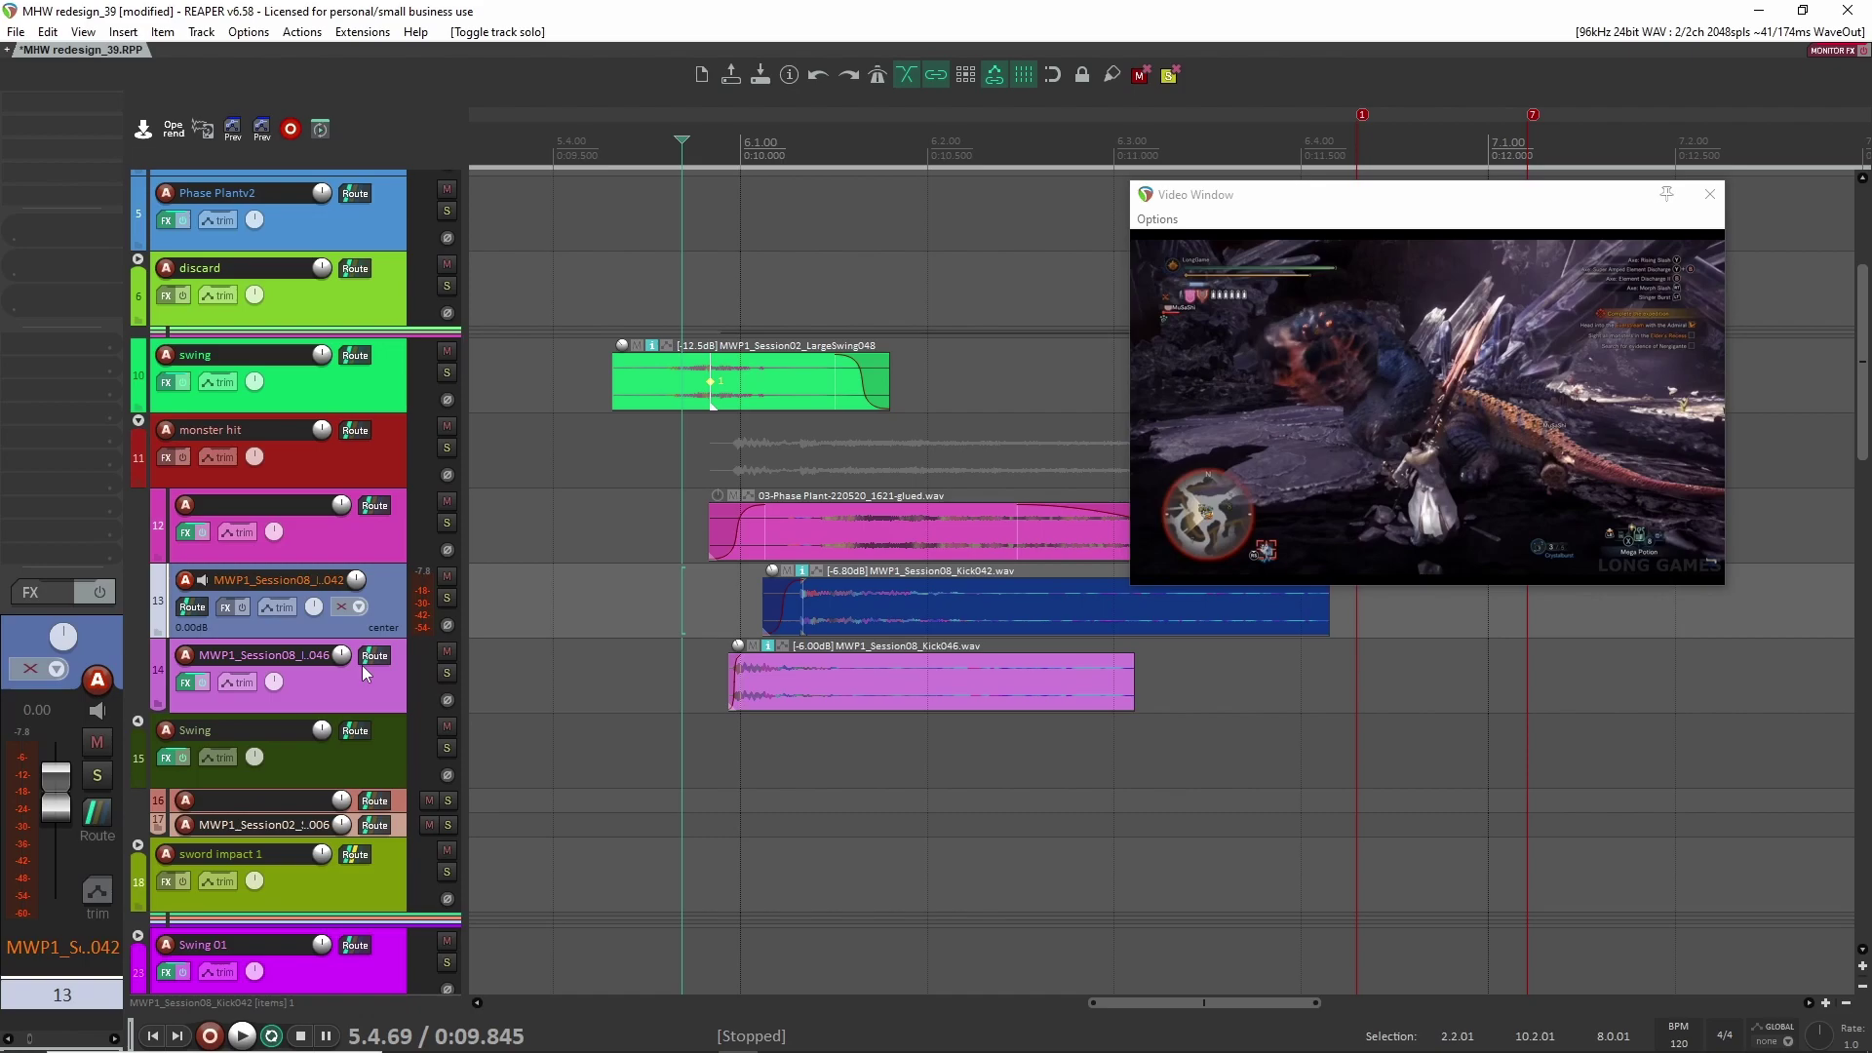
{"action": "left_click", "coordinate": [400, 669]}
{"action": "left_click", "coordinate": [386, 632]}
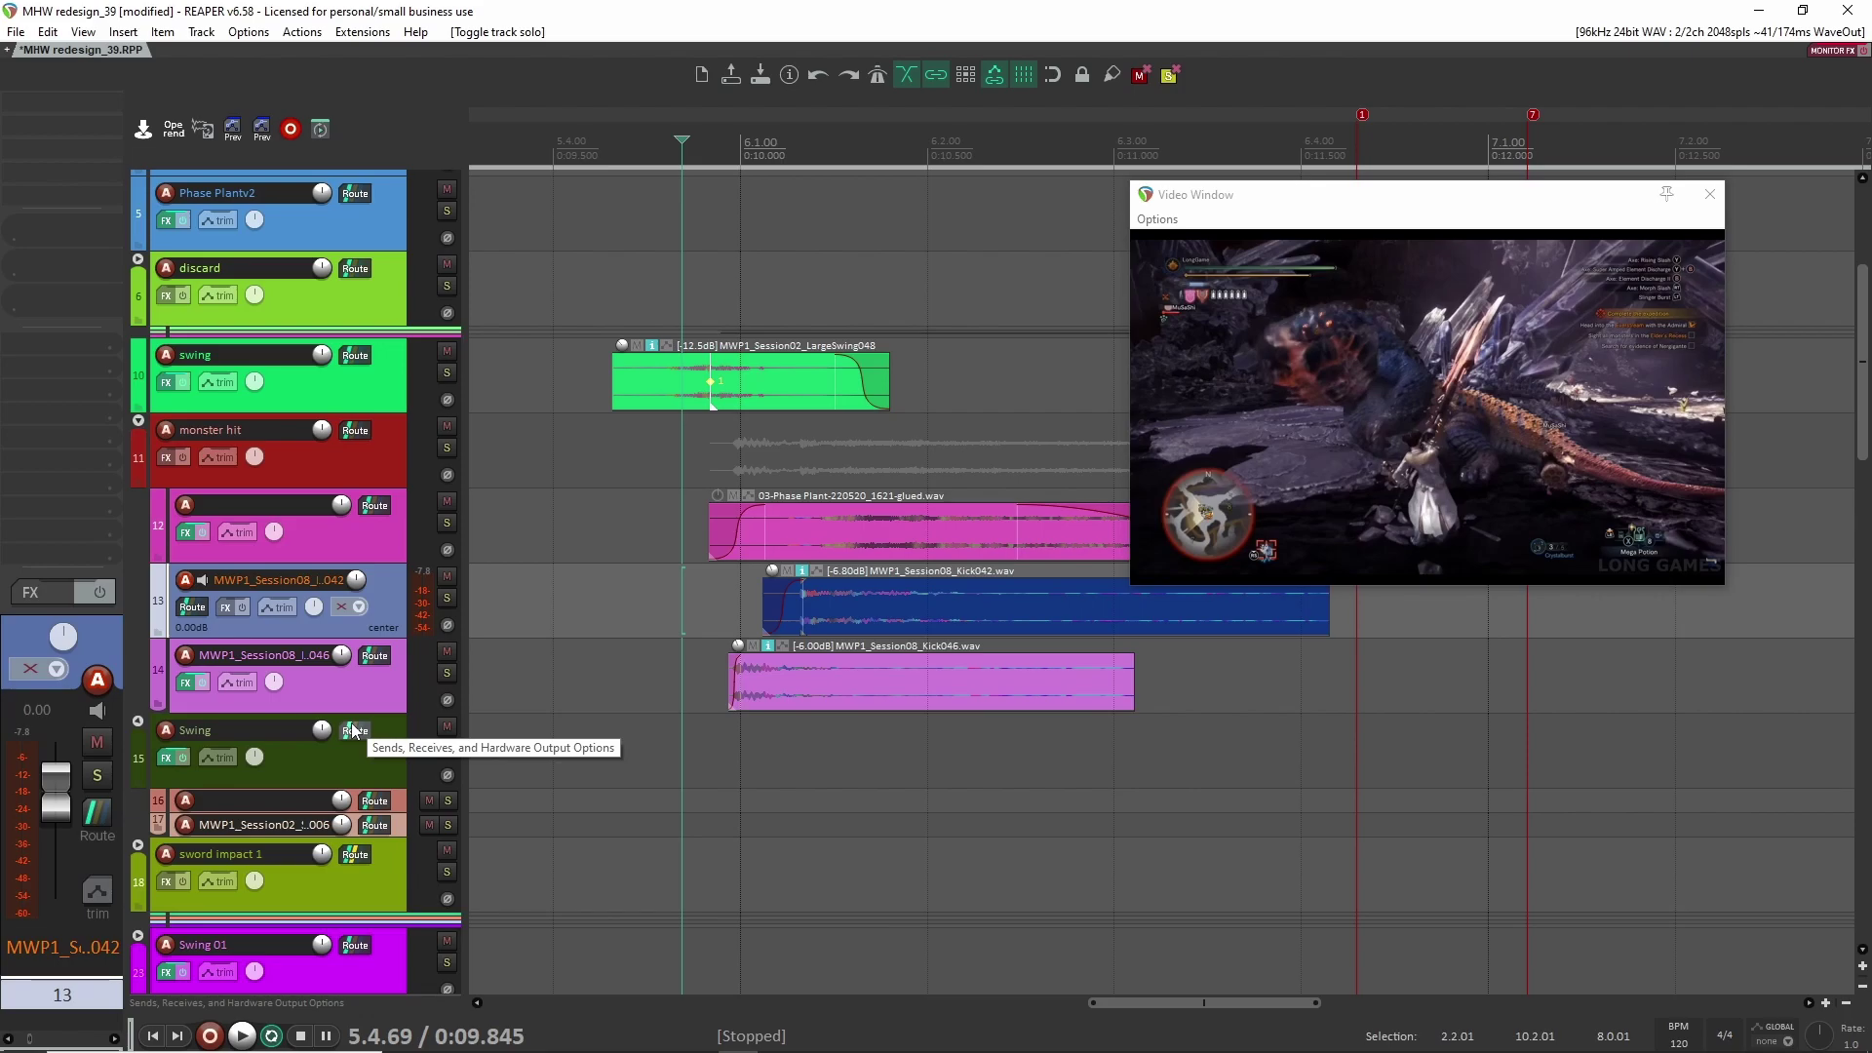
{"action": "left_click", "coordinate": [406, 670]}
{"action": "left_click", "coordinate": [384, 629]}
{"action": "left_click", "coordinate": [379, 531]}
{"action": "left_click", "coordinate": [382, 595]}
{"action": "left_click", "coordinate": [391, 673]}
{"action": "left_click", "coordinate": [379, 554]}
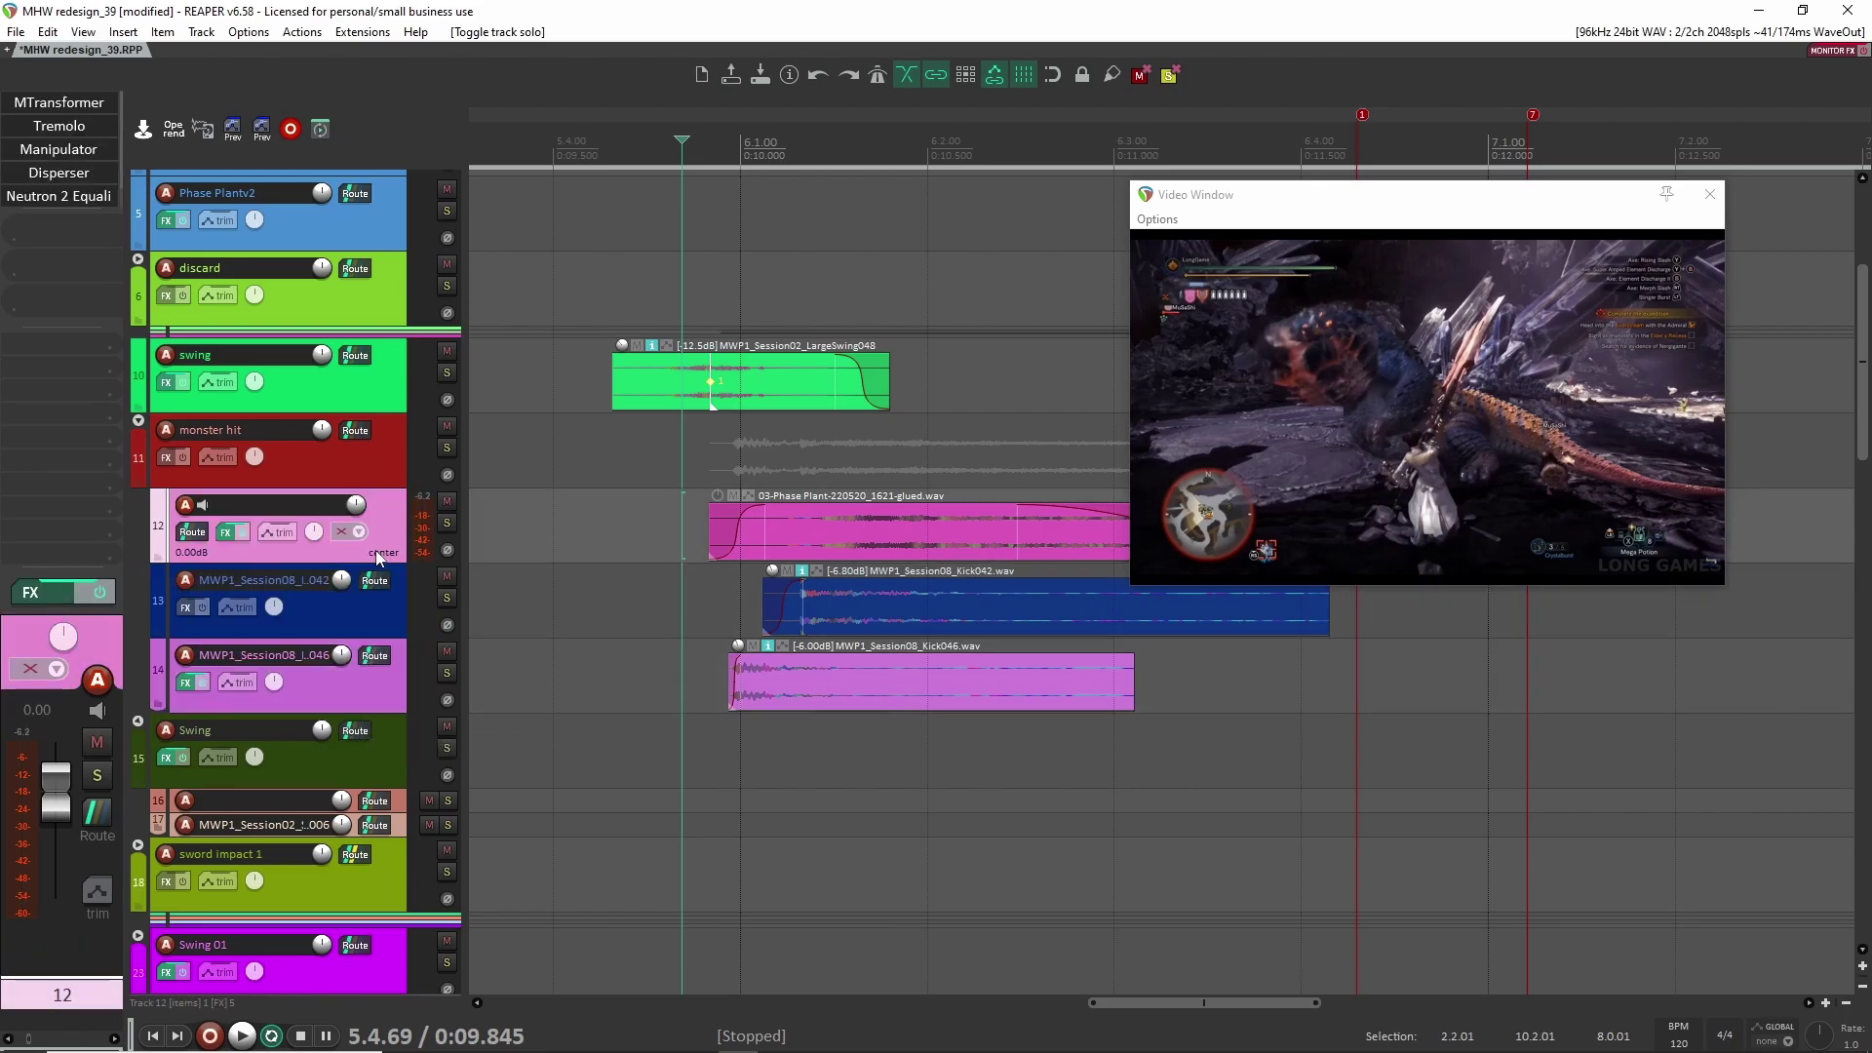
Step: Solo the monster hit folder on track 11 and play its combined layers from 0:09.659
{"action": "left_click_drag", "start_coordinate": [563, 693], "coordinate": [567, 702]}
{"action": "left_click", "coordinate": [449, 451]}
{"action": "left_click", "coordinate": [612, 496]}
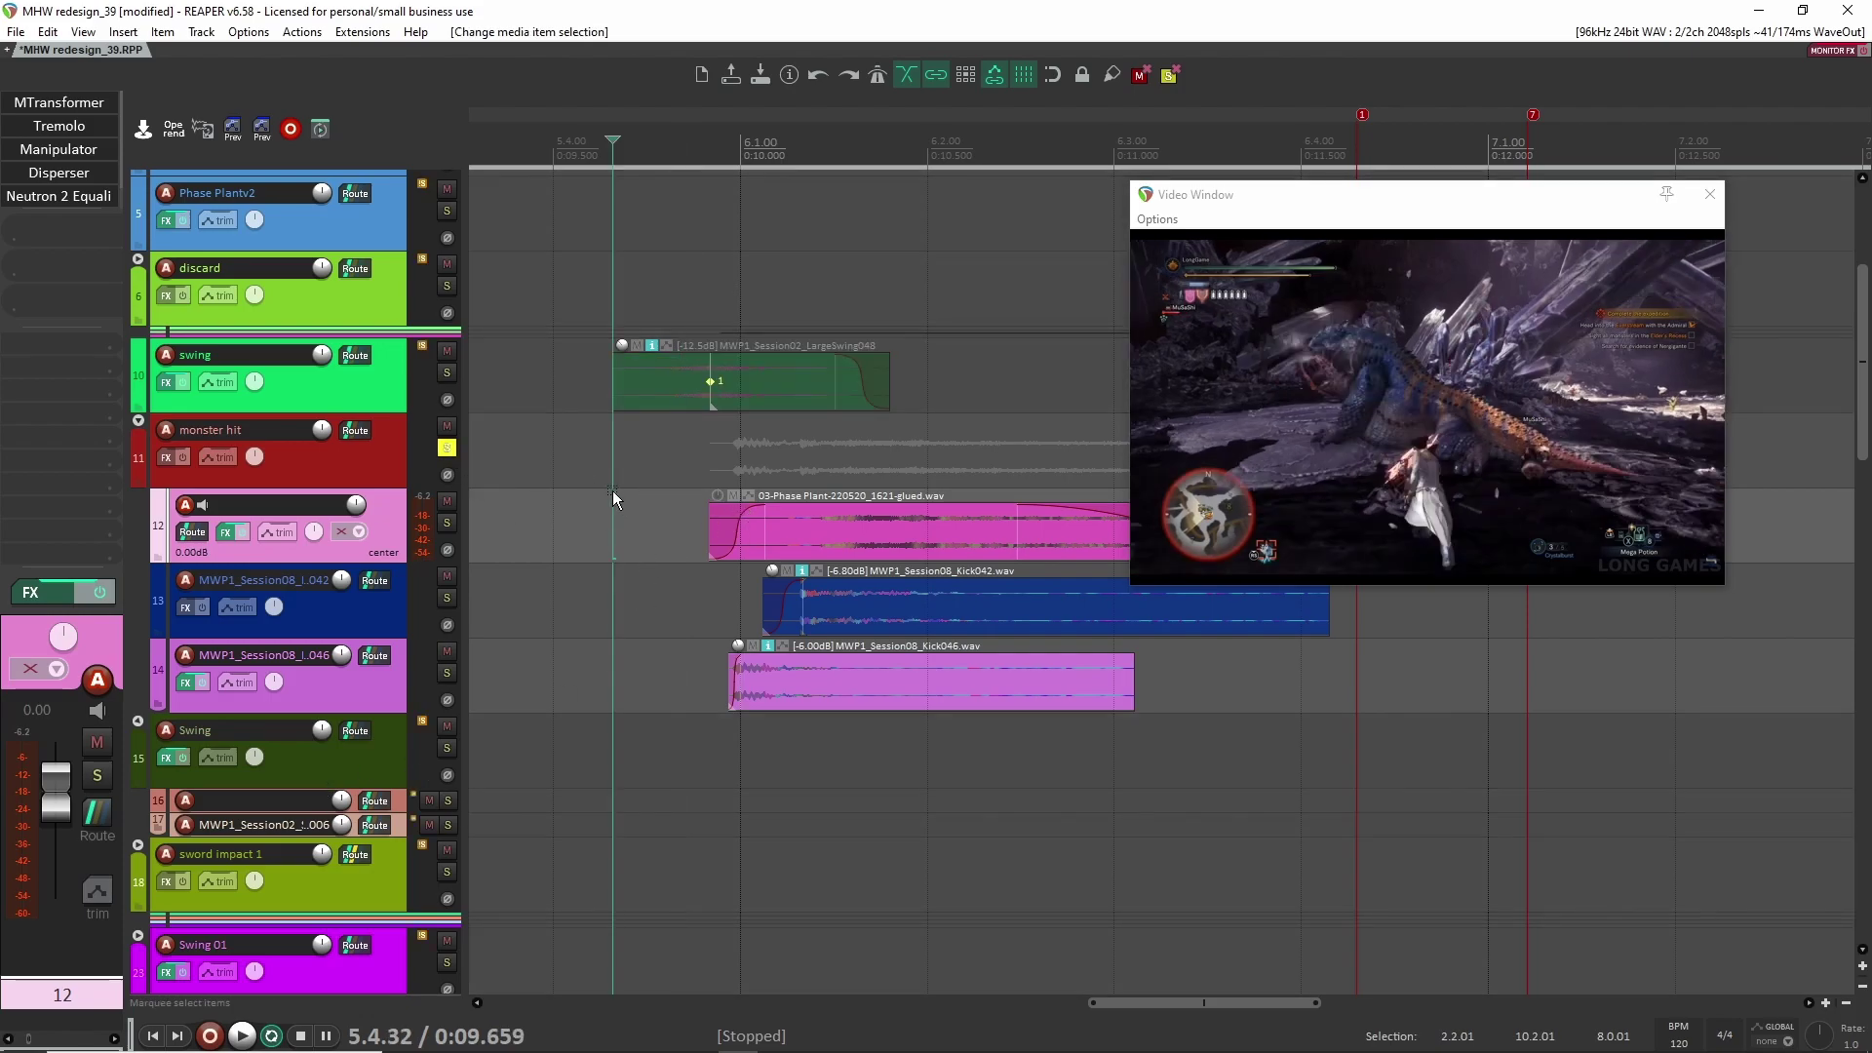
{"action": "key", "text": "space"}
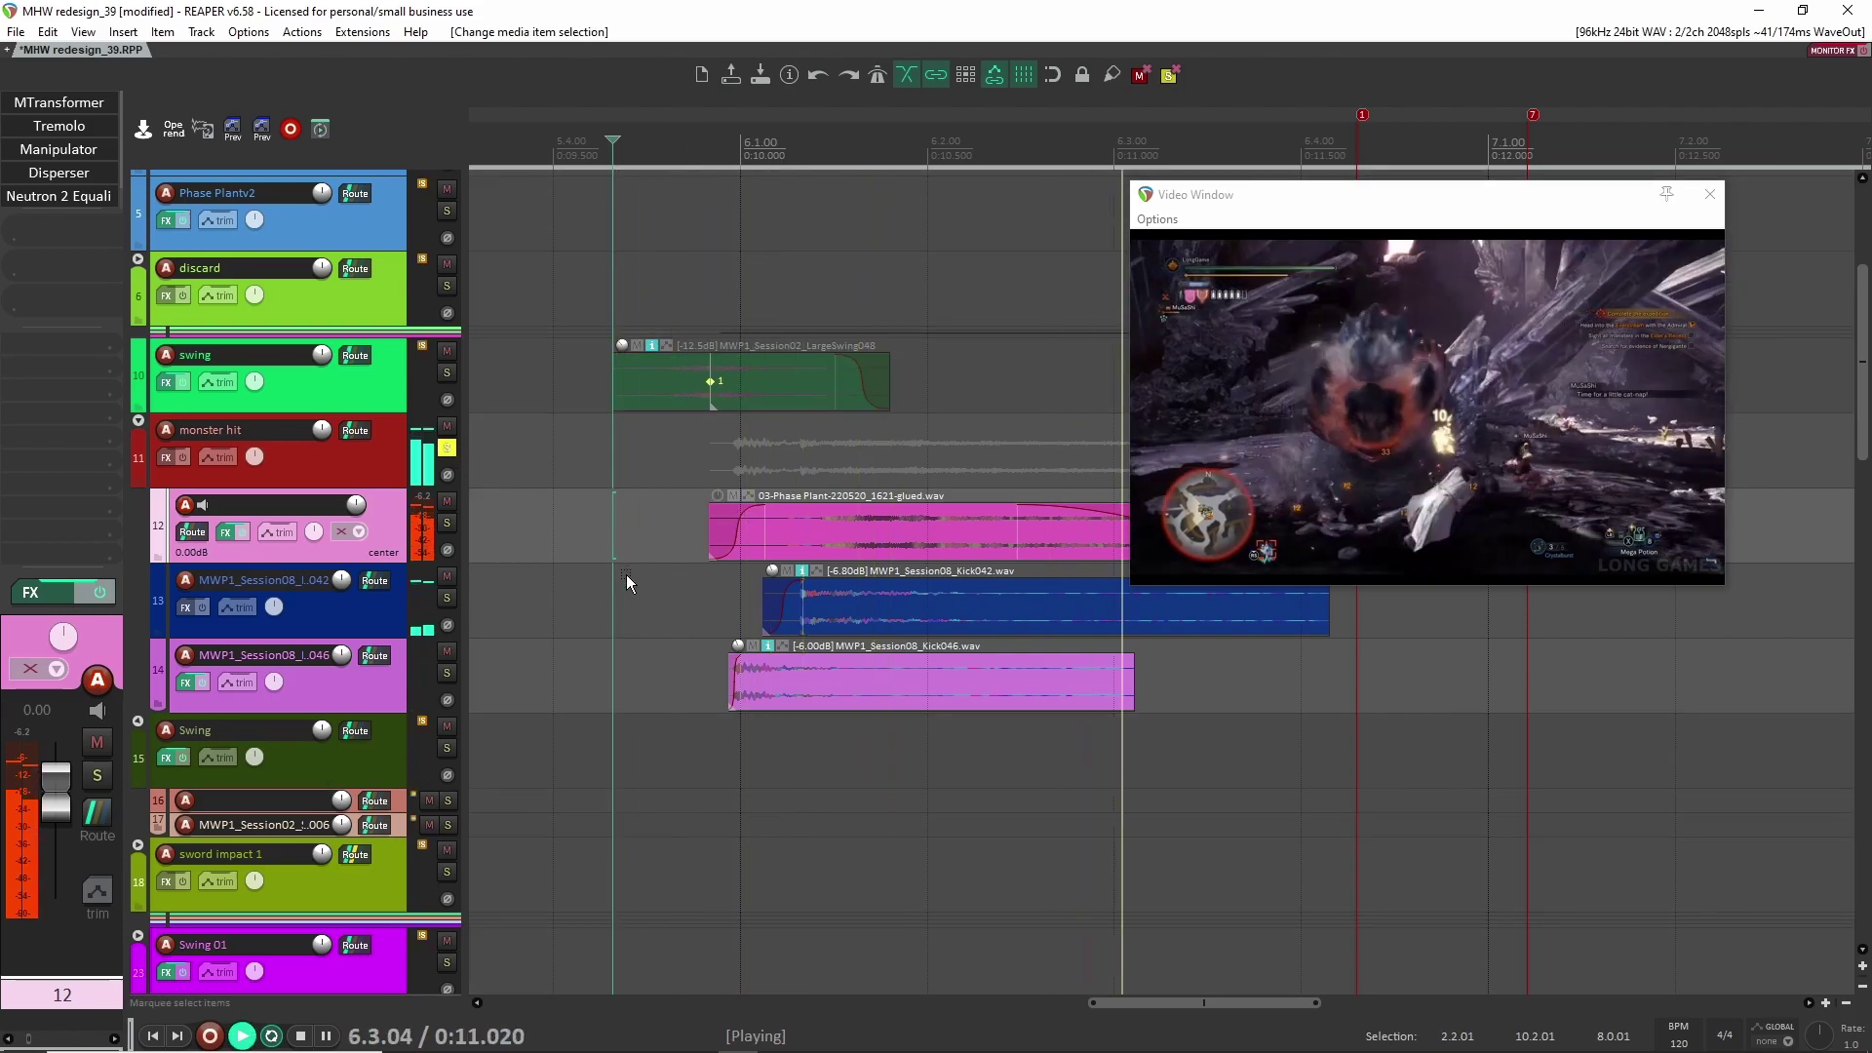
{"action": "key", "text": "space"}
Step: Solo only the swing track 10 and play its LargeSwing048 item from 0:09.659
{"action": "left_click", "coordinate": [447, 373]}
{"action": "scroll", "coordinate": [679, 448], "scroll_direction": "left", "scroll_amount": 2}
{"action": "key", "text": "F6"}
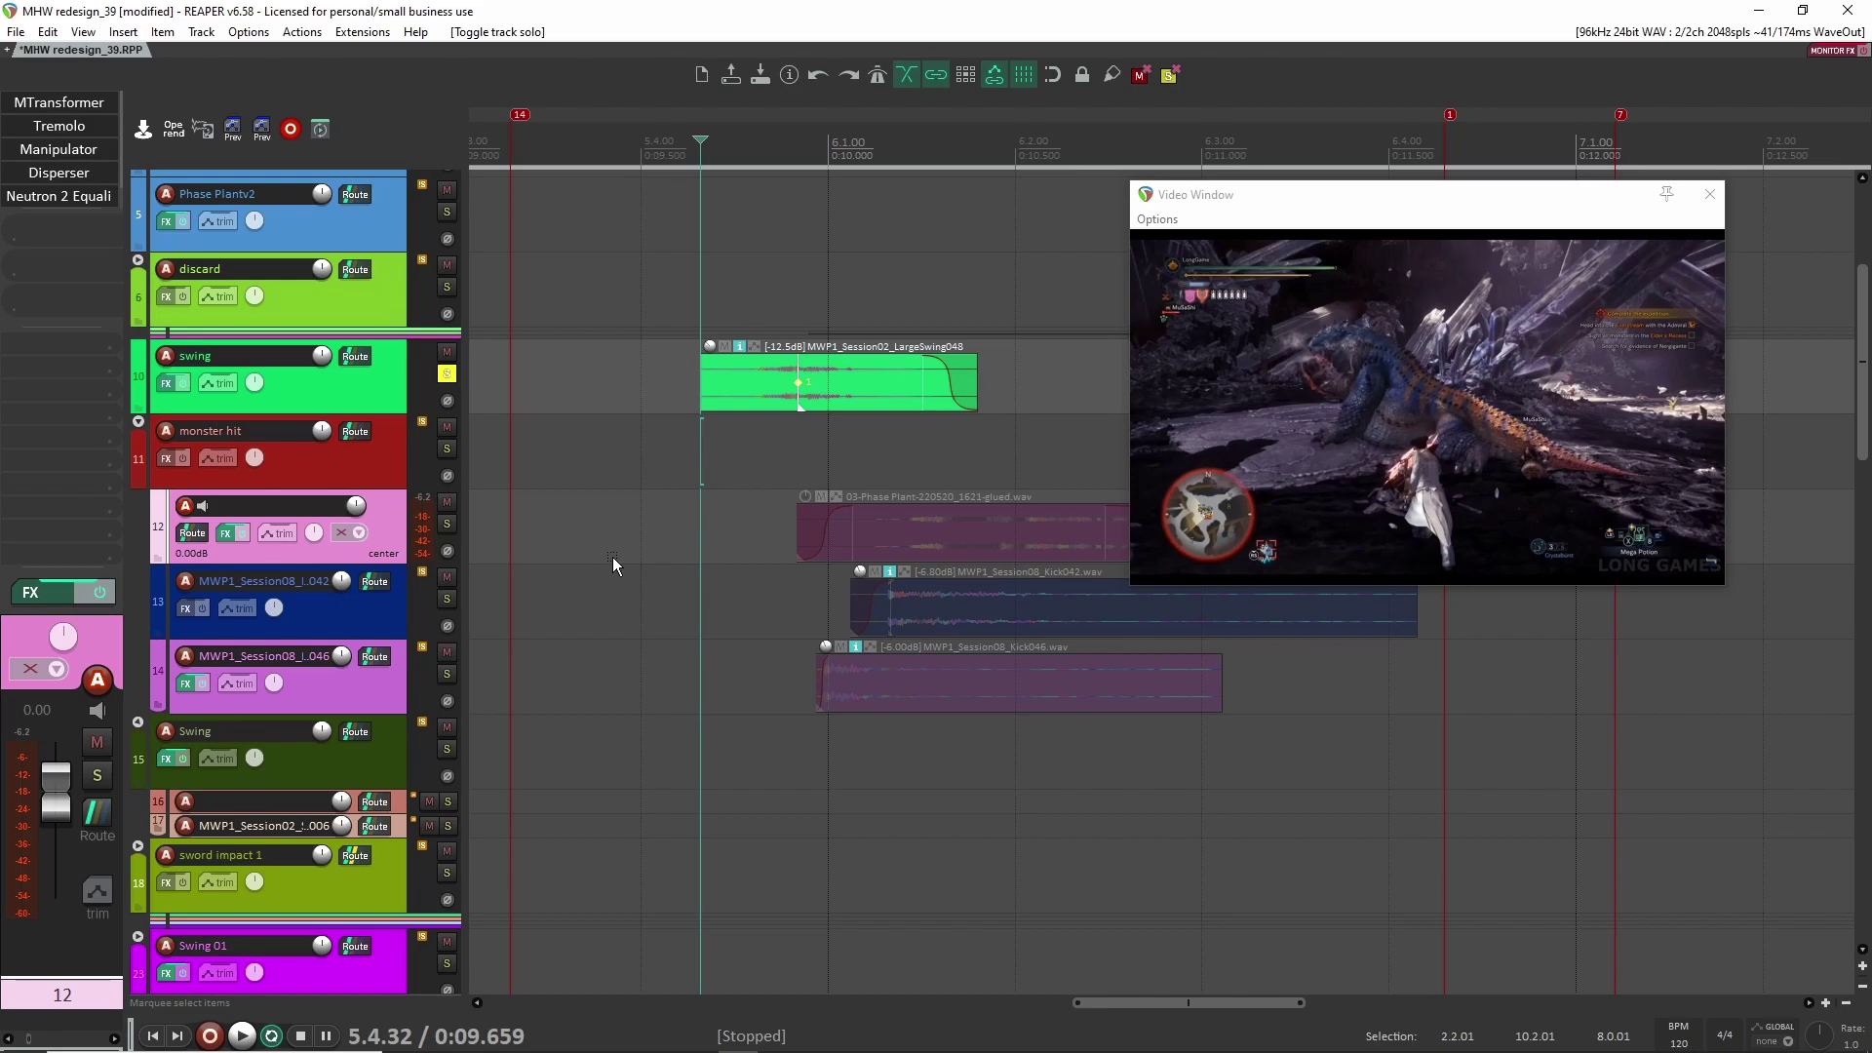
{"action": "key", "text": "space"}
{"action": "key", "text": "space"}
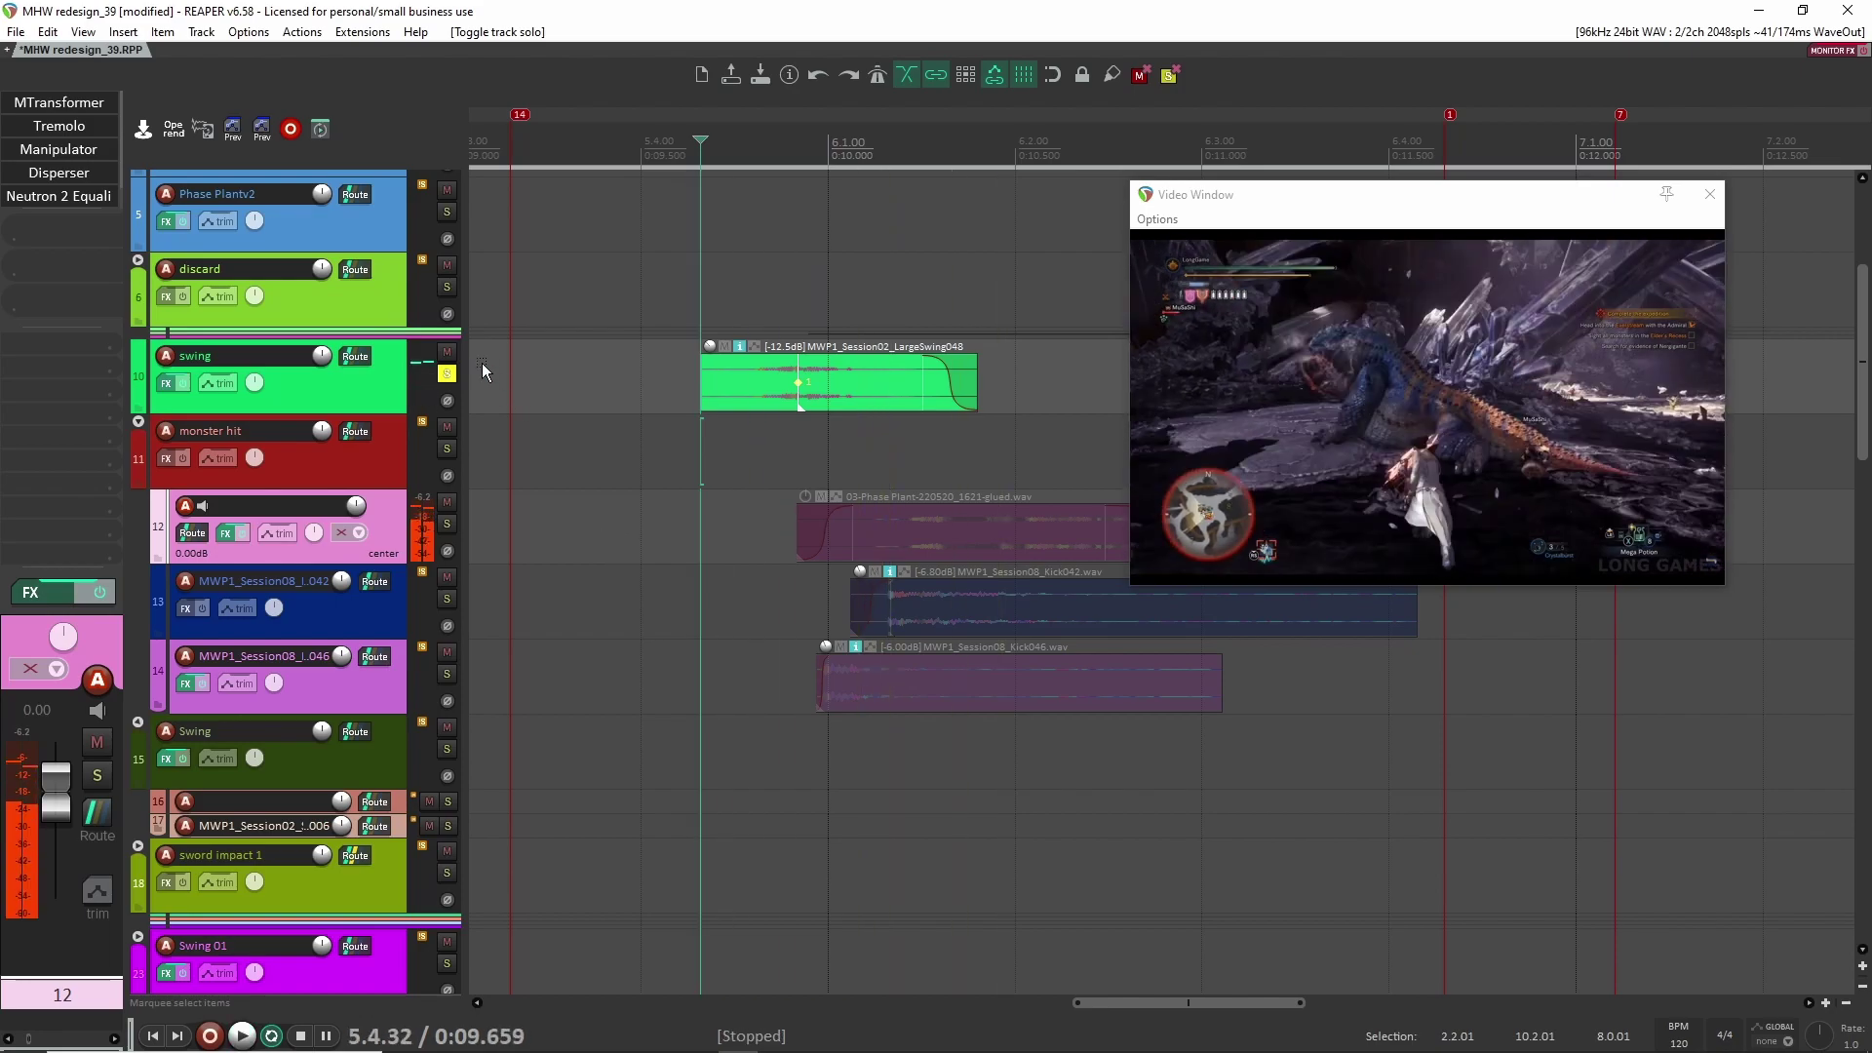
Step: Solo the swing and monster hit tracks 10 and 11 together, play them from 0:09.495, and unsolo both
{"action": "key", "text": "F6"}
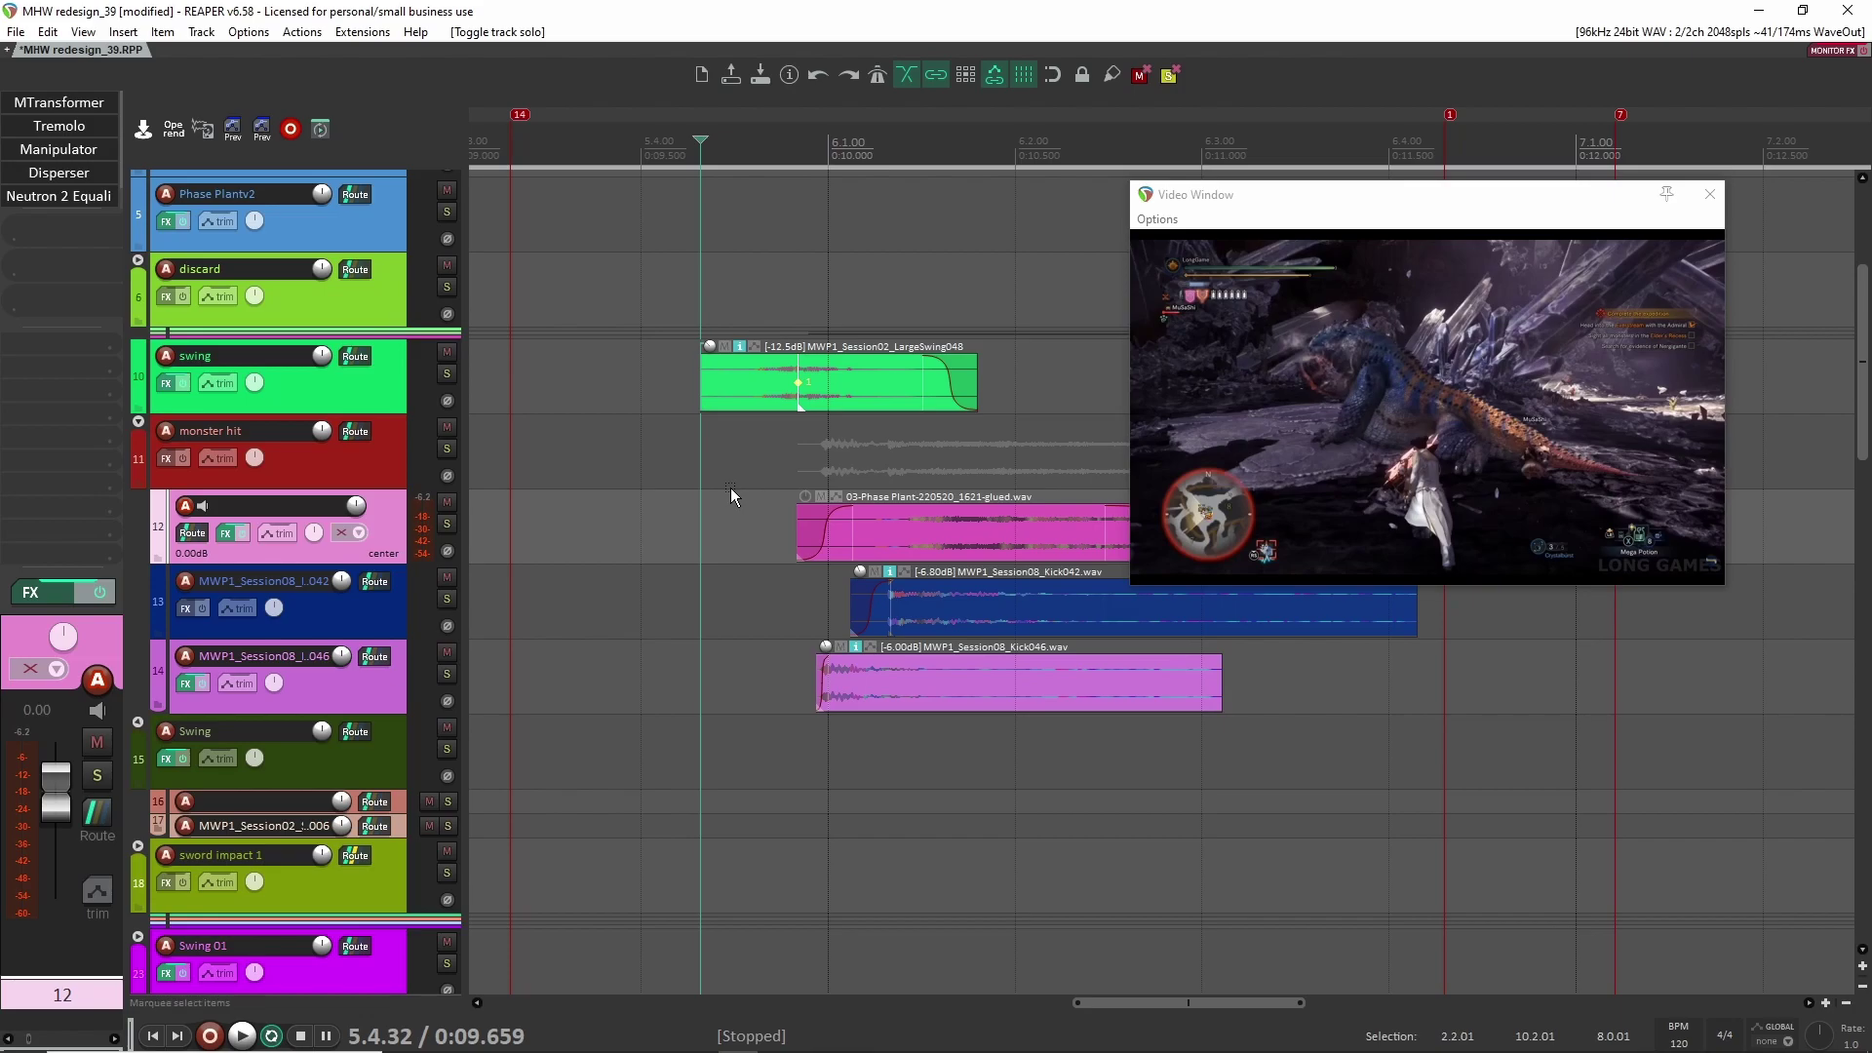
{"action": "key", "text": "F6"}
{"action": "left_click", "coordinate": [447, 449]}
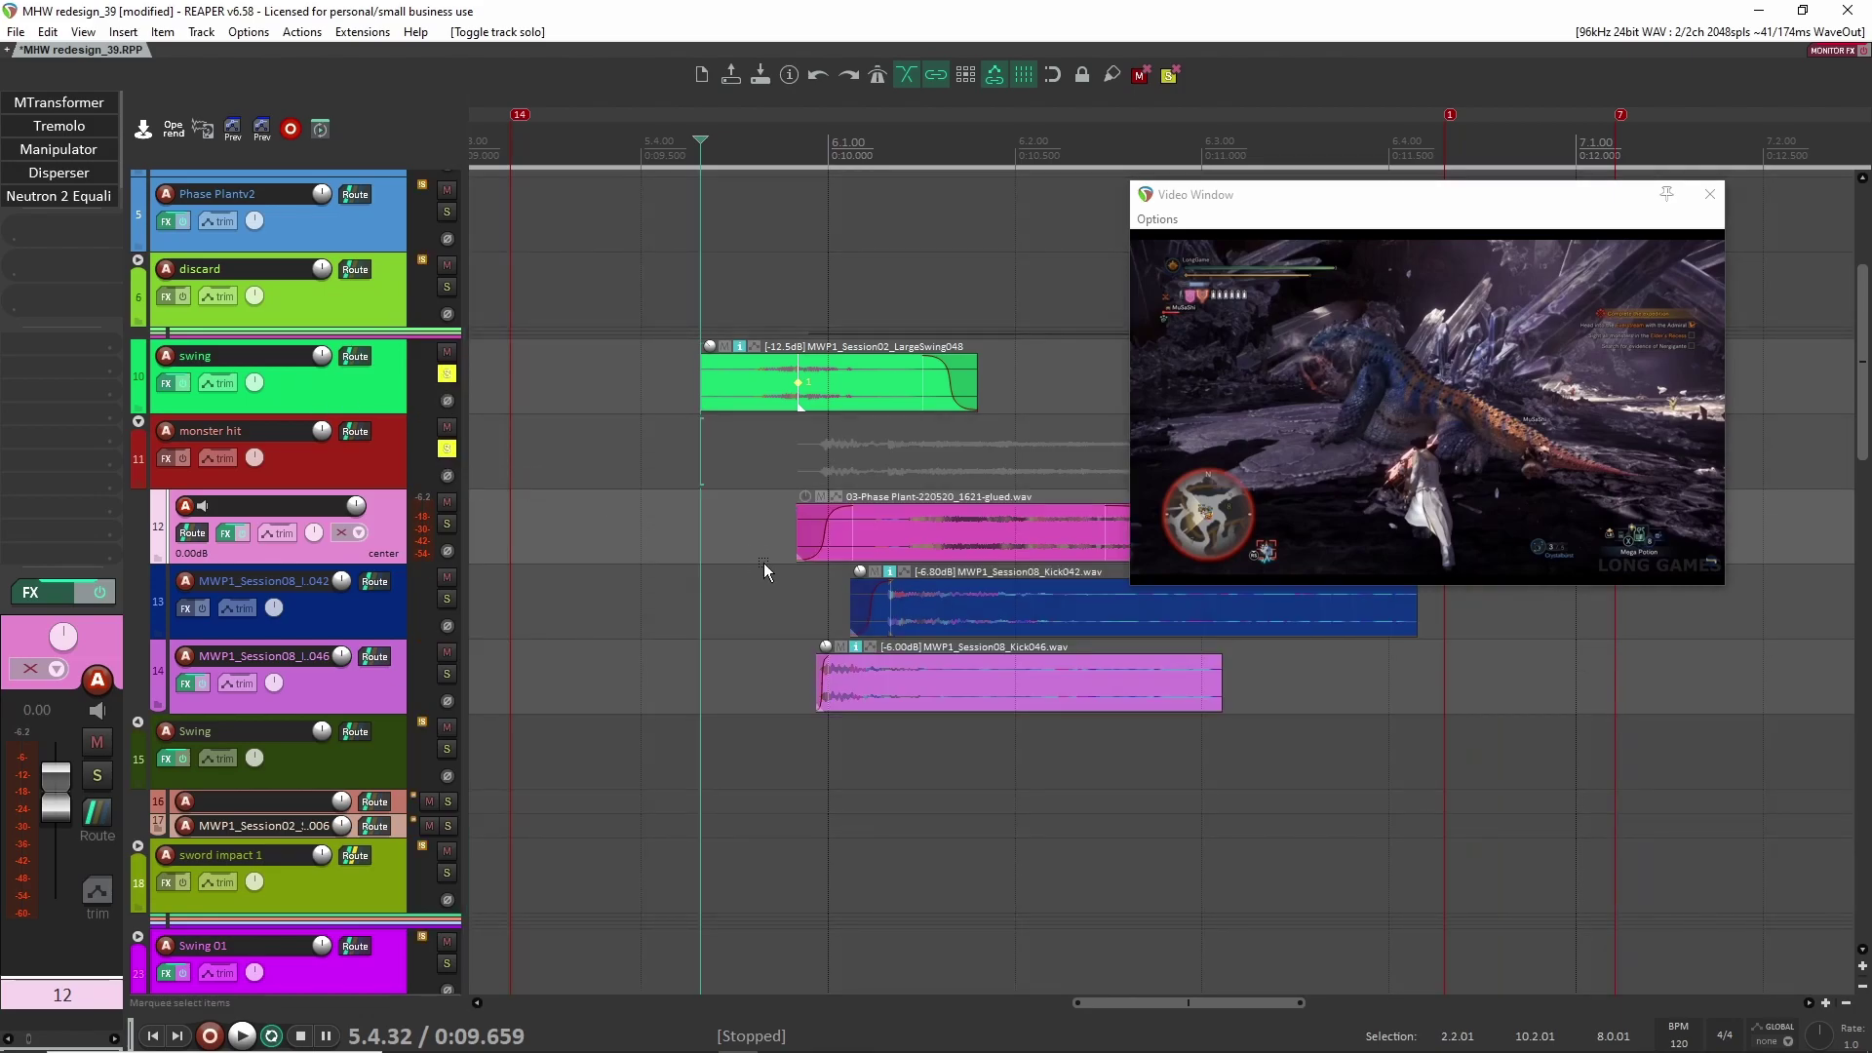
{"action": "left_click", "coordinate": [639, 392]}
{"action": "key", "text": "space"}
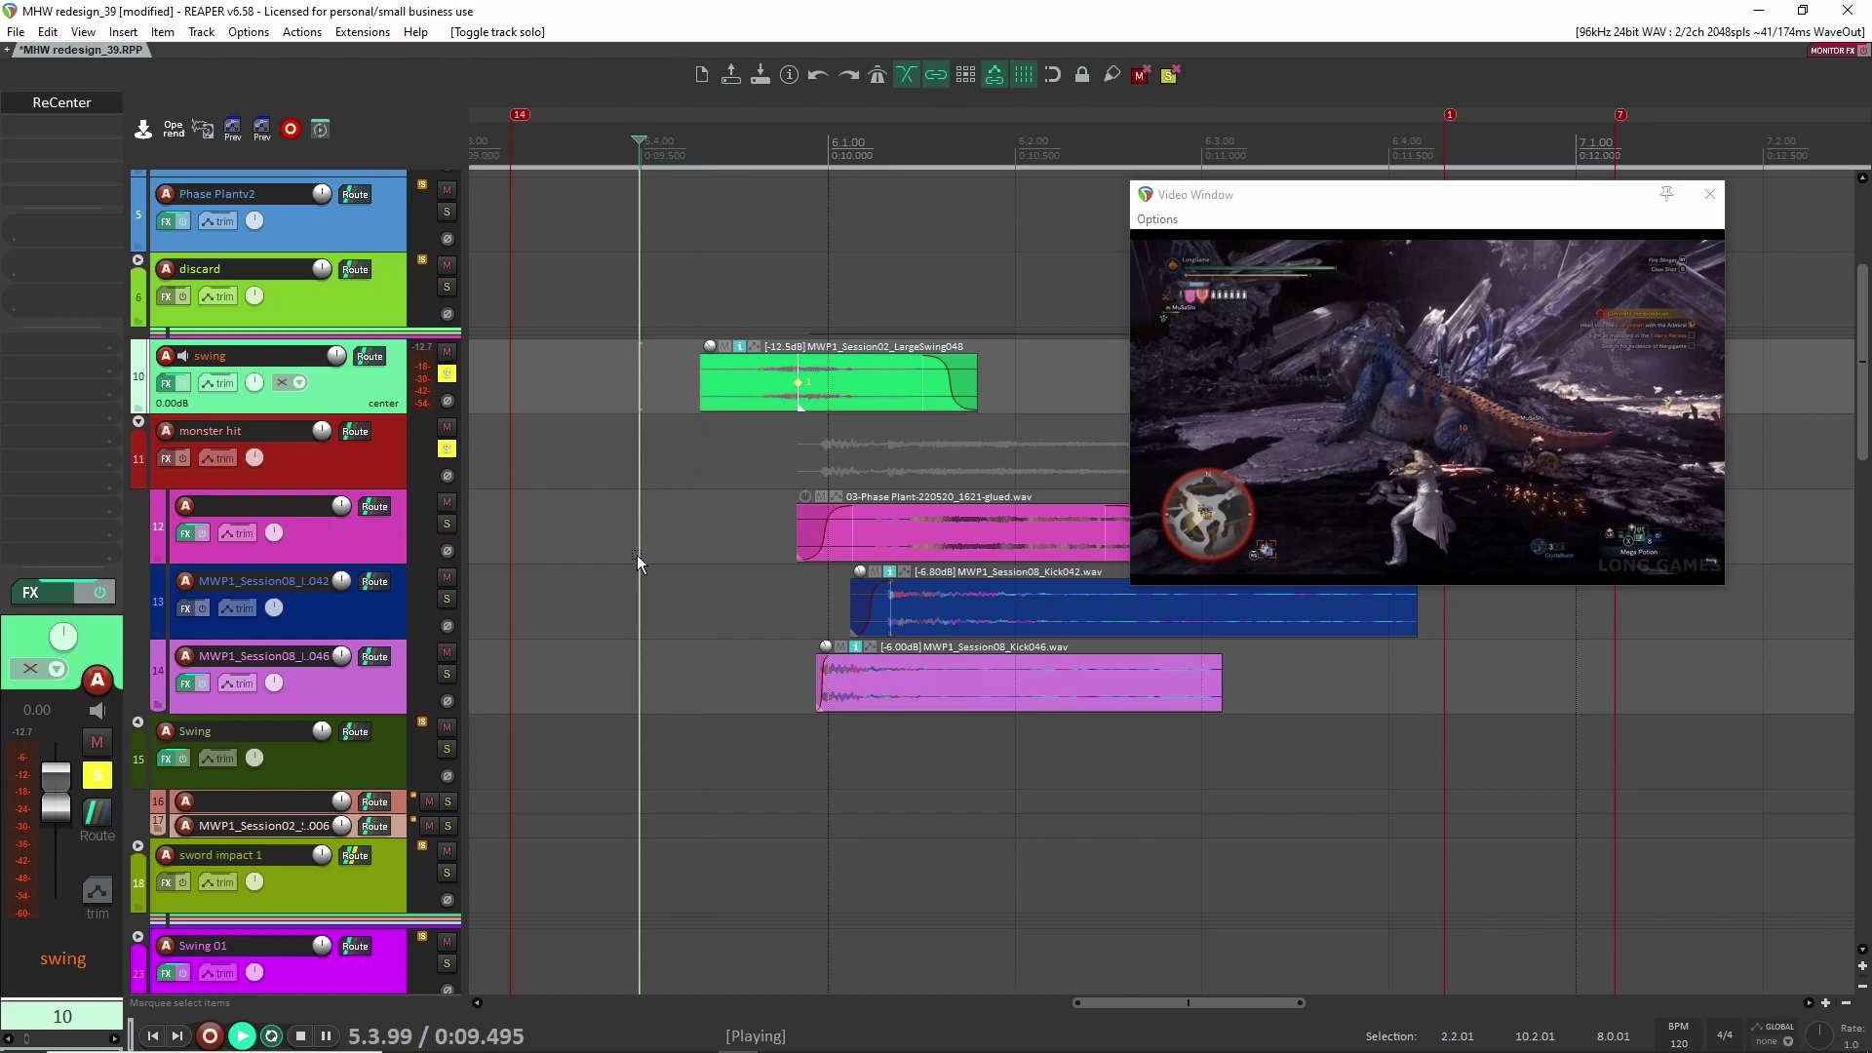
{"action": "key", "text": "space"}
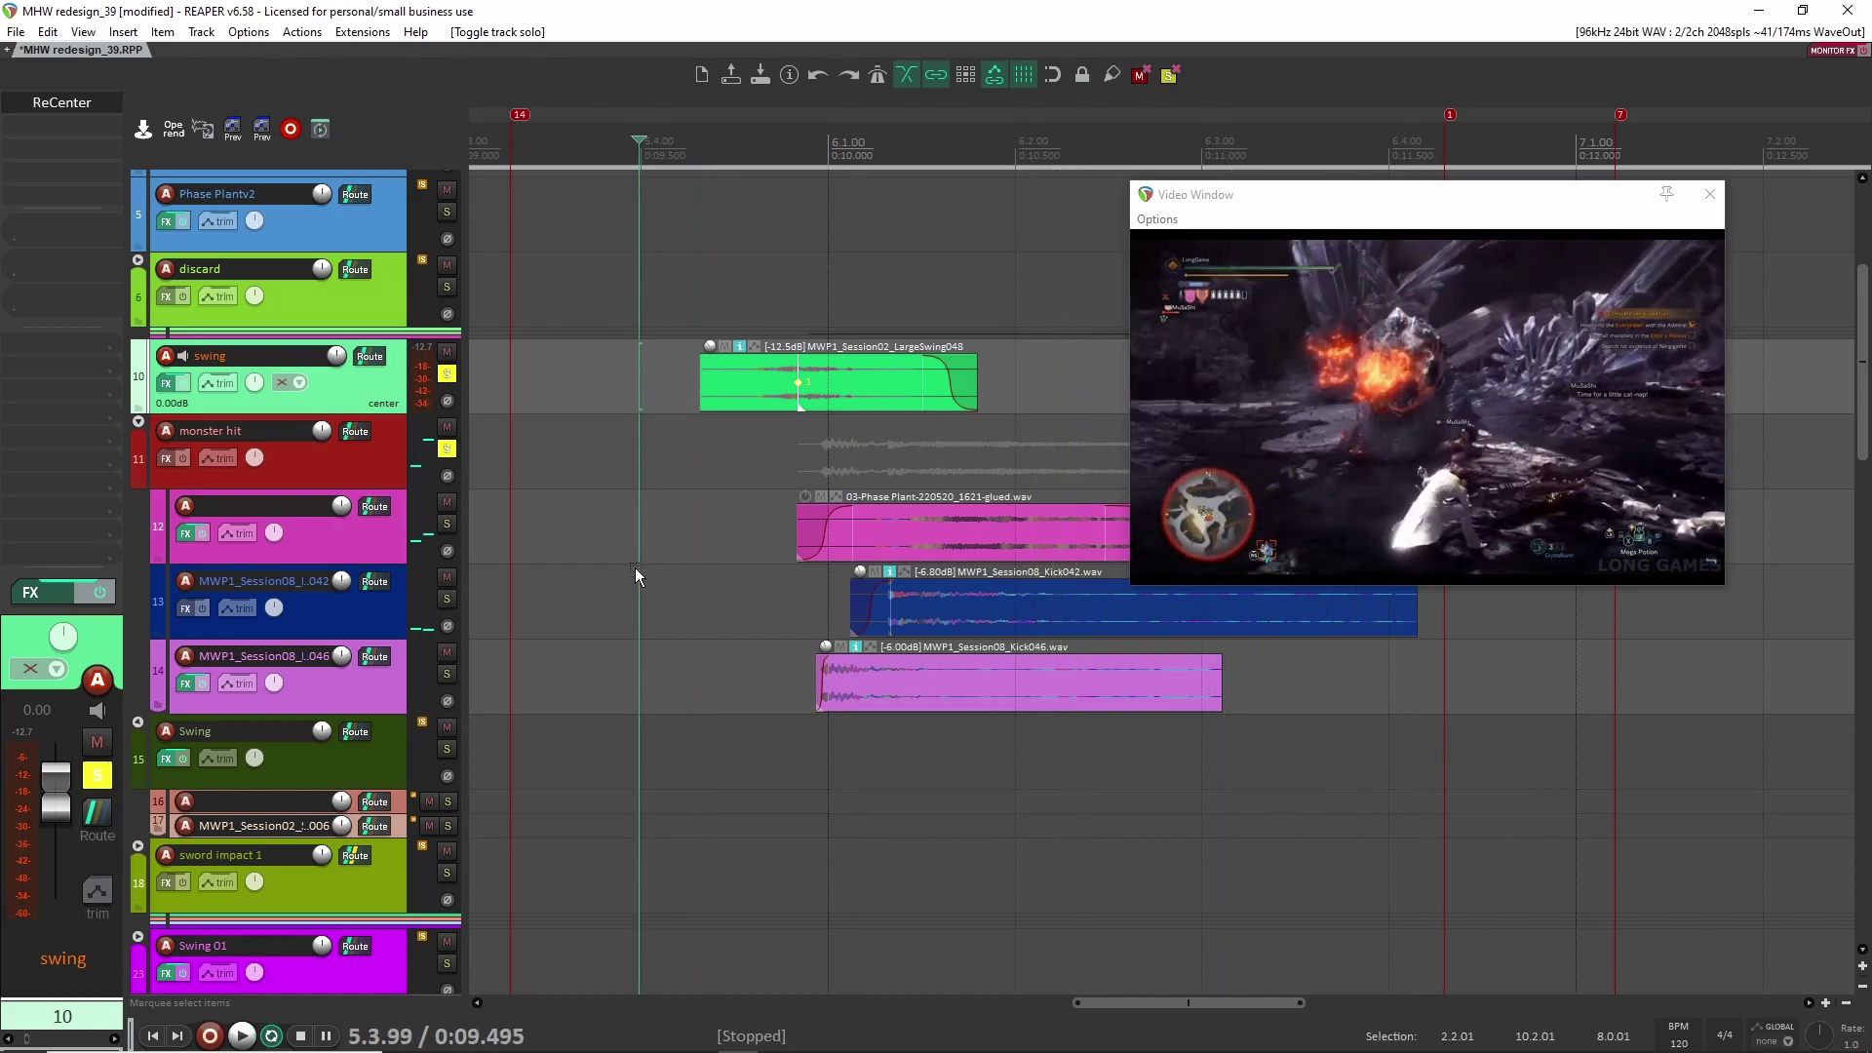
{"action": "left_click", "coordinate": [446, 373]}
{"action": "left_click", "coordinate": [447, 448]}
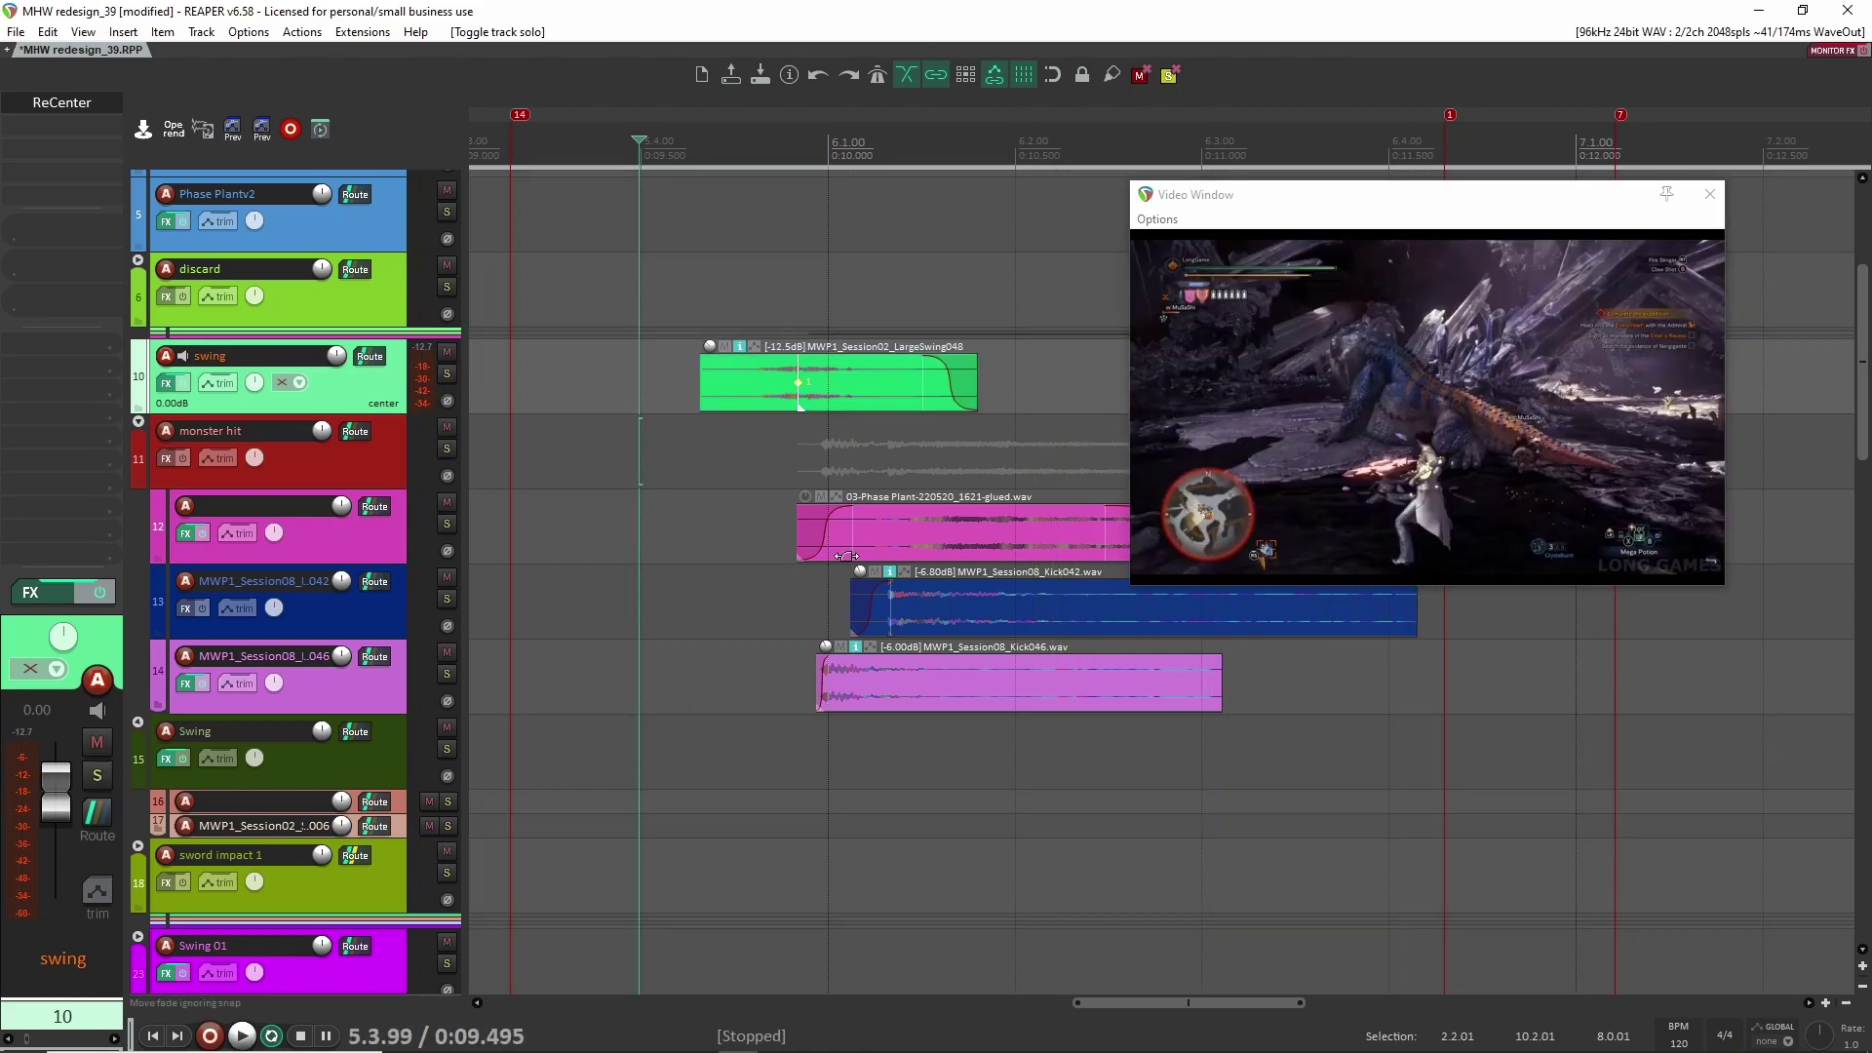
Step: Solo the Swing folder on track 15 and place the edit cursor just before its first item at 0:02.459
{"action": "scroll", "coordinate": [846, 563], "scroll_direction": "down", "scroll_amount": 6}
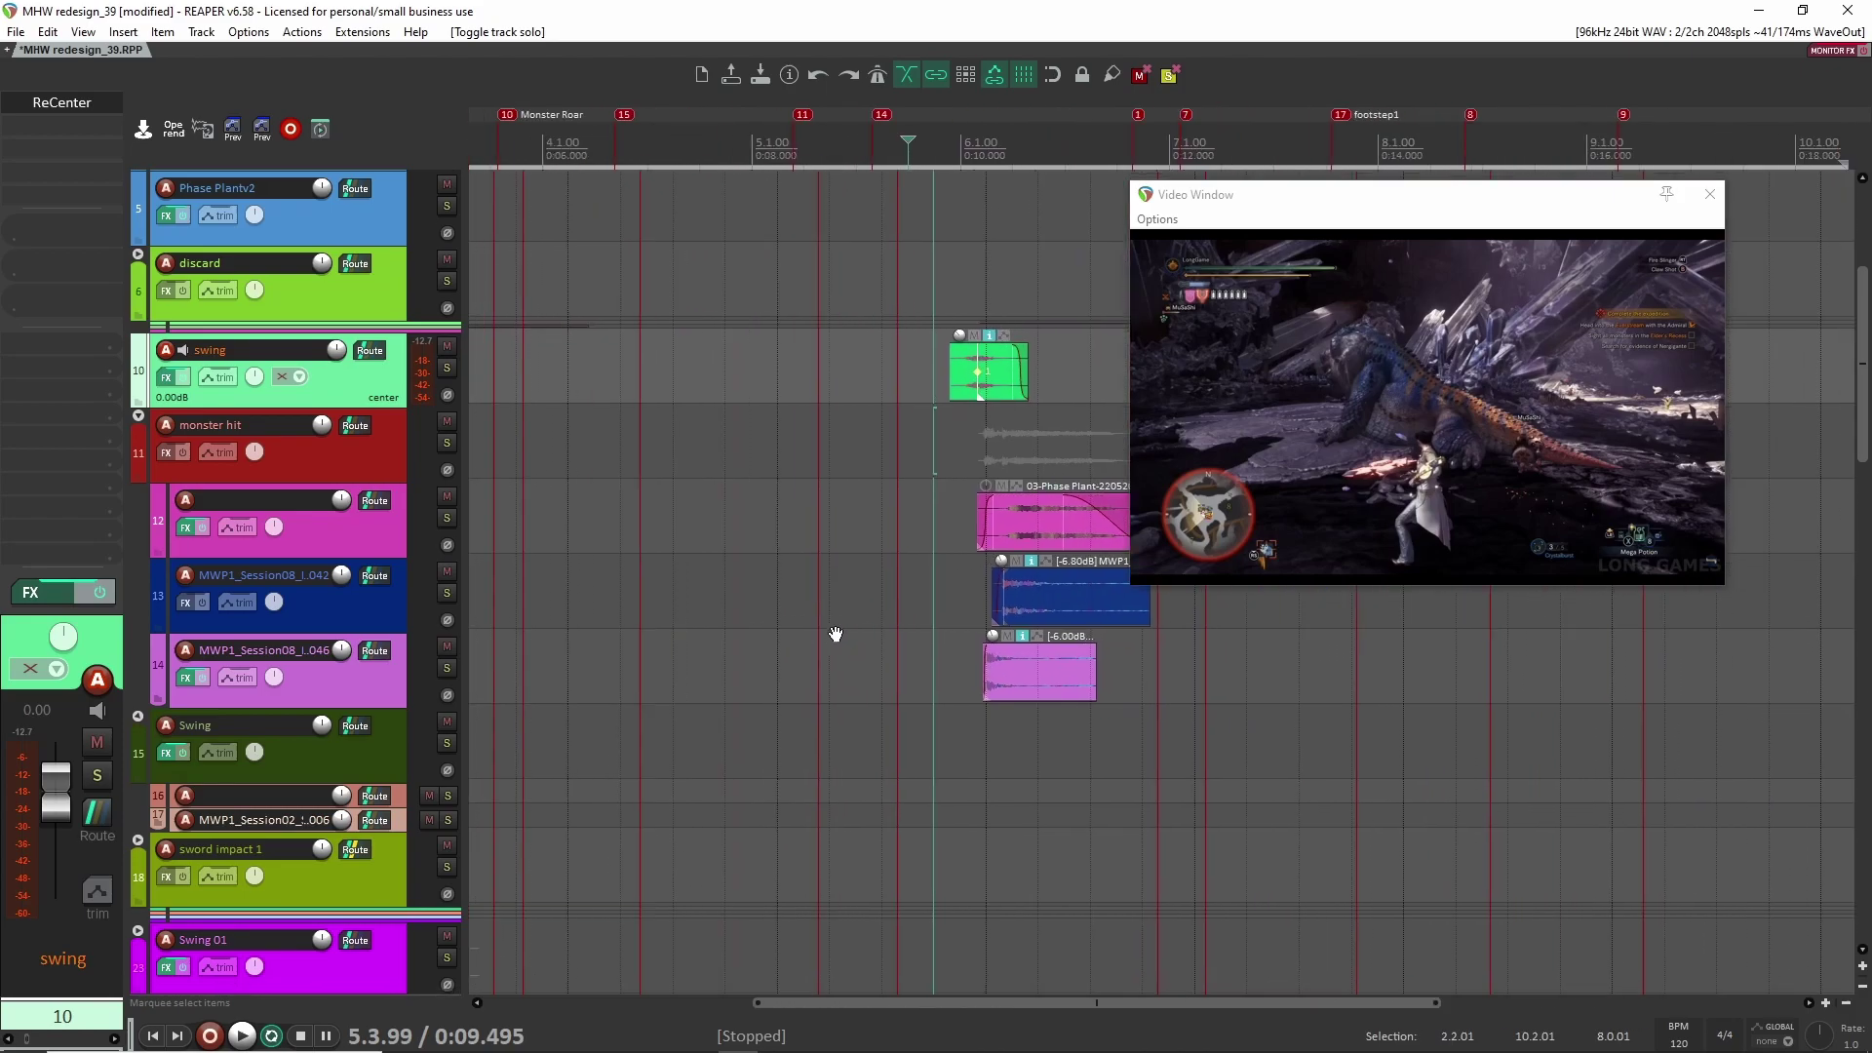
{"action": "scroll", "coordinate": [677, 612], "scroll_direction": "down", "scroll_amount": 4}
{"action": "scroll", "coordinate": [768, 583], "scroll_direction": "down", "scroll_amount": 2}
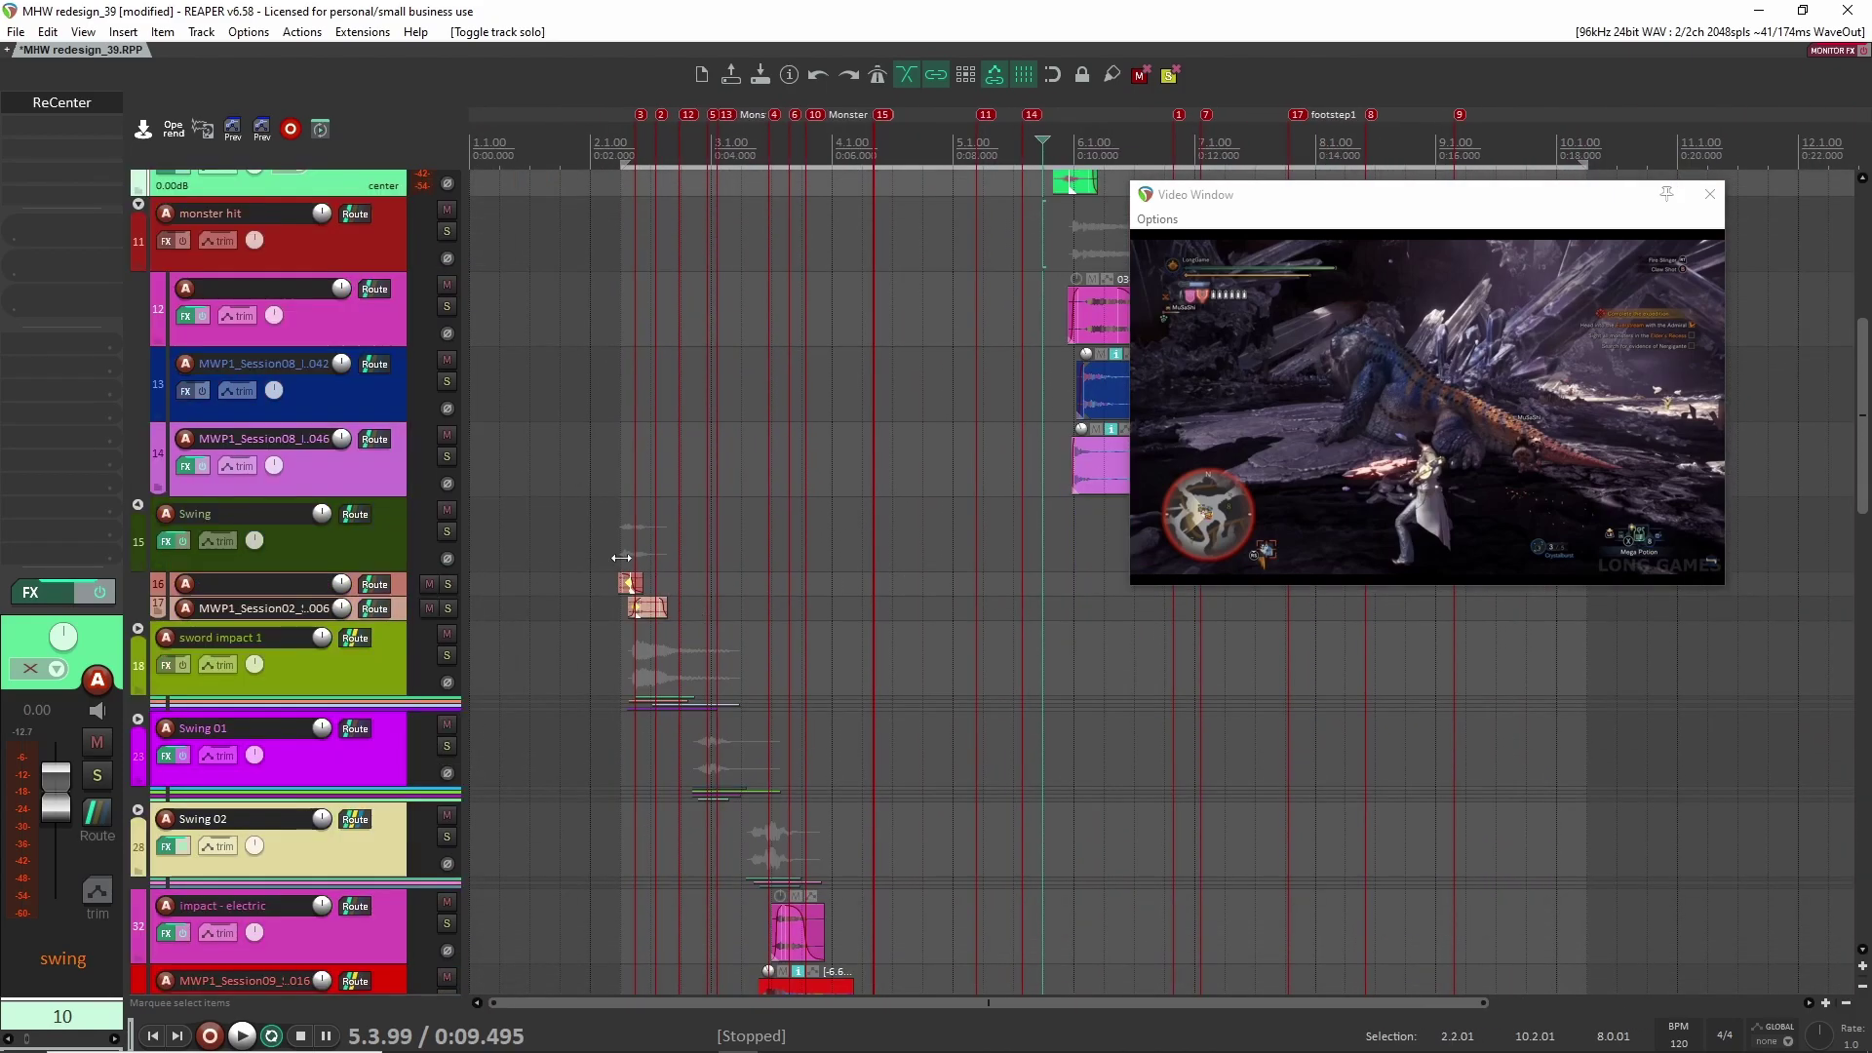
{"action": "left_click", "coordinate": [599, 564]}
{"action": "scroll", "coordinate": [563, 569], "scroll_direction": "down", "scroll_amount": 2}
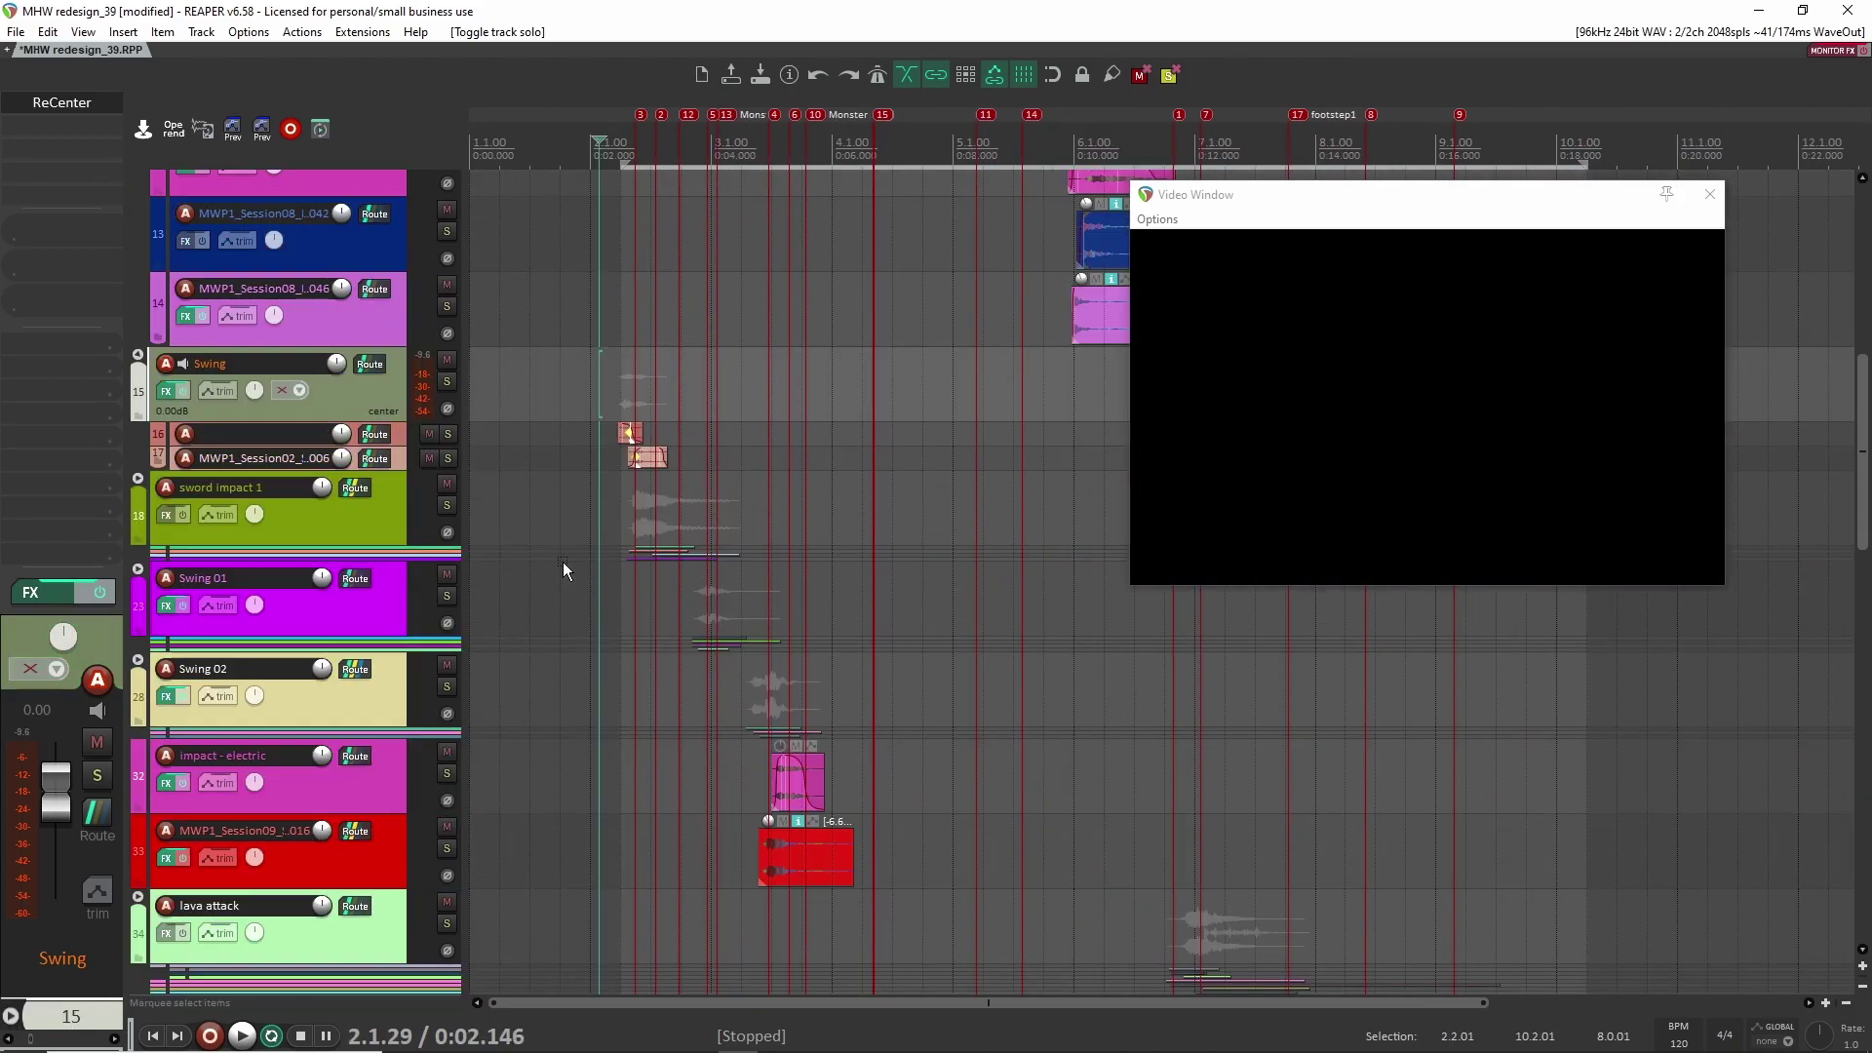
{"action": "left_click", "coordinate": [446, 381]}
{"action": "scroll", "coordinate": [585, 415], "scroll_direction": "up", "scroll_amount": 6}
{"action": "left_click", "coordinate": [641, 392]}
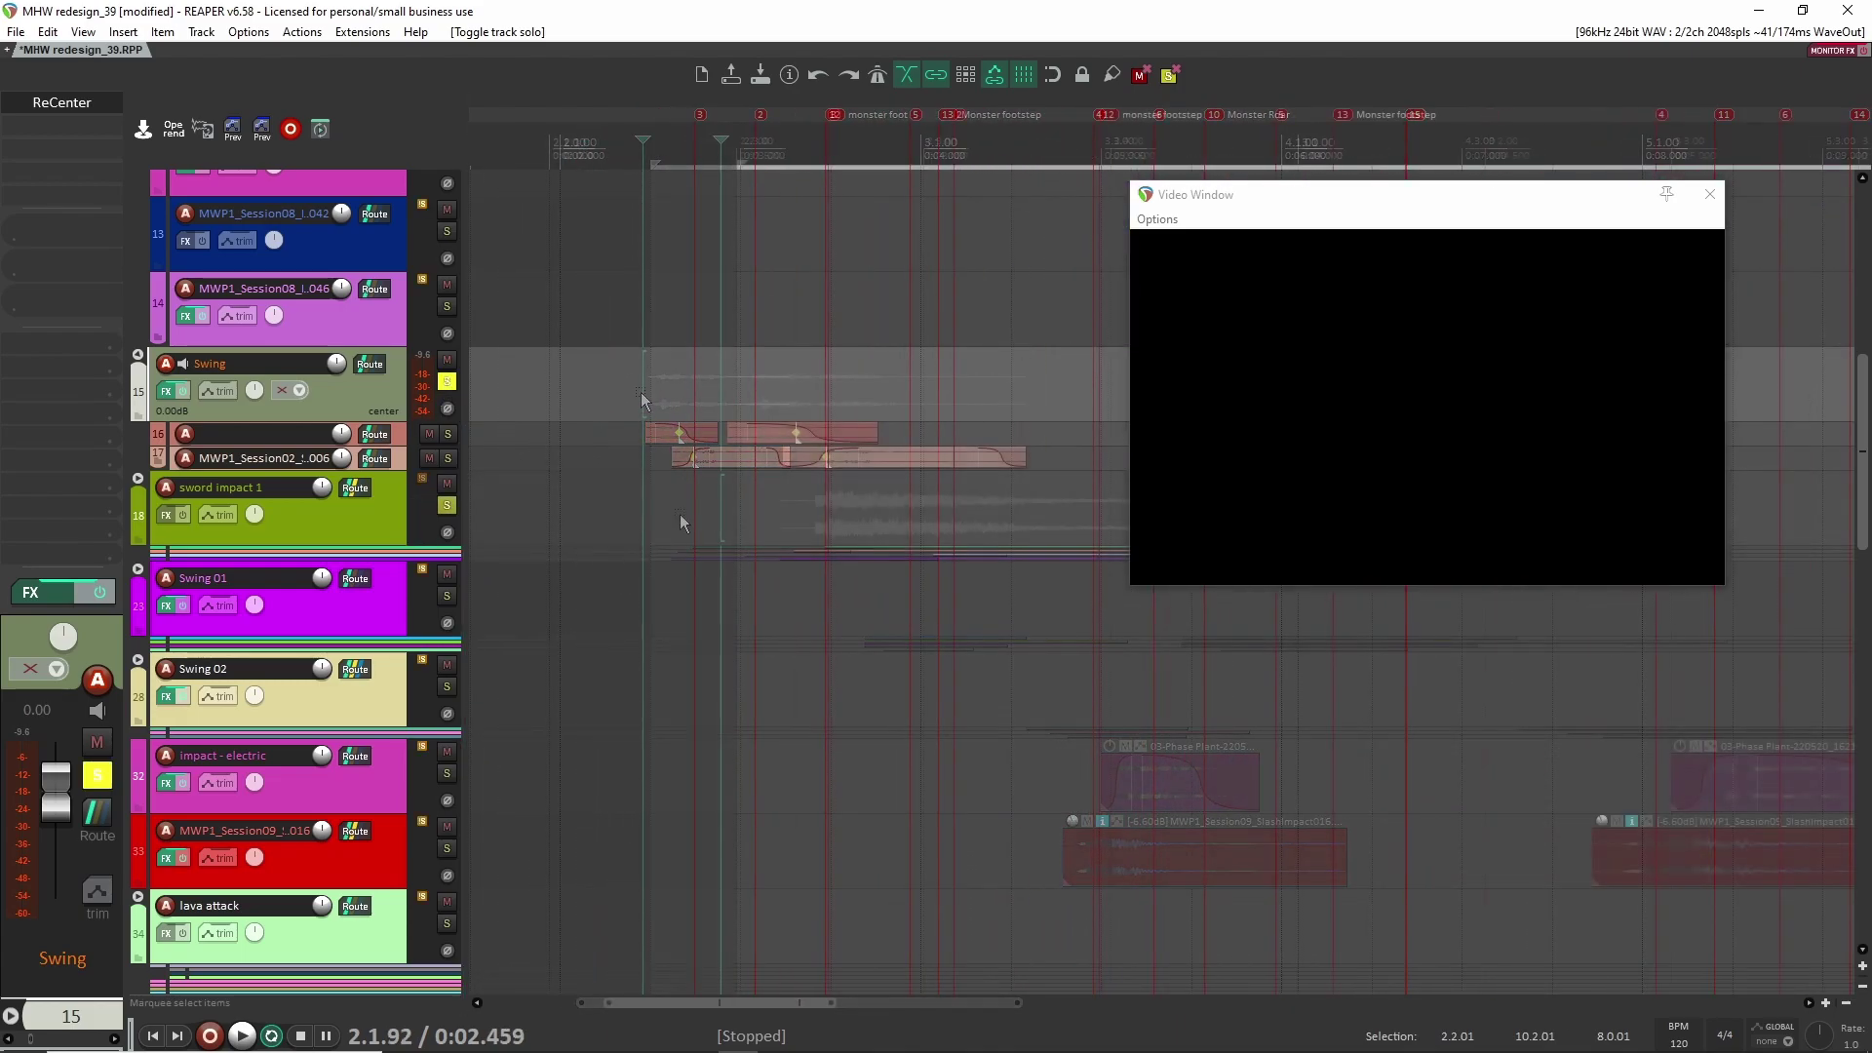
Step: Expand the sword impact 1 and Swing folders to full-height child tracks, leaving only Swing on track 15 soloed
{"action": "scroll", "coordinate": [594, 503], "scroll_direction": "up", "scroll_amount": 2}
{"action": "left_click", "coordinate": [137, 467]}
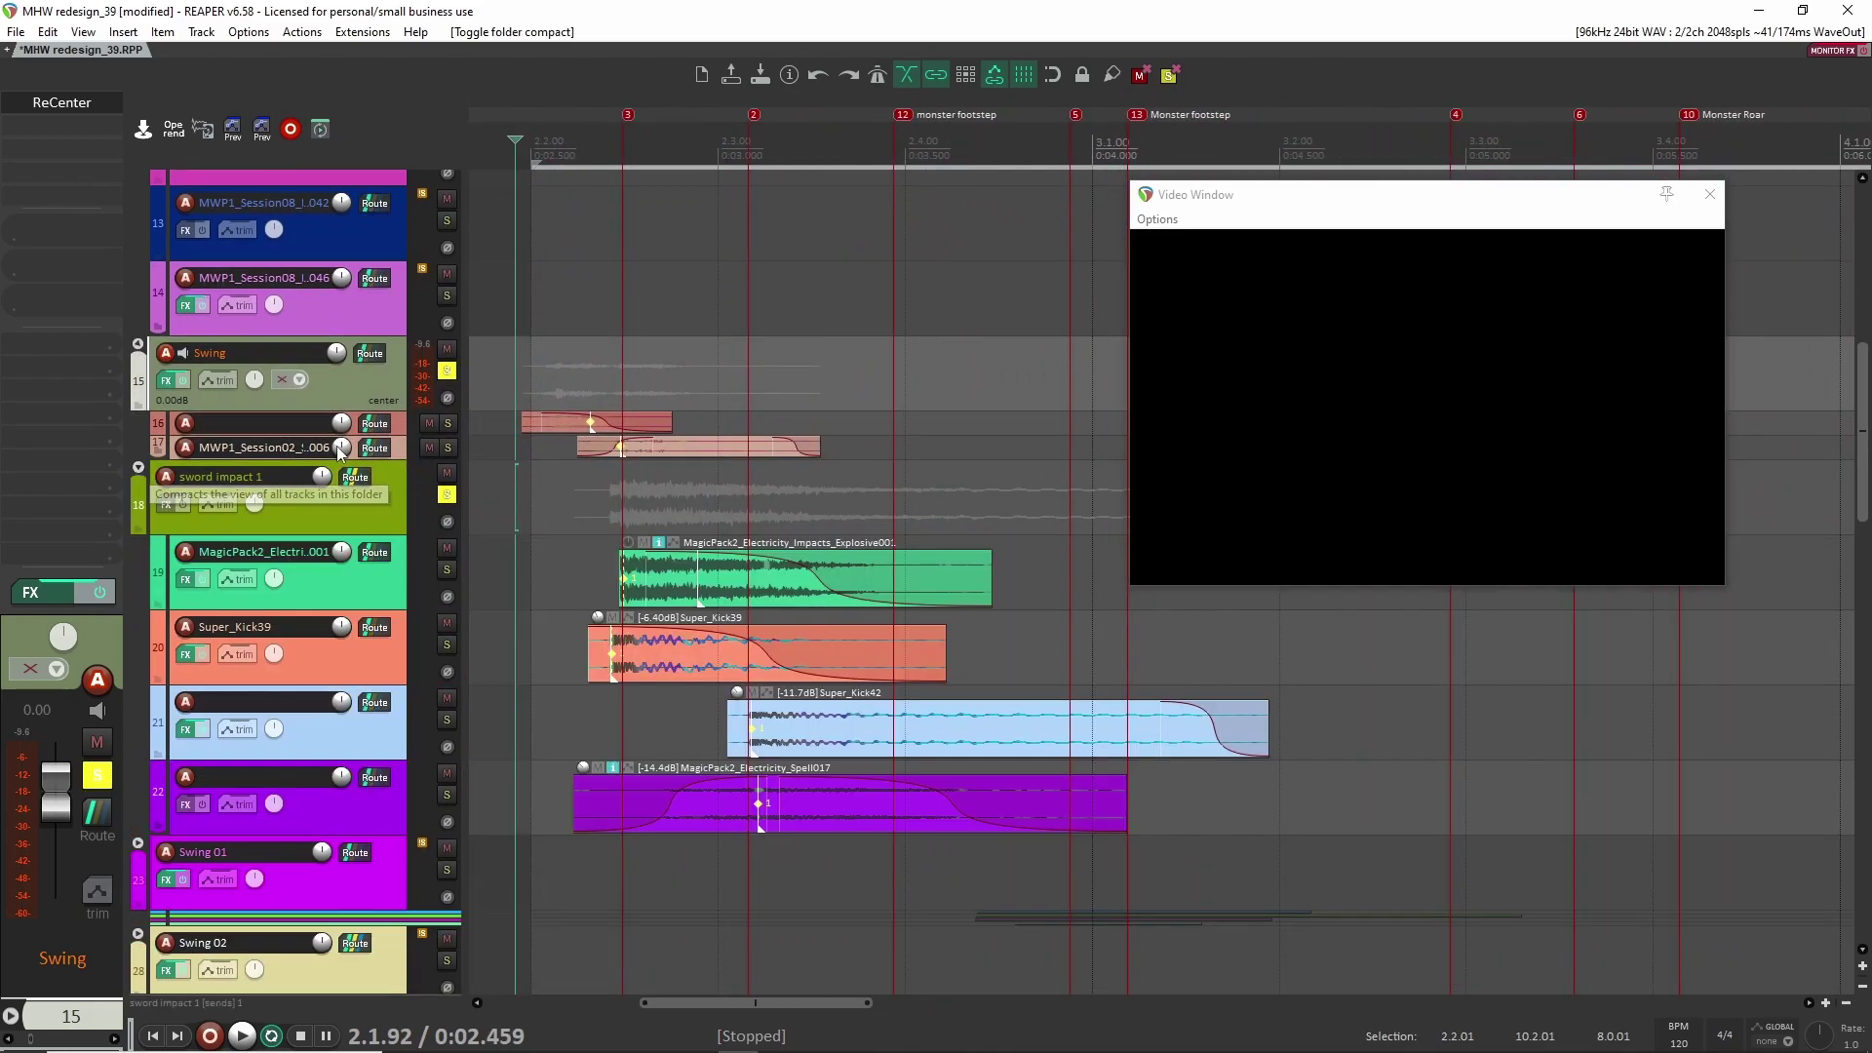
{"action": "scroll", "coordinate": [529, 534], "scroll_direction": "up", "scroll_amount": 3}
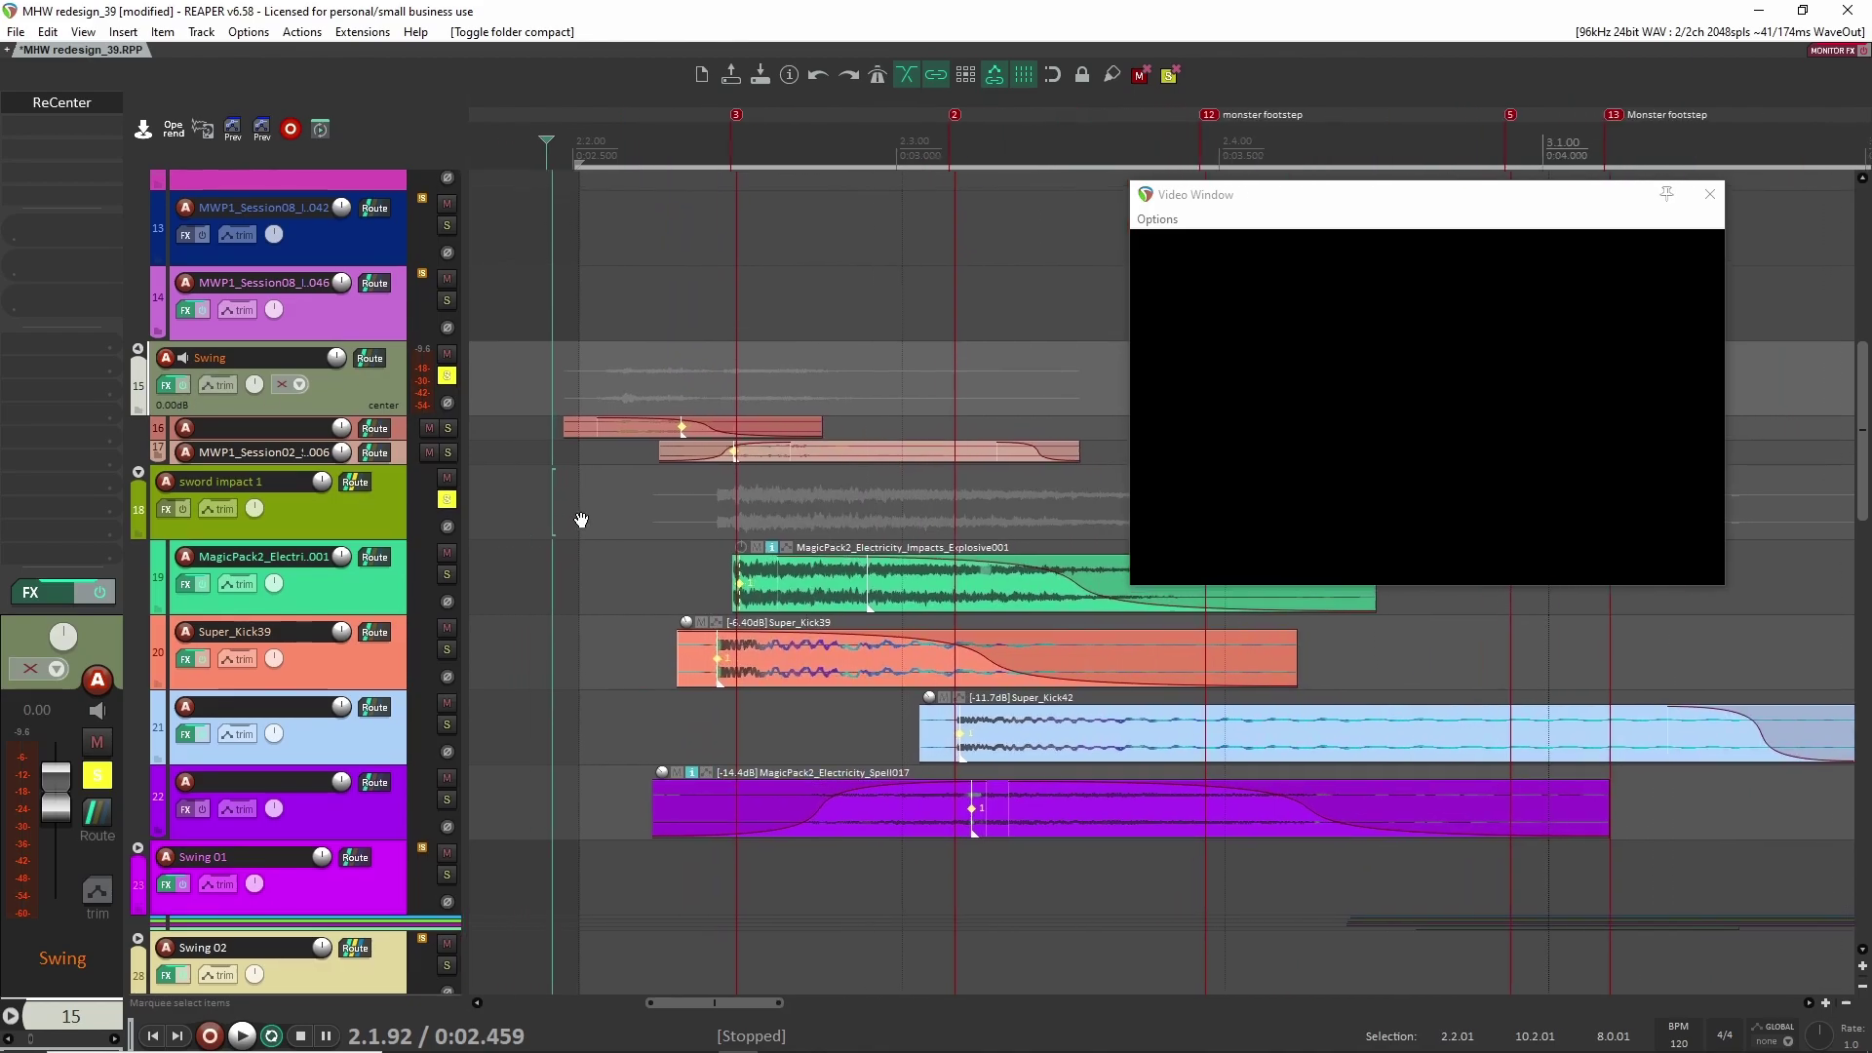
{"action": "left_click", "coordinate": [446, 499]}
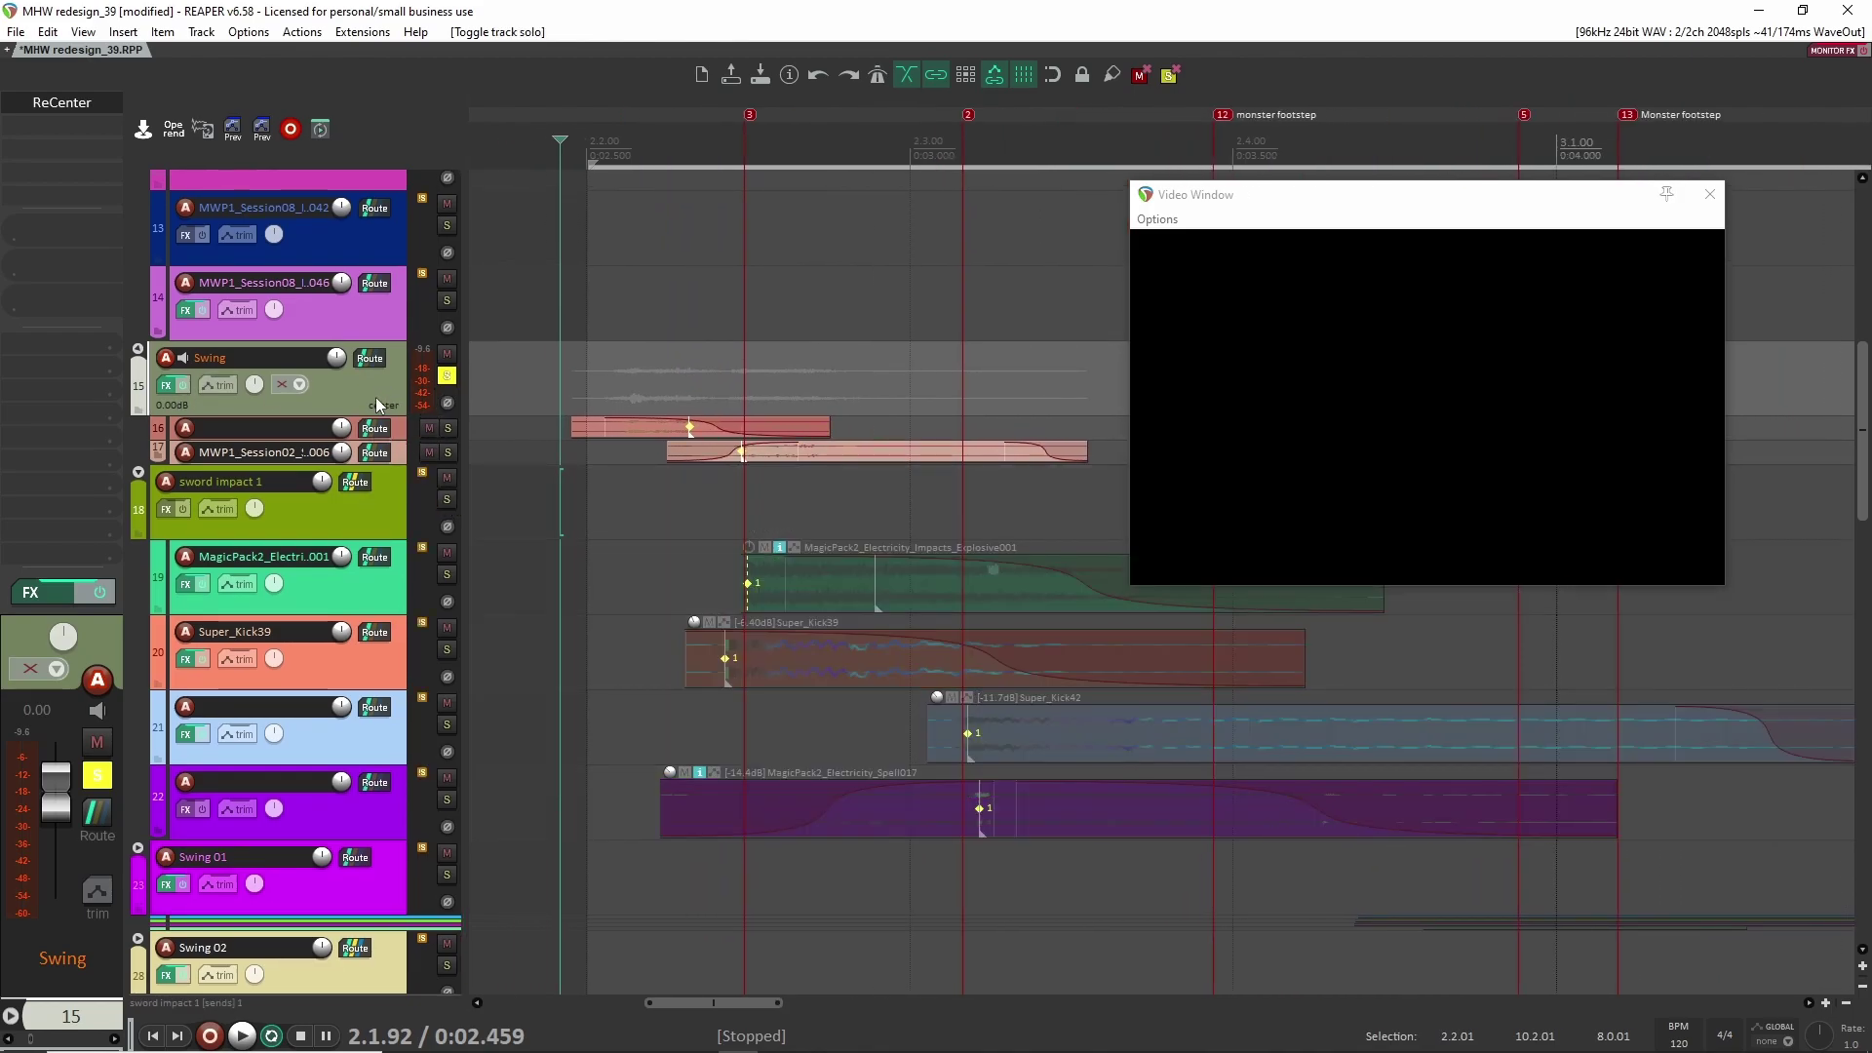
{"action": "left_click", "coordinate": [138, 348]}
{"action": "left_click", "coordinate": [138, 348]}
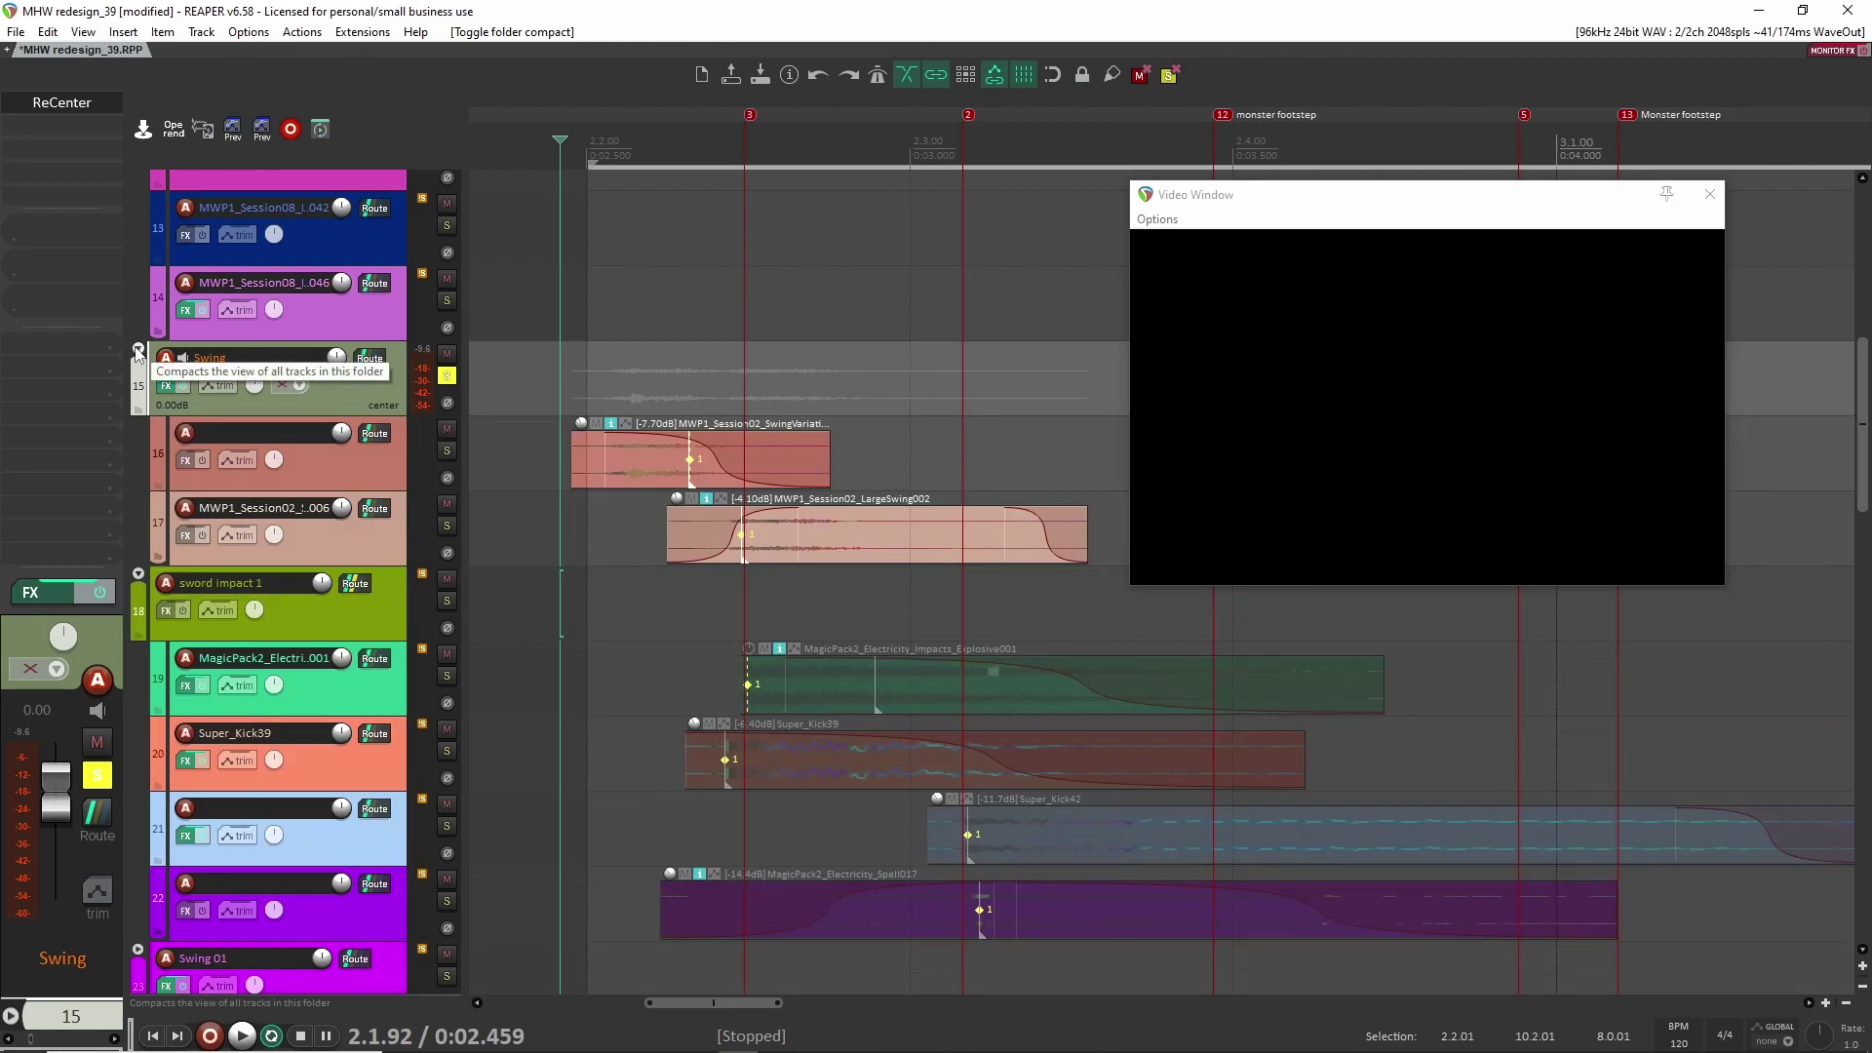
Step: Select track 16 and play the two Swing layers twice from 0:02.440
{"action": "left_click", "coordinate": [406, 464]}
{"action": "left_click", "coordinate": [548, 454]}
{"action": "key", "text": "space"}
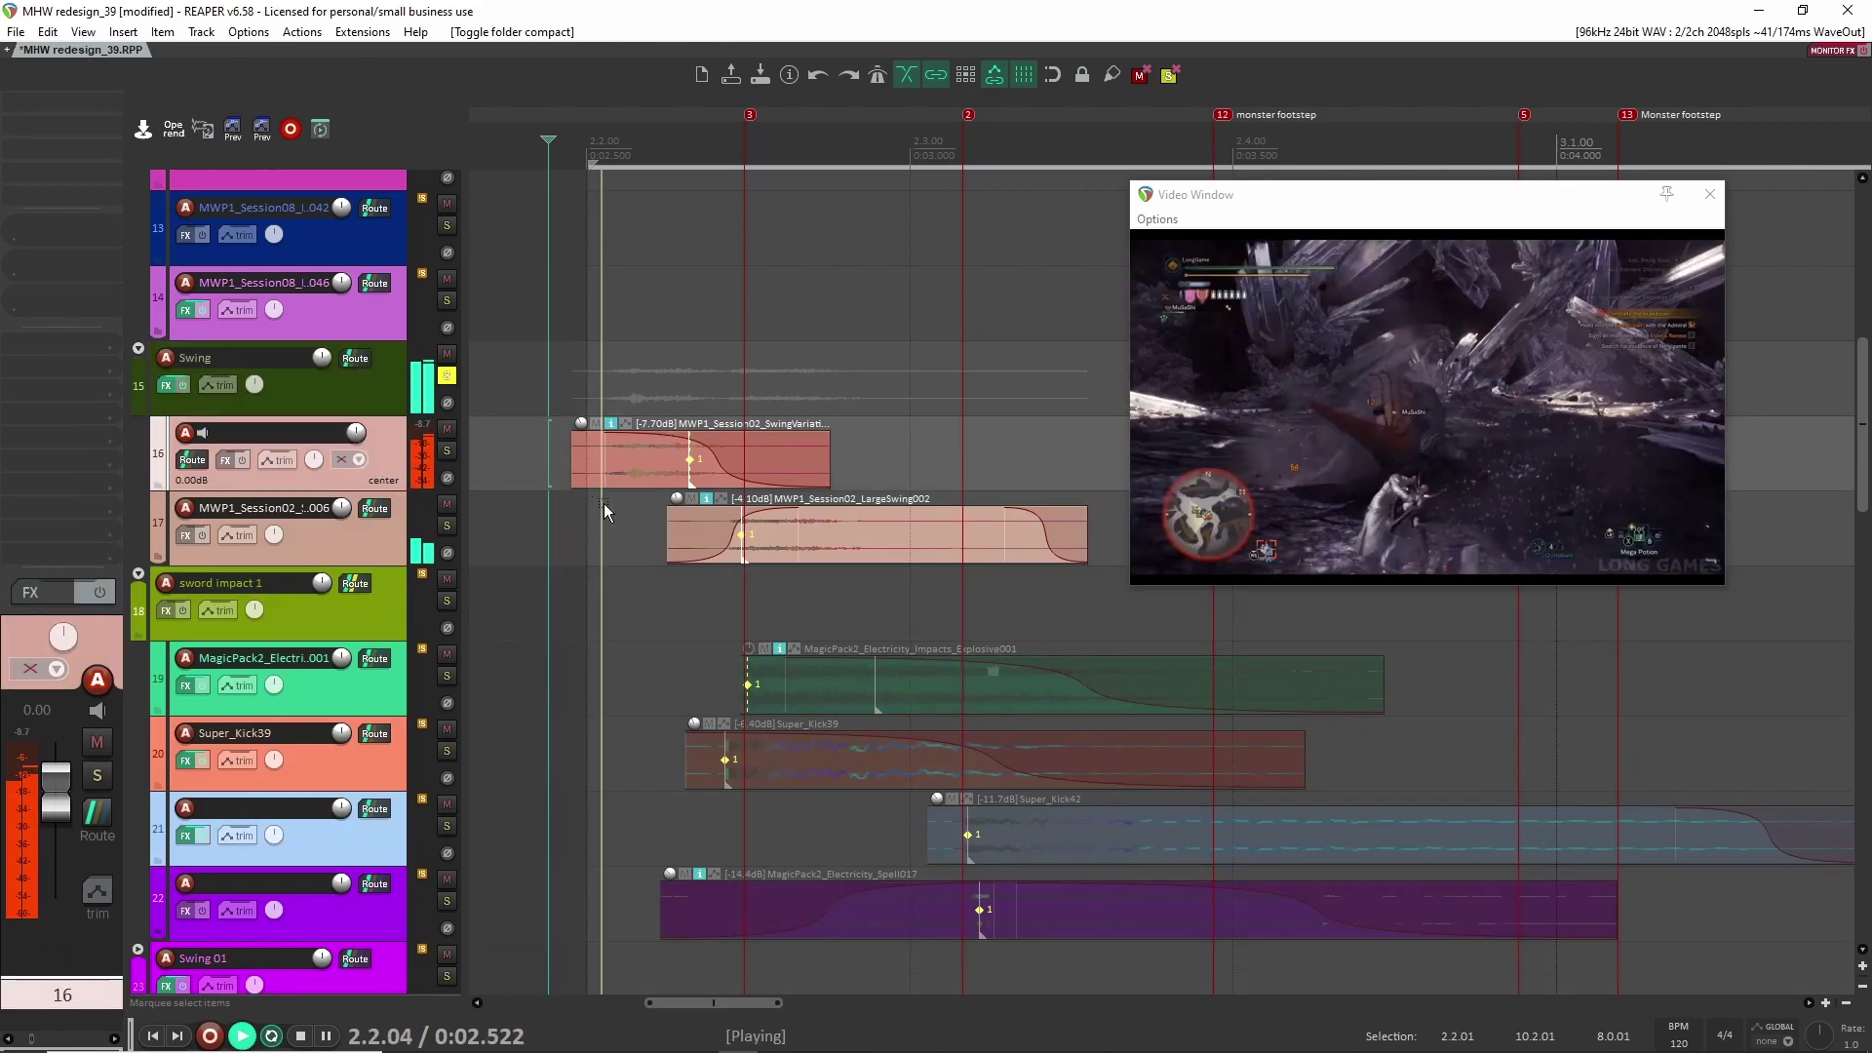
{"action": "key", "text": "space"}
{"action": "key", "text": "space"}
{"action": "key", "text": "space"}
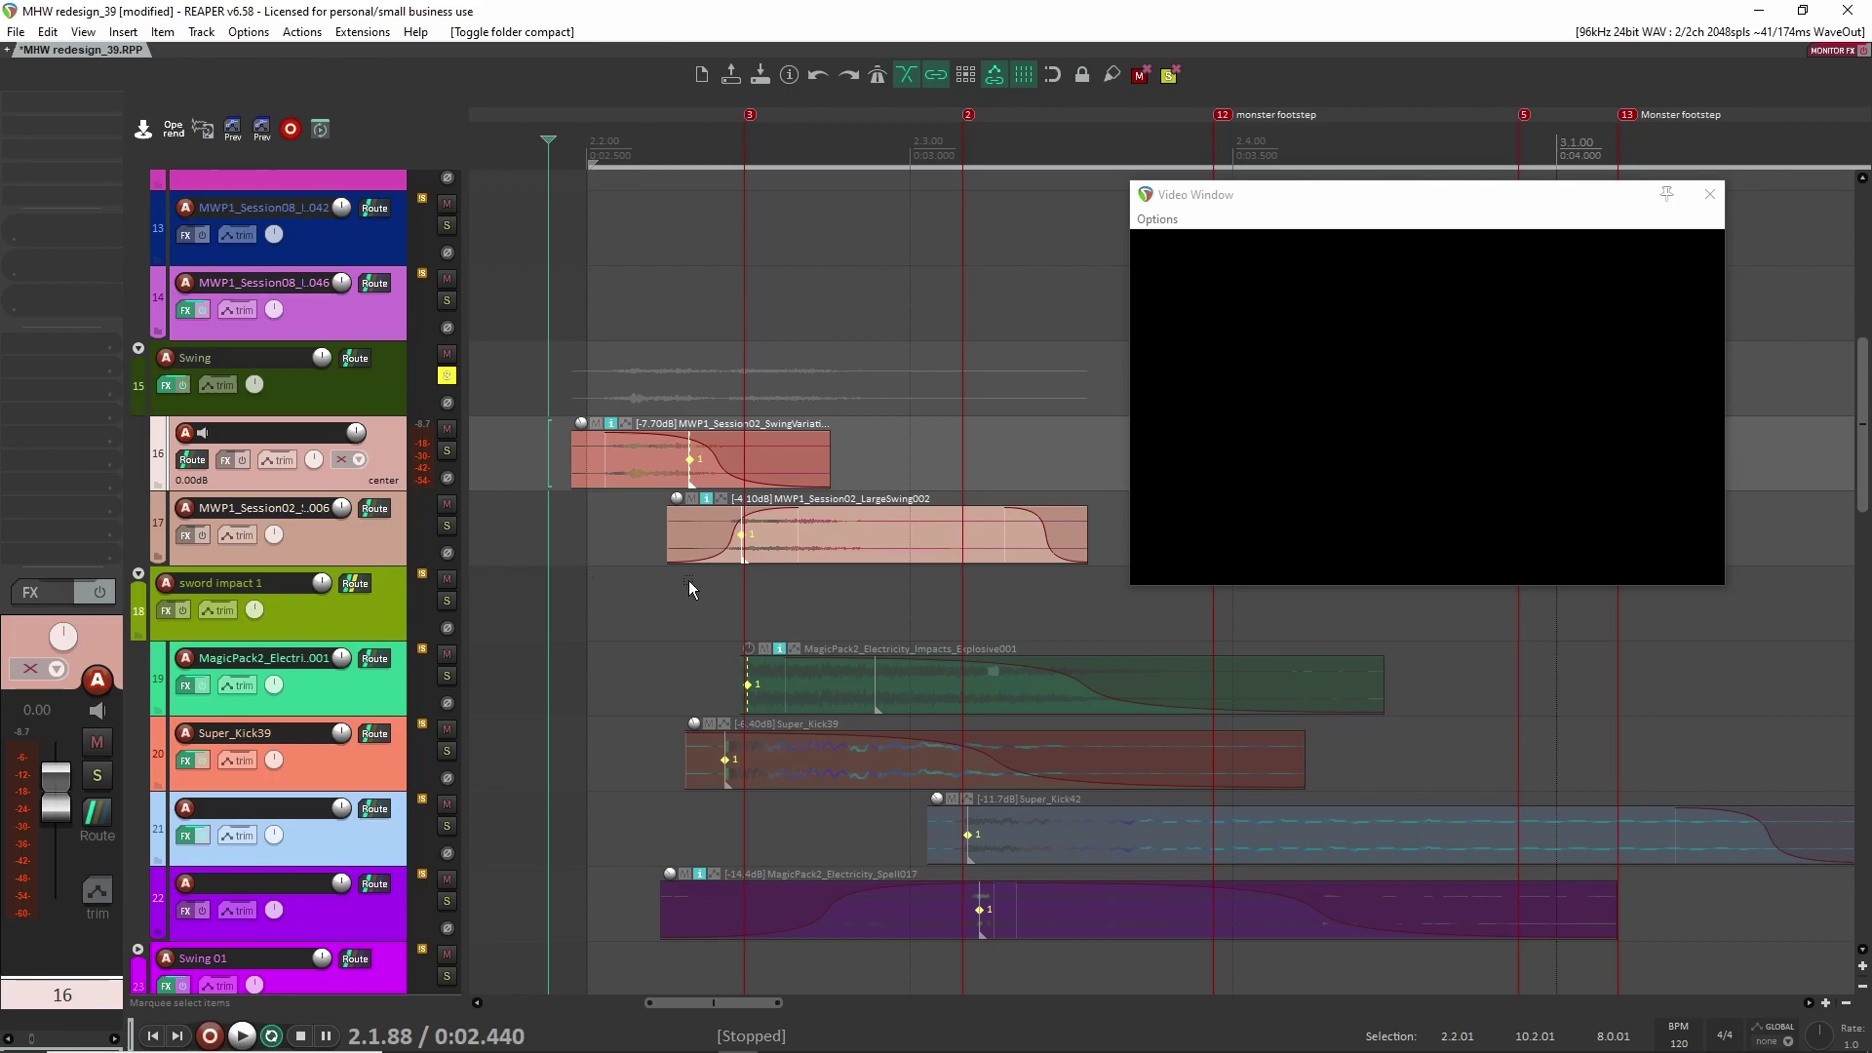
Step: Select the Swing folder on track 15 and play it from 0:02.473
{"action": "left_click", "coordinate": [561, 478]}
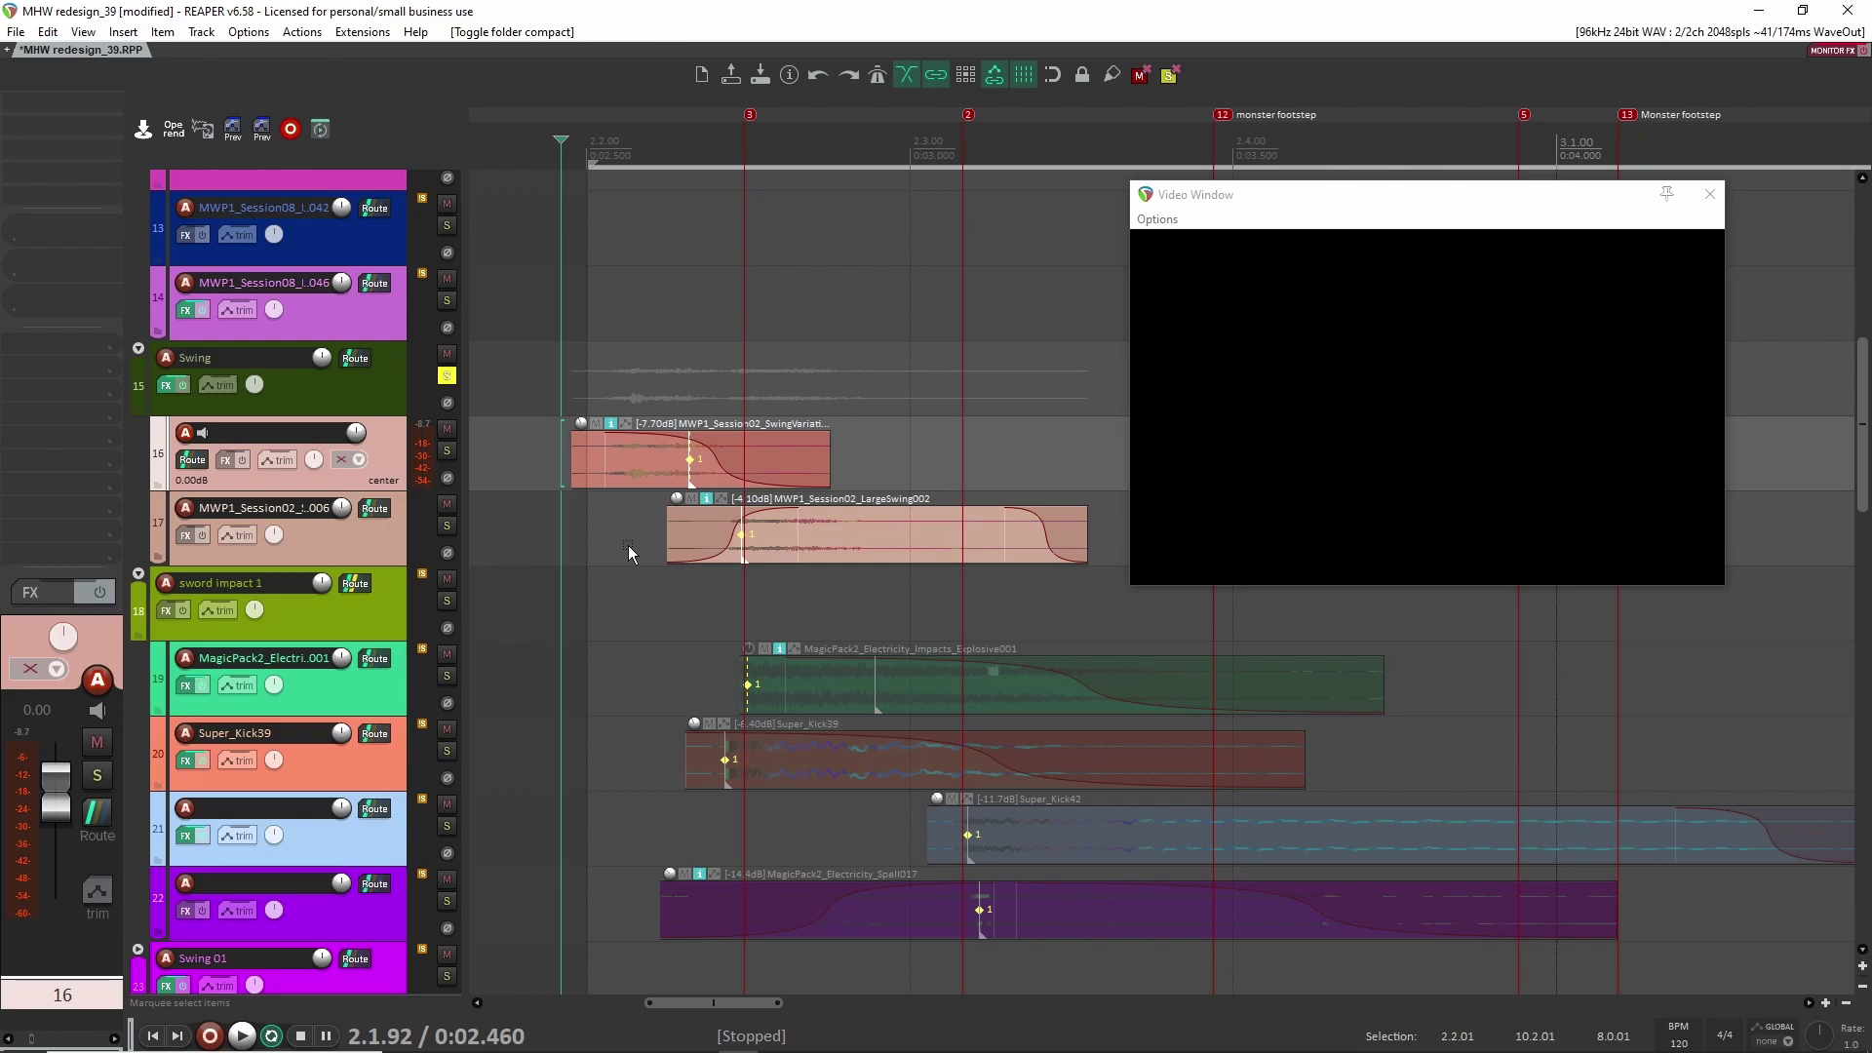
{"action": "left_click", "coordinate": [570, 390]}
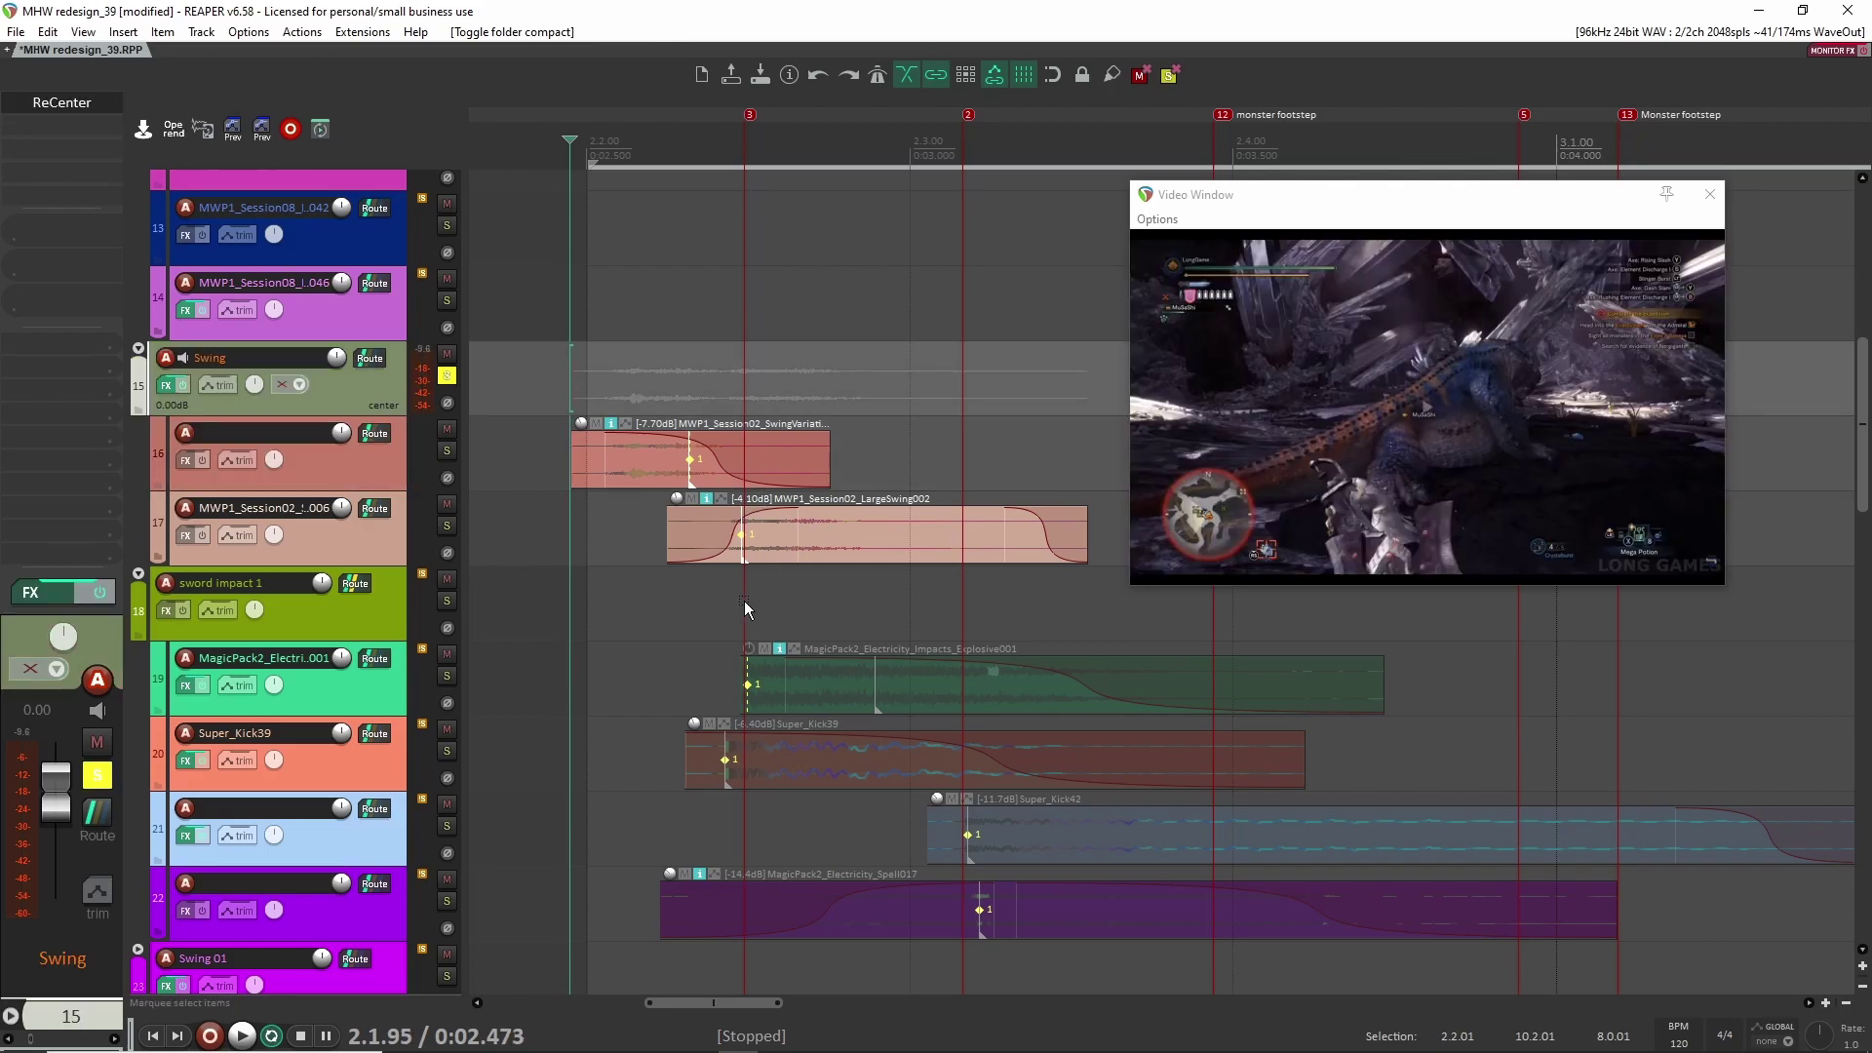
{"action": "key", "text": "space"}
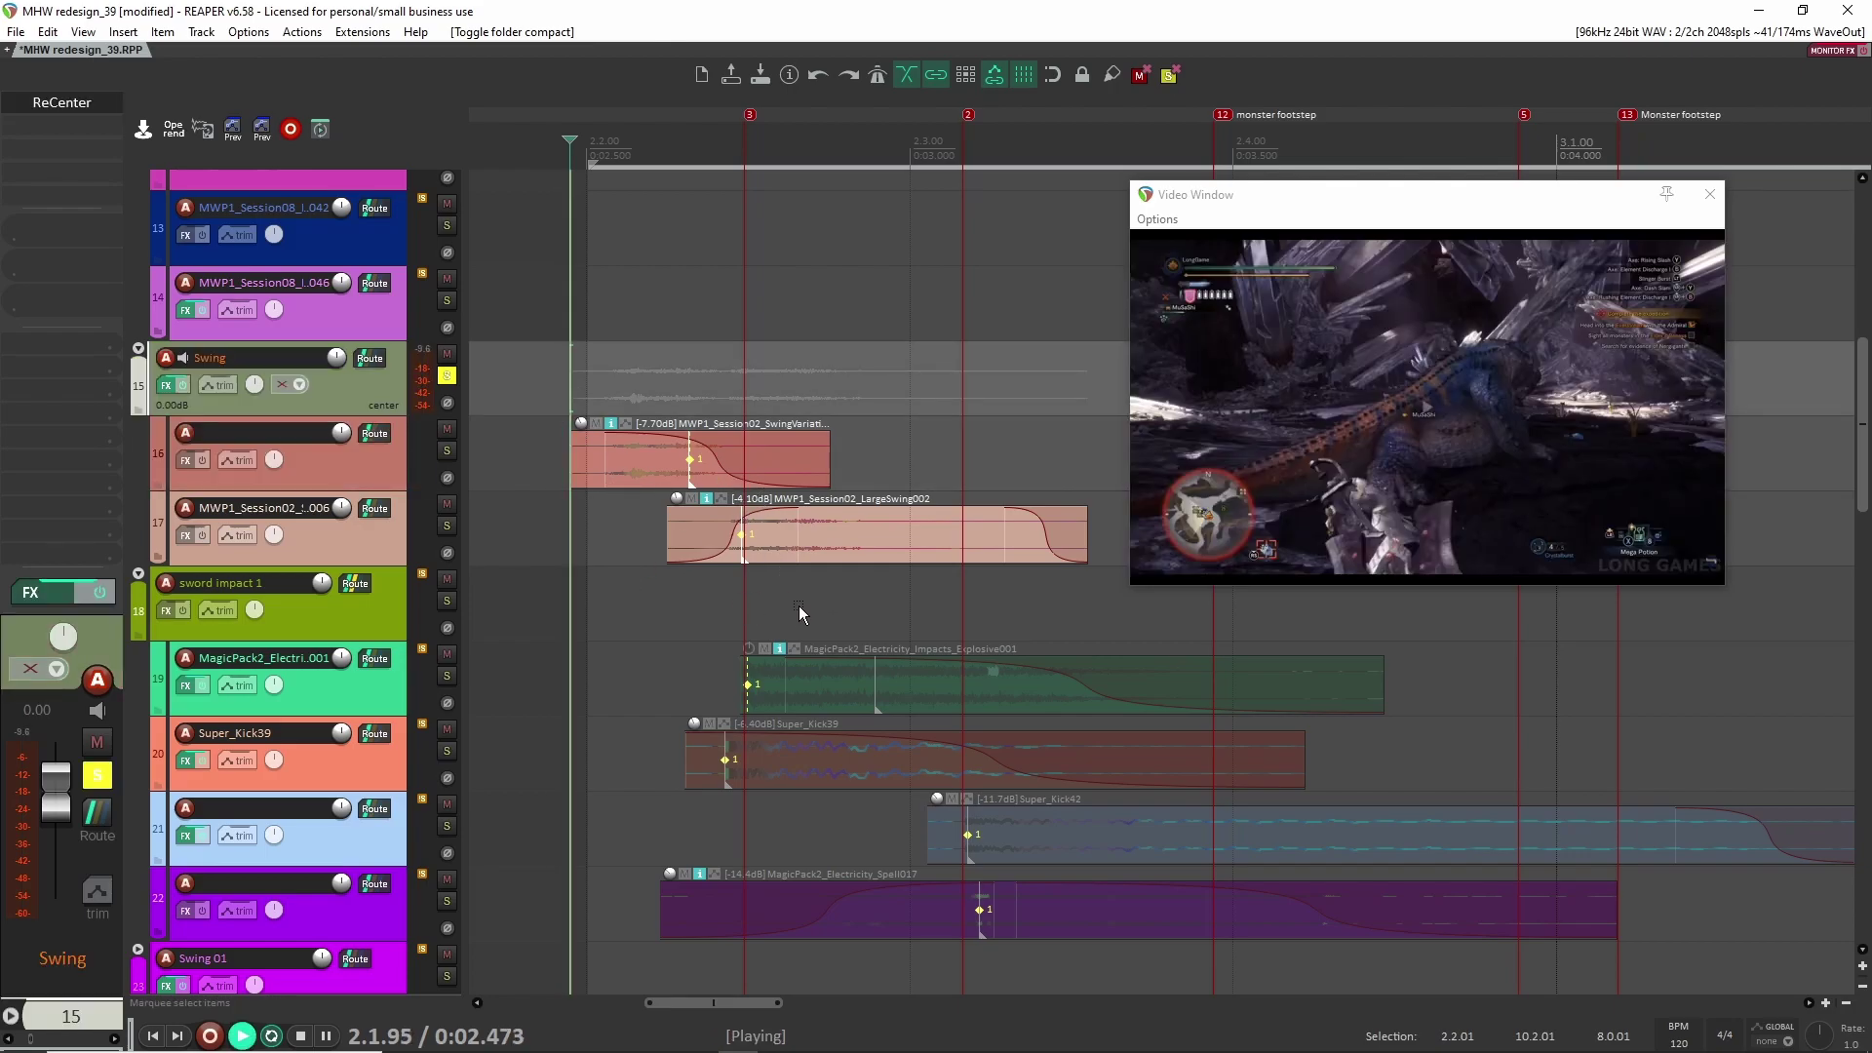
{"action": "key", "text": "space"}
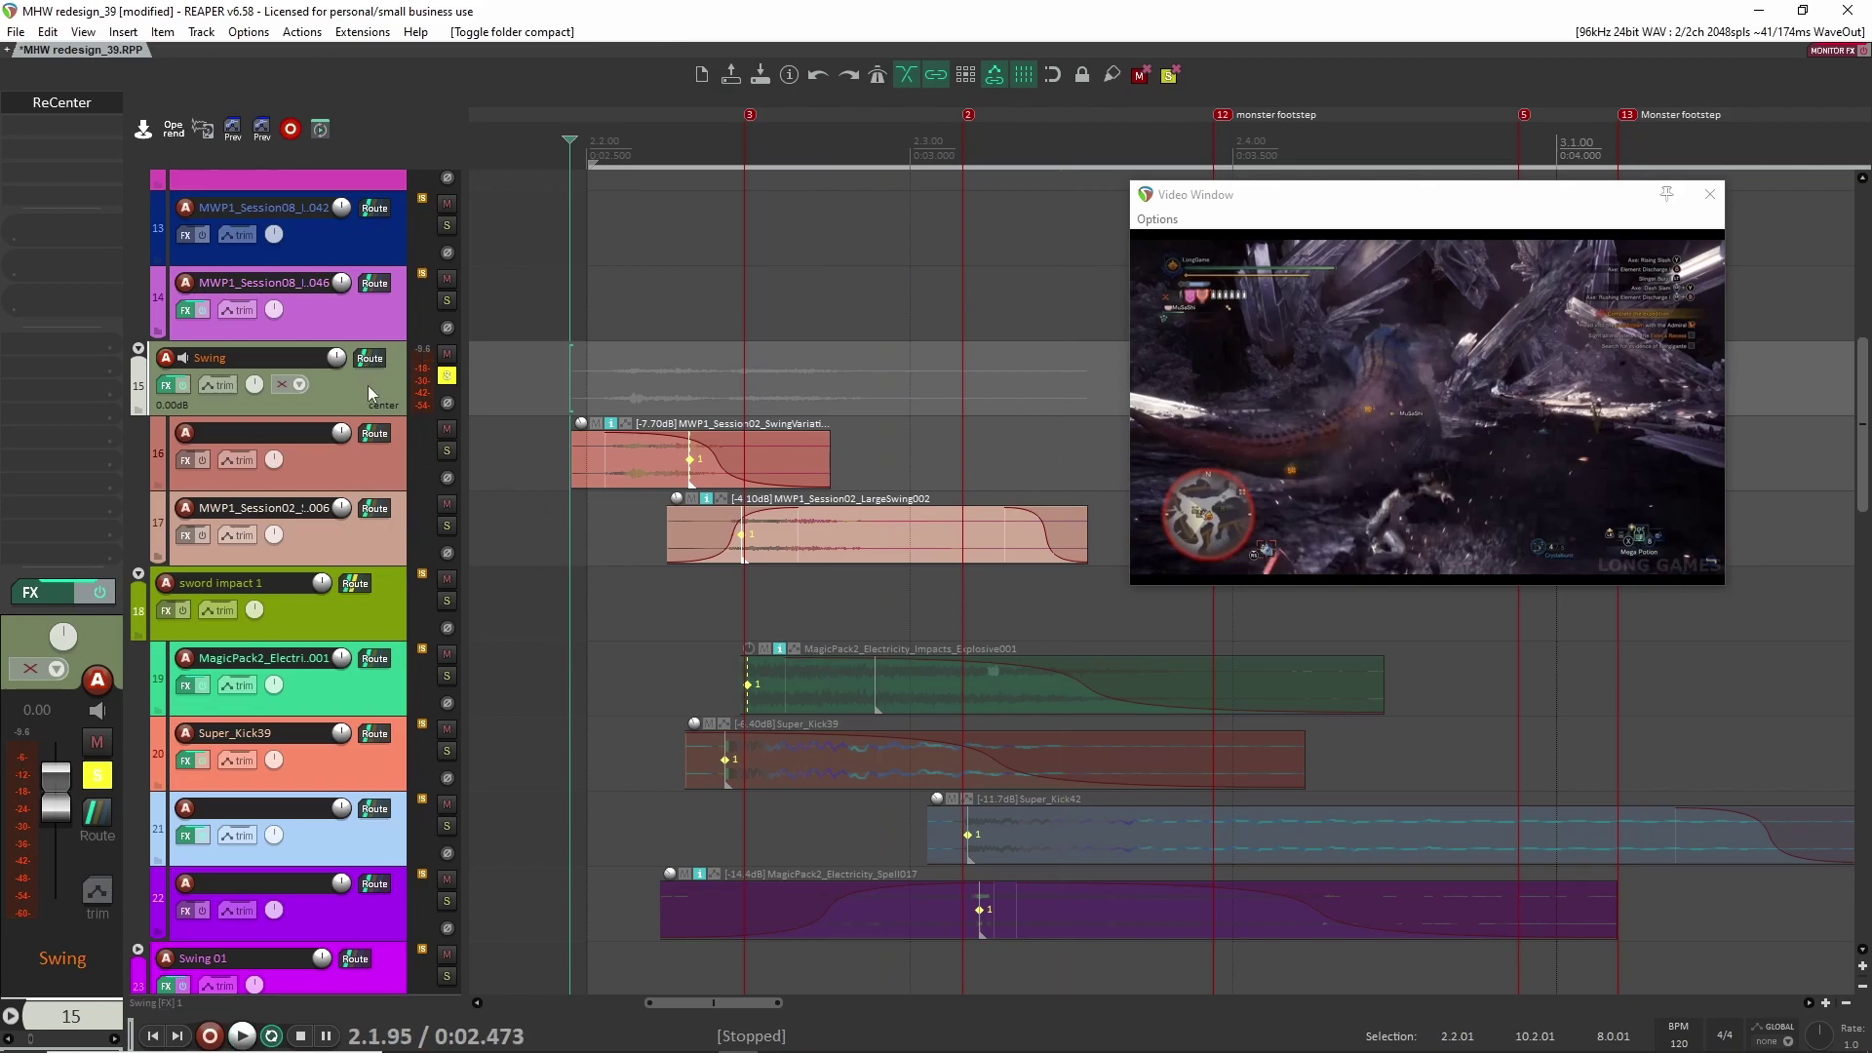
Step: Show the Swing folder's Target Angle envelope, open its ReCenter effect below the video, and play the swing
{"action": "key", "text": "e"}
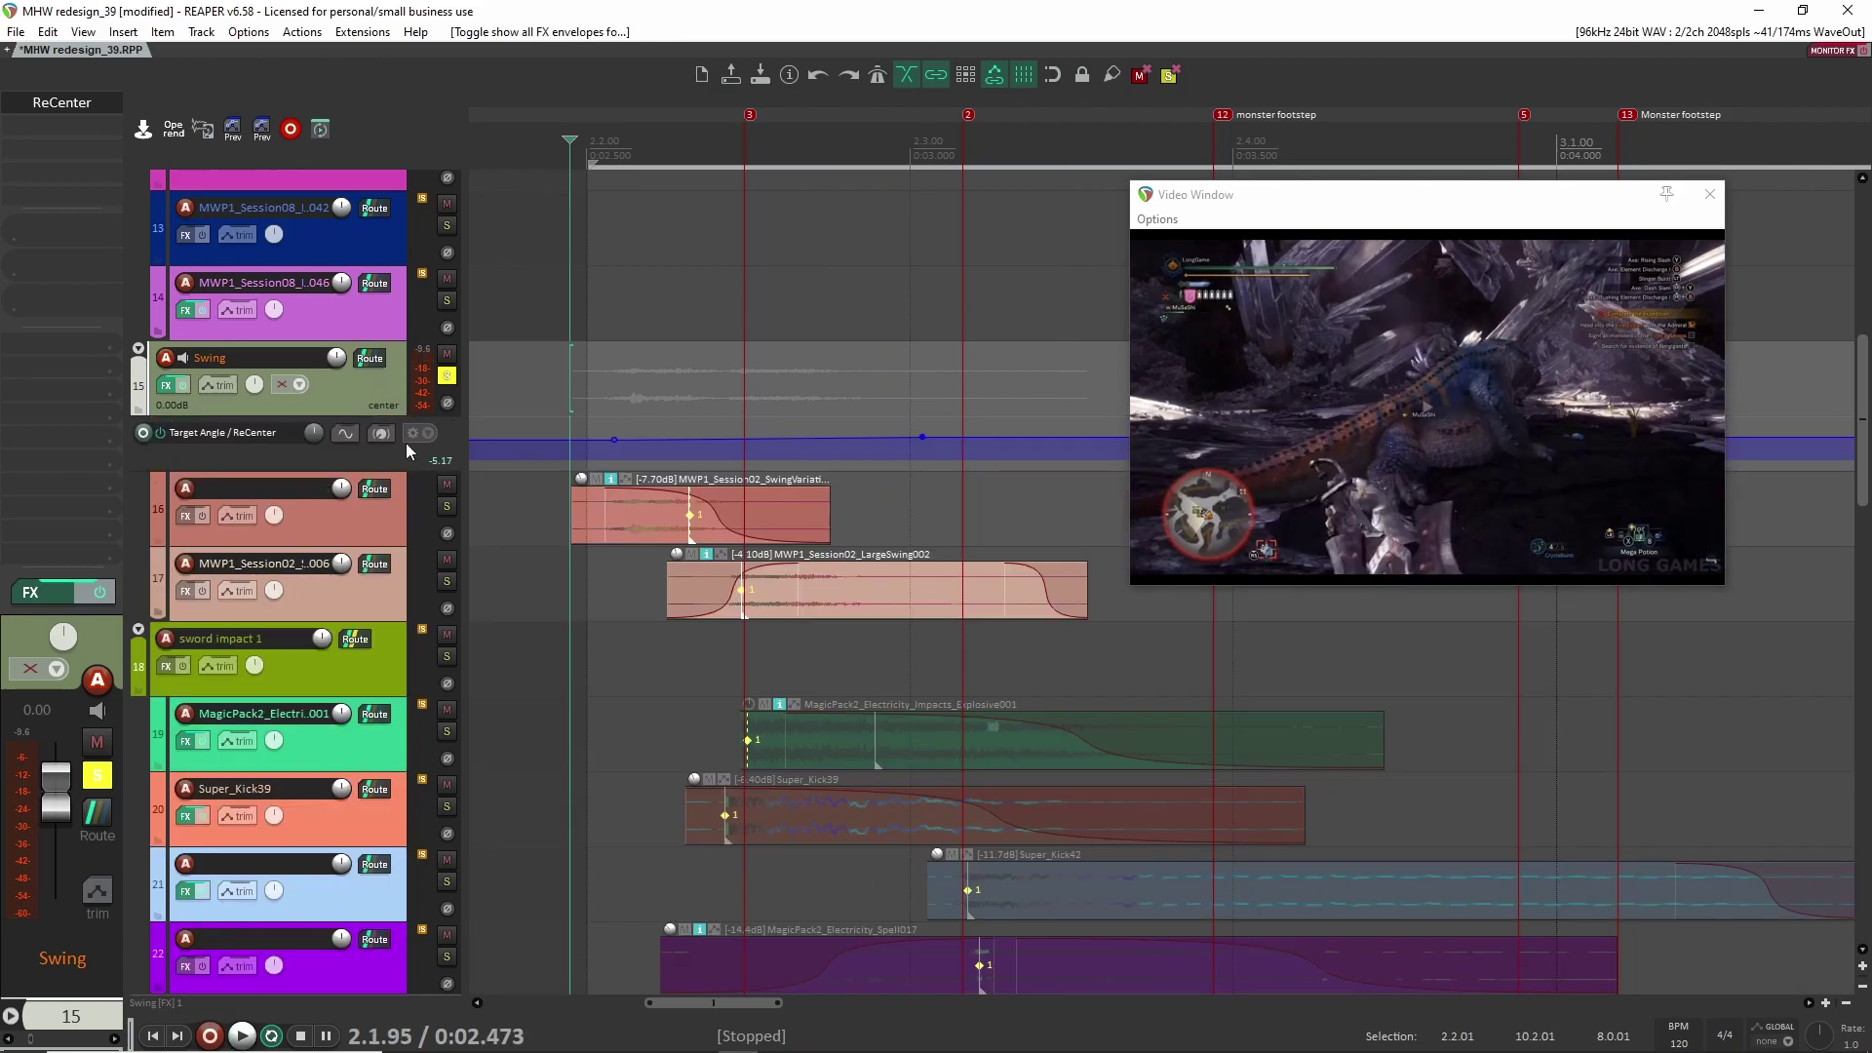
{"action": "left_click", "coordinate": [86, 105]}
{"action": "left_click_drag", "start_coordinate": [441, 63], "coordinate": [823, 583]}
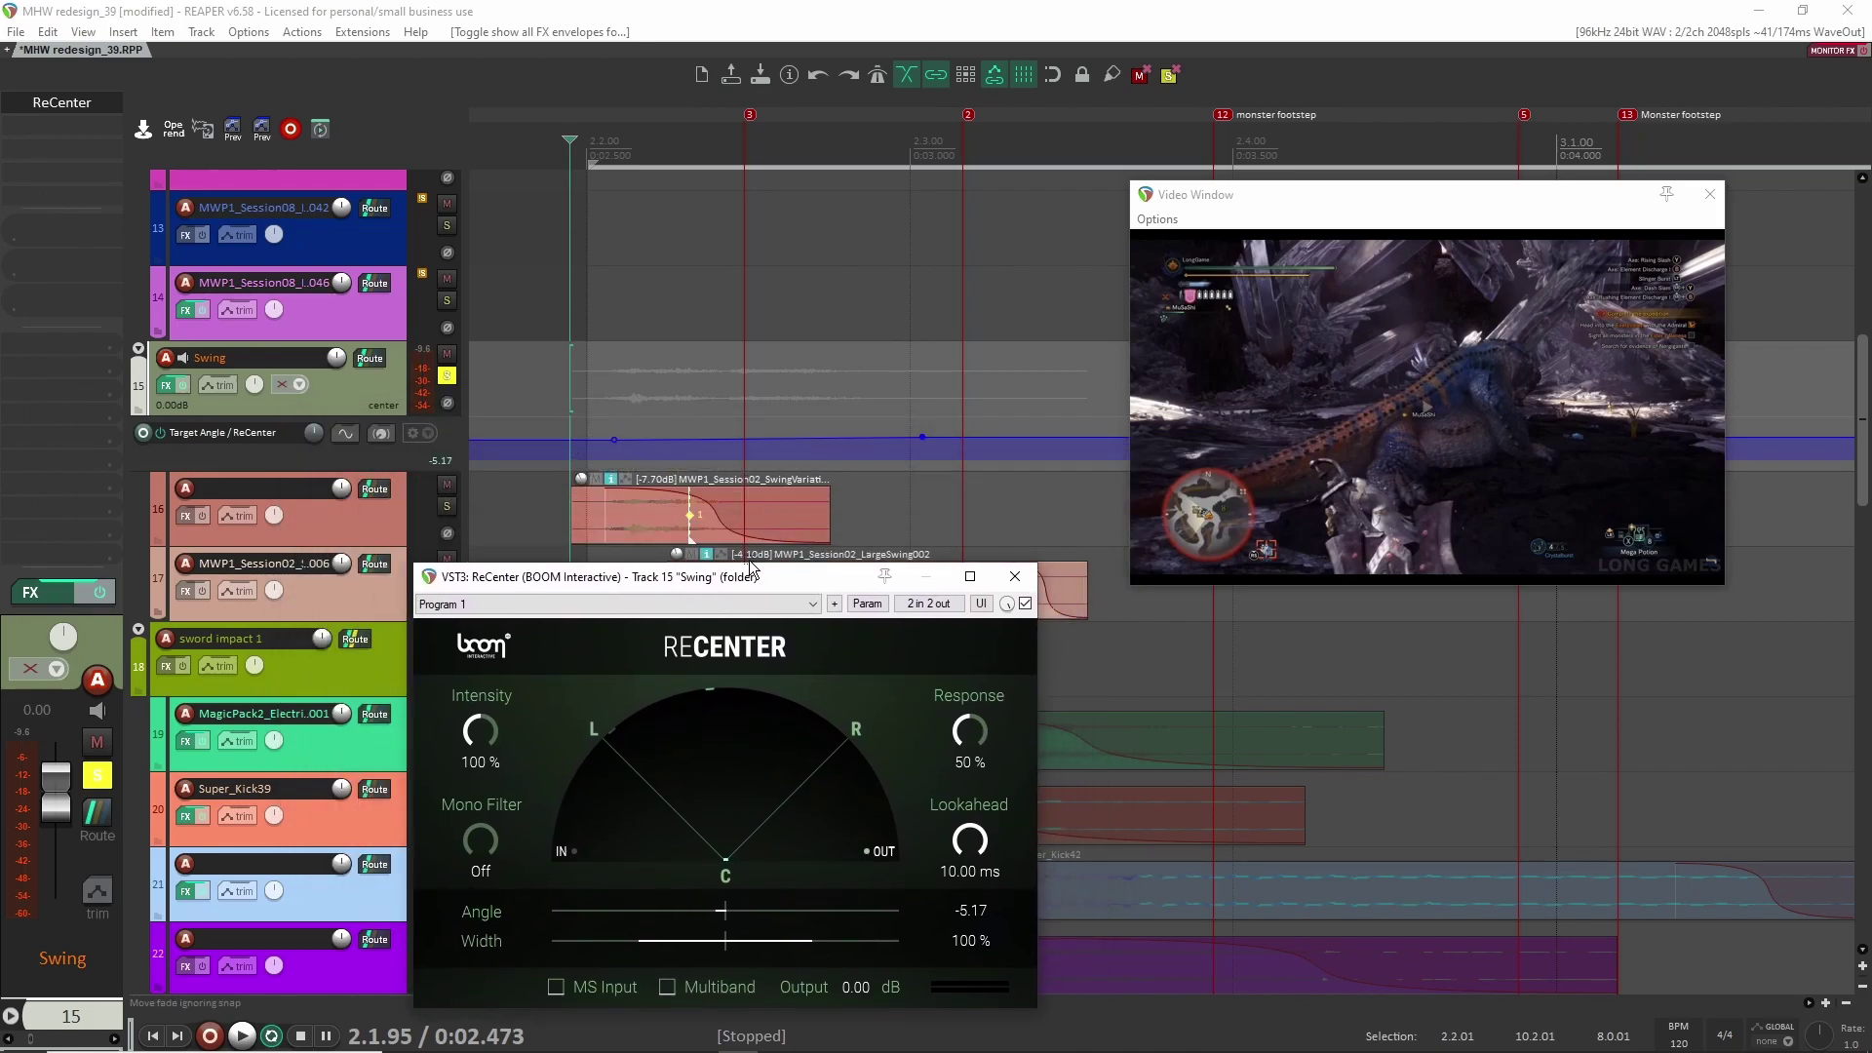
{"action": "mouse_move", "coordinate": [654, 576]}
{"action": "left_mouse_down"}
{"action": "mouse_move", "coordinate": [679, 581]}
{"action": "mouse_move", "coordinate": [692, 890]}
{"action": "mouse_move", "coordinate": [681, 592]}
{"action": "left_mouse_up"}
{"action": "key", "text": "space"}
{"action": "key", "text": "space"}
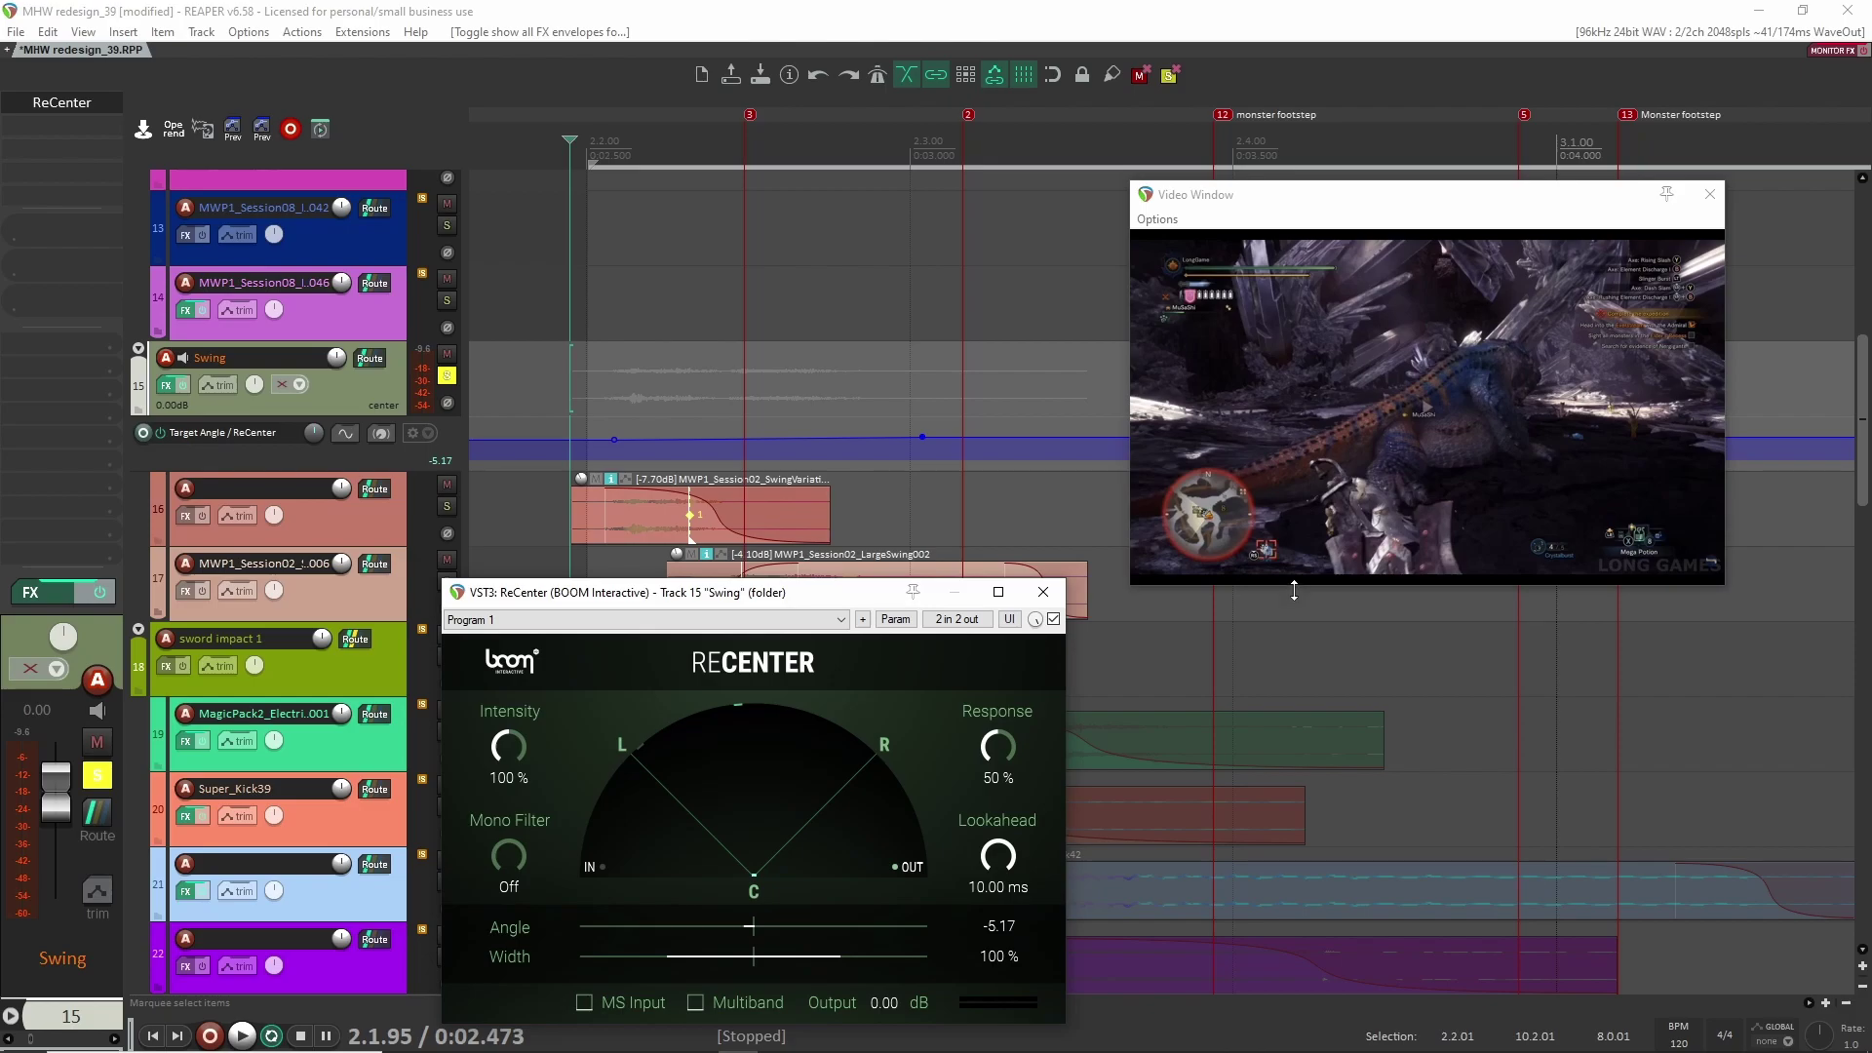
Step: Enable Multiband in ReCenter, play the swing while viewing its panning display, and close the effect window
{"action": "key", "text": "space"}
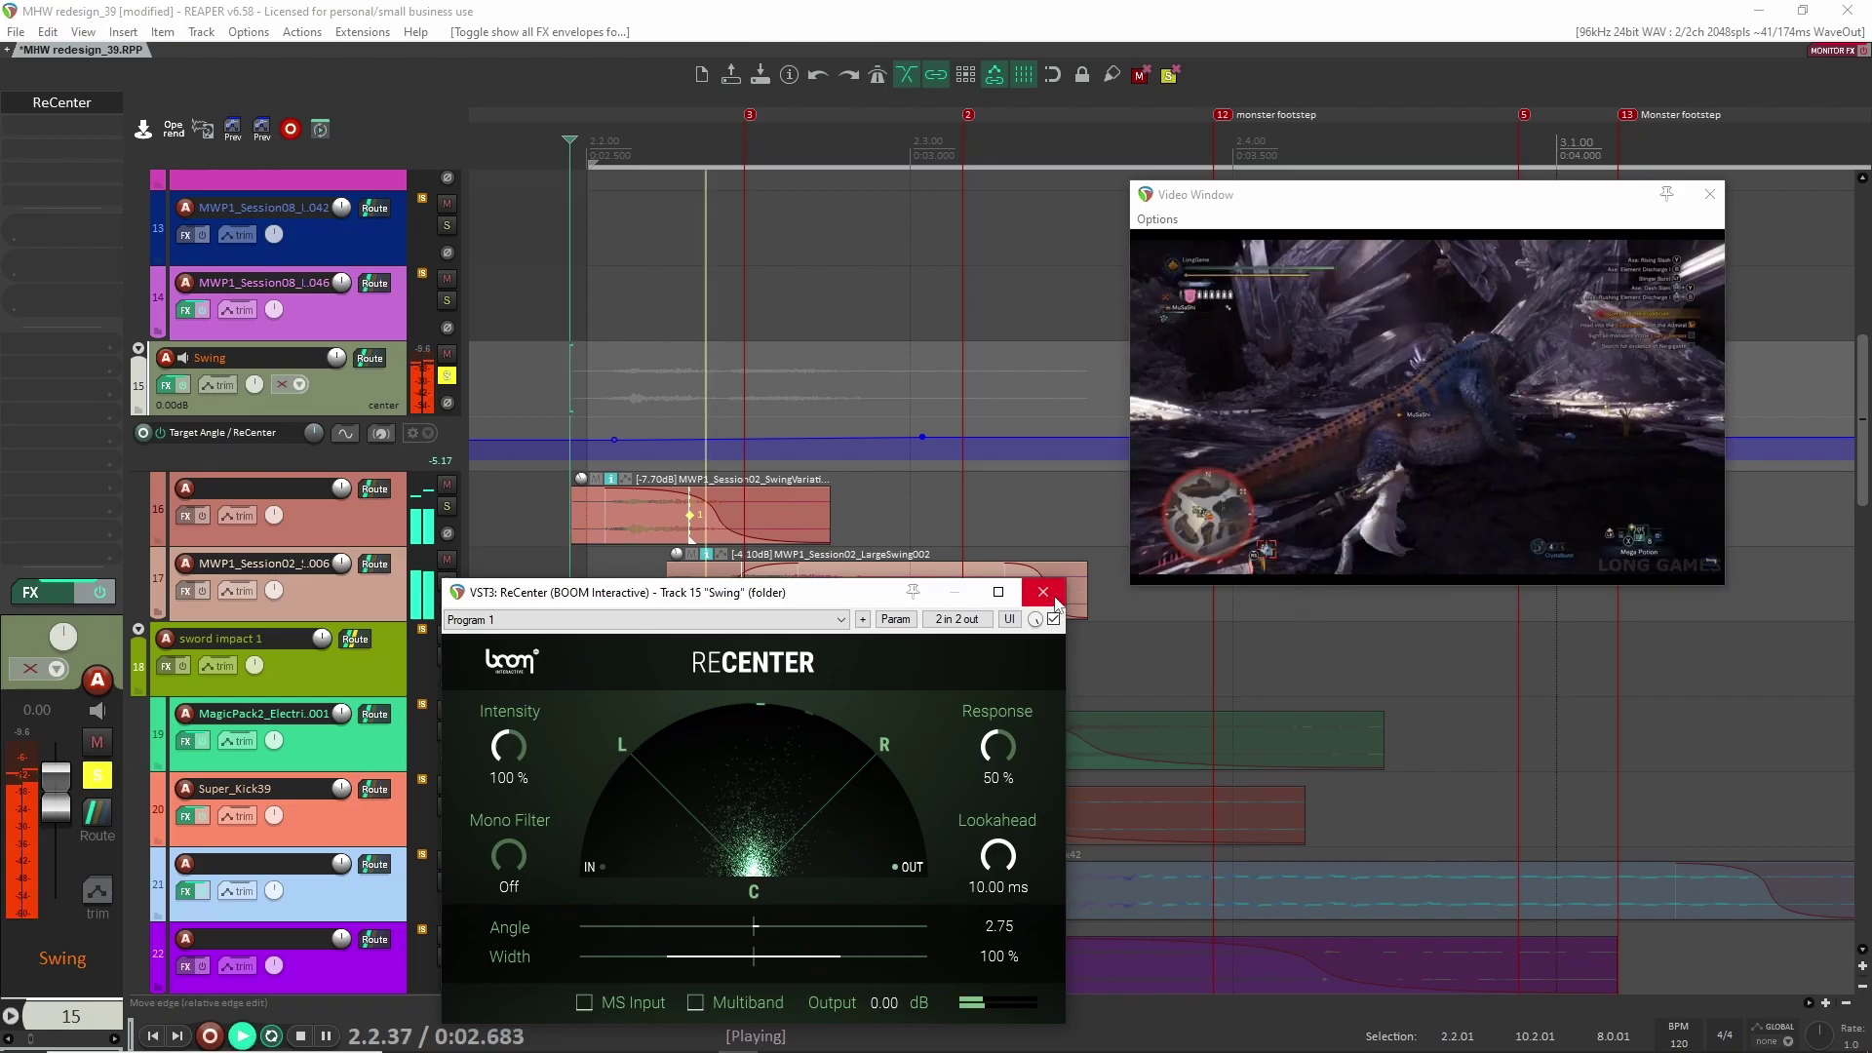
{"action": "key", "text": "space"}
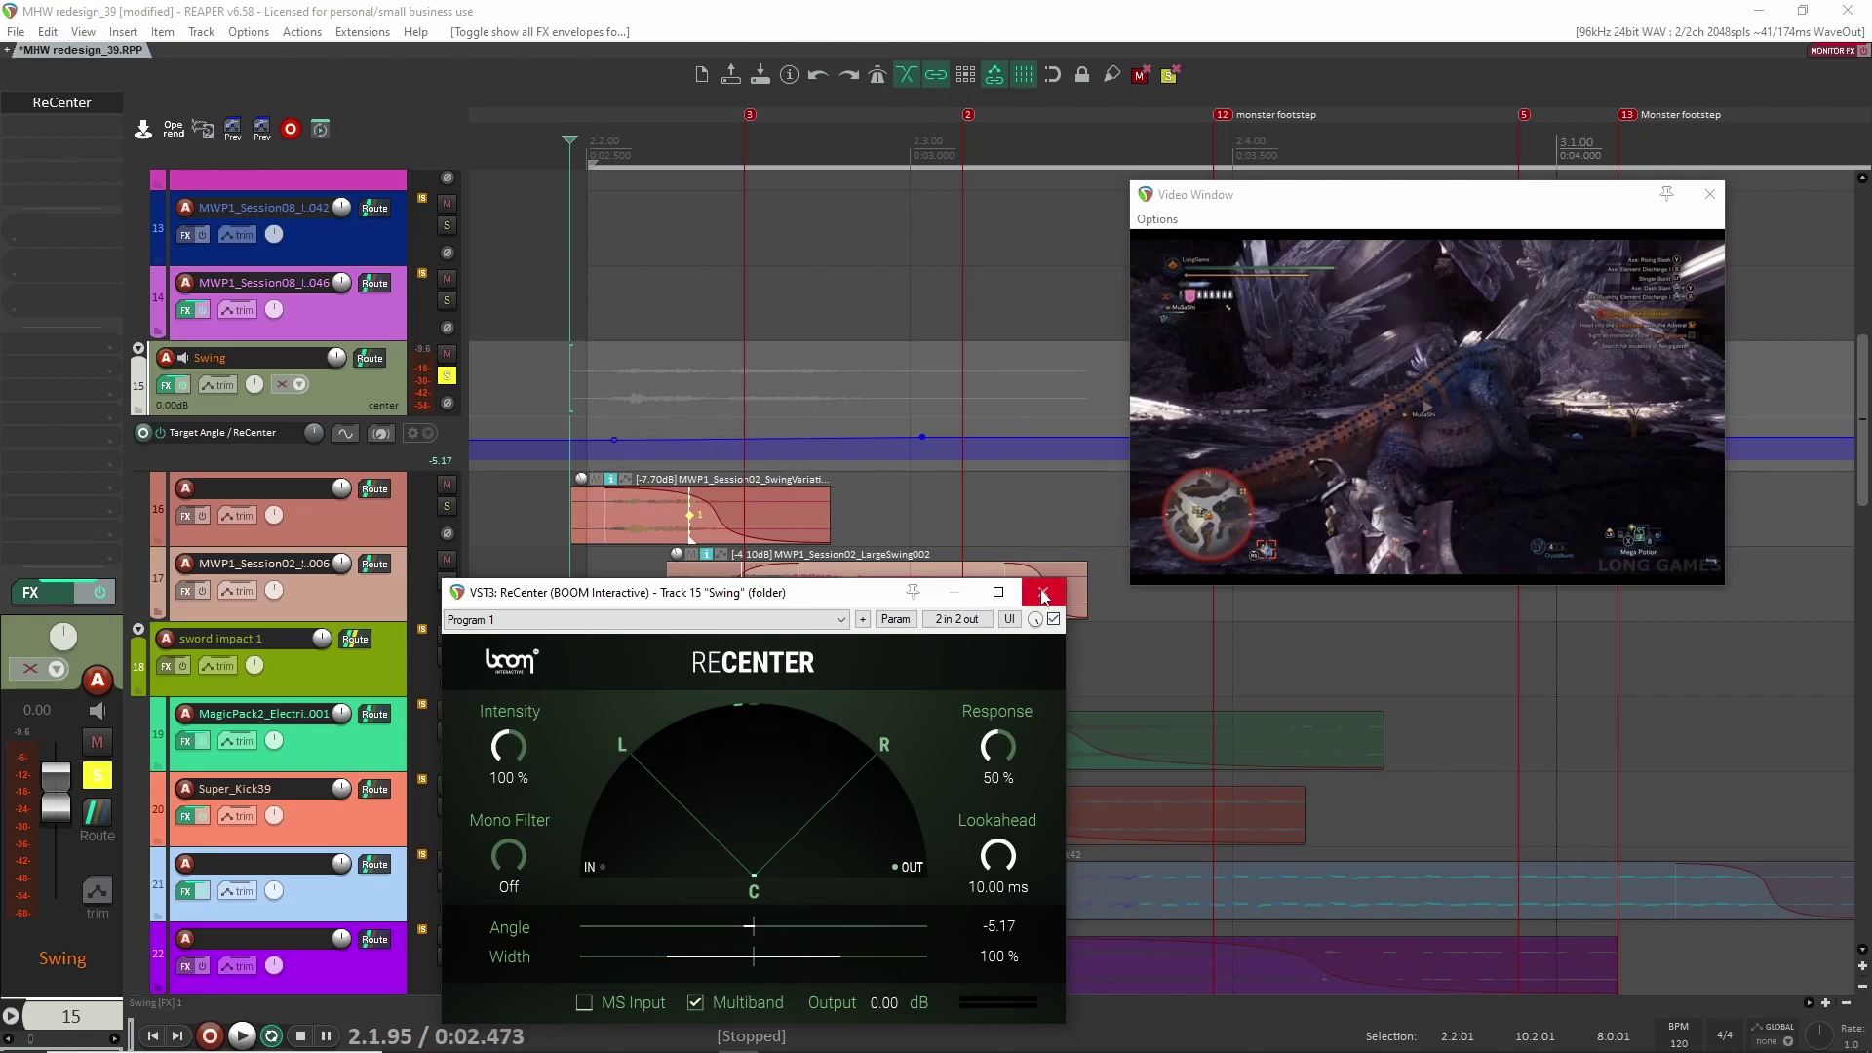
{"action": "left_click_drag", "start_coordinate": [827, 600], "coordinate": [827, 517]}
{"action": "key", "text": "space"}
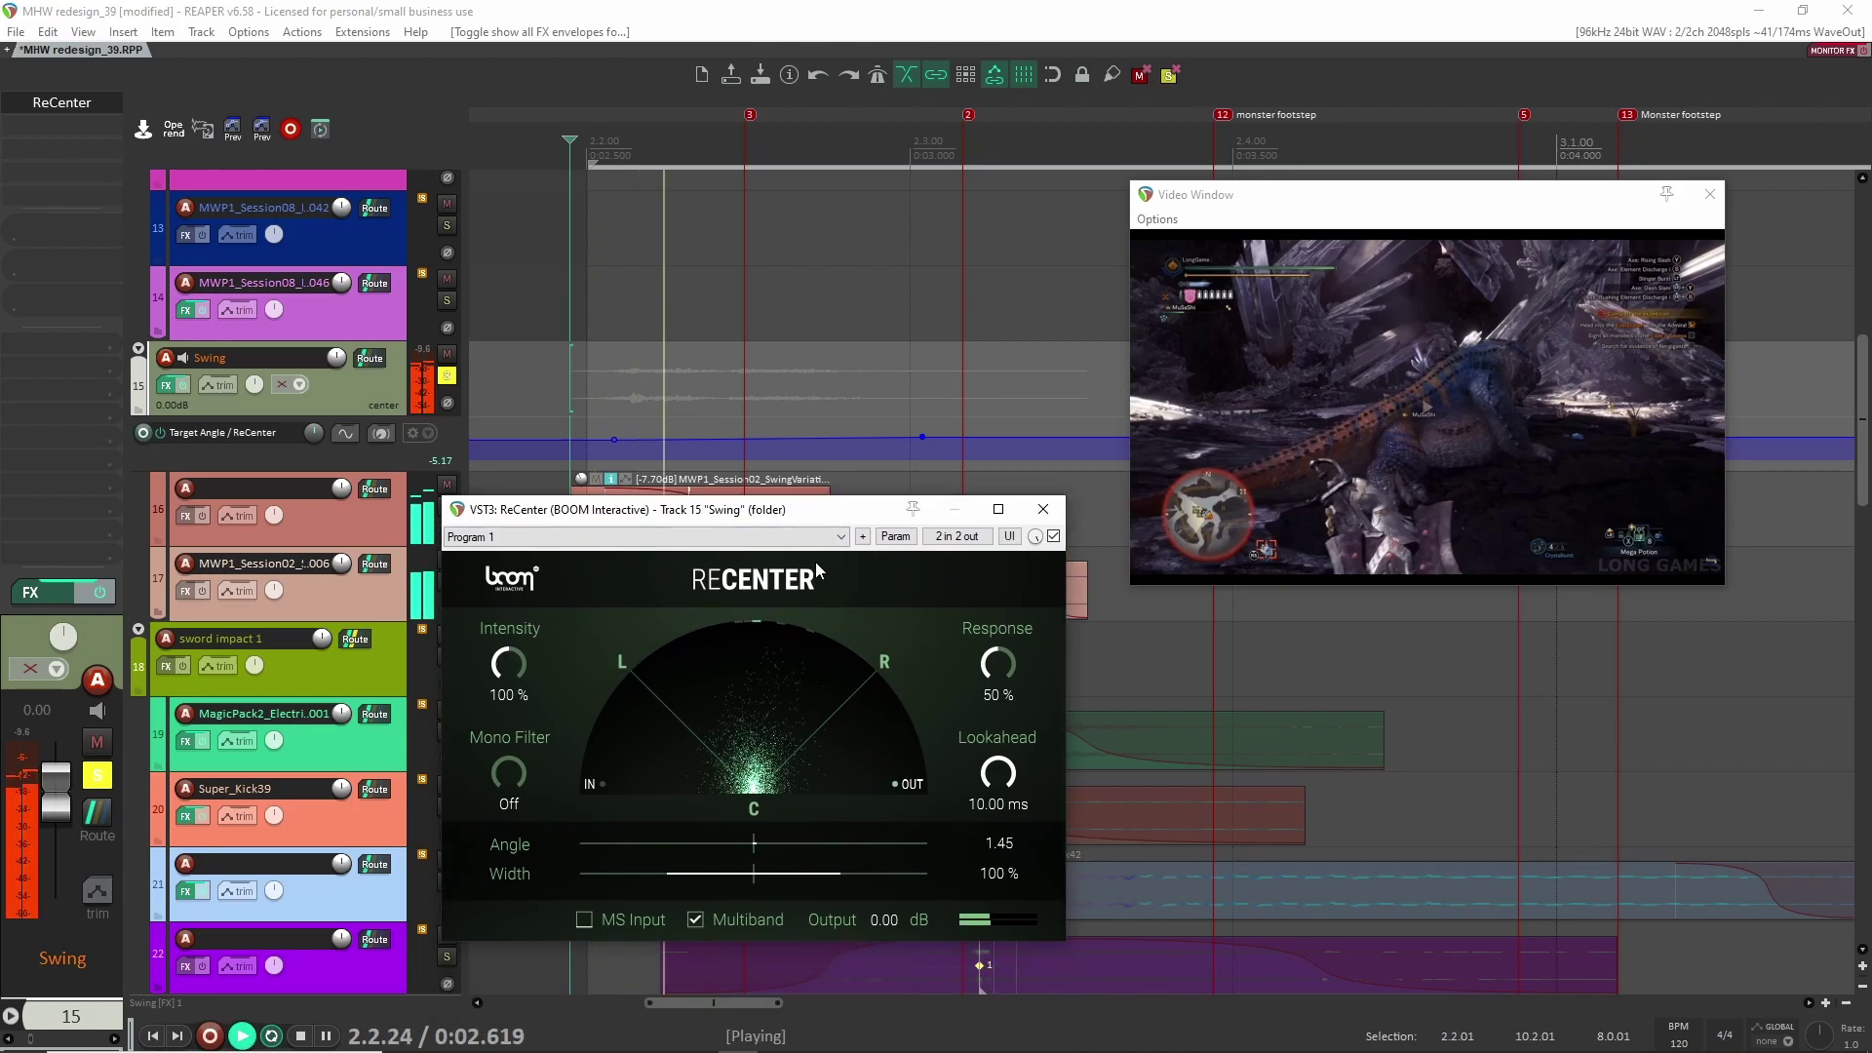
{"action": "key", "text": "space"}
{"action": "key", "text": "Escape"}
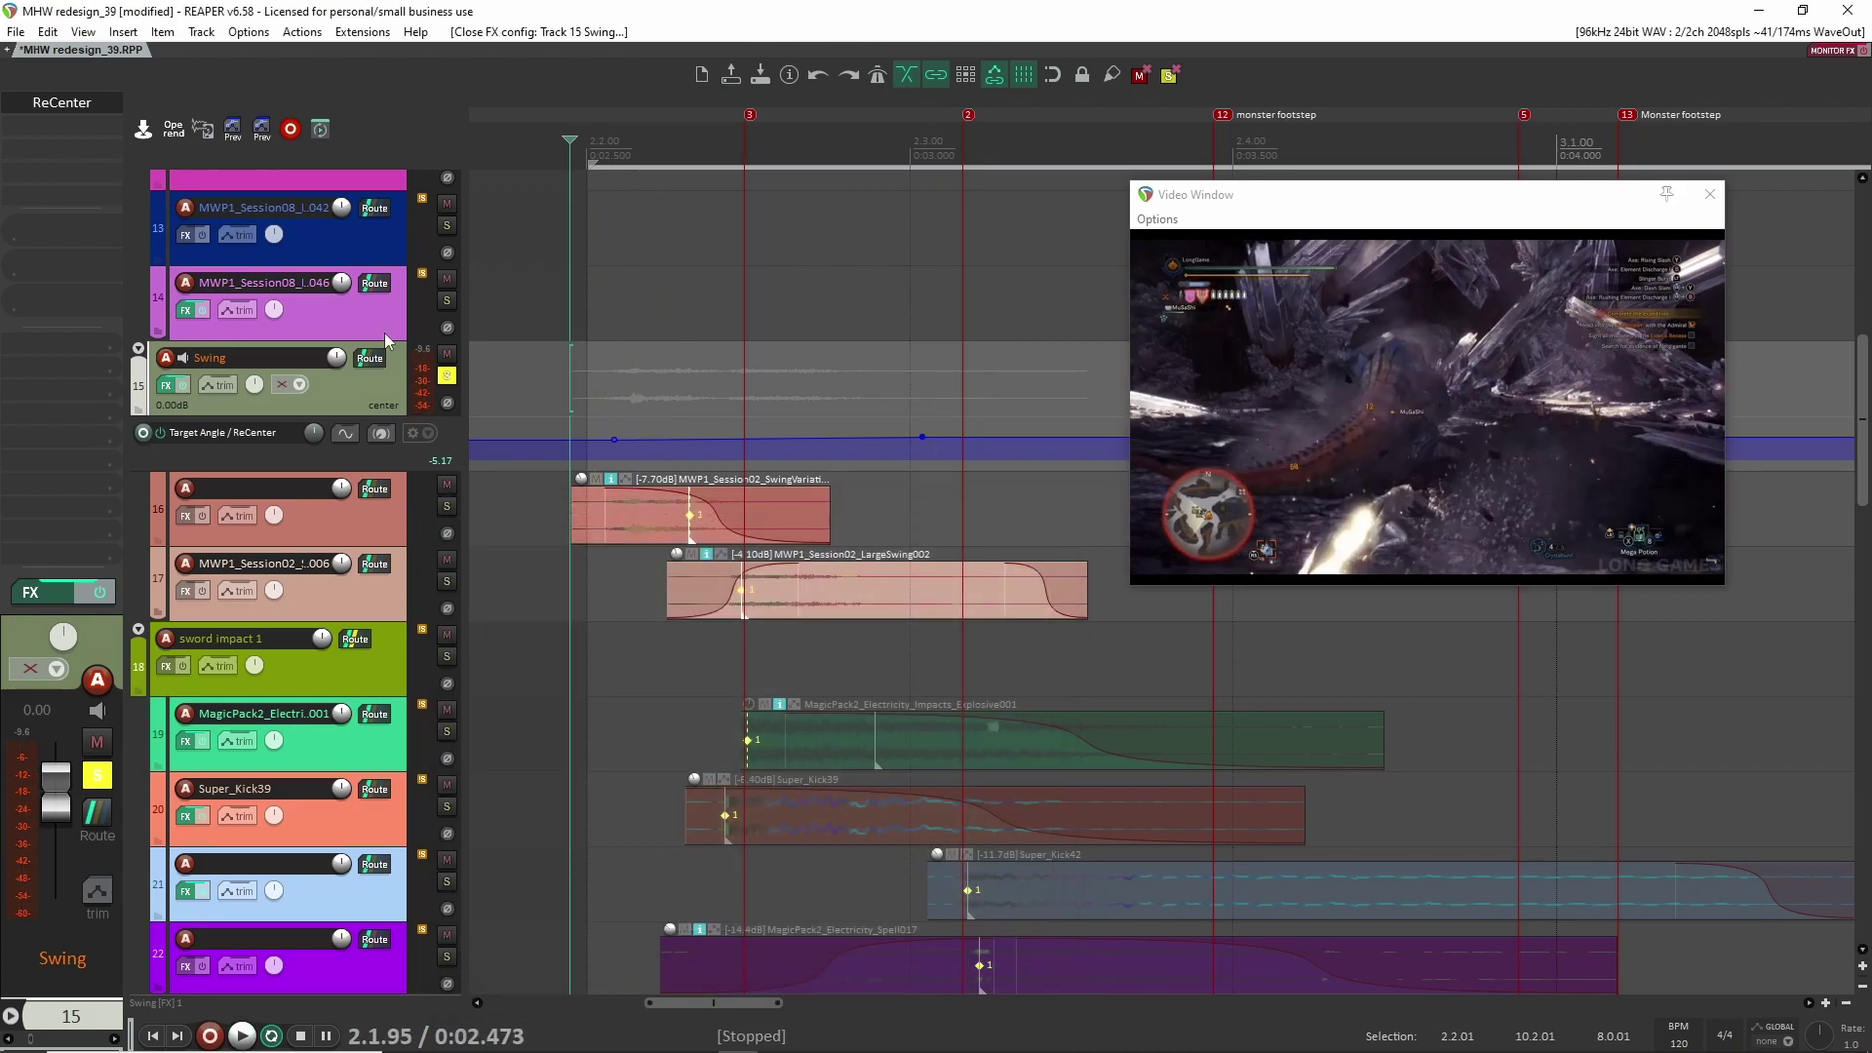
Step: Unsolo the Swing folder, solo sword impact 1 on track 18, and set the play position to 0:02.644
{"action": "left_click", "coordinate": [446, 377]}
{"action": "left_click", "coordinate": [387, 654]}
{"action": "scroll", "coordinate": [490, 612], "scroll_direction": "down", "scroll_amount": 2}
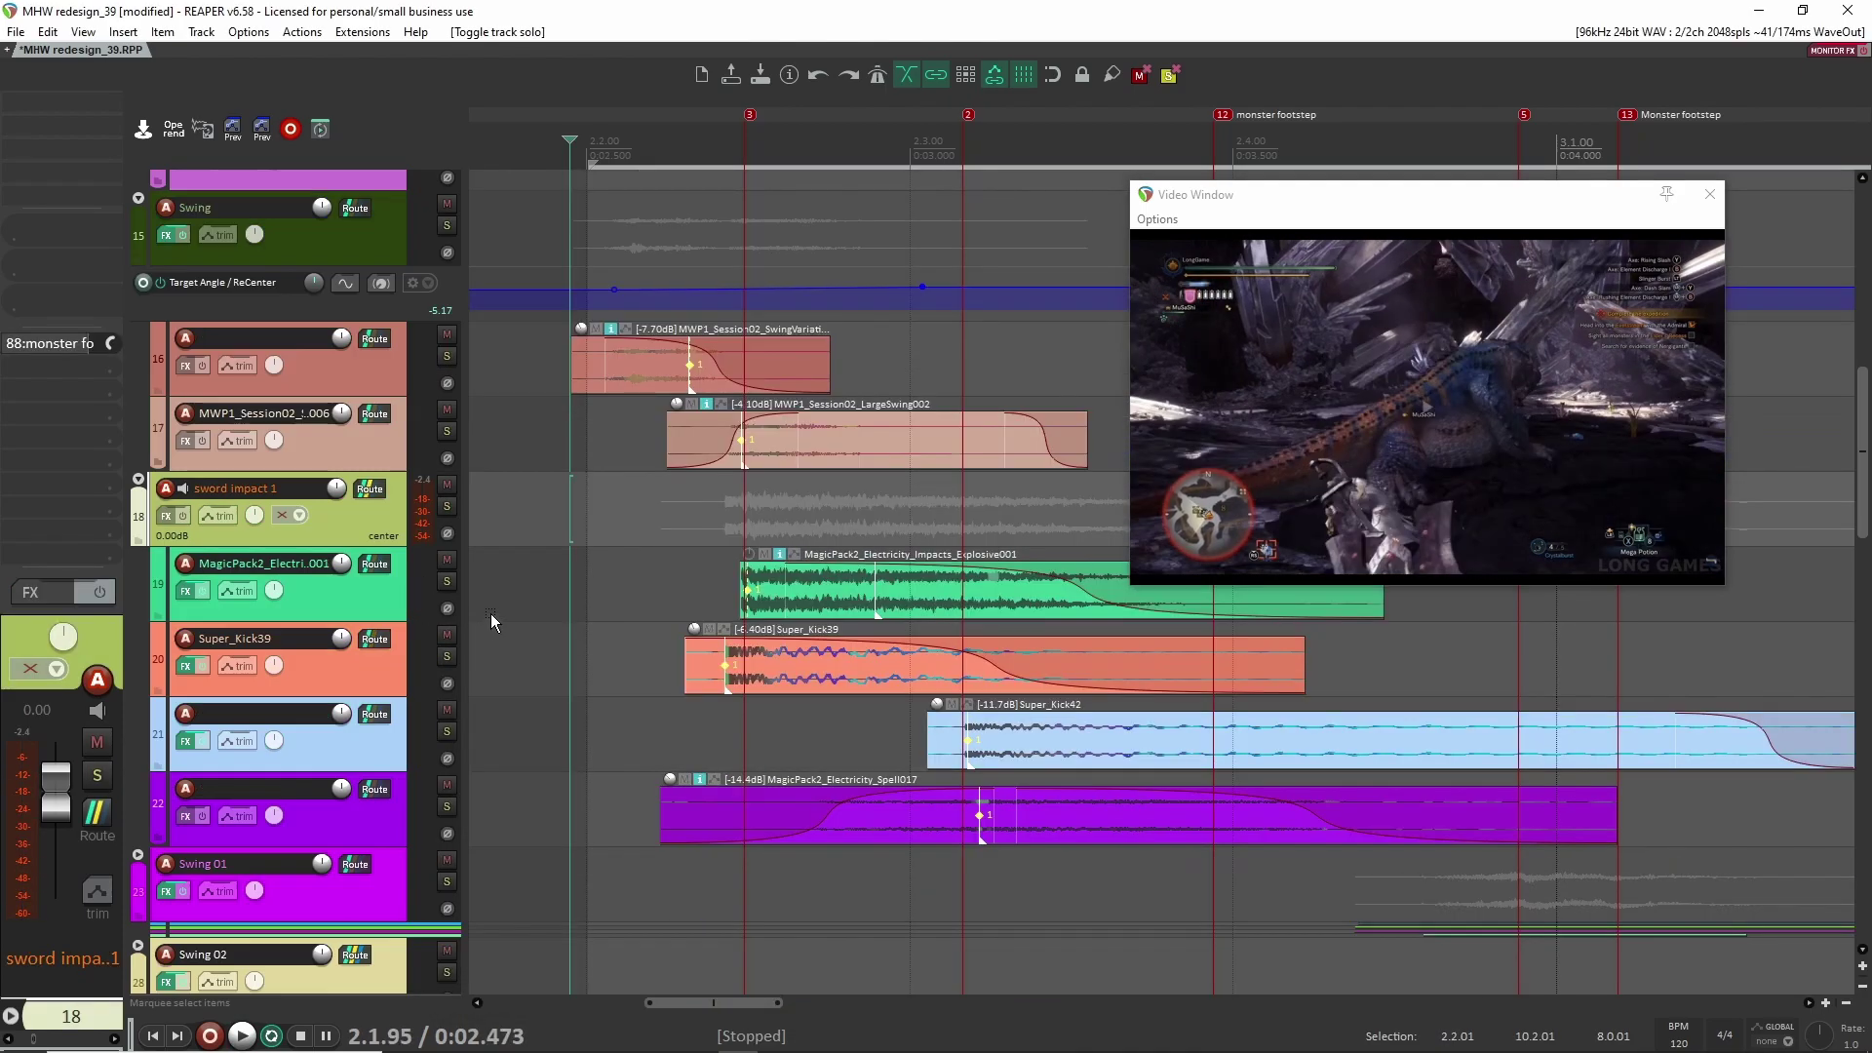
{"action": "left_click", "coordinate": [447, 506]}
{"action": "scroll", "coordinate": [673, 433], "scroll_direction": "down", "scroll_amount": 2}
{"action": "left_click", "coordinate": [695, 421]}
{"action": "left_click_drag", "start_coordinate": [726, 430], "coordinate": [582, 435]}
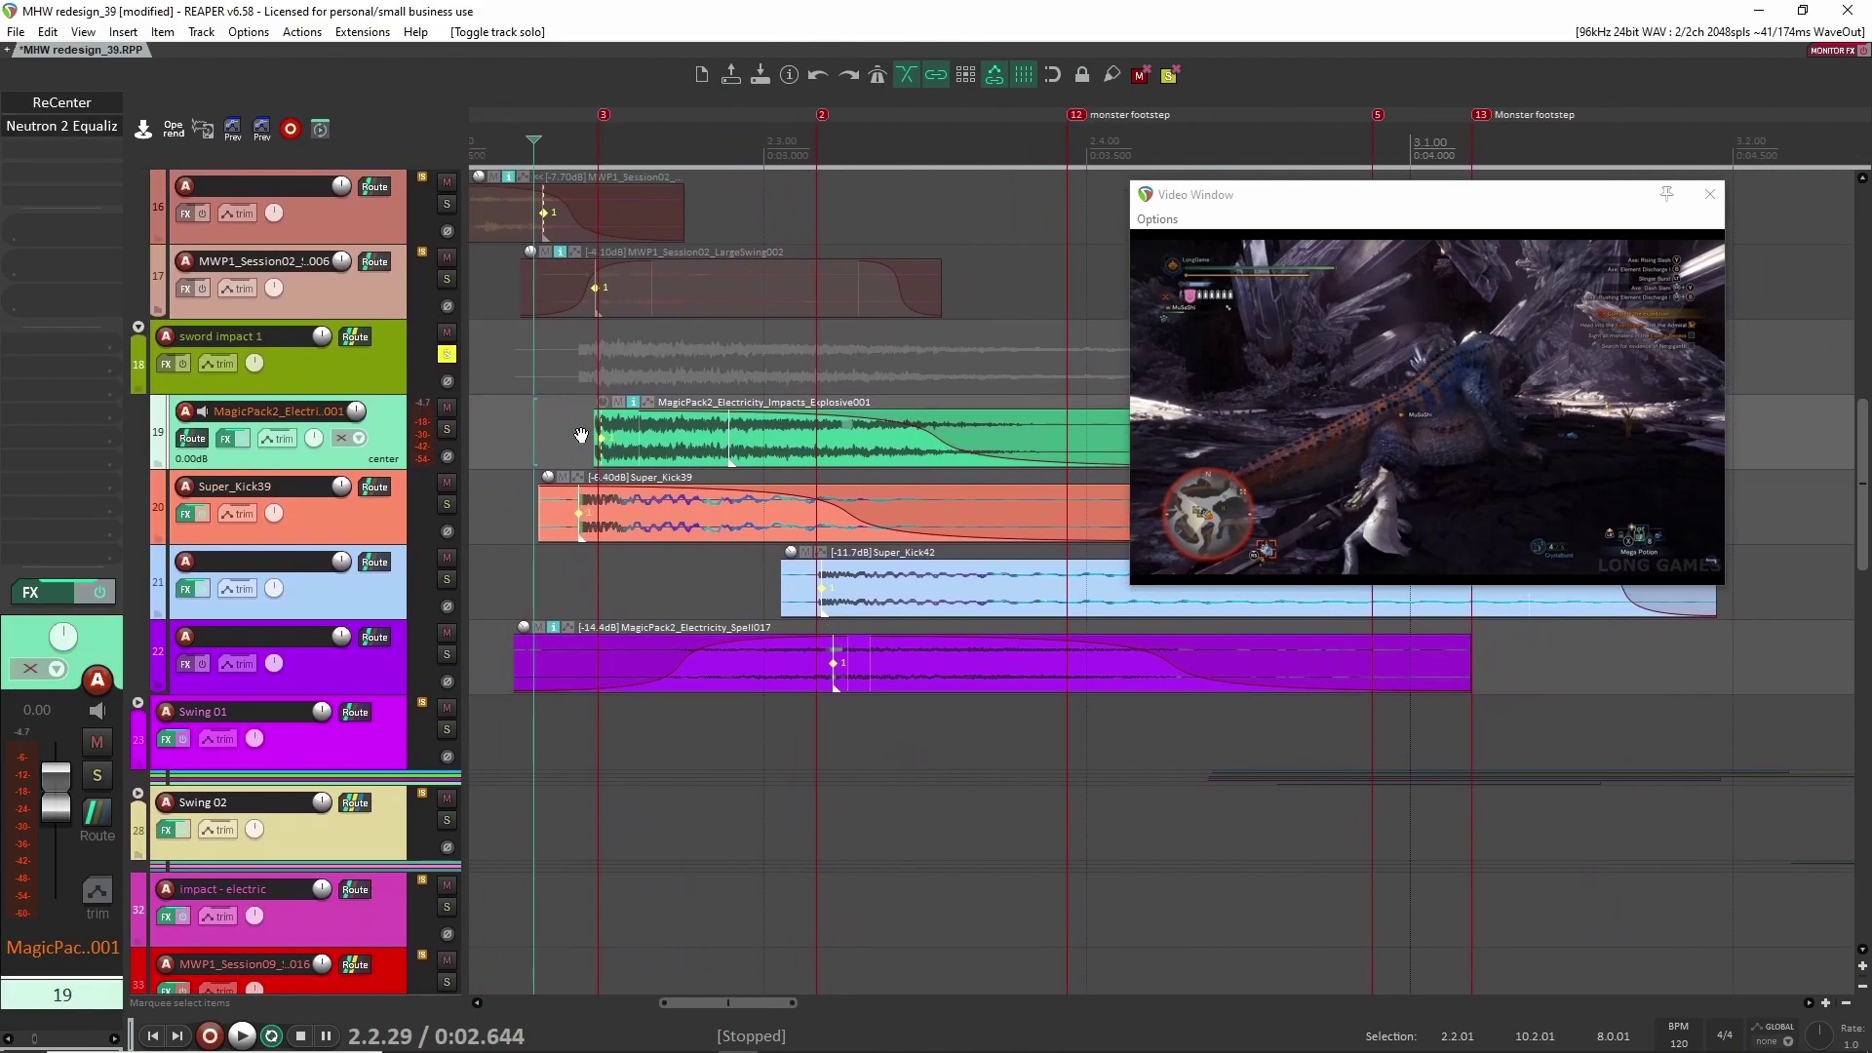
Step: Unsolo sword impact 1, solo the Super_Kick39 and Super_Kick42 layers on tracks 20 and 21, and play both from 0:02.644
{"action": "left_click", "coordinate": [447, 355]}
{"action": "left_click", "coordinate": [446, 504]}
{"action": "left_click", "coordinate": [447, 579]}
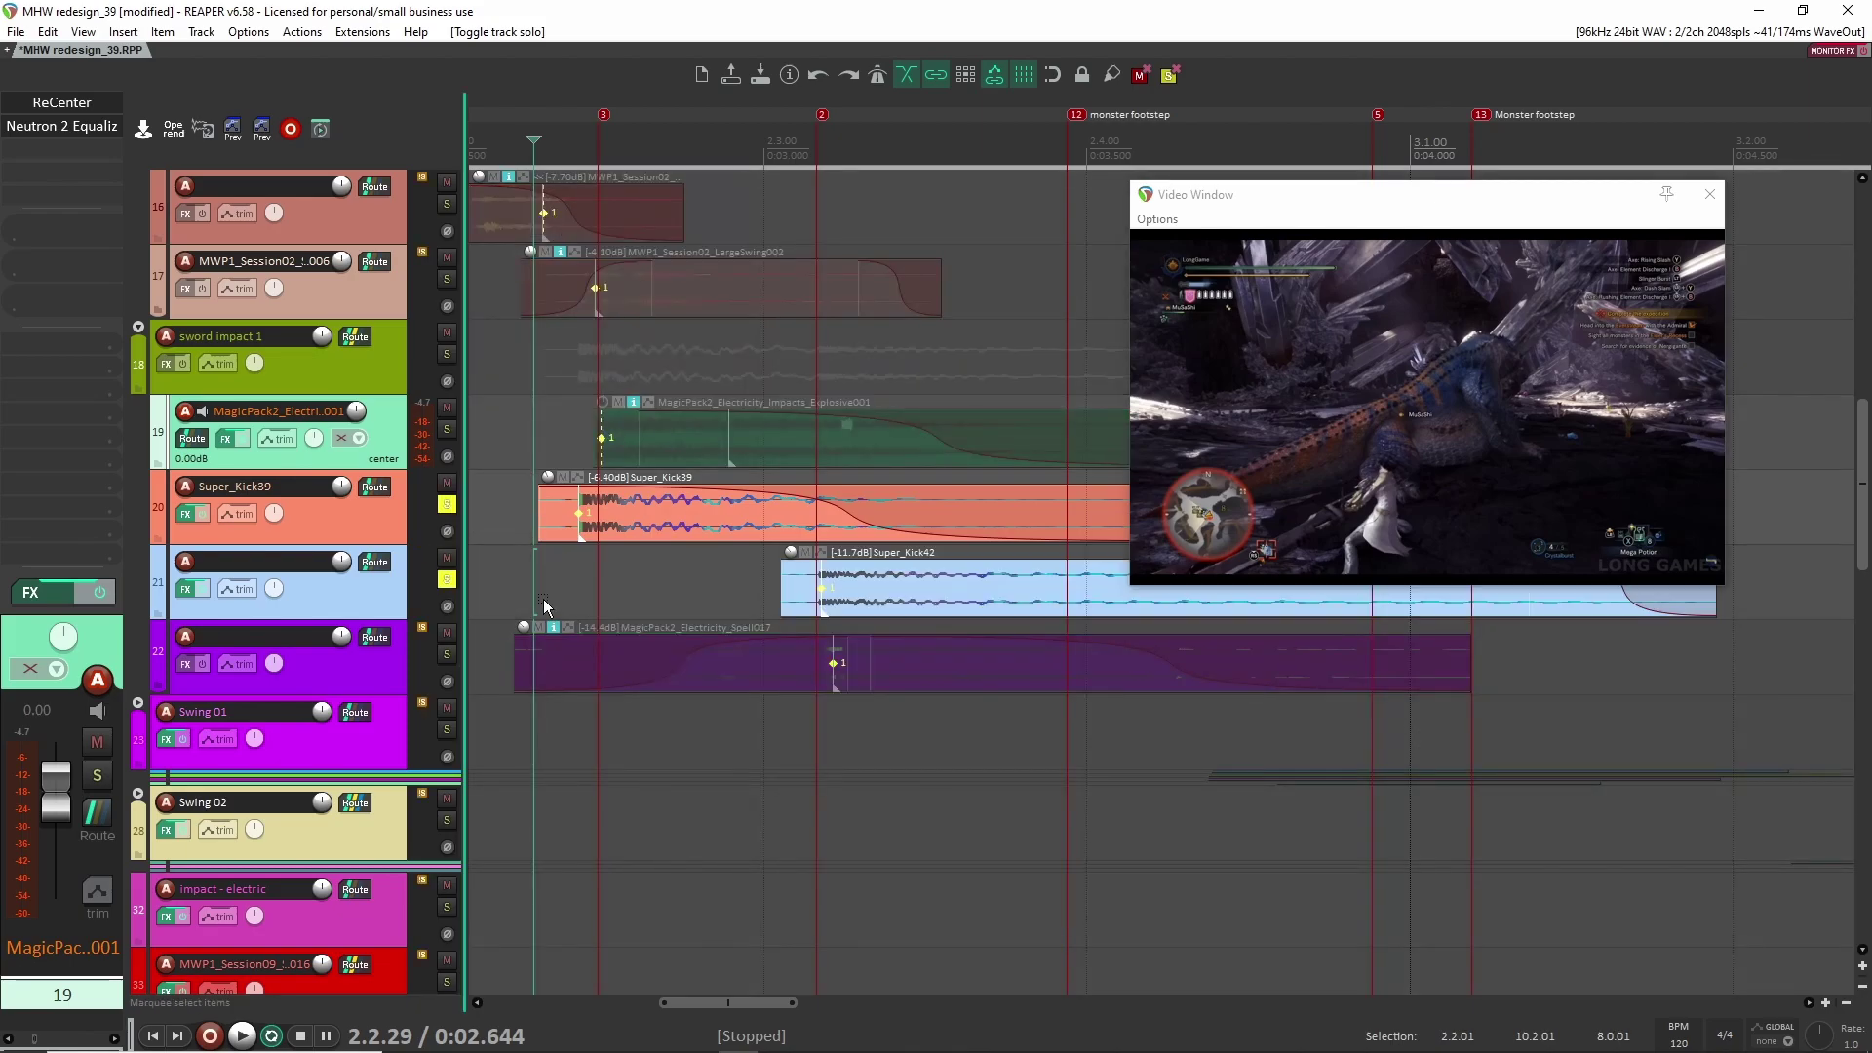
{"action": "key", "text": "space"}
{"action": "key", "text": "space"}
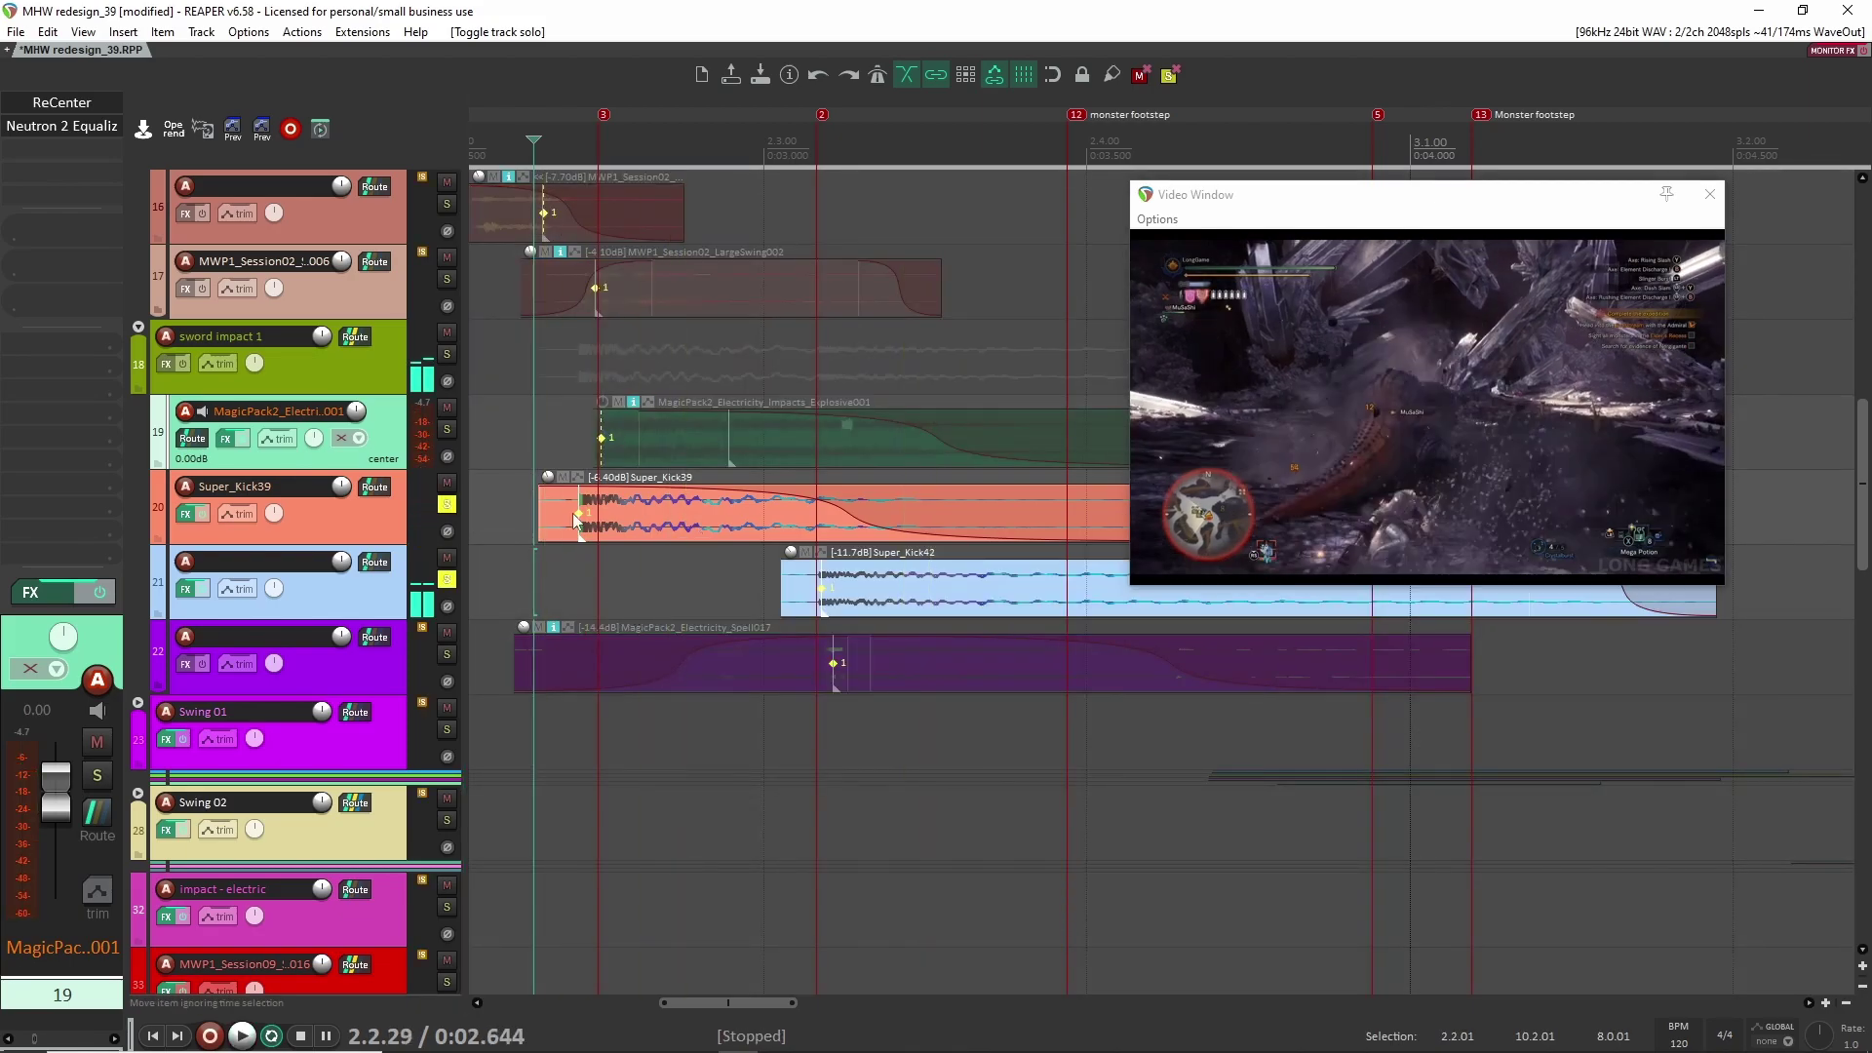
Step: Make a time selection from 2.2.36 to 2.2.57 over Super_Kick39's attack, and select the Super_Kick42 item at 0:03.026
{"action": "left_click", "coordinate": [628, 503]}
{"action": "left_click_drag", "start_coordinate": [626, 146], "coordinate": [556, 148]}
{"action": "left_click", "coordinate": [784, 583]}
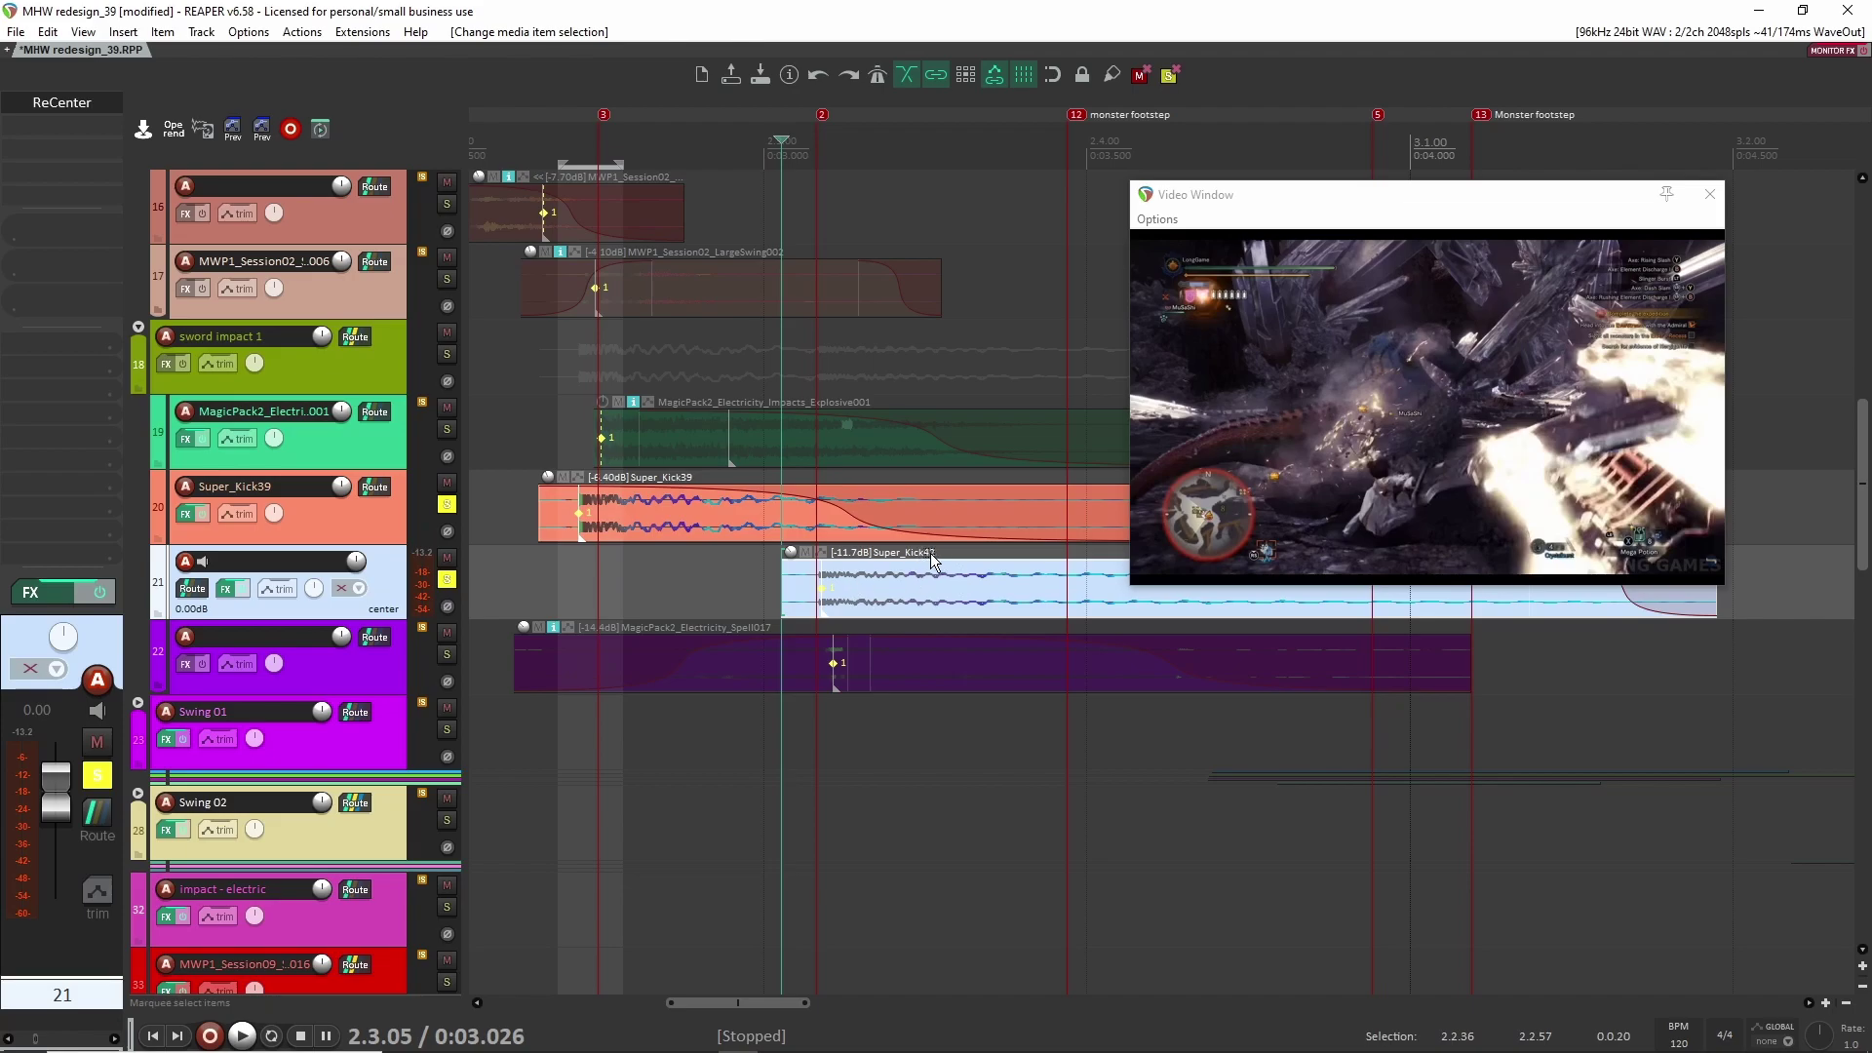
Step: Play the soloed Super_Kick39 and Super_Kick42 layers from 0:02.660 and unsolo both tracks
{"action": "left_click", "coordinate": [539, 555]}
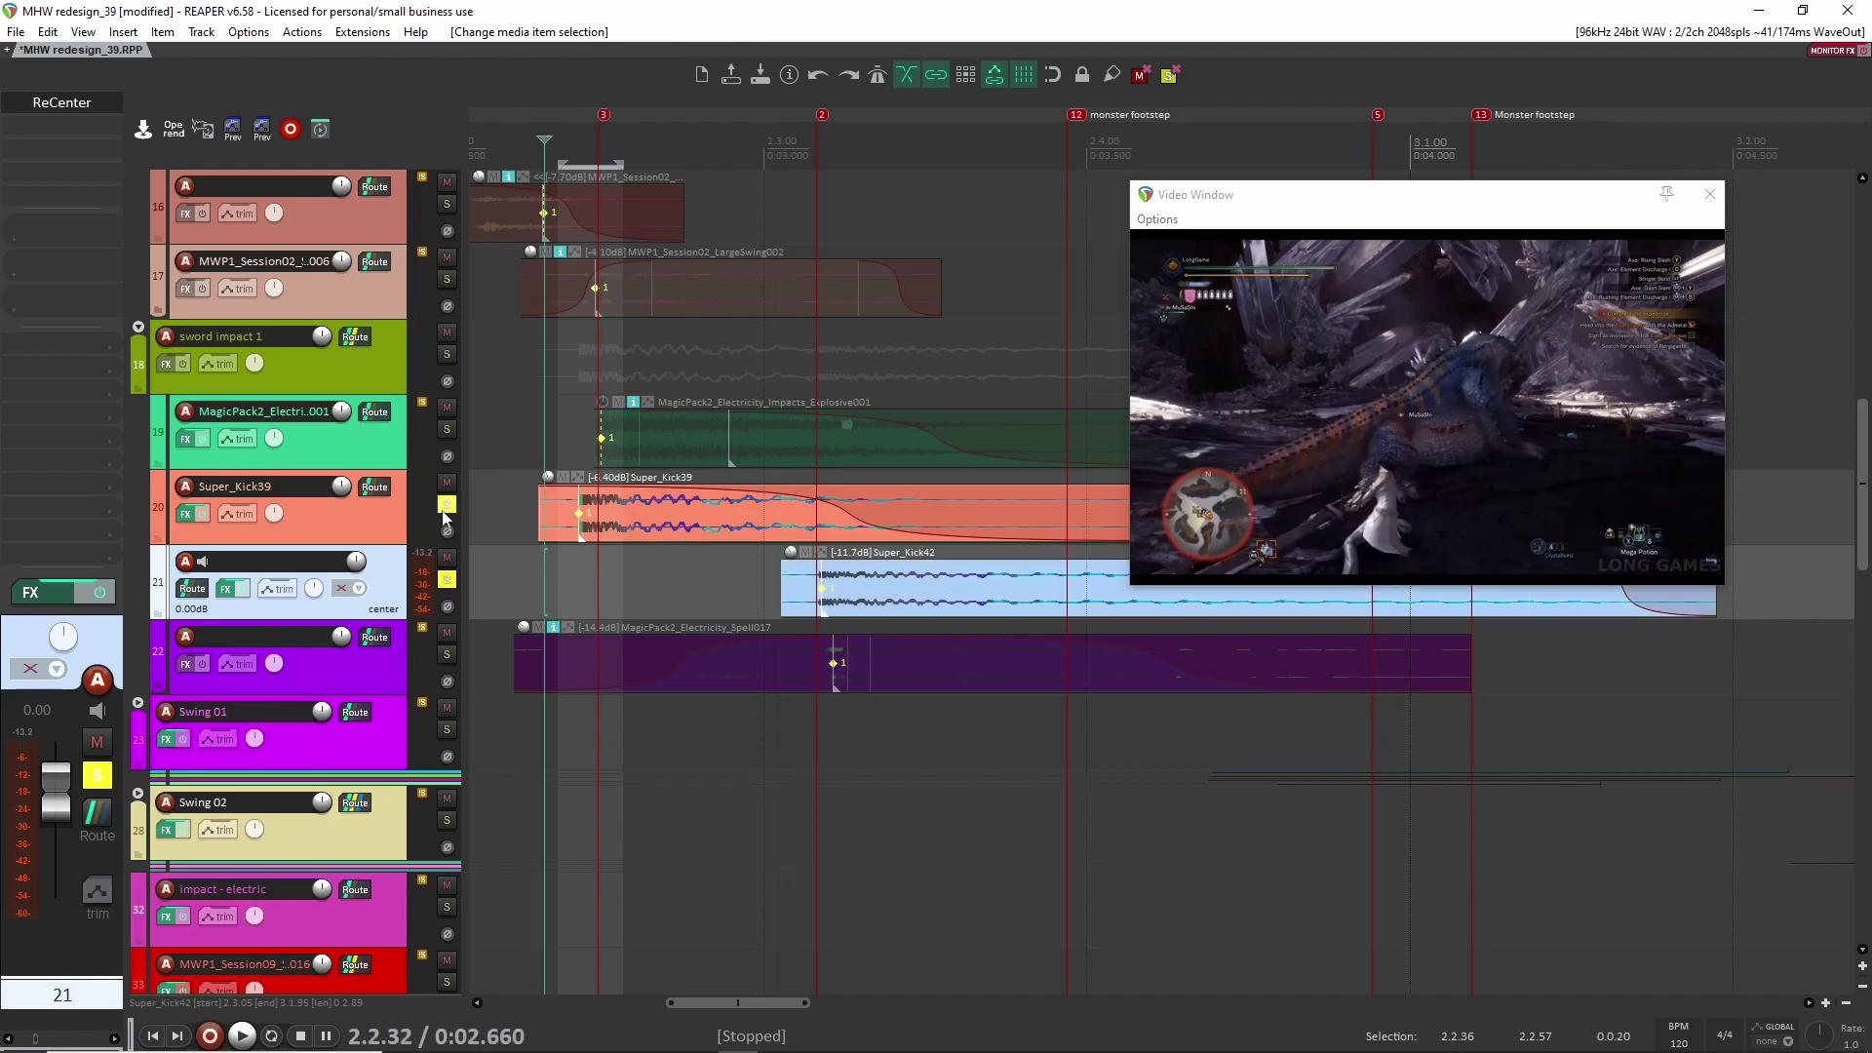
{"action": "key", "text": "space"}
{"action": "key", "text": "space"}
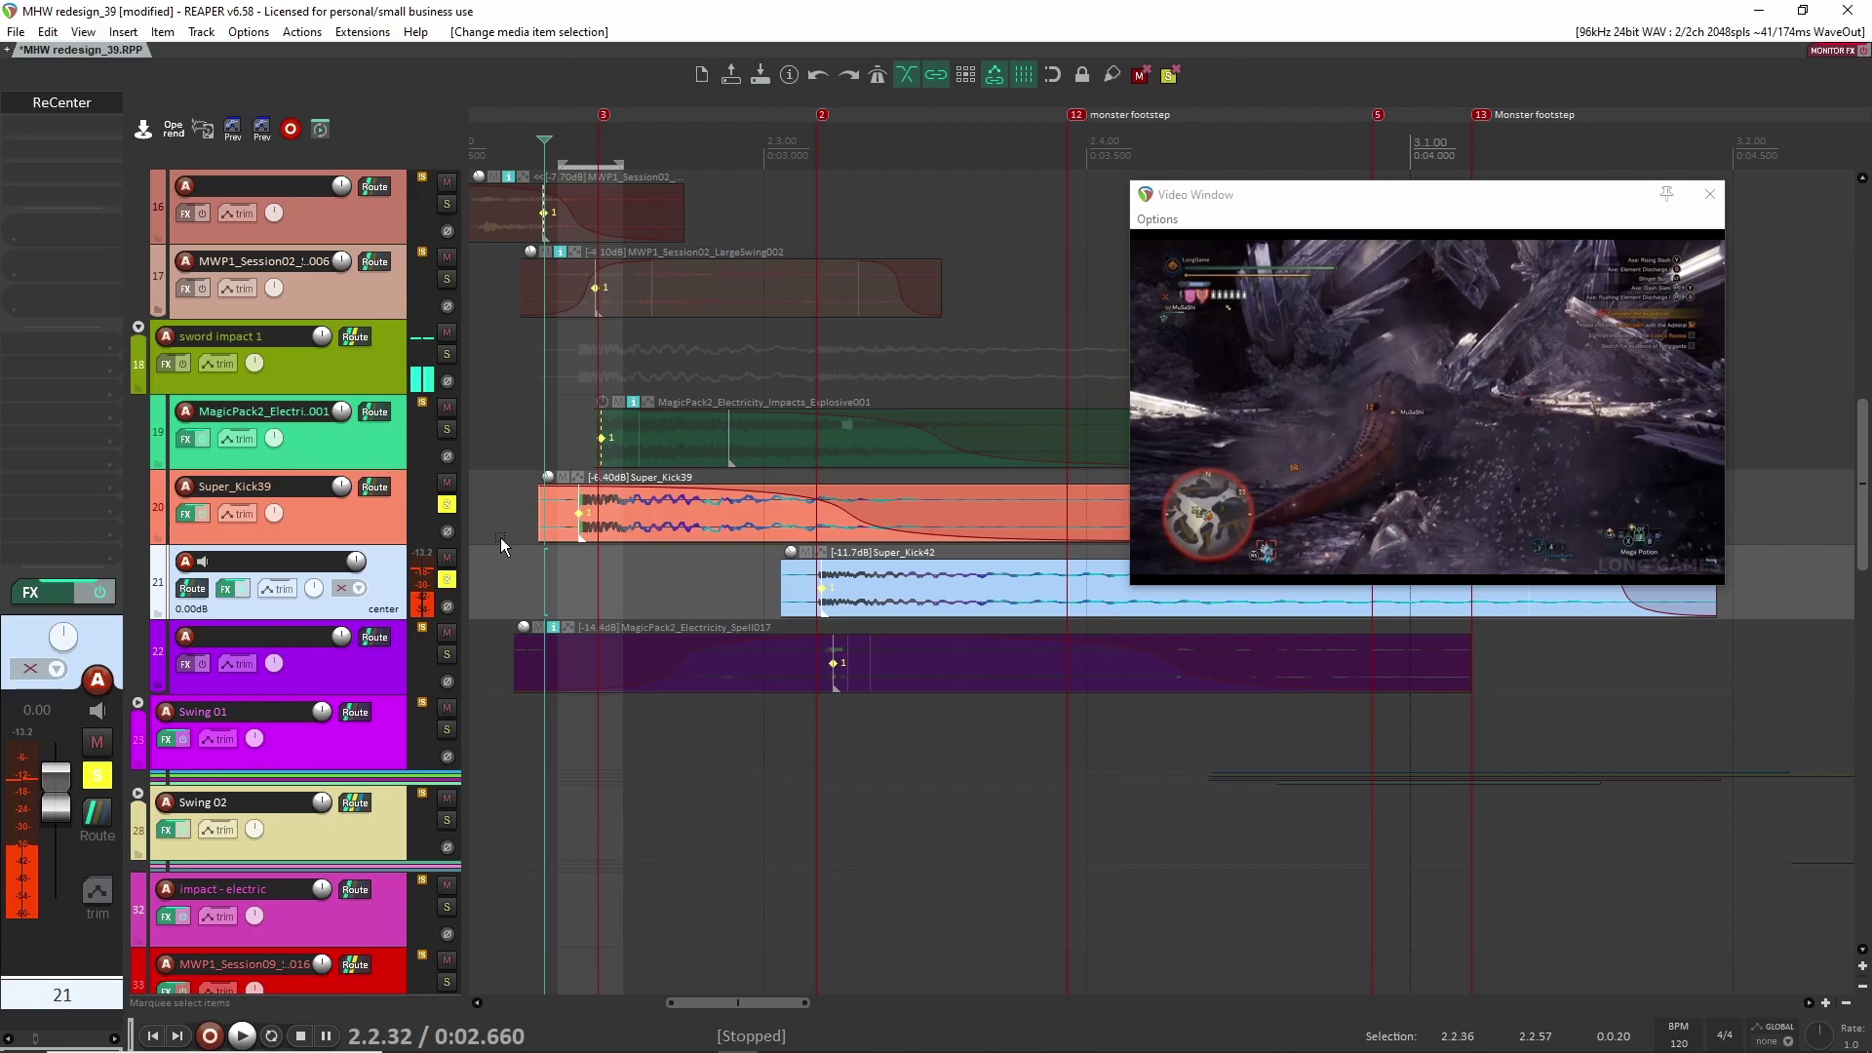
{"action": "left_click", "coordinate": [446, 506]}
{"action": "left_click", "coordinate": [447, 580]}
Step: Solo the MagicPack2_Electricity_Impacts_Explosive001 layer on track 19 and play it from 0:02.650
{"action": "left_click", "coordinate": [446, 429]}
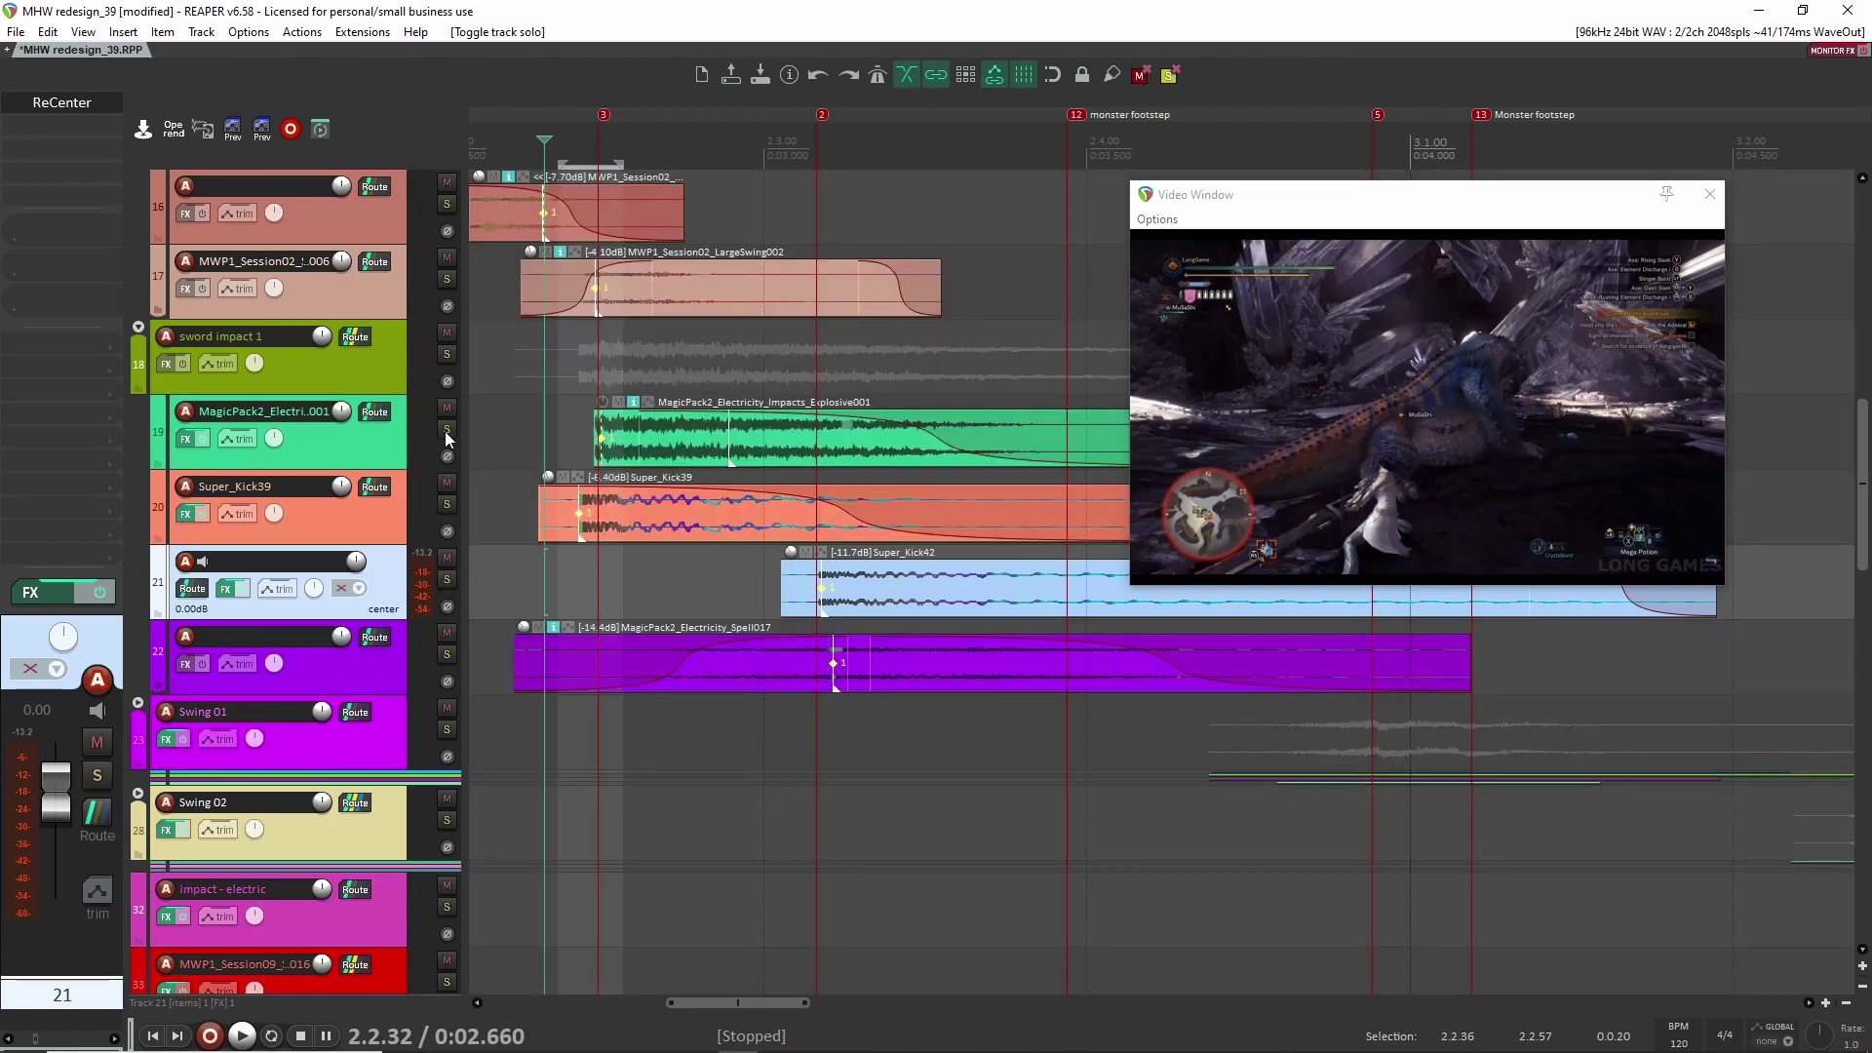
{"action": "left_click", "coordinate": [652, 435]}
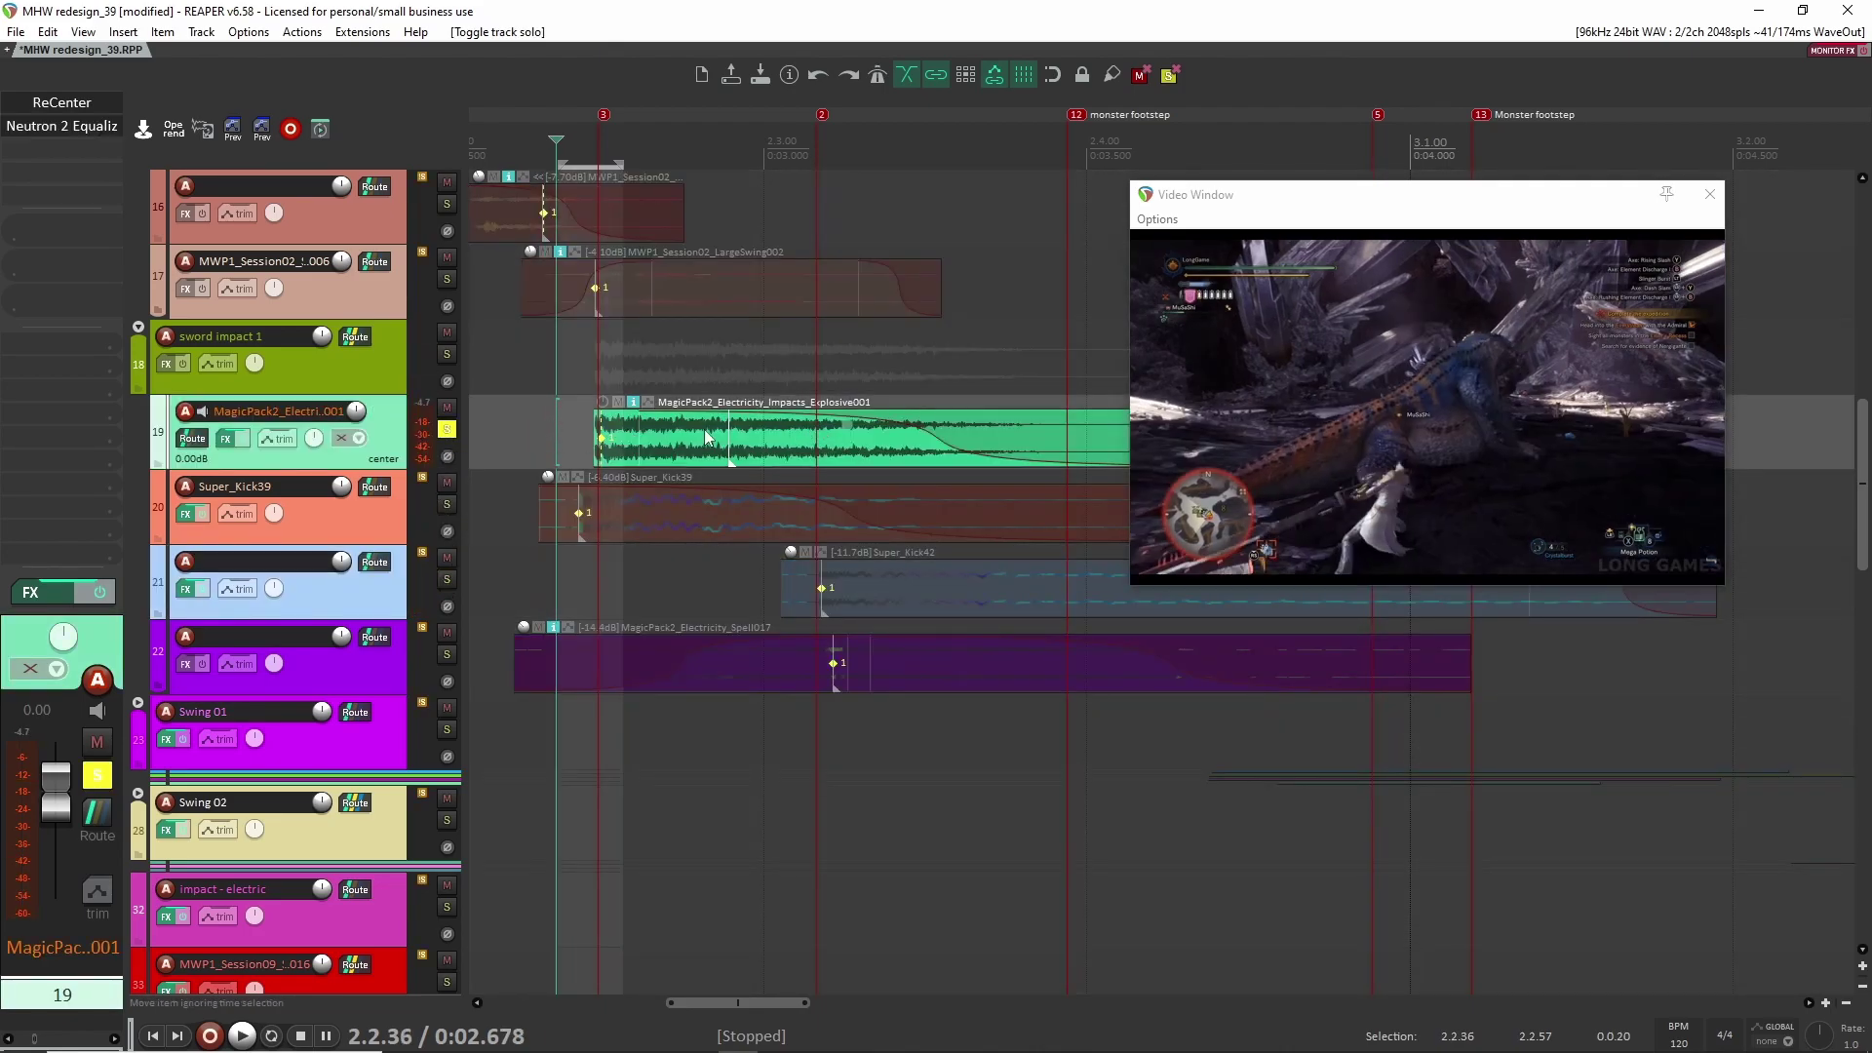
{"action": "left_click", "coordinate": [538, 432]}
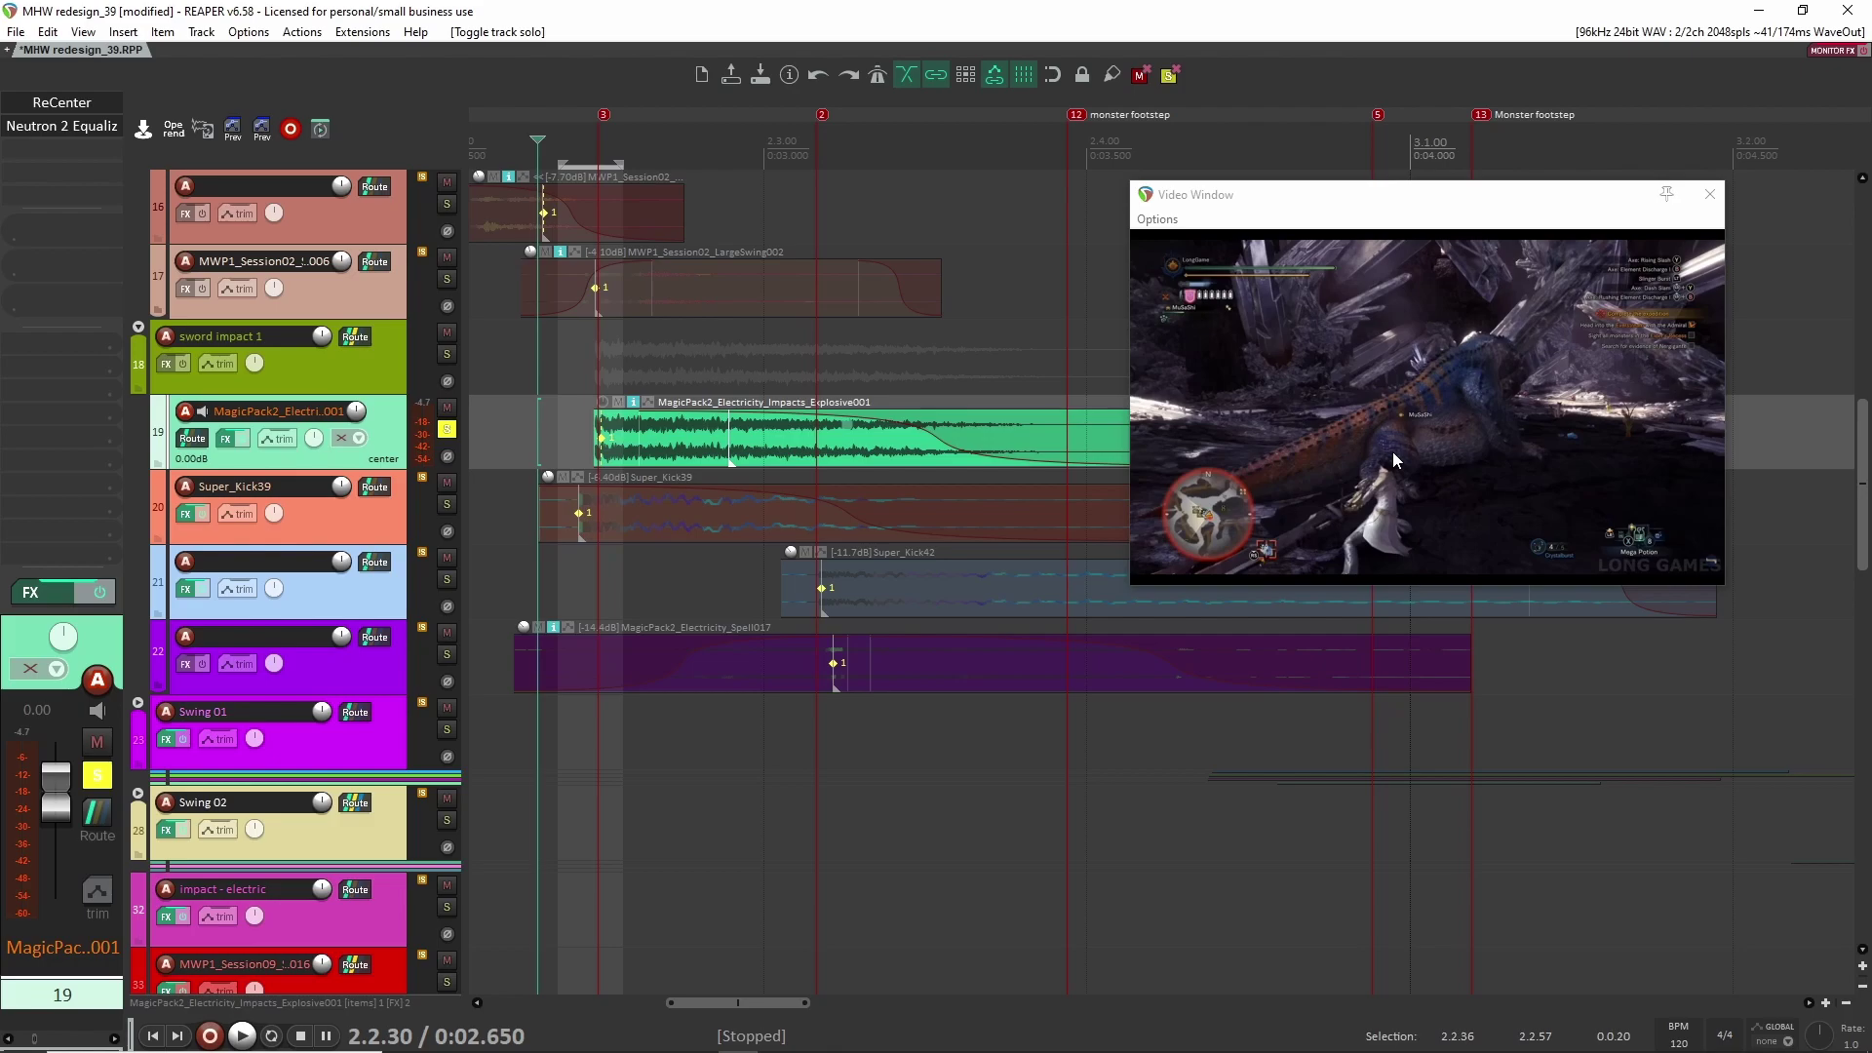
{"action": "key", "text": "space"}
{"action": "key", "text": "space"}
{"action": "key", "text": "space"}
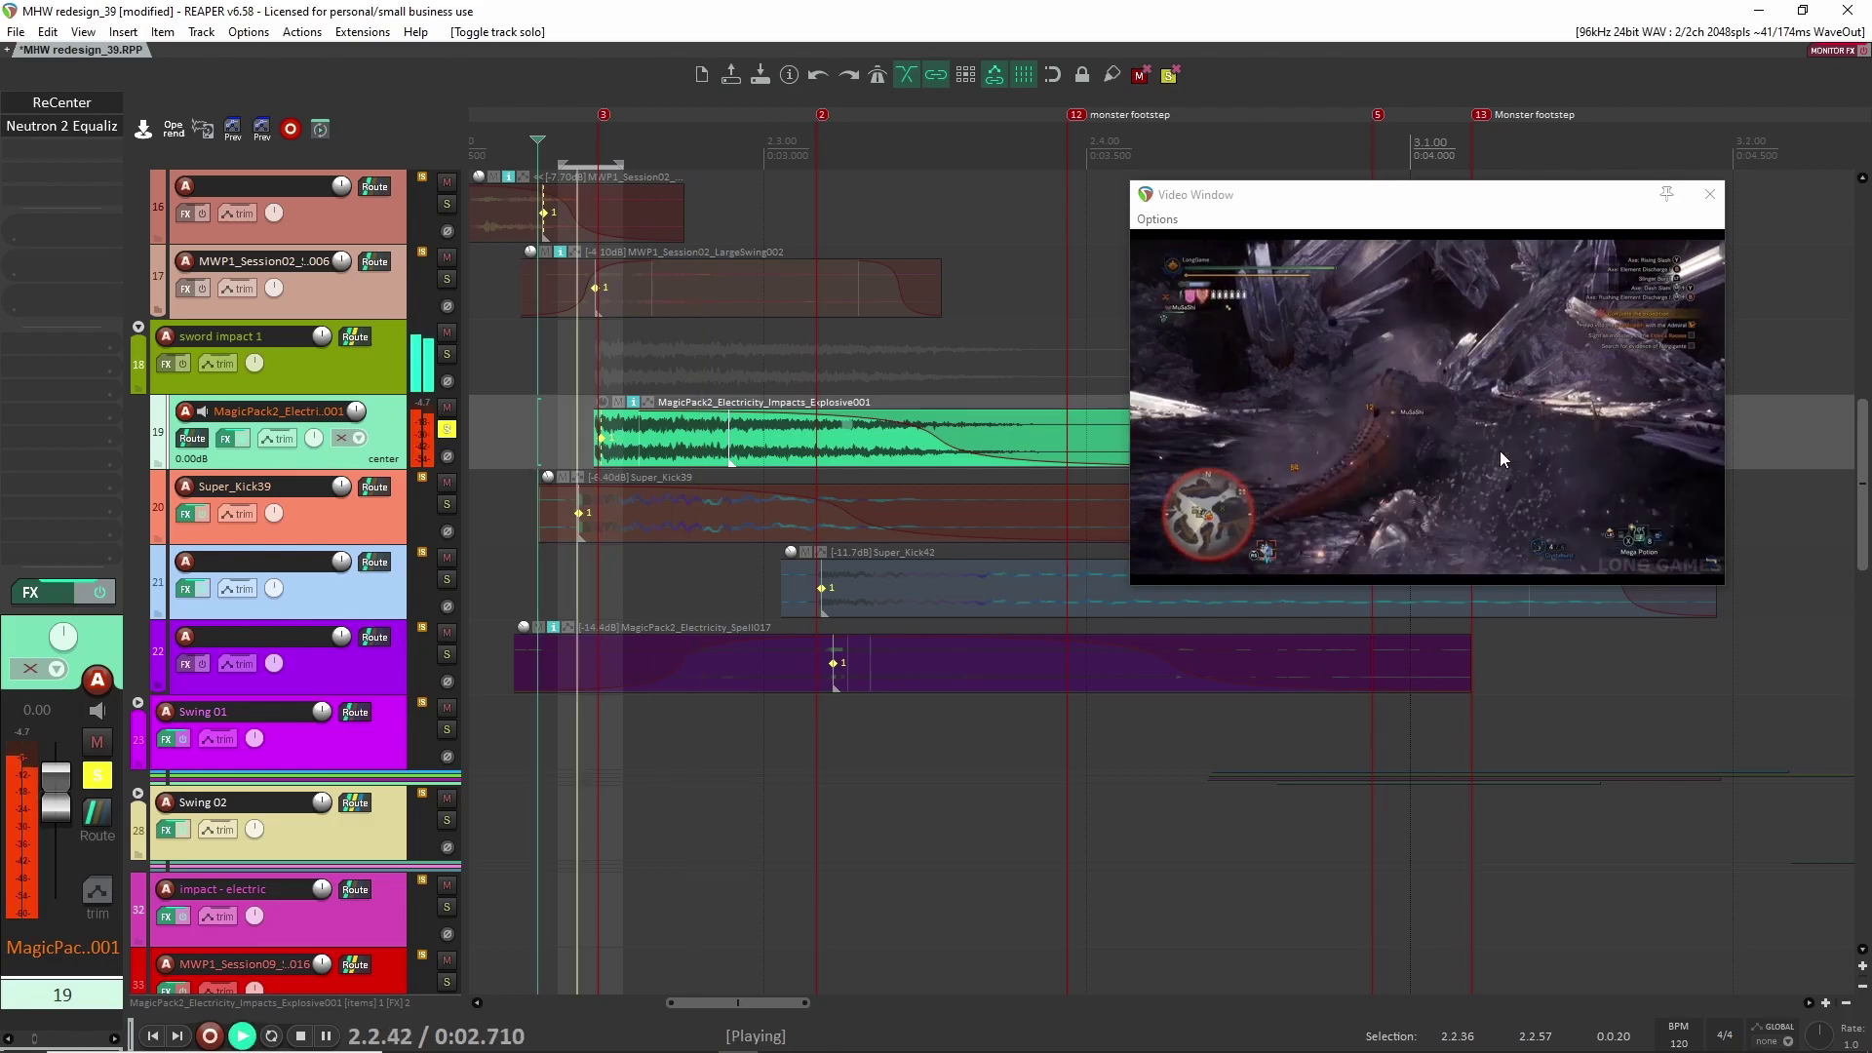
{"action": "key", "text": "space"}
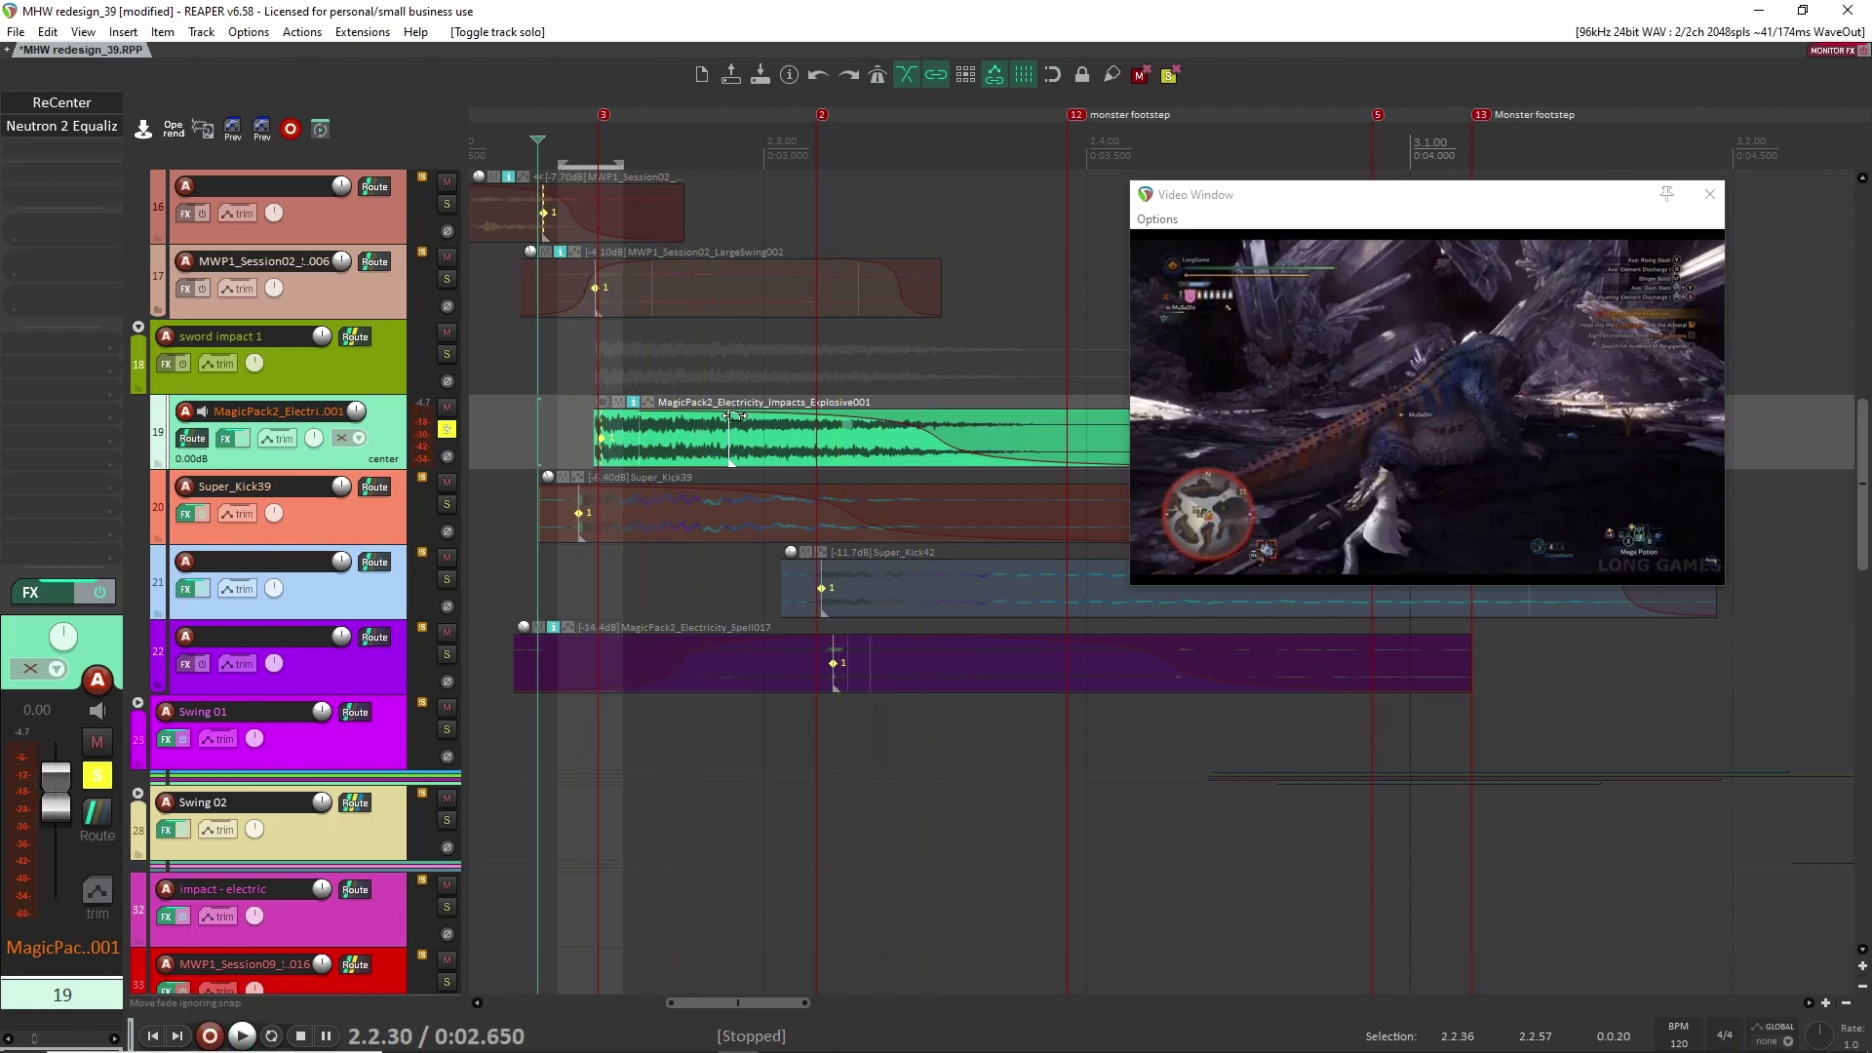
Step: View track 19's ReCenter settings, bypass the track's whole effects chain, and play the electric impact without effects
{"action": "left_click", "coordinate": [62, 103]}
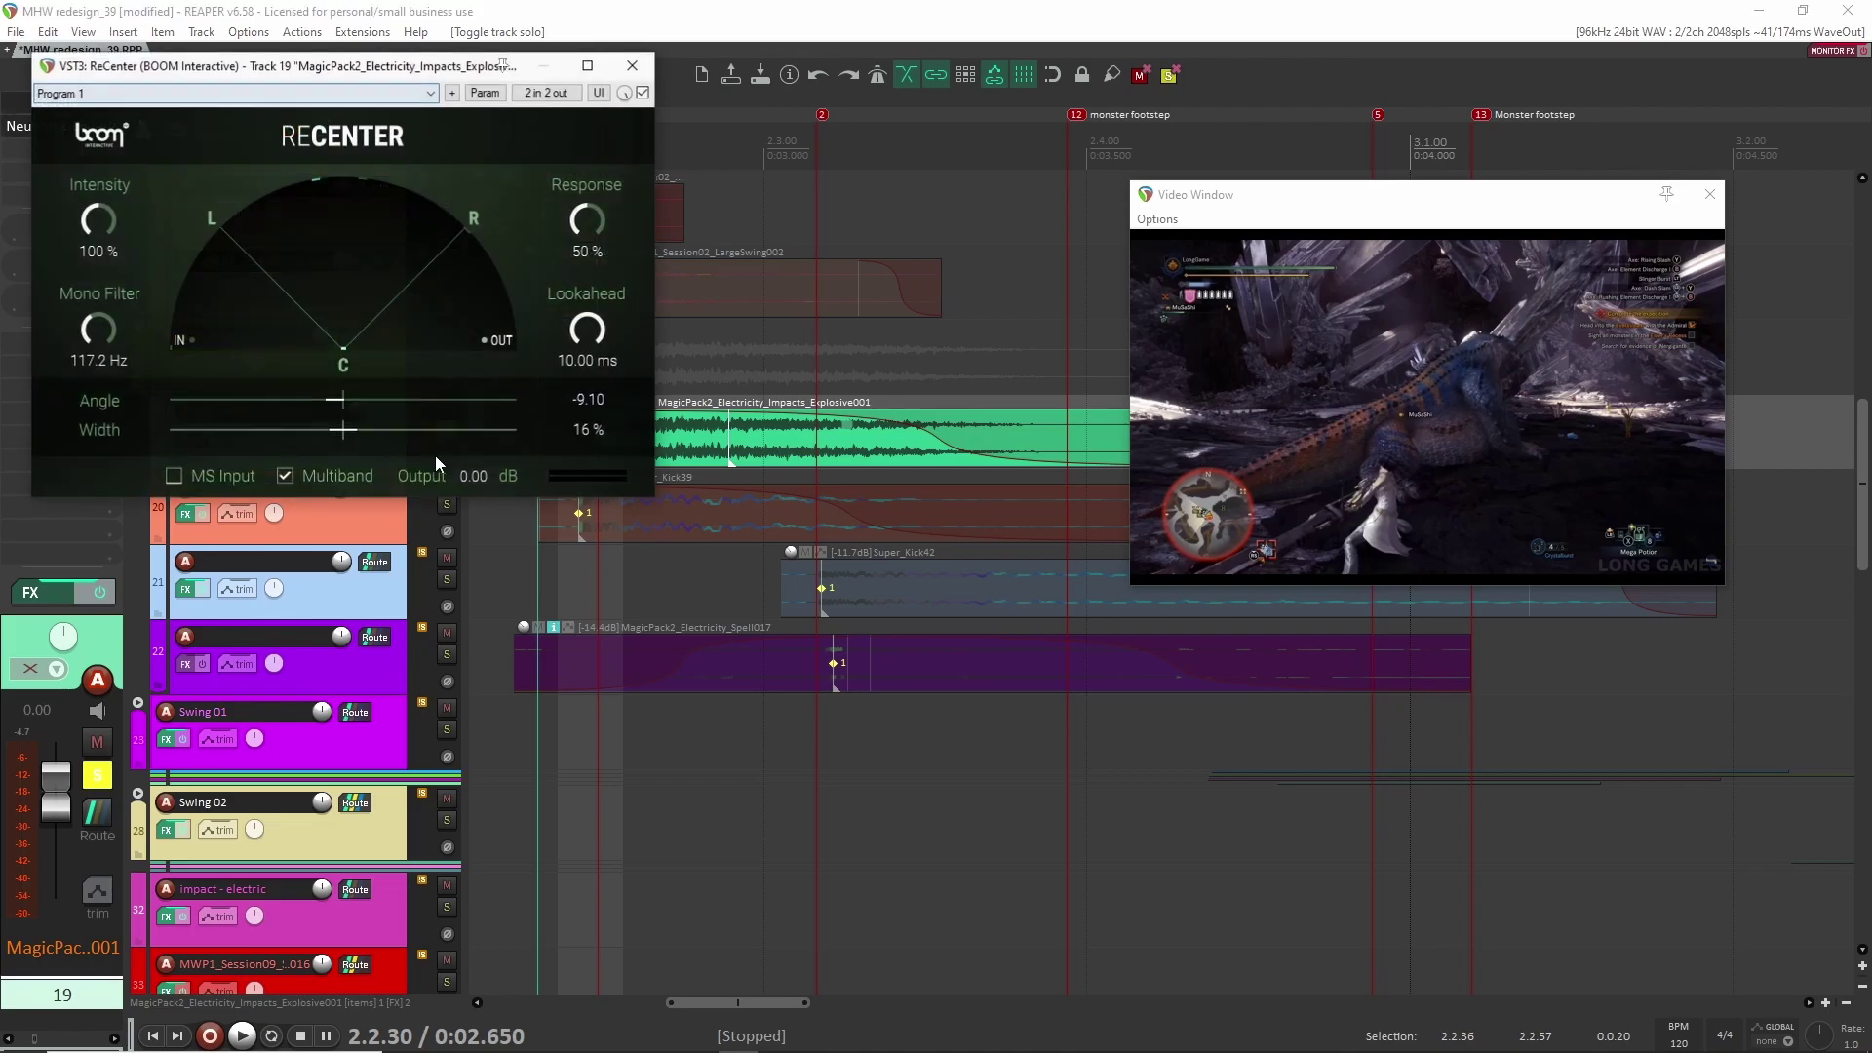
{"action": "left_click_drag", "start_coordinate": [413, 69], "coordinate": [904, 515]}
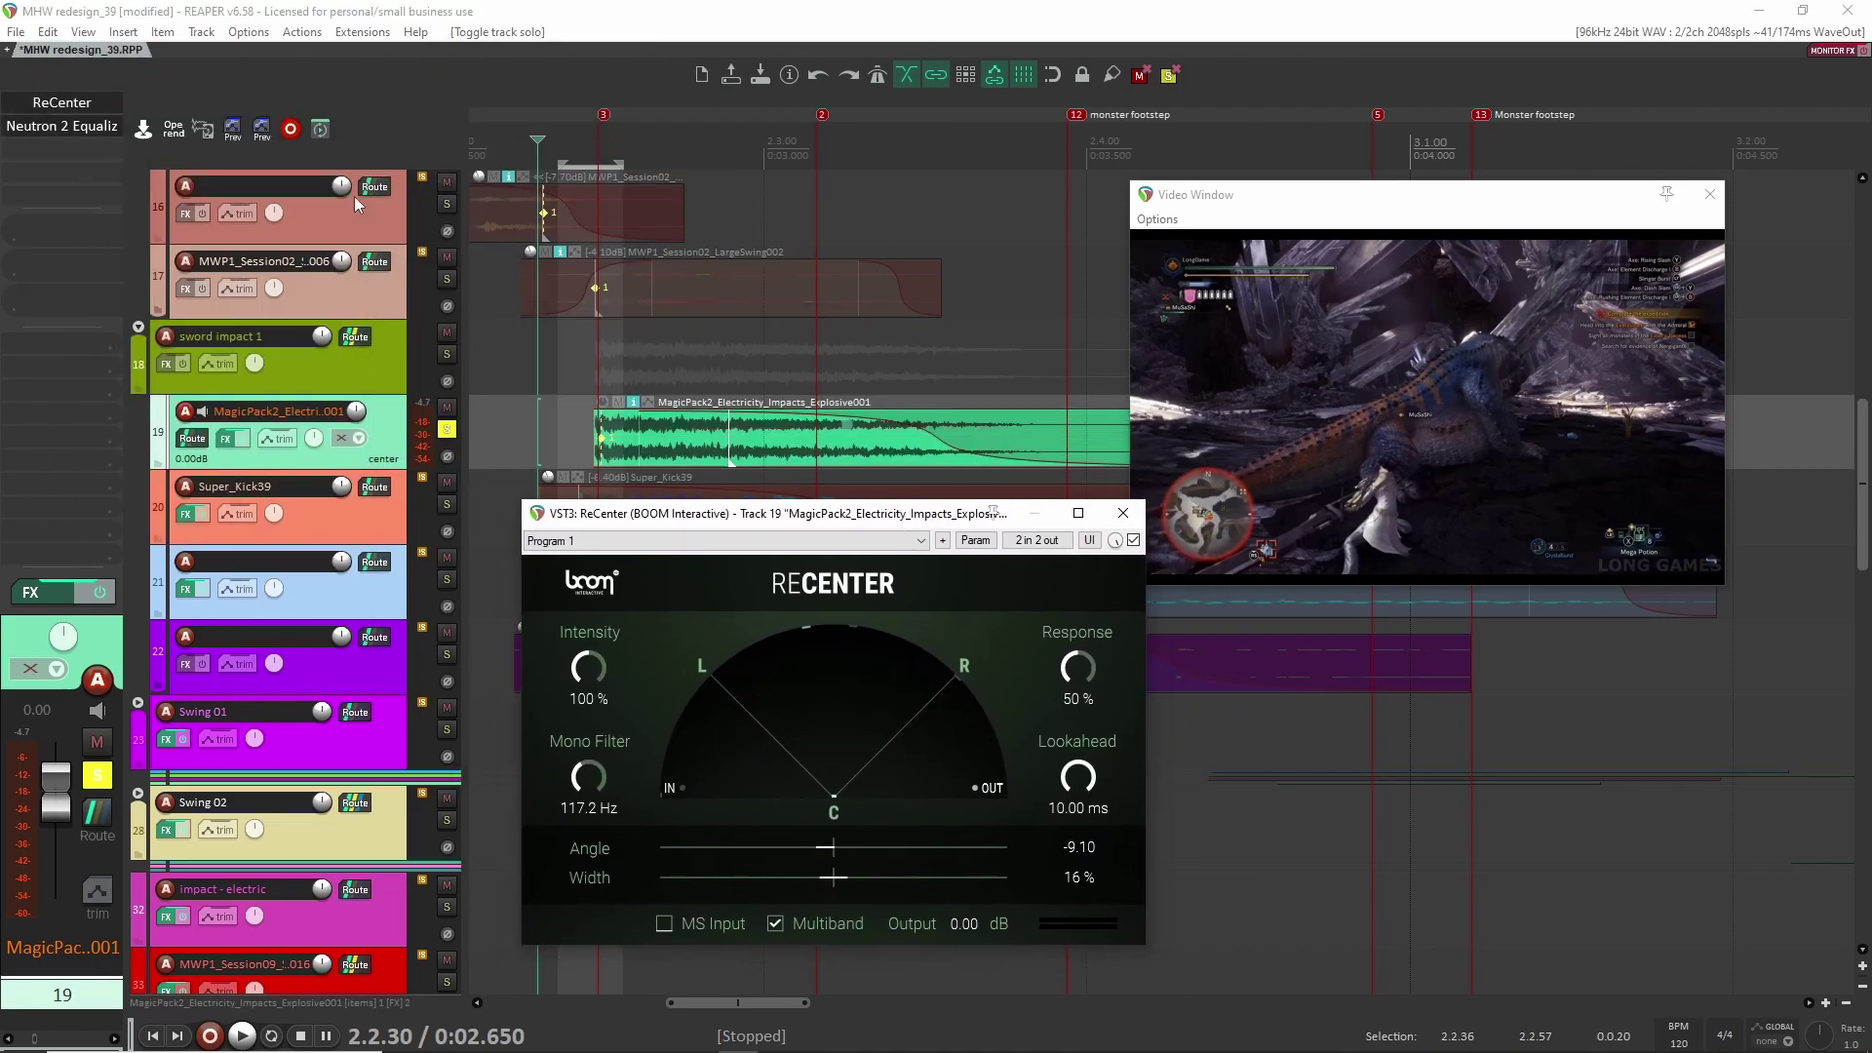
{"action": "left_click", "coordinate": [100, 591]}
{"action": "left_click", "coordinate": [1123, 512]}
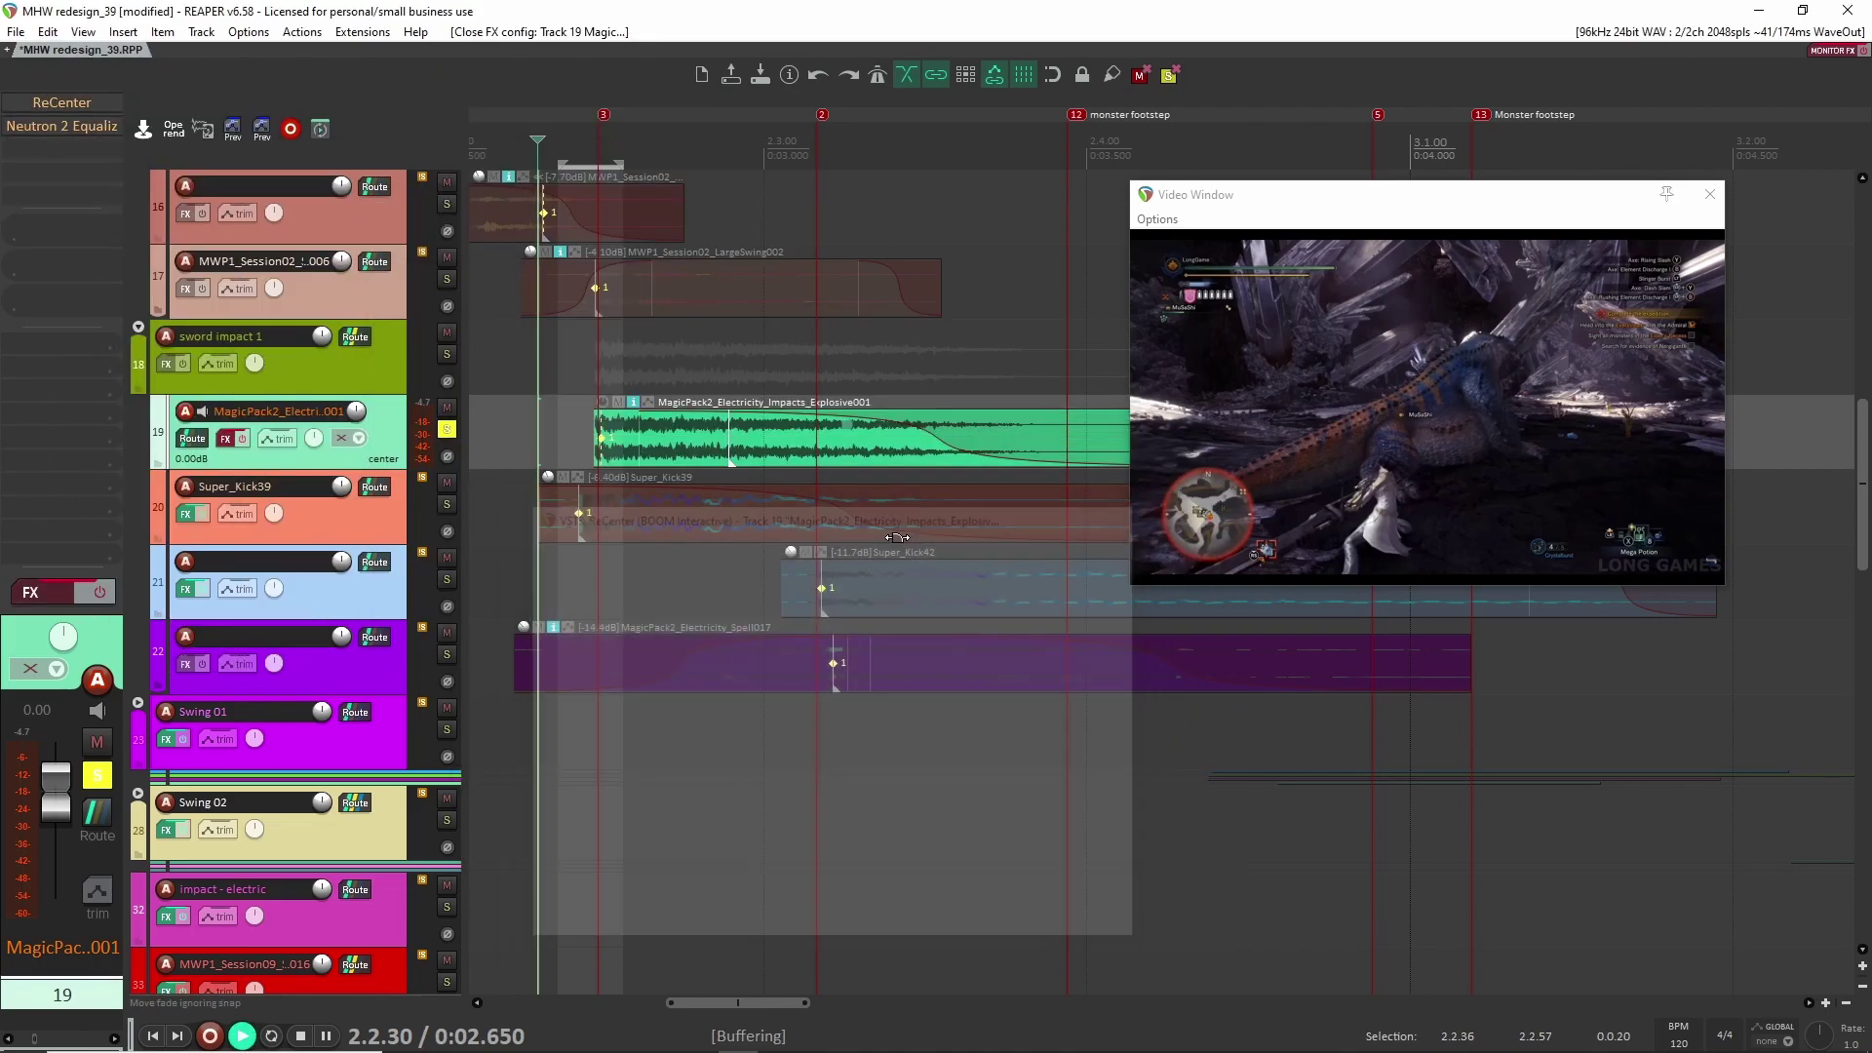
{"action": "key", "text": "space"}
{"action": "key", "text": "space"}
{"action": "key", "text": "space"}
{"action": "key", "text": "space"}
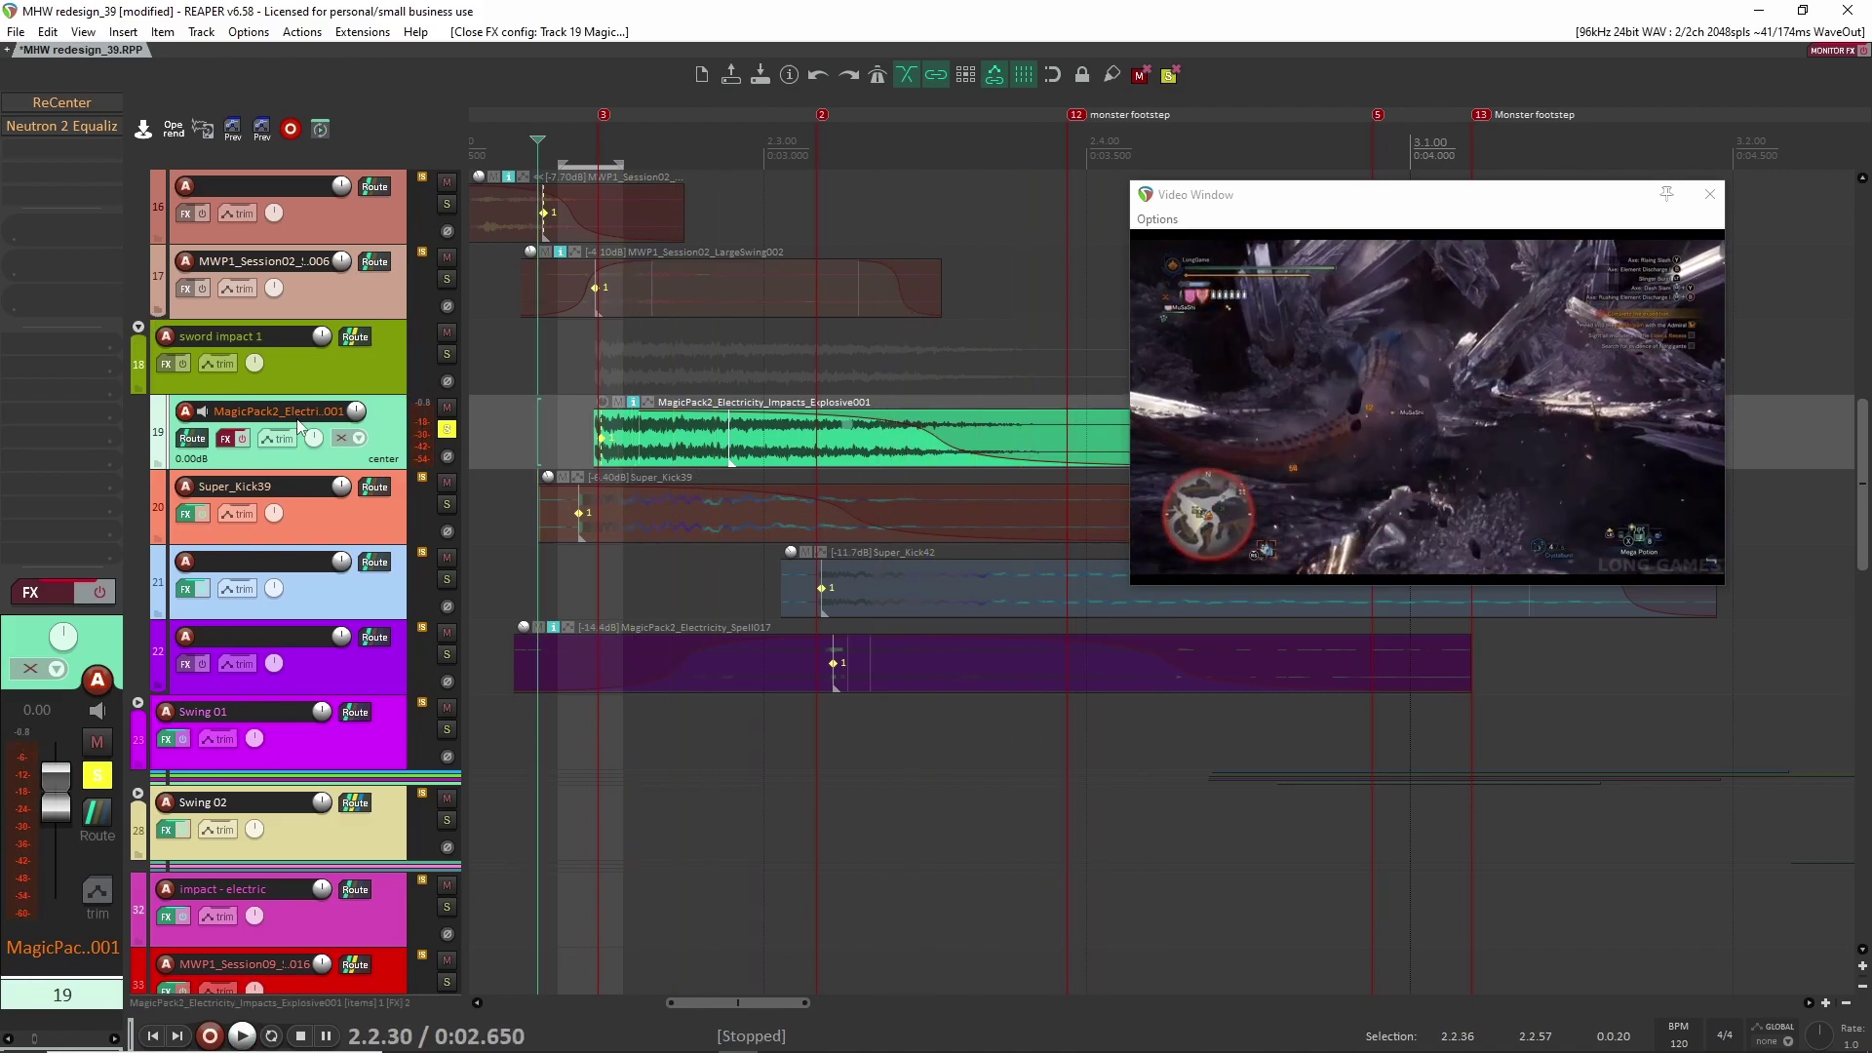
Step: Re-enable track 19's effects with Neutron 2 Equalizer bypassed and play the impact while viewing ReCenter's panning display
{"action": "left_click", "coordinate": [61, 102], "text": "shift"}
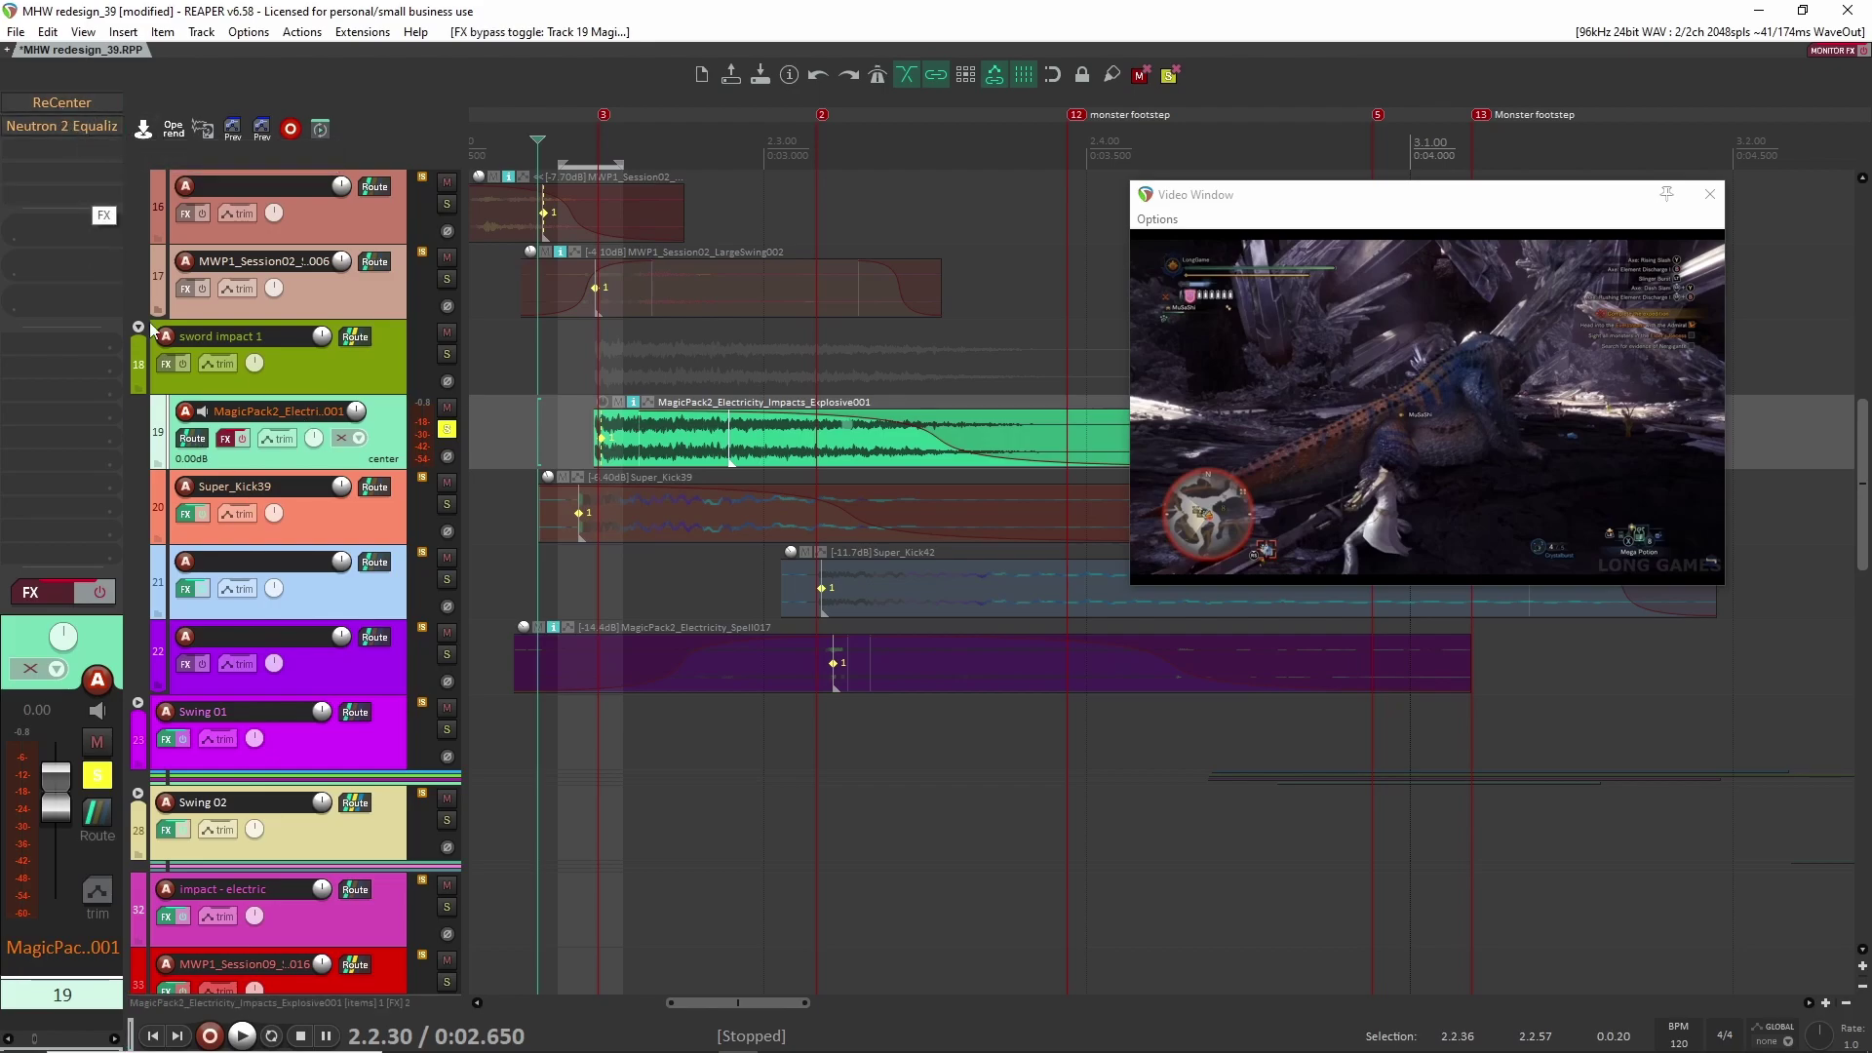
{"action": "left_click", "coordinate": [101, 593]}
{"action": "left_click", "coordinate": [61, 102]}
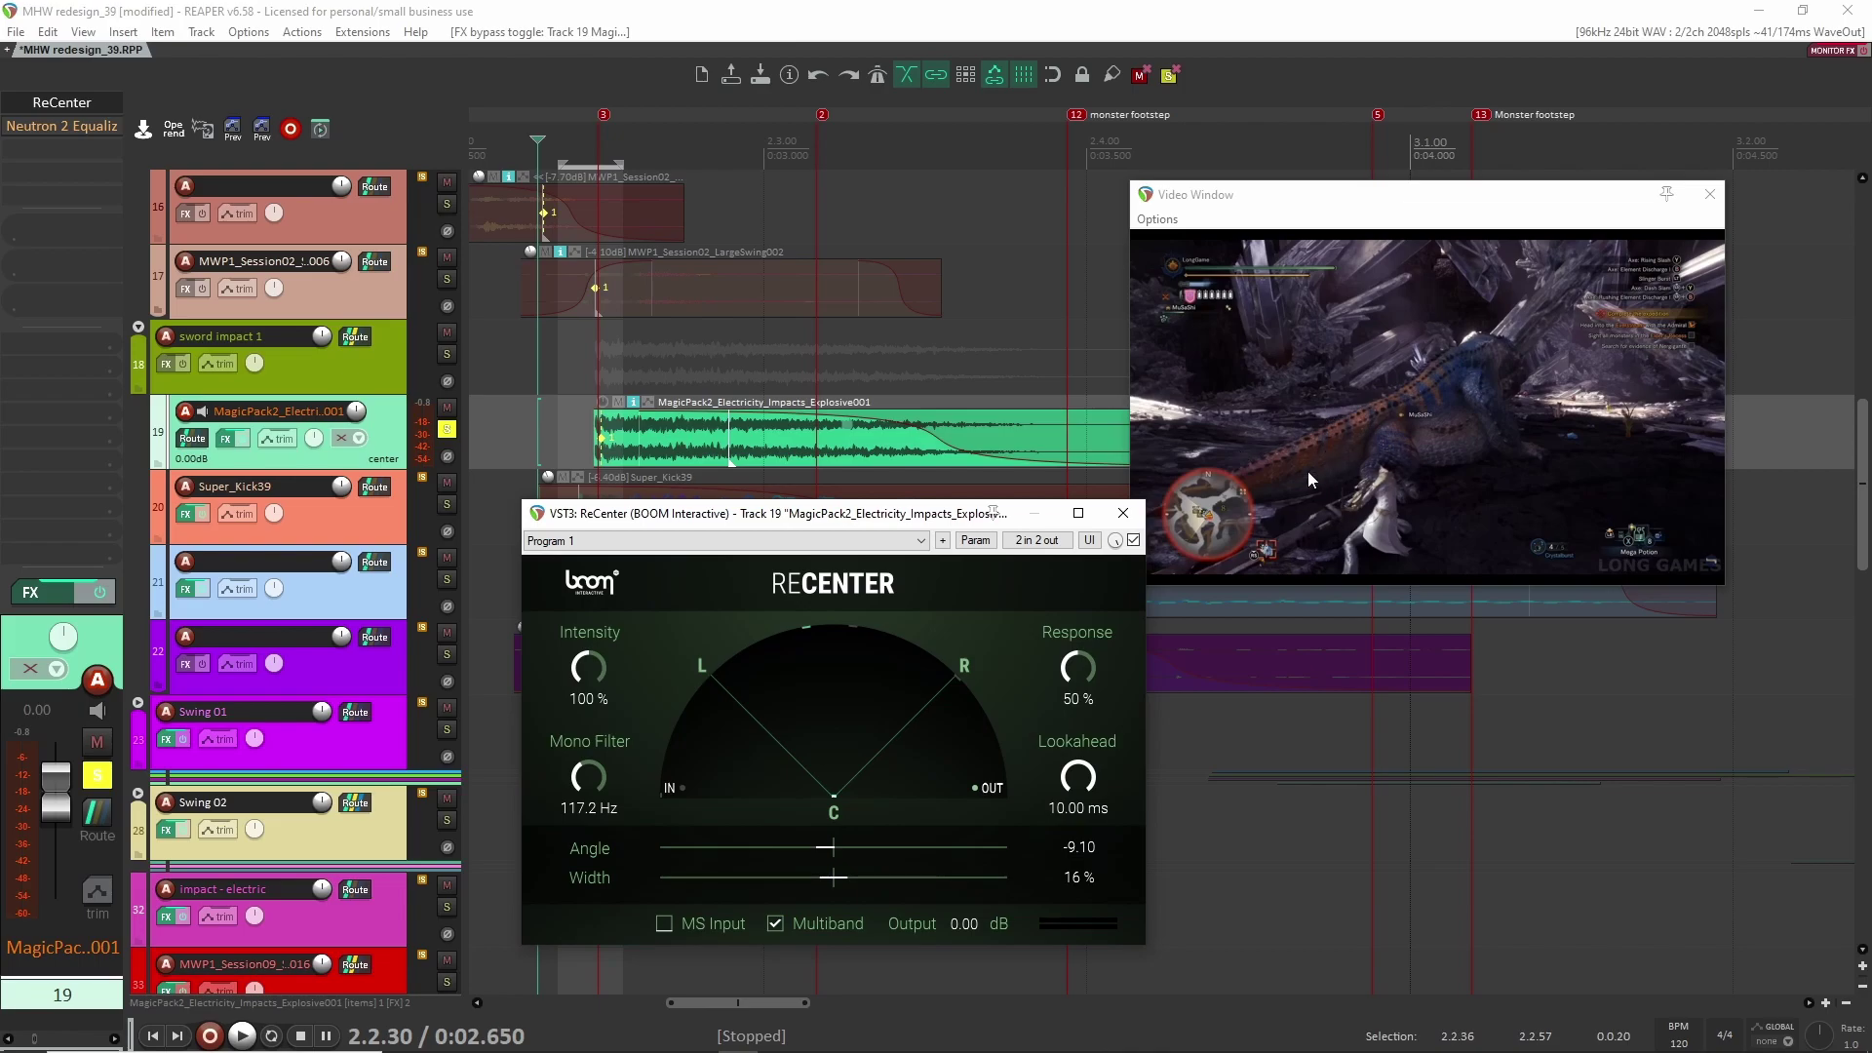
{"action": "key", "text": "space"}
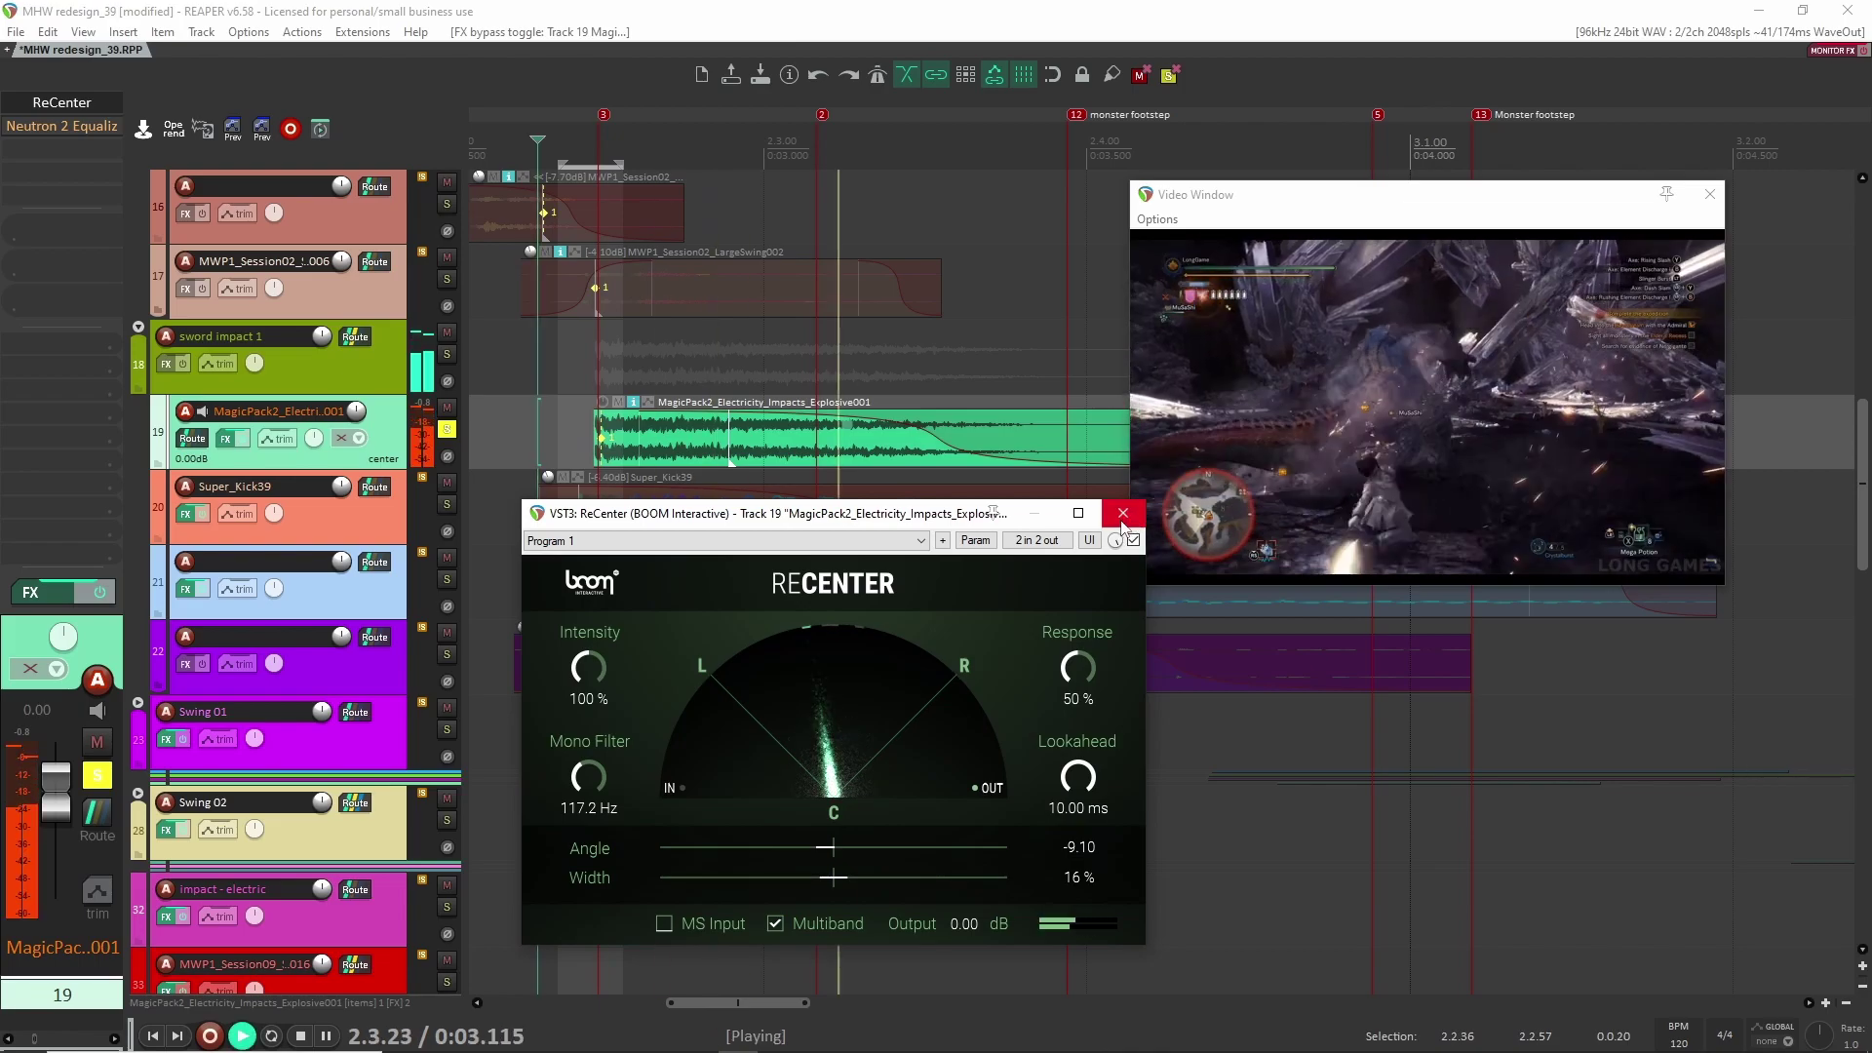
{"action": "key", "text": "space"}
Step: Compare the electric impact with ReCenter bypassed and enabled, leave the effect enabled, and close its window
{"action": "left_click", "coordinate": [1133, 539]}
{"action": "key", "text": "space"}
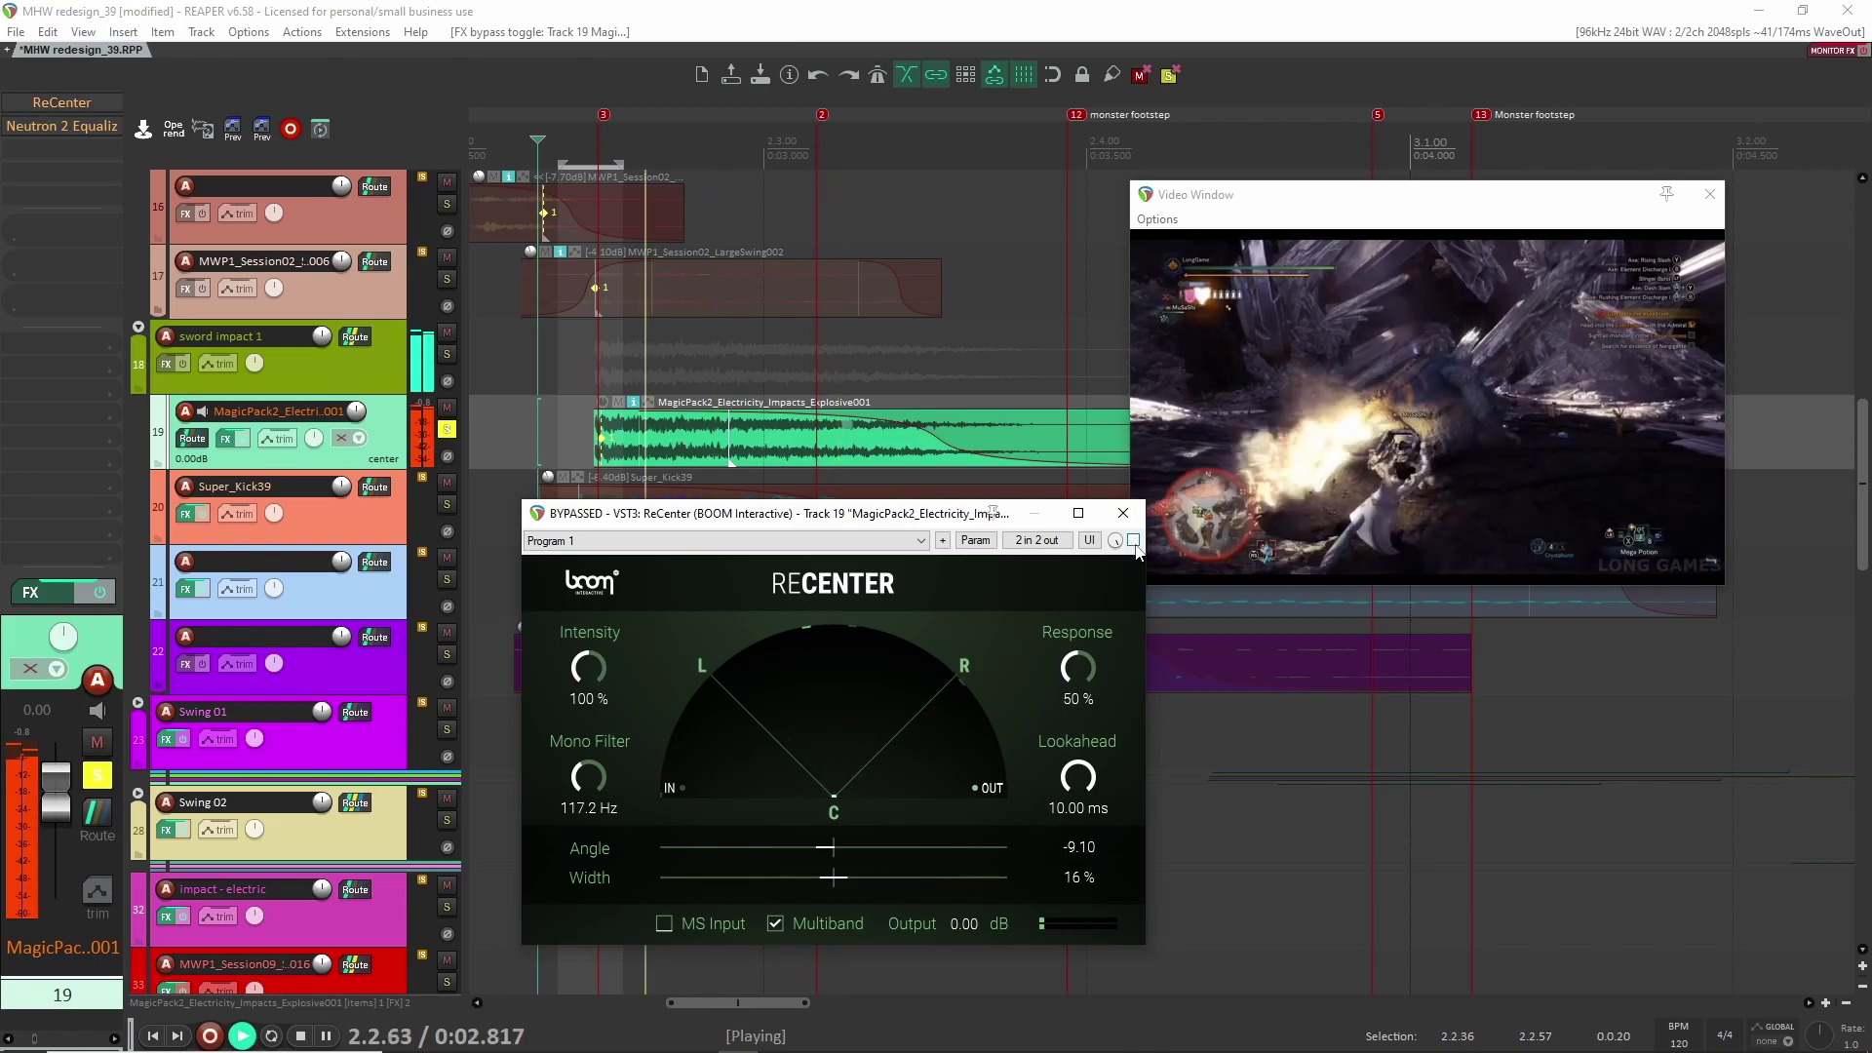
{"action": "key", "text": "space"}
{"action": "left_click", "coordinate": [1133, 539]}
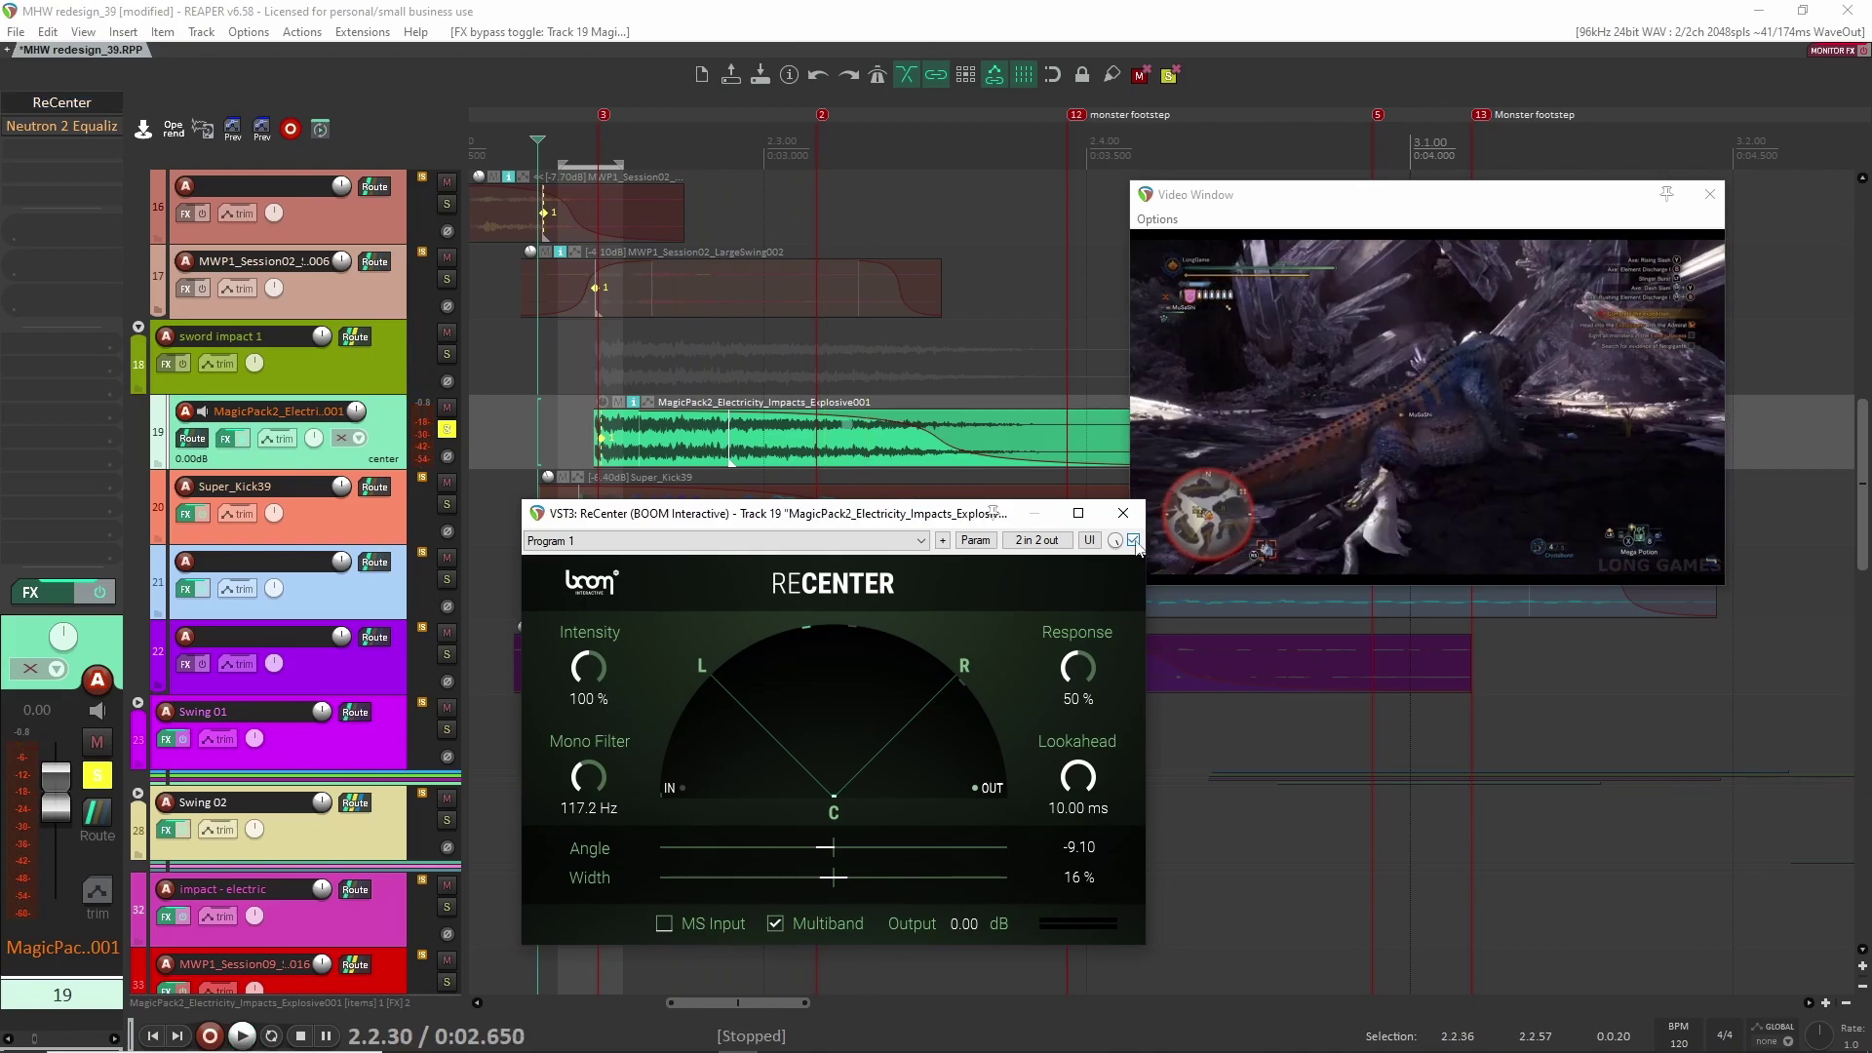
{"action": "key", "text": "space"}
{"action": "key", "text": "space"}
{"action": "key", "text": "Escape"}
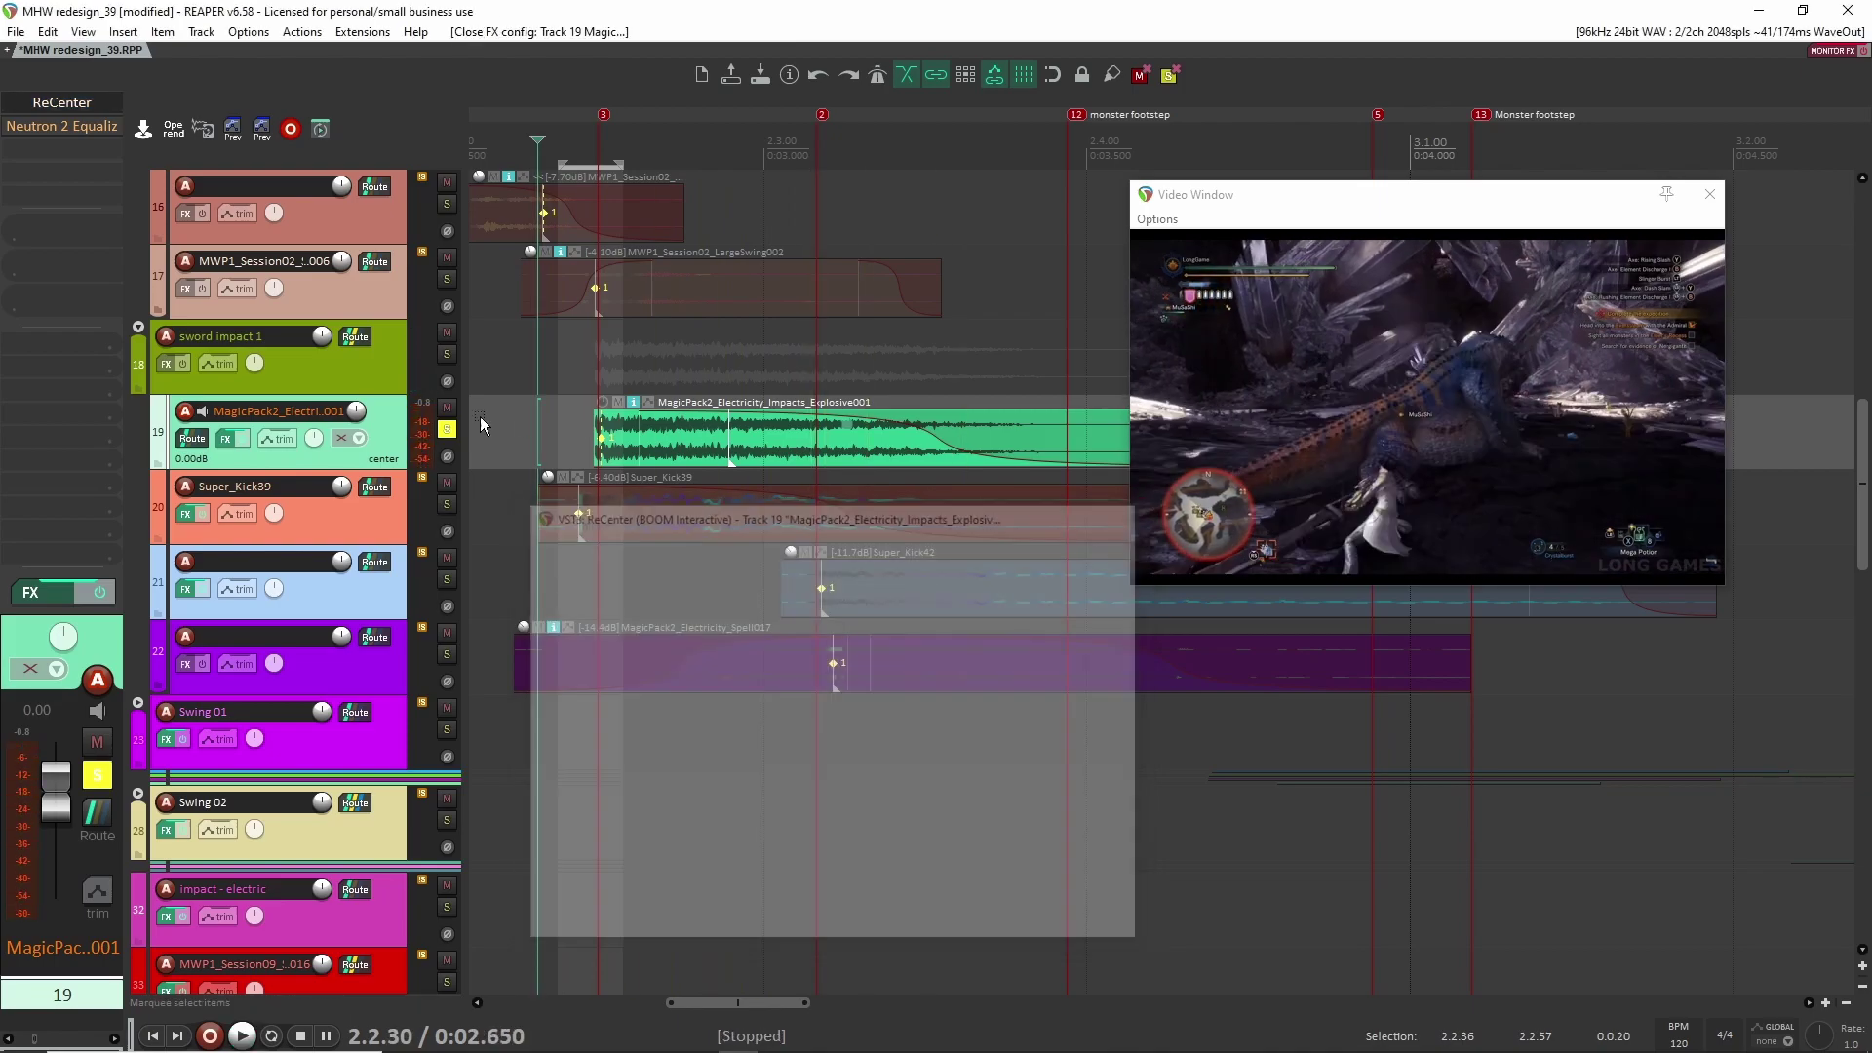
Step: Inspect the Neutron 2 Equalizer curve on track 19 and play the impact with both effects active
{"action": "left_click", "coordinate": [51, 129]}
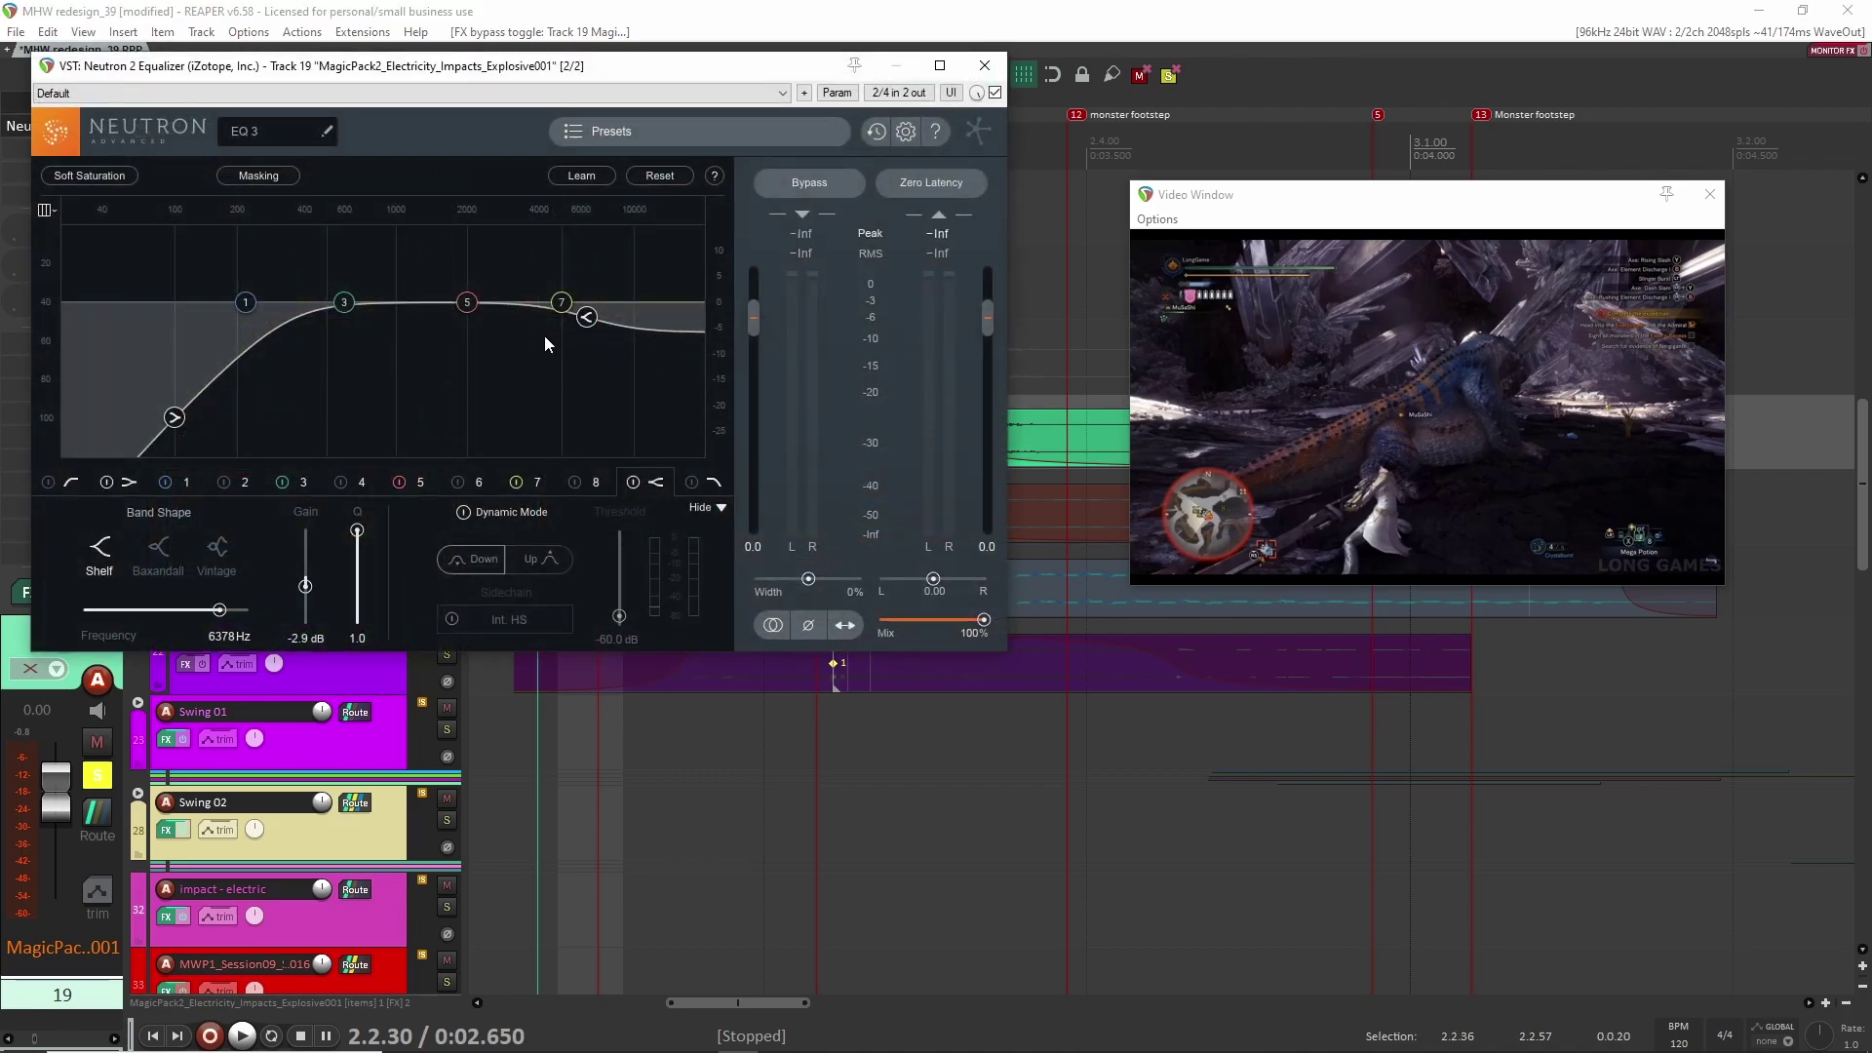
{"action": "left_click_drag", "start_coordinate": [751, 68], "coordinate": [1298, 186]}
{"action": "key", "text": "Escape"}
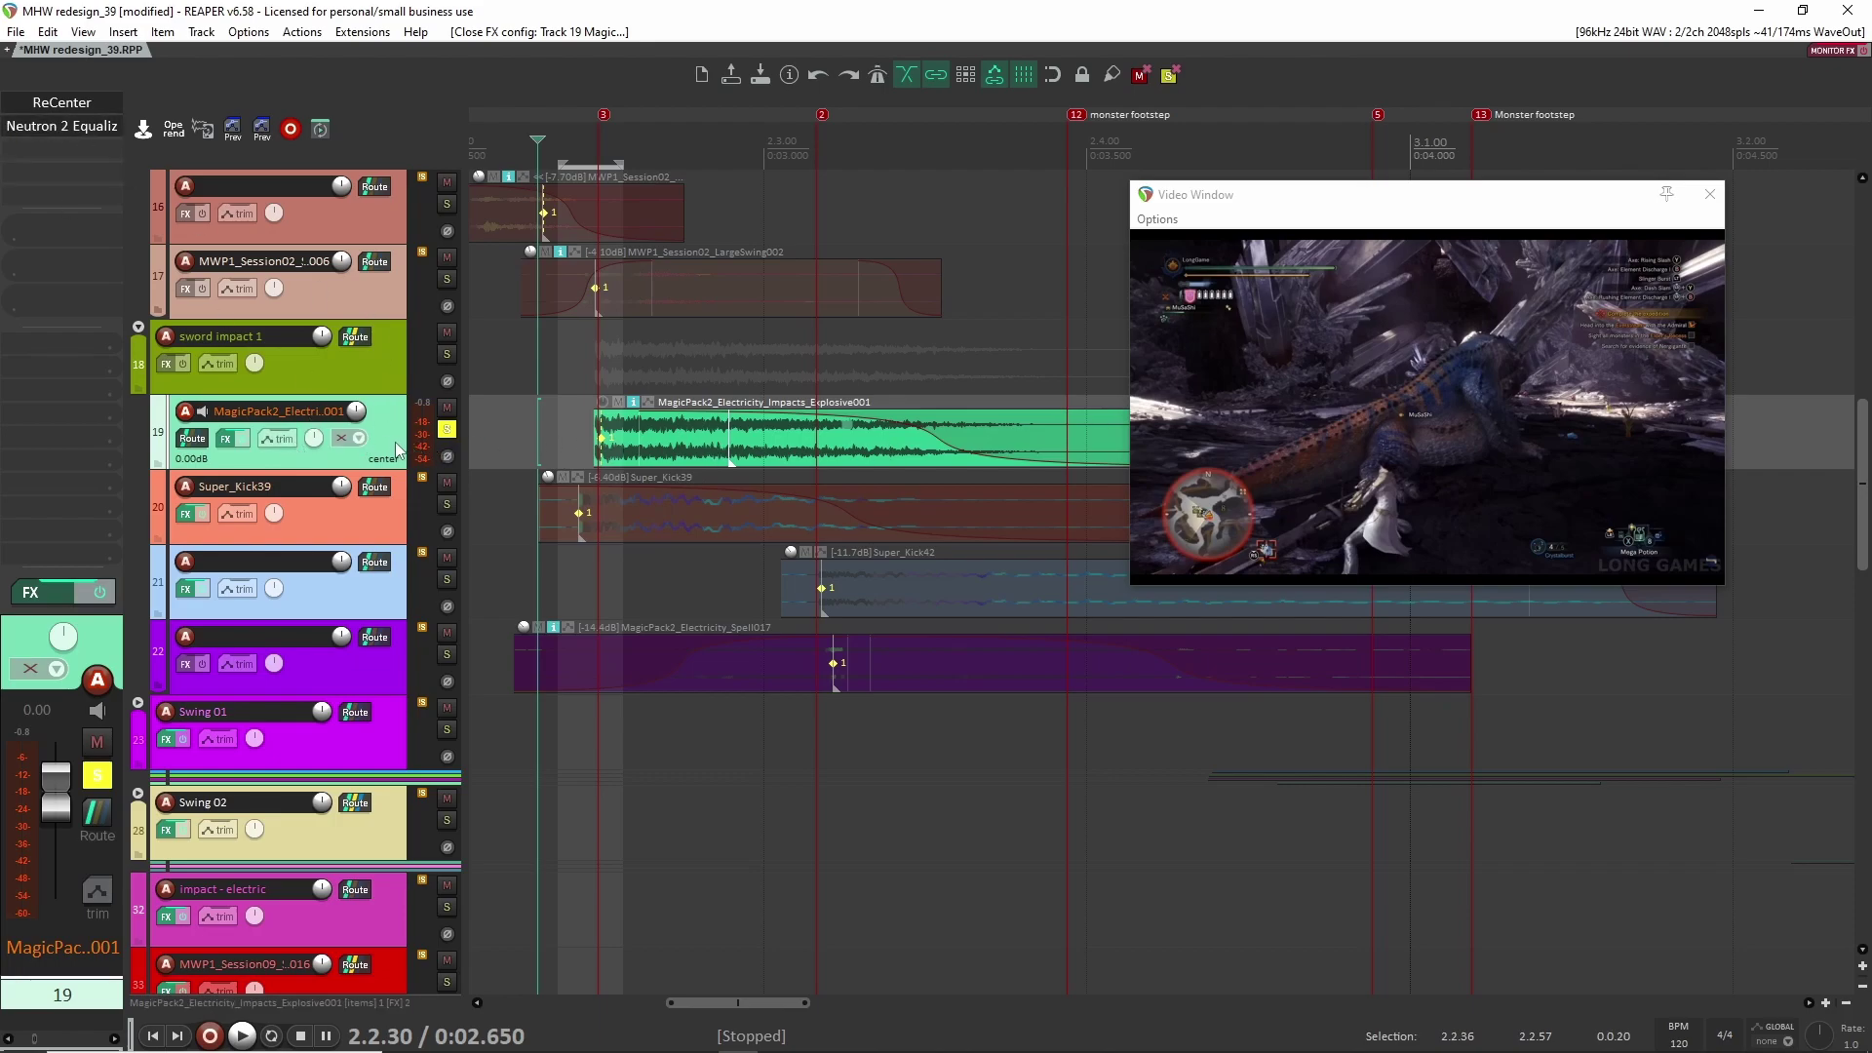
{"action": "left_click", "coordinate": [78, 129]}
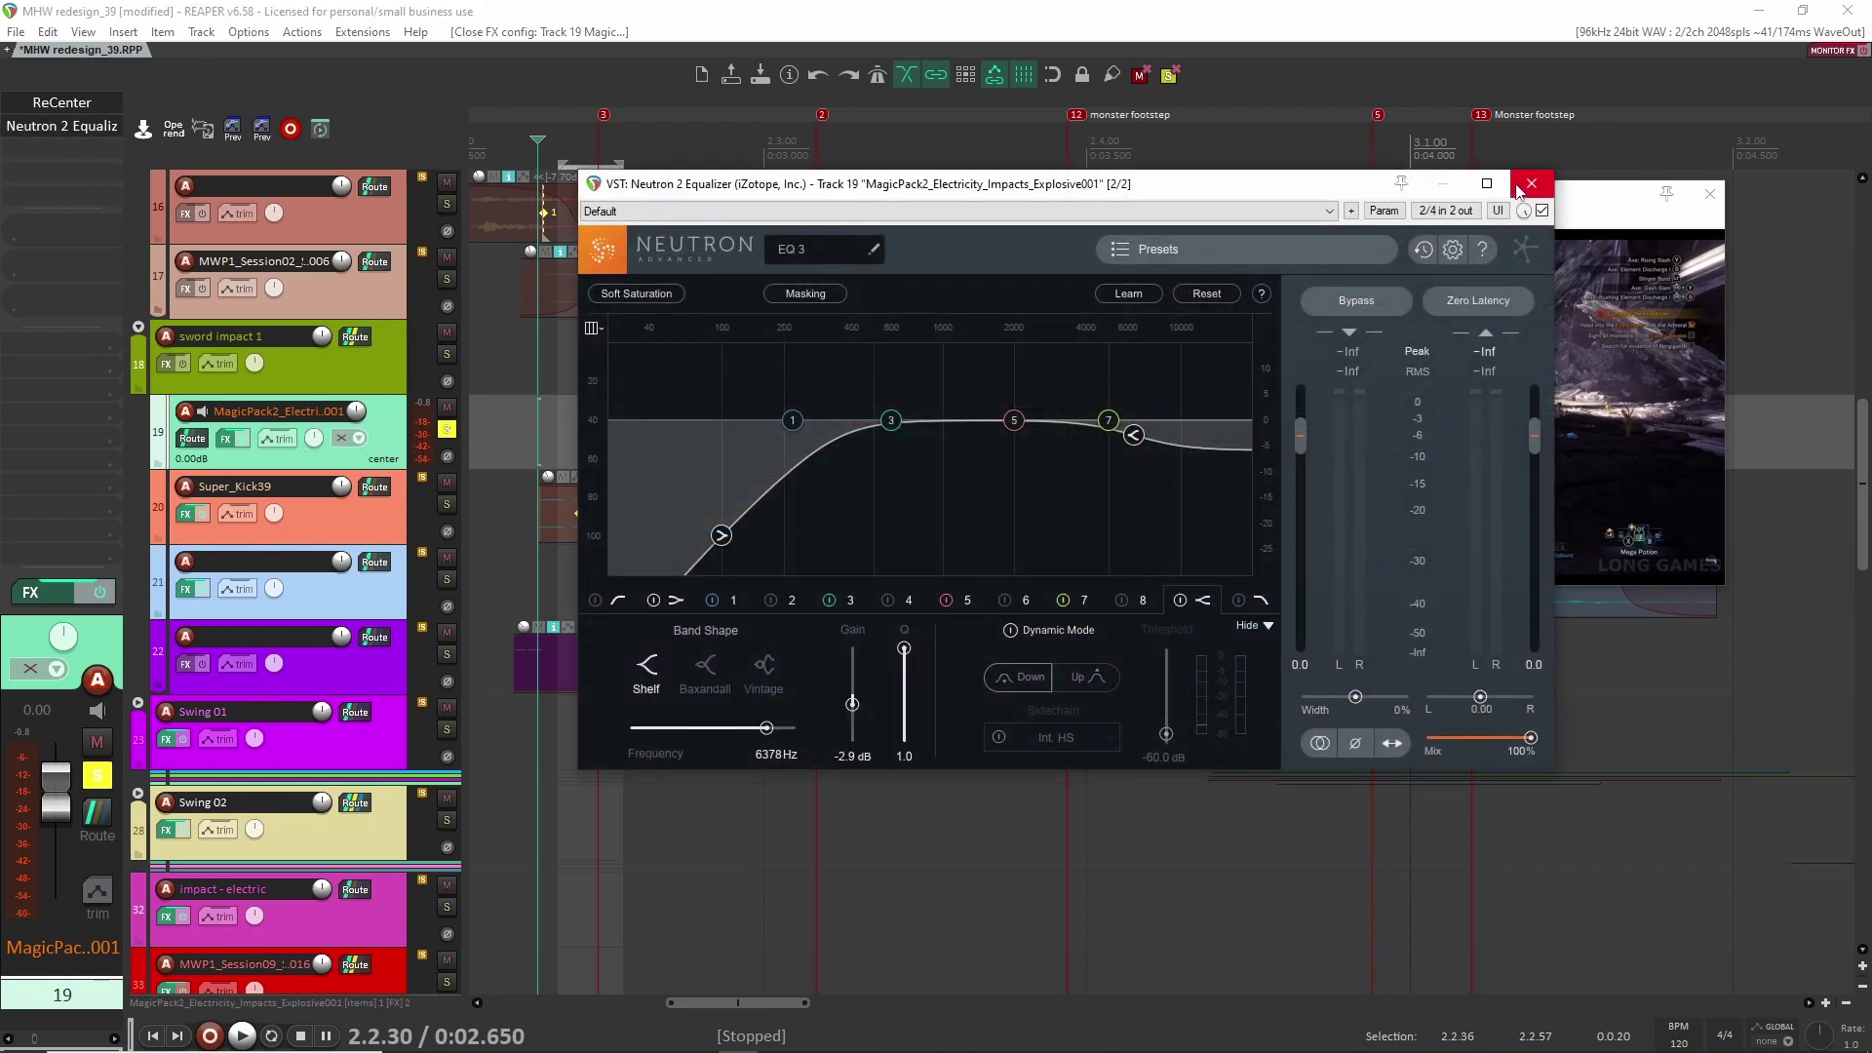
{"action": "key", "text": "Escape"}
{"action": "key", "text": "space"}
{"action": "key", "text": "space"}
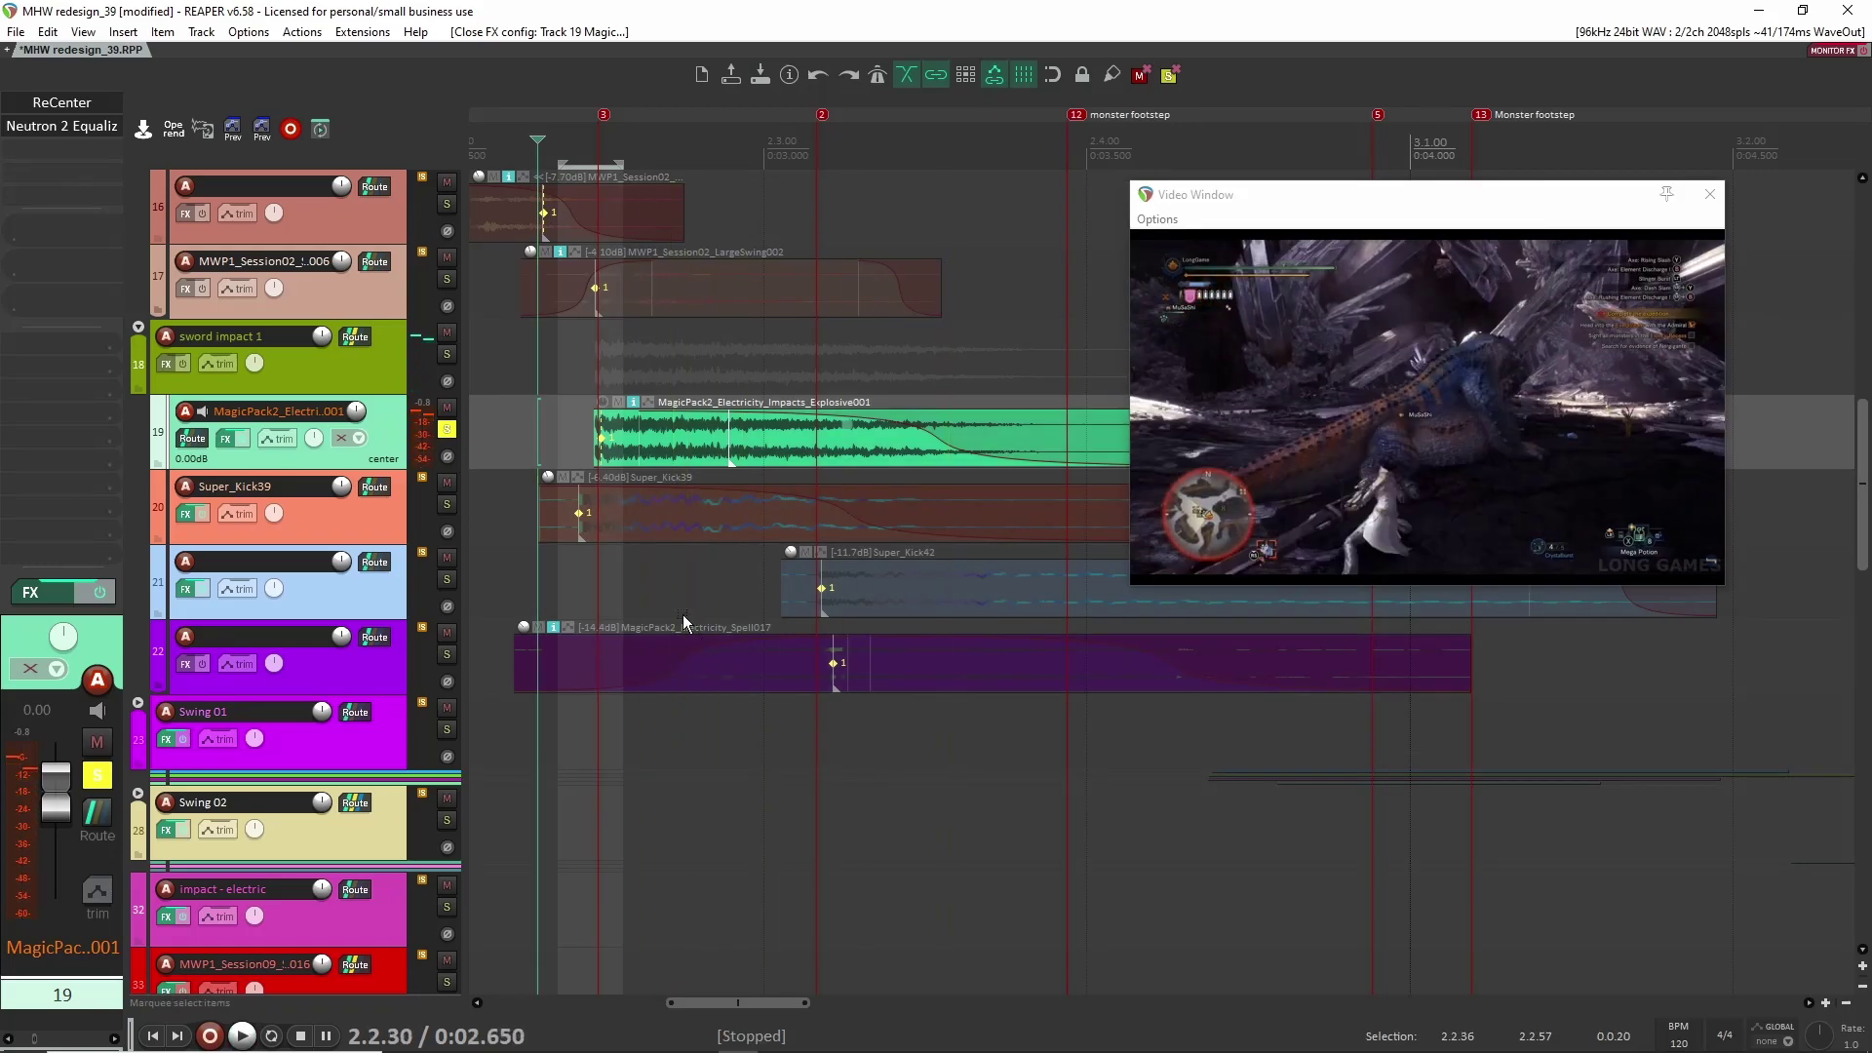
Step: Solo sword impact 1 instead of track 19 and play it with track 22 temporarily muted
{"action": "left_click", "coordinate": [446, 429]}
{"action": "left_click", "coordinate": [447, 354]}
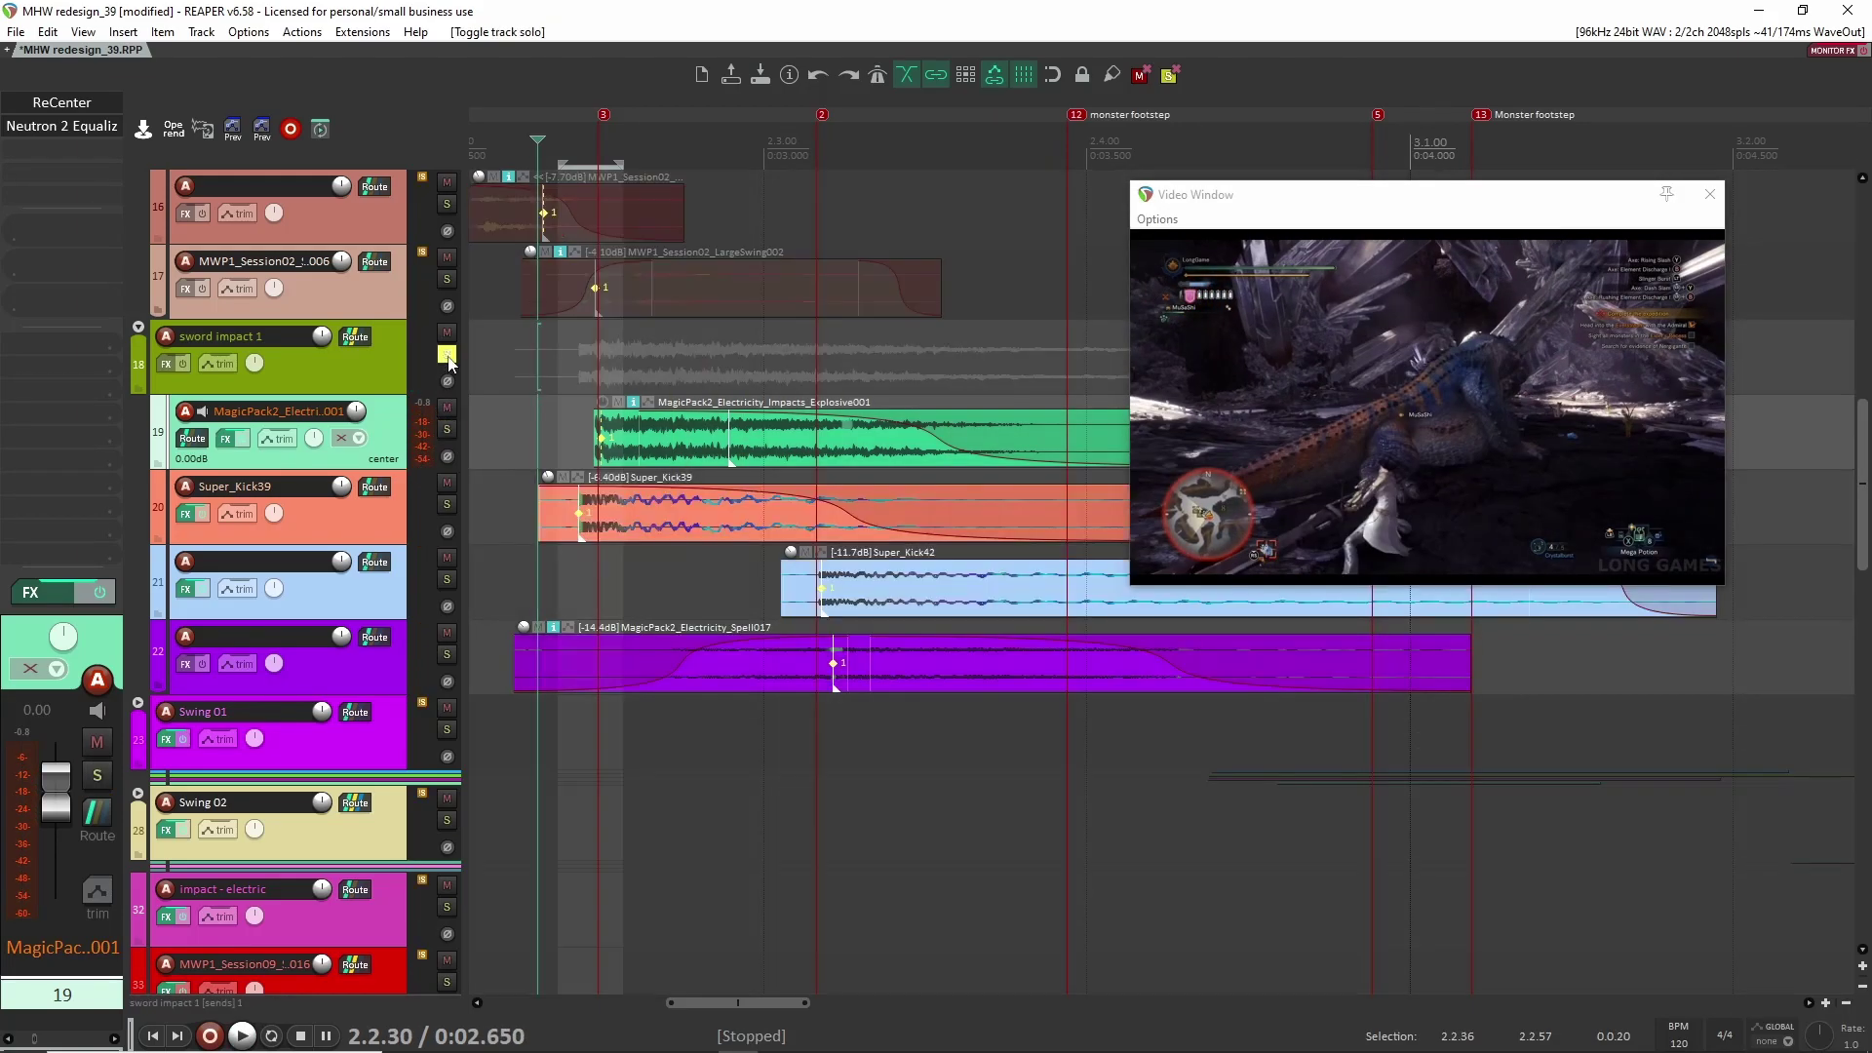
{"action": "left_click", "coordinate": [446, 632]}
{"action": "key", "text": "space"}
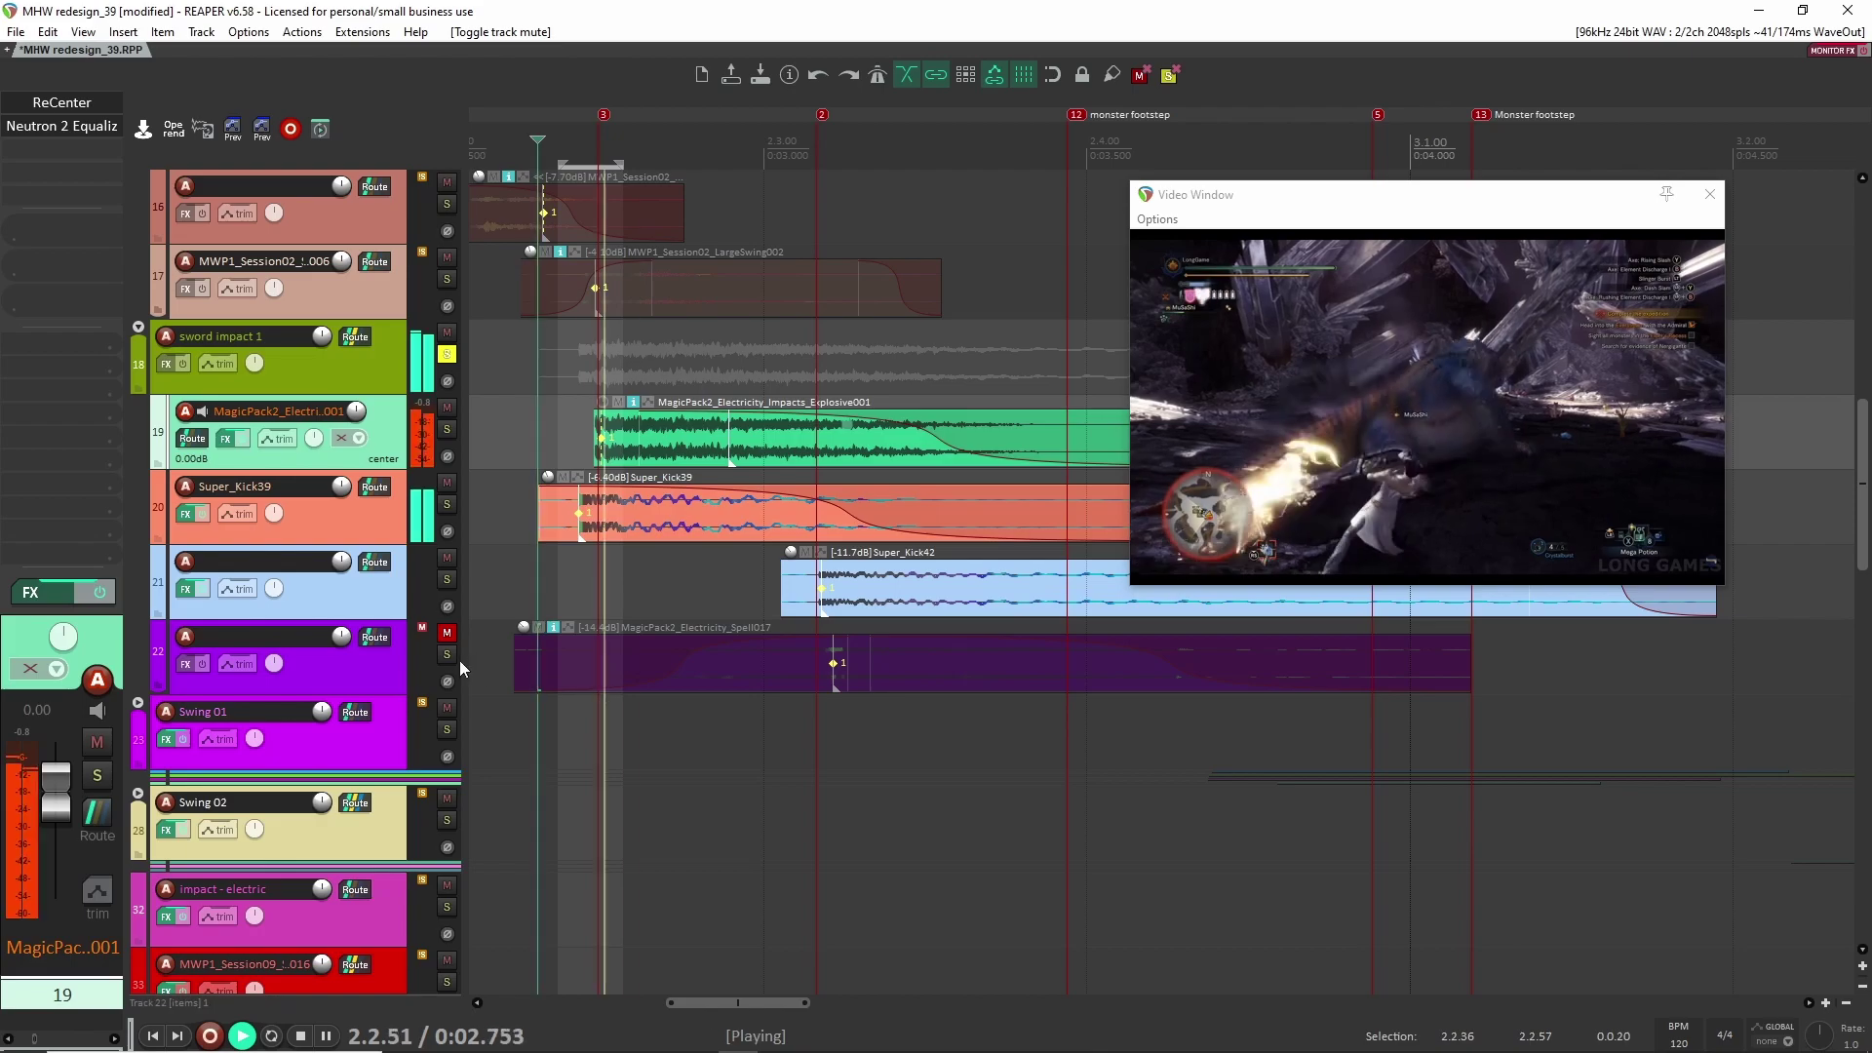
{"action": "key", "text": "space"}
{"action": "left_click", "coordinate": [446, 632]}
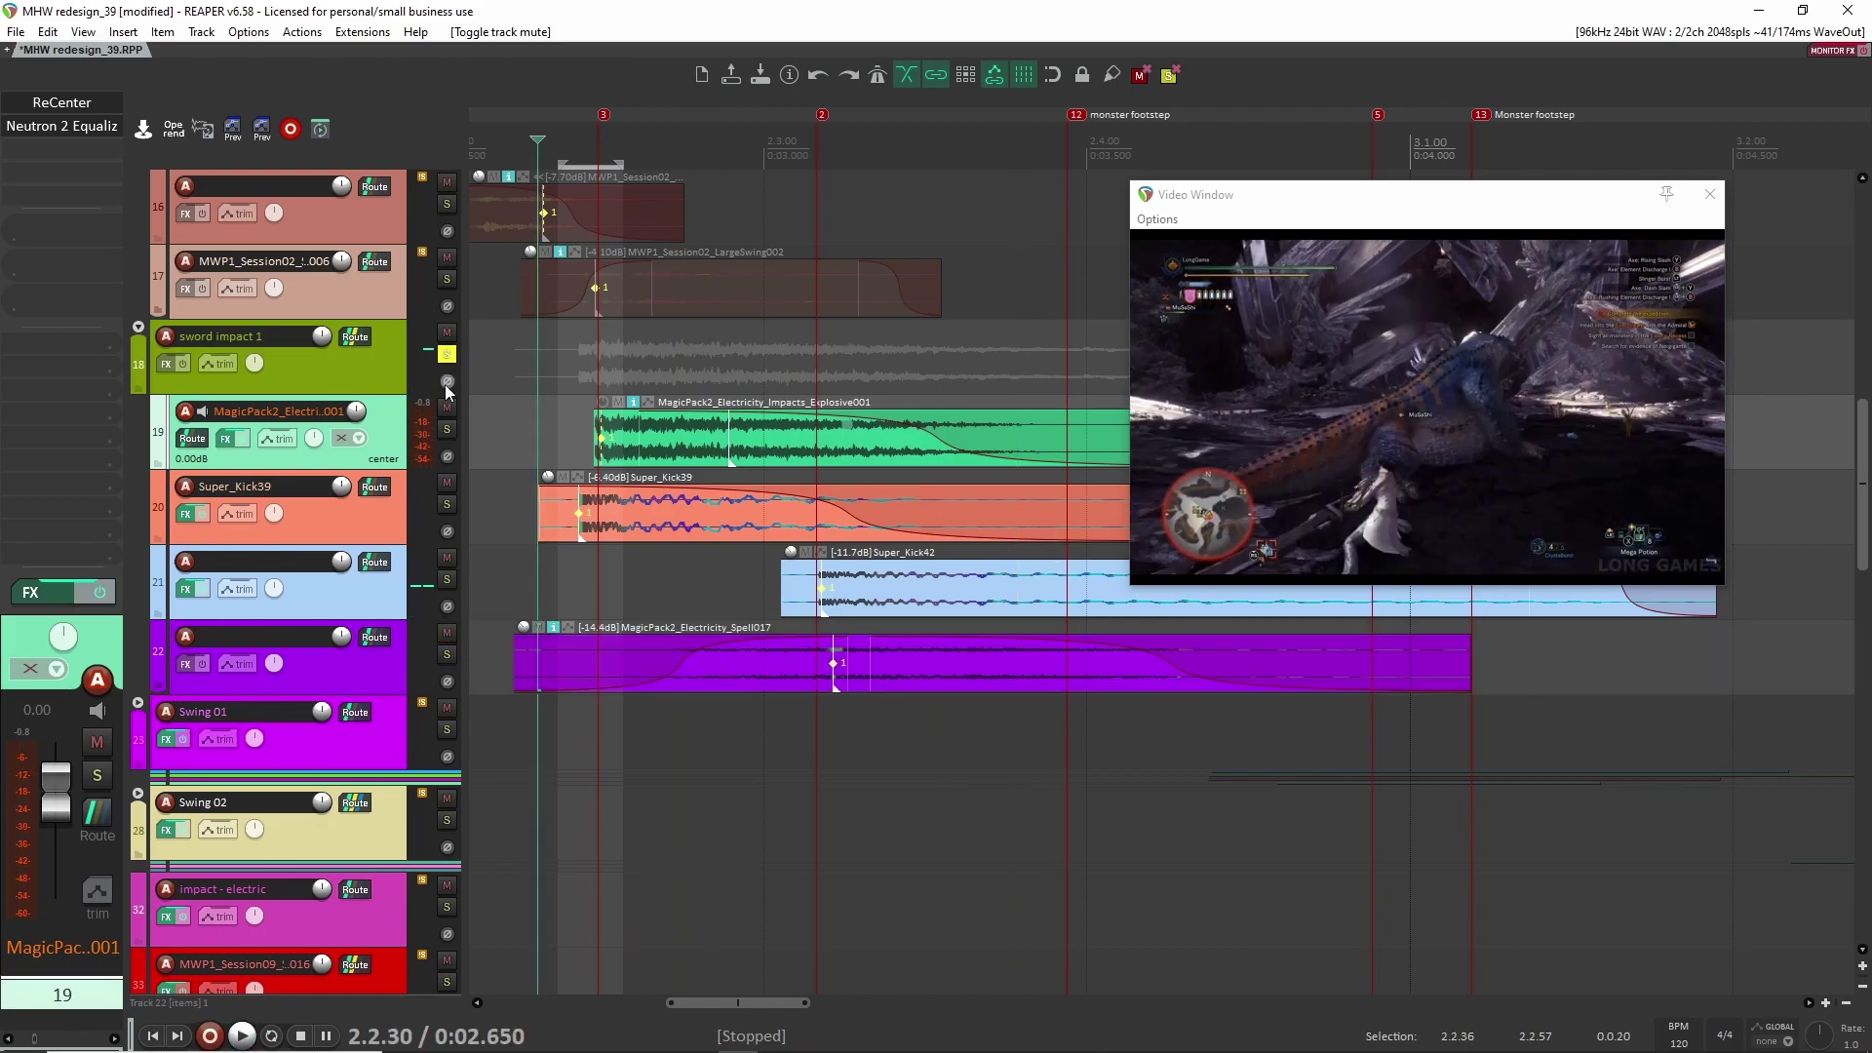
Step: Unsolo sword impact 1, solo the MagicPack2_Electricity_Spell017 layer on track 22, and play it from 0:02.650
{"action": "left_click", "coordinate": [447, 354]}
{"action": "left_click", "coordinate": [446, 656]}
{"action": "key", "text": "space"}
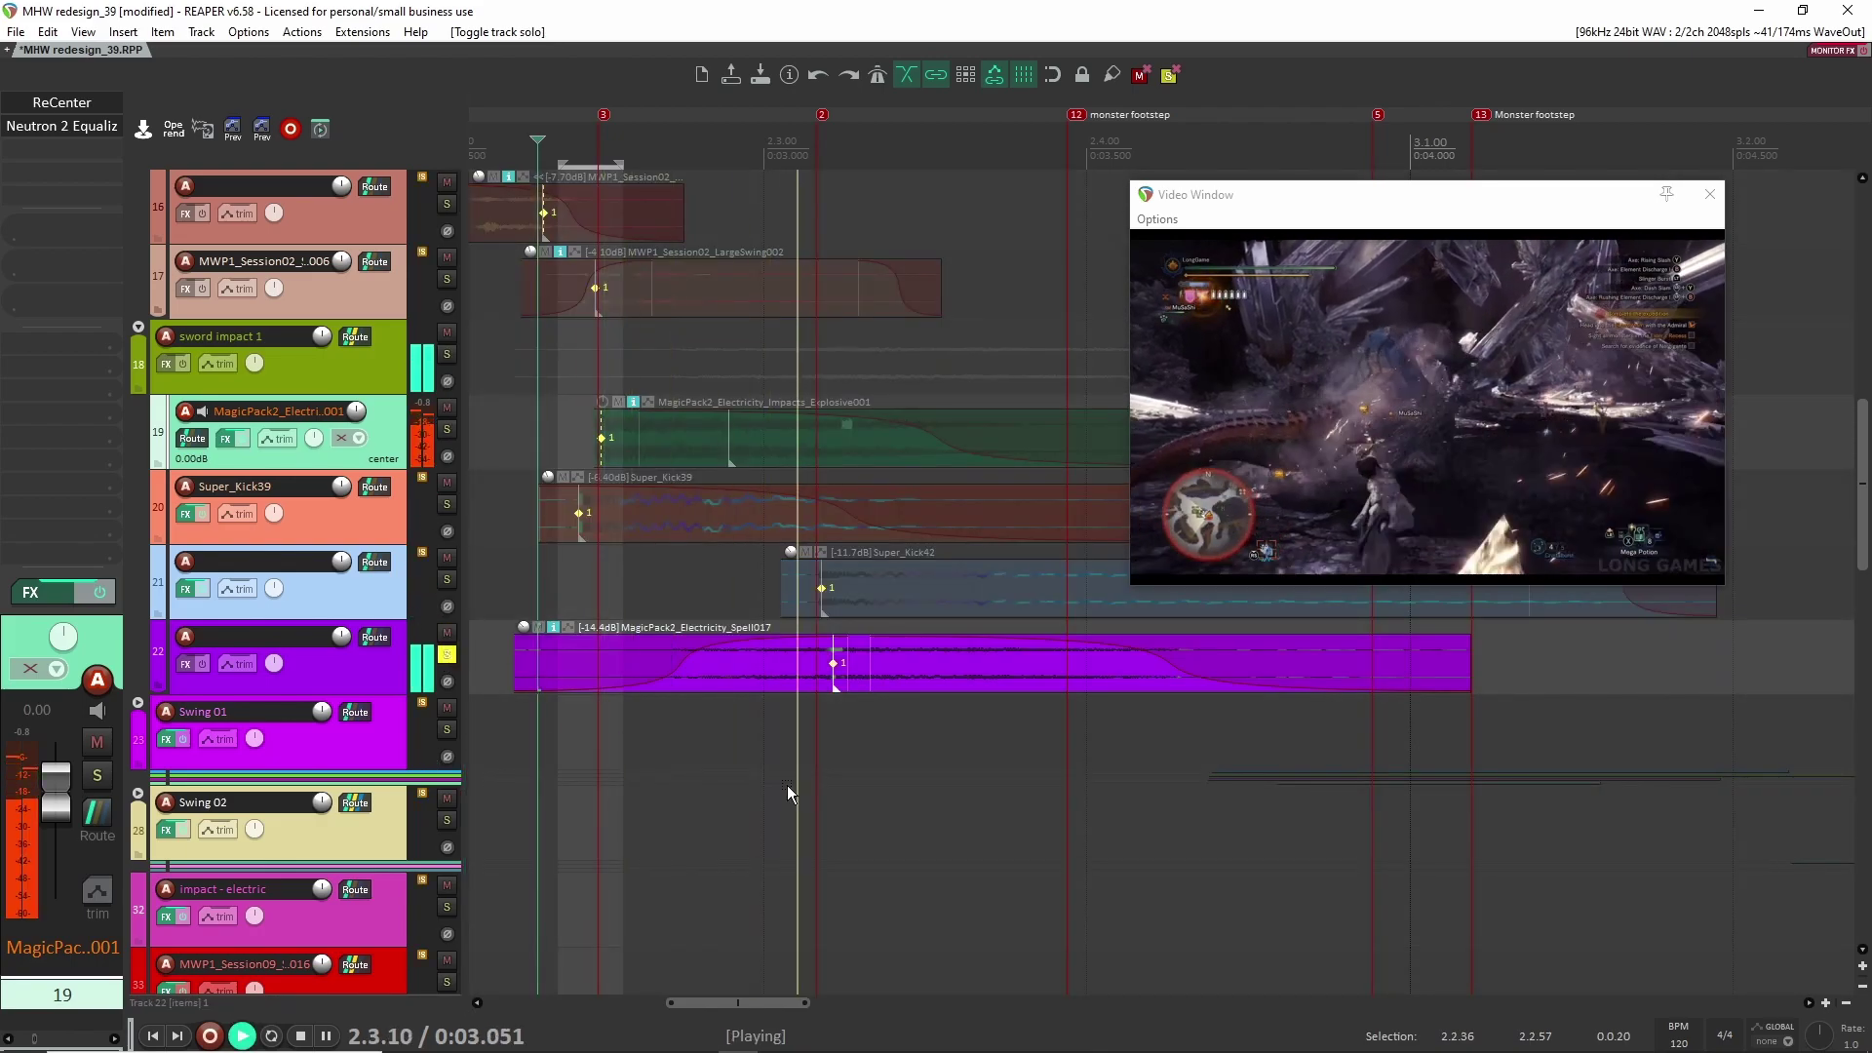
{"action": "key", "text": "space"}
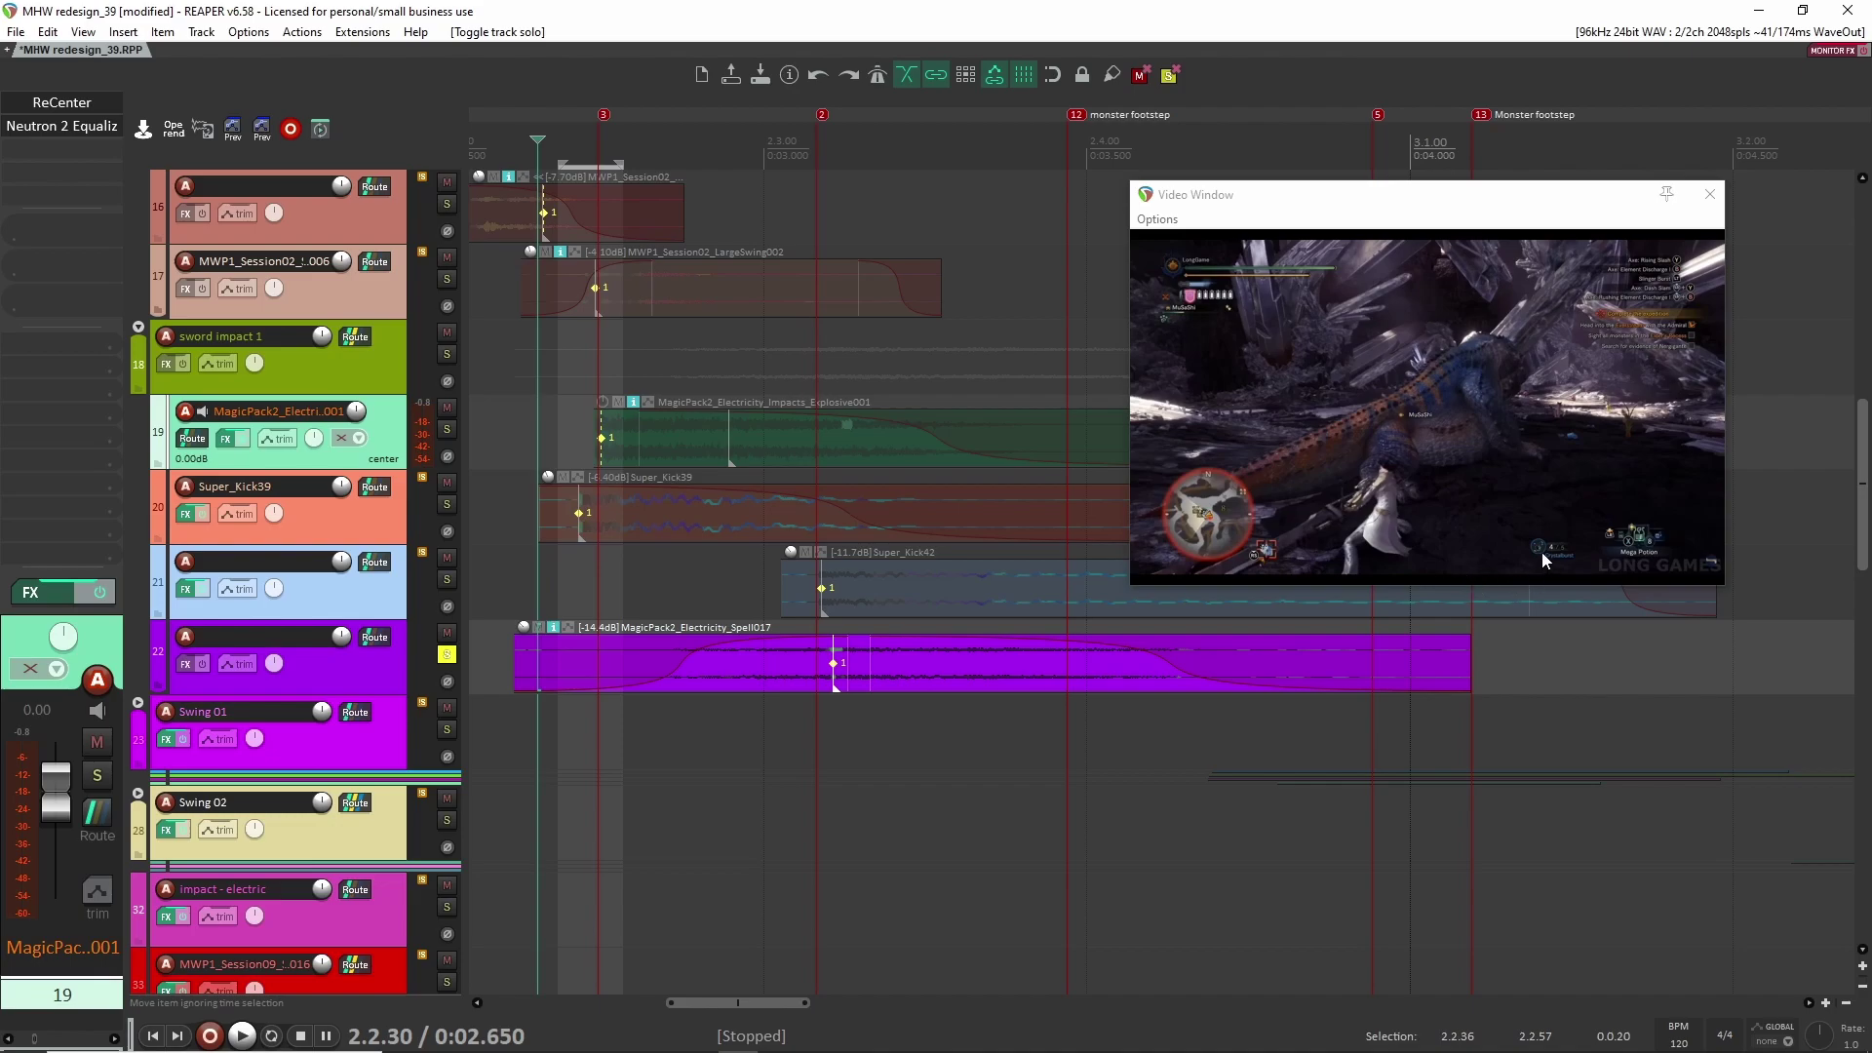
{"action": "key", "text": "space"}
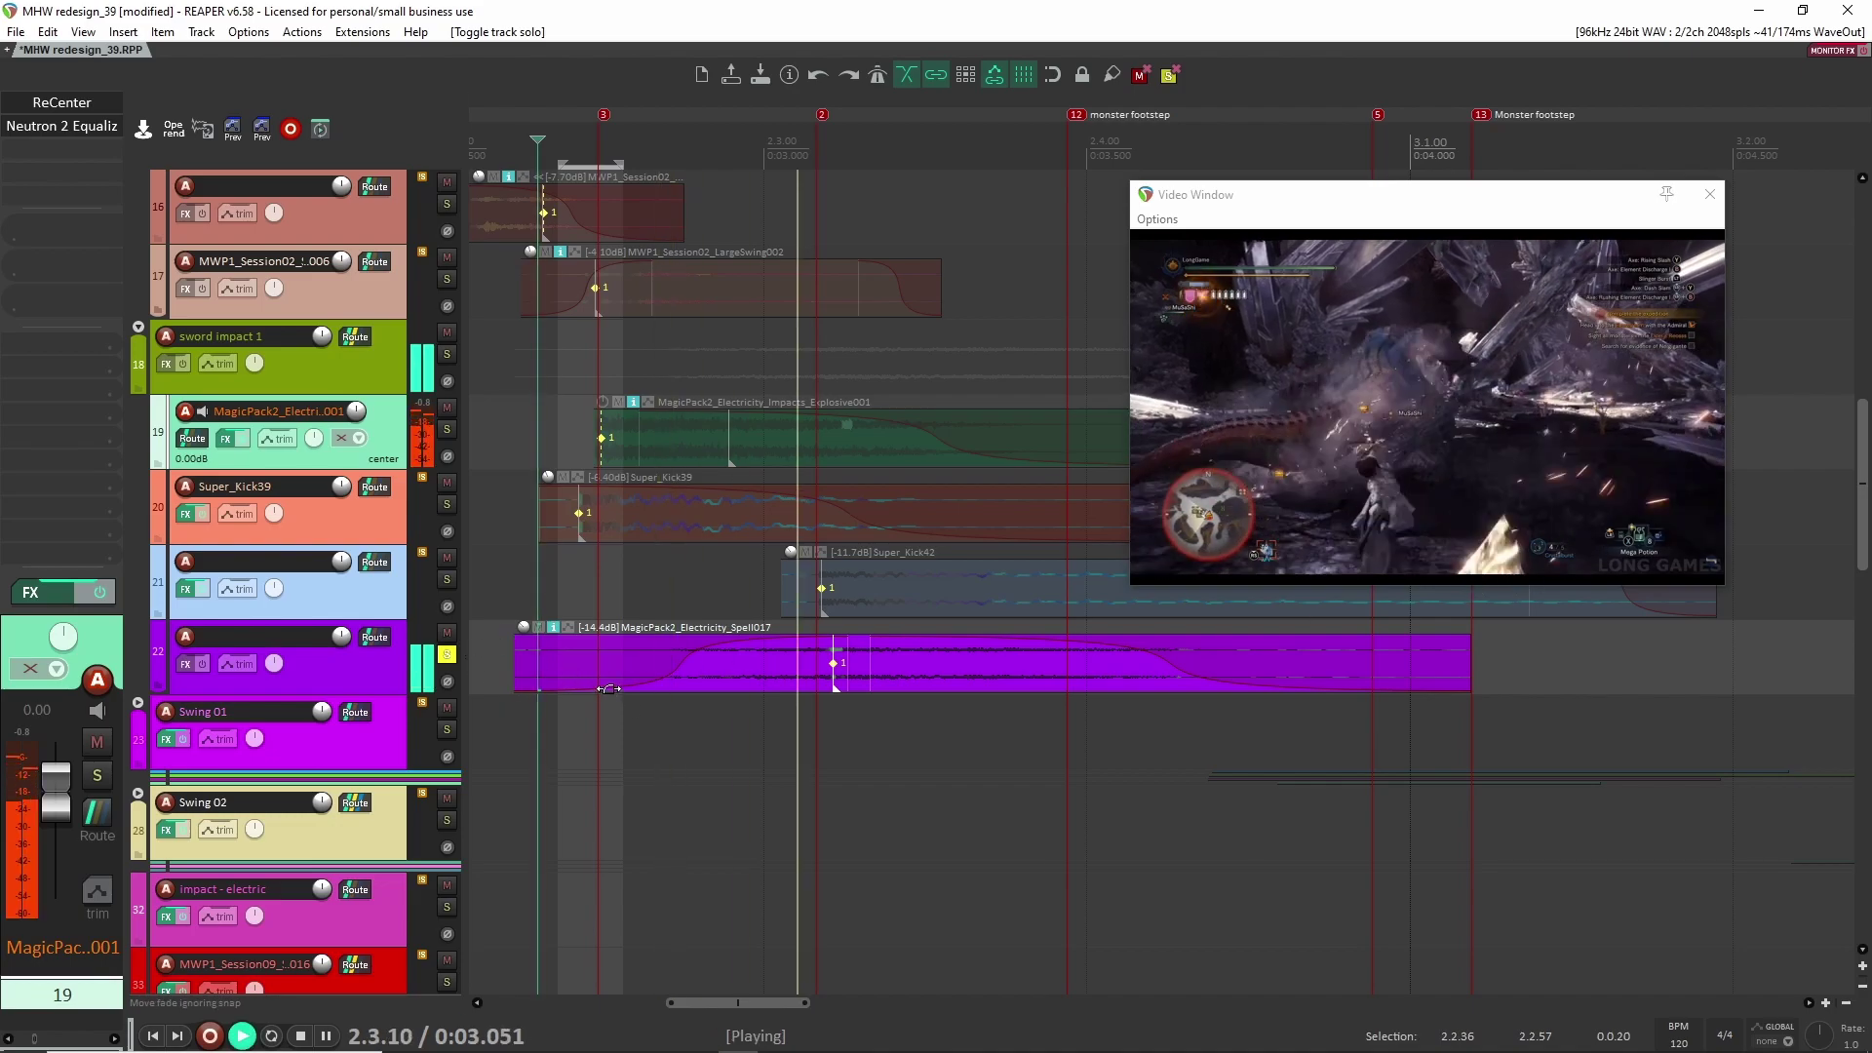
{"action": "key", "text": "space"}
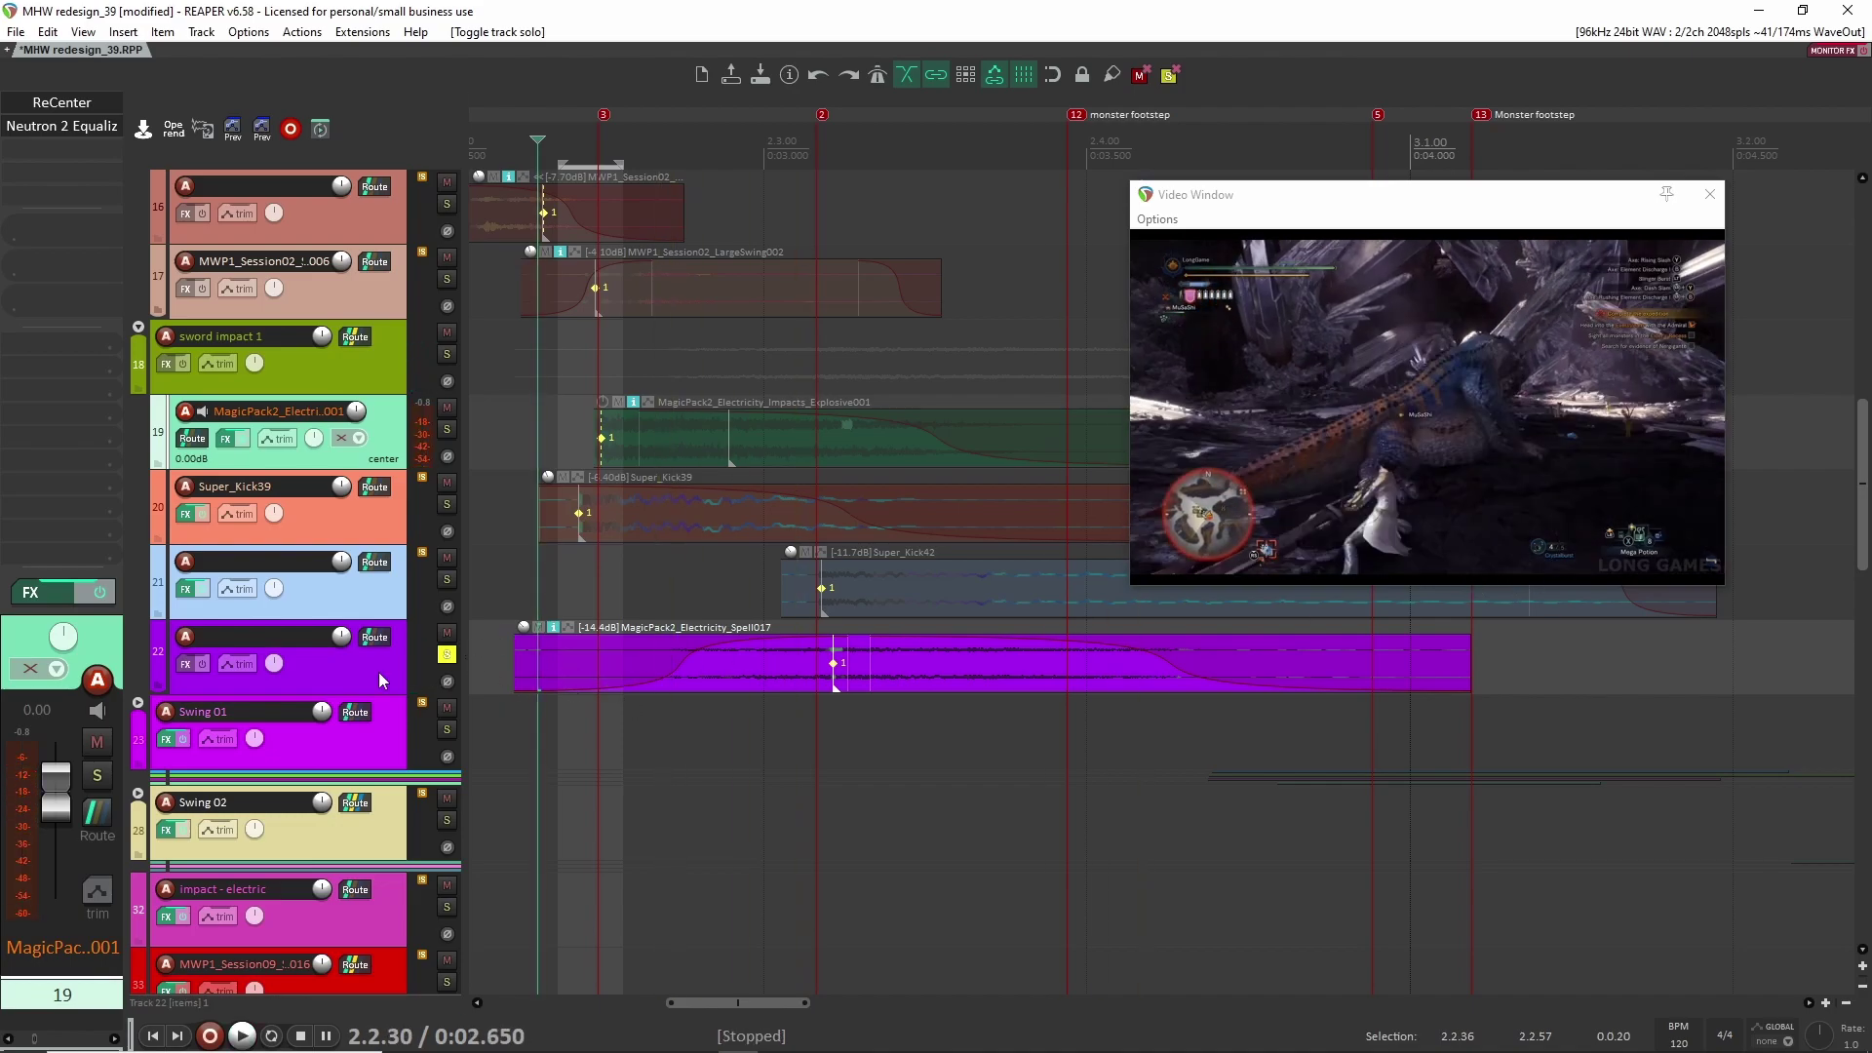
Step: Show all track envelopes, inspect track 19's pan envelope, and play the soloed Electricity_Spell017 layer
{"action": "key", "text": "v"}
{"action": "scroll", "coordinate": [536, 708], "scroll_direction": "down", "scroll_amount": 1}
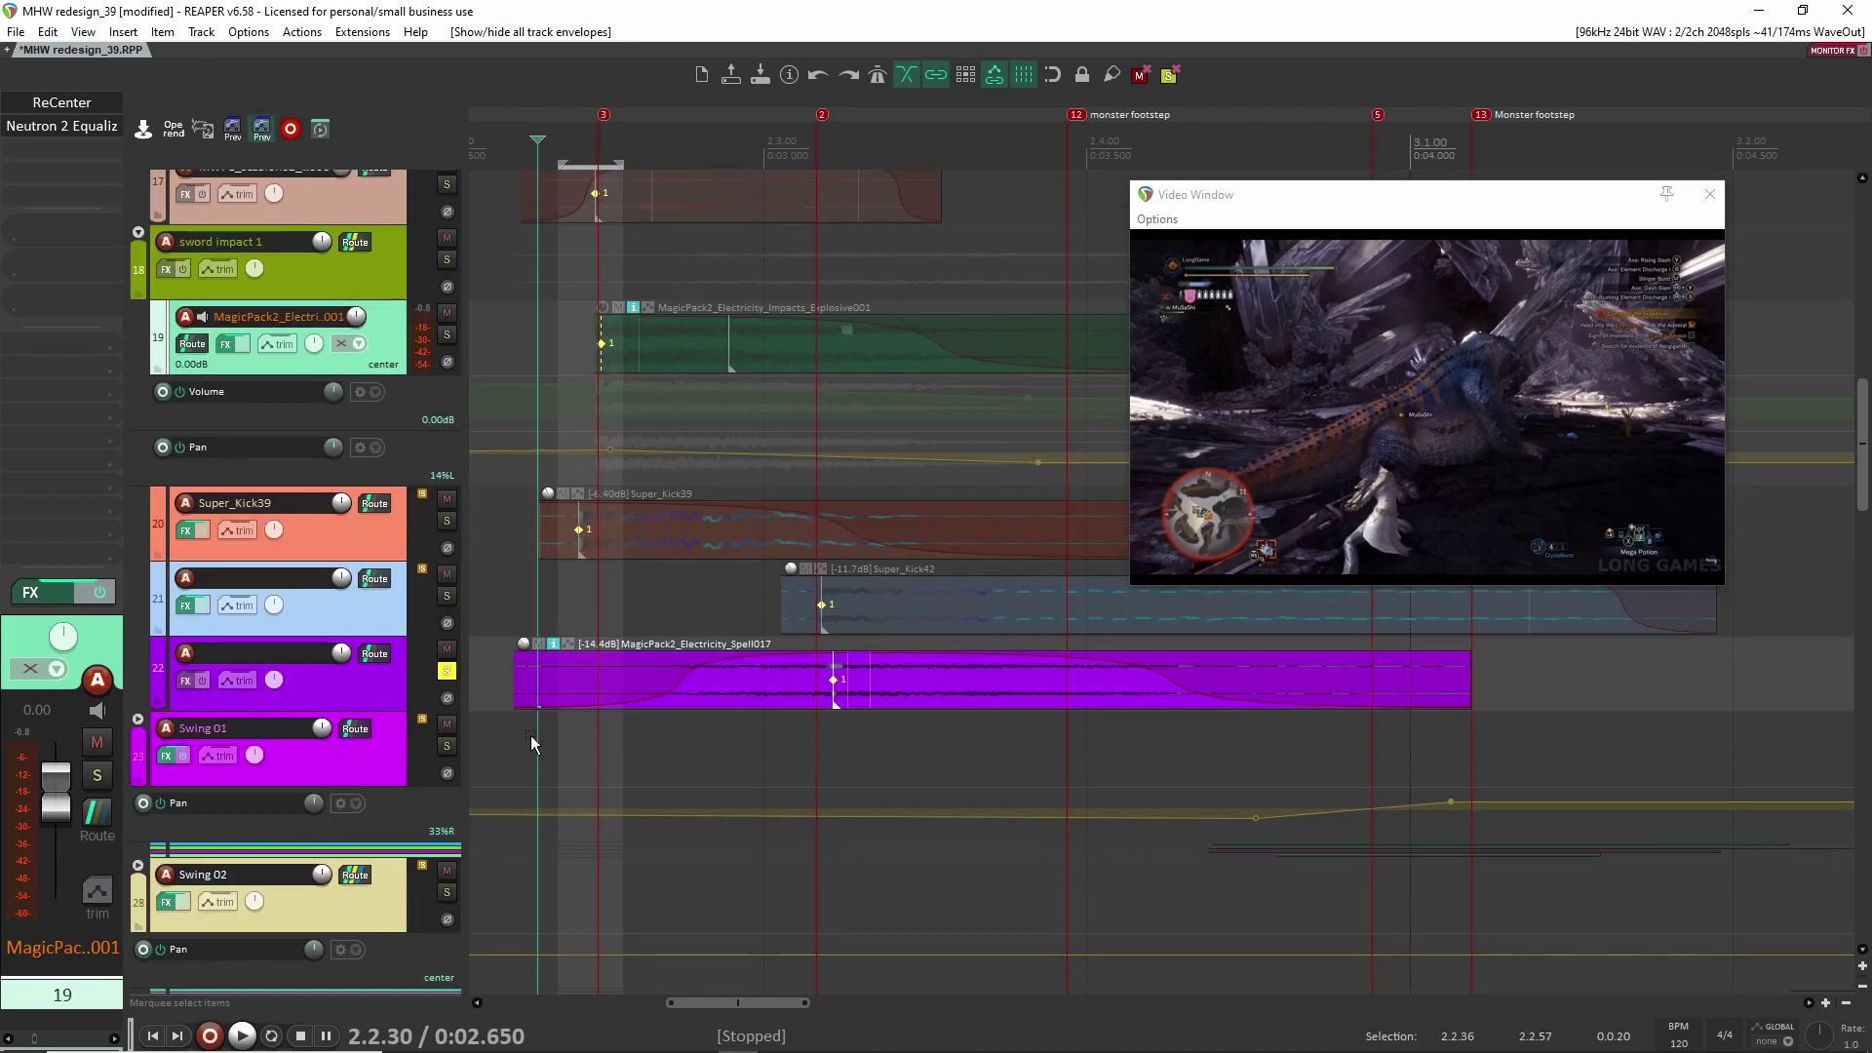
{"action": "left_click", "coordinate": [435, 474]}
{"action": "scroll", "coordinate": [912, 458], "scroll_direction": "right", "scroll_amount": 2}
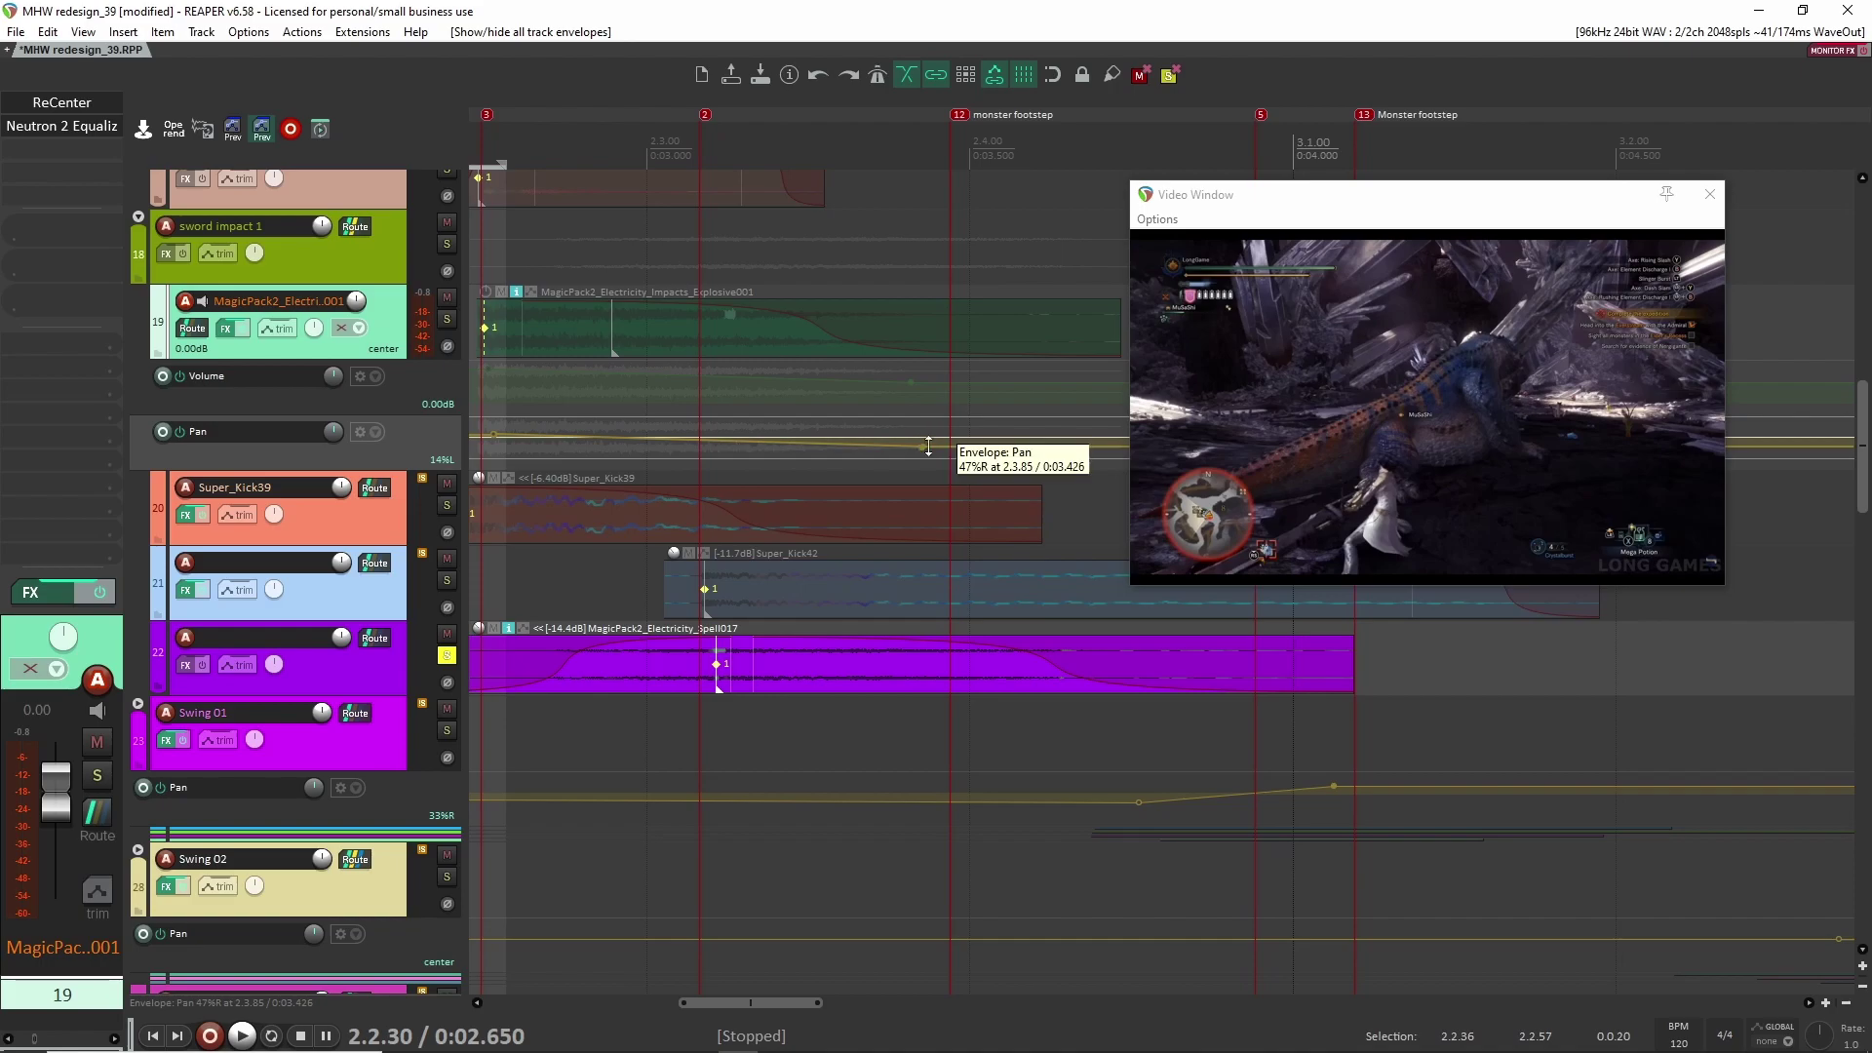
{"action": "key", "text": "space"}
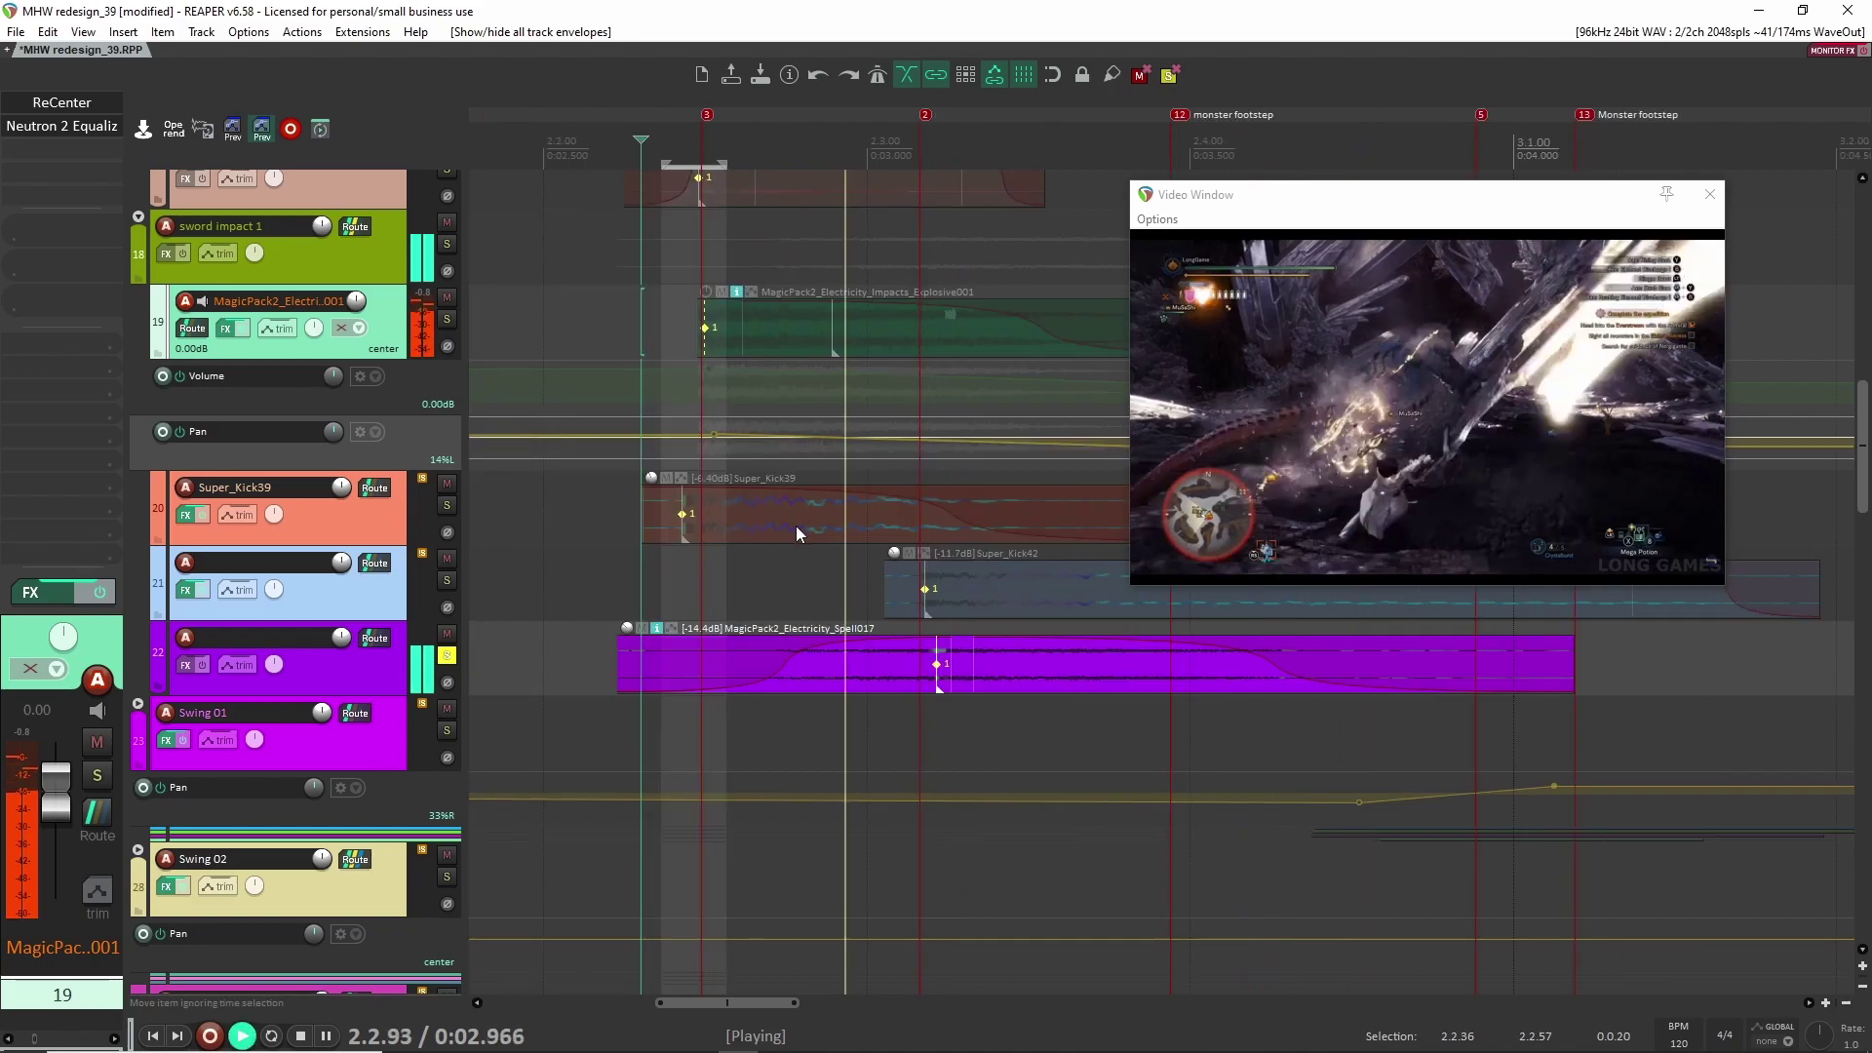
{"action": "key", "text": "space"}
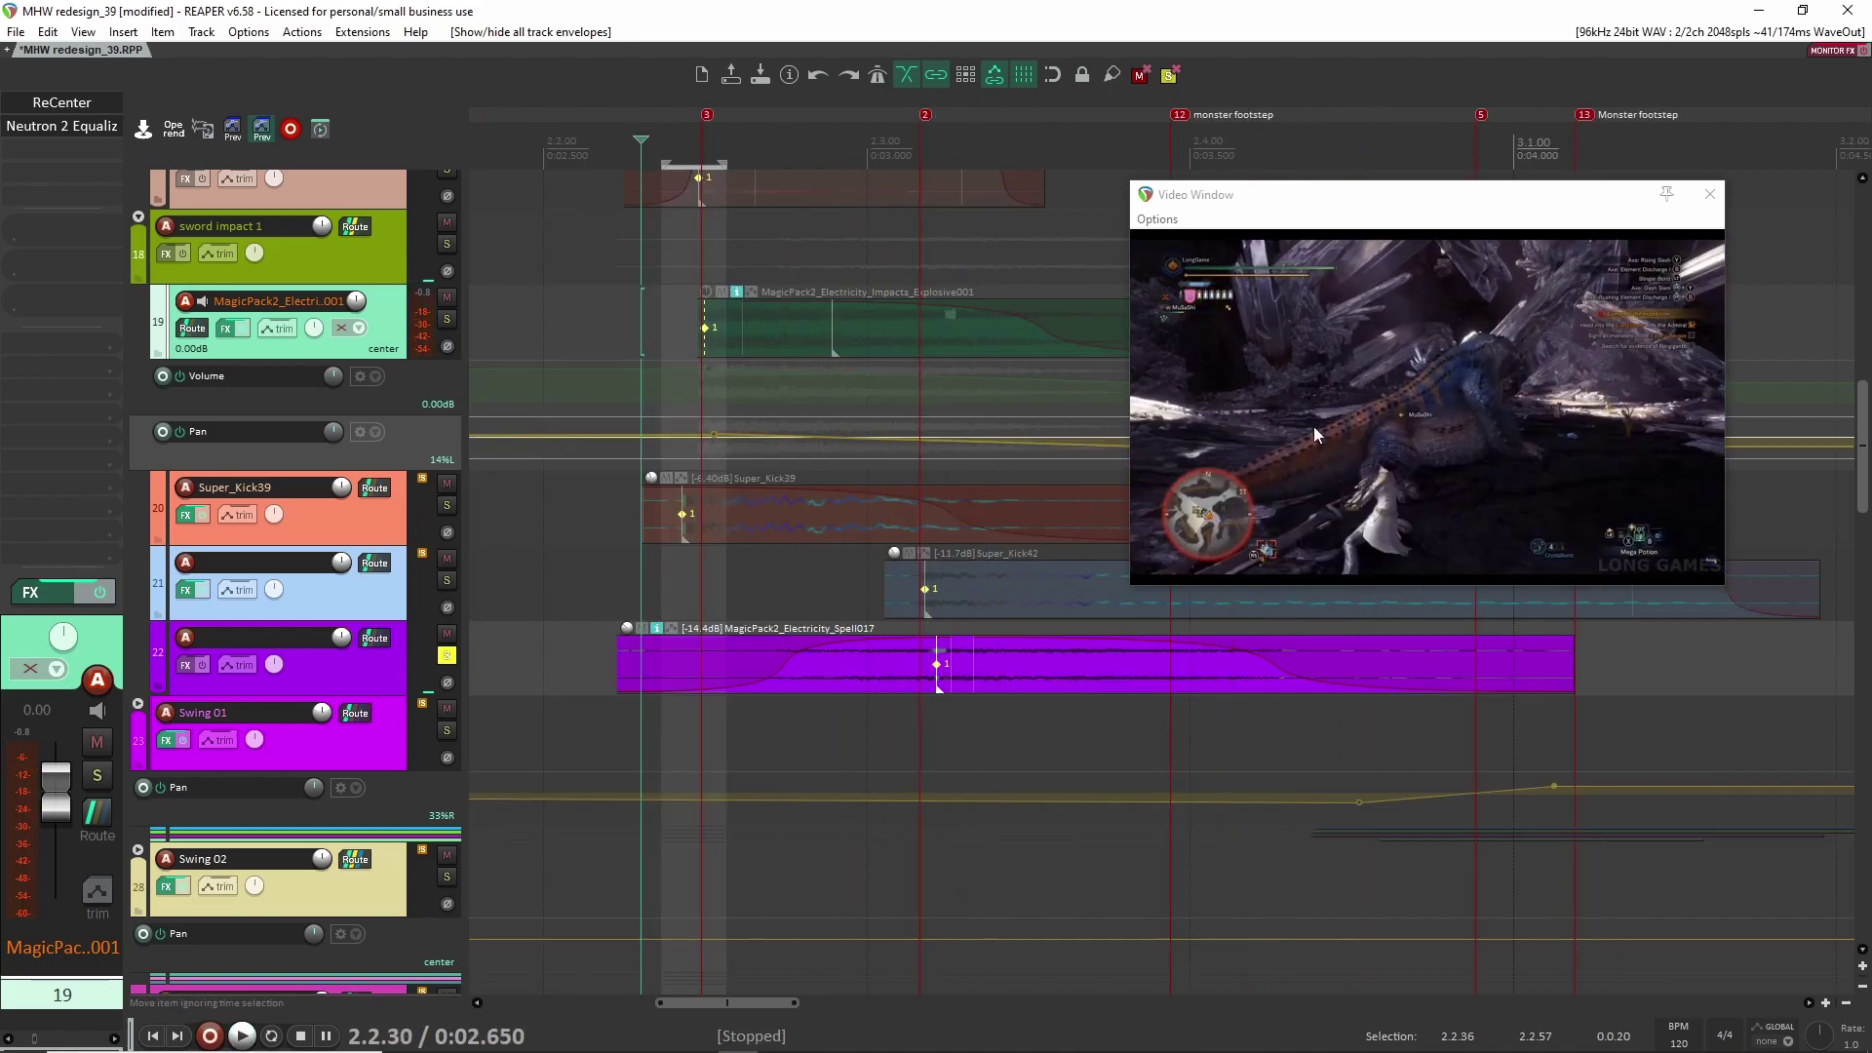
Step: Unsolo track 22 and select the Electricity_Impacts_Explosive001 item on track 19 at 0:03.143
{"action": "left_click", "coordinate": [447, 655]}
{"action": "scroll", "coordinate": [577, 540], "scroll_direction": "up", "scroll_amount": 2}
{"action": "scroll", "coordinate": [578, 540], "scroll_direction": "right", "scroll_amount": 3}
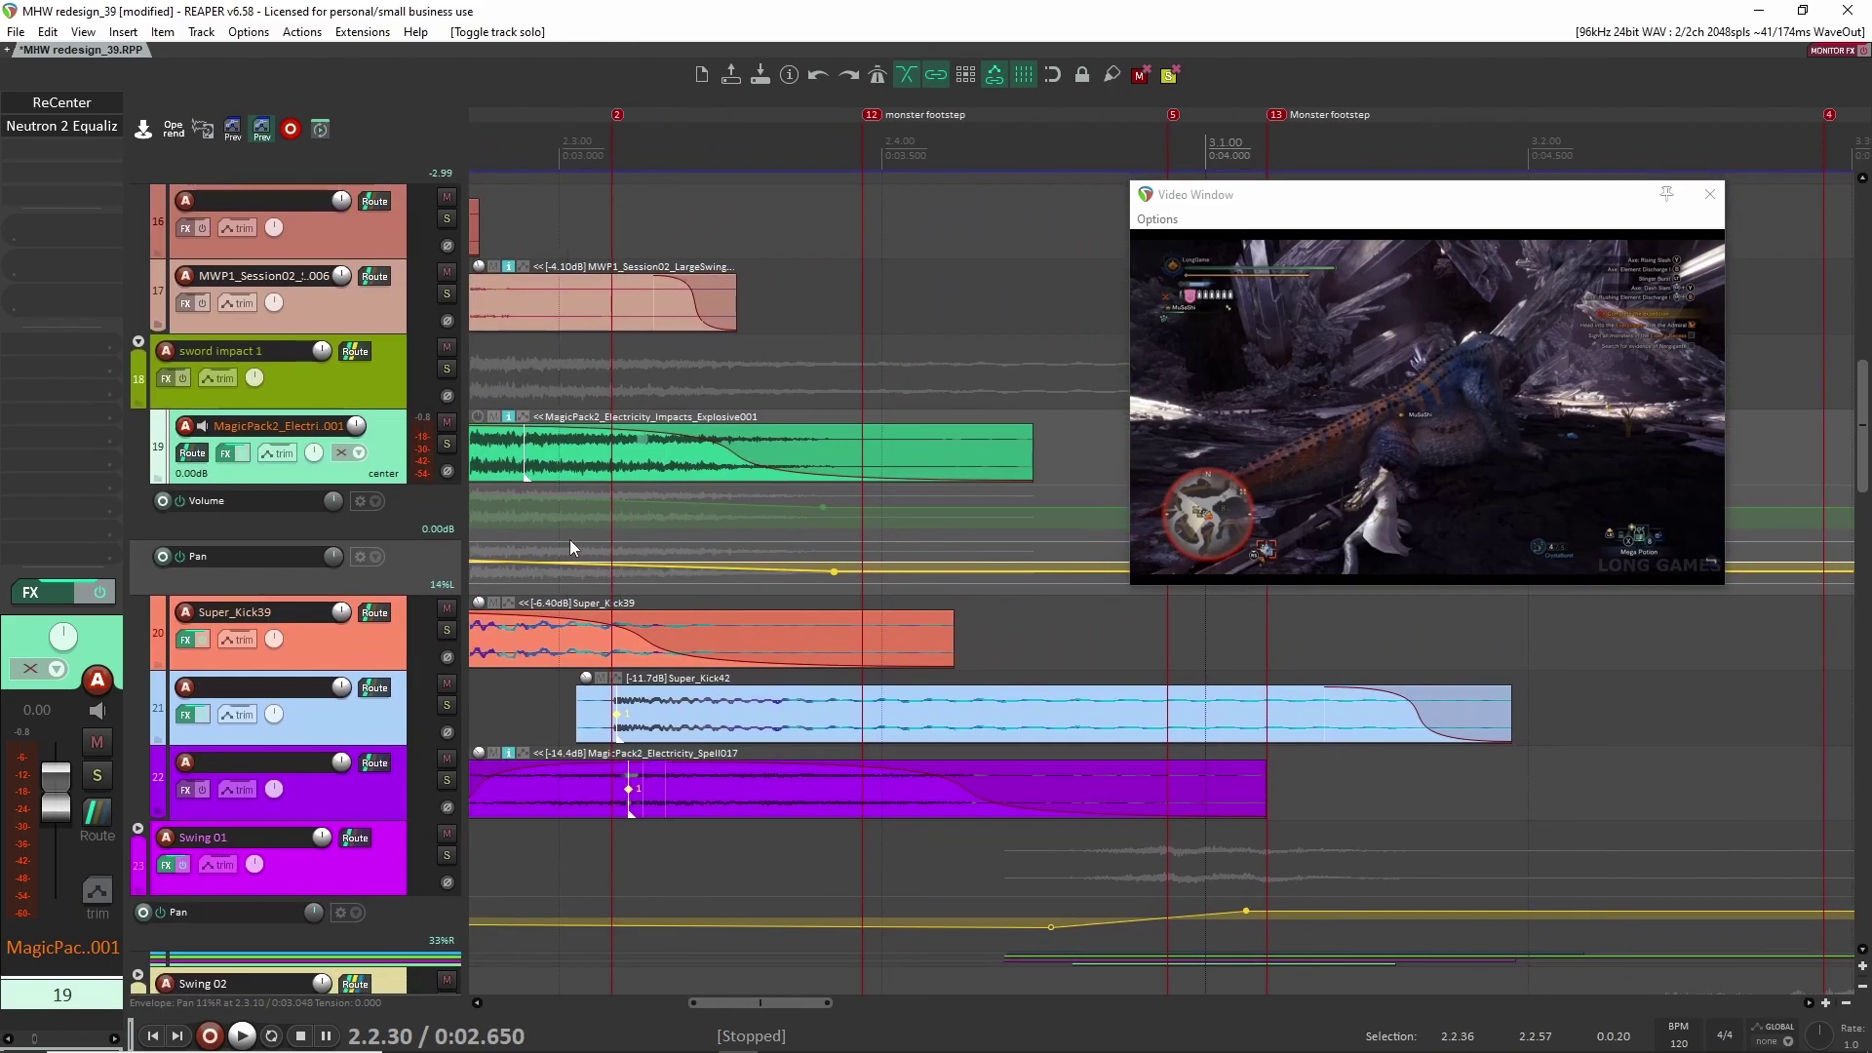
{"action": "scroll", "coordinate": [766, 550], "scroll_direction": "left", "scroll_amount": 3}
{"action": "scroll", "coordinate": [683, 517], "scroll_direction": "up", "scroll_amount": 1}
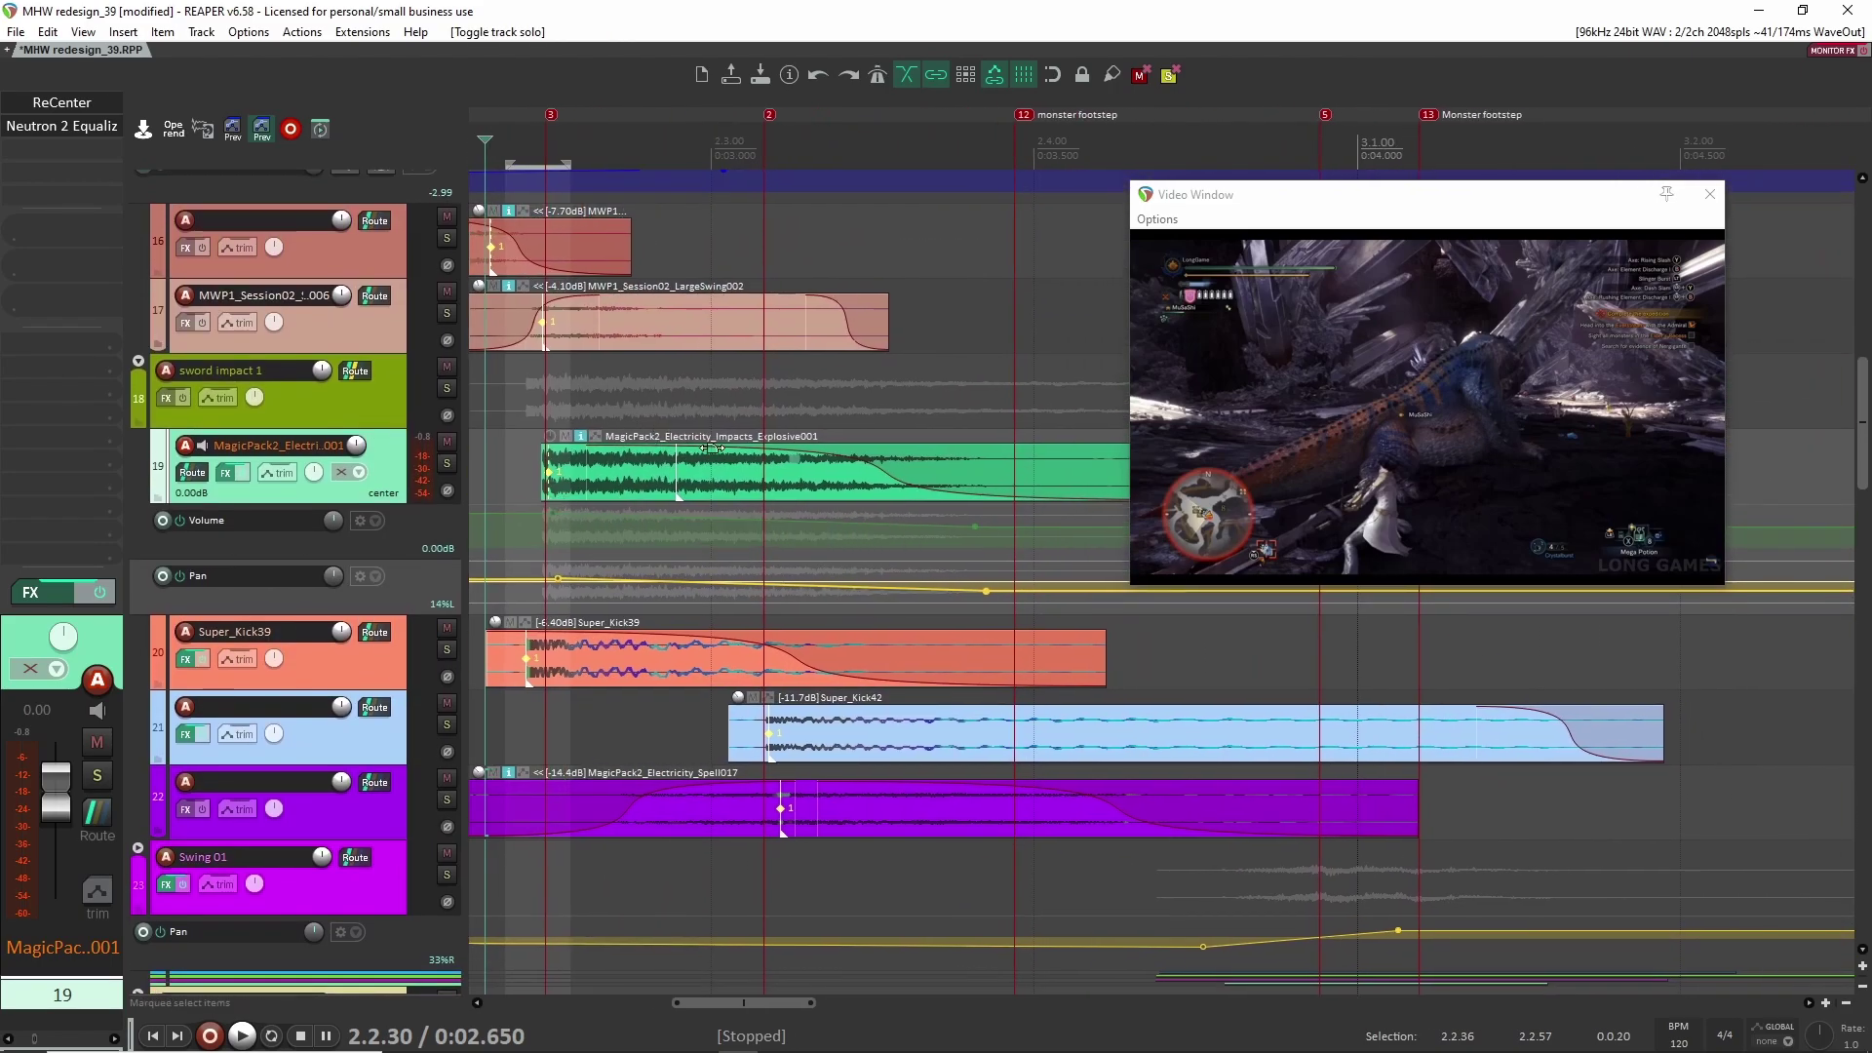
{"action": "left_click", "coordinate": [804, 466]}
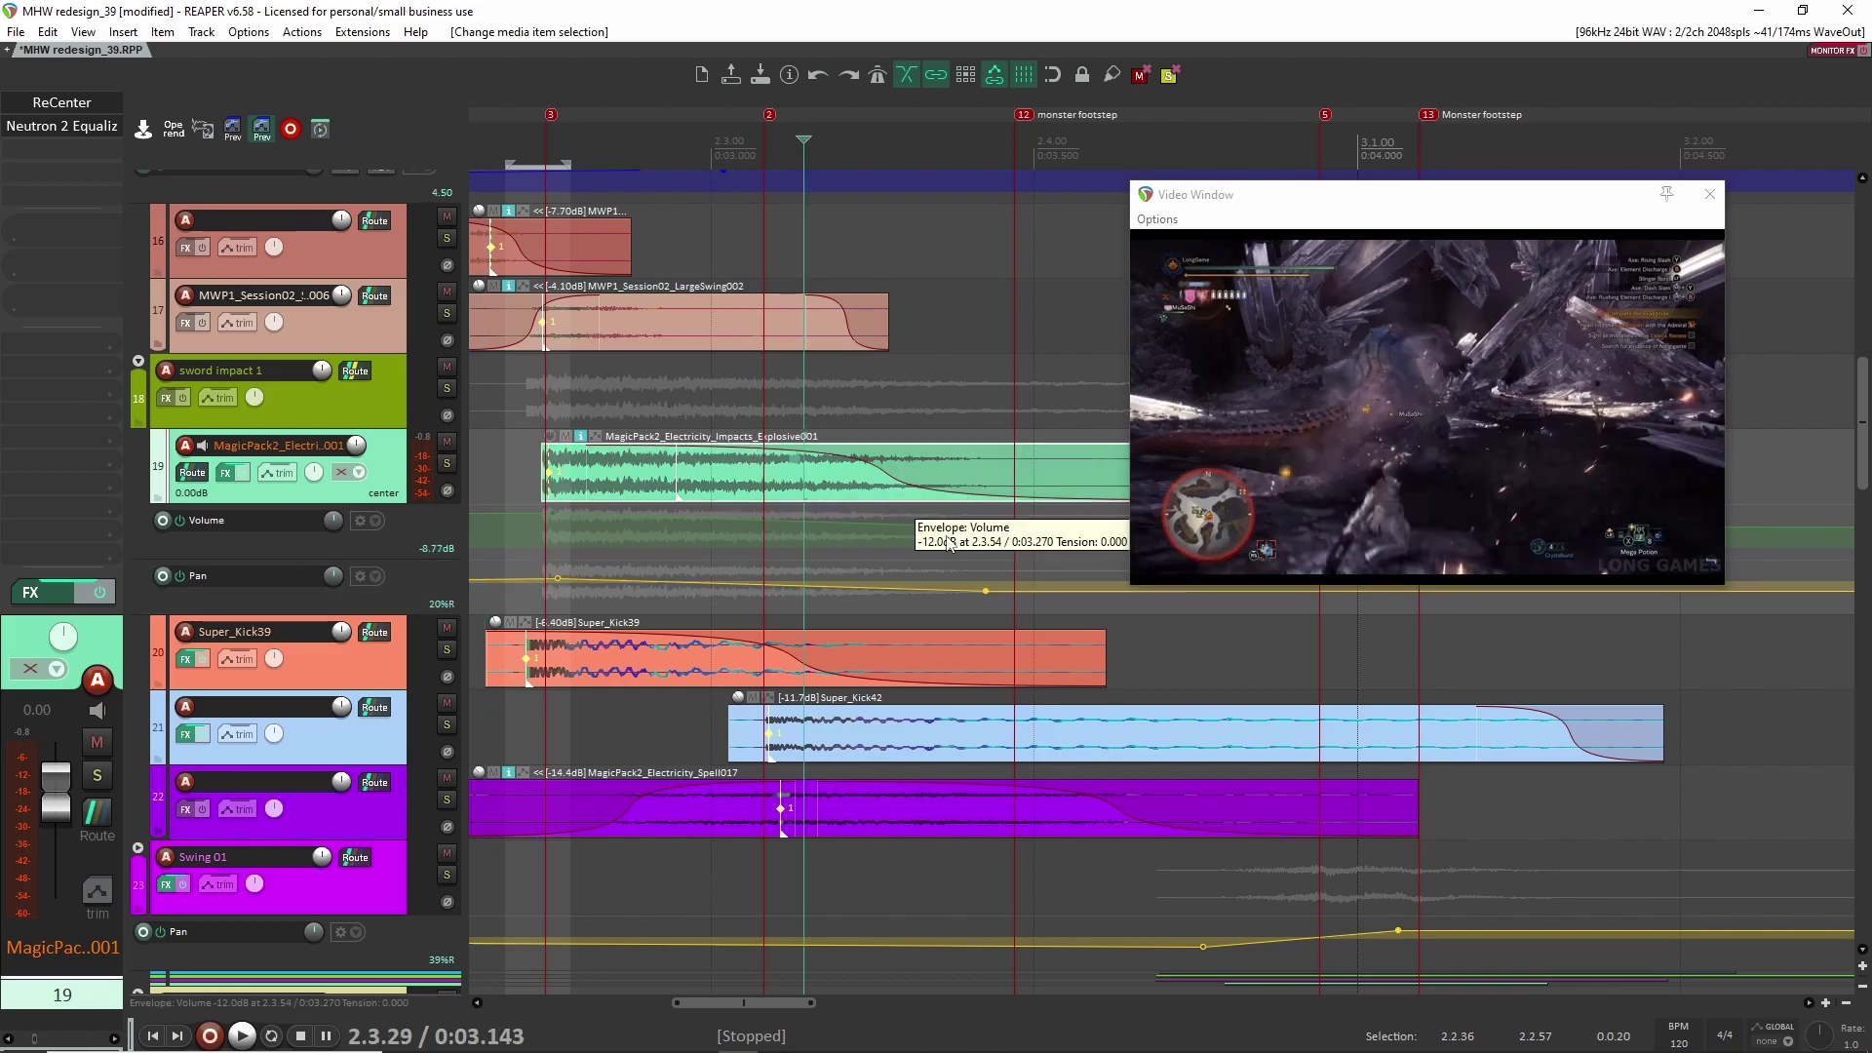
Step: Hide the track envelopes, solo the sword impact 1 folder and play it from 0:02.668
{"action": "scroll", "coordinate": [426, 616], "scroll_direction": "down", "scroll_amount": 1}
{"action": "scroll", "coordinate": [426, 616], "scroll_direction": "up", "scroll_amount": 2}
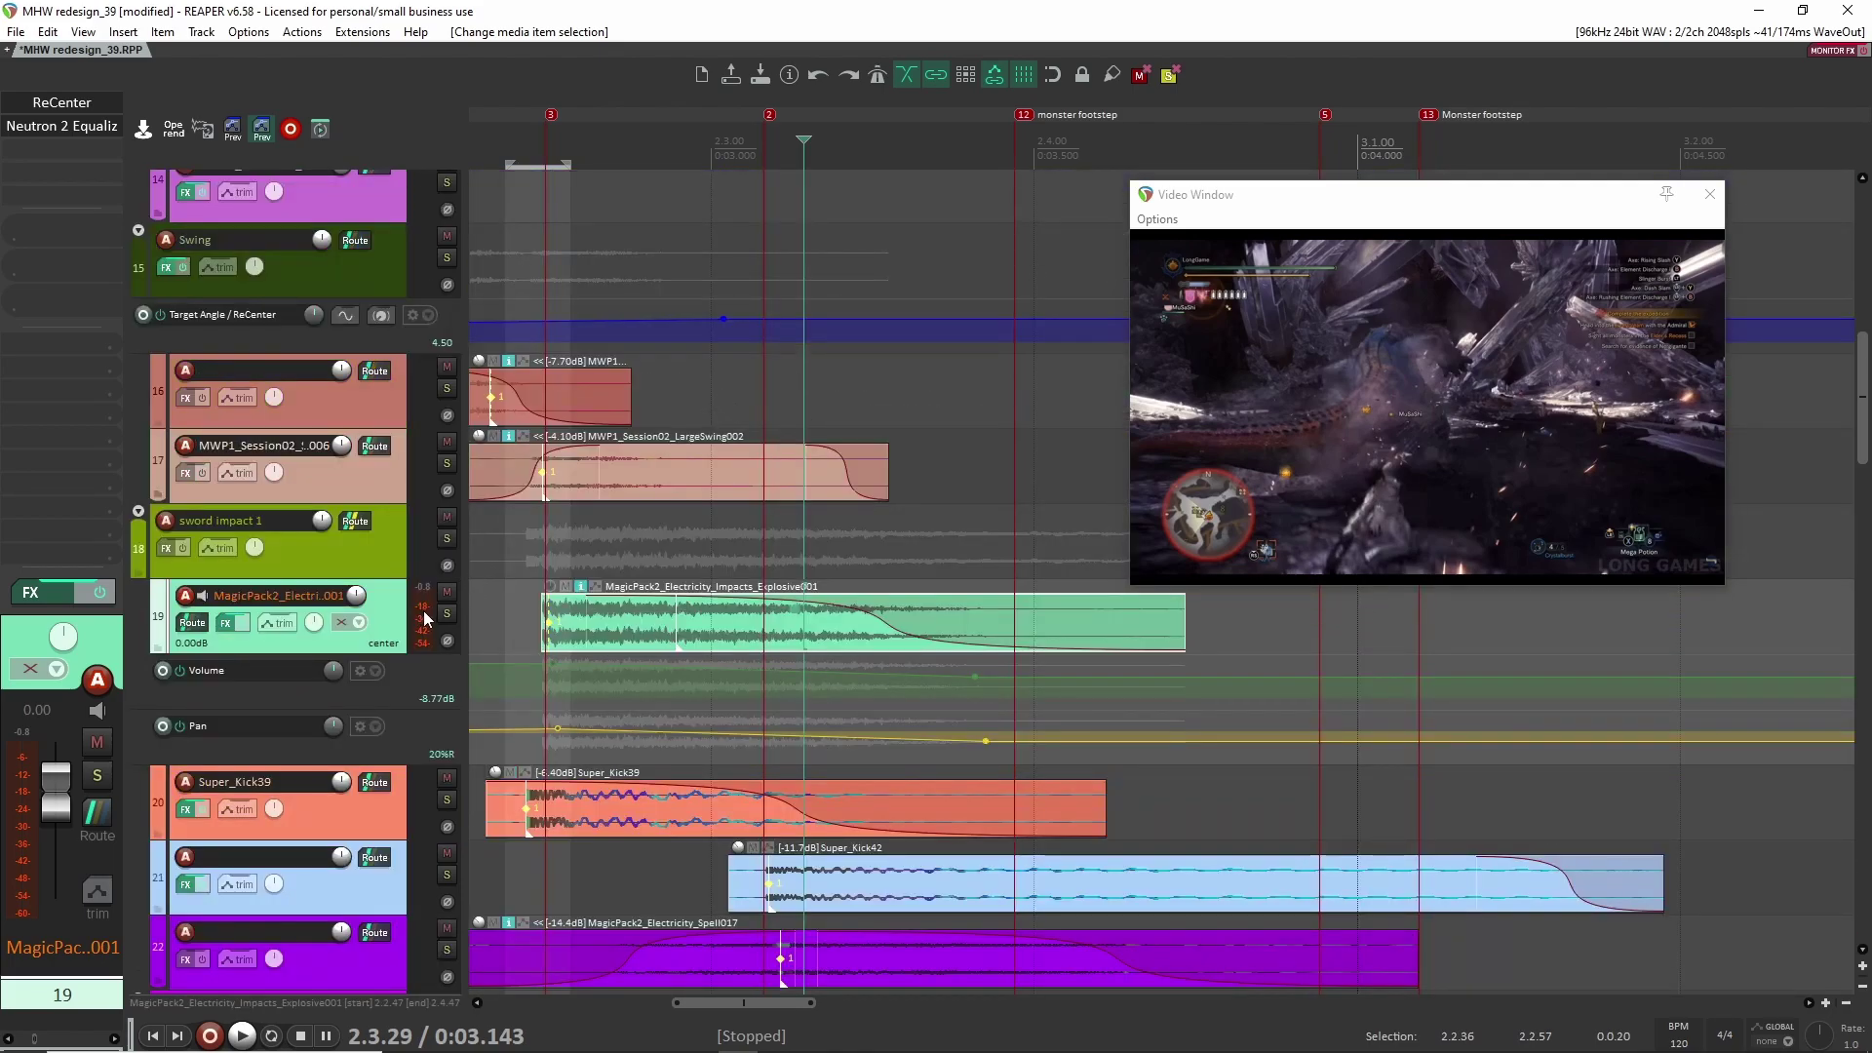
{"action": "scroll", "coordinate": [426, 616], "scroll_direction": "down", "scroll_amount": 1}
{"action": "left_click", "coordinate": [444, 427]}
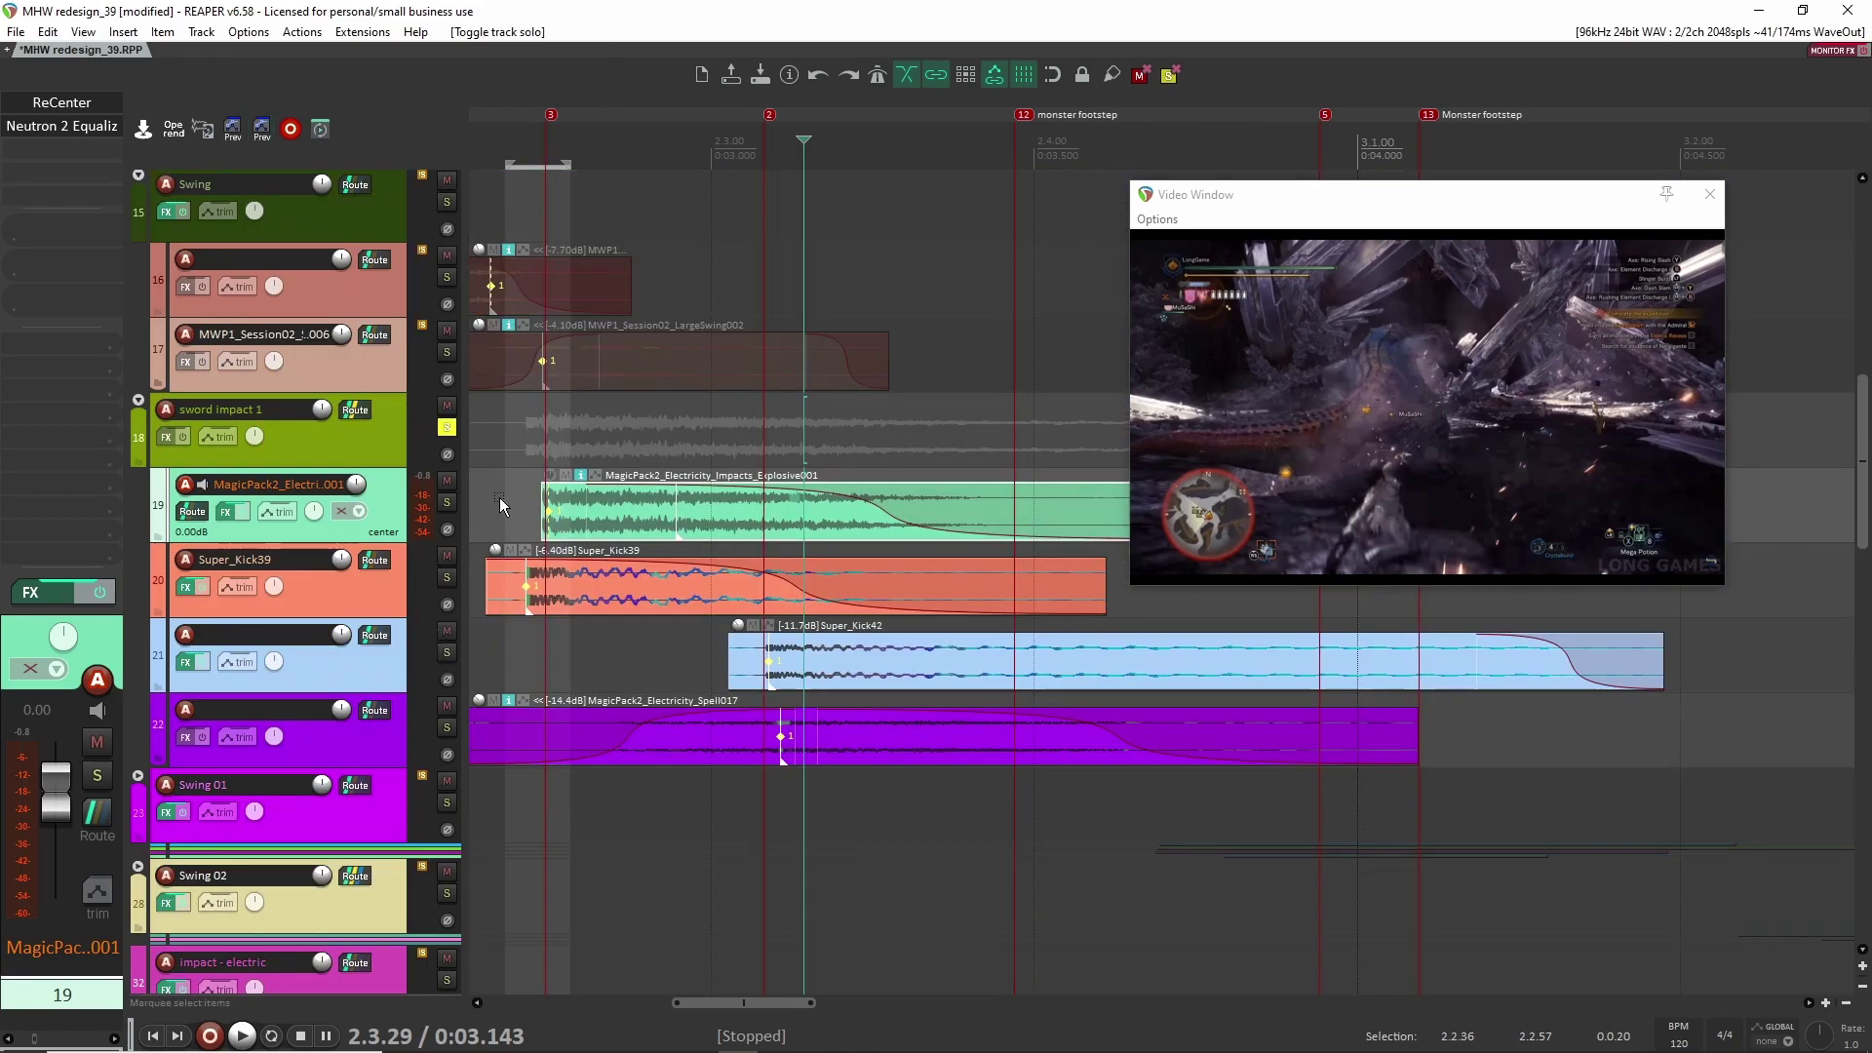
{"action": "left_click", "coordinate": [496, 505]}
{"action": "key", "text": "space"}
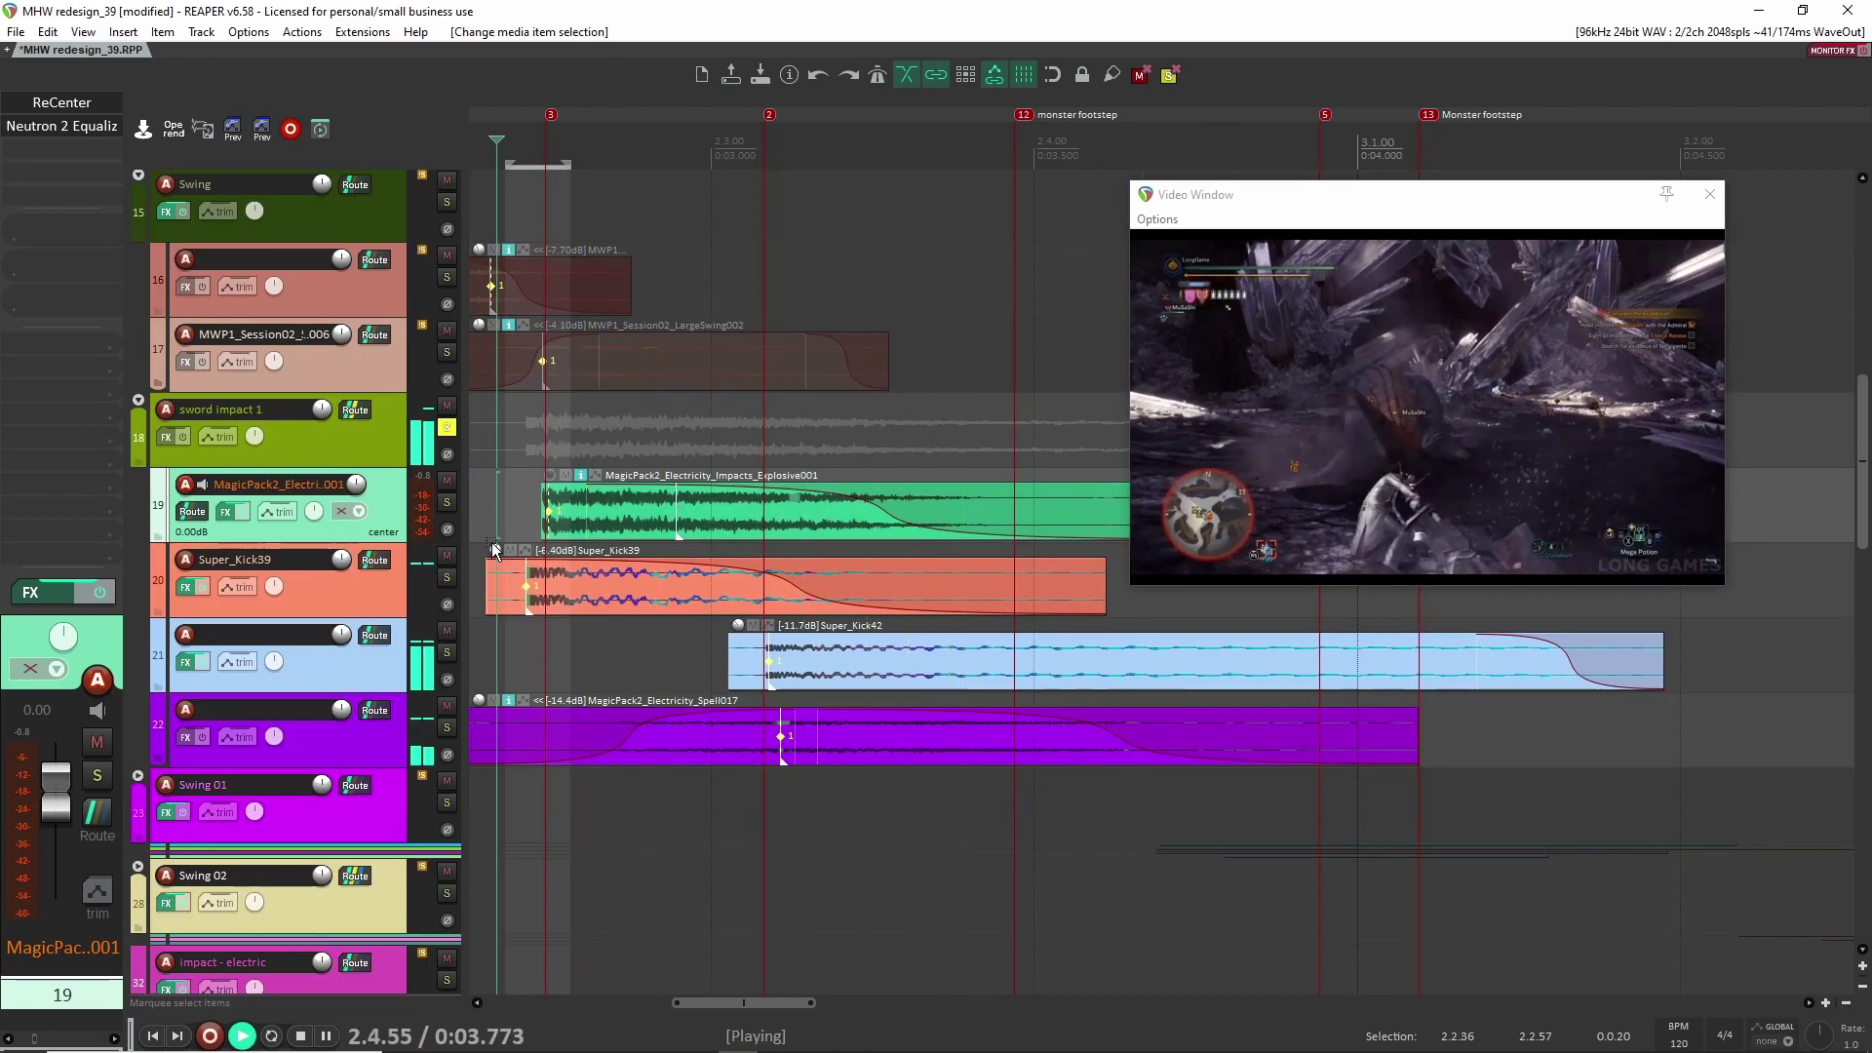
{"action": "key", "text": "space"}
Step: Play the Swing folder soloed together with sword impact 1 from 0:02.447, and unsolo Swing
{"action": "scroll", "coordinate": [589, 503], "scroll_direction": "down", "scroll_amount": 3}
{"action": "scroll", "coordinate": [588, 502], "scroll_direction": "up", "scroll_amount": 2}
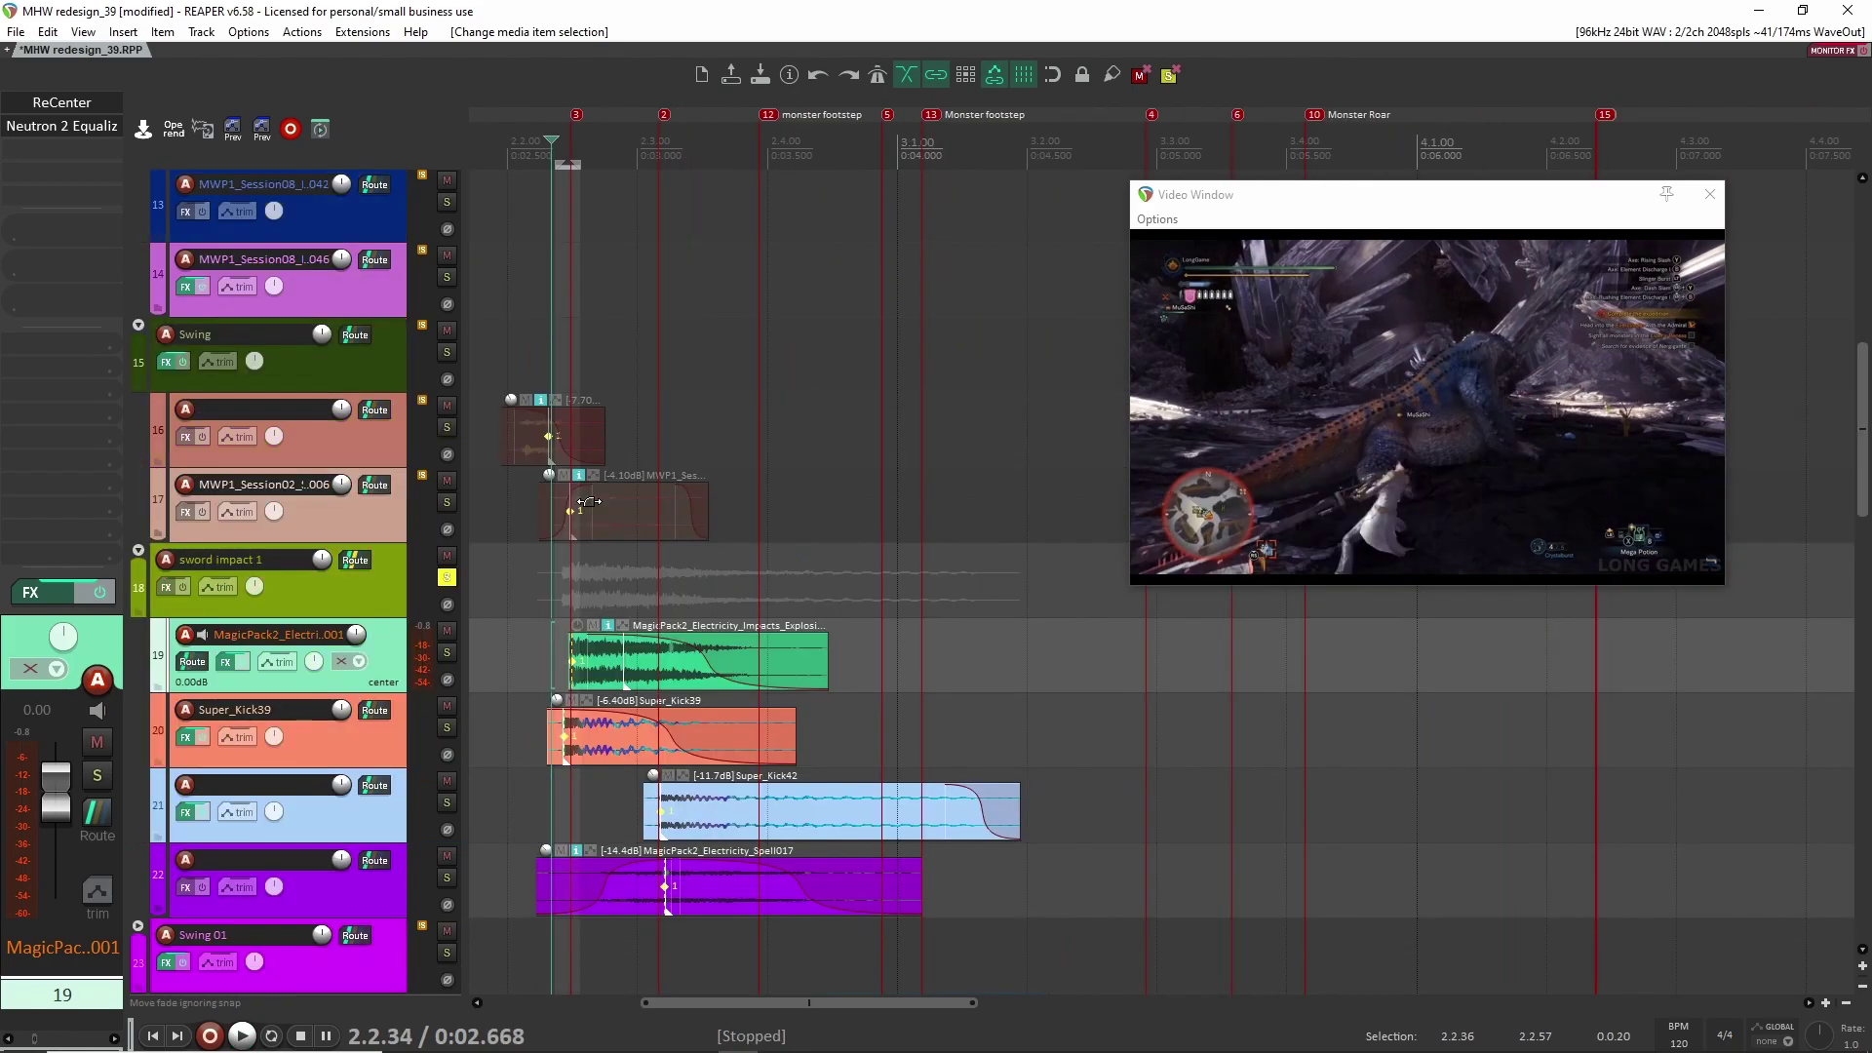
{"action": "scroll", "coordinate": [588, 503], "scroll_direction": "up", "scroll_amount": 2}
{"action": "left_click", "coordinate": [447, 503]}
{"action": "left_click", "coordinate": [494, 525]}
{"action": "key", "text": "space"}
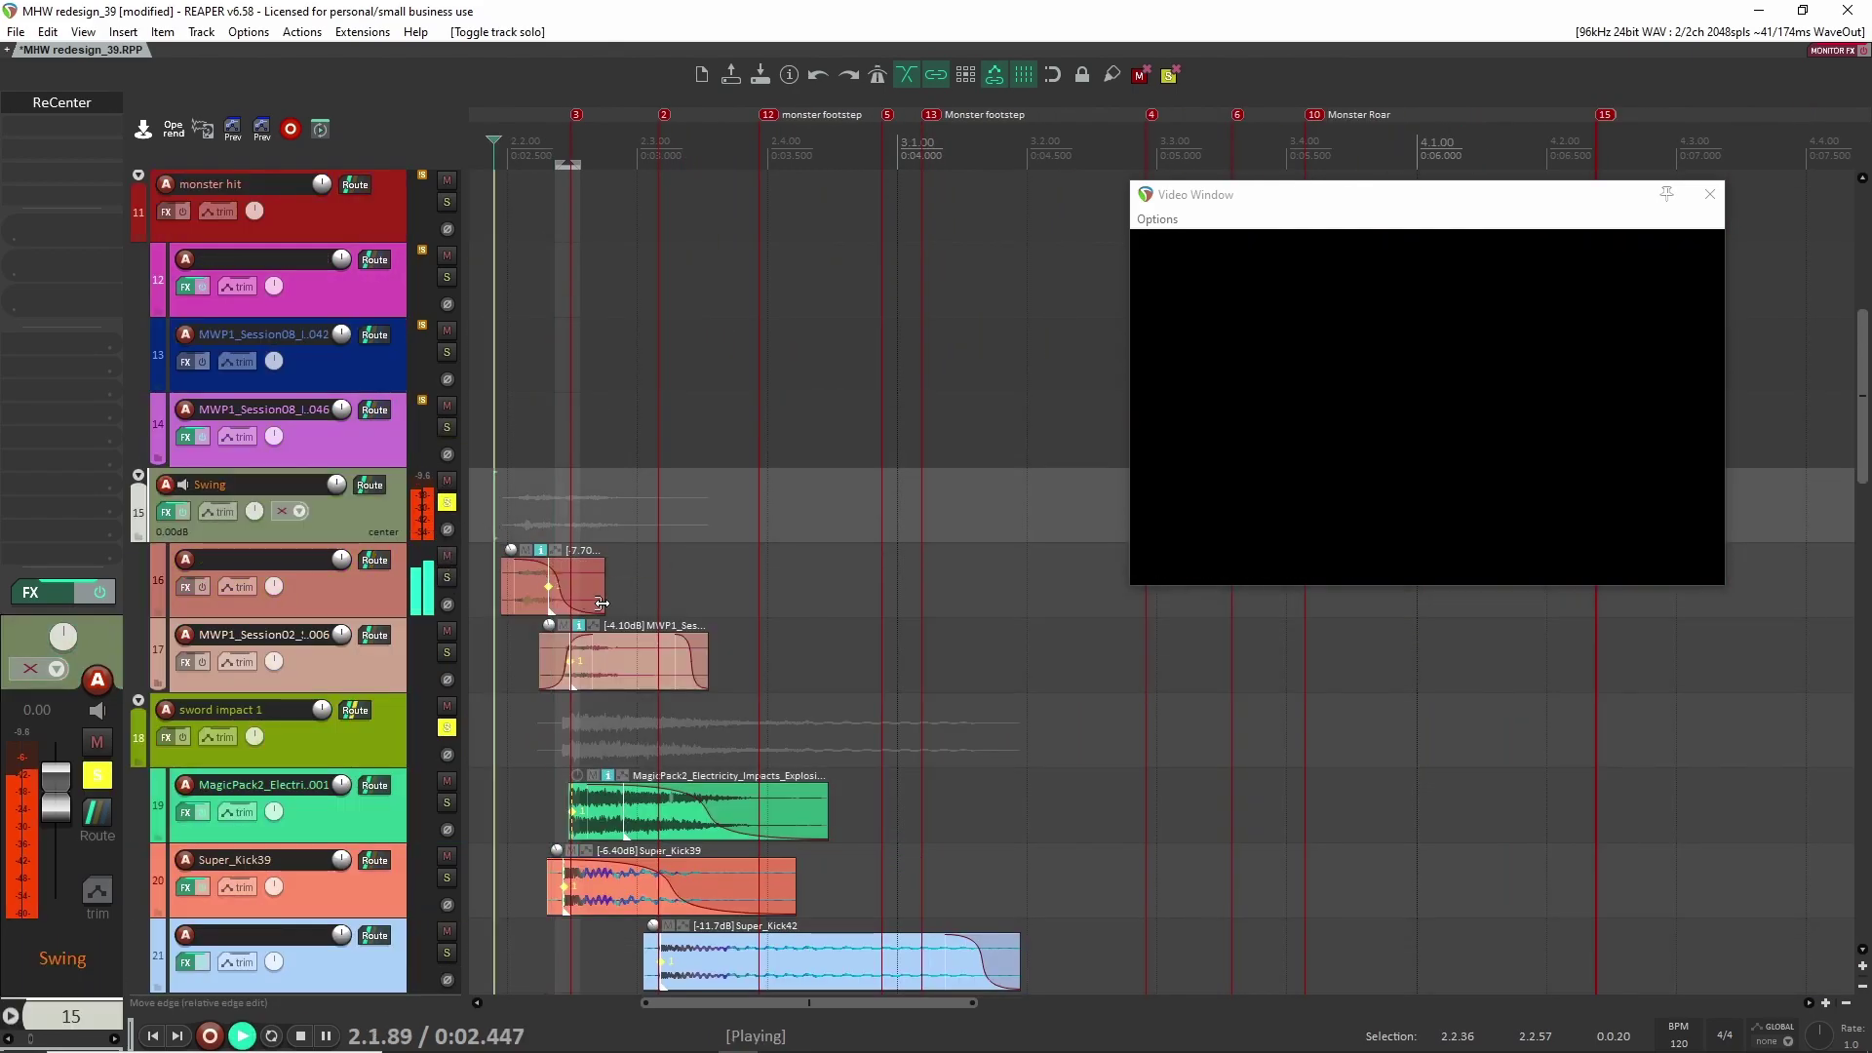
{"action": "key", "text": "space"}
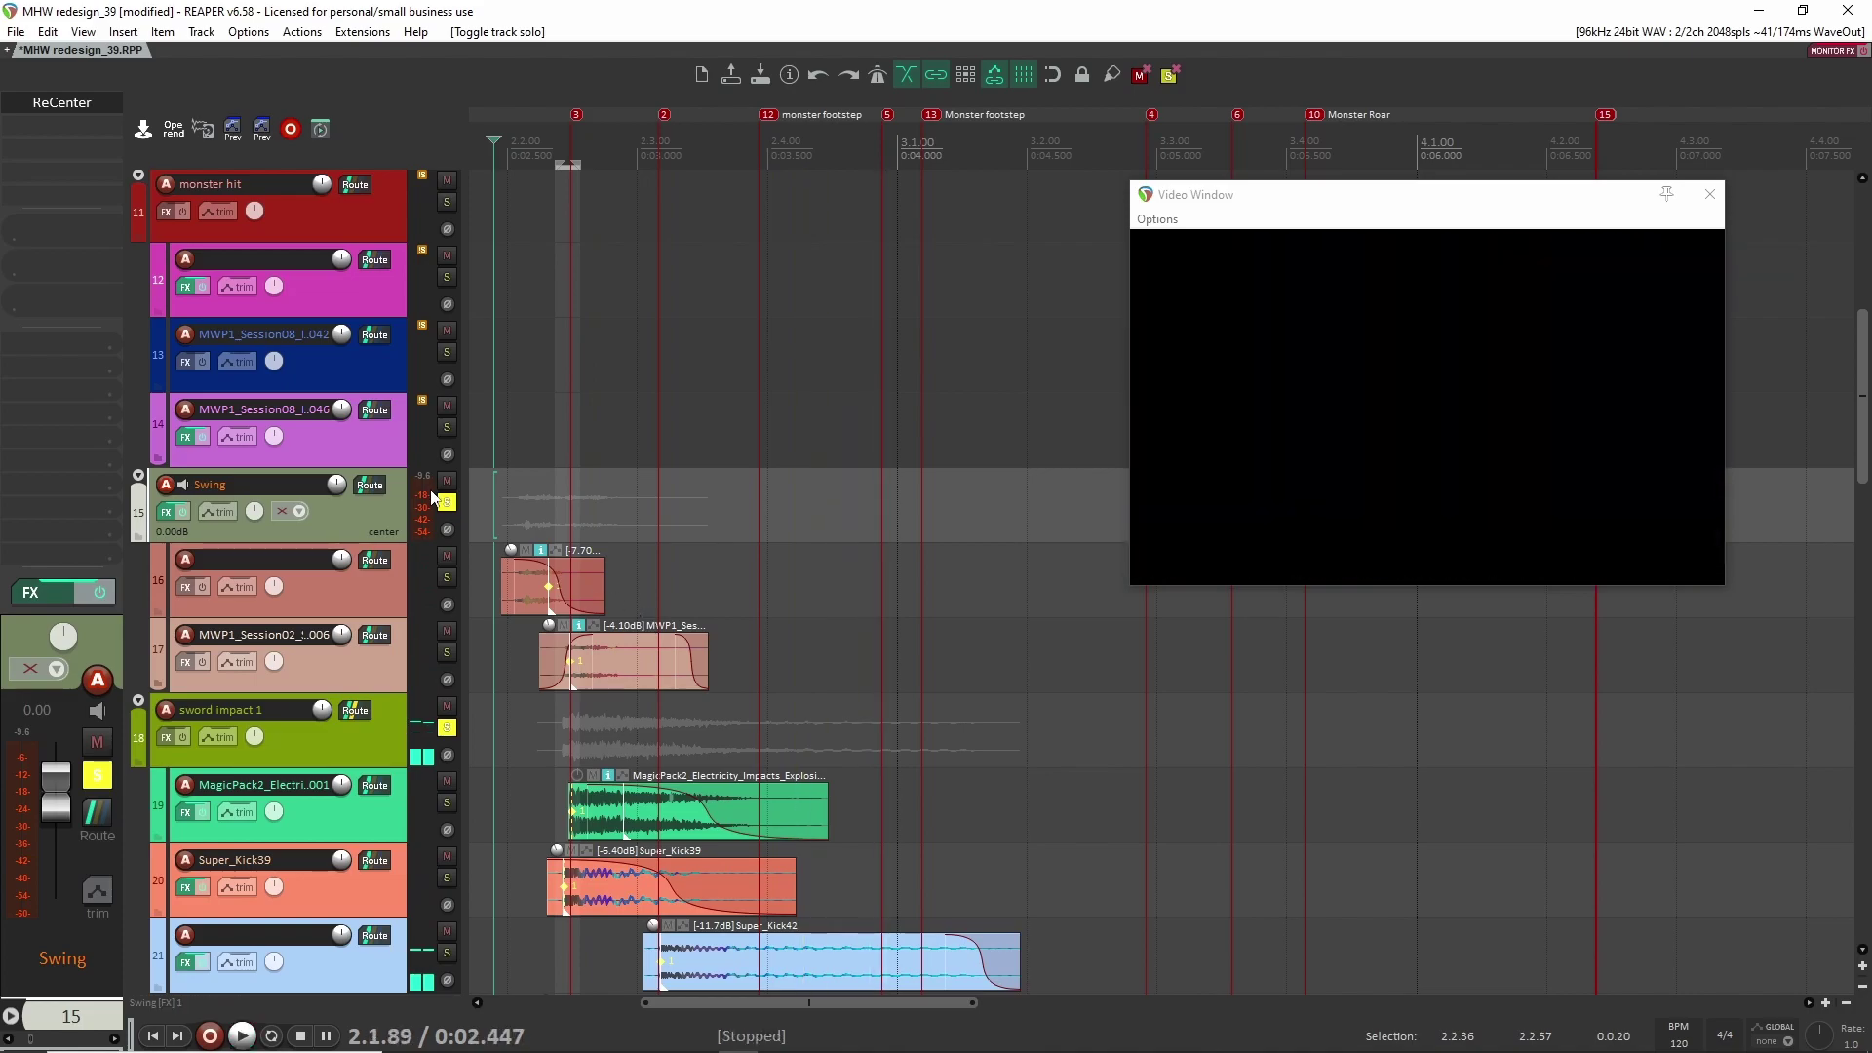
{"action": "left_click", "coordinate": [444, 502]}
Step: Examine the swing, monster hit and discard tracks along the timeline, and place the edit cursor at 0:06.901
{"action": "scroll", "coordinate": [447, 731], "scroll_direction": "down", "scroll_amount": 2}
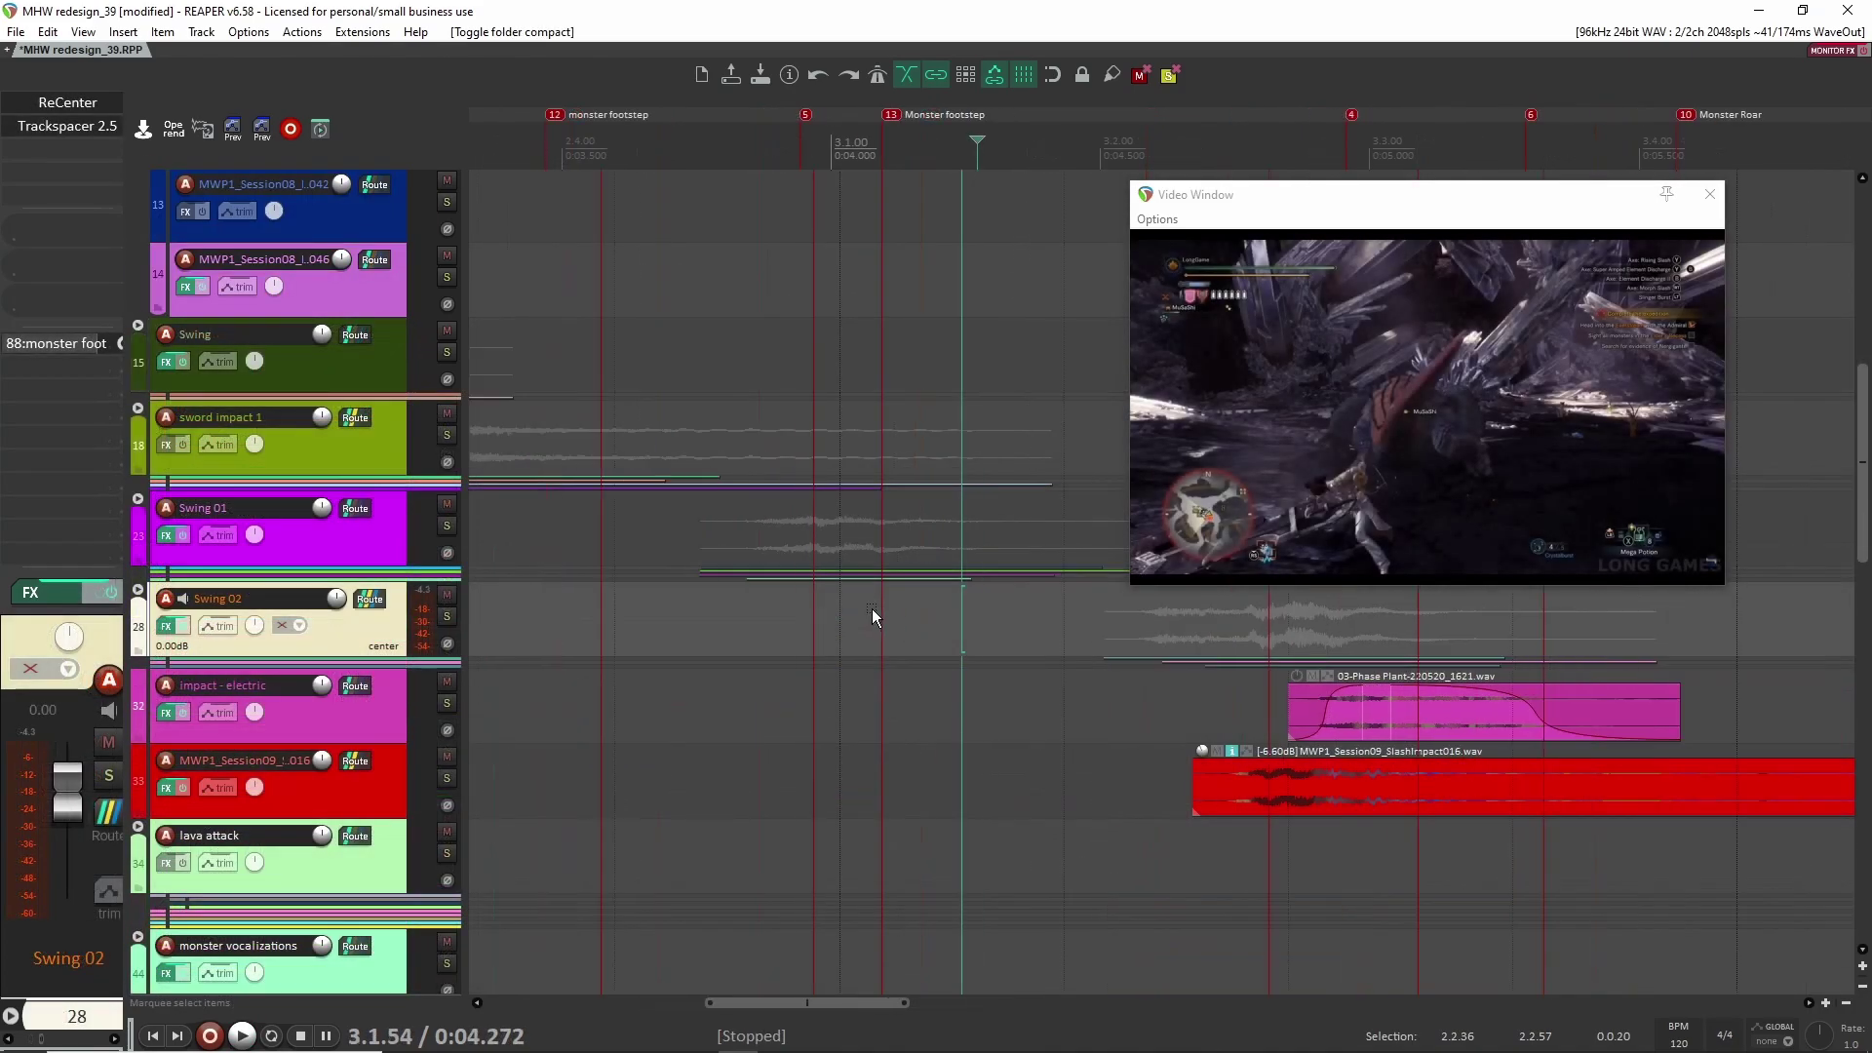
{"action": "scroll", "coordinate": [730, 472], "scroll_direction": "down", "scroll_amount": 8}
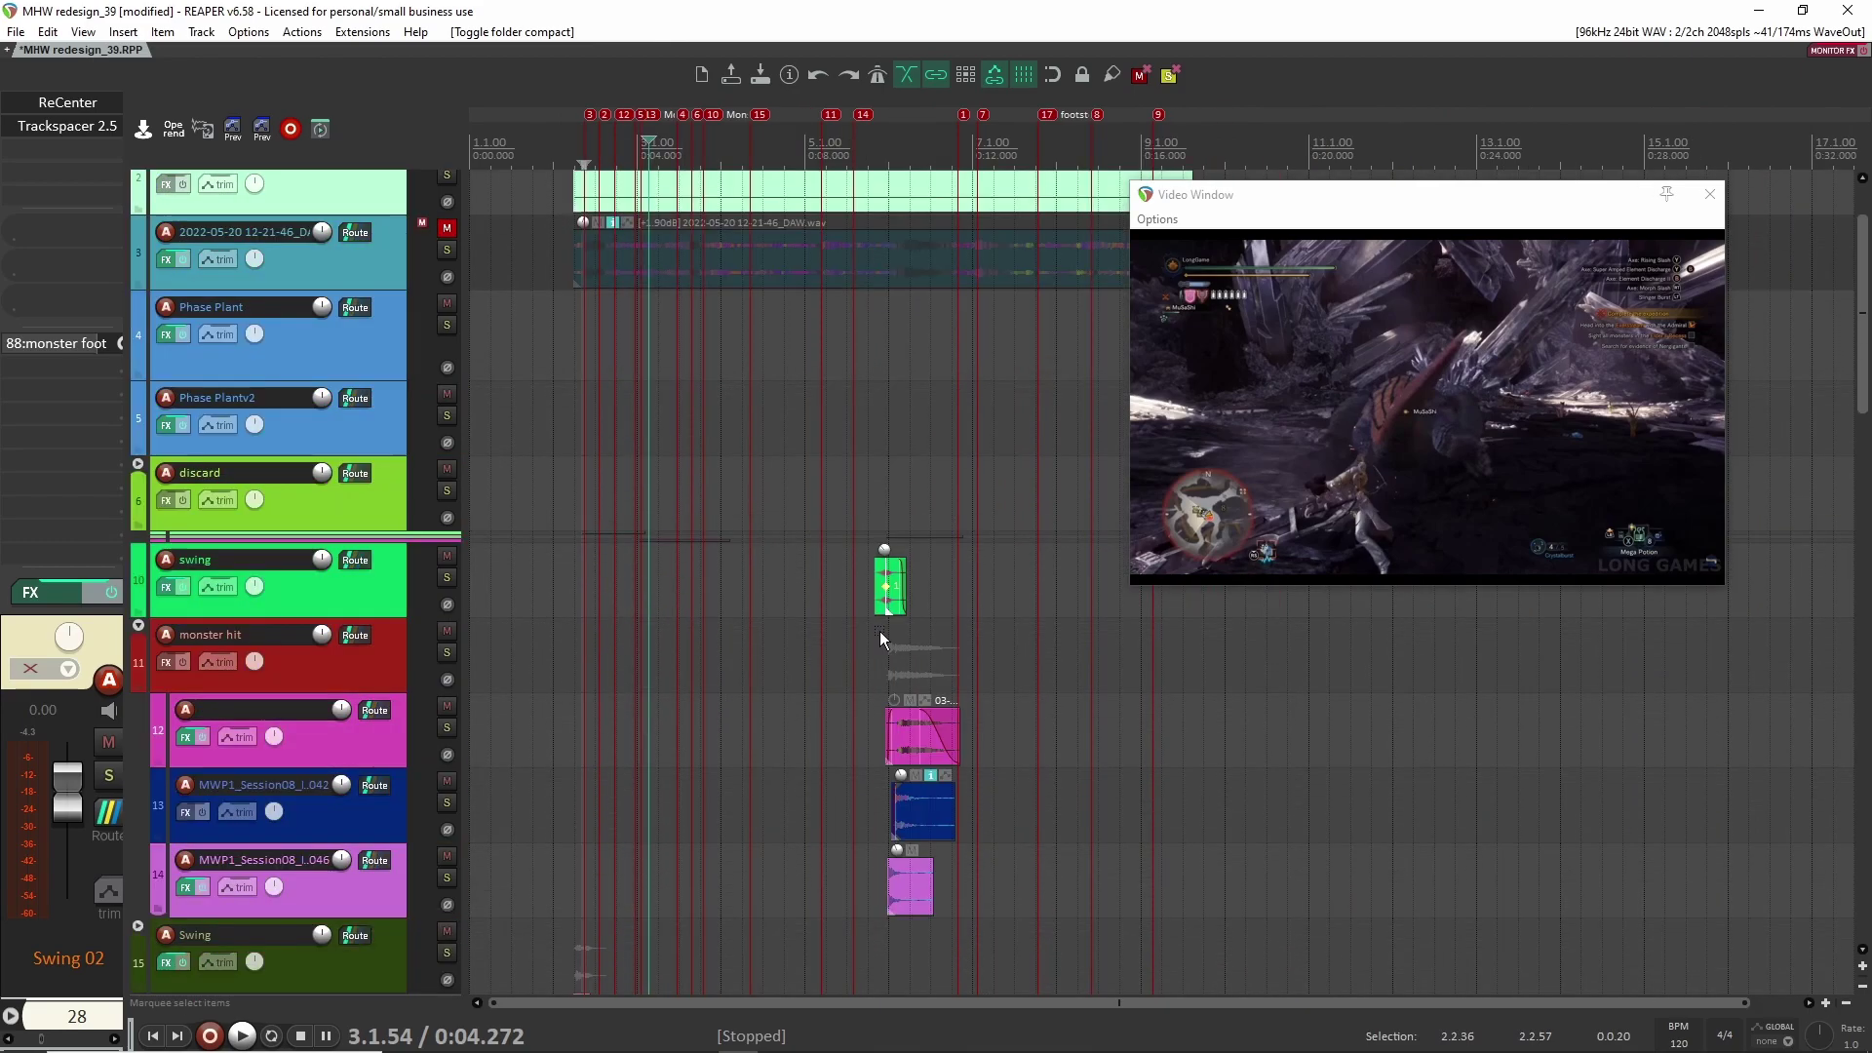
{"action": "left_click", "coordinate": [879, 630]}
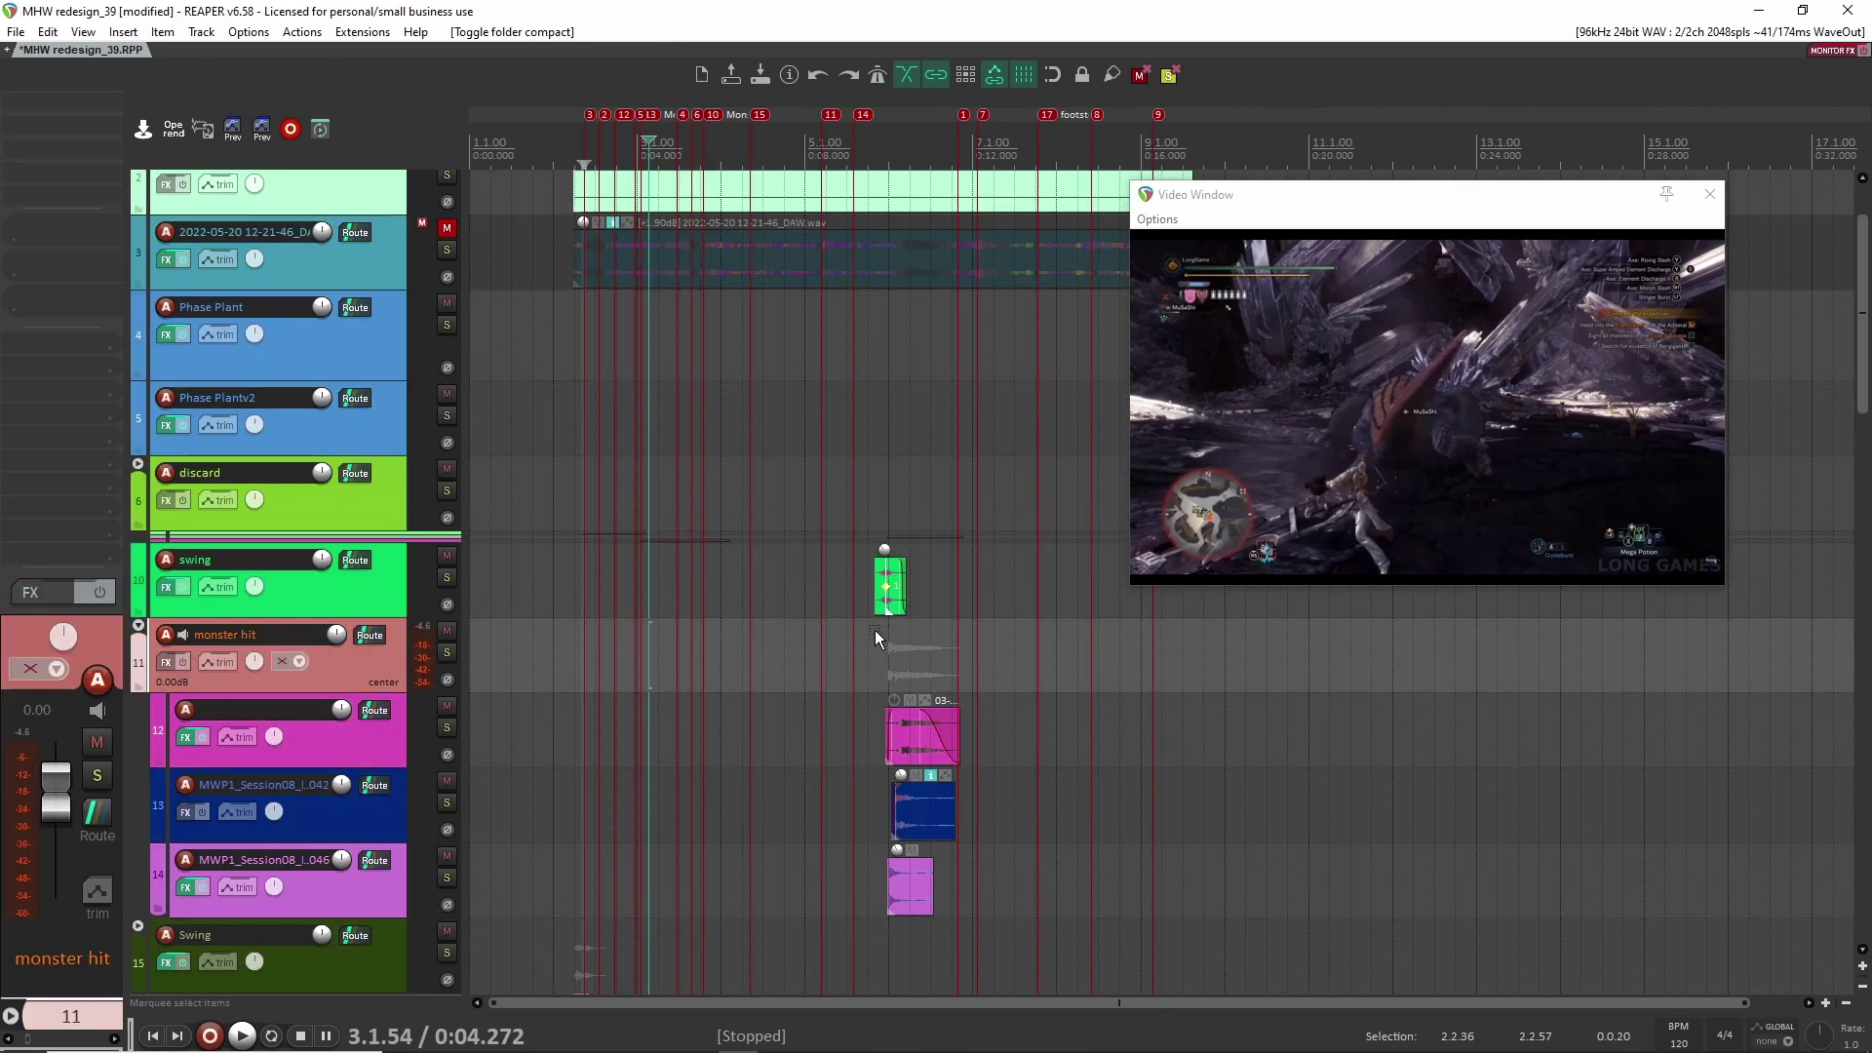
{"action": "left_click_drag", "start_coordinate": [1102, 688], "coordinate": [1002, 668]}
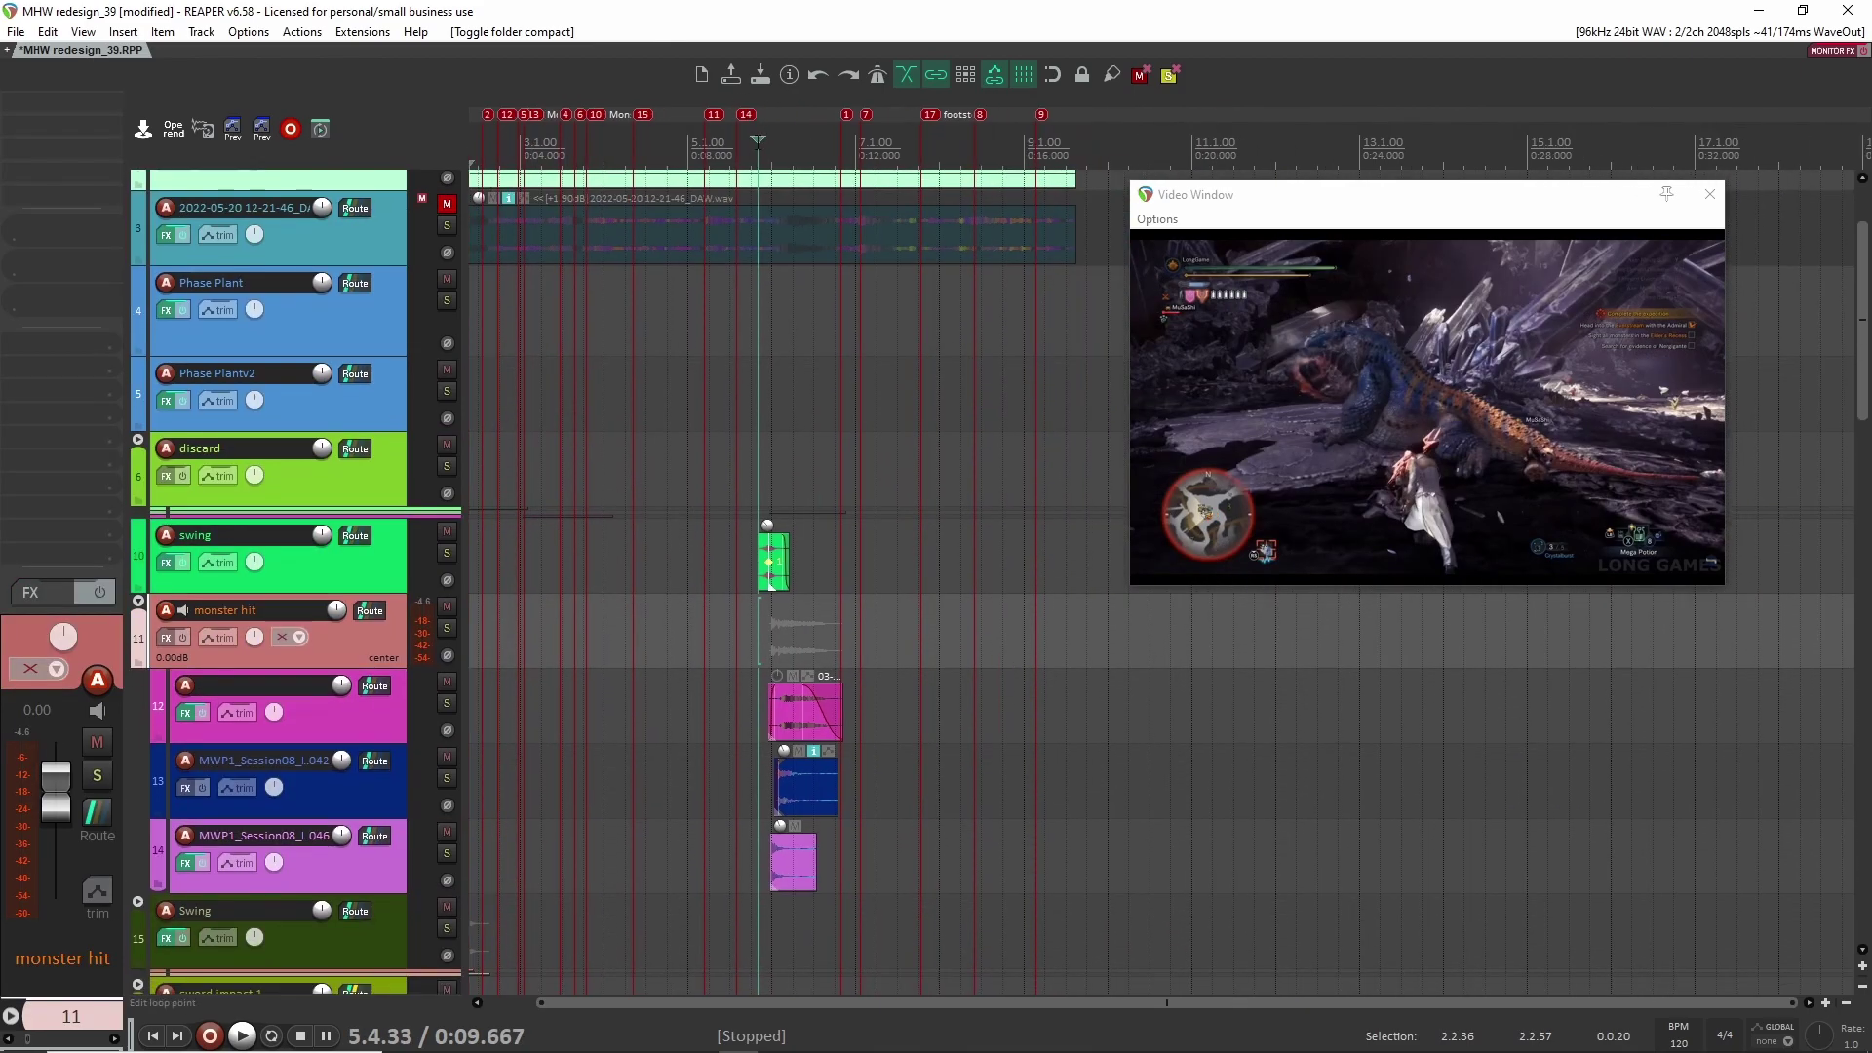
{"action": "left_click", "coordinate": [763, 142]}
{"action": "left_click_drag", "start_coordinate": [763, 139], "coordinate": [962, 140]}
{"action": "left_click_drag", "start_coordinate": [735, 406], "coordinate": [876, 390]}
{"action": "left_click", "coordinate": [801, 413]}
{"action": "scroll", "coordinate": [788, 422], "scroll_direction": "down", "scroll_amount": 3}
{"action": "scroll", "coordinate": [788, 421], "scroll_direction": "up", "scroll_amount": 3}
{"action": "left_click", "coordinate": [759, 433]}
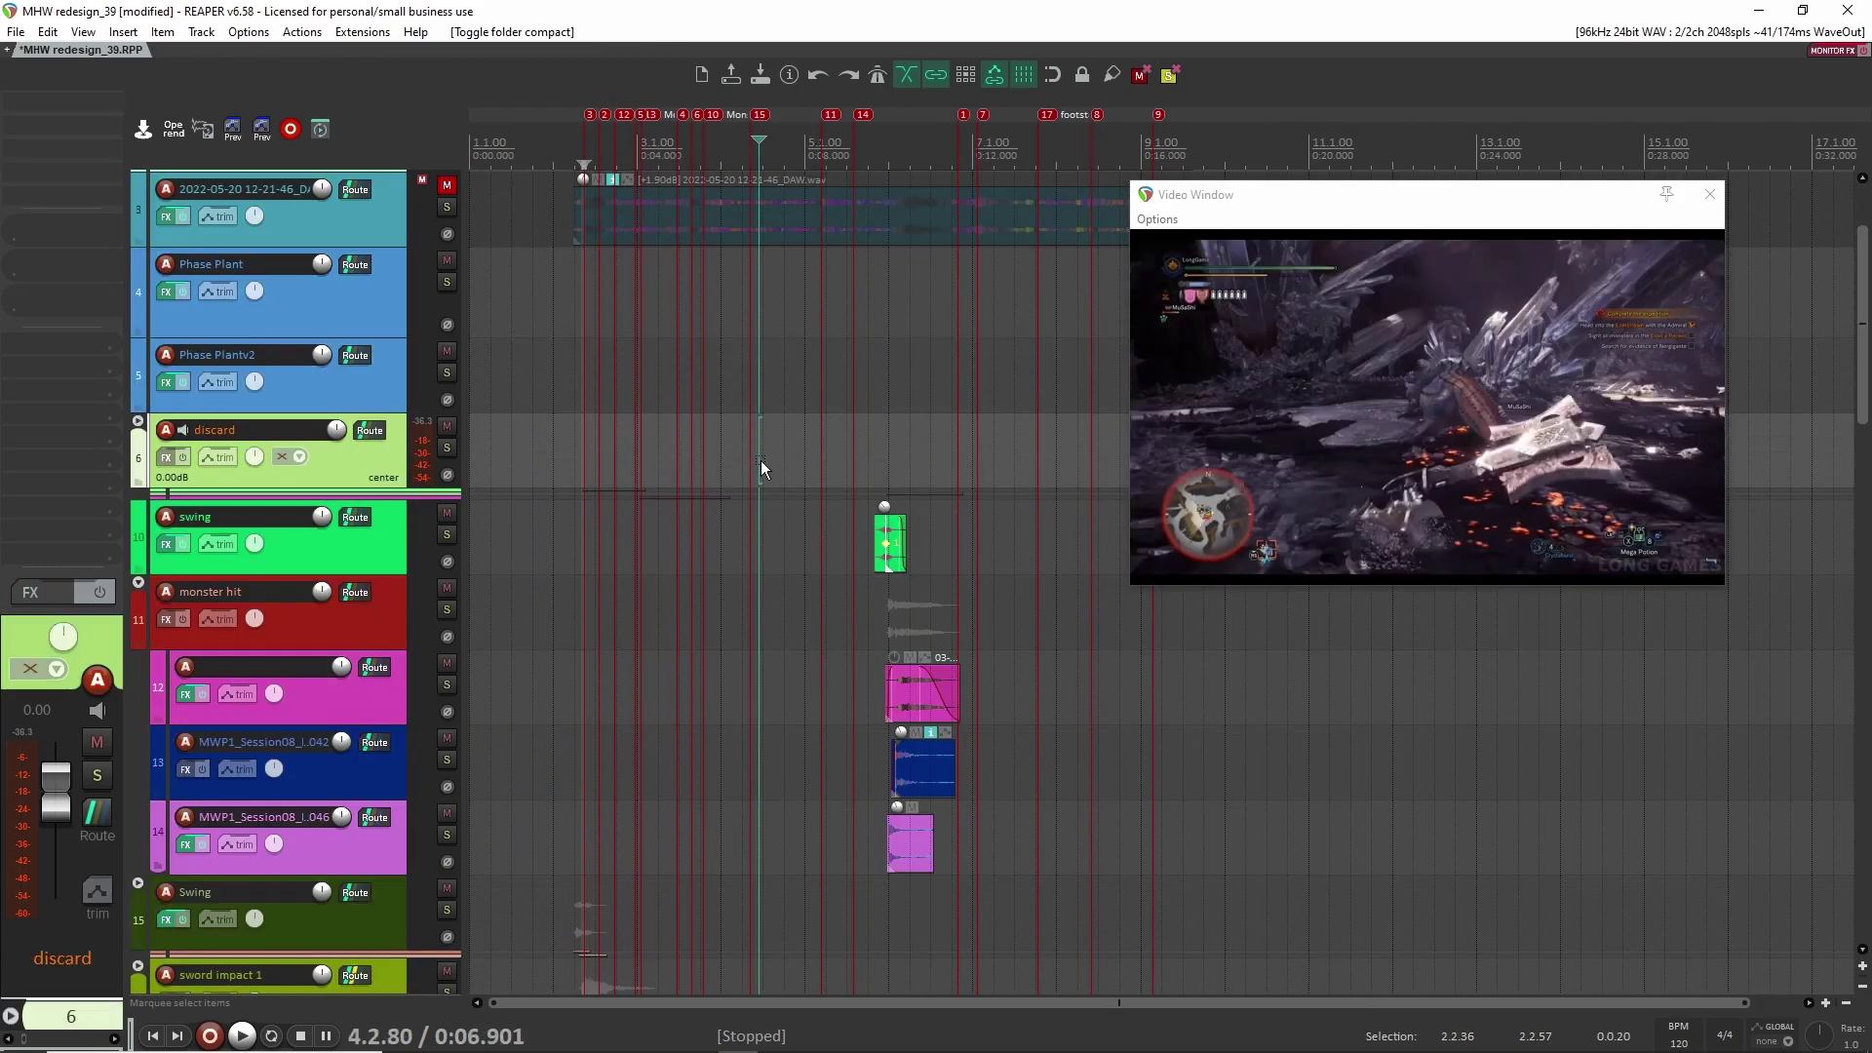
Step: Expand the load folder and place the edit cursor at 0:07.607, just before the first Toy Gun 1 item
{"action": "scroll", "coordinate": [760, 478], "scroll_direction": "down", "scroll_amount": 10}
{"action": "scroll", "coordinate": [769, 542], "scroll_direction": "up", "scroll_amount": 2}
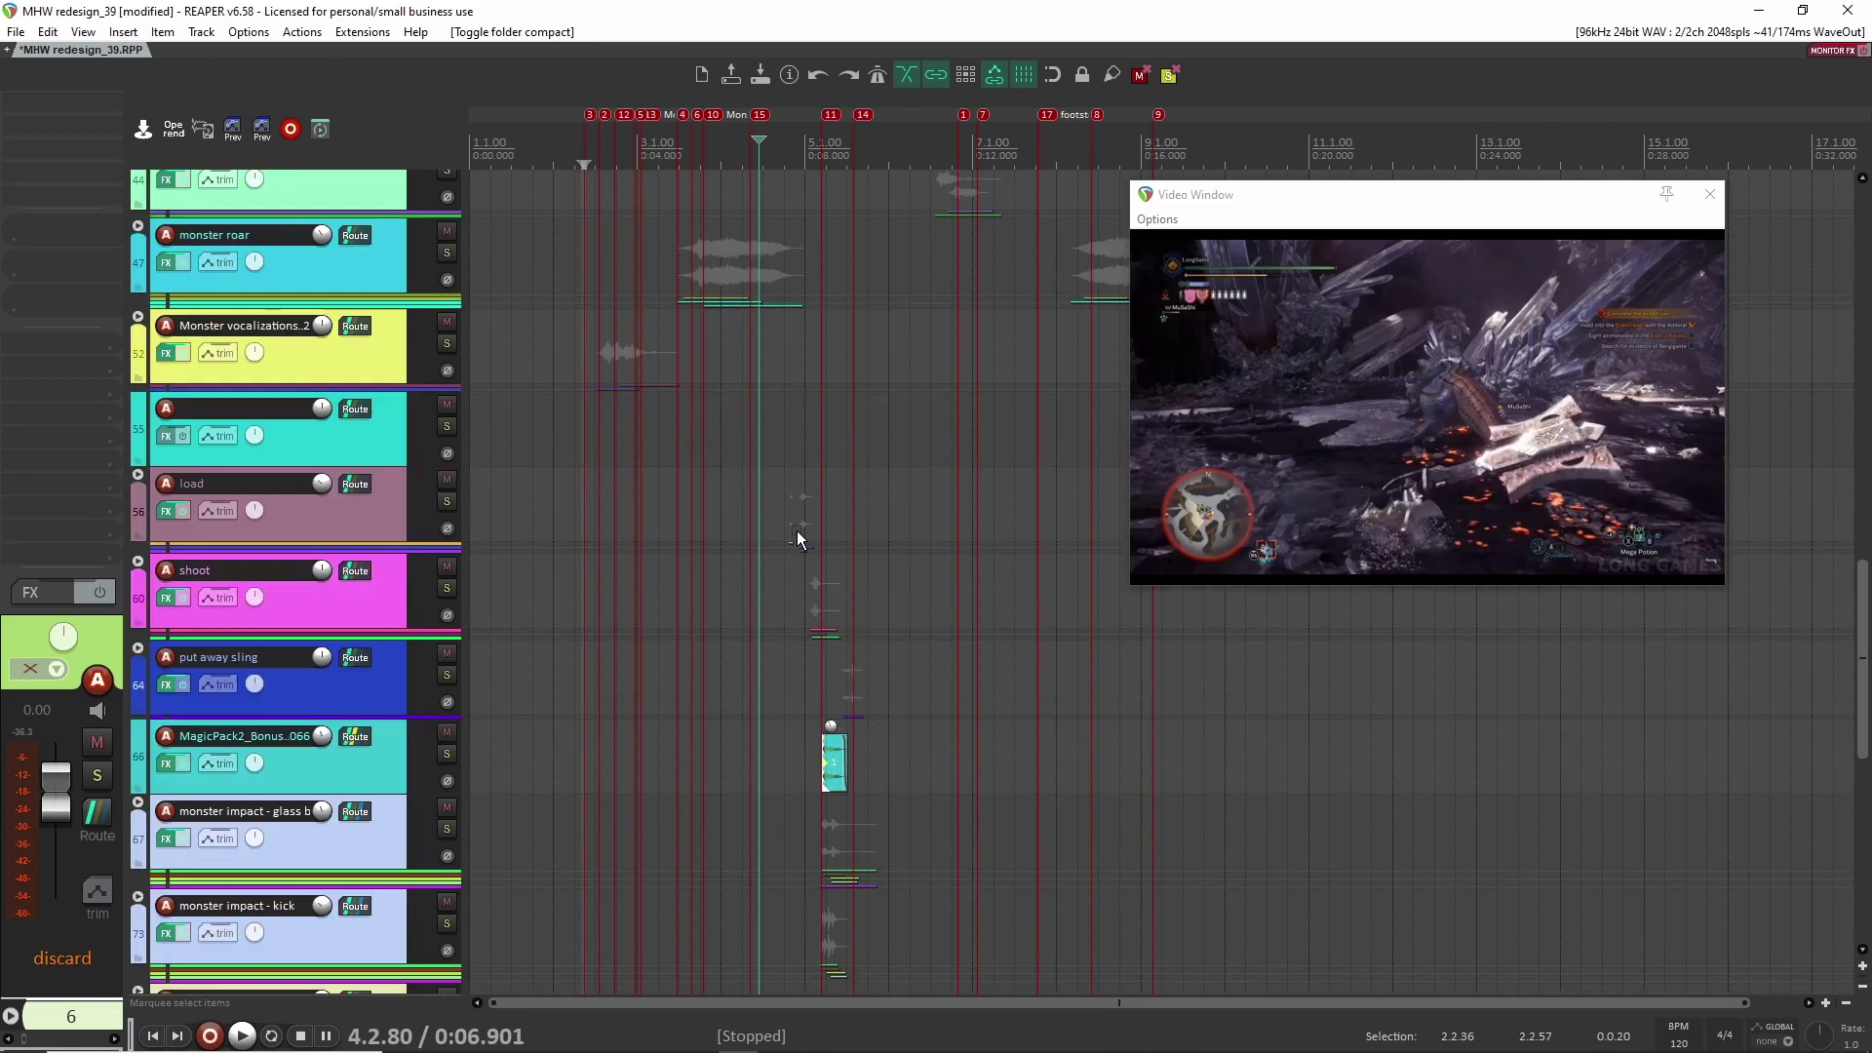
{"action": "left_click", "coordinate": [137, 475]}
{"action": "scroll", "coordinate": [604, 598], "scroll_direction": "up", "scroll_amount": 6}
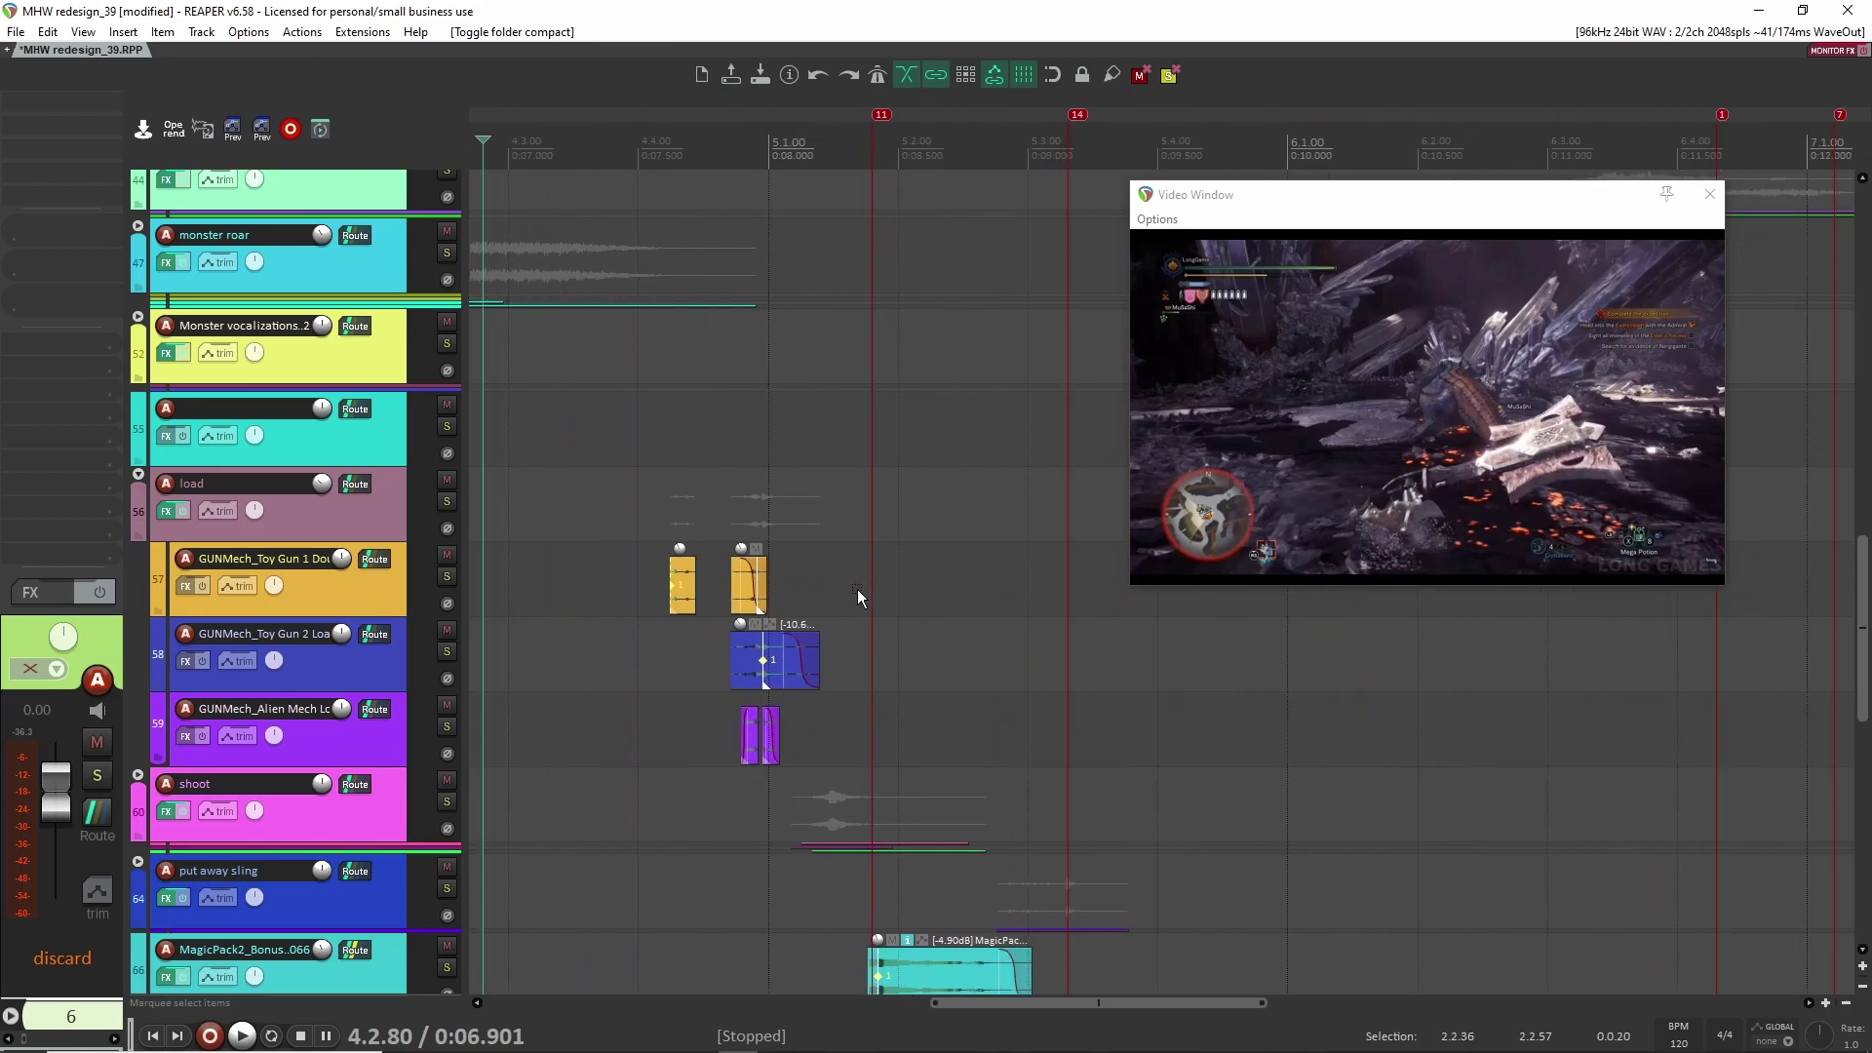
{"action": "scroll", "coordinate": [624, 546], "scroll_direction": "up", "scroll_amount": 3}
{"action": "left_click", "coordinate": [638, 556]}
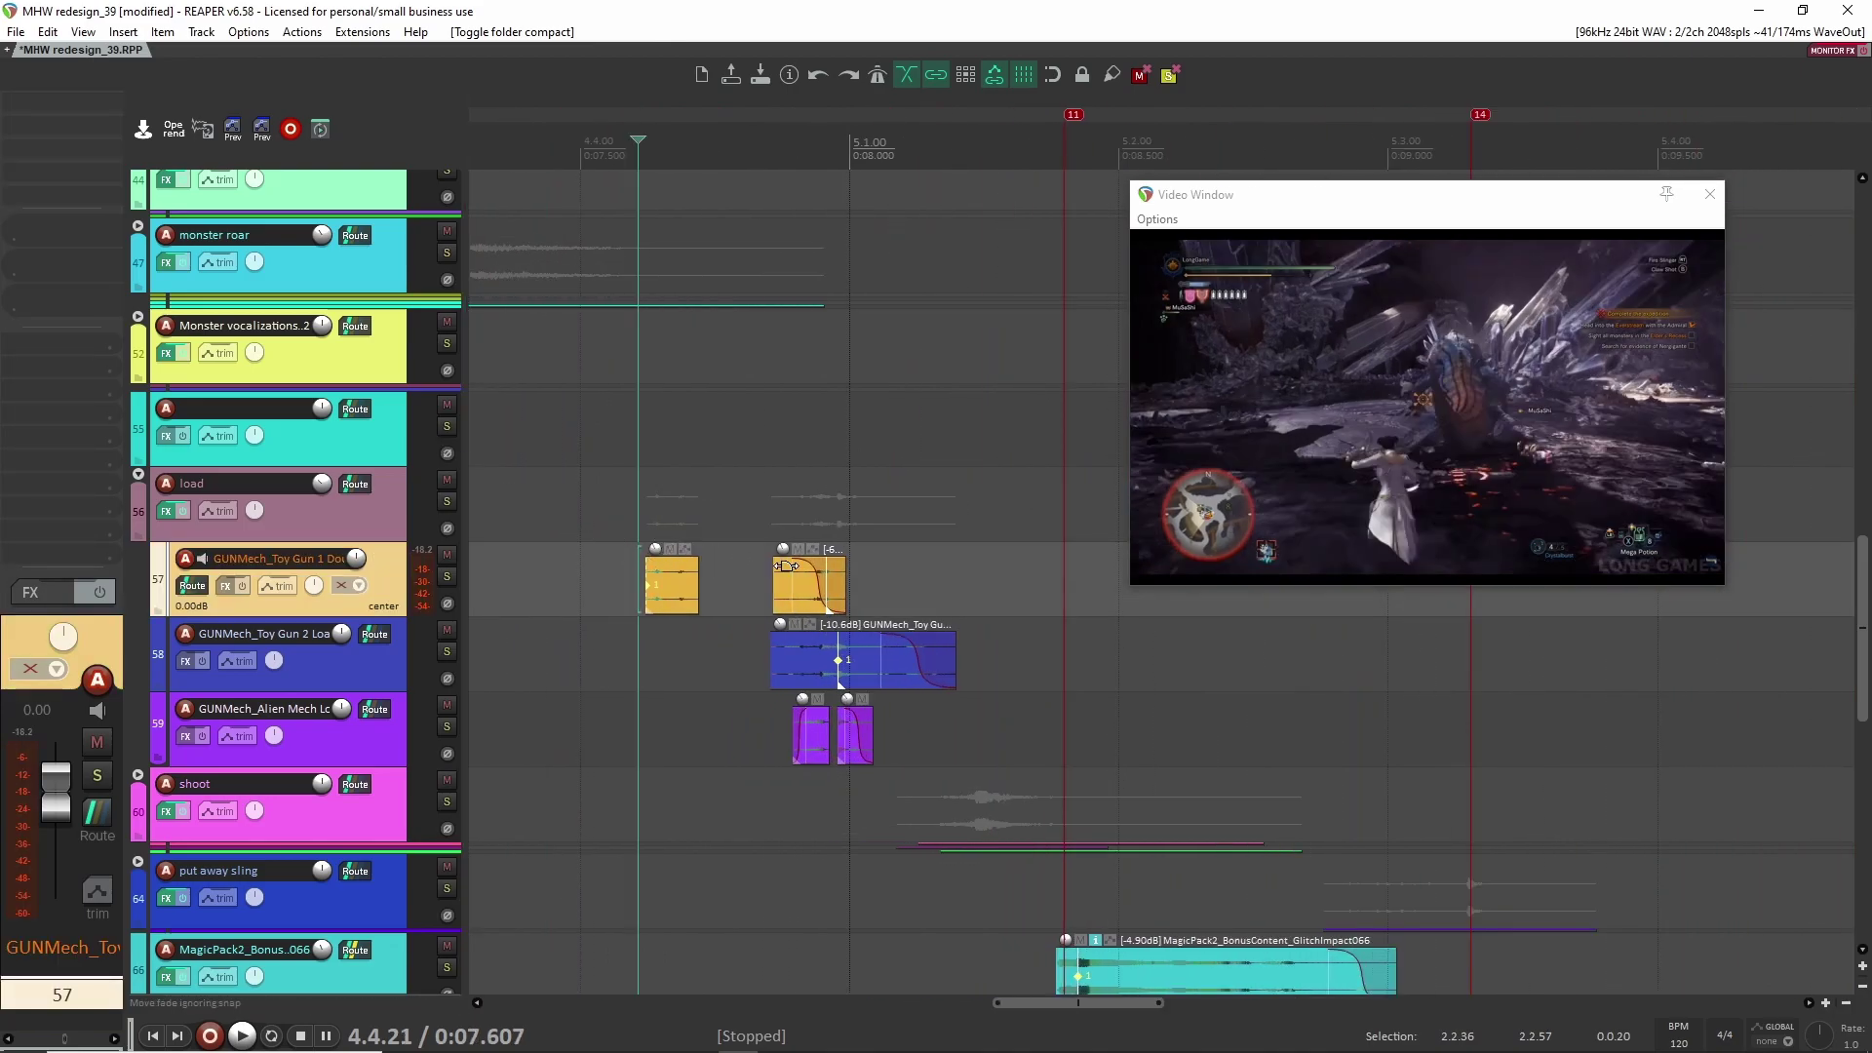
Step: Play the load, shoot and monster impact layers together from 0:07.607
{"action": "scroll", "coordinate": [792, 571], "scroll_direction": "down", "scroll_amount": 2}
{"action": "scroll", "coordinate": [854, 593], "scroll_direction": "down", "scroll_amount": 3}
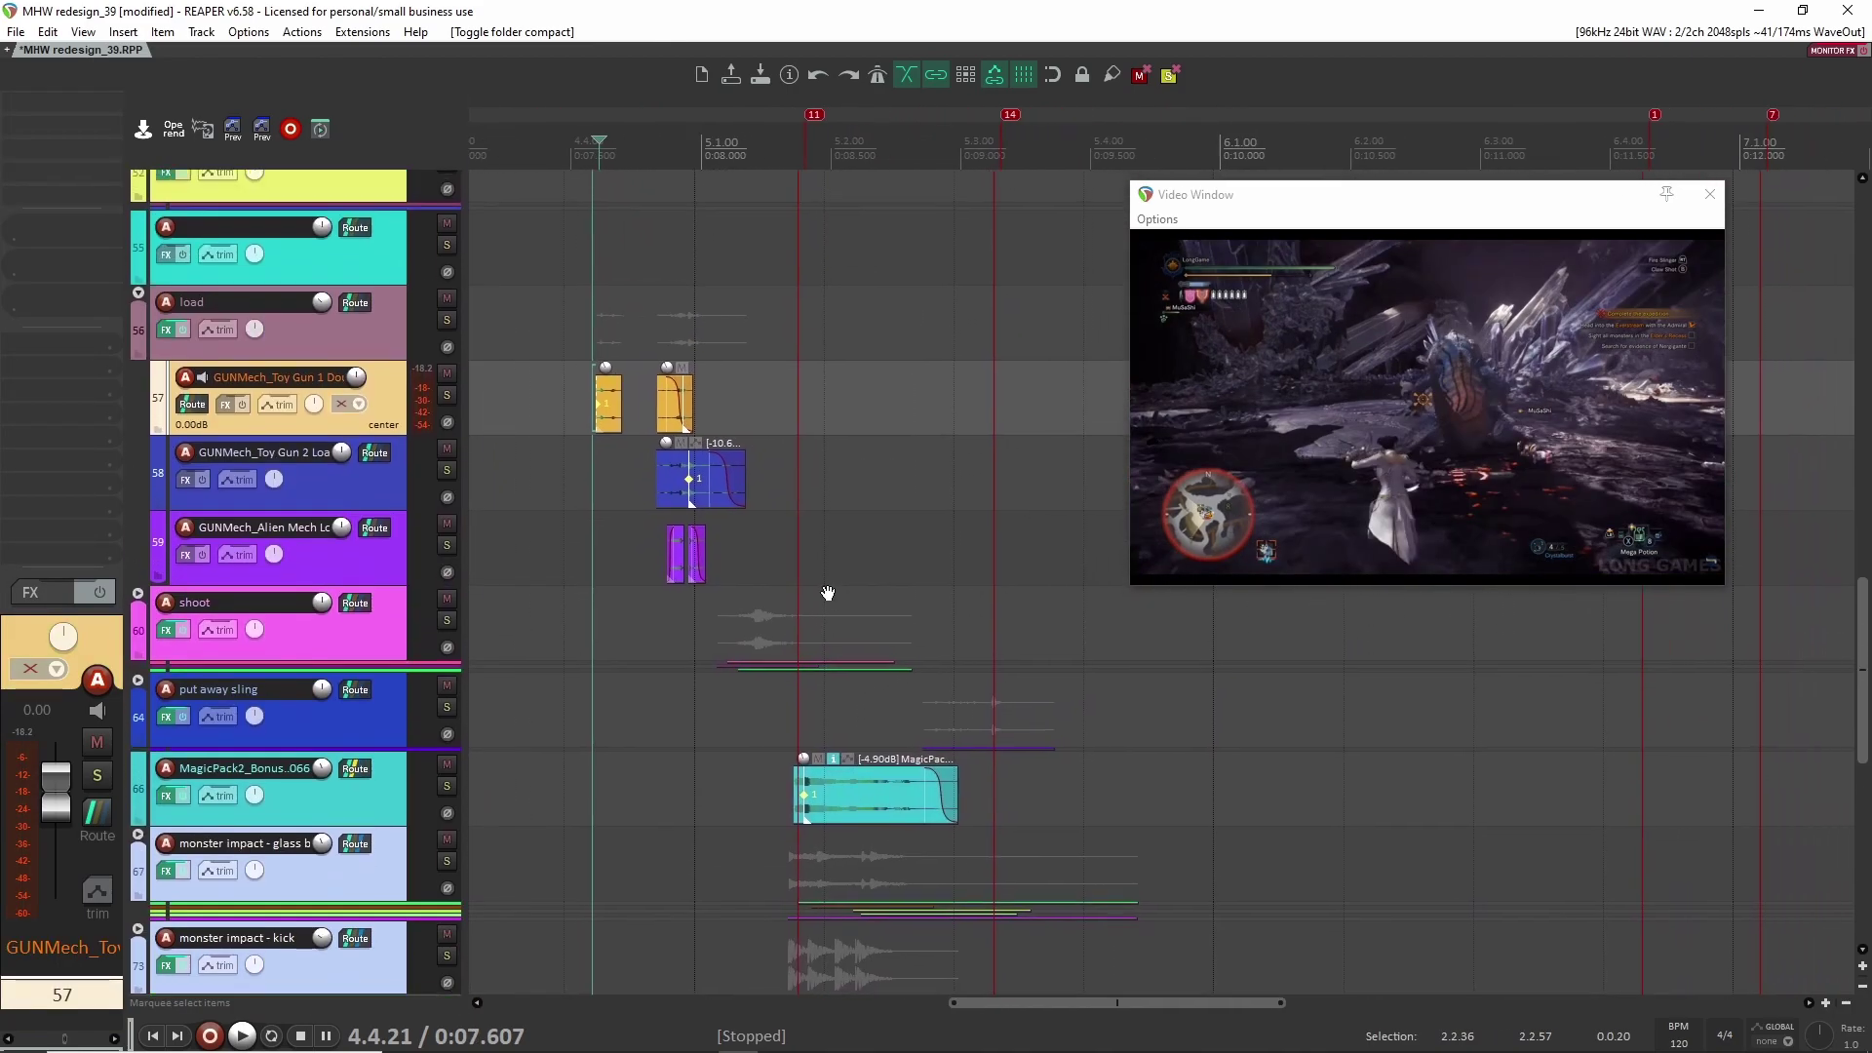
{"action": "left_click_drag", "start_coordinate": [845, 593], "coordinate": [765, 535]}
{"action": "key", "text": "space"}
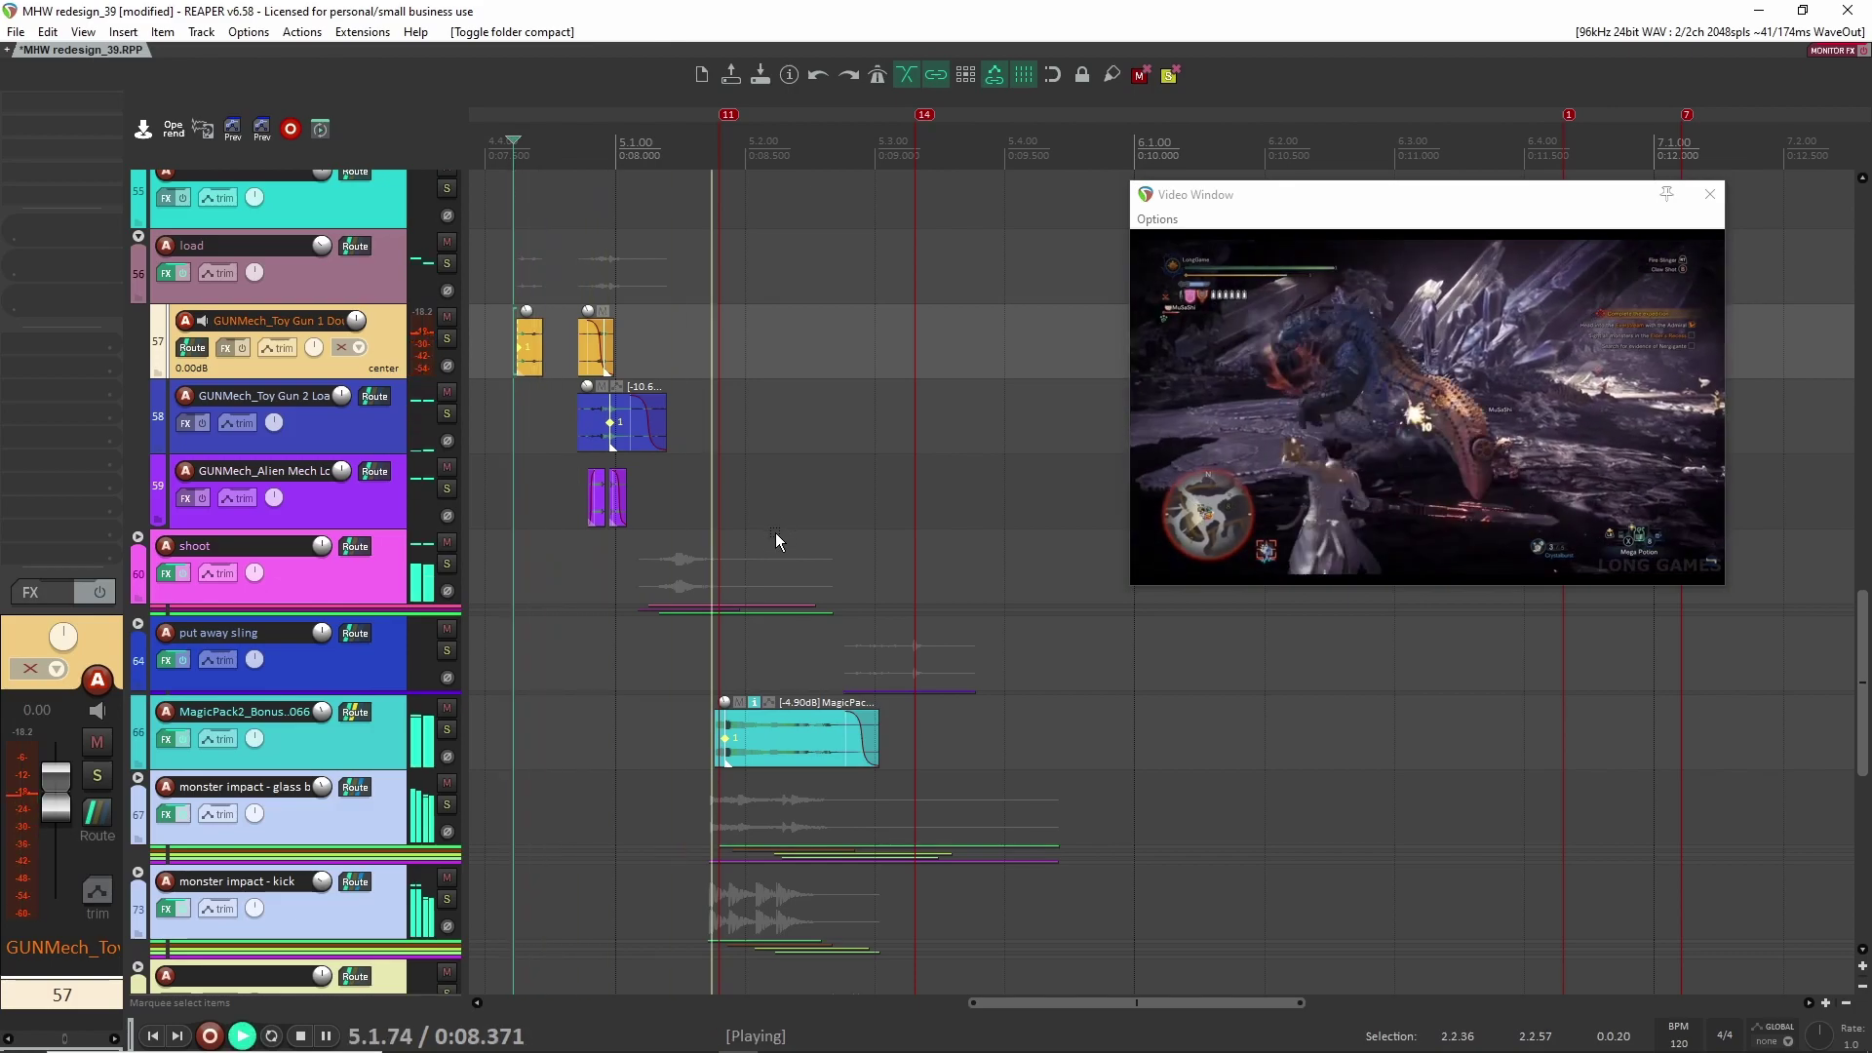
{"action": "key", "text": "space"}
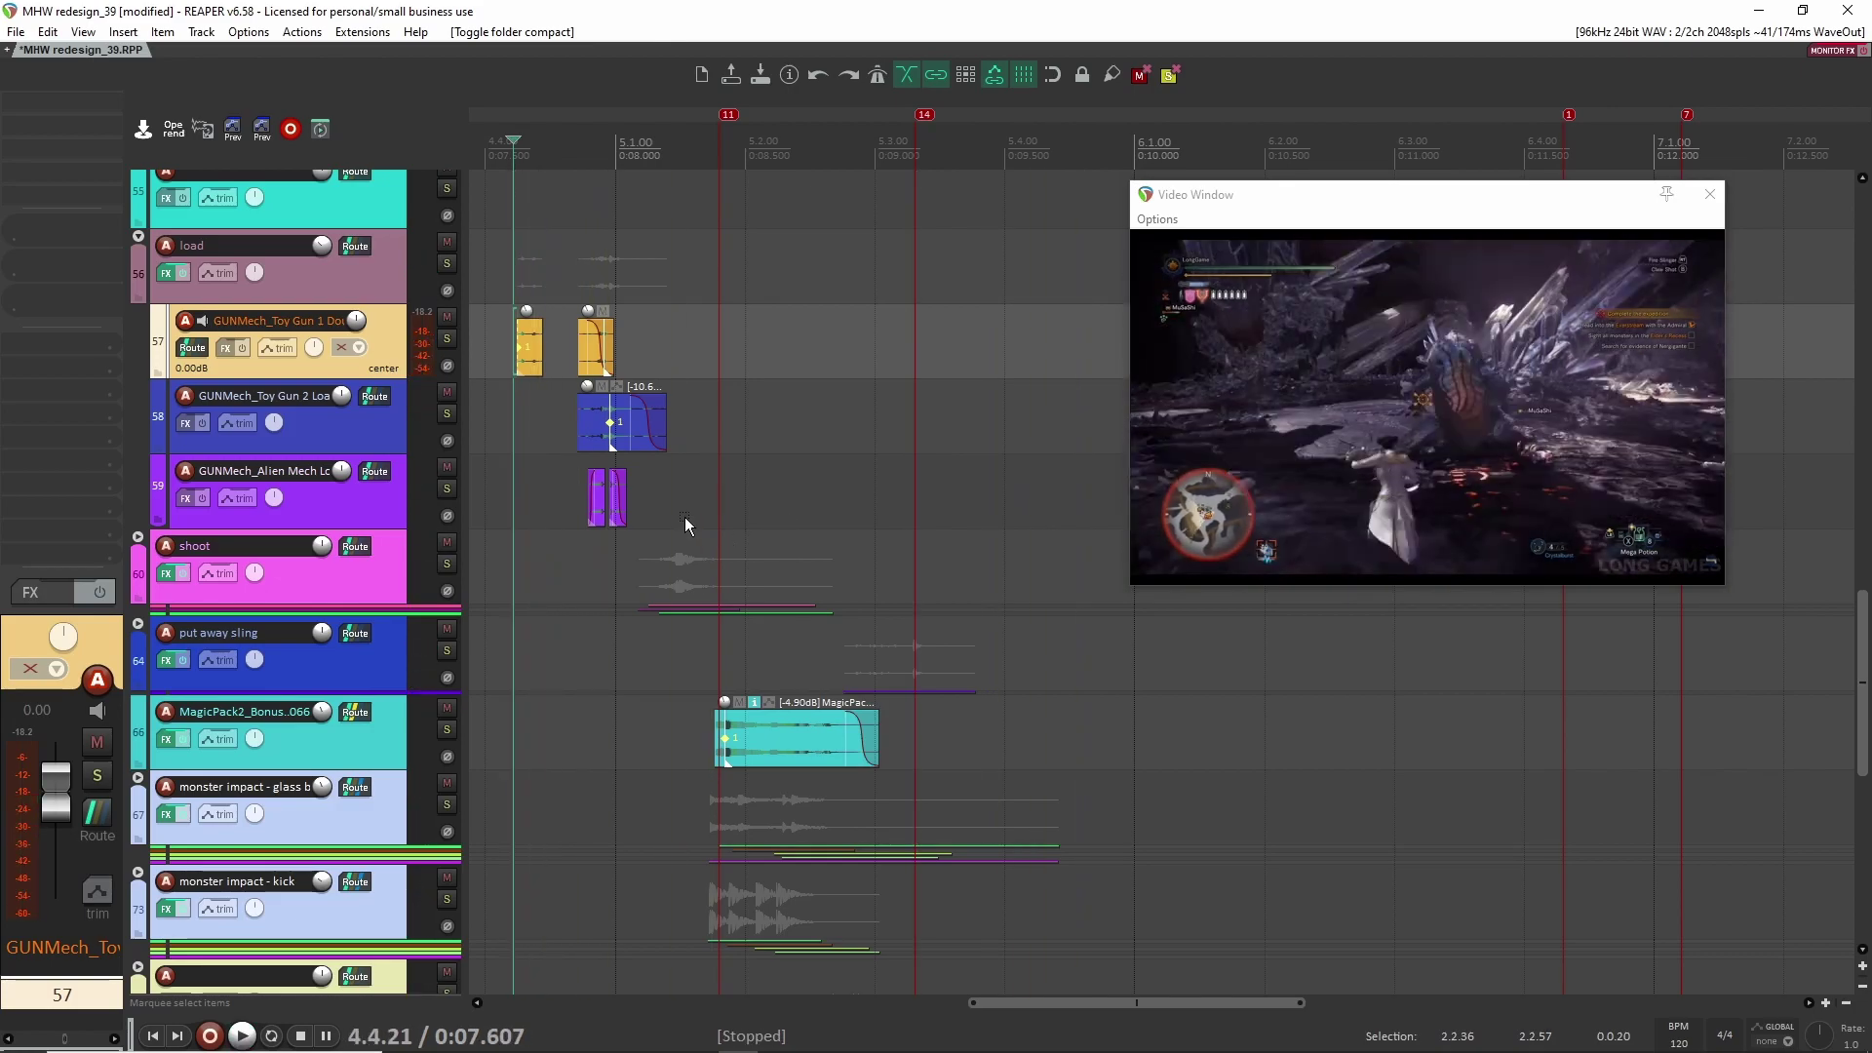
Step: Solo the load folder instead of the GUNMech_Toy Gun 1 track and play it twice from 0:07.581
{"action": "left_click_drag", "start_coordinate": [626, 499], "coordinate": [743, 537]}
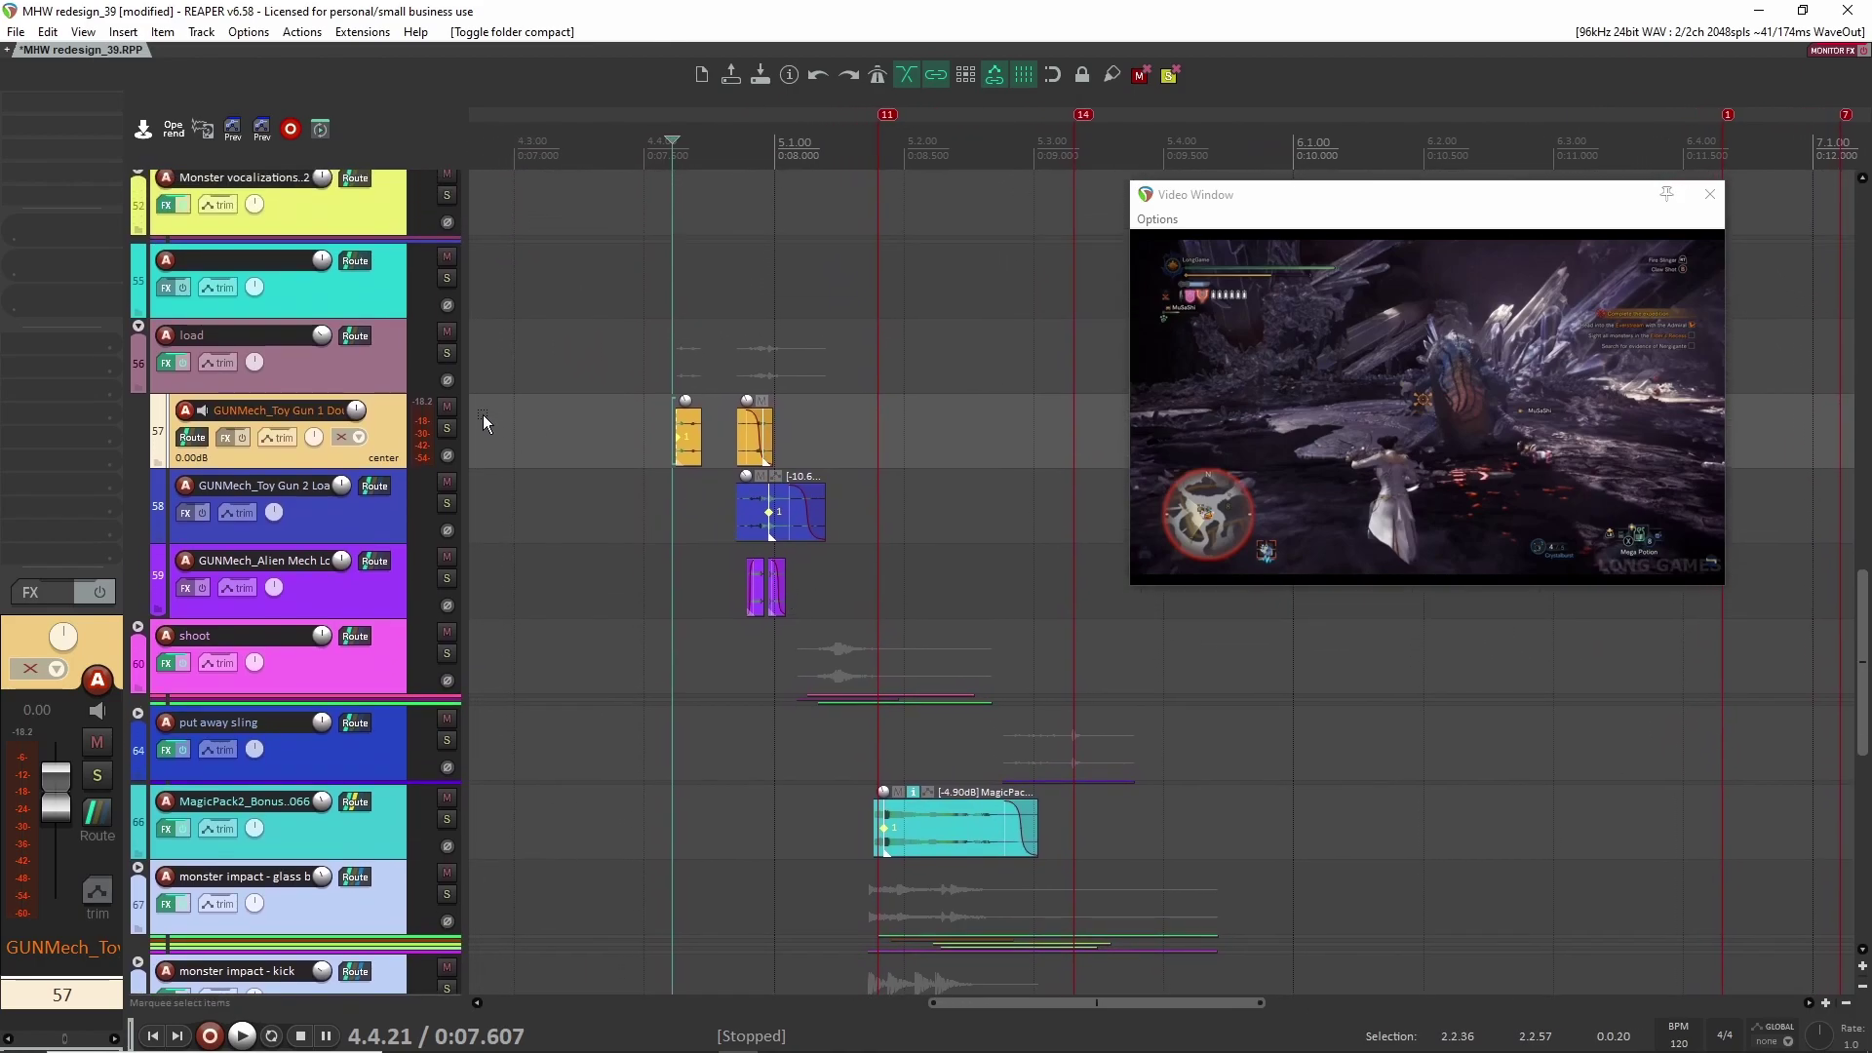
{"action": "left_click", "coordinate": [446, 428]}
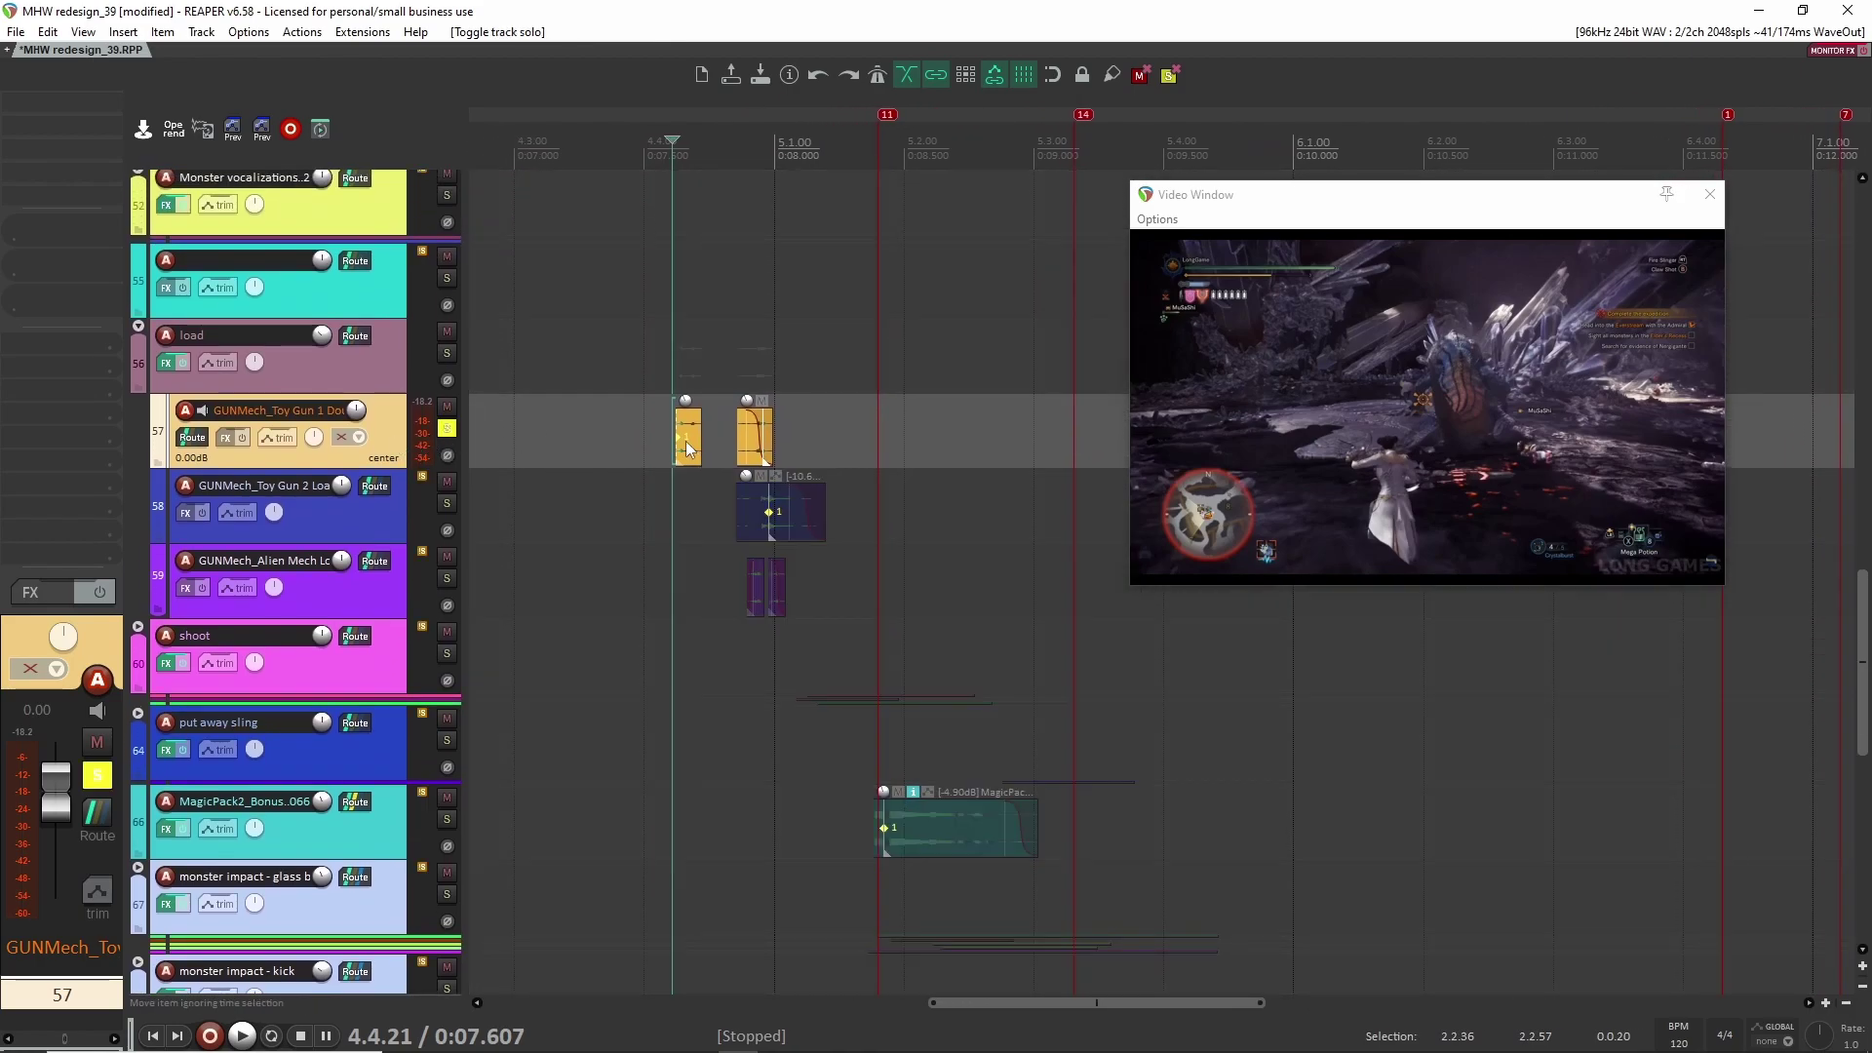
{"action": "left_click", "coordinate": [665, 423]}
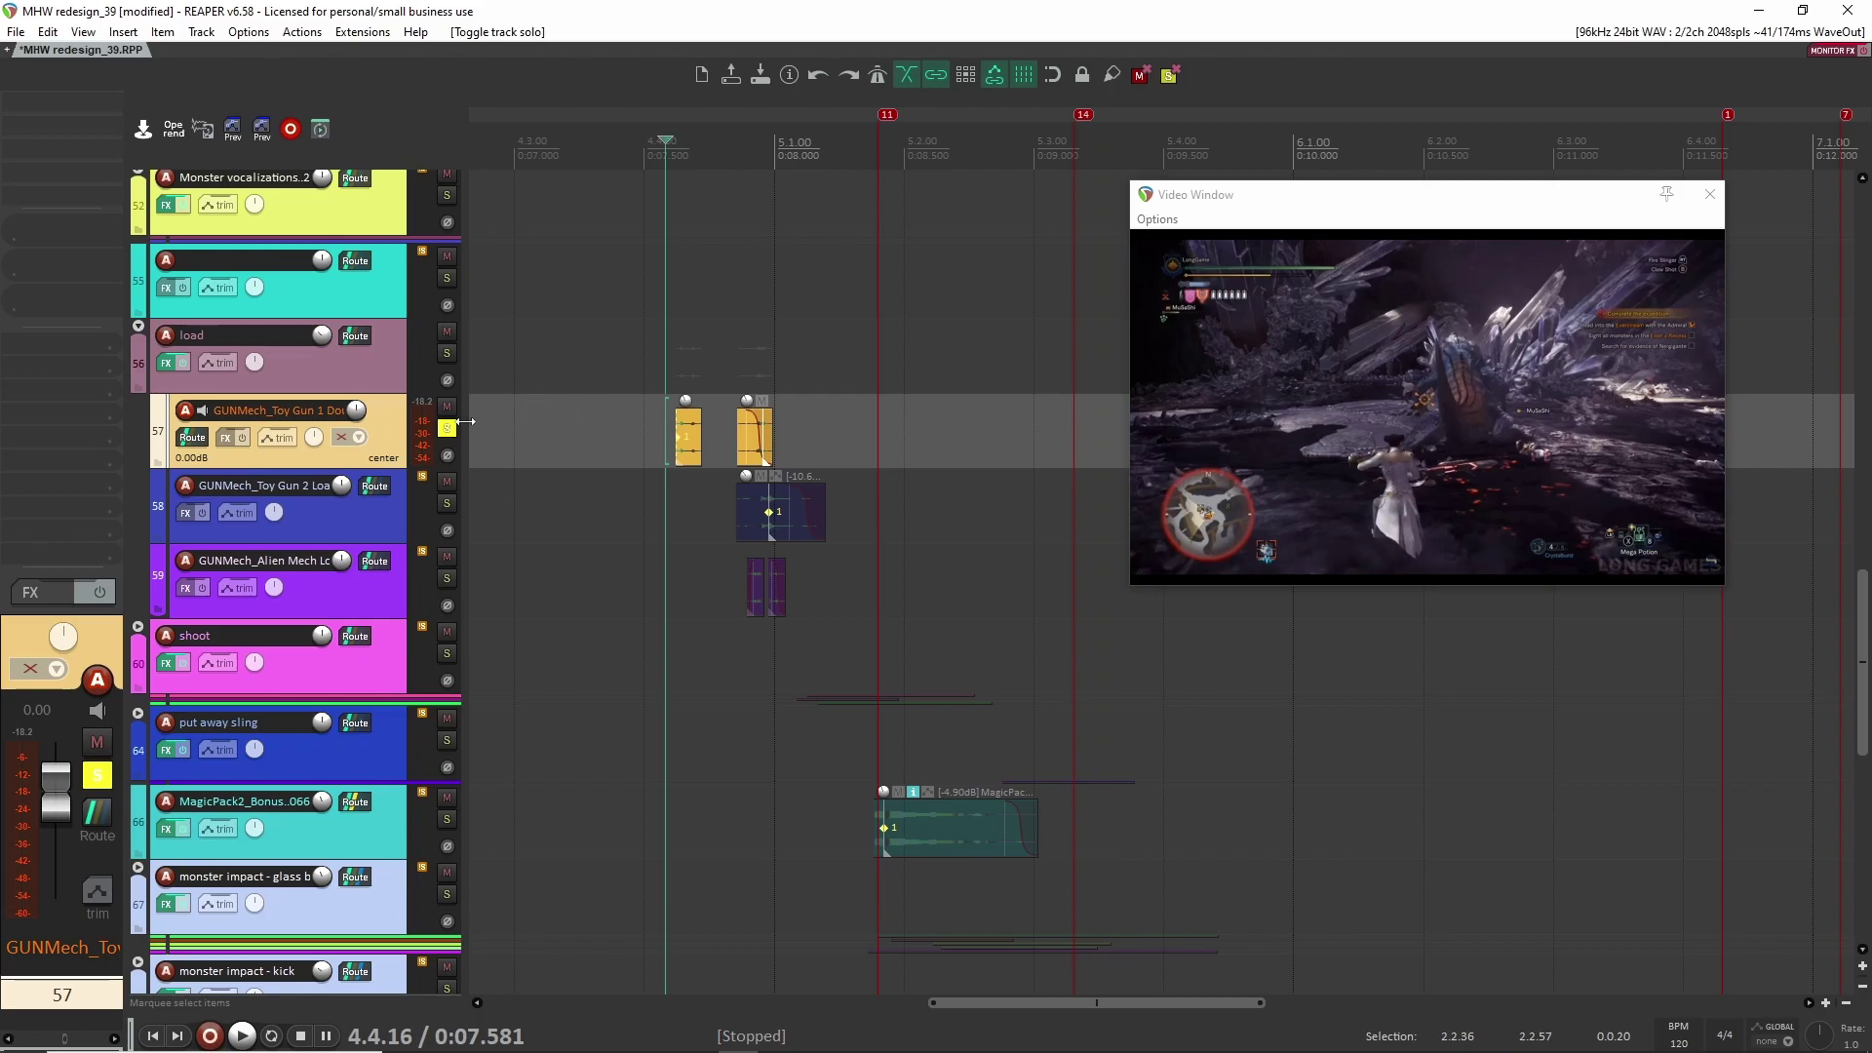
{"action": "left_click", "coordinate": [447, 353]}
{"action": "left_click", "coordinate": [446, 429]}
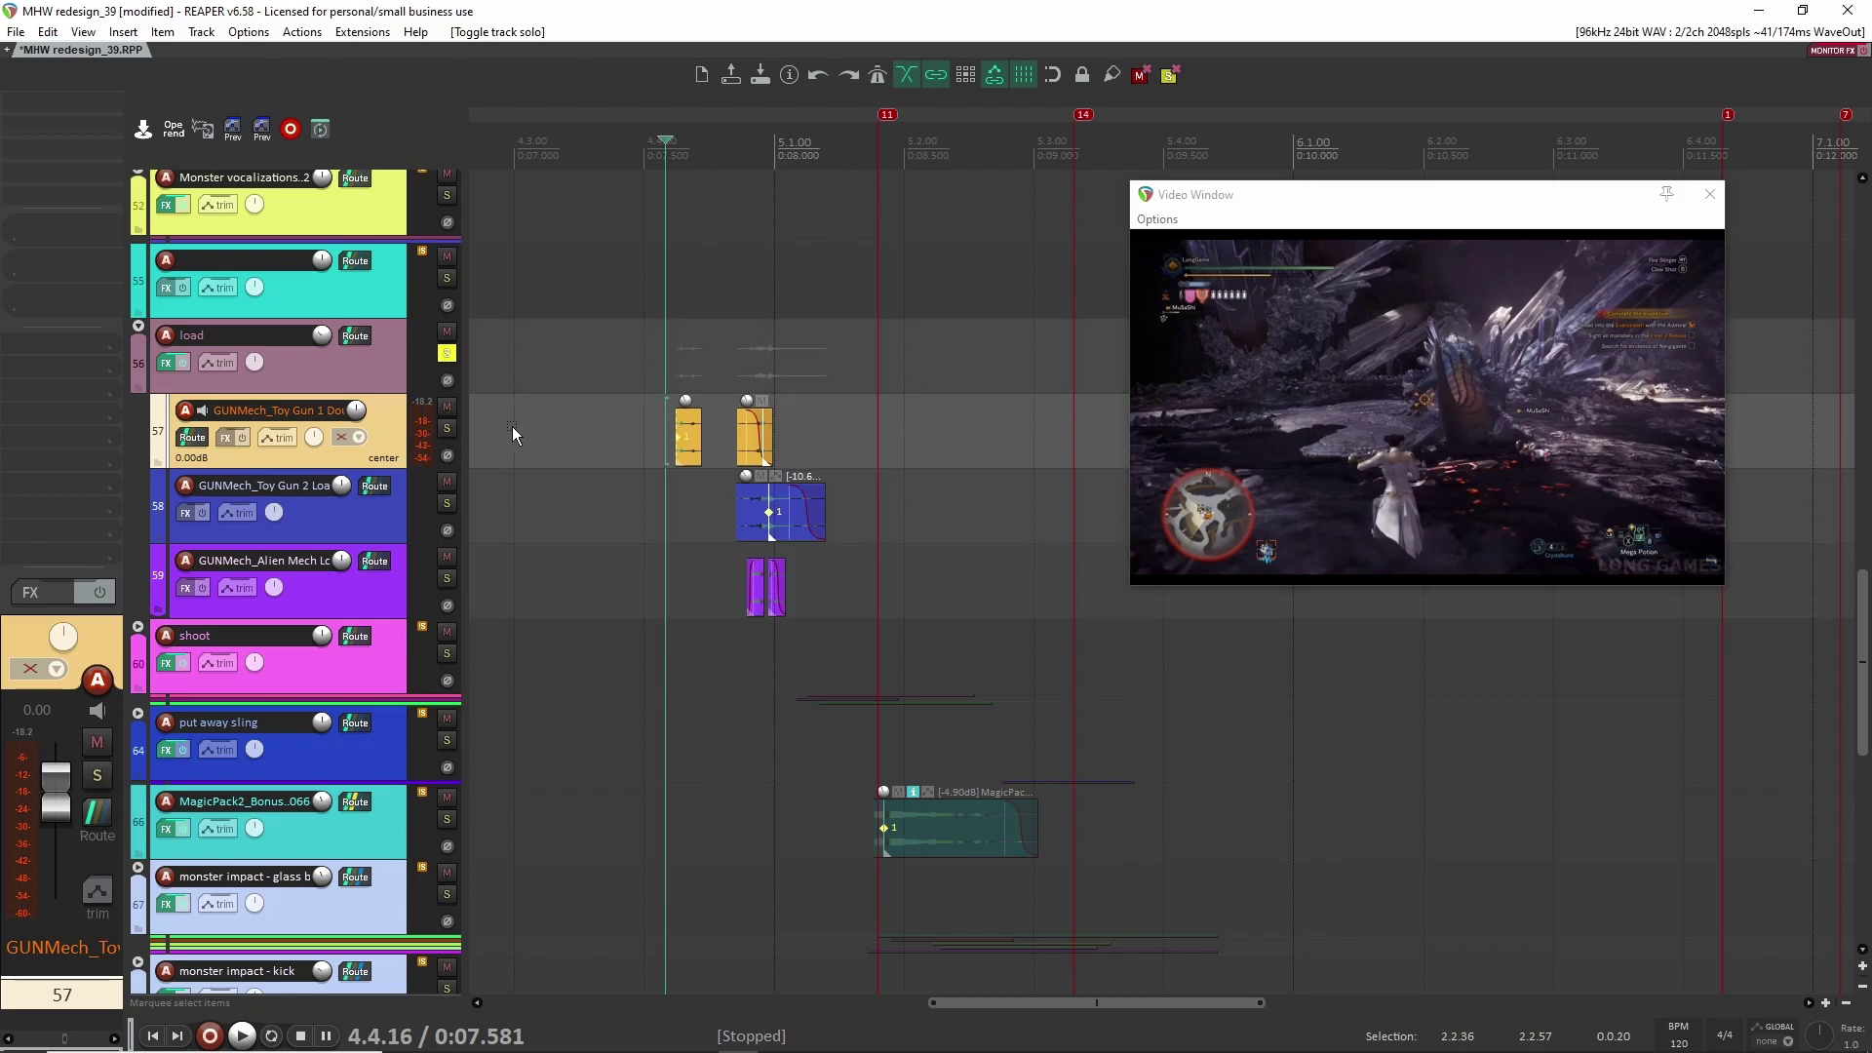
{"action": "key", "text": "space"}
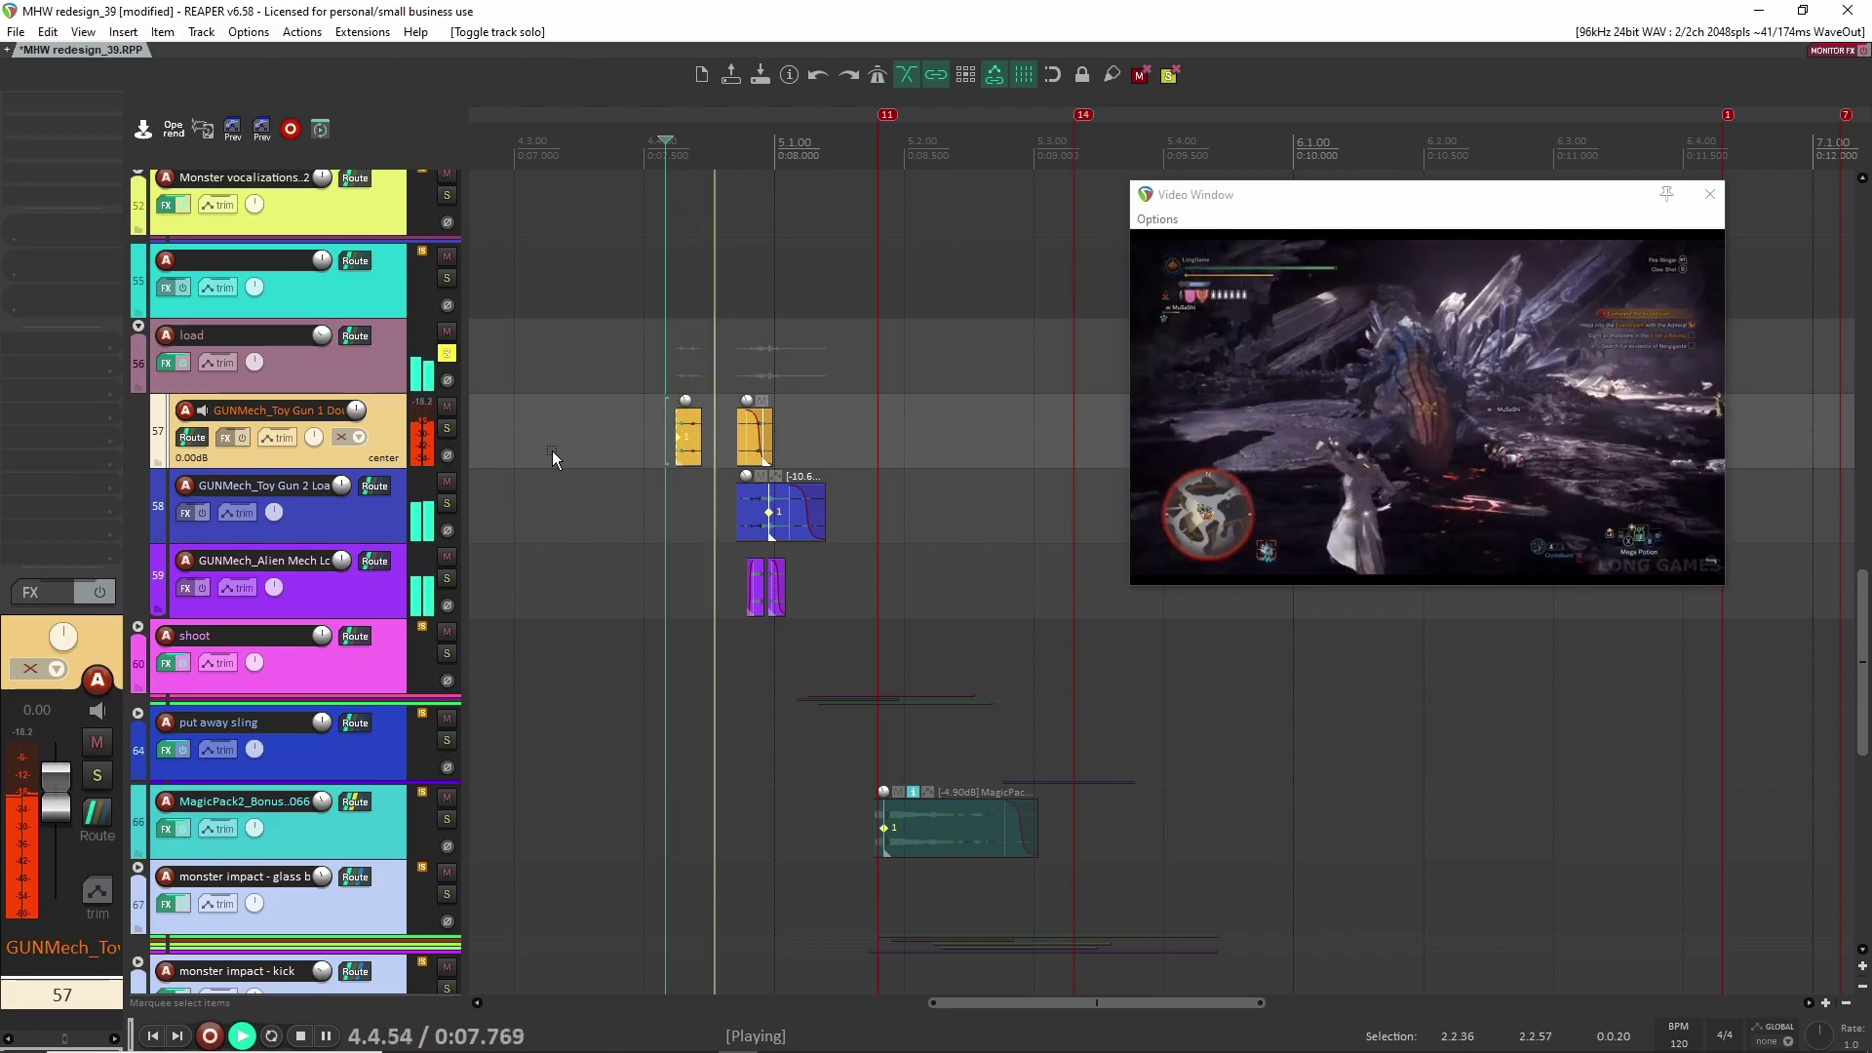
{"action": "key", "text": "space"}
{"action": "key", "text": "space"}
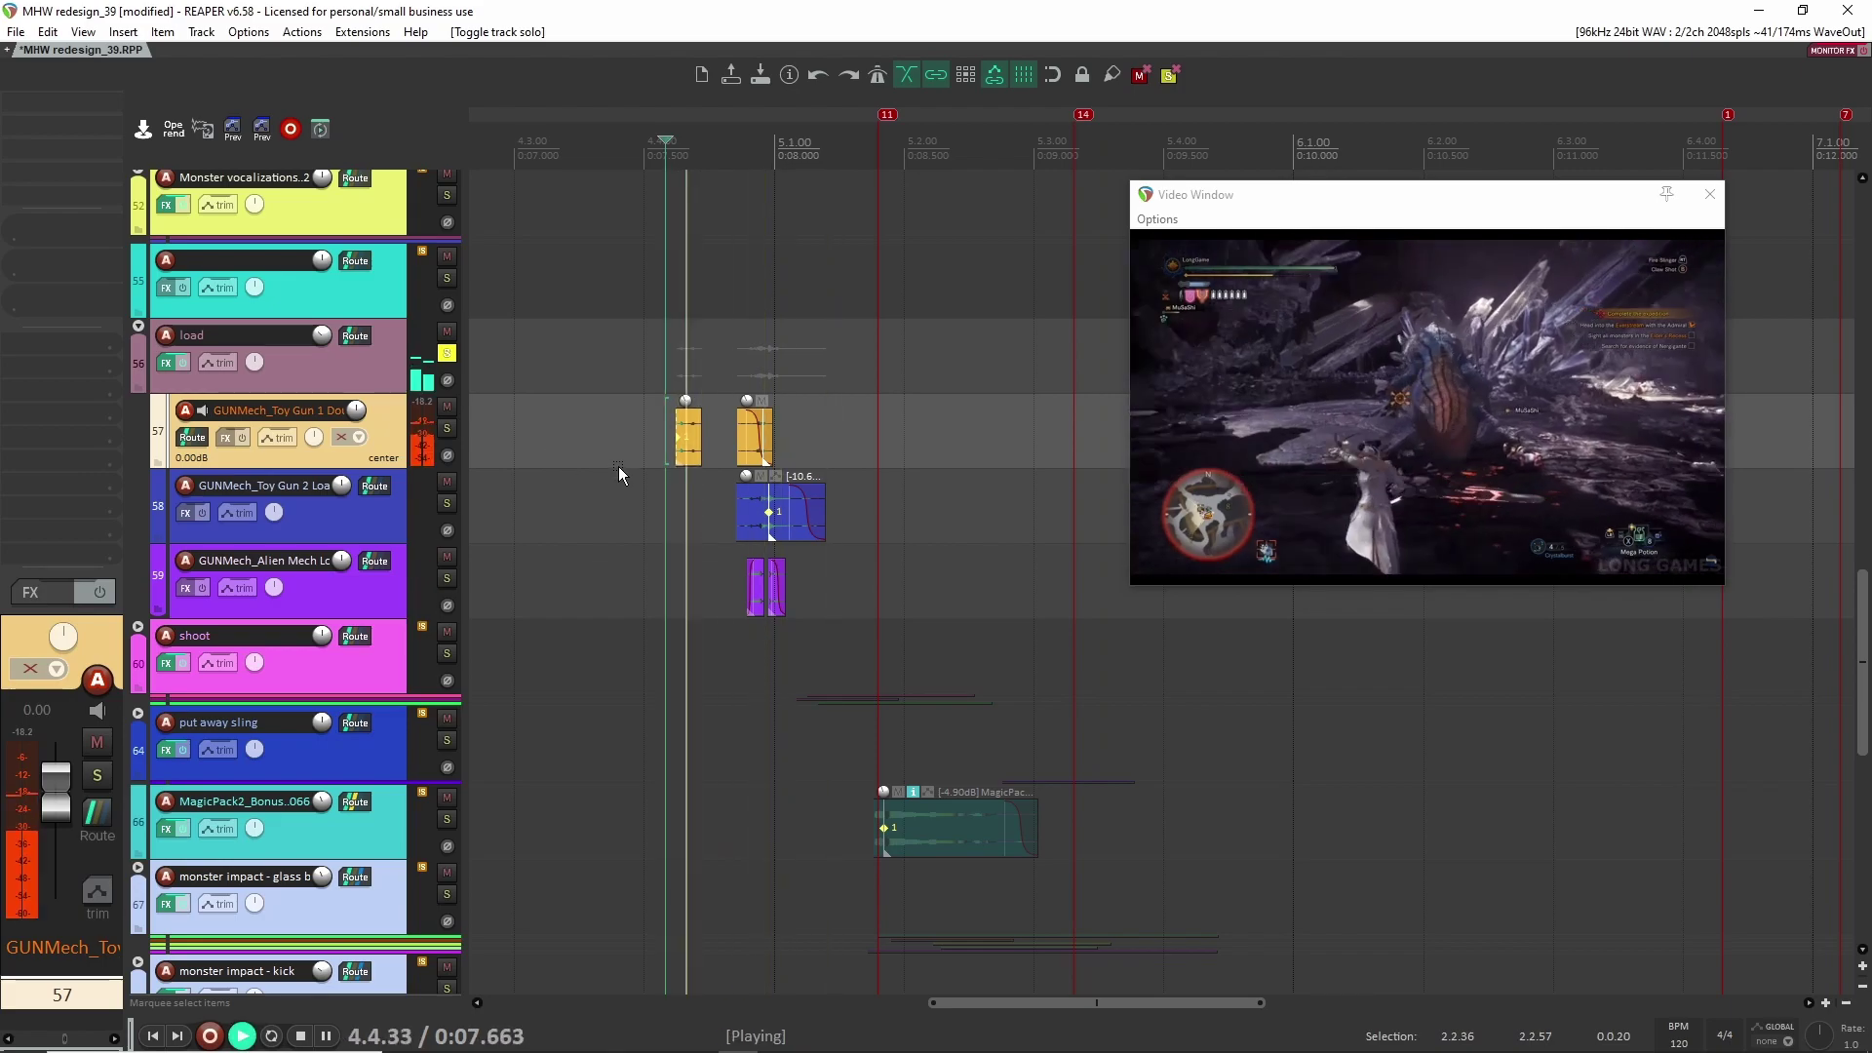
{"action": "key", "text": "space"}
Step: Inspect the angle and width settings of the ReCenter effect on the load folder, and close the effect
{"action": "left_click", "coordinate": [166, 362]}
{"action": "left_click_drag", "start_coordinate": [1657, 460], "coordinate": [796, 441]}
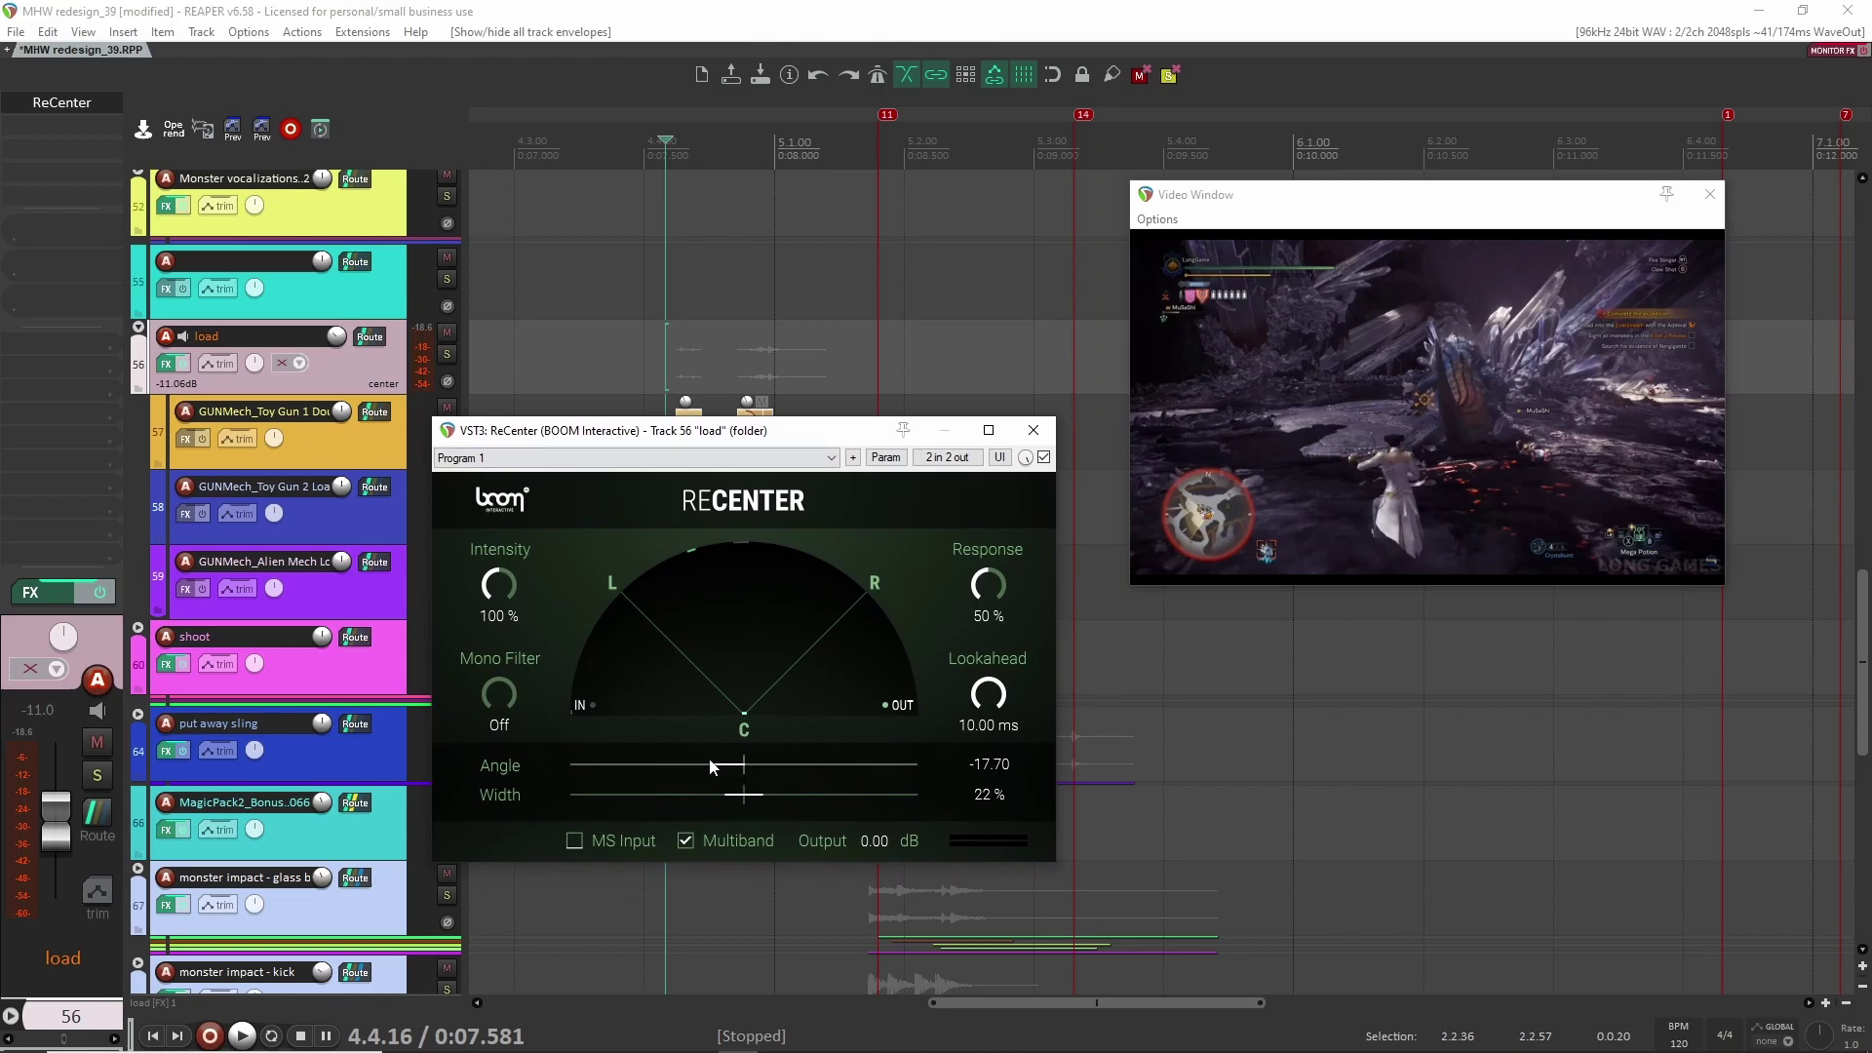
{"action": "left_click", "coordinate": [1033, 430]}
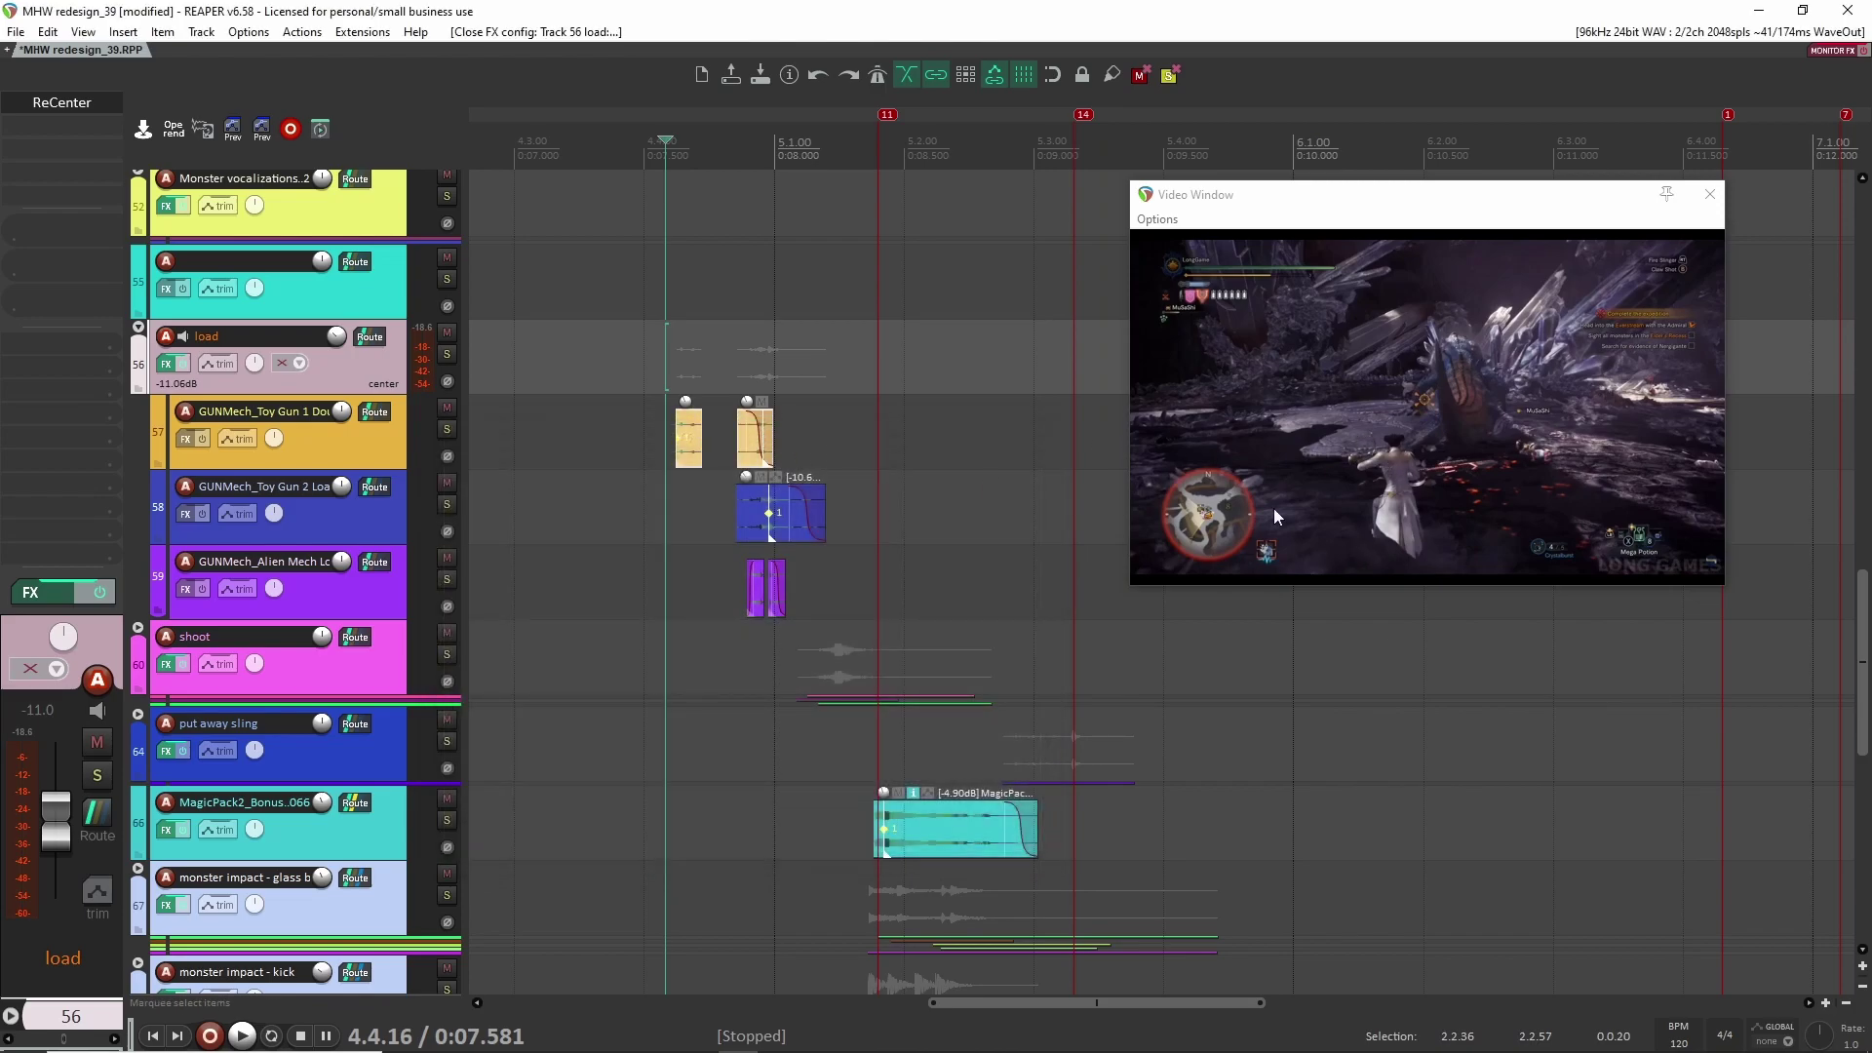
Step: Solo the GUNMech_Toy Gun 1 layer on track 57 and play it from 0:07.558
{"action": "left_click", "coordinate": [447, 429]}
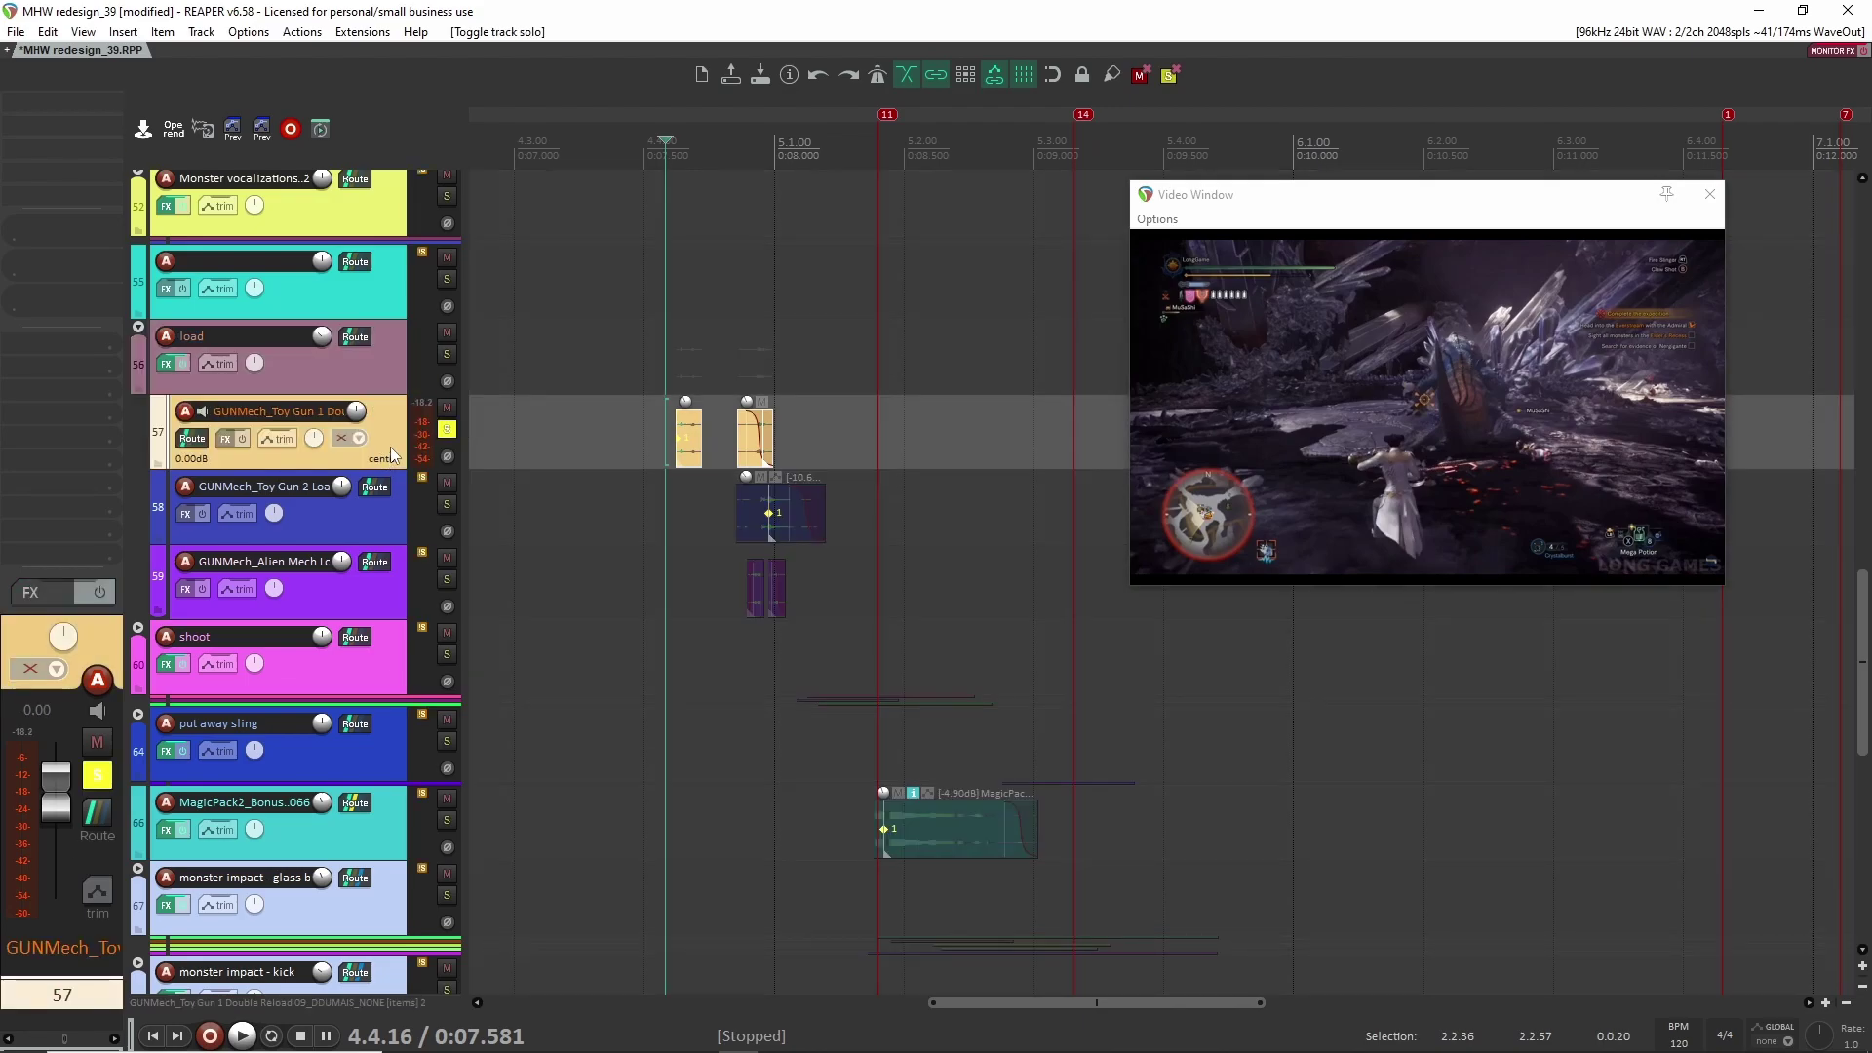
{"action": "scroll", "coordinate": [605, 460], "scroll_direction": "up", "scroll_amount": 2}
{"action": "scroll", "coordinate": [595, 463], "scroll_direction": "up", "scroll_amount": 3}
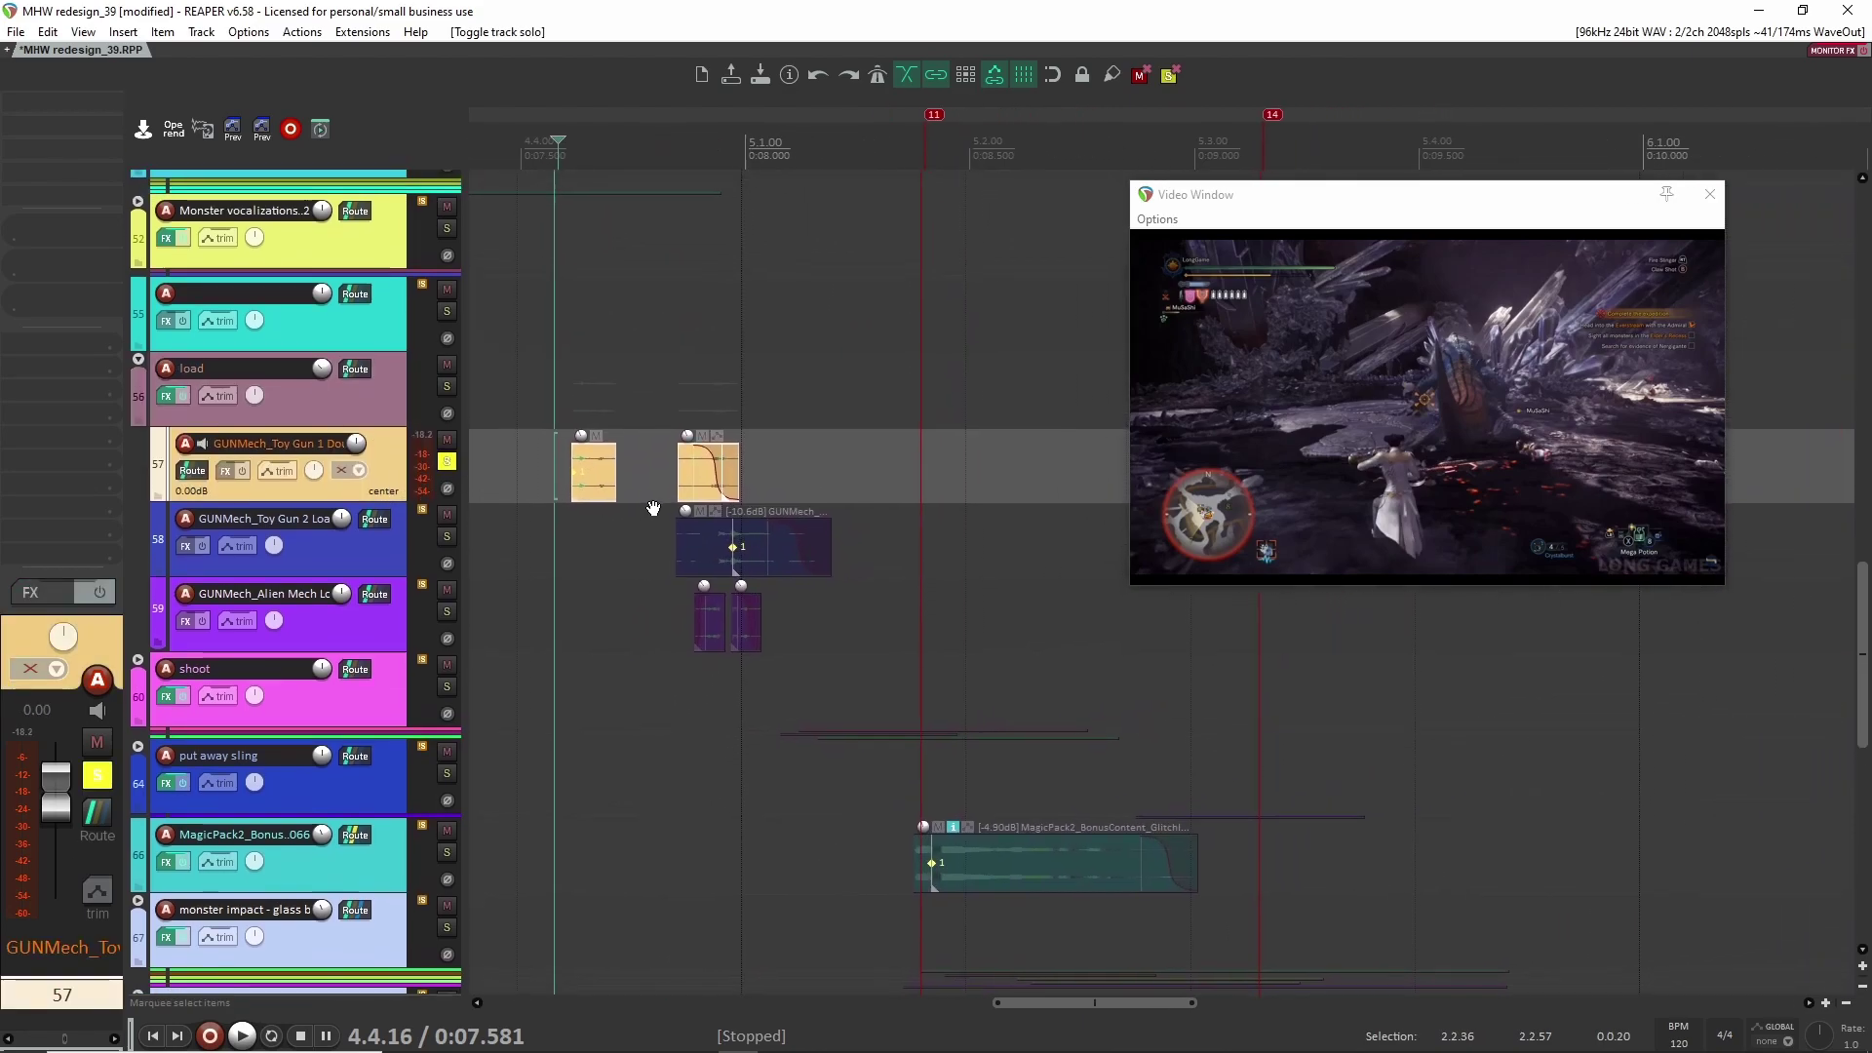
{"action": "left_click", "coordinate": [537, 467]}
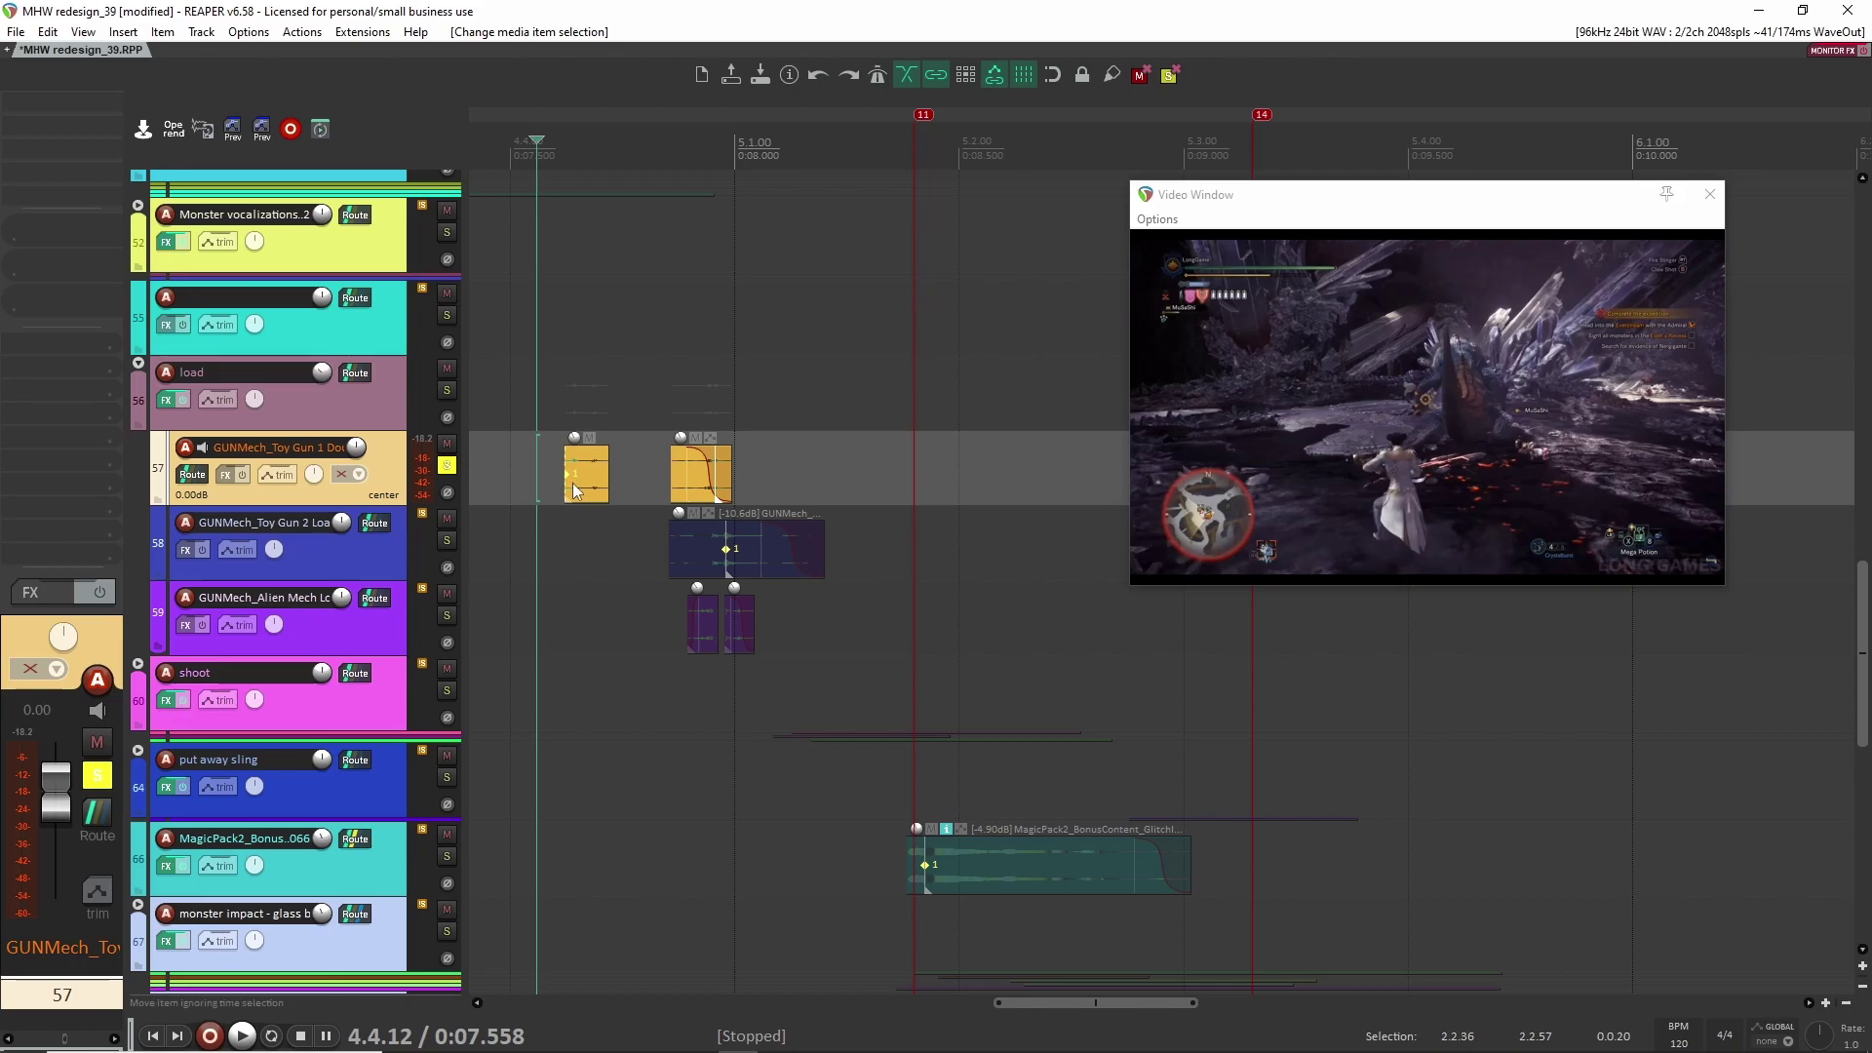
{"action": "key", "text": "space"}
{"action": "key", "text": "space"}
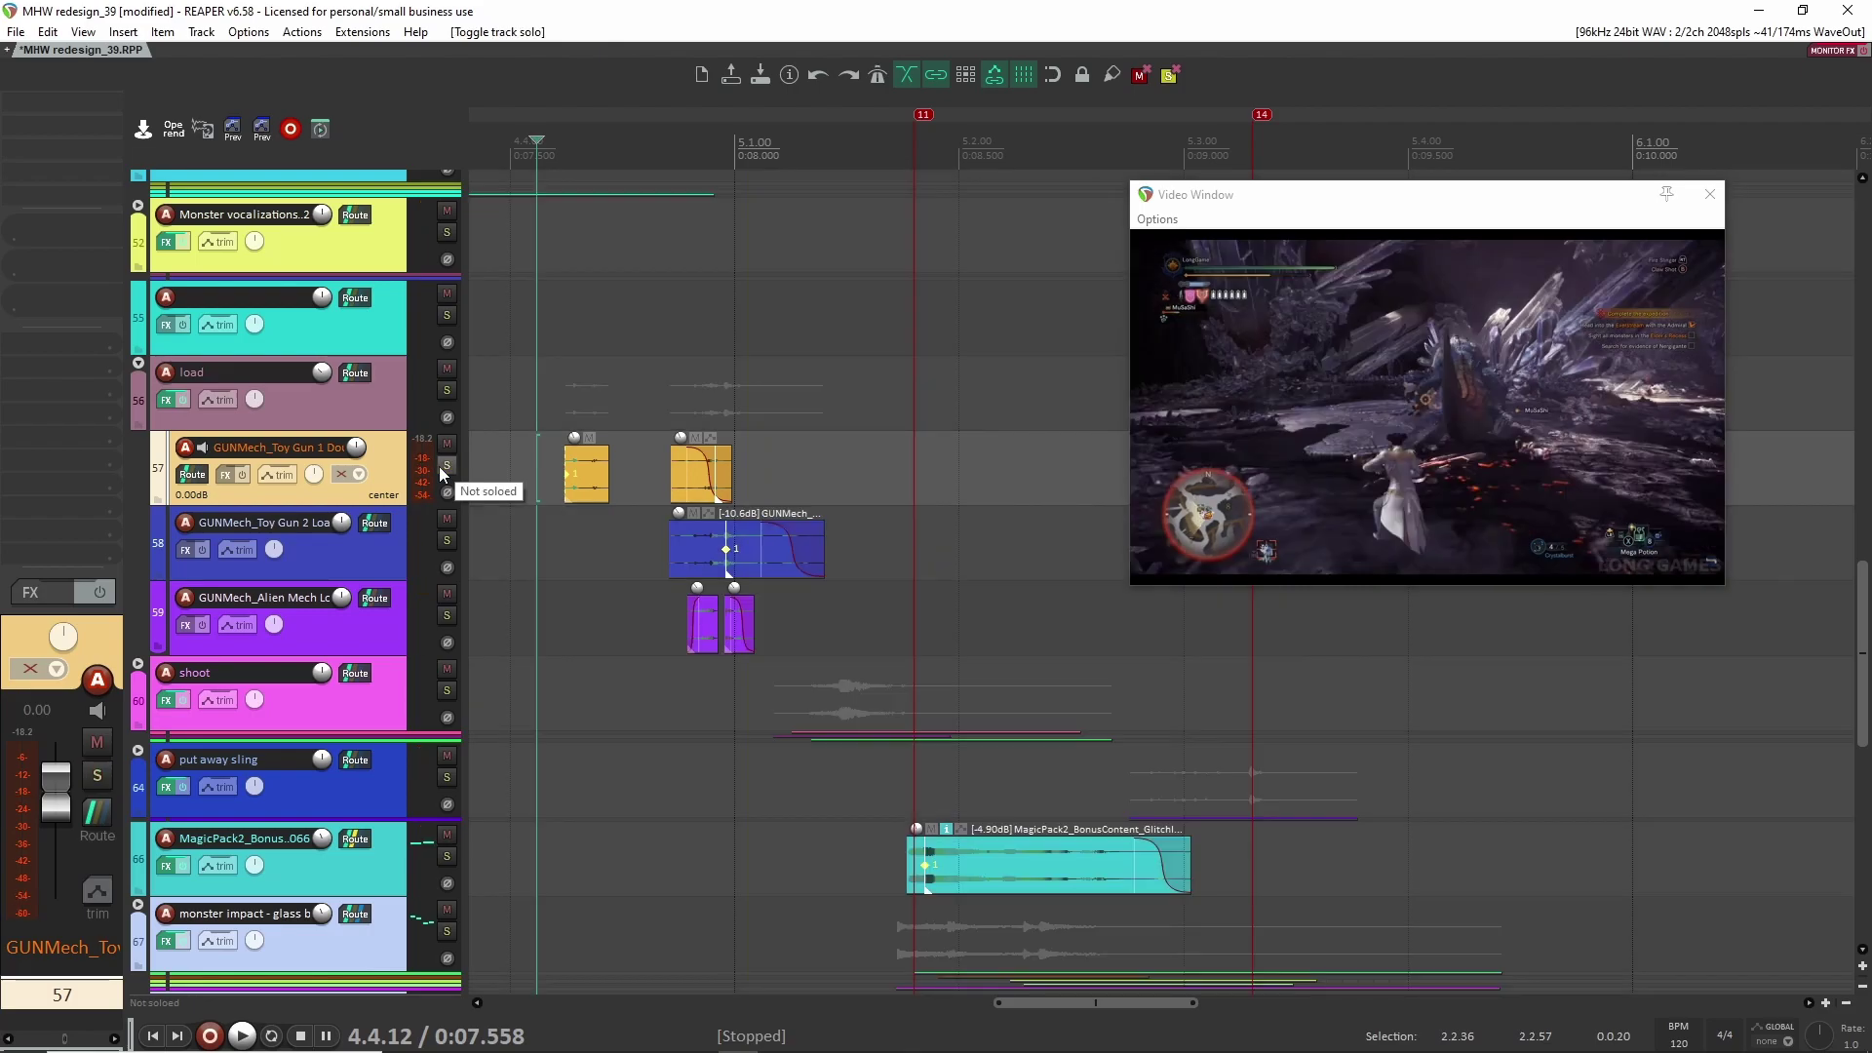
Step: Solo the GUNMech_Toy Gun 2 layer on track 58 and play it twice from 0:07.803
{"action": "left_click", "coordinate": [447, 540], "text": "ctrl+alt"}
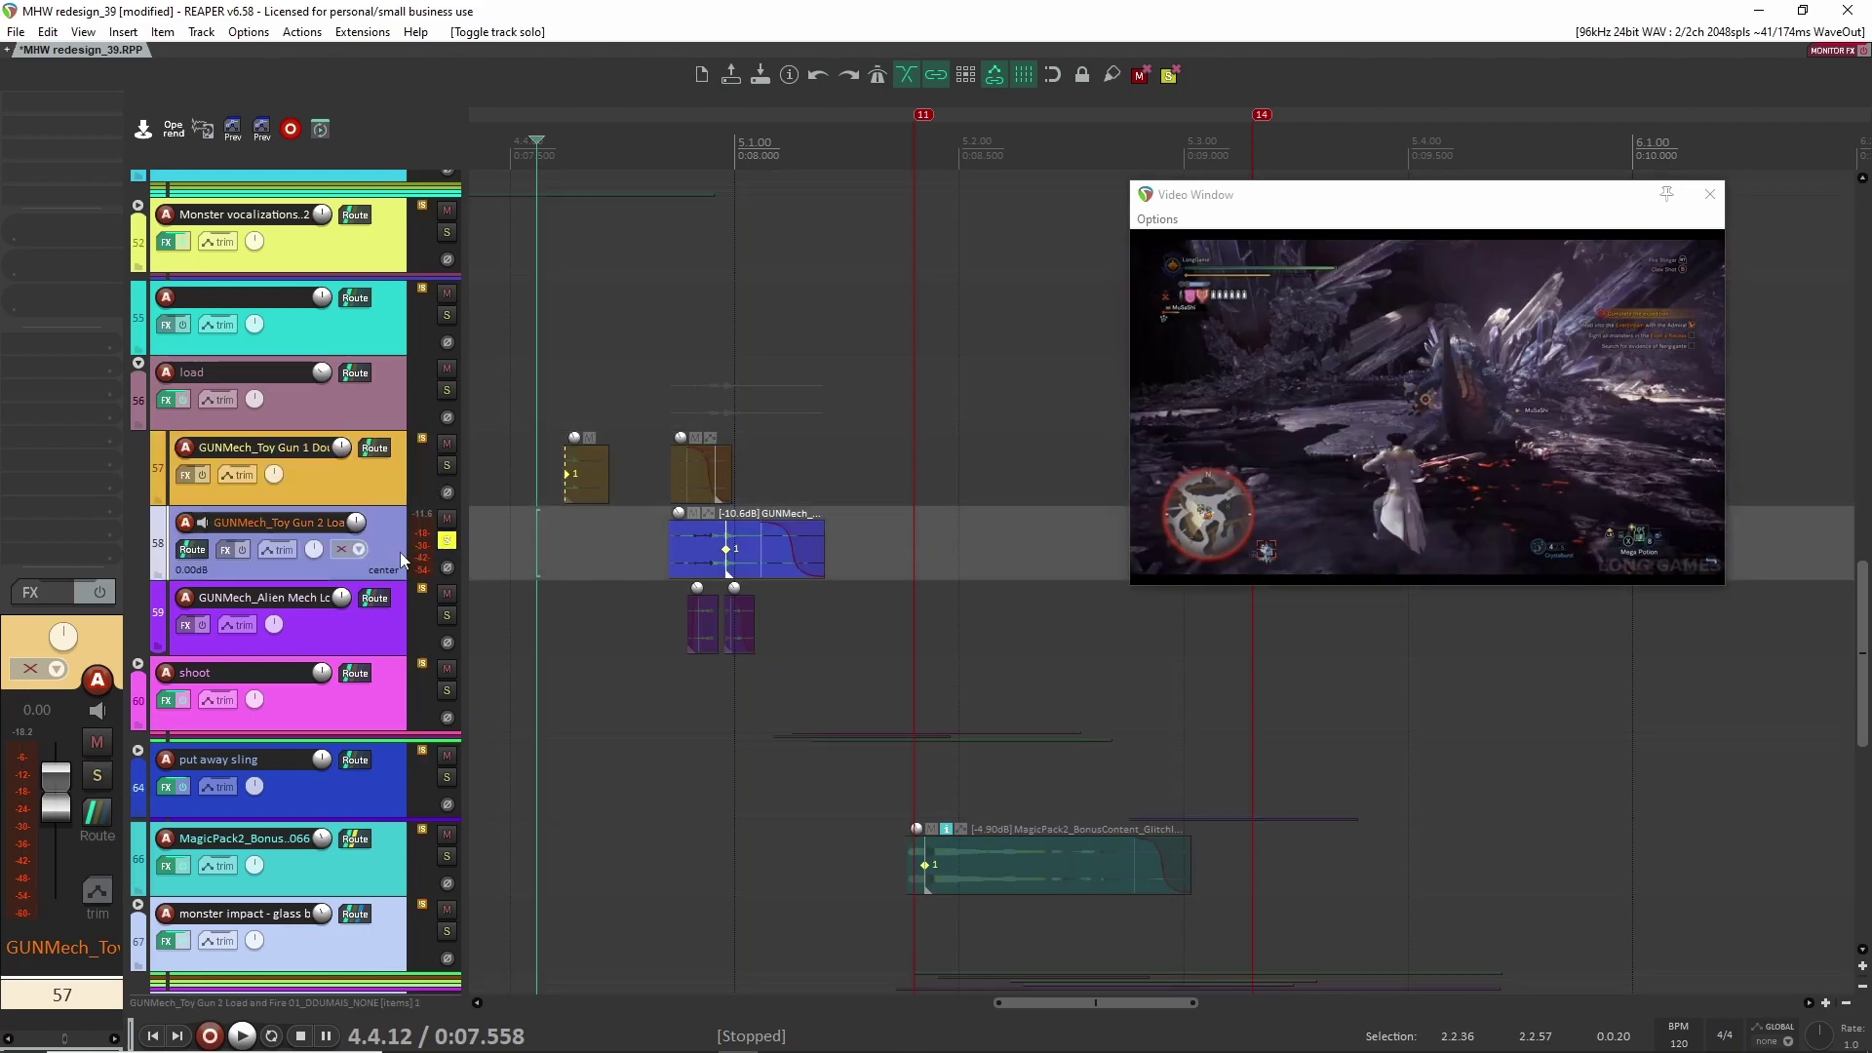
{"action": "left_click", "coordinate": [612, 543]}
{"action": "left_click", "coordinate": [647, 551]}
{"action": "key", "text": "space"}
{"action": "key", "text": "space"}
{"action": "key", "text": "space"}
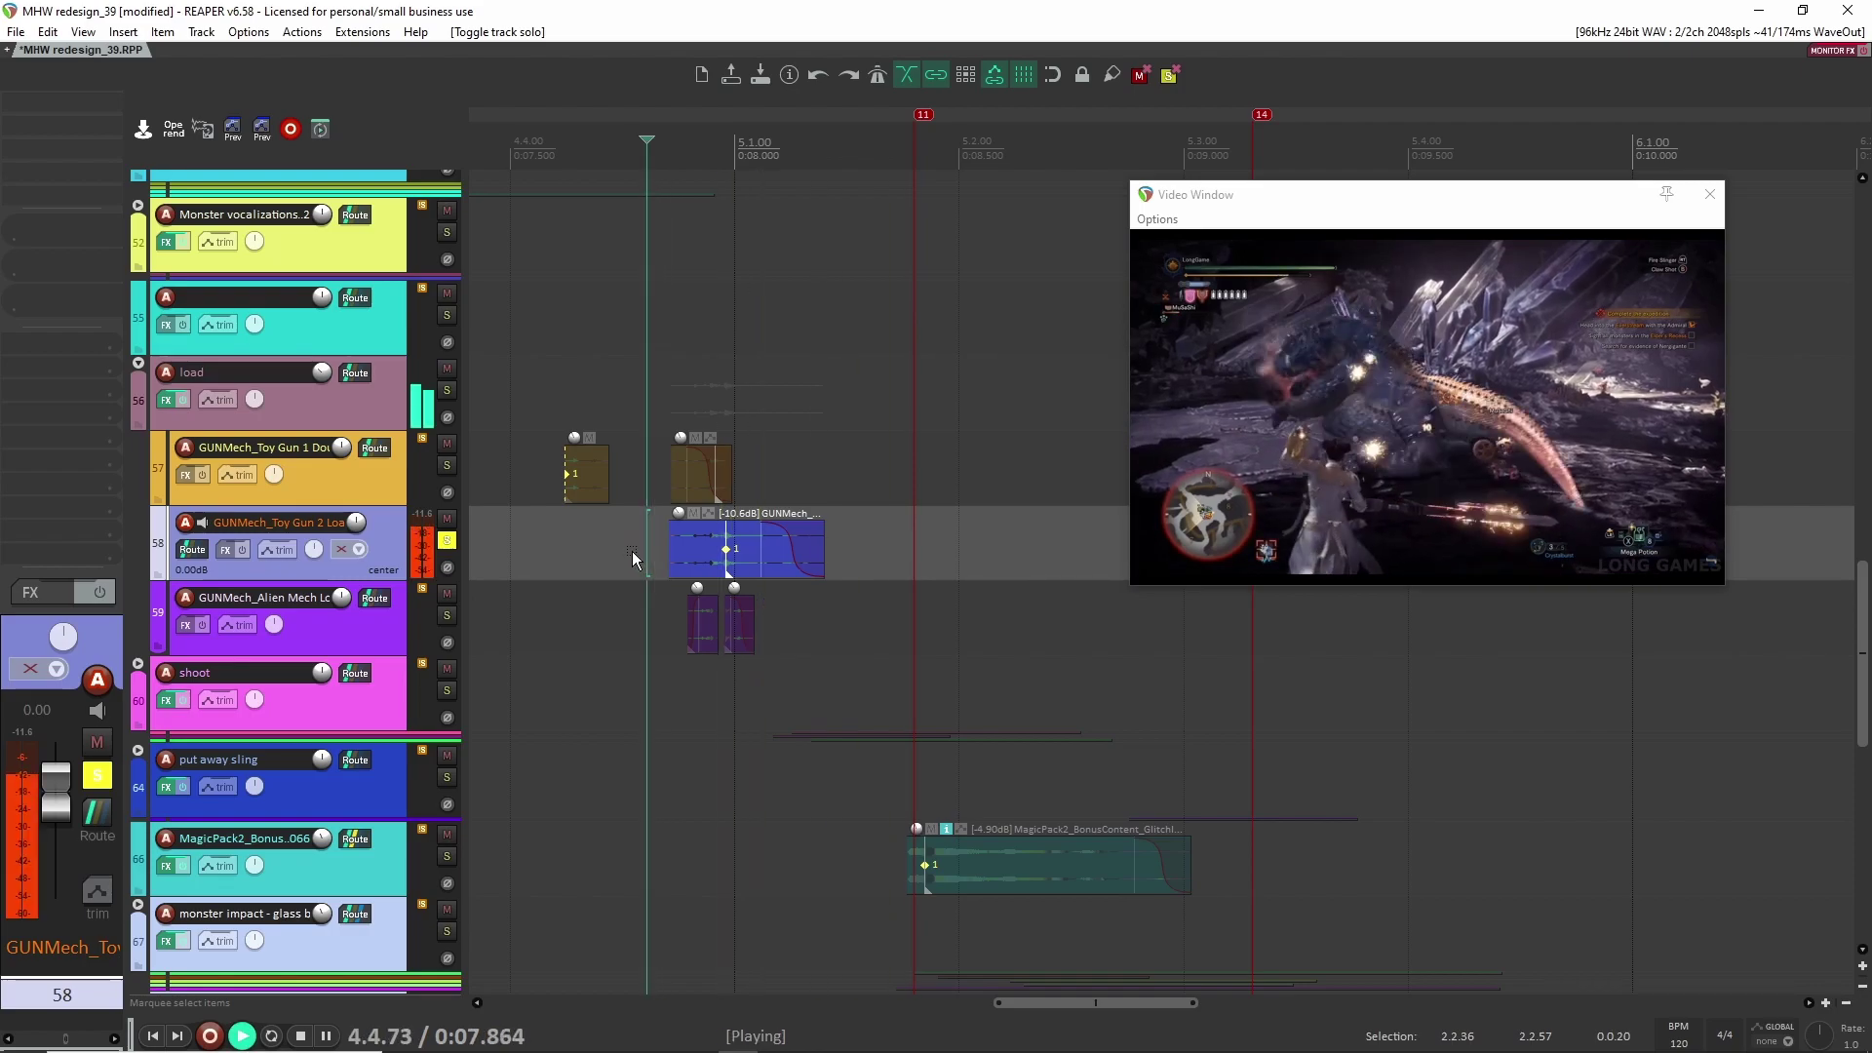
{"action": "key", "text": "space"}
Step: Unsolo track 58, solo the GUNMech_Alien Mech Load layer on track 59, and play it from 0:07.734
{"action": "left_click", "coordinate": [447, 541]}
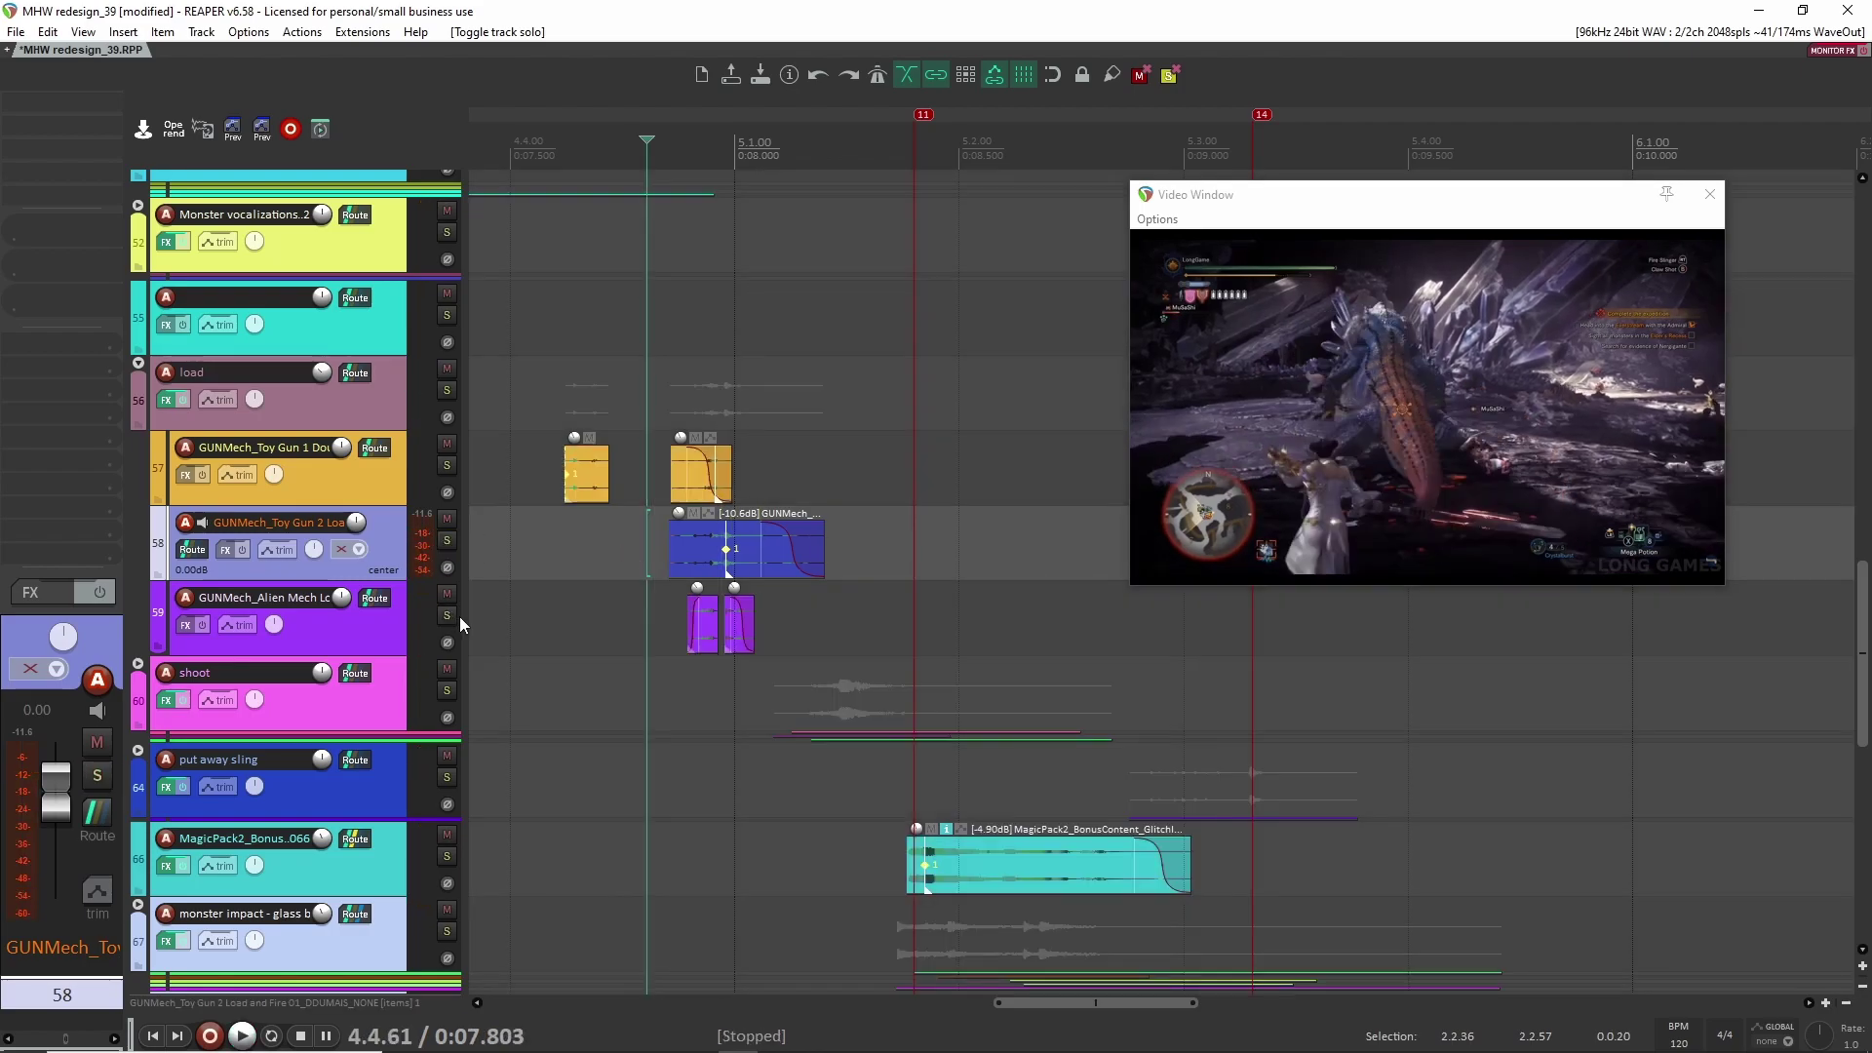
{"action": "left_click", "coordinate": [447, 615]}
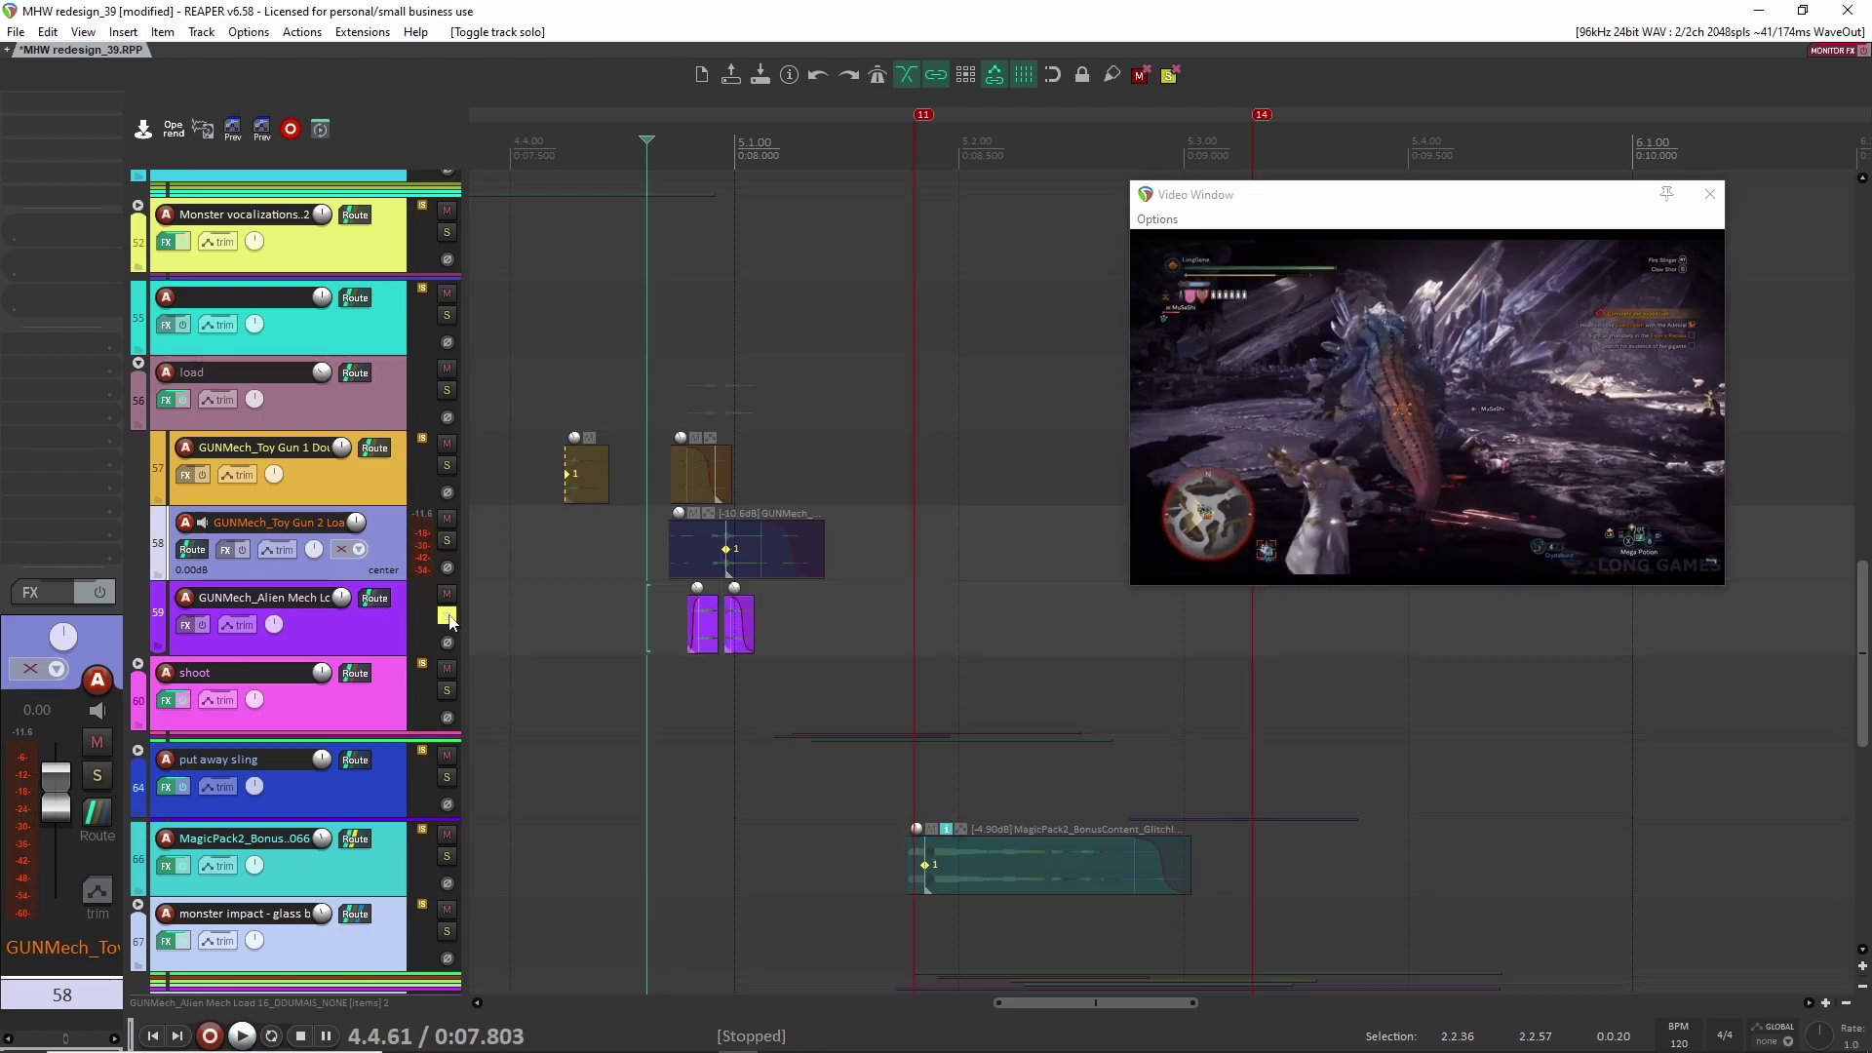
{"action": "left_click", "coordinate": [615, 585]}
{"action": "key", "text": "space"}
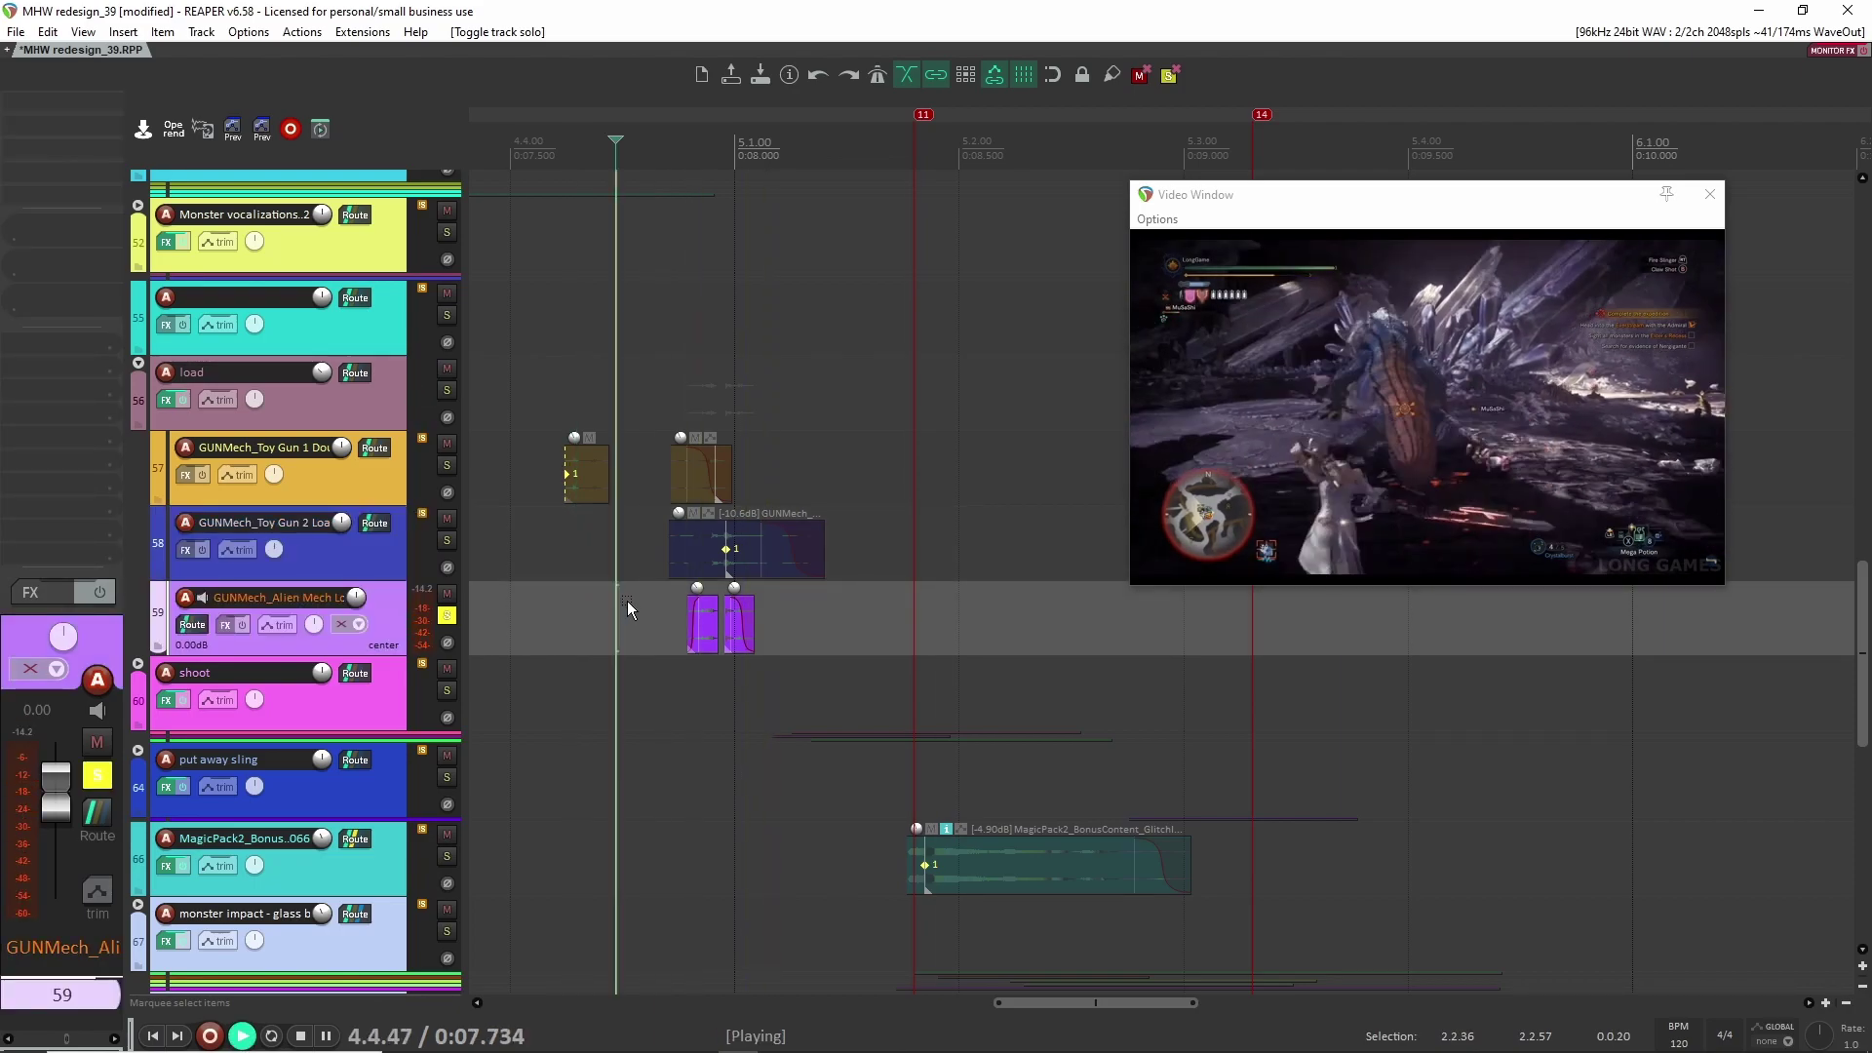
{"action": "key", "text": "space"}
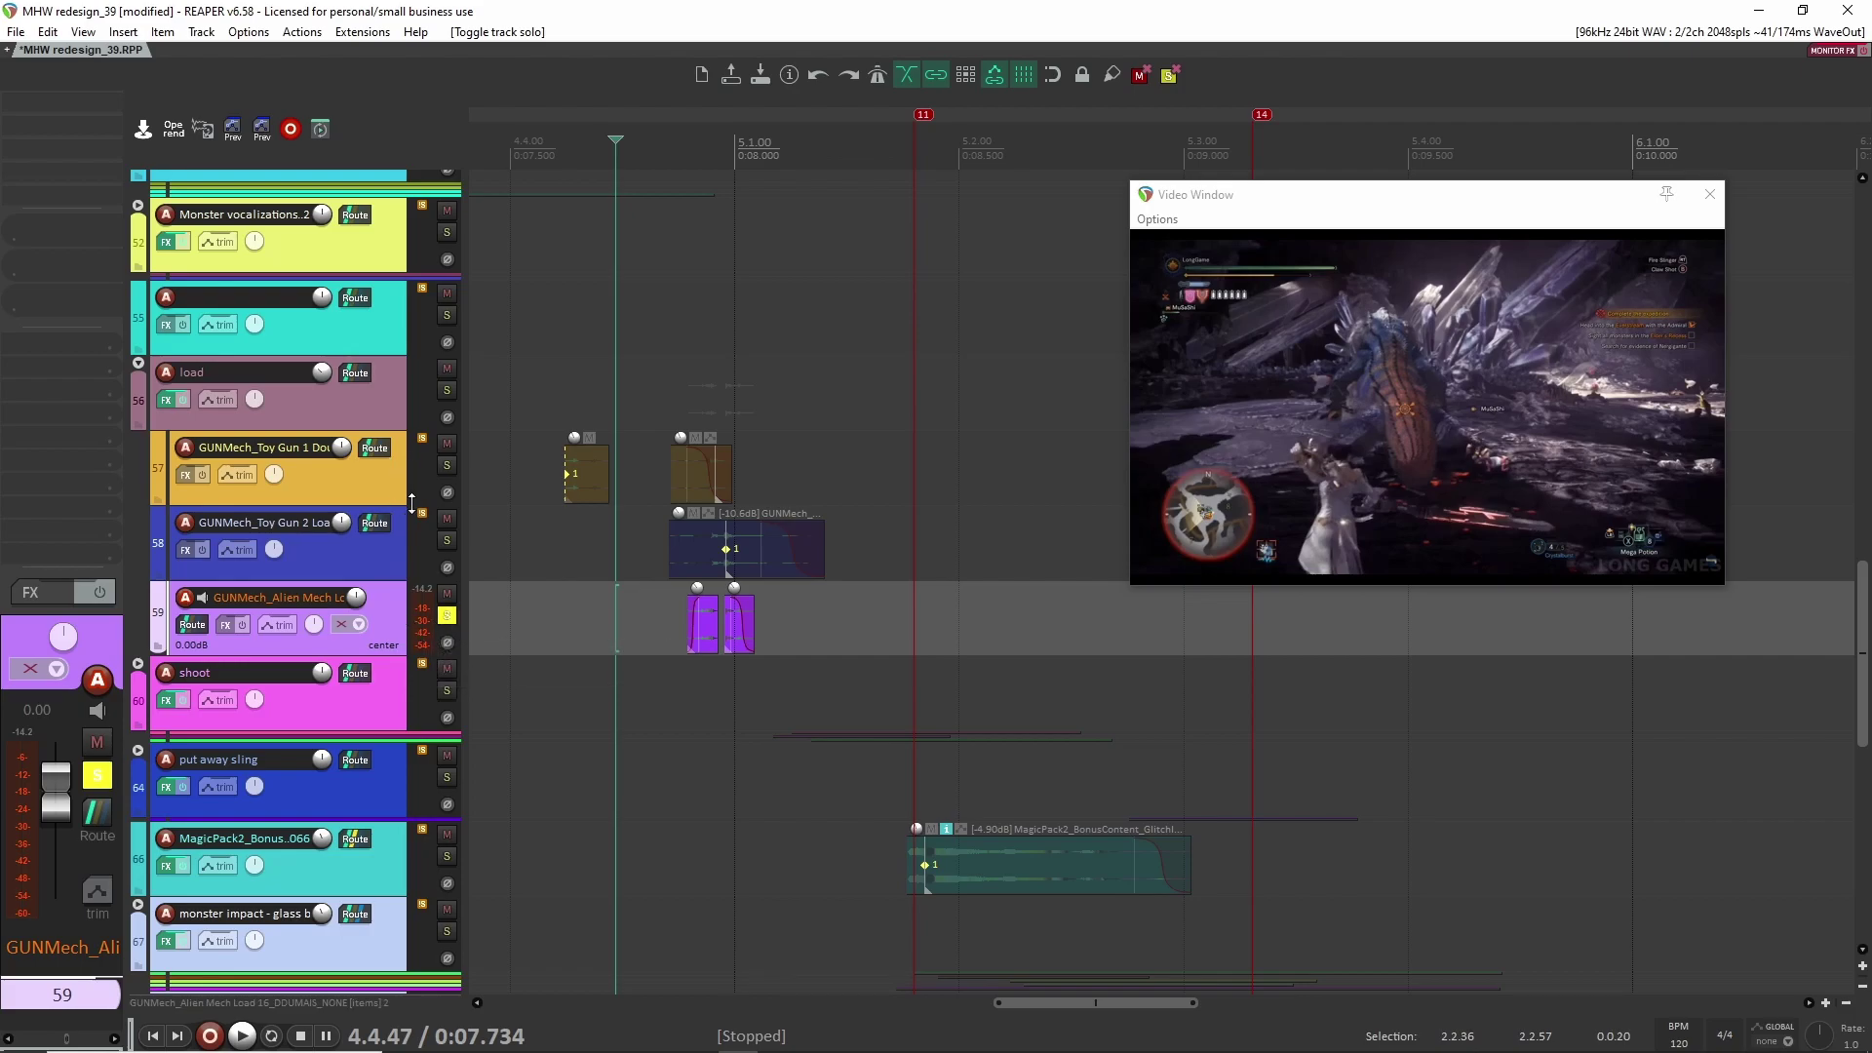
Step: Solo the load folder on track 56, play it from 0:07.580, and unsolo it
{"action": "left_click", "coordinate": [446, 390]}
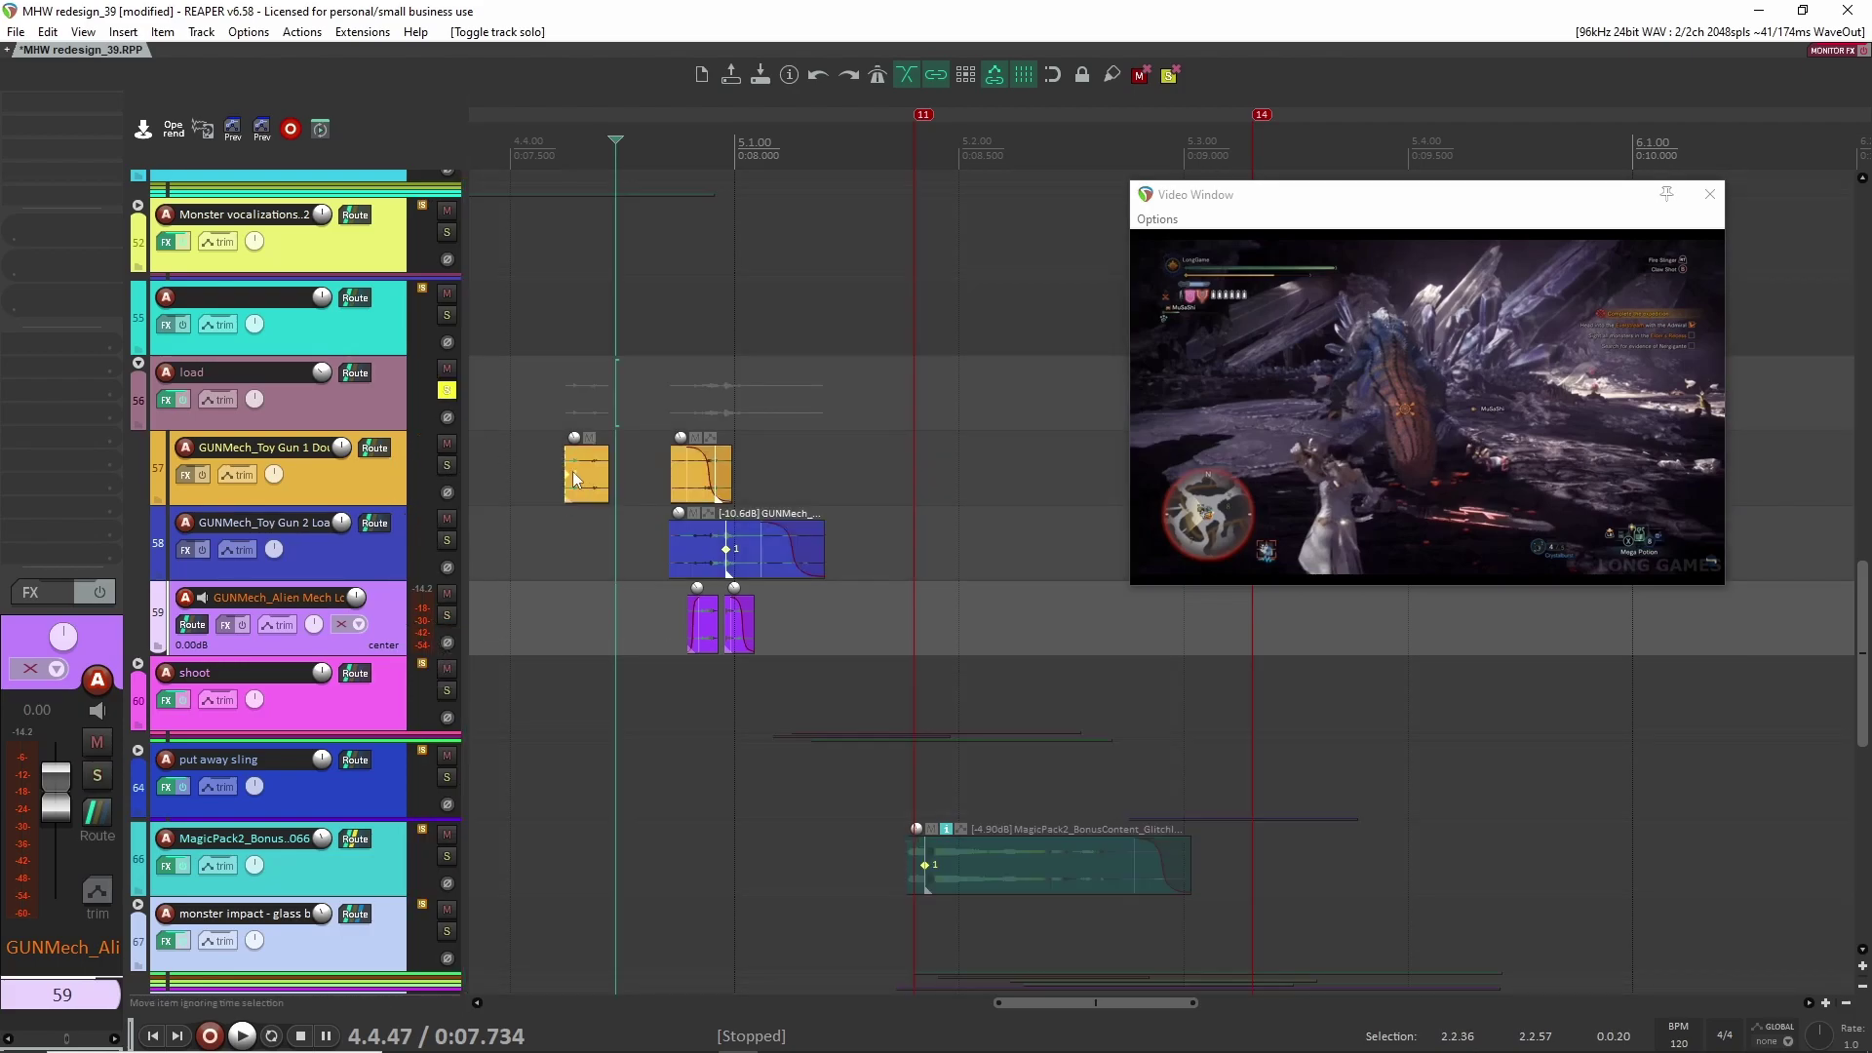
{"action": "left_click", "coordinate": [548, 485]}
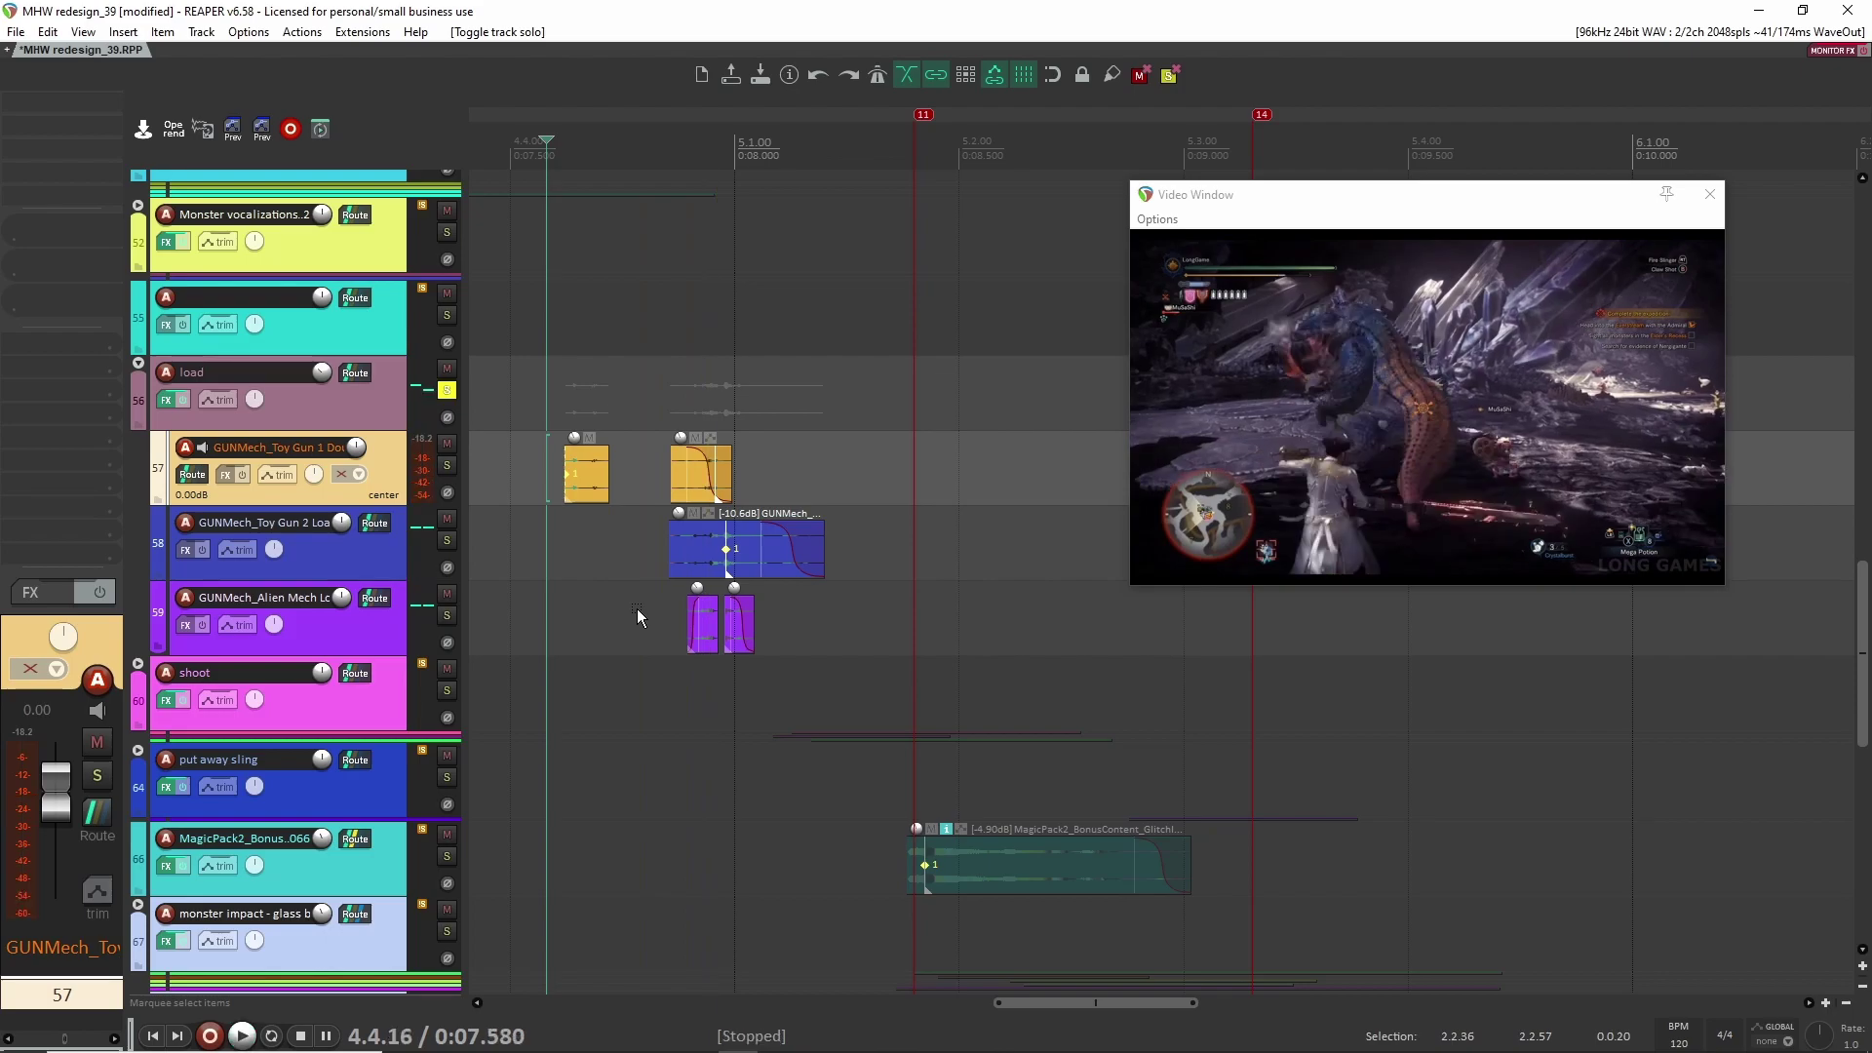
{"action": "left_click", "coordinate": [447, 390]}
Step: Examine how the clips of the three load layers on tracks 57 to 59 line up around 0:08.000
{"action": "left_click", "coordinate": [400, 541]}
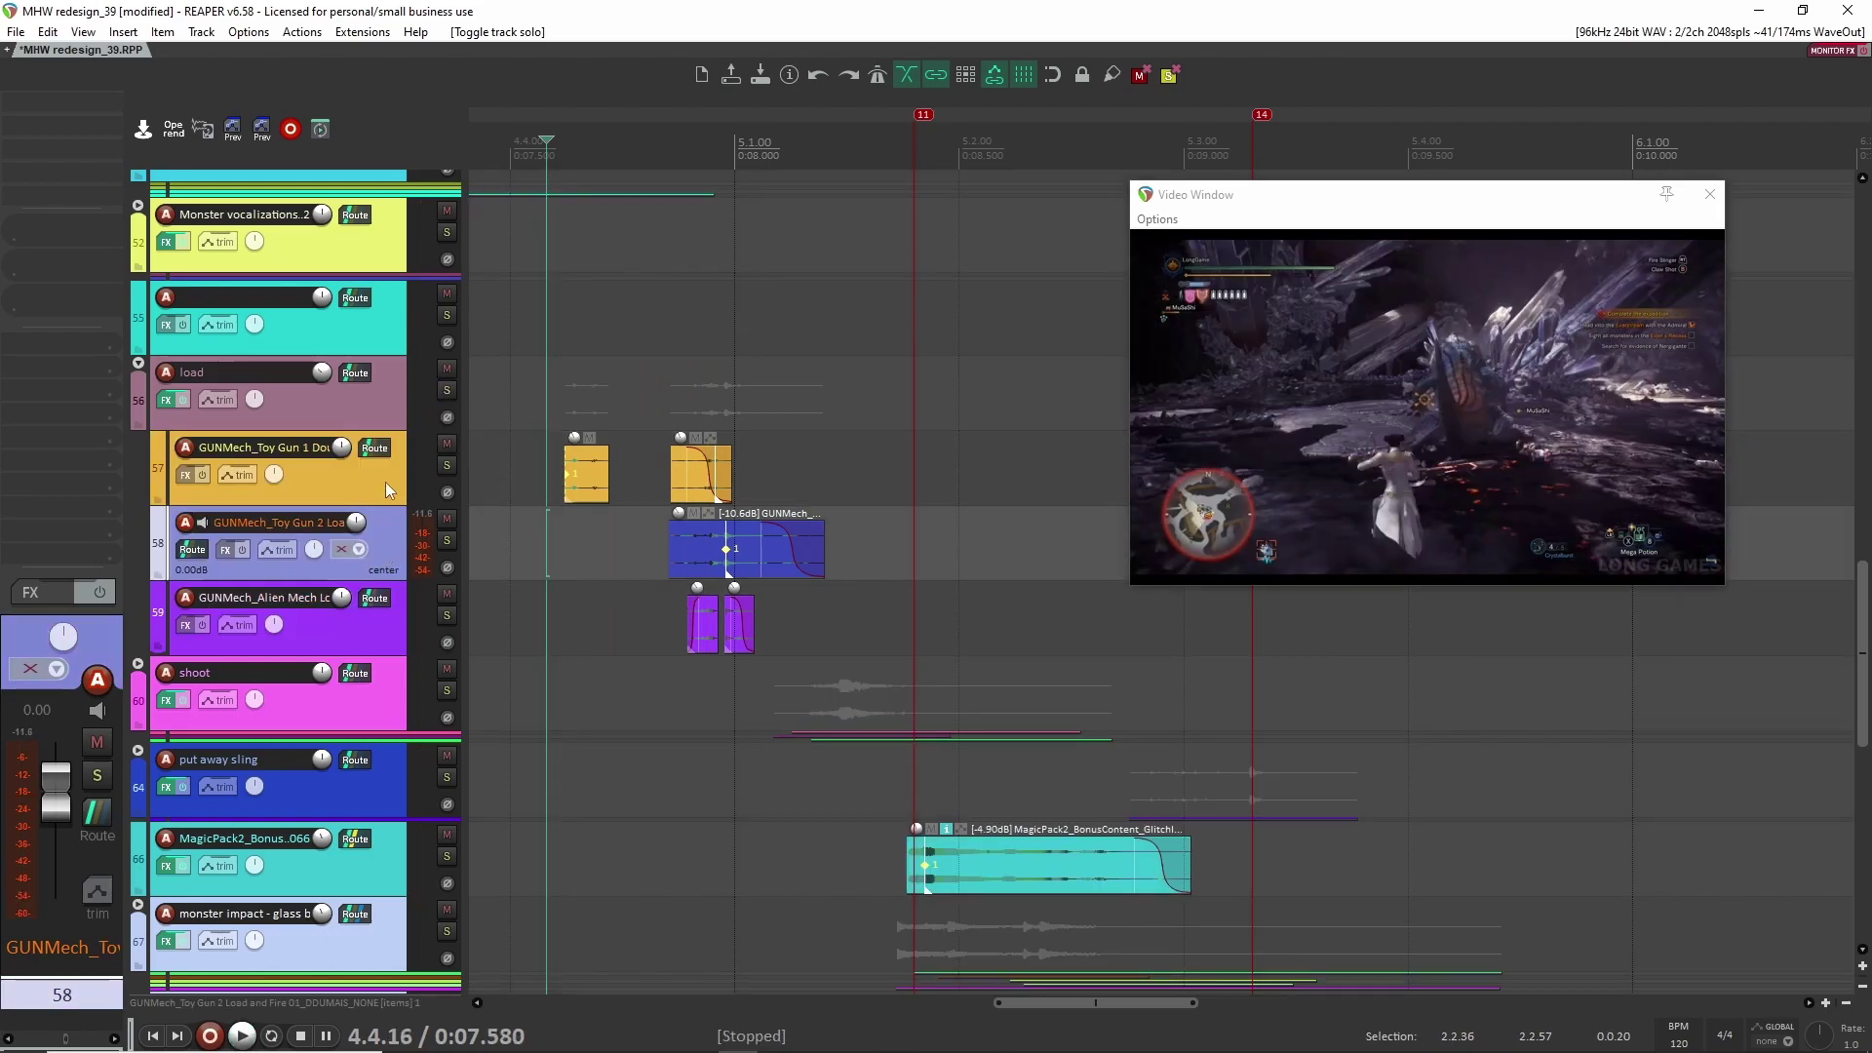
{"action": "left_click", "coordinate": [384, 482]}
{"action": "left_click", "coordinate": [394, 621]}
{"action": "scroll", "coordinate": [583, 675], "scroll_direction": "up", "scroll_amount": 6}
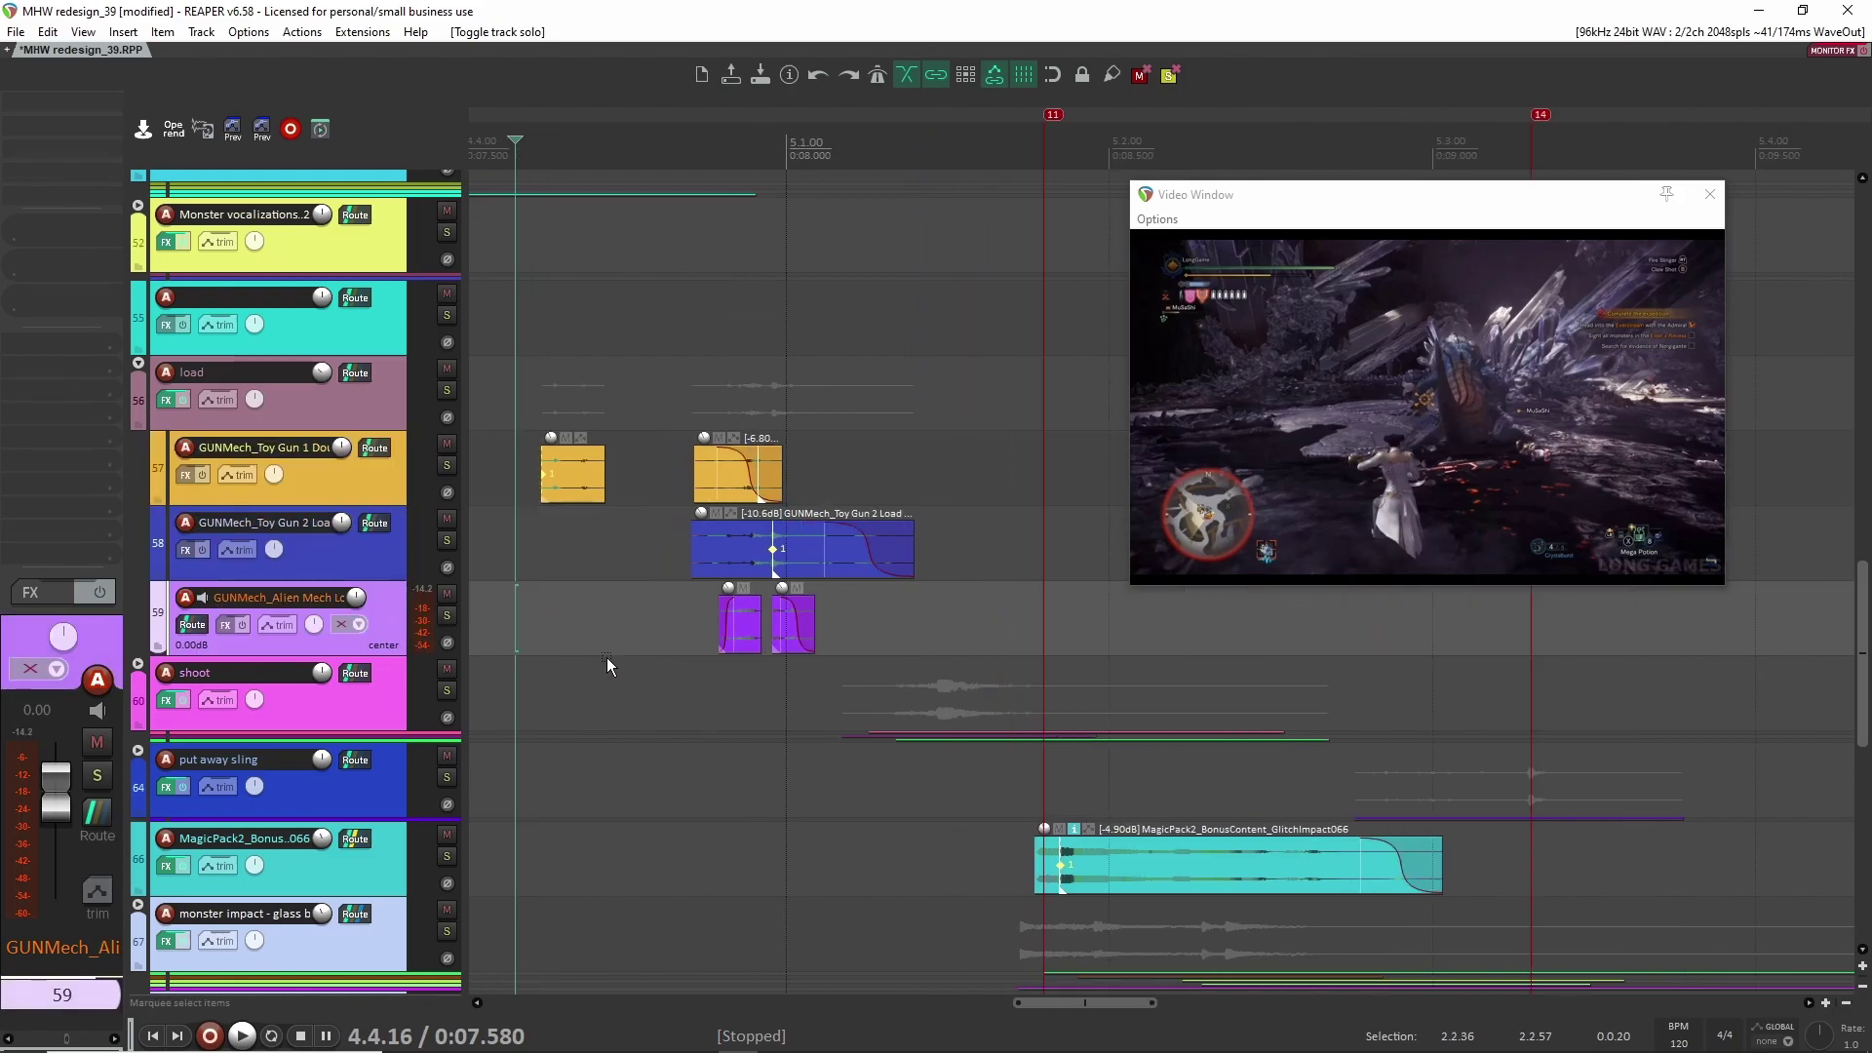
{"action": "scroll", "coordinate": [676, 597], "scroll_direction": "up", "scroll_amount": 3}
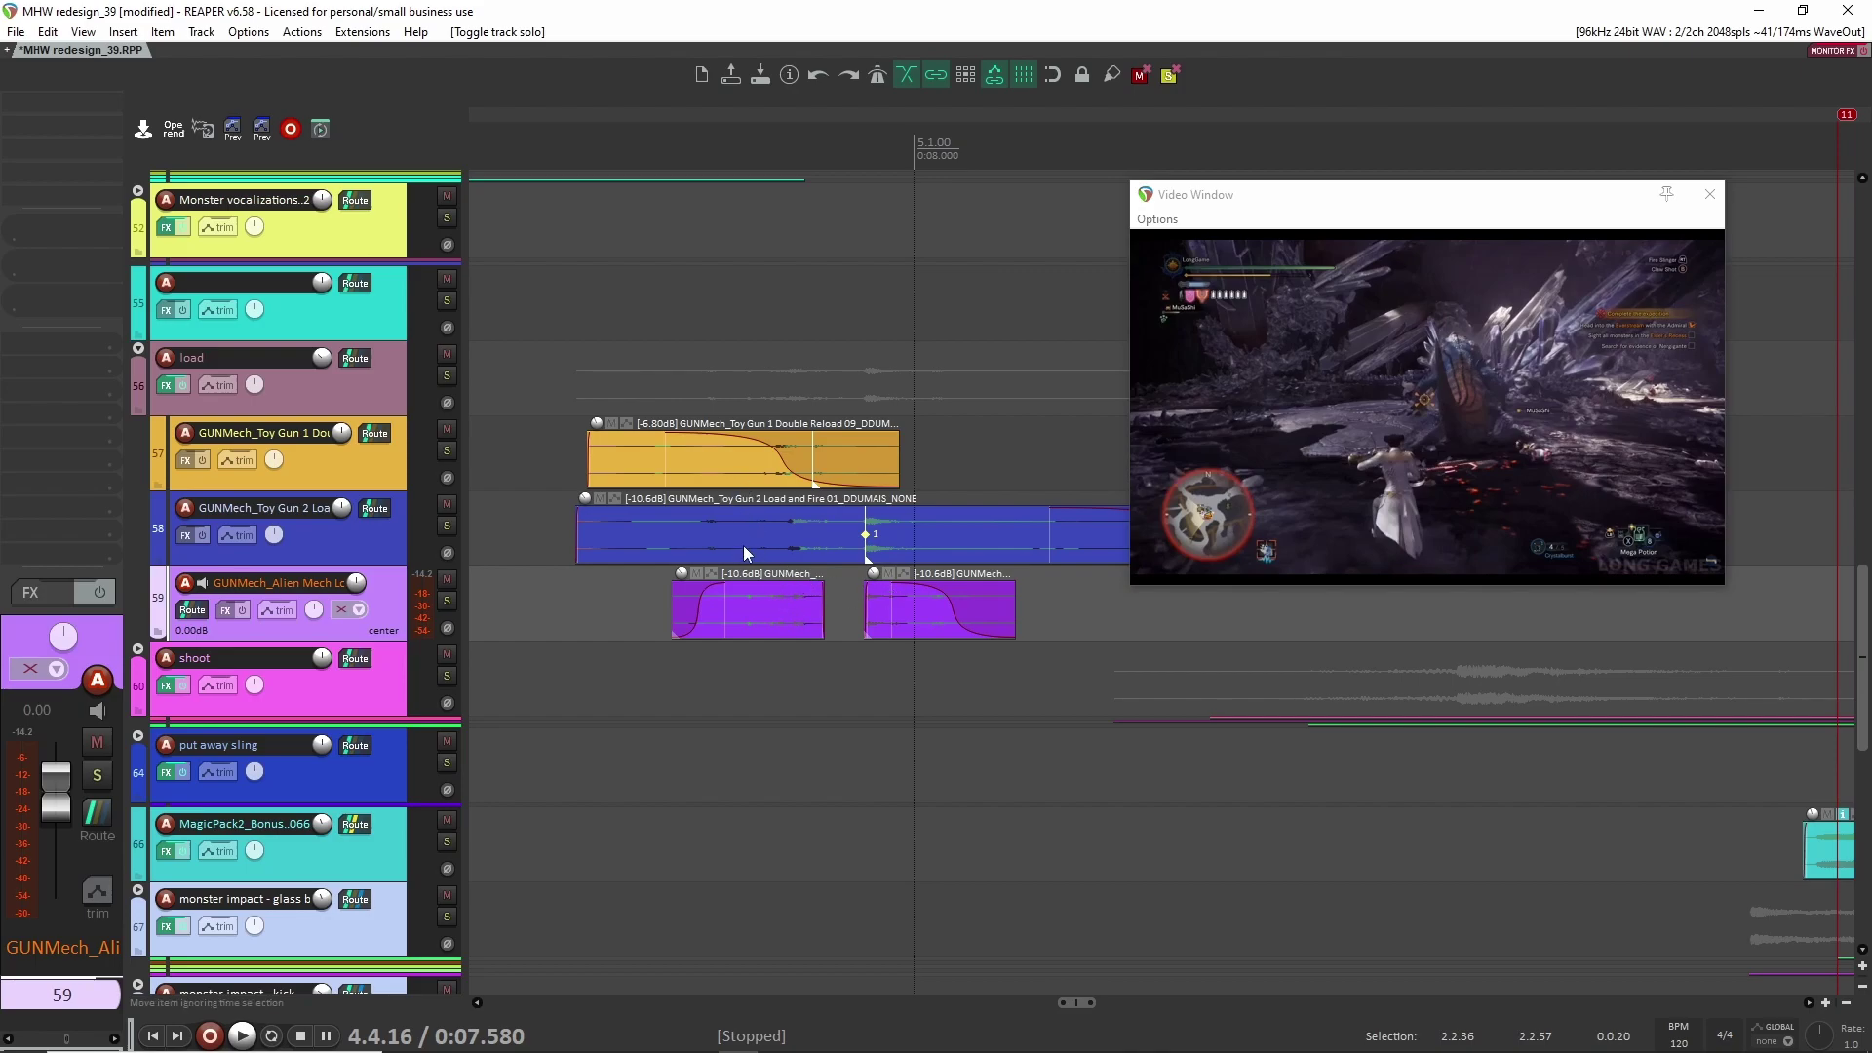
{"action": "scroll", "coordinate": [951, 615], "scroll_direction": "down", "scroll_amount": 9}
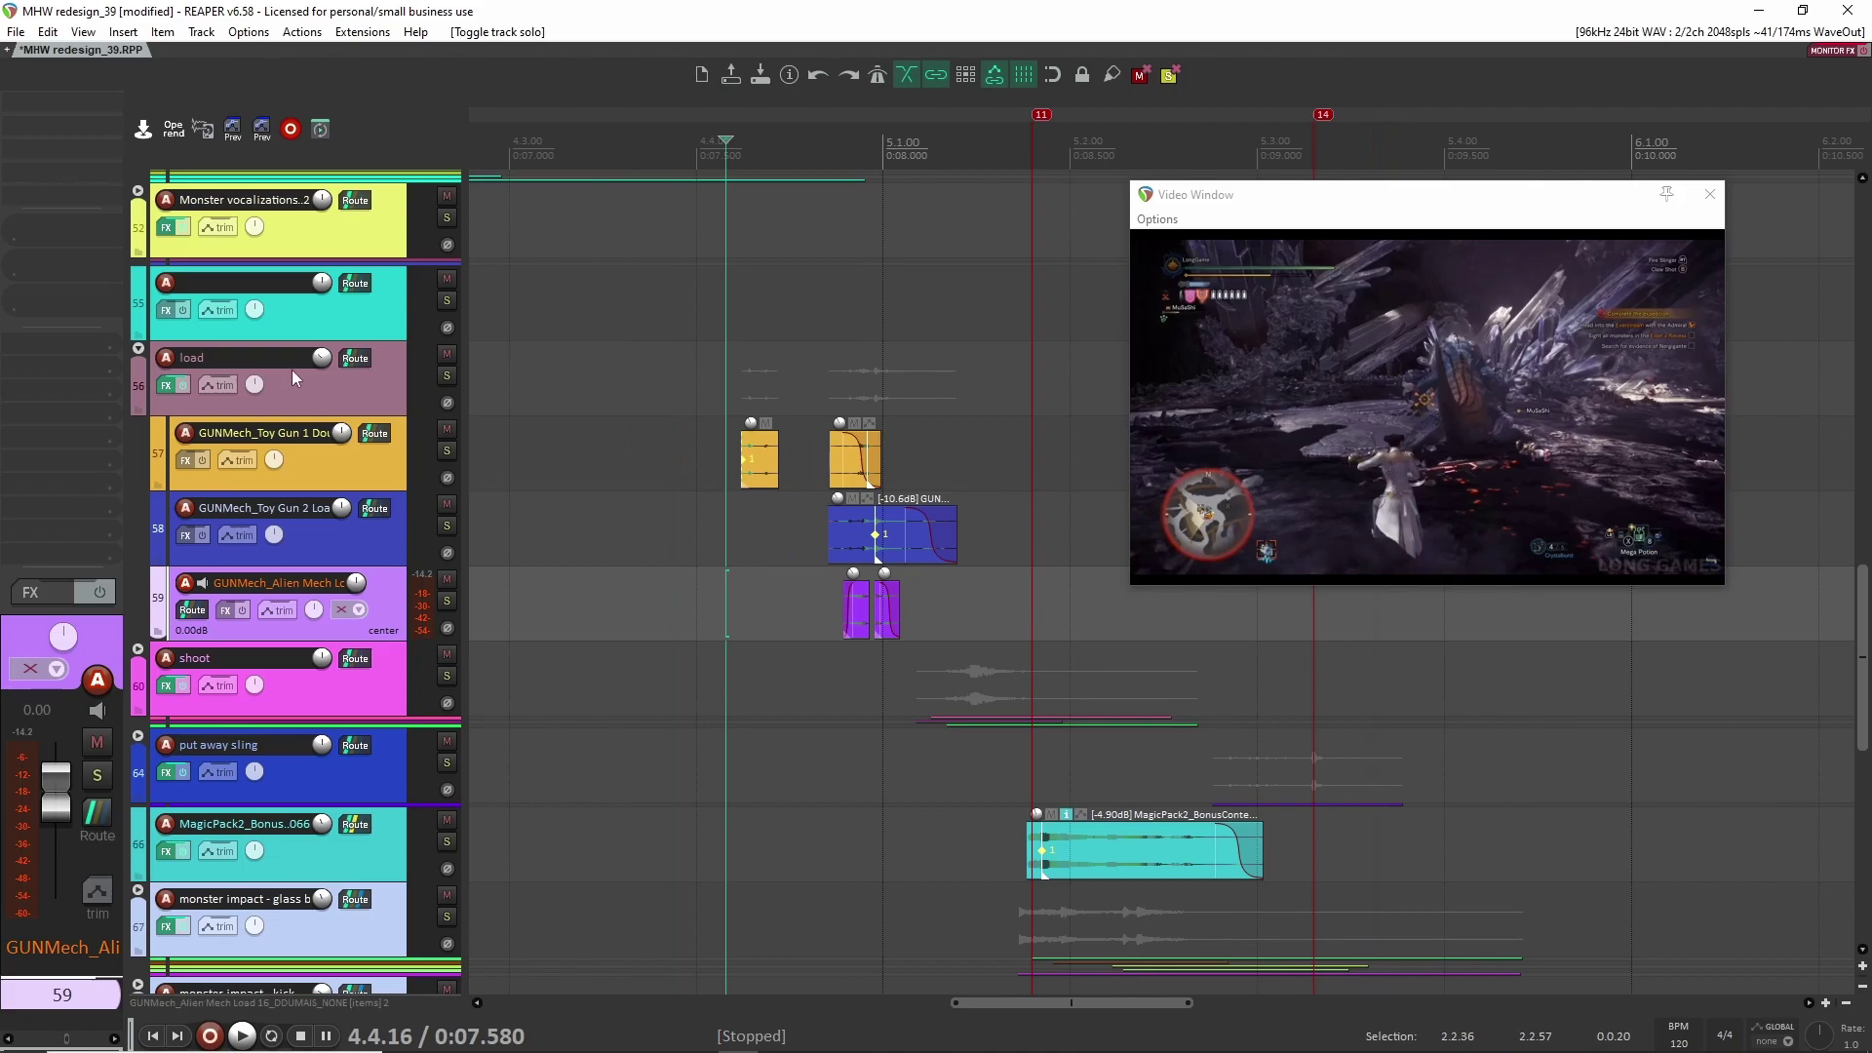
Step: Collapse the load folder and expand the shoot folder on track 60 to show its layers
{"action": "left_click", "coordinate": [138, 349]}
{"action": "left_click", "coordinate": [137, 349]}
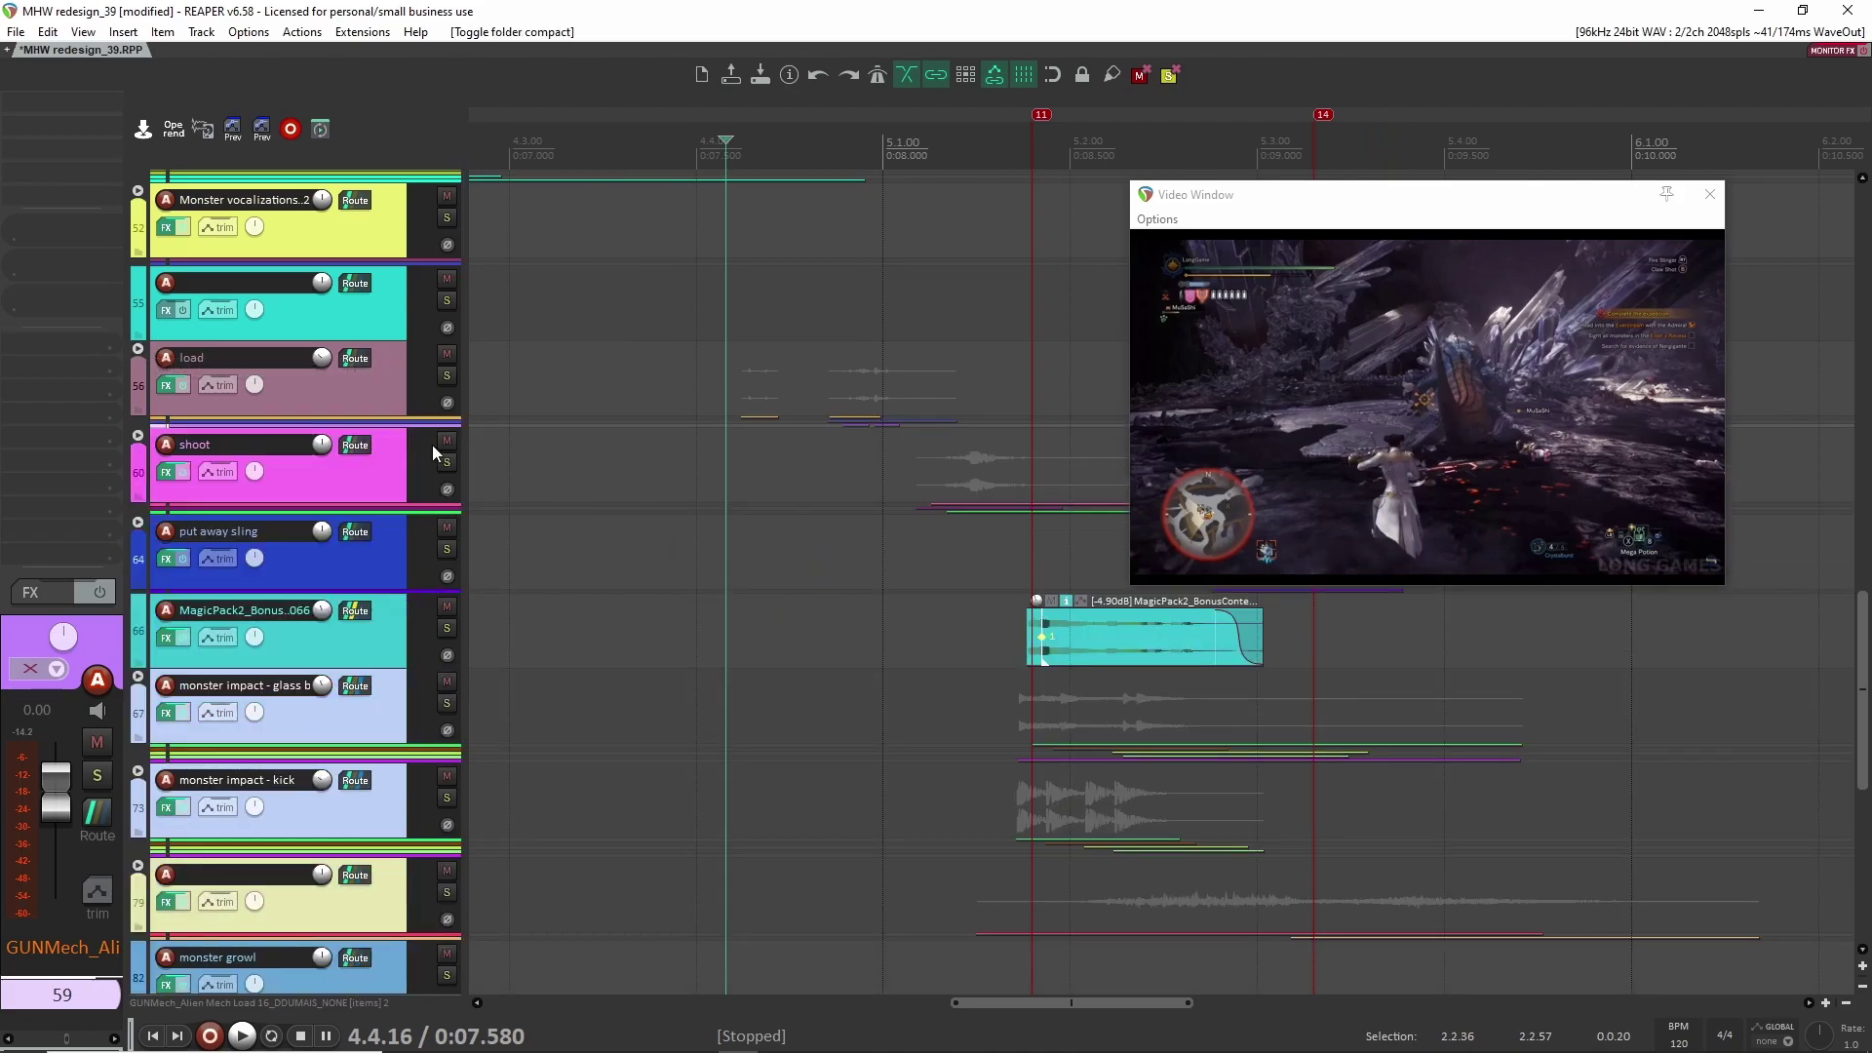
{"action": "left_click", "coordinate": [138, 437]}
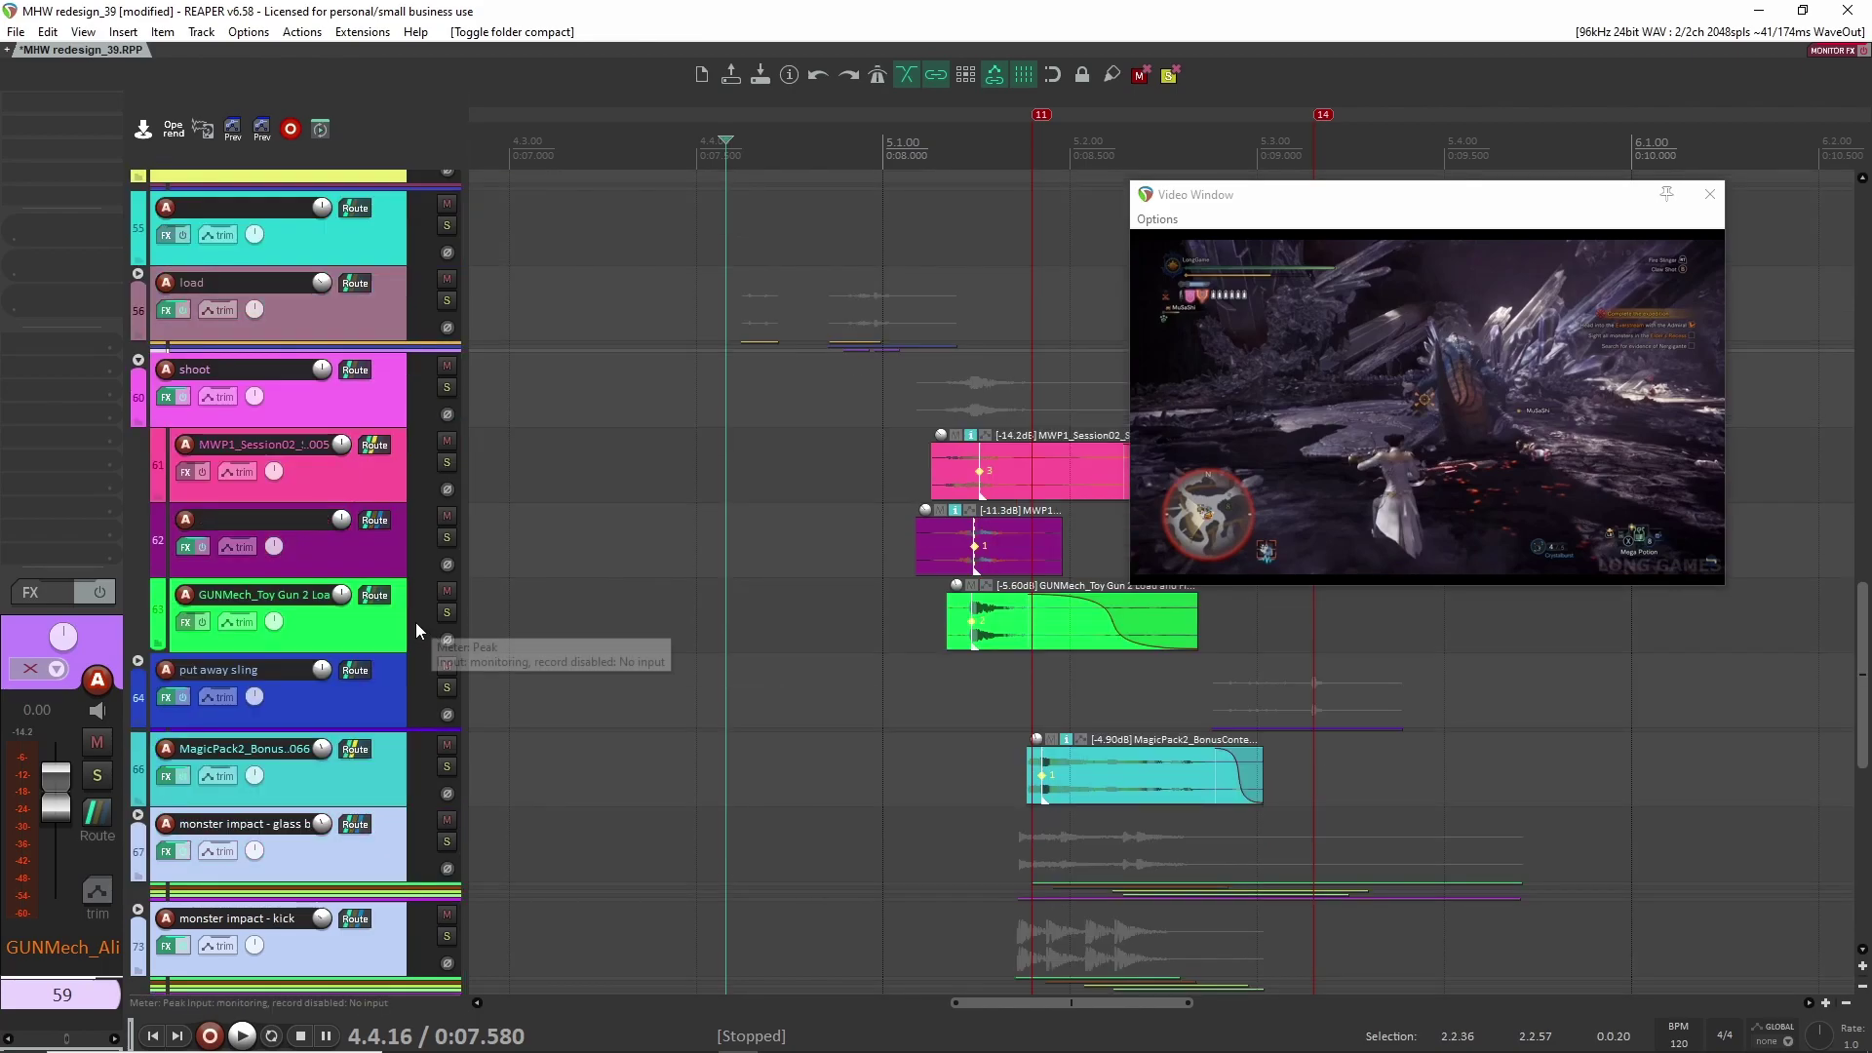
{"action": "scroll", "coordinate": [669, 509], "scroll_direction": "down", "scroll_amount": 2}
{"action": "scroll", "coordinate": [669, 509], "scroll_direction": "right", "scroll_amount": 2}
{"action": "scroll", "coordinate": [669, 509], "scroll_direction": "up", "scroll_amount": 1}
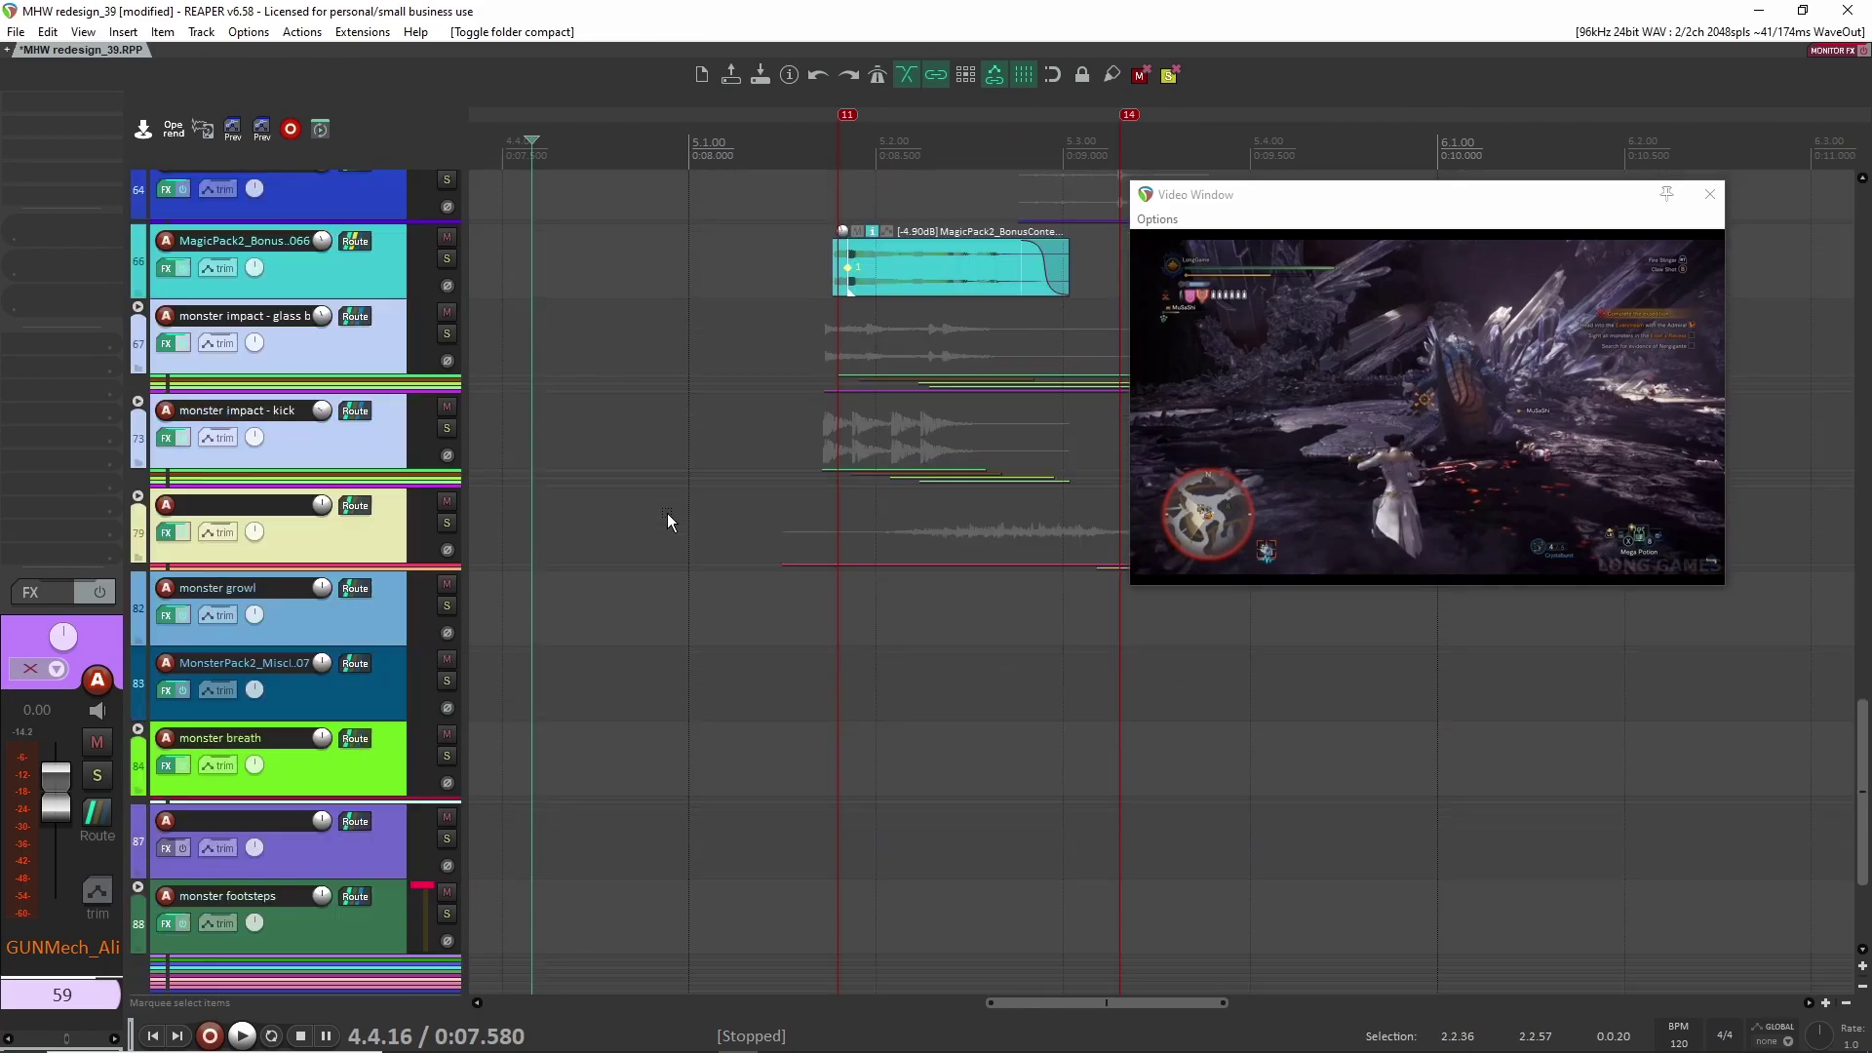
{"action": "scroll", "coordinate": [729, 471], "scroll_direction": "up", "scroll_amount": 3}
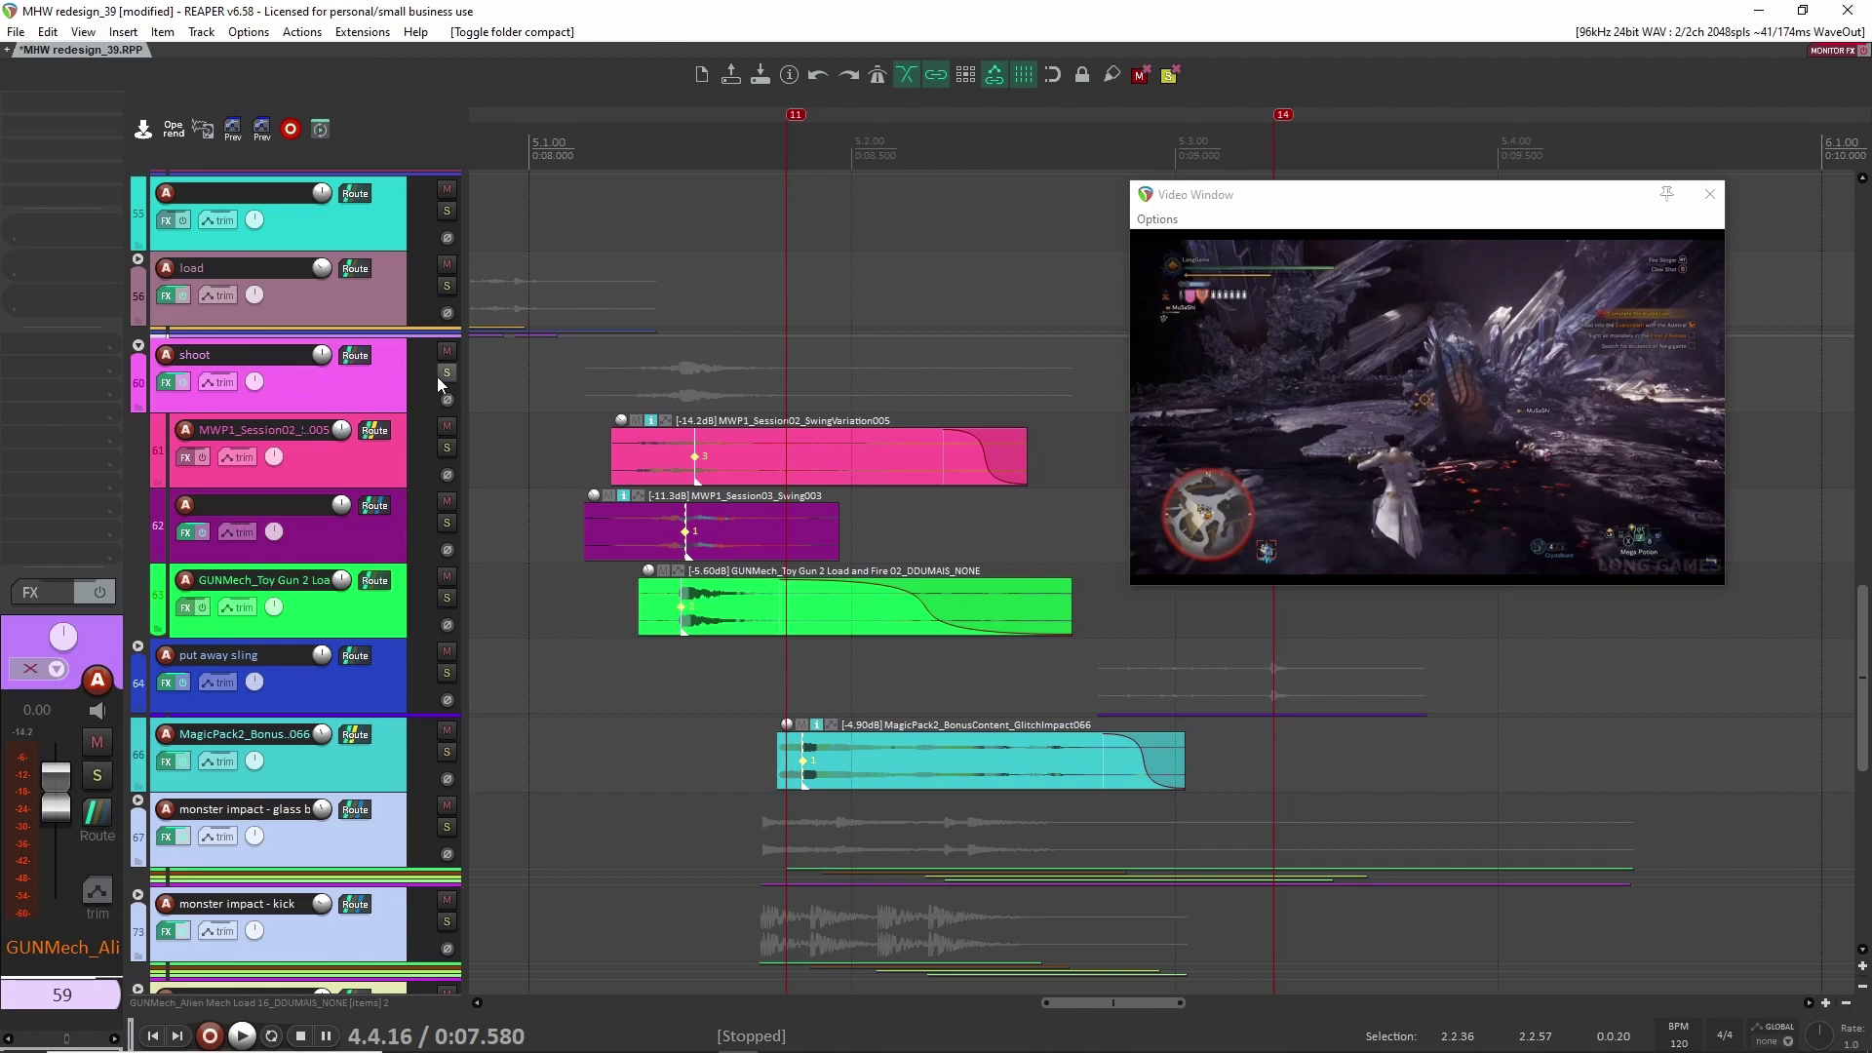
Step: Solo the shoot folder on track 60 and play it twice from 0:08.074
{"action": "left_click", "coordinate": [447, 372]}
{"action": "left_click", "coordinate": [583, 443]}
{"action": "key", "text": "space"}
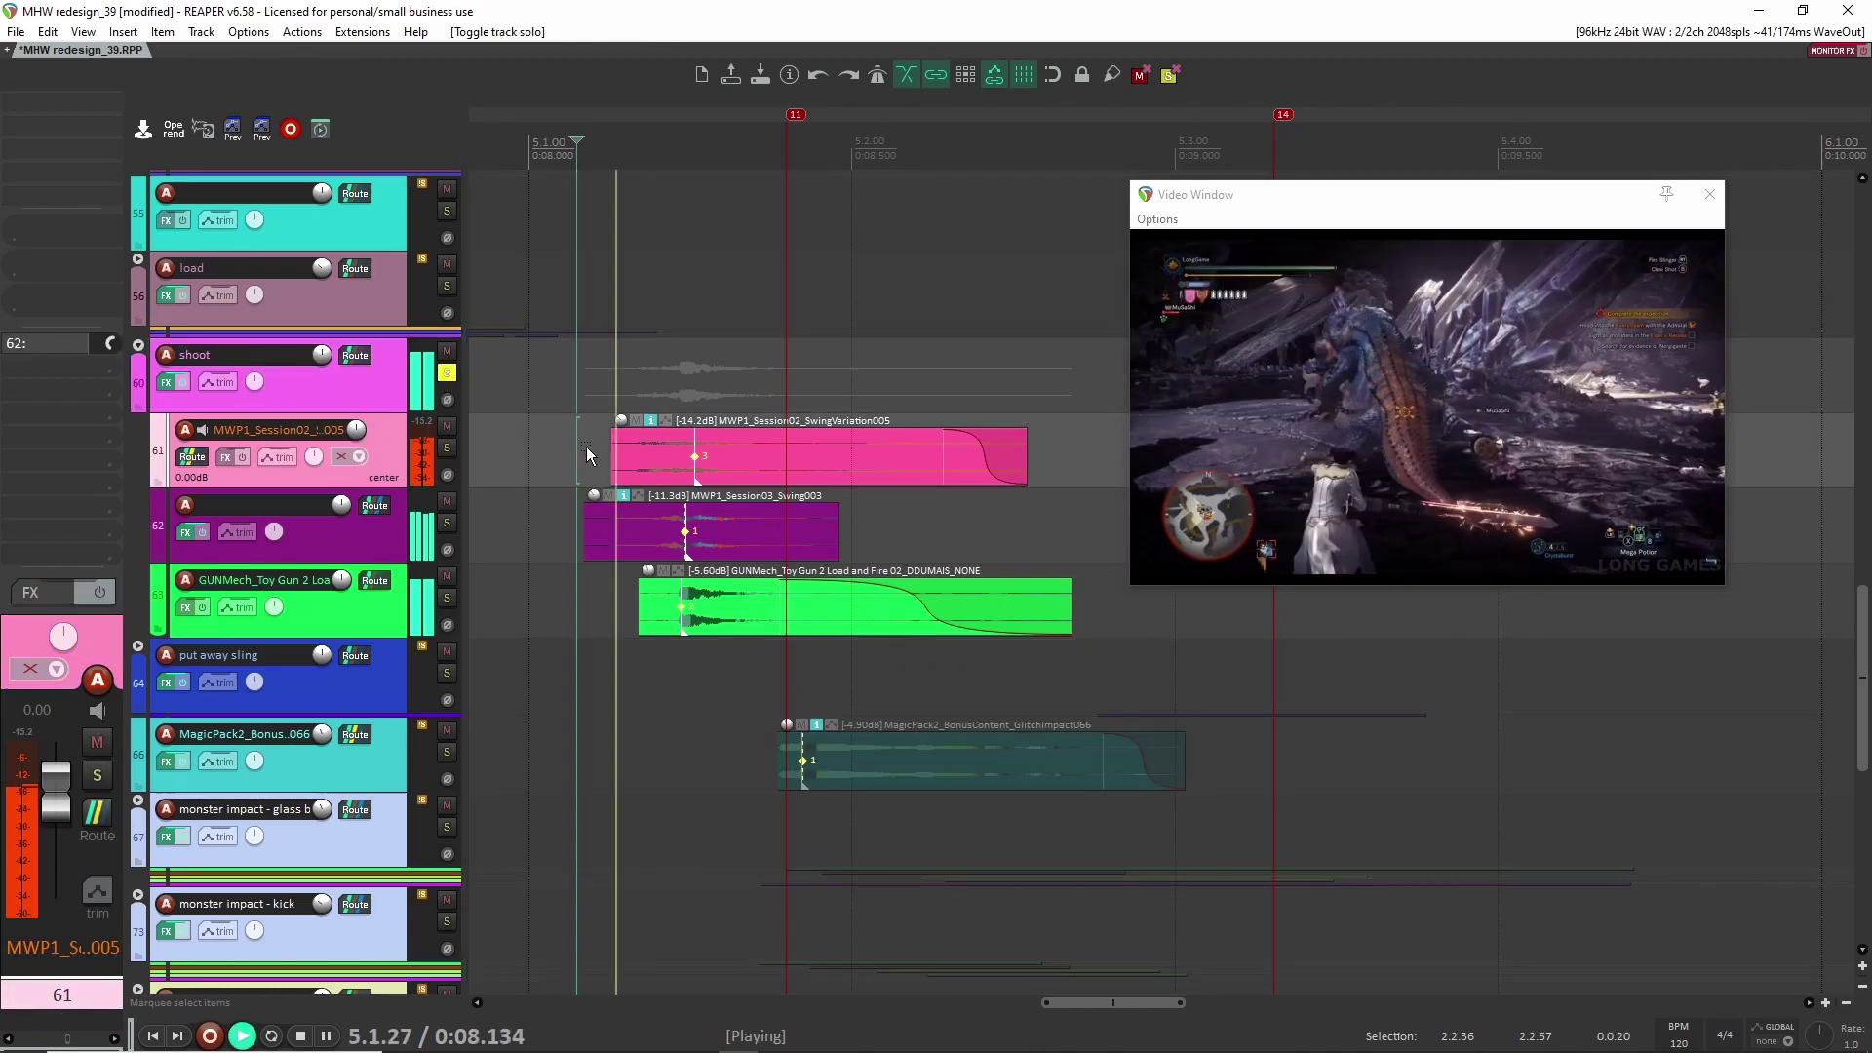
{"action": "key", "text": "space"}
{"action": "key", "text": "space"}
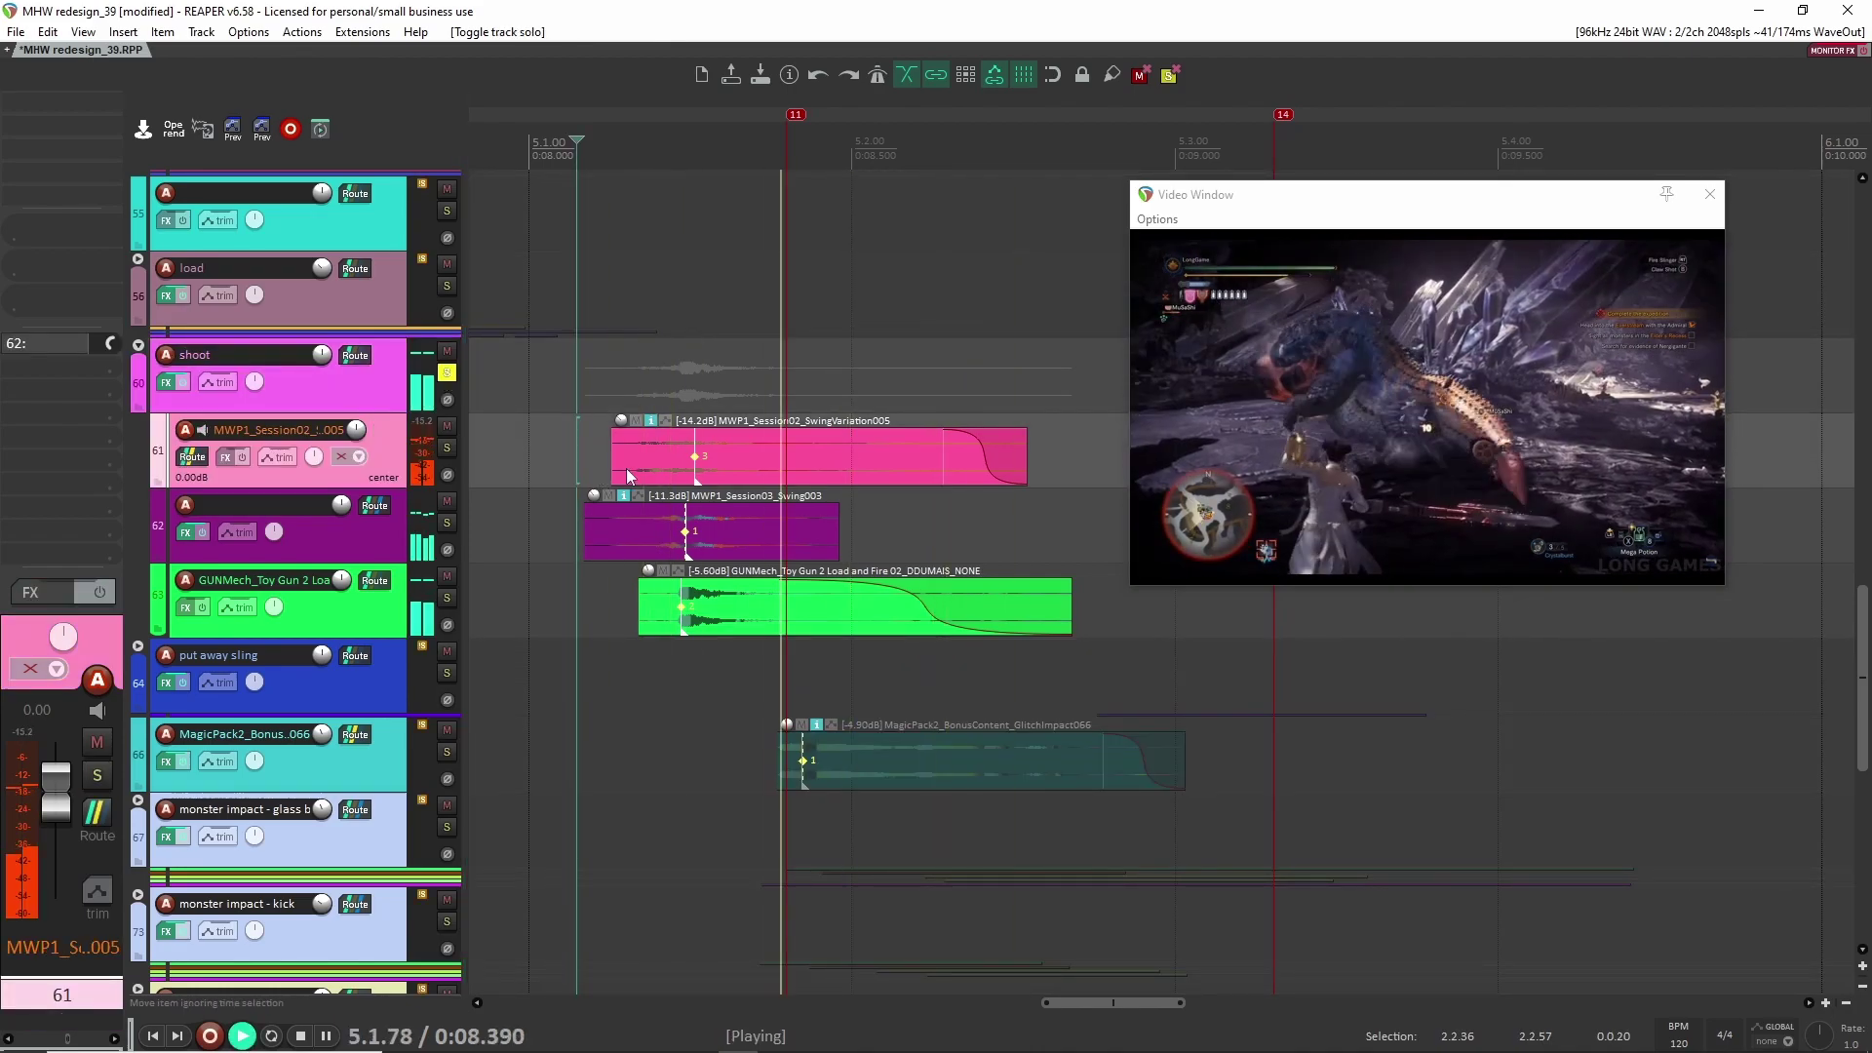
{"action": "key", "text": "space"}
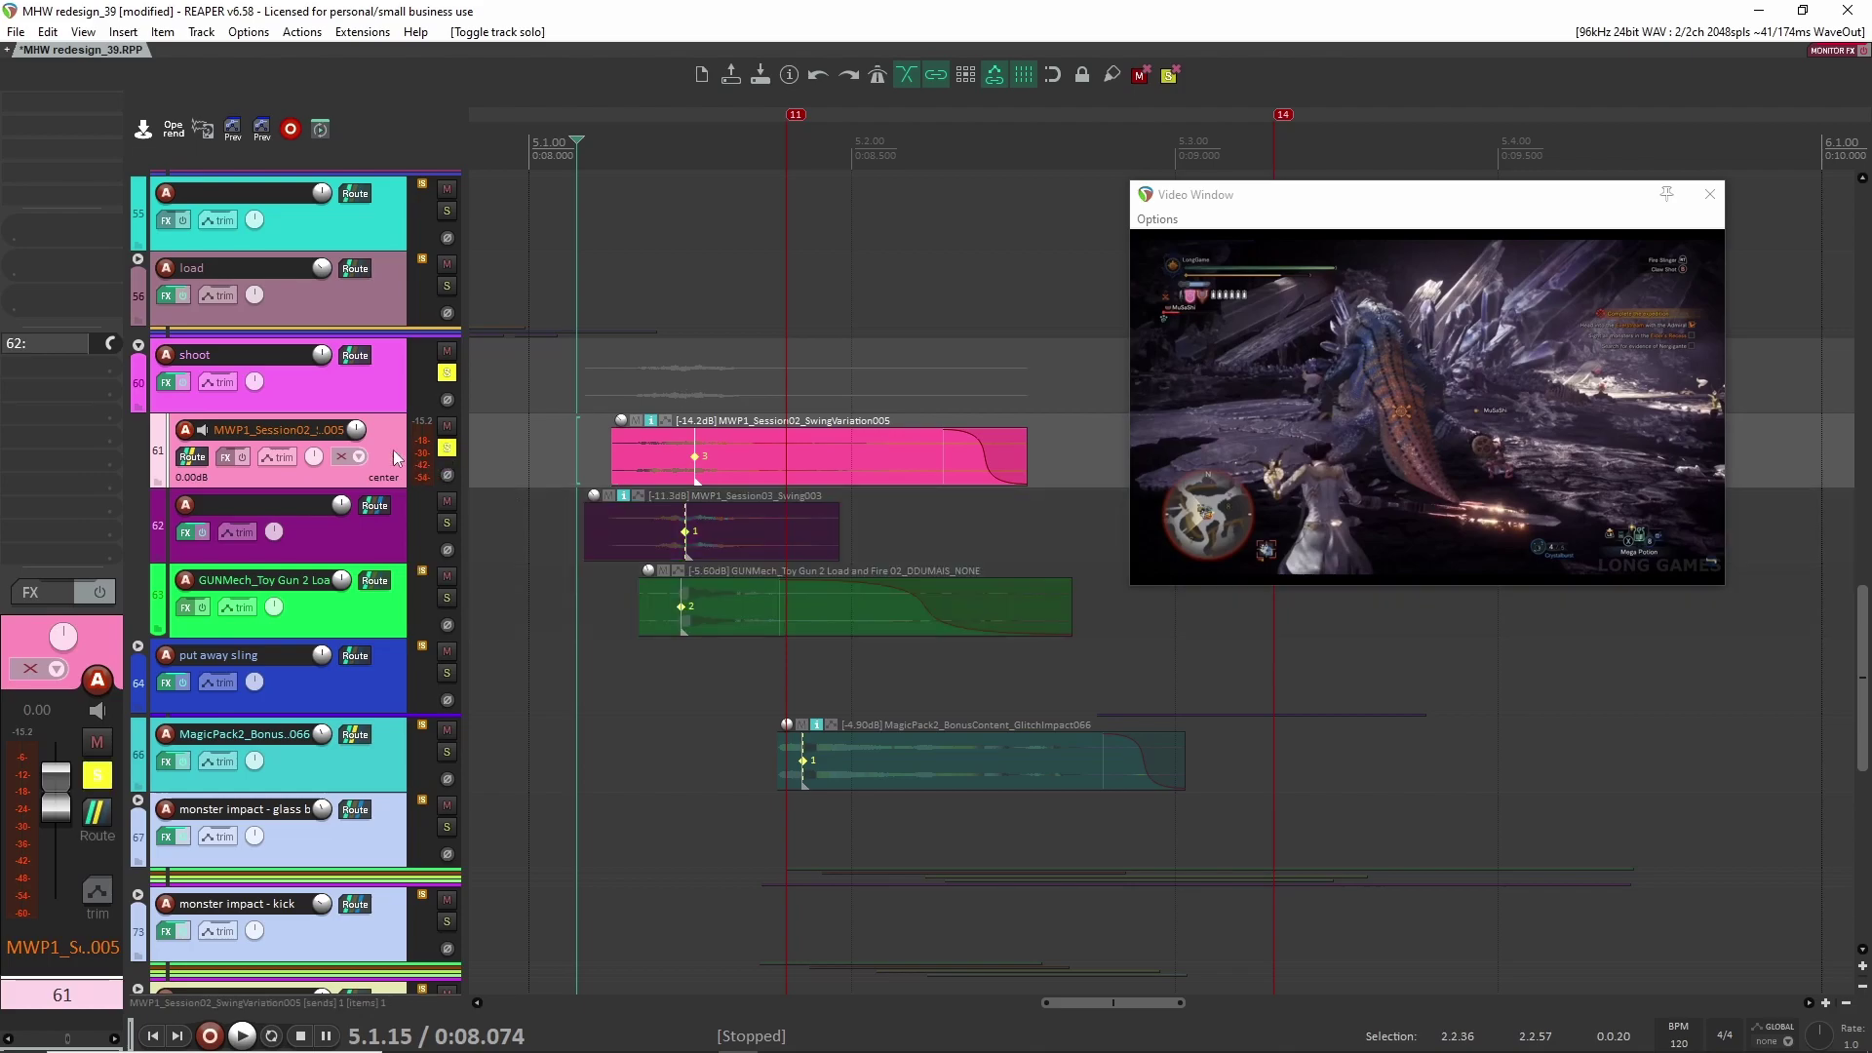
Step: Clear the solos on tracks 60 and 61 and open the shoot folder's ReCenter effect
{"action": "left_click", "coordinate": [347, 386]}
{"action": "key", "text": "F6"}
{"action": "left_click", "coordinate": [390, 459]}
{"action": "left_click", "coordinate": [322, 385]}
{"action": "left_click", "coordinate": [48, 107]}
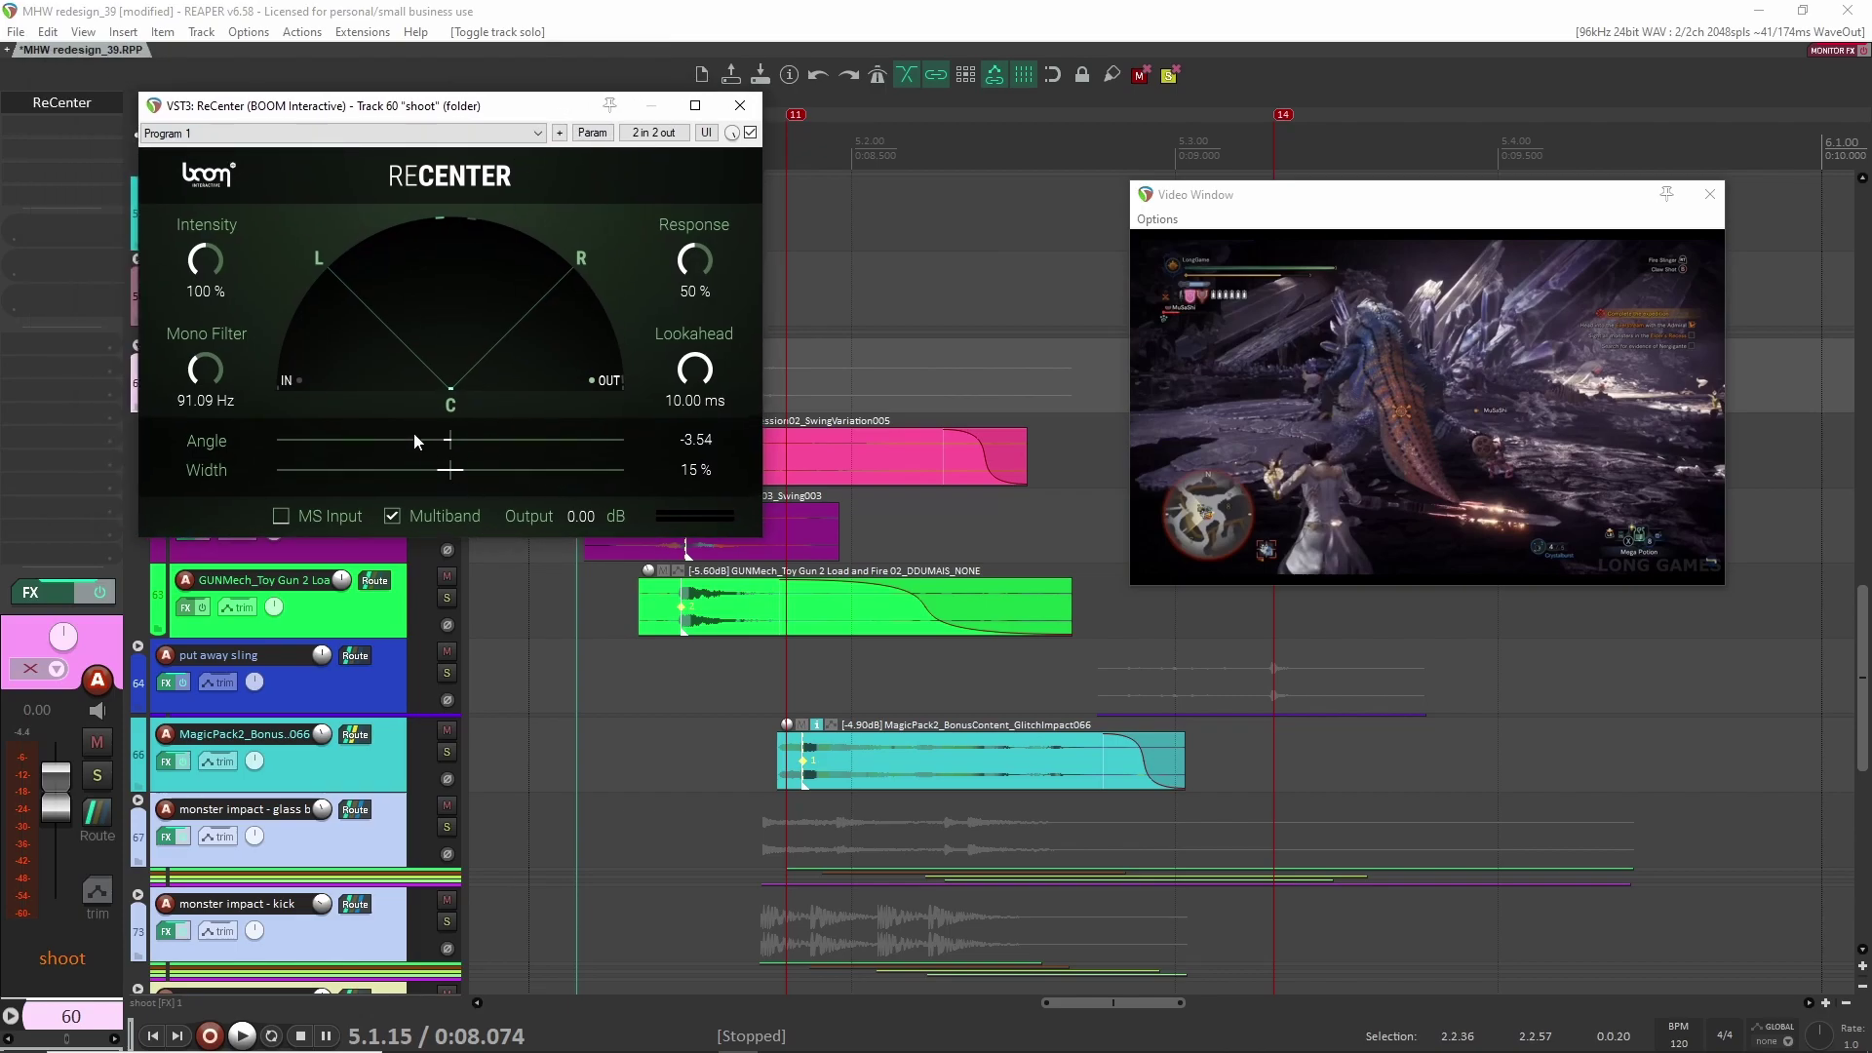
Step: Bypass ReCenter, place its window below the video, and play the soloed shoot folder from 0:08.074
{"action": "left_click", "coordinate": [751, 132]}
{"action": "left_click_drag", "start_coordinate": [515, 113], "coordinate": [1231, 549]}
{"action": "left_click", "coordinate": [447, 372]}
{"action": "key", "text": "space"}
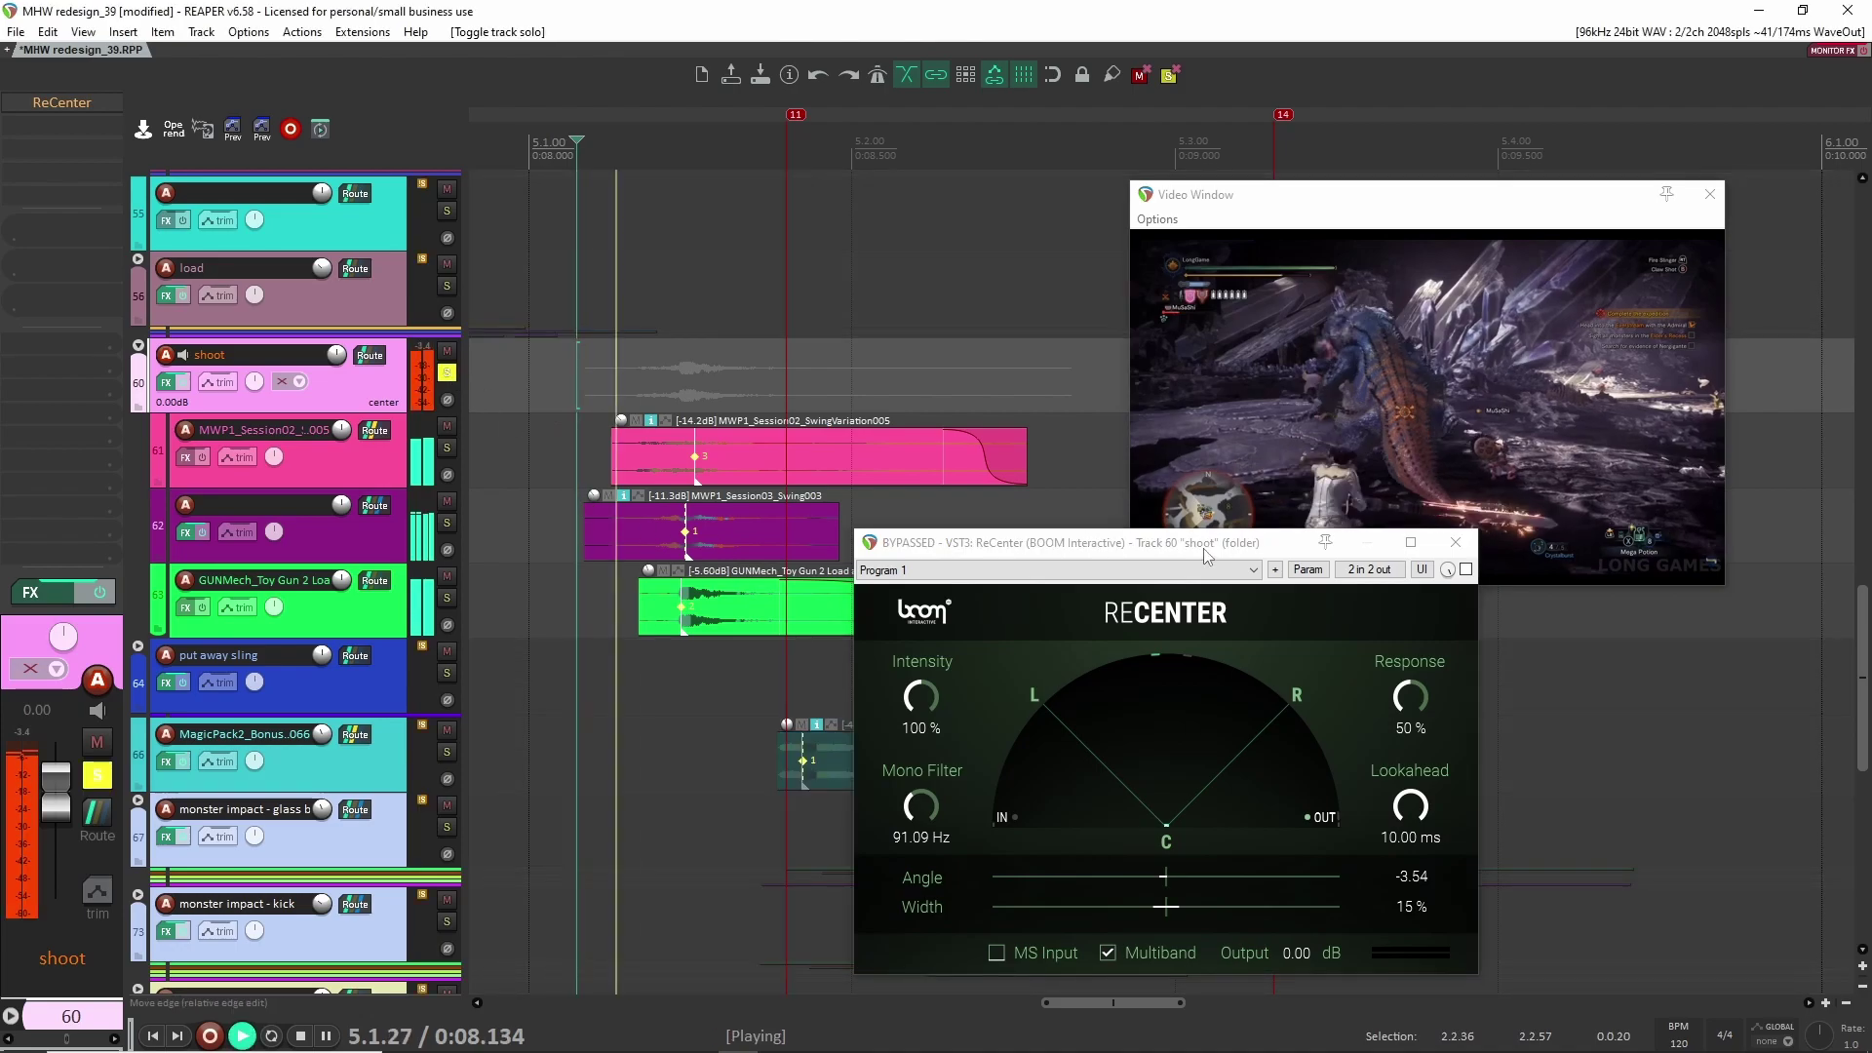
{"action": "key", "text": "space"}
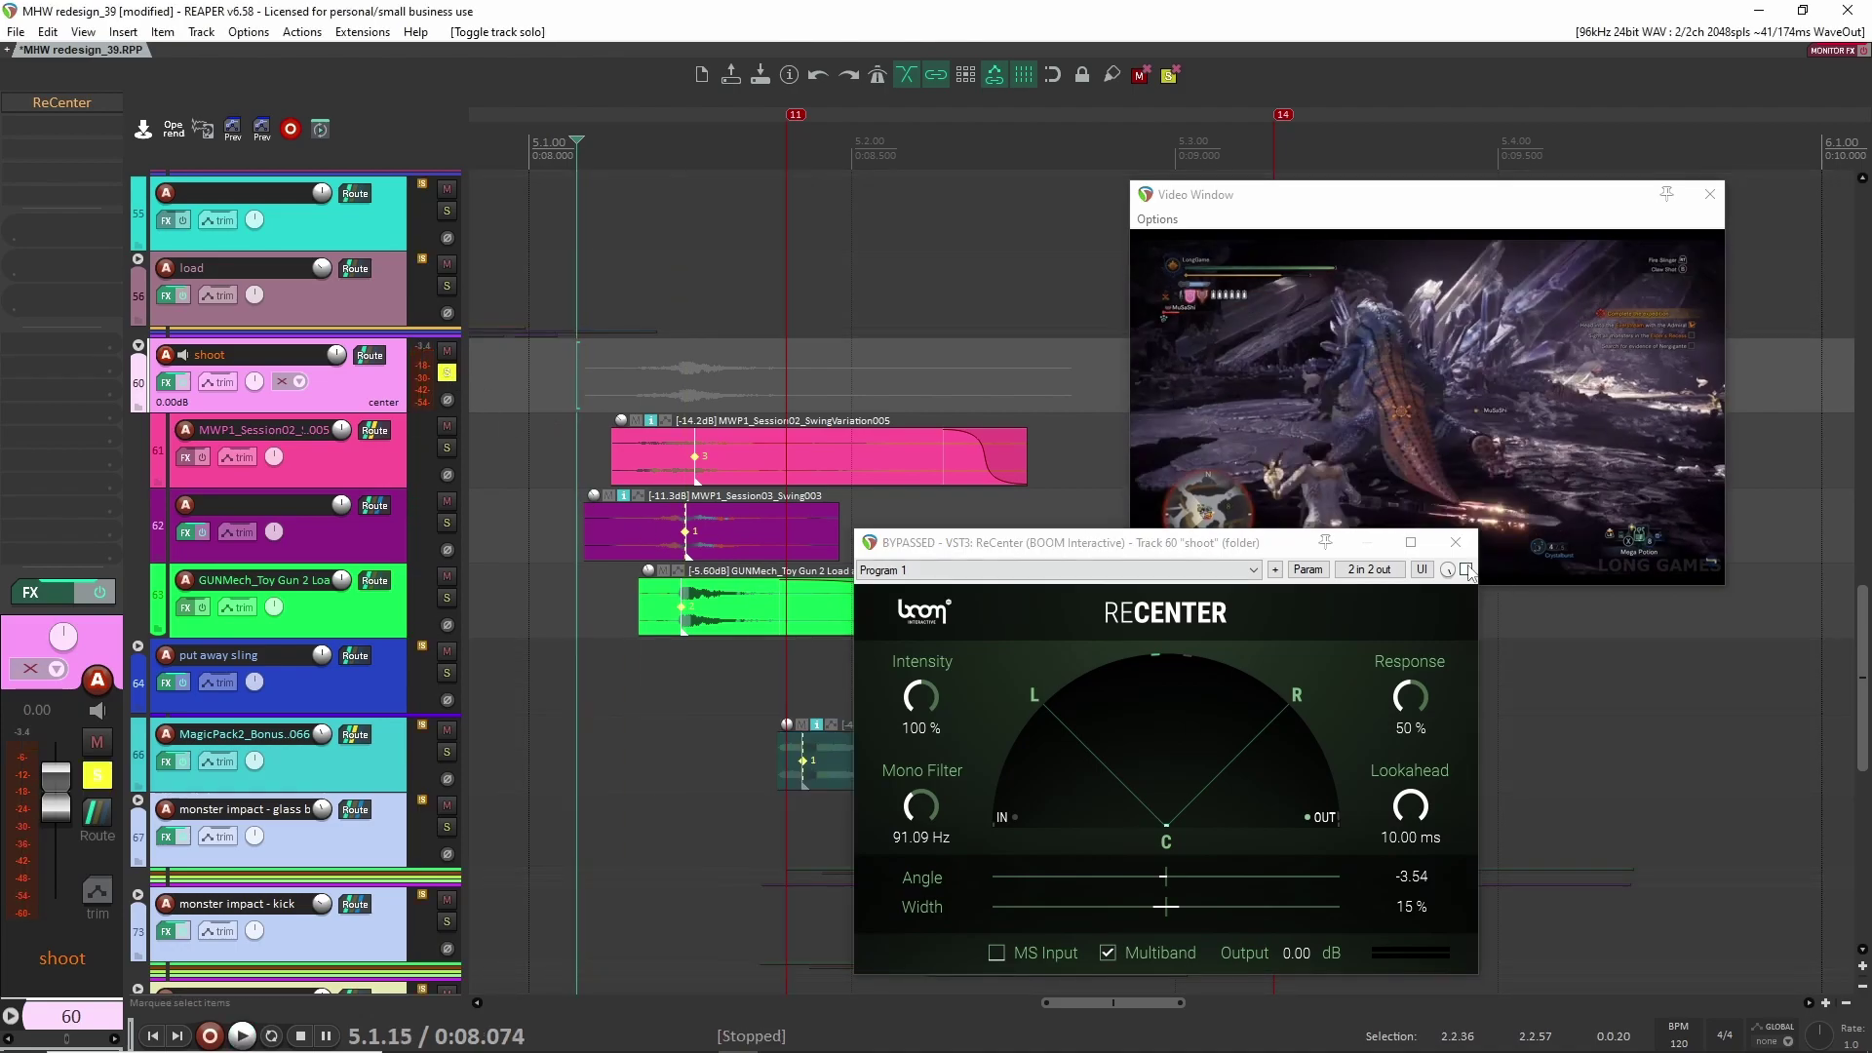
Step: Re-enable ReCenter, replay the shoot folder for comparison, then close the effect and unsolo the folder
{"action": "left_click", "coordinate": [1466, 570]}
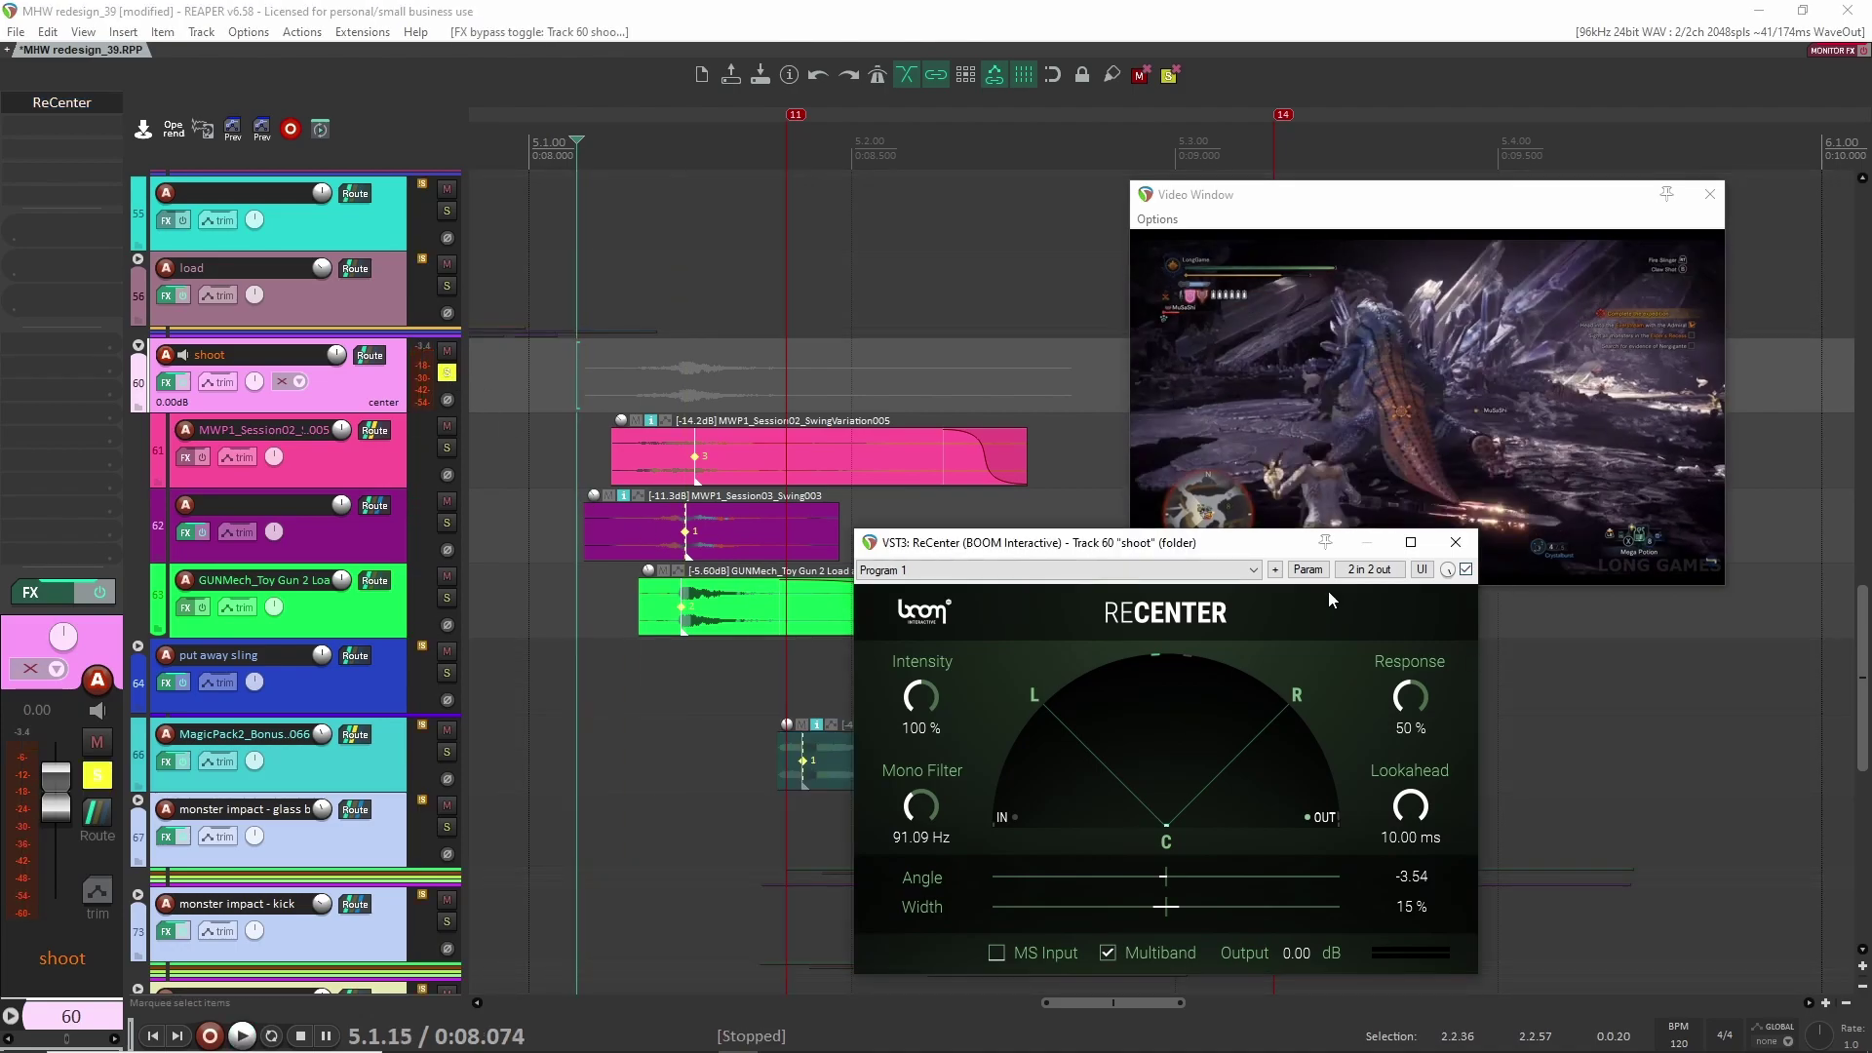
{"action": "key", "text": "space"}
{"action": "key", "text": "space"}
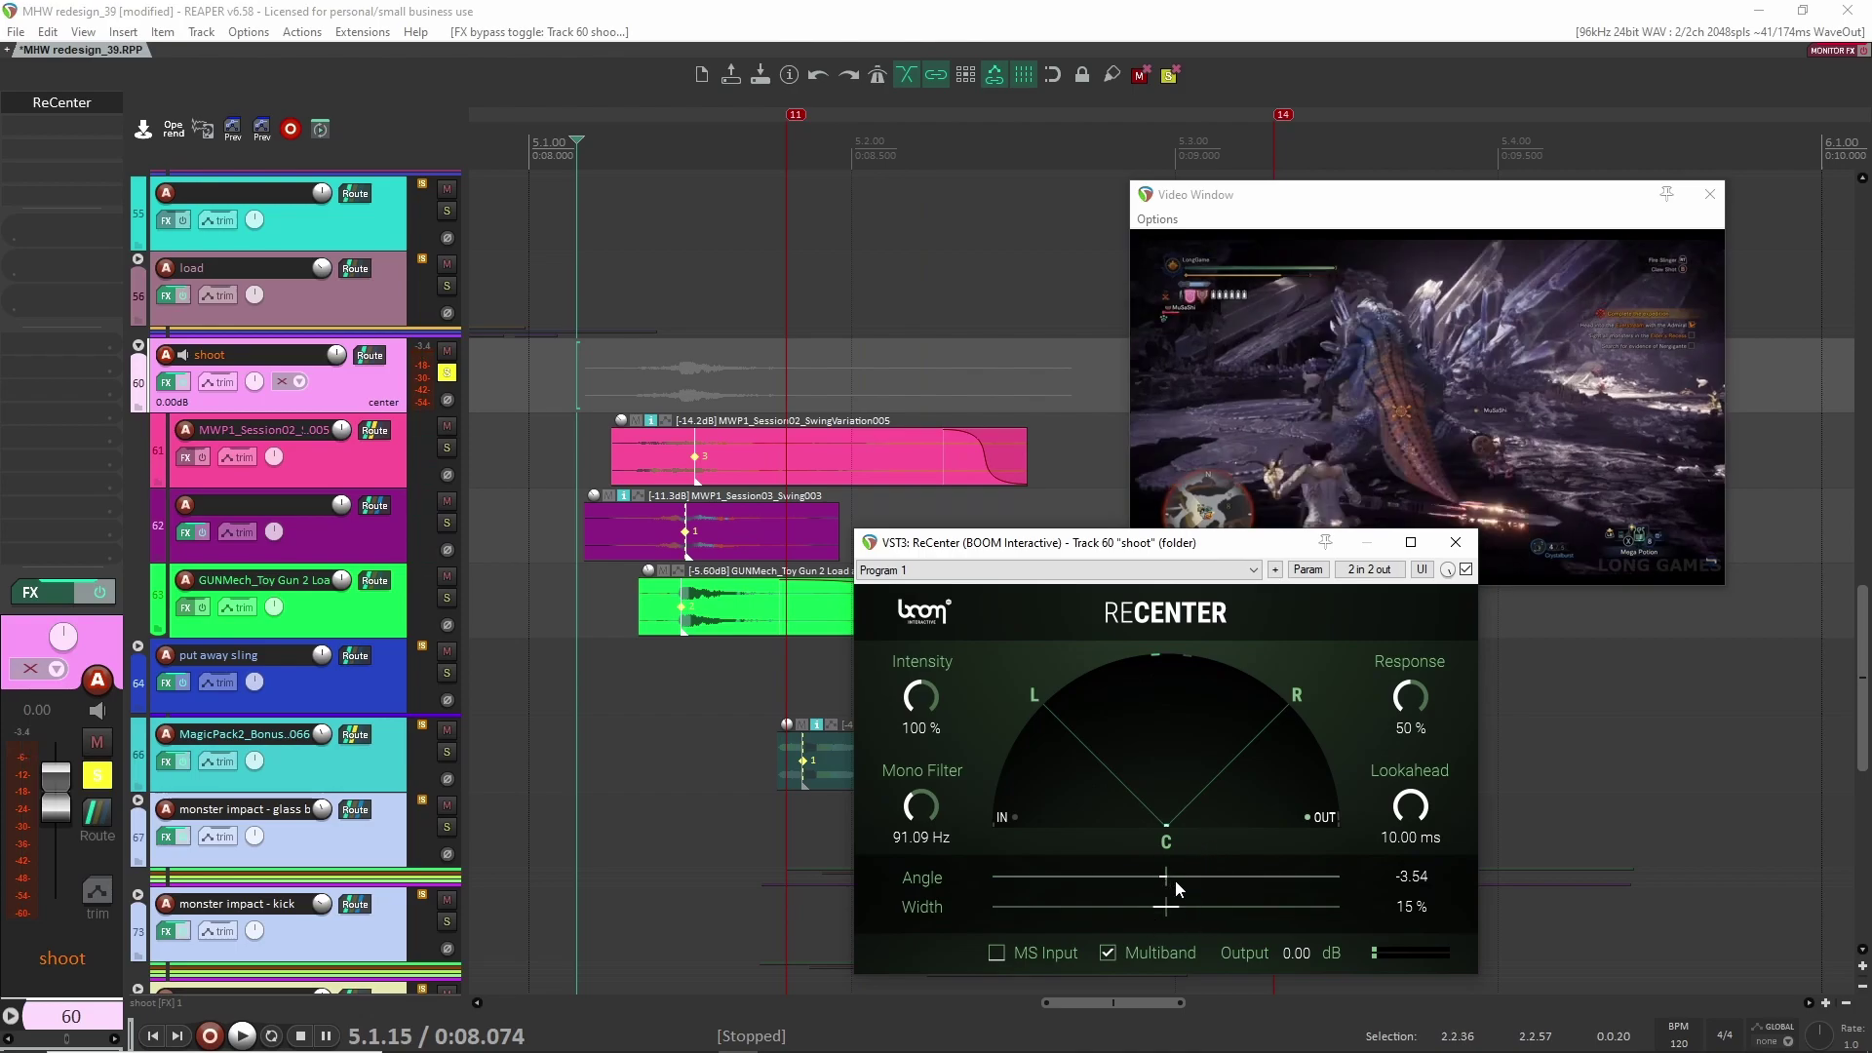
{"action": "left_click", "coordinate": [1456, 542]}
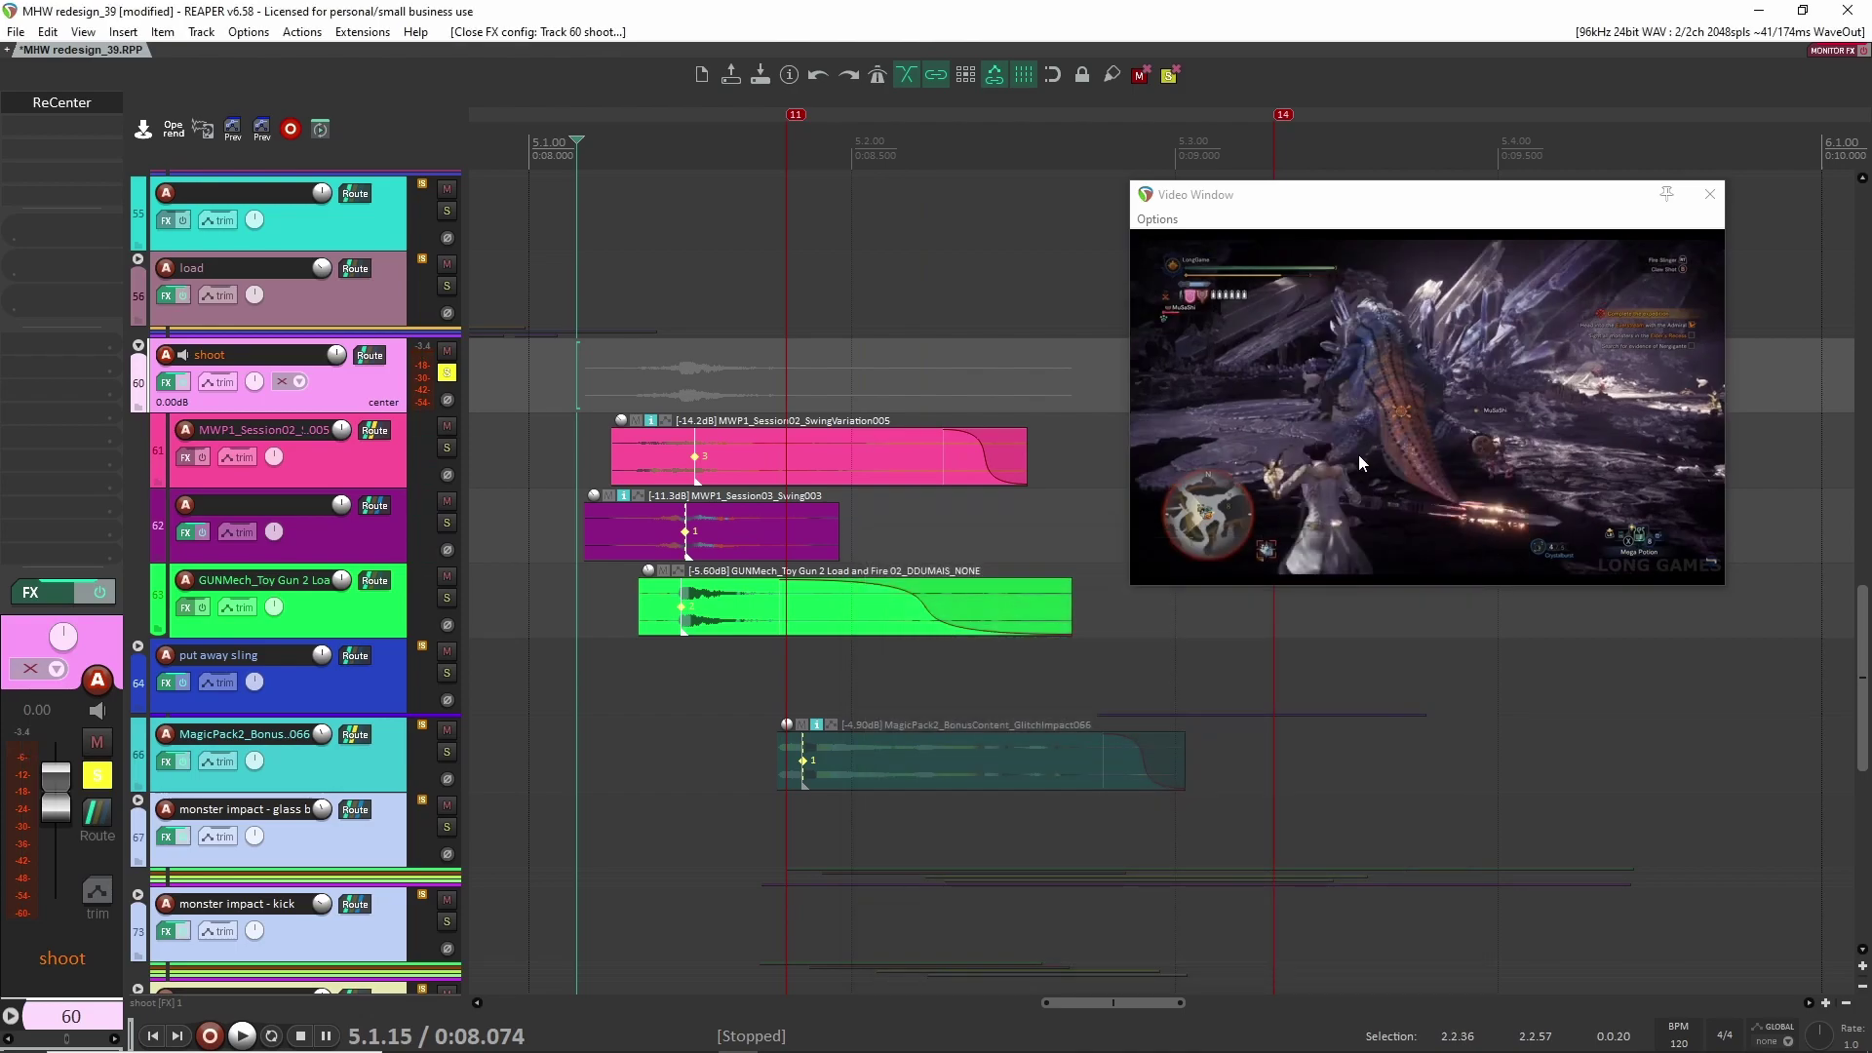
{"action": "left_click", "coordinate": [446, 373]}
Step: Solo the MWP1_Session02_SwingVariation005 layer on track 61 and play it from 0:08.042
{"action": "left_click", "coordinate": [384, 458]}
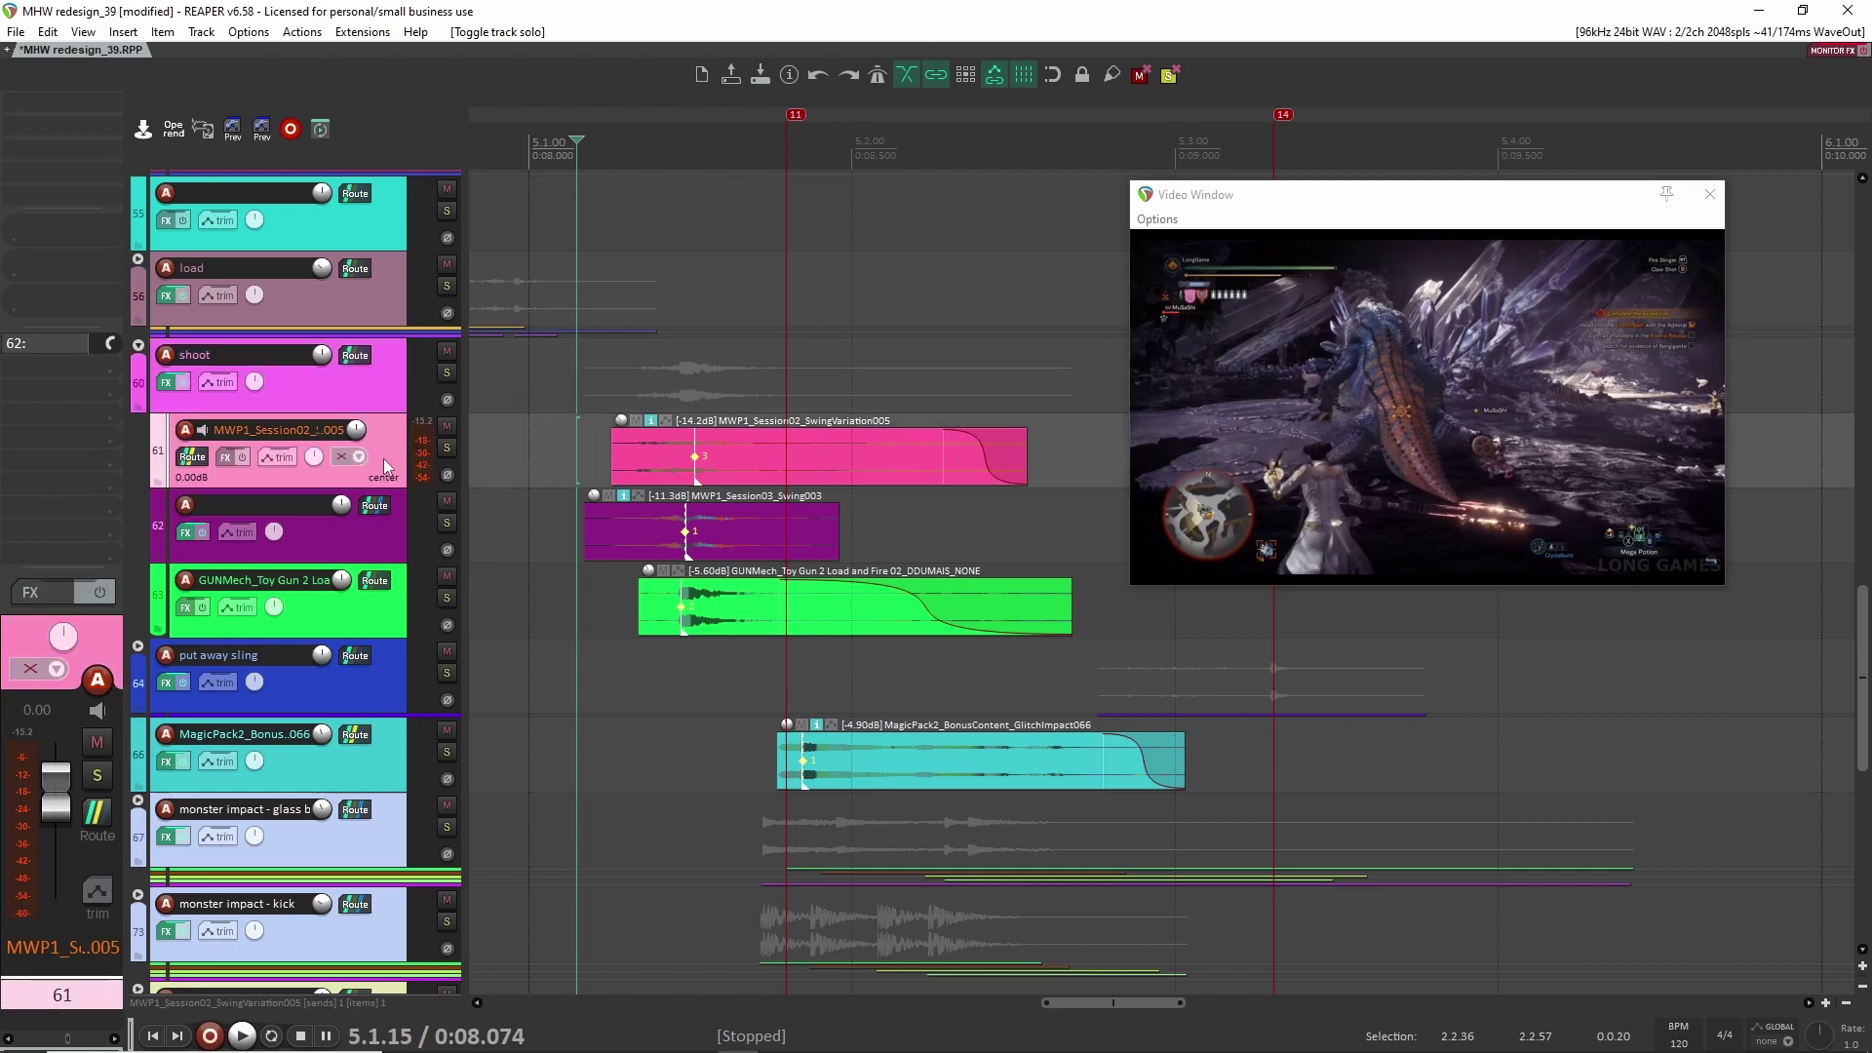
{"action": "left_click", "coordinate": [446, 448]}
{"action": "left_click", "coordinate": [562, 449]}
{"action": "key", "text": "space"}
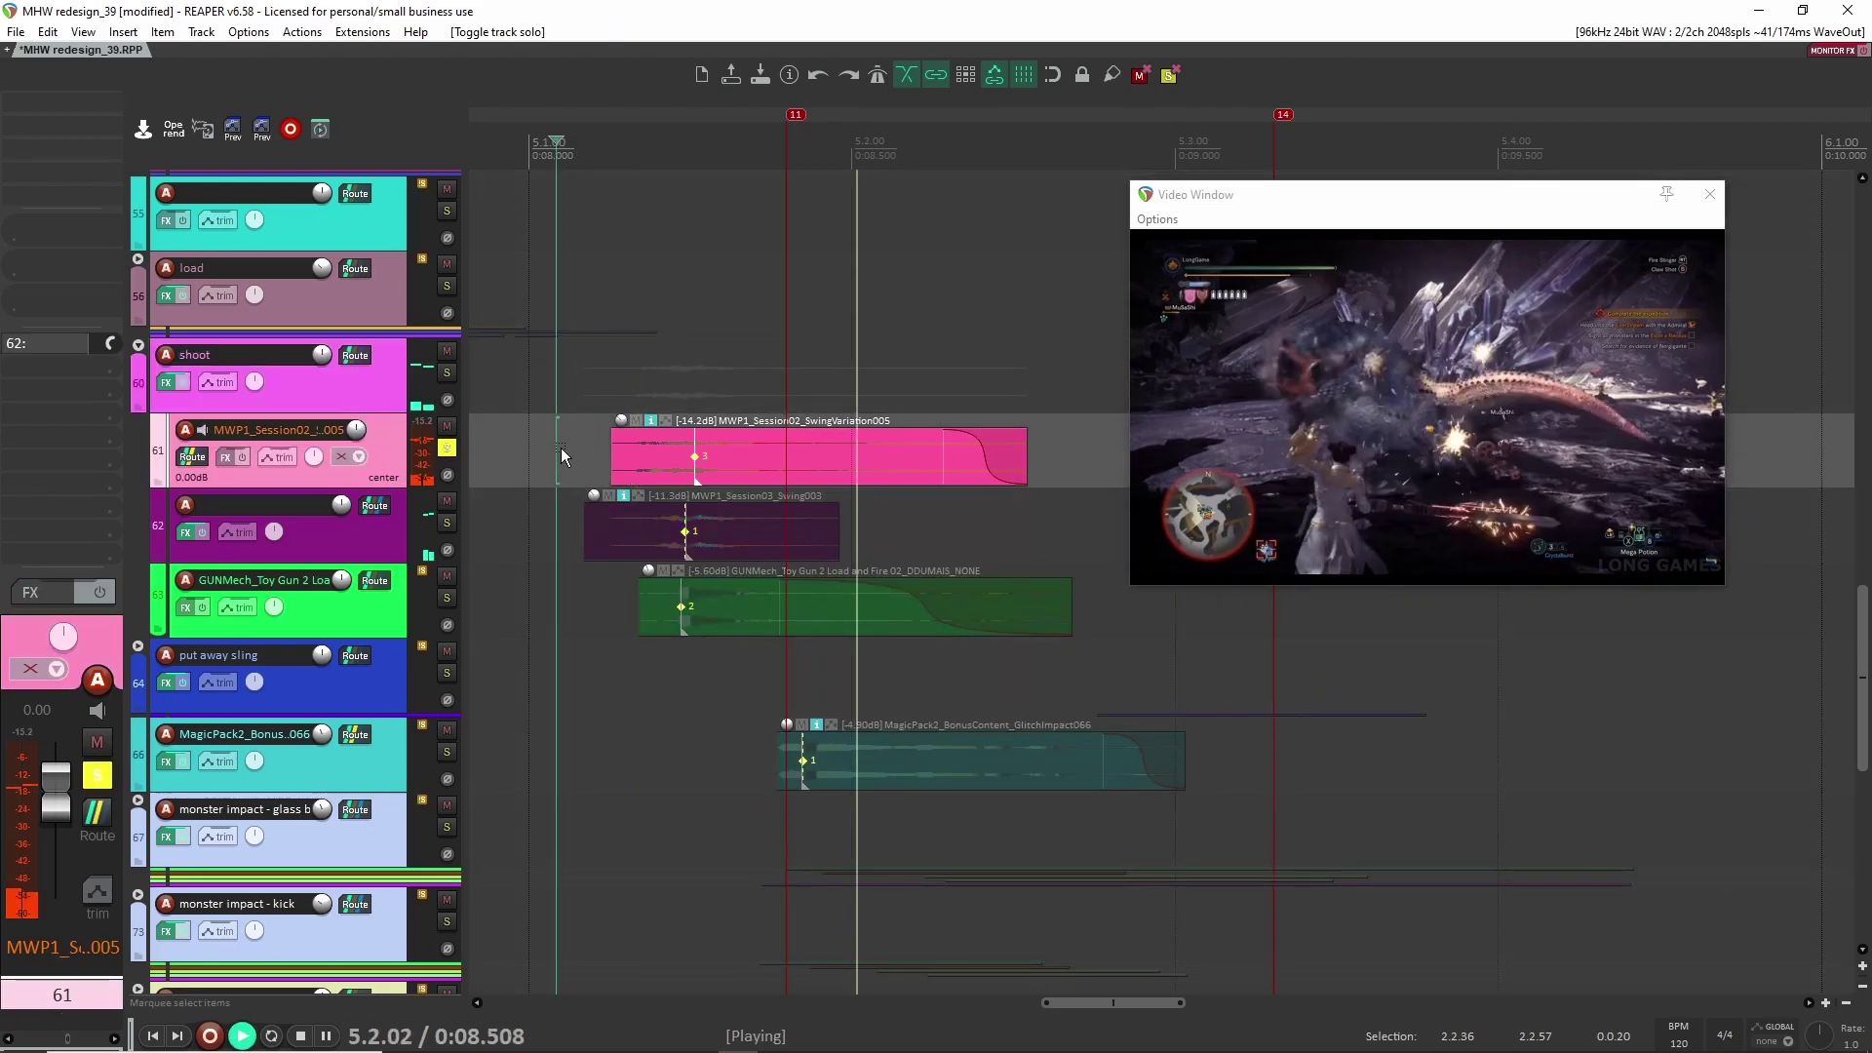
{"action": "key", "text": "space"}
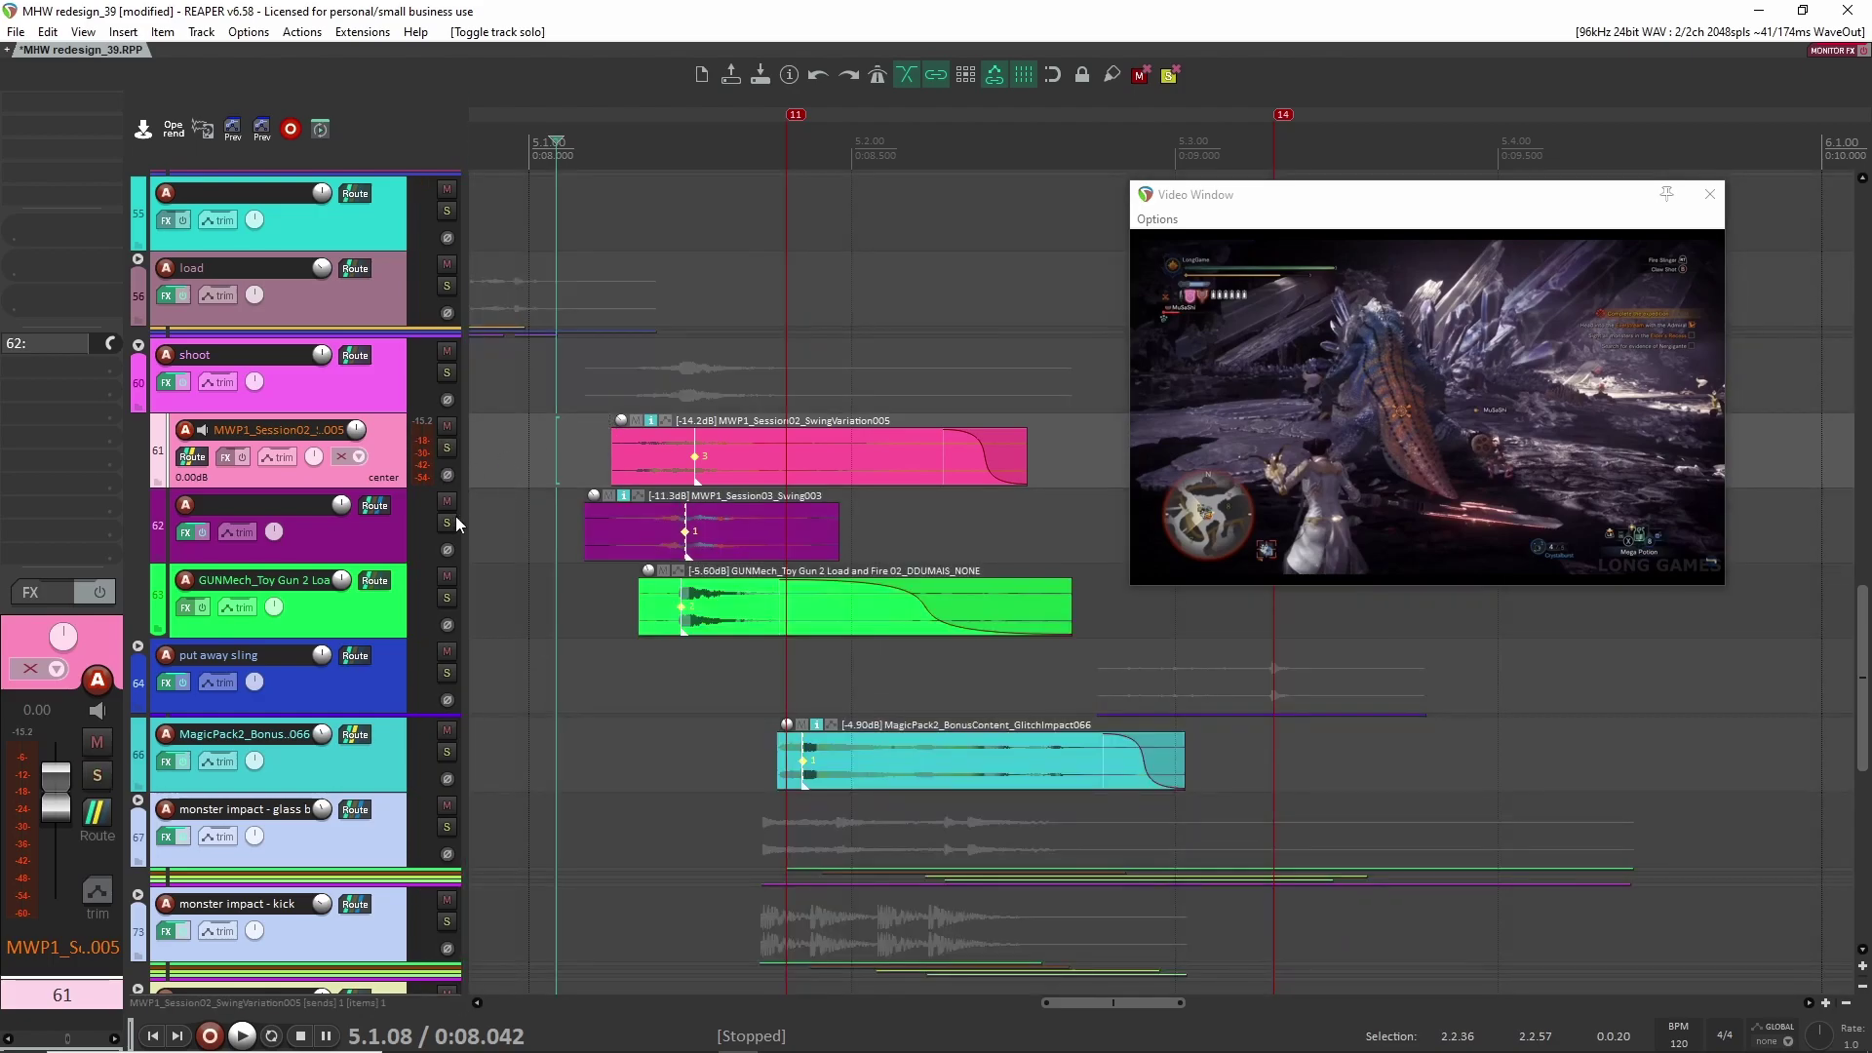
Step: Solo the MWP1_Session03_Swing003 layer on track 62 and play it from 0:08.039
{"action": "left_click", "coordinate": [394, 526]}
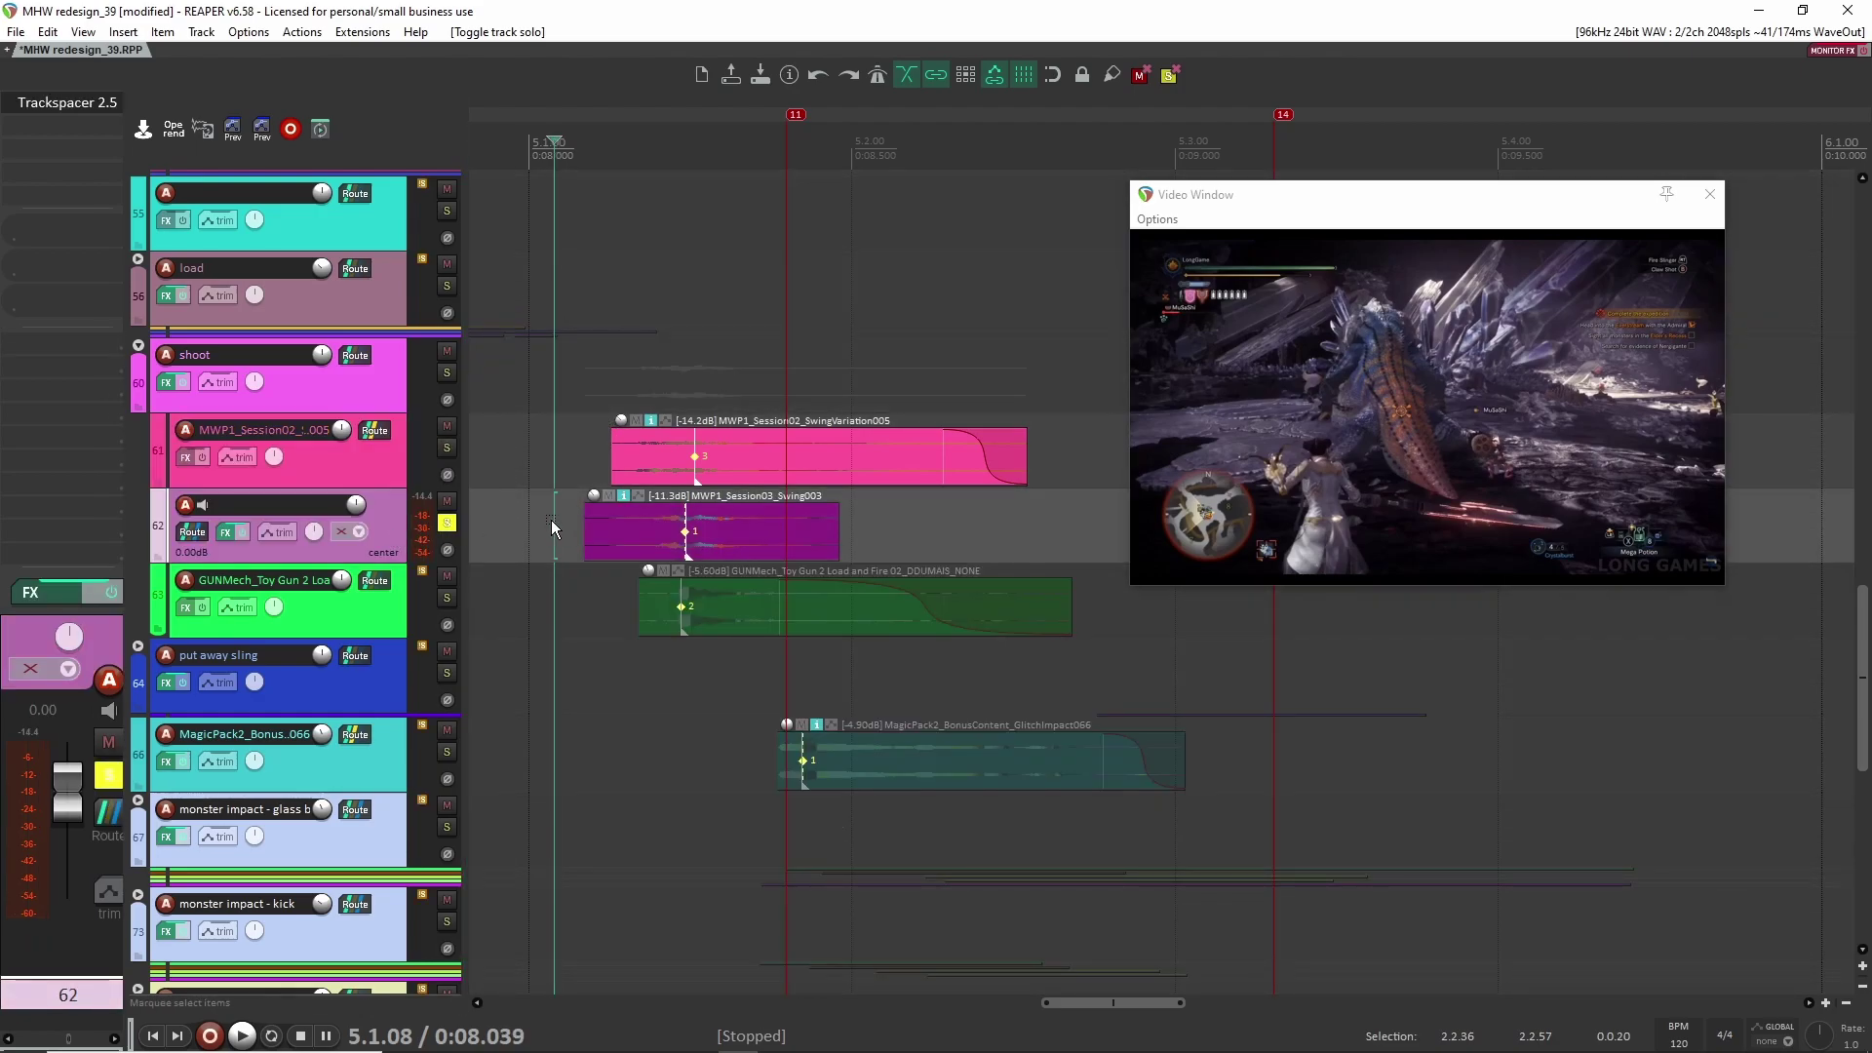
{"action": "key", "text": "space"}
{"action": "key", "text": "space"}
Step: Solo both swing layers on tracks 61 and 62 and play them together from 0:08.051
{"action": "left_click", "coordinate": [532, 454]}
{"action": "left_click", "coordinate": [688, 464]}
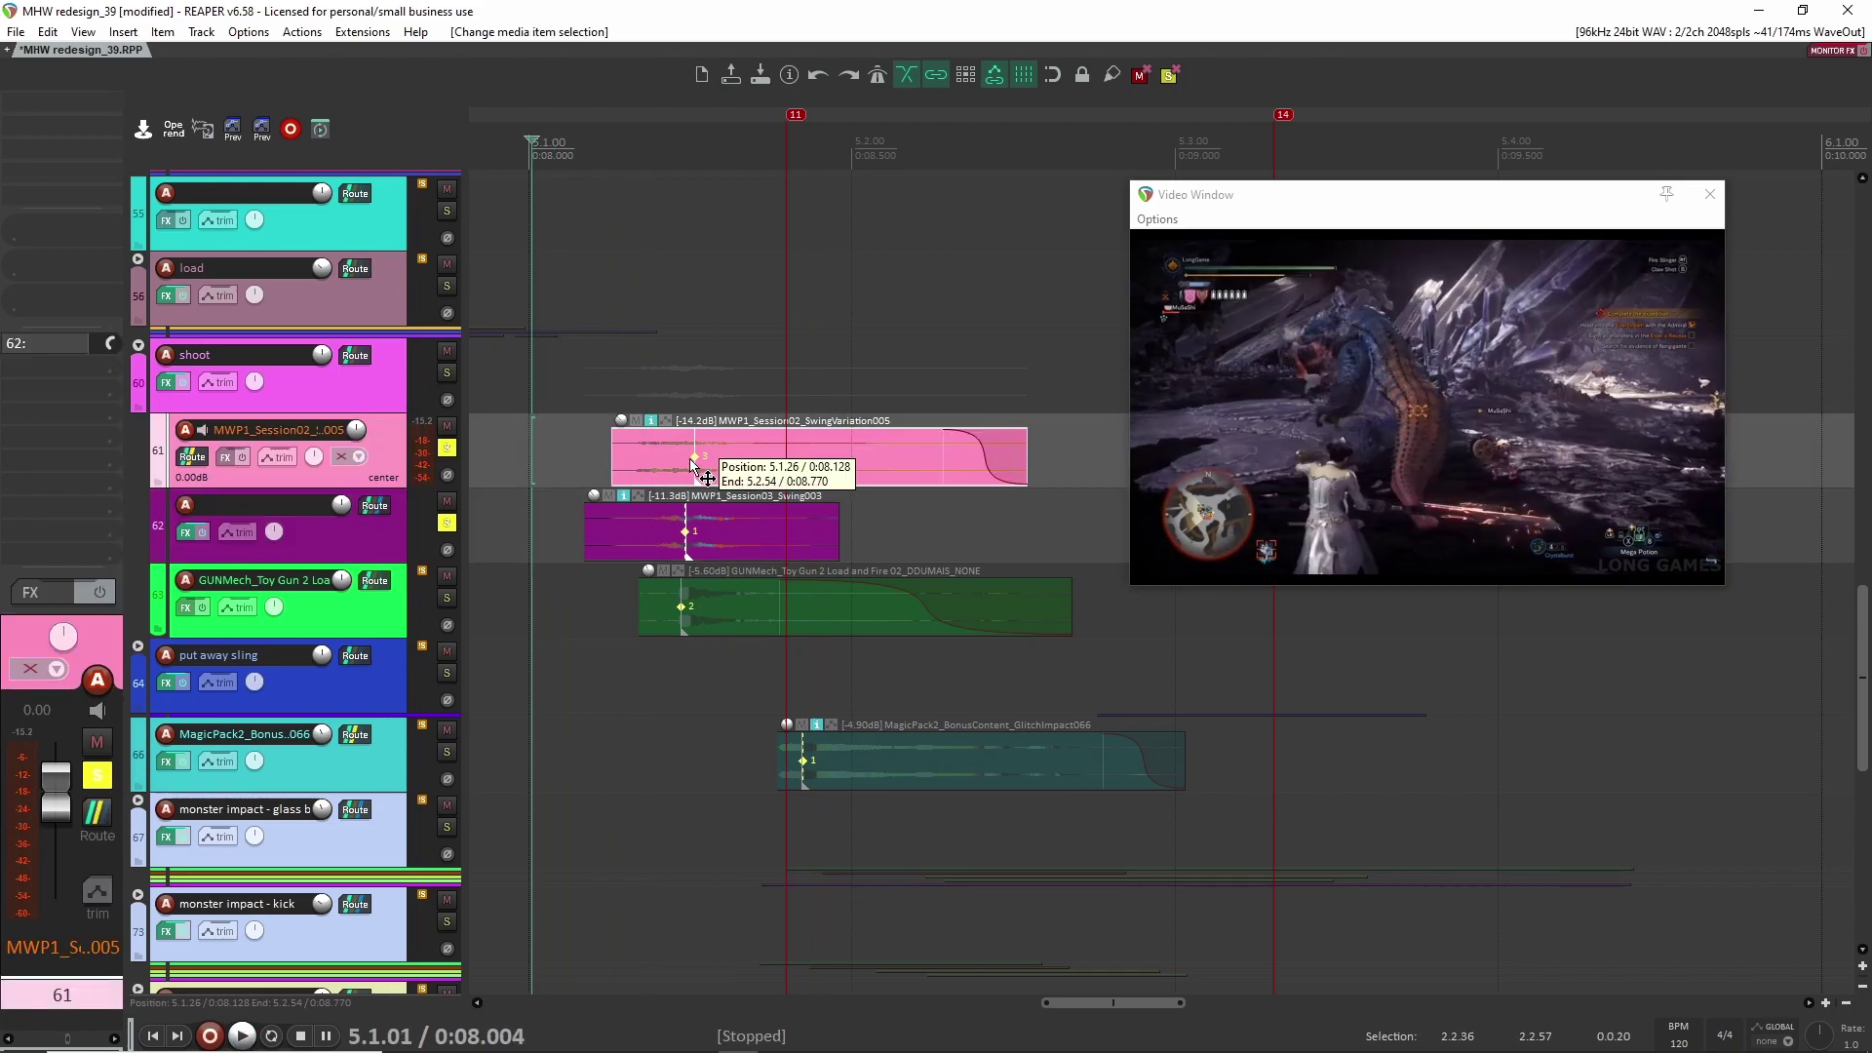
{"action": "left_click", "coordinate": [564, 478]}
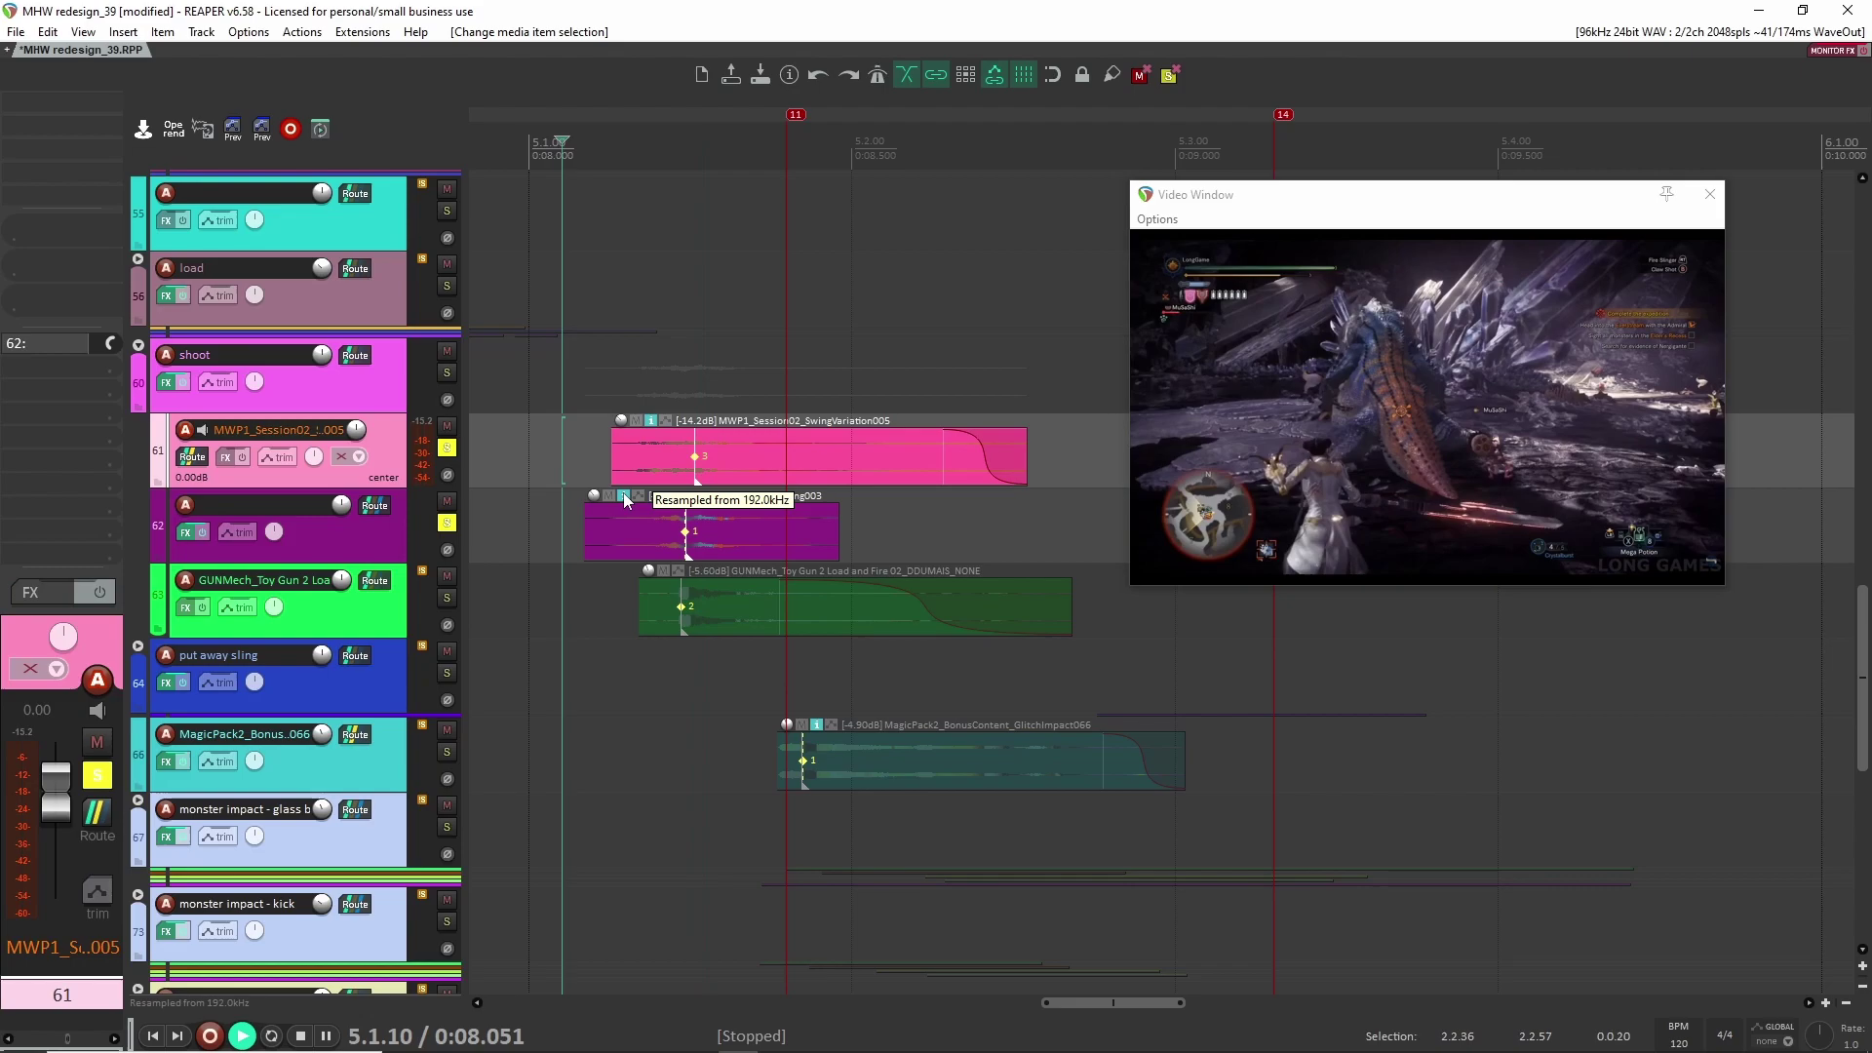
Step: Inspect the Trackspacer 2.5 effect on track 62 and close it
{"action": "left_click", "coordinate": [402, 532]}
{"action": "left_click", "coordinate": [62, 115]}
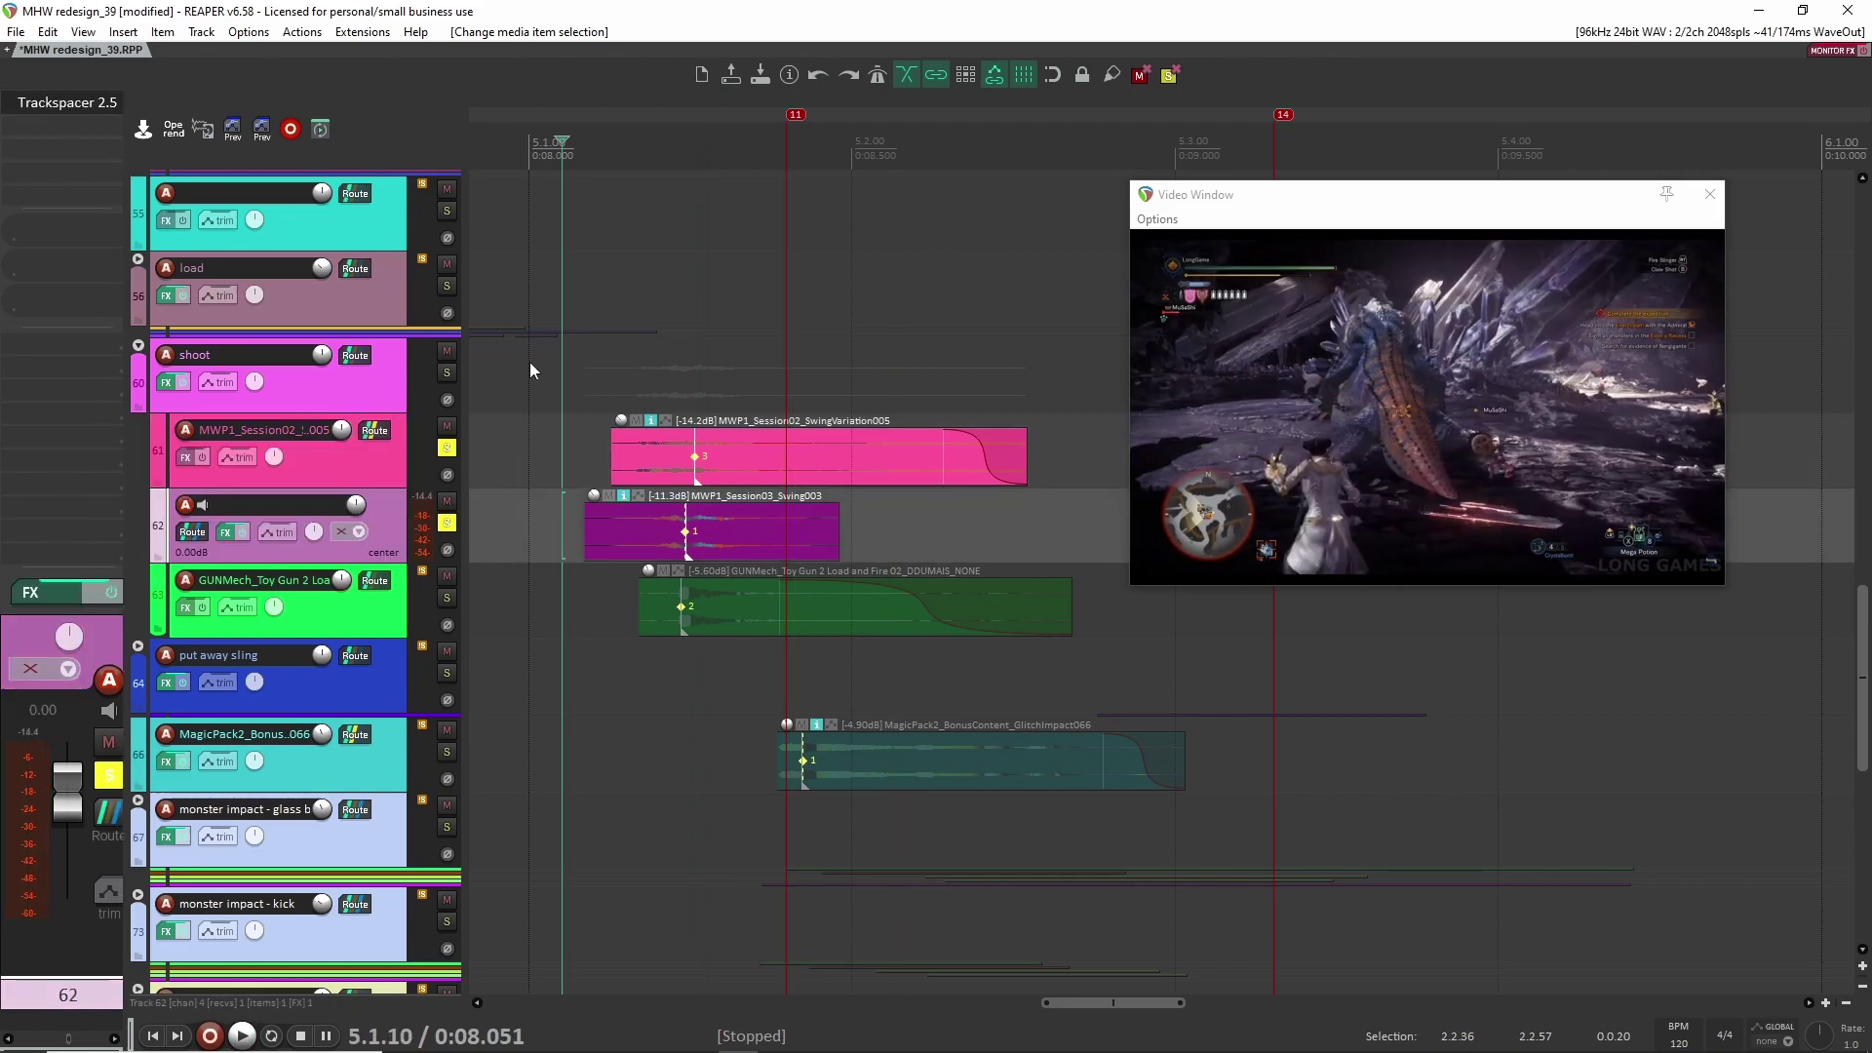
{"action": "left_click_drag", "start_coordinate": [572, 119], "coordinate": [945, 138]}
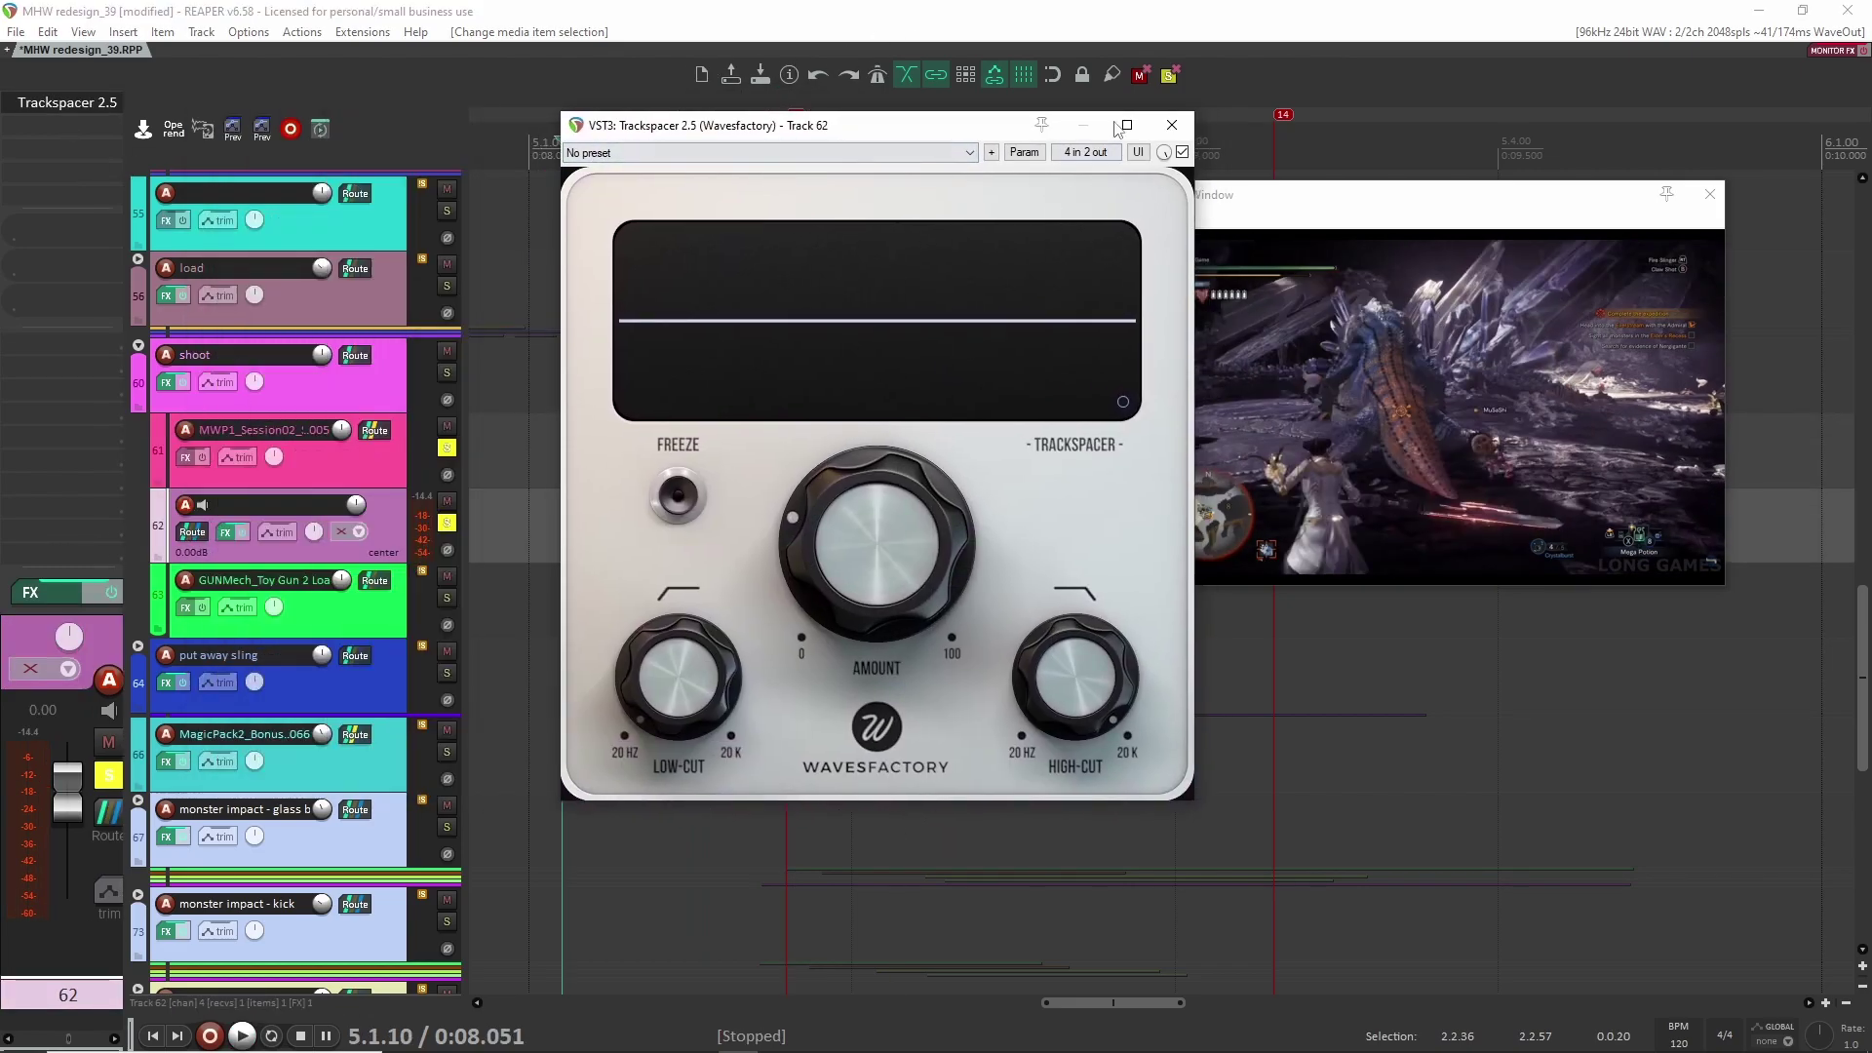
{"action": "left_click", "coordinate": [1174, 130]}
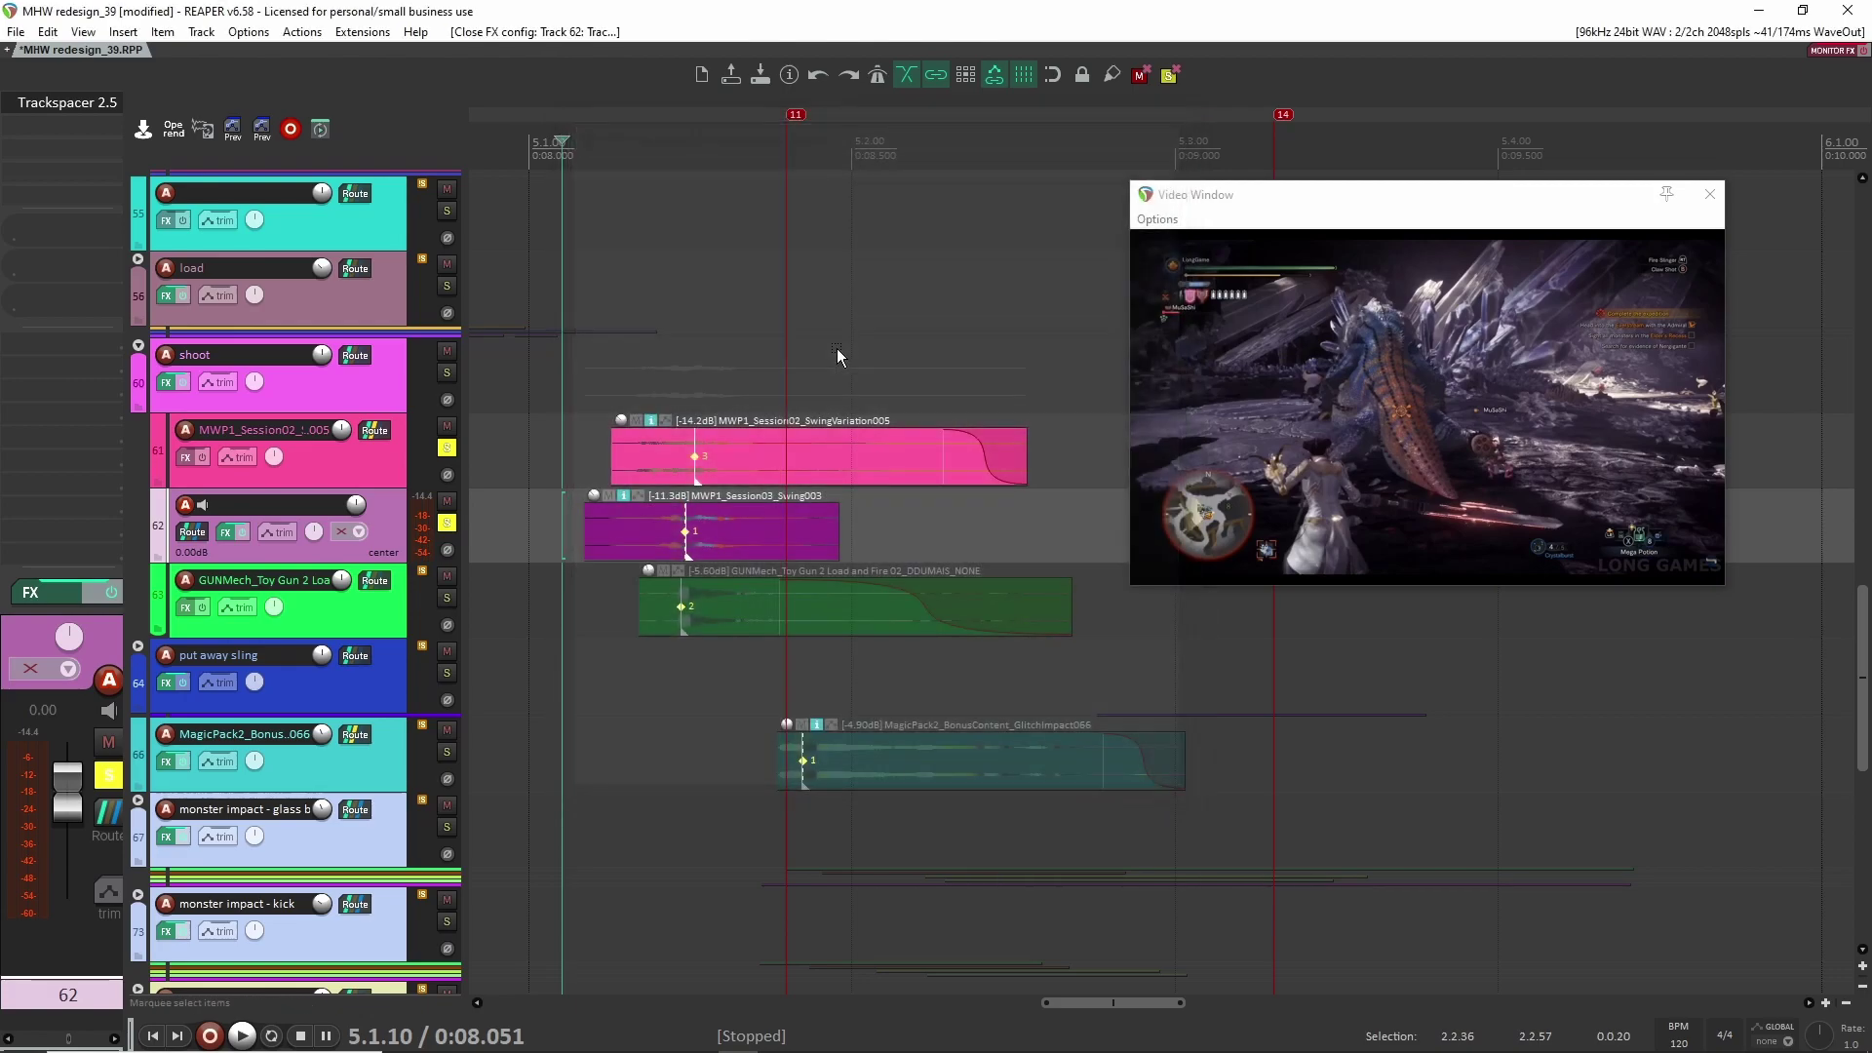
Step: Unsolo the swing layers, solo the GUNMech_Toy Gun 2 layer on track 63, and play it twice from 0:08.089
{"action": "left_click", "coordinate": [740, 466]}
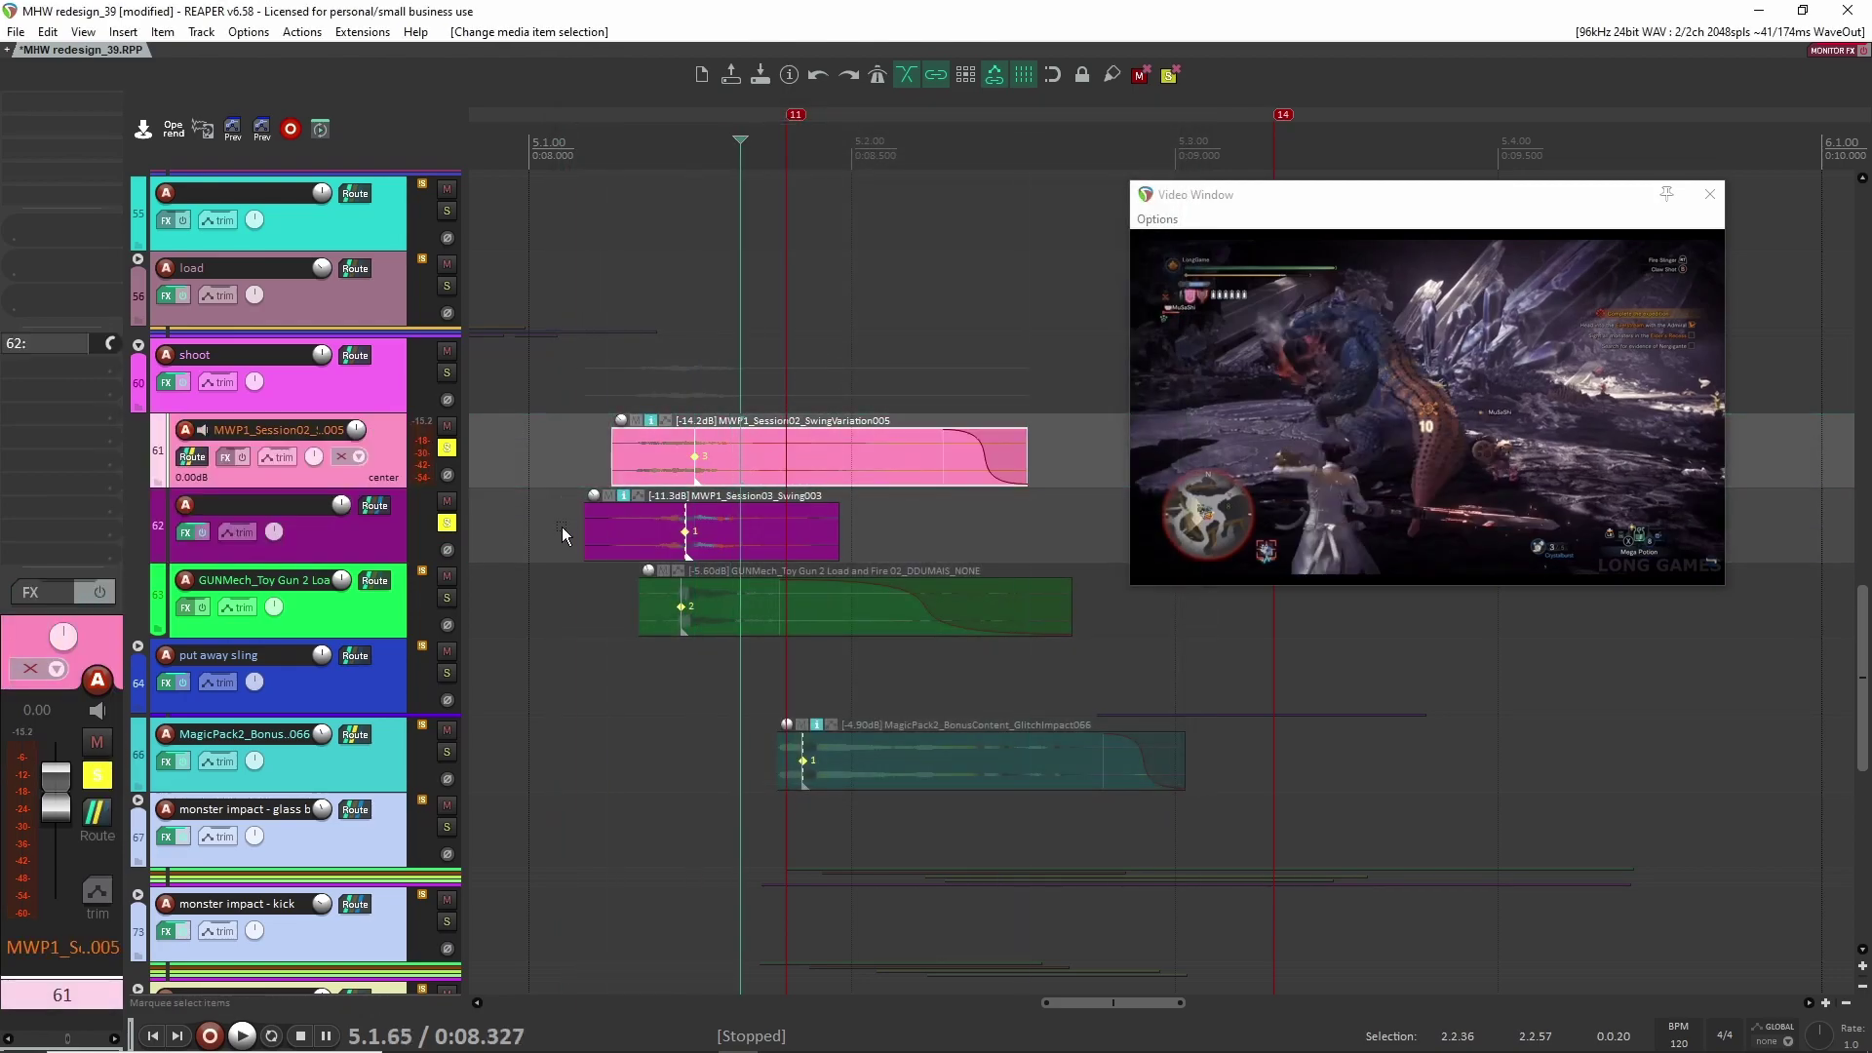
{"action": "left_click", "coordinate": [446, 450]}
{"action": "left_click", "coordinate": [445, 597]}
{"action": "left_click", "coordinate": [586, 597]}
{"action": "key", "text": "space"}
{"action": "key", "text": "space"}
{"action": "key", "text": "space"}
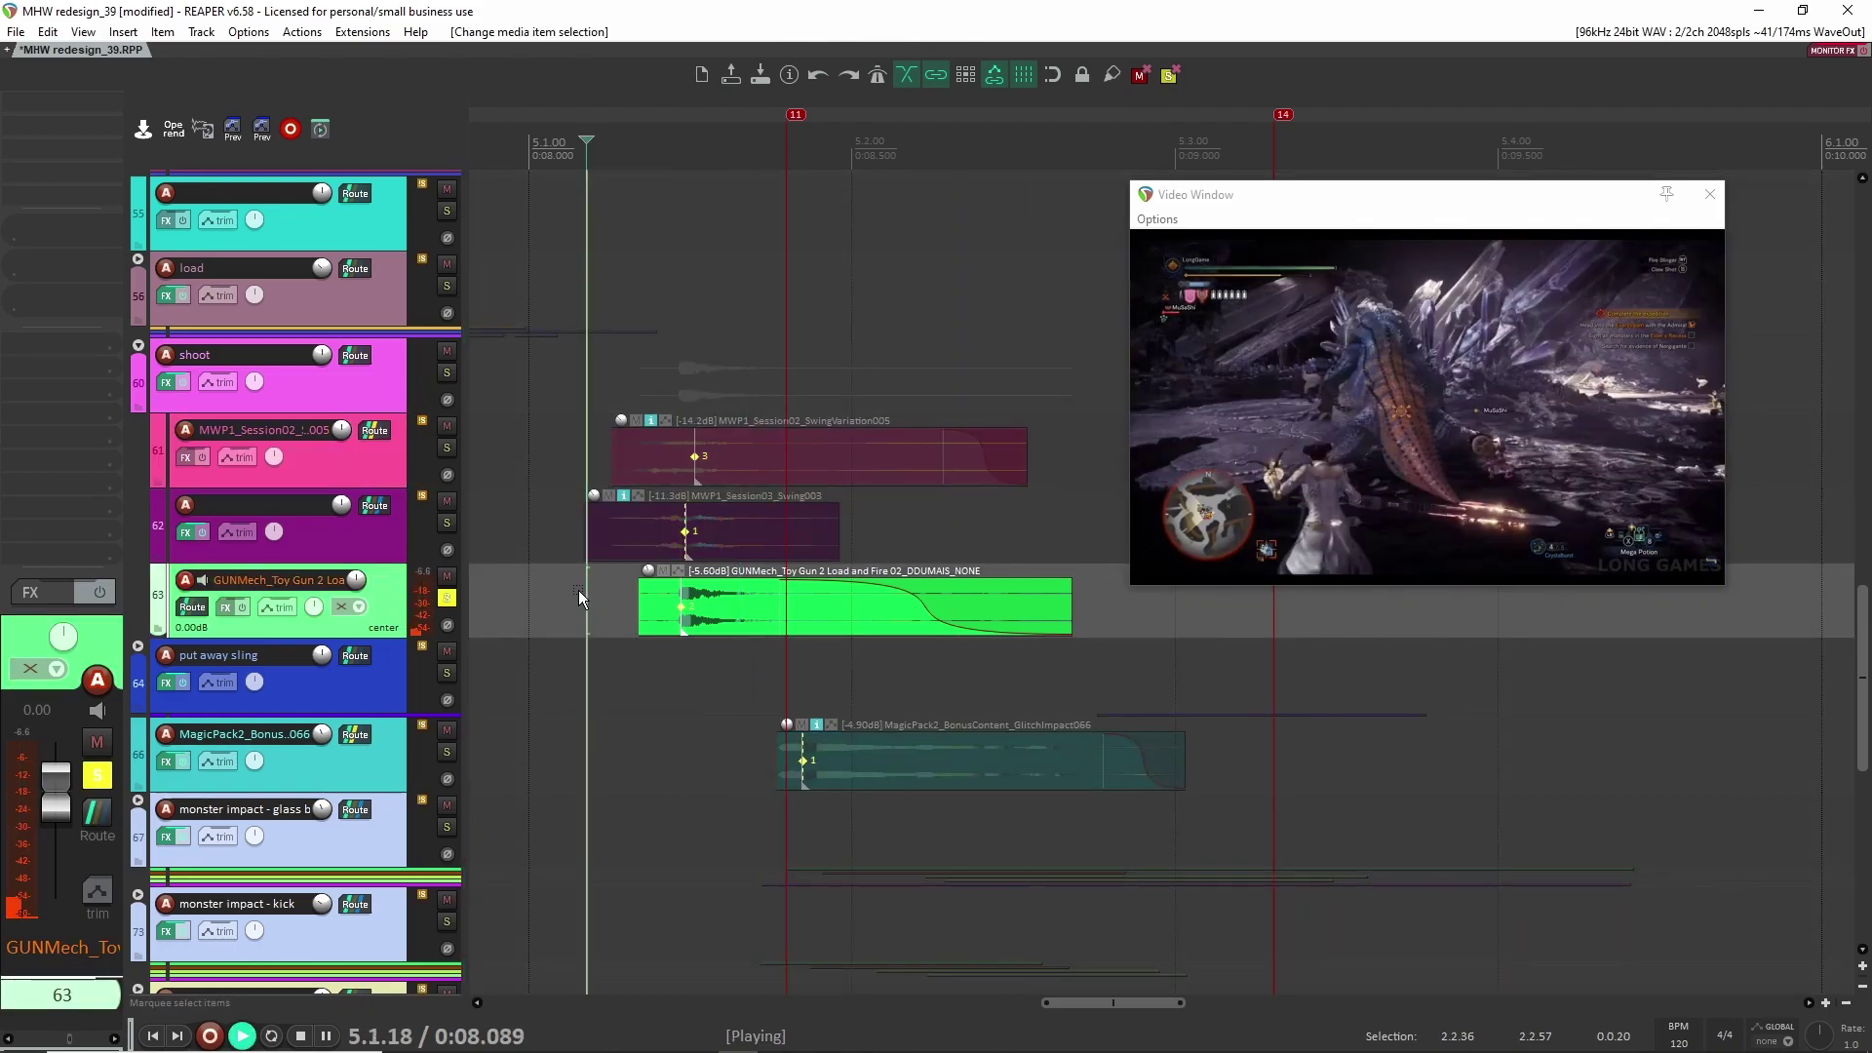
{"action": "key", "text": "space"}
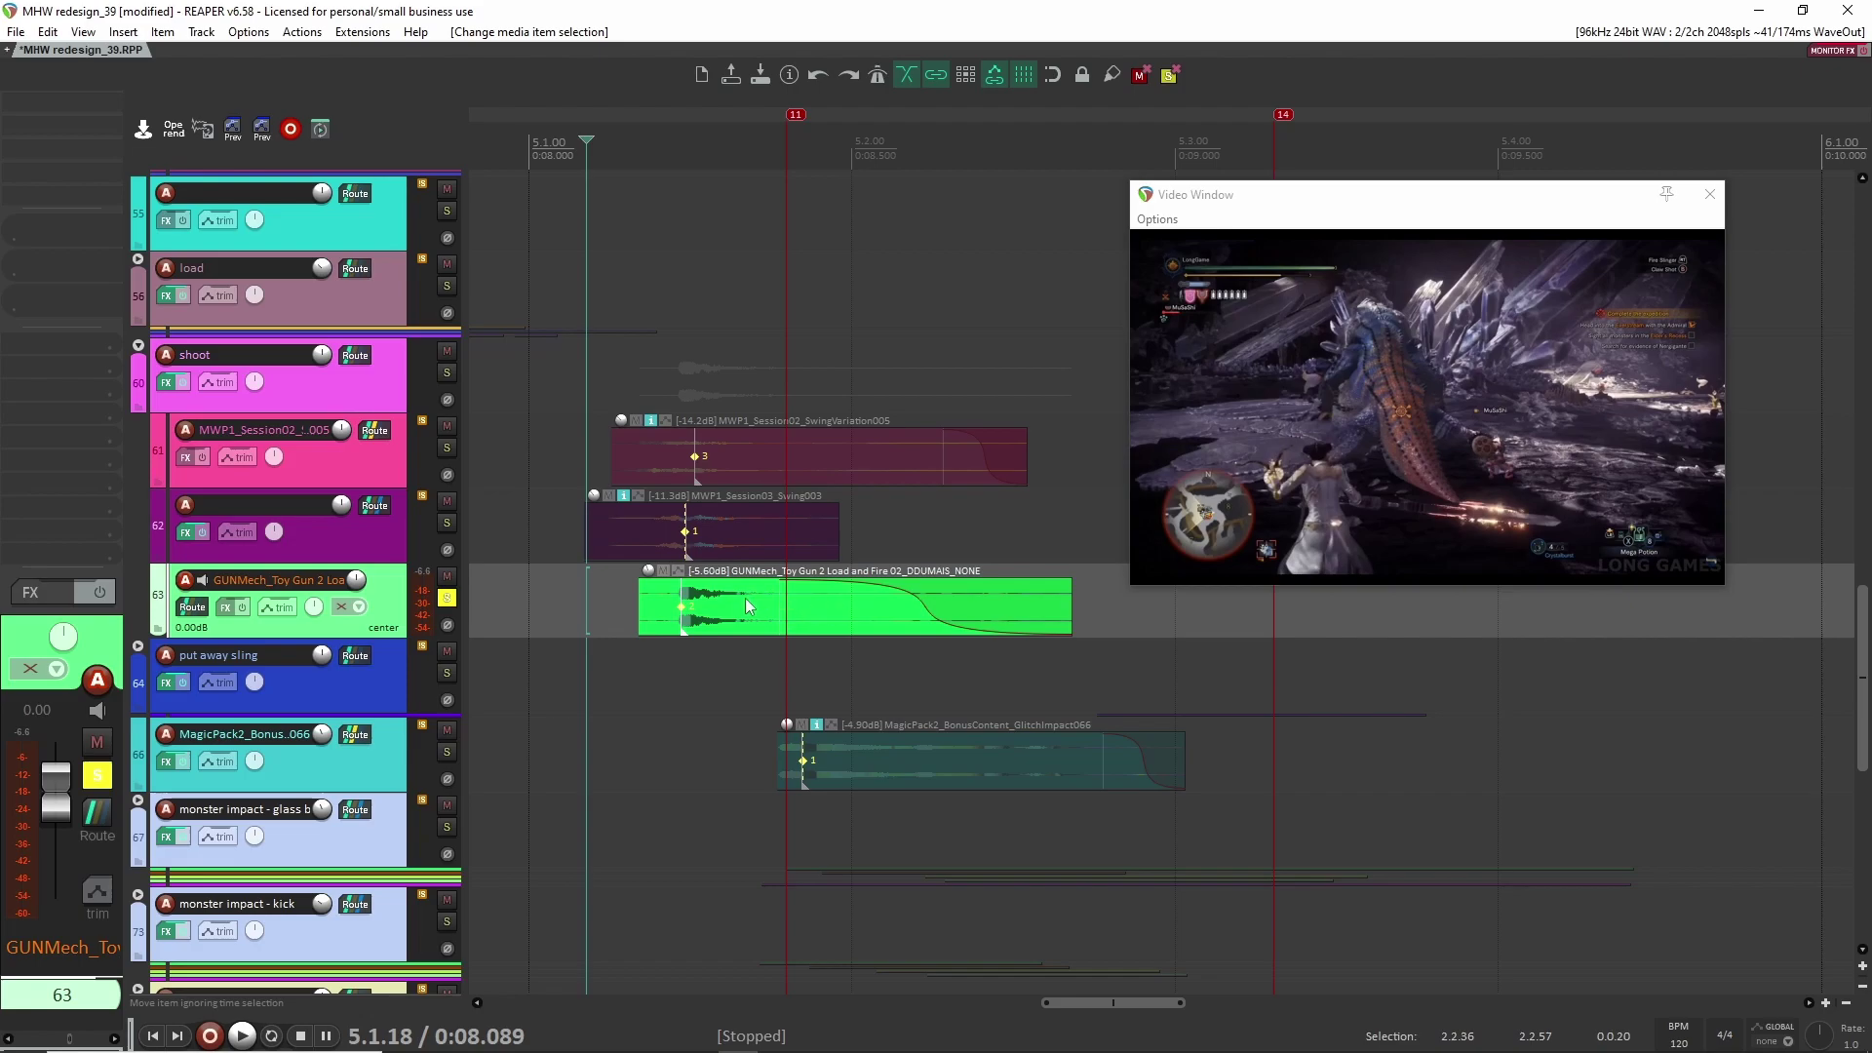
Step: Expand the load folder to compare its Toy Gun 2 clip with the shoot layer, and collapse the folder again
{"action": "scroll", "coordinate": [635, 523], "scroll_direction": "up", "scroll_amount": 5}
{"action": "scroll", "coordinate": [269, 565], "scroll_direction": "down", "scroll_amount": 2}
{"action": "left_click", "coordinate": [137, 484]}
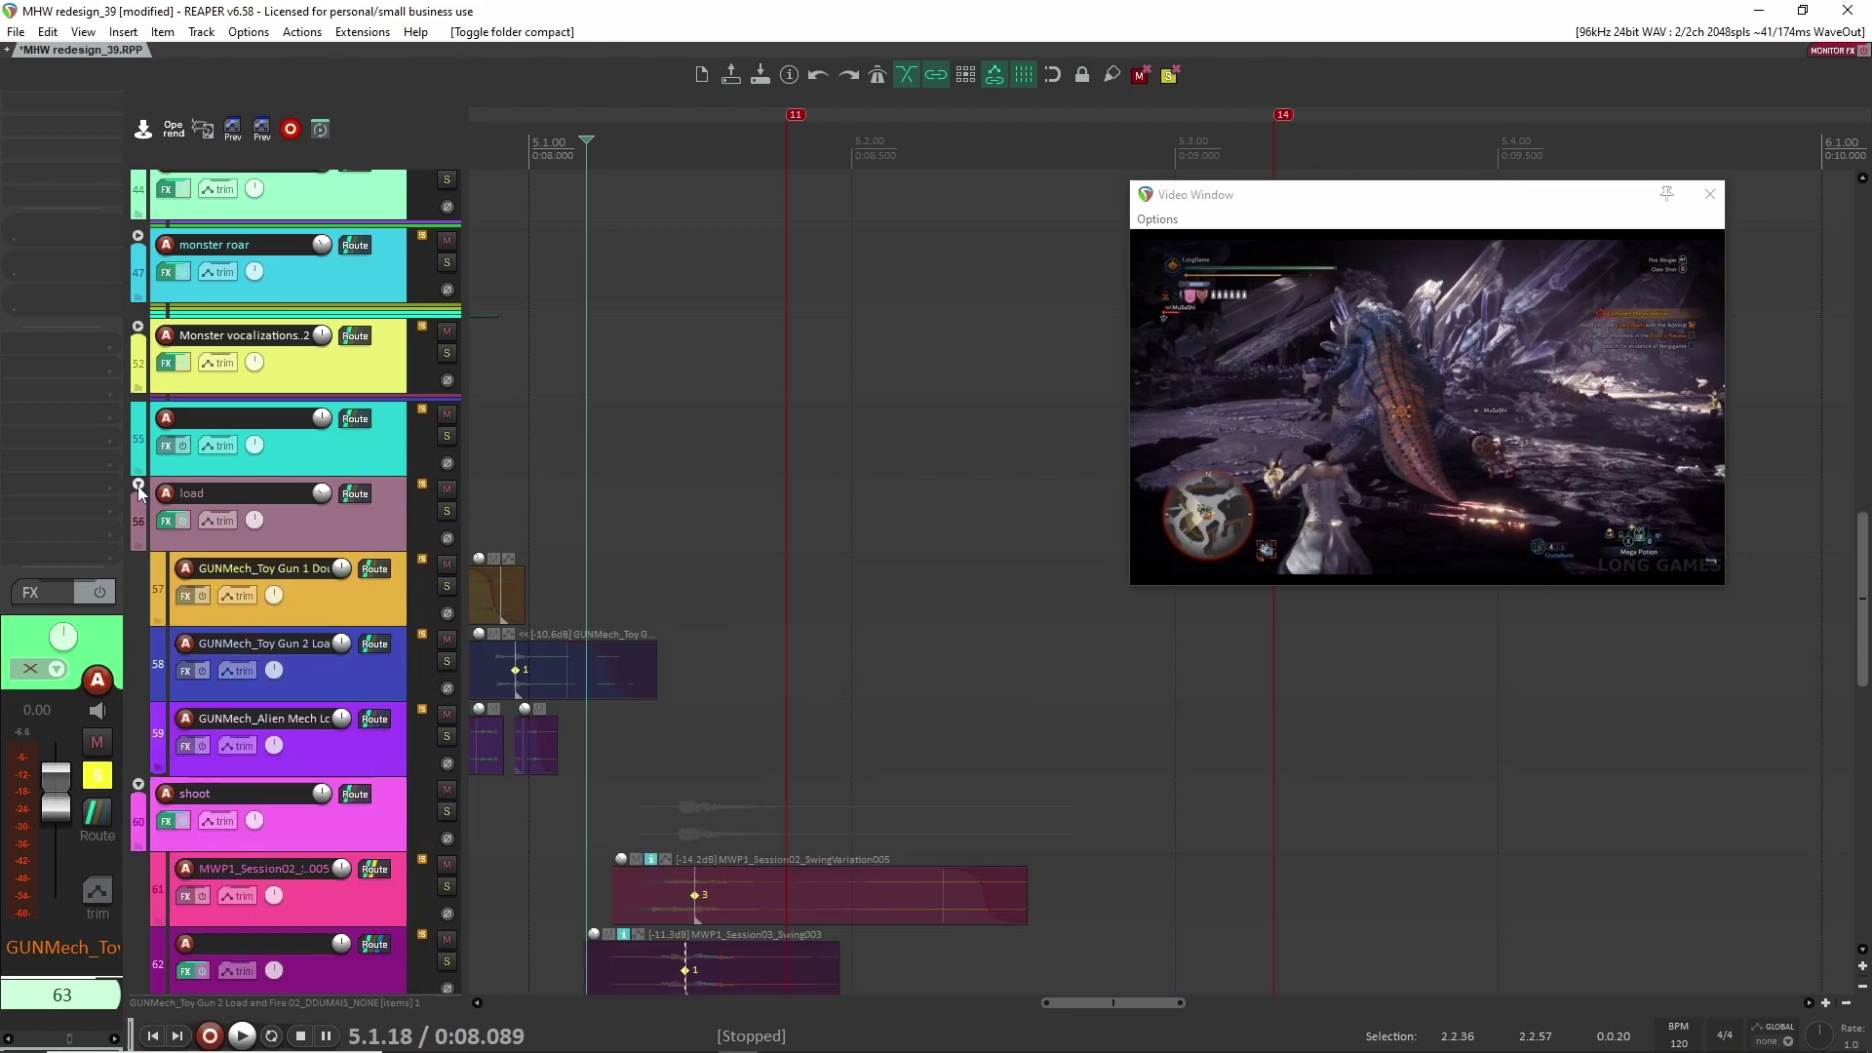
{"action": "scroll", "coordinate": [888, 608], "scroll_direction": "left", "scroll_amount": 3}
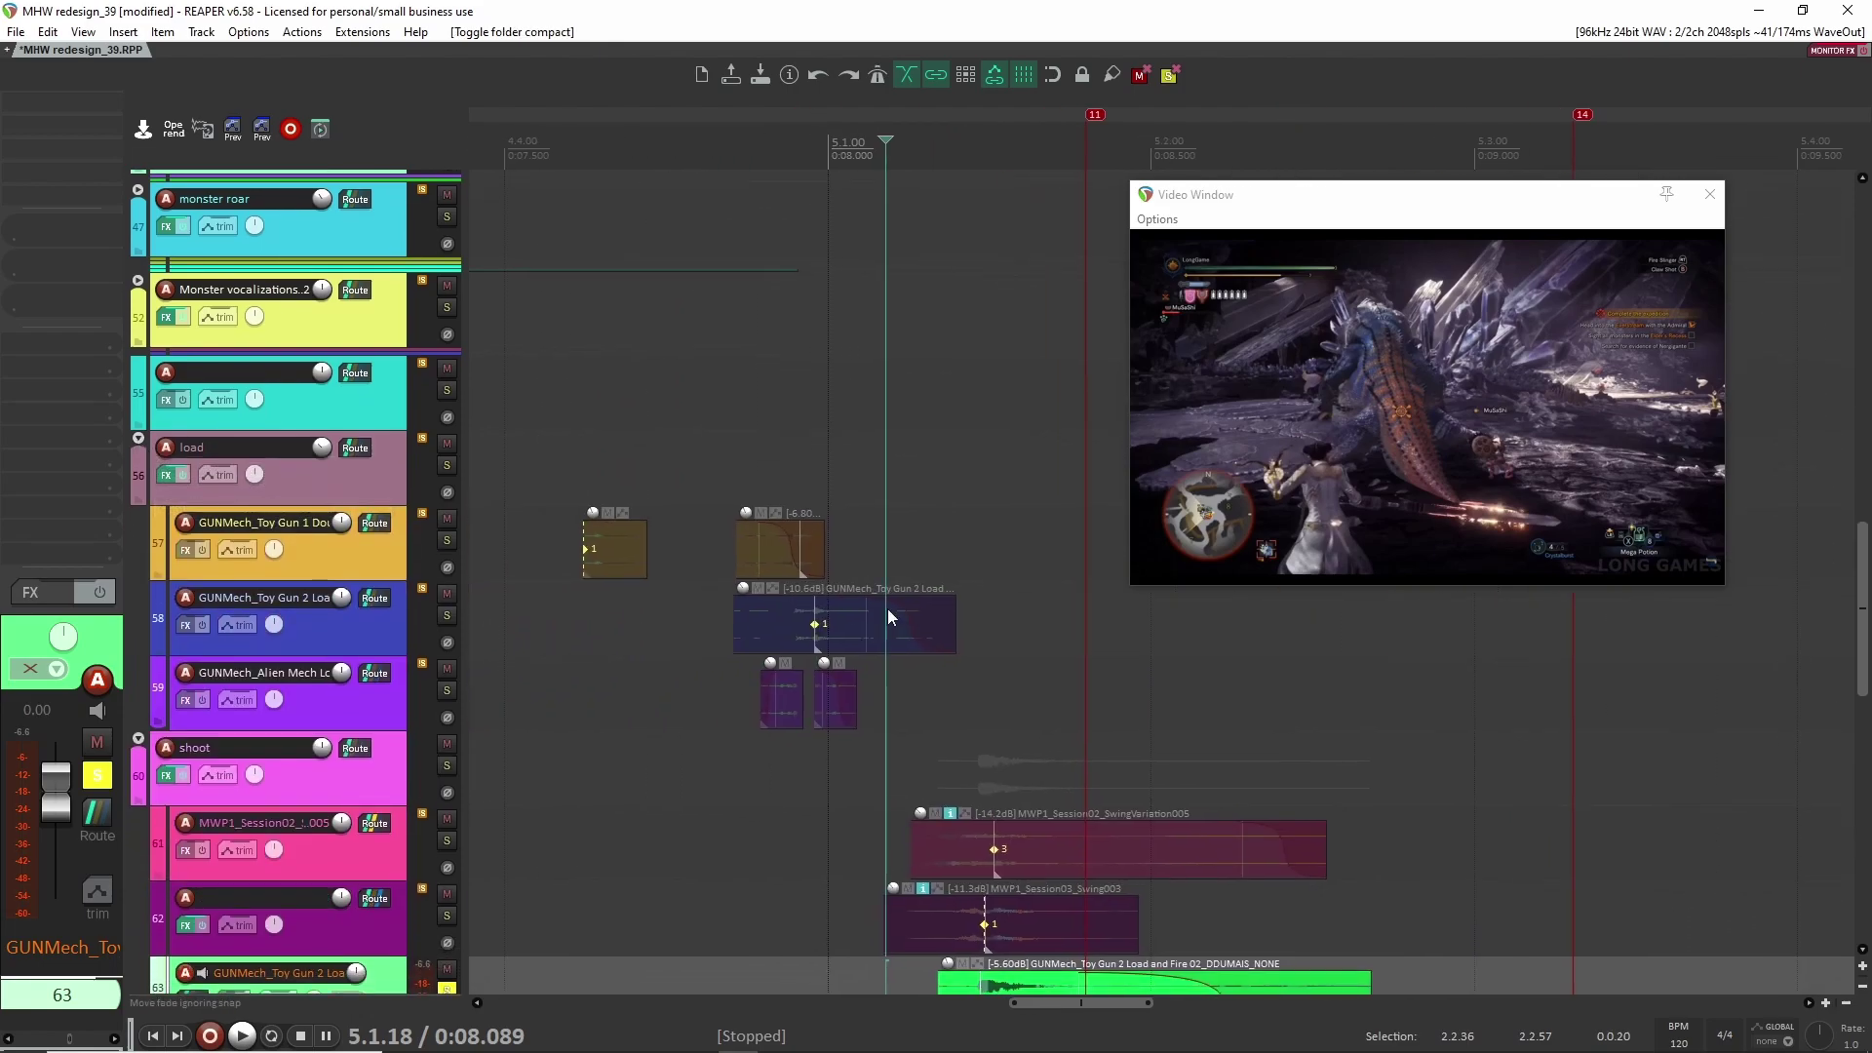
{"action": "left_click", "coordinate": [137, 439]}
{"action": "scroll", "coordinate": [865, 647], "scroll_direction": "down", "scroll_amount": 2}
{"action": "scroll", "coordinate": [878, 634], "scroll_direction": "right", "scroll_amount": 3}
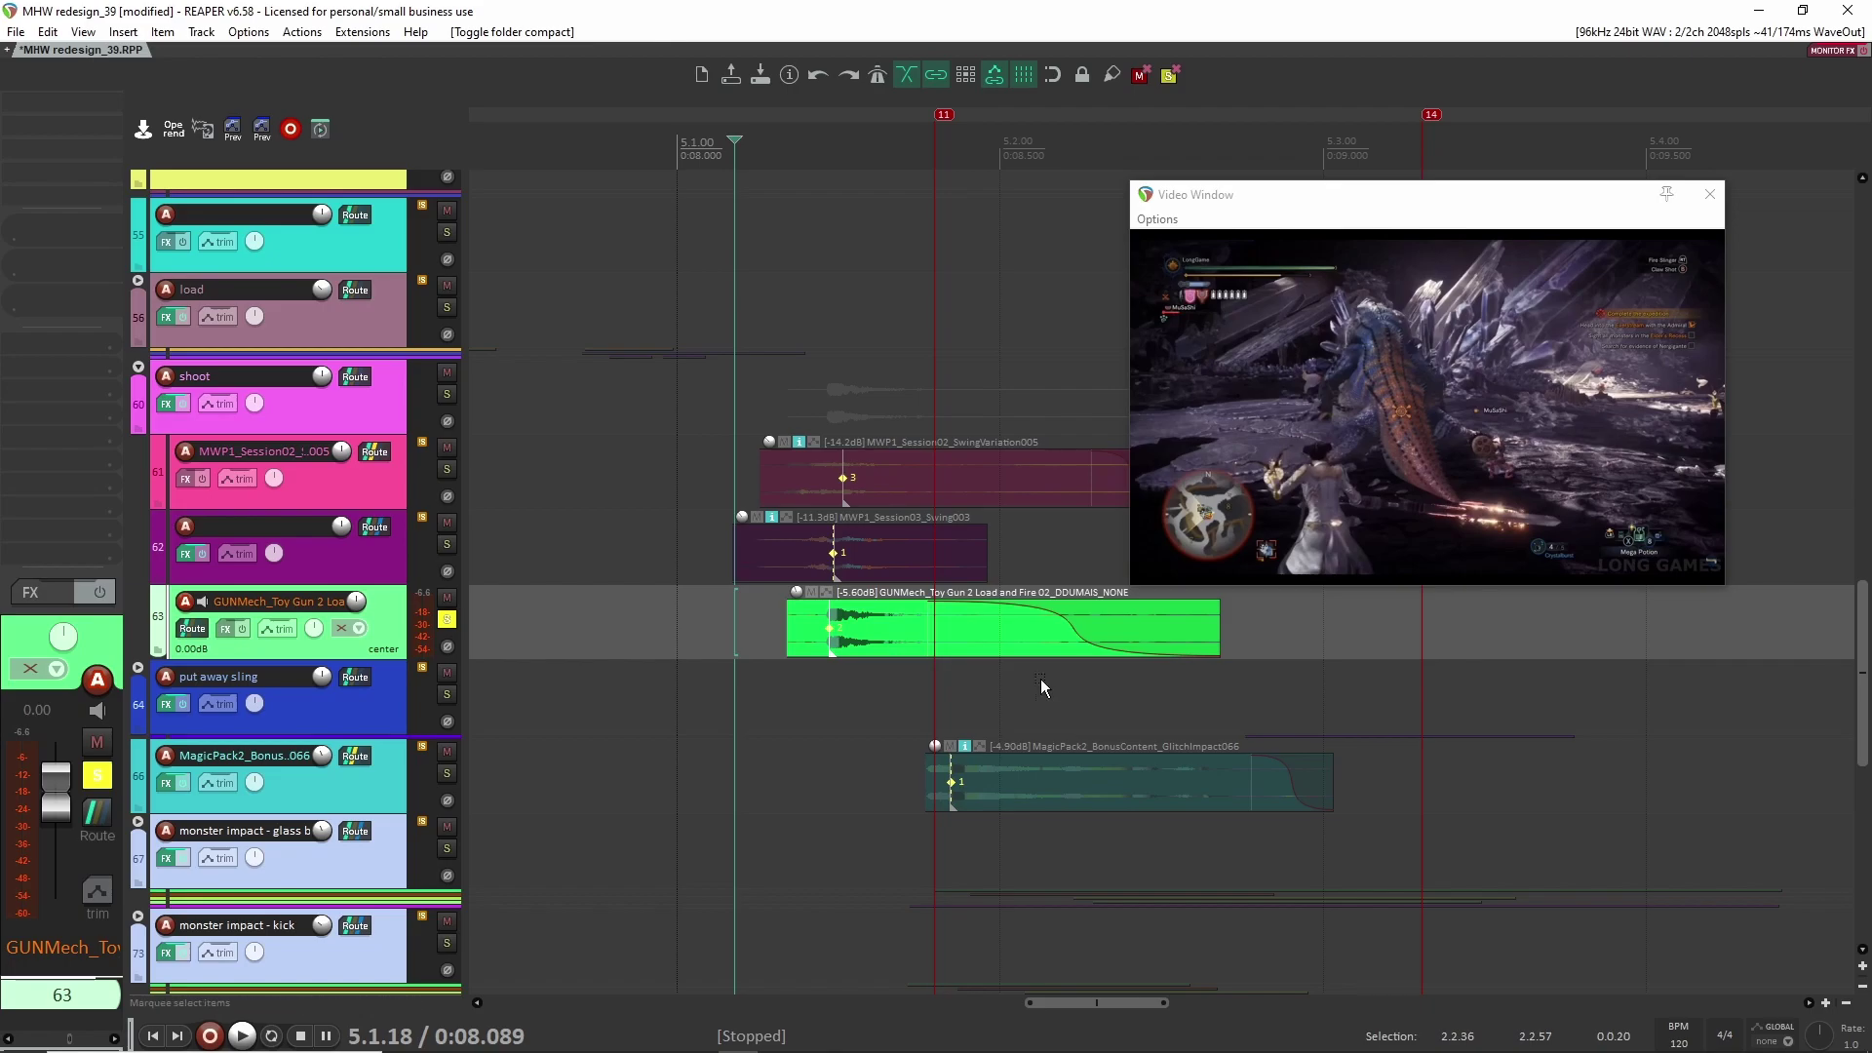
Step: Solo the whole shoot folder instead of its Toy Gun 2 layer and play its combined layers from 0:08.043
{"action": "left_click", "coordinate": [445, 394]}
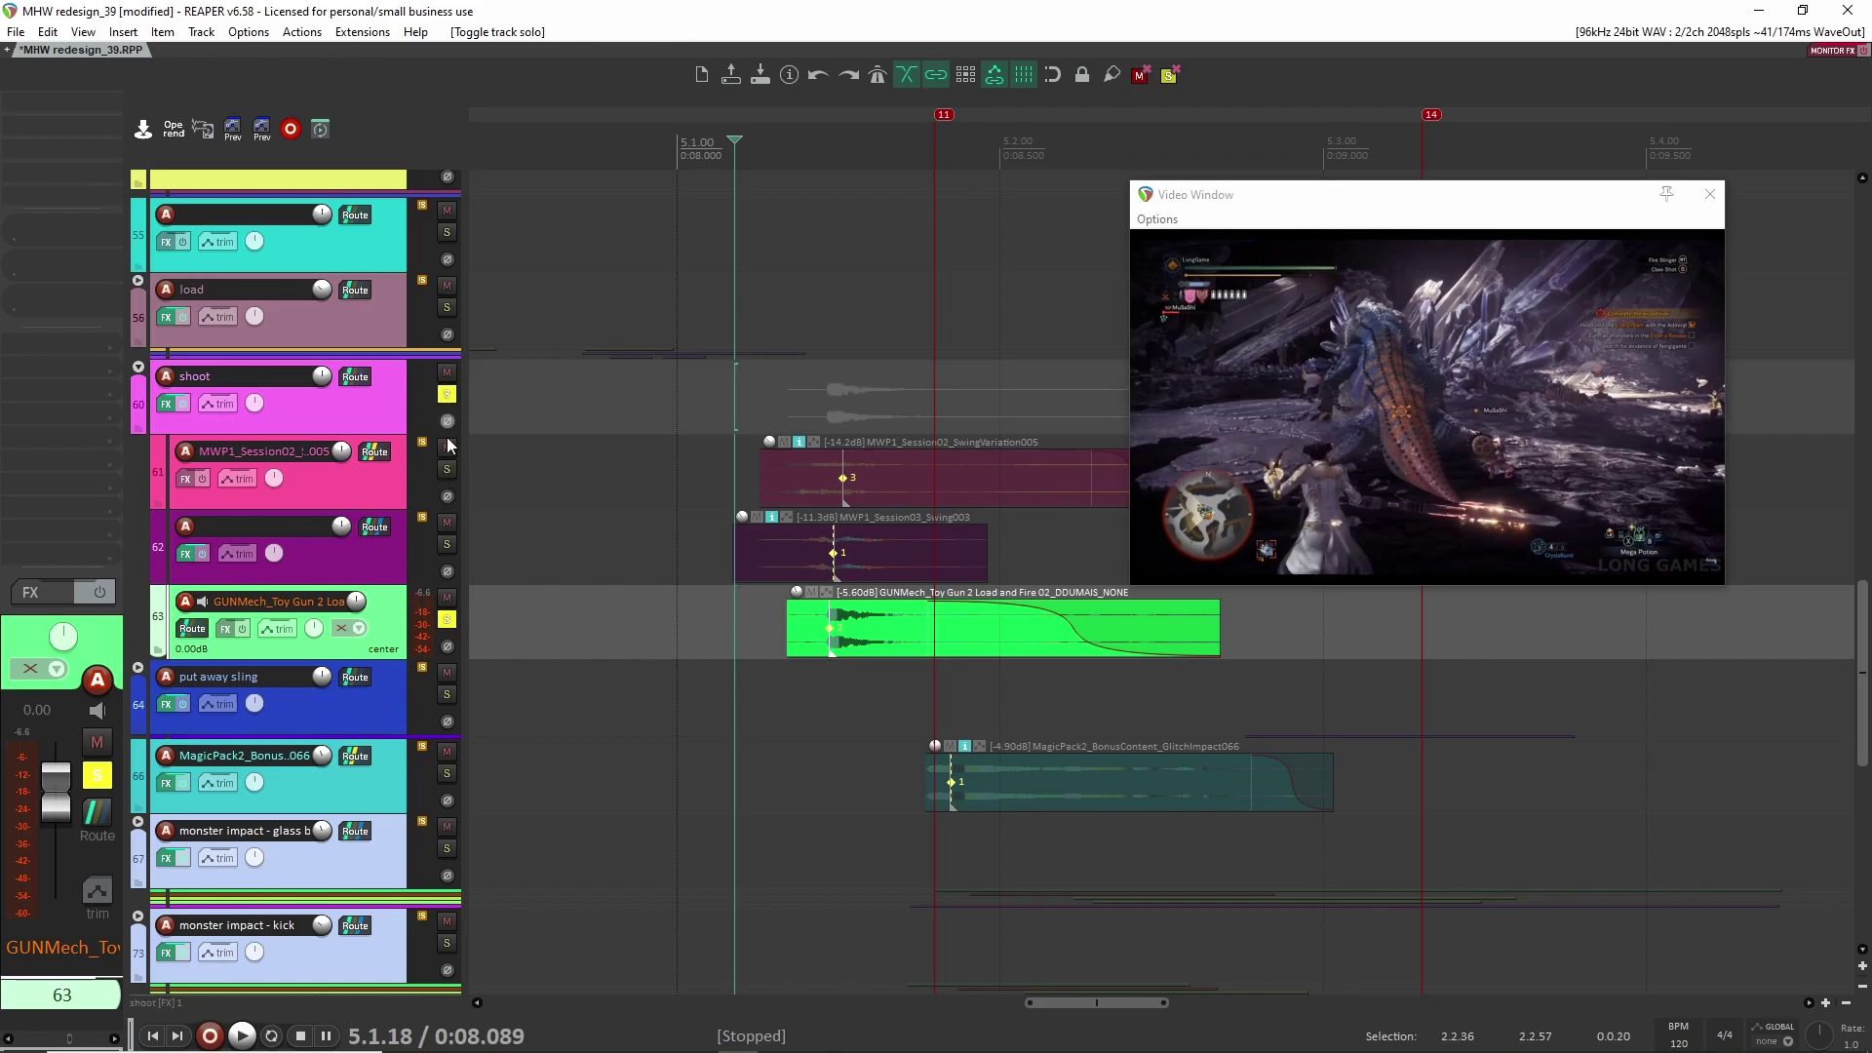
{"action": "left_click", "coordinate": [447, 620]}
{"action": "left_click", "coordinate": [705, 459]}
{"action": "key", "text": "space"}
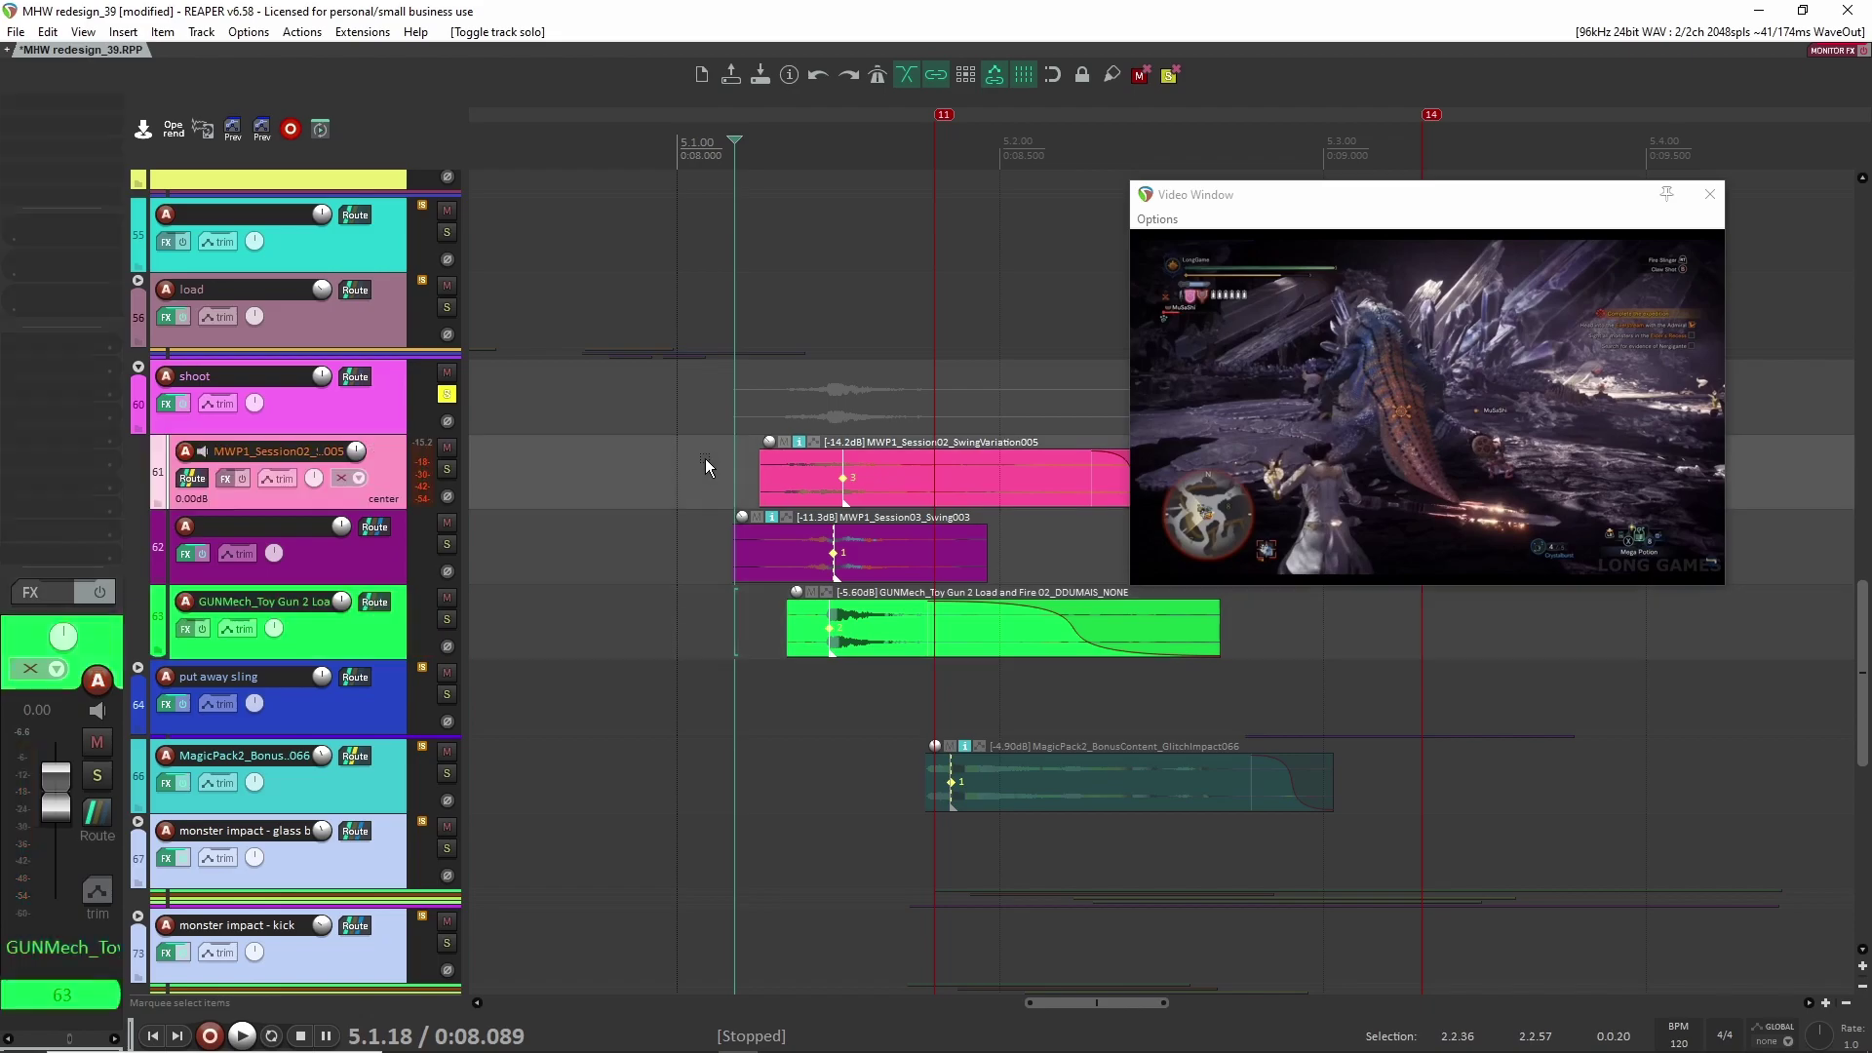
{"action": "key", "text": "space"}
{"action": "key", "text": "space"}
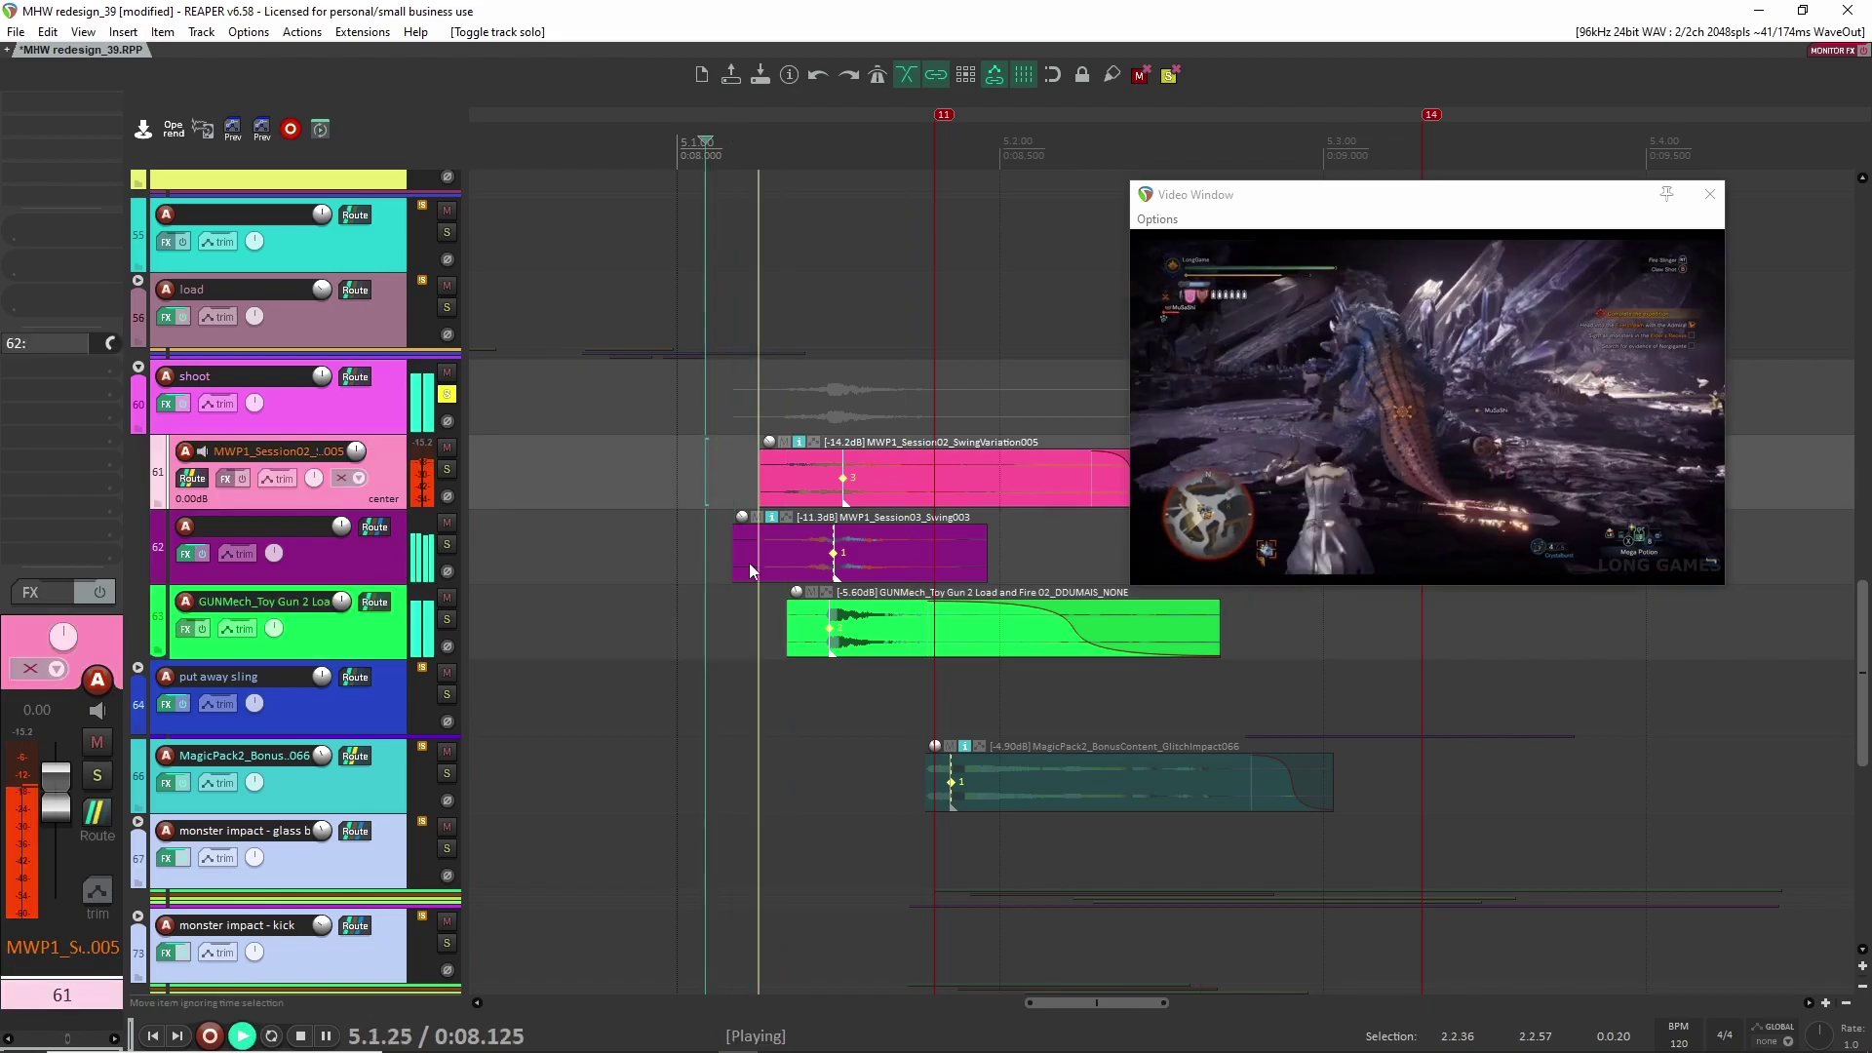
{"action": "key", "text": "space"}
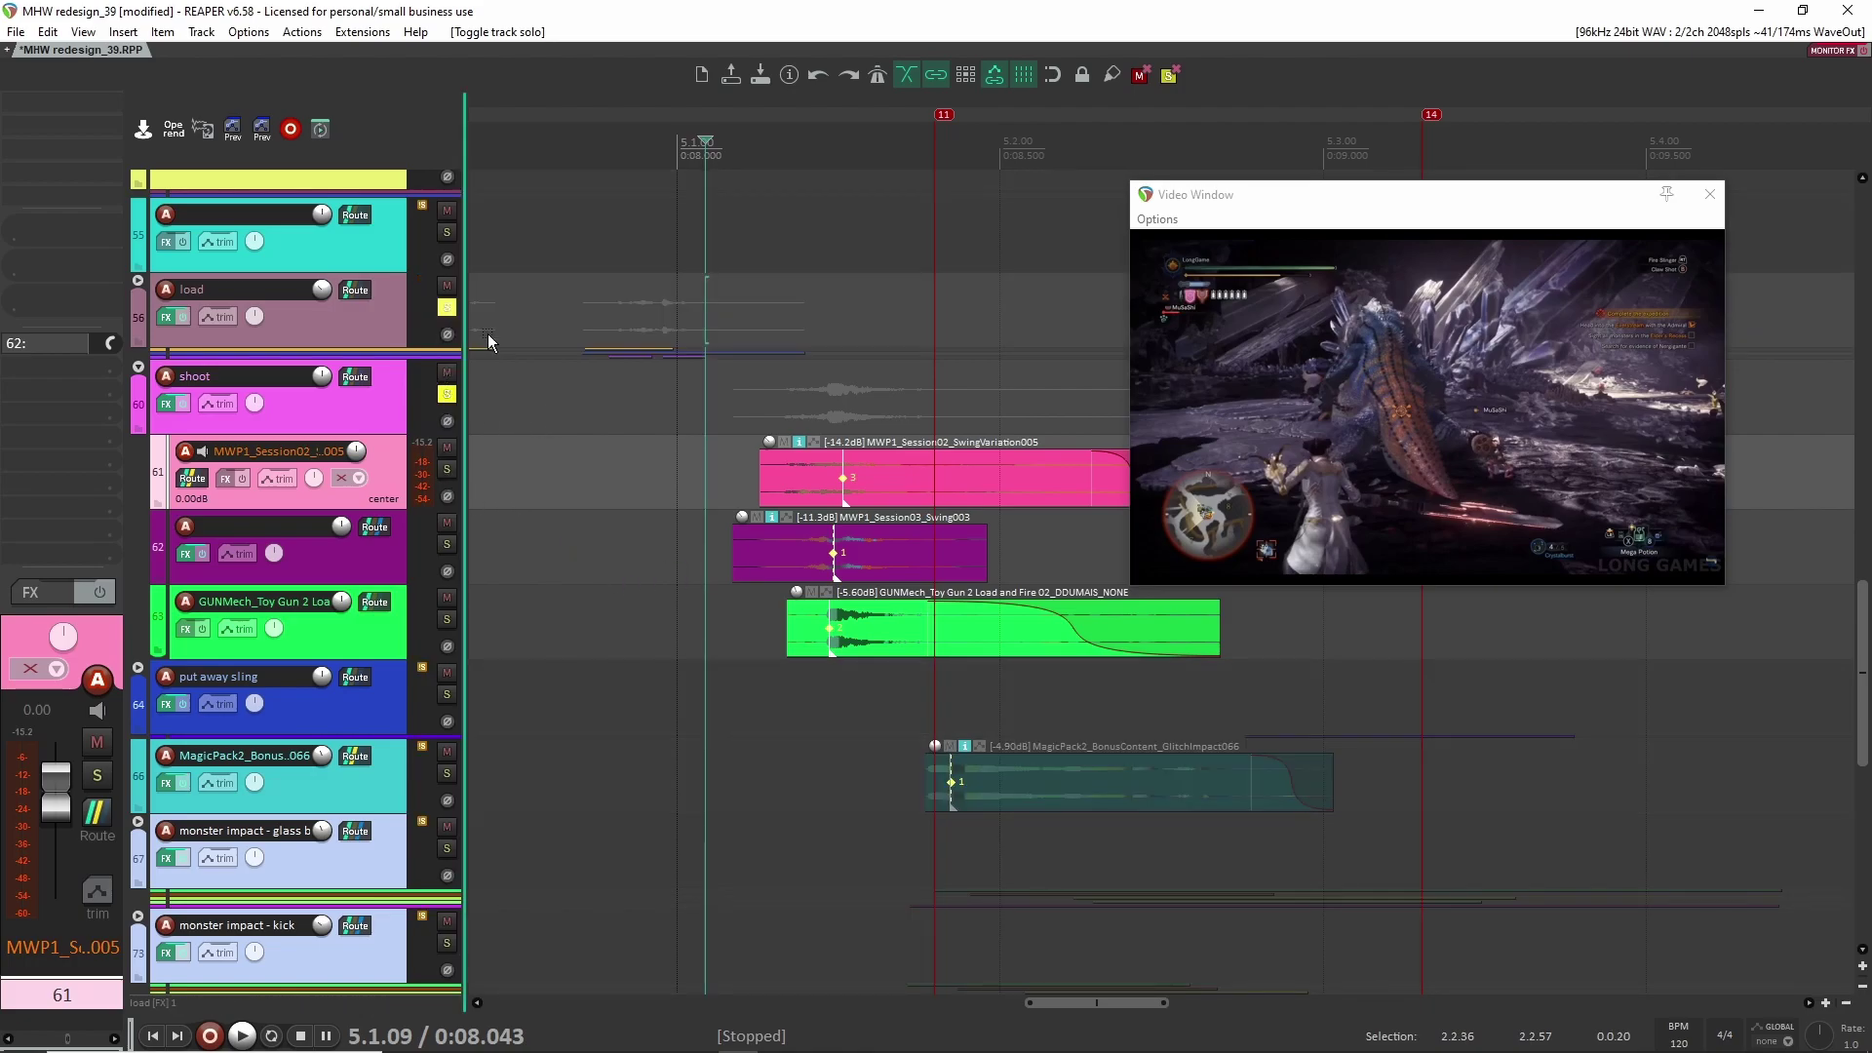
Step: Solo the load folder together with the shoot folder and play both from 0:07.555
{"action": "left_click", "coordinate": [544, 371]}
{"action": "key", "text": "space"}
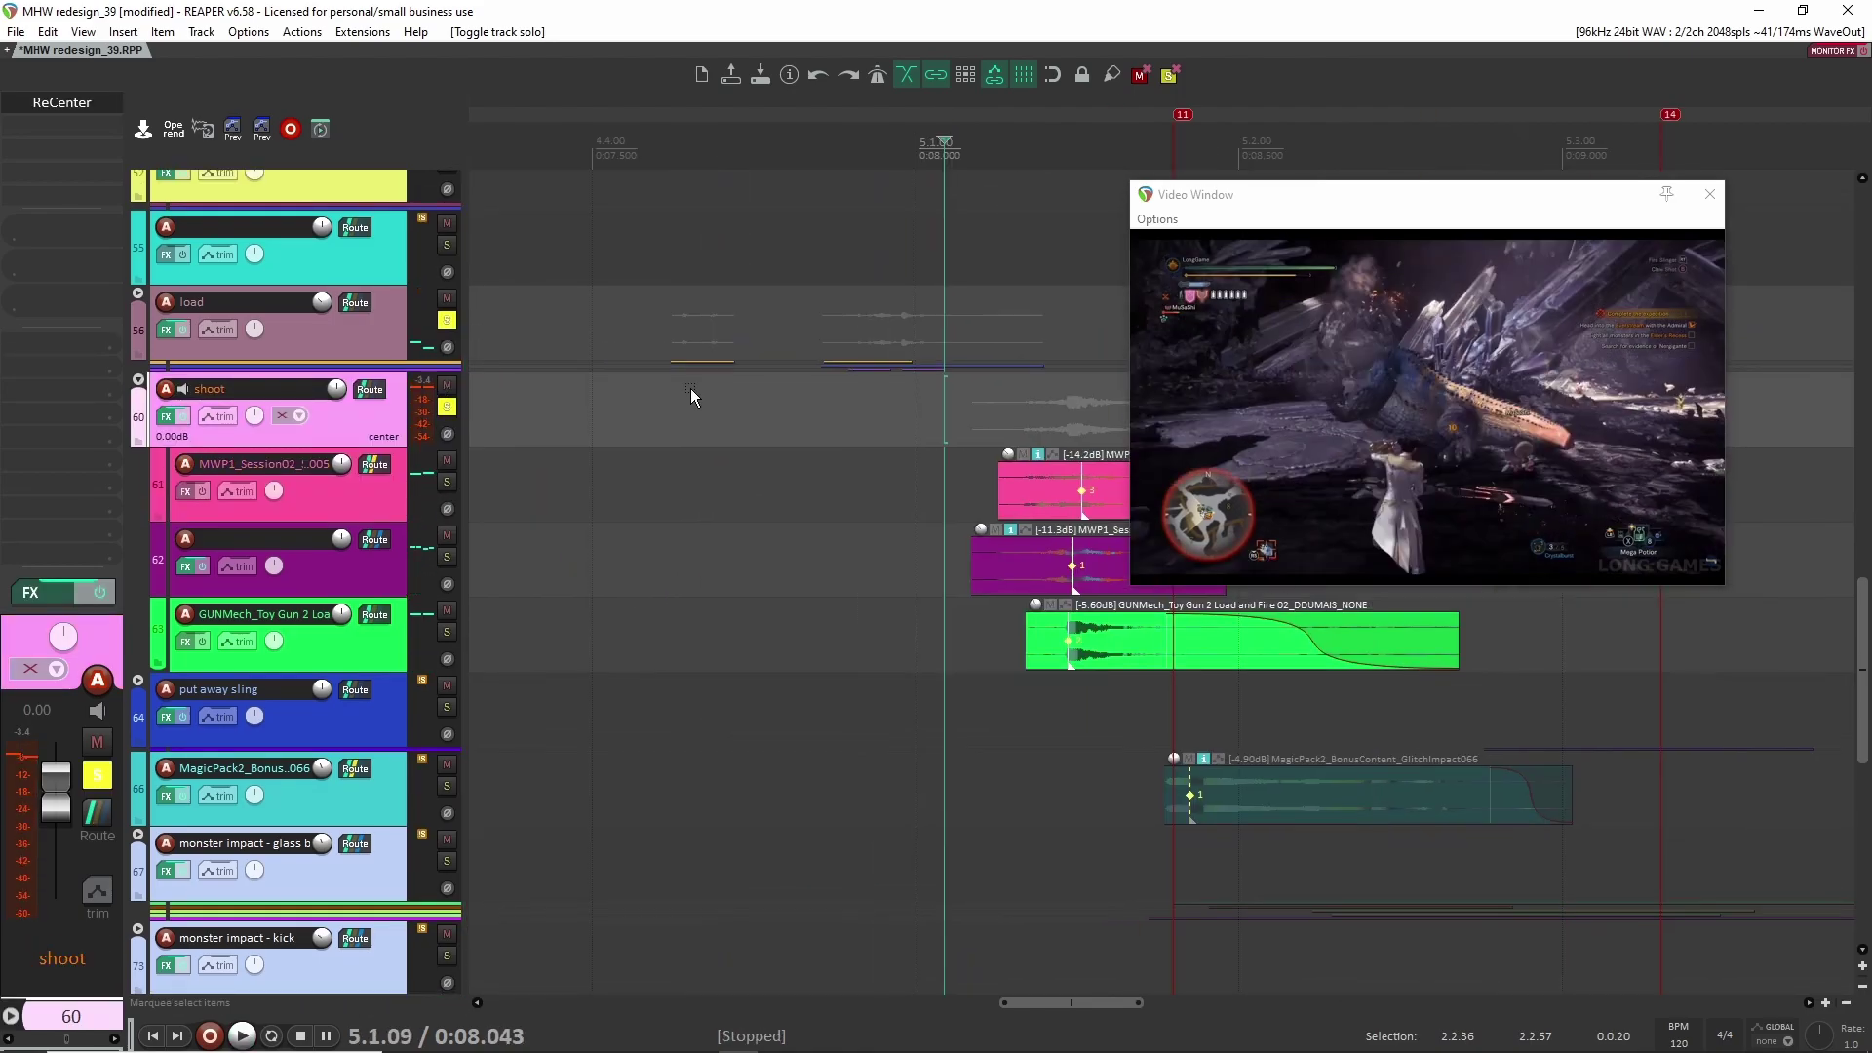
{"action": "key", "text": "space"}
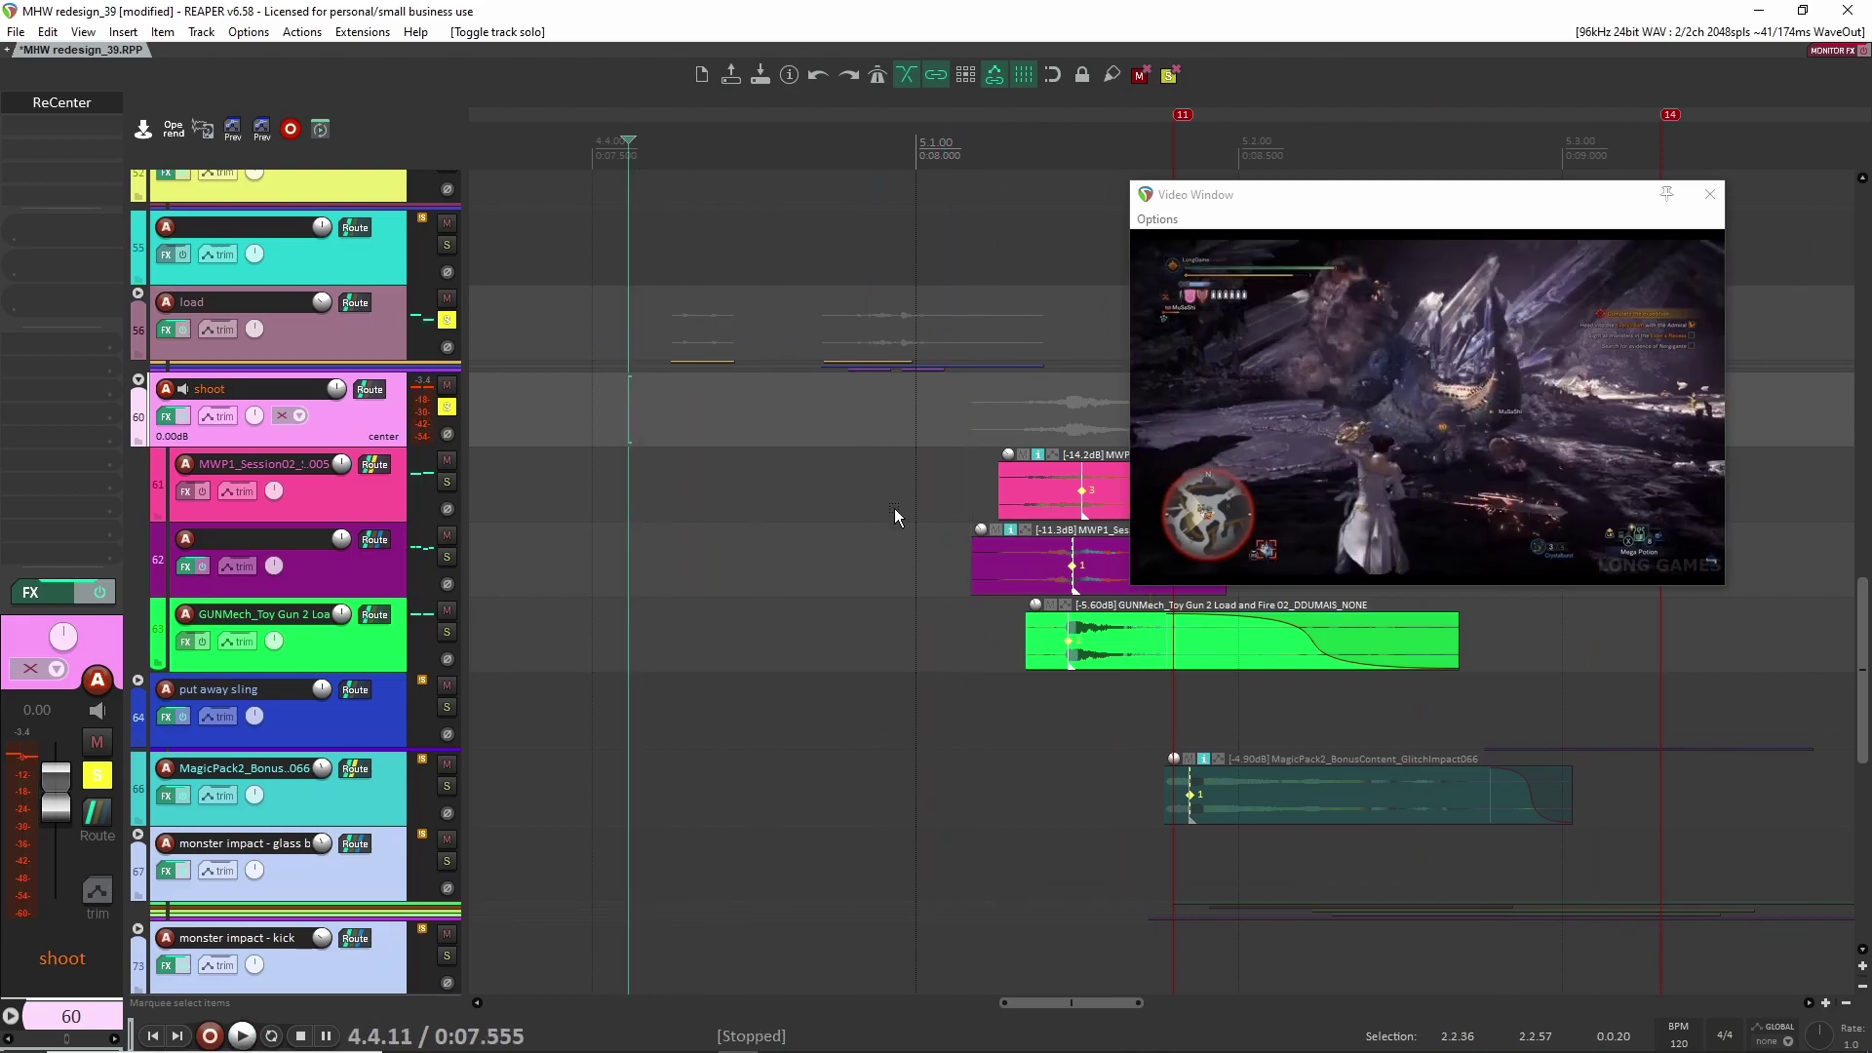
Step: Clear the load and shoot solos and examine how the shoot layers line up with the monster impact clips
{"action": "left_click", "coordinate": [447, 395]}
{"action": "scroll", "coordinate": [763, 587], "scroll_direction": "down", "scroll_amount": 3}
{"action": "scroll", "coordinate": [663, 634], "scroll_direction": "right", "scroll_amount": 2}
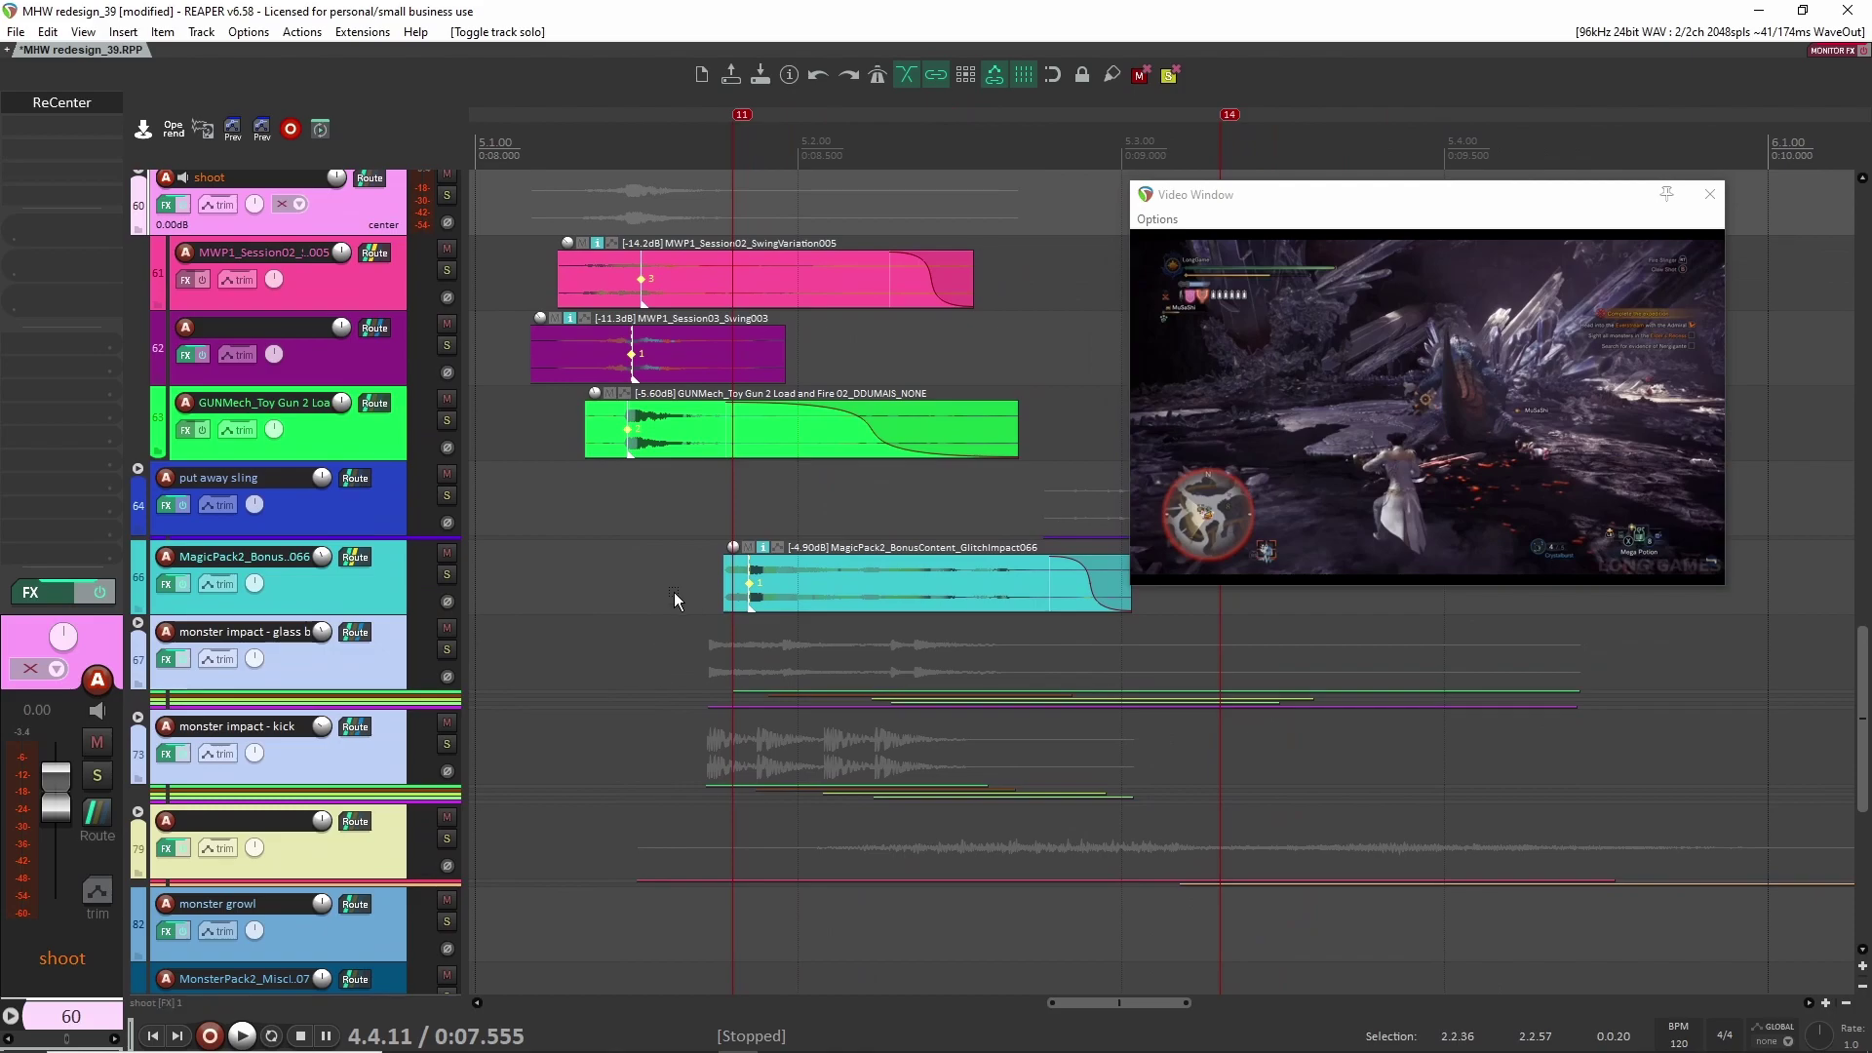
{"action": "scroll", "coordinate": [887, 513], "scroll_direction": "up", "scroll_amount": 1}
{"action": "scroll", "coordinate": [887, 513], "scroll_direction": "right", "scroll_amount": 1}
{"action": "scroll", "coordinate": [674, 515], "scroll_direction": "up", "scroll_amount": 2}
{"action": "scroll", "coordinate": [805, 511], "scroll_direction": "left", "scroll_amount": 2}
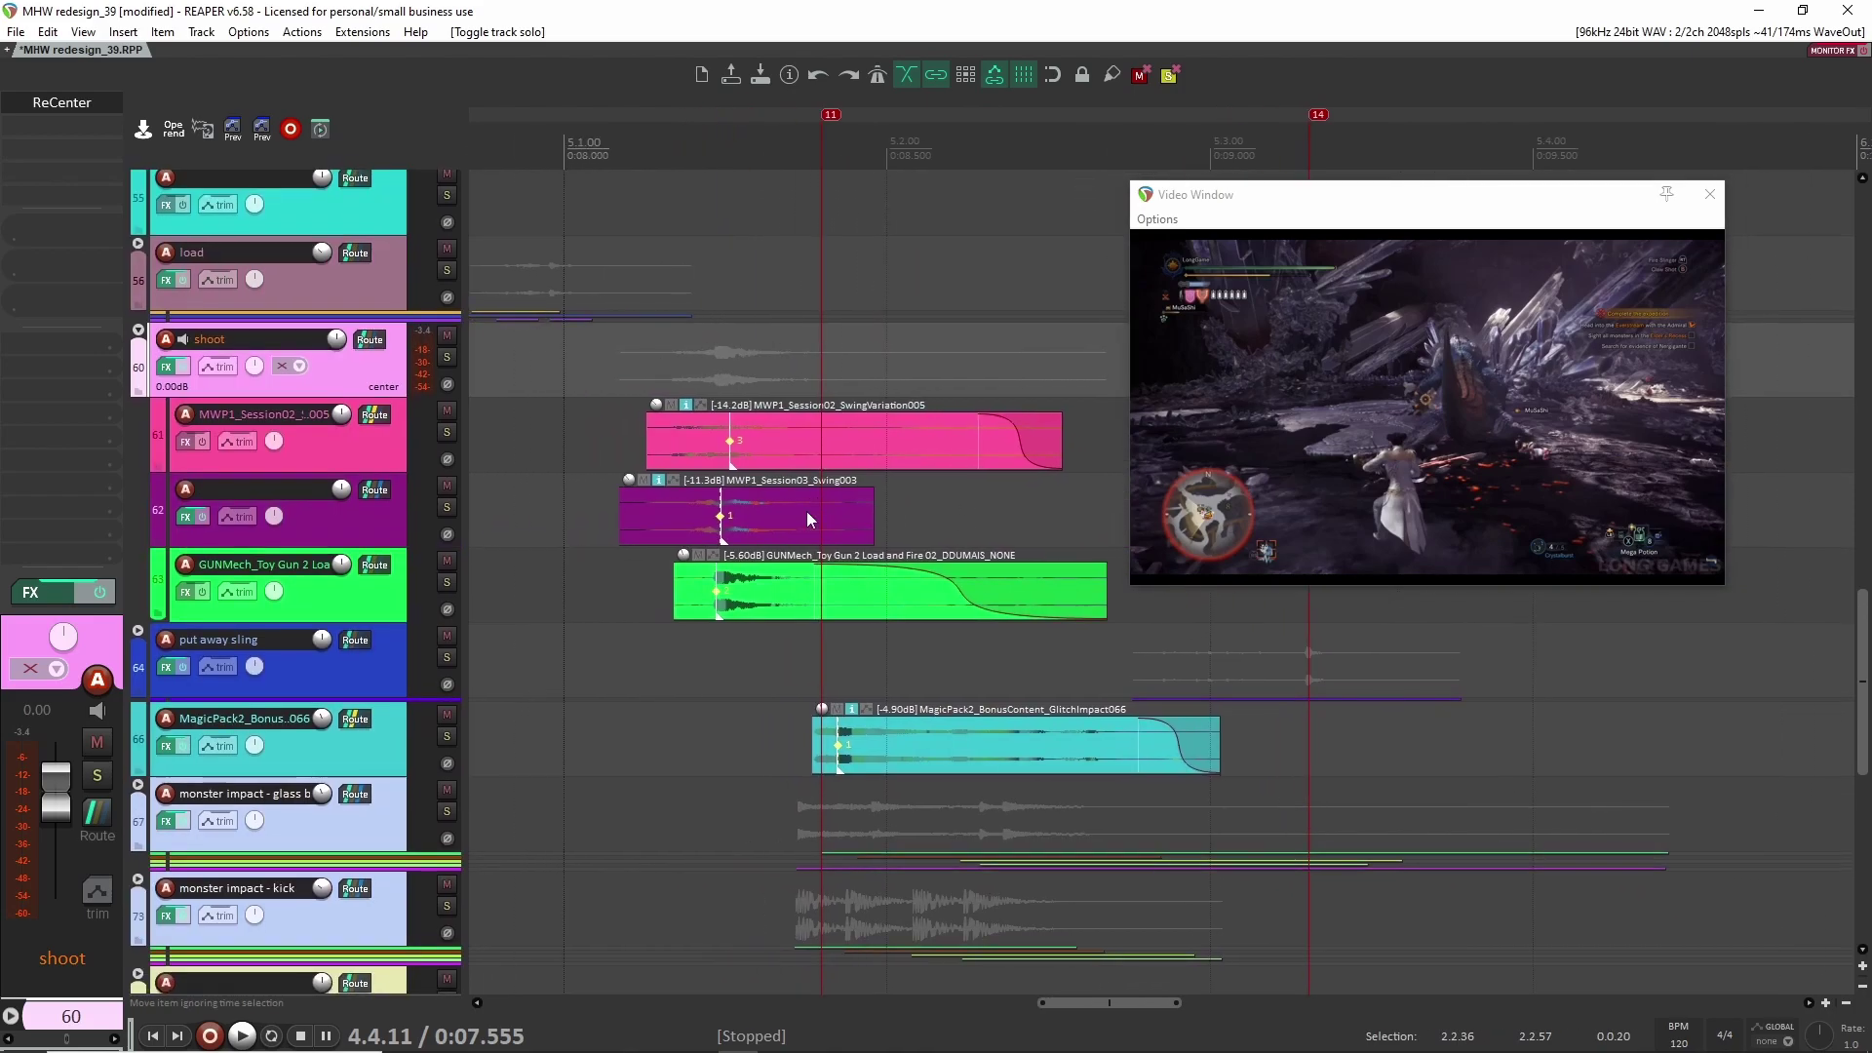
{"action": "scroll", "coordinate": [756, 497], "scroll_direction": "right", "scroll_amount": 1}
{"action": "scroll", "coordinate": [813, 588], "scroll_direction": "up", "scroll_amount": 2}
{"action": "scroll", "coordinate": [832, 583], "scroll_direction": "down", "scroll_amount": 2}
{"action": "scroll", "coordinate": [834, 581], "scroll_direction": "down", "scroll_amount": 2}
{"action": "scroll", "coordinate": [800, 570], "scroll_direction": "down", "scroll_amount": 3}
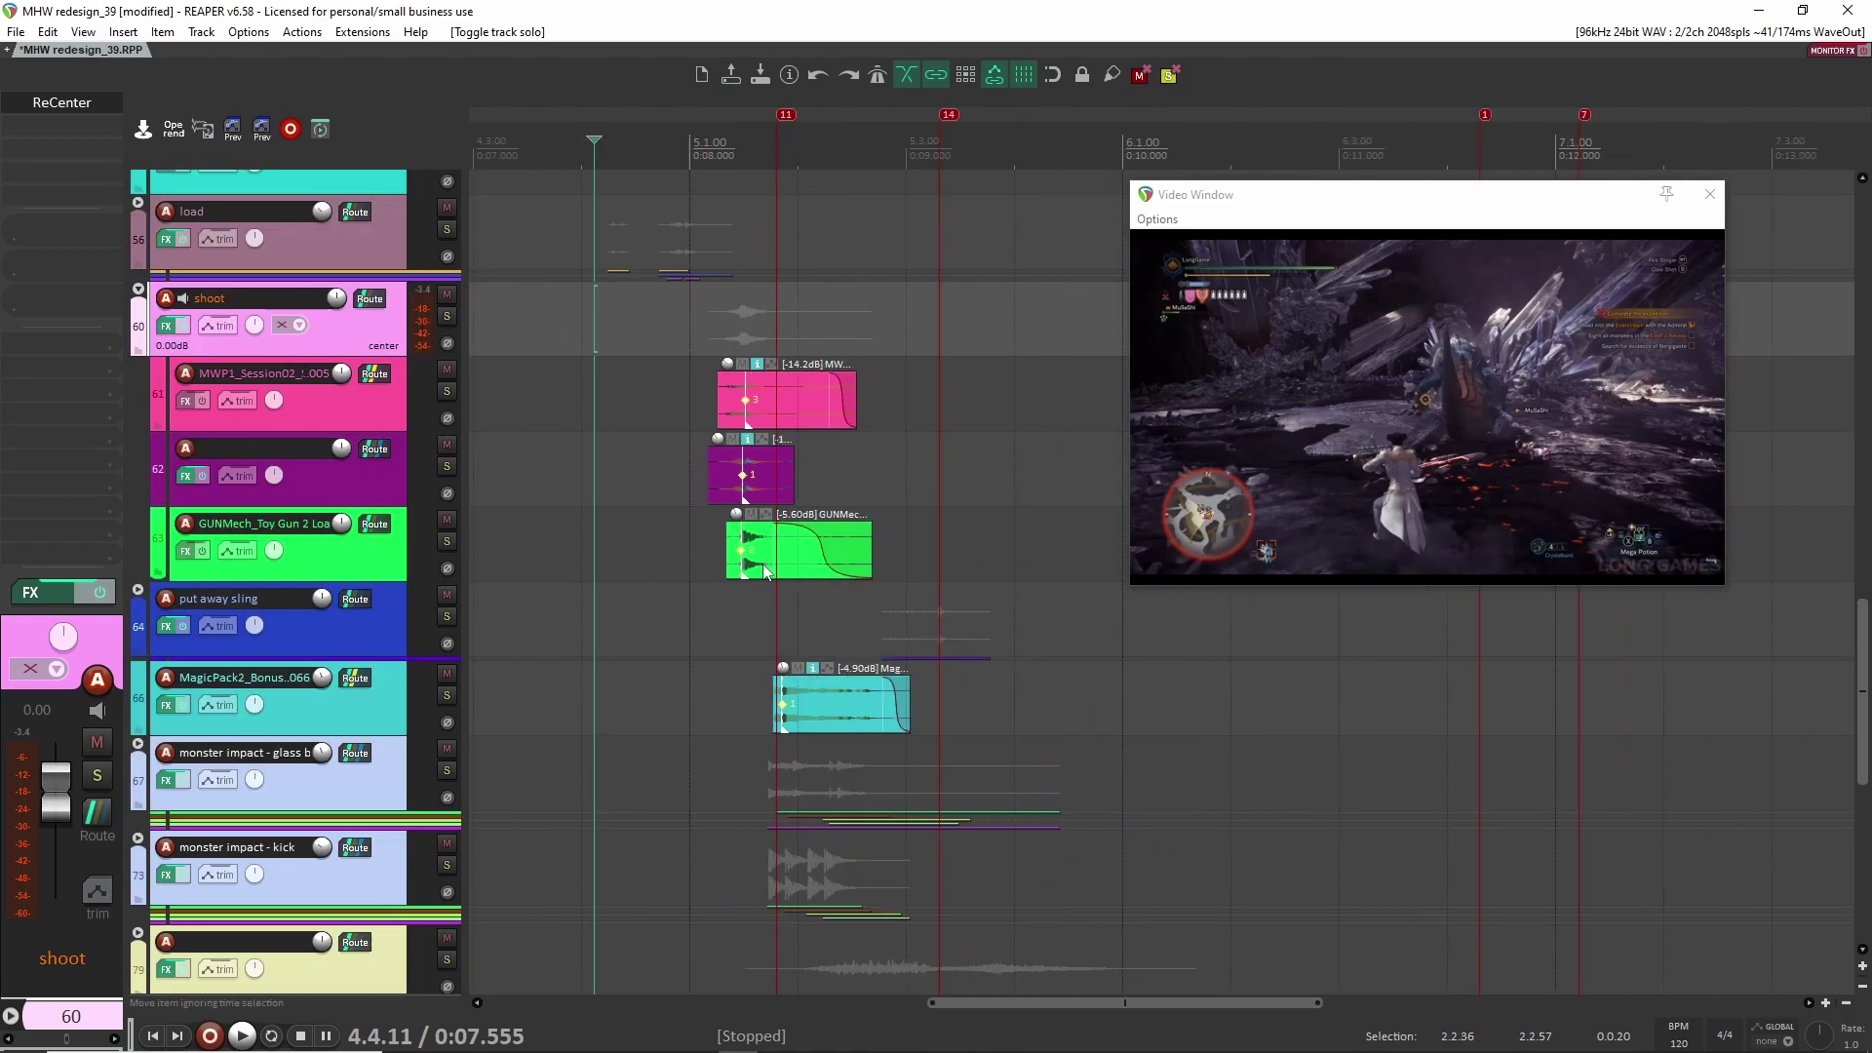
{"action": "scroll", "coordinate": [762, 562], "scroll_direction": "down", "scroll_amount": 2}
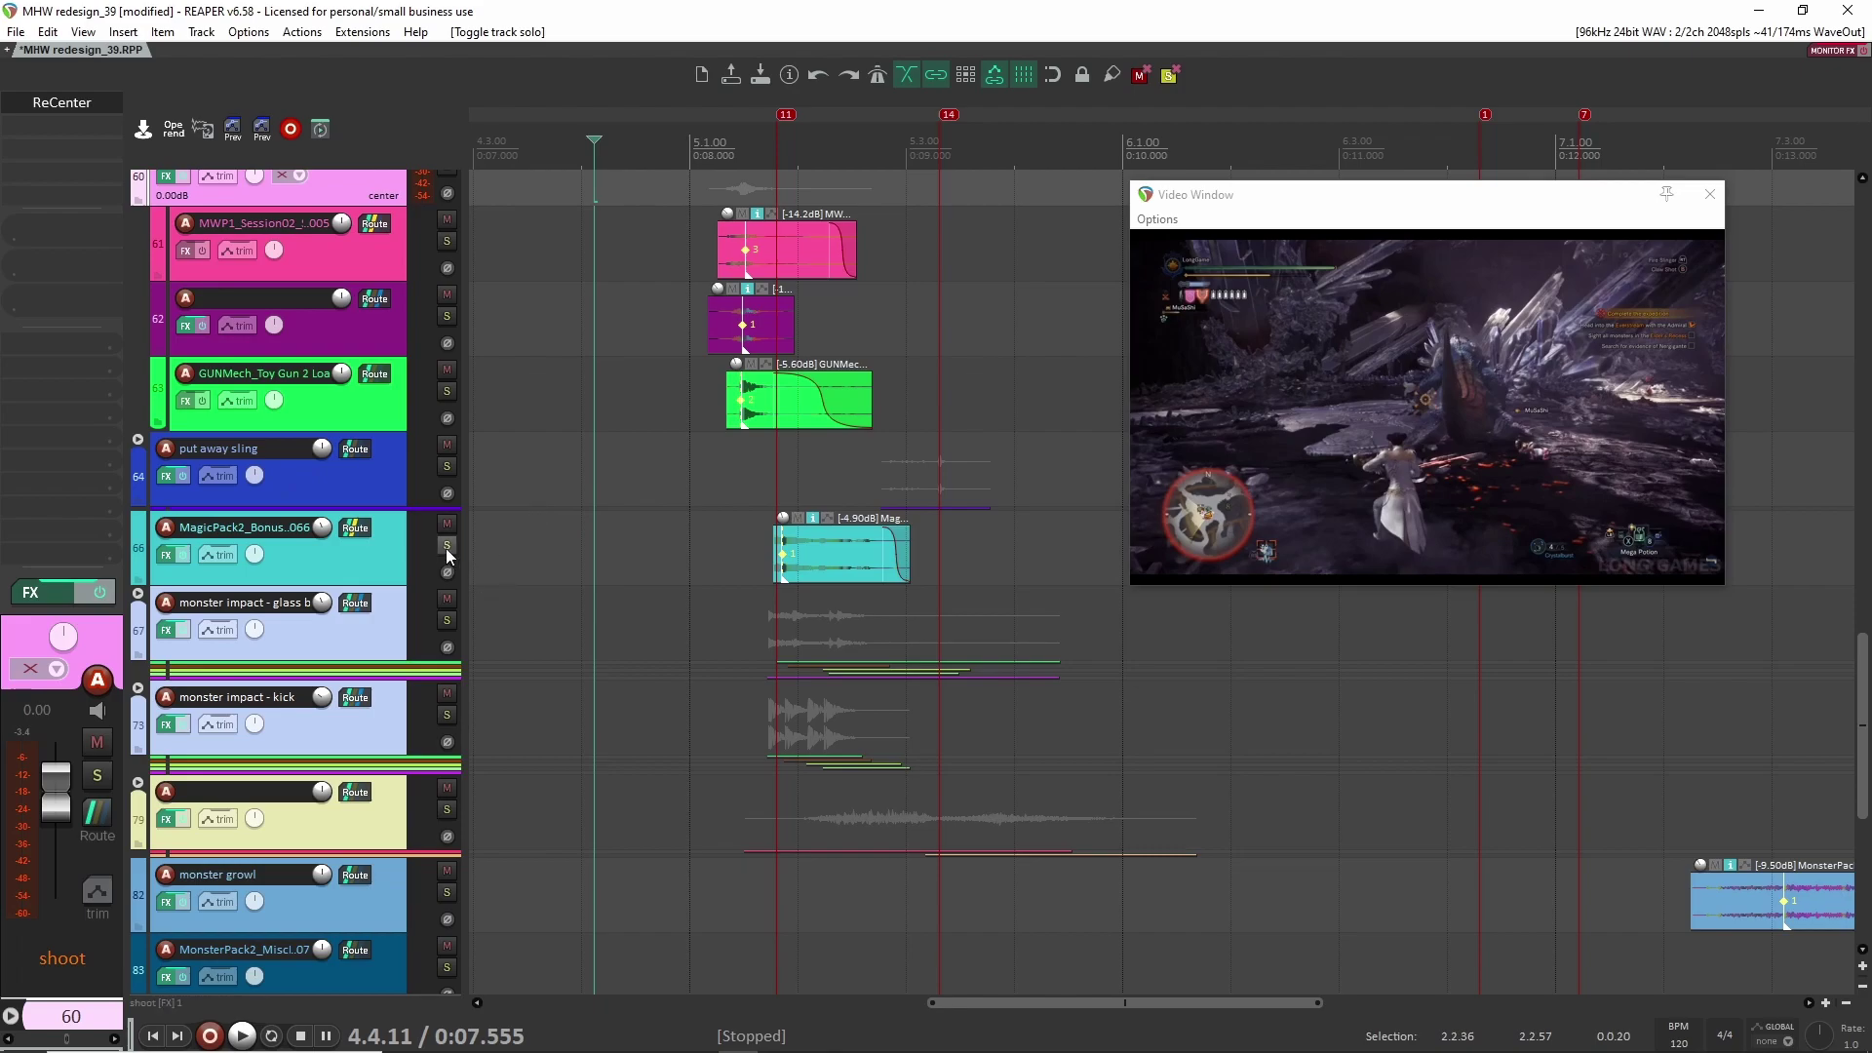
{"action": "scroll", "coordinate": [447, 548], "scroll_direction": "down", "scroll_amount": 2}
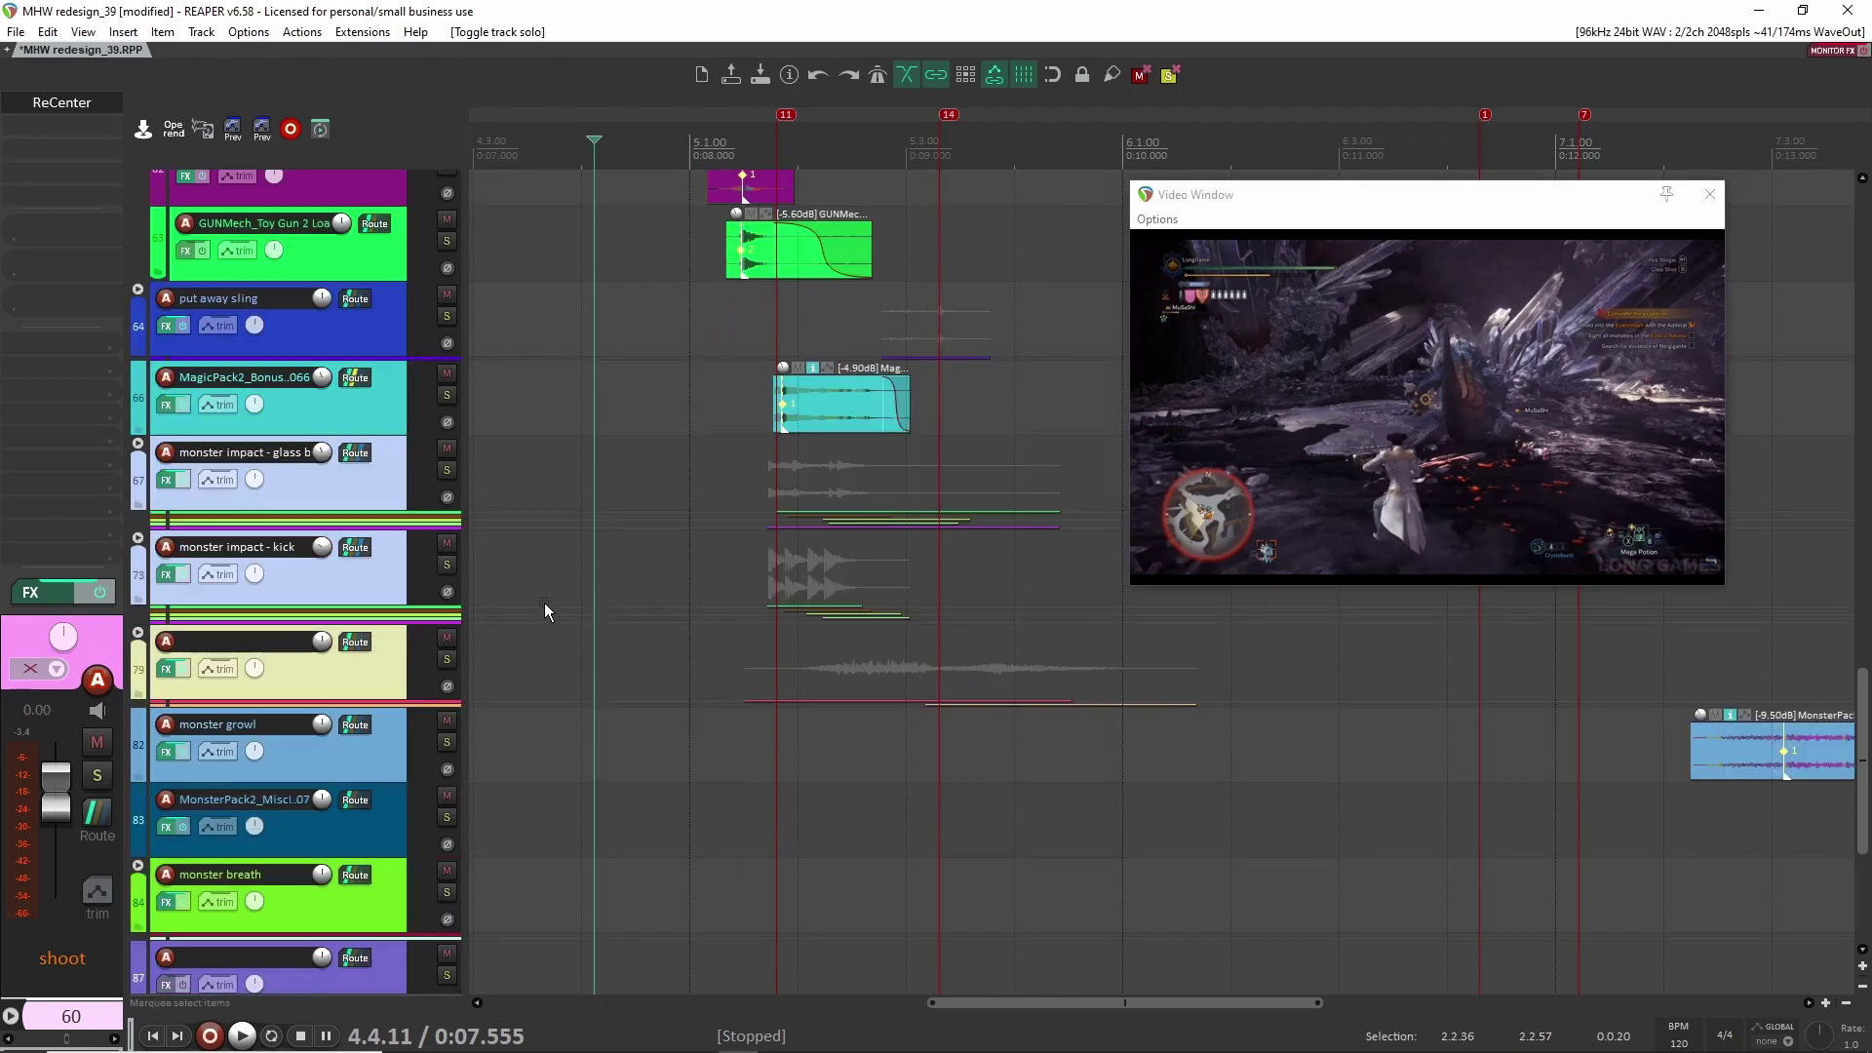
Step: Expand the monster impact glass folder on track 67, solo it, and play its layers from 0:08.251
{"action": "left_click", "coordinate": [331, 489]}
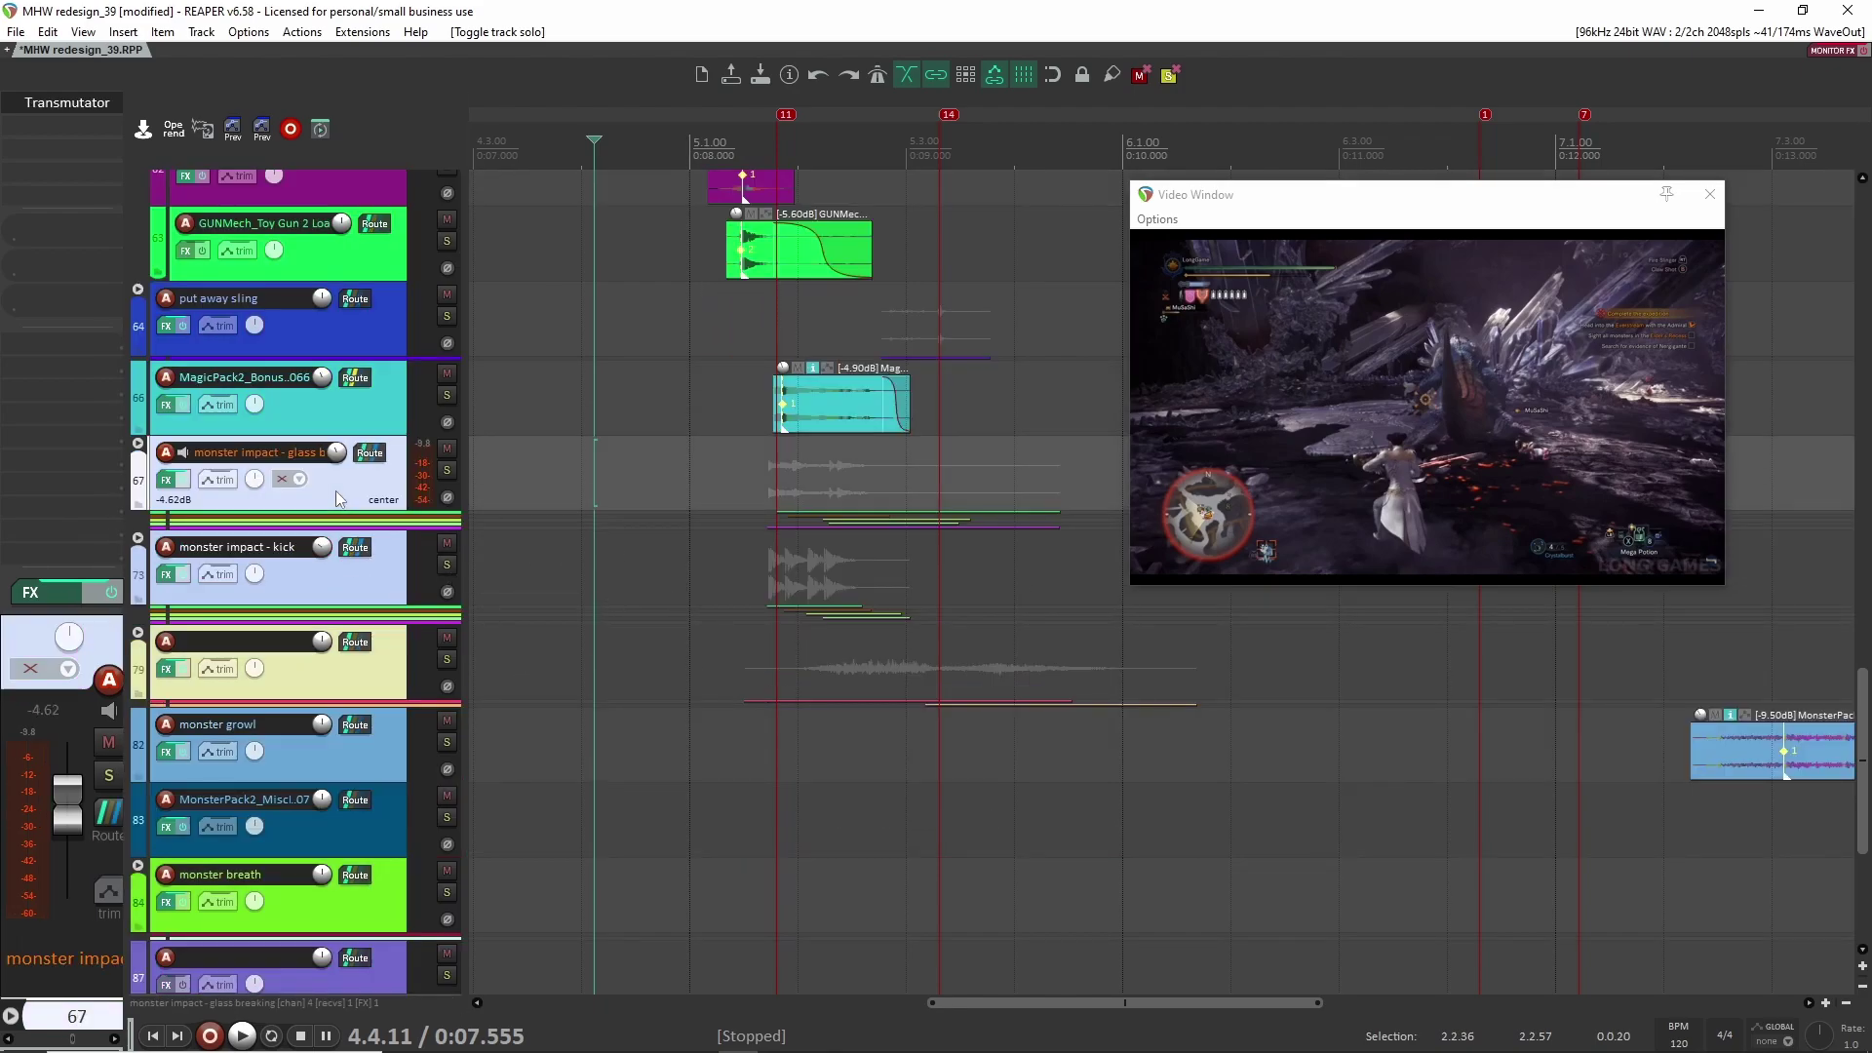
{"action": "left_click", "coordinate": [138, 443]}
{"action": "left_click", "coordinate": [448, 471]}
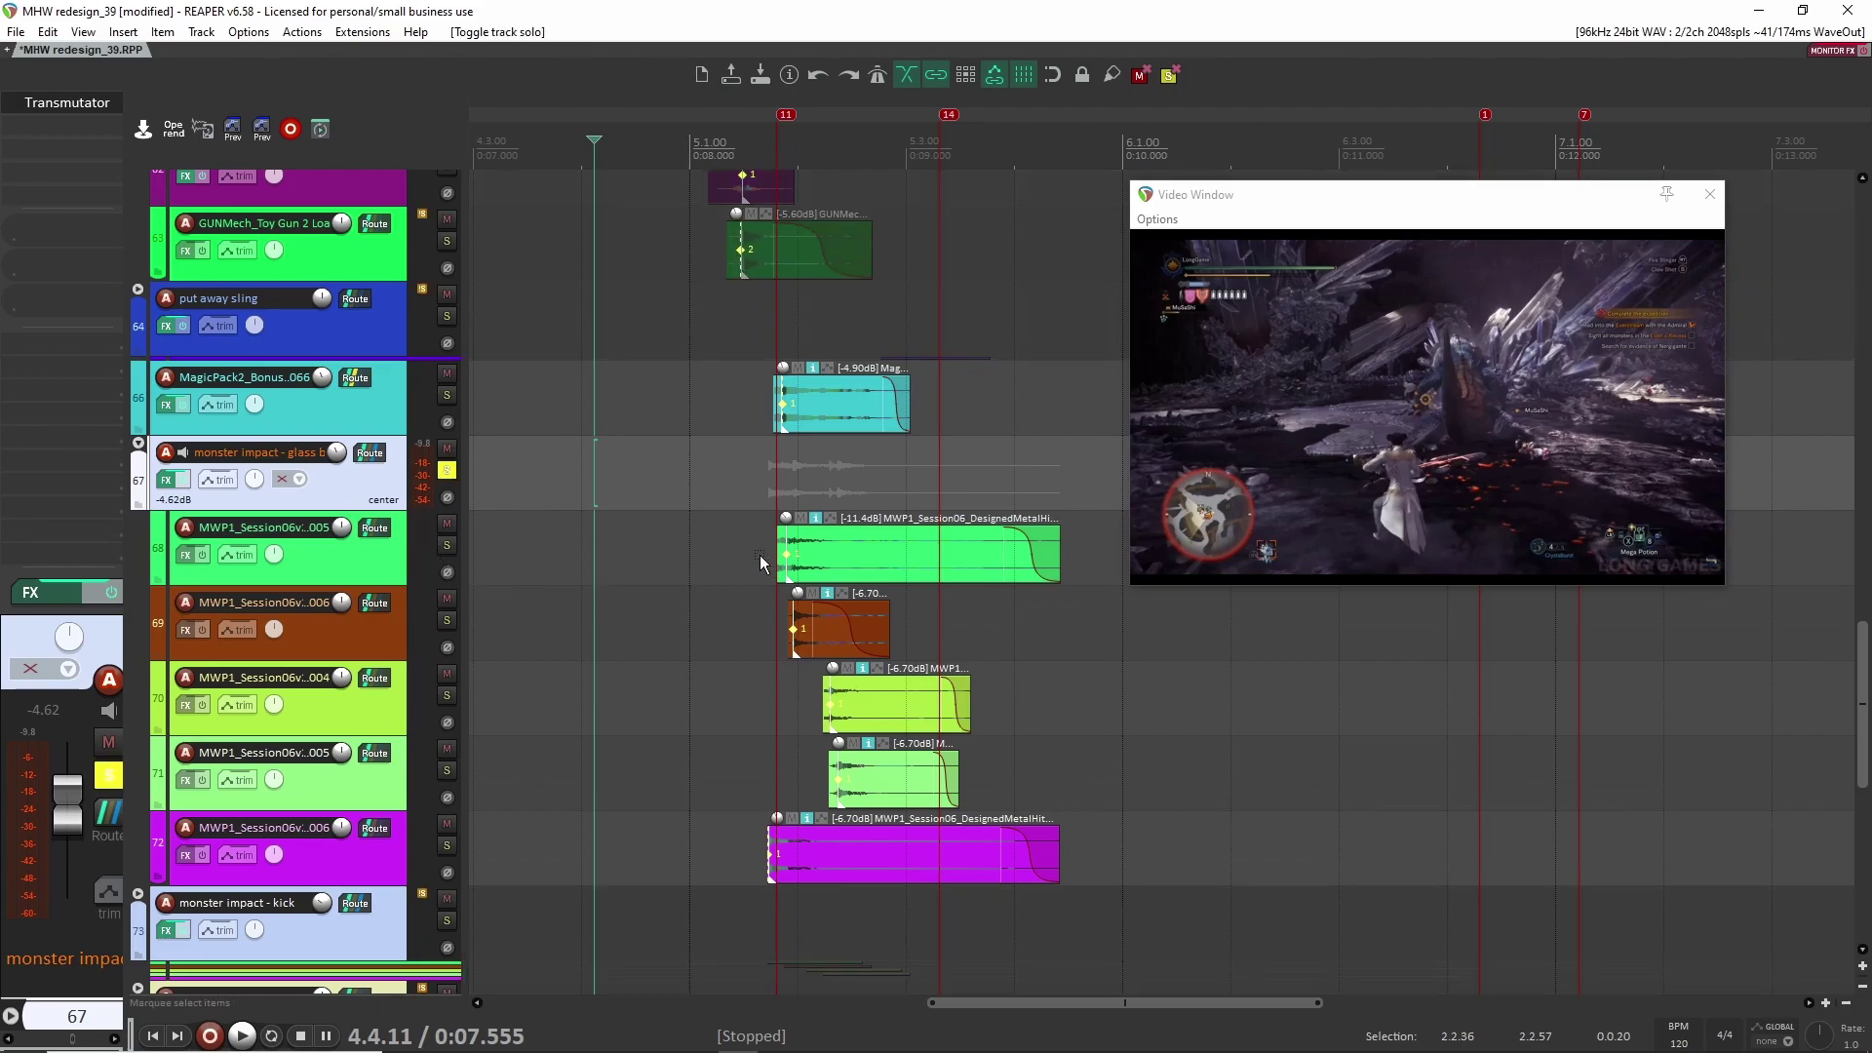
{"action": "scroll", "coordinate": [499, 805], "scroll_direction": "down", "scroll_amount": 2}
{"action": "scroll", "coordinate": [585, 697], "scroll_direction": "up", "scroll_amount": 2}
{"action": "left_click", "coordinate": [746, 507]}
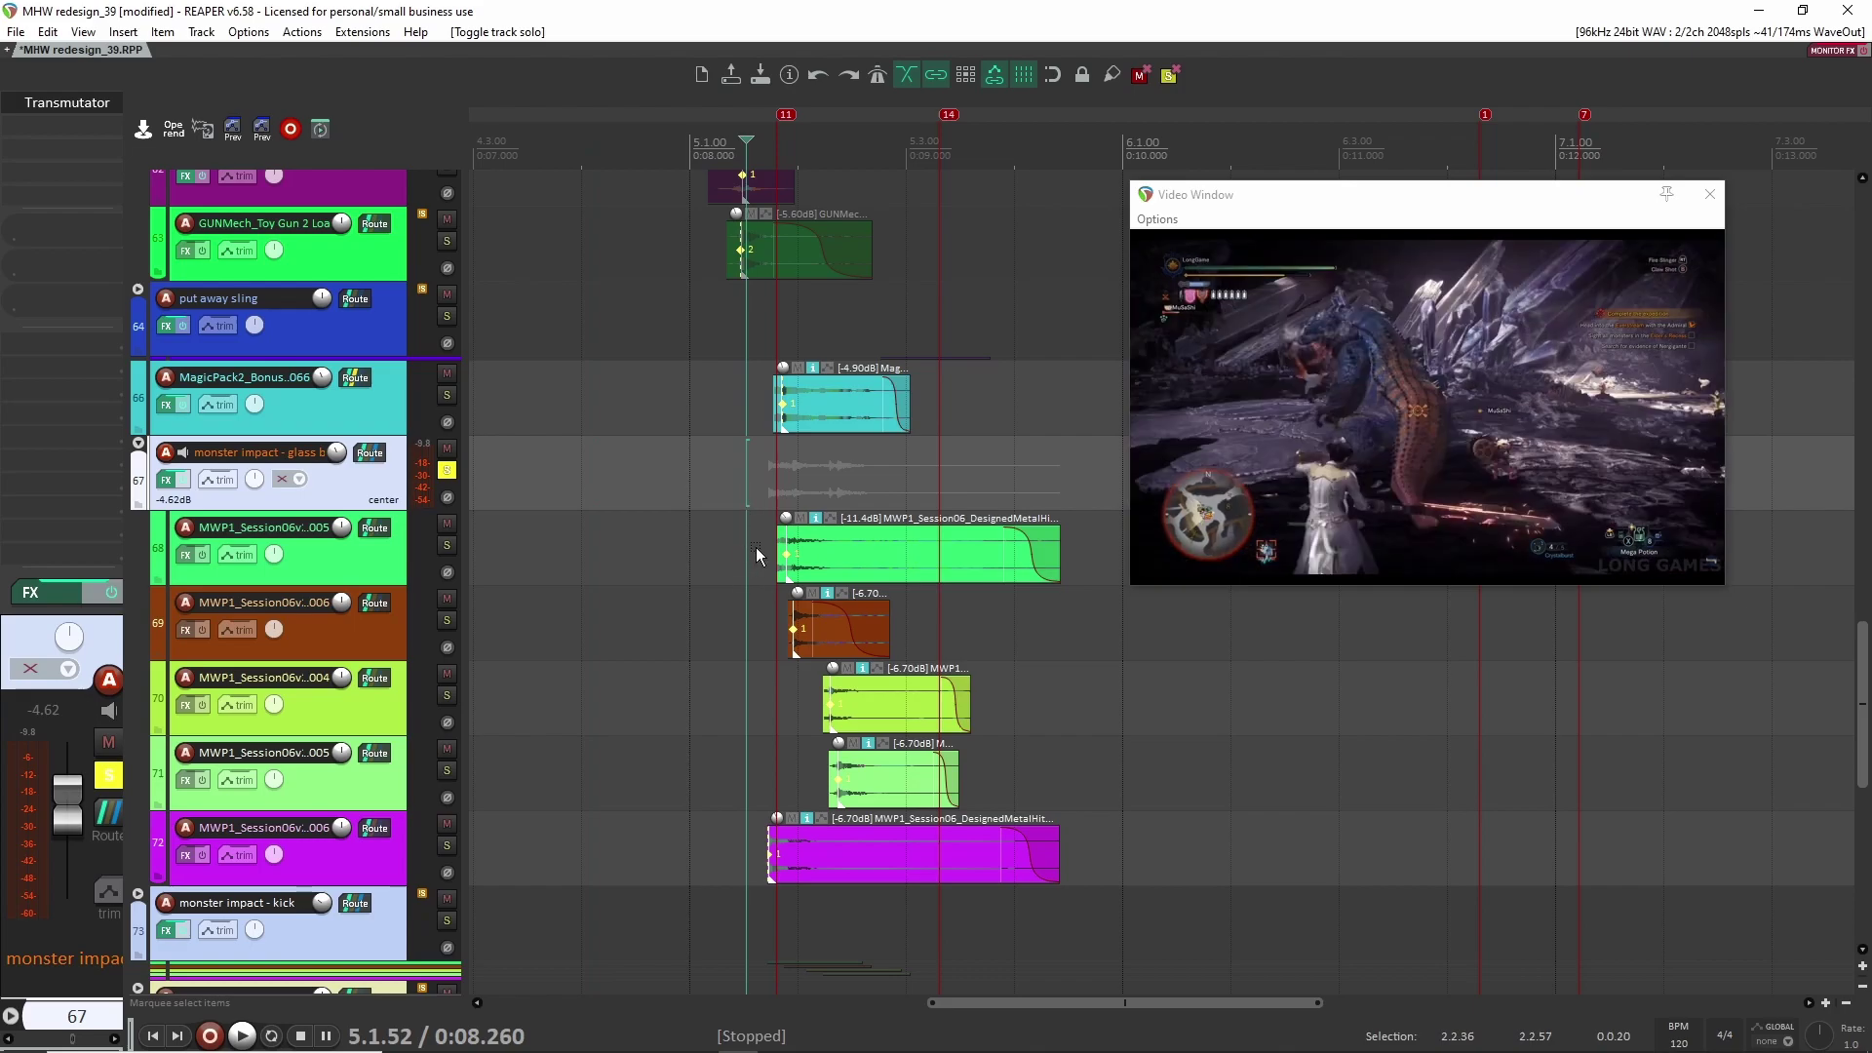
{"action": "left_click", "coordinate": [745, 550]}
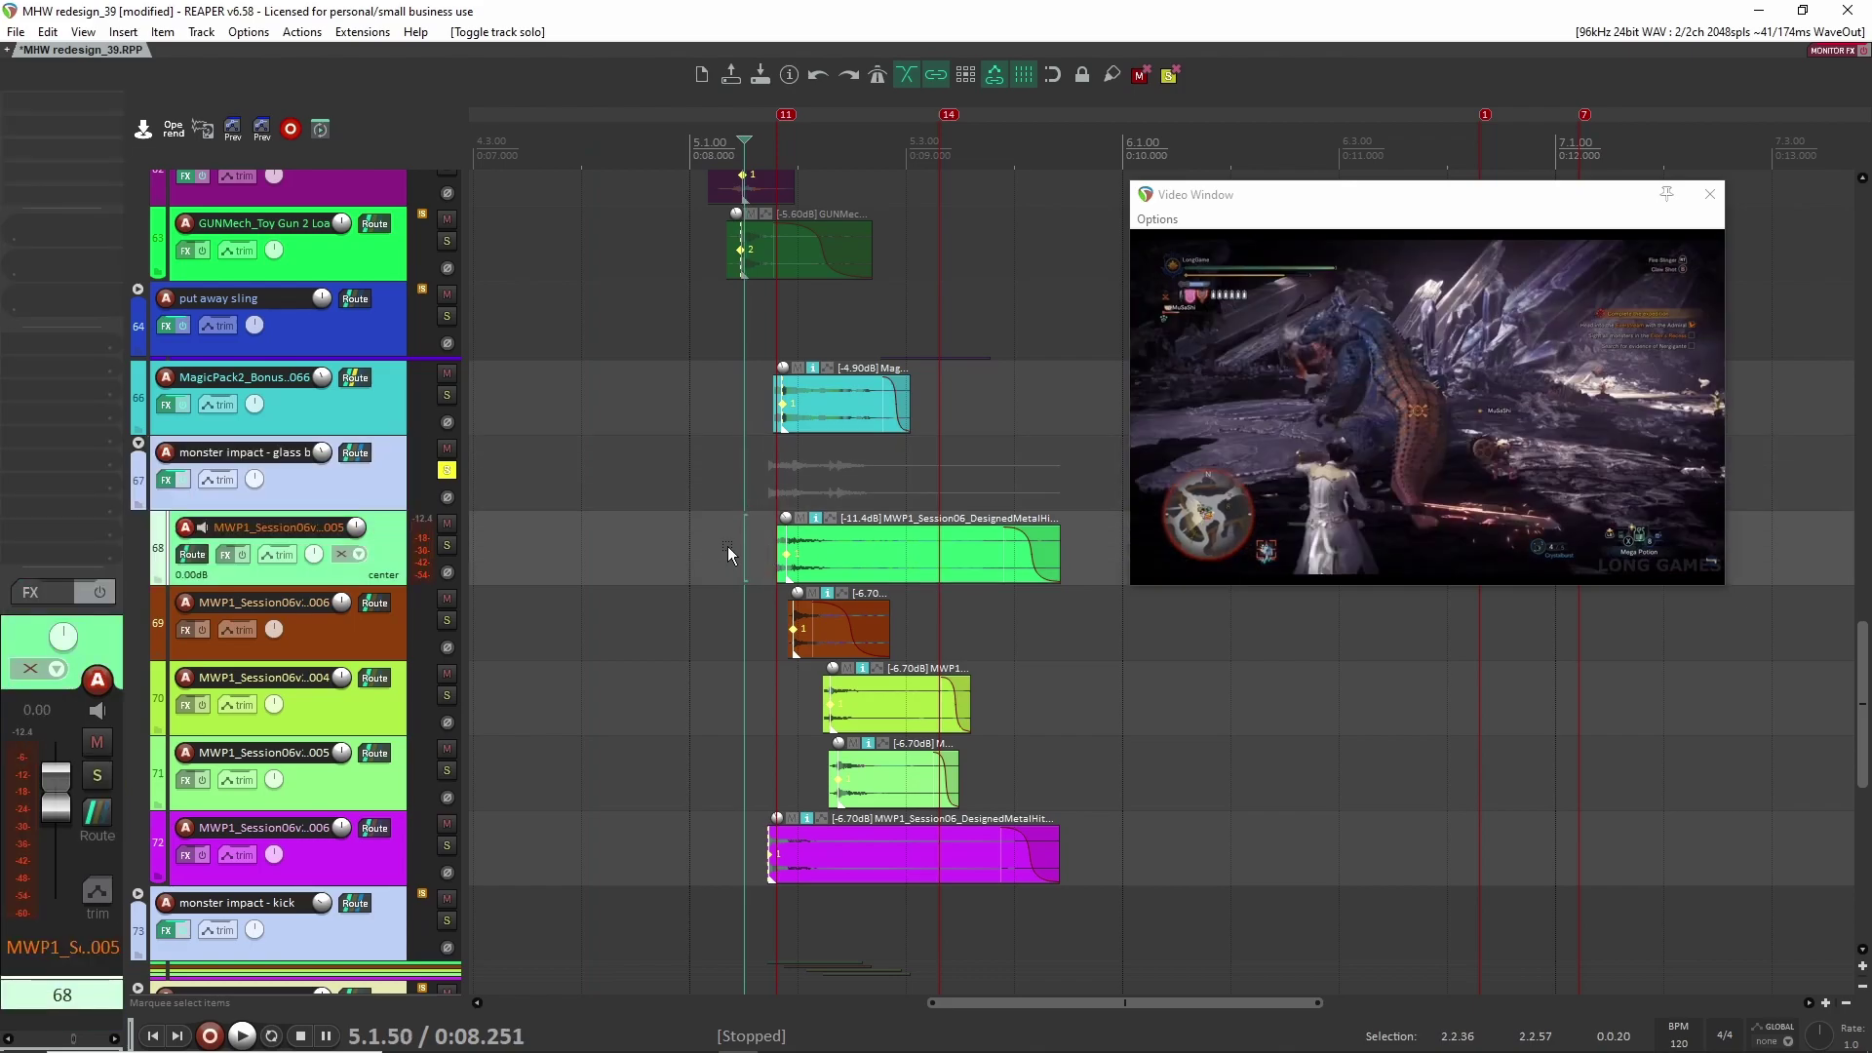
{"action": "key", "text": "space"}
{"action": "key", "text": "space"}
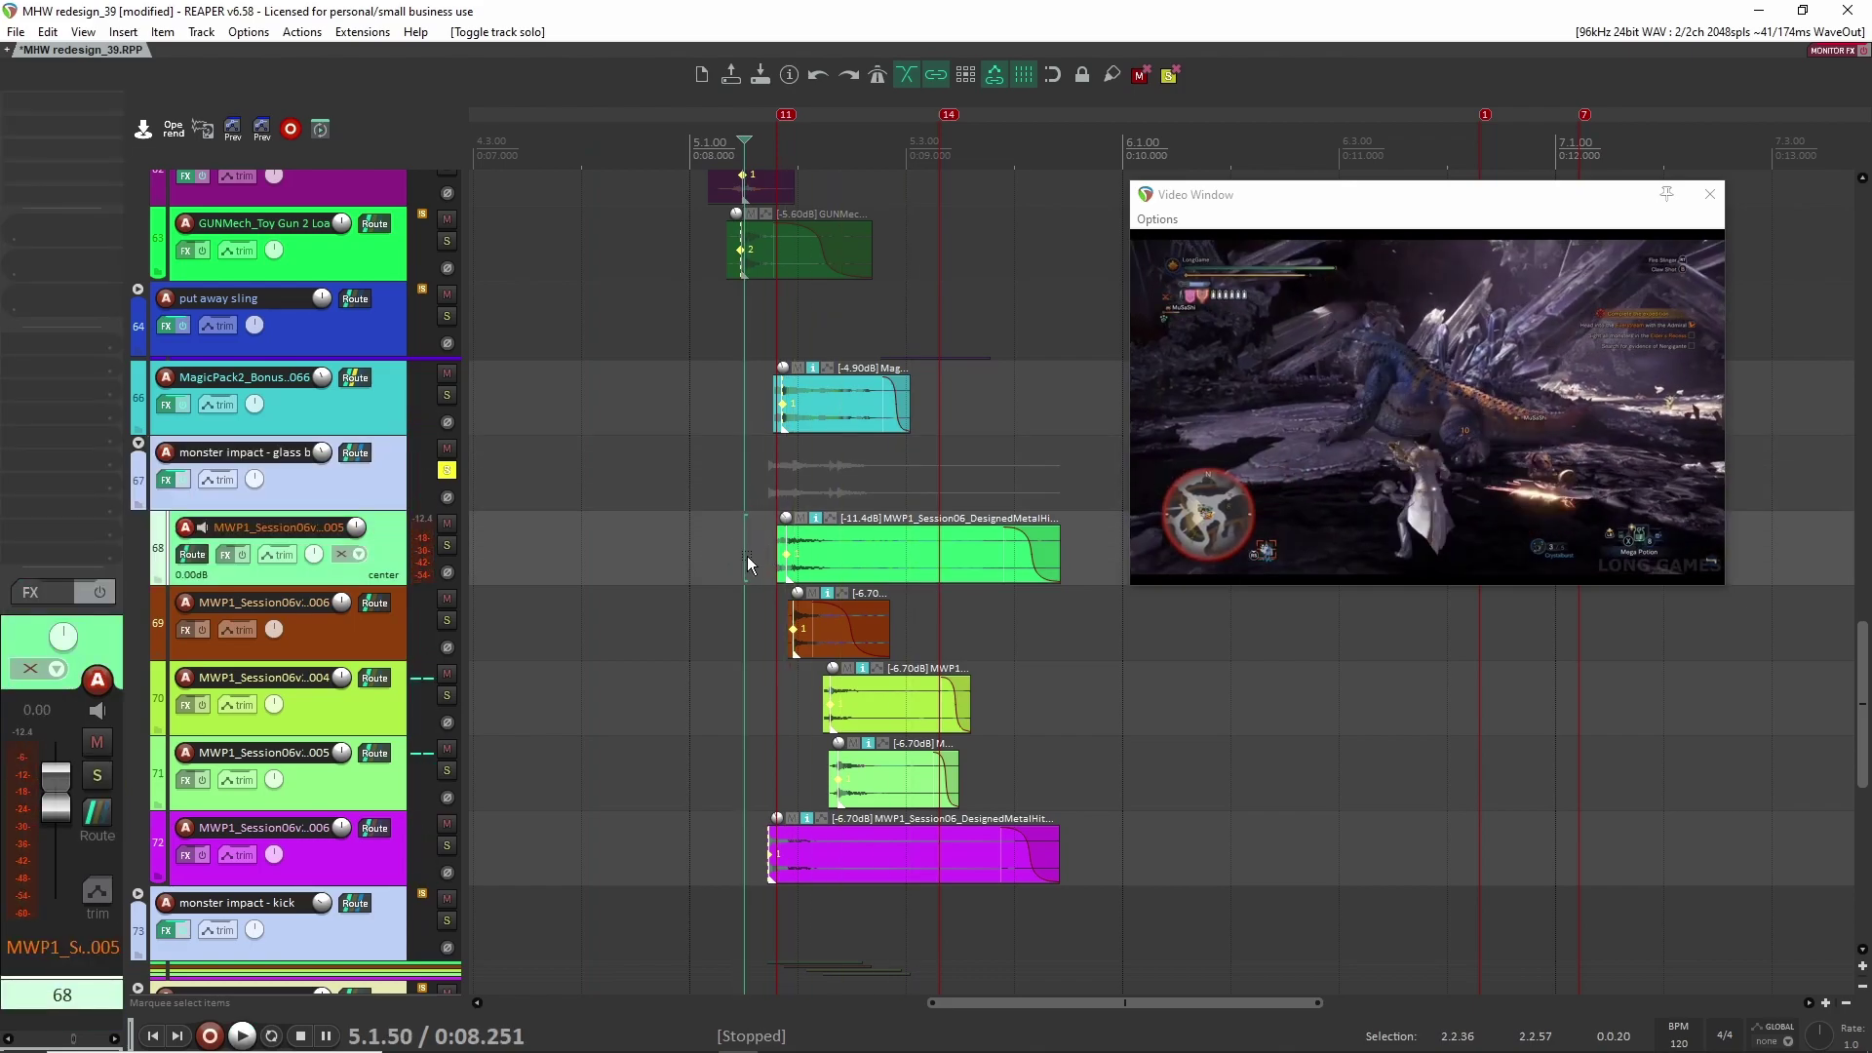
Step: Solo only the monster impact - kick folder on track 73 and play it from 0:08.273
{"action": "scroll", "coordinate": [677, 700], "scroll_direction": "down", "scroll_amount": 2}
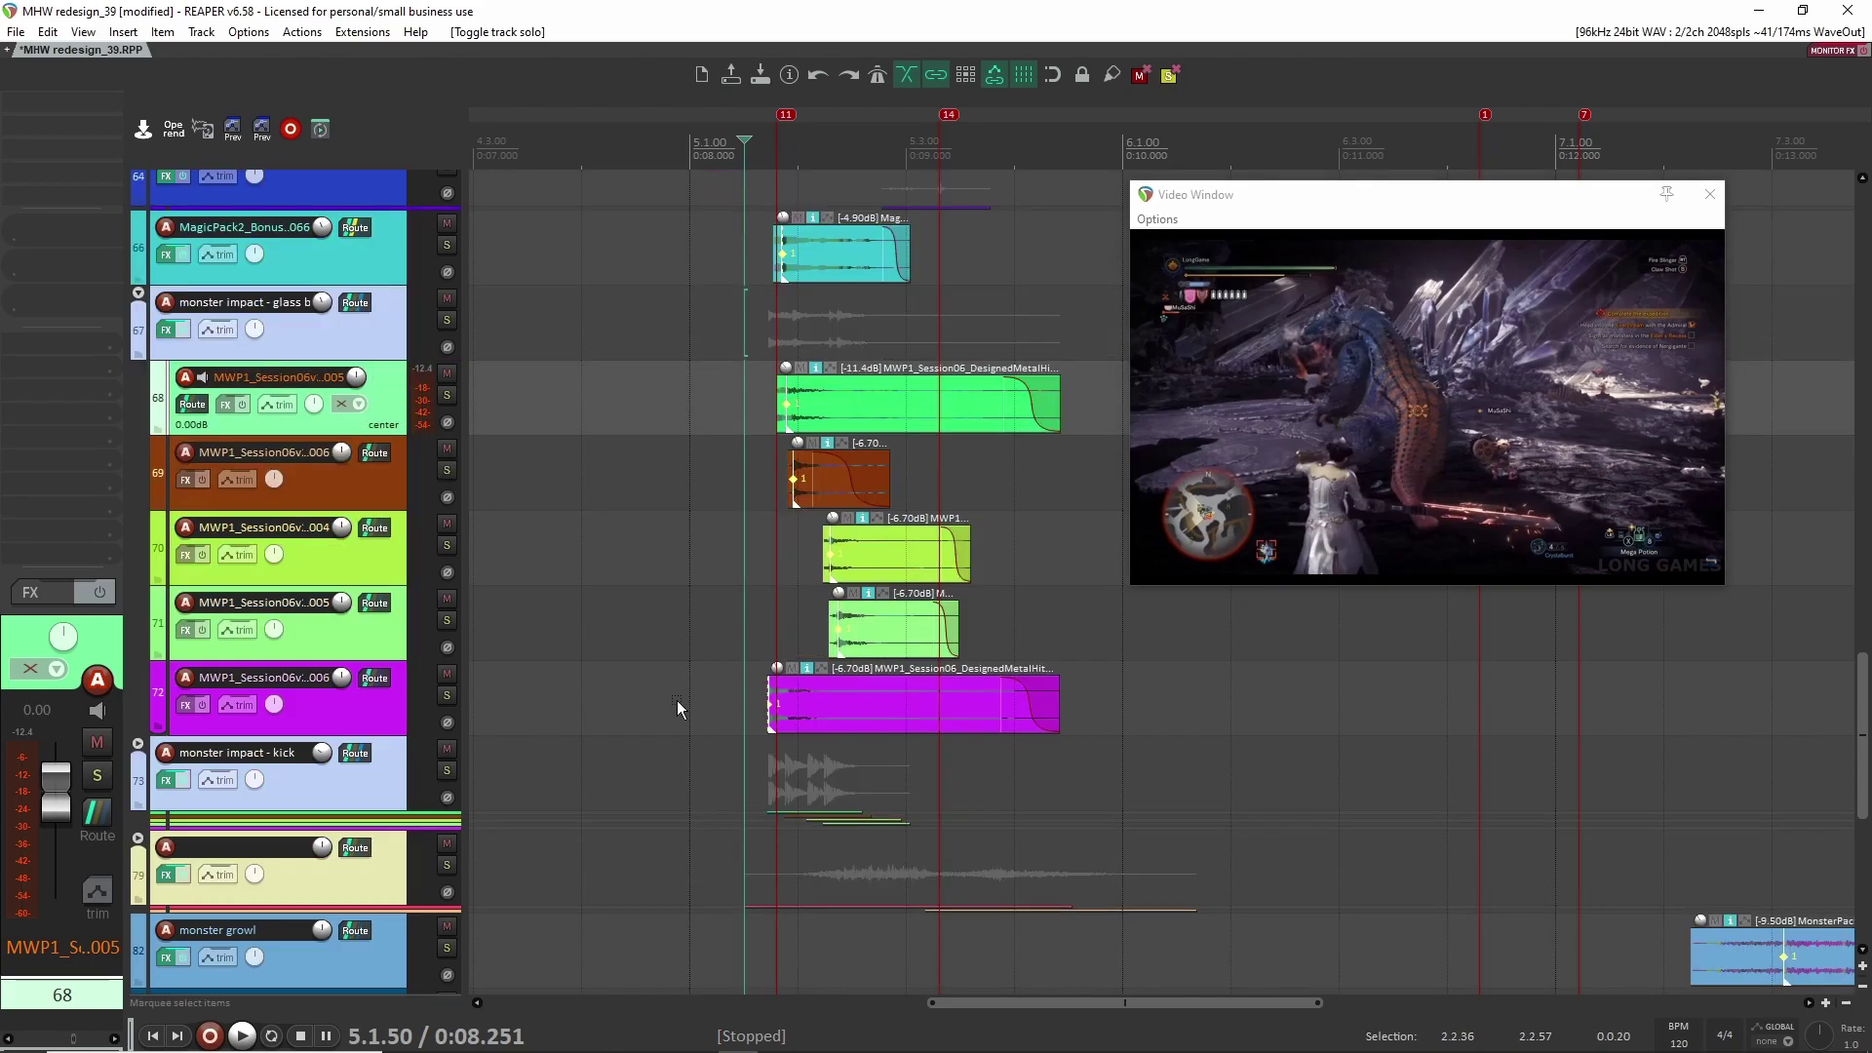
{"action": "left_click", "coordinate": [446, 770]}
{"action": "left_click", "coordinate": [749, 723]}
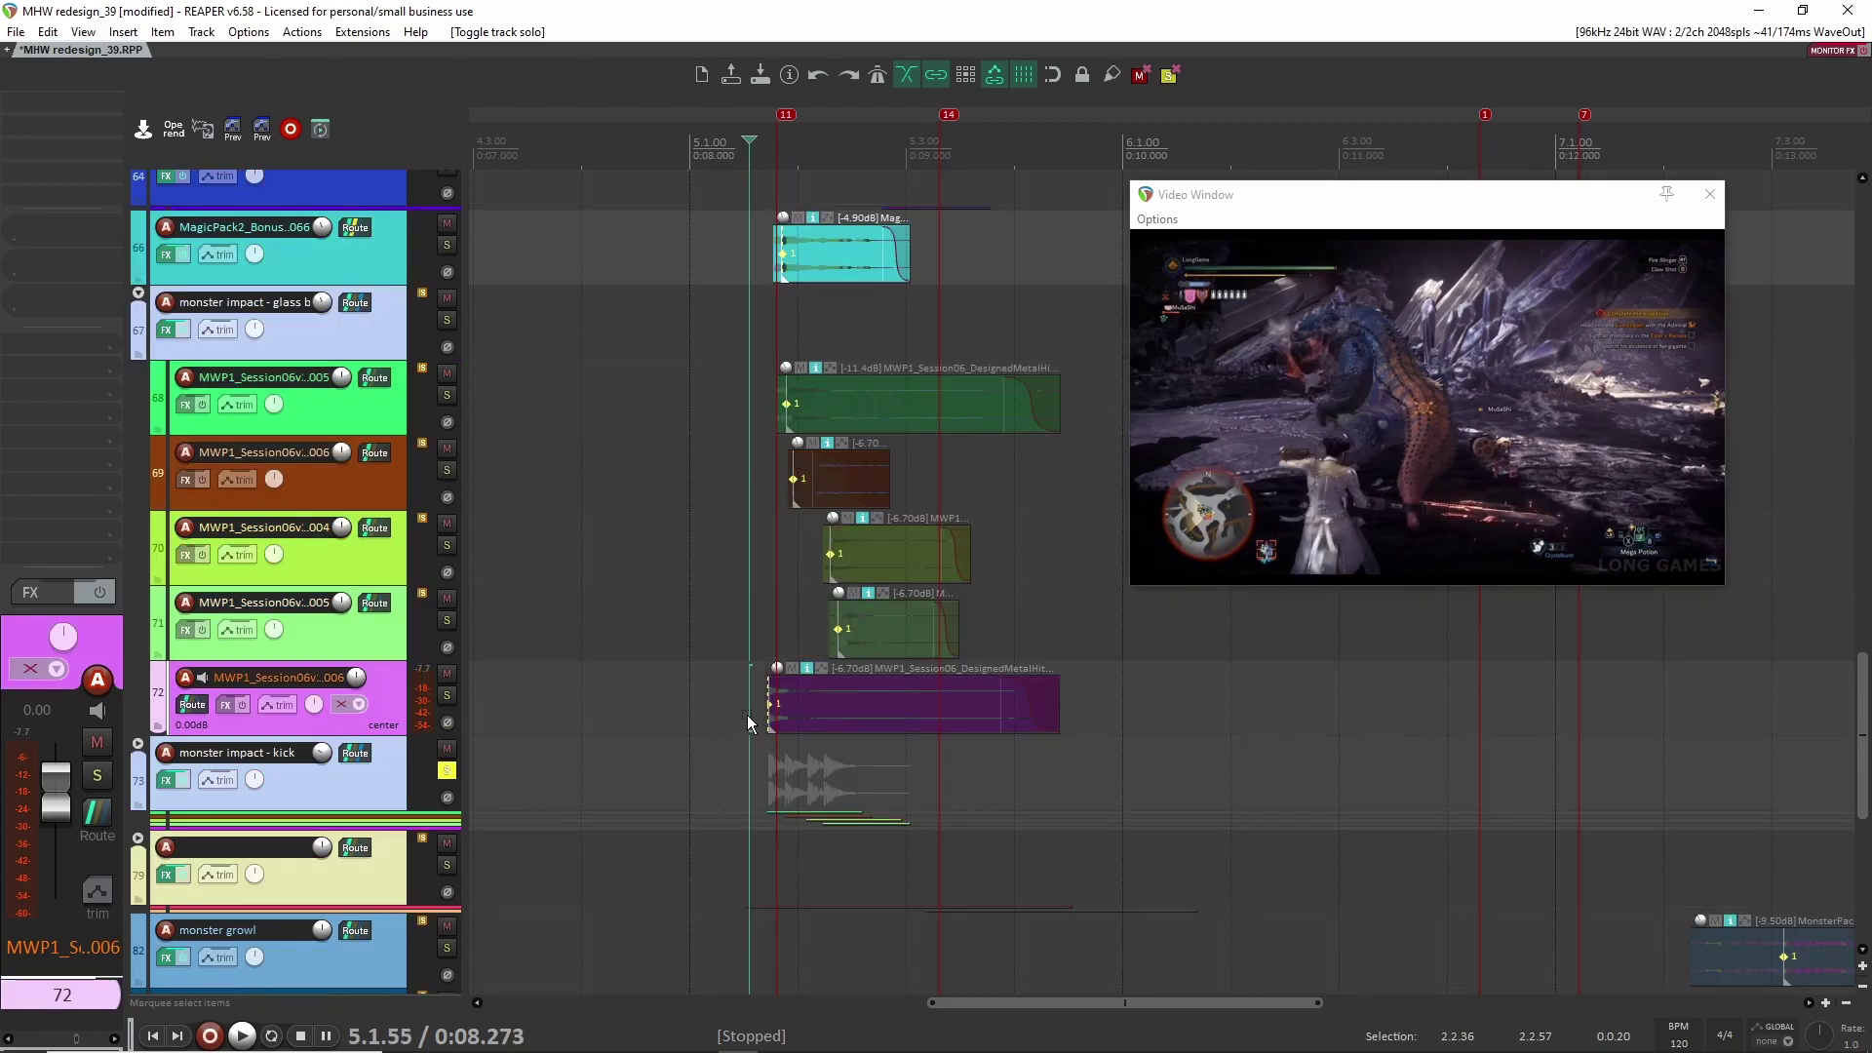
{"action": "key", "text": "space"}
{"action": "key", "text": "space"}
Step: Solo the monster impact glass folder along with the kick folder and play them together from 0:08.034
{"action": "left_click", "coordinate": [446, 320]}
{"action": "left_click", "coordinate": [698, 409]}
{"action": "key", "text": "space"}
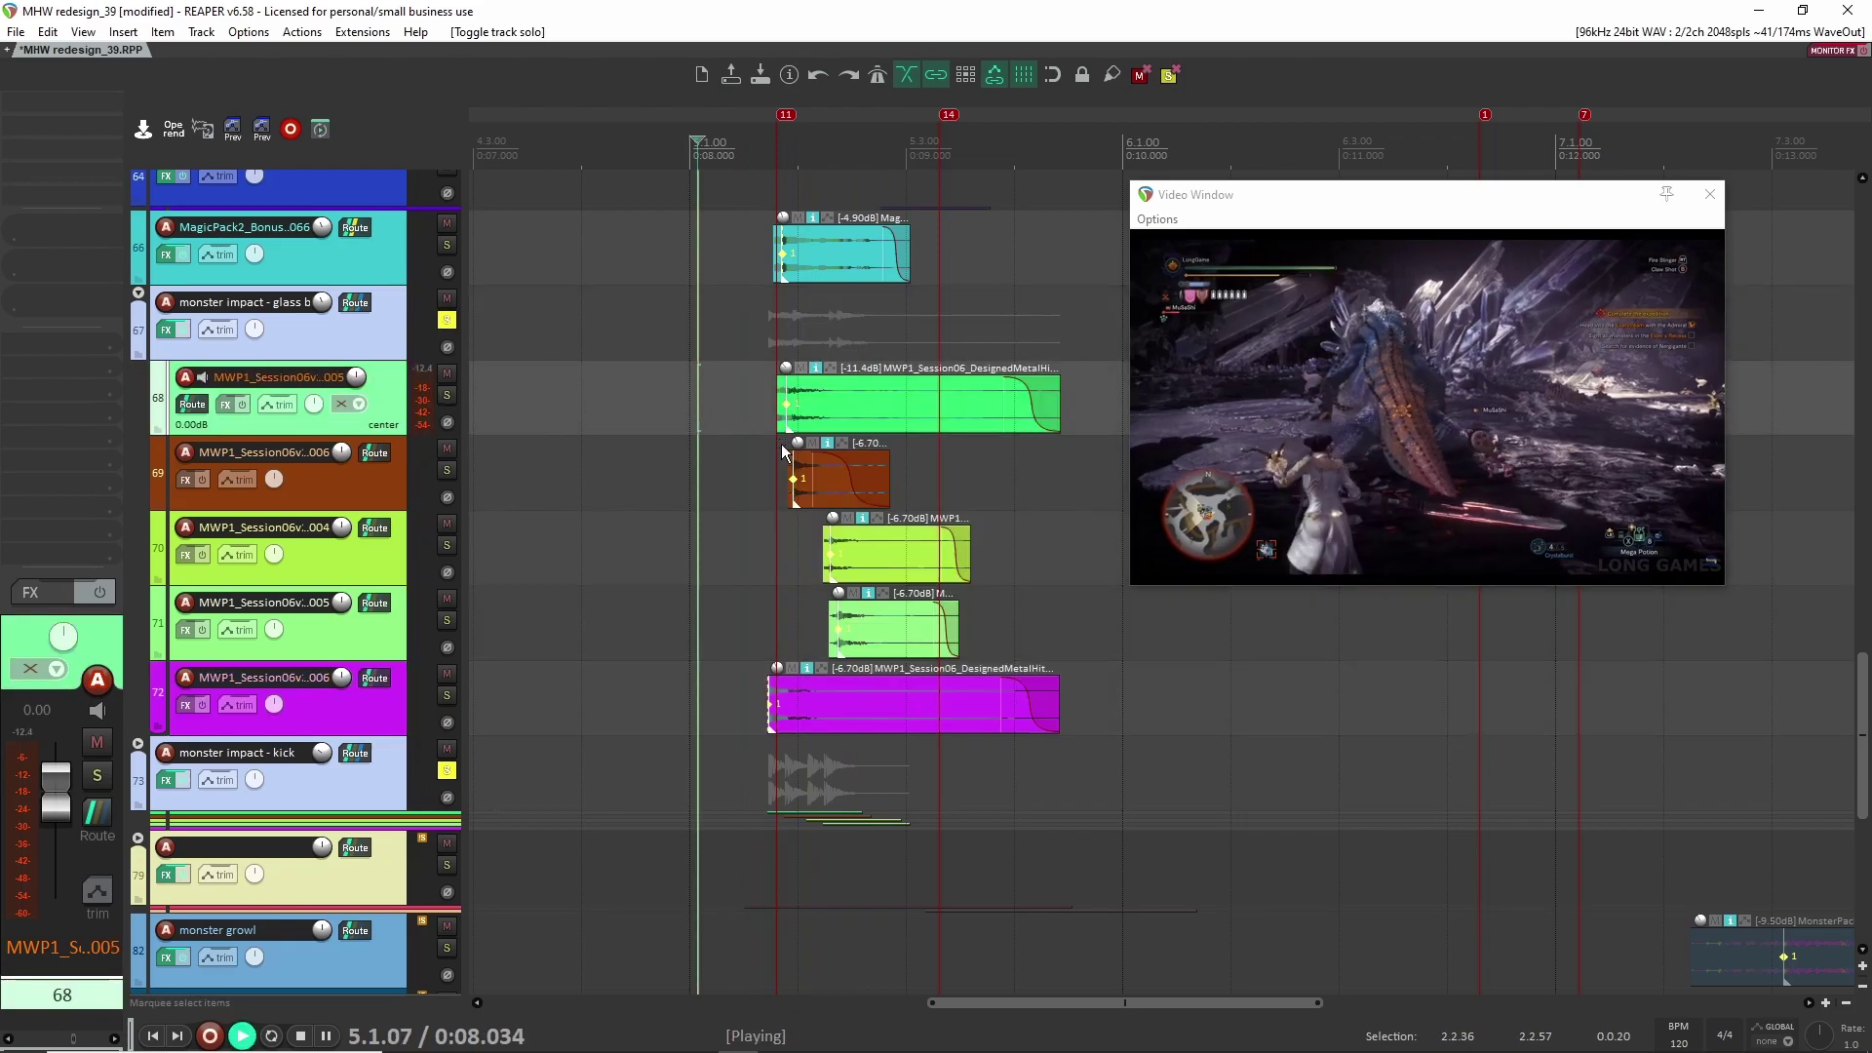
{"action": "key", "text": "space"}
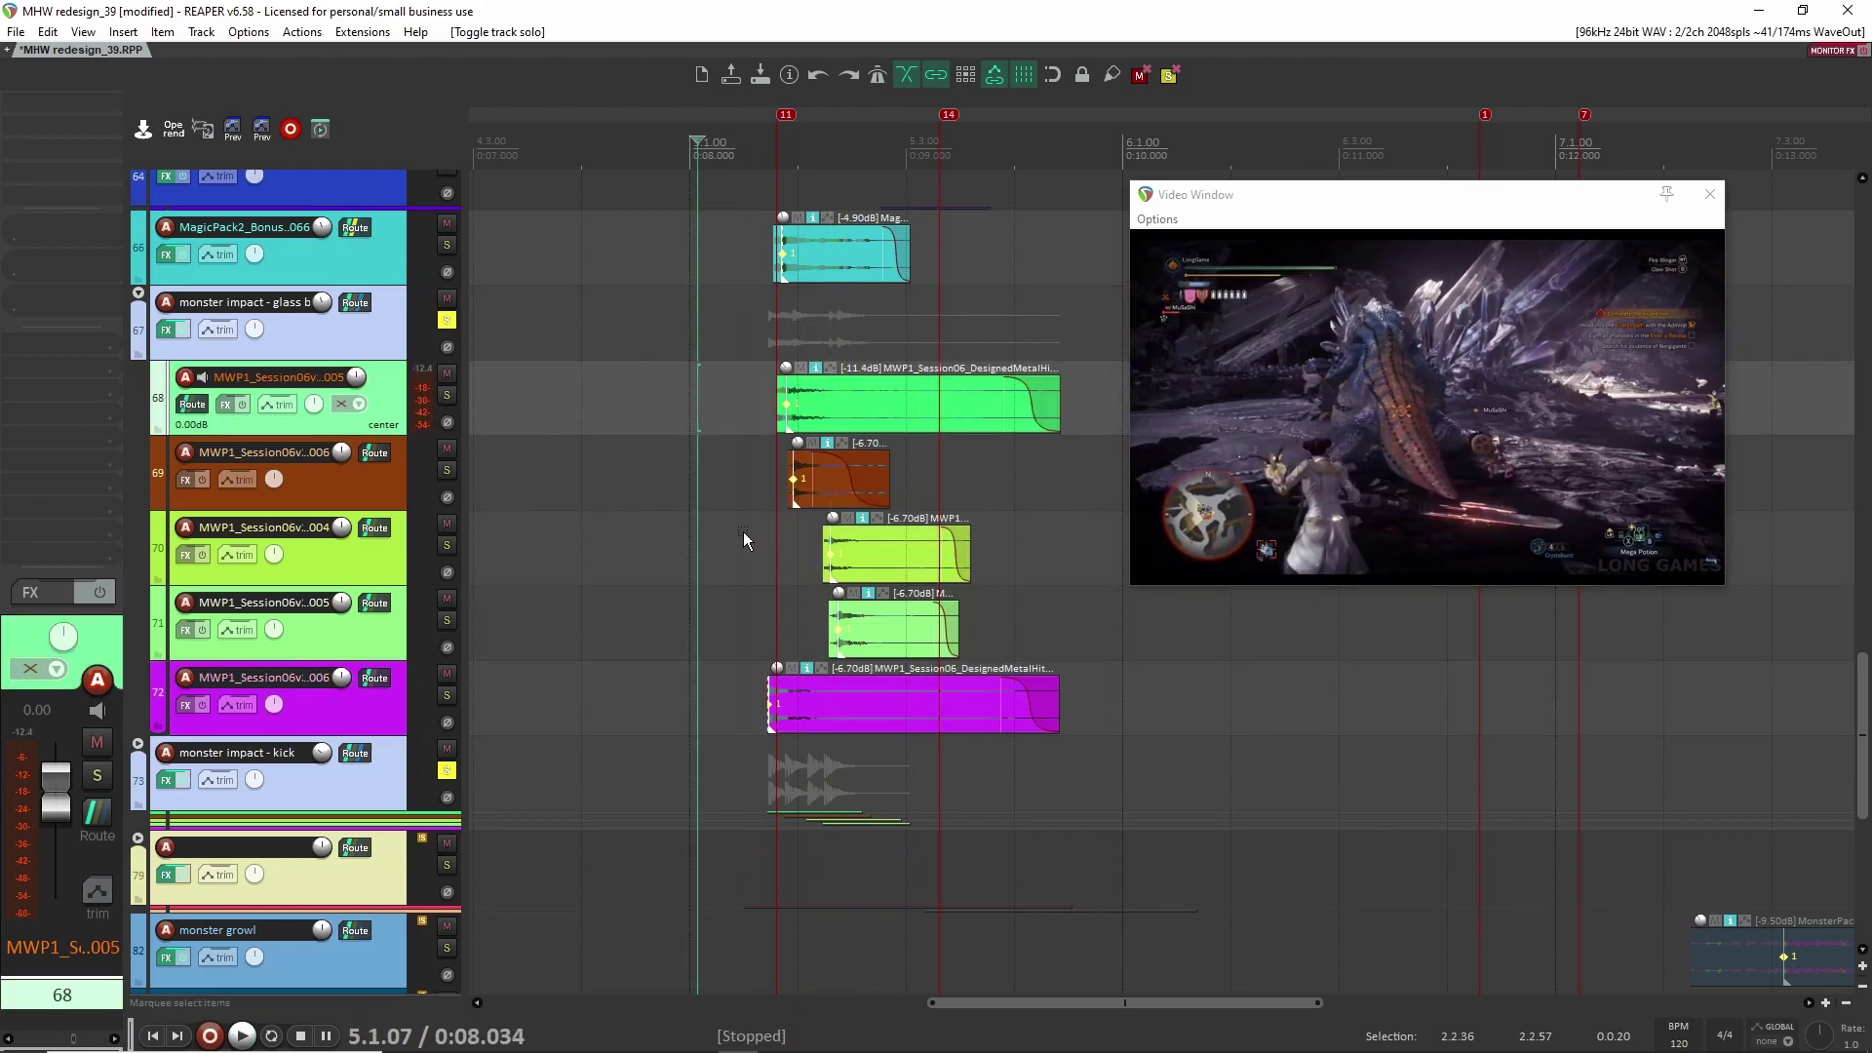
Step: Unsolo the glass and kick impact folders, solo the MagicPack2 layer on track 66, and play it
{"action": "scroll", "coordinate": [694, 574], "scroll_direction": "up", "scroll_amount": 2}
{"action": "left_click", "coordinate": [446, 395]}
{"action": "left_click", "coordinate": [447, 470]}
{"action": "left_click", "coordinate": [446, 921]}
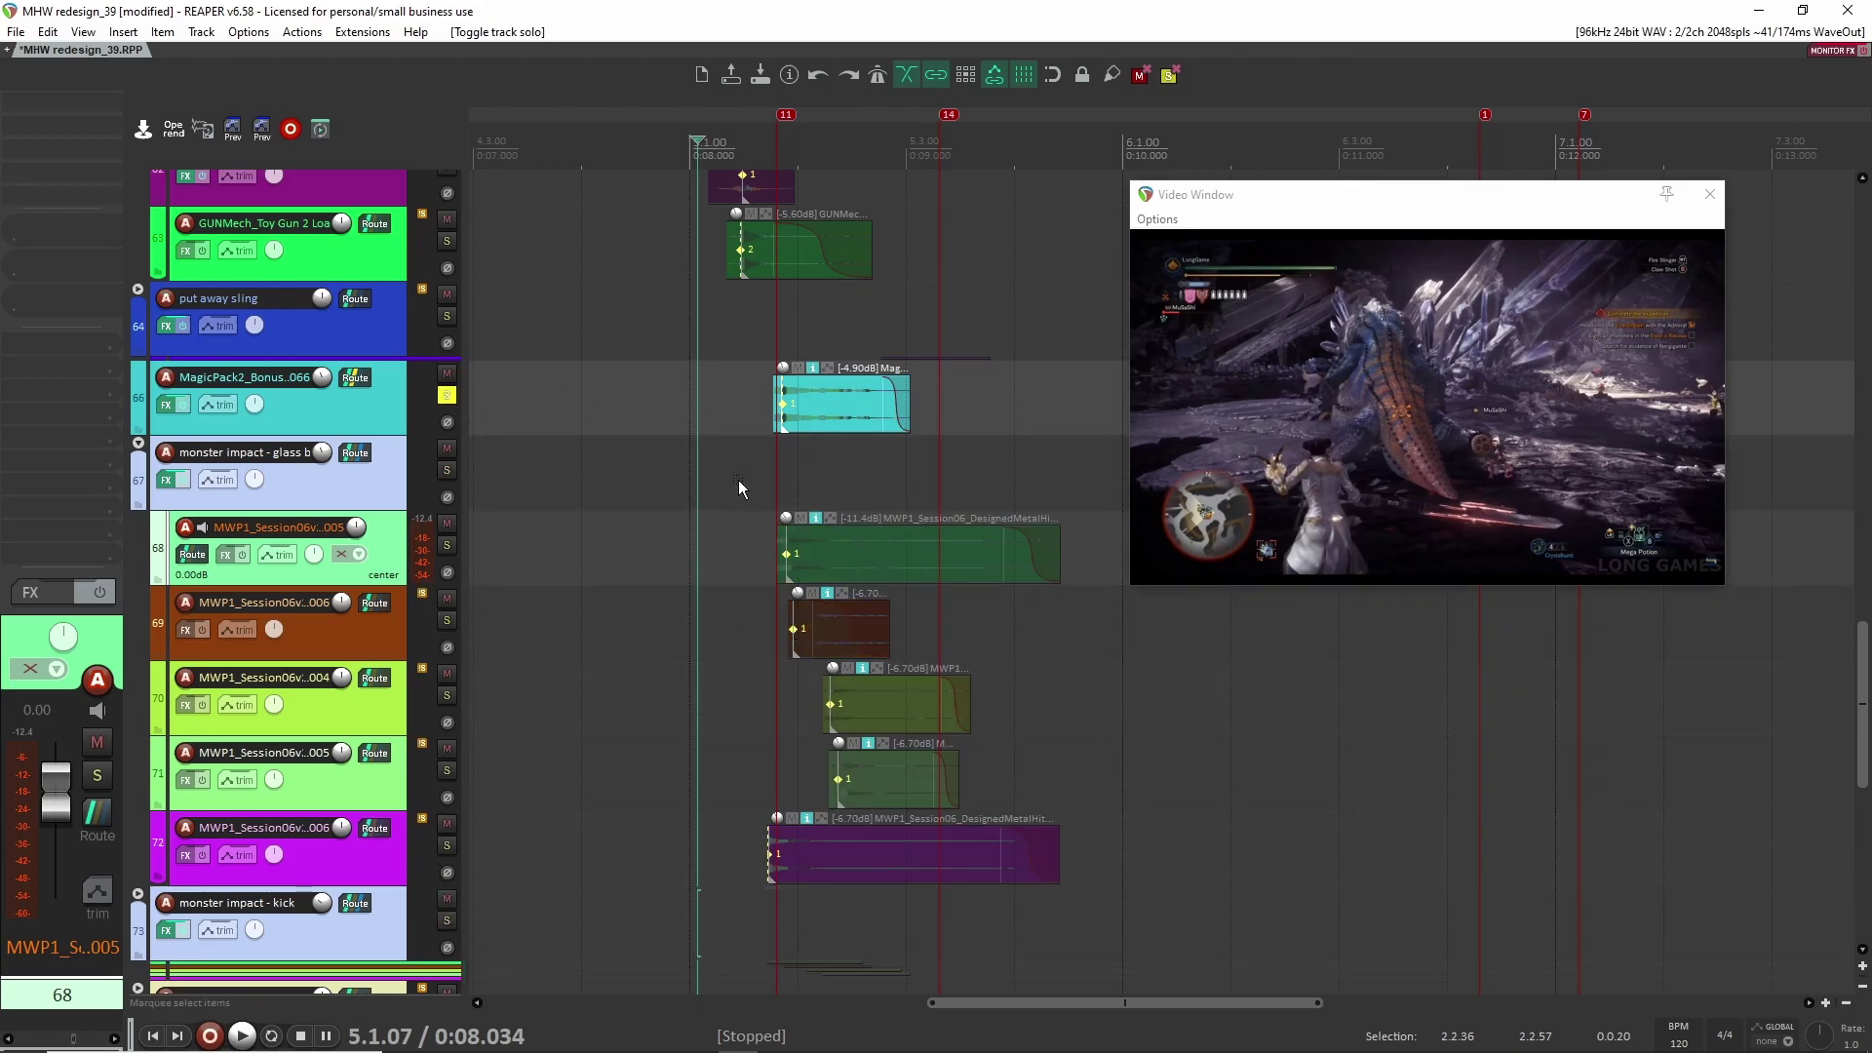
{"action": "key", "text": "space"}
{"action": "key", "text": "space"}
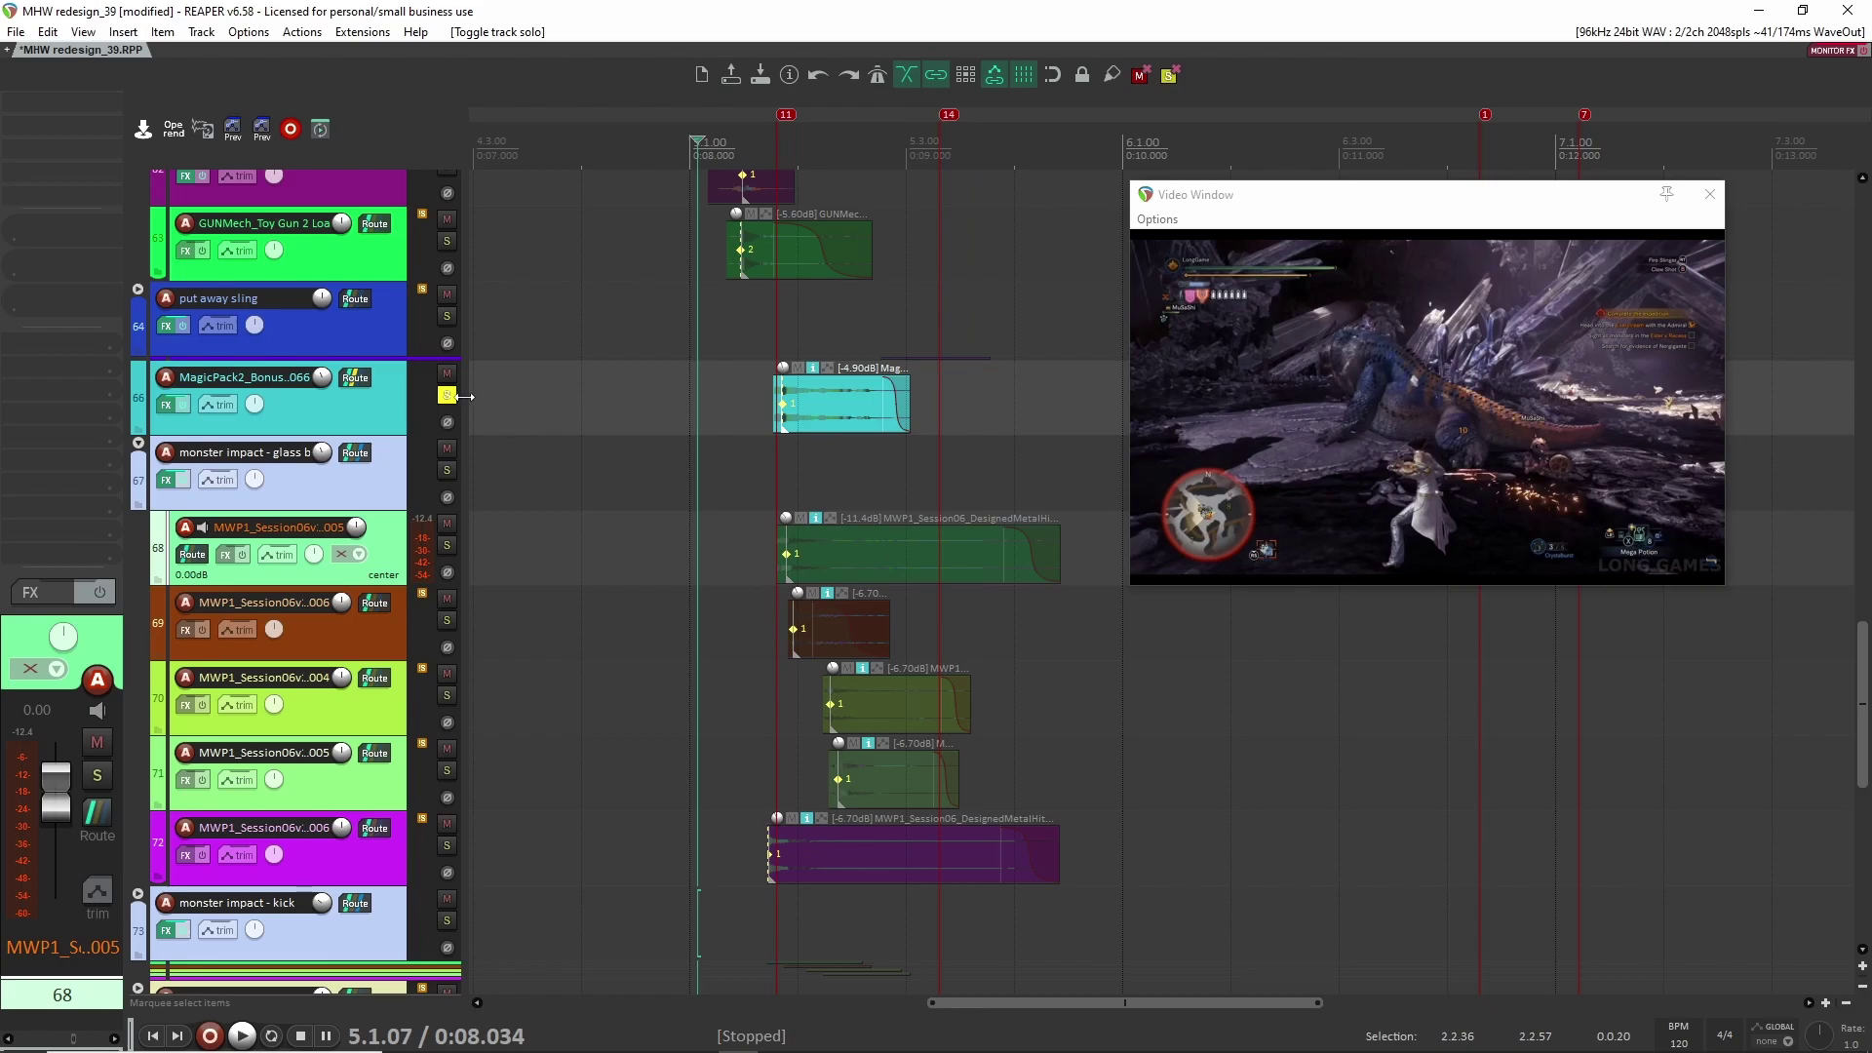
Step: Add the glass and kick impact folders to the soloed MagicPack2 layer and play all three from 0:08.034
{"action": "left_click", "coordinate": [446, 470]}
{"action": "left_click", "coordinate": [447, 920]}
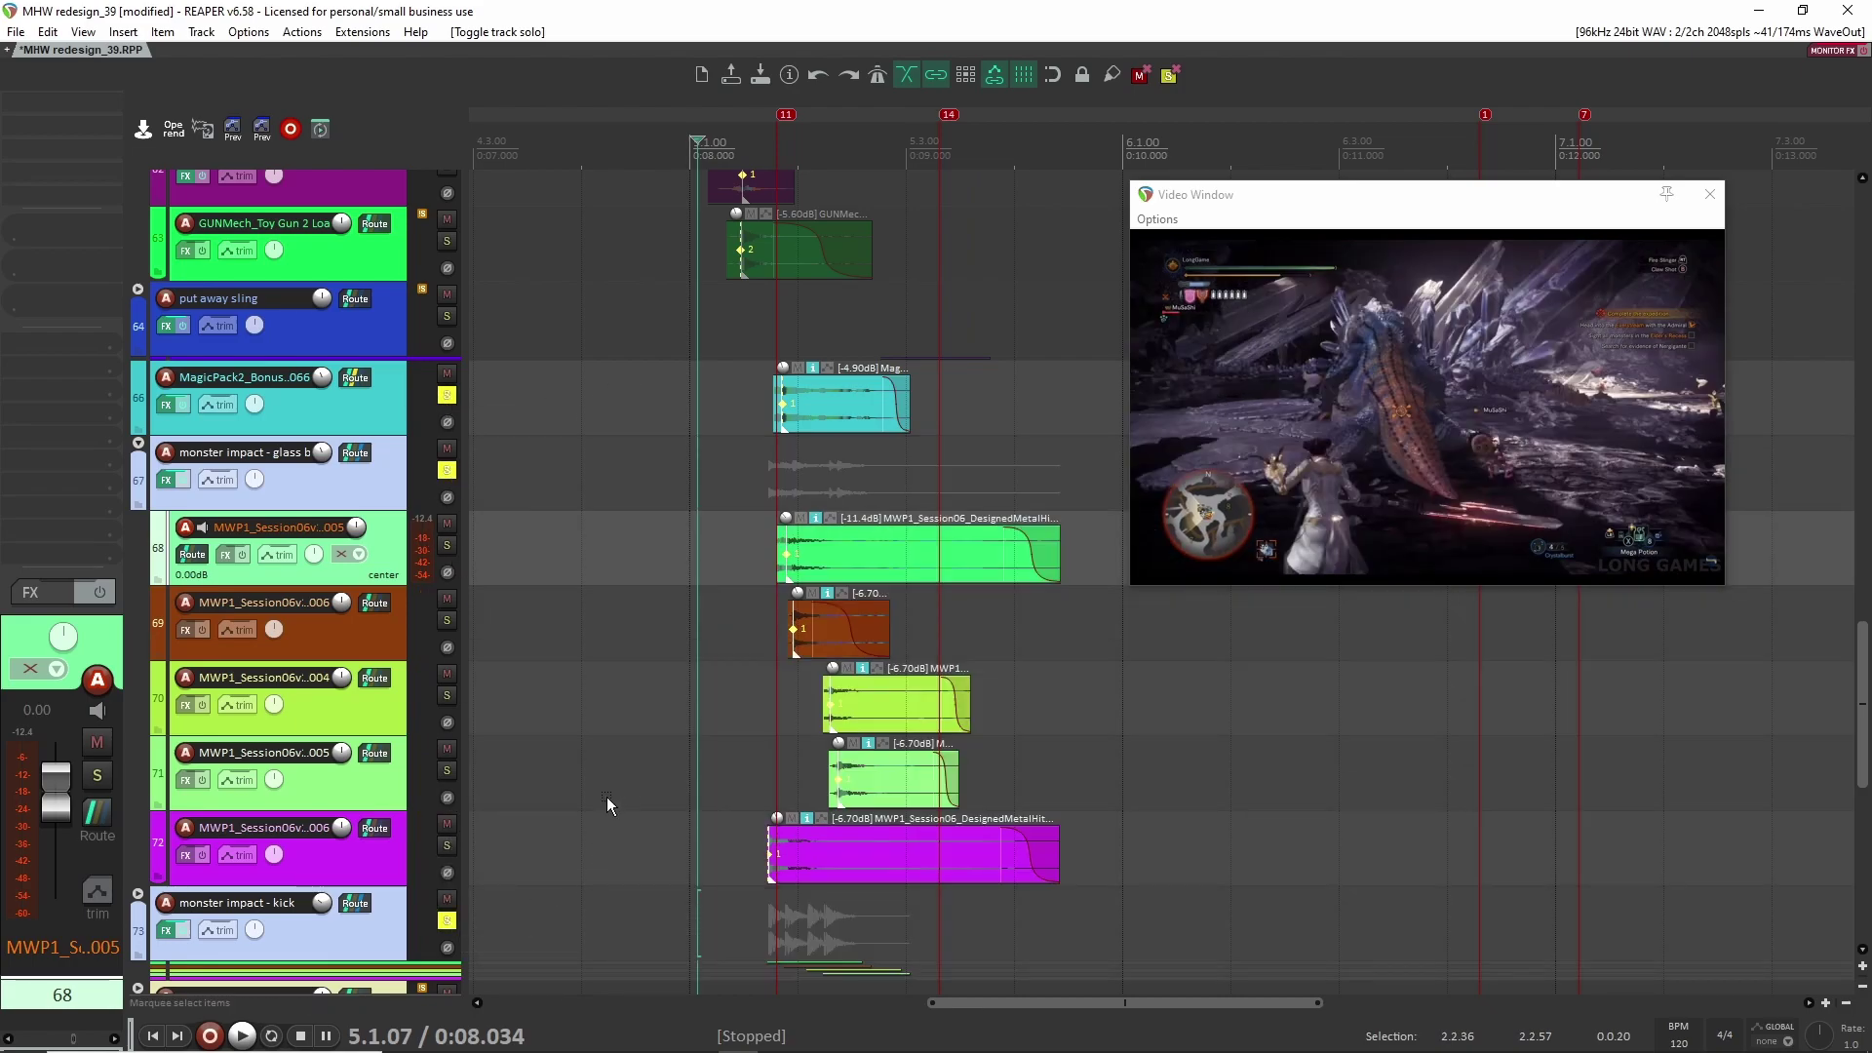
{"action": "key", "text": "space"}
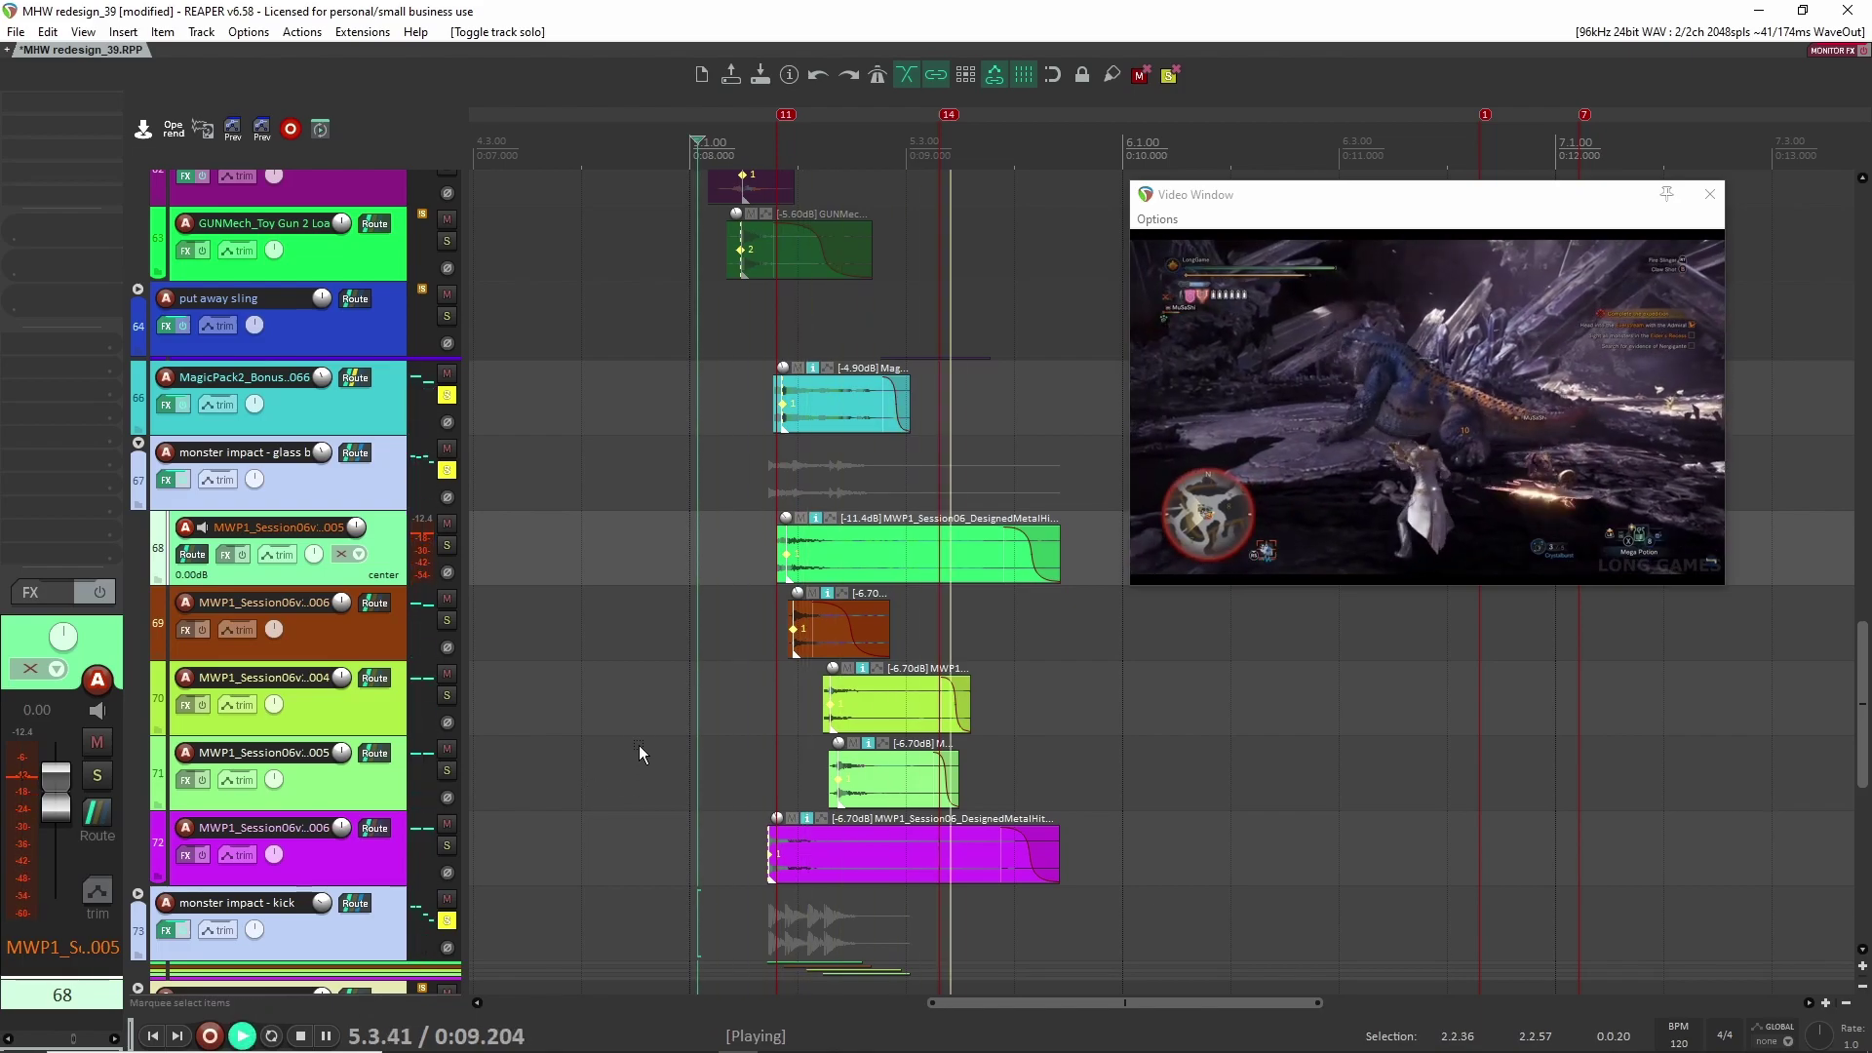
{"action": "key", "text": "space"}
Step: Unsolo the glass and kick folders, keep the MagicPack2 layer on track 66 soloed, and play it from 0:08.291
{"action": "left_click", "coordinate": [446, 921]}
{"action": "left_click", "coordinate": [446, 468]}
{"action": "left_click", "coordinate": [448, 395]}
{"action": "left_click", "coordinate": [447, 395]}
{"action": "left_click", "coordinate": [729, 395]}
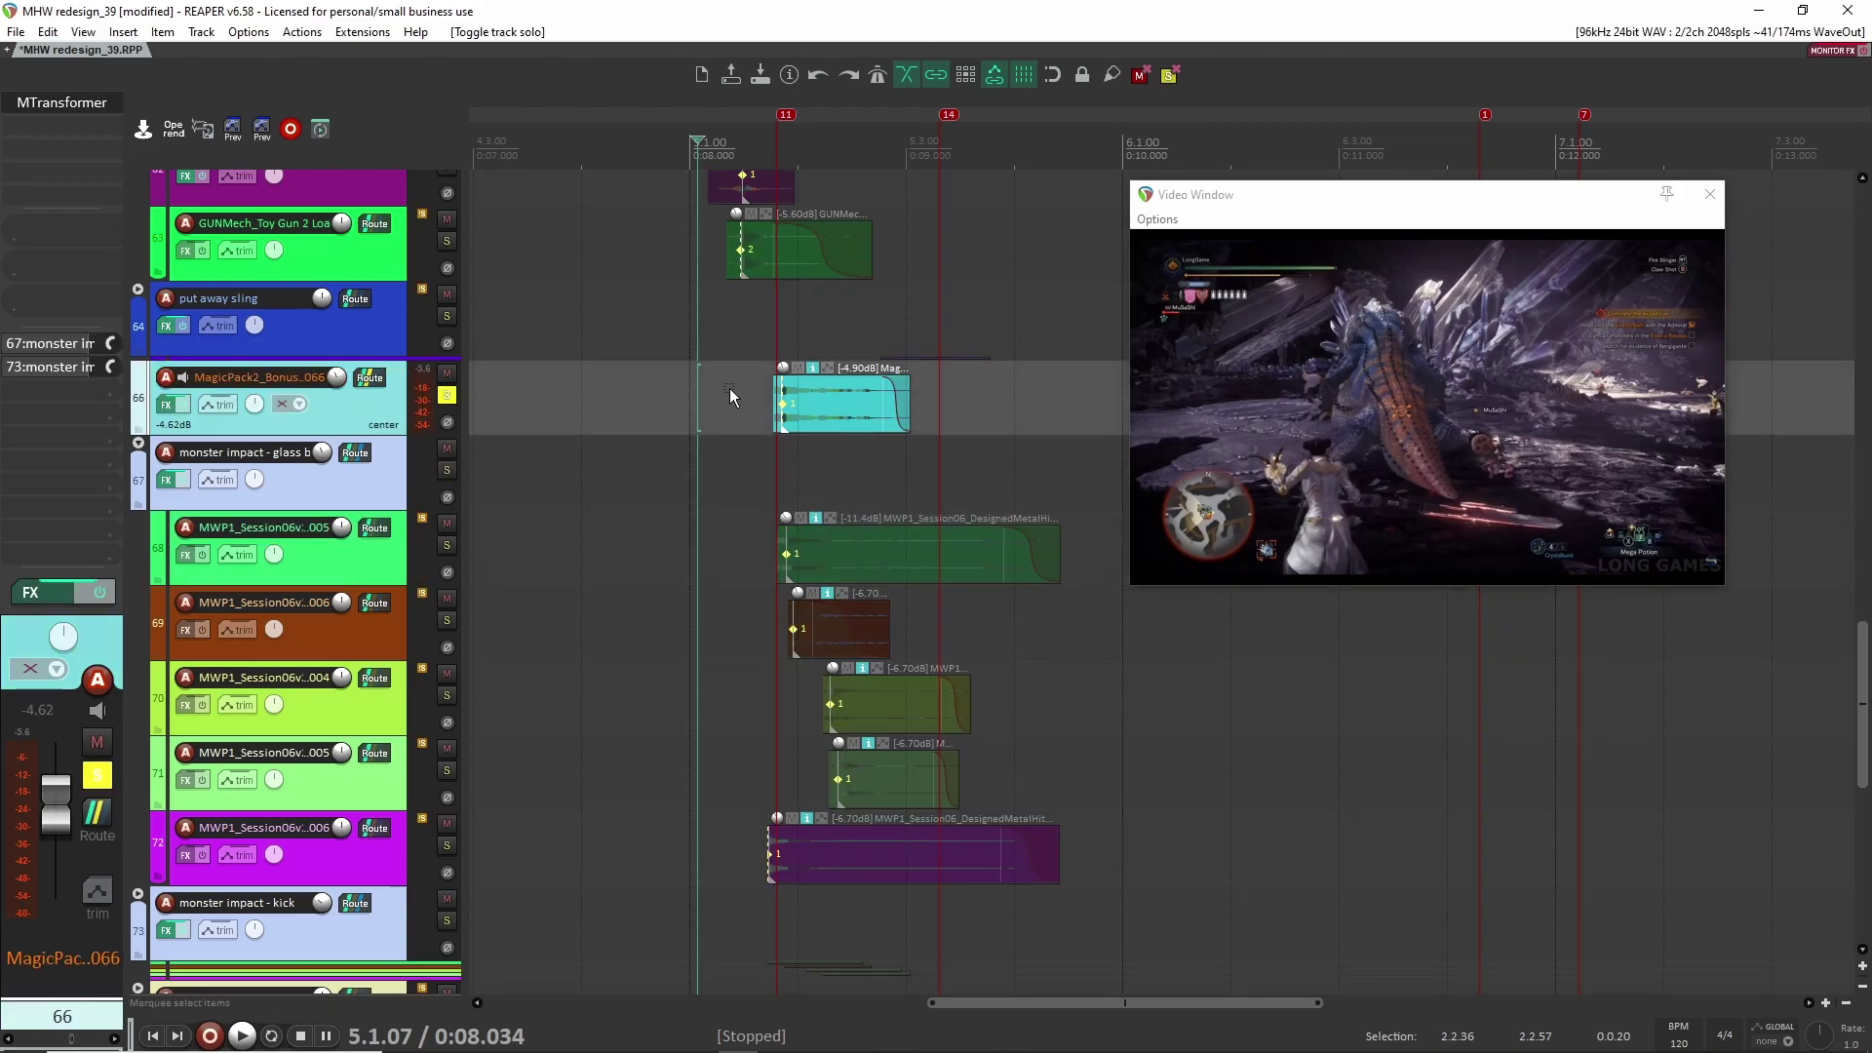
{"action": "left_click", "coordinate": [753, 417]}
{"action": "scroll", "coordinate": [763, 417], "scroll_direction": "up", "scroll_amount": 5}
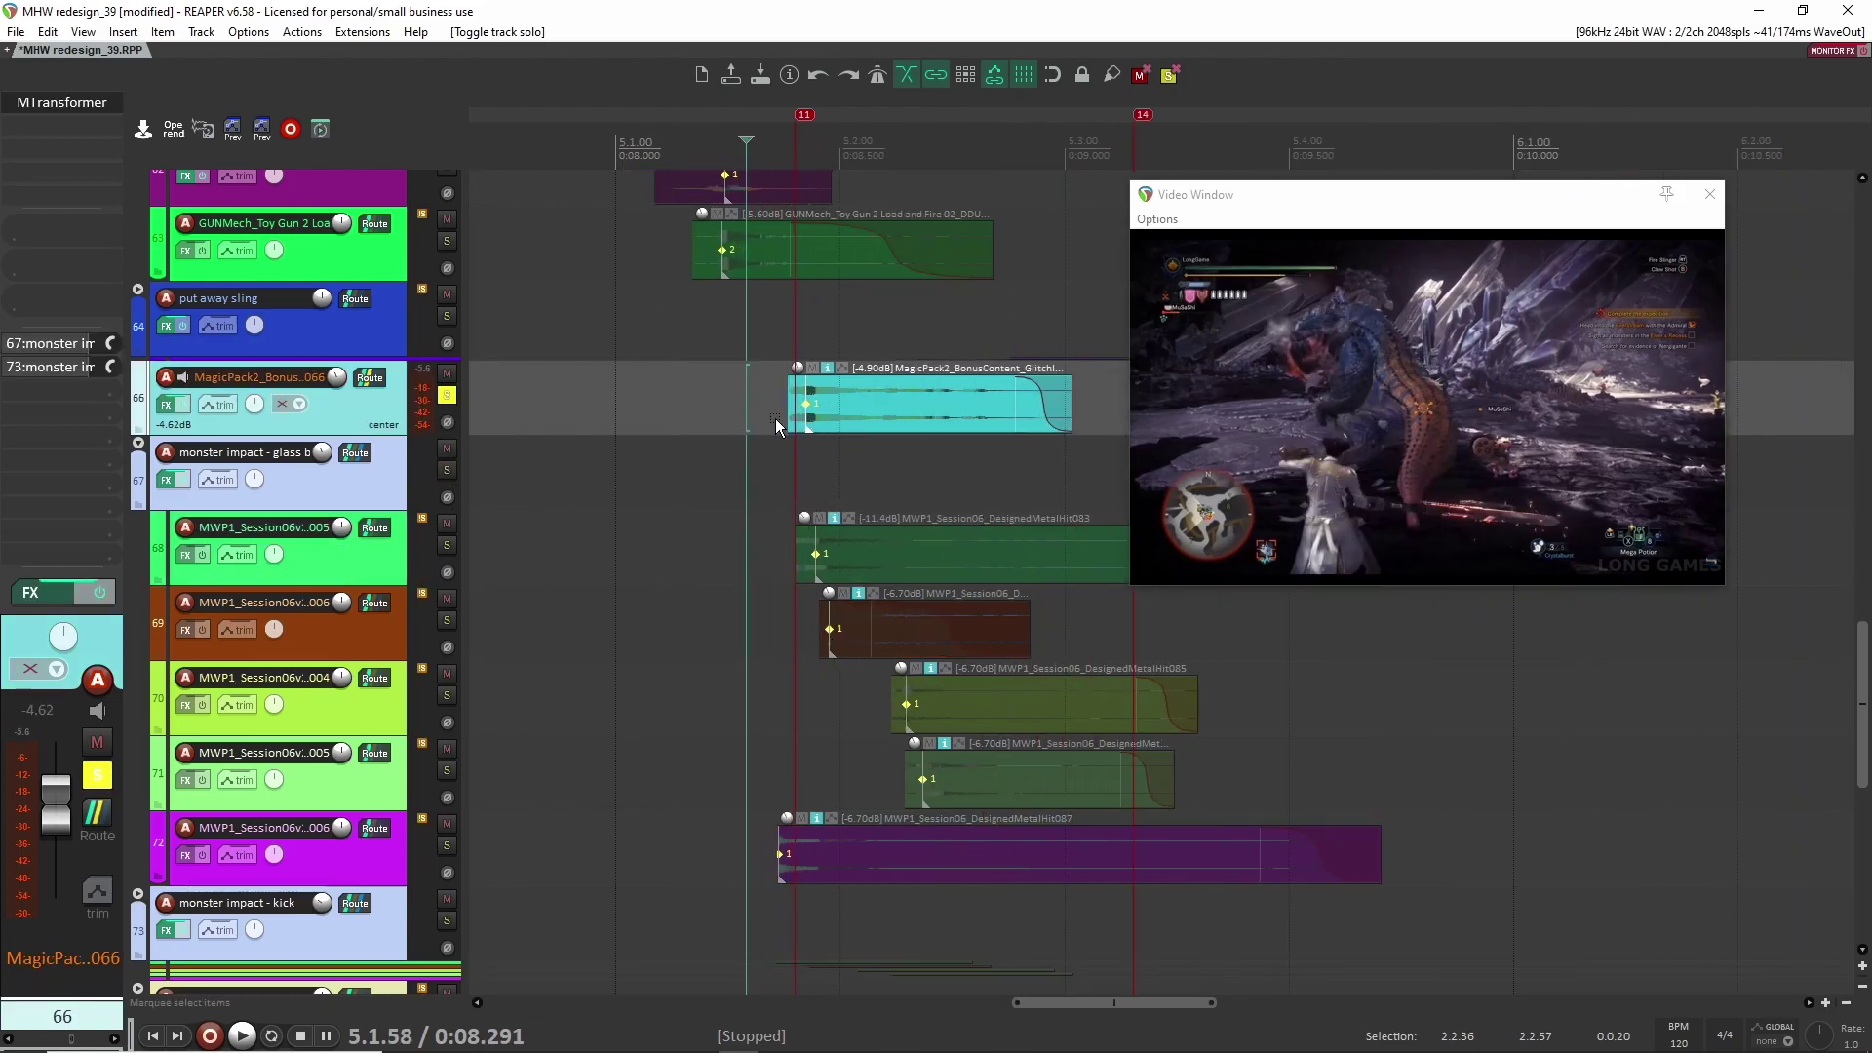
{"action": "scroll", "coordinate": [683, 433], "scroll_direction": "down", "scroll_amount": 3}
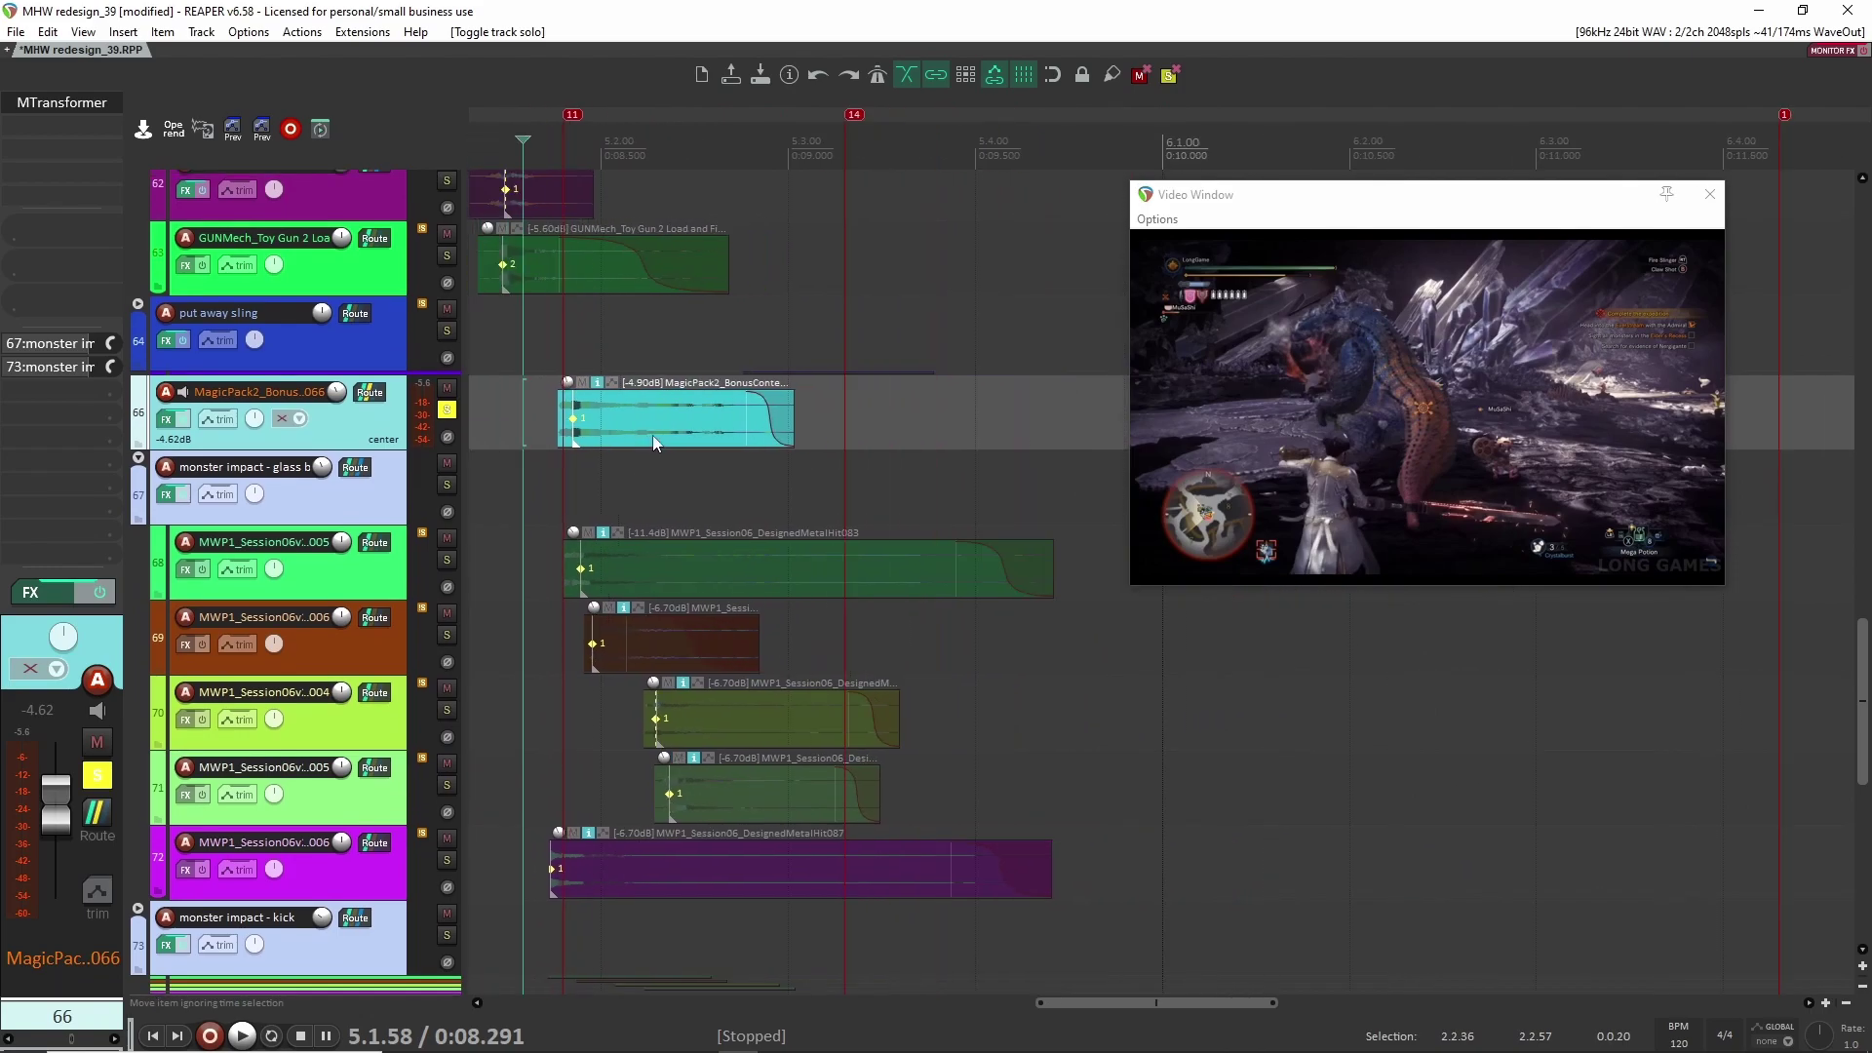
{"action": "key", "text": "space"}
{"action": "key", "text": "space"}
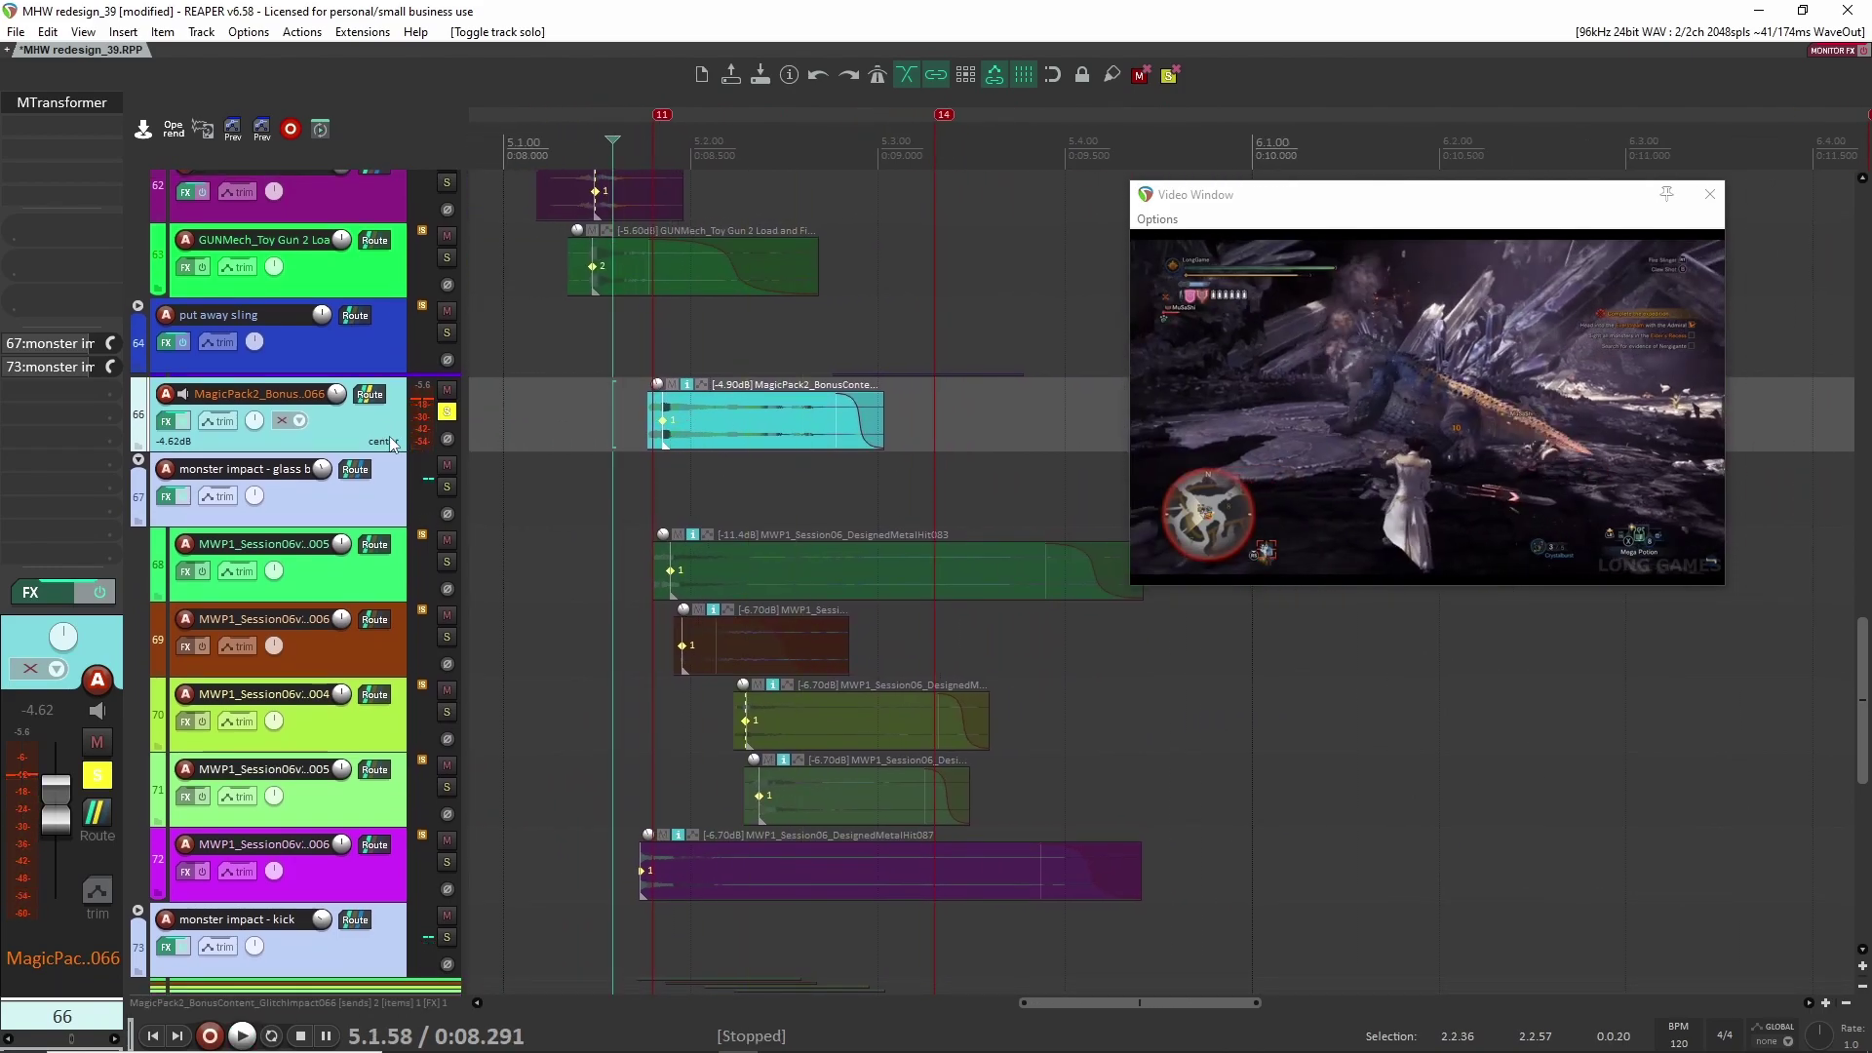
Step: Open the MTransformer effect on track 66 and play the layer once with it bypassed and once with it enabled
{"action": "left_click", "coordinate": [51, 108]}
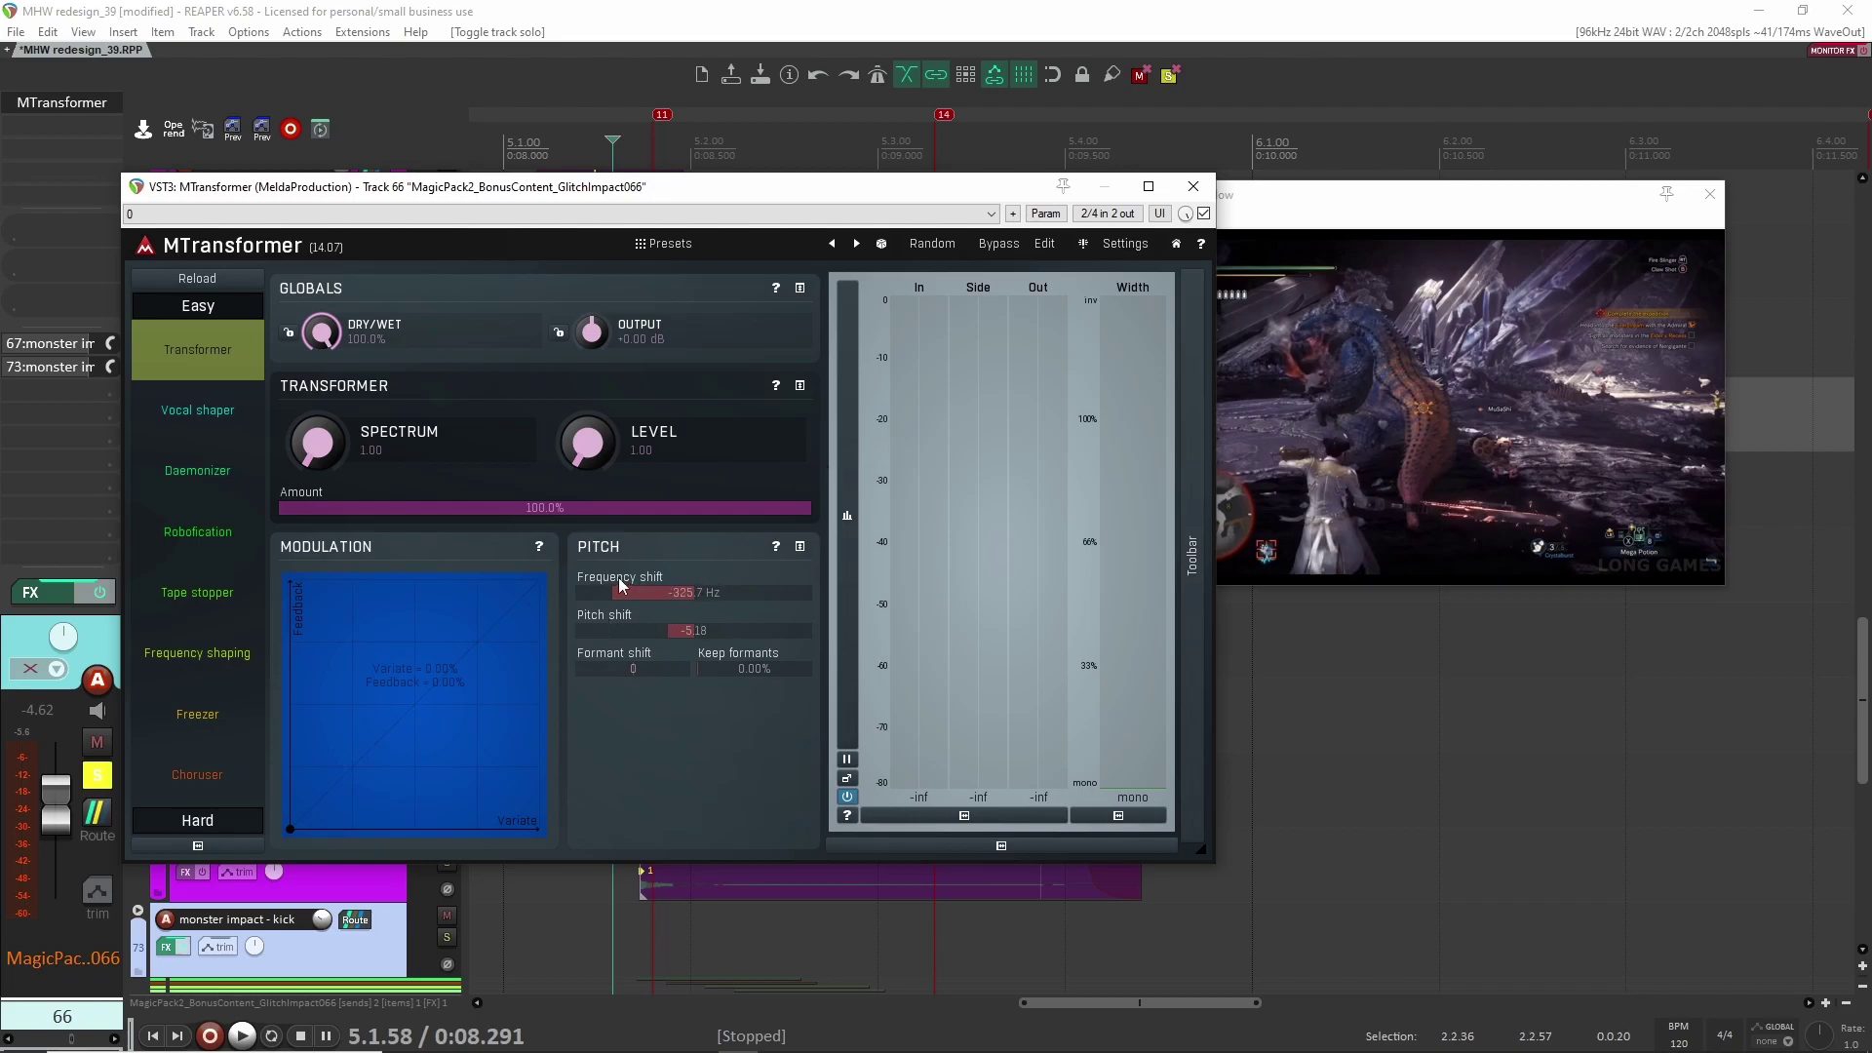
{"action": "left_click", "coordinate": [1203, 213]}
{"action": "key", "text": "space"}
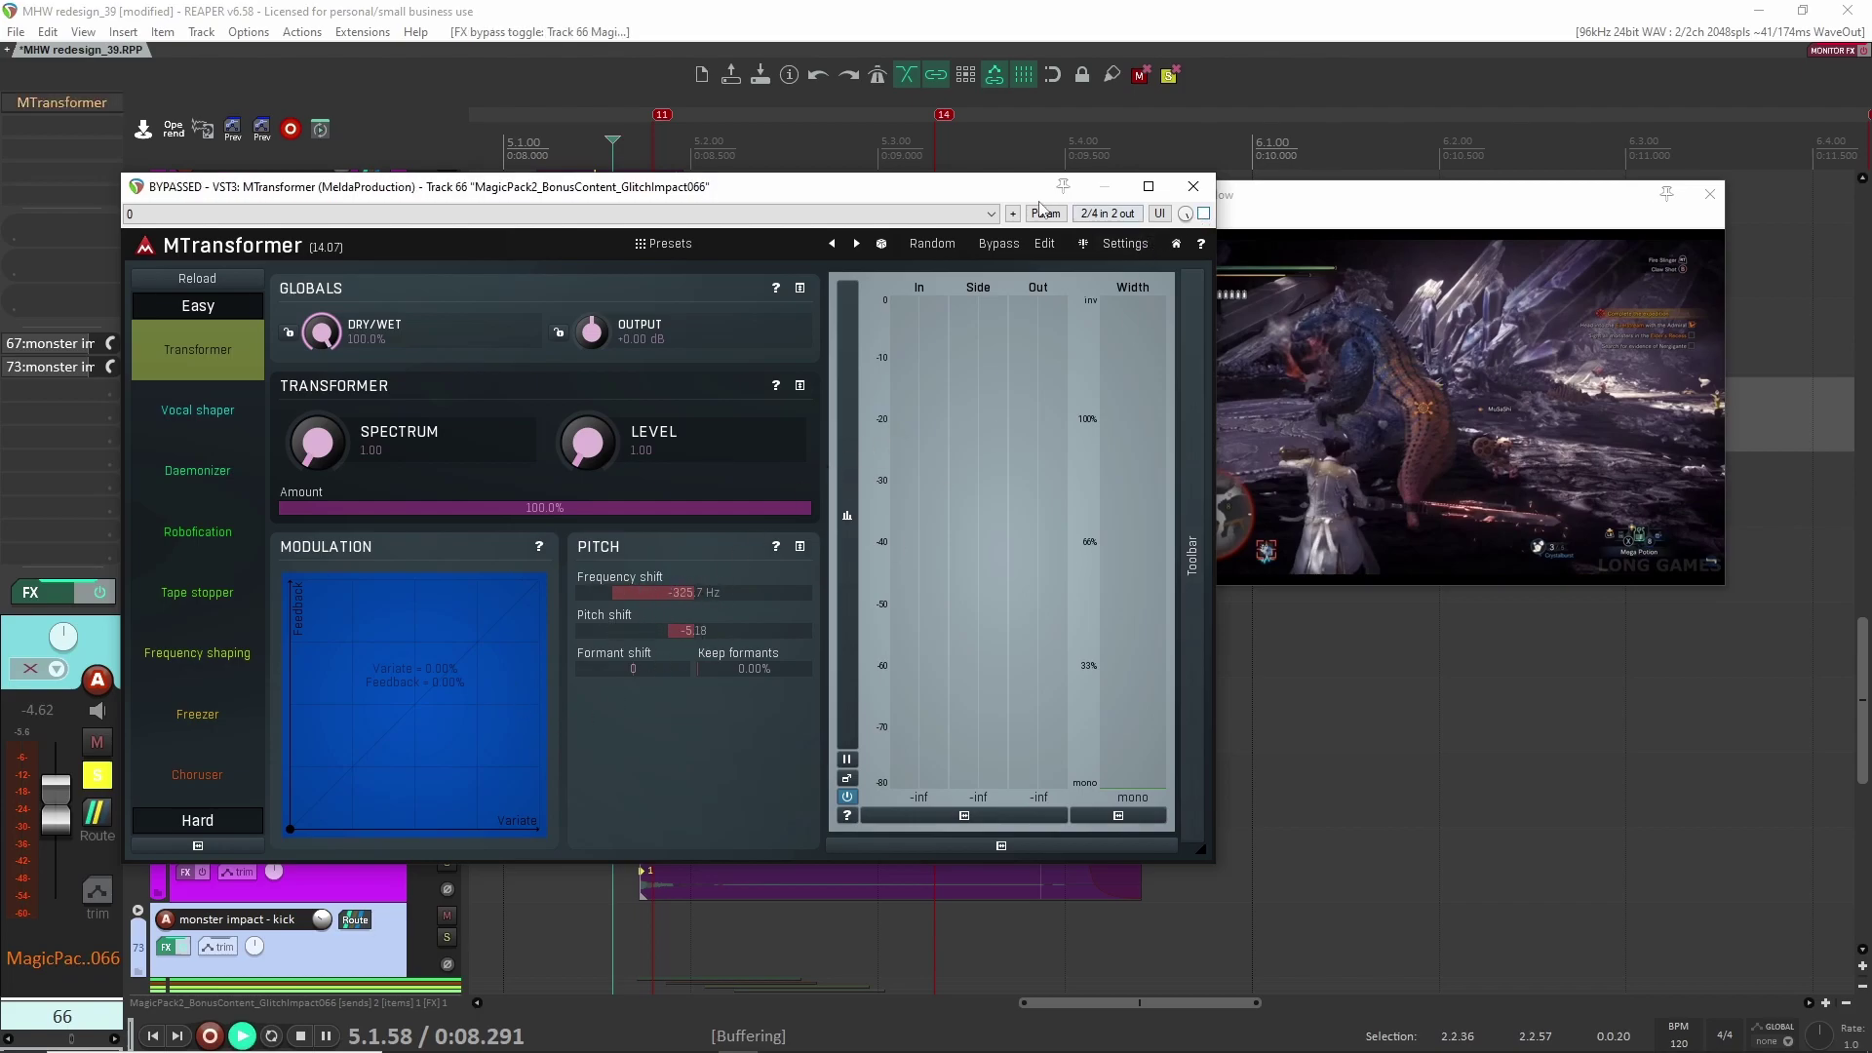
{"action": "key", "text": "space"}
{"action": "left_click", "coordinate": [1203, 213]}
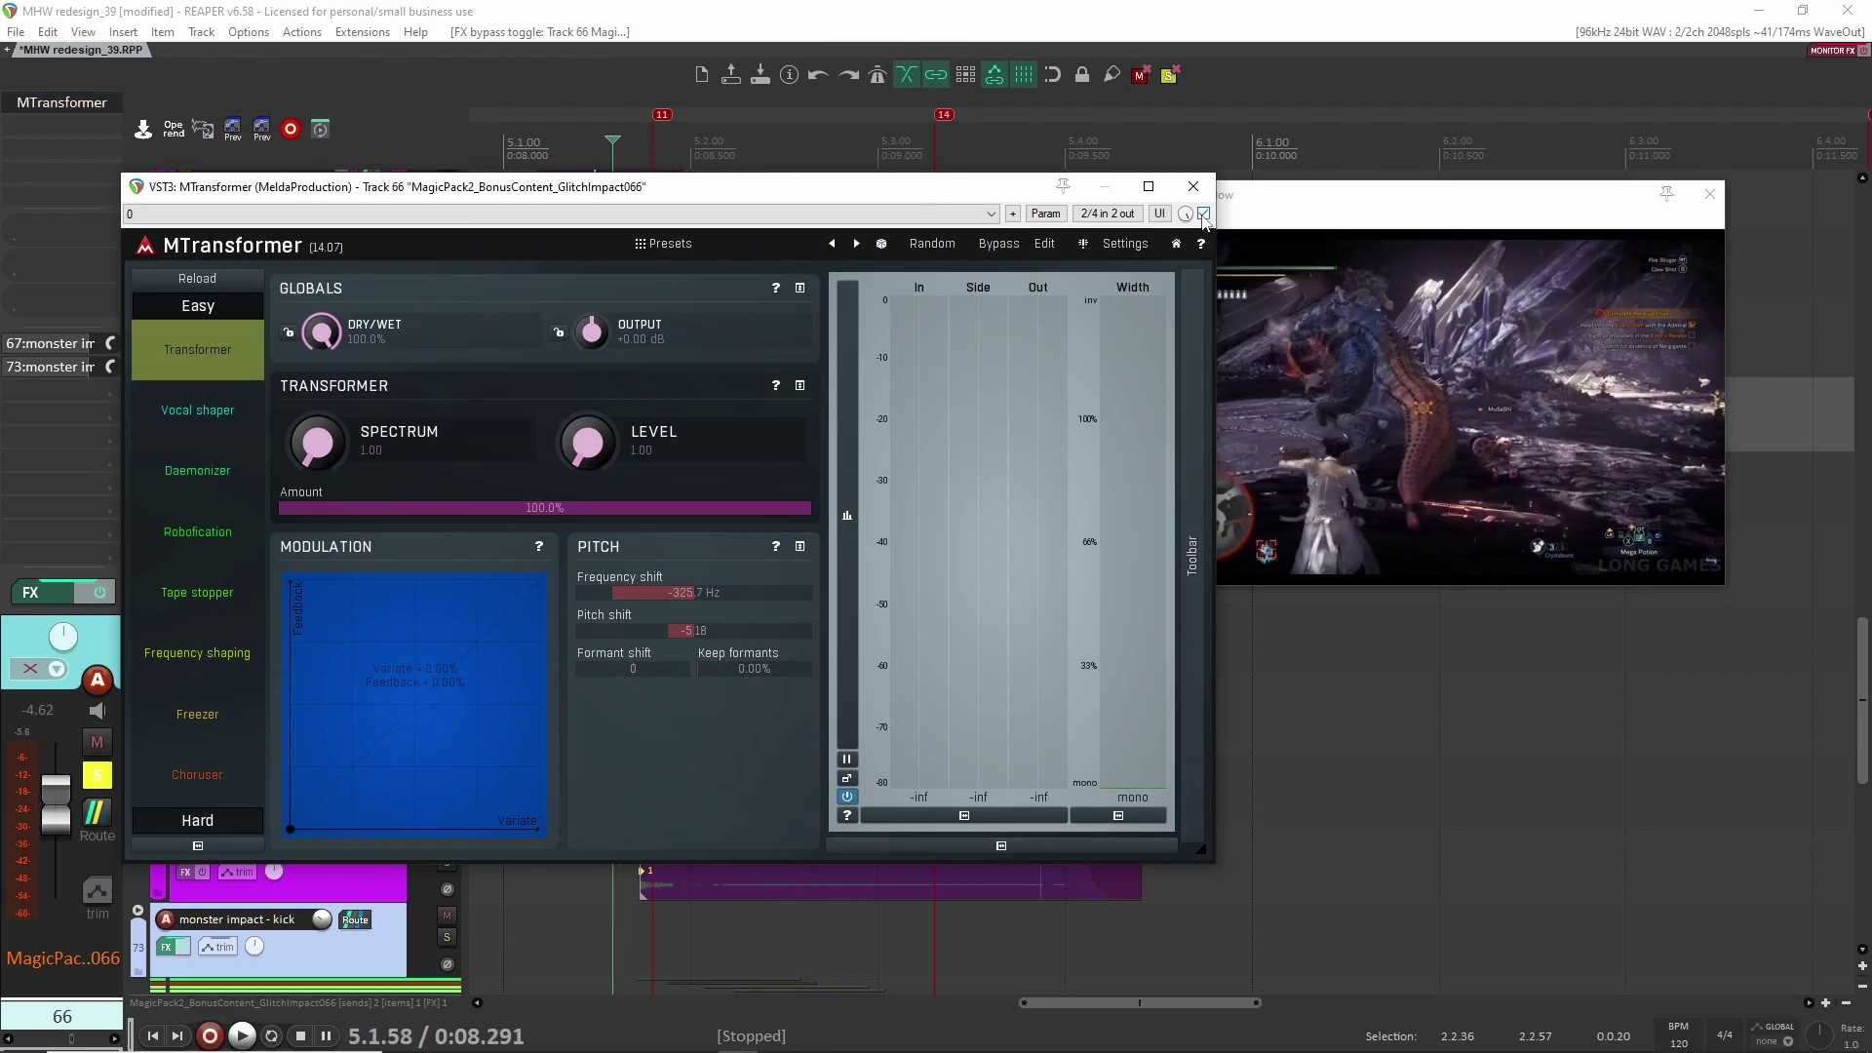
{"action": "key", "text": "space"}
{"action": "key", "text": "space"}
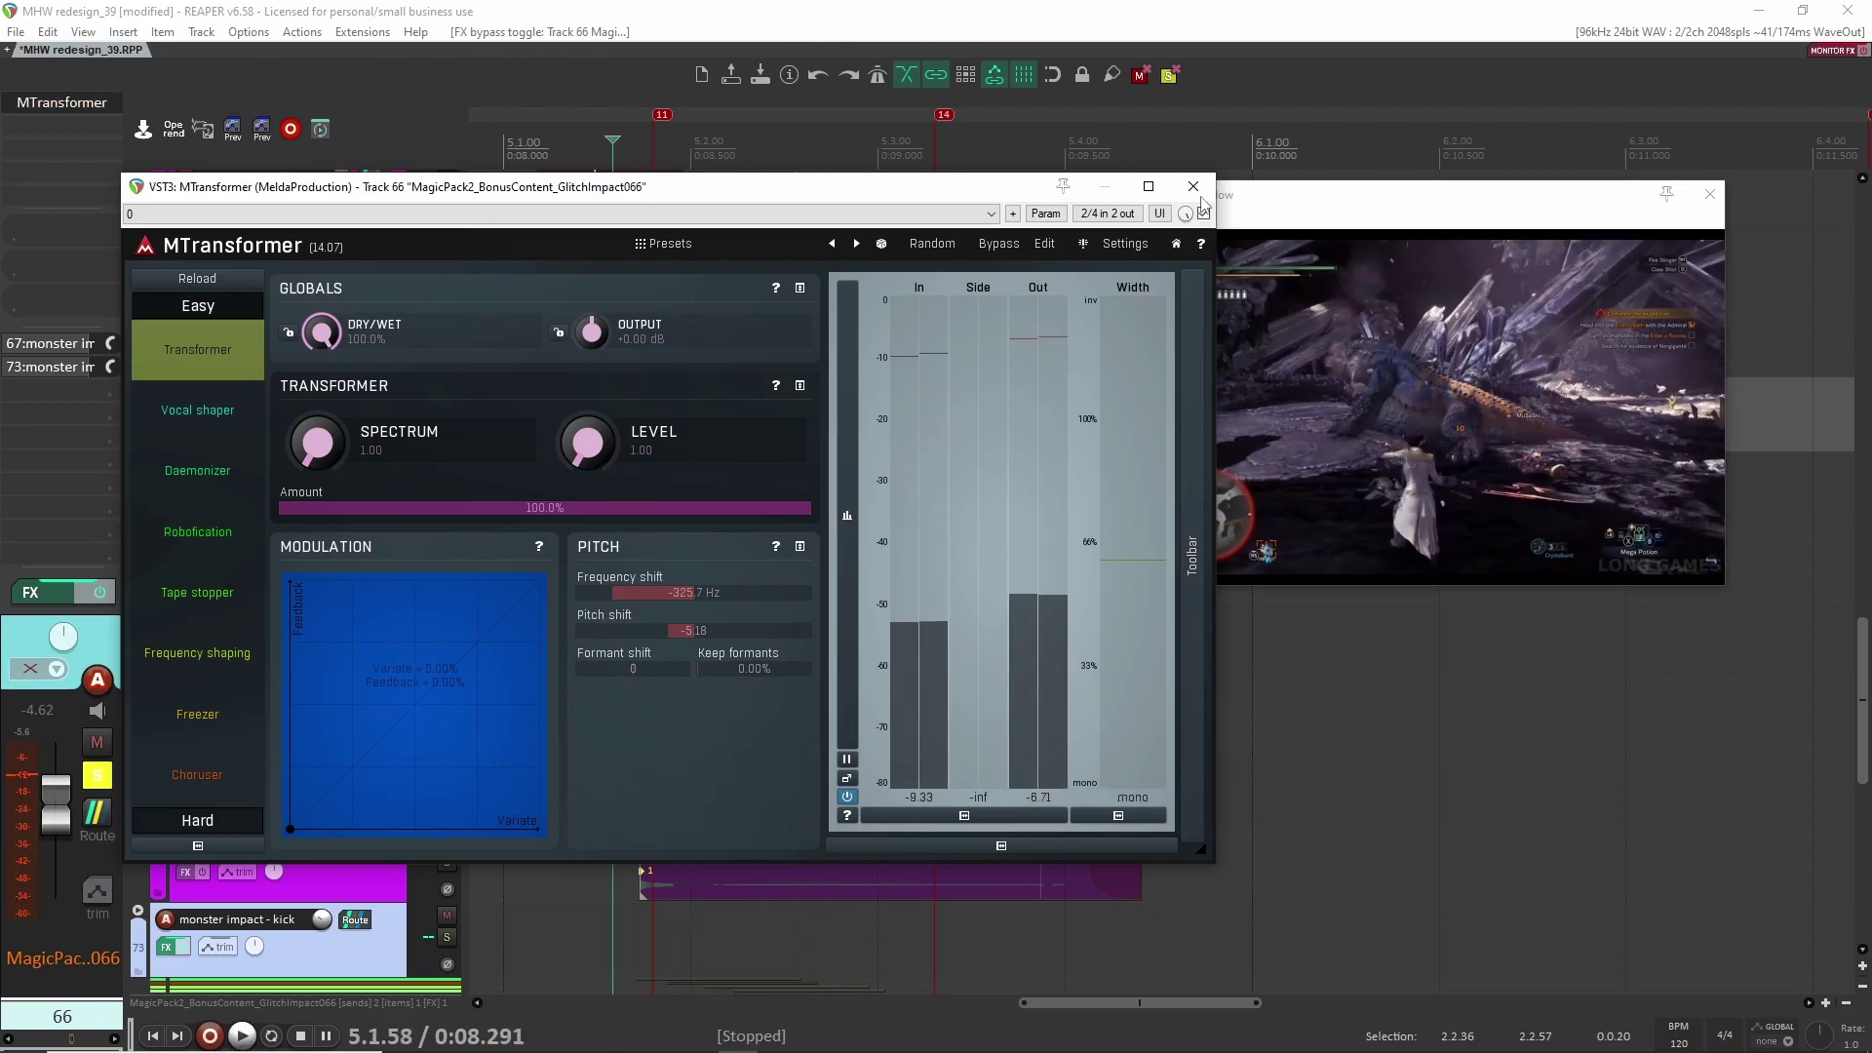
Step: Close the MTransformer effect and switch the solo from the MagicPack2 impact track to the "monster impact - glass breaking" folder track
{"action": "left_click", "coordinate": [1192, 185]}
{"action": "left_click", "coordinate": [447, 411]}
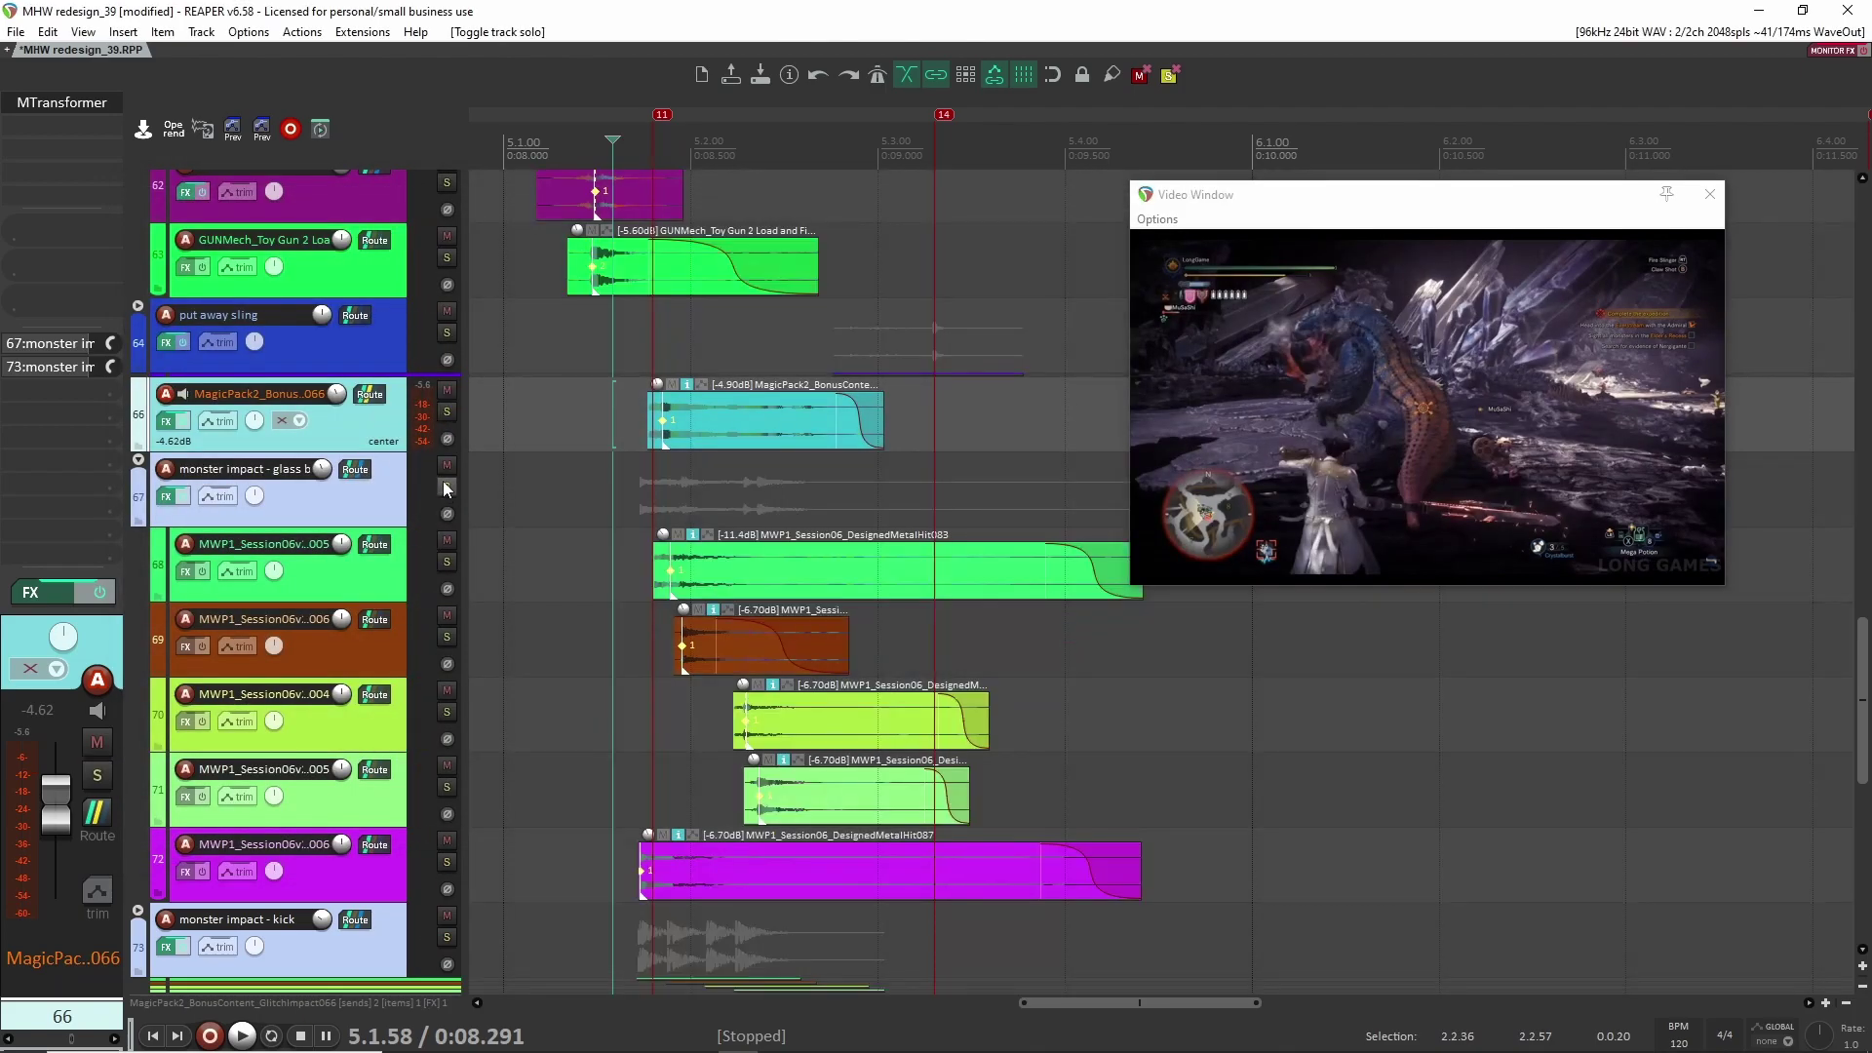
{"action": "left_click", "coordinate": [447, 486]}
{"action": "left_click", "coordinate": [575, 579]}
{"action": "scroll", "coordinate": [585, 574], "scroll_direction": "down", "scroll_amount": 2}
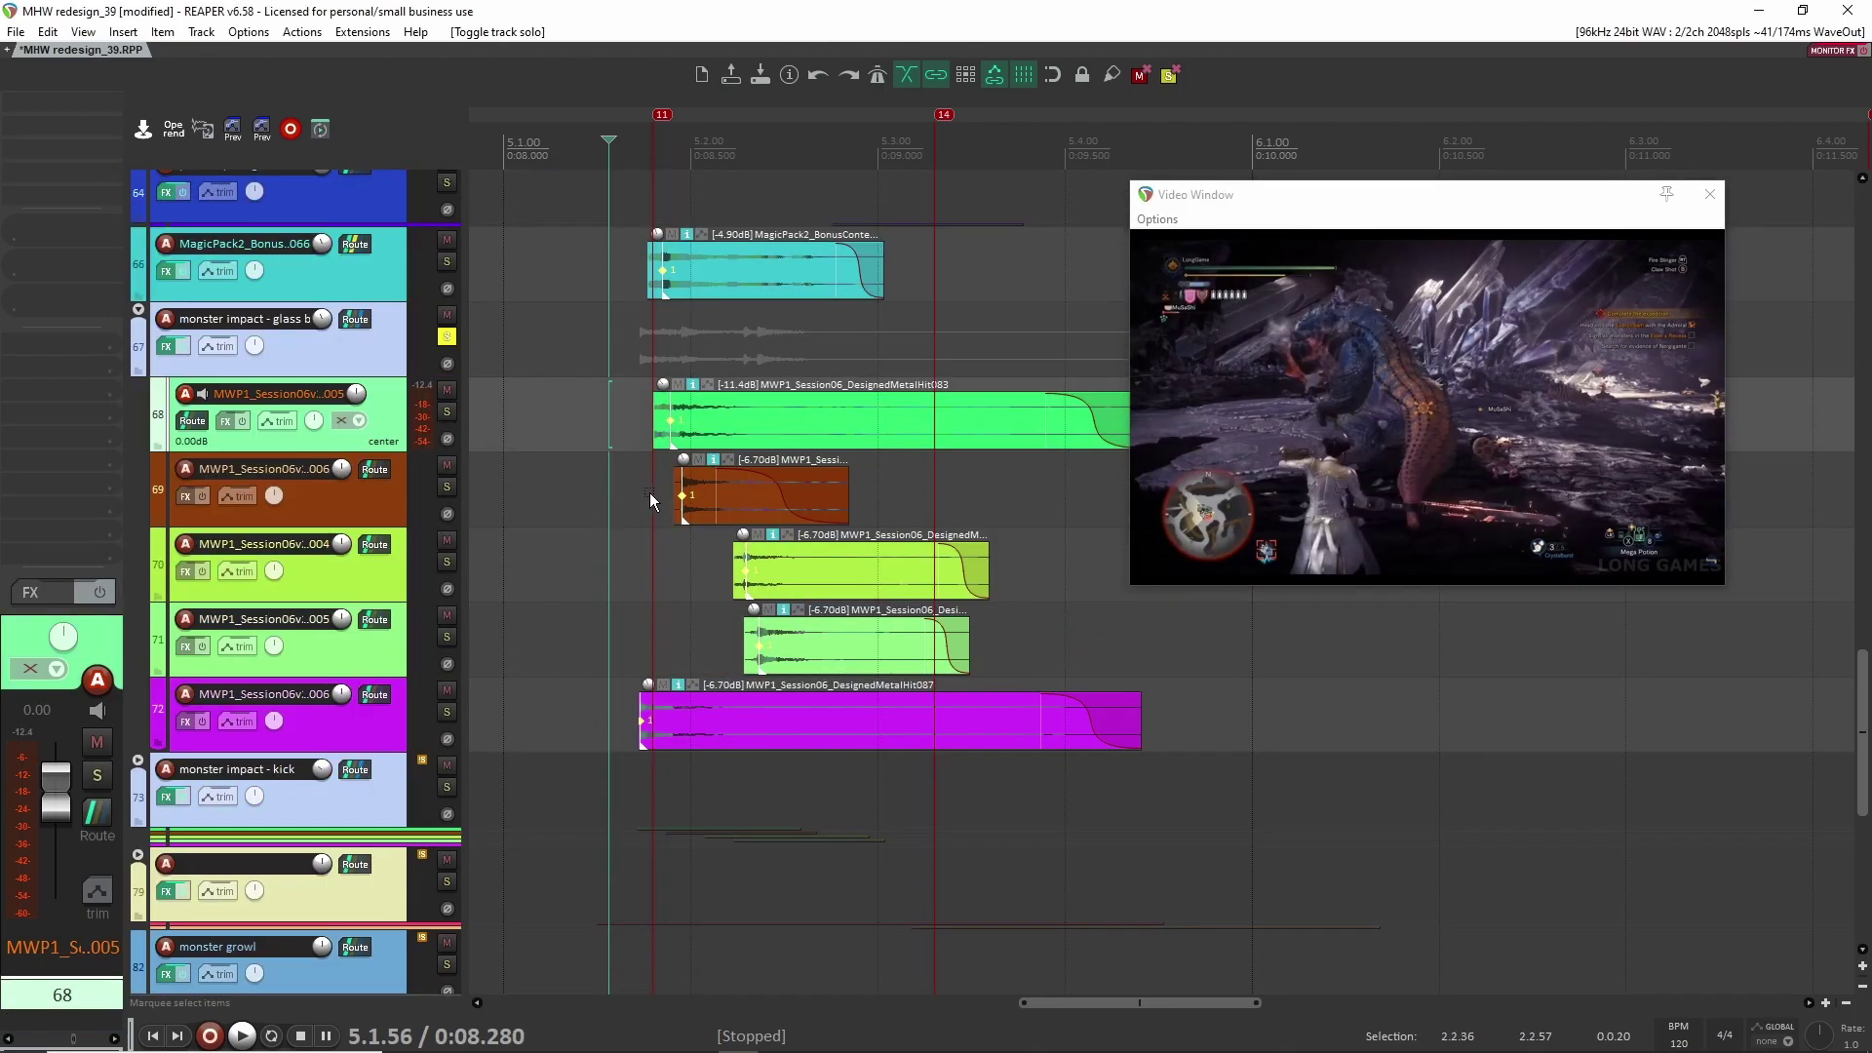
Step: Play the soloed glass breaking layers twice, looking through the first metal hit tracks of the folder
{"action": "key", "text": "Down"}
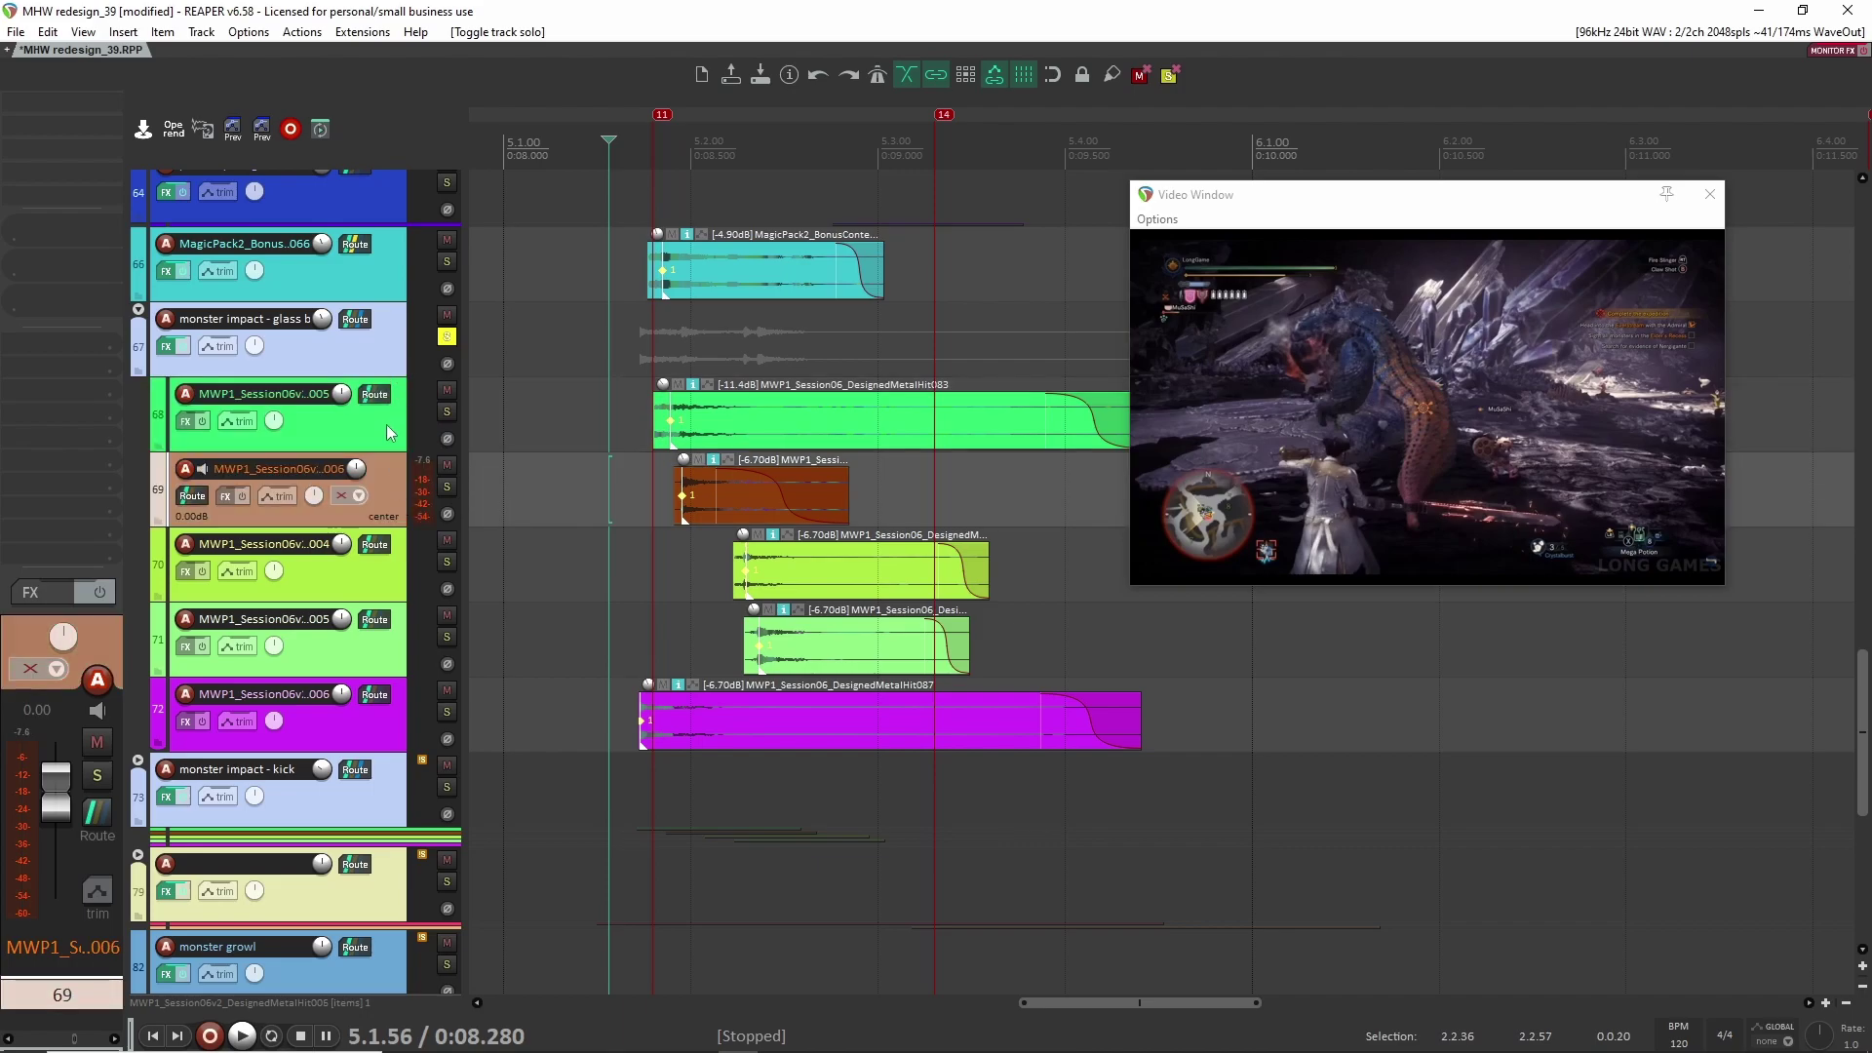
{"action": "left_click", "coordinate": [388, 433]}
{"action": "key", "text": "space"}
{"action": "key", "text": "space"}
{"action": "key", "text": "space"}
{"action": "key", "text": "space"}
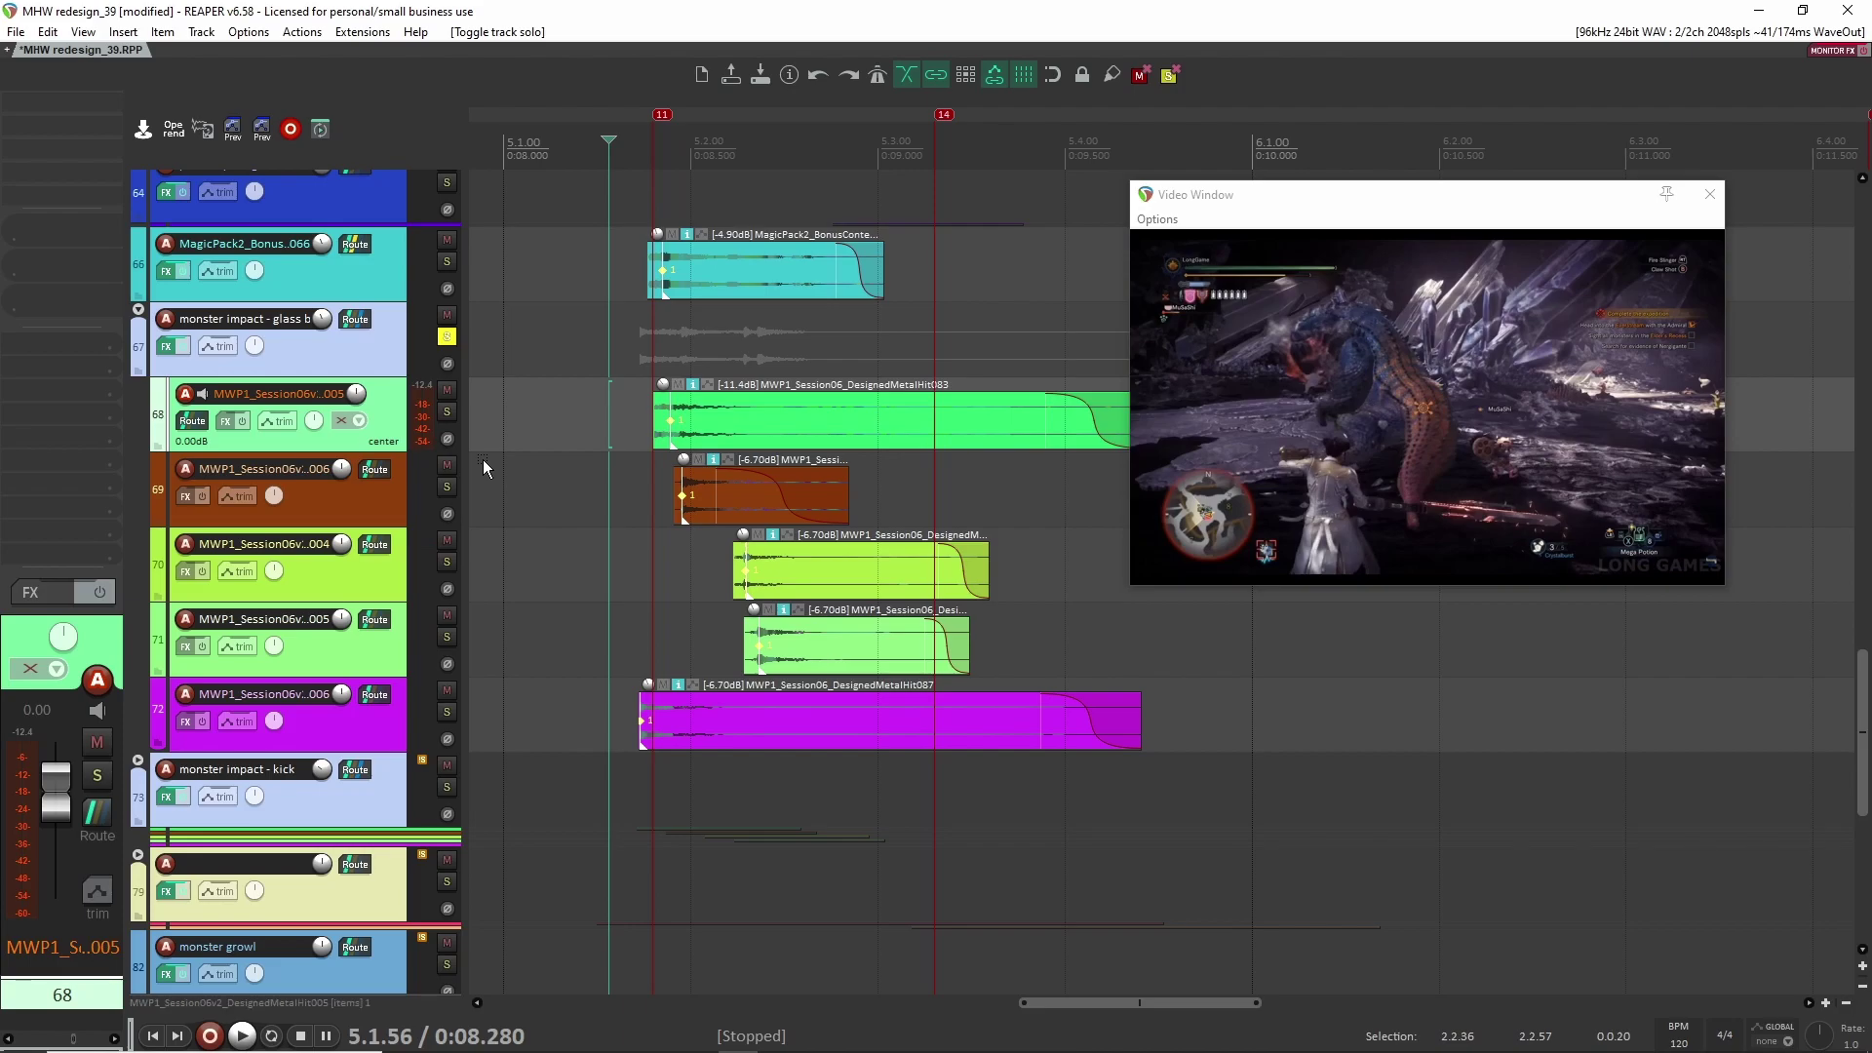
Step: Select the glass breaking folder track and examine its combined waveform around marker 11, placing the edit cursor just before the marker
{"action": "left_click", "coordinate": [400, 349]}
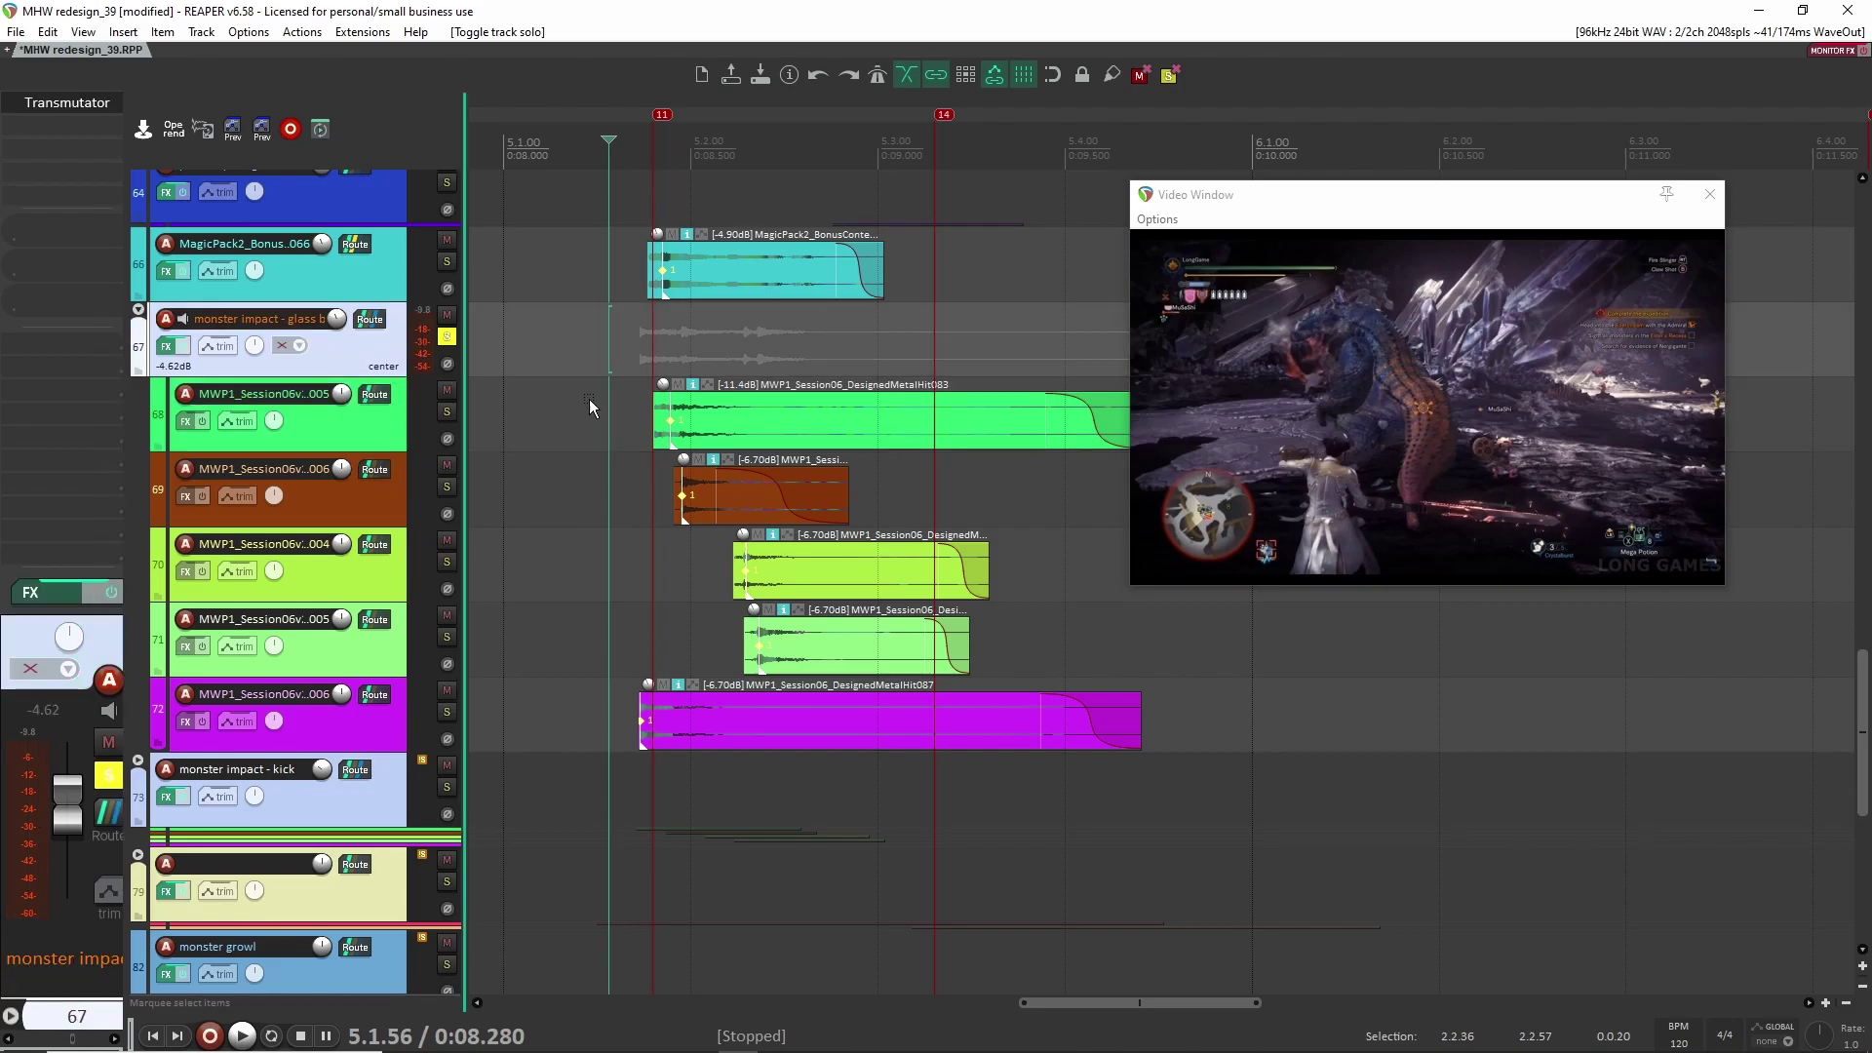
{"action": "left_click", "coordinate": [670, 365]}
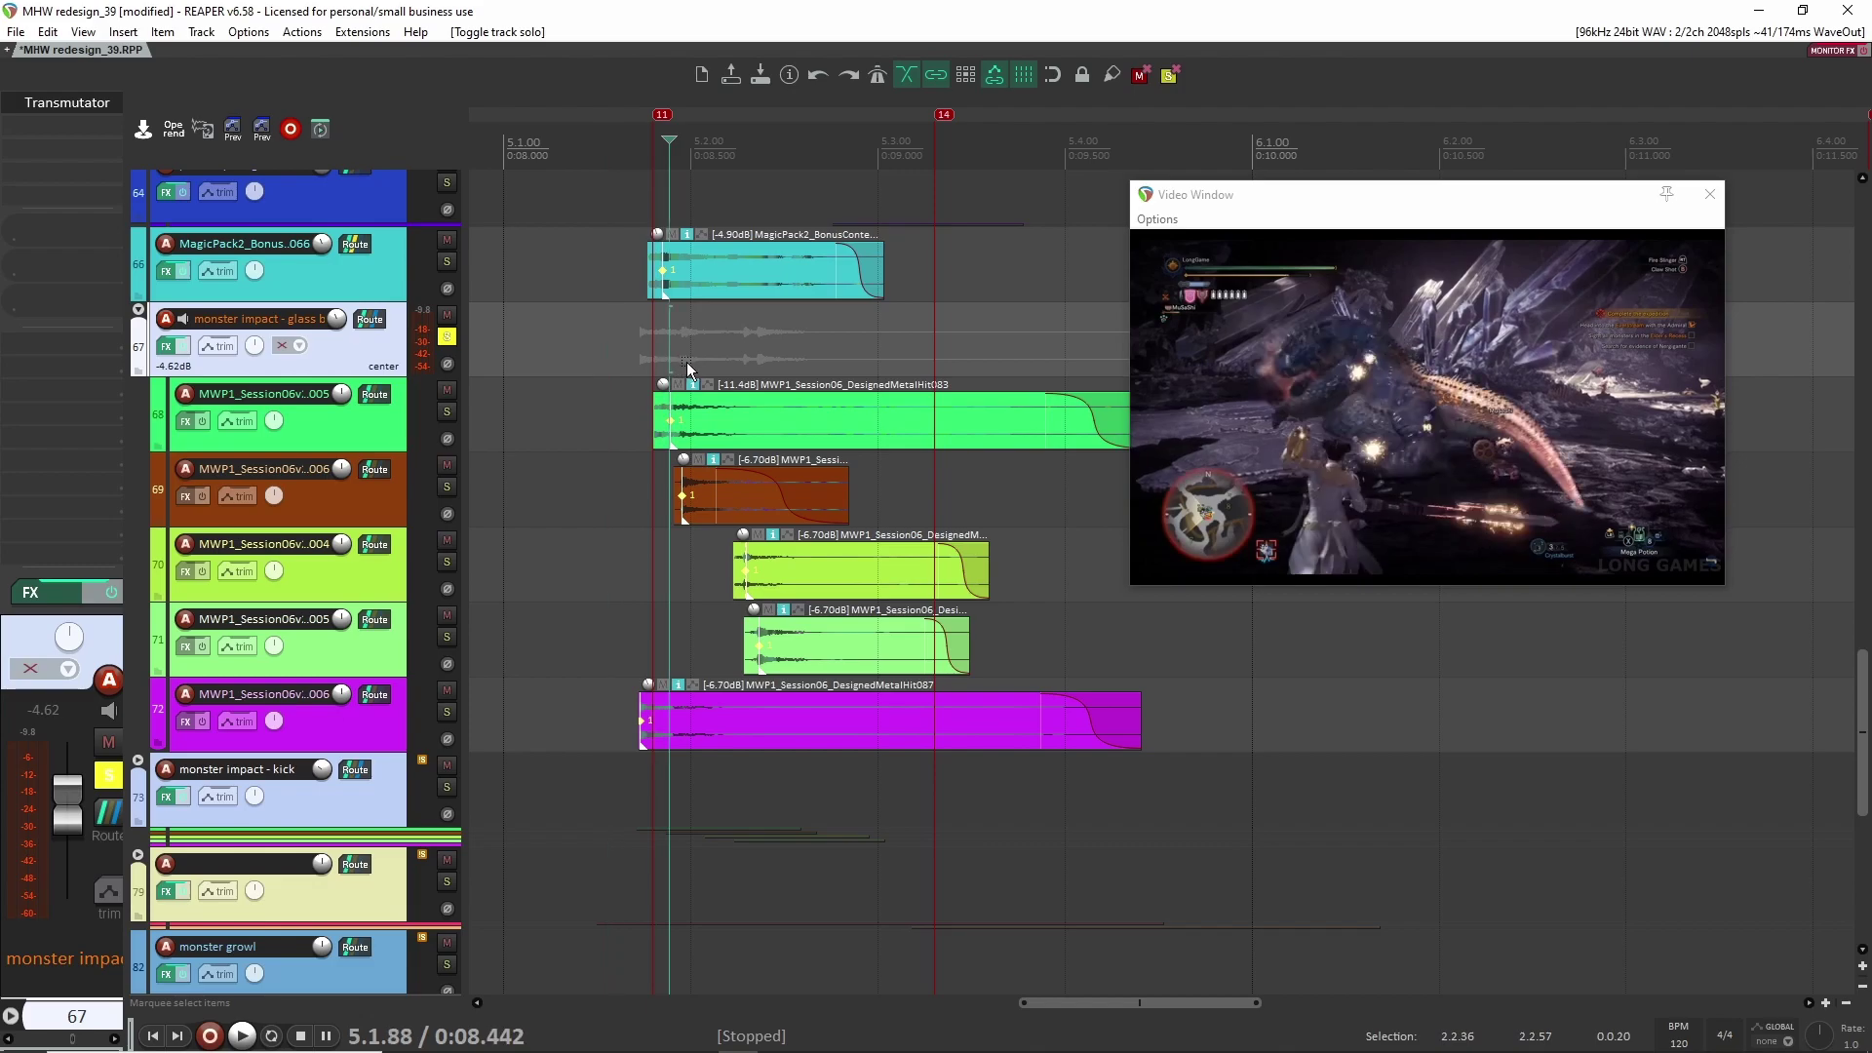
{"action": "left_click", "coordinate": [681, 366]}
{"action": "scroll", "coordinate": [680, 488], "scroll_direction": "up", "scroll_amount": 4}
{"action": "scroll", "coordinate": [679, 514], "scroll_direction": "left", "scroll_amount": 1}
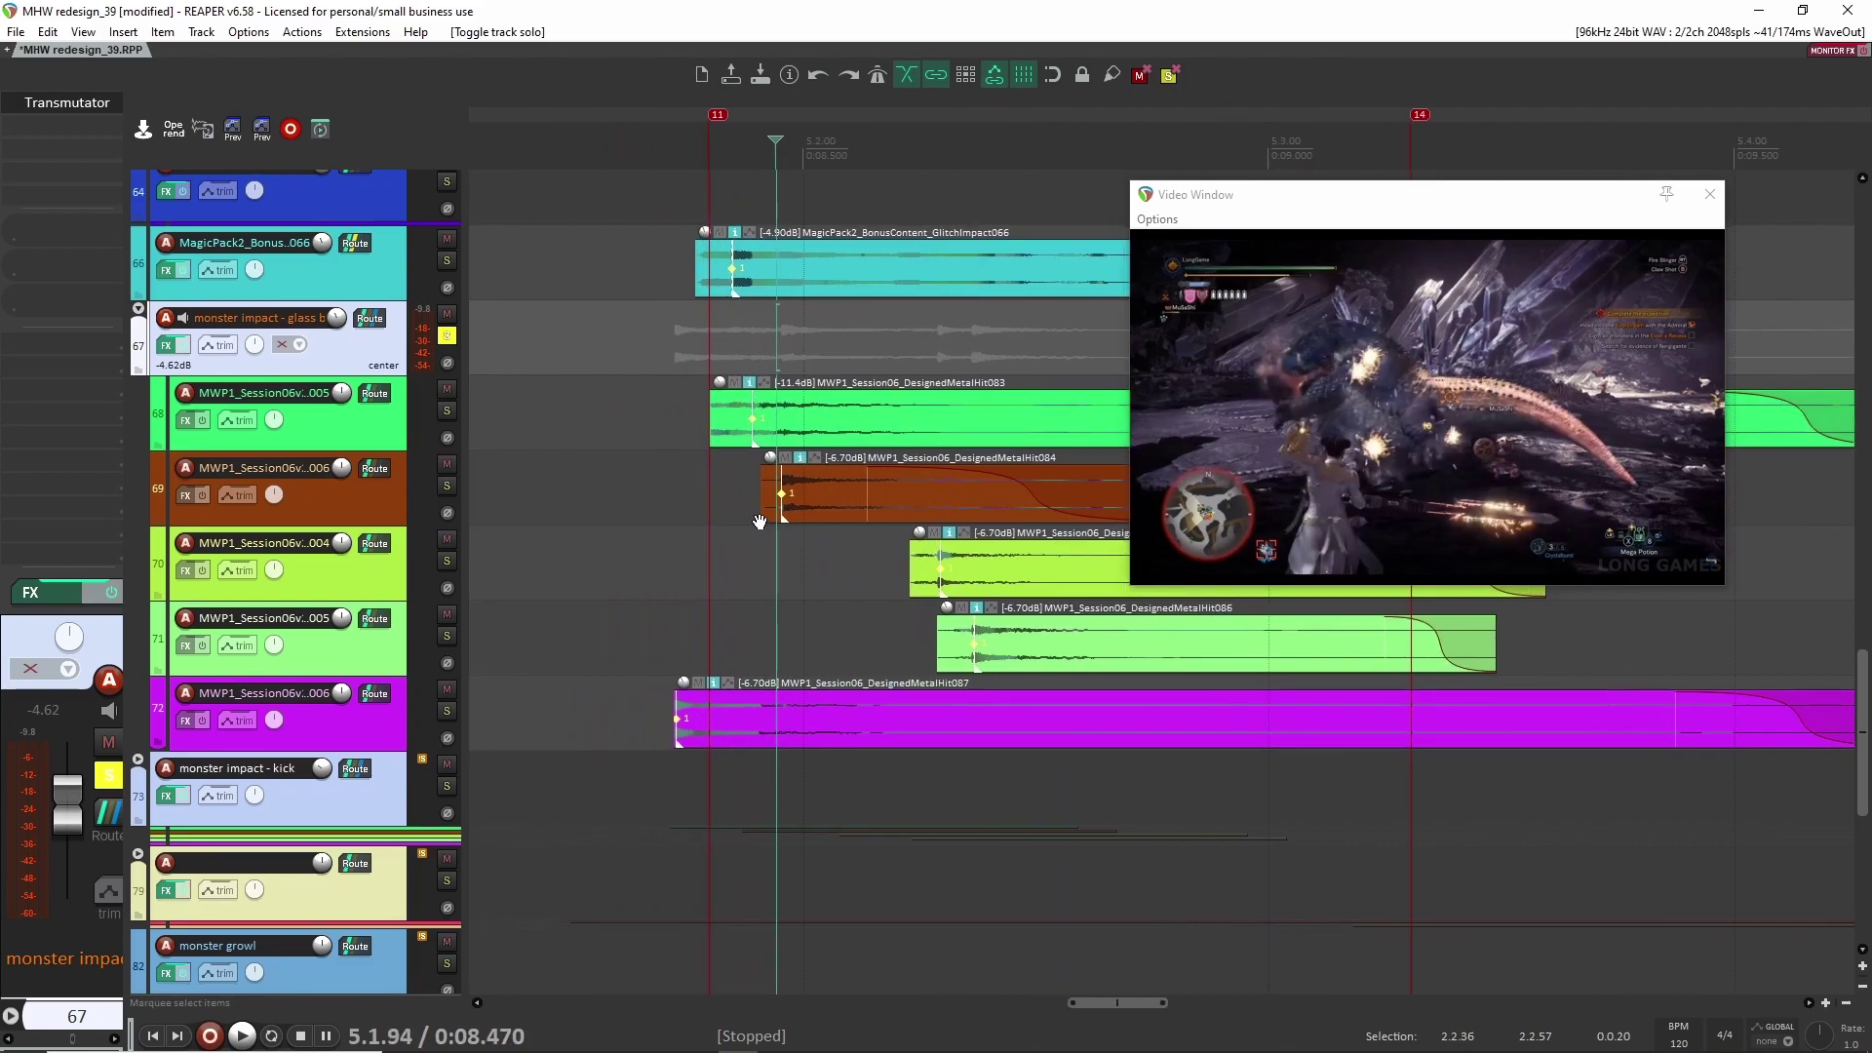
{"action": "scroll", "coordinate": [702, 420], "scroll_direction": "up", "scroll_amount": 2}
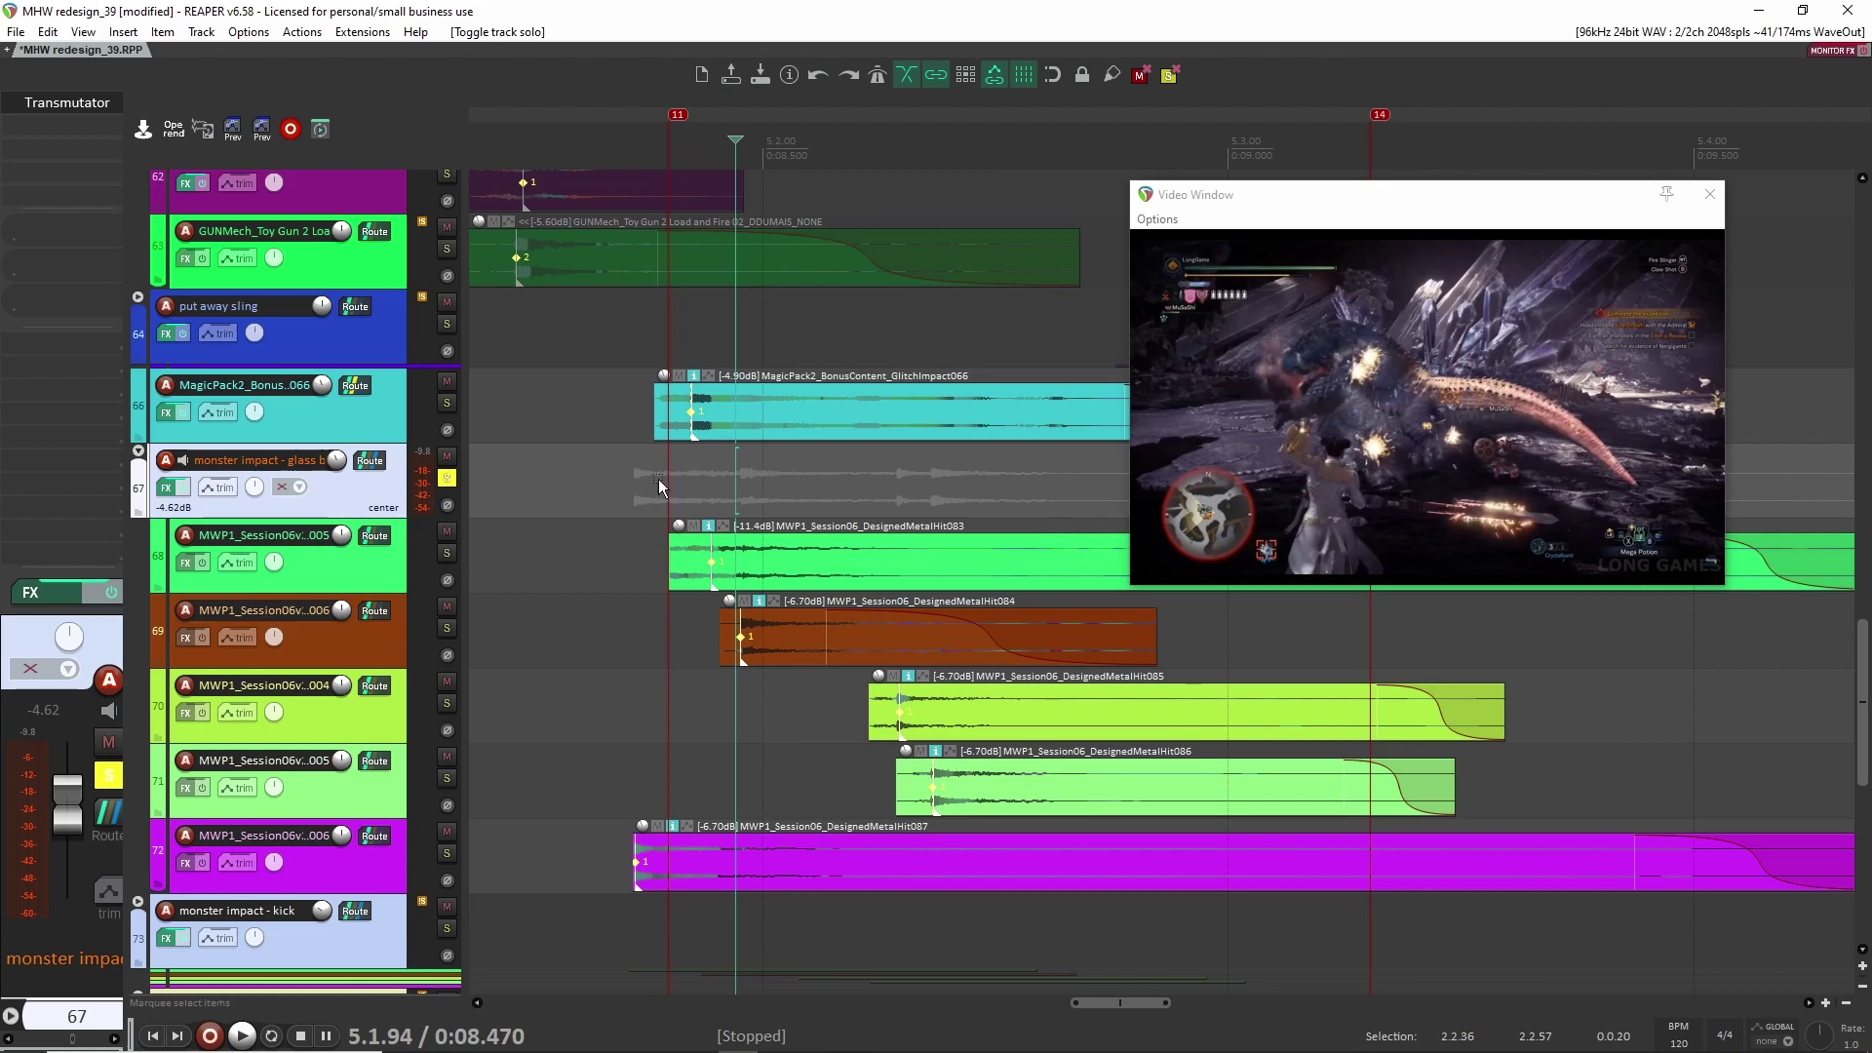
{"action": "left_click", "coordinate": [652, 143]}
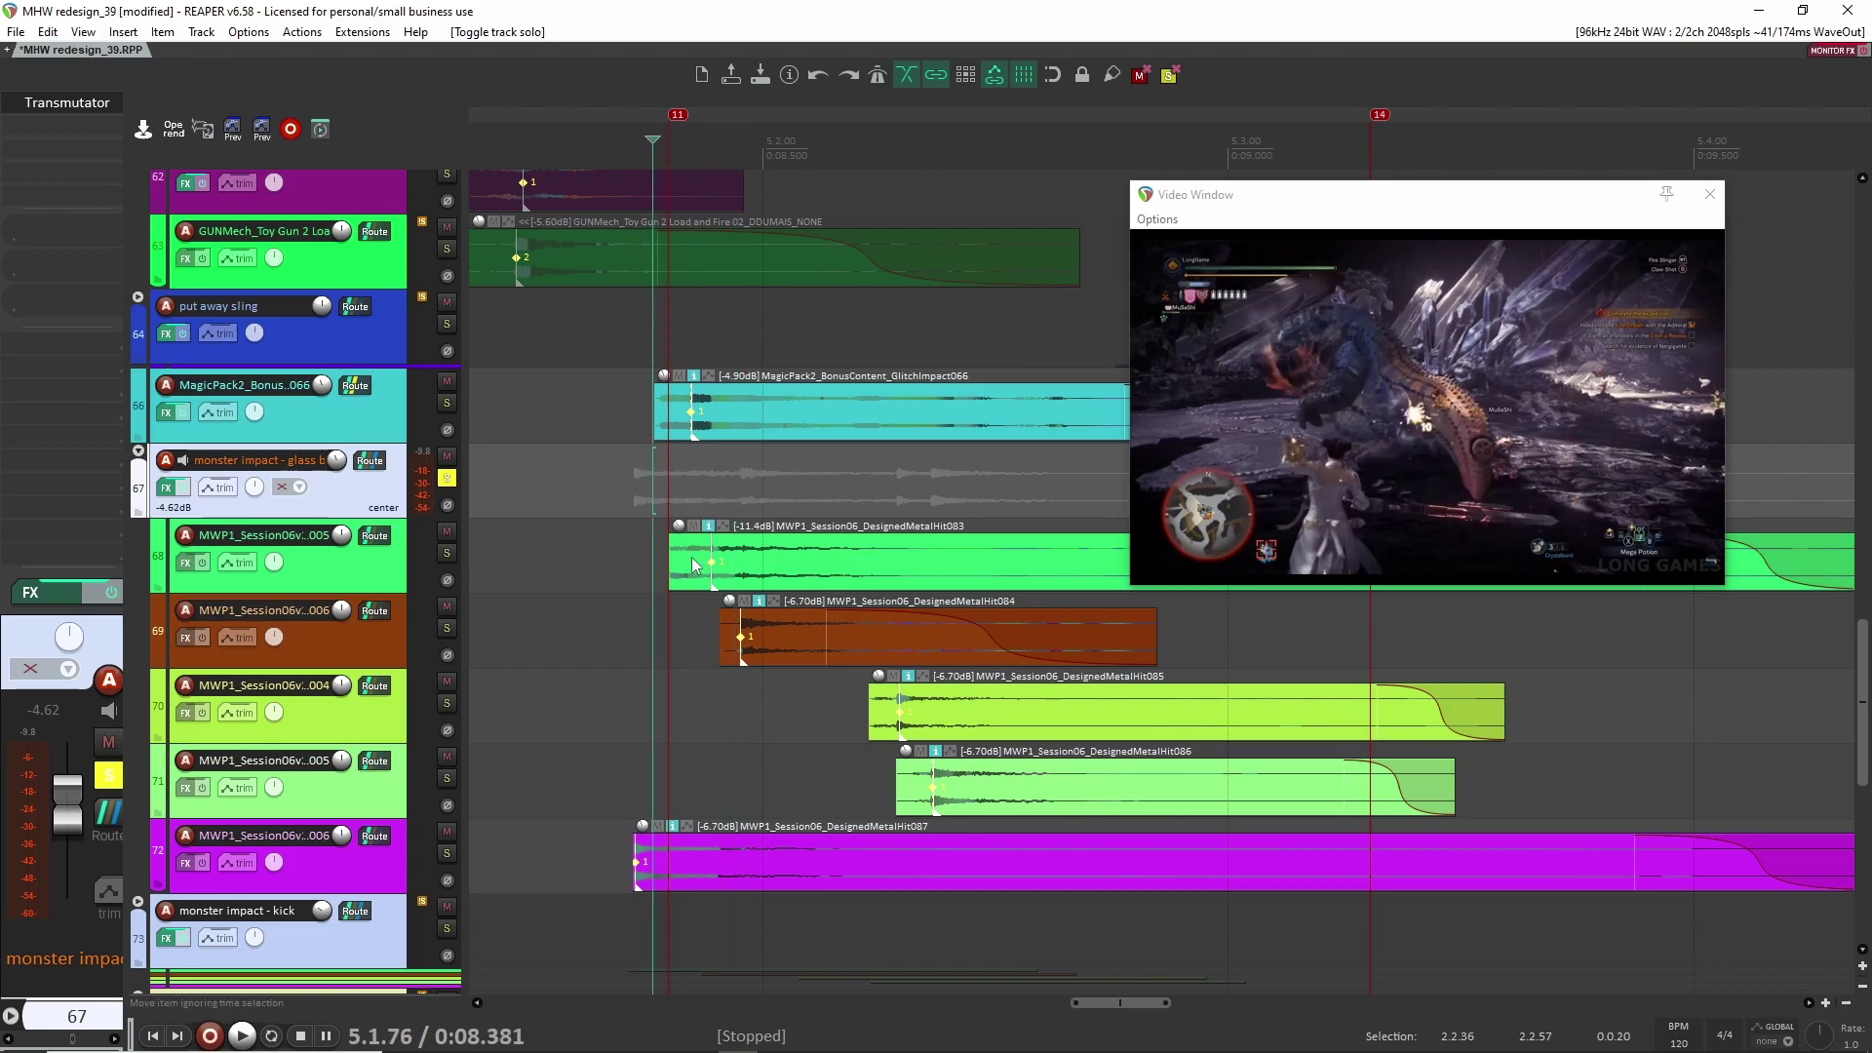
Step: Check the timing of the individual DesignedMetalHit items against the video by placing the edit cursor on their starts
{"action": "left_click", "coordinate": [648, 851]}
{"action": "left_click", "coordinate": [671, 570]}
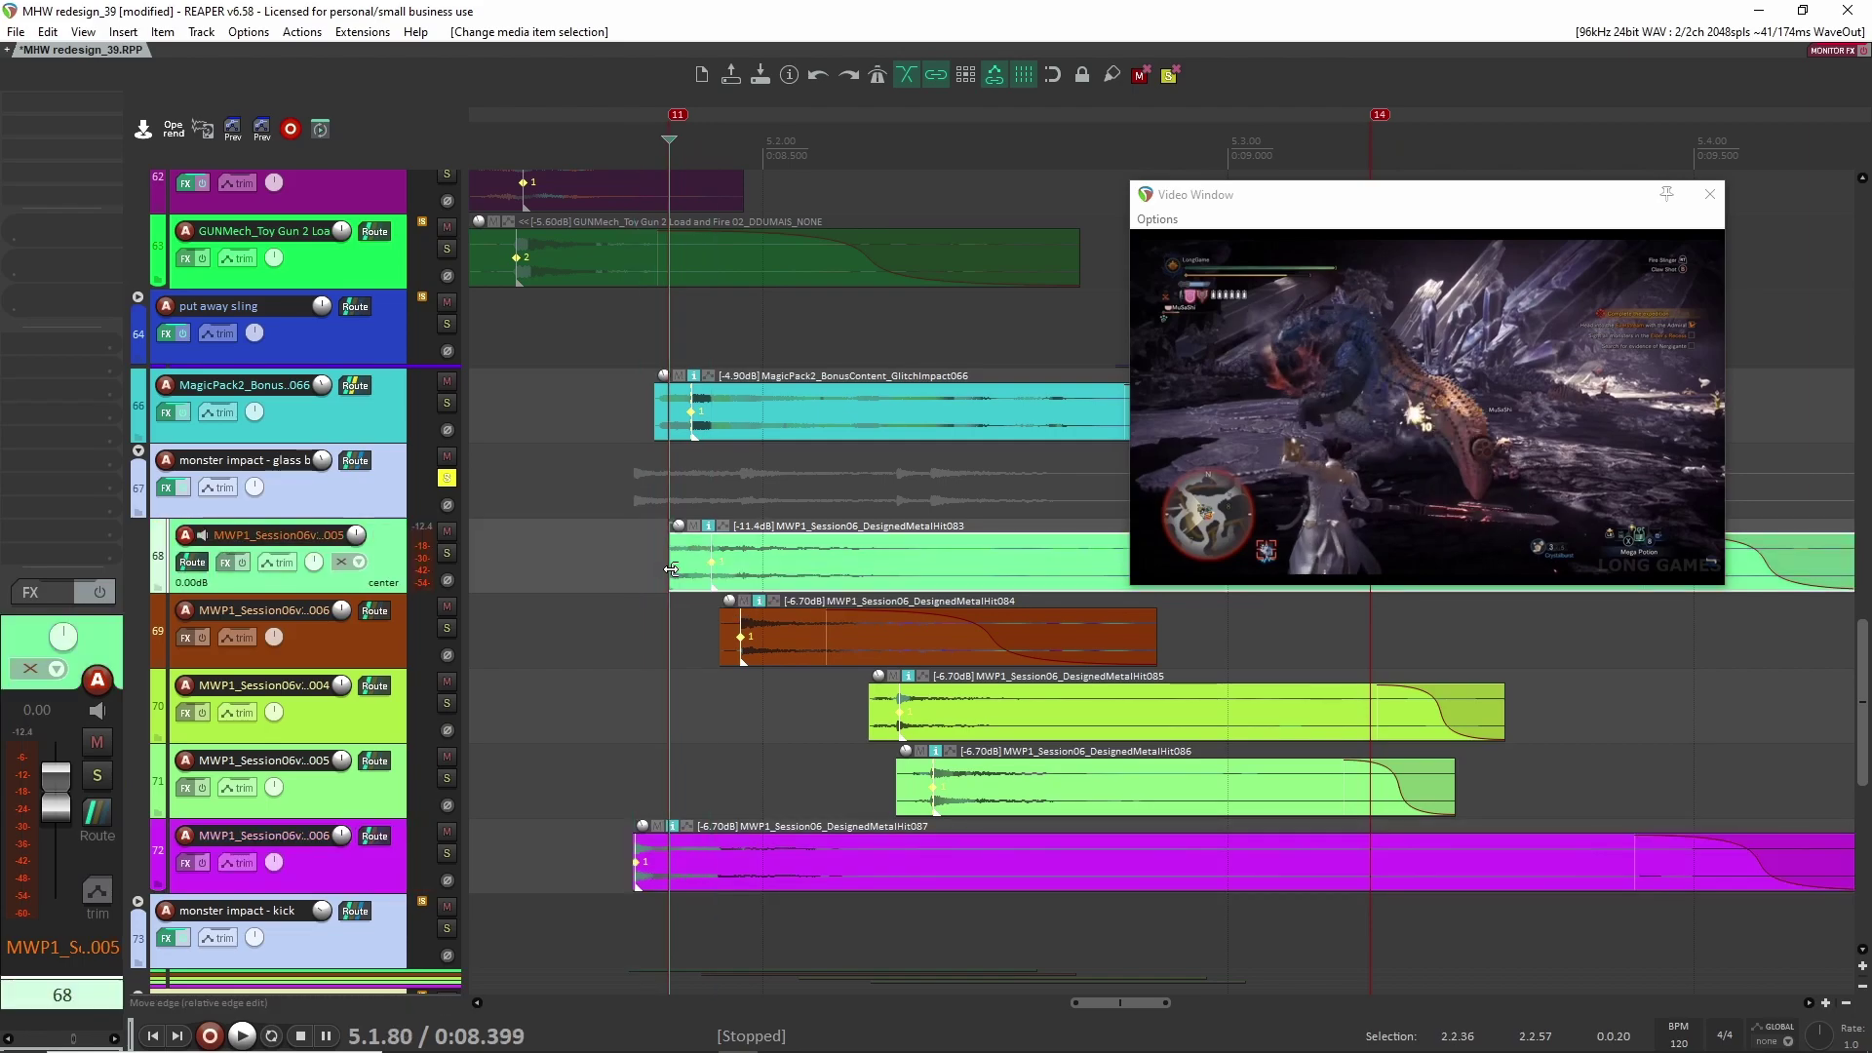
{"action": "left_click", "coordinate": [725, 625]}
{"action": "left_click", "coordinate": [937, 785]}
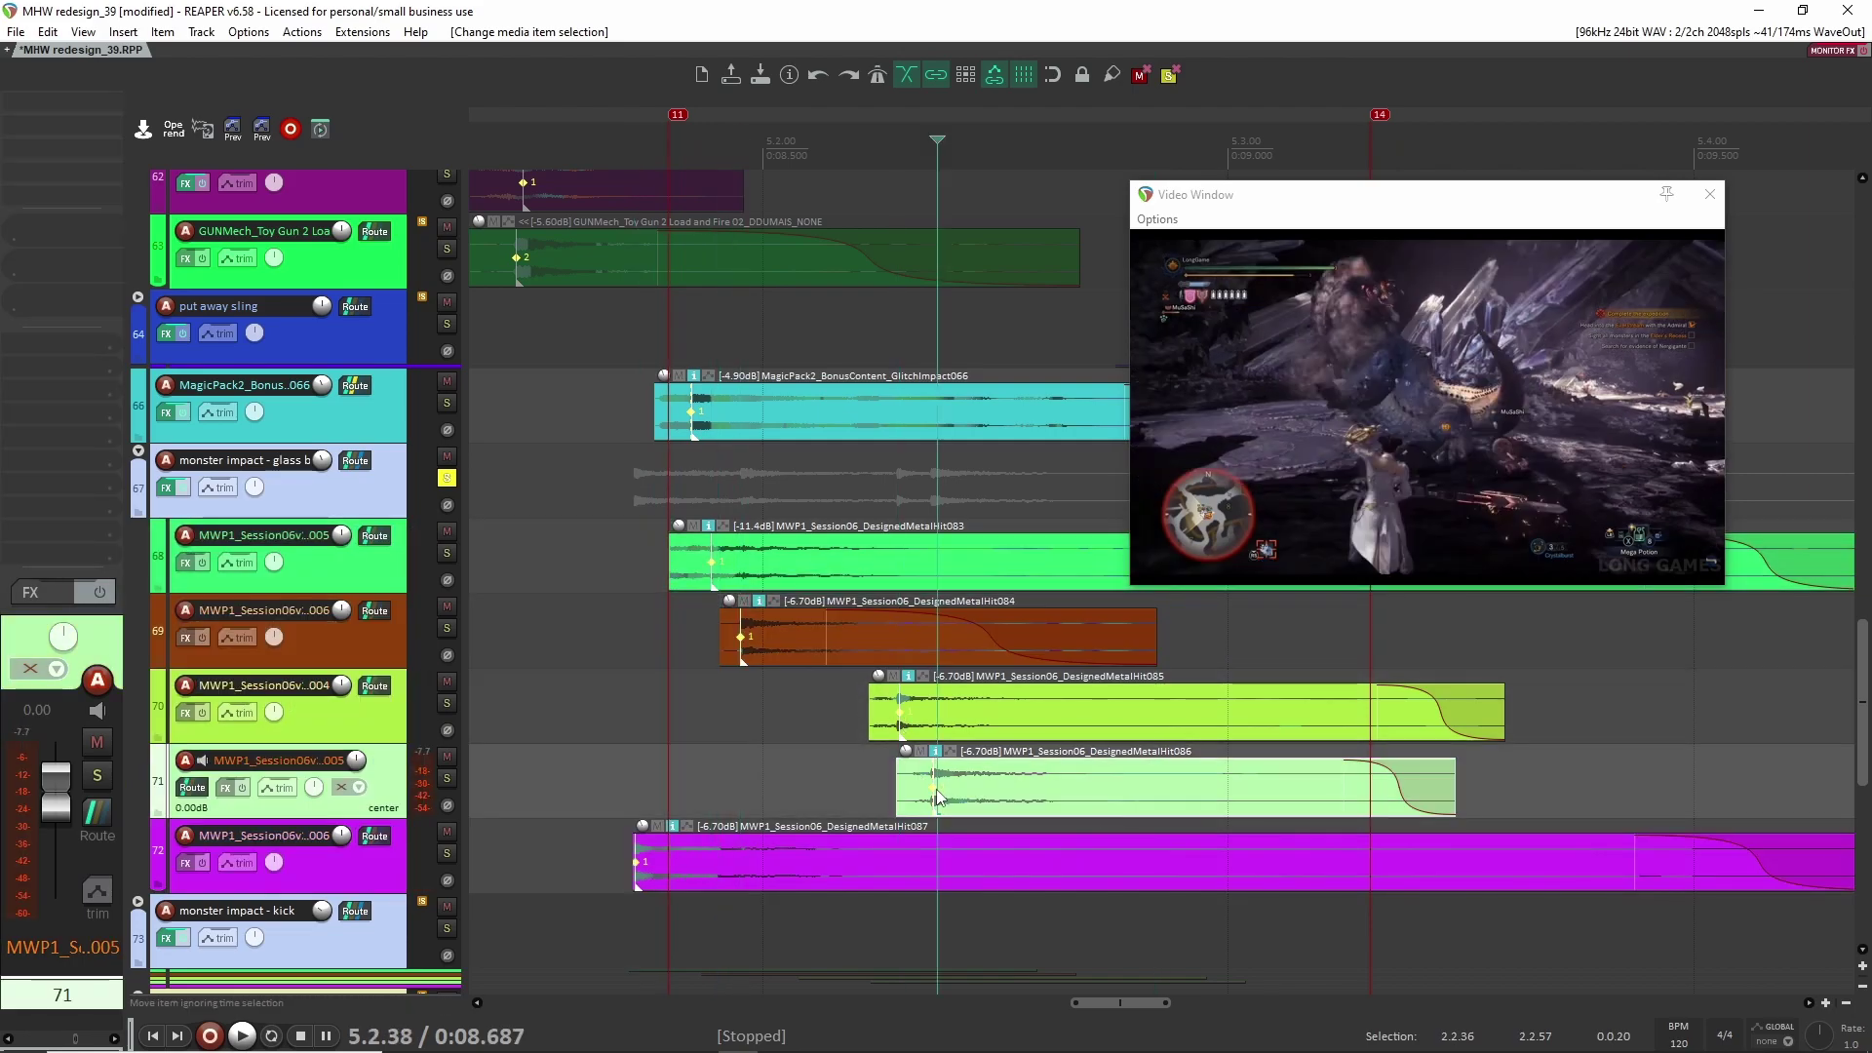
{"action": "left_click", "coordinate": [637, 704]}
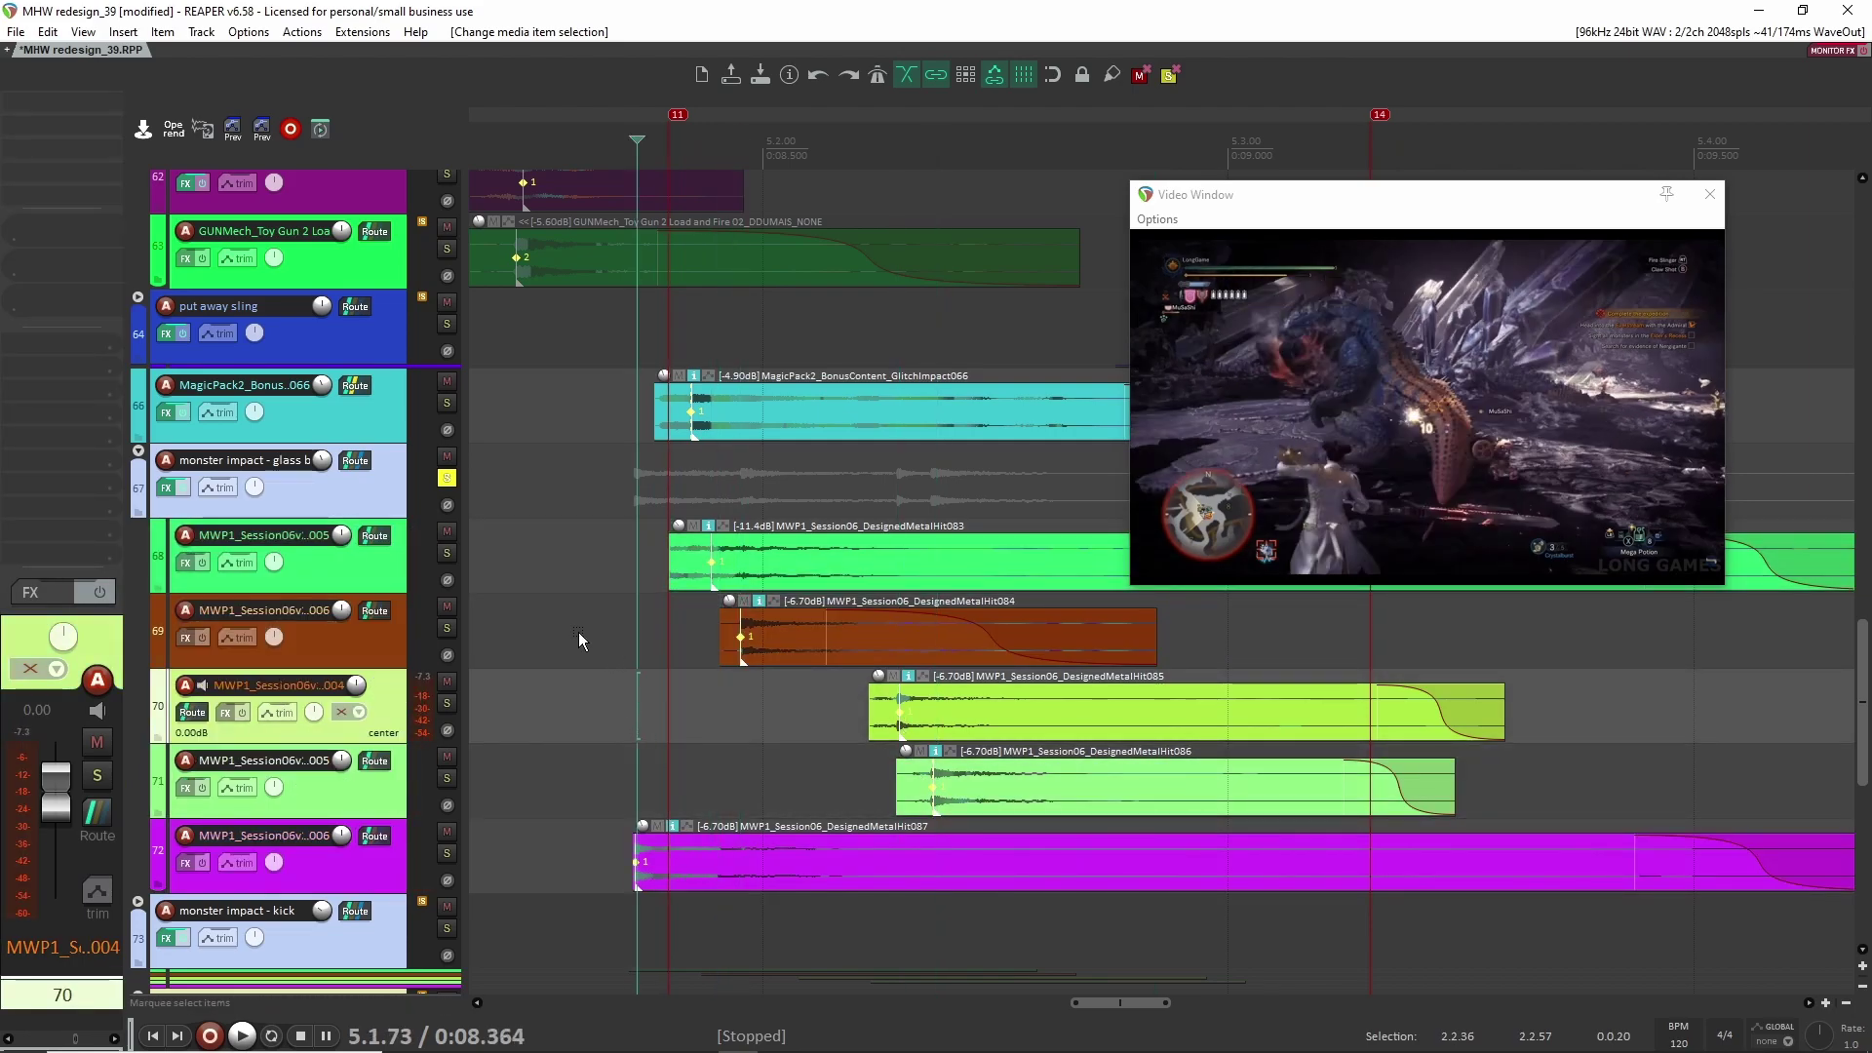
Step: Play the soloed glass breaking folder from shortly before marker 11 and listen to its metal hit layers together
{"action": "left_click", "coordinate": [577, 629]}
{"action": "scroll", "coordinate": [562, 553], "scroll_direction": "down", "scroll_amount": 10}
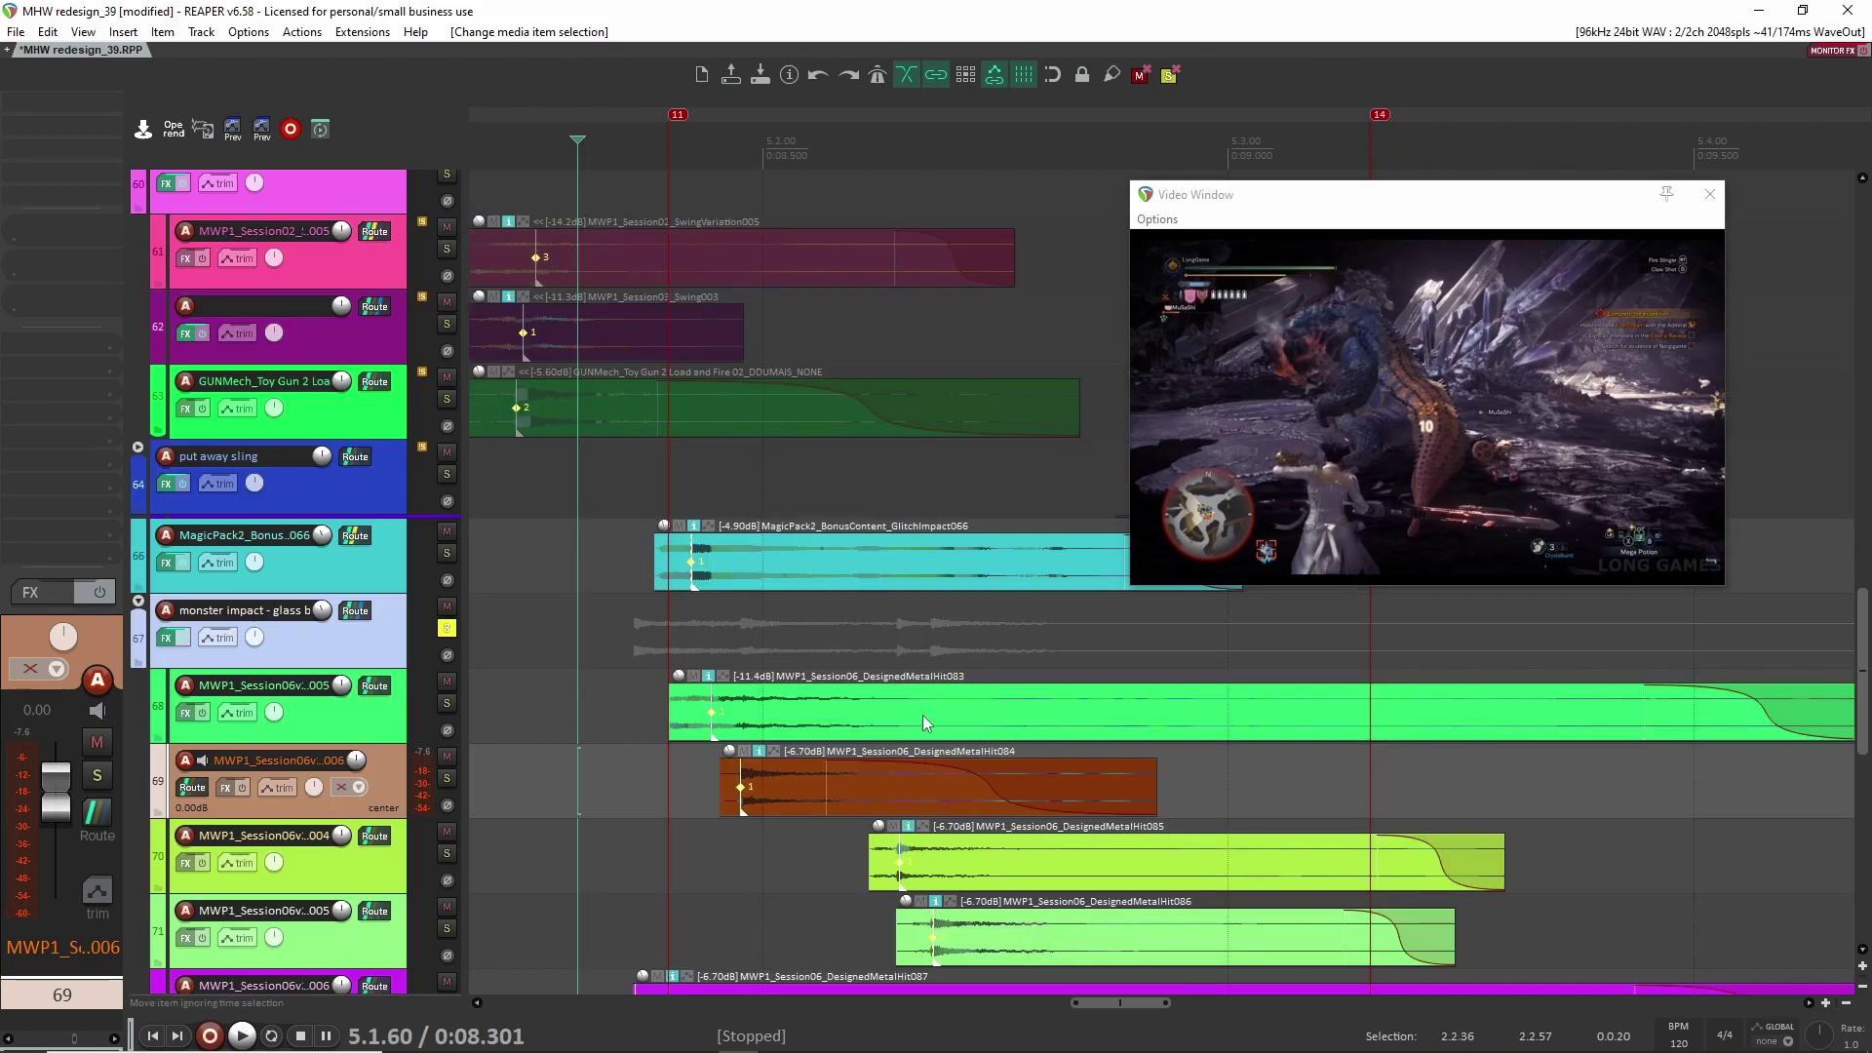
{"action": "scroll", "coordinate": [797, 628], "scroll_direction": "up", "scroll_amount": 6}
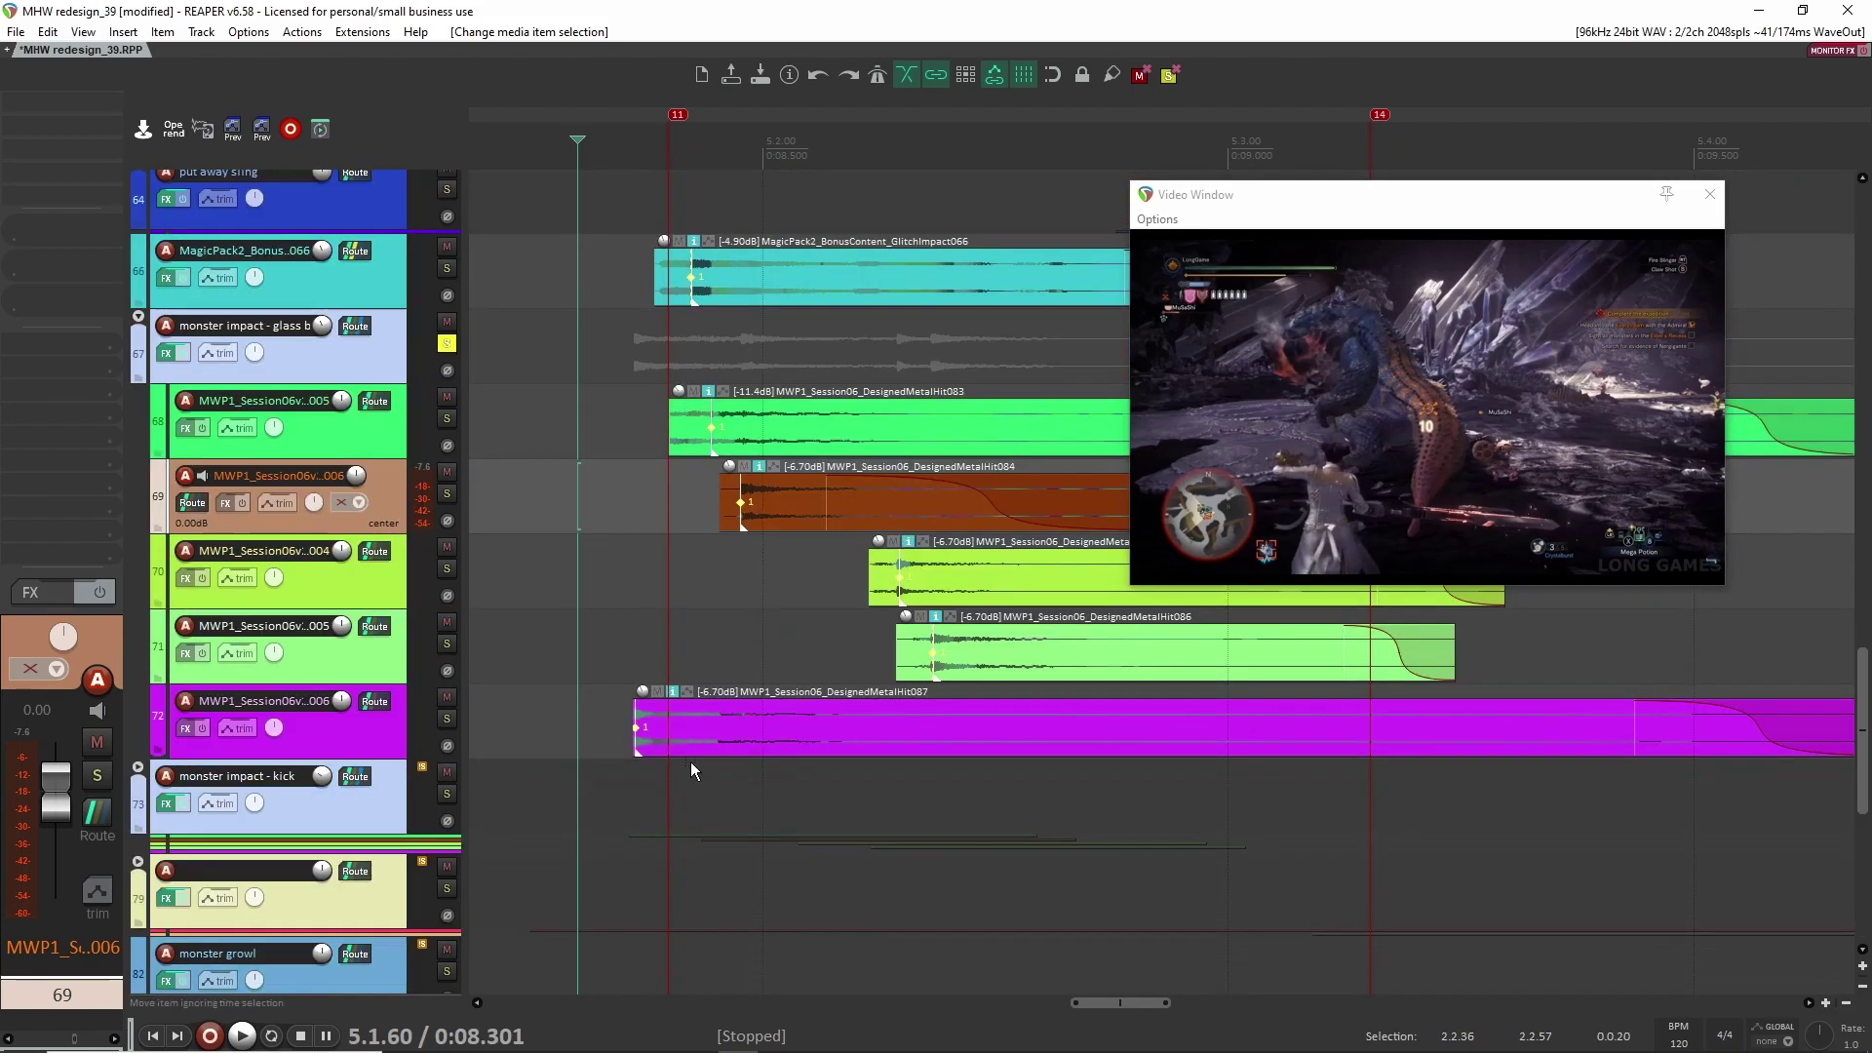
{"action": "key", "text": "space"}
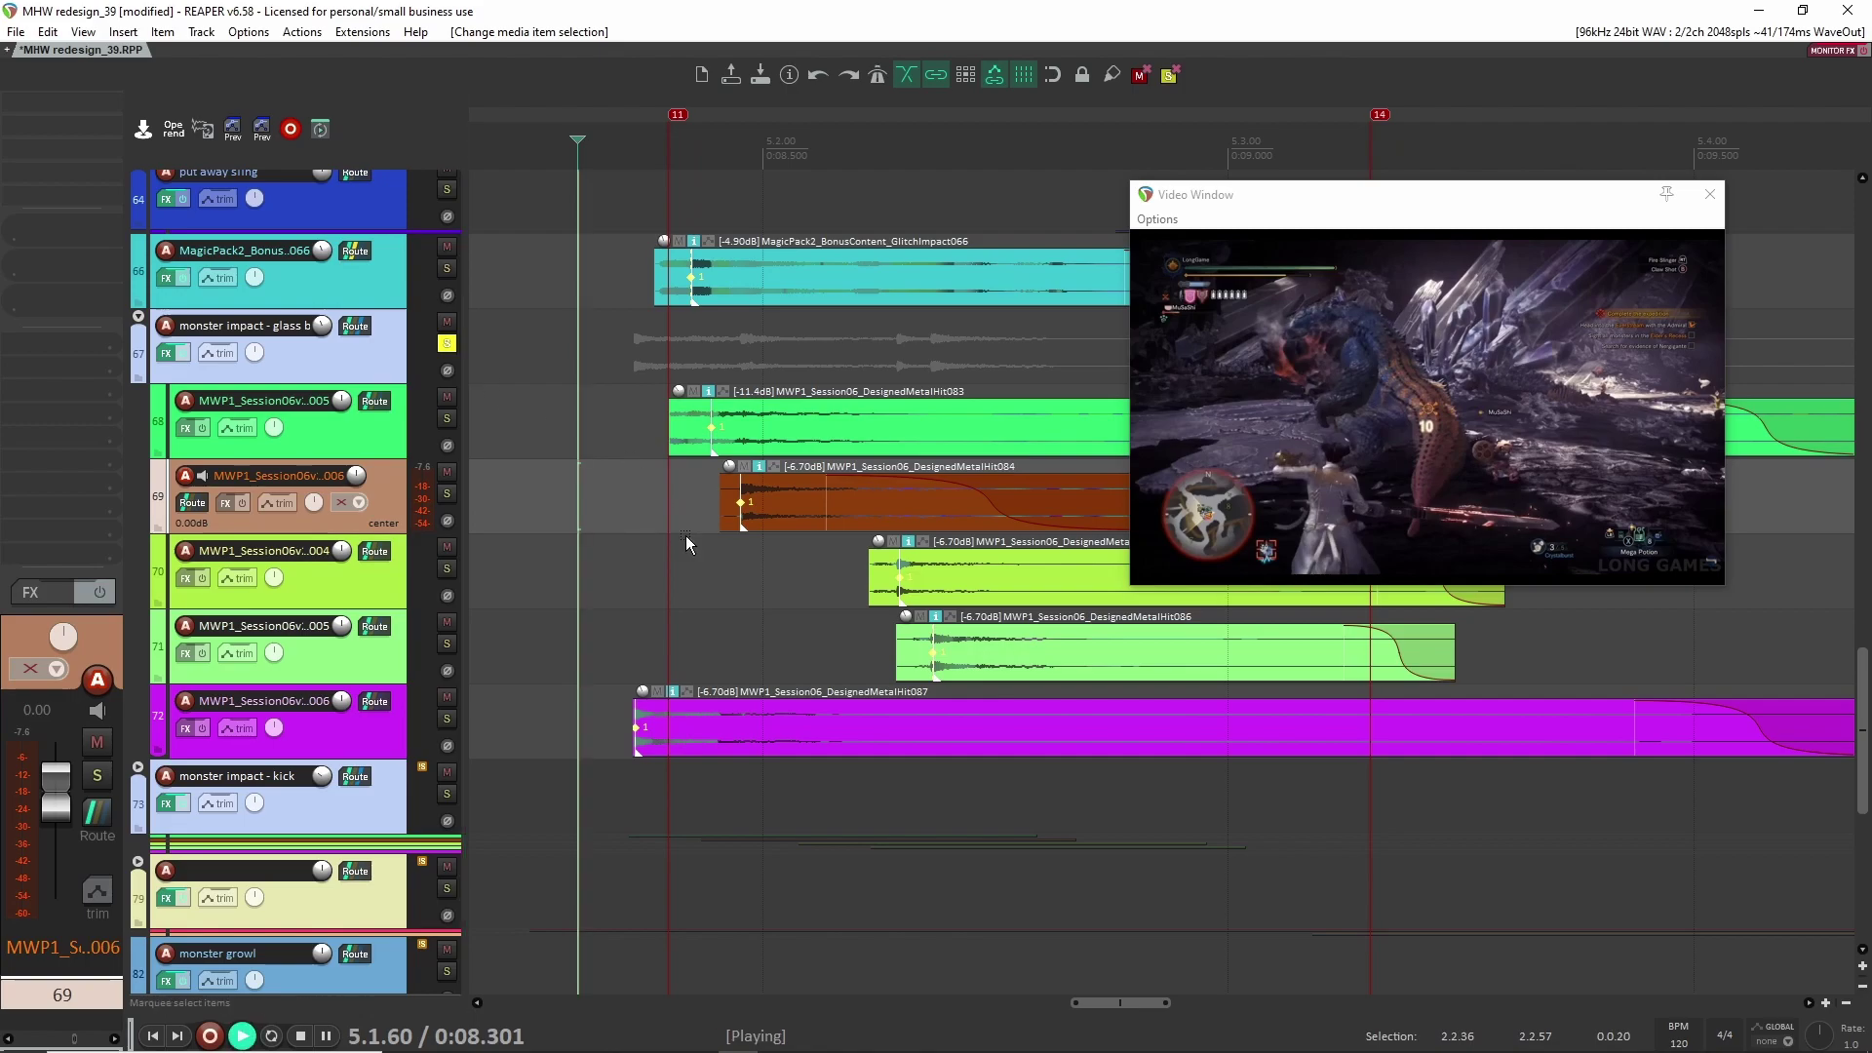
{"action": "key", "text": "space"}
{"action": "key", "text": "space"}
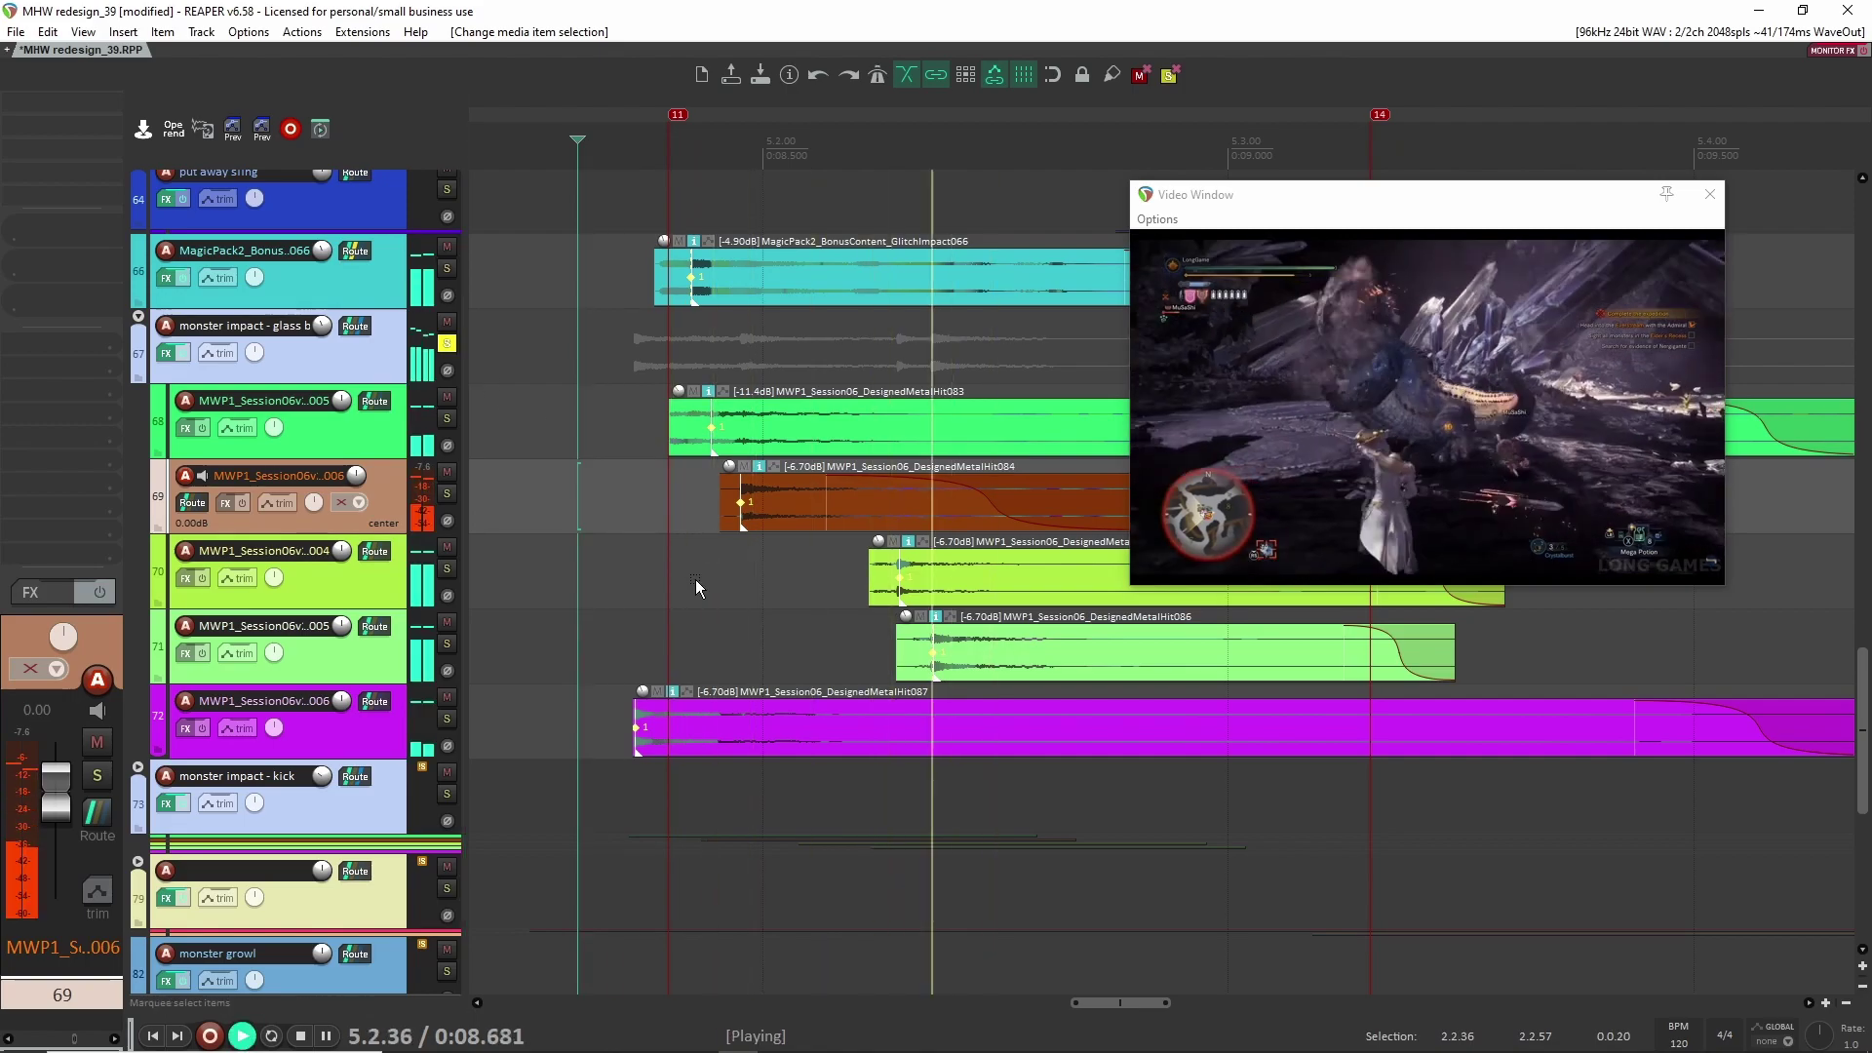
{"action": "key", "text": "space"}
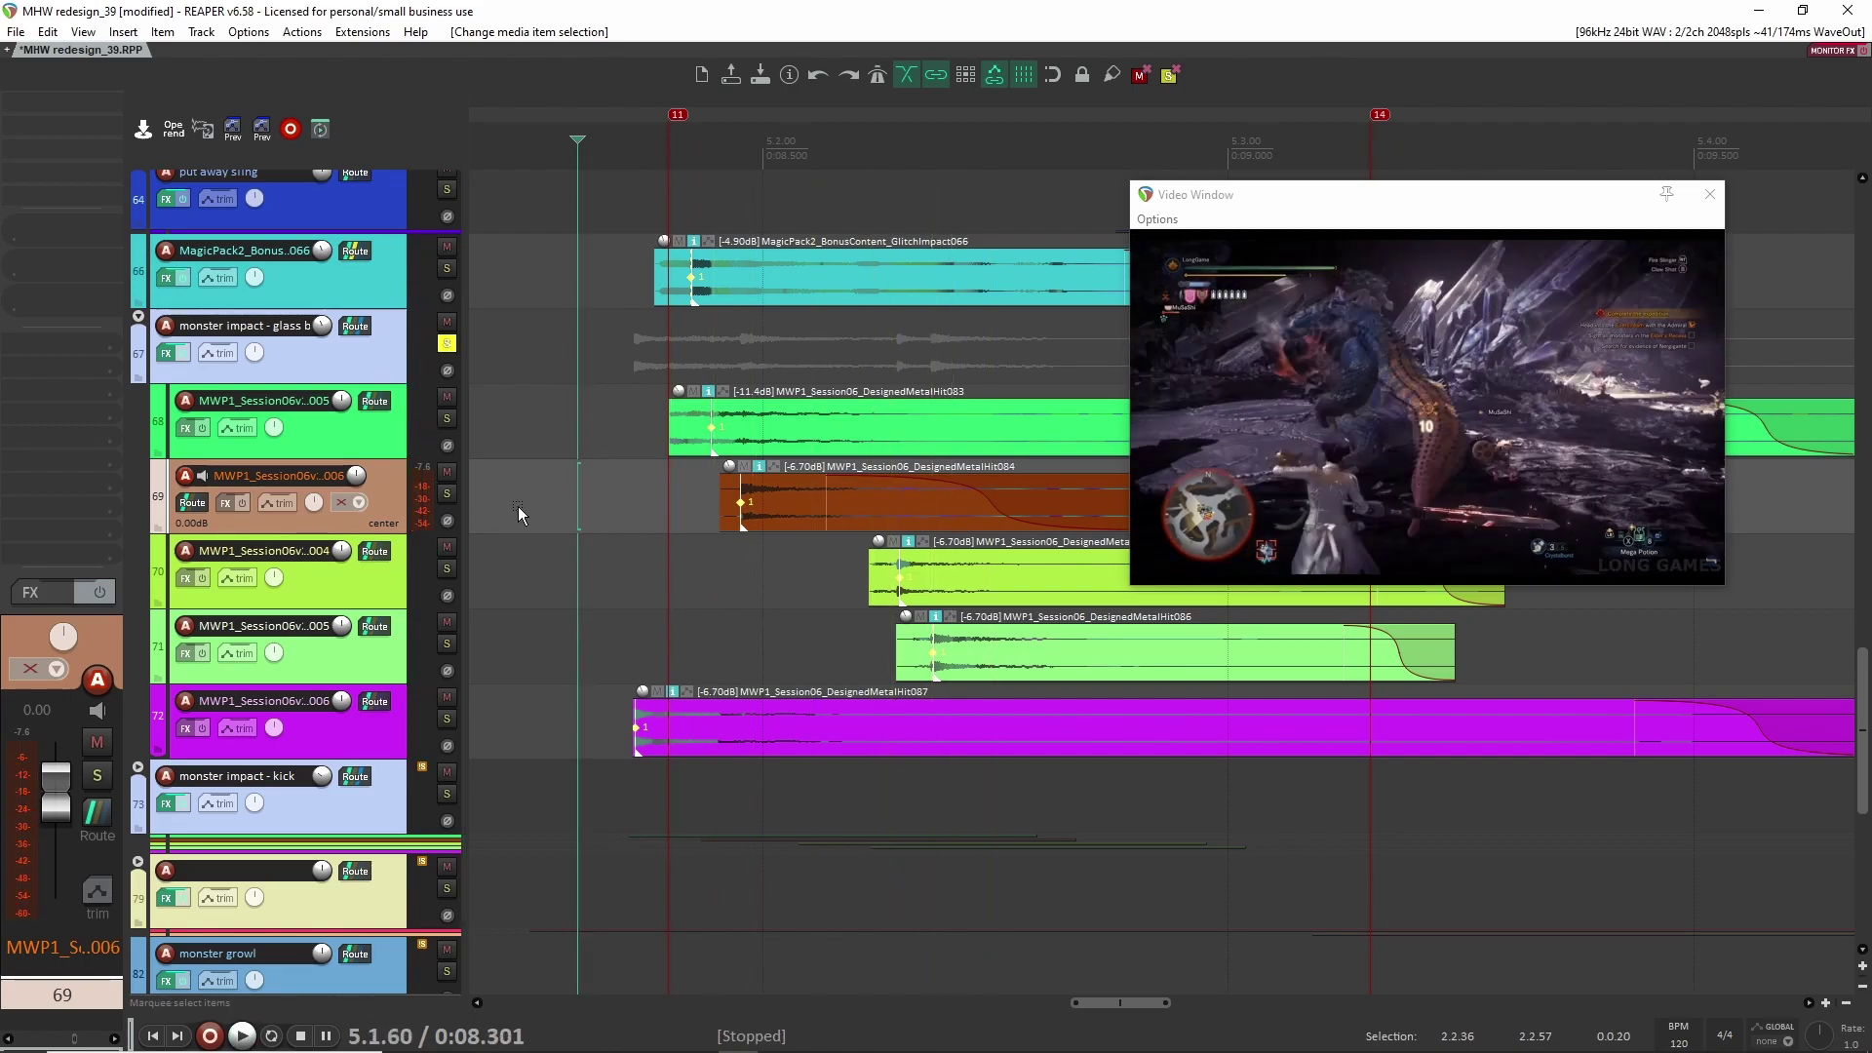
Step: Unsolo the glass breaking folder track and go through its metal hit child tracks one by one
{"action": "left_click", "coordinate": [446, 343]}
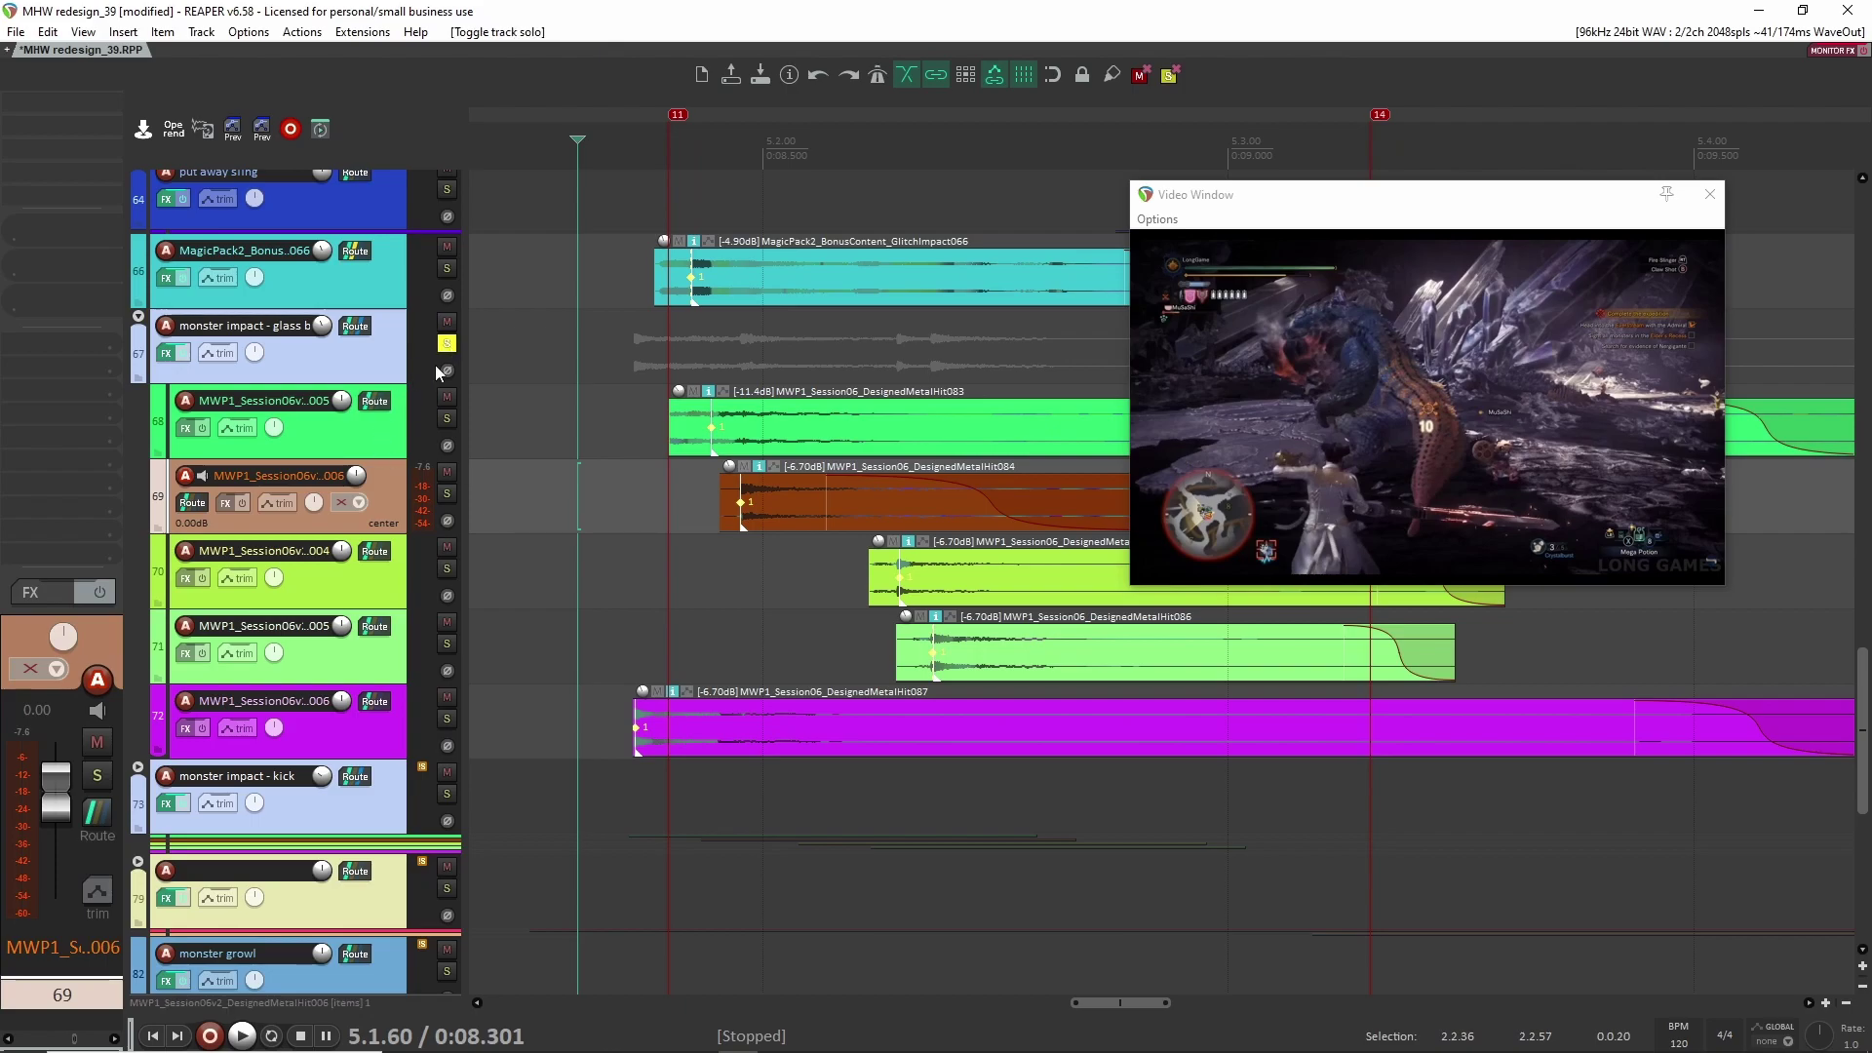
{"action": "left_click", "coordinate": [391, 441]}
{"action": "key", "text": "Down"}
{"action": "key", "text": "Down"}
{"action": "key", "text": "Down"}
{"action": "key", "text": "Down"}
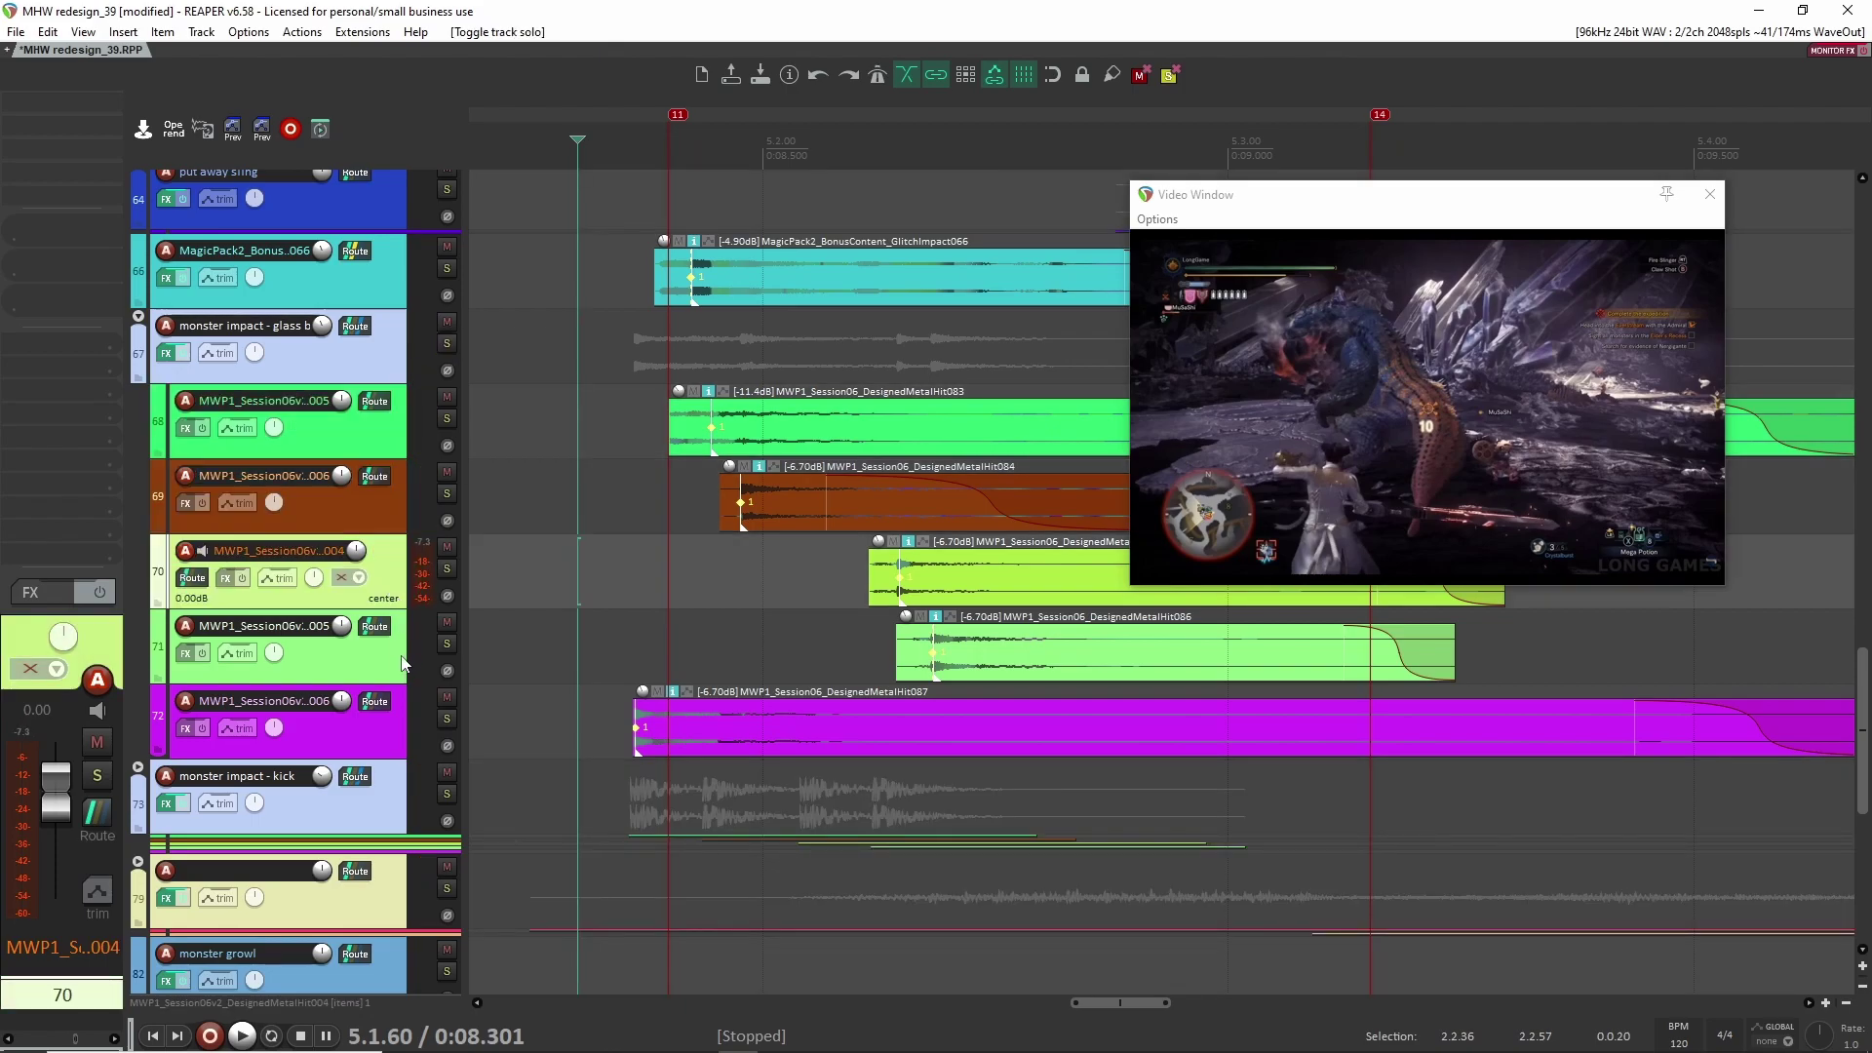
{"action": "key", "text": "Up"}
{"action": "key", "text": "Up"}
{"action": "key", "text": "Up"}
{"action": "key", "text": "Up"}
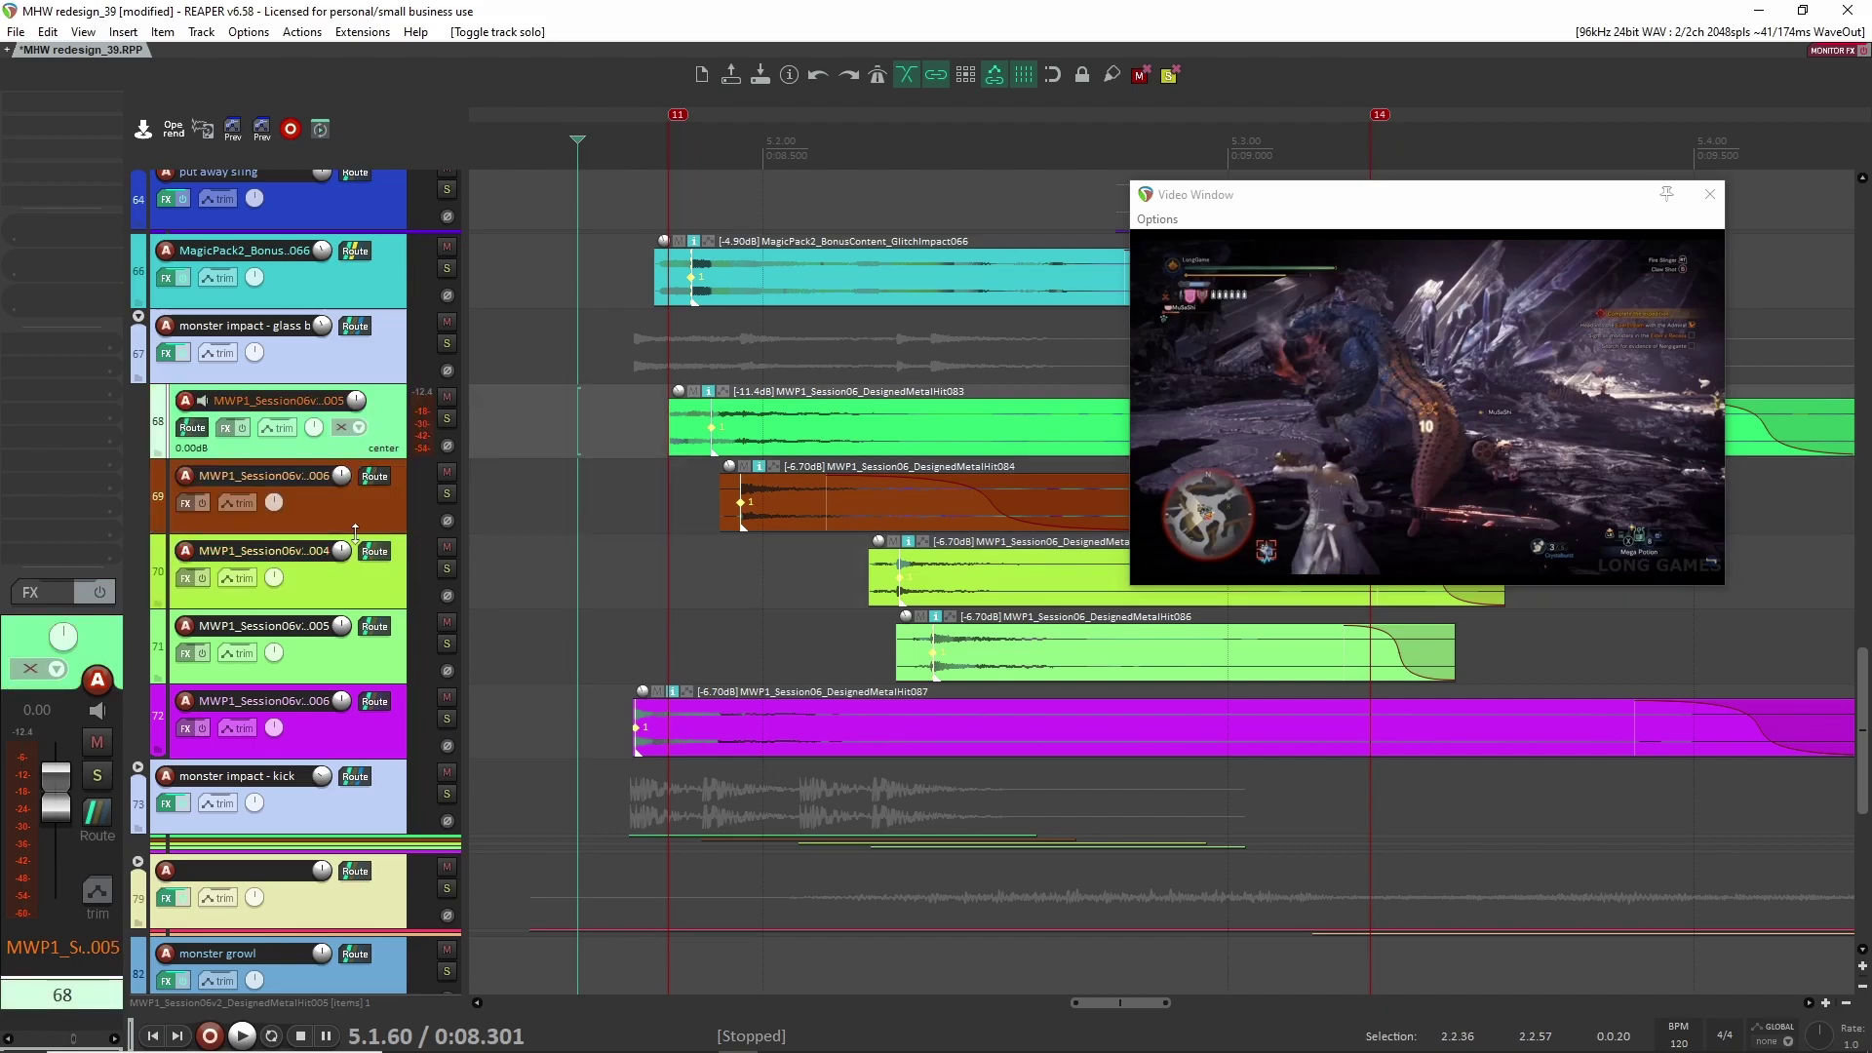
Step: Inspect the Transmutator settings on the glass breaking folder track and close the effect again
{"action": "left_click", "coordinate": [381, 356]}
{"action": "left_click", "coordinate": [63, 105]}
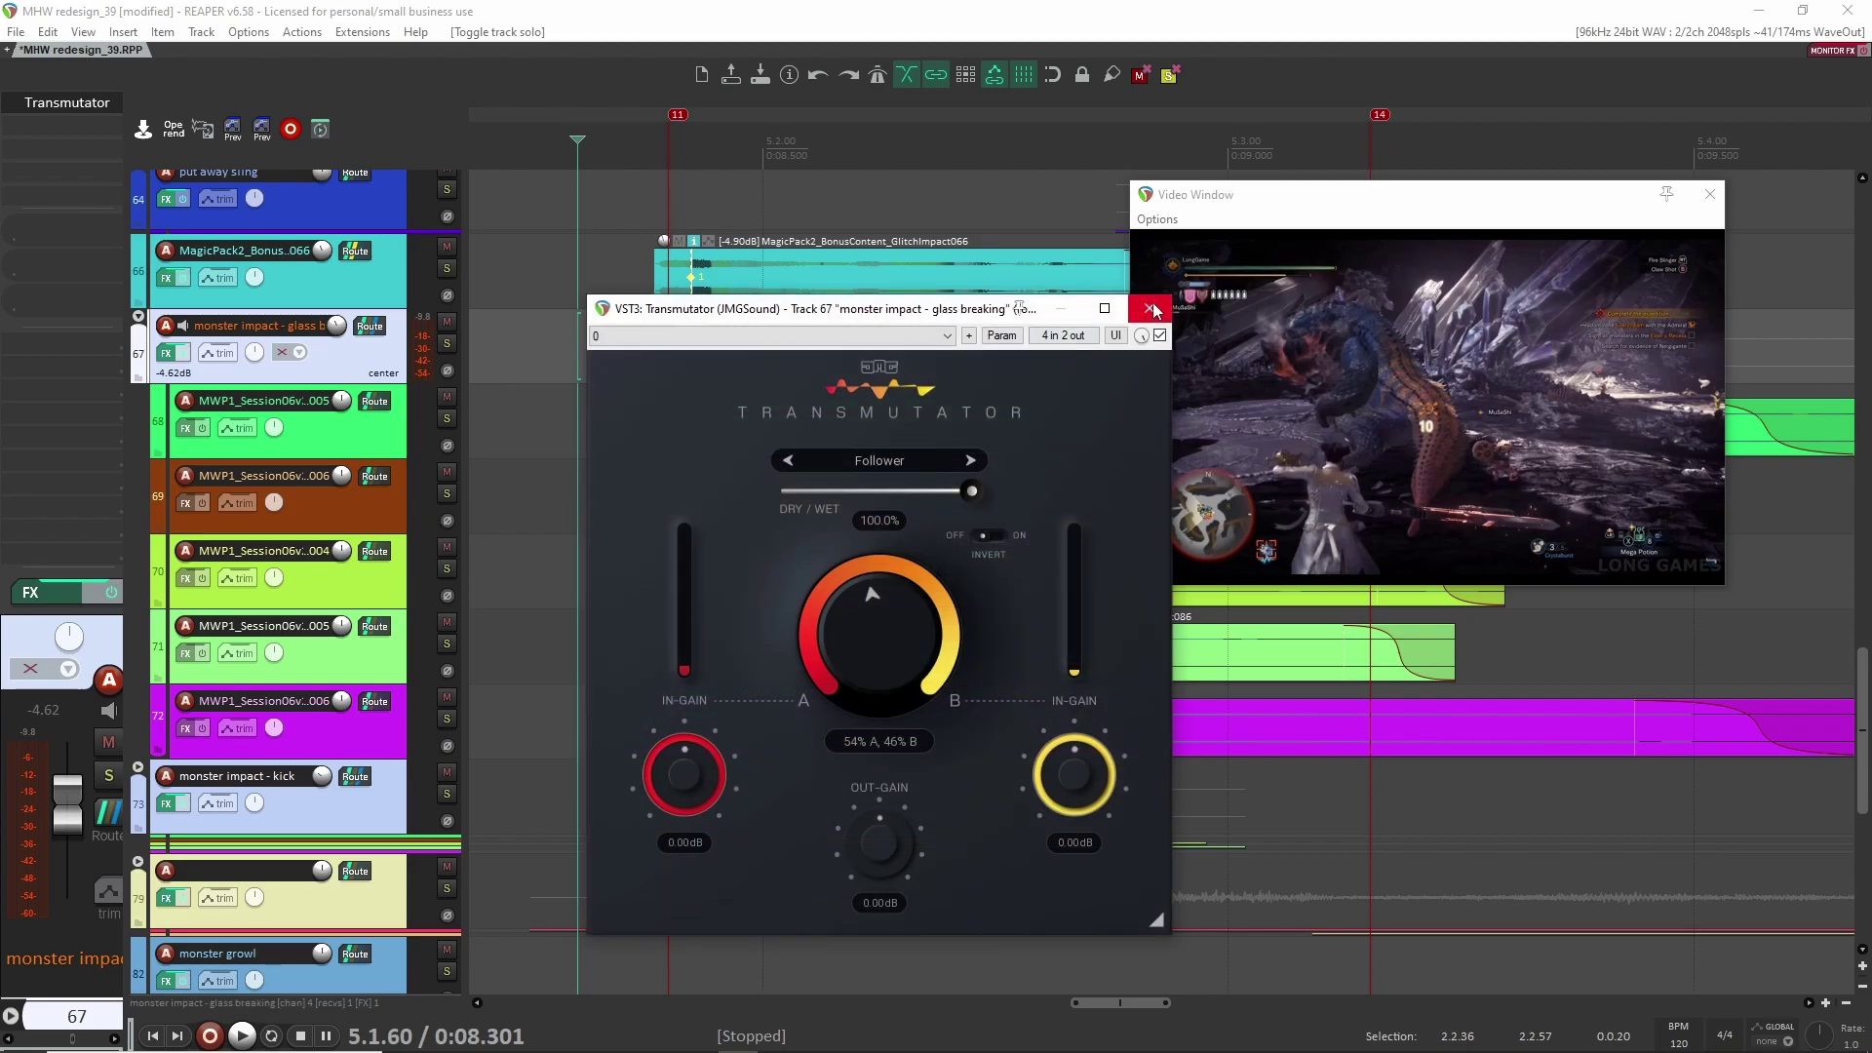
{"action": "left_click", "coordinate": [1148, 310]}
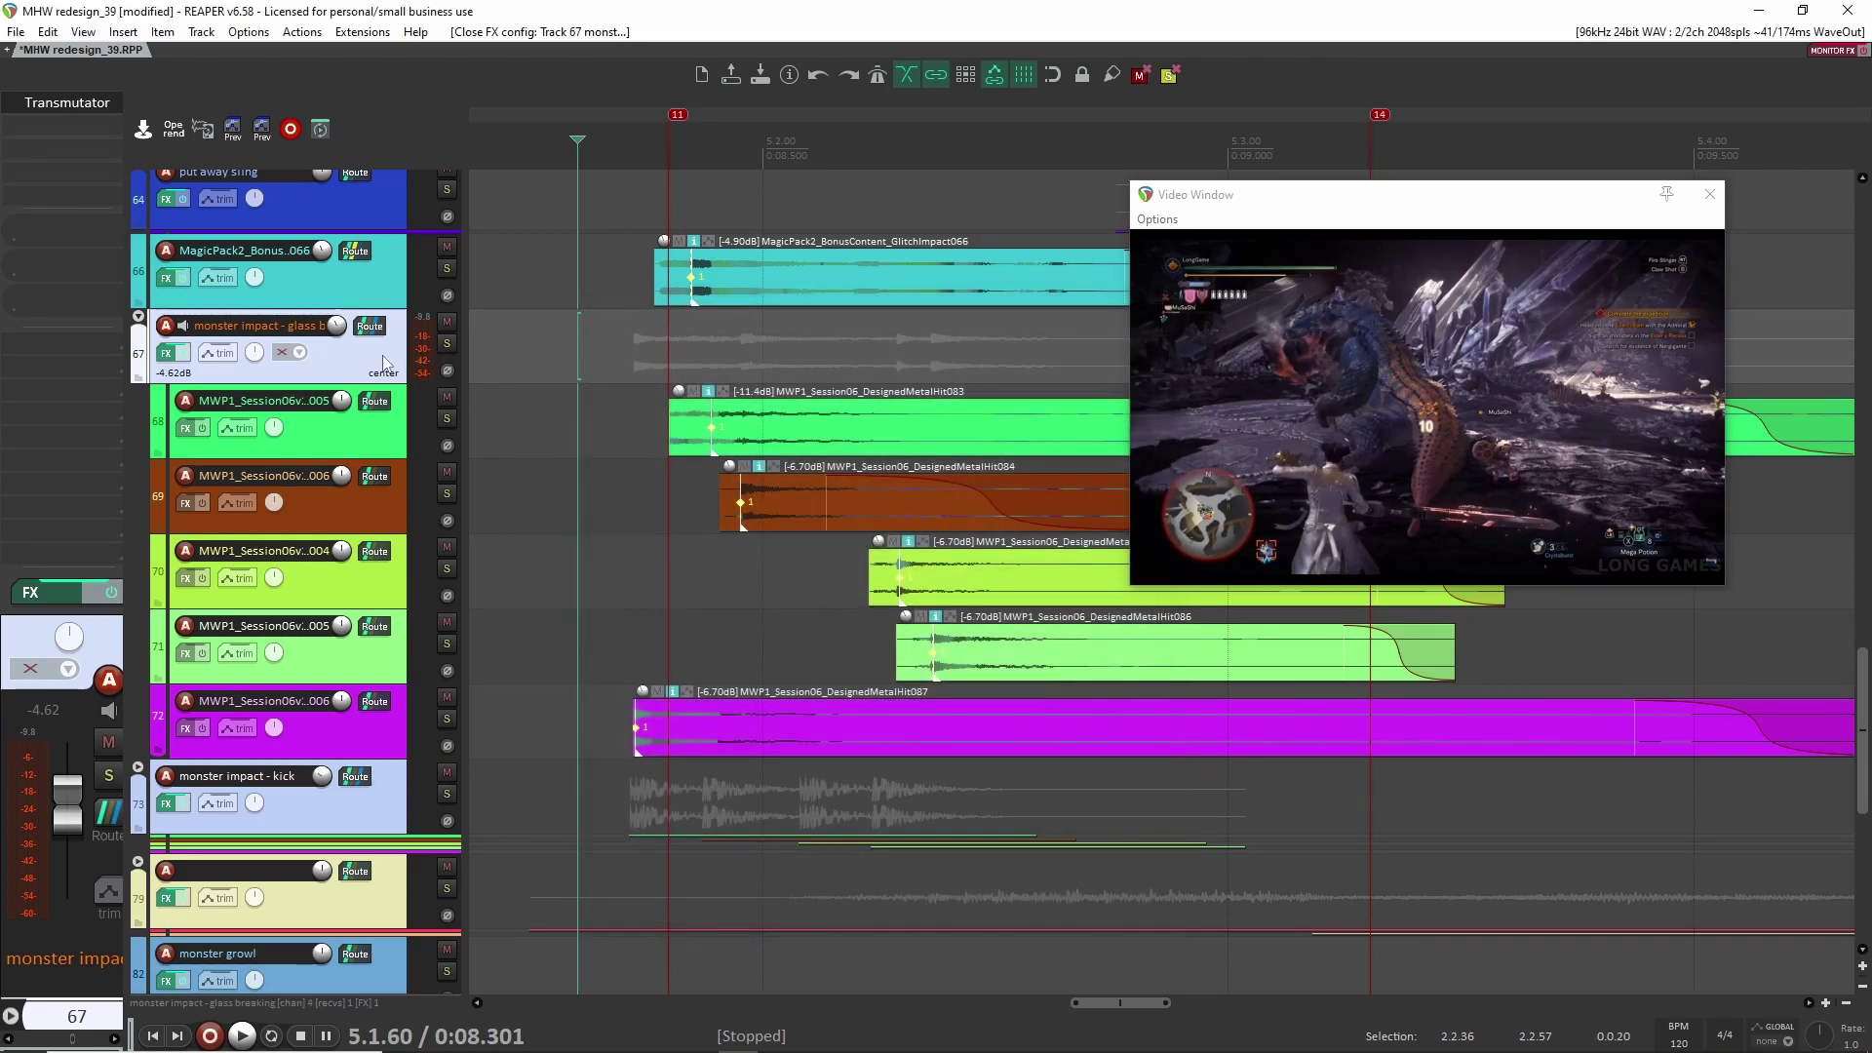
Step: Solo both the MagicPack2 impact track and the glass breaking folder track, and select the GlitchImpact066 item
{"action": "scroll", "coordinate": [559, 556], "scroll_direction": "up", "scroll_amount": 2}
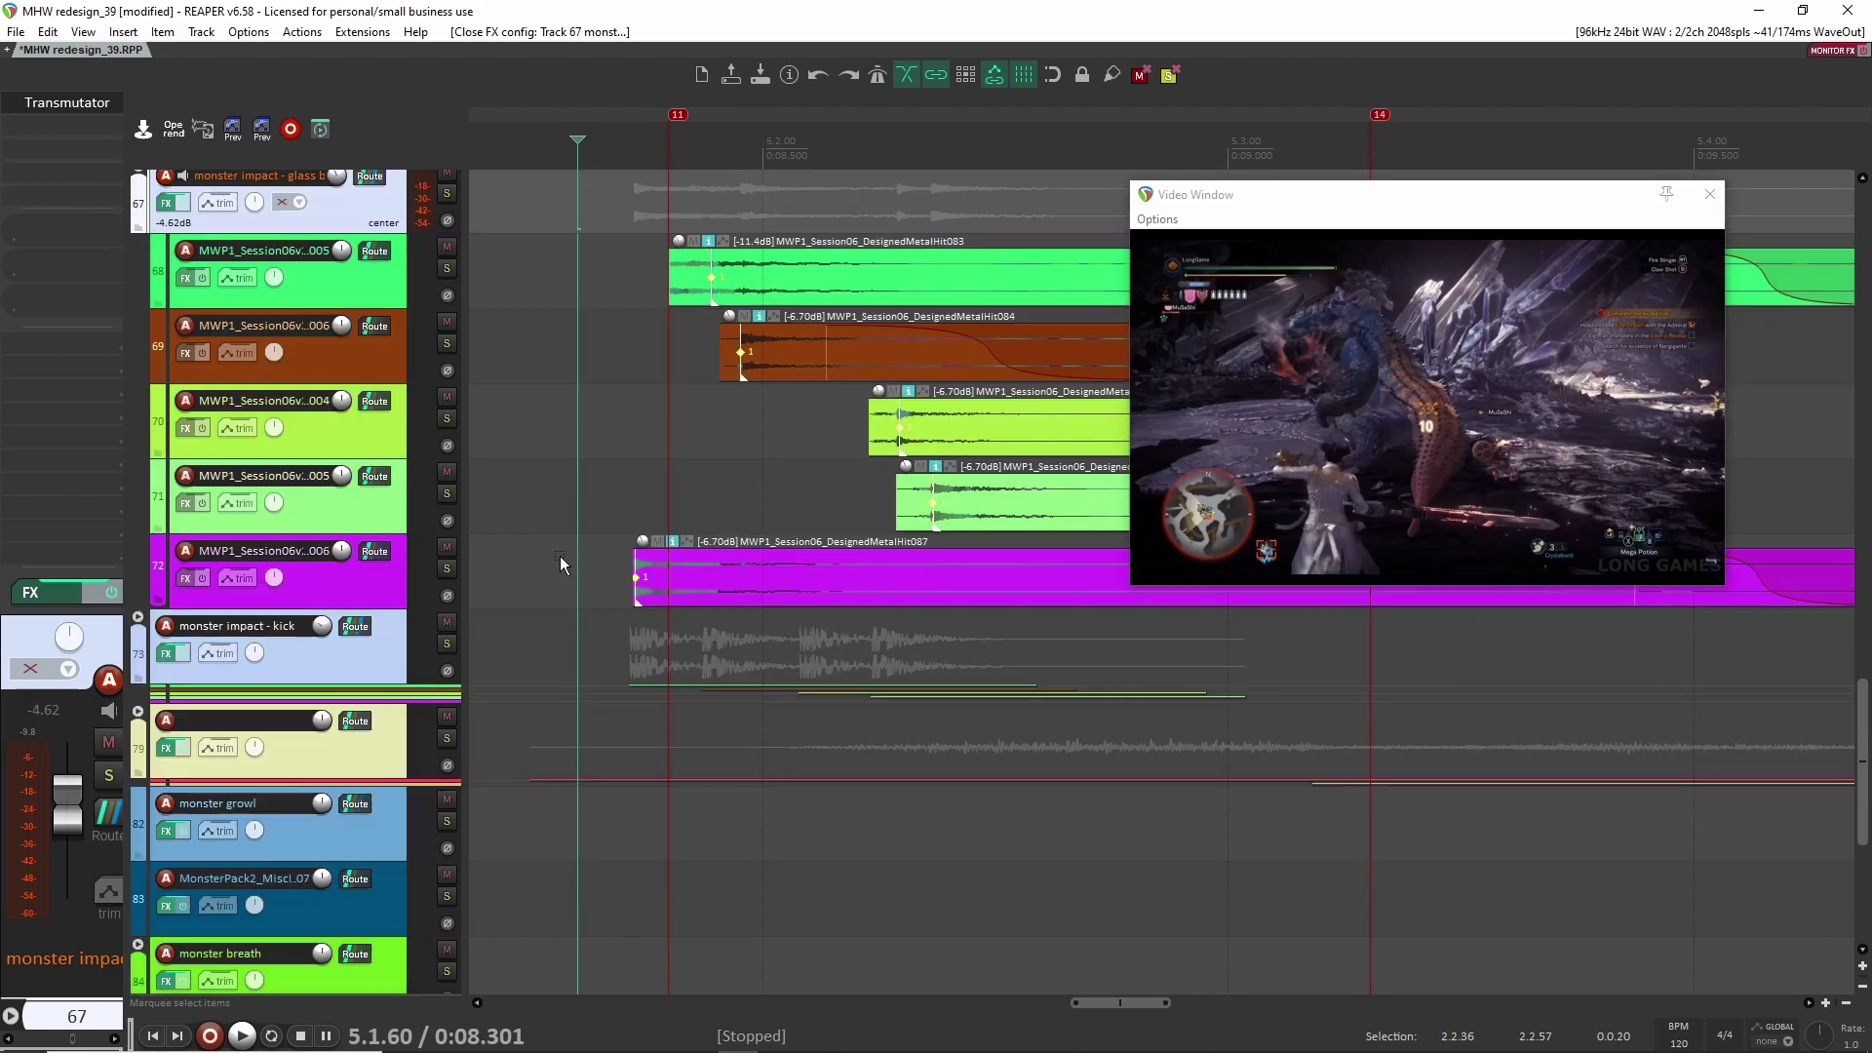
{"action": "left_click", "coordinate": [771, 409]}
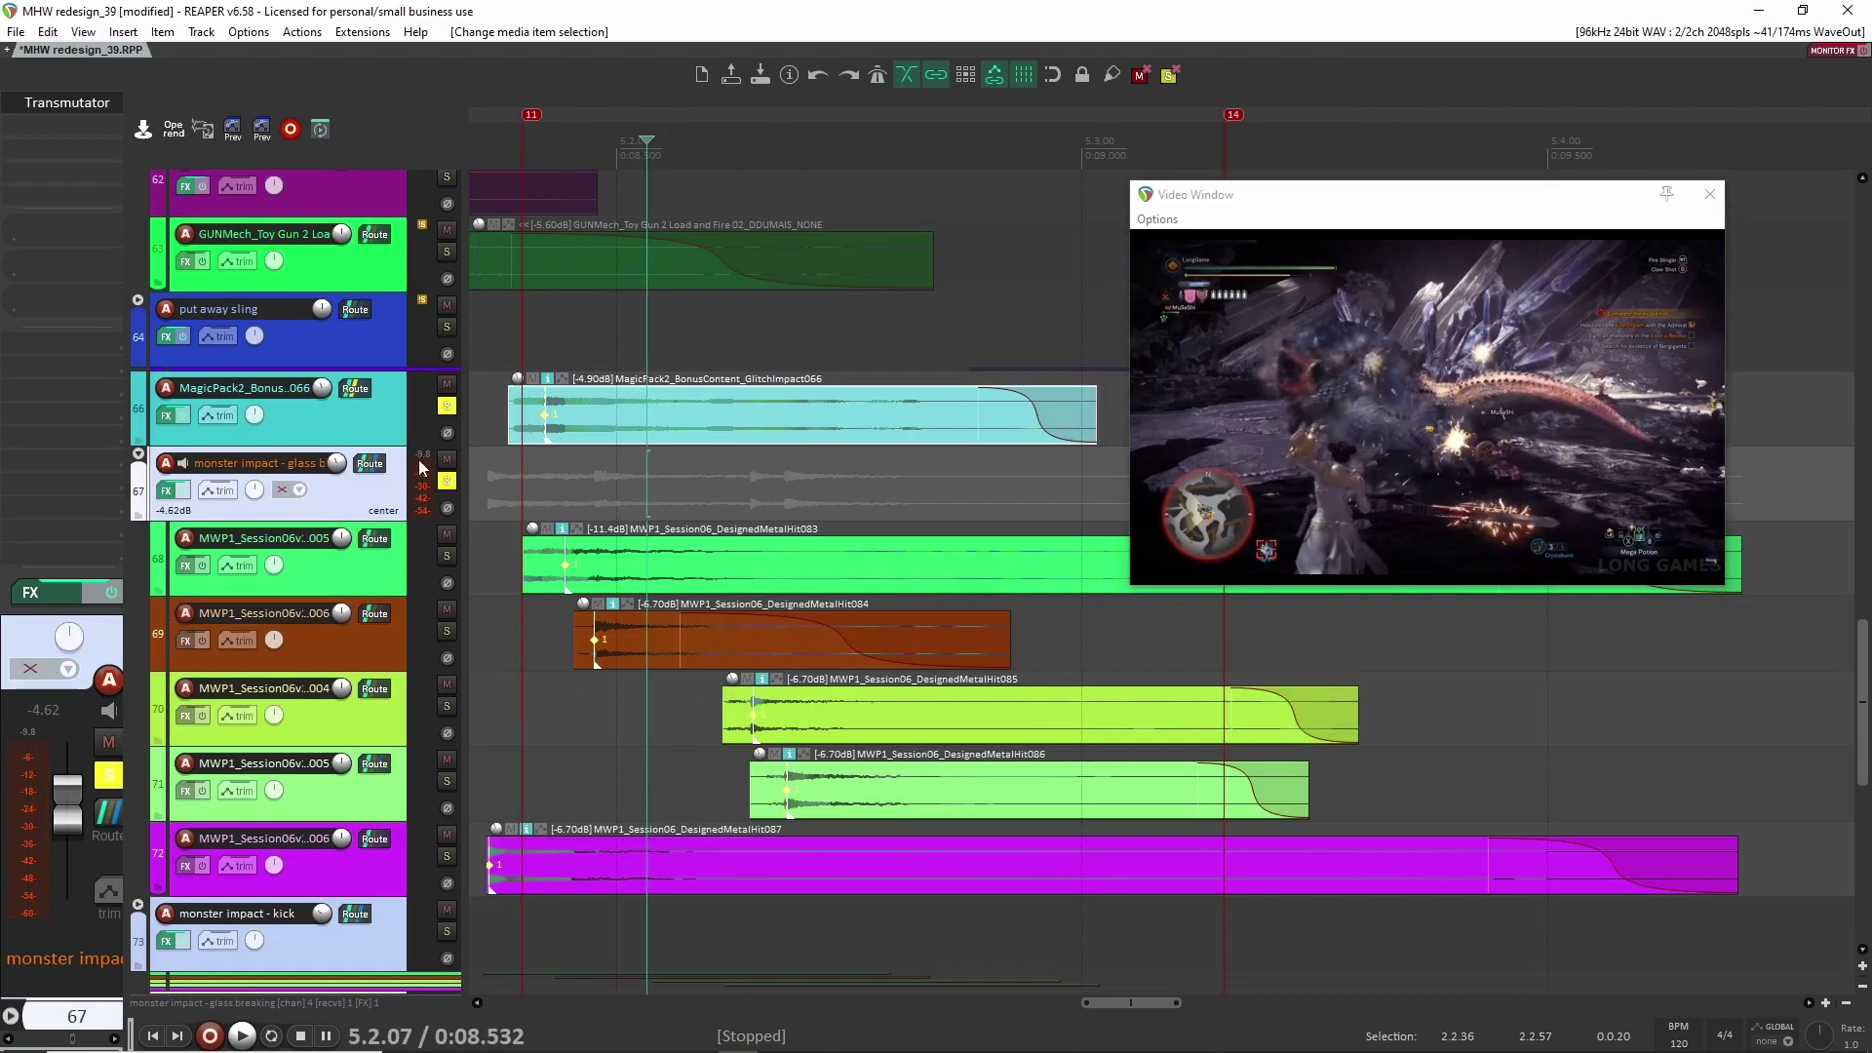
{"action": "left_click", "coordinate": [663, 411]}
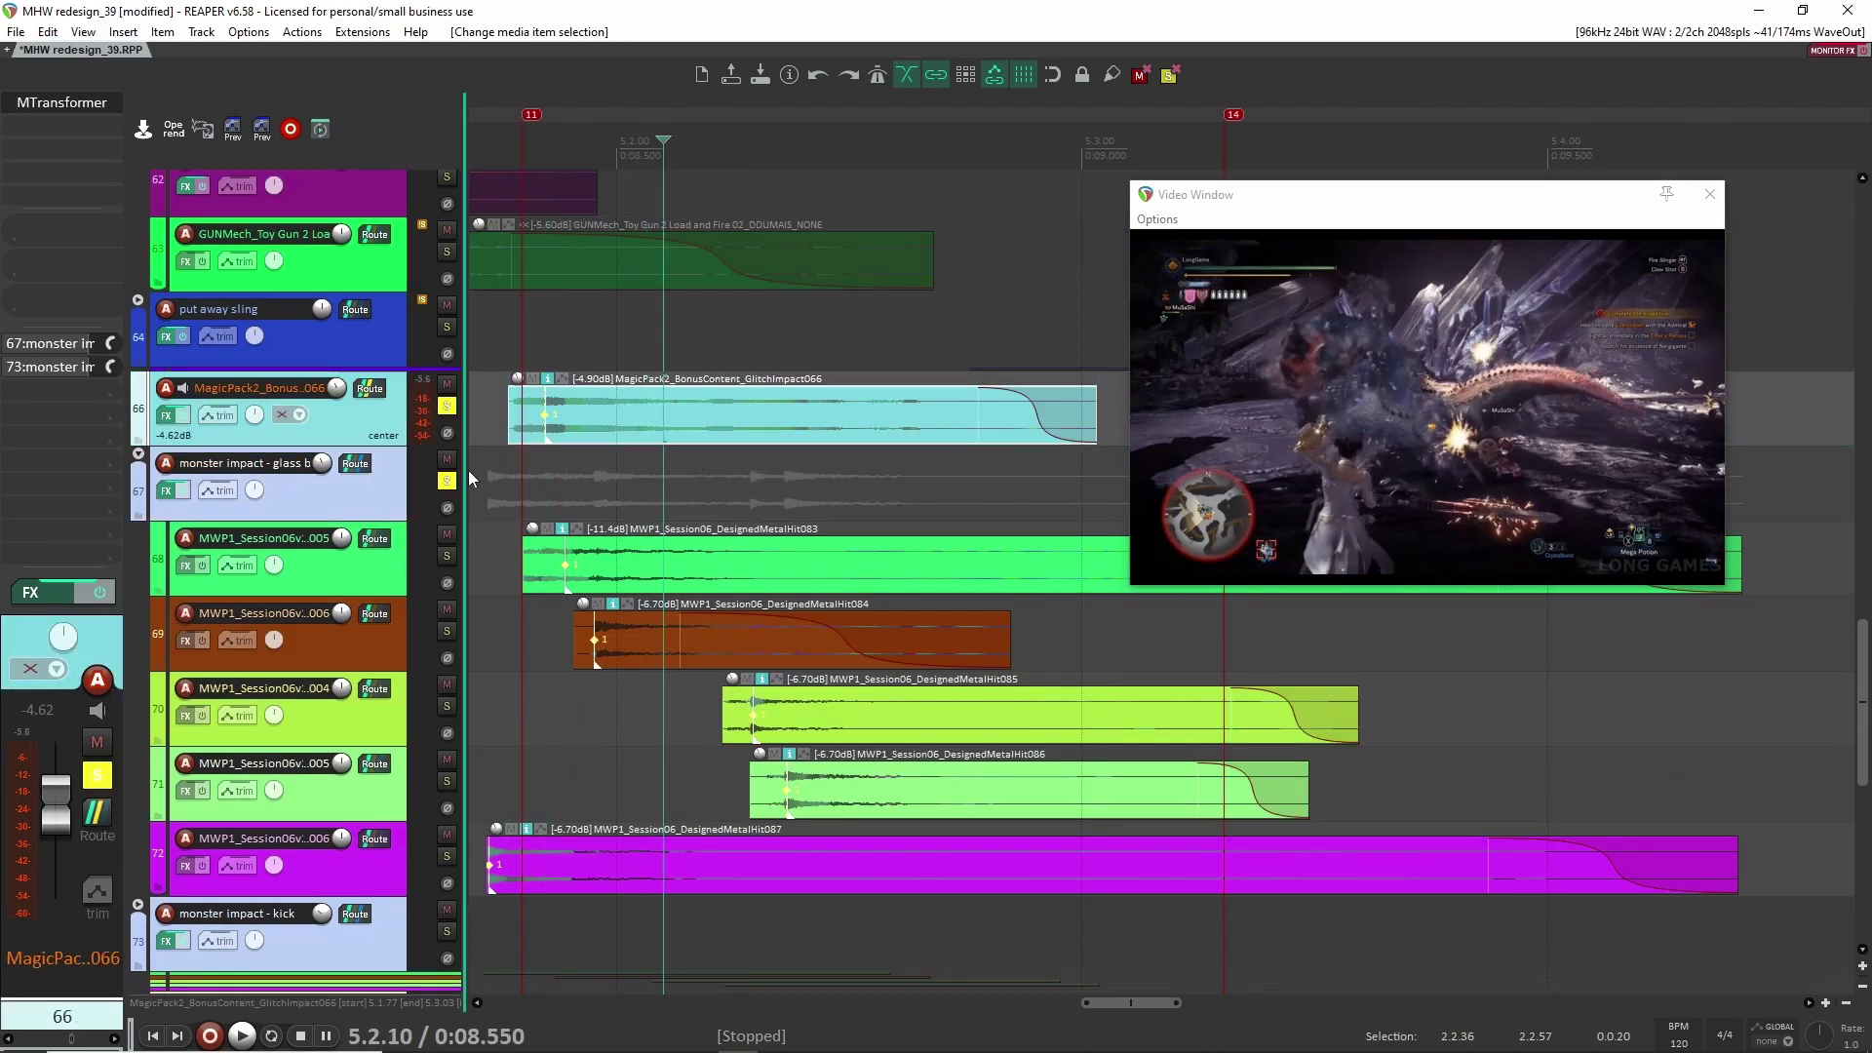
{"action": "left_click_drag", "start_coordinate": [598, 332], "coordinate": [903, 453]}
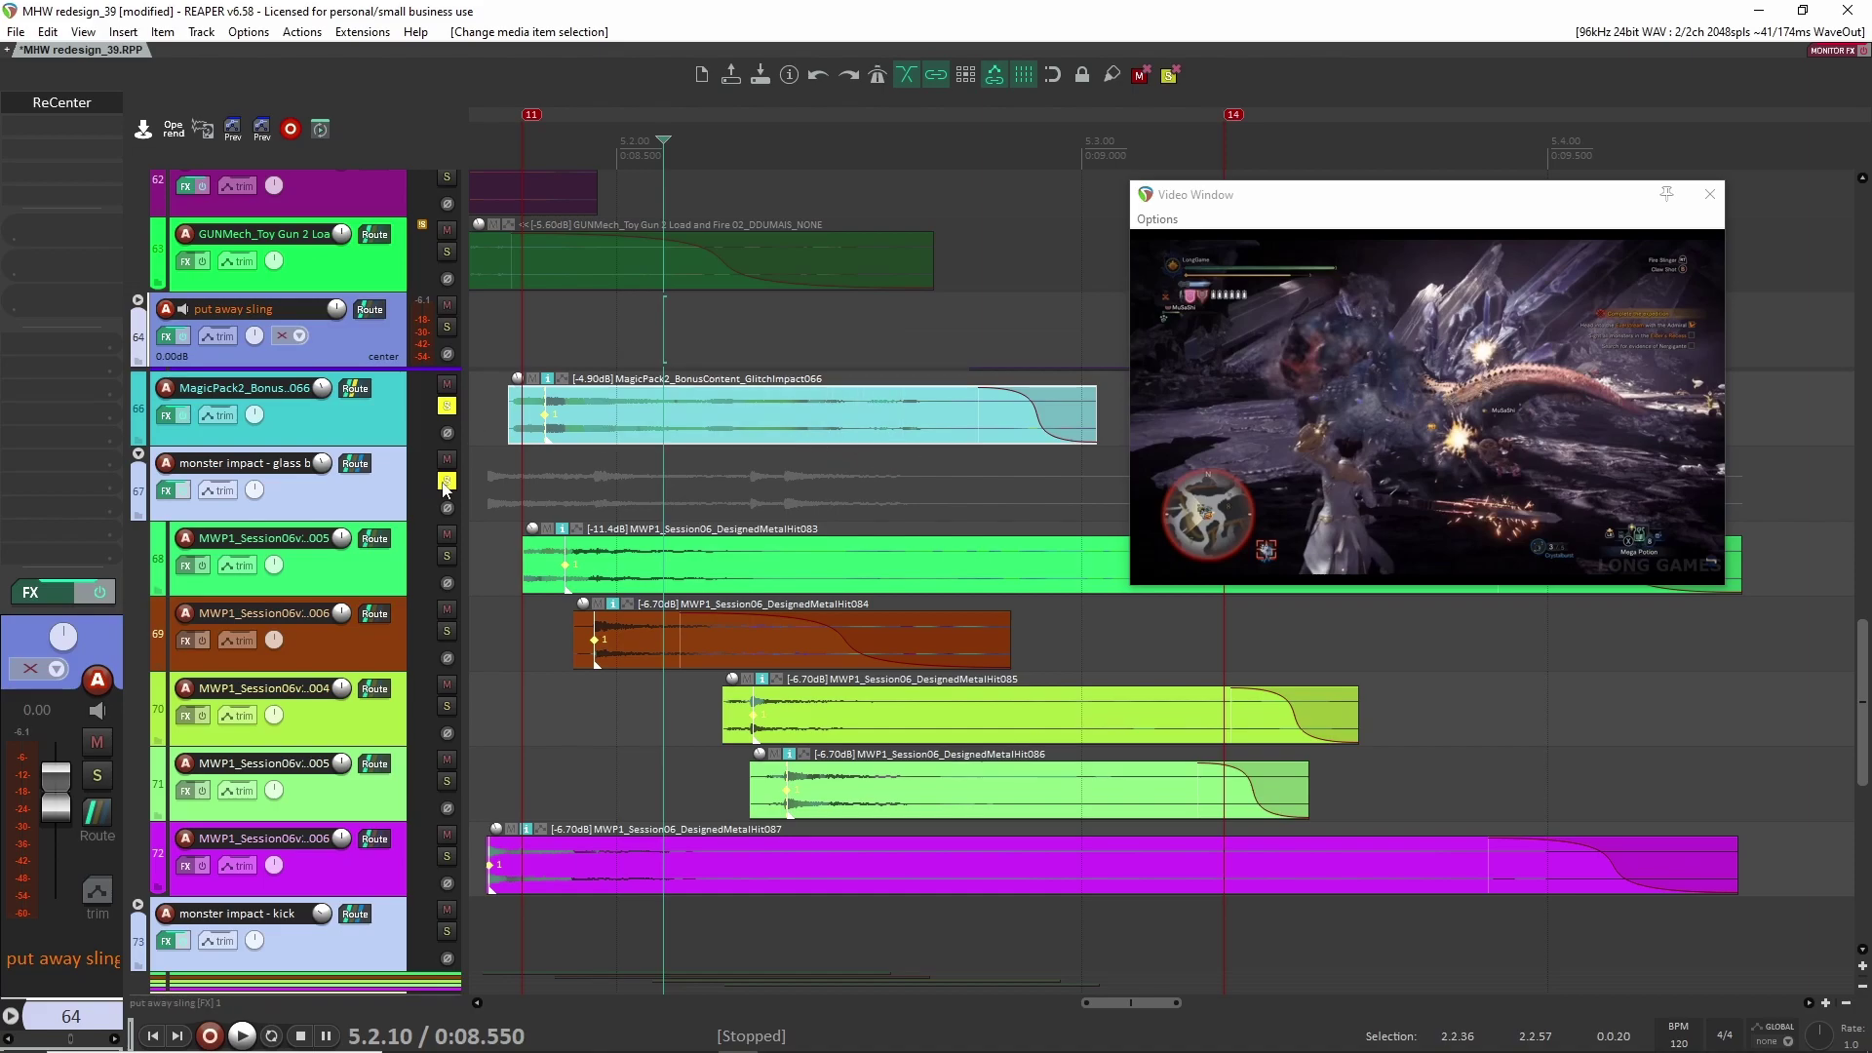
Step: Audition the MagicPack2 glitch impact track soloed on its own from just before marker 11
{"action": "left_click", "coordinate": [495, 425]}
{"action": "key", "text": "space"}
{"action": "key", "text": "space"}
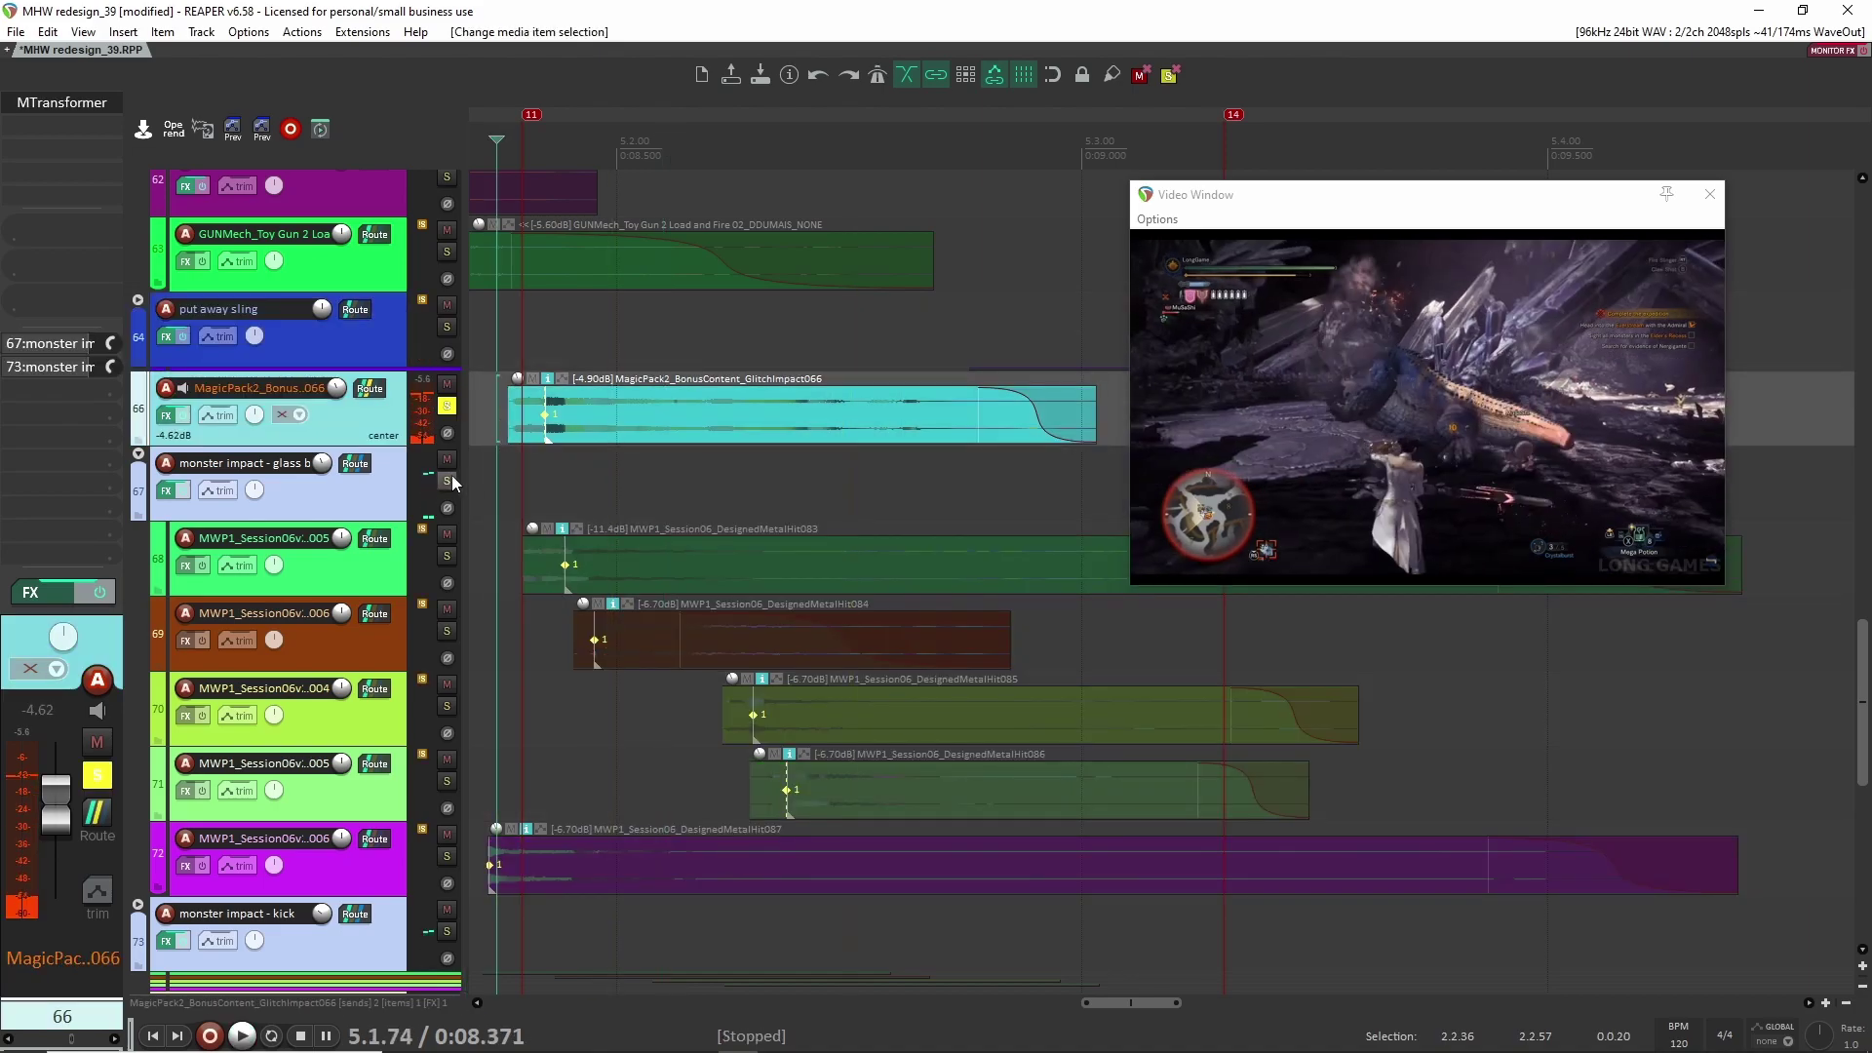
Step: Audition the glass breaking folder track soloed on its own, and bring the MagicPack2 track back into solo with it
{"action": "left_click", "coordinate": [452, 476]}
{"action": "left_click", "coordinate": [449, 406]}
{"action": "key", "text": "space"}
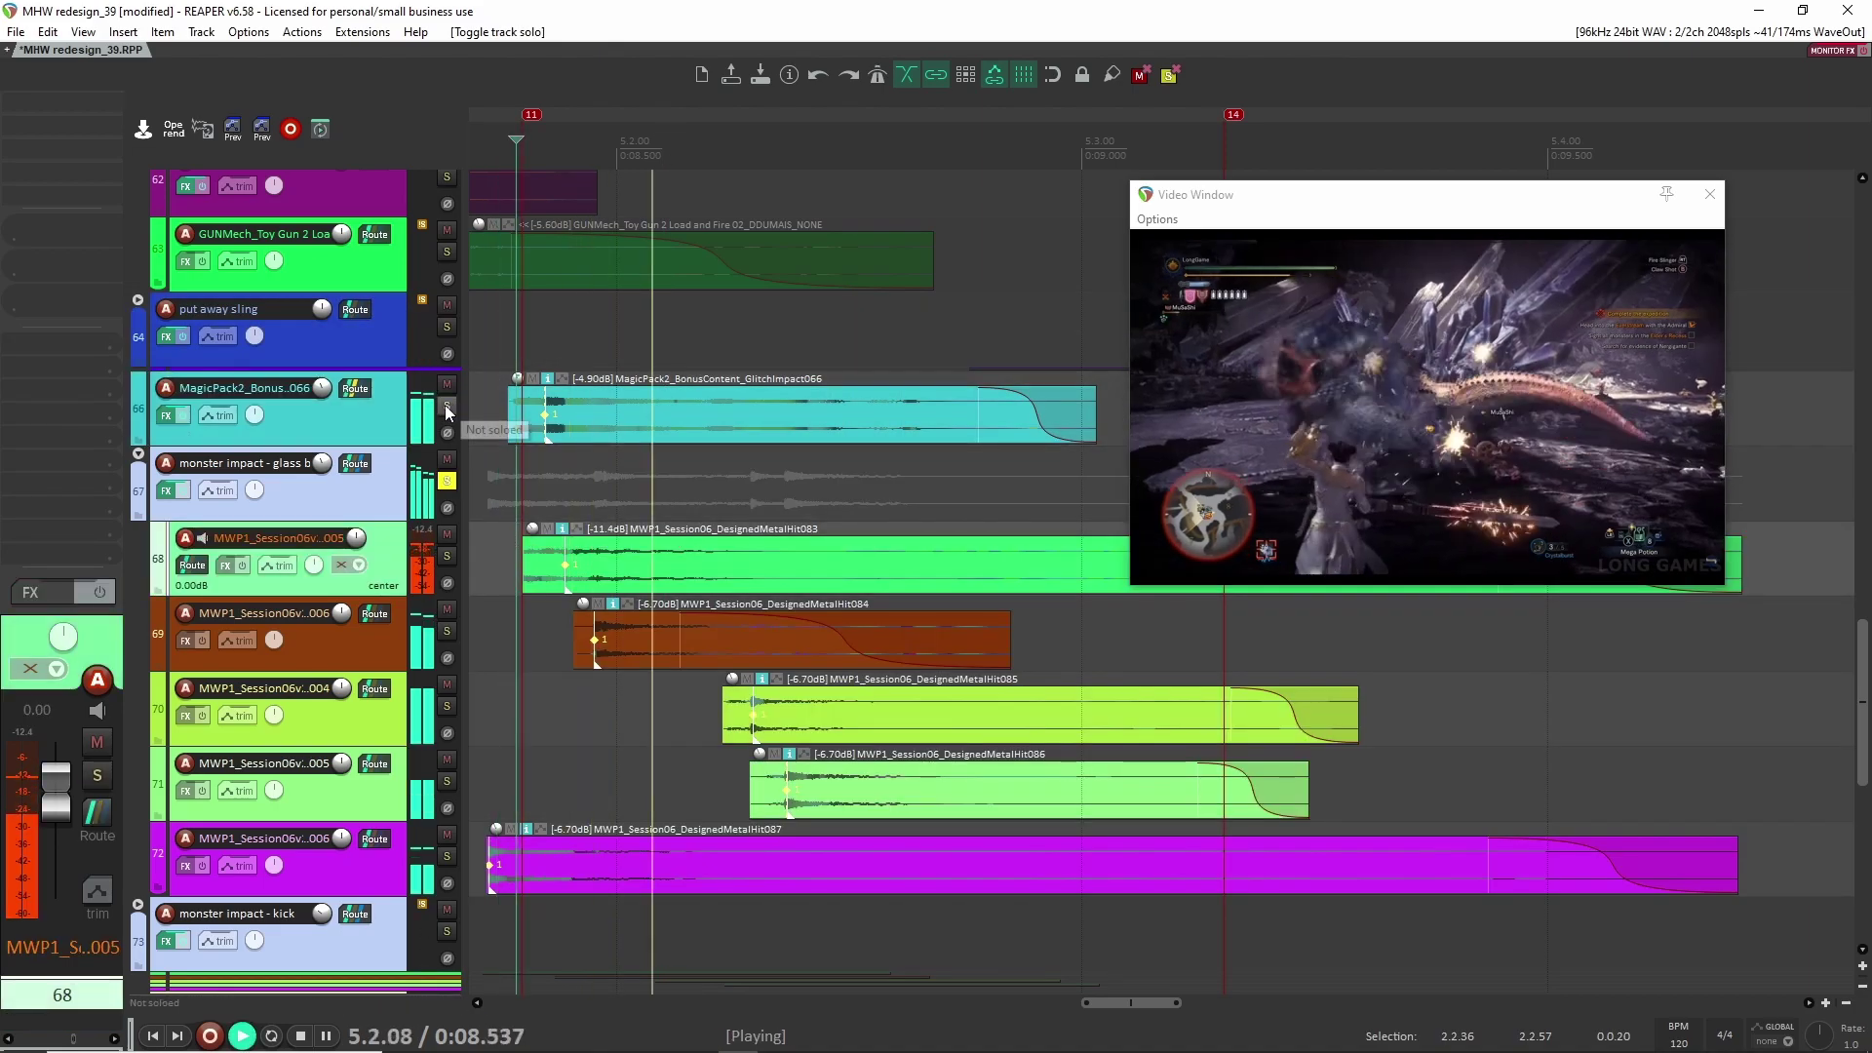
{"action": "key", "text": "space"}
{"action": "left_click", "coordinate": [444, 405]}
Step: Open the Transmutator effect on the glass breaking folder track
{"action": "left_click", "coordinate": [321, 429]}
{"action": "left_click", "coordinate": [321, 507]}
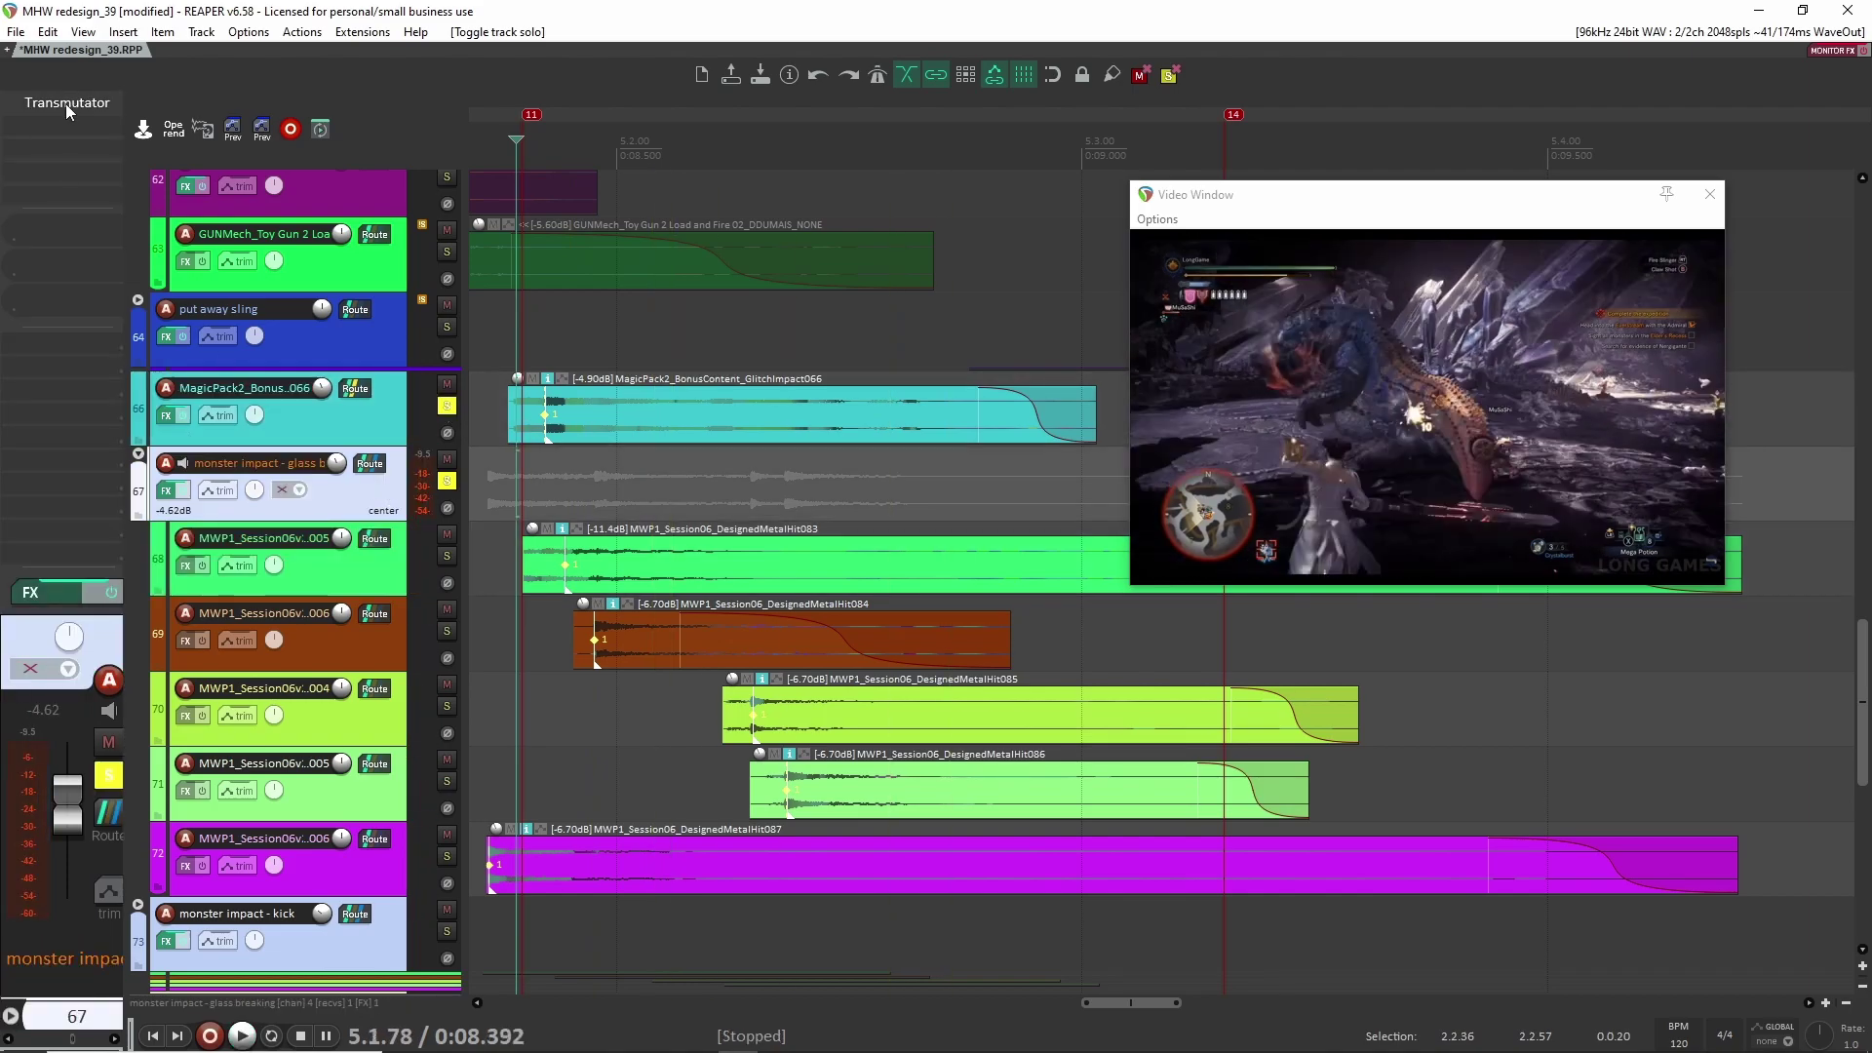
{"action": "left_click", "coordinate": [67, 110]}
Step: Set Transmutator's Dry/Wet to 0% and play the impact to hear it without the effect
{"action": "left_click", "coordinate": [824, 500]}
{"action": "key", "text": "space"}
{"action": "key", "text": "space"}
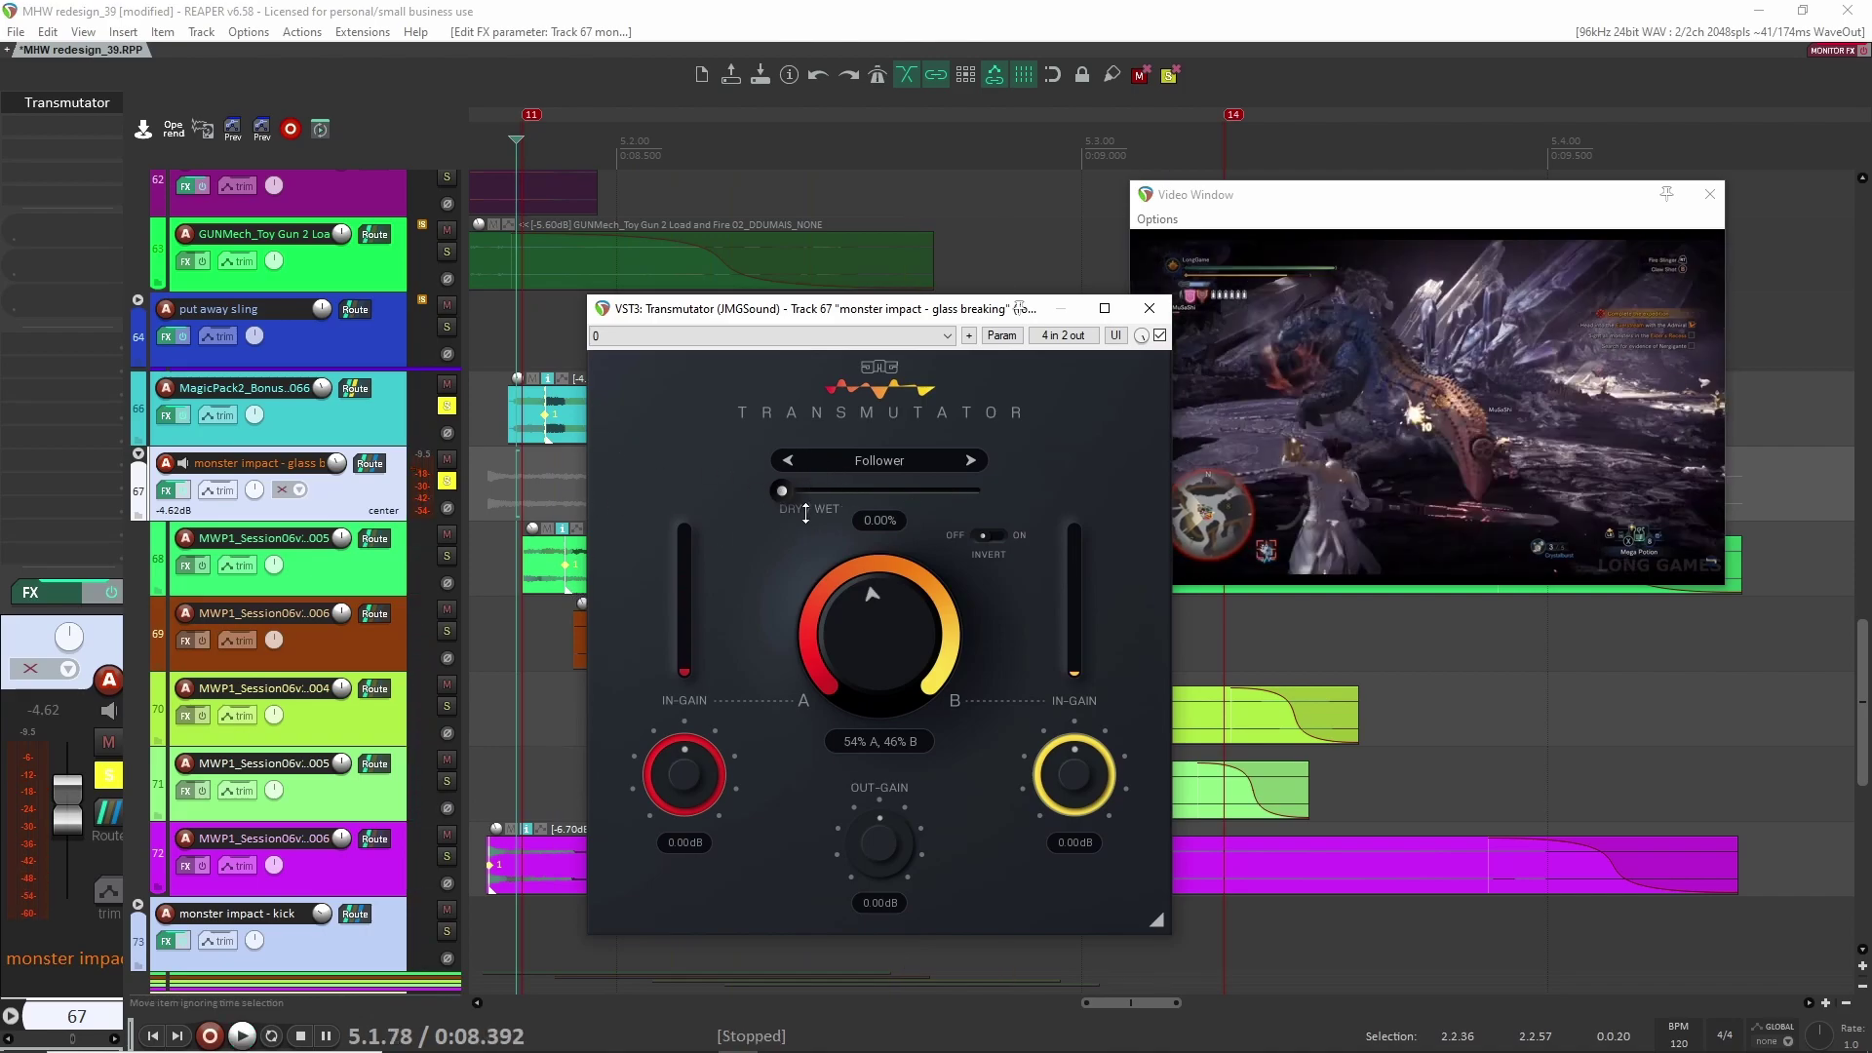
{"action": "key", "text": "space"}
{"action": "key", "text": "space"}
Step: Set Transmutator's Dry/Wet to 100% and play the impact to hear it fully processed
{"action": "left_click_drag", "start_coordinate": [805, 514], "coordinate": [806, 429]}
{"action": "left_click_drag", "start_coordinate": [942, 491], "coordinate": [971, 490]}
{"action": "key", "text": "space"}
{"action": "key", "text": "space"}
{"action": "key", "text": "space"}
{"action": "key", "text": "space"}
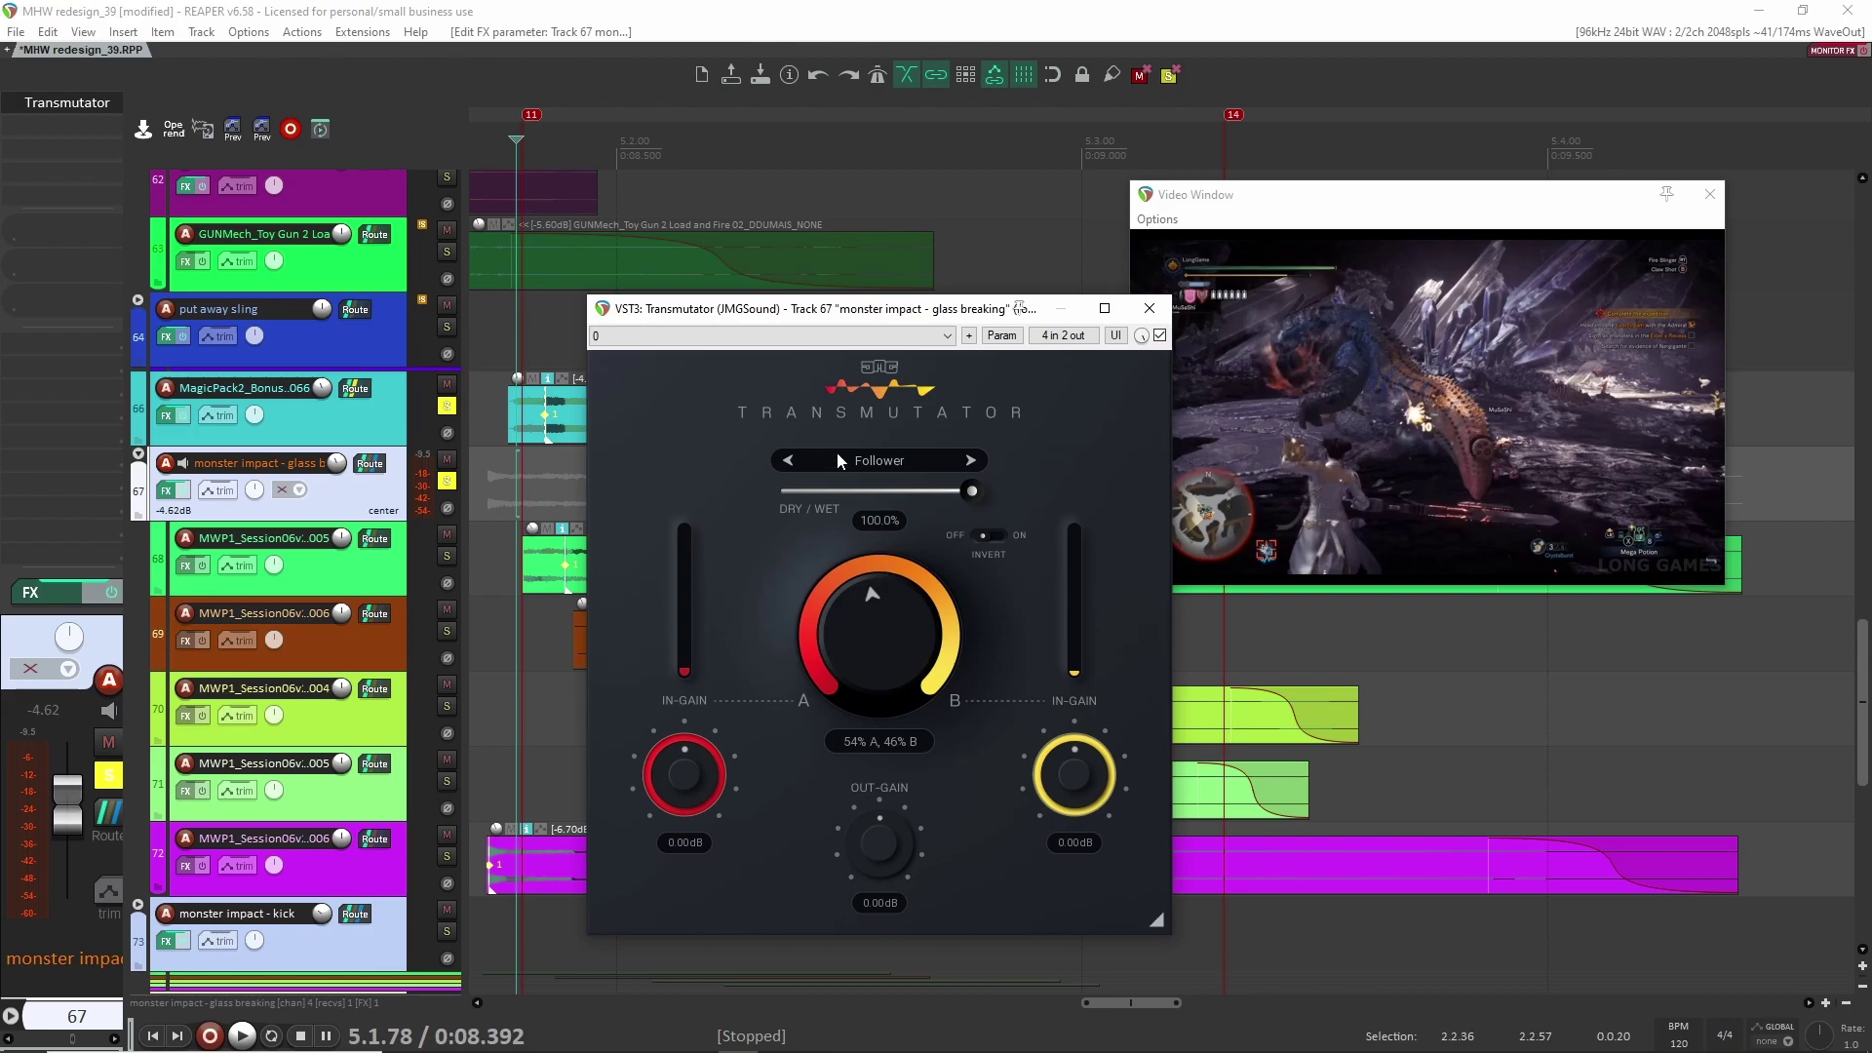
Step: Move the Transmutator window away from the starts of the impact items and select the GlitchImpact066 item
{"action": "left_click_drag", "start_coordinate": [761, 310], "coordinate": [1326, 324]}
{"action": "left_click", "coordinate": [600, 415]}
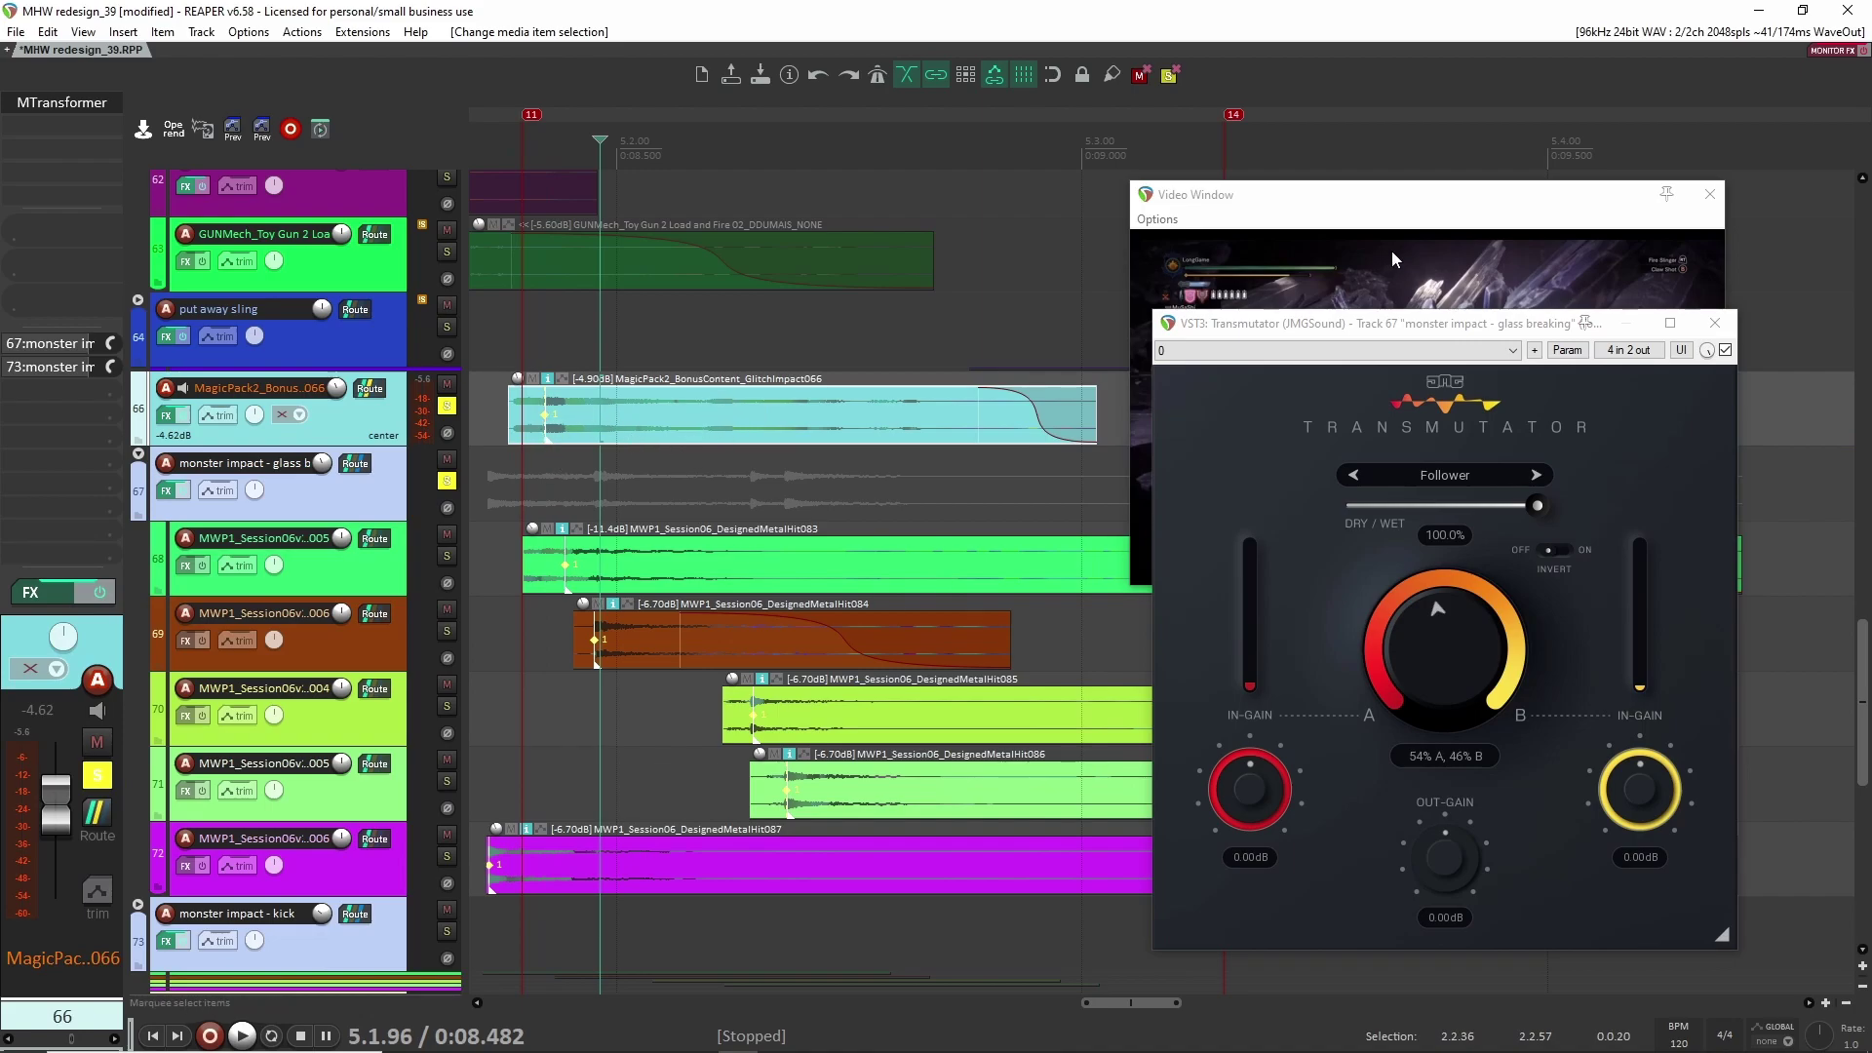
{"action": "left_click_drag", "start_coordinate": [1398, 324], "coordinate": [1244, 431]}
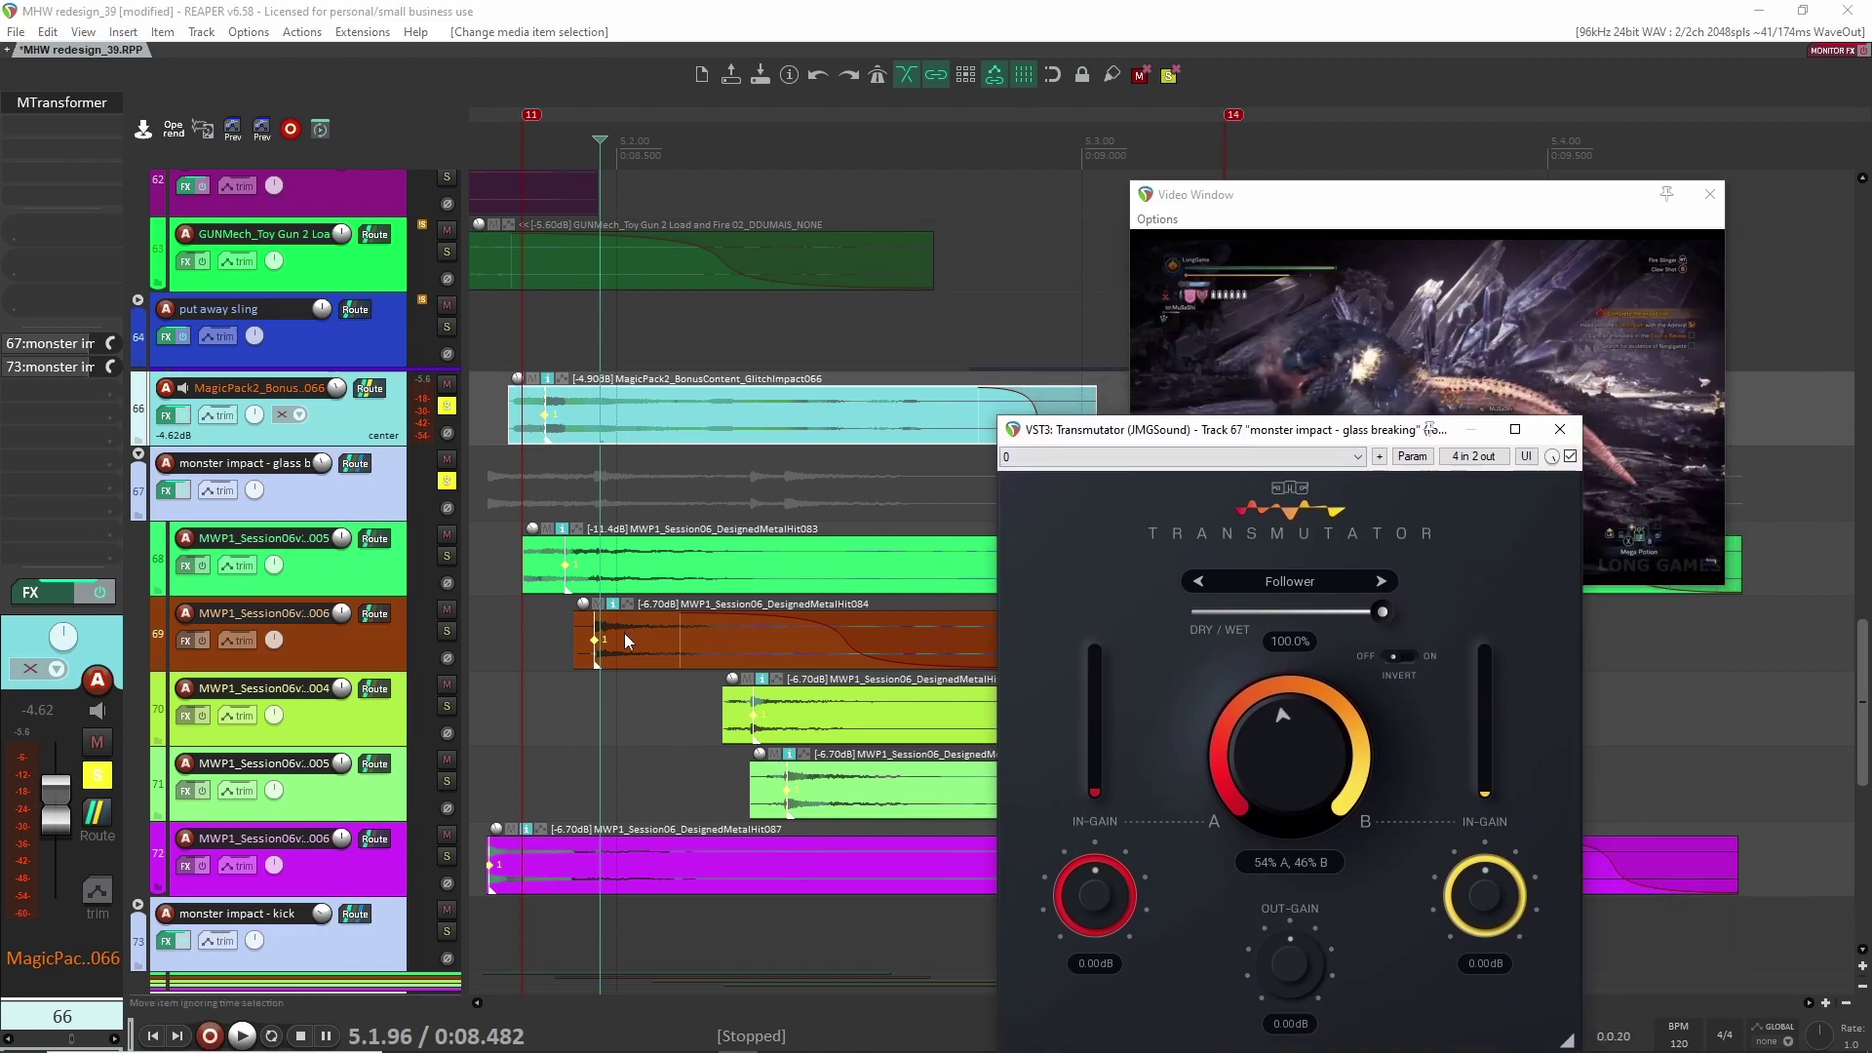
Step: Play both soloed impact tracks from just before marker 11 while watching Transmutator's A and B input meters
{"action": "key", "text": "space"}
{"action": "key", "text": "space"}
{"action": "left_click", "coordinate": [478, 517]}
{"action": "key", "text": "space"}
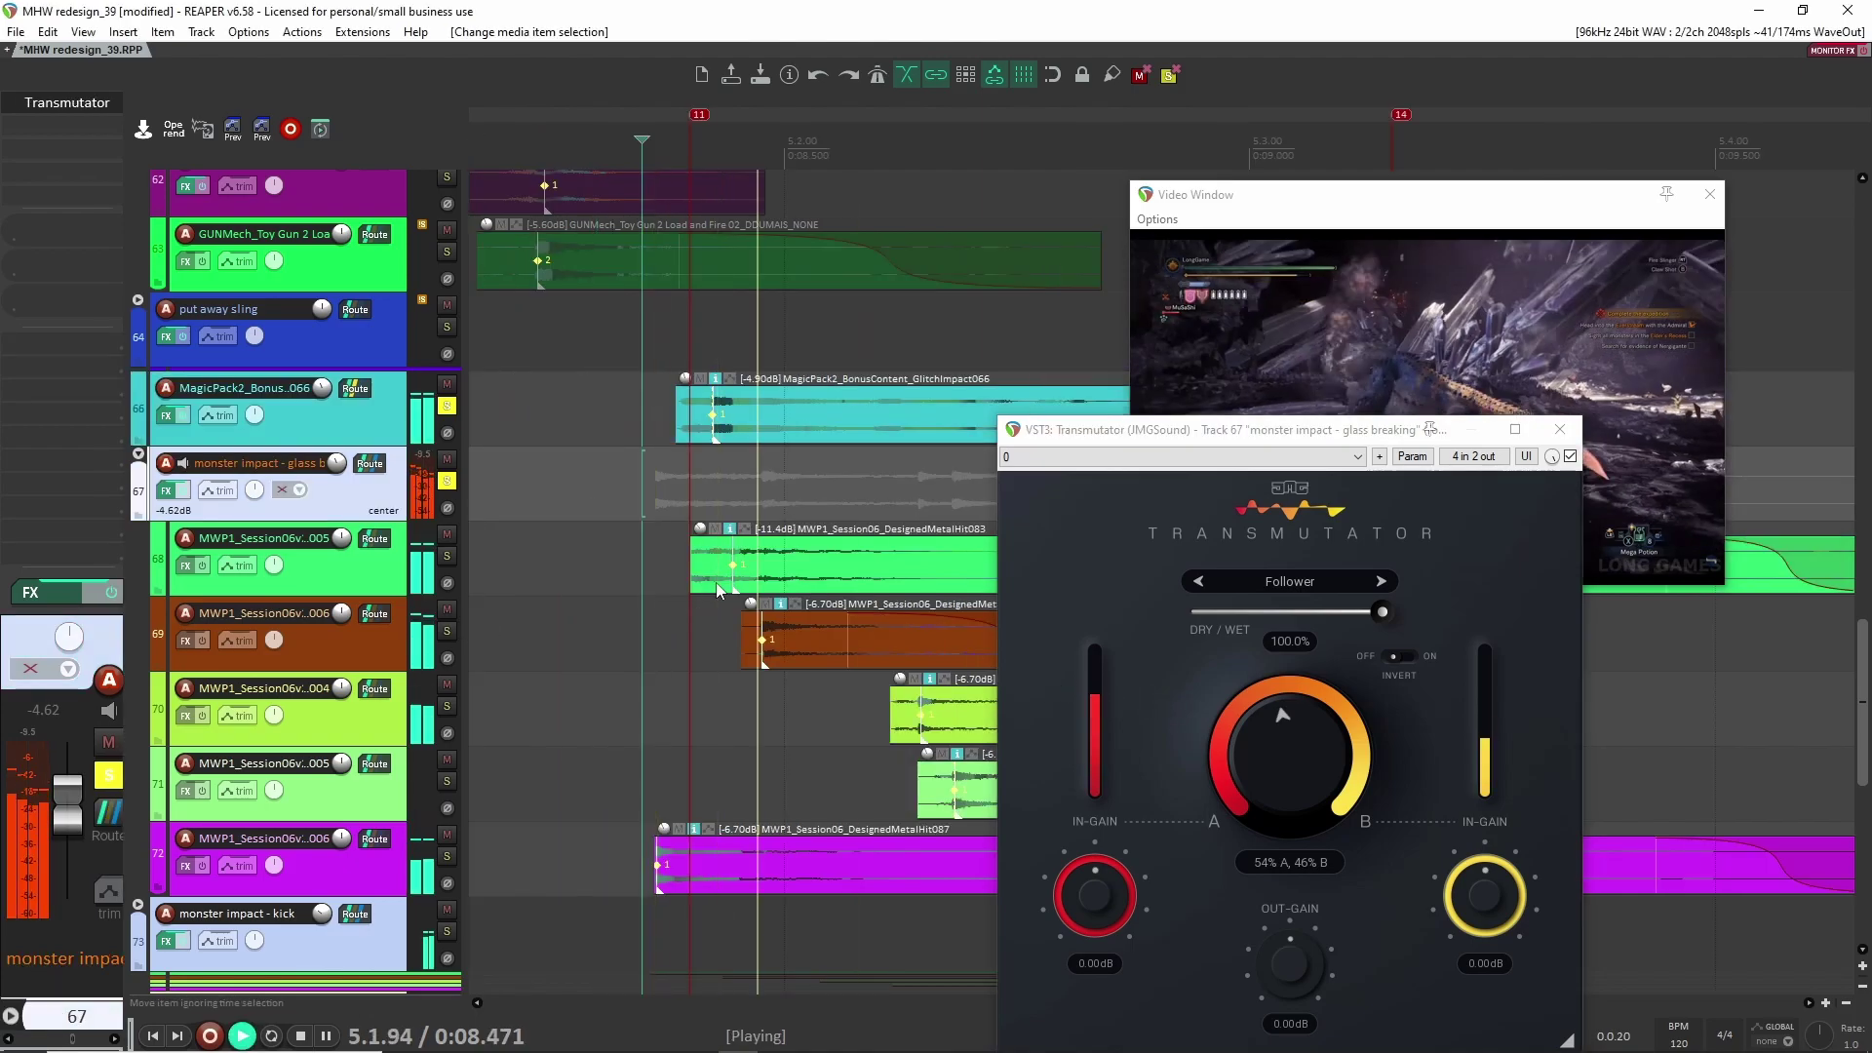
{"action": "key", "text": "space"}
{"action": "key", "text": "space"}
{"action": "key", "text": "space"}
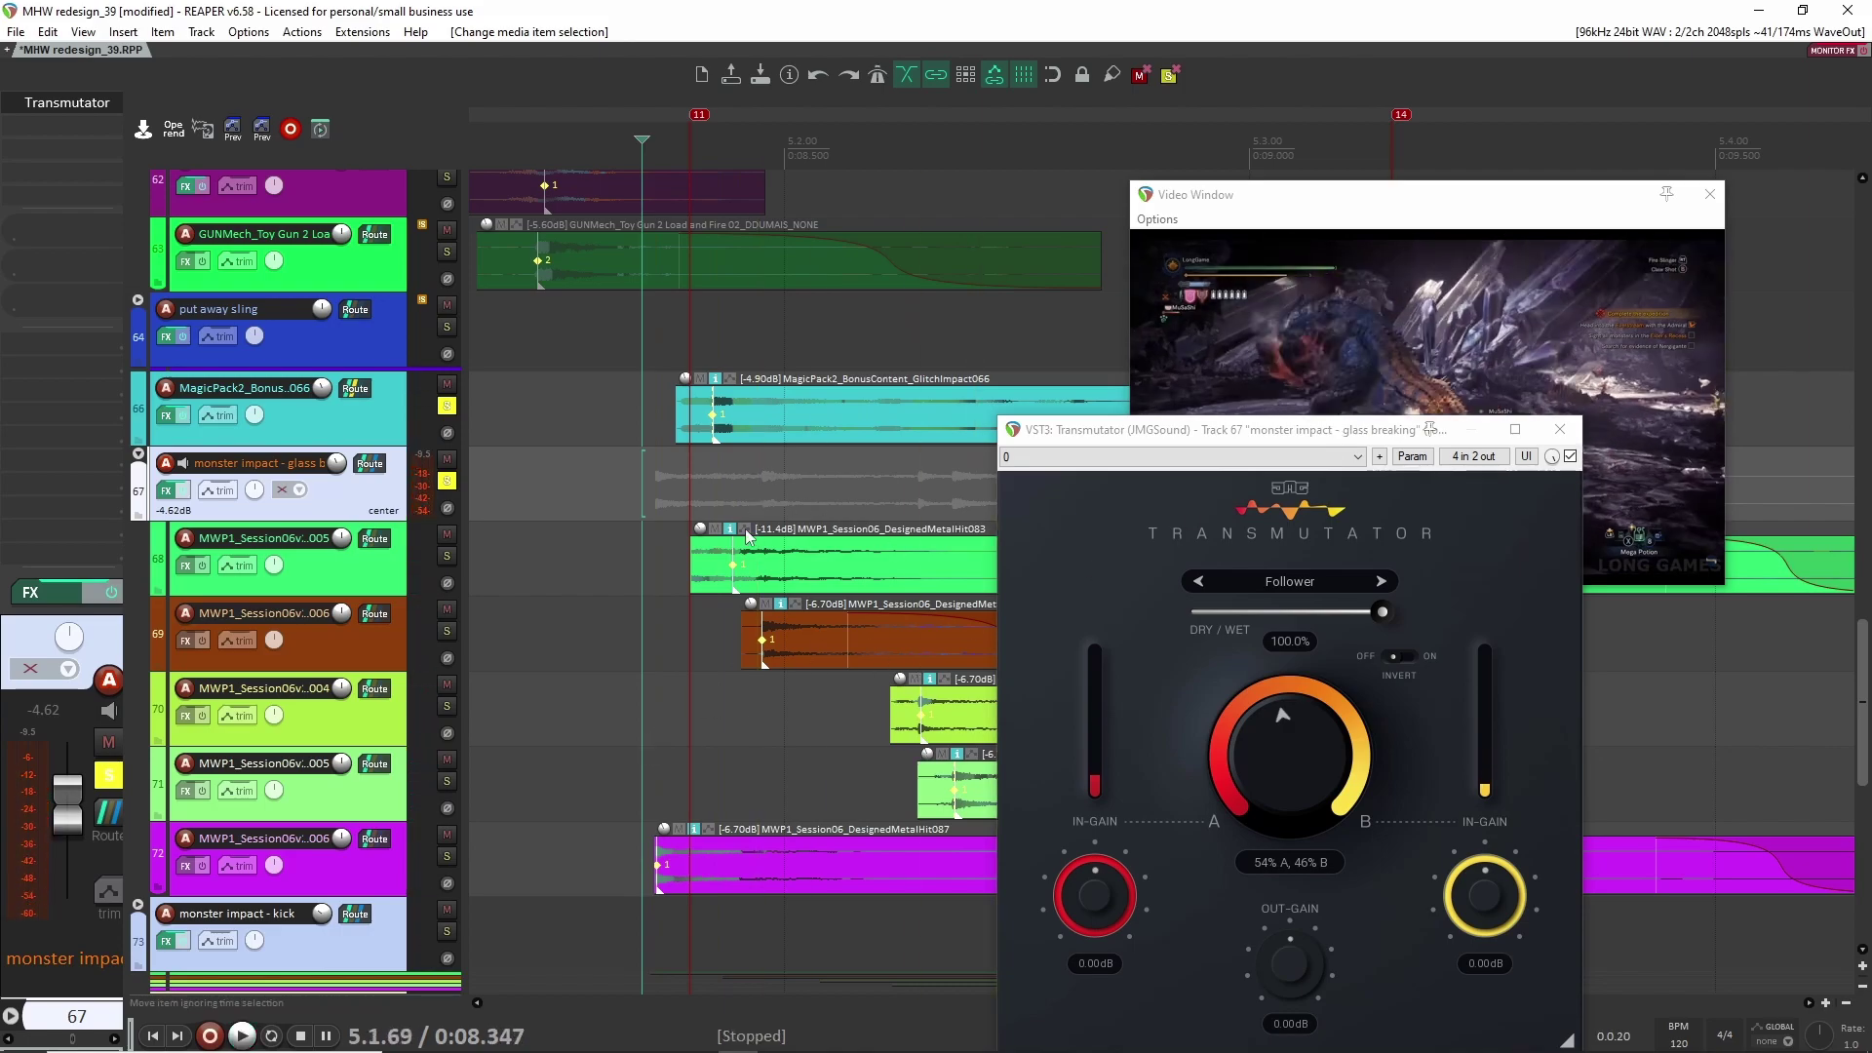
Step: Close the Transmutator window and unsolo the MagicPack2 glitch impact and glass breaking tracks
{"action": "left_click", "coordinate": [1560, 429]}
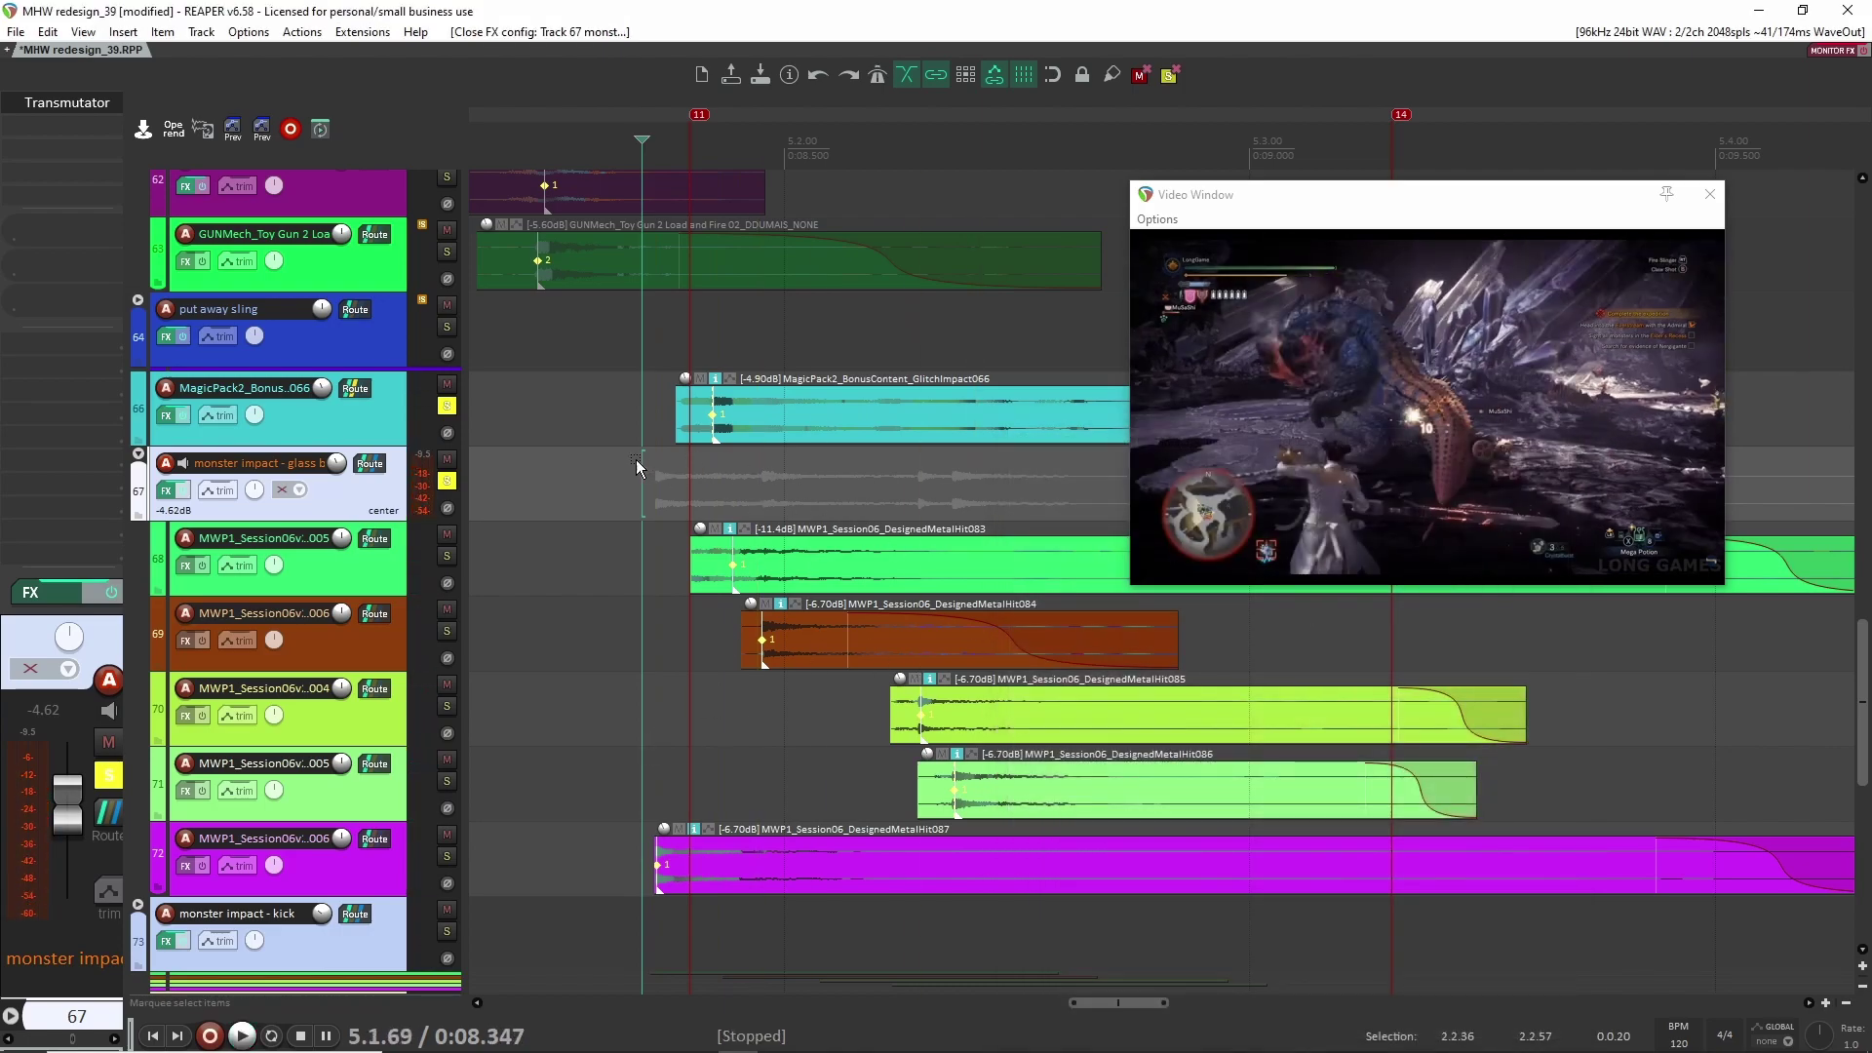
{"action": "left_click", "coordinate": [446, 406]}
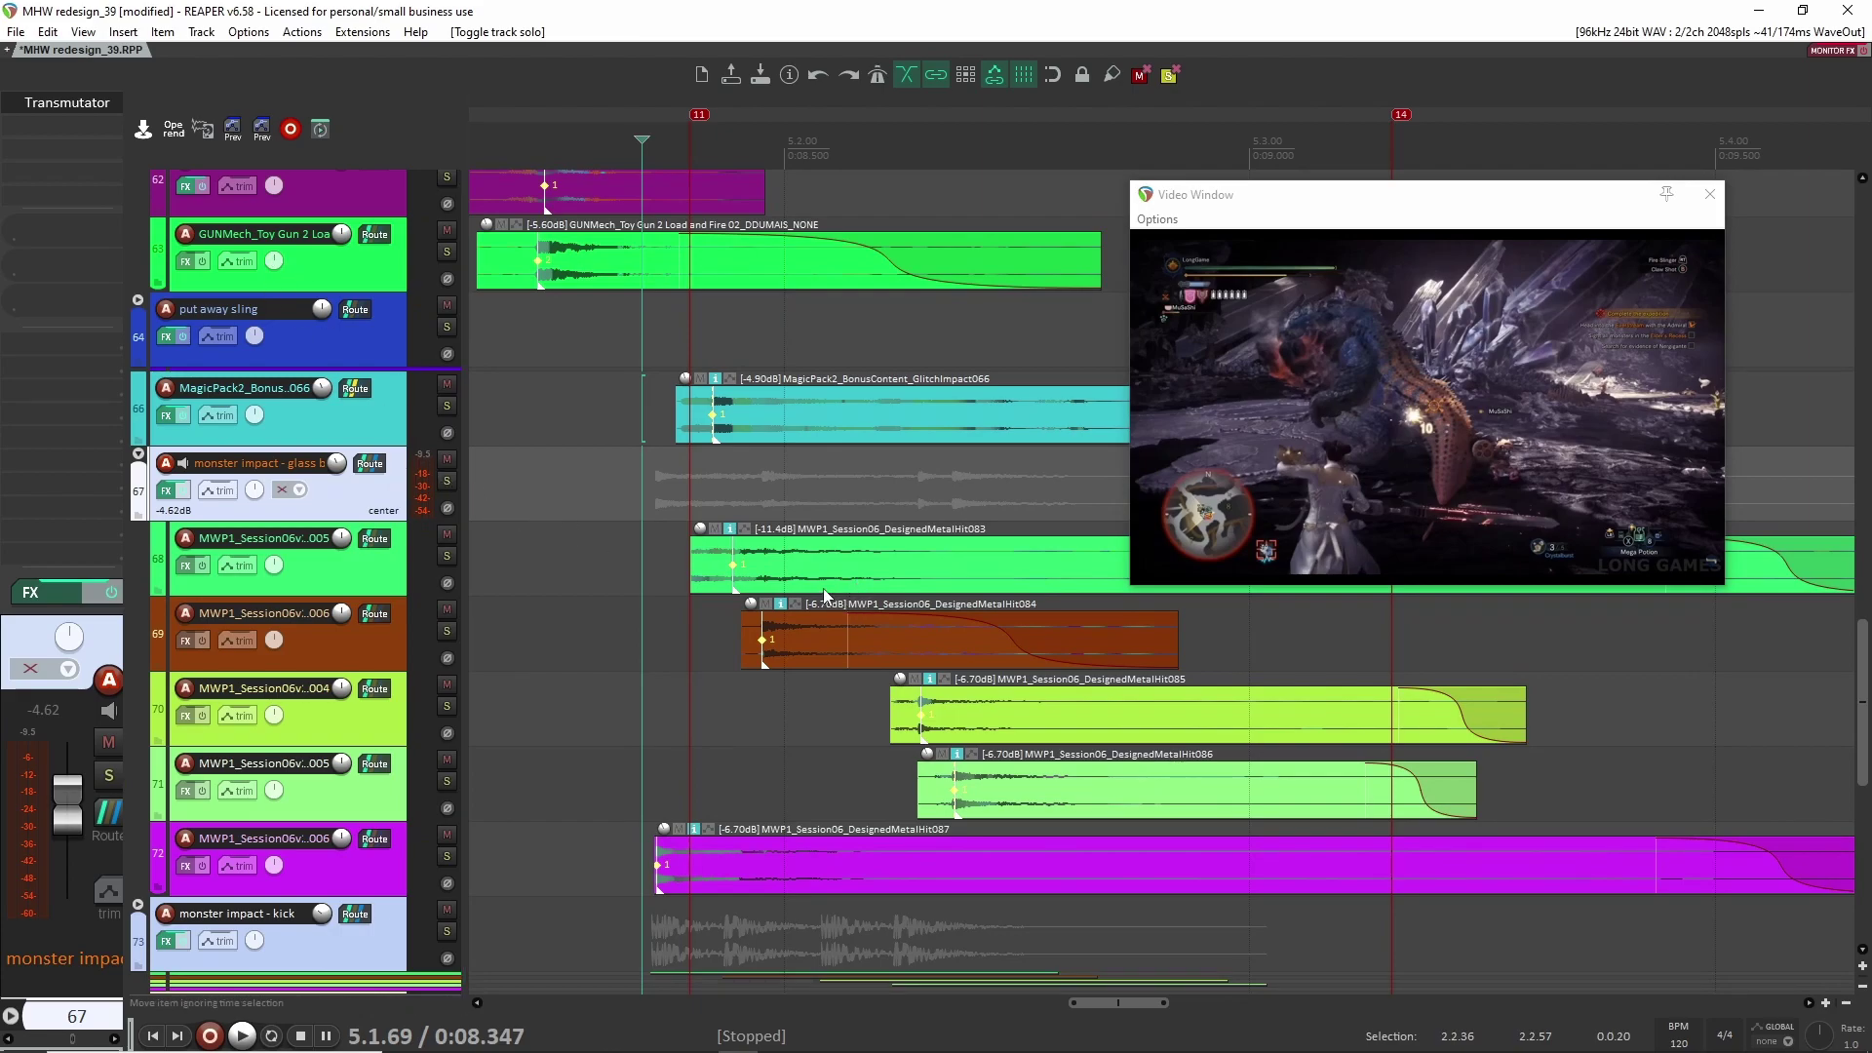
Step: Solo the monster impact - kick folder track and expand it to show its PunchKick layers
{"action": "scroll", "coordinate": [827, 589], "scroll_direction": "down", "scroll_amount": 2}
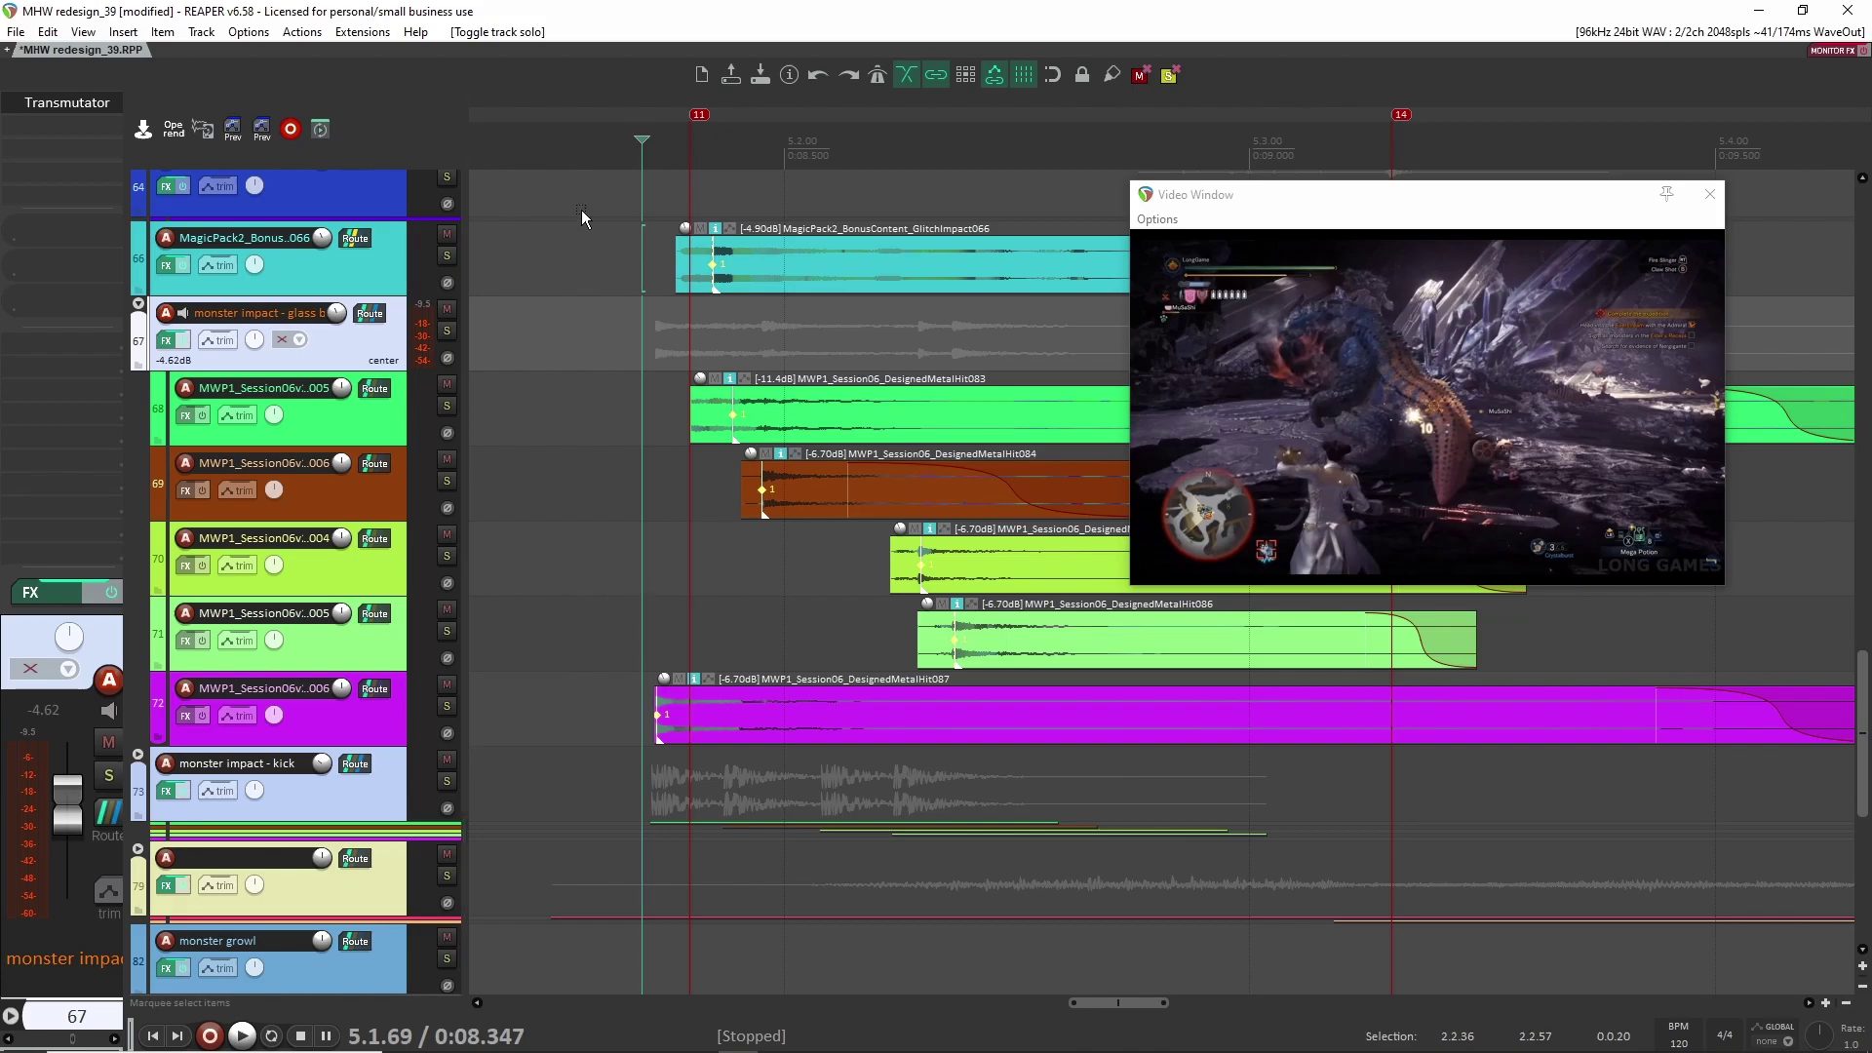
{"action": "left_click", "coordinate": [446, 782]}
{"action": "left_click", "coordinate": [138, 755]}
{"action": "scroll", "coordinate": [664, 620], "scroll_direction": "down", "scroll_amount": 6}
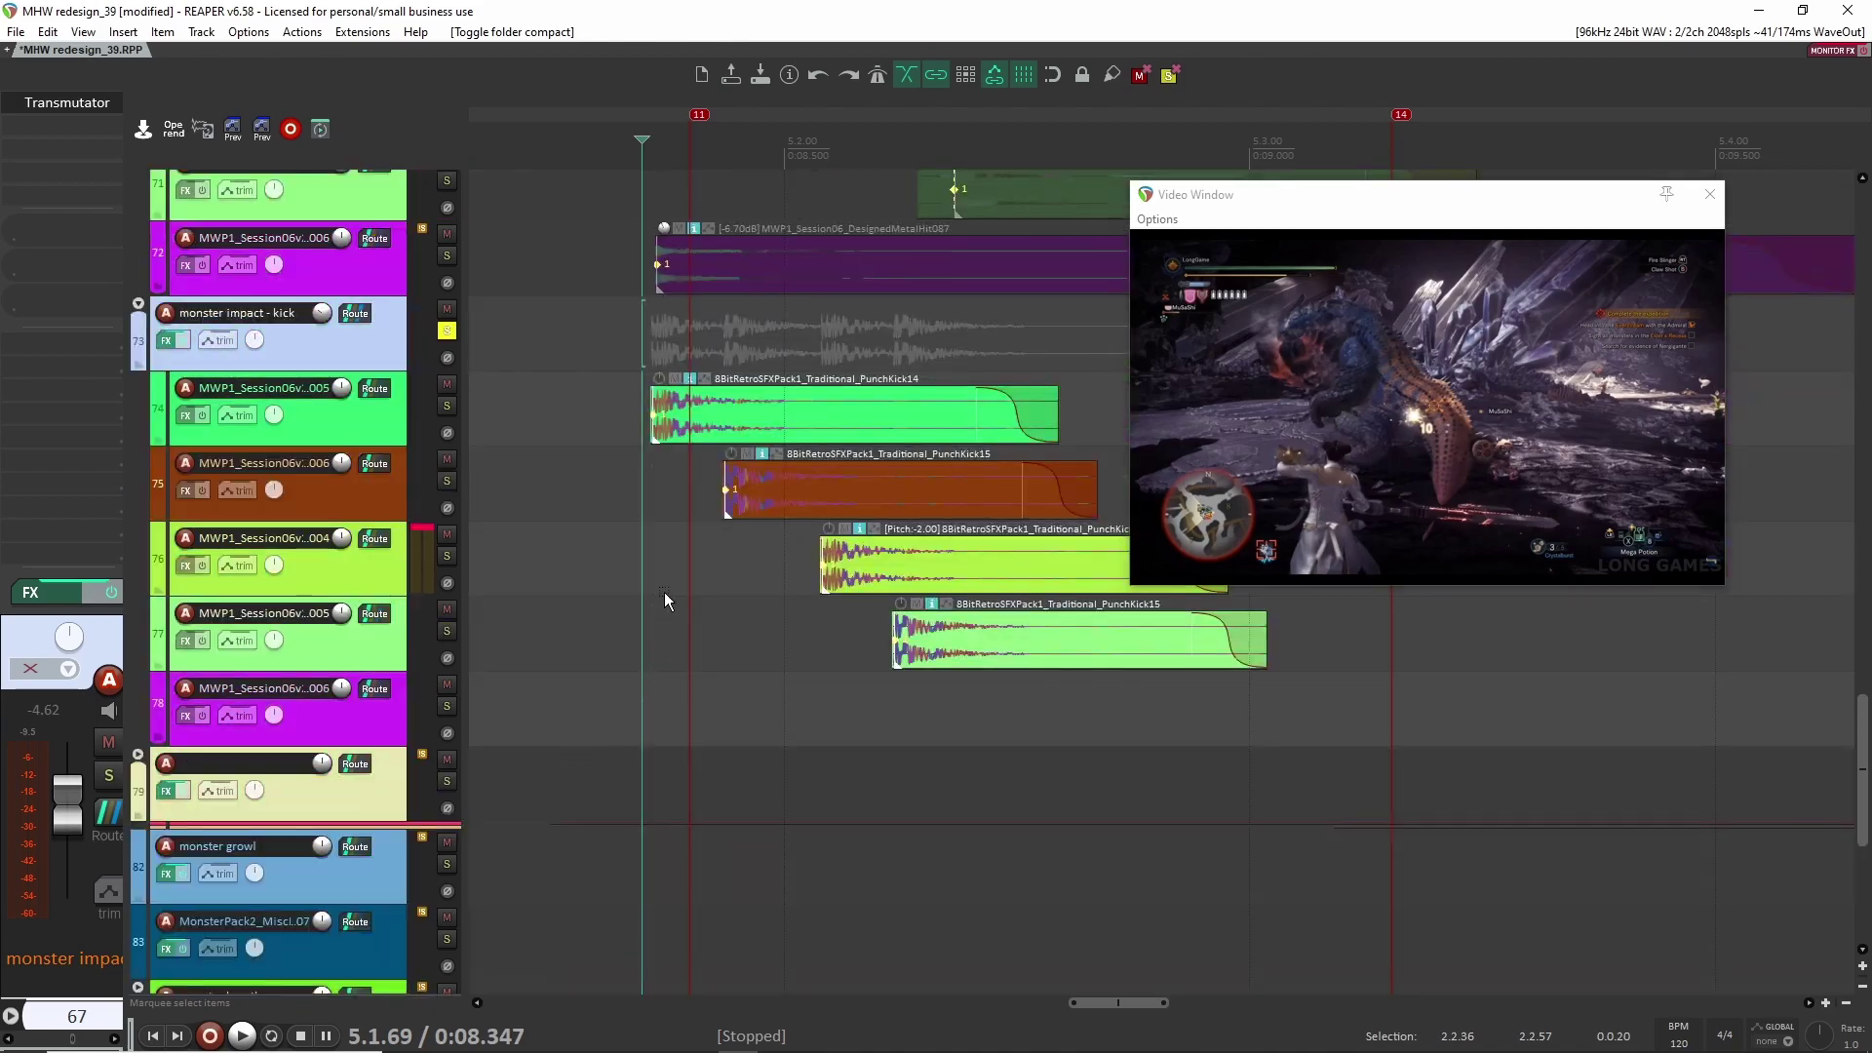
Step: Play the soloed kick layers from just before marker 11
{"action": "left_click", "coordinate": [629, 439]}
{"action": "key", "text": "space"}
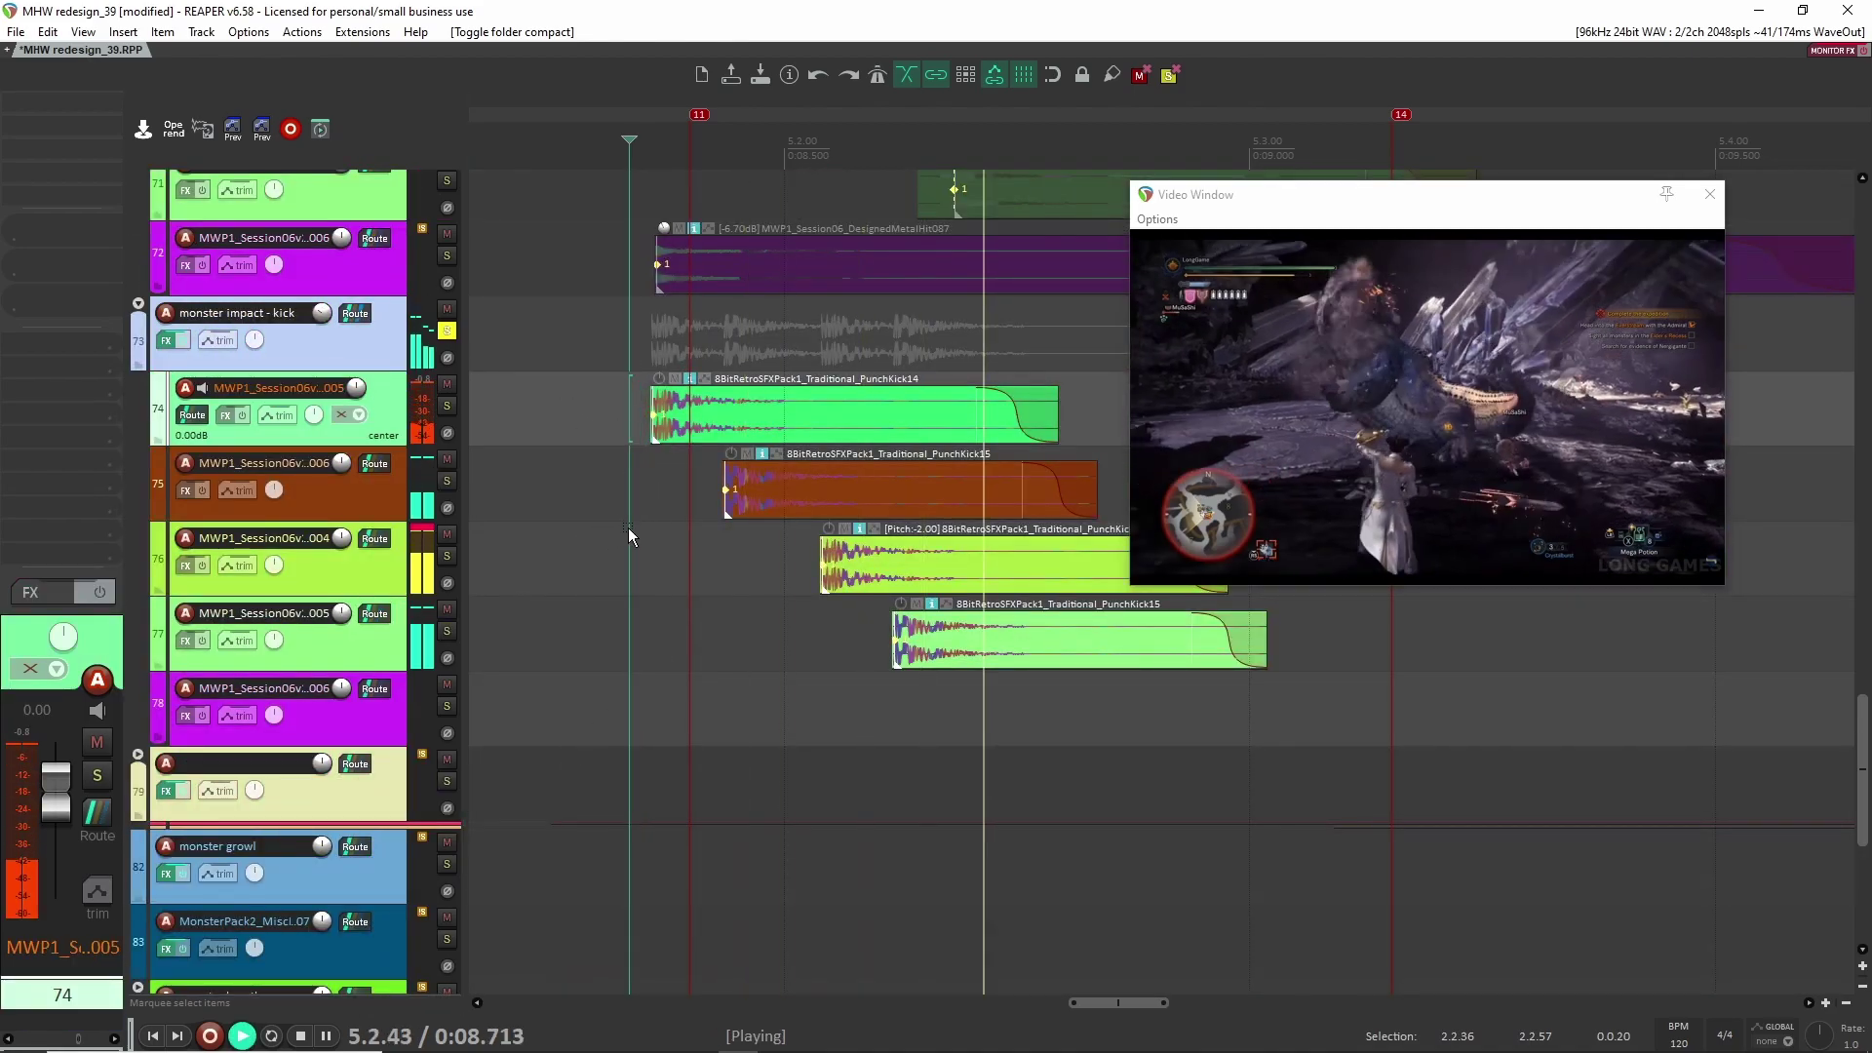
{"action": "key", "text": "space"}
Step: Toggle ReCenter's bypass on the monster impact - kick track and inspect the Neutron 2 Equalizer settings
{"action": "left_click", "coordinate": [377, 336]}
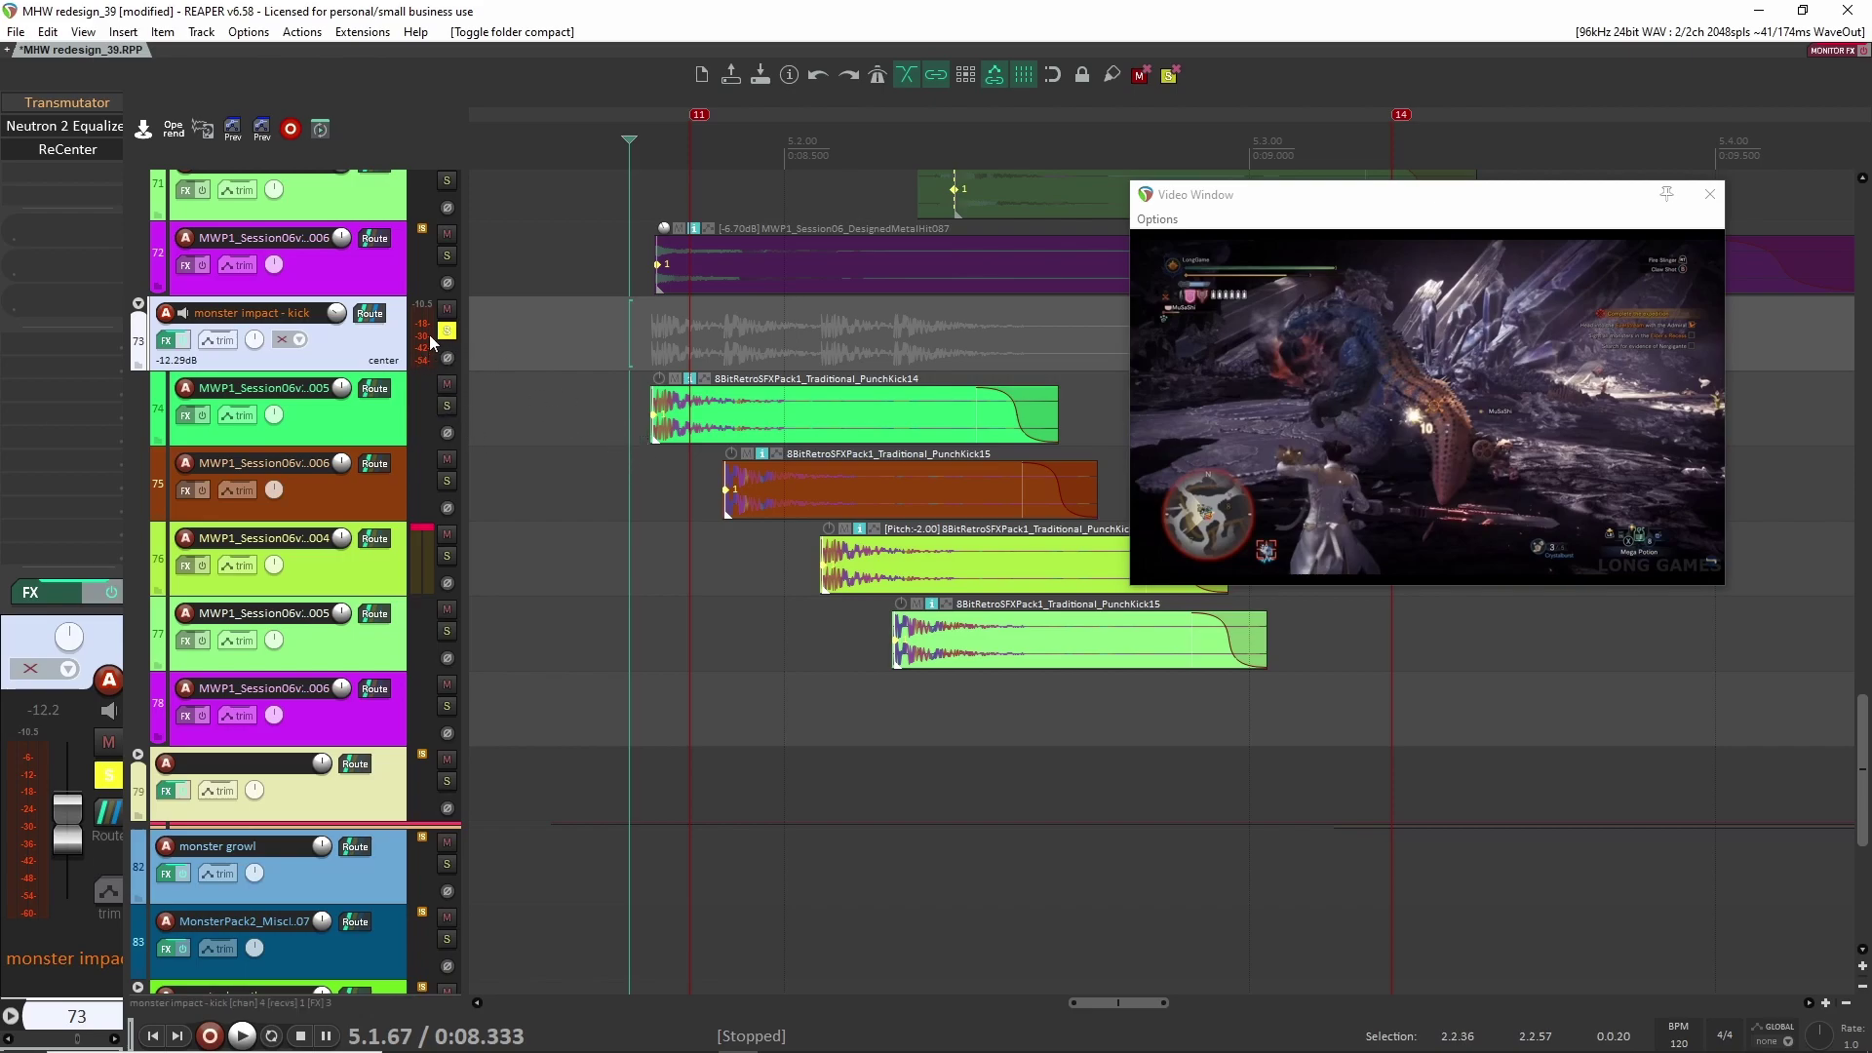
{"action": "left_click", "coordinate": [87, 150], "text": "shift"}
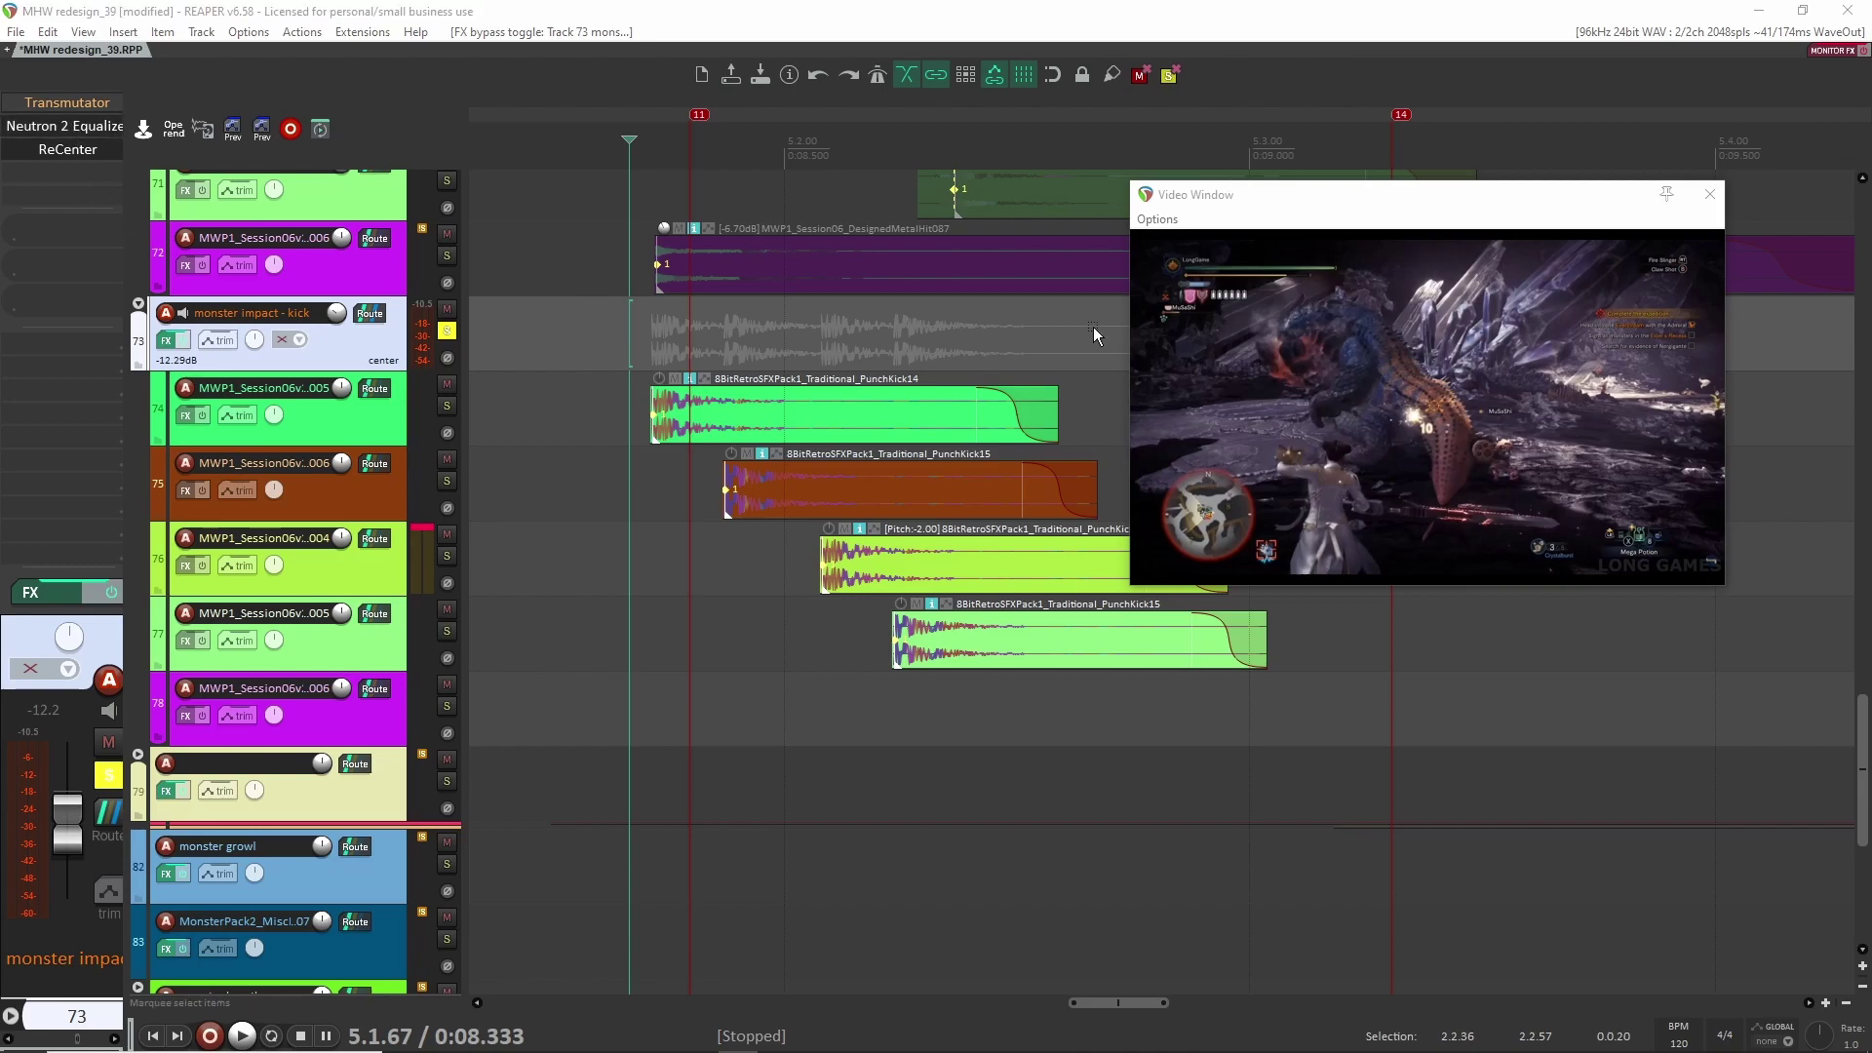
{"action": "left_click_drag", "start_coordinate": [1727, 464], "coordinate": [1163, 251]}
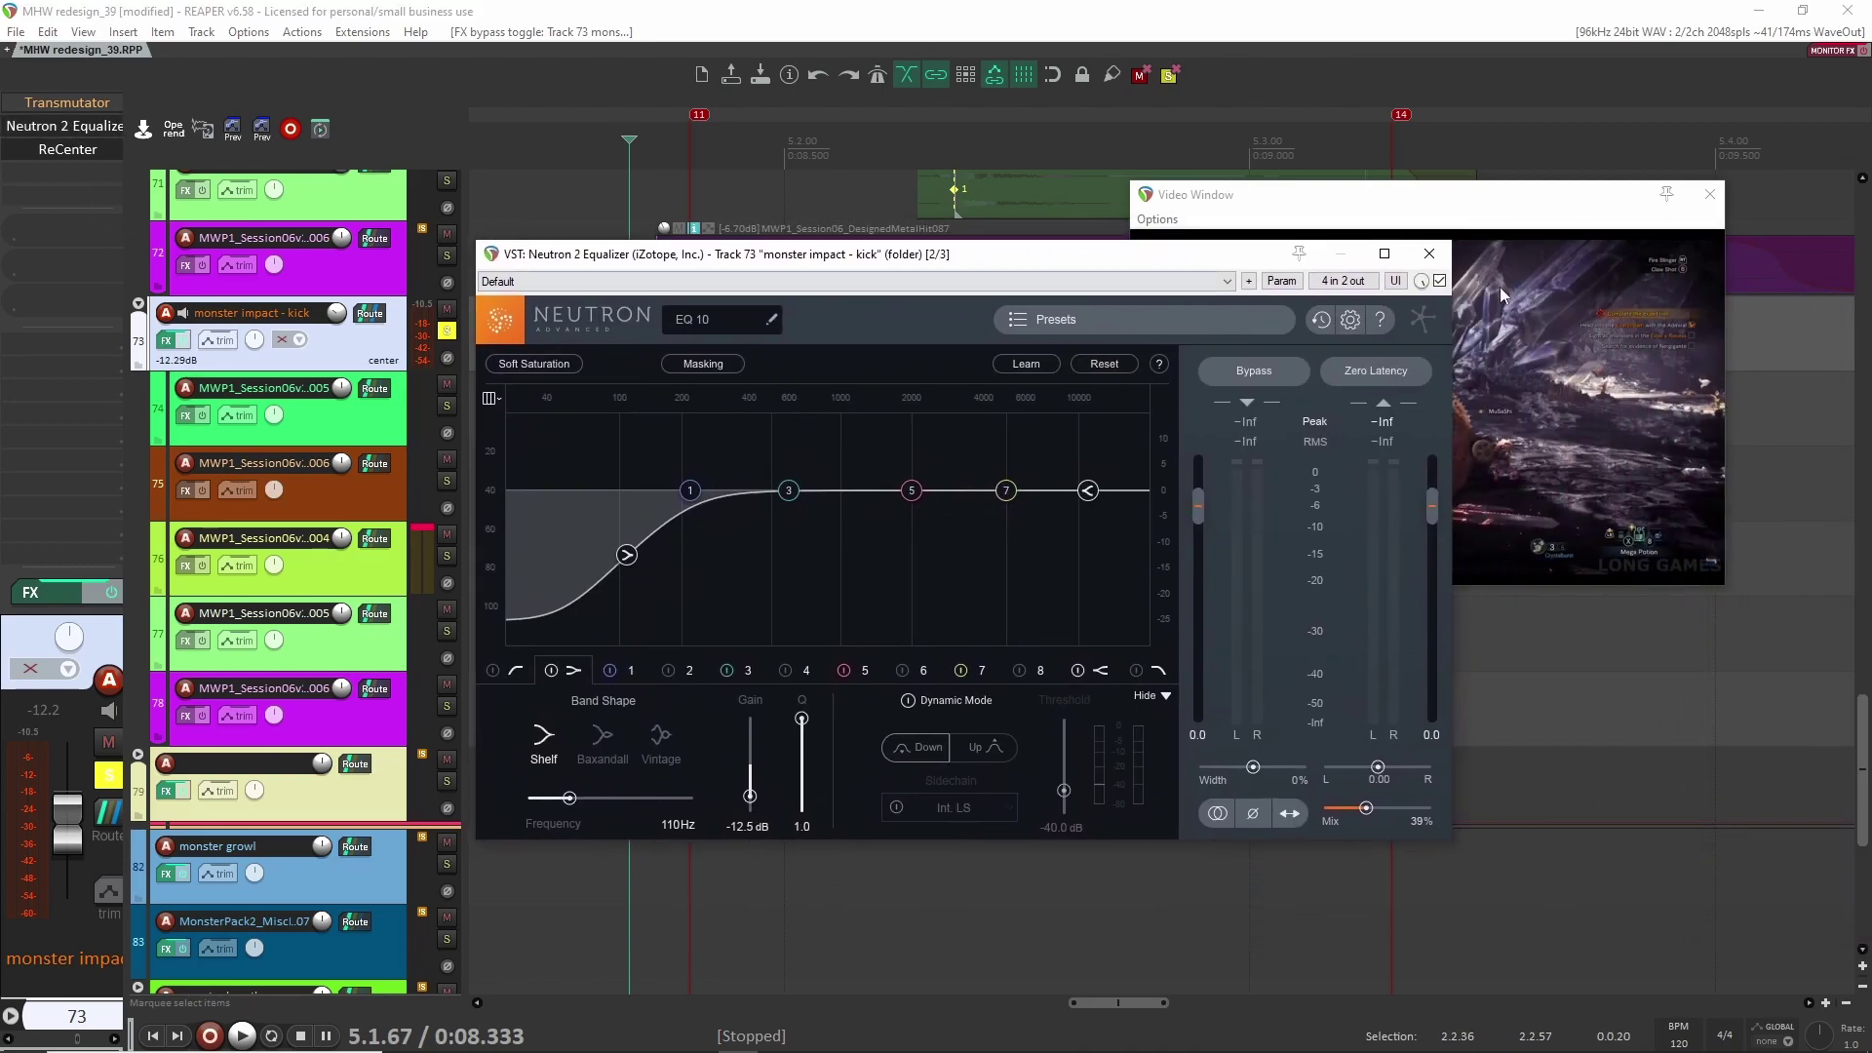
{"action": "left_click", "coordinate": [1430, 254]}
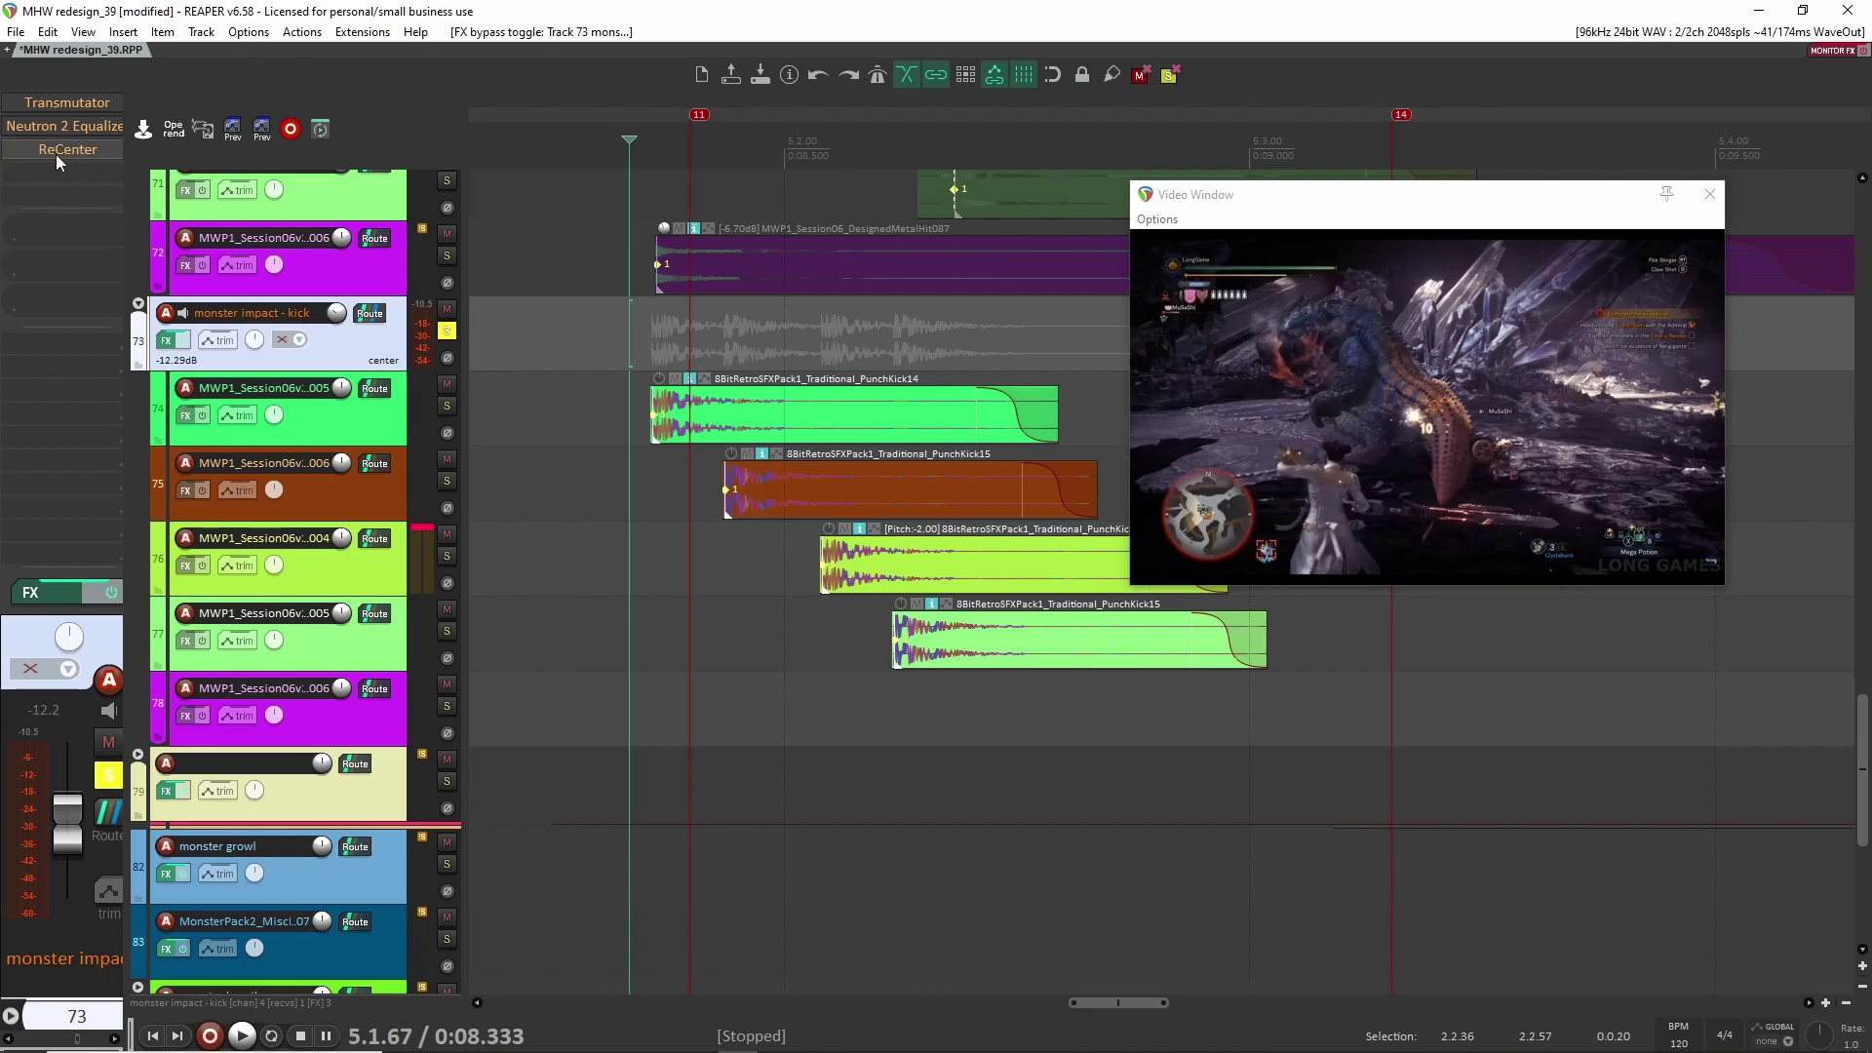
Step: Play the soloed kick impact repeatedly from just before marker 11 to judge its effect chain
{"action": "key", "text": "space"}
{"action": "key", "text": "space"}
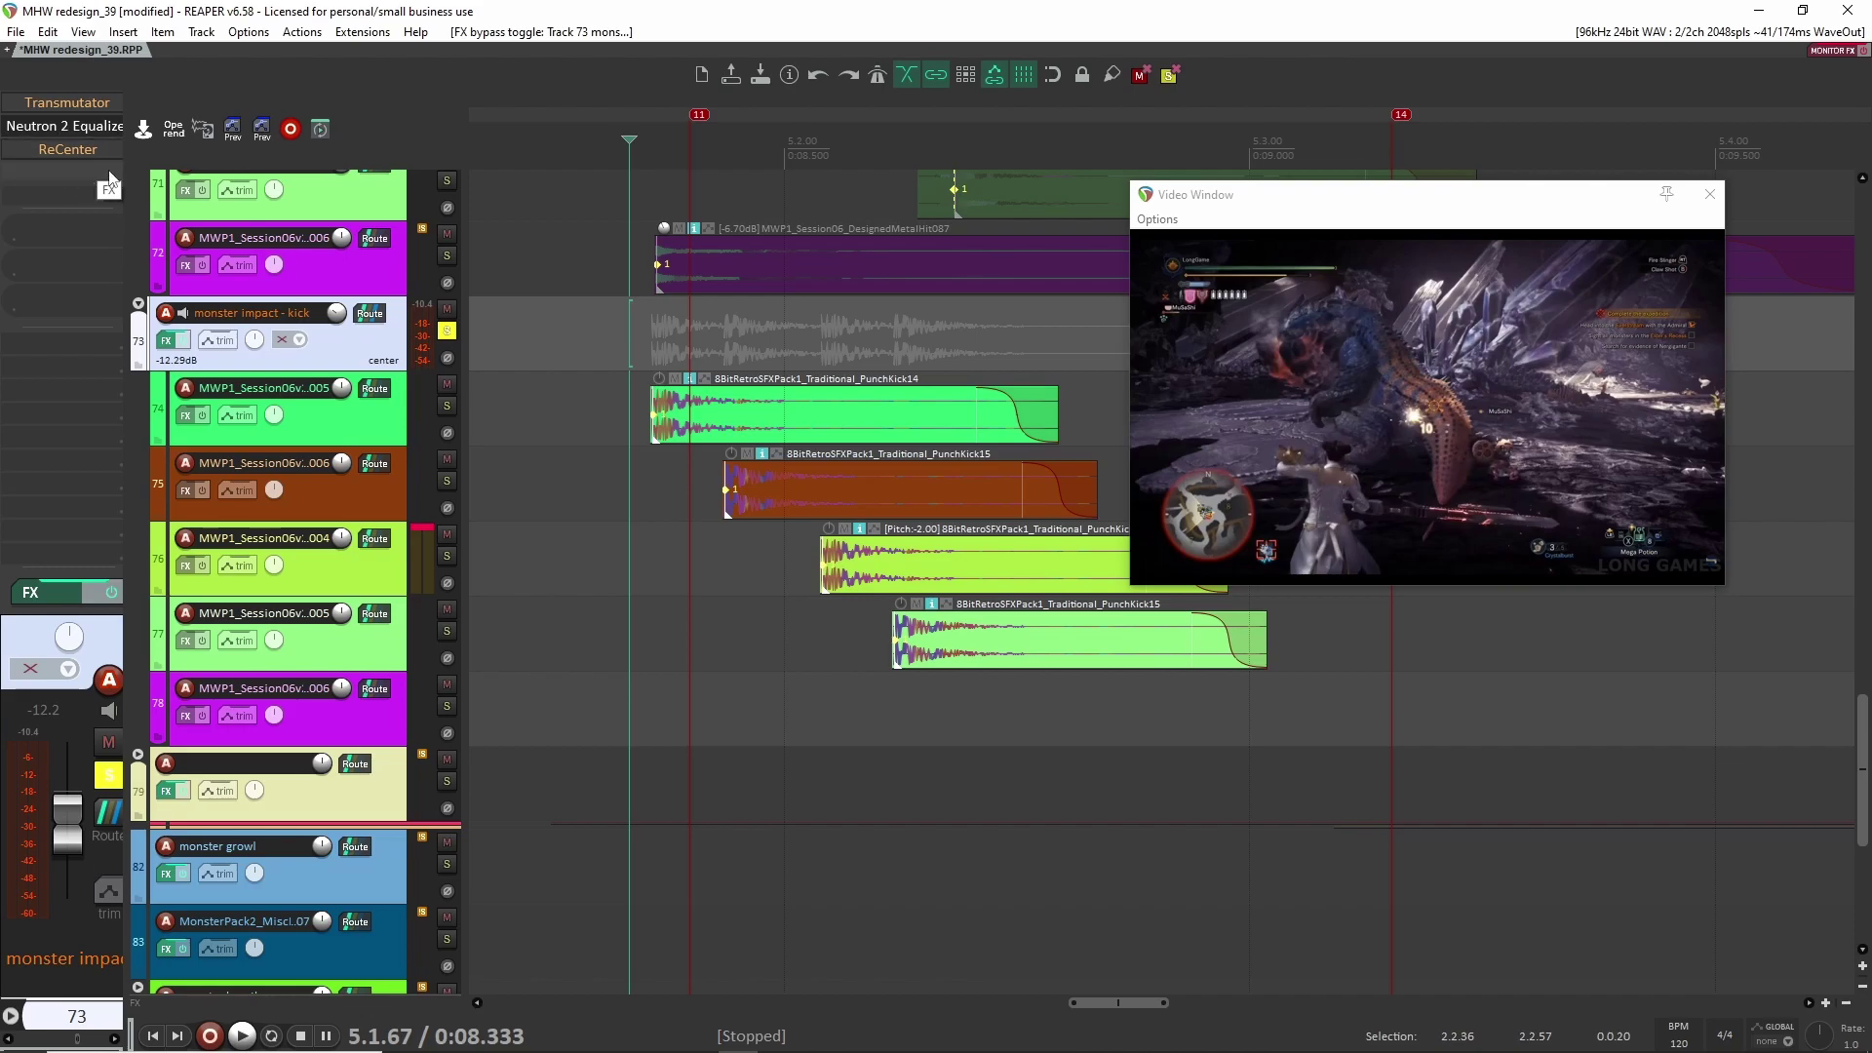
{"action": "key", "text": "space"}
{"action": "key", "text": "space"}
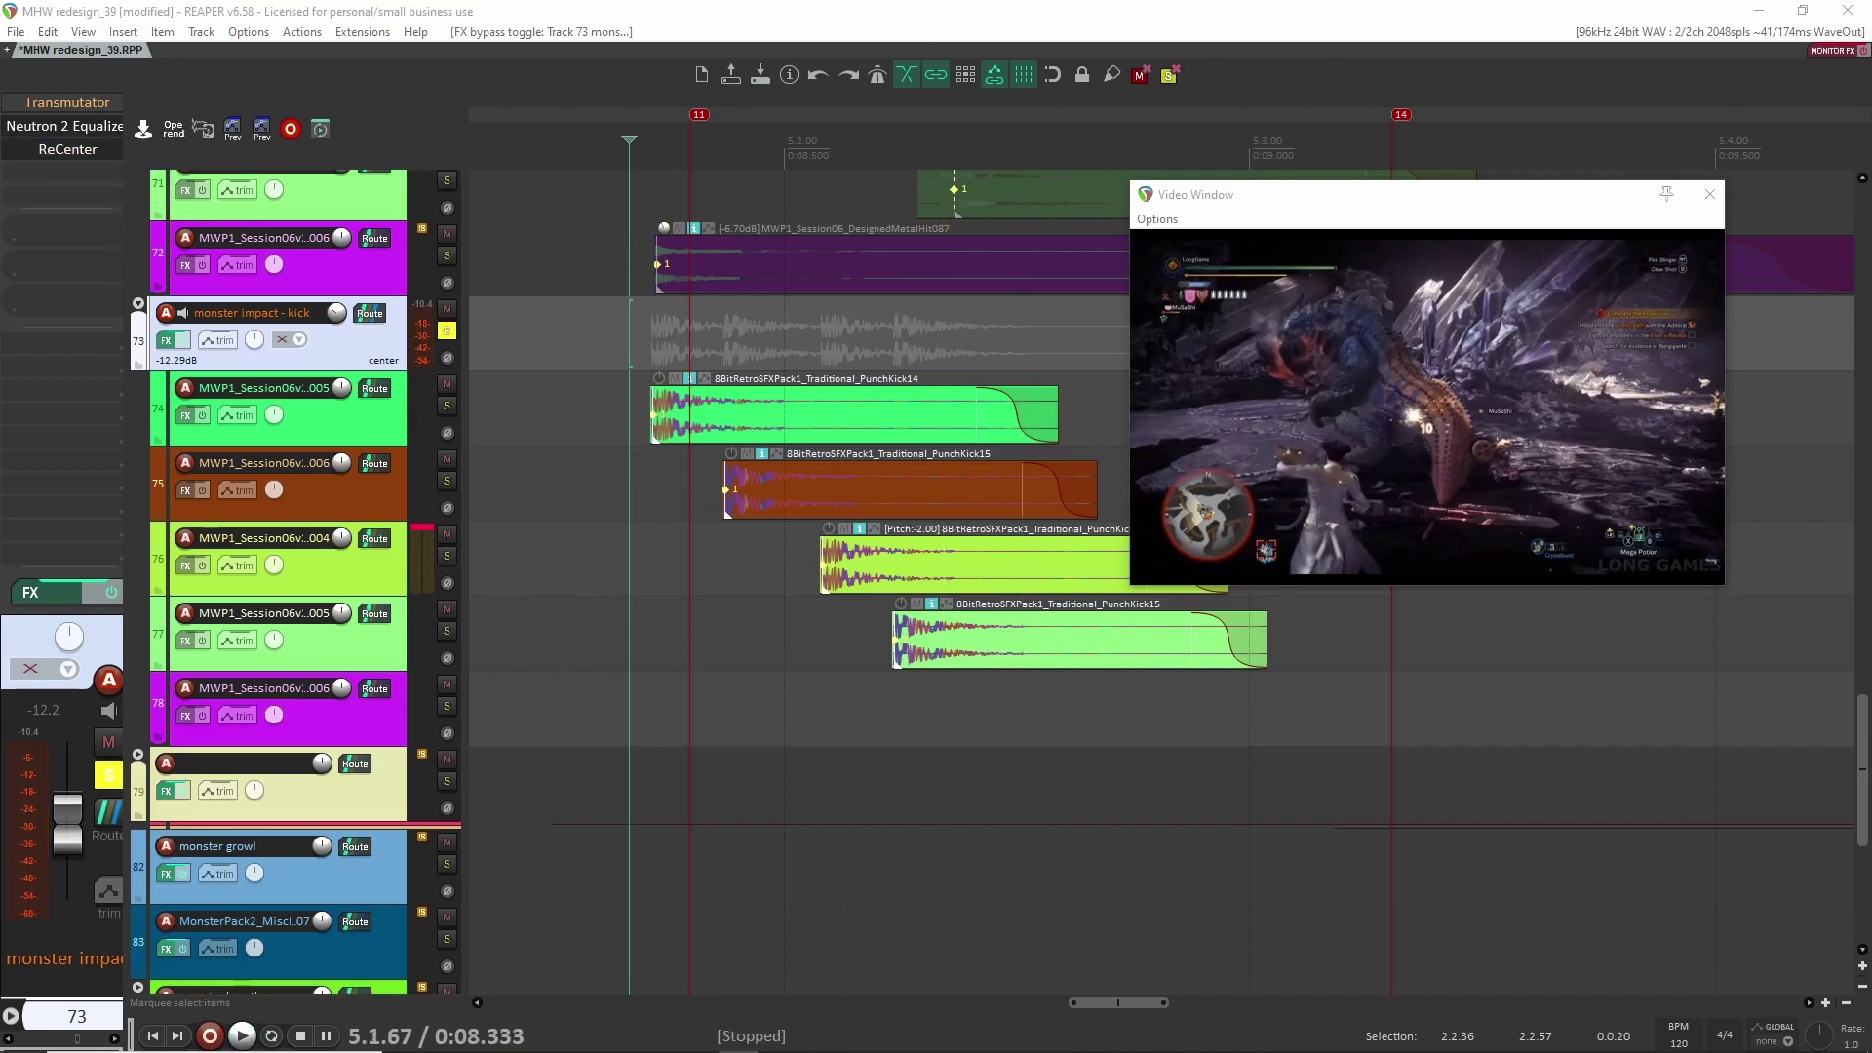
Step: Open ReCenter on the kick track, compare playback while toggling its bypass, and close its window
{"action": "left_click", "coordinate": [67, 149]}
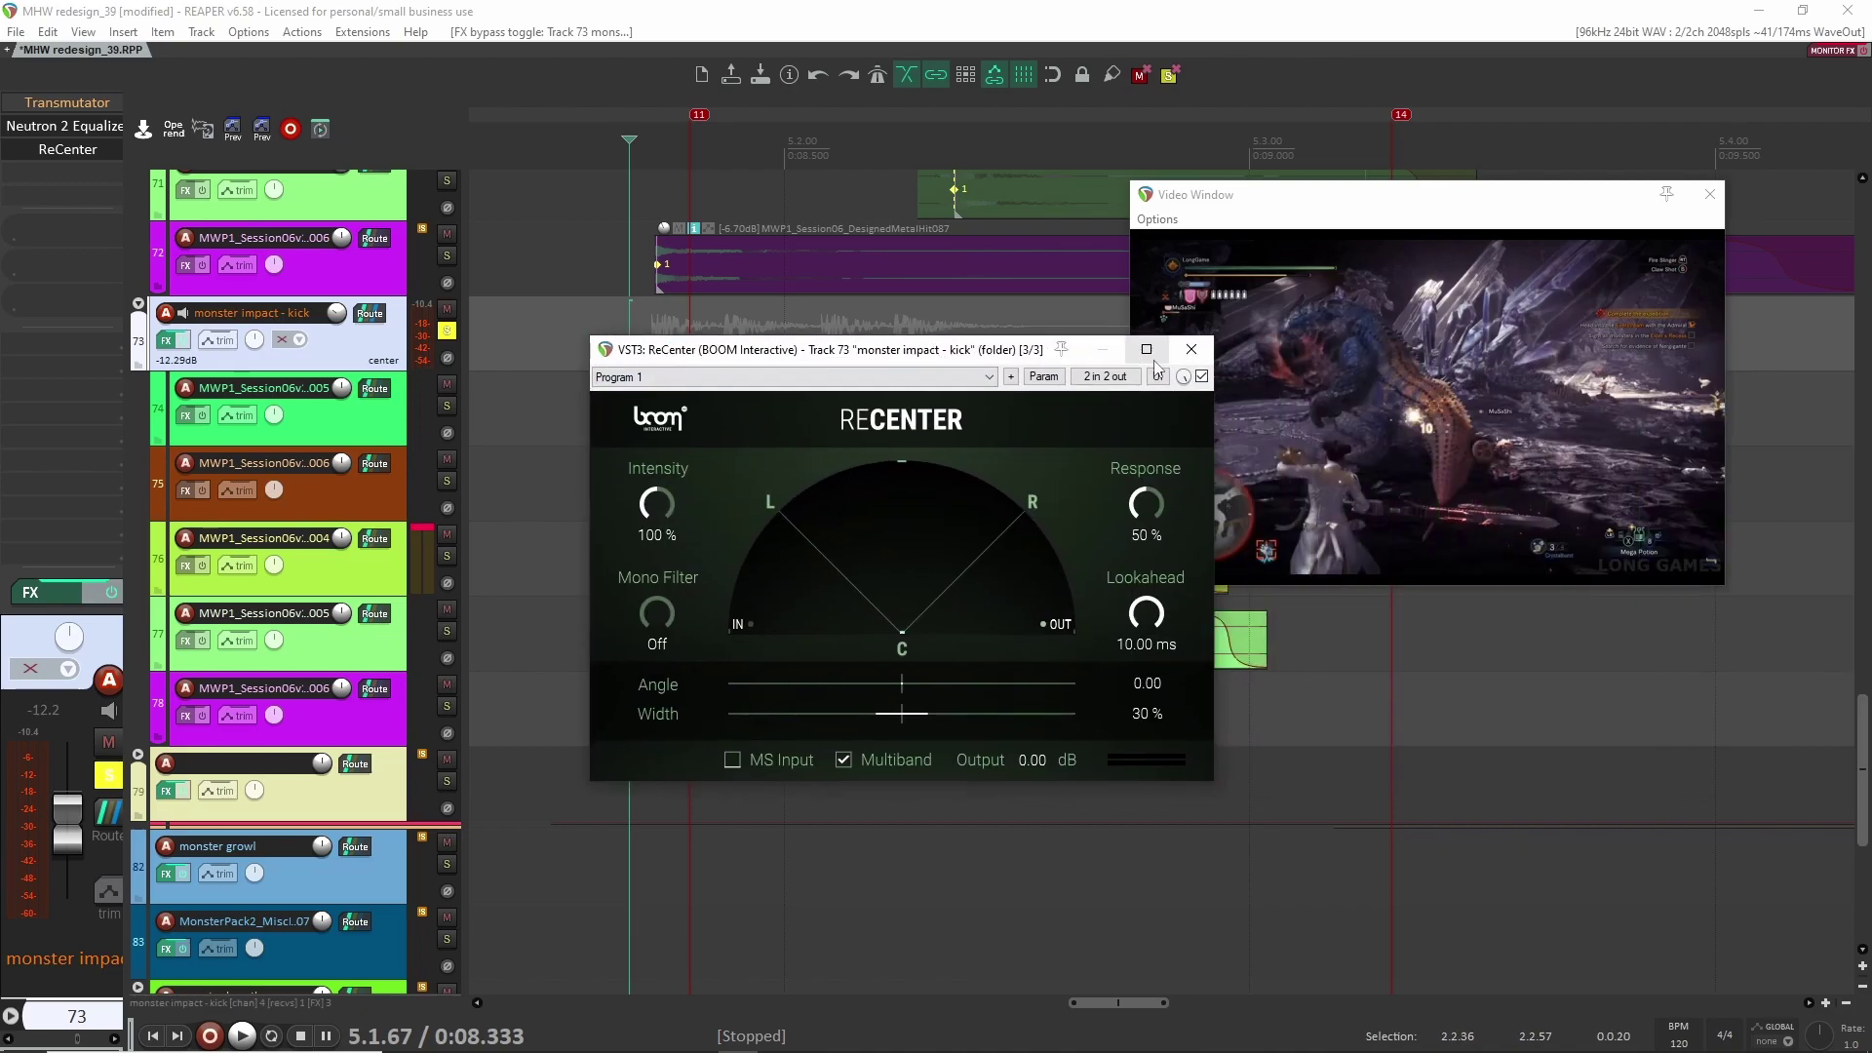
{"action": "left_click_drag", "start_coordinate": [1001, 361], "coordinate": [765, 369]}
{"action": "key", "text": "space"}
{"action": "key", "text": "space"}
{"action": "left_click", "coordinate": [966, 383]}
{"action": "key", "text": "space"}
{"action": "key", "text": "space"}
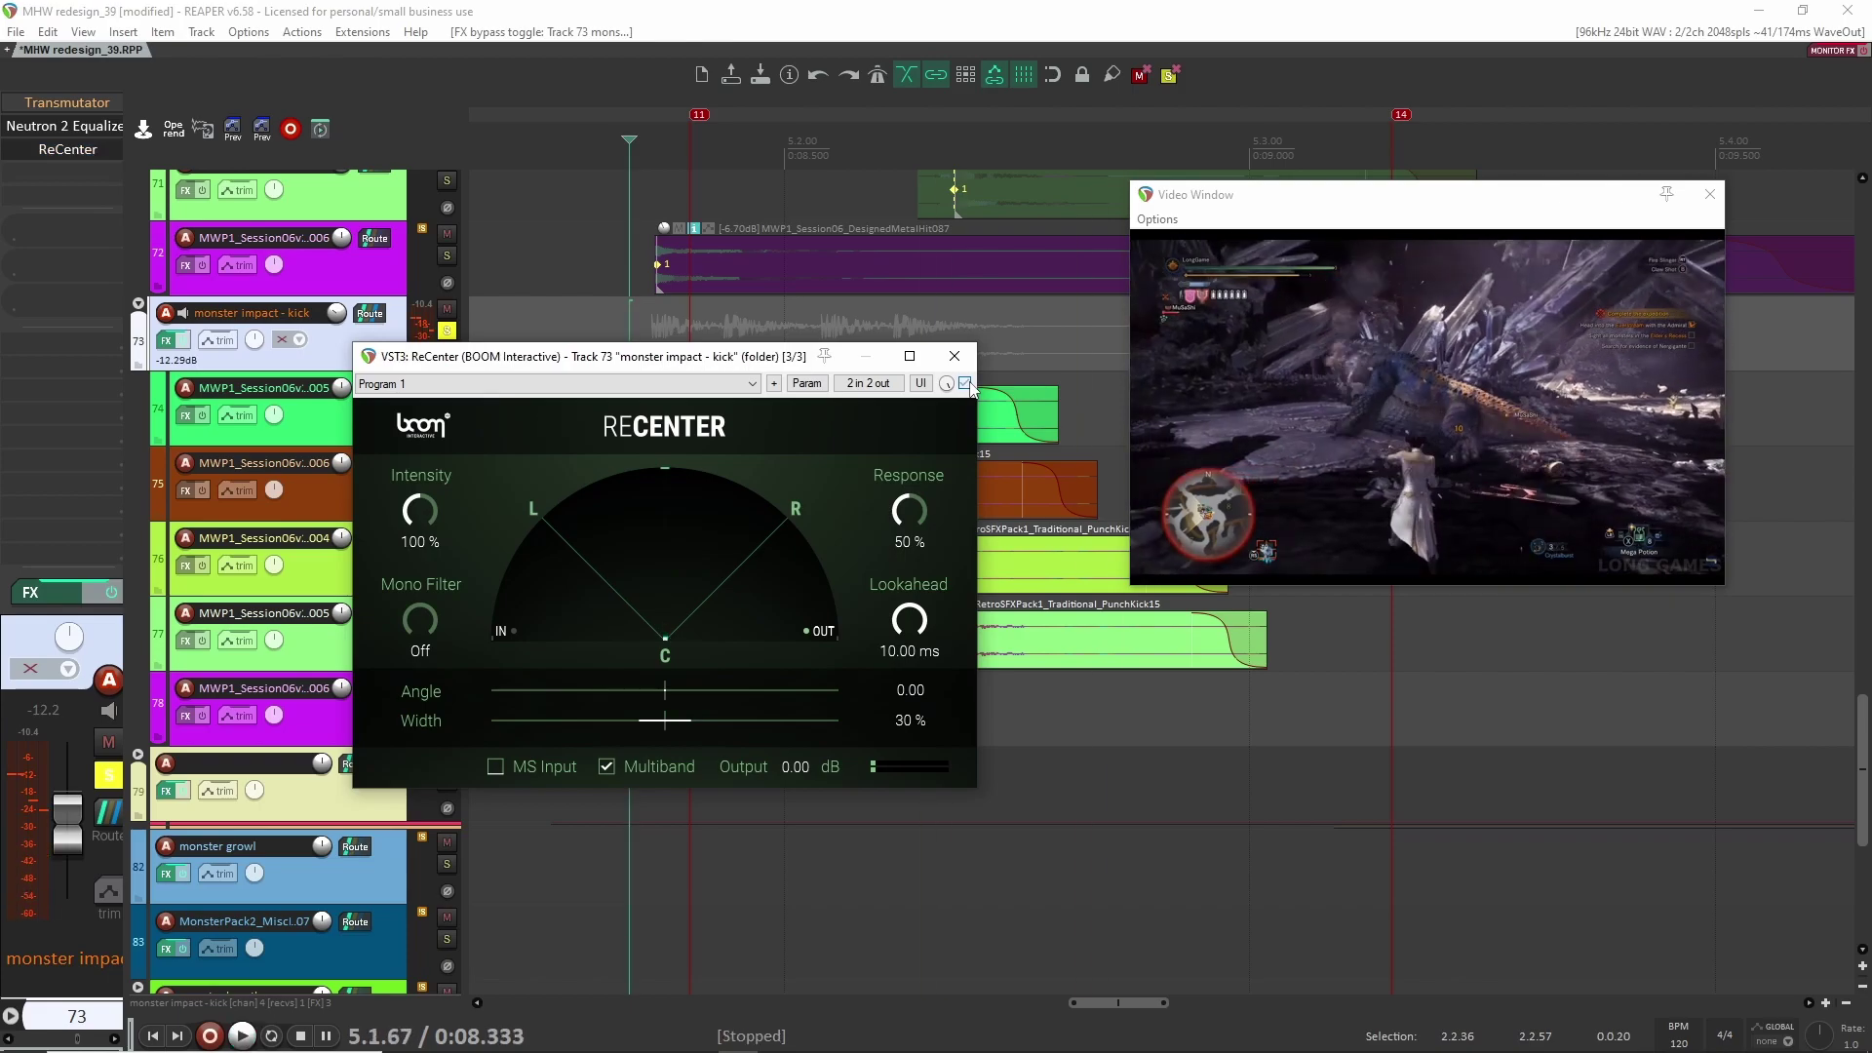
{"action": "key", "text": "space"}
{"action": "key", "text": "space"}
{"action": "left_click", "coordinate": [954, 356]}
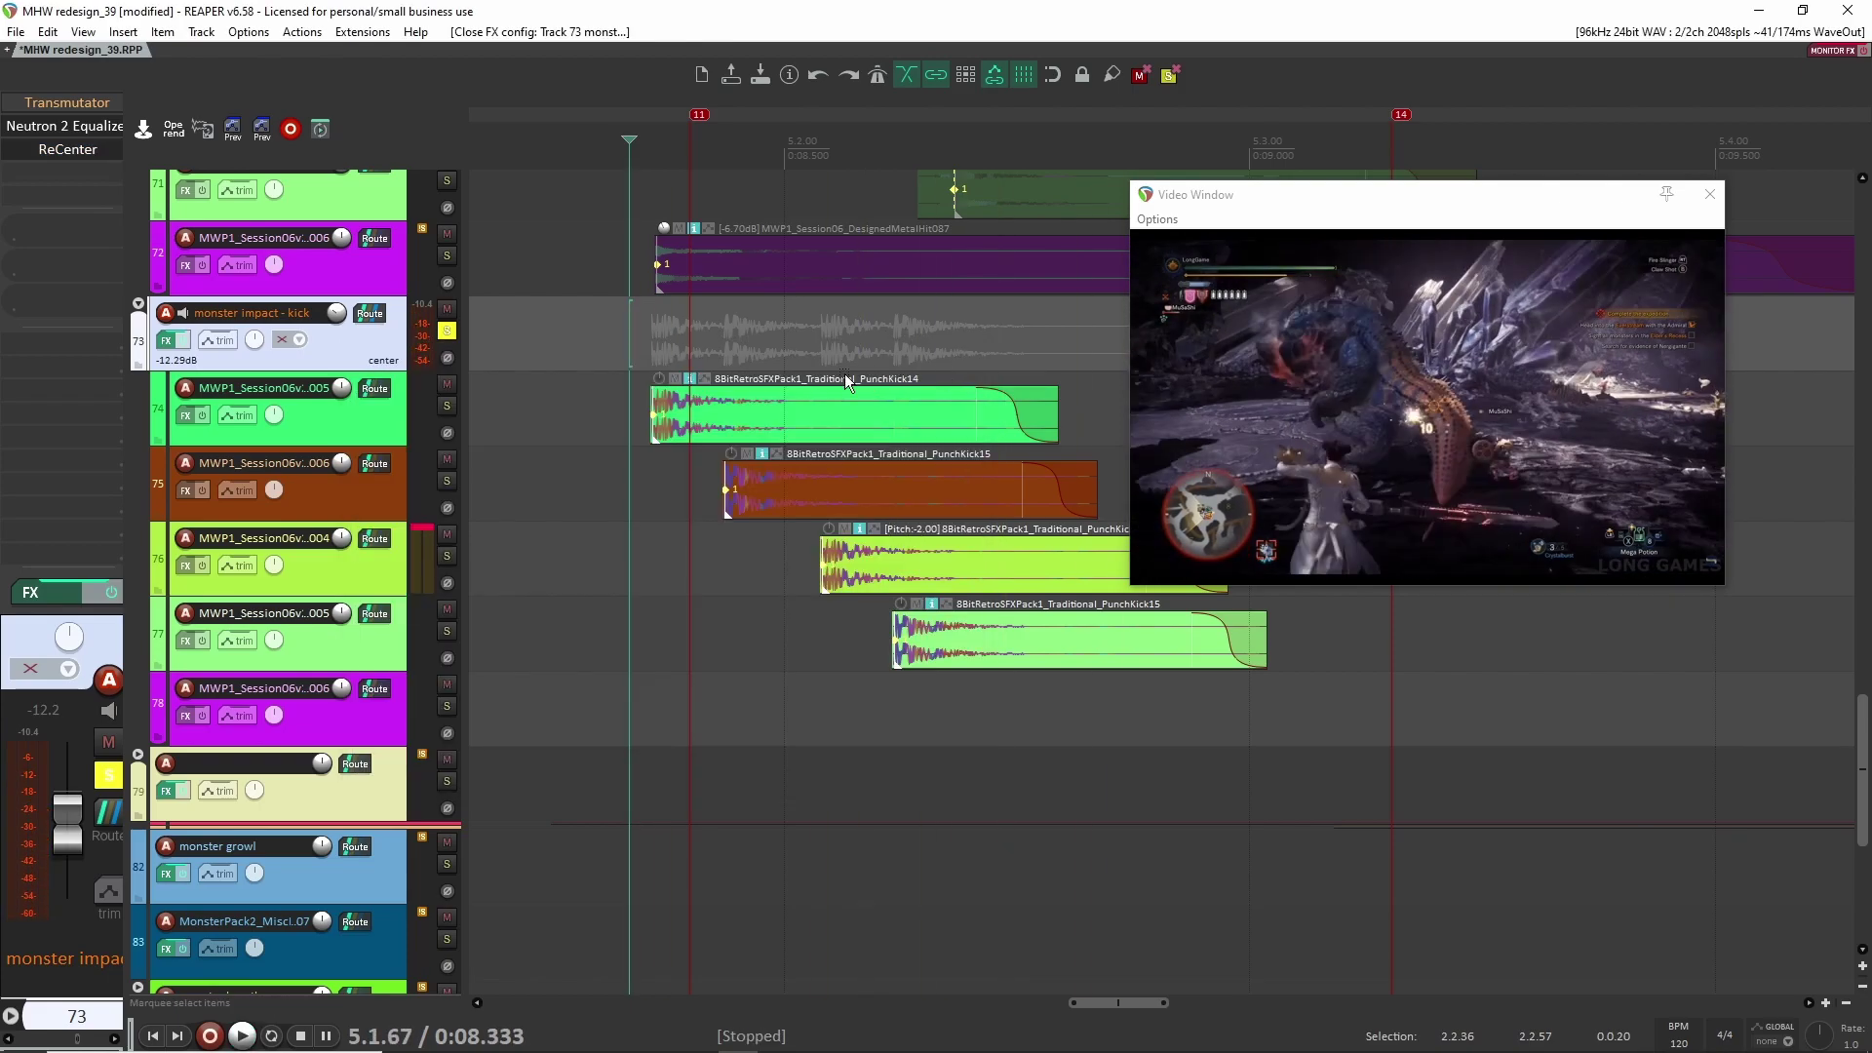
{"action": "left_click", "coordinate": [405, 439]}
{"action": "left_click", "coordinate": [386, 493]}
{"action": "left_click", "coordinate": [390, 575]}
{"action": "left_click", "coordinate": [382, 483]}
{"action": "left_click", "coordinate": [378, 429]}
{"action": "left_click", "coordinate": [367, 343]}
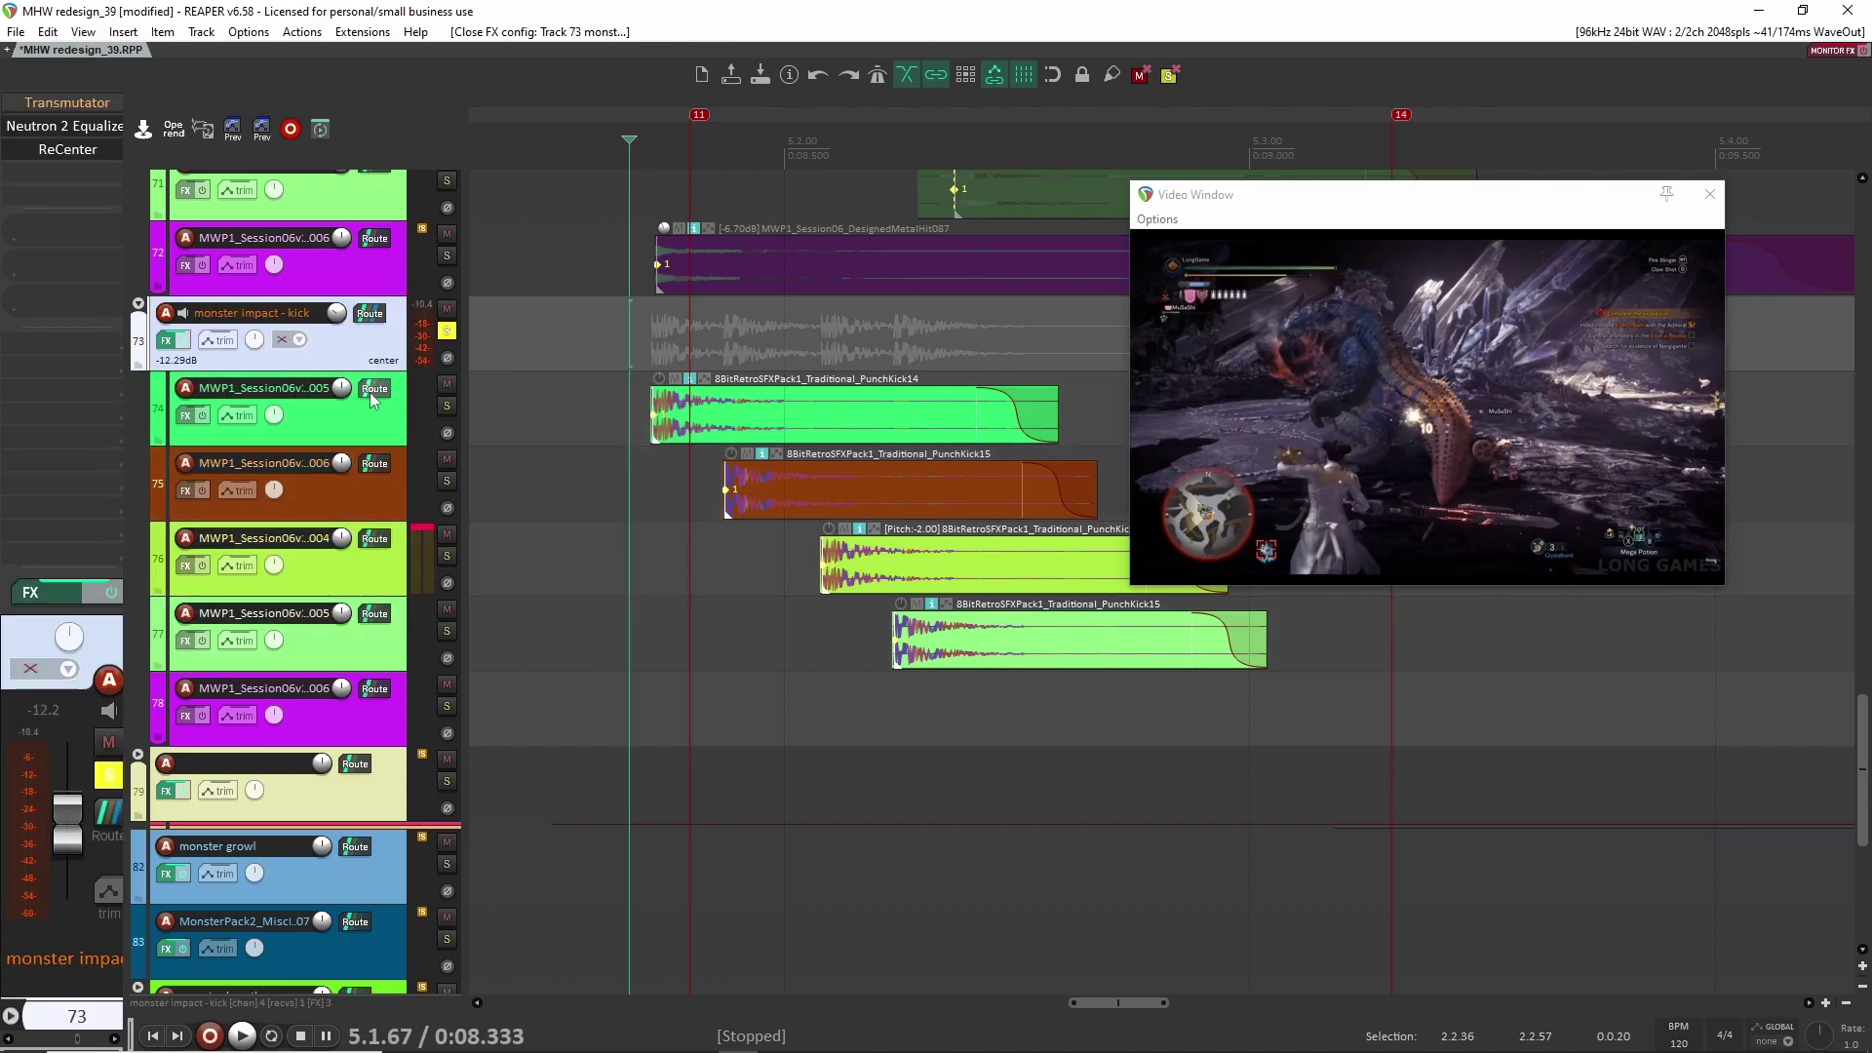
Step: Unsolo the monster impact - kick track and collapse the kick and glass breaking folders
{"action": "left_click", "coordinate": [445, 331]}
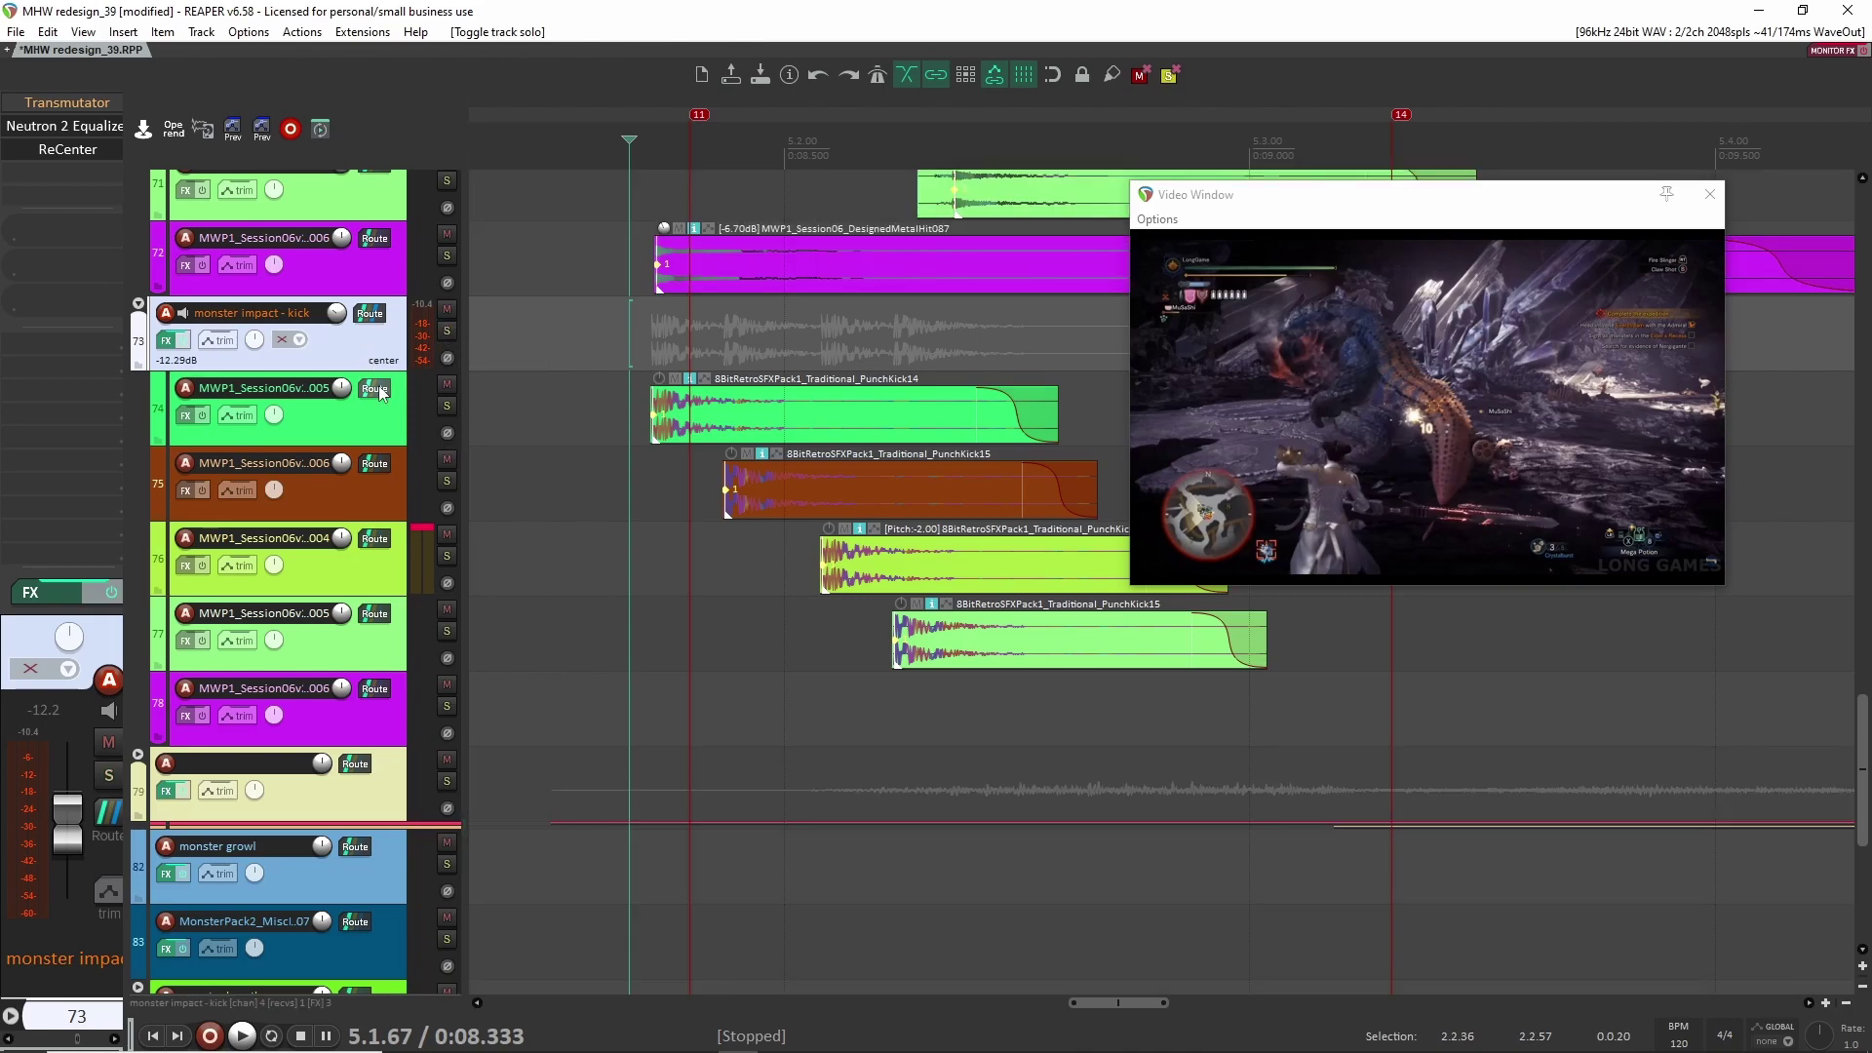
{"action": "scroll", "coordinate": [444, 336], "scroll_direction": "up", "scroll_amount": 2}
{"action": "left_click", "coordinate": [138, 454]}
{"action": "left_click", "coordinate": [137, 675]}
{"action": "left_click", "coordinate": [137, 379]}
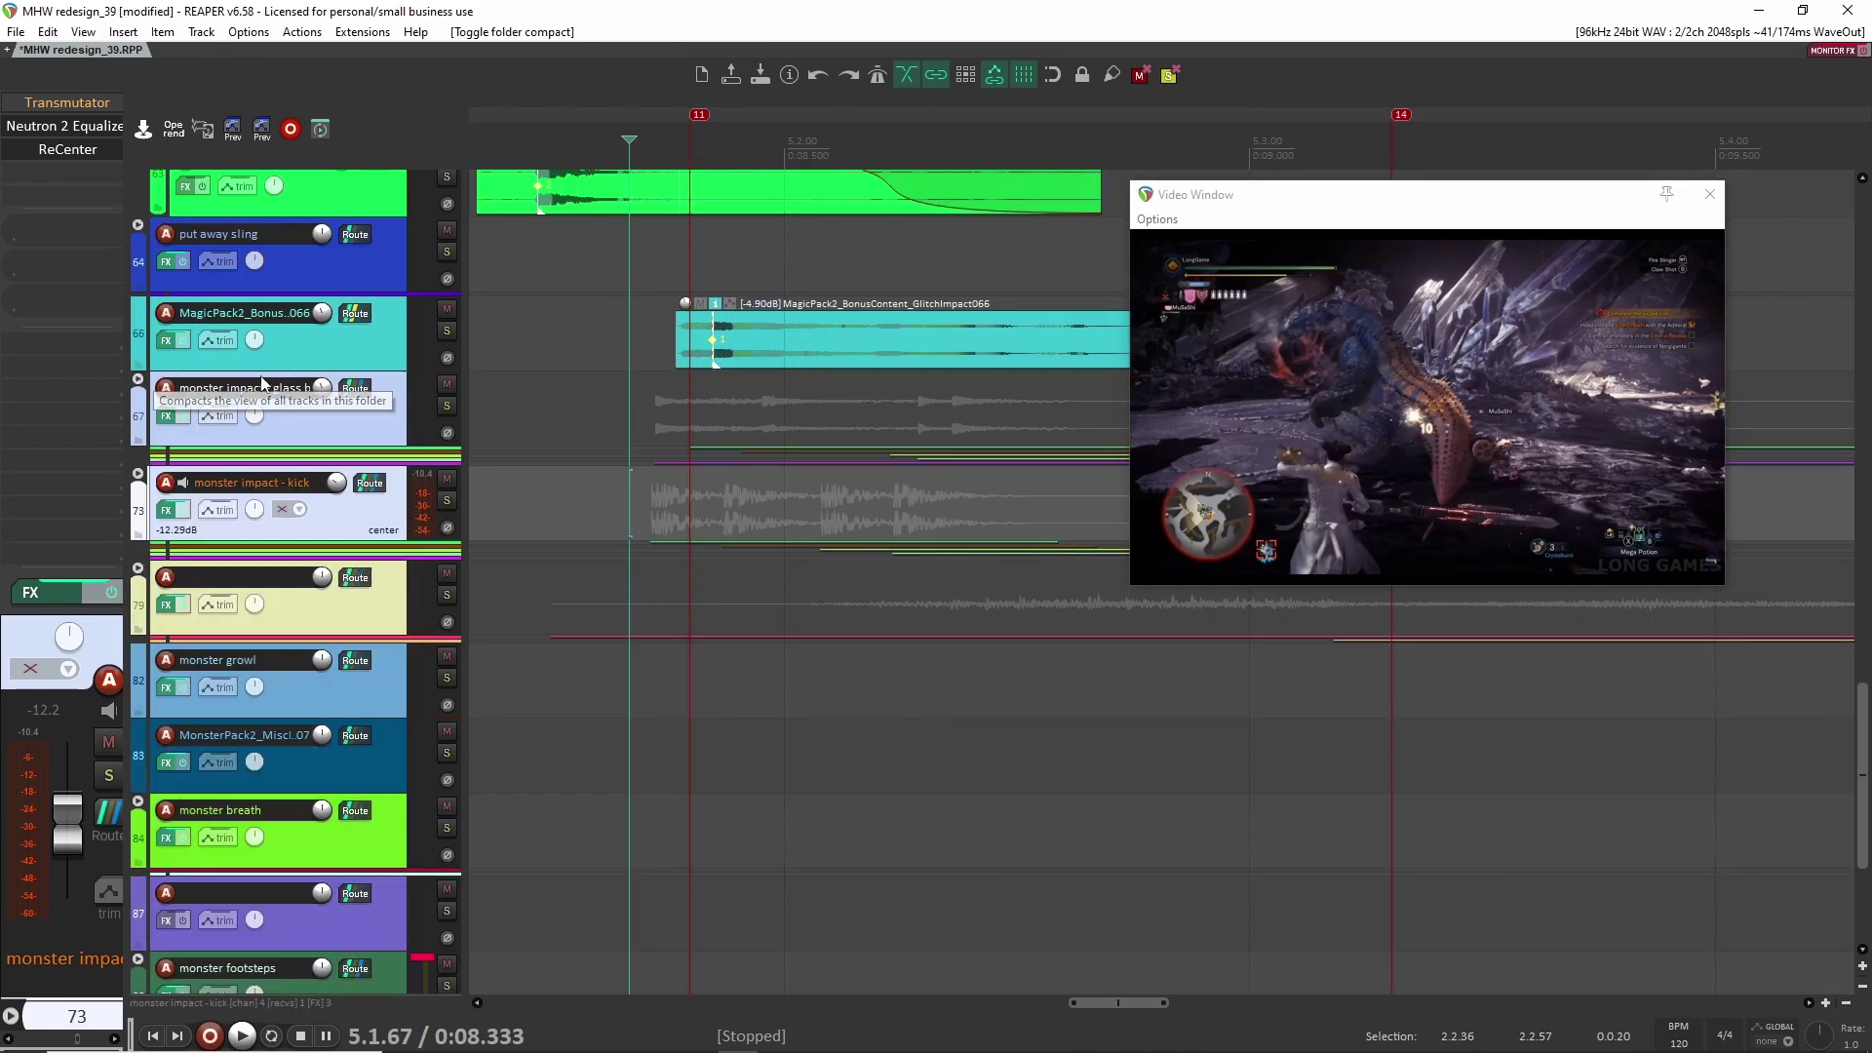
Step: Solo the MagicPack2 glitch impact, glass breaking and kick tracks and play them together
{"action": "left_click", "coordinate": [447, 406]}
{"action": "left_click", "coordinate": [447, 331]}
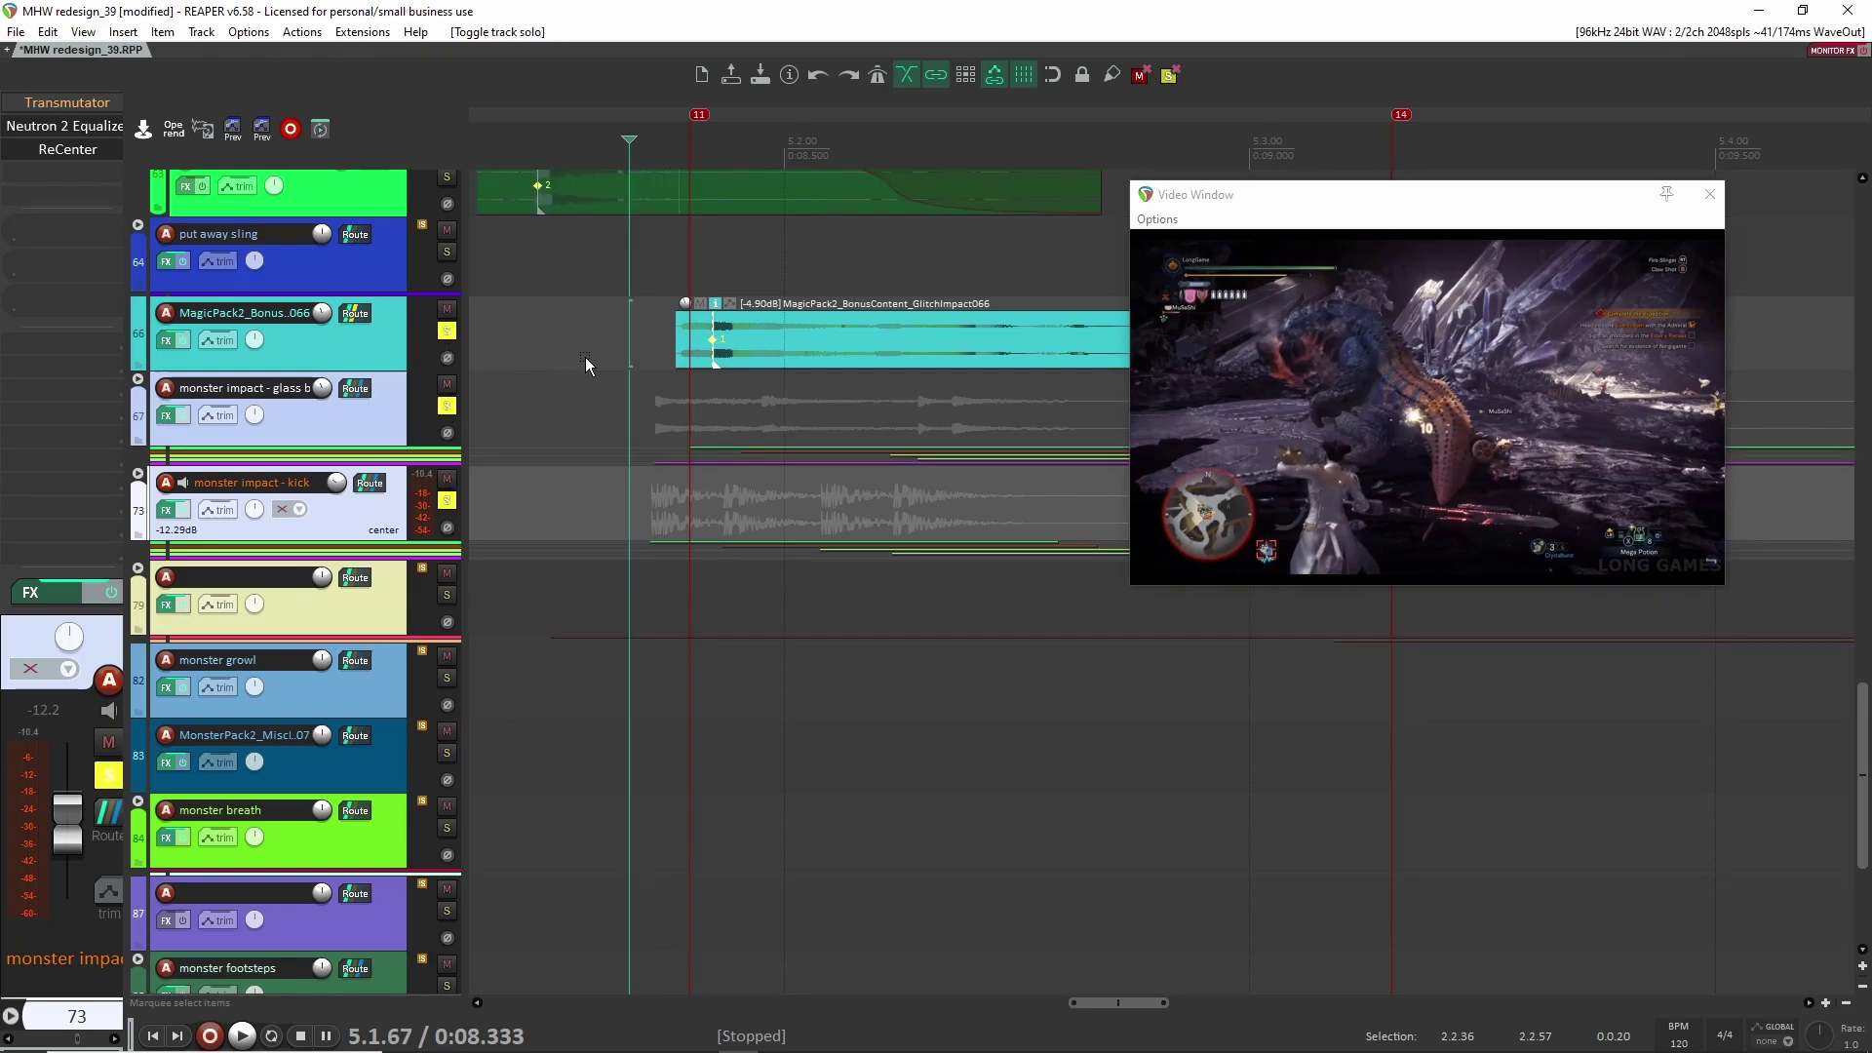
{"action": "key", "text": "space"}
{"action": "key", "text": "space"}
{"action": "key", "text": "space"}
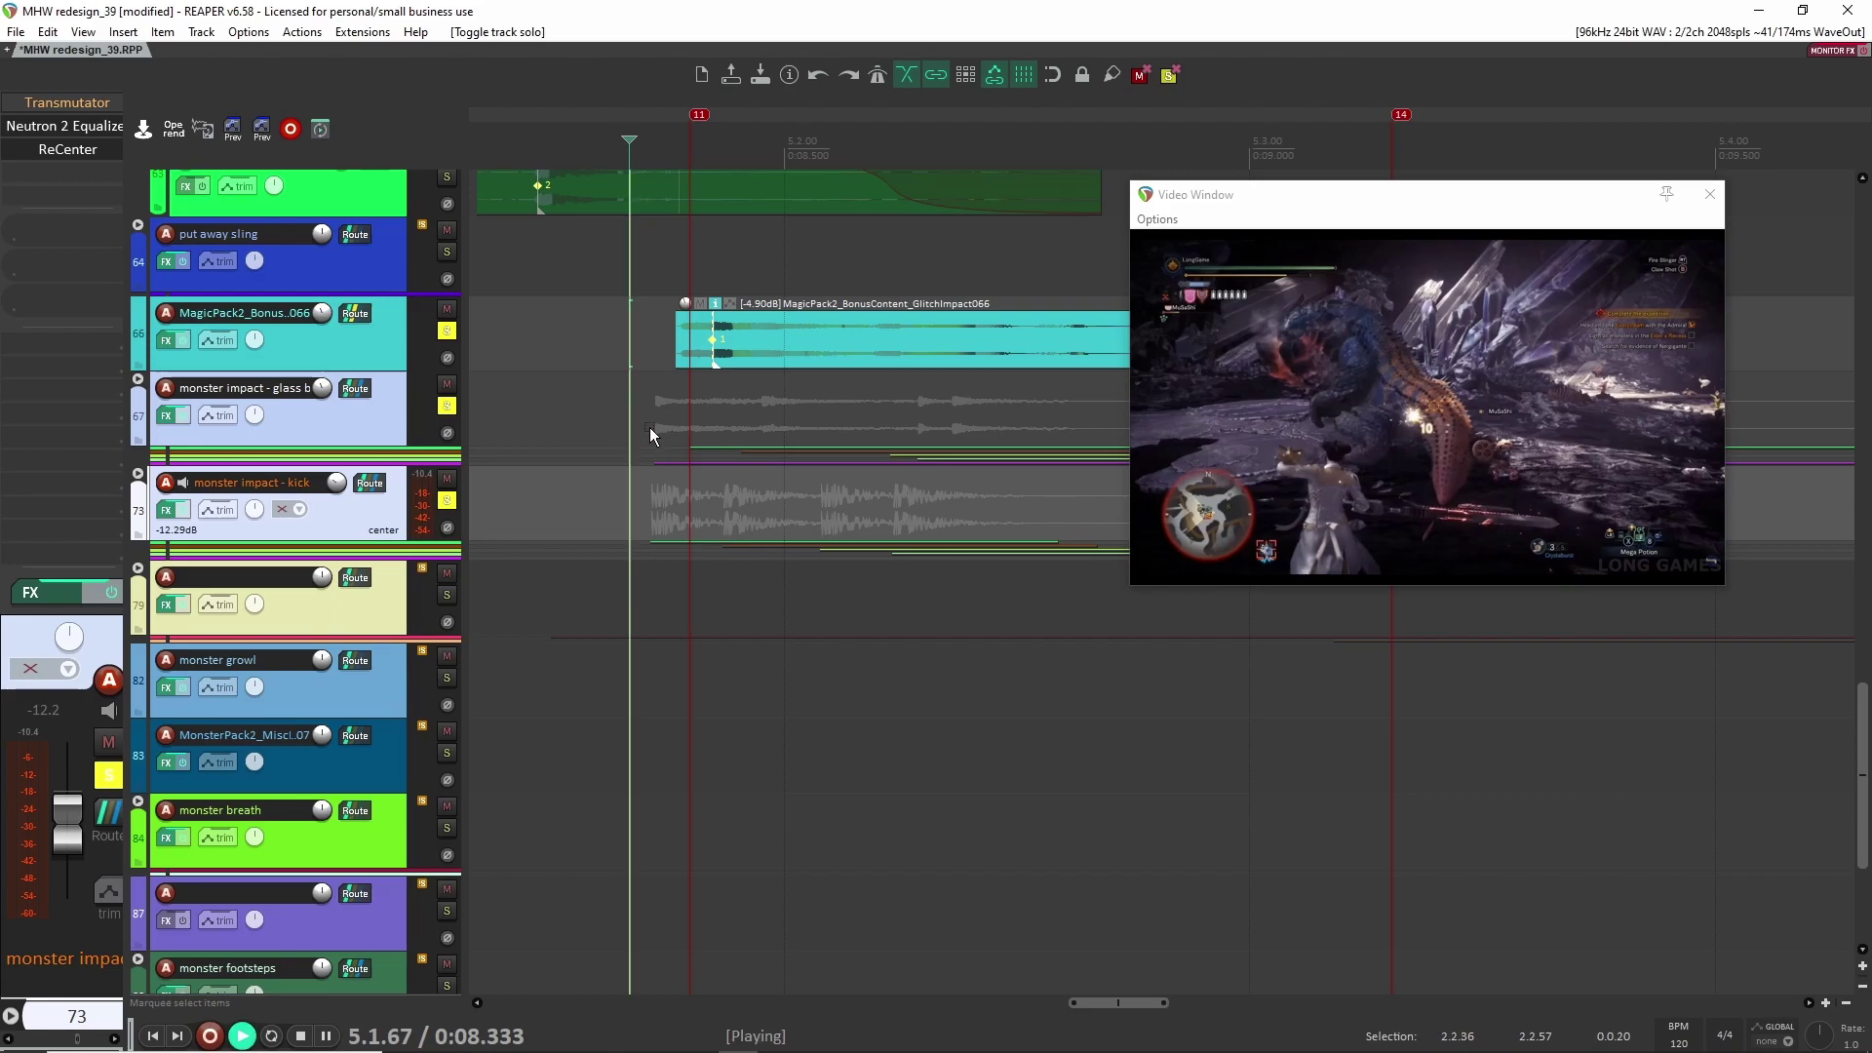
{"action": "key", "text": "space"}
Step: Unsolo the MagicPack2 glitch impact, glass breaking and kick tracks
{"action": "left_click", "coordinate": [446, 331]}
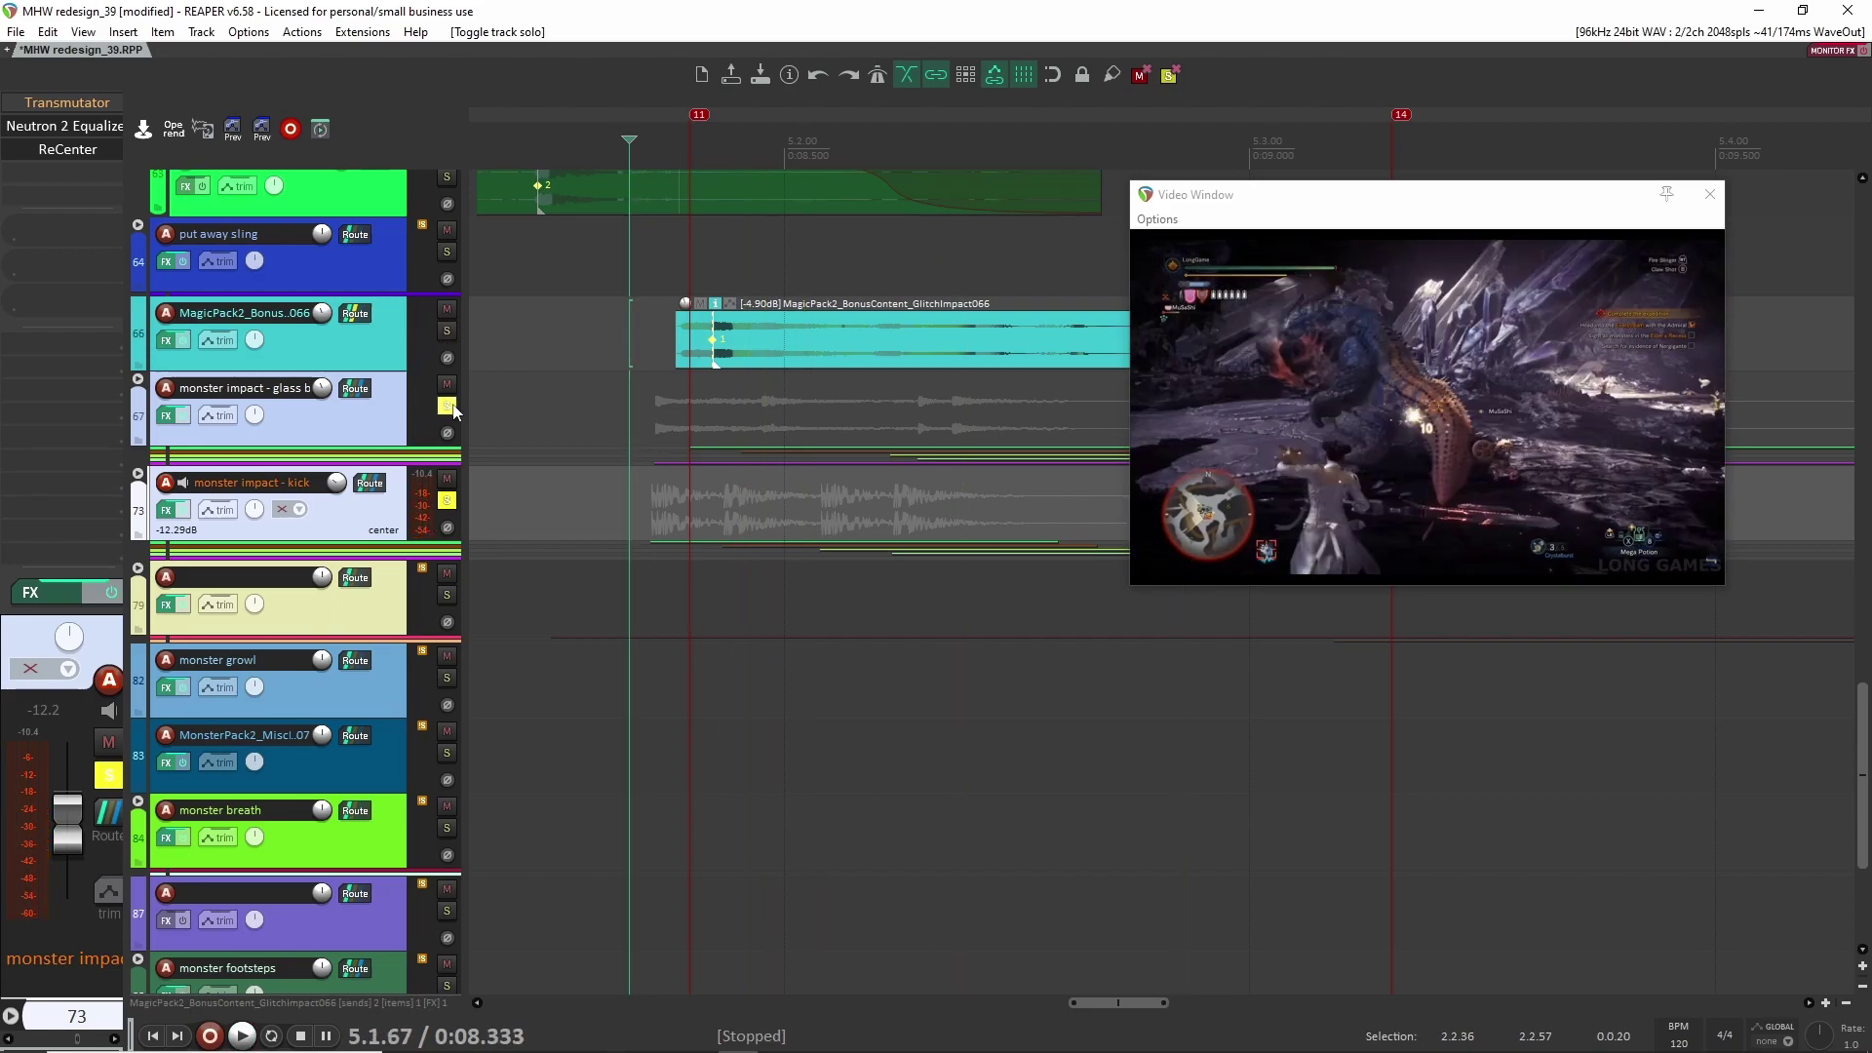
{"action": "left_click", "coordinate": [447, 405]}
{"action": "left_click", "coordinate": [447, 500]}
Step: Expand the unnamed folder holding the Sound036 pain and death items, rename it "monster pain" and collapse it
{"action": "scroll", "coordinate": [697, 544], "scroll_direction": "down", "scroll_amount": 3}
{"action": "scroll", "coordinate": [829, 475], "scroll_direction": "down", "scroll_amount": 3}
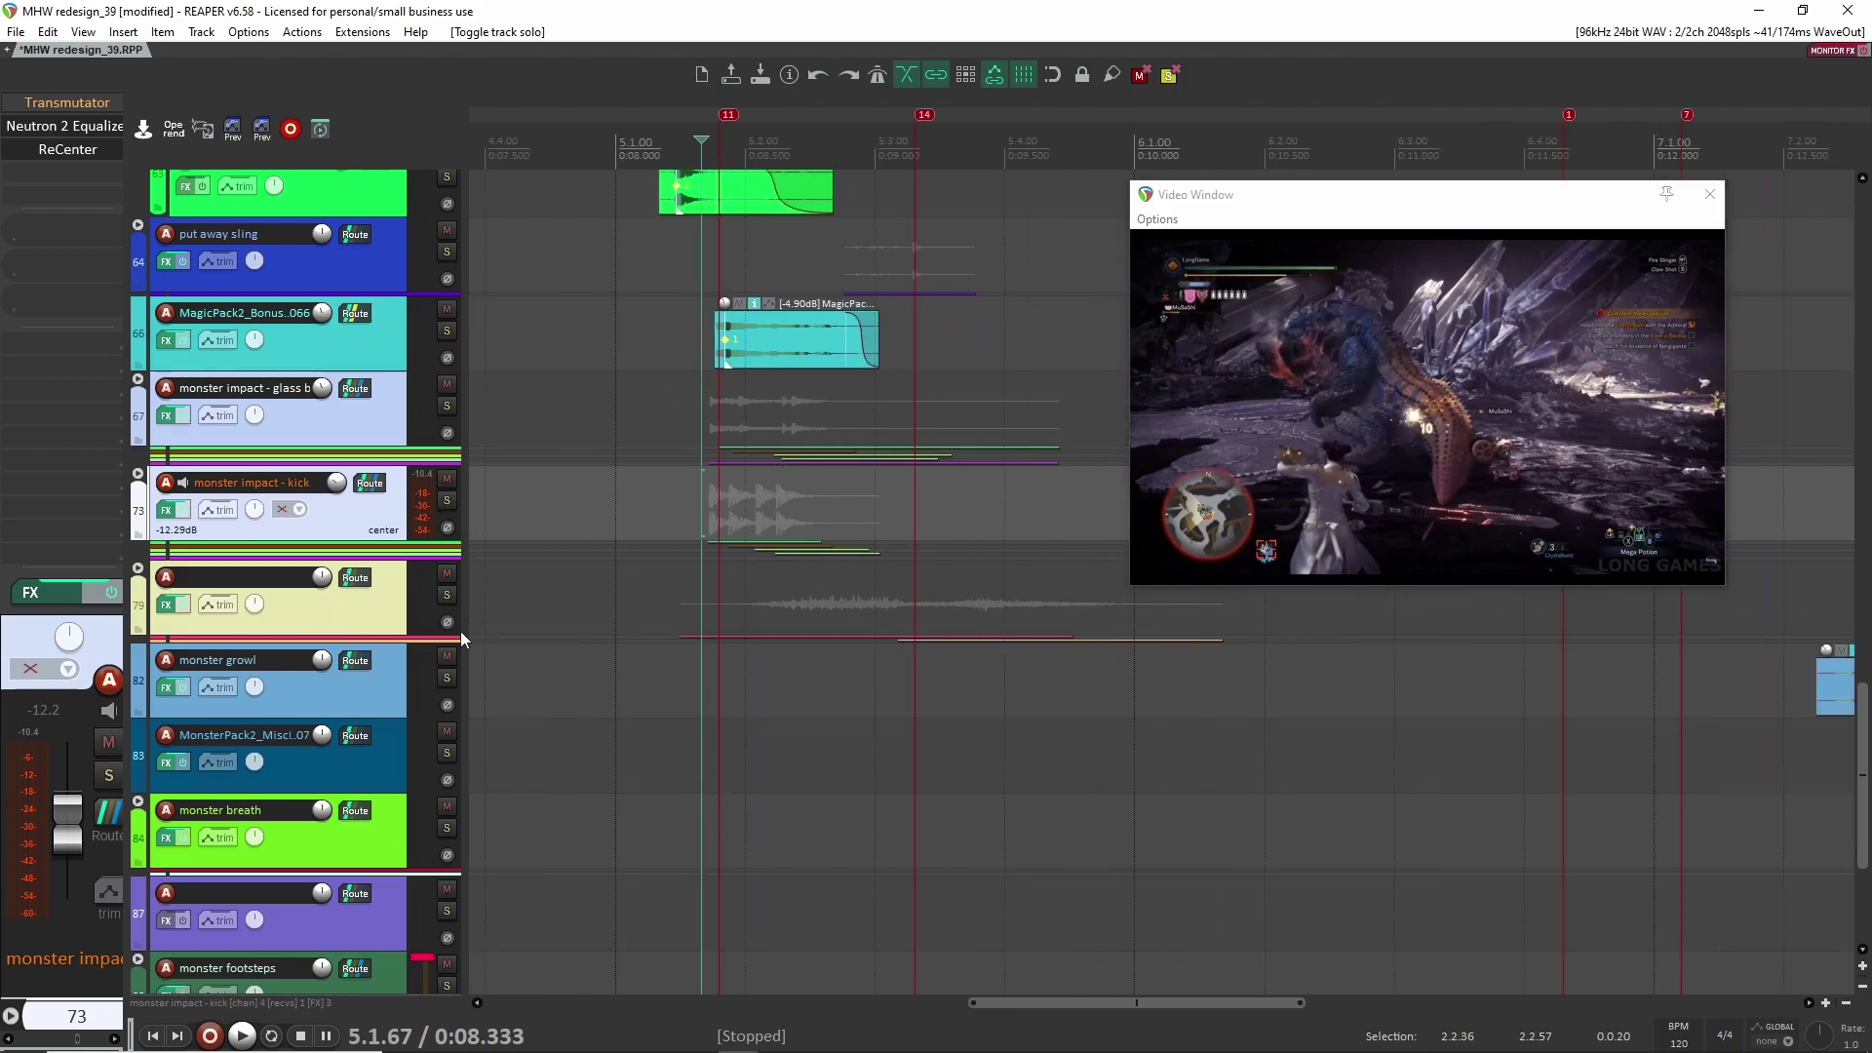
{"action": "left_click", "coordinate": [138, 568]}
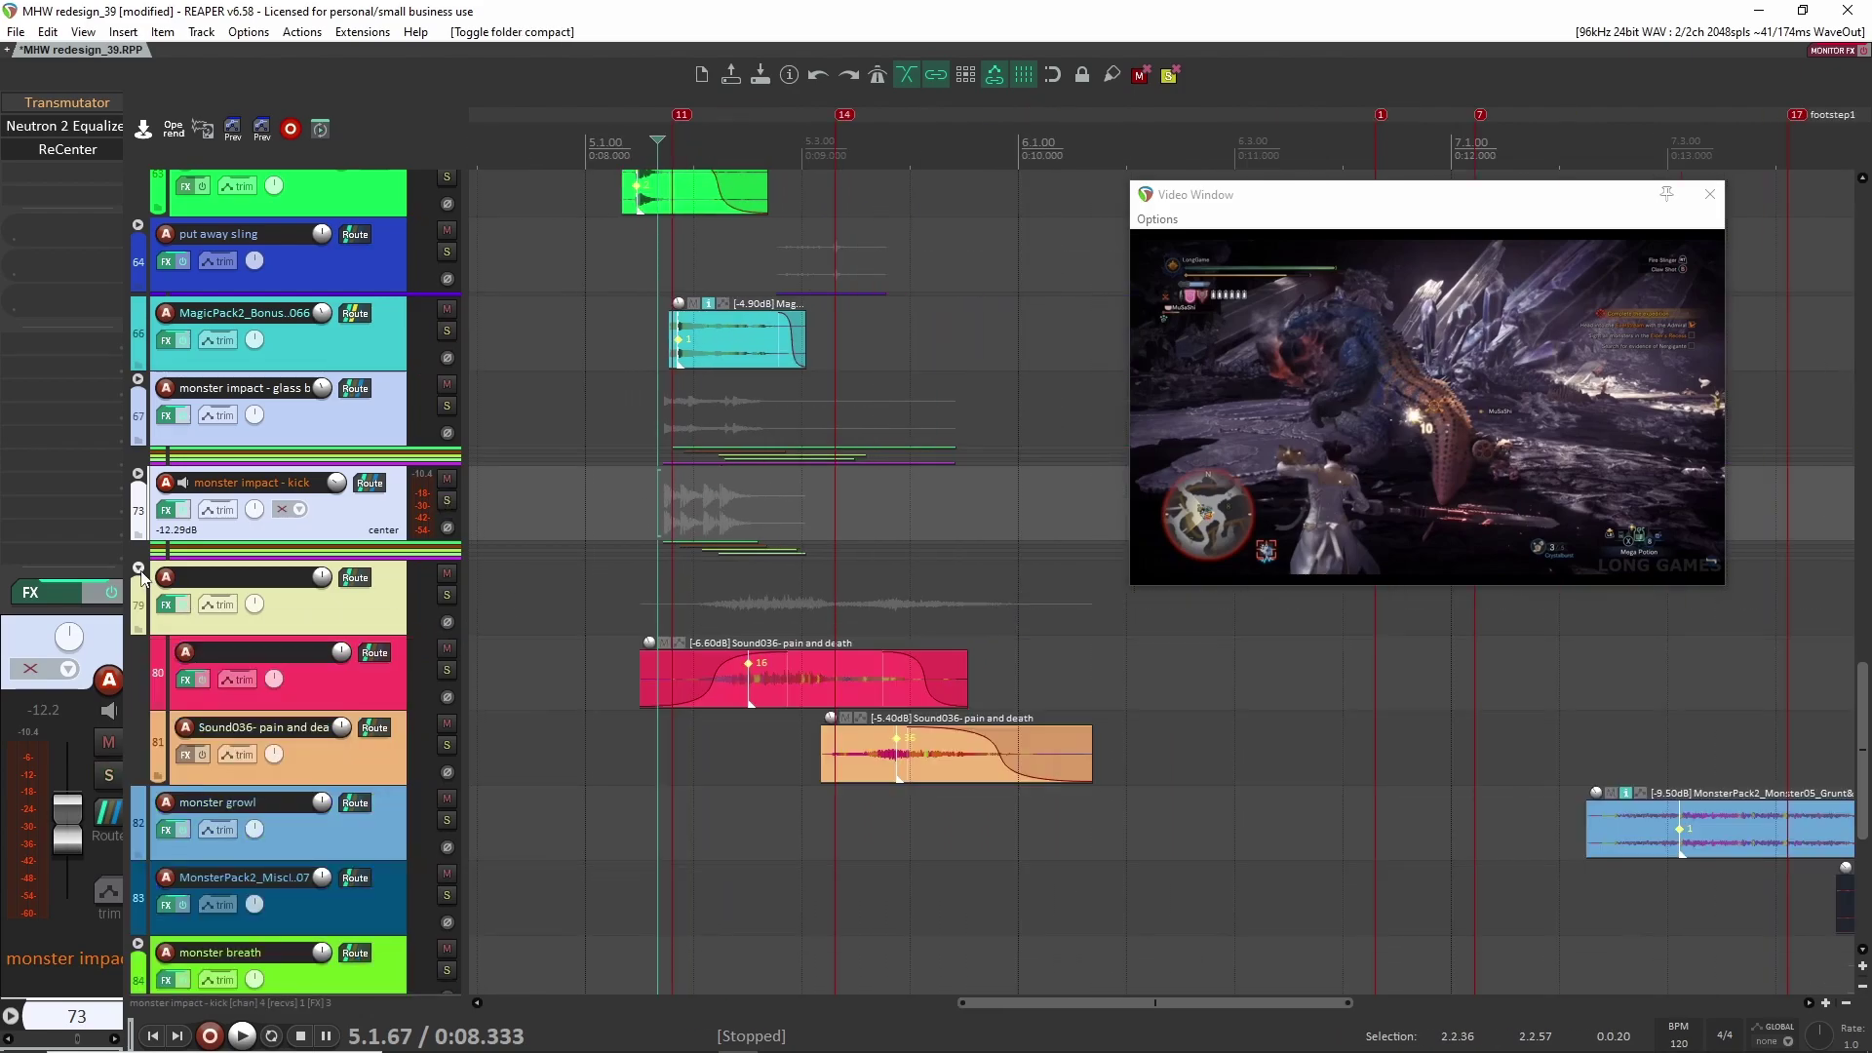
{"action": "left_click", "coordinate": [447, 595]}
{"action": "left_click", "coordinate": [446, 594]}
{"action": "type", "text": "pain"}
{"action": "key", "text": "Return"}
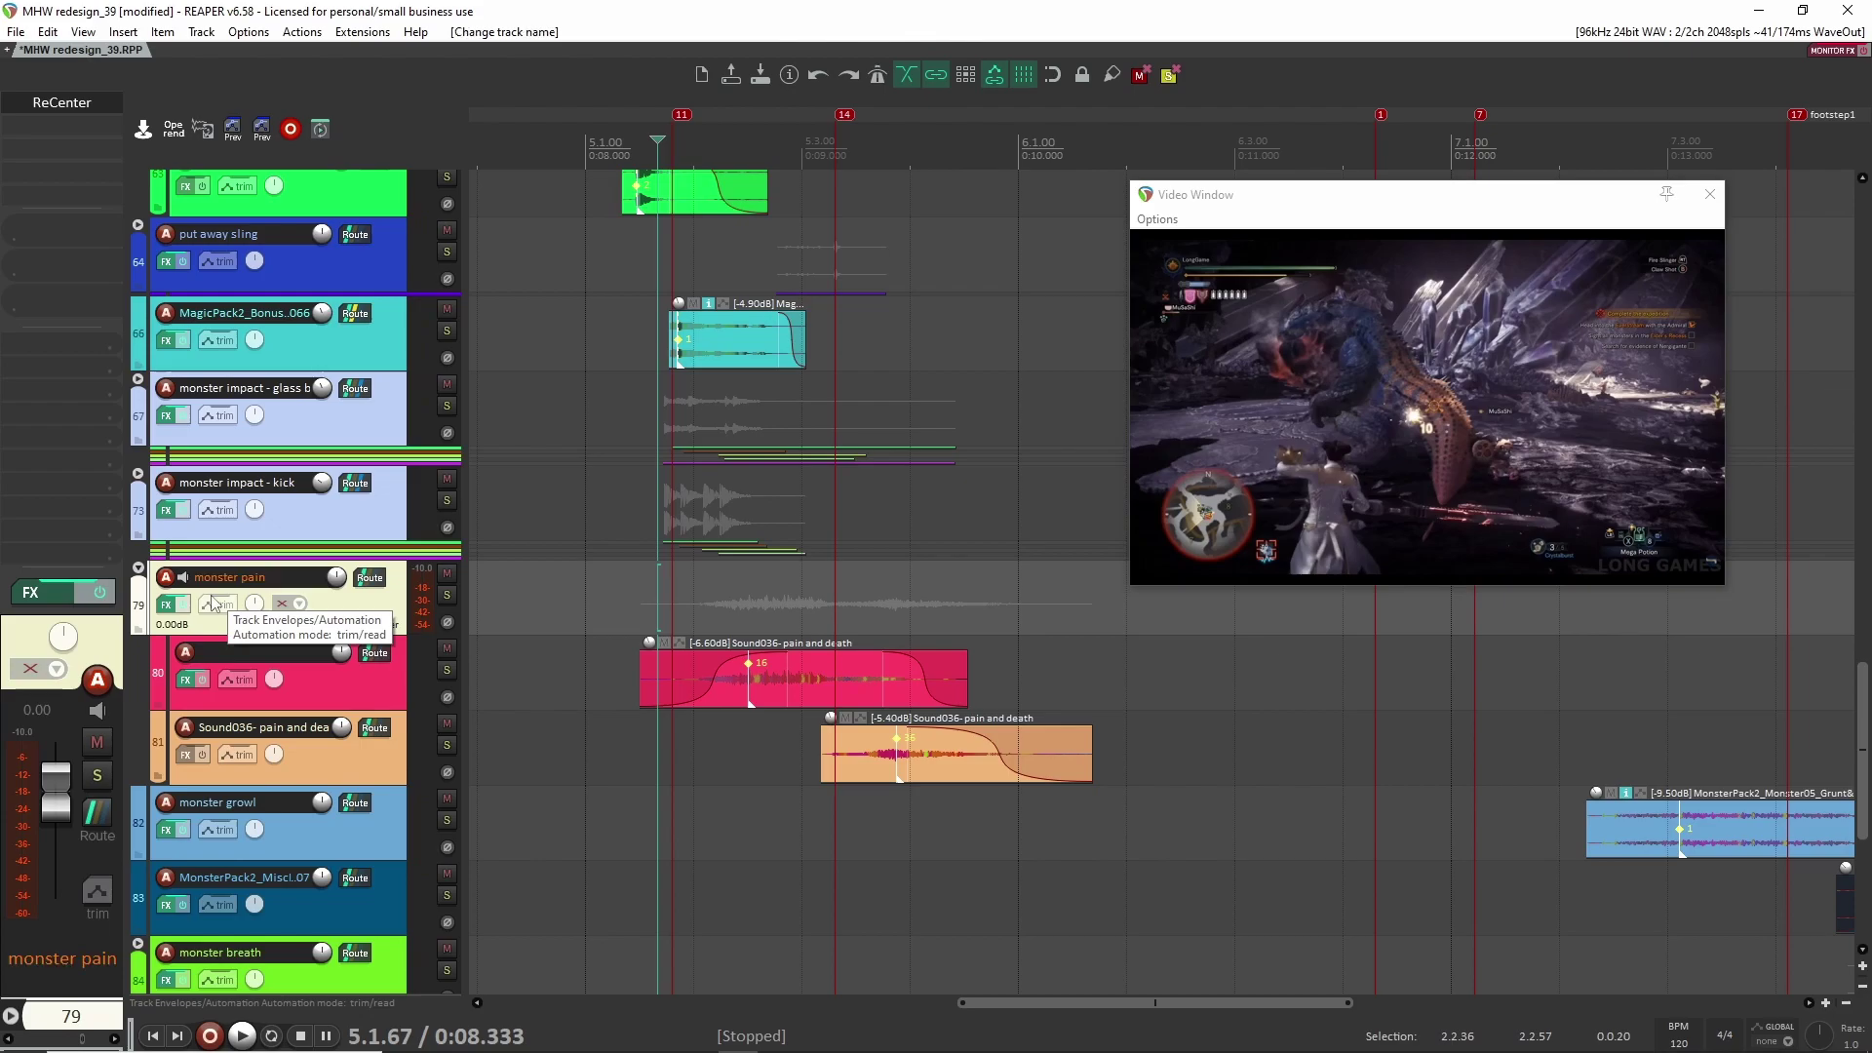
{"action": "left_click", "coordinate": [137, 567]}
Step: Move the edit cursor back to 2.2.48 near the first markers and collapse the monster hit folder
{"action": "scroll", "coordinate": [761, 627], "scroll_direction": "down", "scroll_amount": 1}
{"action": "scroll", "coordinate": [722, 566], "scroll_direction": "down", "scroll_amount": 3}
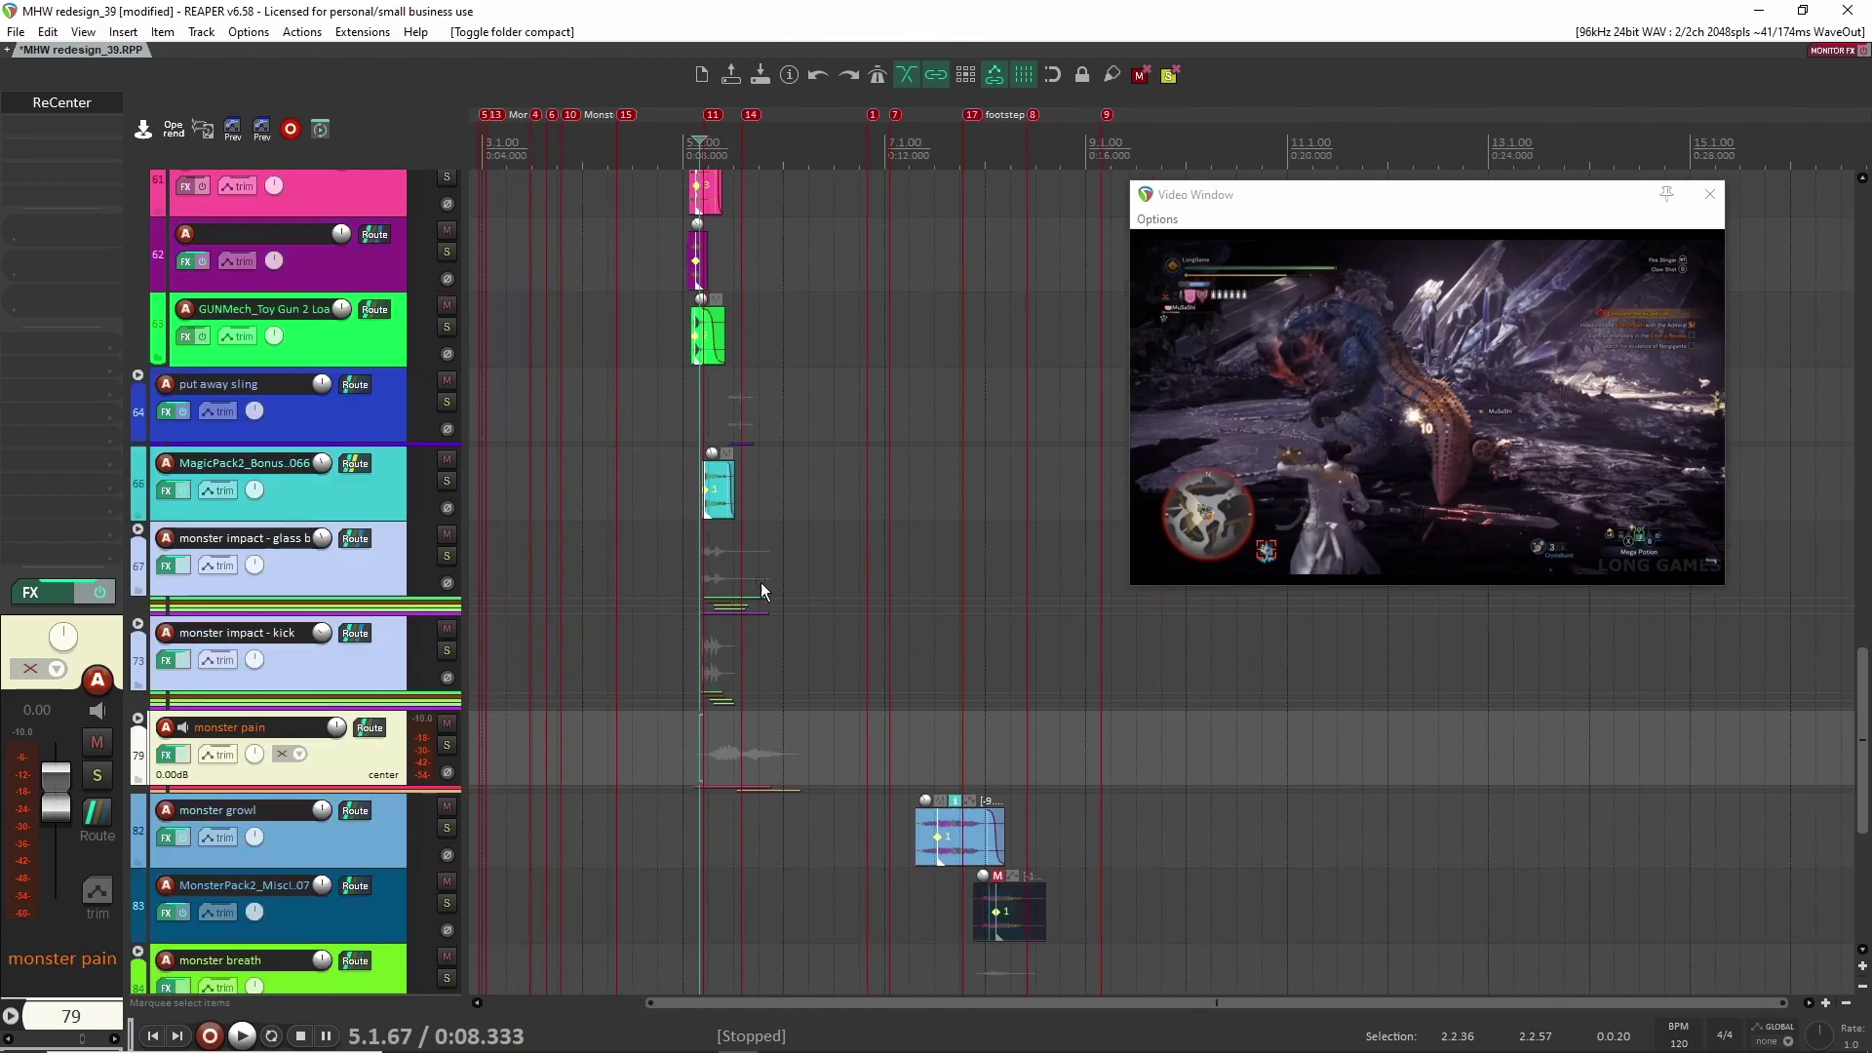
{"action": "scroll", "coordinate": [833, 429], "scroll_direction": "up", "scroll_amount": 10}
{"action": "scroll", "coordinate": [717, 546], "scroll_direction": "down", "scroll_amount": 10}
{"action": "scroll", "coordinate": [814, 641], "scroll_direction": "down", "scroll_amount": 5}
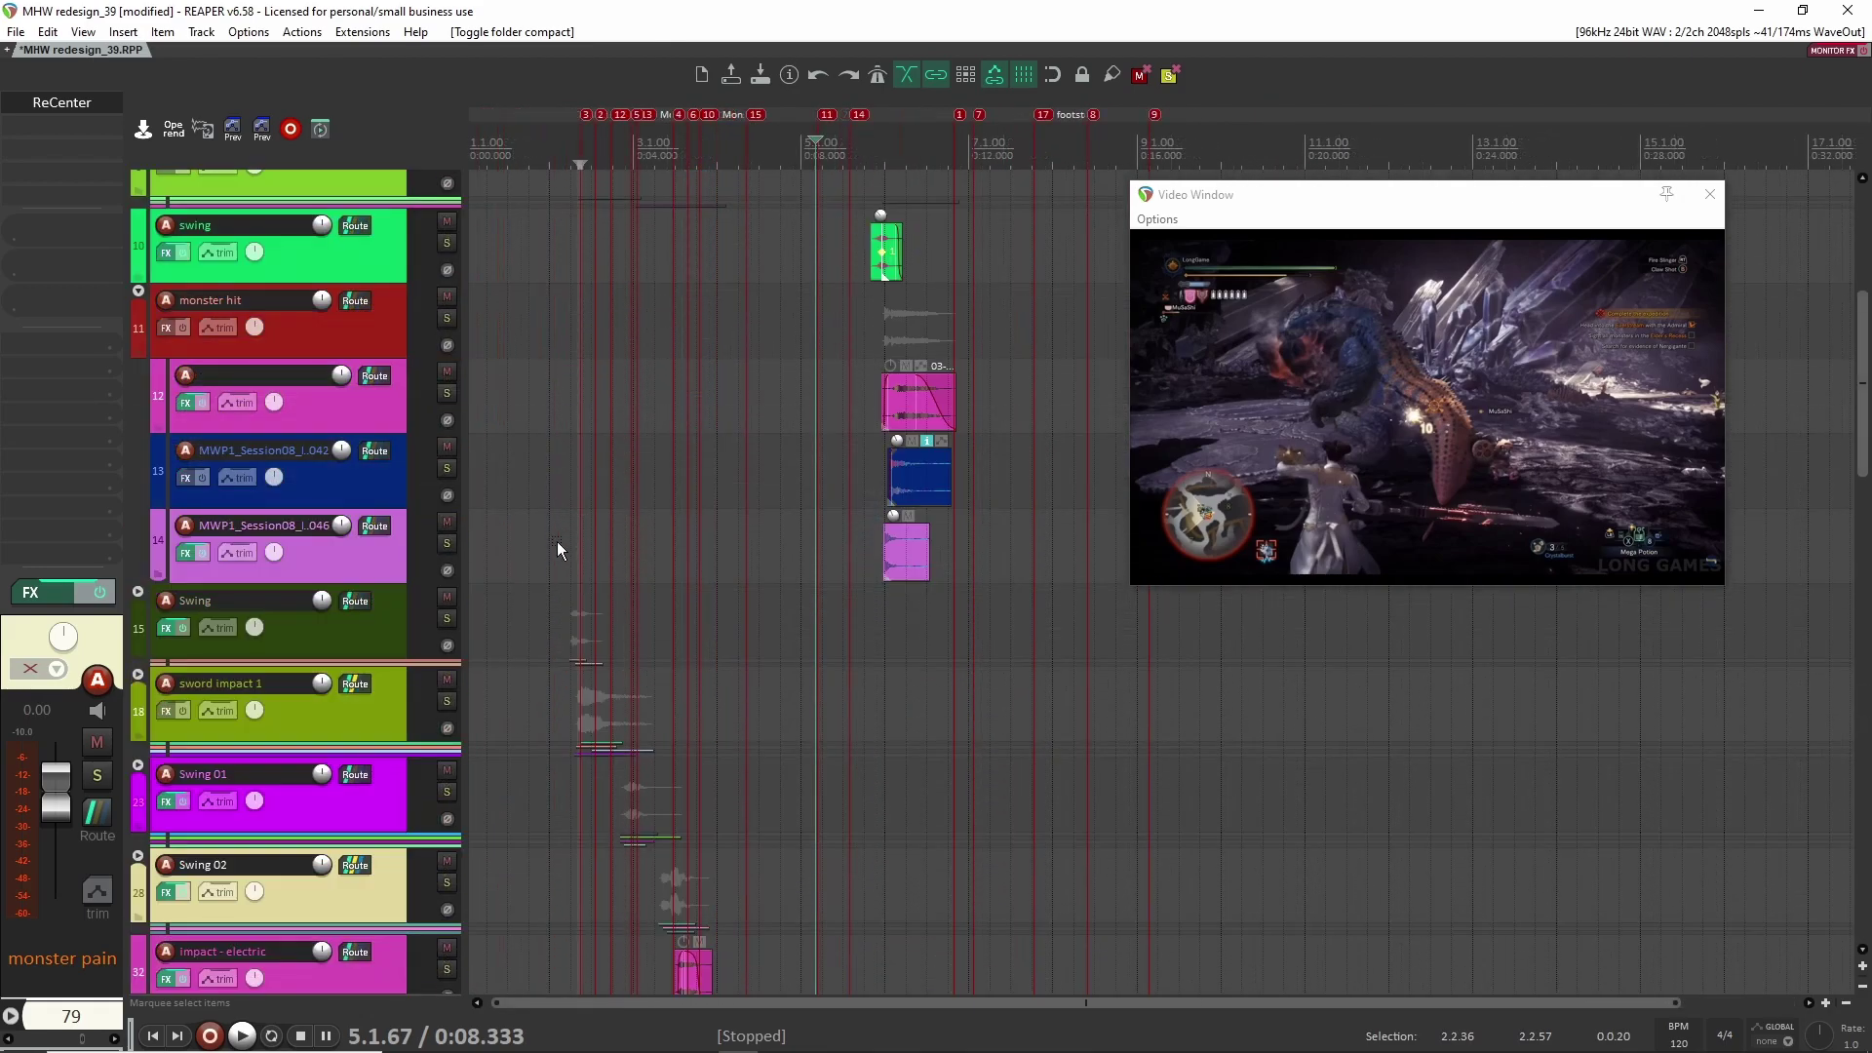
{"action": "left_click", "coordinate": [558, 542]}
{"action": "scroll", "coordinate": [574, 447], "scroll_direction": "up", "scroll_amount": 2}
{"action": "left_click", "coordinate": [574, 453]}
{"action": "scroll", "coordinate": [575, 468], "scroll_direction": "up", "scroll_amount": 2}
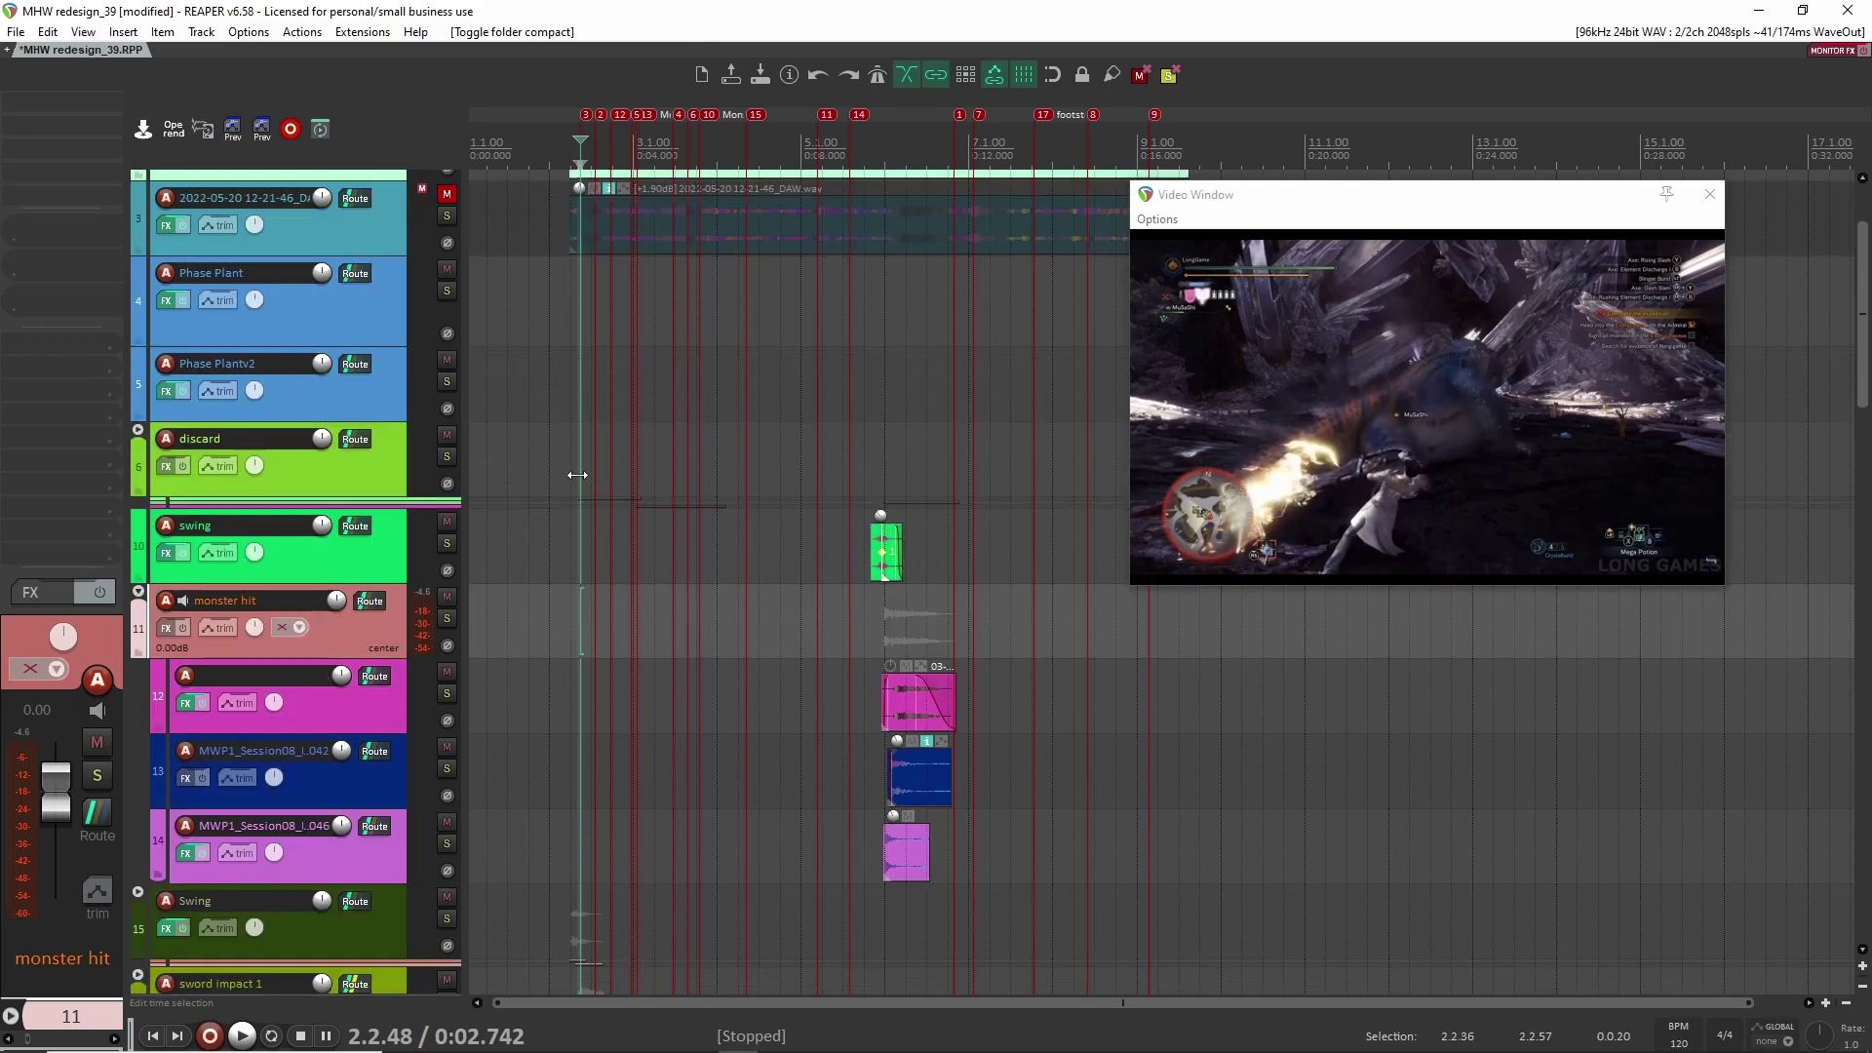
{"action": "left_click", "coordinate": [137, 592]}
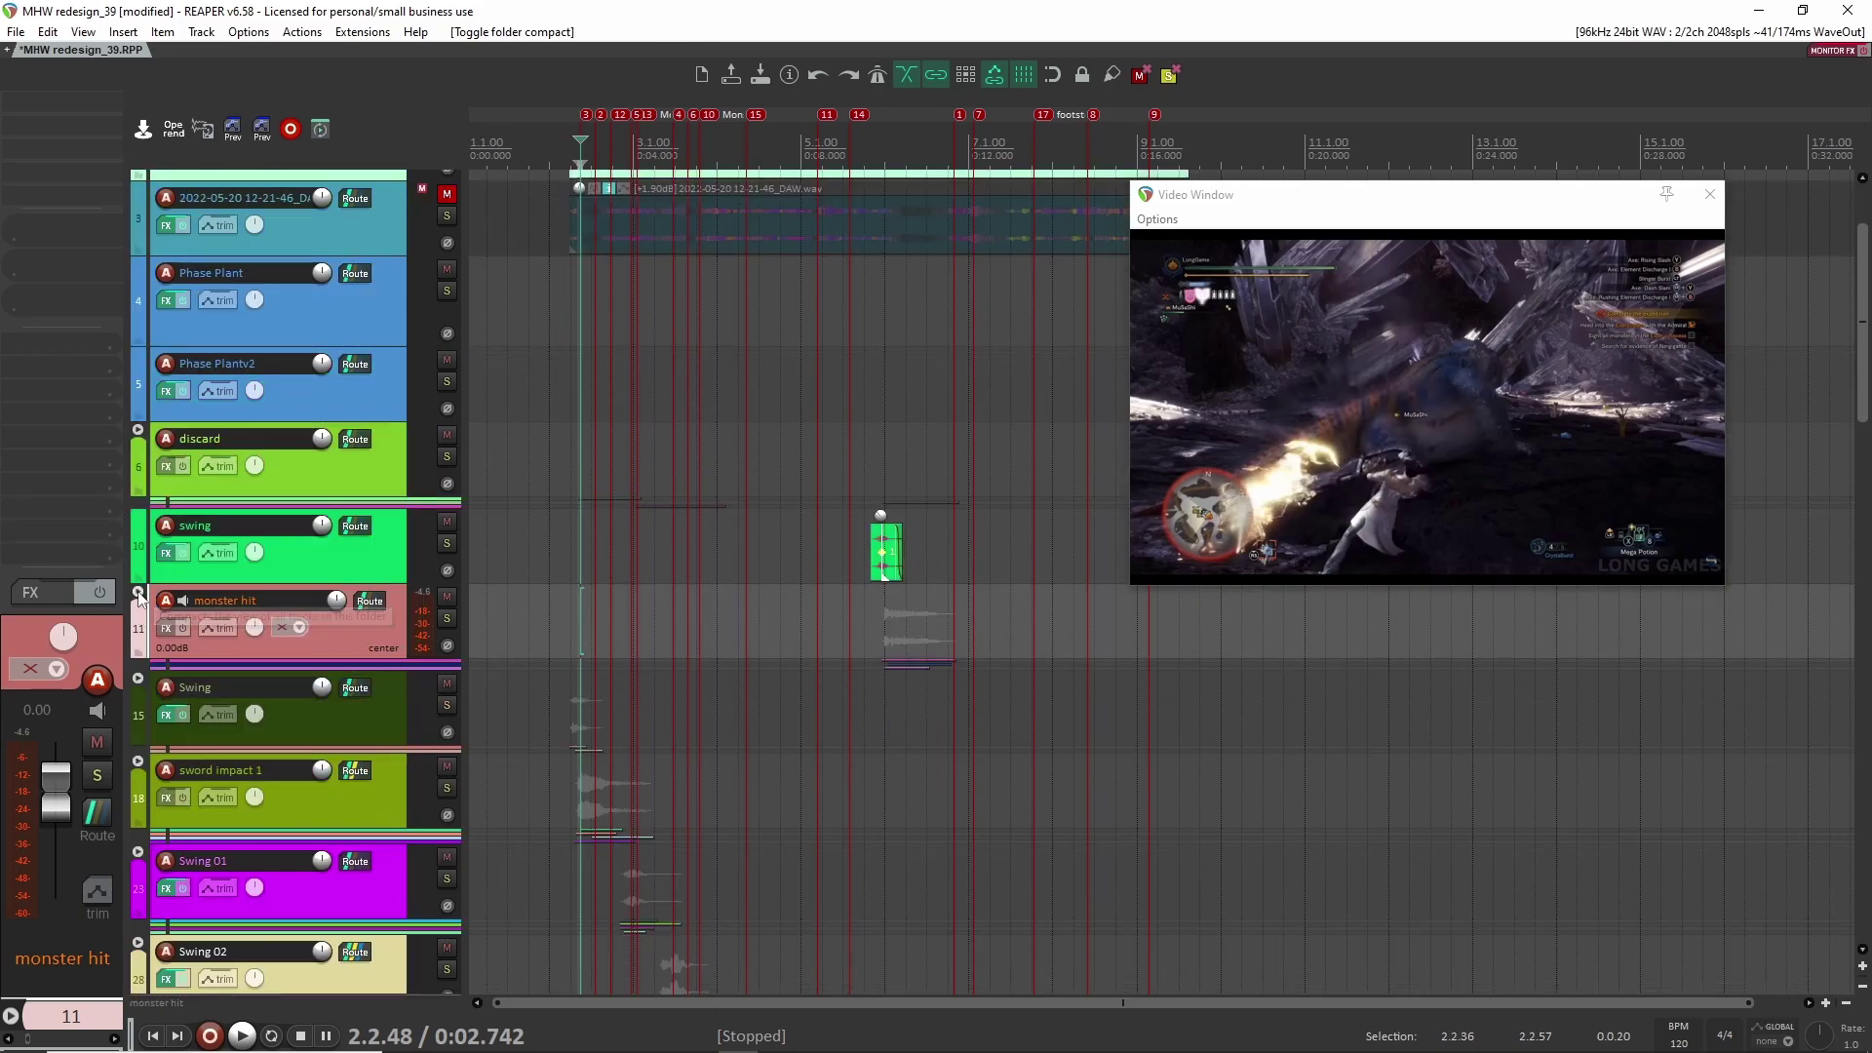
Step: Solo and expand the second Monster vocalizations folder, track 52, and select its track
{"action": "scroll", "coordinate": [292, 593], "scroll_direction": "down", "scroll_amount": 10}
{"action": "scroll", "coordinate": [478, 594], "scroll_direction": "up", "scroll_amount": 10}
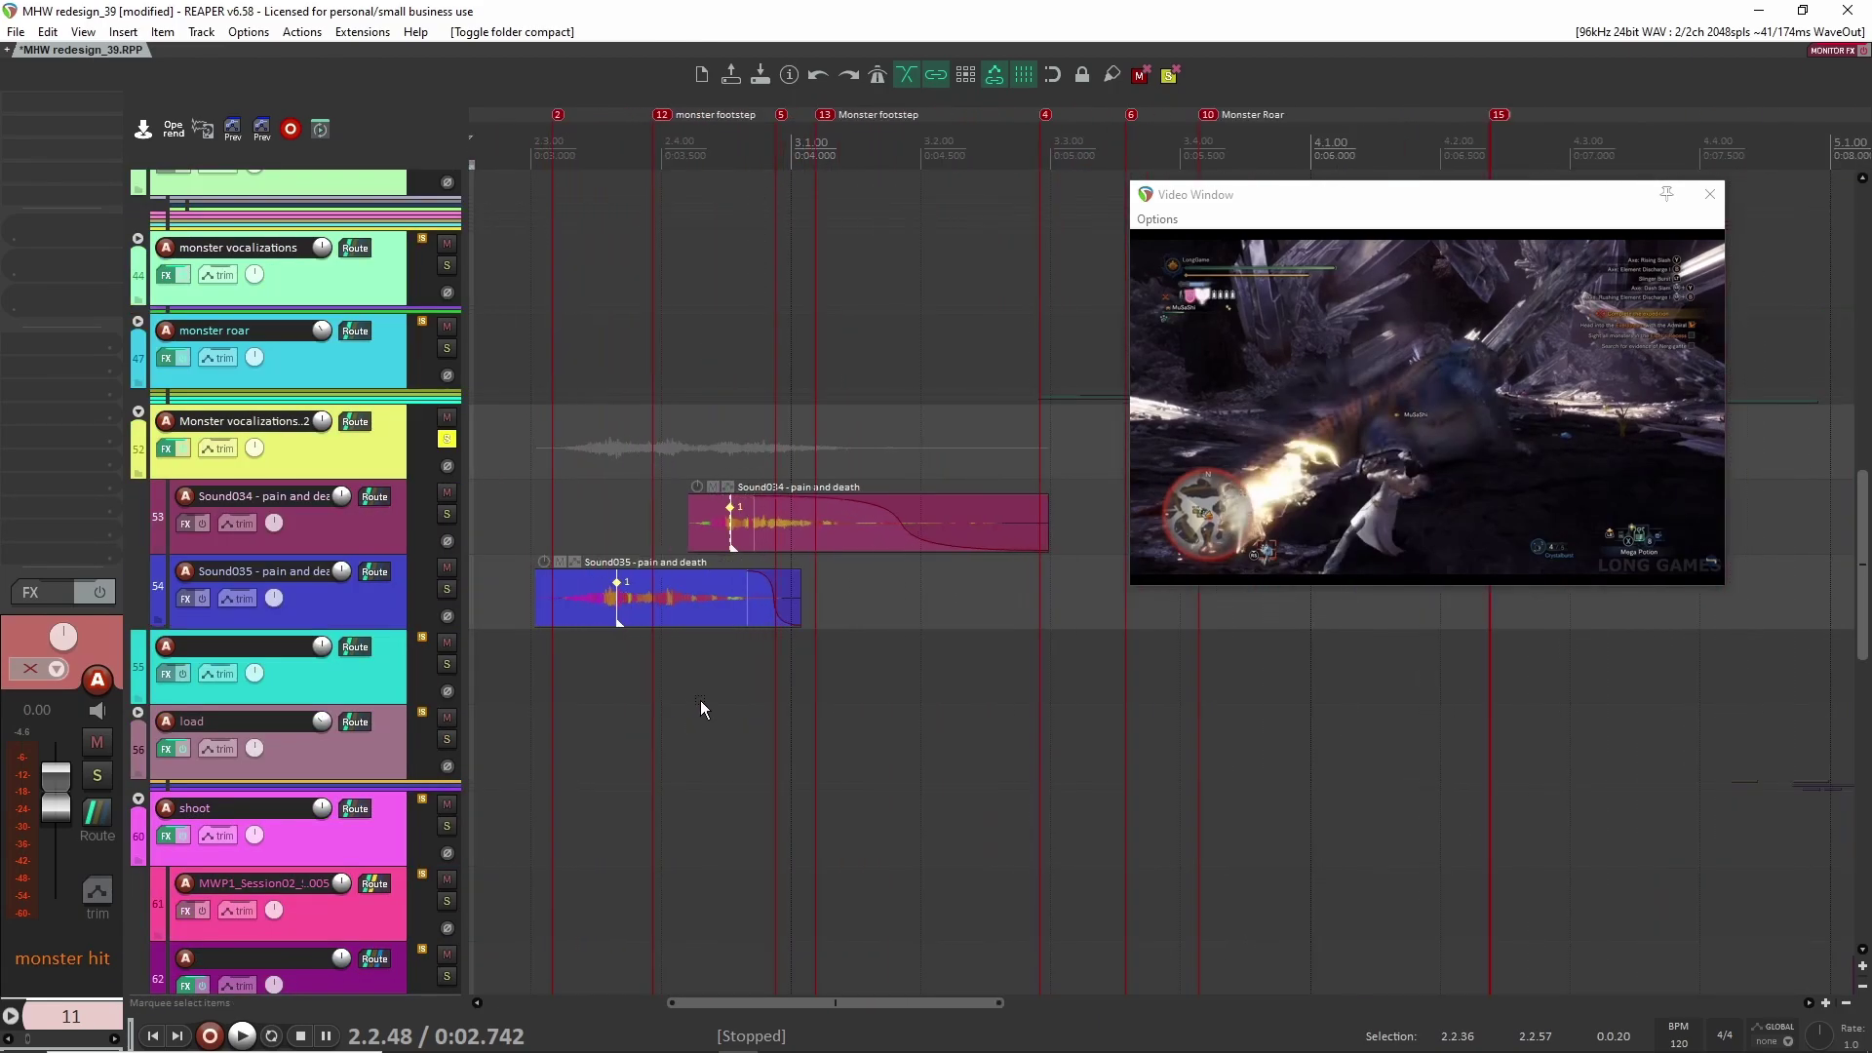
{"action": "scroll", "coordinate": [944, 628], "scroll_direction": "down", "scroll_amount": 3}
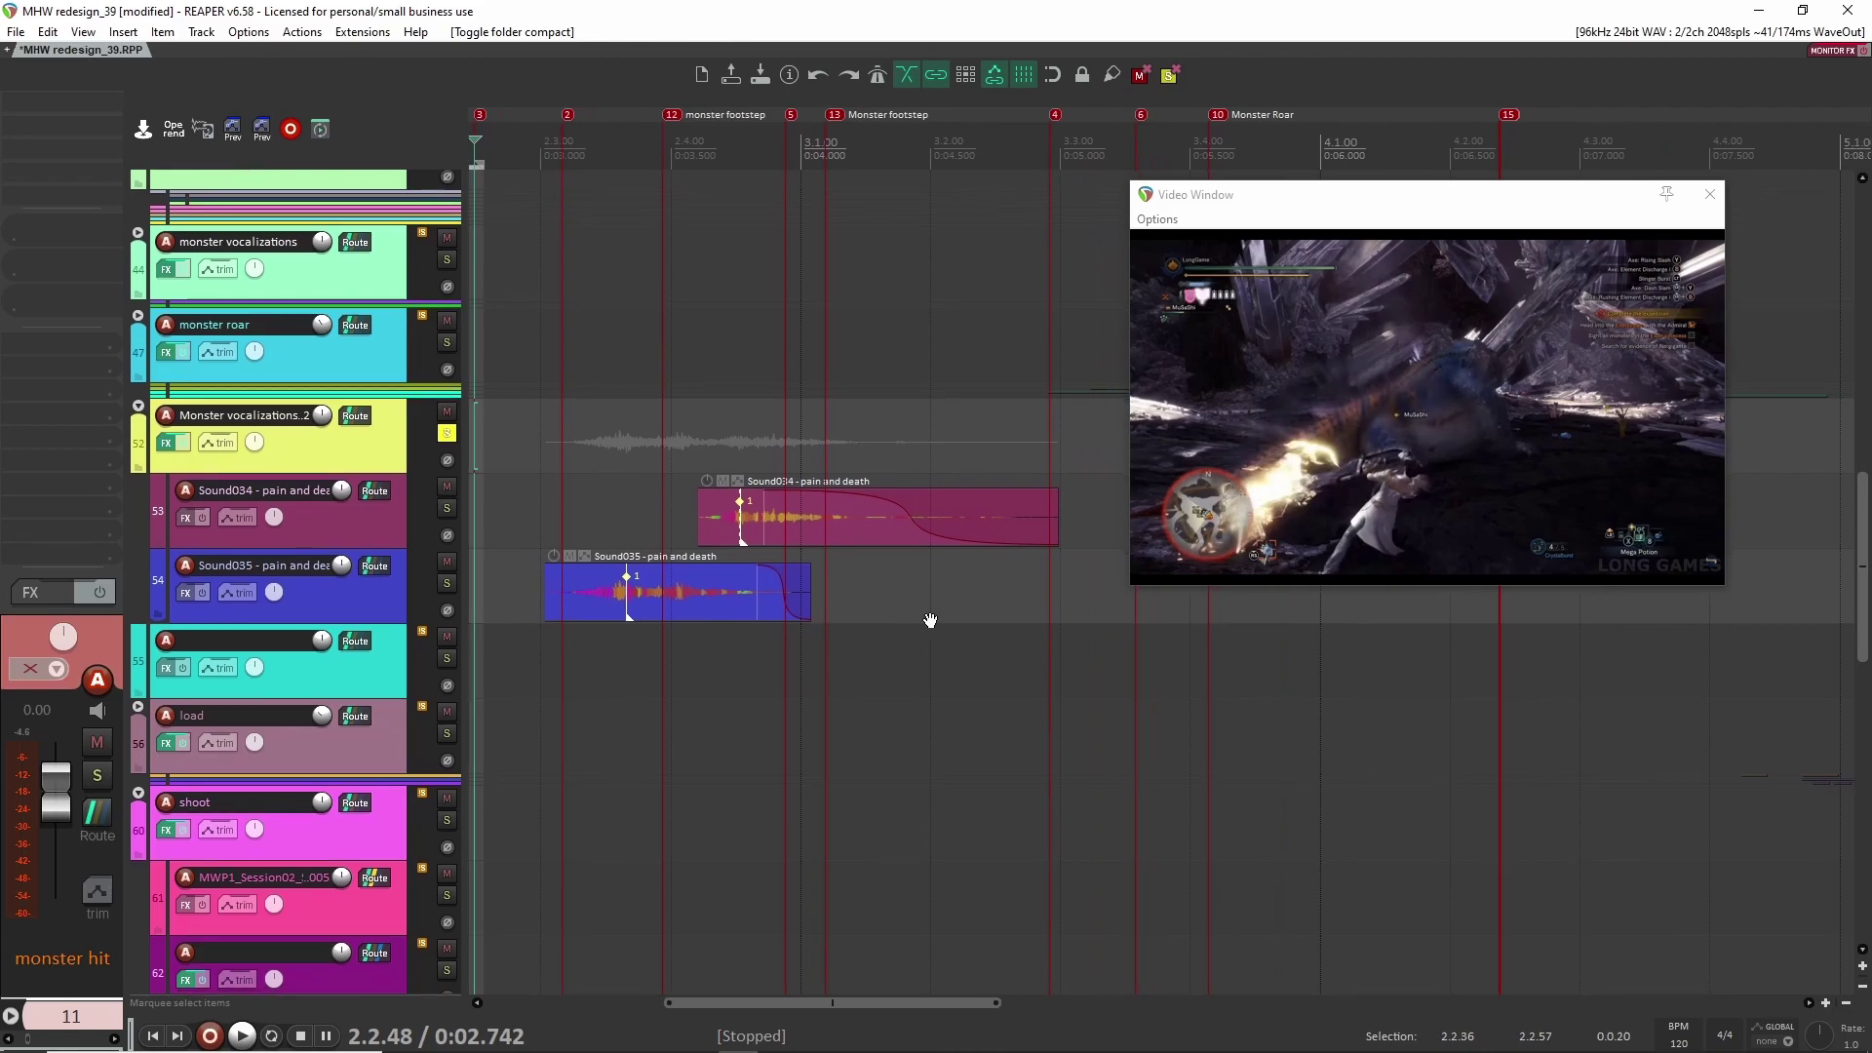
{"action": "left_click", "coordinate": [231, 424]}
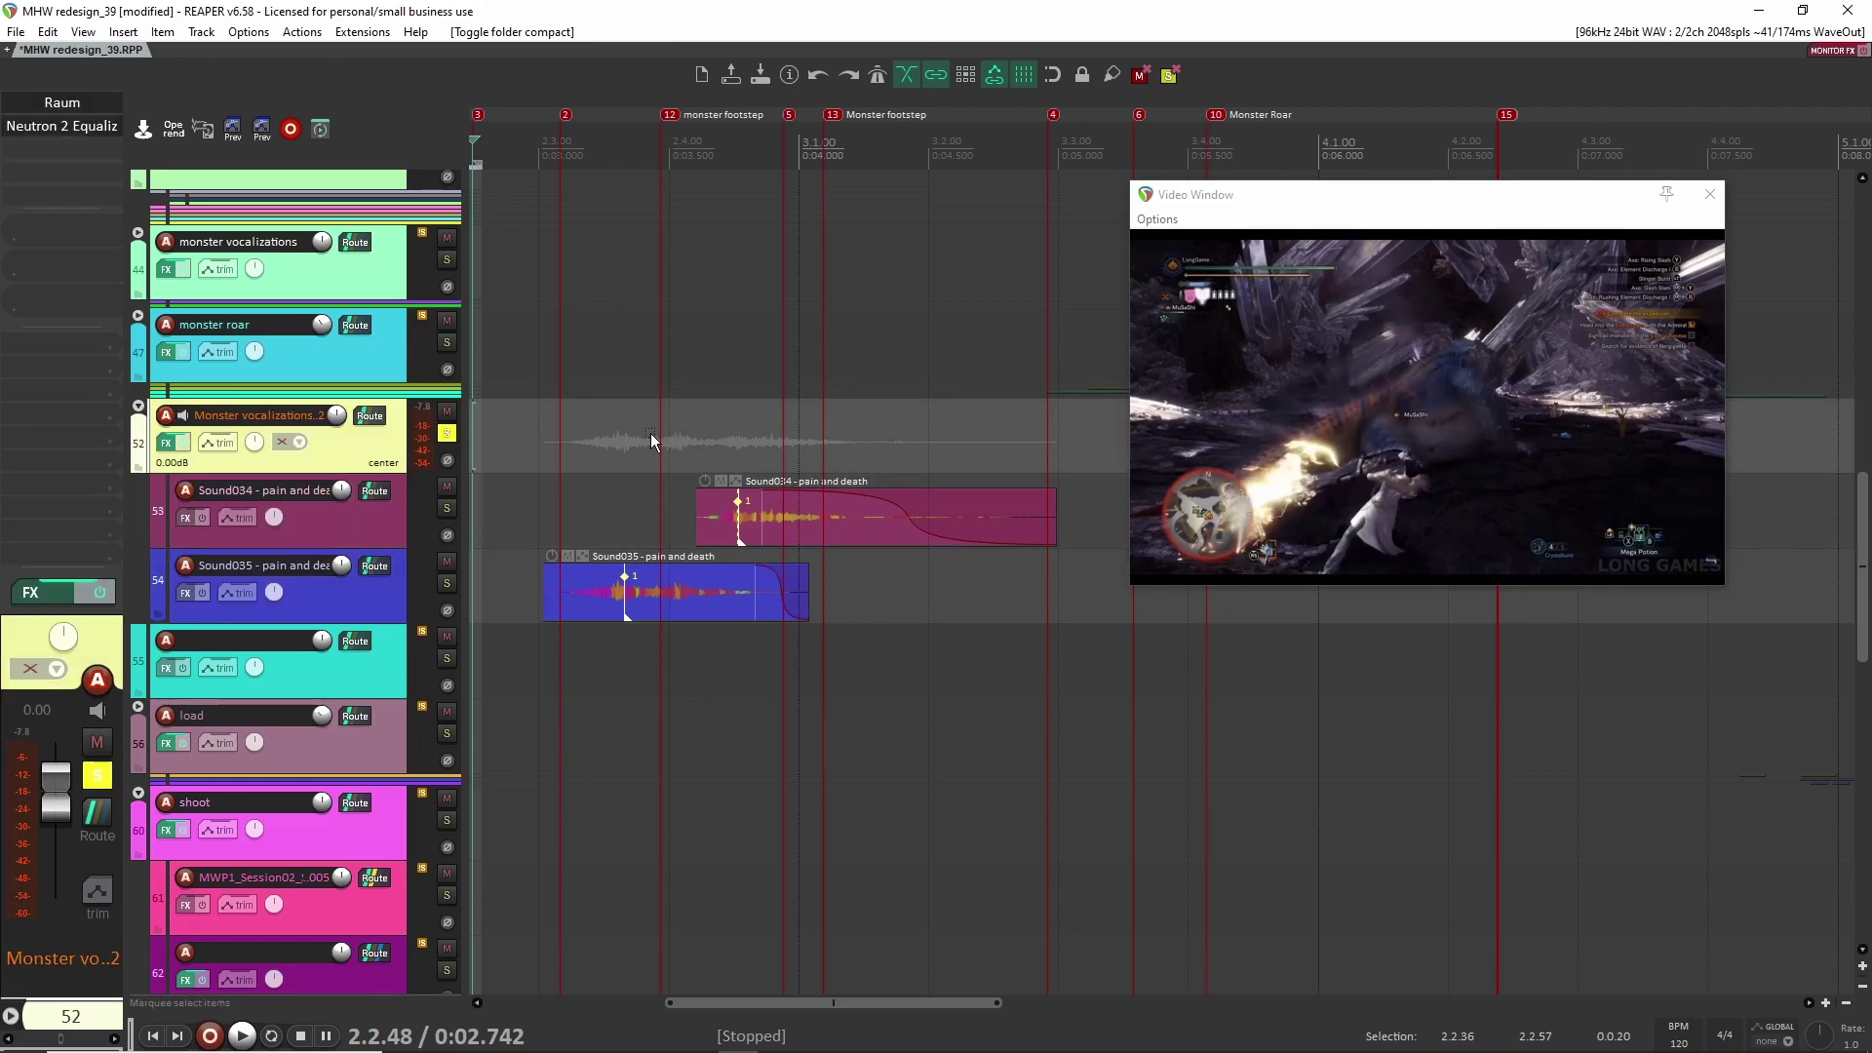
Step: Select the Sound034 - pain and death item and place the edit cursor at 3.1.32
{"action": "left_click_drag", "start_coordinate": [598, 355], "coordinate": [870, 622]}
{"action": "left_click", "coordinate": [786, 723]}
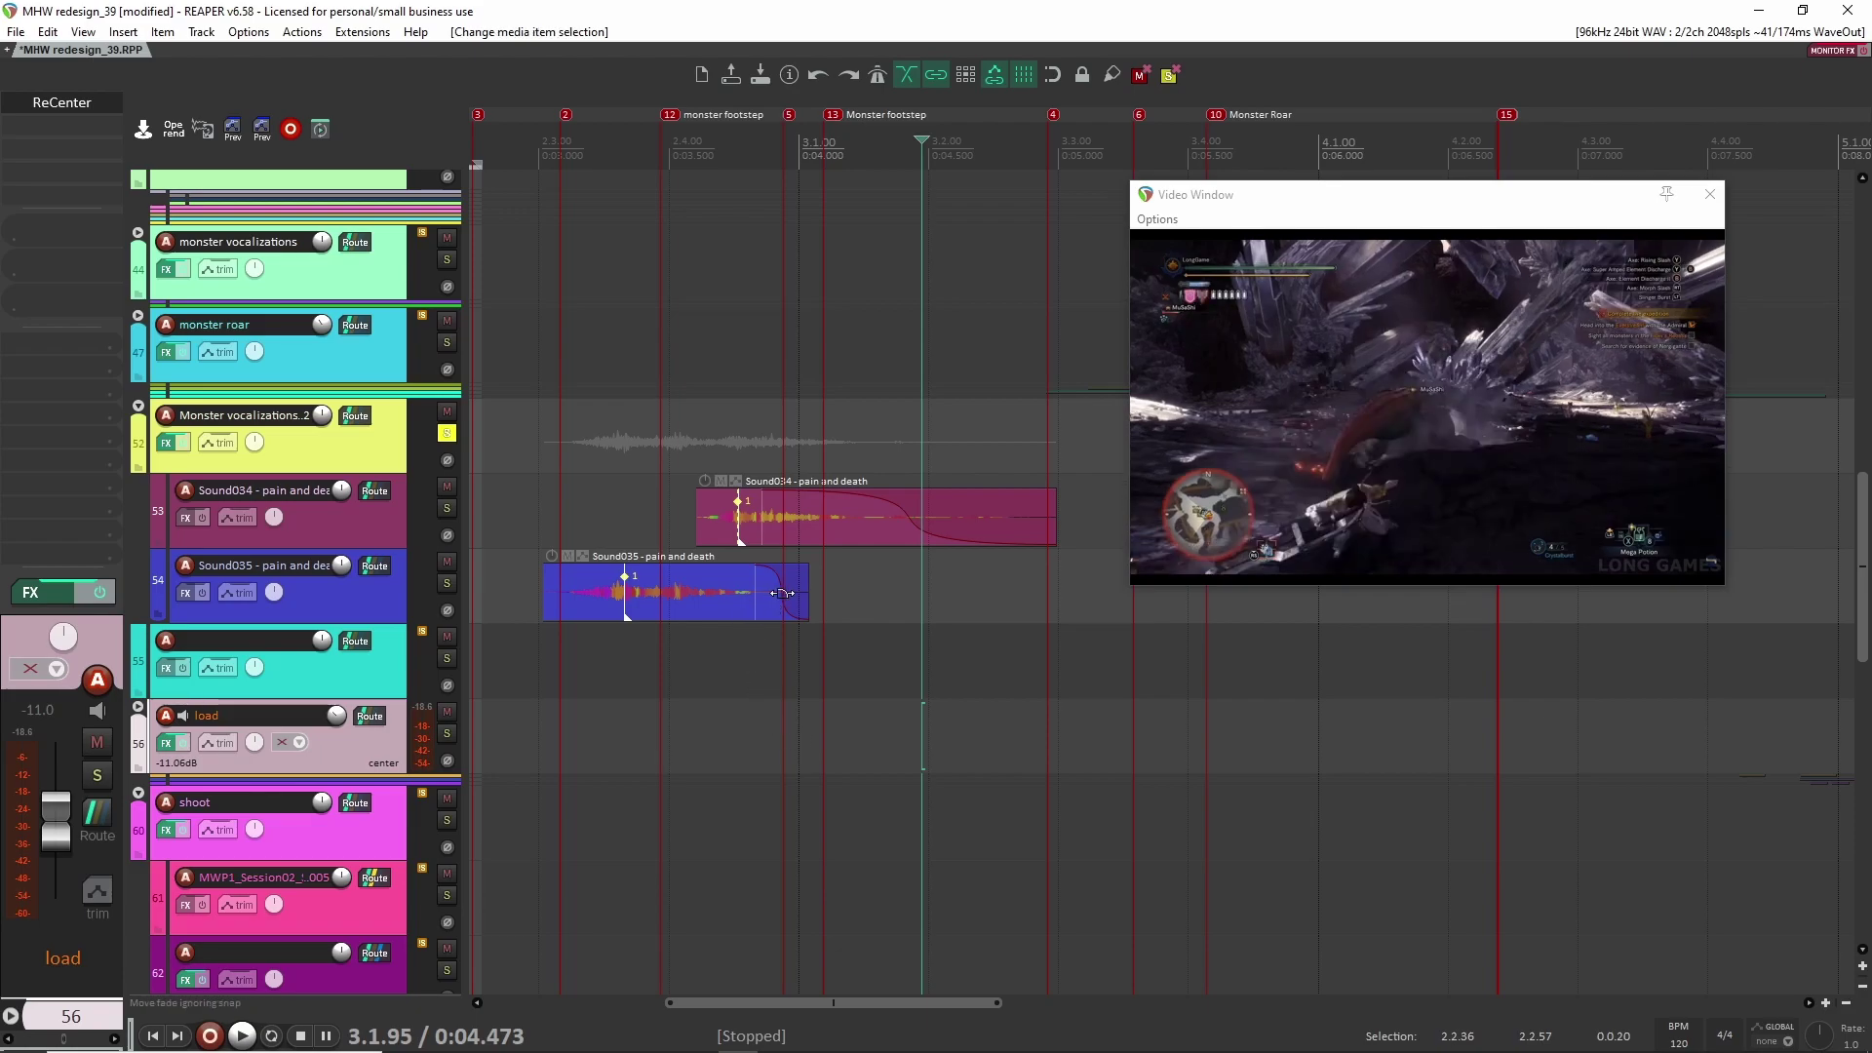
{"action": "left_click", "coordinate": [614, 593]}
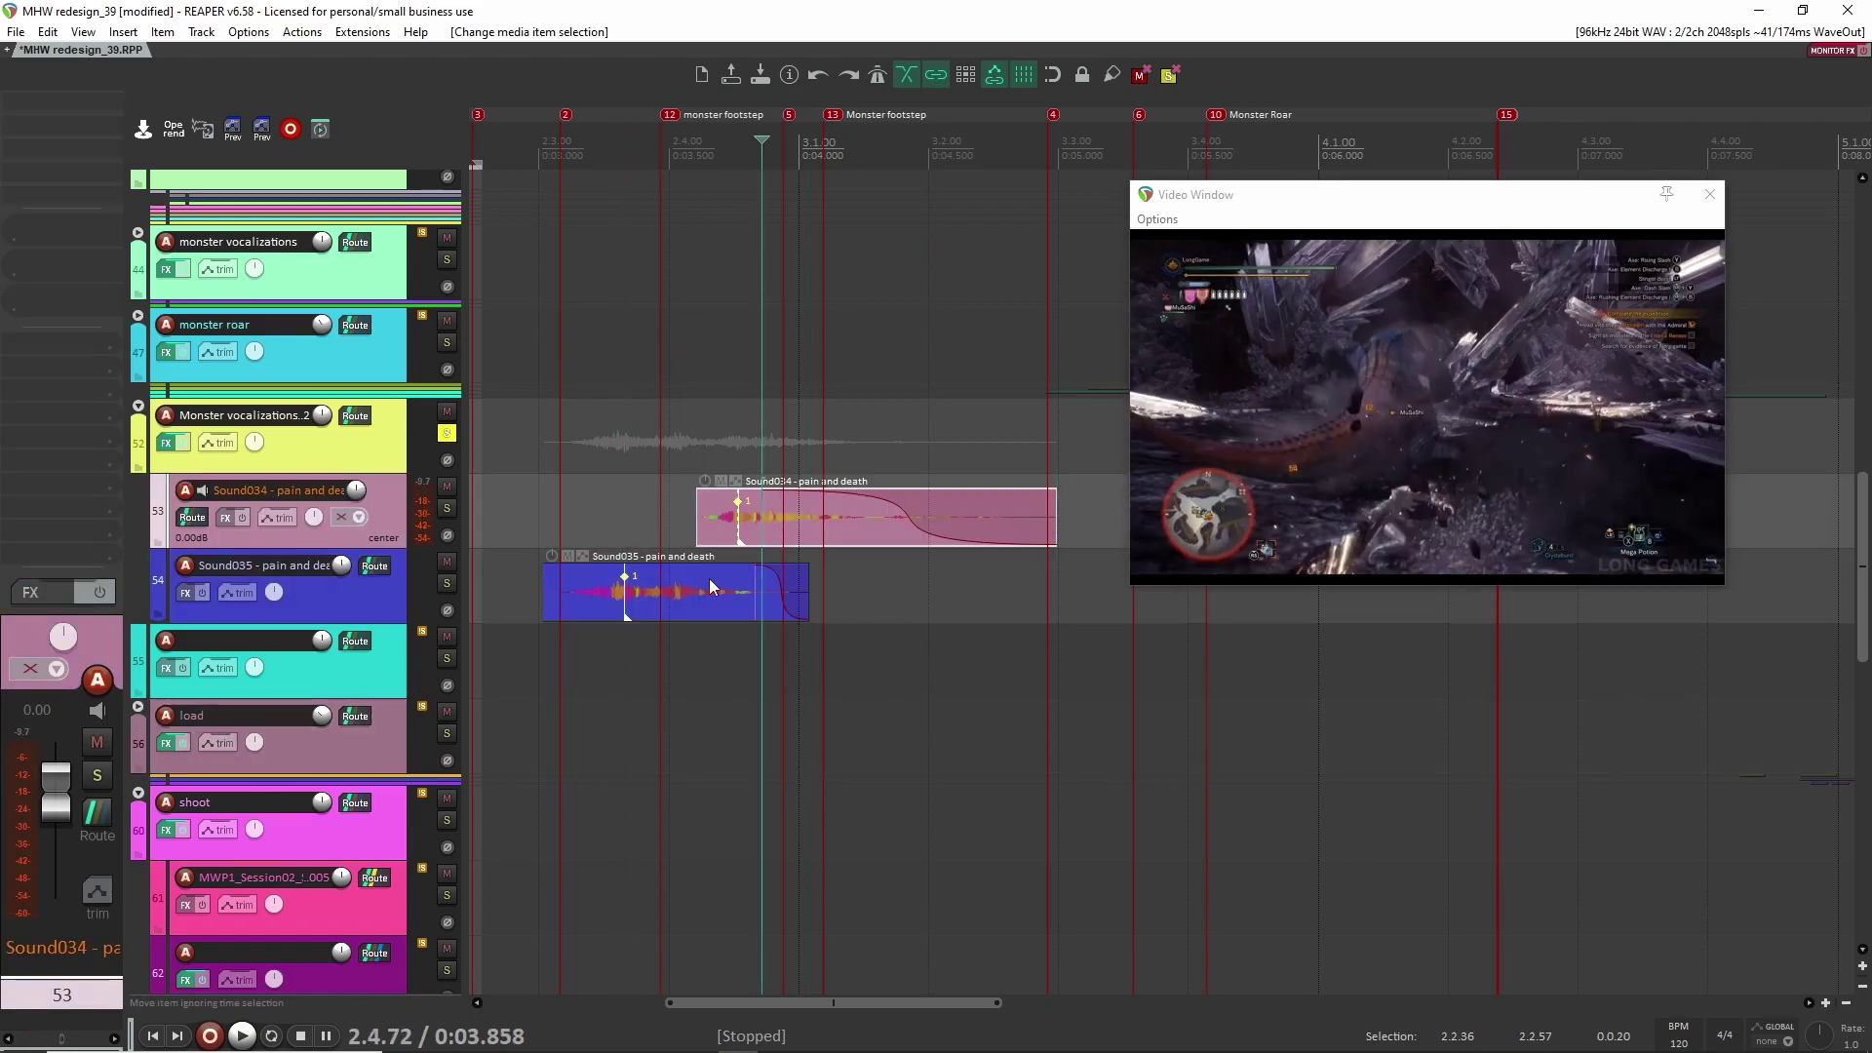
{"action": "left_click", "coordinate": [680, 602]}
{"action": "left_click", "coordinate": [838, 523]}
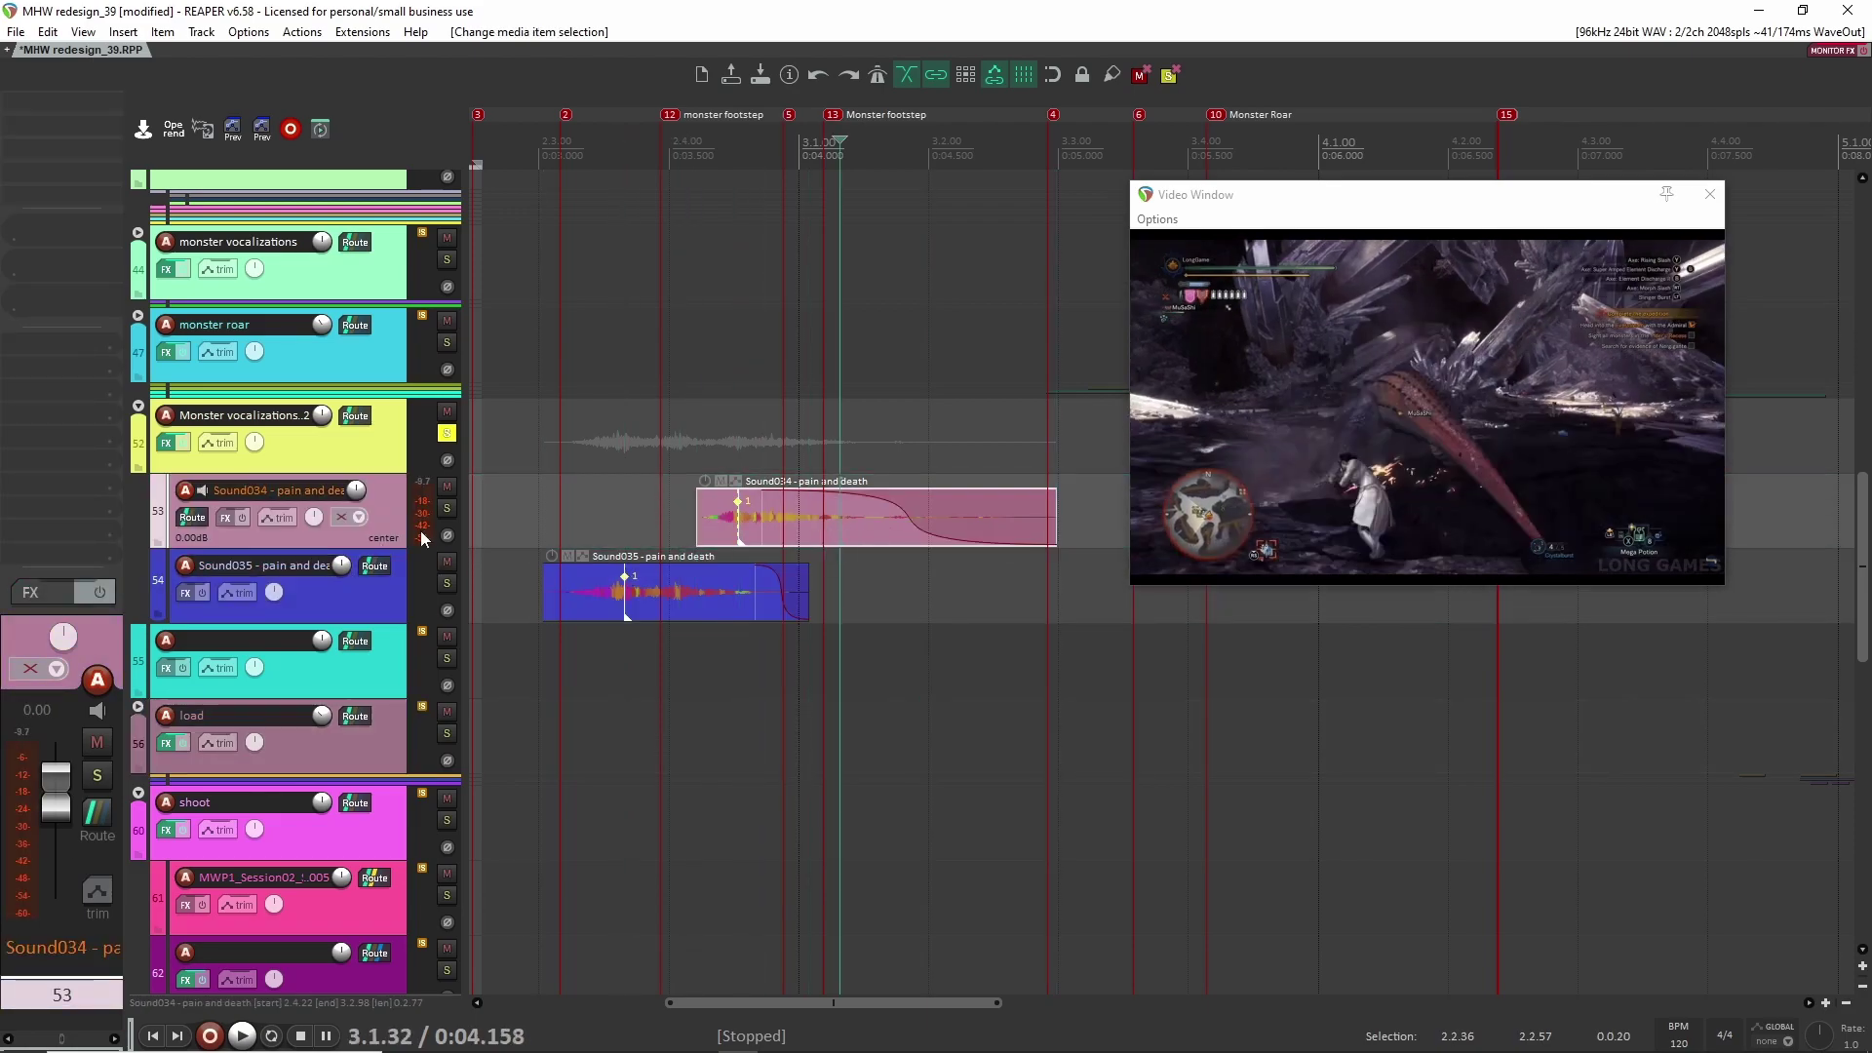
Step: Select the second Monster vocalizations folder, track 52, and toggle the bypass of its Raum effect
{"action": "left_click", "coordinate": [376, 454]}
{"action": "left_click", "coordinate": [61, 103]}
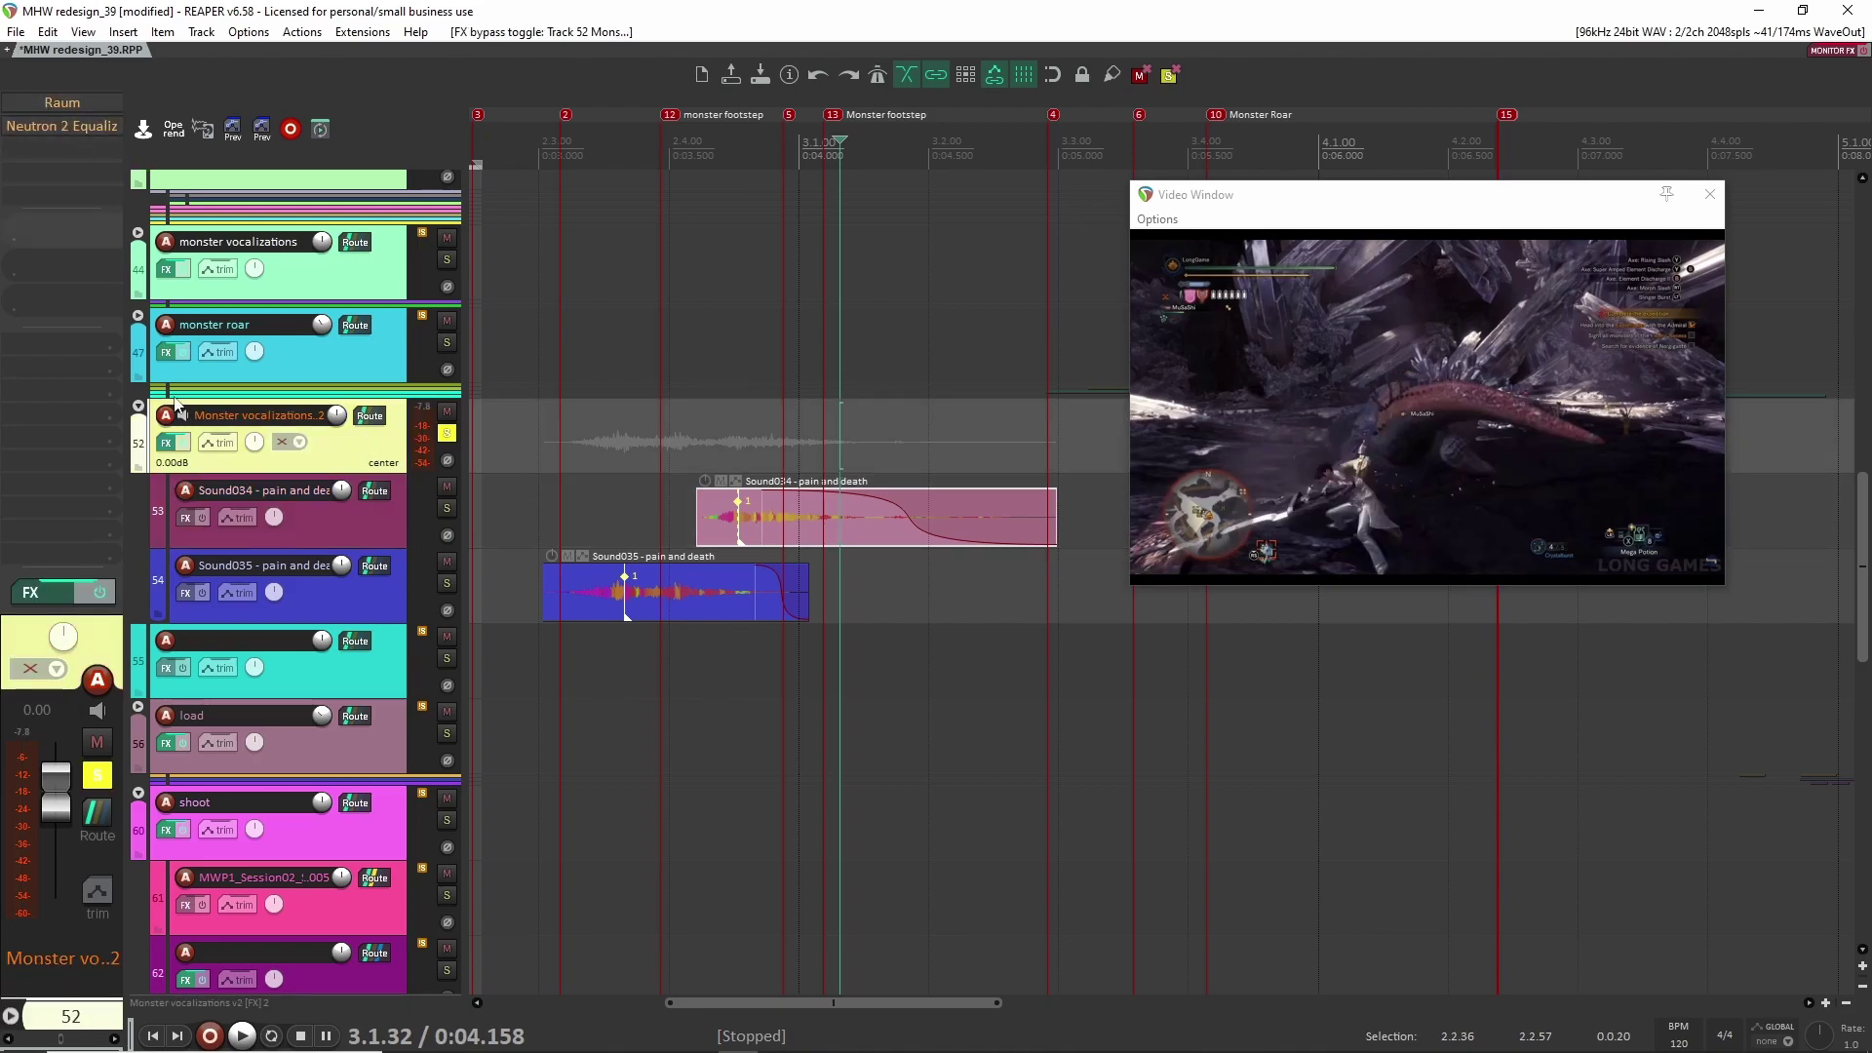
{"action": "left_click", "coordinate": [357, 530]}
{"action": "left_click", "coordinate": [367, 603]}
{"action": "left_click", "coordinate": [380, 535]}
{"action": "left_click", "coordinate": [395, 598]}
{"action": "left_click", "coordinate": [379, 531]}
{"action": "left_click", "coordinate": [356, 460]}
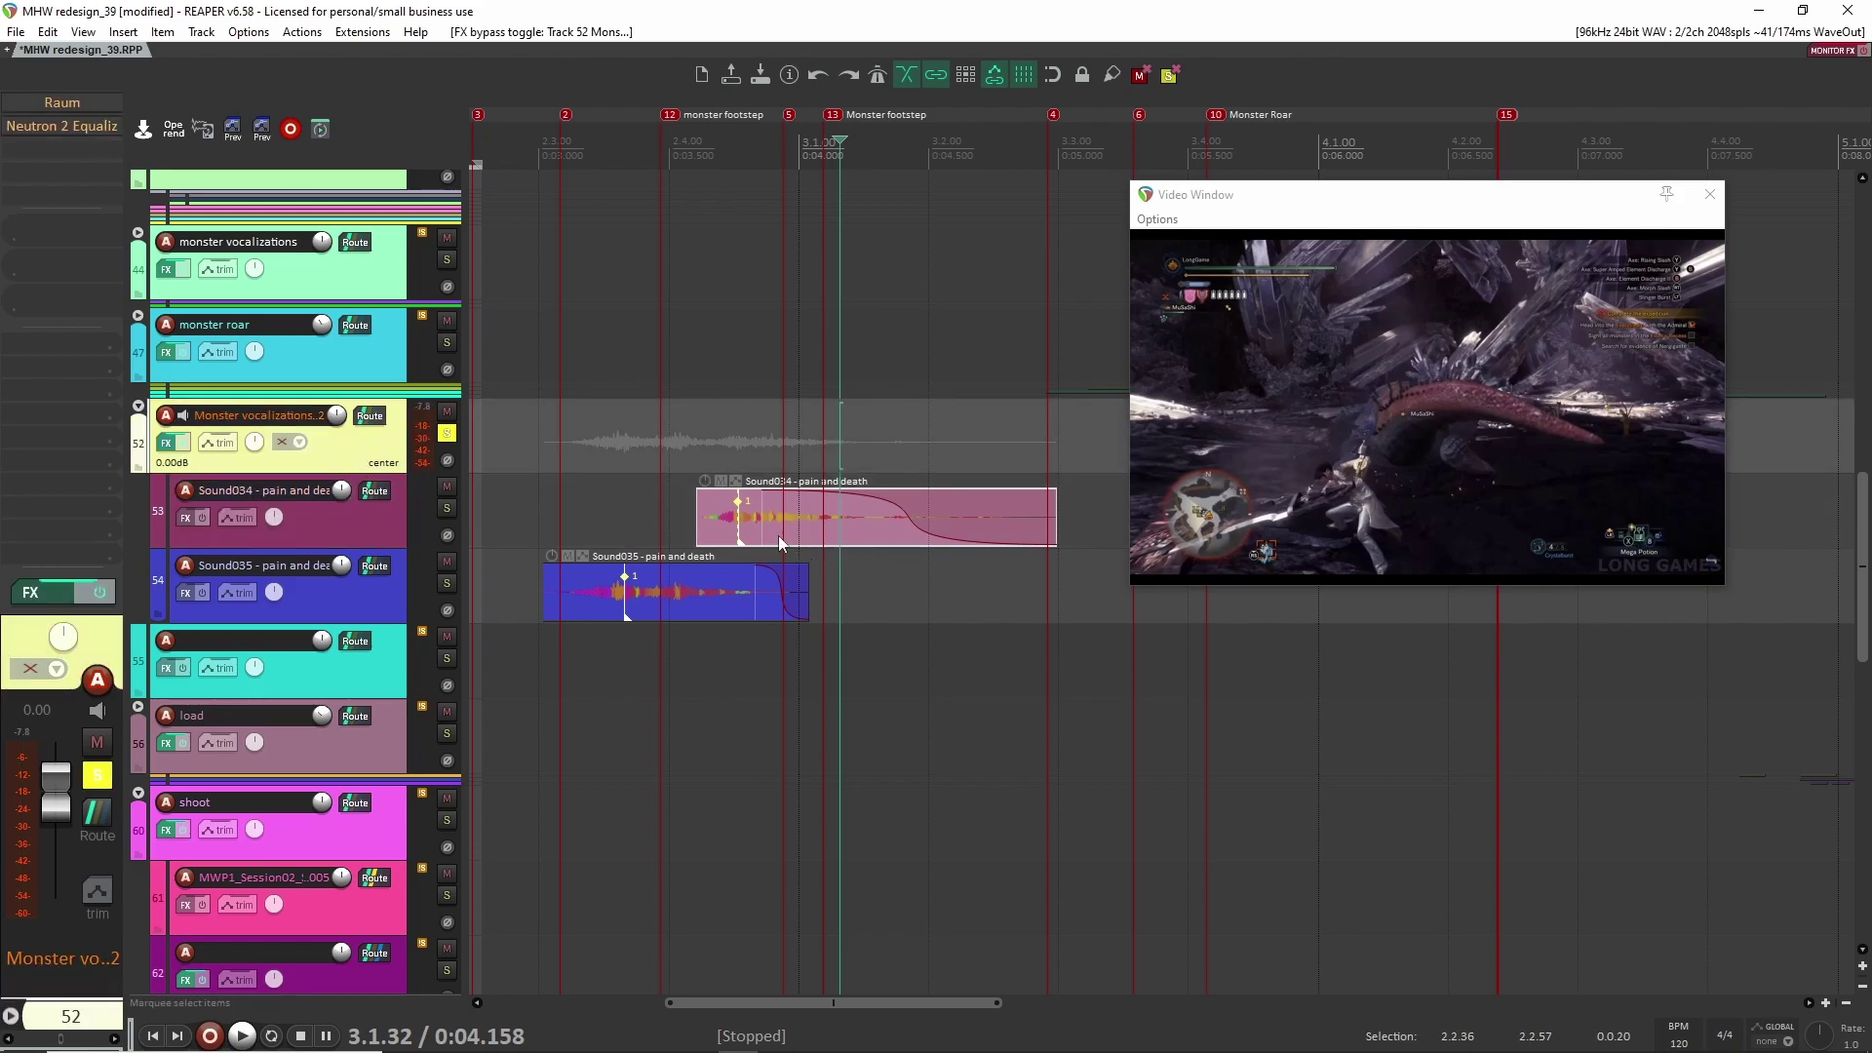
Step: Place the edit cursor at 2.2.90 and play the two pain and death layers together
{"action": "left_click", "coordinate": [534, 490]}
{"action": "key", "text": "space"}
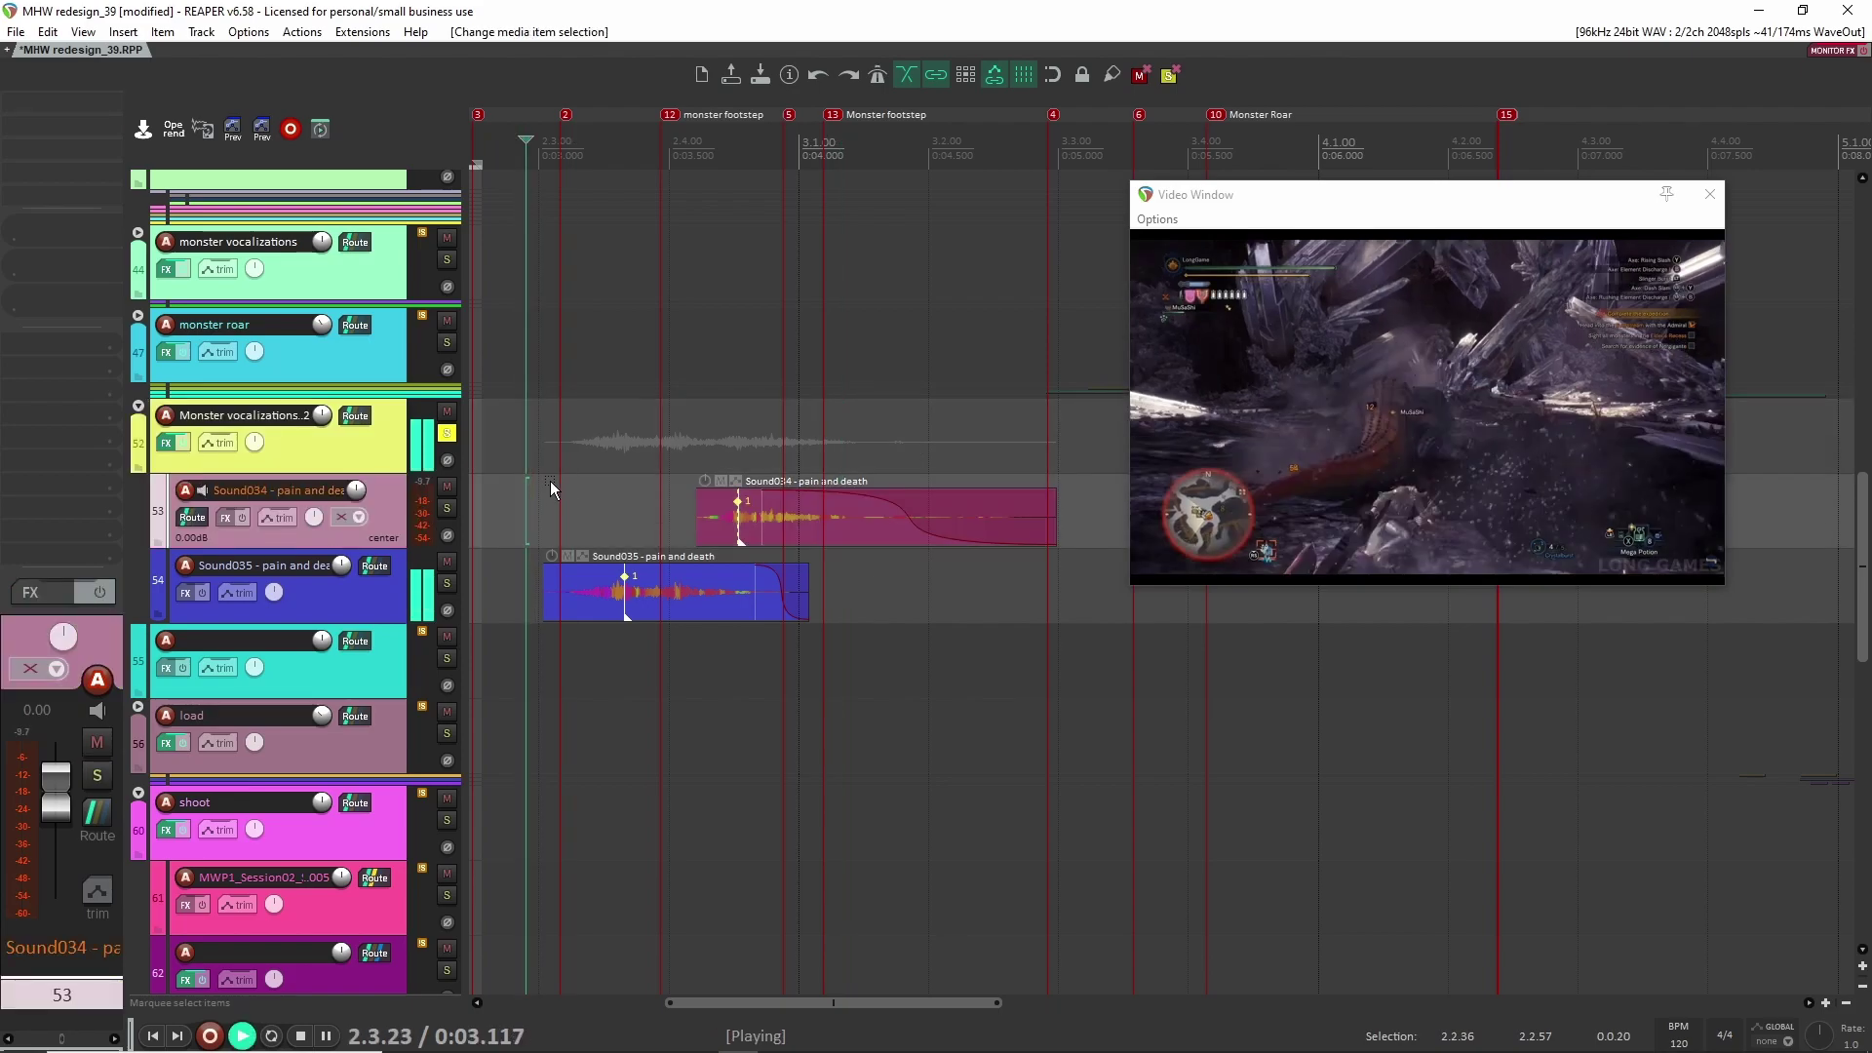
{"action": "key", "text": "space"}
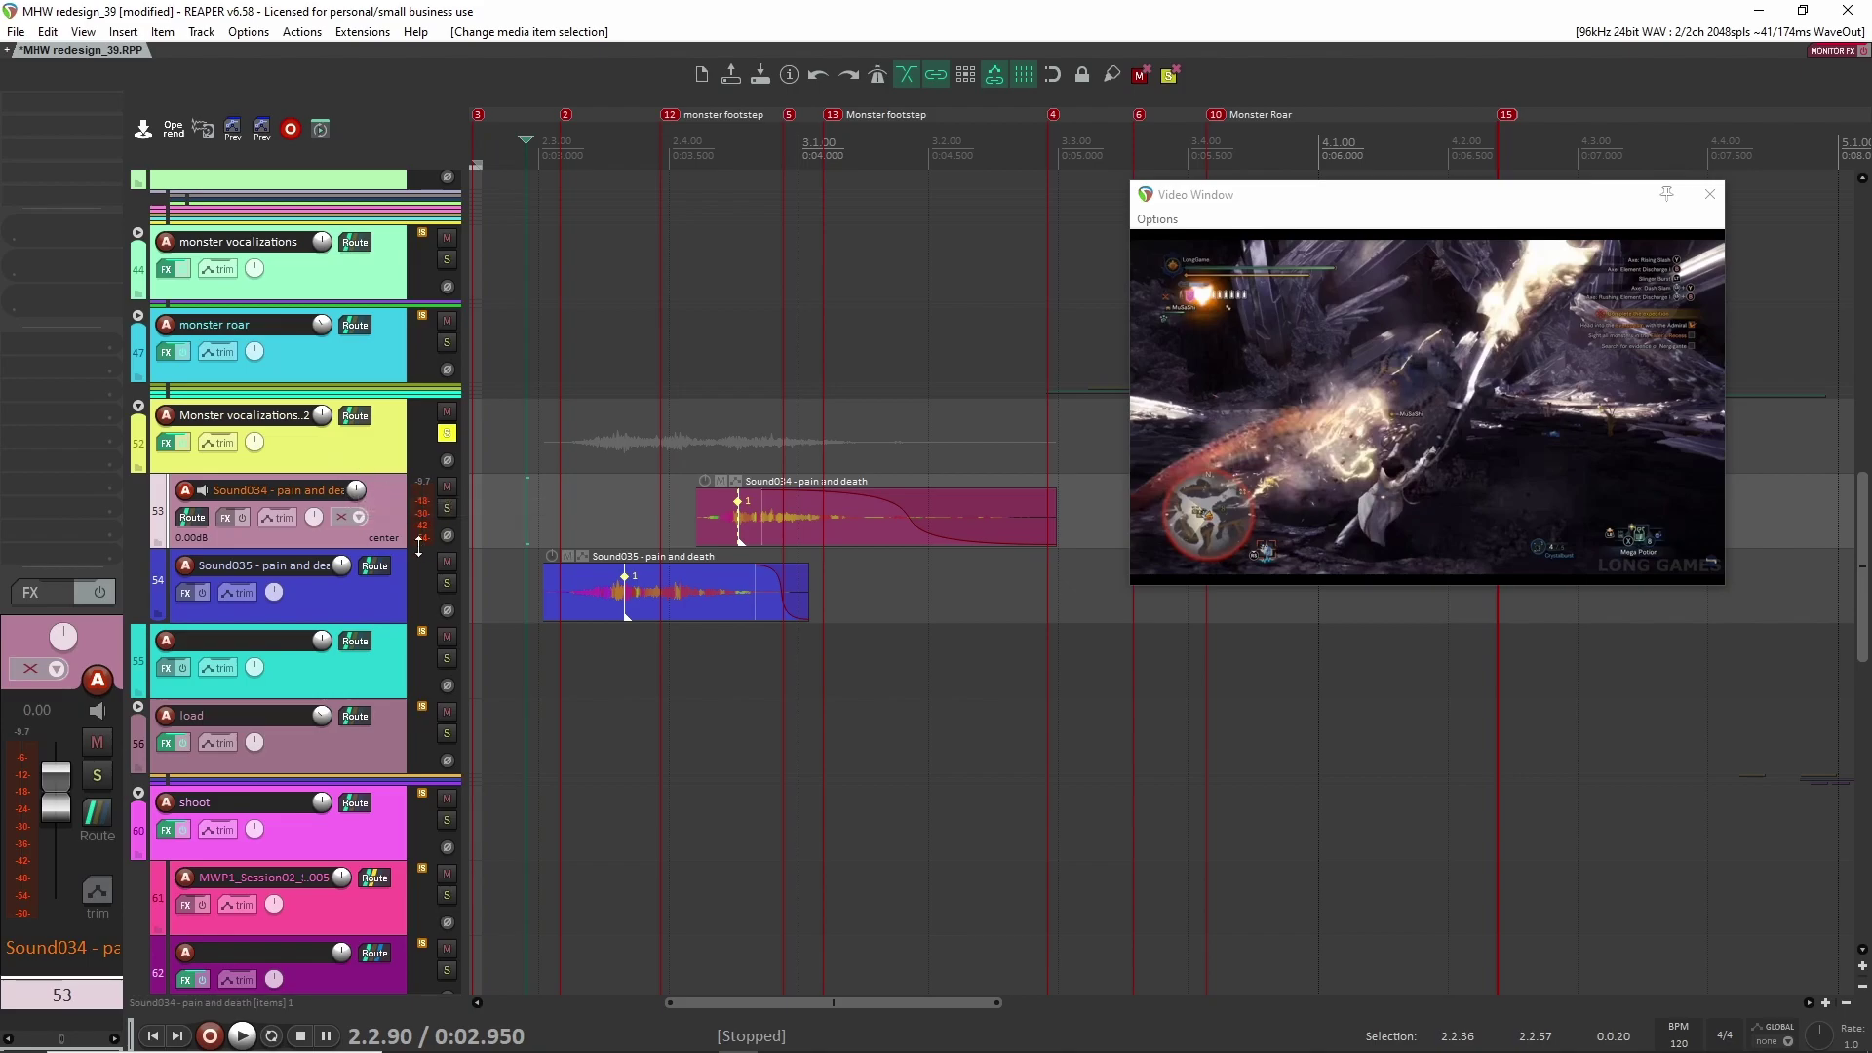
{"action": "key", "text": "space"}
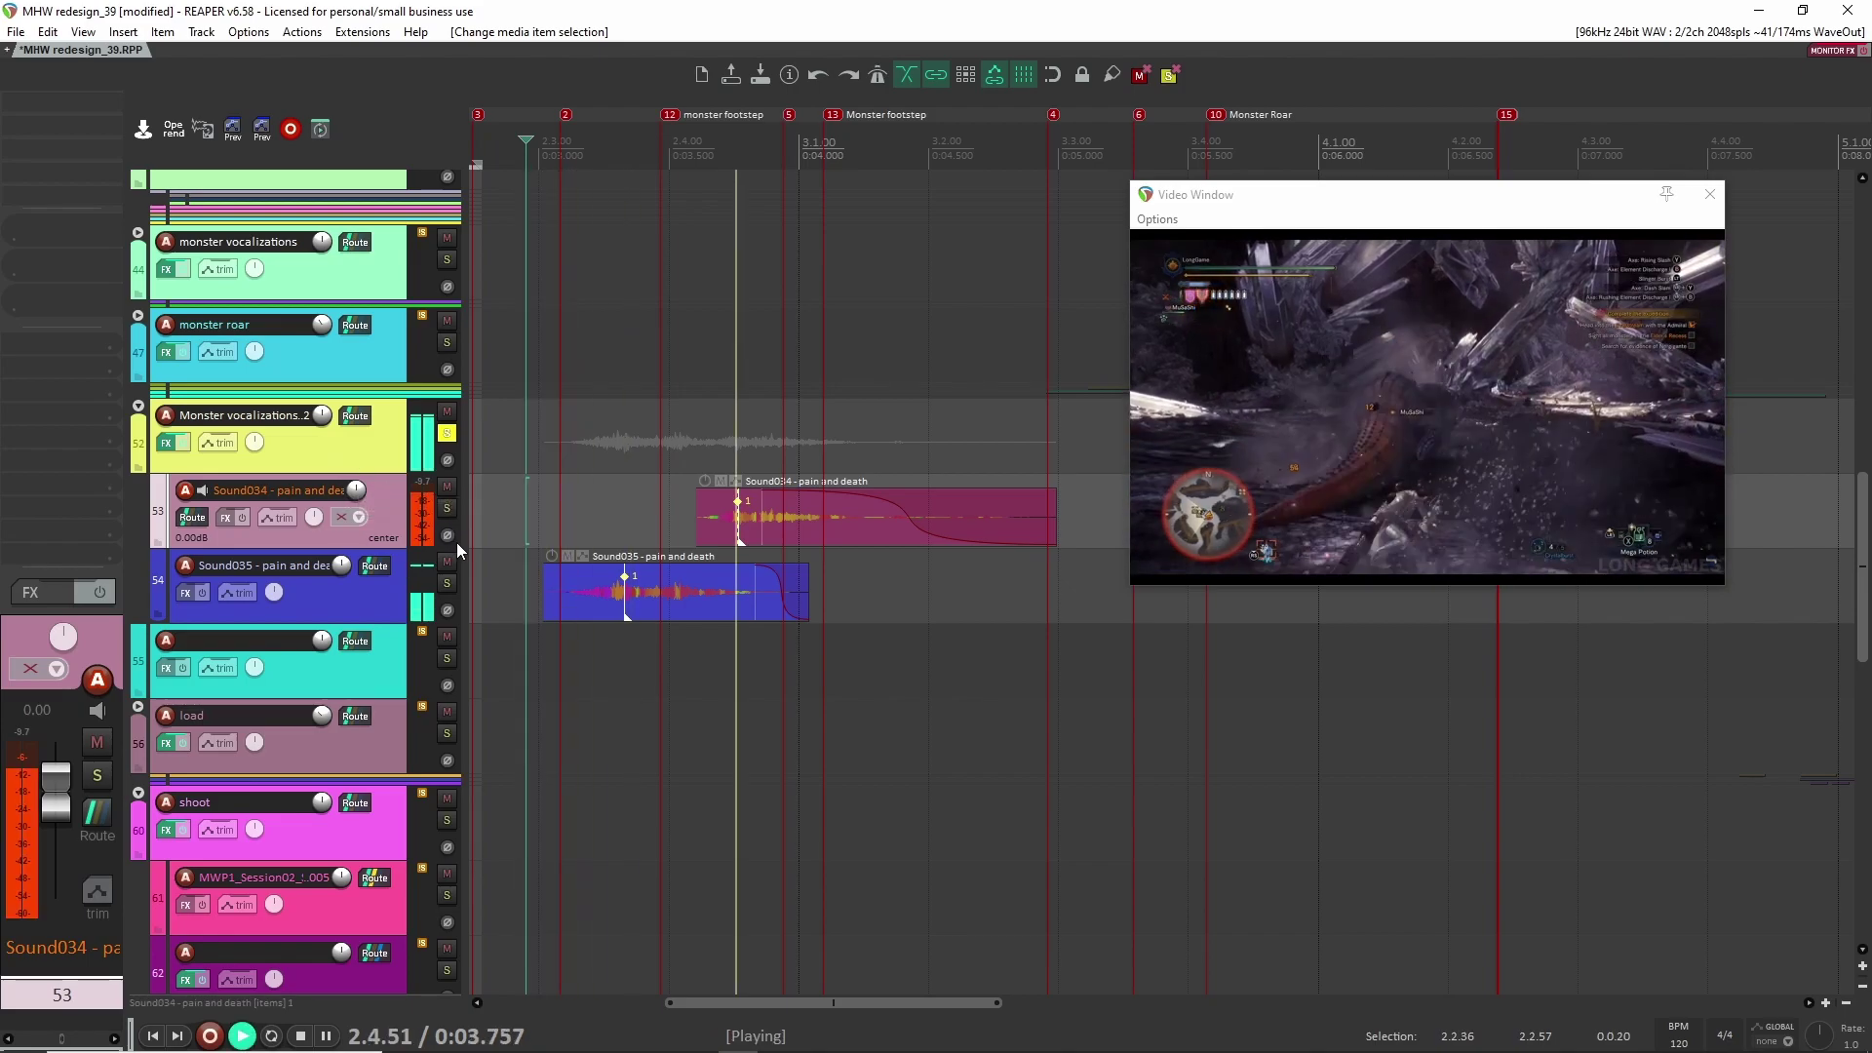
{"action": "key", "text": "space"}
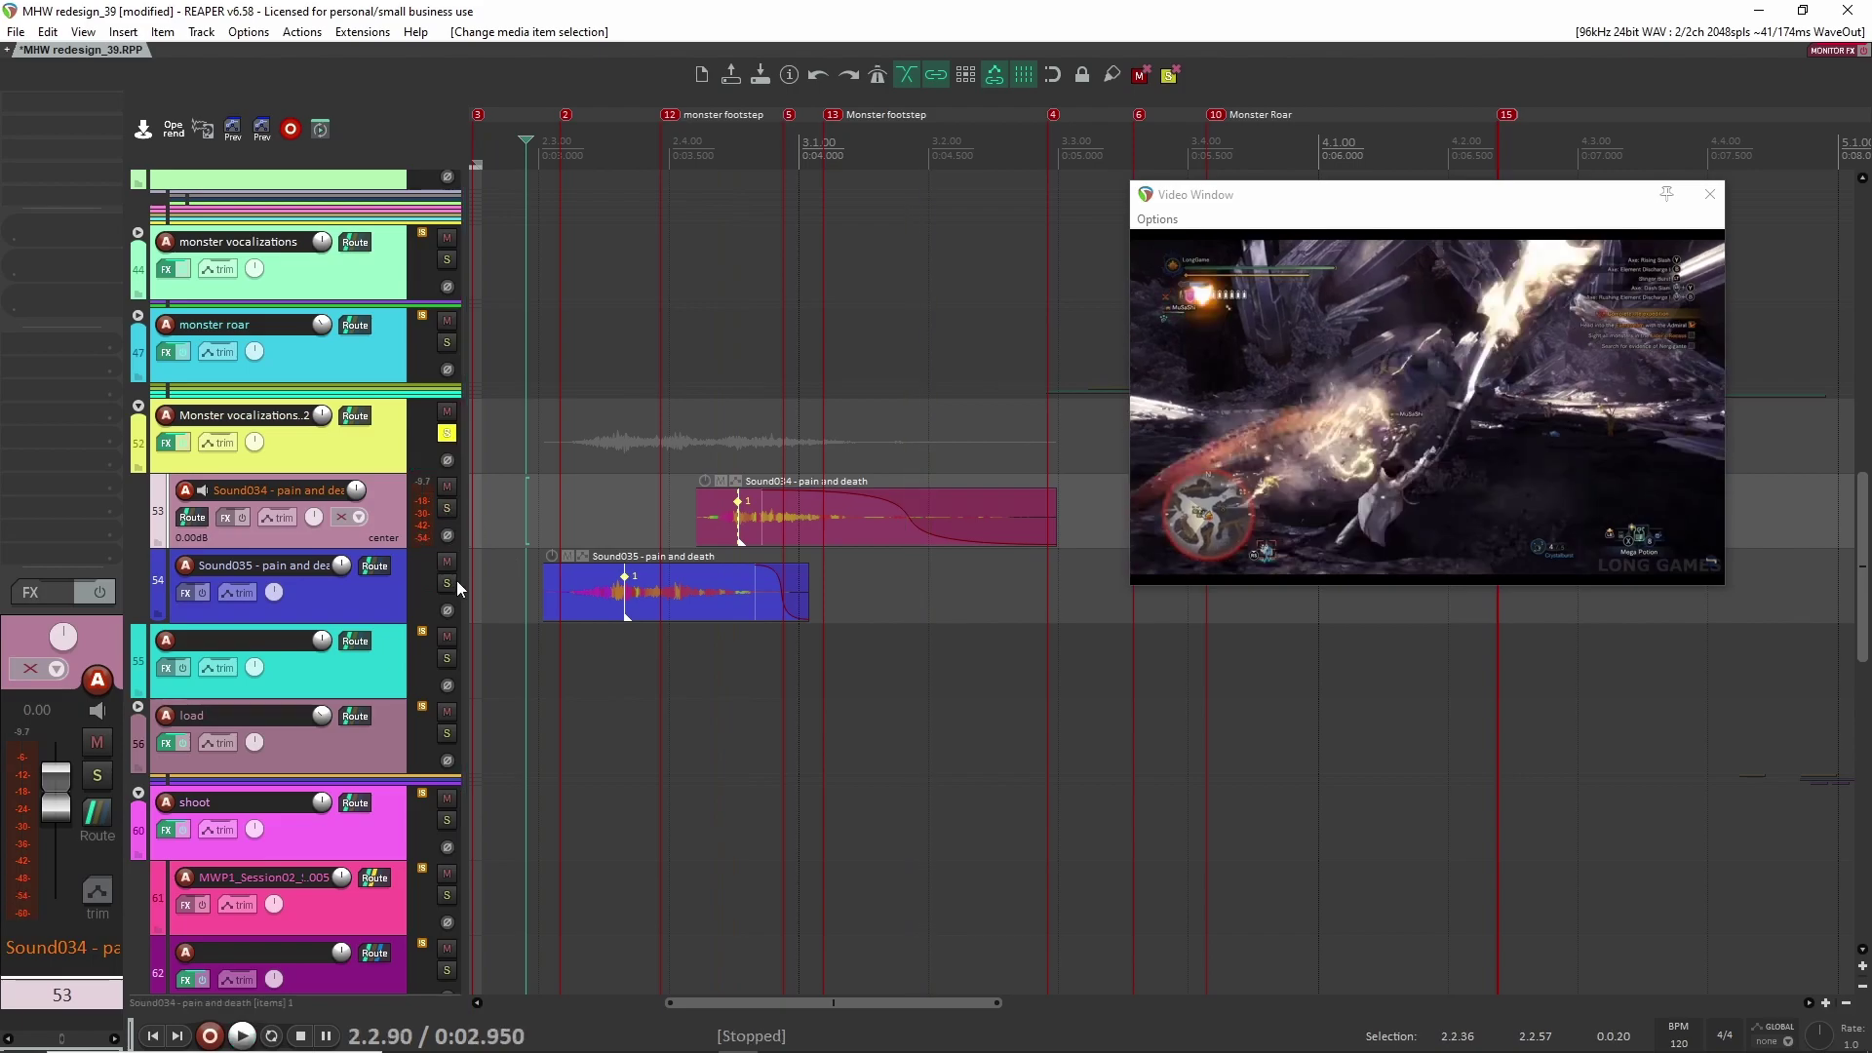
Step: Solo and play the Sound035 and Sound034 tracks separately, then clear the solo on both child tracks
{"action": "left_click", "coordinate": [450, 585]}
{"action": "key", "text": "space"}
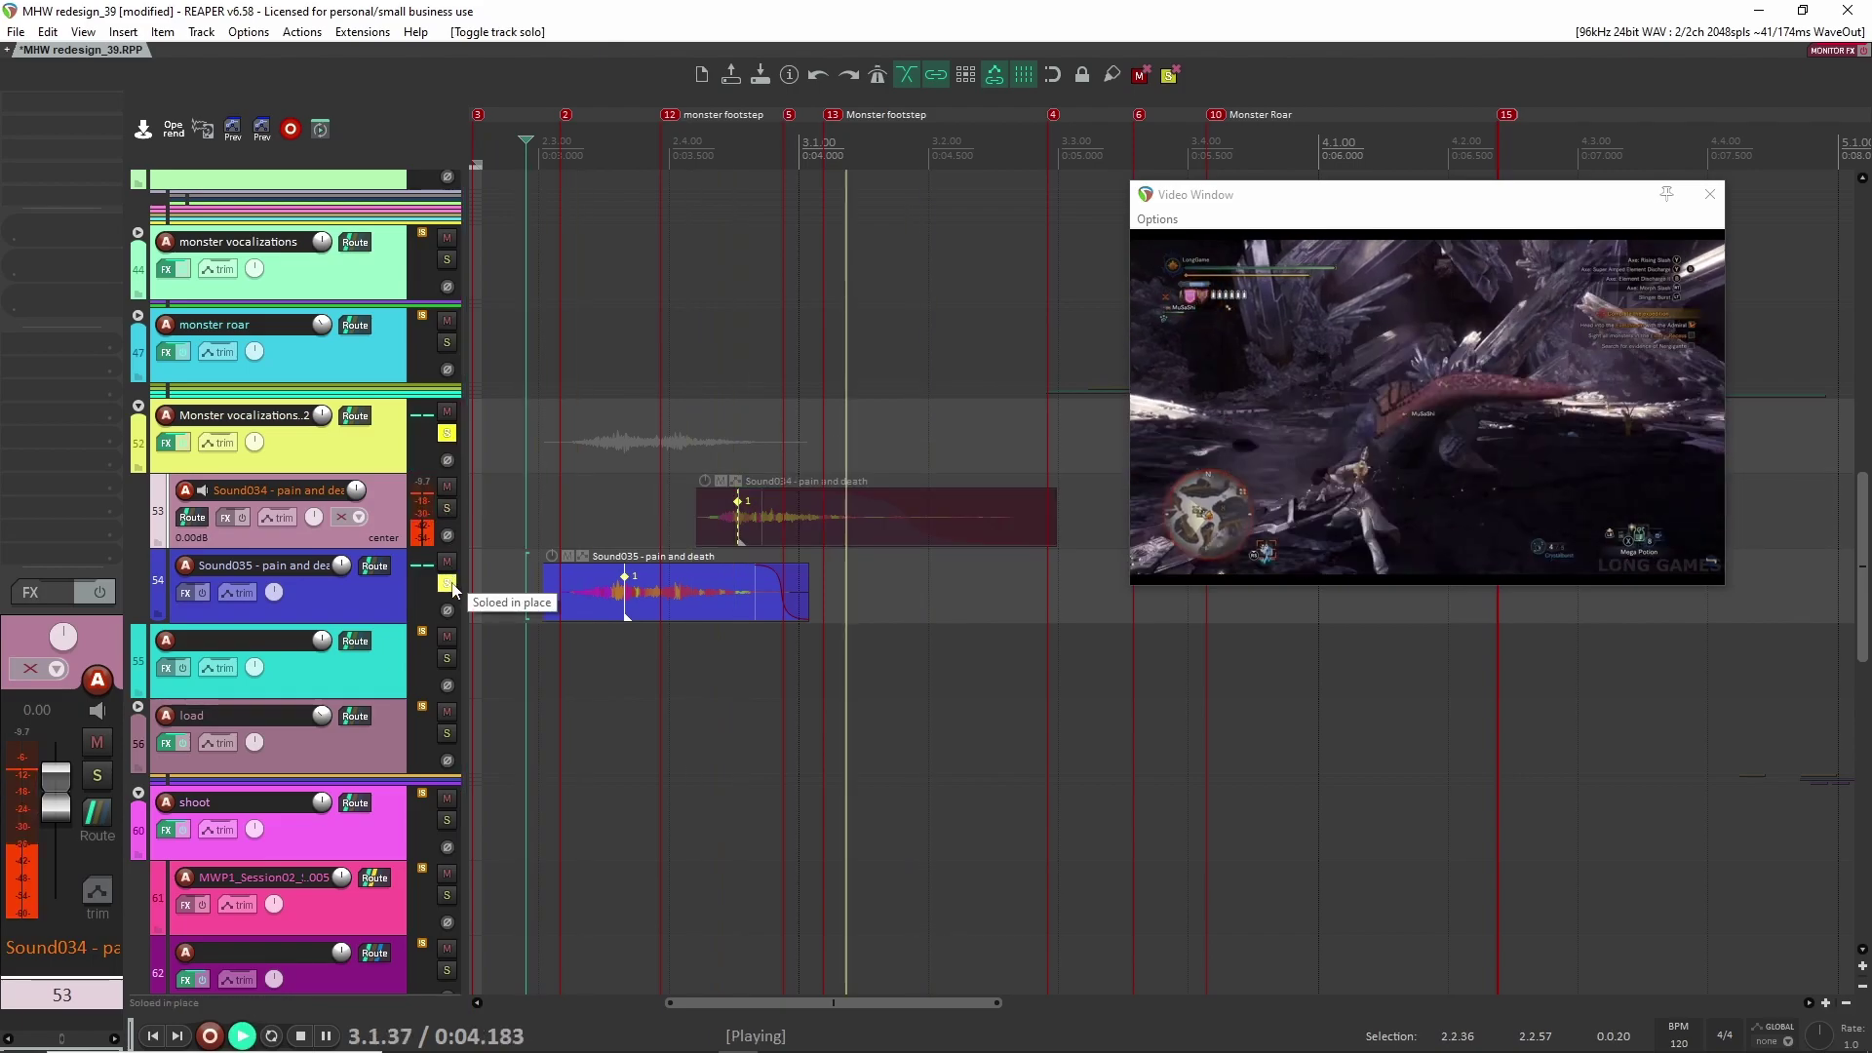
{"action": "left_click", "coordinate": [446, 507]}
{"action": "key", "text": "space"}
{"action": "key", "text": "space"}
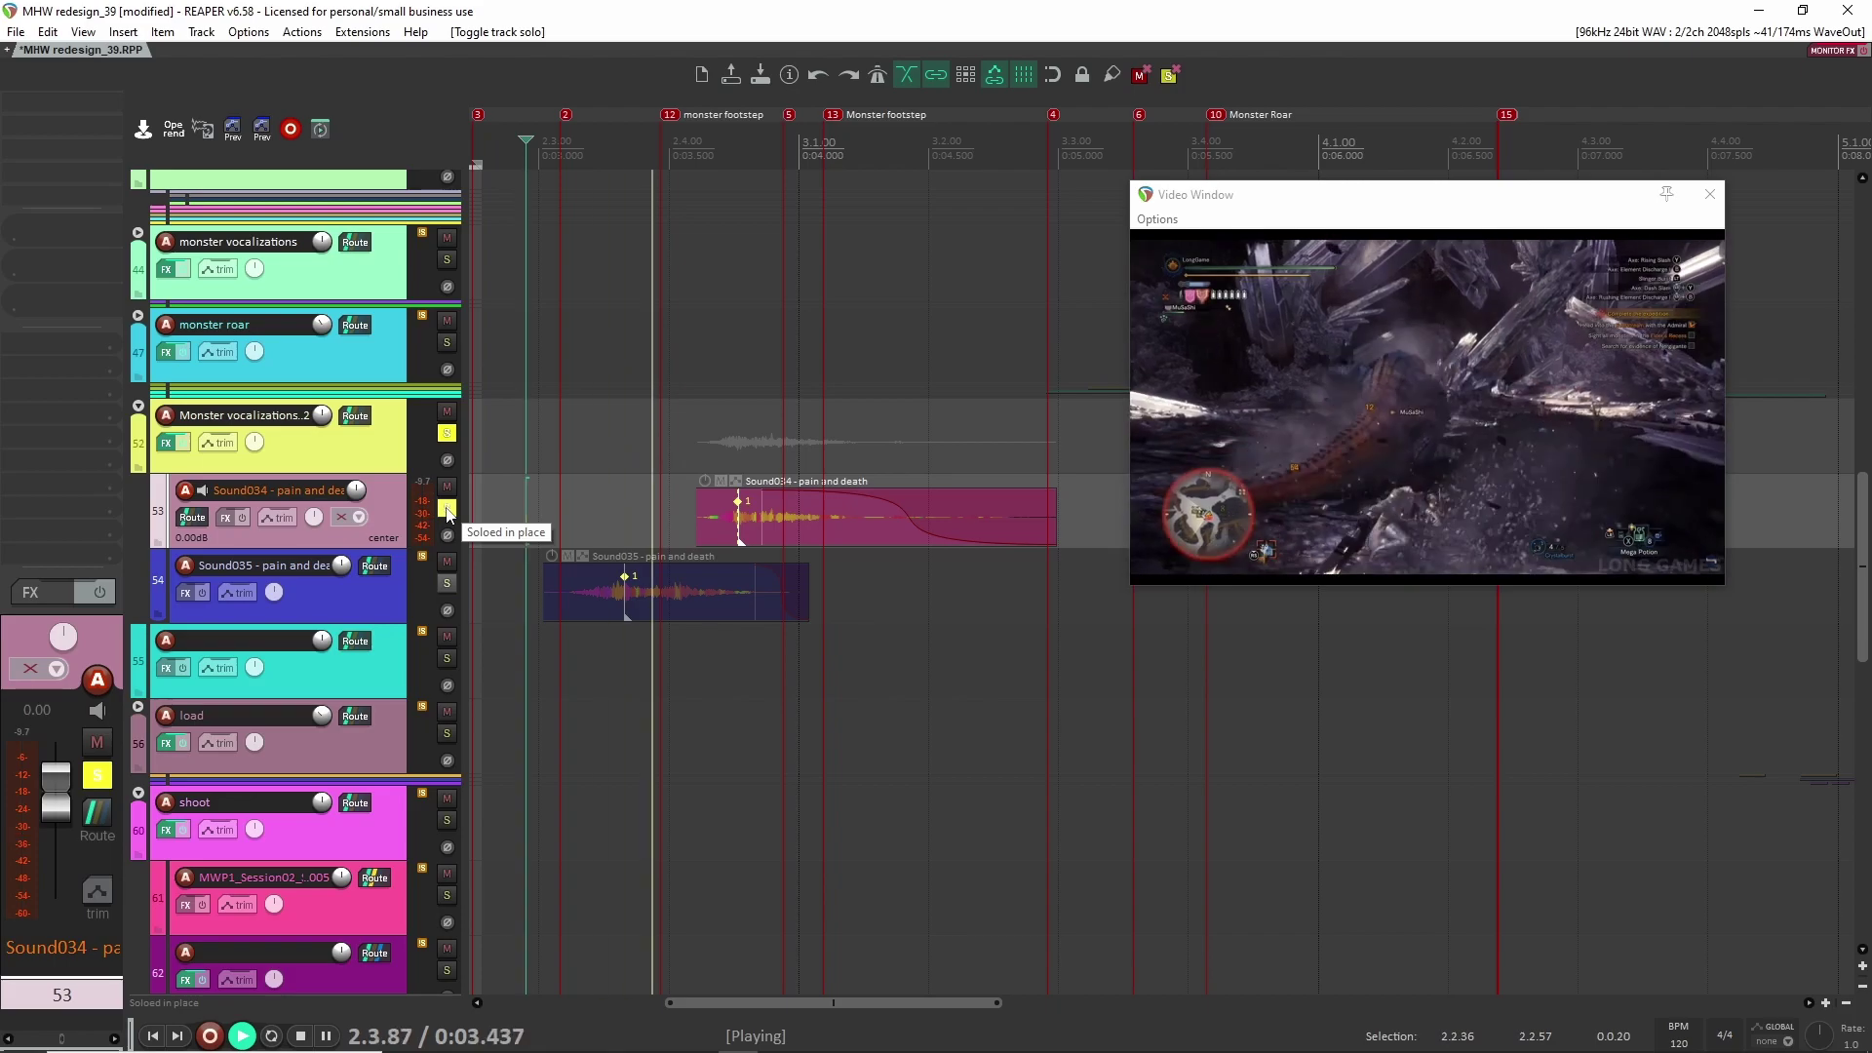
{"action": "key", "text": "space"}
{"action": "left_click", "coordinate": [446, 507]}
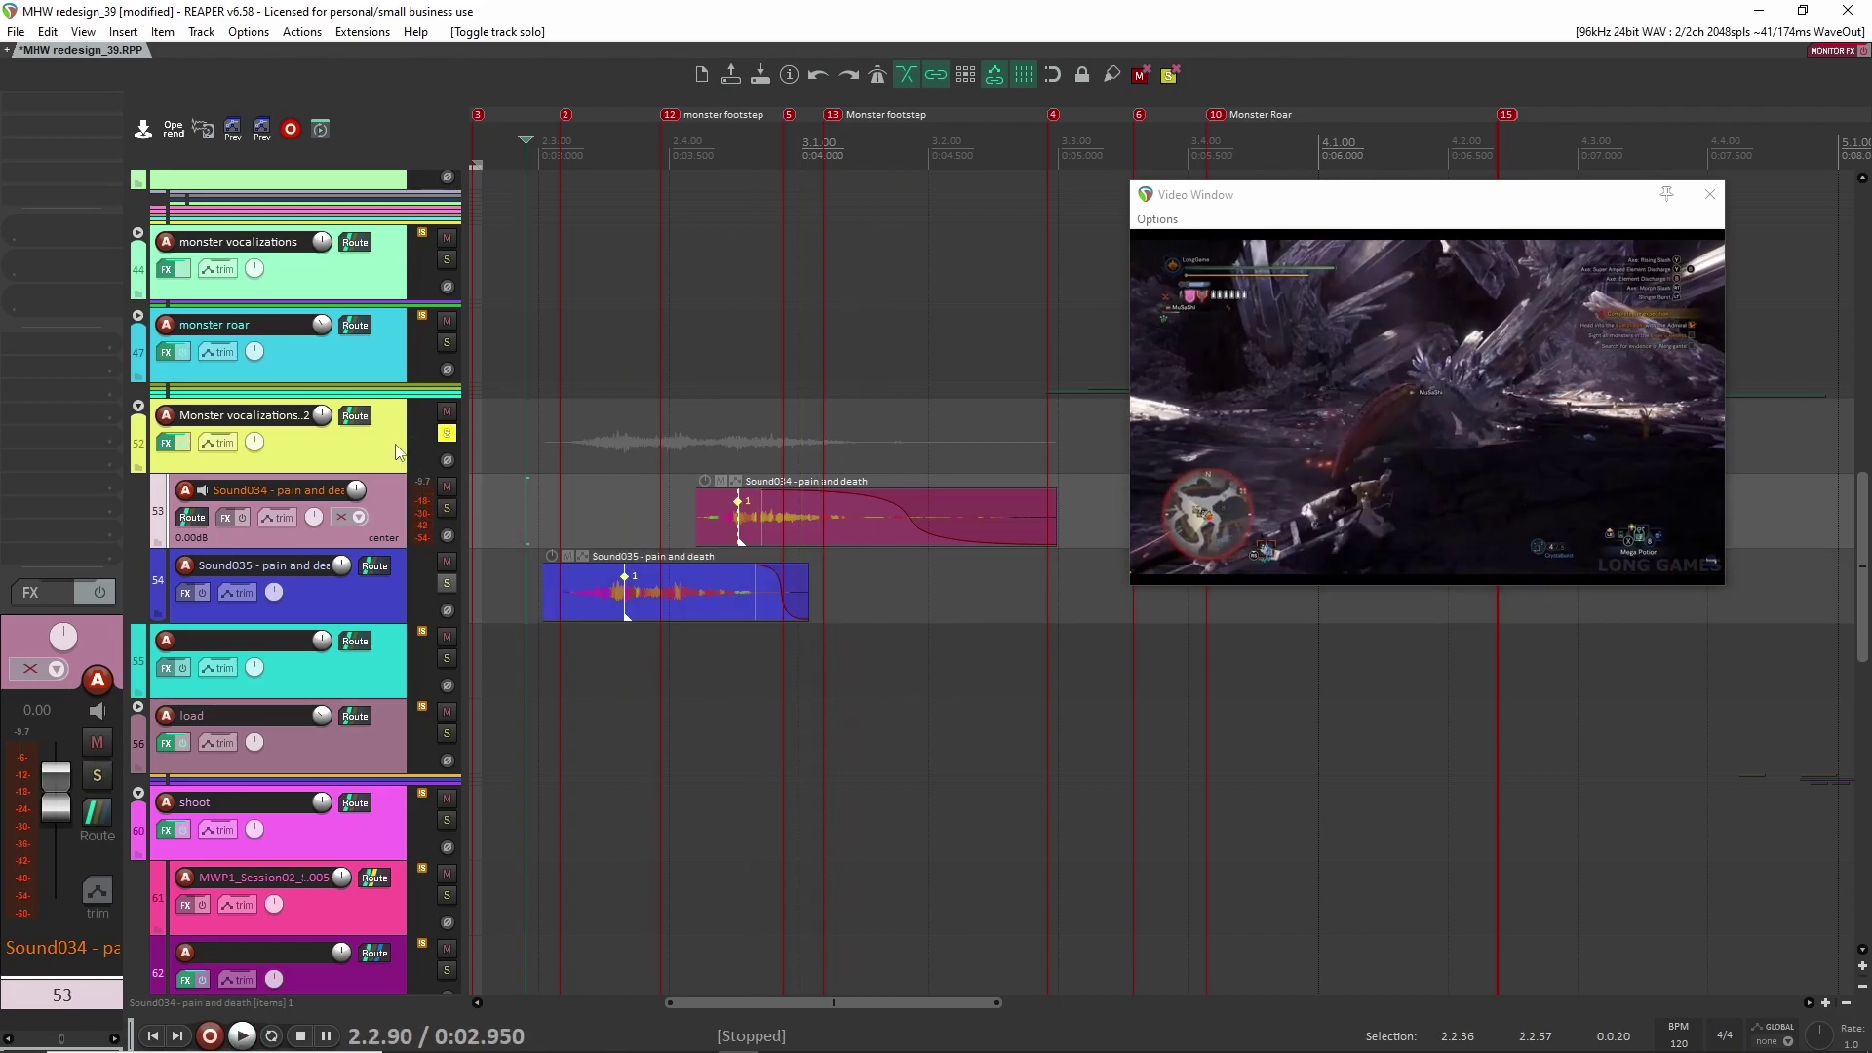
Step: Enable Raum on the second Monster vocalizations folder, track 52, and play the layers after reviewing its reverb settings
{"action": "key", "text": "Up"}
{"action": "left_click", "coordinate": [61, 103], "text": "shift"}
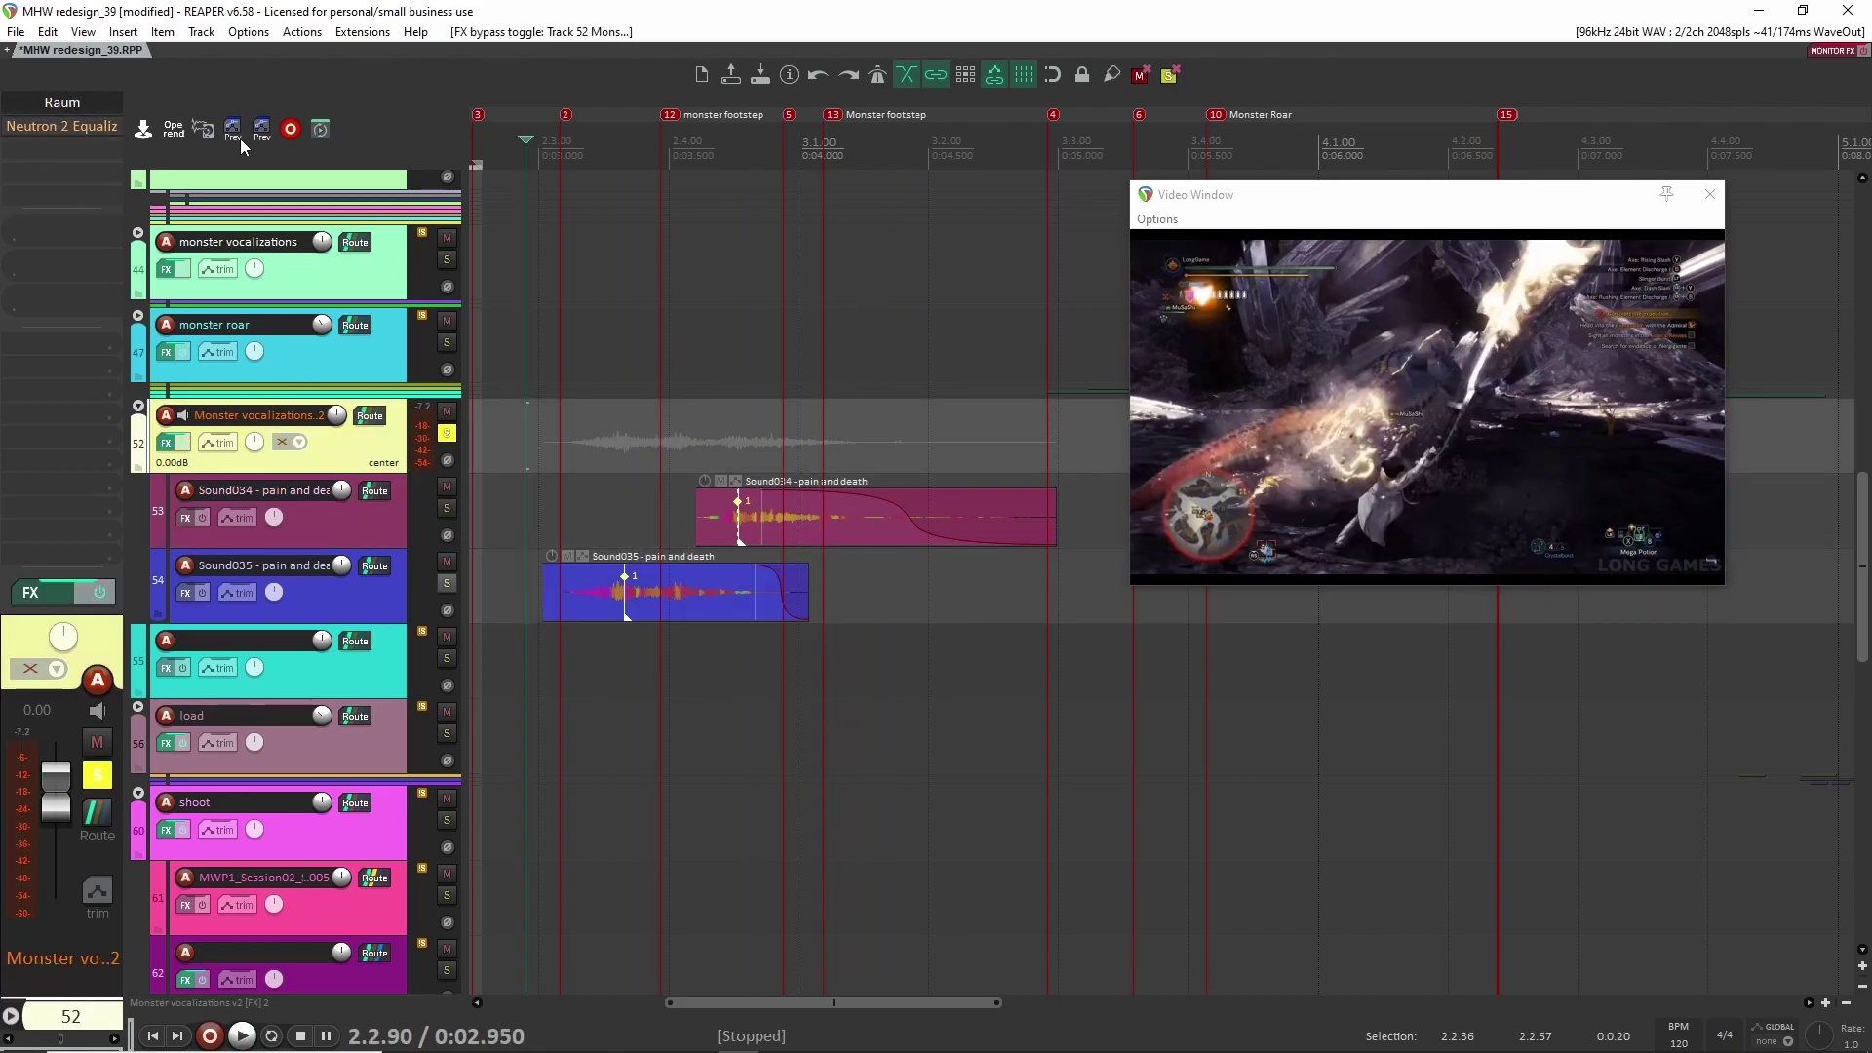
{"action": "left_click_drag", "start_coordinate": [341, 82], "coordinate": [692, 208]}
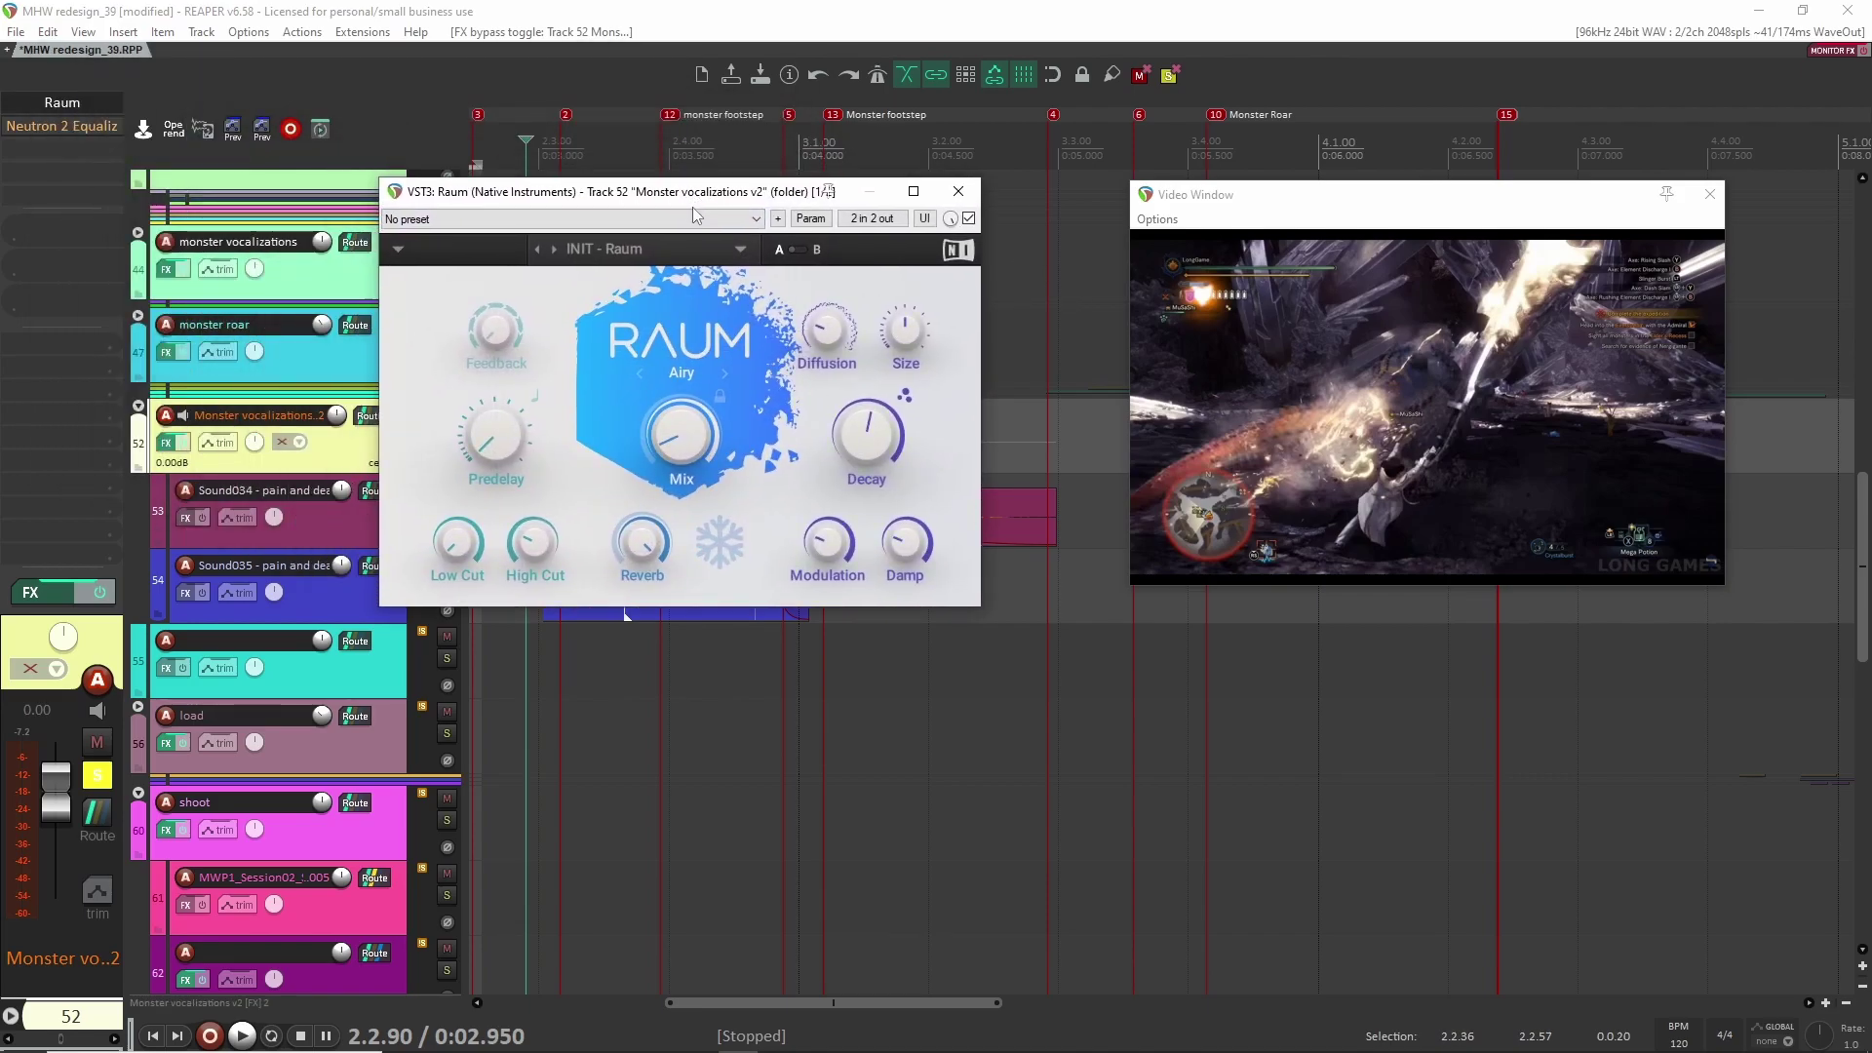
{"action": "mouse_move", "coordinate": [533, 558]}
{"action": "mouse_move", "coordinate": [692, 441]}
{"action": "mouse_move", "coordinate": [871, 436]}
{"action": "left_click", "coordinate": [907, 400]}
{"action": "left_click", "coordinate": [958, 191]}
{"action": "key", "text": "space"}
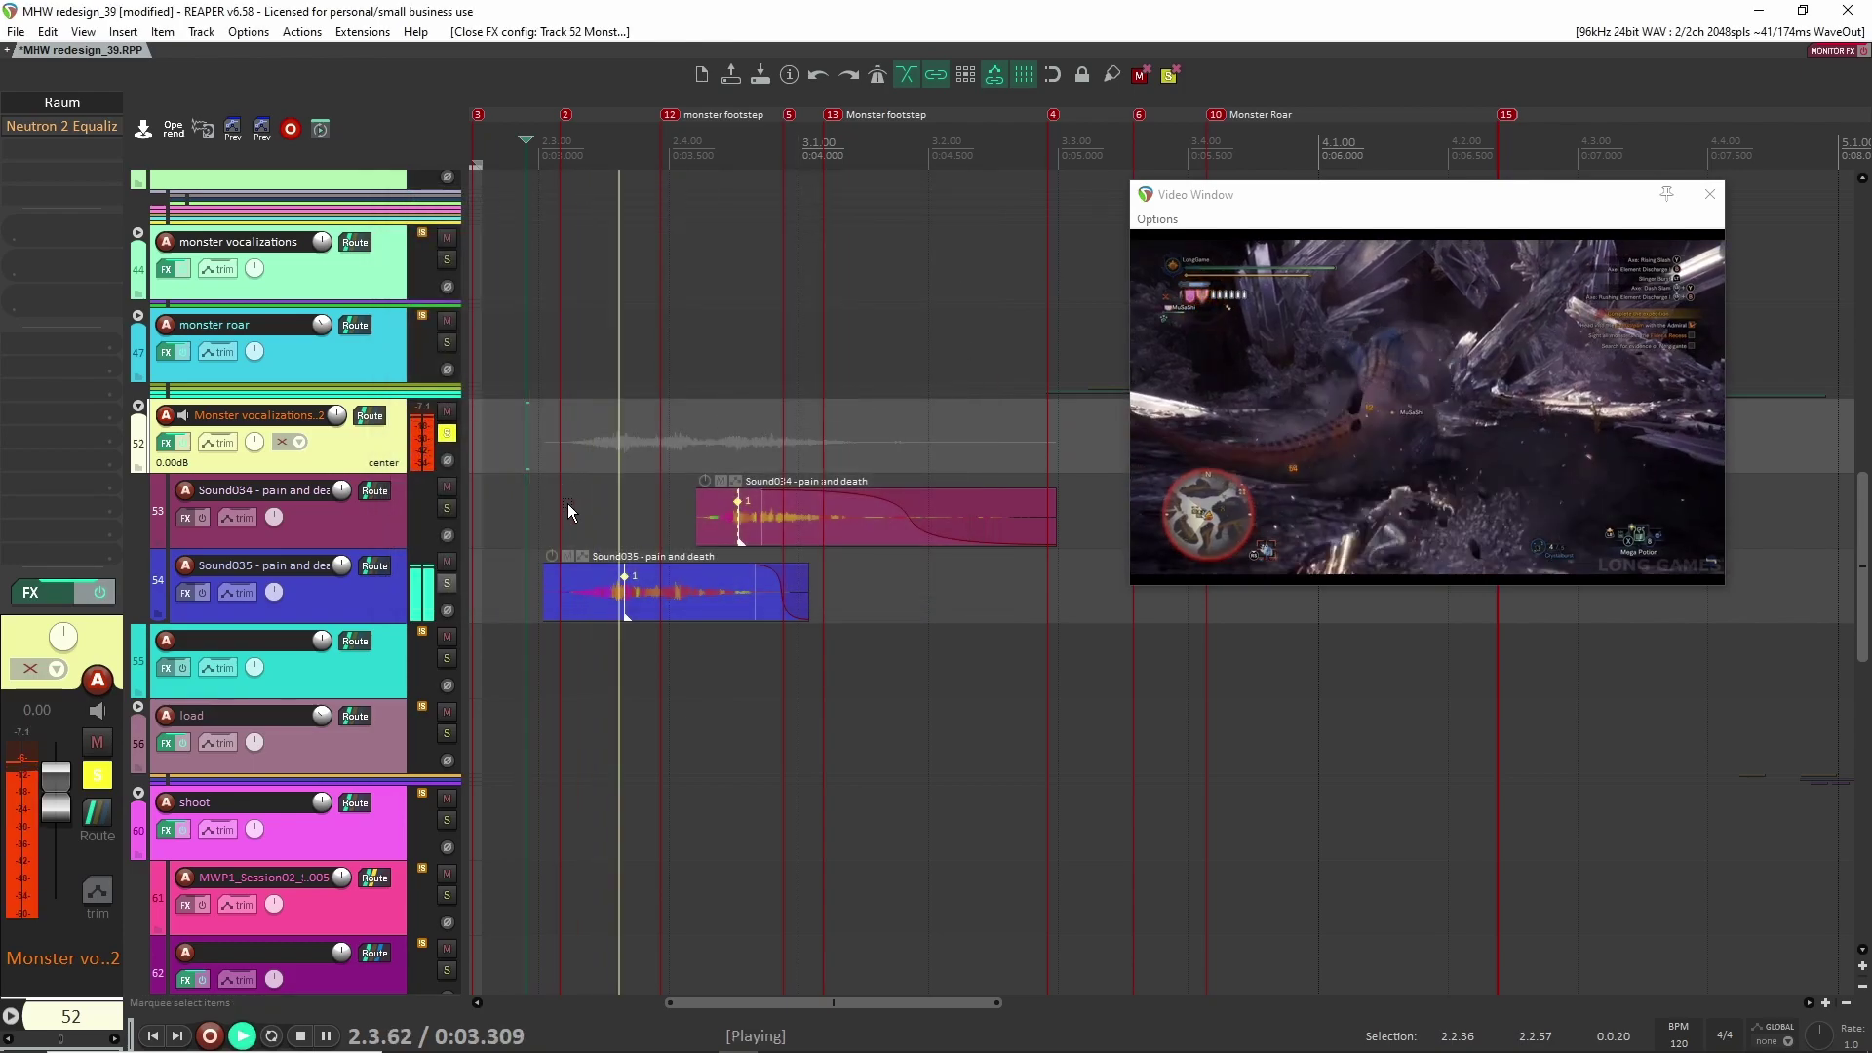
{"action": "key", "text": "space"}
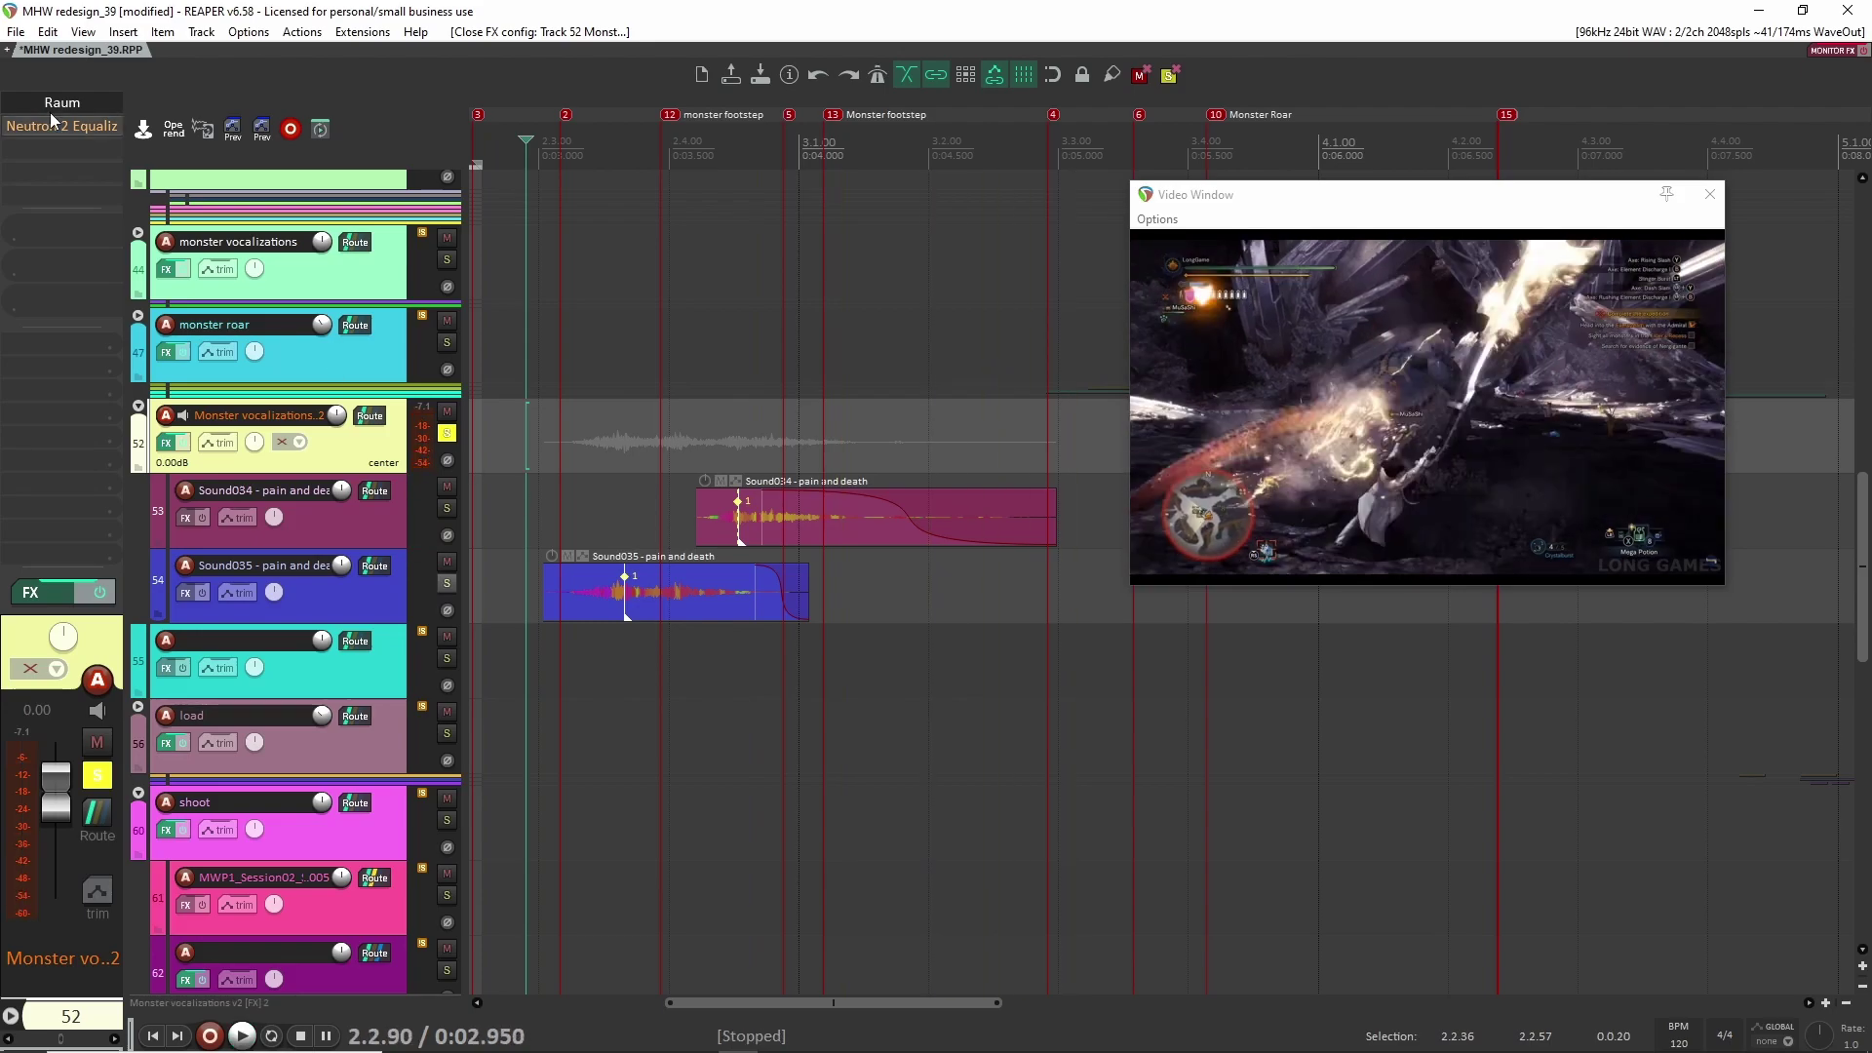
Step: Enable the Neutron 2 Equalizer on track 52 and open its window to view the EQ curve
{"action": "left_click", "coordinate": [58, 125], "text": "shift"}
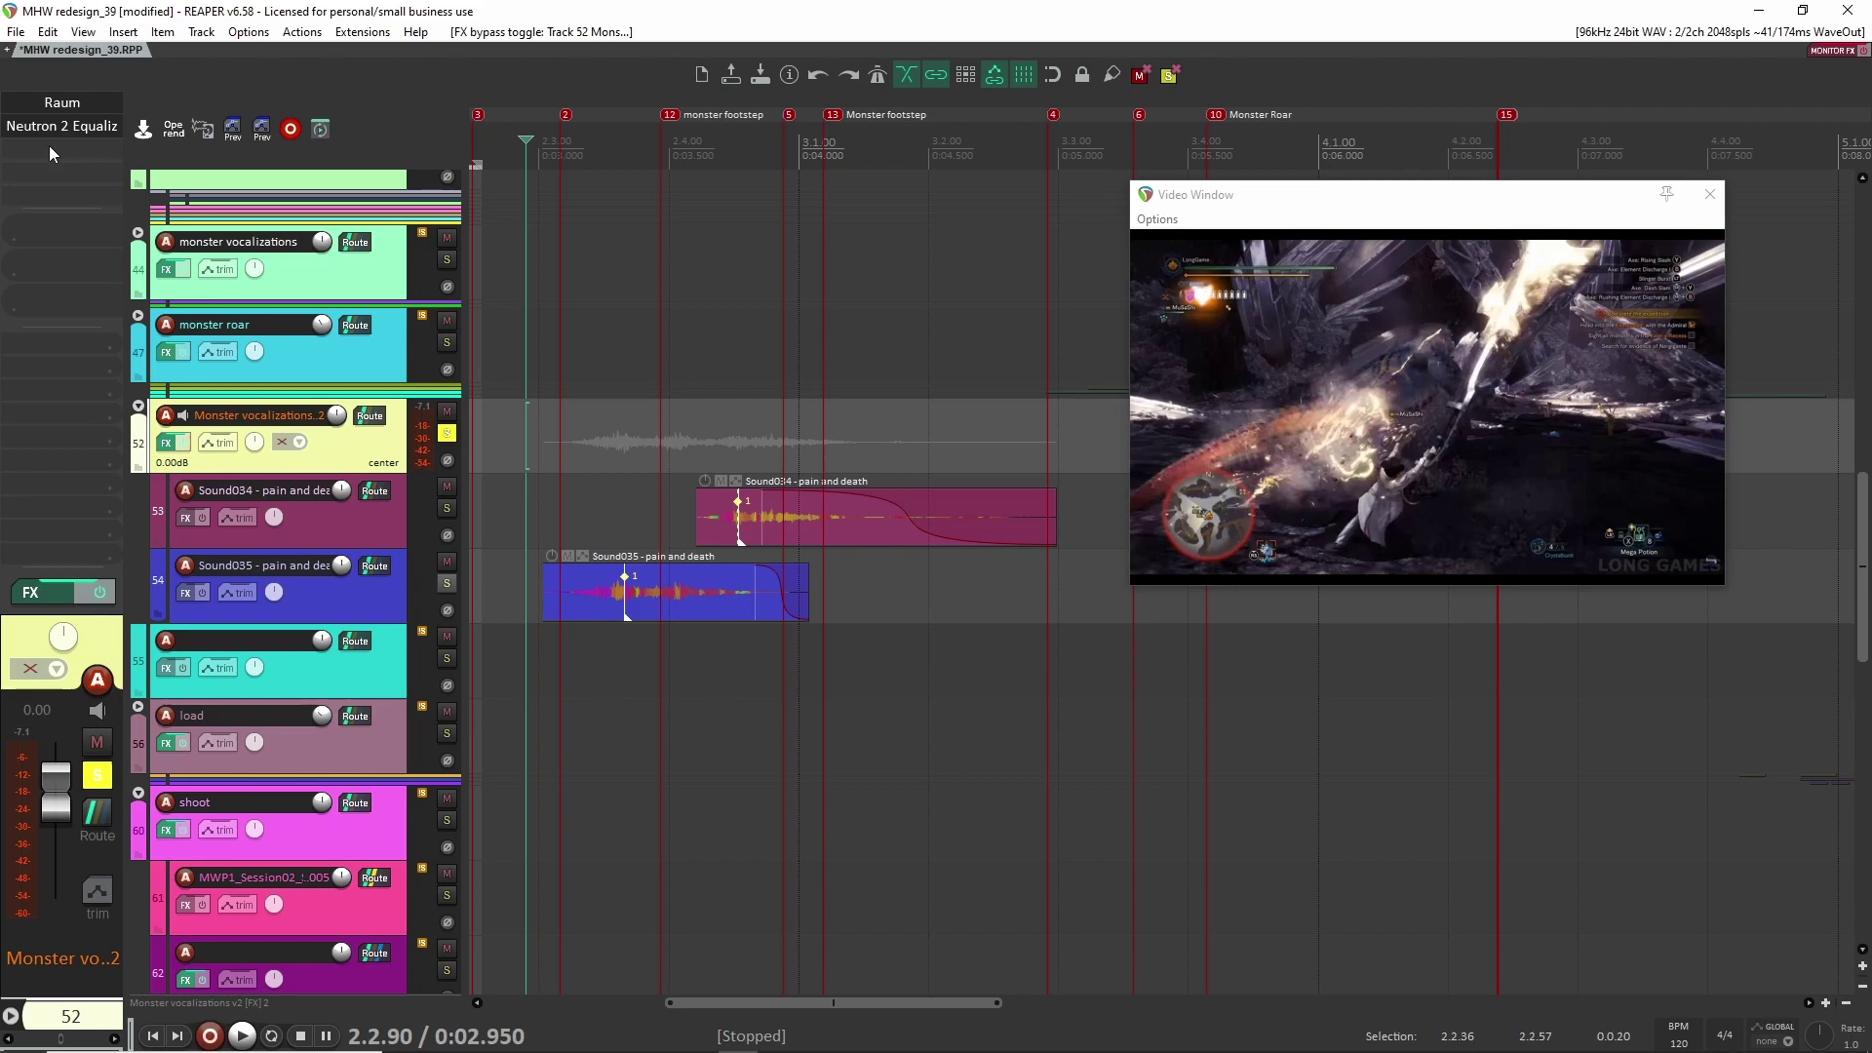
{"action": "left_click", "coordinate": [51, 131]}
{"action": "left_click_drag", "start_coordinate": [1440, 137], "coordinate": [1041, 223]}
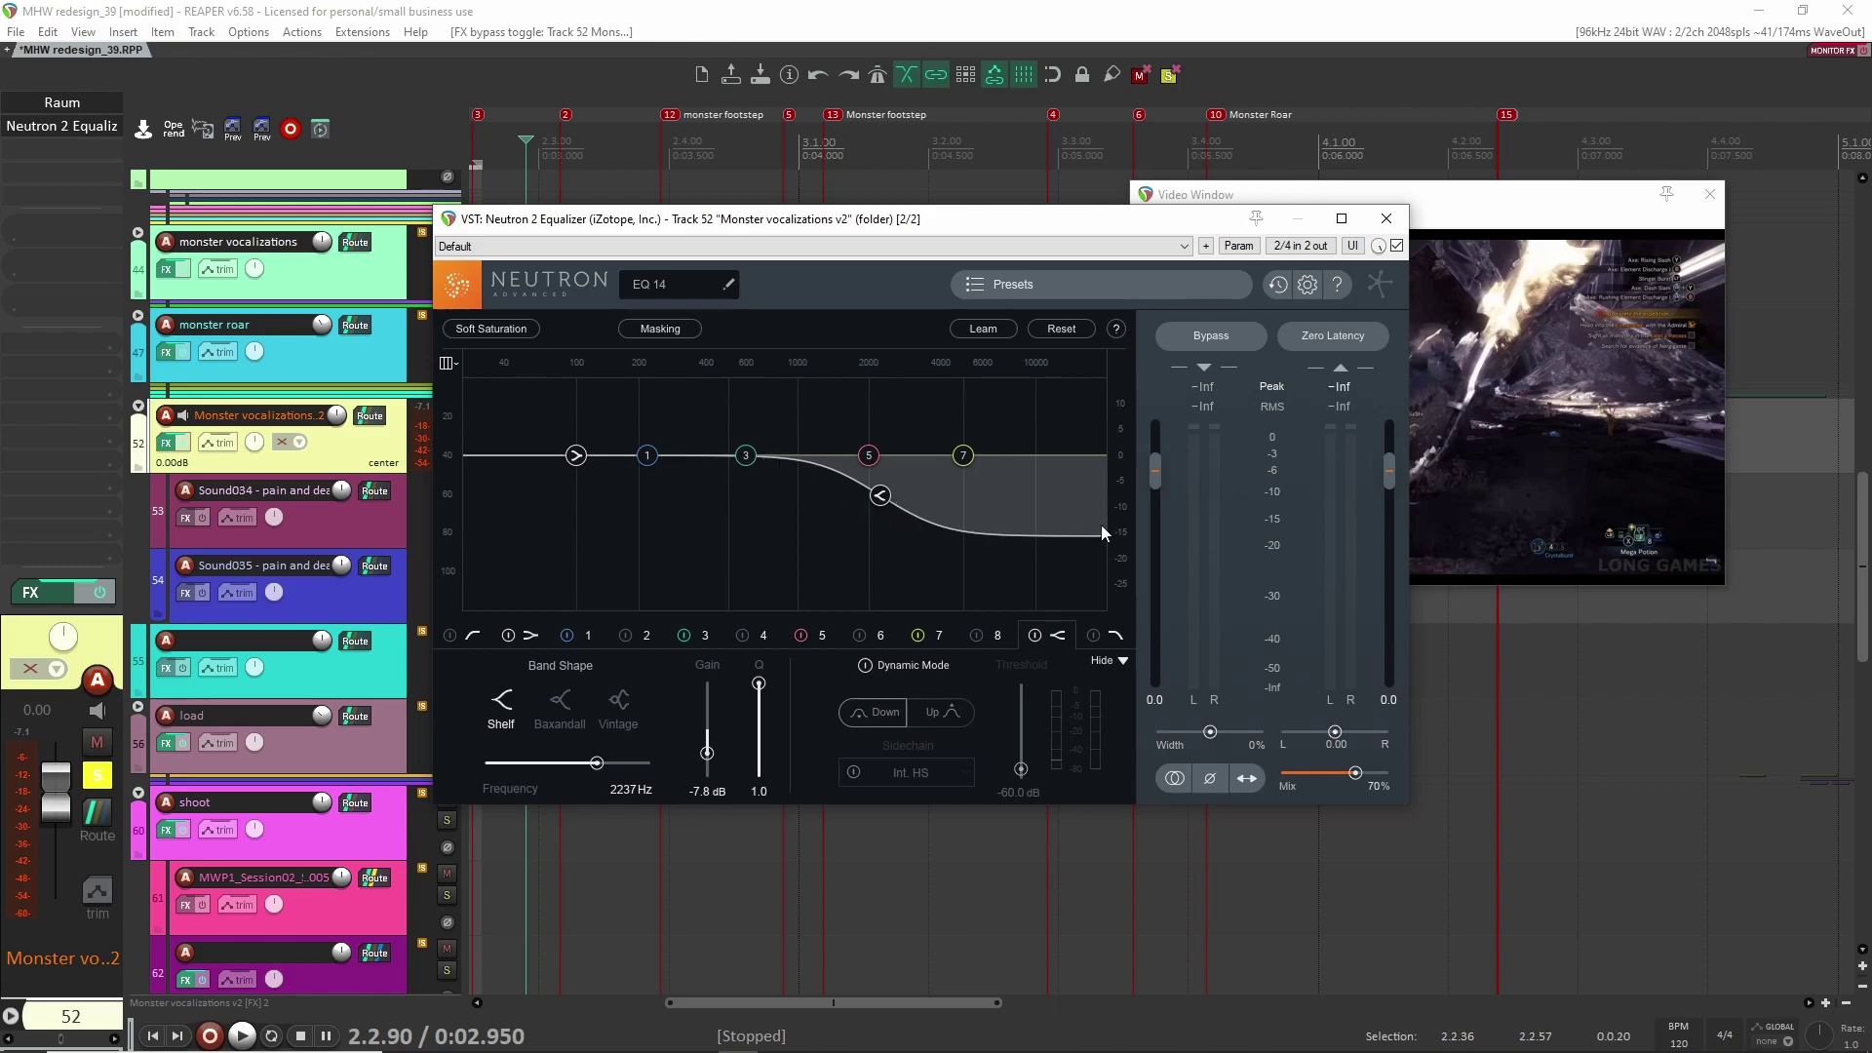
Step: Compare playback of the vocalizations with Neutron 2 Equalizer bypassed and enabled, leaving it enabled and its window closed
{"action": "left_click", "coordinate": [1396, 245]}
{"action": "left_click_drag", "start_coordinate": [1173, 226], "coordinate": [897, 276]}
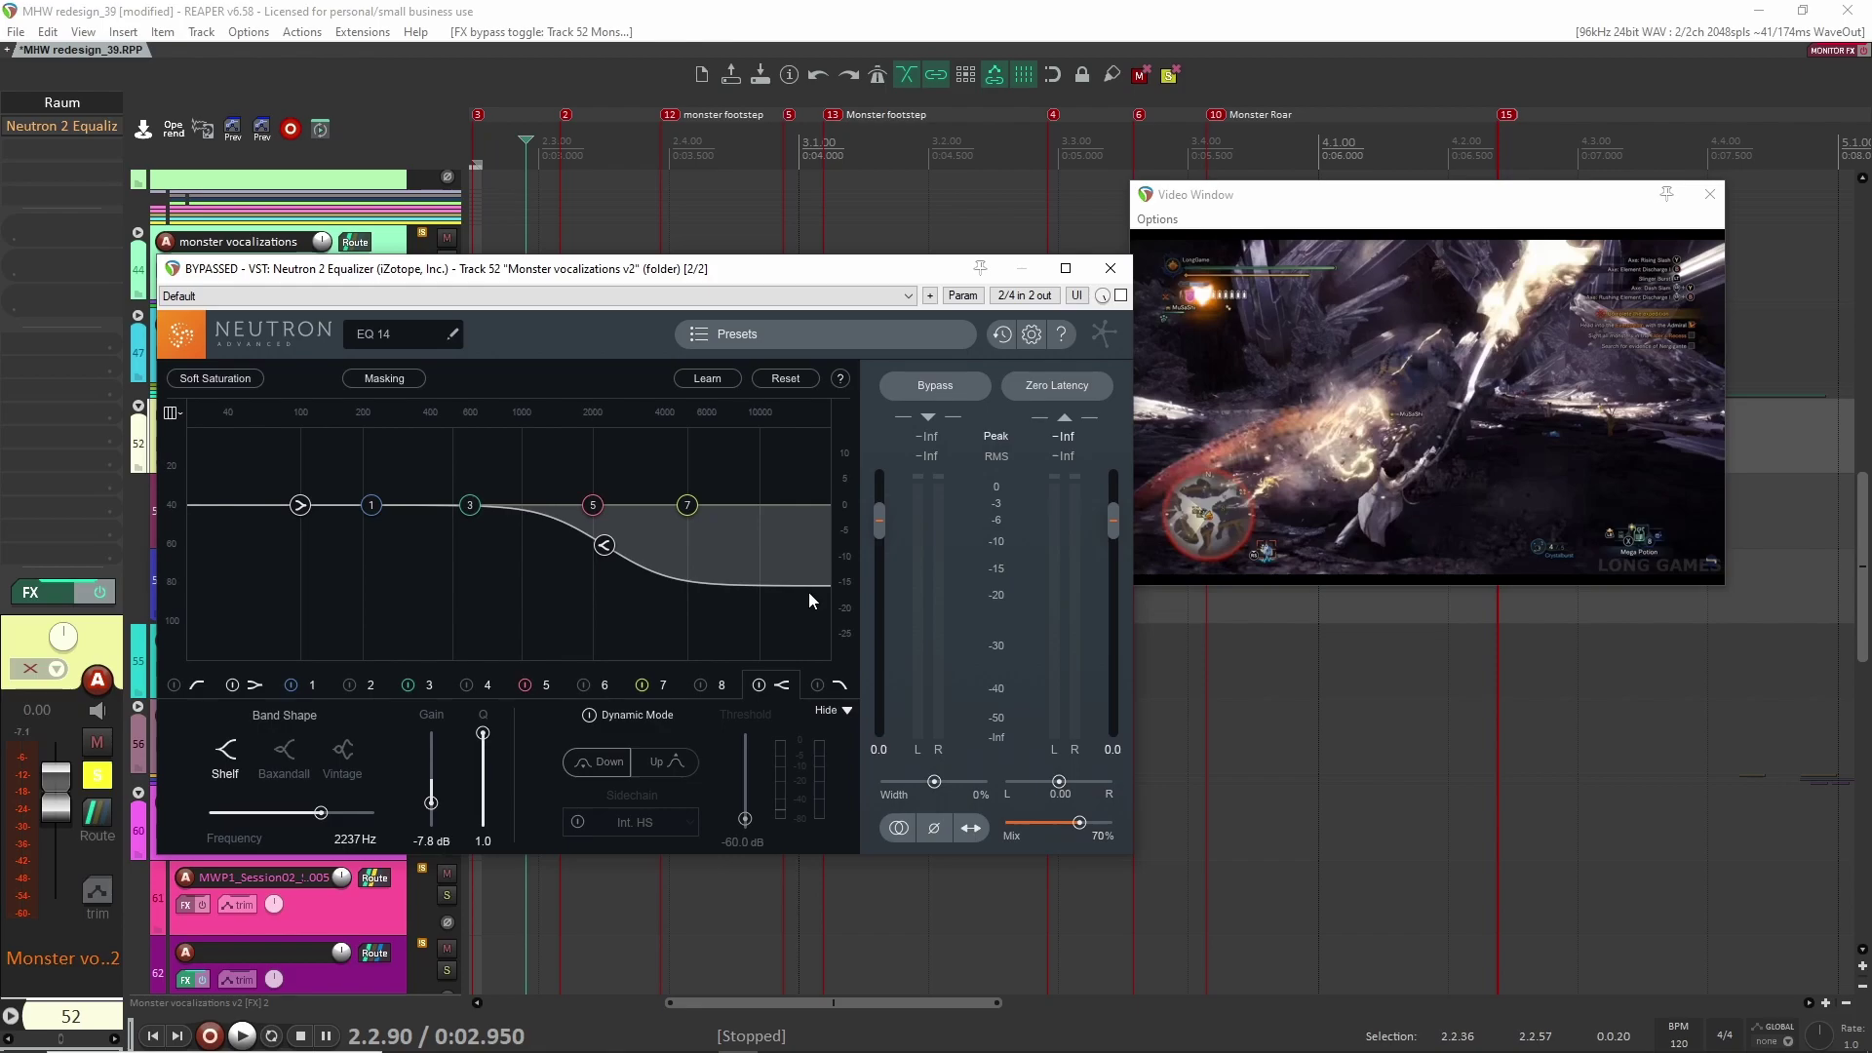
{"action": "key", "text": "space"}
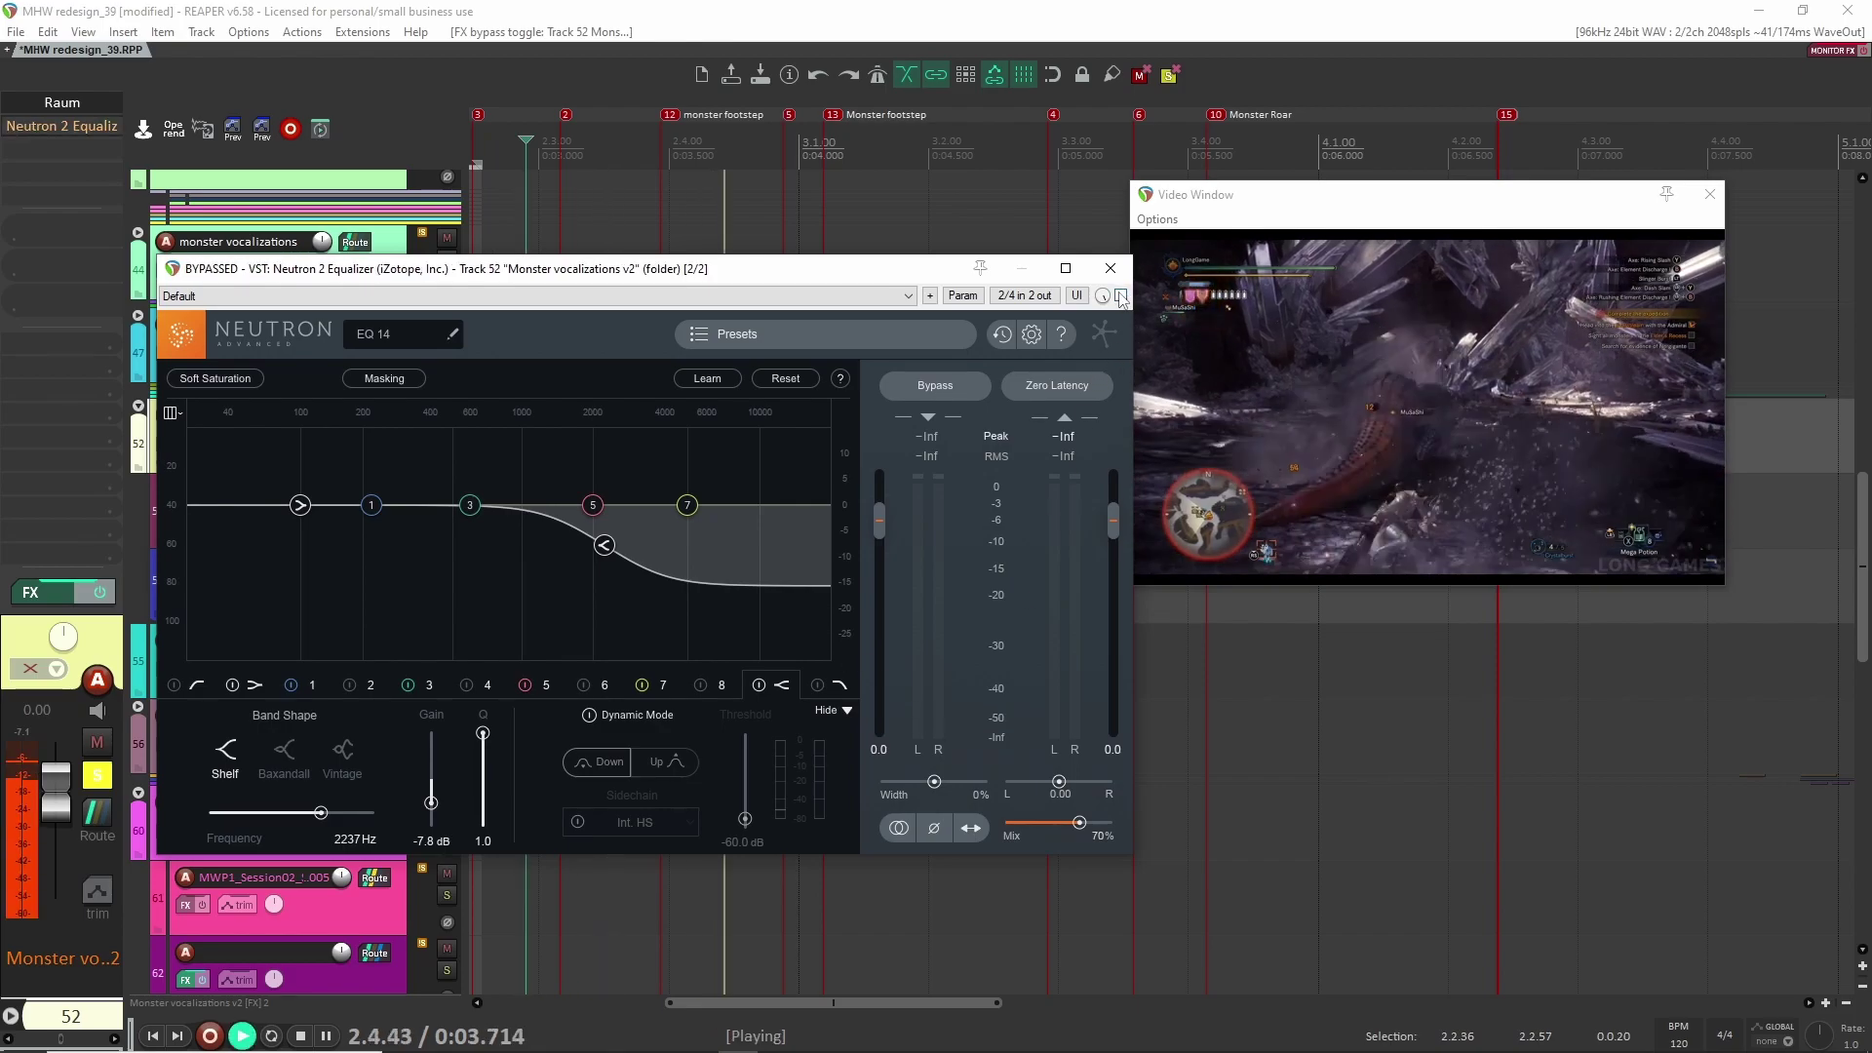
{"action": "key", "text": "space"}
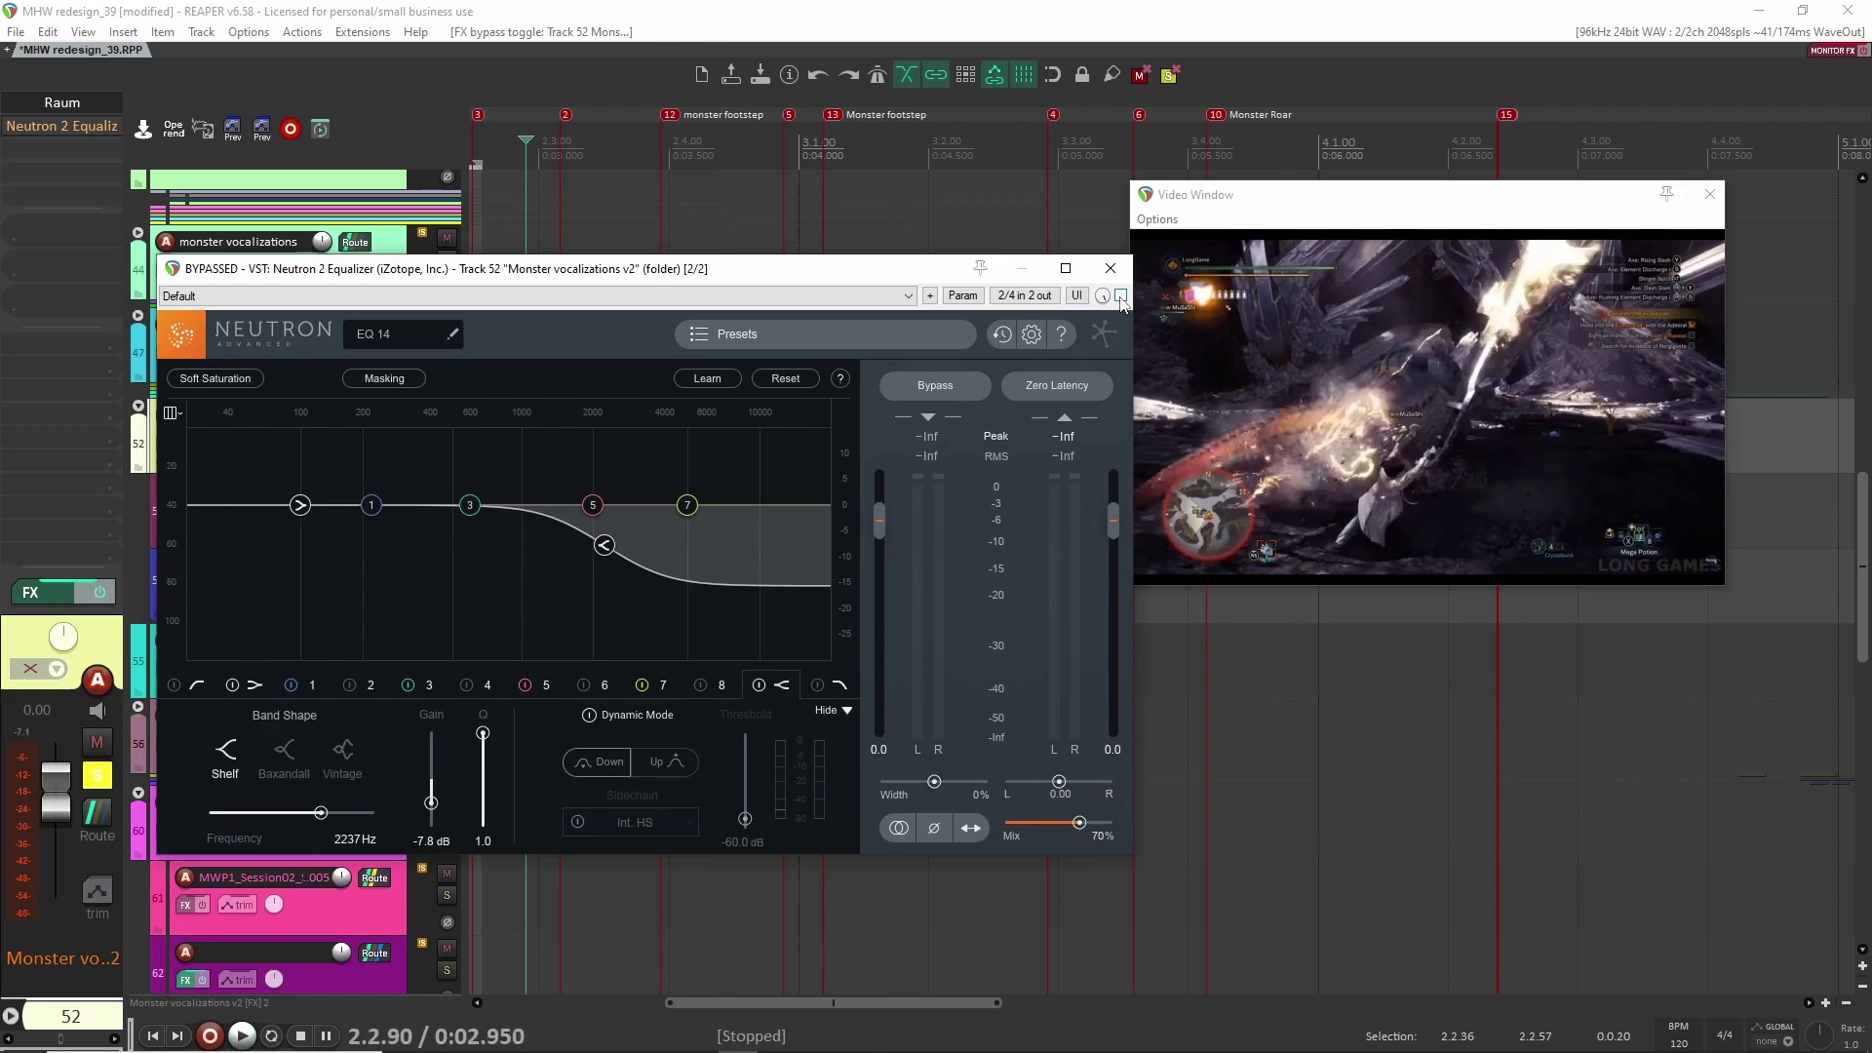
{"action": "left_click", "coordinate": [1121, 297]}
{"action": "key", "text": "space"}
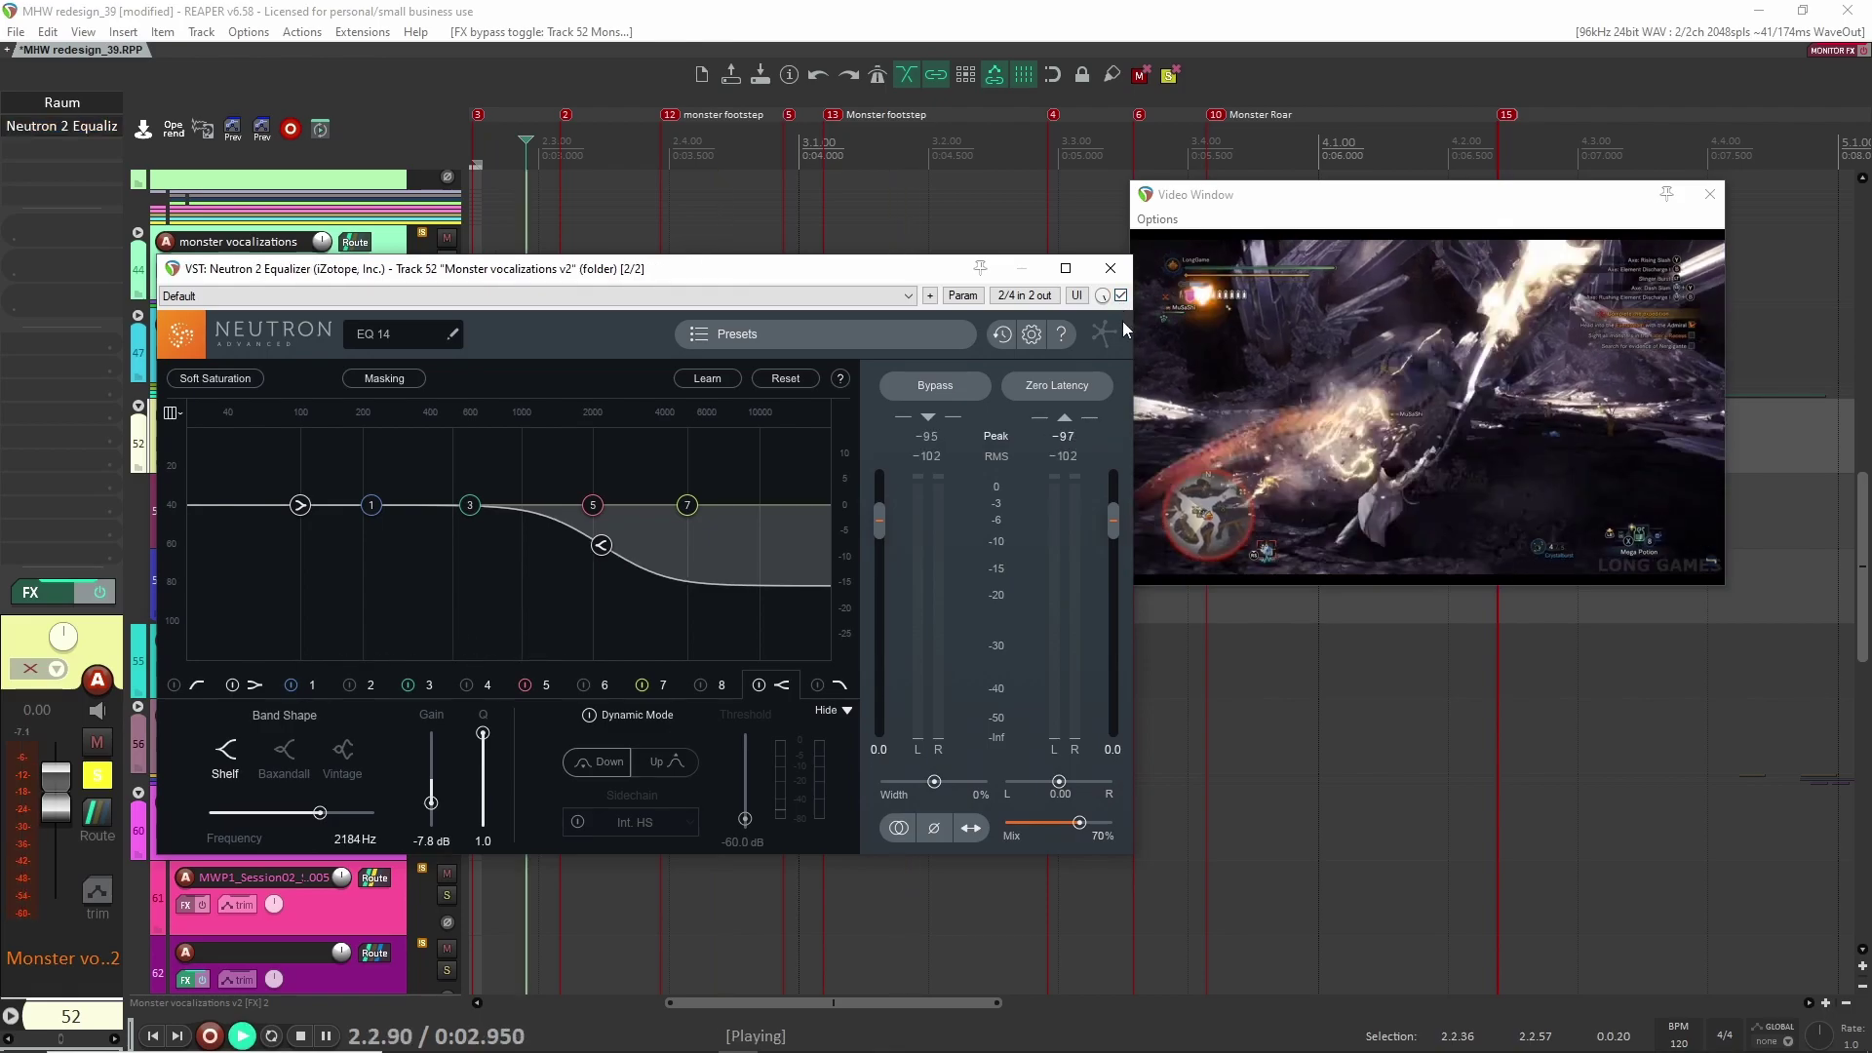
{"action": "left_click", "coordinate": [1110, 267]}
{"action": "key", "text": "space"}
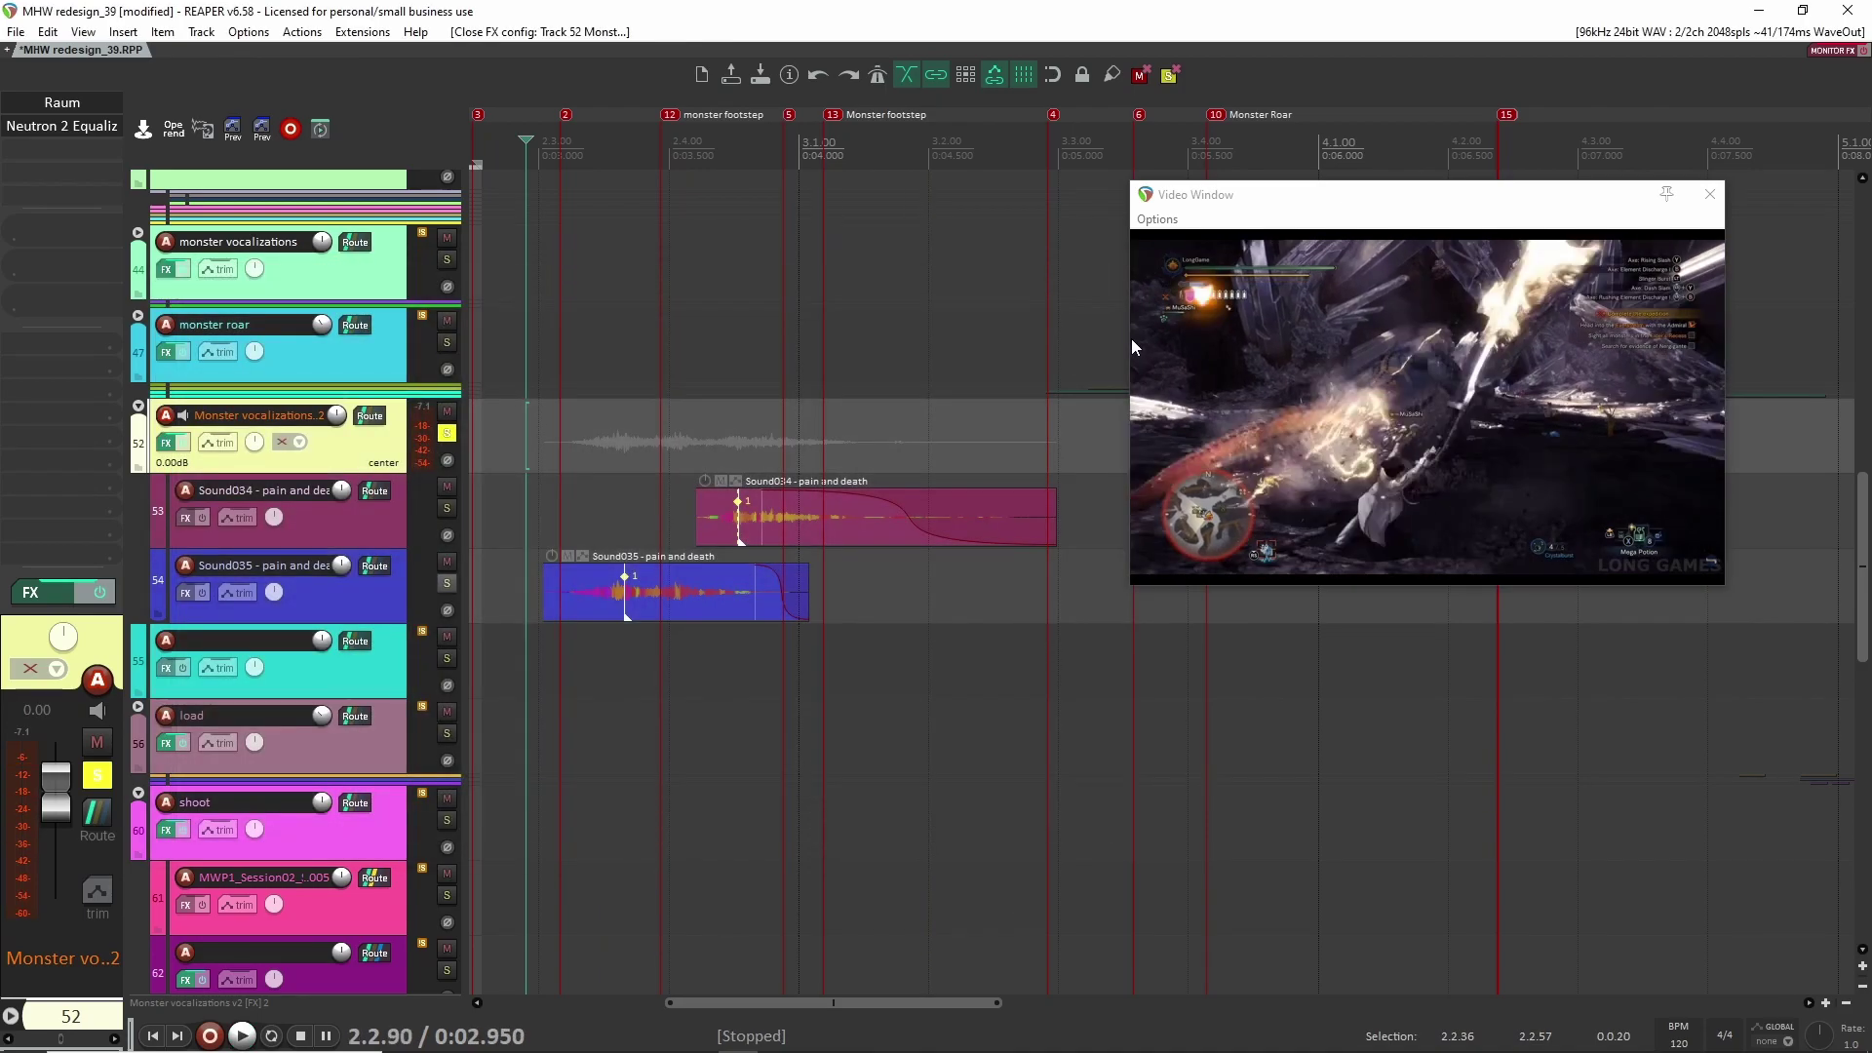
Step: Unsolo track 52 and play the full mix through the monster roar from 3.2.84
{"action": "left_click", "coordinate": [447, 433]}
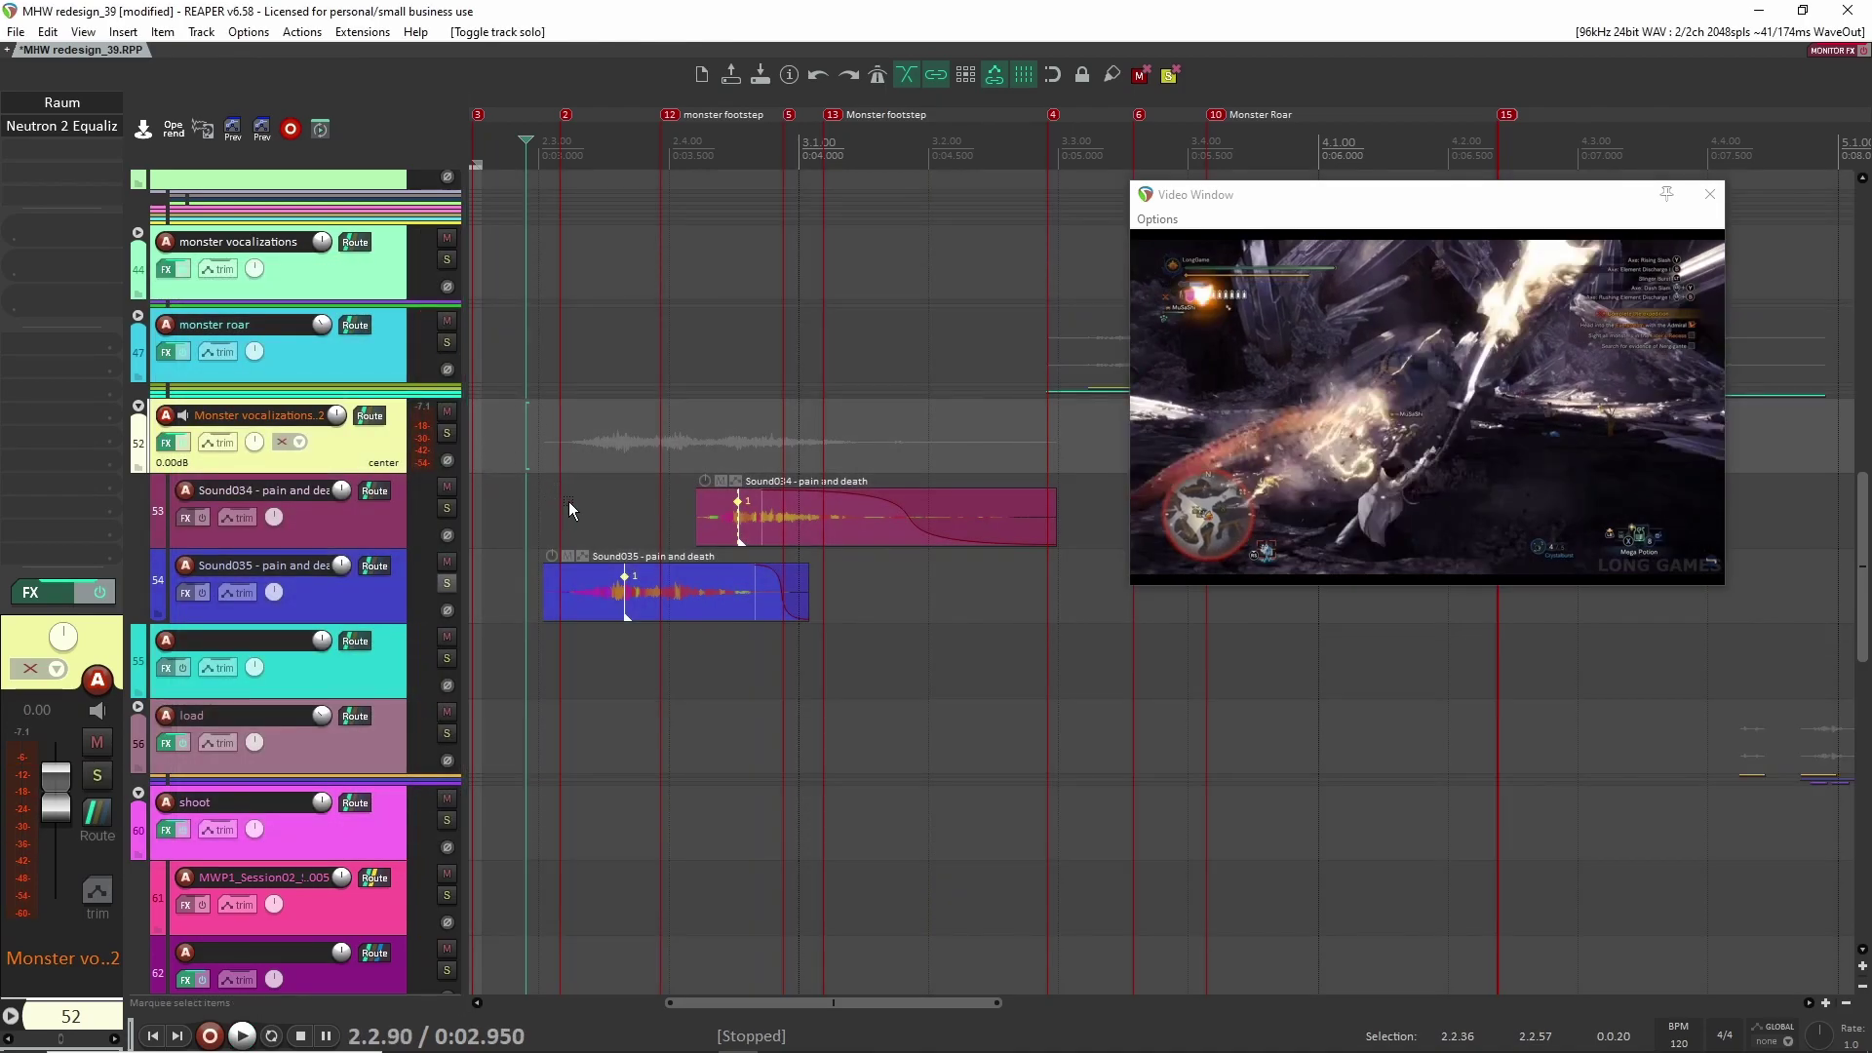
{"action": "scroll", "coordinate": [567, 502], "scroll_direction": "down", "scroll_amount": 4}
{"action": "scroll", "coordinate": [749, 514], "scroll_direction": "down", "scroll_amount": 3}
{"action": "scroll", "coordinate": [768, 542], "scroll_direction": "up", "scroll_amount": 3}
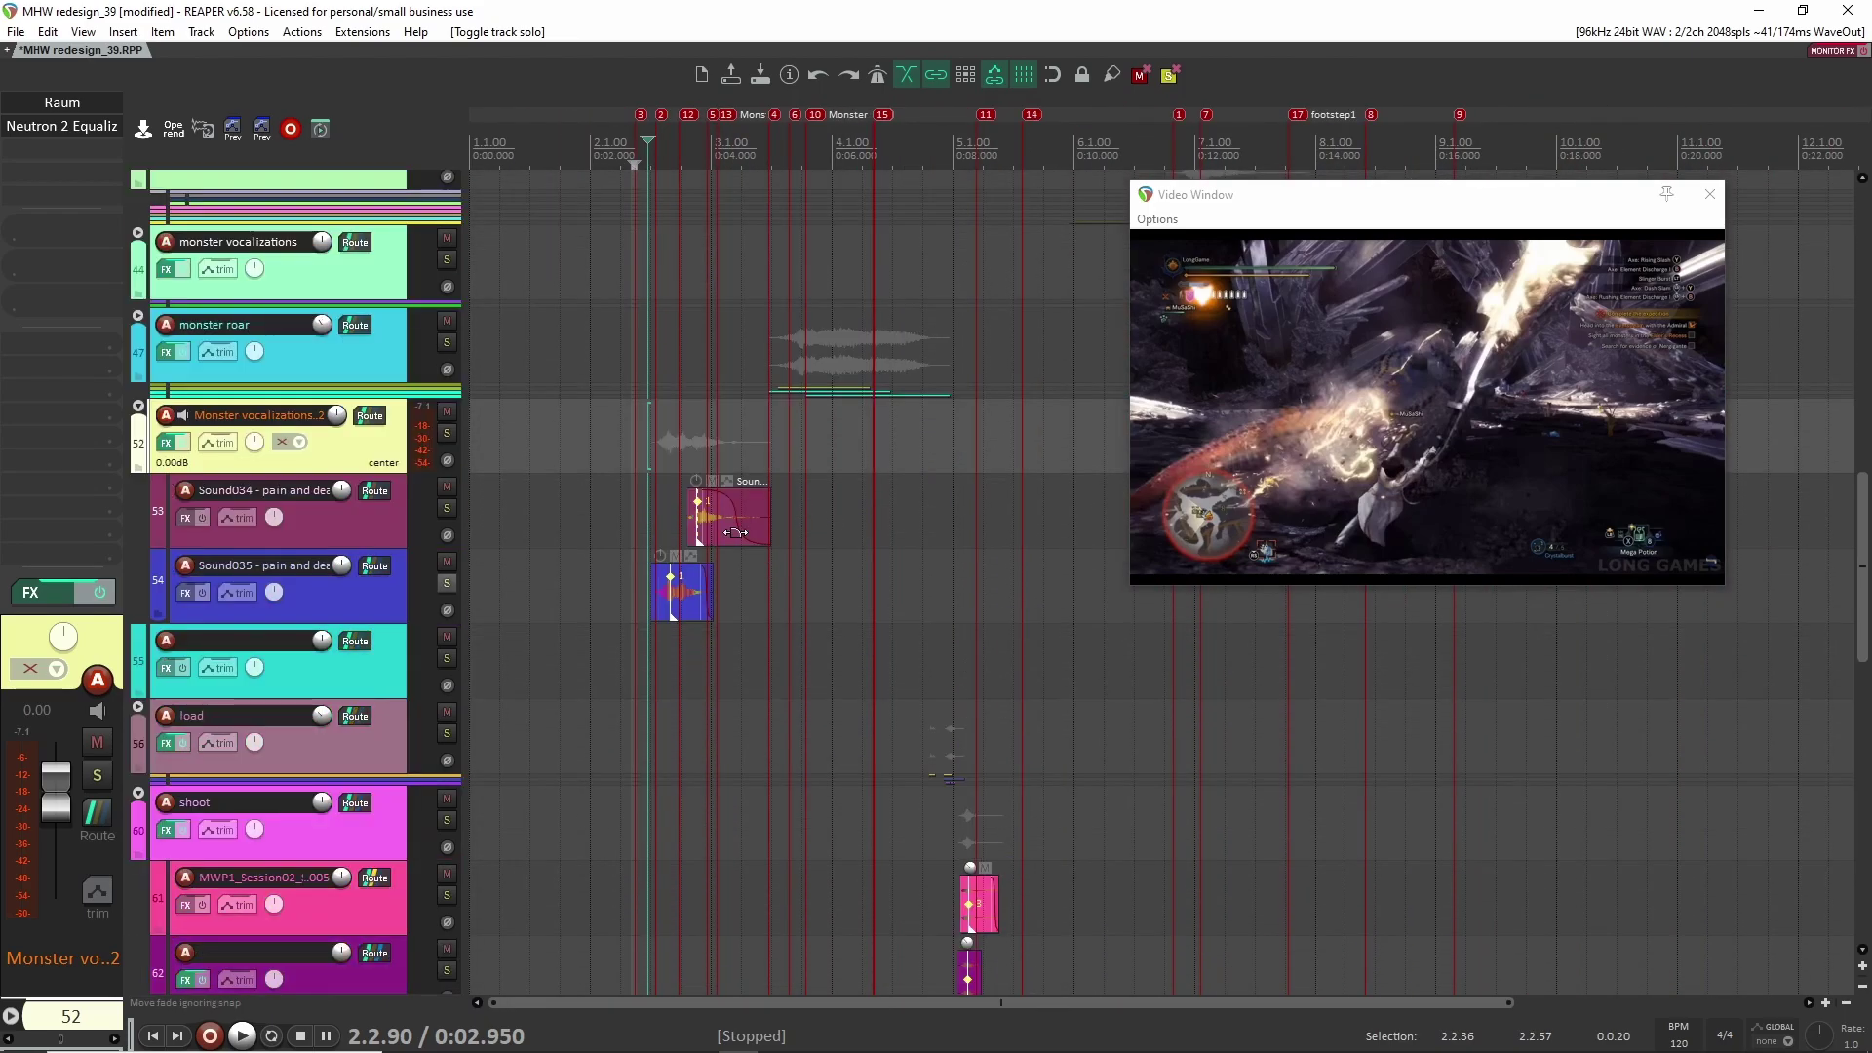
{"action": "key", "text": "space"}
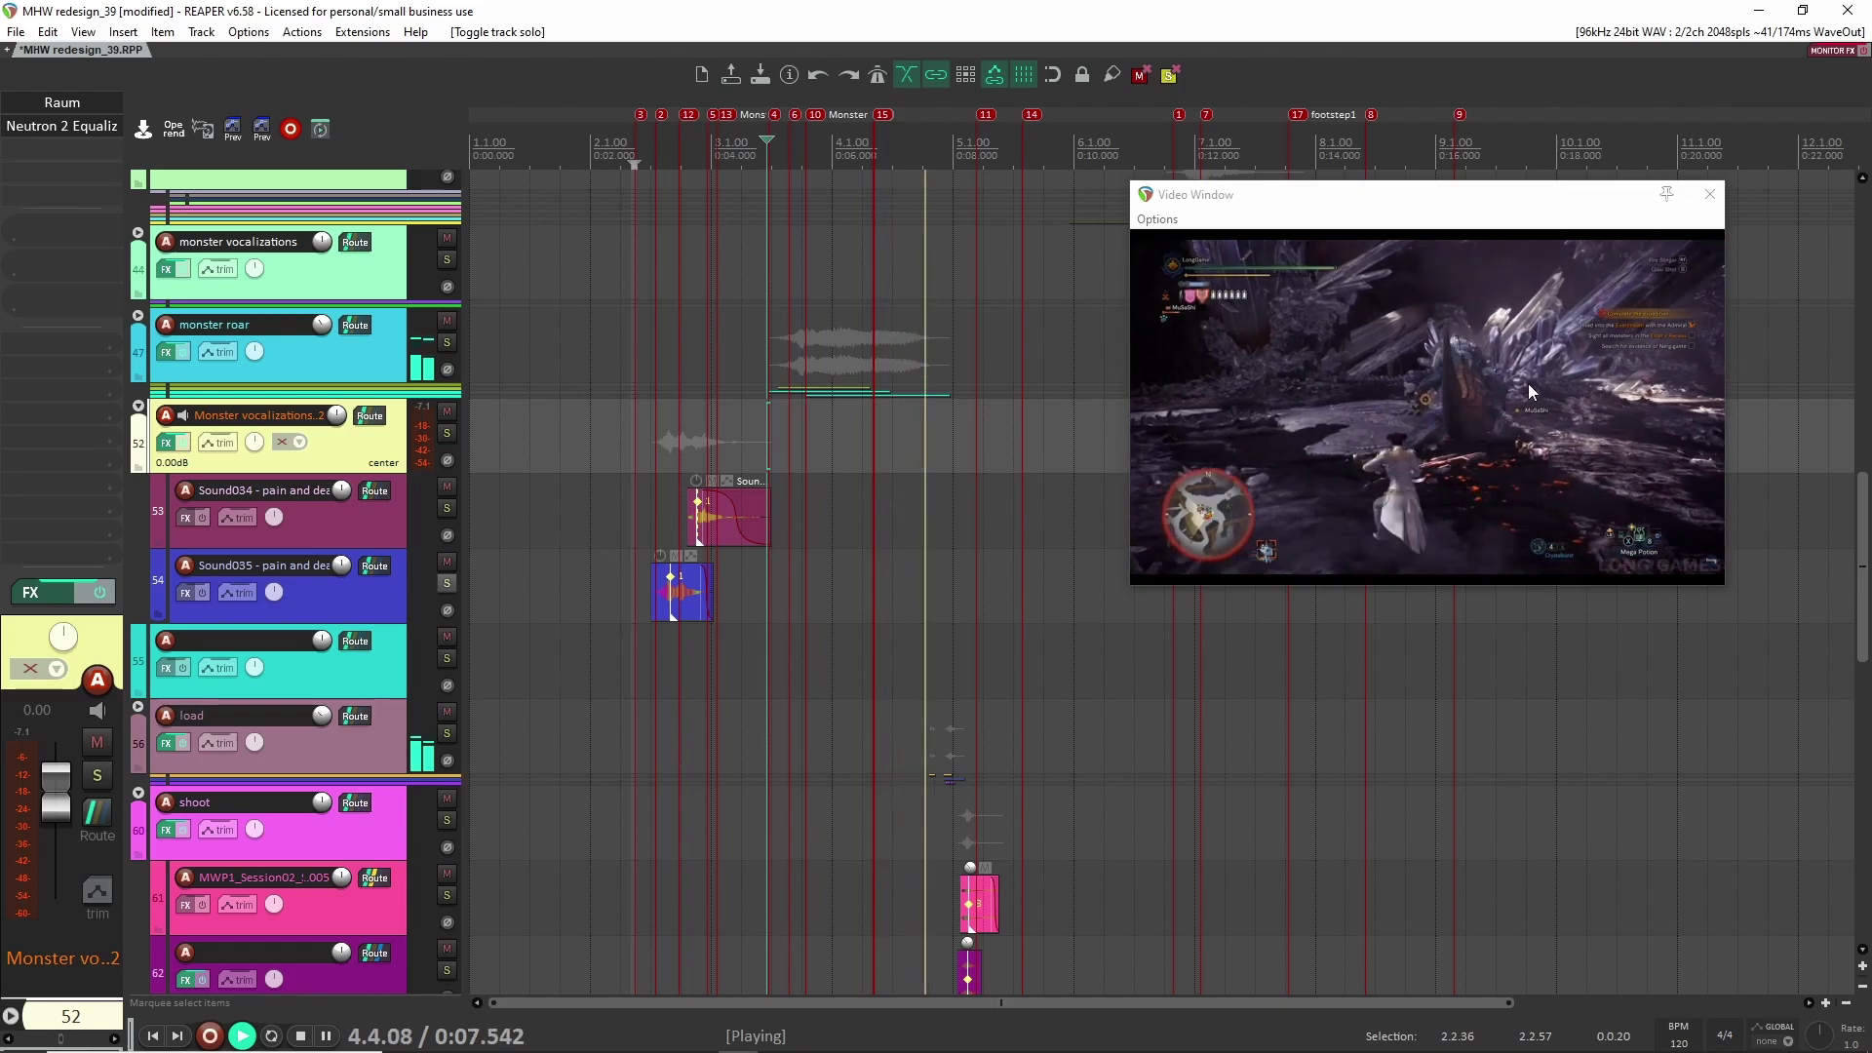
{"action": "key", "text": "space"}
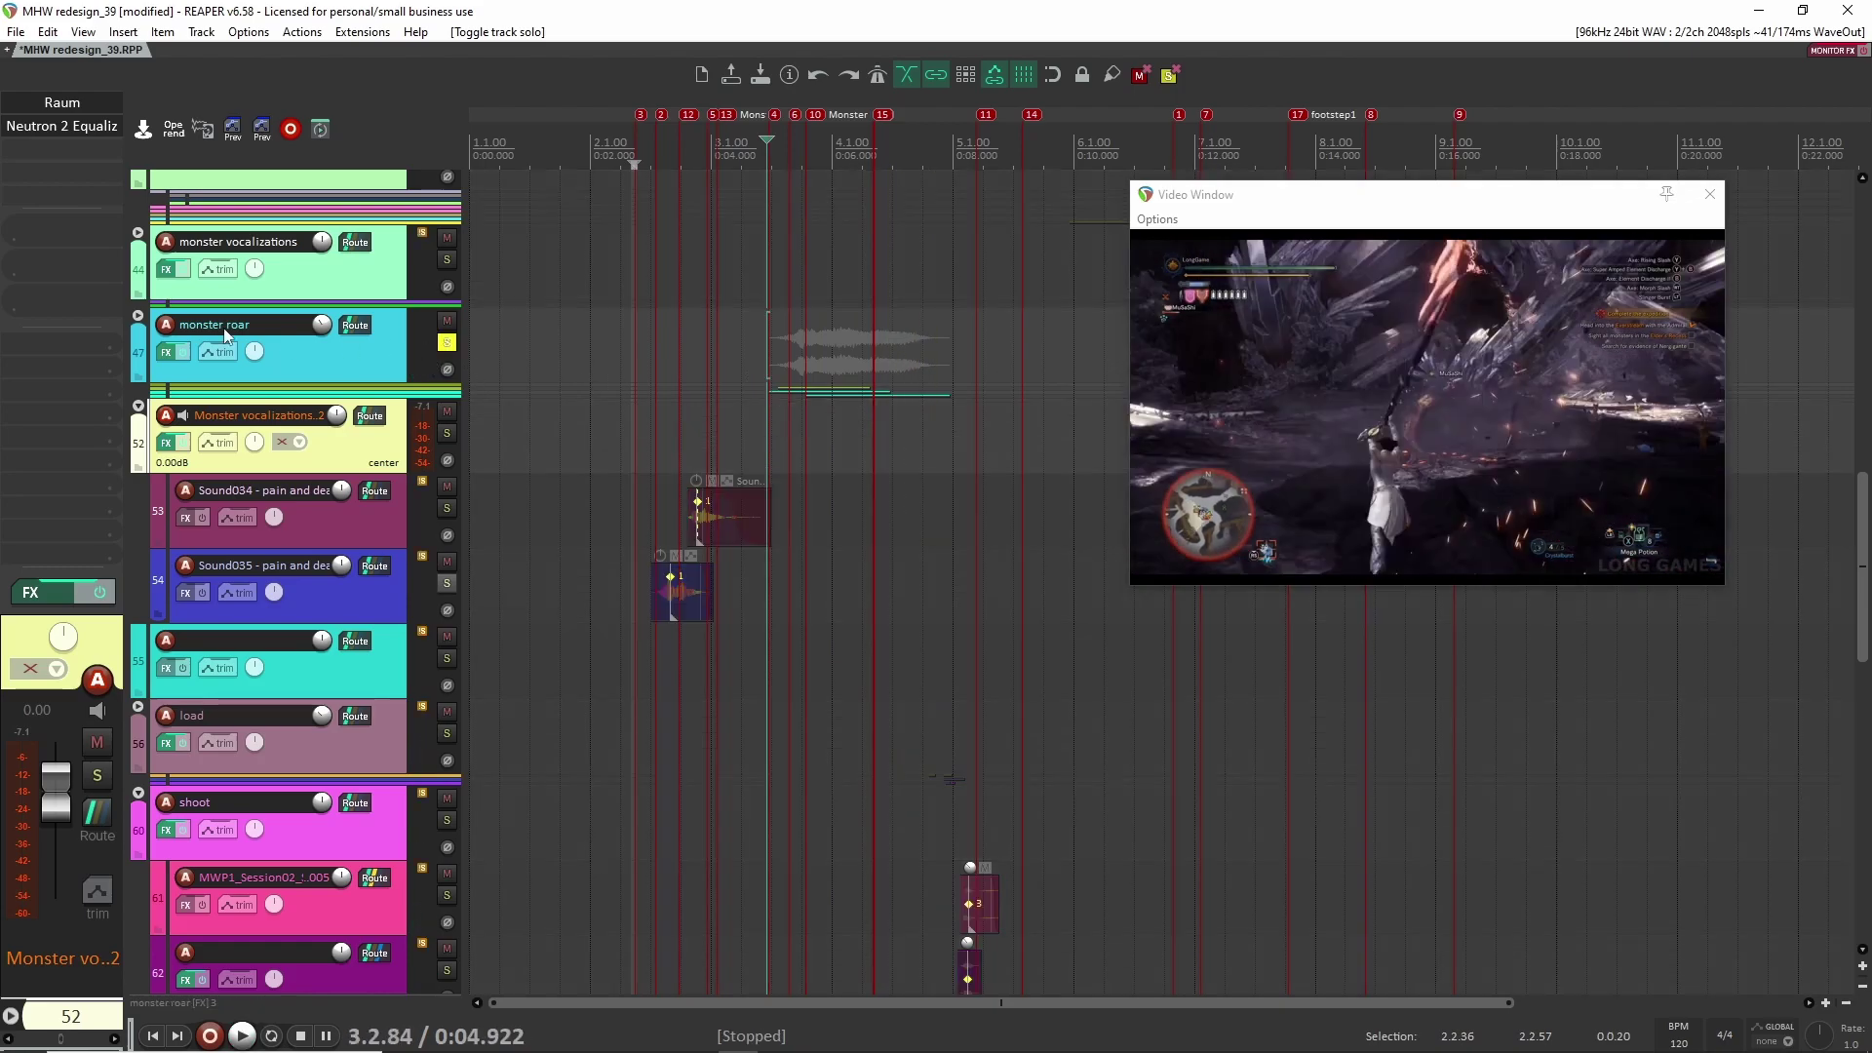
Step: Expand the monster roar folder, track 47, and select its track
{"action": "left_click", "coordinate": [138, 315]}
{"action": "scroll", "coordinate": [790, 585], "scroll_direction": "up", "scroll_amount": 6}
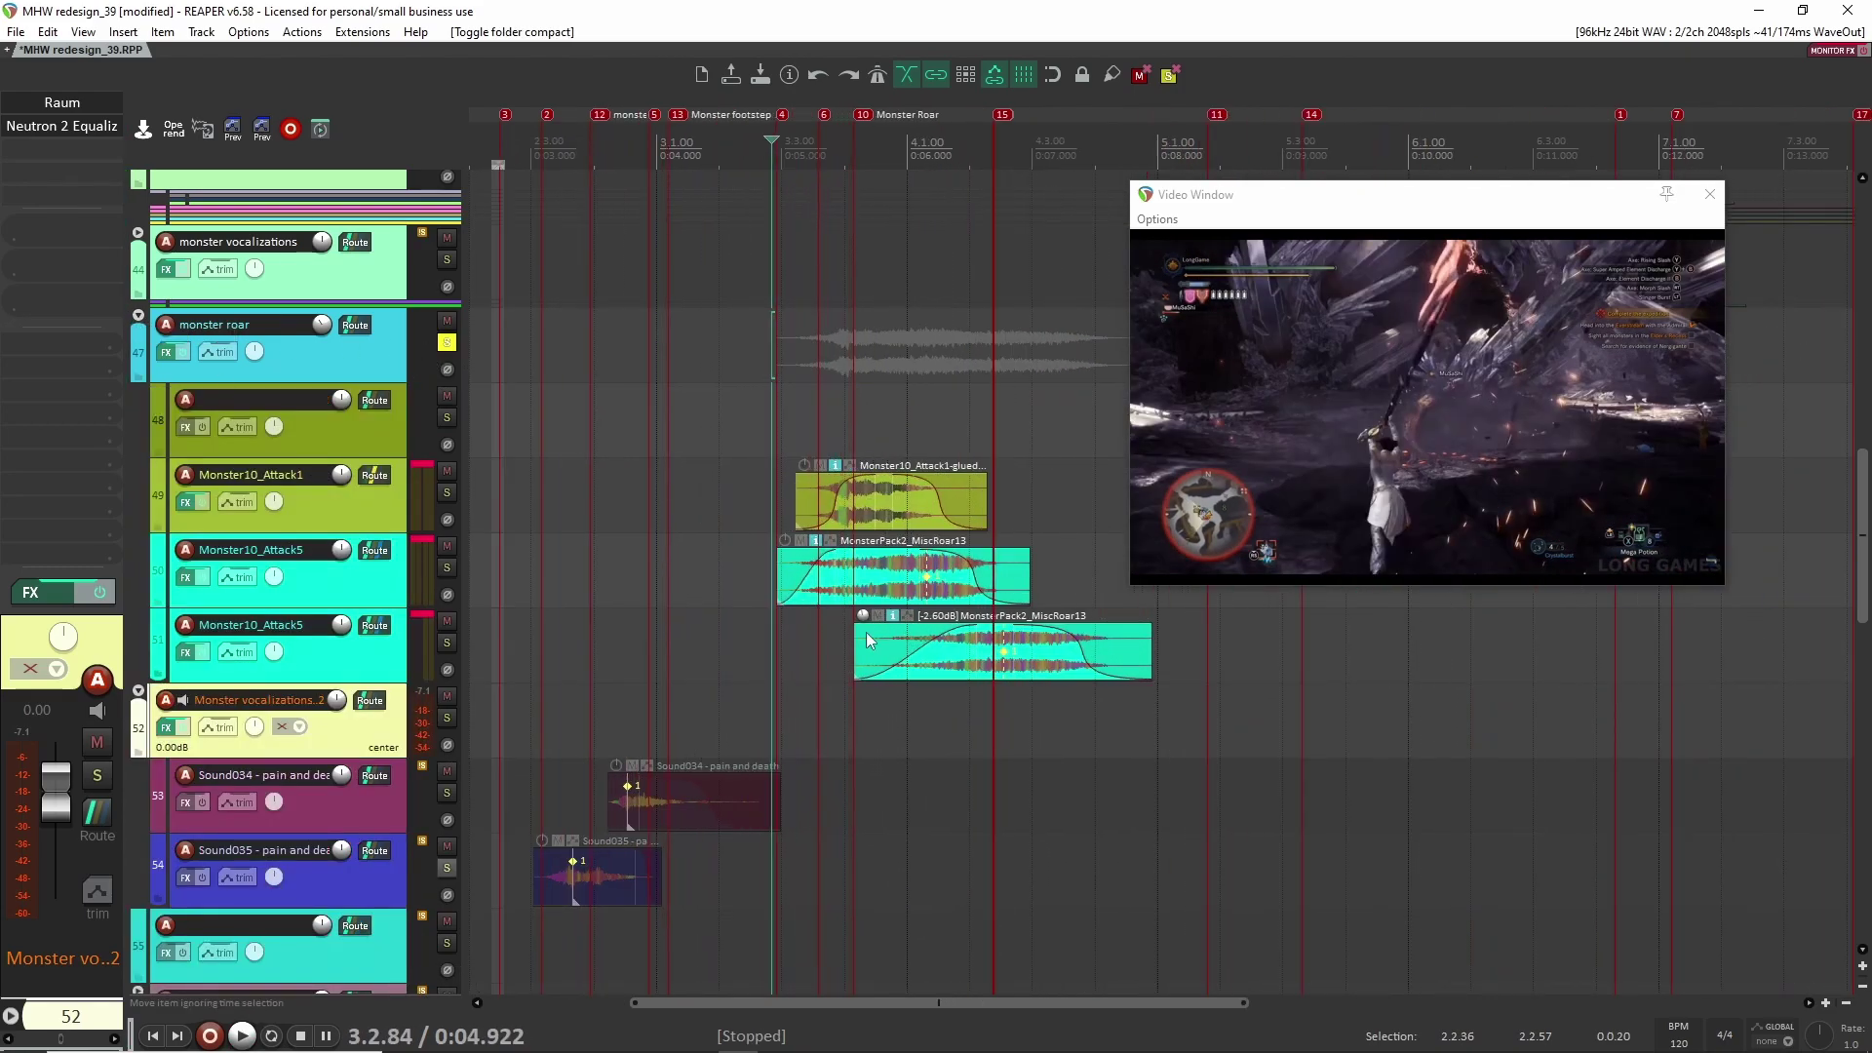
{"action": "scroll", "coordinate": [347, 359], "scroll_direction": "down", "scroll_amount": 2}
{"action": "left_click", "coordinate": [351, 378]}
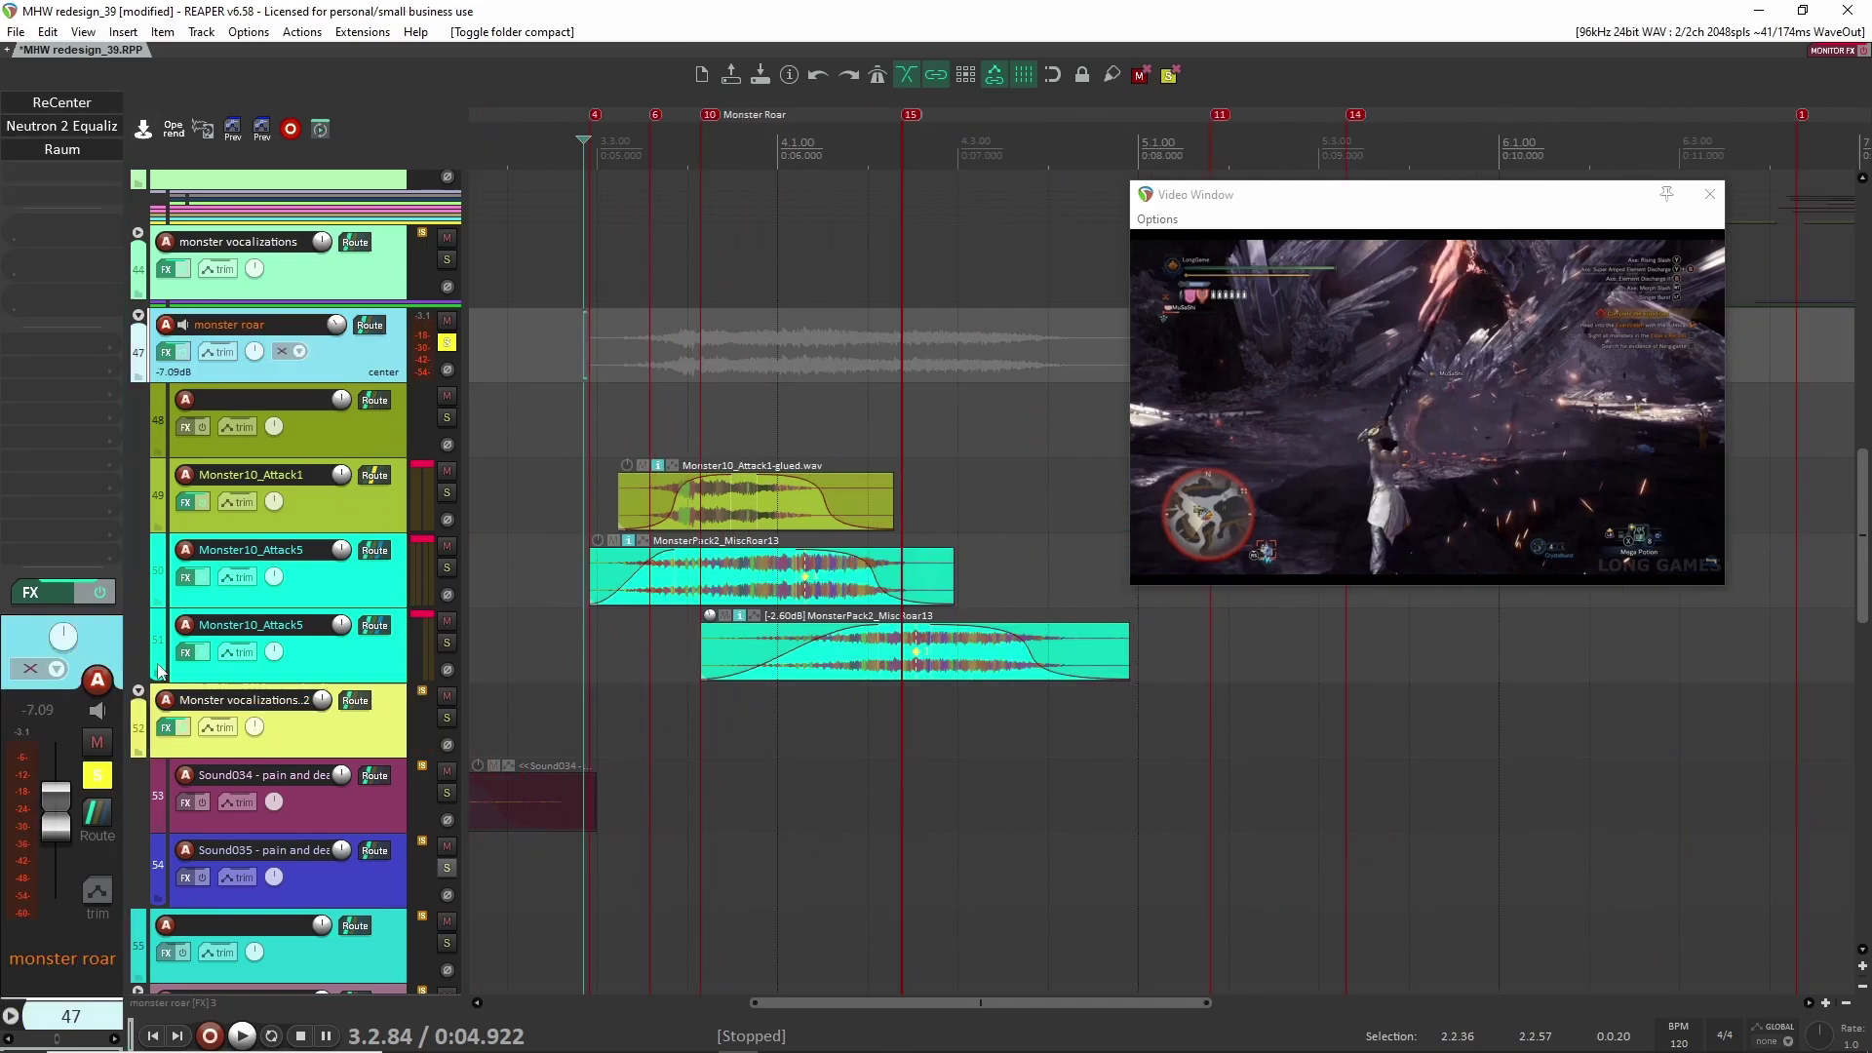
Step: Bypass the whole effects chain of the monster roar folder and step through its child tracks to view their effects
{"action": "left_click", "coordinate": [100, 592]}
{"action": "key", "text": "Down"}
{"action": "key", "text": "Down"}
{"action": "key", "text": "Down"}
{"action": "key", "text": "Down"}
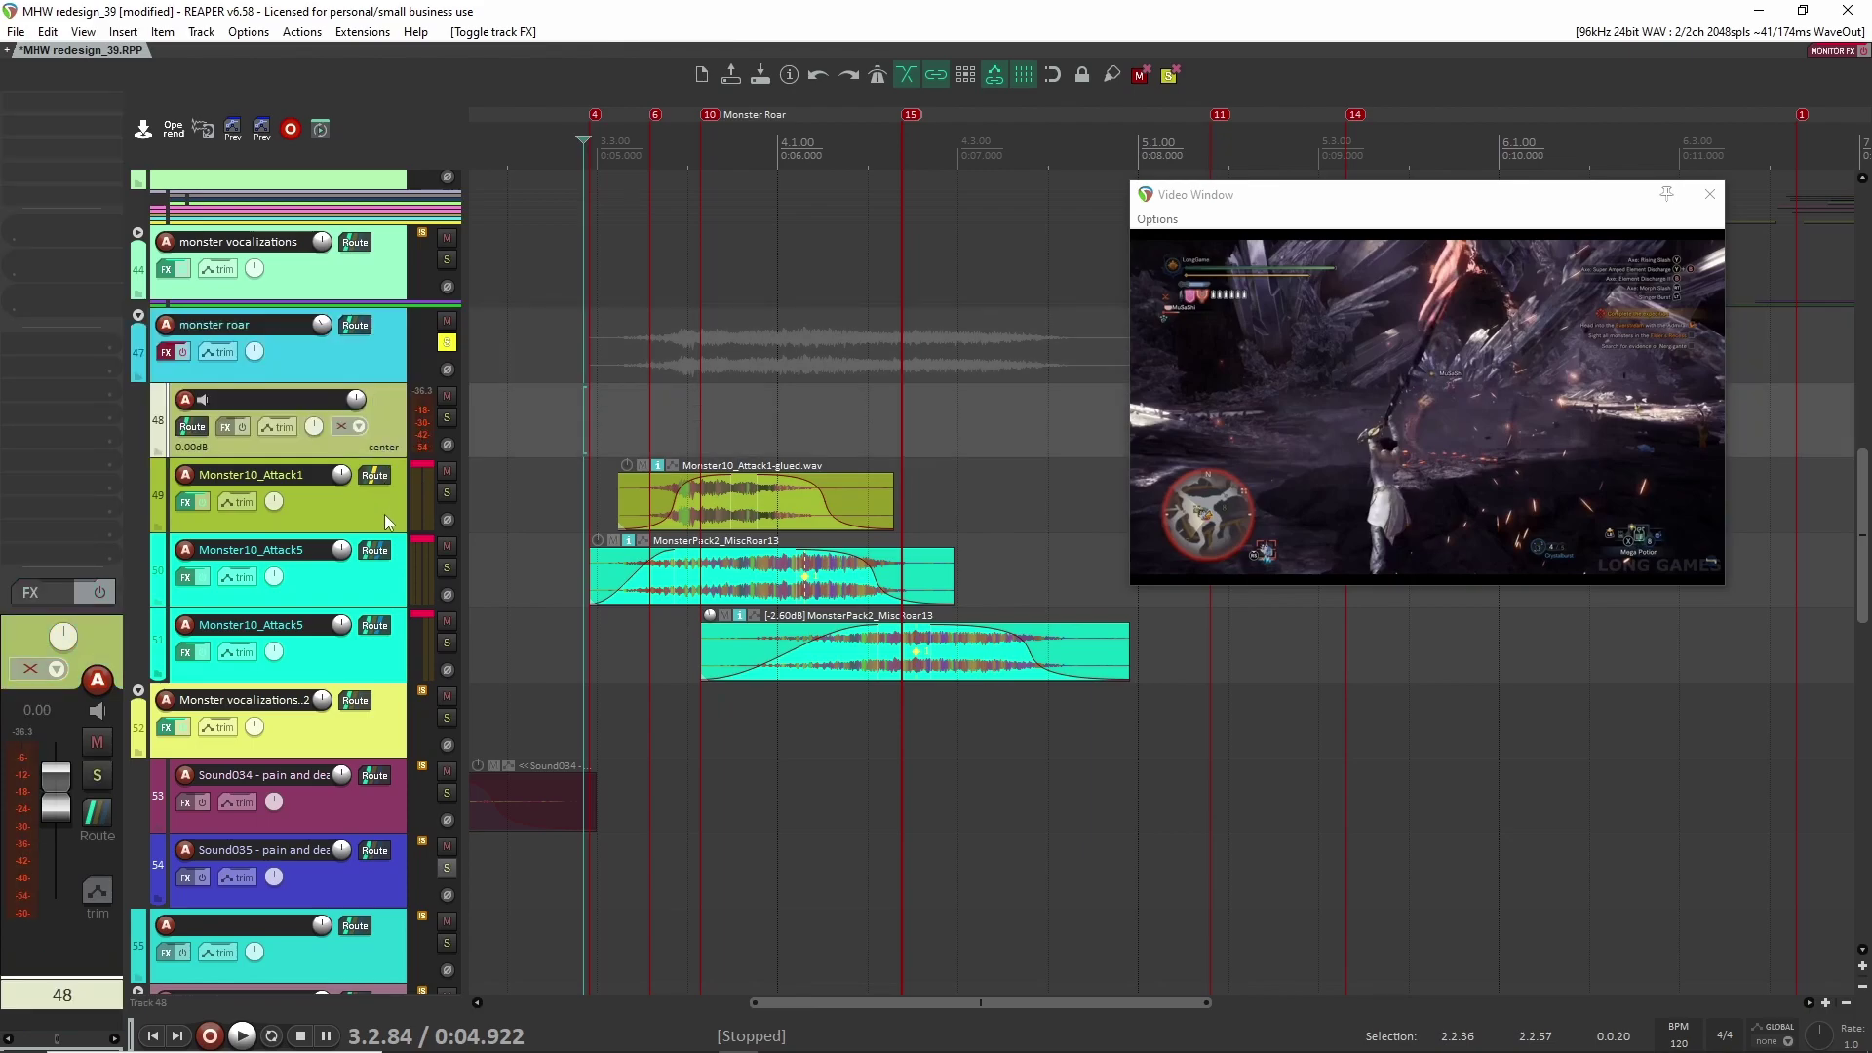
{"action": "key", "text": "Up"}
{"action": "key", "text": "Up"}
{"action": "key", "text": "Up"}
{"action": "key", "text": "Up"}
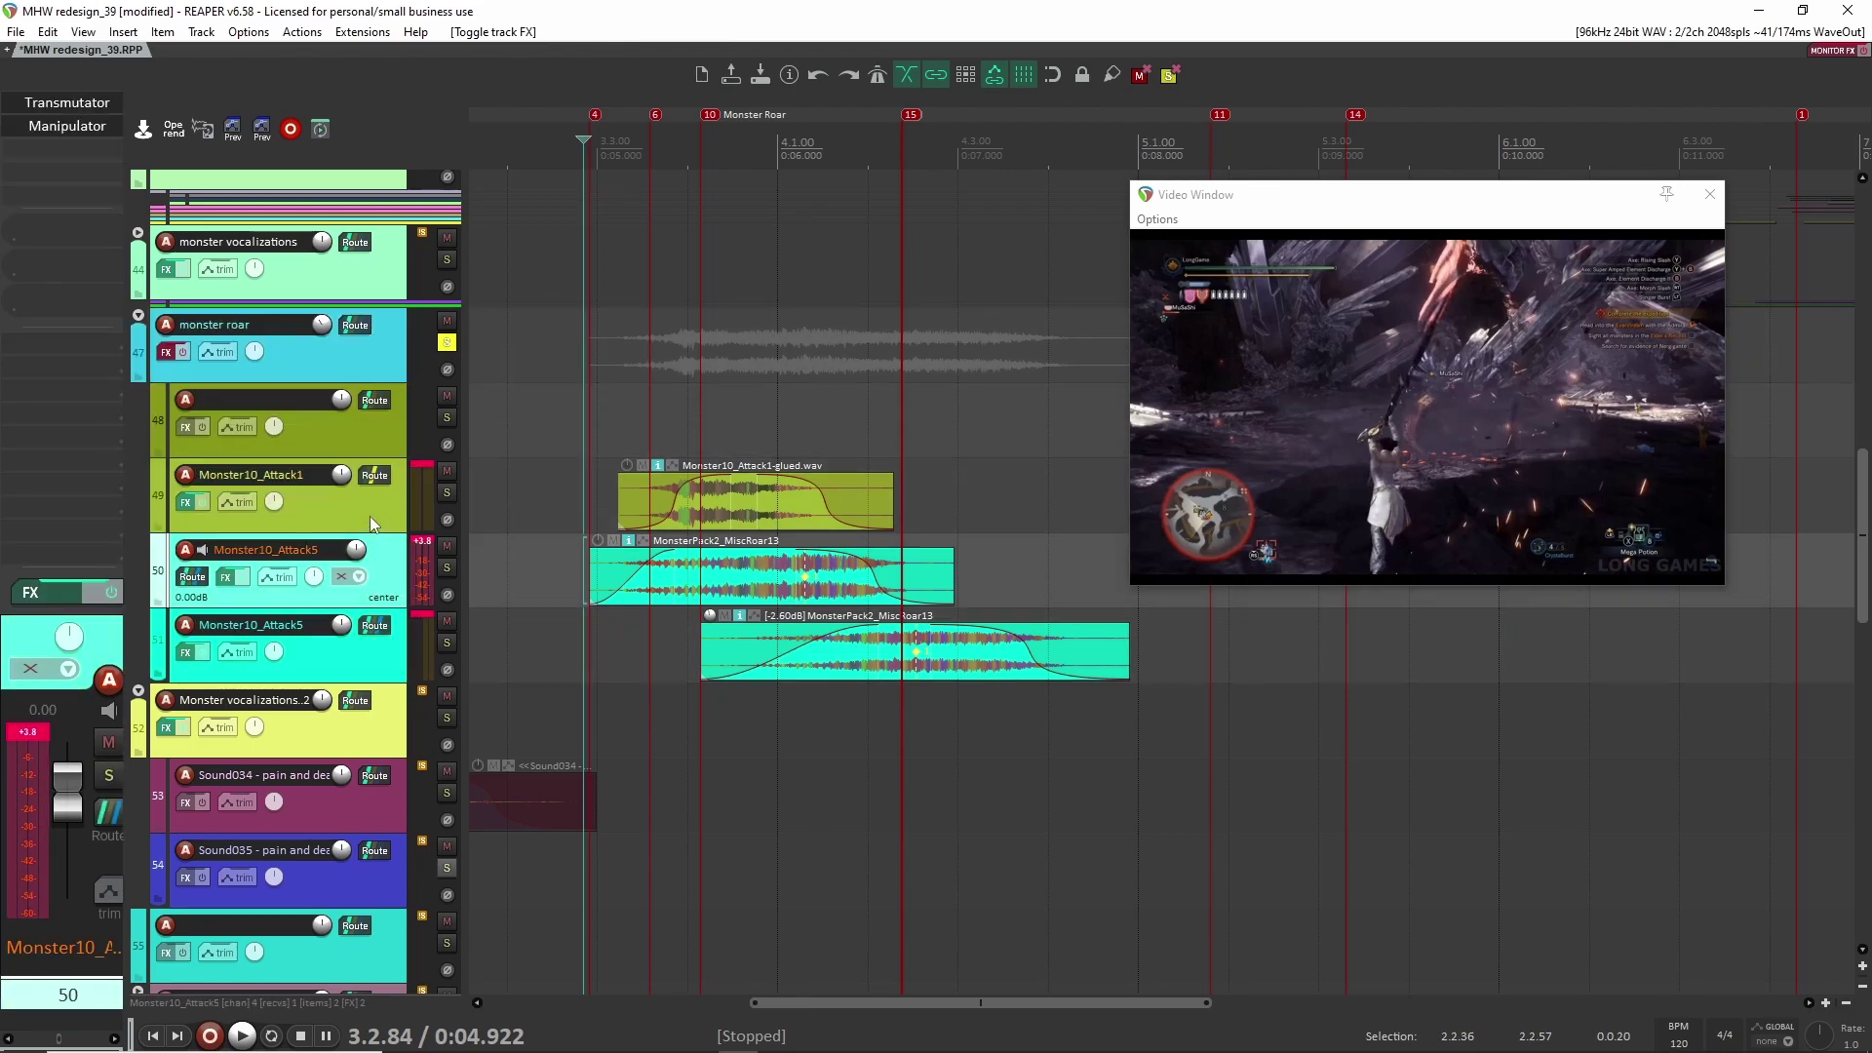
Step: Place the edit cursor at 3.2.64 and play the monster roar layers with the folder's effects bypassed
{"action": "left_click", "coordinate": [565, 513]}
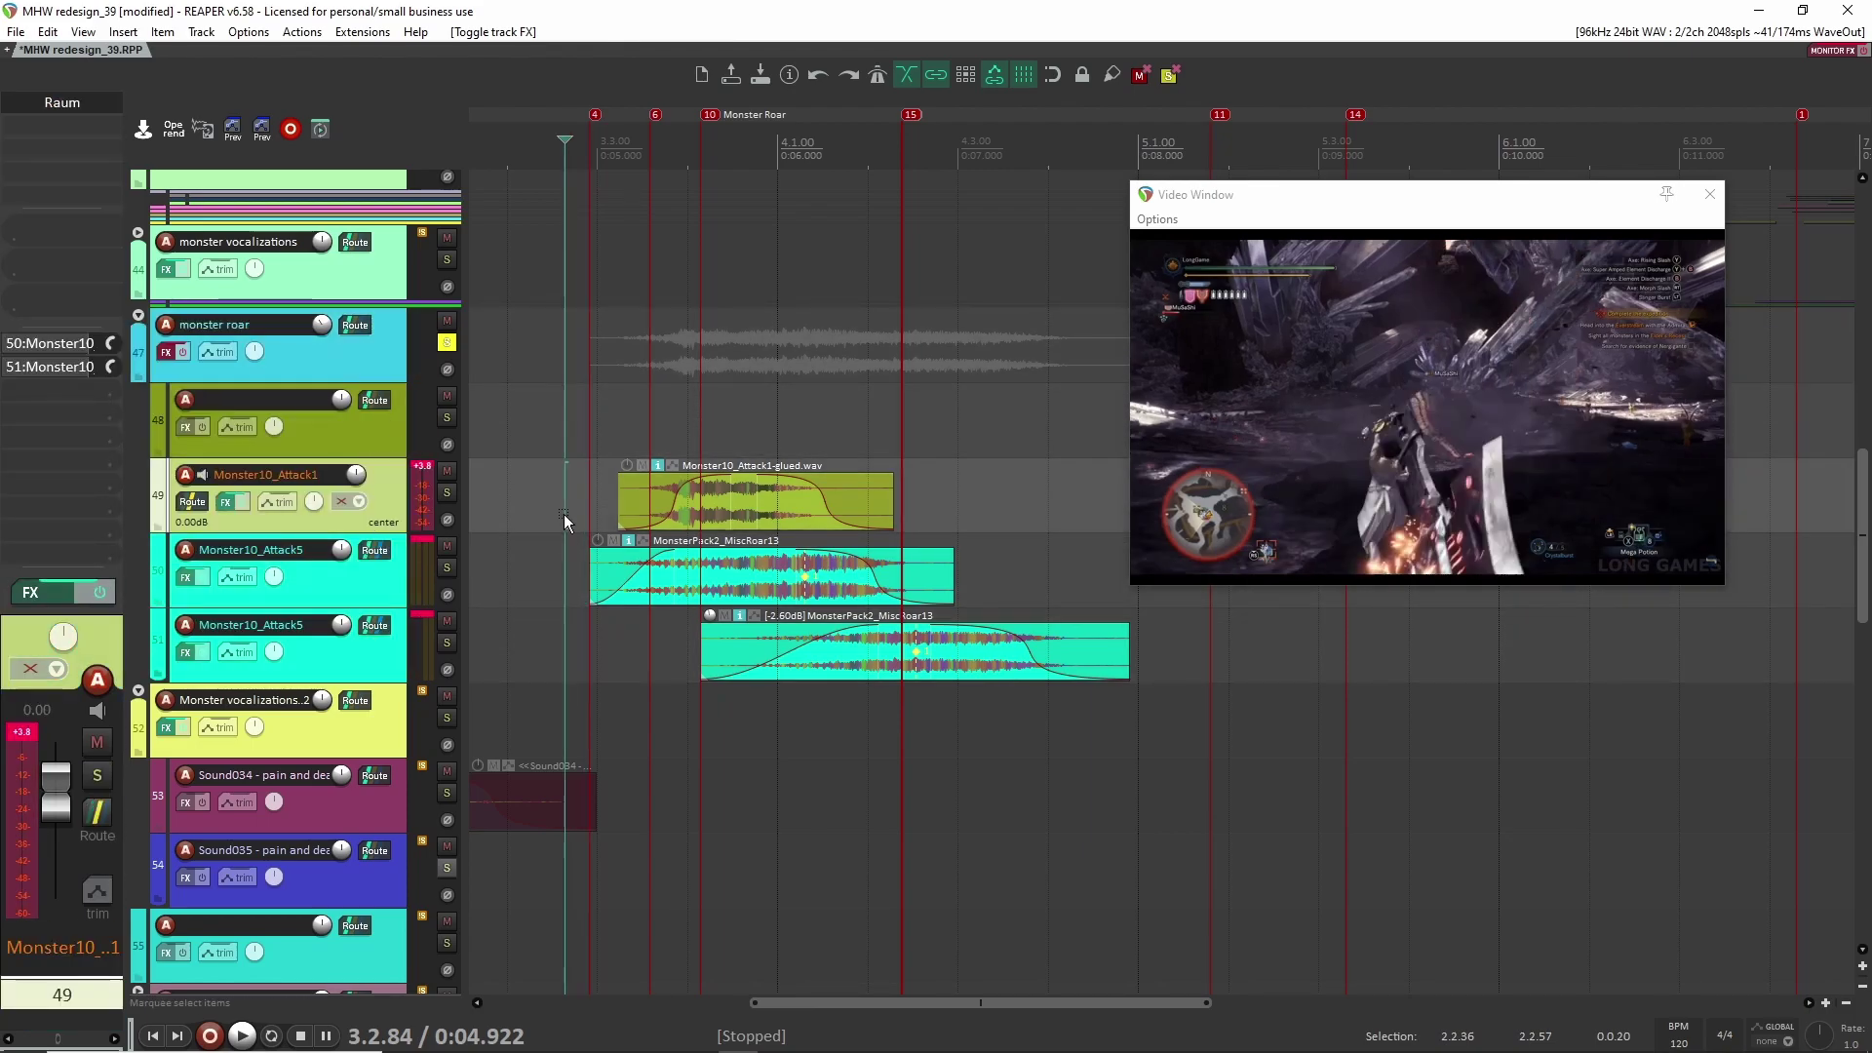
{"action": "left_click", "coordinate": [381, 376]}
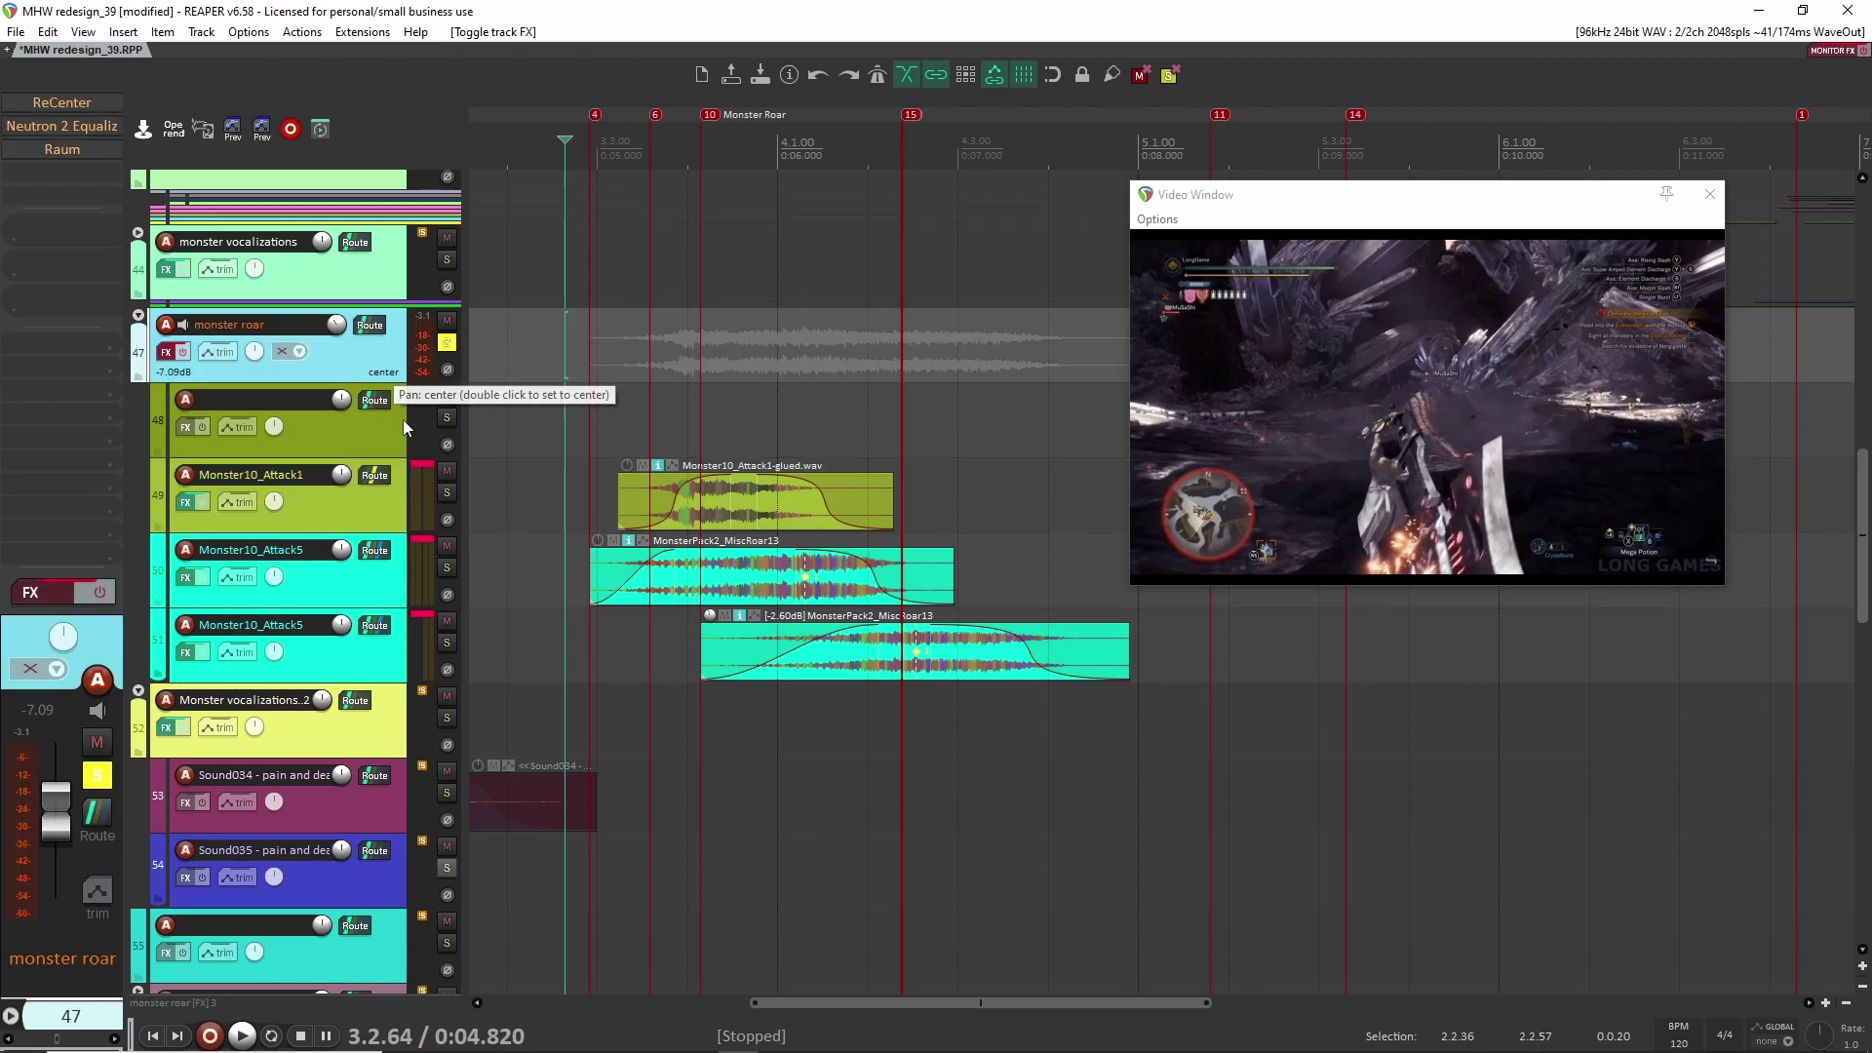
{"action": "key", "text": "space"}
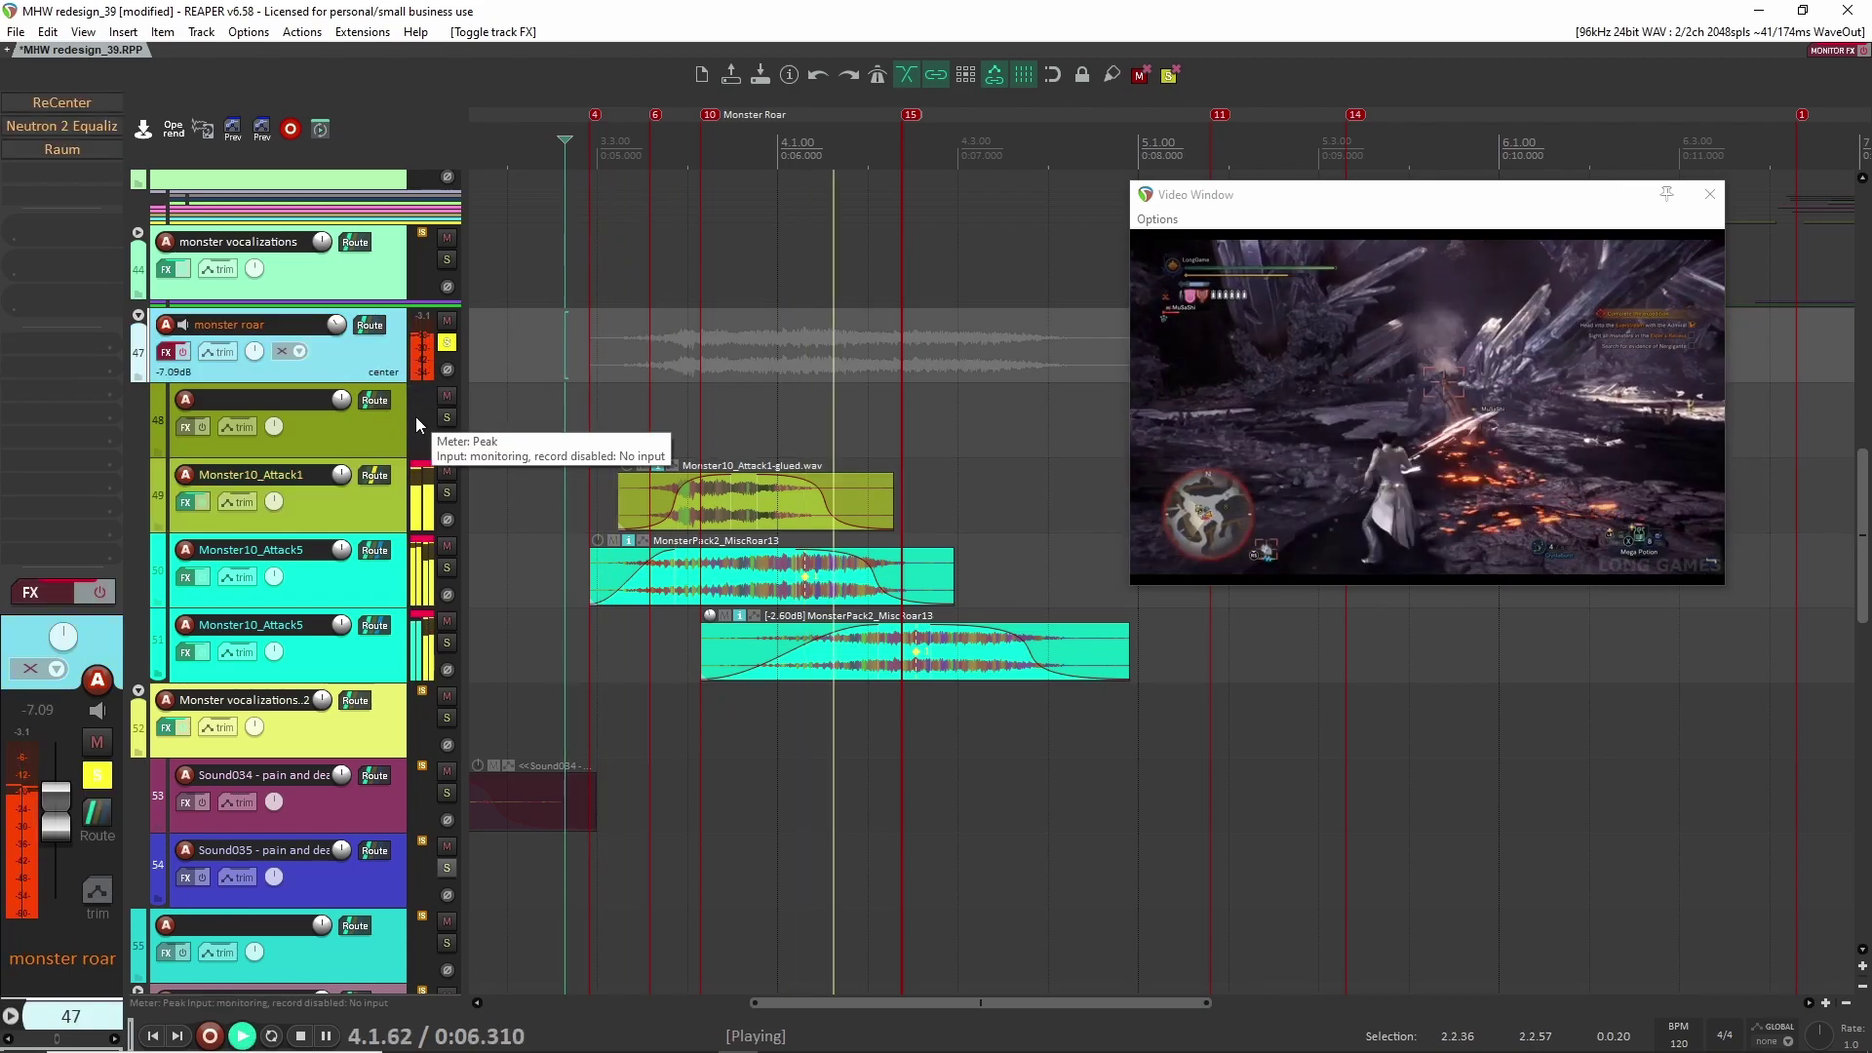
{"action": "key", "text": "space"}
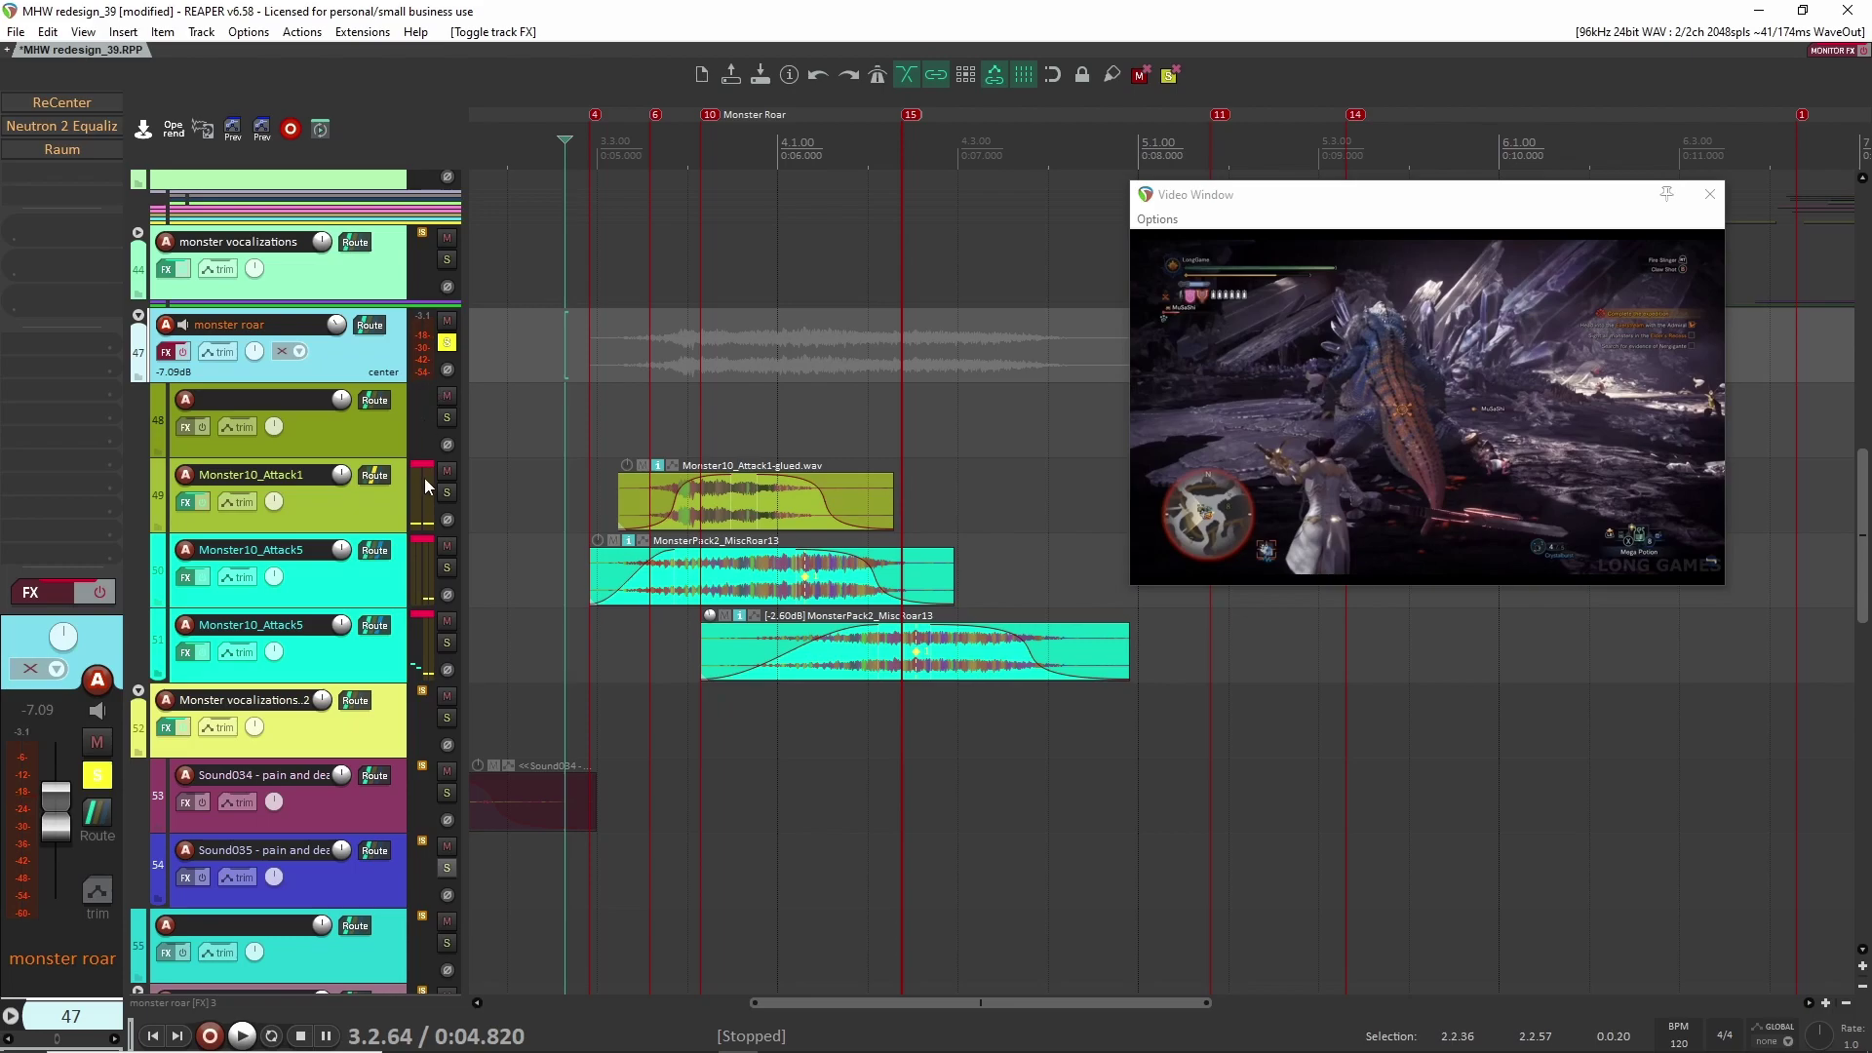
Step: Bypass the effects chains on the Monster10_Attack1 track and both Monster10_Attack5 tracks, tracks 49 to 51
{"action": "left_click", "coordinate": [371, 492]}
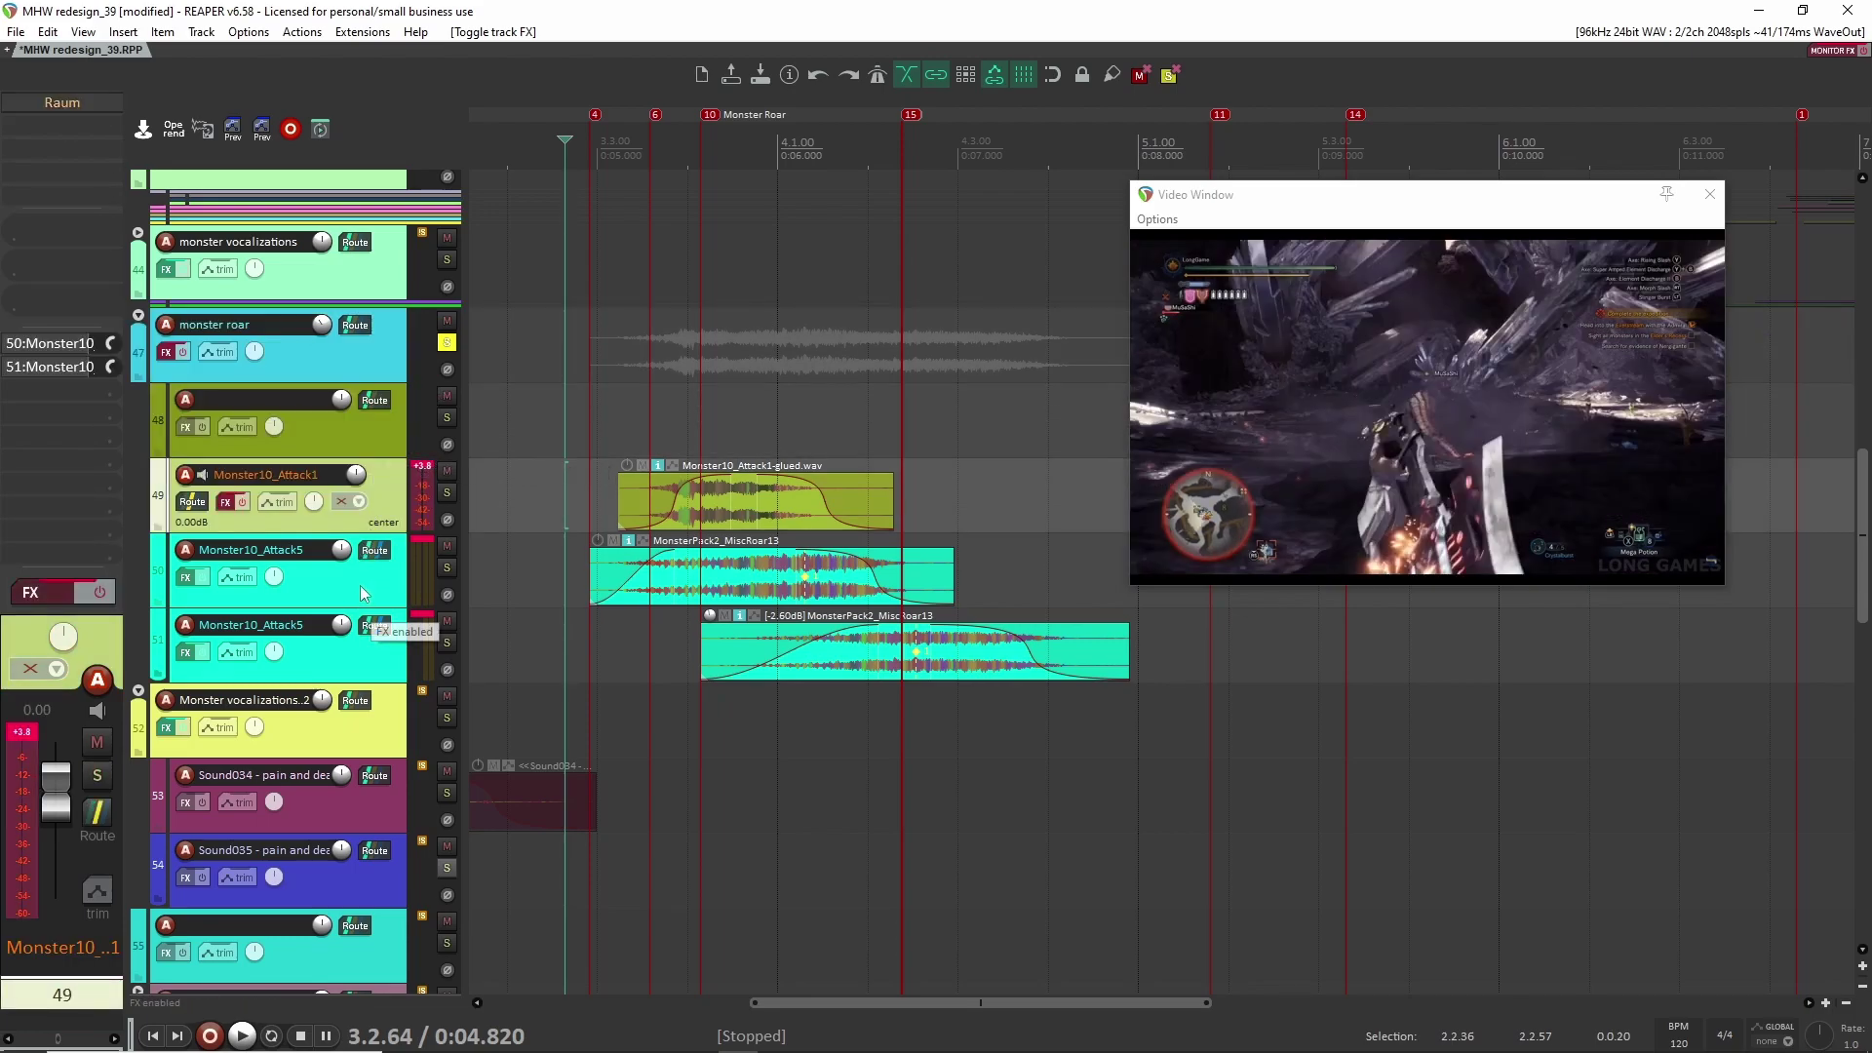
{"action": "left_click", "coordinate": [414, 636]}
{"action": "left_click", "coordinate": [113, 592]}
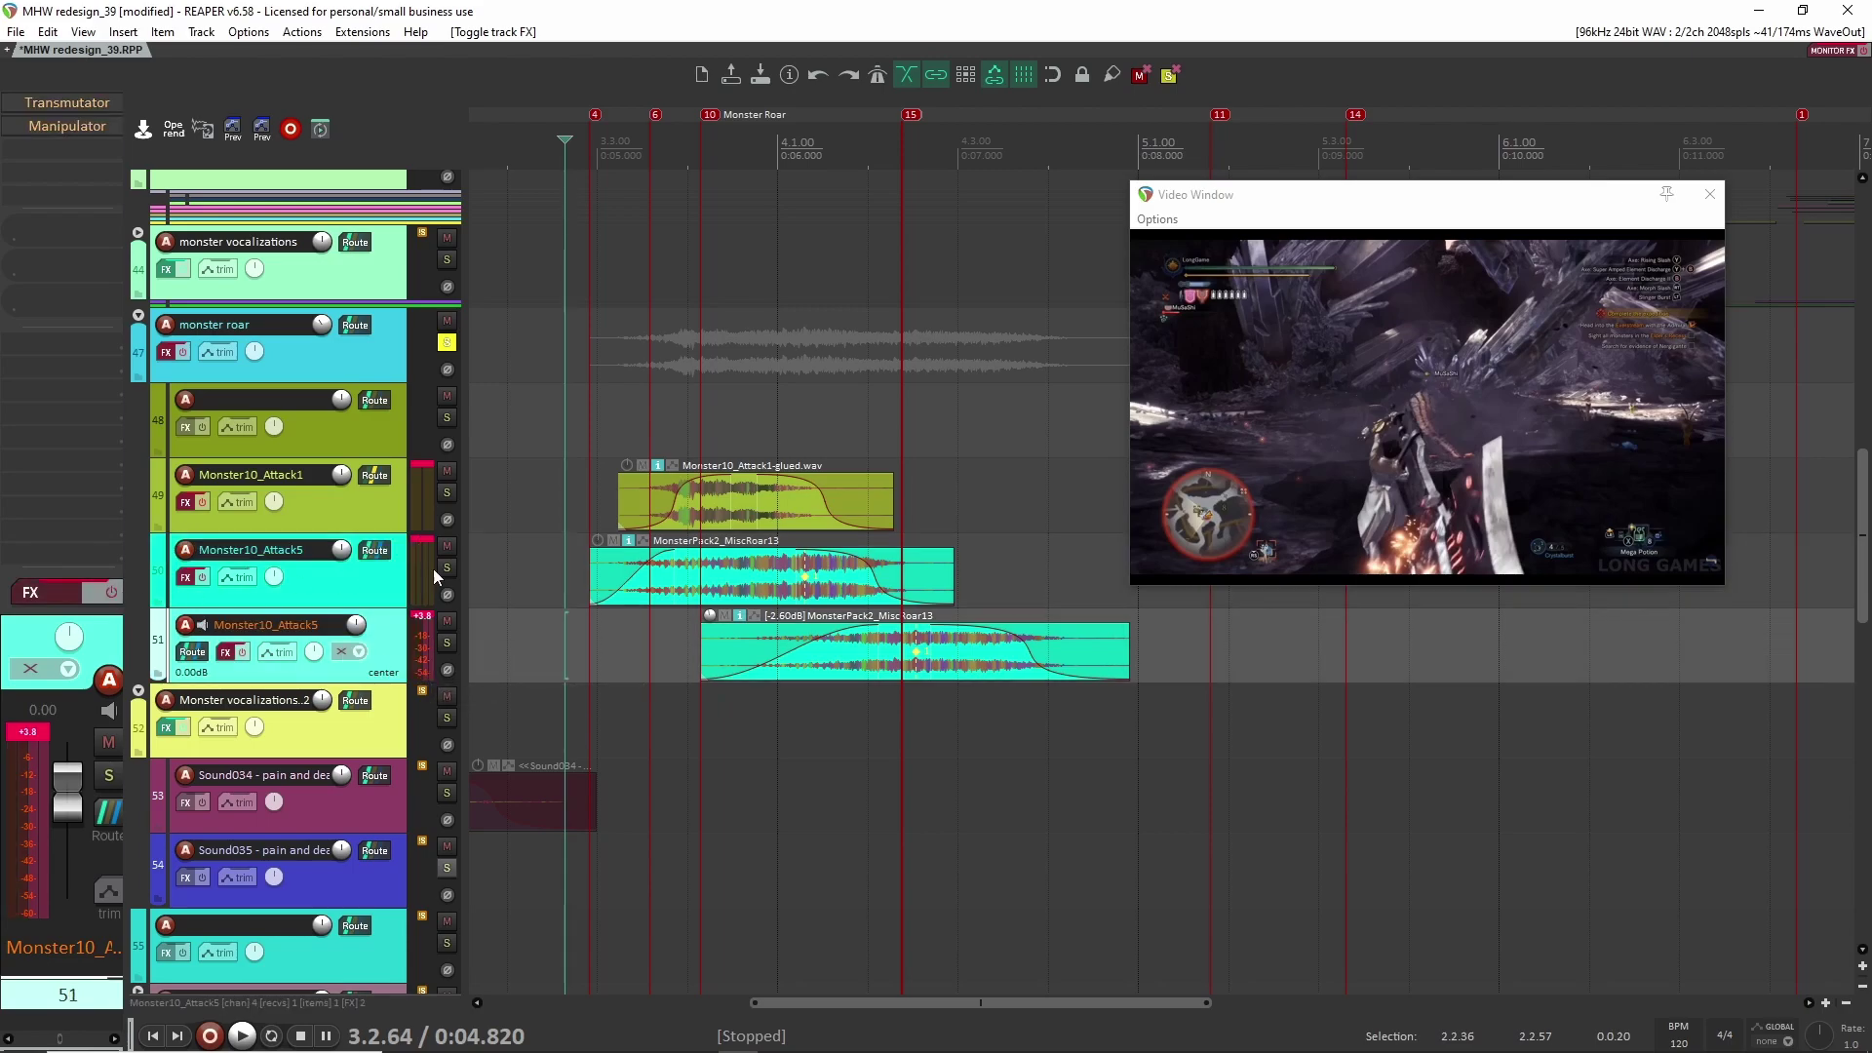
Step: Play the monster roar layers without any effects and select the Monster10_Attack1 track, track 49
{"action": "key", "text": "space"}
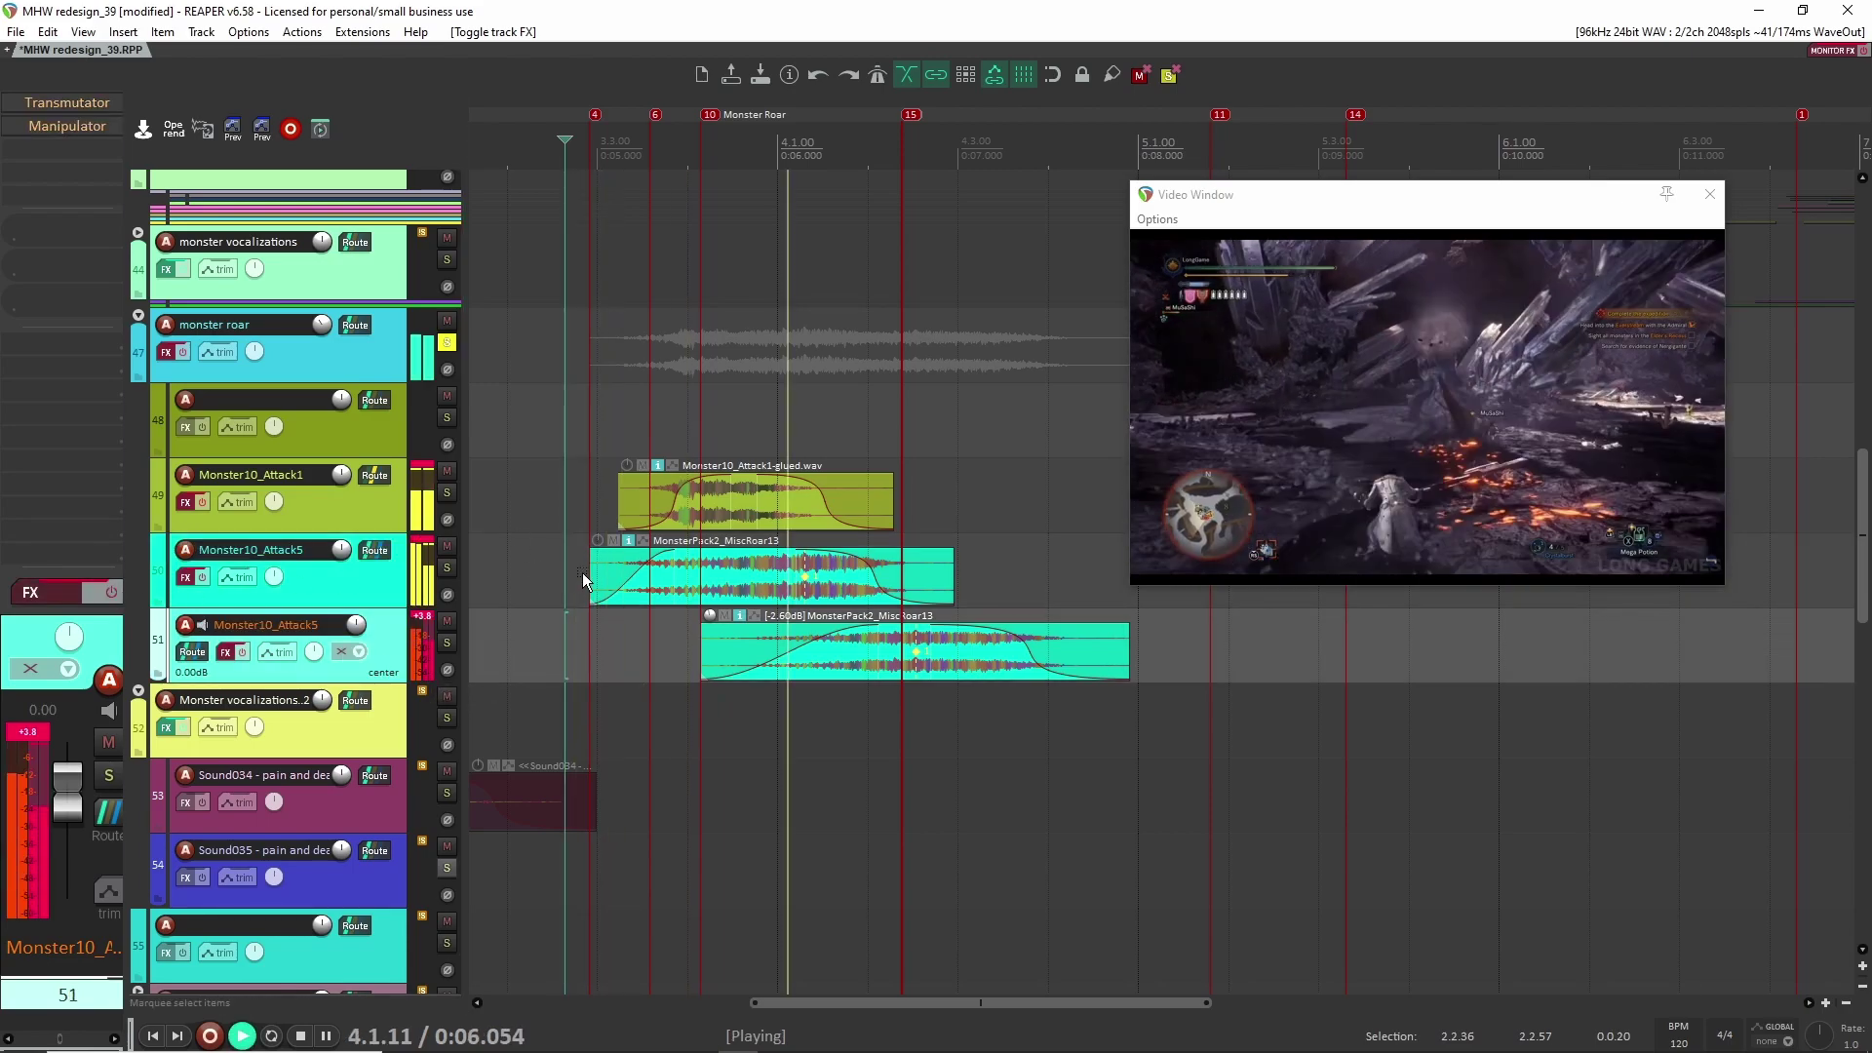
{"action": "key", "text": "space"}
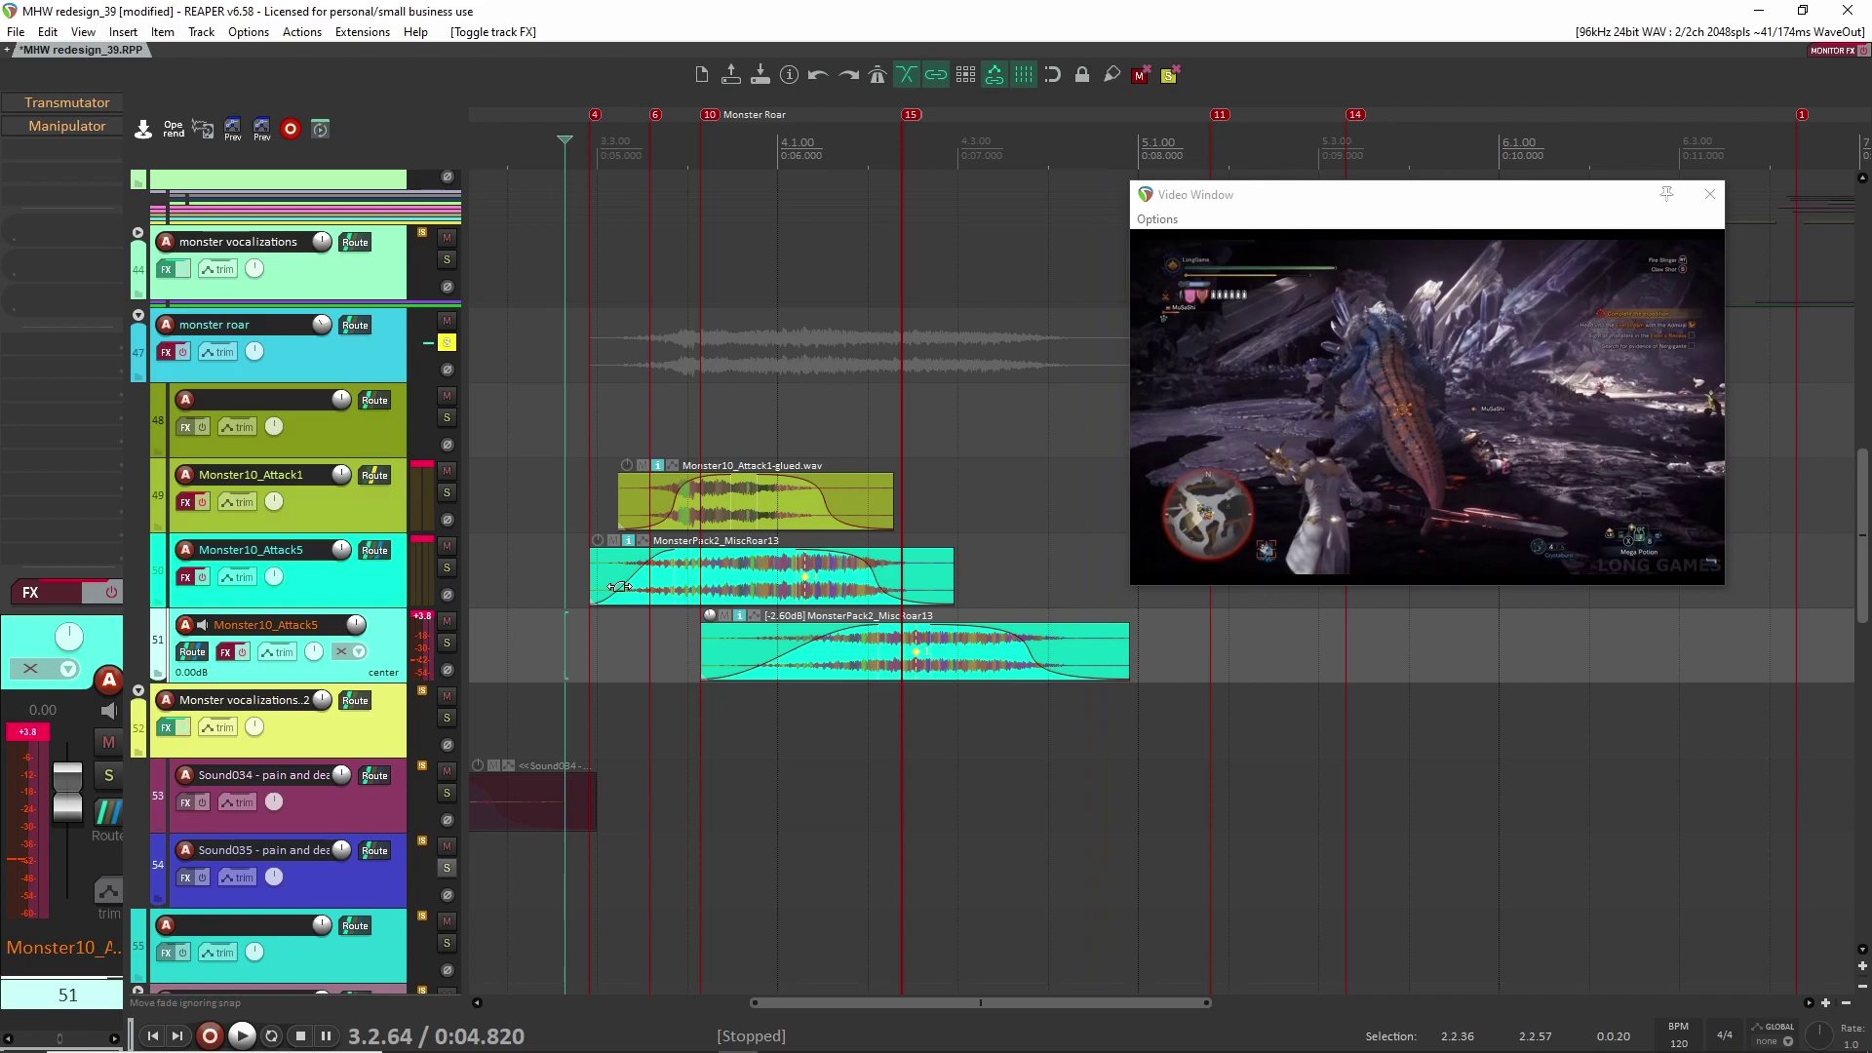
{"action": "left_click", "coordinate": [349, 589]}
{"action": "left_click", "coordinate": [405, 509]}
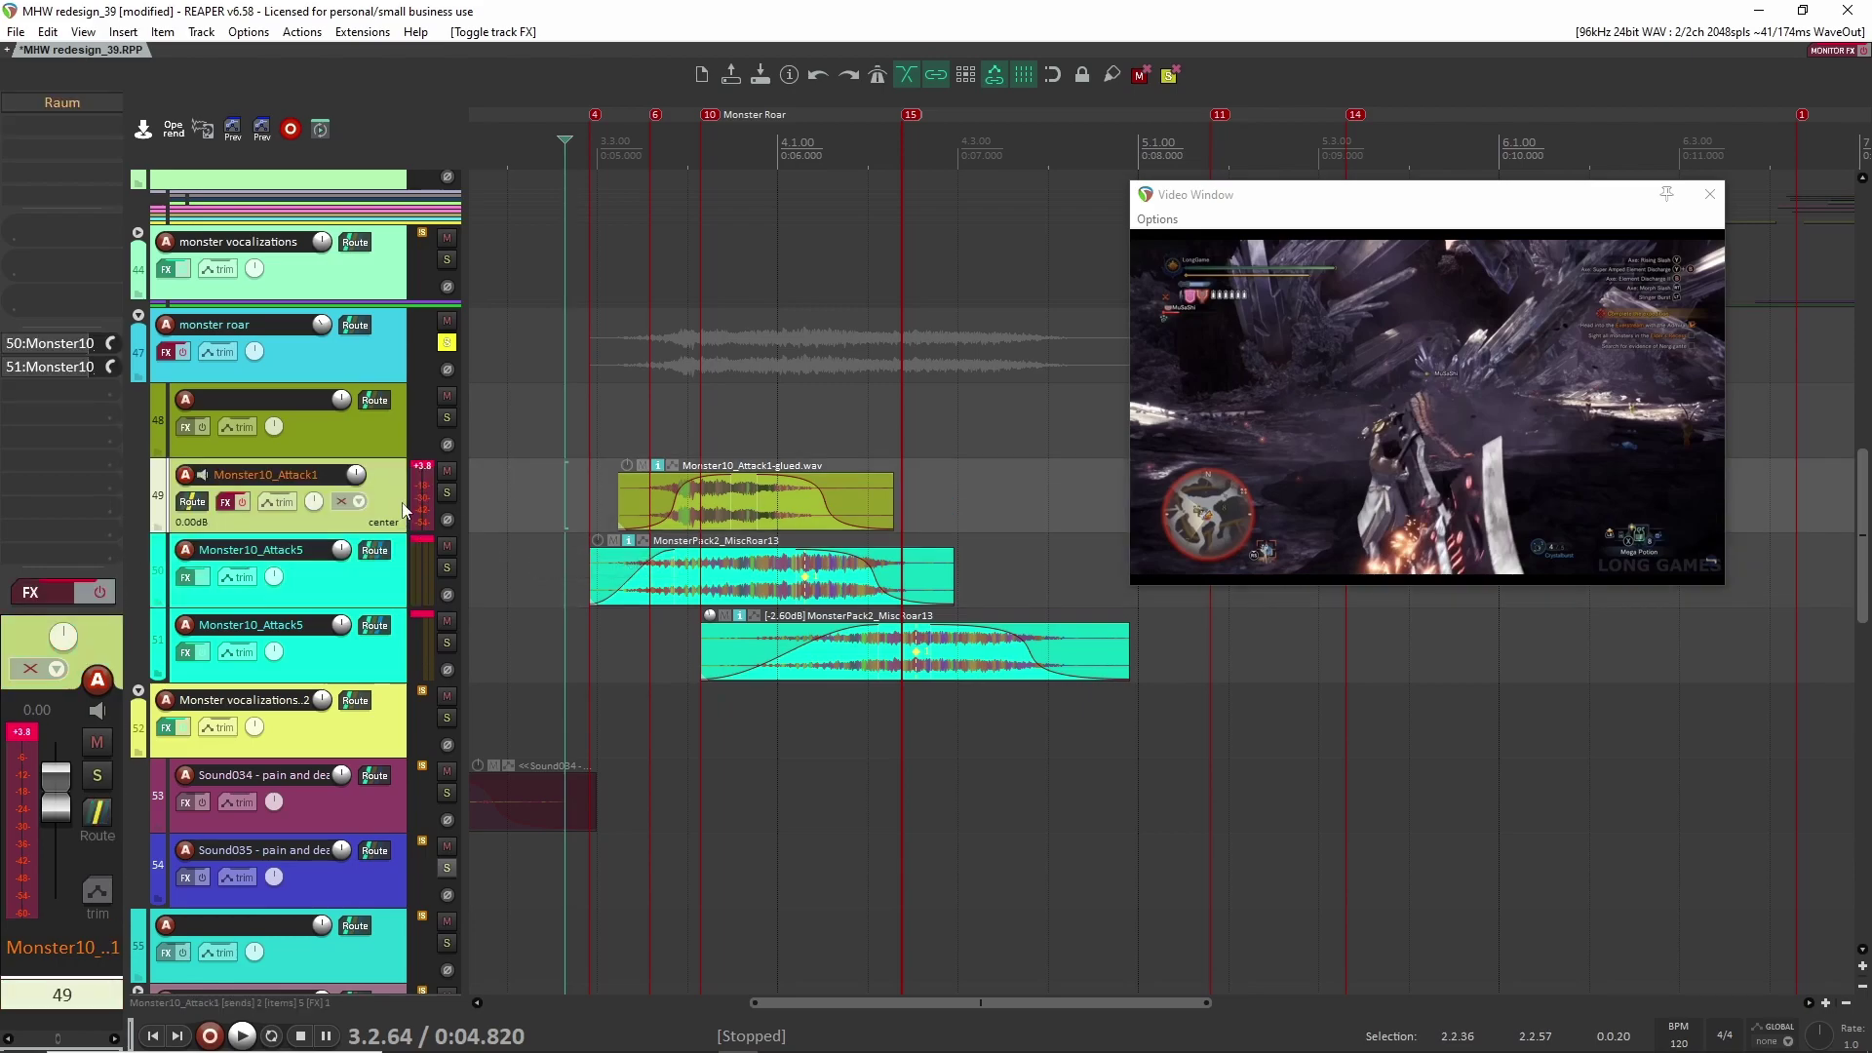
Step: Re-enable the effects chain of the Monster10_Attack1 track, track 49, solo the track and play it from 3.2.92
{"action": "left_click", "coordinate": [99, 591]}
{"action": "left_click", "coordinate": [447, 492]}
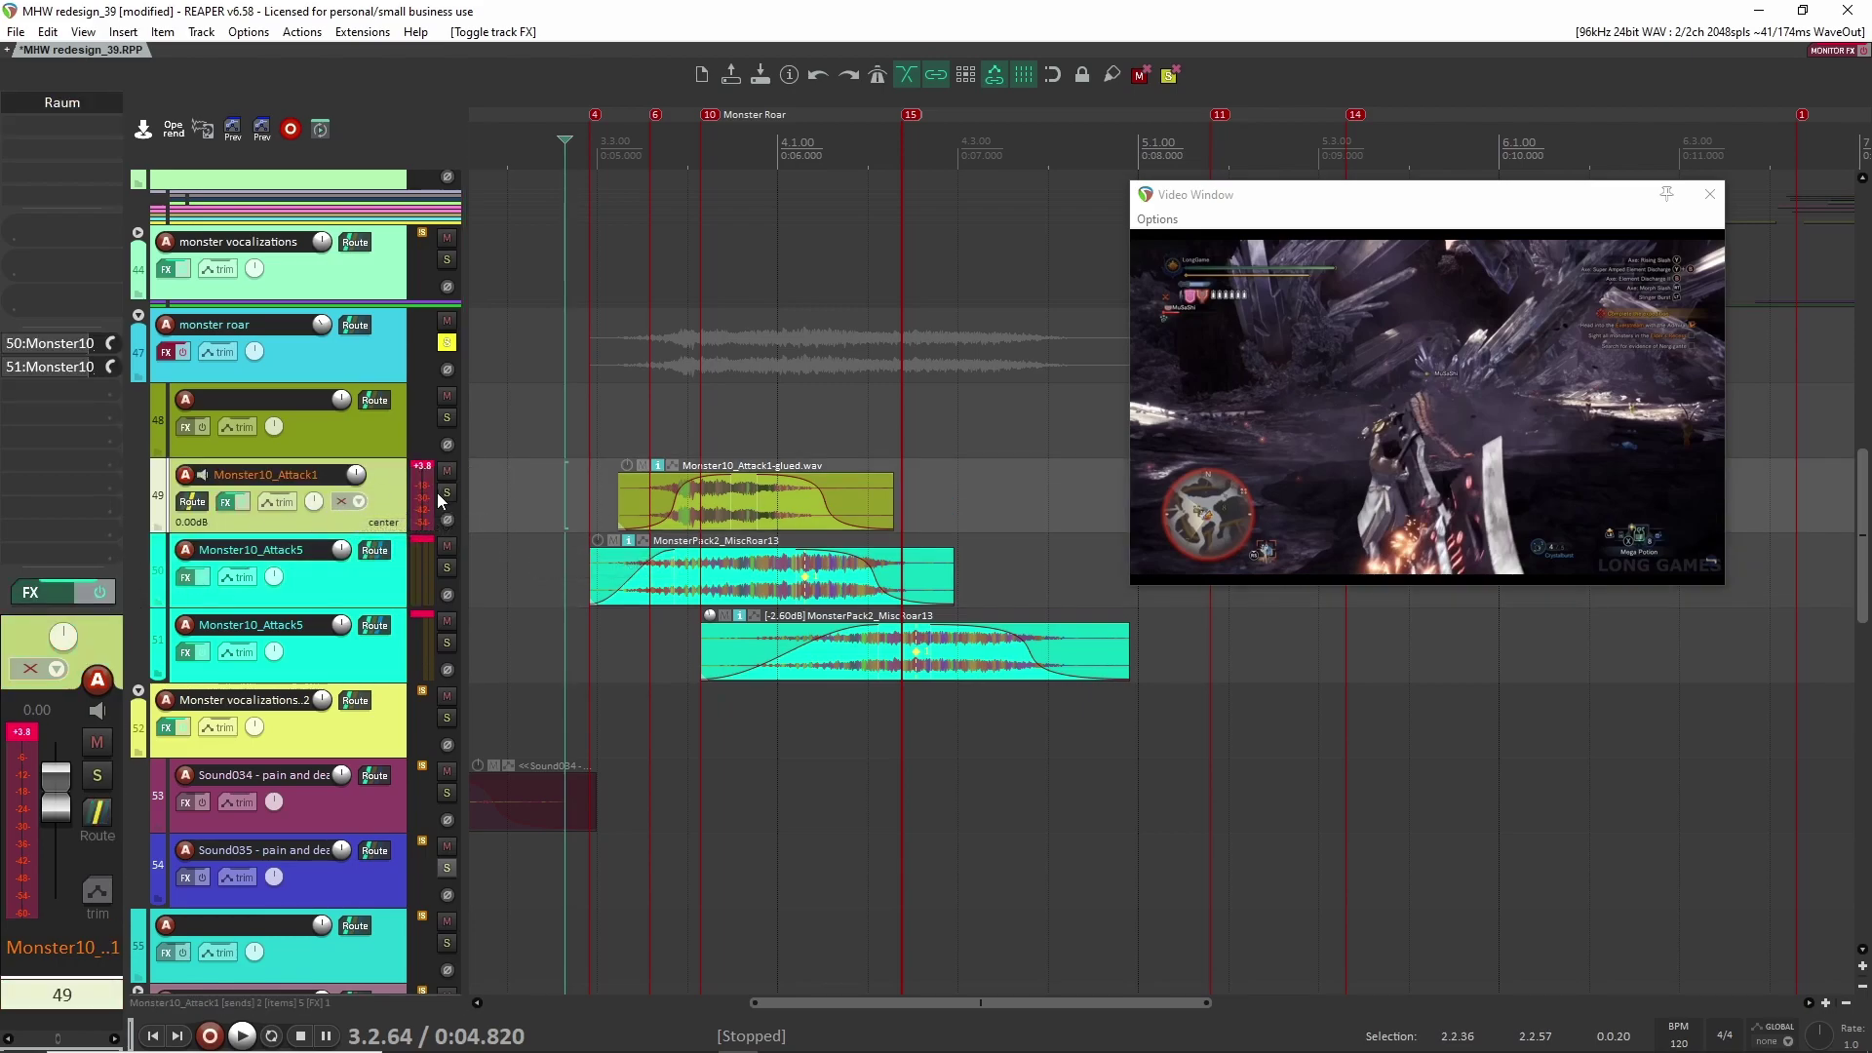
{"action": "left_click", "coordinate": [603, 493]}
{"action": "key", "text": "space"}
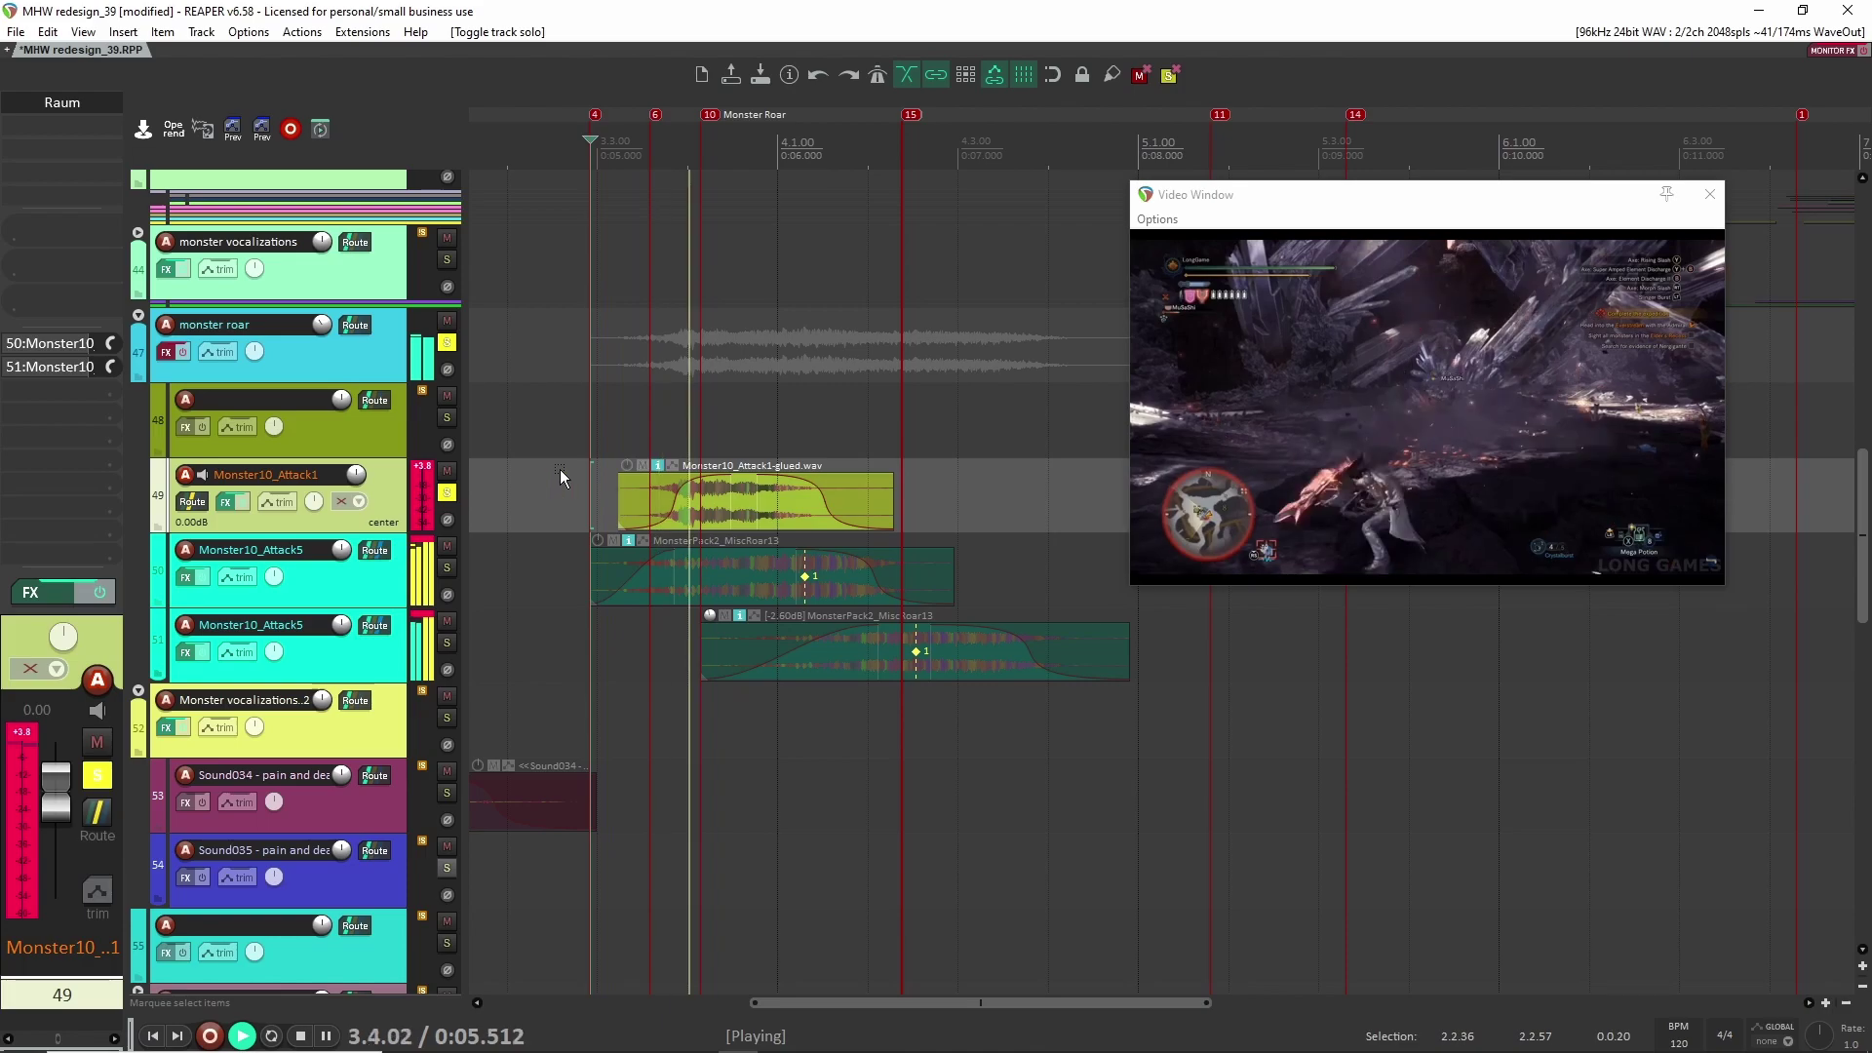
{"action": "key", "text": "space"}
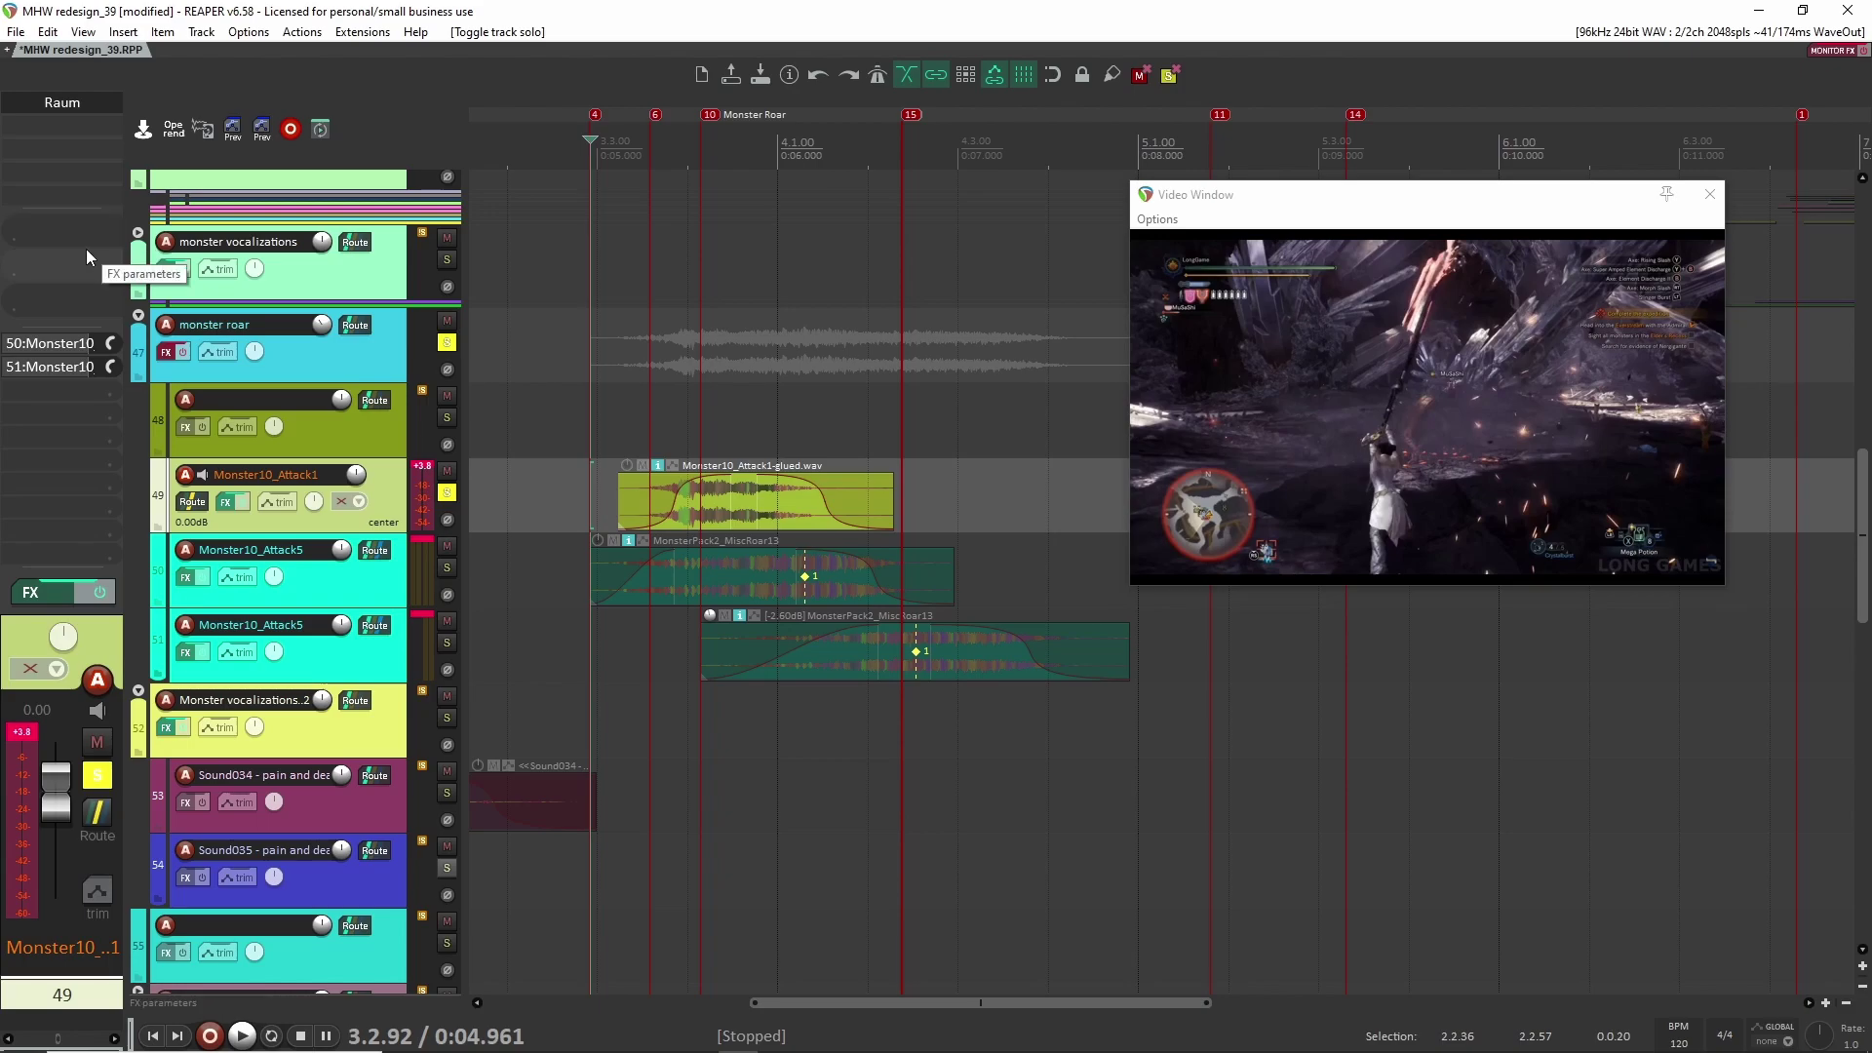
Step: Unsolo track 49, solo the first Monster10_Attack5 track, track 50, and select its MonsterPack2_MiscRoar13 item
{"action": "left_click", "coordinate": [448, 492]}
{"action": "left_click", "coordinate": [448, 565]}
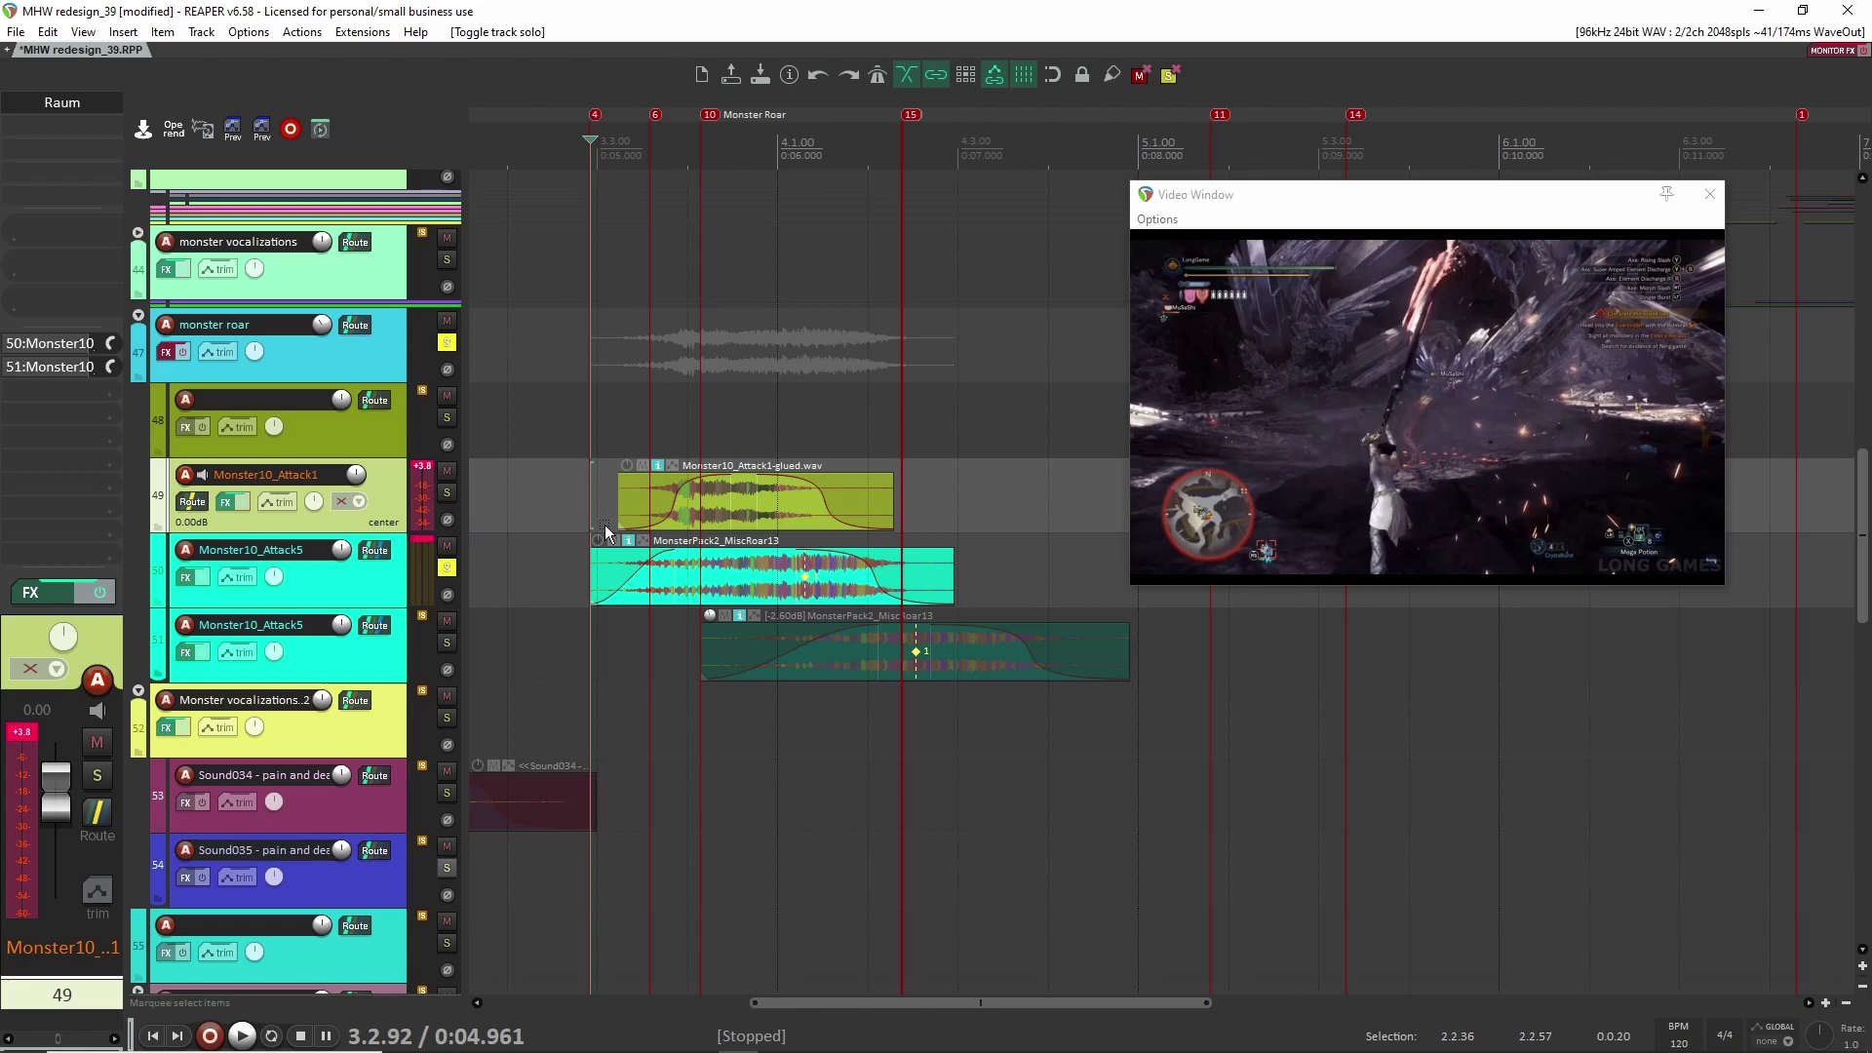
{"action": "left_click", "coordinate": [756, 480]}
{"action": "left_click", "coordinate": [819, 583]}
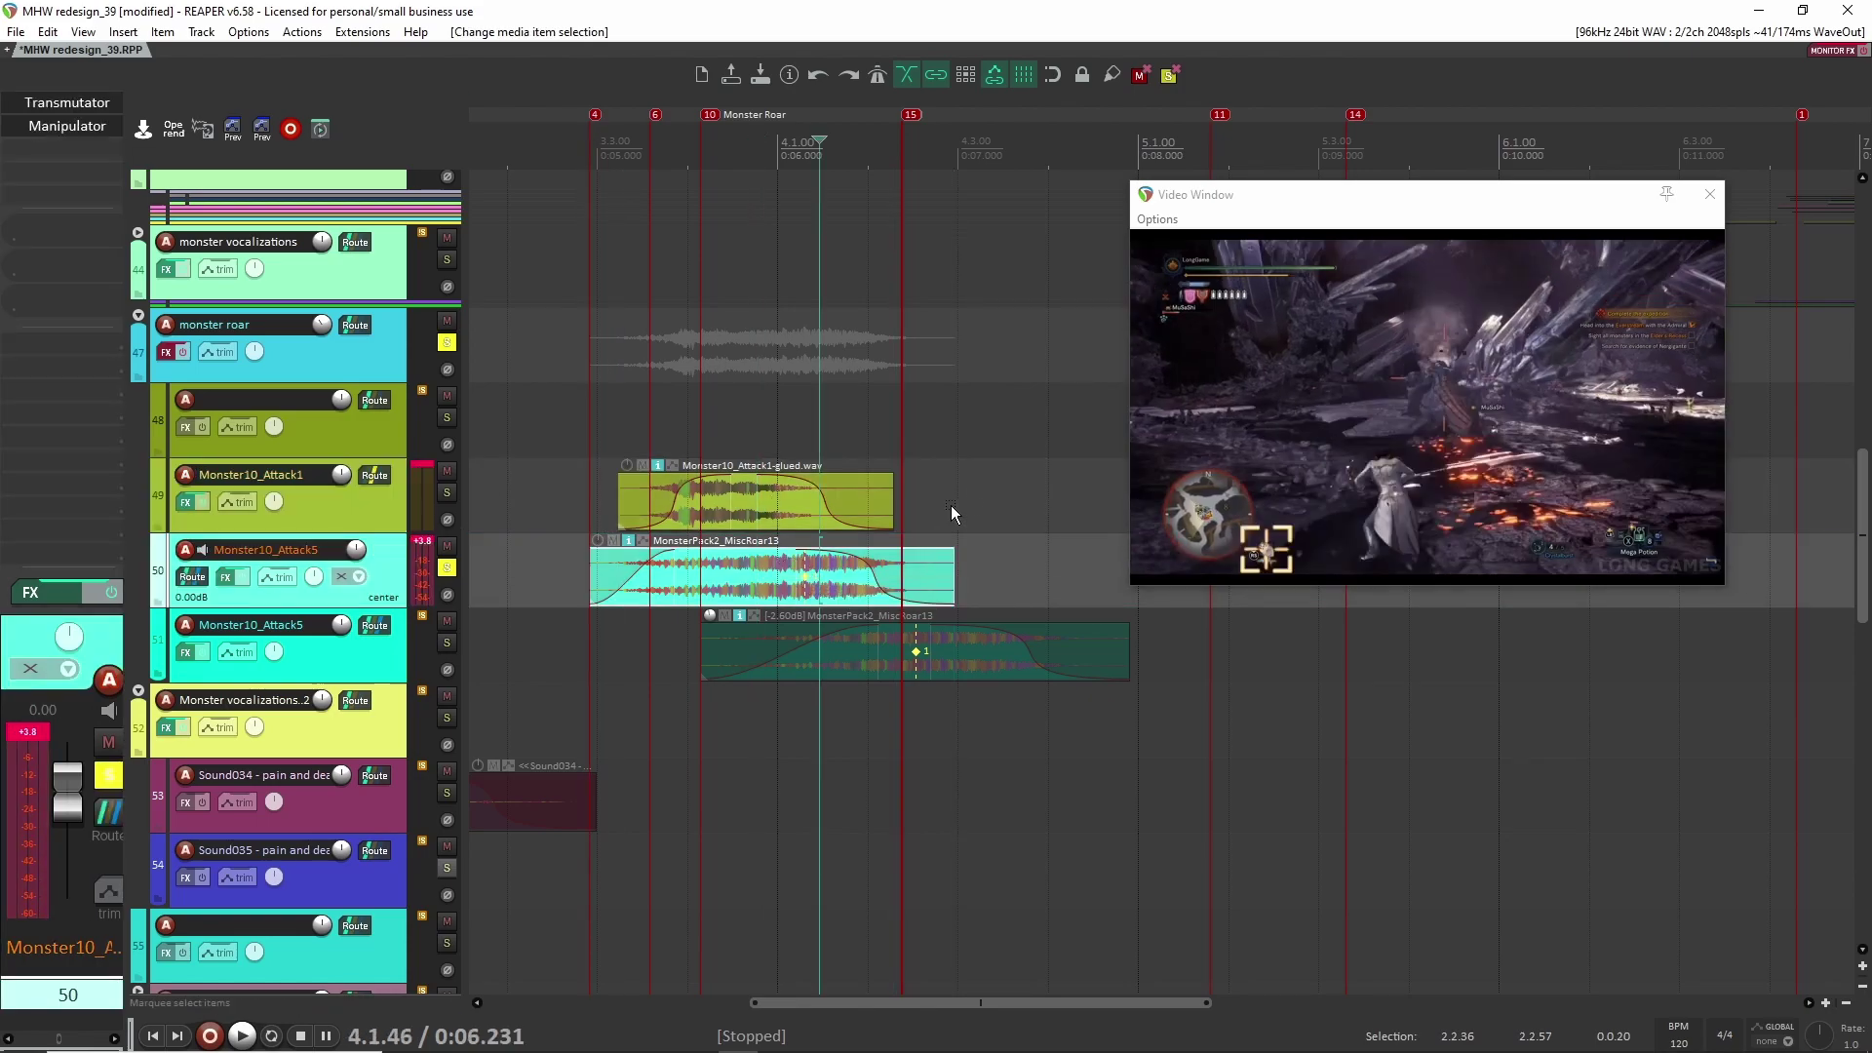
Step: Open Transmutator on track 50, view its list of modes without changing Transients, and move the plugin window clear of the items
{"action": "left_click", "coordinate": [68, 102]}
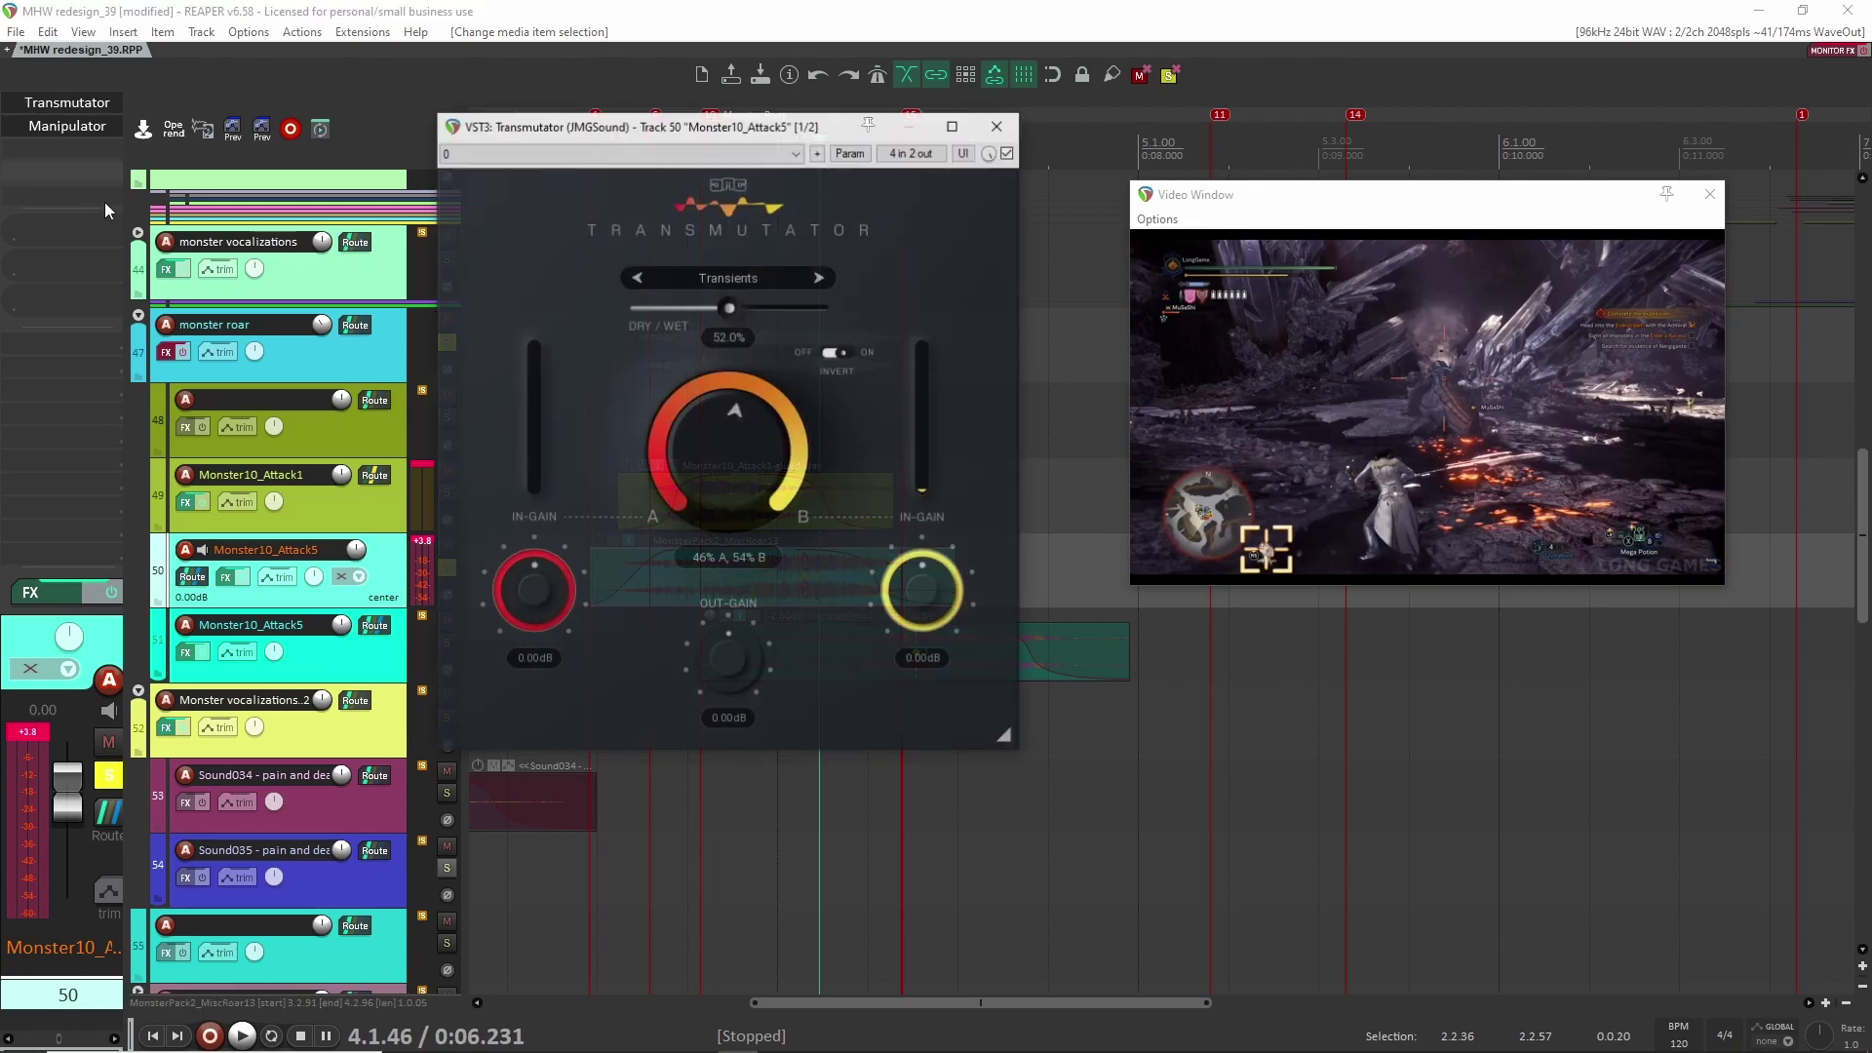
{"action": "left_click_drag", "start_coordinate": [826, 127], "coordinate": [709, 114]}
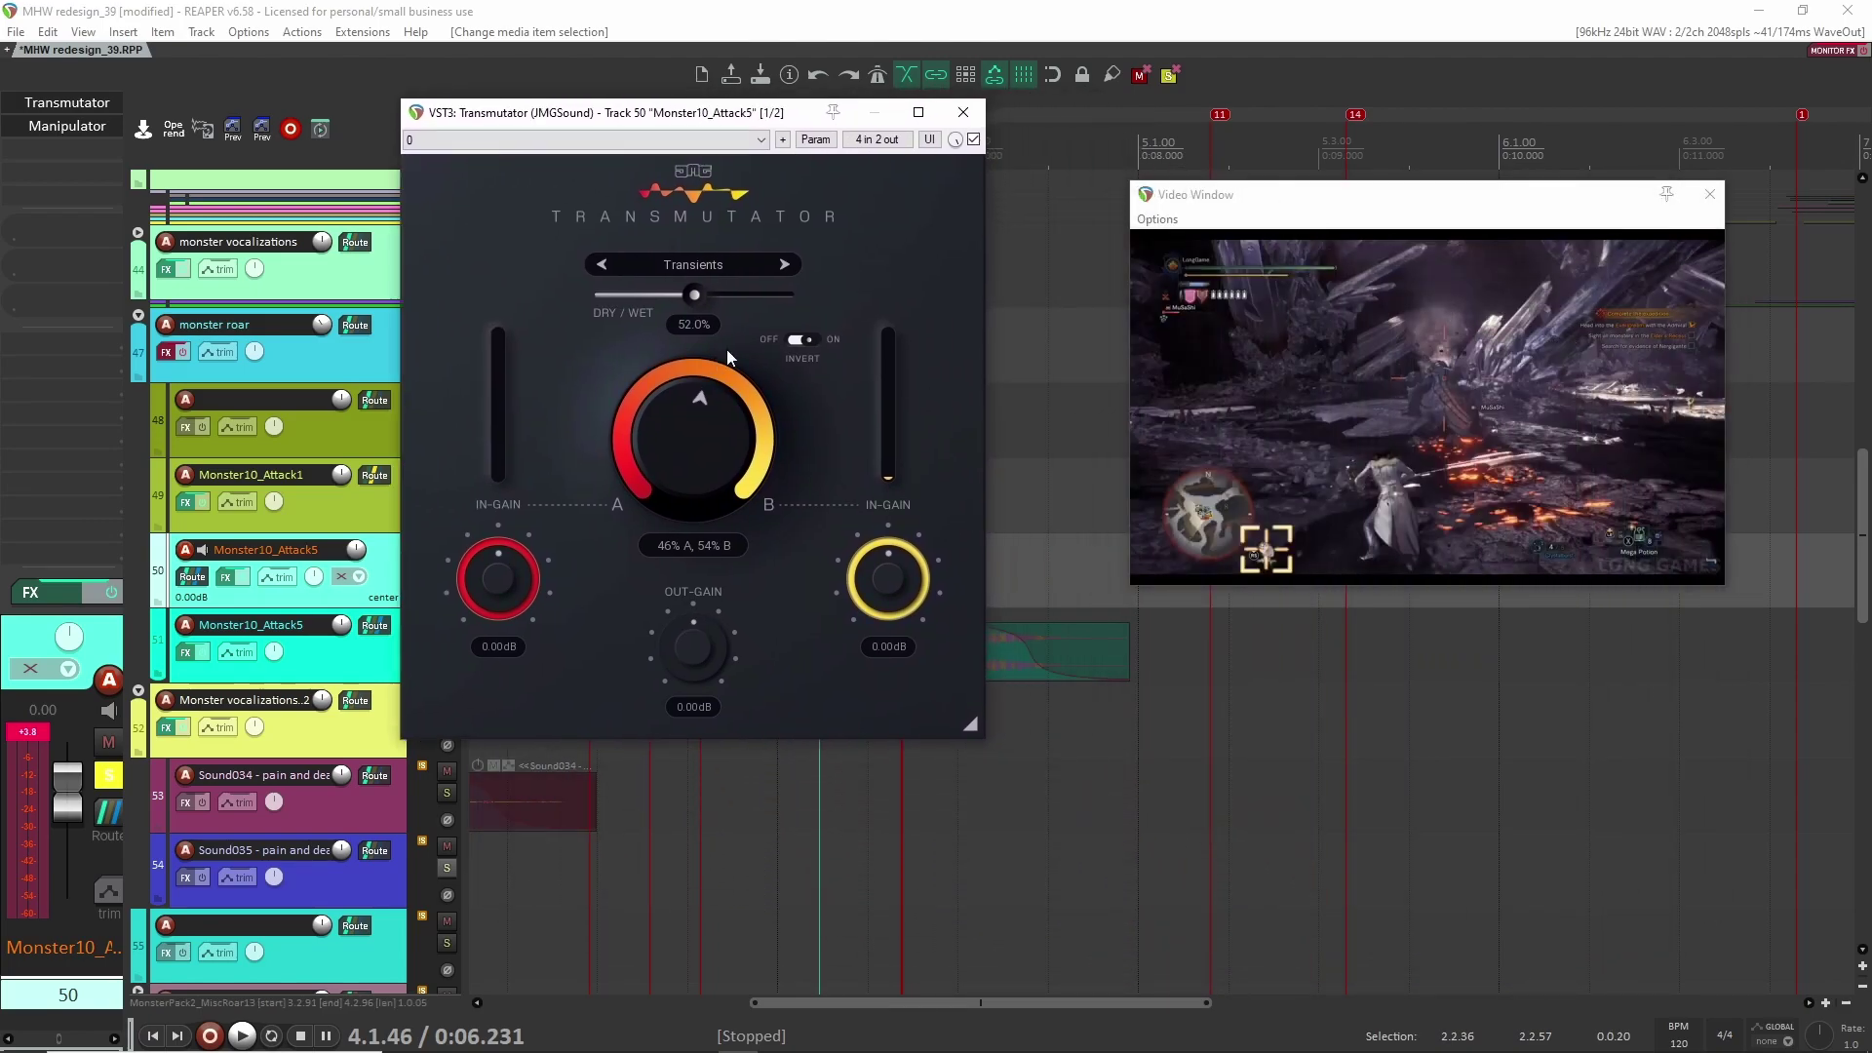
{"action": "left_click", "coordinate": [712, 265]}
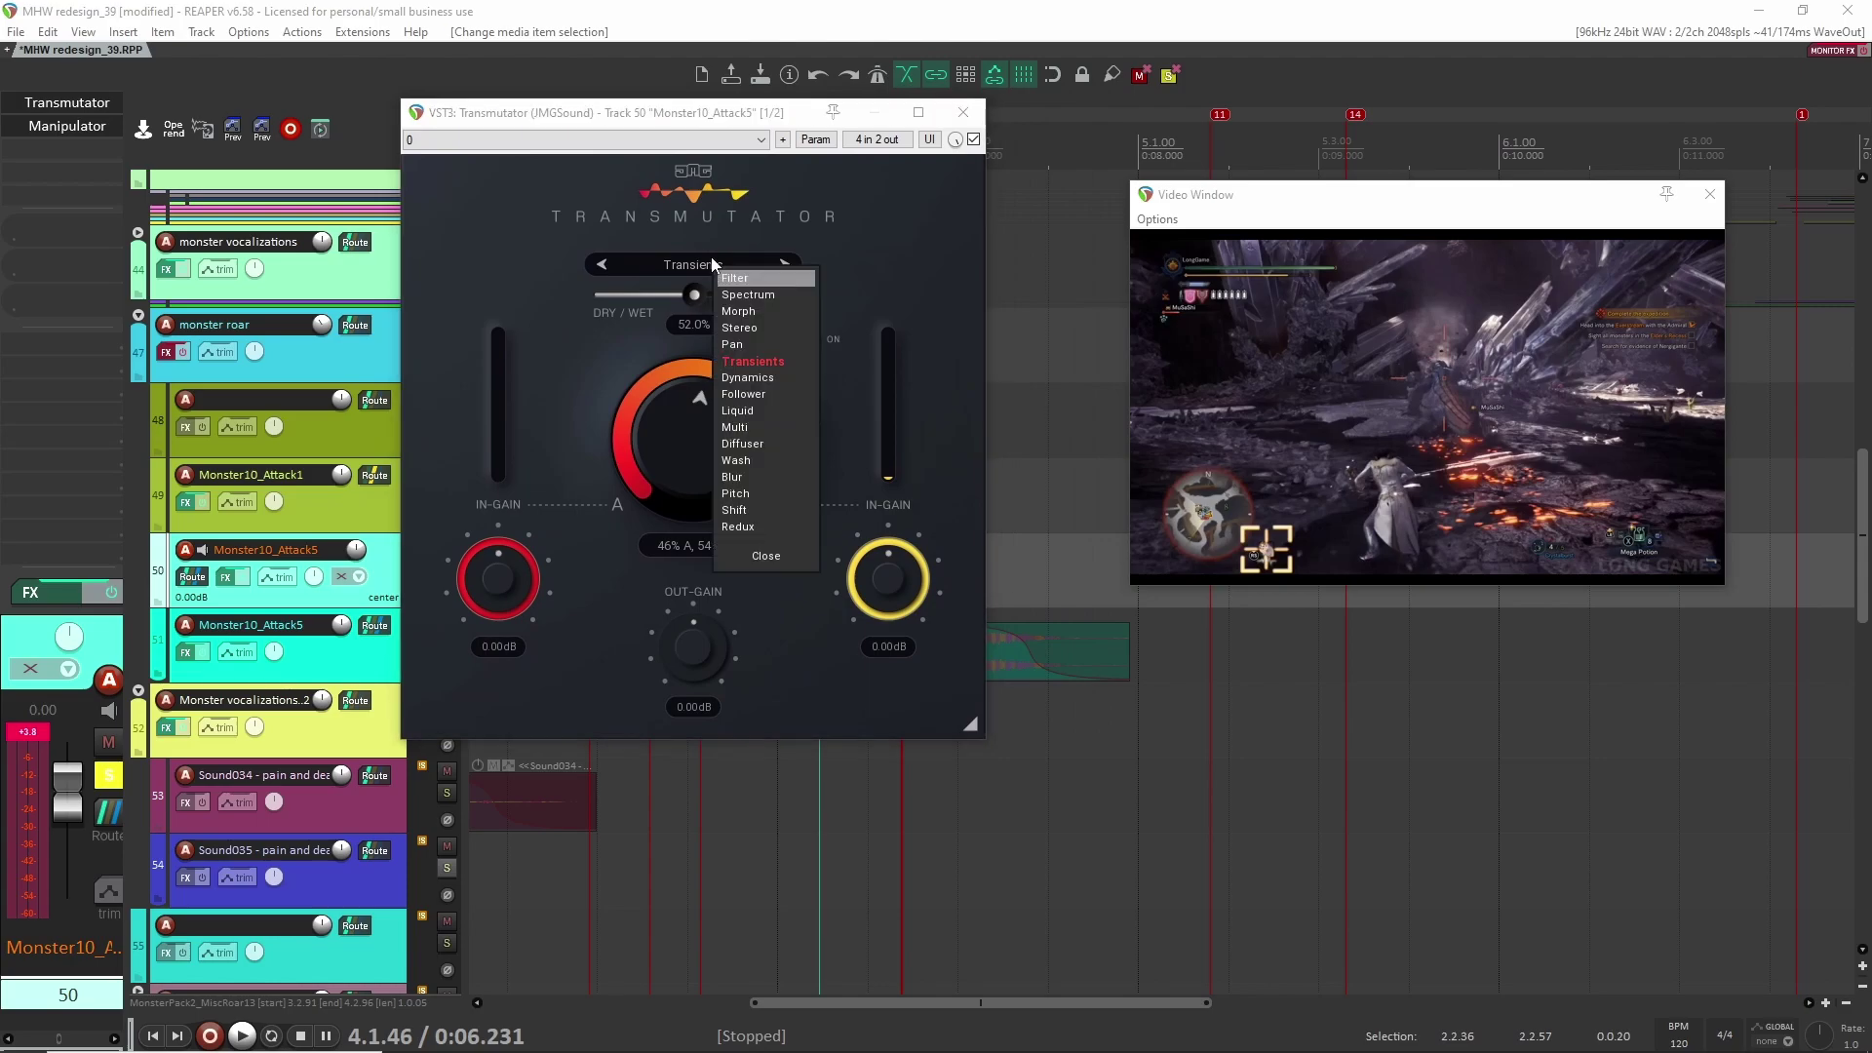
{"action": "left_click", "coordinate": [770, 218]}
{"action": "left_click_drag", "start_coordinate": [739, 124], "coordinate": [1459, 331]}
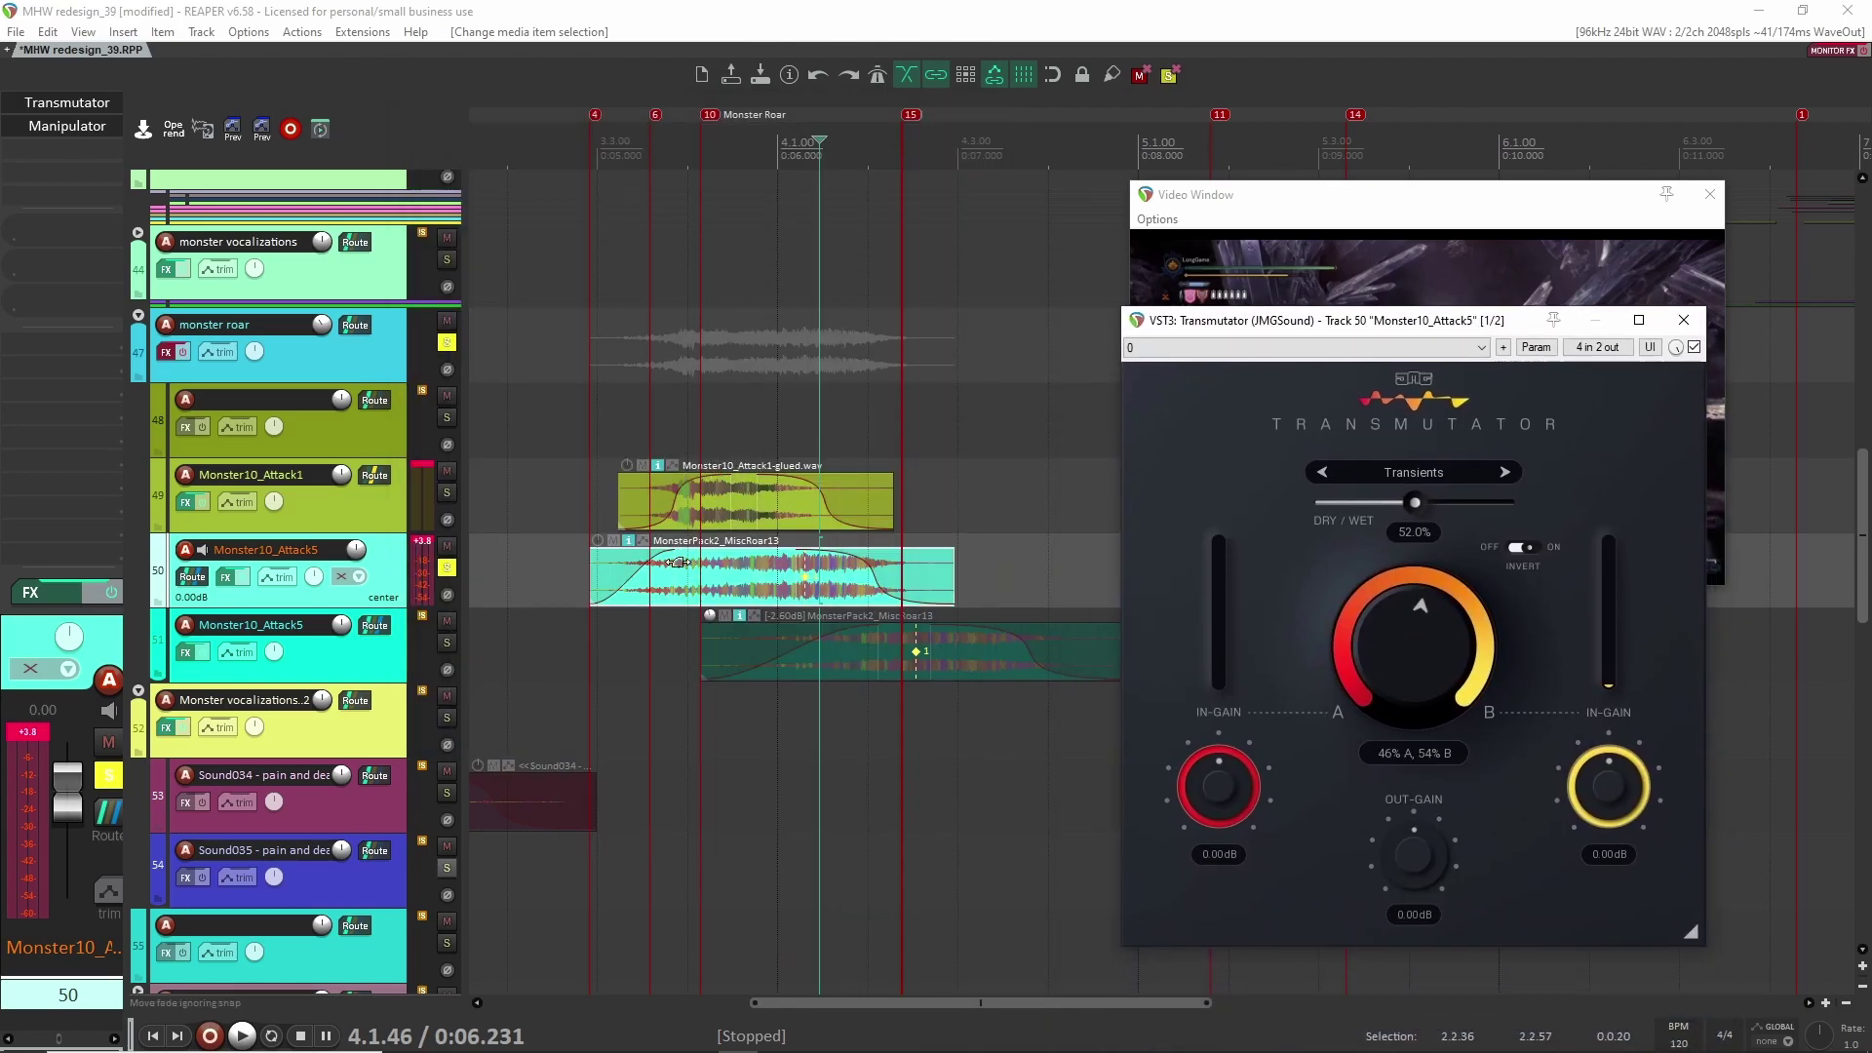
Step: Compare the Monster10_Attack1 item with the track 50 roar item and place the edit cursor at 3.3.85 on the latter
{"action": "left_click", "coordinate": [757, 591]}
{"action": "left_click", "coordinate": [647, 580]}
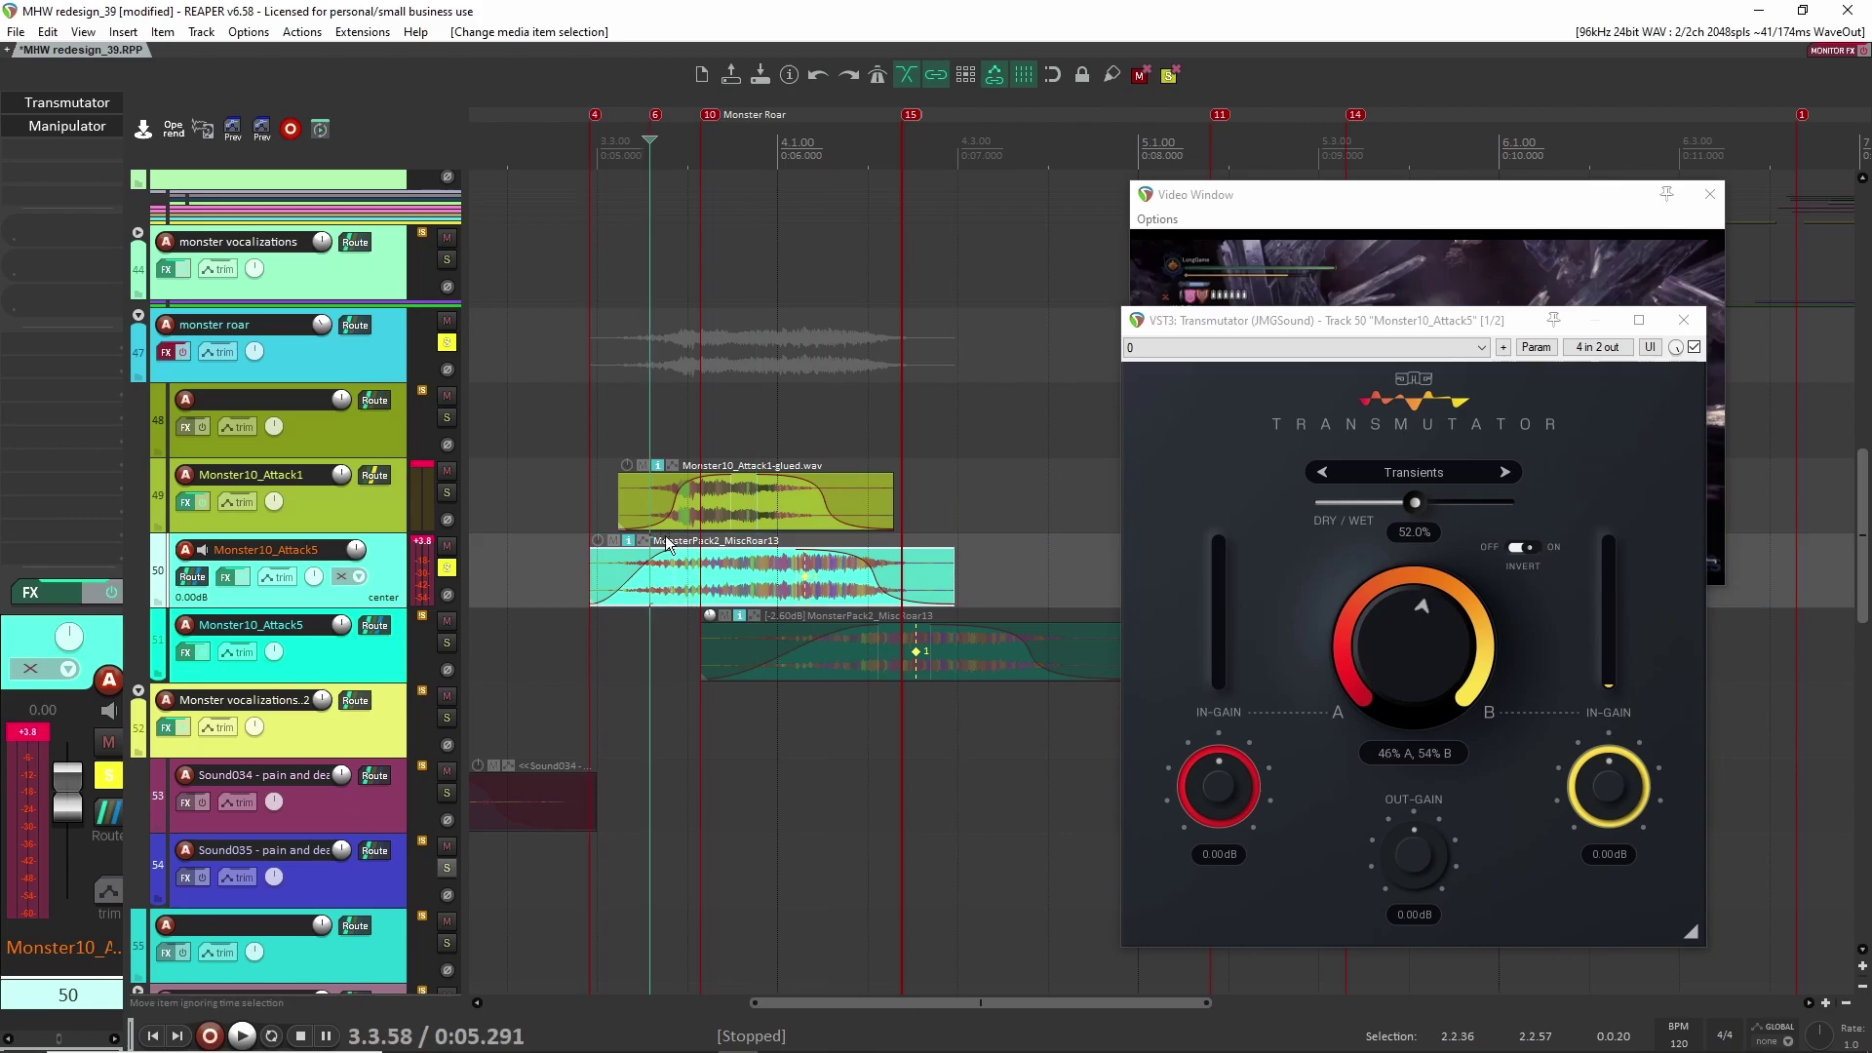
{"action": "left_click", "coordinate": [687, 498]}
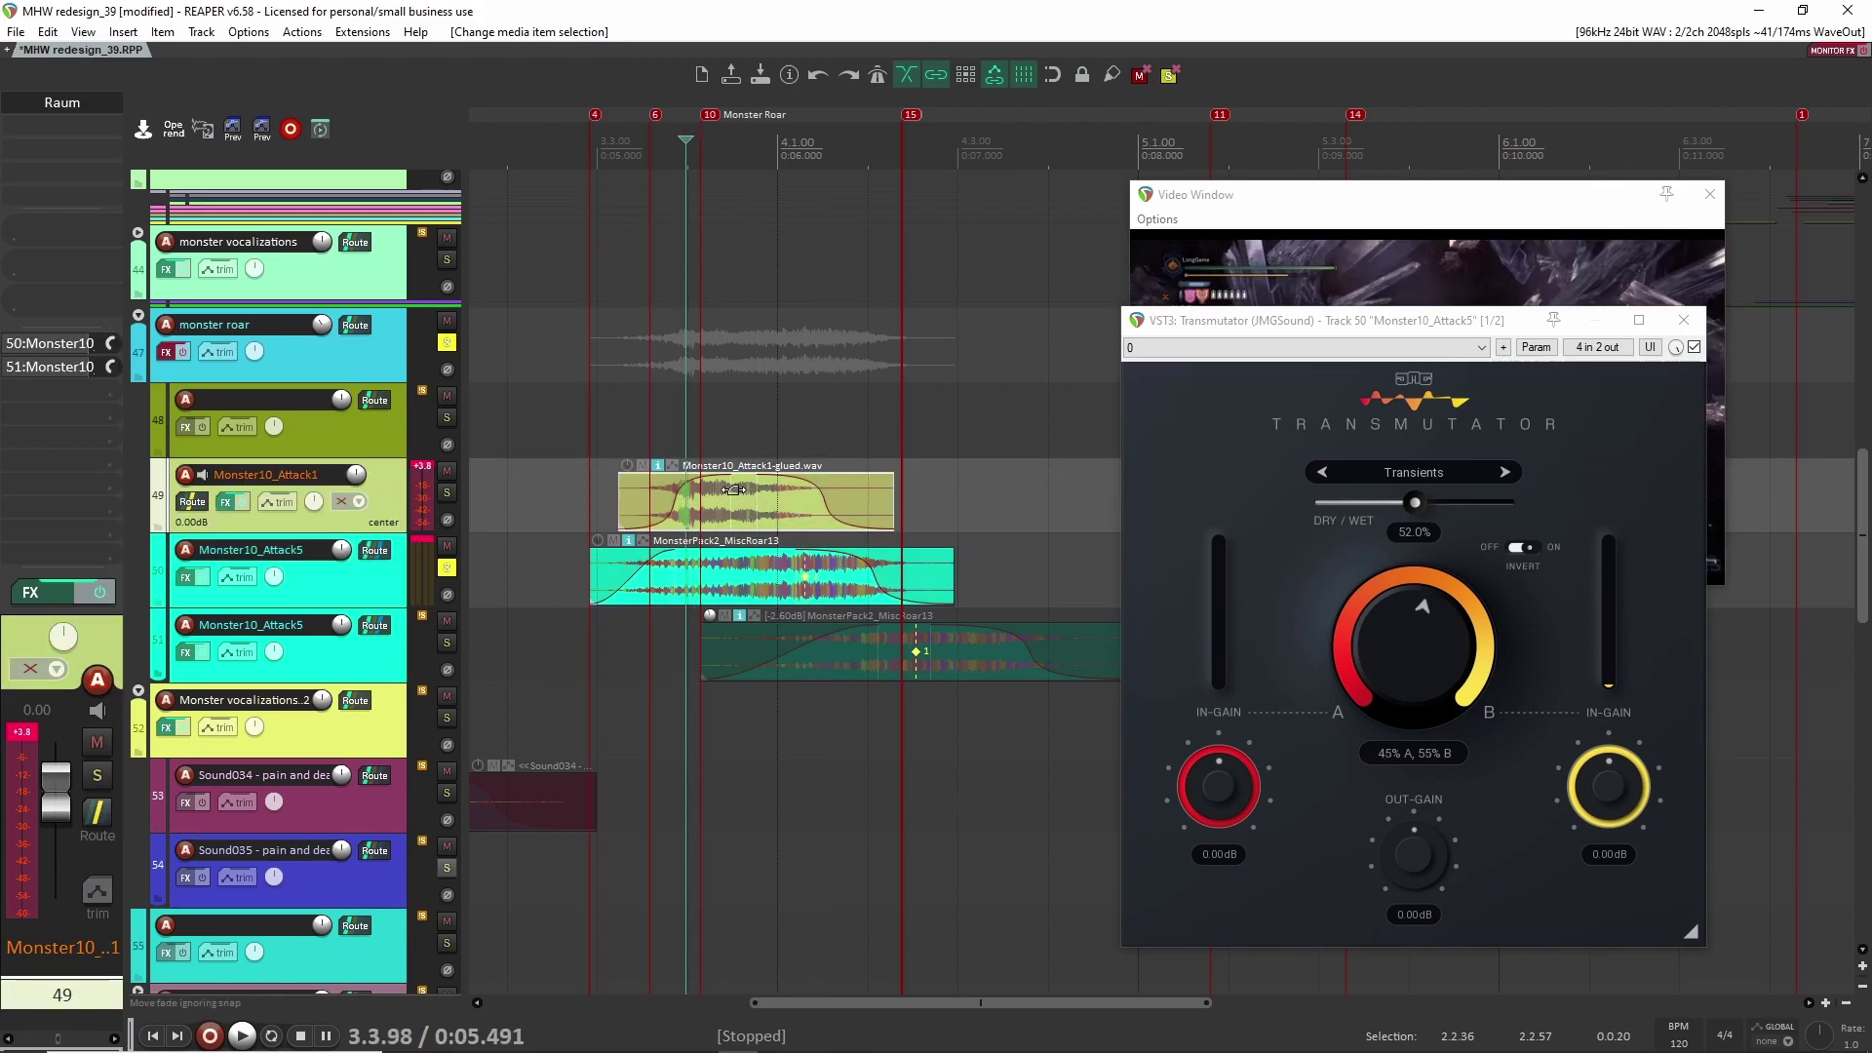
{"action": "left_click", "coordinate": [675, 575]}
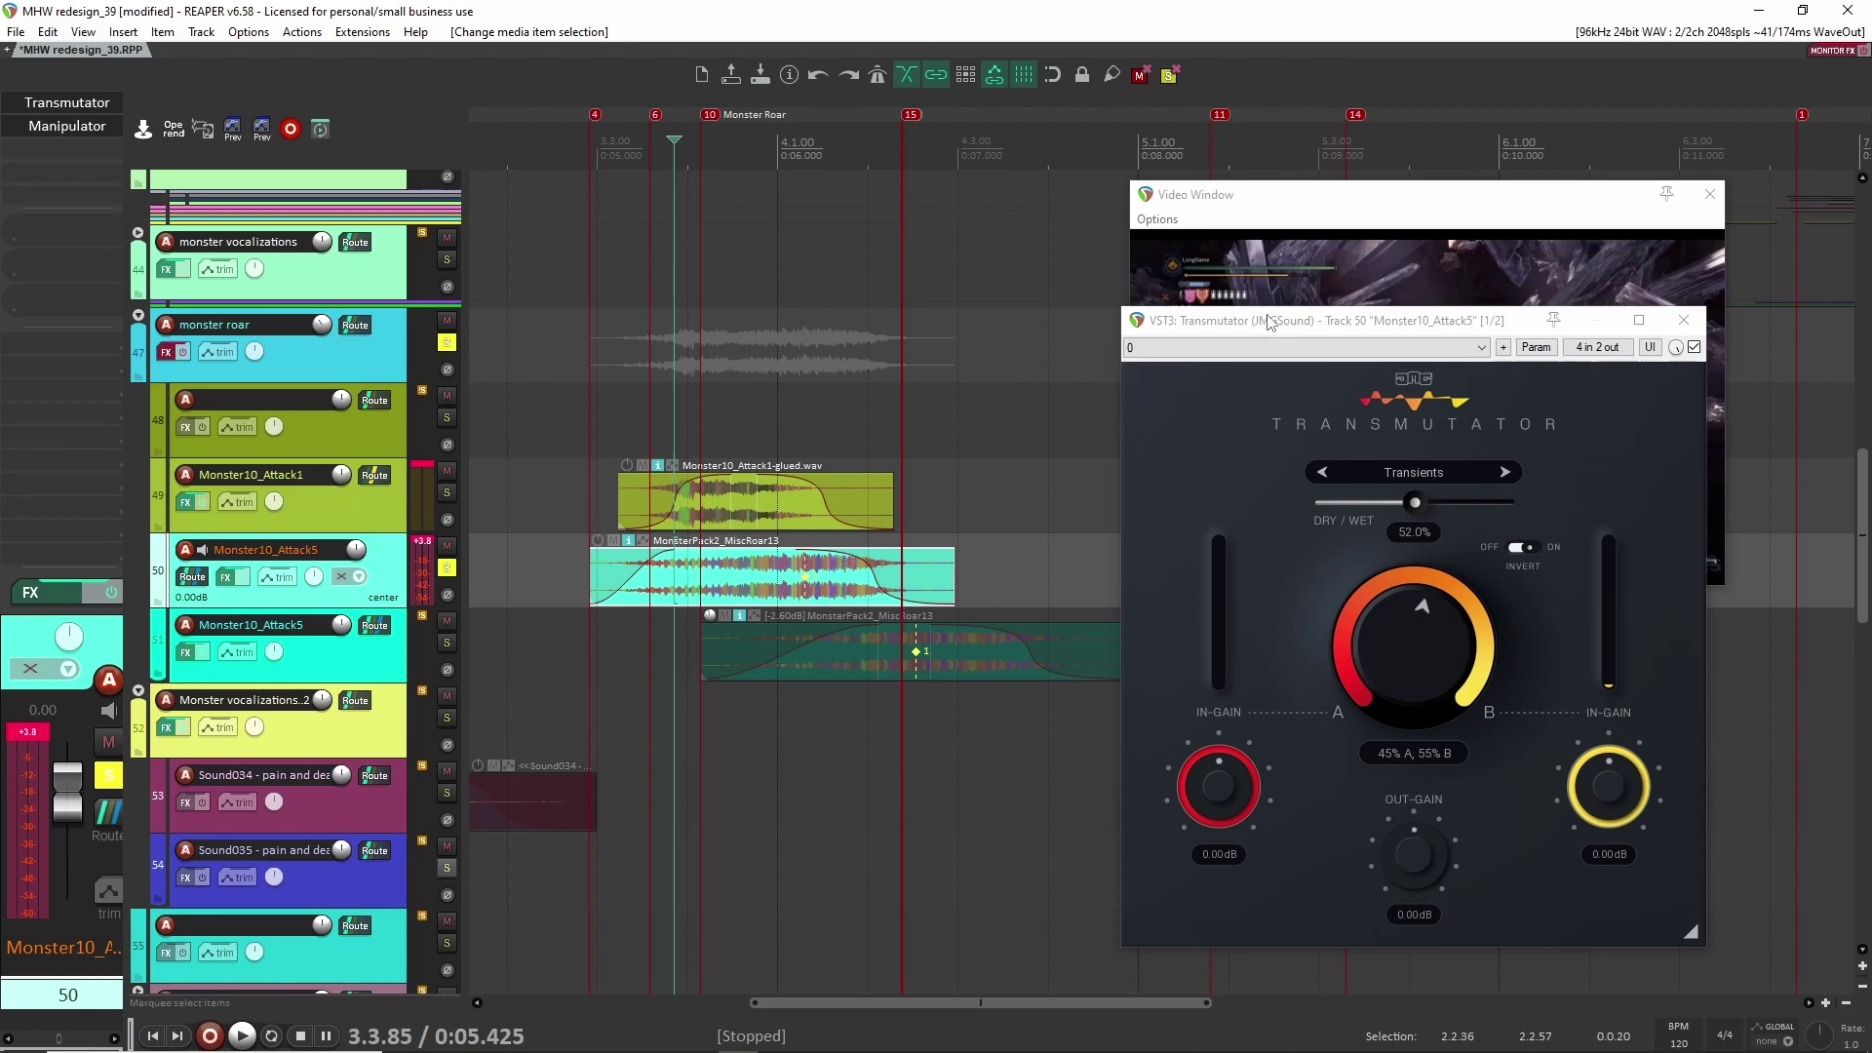
{"action": "left_click_drag", "start_coordinate": [1268, 322], "coordinate": [1220, 271]}
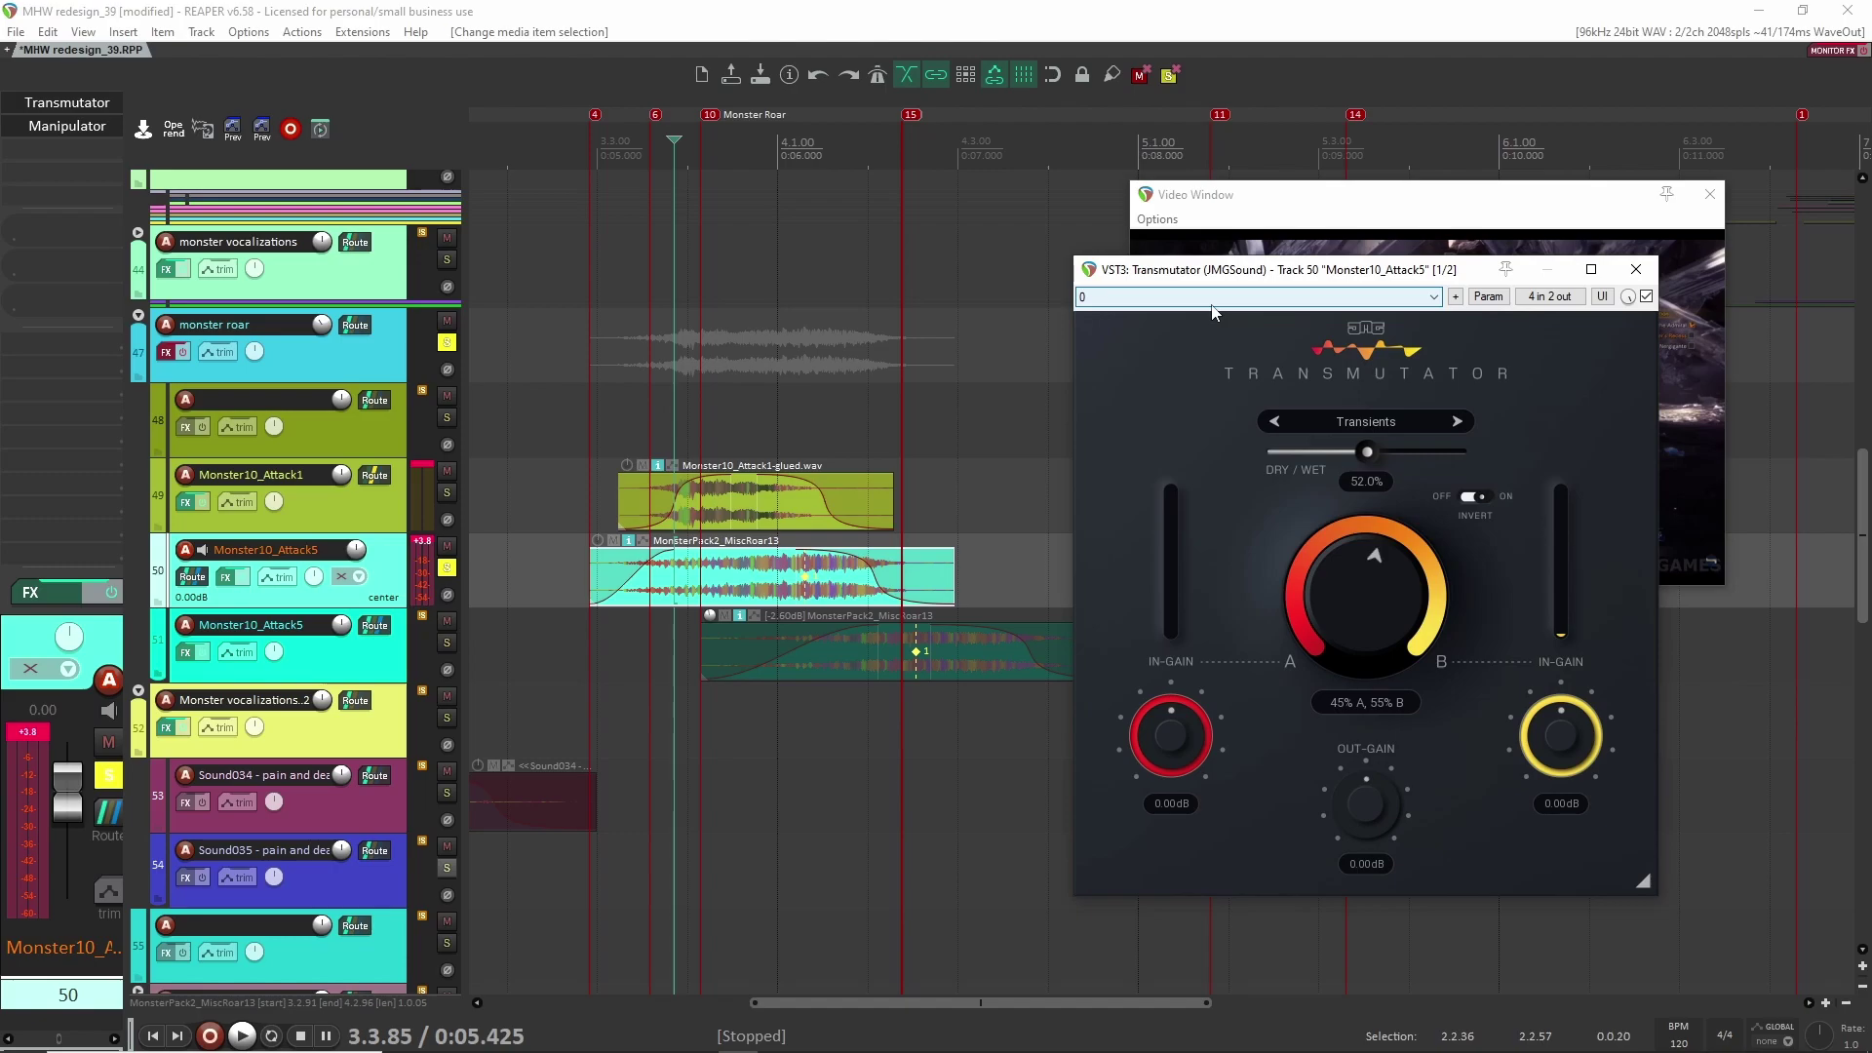
Step: Play track 50 from 3.3.85 with Transmutator bypassed and again with it enabled
{"action": "left_click", "coordinate": [1646, 296]}
{"action": "key", "text": "space"}
{"action": "key", "text": "space"}
{"action": "left_click", "coordinate": [1646, 296]}
{"action": "key", "text": "space"}
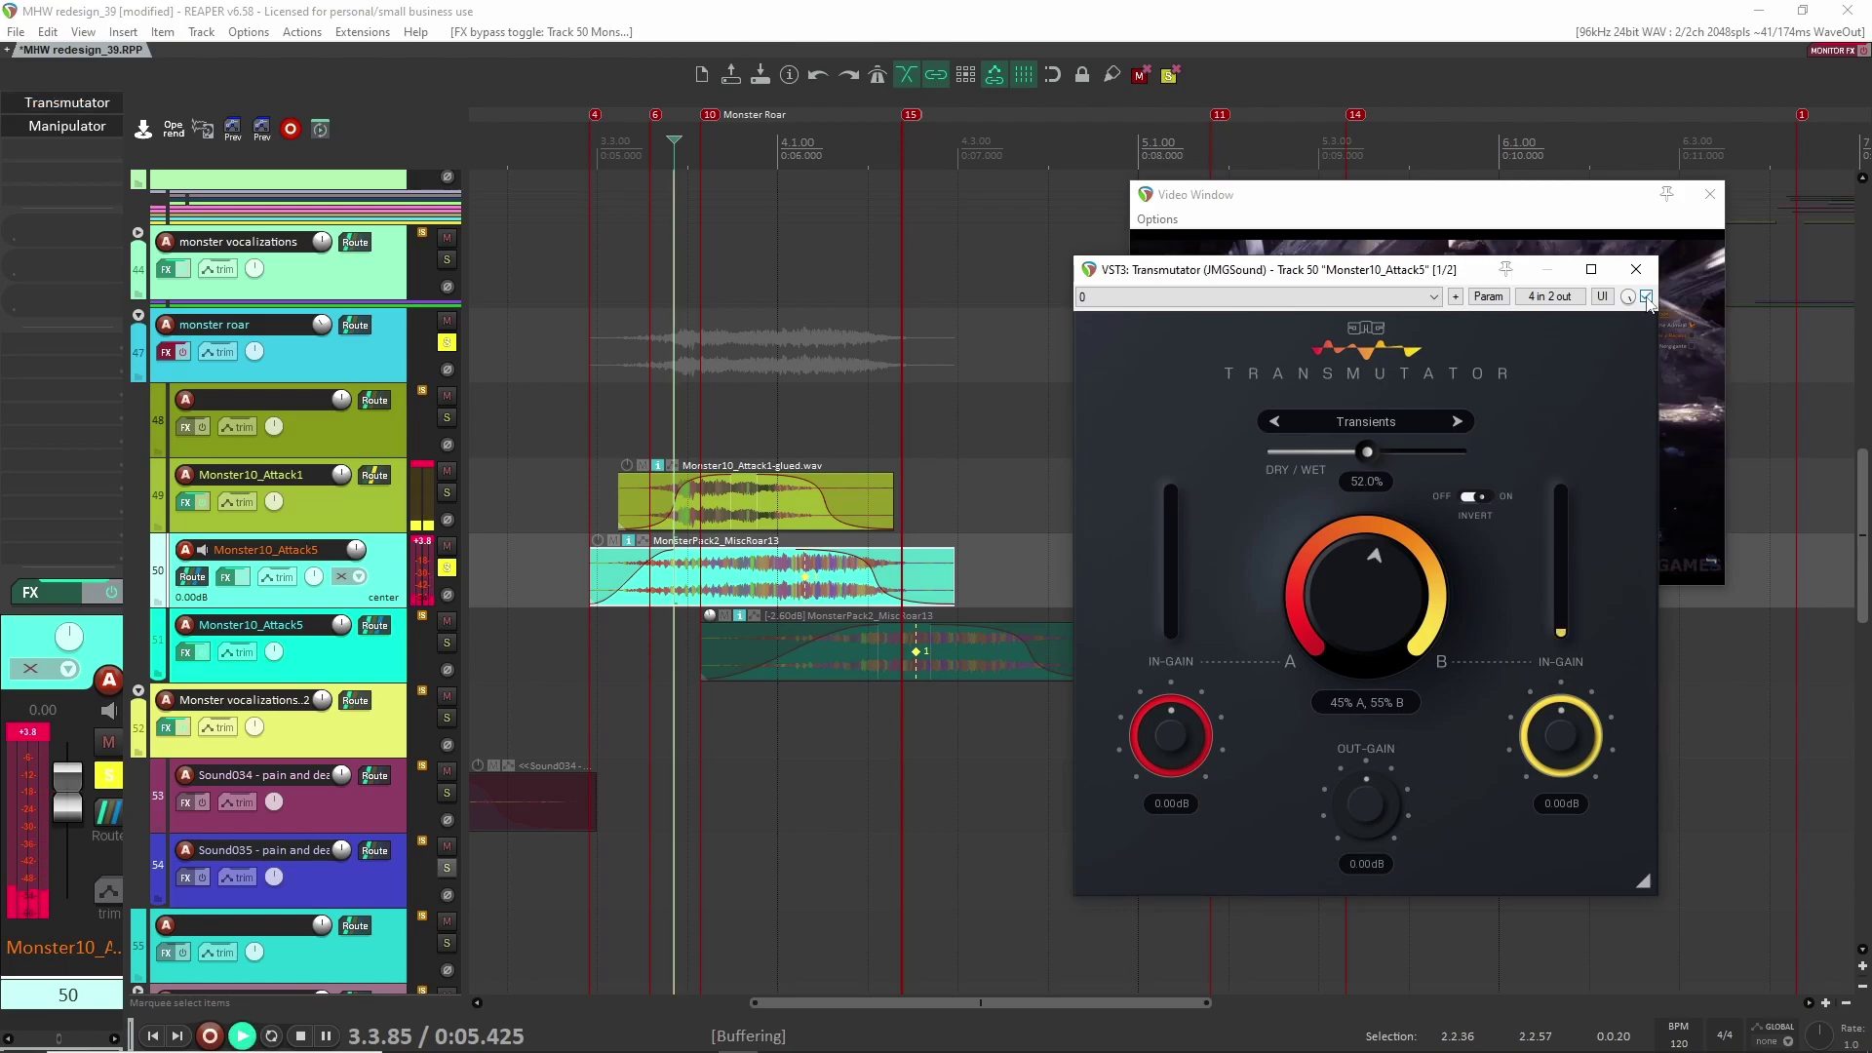
{"action": "key", "text": "space"}
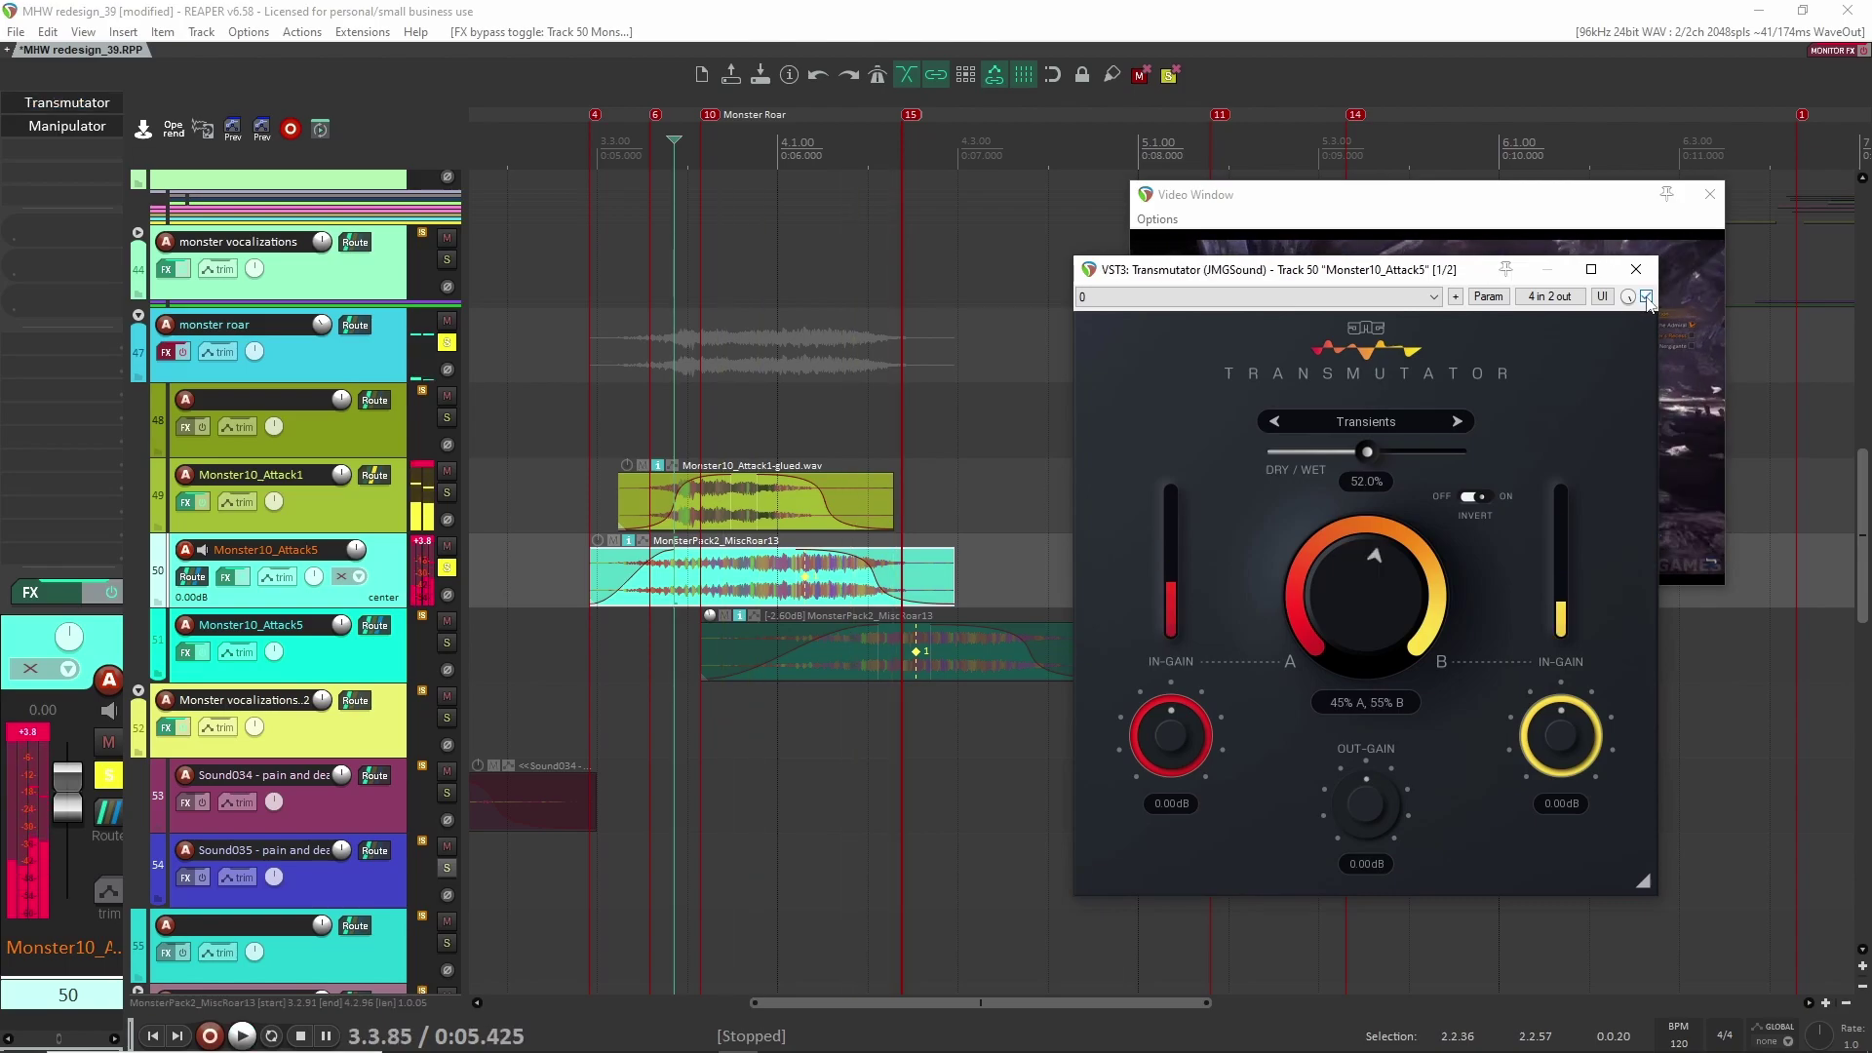
Step: Repeat the bypassed and enabled playback comparison of Transmutator on track 50, leave it enabled and close its window
{"action": "left_click", "coordinate": [1646, 297]}
{"action": "key", "text": "space"}
{"action": "left_click_drag", "start_coordinate": [1467, 277], "coordinate": [1250, 377]}
{"action": "key", "text": "space"}
{"action": "left_click", "coordinate": [1430, 396]}
{"action": "key", "text": "space"}
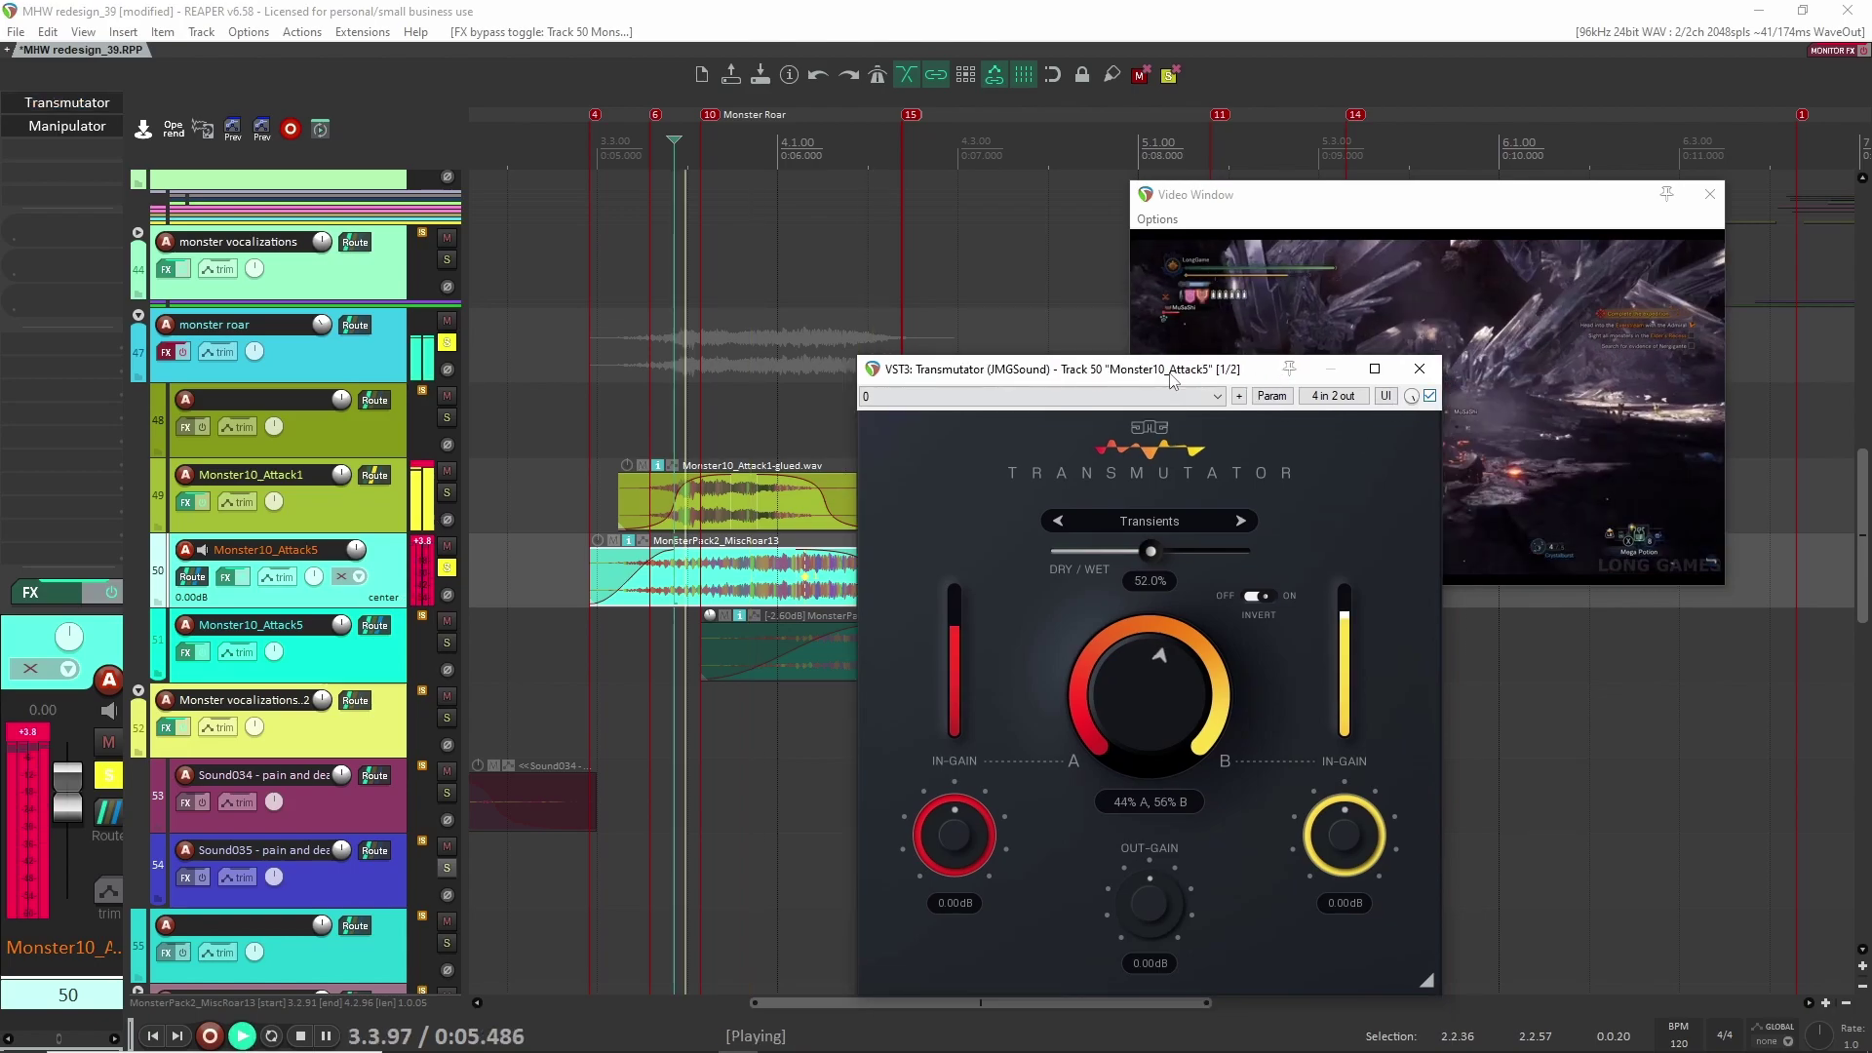
{"action": "left_click_drag", "start_coordinate": [1171, 381], "coordinate": [954, 231]}
{"action": "key", "text": "space"}
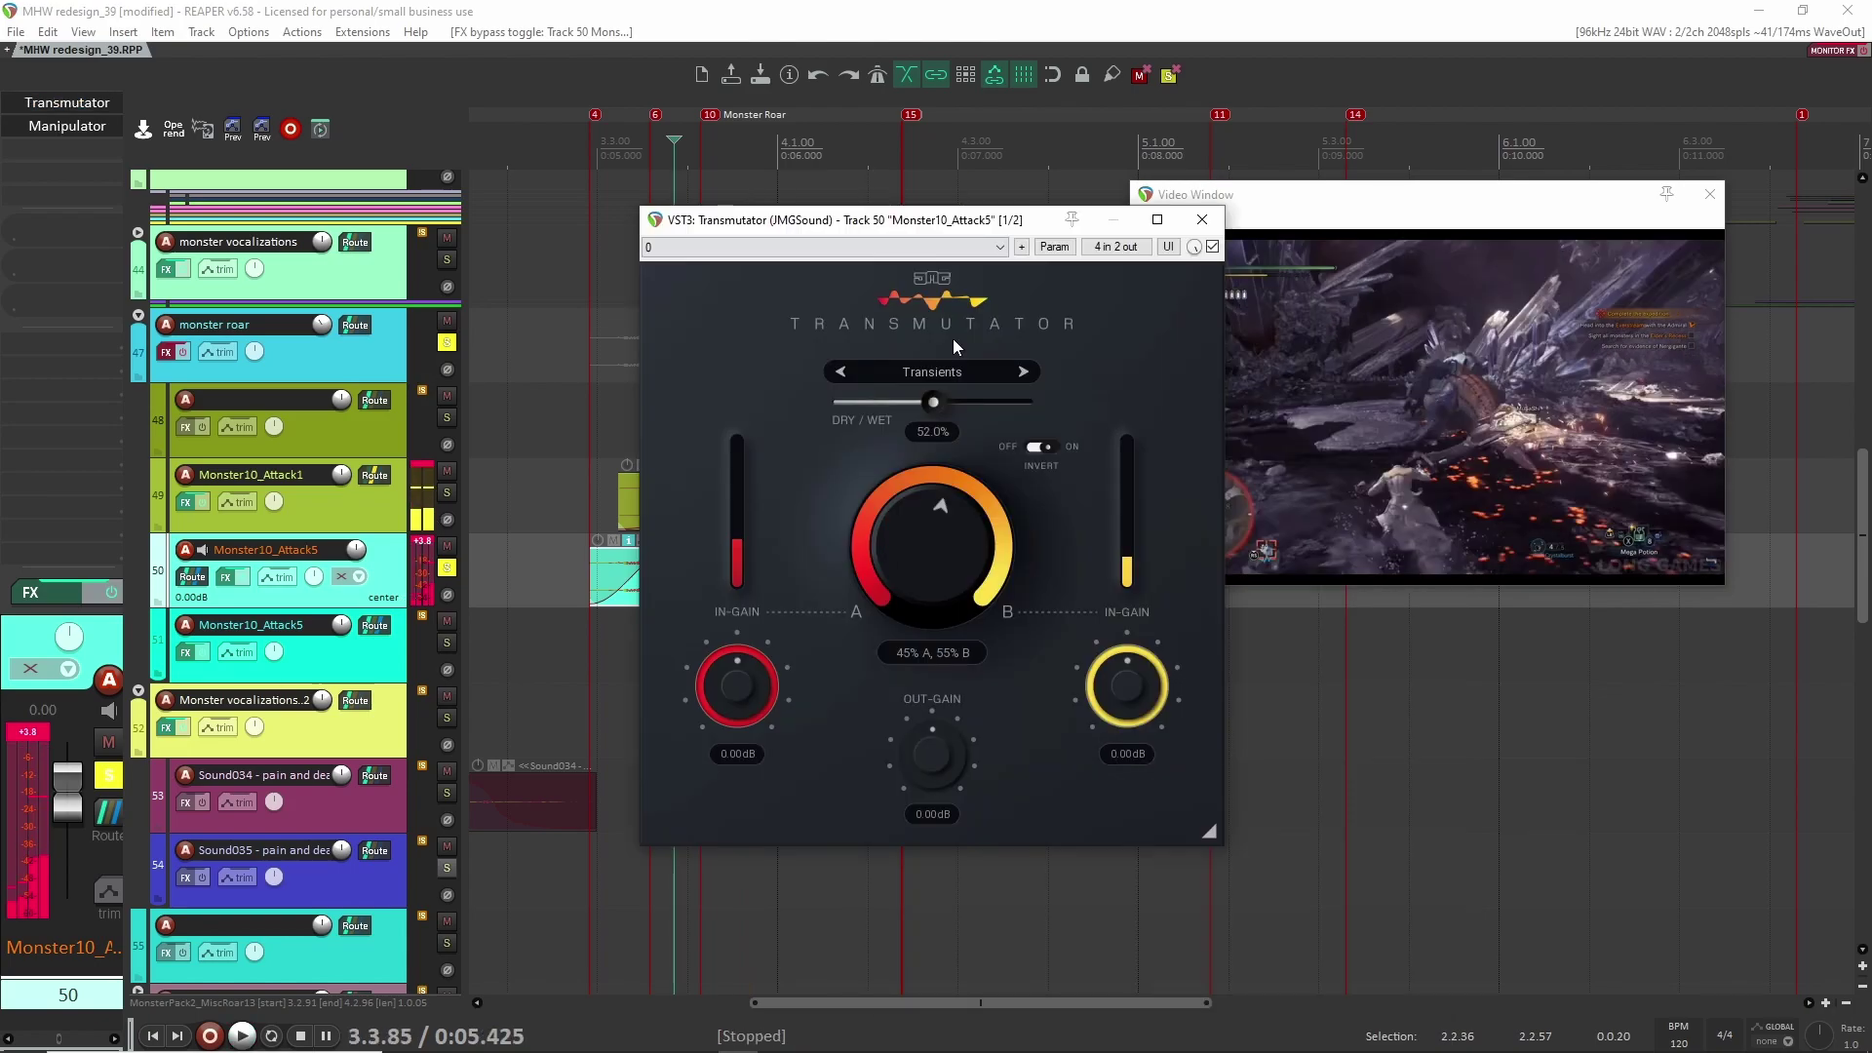
{"action": "key", "text": "Escape"}
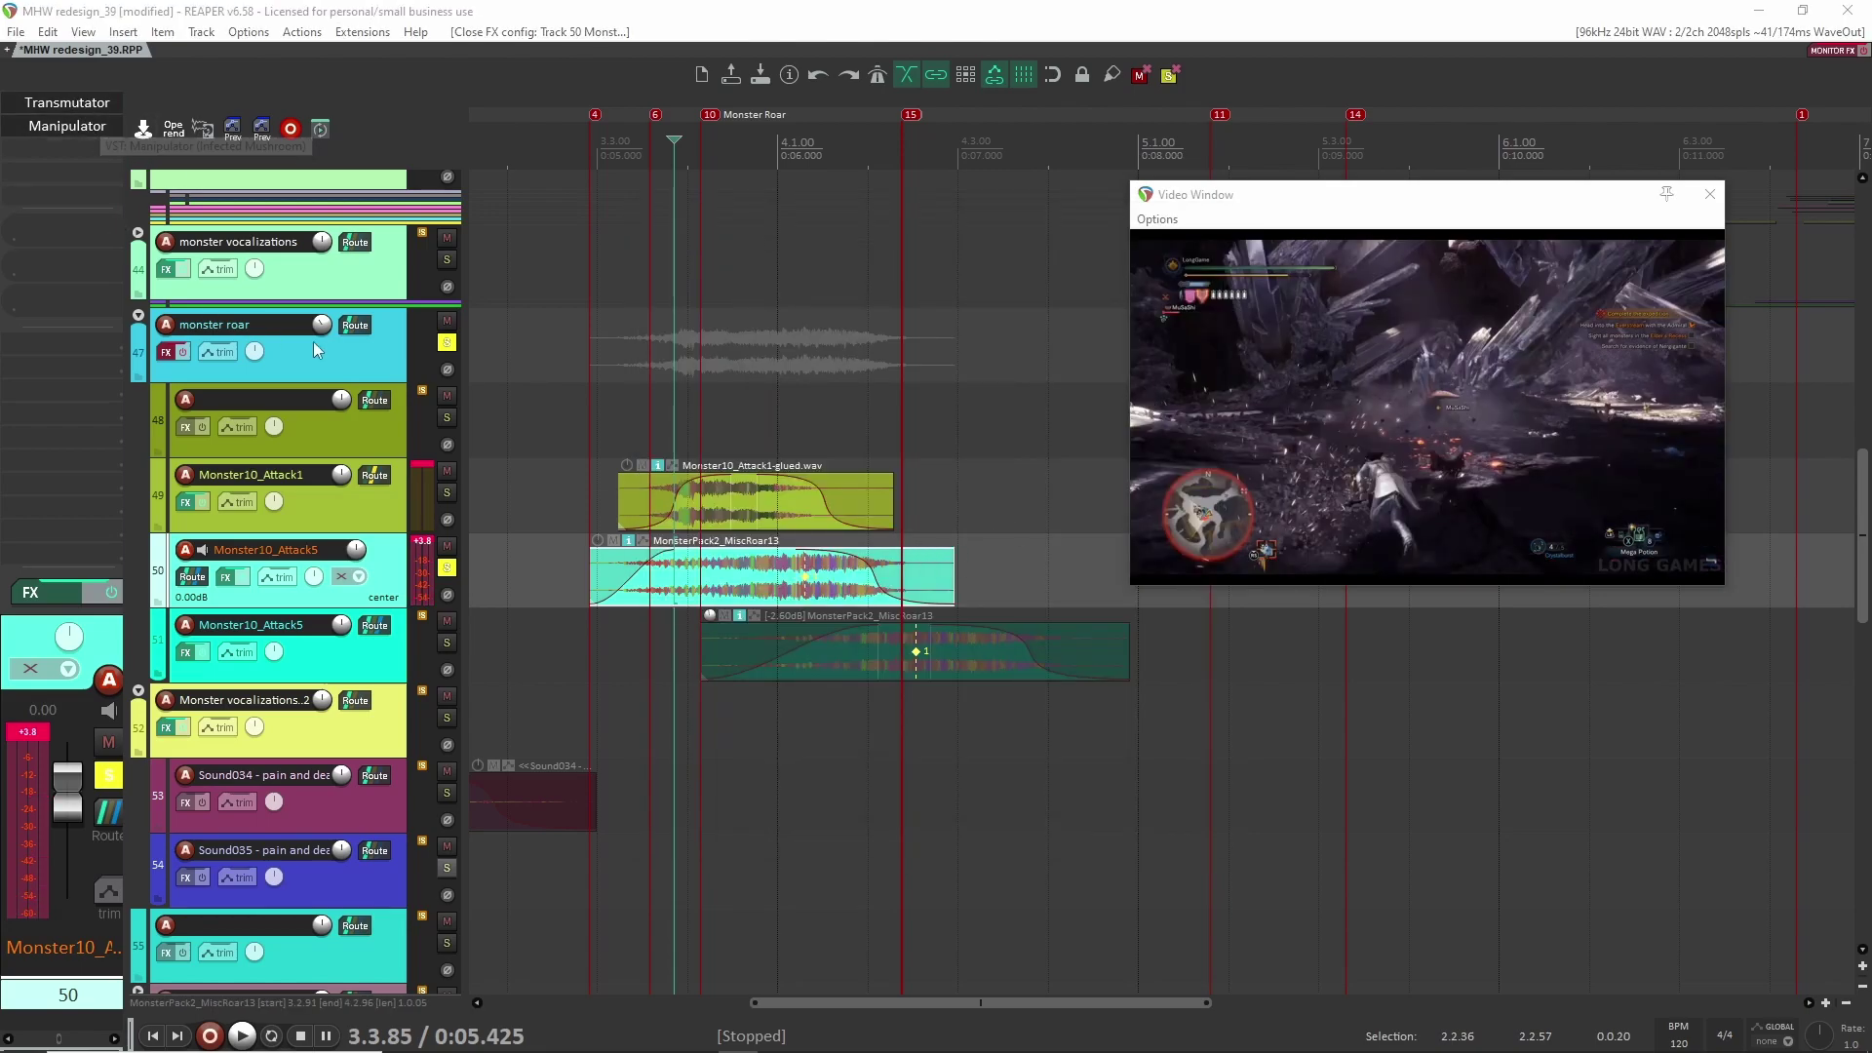
Step: View the Manipulator settings on track 50, close the plugin and play the soloed layer
{"action": "left_click", "coordinate": [67, 126]}
{"action": "left_click_drag", "start_coordinate": [1031, 181], "coordinate": [949, 173]}
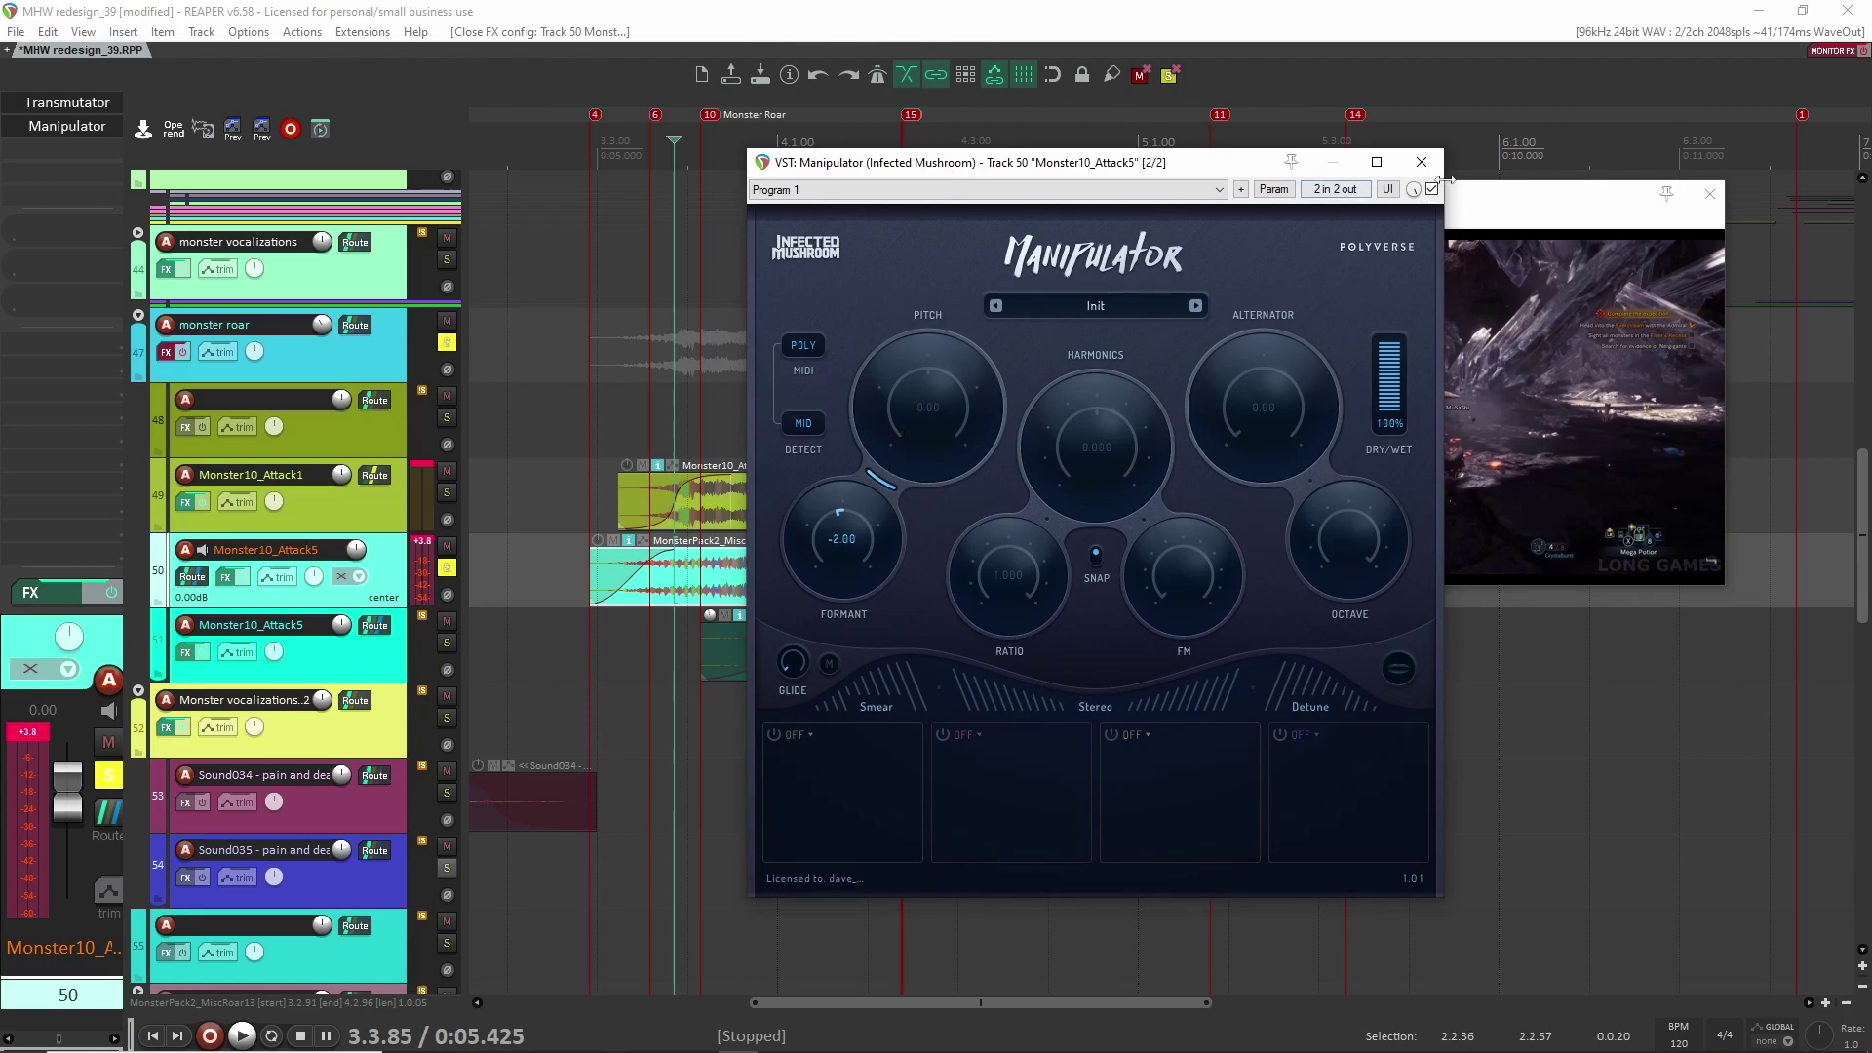
{"action": "left_click", "coordinate": [1420, 162]}
{"action": "key", "text": "space"}
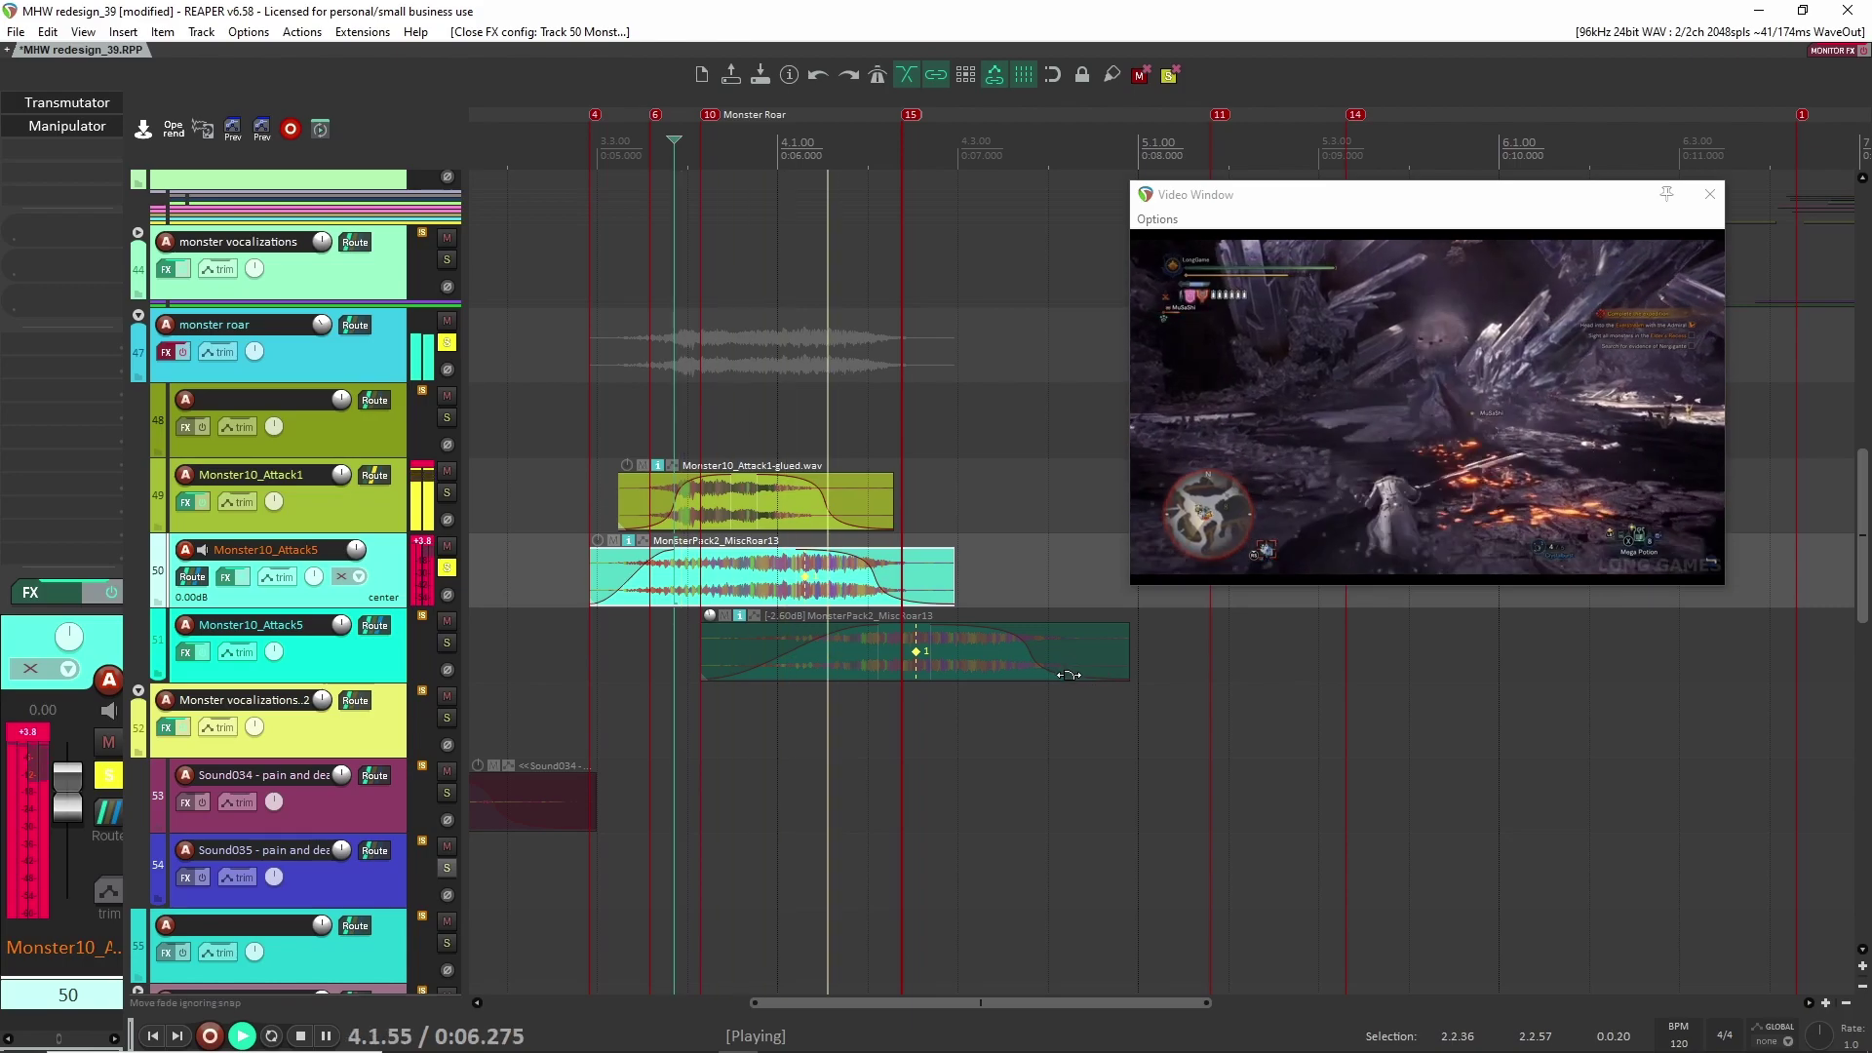
{"action": "key", "text": "space"}
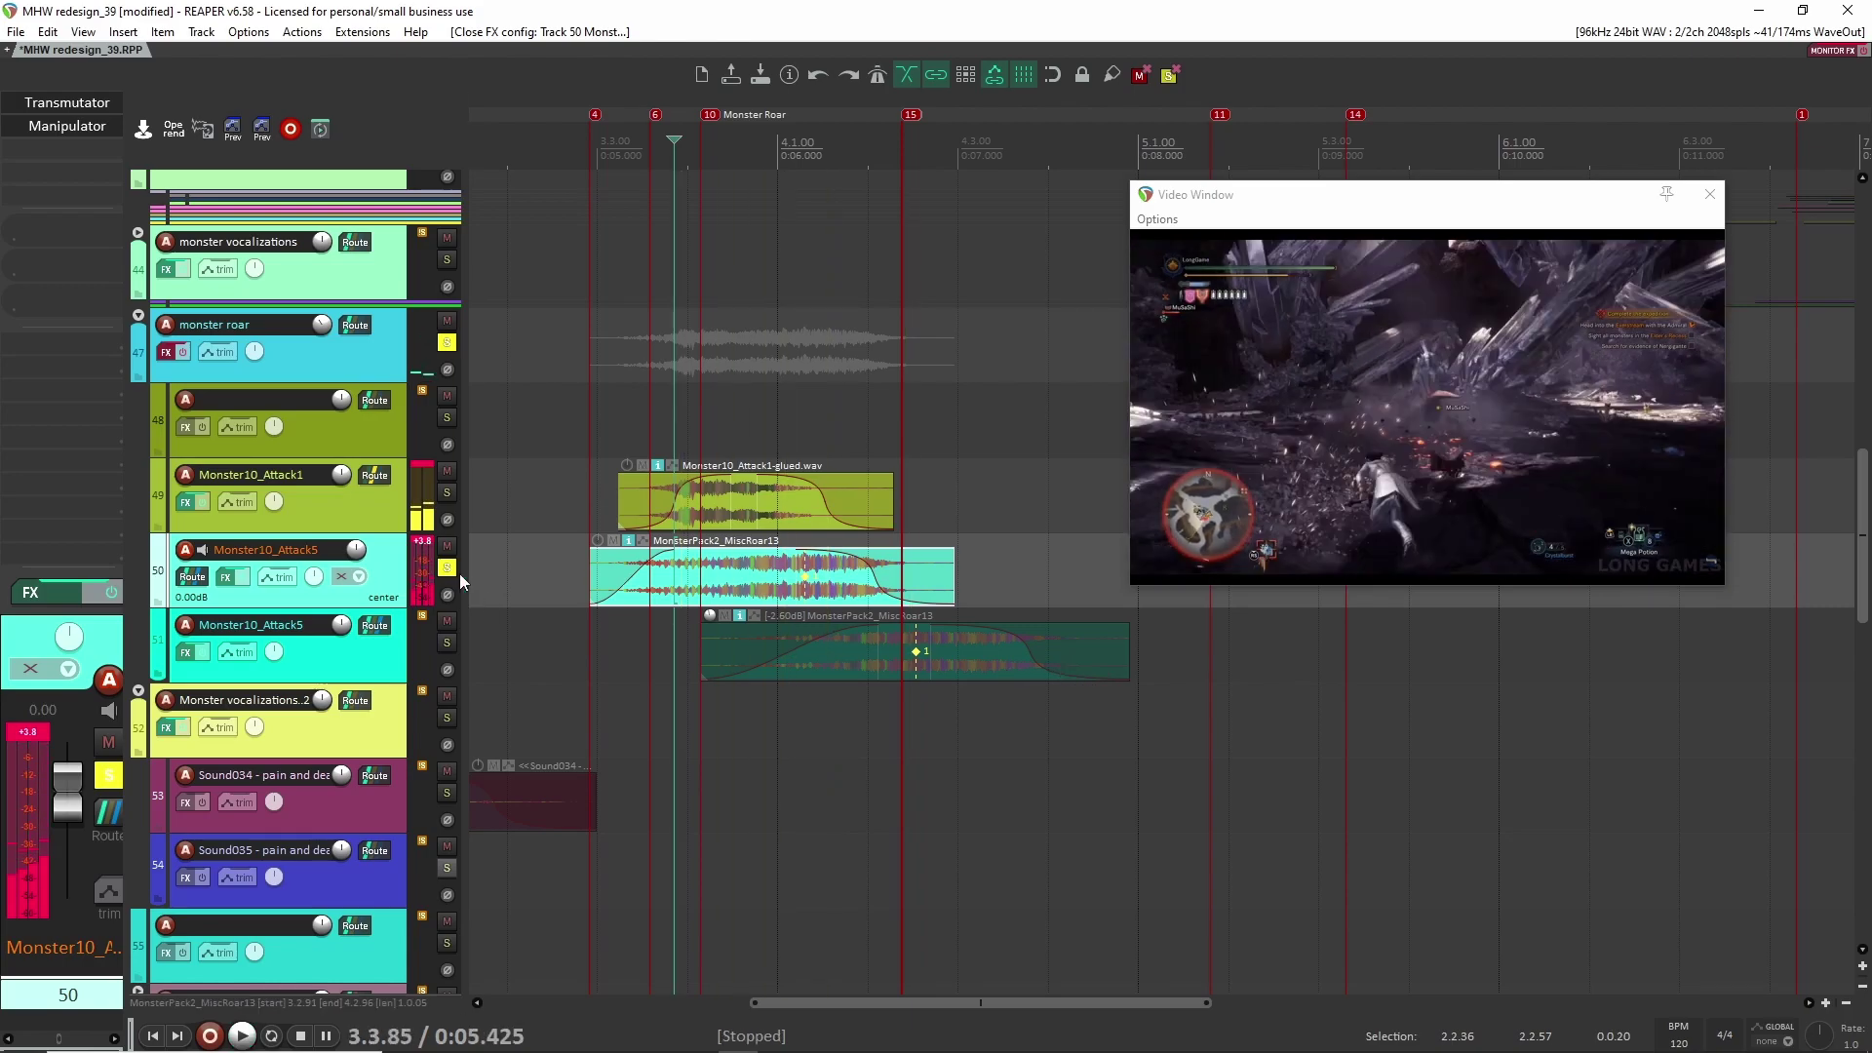
Step: Solo only the second Monster10_Attack5 track, track 51, and compare its item with the layers on tracks 49 and 50
{"action": "left_click", "coordinate": [446, 642]}
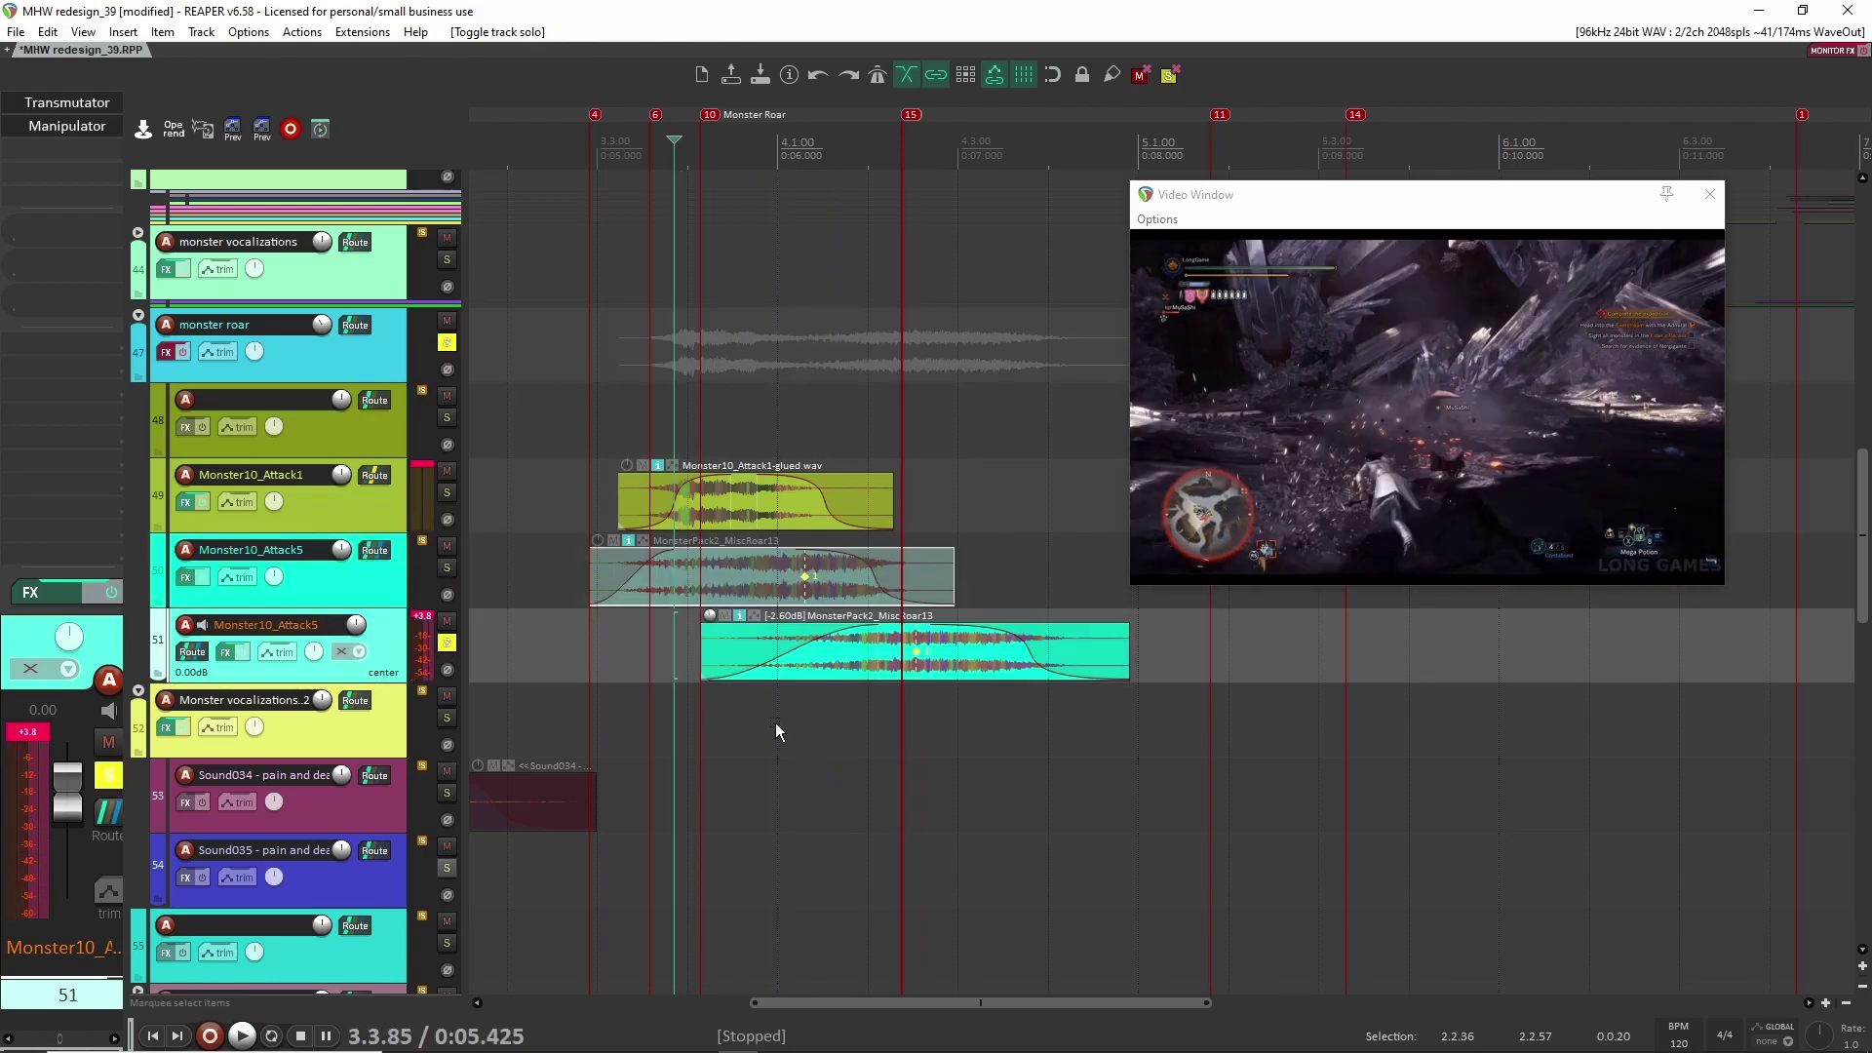
{"action": "left_click", "coordinate": [995, 661]}
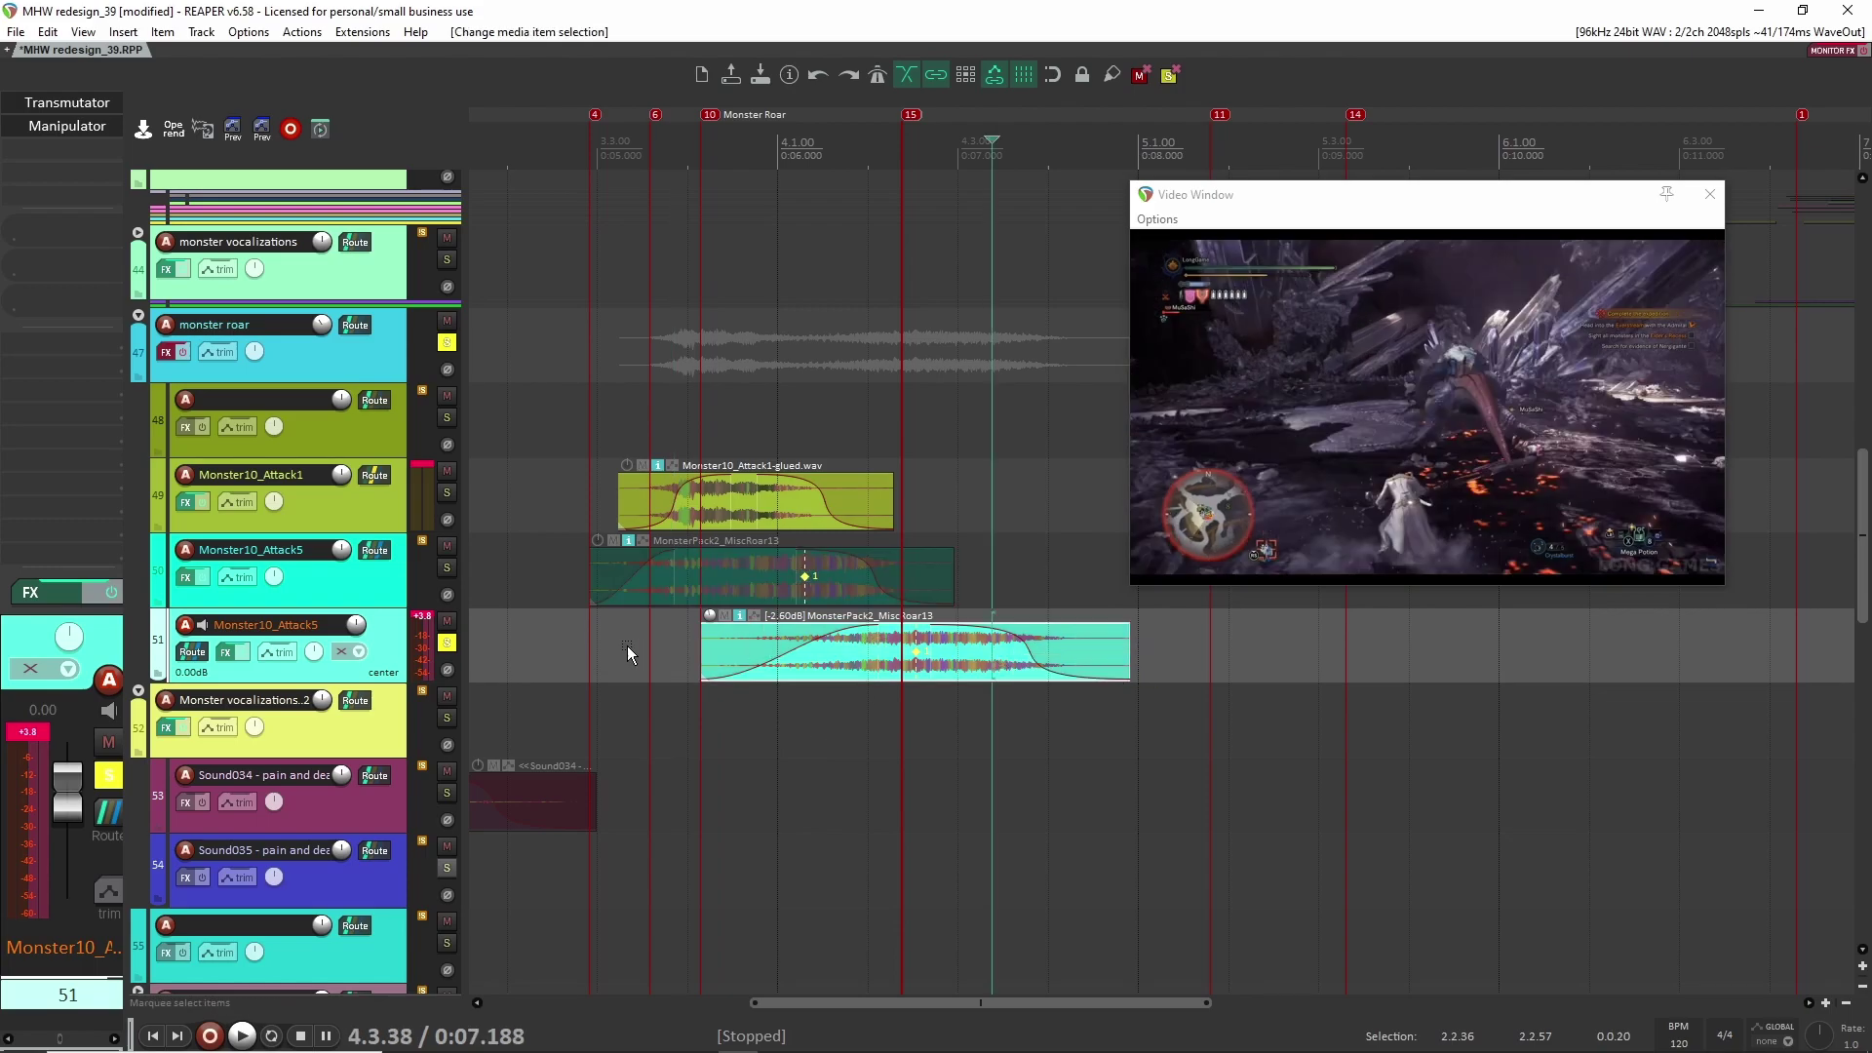
{"action": "left_click_drag", "start_coordinate": [991, 421], "coordinate": [590, 574]}
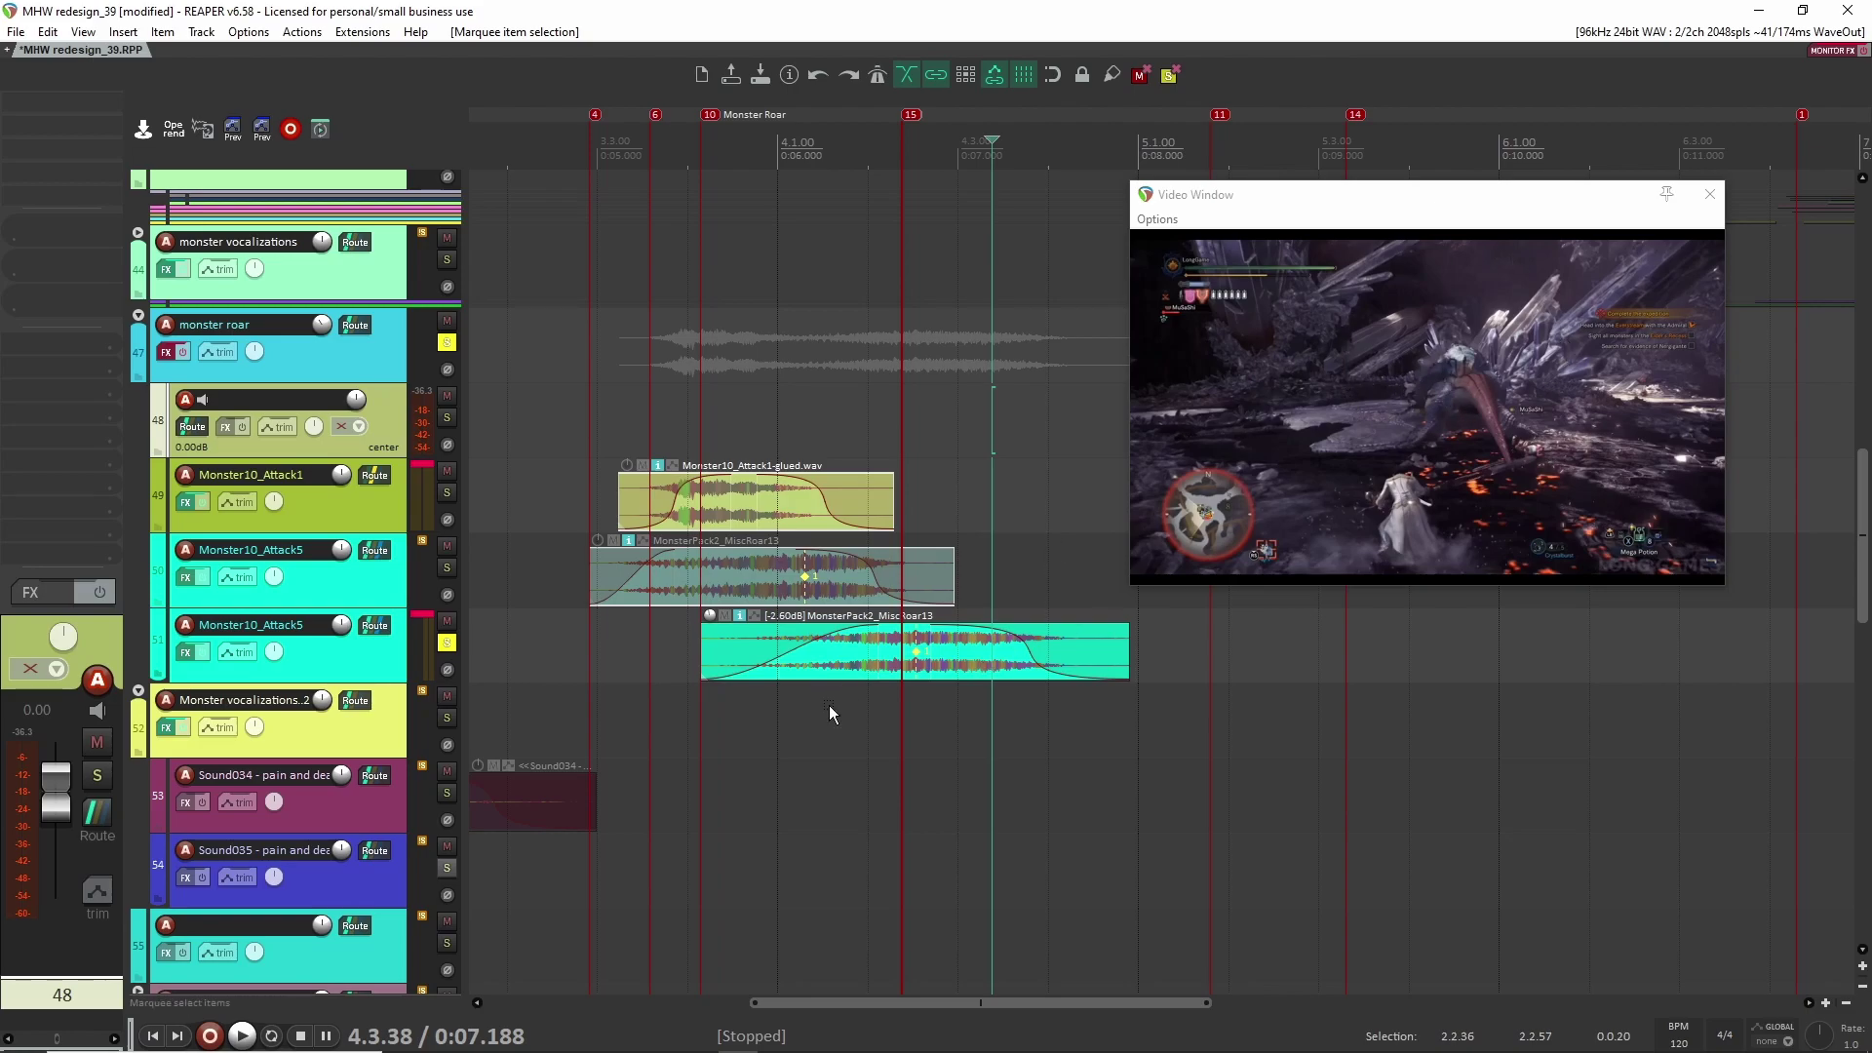
{"action": "left_click", "coordinate": [961, 570]}
{"action": "left_click_drag", "start_coordinate": [956, 141], "coordinate": [1109, 141]}
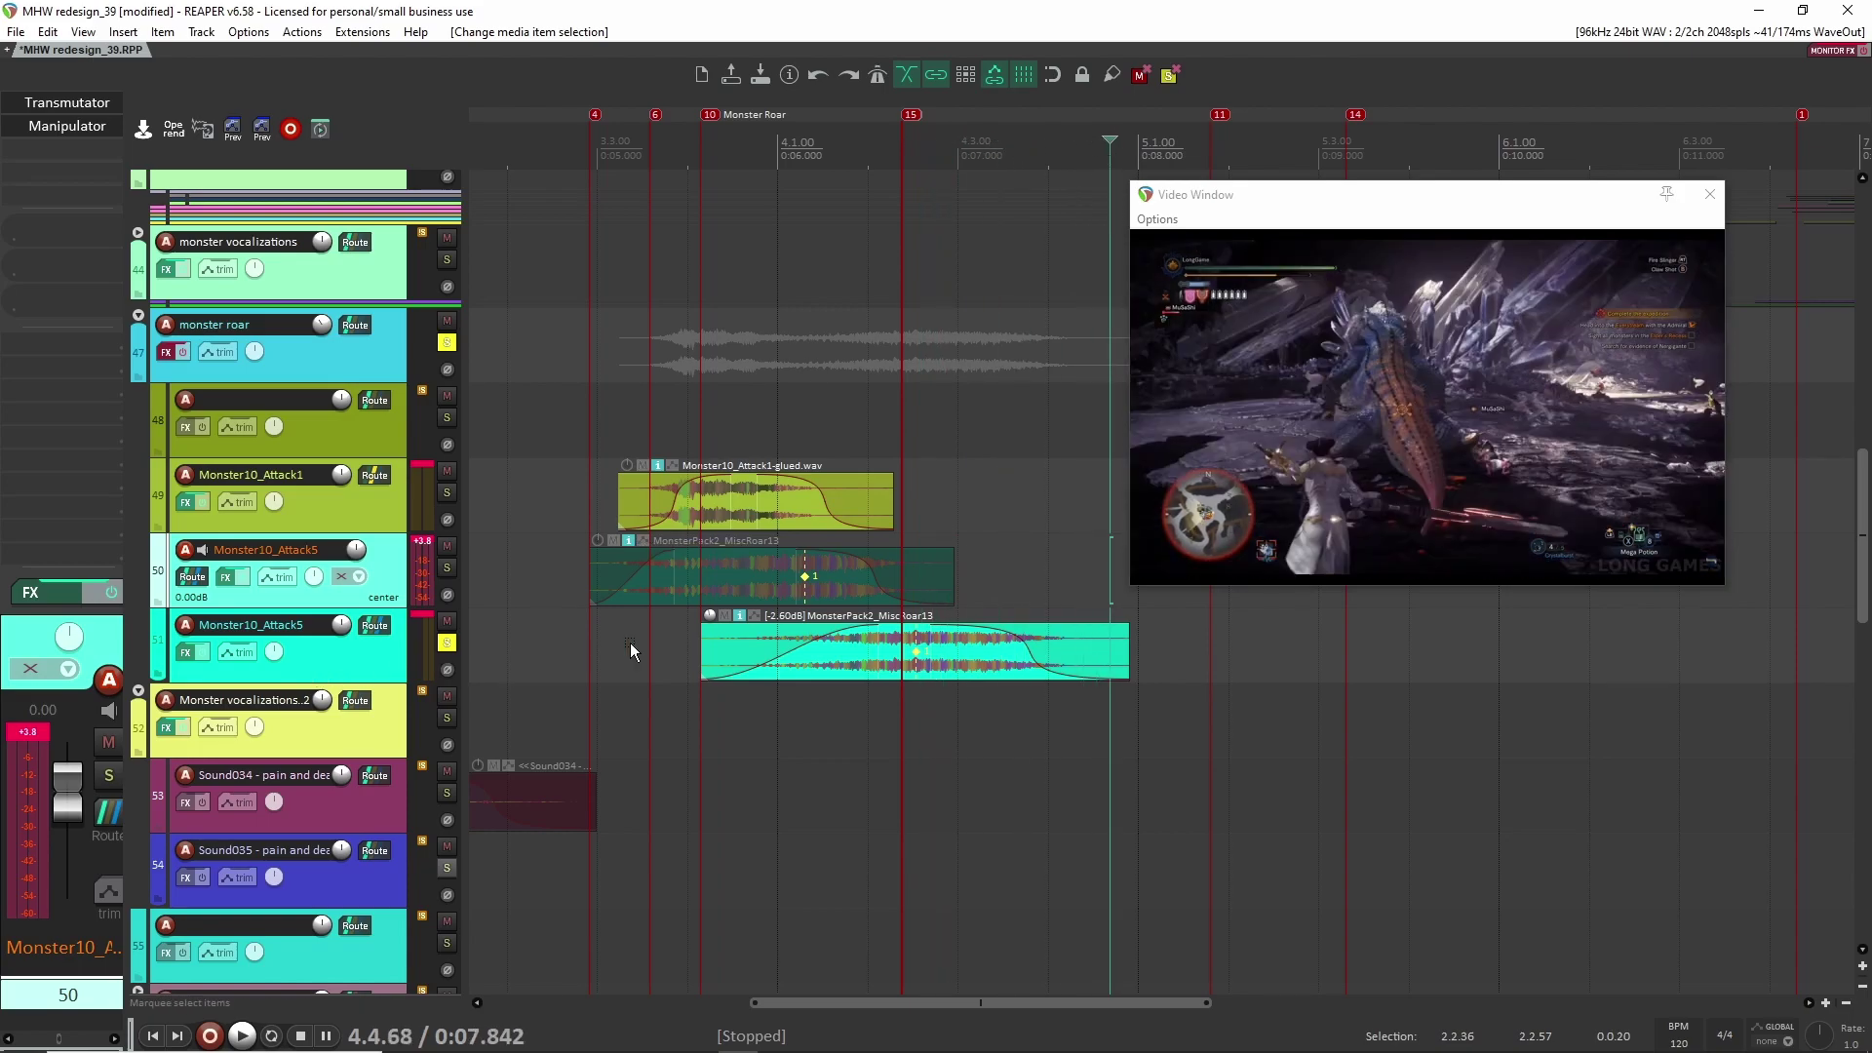
{"action": "left_click", "coordinate": [746, 583]}
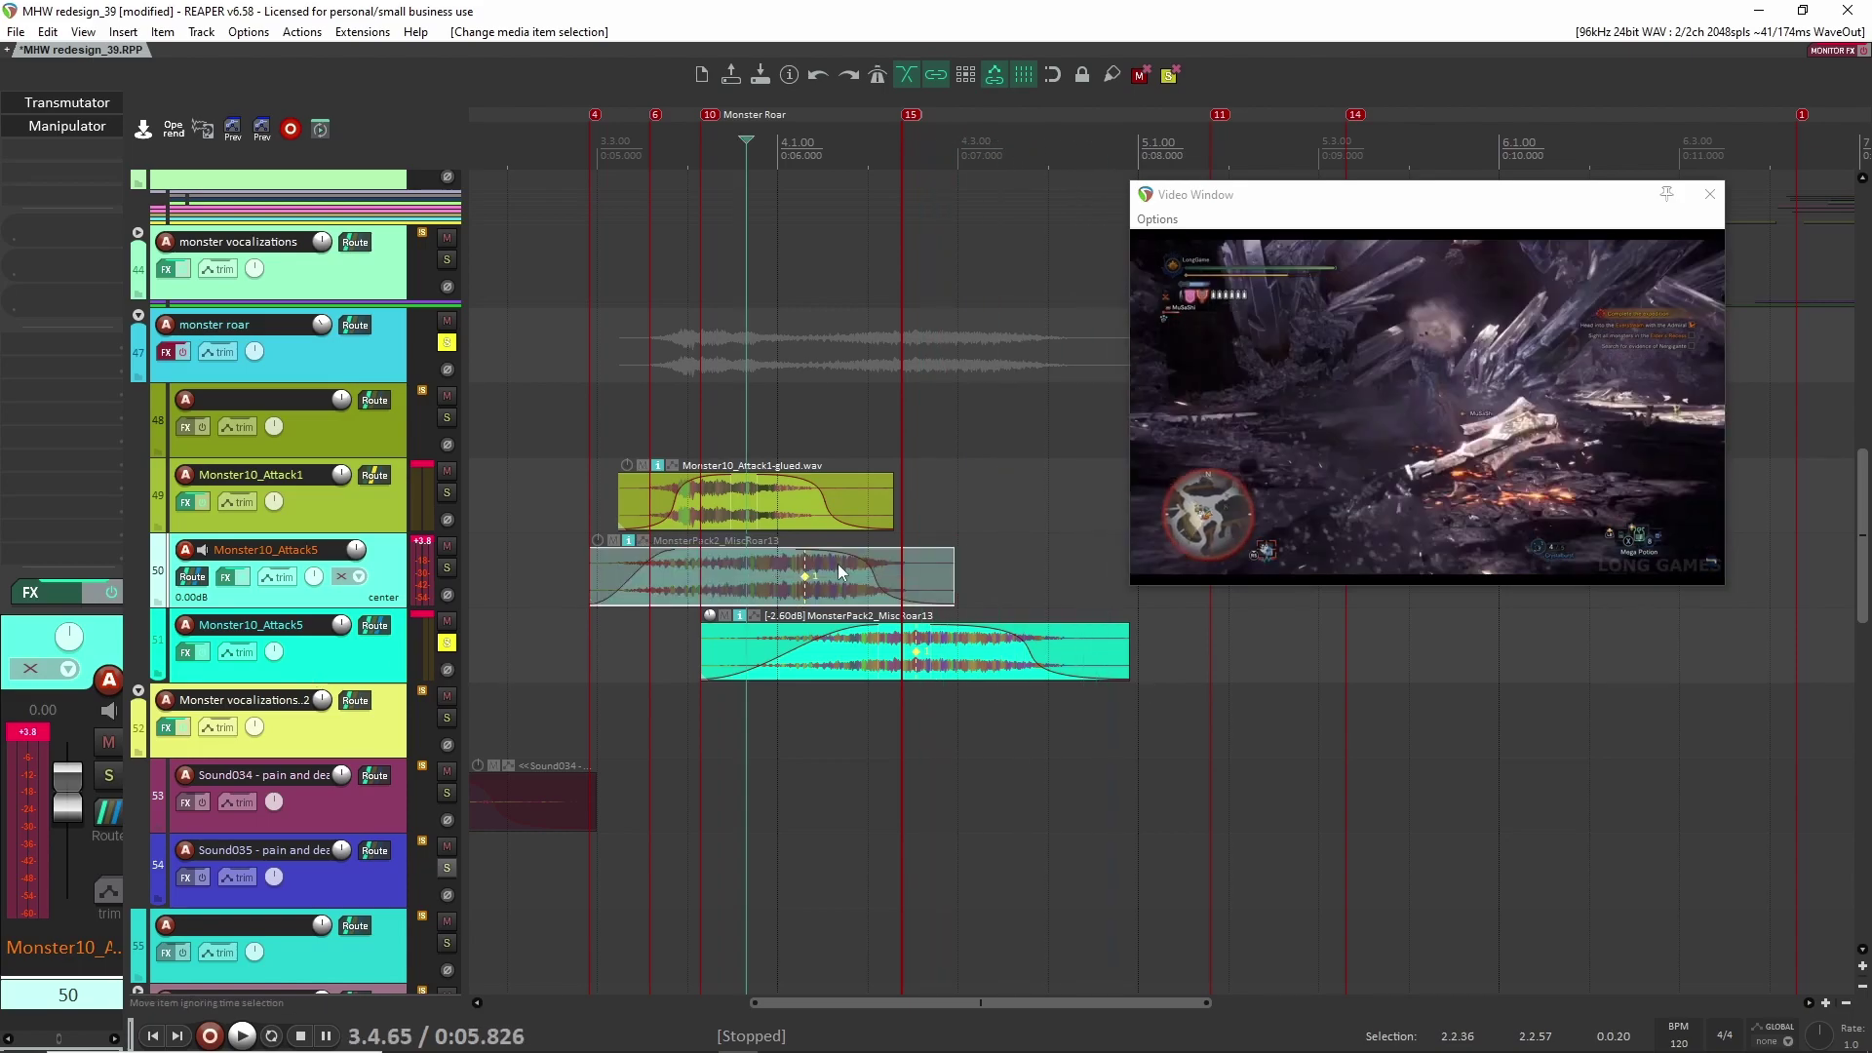
Step: Open Transmutator on track 51 and play the soloed layer from 3.4.70 while watching the plugin's A/B mix
{"action": "left_click", "coordinate": [293, 653]}
{"action": "left_click", "coordinate": [66, 102]}
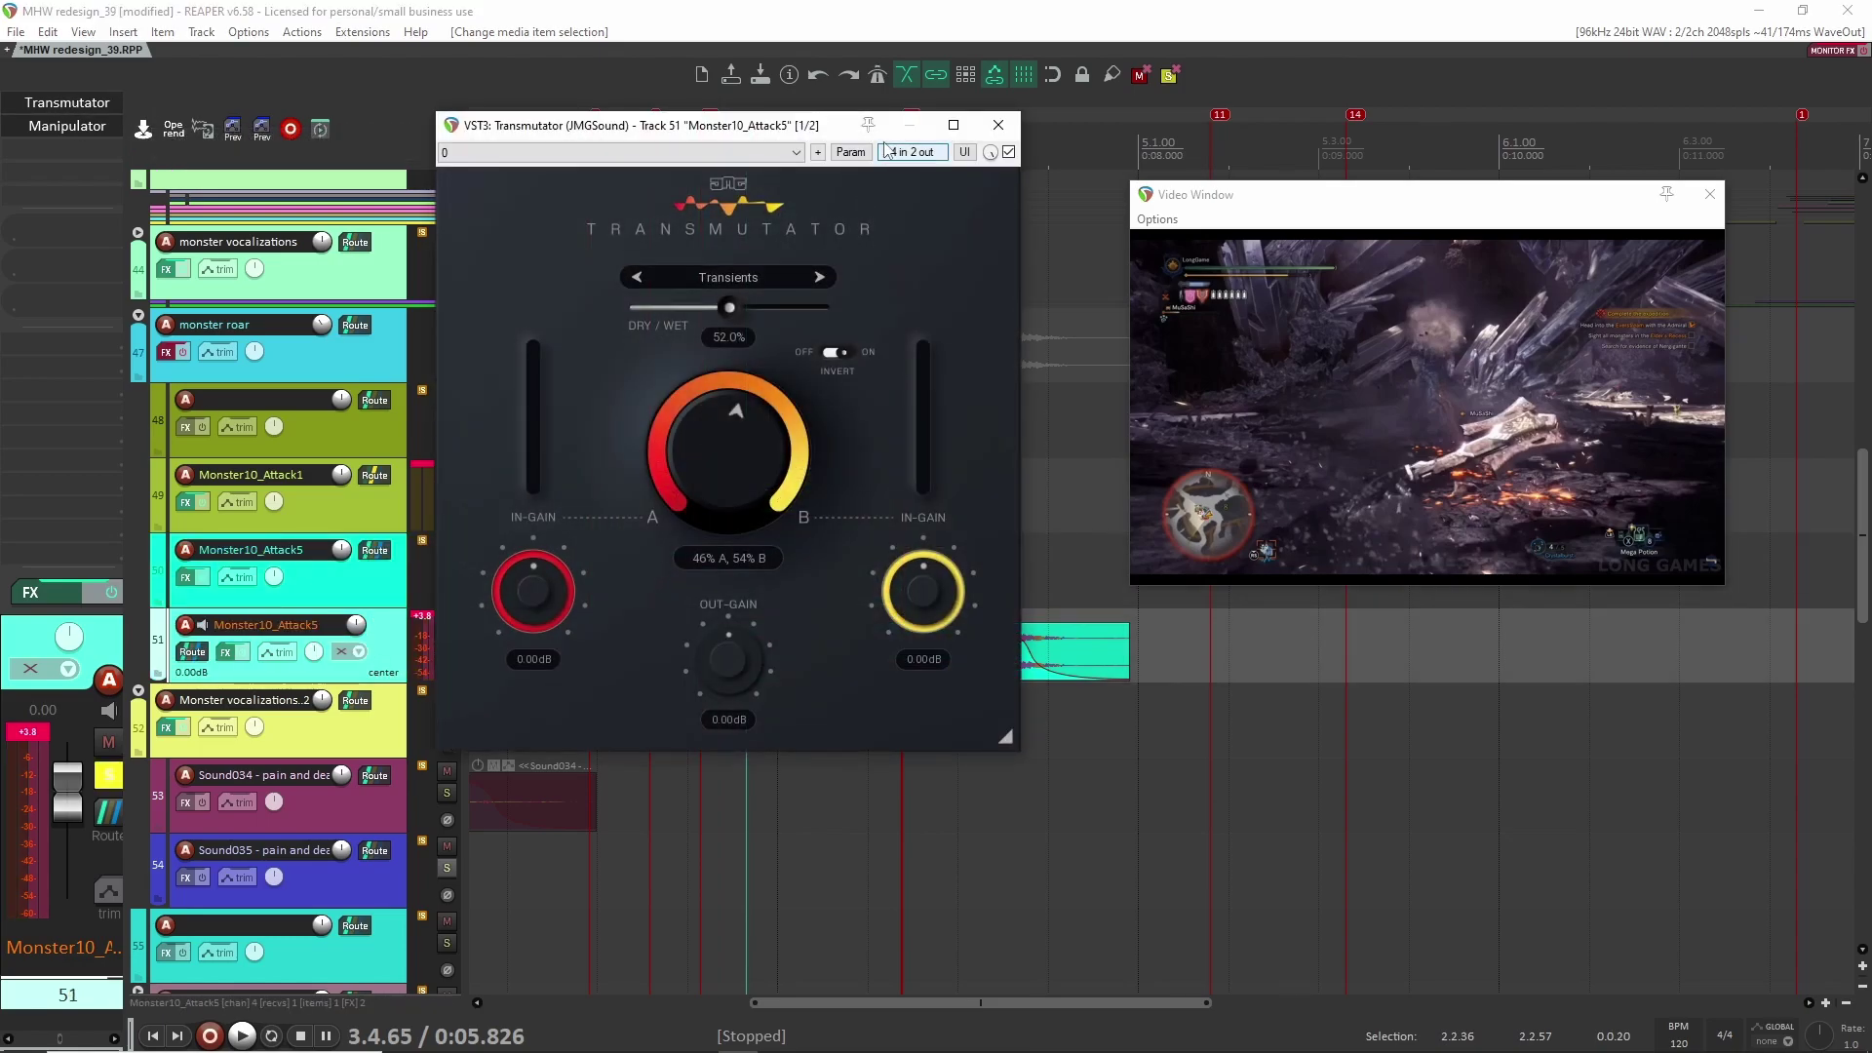
{"action": "left_click_drag", "start_coordinate": [961, 123], "coordinate": [1787, 231]}
{"action": "left_click", "coordinate": [766, 559]}
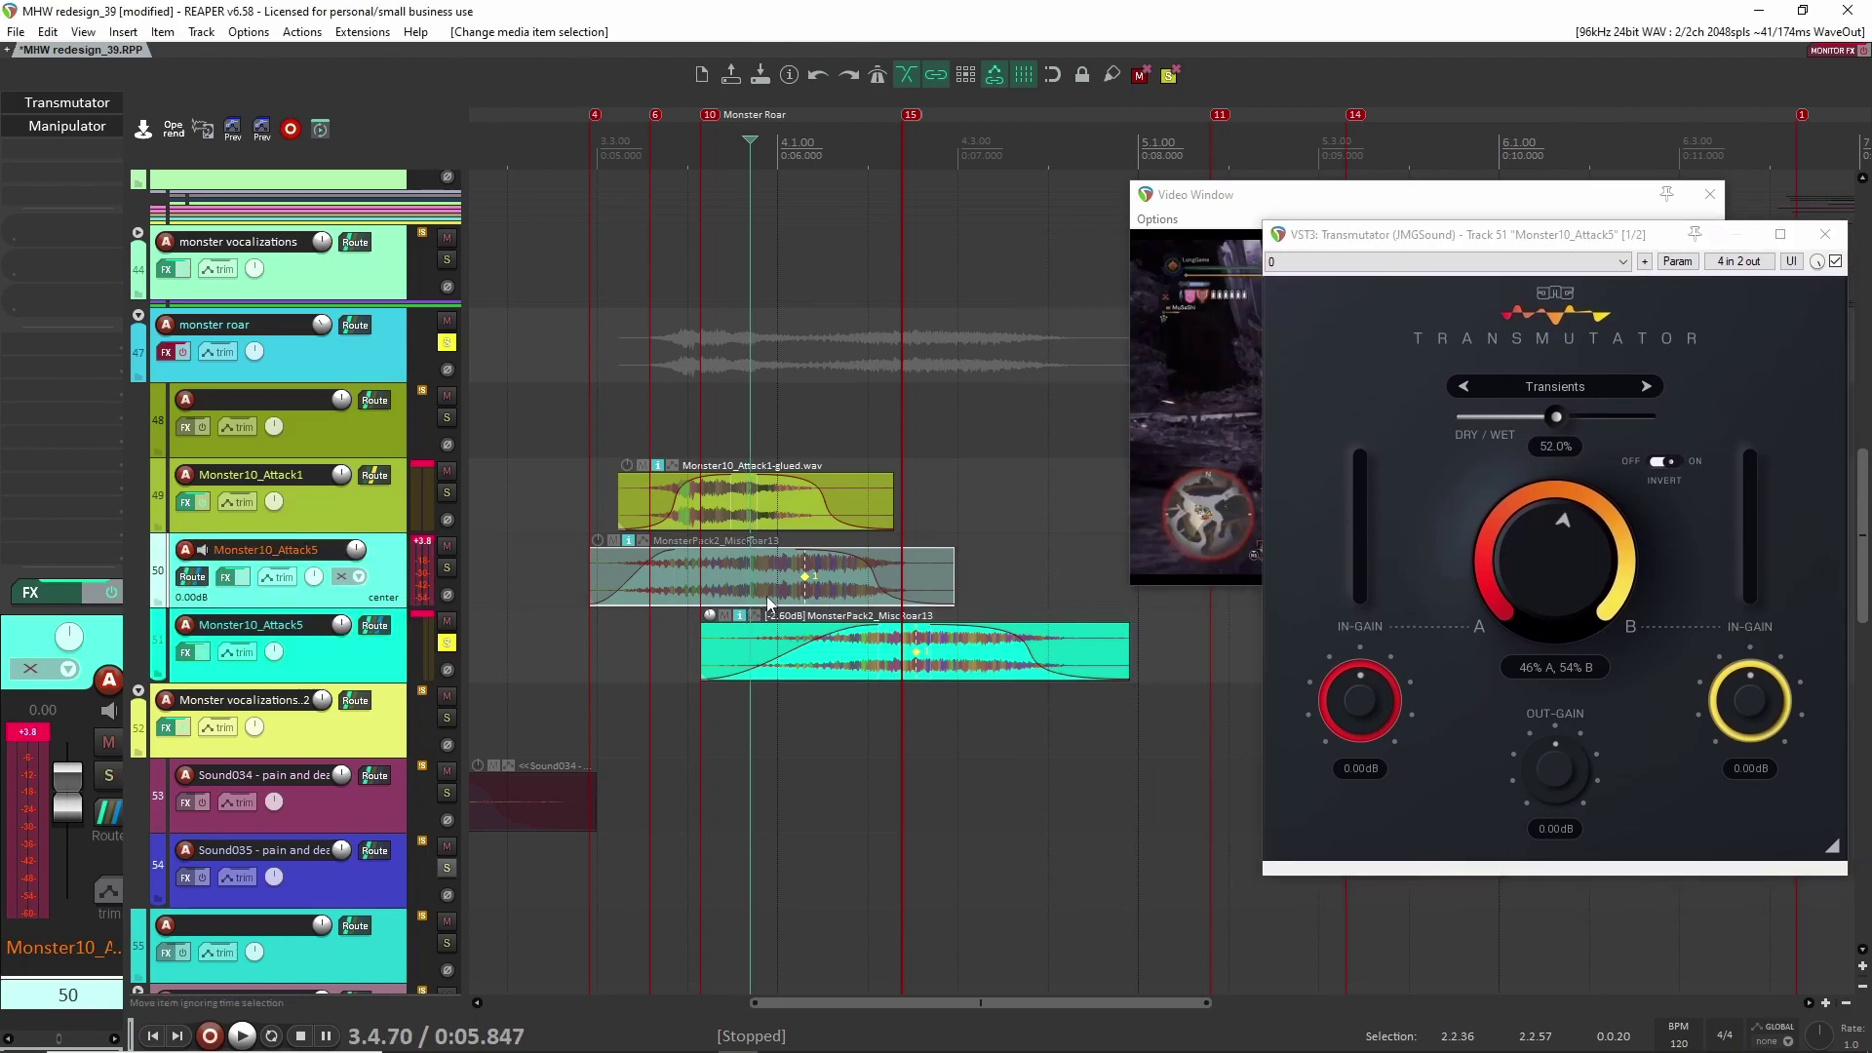
{"action": "left_click", "coordinate": [669, 648]}
{"action": "key", "text": "space"}
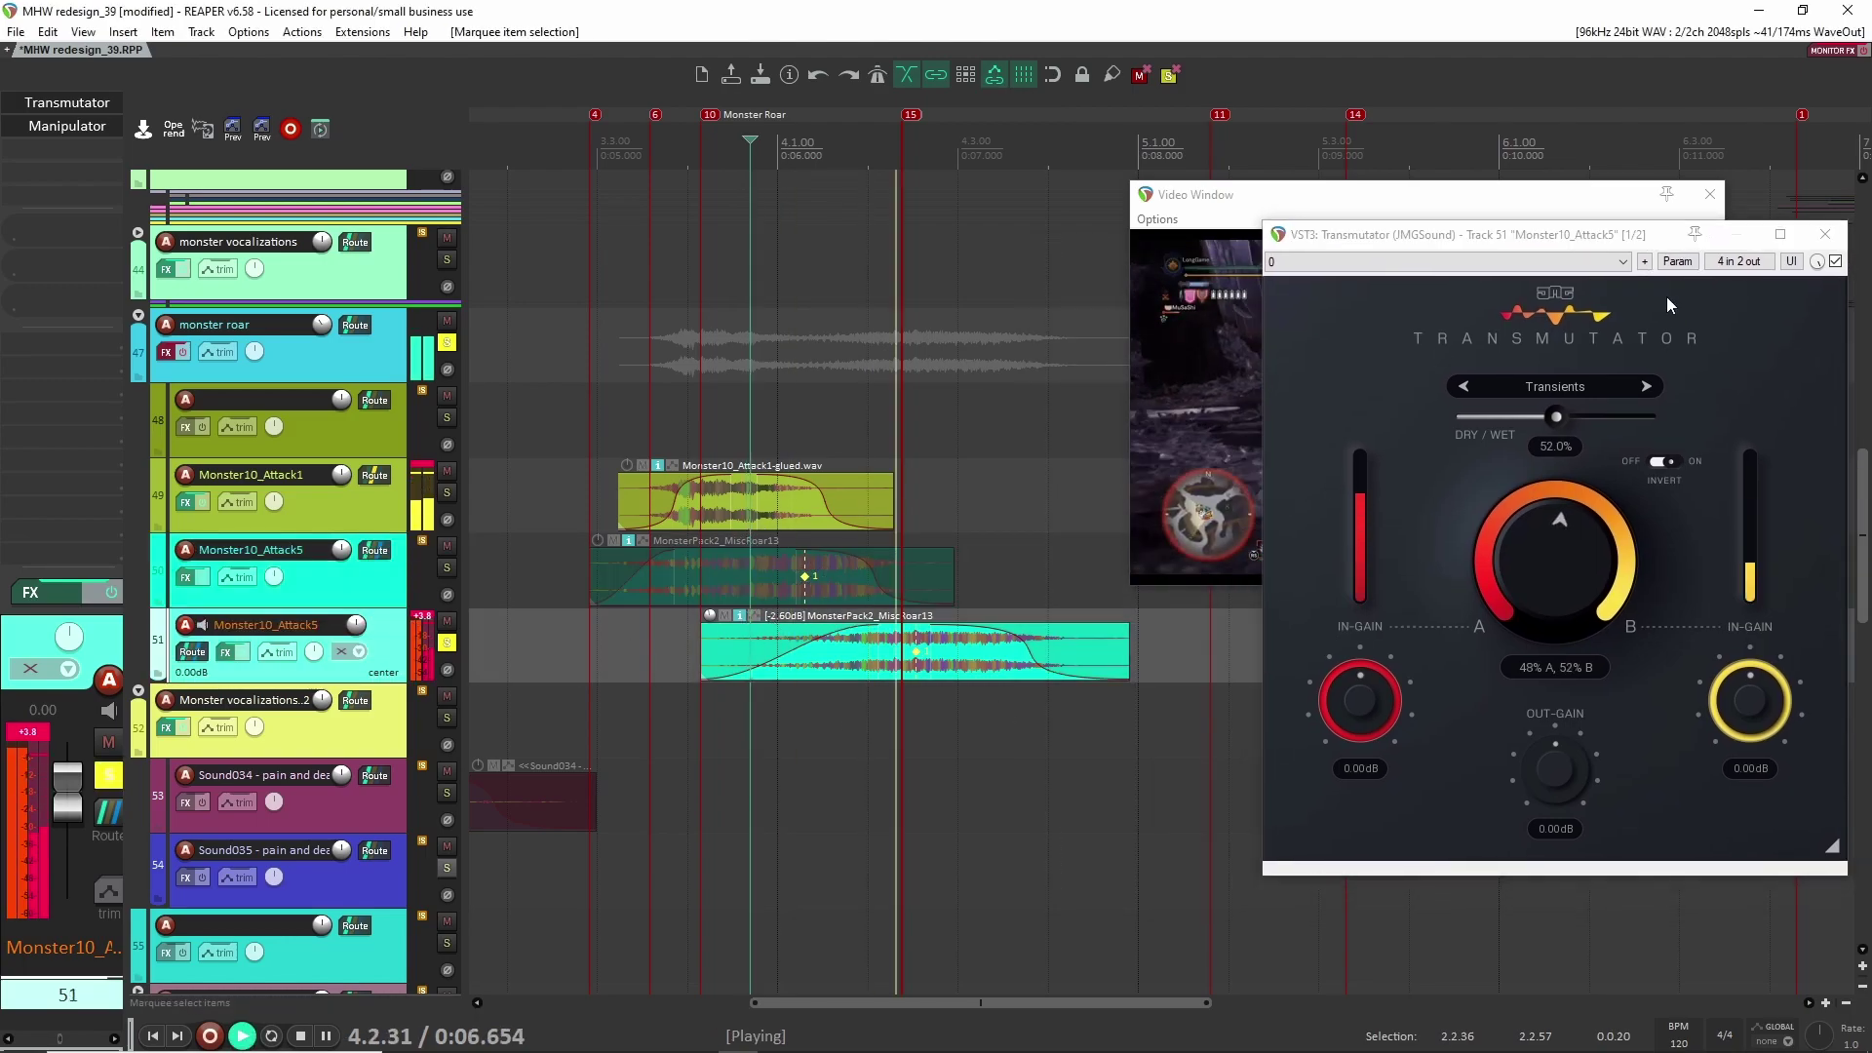
{"action": "left_click_drag", "start_coordinate": [1462, 234], "coordinate": [757, 247]}
{"action": "key", "text": "space"}
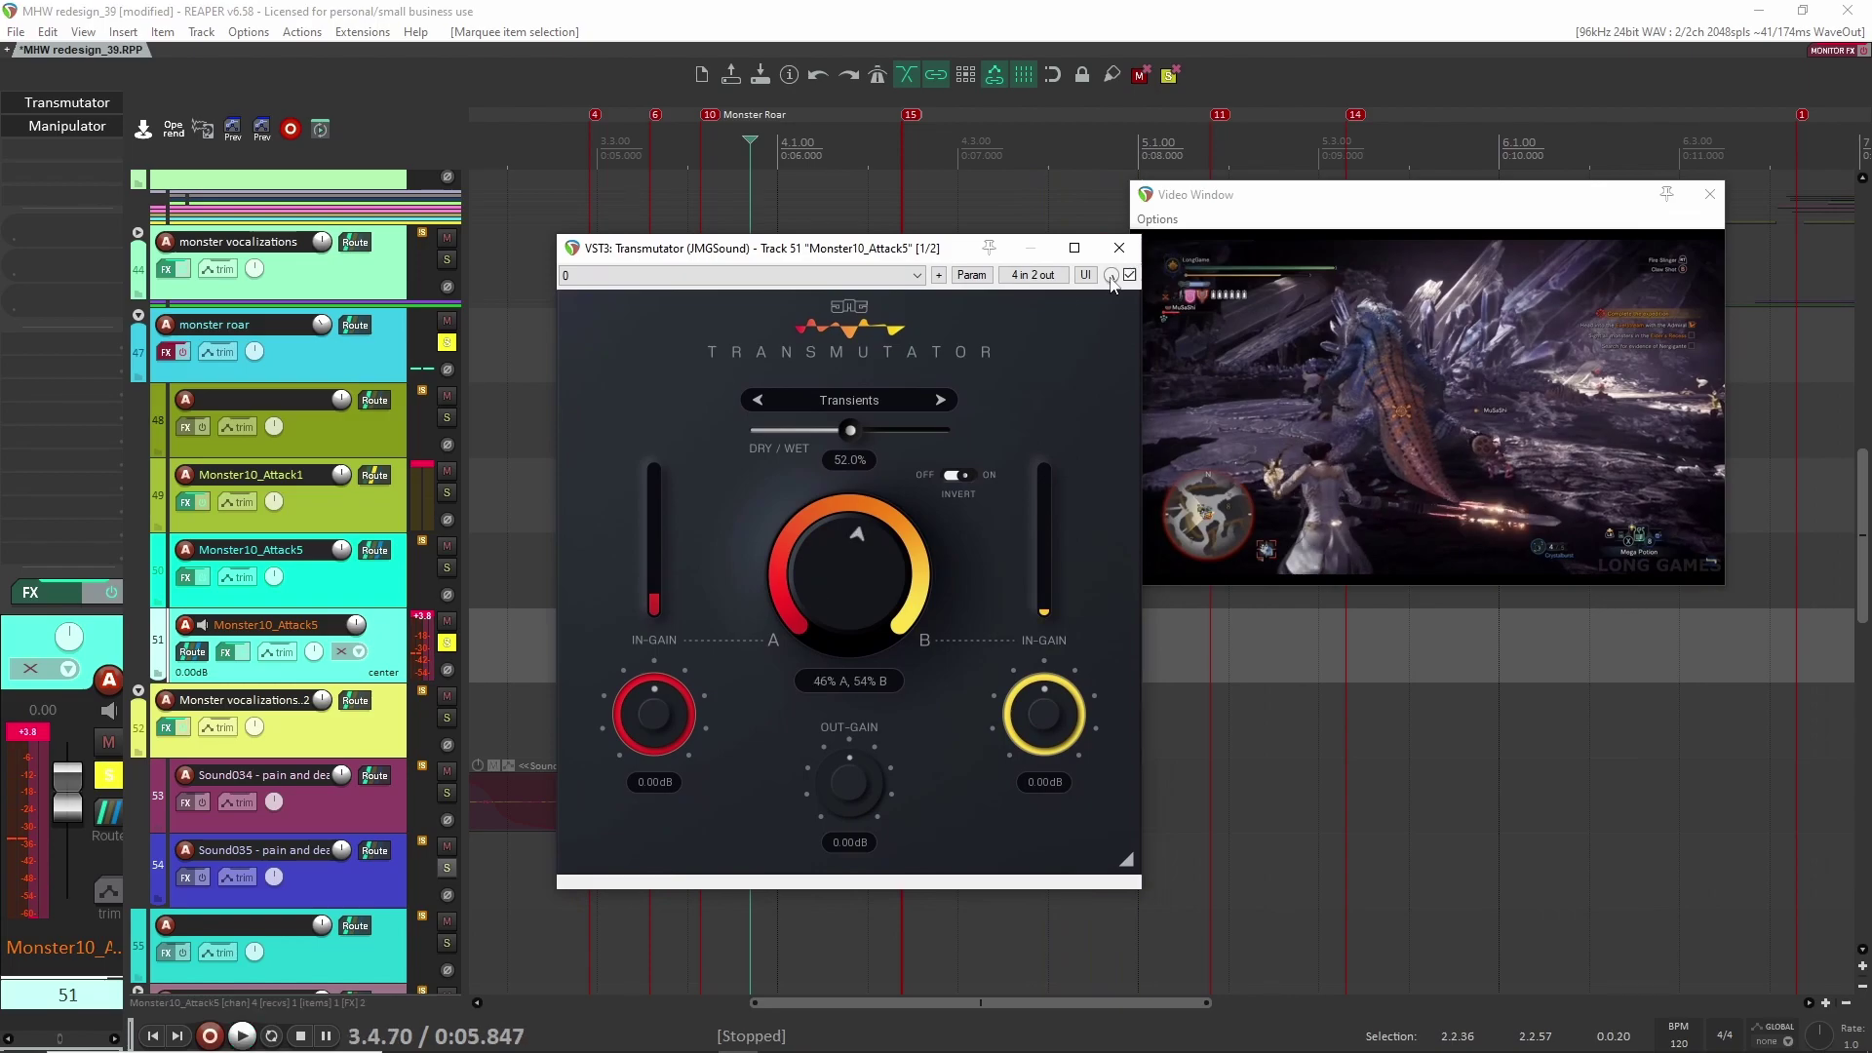
Step: Reopen Transmutator on track 51 away from the roar item, replay the layer from 3.4.70 and close the plugin
{"action": "left_click", "coordinate": [1120, 248]}
{"action": "left_click", "coordinate": [67, 103]}
{"action": "left_click_drag", "start_coordinate": [682, 251], "coordinate": [490, 153]}
{"action": "left_click_drag", "start_coordinate": [741, 164], "coordinate": [484, 112]}
{"action": "key", "text": "space"}
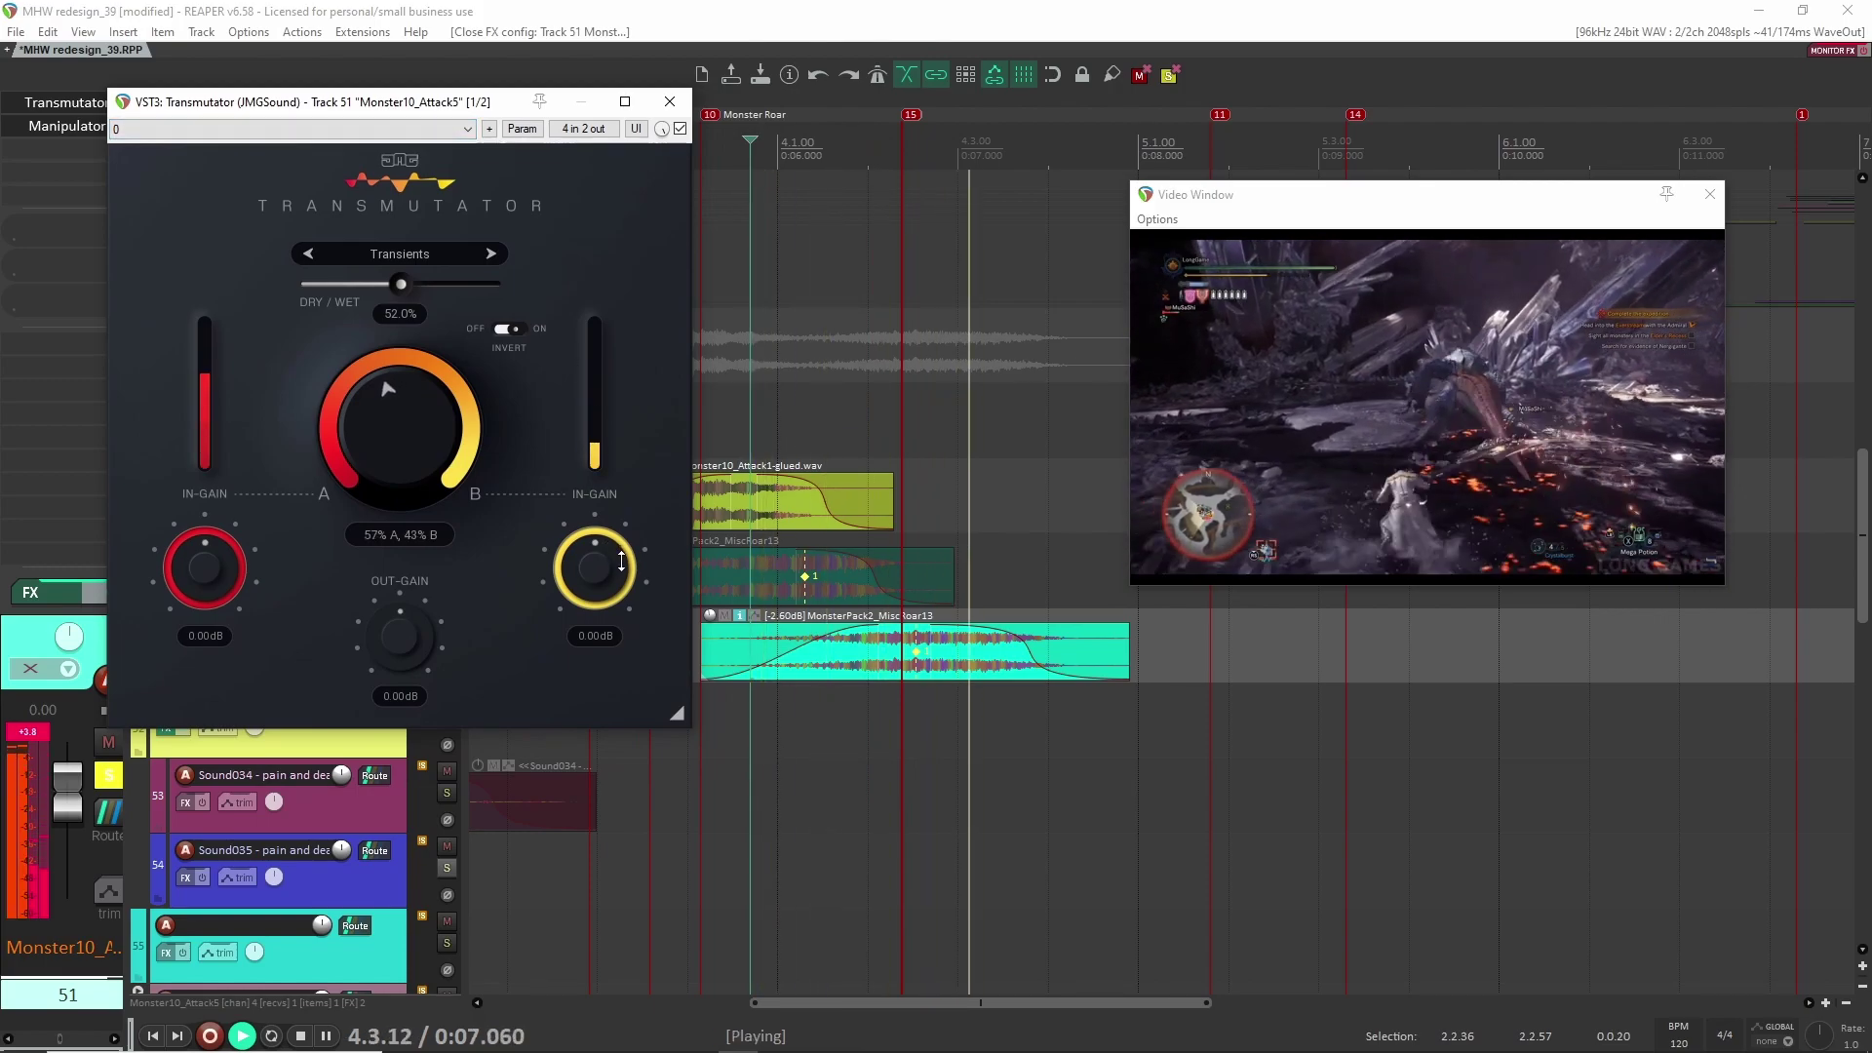
{"action": "key", "text": "space"}
{"action": "left_click", "coordinate": [669, 102]}
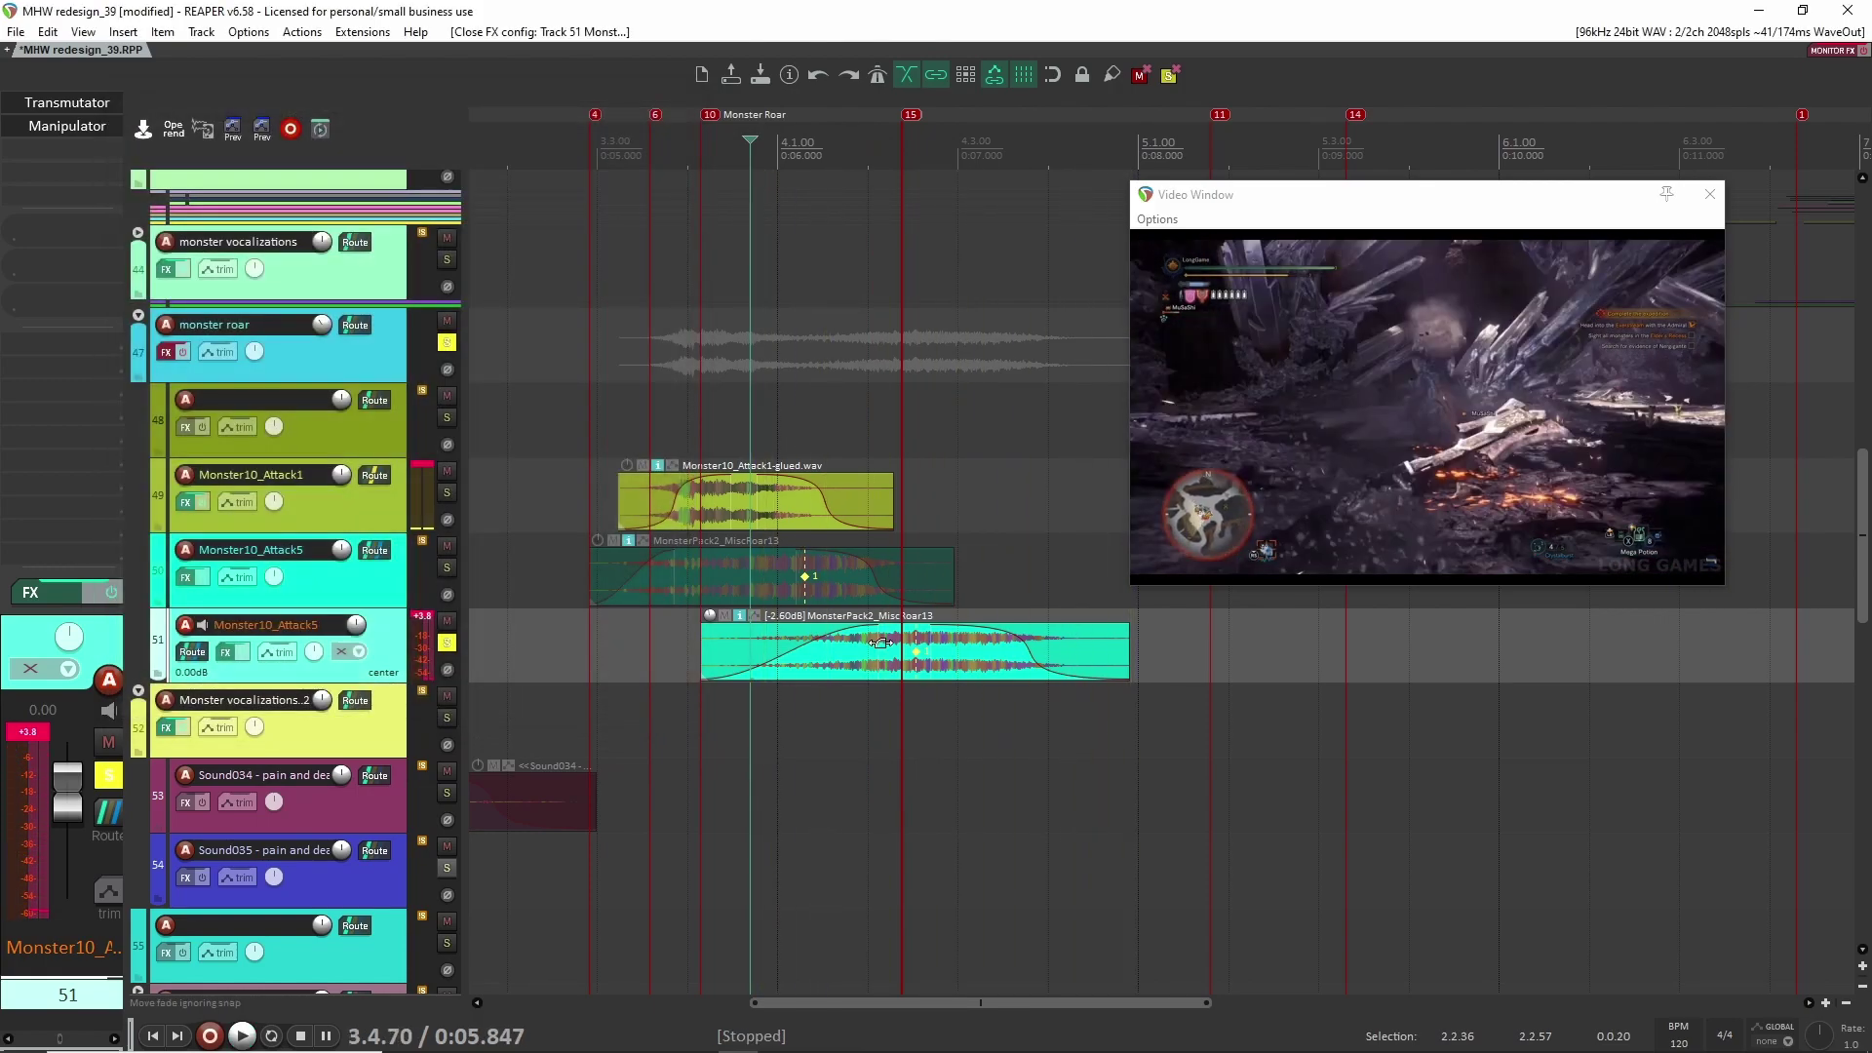
Step: Inspect Transmutator on track 51 and the MonsterPack2_MiscRoar13 item's properties, then close both
{"action": "left_click", "coordinate": [984, 669]}
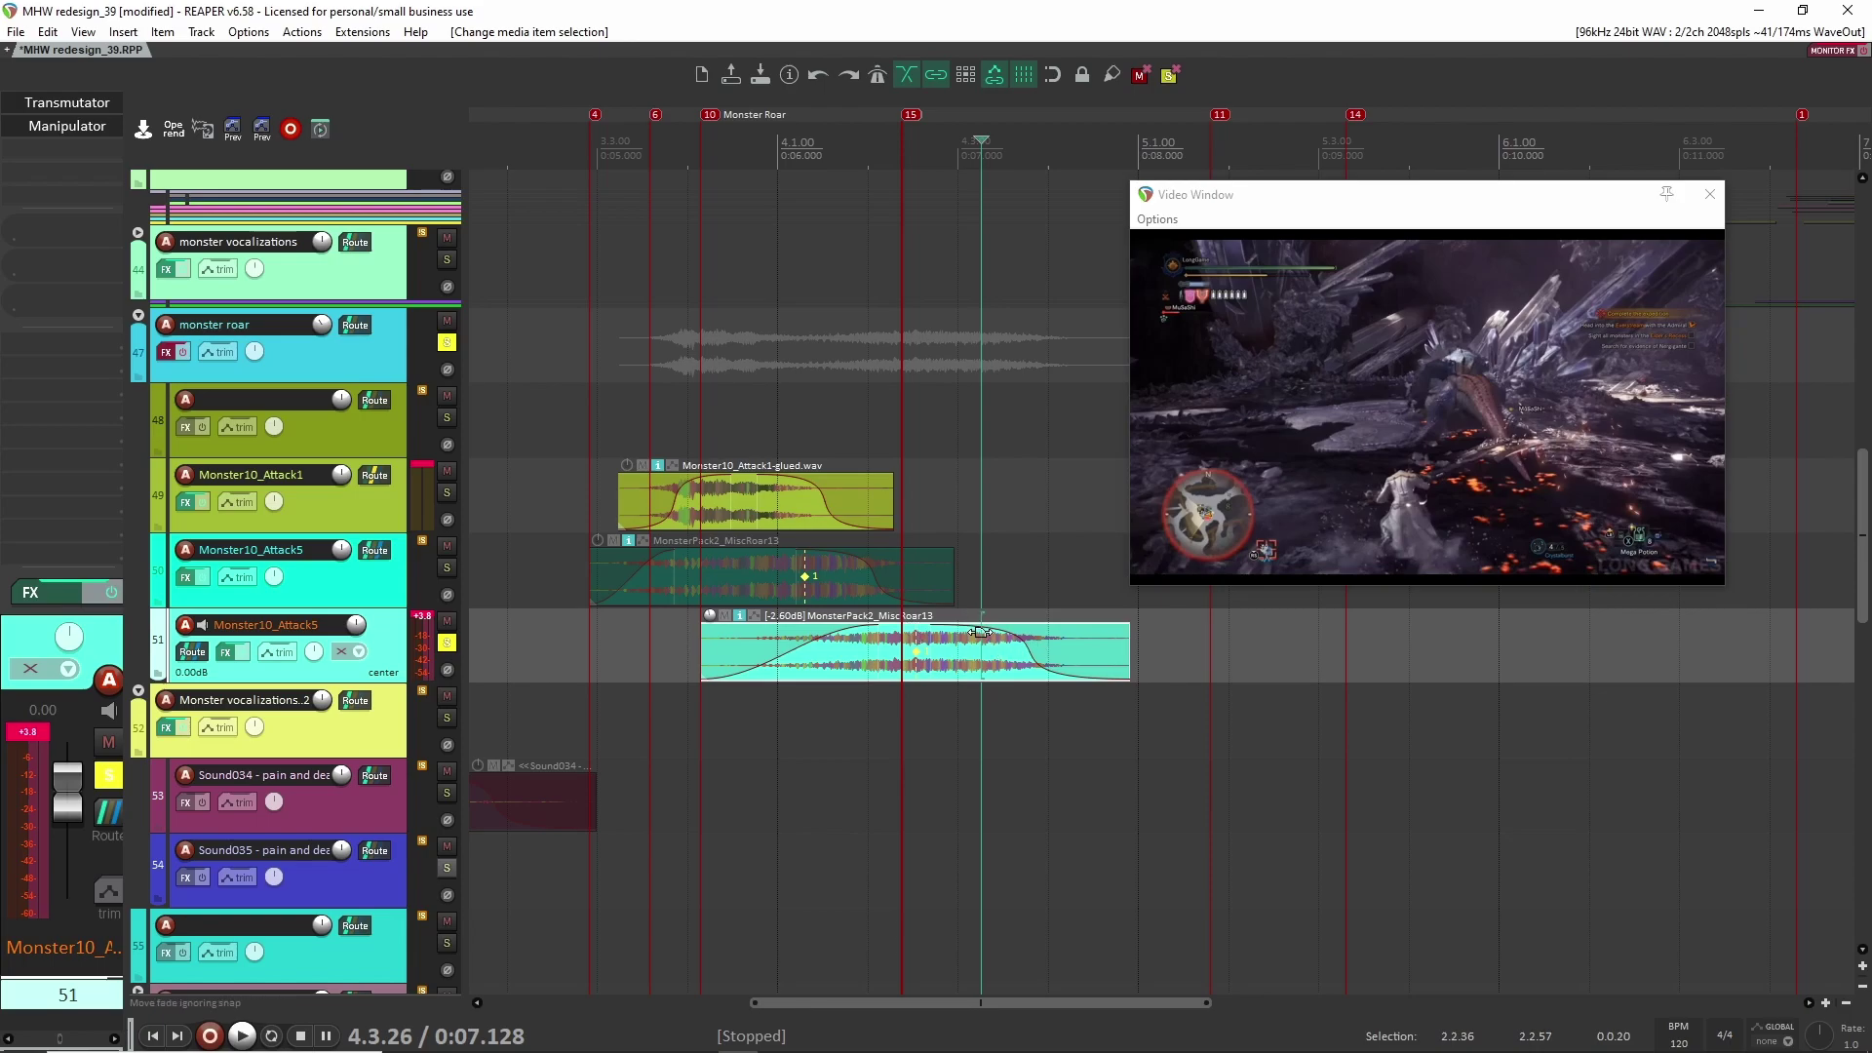
{"action": "left_click", "coordinate": [66, 103]}
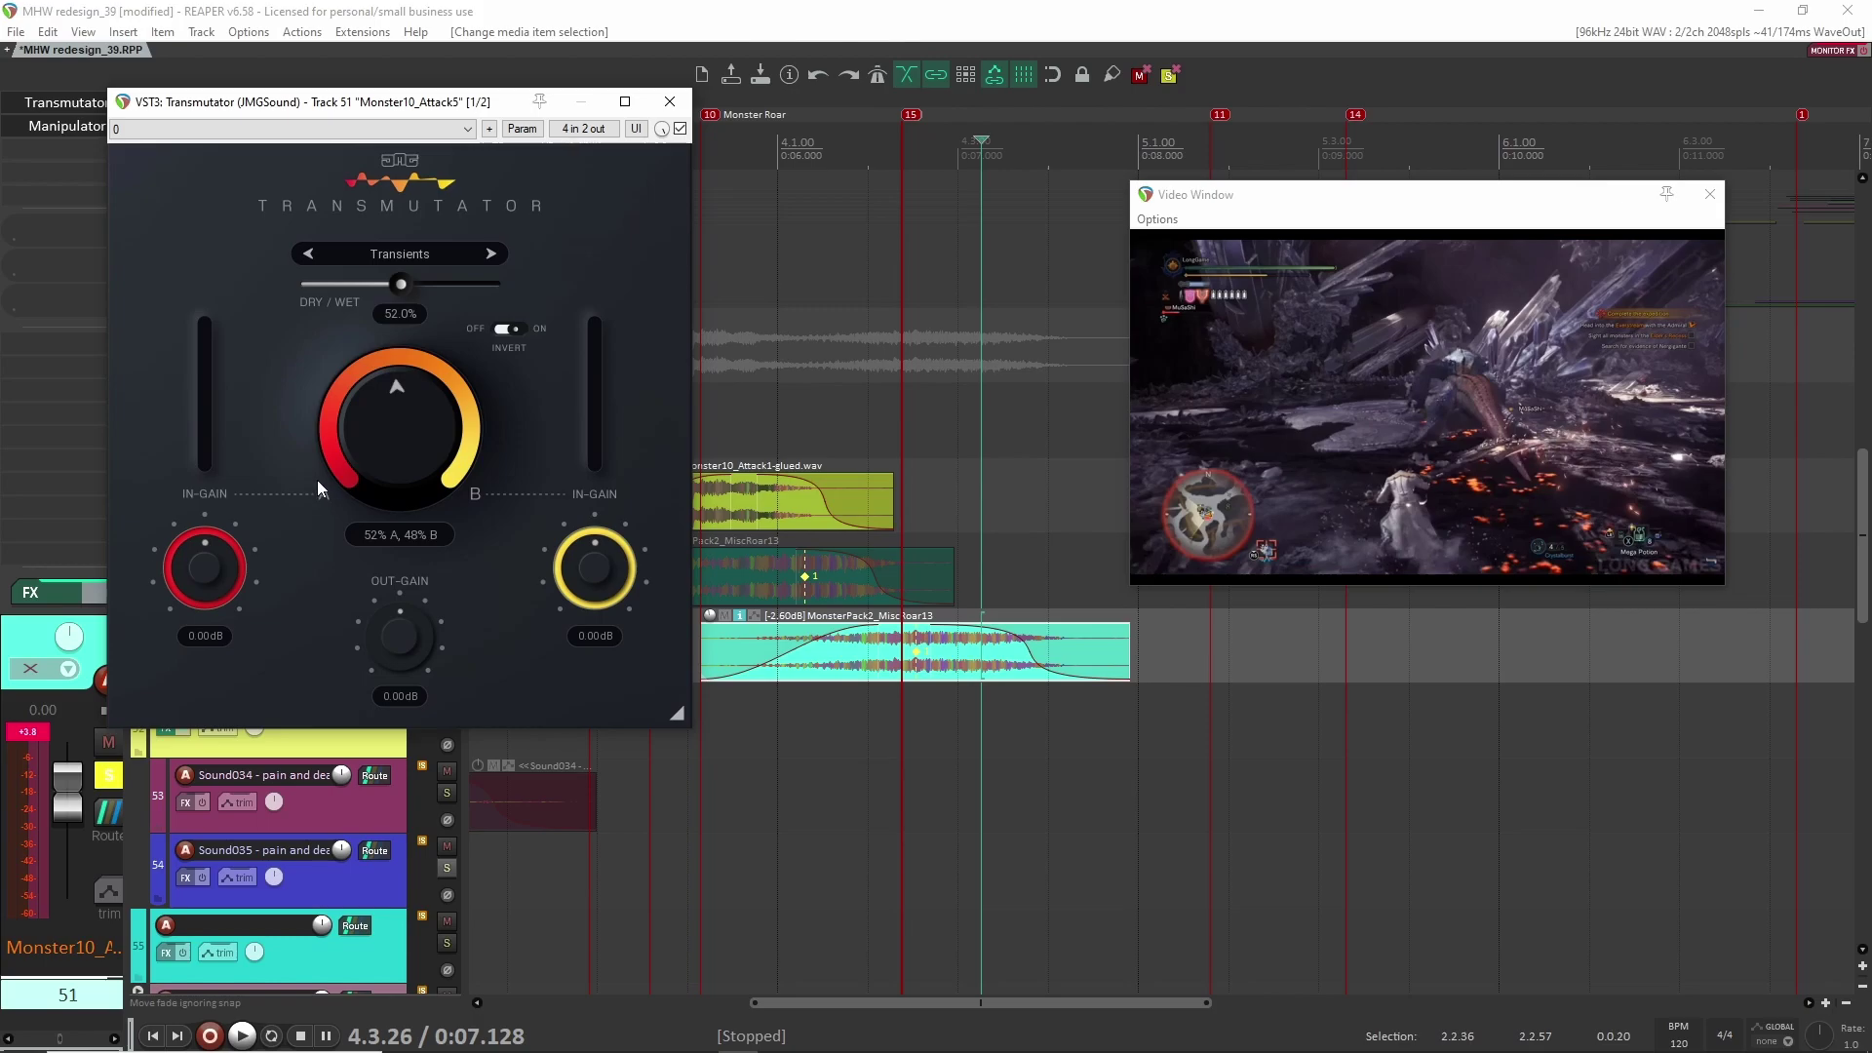
{"action": "left_click", "coordinate": [669, 103]}
{"action": "double_click", "coordinate": [958, 637]}
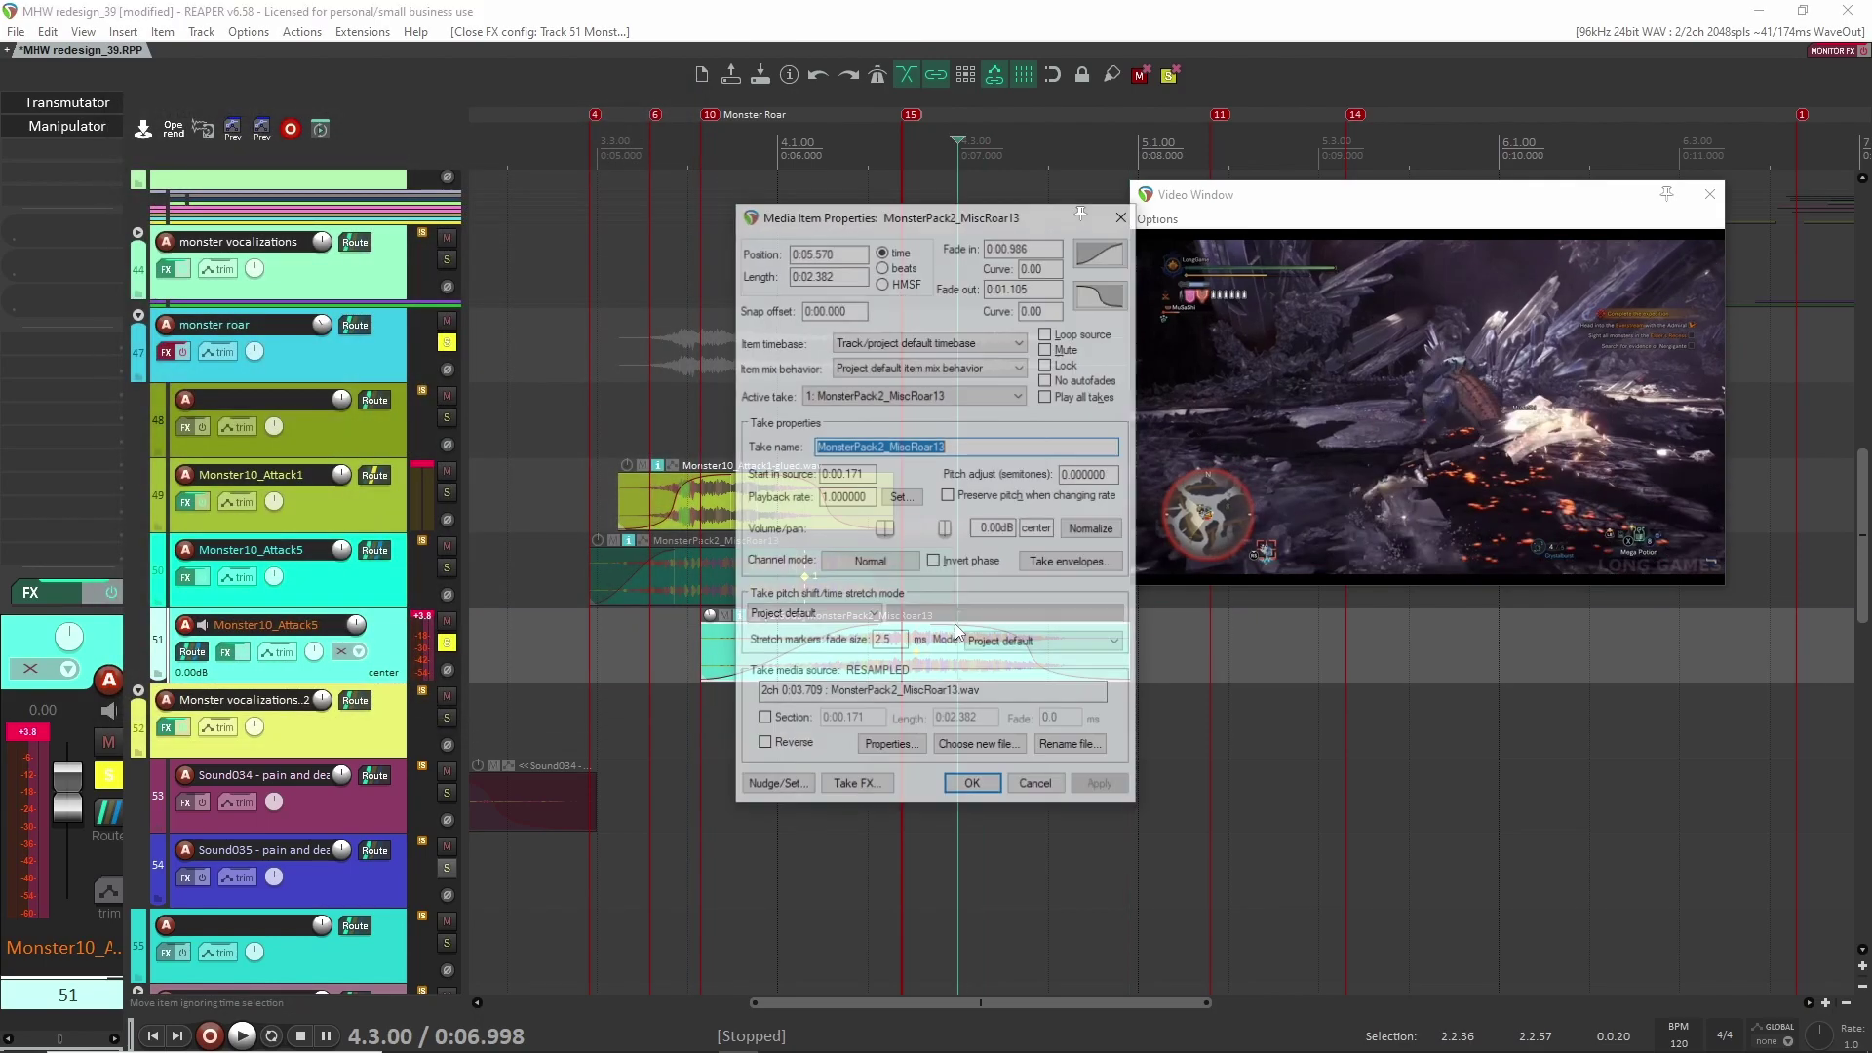
{"action": "key", "text": "Return"}
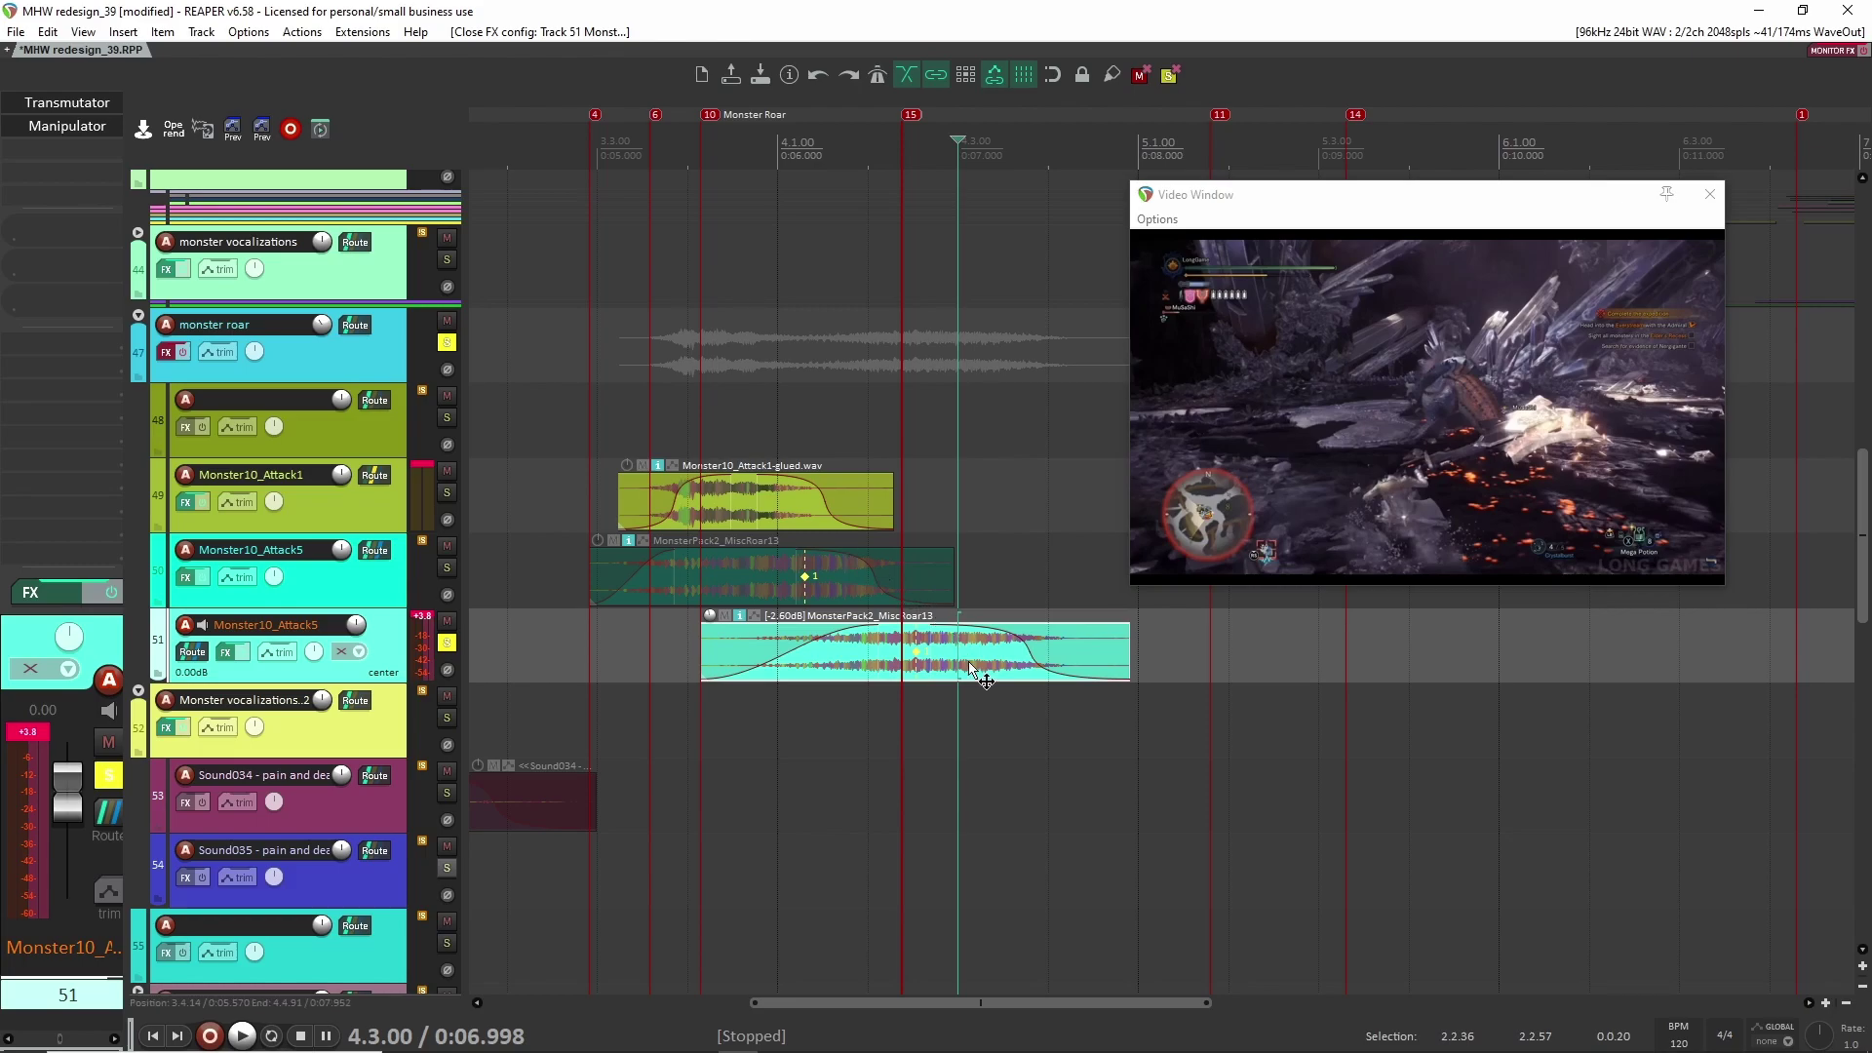
Step: Play the soloed track 51 layer from 3.3.12 and stop playback
{"action": "left_click", "coordinate": [970, 648]}
{"action": "left_click", "coordinate": [606, 634]}
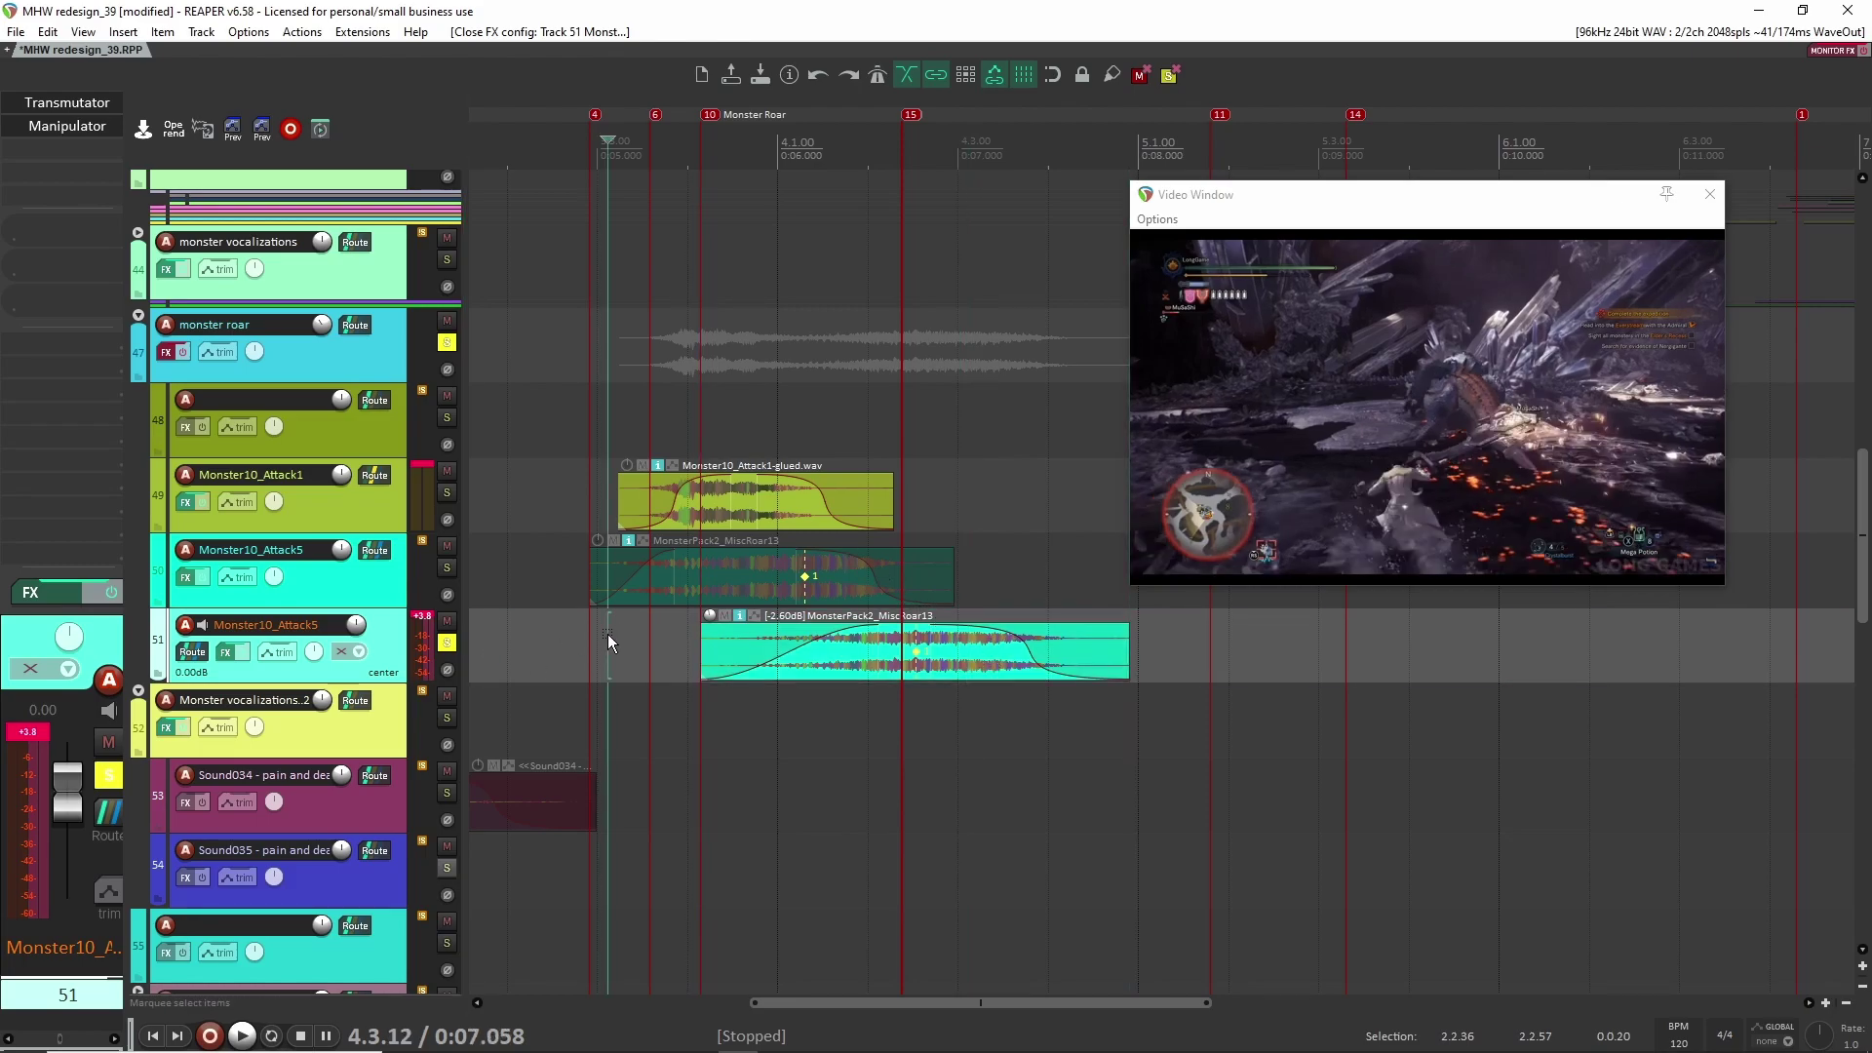
{"action": "key", "text": "space"}
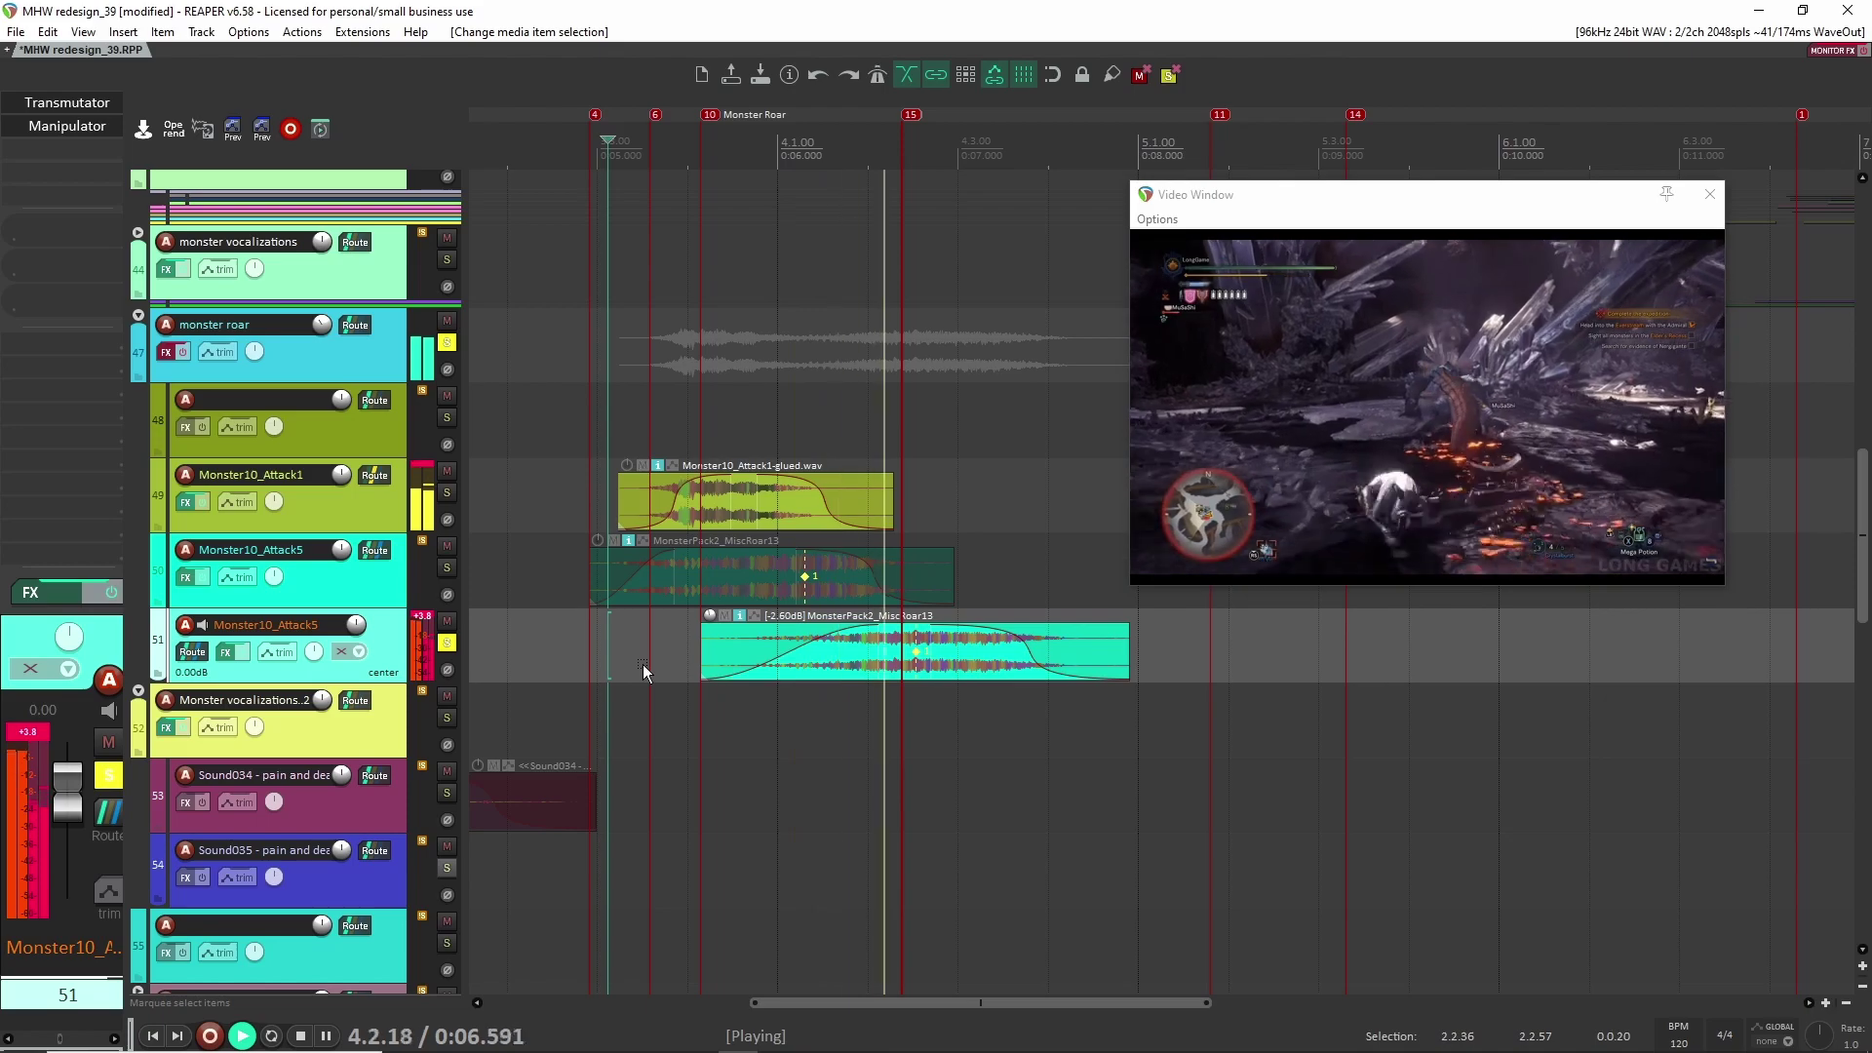
{"action": "key", "text": "space"}
Step: Solo tracks 50 and 49 along with track 51 and play the three roar layers together from 3.3.12
{"action": "left_click", "coordinate": [447, 570]}
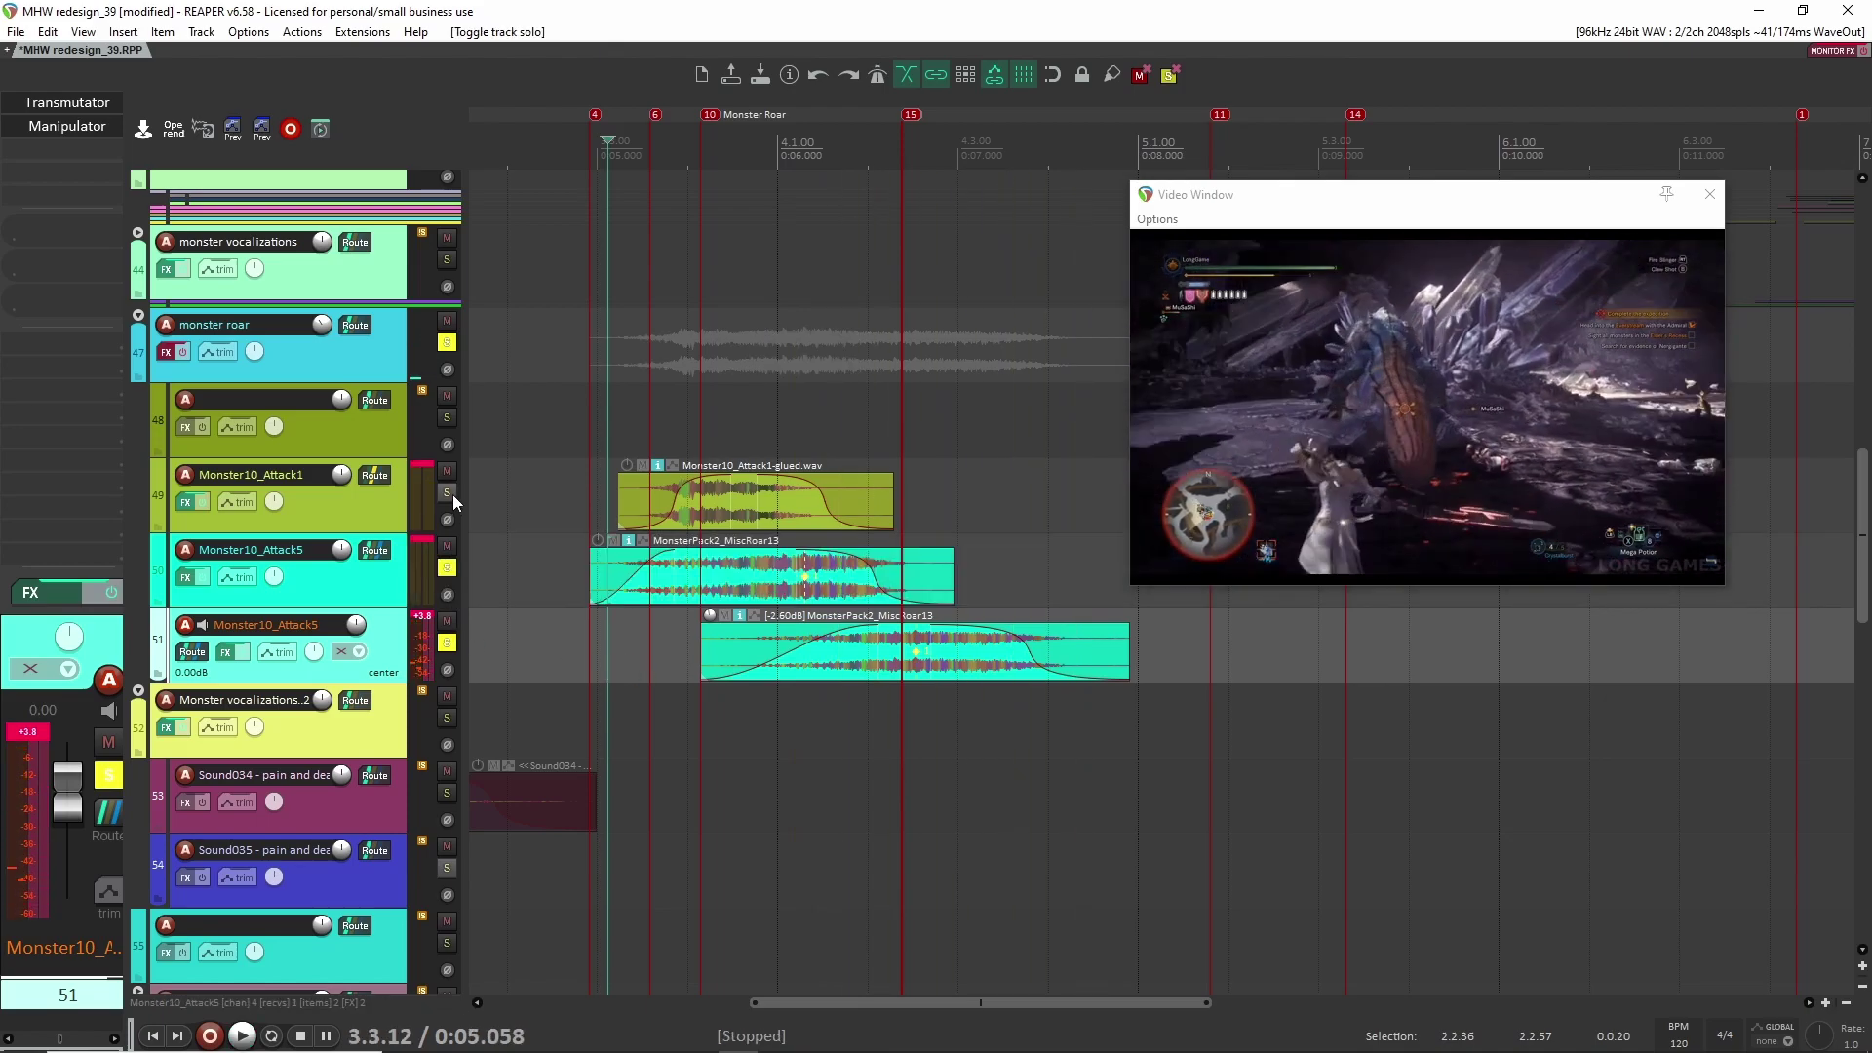
{"action": "key", "text": "space"}
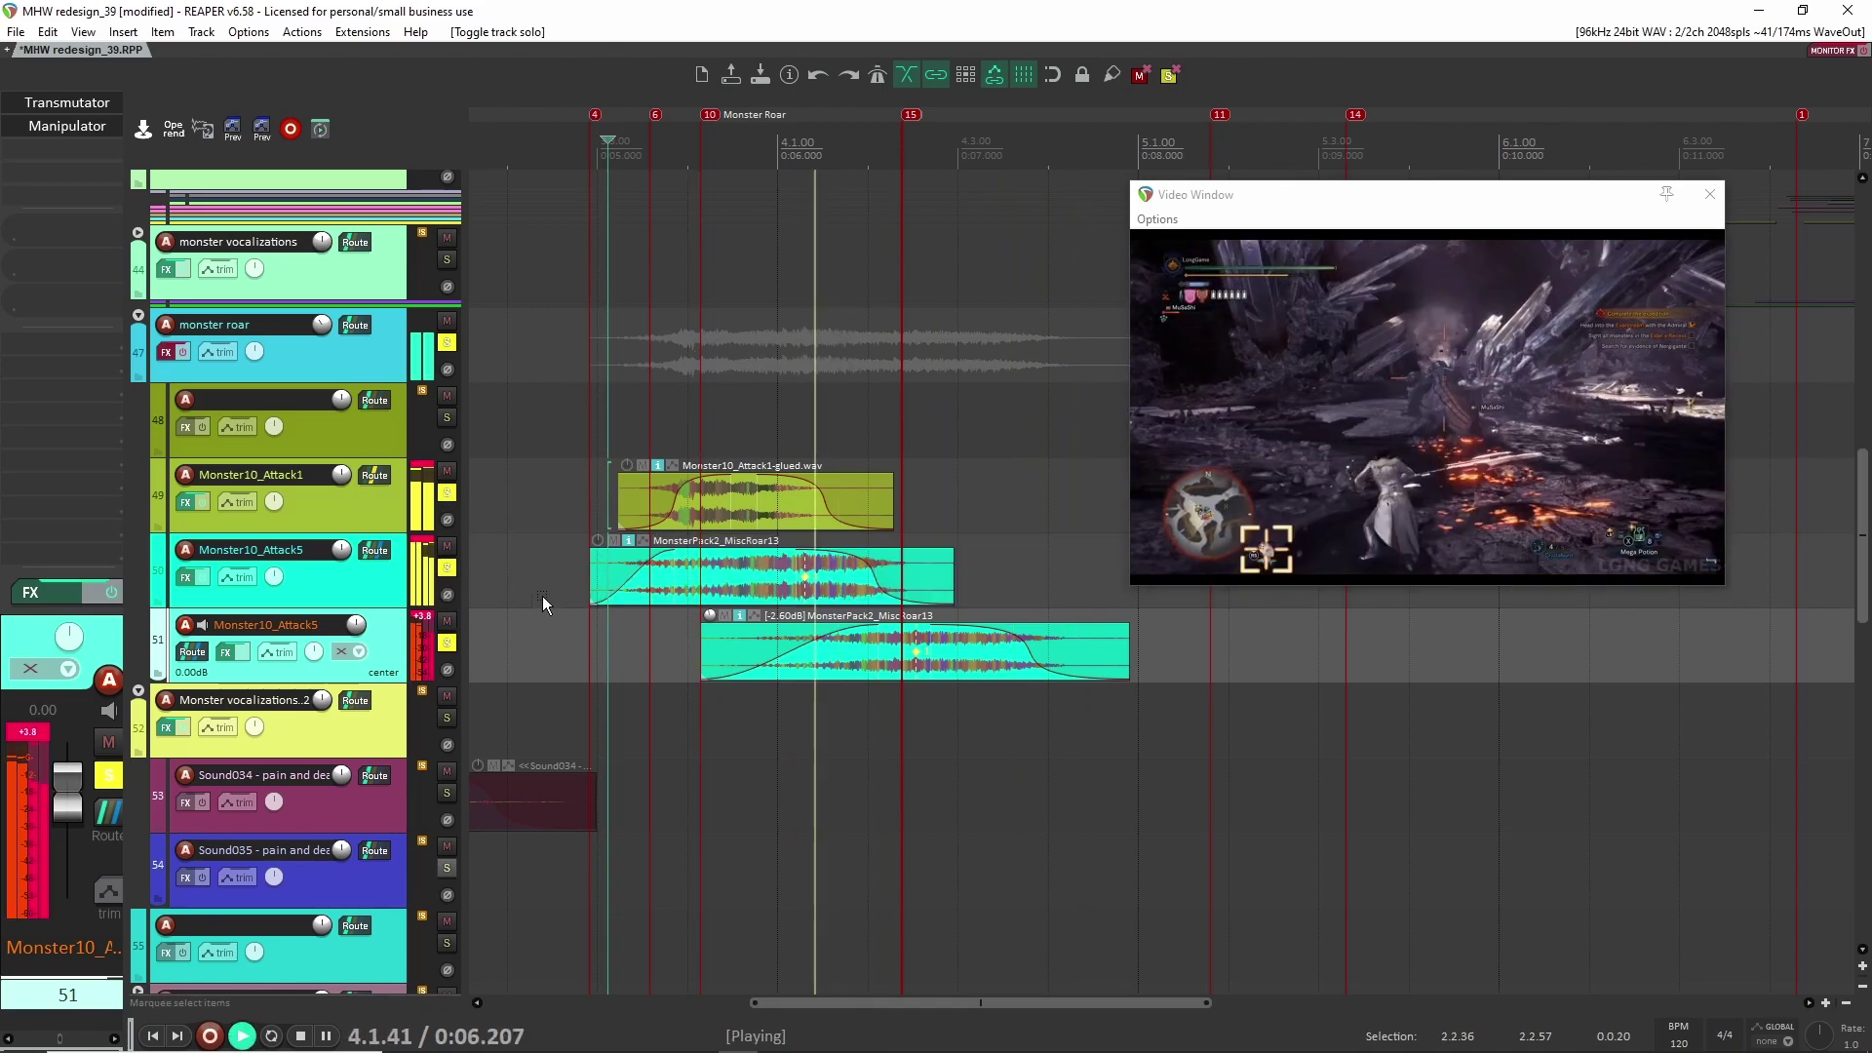
{"action": "key", "text": "space"}
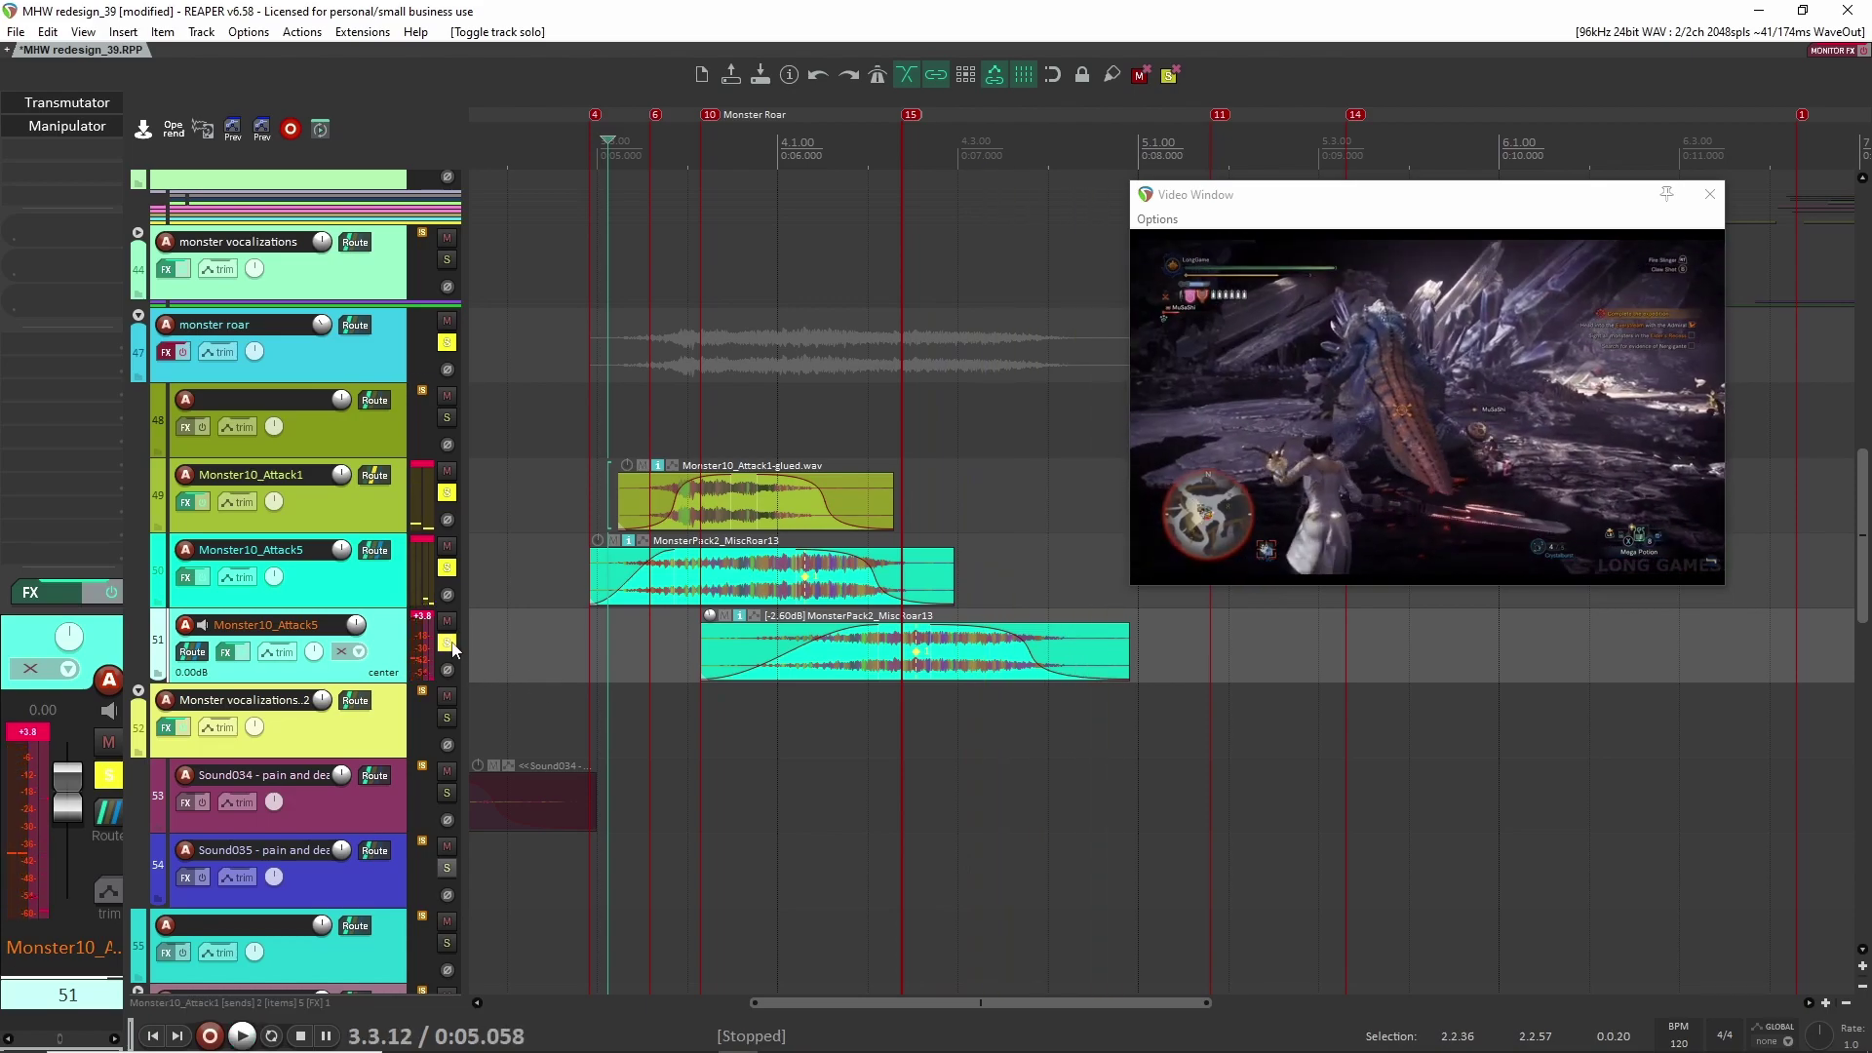
Step: Reduce the soloed roar layers to track 51 only, view its Manipulator settings and close the plugin
{"action": "left_click", "coordinate": [447, 643]}
{"action": "left_click", "coordinate": [447, 568]}
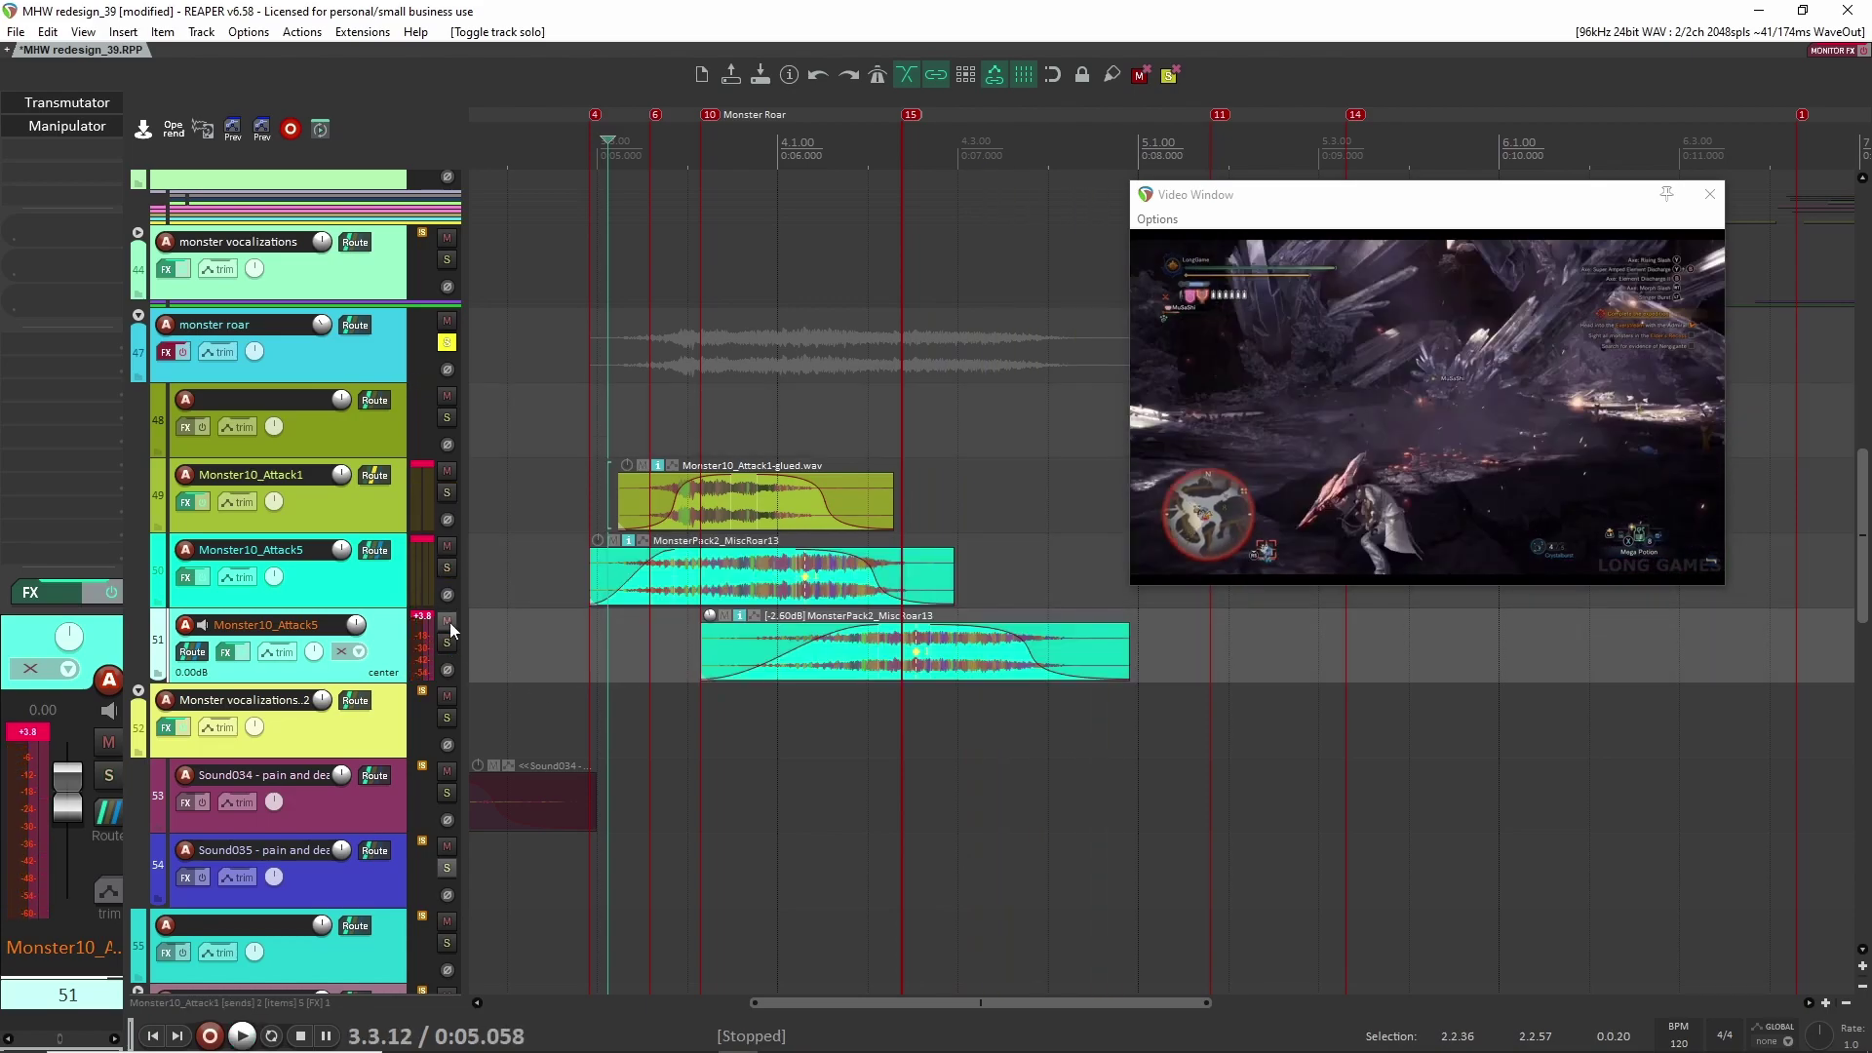
{"action": "left_click", "coordinate": [446, 642]}
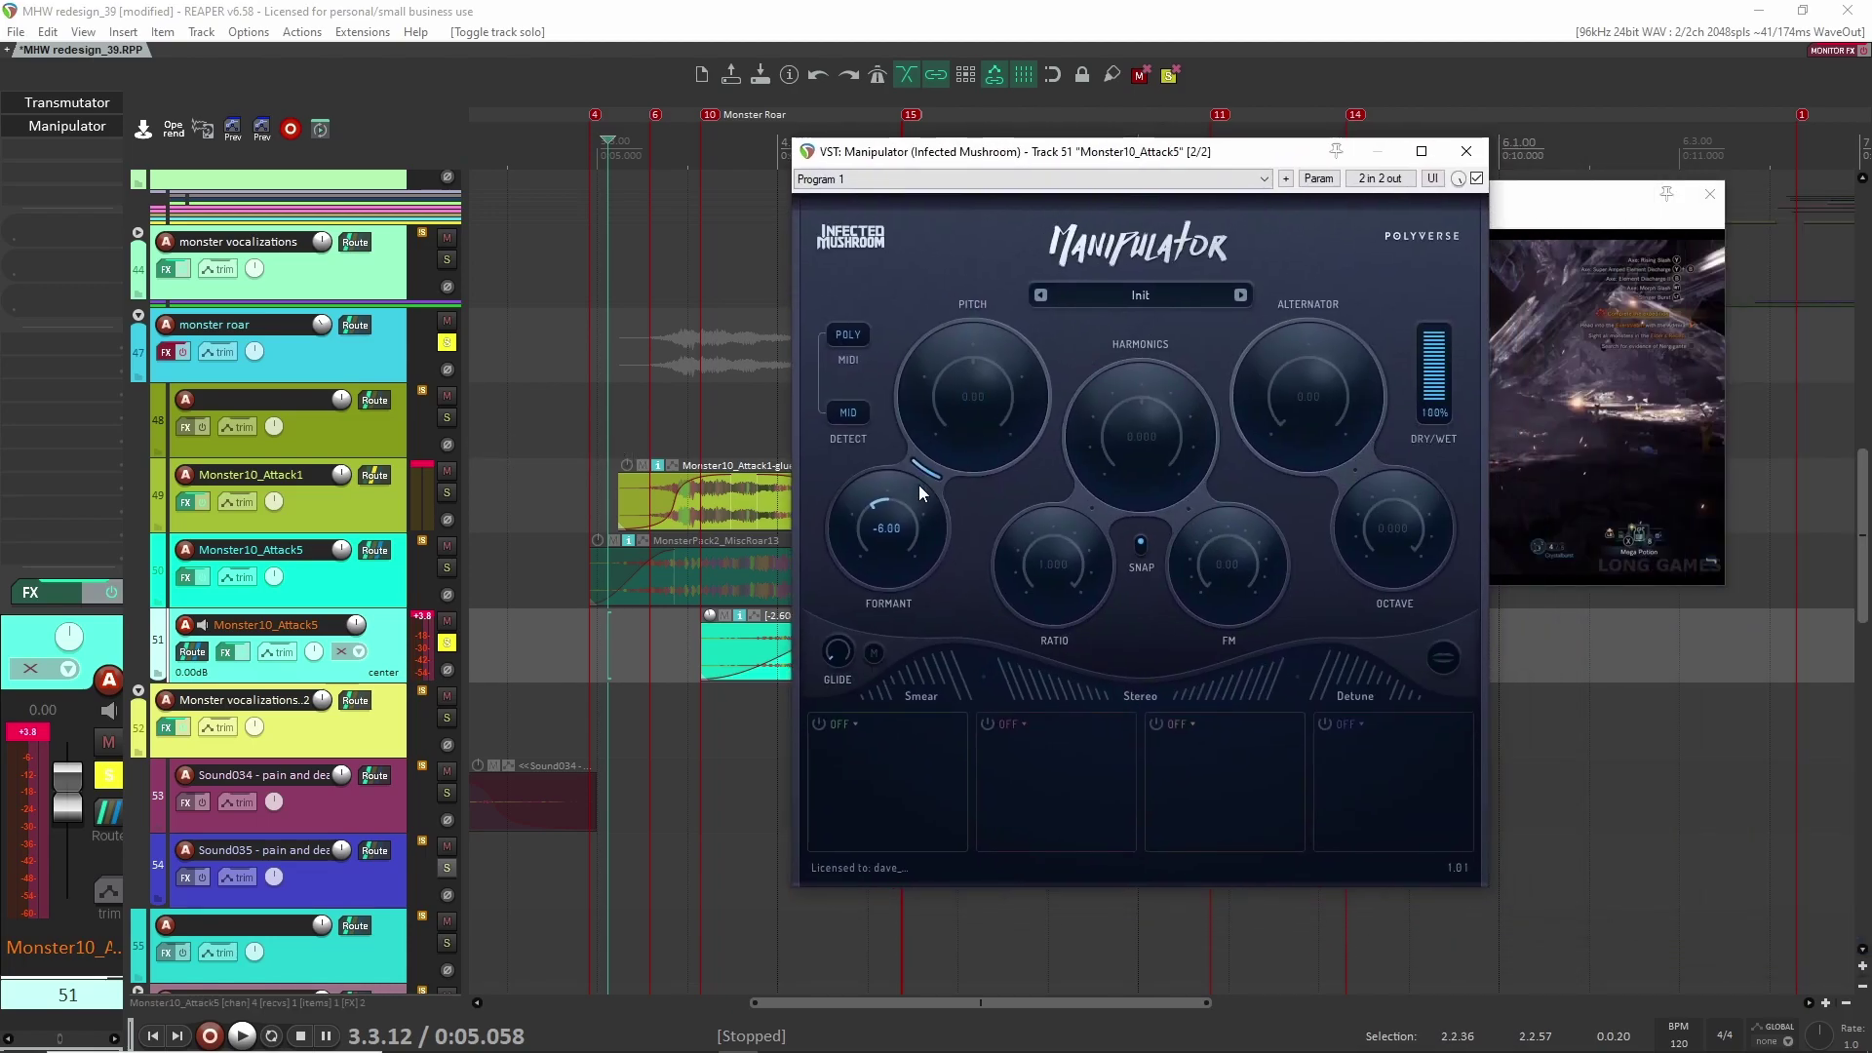
{"action": "left_click", "coordinate": [1466, 150]}
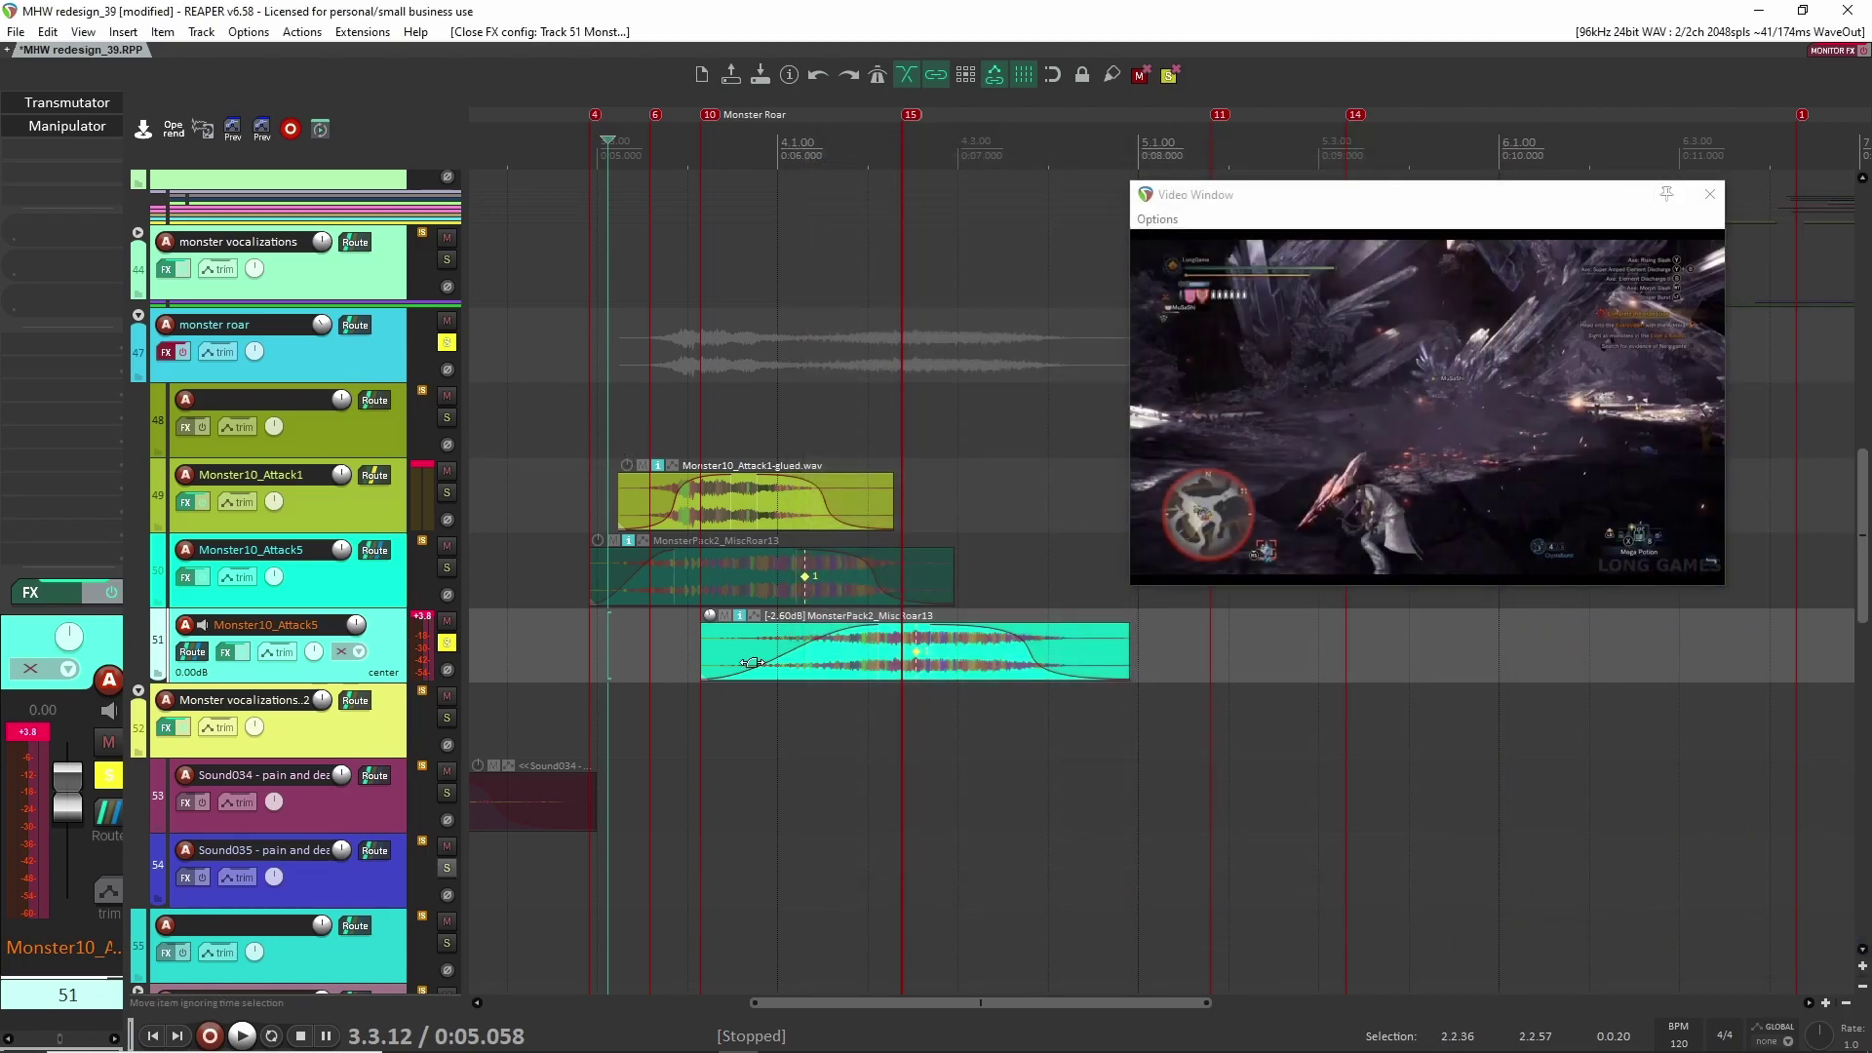
Step: Select the MonsterPack2_MiscRoar13 item on track 50 and turn off the solo on track 51
{"action": "left_click", "coordinate": [675, 586]}
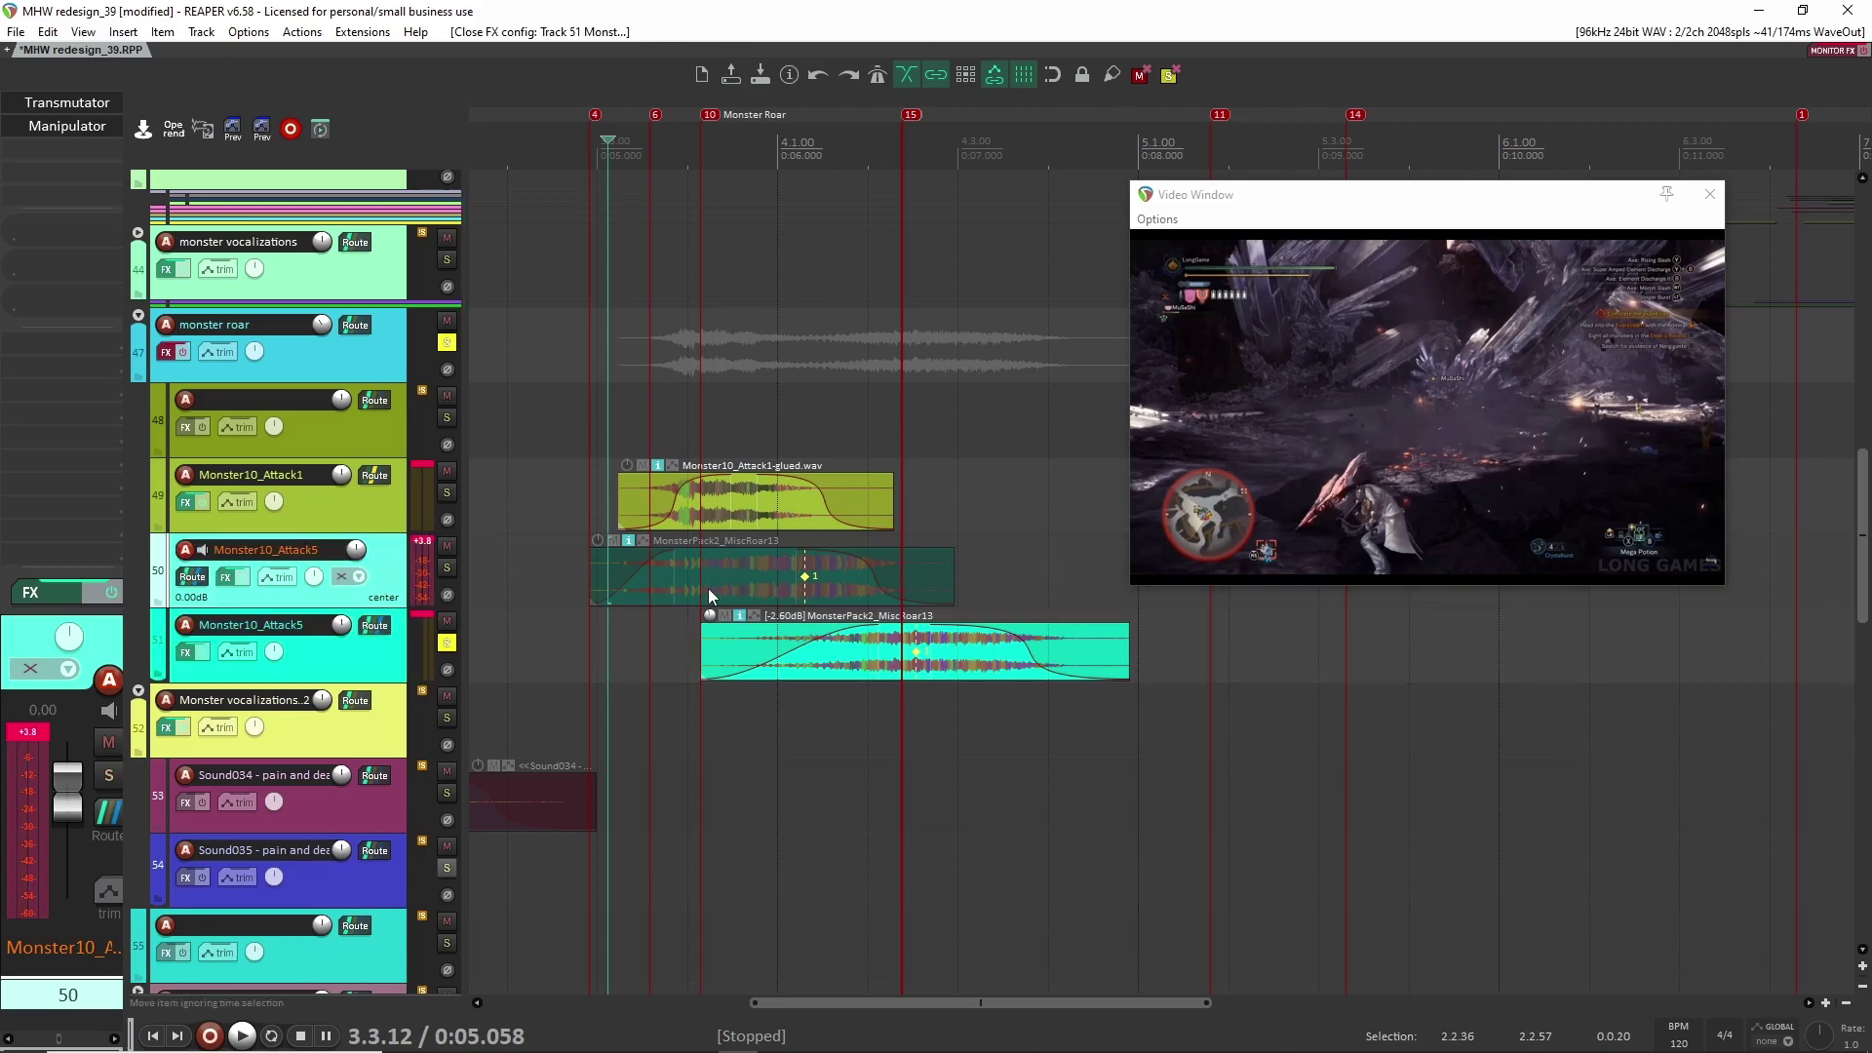
{"action": "left_click_drag", "start_coordinate": [981, 563], "coordinate": [700, 569]}
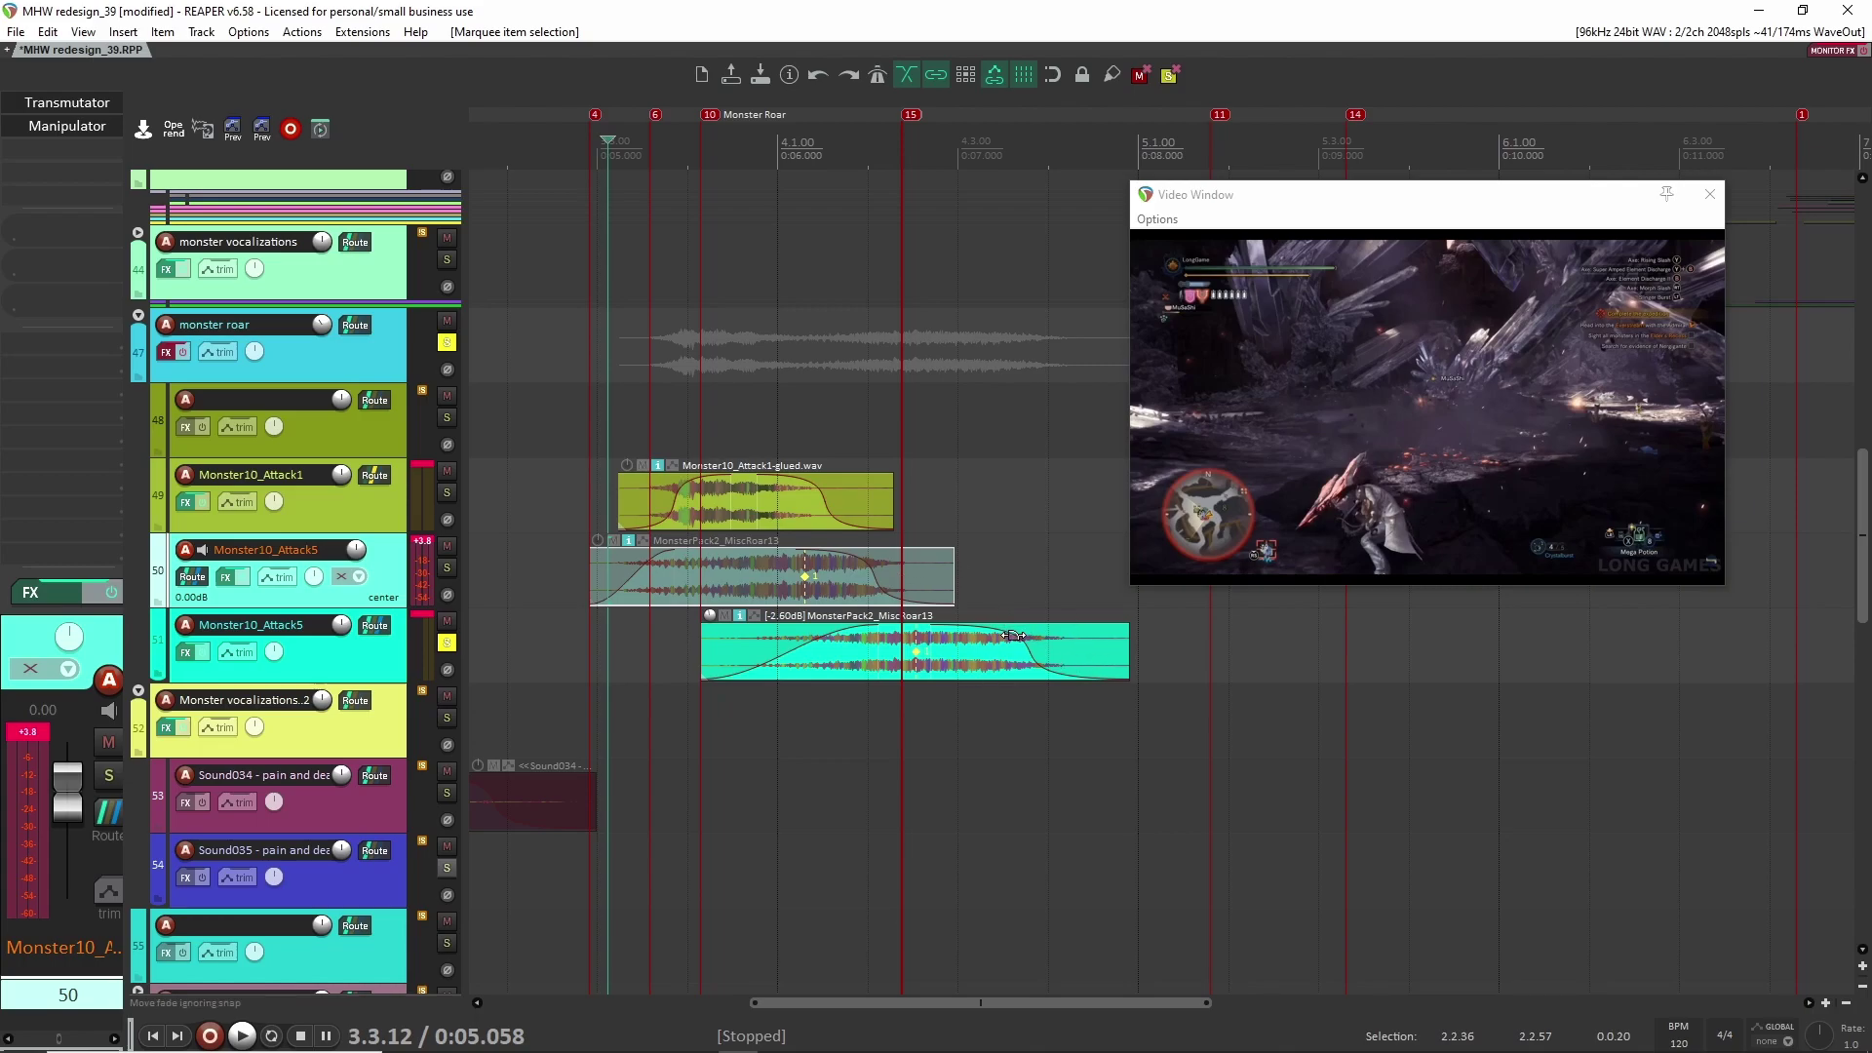
{"action": "left_click", "coordinate": [446, 642]}
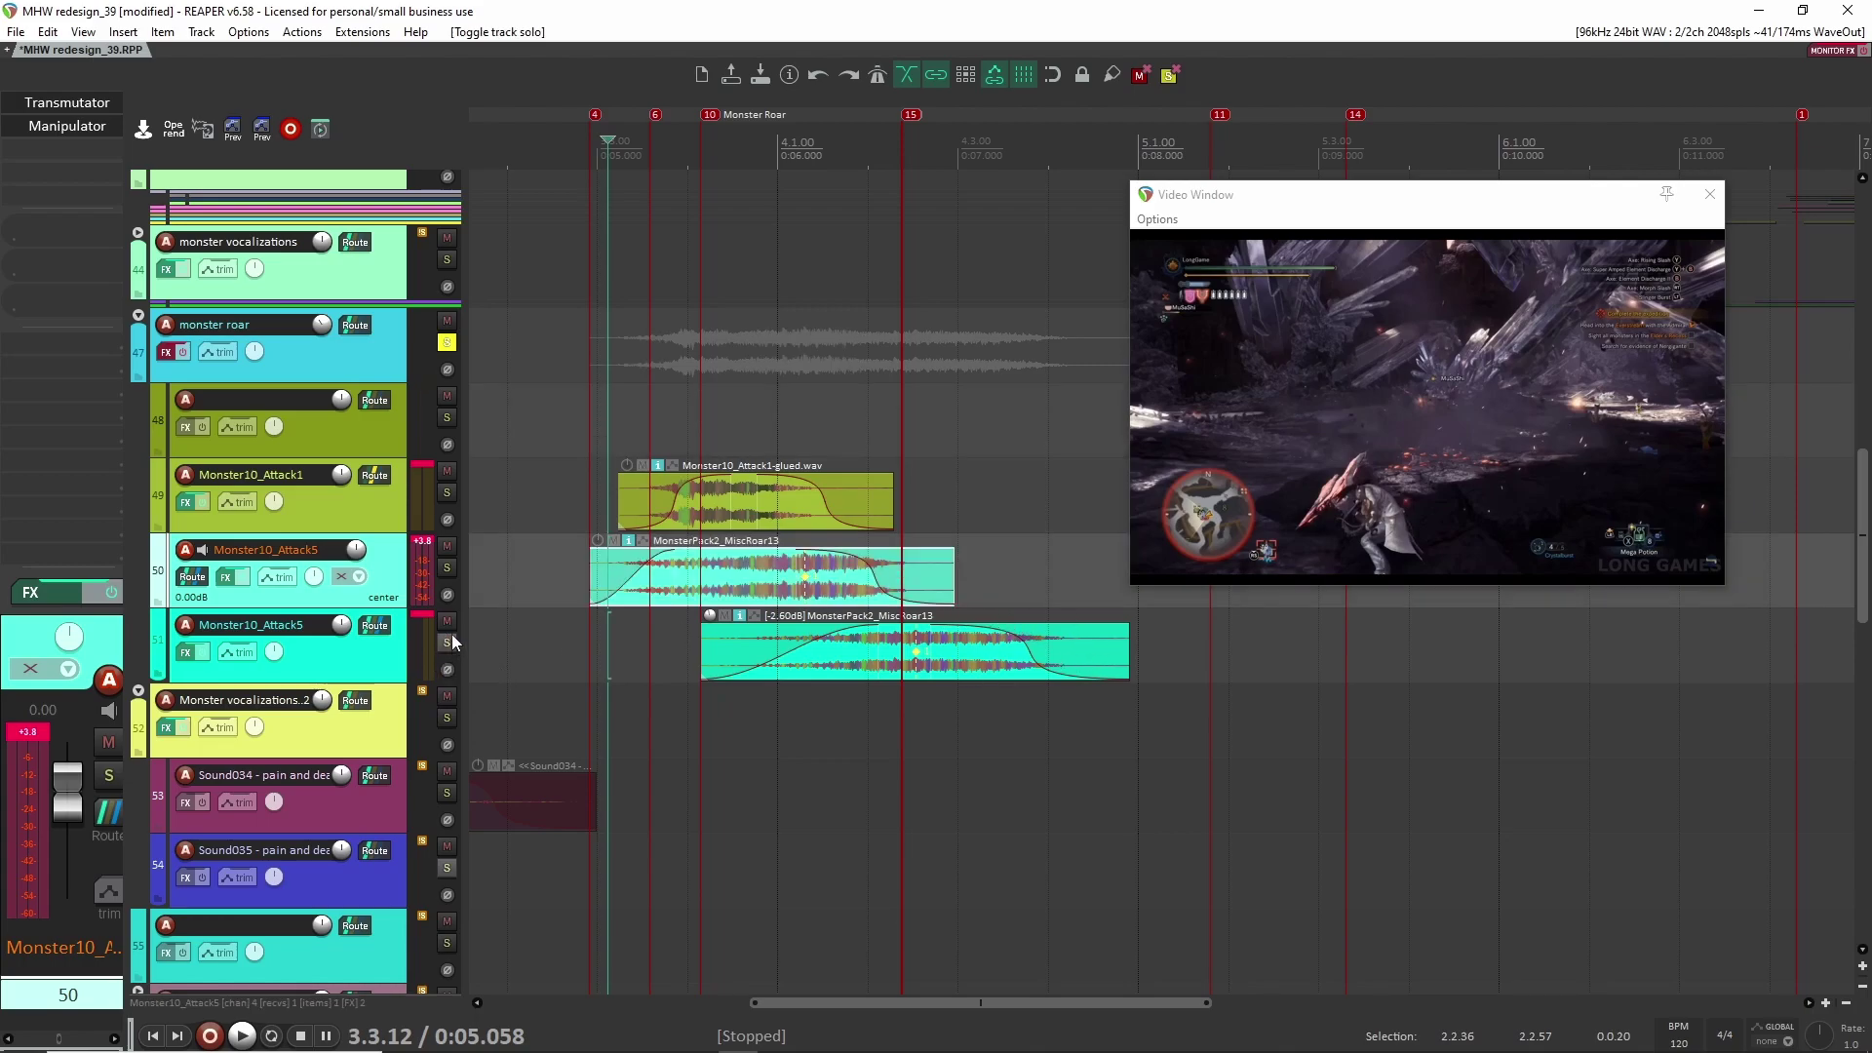
Step: Select the soloed monster roar folder track and play all its layers from 3.3.12 with its effects bypassed
{"action": "left_click", "coordinate": [368, 360]}
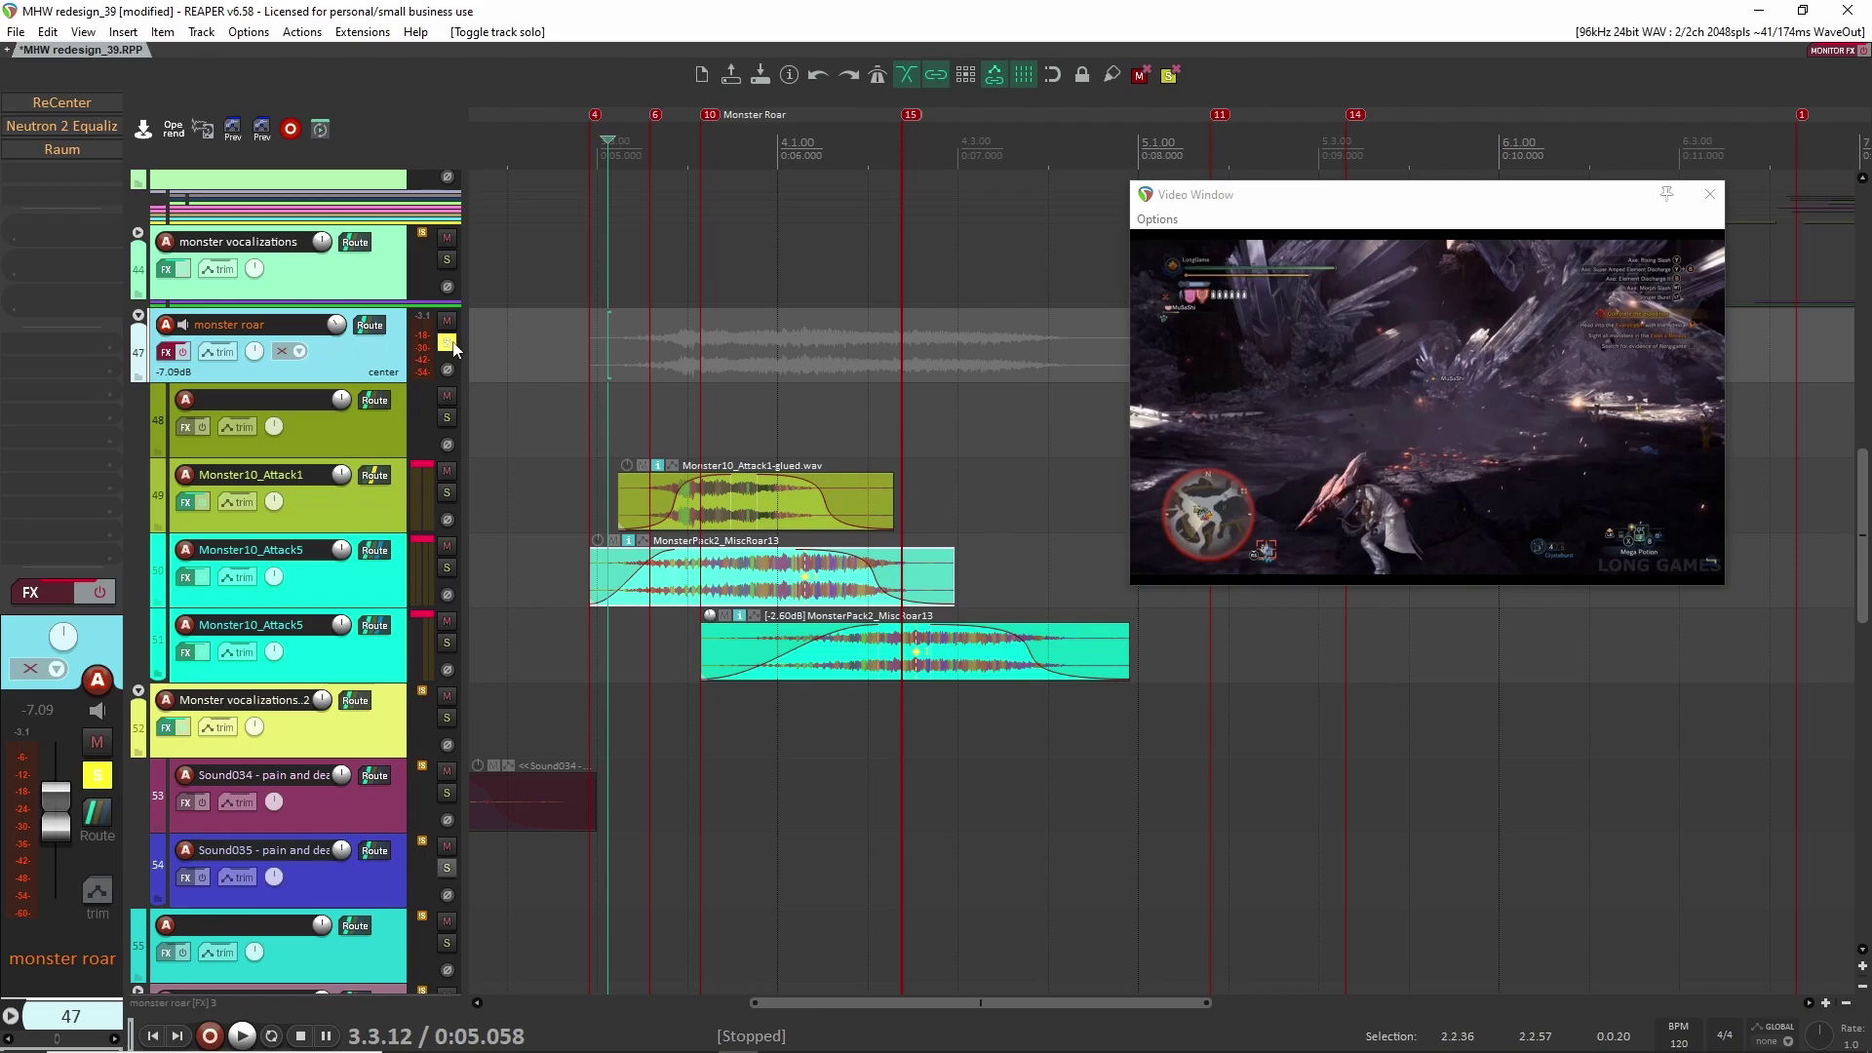
{"action": "key", "text": "space"}
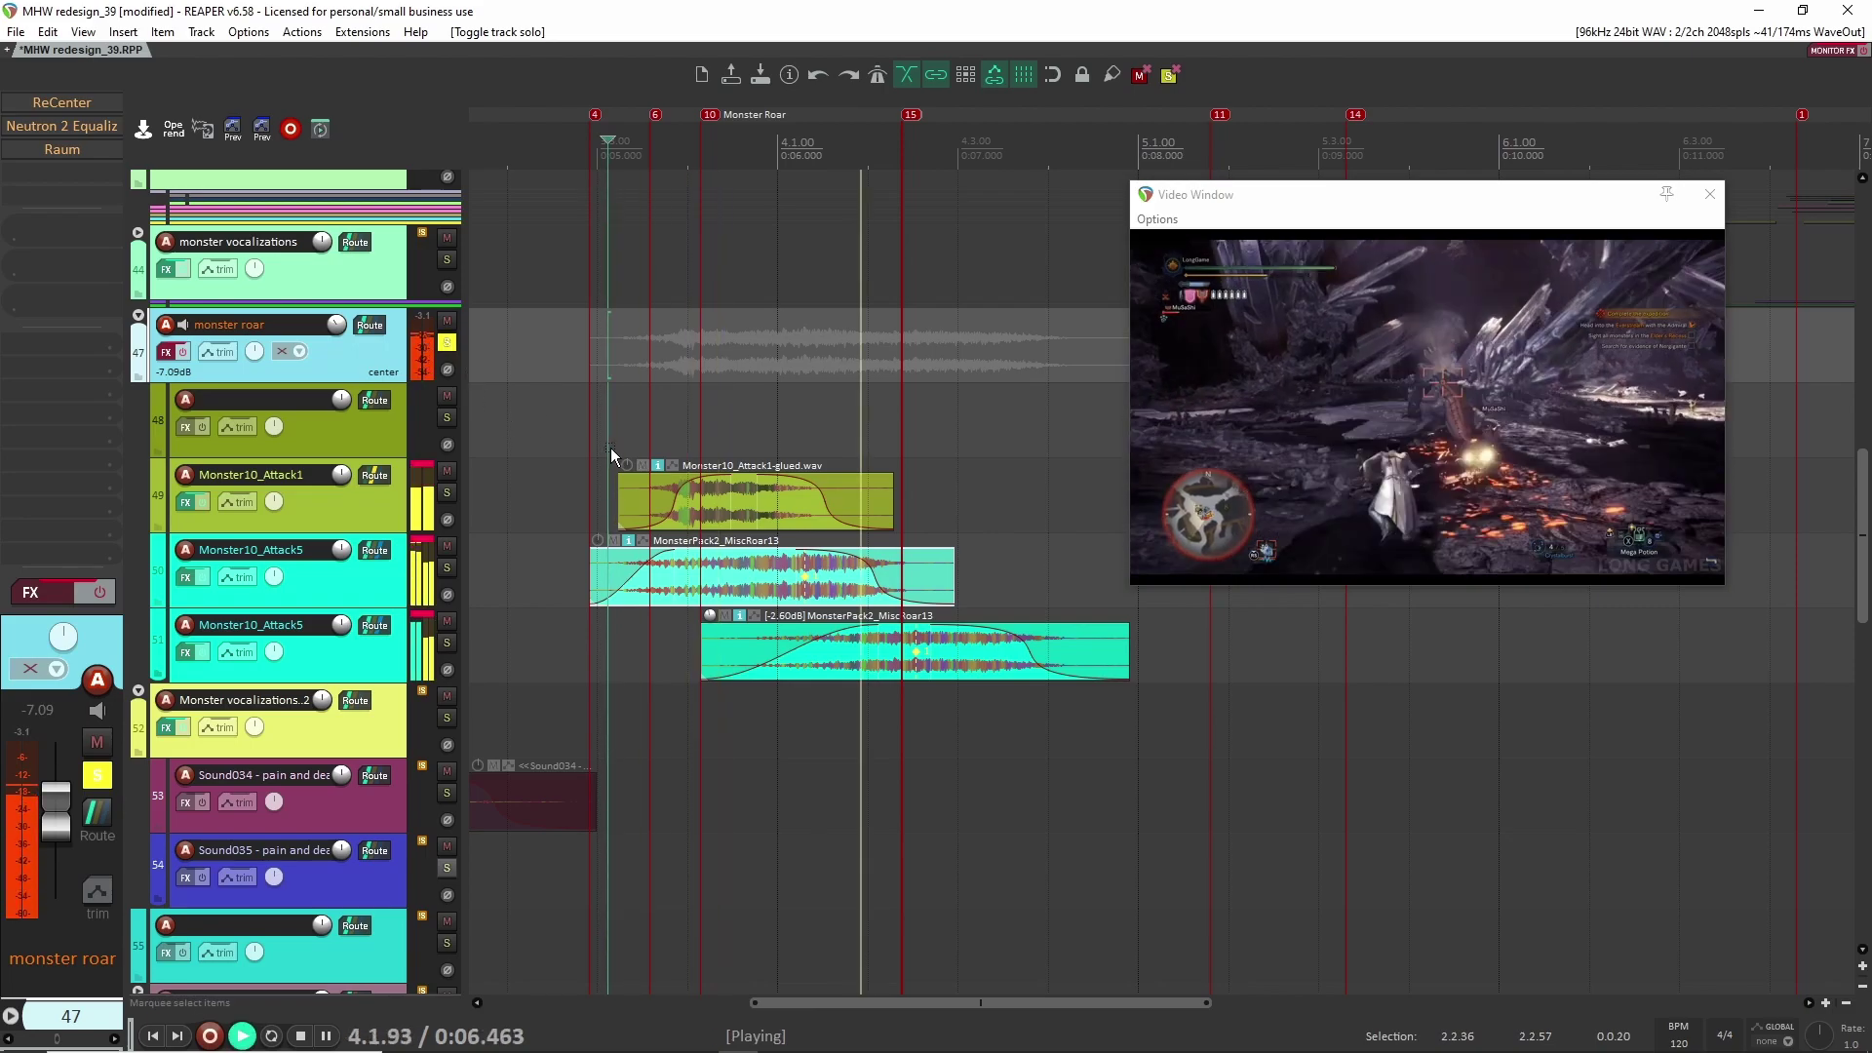
{"action": "key", "text": "space"}
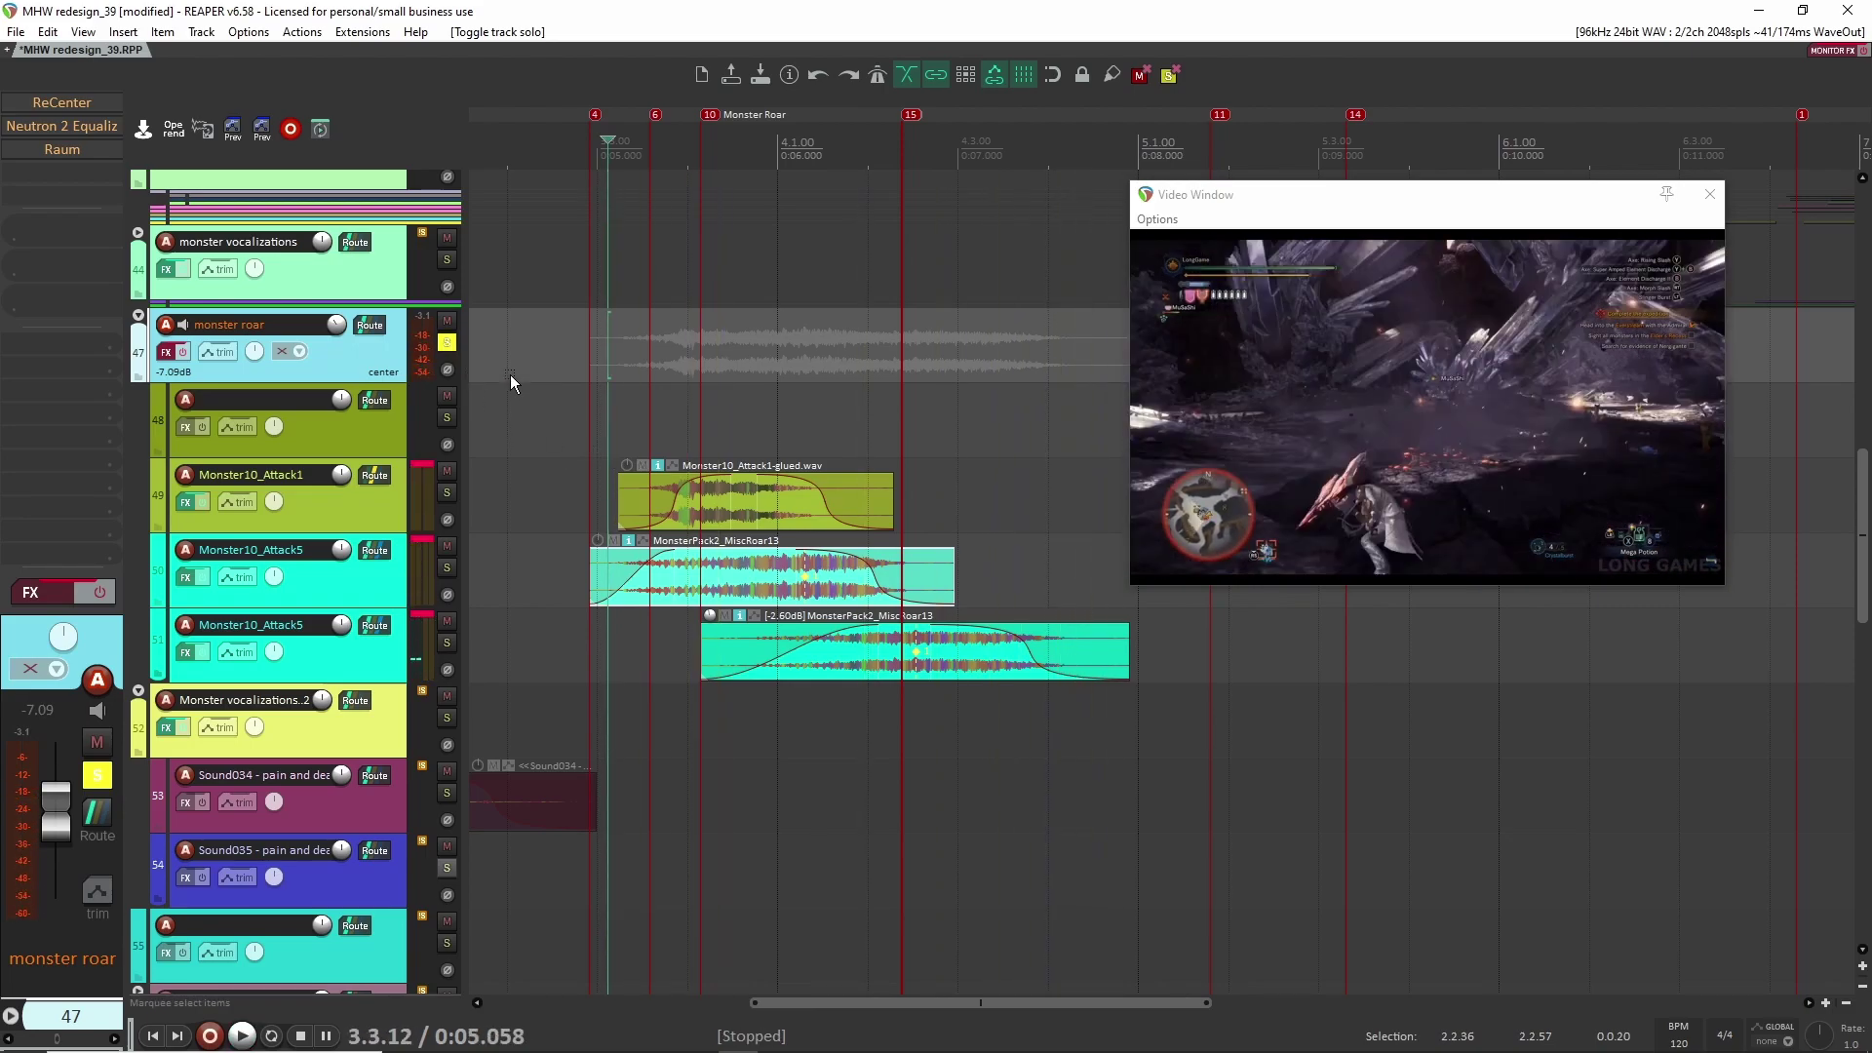
Step: Open ReCenter on the monster roar track, take it out of bypass, play the roar and close the plugin
{"action": "left_click", "coordinate": [66, 102]}
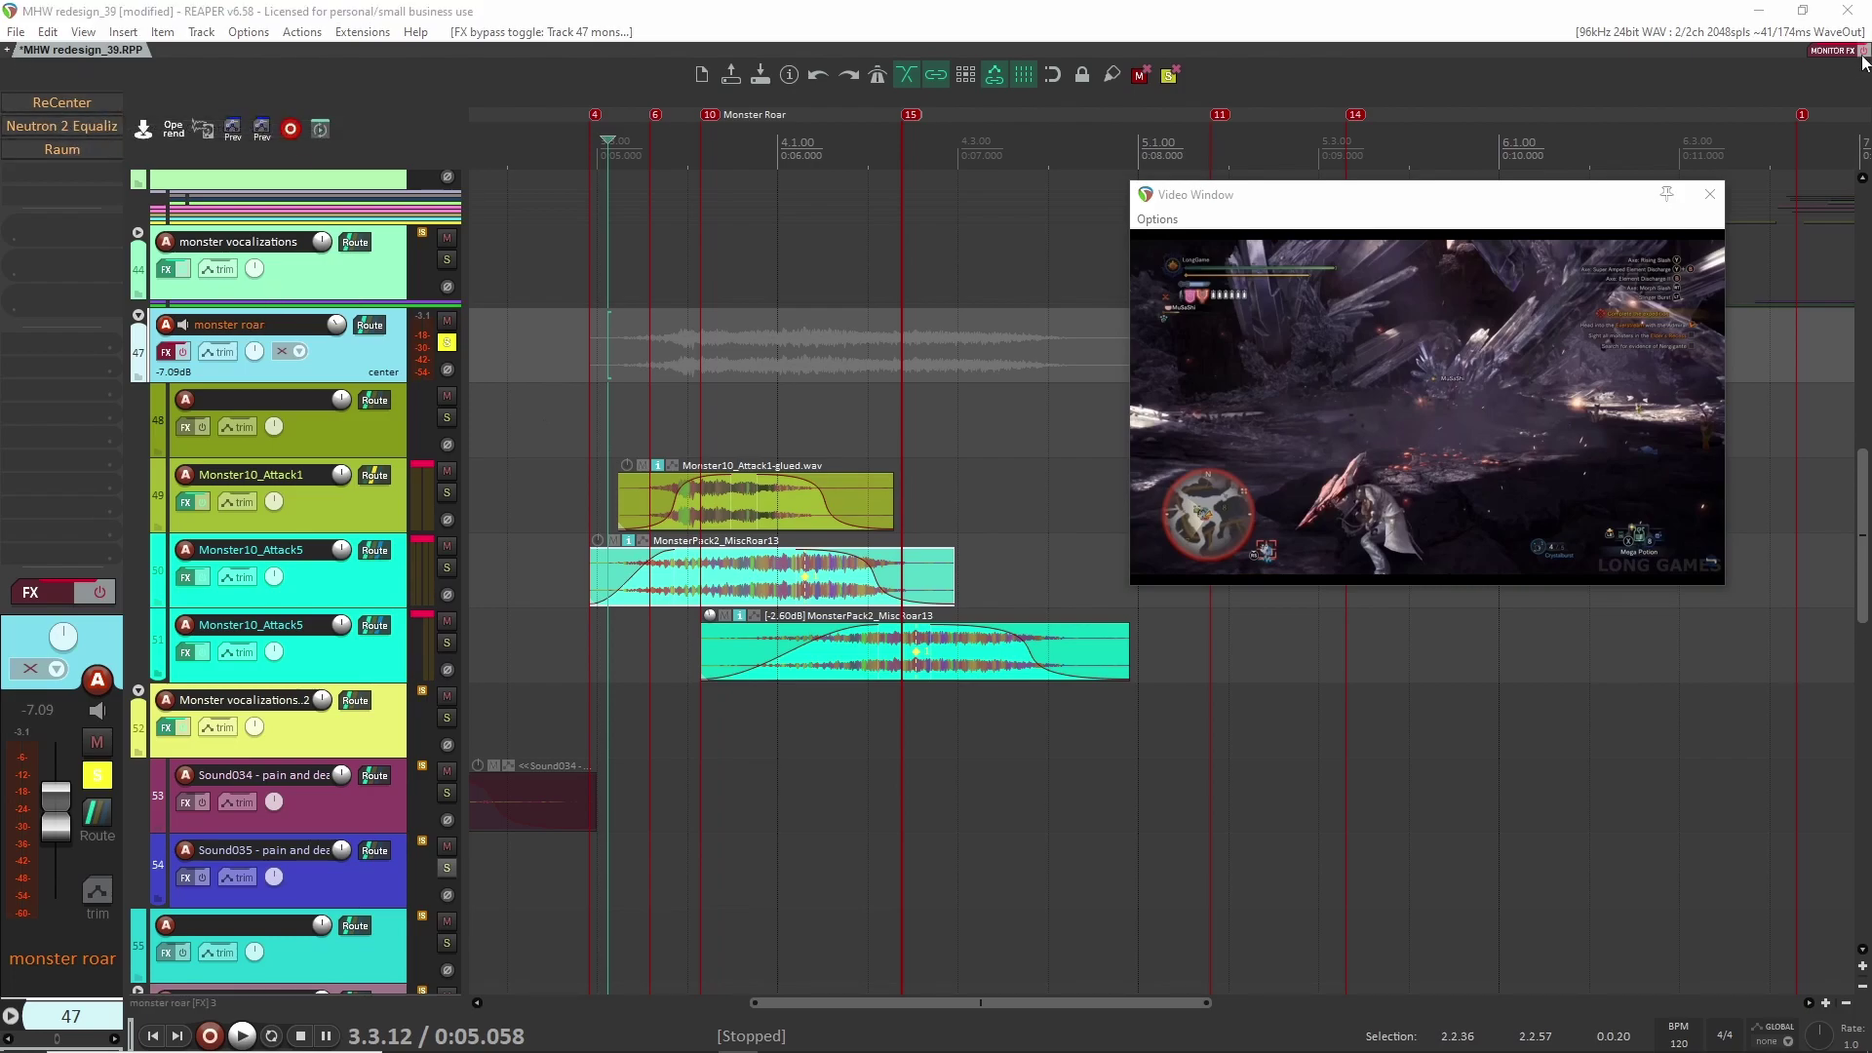
{"action": "left_click_drag", "start_coordinate": [1555, 310], "coordinate": [856, 324]}
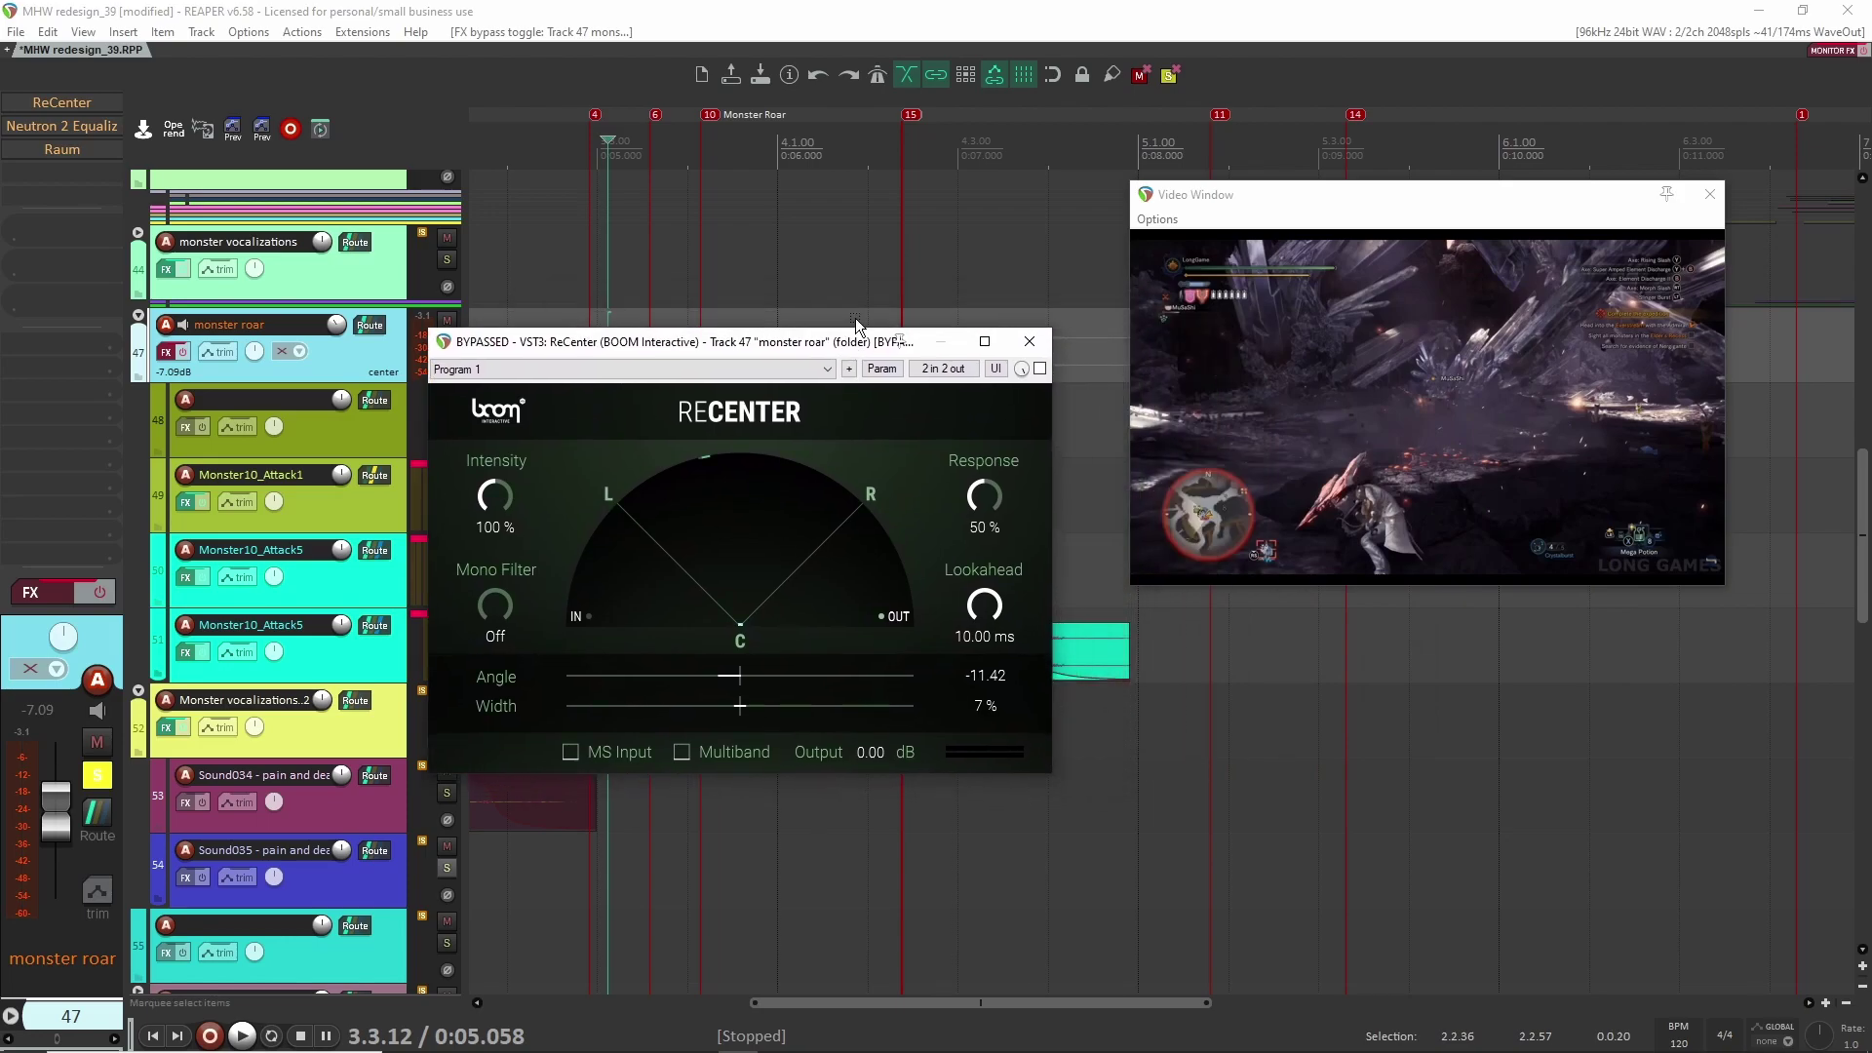
{"action": "left_click", "coordinate": [1040, 369]}
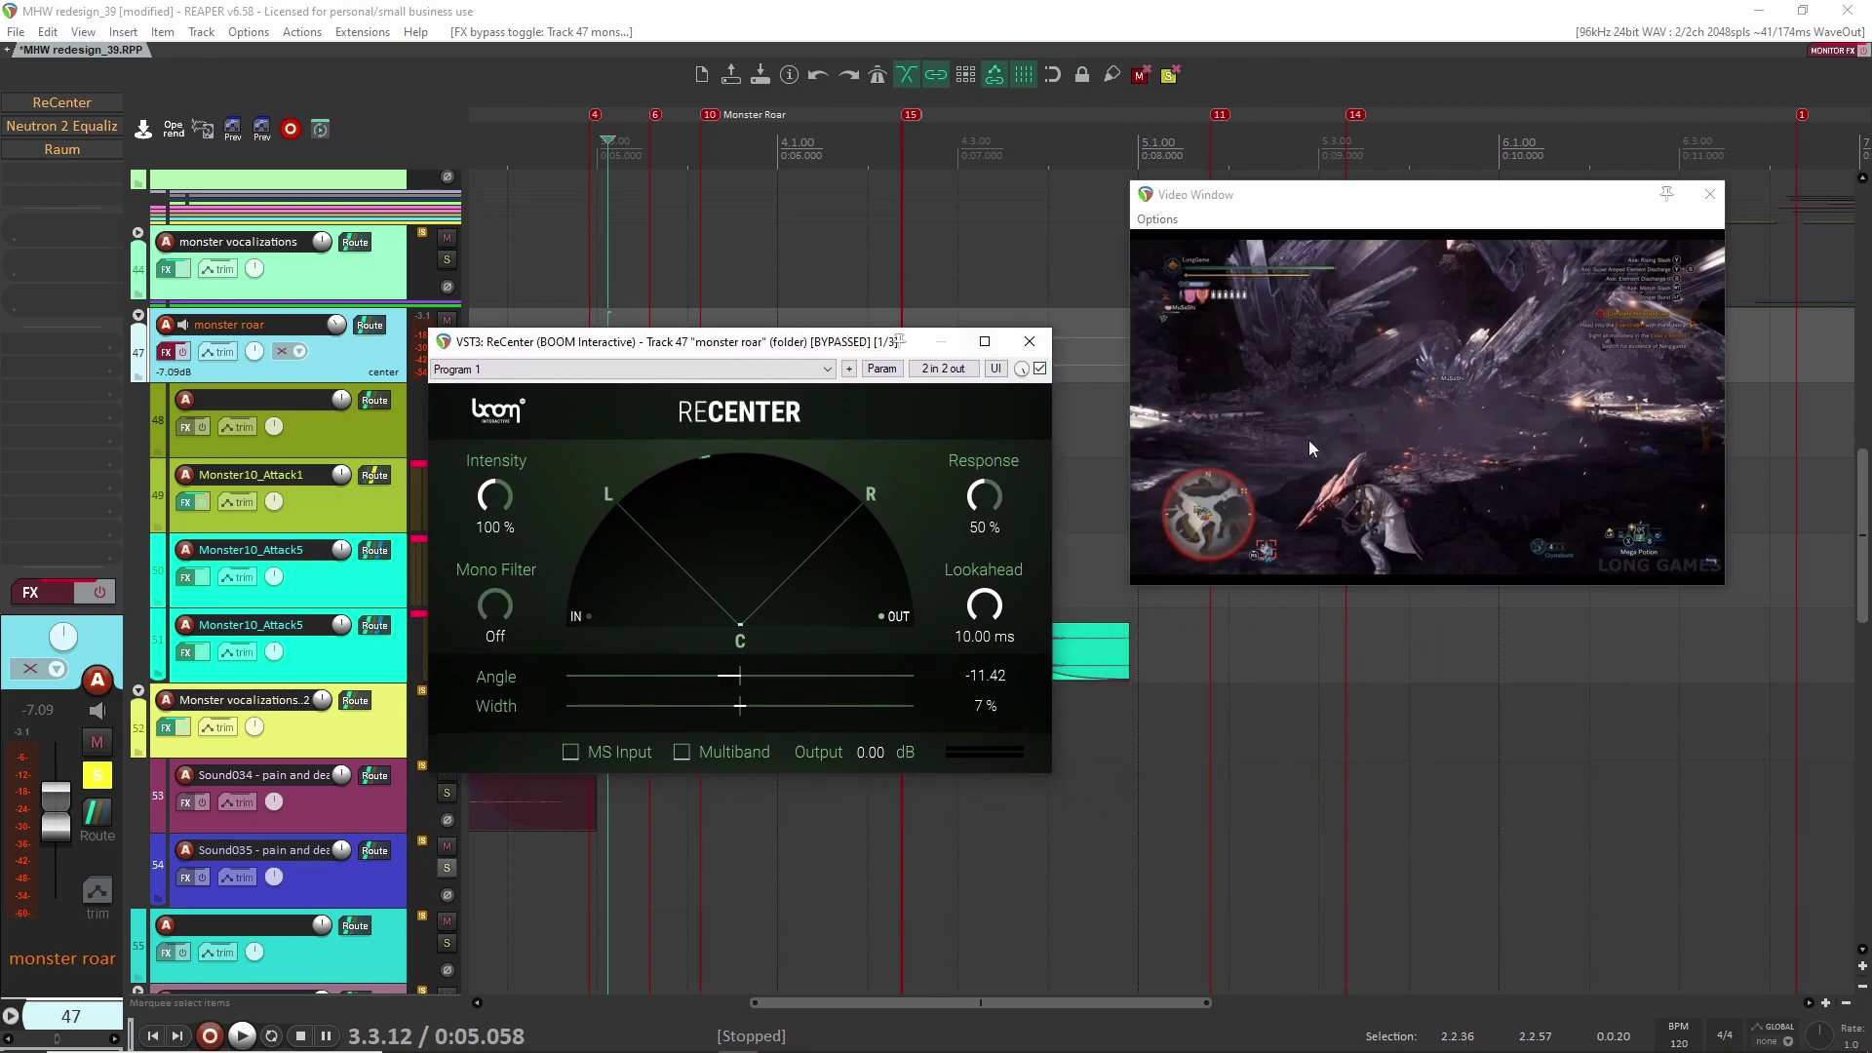
{"action": "key", "text": "space"}
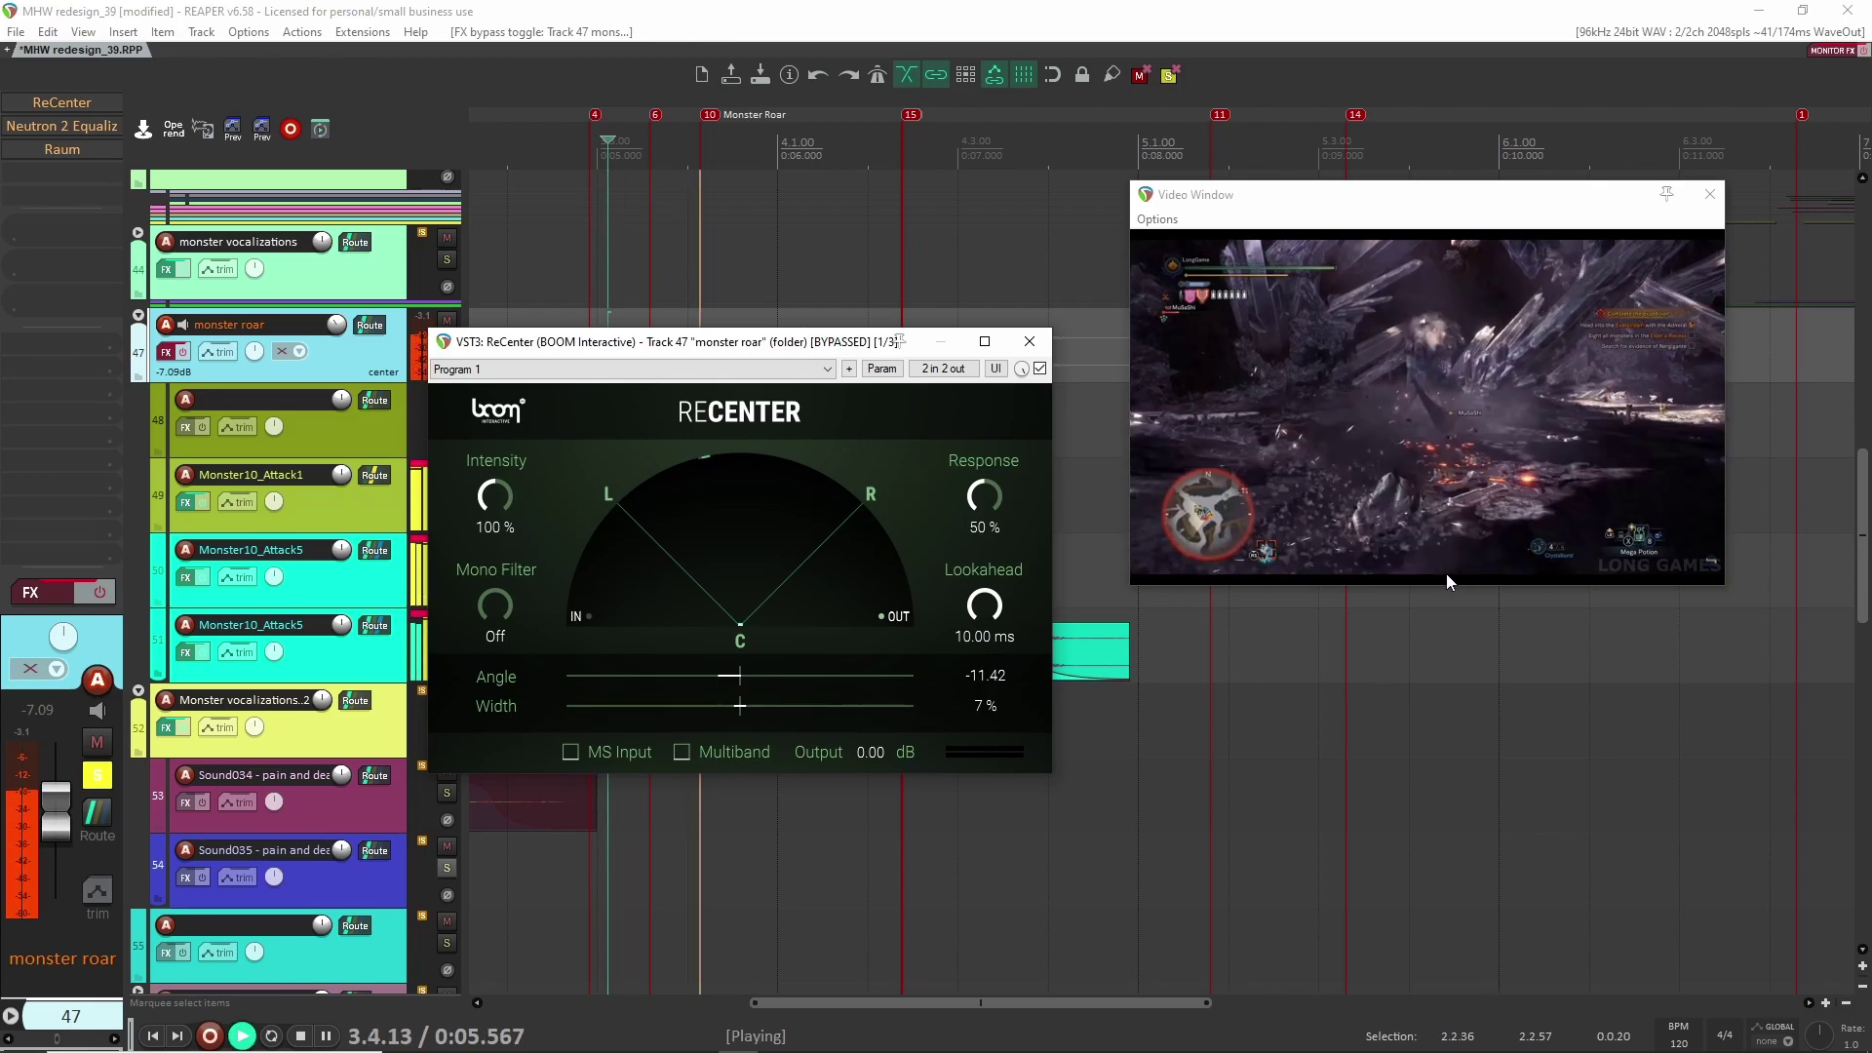
{"action": "key", "text": "space"}
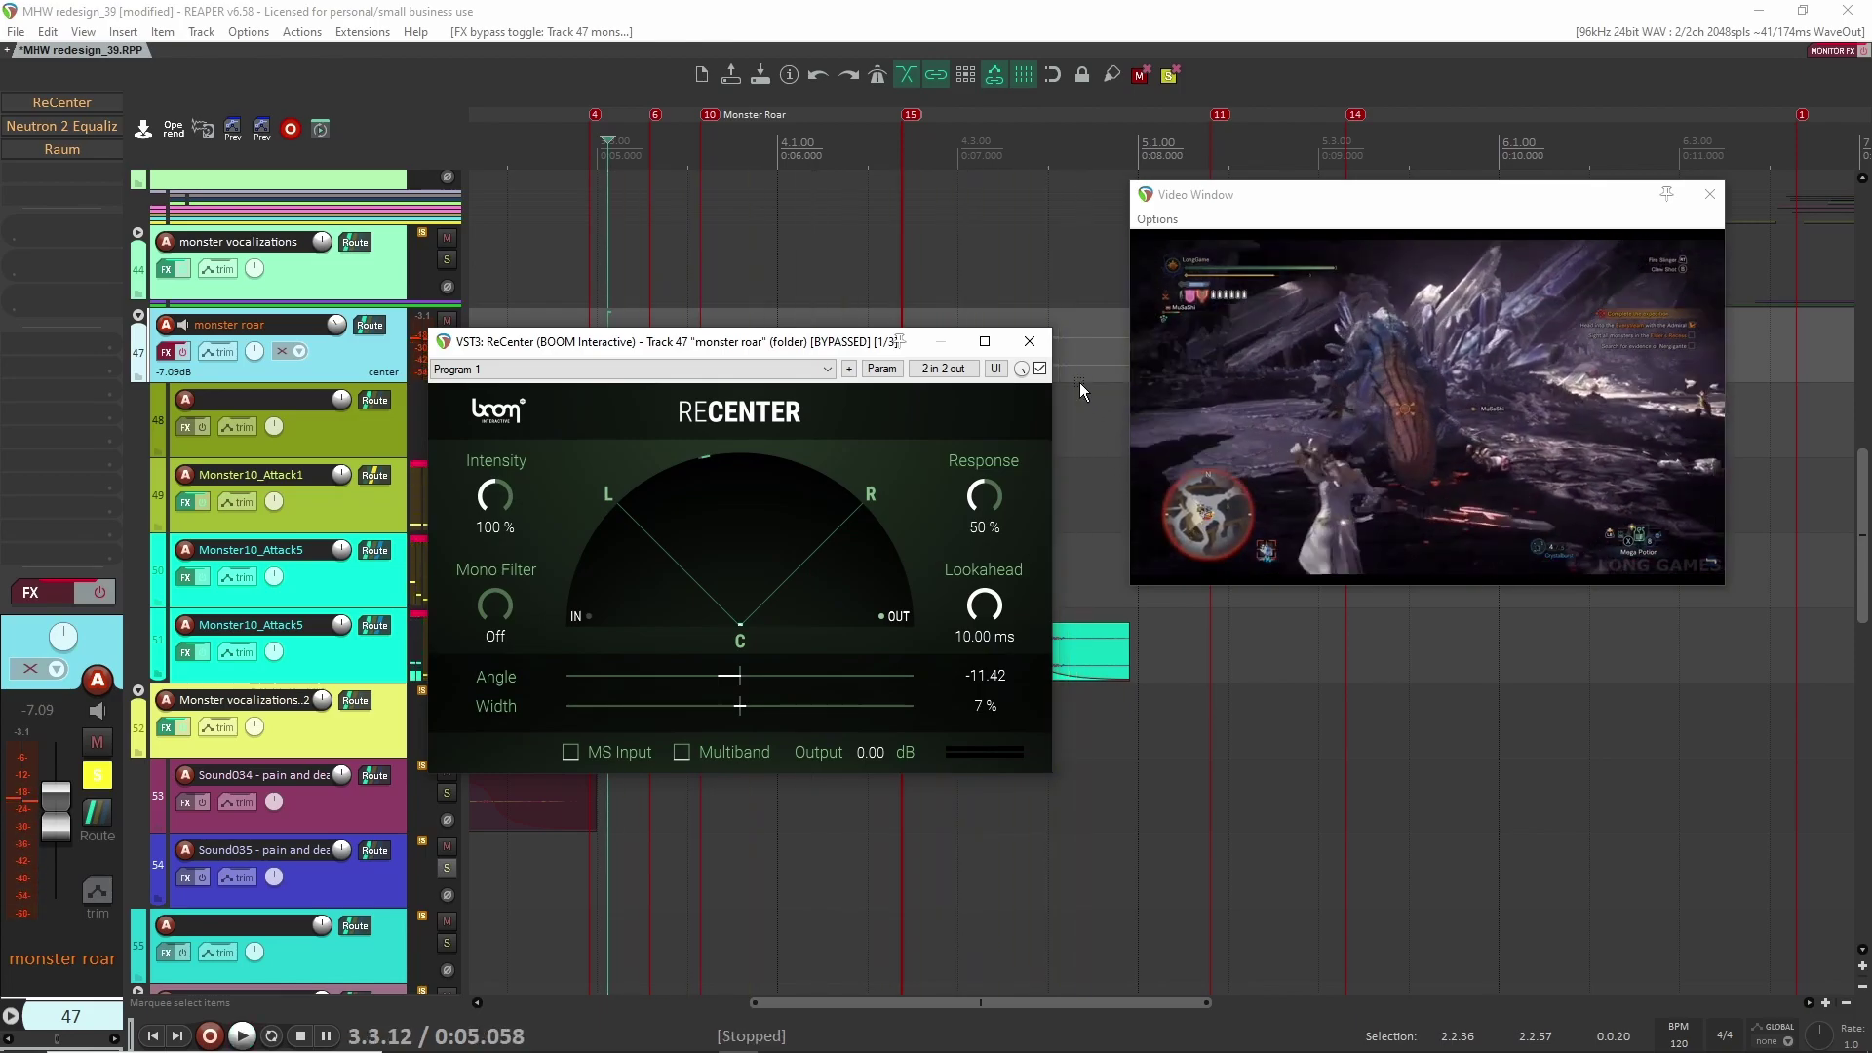
{"action": "left_click", "coordinate": [1035, 345]}
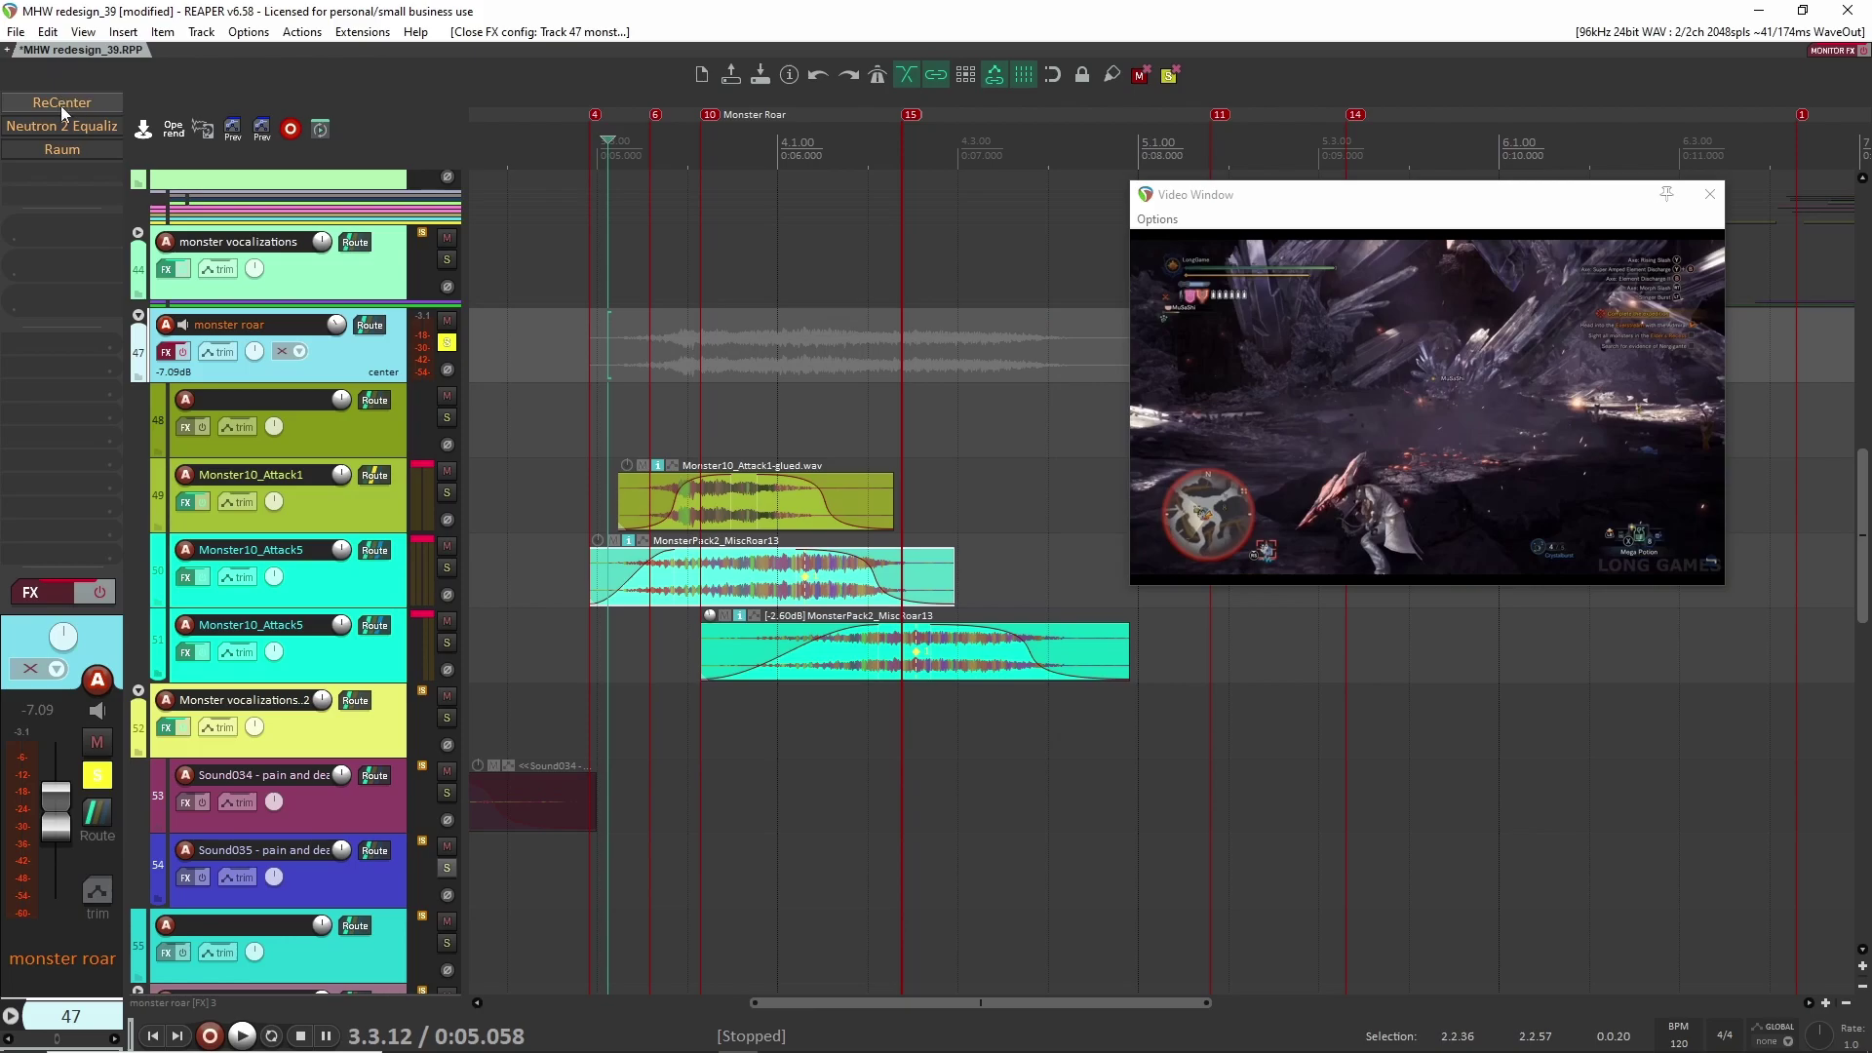
Step: Enable the monster roar track's effects chain and play the roar from 3.3.12 with ReCenter active
{"action": "left_click", "coordinate": [99, 592]}
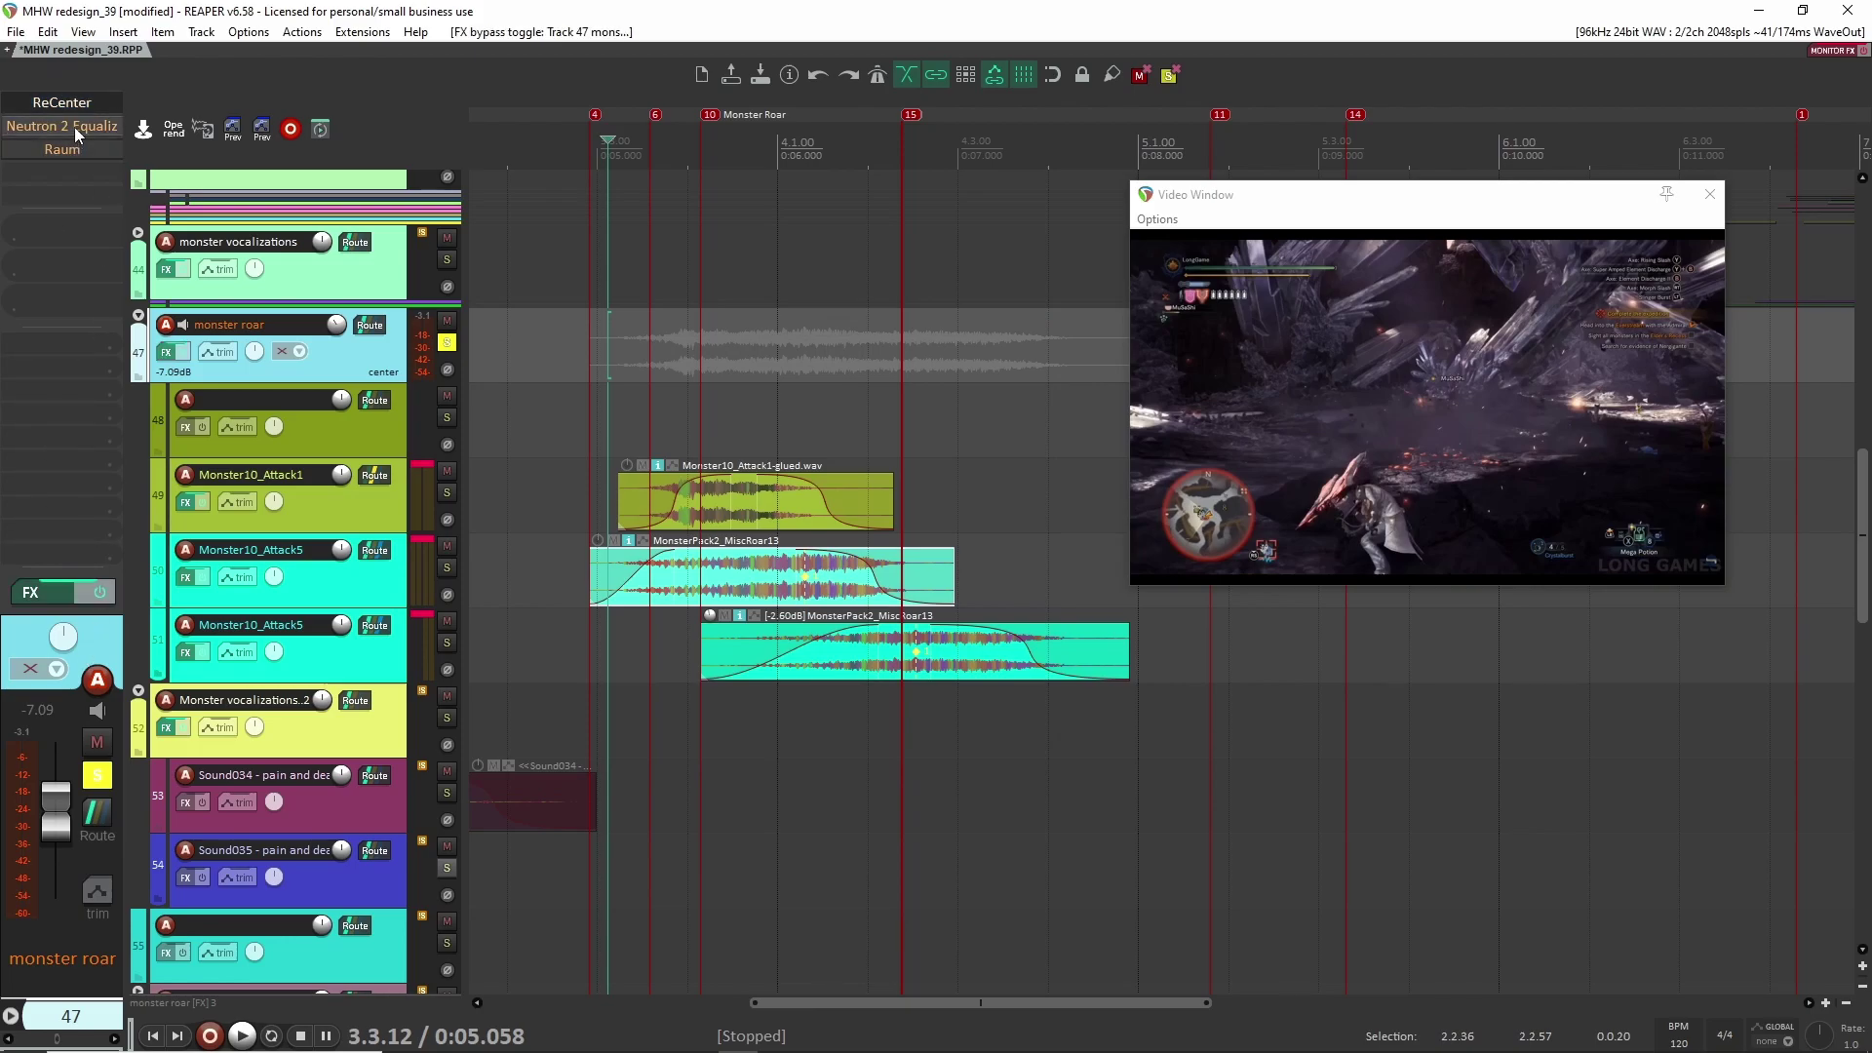
{"action": "key", "text": "space"}
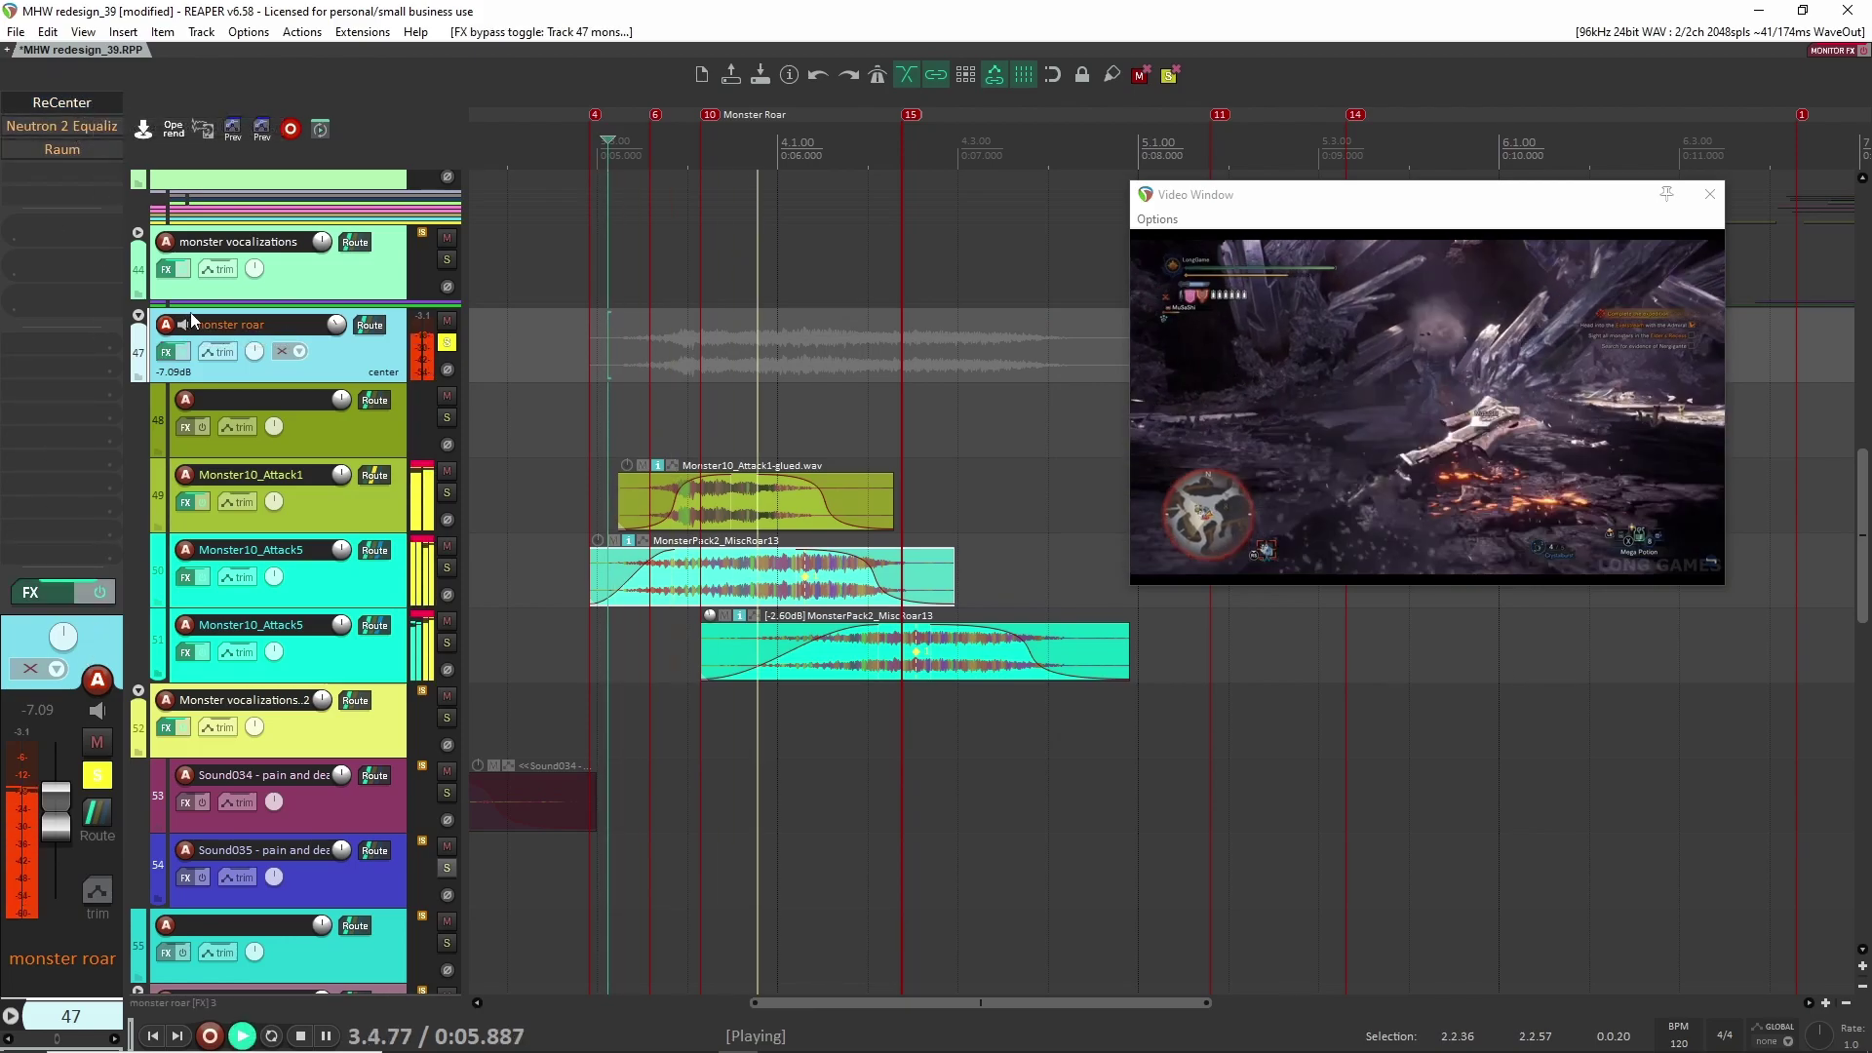
{"action": "key", "text": "space"}
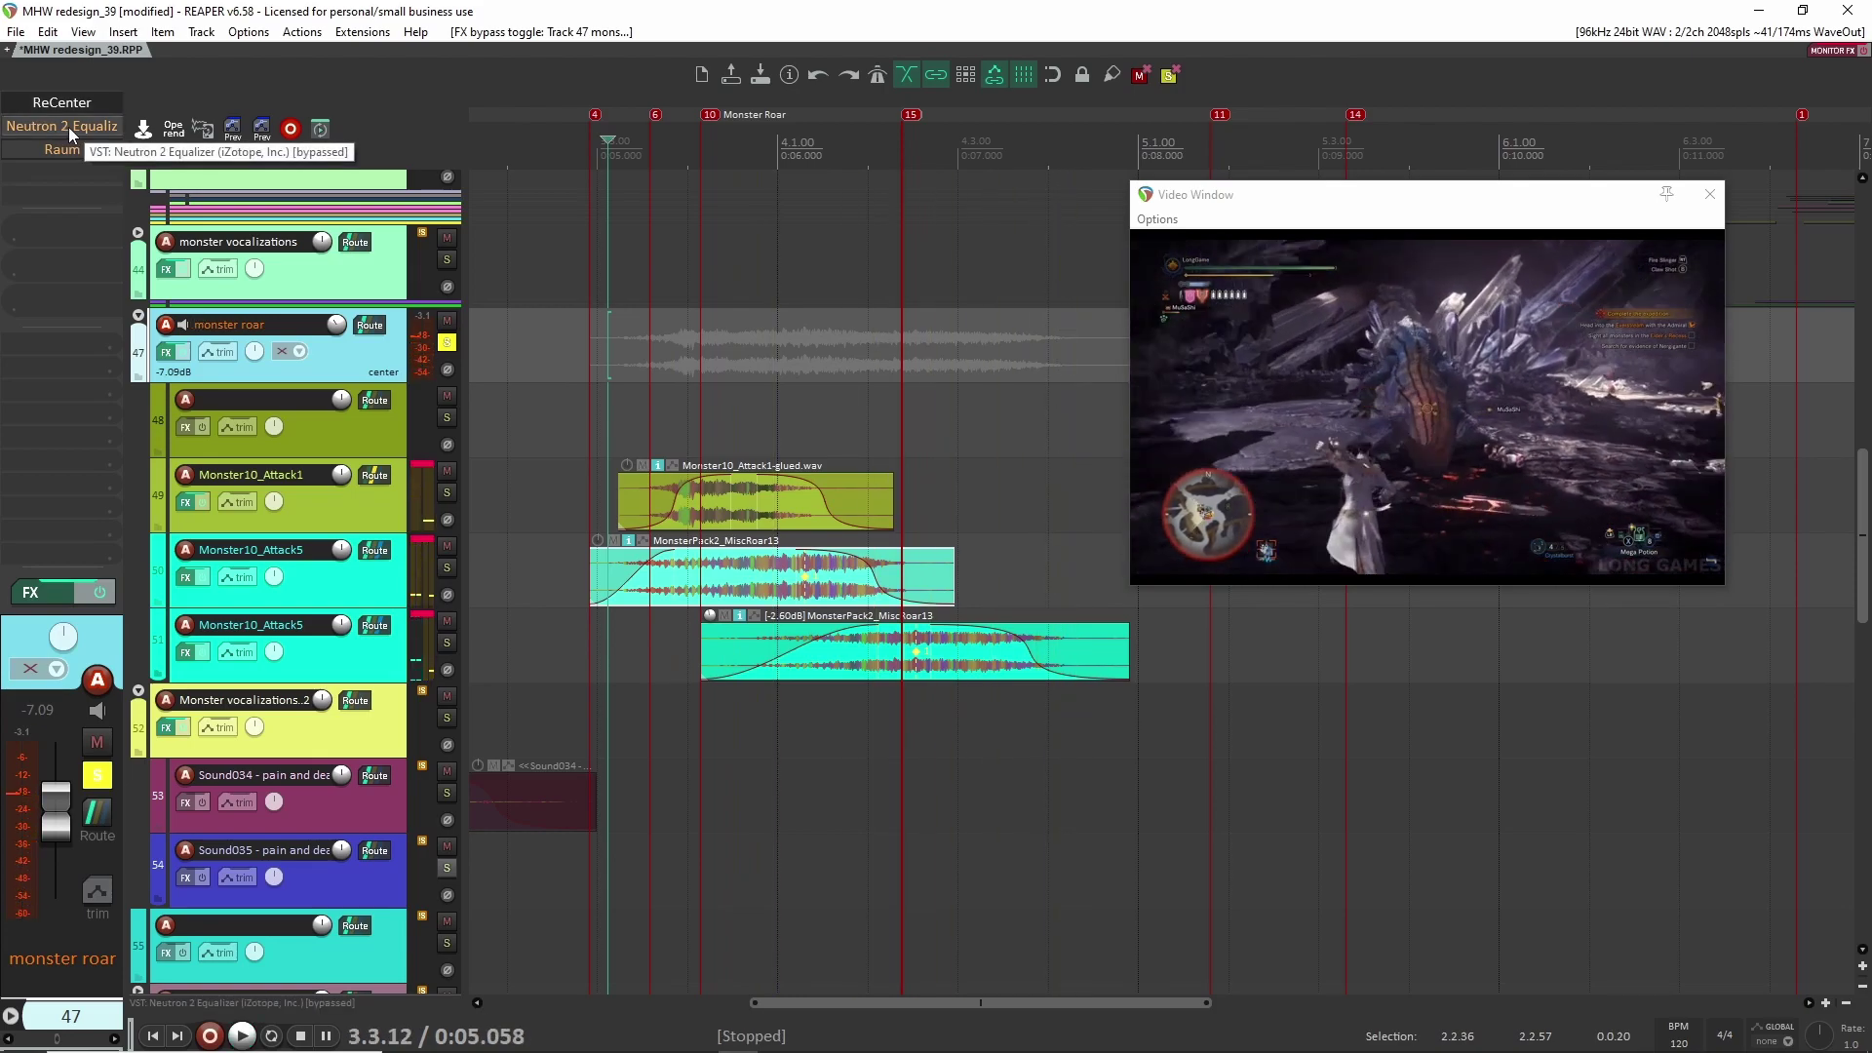
Step: Enable Neutron 2 Equalizer on the monster roar track, view its EQ curve, close it and replay the roar
{"action": "left_click", "coordinate": [69, 129]}
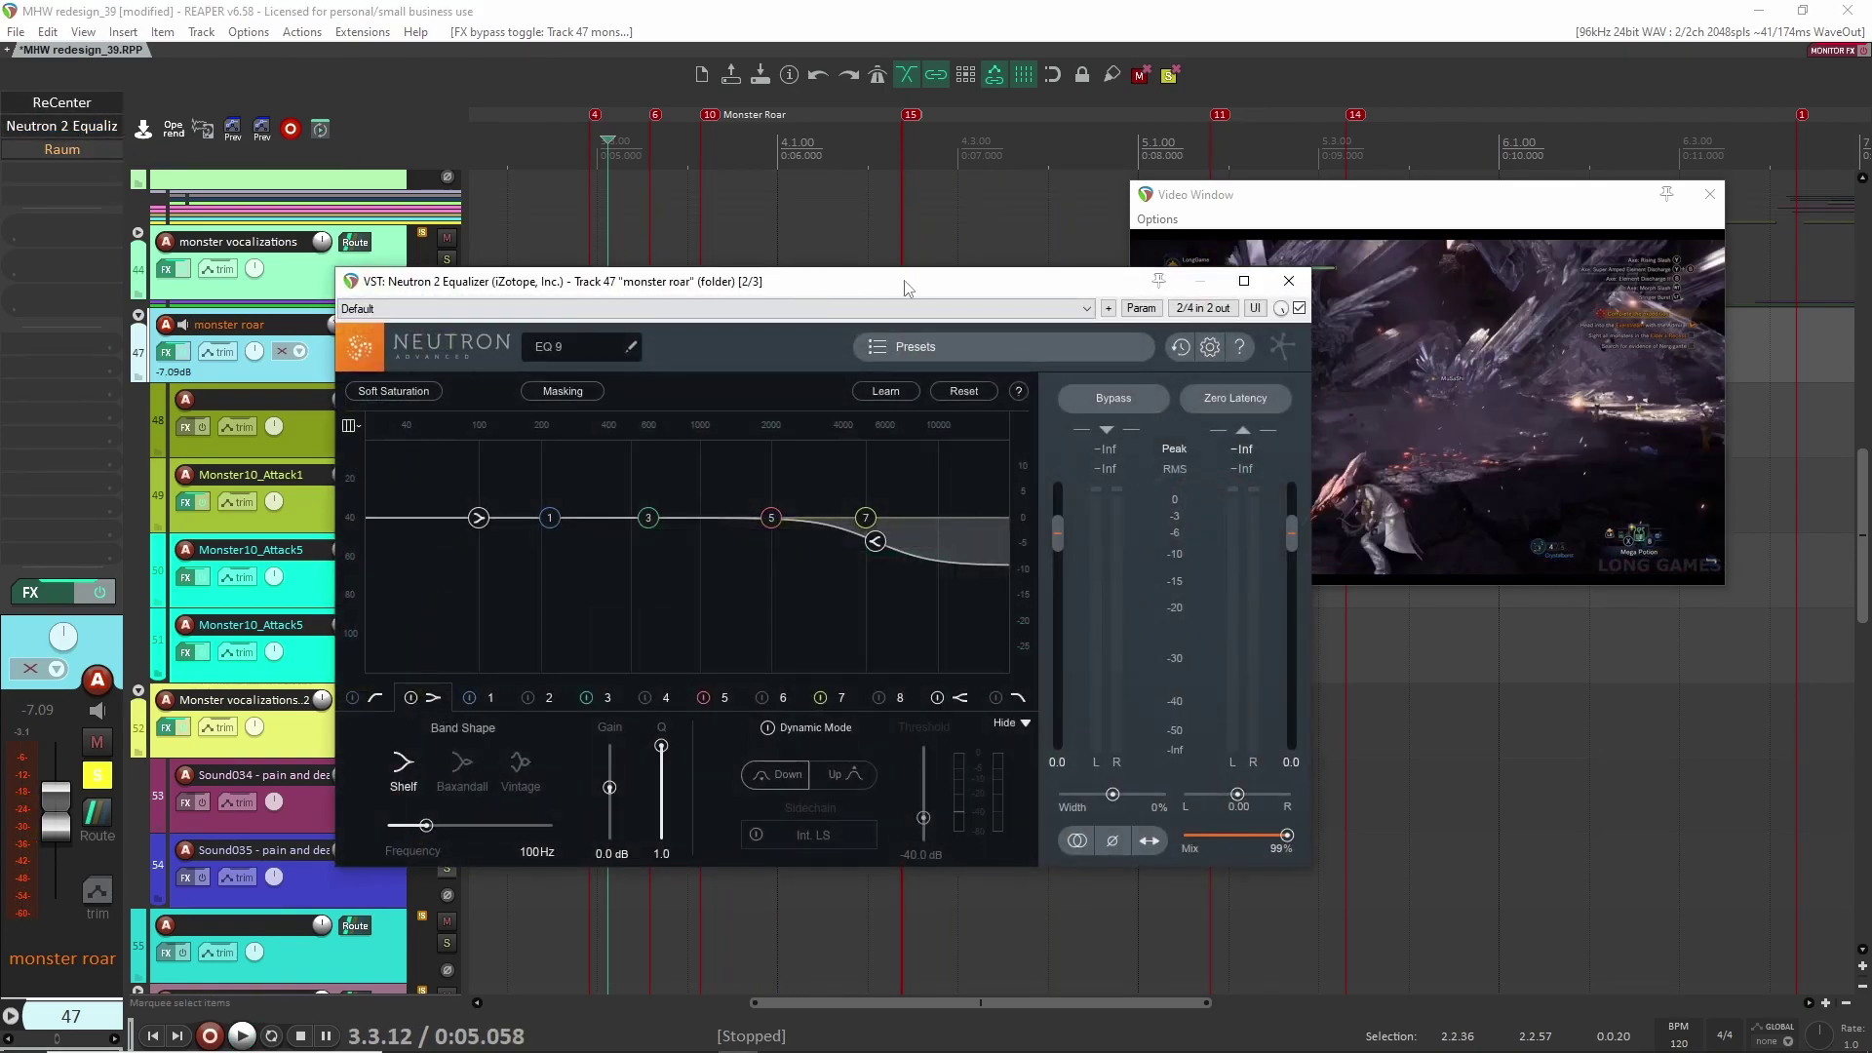
{"action": "left_click_drag", "start_coordinate": [917, 281], "coordinate": [903, 258]}
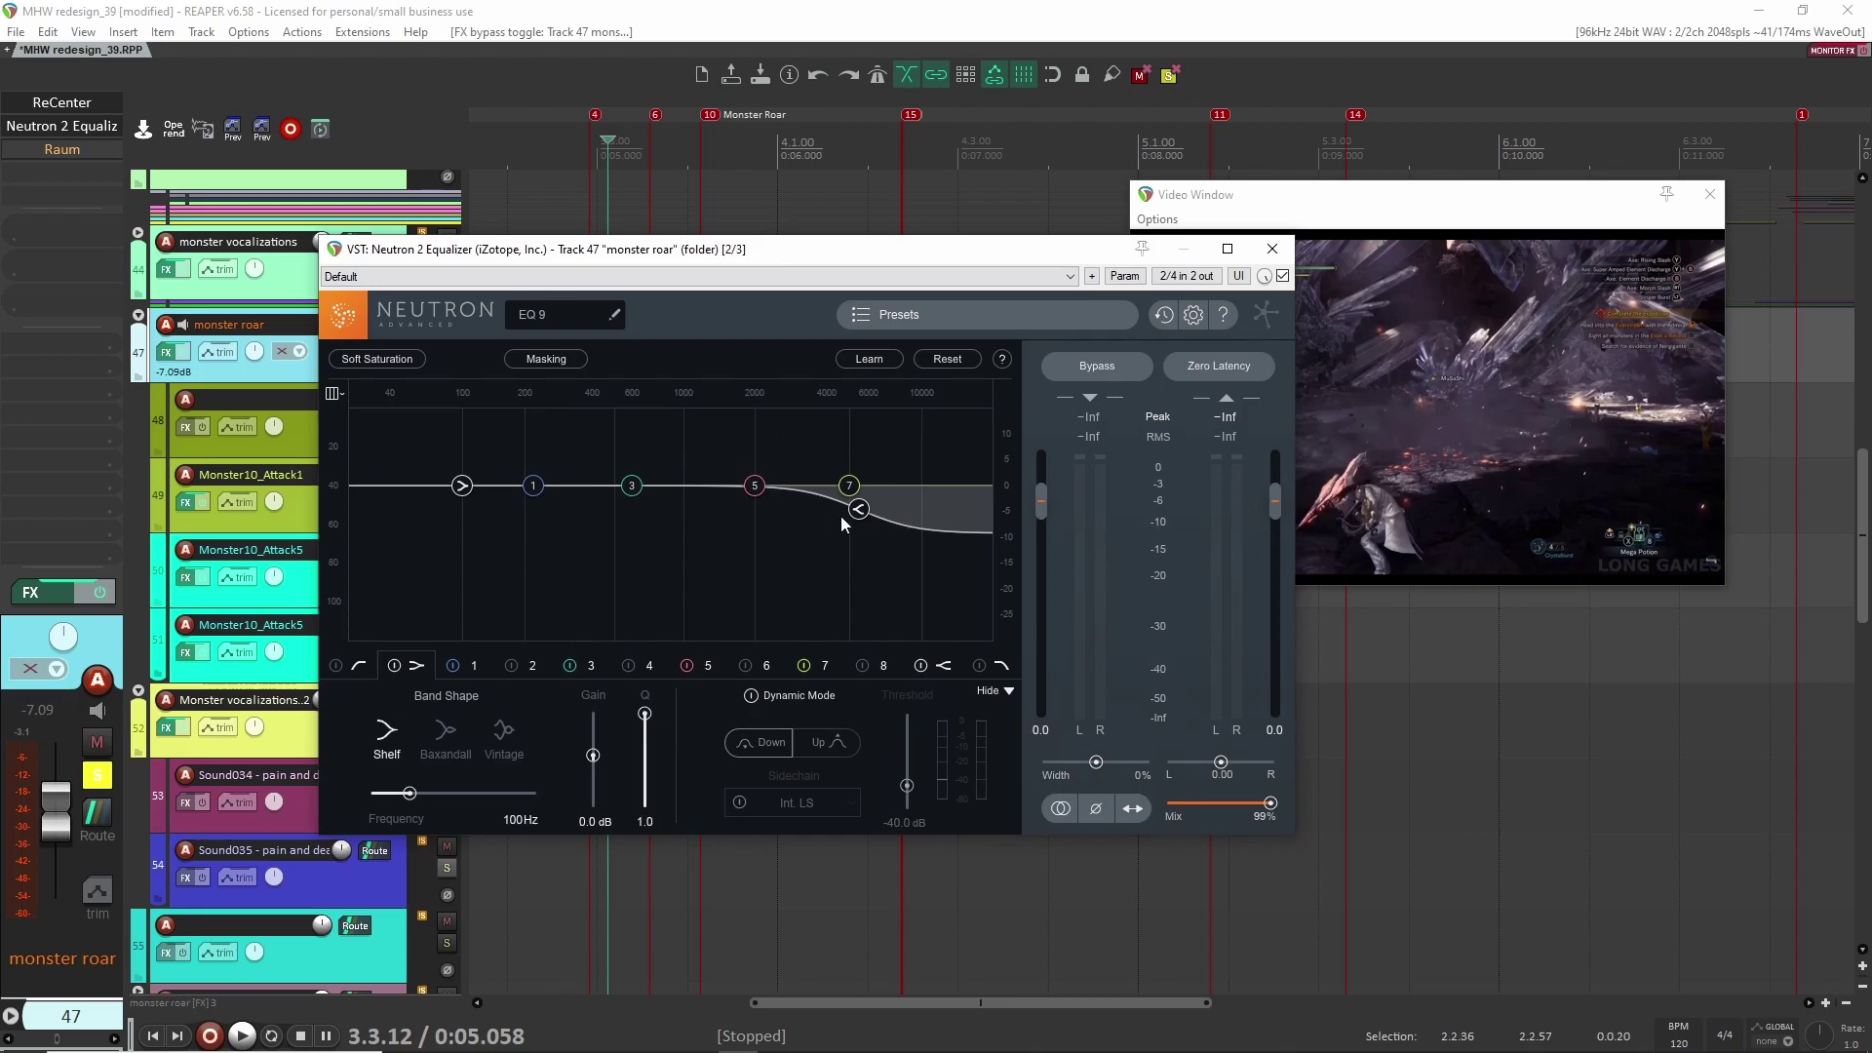
{"action": "left_click", "coordinate": [1273, 249]}
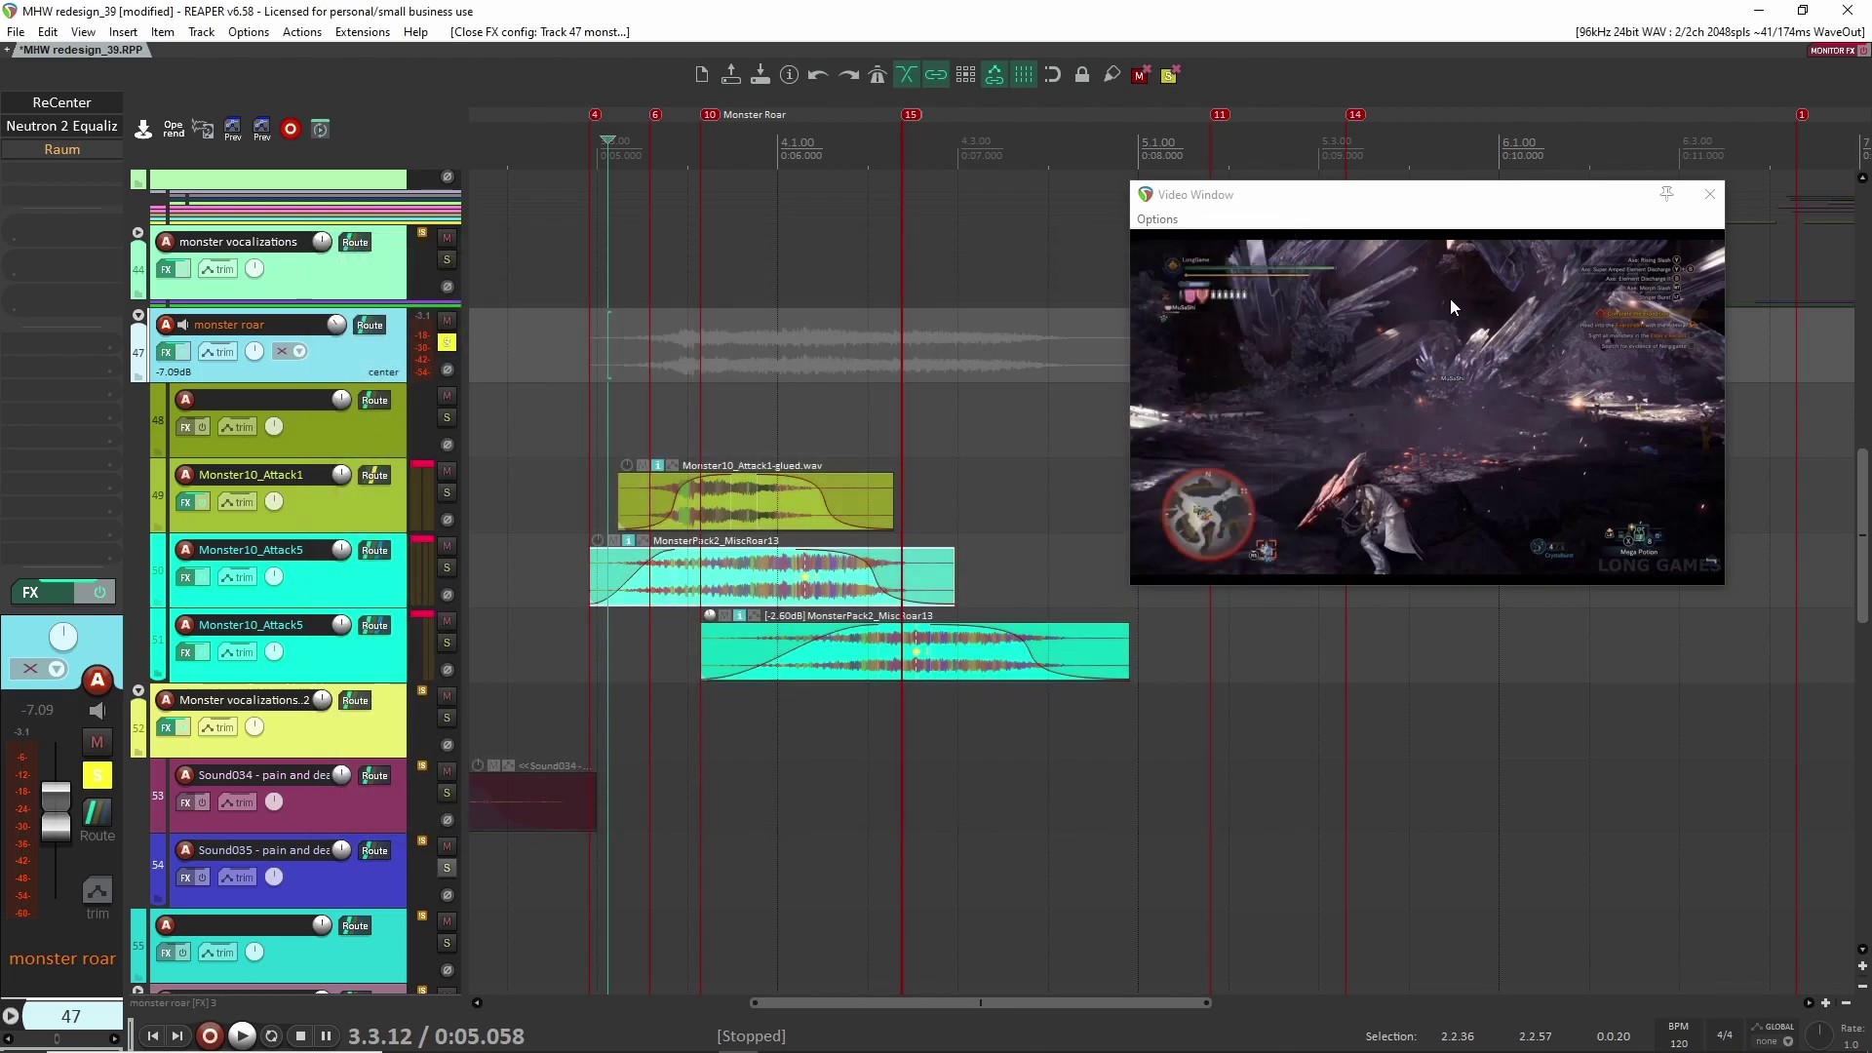
{"action": "key", "text": "space"}
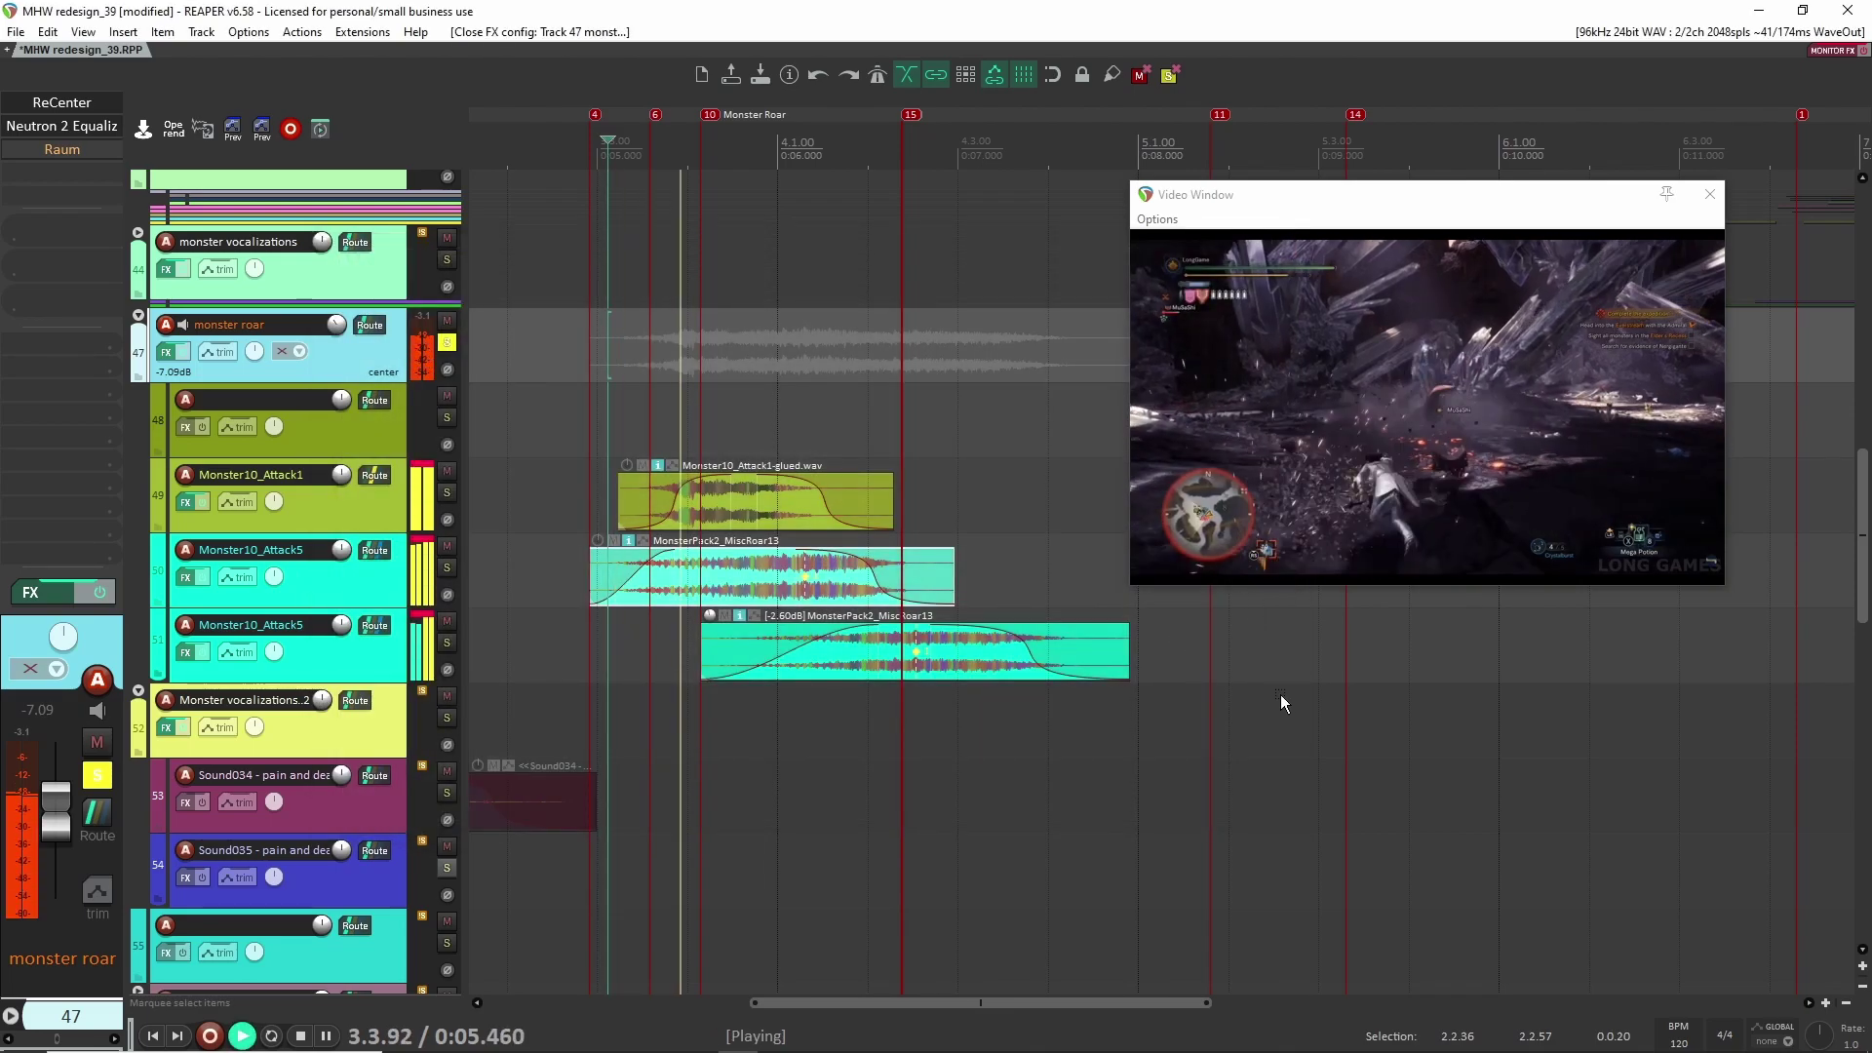
{"action": "key", "text": "space"}
Step: Enable Raum on the monster roar track, view its settings, close it and play the complete roar from just before its start
{"action": "left_click", "coordinate": [60, 150], "text": "shift"}
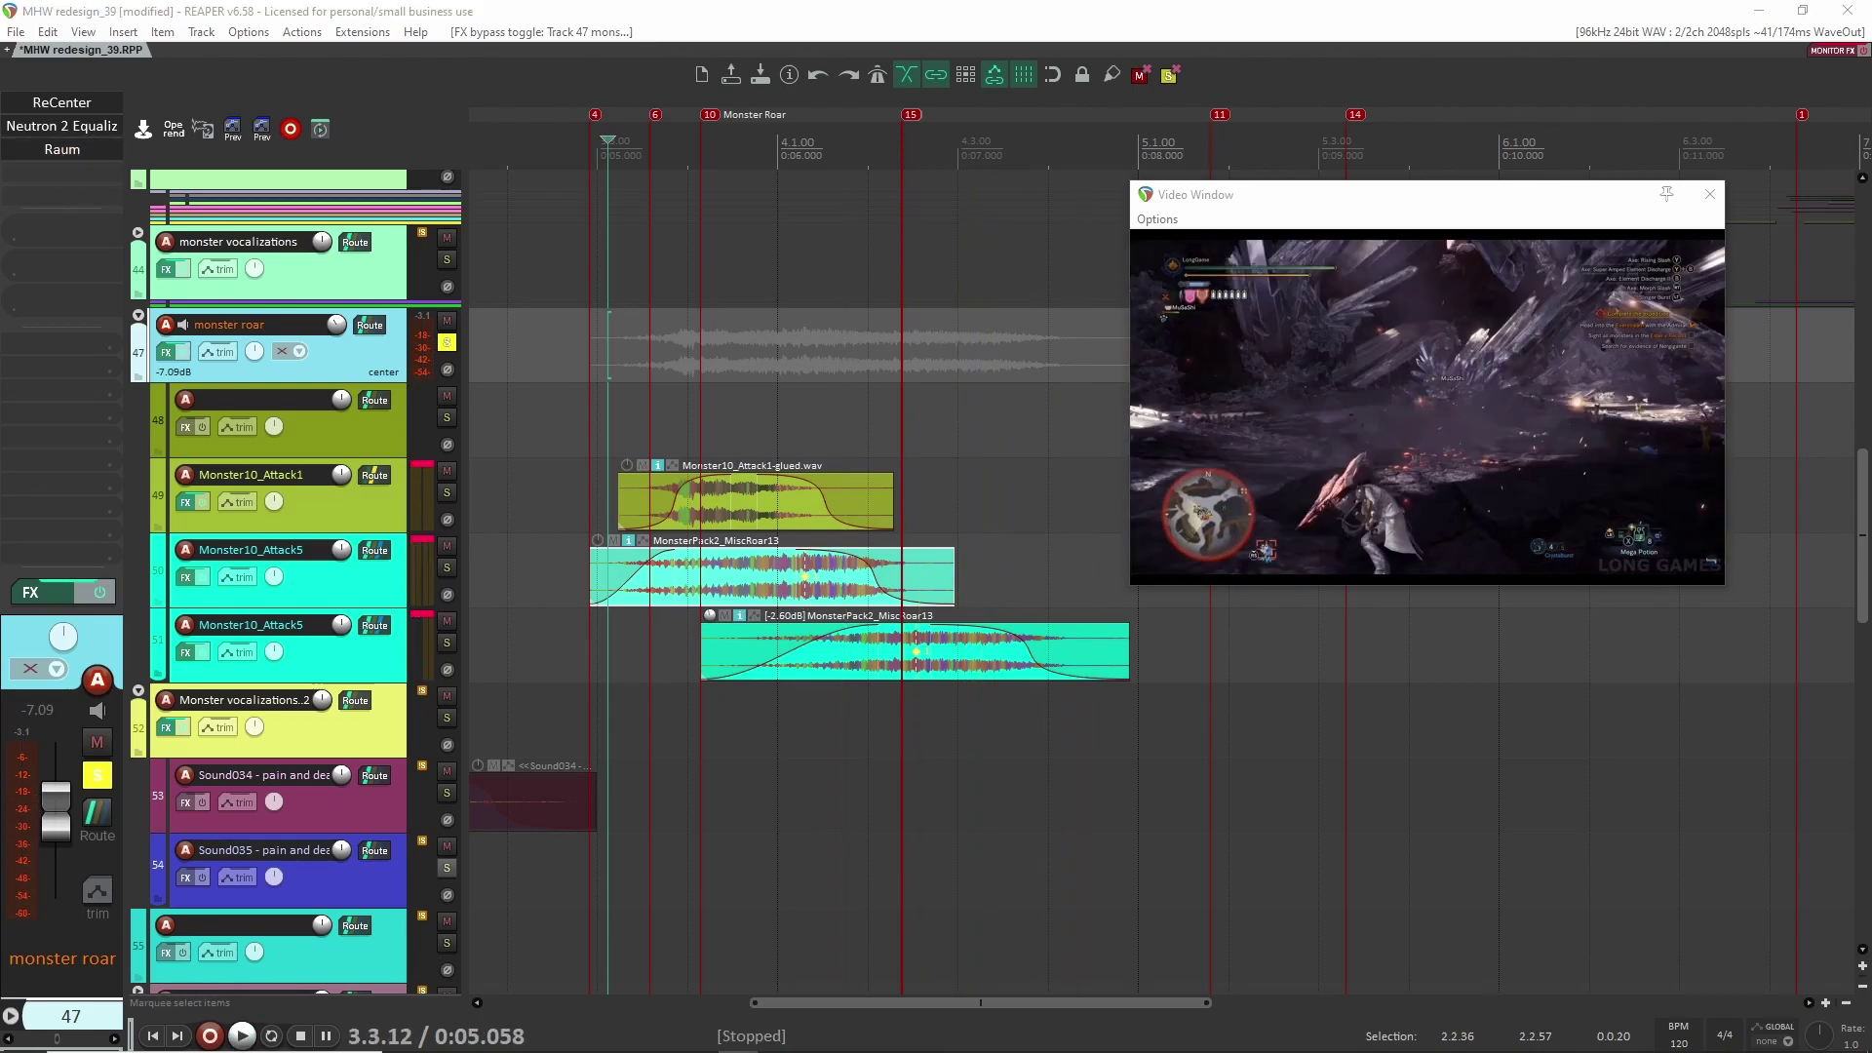
{"action": "left_click_drag", "start_coordinate": [929, 450], "coordinate": [742, 365]}
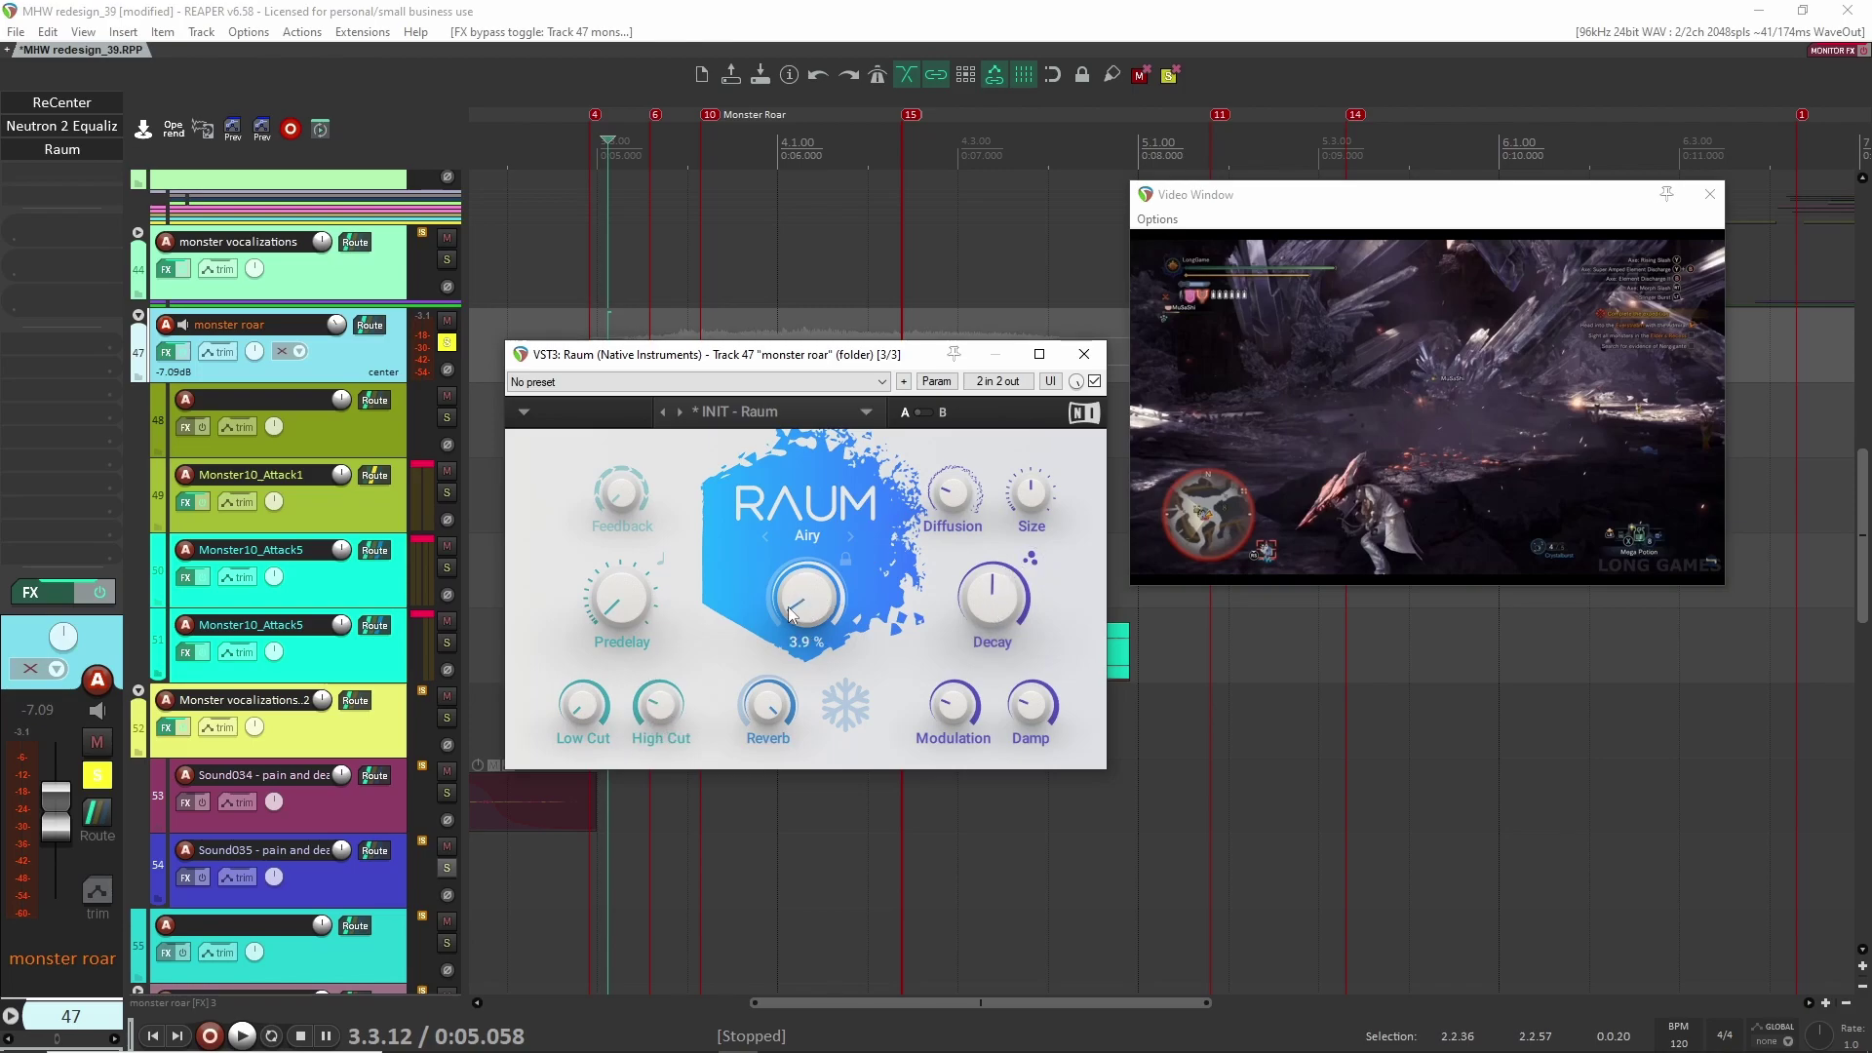
{"action": "left_click", "coordinate": [1083, 355]}
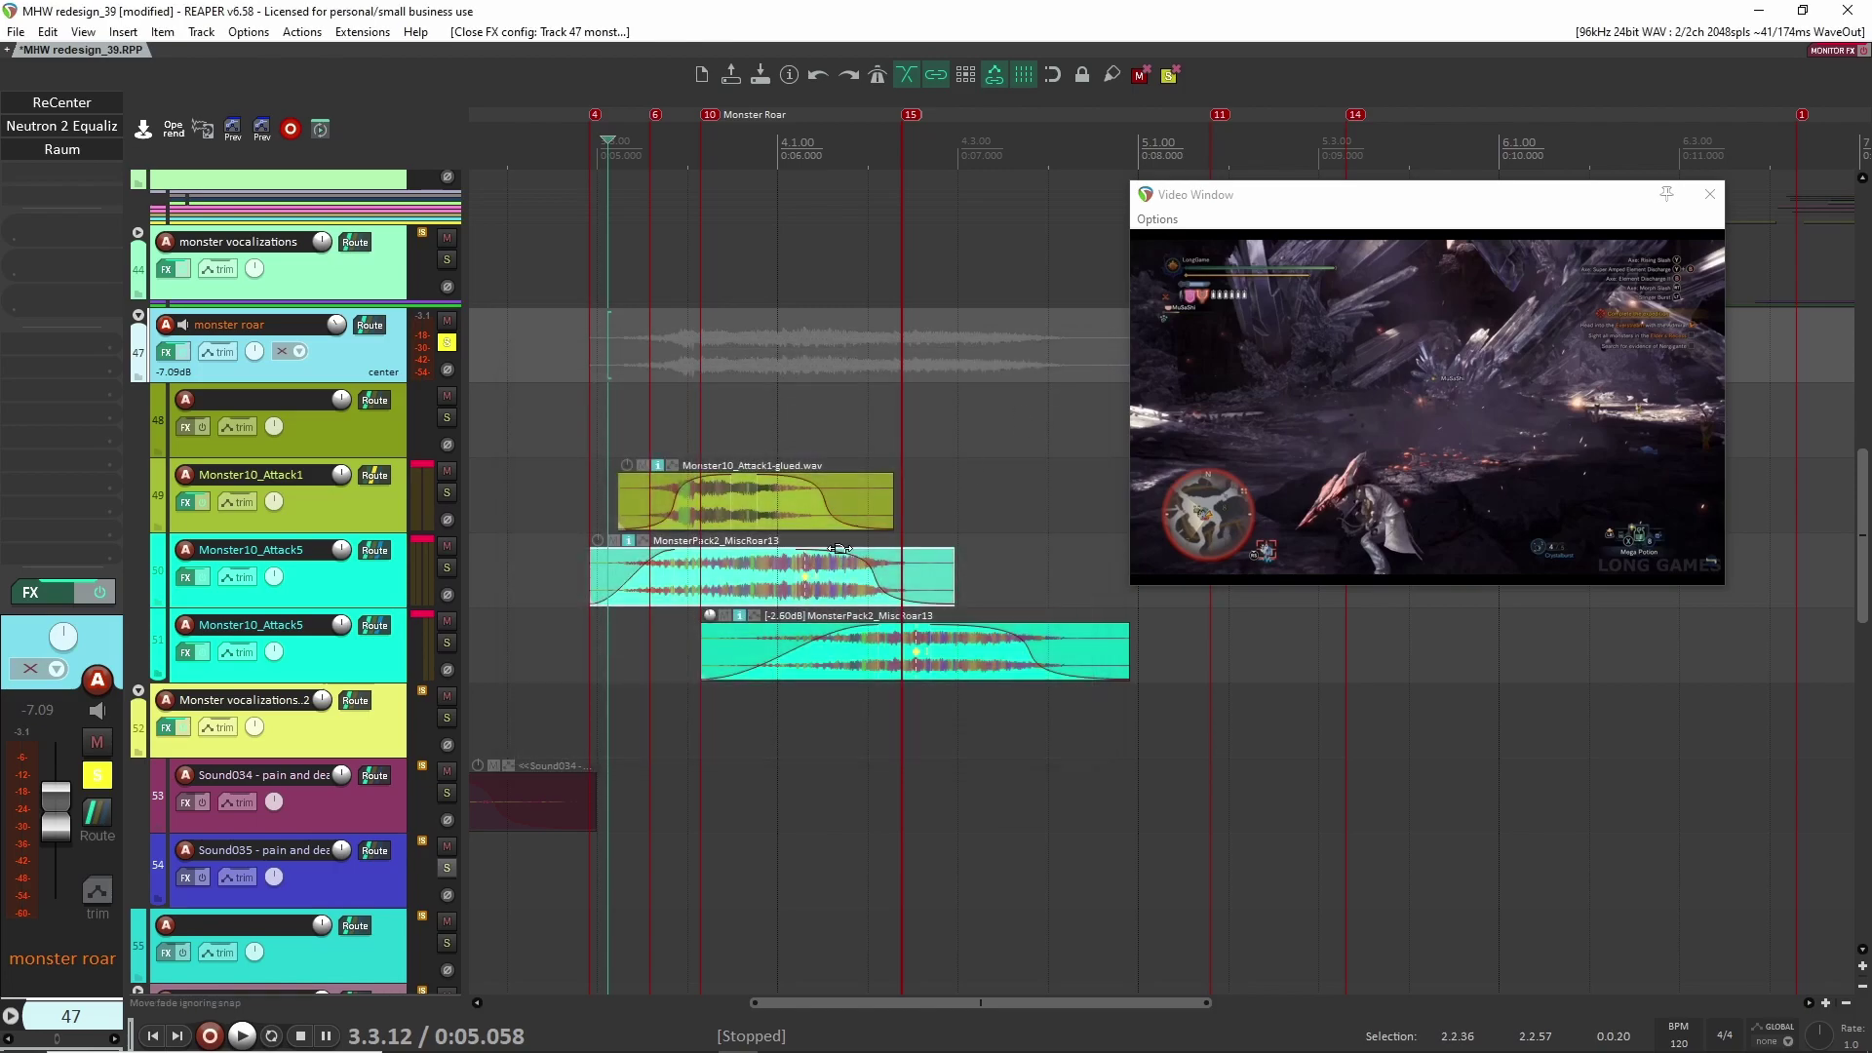
{"action": "left_click", "coordinate": [581, 523]}
{"action": "key", "text": "space"}
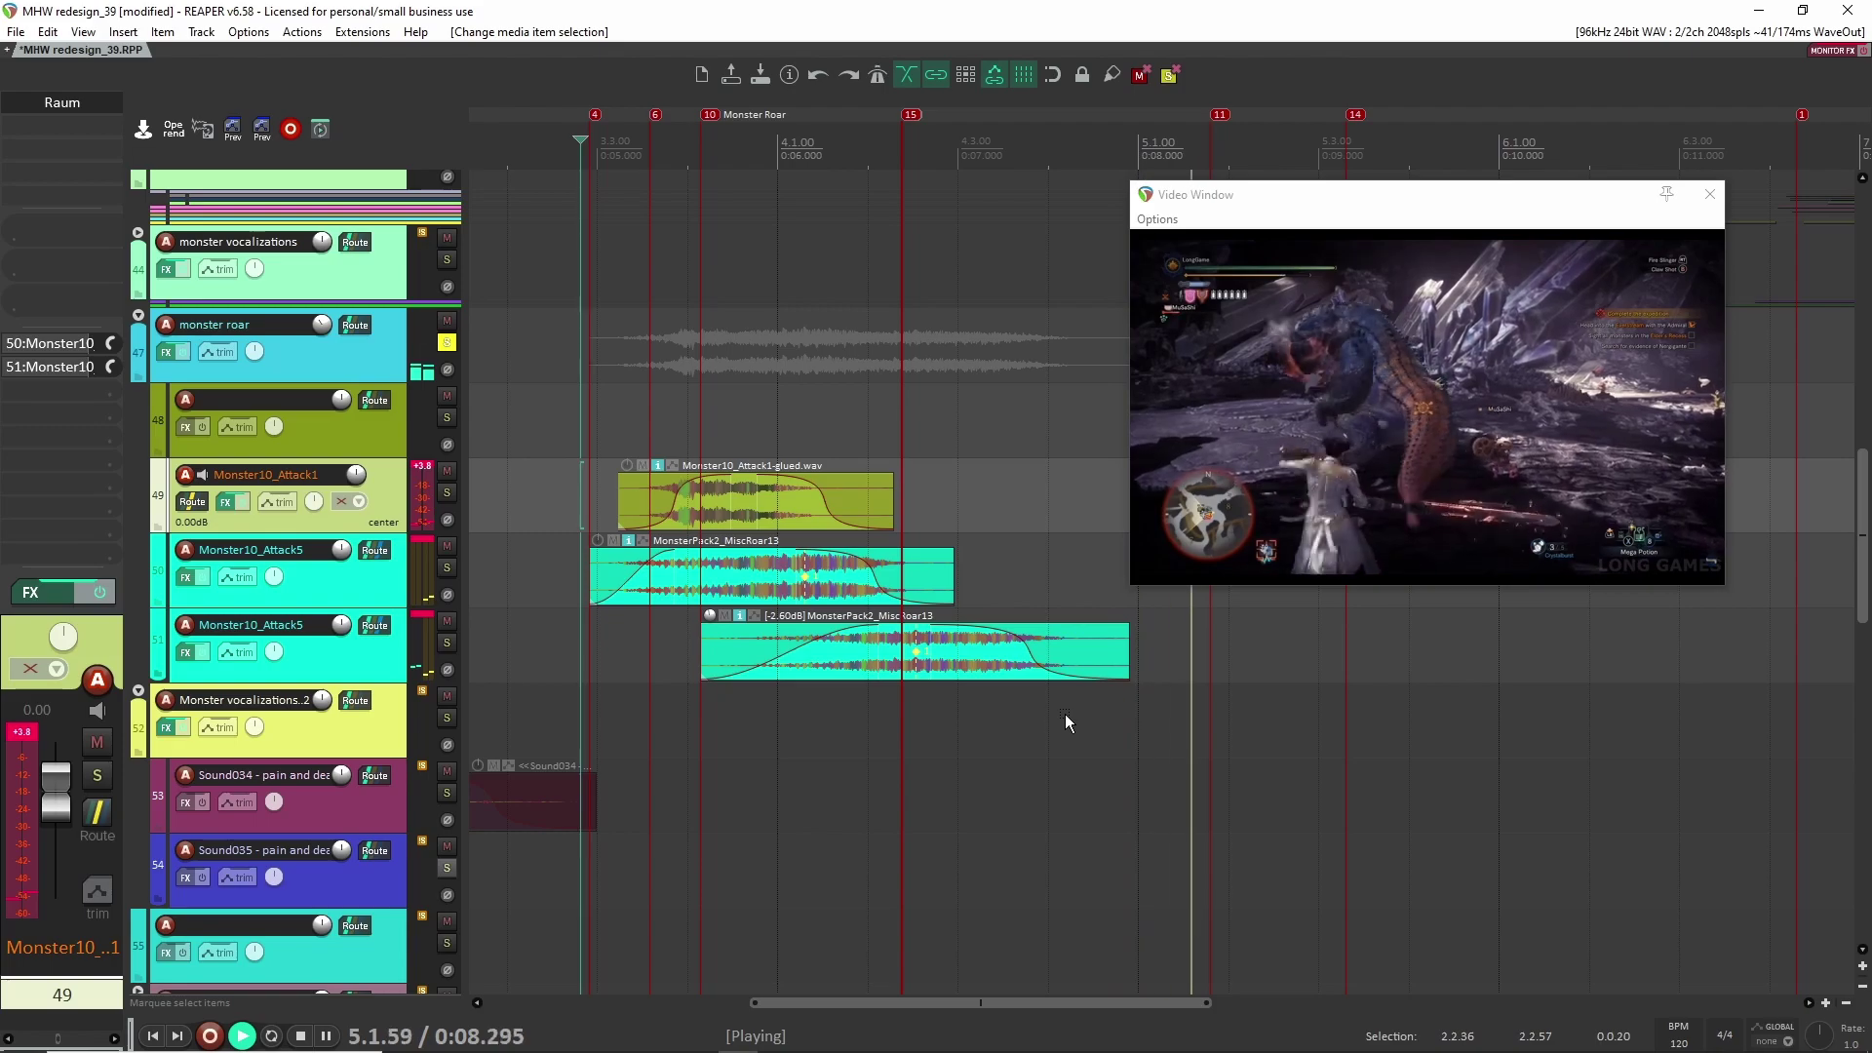
Step: Unsolo the monster roar track and play the first roar in the full mix from just before its start
{"action": "key", "text": "space"}
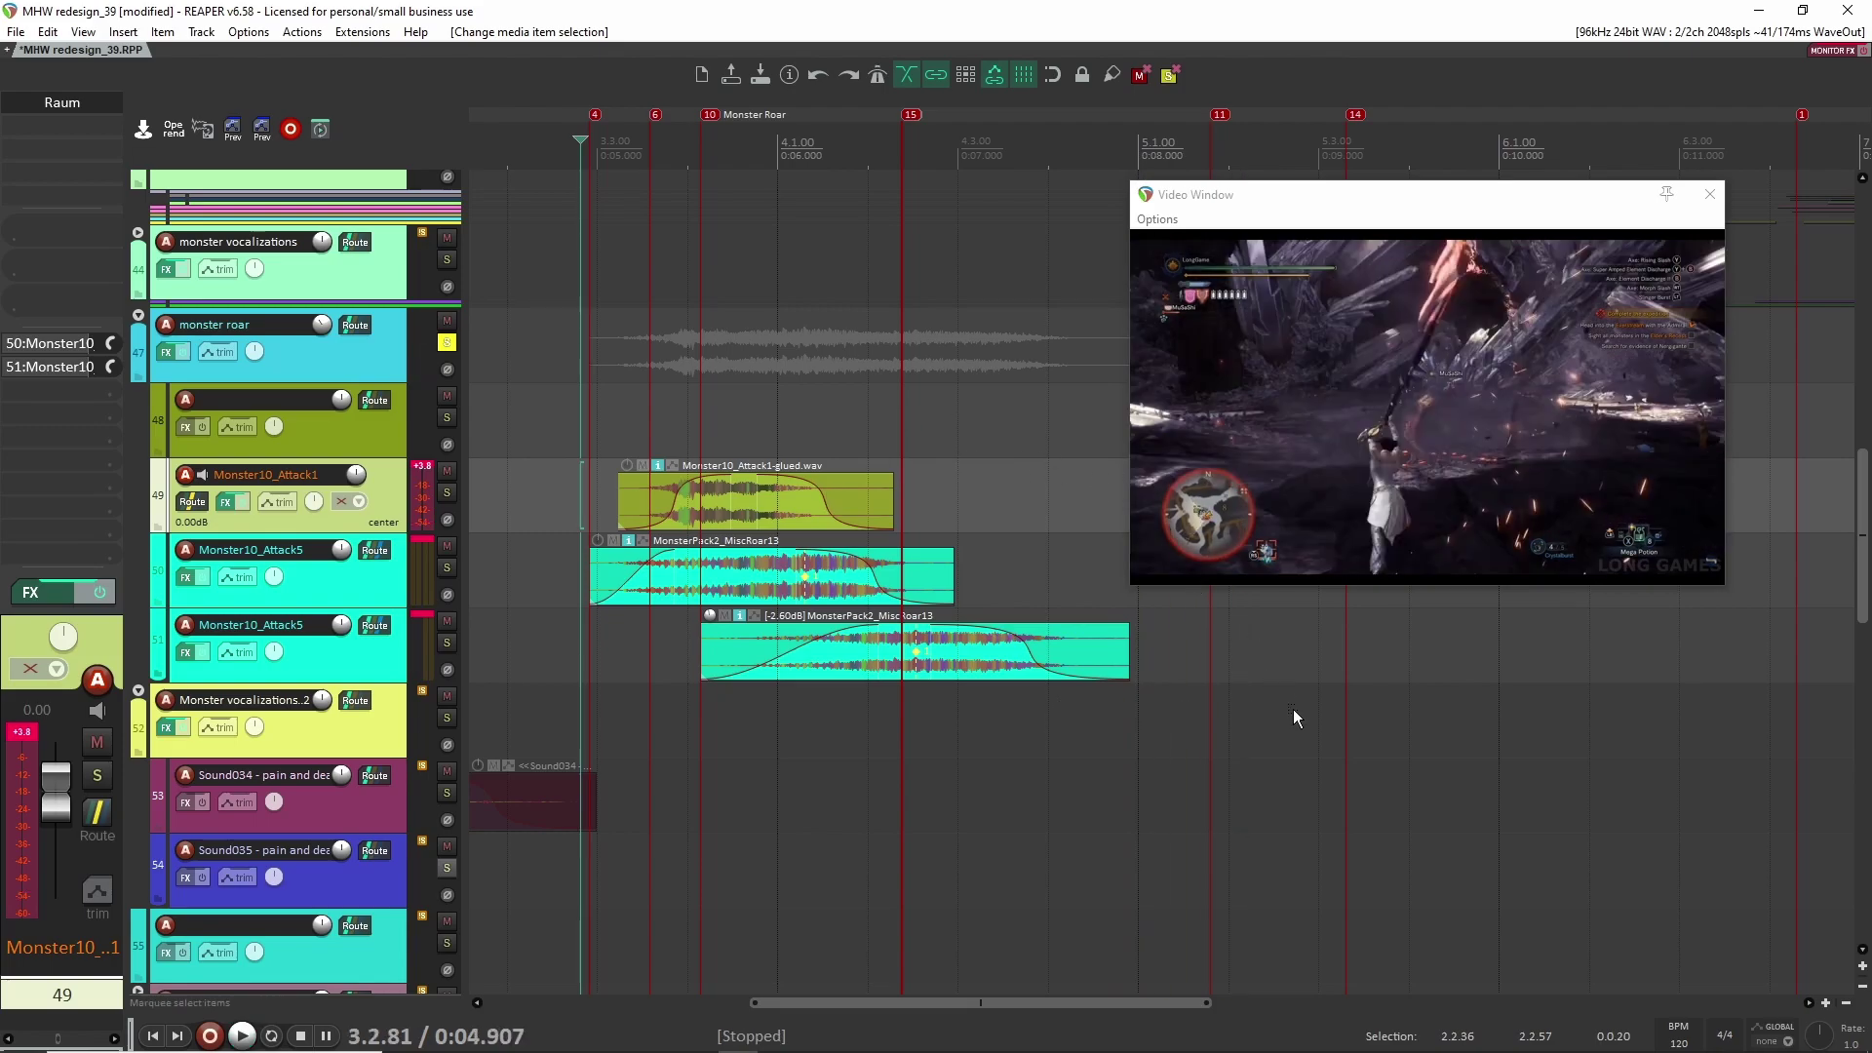
{"action": "left_click", "coordinate": [447, 342]}
{"action": "left_click", "coordinate": [571, 411]}
{"action": "key", "text": "space"}
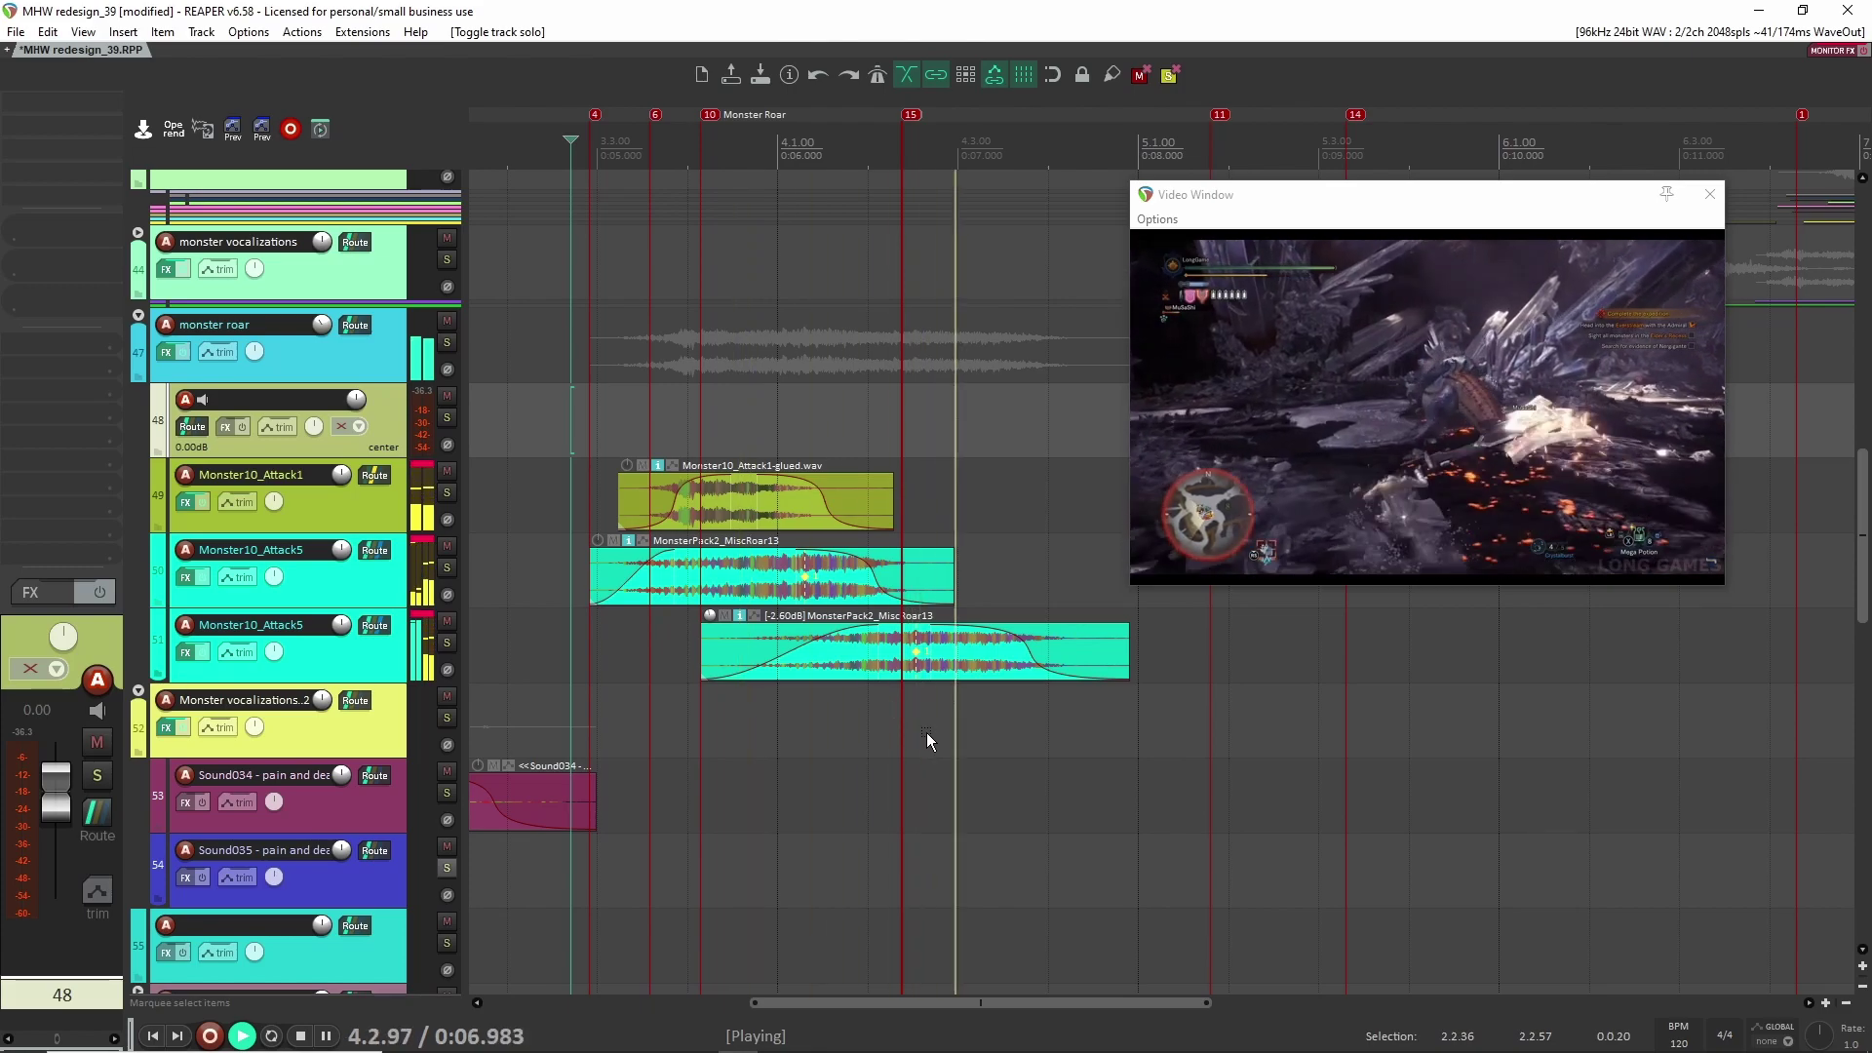
{"action": "key", "text": "space"}
Step: Solo the monster roar track and play the second roar from its start at 8.1.67
{"action": "scroll", "coordinate": [1071, 689], "scroll_direction": "down", "scroll_amount": 10}
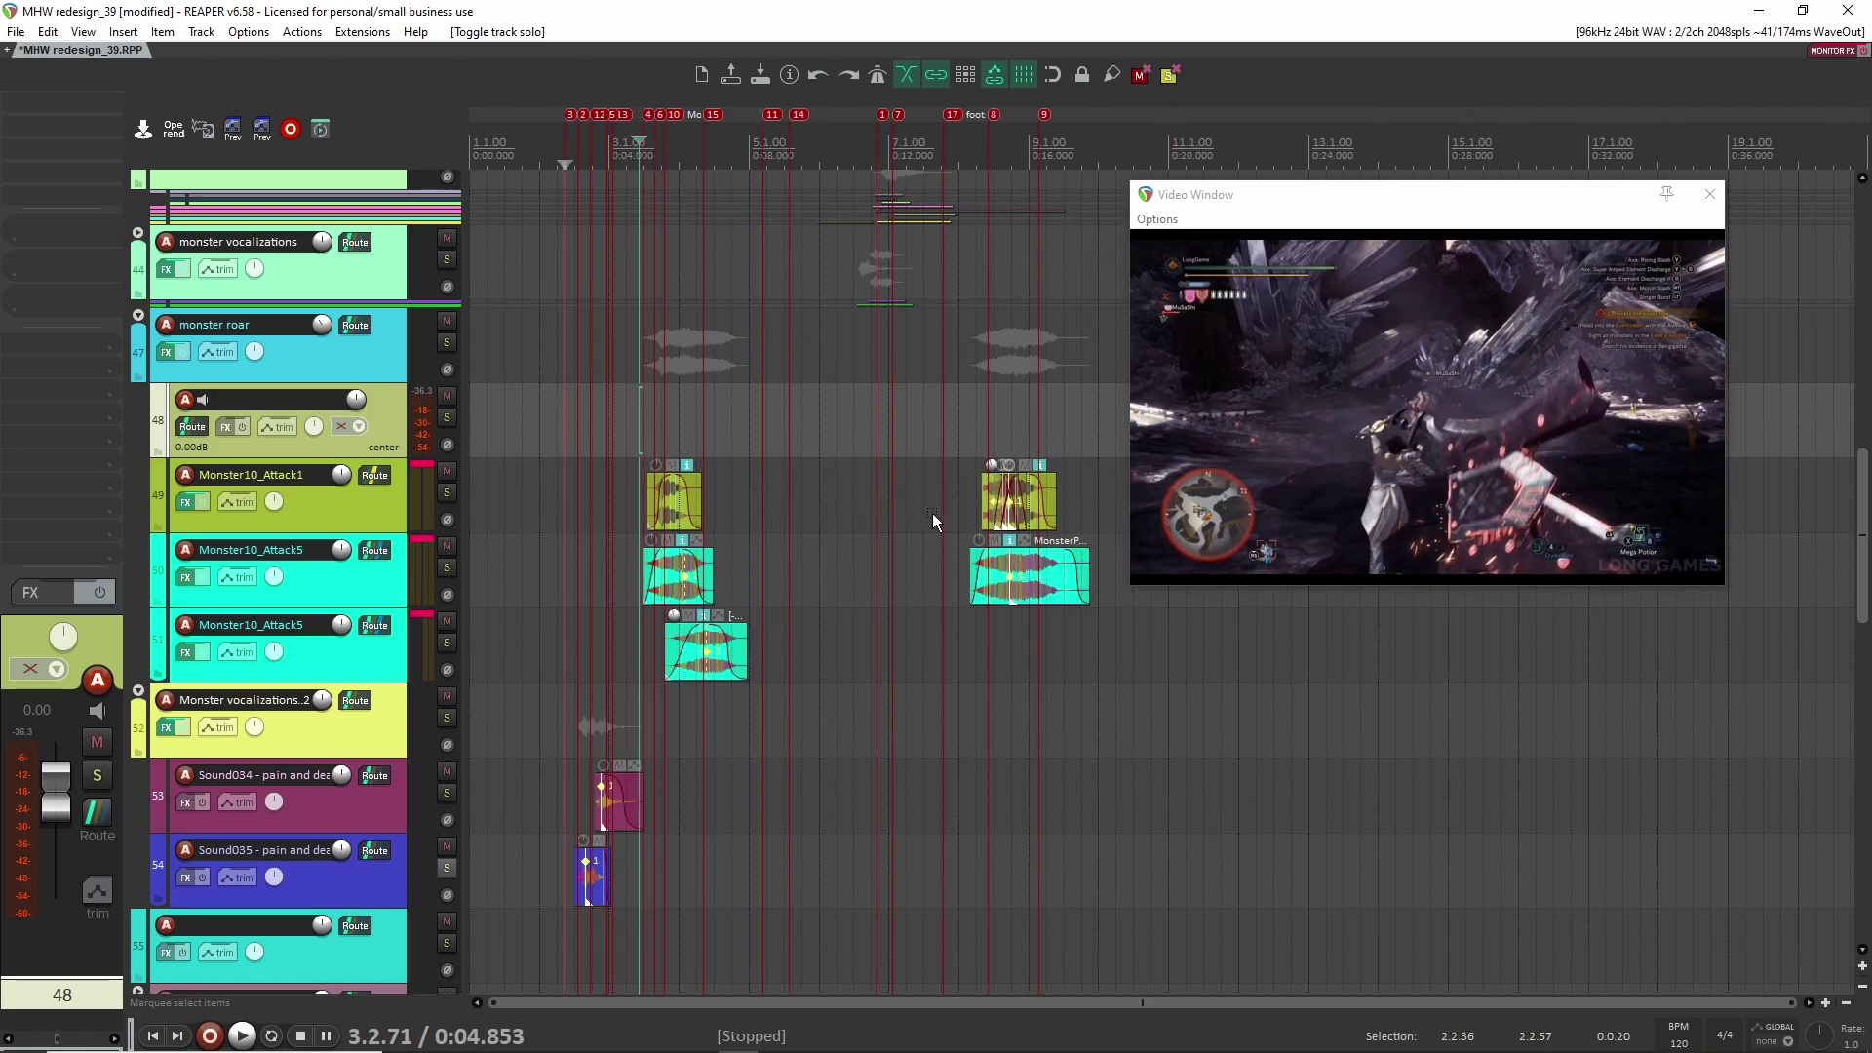
{"action": "left_click", "coordinate": [971, 476]}
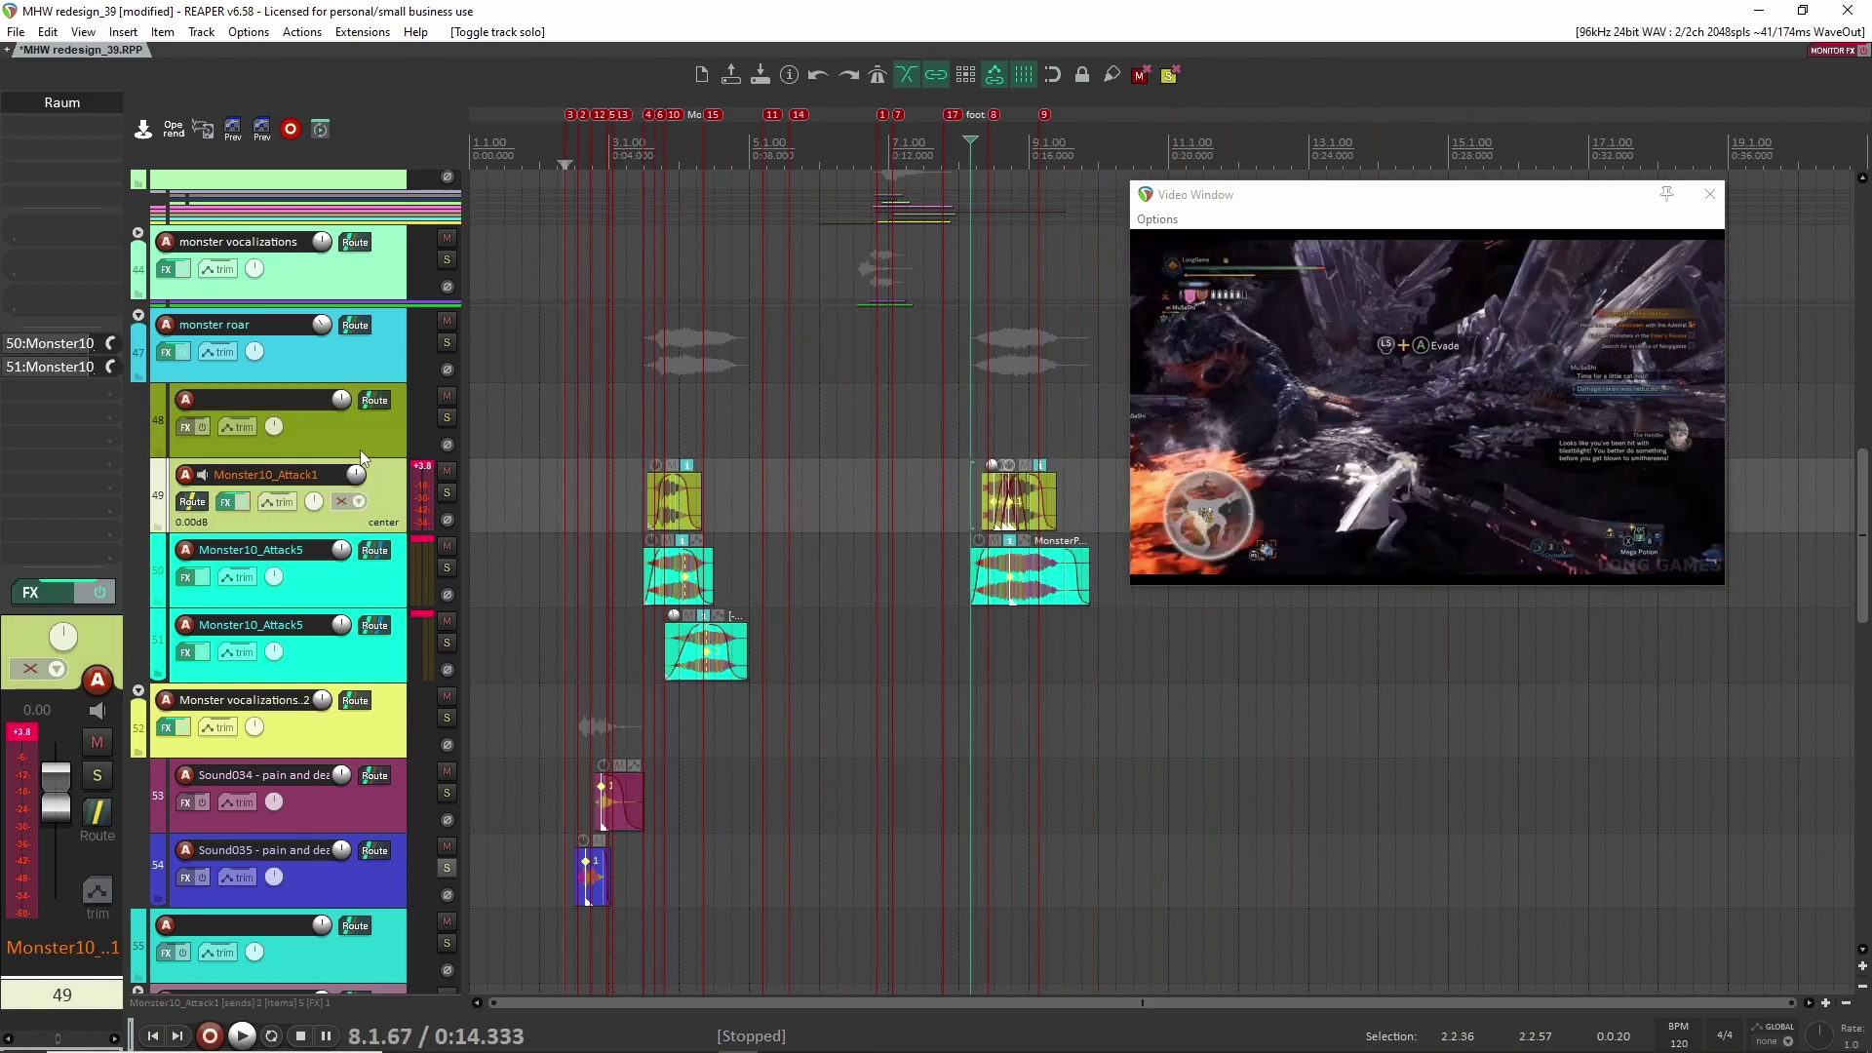
{"action": "left_click", "coordinate": [447, 417]}
{"action": "scroll", "coordinate": [962, 603], "scroll_direction": "up", "scroll_amount": 10}
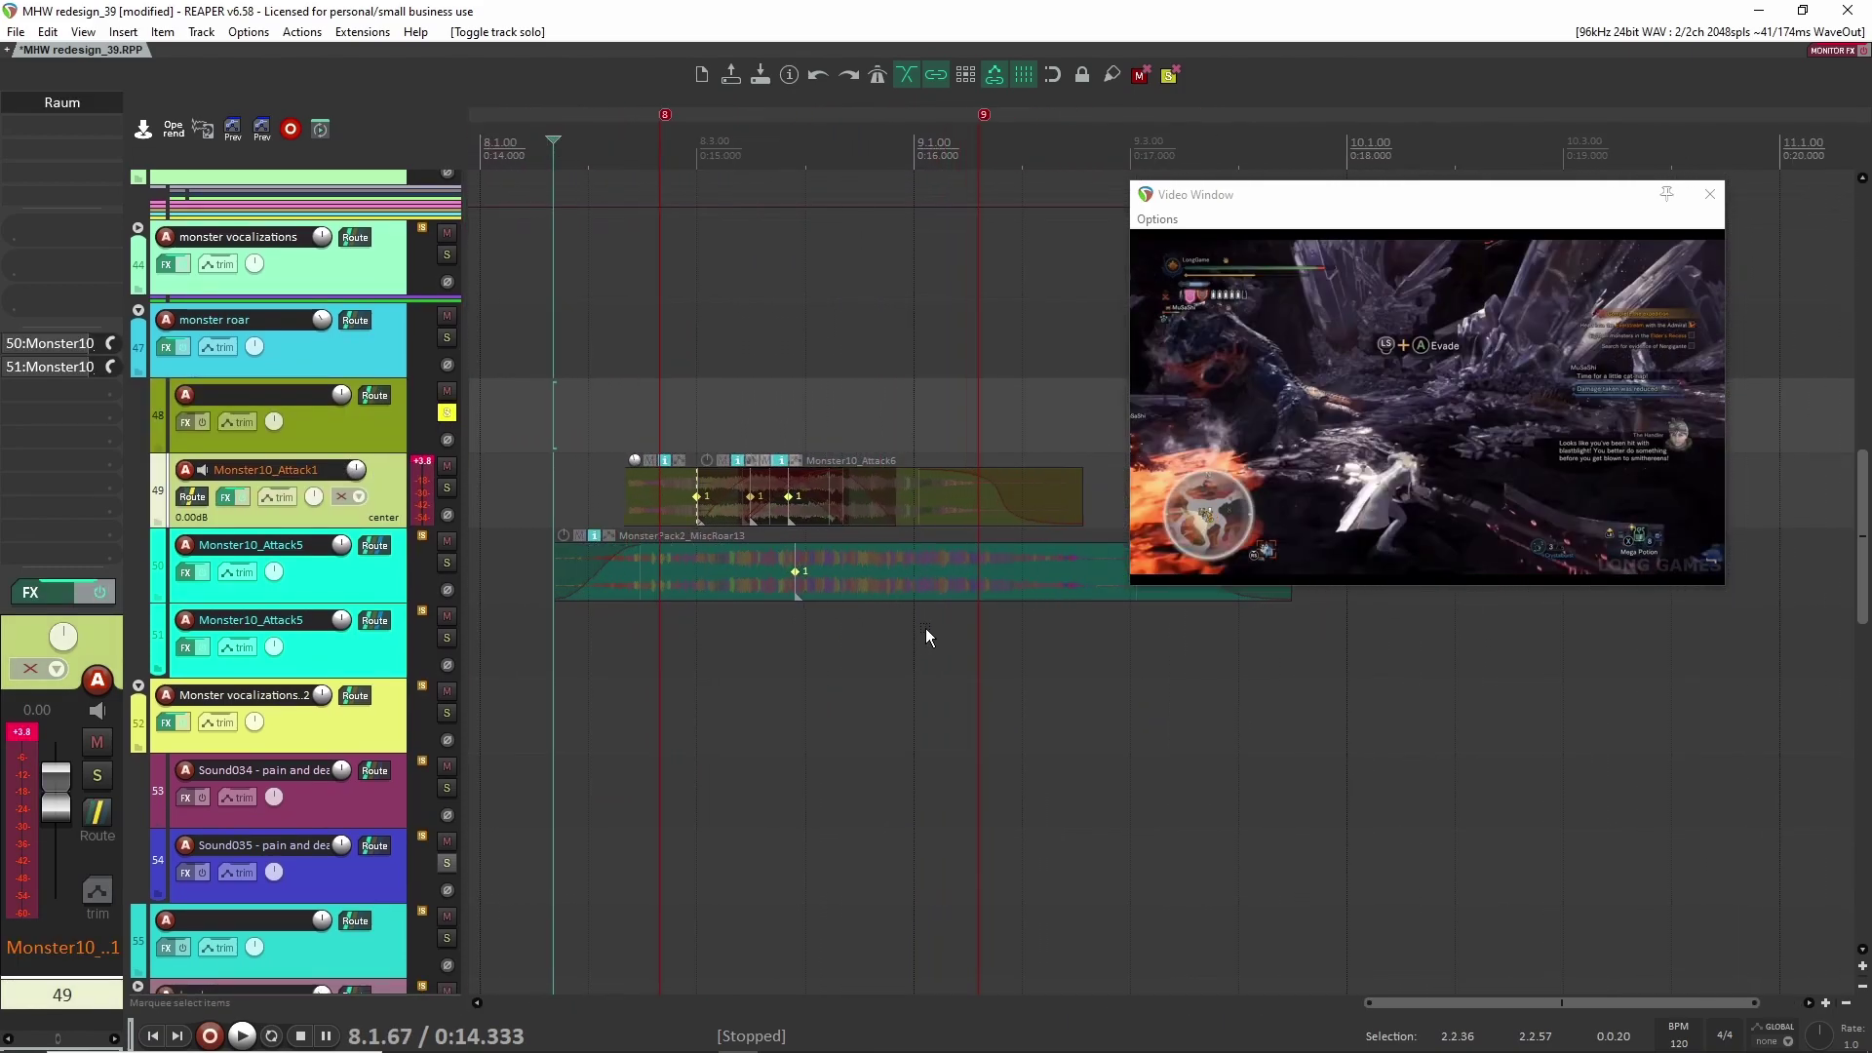
{"action": "scroll", "coordinate": [882, 629], "scroll_direction": "down", "scroll_amount": 3}
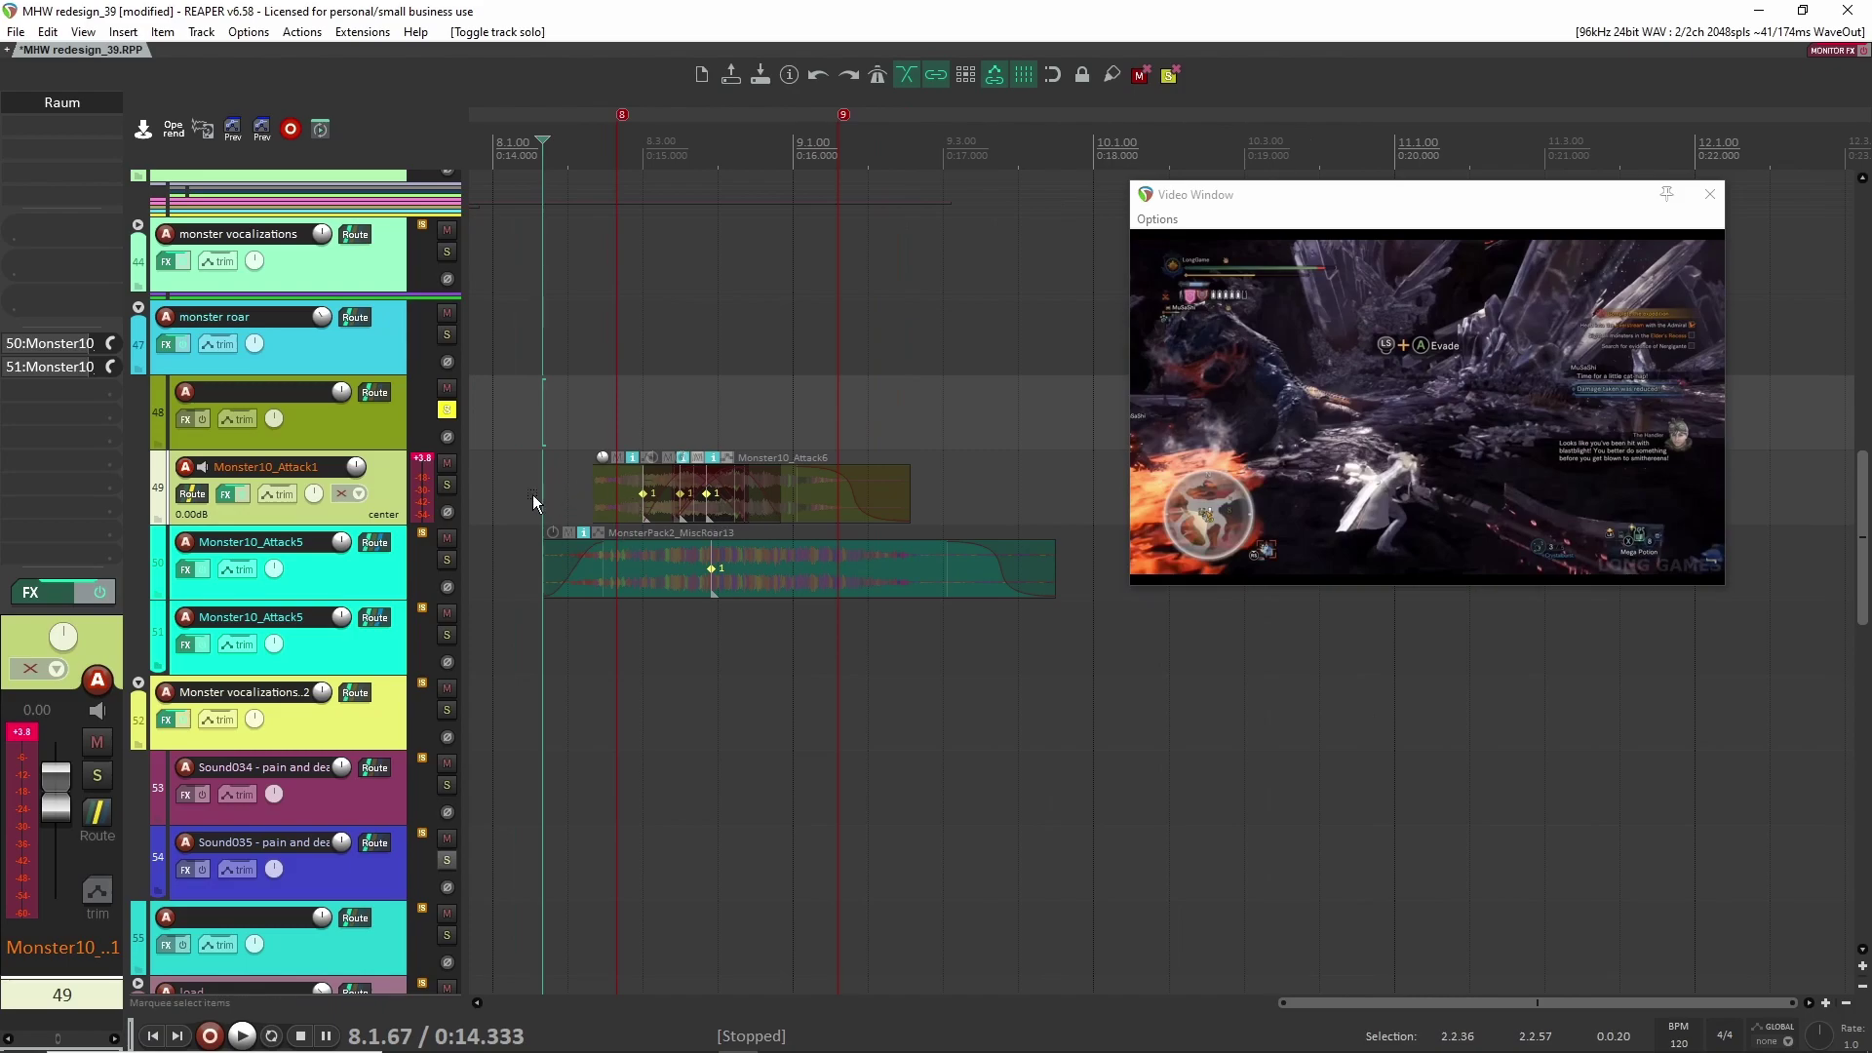
{"action": "scroll", "coordinate": [546, 497], "scroll_direction": "down", "scroll_amount": 6}
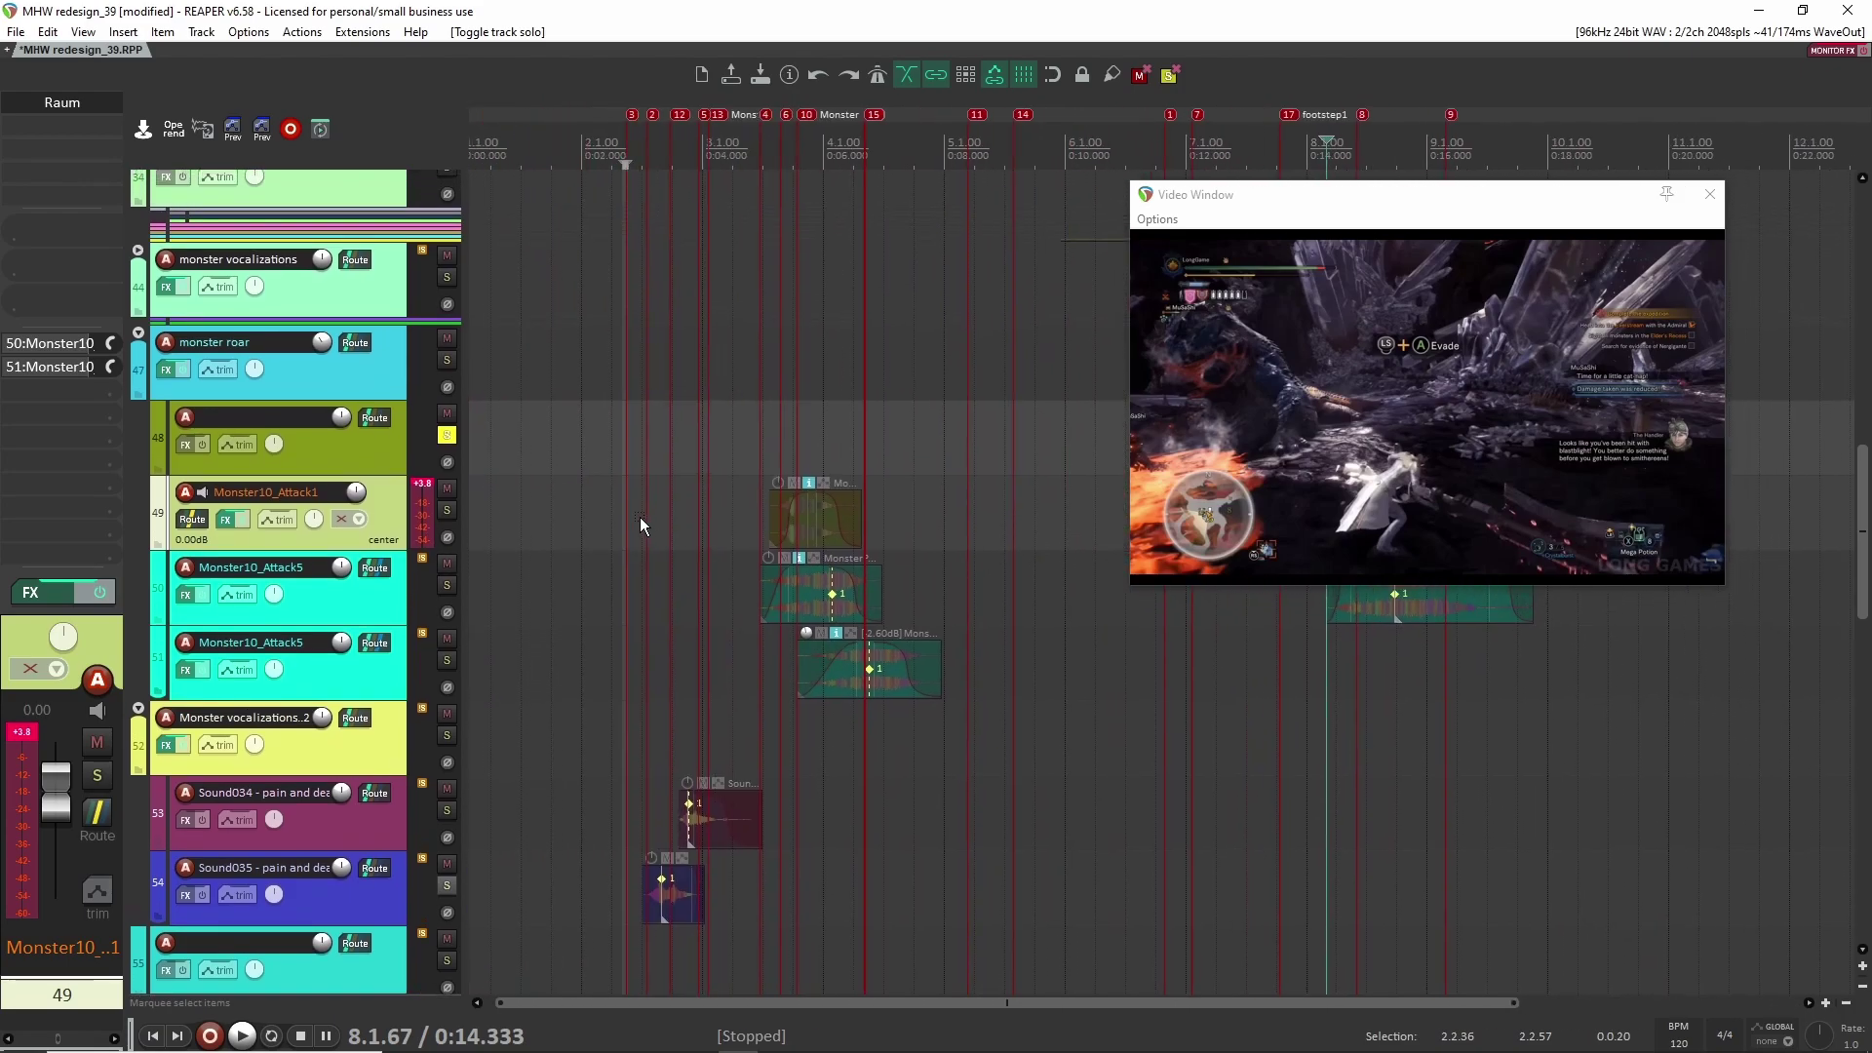
{"action": "scroll", "coordinate": [829, 517], "scroll_direction": "up", "scroll_amount": 6}
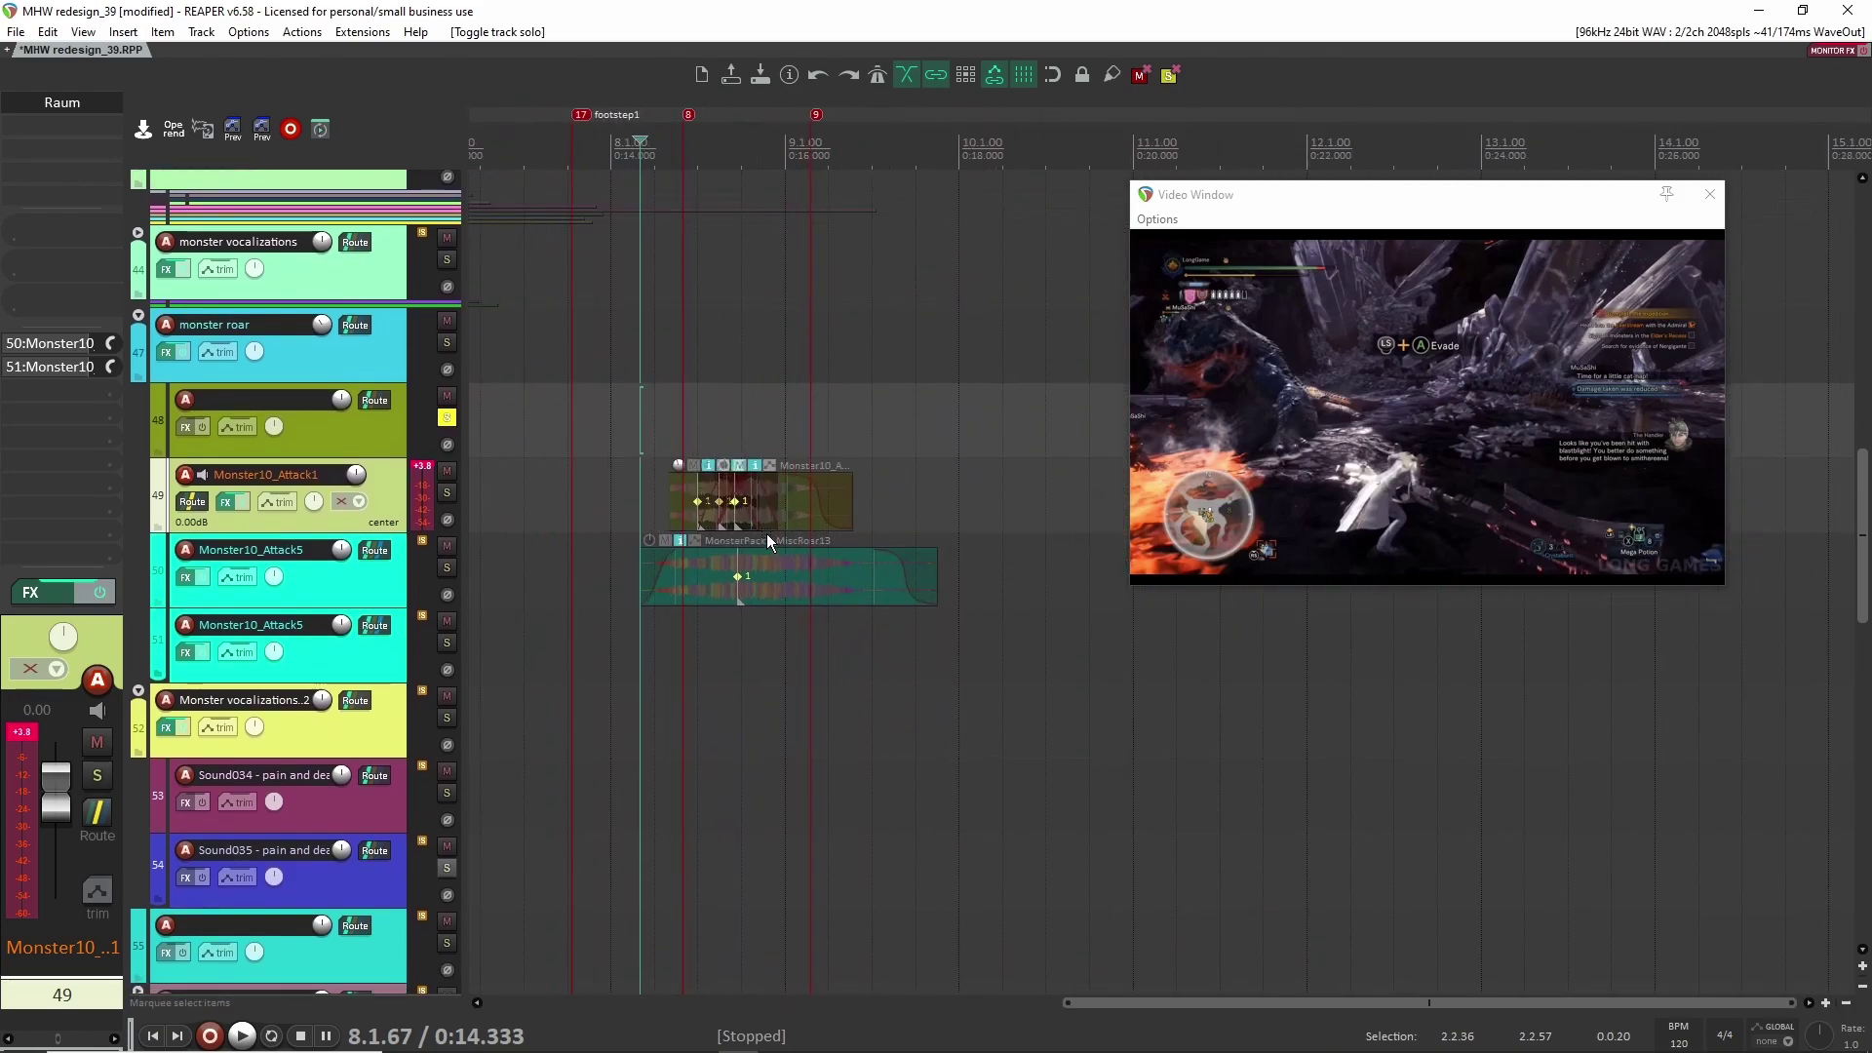
{"action": "key", "text": "space"}
{"action": "scroll", "coordinate": [499, 400], "scroll_direction": "down", "scroll_amount": 4}
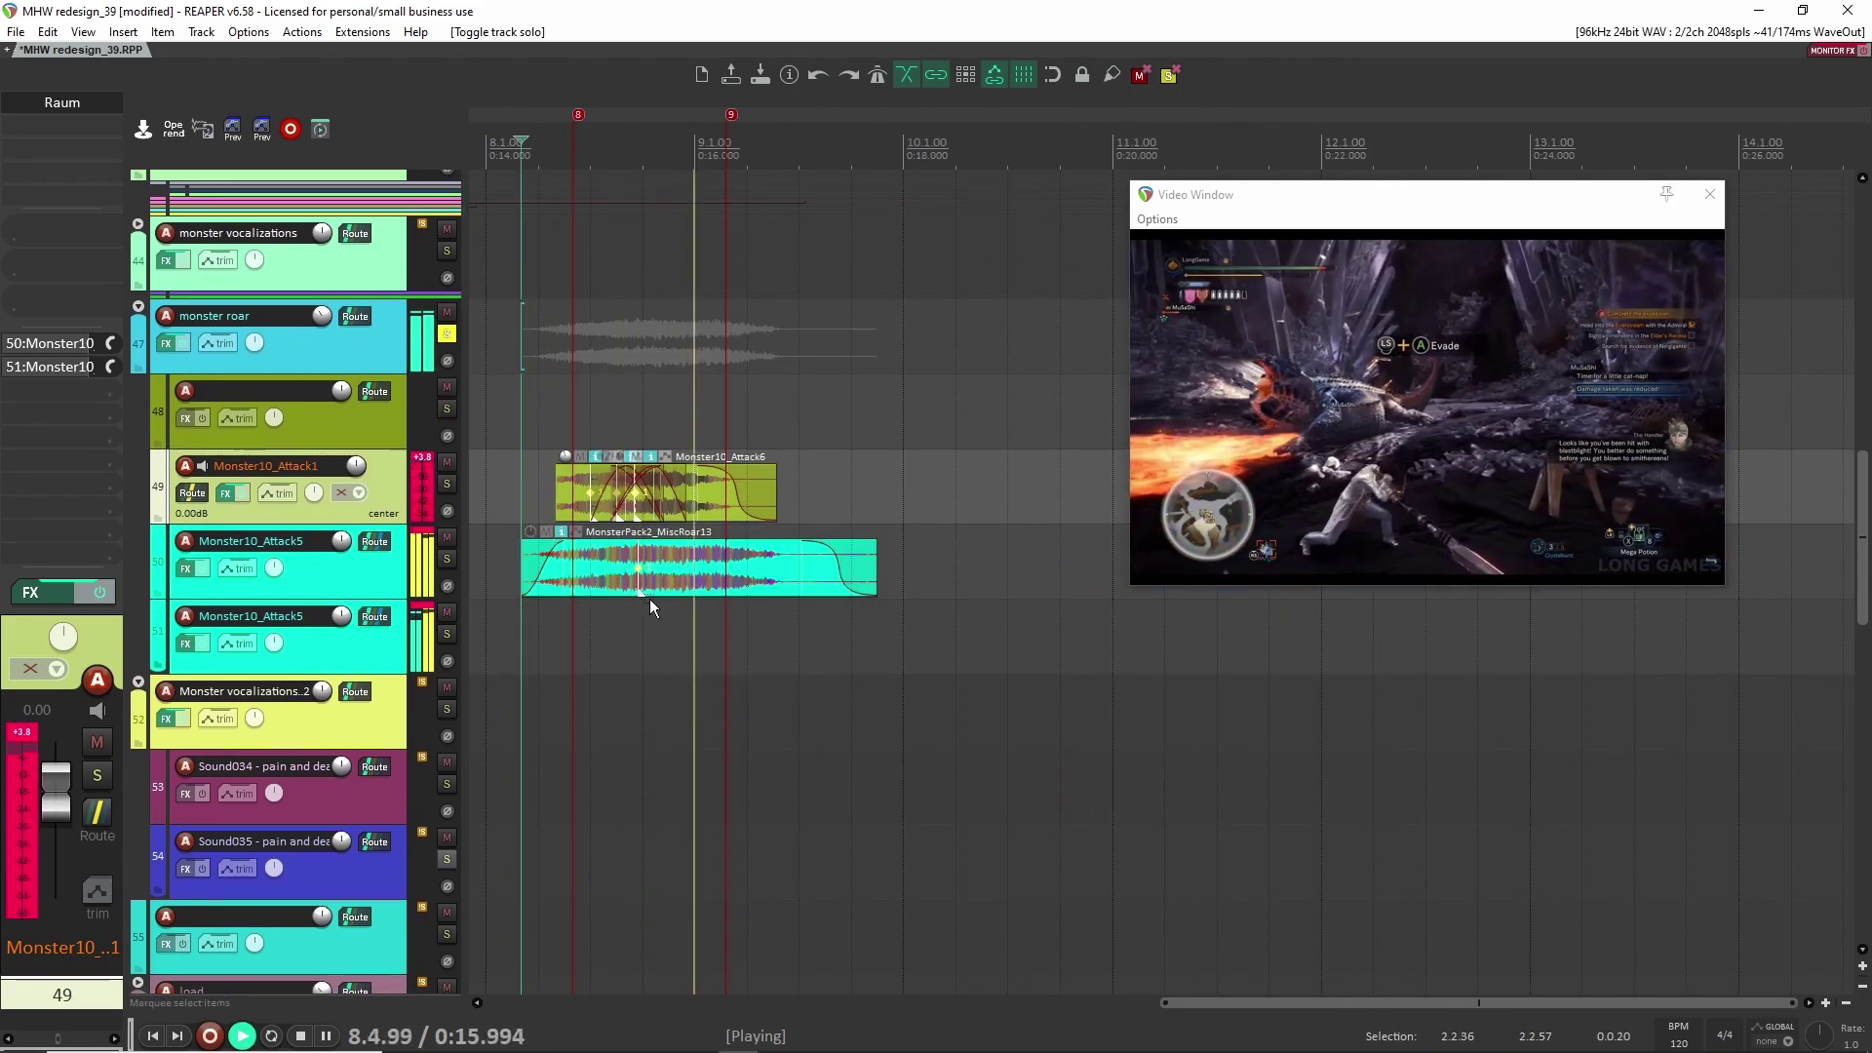
{"action": "key", "text": "space"}
{"action": "scroll", "coordinate": [723, 606], "scroll_direction": "up", "scroll_amount": 4}
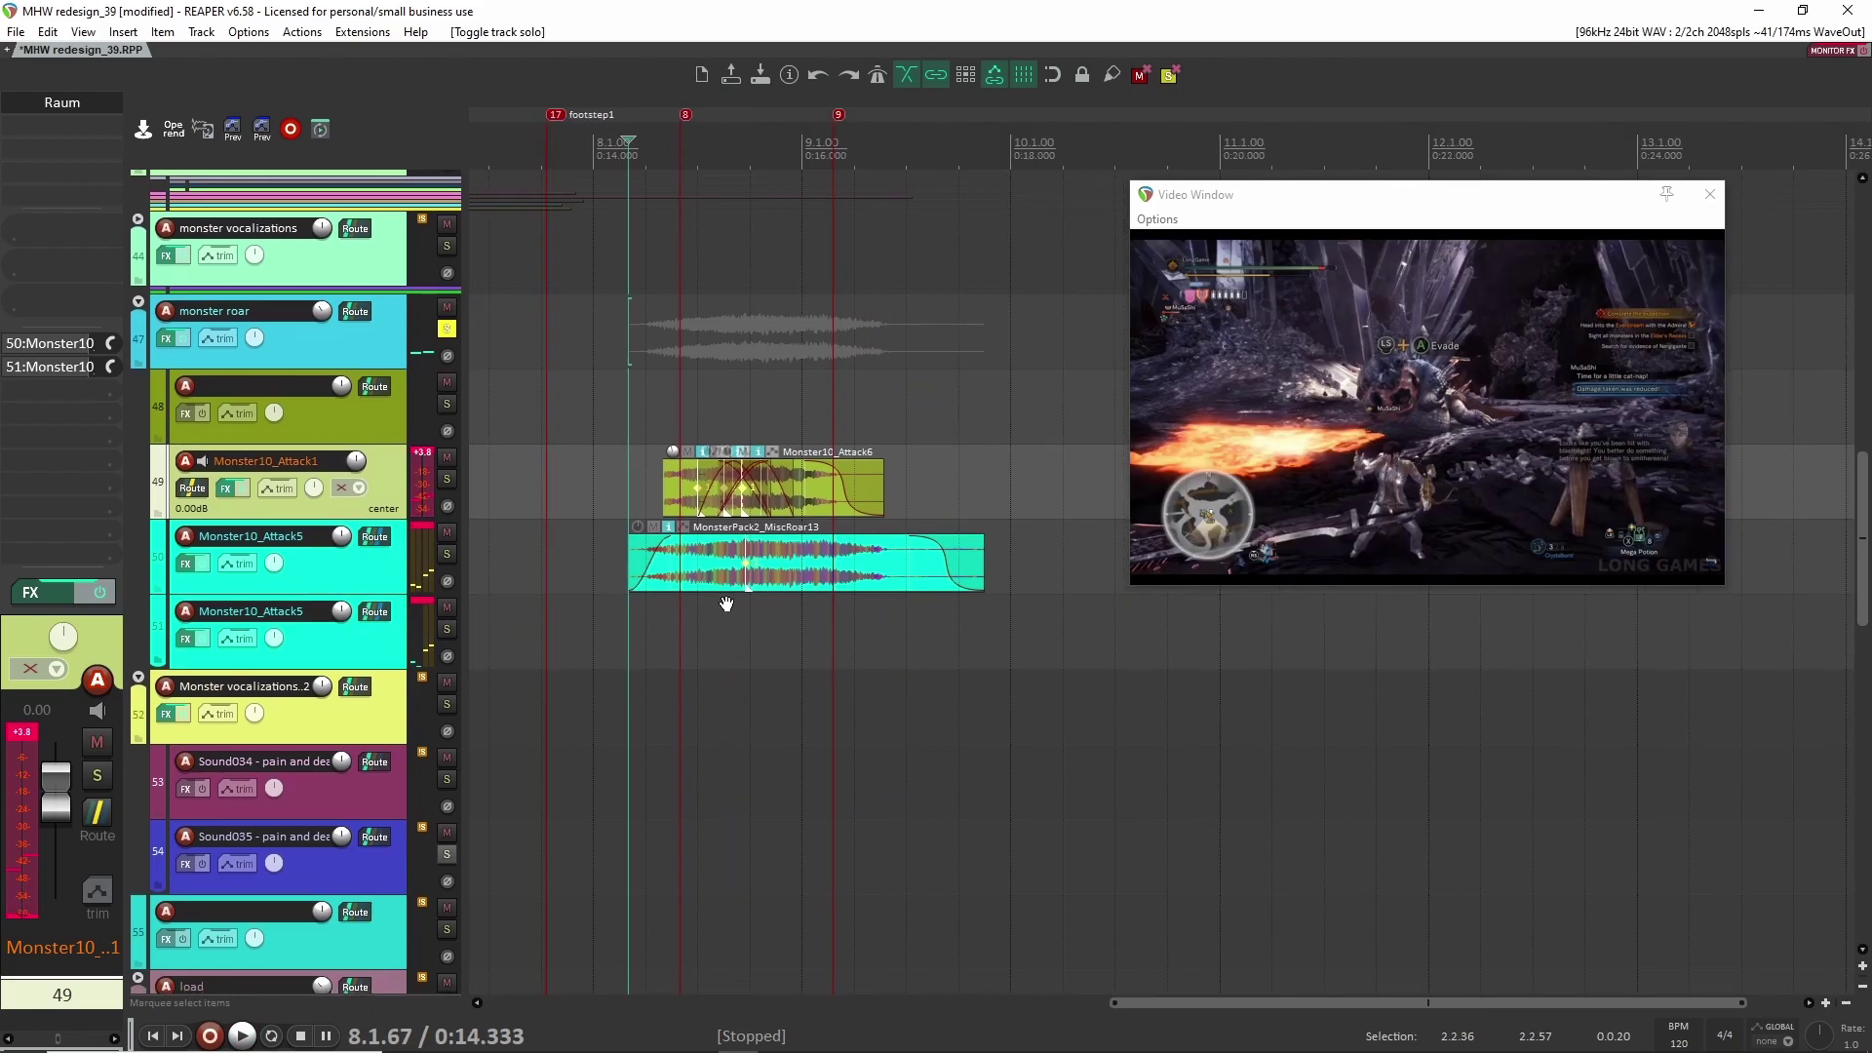
Step: Mute Monster10_Attack1, play the second roar with only the MonsterPack2_MiscRoar13 layer, and unmute the track
{"action": "left_click", "coordinate": [447, 451]}
{"action": "key", "text": "space"}
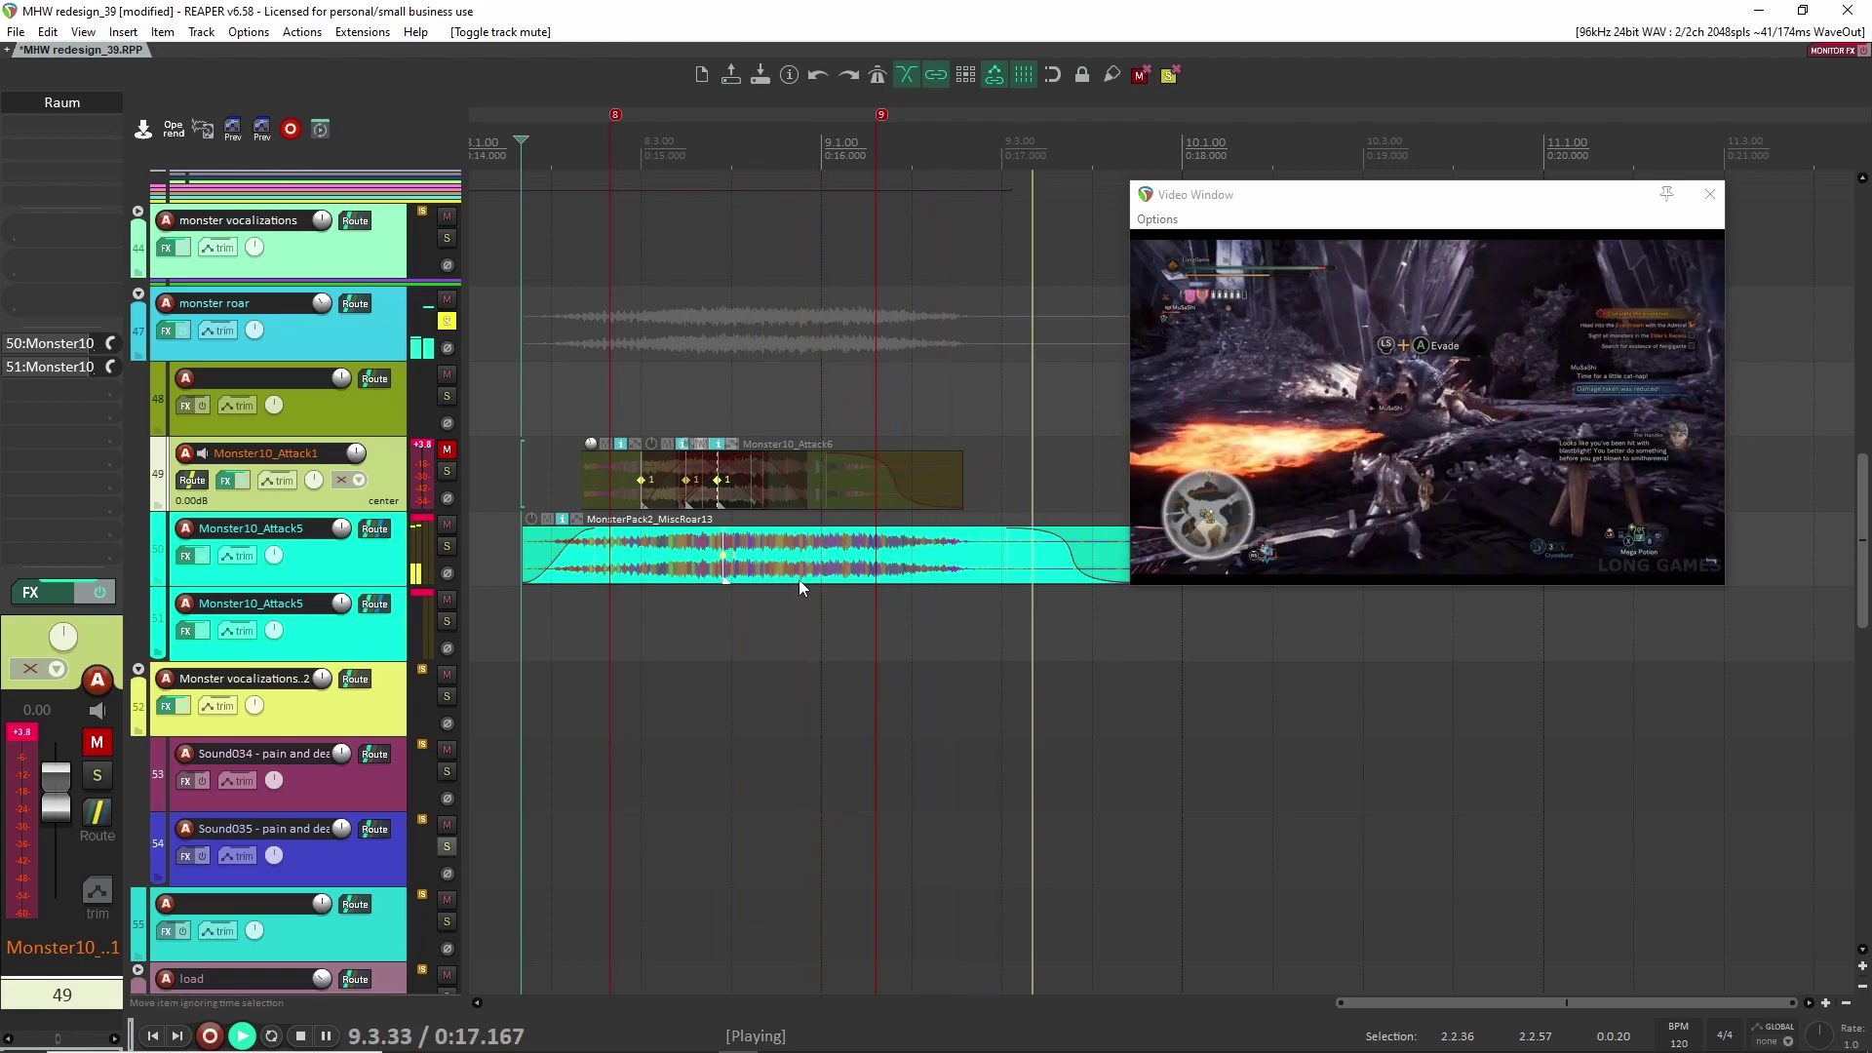
{"action": "key", "text": "space"}
{"action": "left_click", "coordinate": [447, 452]}
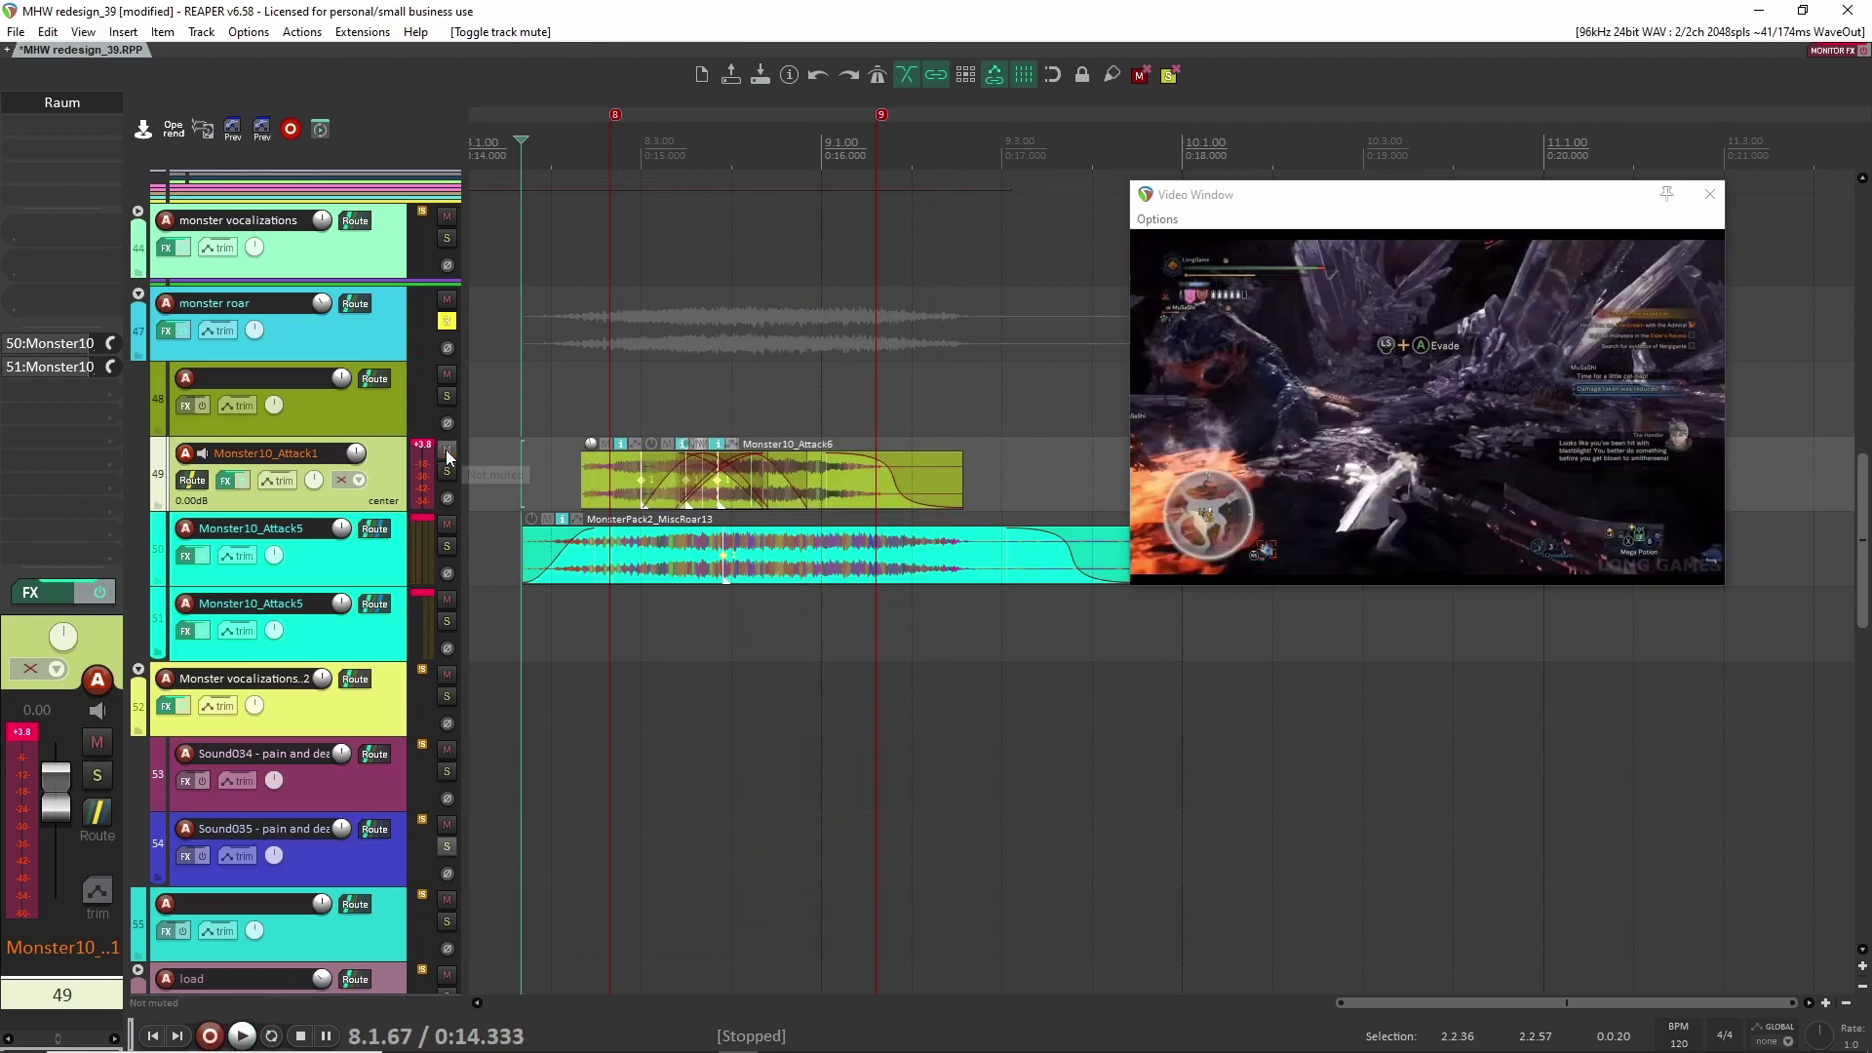
Step: Play the second roar with both layers active from 8.1.40
{"action": "left_click", "coordinate": [494, 481]}
{"action": "key", "text": "space"}
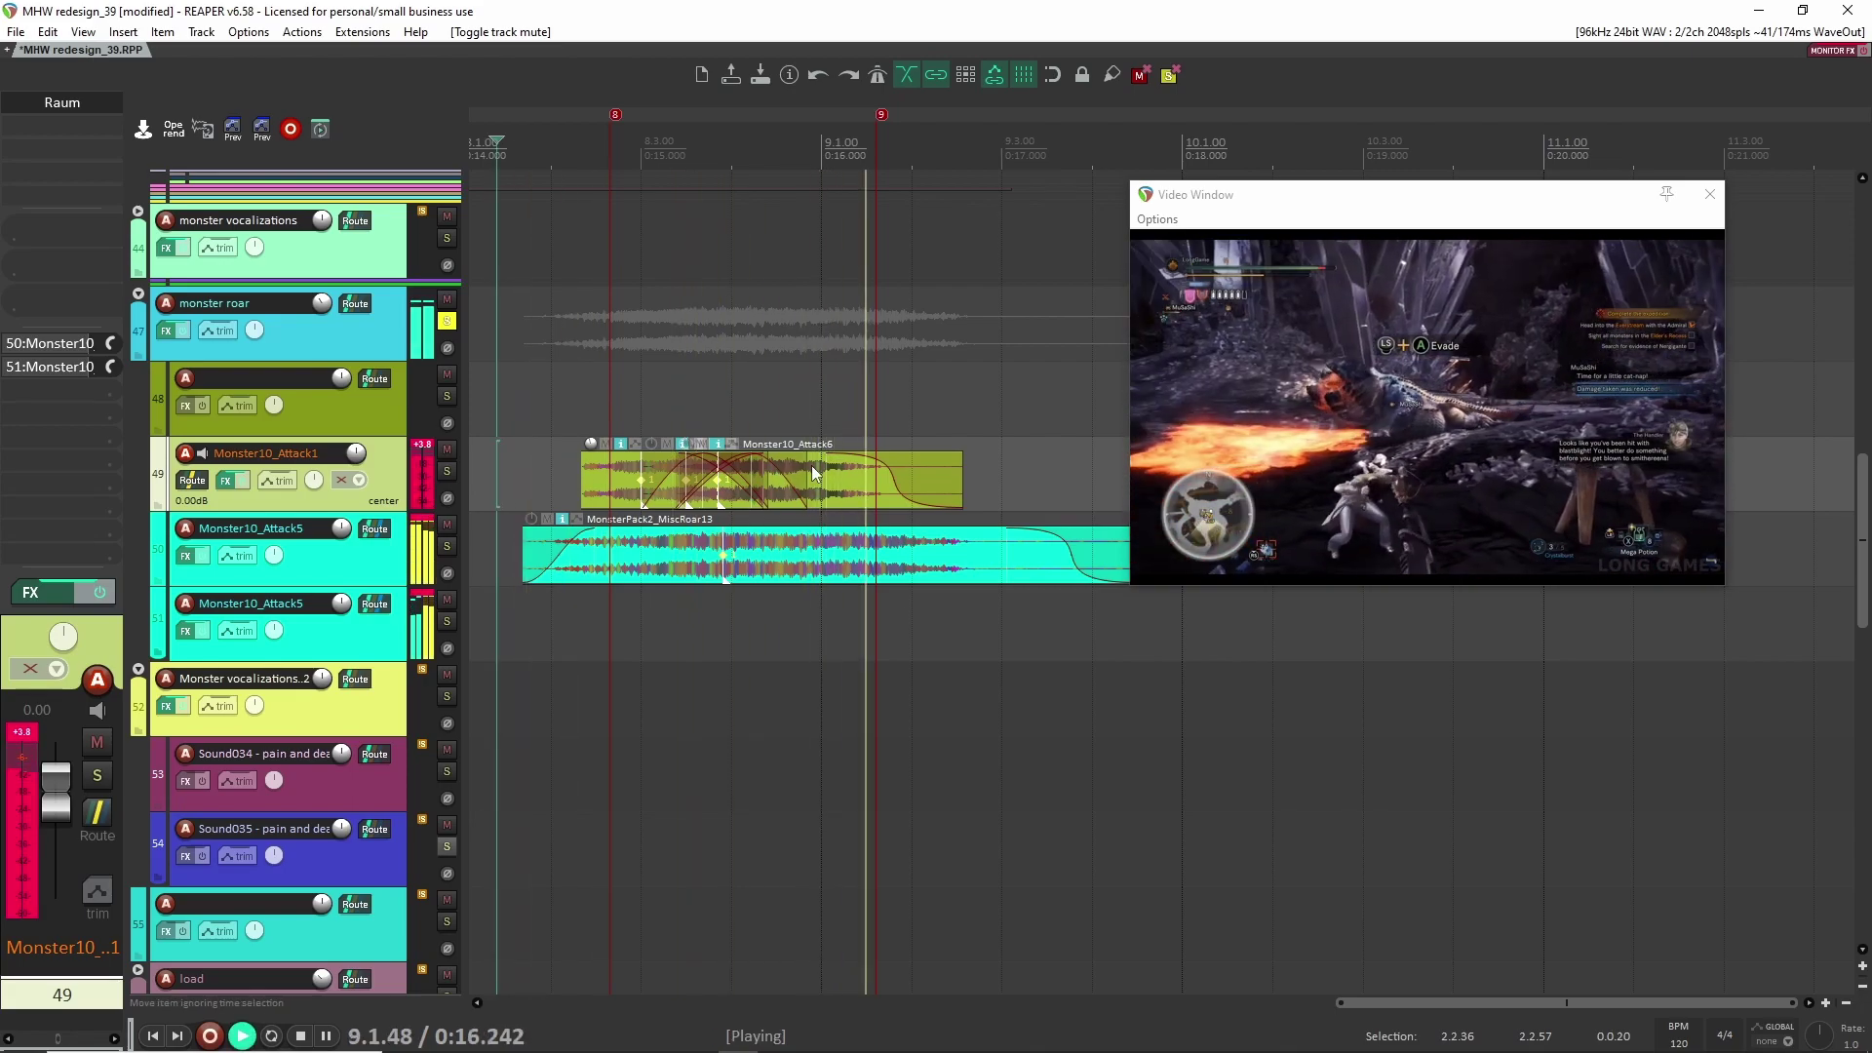
{"action": "key", "text": "space"}
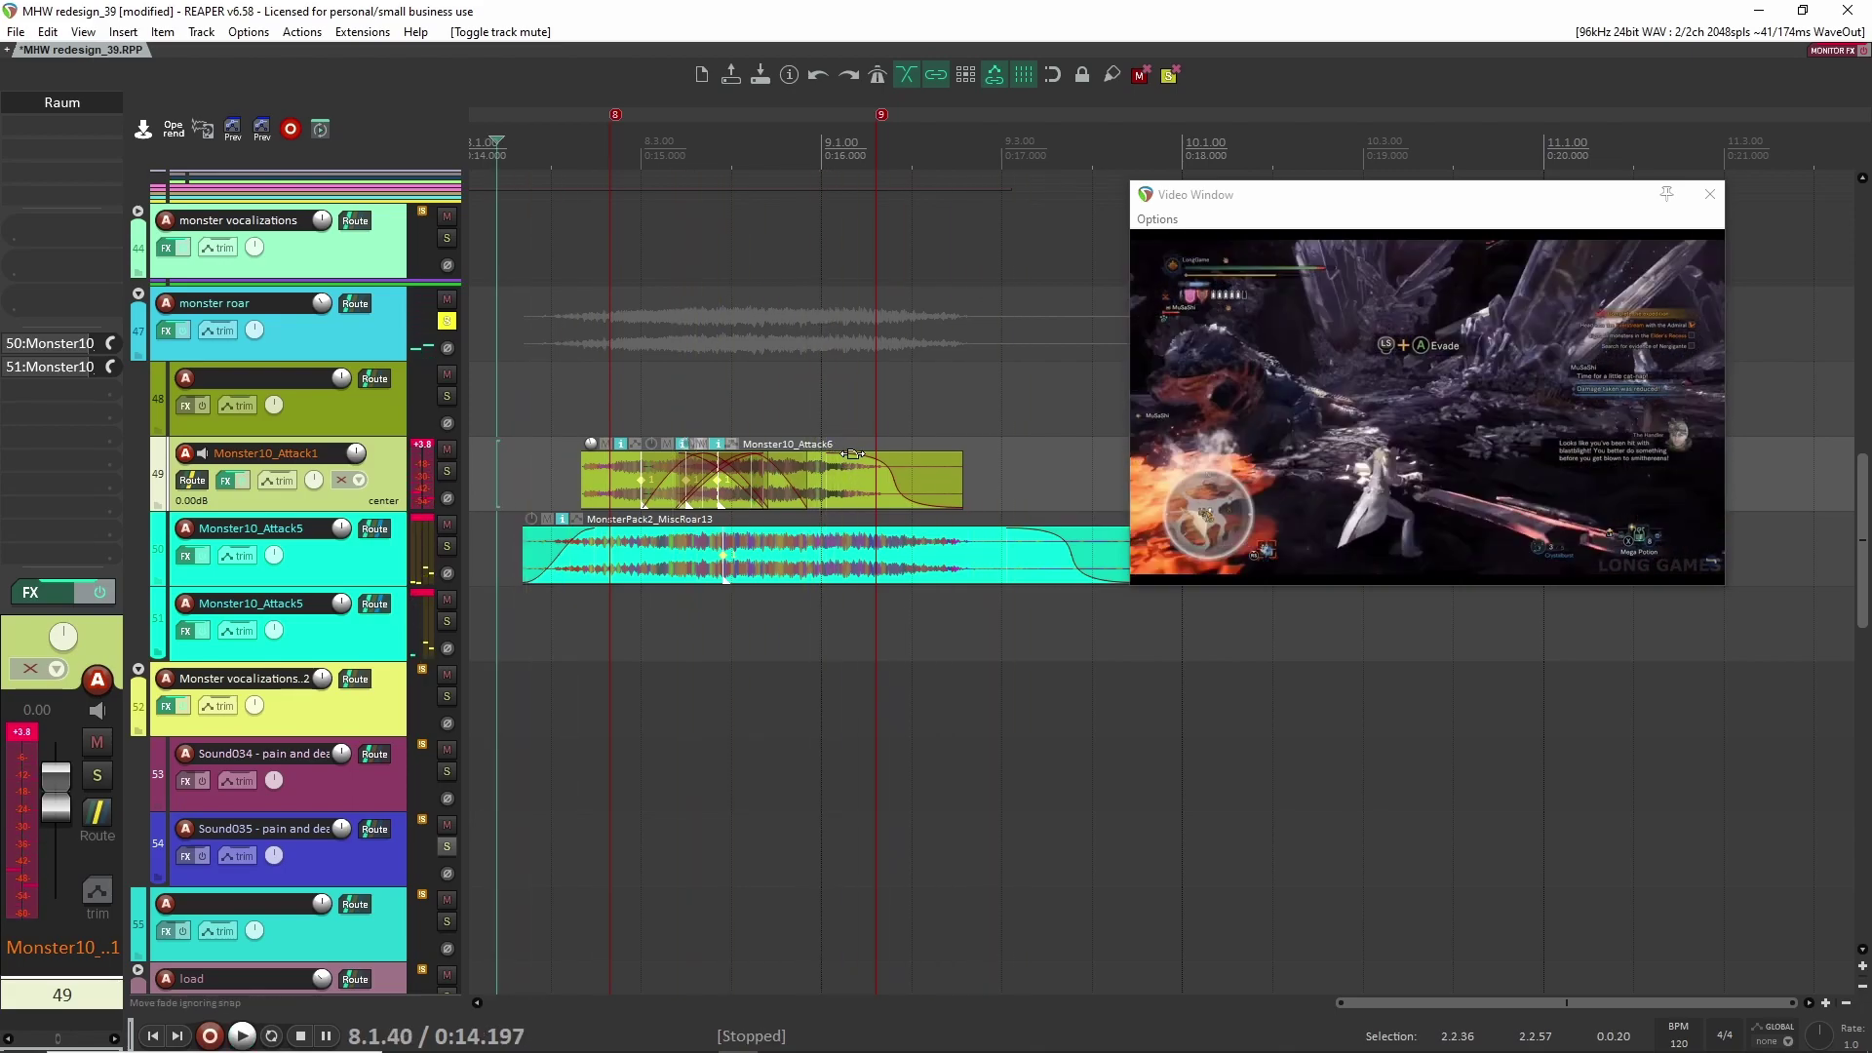
Step: Solo Monster10_Attack1 and play its layer of the second roar from 8.1.91
{"action": "left_click", "coordinate": [447, 472]}
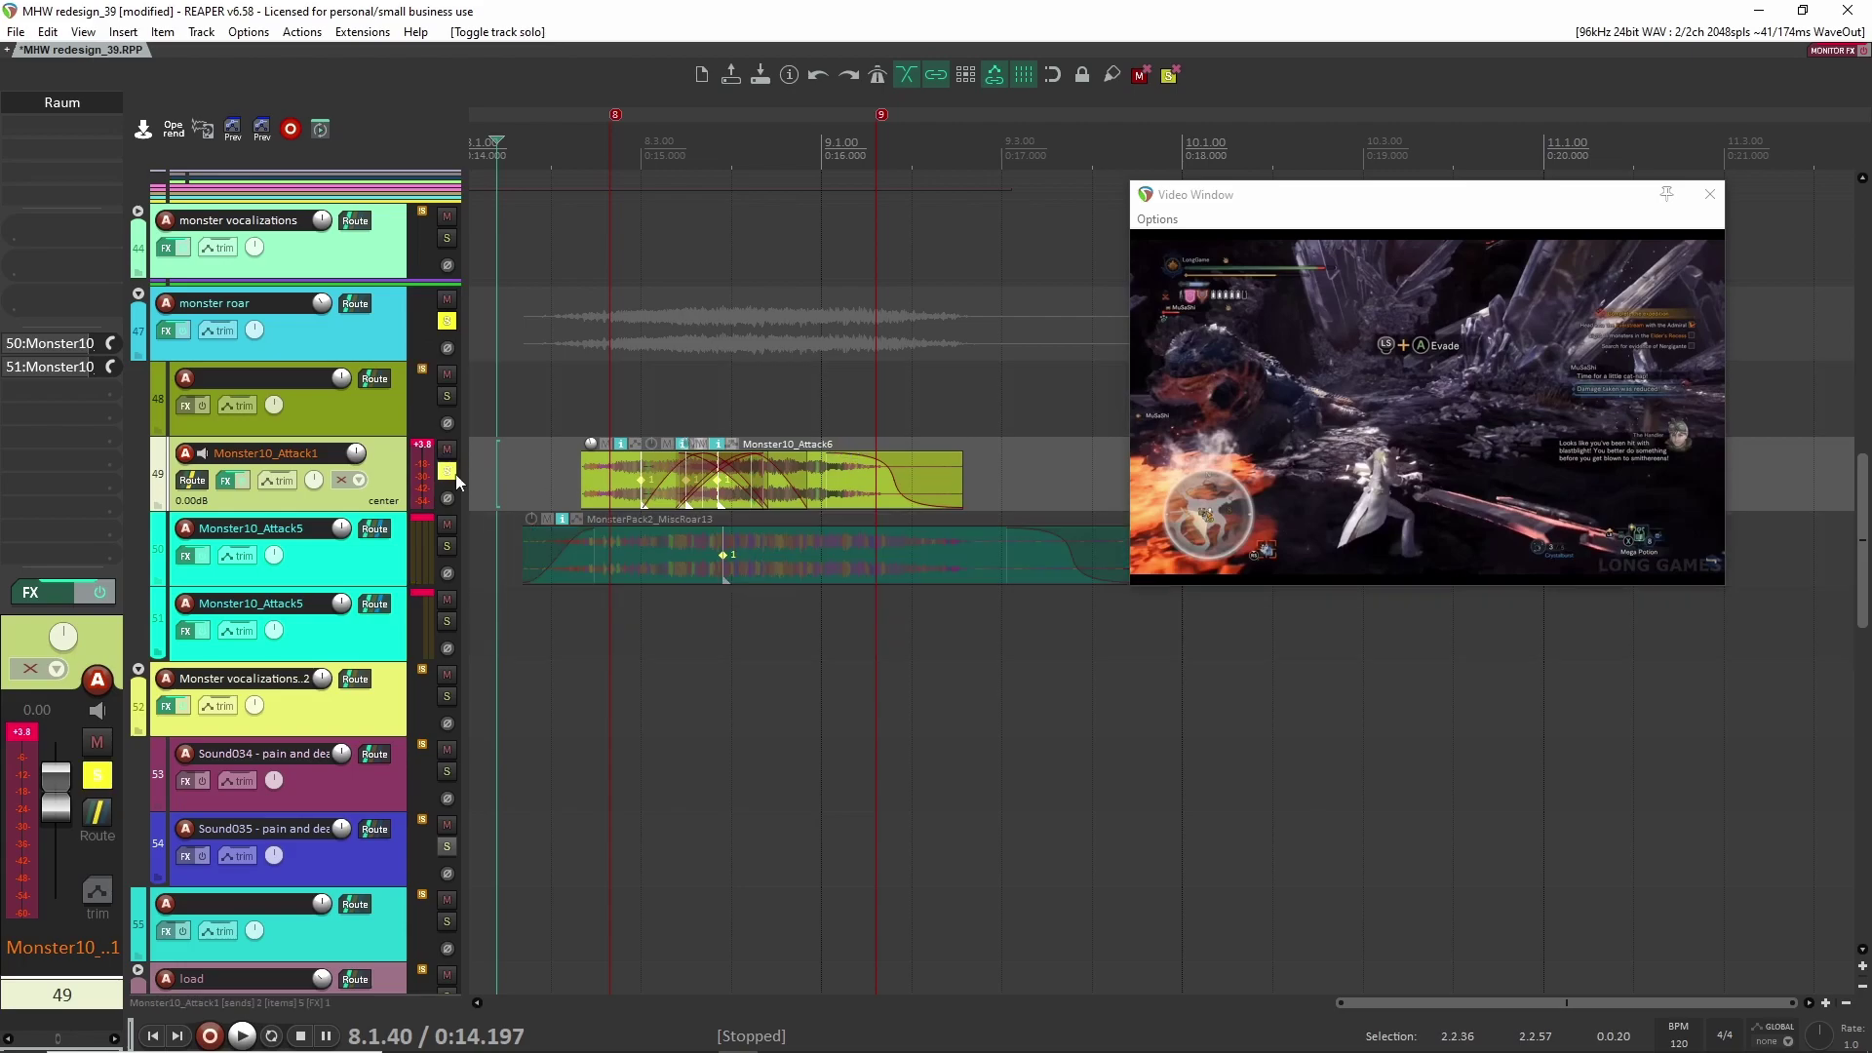
{"action": "left_click", "coordinate": [543, 491]}
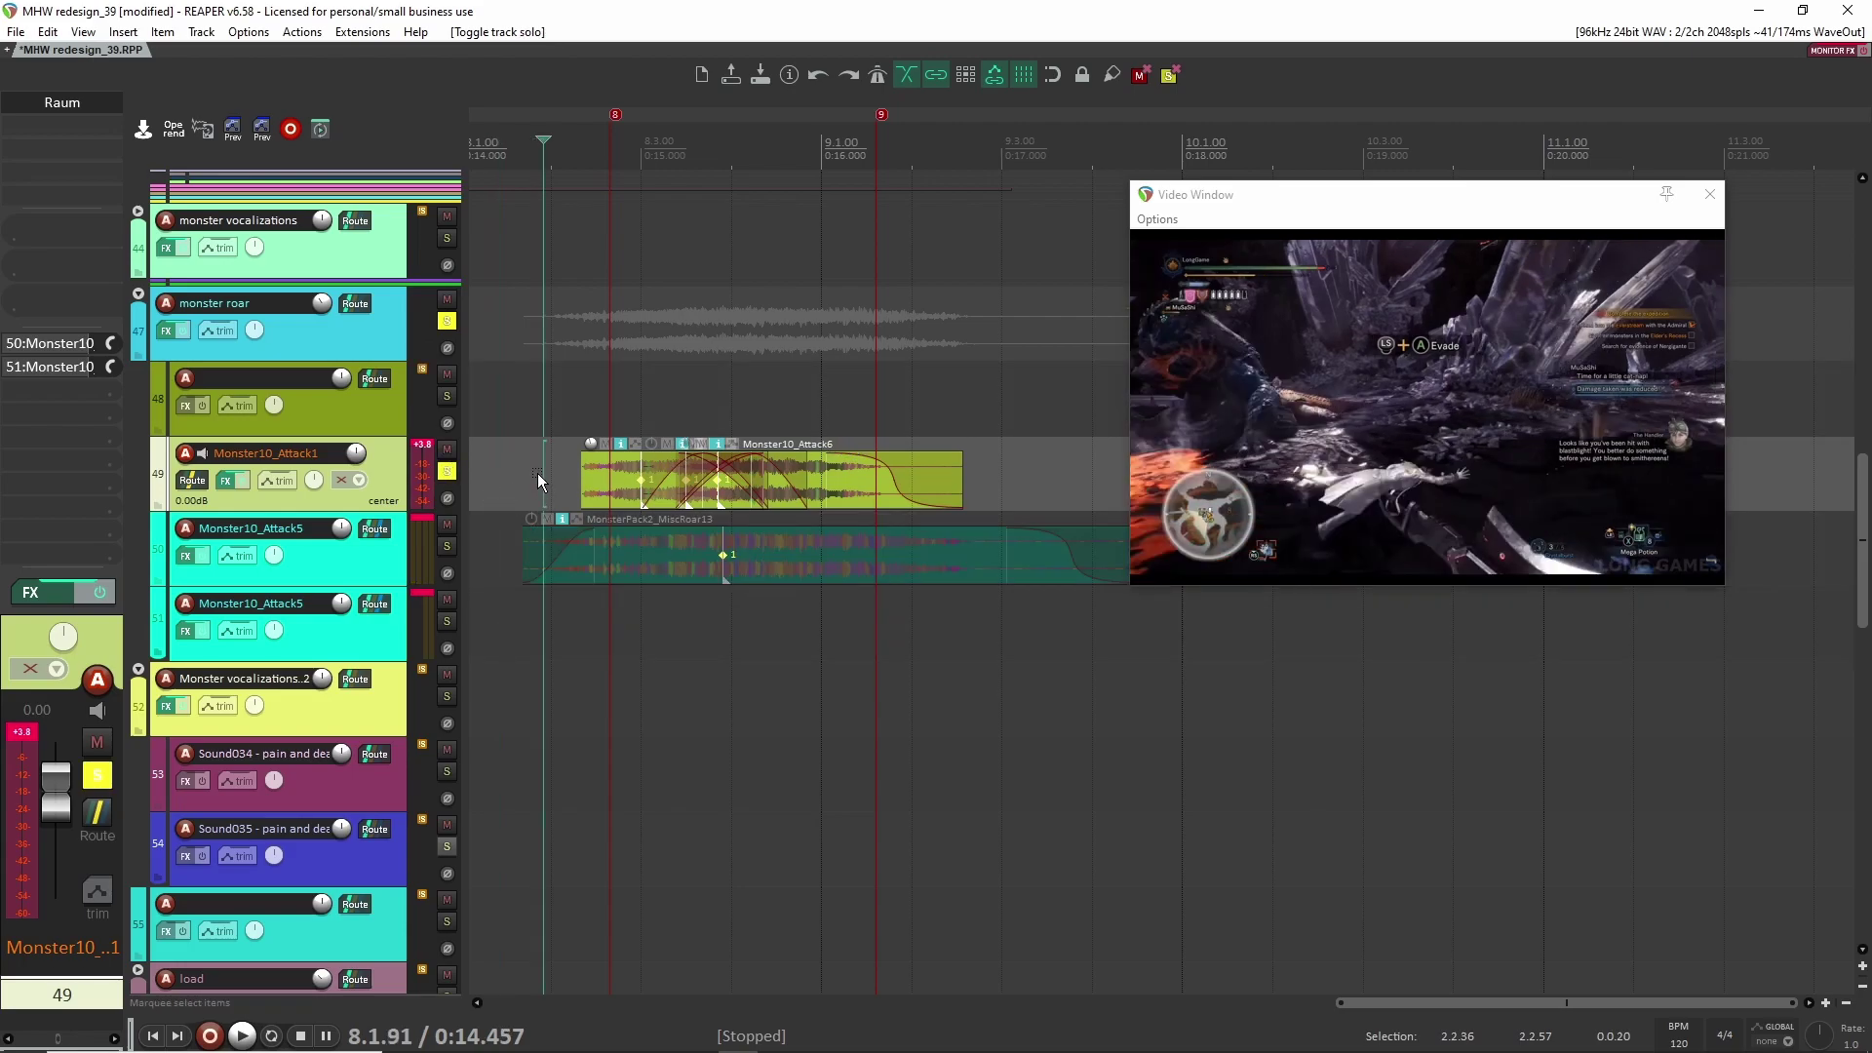
{"action": "key", "text": "space"}
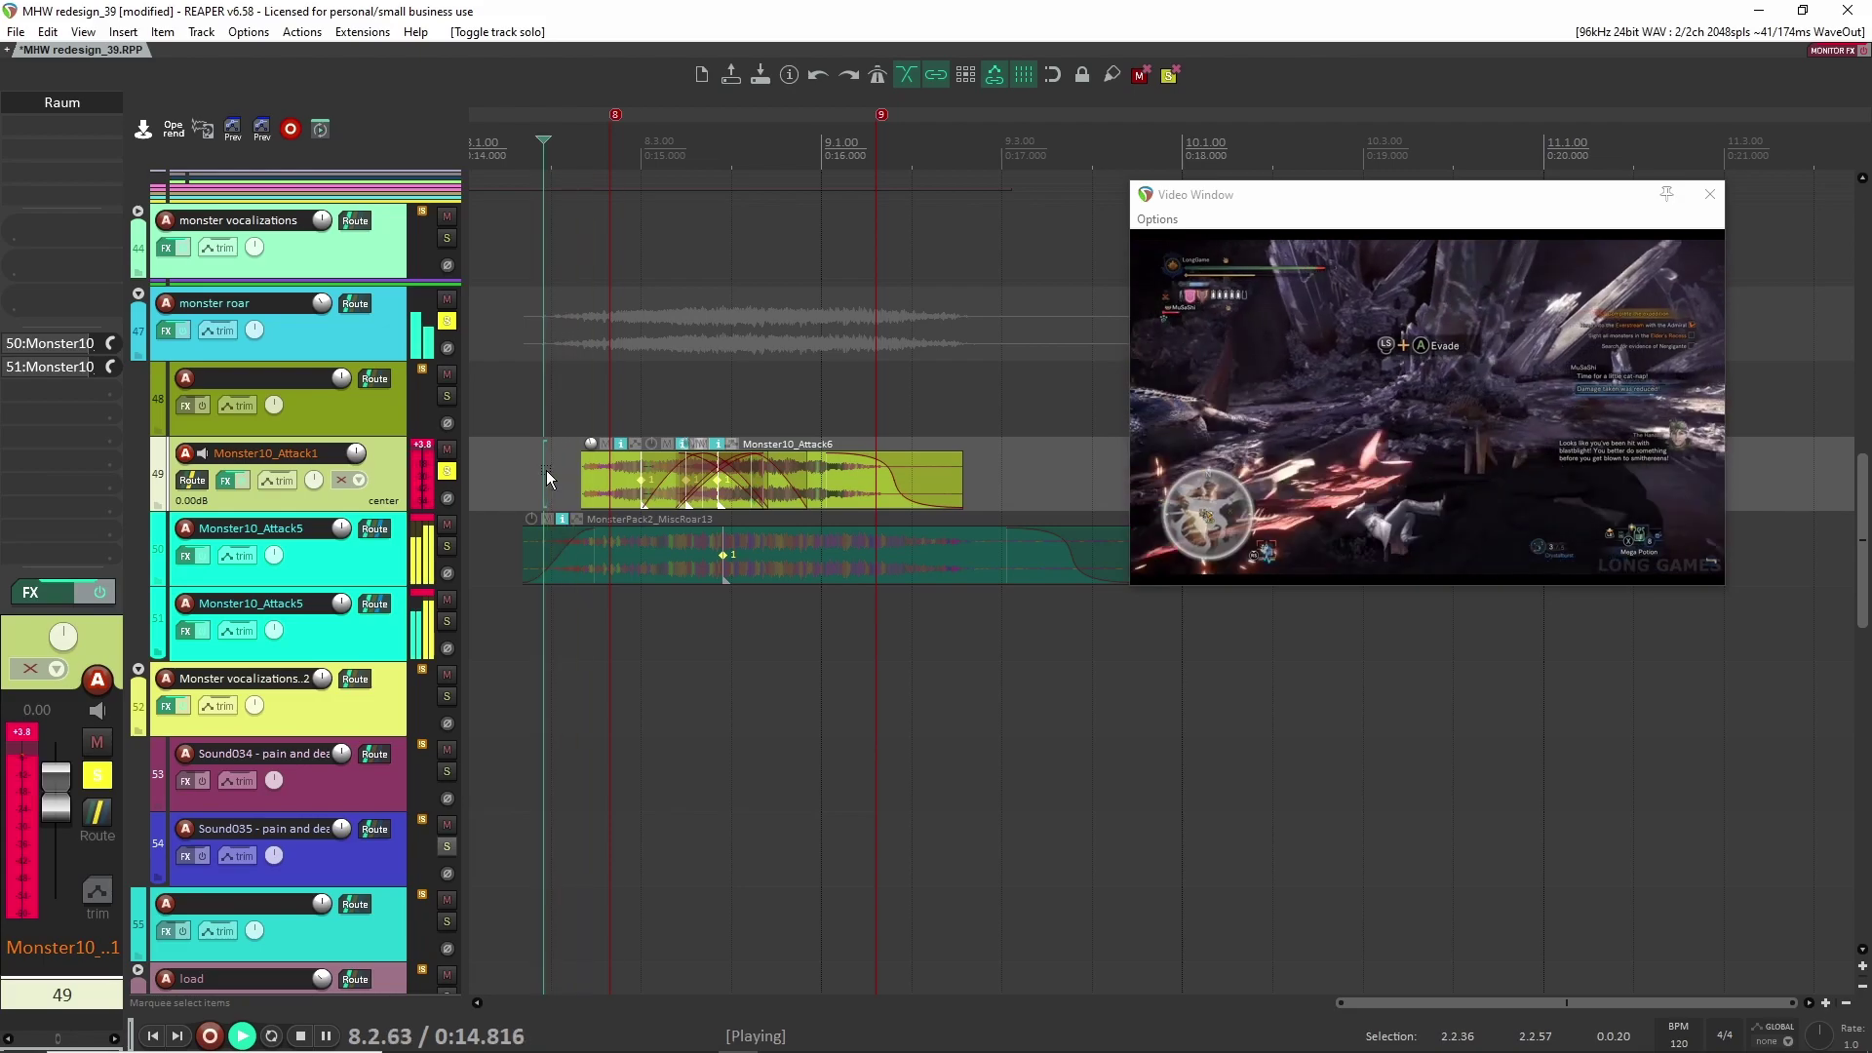
{"action": "key", "text": "space"}
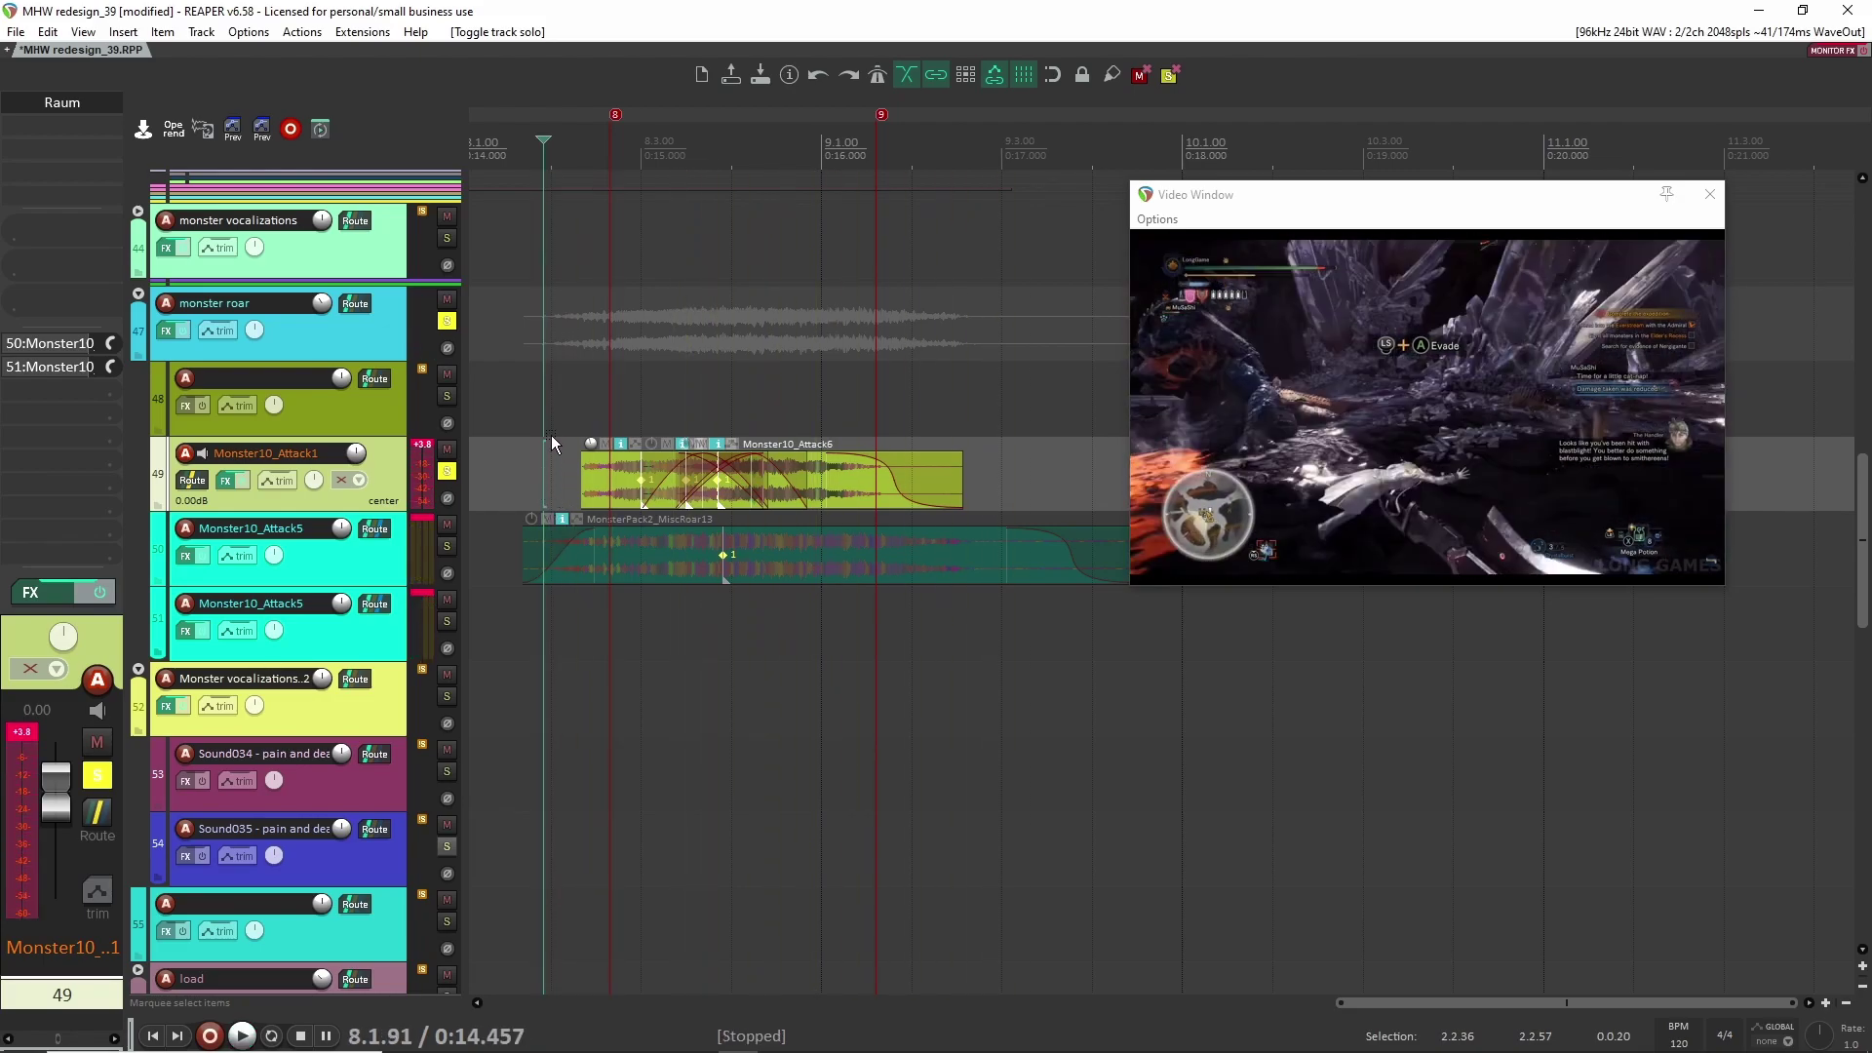
Step: Open Transmutator on the upper Monster10_Attack5 track and play the second roar from 8.1.67 with both layers soloed
{"action": "left_click", "coordinate": [383, 555]}
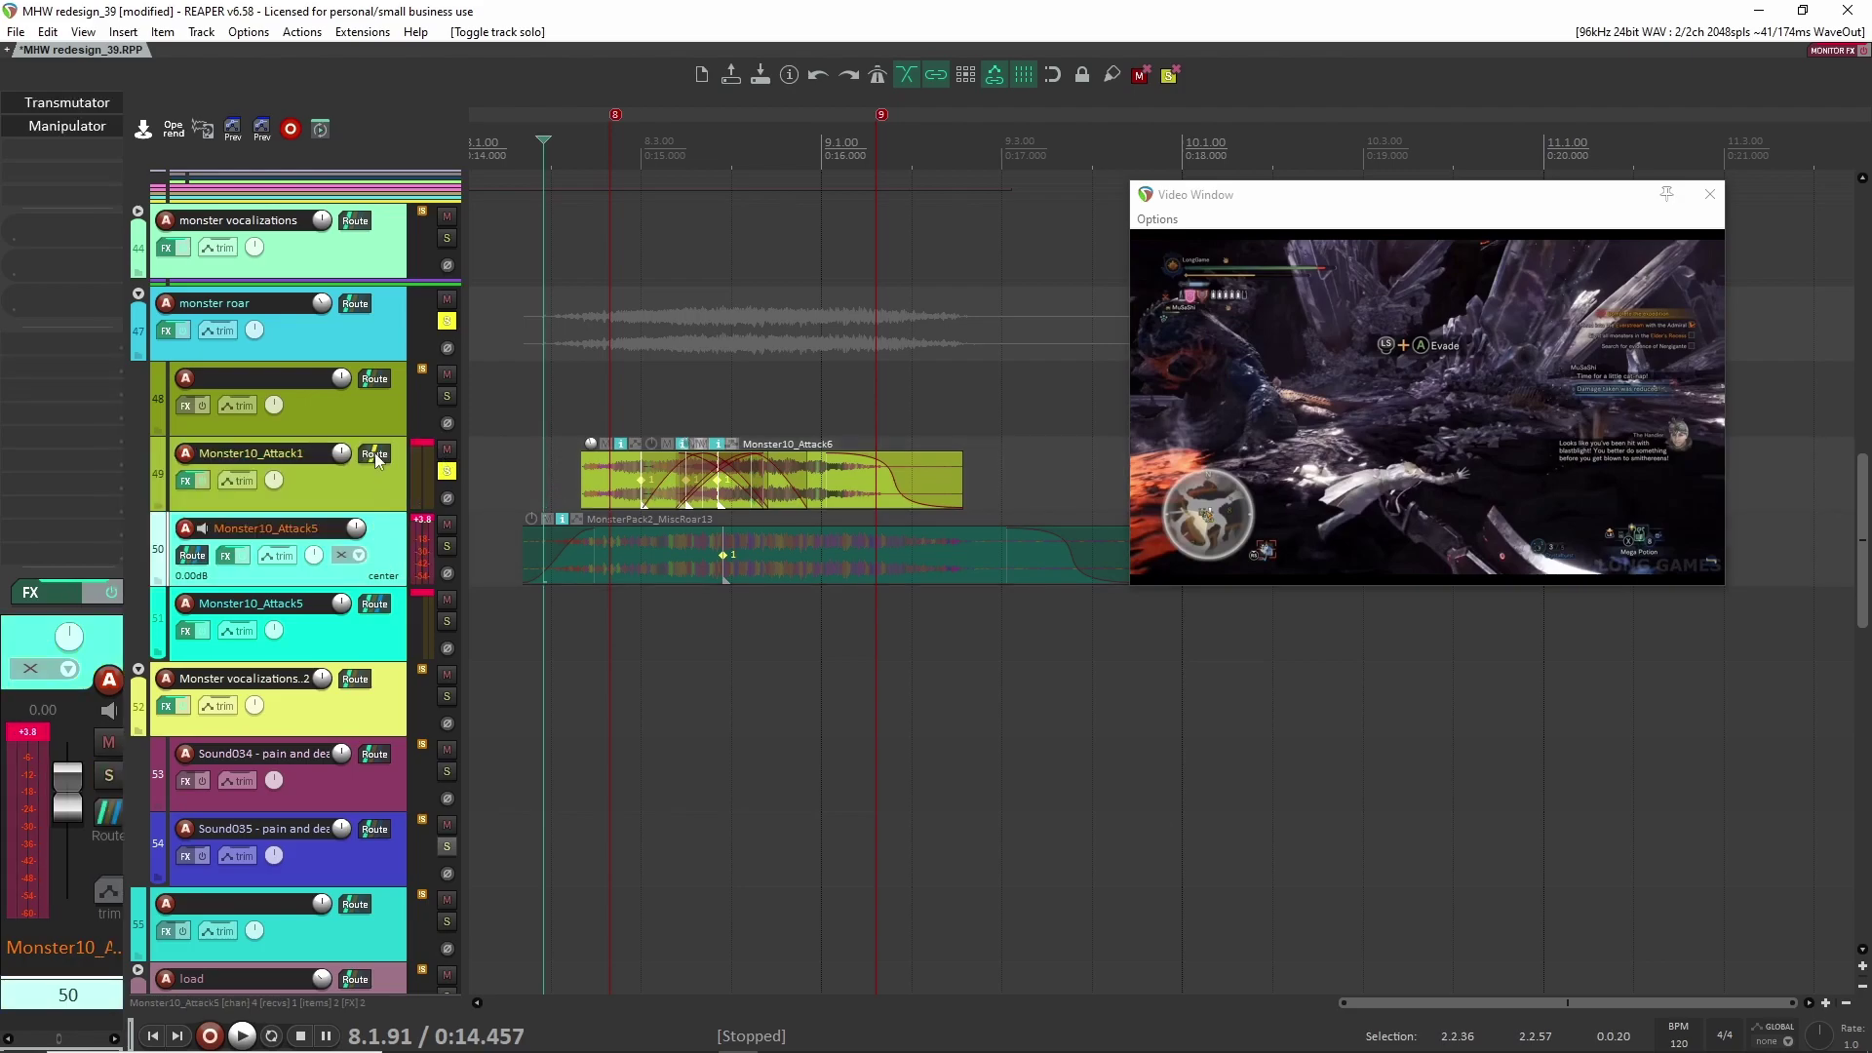
{"action": "left_click", "coordinate": [66, 103]}
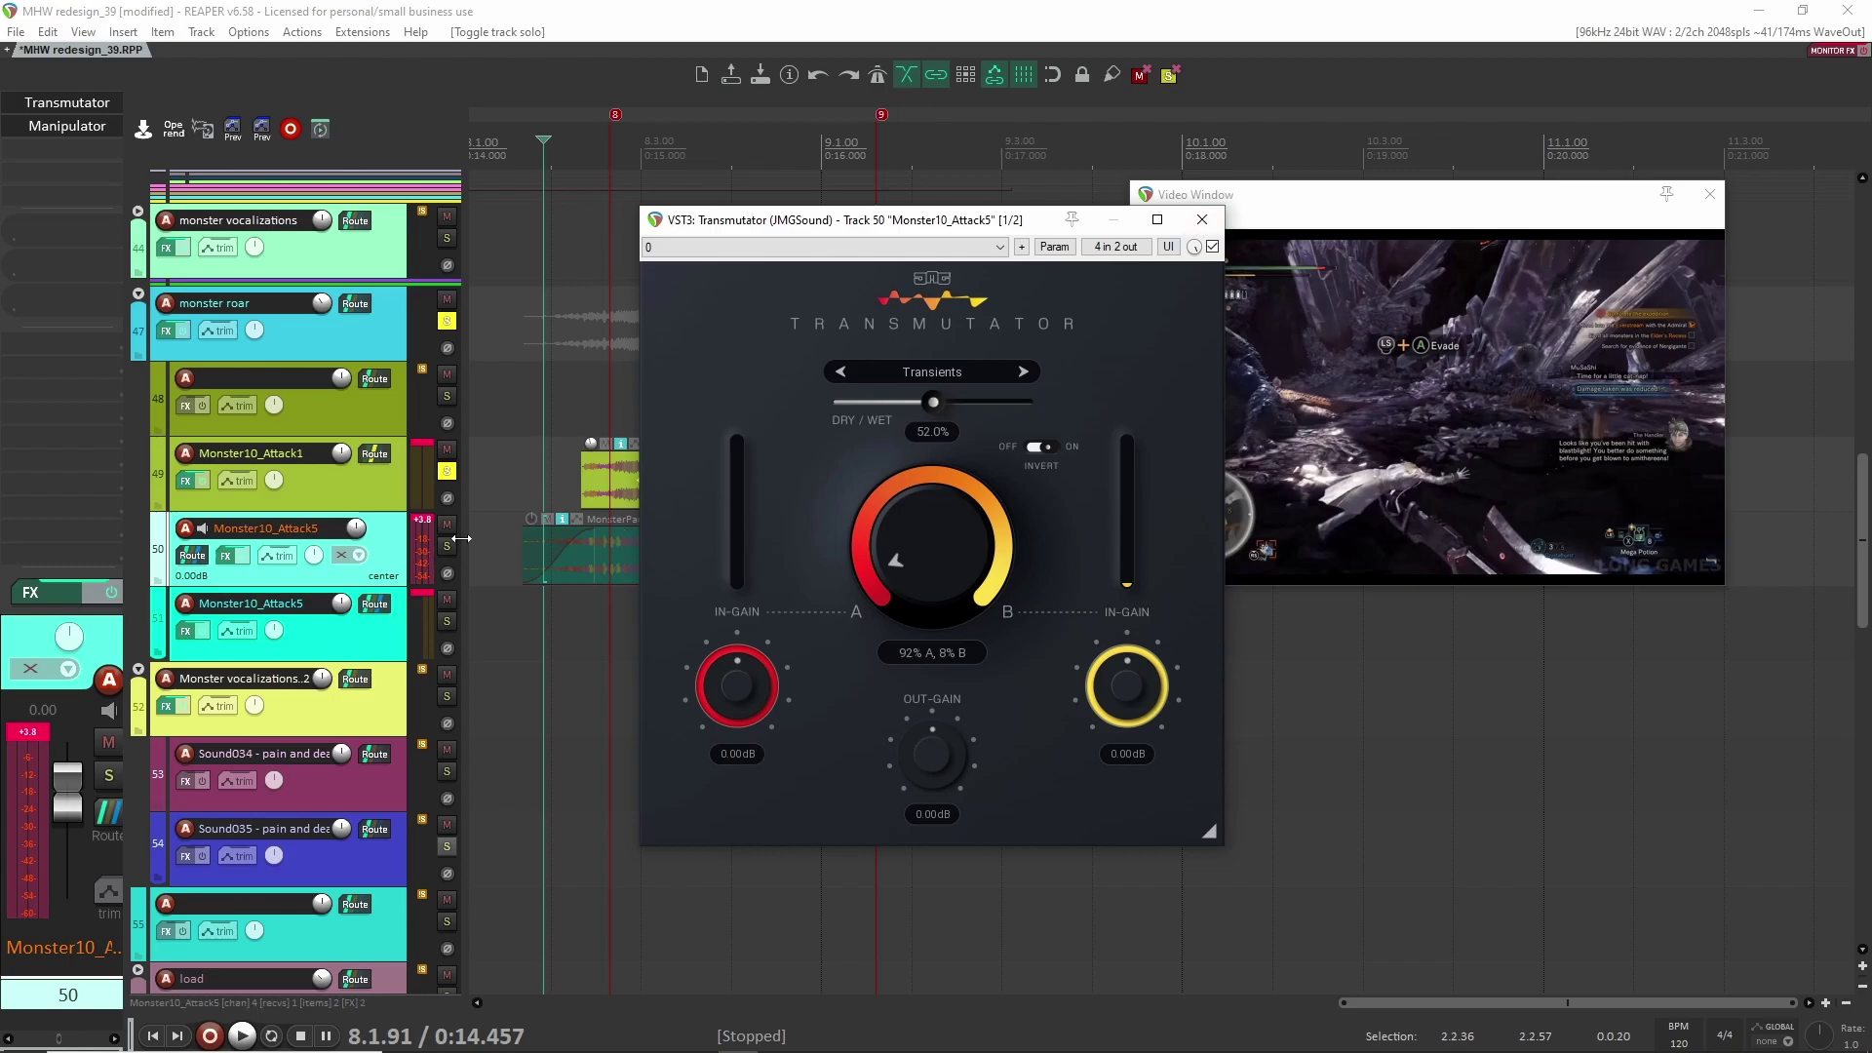
{"action": "left_click", "coordinate": [524, 496]}
{"action": "key", "text": "space"}
{"action": "left_click_drag", "start_coordinate": [924, 514], "coordinate": [738, 581]}
{"action": "key", "text": "space"}
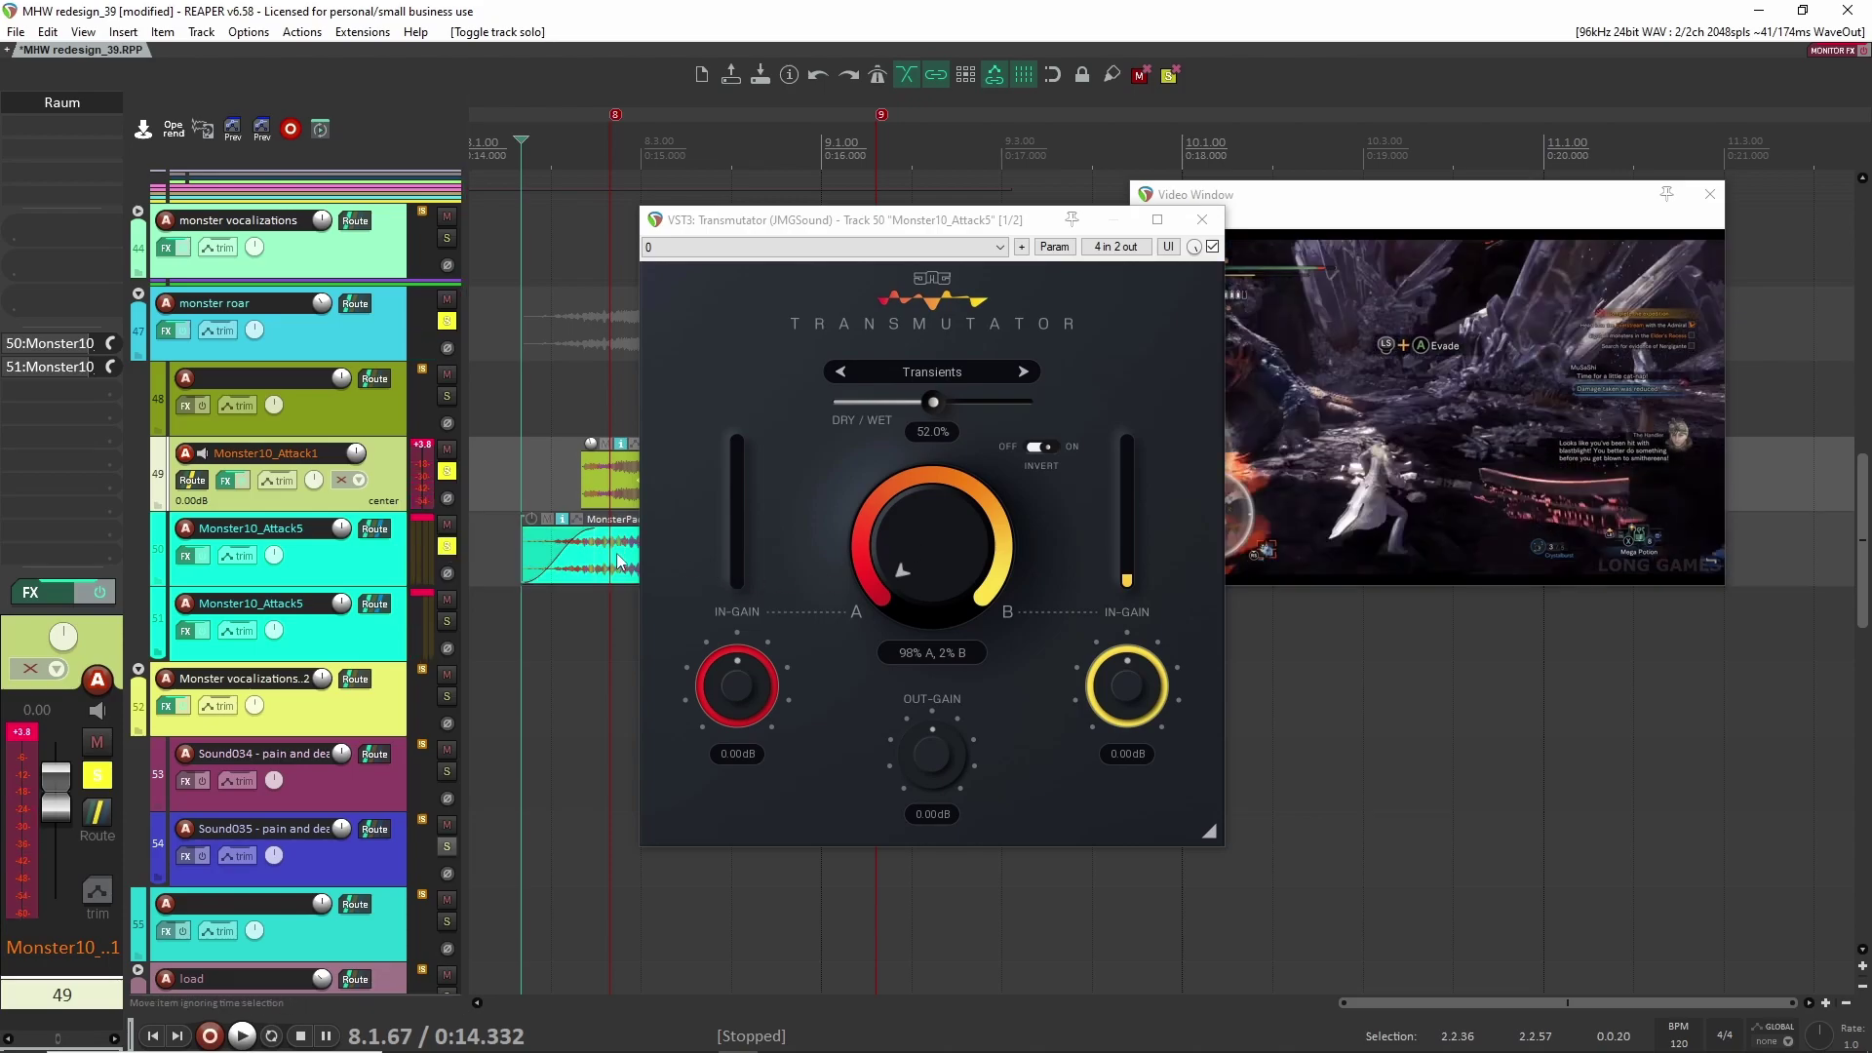
Step: Adjust the fade of the second roar's MonsterPack2_MiscRoar13 item, replay the roar and close Transmutator
{"action": "left_click", "coordinate": [618, 558]}
{"action": "left_click_drag", "start_coordinate": [618, 557], "coordinate": [517, 528]}
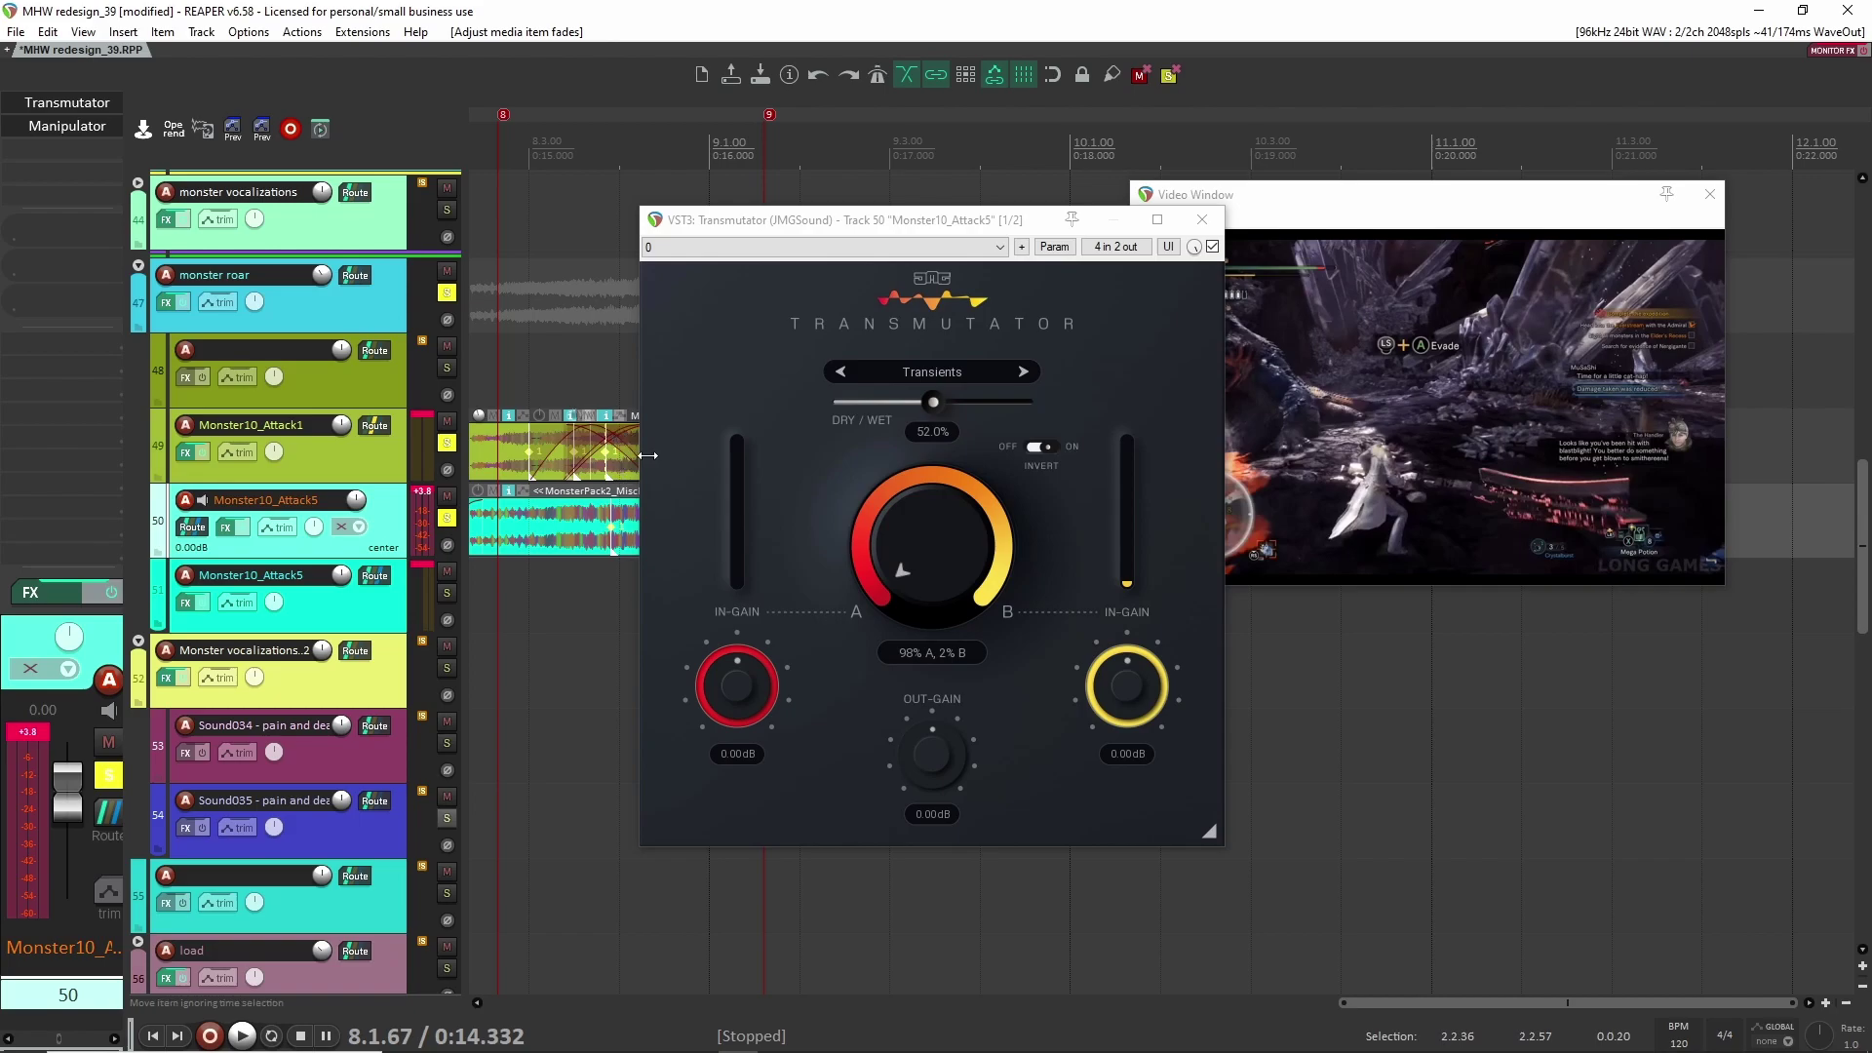
{"action": "scroll", "coordinate": [546, 575], "scroll_direction": "left", "scroll_amount": 3}
{"action": "key", "text": "space"}
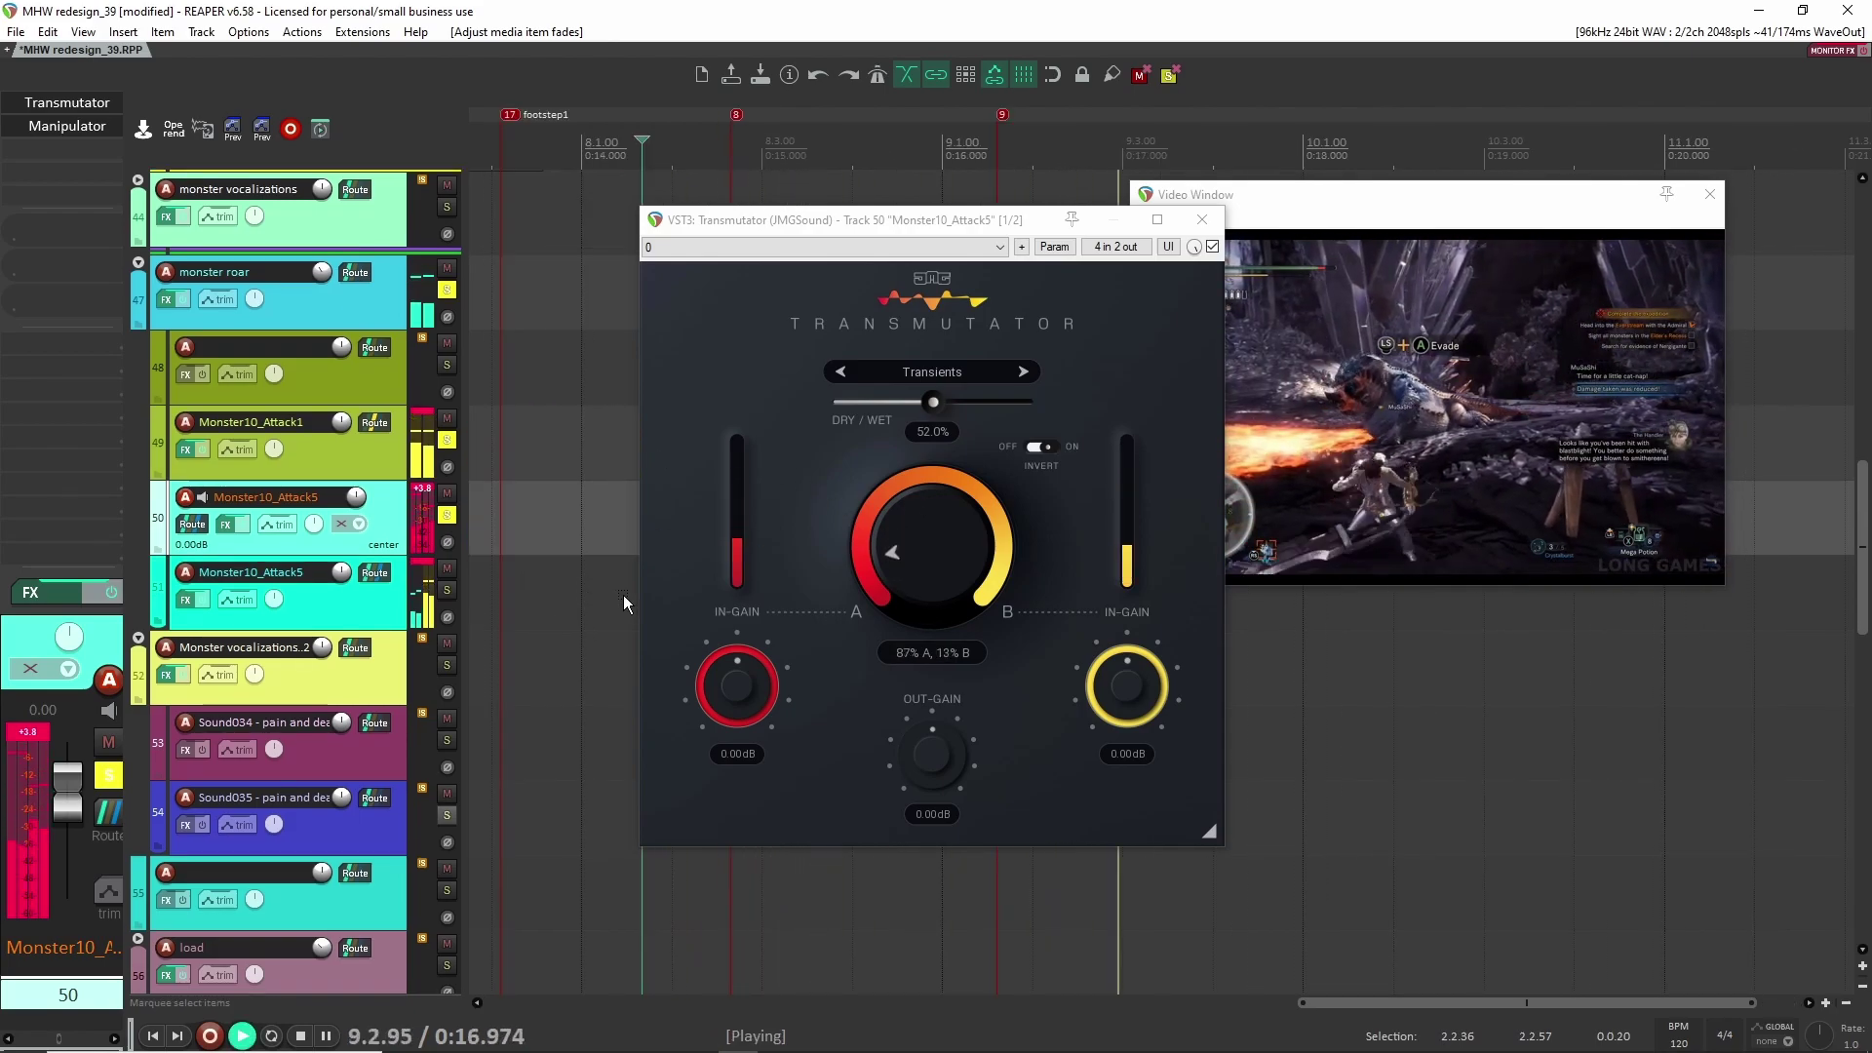
{"action": "left_click", "coordinate": [1201, 219]}
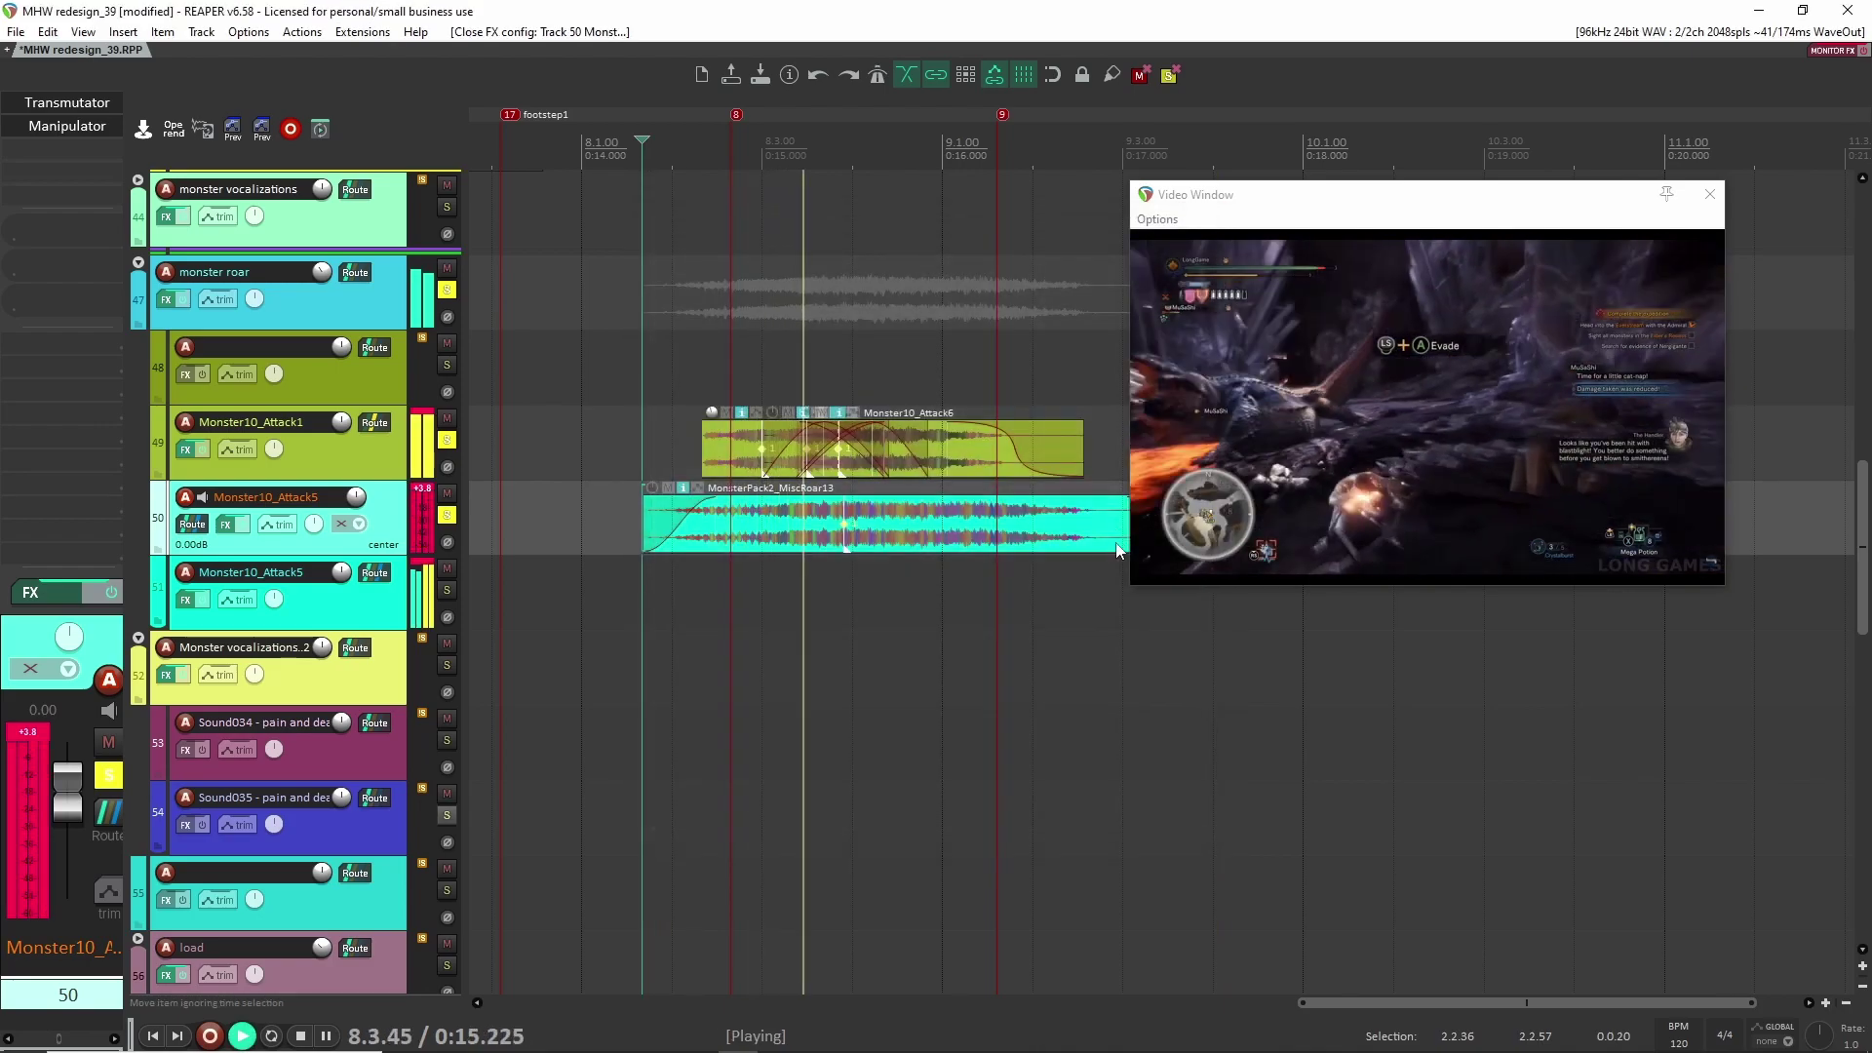
{"action": "key", "text": "space"}
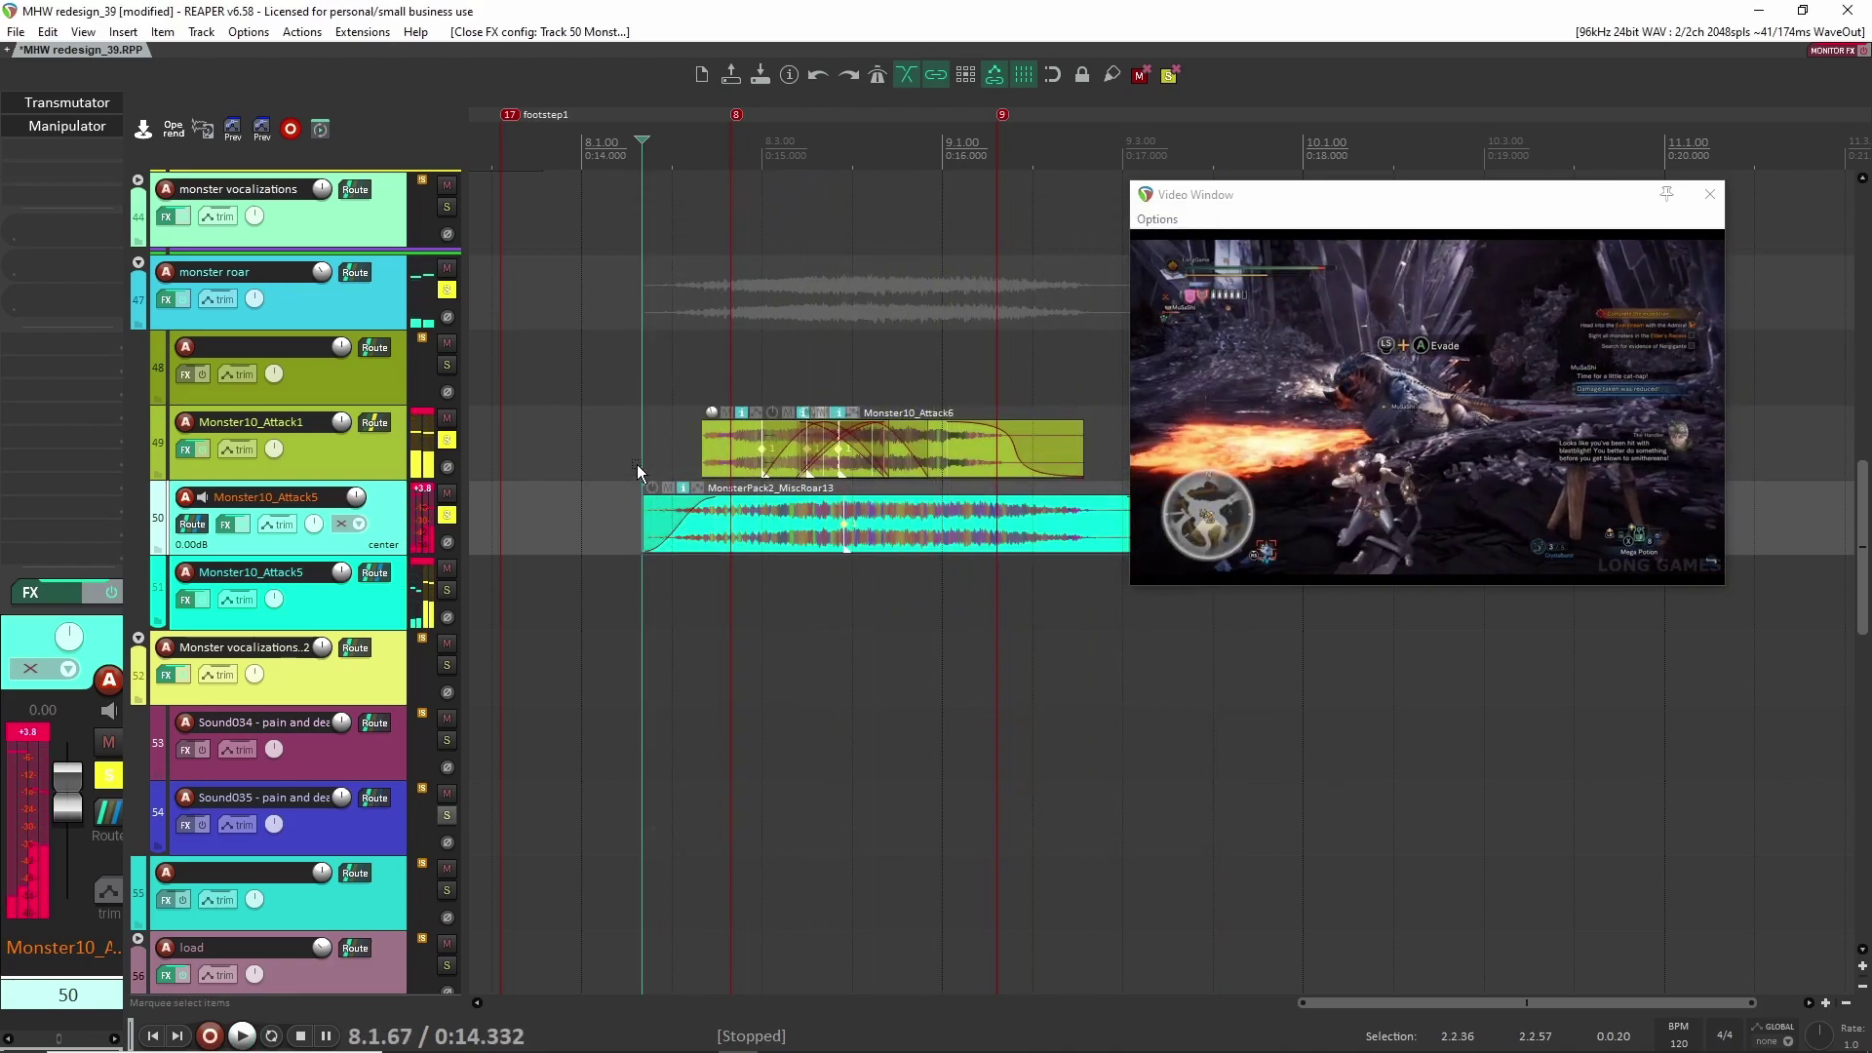
Step: Place the edit cursor at 8.1.61, then view Manipulator on the upper Monster10_Attack5 track and close it
{"action": "left_click", "coordinate": [636, 466]}
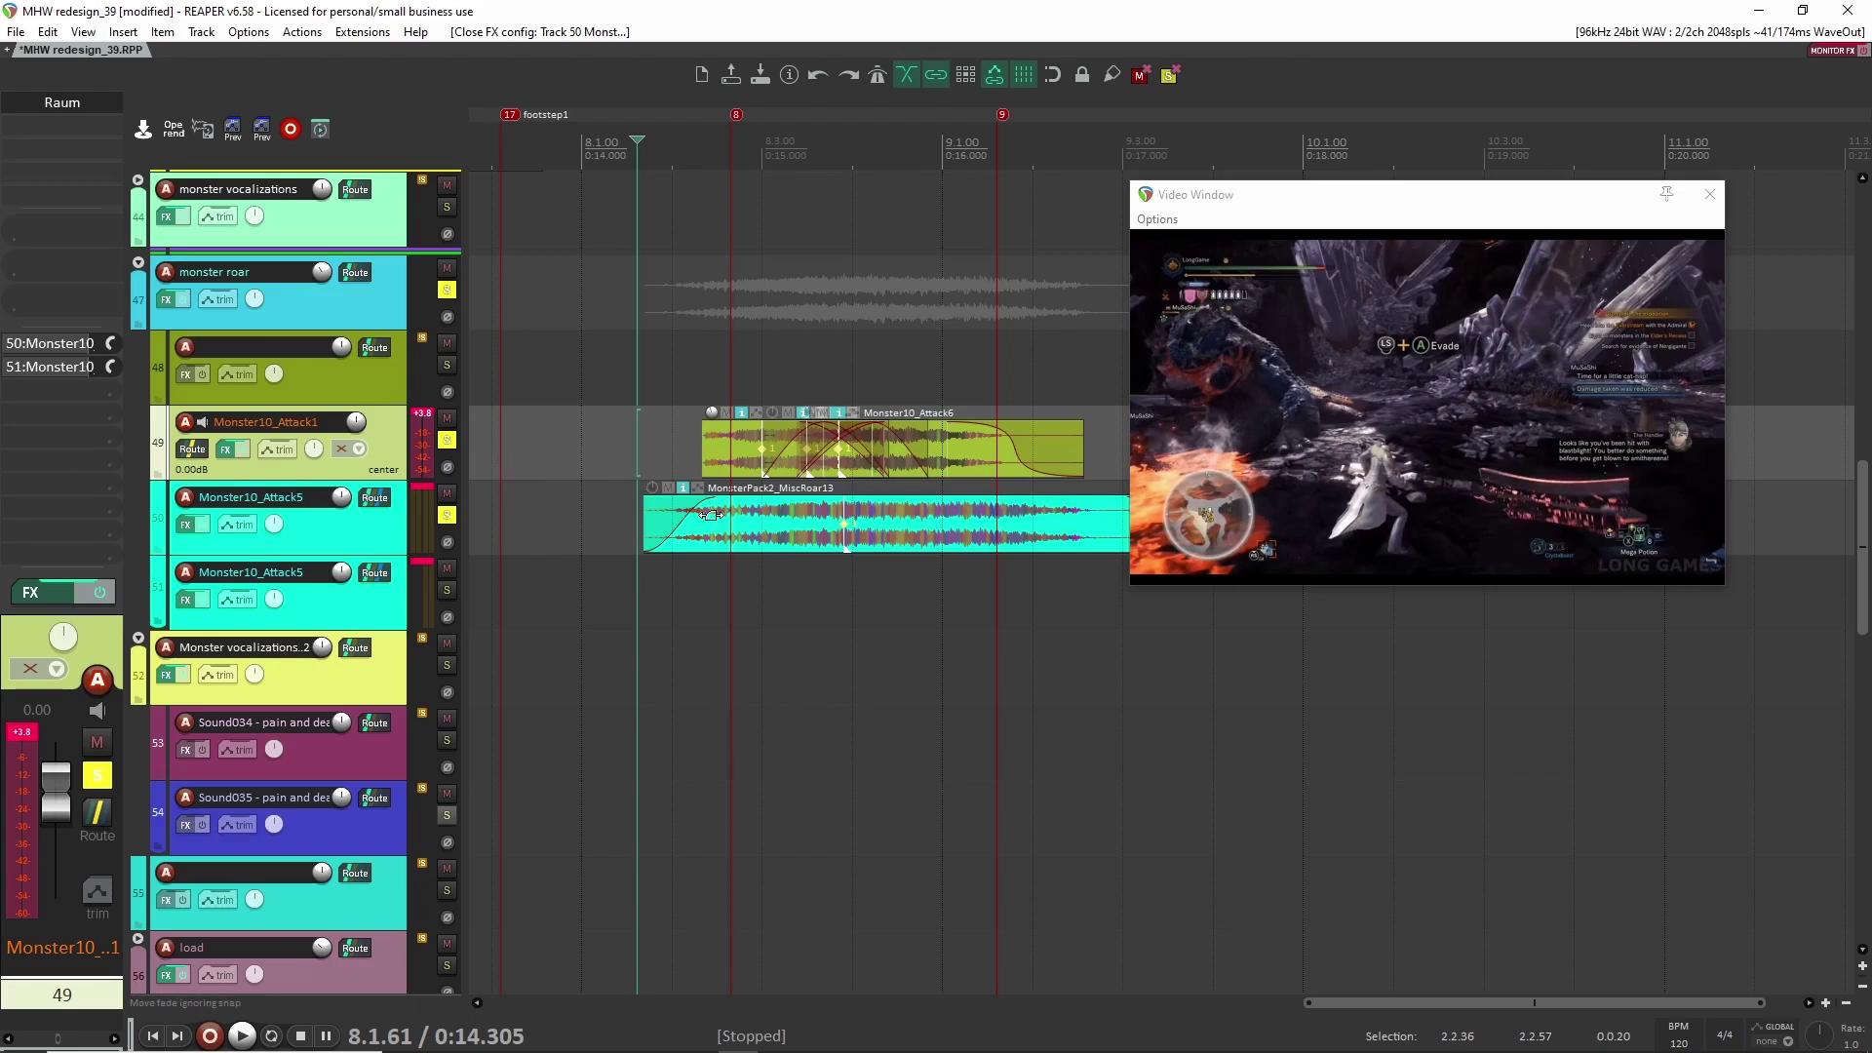
{"action": "scroll", "coordinate": [777, 528], "scroll_direction": "right", "scroll_amount": 2}
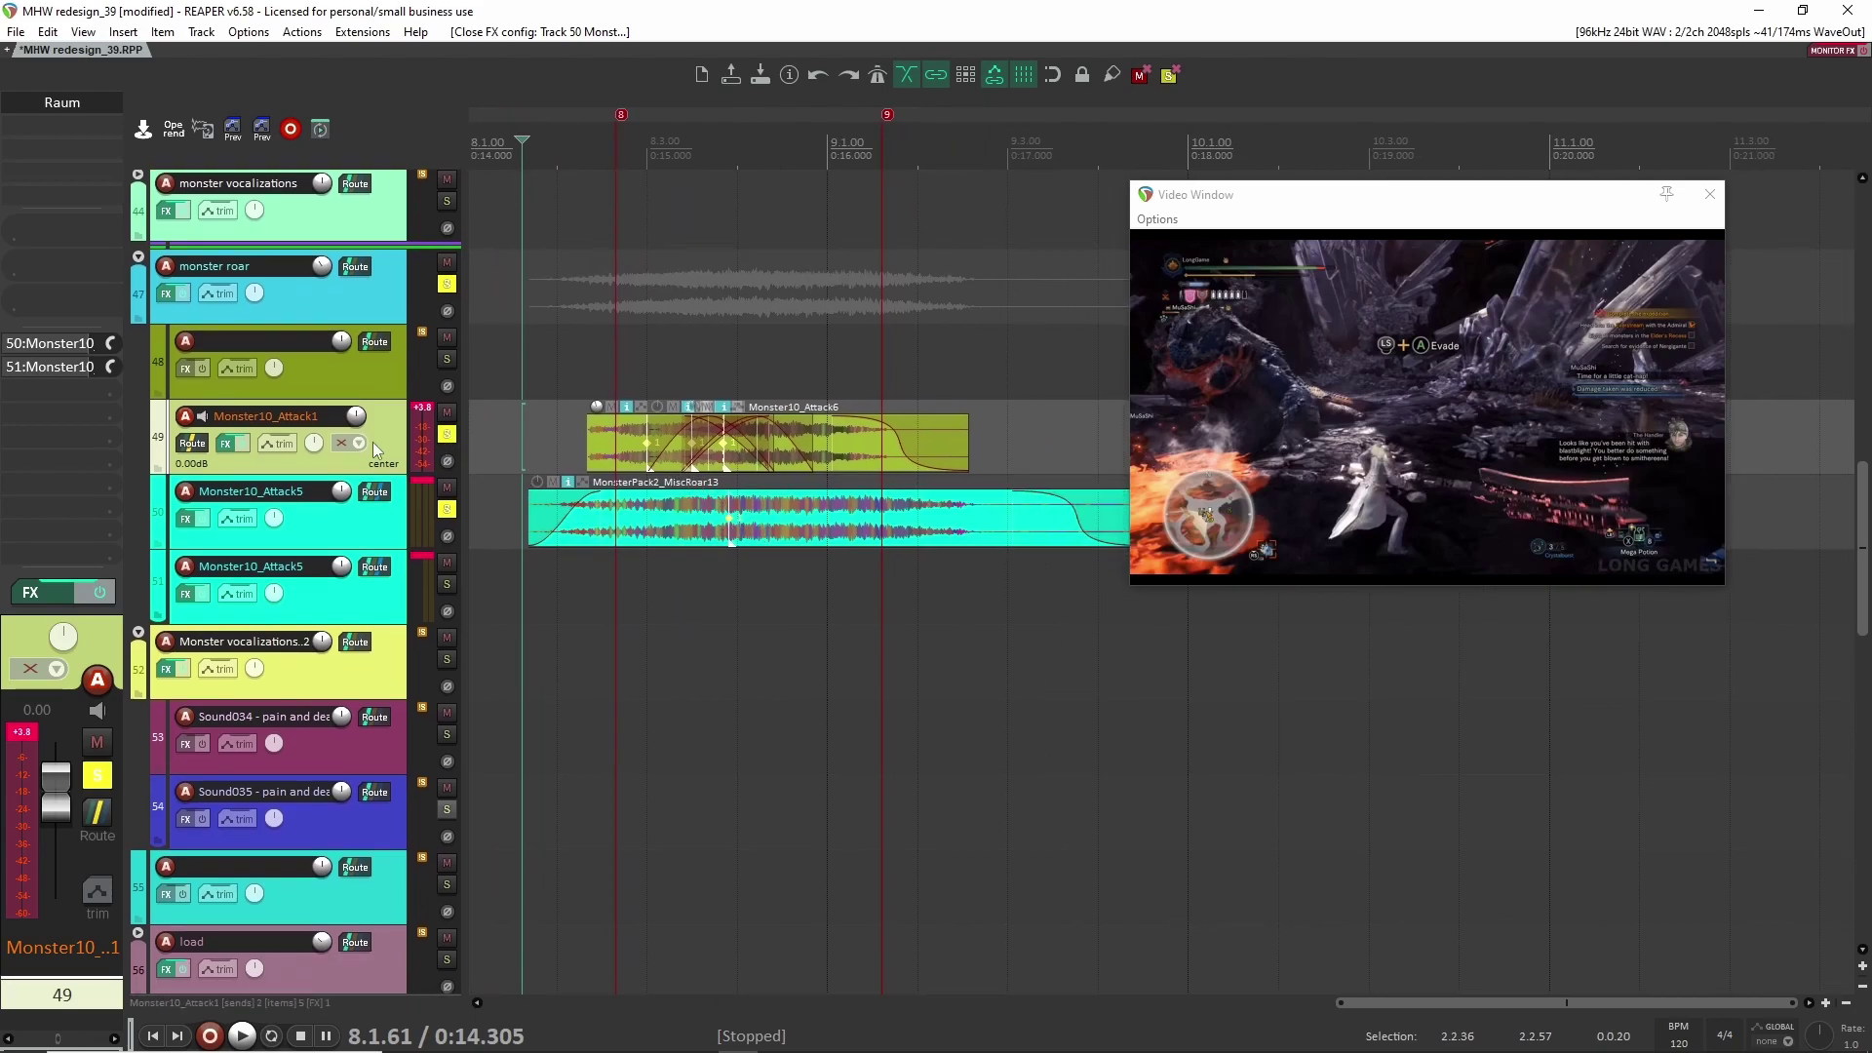
{"action": "left_click", "coordinate": [397, 511]}
{"action": "left_click", "coordinate": [386, 468]}
{"action": "left_click", "coordinate": [395, 531]}
{"action": "left_click", "coordinate": [67, 126]}
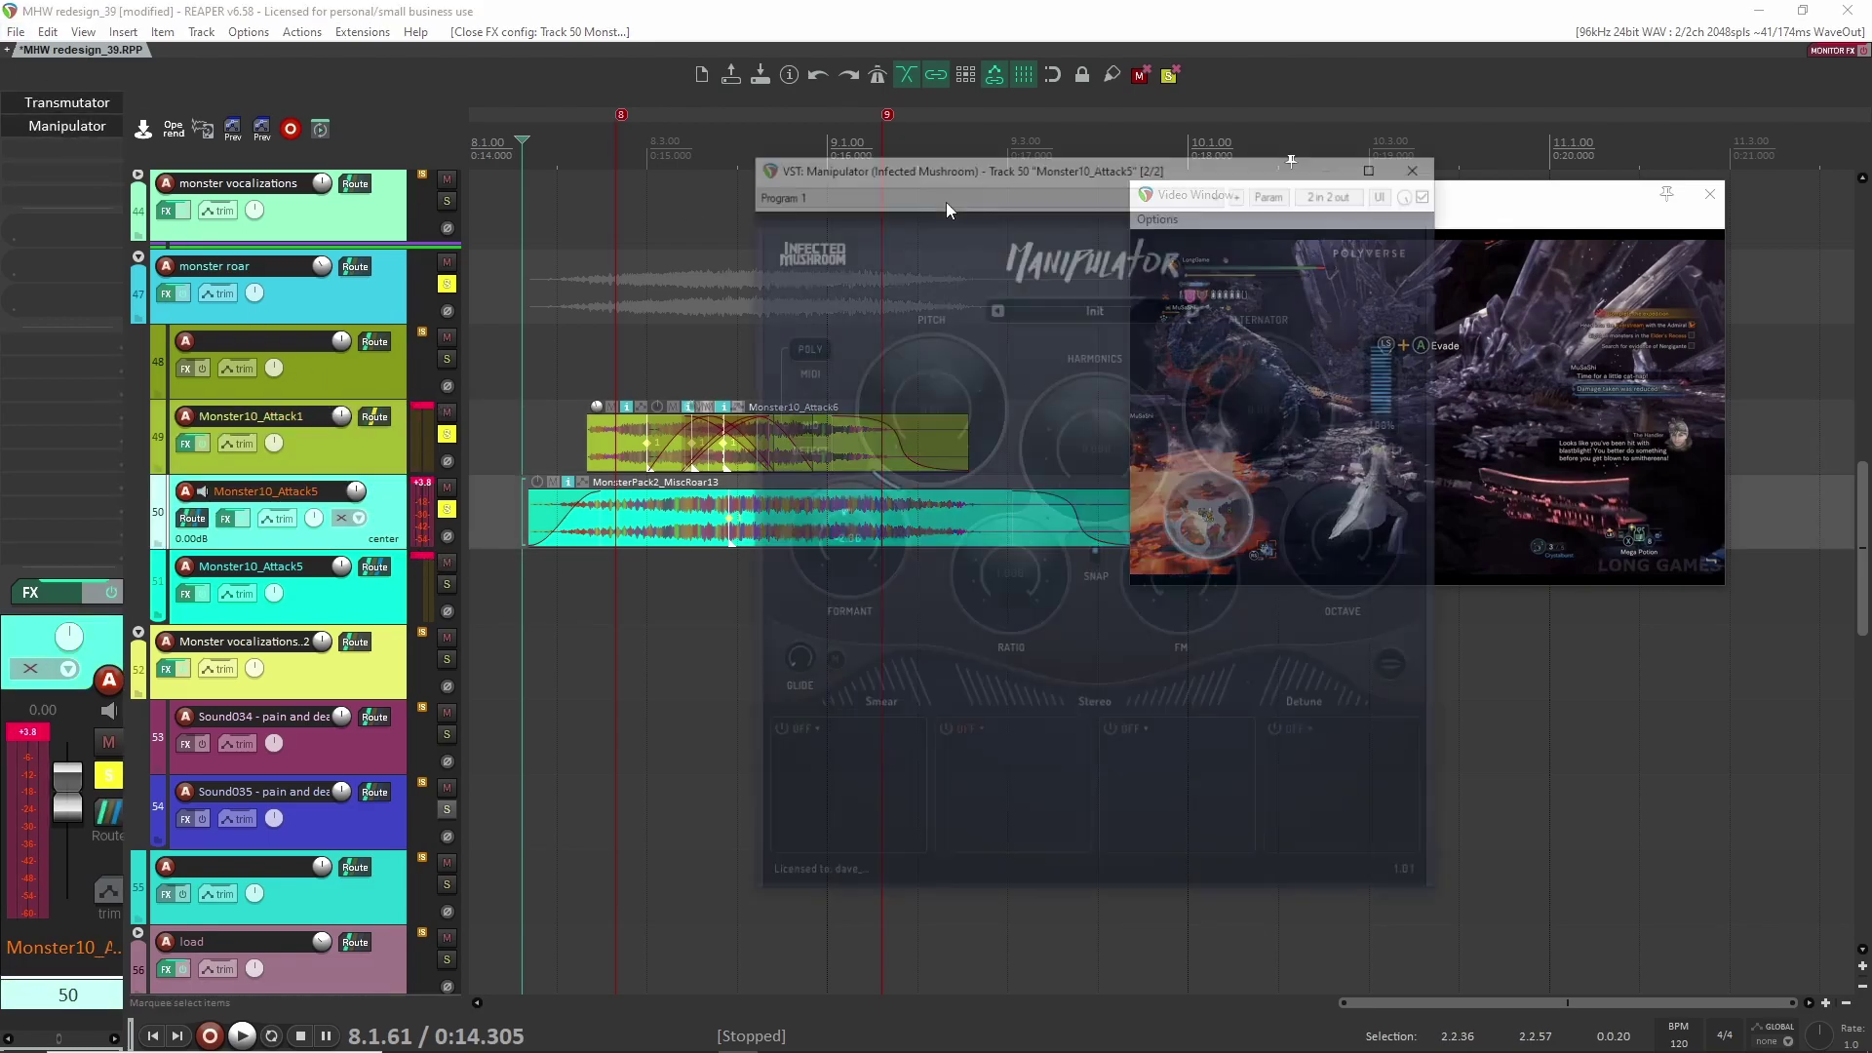
{"action": "left_click", "coordinate": [1422, 163]}
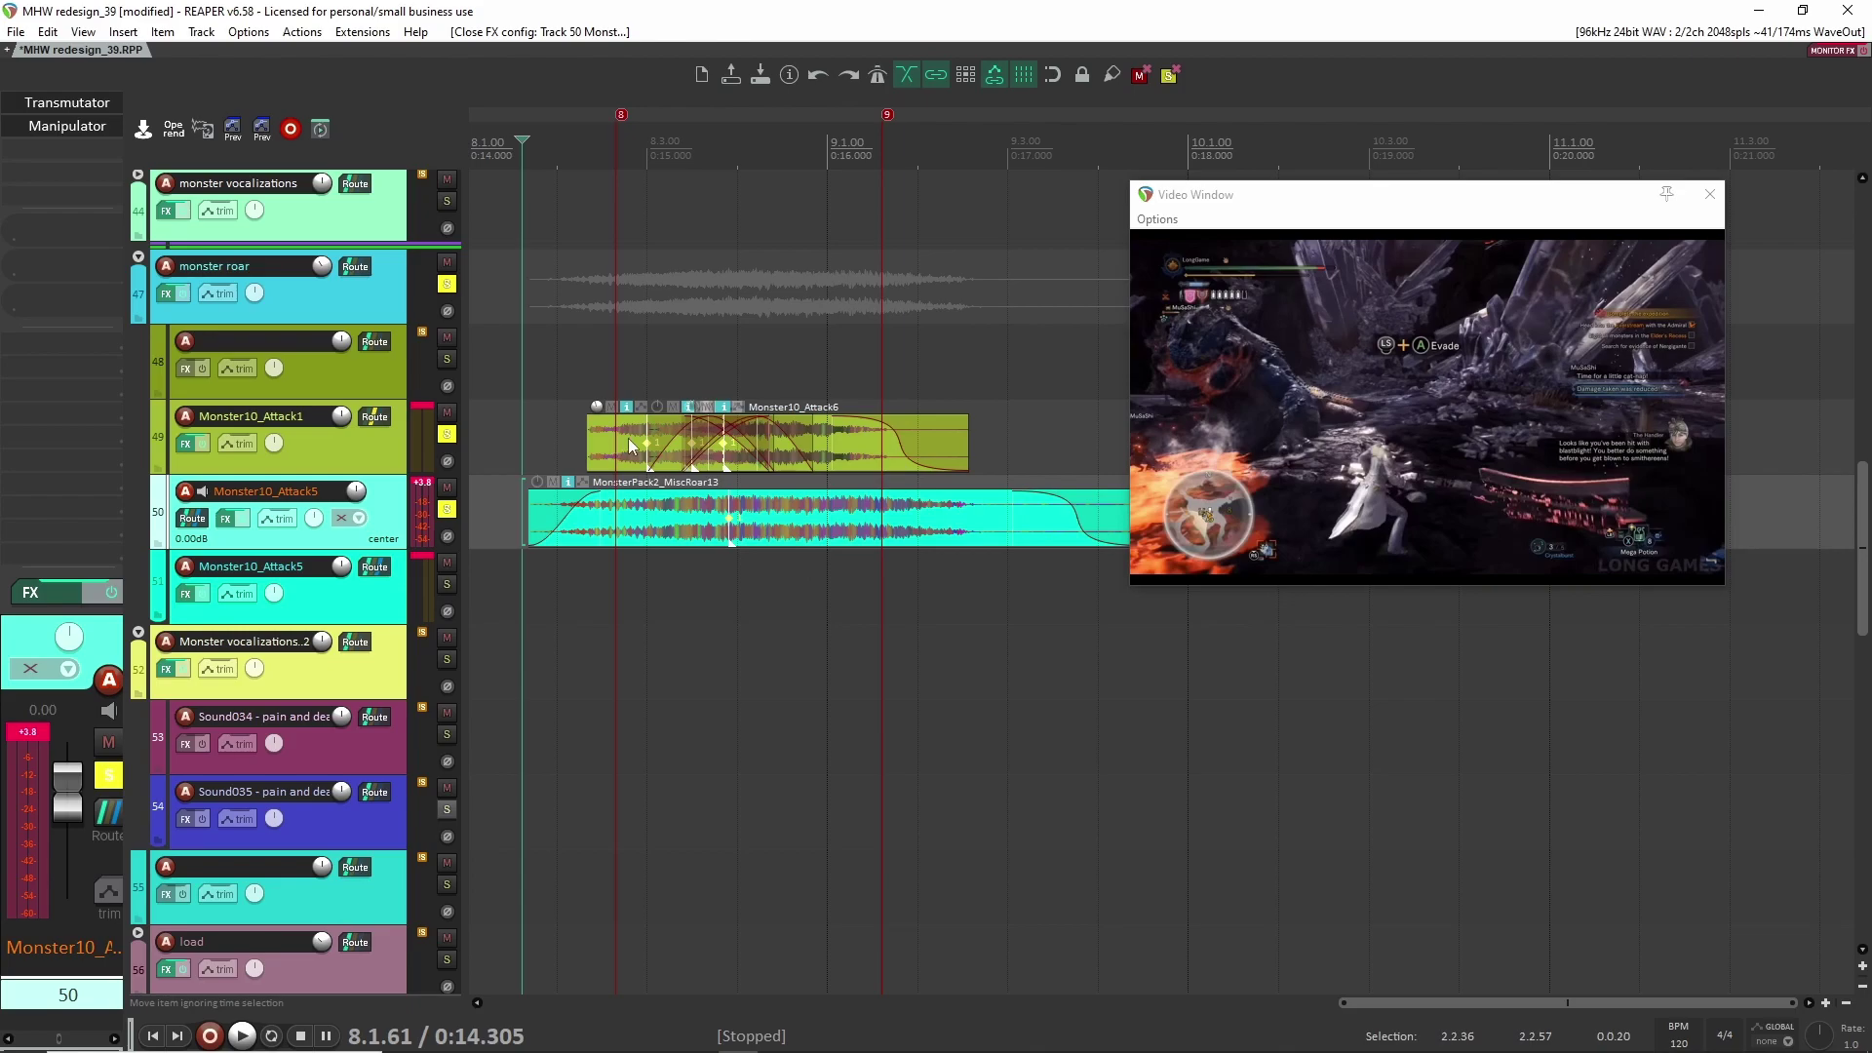
Step: Unsolo the Monster10_Attack1 and Monster10_Attack5 layer tracks and examine the second roar's items
{"action": "scroll", "coordinate": [590, 446], "scroll_direction": "up", "scroll_amount": 3}
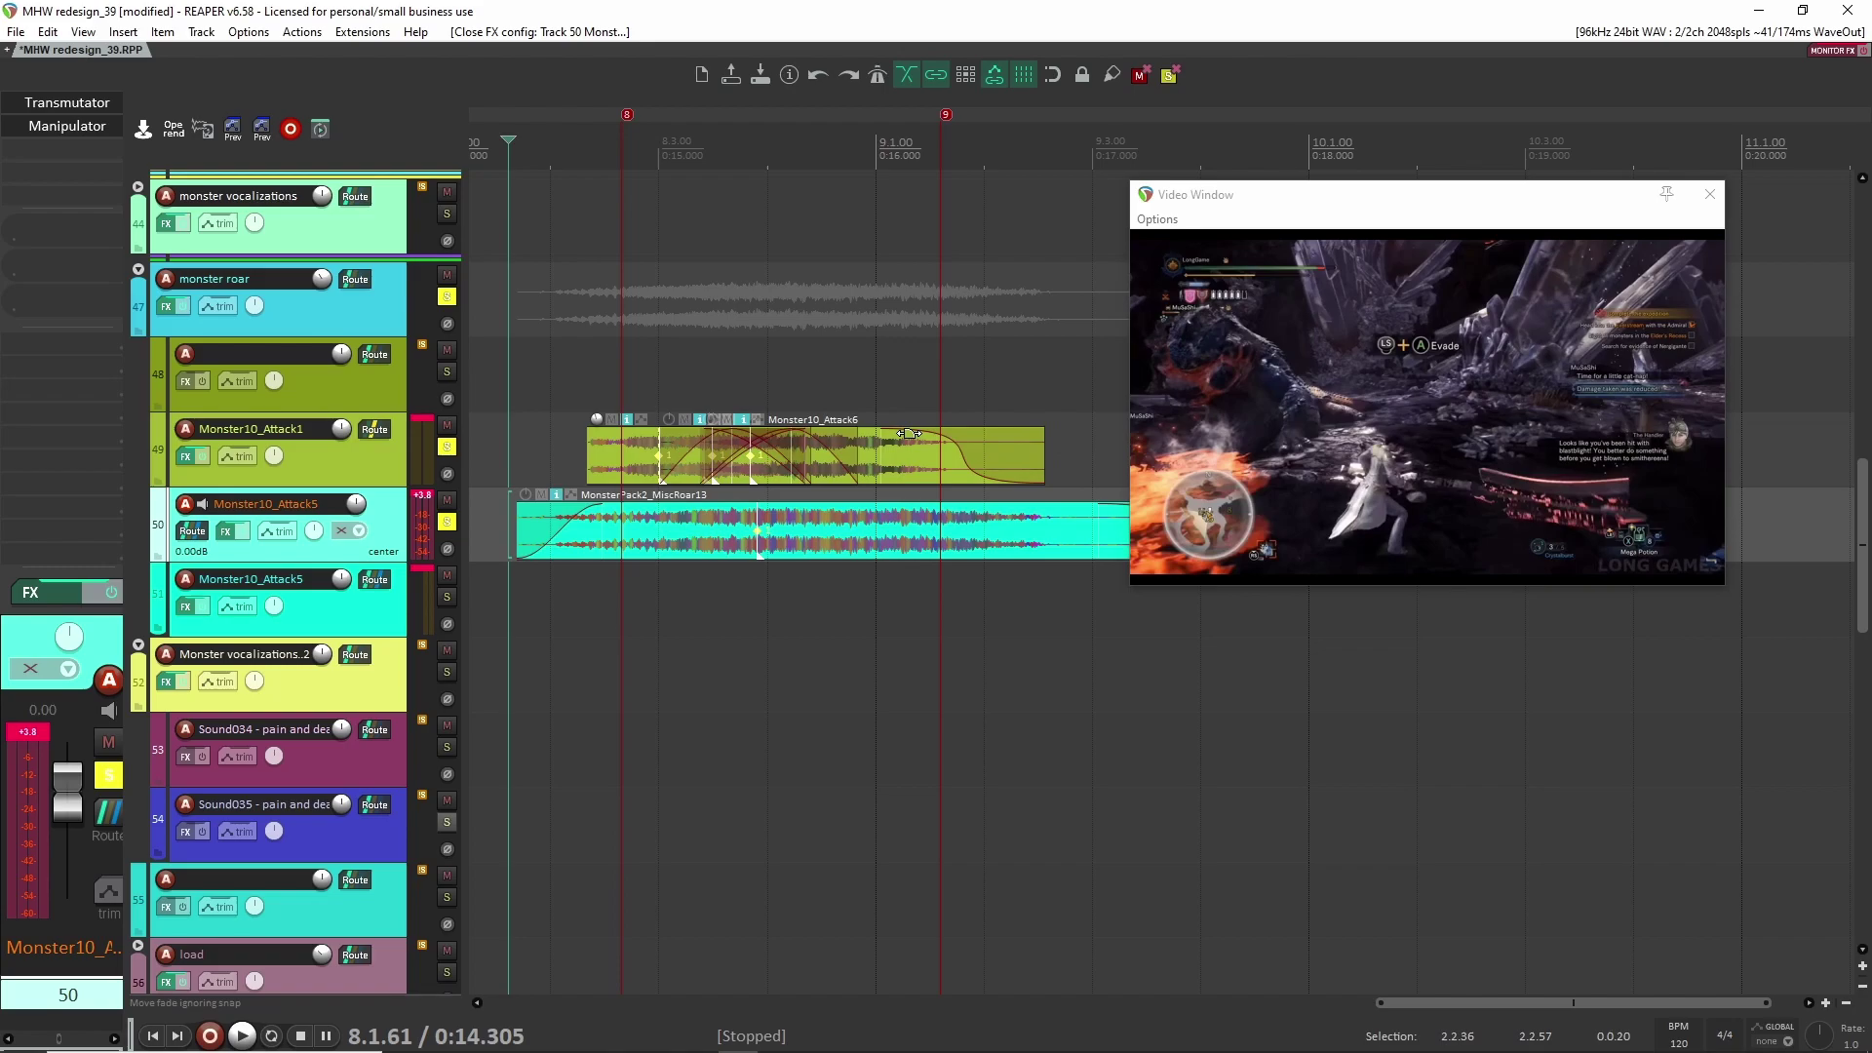
{"action": "left_click", "coordinate": [447, 447]}
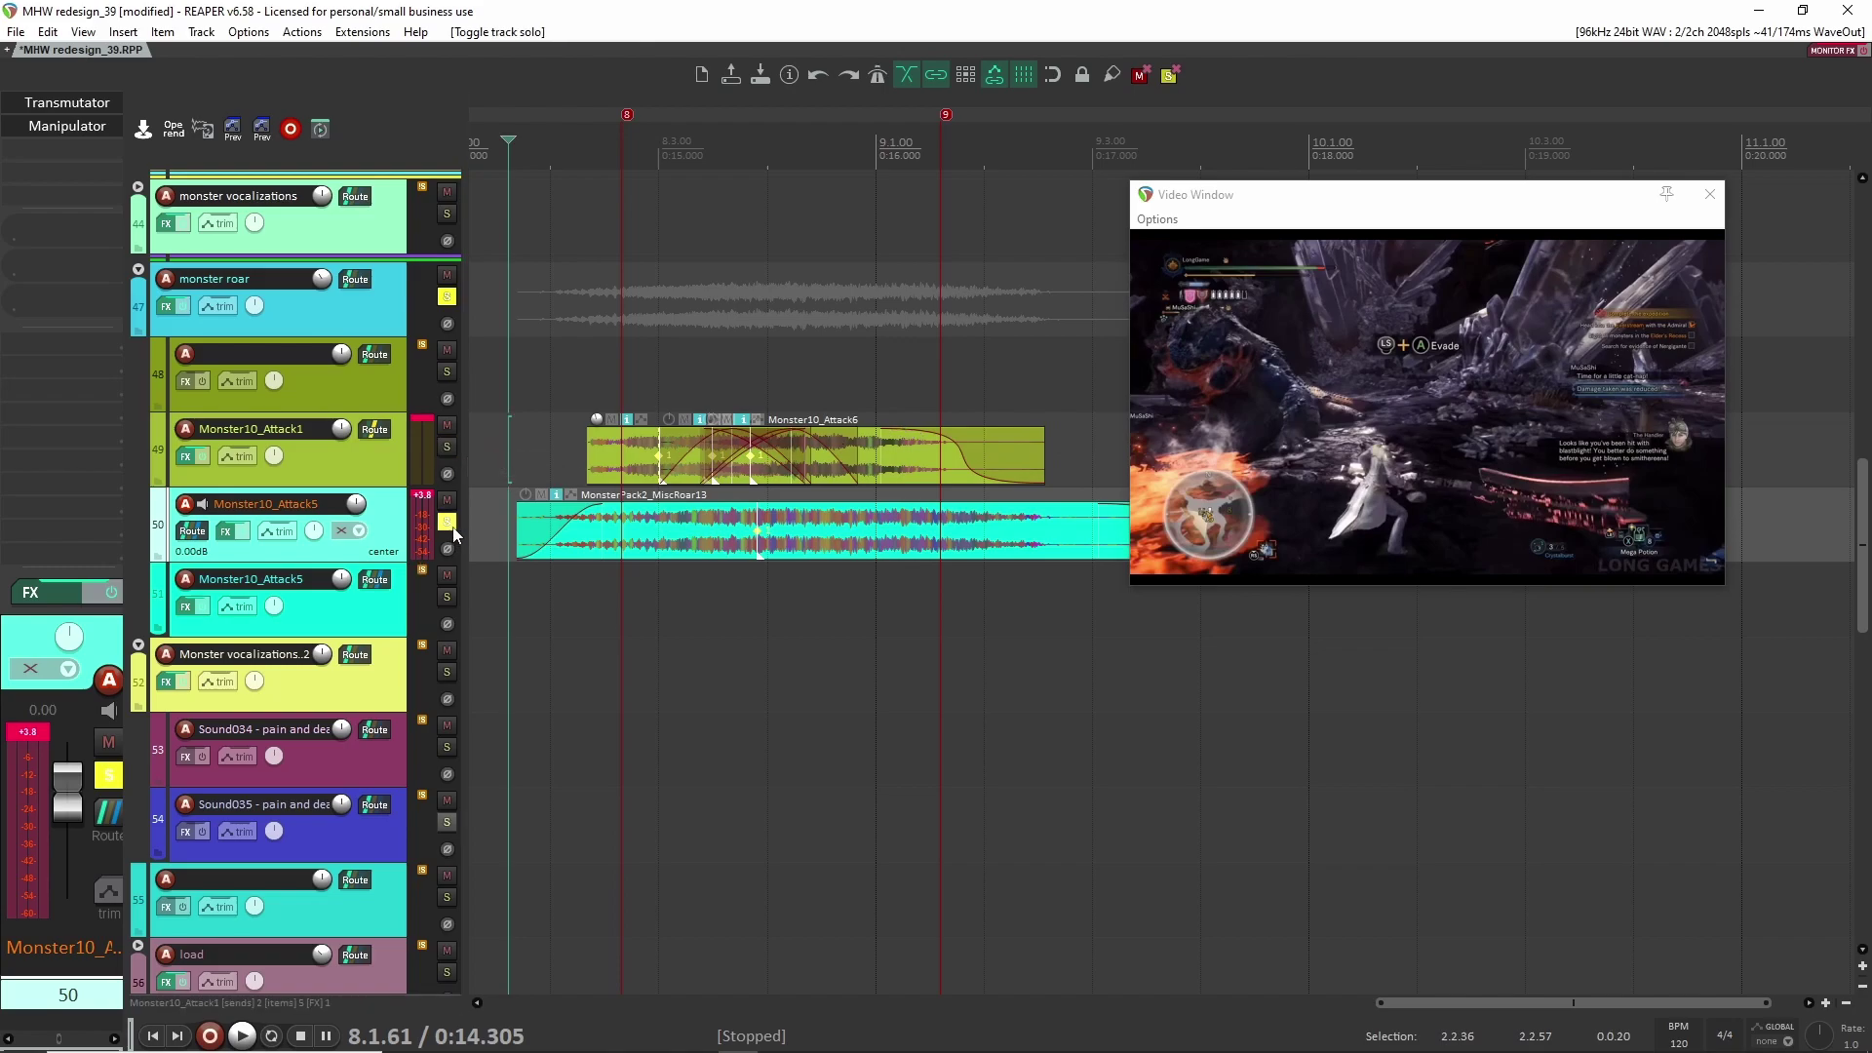
{"action": "scroll", "coordinate": [1027, 449], "scroll_direction": "down", "scroll_amount": 3}
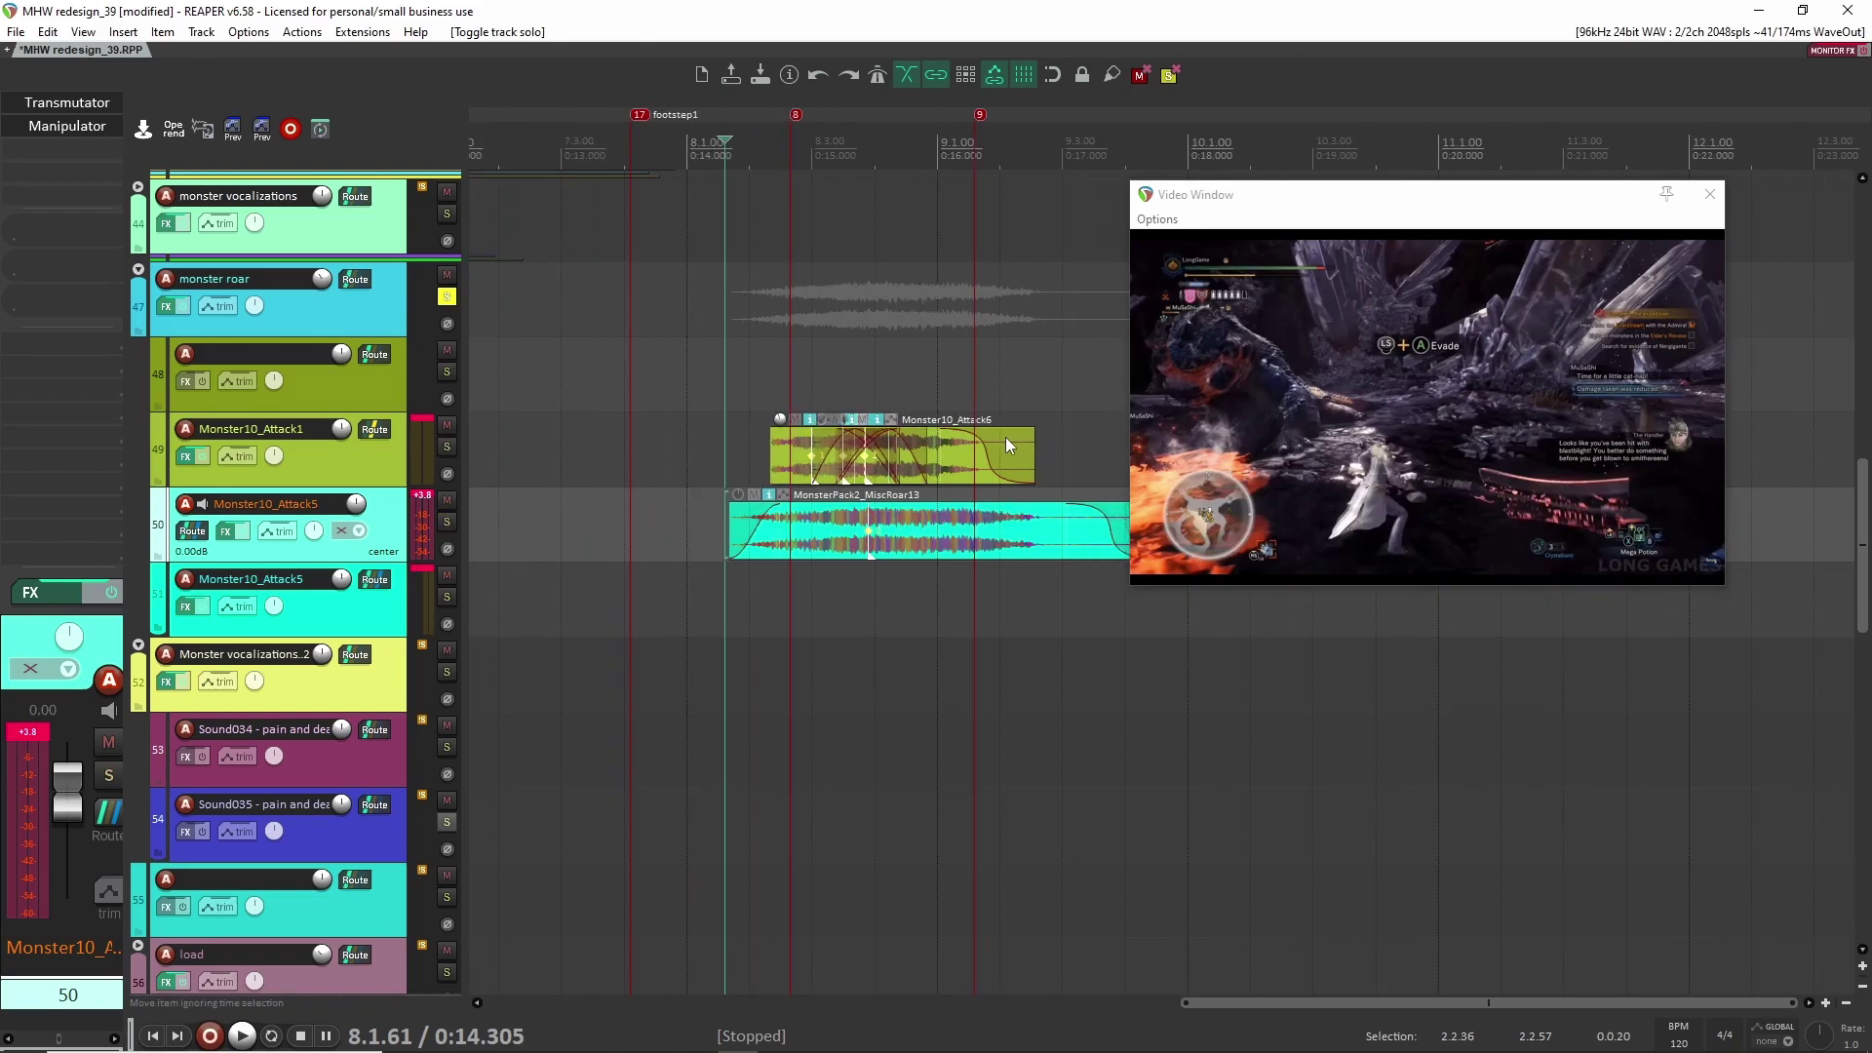
{"action": "scroll", "coordinate": [1026, 448], "scroll_direction": "up", "scroll_amount": 3}
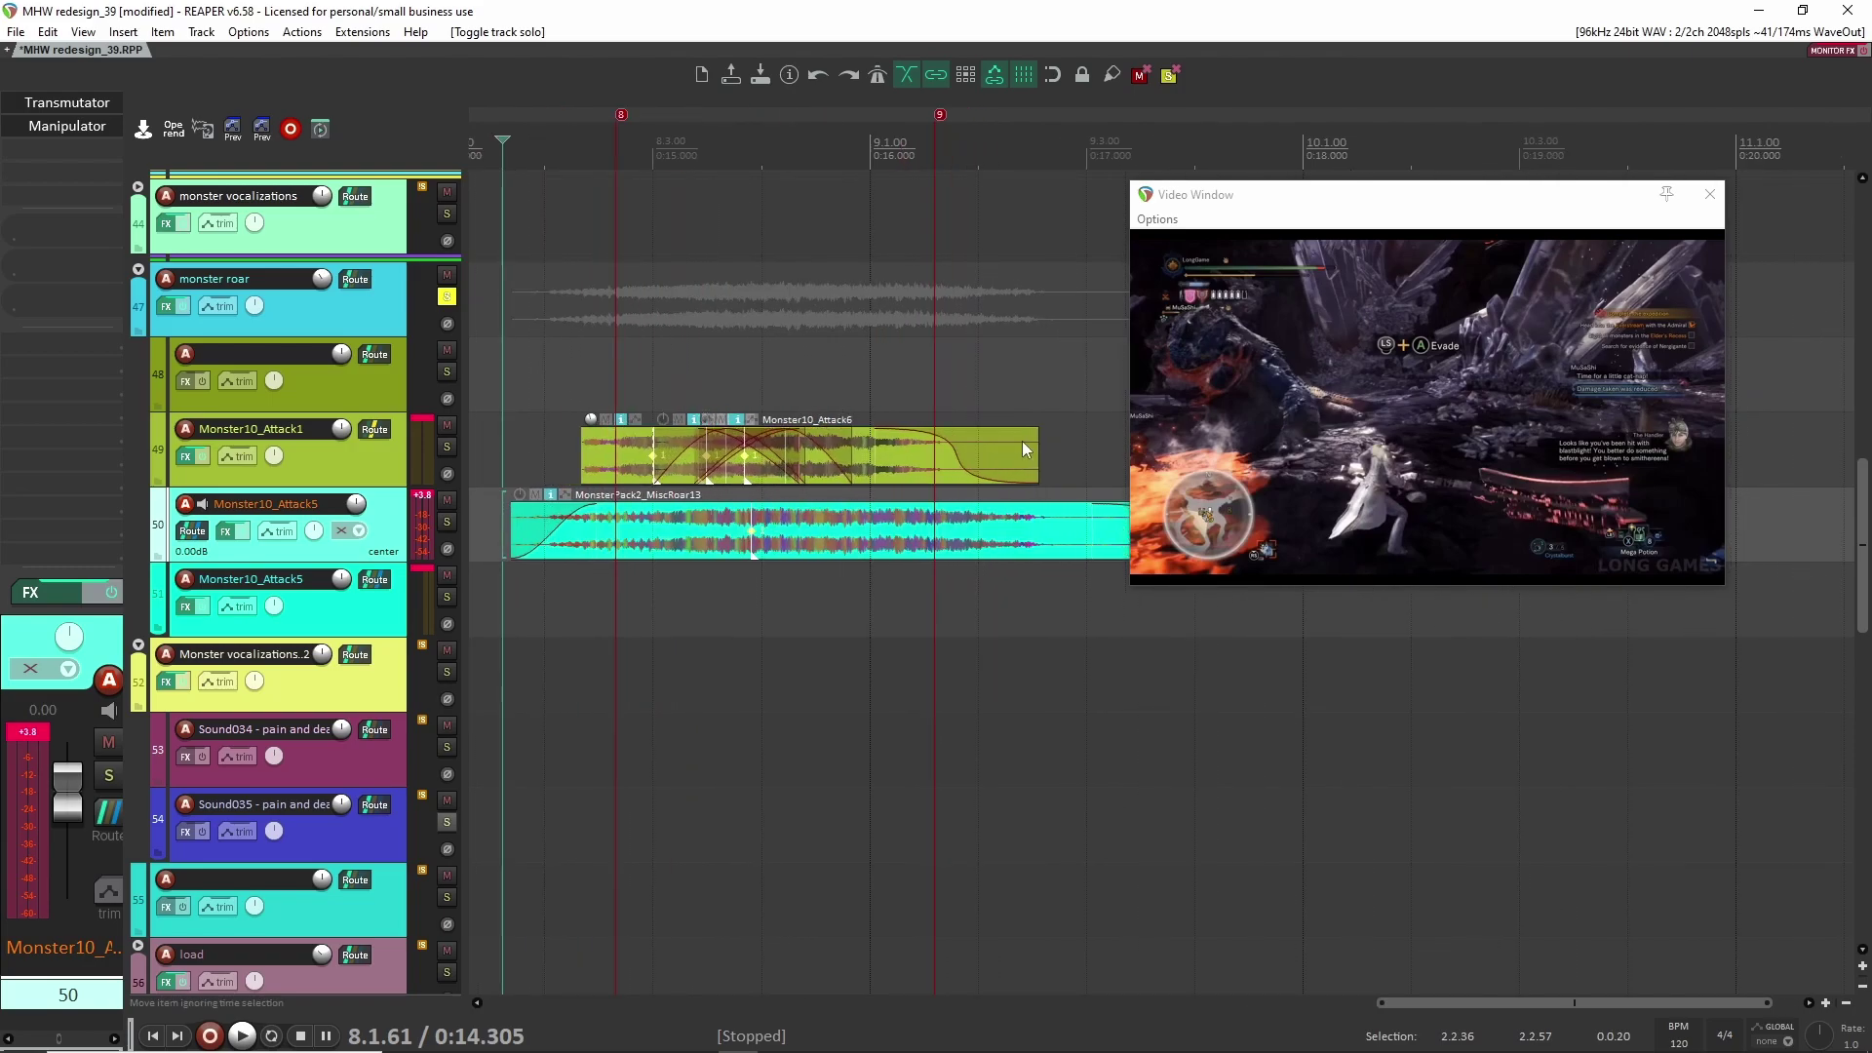
Step: Solo Monster10_Attack1 again and play its layer of the second roar from 8.2.20
{"action": "left_click", "coordinate": [446, 447]}
{"action": "left_click", "coordinate": [566, 459]}
{"action": "key", "text": "space"}
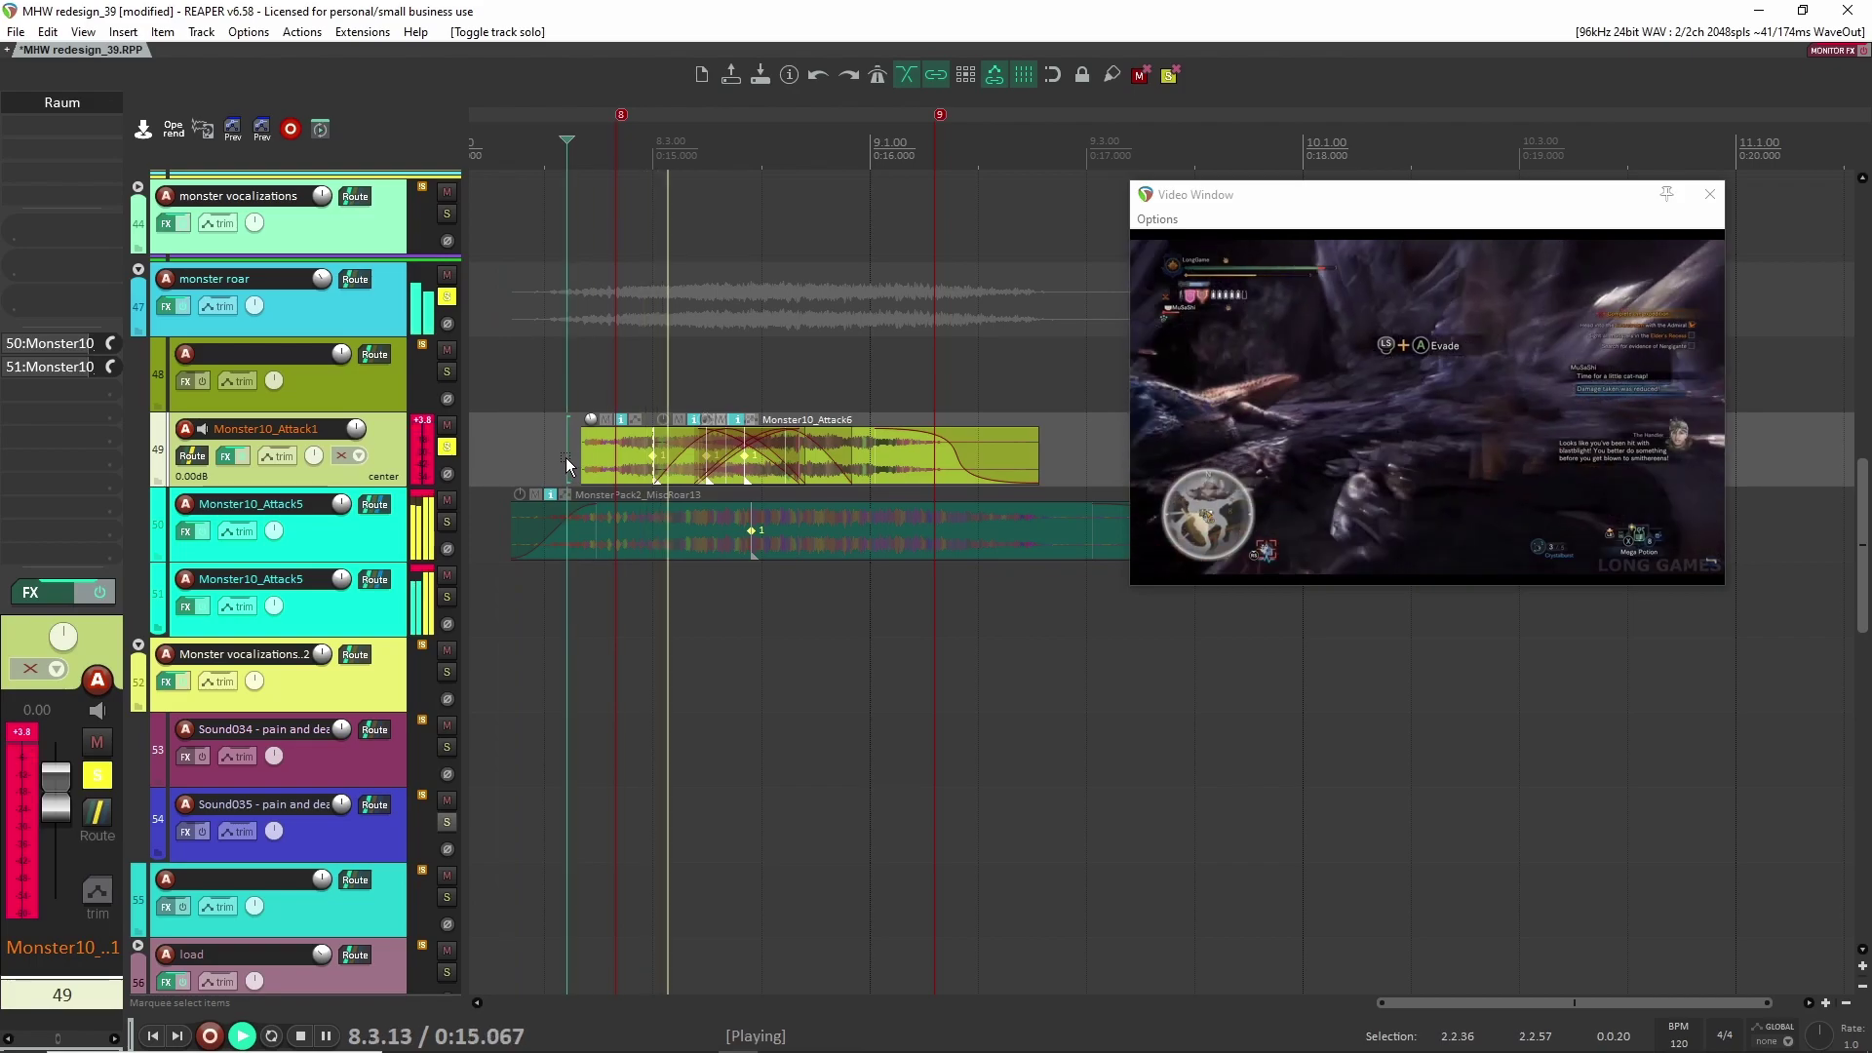
{"action": "key", "text": "space"}
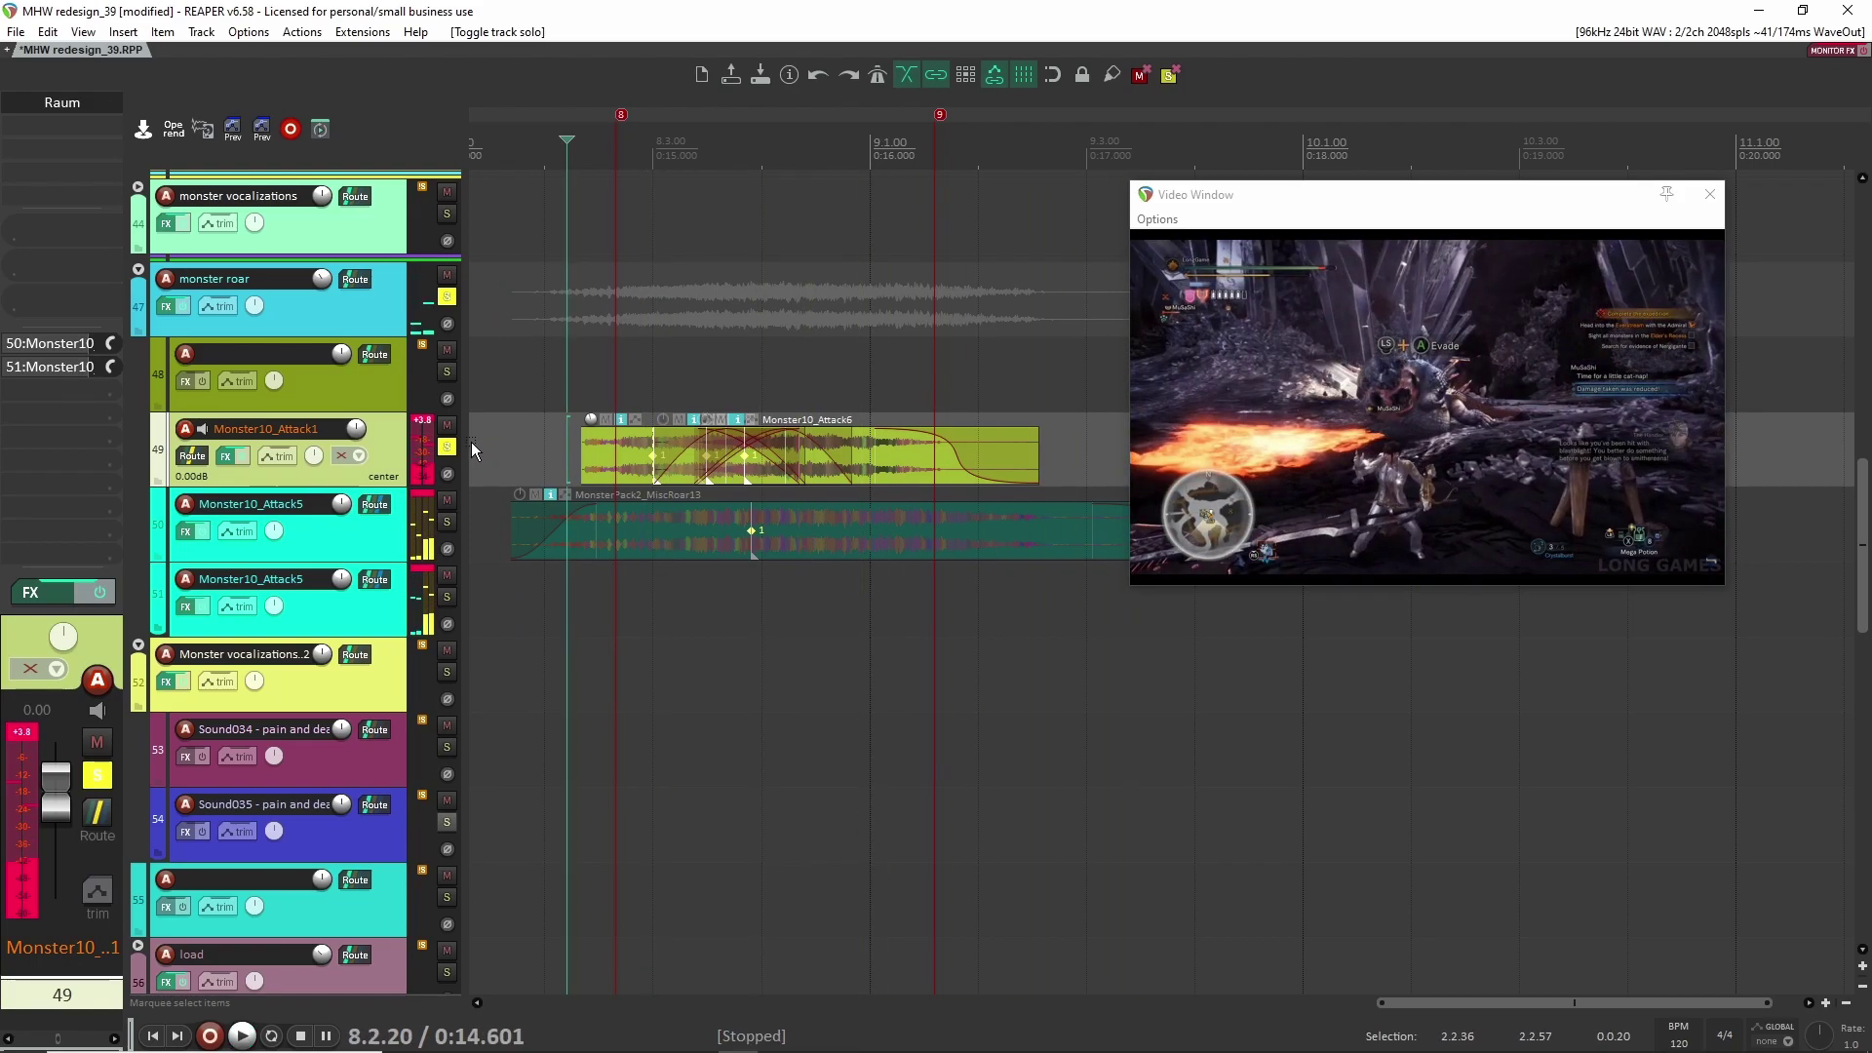
Step: Collapse the monster roar, Monster vocalizations..2 and shoot track folders
{"action": "scroll", "coordinate": [632, 677], "scroll_direction": "down", "scroll_amount": 5}
{"action": "scroll", "coordinate": [599, 628], "scroll_direction": "down", "scroll_amount": 5}
{"action": "scroll", "coordinate": [599, 628], "scroll_direction": "up", "scroll_amount": 5}
{"action": "left_click", "coordinate": [138, 314]}
{"action": "left_click", "coordinate": [138, 314]}
{"action": "left_click", "coordinate": [138, 401]}
{"action": "left_click", "coordinate": [138, 402]}
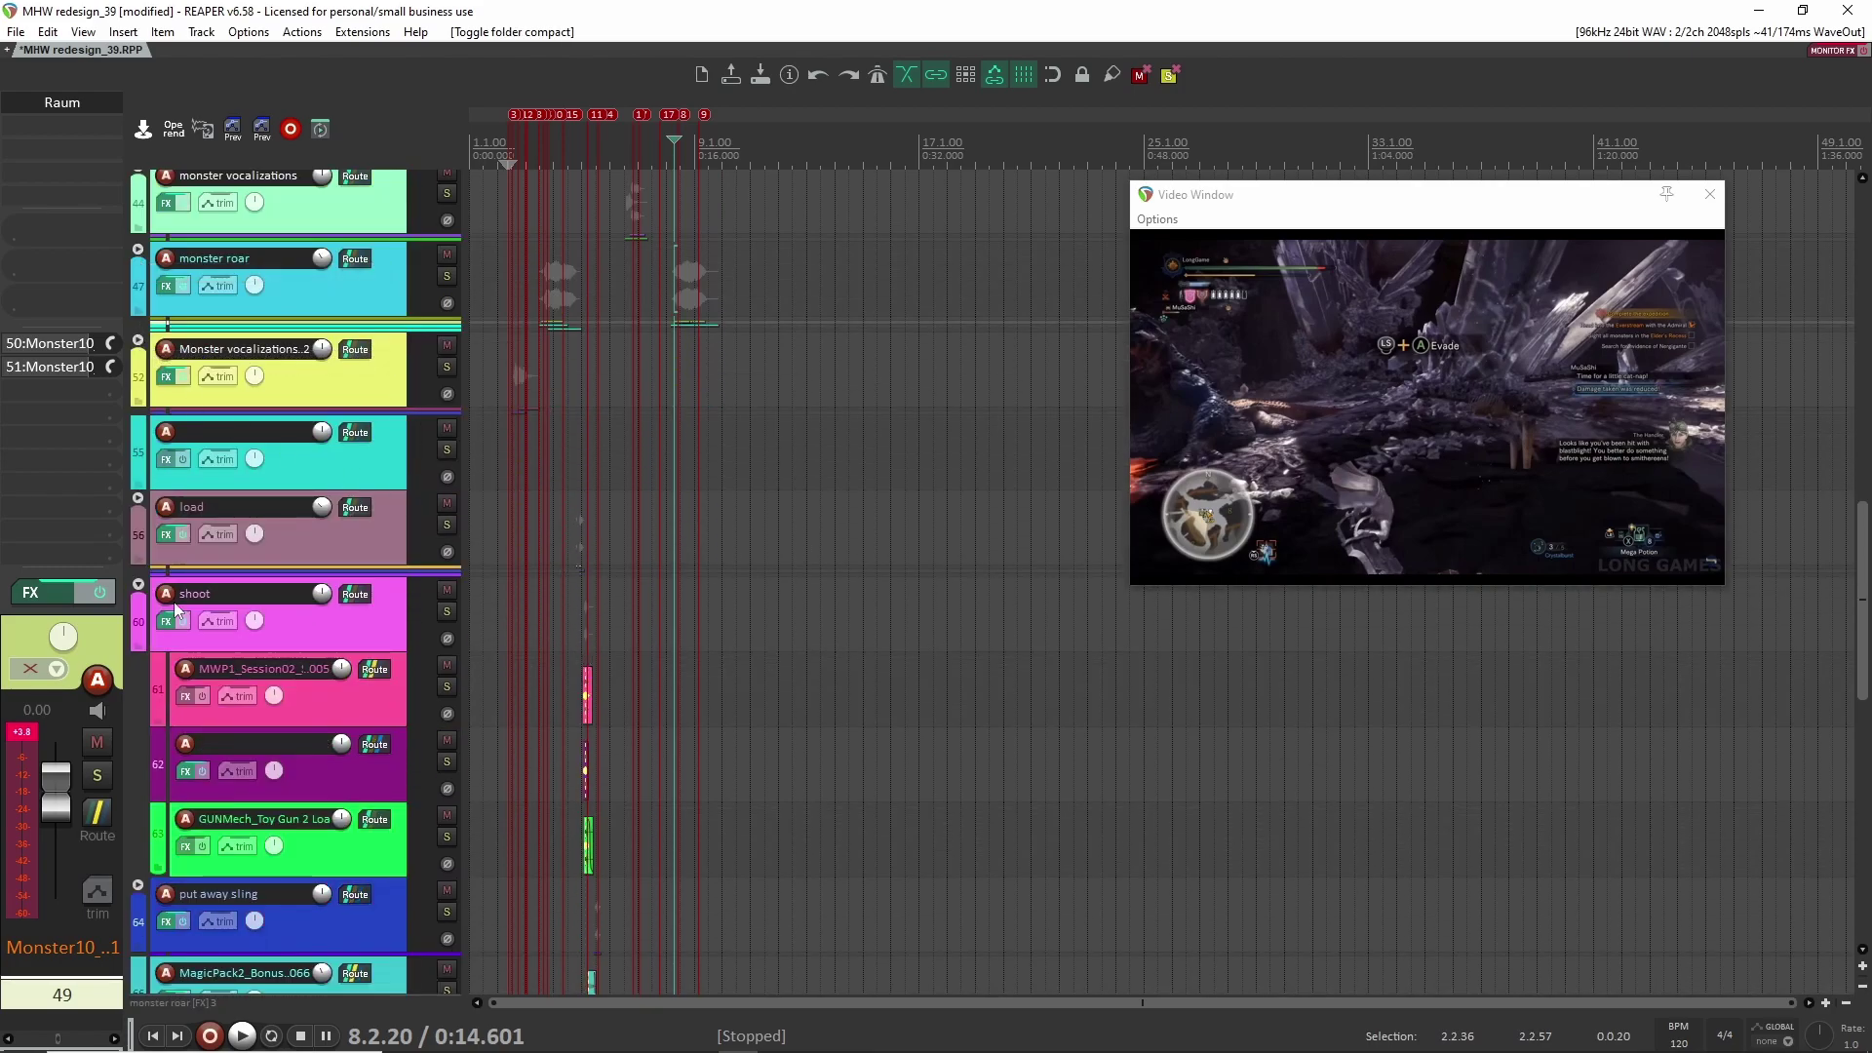
{"action": "left_click", "coordinate": [138, 585]}
{"action": "left_click", "coordinate": [137, 585]}
{"action": "scroll", "coordinate": [665, 743], "scroll_direction": "down", "scroll_amount": 8}
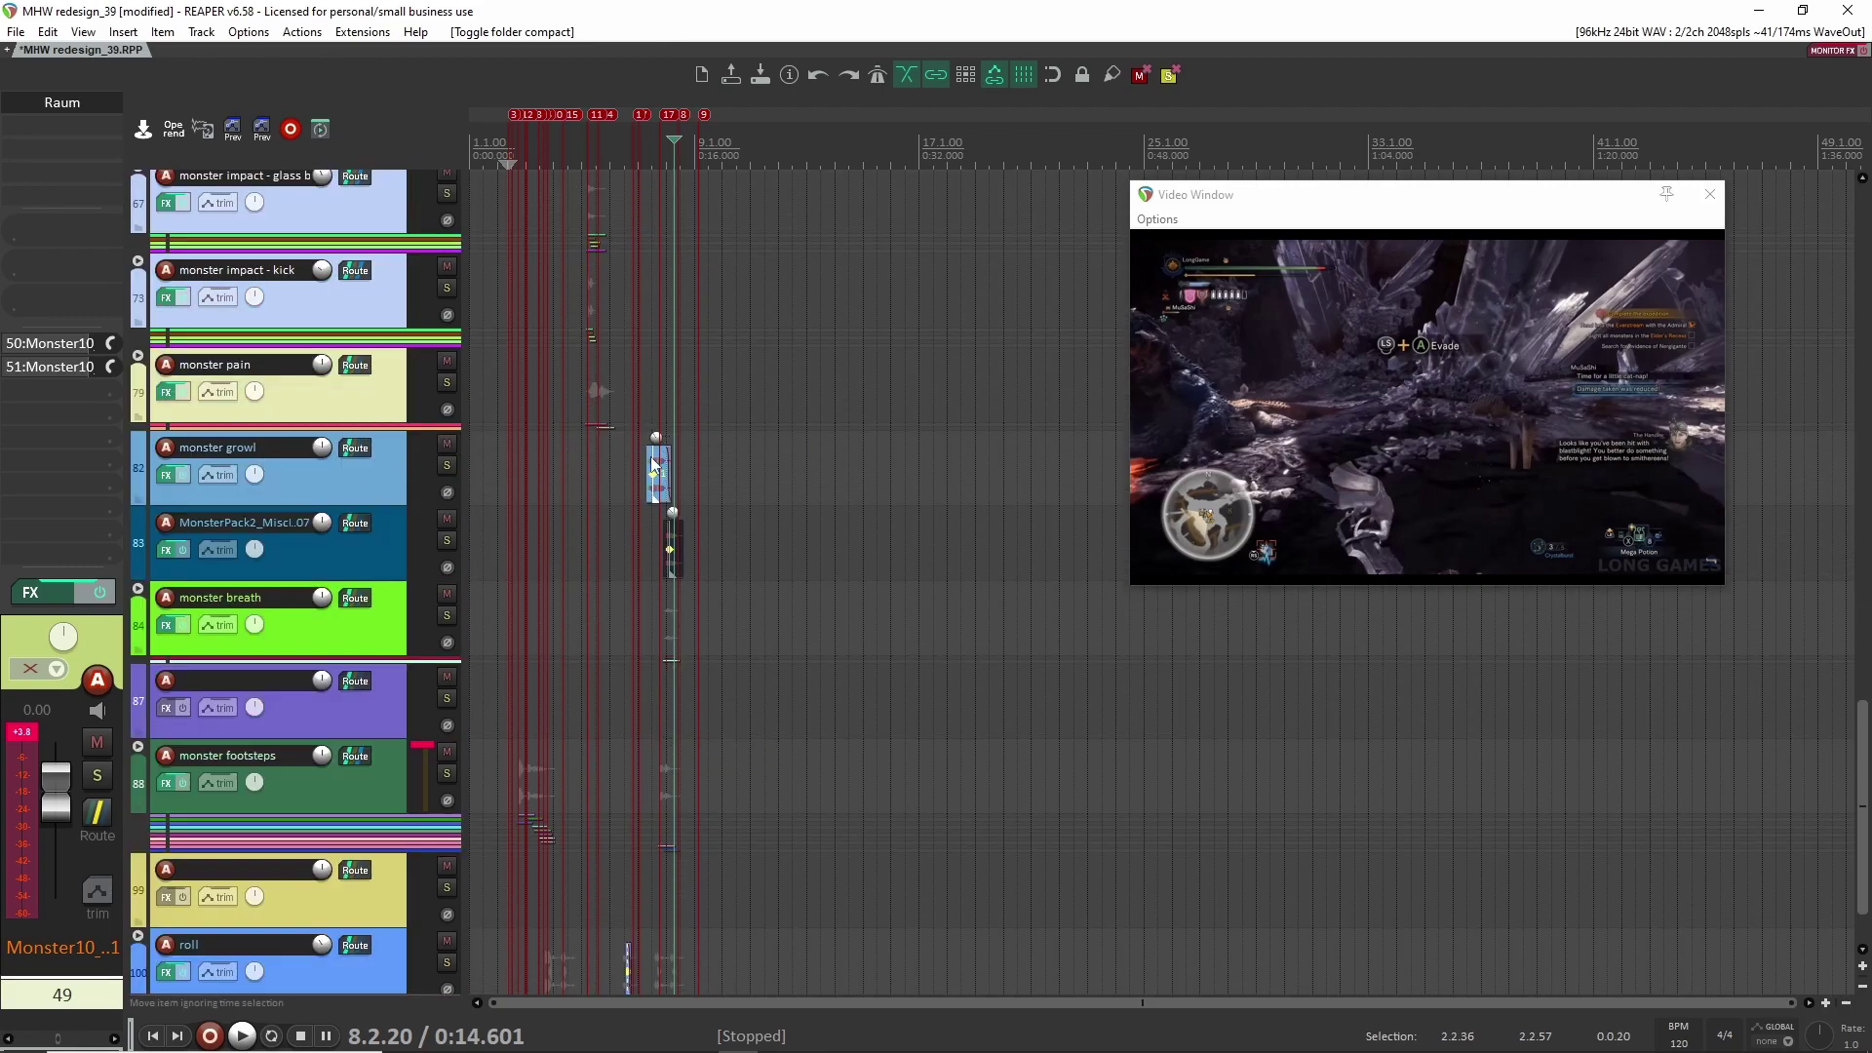
Step: Solo the monster growl track and play its growl item from 7.2.25
{"action": "left_click", "coordinate": [655, 463]}
{"action": "key", "text": "F6"}
{"action": "scroll", "coordinate": [477, 535], "scroll_direction": "up", "scroll_amount": 1}
{"action": "key", "text": "space"}
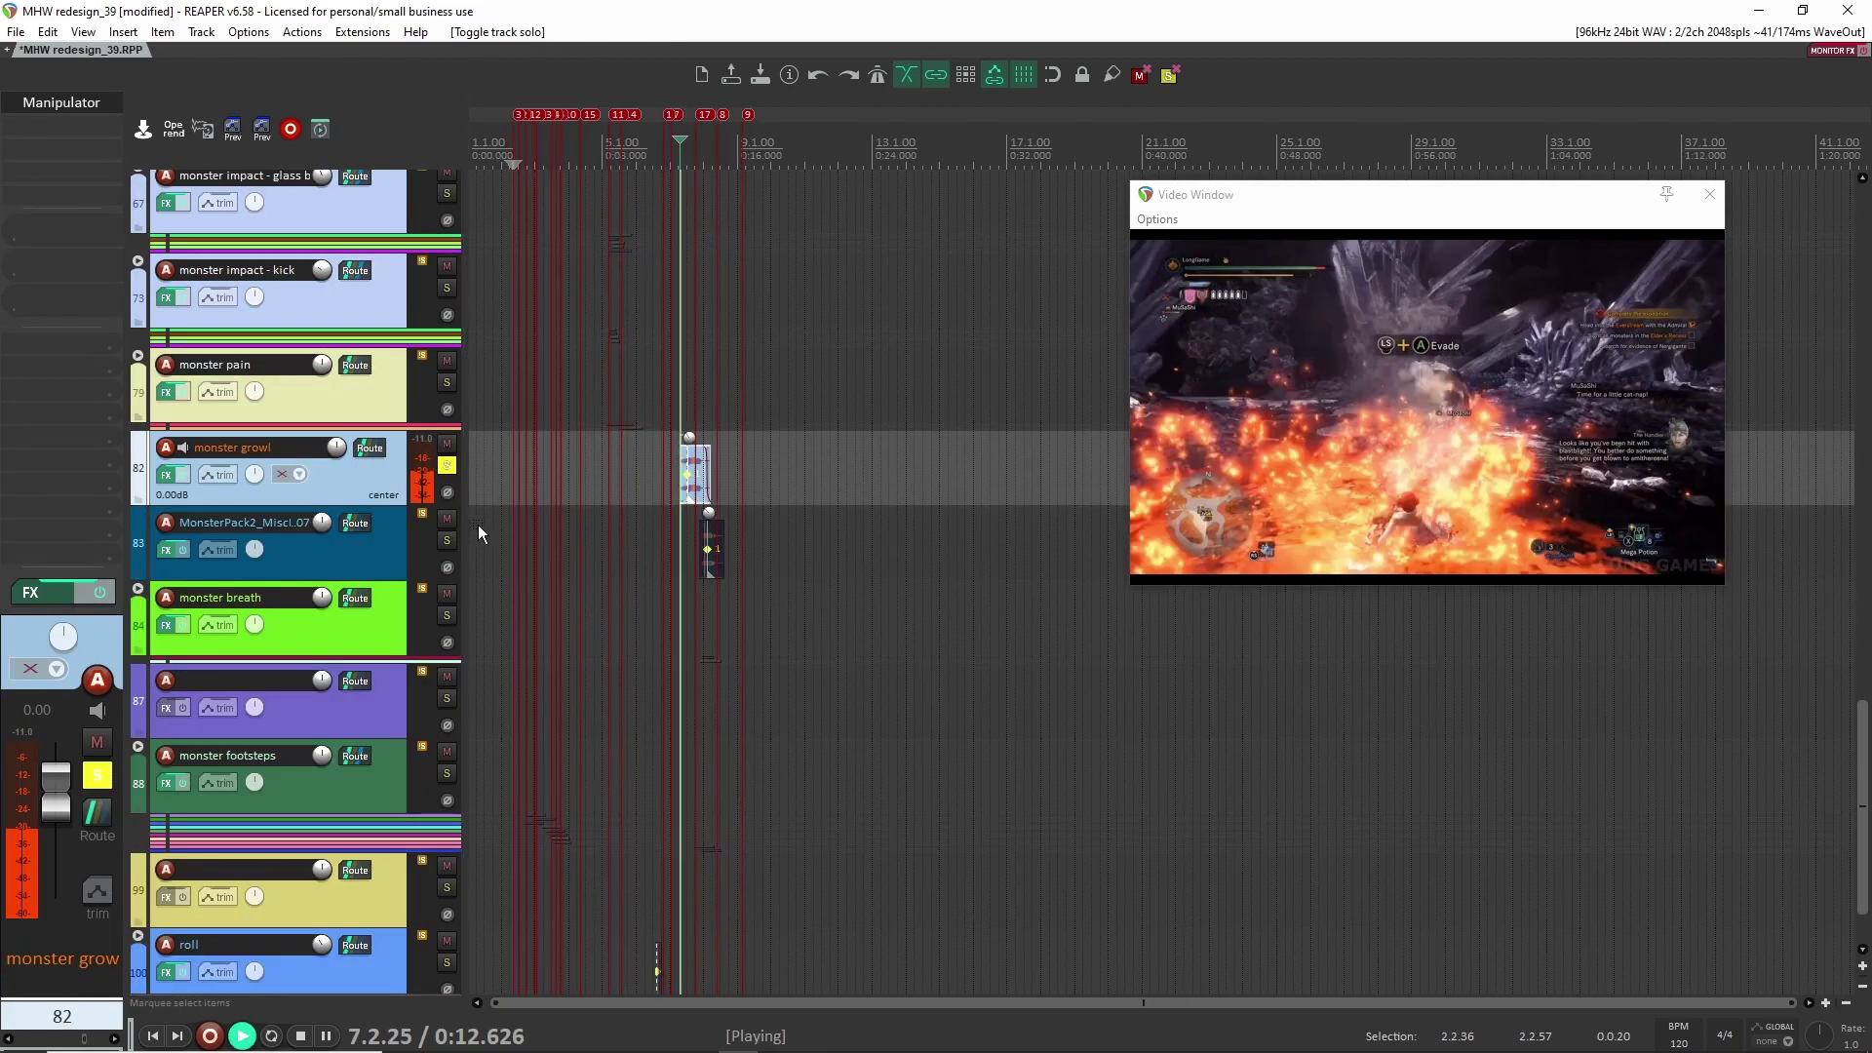
{"action": "scroll", "coordinate": [786, 573], "scroll_direction": "up", "scroll_amount": 6}
{"action": "key", "text": "space"}
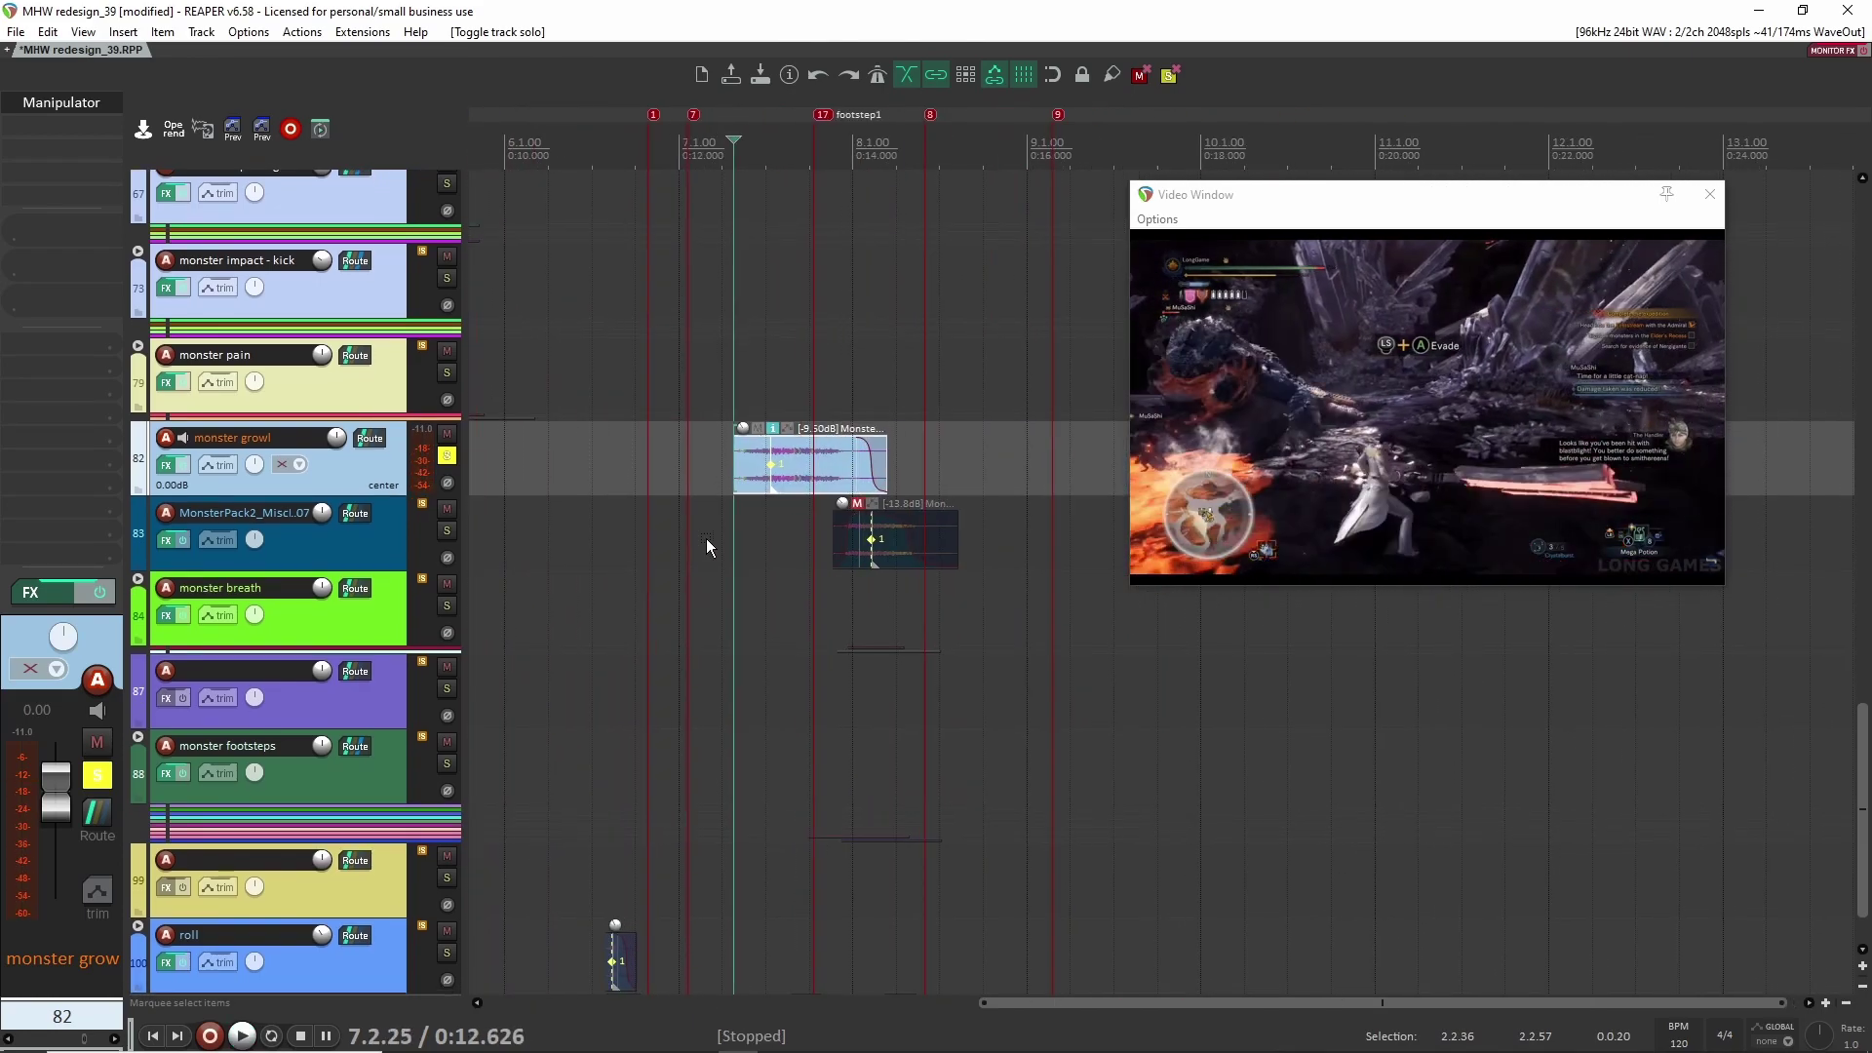
{"action": "scroll", "coordinate": [347, 472], "scroll_direction": "up", "scroll_amount": 2}
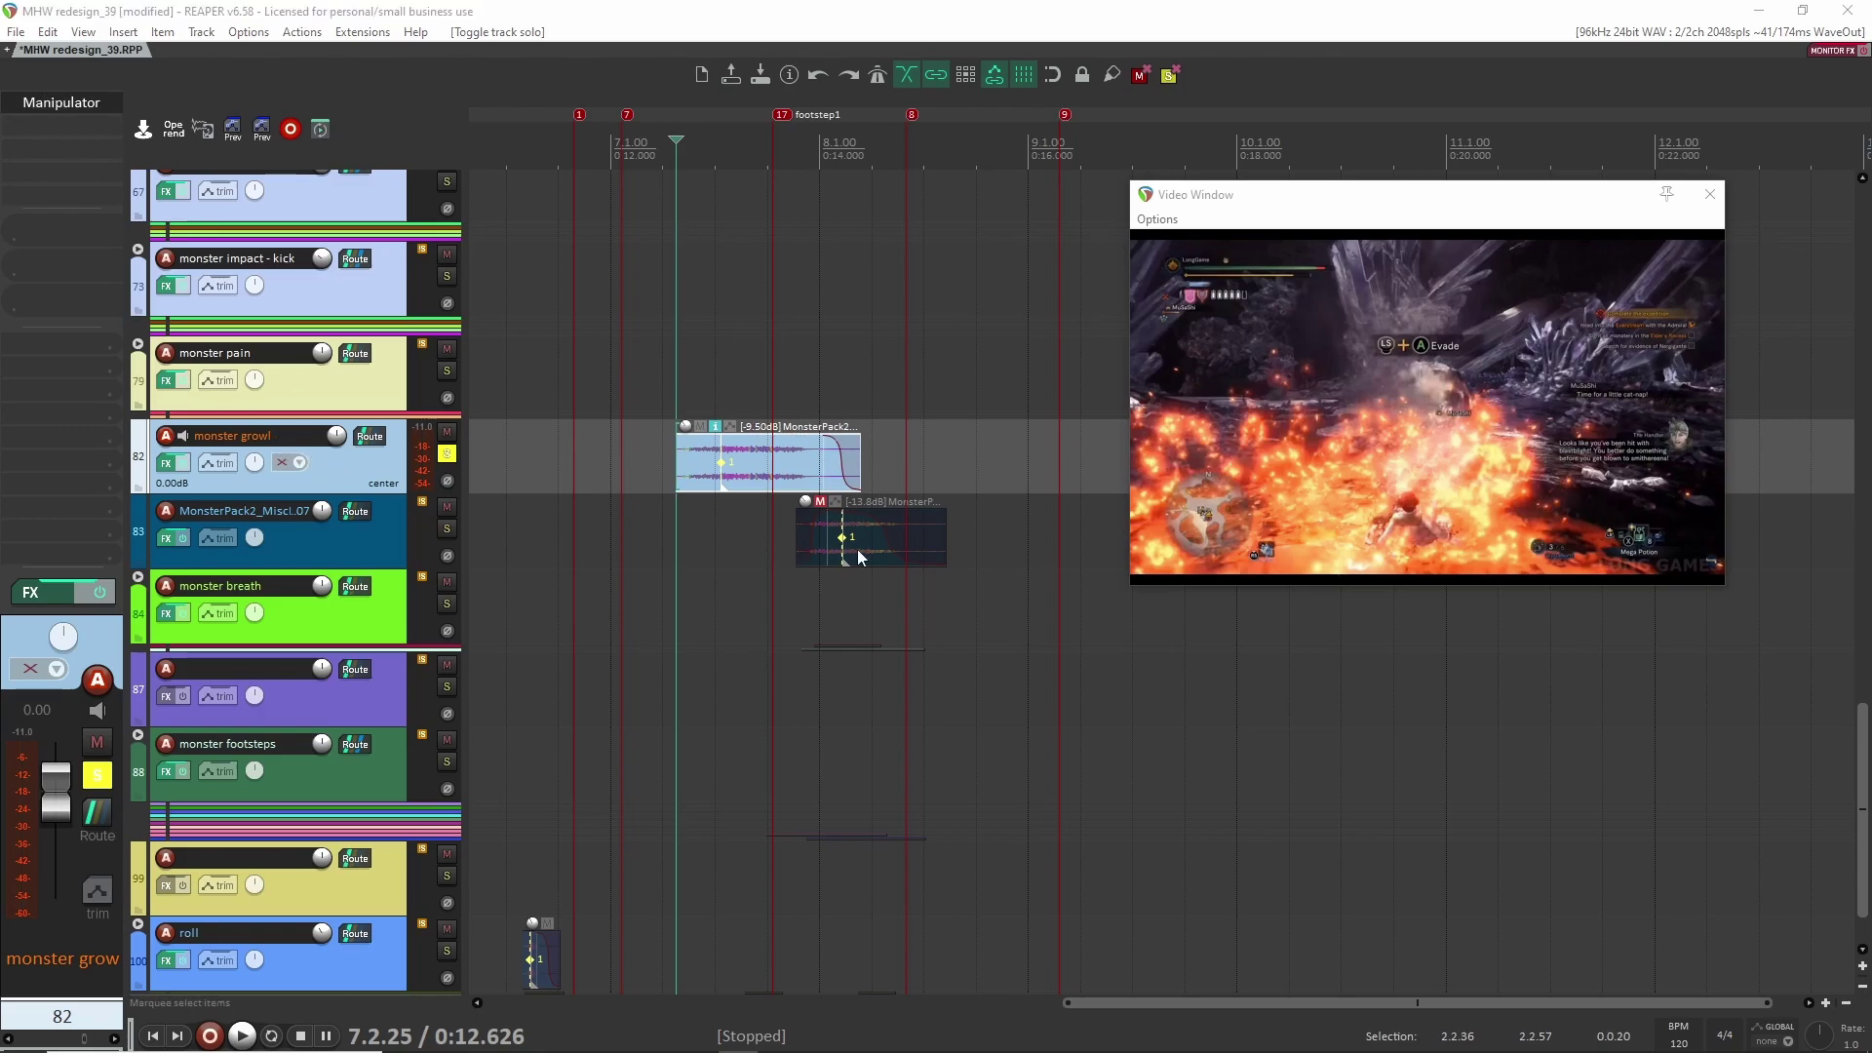
Step: Open Manipulator on the monster growl track, bypass it and play the unprocessed growl
{"action": "left_click", "coordinate": [62, 102]}
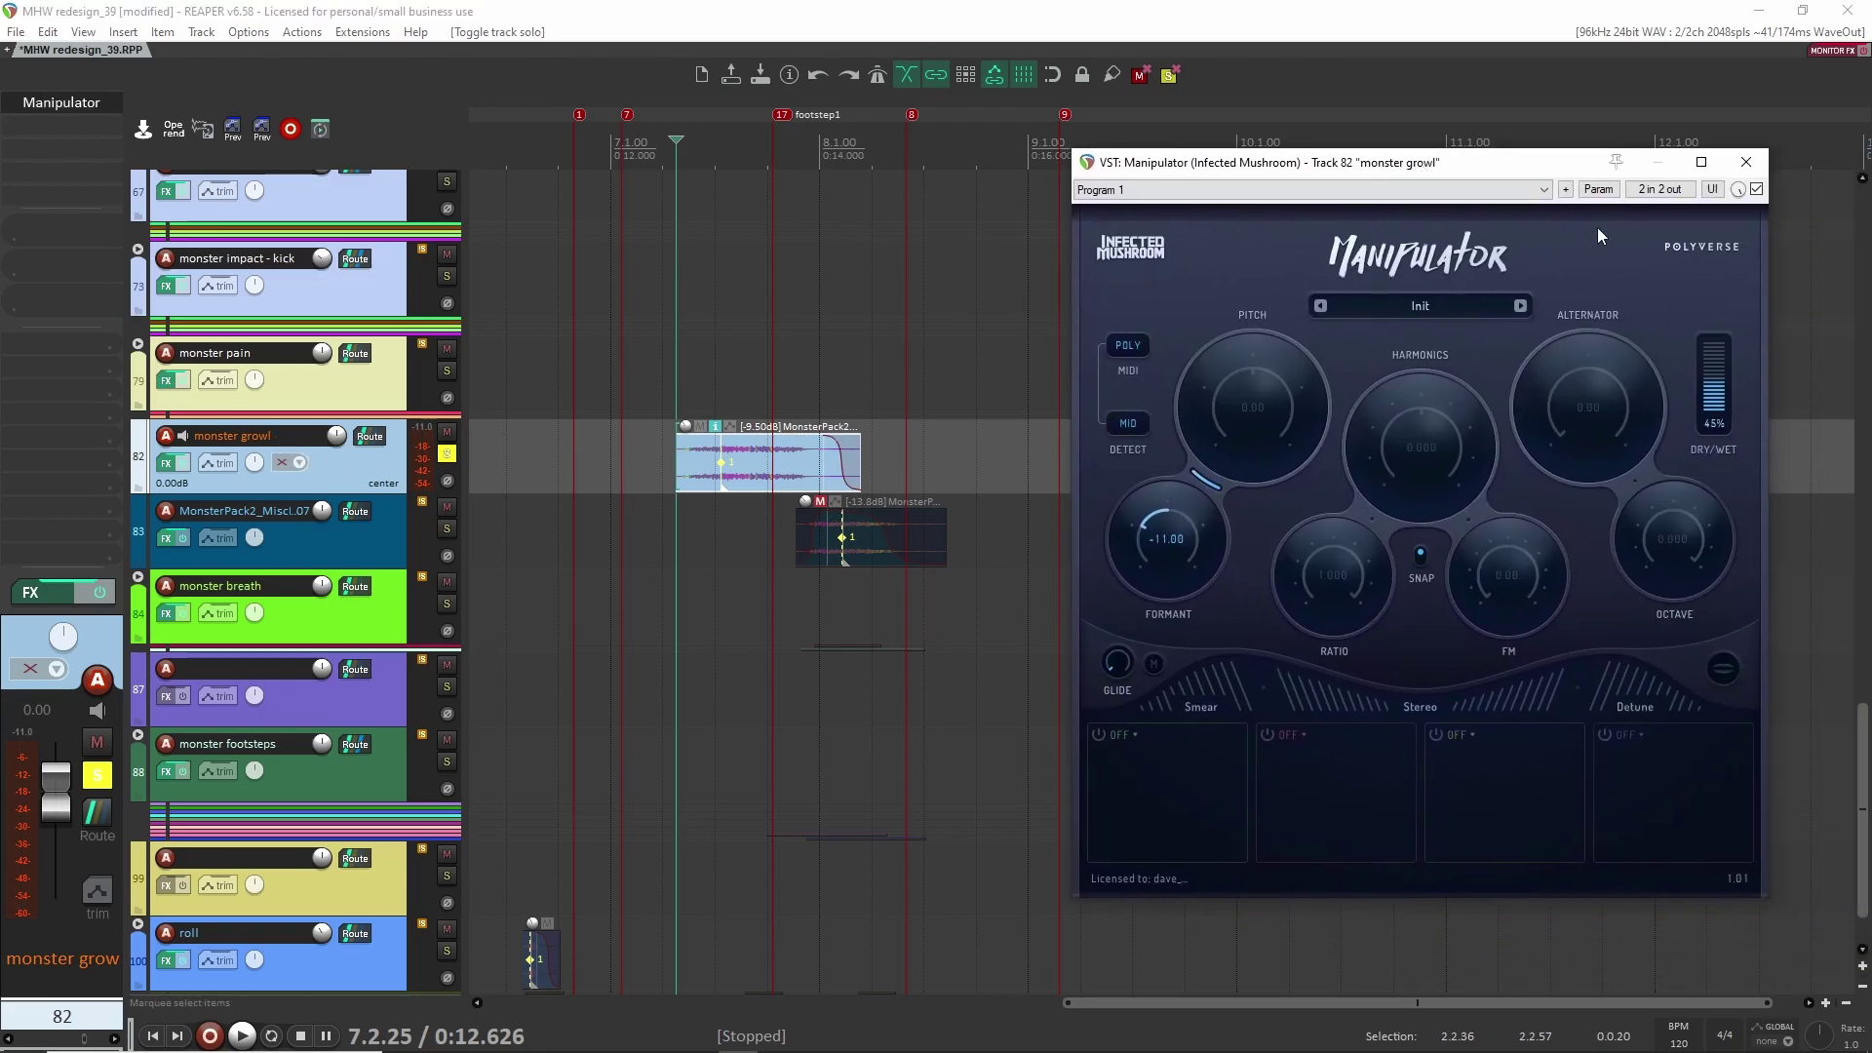
{"action": "left_click", "coordinate": [1756, 188]}
{"action": "key", "text": "space"}
{"action": "left_click_drag", "start_coordinate": [1346, 162], "coordinate": [1034, 188]}
{"action": "key", "text": "space"}
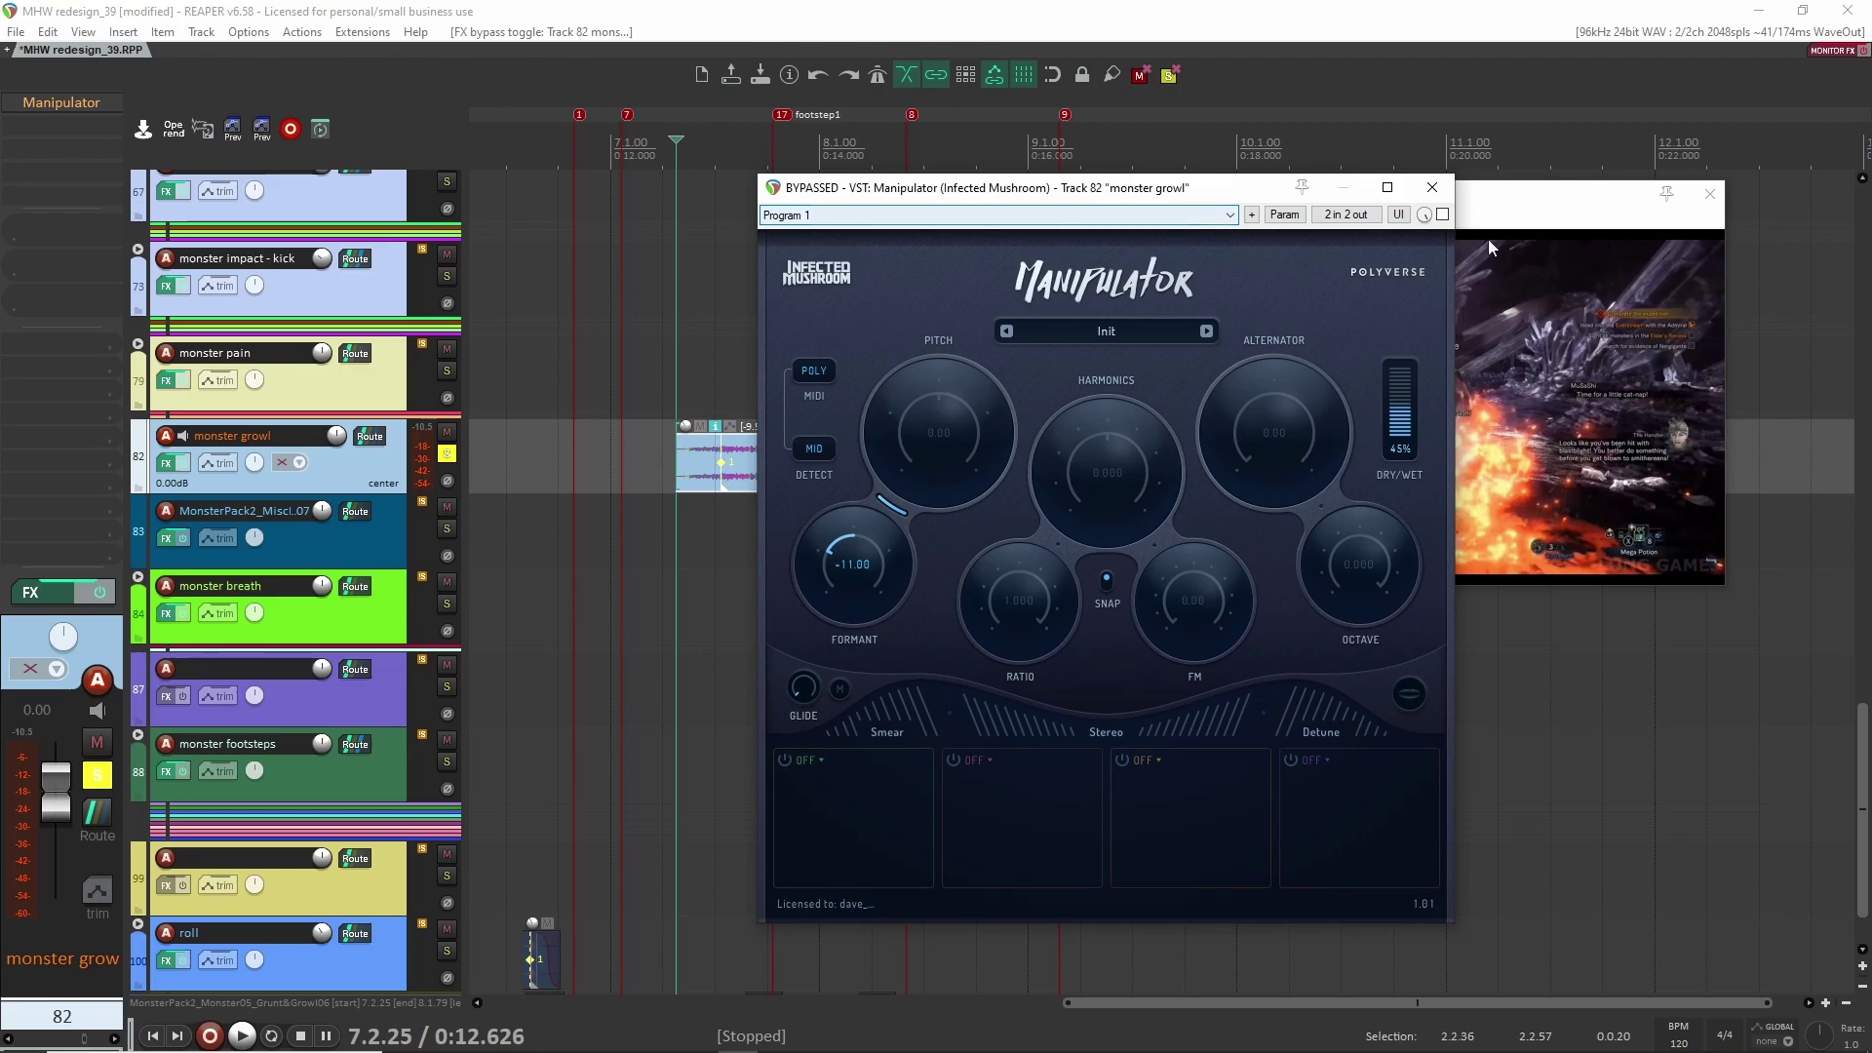
Step: Re-enable Manipulator on the monster growl track, replay the processed growl and close the plug-in
{"action": "left_click_drag", "start_coordinate": [1300, 192], "coordinate": [960, 214]}
{"action": "left_click", "coordinate": [970, 185]}
{"action": "key", "text": "space"}
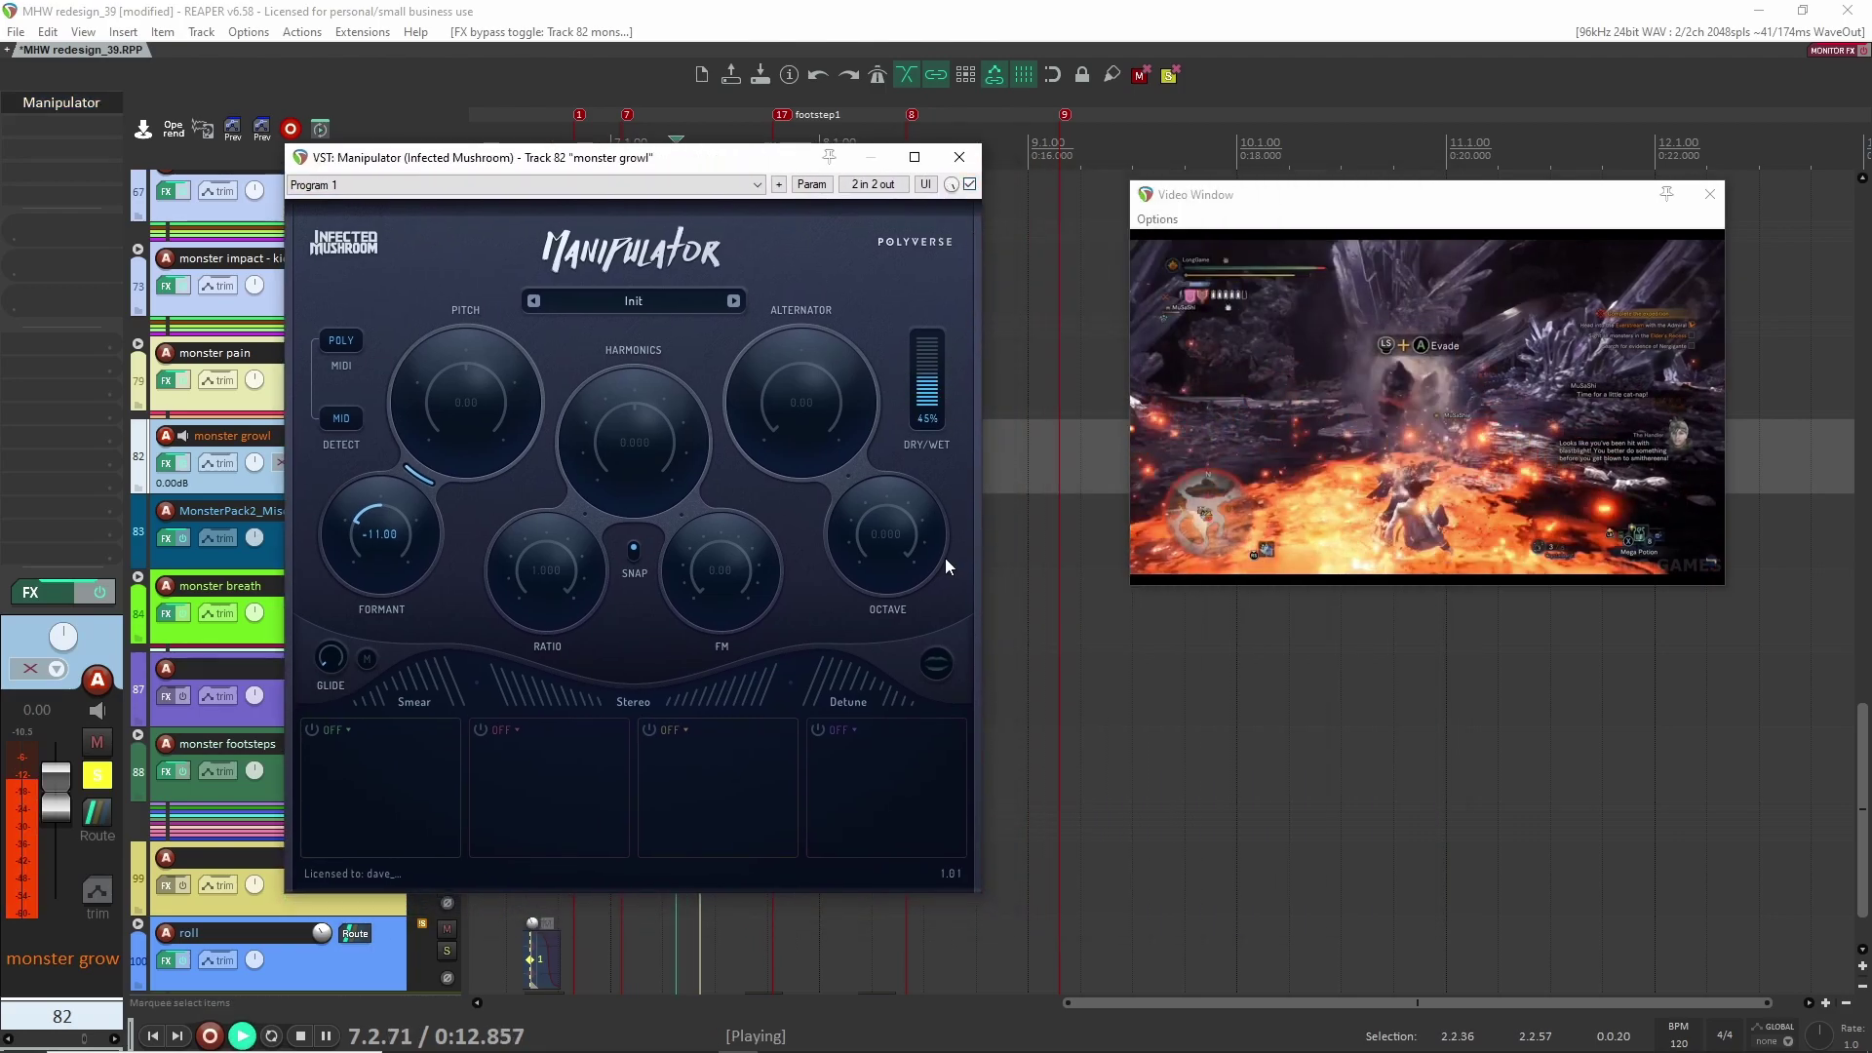
{"action": "key", "text": "space"}
{"action": "left_click", "coordinate": [960, 157]}
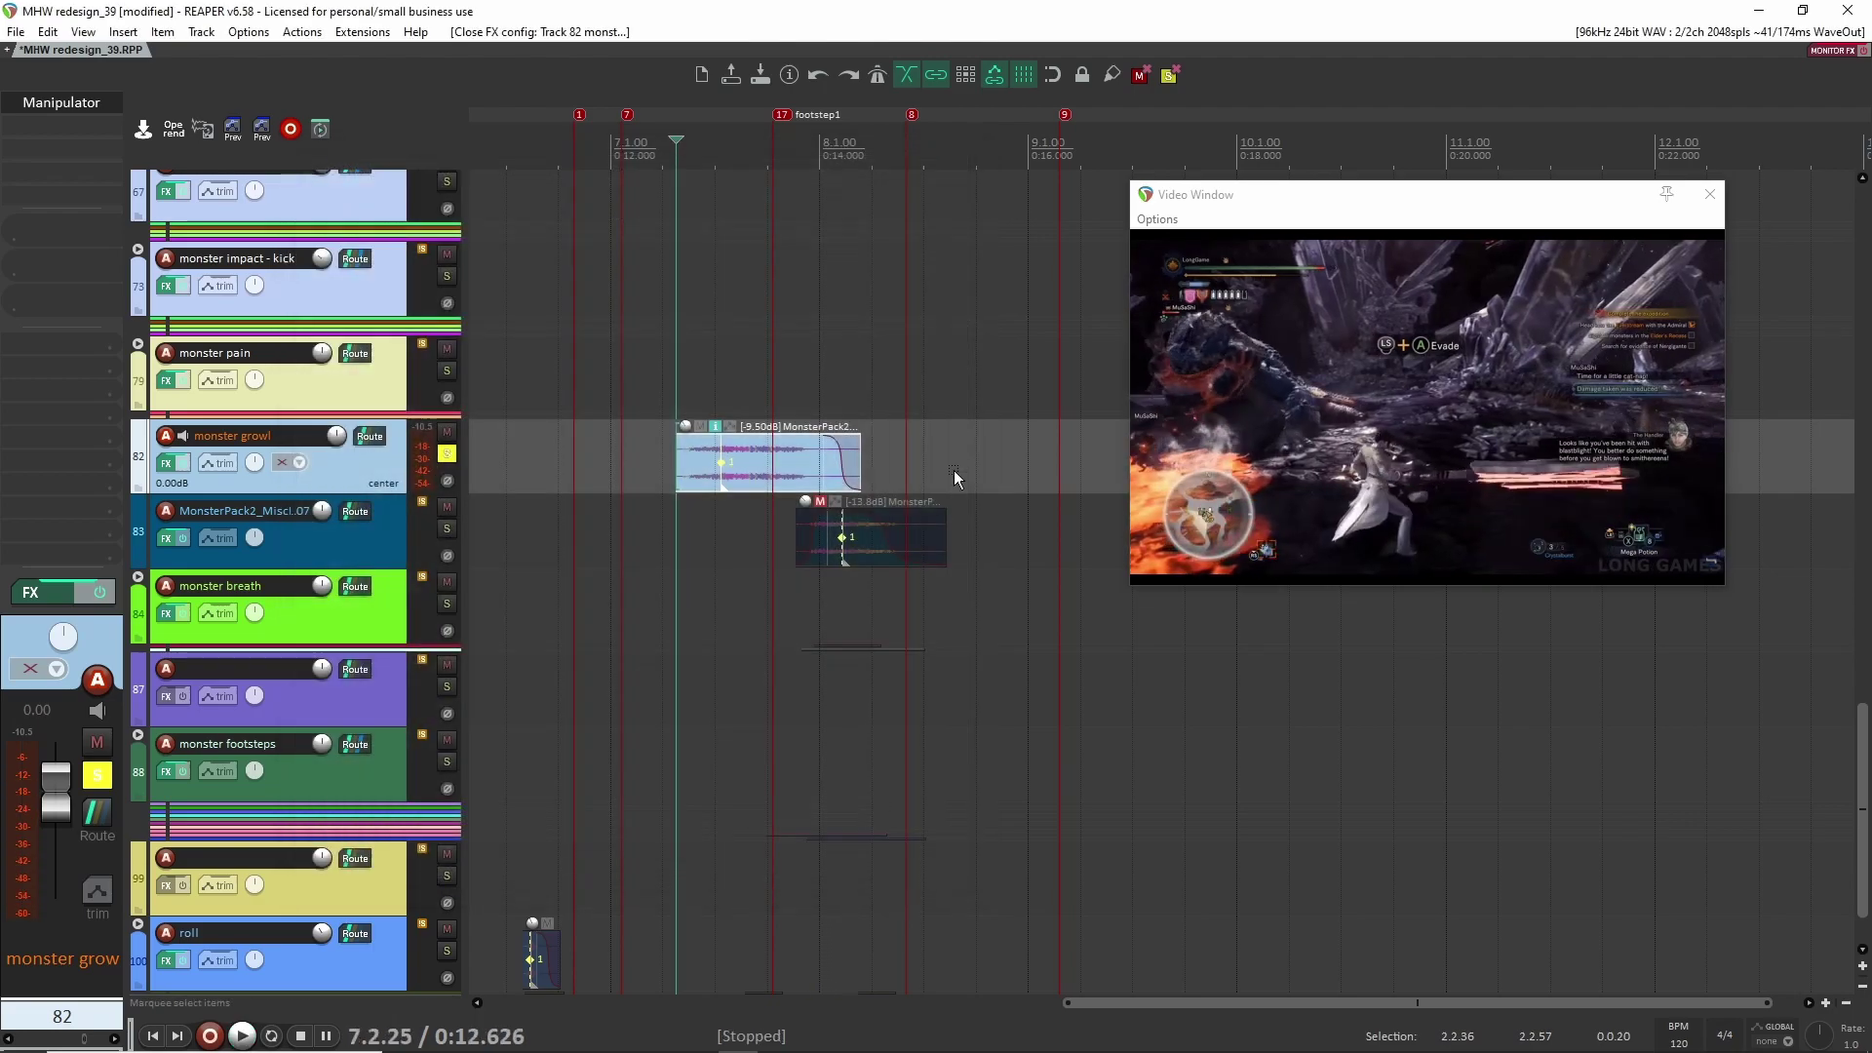
Step: Solo the monster breath folder instead of the growl, expand its layers and play them from 7.4.20
{"action": "left_click", "coordinate": [446, 455]}
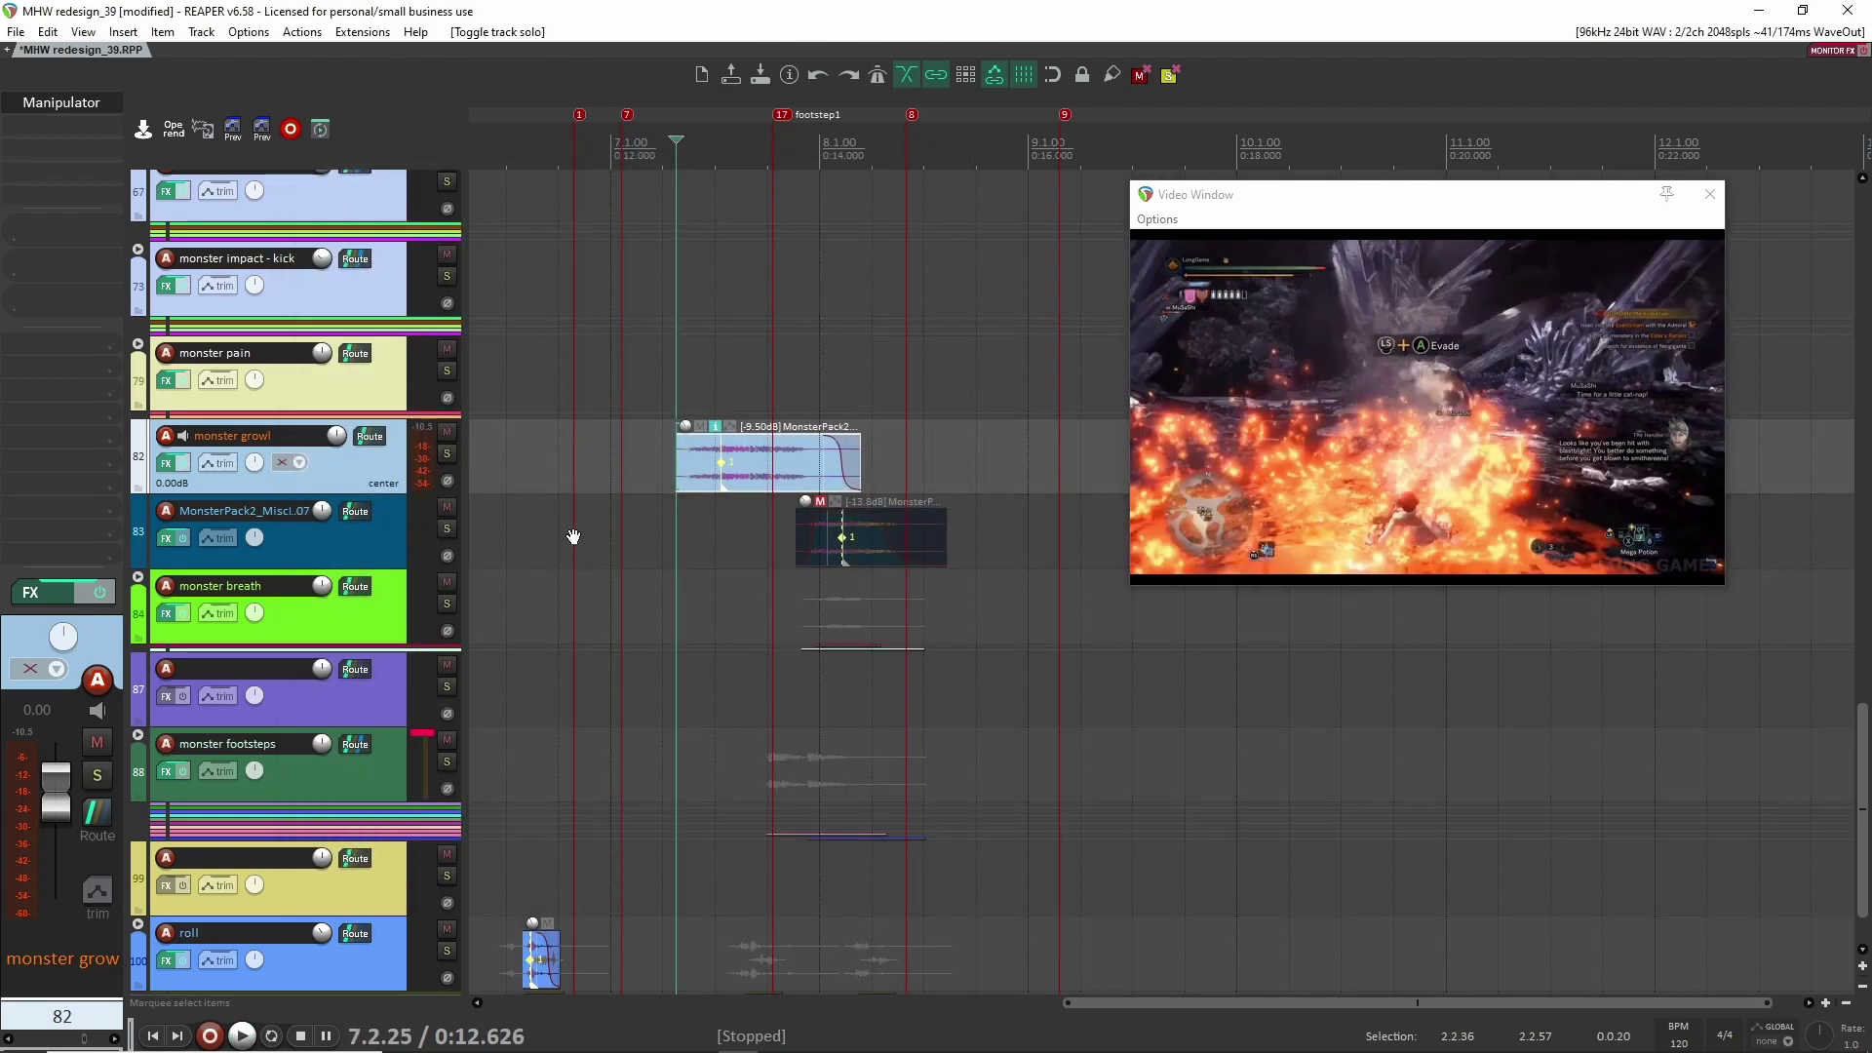
{"action": "scroll", "coordinate": [576, 537], "scroll_direction": "left", "scroll_amount": 1}
{"action": "scroll", "coordinate": [623, 536], "scroll_direction": "down", "scroll_amount": 1}
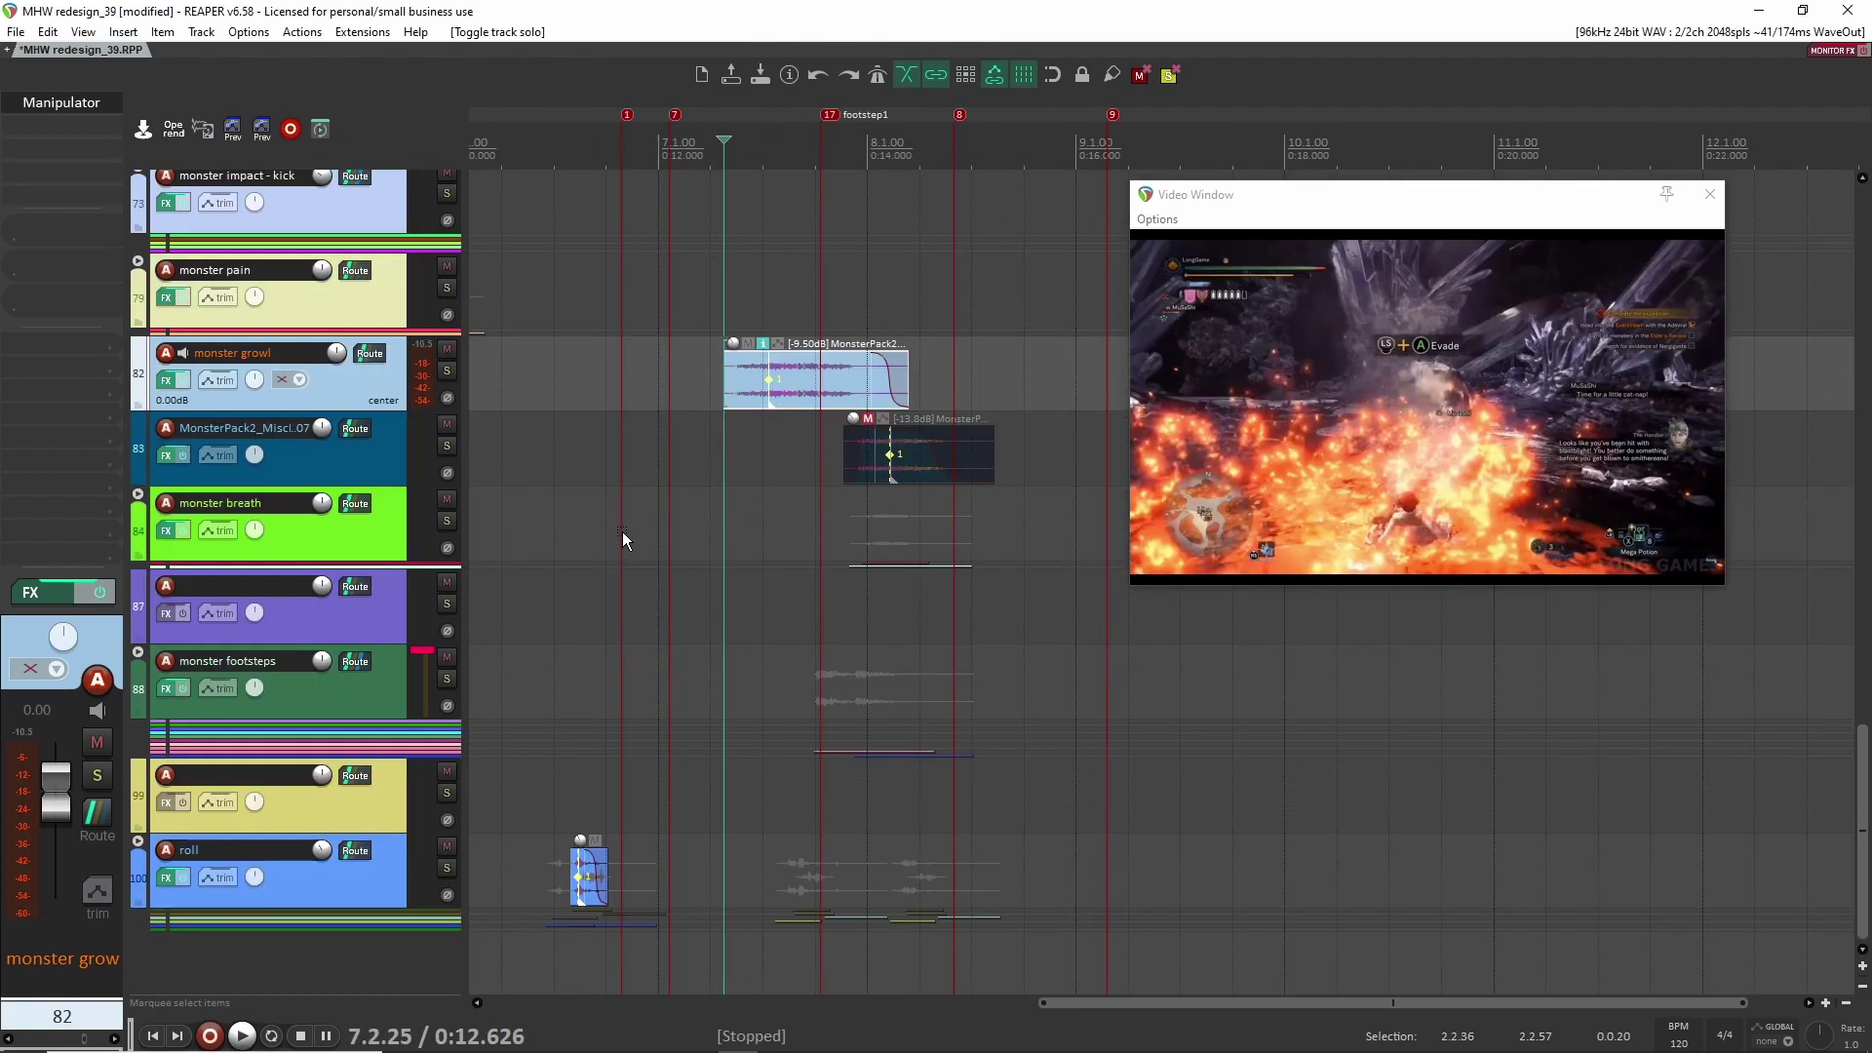
{"action": "left_click", "coordinate": [447, 522]}
{"action": "left_click", "coordinate": [137, 495]}
{"action": "left_click", "coordinate": [824, 607]}
{"action": "key", "text": "space"}
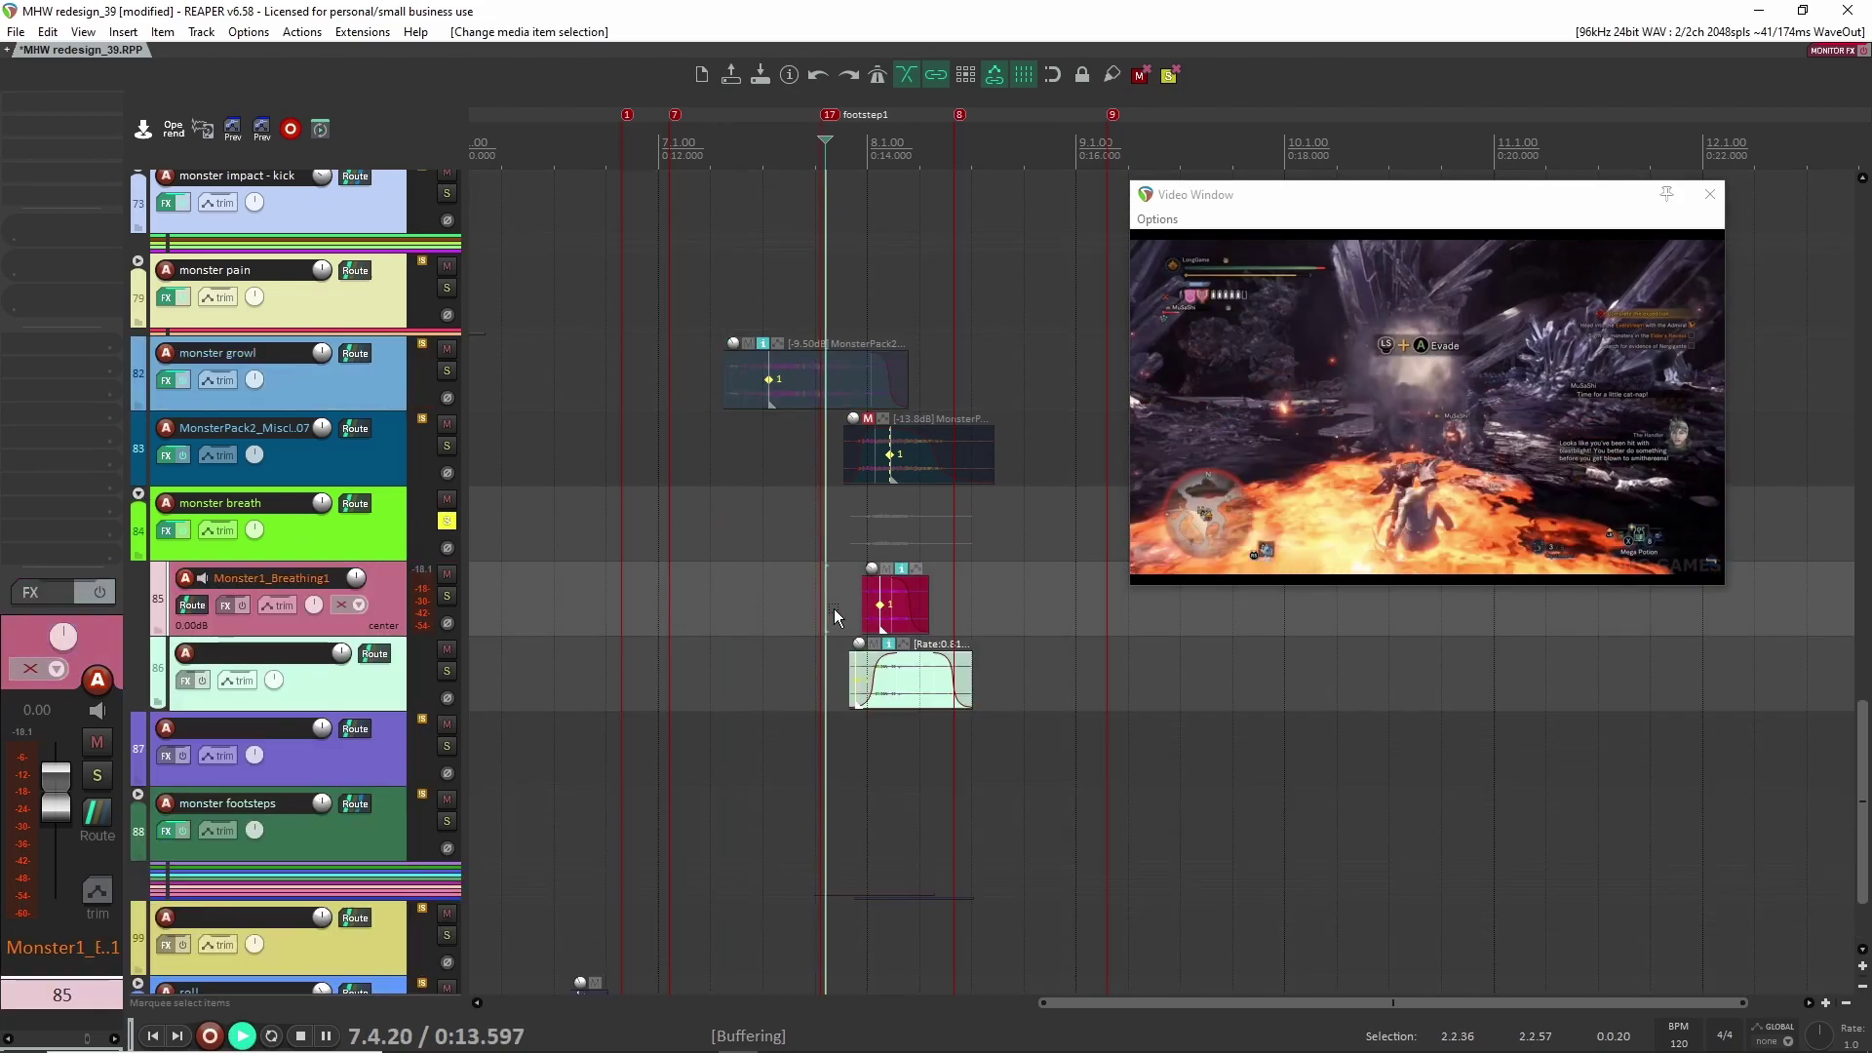
{"action": "key", "text": "space"}
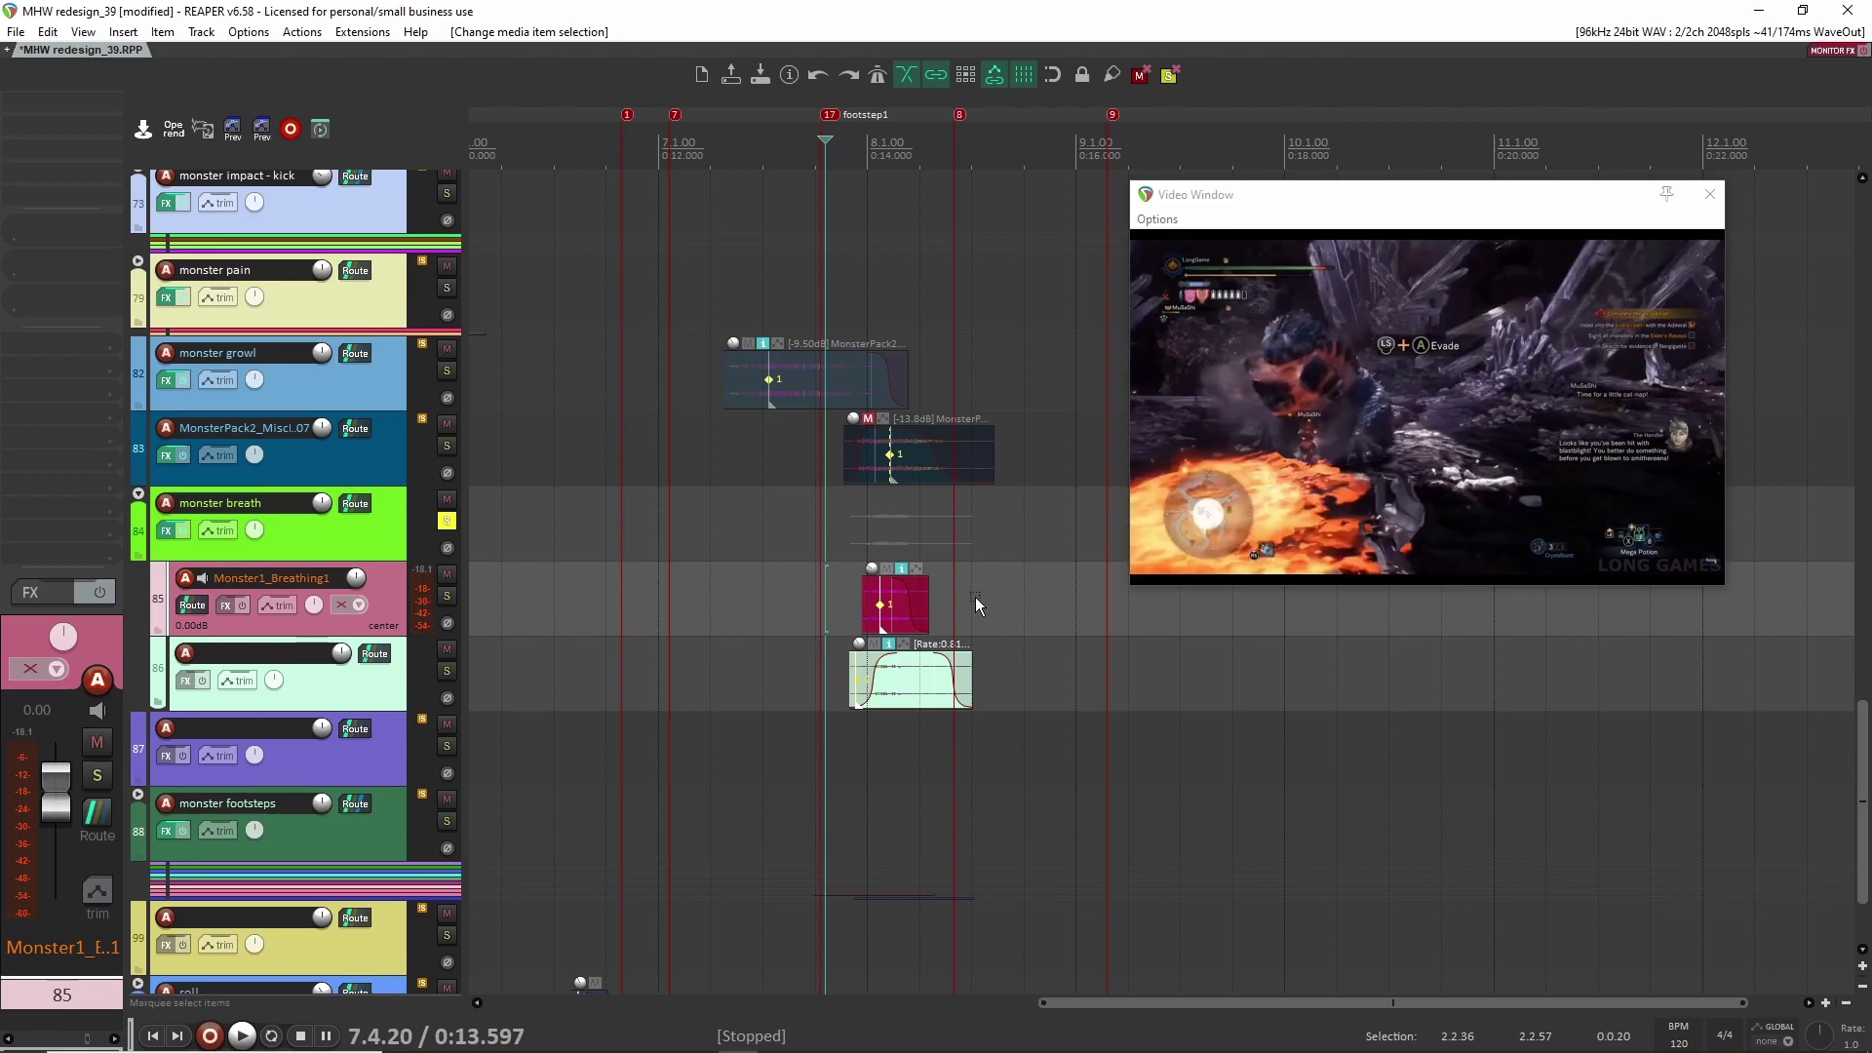
Step: Solo the Monster1_Breathing1 layer and play it from 7.4.20
{"action": "left_click", "coordinate": [455, 521]}
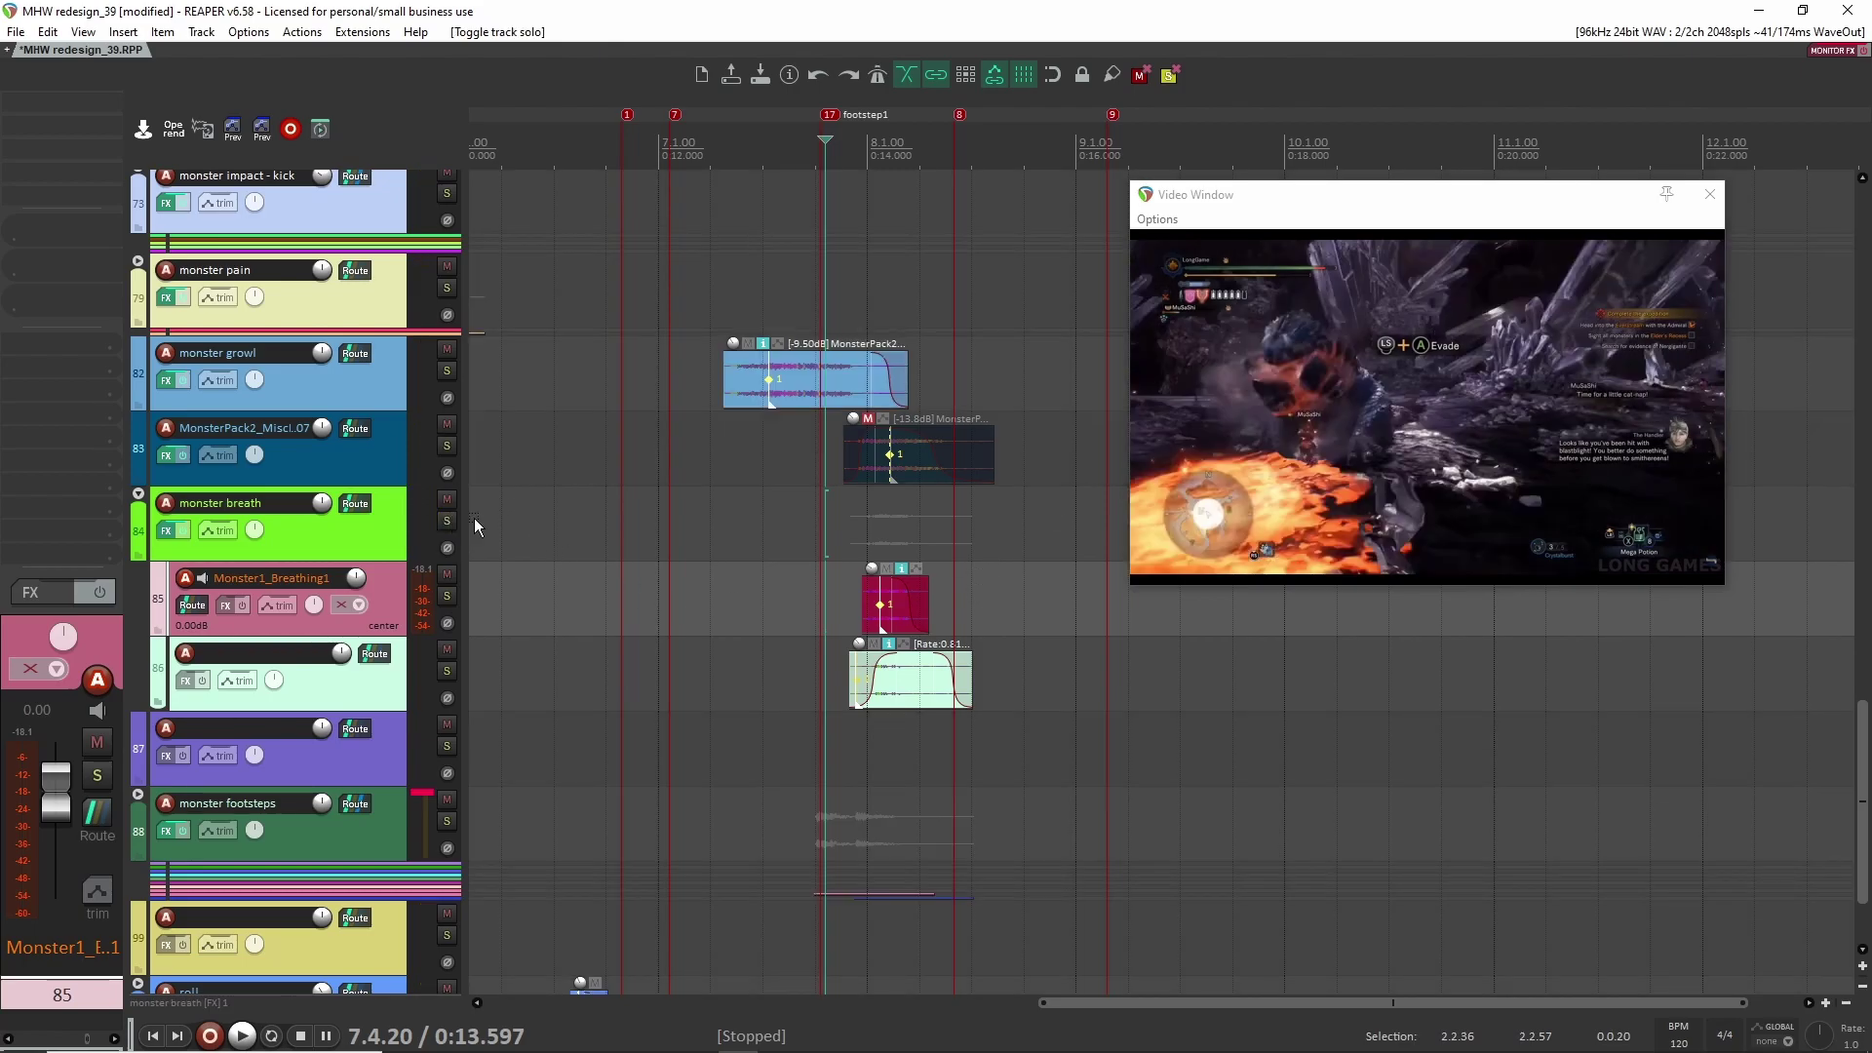
{"action": "left_click", "coordinate": [448, 523]}
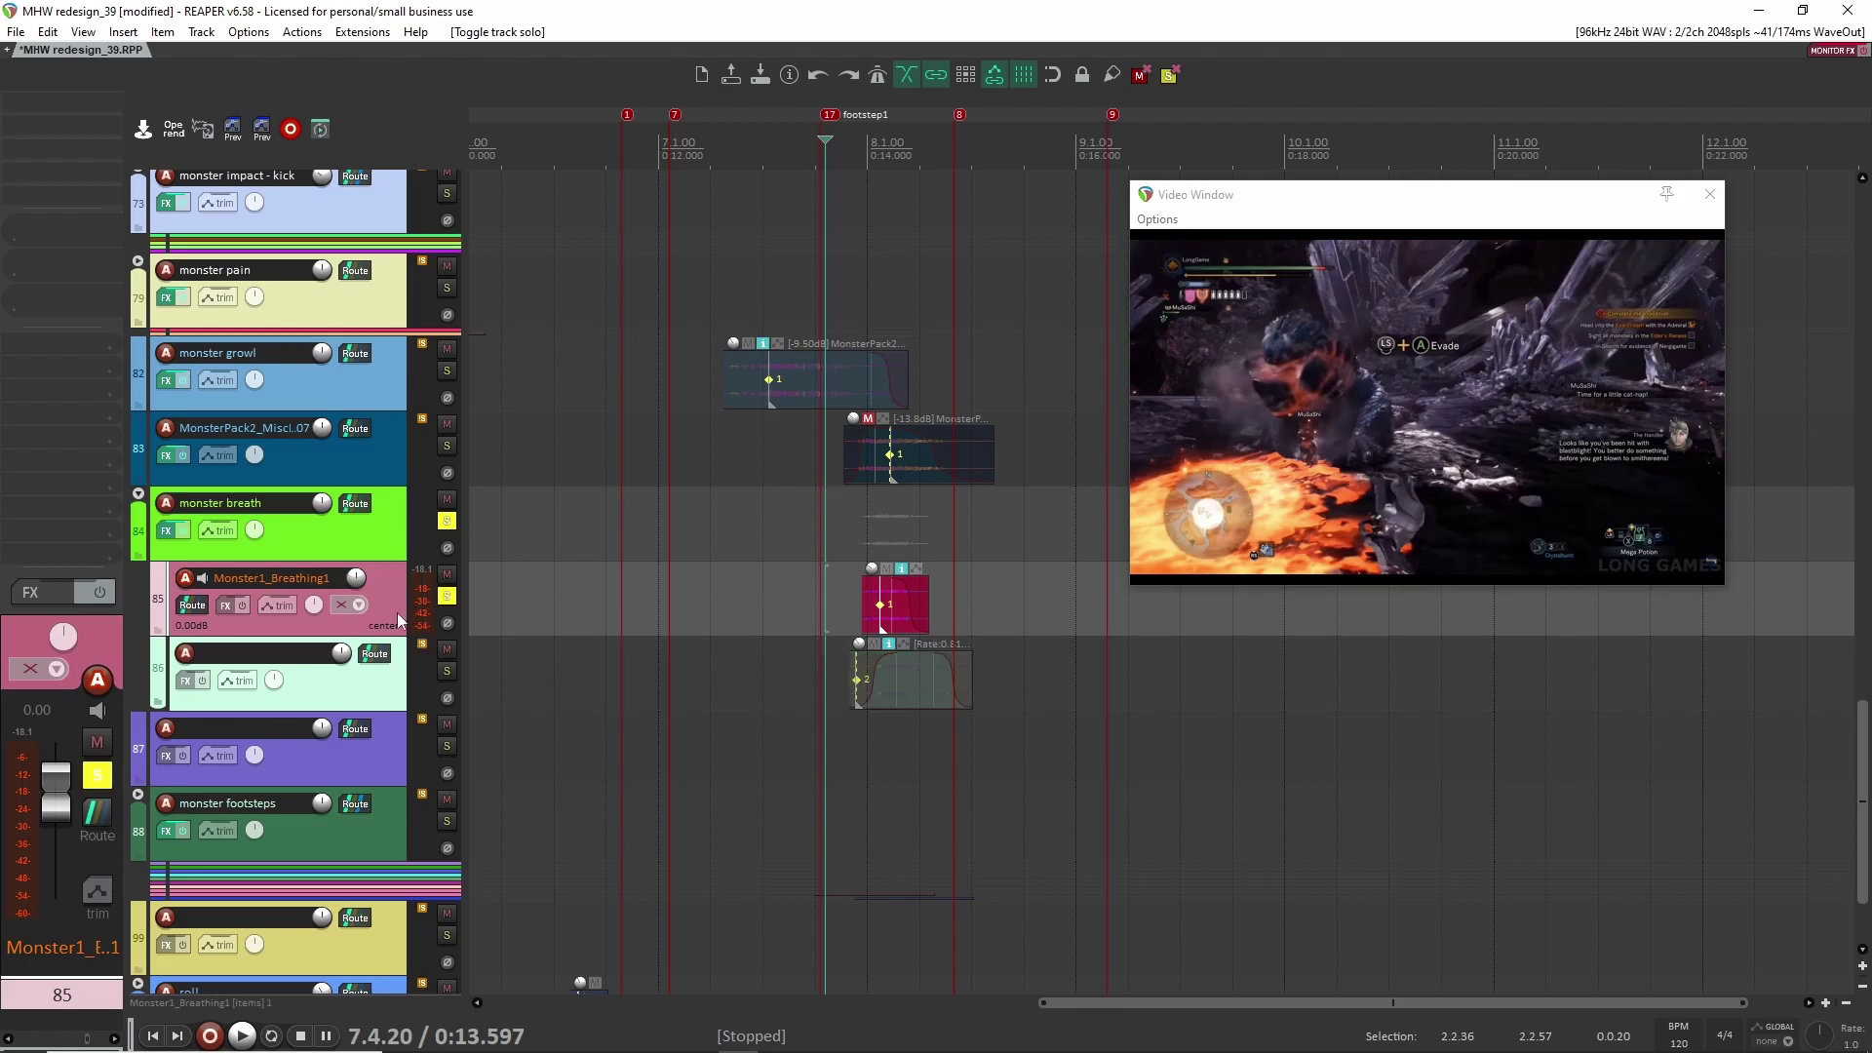
{"action": "key", "text": "space"}
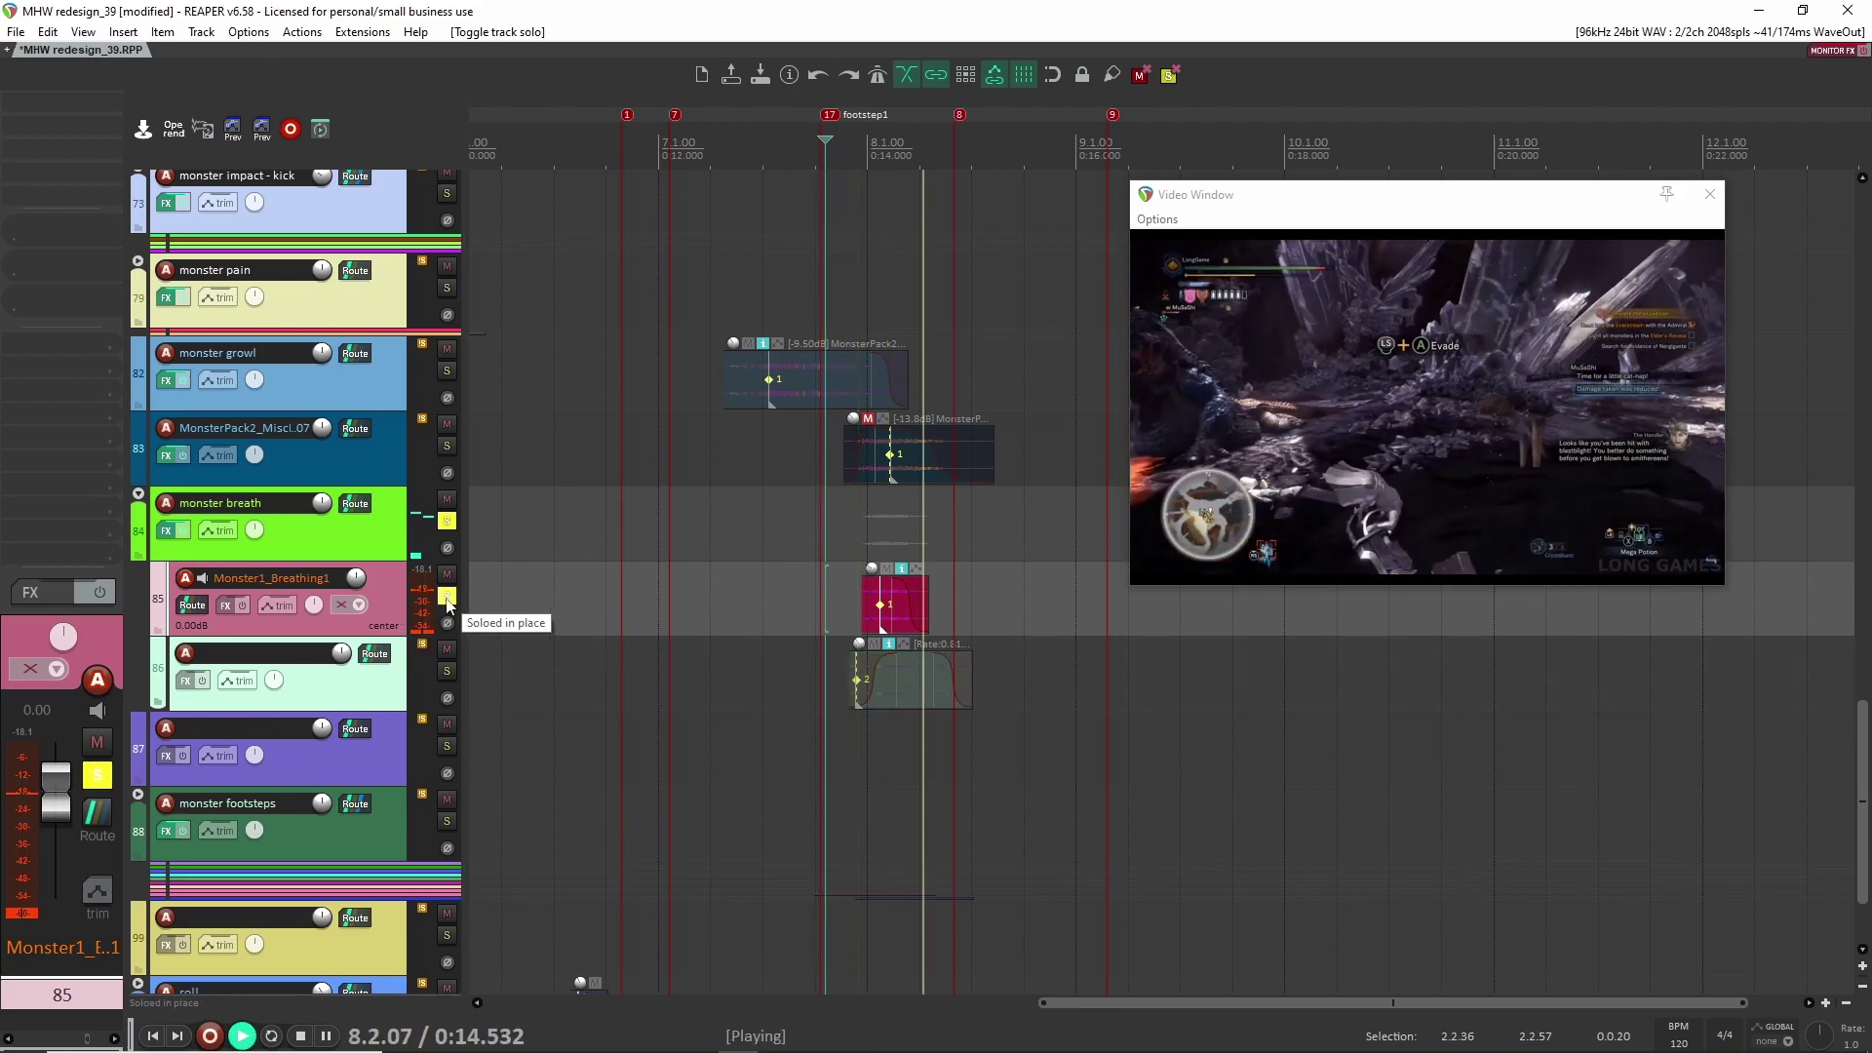
{"action": "key", "text": "space"}
Step: Solo the unnamed breath layer on track 86 and play it from 7.4.20
{"action": "left_click", "coordinate": [448, 521]}
{"action": "left_click", "coordinate": [447, 670]}
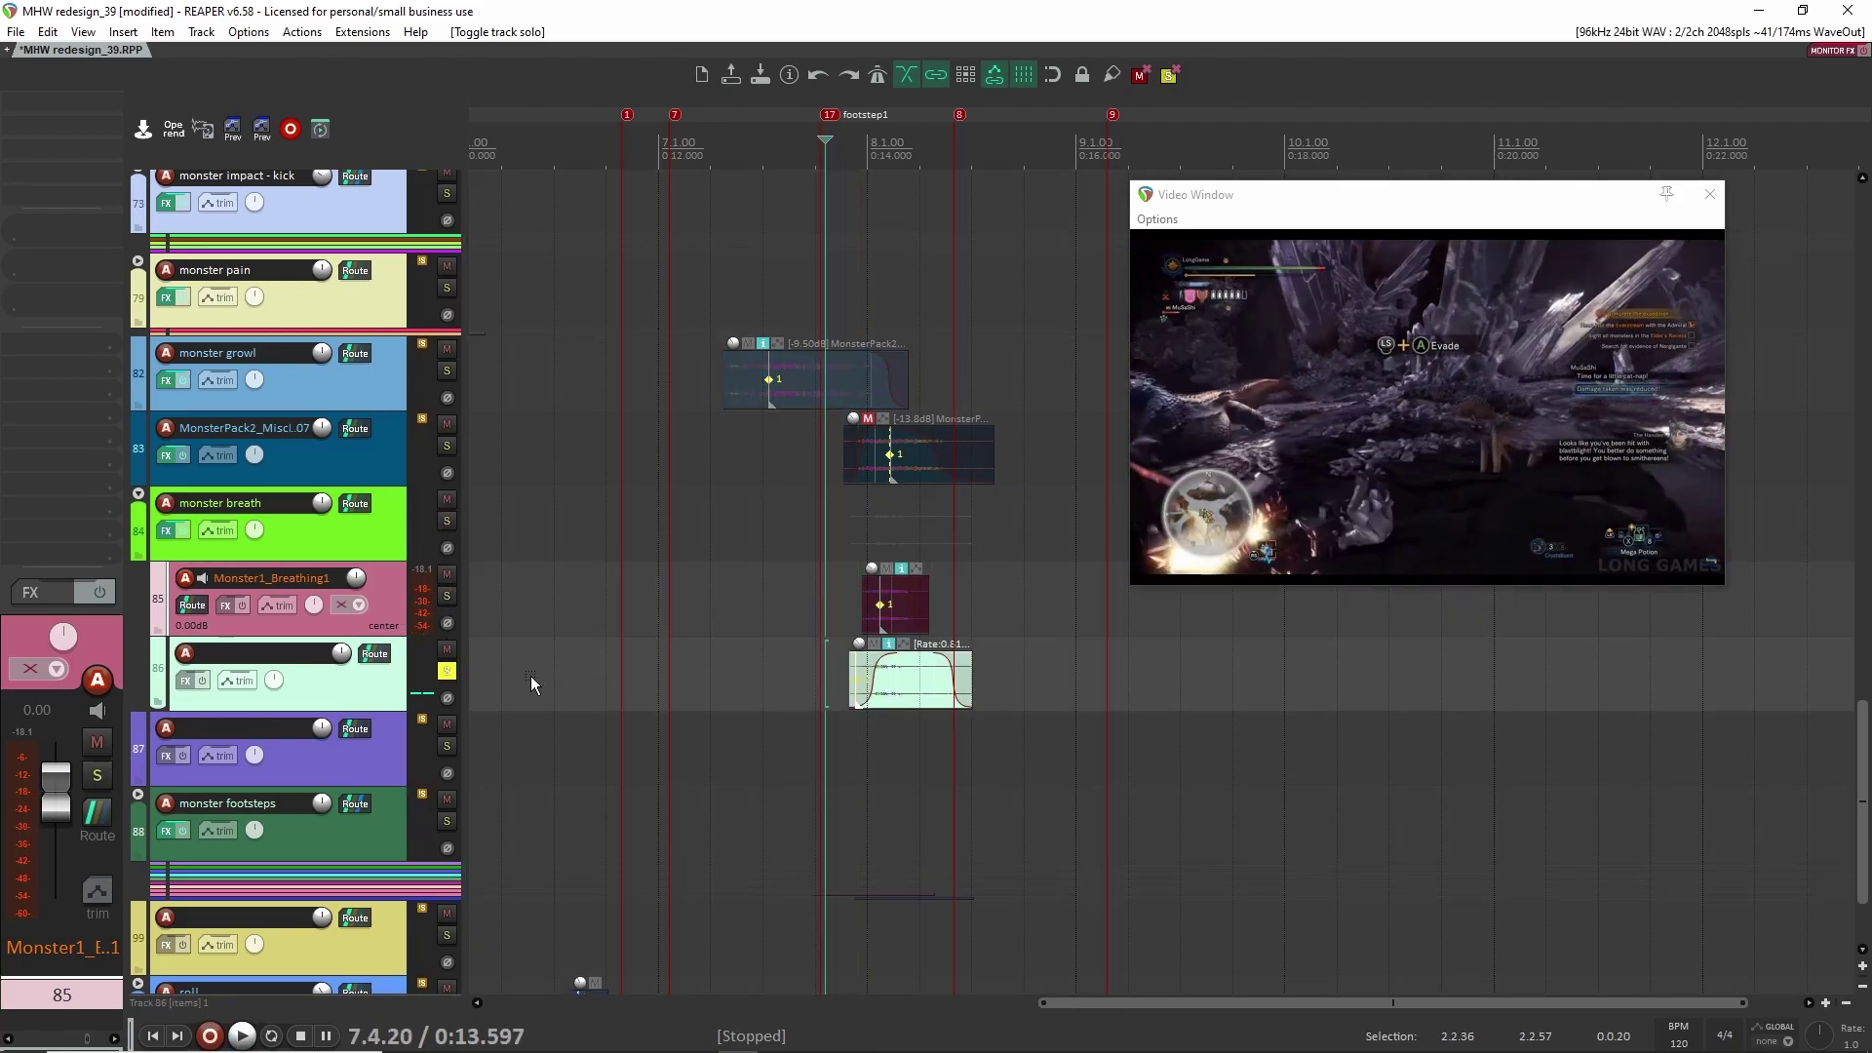
{"action": "key", "text": "space"}
{"action": "key", "text": "space"}
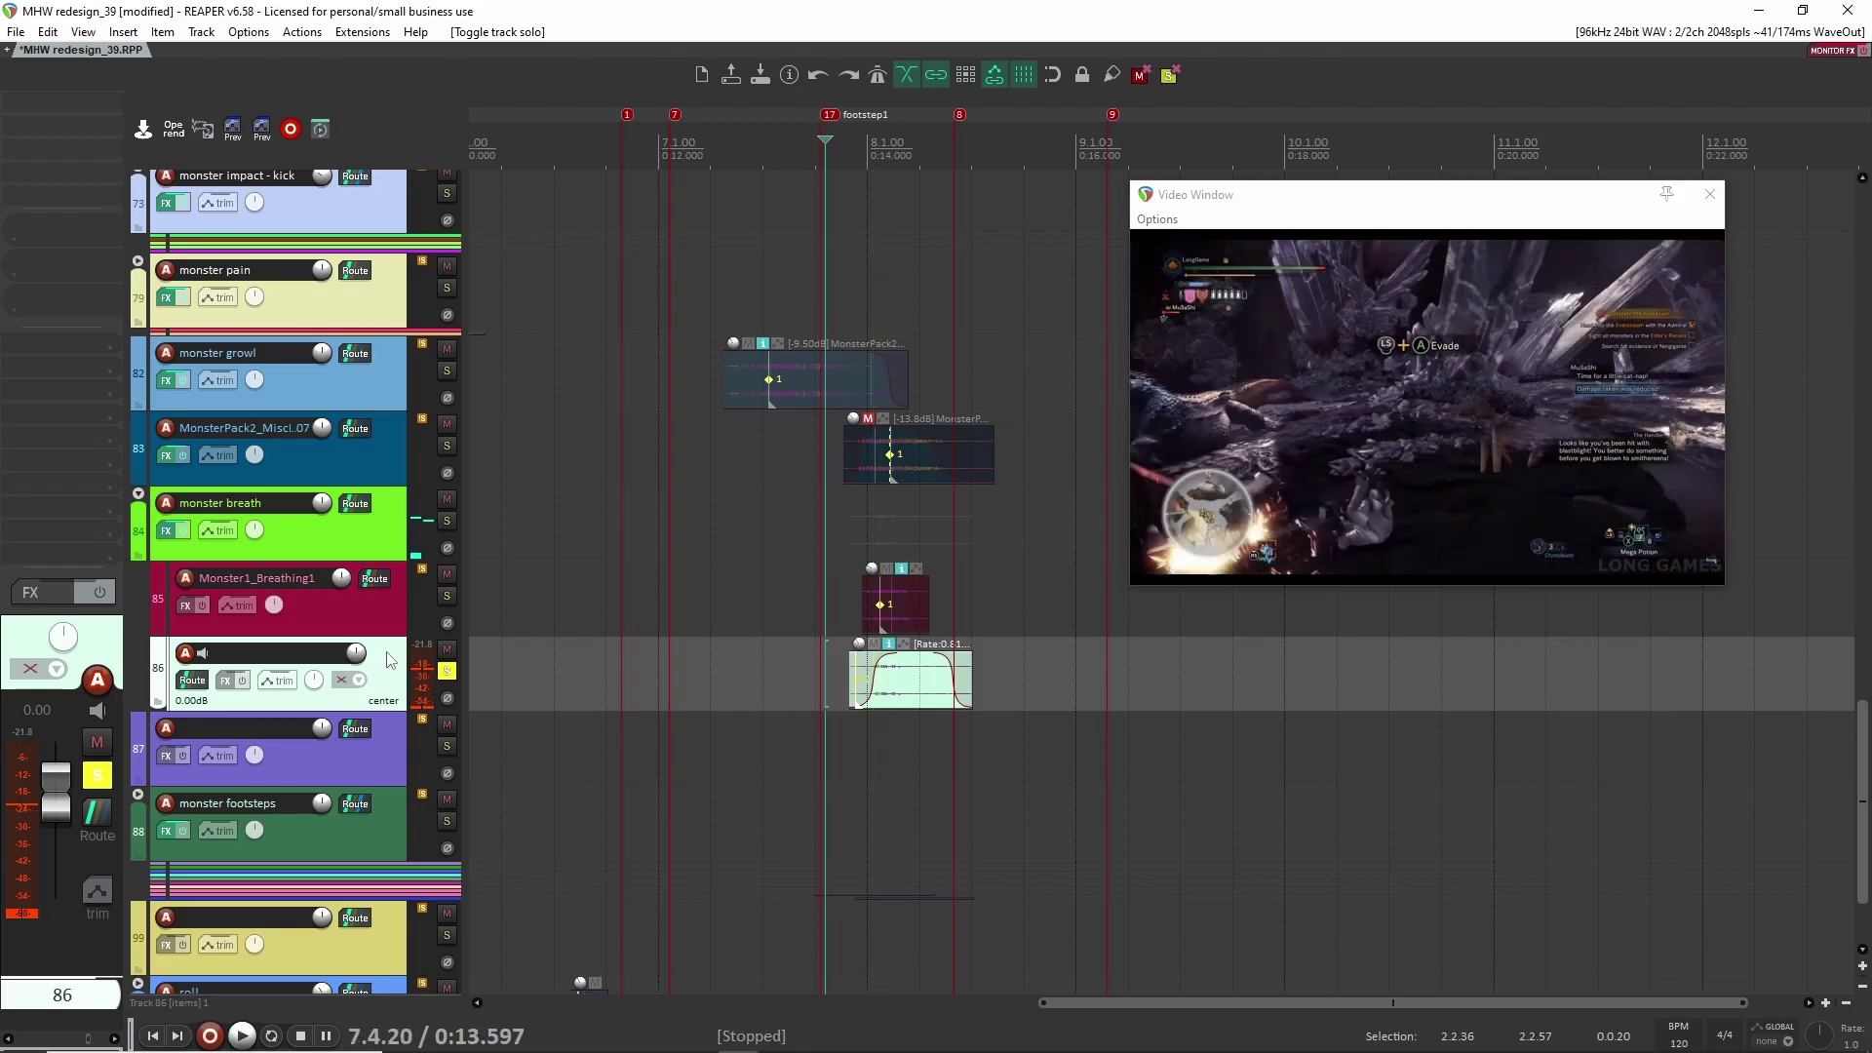
Step: Solo only the monster breath folder, replay its combined layers and view its ReCenter settings
{"action": "left_click", "coordinate": [380, 617]}
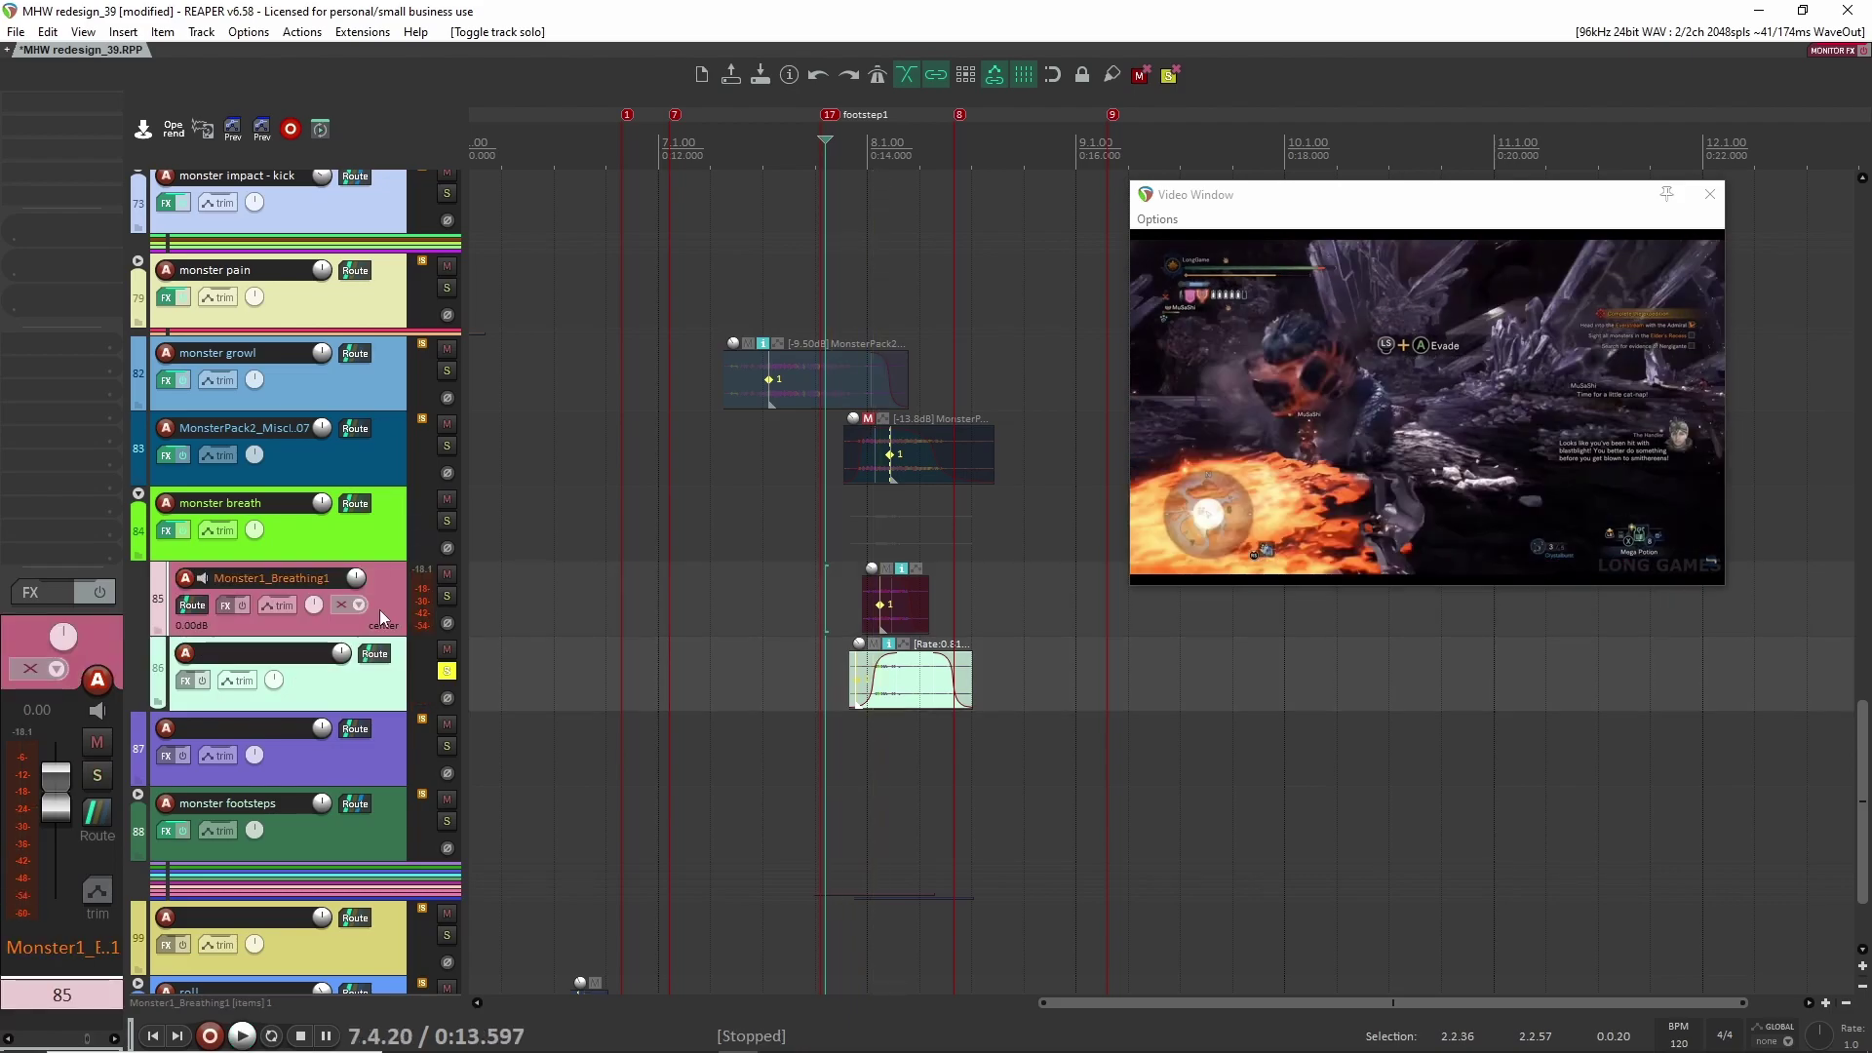
{"action": "left_click", "coordinate": [447, 596]}
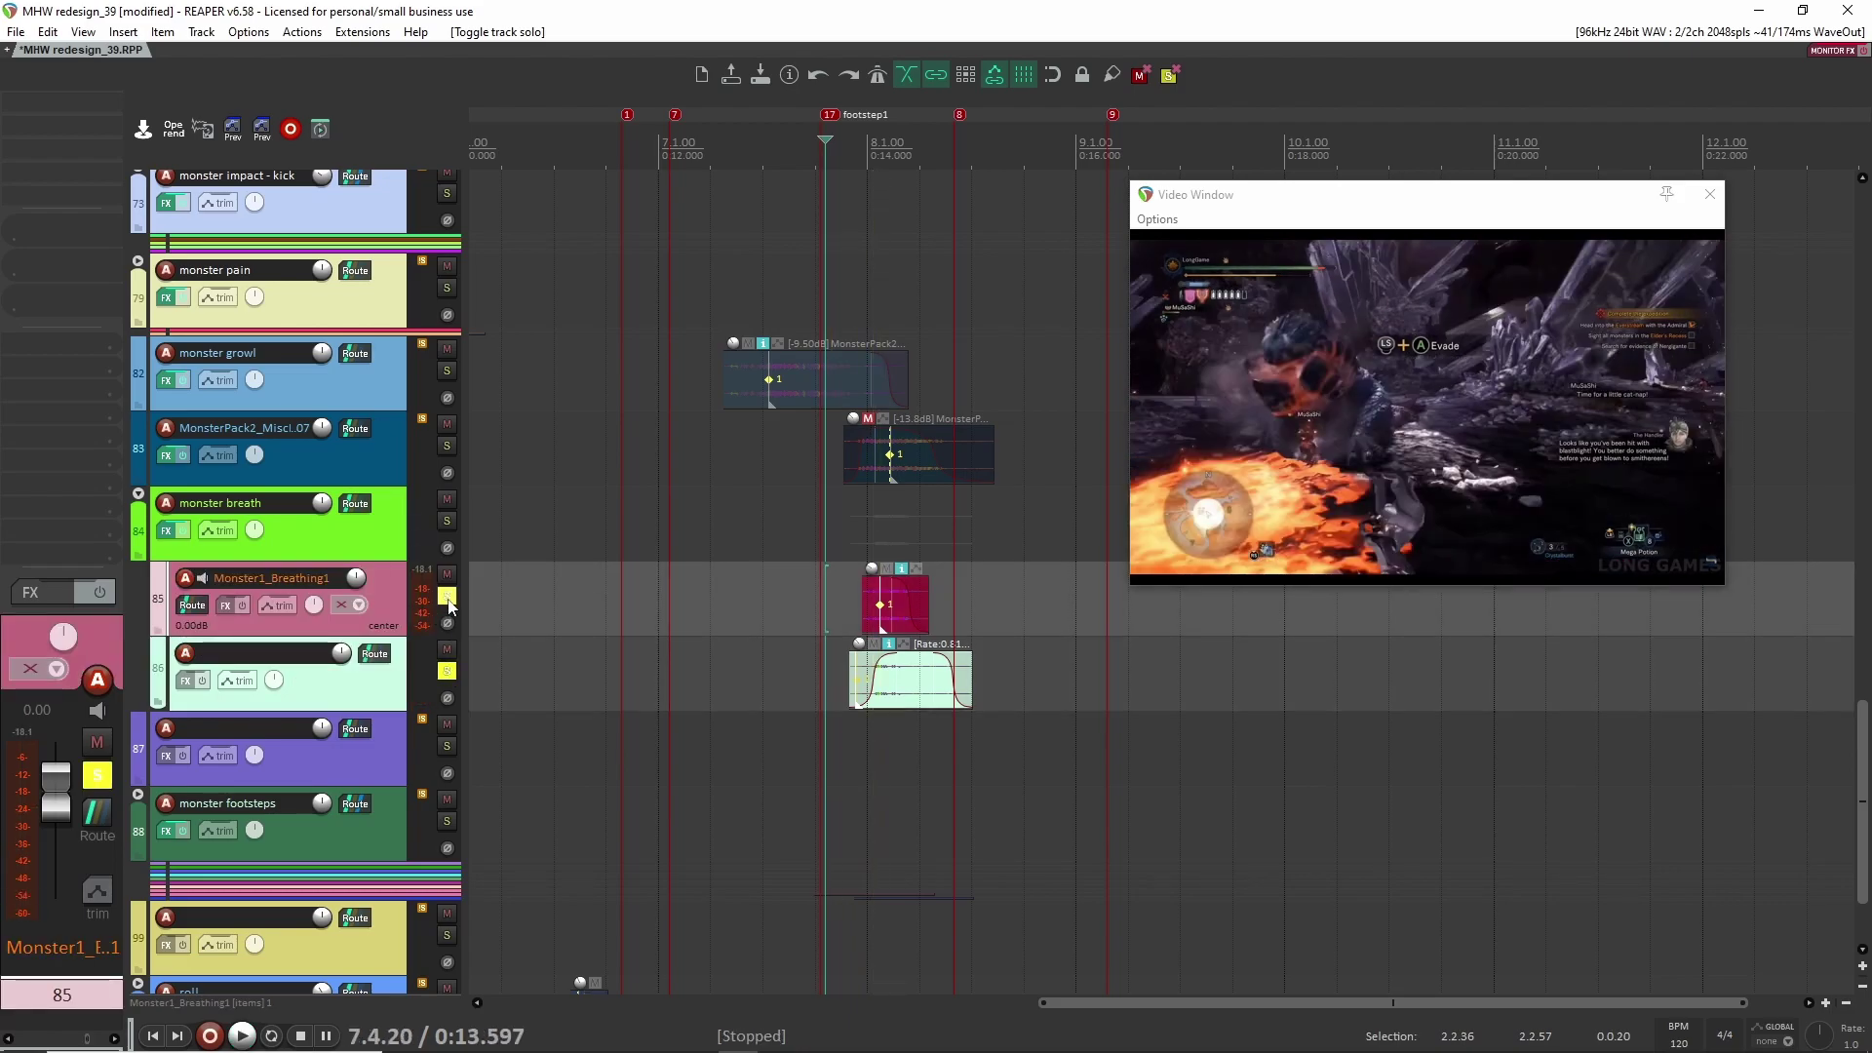
{"action": "left_click", "coordinate": [446, 520]}
{"action": "left_click", "coordinate": [447, 596]}
{"action": "left_click", "coordinate": [447, 670]}
{"action": "left_click", "coordinate": [389, 528]}
{"action": "key", "text": "space"}
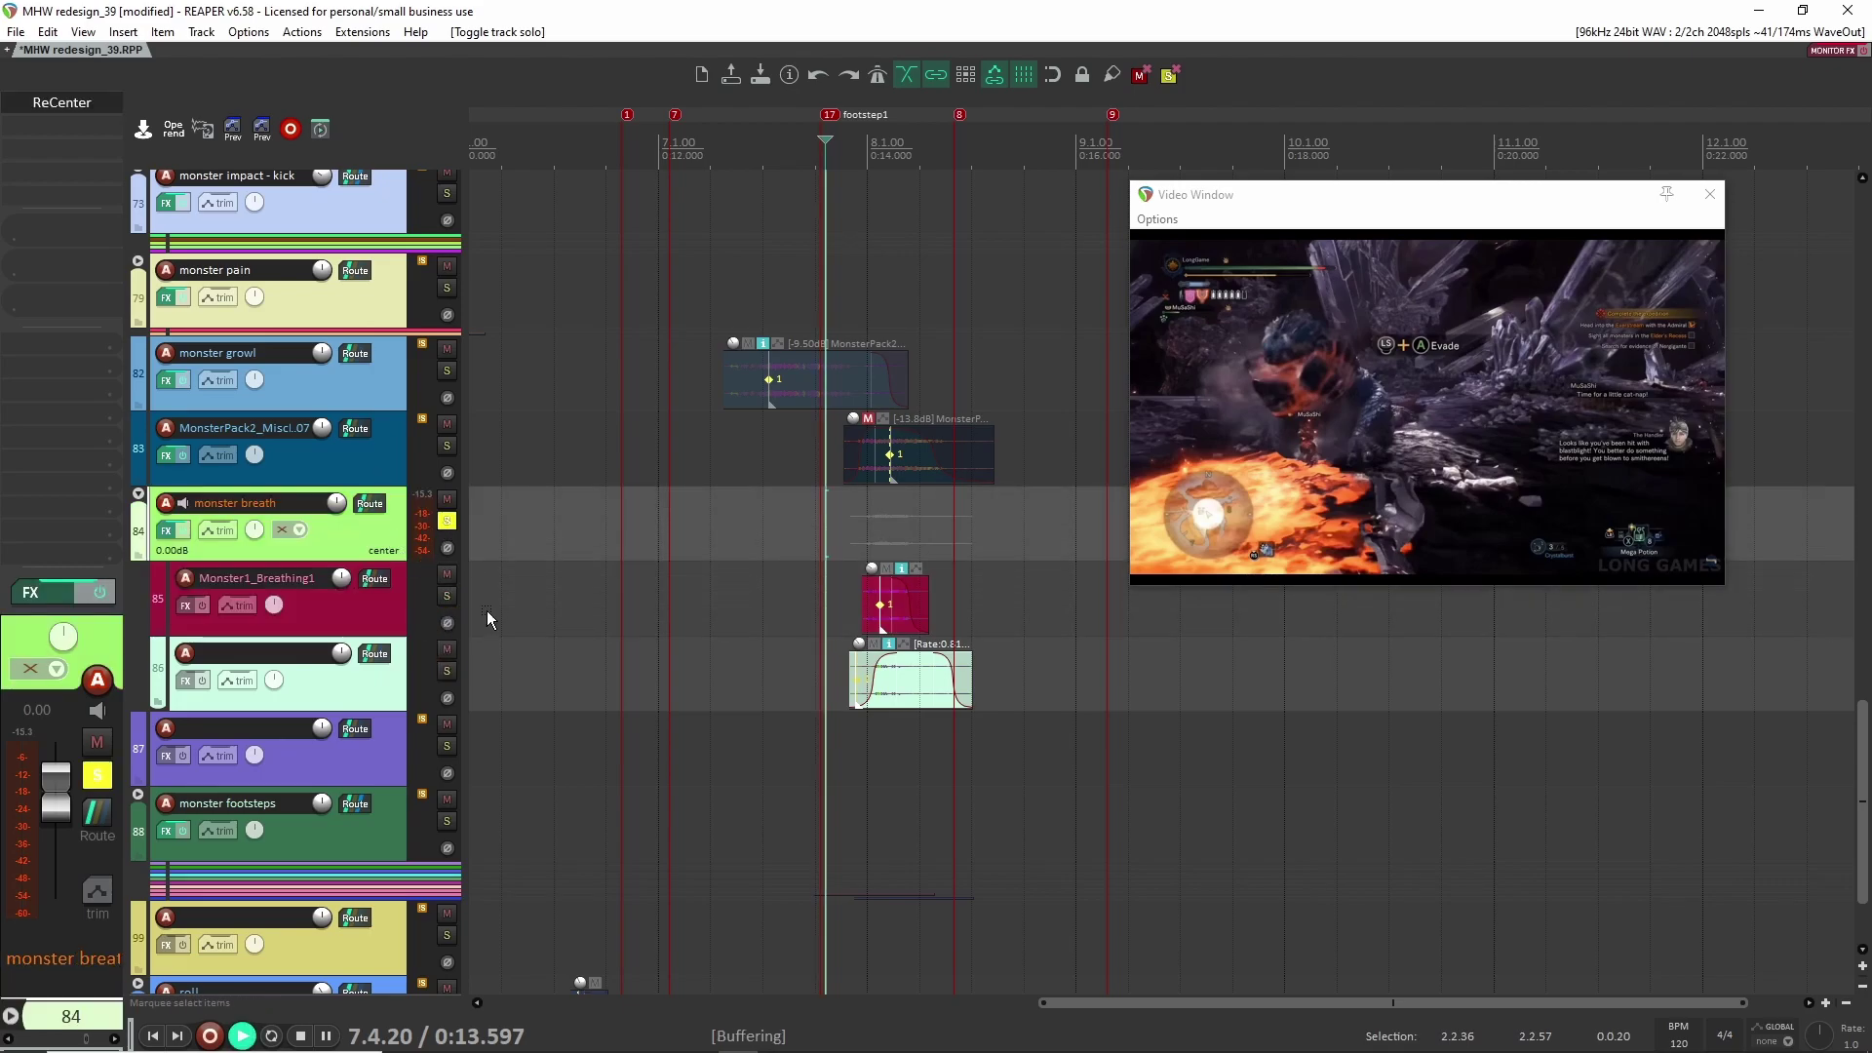
{"action": "key", "text": "space"}
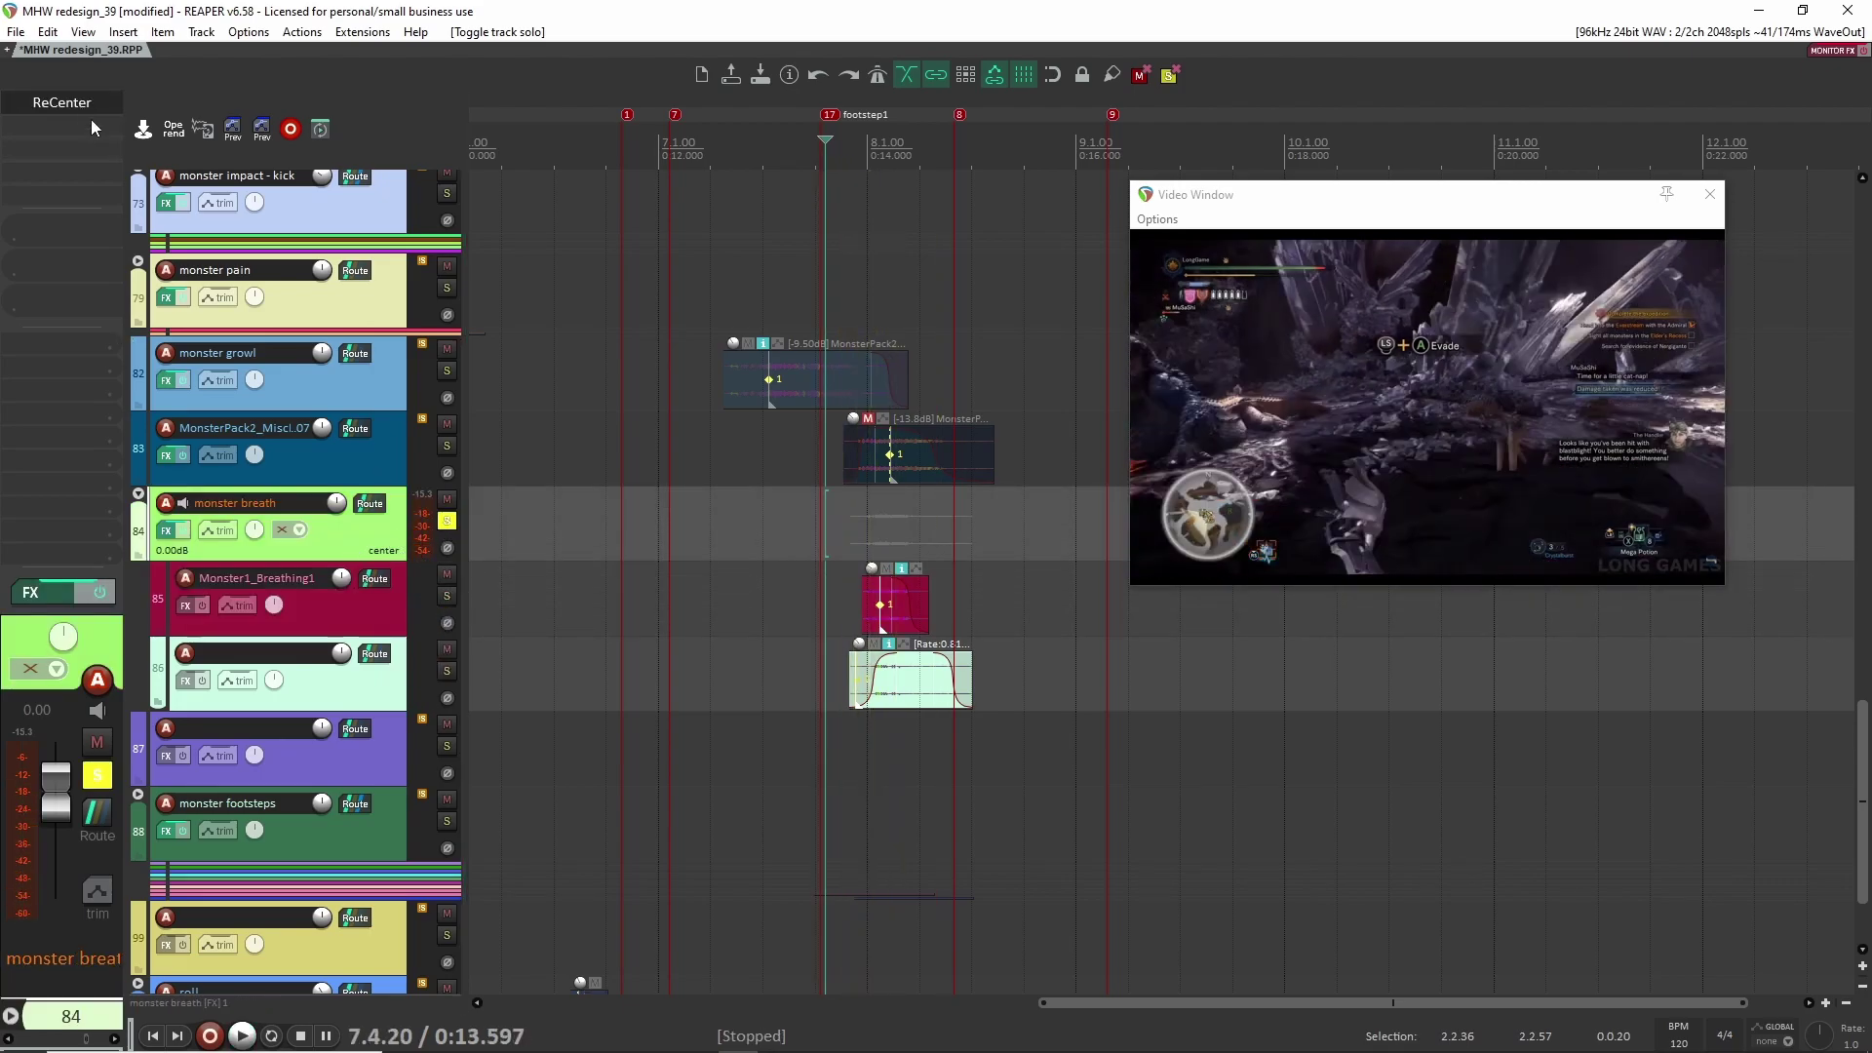
{"action": "left_click", "coordinate": [61, 102]}
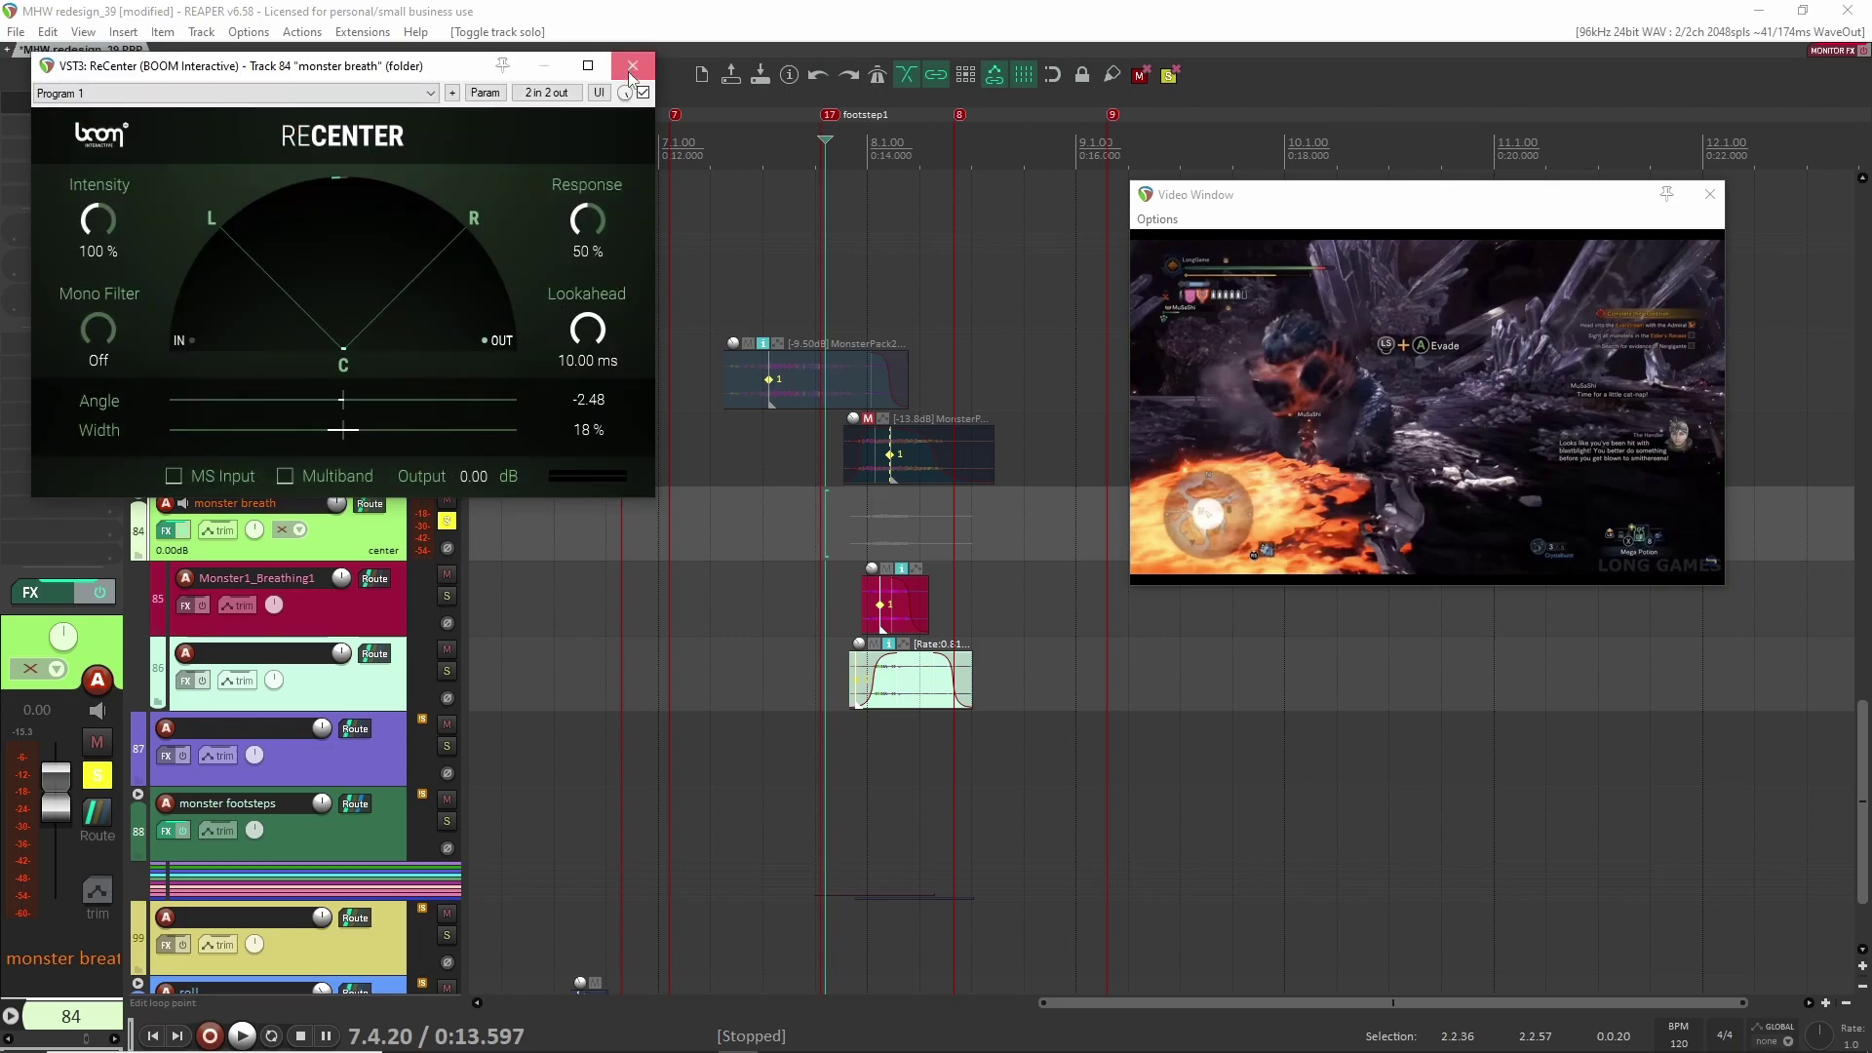
{"action": "left_click", "coordinate": [643, 56]}
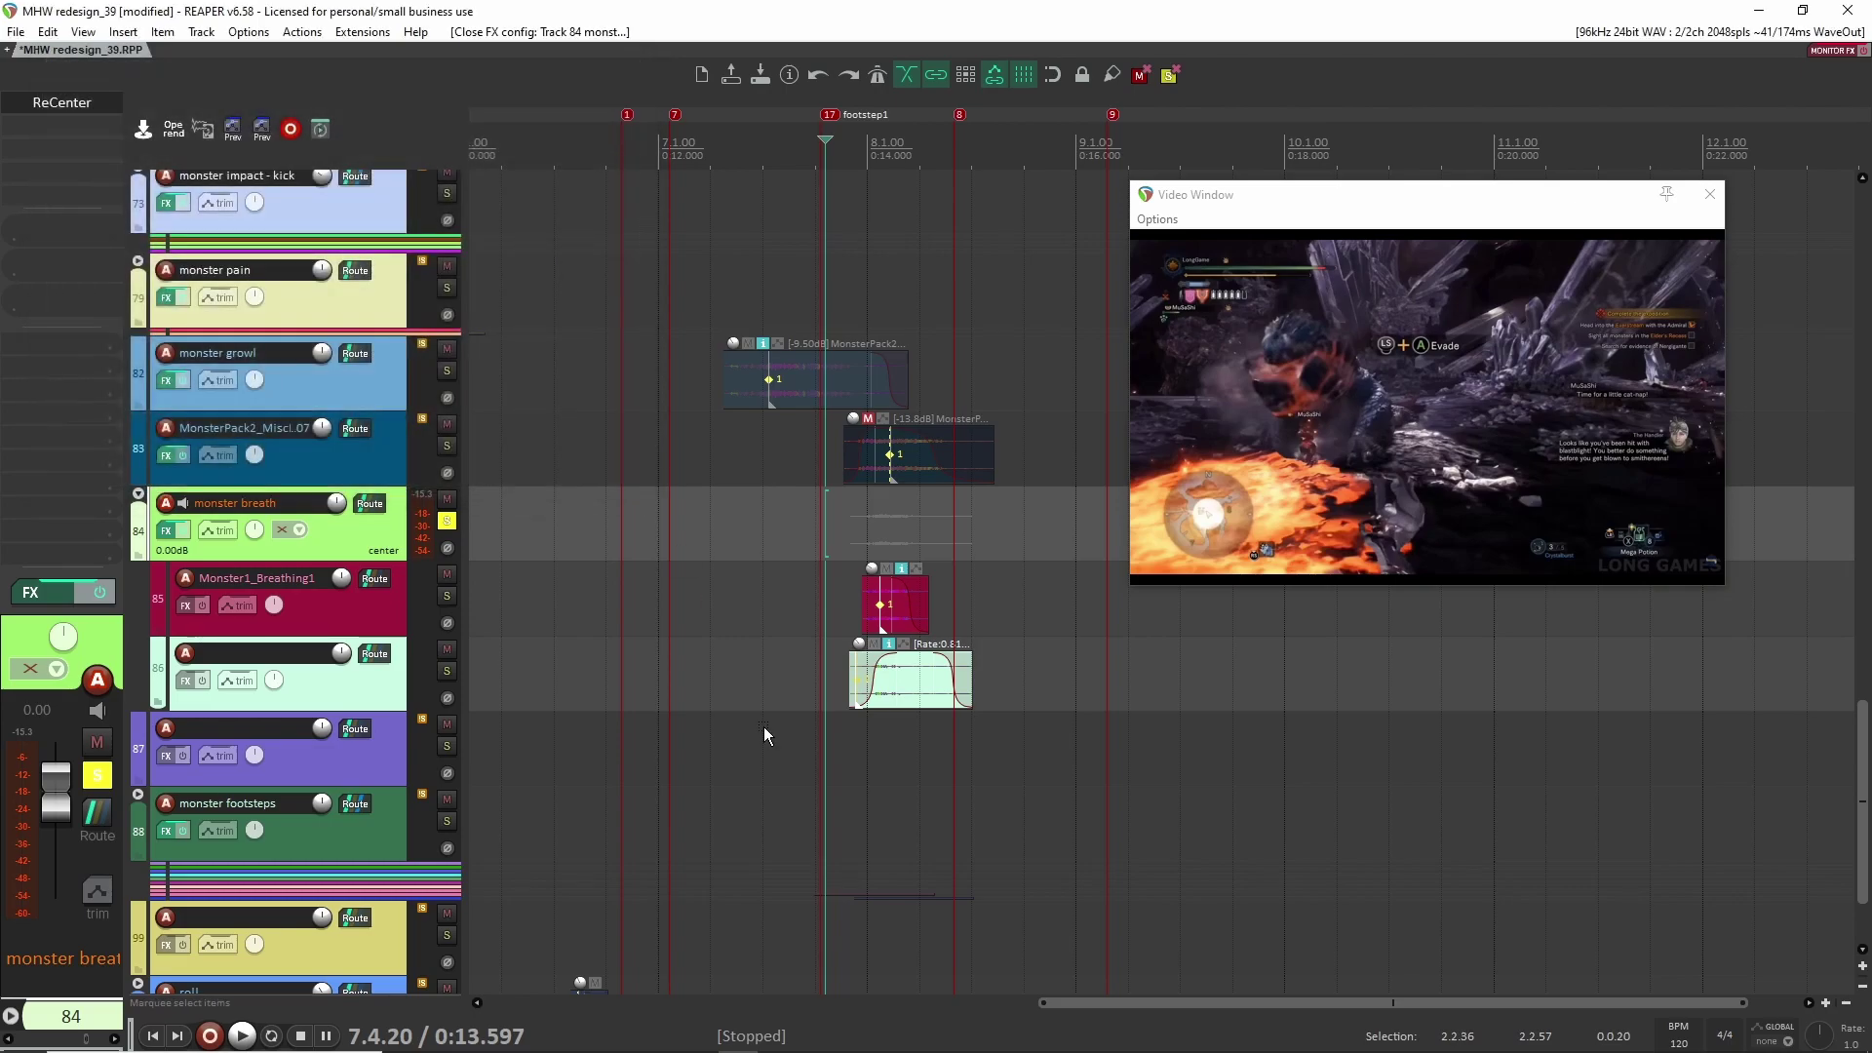
Step: Solo the monster growl, MonsterPack2_Misc..07, monster breath and Monster1_Breathing1 tracks and play them together from 7.1.73
{"action": "left_click", "coordinate": [447, 520]}
{"action": "left_click", "coordinate": [446, 370]}
{"action": "left_click", "coordinate": [447, 445]}
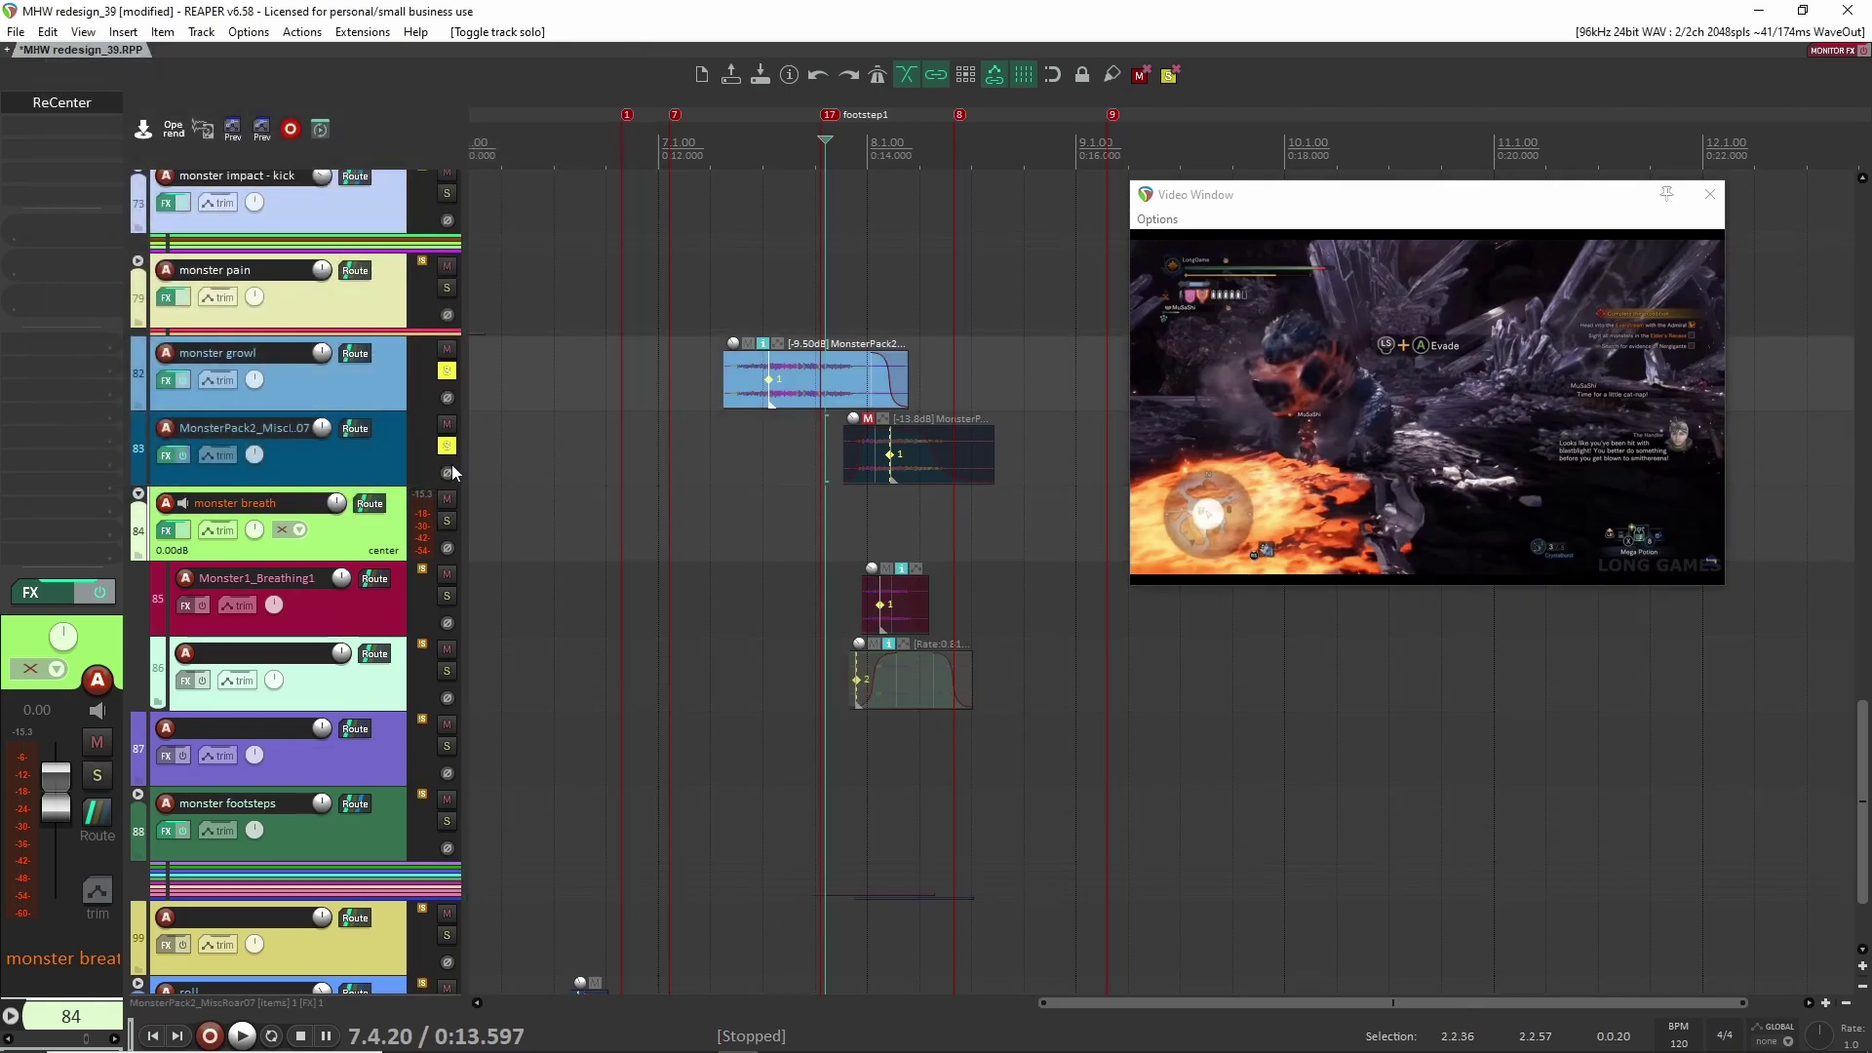
{"action": "left_click", "coordinate": [447, 596]}
{"action": "left_click", "coordinate": [447, 521]}
{"action": "key", "text": "space"}
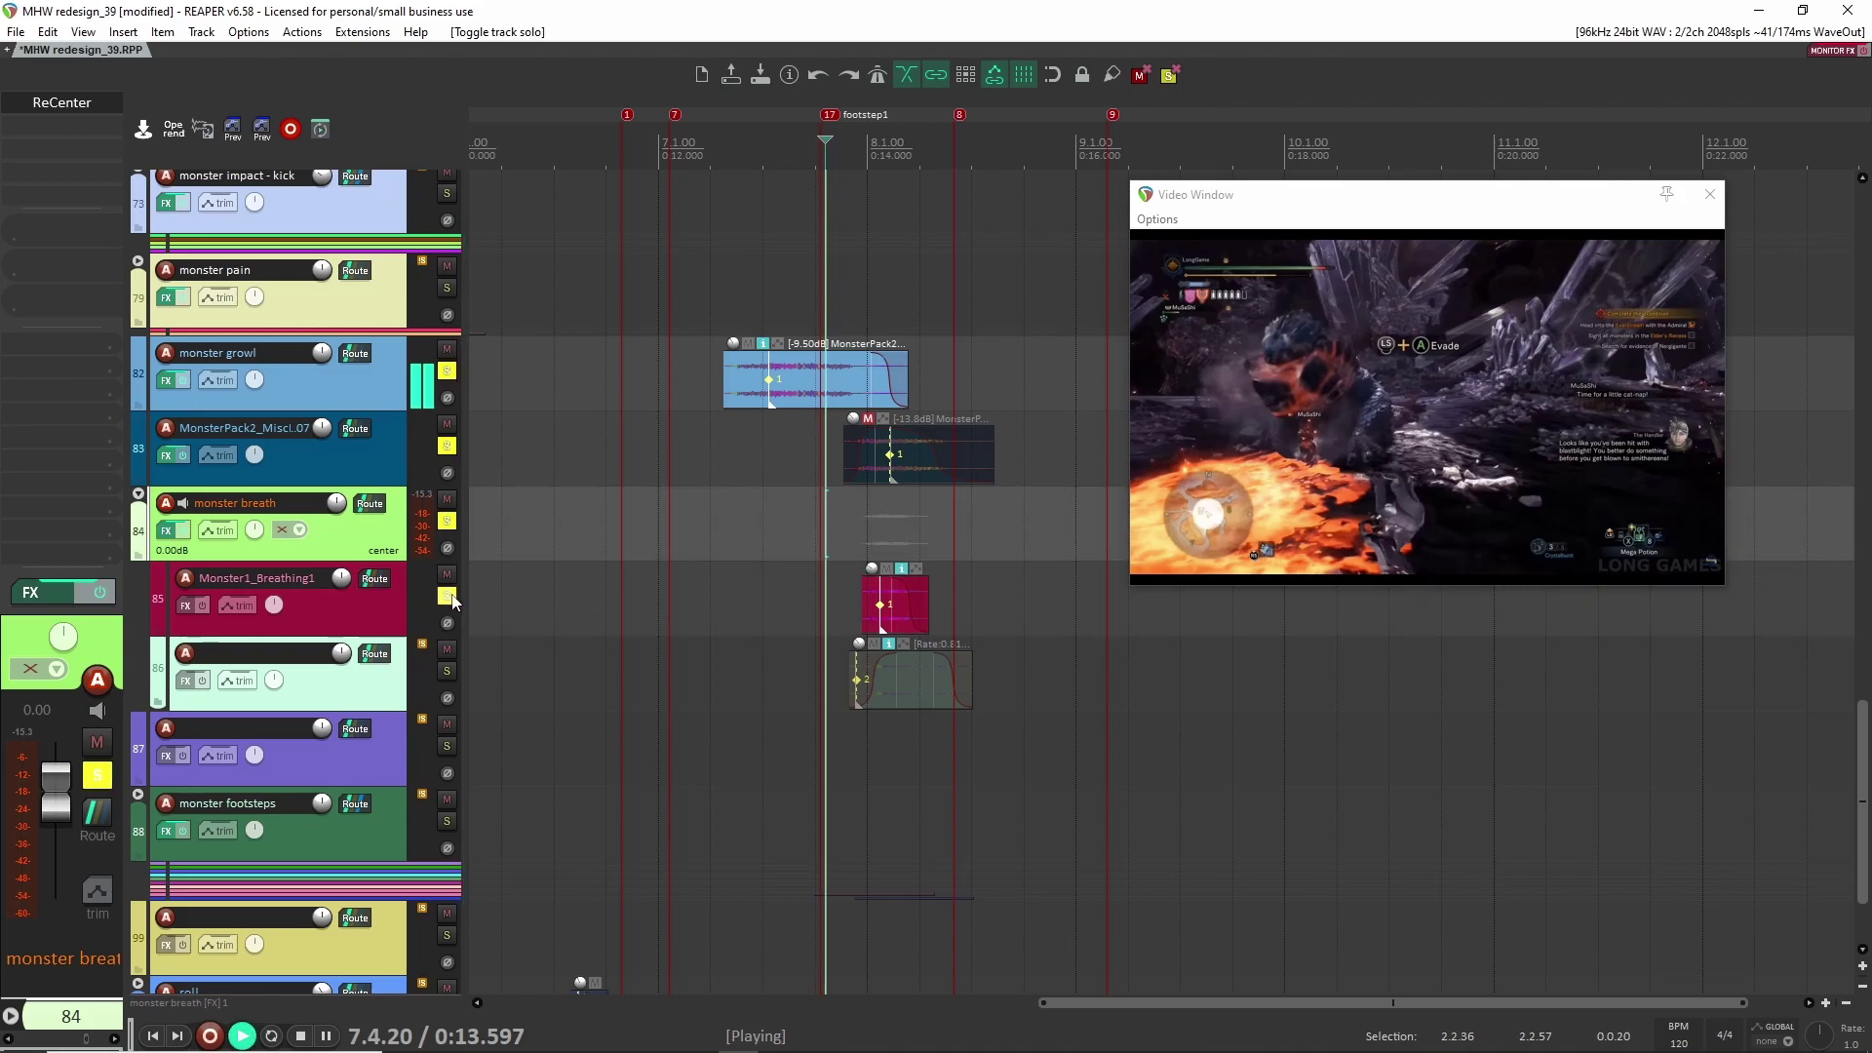
{"action": "left_click", "coordinate": [734, 451]}
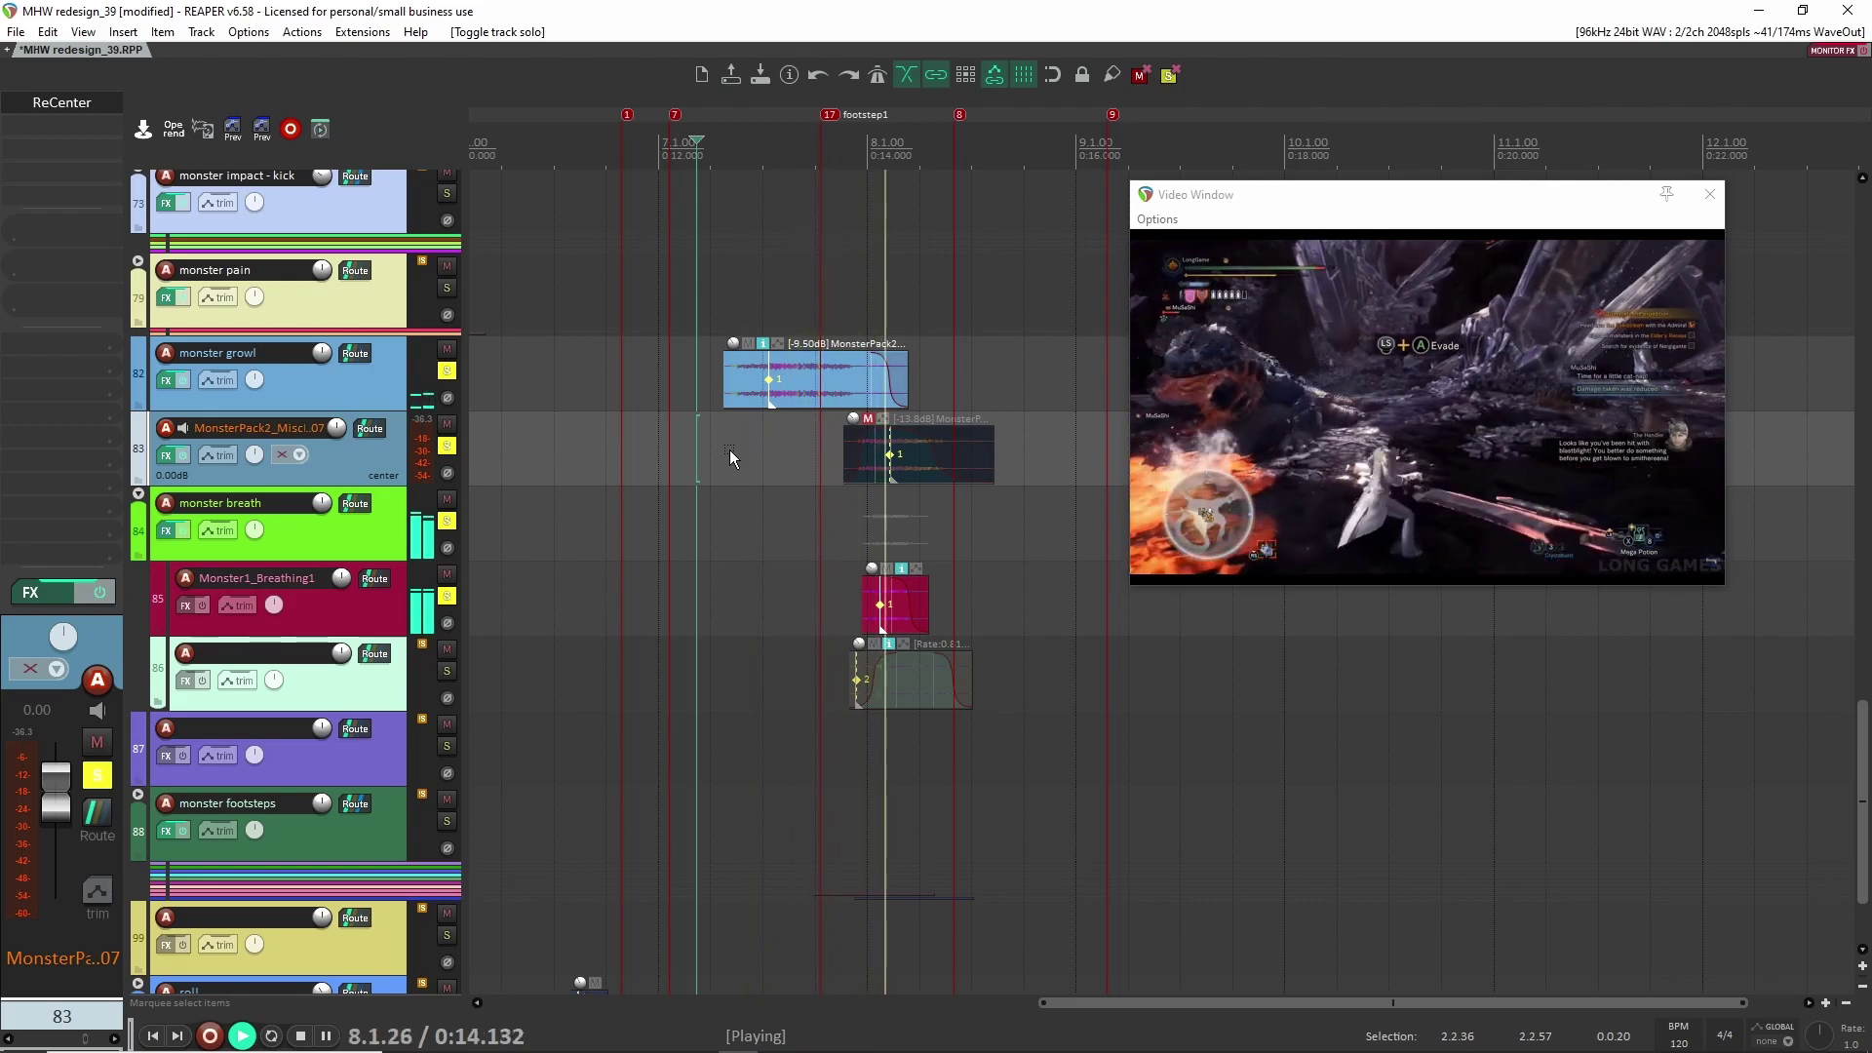
{"action": "key", "text": "space"}
{"action": "scroll", "coordinate": [1068, 665], "scroll_direction": "up", "scroll_amount": 3}
{"action": "scroll", "coordinate": [765, 681], "scroll_direction": "down", "scroll_amount": 3}
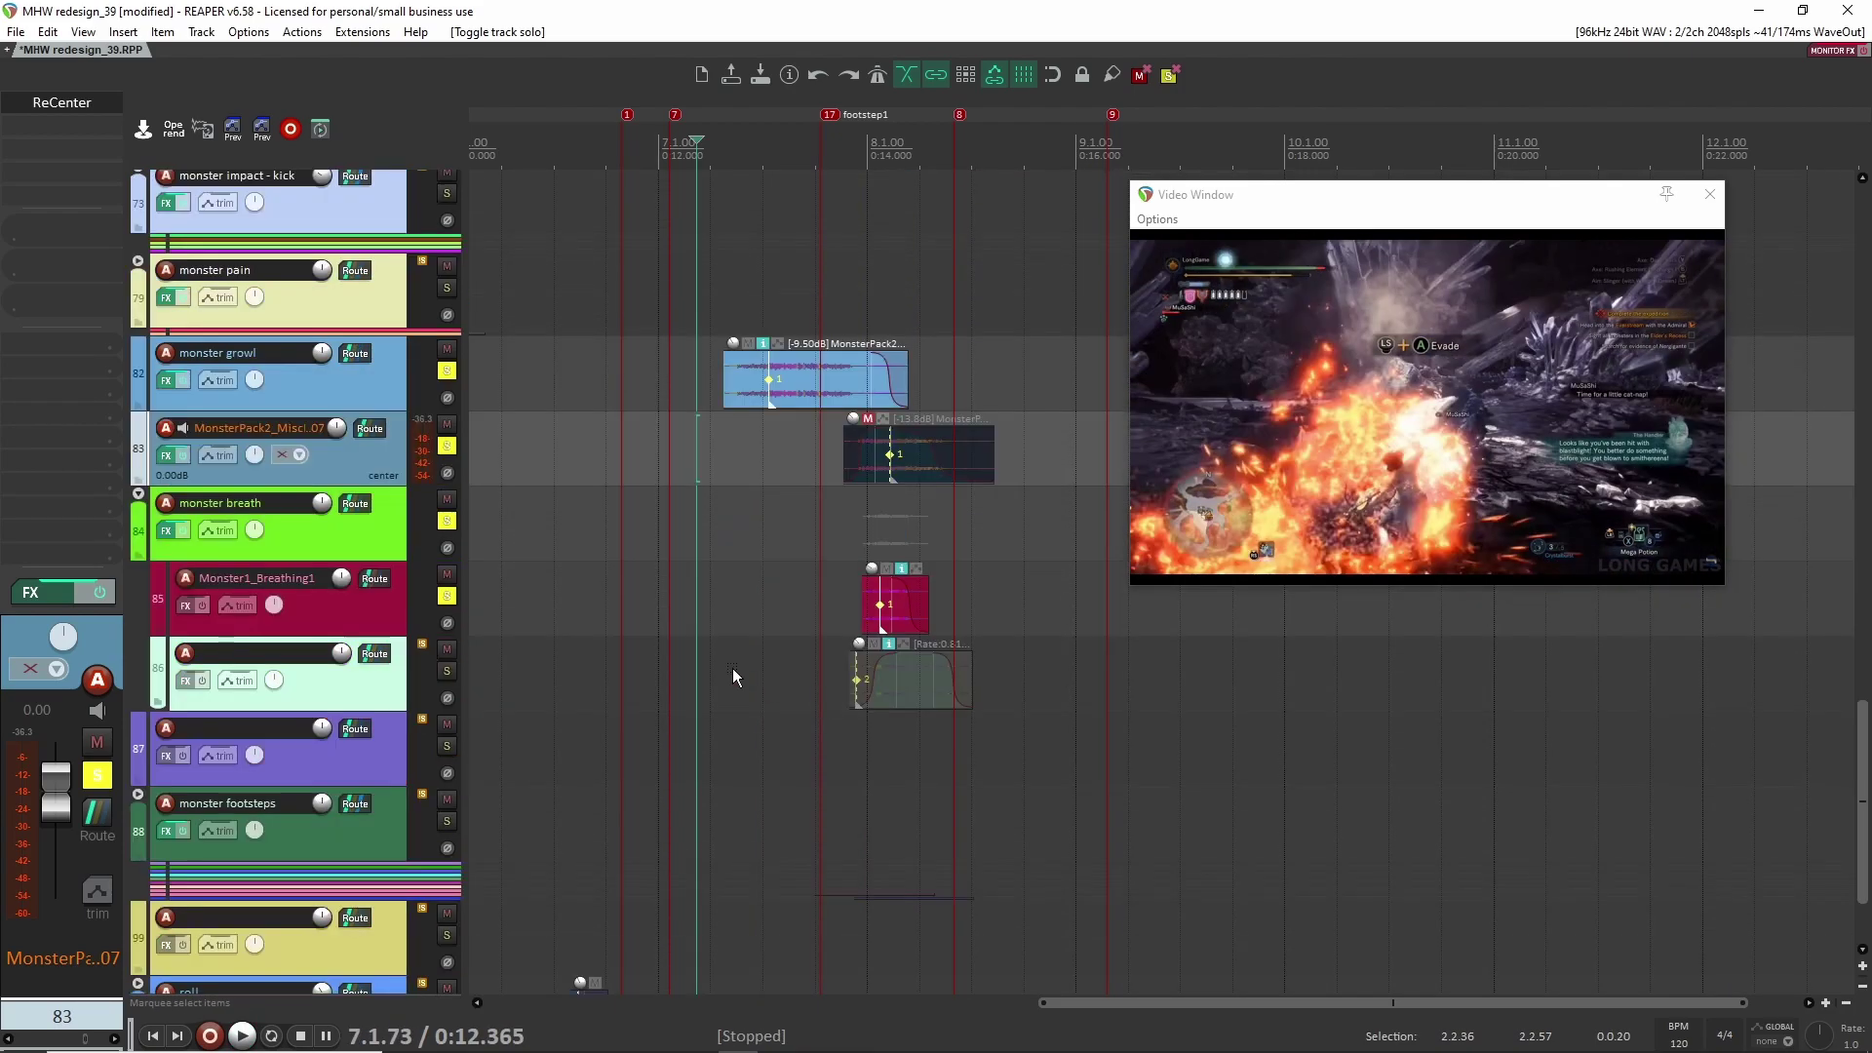
Step: Unsolo the monster growl and breath tracks and collapse the monster breath folder
{"action": "left_click_drag", "start_coordinate": [455, 377], "coordinate": [686, 583]}
{"action": "scroll", "coordinate": [682, 586], "scroll_direction": "down", "scroll_amount": 3}
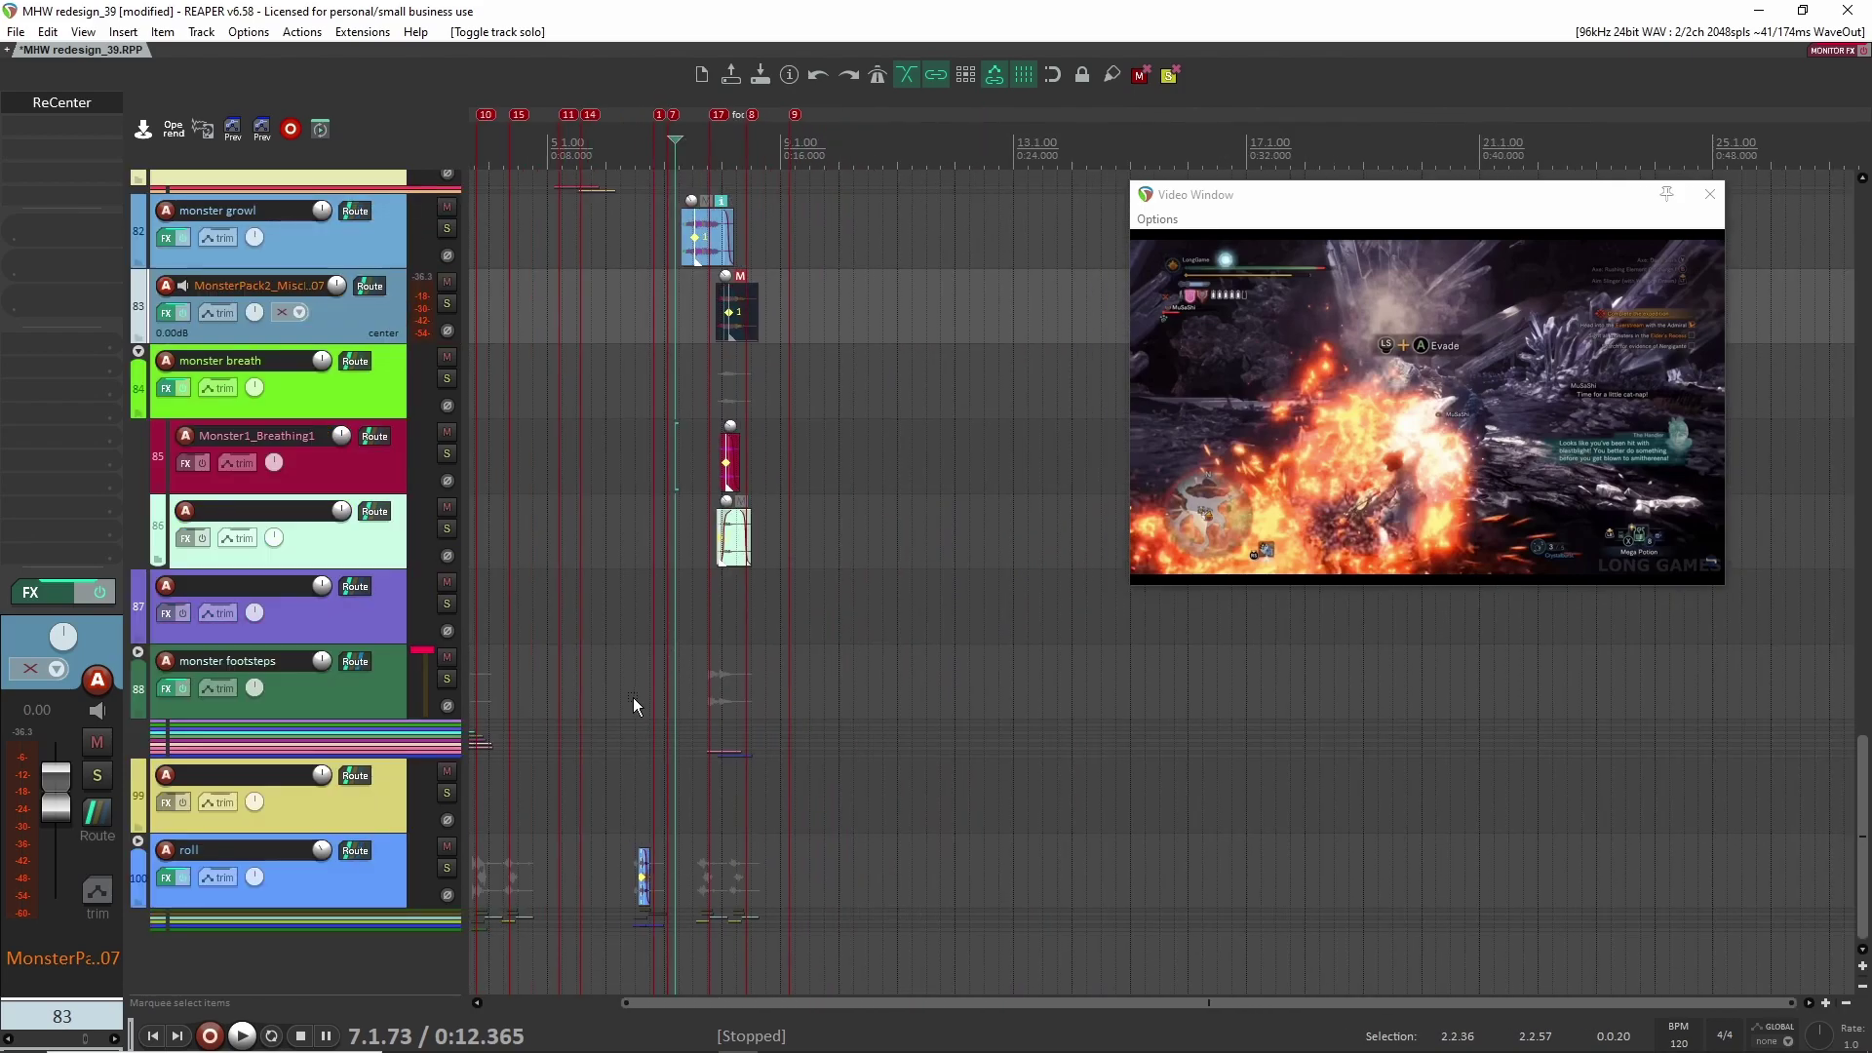
{"action": "scroll", "coordinate": [629, 698], "scroll_direction": "down", "scroll_amount": 4}
{"action": "scroll", "coordinate": [683, 664], "scroll_direction": "up", "scroll_amount": 15}
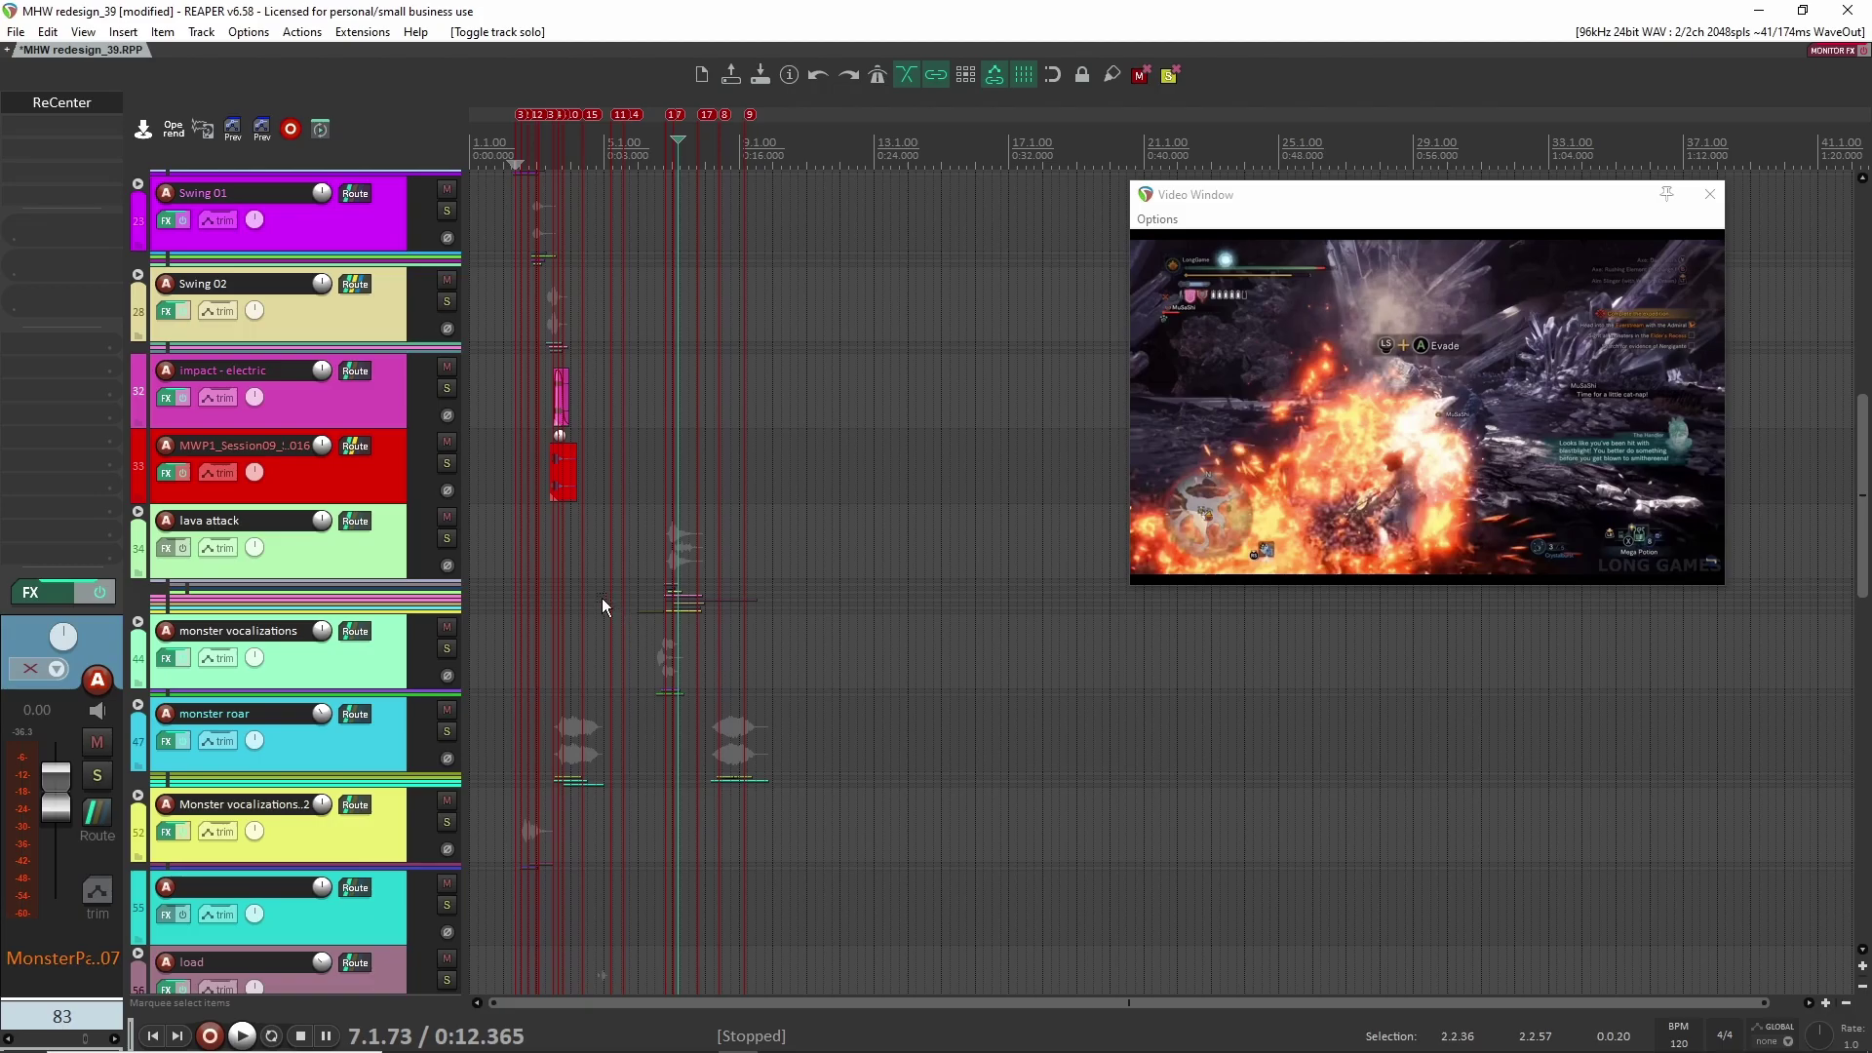
{"action": "scroll", "coordinate": [553, 617], "scroll_direction": "up", "scroll_amount": 4}
{"action": "scroll", "coordinate": [624, 638], "scroll_direction": "down", "scroll_amount": 19}
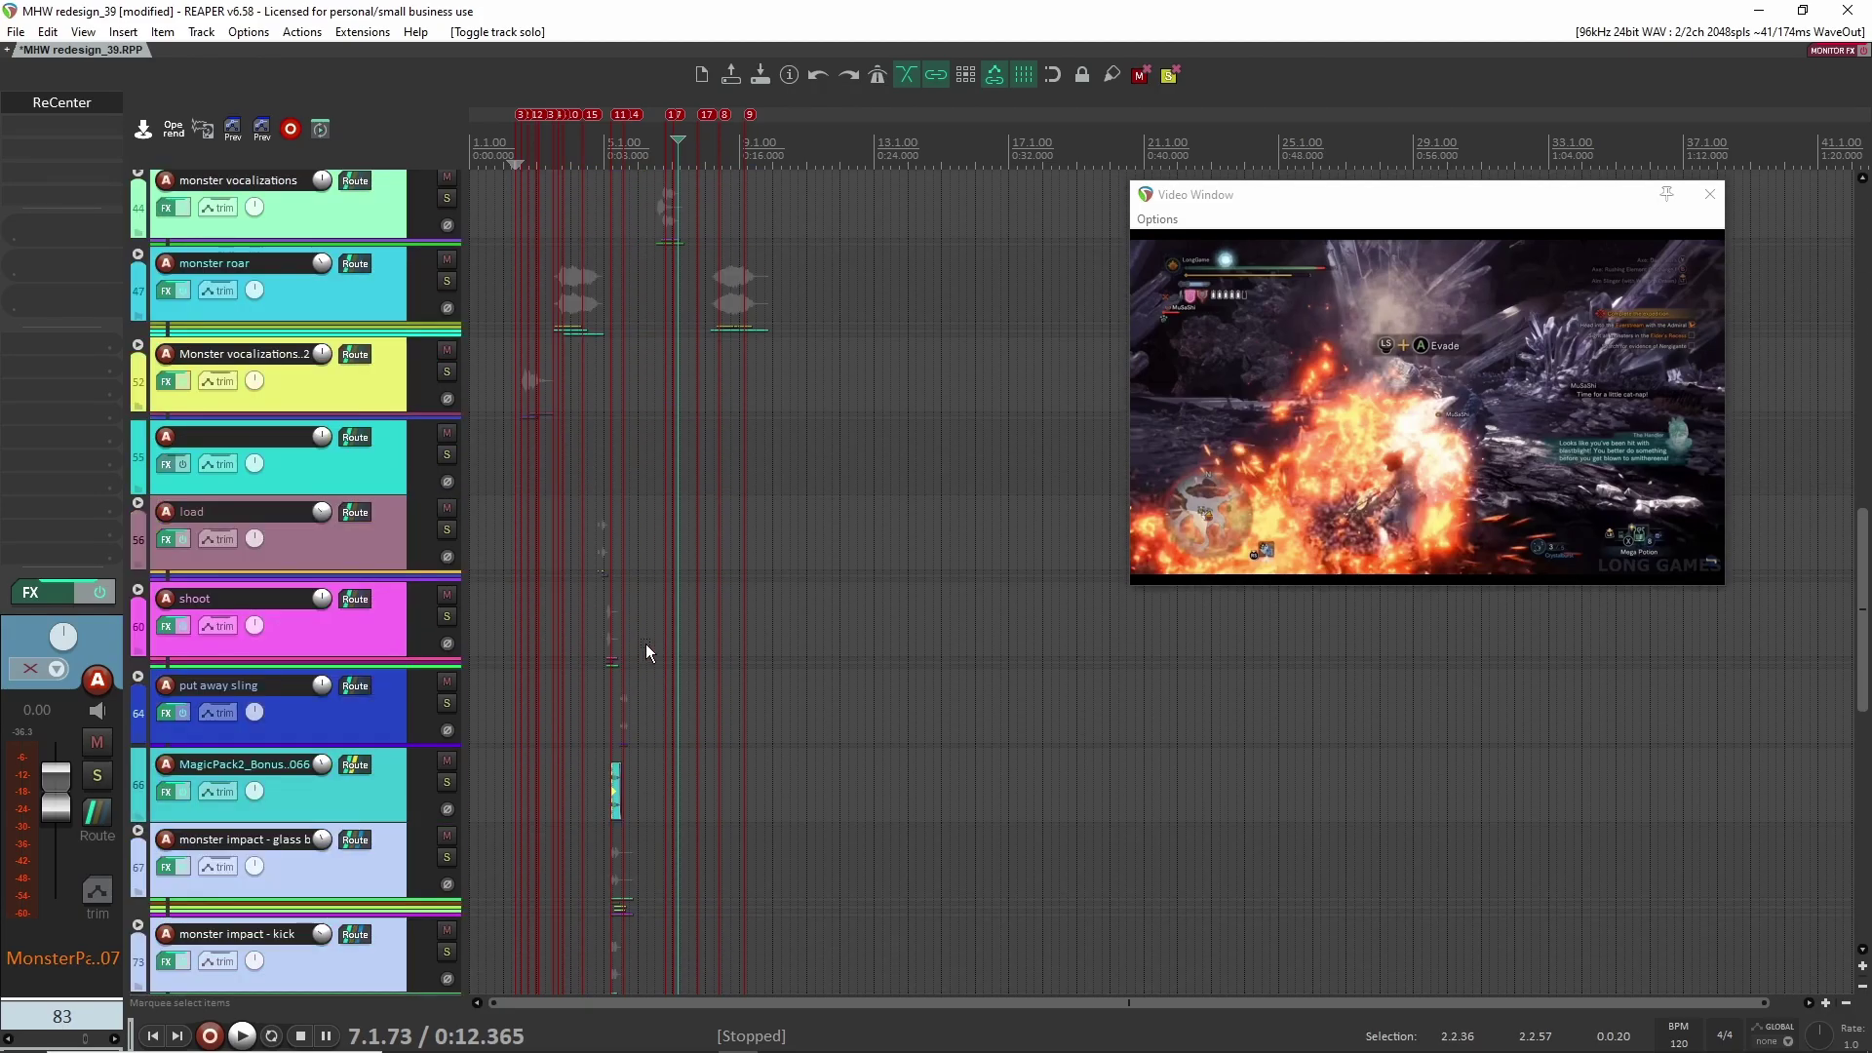
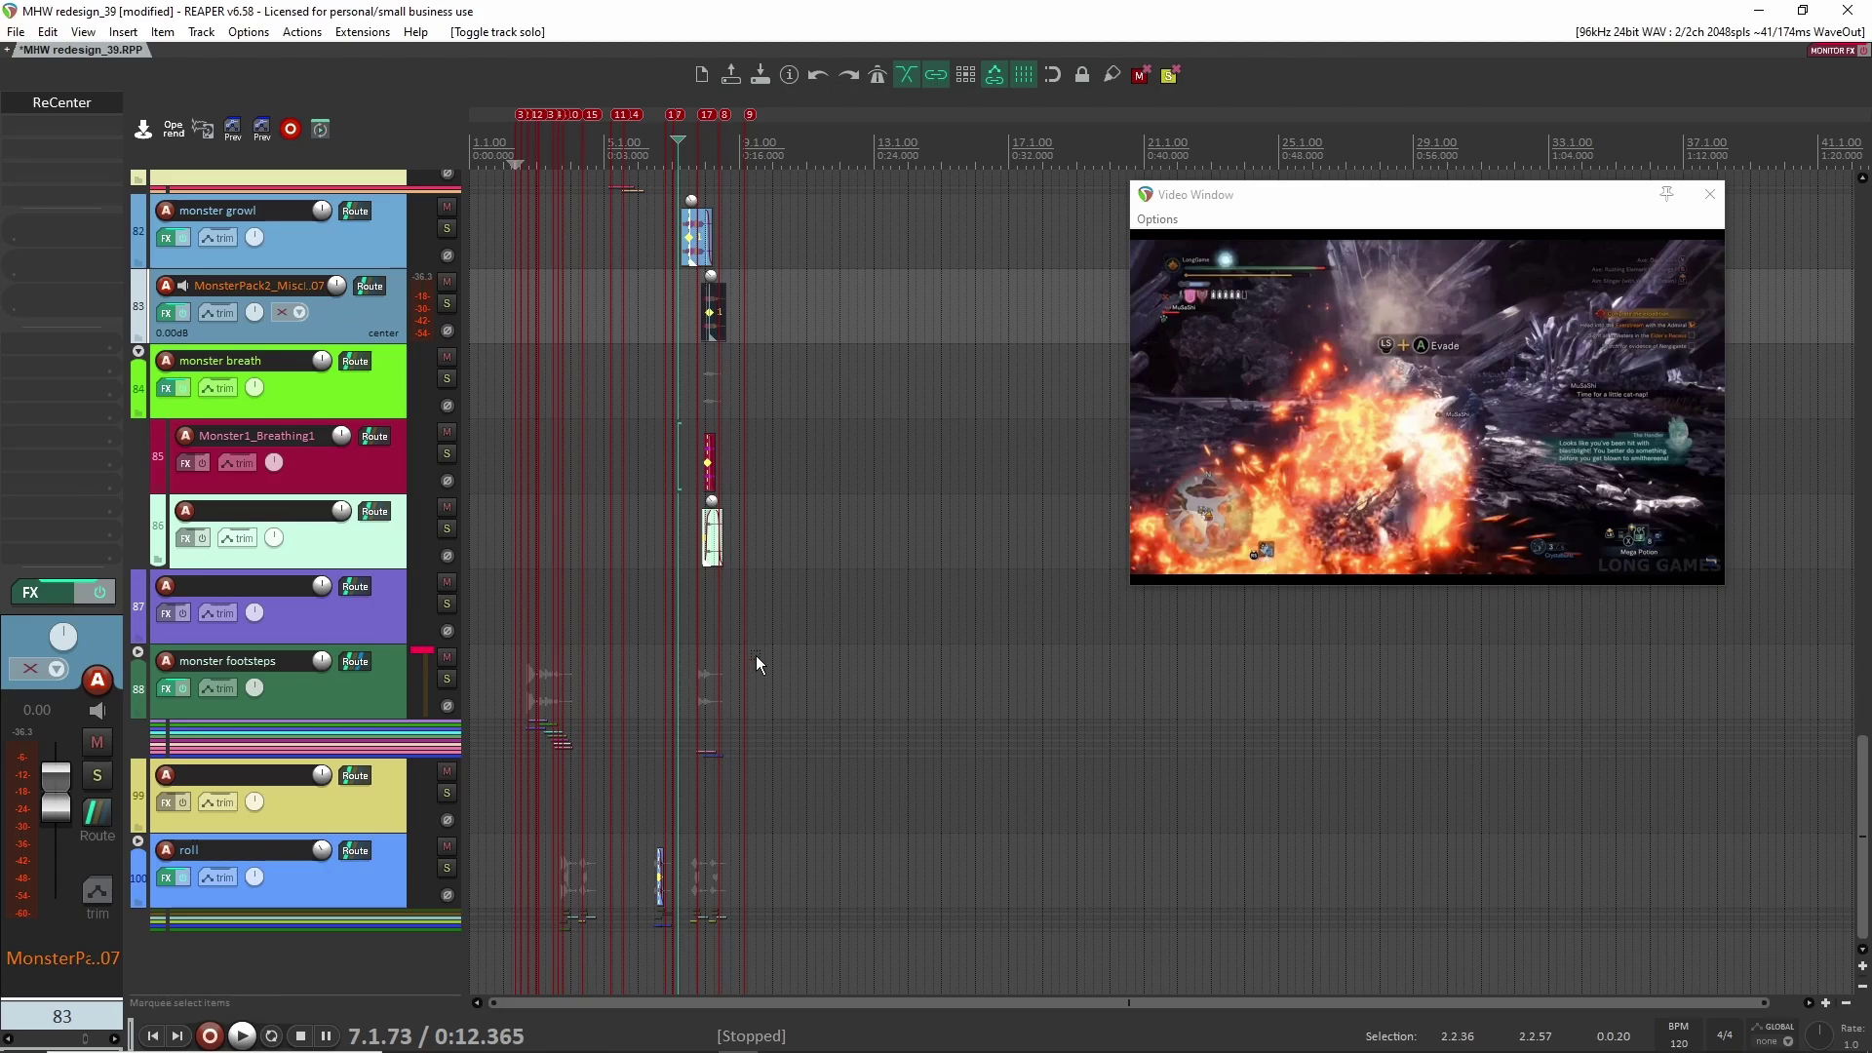
{"action": "scroll", "coordinate": [683, 643], "scroll_direction": "up", "scroll_amount": 5}
{"action": "scroll", "coordinate": [585, 604], "scroll_direction": "up", "scroll_amount": 3}
{"action": "mouse_move", "coordinate": [605, 1049]}
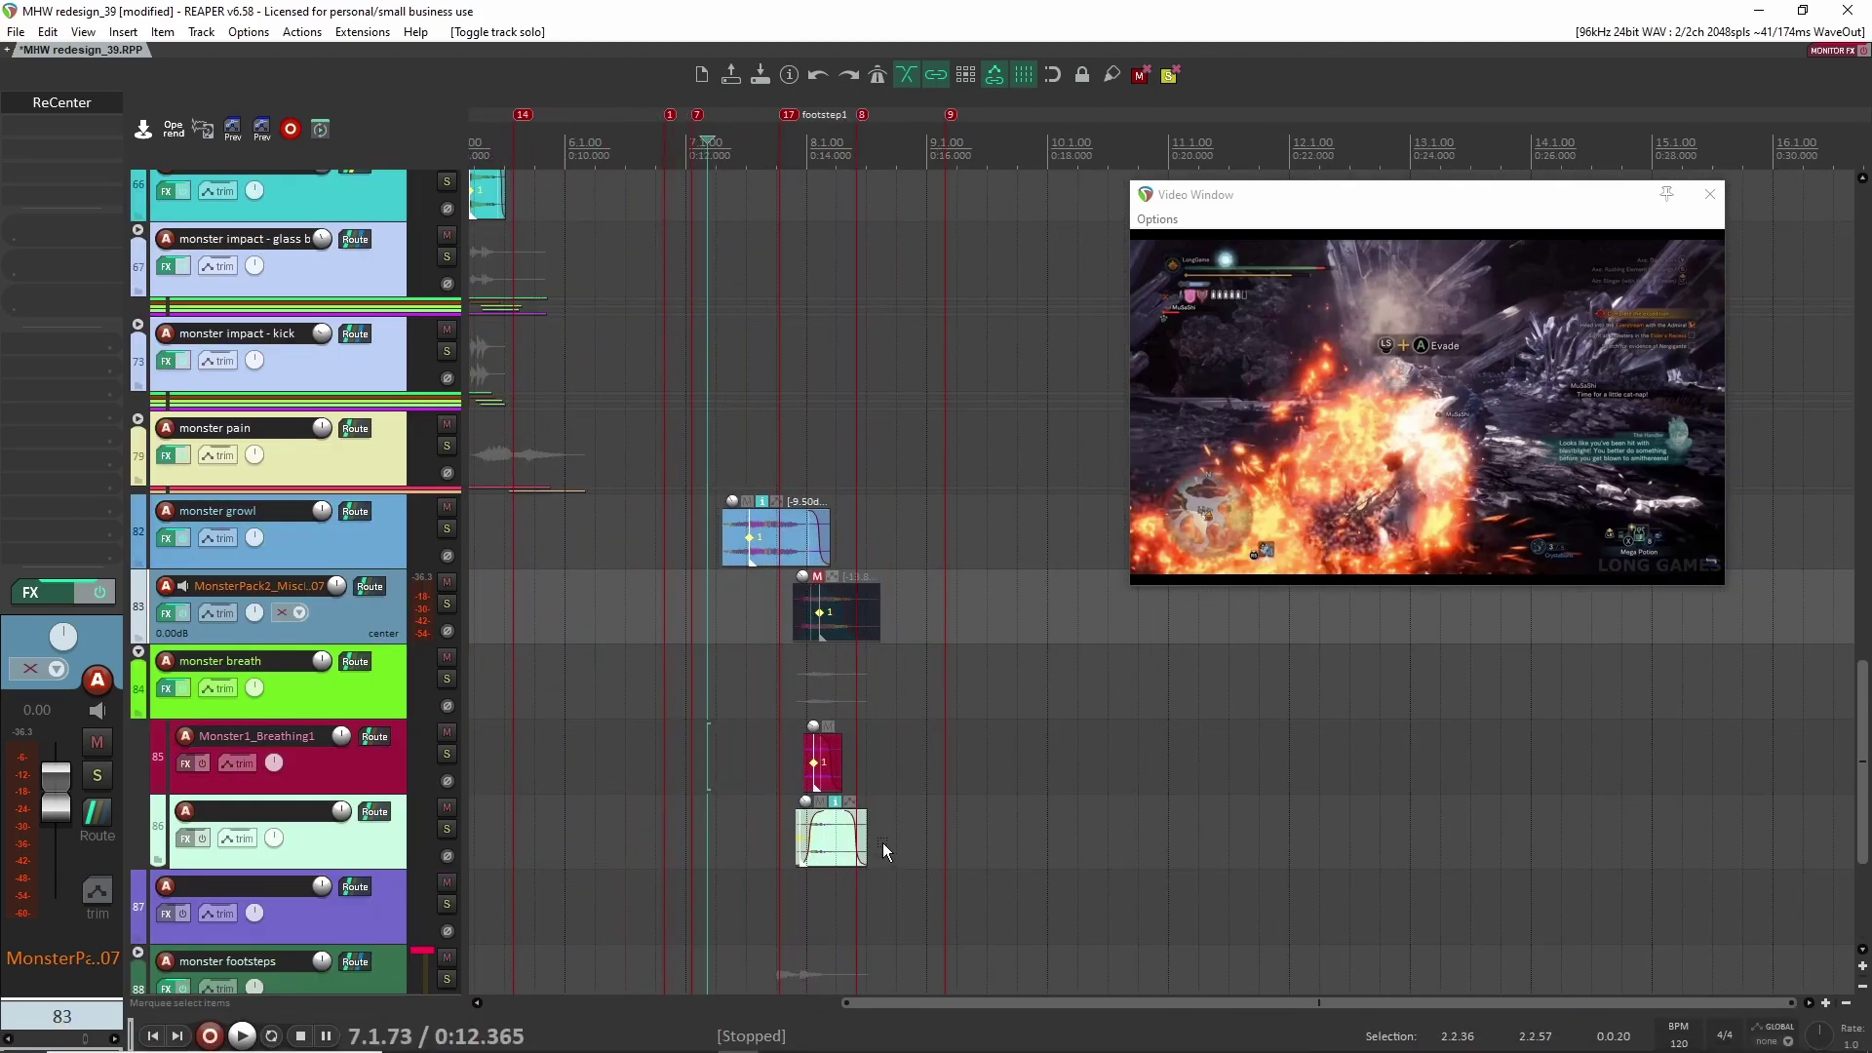
{"action": "left_click", "coordinate": [139, 653]}
Step: Review the ReCenter settings on the Monster fire barf folder inside the lava attack group
{"action": "scroll", "coordinate": [657, 610], "scroll_direction": "up", "scroll_amount": 10}
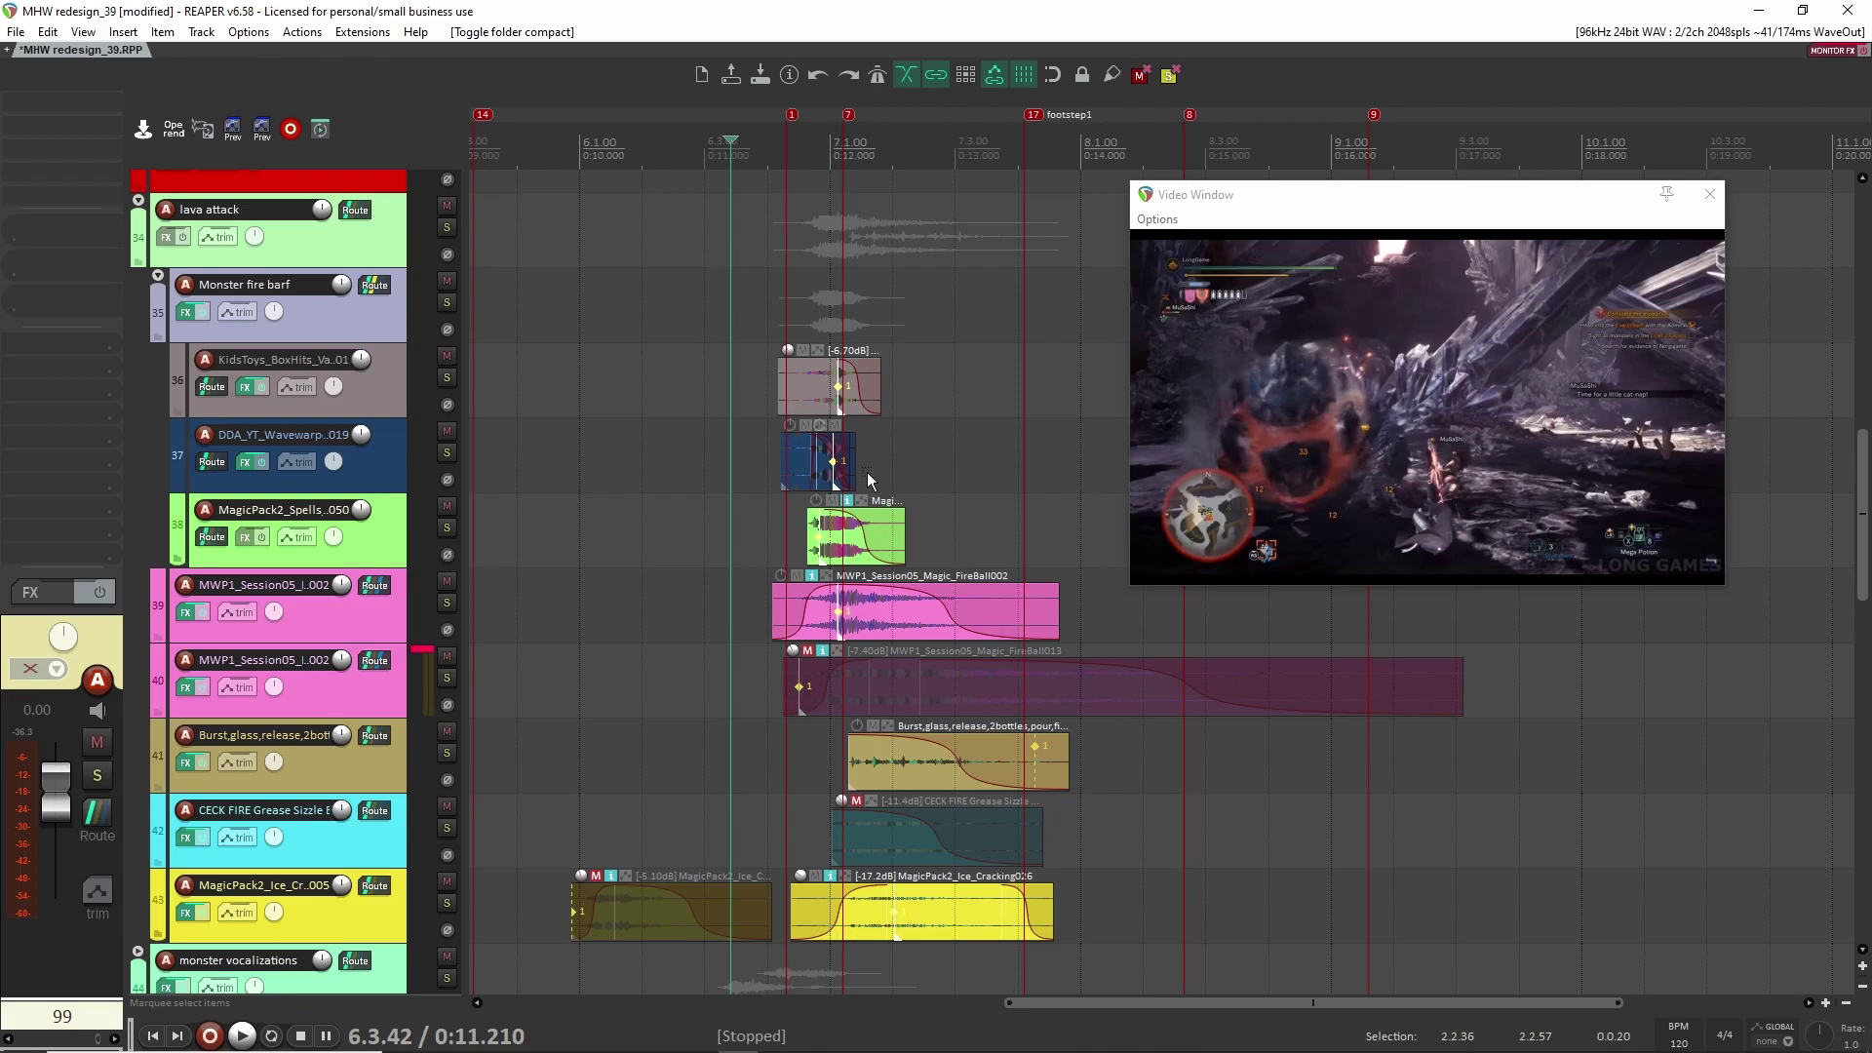
{"action": "left_click_drag", "start_coordinate": [700, 376], "coordinate": [651, 447]}
{"action": "left_click", "coordinate": [416, 454]}
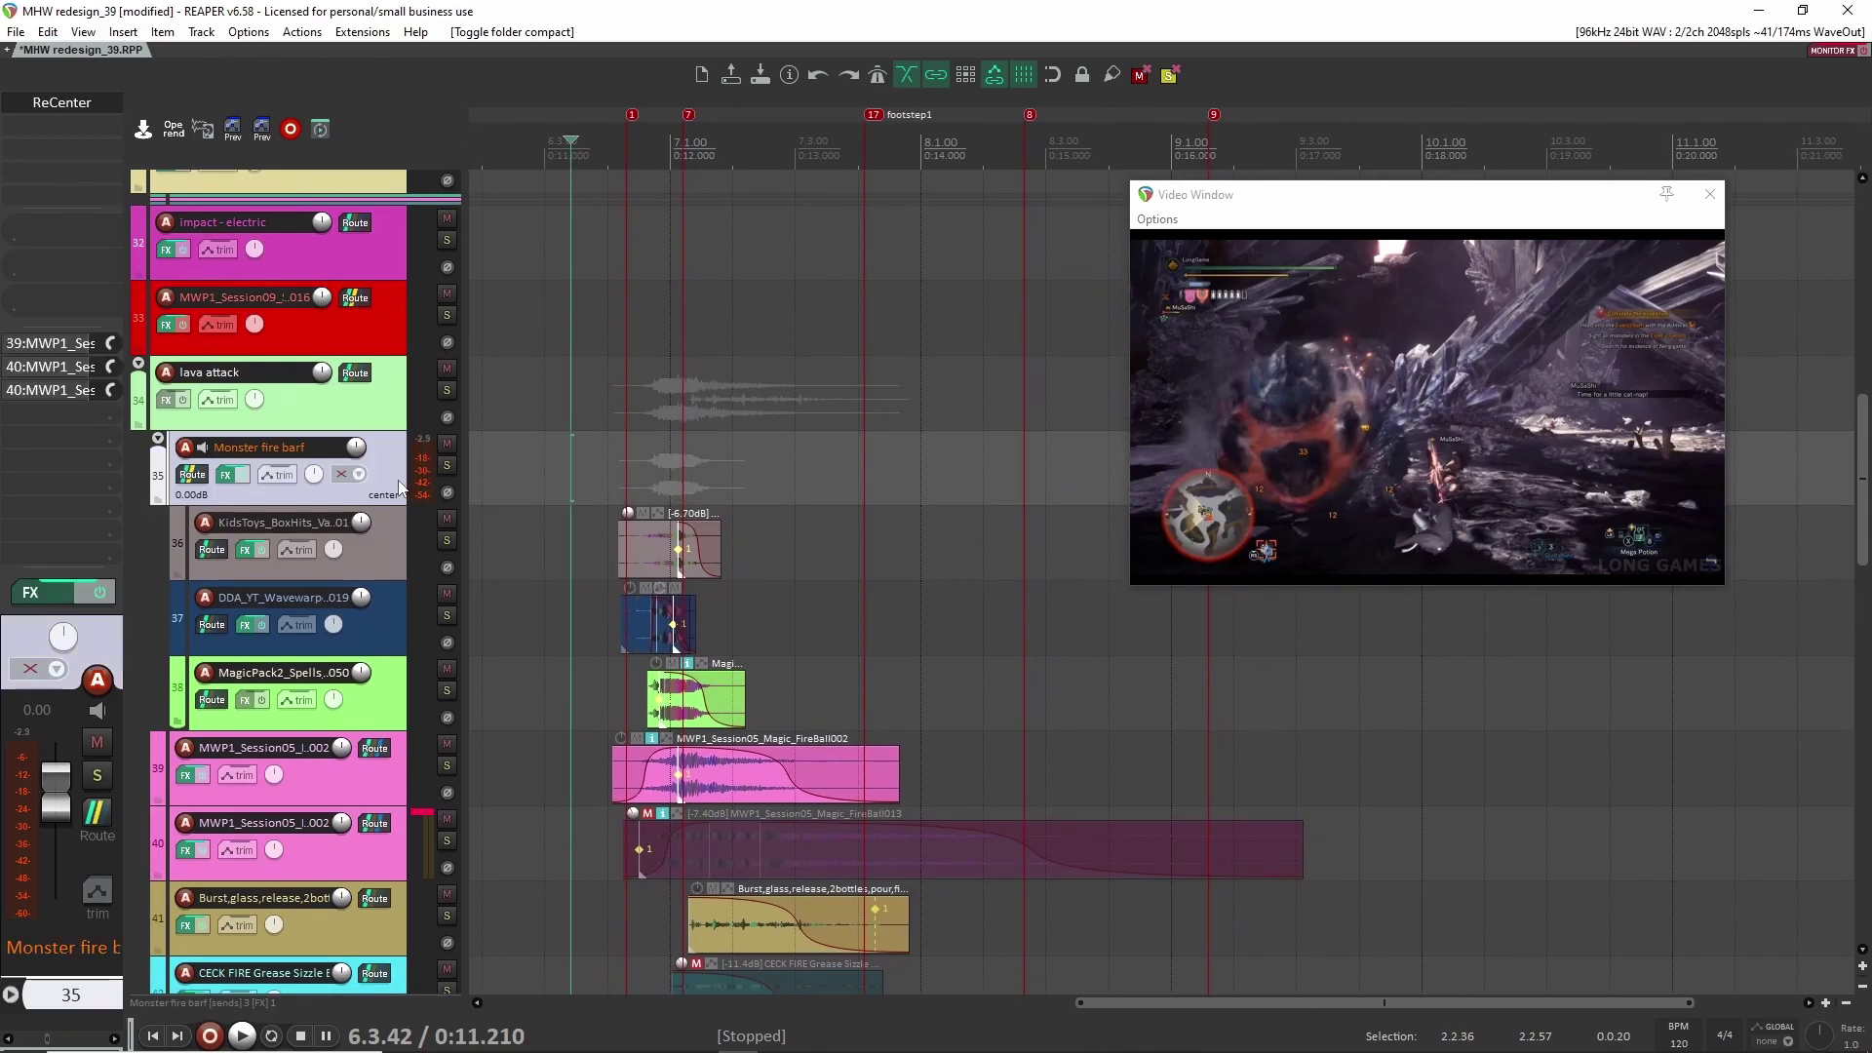
{"action": "left_click", "coordinate": [371, 408]}
{"action": "left_click", "coordinate": [367, 489]}
{"action": "left_click", "coordinate": [73, 105]}
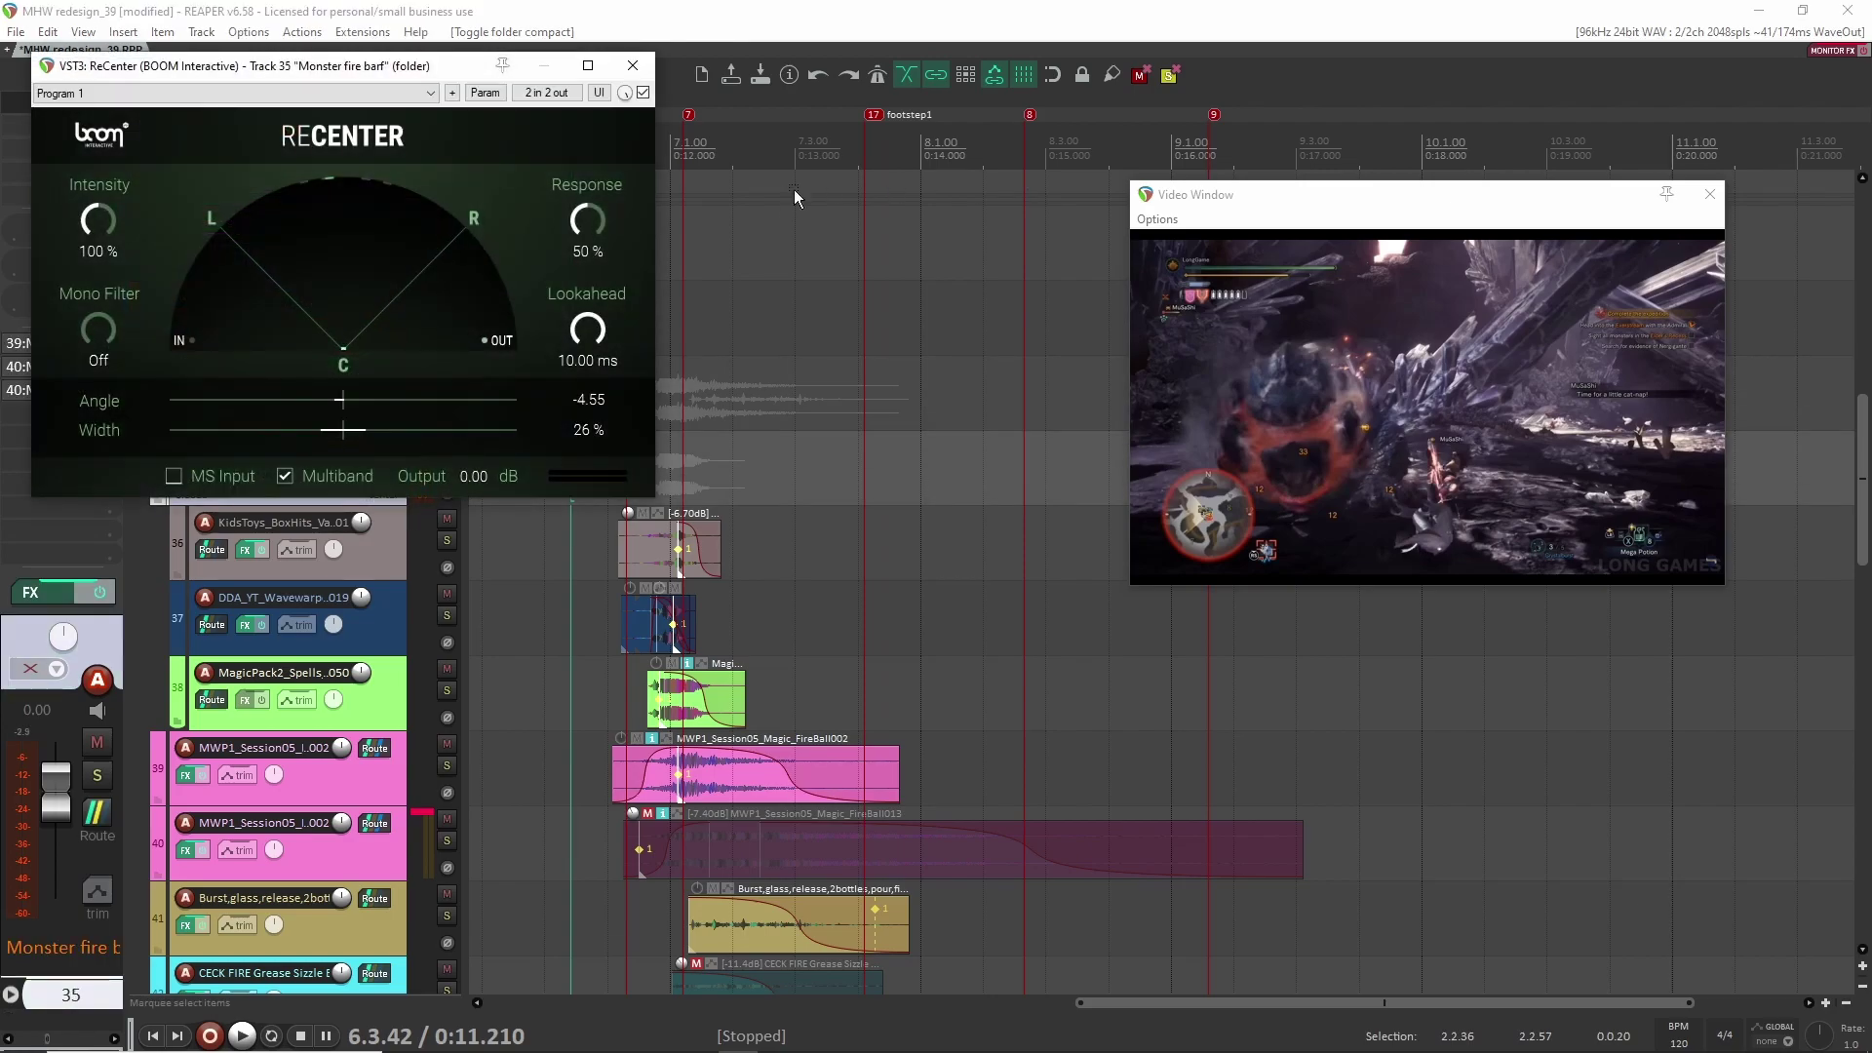
{"action": "left_click", "coordinate": [633, 68]}
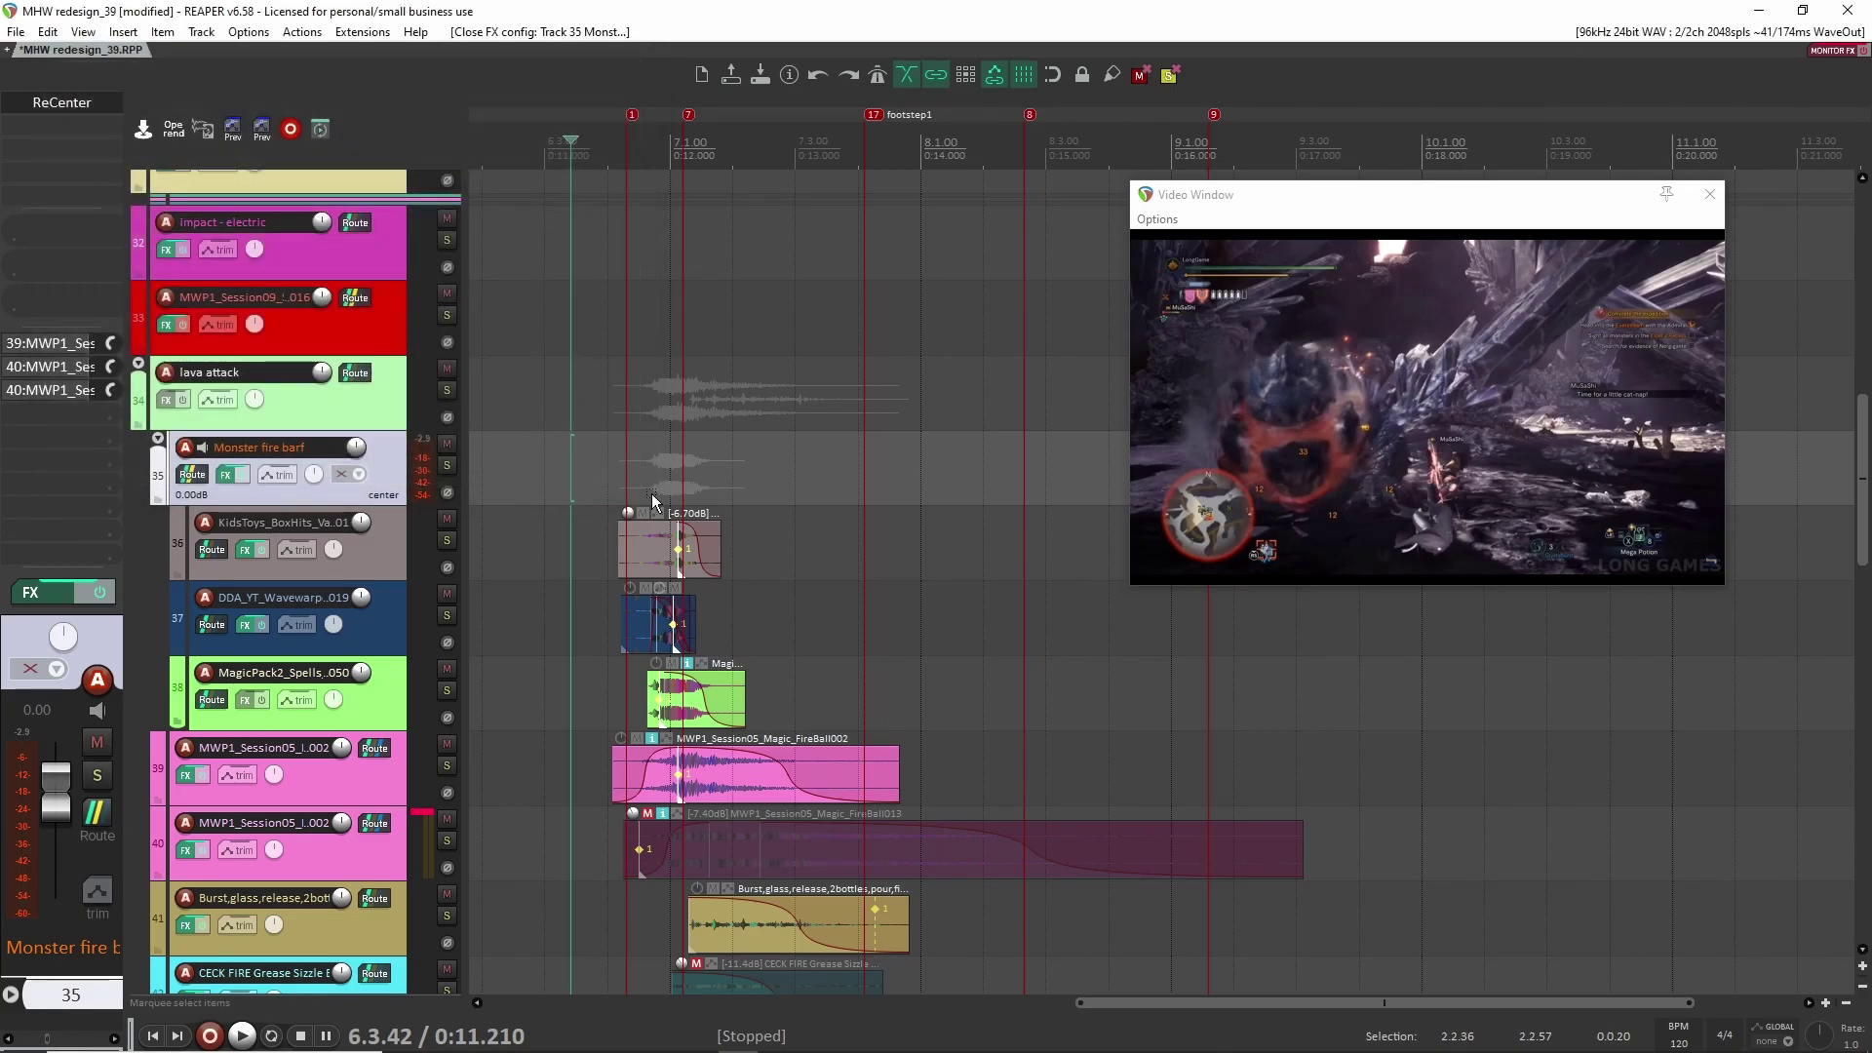
Step: Play the KidsToys_BoxHits layer soloed and the Monster fire barf folder soloed from 6.3.42, and clear the solos
{"action": "left_click", "coordinate": [447, 540]}
{"action": "key", "text": "space"}
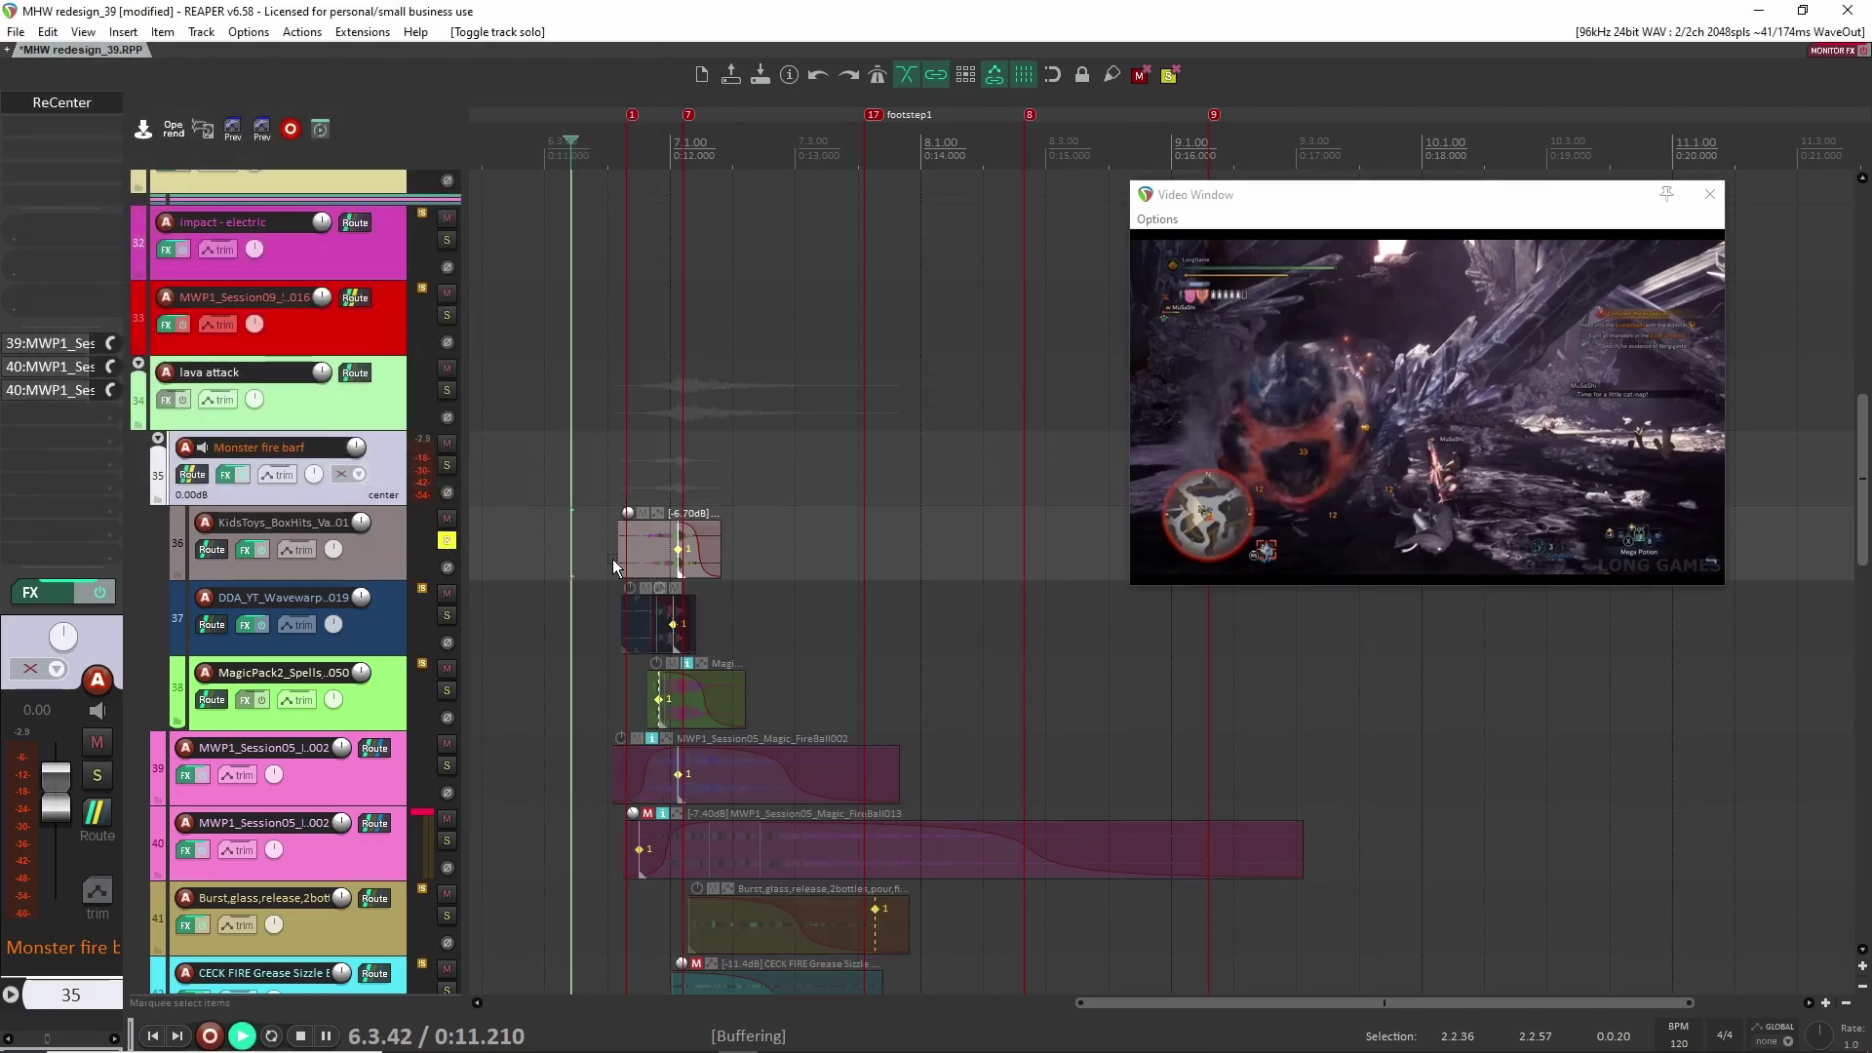
{"action": "key", "text": "space"}
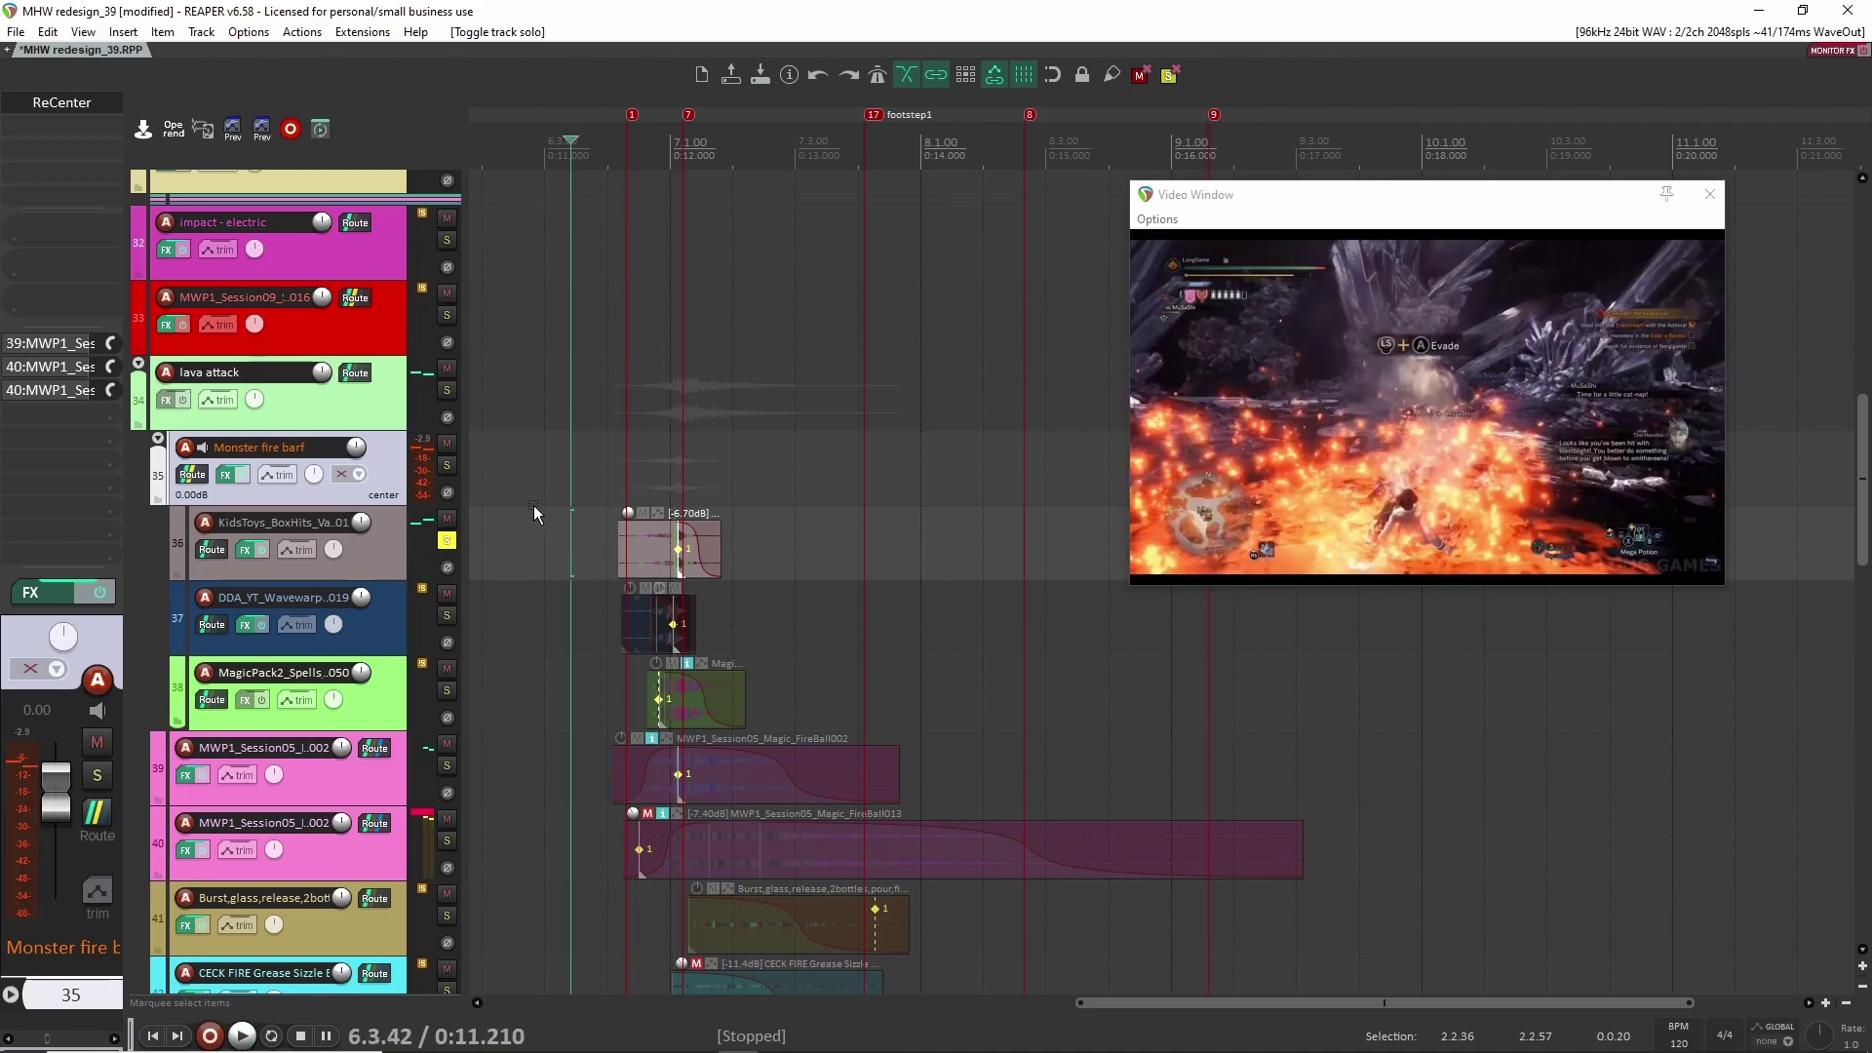
{"action": "left_click", "coordinate": [534, 505]}
{"action": "key", "text": "space"}
{"action": "left_click", "coordinate": [446, 540]}
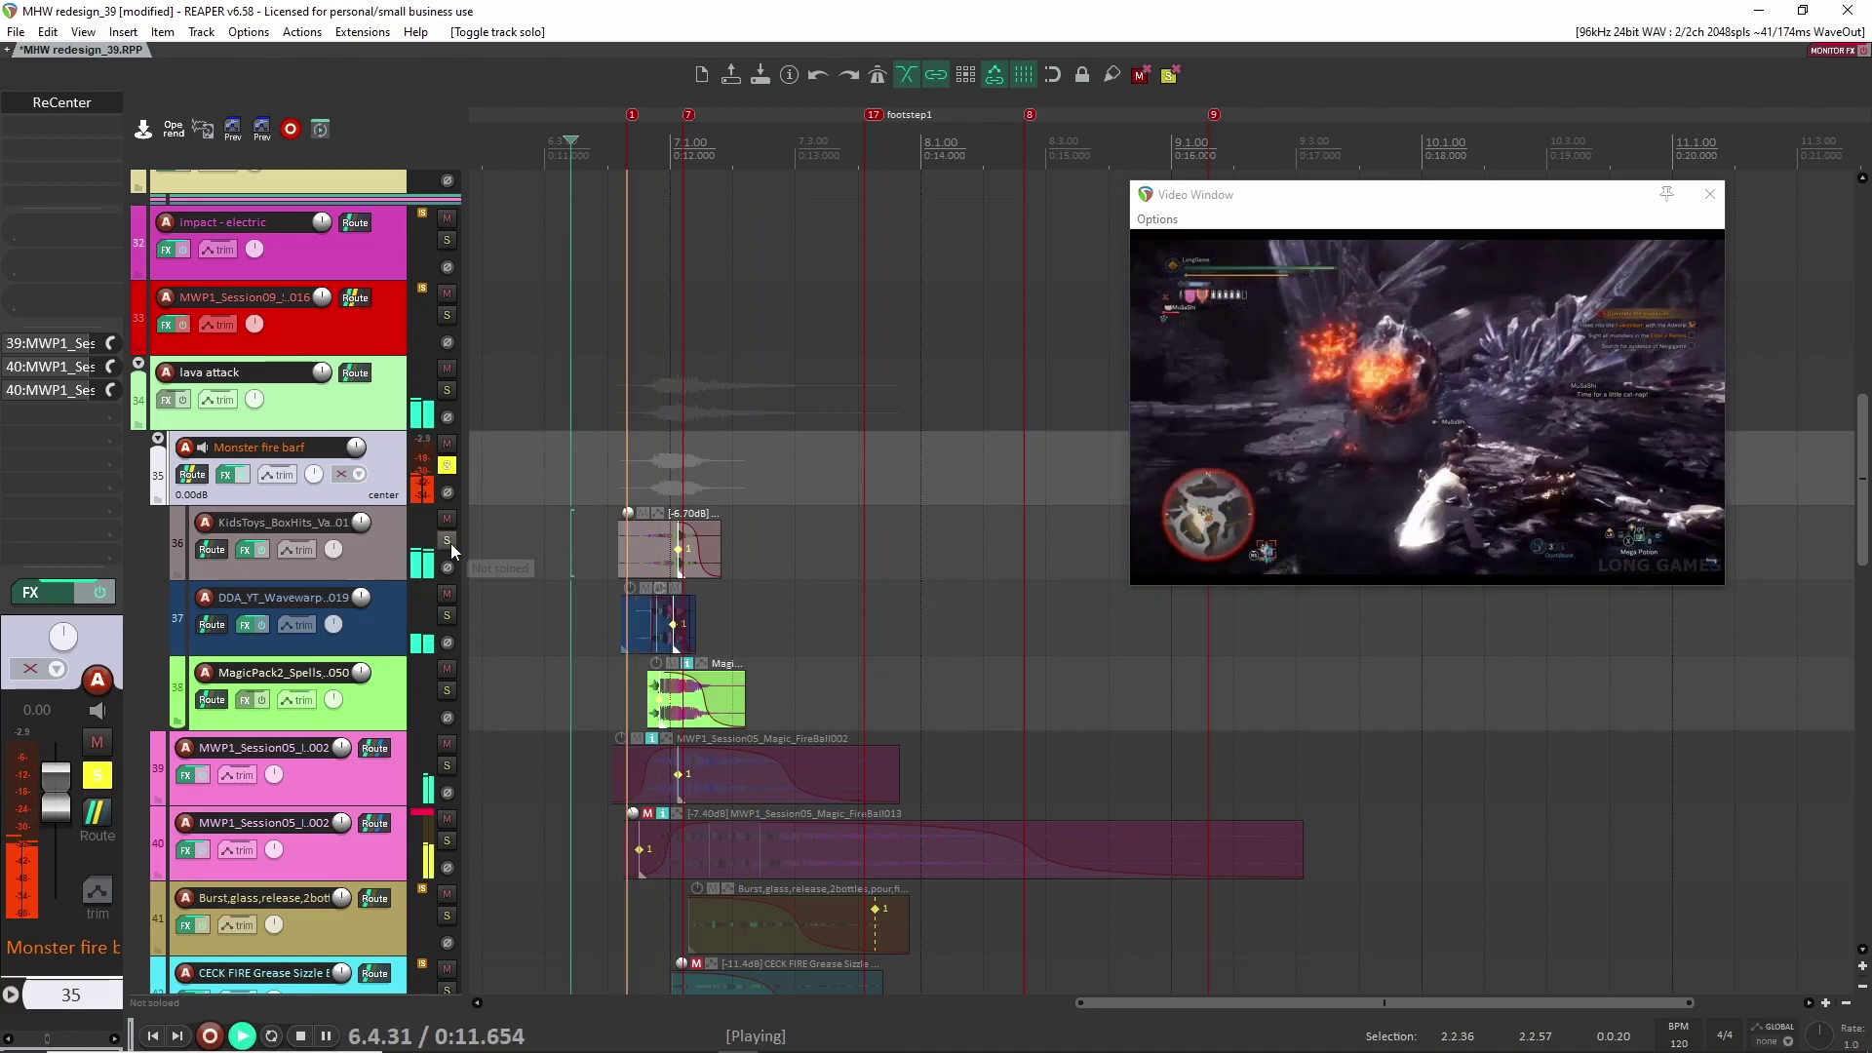
{"action": "key", "text": "space"}
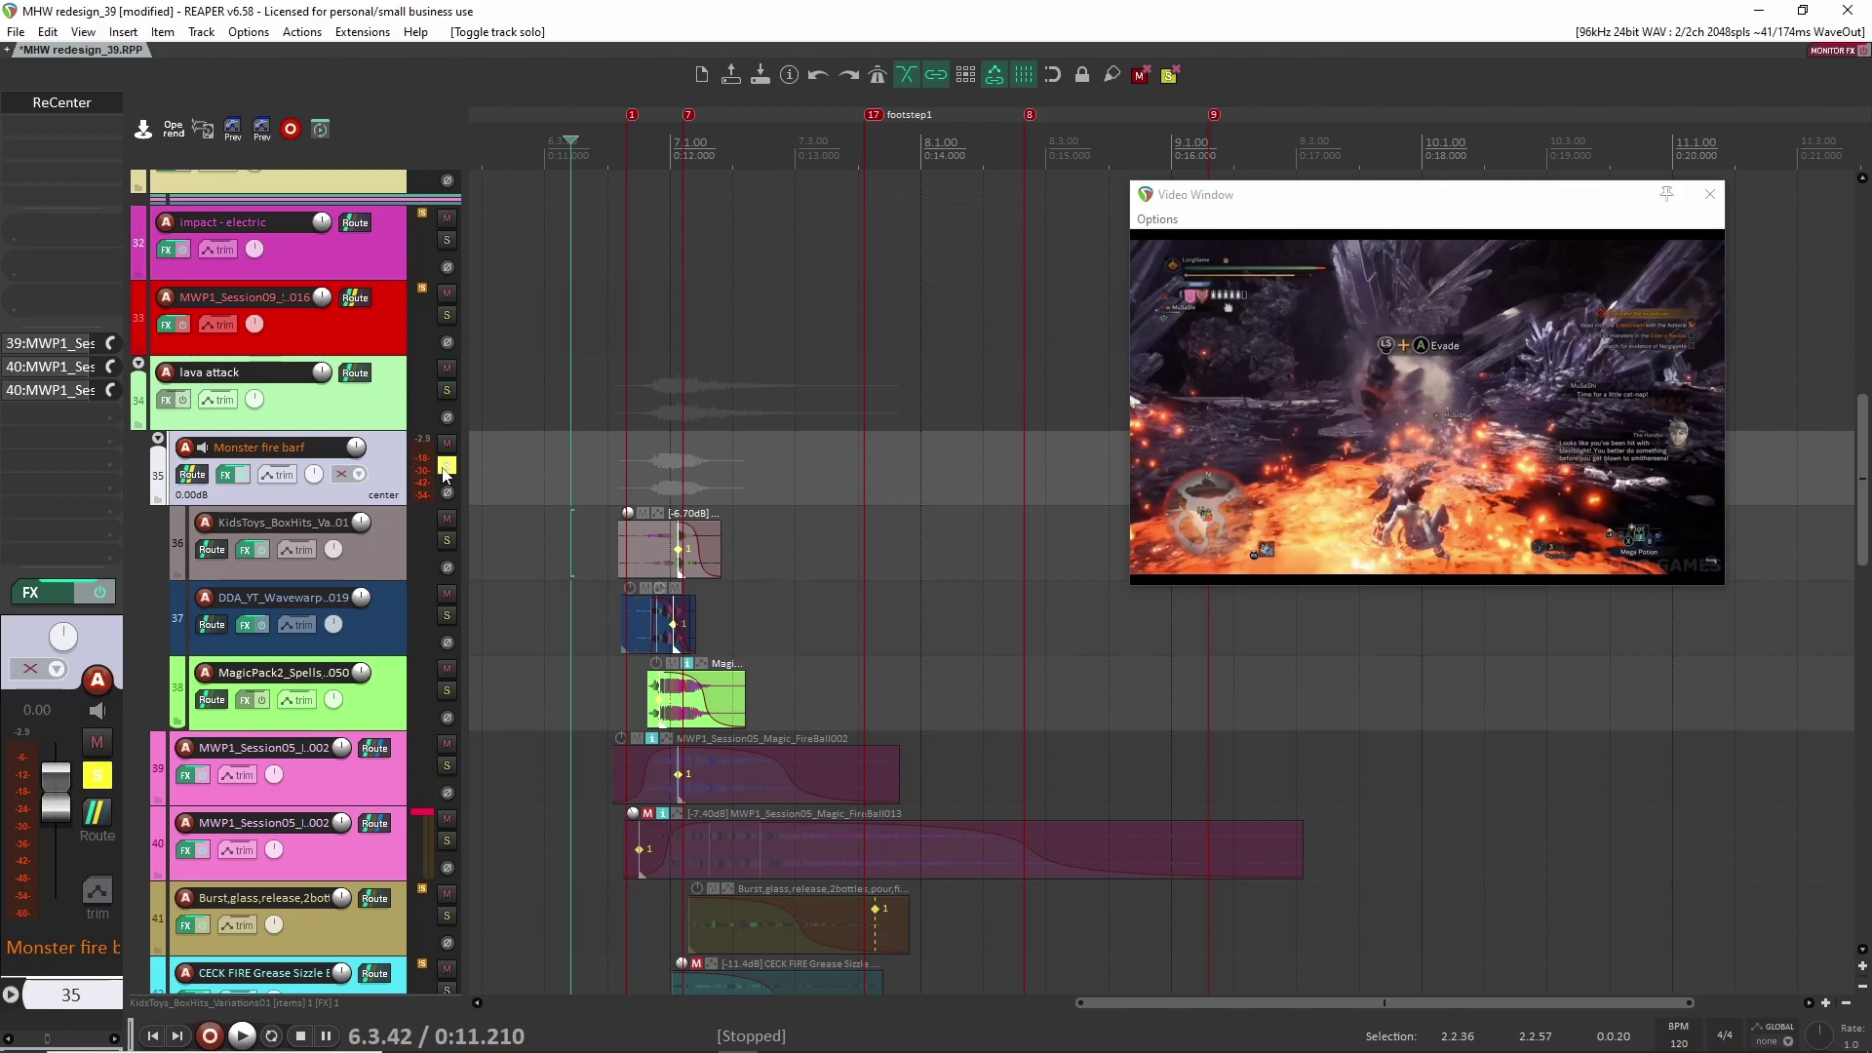
{"action": "left_click", "coordinate": [445, 467]}
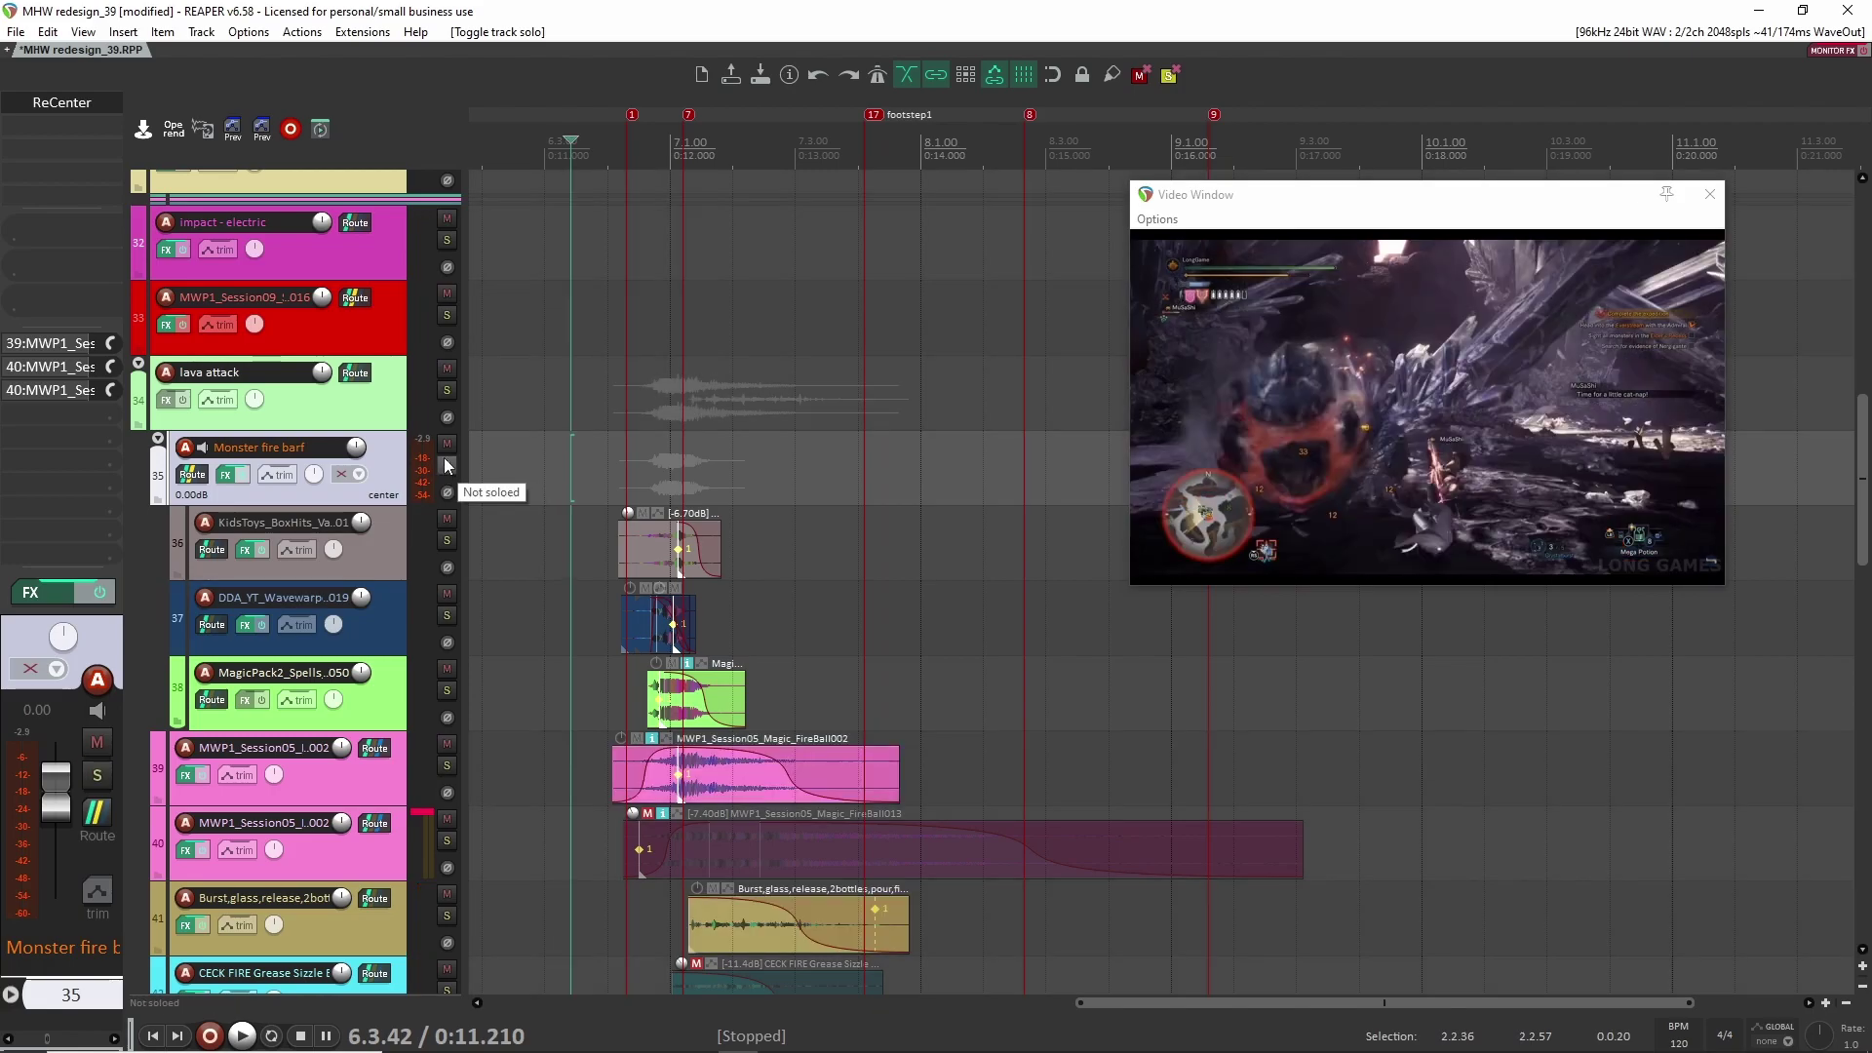
Step: Solo the whole lava attack folder, play it from 6.3.42 and unsolo it
{"action": "left_click", "coordinate": [447, 390]}
{"action": "scroll", "coordinate": [575, 720], "scroll_direction": "down", "scroll_amount": 3}
{"action": "key", "text": "space"}
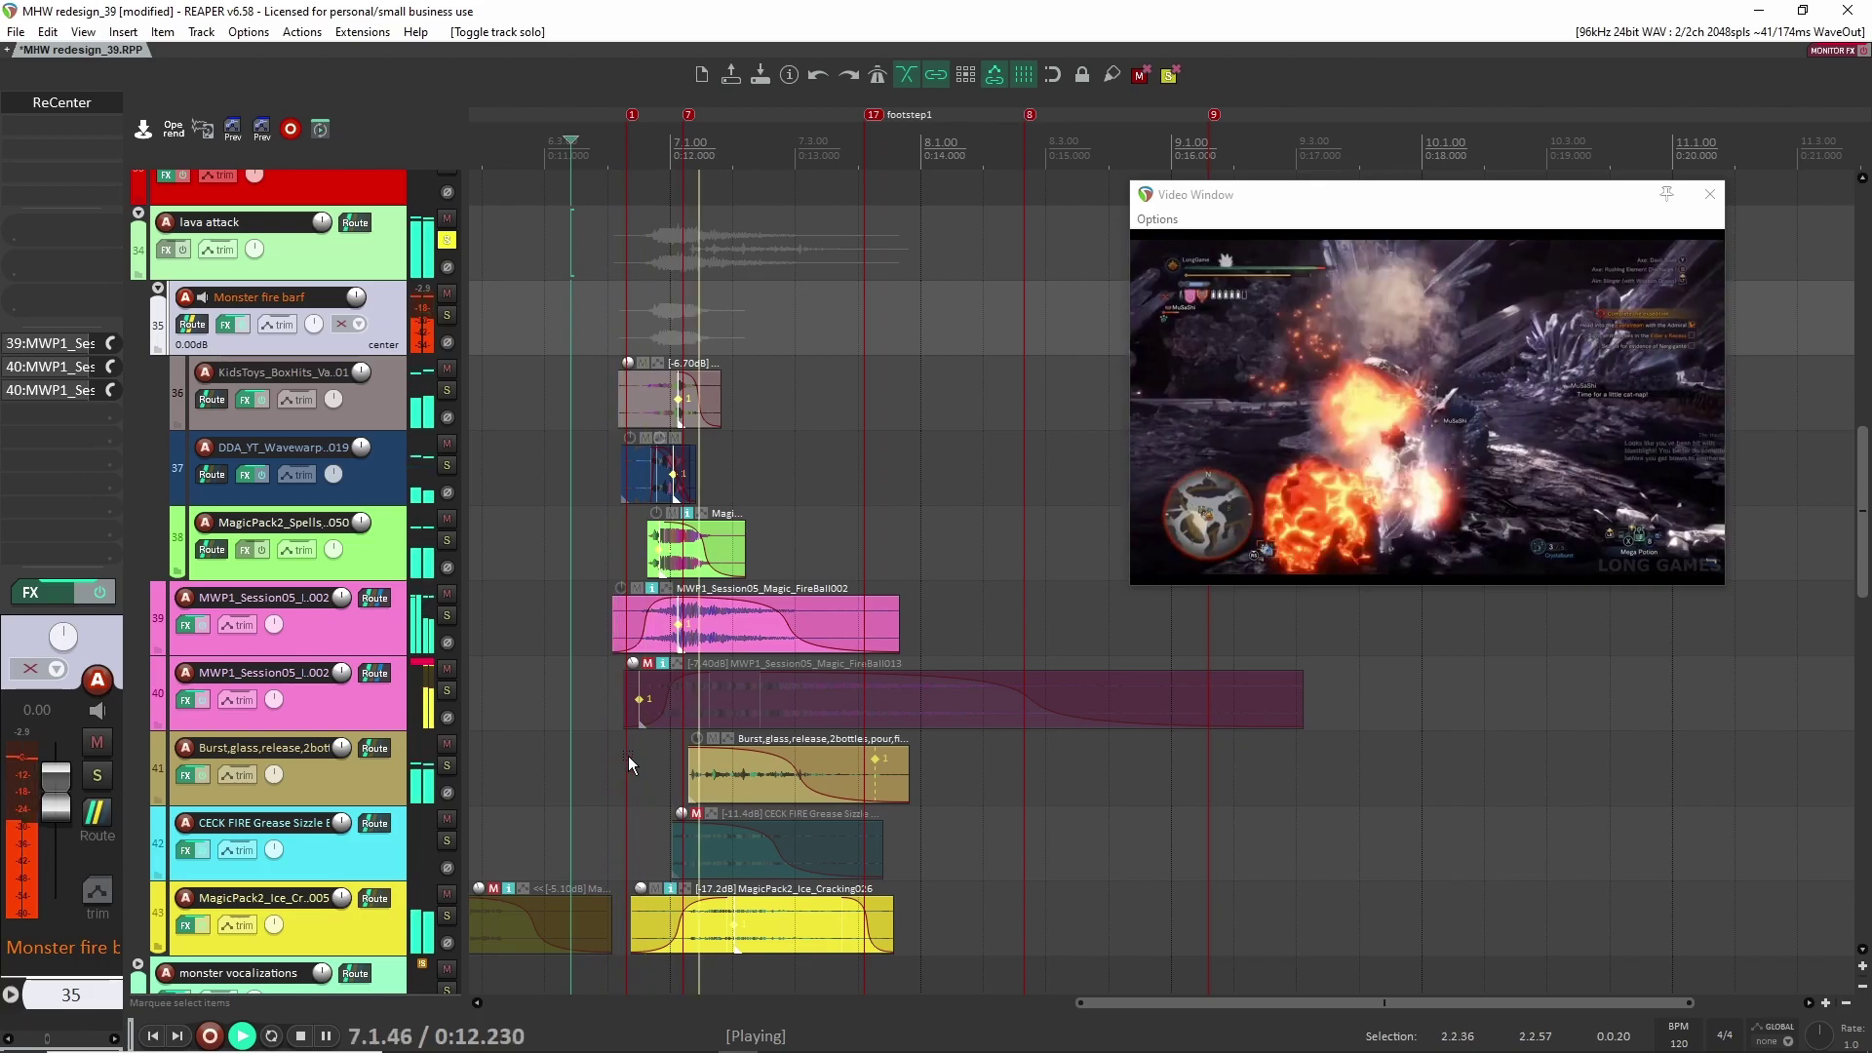
{"action": "key", "text": "space"}
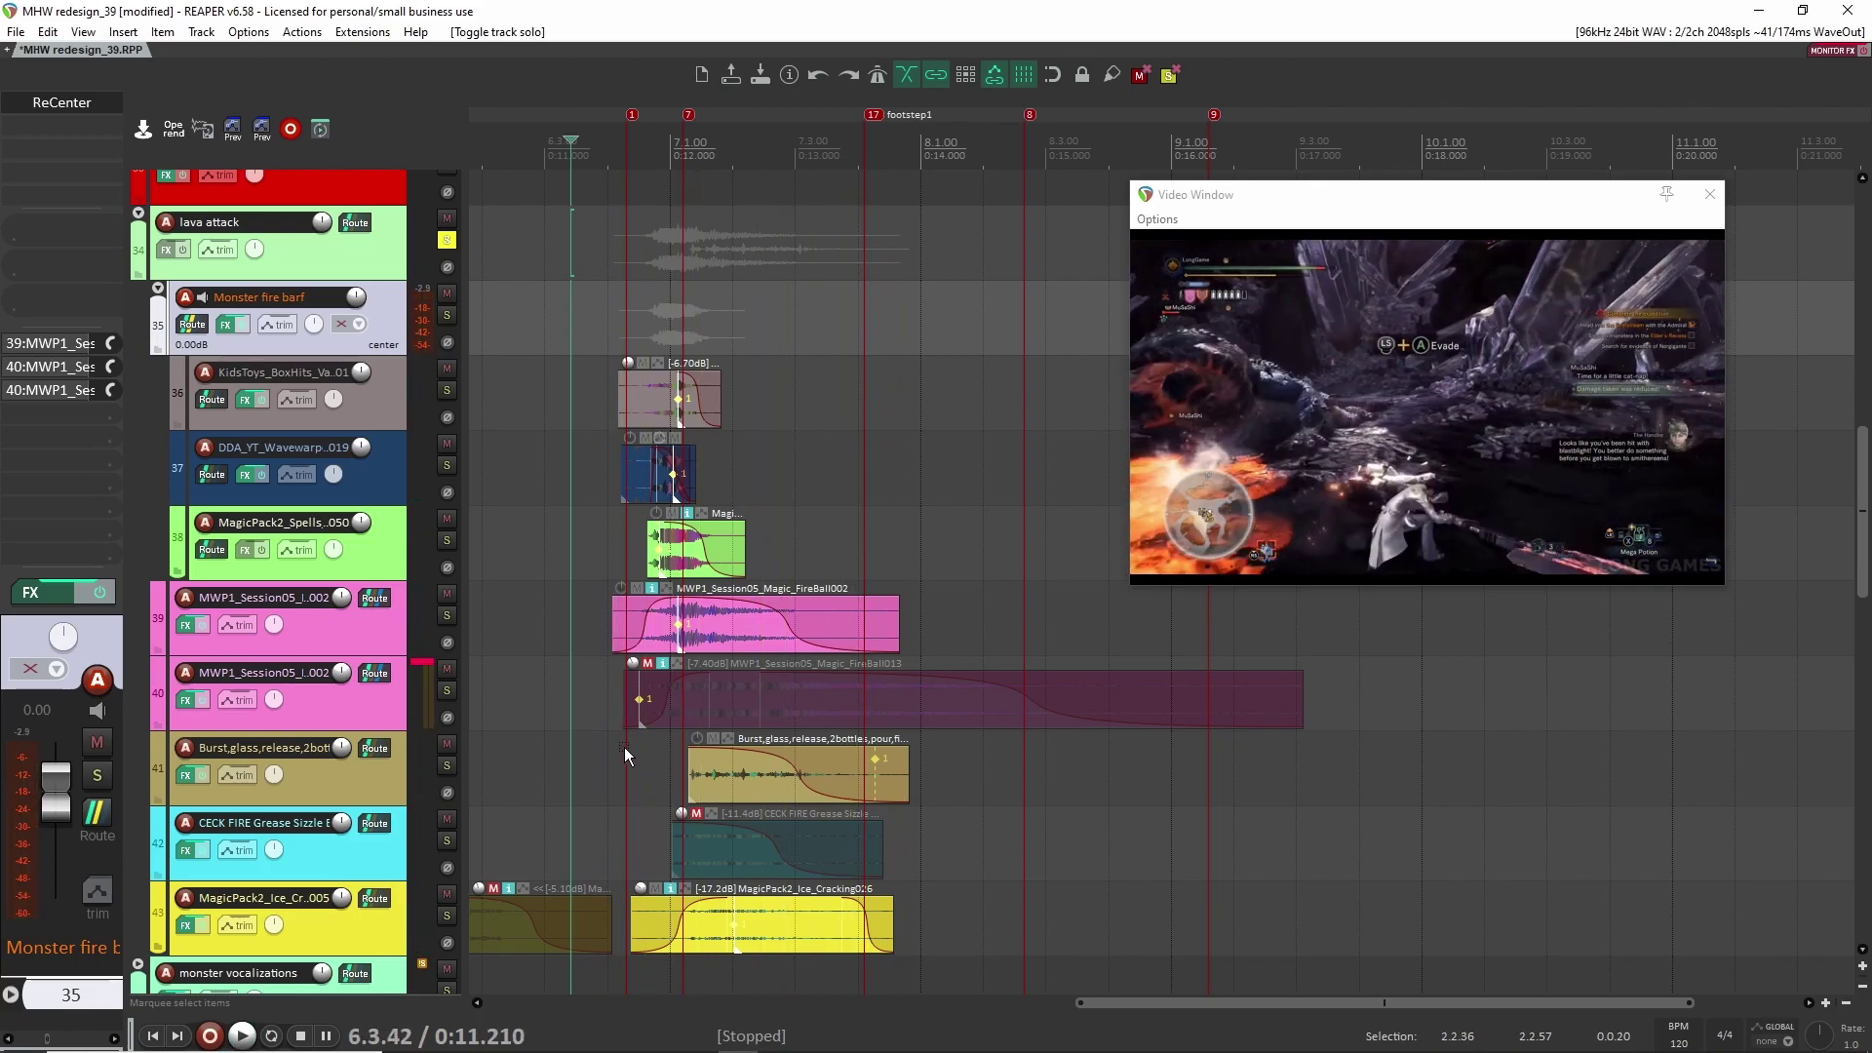
{"action": "left_click", "coordinate": [445, 240]}
Step: Solo only the Monster fire barf folder, replay its combined layers from 6.3.42 and unsolo it
{"action": "left_click", "coordinate": [447, 390]}
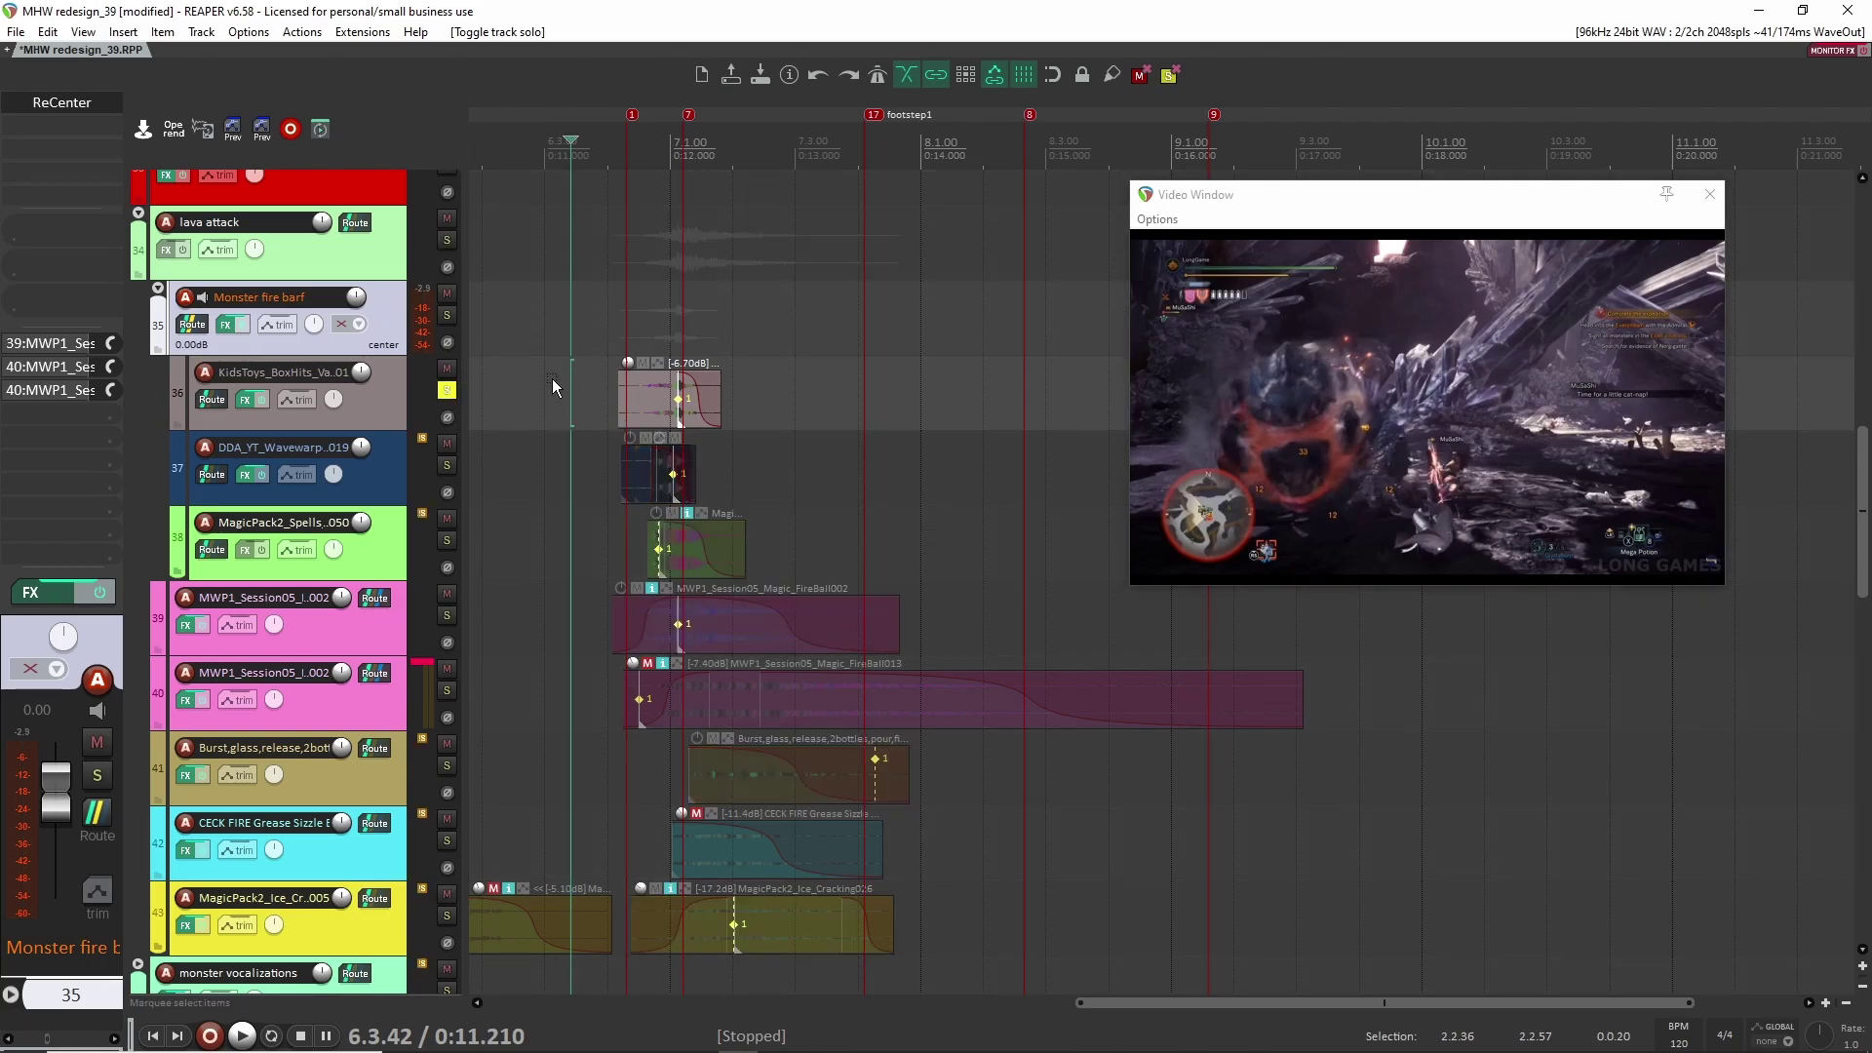
{"action": "left_click", "coordinate": [447, 315]}
{"action": "left_click", "coordinate": [447, 390]}
{"action": "key", "text": "space"}
{"action": "key", "text": "space"}
{"action": "key", "text": "space"}
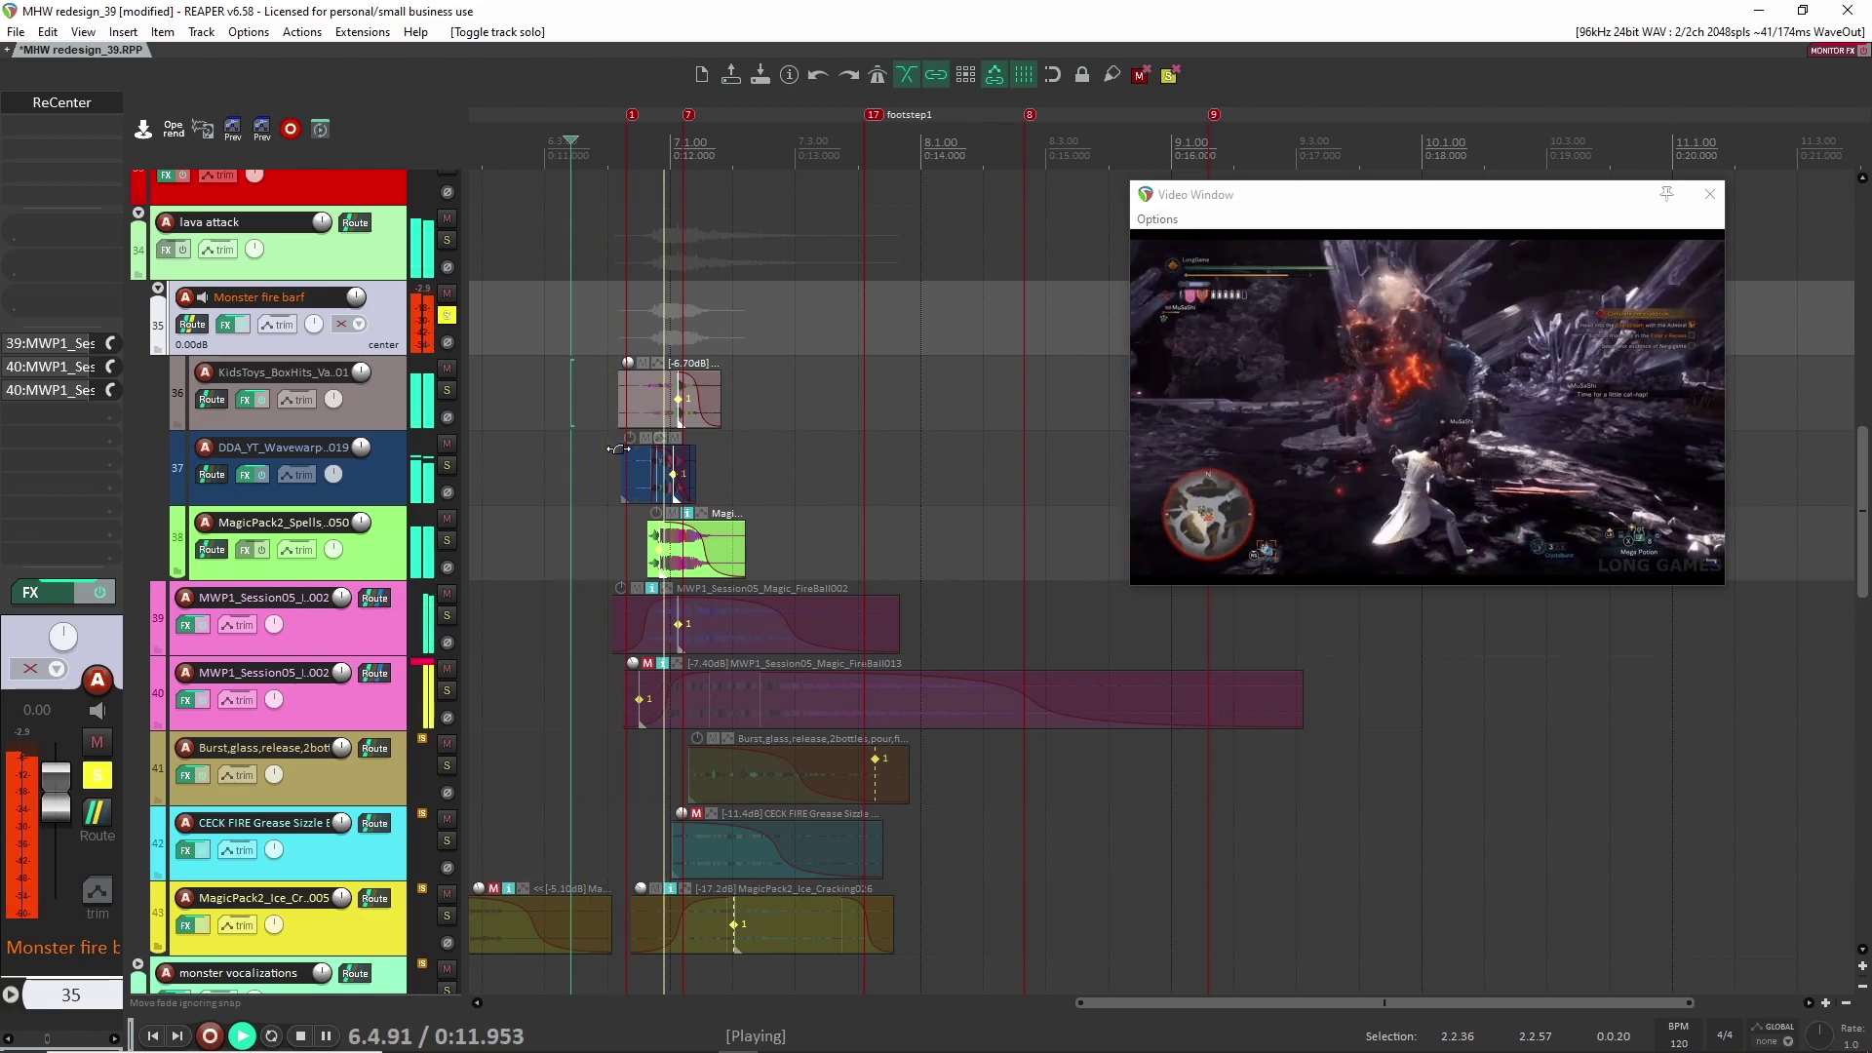
{"action": "key", "text": "space"}
{"action": "left_click", "coordinate": [447, 315]}
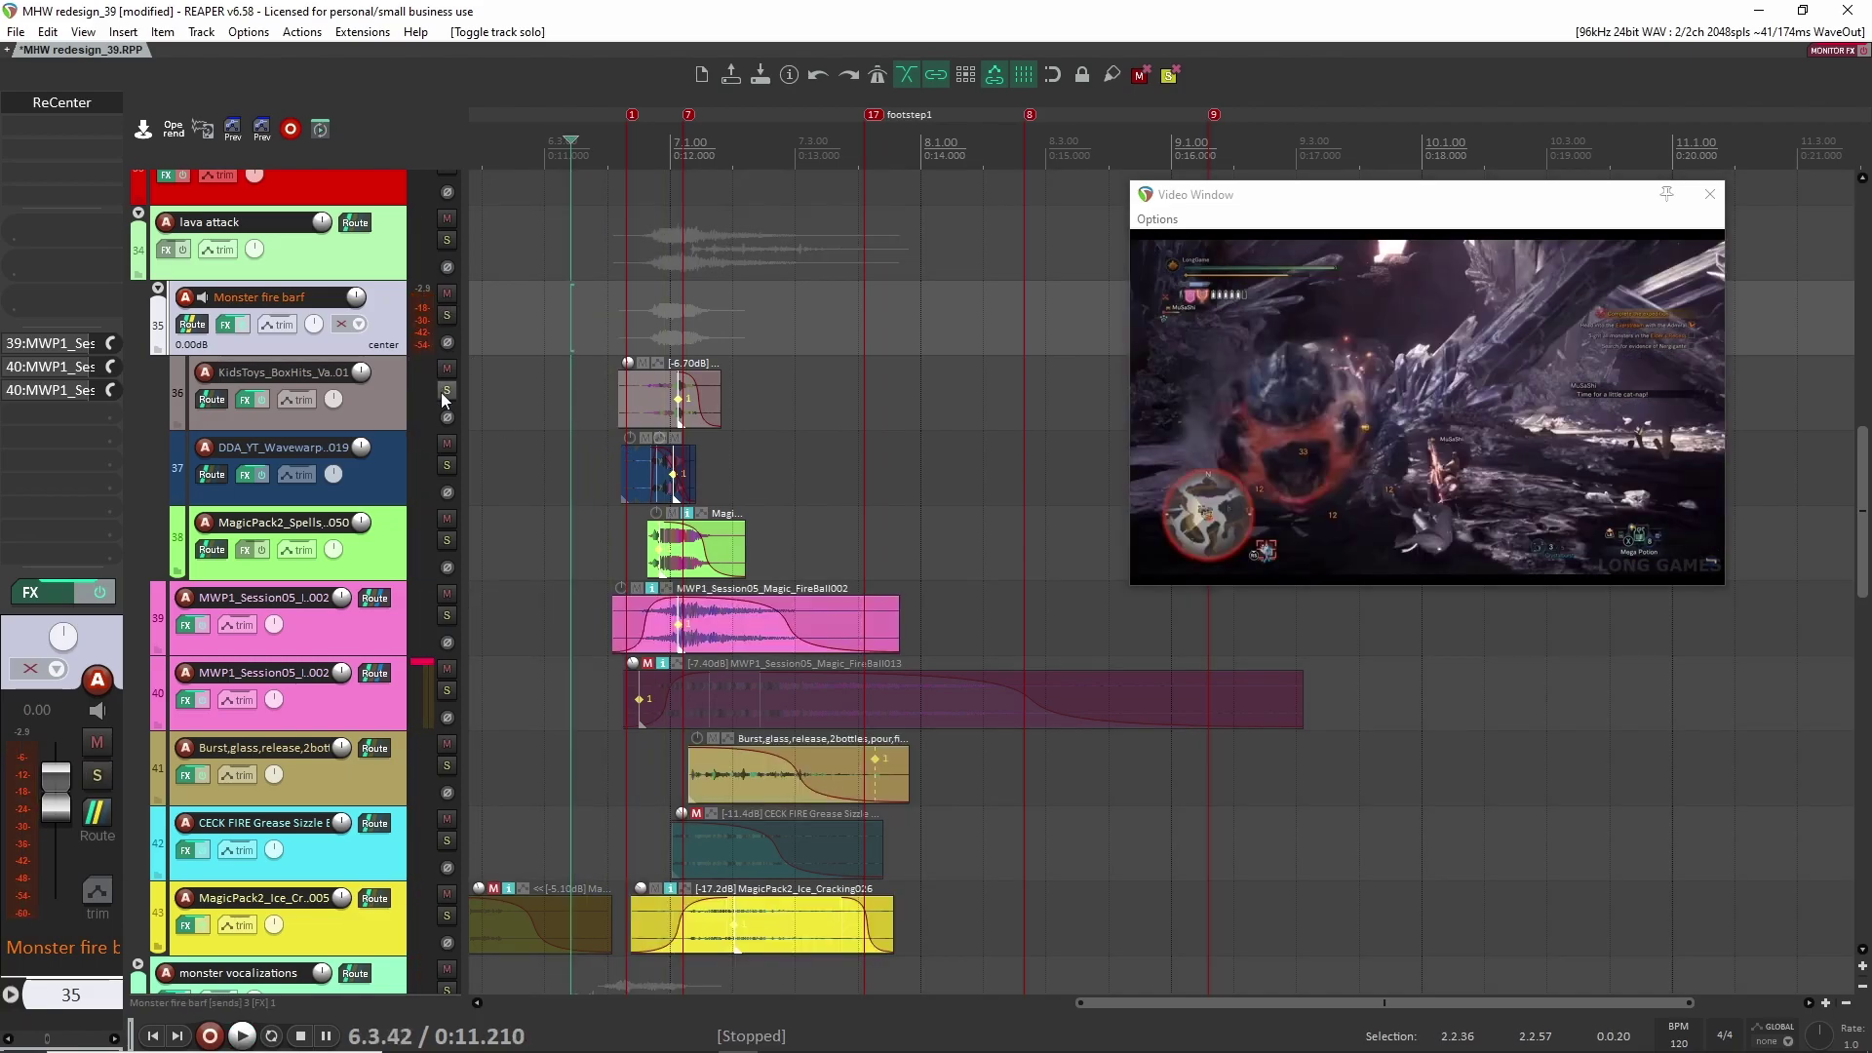
Step: Solo the KidsToys_BoxHits track on its own and play it repeatedly from just before its item
{"action": "left_click", "coordinate": [447, 390]}
{"action": "left_click", "coordinate": [605, 398]}
{"action": "key", "text": "space"}
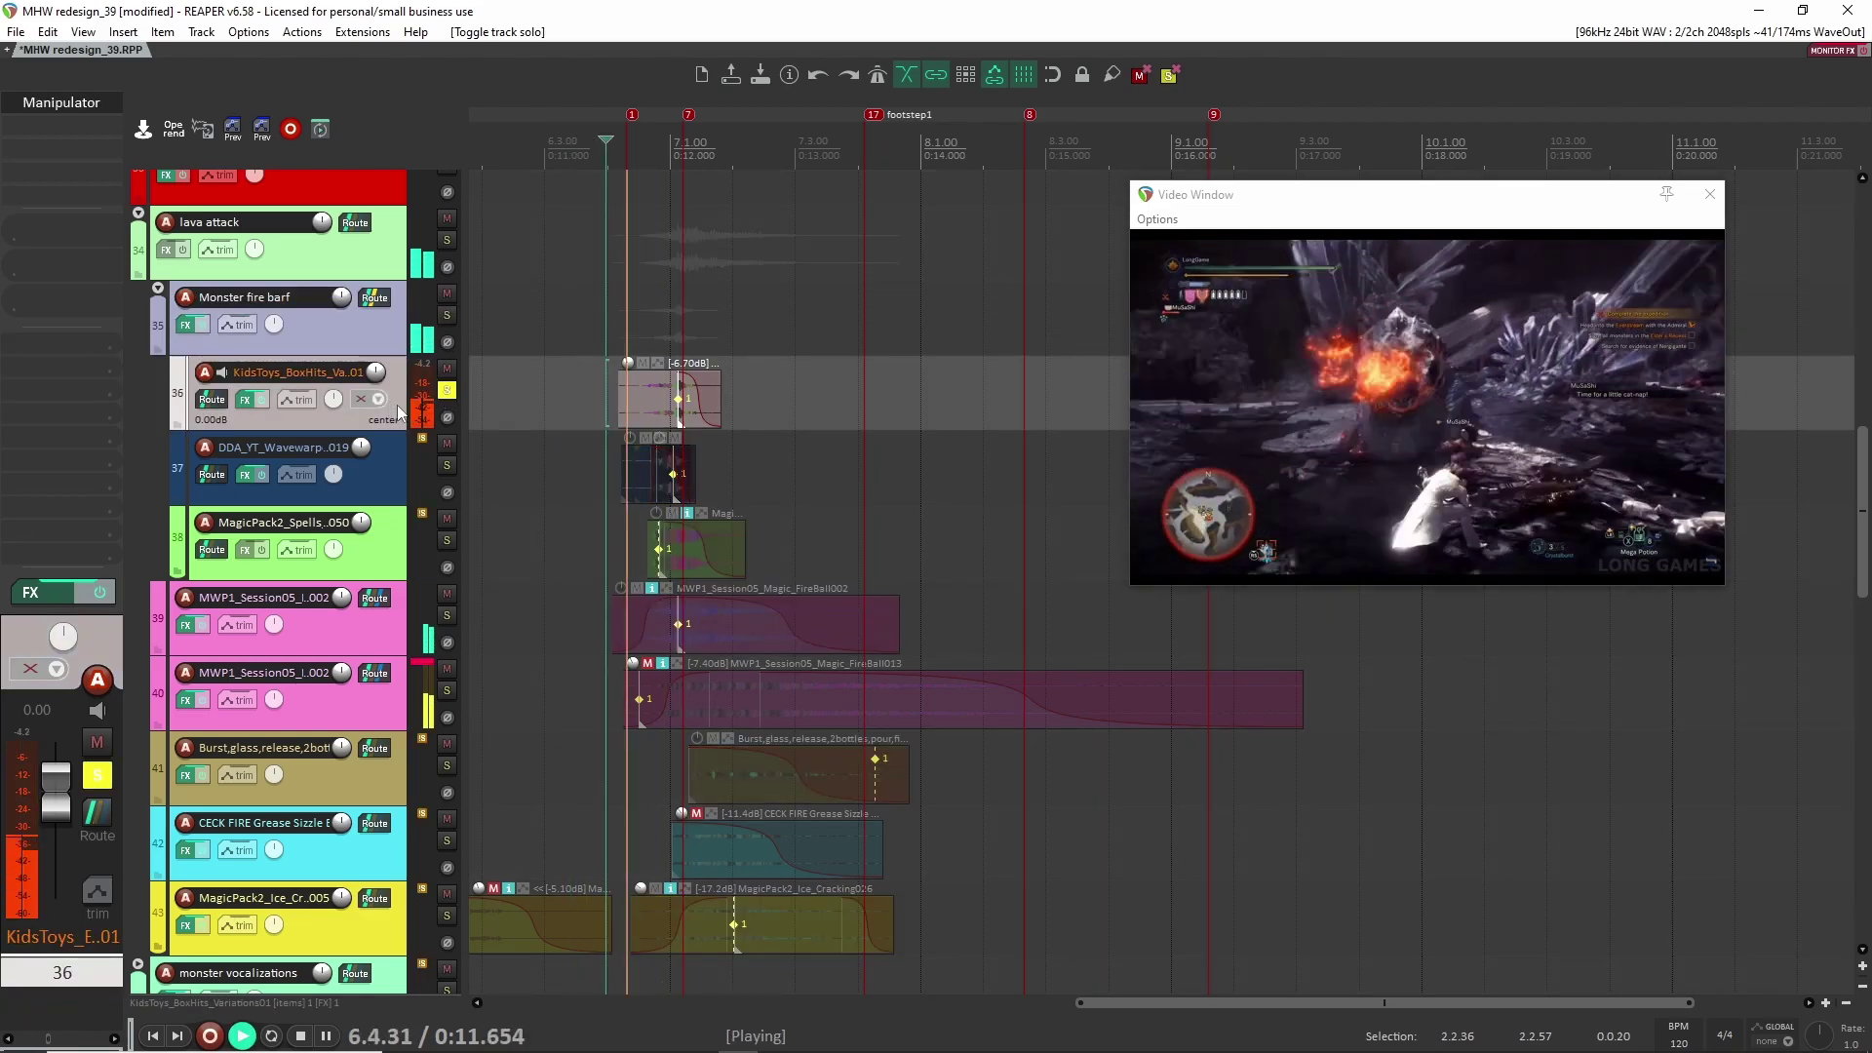
{"action": "key", "text": "space"}
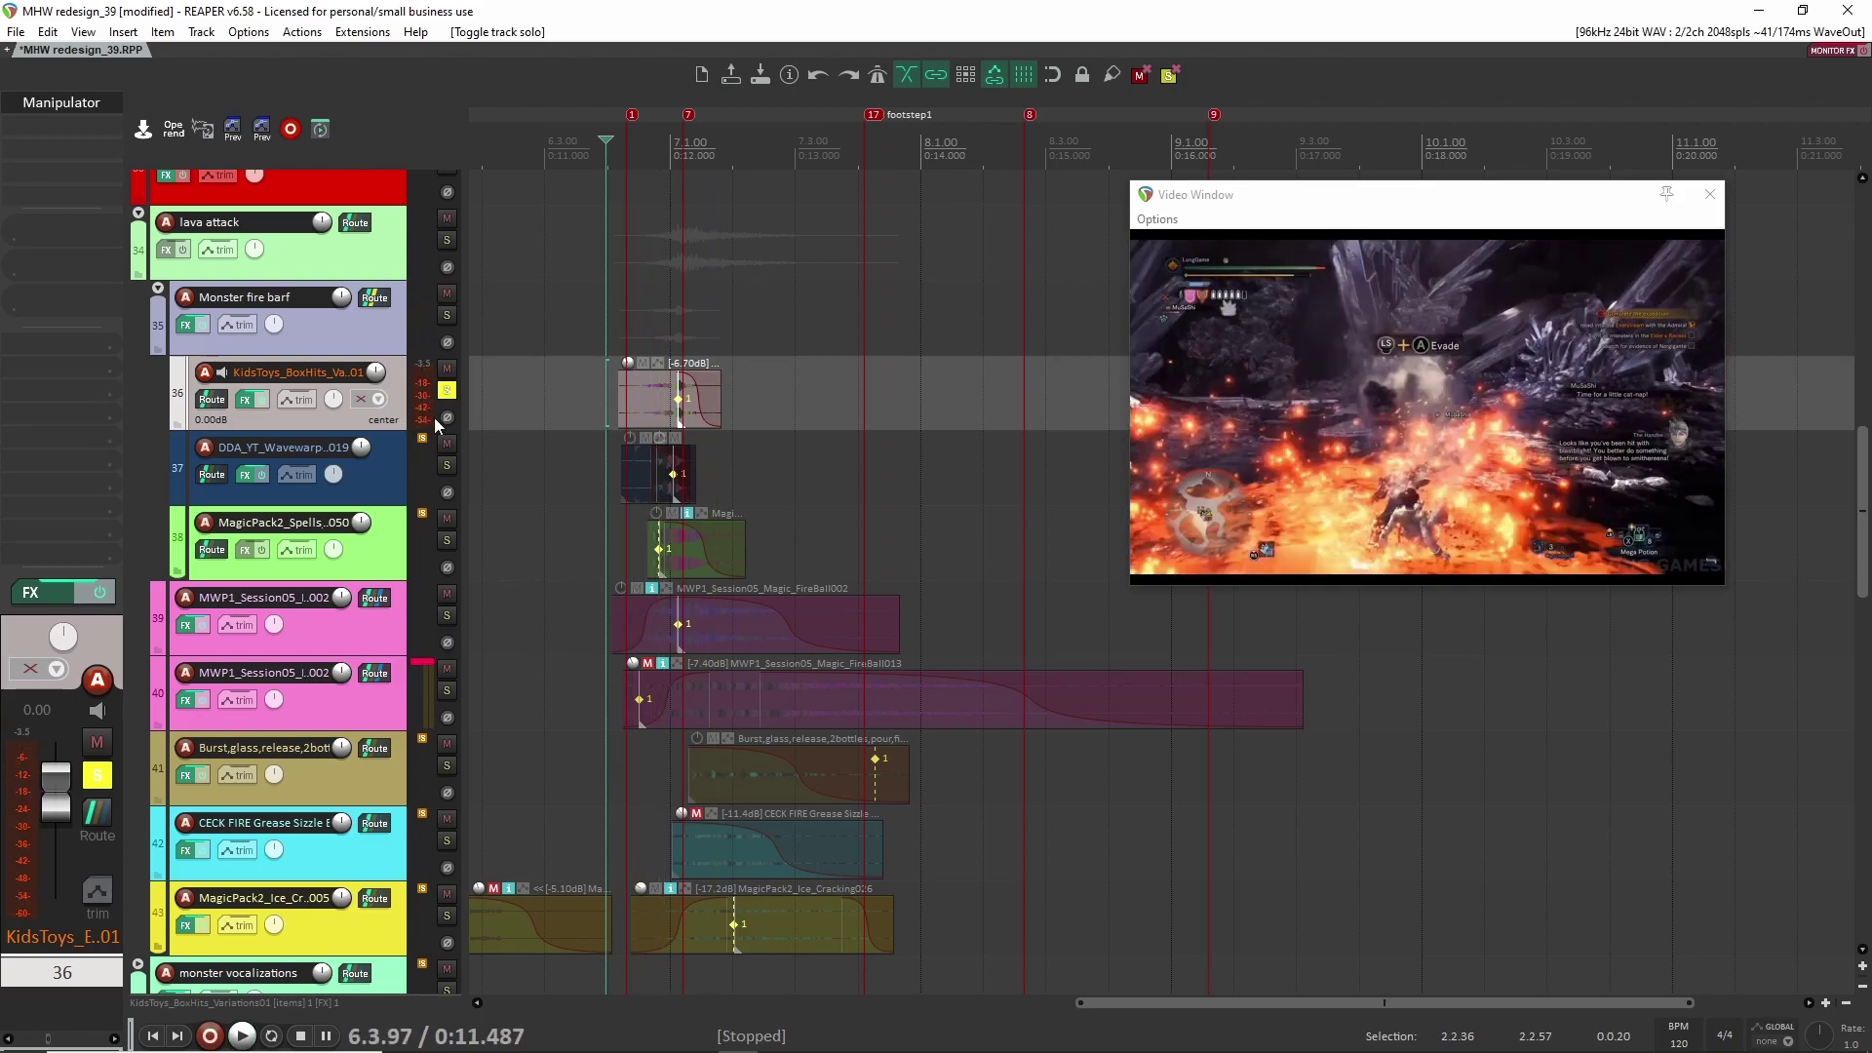
{"action": "key", "text": "space"}
{"action": "key", "text": "space"}
{"action": "scroll", "coordinate": [878, 449], "scroll_direction": "up", "scroll_amount": 2}
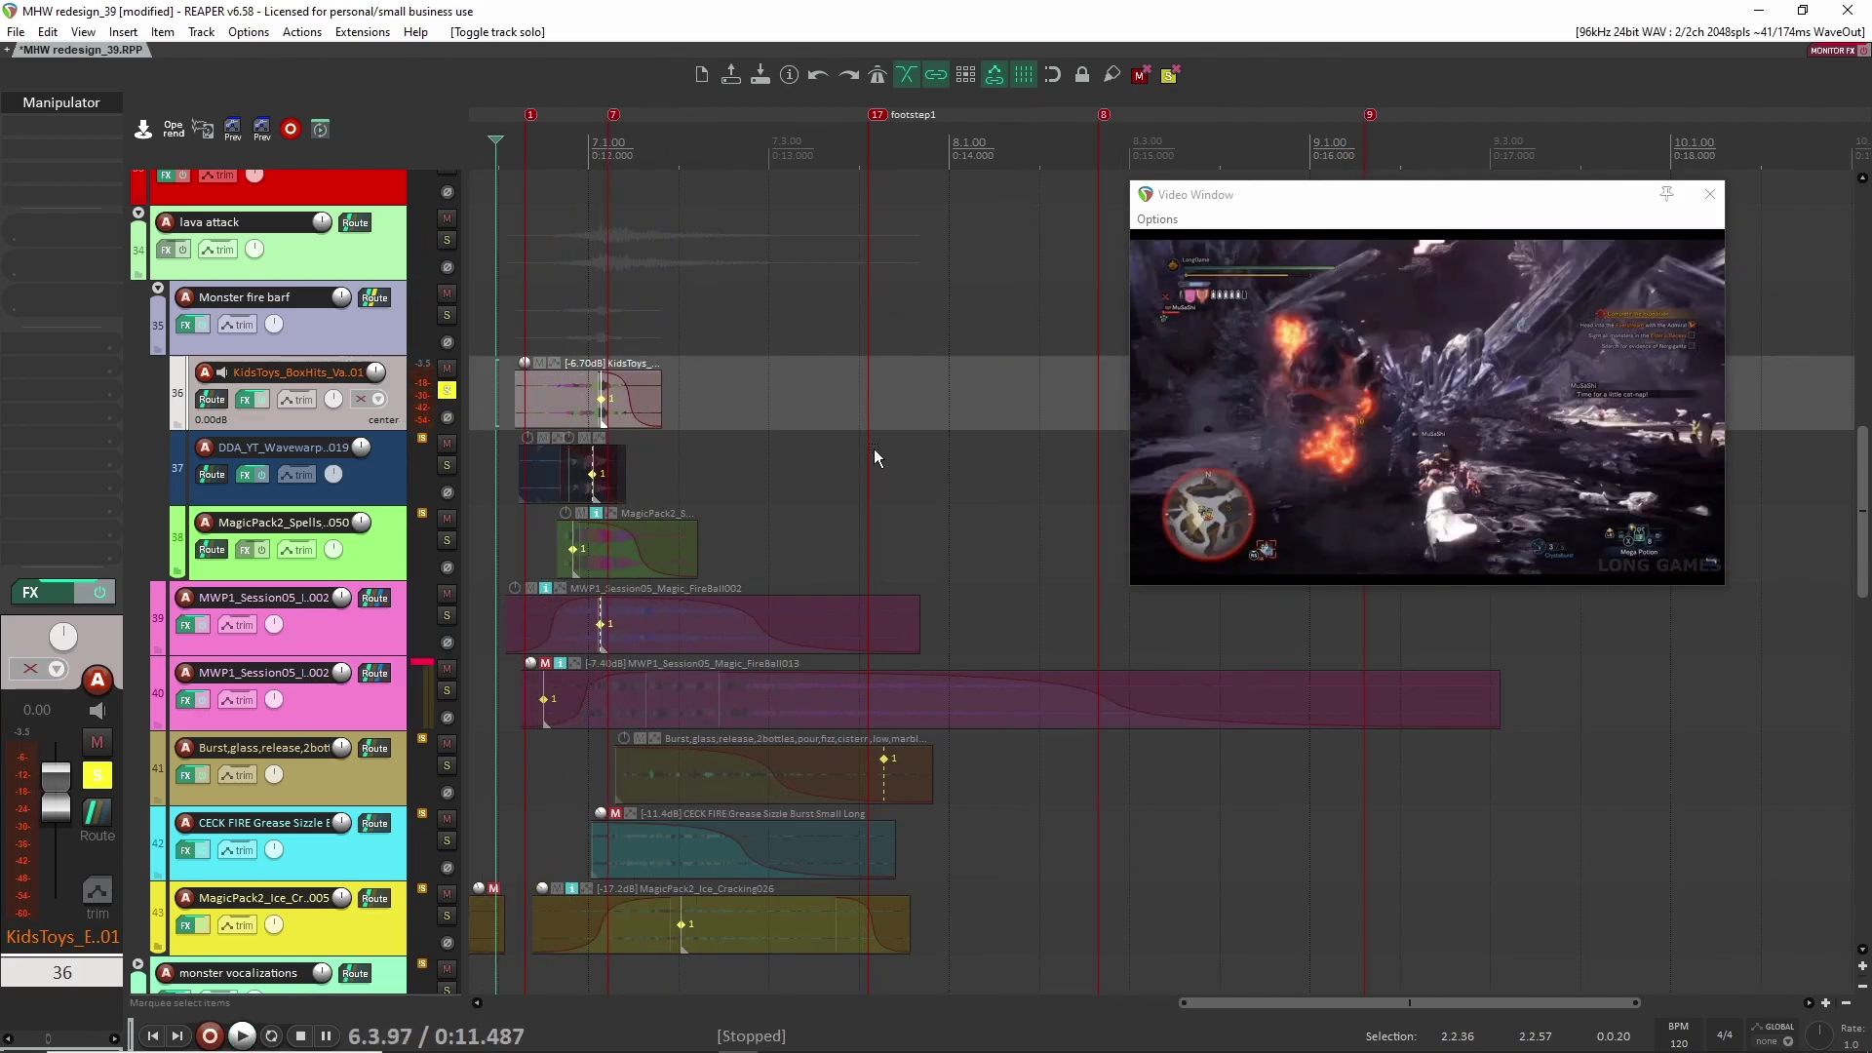
Step: Place a copy of the KidsToys_BoxHits_Variations01 item at 7.2.55 on its track and lengthen the copy to include more source audio
{"action": "scroll", "coordinate": [873, 449], "scroll_direction": "up", "scroll_amount": 2}
{"action": "left_click", "coordinate": [837, 558]}
{"action": "scroll", "coordinate": [798, 563], "scroll_direction": "down", "scroll_amount": 2}
{"action": "left_click_drag", "start_coordinate": [761, 558], "coordinate": [1182, 562]}
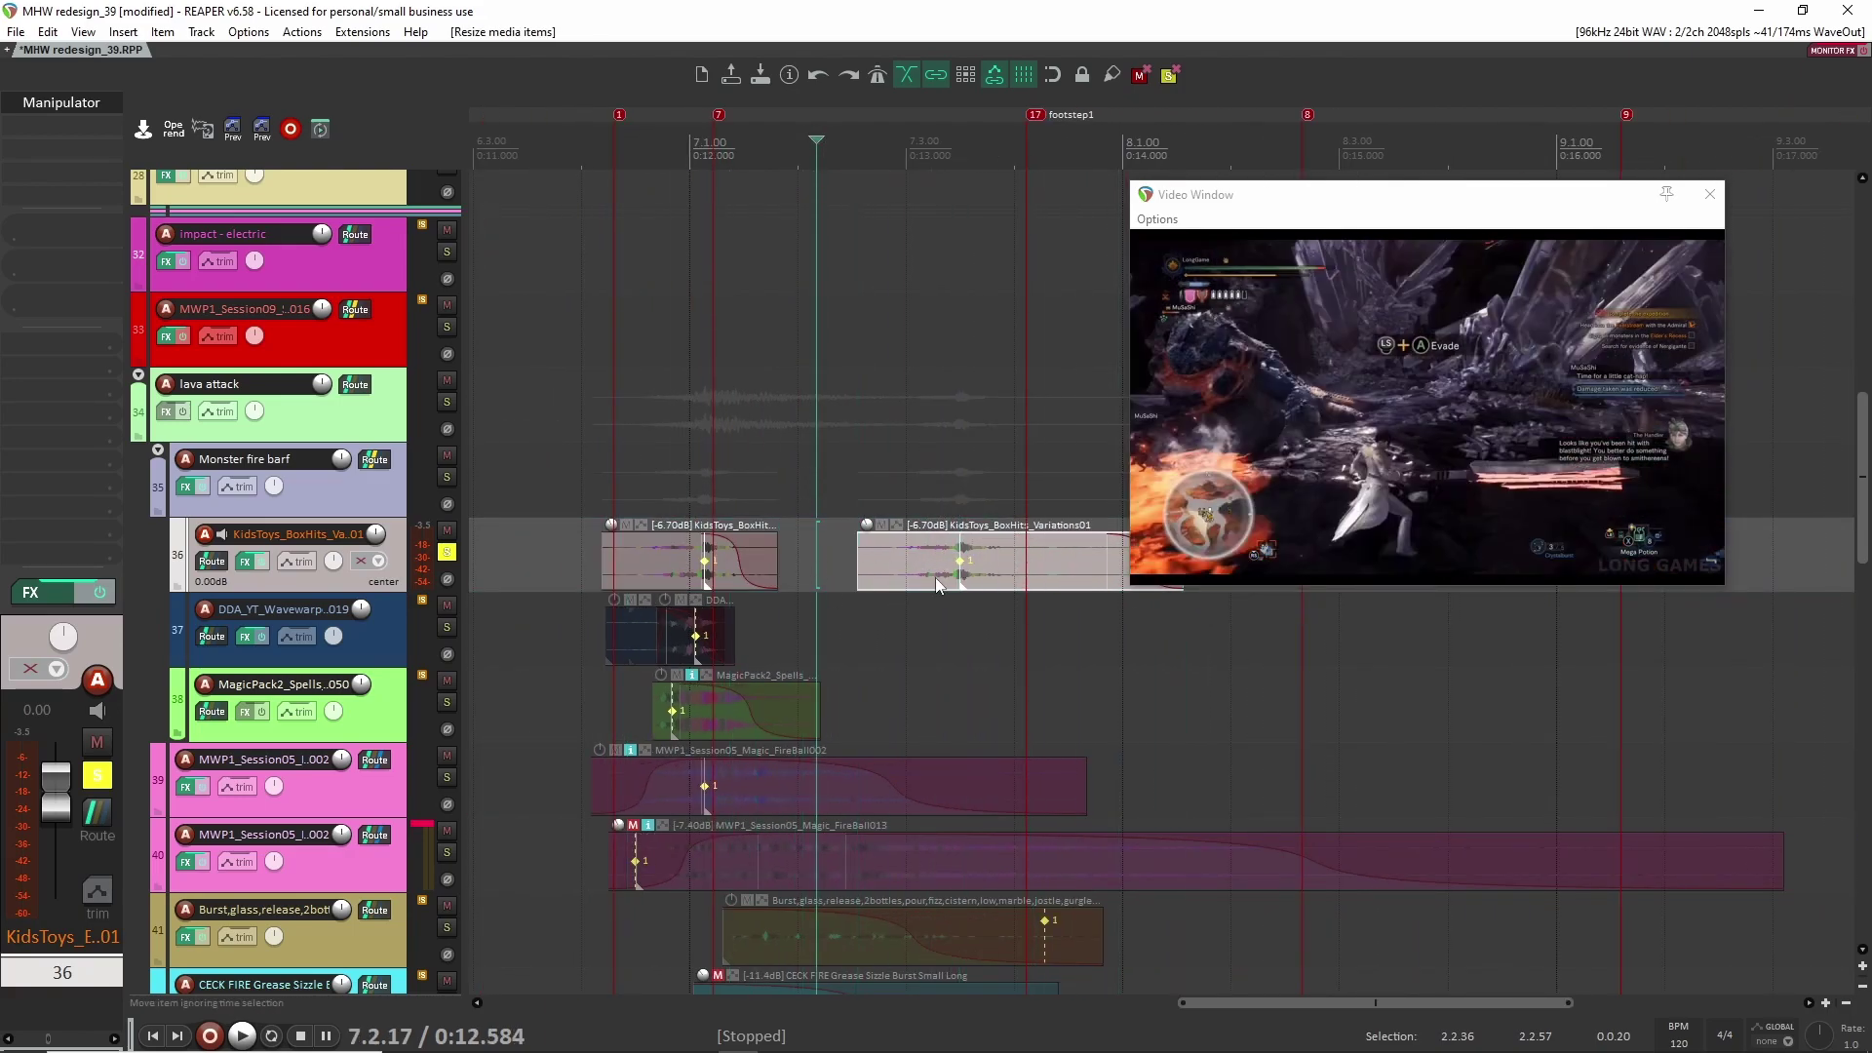
{"action": "left_click", "coordinate": [870, 554]}
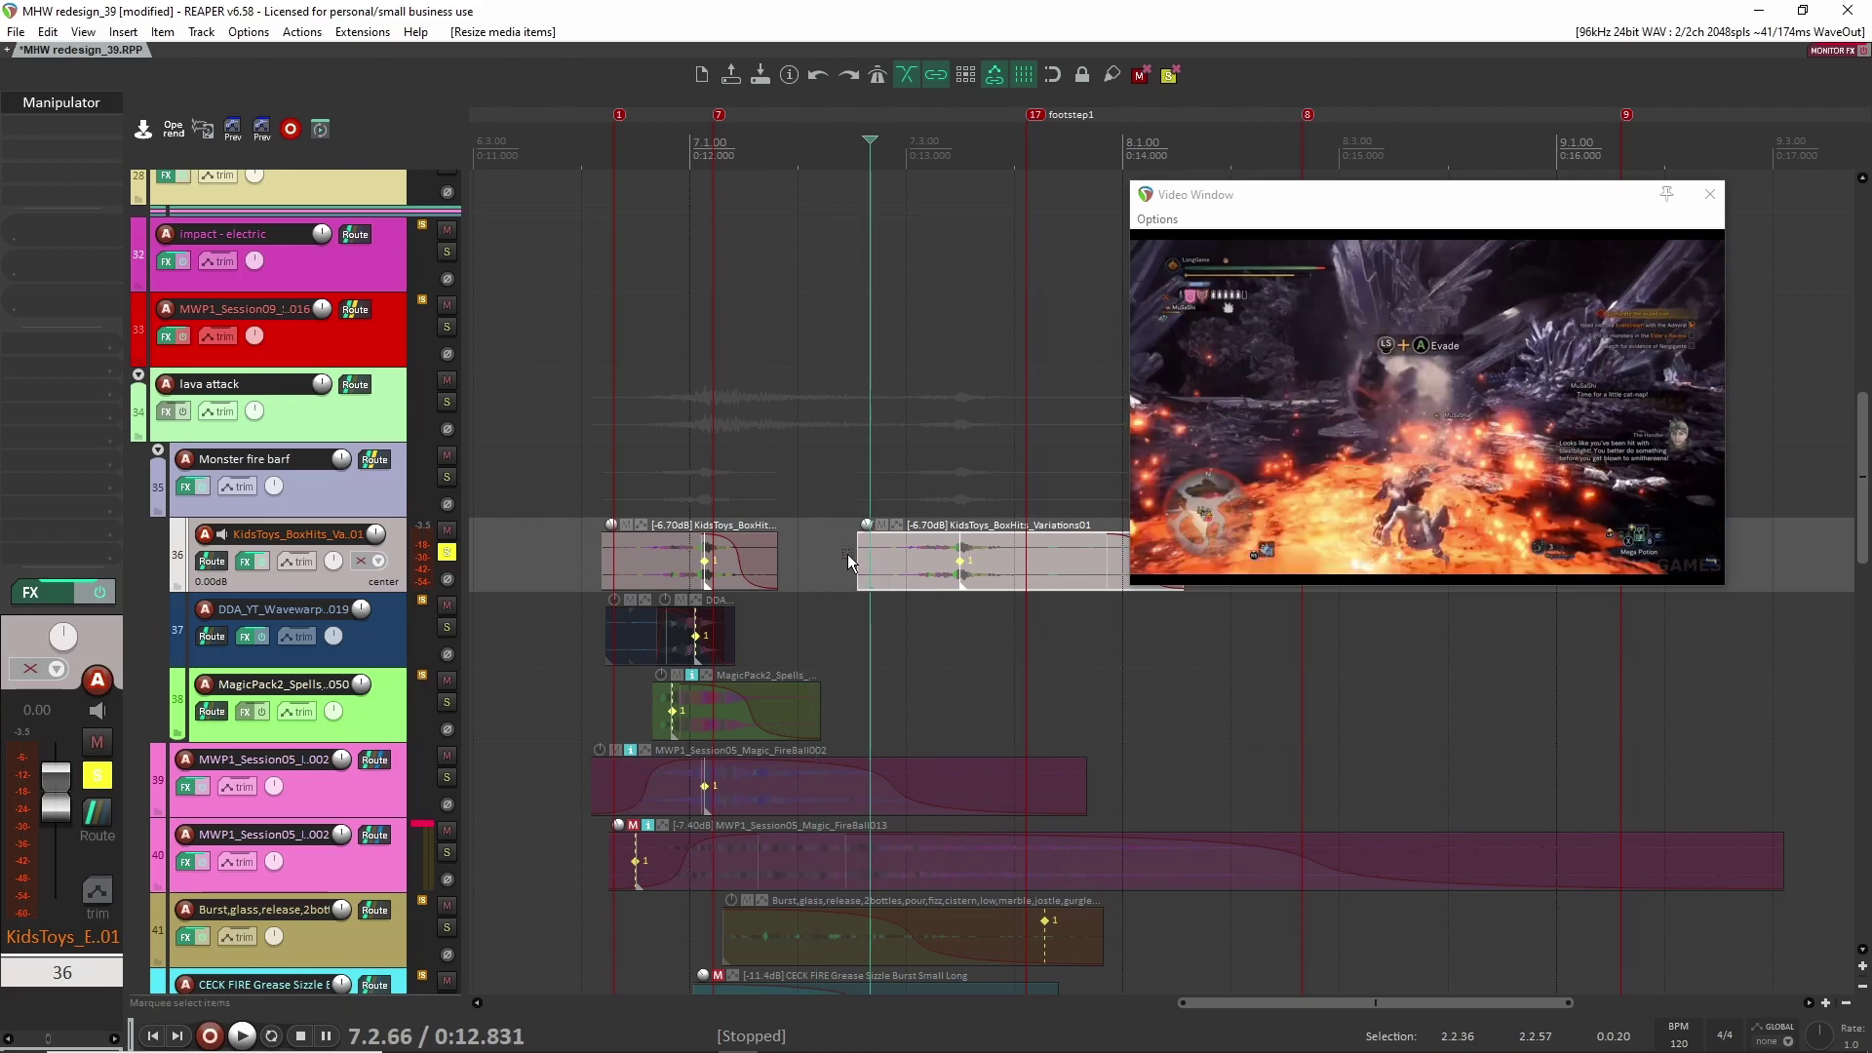
Step: Bypass Manipulator on the KidsToys_BoxHits track and play the lengthened copy dry from 7.2.66
{"action": "left_click", "coordinate": [259, 562]}
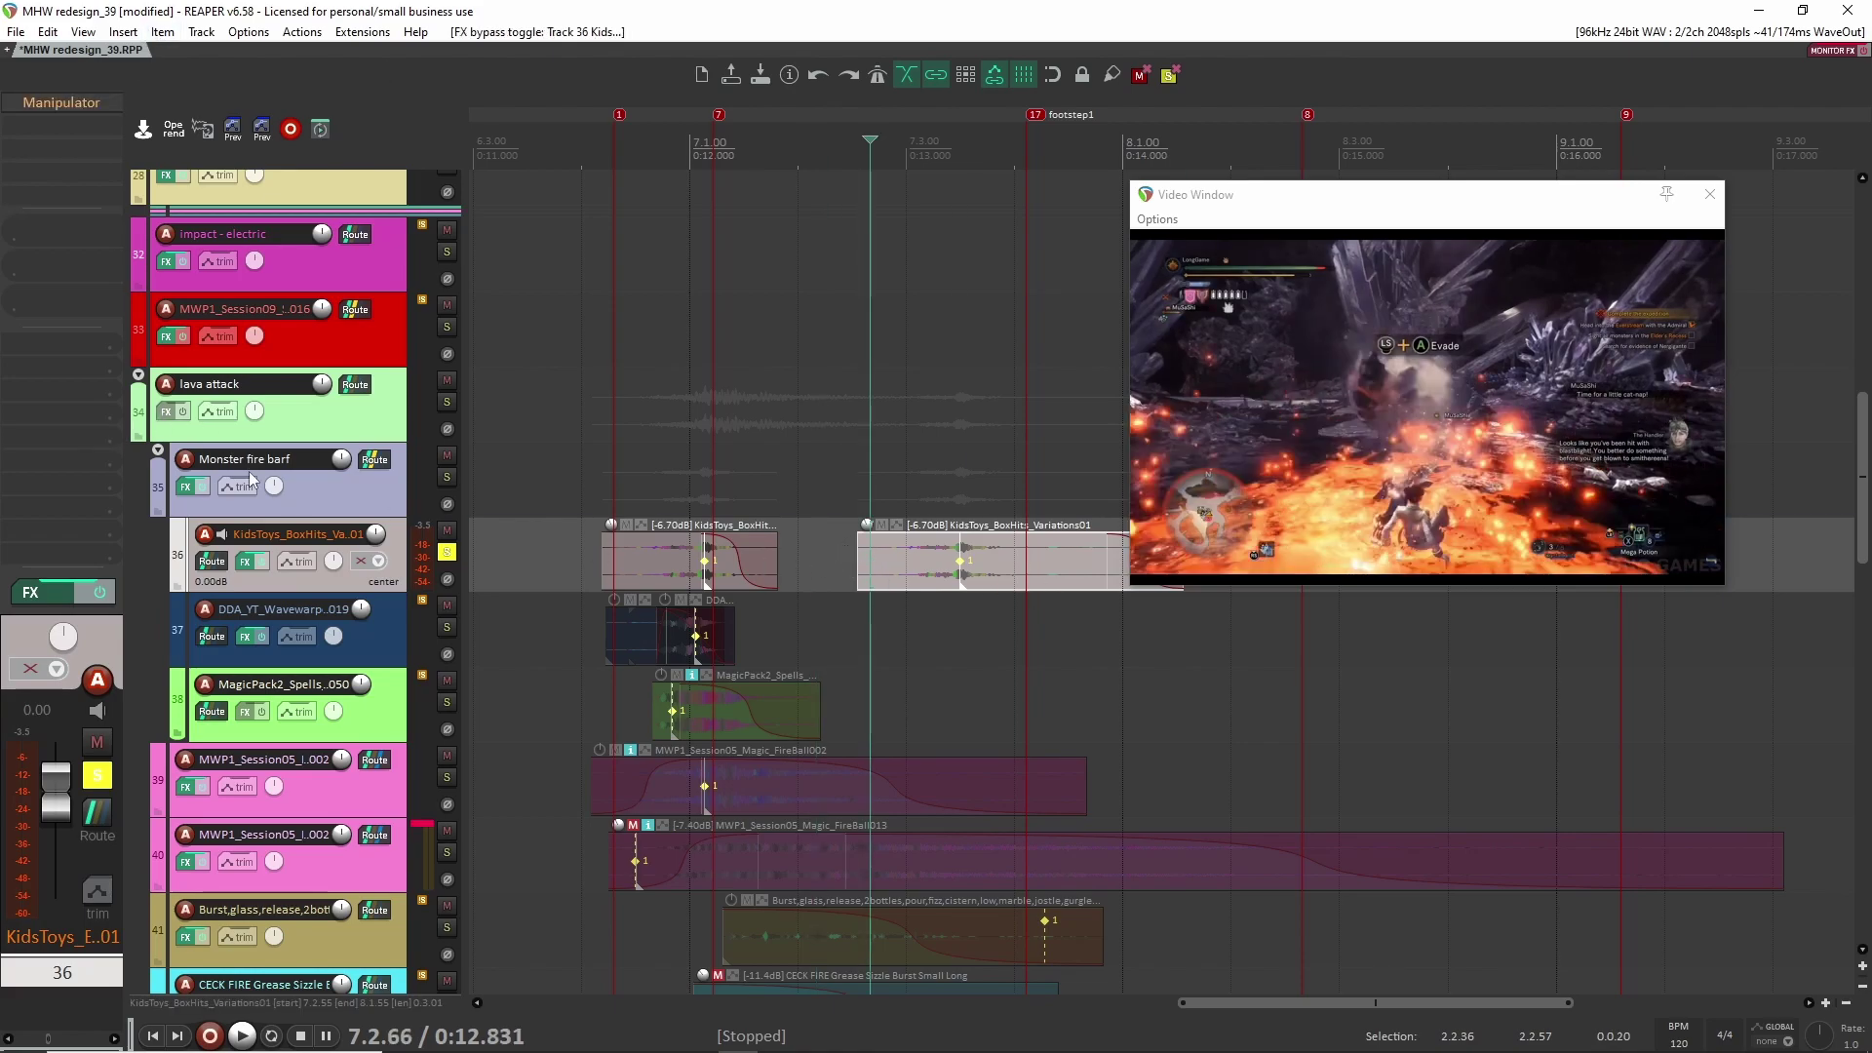
{"action": "key", "text": "space"}
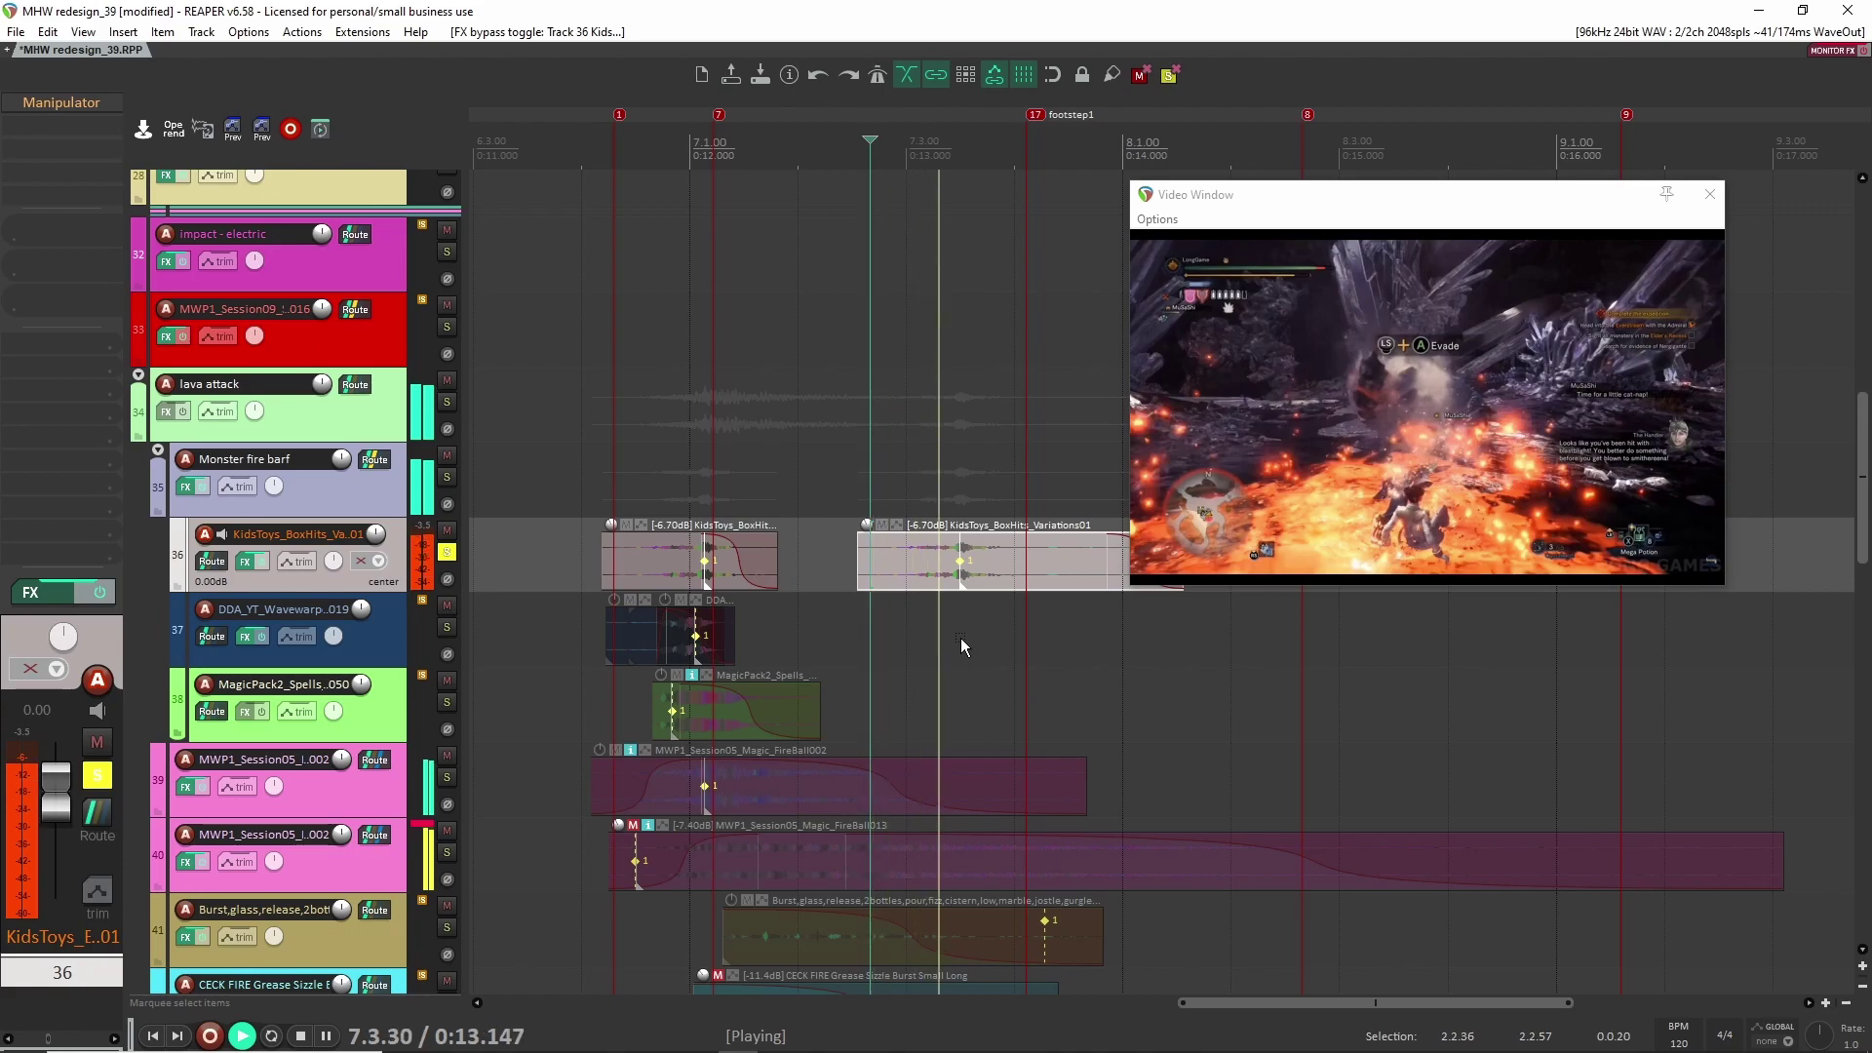
{"action": "key", "text": "space"}
{"action": "key", "text": "space"}
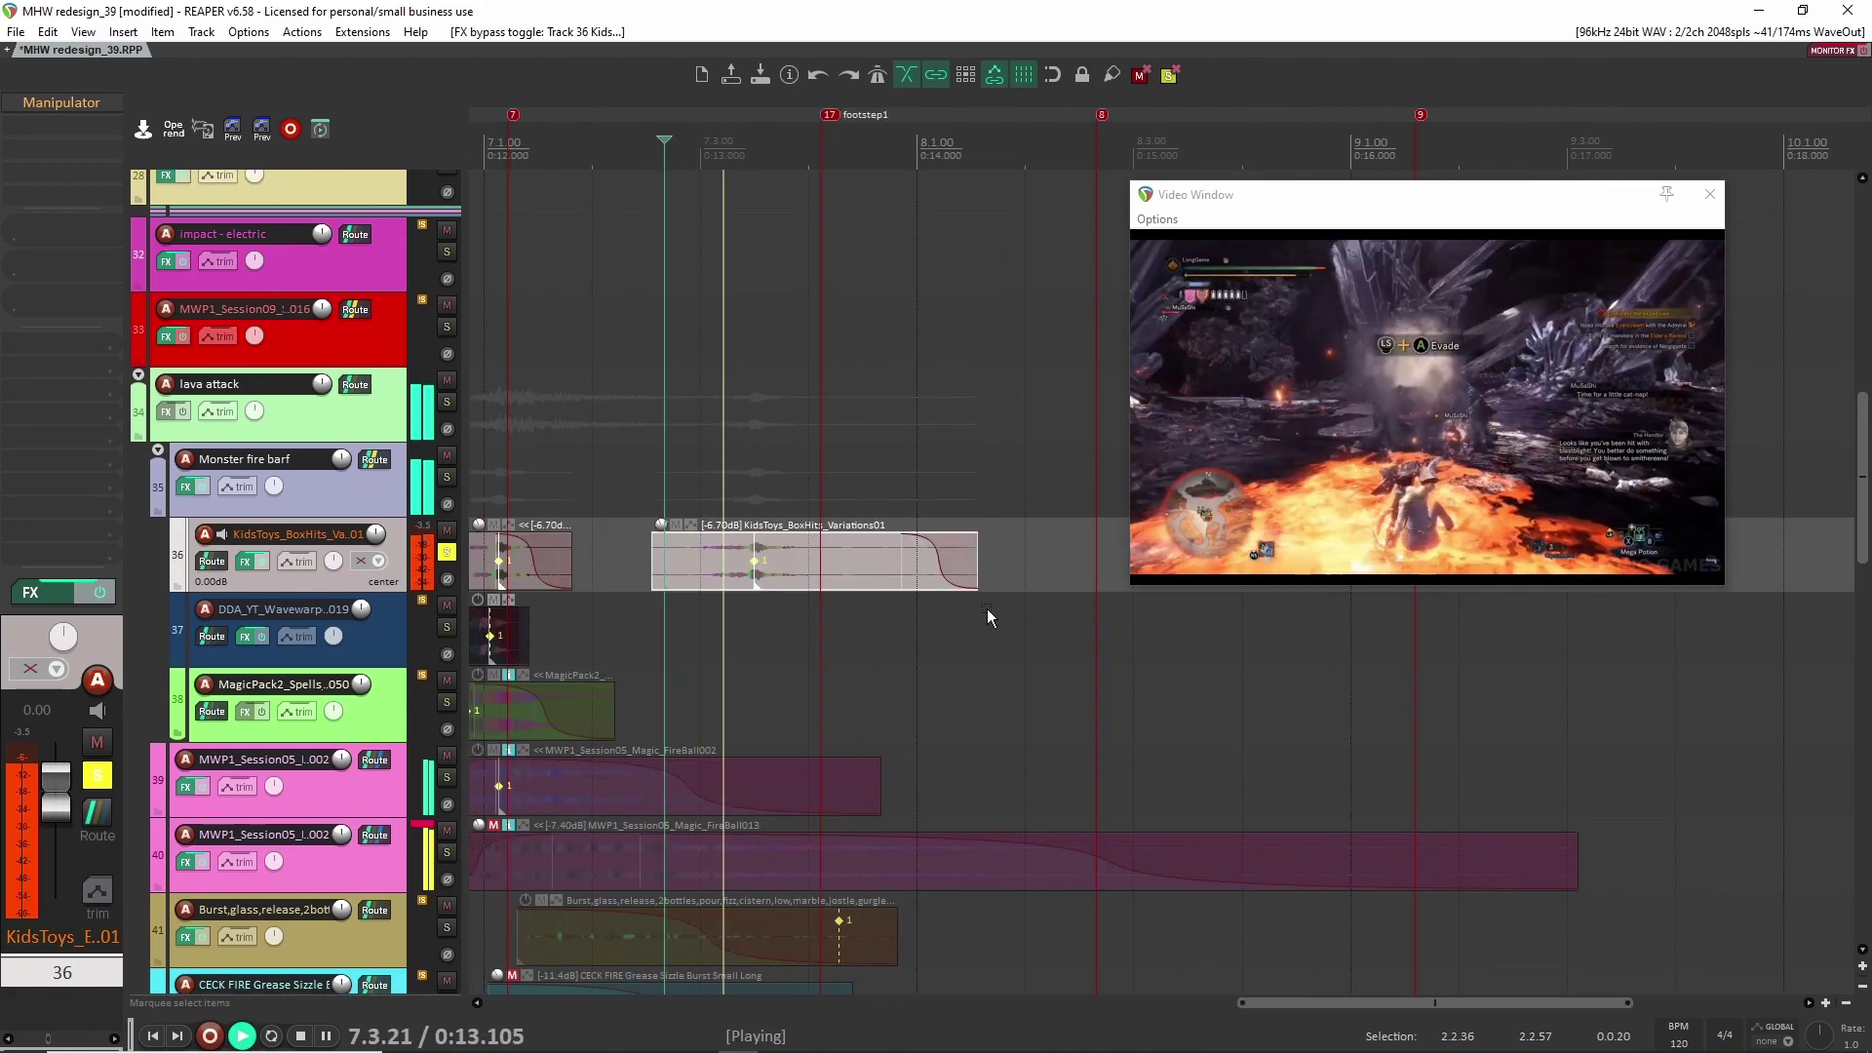
{"action": "key", "text": "space"}
Step: Delete the lengthened copy of the KidsToys_BoxHits_Variations01 item
{"action": "left_click", "coordinate": [864, 551]}
{"action": "scroll", "coordinate": [812, 571], "scroll_direction": "down", "scroll_amount": 3}
{"action": "scroll", "coordinate": [792, 577], "scroll_direction": "up", "scroll_amount": 3}
{"action": "key", "text": "Delete"}
{"action": "scroll", "coordinate": [792, 577], "scroll_direction": "left", "scroll_amount": 3}
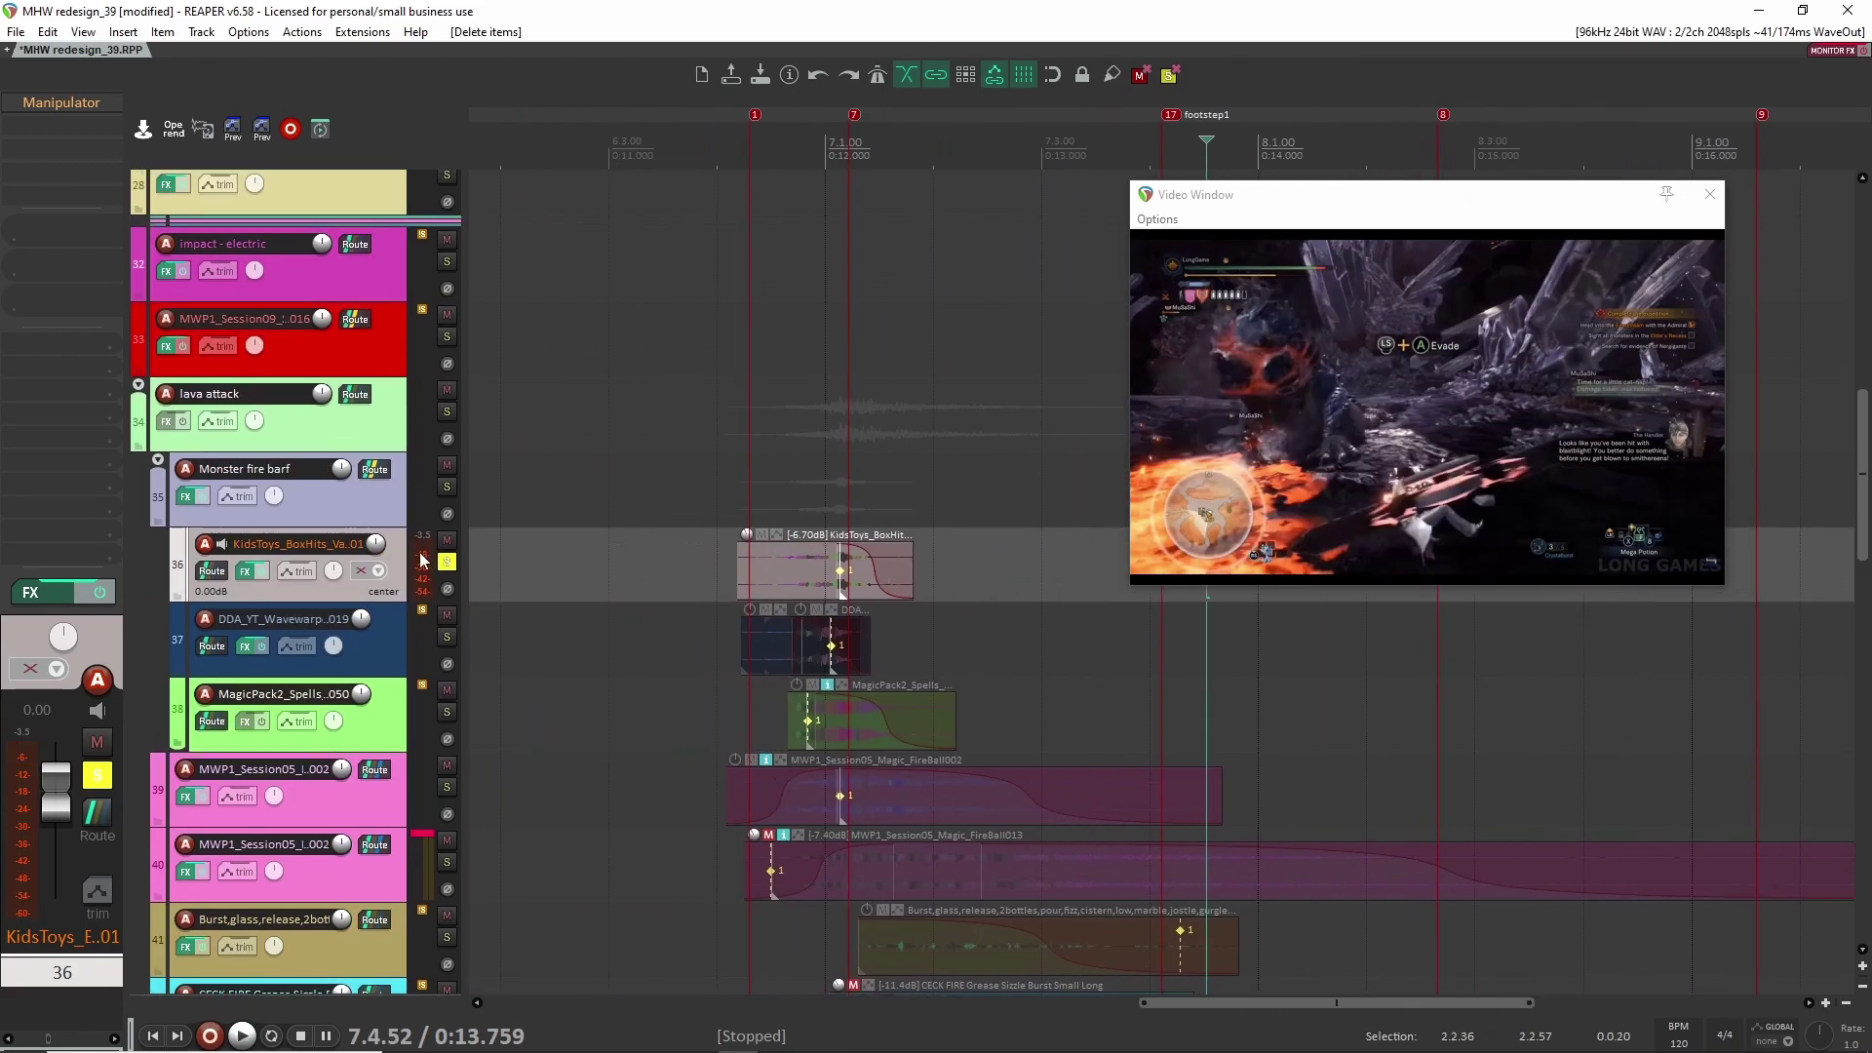
Step: Review the Manipulator settings on the KidsToys_BoxHits track and re-enable the effect
{"action": "left_click", "coordinate": [712, 577]}
{"action": "key", "text": "shift+f"}
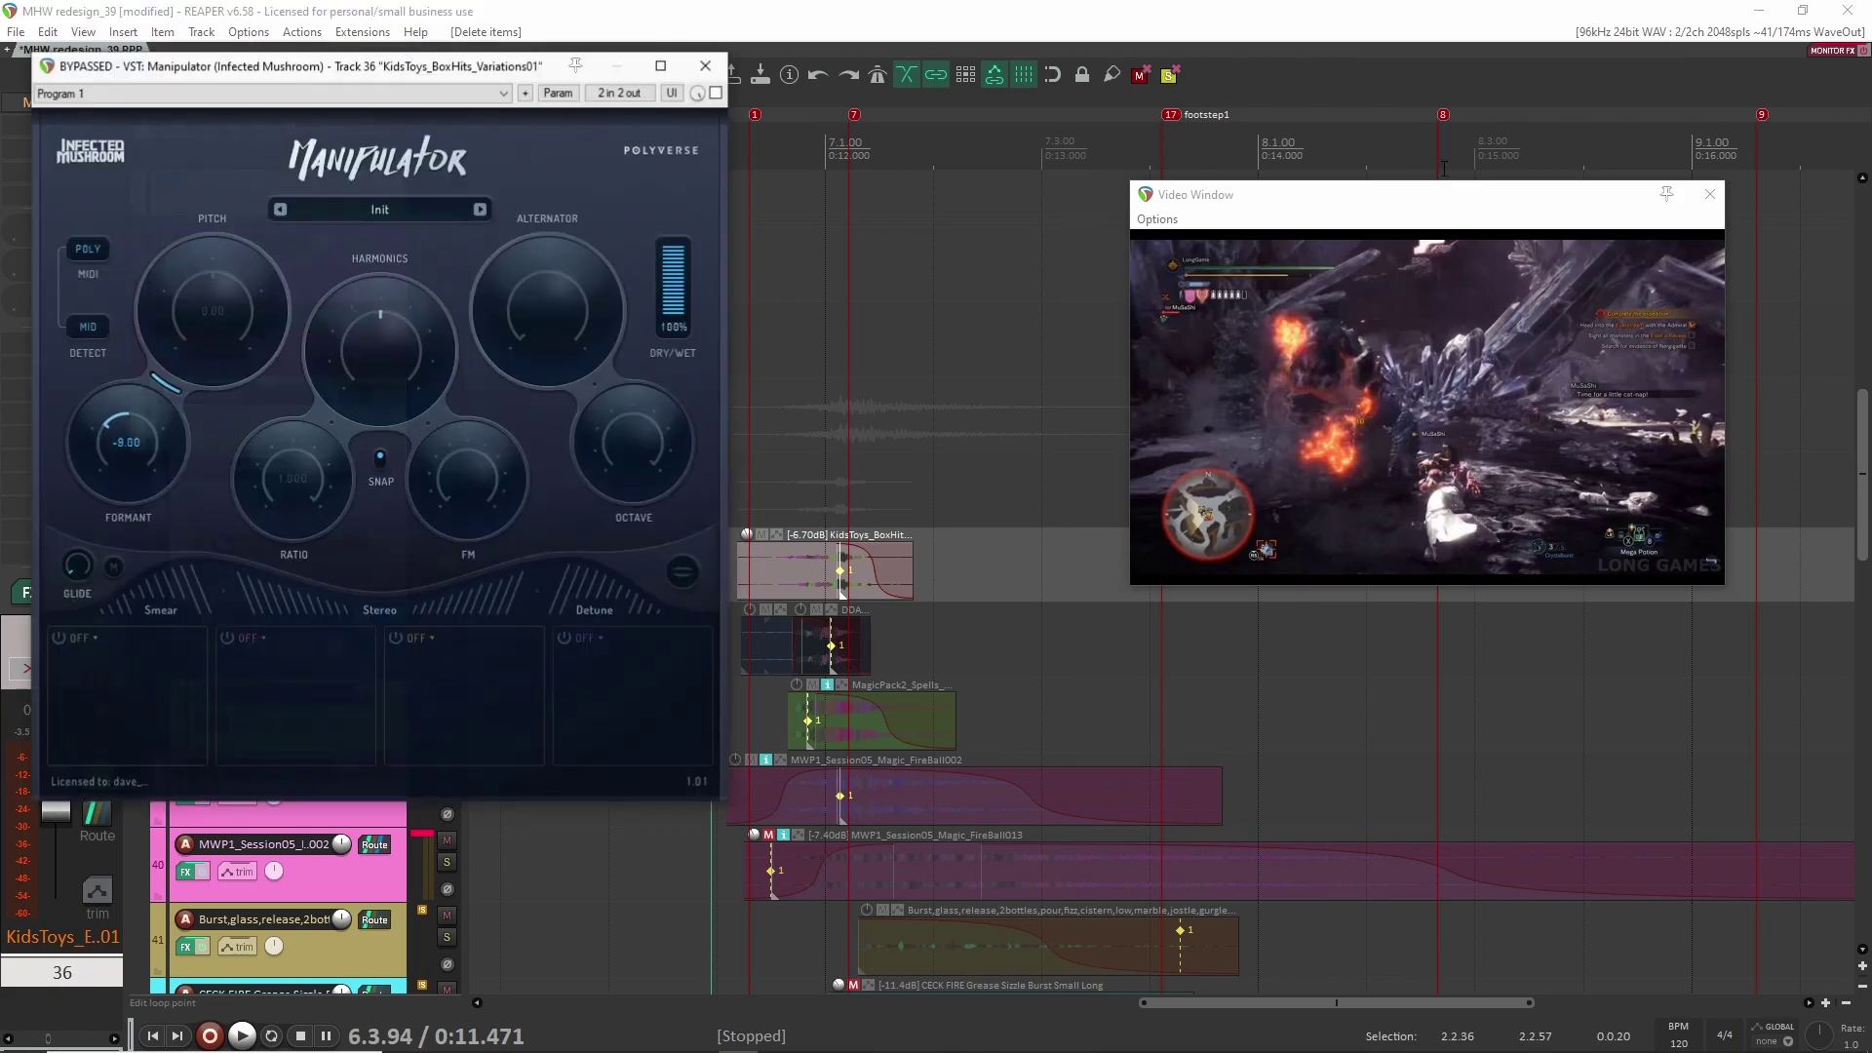
{"action": "left_click", "coordinate": [715, 93]}
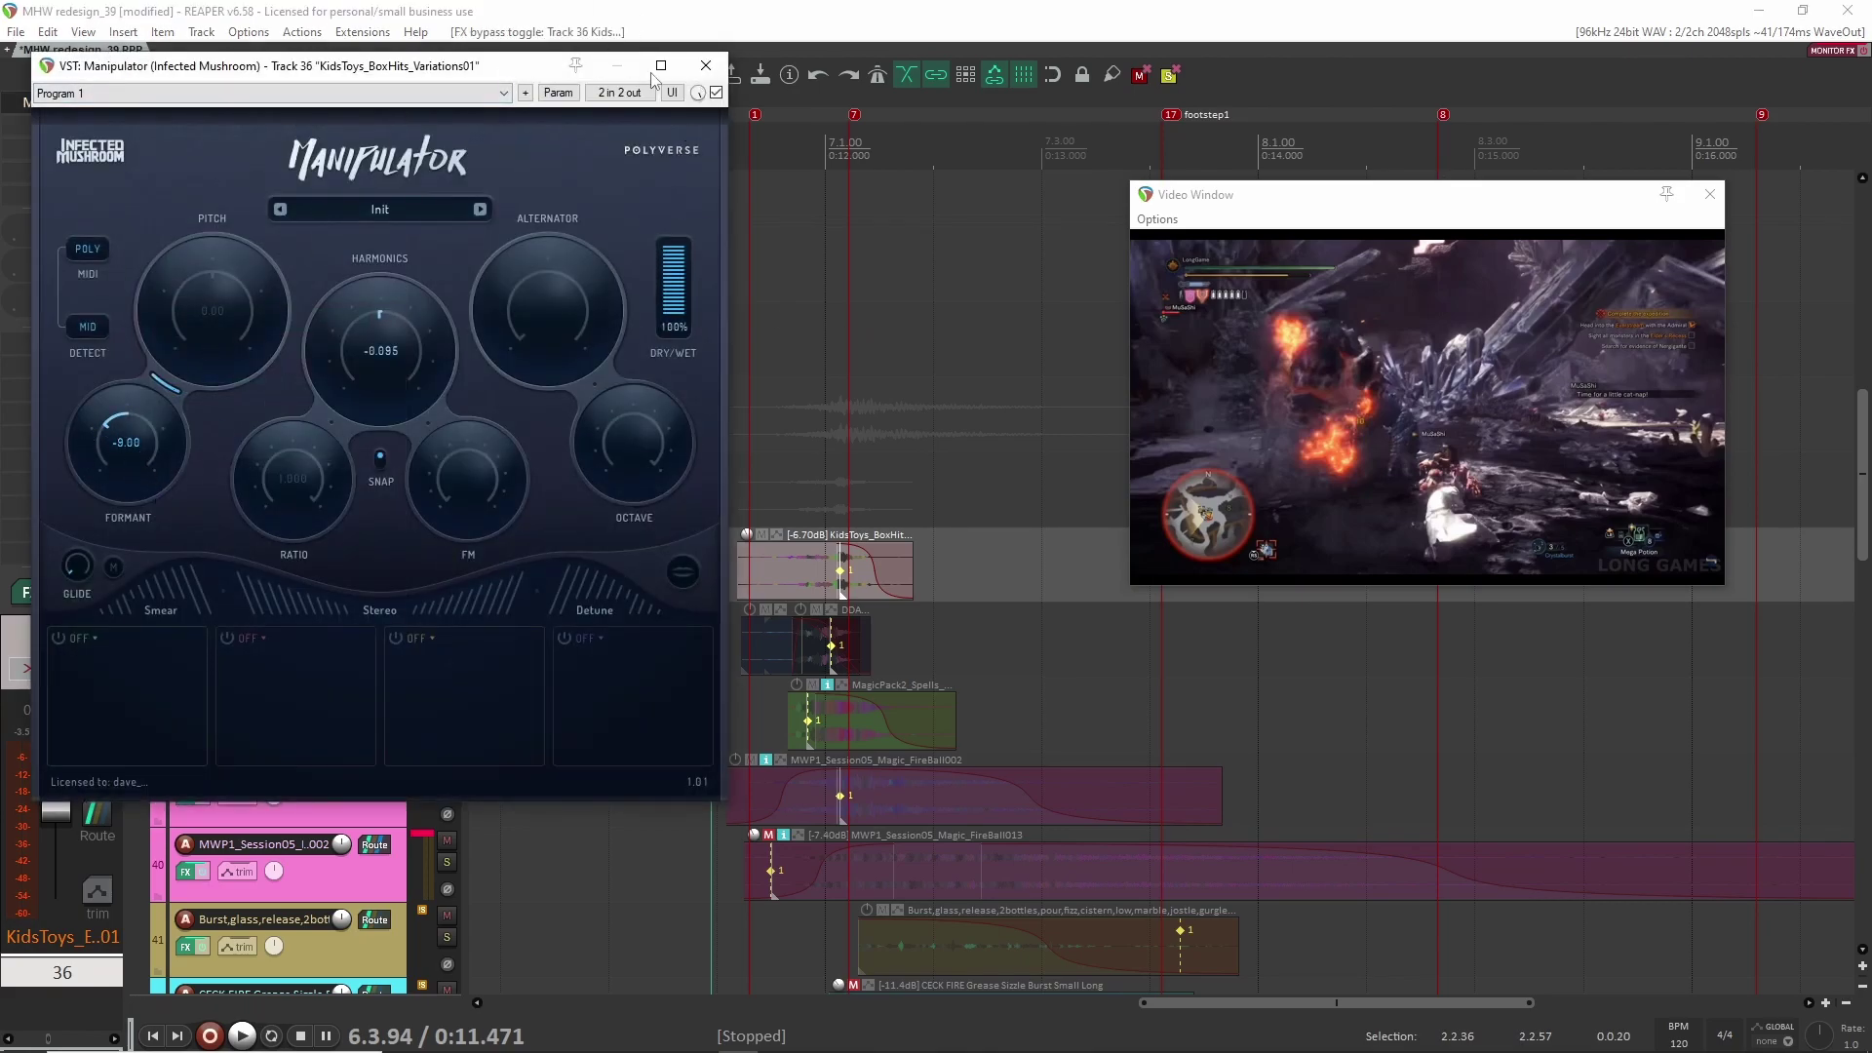
{"action": "left_click", "coordinate": [706, 65]}
Step: Replay the soloed KidsToys_BoxHits layer with Manipulator active from 6.3.94 and unsolo the track
{"action": "key", "text": "space"}
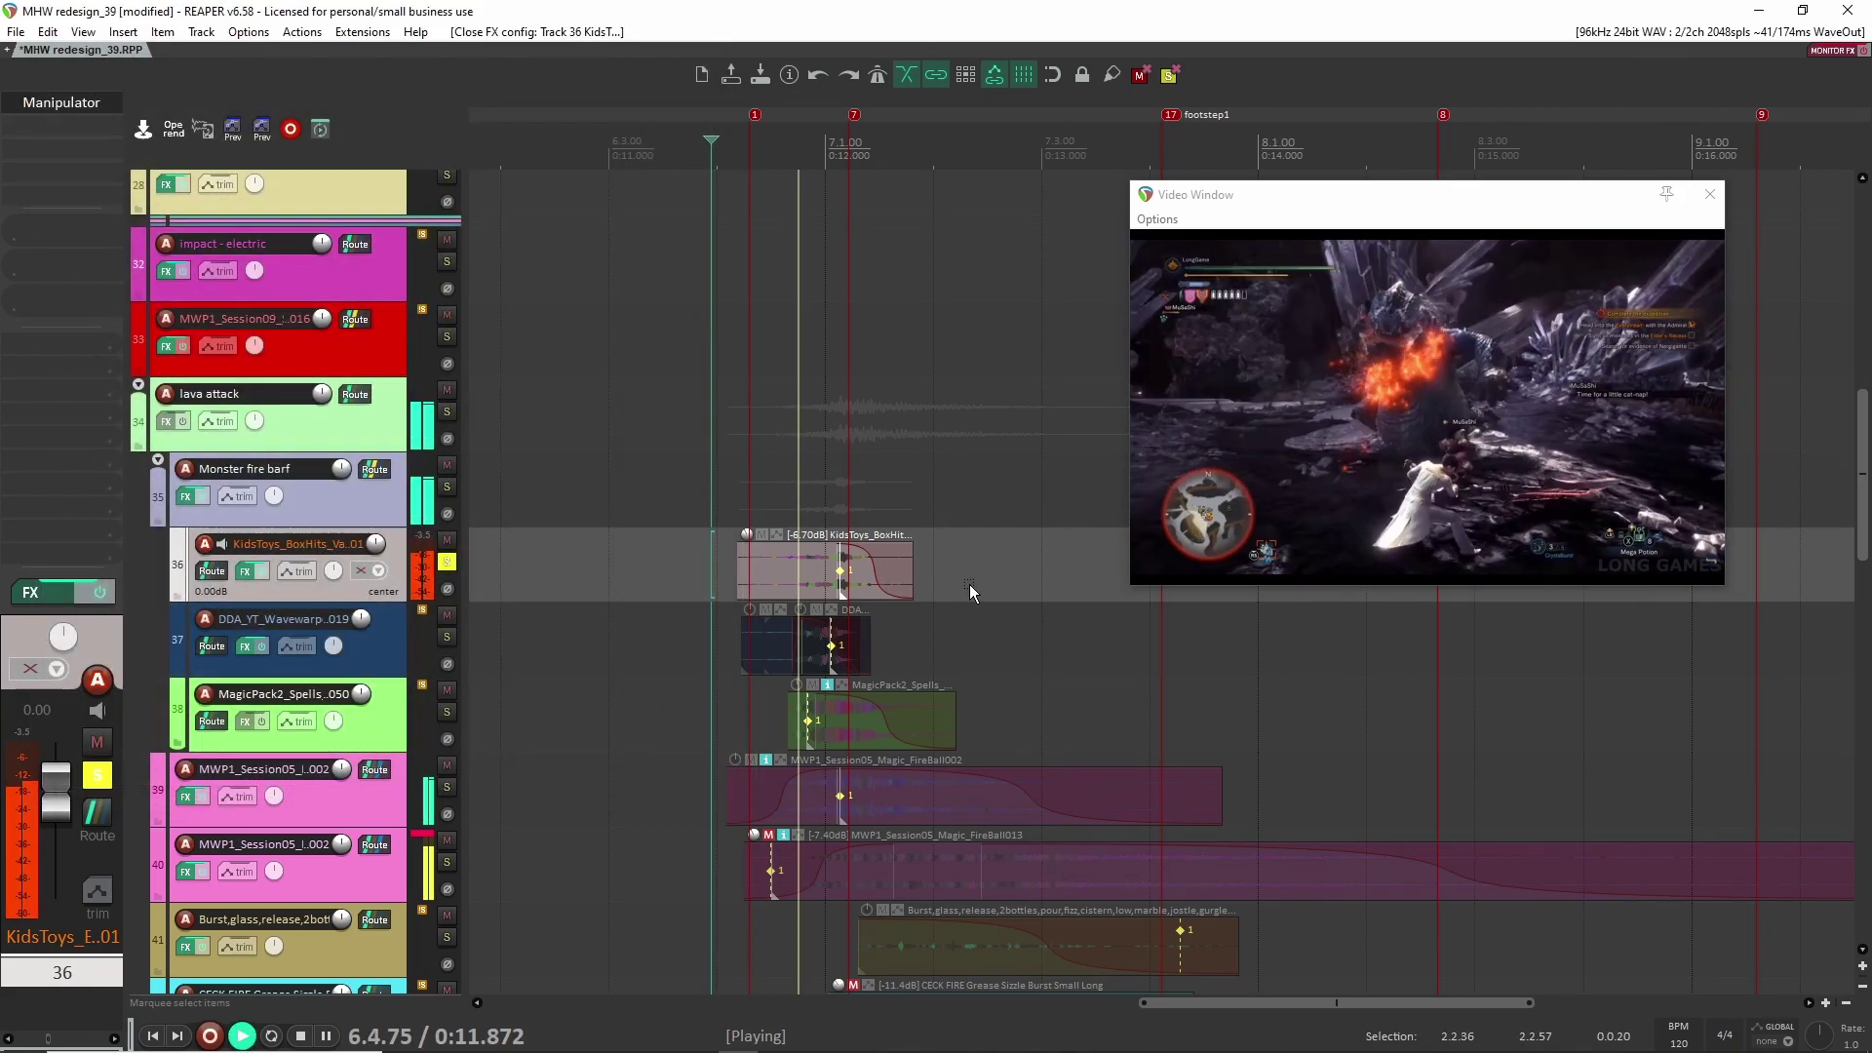
{"action": "key", "text": "space"}
{"action": "key", "text": "space"}
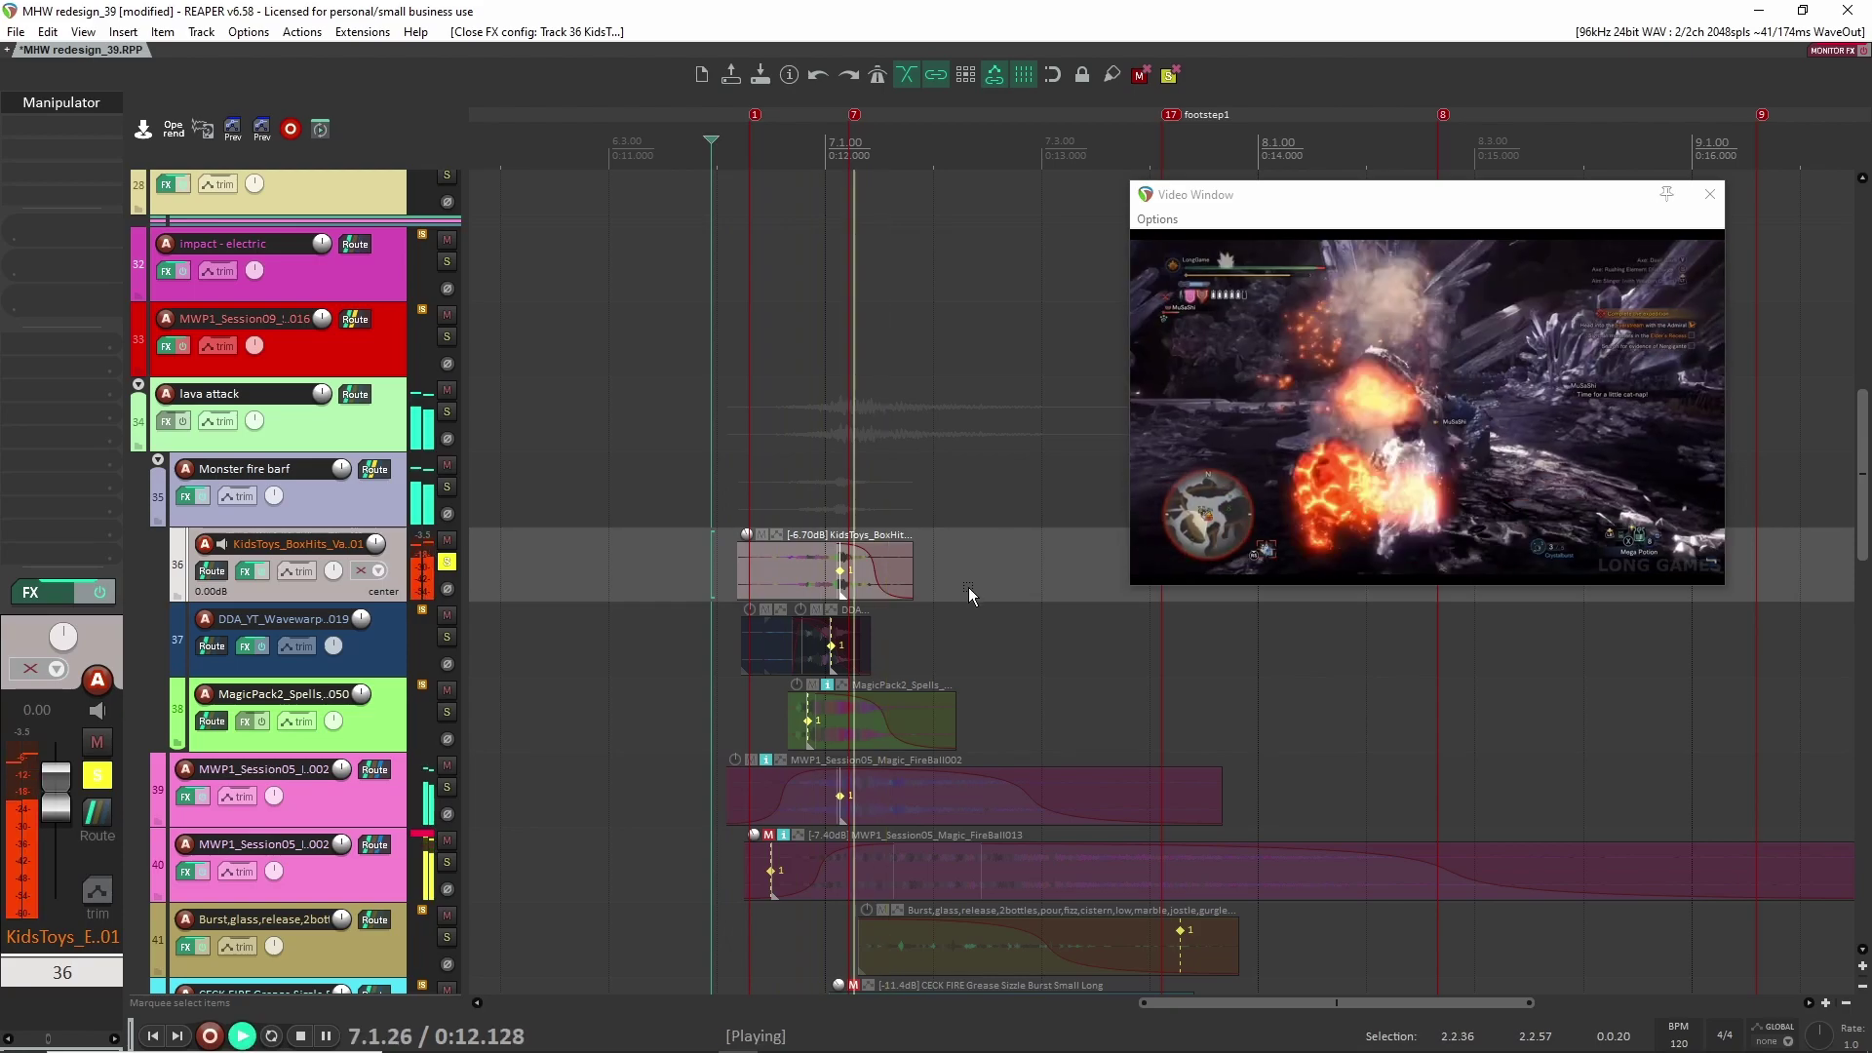
{"action": "key", "text": "space"}
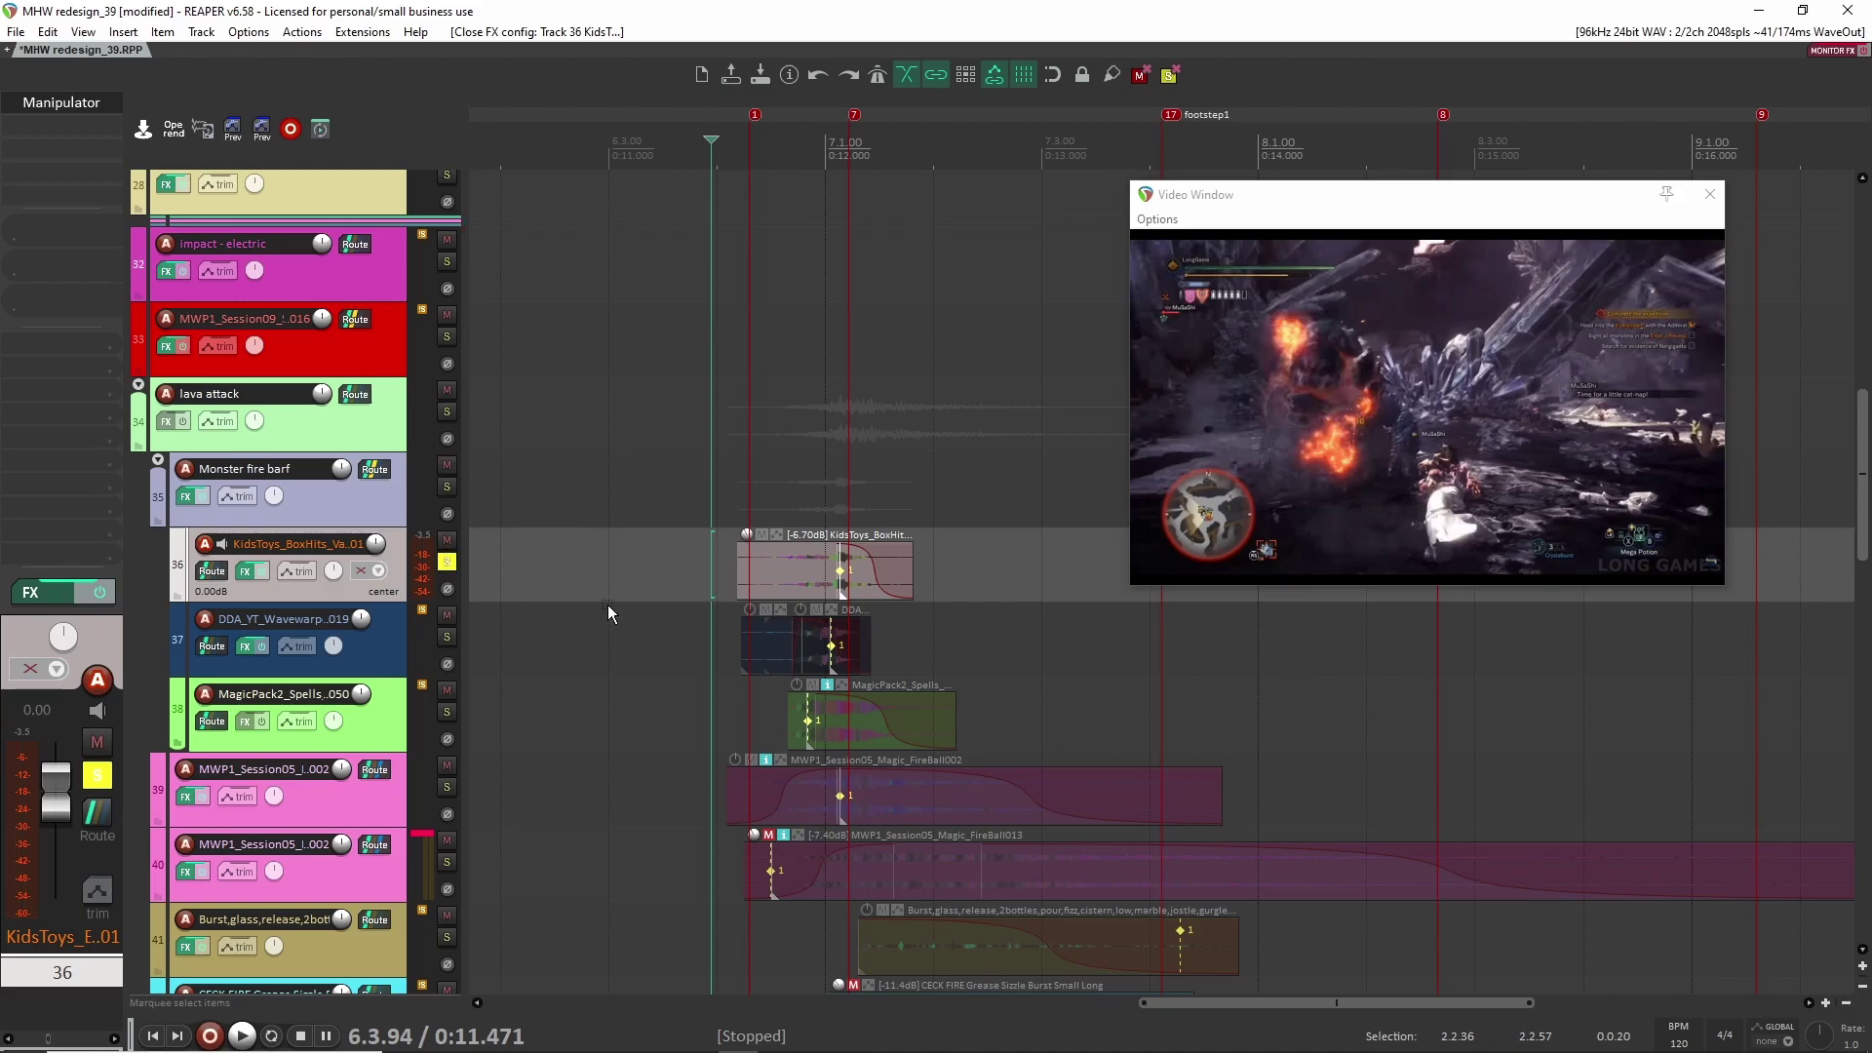
{"action": "key", "text": "space"}
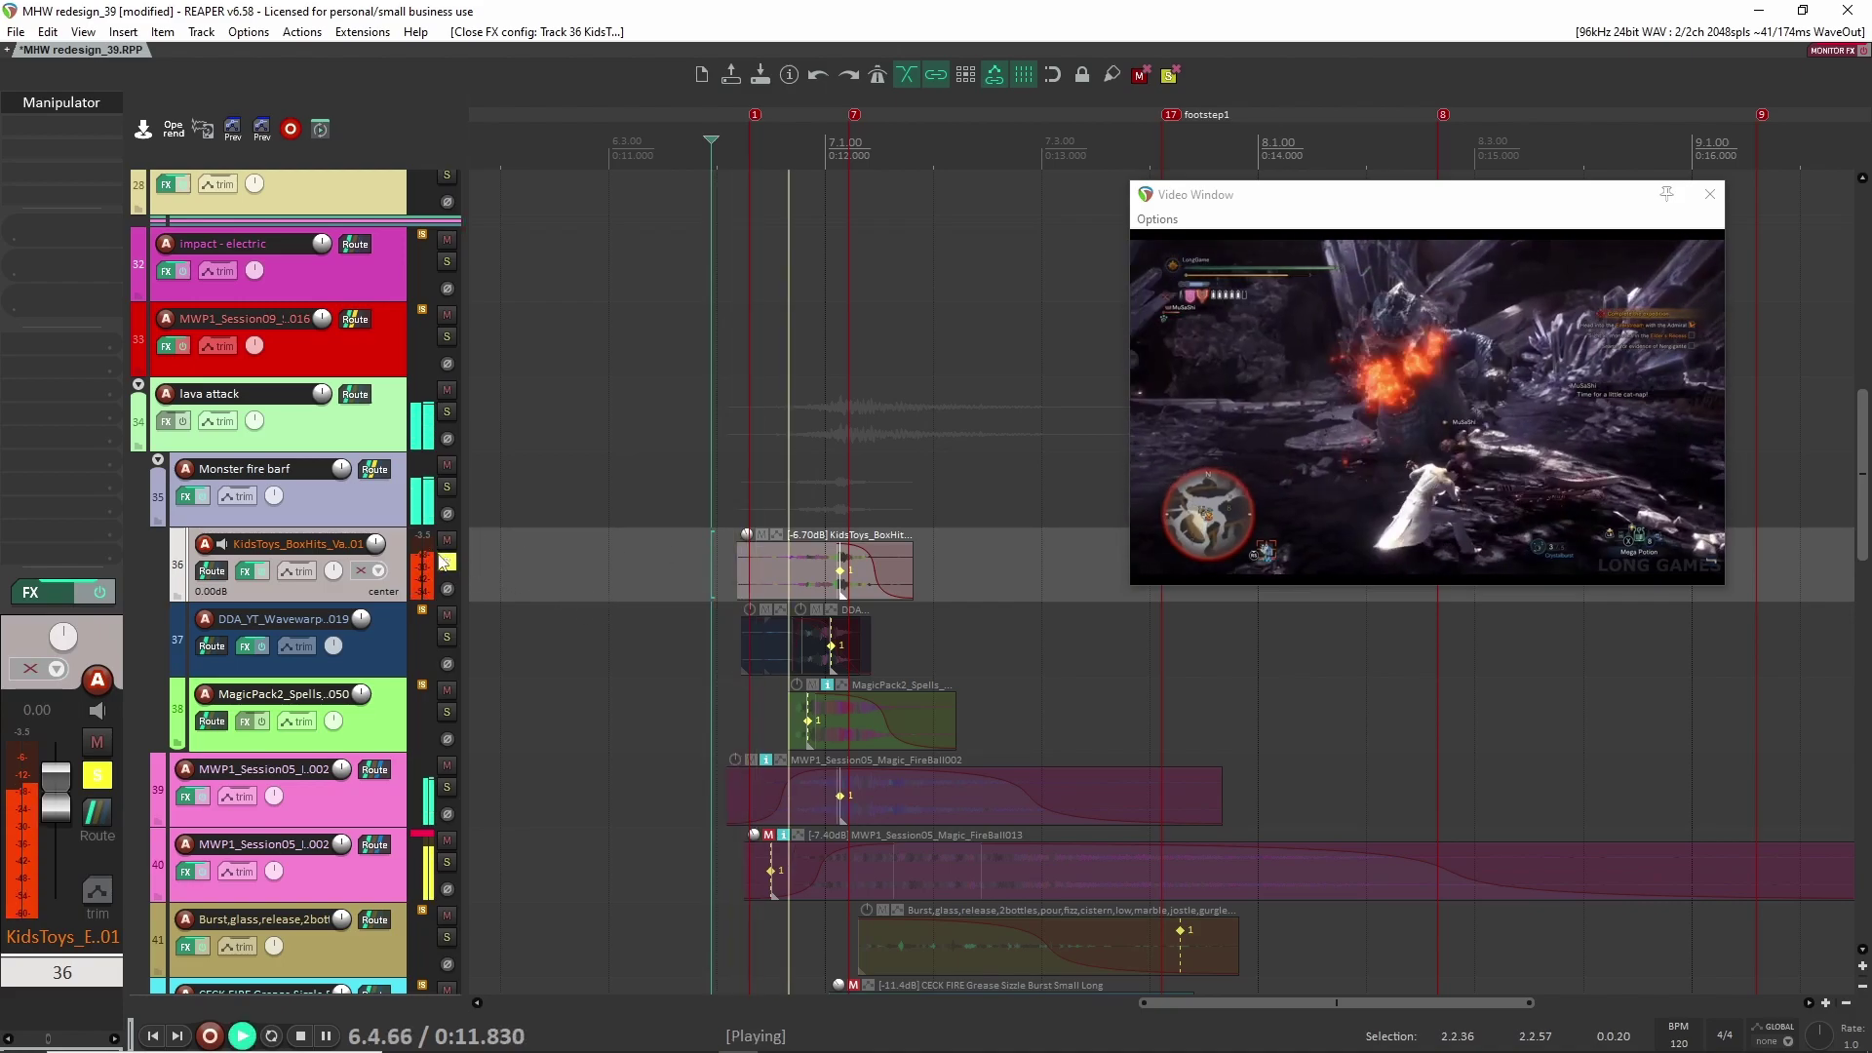
{"action": "key", "text": "space"}
{"action": "left_click", "coordinate": [446, 563]}
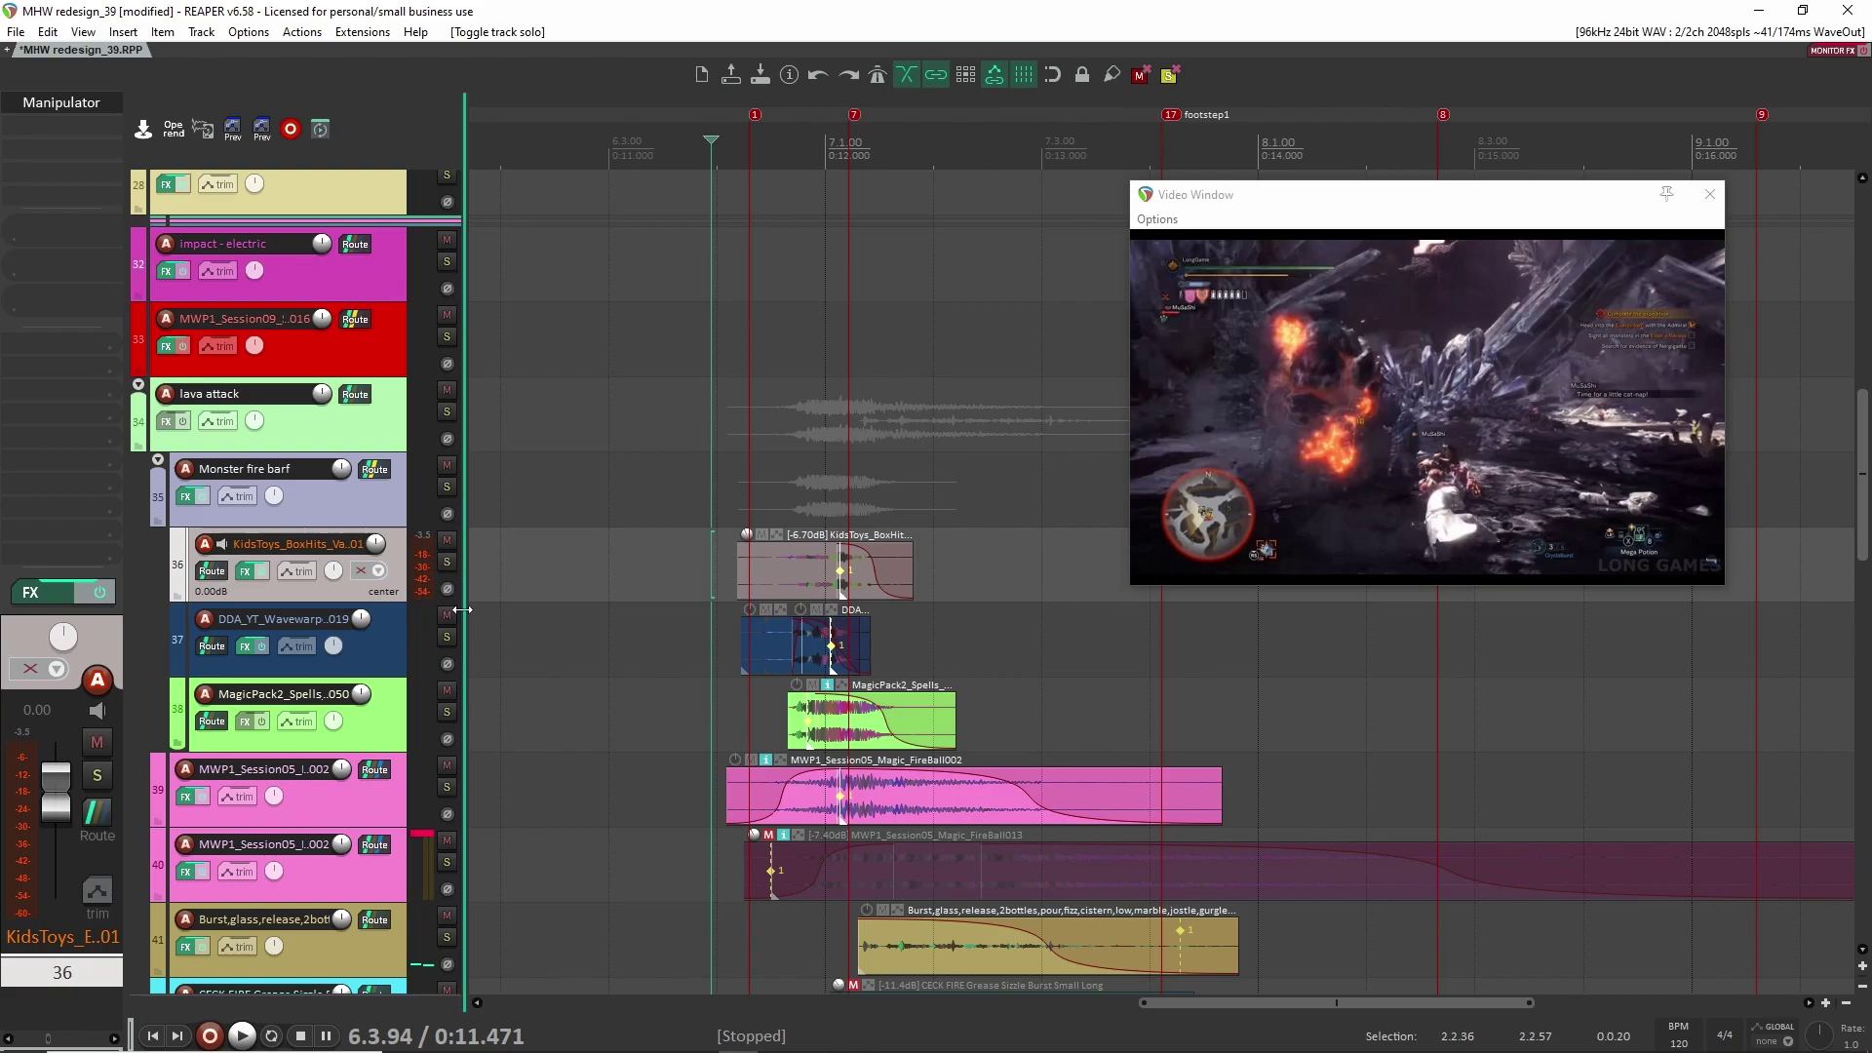
Step: Solo and select the DDA_YT_Wavewarp track and play it with its effects from 6.3.94
{"action": "left_click", "coordinate": [444, 636]}
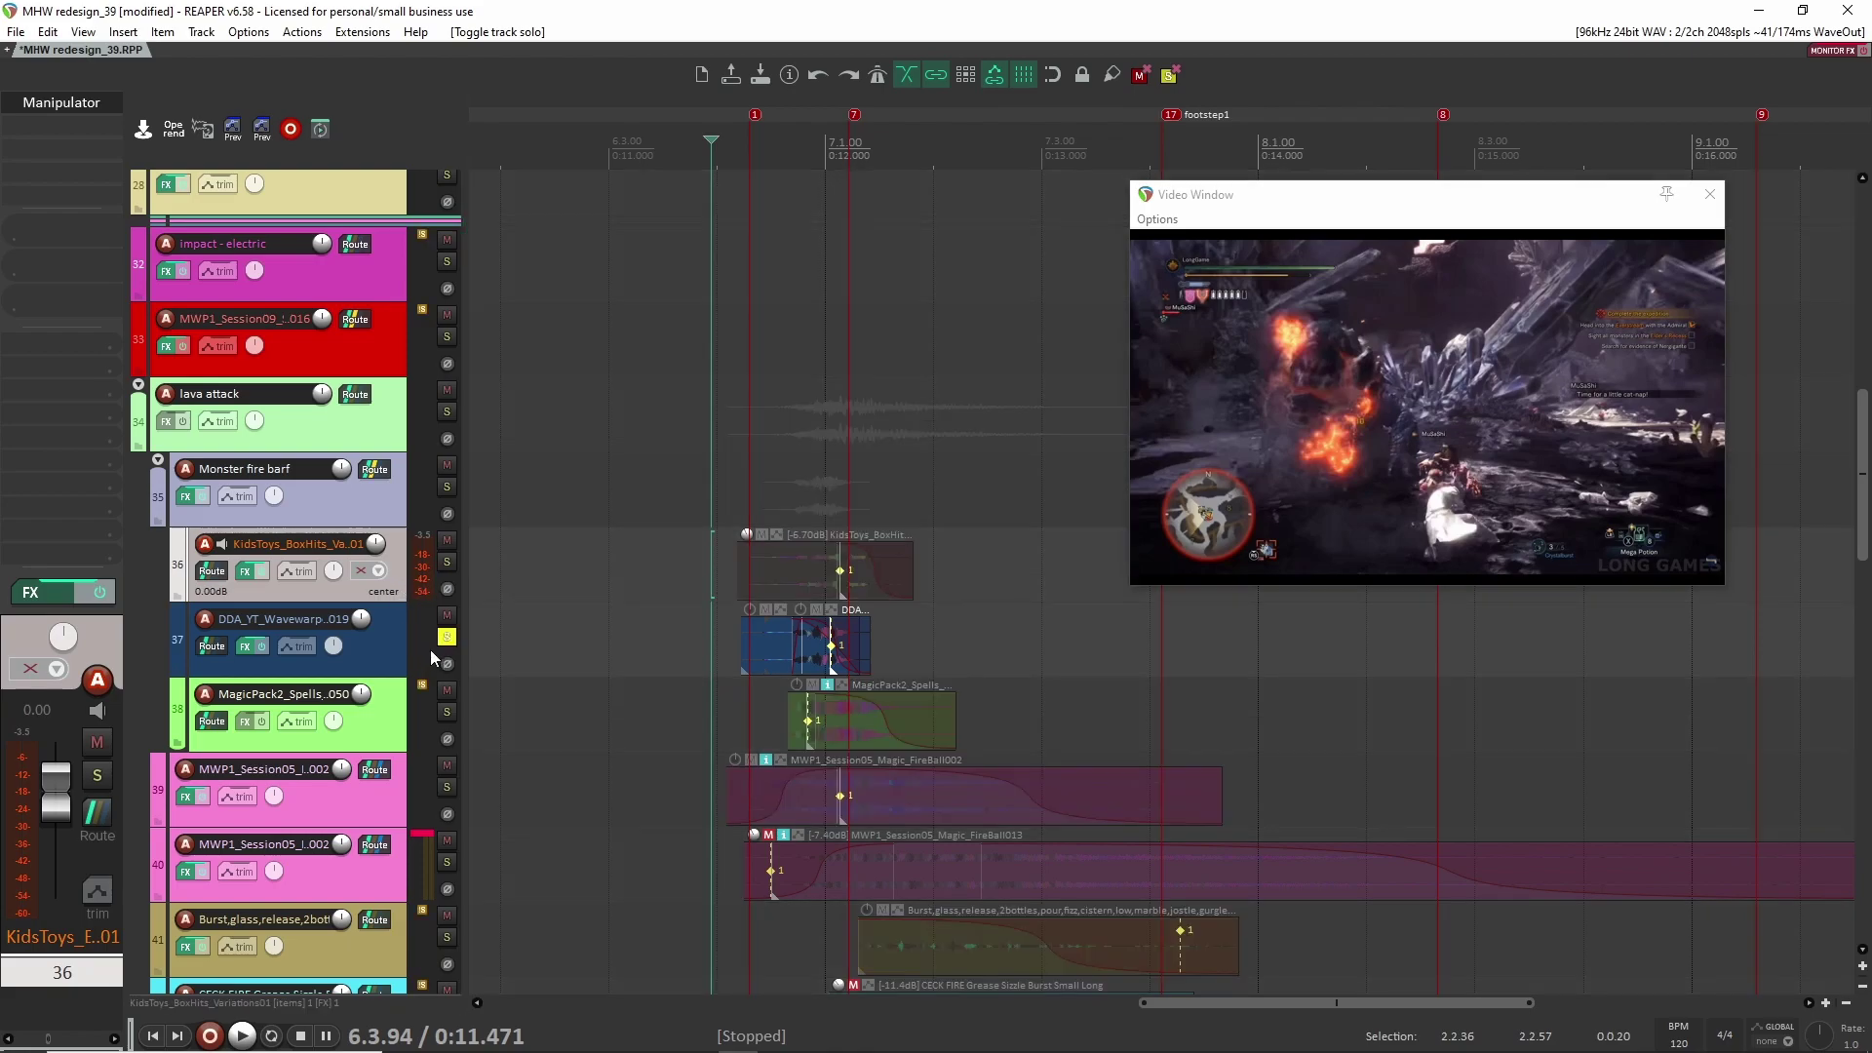
{"action": "left_click", "coordinate": [396, 652]}
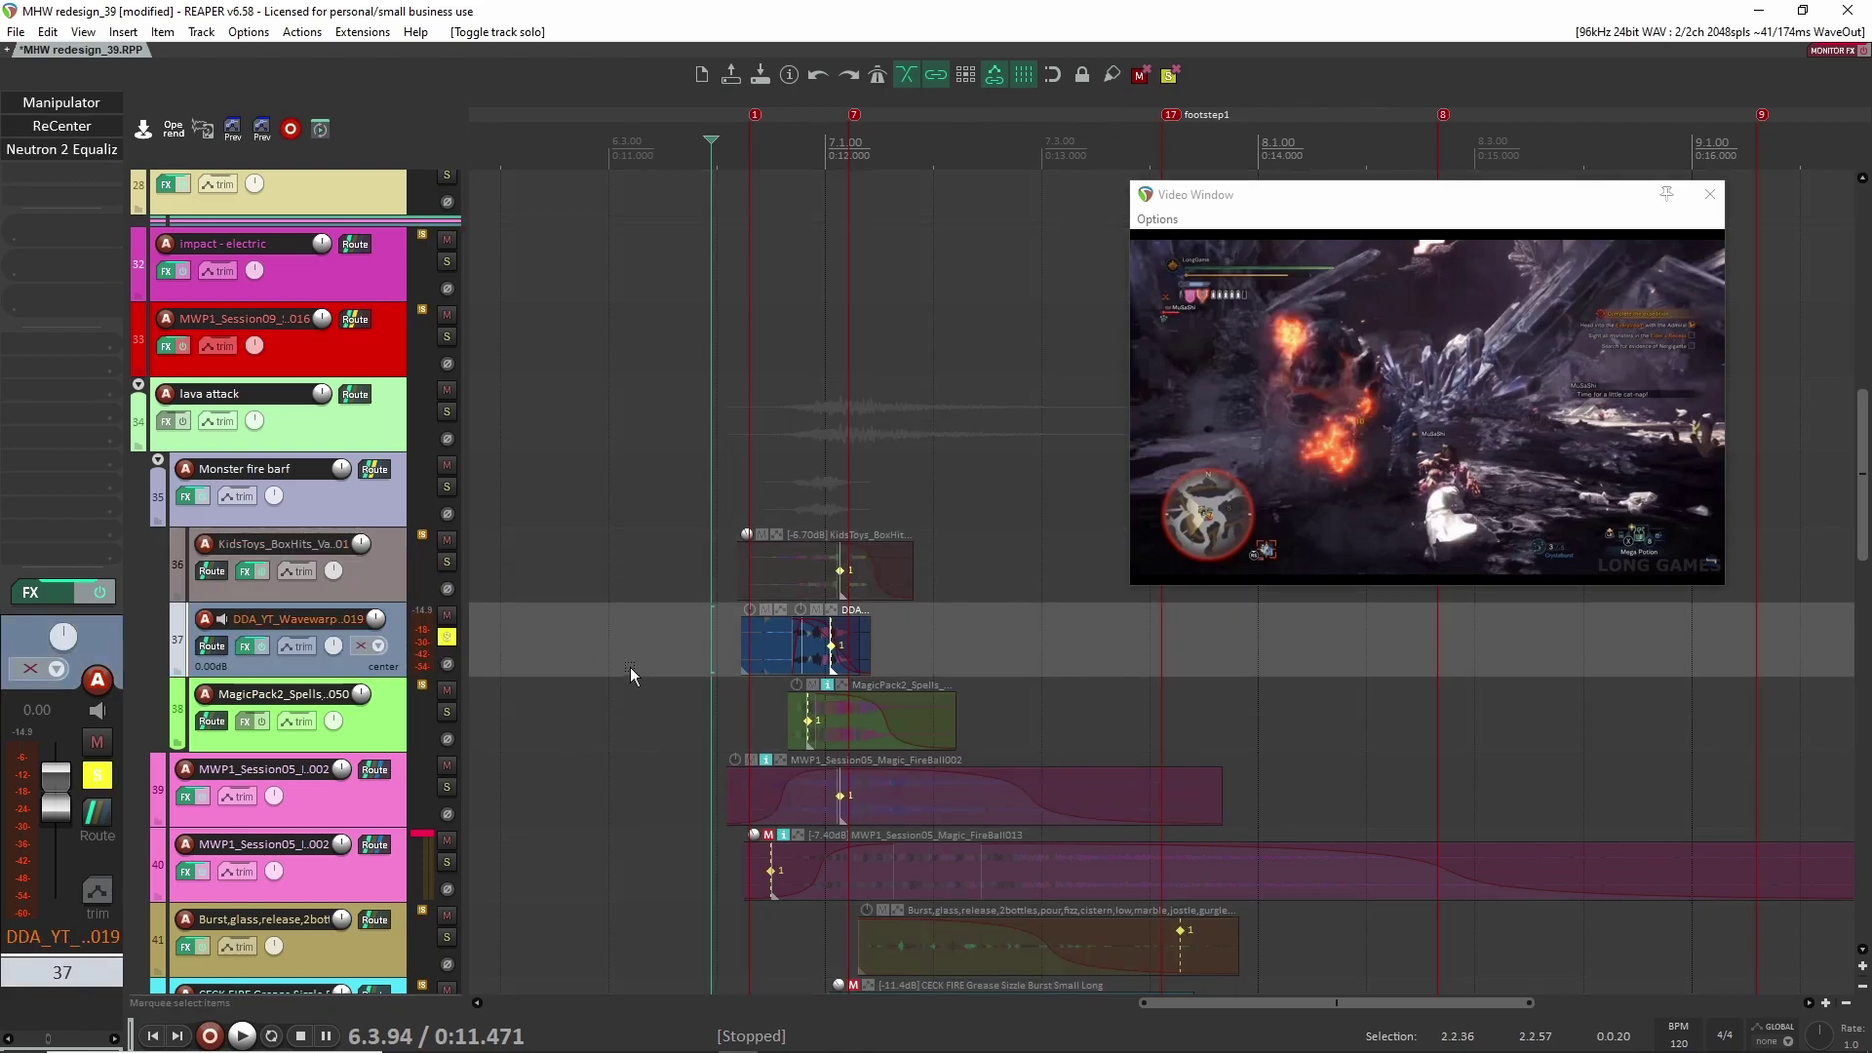
{"action": "key", "text": "space"}
{"action": "key", "text": "space"}
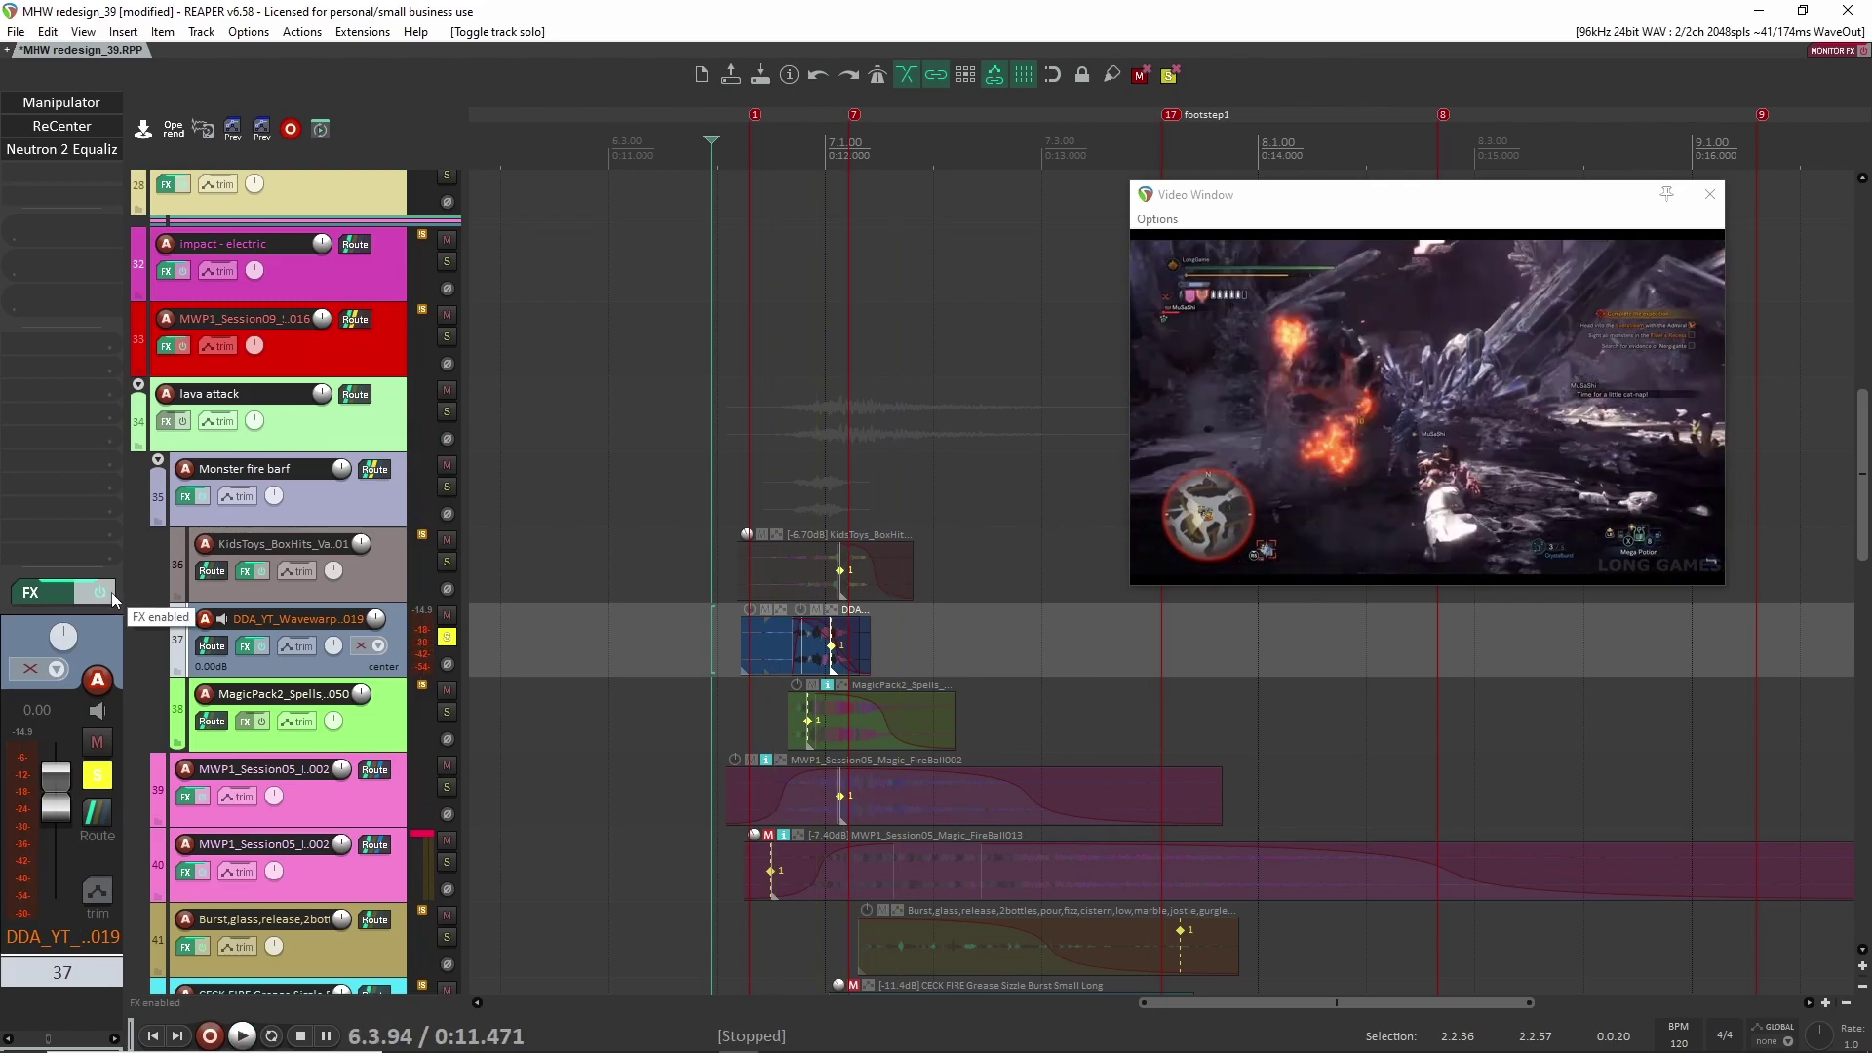
Step: Bypass all effects on the DDA_YT_Wavewarp track and replay its dry sound from 6.3.94
{"action": "left_click", "coordinate": [111, 592]}
{"action": "key", "text": "space"}
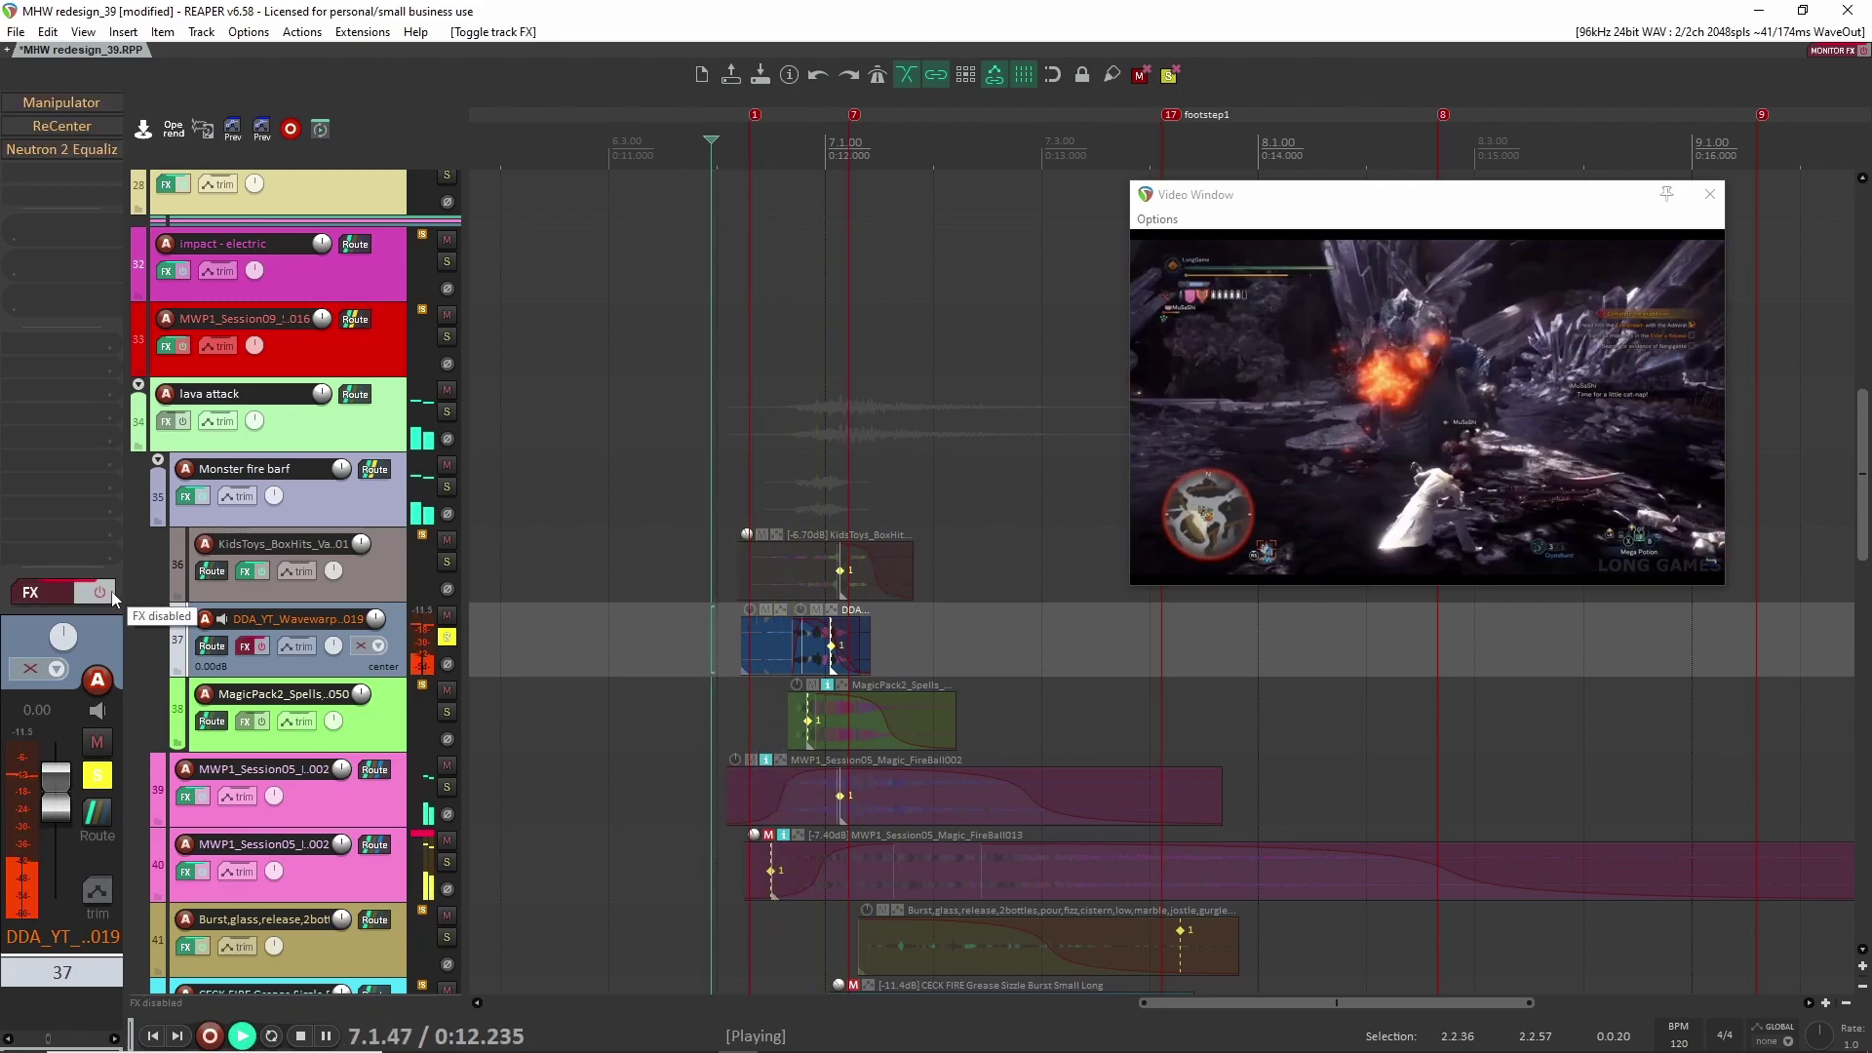
{"action": "key", "text": "space"}
{"action": "key", "text": "space"}
{"action": "key", "text": "space"}
{"action": "scroll", "coordinate": [682, 693], "scroll_direction": "up", "scroll_amount": 2}
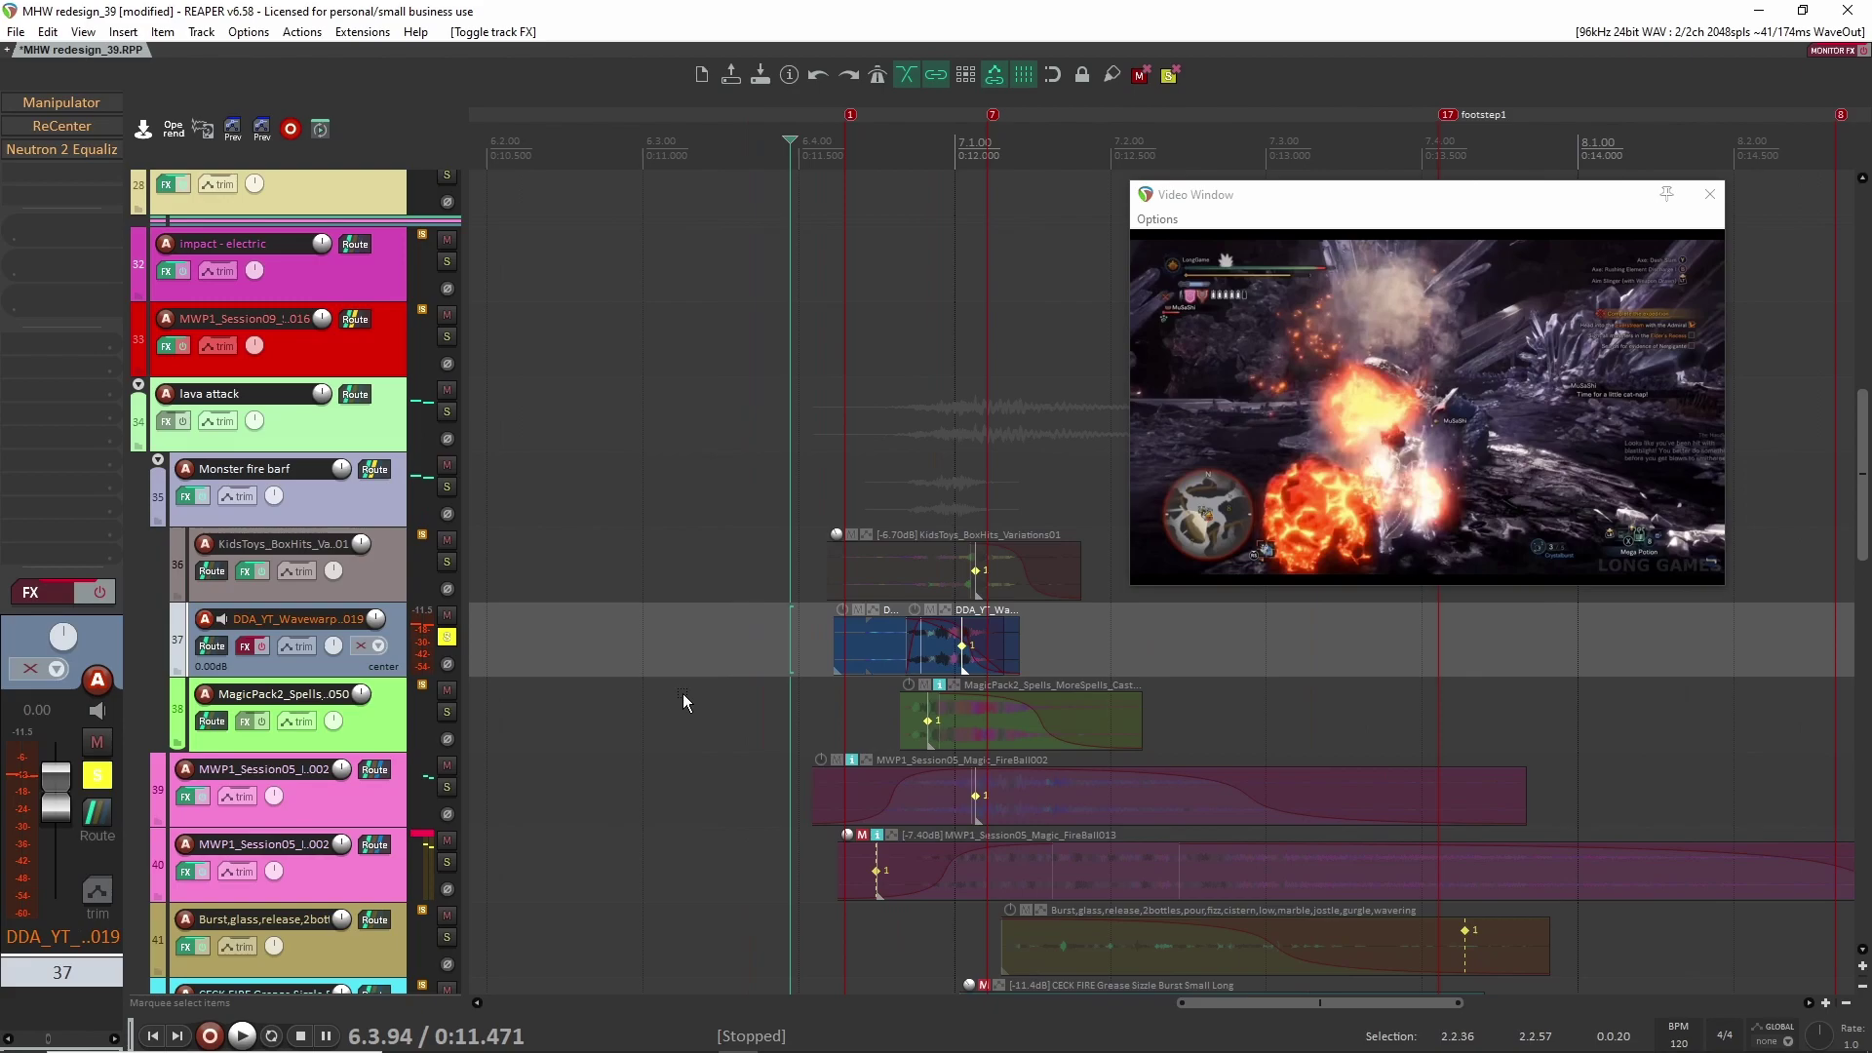
Step: Play the soloed DDA_YT_WavewarperVsWhoosh_Whoosh019 clips with the track's effects bypassed
{"action": "scroll", "coordinate": [930, 676], "scroll_direction": "up", "scroll_amount": 6}
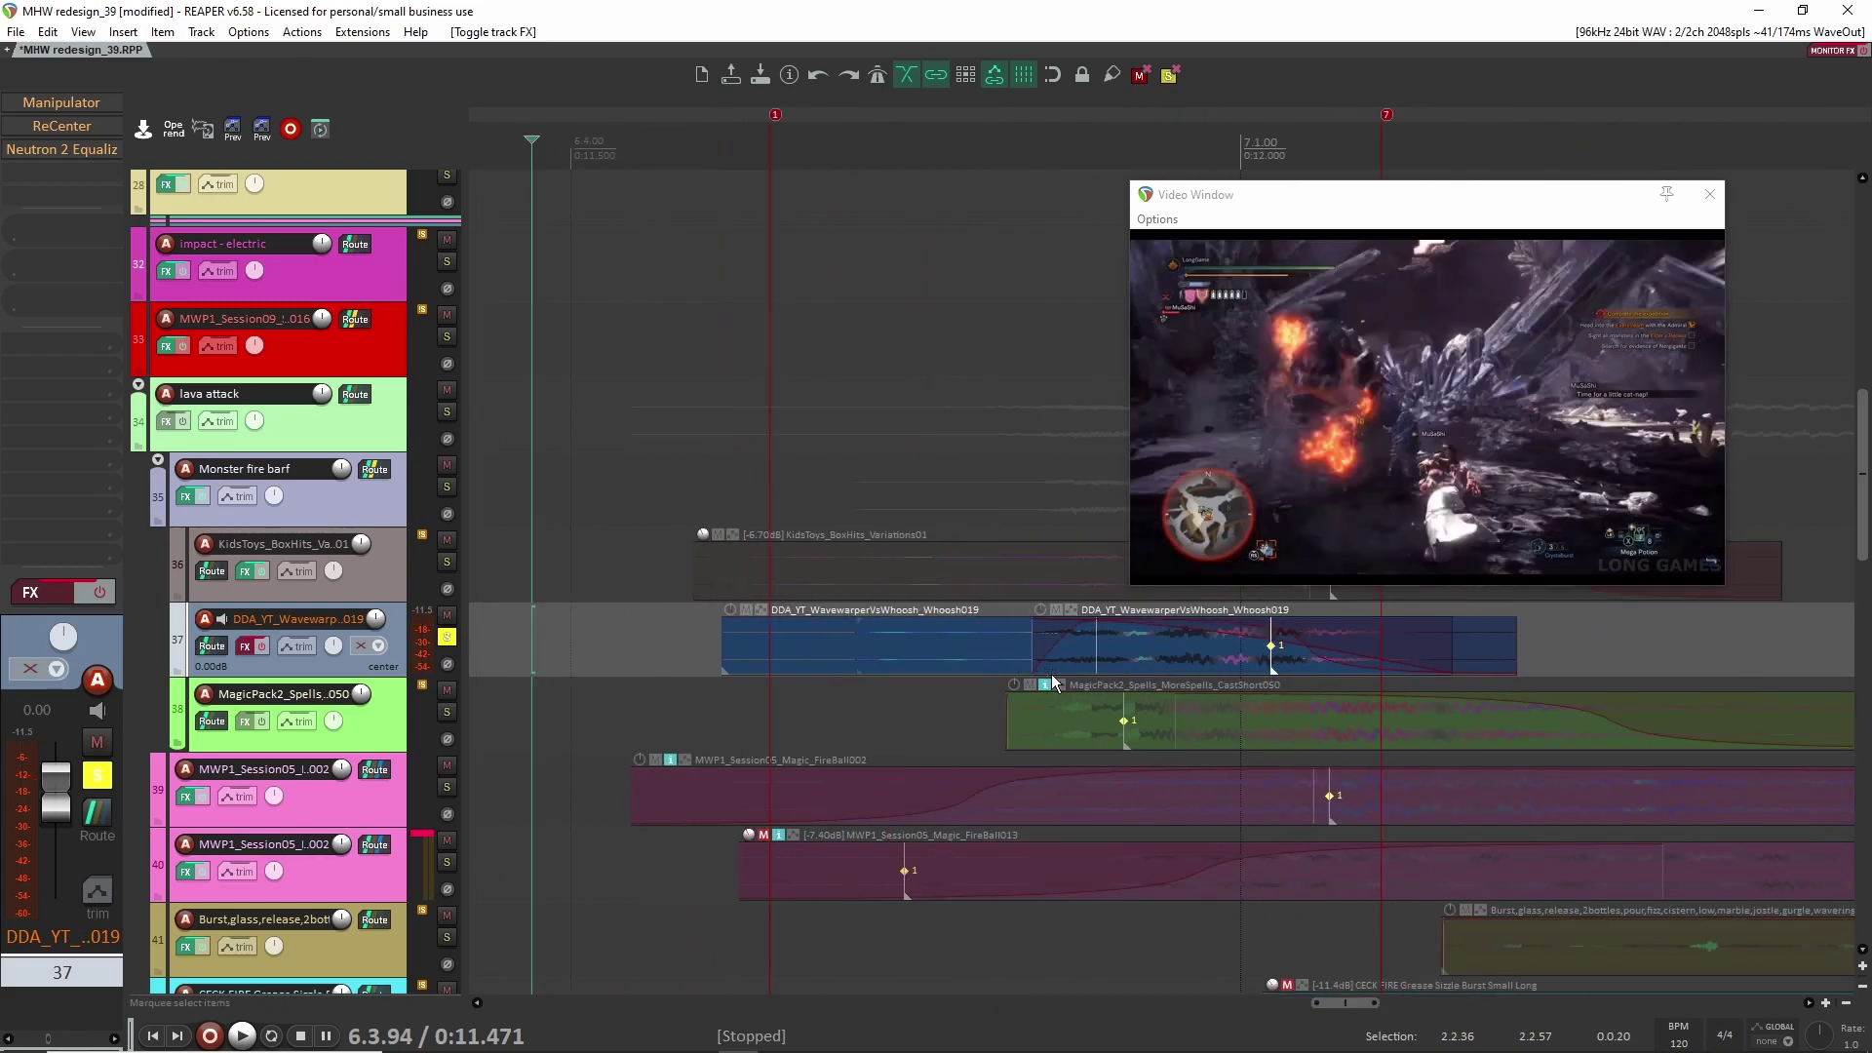
{"action": "scroll", "coordinate": [1049, 675], "scroll_direction": "down", "scroll_amount": 8}
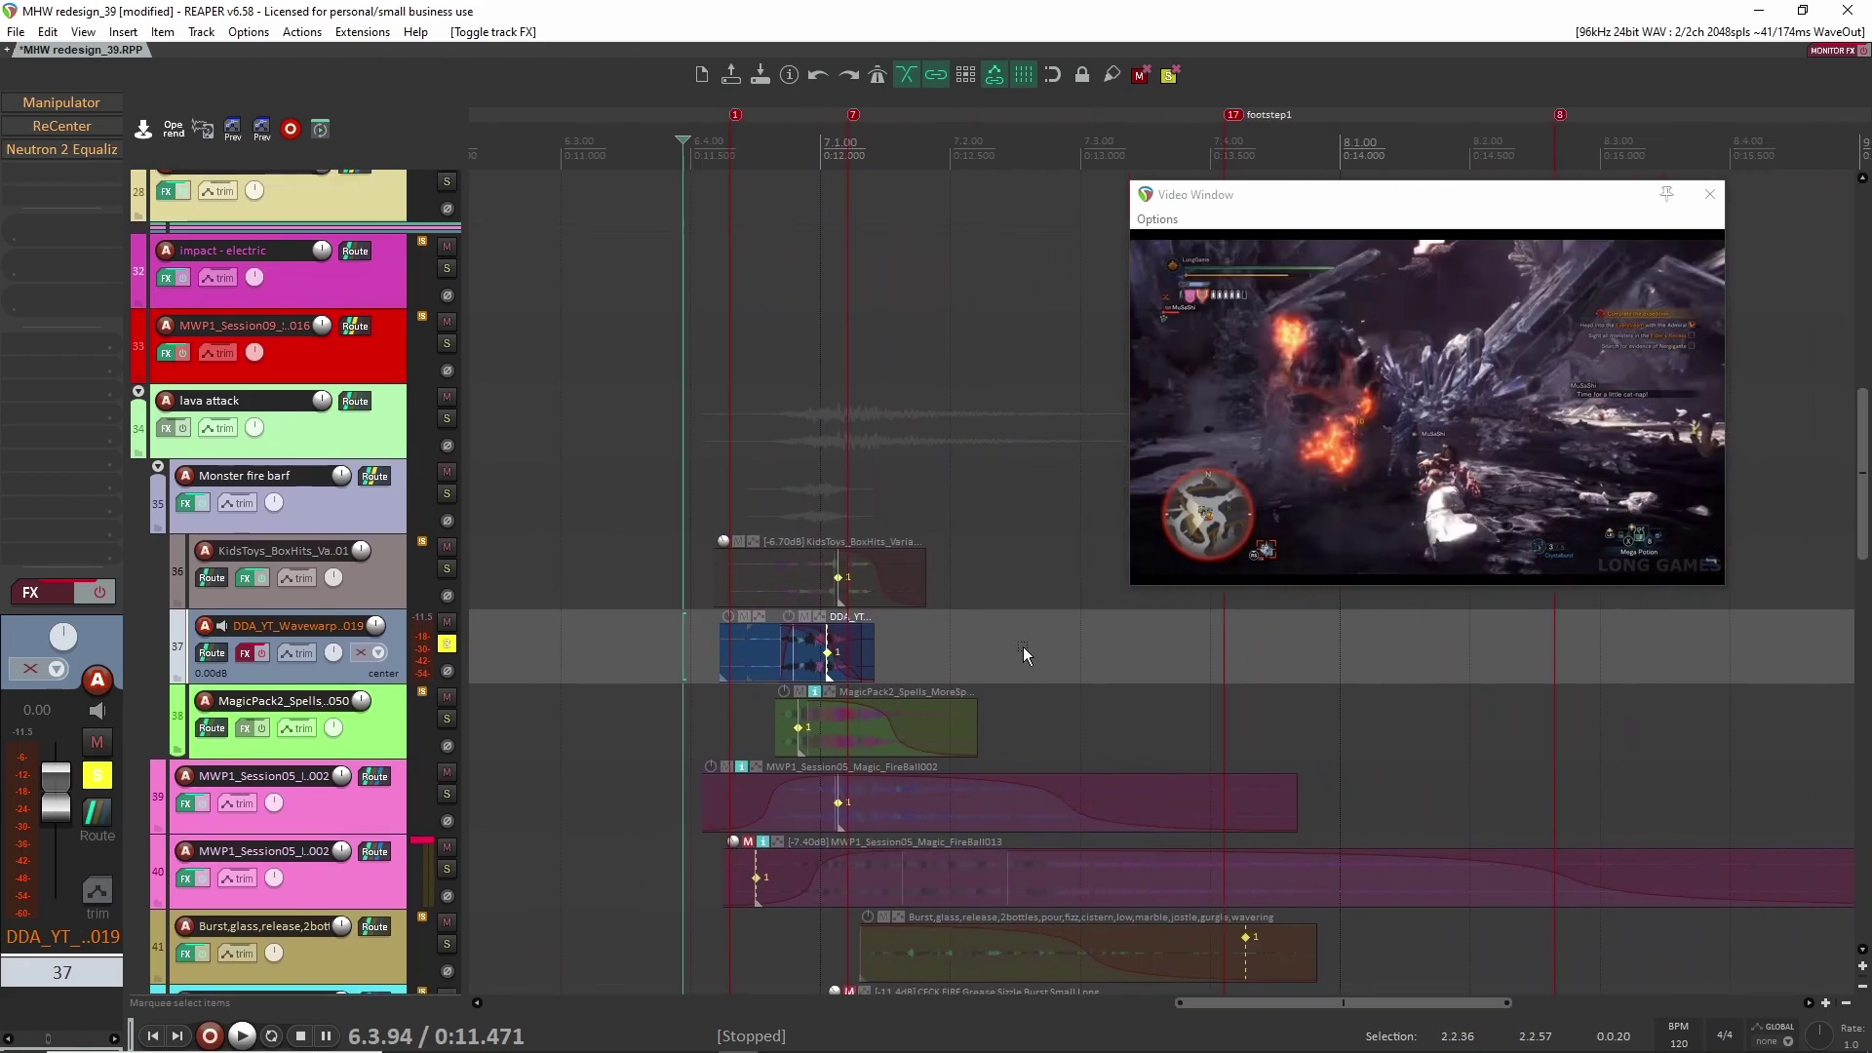
{"action": "scroll", "coordinate": [1021, 646], "scroll_direction": "up", "scroll_amount": 2}
{"action": "key", "text": "space"}
{"action": "key", "text": "space"}
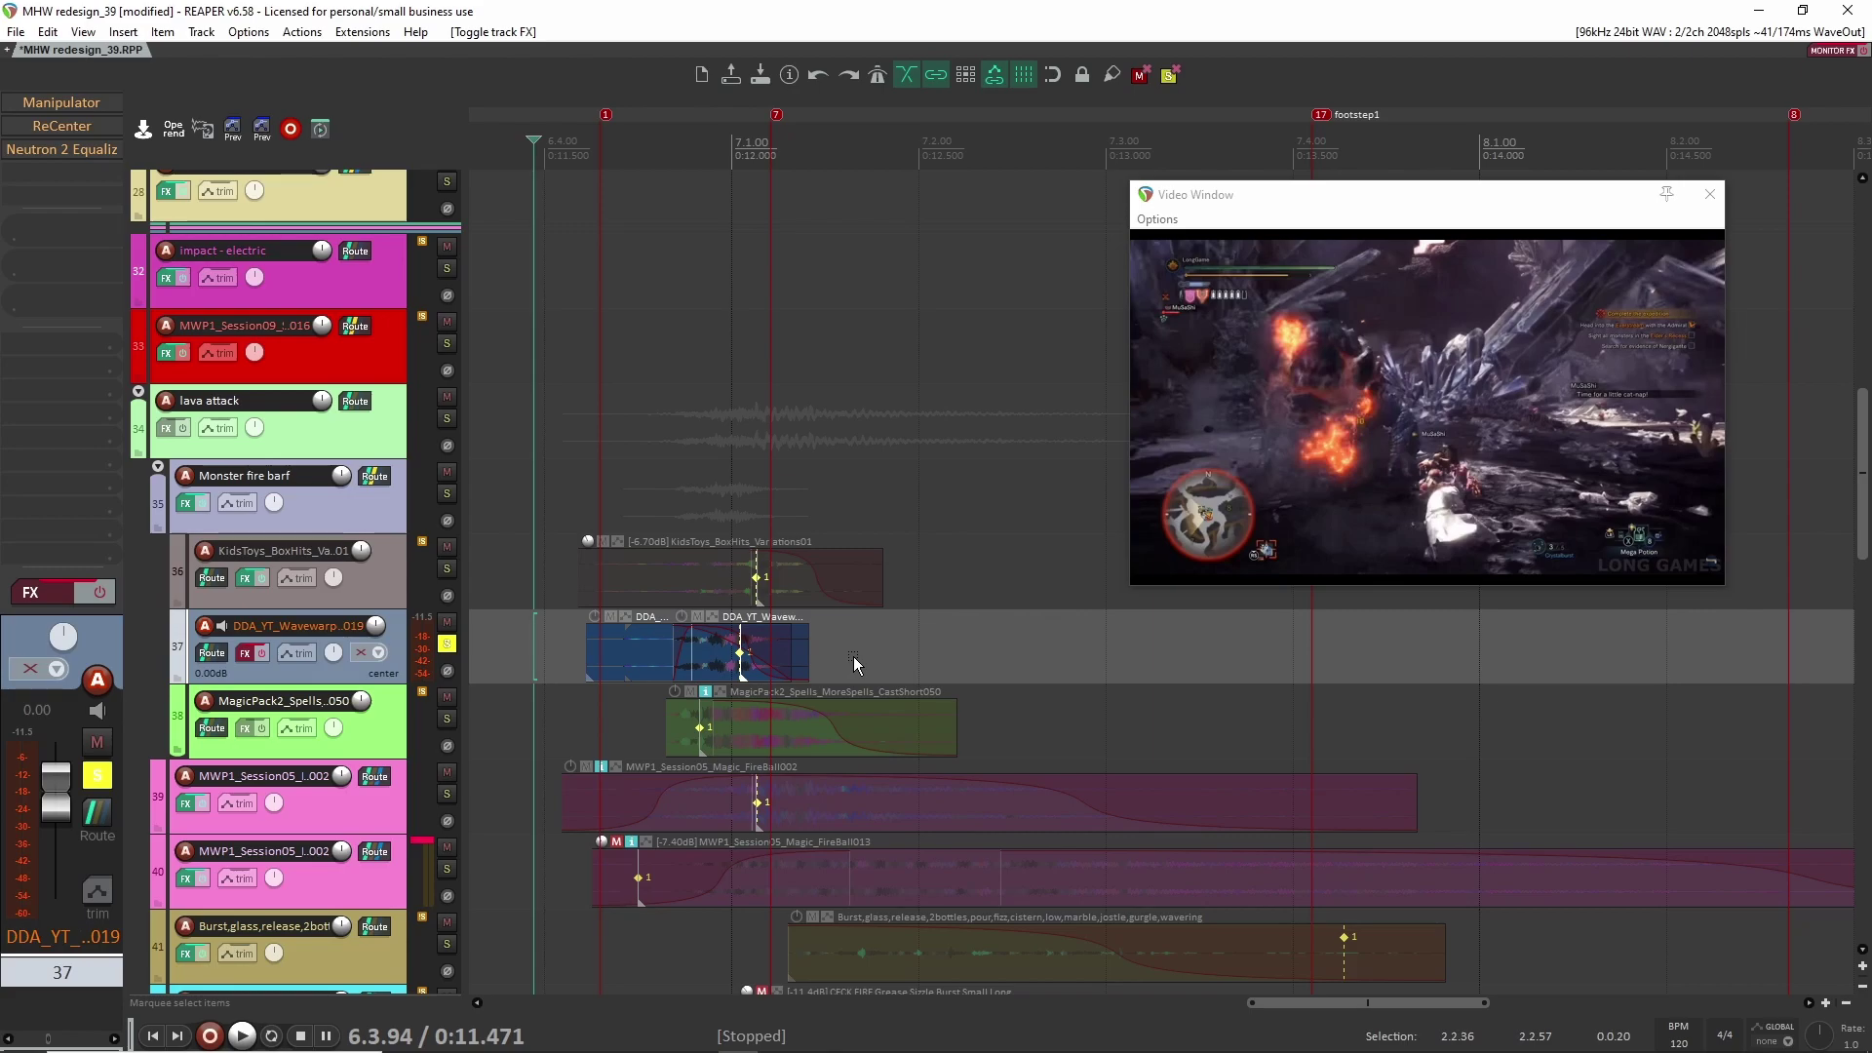
{"action": "scroll", "coordinate": [858, 656], "scroll_direction": "up", "scroll_amount": 2}
{"action": "scroll", "coordinate": [626, 656], "scroll_direction": "down", "scroll_amount": 1}
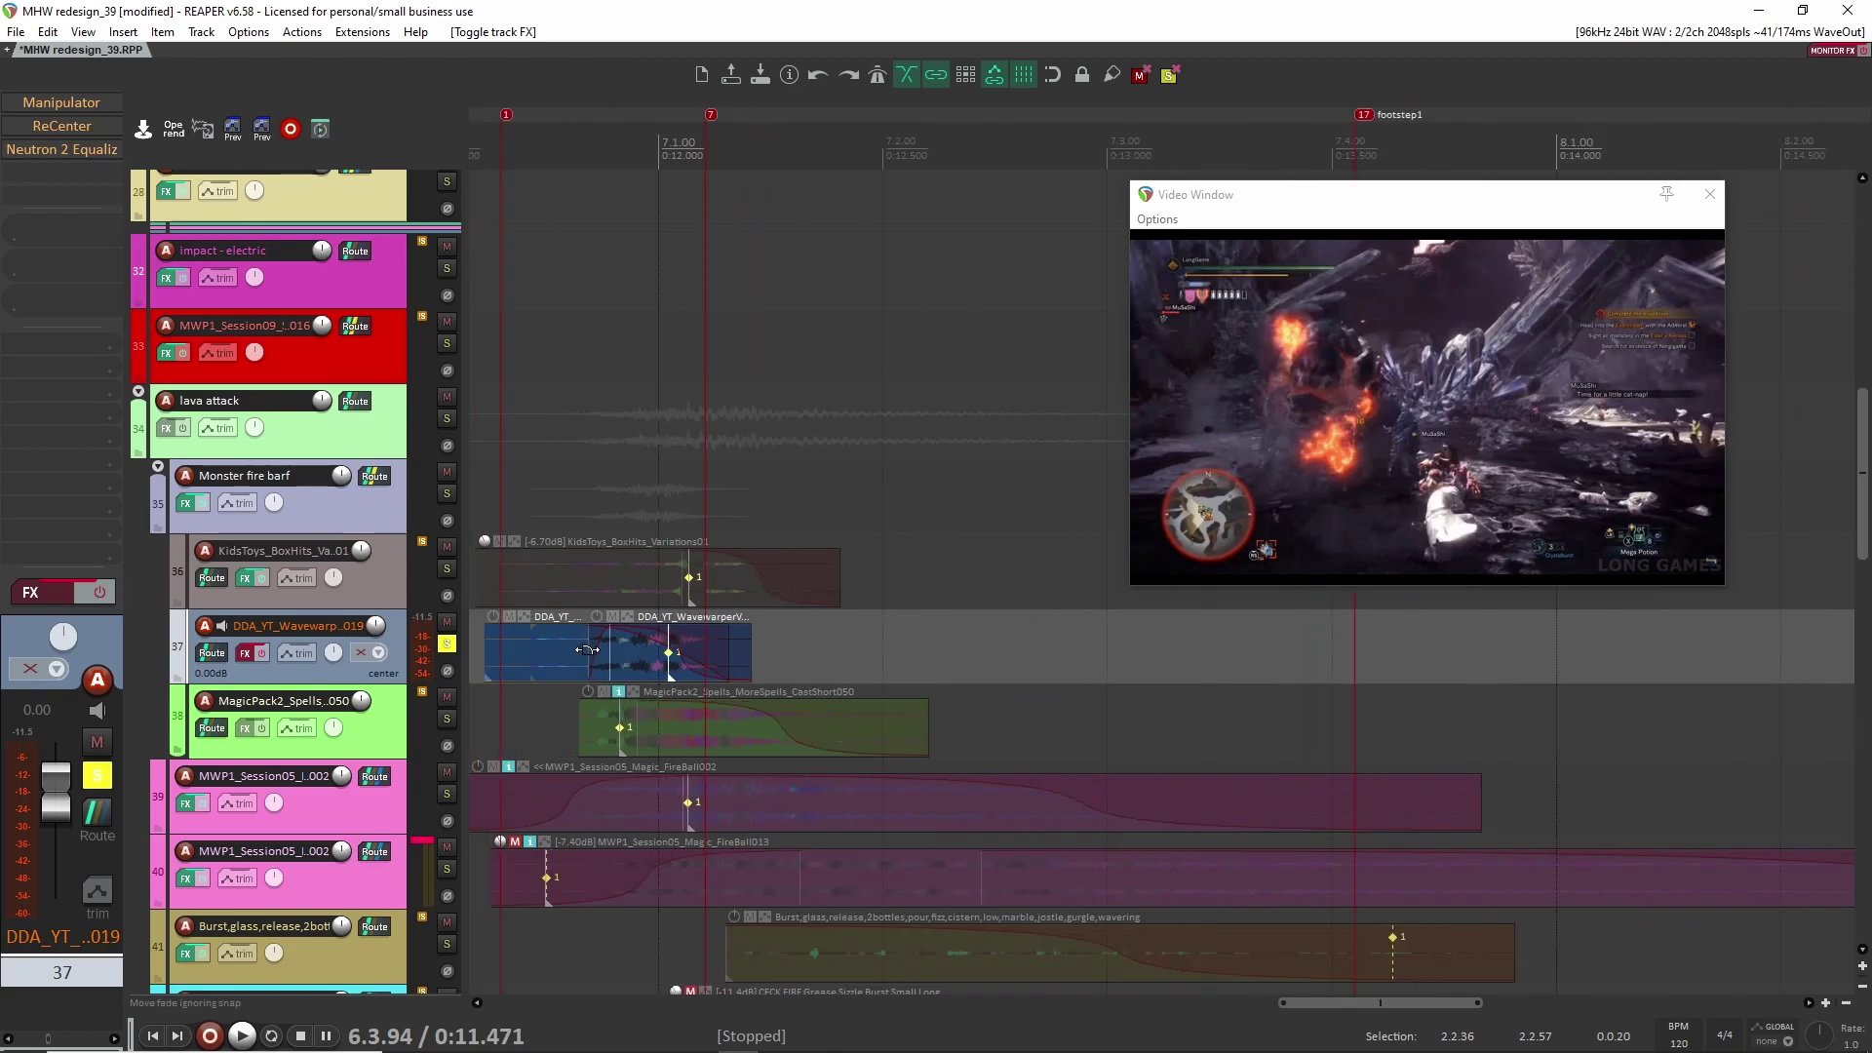
{"action": "scroll", "coordinate": [544, 648], "scroll_direction": "left", "scroll_amount": 3}
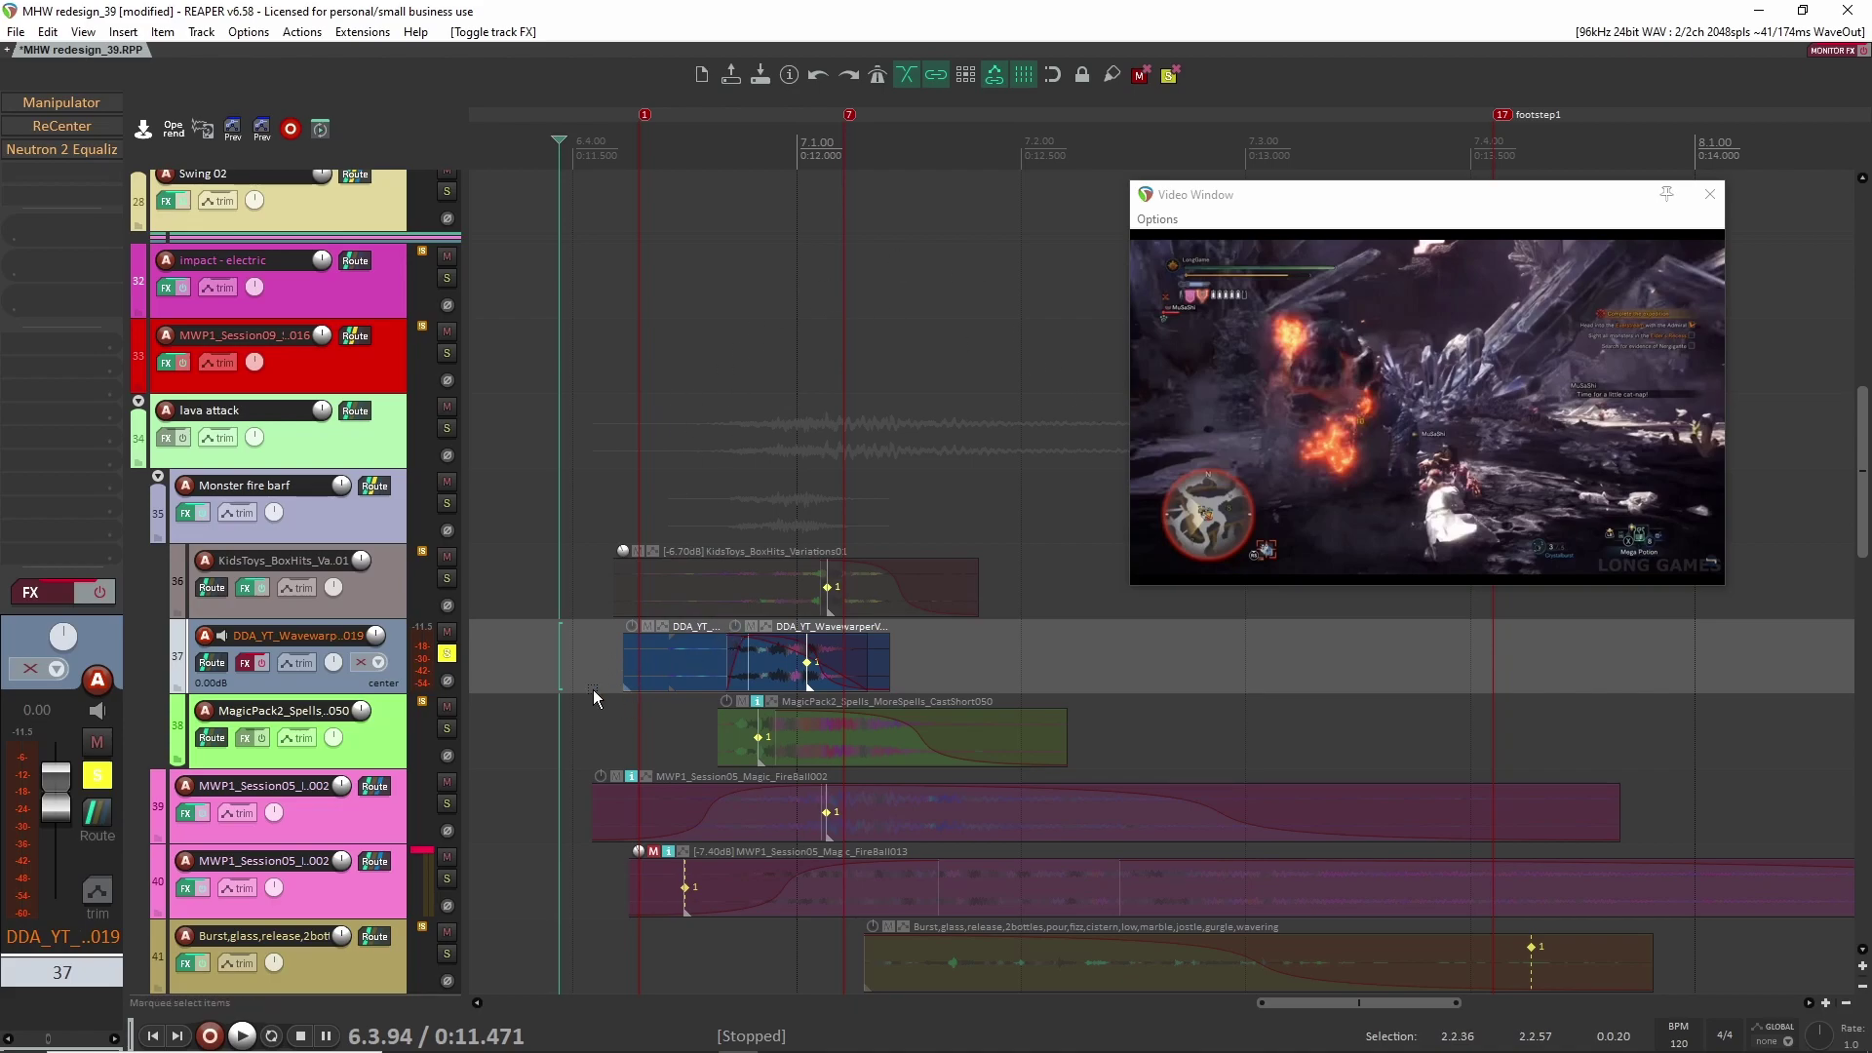
Step: Enable the effects chain on track 37 and audition the Manipulator plug-in's effect on the clips
{"action": "left_click", "coordinate": [103, 594]}
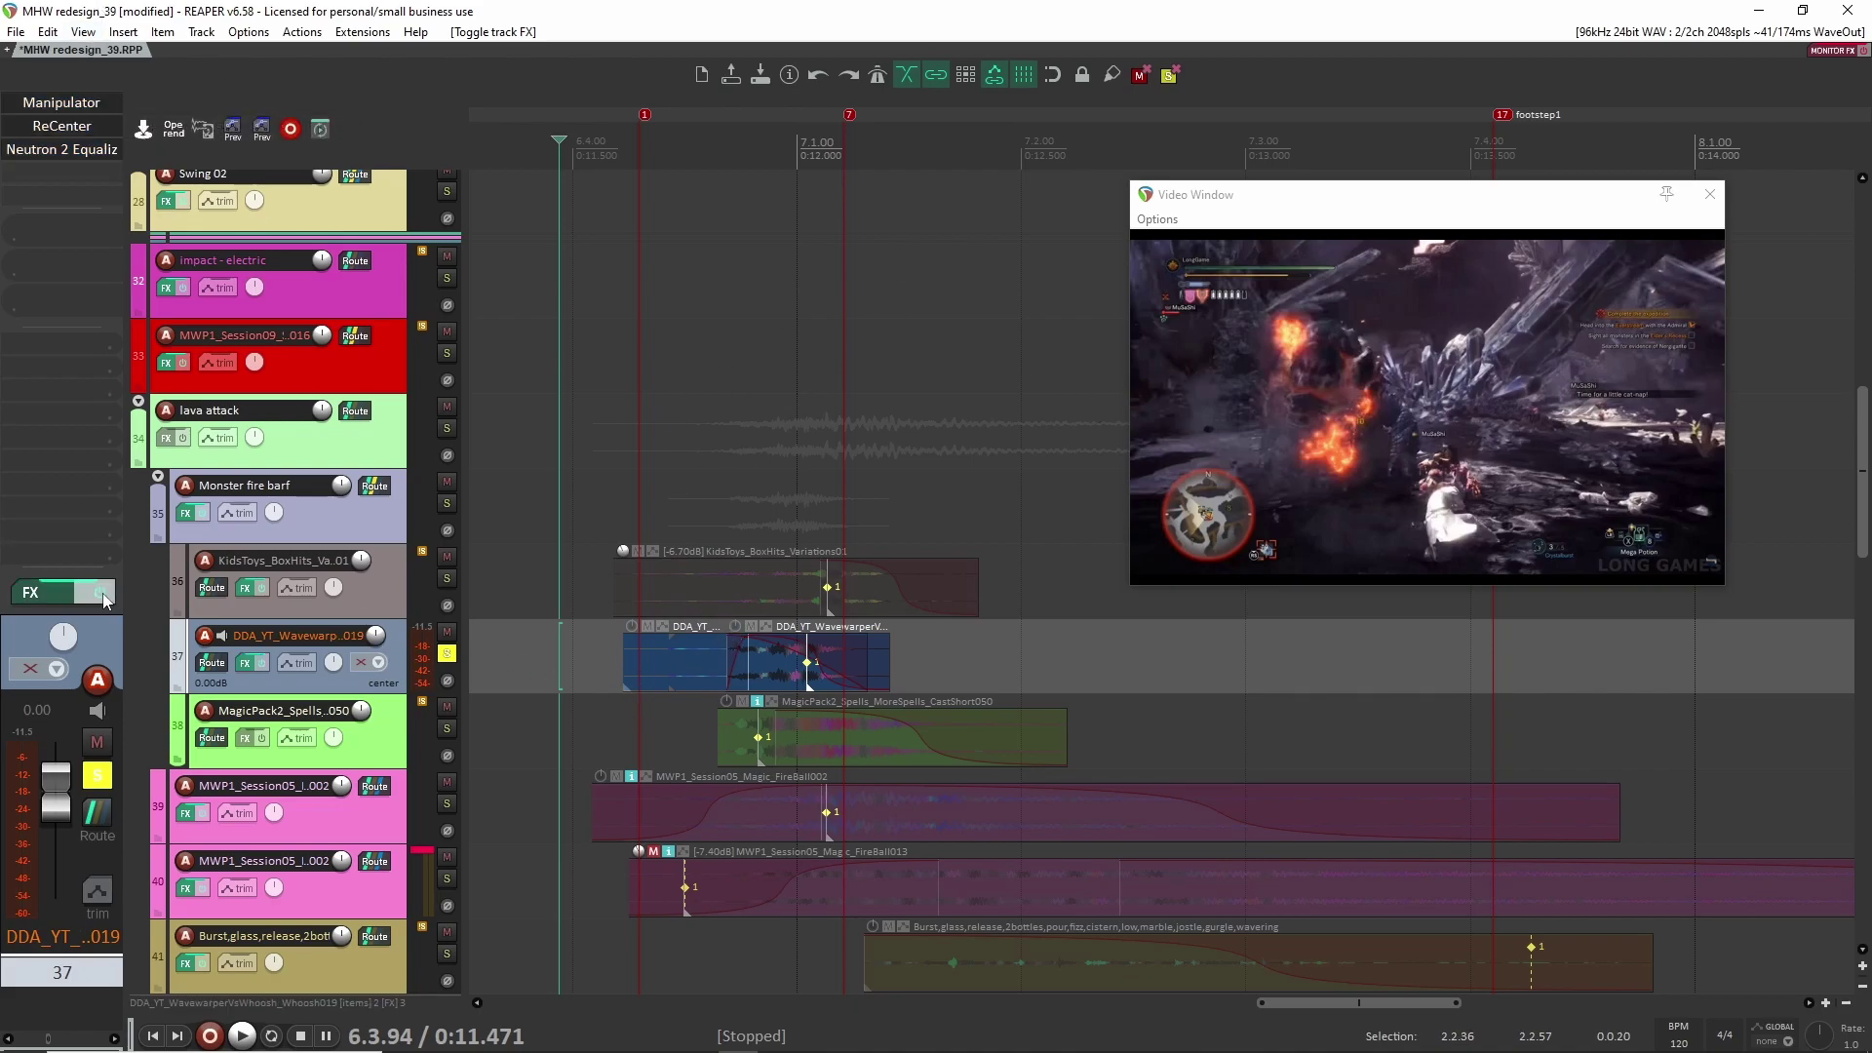
{"action": "left_click", "coordinate": [72, 102]}
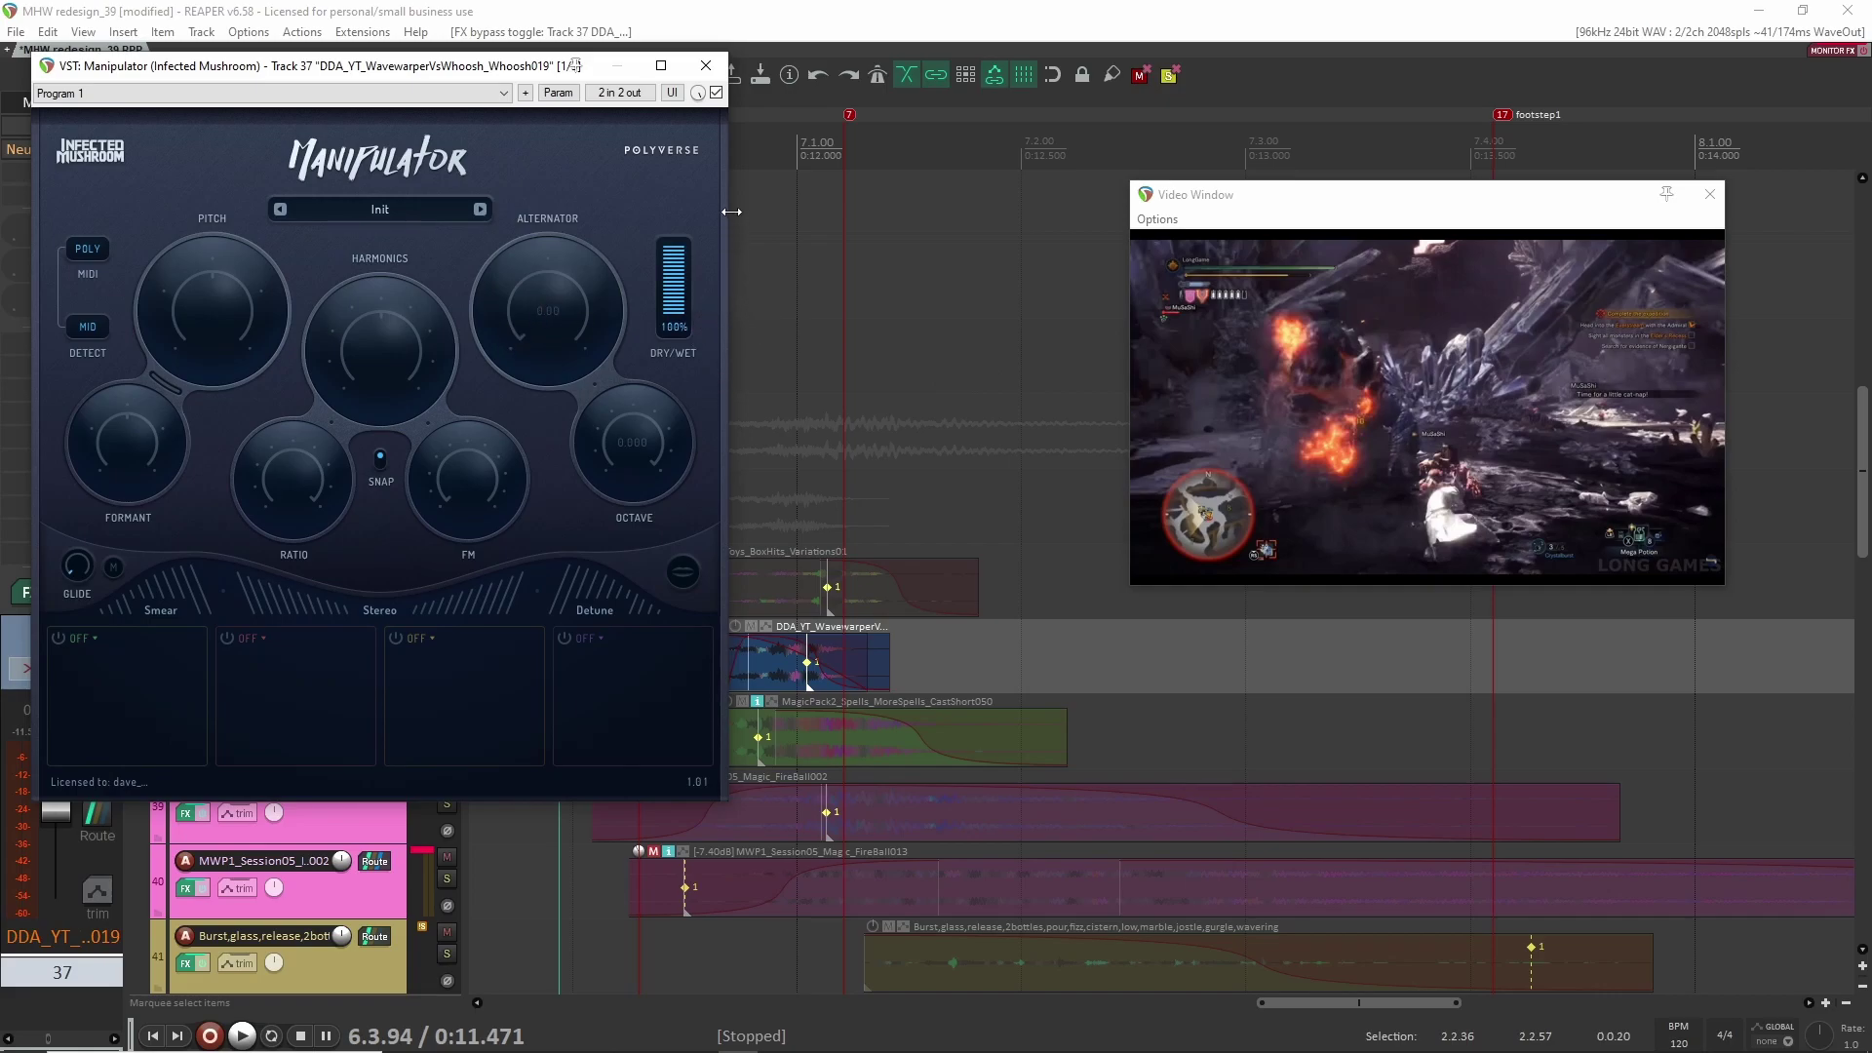
{"action": "key", "text": "space"}
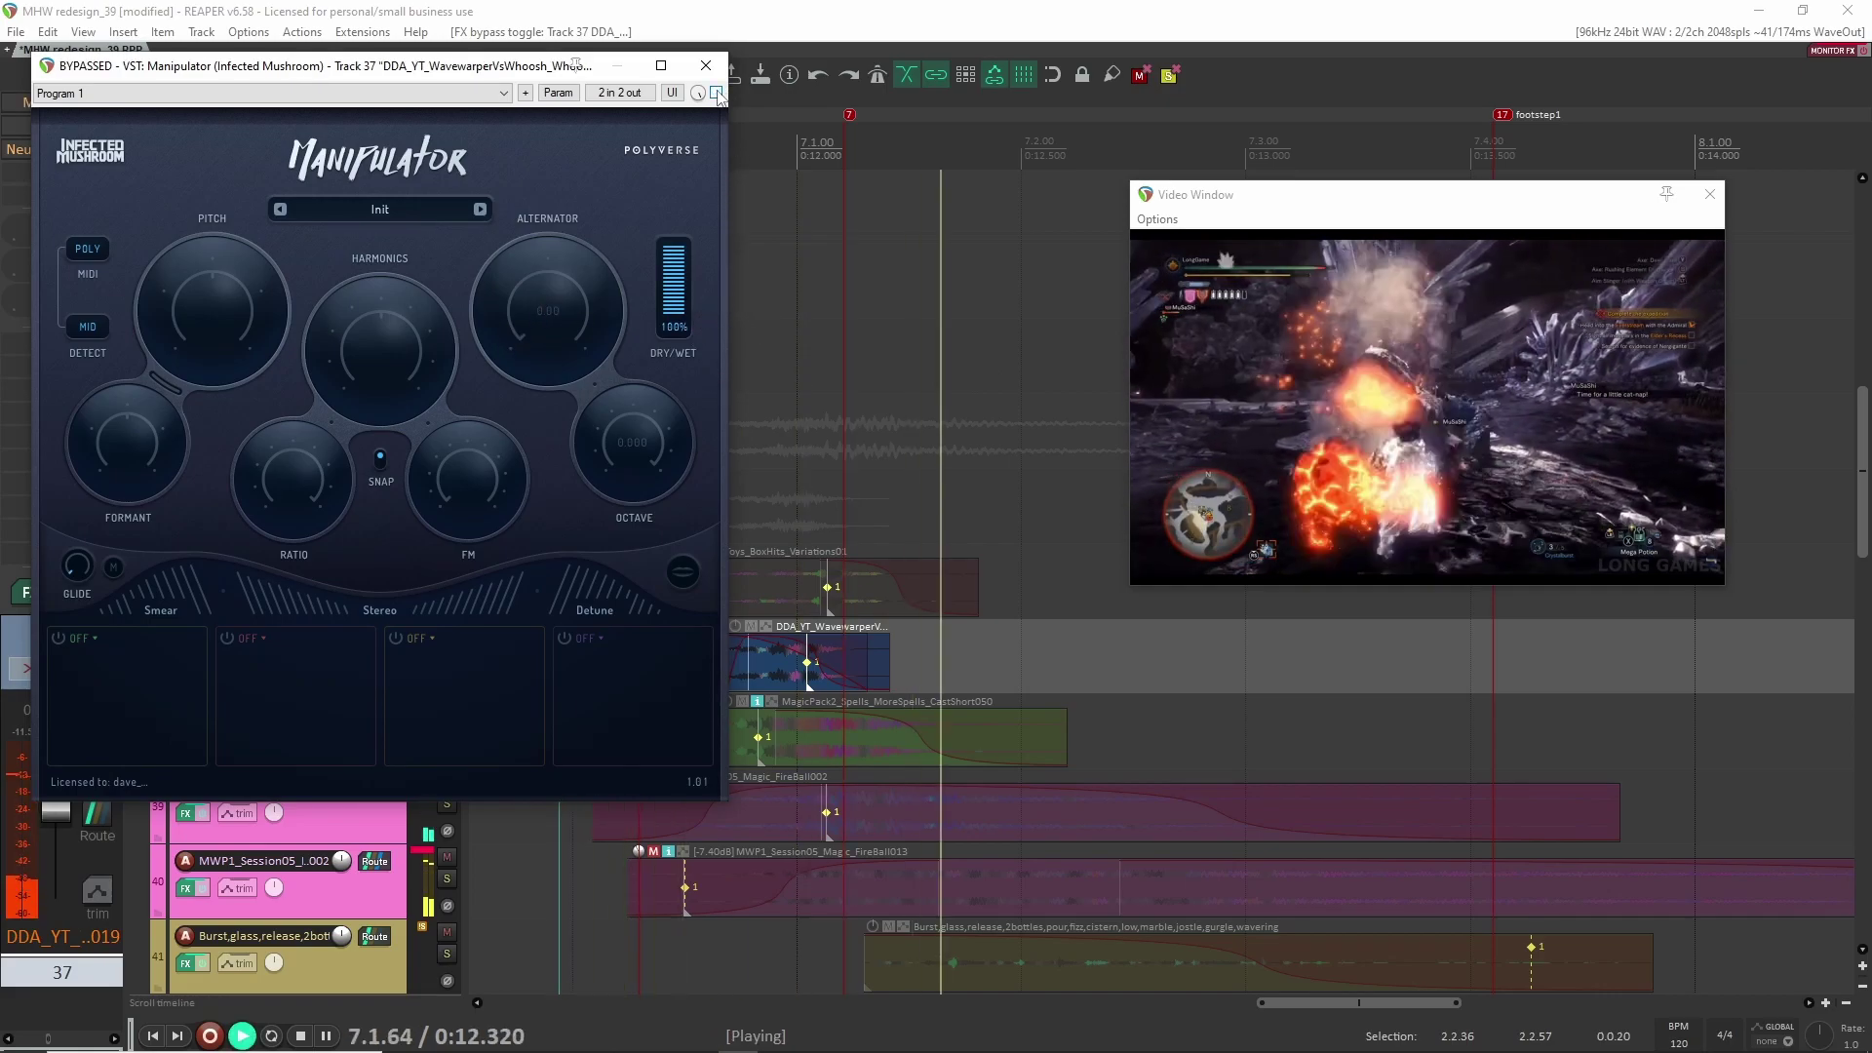
{"action": "key", "text": "space"}
{"action": "key", "text": "space"}
{"action": "left_click", "coordinate": [706, 65]}
{"action": "key", "text": "space"}
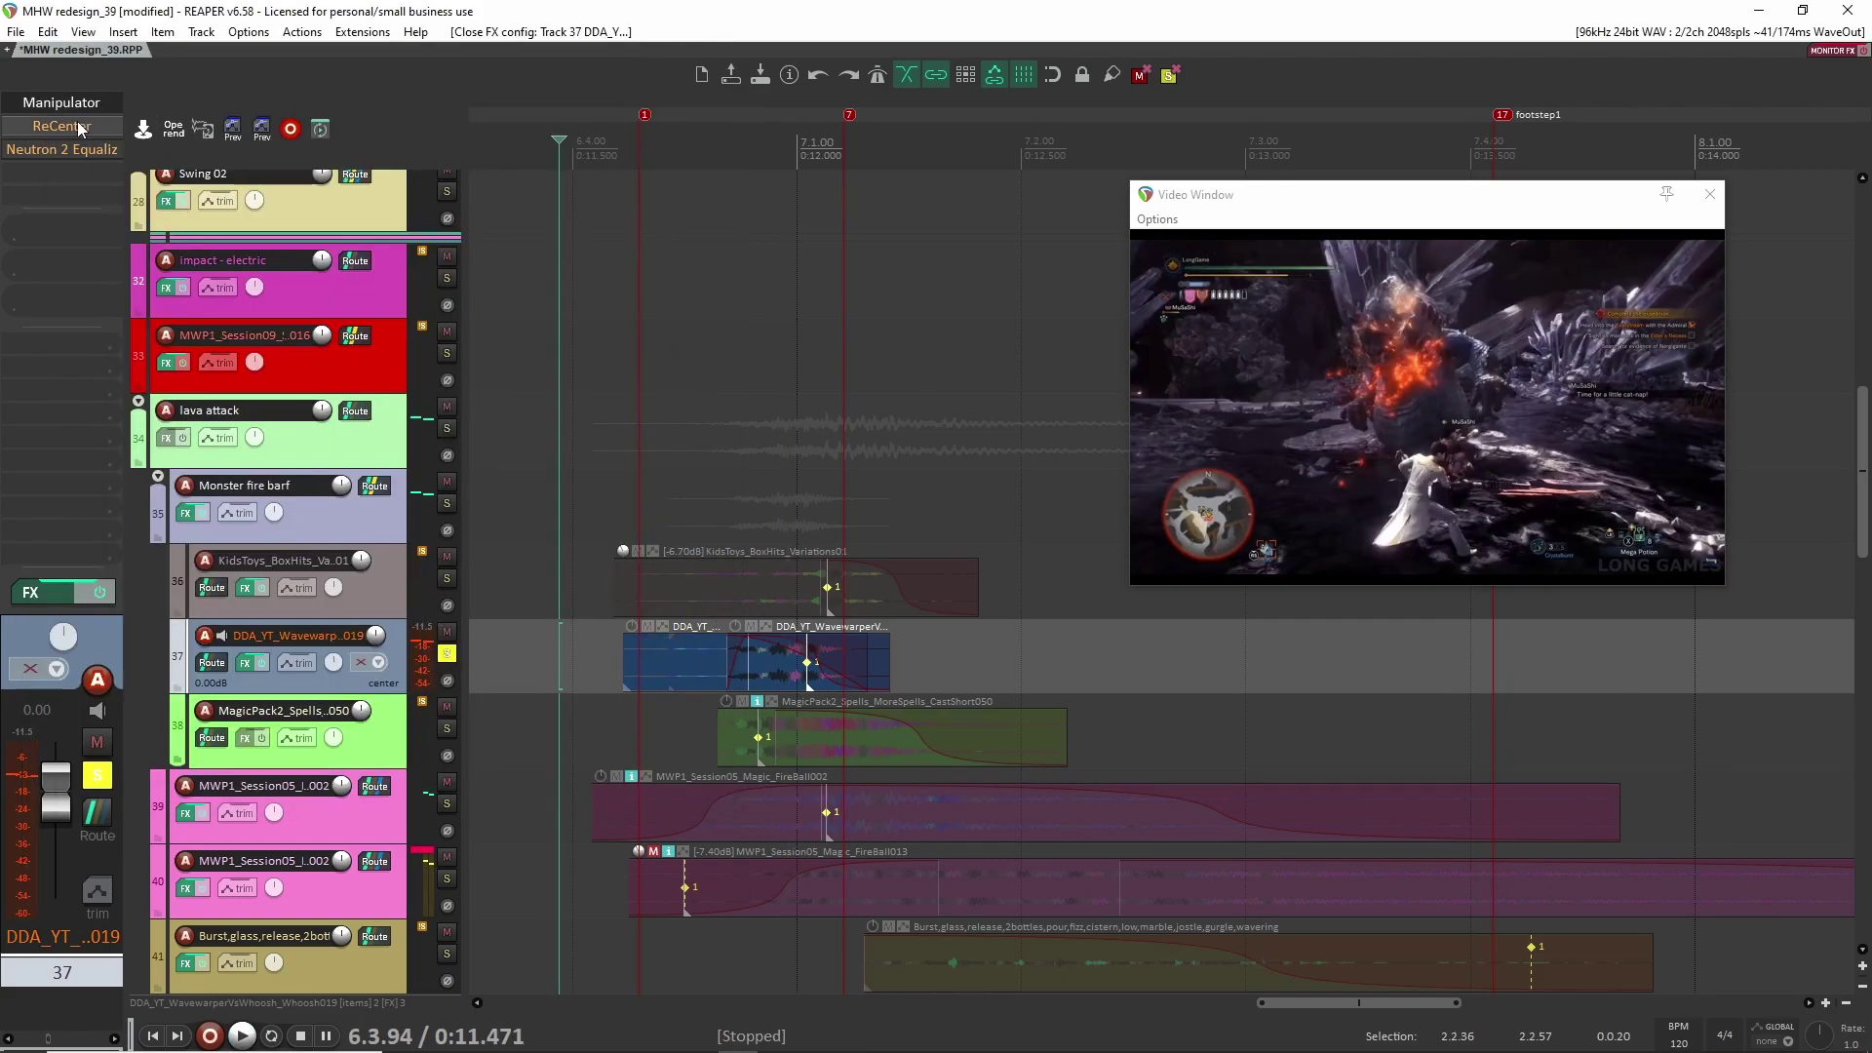
Step: Re-enable ReCenter and Neutron 2 Equalizer on track 37 and review their settings while playing the processed whoosh
{"action": "left_click", "coordinate": [74, 126]}
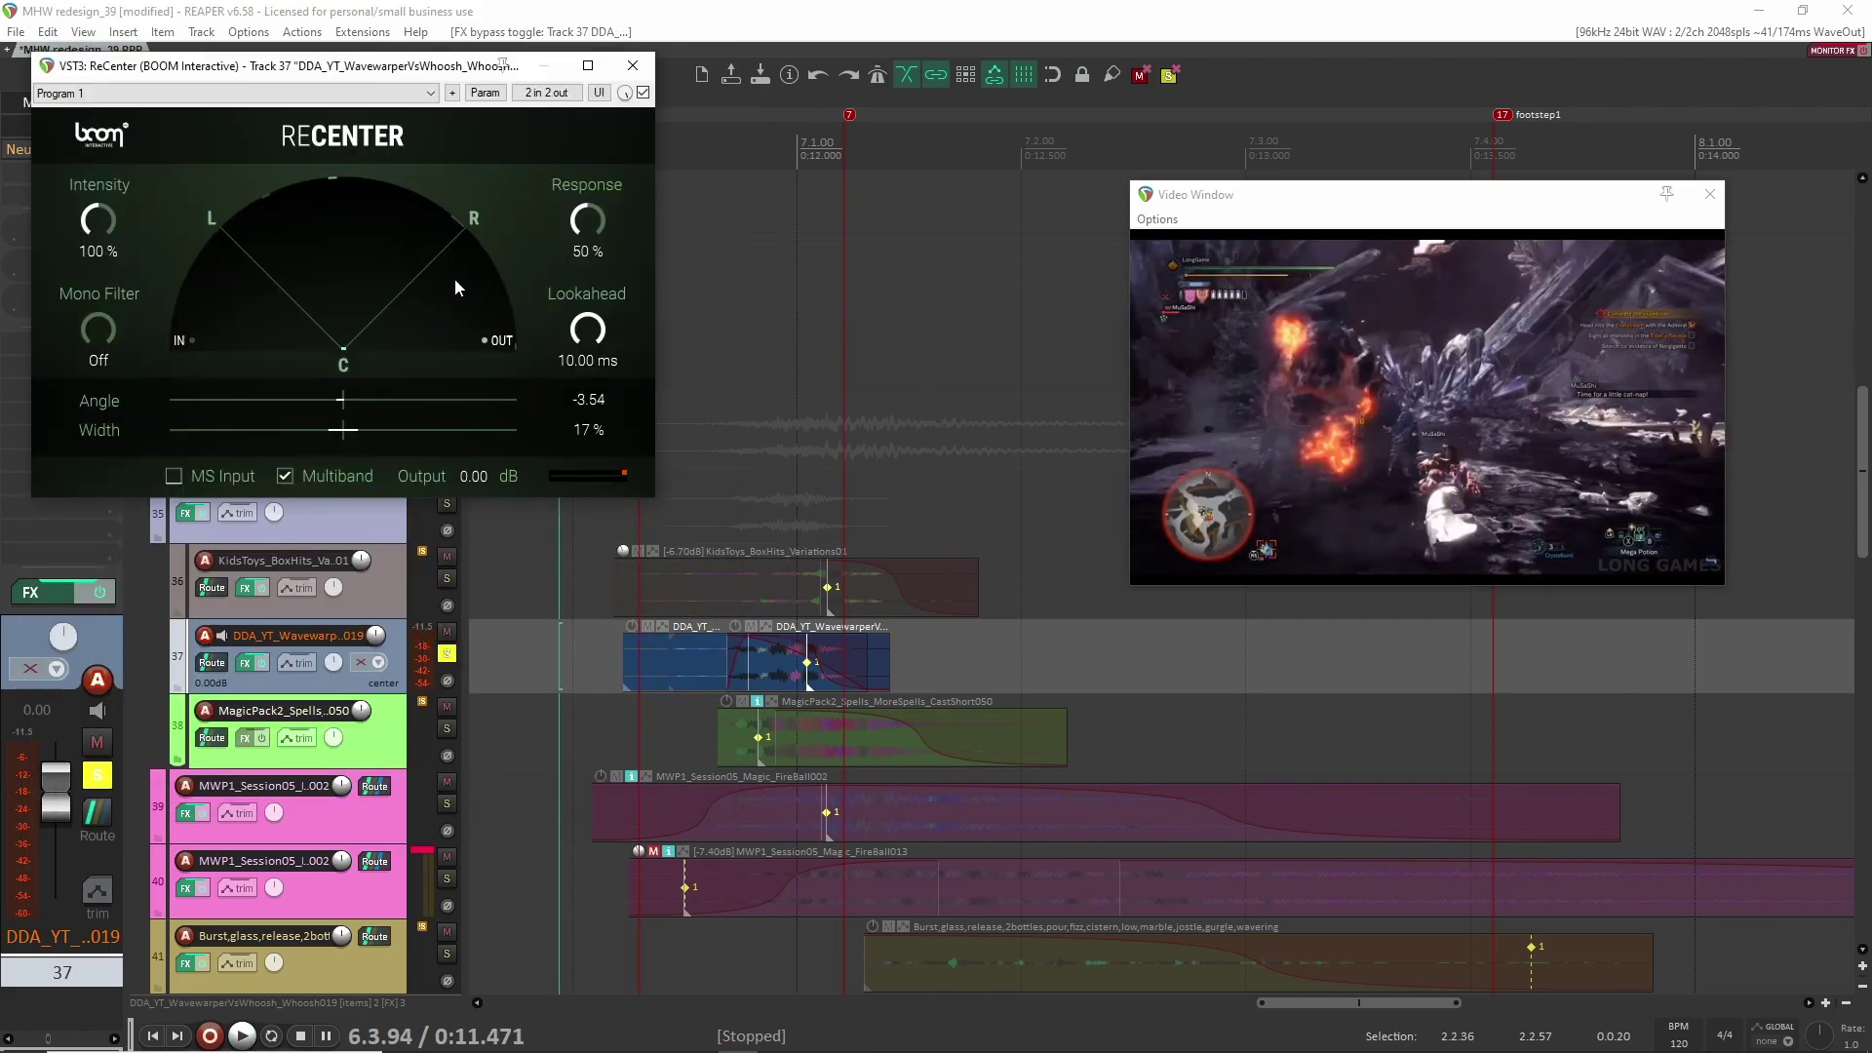
{"action": "left_click", "coordinate": [644, 56]}
{"action": "left_click", "coordinate": [57, 149], "text": "shift"}
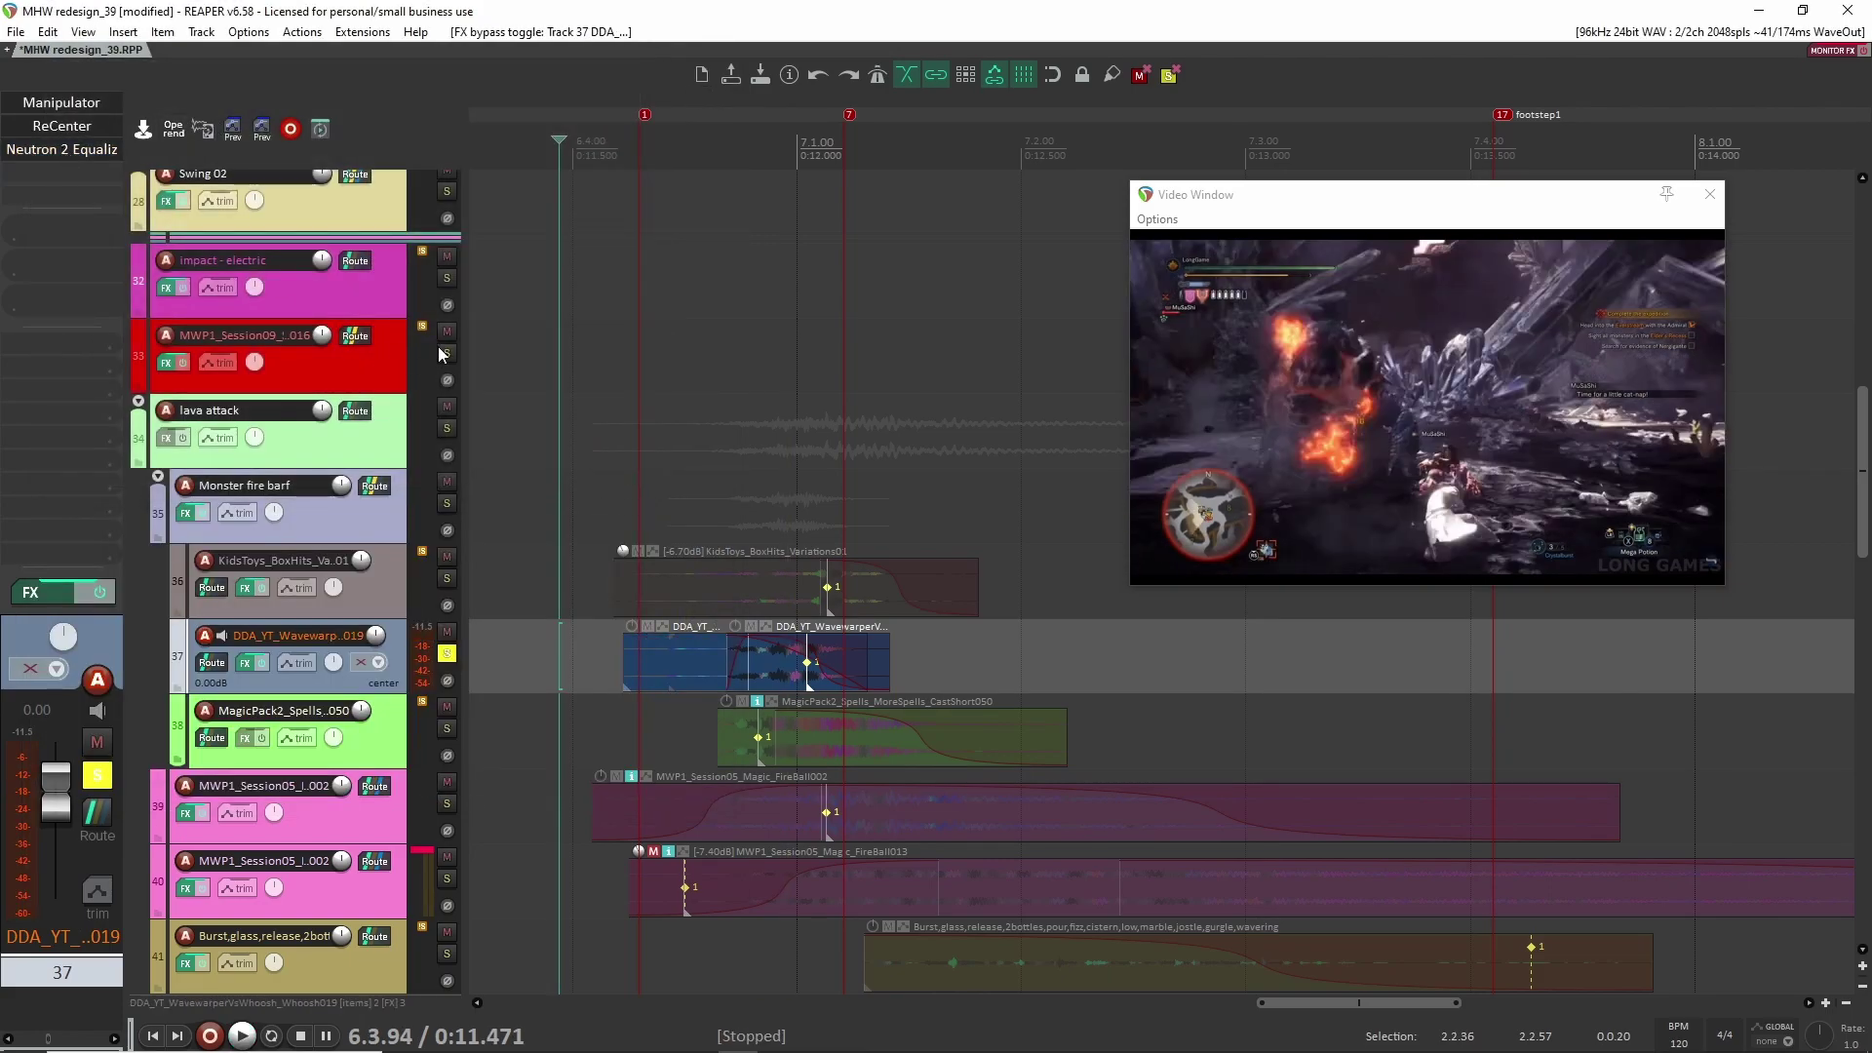
{"action": "key", "text": "space"}
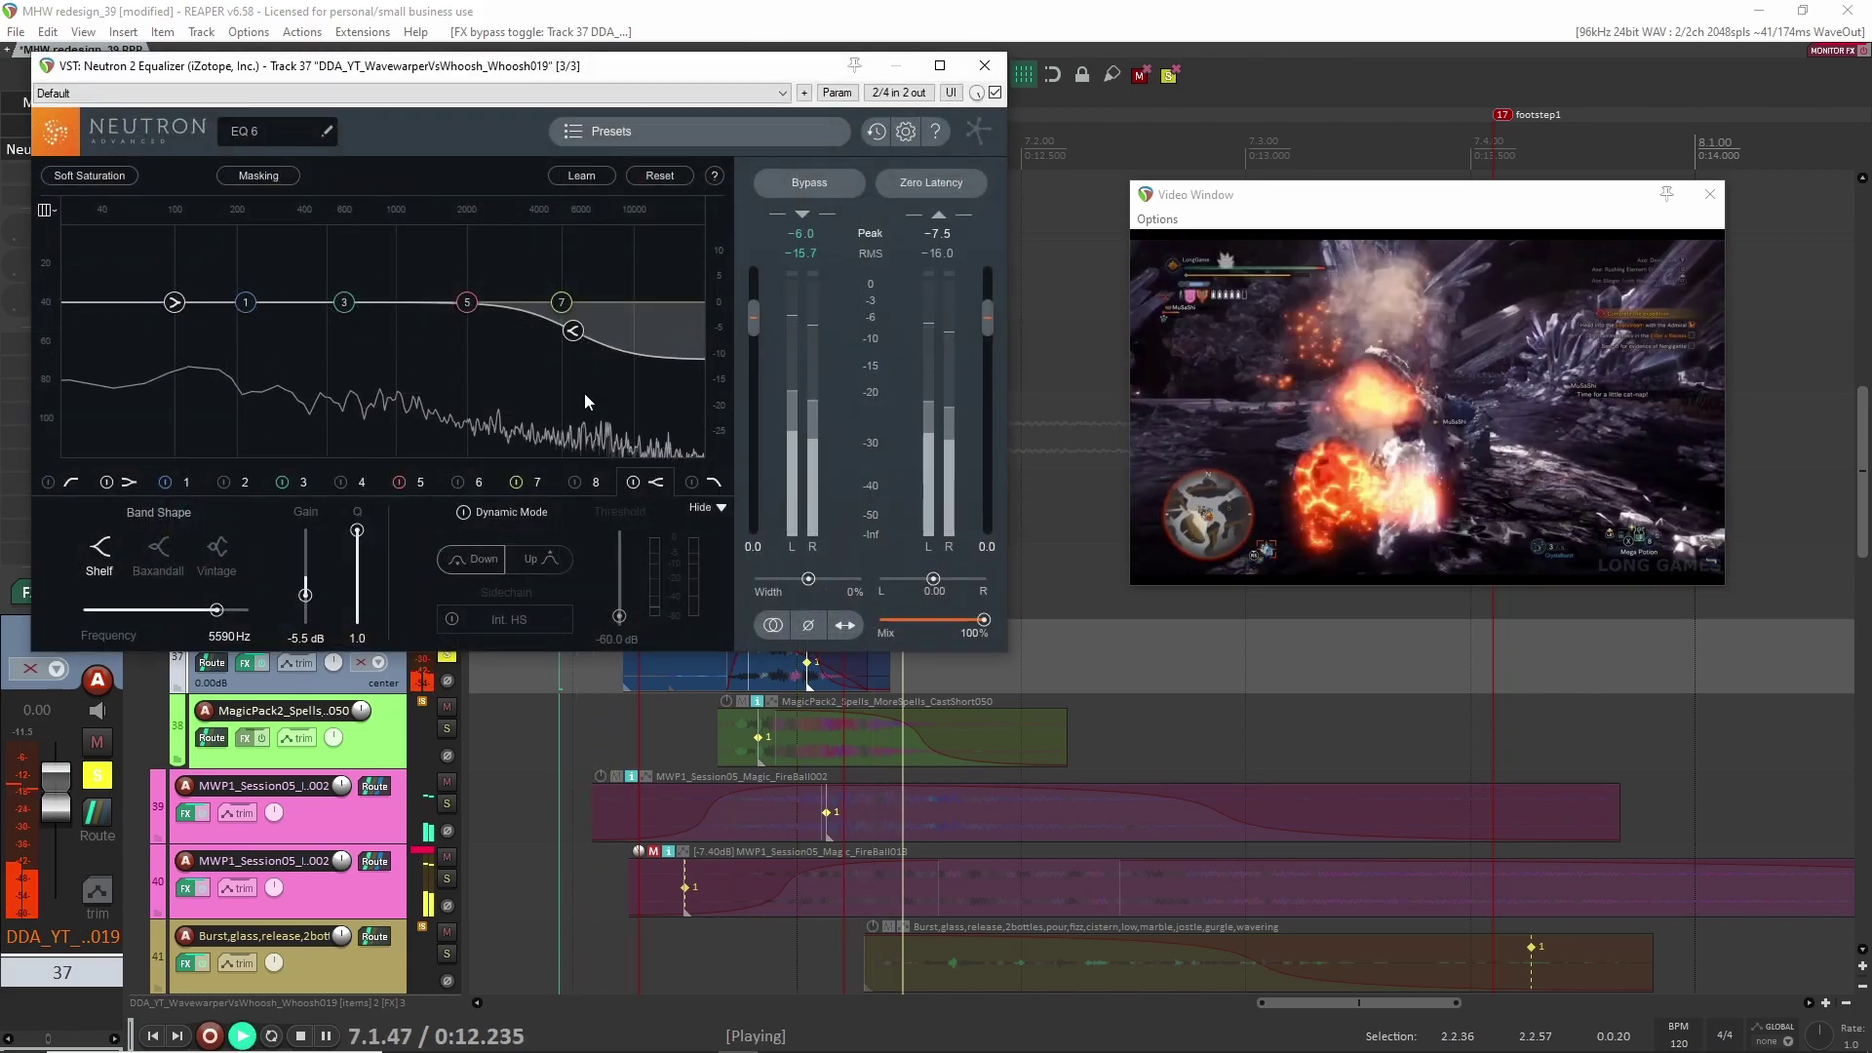
{"action": "key", "text": "space"}
{"action": "key", "text": "space"}
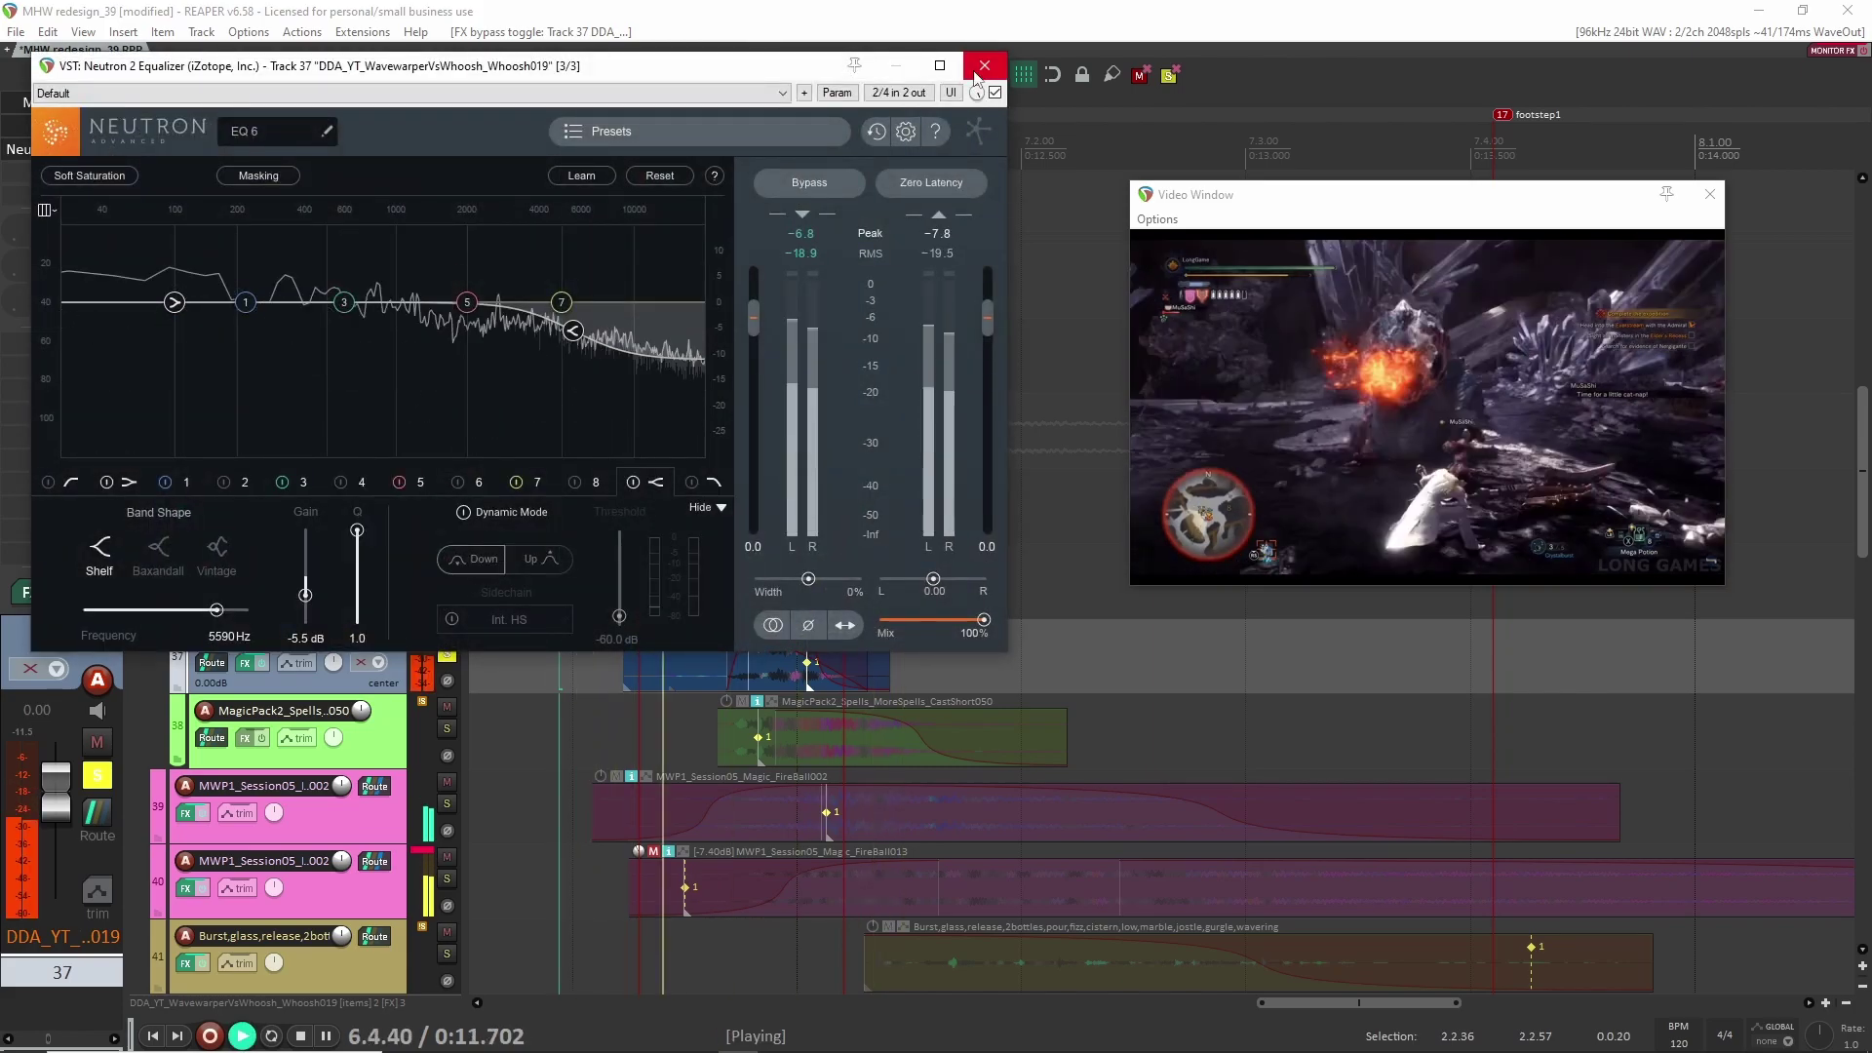
{"action": "left_click", "coordinate": [977, 68]}
Step: Temporarily solo the KidsToys_BoxHits track alongside the DDA_YT_Wavewarper track and play both layers together
{"action": "left_click", "coordinate": [448, 580]}
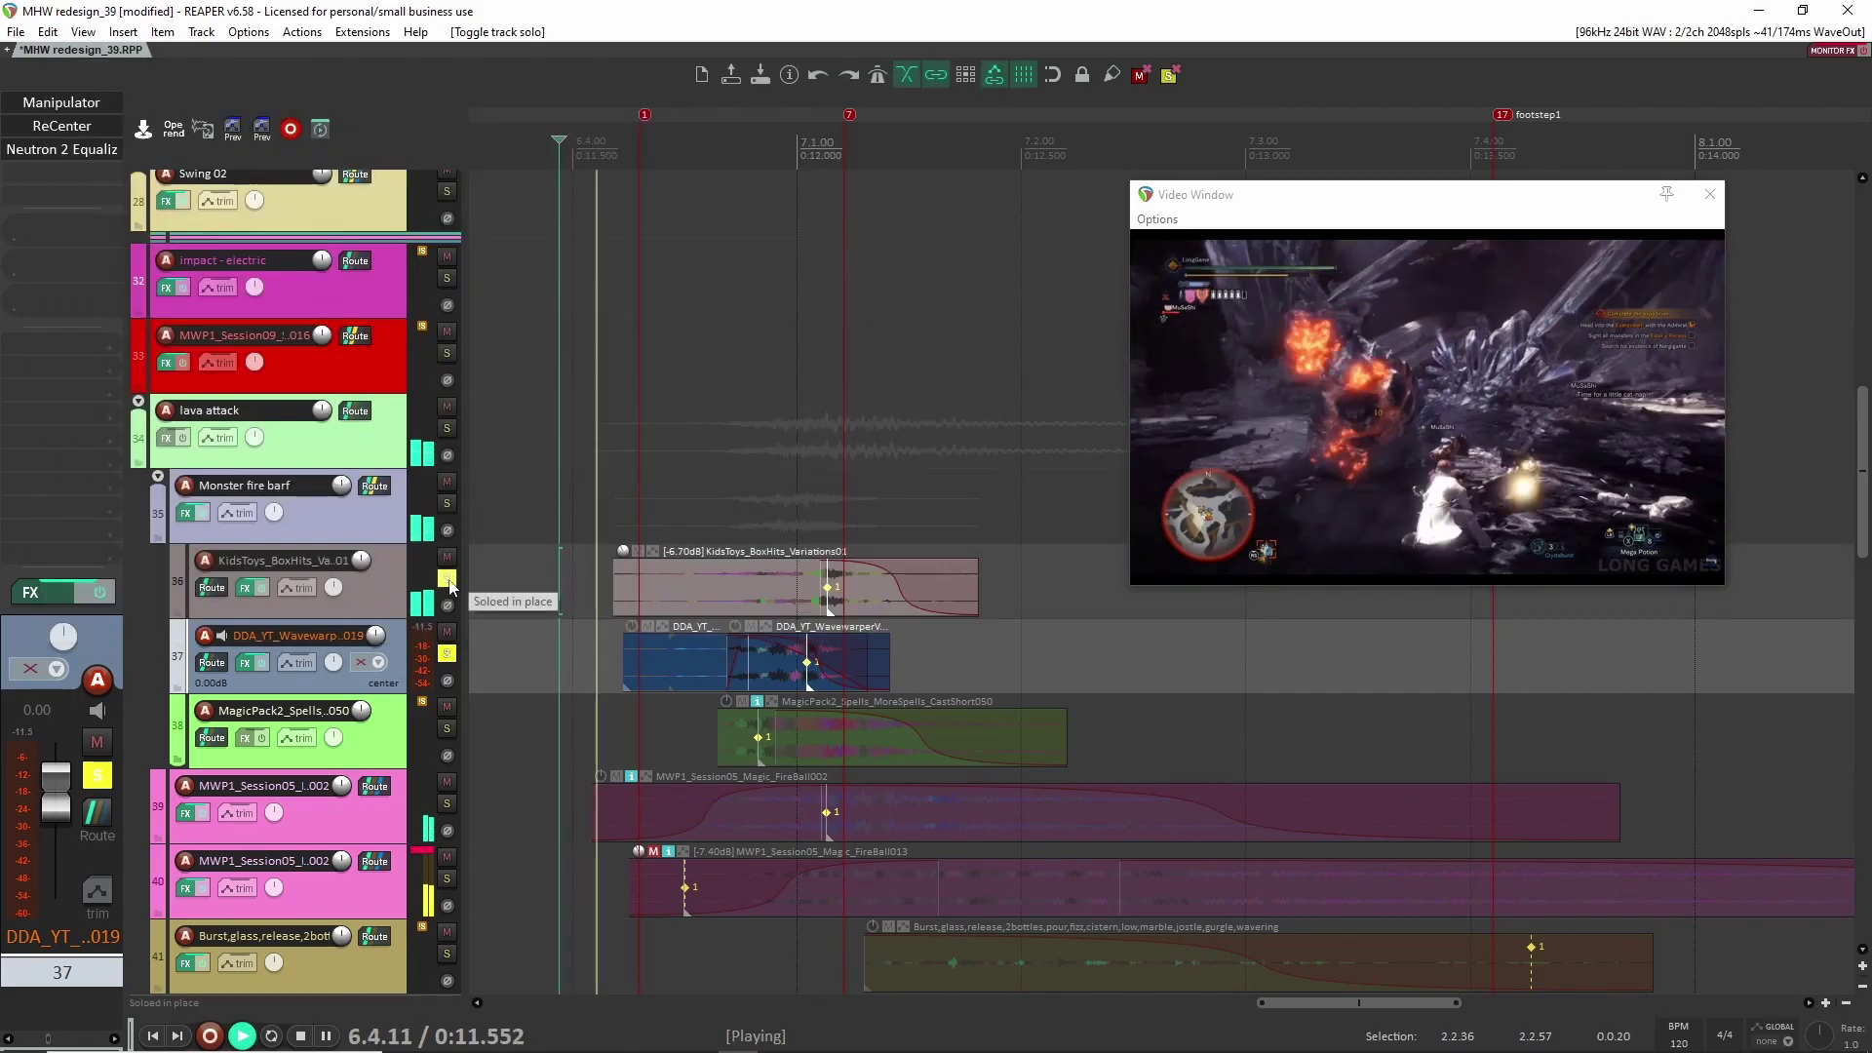
{"action": "key", "text": "space"}
{"action": "key", "text": "space"}
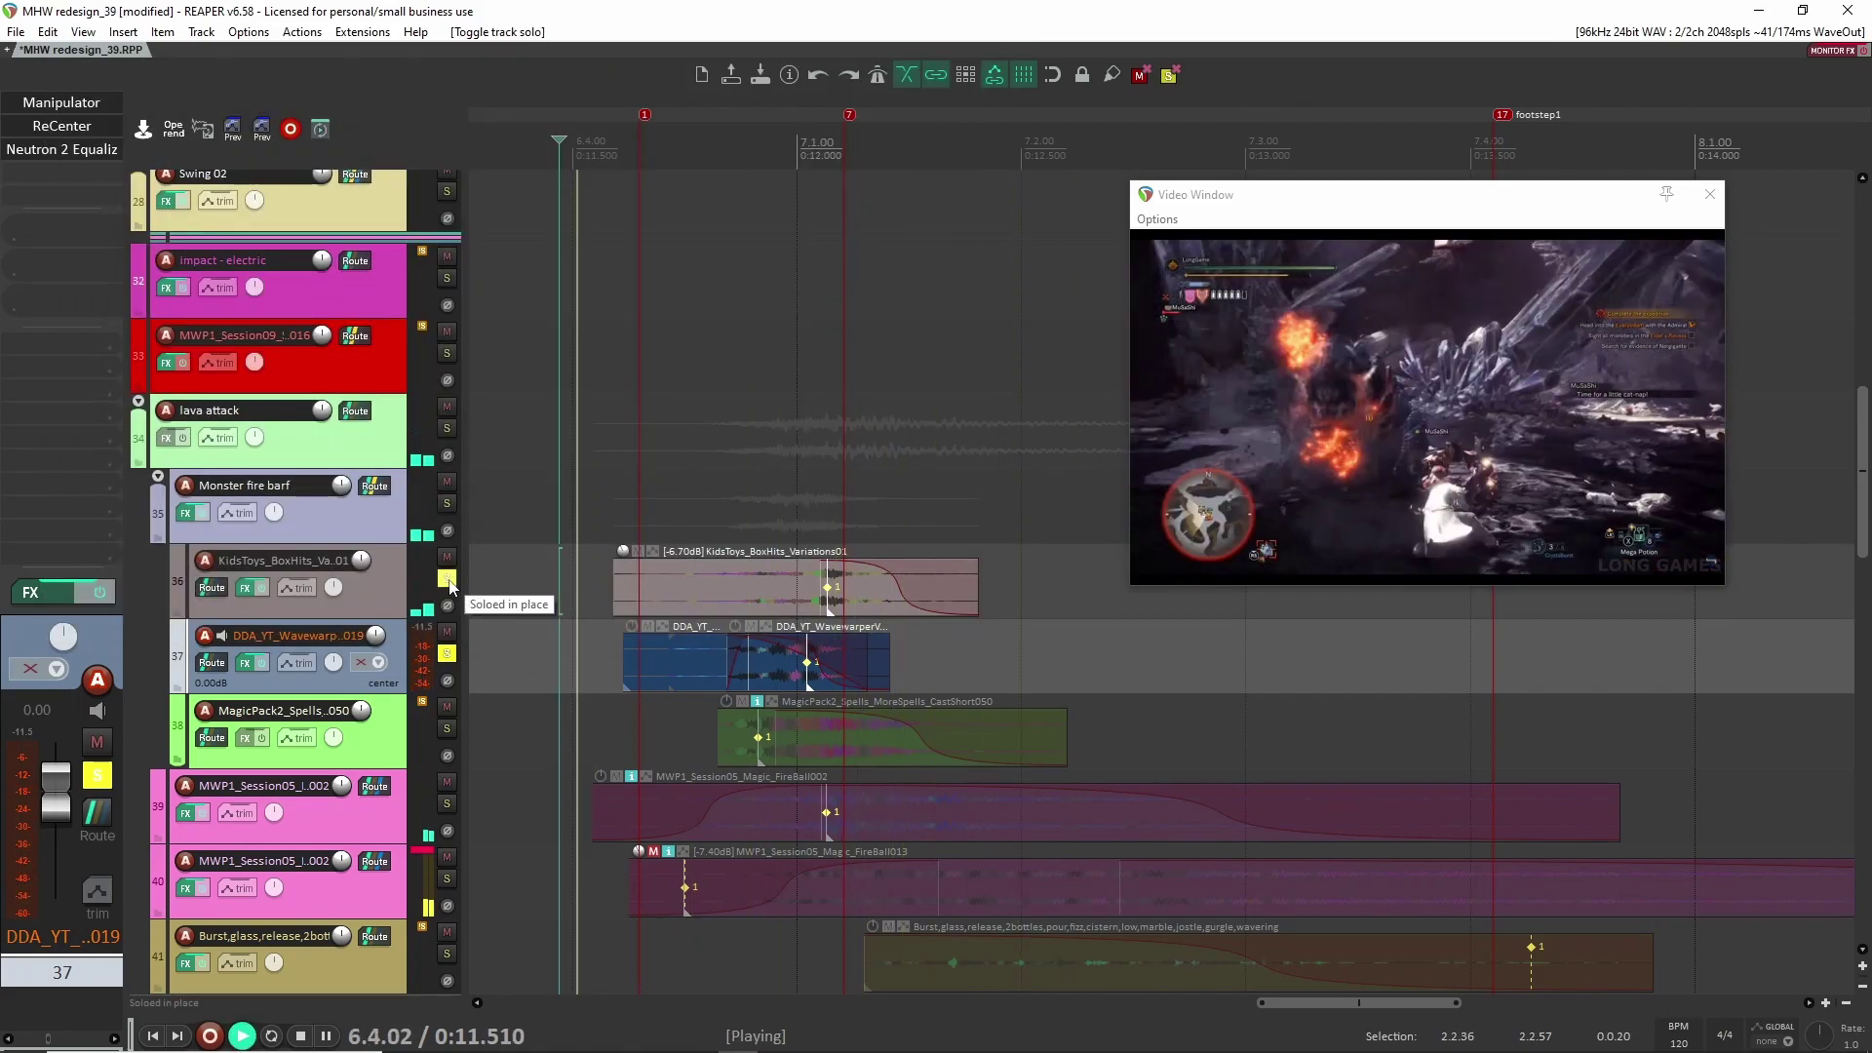
{"action": "key", "text": "space"}
{"action": "left_click", "coordinate": [448, 580]}
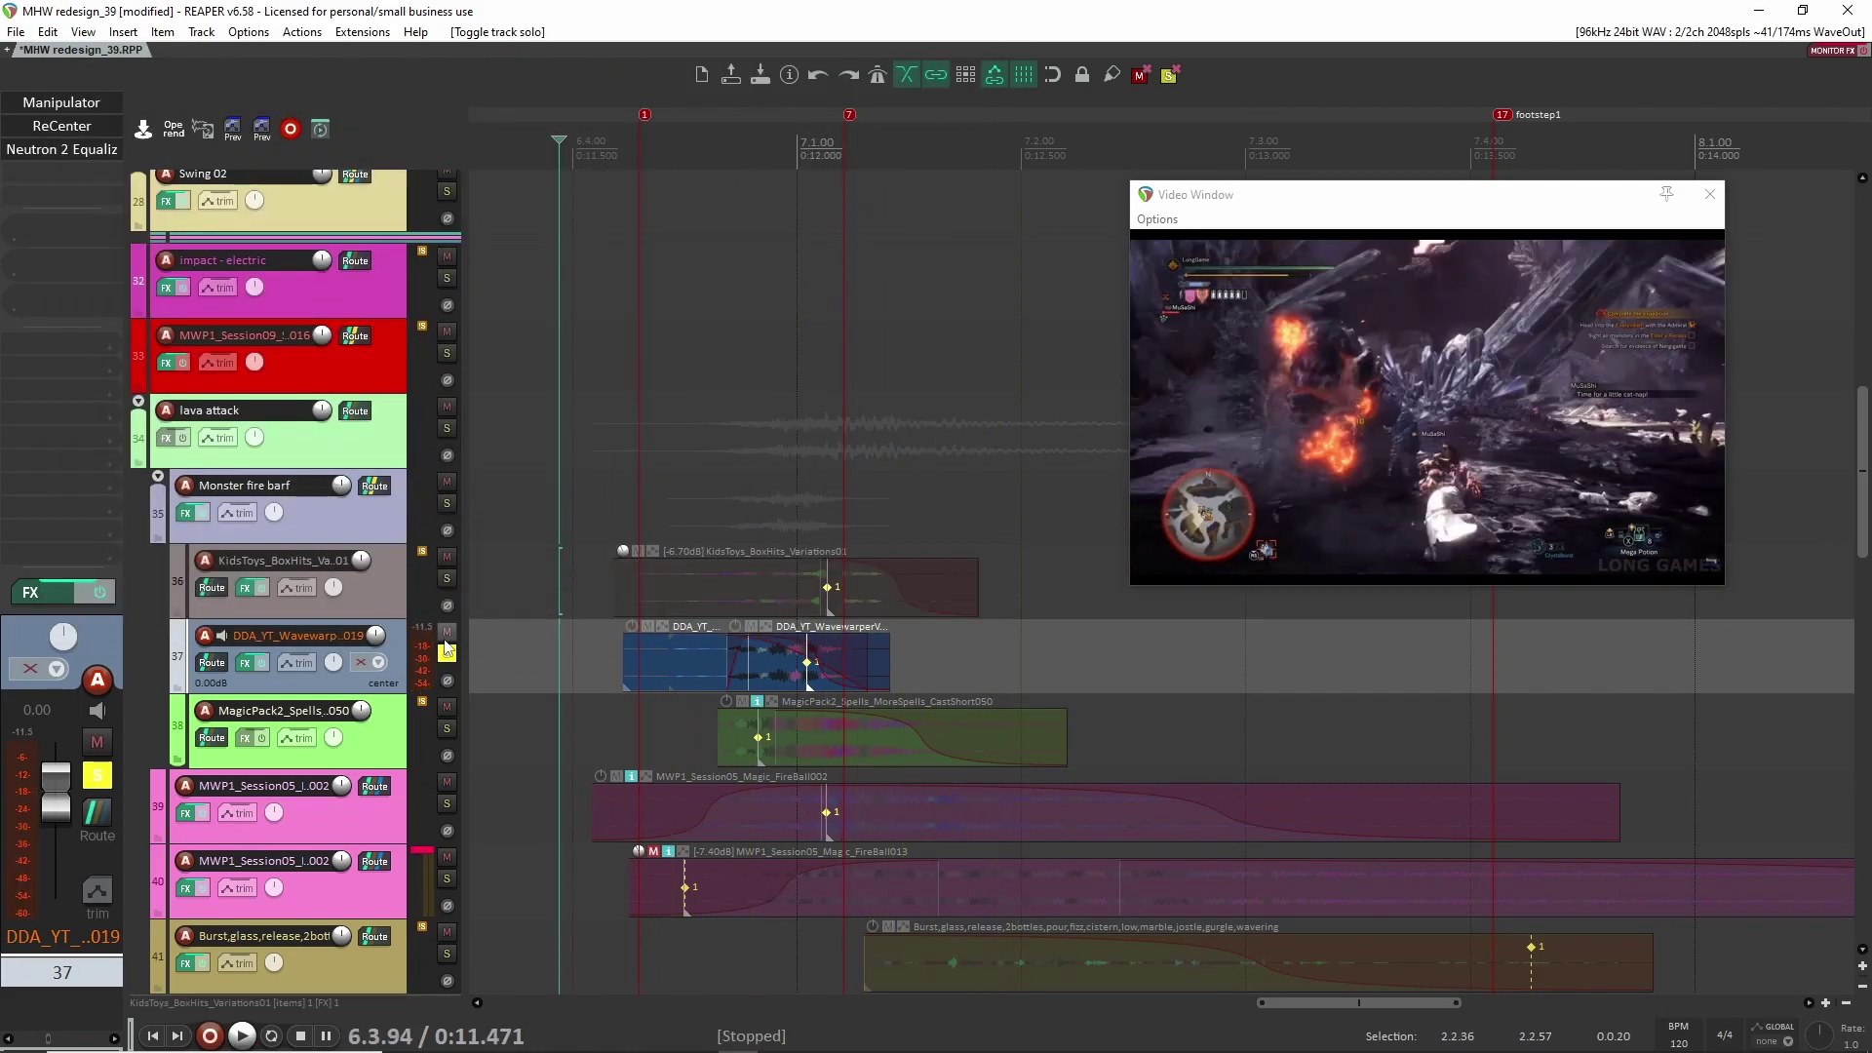
Step: Solo only the MagicPack2_Spells track and play it from just before its clip
{"action": "left_click", "coordinate": [446, 730]}
{"action": "left_click", "coordinate": [447, 654]}
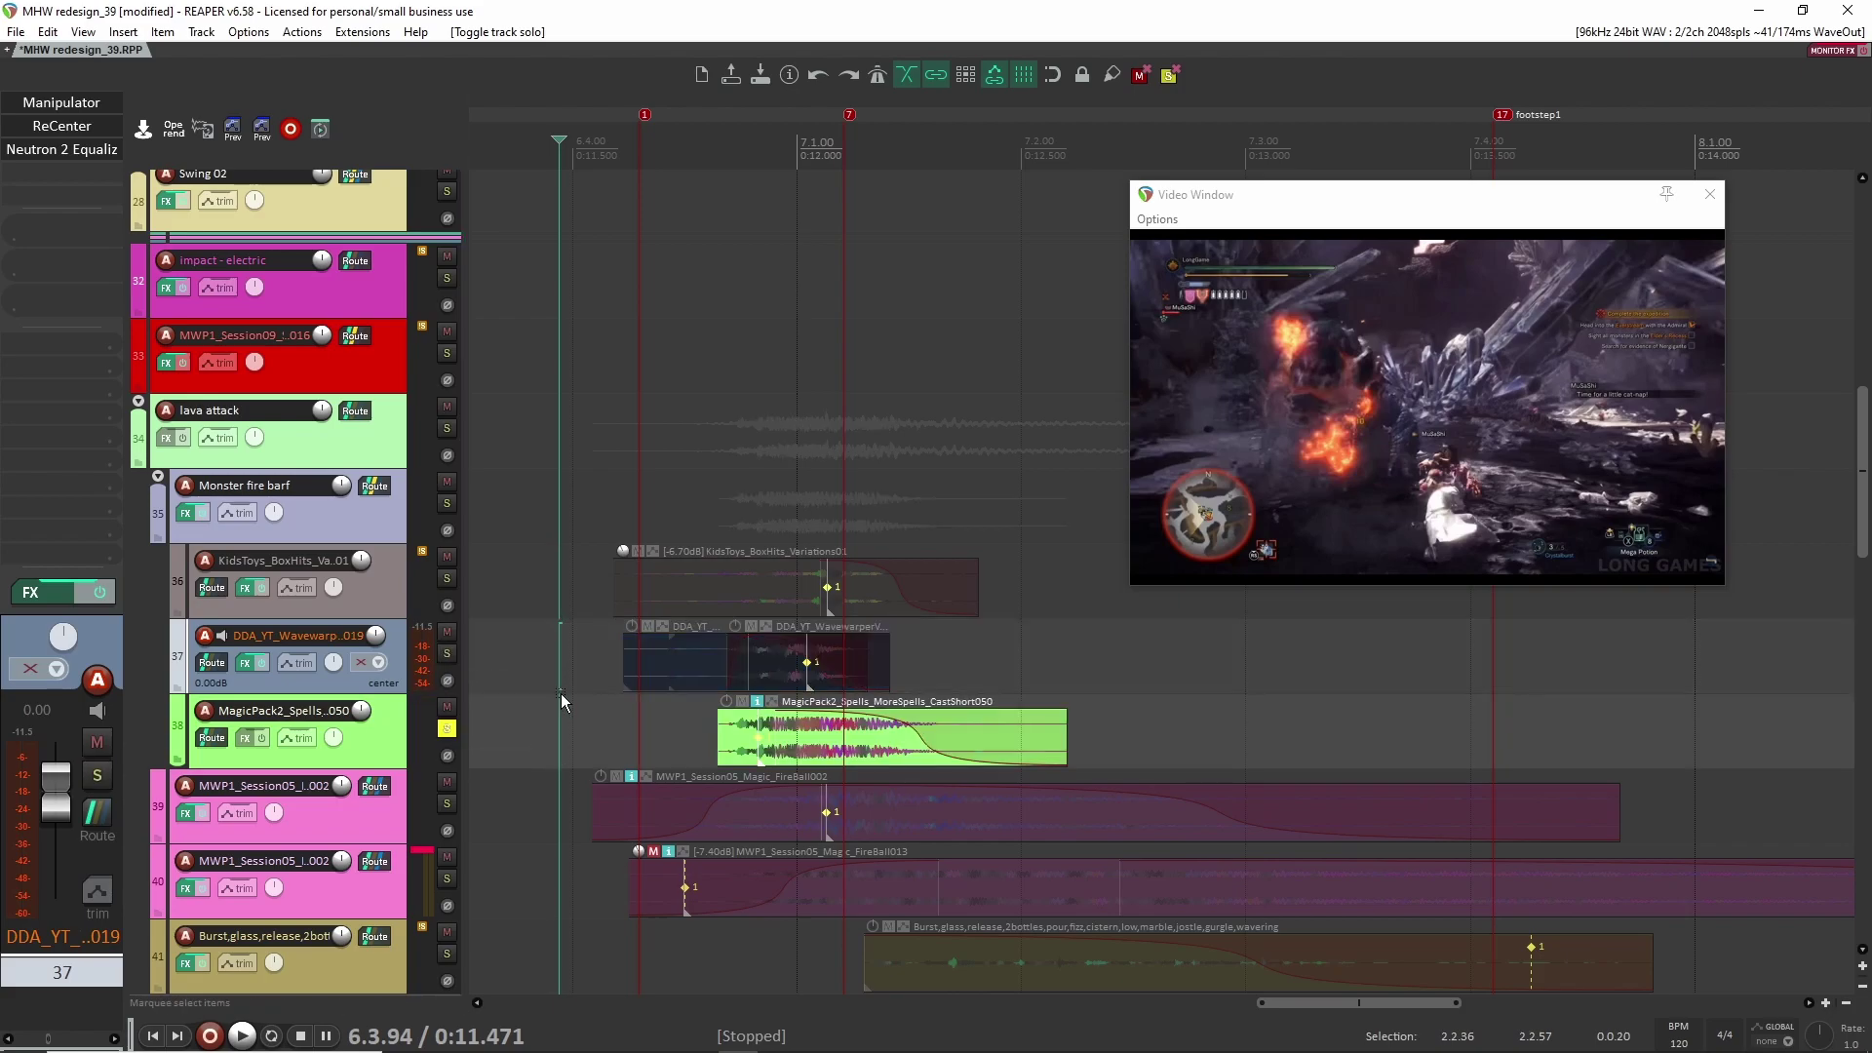
{"action": "scroll", "coordinate": [734, 749], "scroll_direction": "up", "scroll_amount": 2}
{"action": "scroll", "coordinate": [733, 749], "scroll_direction": "down", "scroll_amount": 2}
{"action": "scroll", "coordinate": [733, 749], "scroll_direction": "up", "scroll_amount": 1}
{"action": "left_click", "coordinate": [669, 733]}
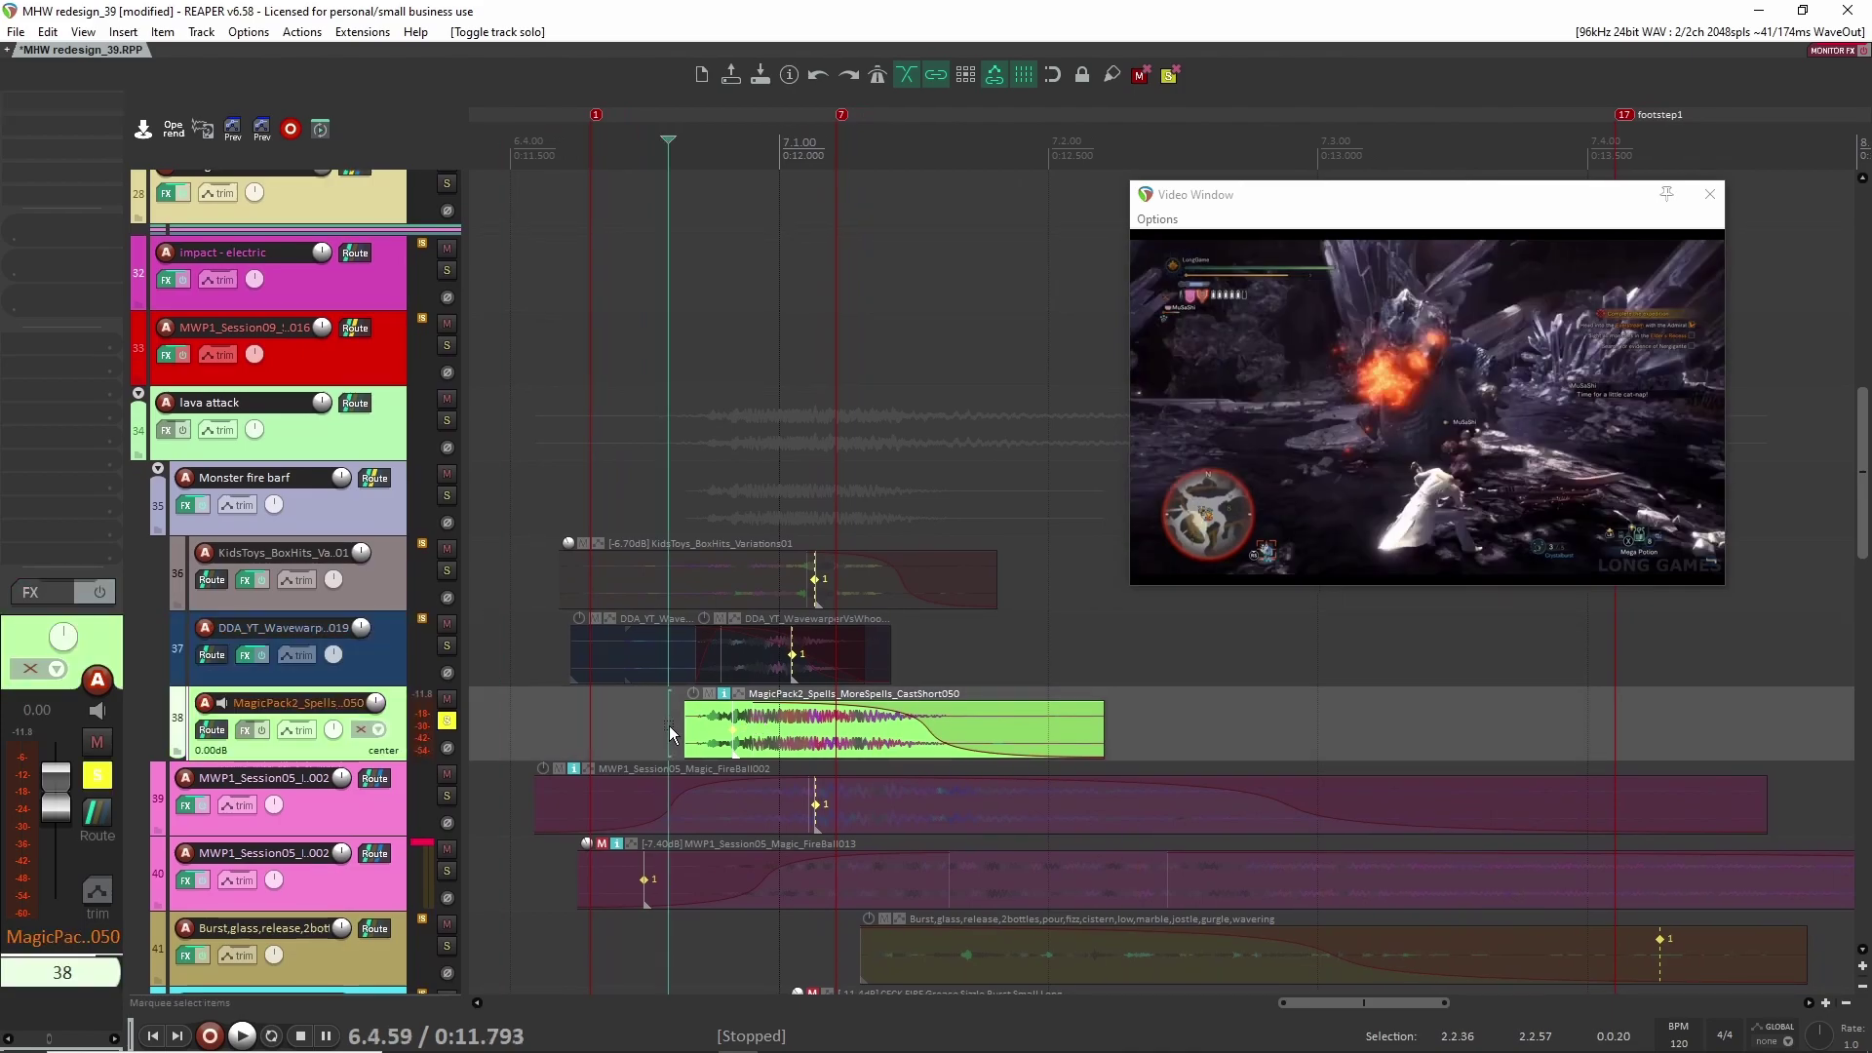
{"action": "key", "text": "space"}
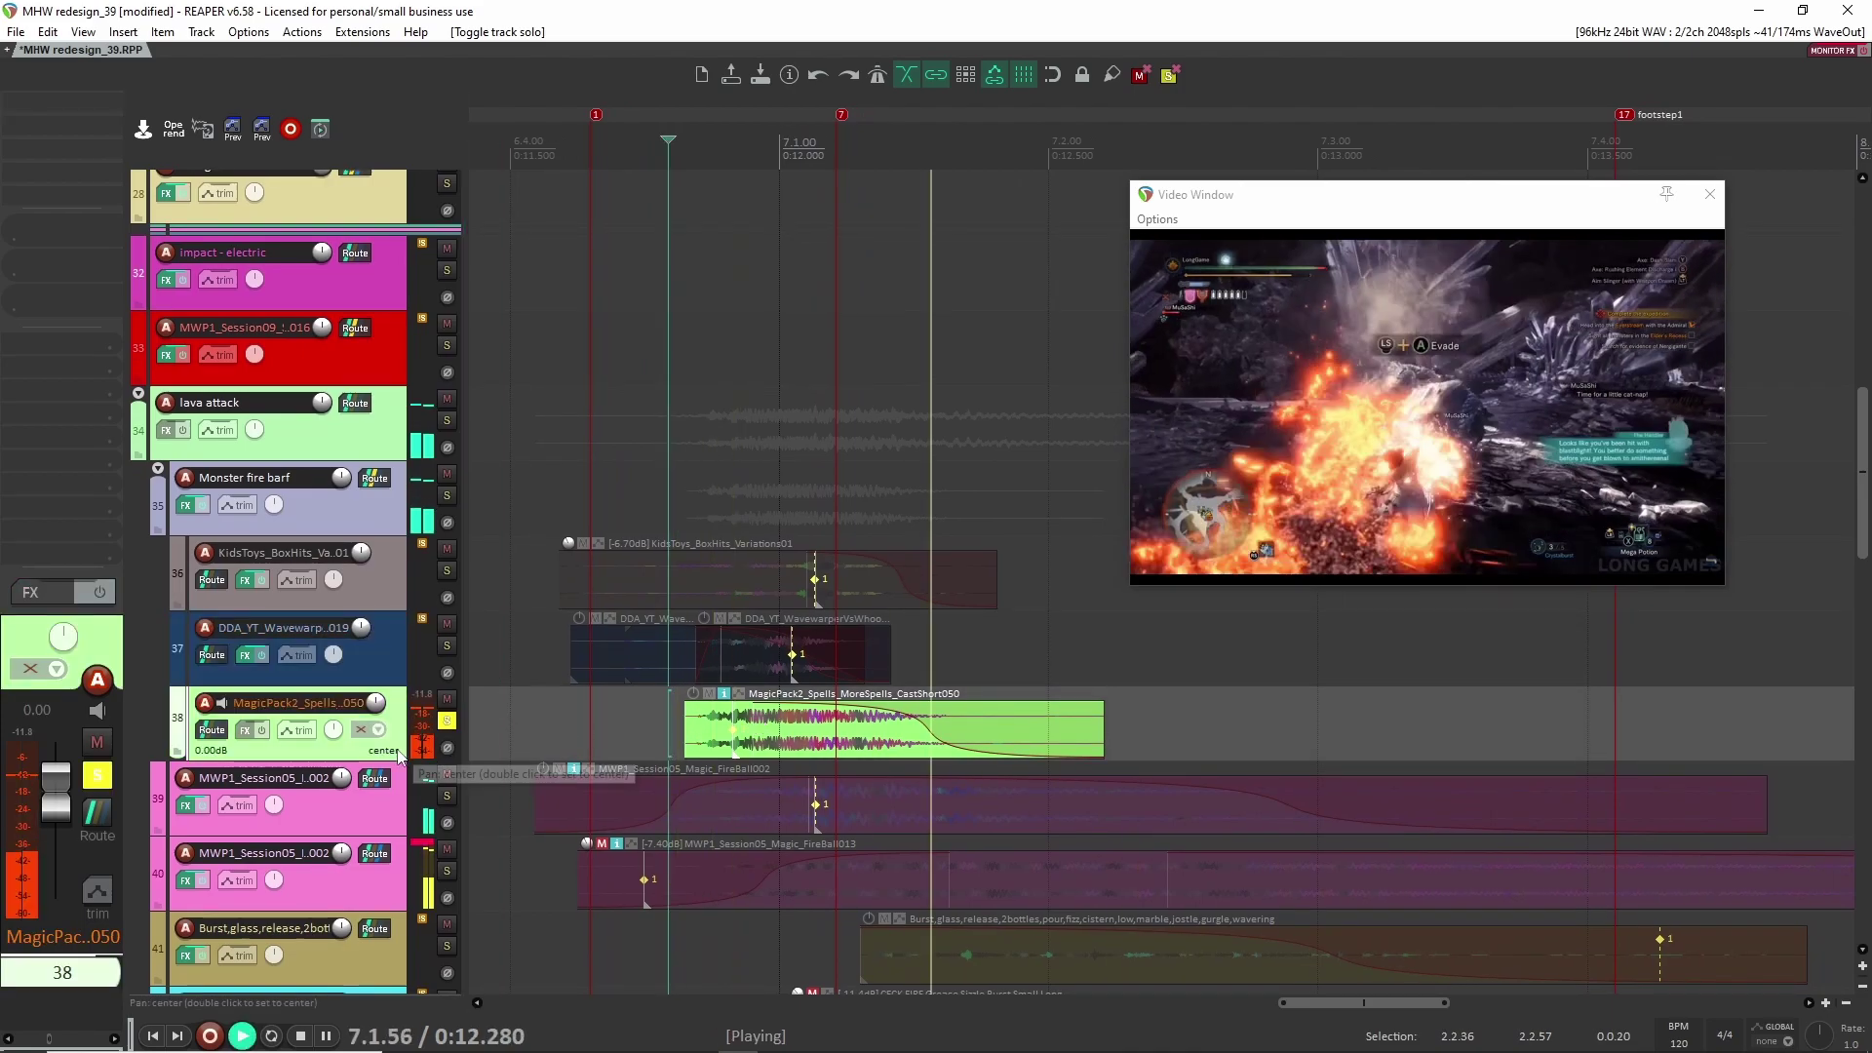
{"action": "key", "text": "space"}
{"action": "key", "text": "space"}
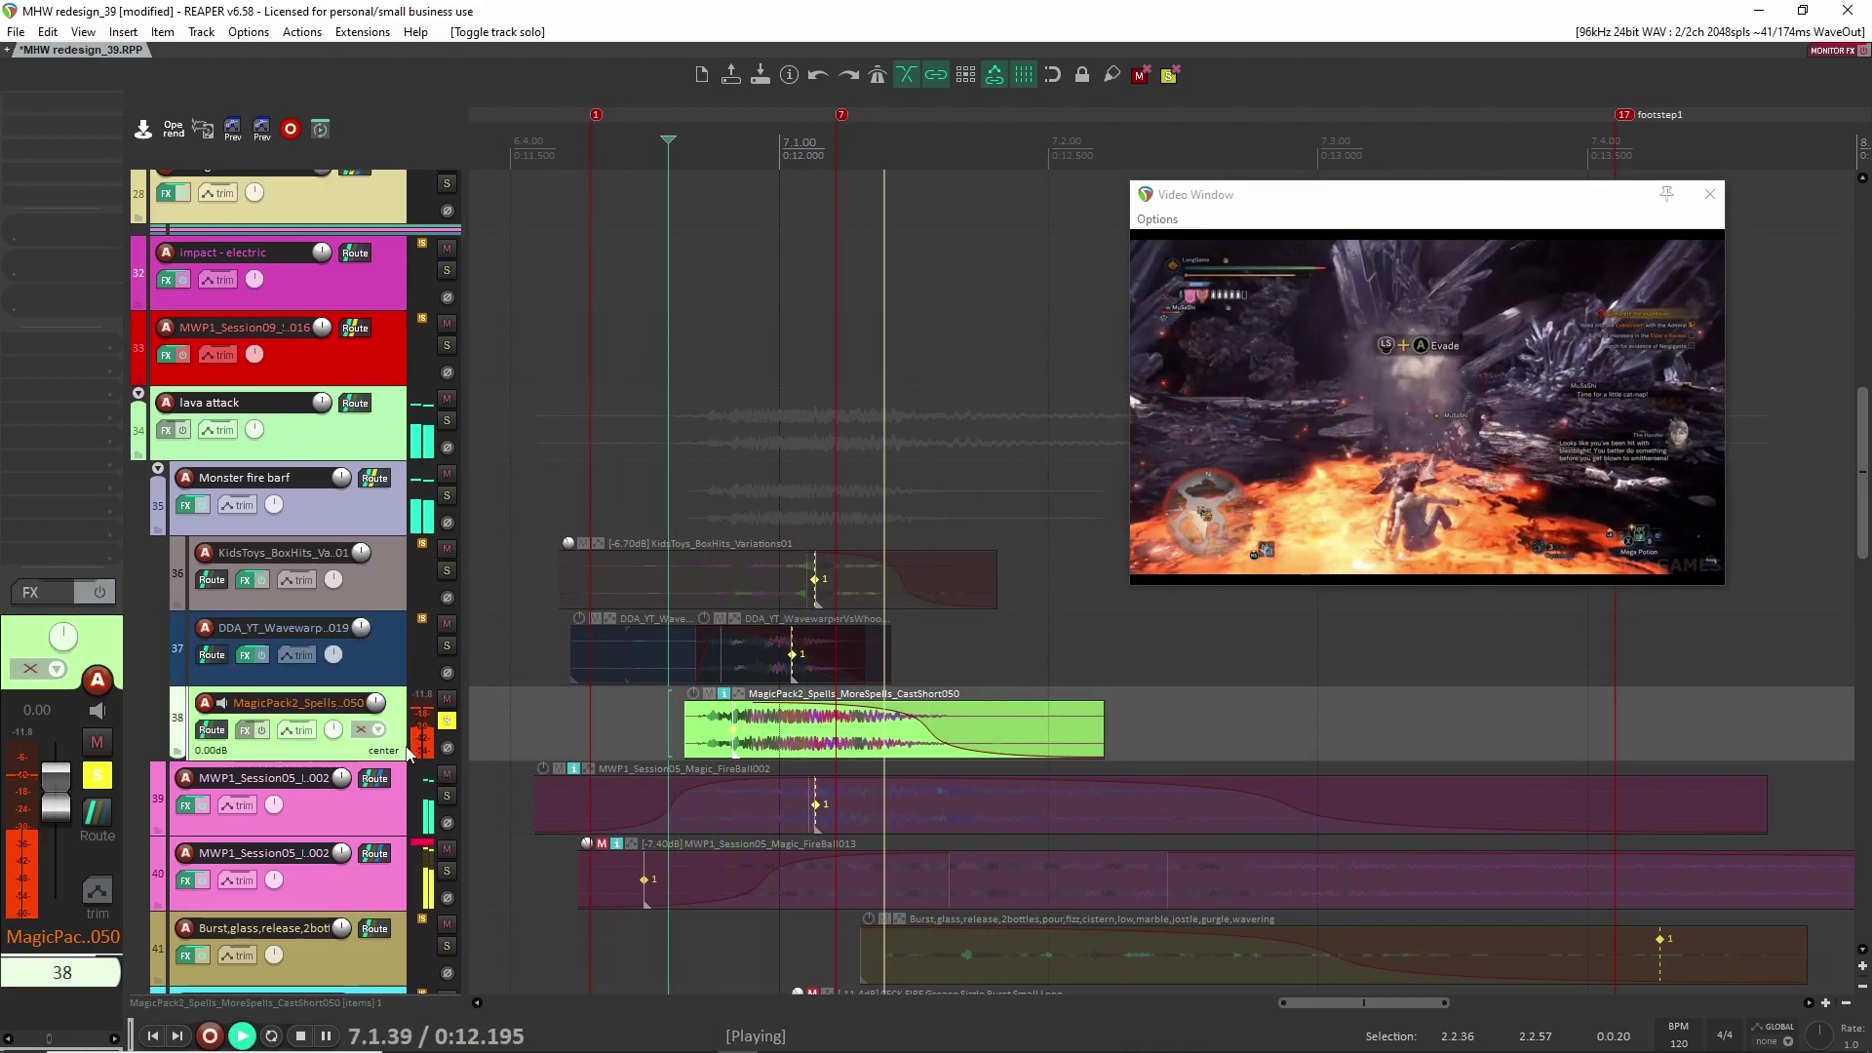
{"action": "key", "text": "space"}
Step: Try extending the end of the MagicPack2_Spells_MoreSpells_CastShort050 clip, and undo the change
{"action": "key", "text": "space"}
{"action": "left_click_drag", "start_coordinate": [1104, 726], "coordinate": [1531, 709]}
{"action": "key", "text": "space"}
{"action": "key", "text": "ctrl+z"}
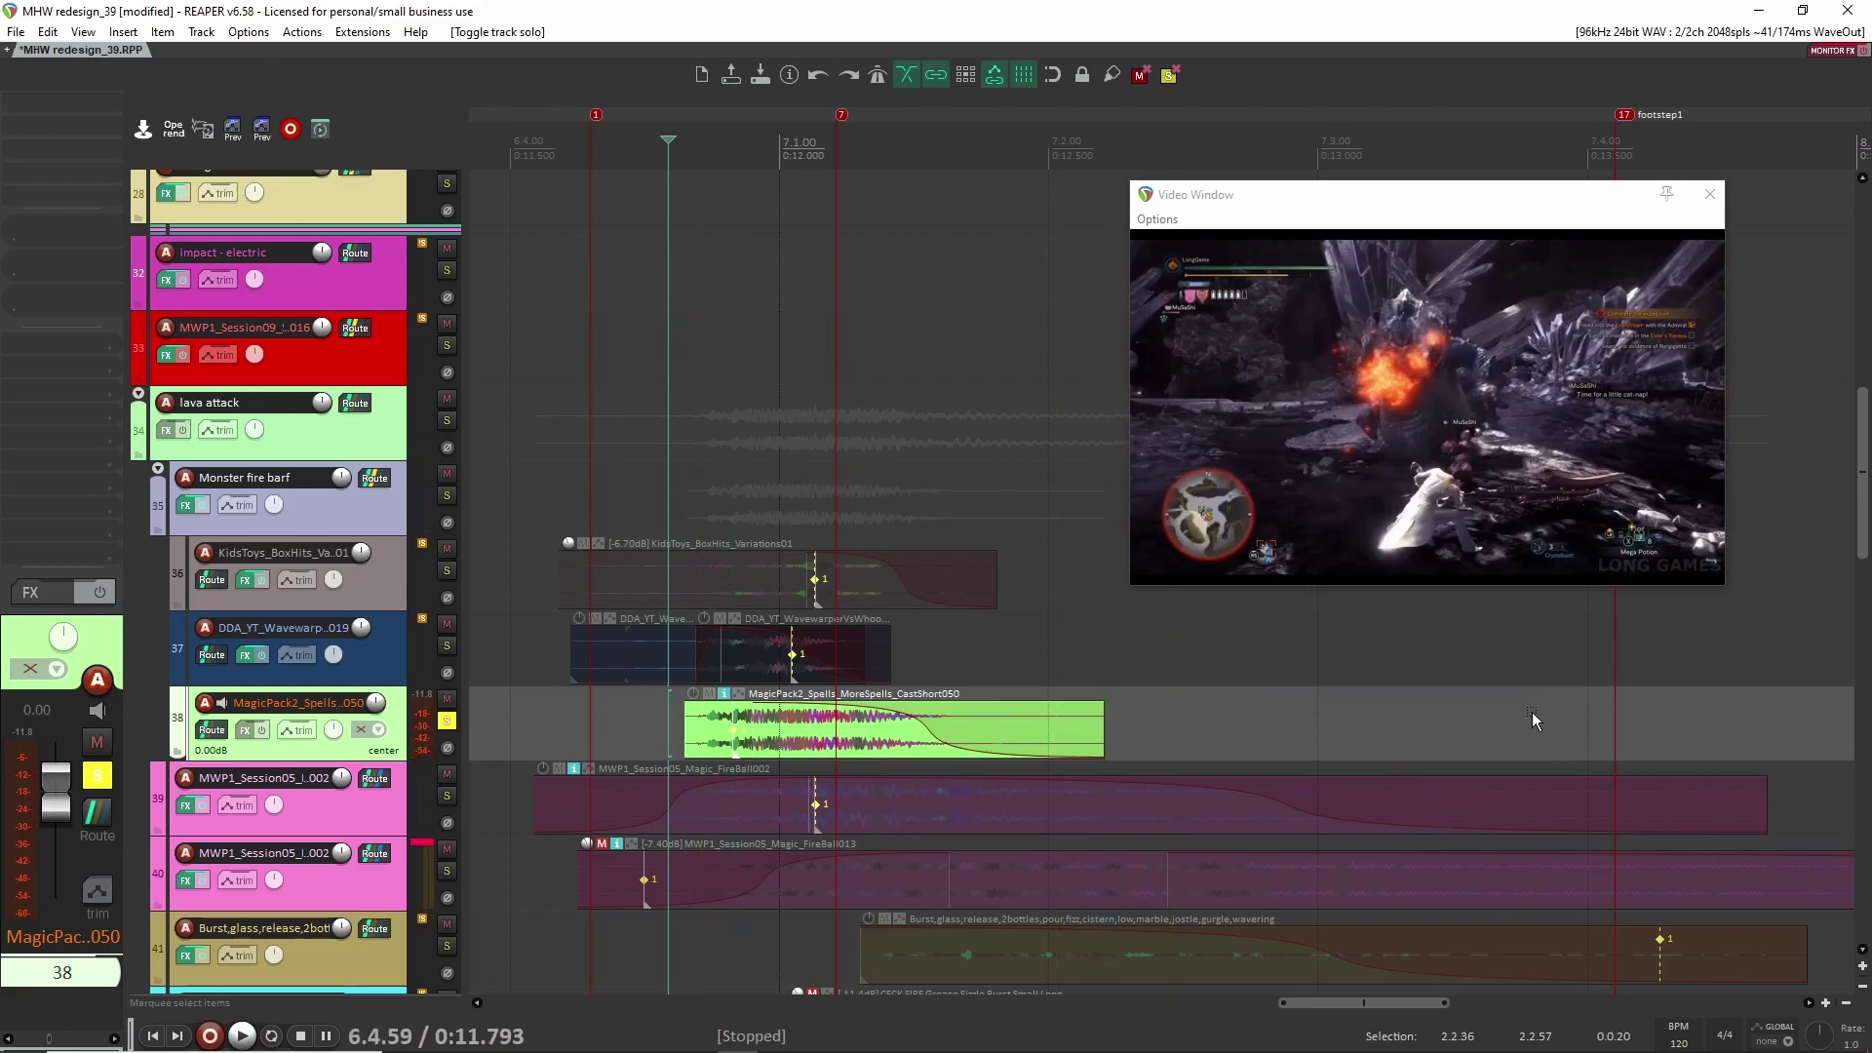
Step: Add the DDA_YT_Wavewarper and KidsToys_BoxHits tracks to the soloed MagicPack2_Spells track and play the three layers together
{"action": "key", "text": "space"}
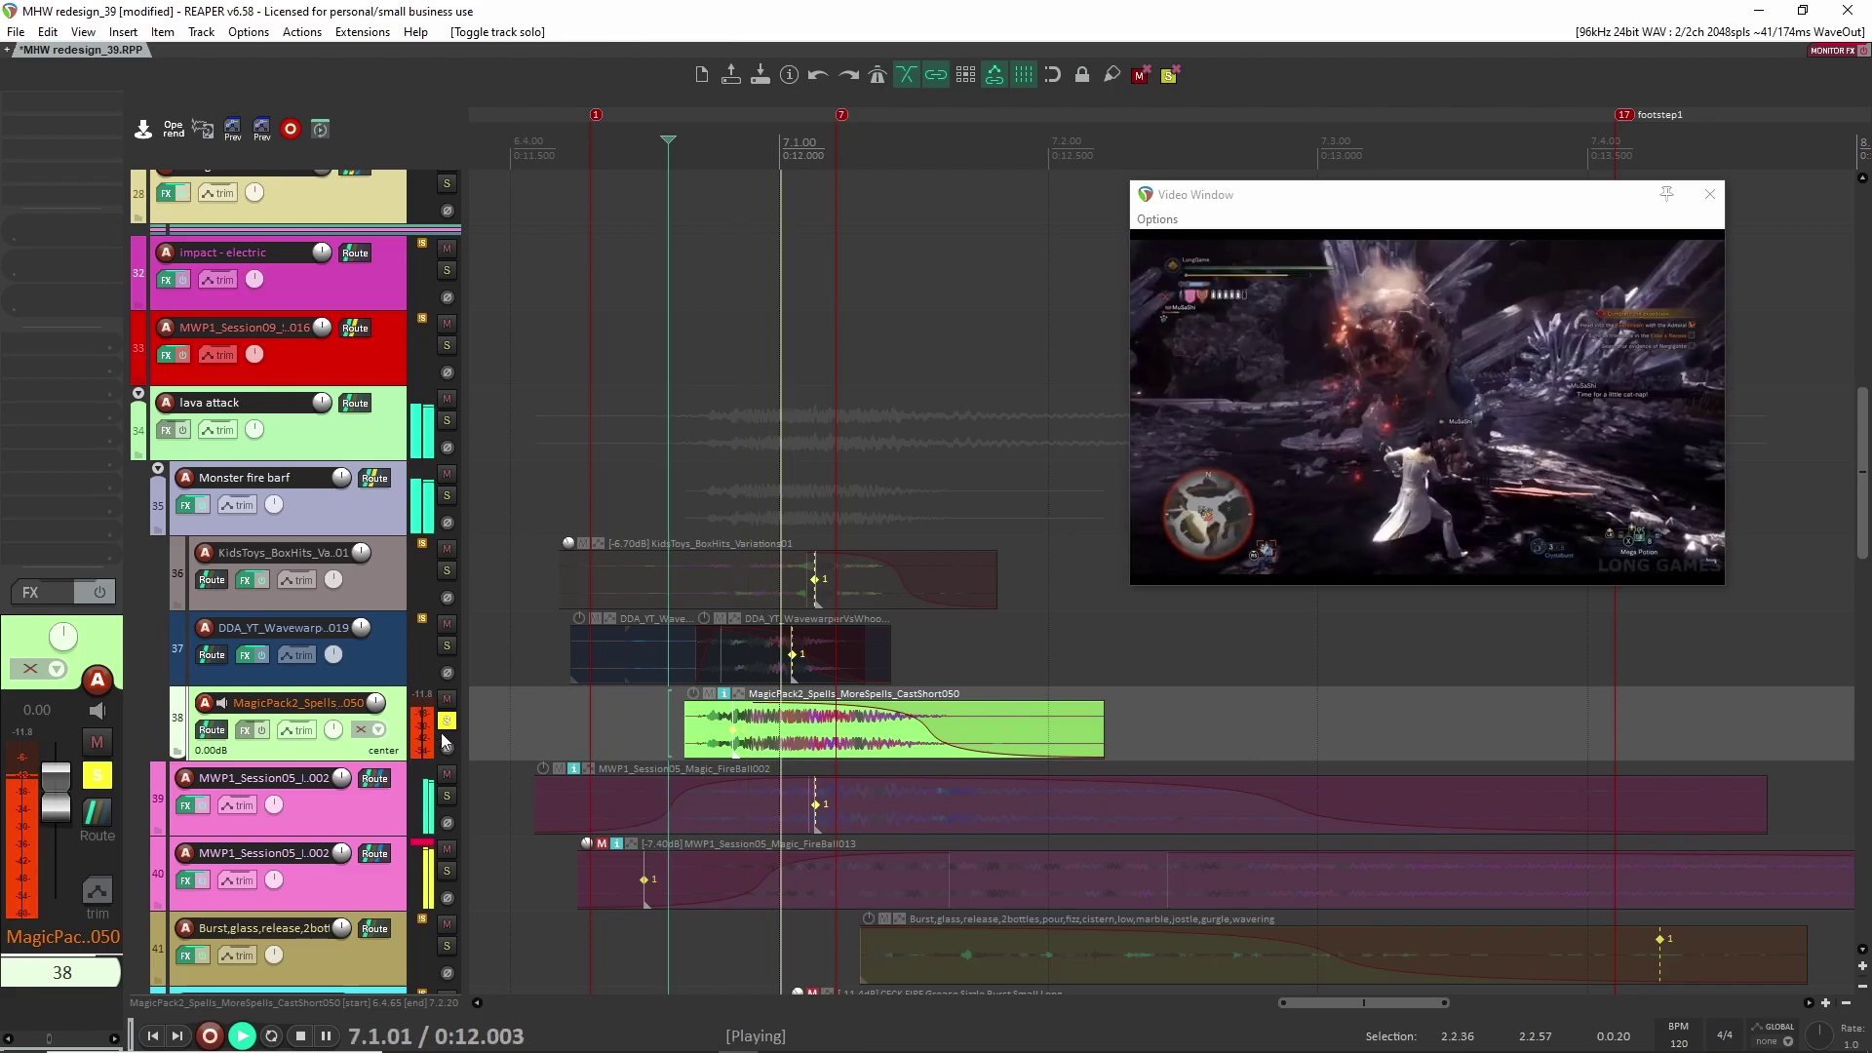
{"action": "key", "text": "space"}
{"action": "left_click", "coordinate": [446, 645]}
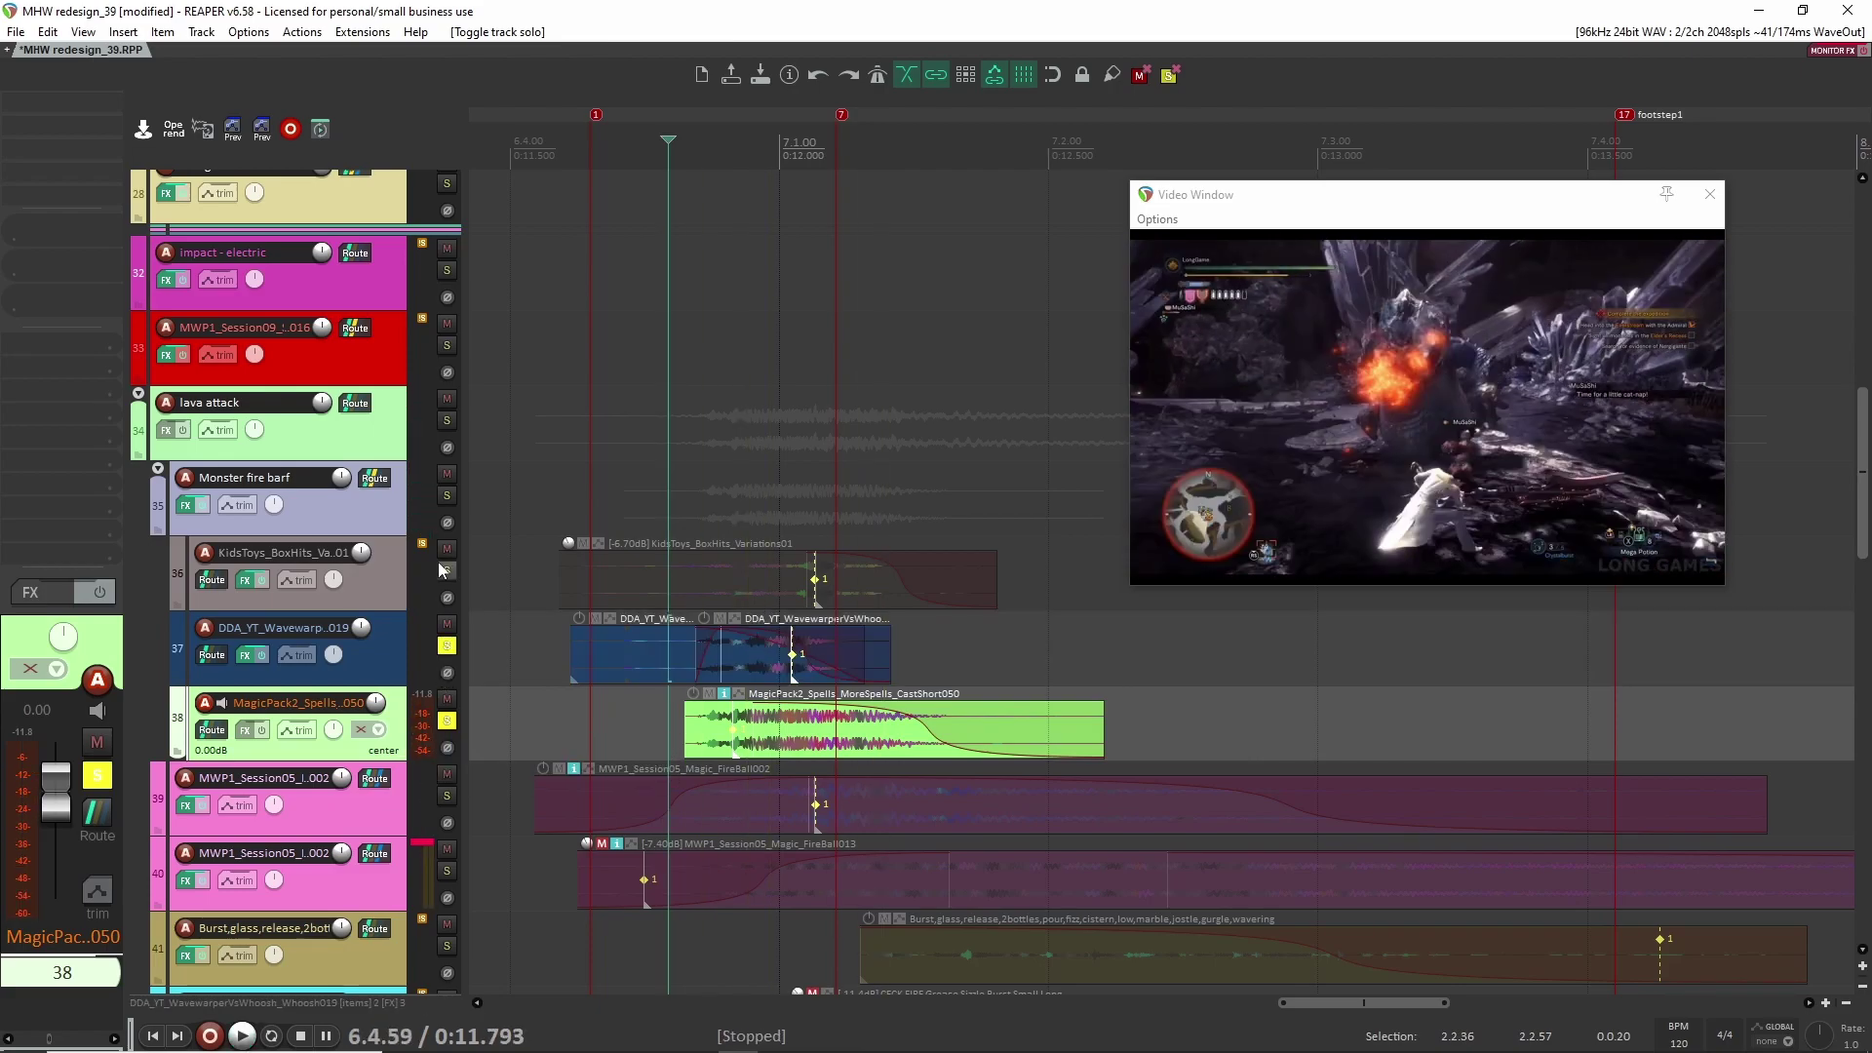
{"action": "left_click", "coordinate": [447, 570]}
{"action": "key", "text": "space"}
{"action": "key", "text": "space"}
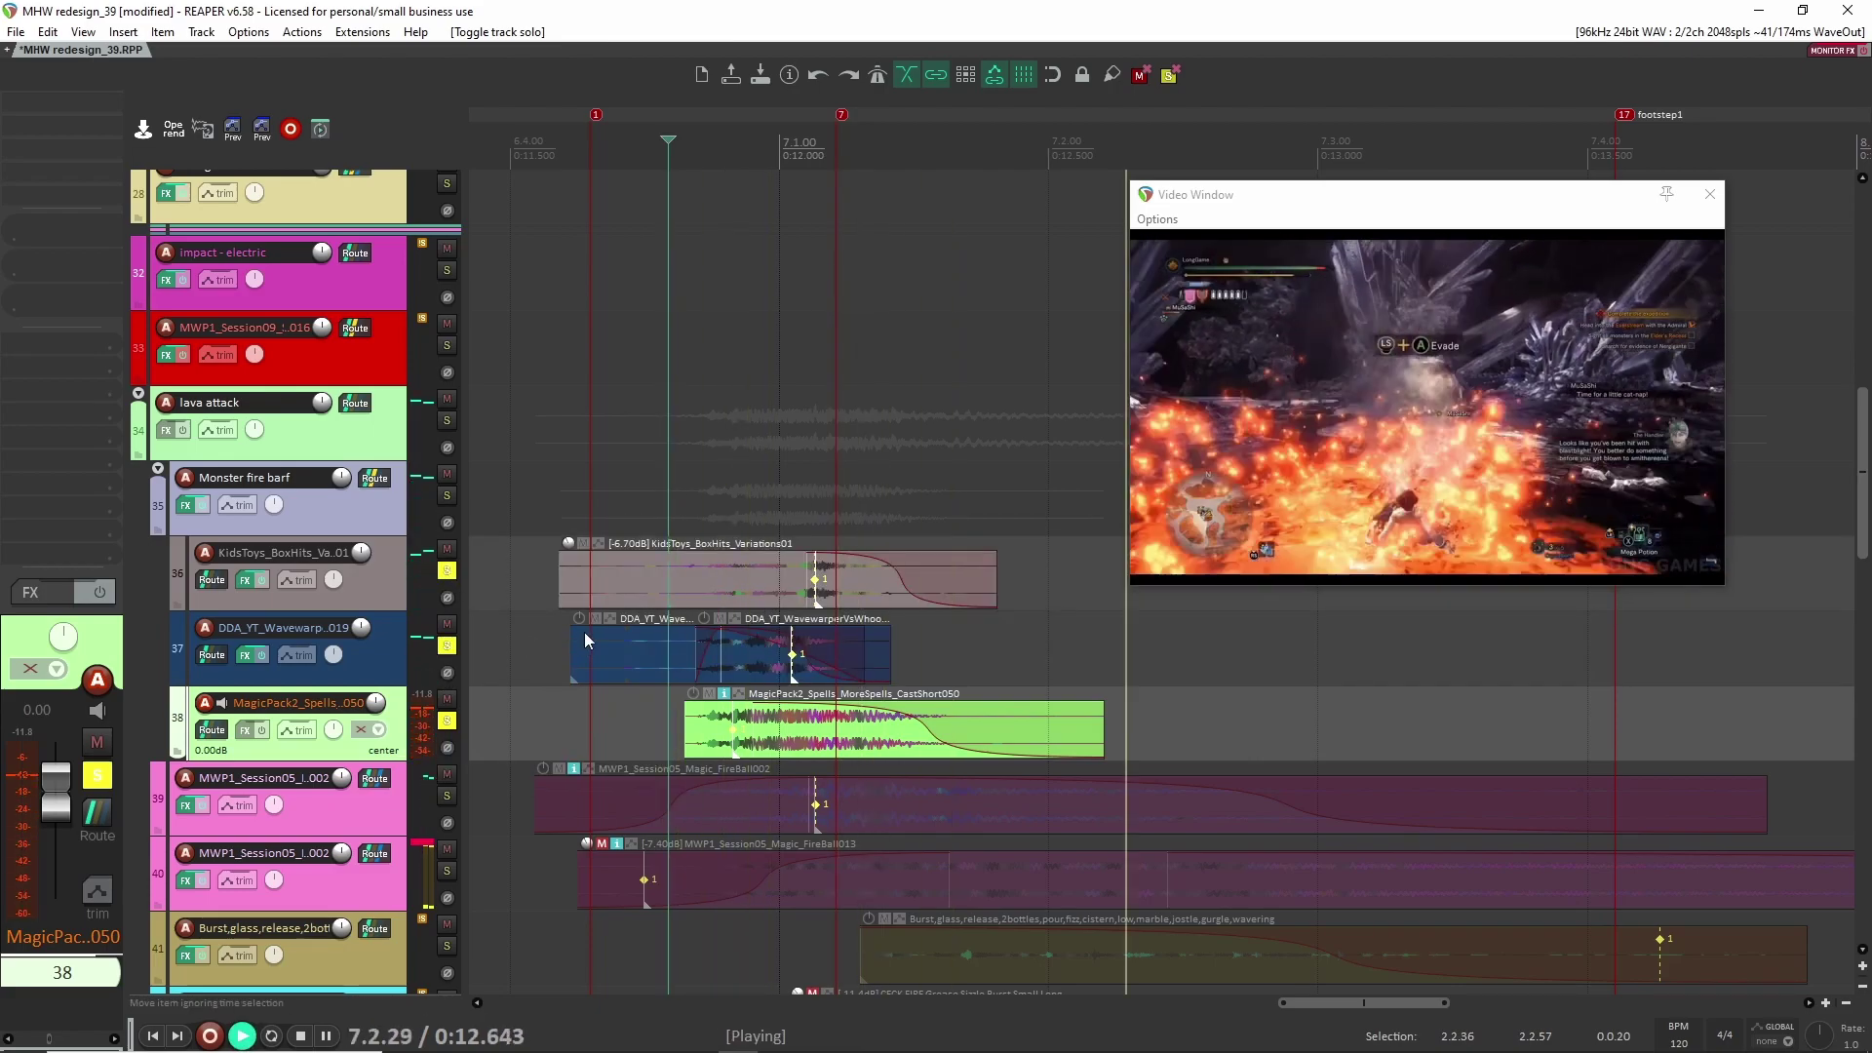
{"action": "key", "text": "space"}
{"action": "key", "text": "space"}
{"action": "key", "text": "space"}
{"action": "key", "text": "space"}
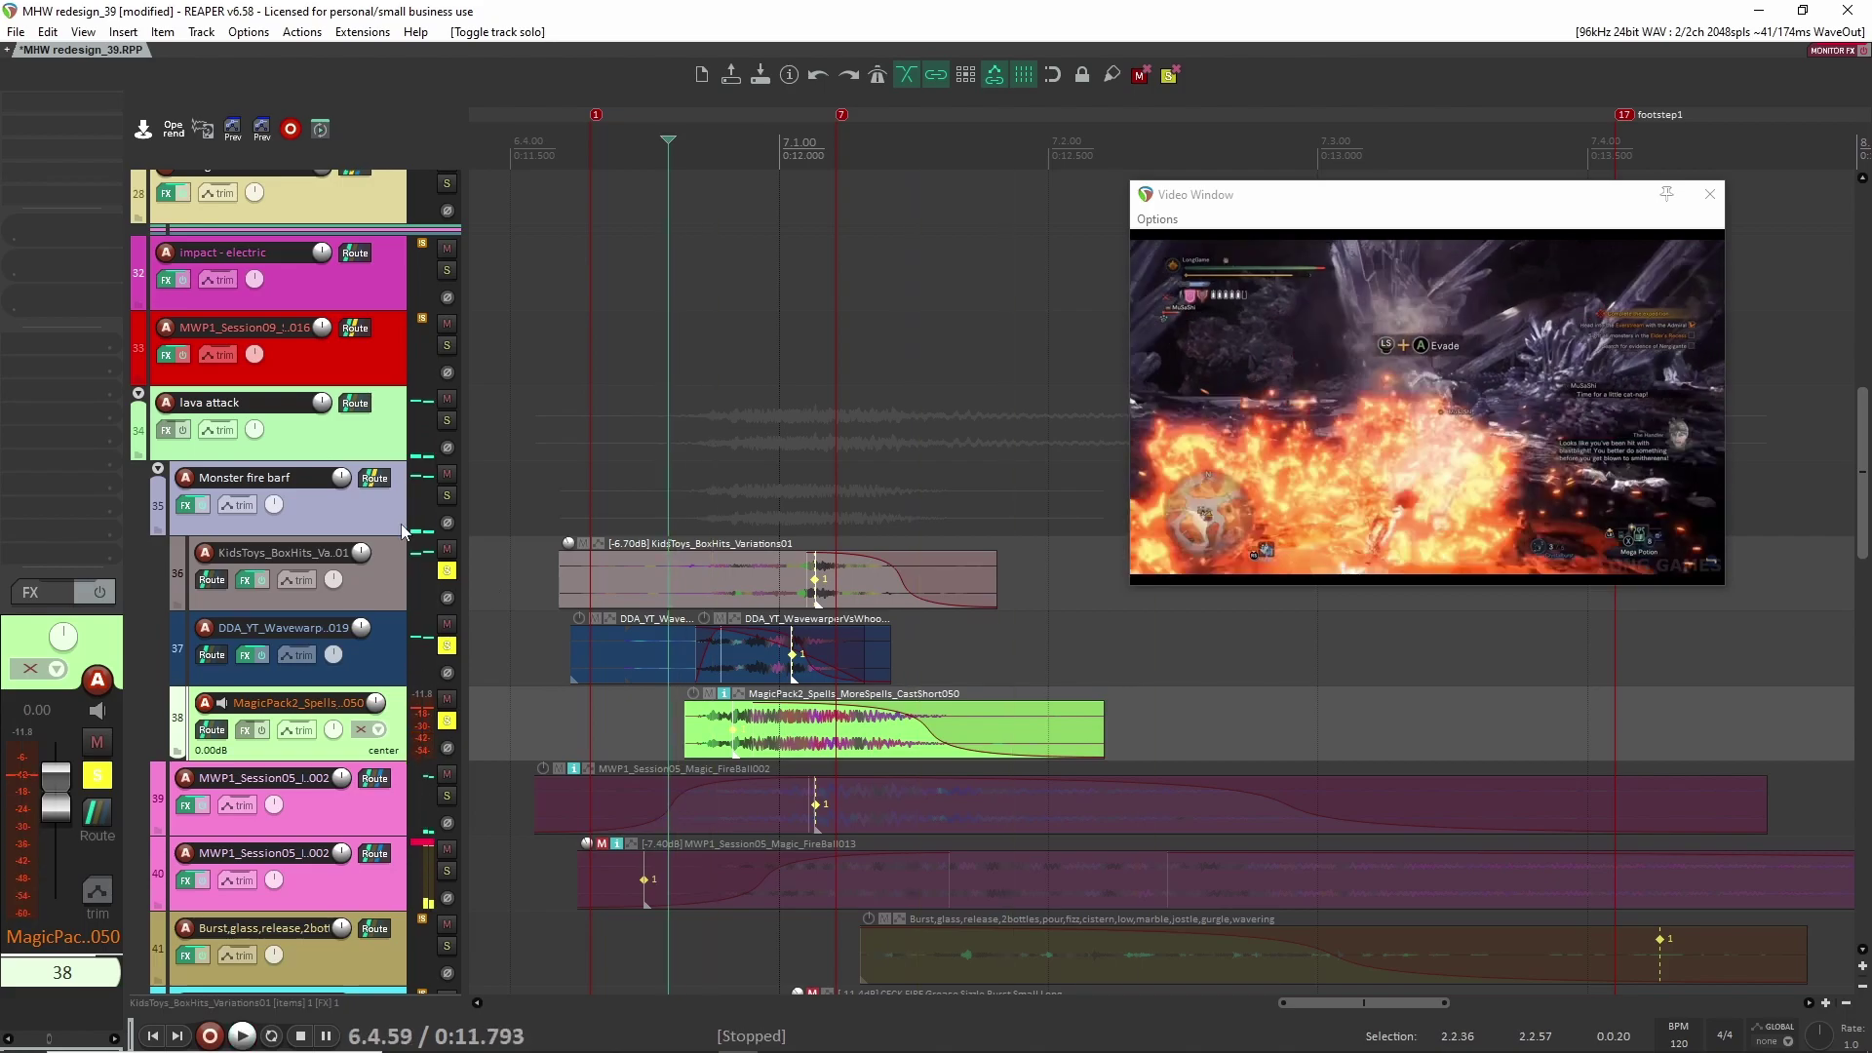
Step: Unsolo the three Monster fire barf layers and collapse their folder track
{"action": "left_click", "coordinate": [447, 570]}
{"action": "left_click", "coordinate": [446, 646]}
{"action": "left_click", "coordinate": [447, 721]}
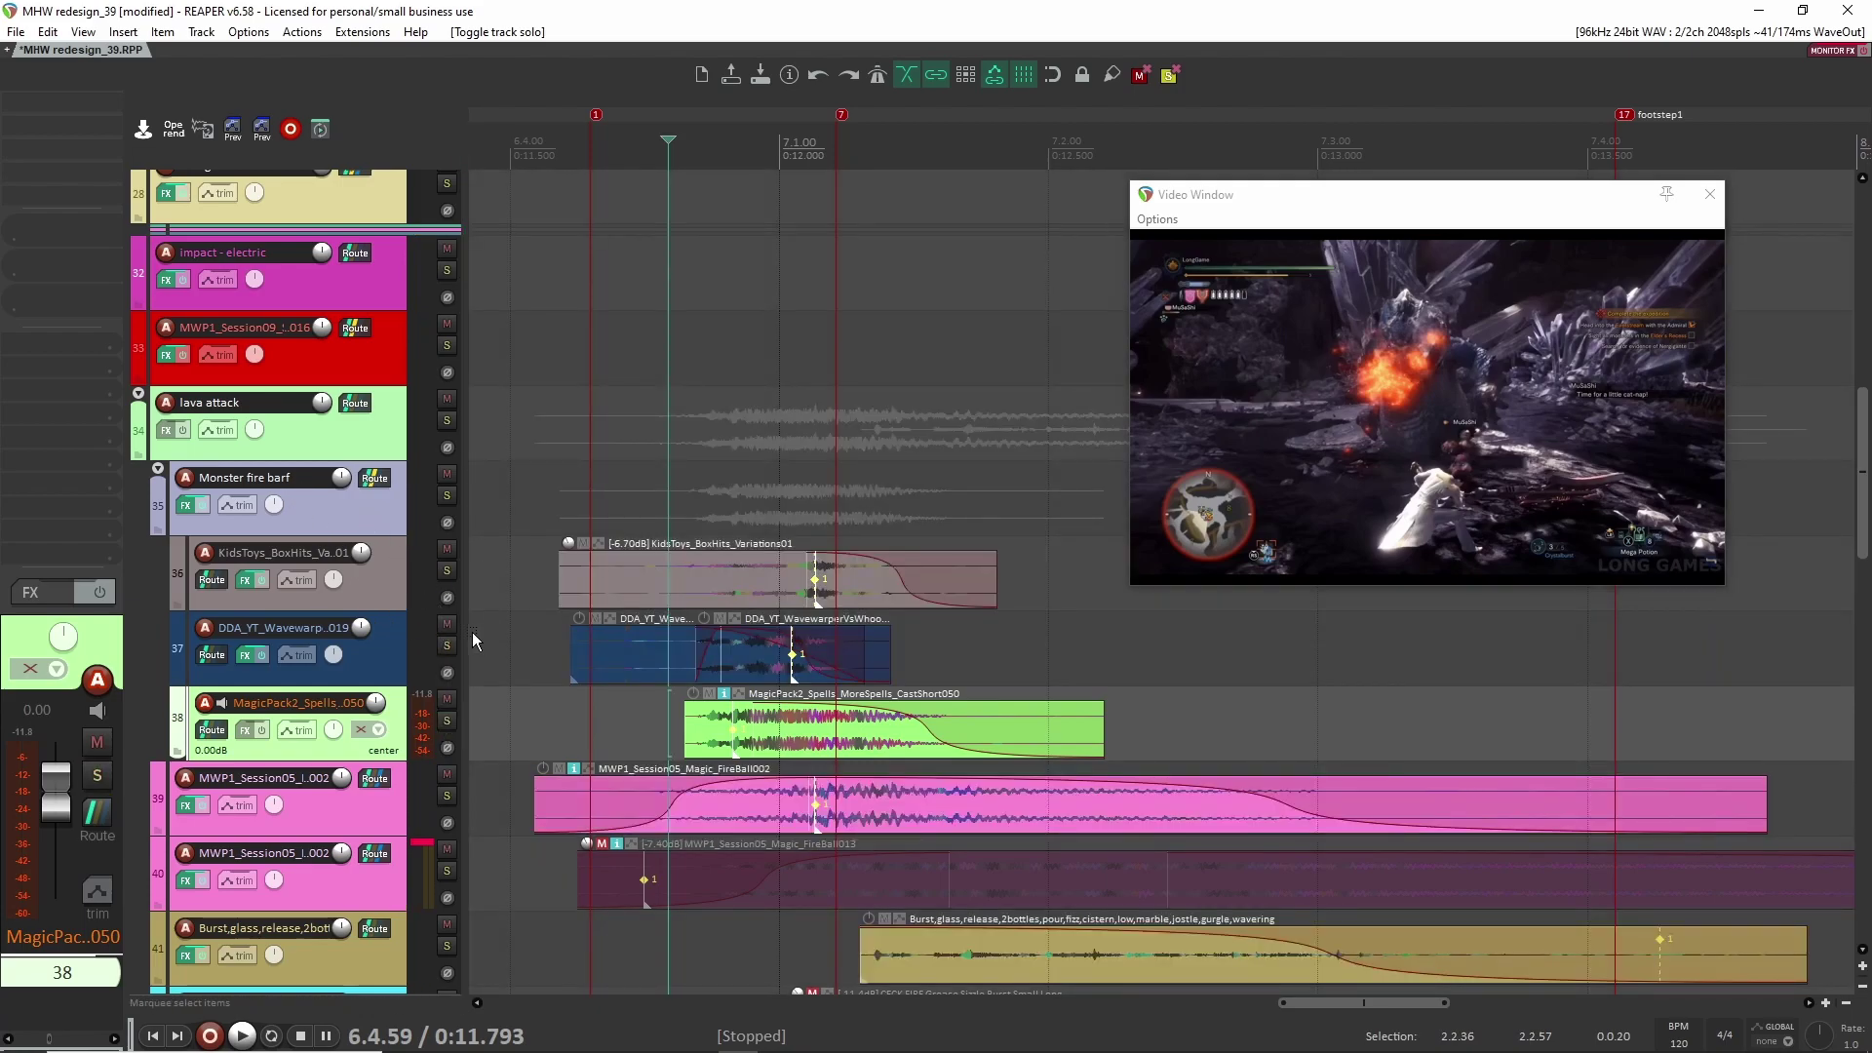
{"action": "left_click", "coordinate": [157, 469]}
{"action": "left_click", "coordinate": [157, 469]}
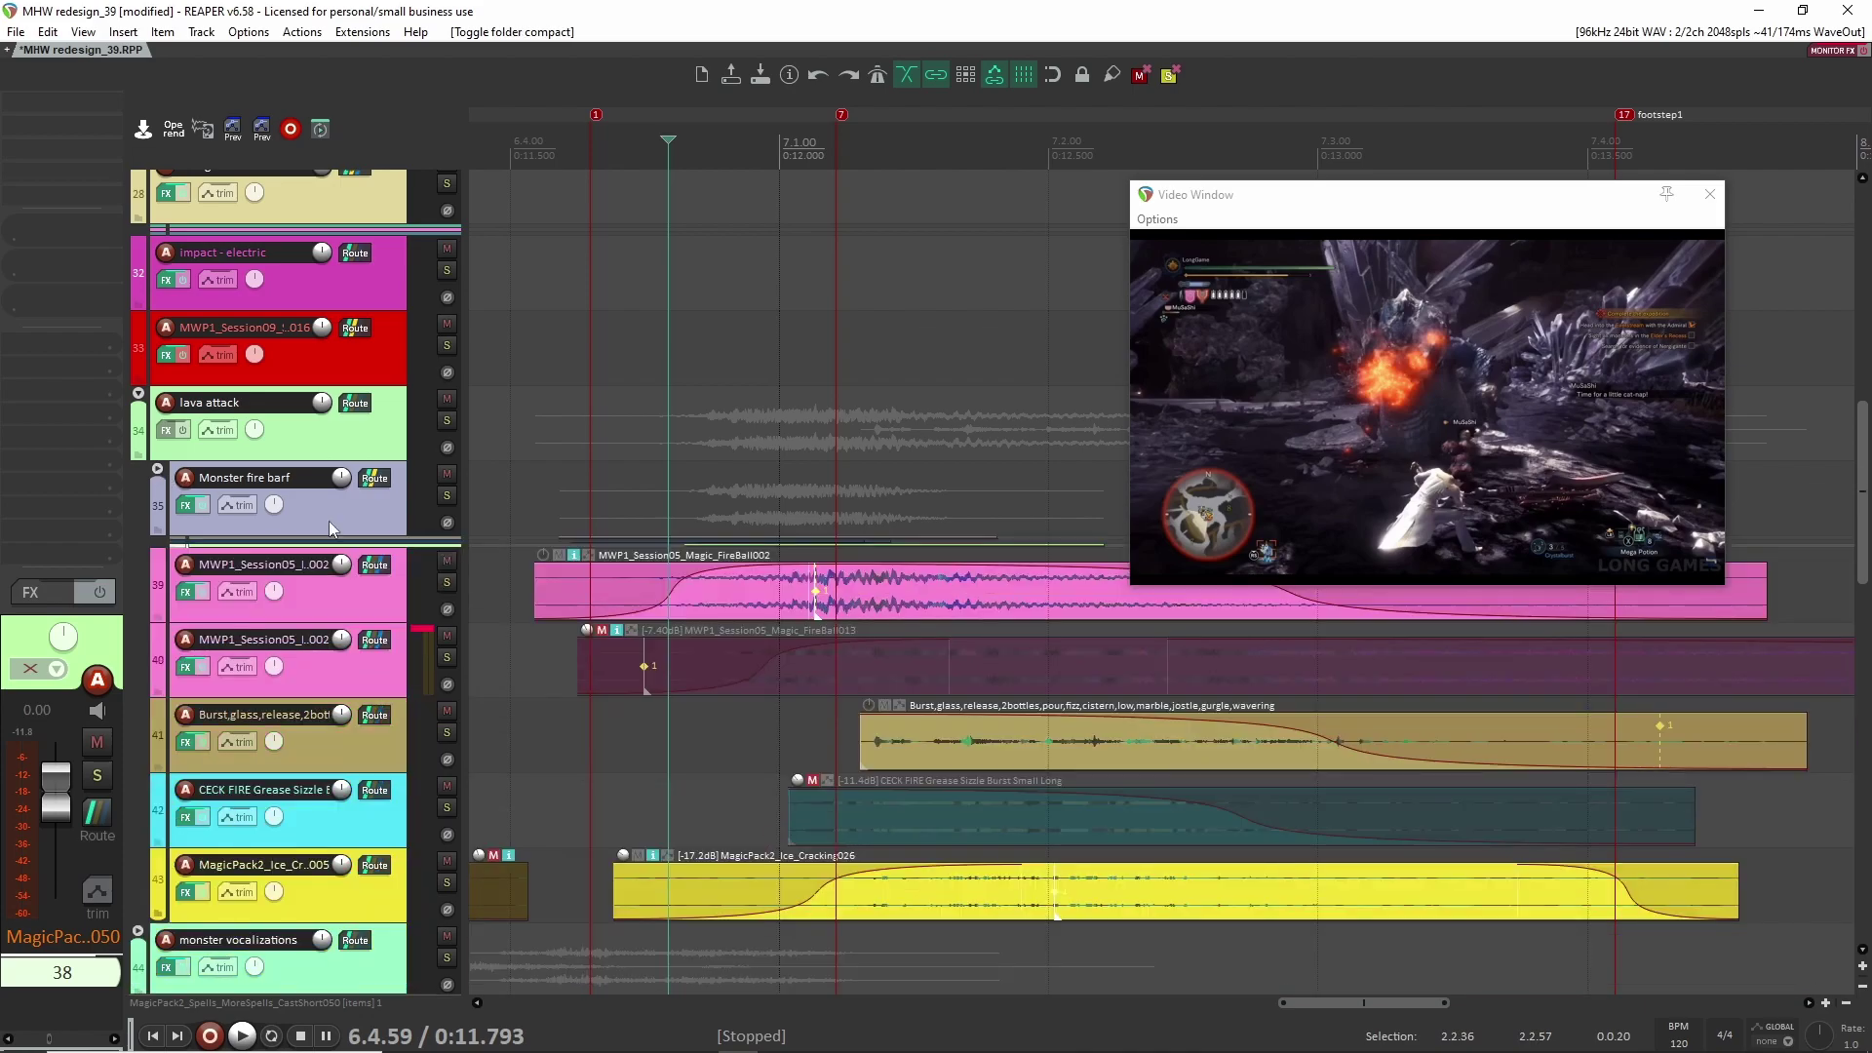
Step: Solo track 39 and play its MWP1_Session05_Magic_FireBall002 clip from just before its start
{"action": "left_click", "coordinate": [460, 587]}
{"action": "scroll", "coordinate": [546, 649], "scroll_direction": "down", "scroll_amount": 1}
{"action": "scroll", "coordinate": [544, 640], "scroll_direction": "down", "scroll_amount": 1}
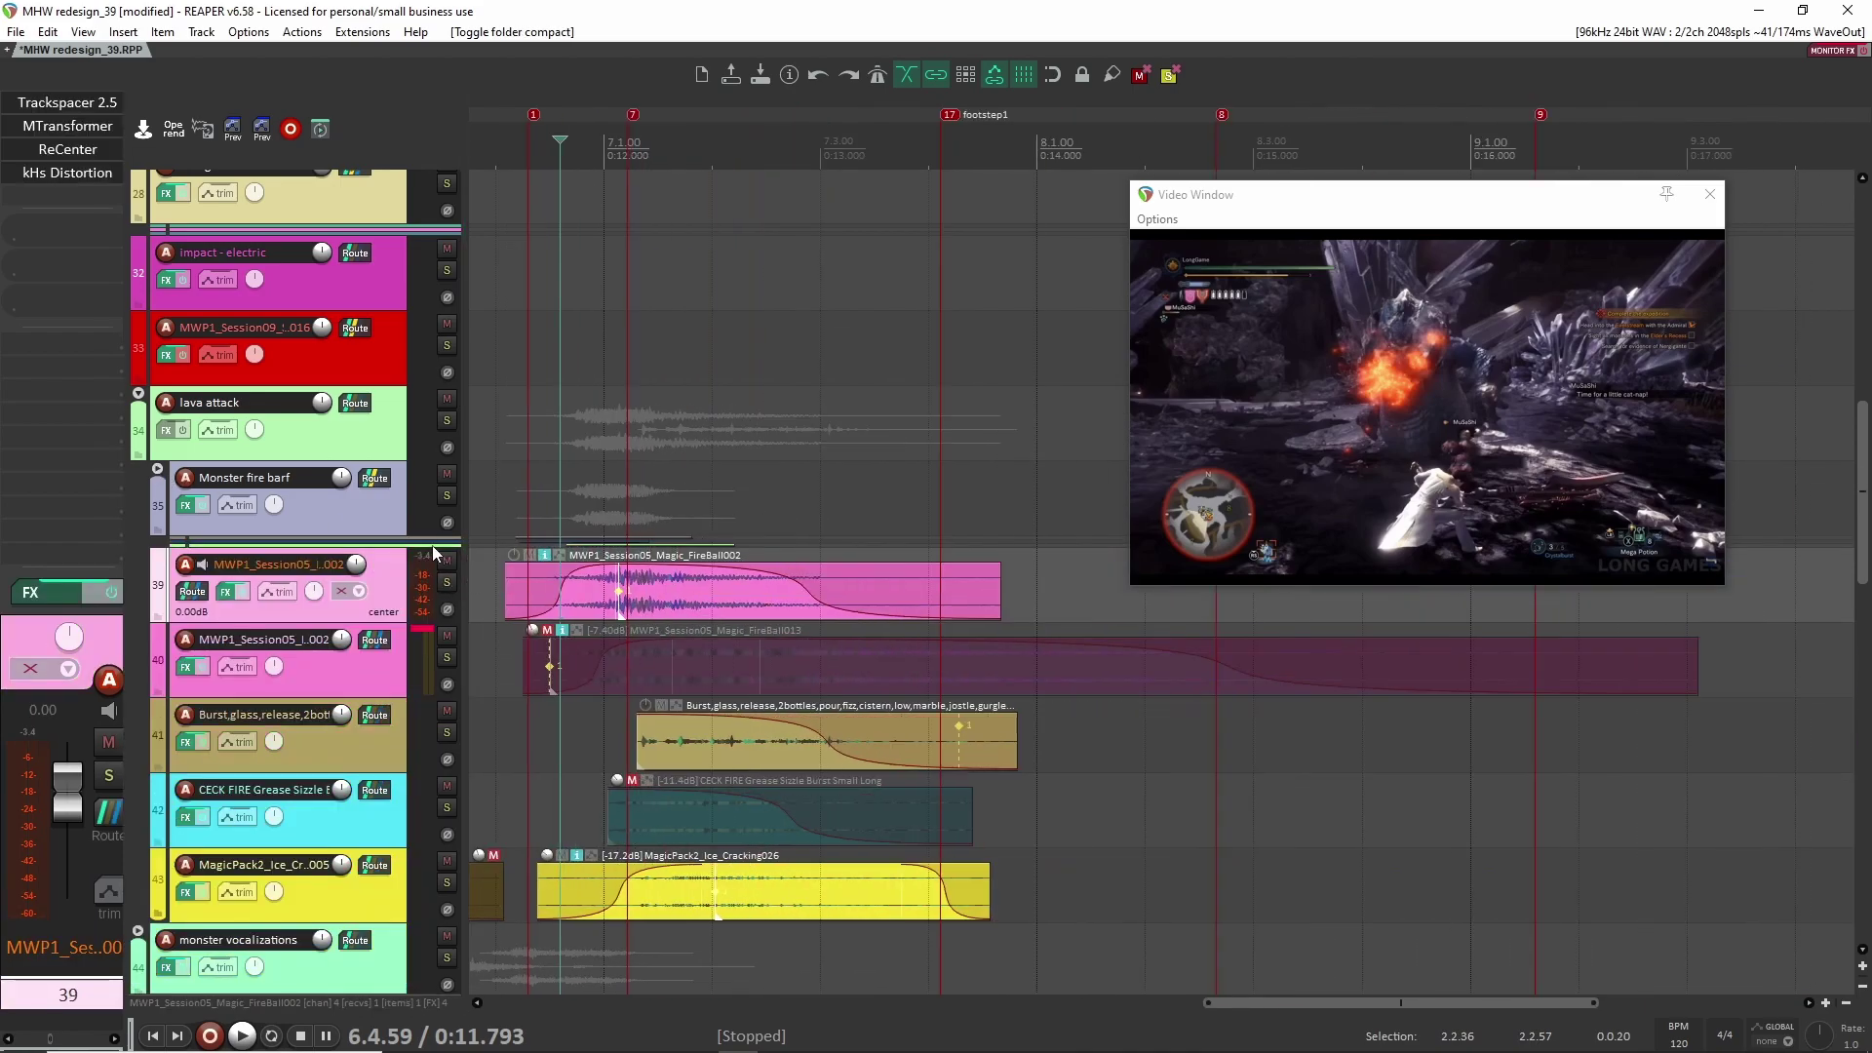
{"action": "scroll", "coordinate": [554, 634], "scroll_direction": "down", "scroll_amount": 2}
{"action": "left_click_drag", "start_coordinate": [667, 658], "coordinate": [663, 682]}
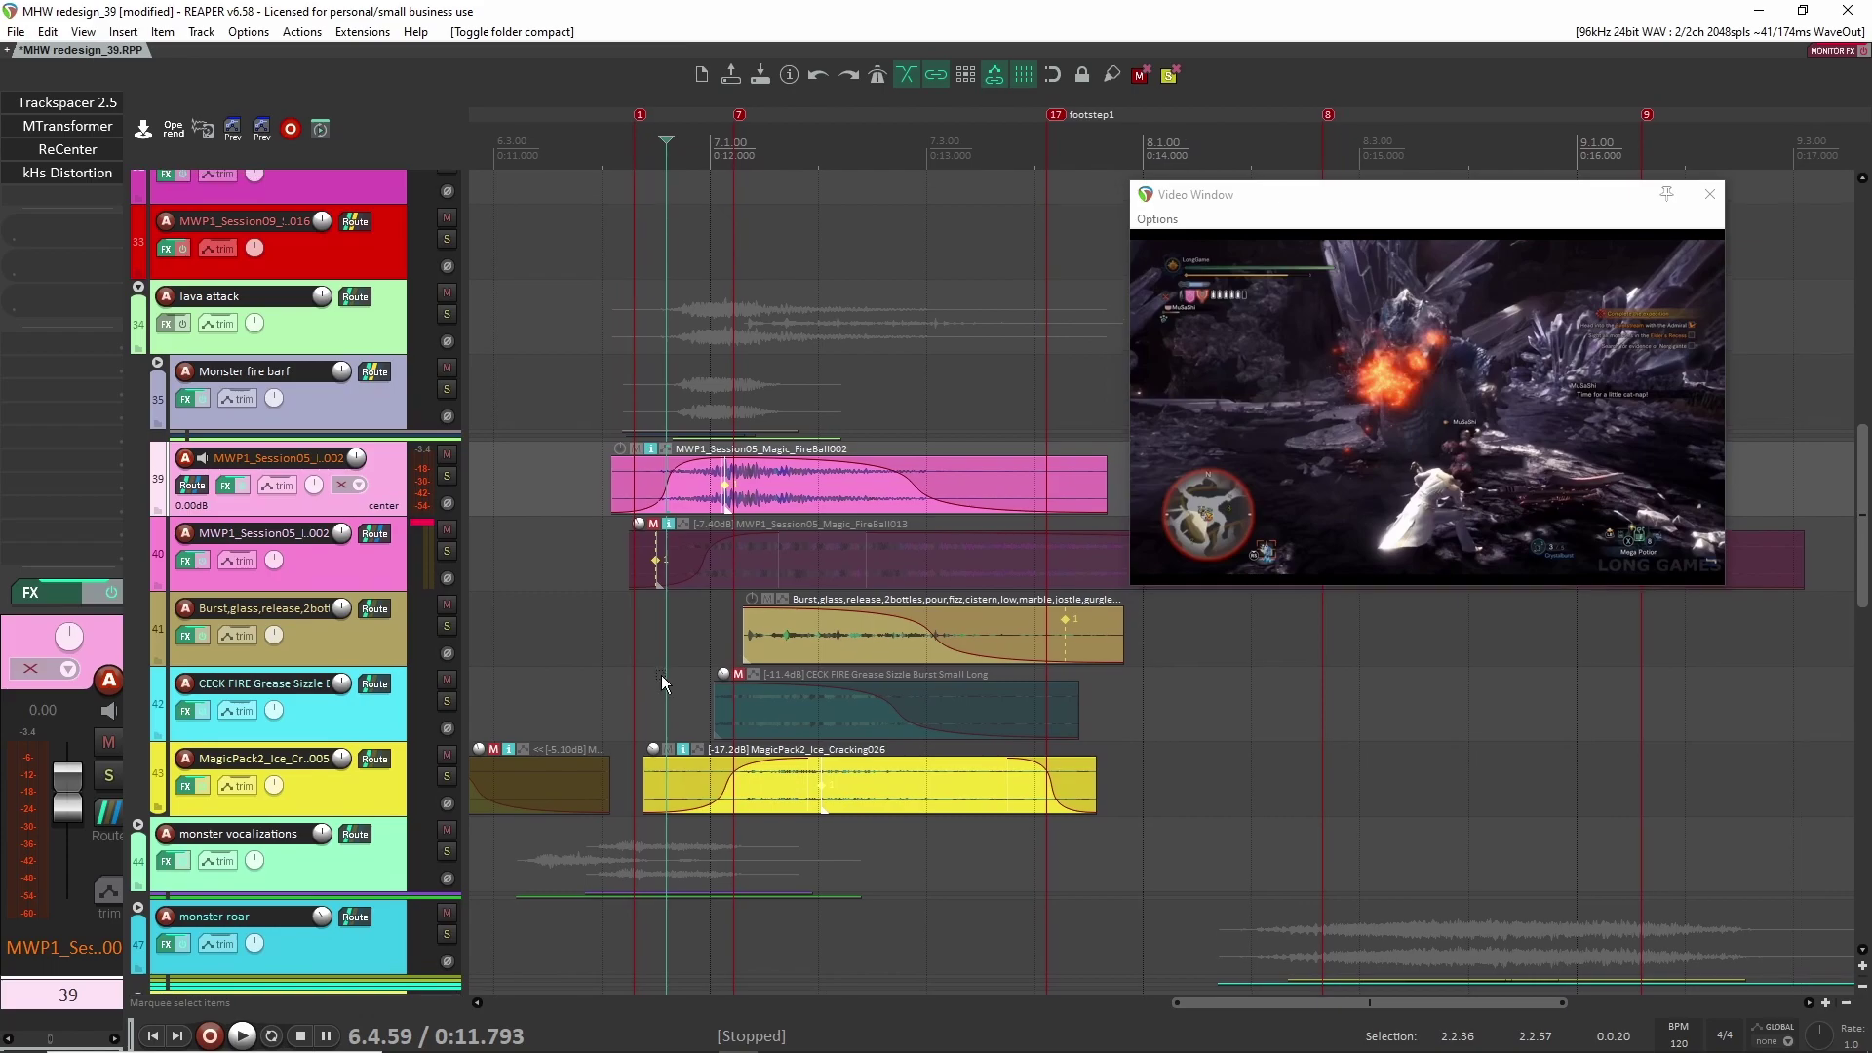
{"action": "left_click", "coordinate": [447, 476]}
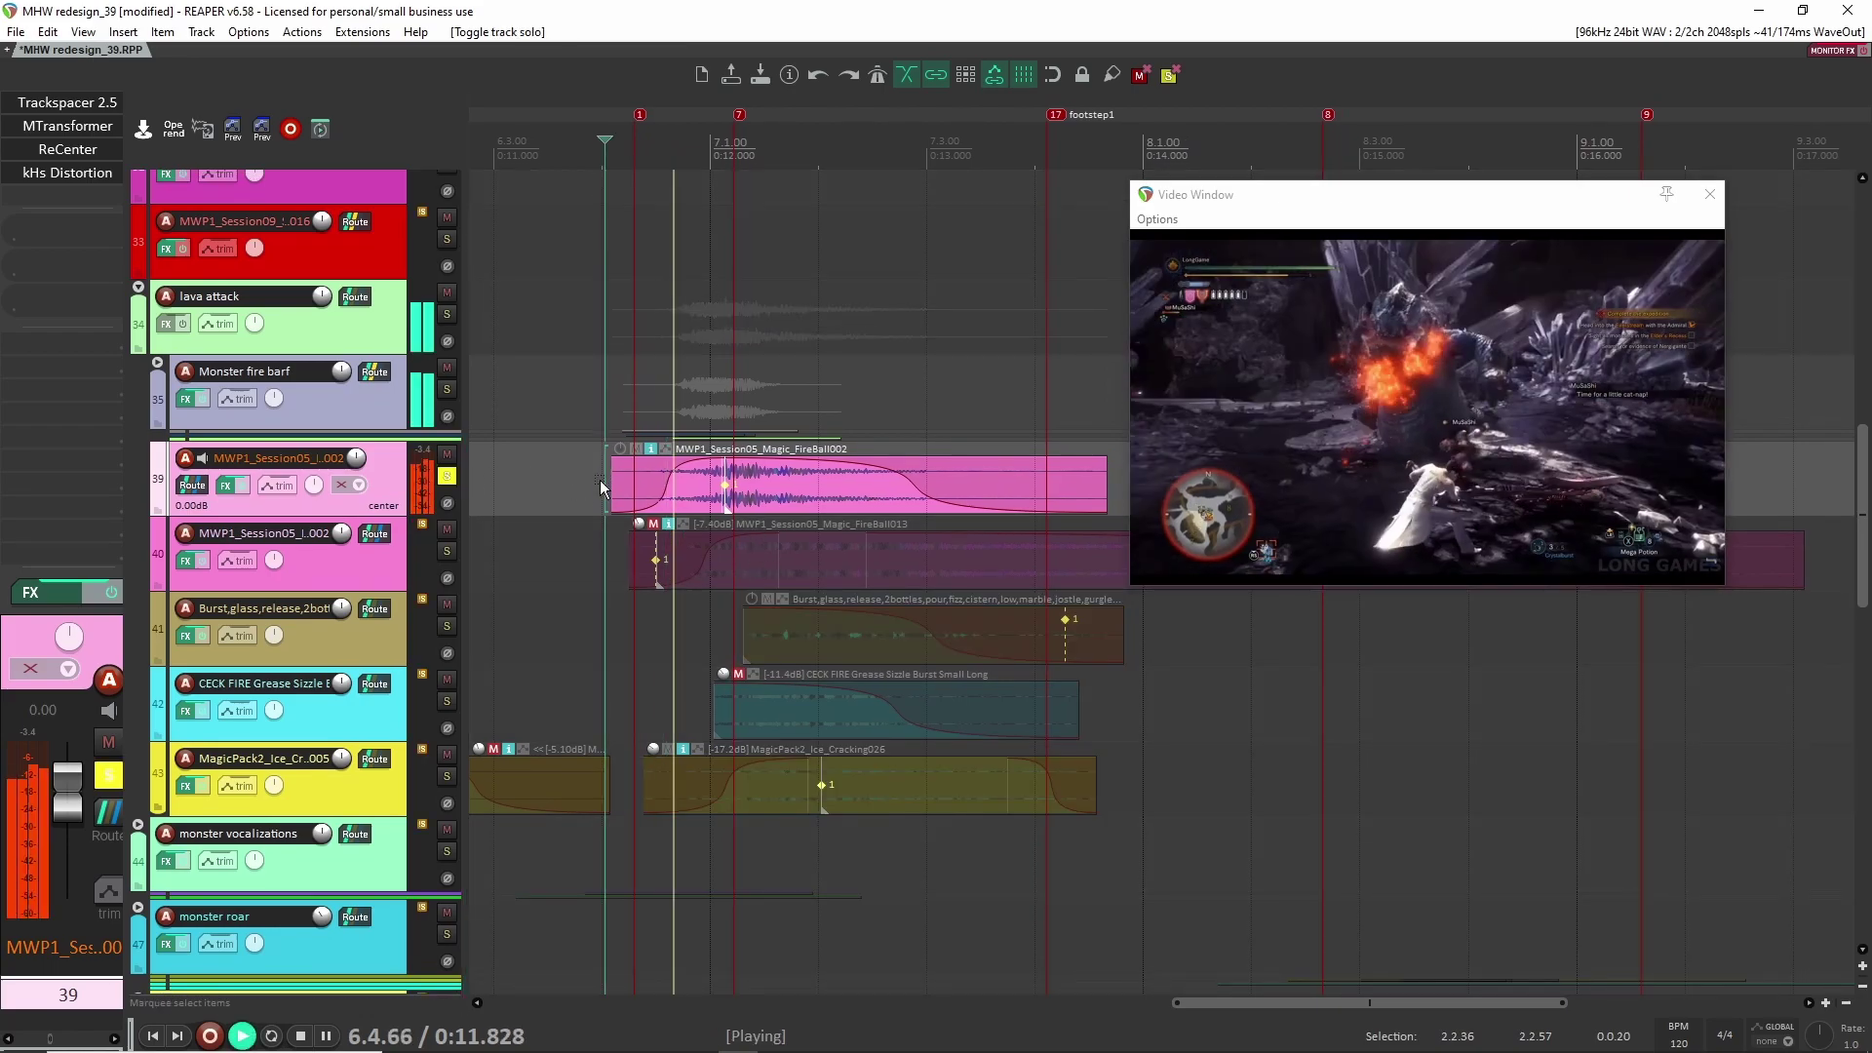
{"action": "key", "text": "space"}
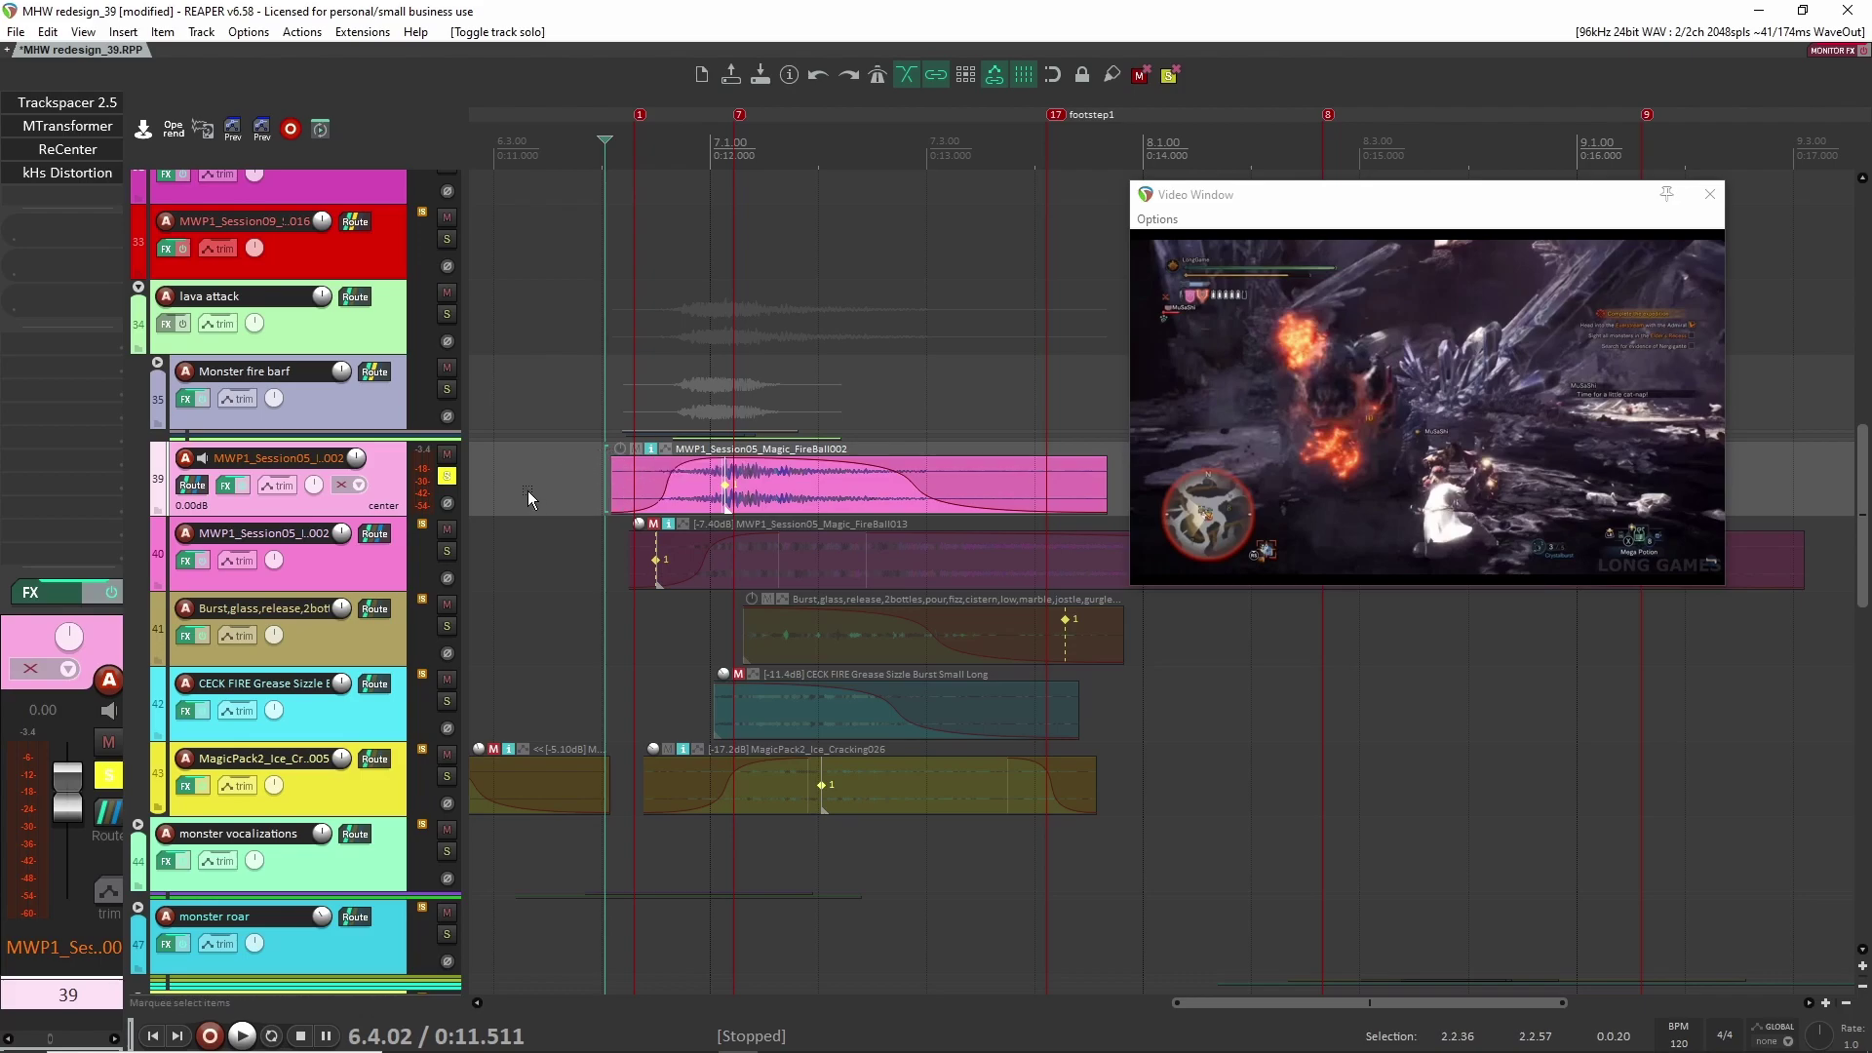
Step: Bypass the effects chain on track 39 and replay the fireball clip unprocessed
{"action": "scroll", "coordinate": [702, 471], "scroll_direction": "up", "scroll_amount": 1}
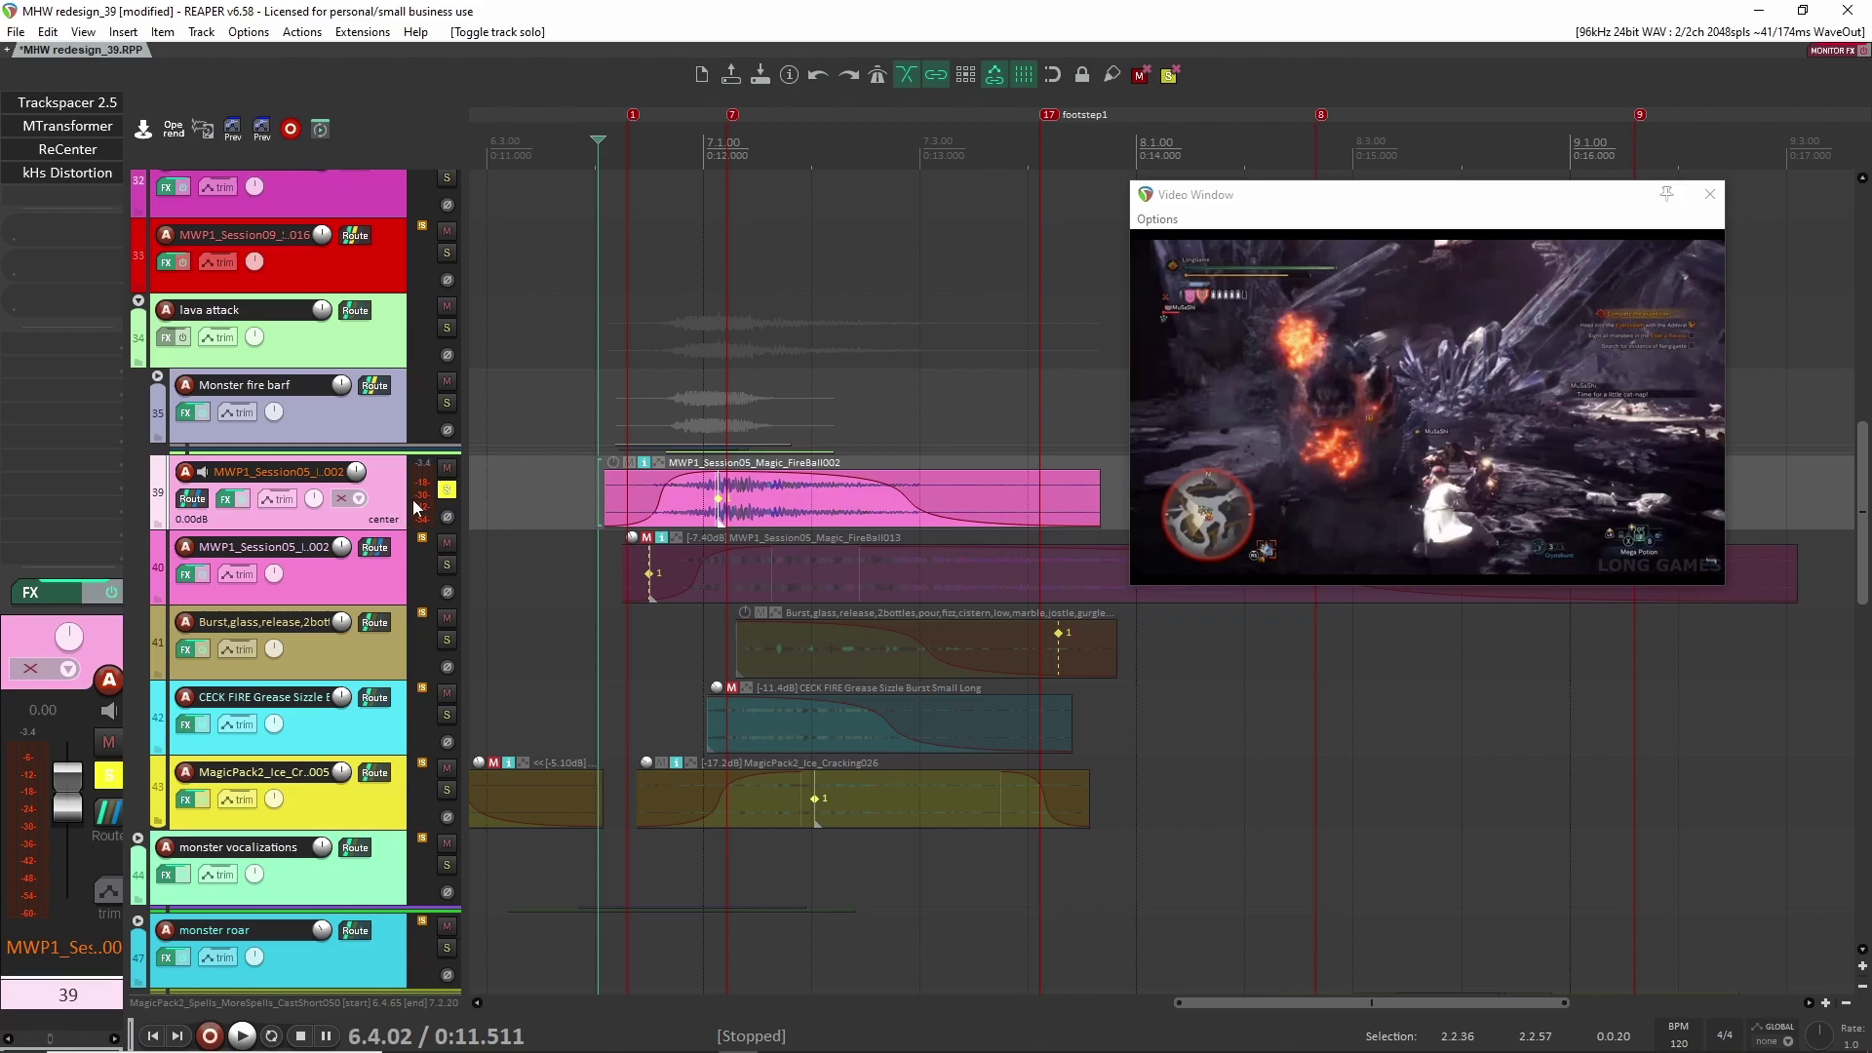
{"action": "left_click", "coordinate": [102, 595]}
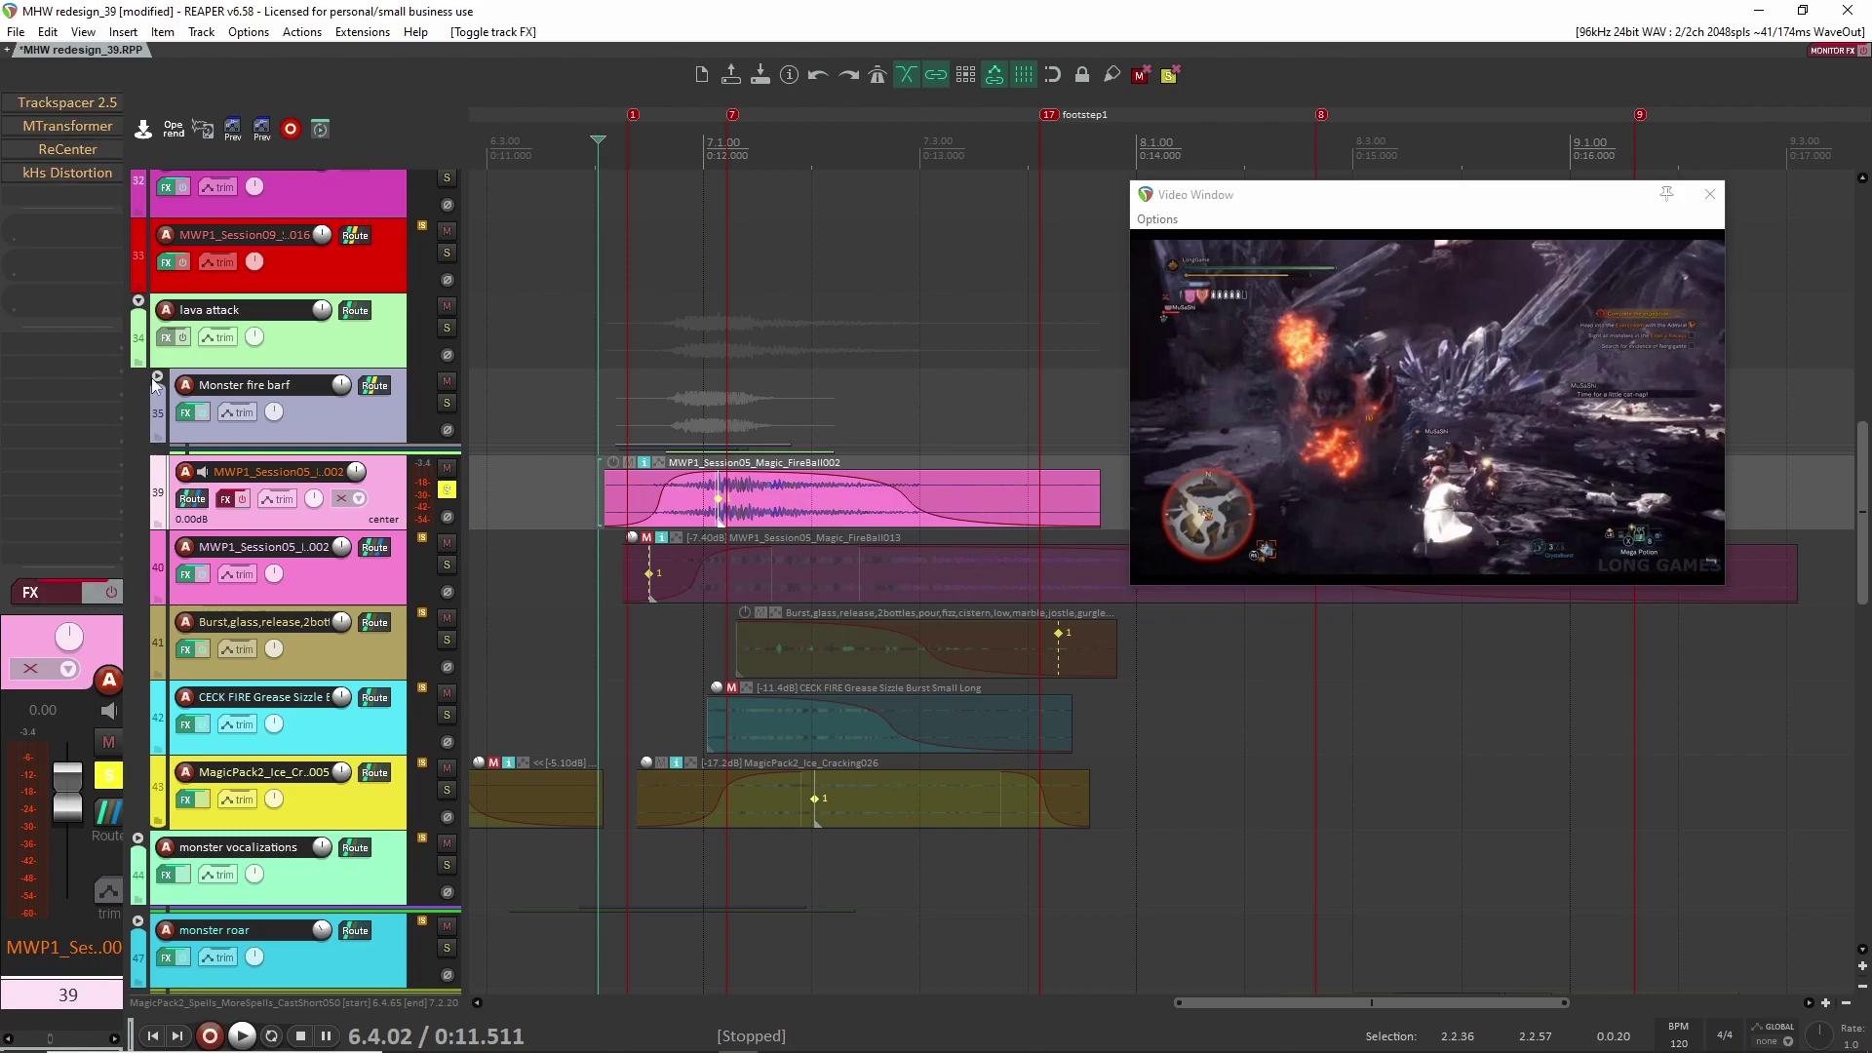
{"action": "key", "text": "space"}
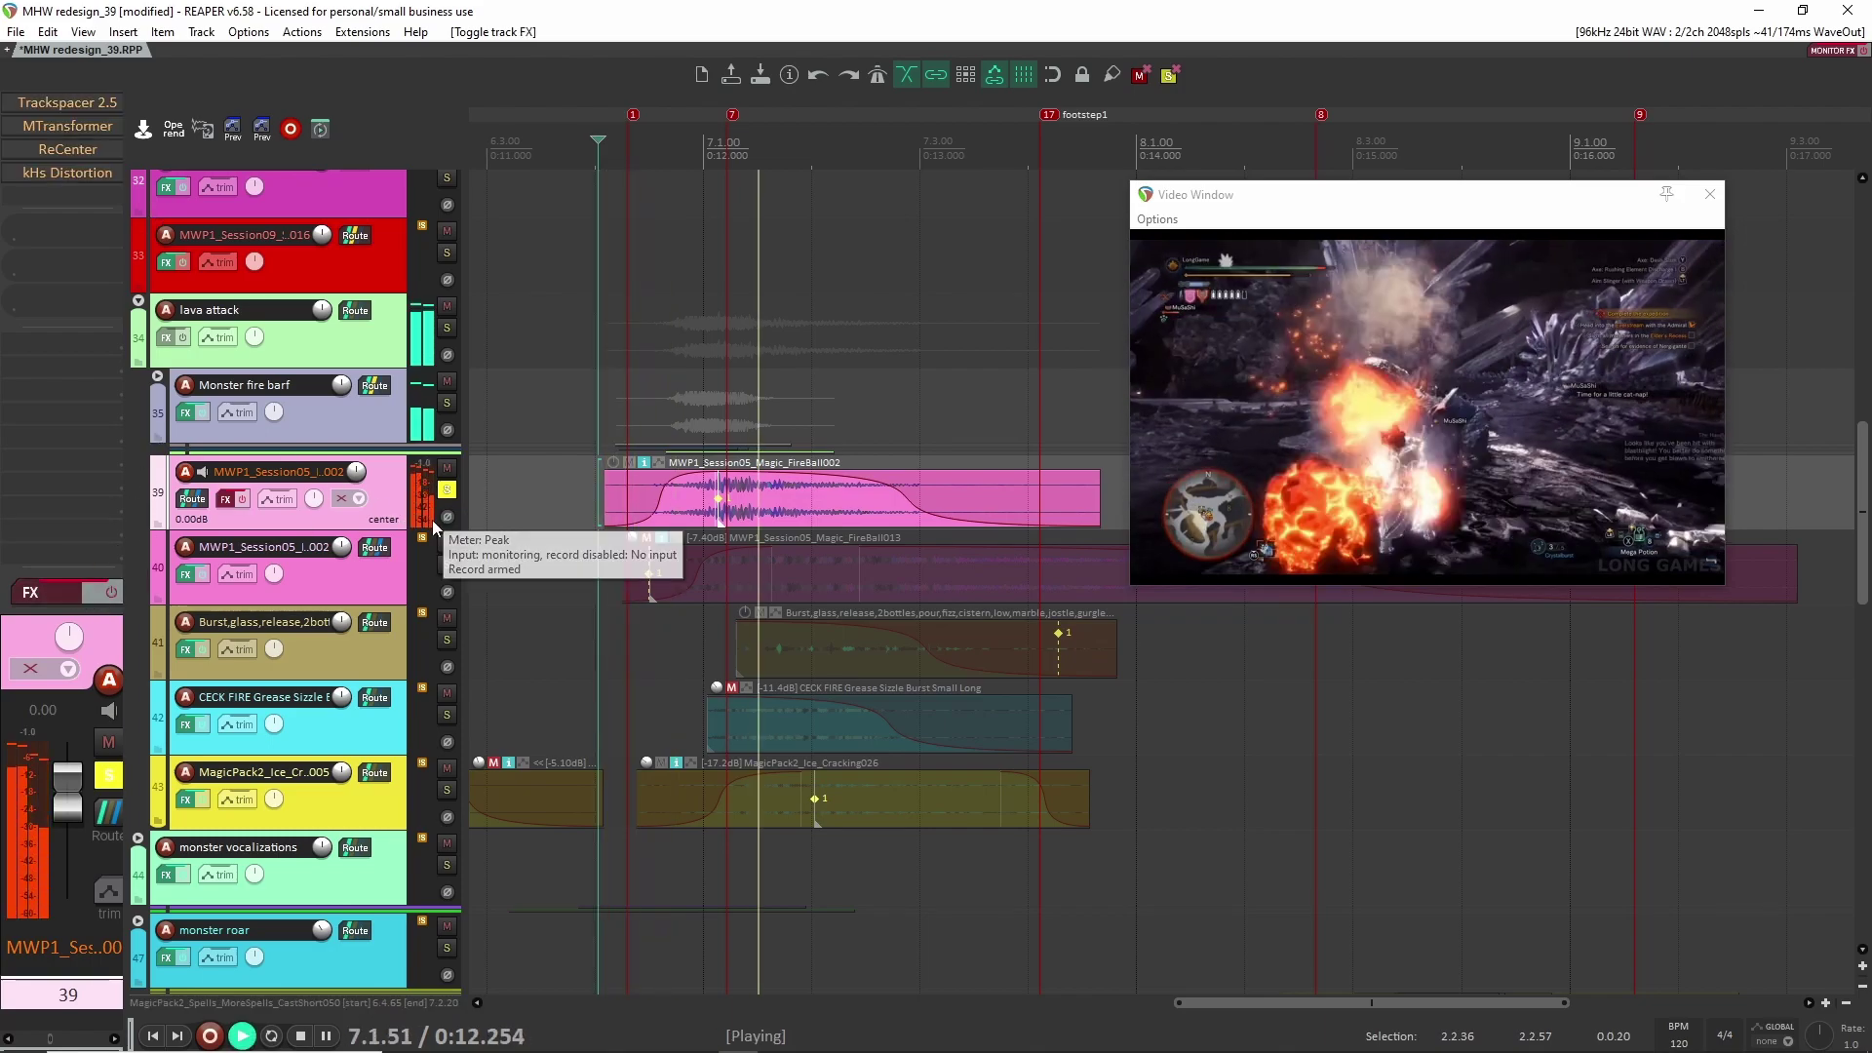
{"action": "key", "text": "space"}
{"action": "key", "text": "space"}
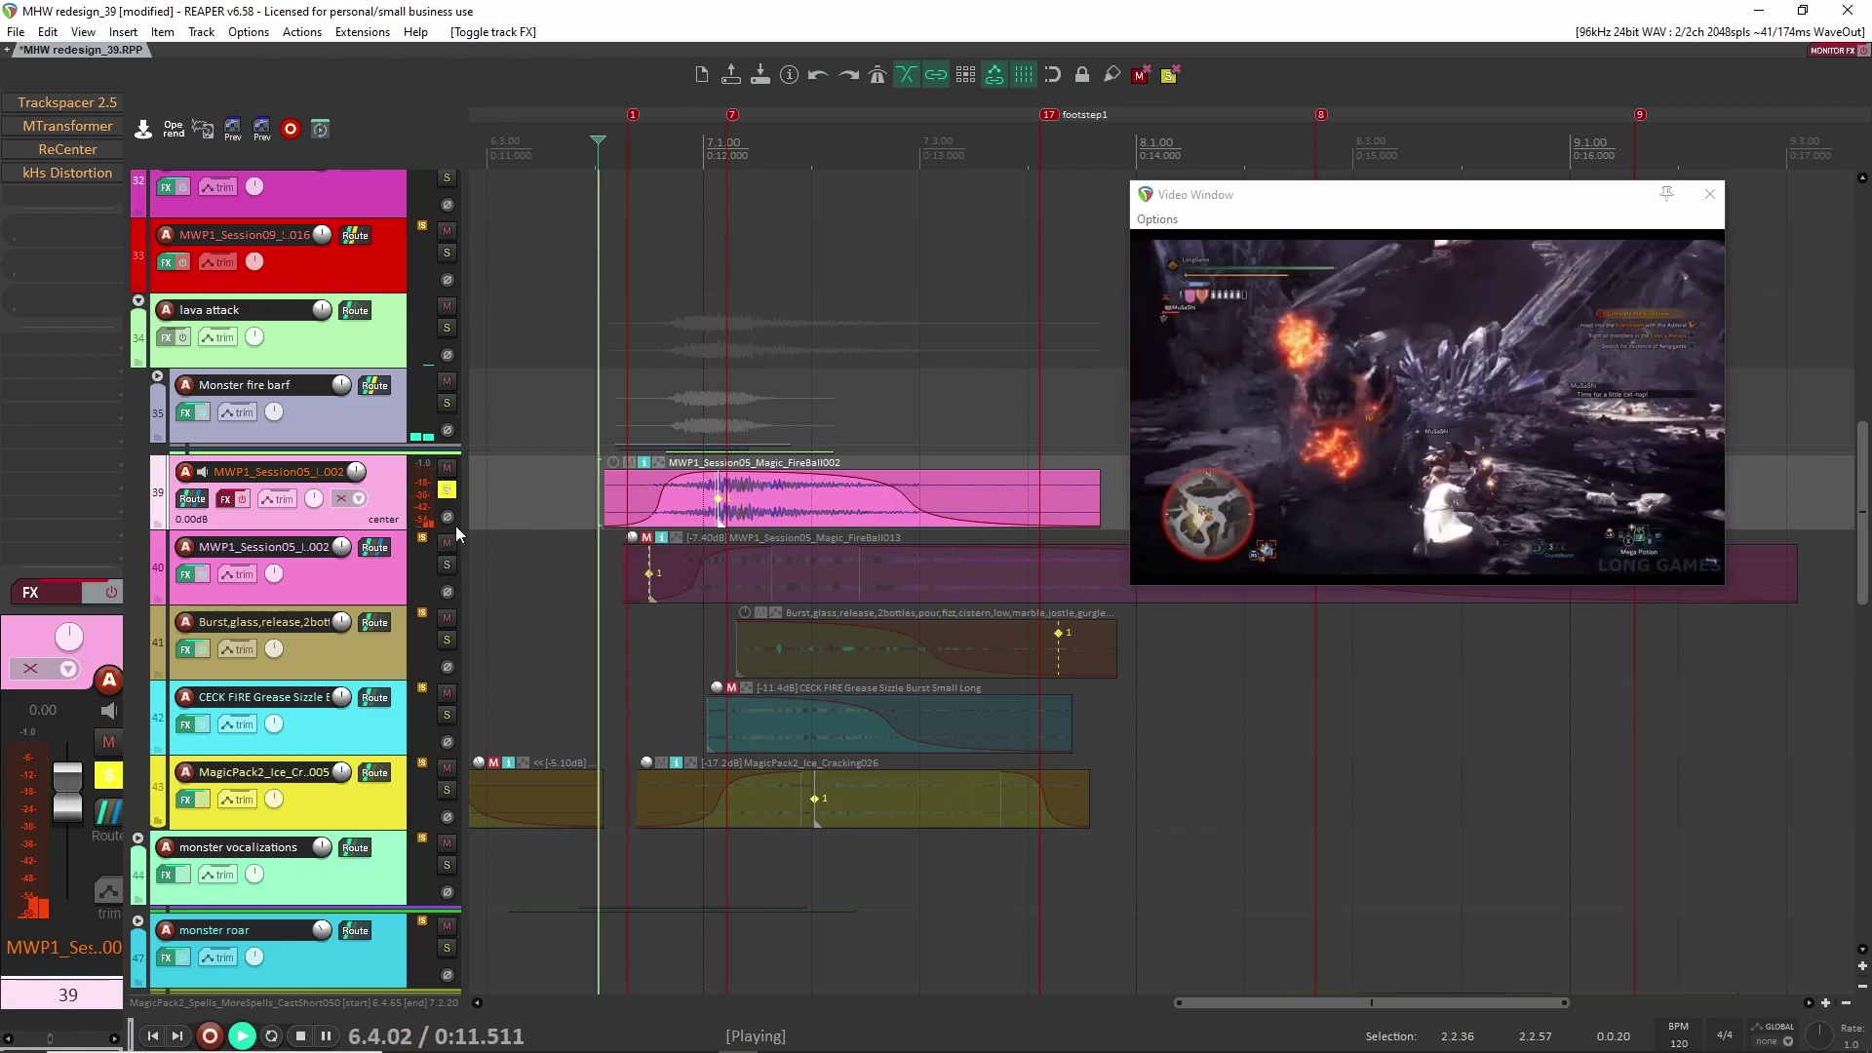
Step: Stop playback, re-enable track 39's effects chain with only Trackspacer 2.5 active, and inspect the Trackspacer settings
{"action": "key", "text": "space"}
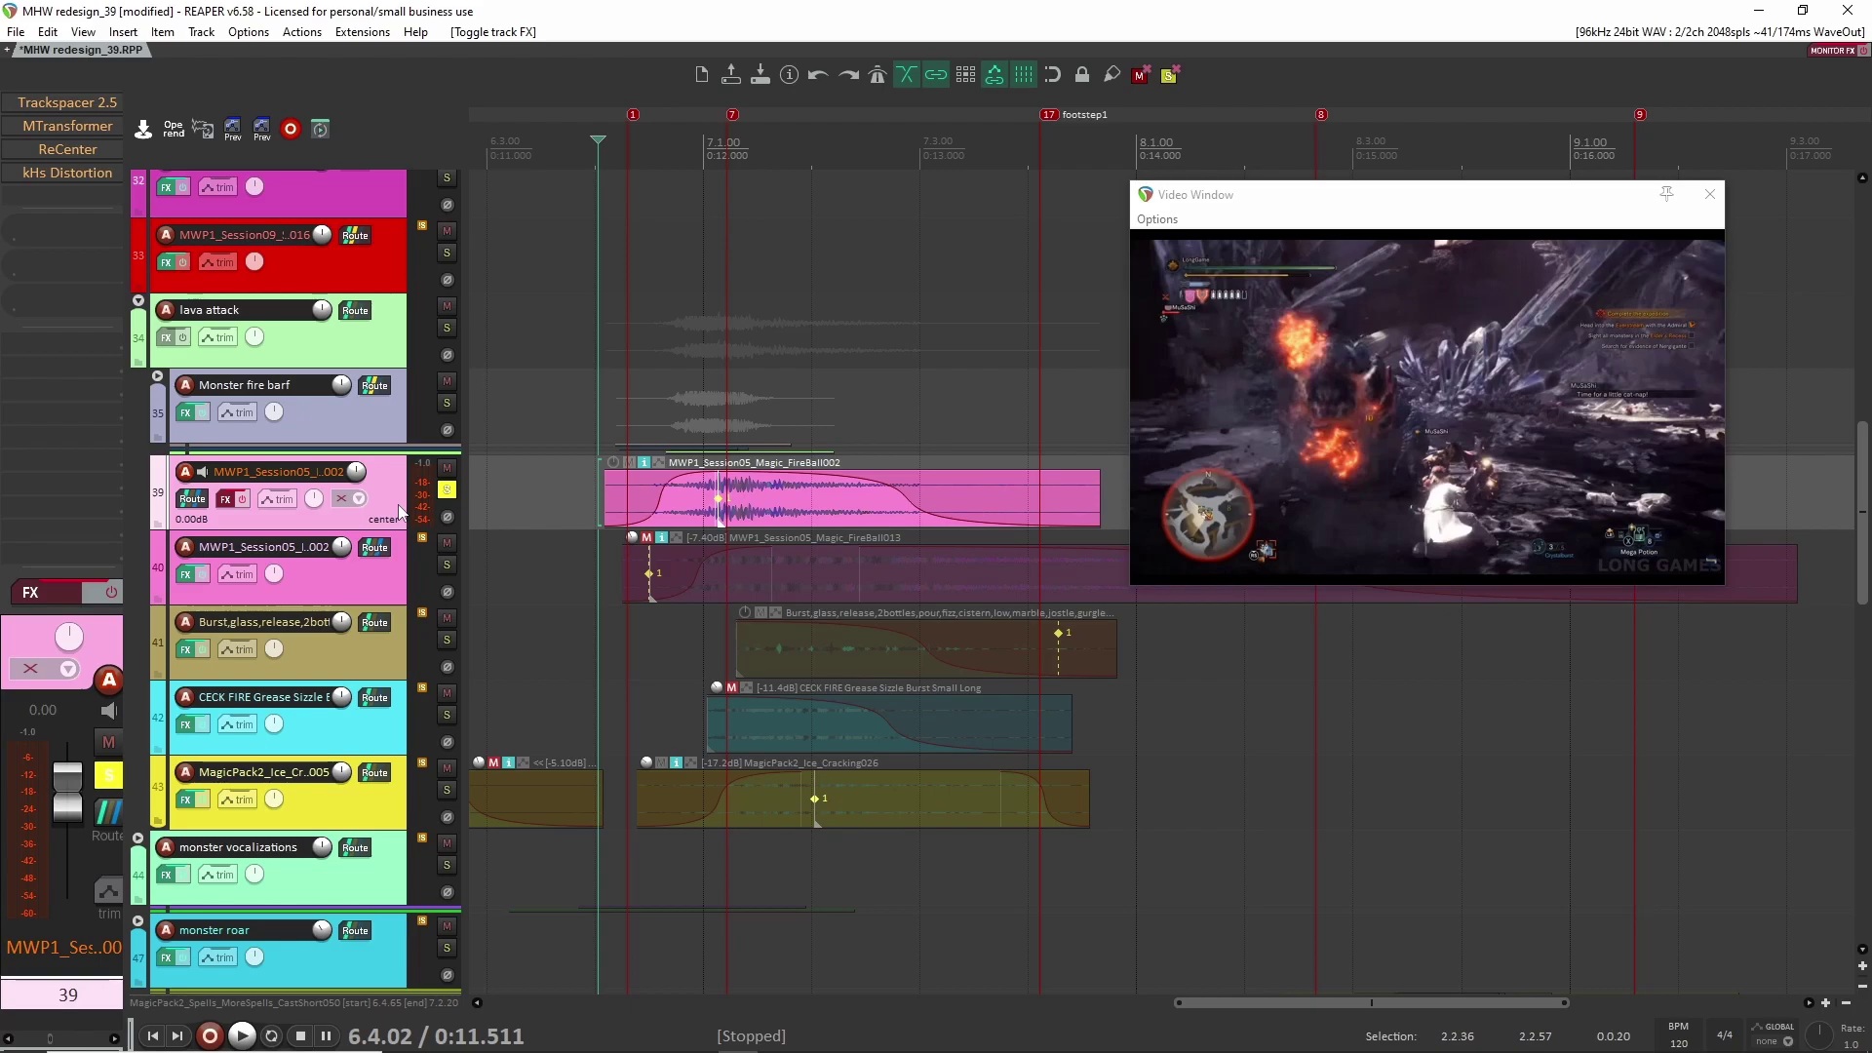
{"action": "left_click", "coordinate": [109, 590]}
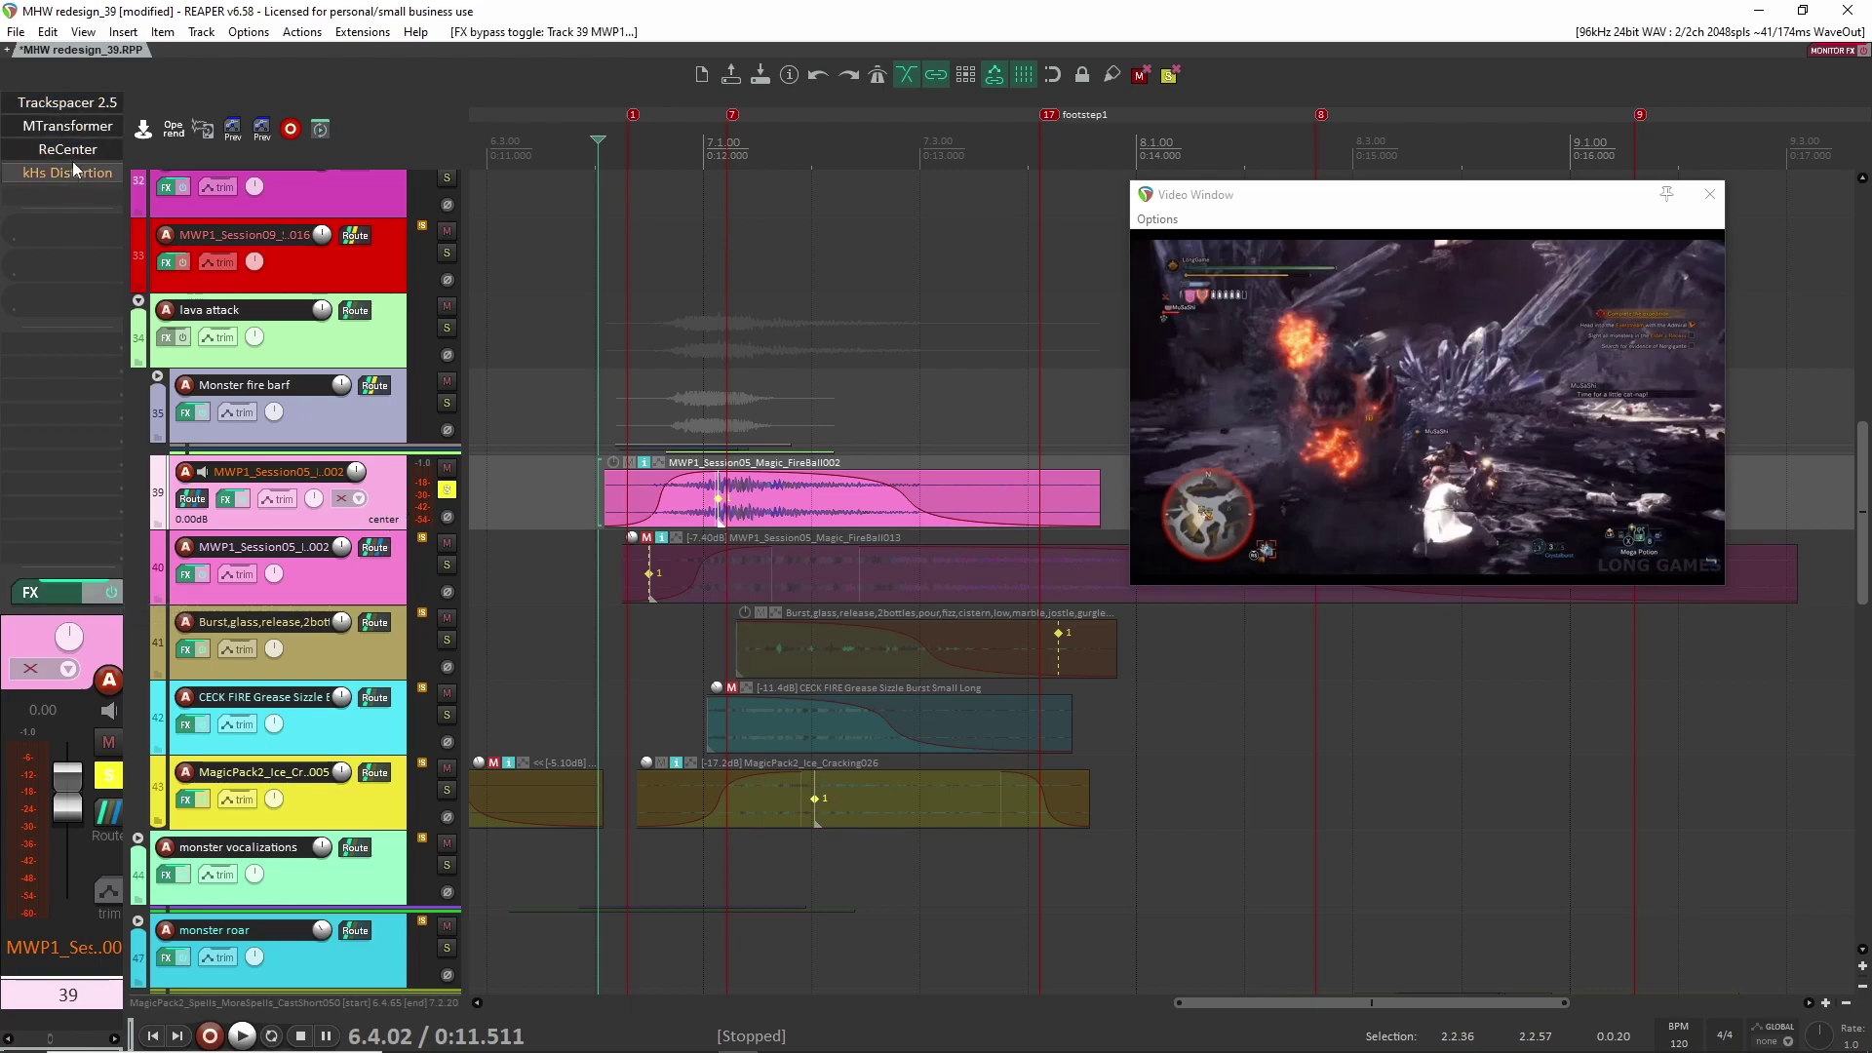
{"action": "left_click", "coordinate": [84, 103]}
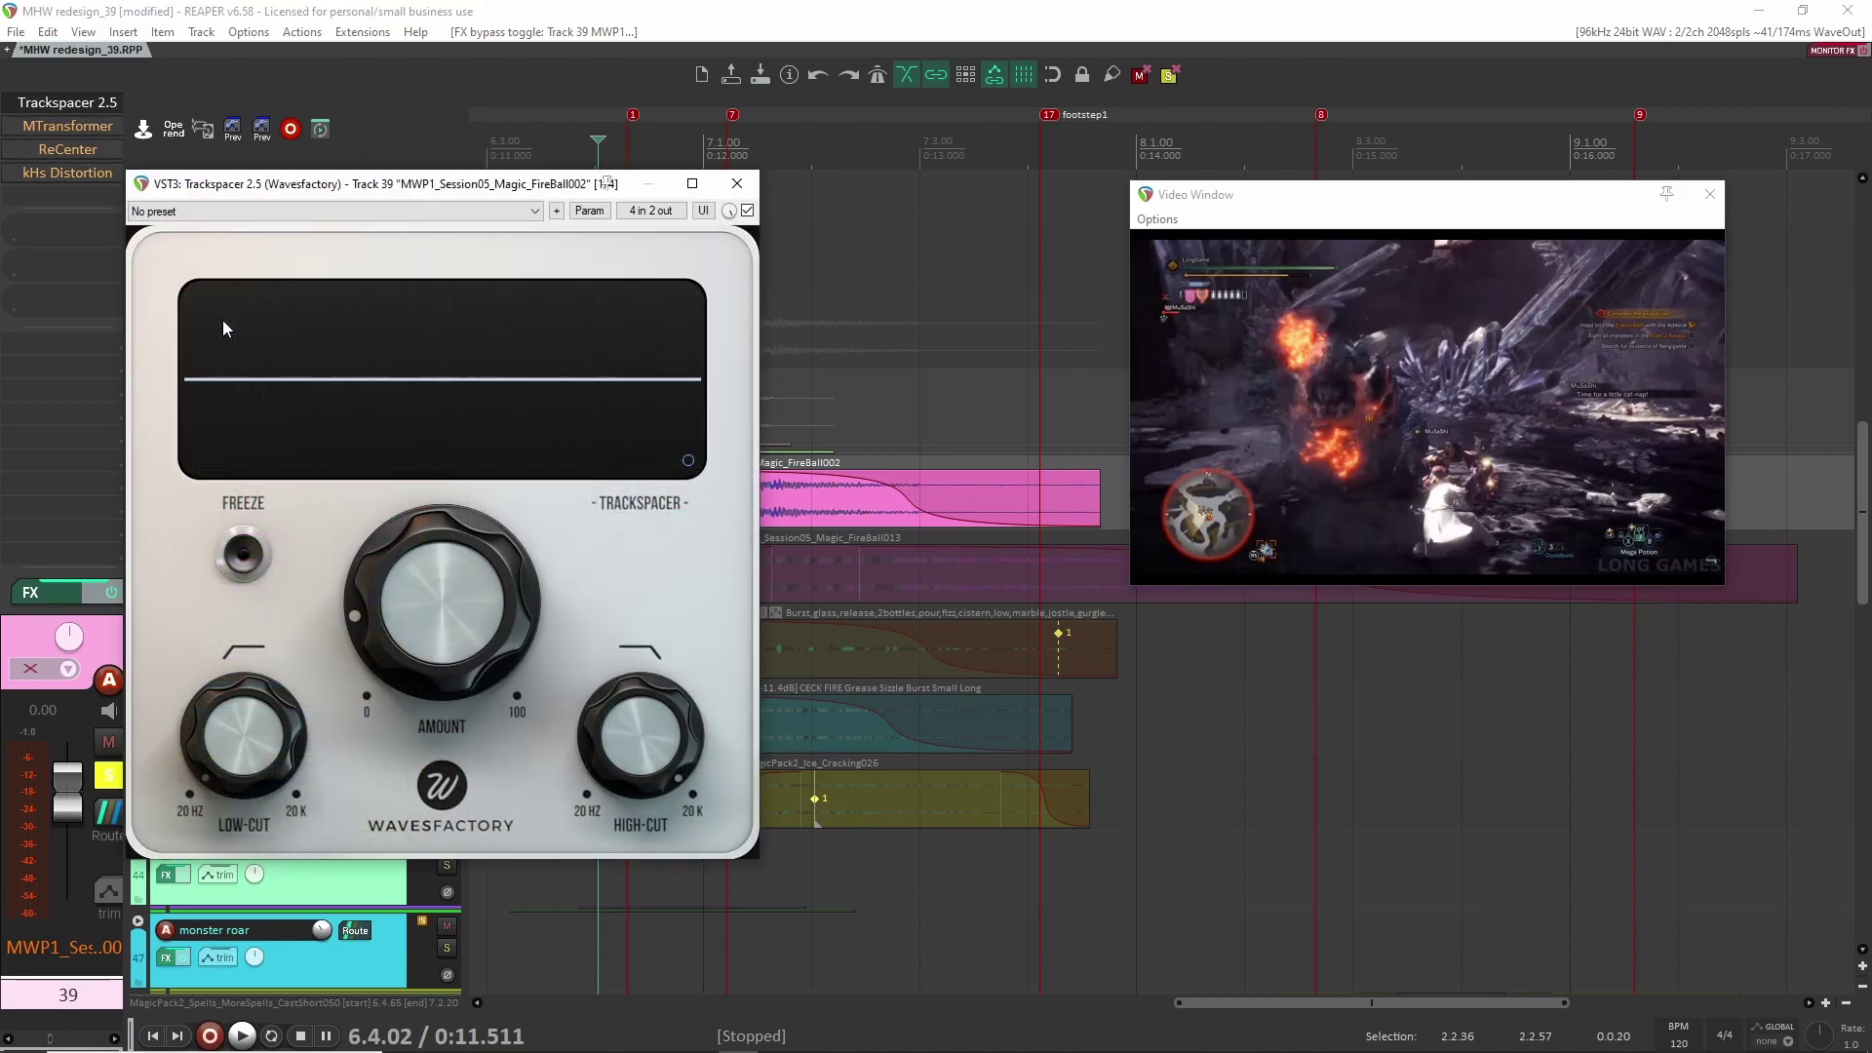
{"action": "left_click", "coordinate": [740, 187]}
Step: Reactivate MTransformer on track 39, inspect its Daemonizer settings, and play the selected fireball clip through it
{"action": "left_click", "coordinate": [858, 636]}
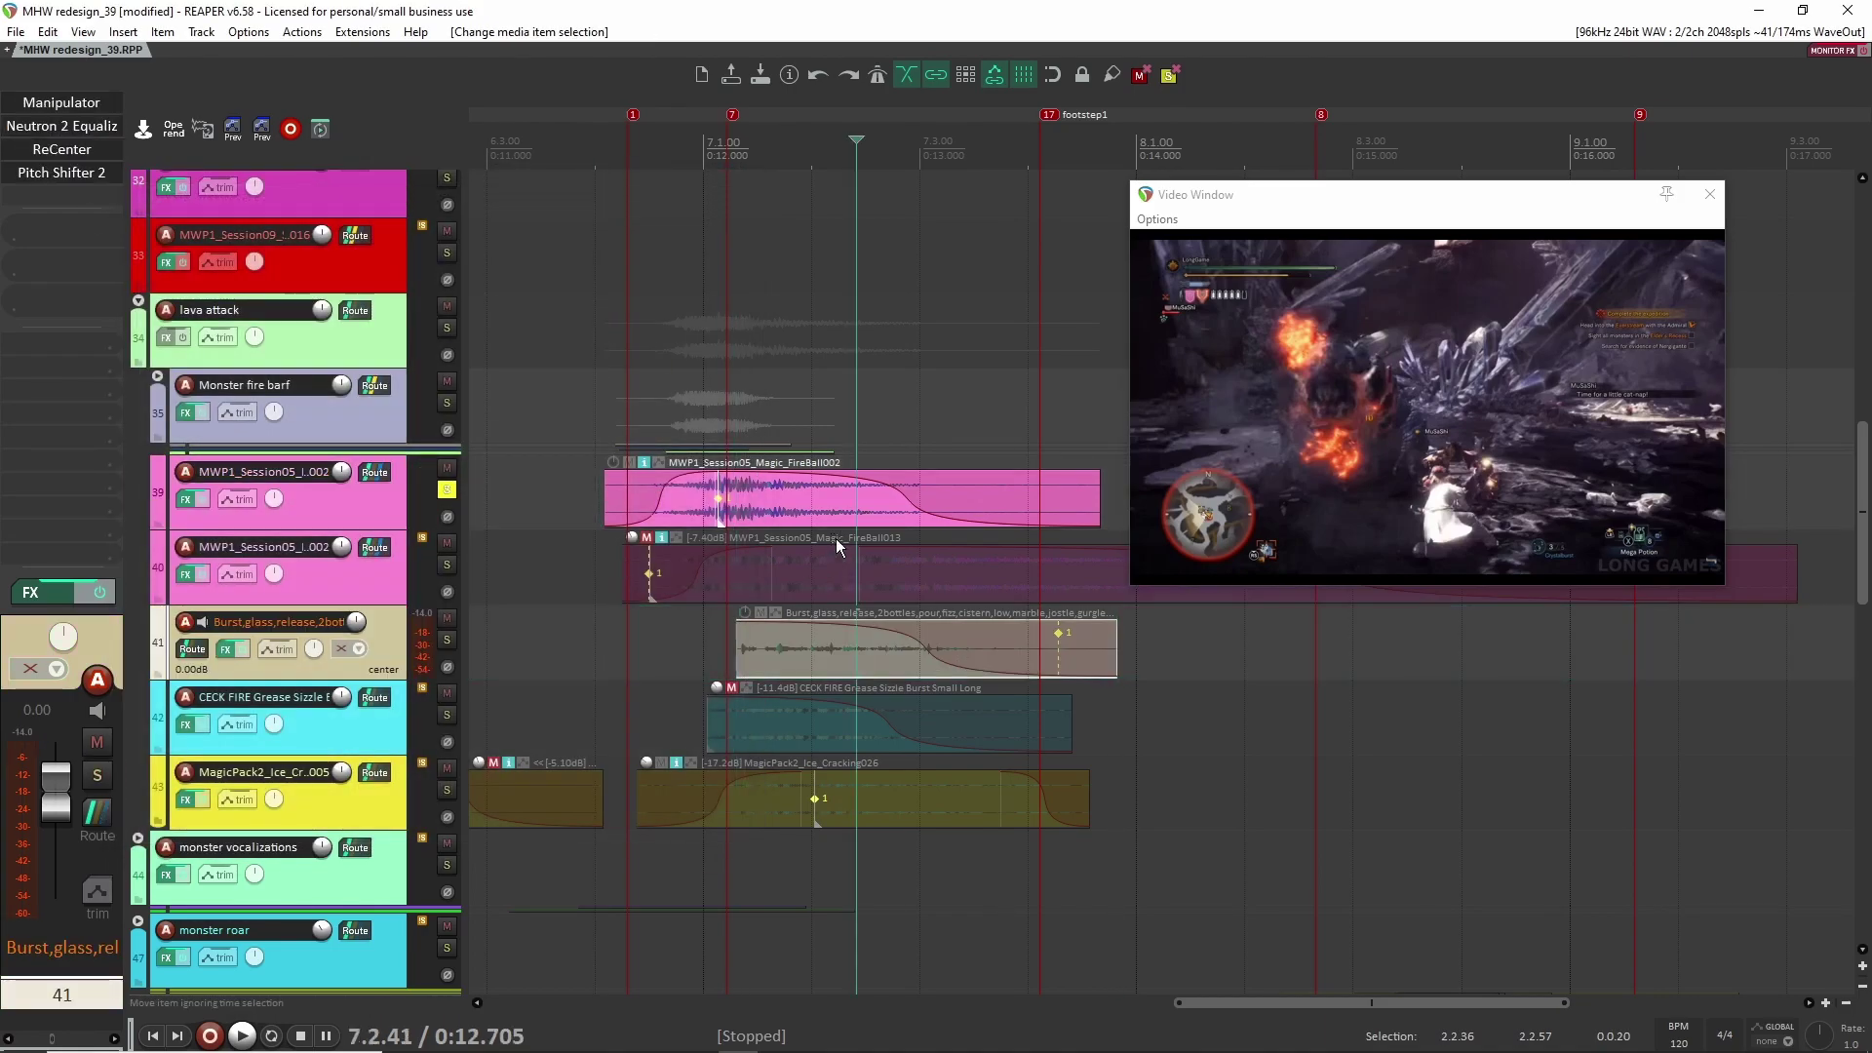
{"action": "left_click", "coordinate": [839, 550]}
{"action": "left_click", "coordinate": [797, 518]}
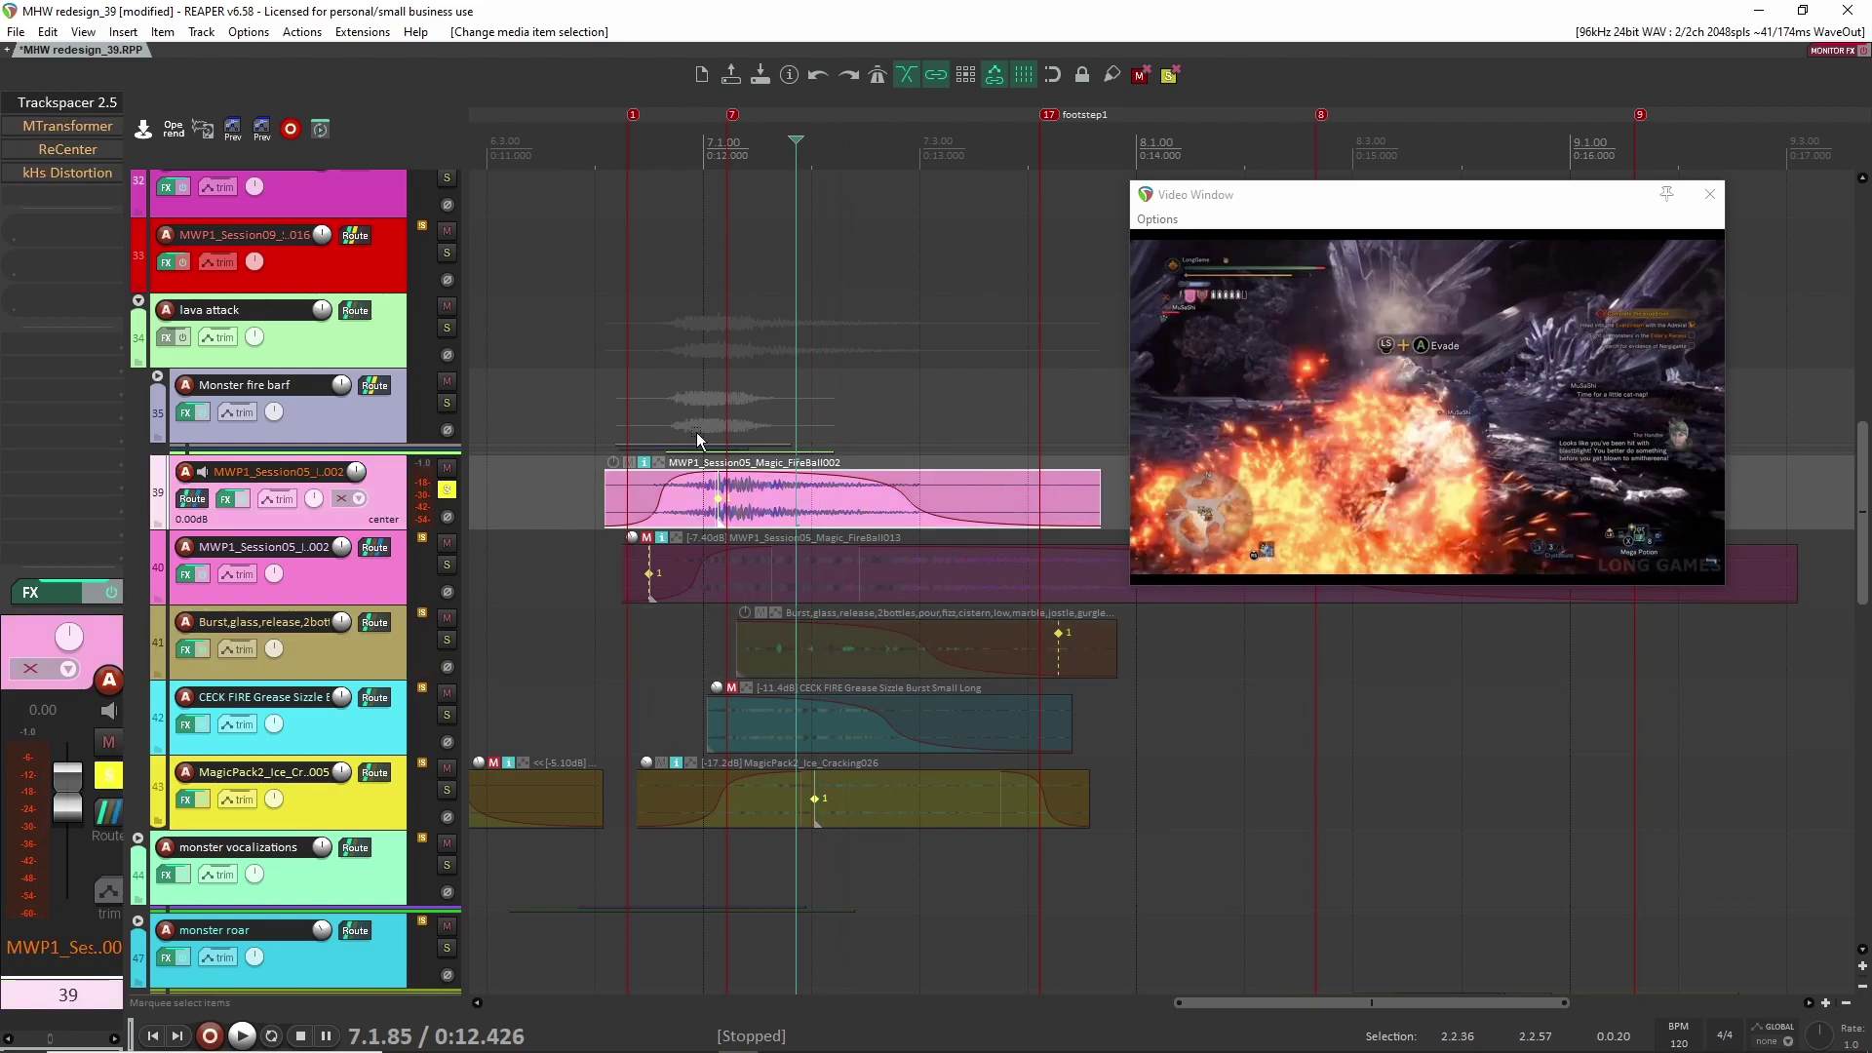
{"action": "left_click", "coordinate": [89, 126], "text": "shift"}
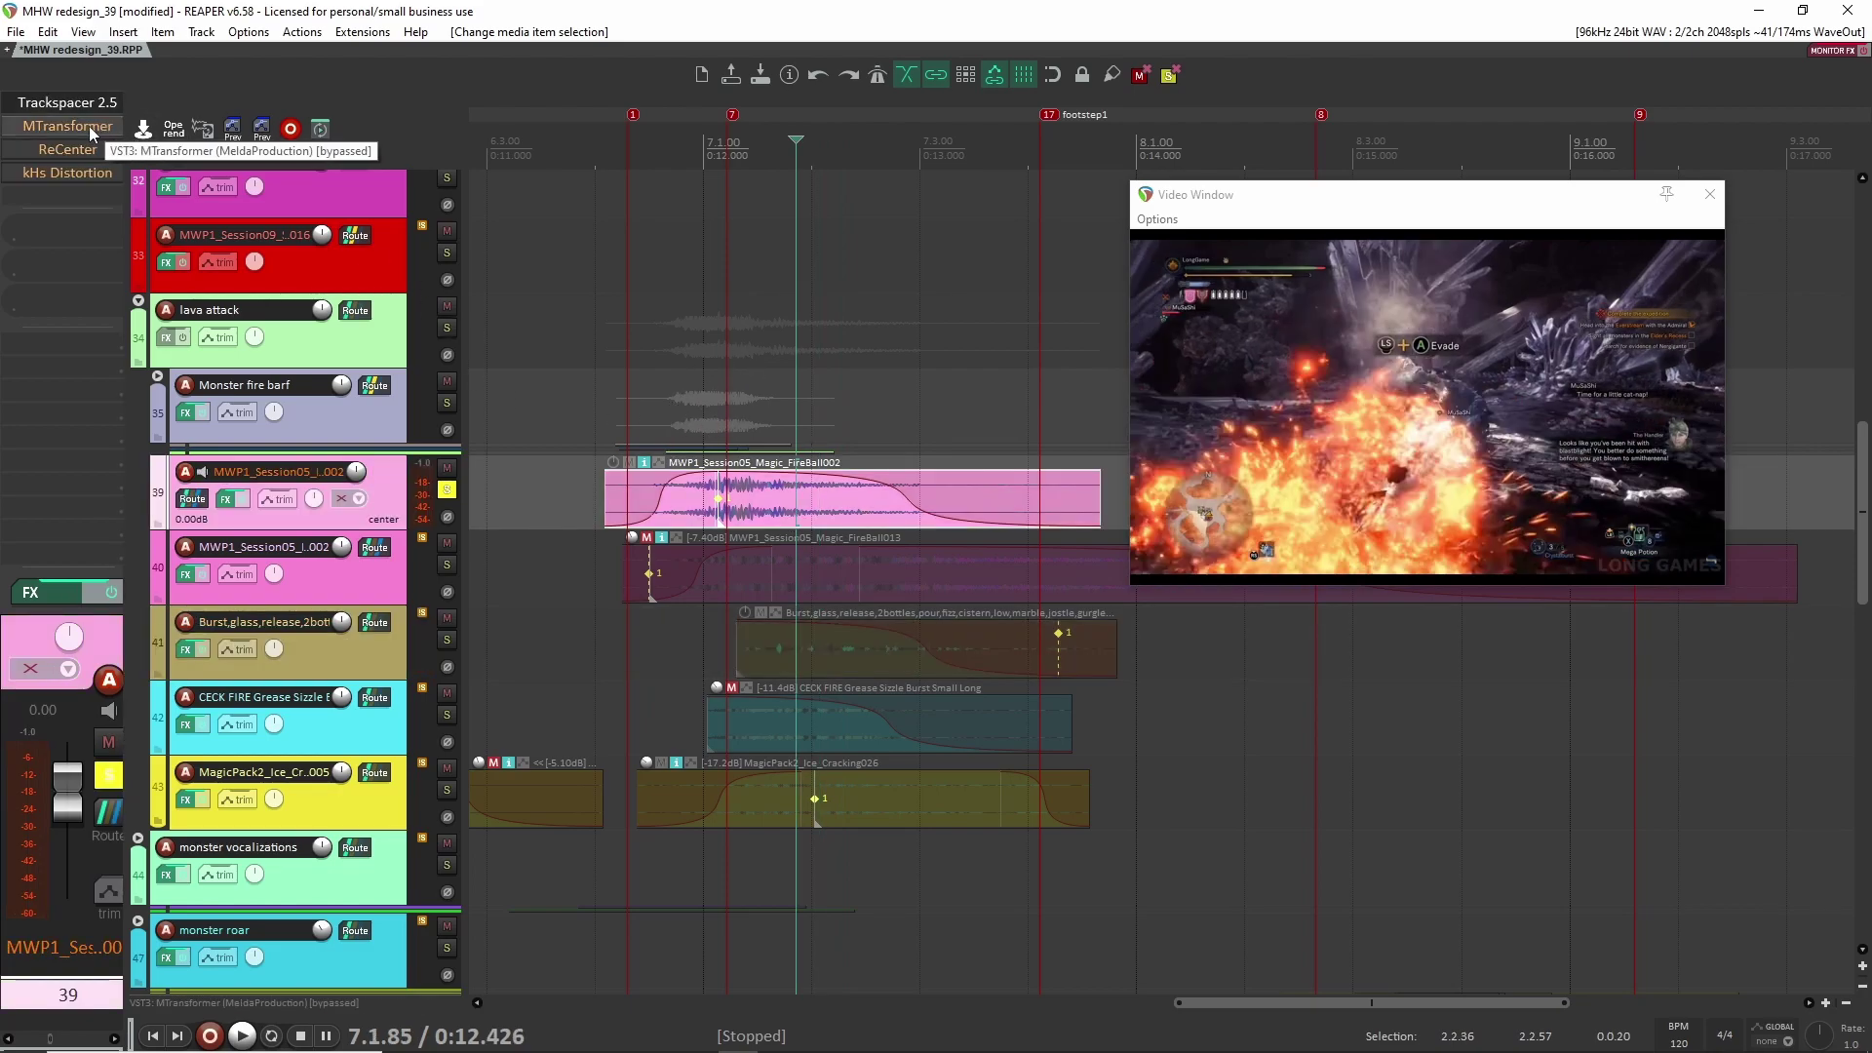
{"action": "left_click", "coordinate": [86, 126]}
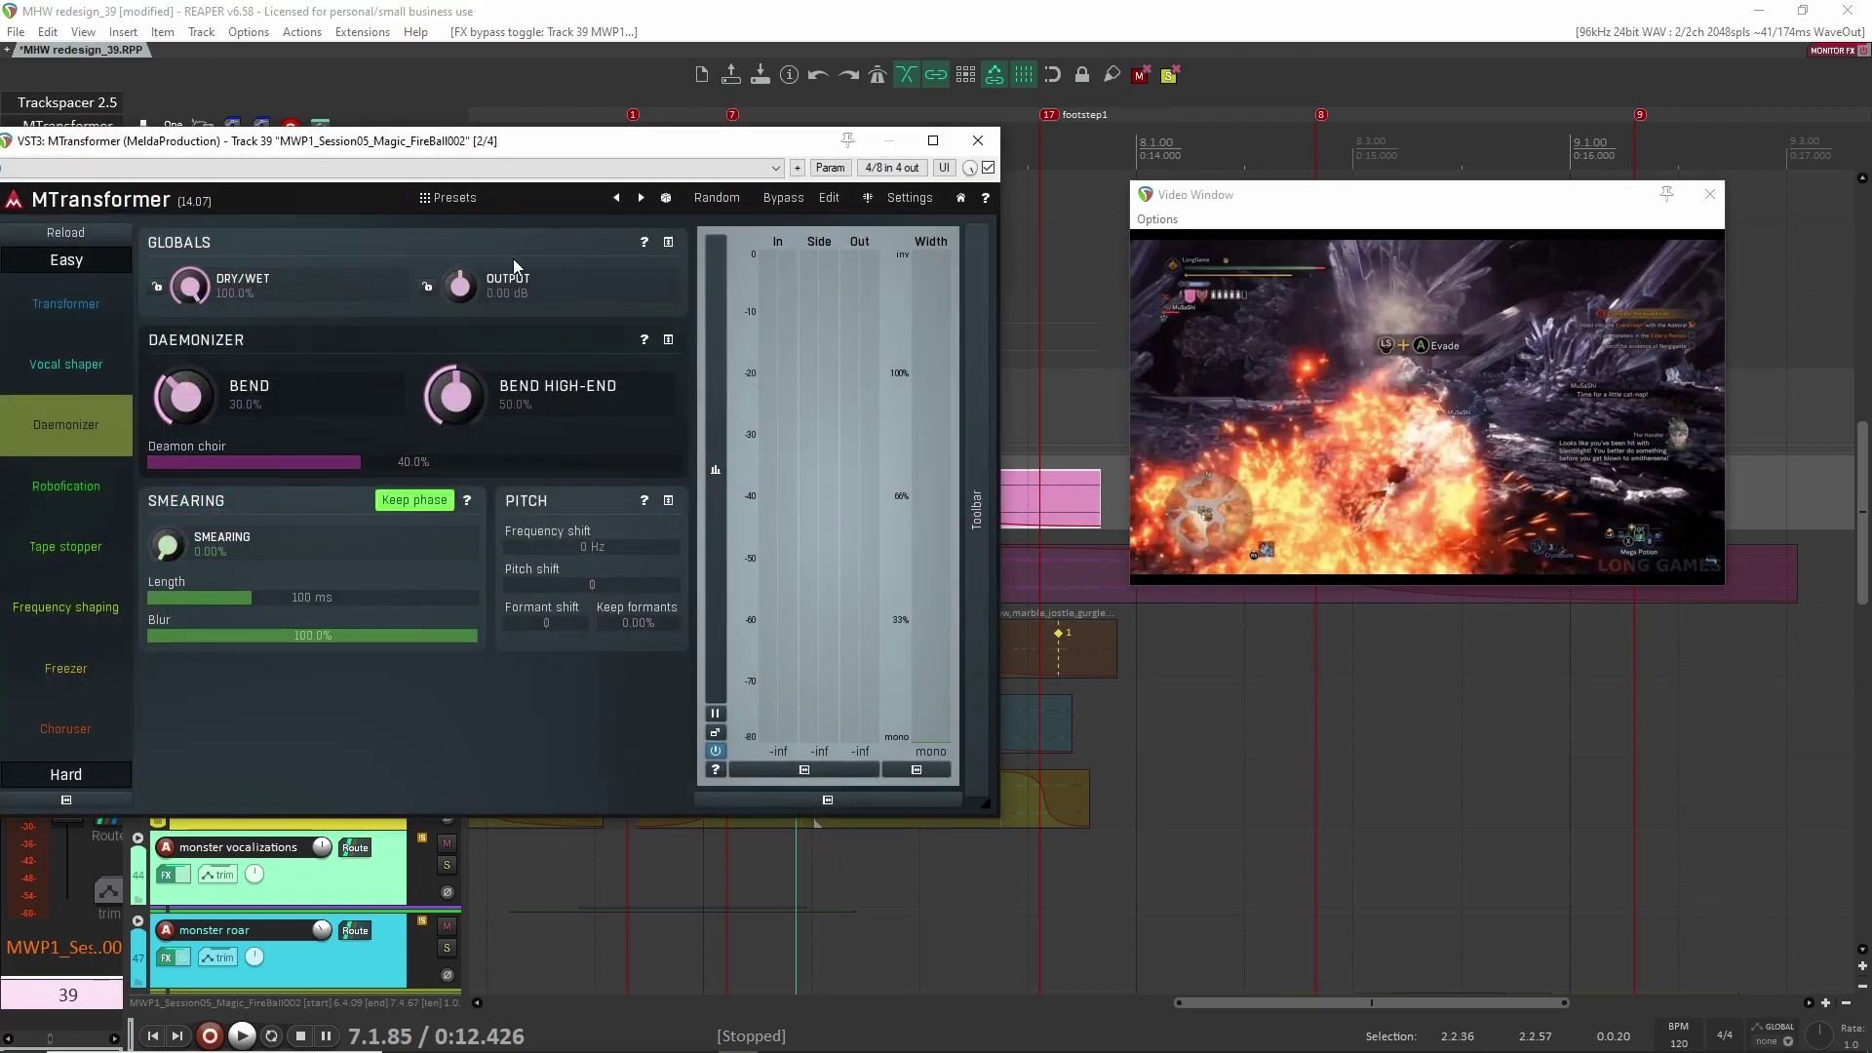
{"action": "left_click_drag", "start_coordinate": [572, 142], "coordinate": [739, 125]}
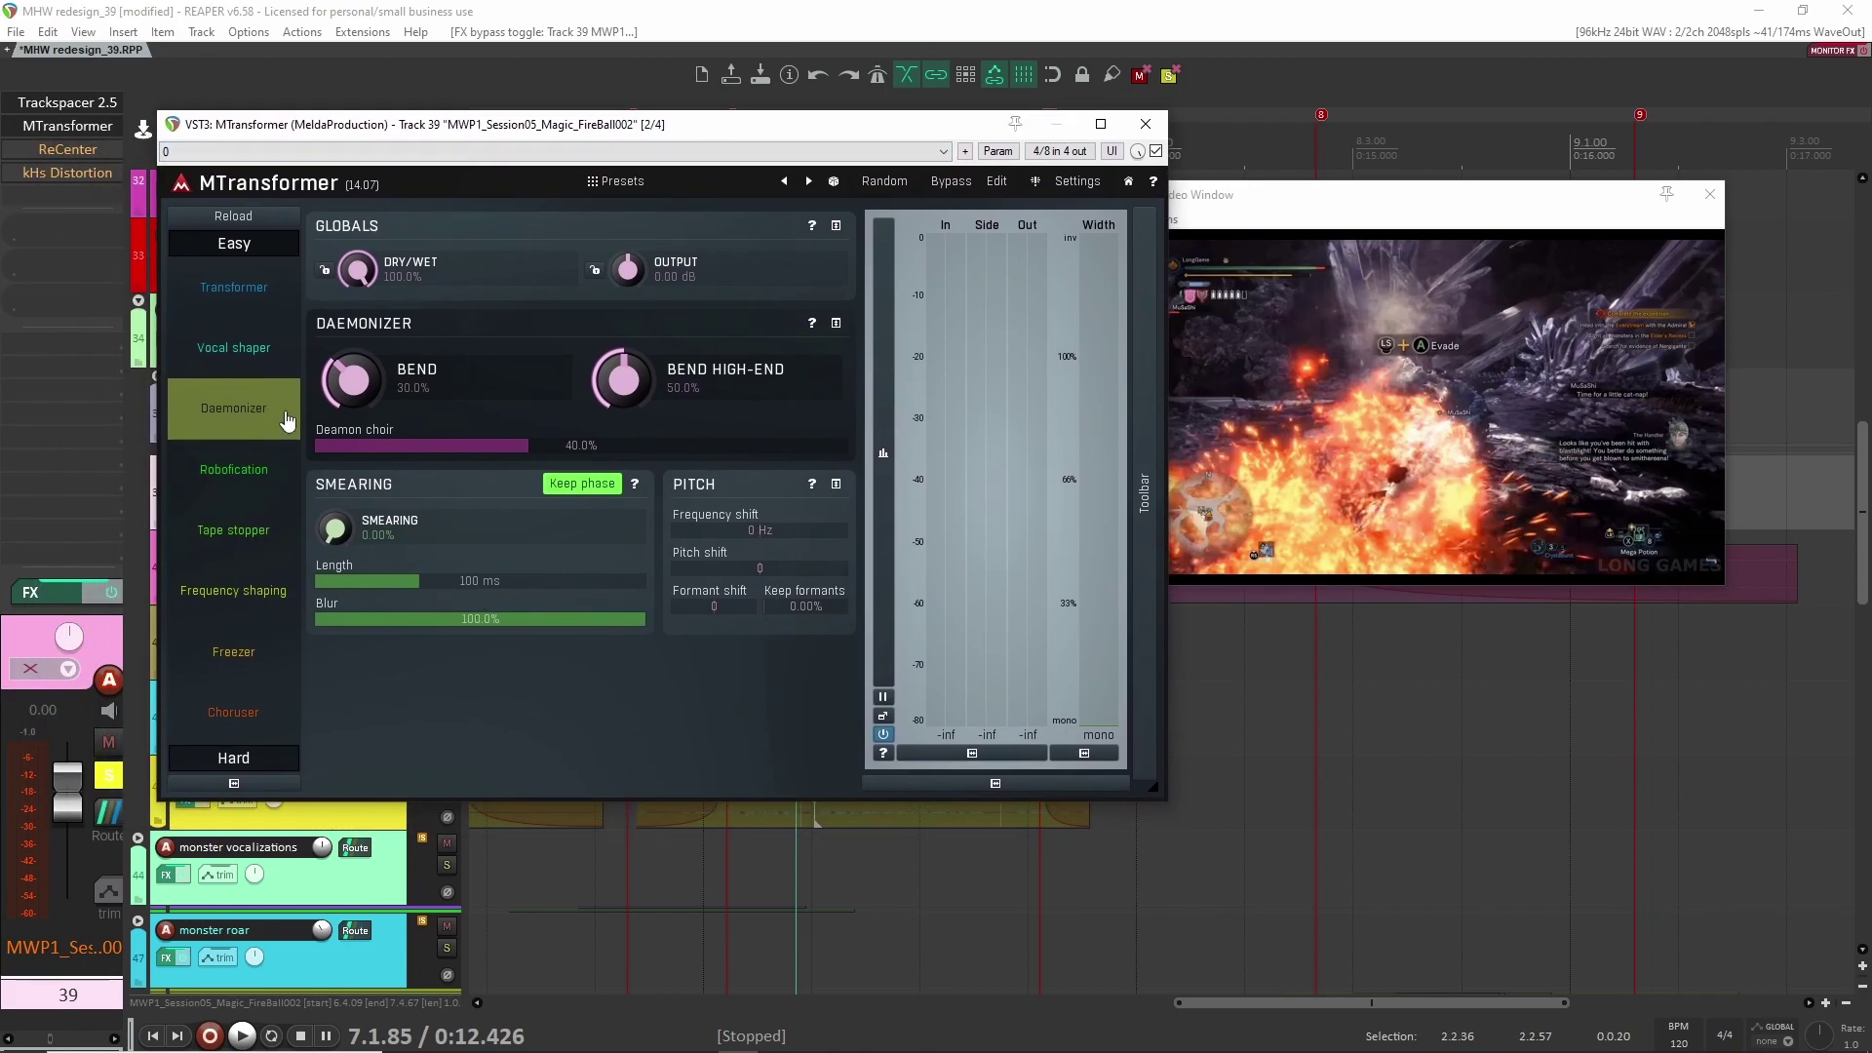
{"action": "key", "text": "space"}
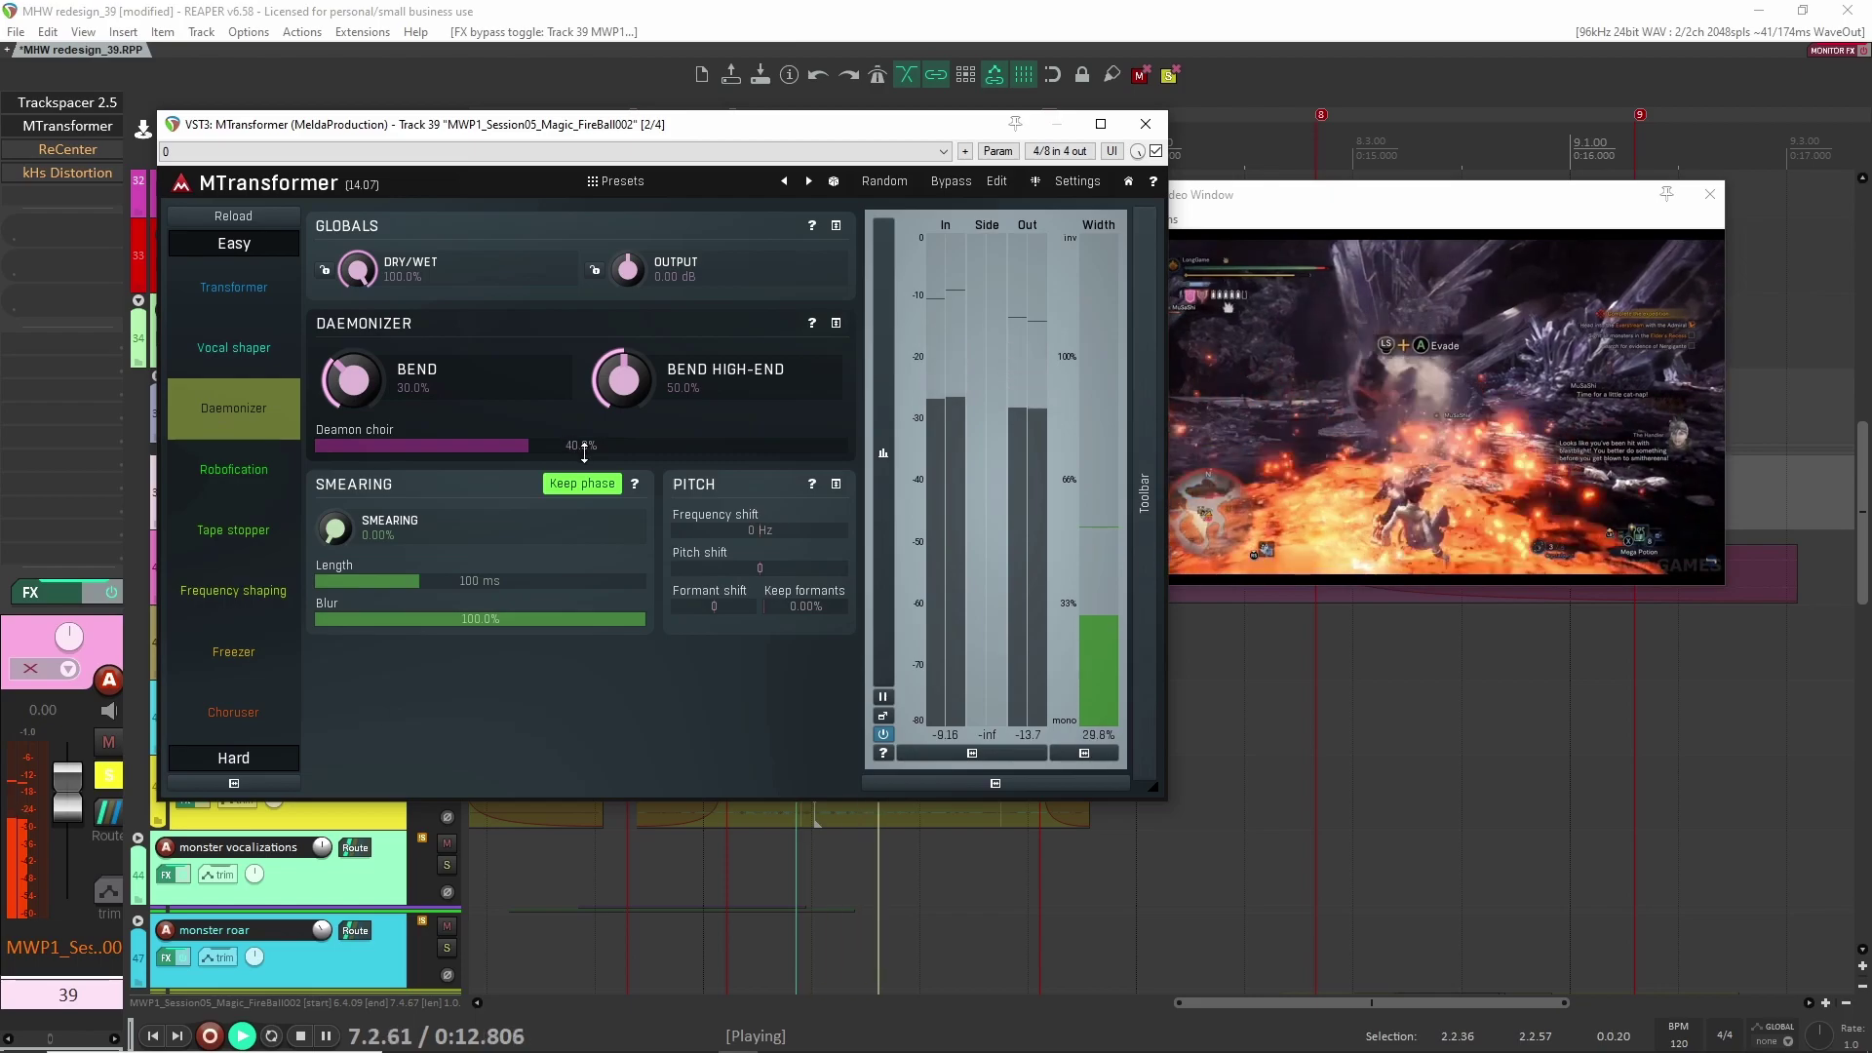
{"action": "key", "text": "space"}
{"action": "left_click", "coordinate": [1146, 124]}
Step: Replay the fireball clip from its beginning with only Trackspacer 2.5 and MTransformer active
{"action": "left_click", "coordinate": [630, 484]}
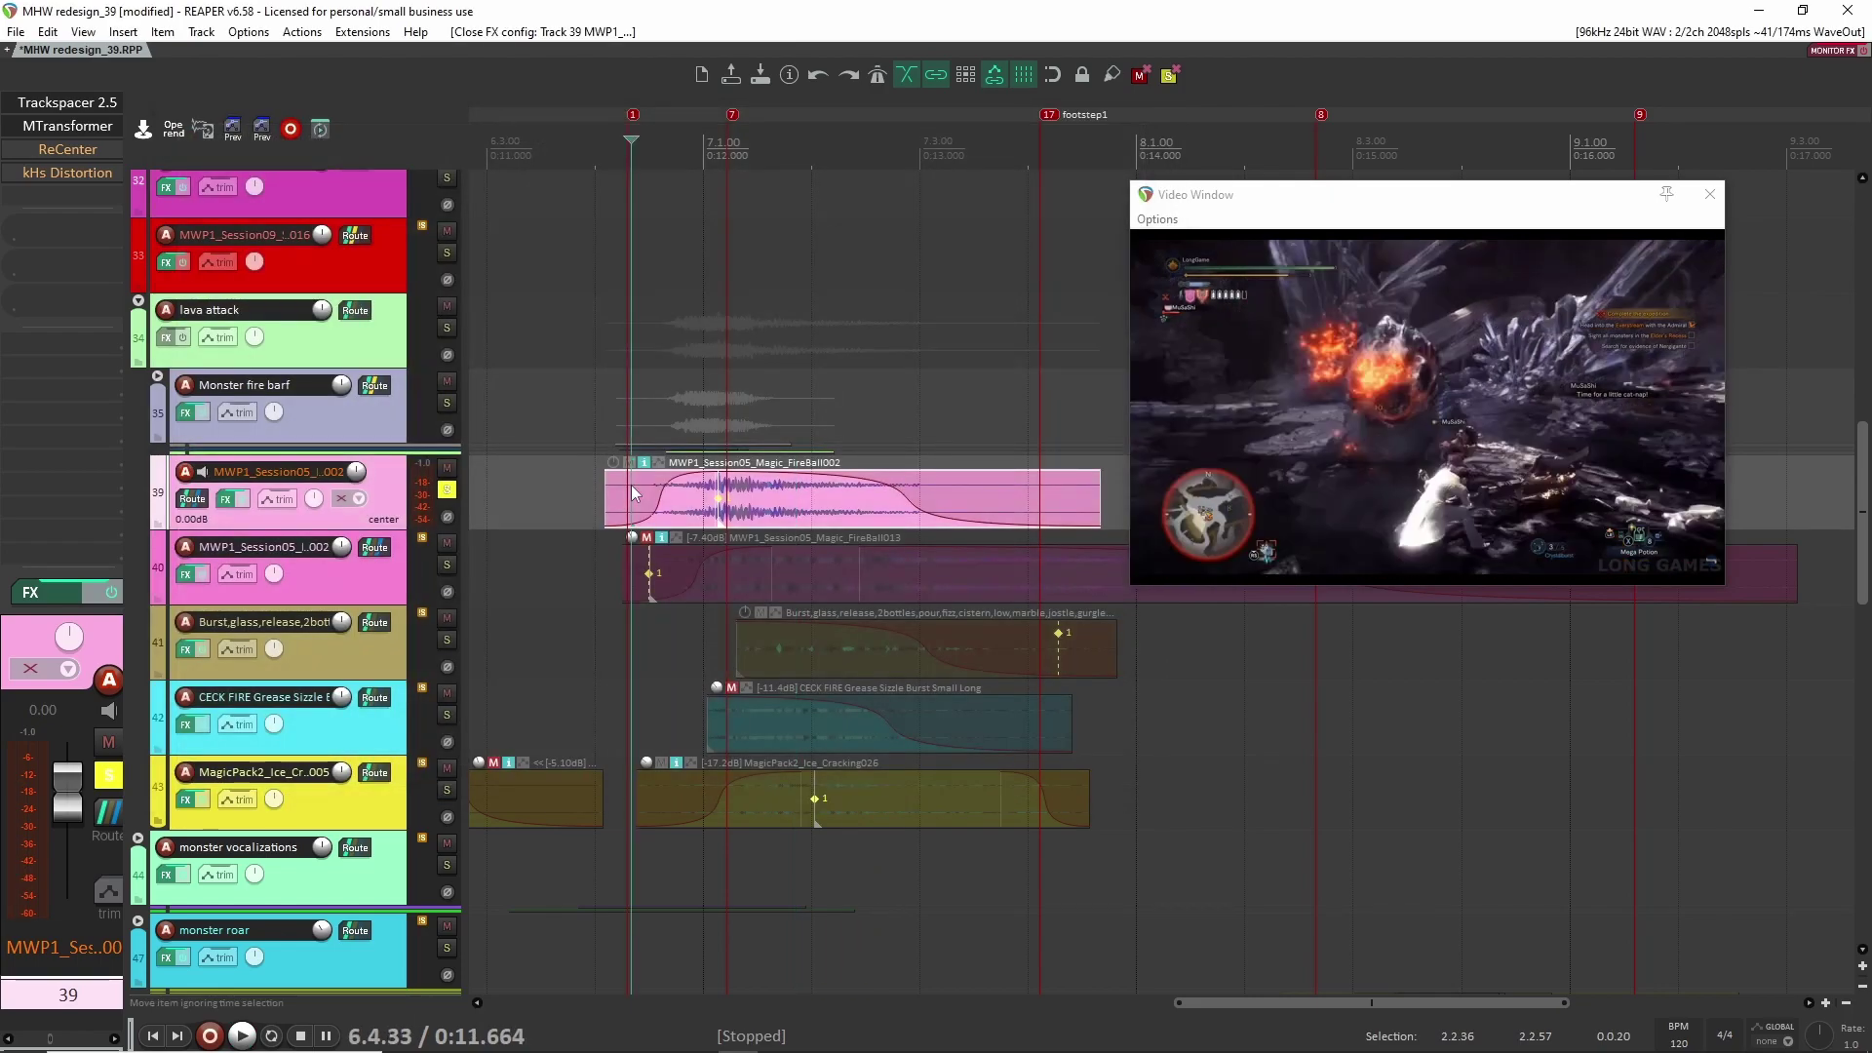
{"action": "key", "text": "space"}
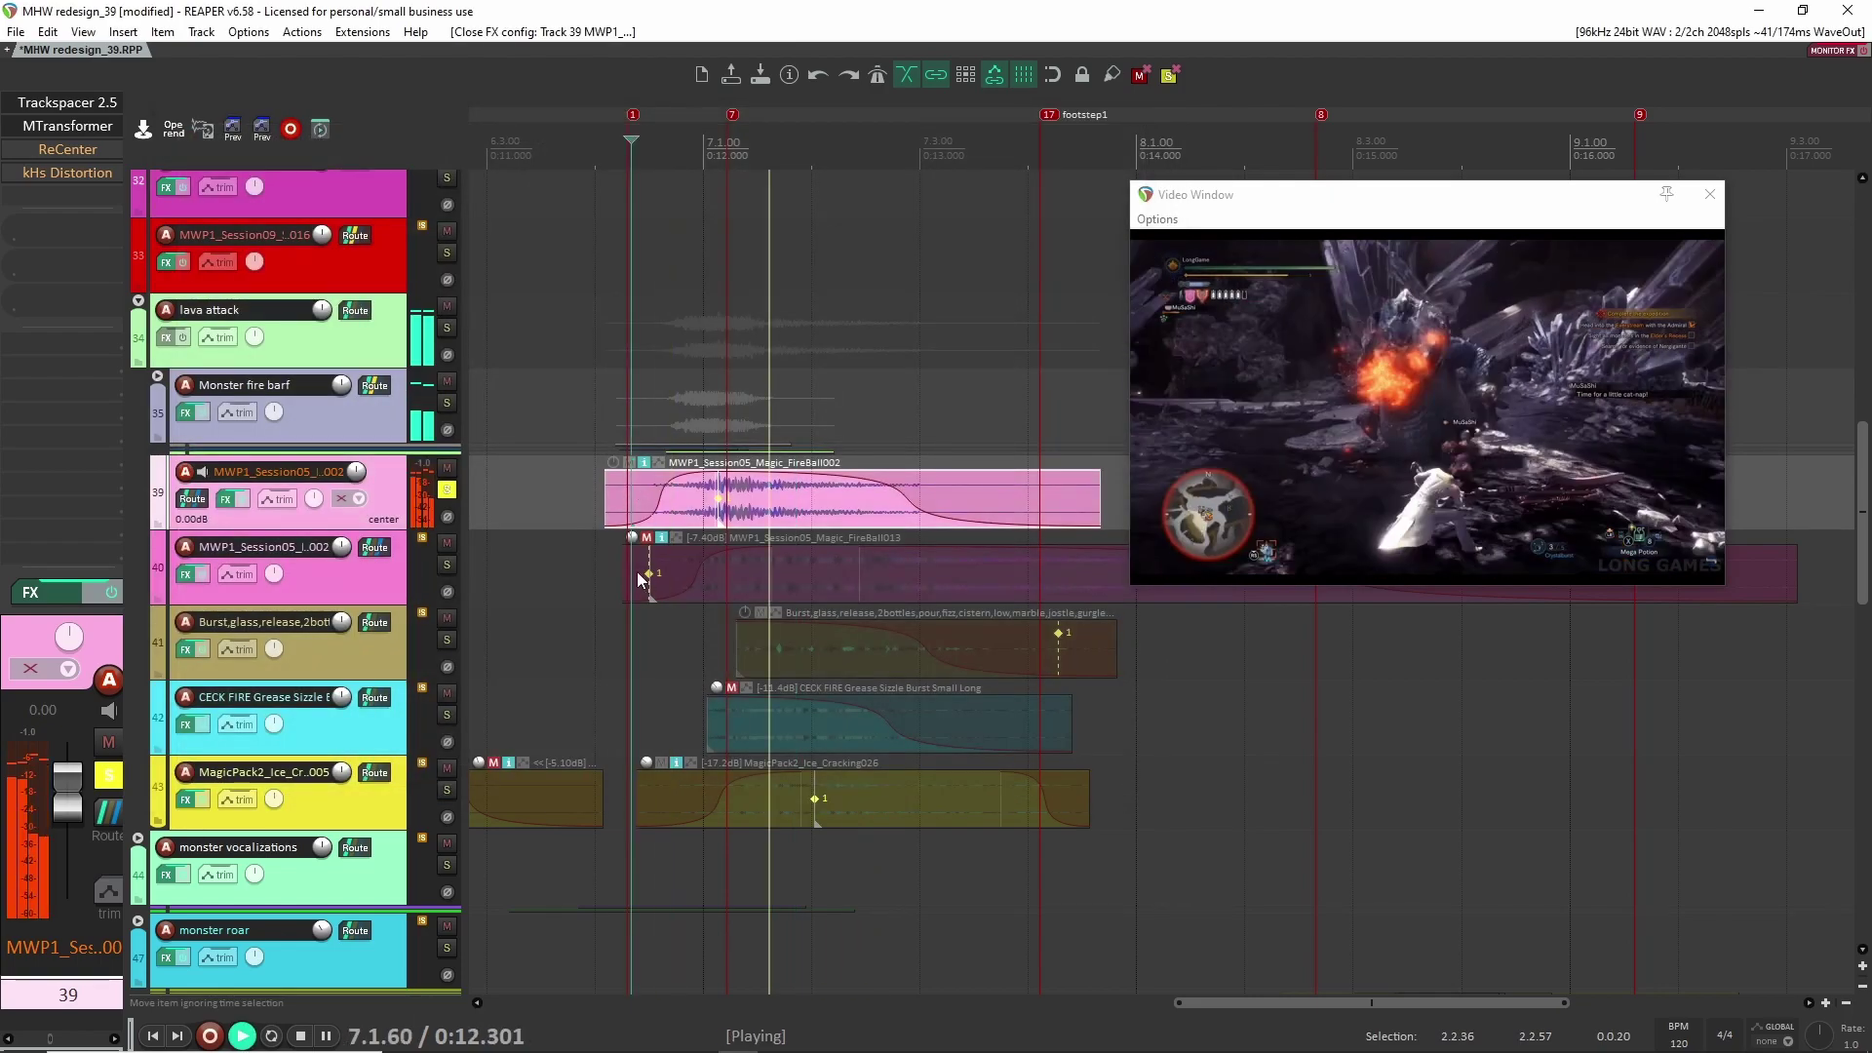
{"action": "key", "text": "space"}
{"action": "left_click", "coordinate": [606, 546]}
{"action": "key", "text": "space"}
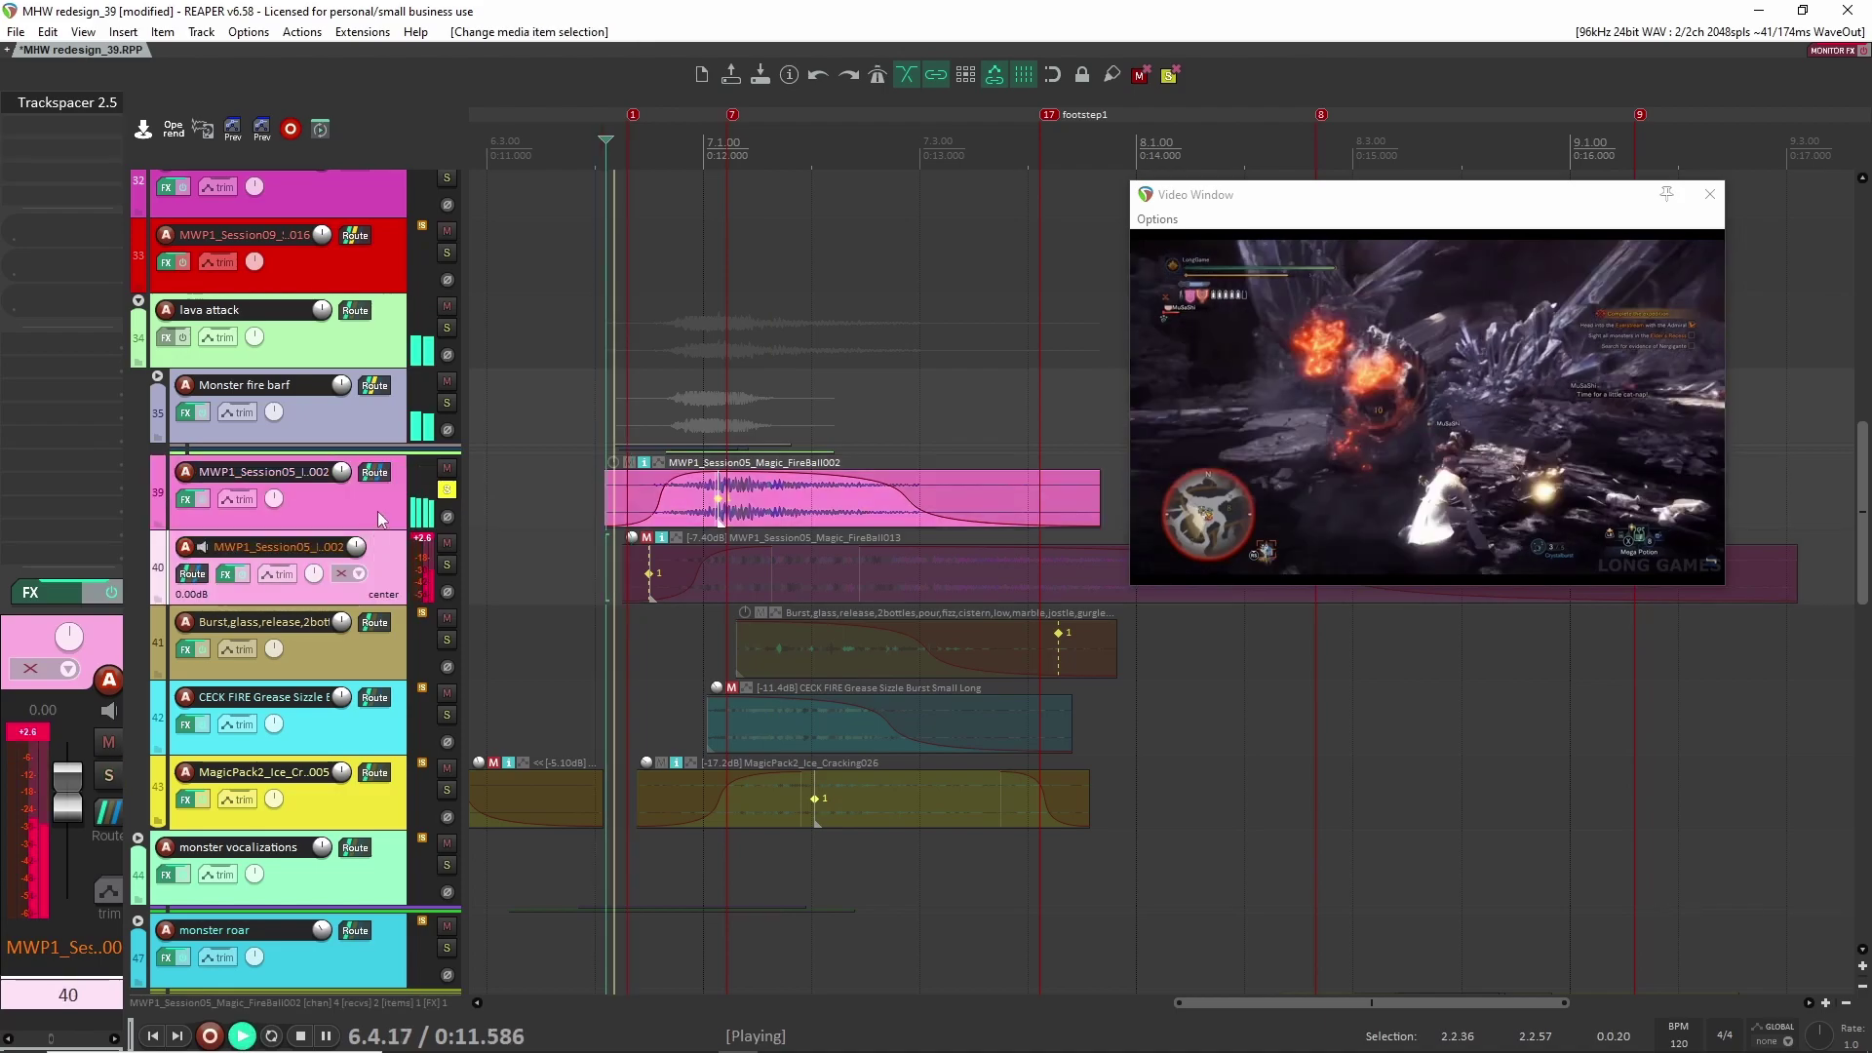
{"action": "key", "text": "space"}
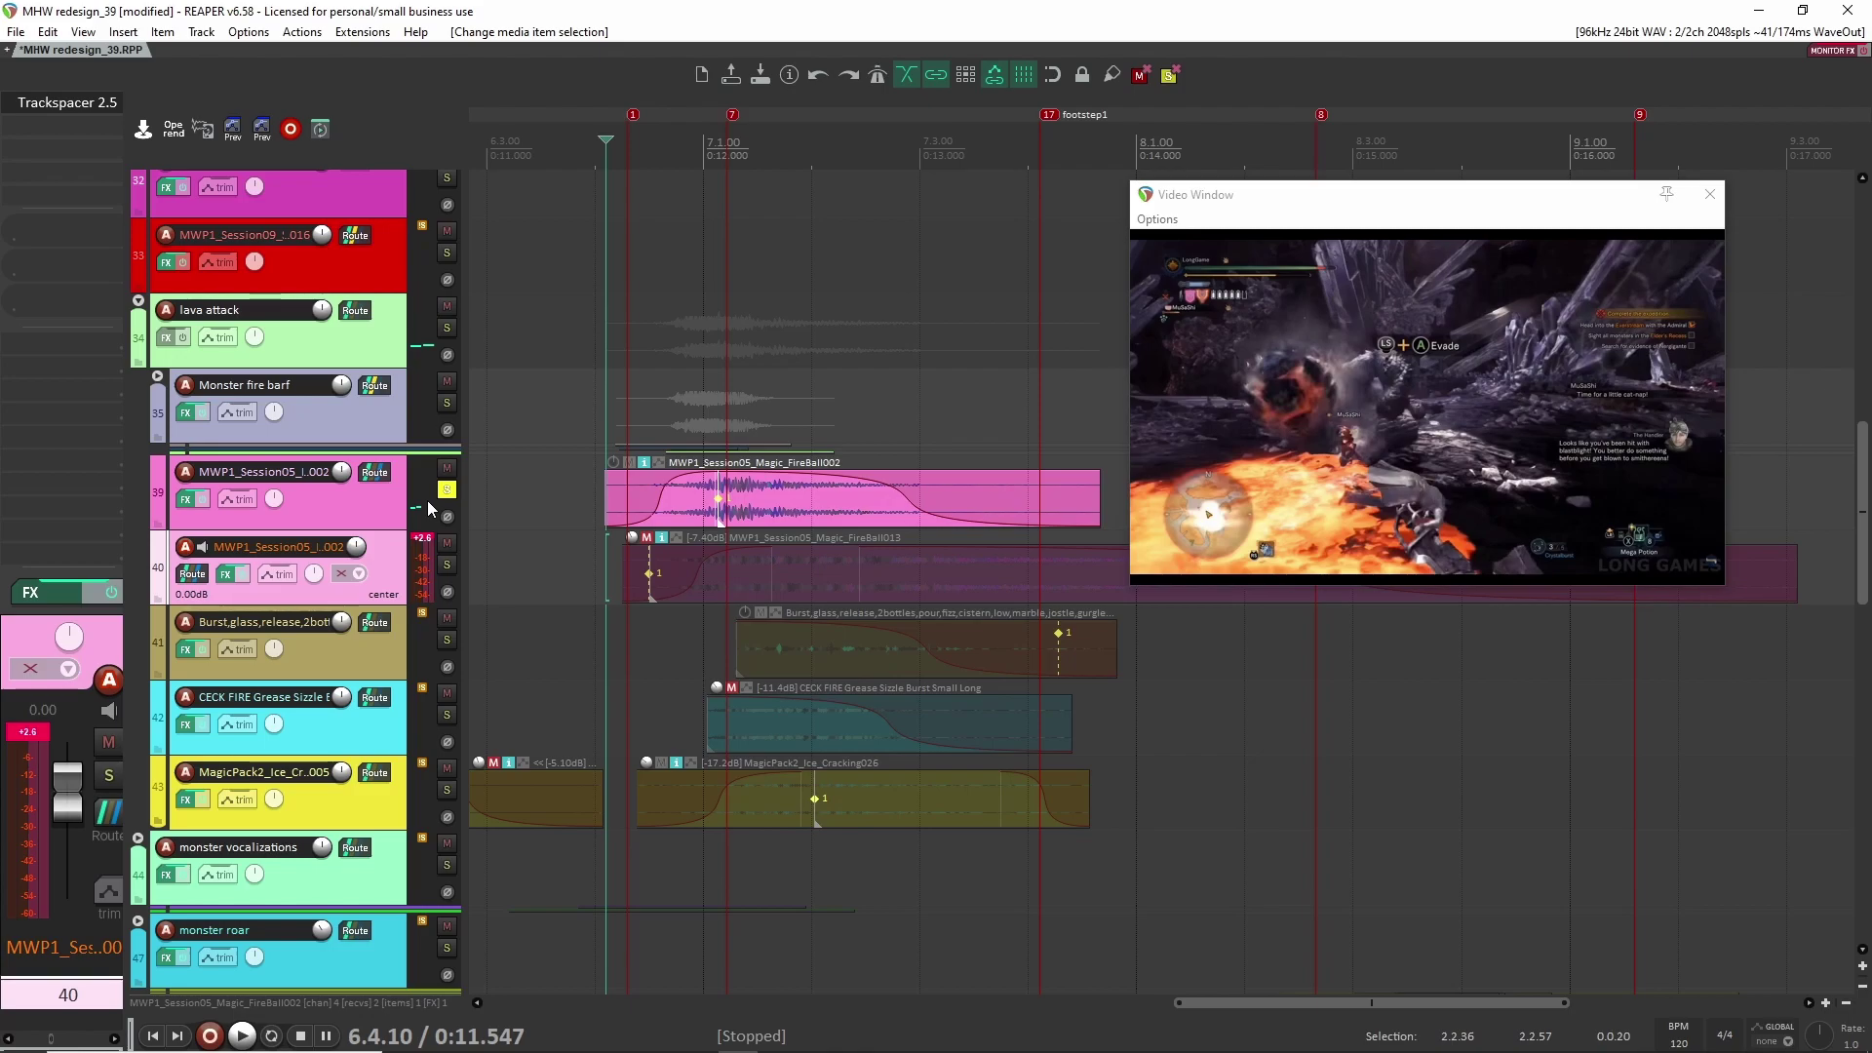
Step: Reactivate ReCenter on track 39 and inspect its settings
{"action": "left_click", "coordinate": [389, 506]}
{"action": "double_click", "coordinate": [76, 152]}
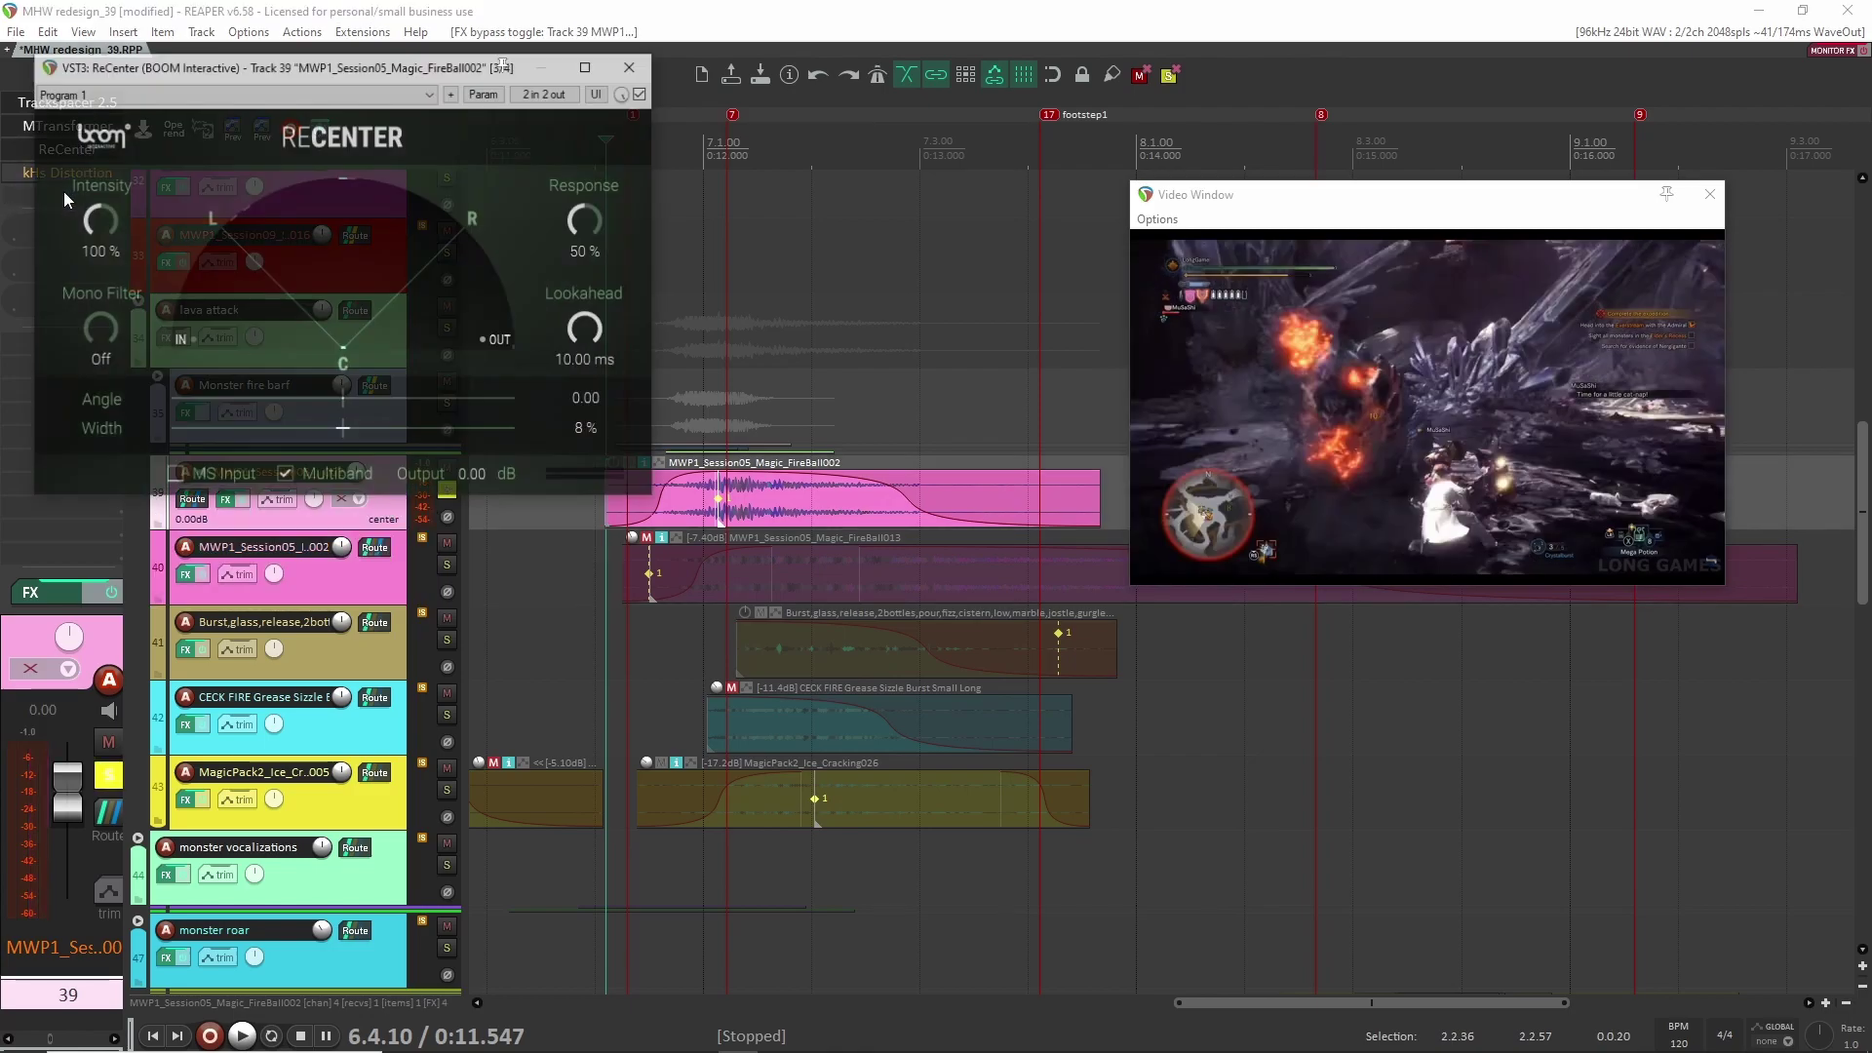
{"action": "left_click", "coordinate": [628, 67]}
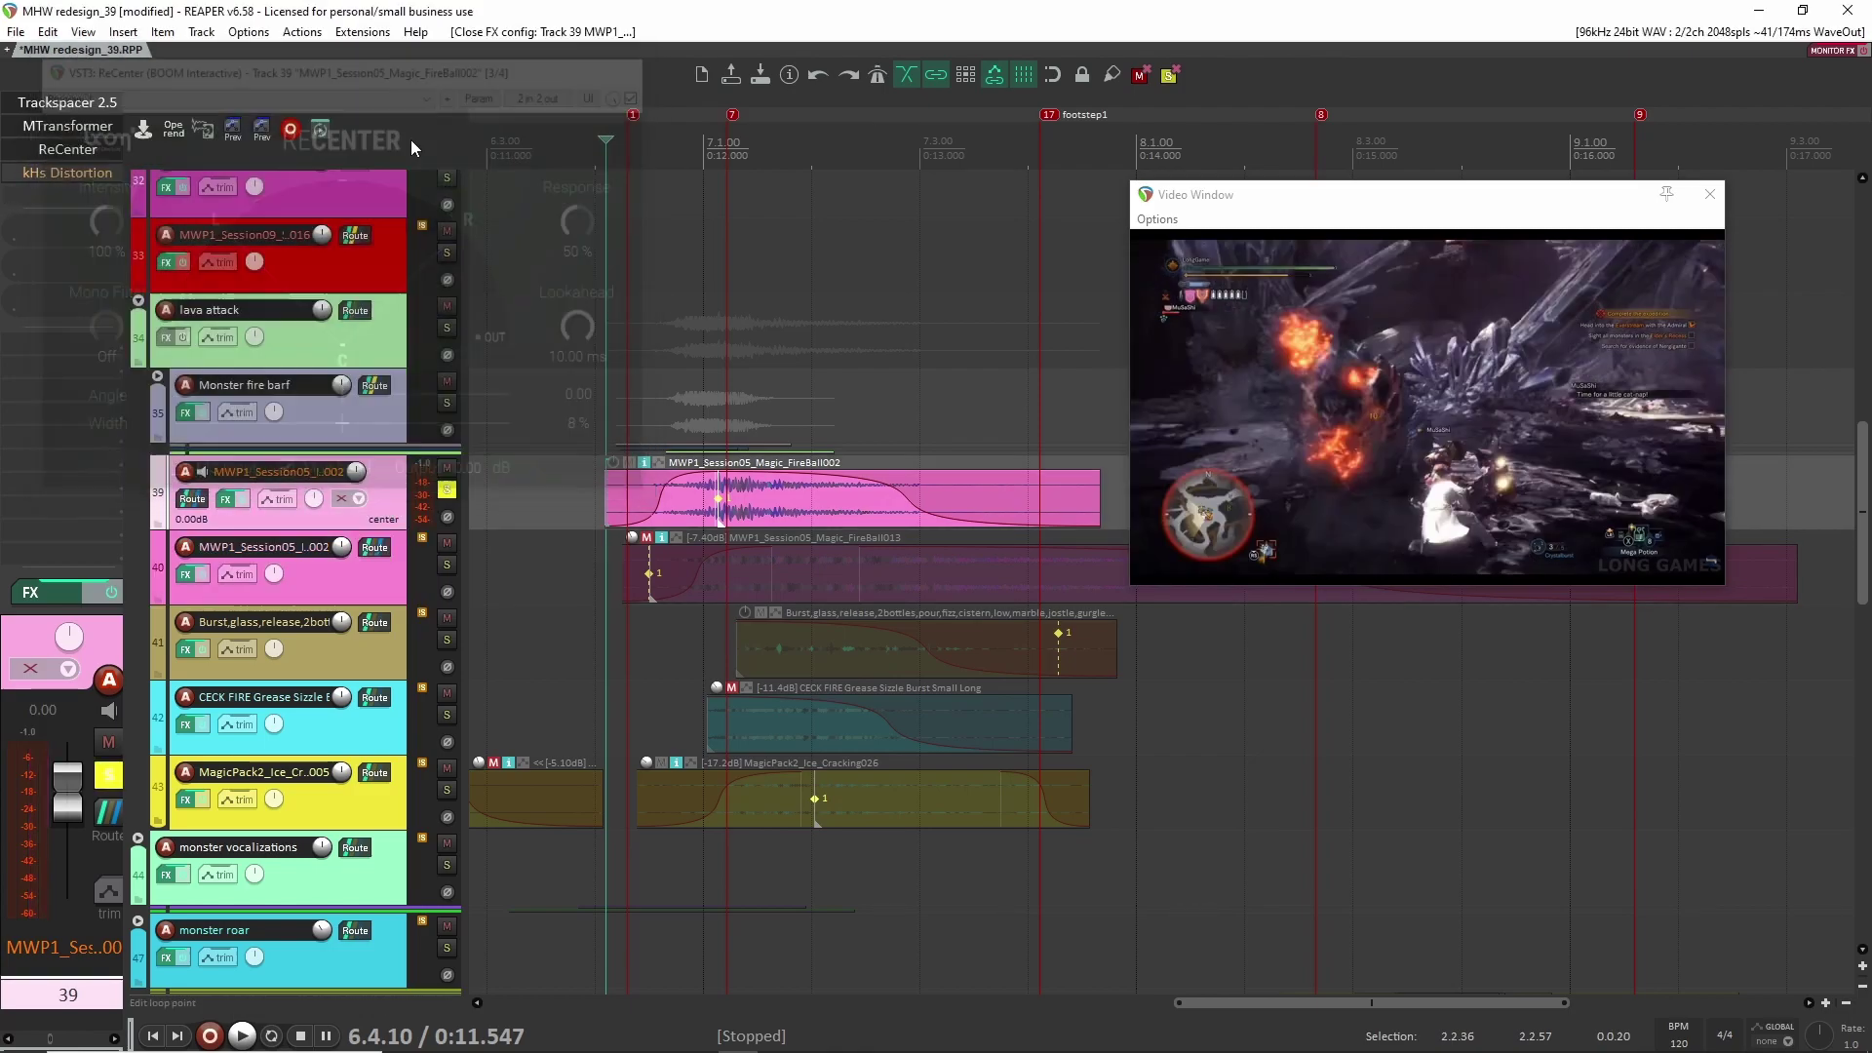
Step: Reactivate kHs Distortion on track 39, check its Overdrive settings, and play the fireball clip through the complete chain
{"action": "left_click", "coordinate": [72, 180]}
{"action": "key", "text": "space"}
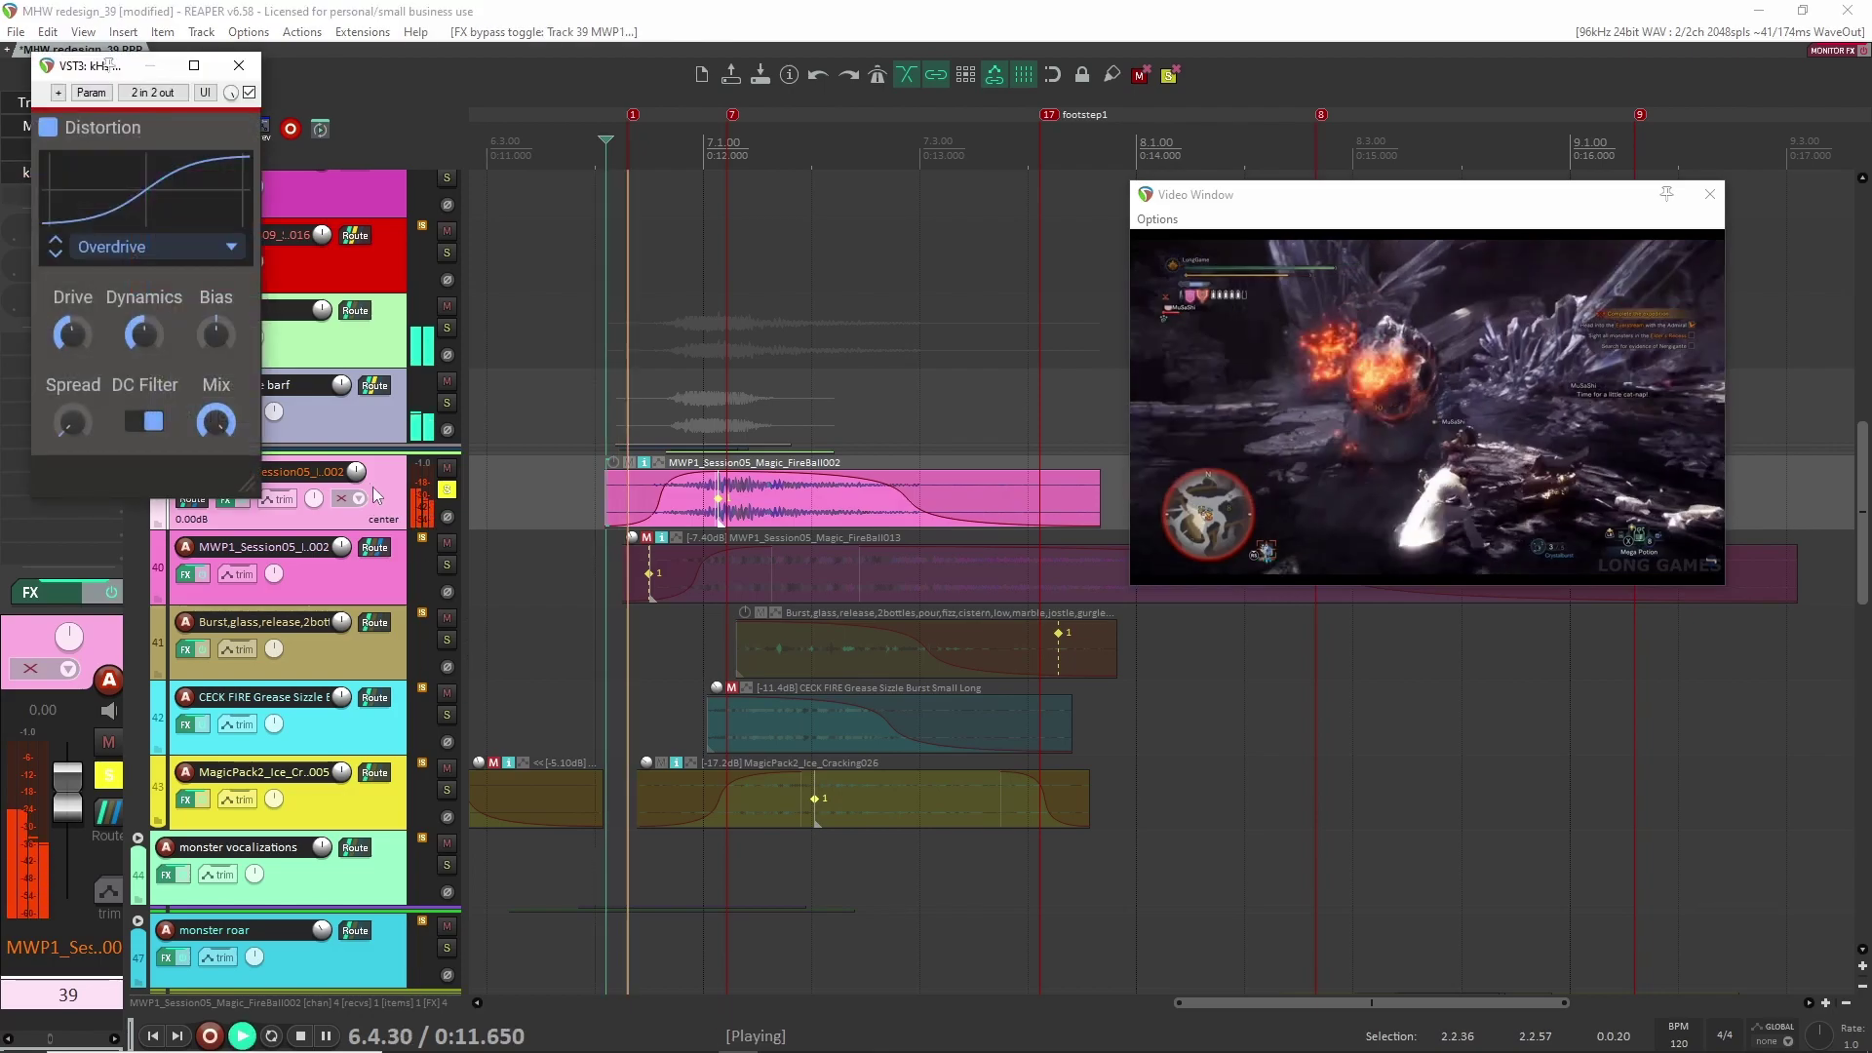
{"action": "key", "text": "space"}
{"action": "key", "text": "space"}
{"action": "left_click", "coordinate": [239, 65]}
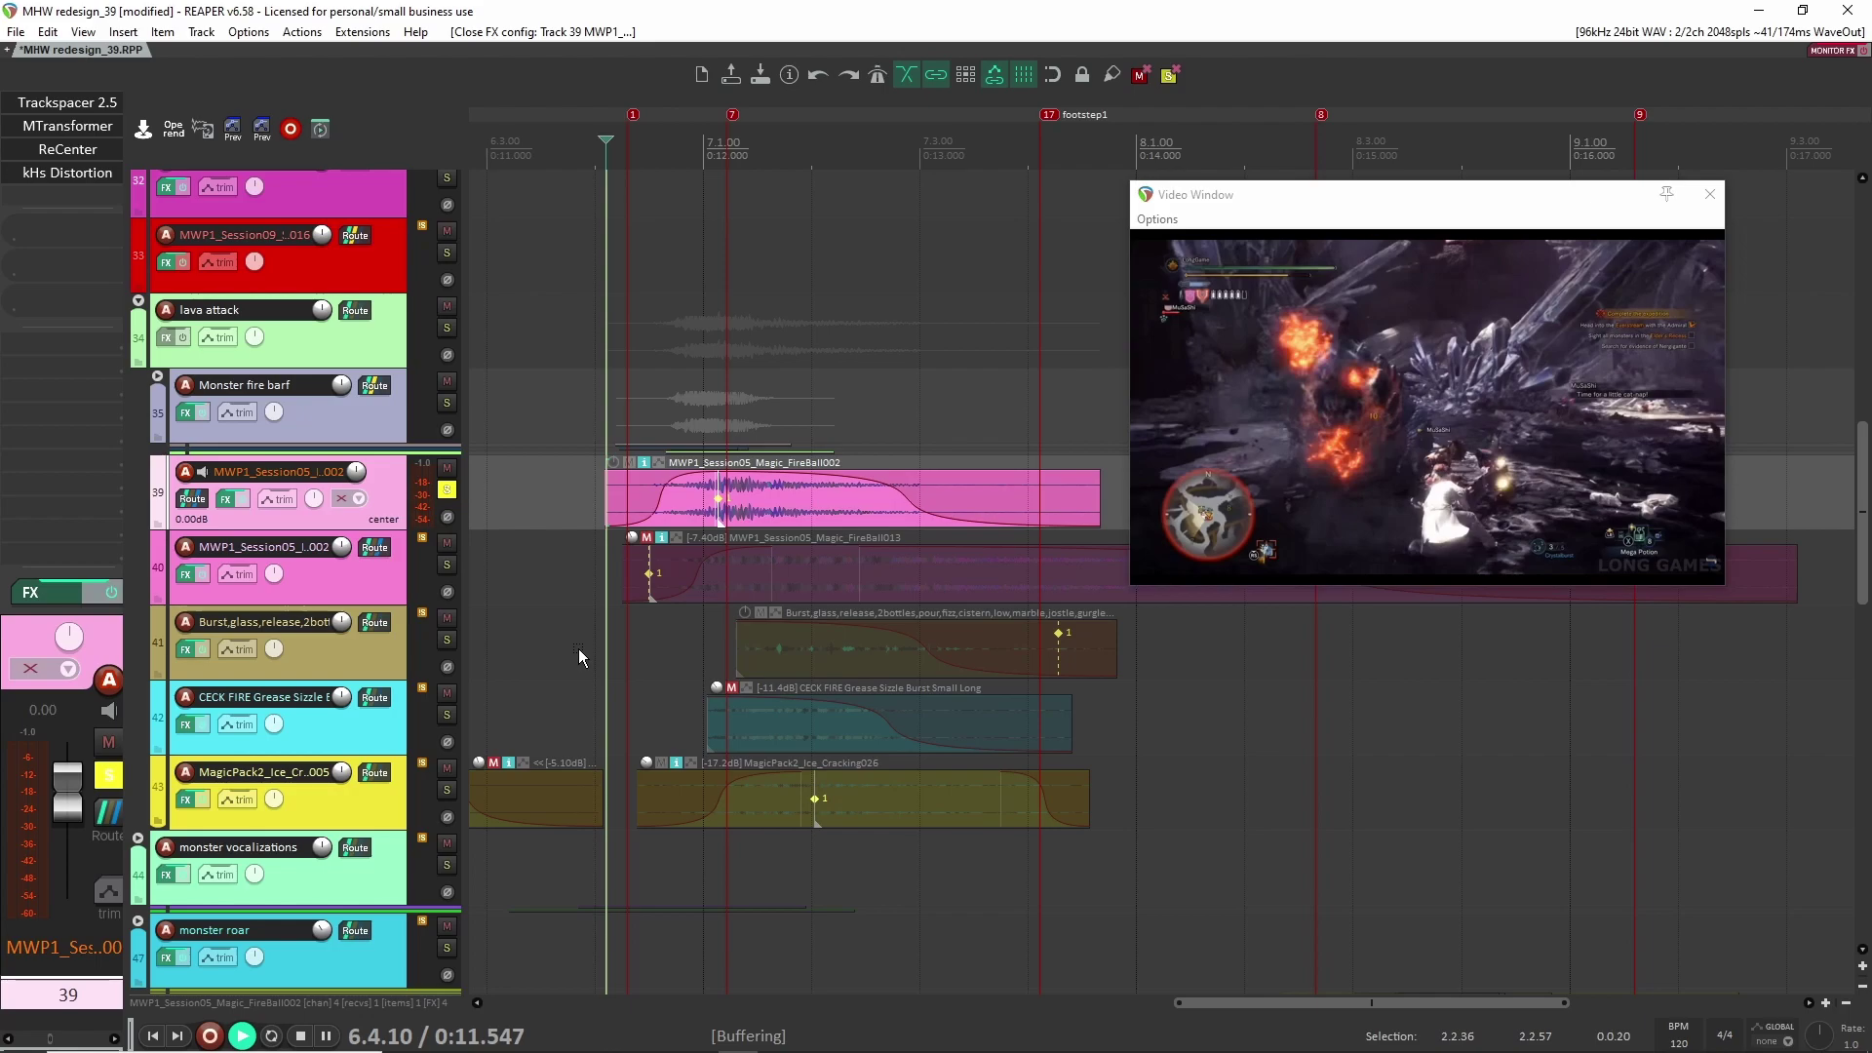
{"action": "key", "text": "space"}
Step: Unsolo track 39, solo track 41, and play its Burst,glass,release clip from just before its start
{"action": "left_click", "coordinate": [449, 490]}
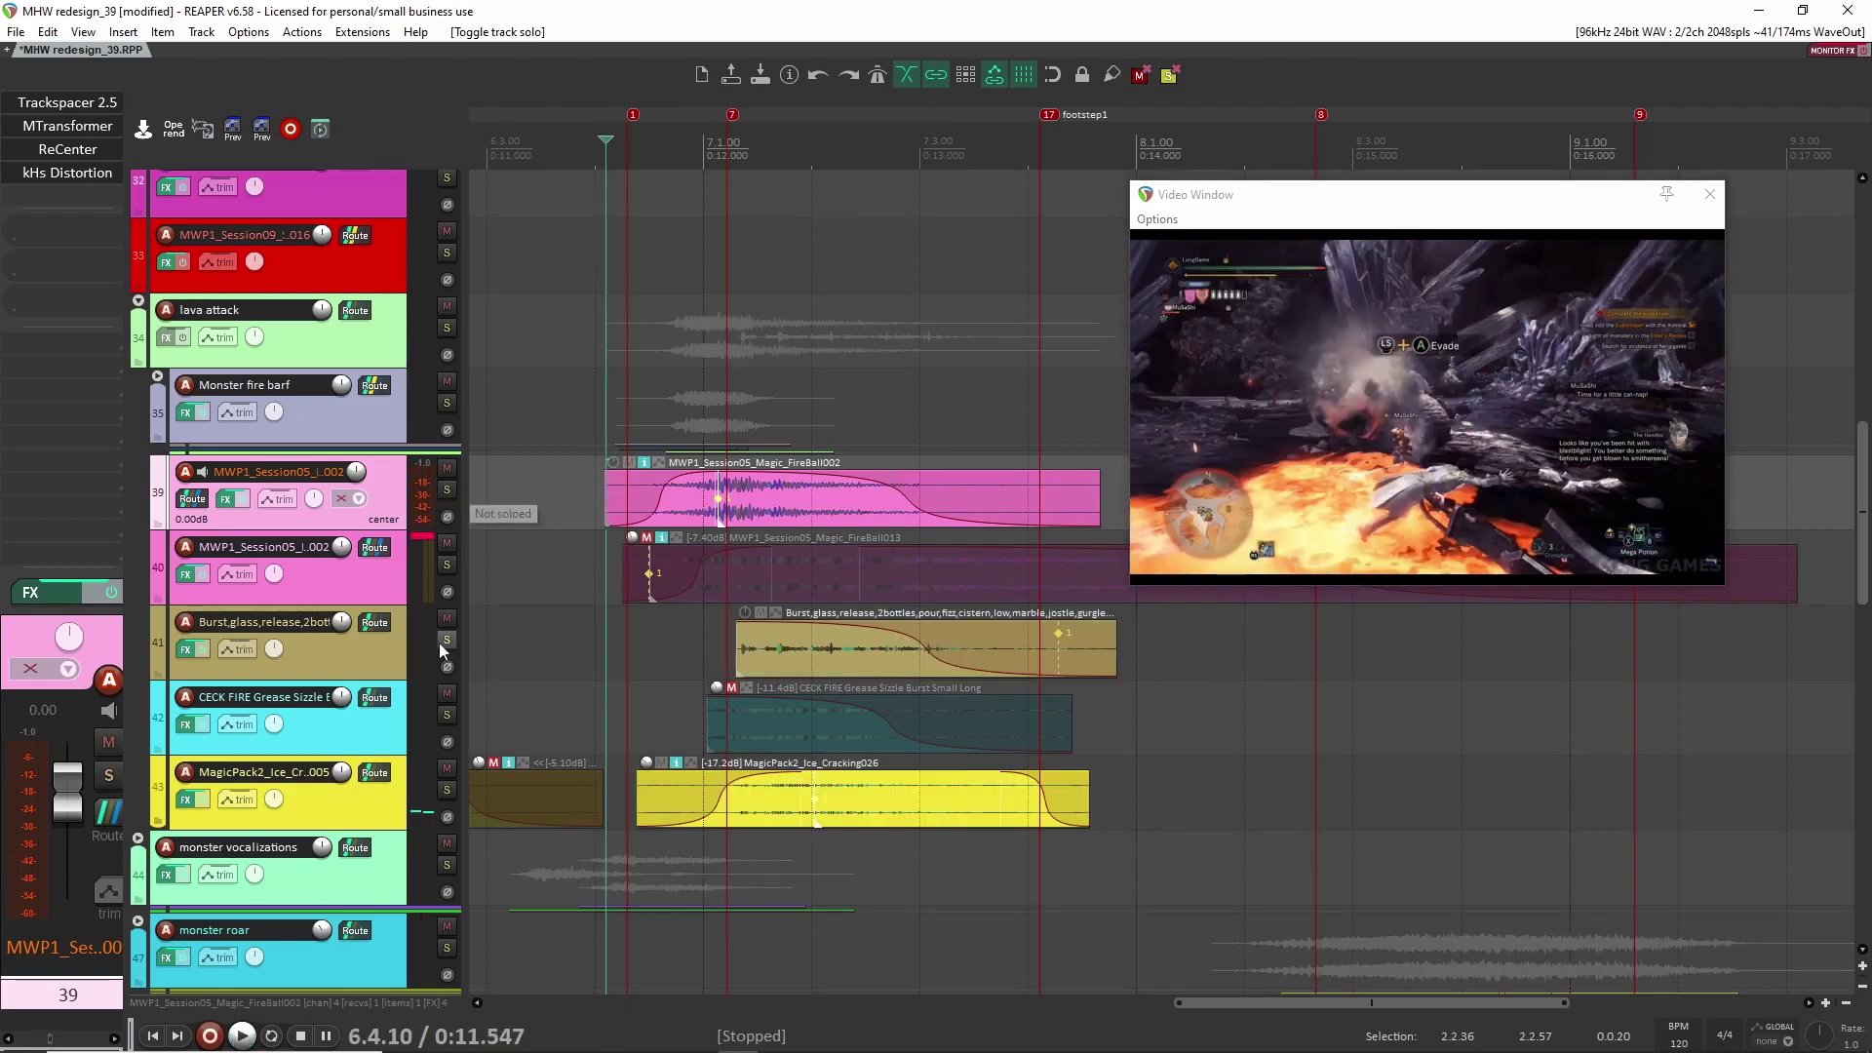
{"action": "left_click", "coordinate": [445, 641]}
{"action": "left_click", "coordinate": [419, 661]}
{"action": "left_click", "coordinate": [687, 642]}
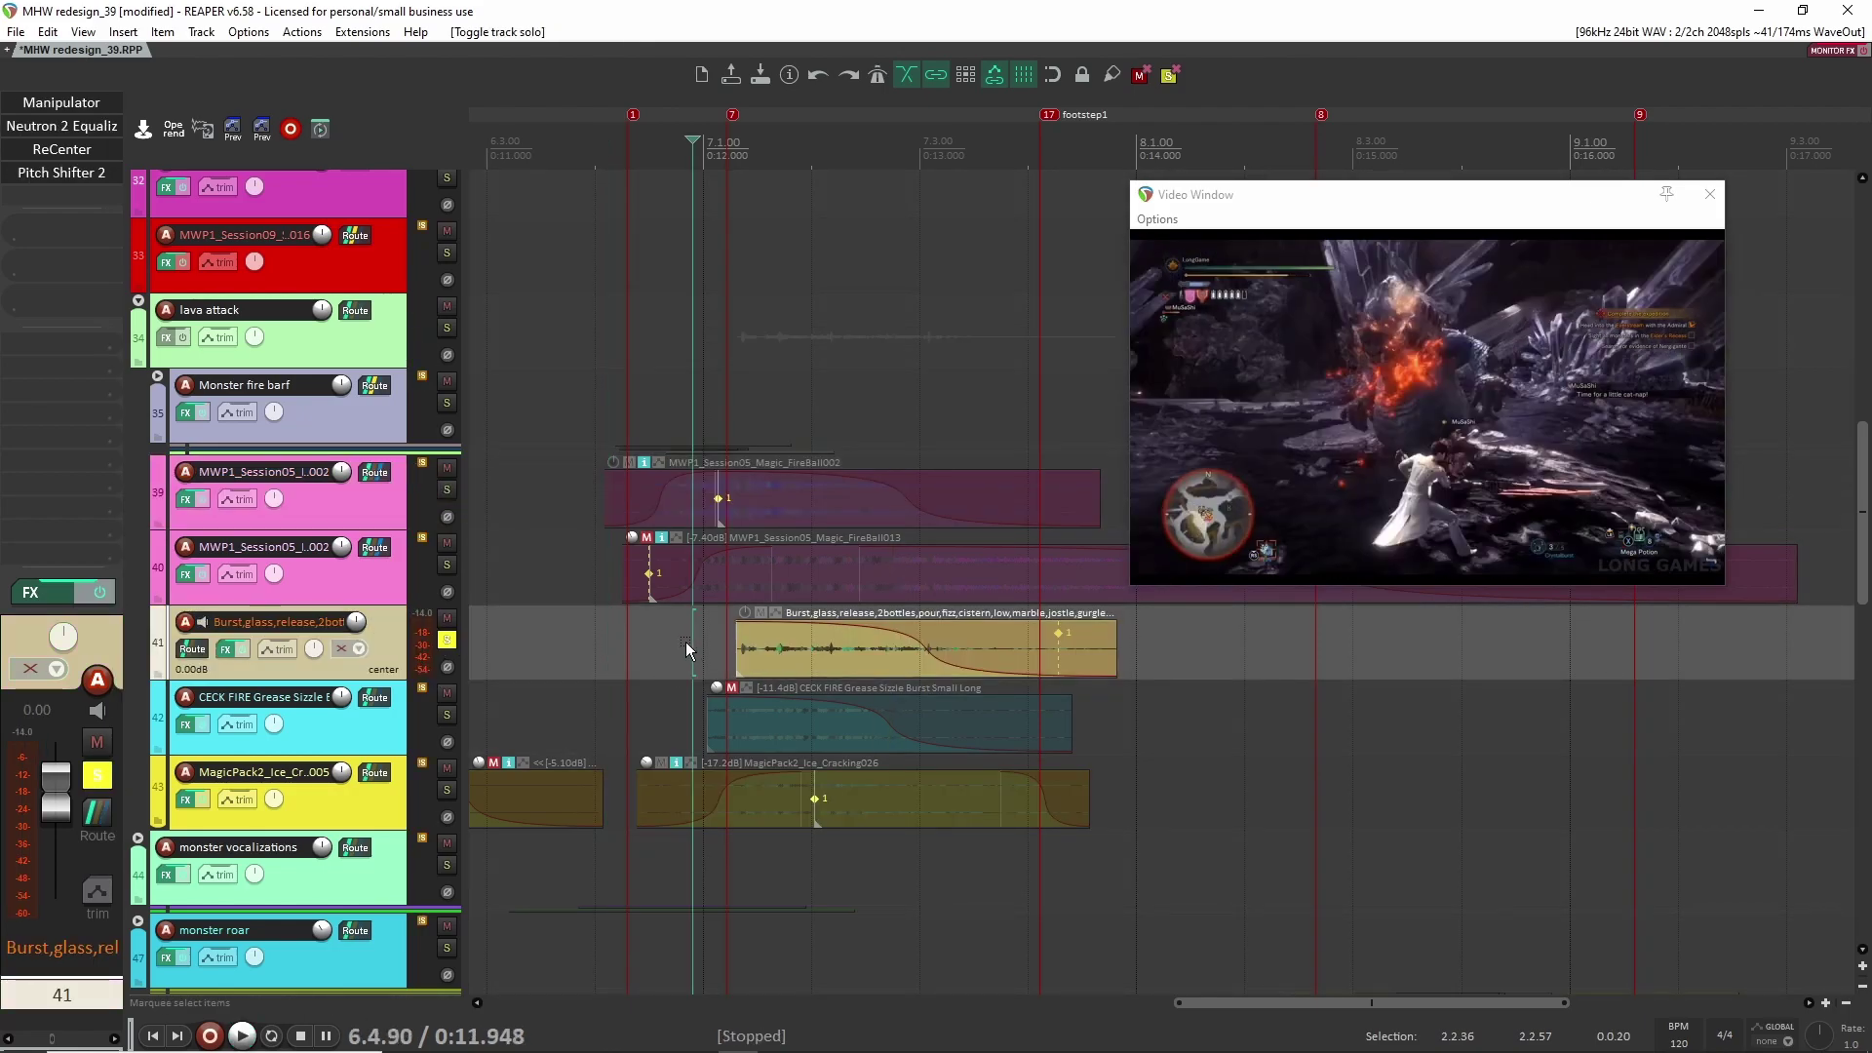
{"action": "scroll", "coordinate": [749, 657], "scroll_direction": "up", "scroll_amount": 3}
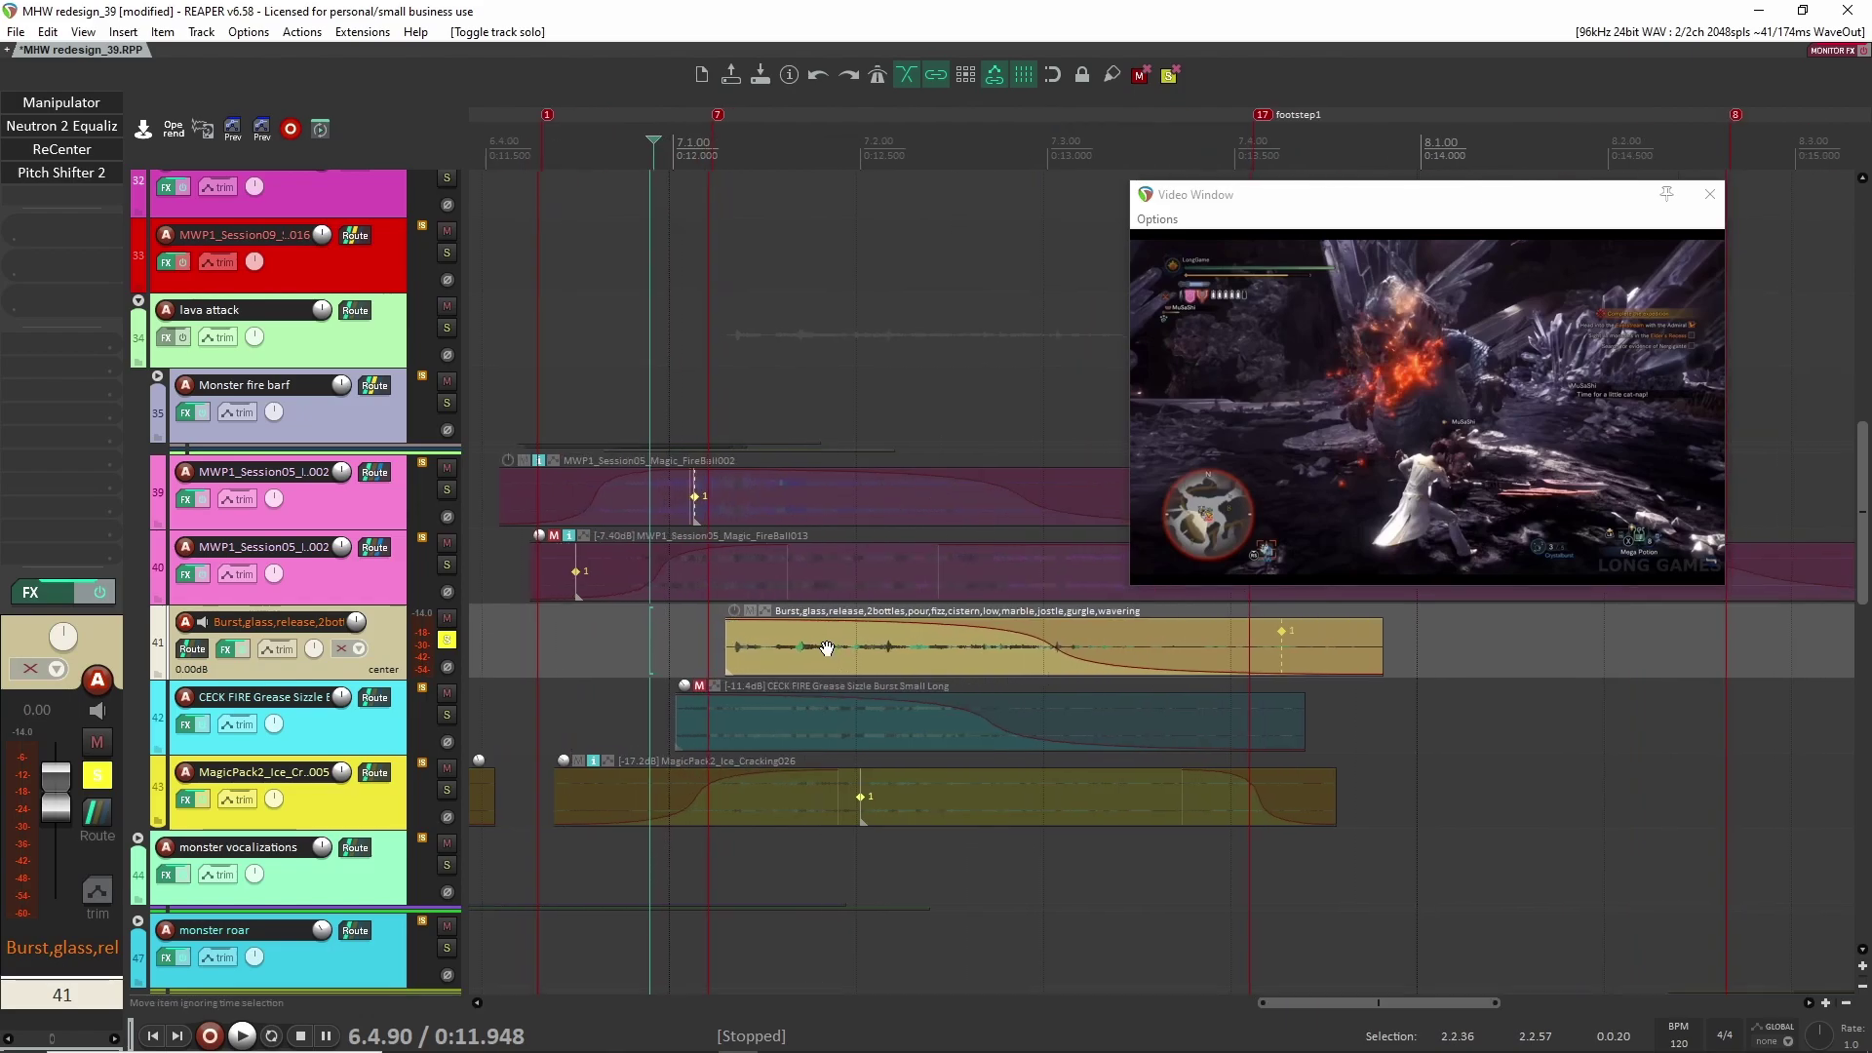
{"action": "key", "text": "space"}
{"action": "key", "text": "space"}
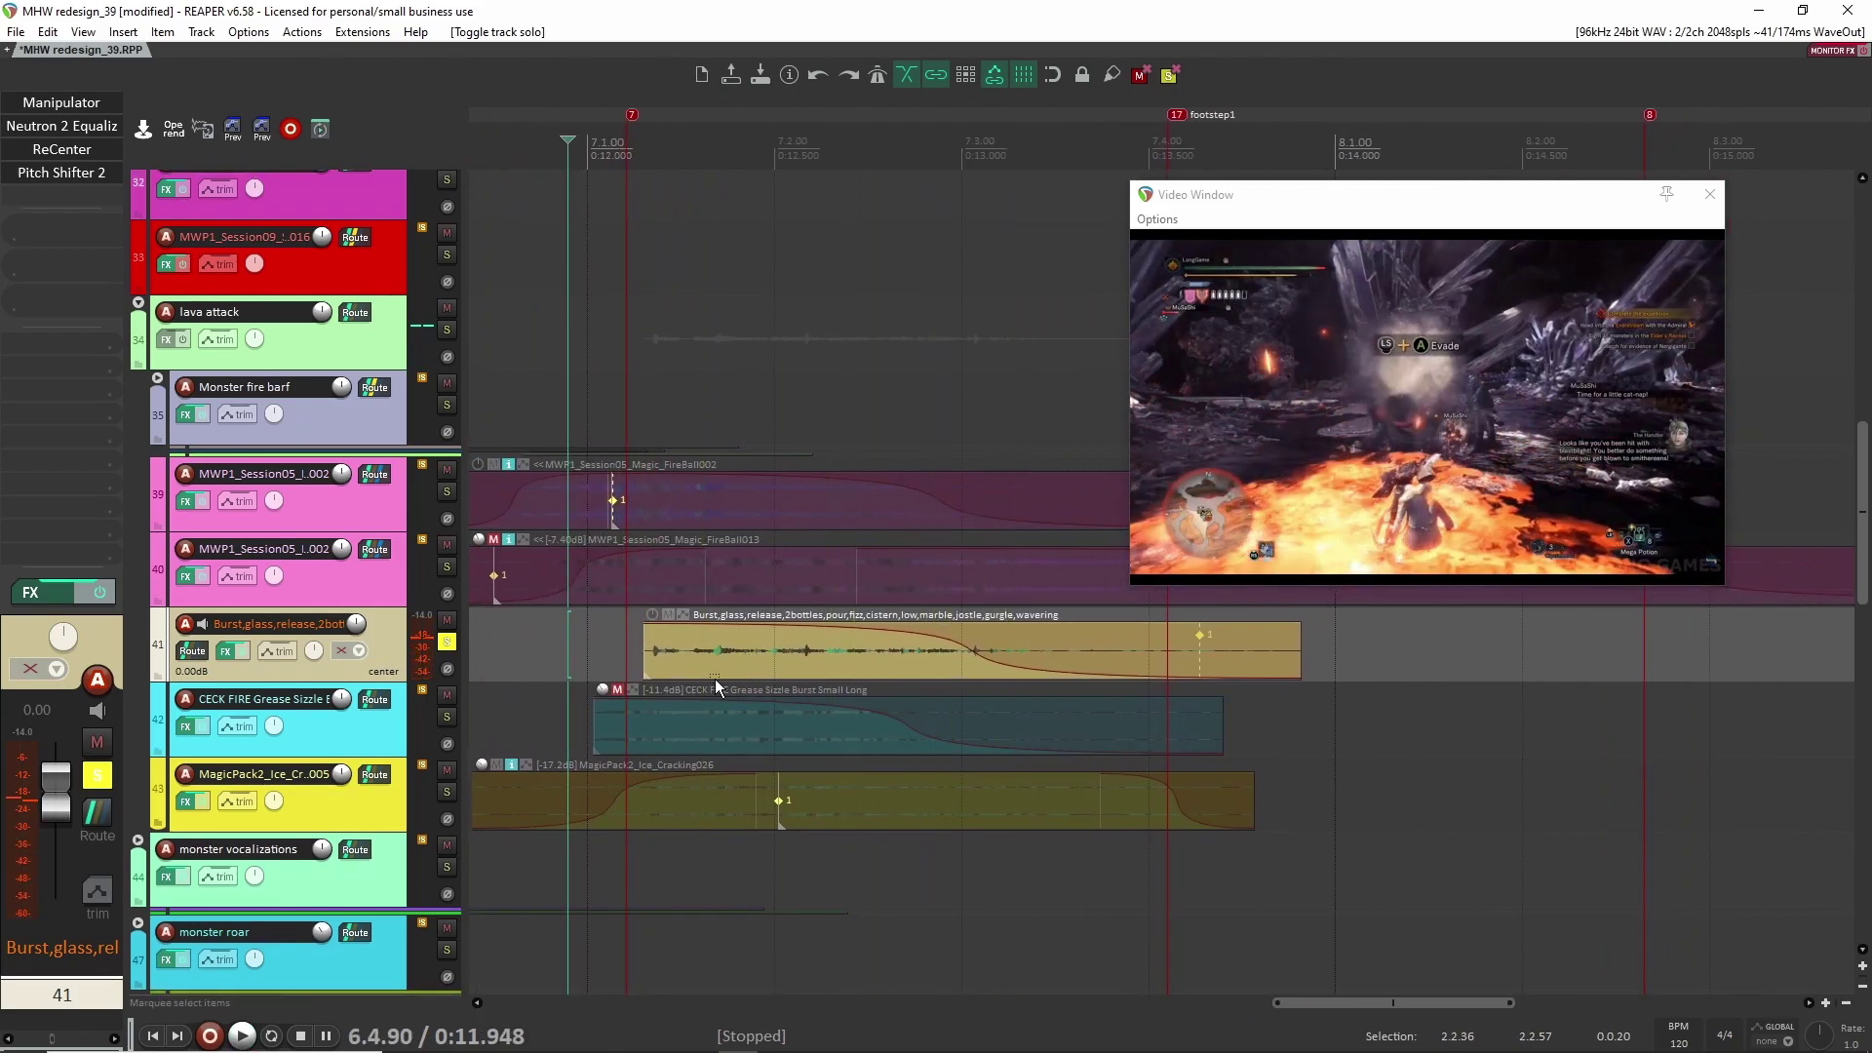
Step: Bypass the effects chain on track 41 and play the glass burst clip unprocessed
{"action": "scroll", "coordinate": [715, 681], "scroll_direction": "down", "scroll_amount": 2}
{"action": "scroll", "coordinate": [716, 679], "scroll_direction": "down", "scroll_amount": 1}
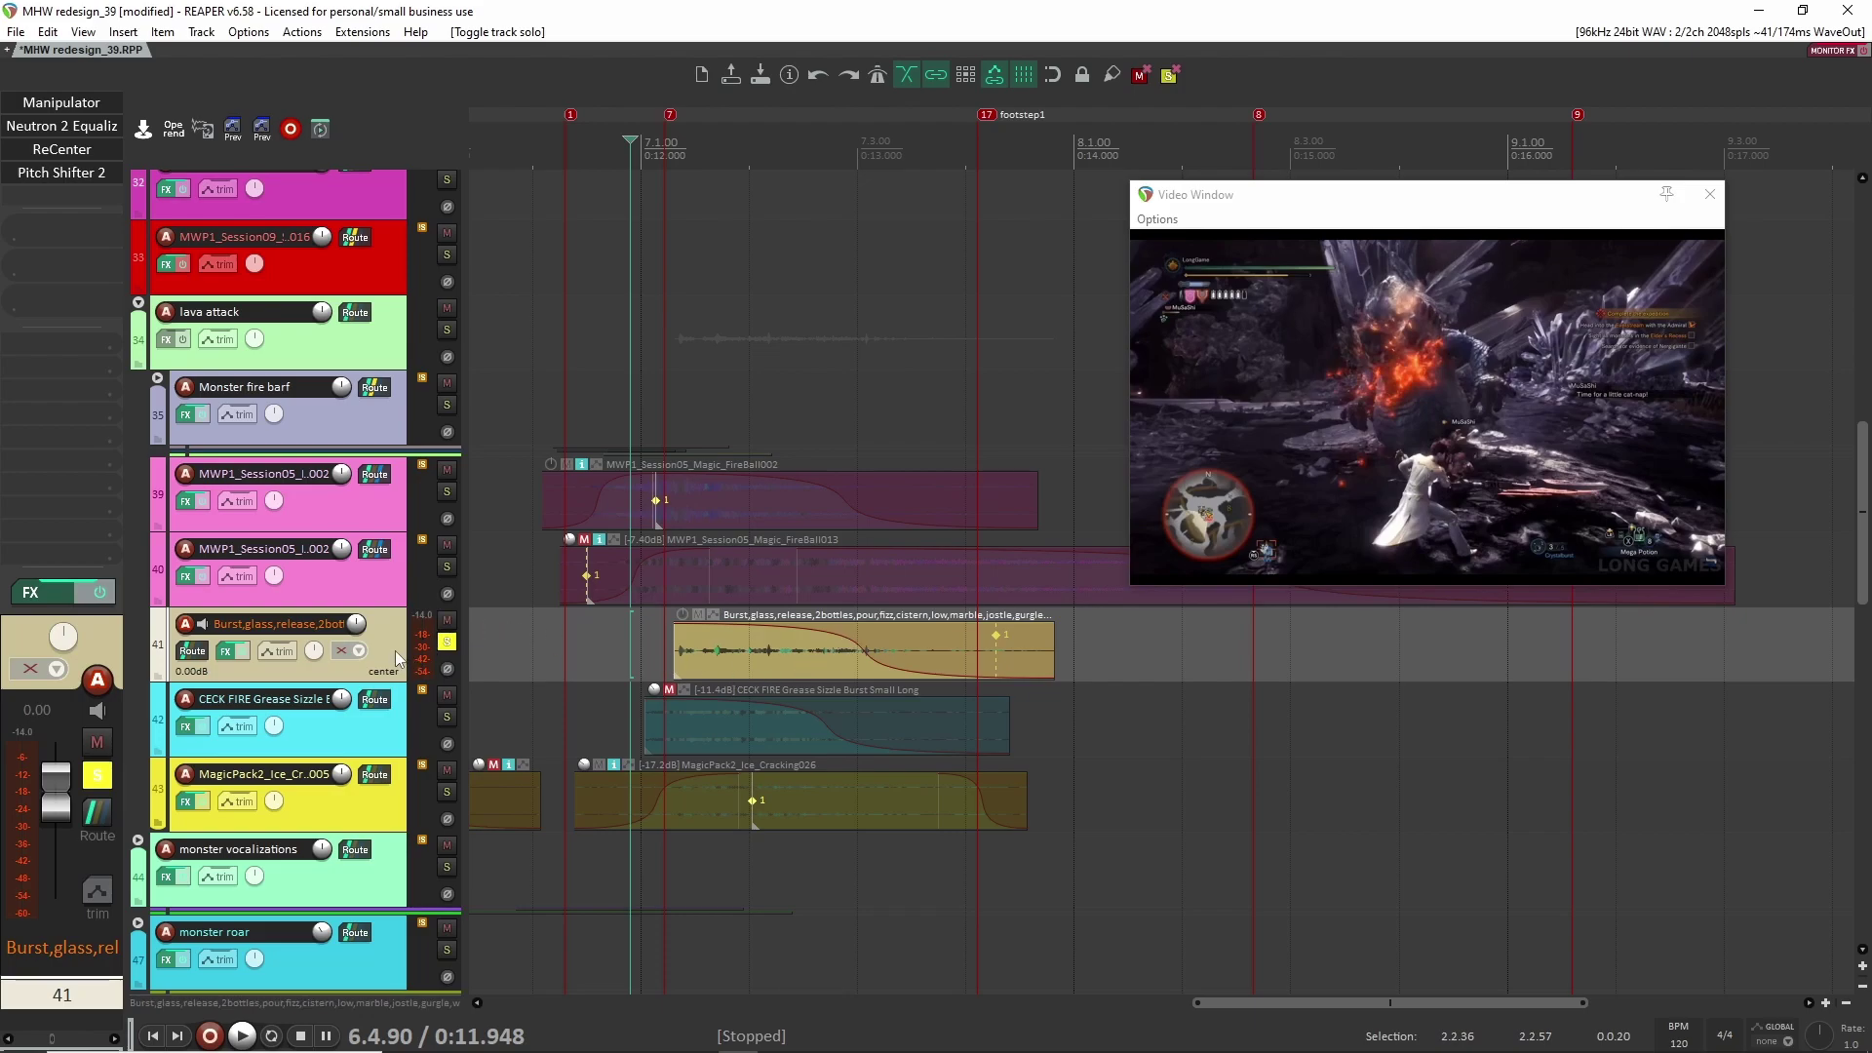
{"action": "left_click", "coordinate": [99, 592]}
{"action": "key", "text": "space"}
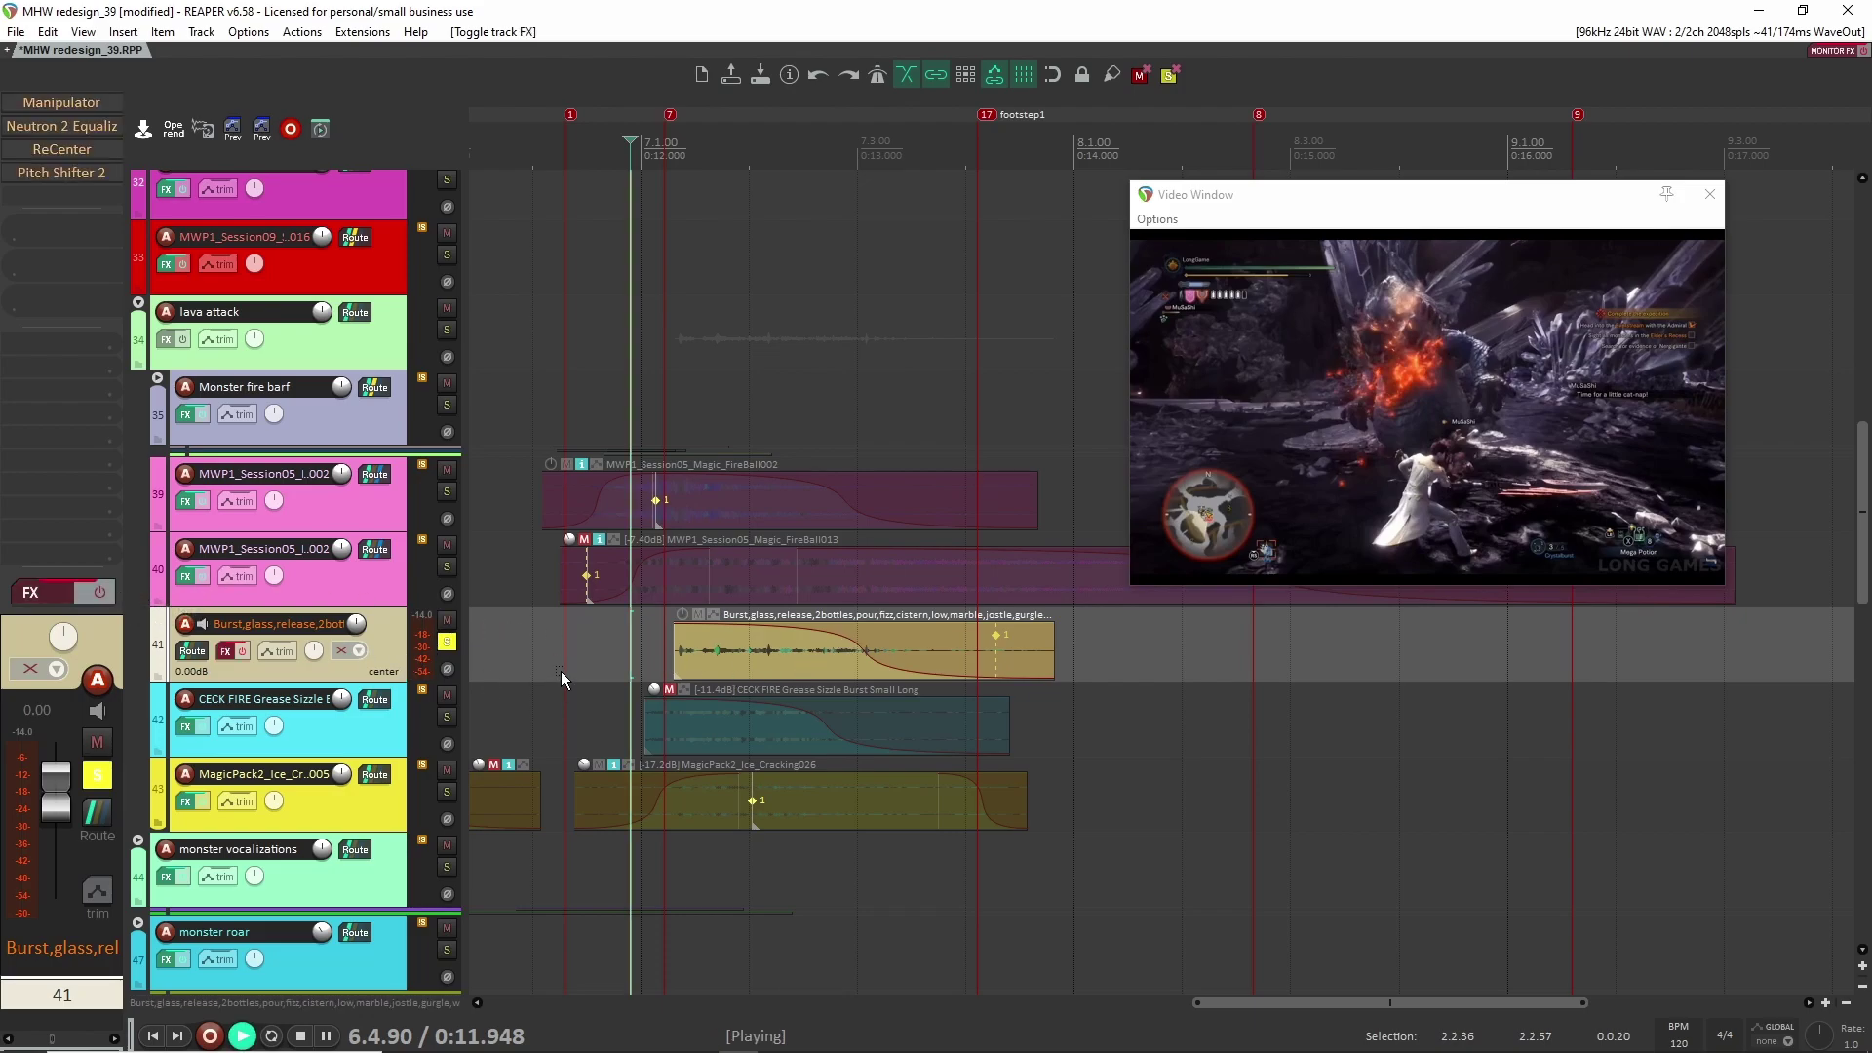
{"action": "key", "text": "space"}
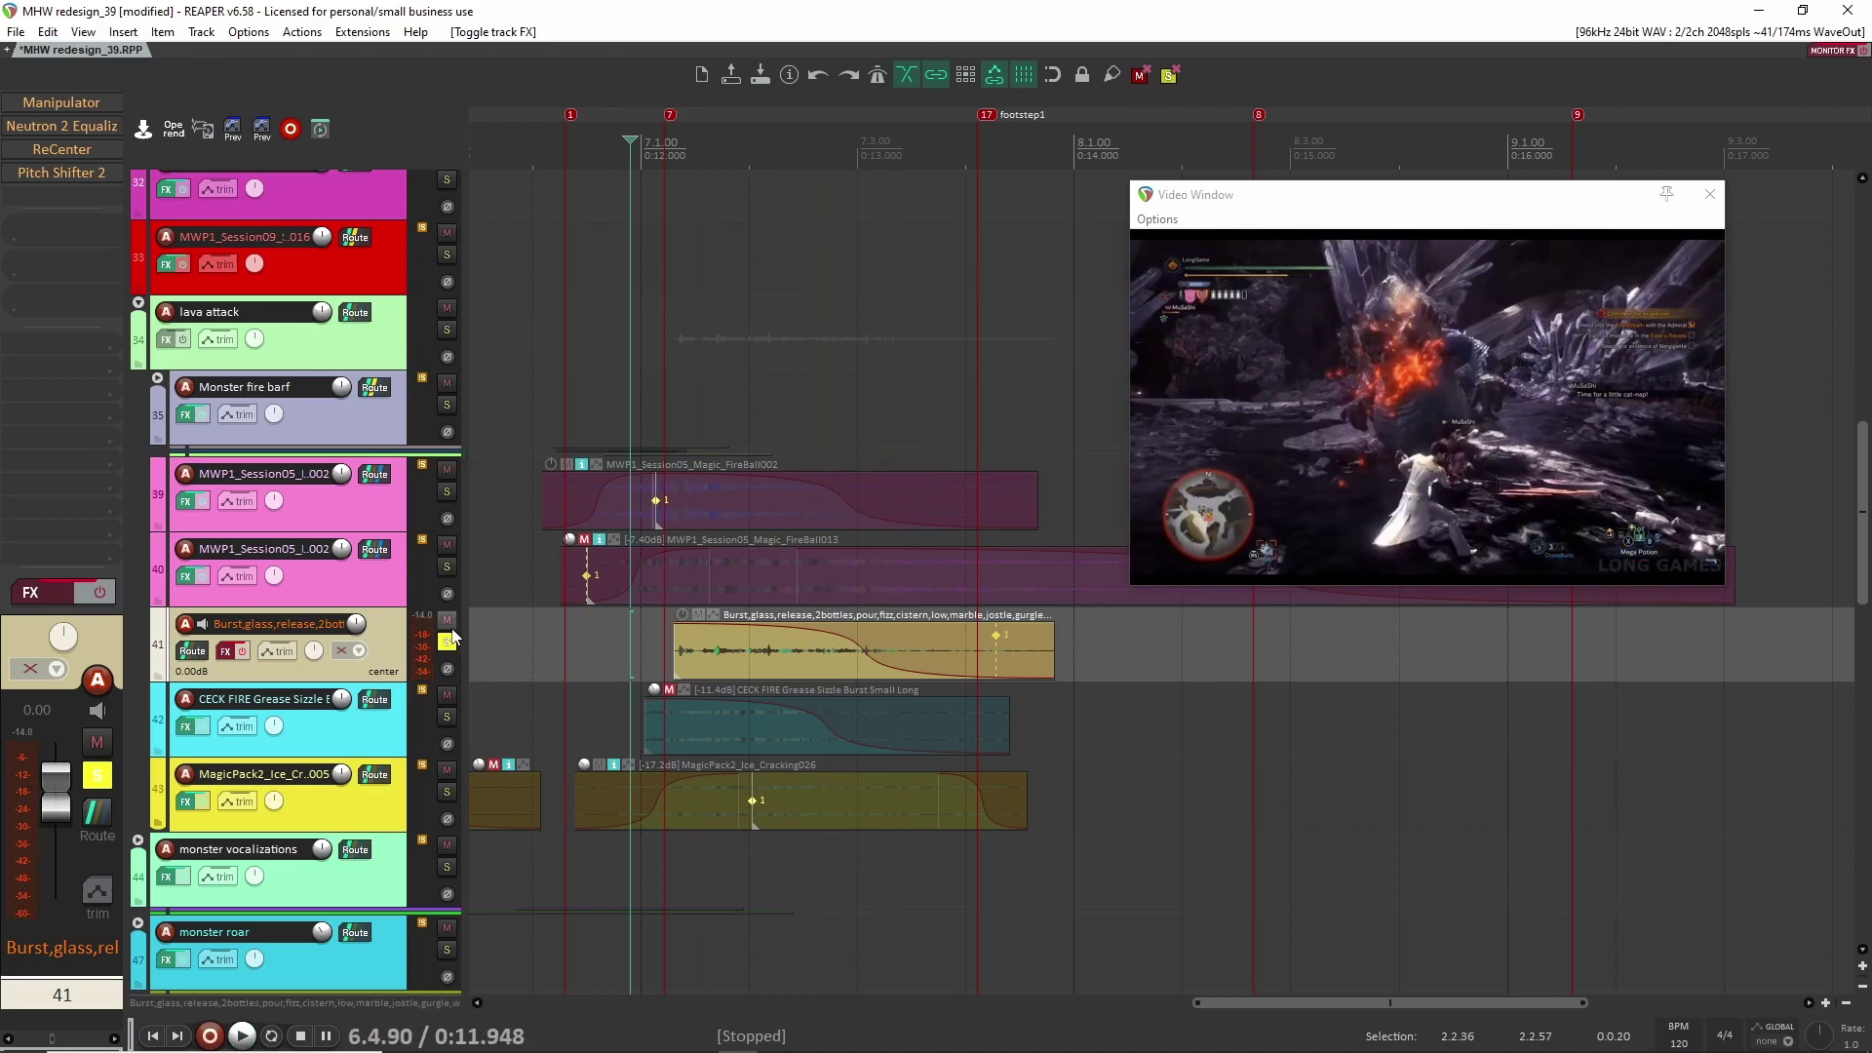
{"action": "key", "text": "space"}
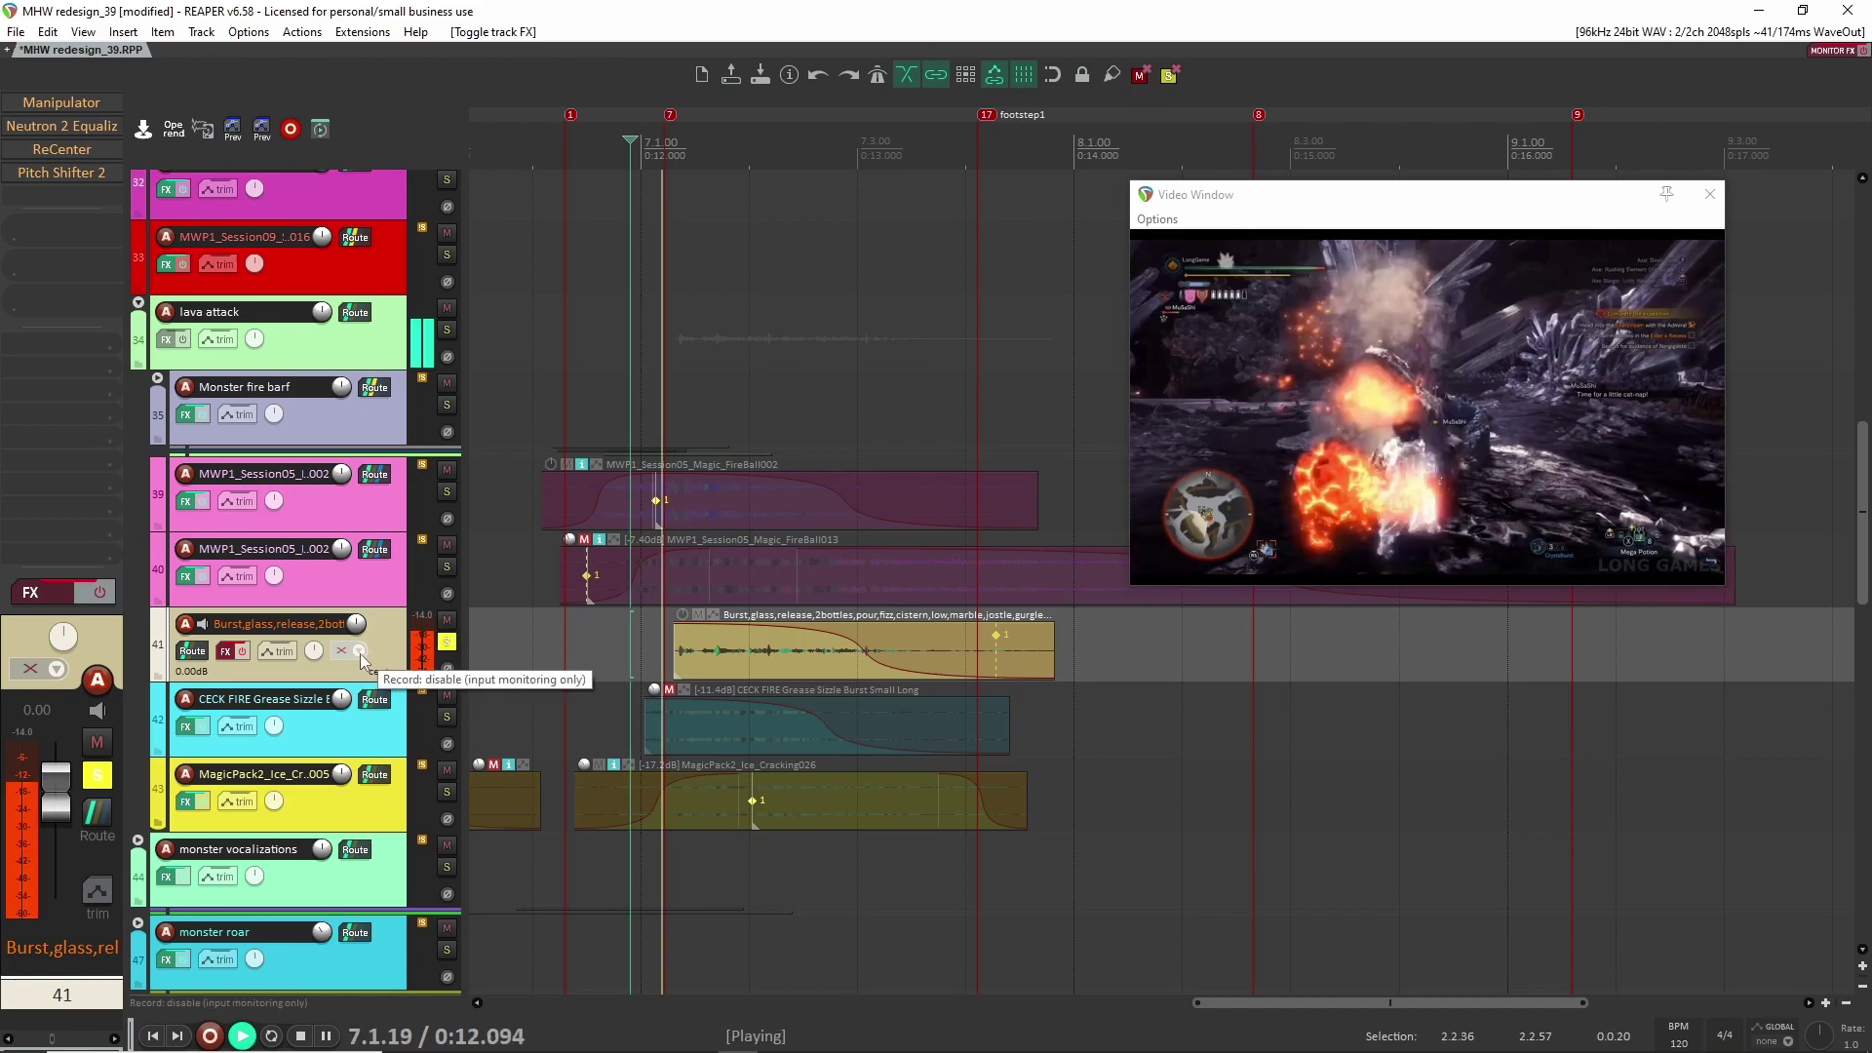
{"action": "key", "text": "space"}
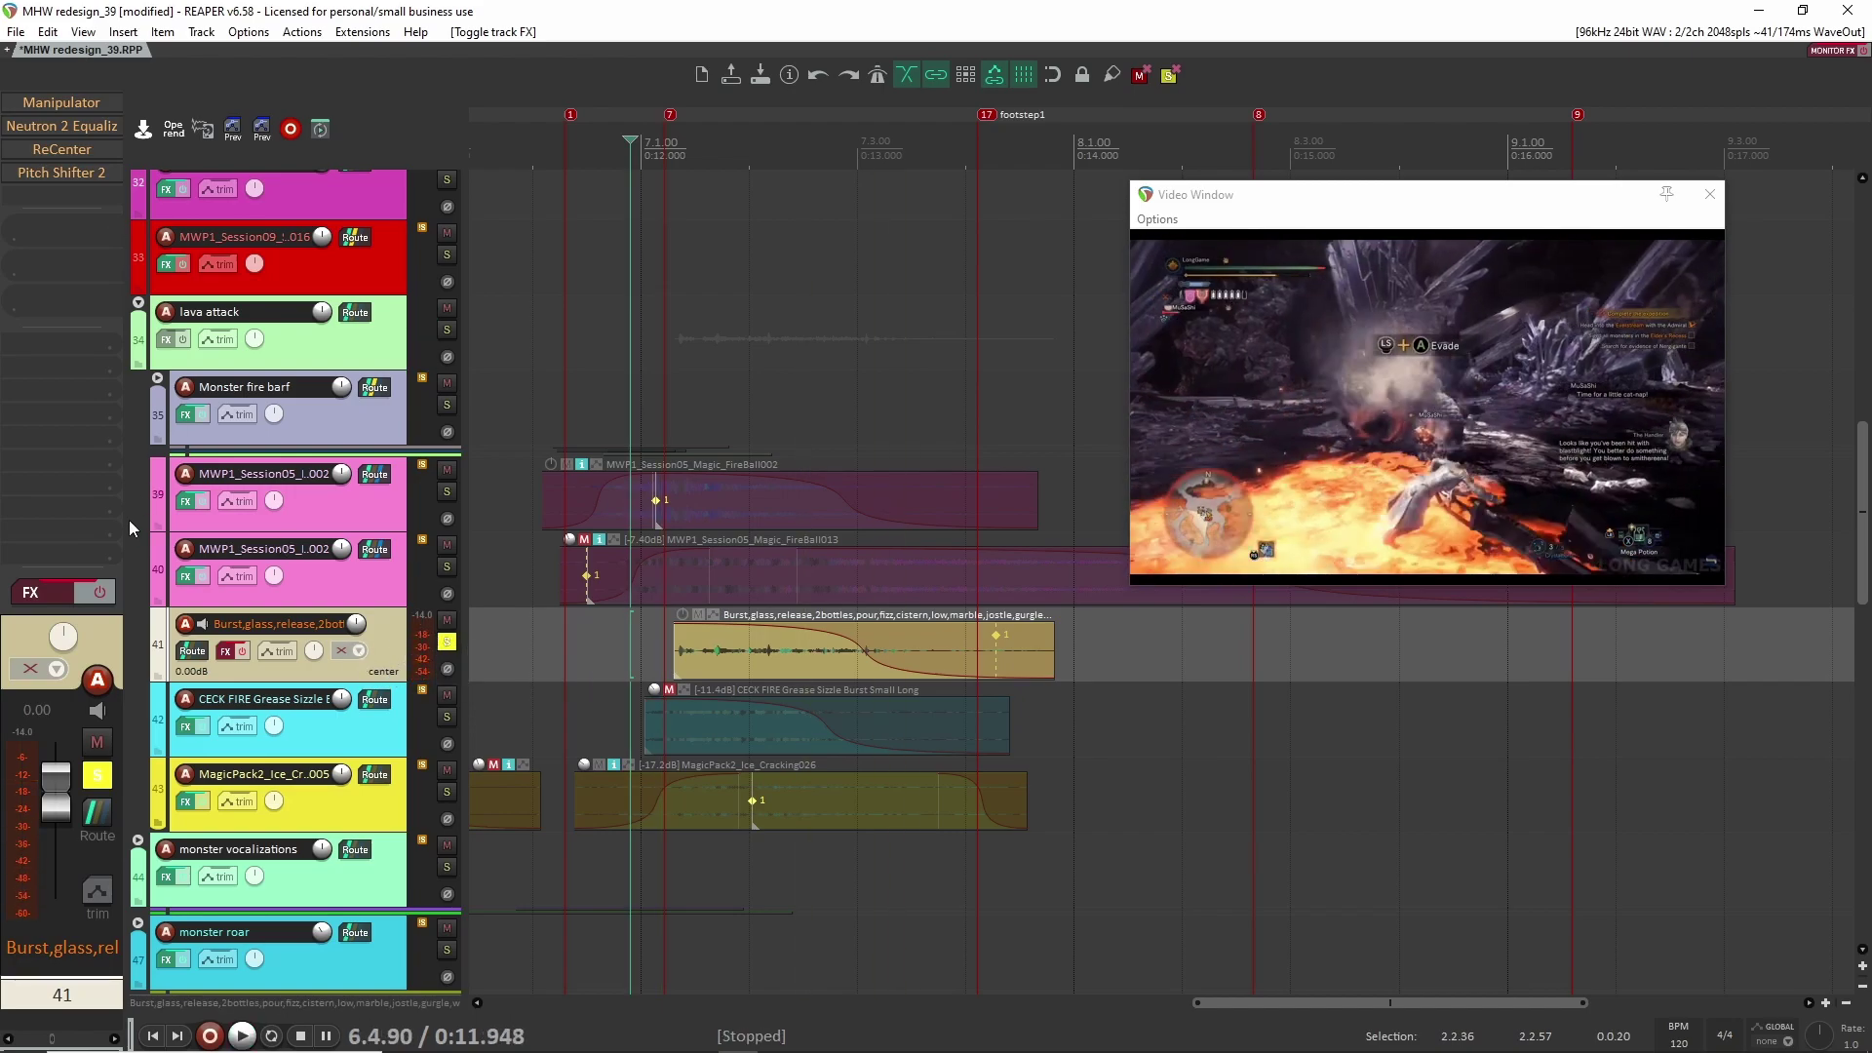
Step: Re-enable track 41's effects chain with only Manipulator active, inspect its settings, and play the glass burst clip through it
{"action": "left_click", "coordinate": [99, 592]}
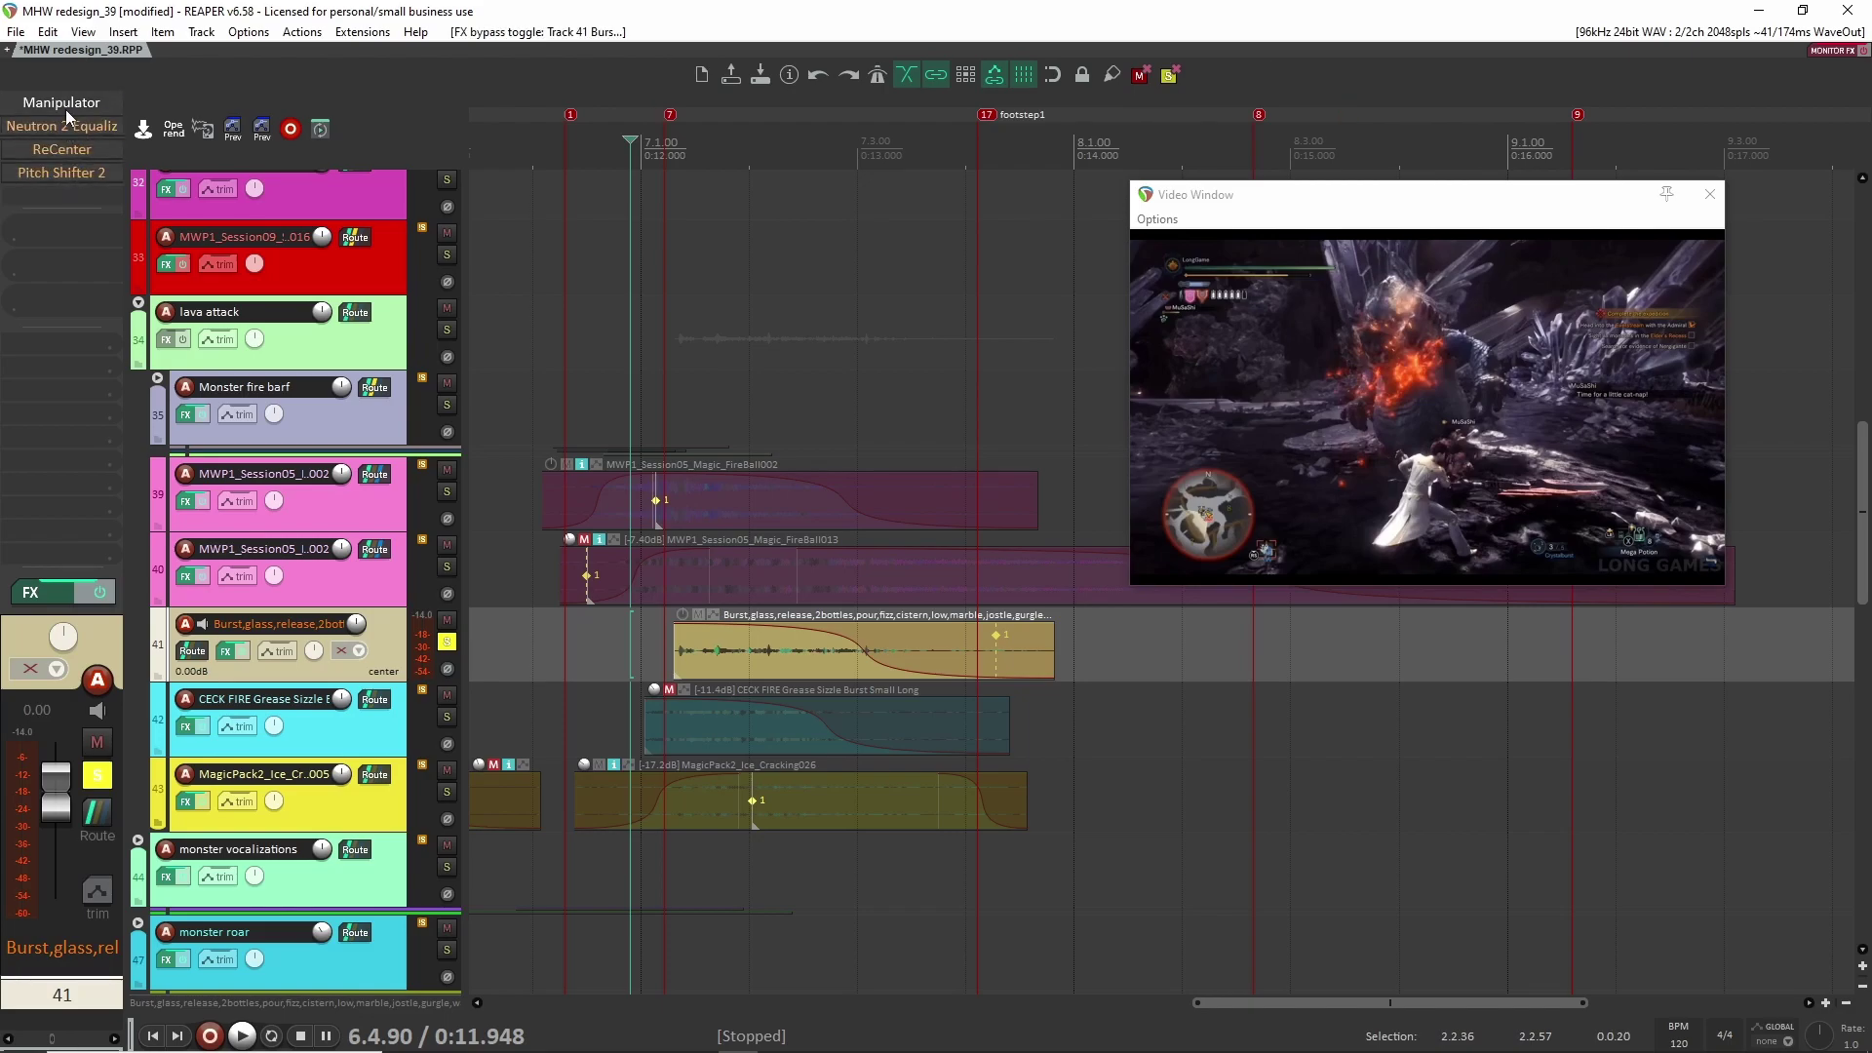
{"action": "left_click", "coordinate": [61, 103]}
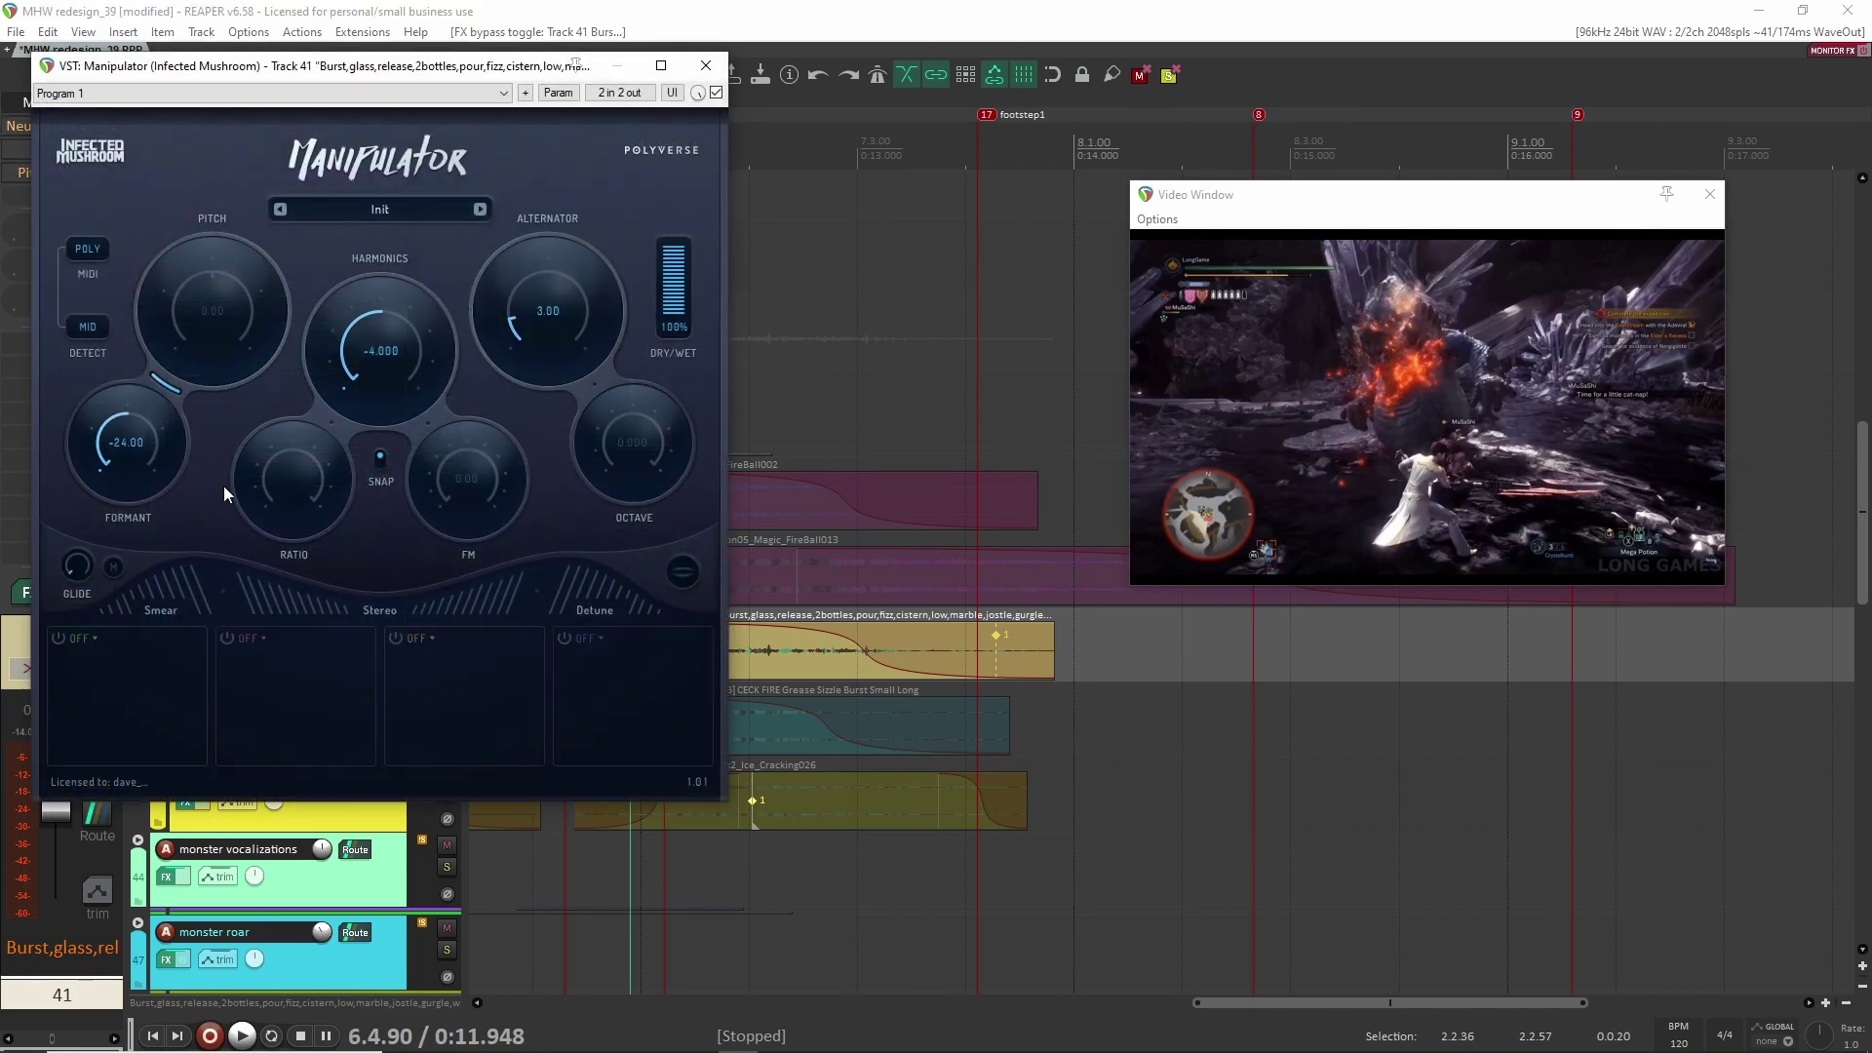
{"action": "left_click_drag", "start_coordinate": [542, 66], "coordinate": [473, 63]}
{"action": "key", "text": "space"}
{"action": "key", "text": "space"}
{"action": "left_click", "coordinate": [637, 62]}
{"action": "key", "text": "space"}
{"action": "key", "text": "space"}
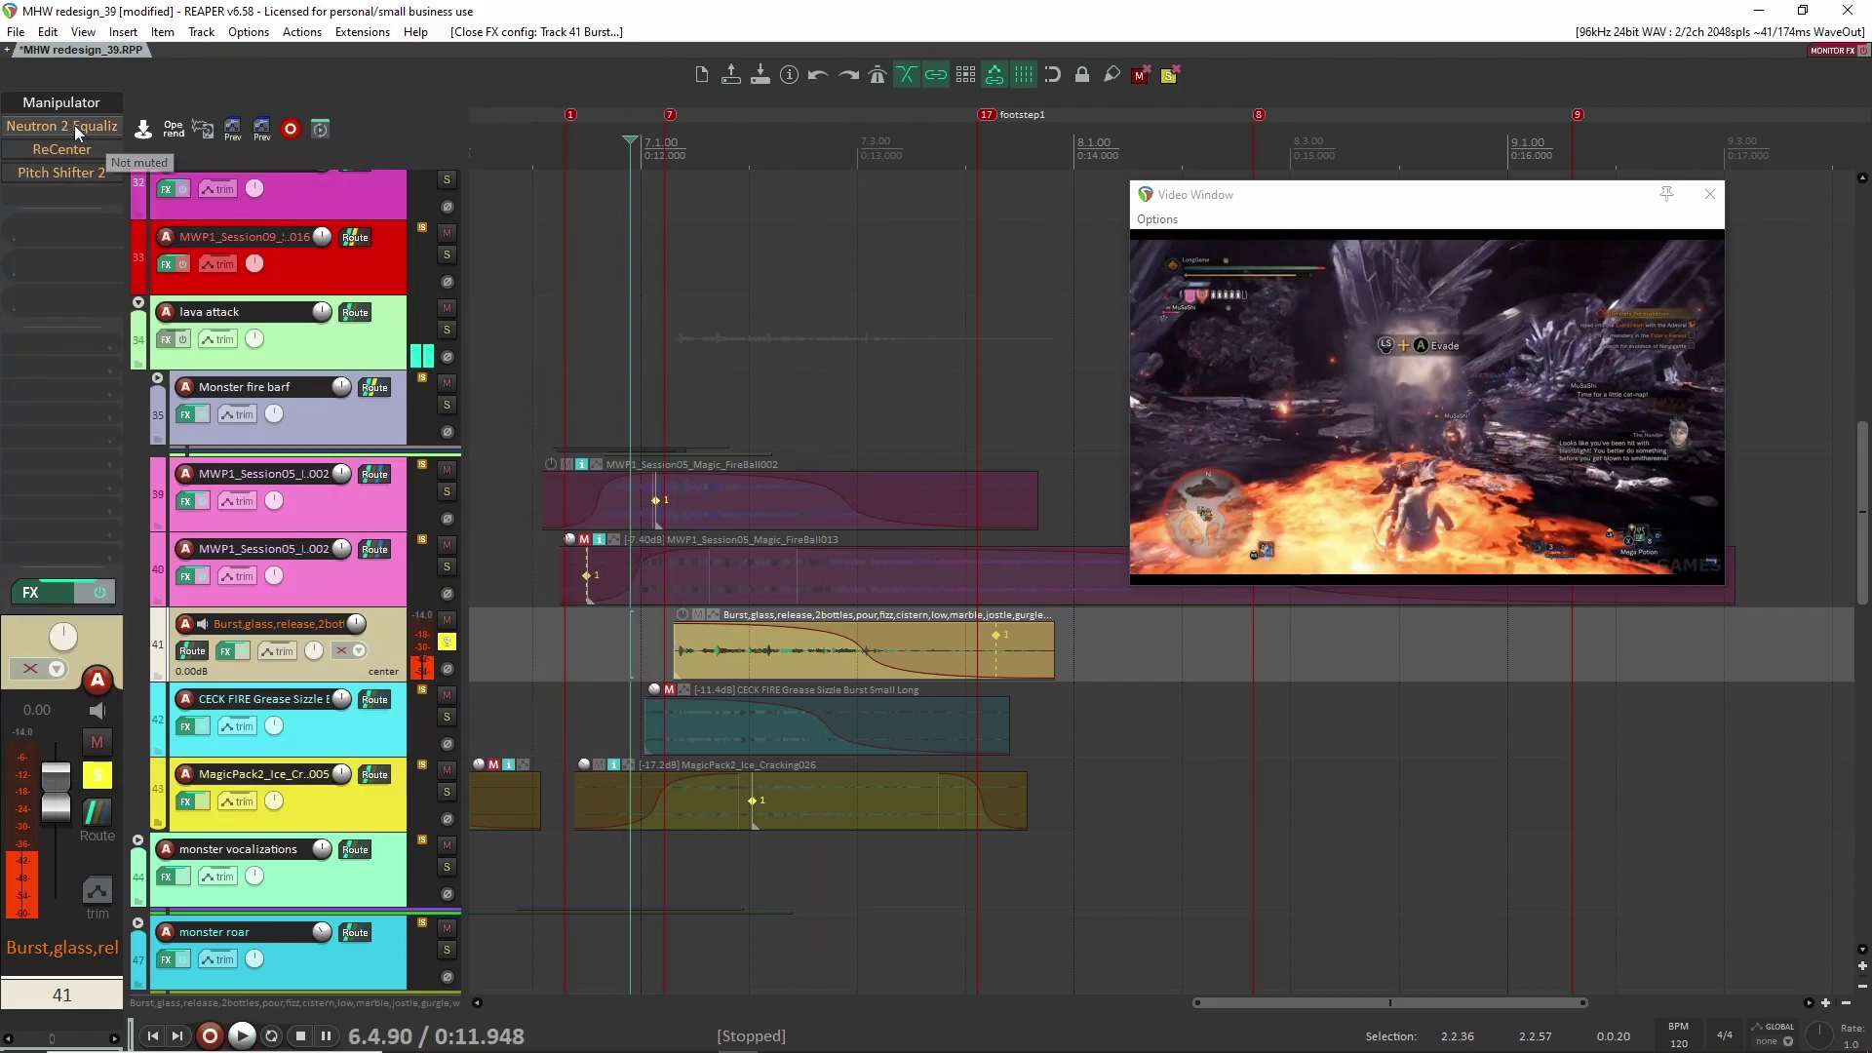
Step: Reactivate Neutron 2 Equalizer on track 41, inspect its high-frequency shelf cut, and play the glass burst clip
{"action": "left_click", "coordinate": [44, 117], "text": "shift"}
{"action": "left_click", "coordinate": [49, 125]}
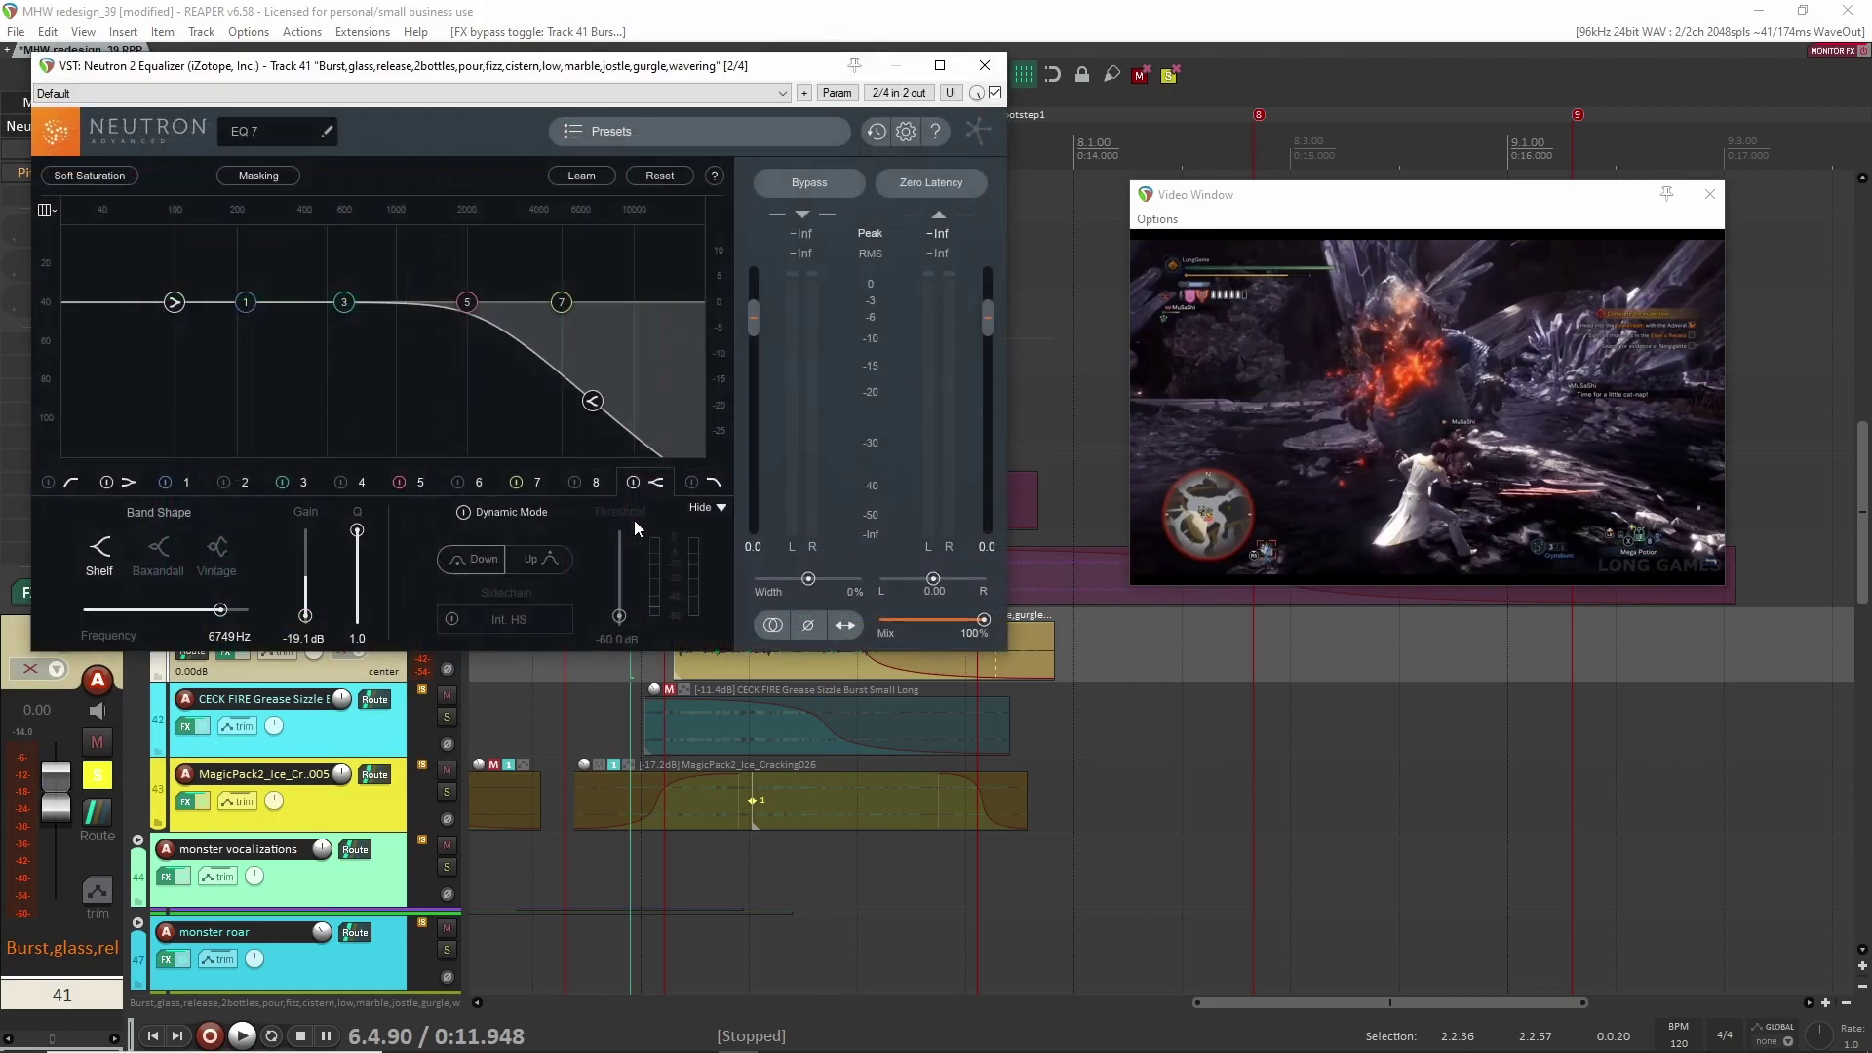
{"action": "left_click_drag", "start_coordinate": [714, 71], "coordinate": [794, 171]}
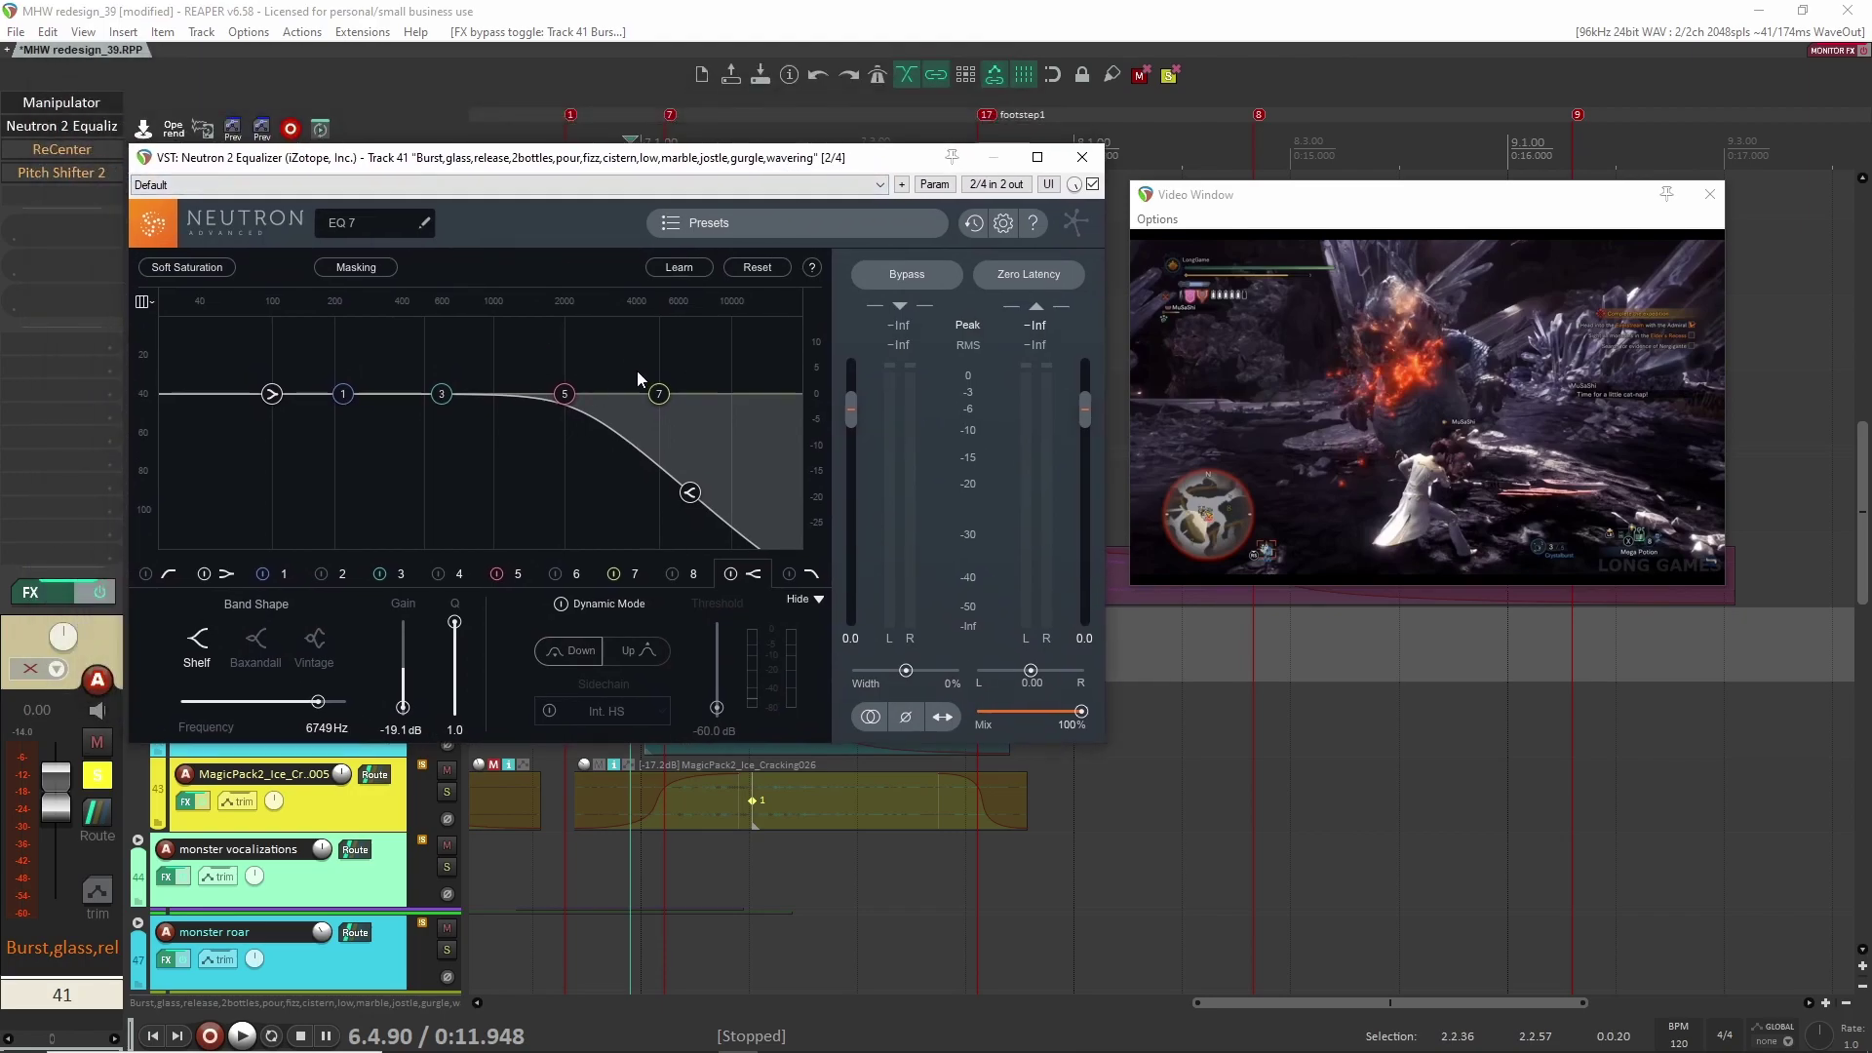
{"action": "key", "text": "space"}
{"action": "key", "text": "space"}
{"action": "key", "text": "Escape"}
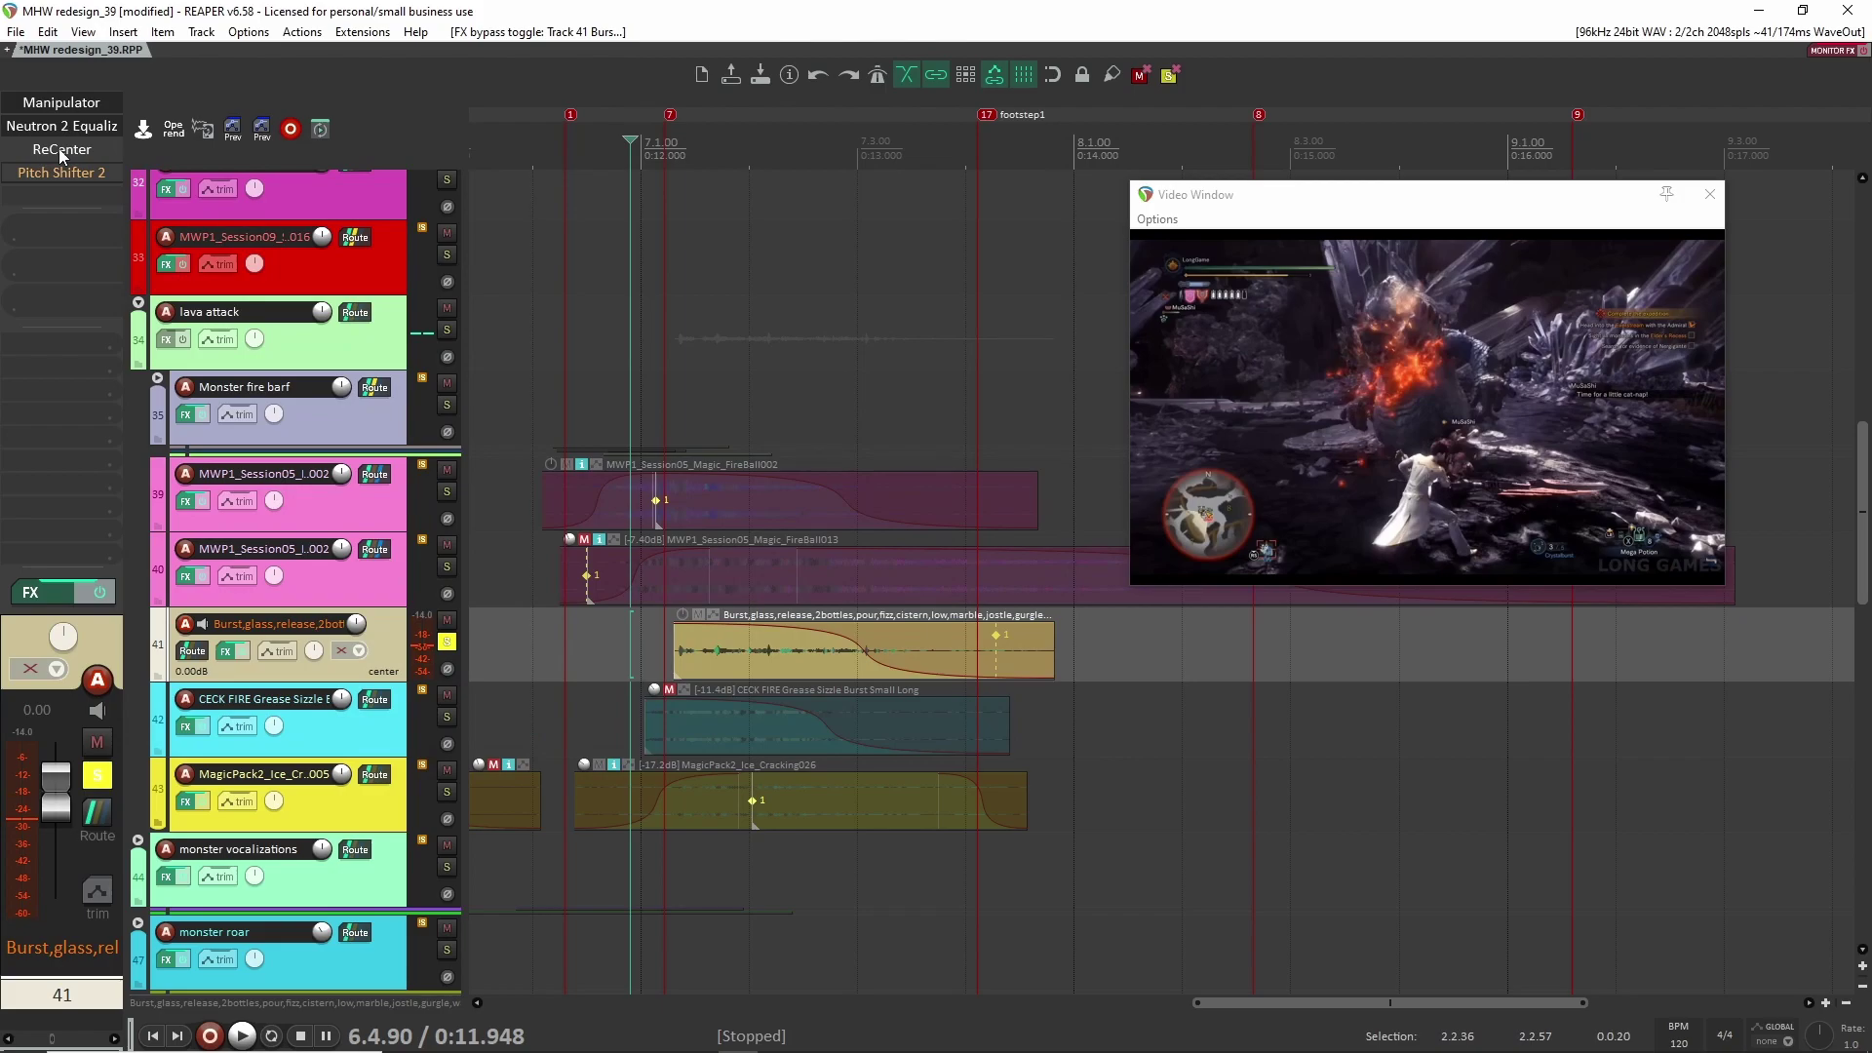
Step: Reactivate ReCenter on track 41 and look over its settings
{"action": "left_click", "coordinate": [58, 148]}
{"action": "left_click_drag", "start_coordinate": [219, 65], "coordinate": [604, 115]}
{"action": "key", "text": "Escape"}
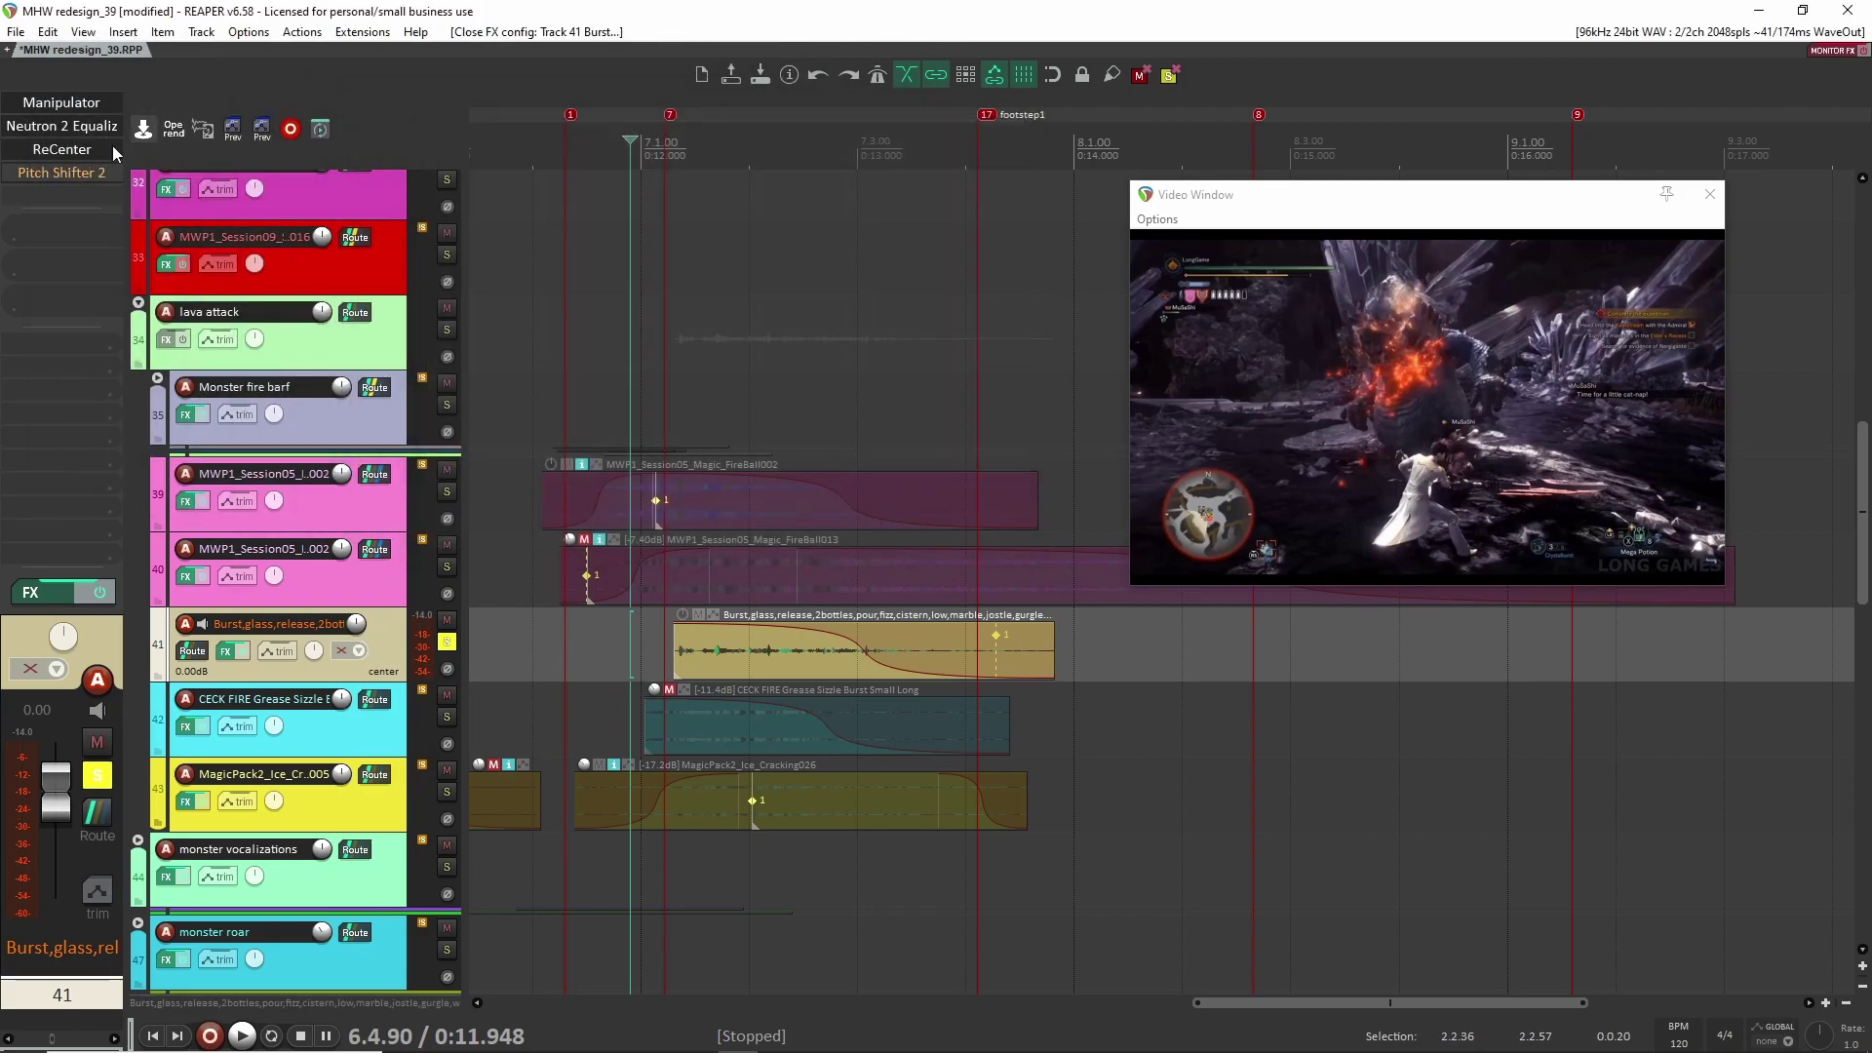
Step: Reactivate Pitch Shifter 2 on track 41, look over its settings, and play the glass burst clip through it
{"action": "left_click", "coordinate": [44, 183]}
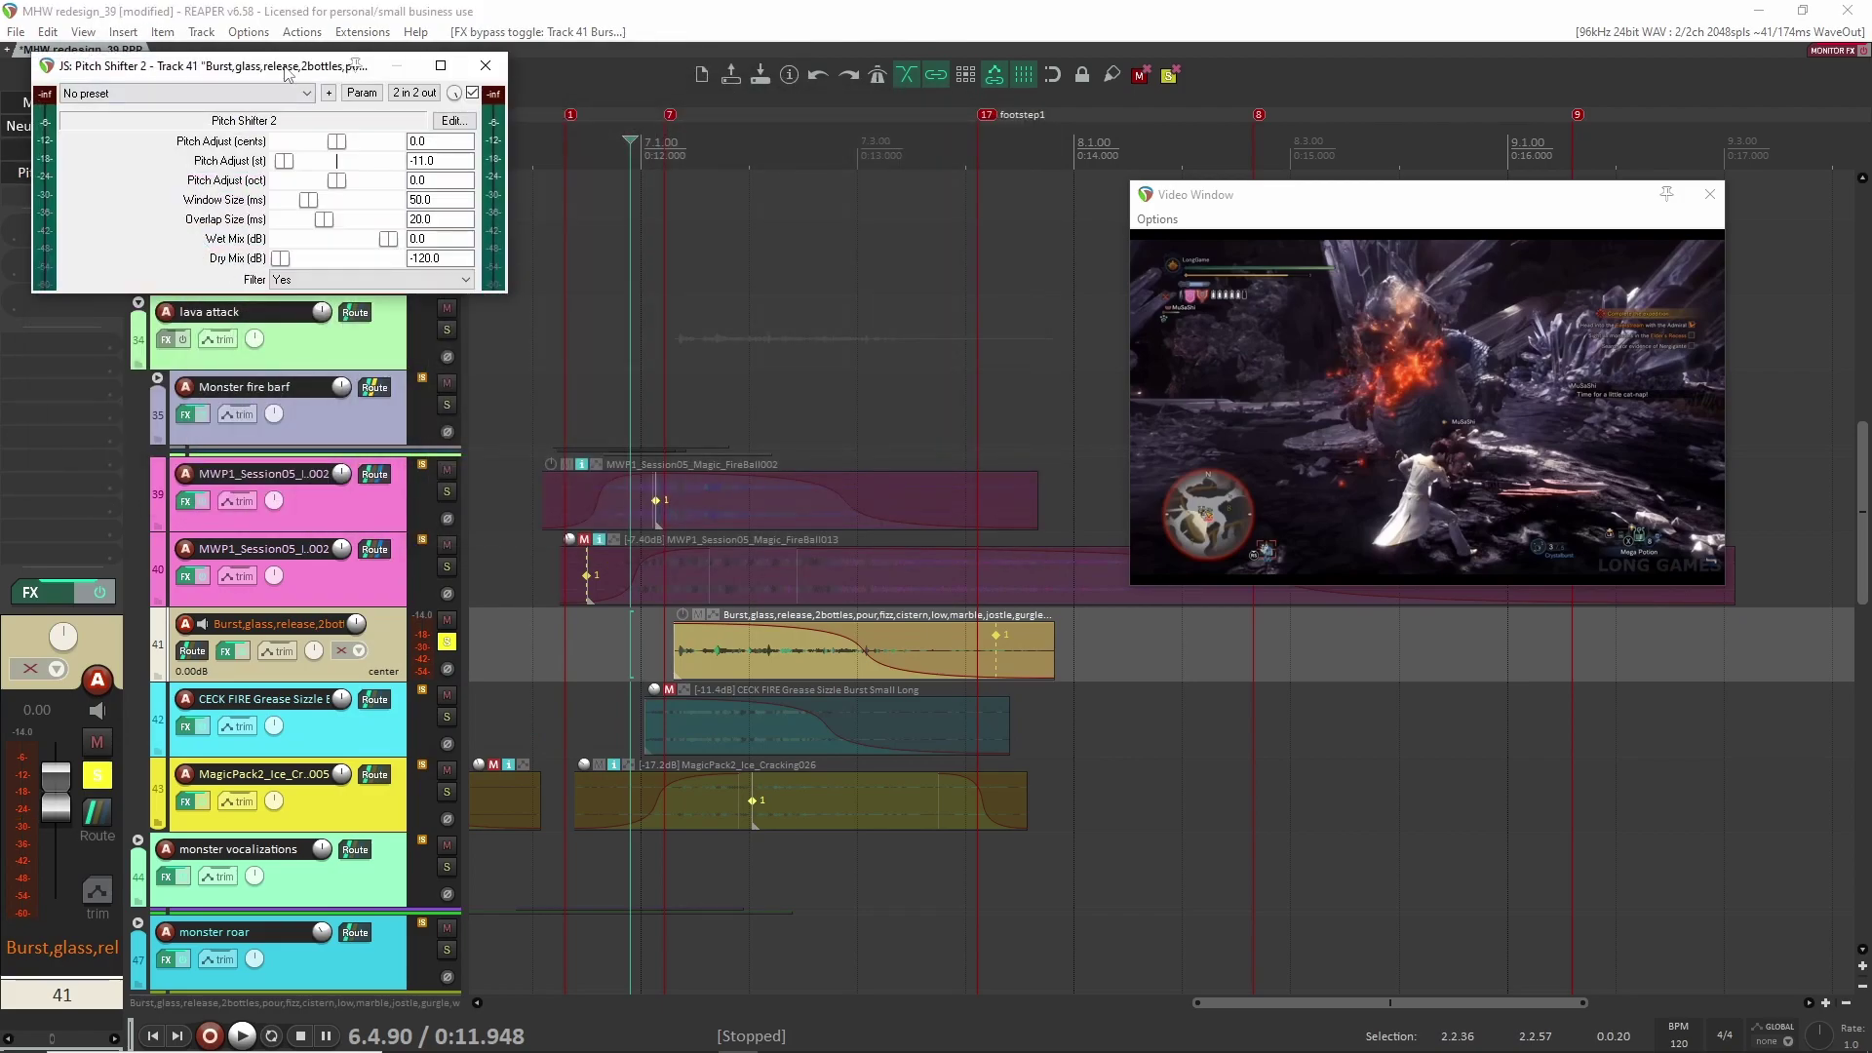
{"action": "left_click_drag", "start_coordinate": [287, 73], "coordinate": [814, 292]}
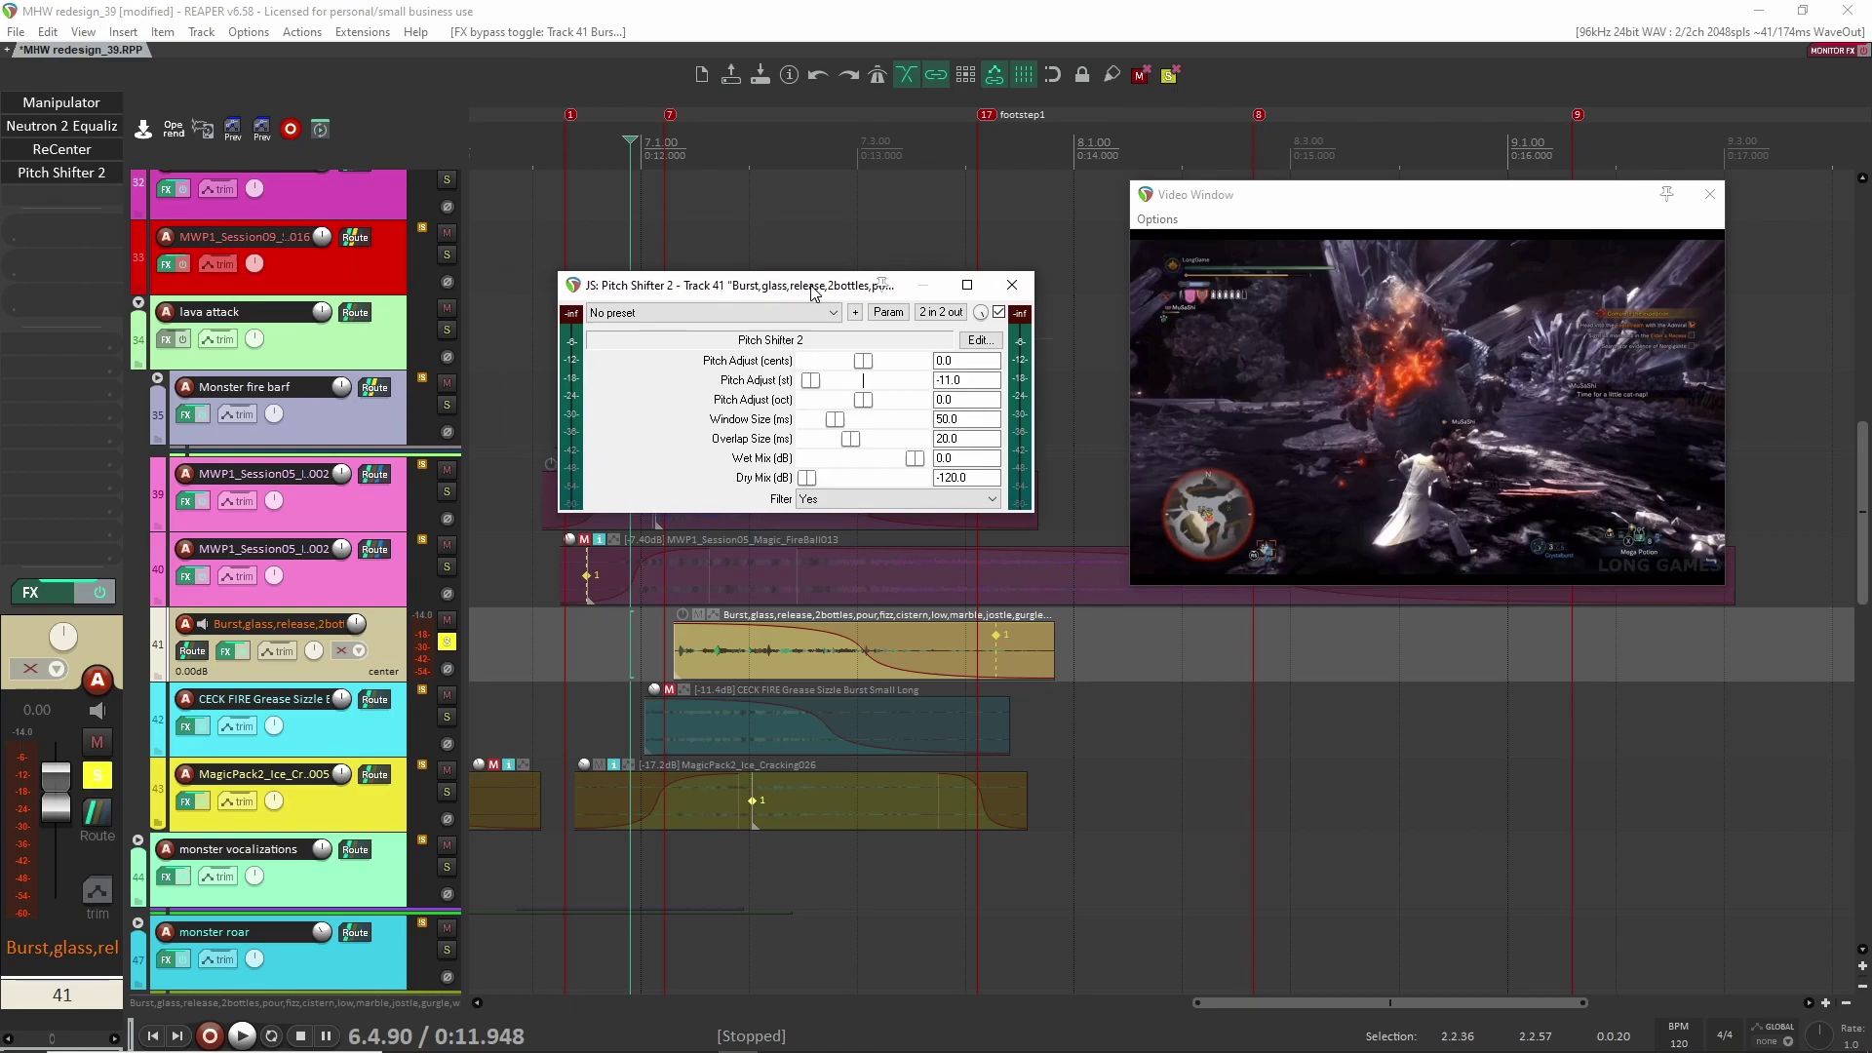
{"action": "left_click", "coordinate": [1011, 283]}
{"action": "key", "text": "space"}
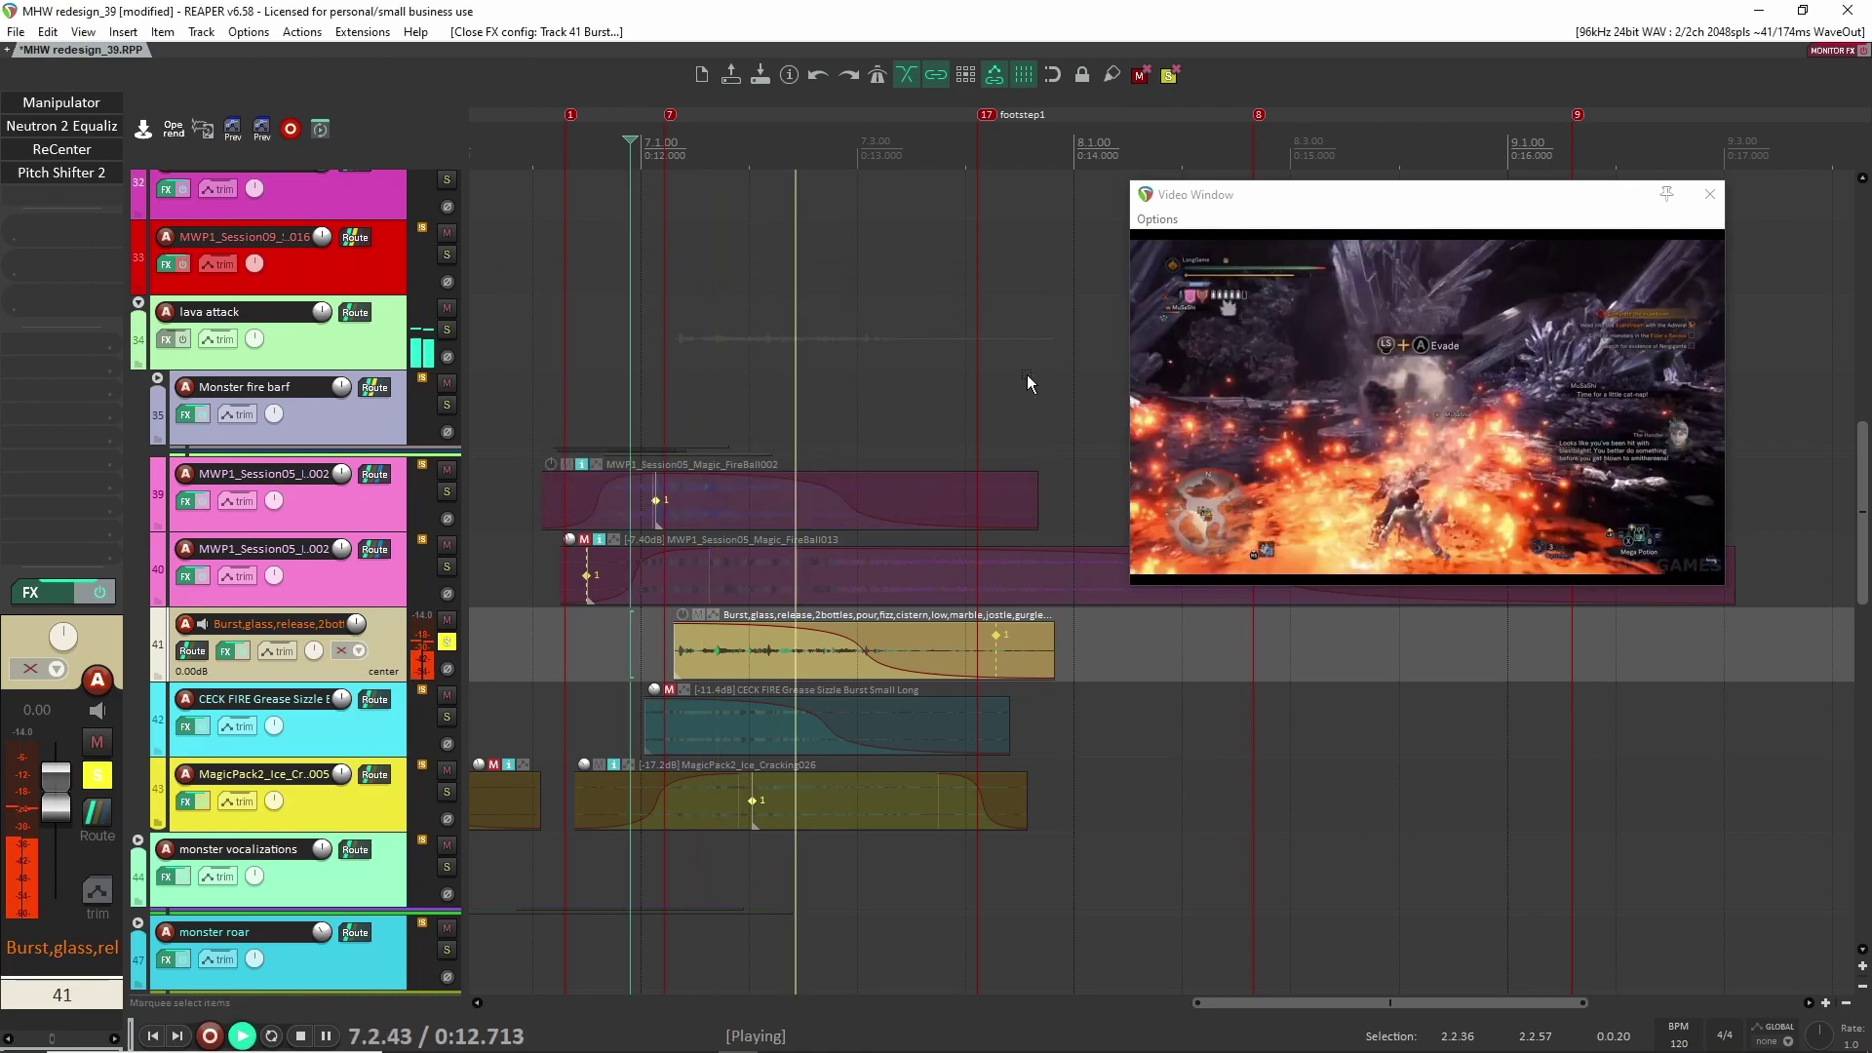
{"action": "key", "text": "space"}
Step: Solo fireball track 39 and compare its playback with and without the glass burst layer on track 41, clearing the solos at the end
{"action": "left_click", "coordinate": [446, 493]}
{"action": "key", "text": "space"}
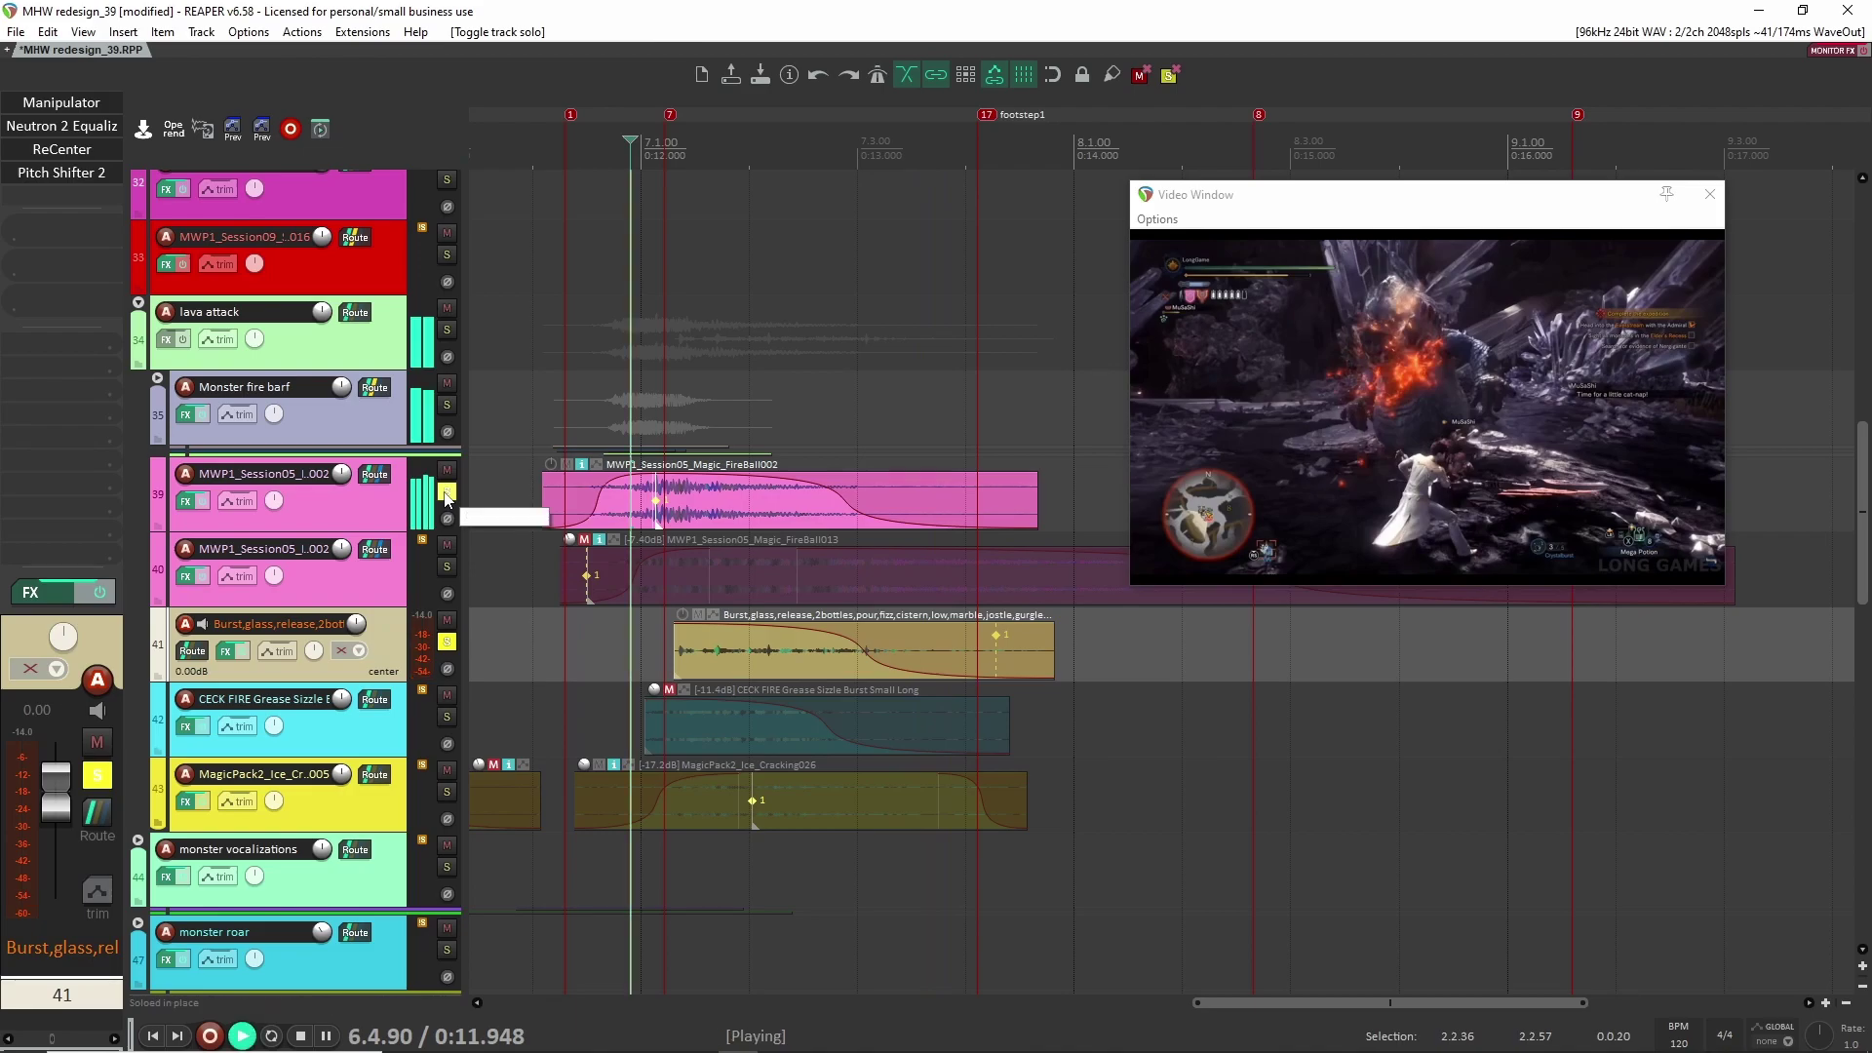
{"action": "key", "text": "space"}
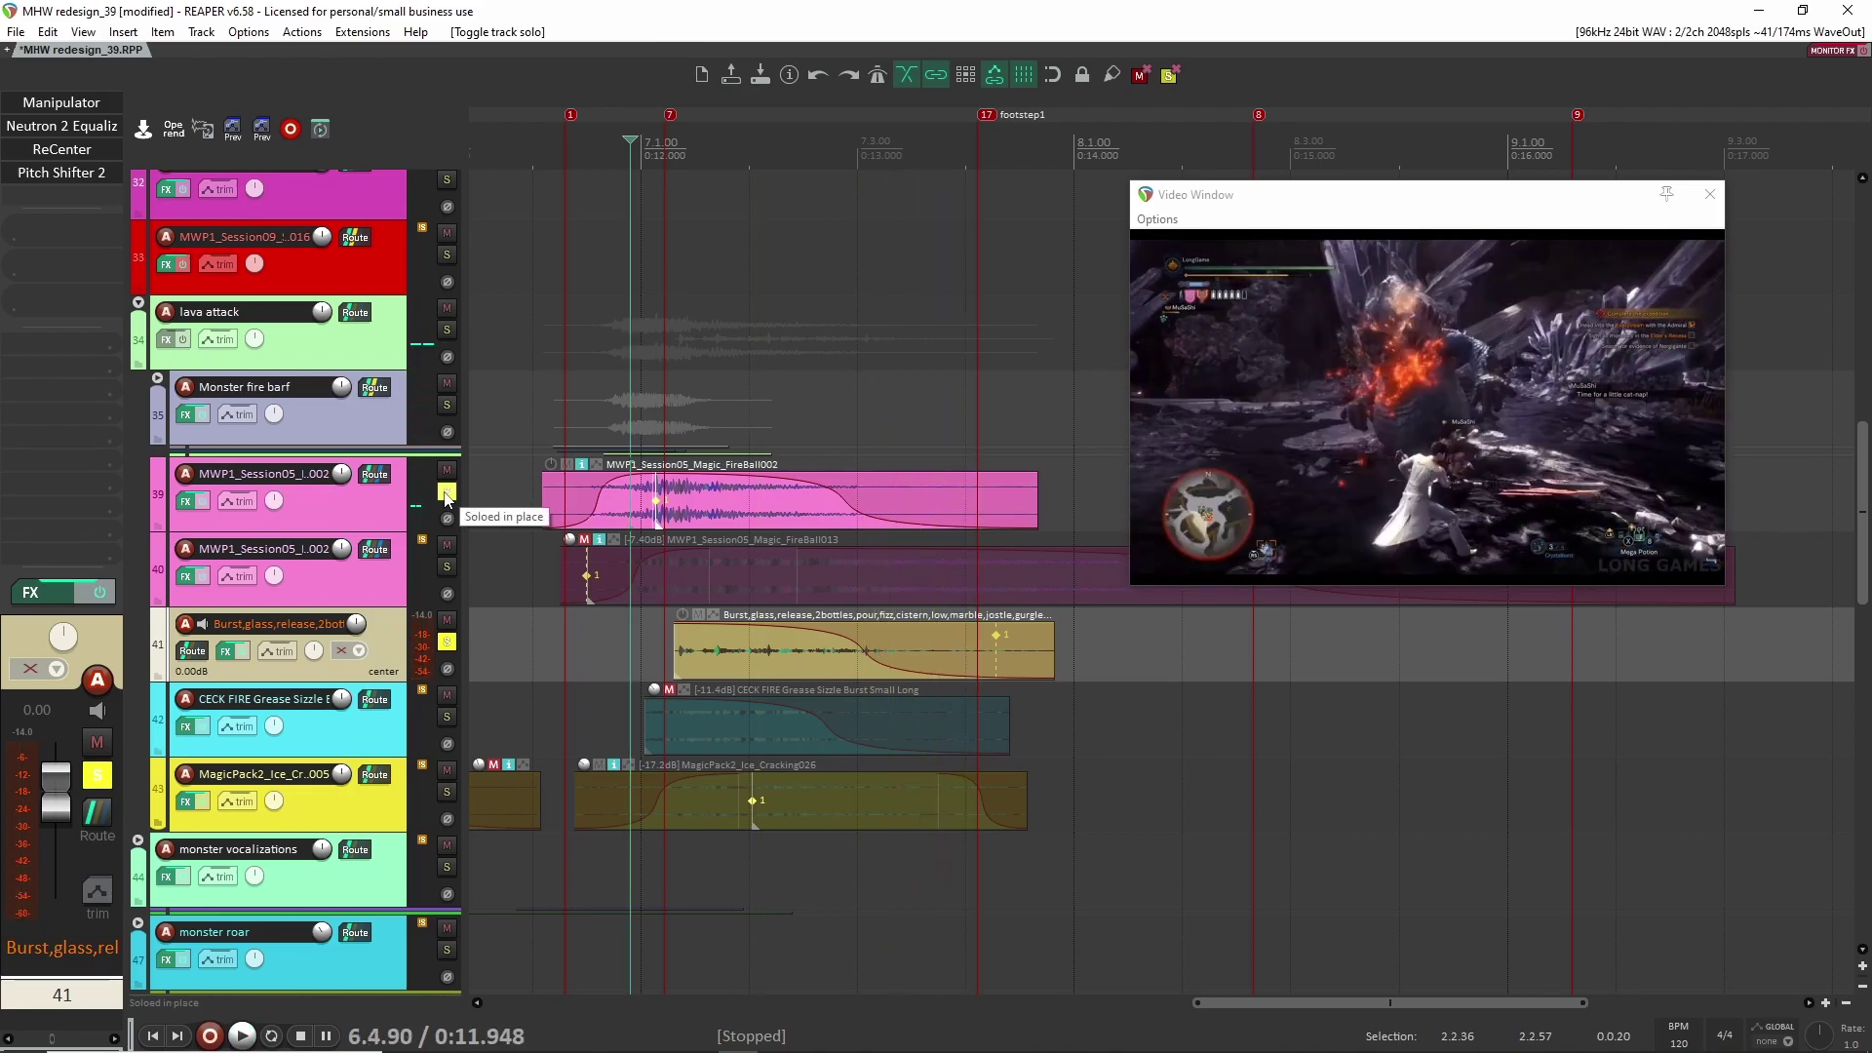
{"action": "left_click", "coordinate": [446, 643]}
{"action": "key", "text": "space"}
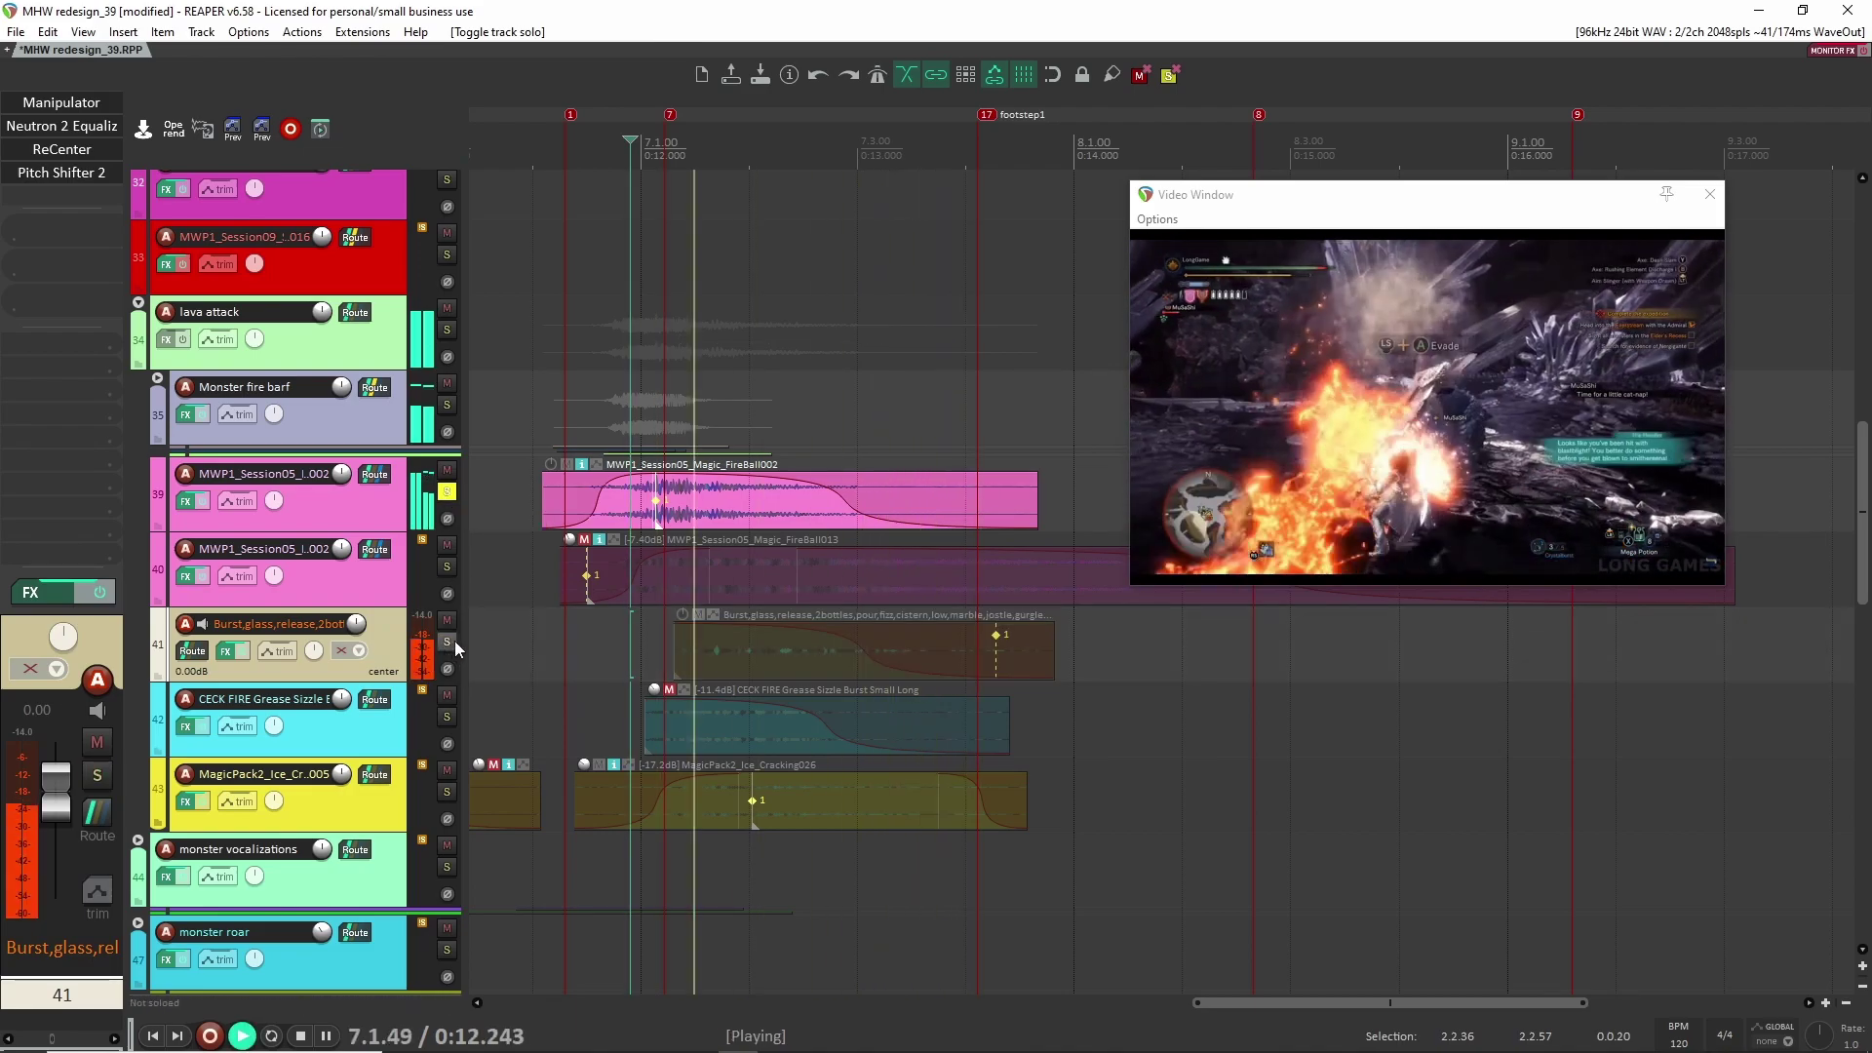
{"action": "key", "text": "space"}
{"action": "left_click", "coordinate": [454, 642]}
{"action": "key", "text": "space"}
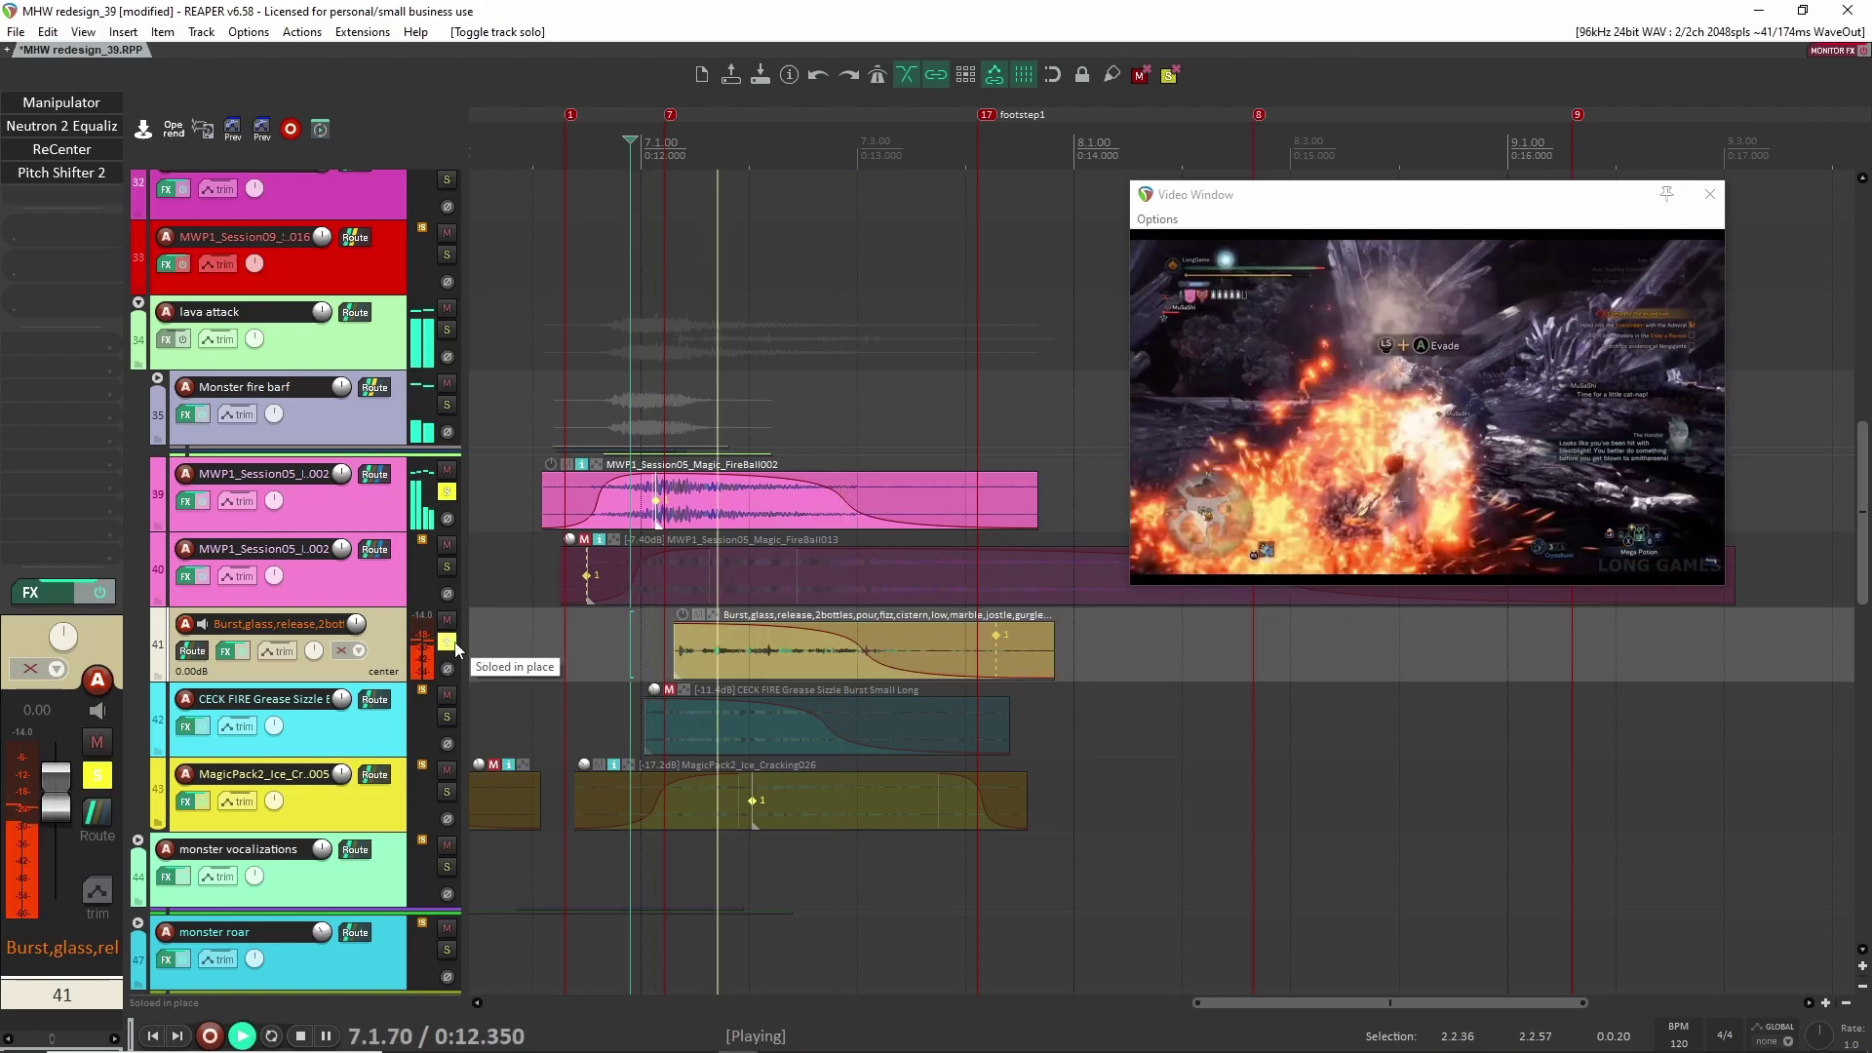
{"action": "key", "text": "space"}
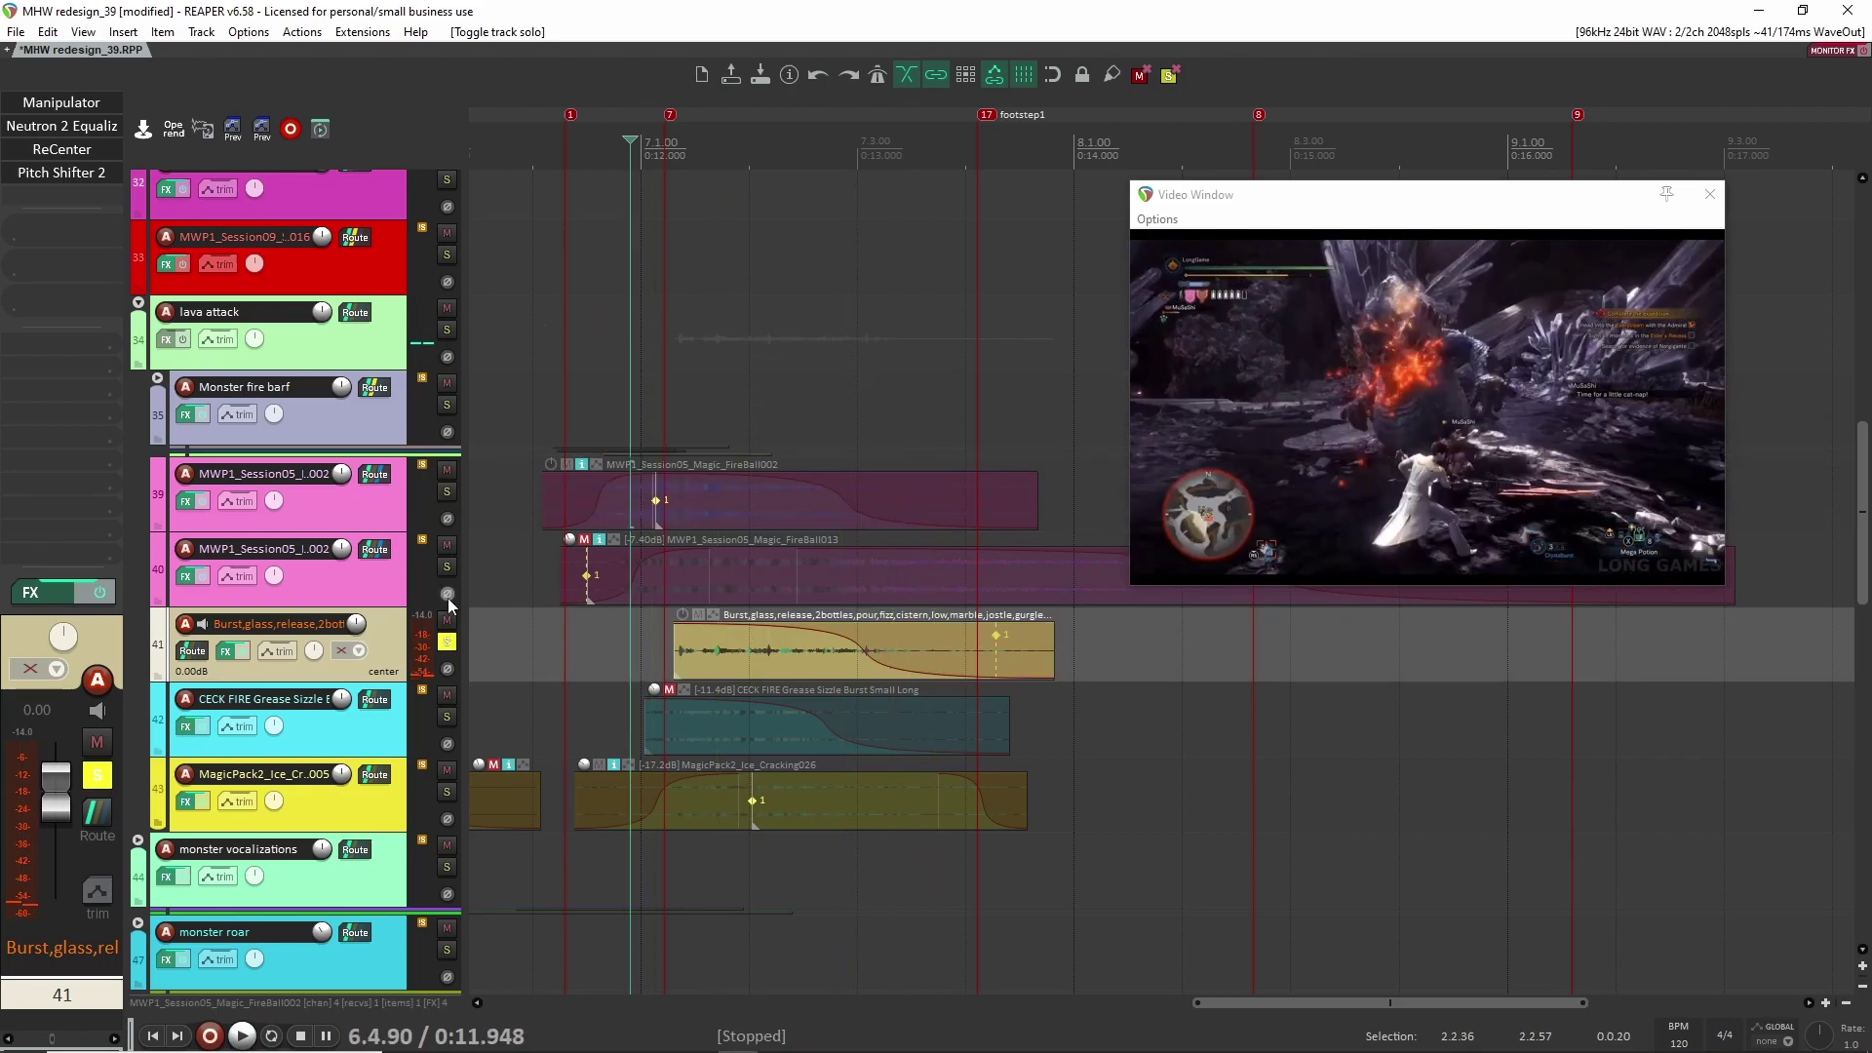
{"action": "left_click", "coordinate": [447, 642]}
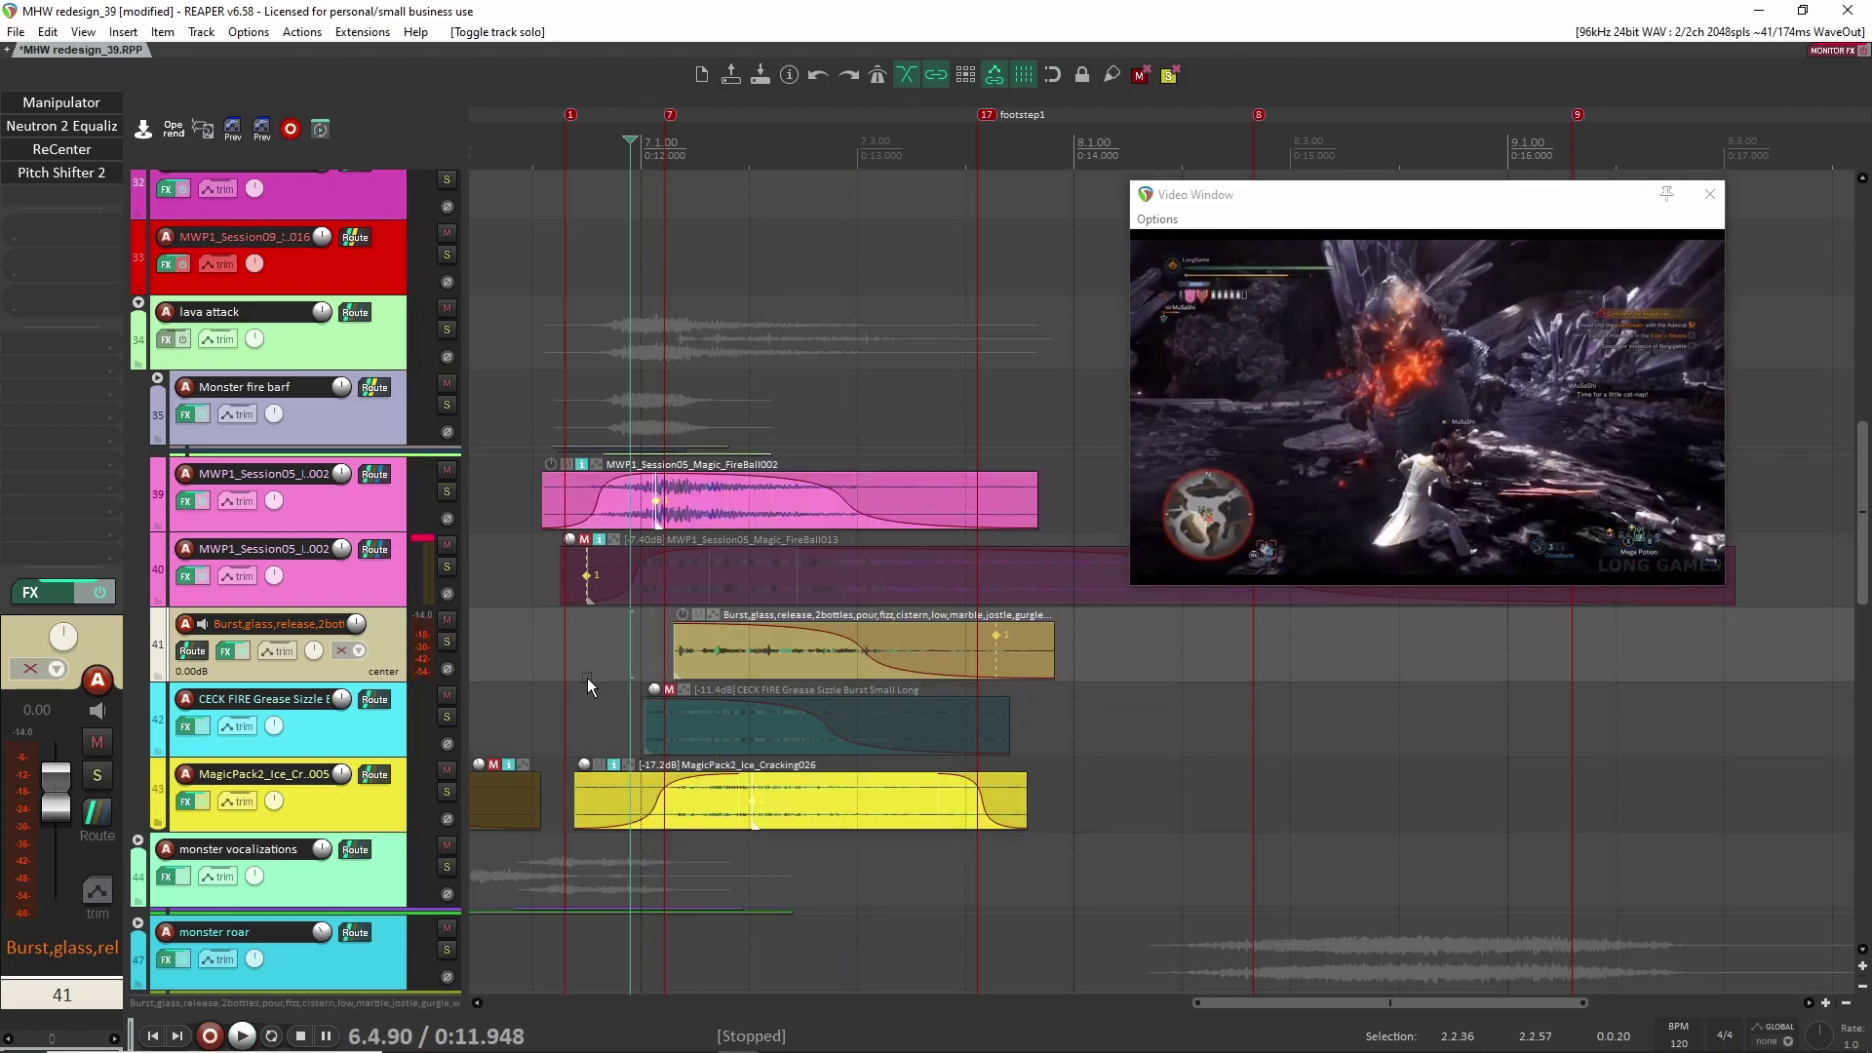
Step: Solo track 43 and play the MagicPack2_Ice_Cracking026 clip from just before its start
{"action": "left_click", "coordinate": [446, 792]}
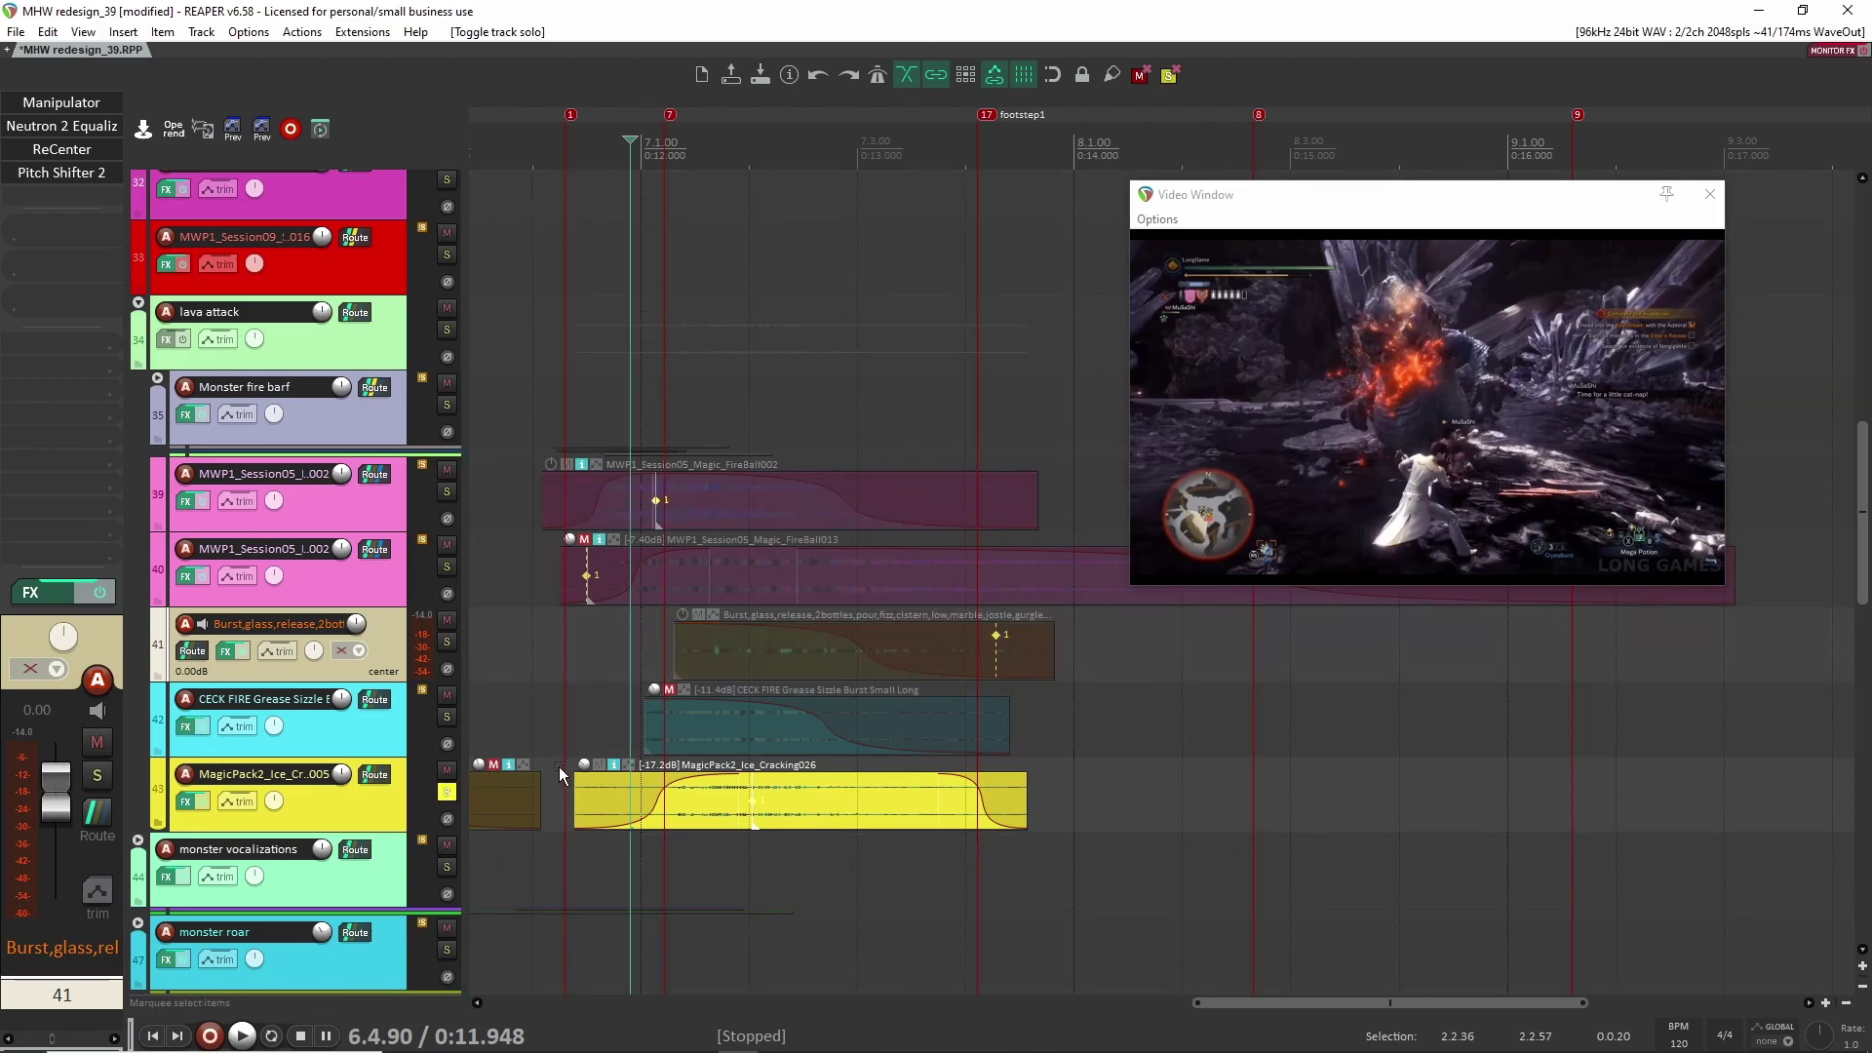
{"action": "scroll", "coordinate": [575, 741], "scroll_direction": "down", "scroll_amount": 3}
{"action": "left_click", "coordinate": [566, 619]}
{"action": "key", "text": "space"}
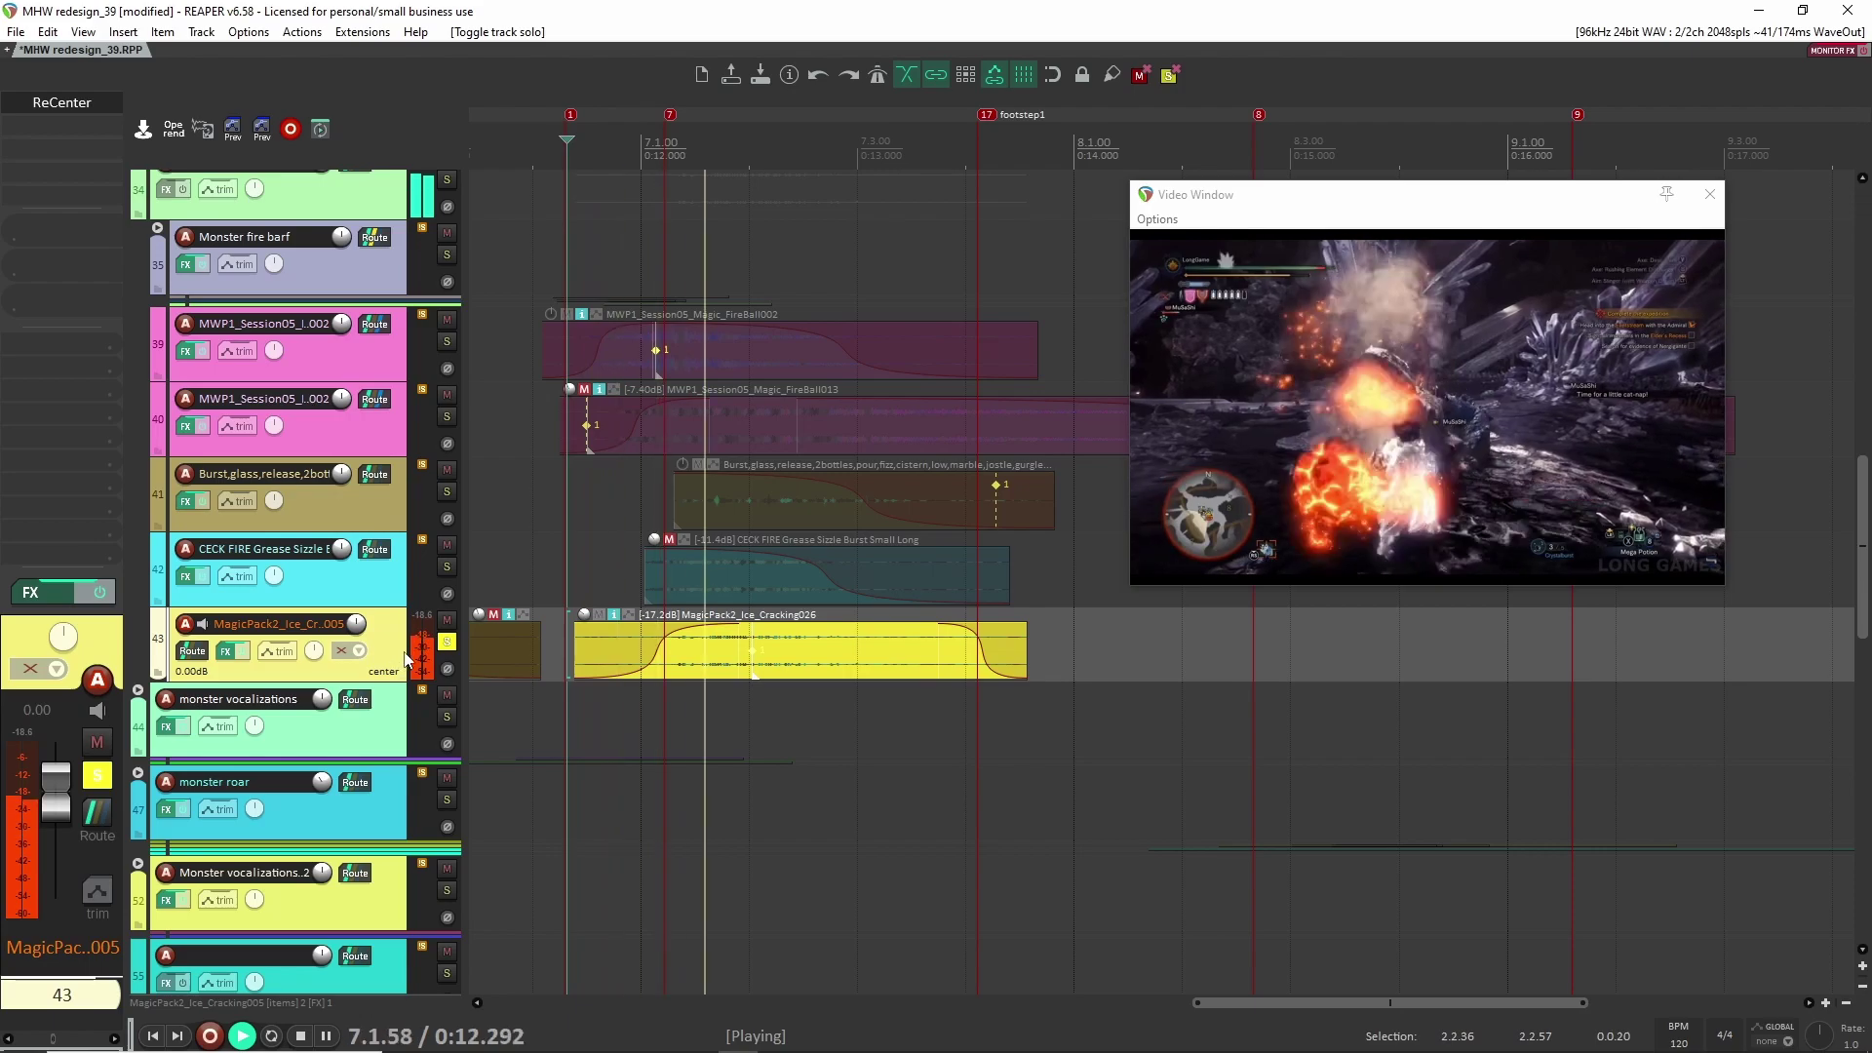
{"action": "key", "text": "space"}
{"action": "scroll", "coordinate": [775, 688], "scroll_direction": "up", "scroll_amount": 3}
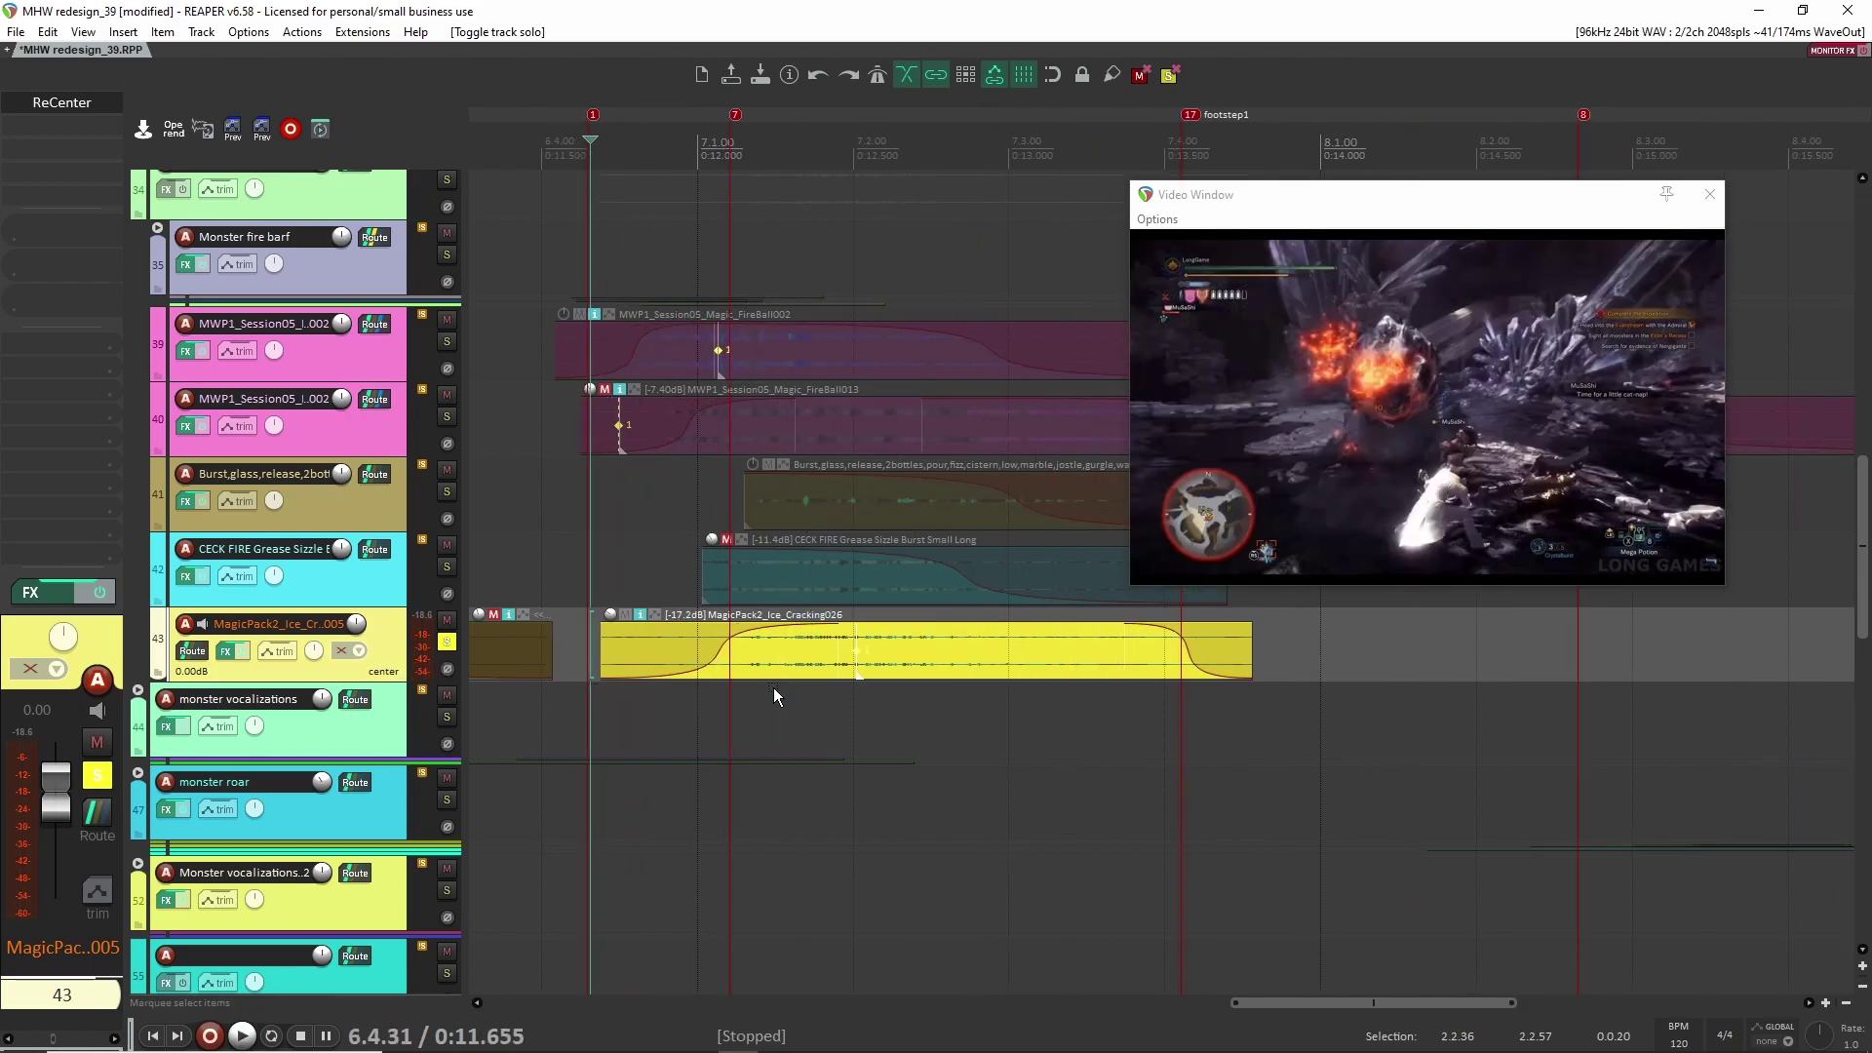
{"action": "scroll", "coordinate": [774, 697], "scroll_direction": "down", "scroll_amount": 1}
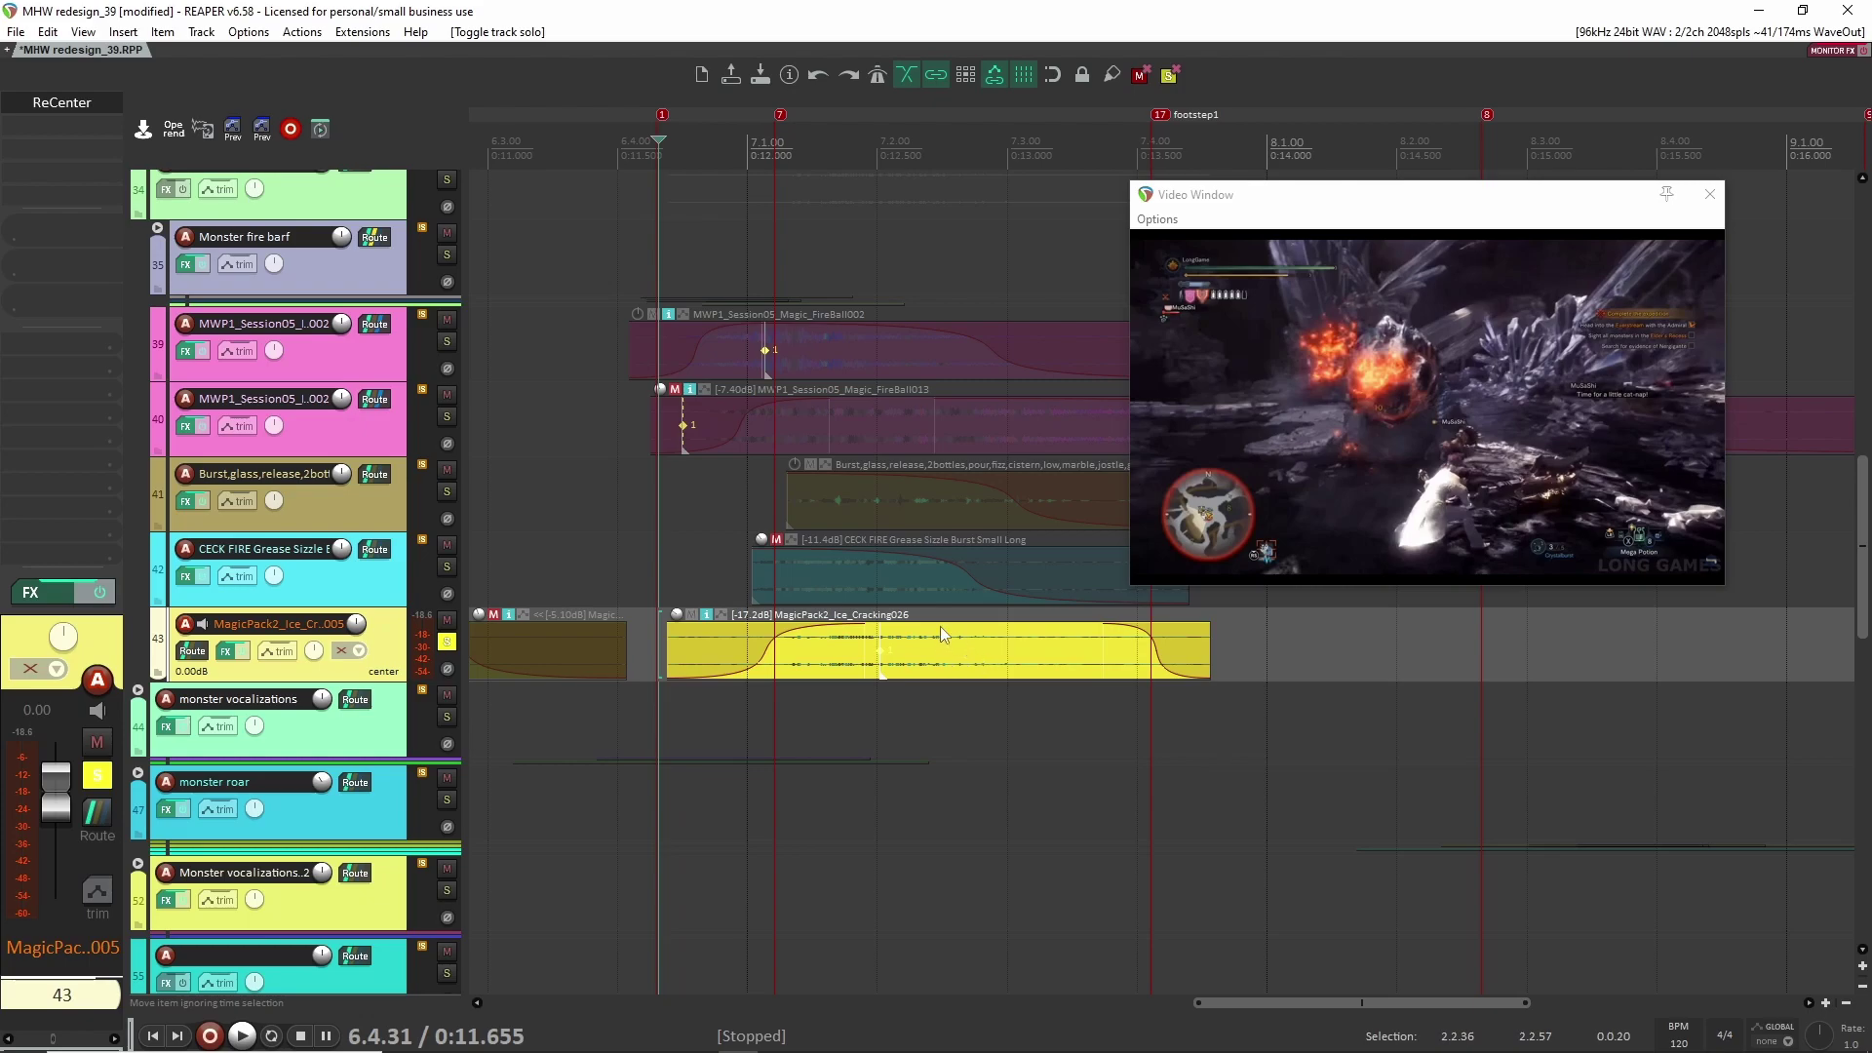
Step: Solo tracks 41 and 39 alongside ice cracking track 43, play the three layers together, and clear the solos
{"action": "left_click", "coordinate": [447, 491]}
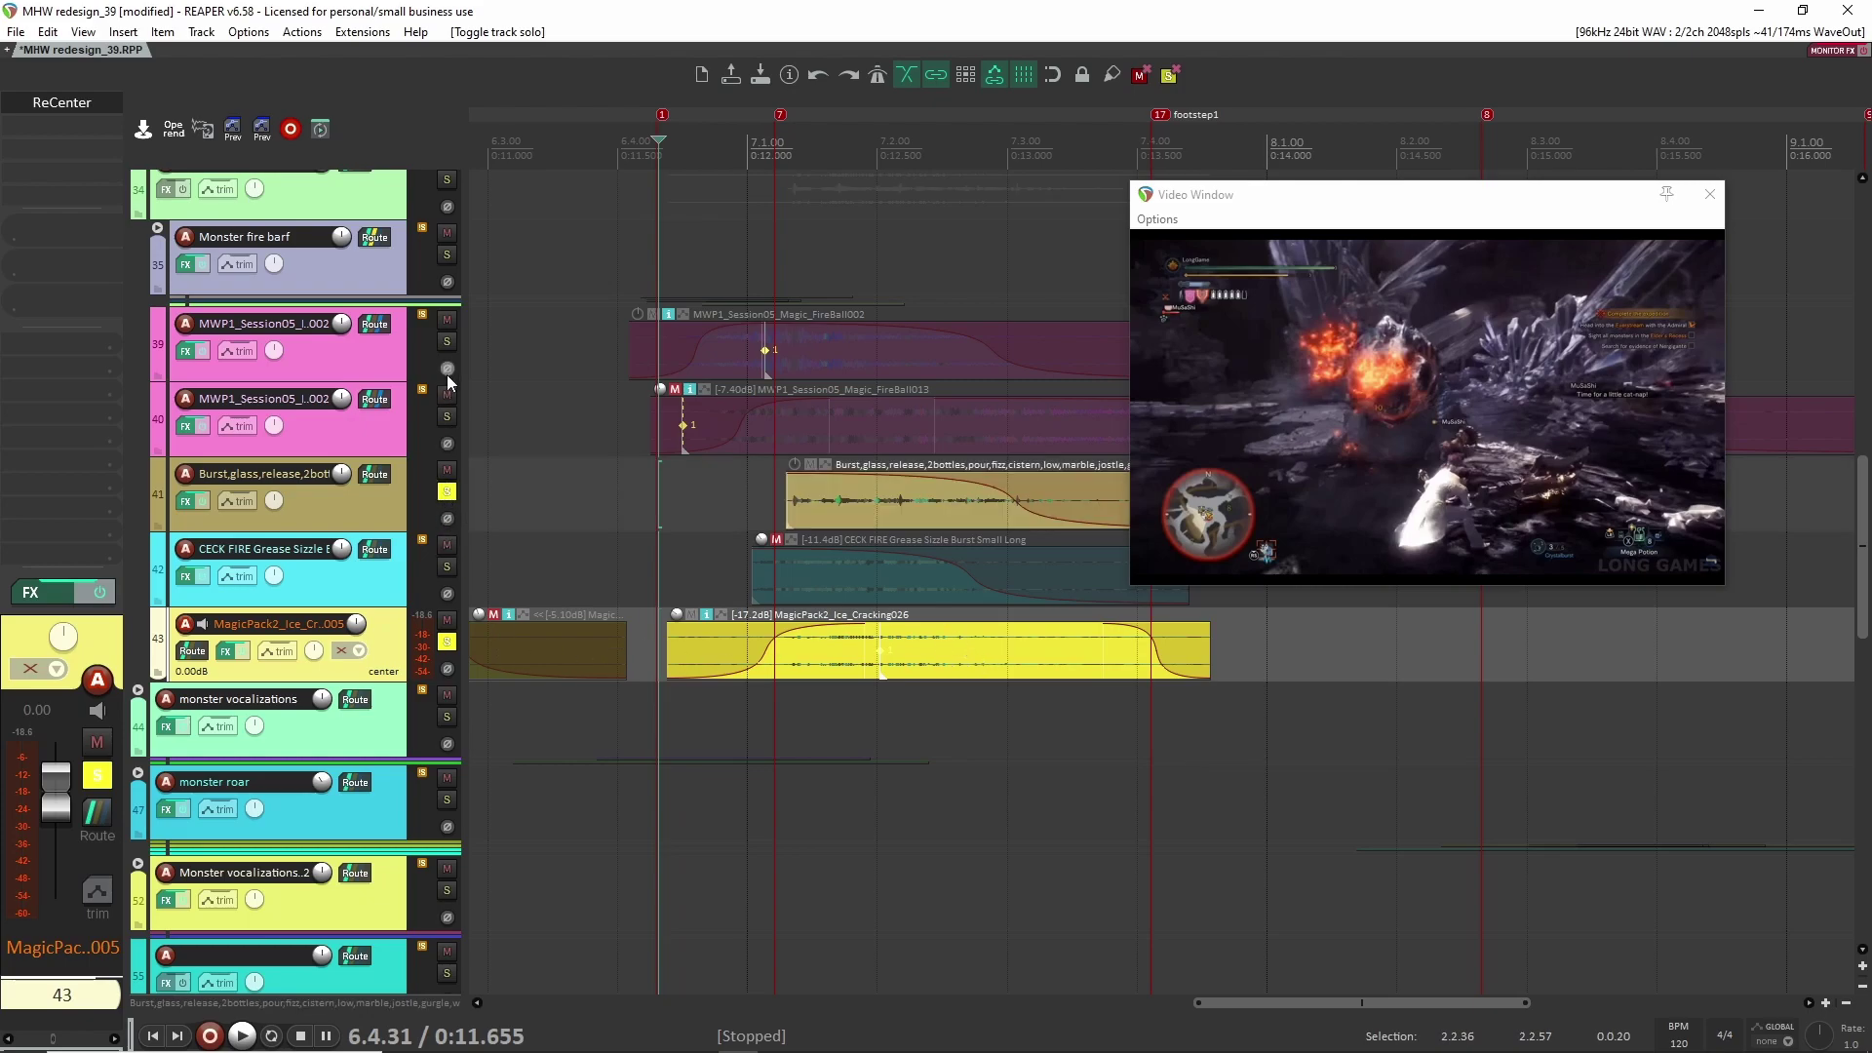
{"action": "left_click", "coordinate": [446, 341]}
{"action": "key", "text": "space"}
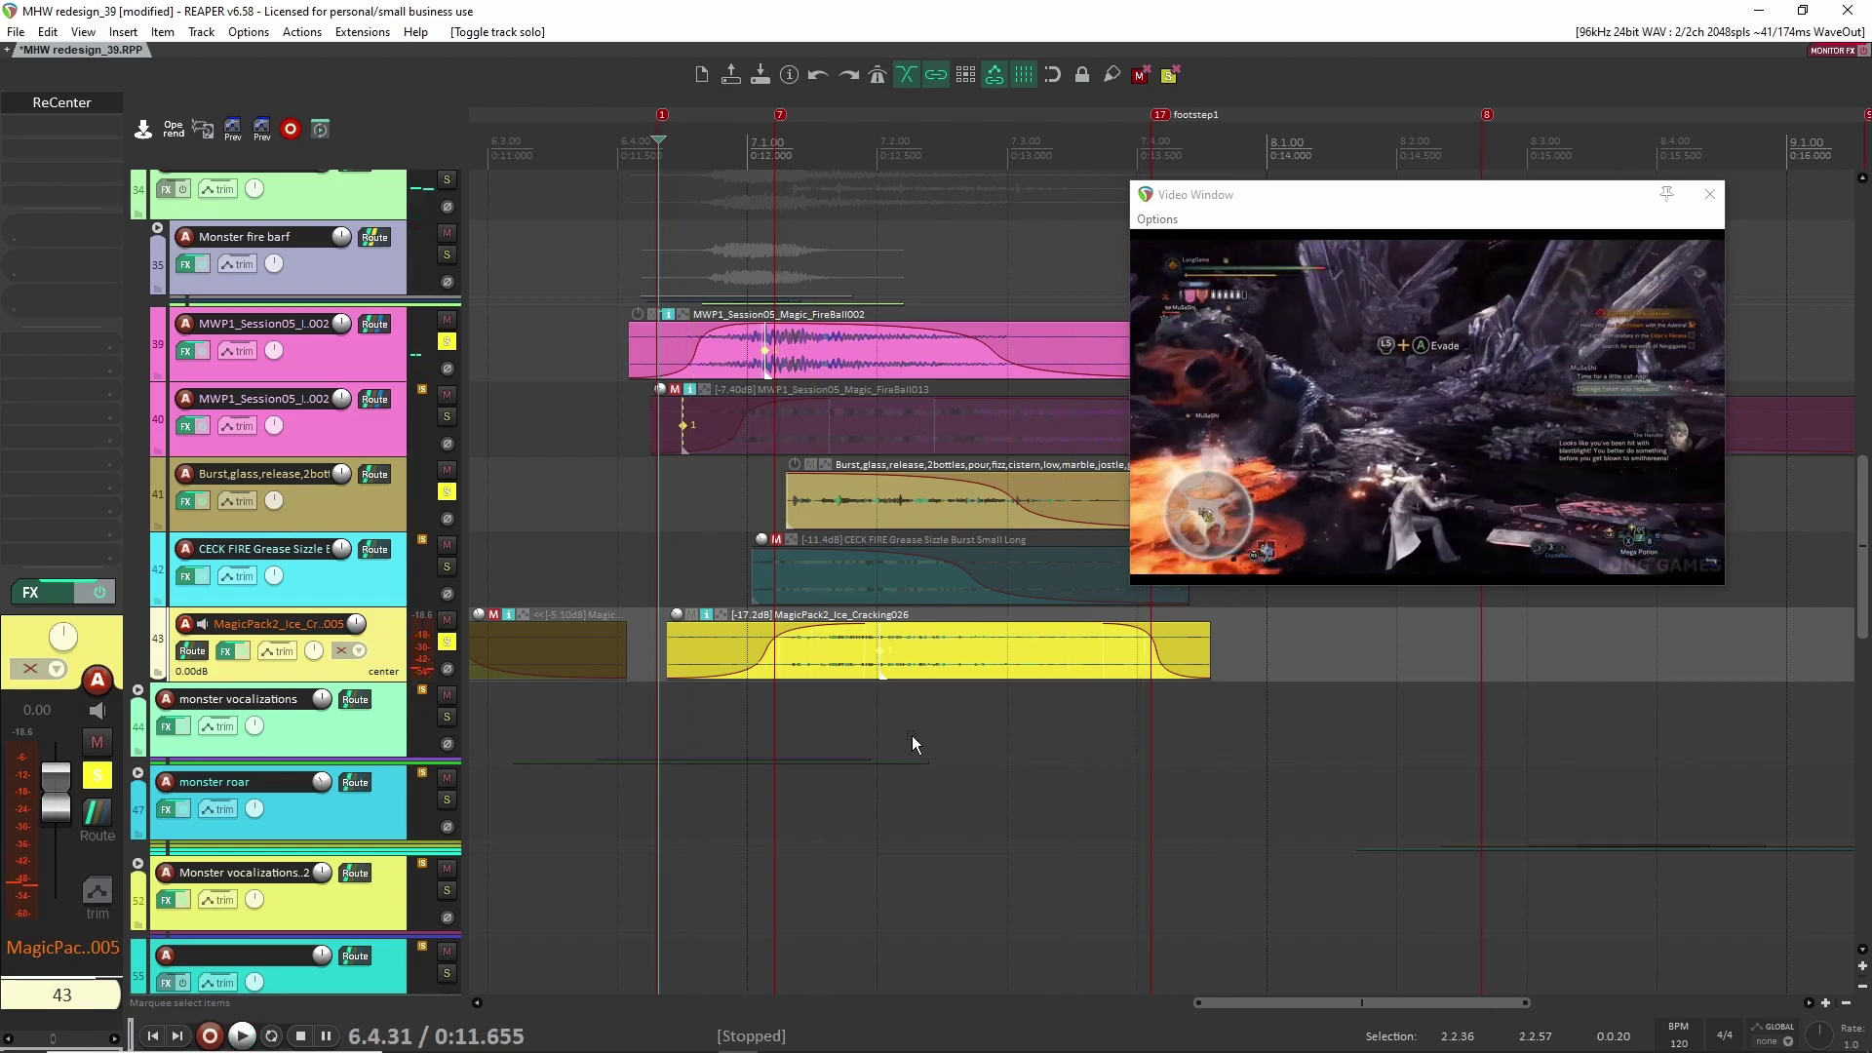
{"action": "key", "text": "space"}
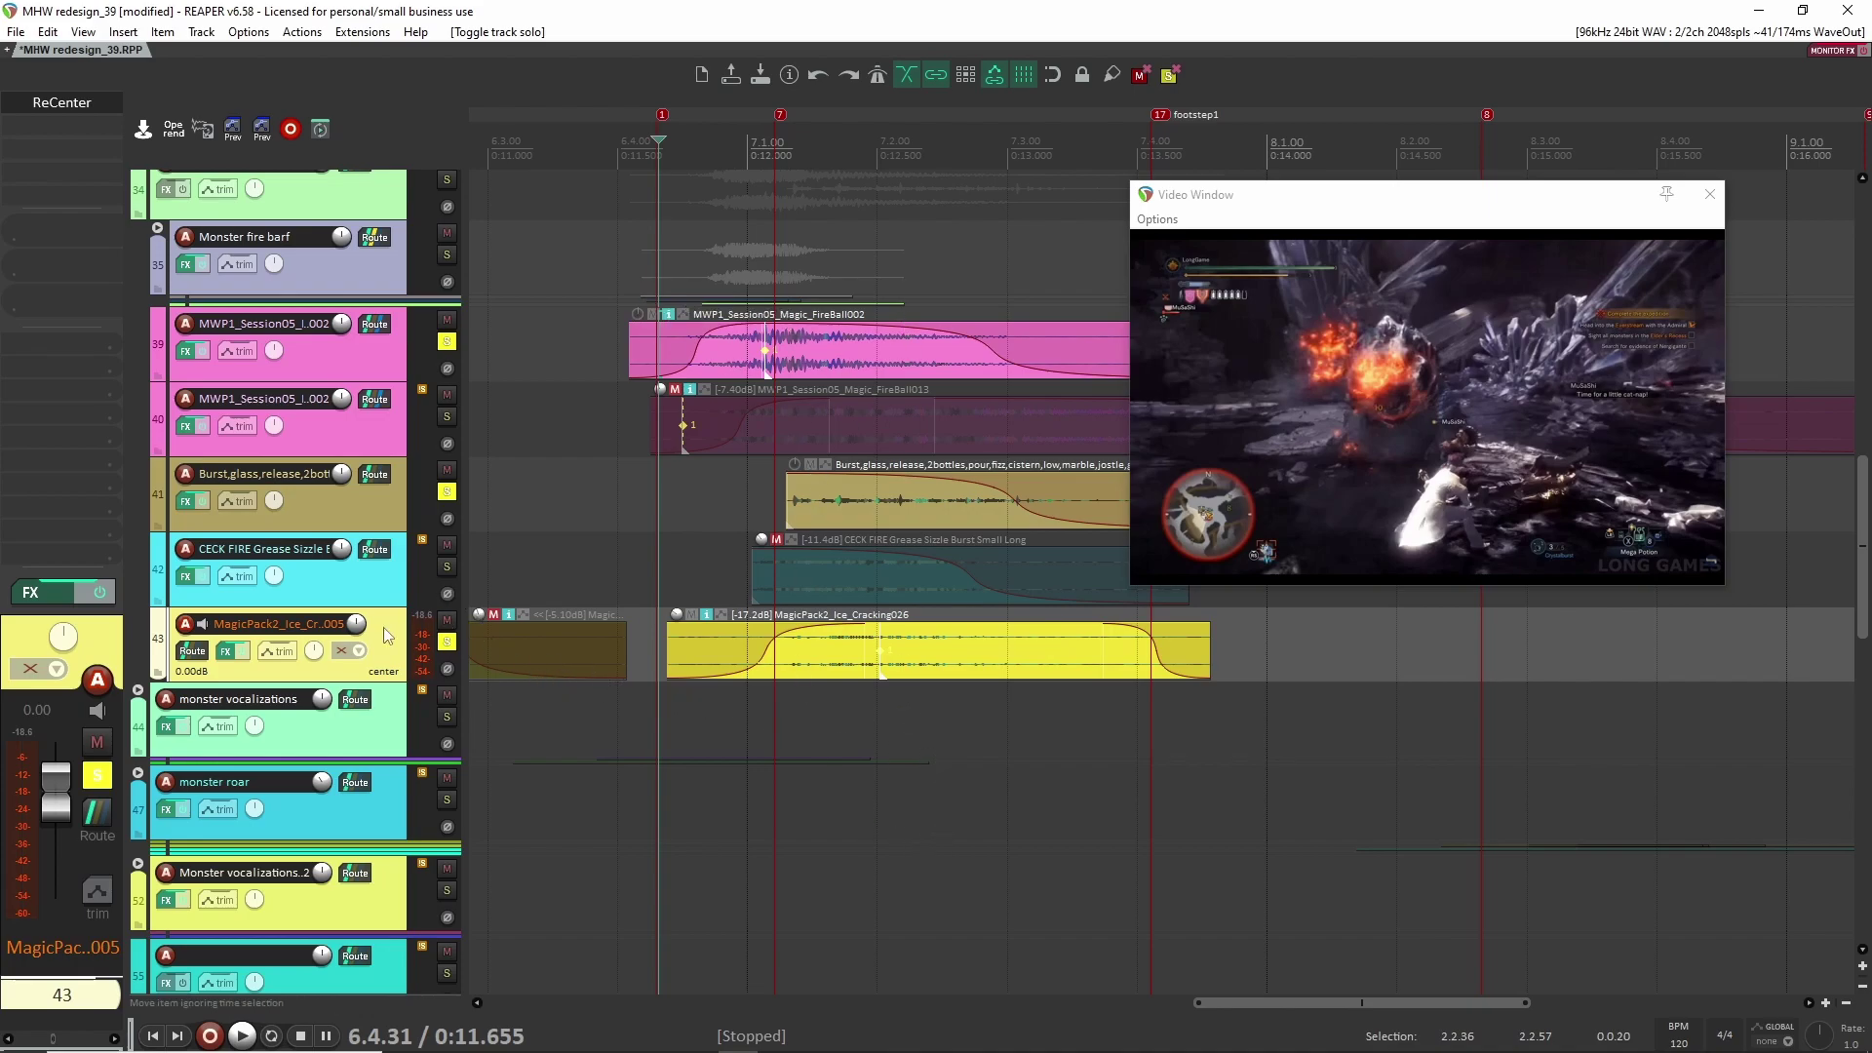
{"action": "key", "text": "space"}
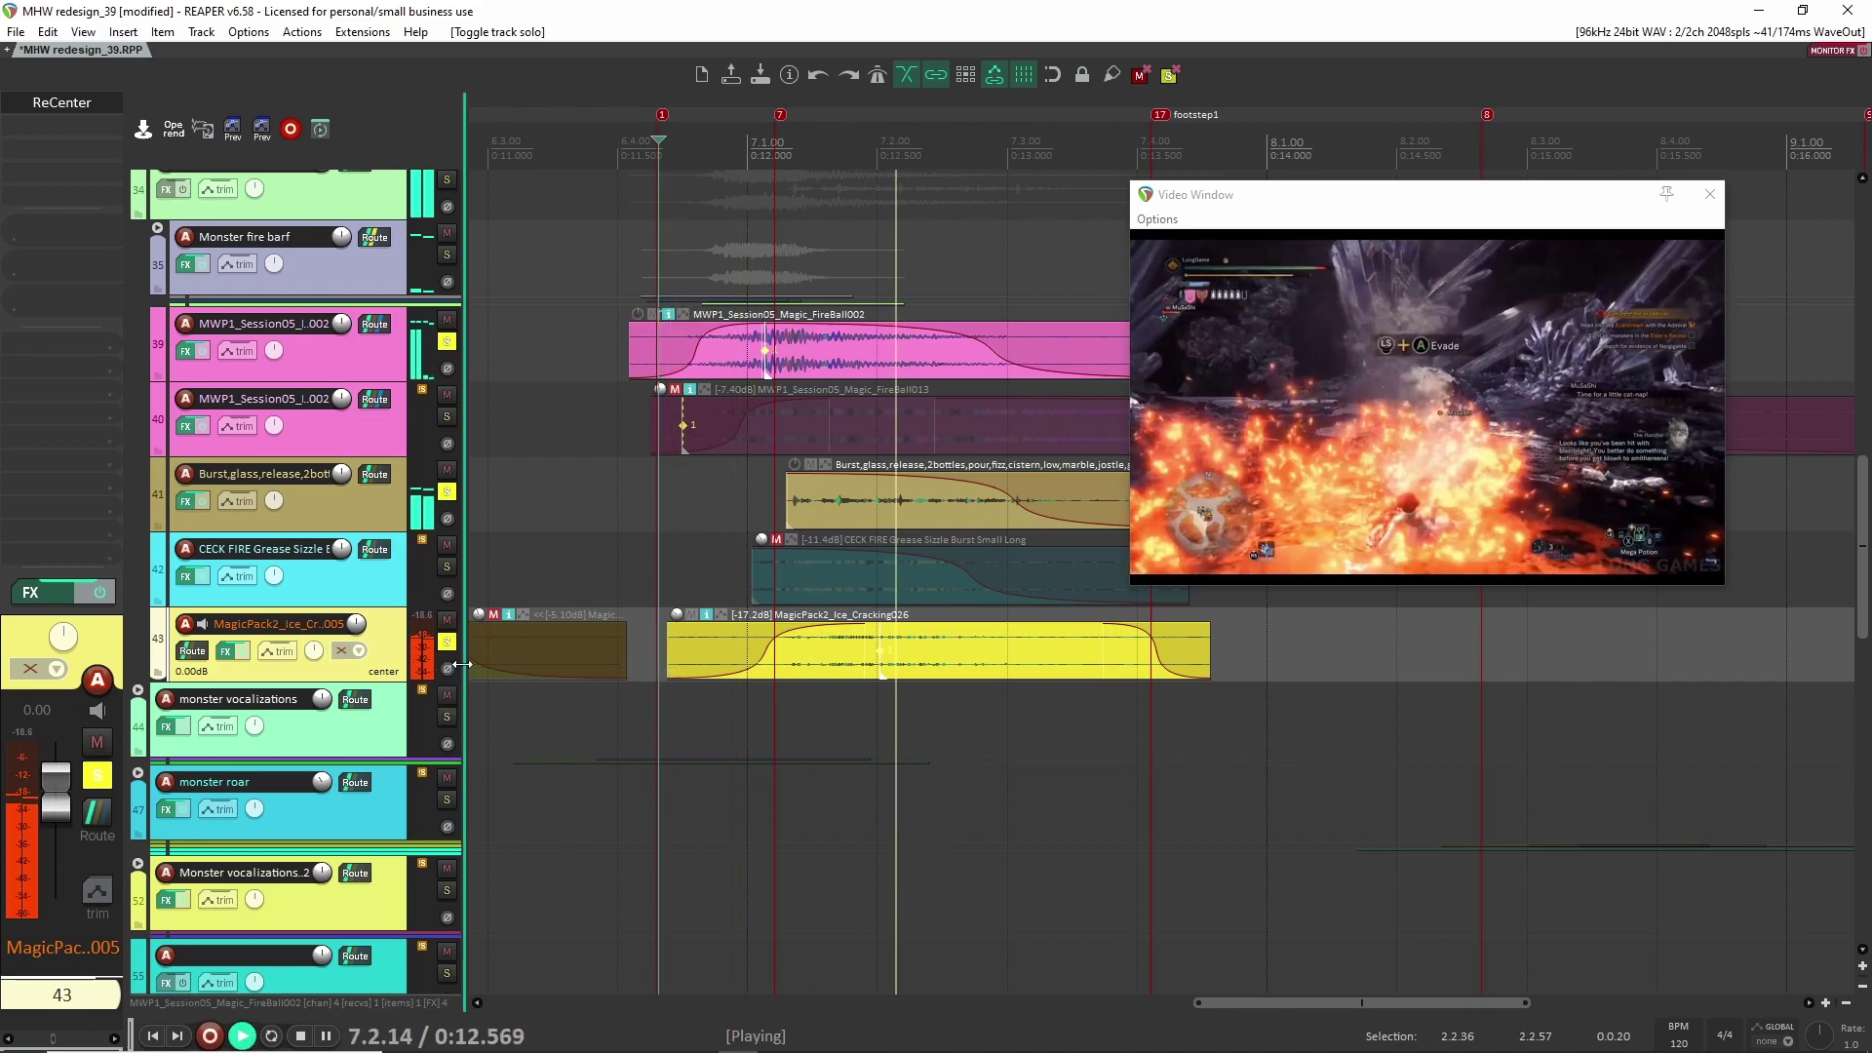
{"action": "key", "text": "space"}
{"action": "left_click", "coordinate": [446, 642]}
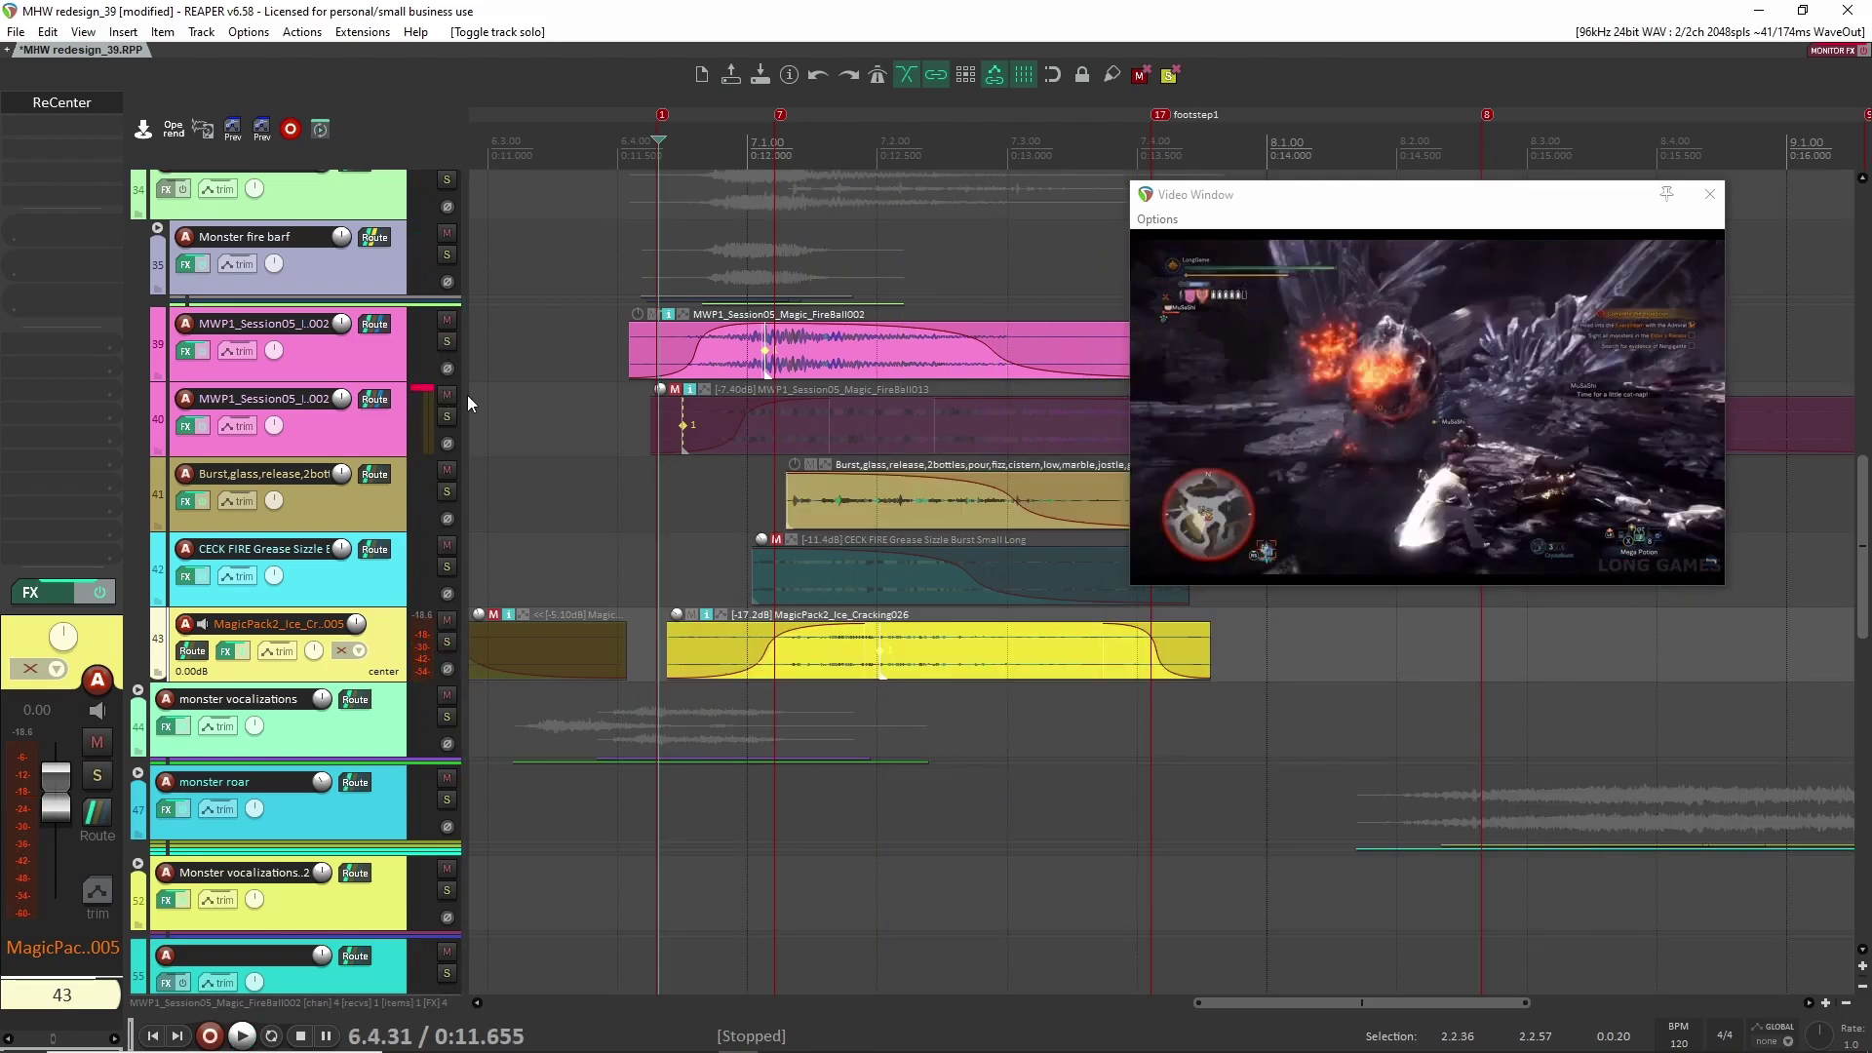
Step: Solo the lava attack folder track, play the complete attack, and unsolo it
{"action": "scroll", "coordinate": [467, 395], "scroll_direction": "up", "scroll_amount": 2}
{"action": "left_click", "coordinate": [447, 329]}
{"action": "key", "text": "space"}
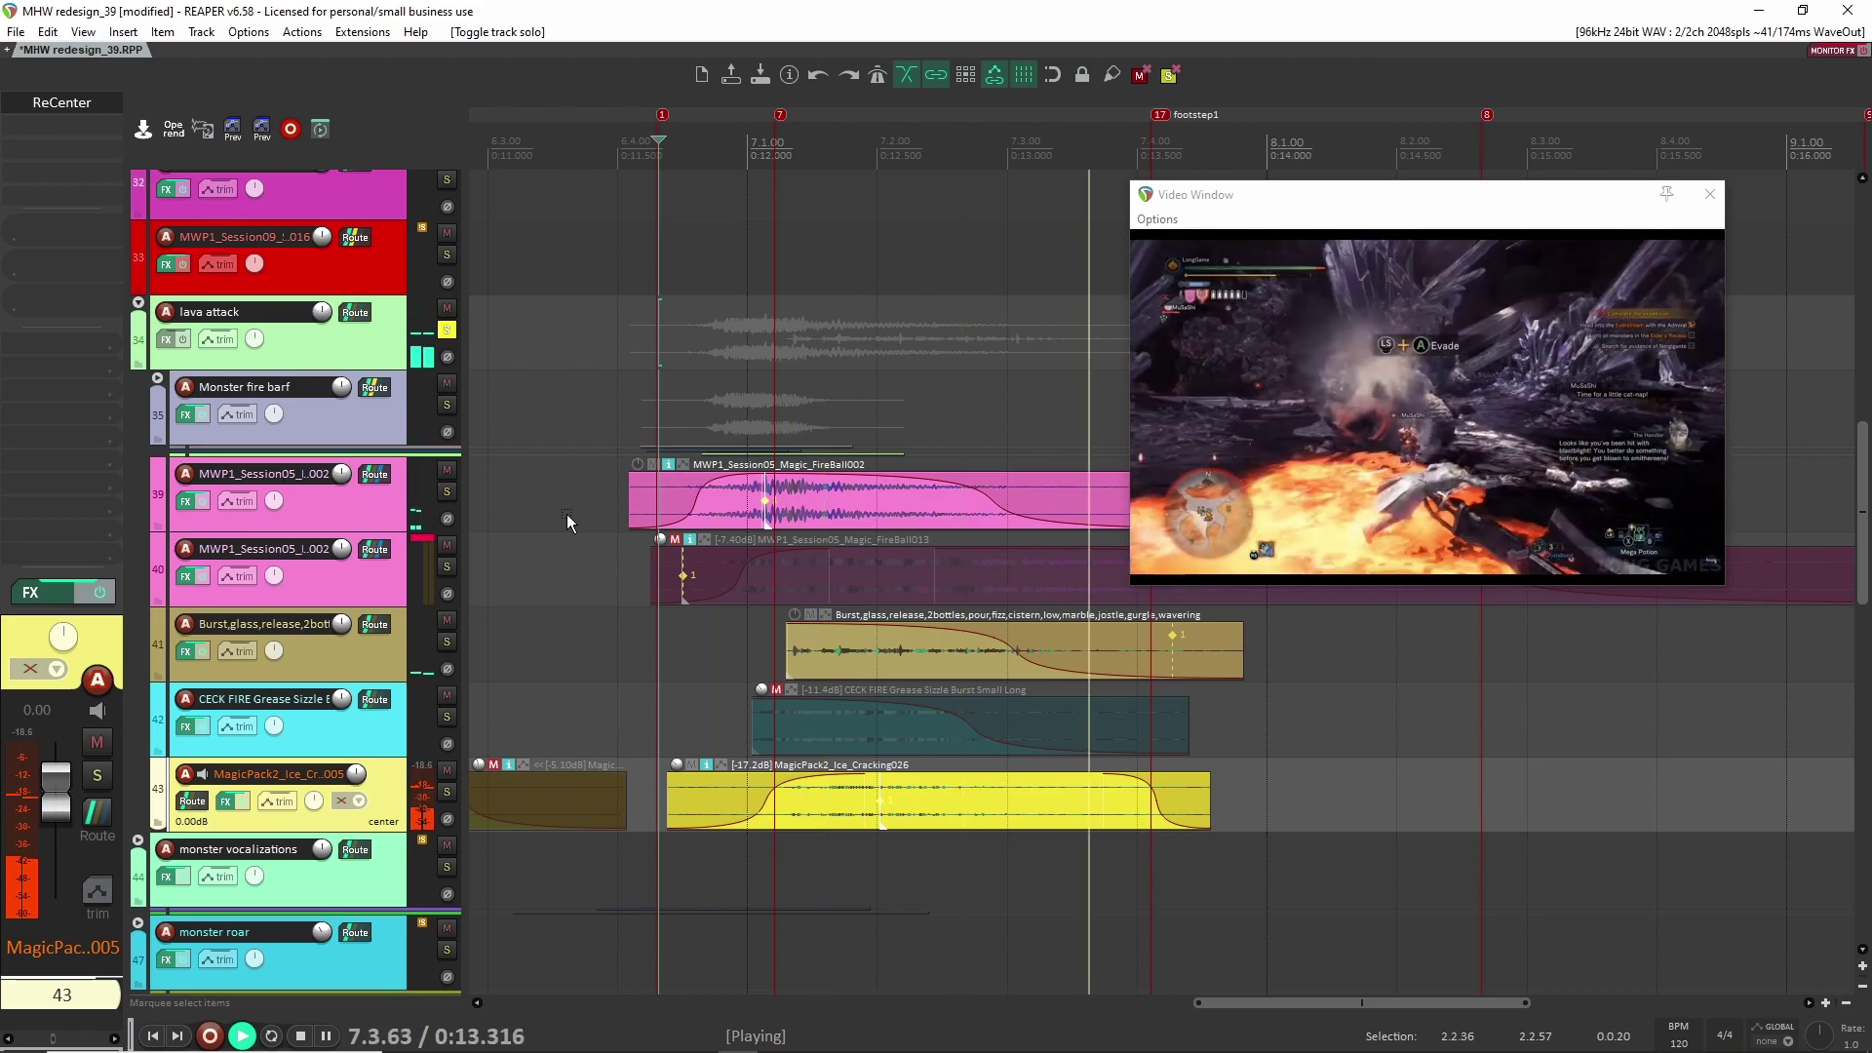
{"action": "key", "text": "space"}
{"action": "left_click", "coordinate": [447, 329]}
Step: Find the monster footsteps folder on track 88, solo it, and expand its child tracks
{"action": "scroll", "coordinate": [682, 663], "scroll_direction": "down", "scroll_amount": 4}
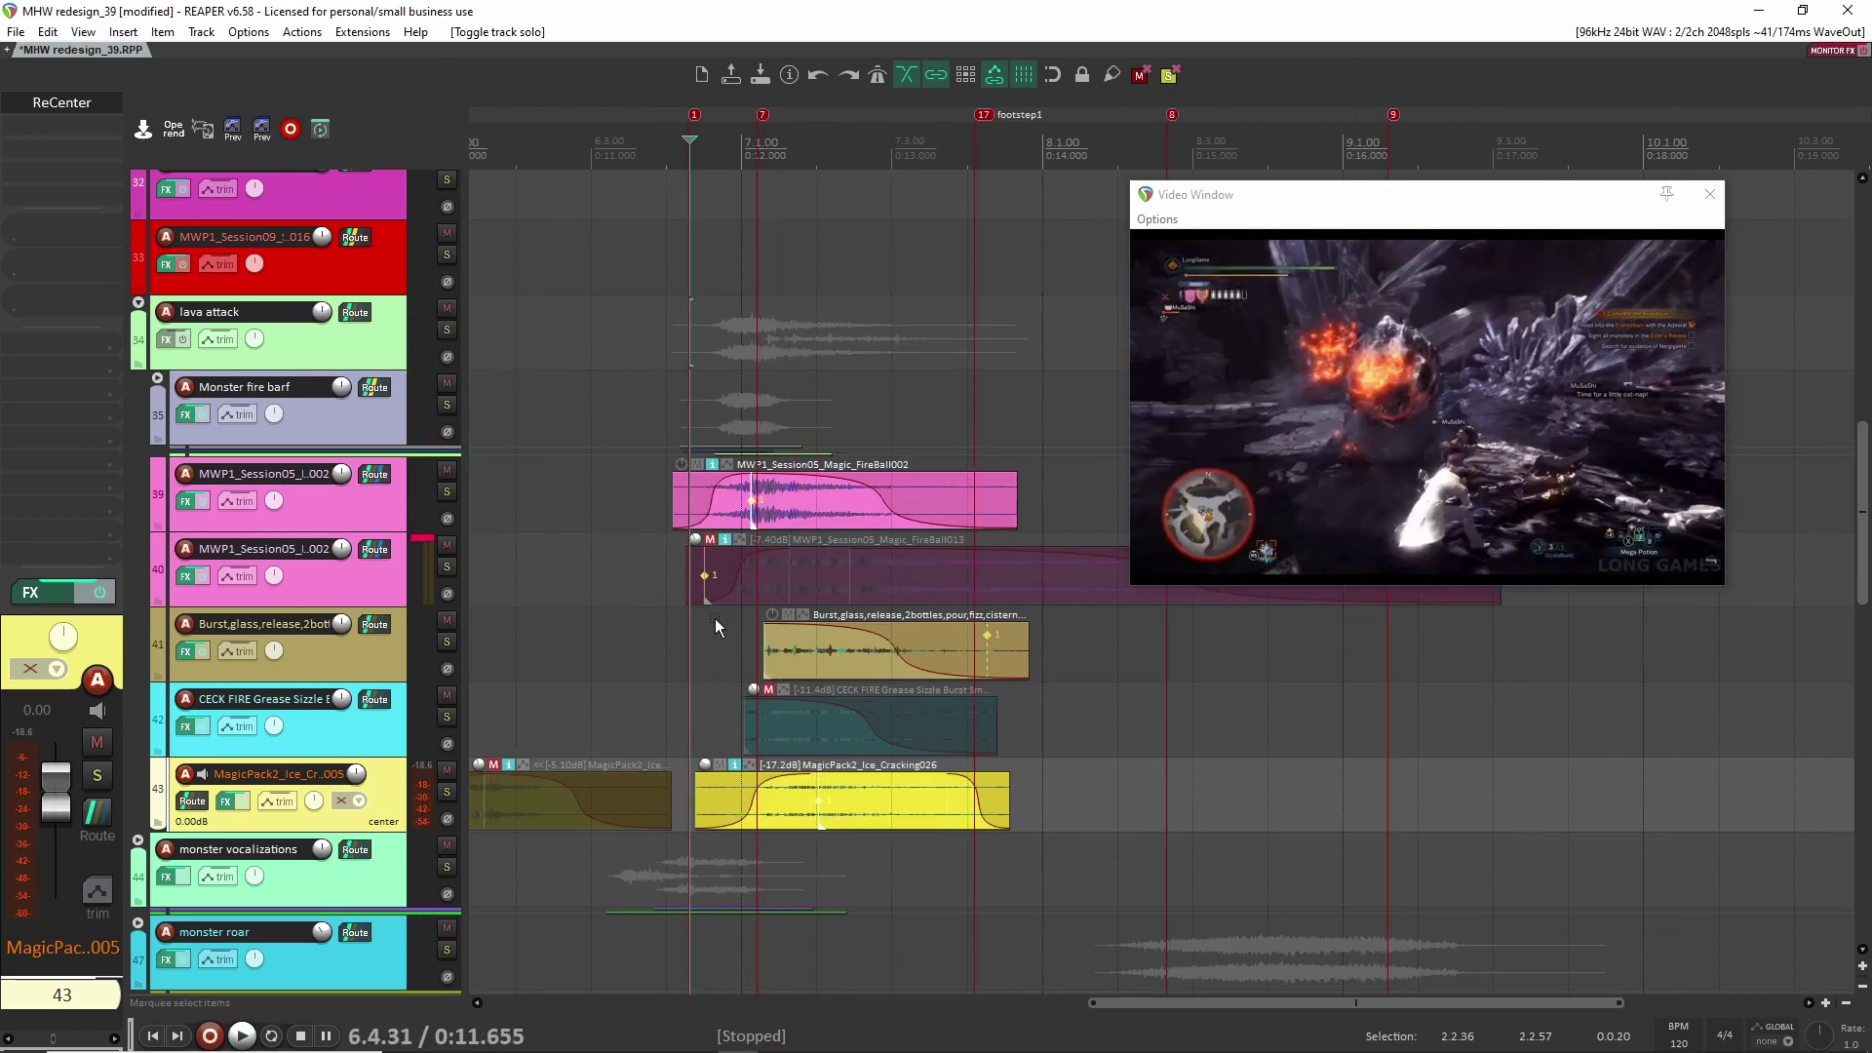
{"action": "scroll", "coordinate": [698, 669], "scroll_direction": "down", "scroll_amount": 4}
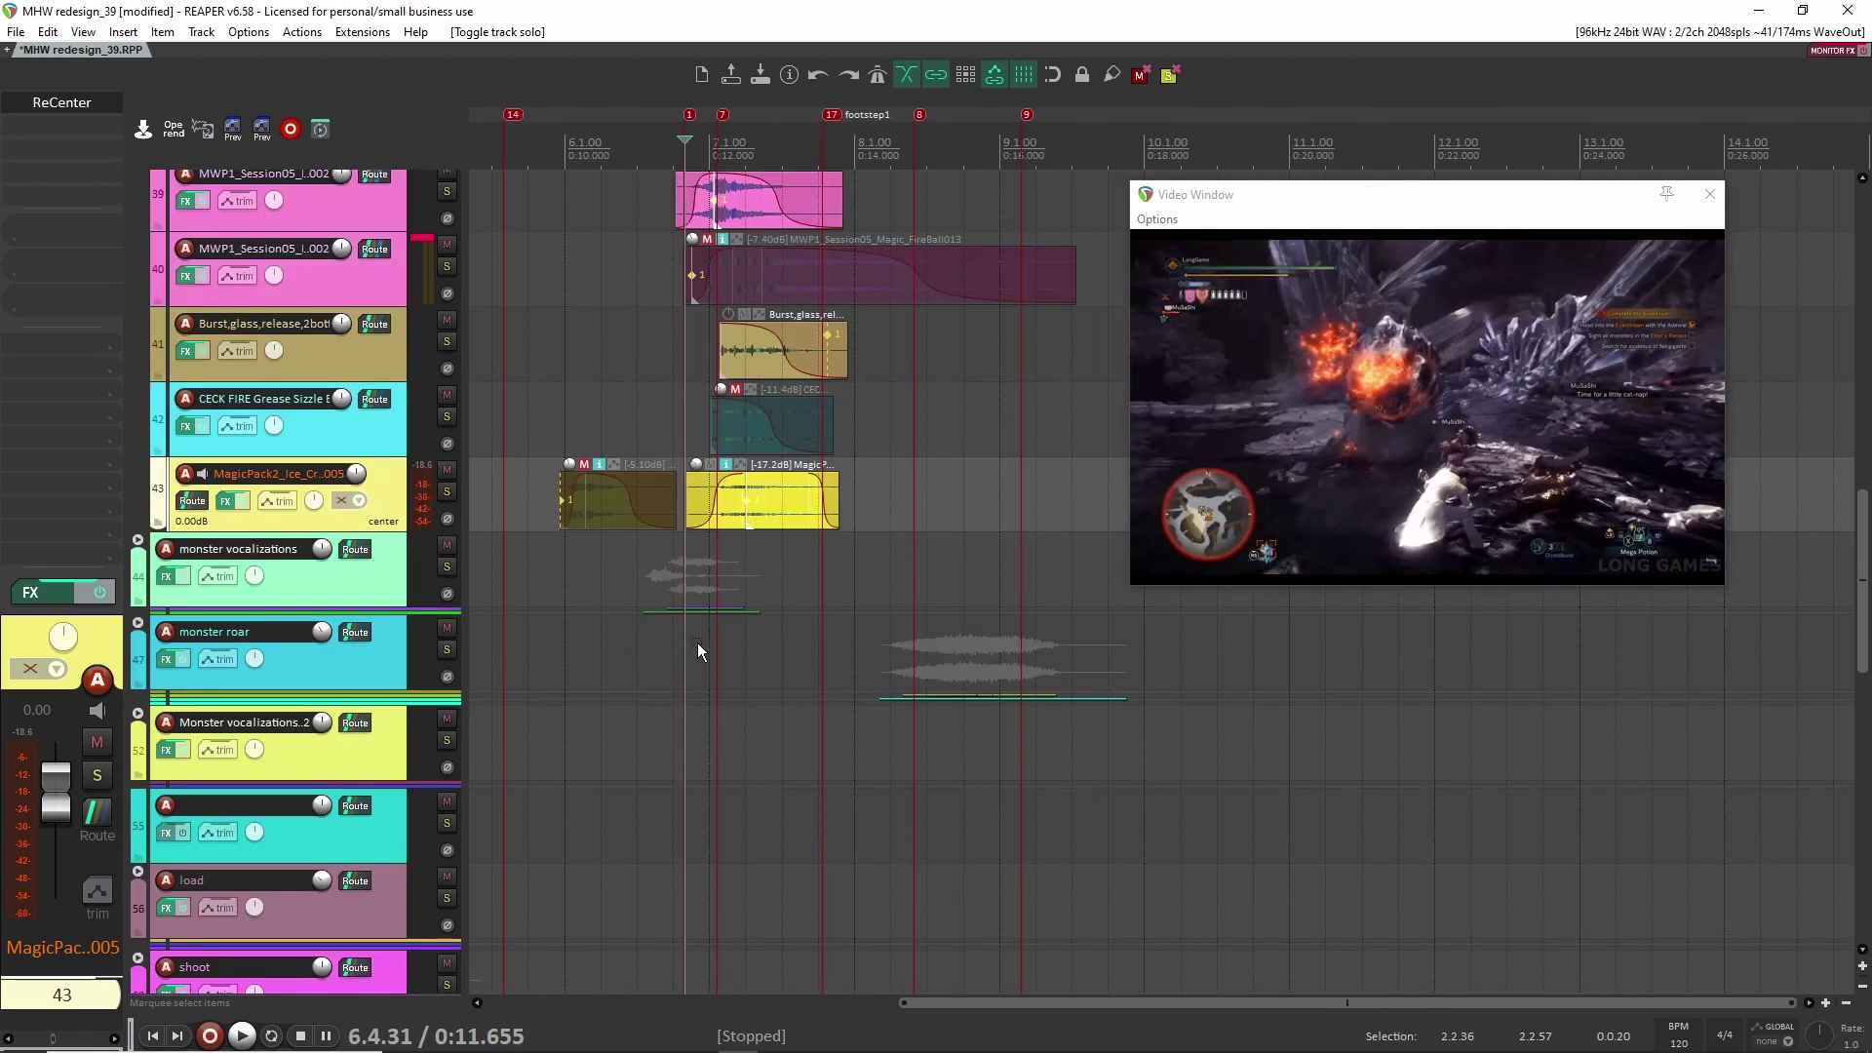
{"action": "scroll", "coordinate": [693, 641], "scroll_direction": "down", "scroll_amount": 4}
{"action": "scroll", "coordinate": [887, 593], "scroll_direction": "down", "scroll_amount": 8}
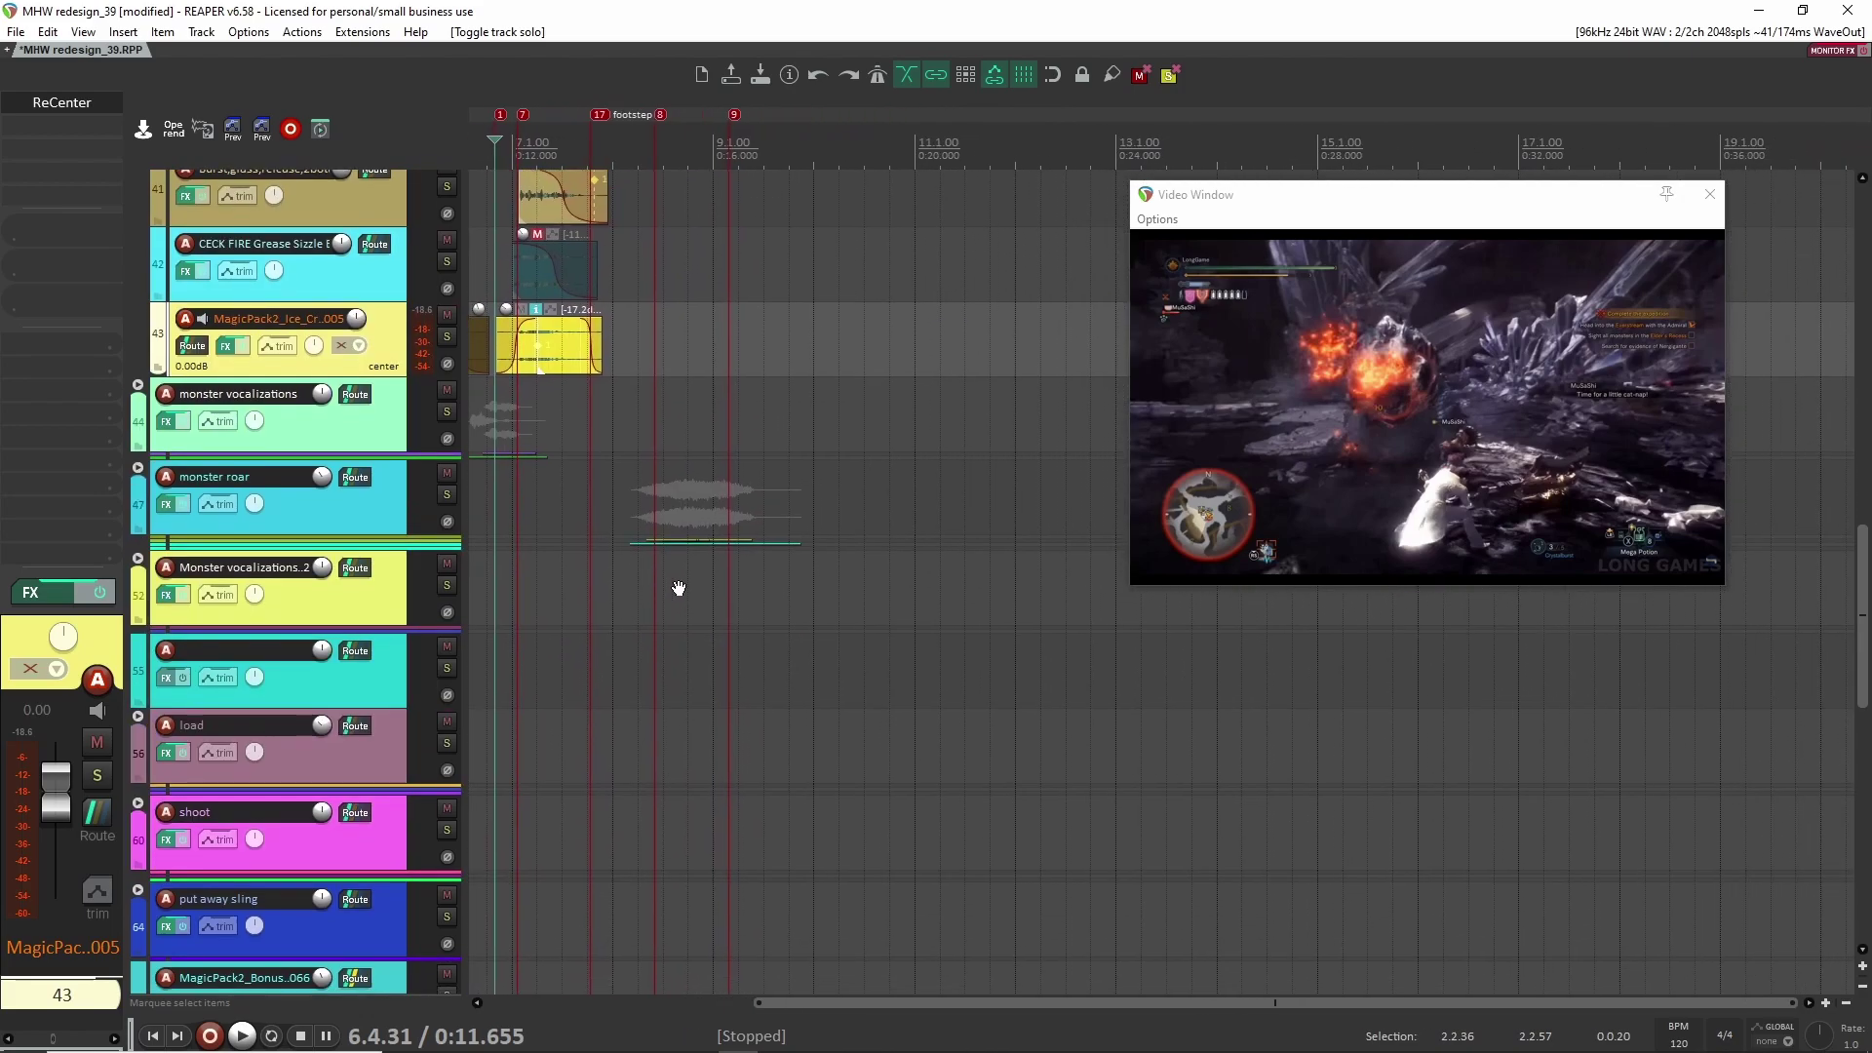
{"action": "scroll", "coordinate": [682, 597], "scroll_direction": "up", "scroll_amount": 3}
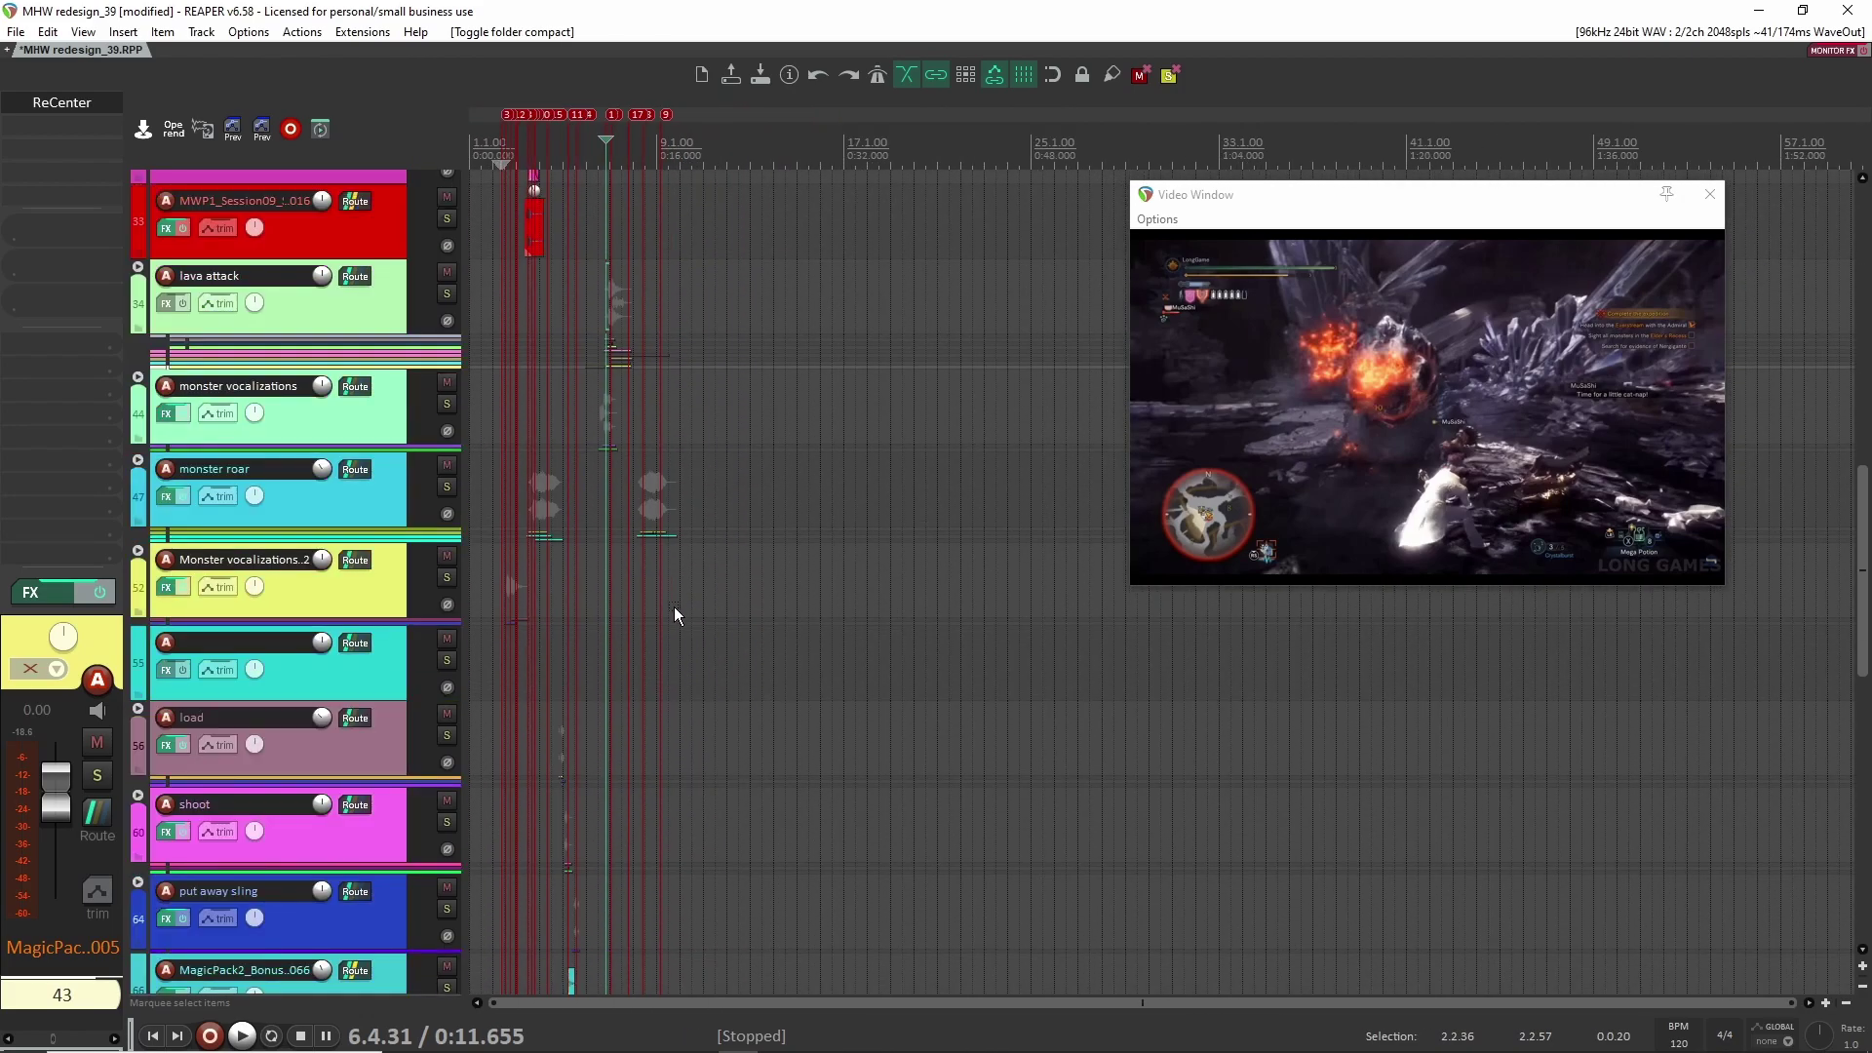
{"action": "scroll", "coordinate": [563, 663], "scroll_direction": "down", "scroll_amount": 3}
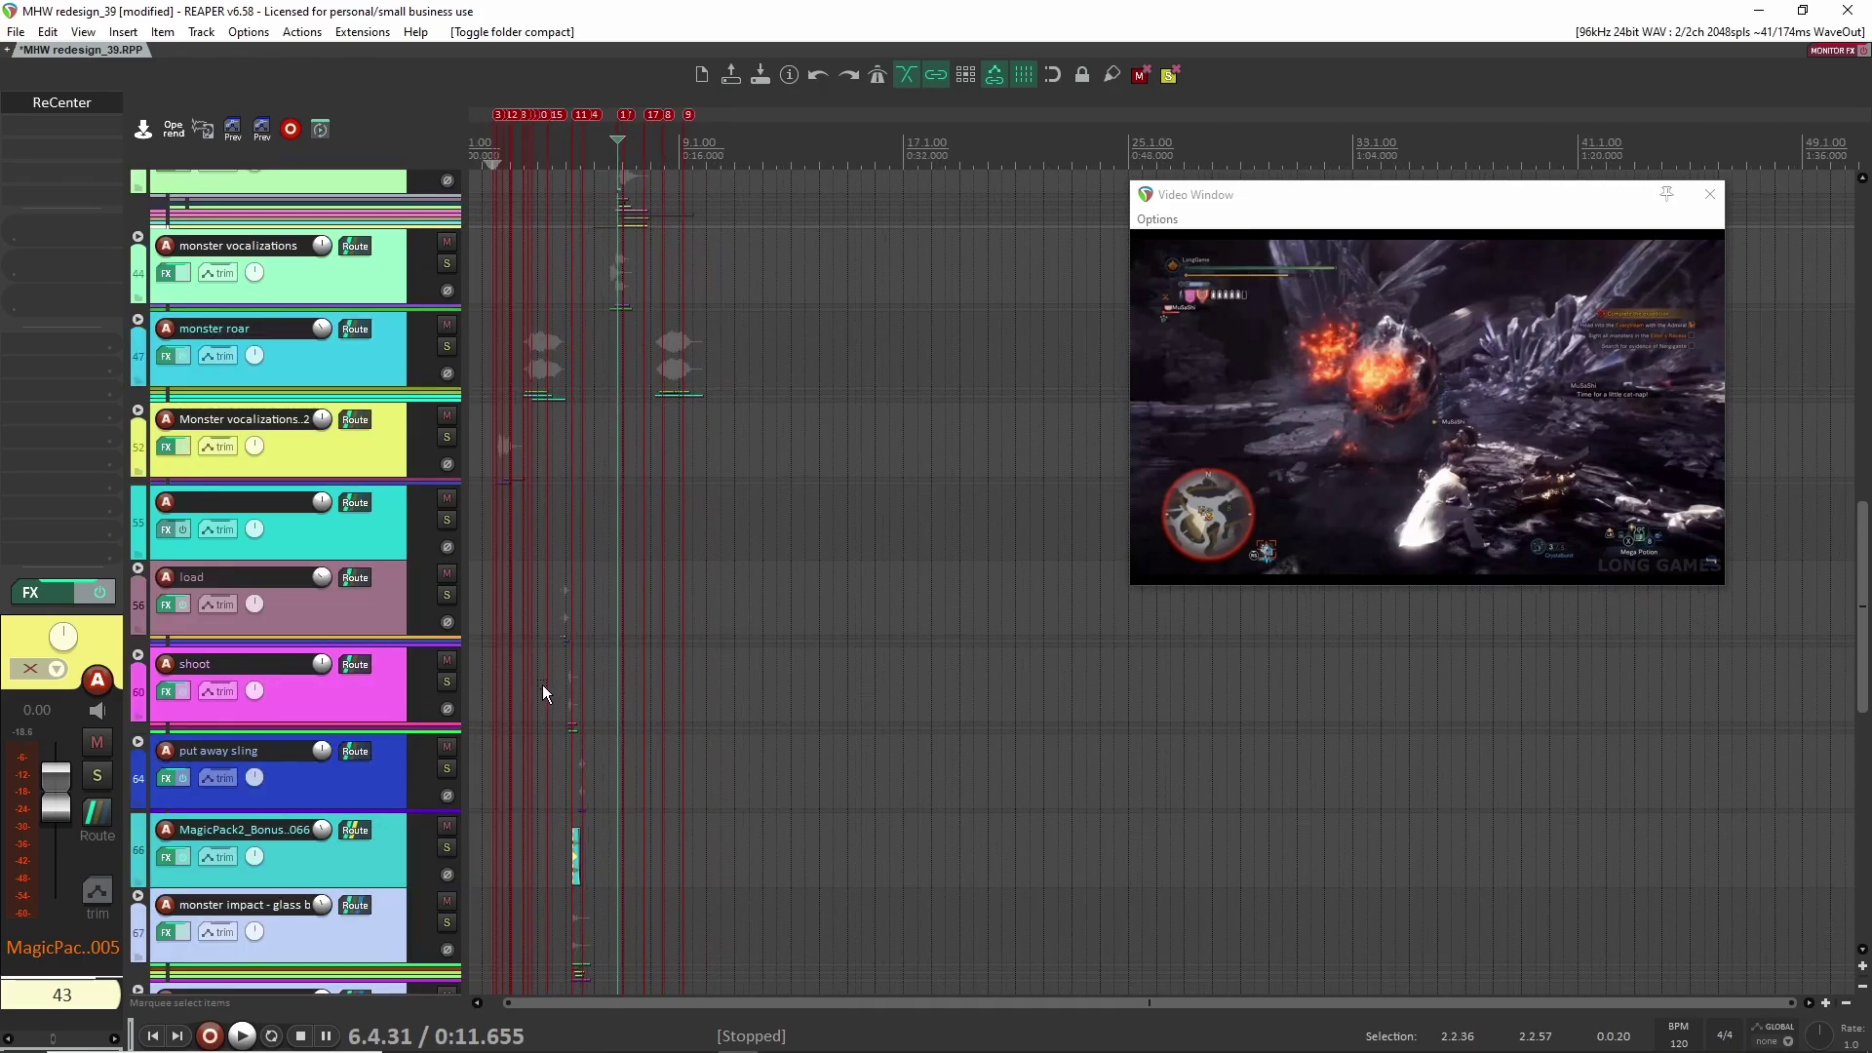
{"action": "scroll", "coordinate": [542, 688], "scroll_direction": "up", "scroll_amount": 5}
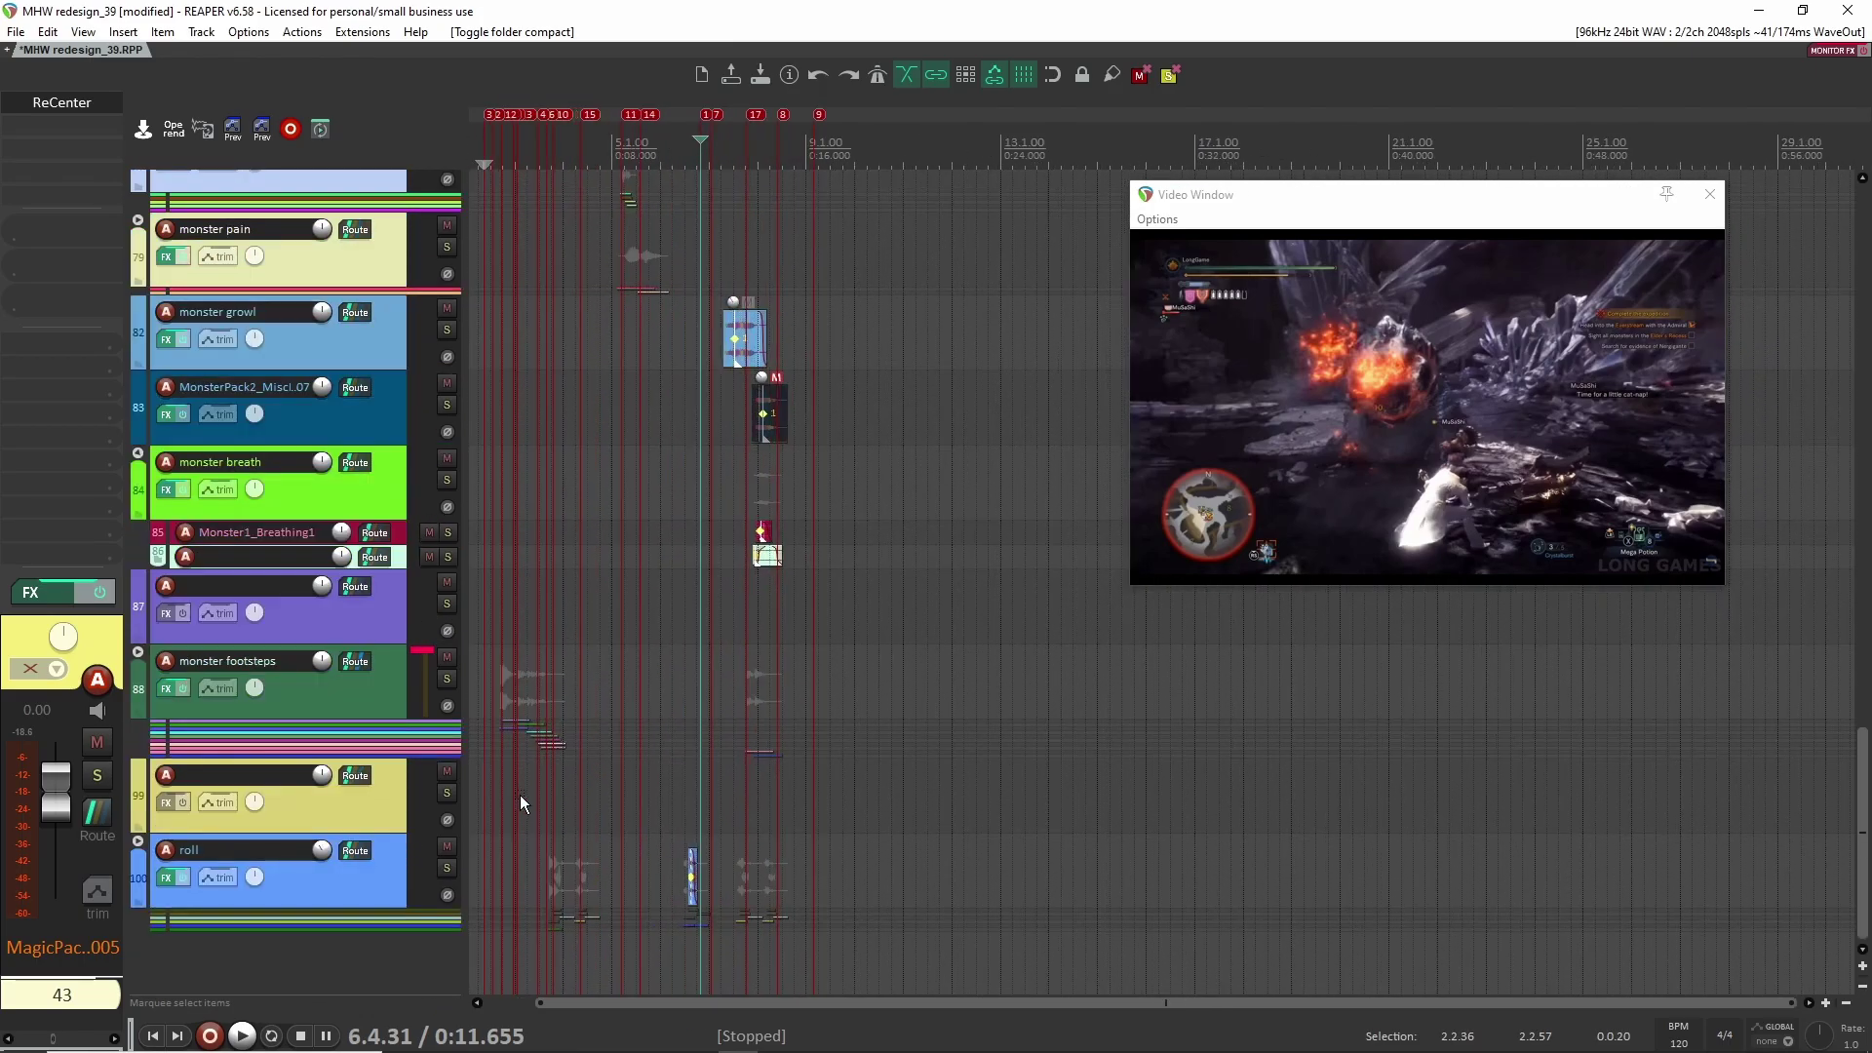
{"action": "left_click_drag", "start_coordinate": [641, 714], "coordinate": [720, 738]}
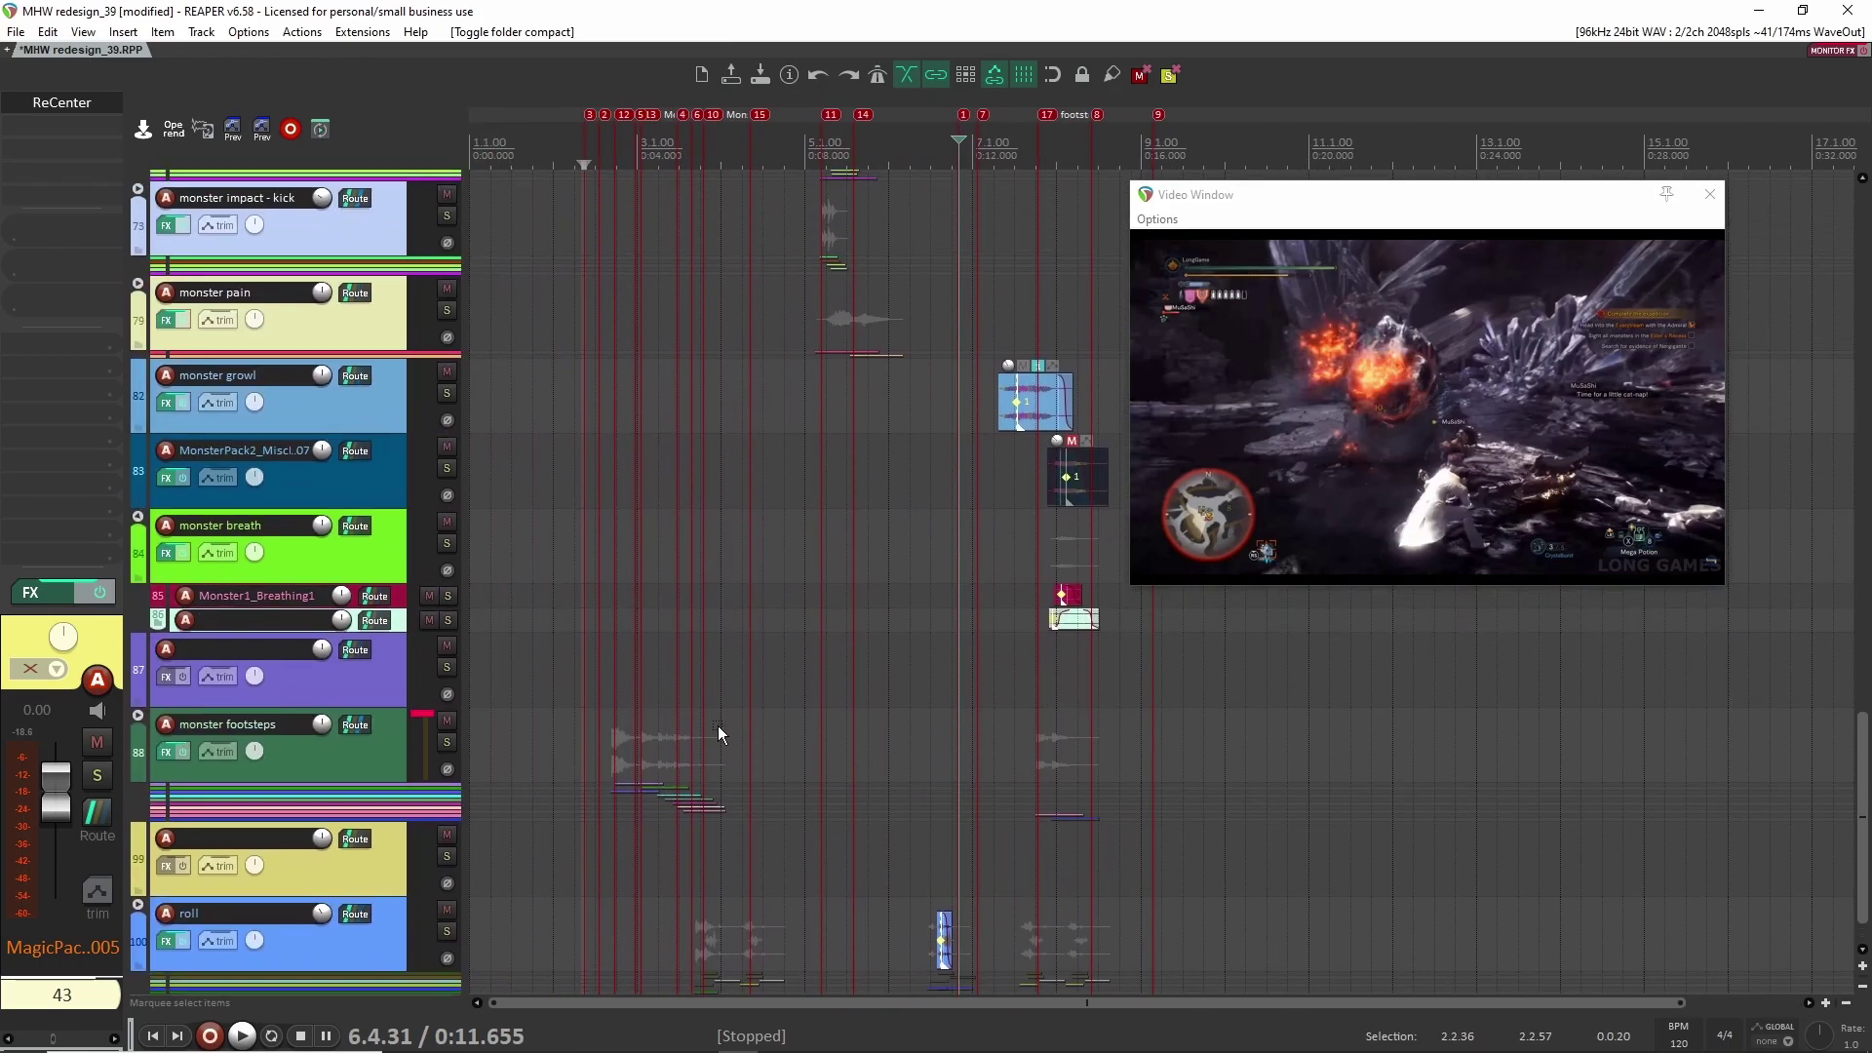
{"action": "scroll", "coordinate": [640, 700], "scroll_direction": "down", "scroll_amount": 1}
{"action": "left_click", "coordinate": [446, 679]}
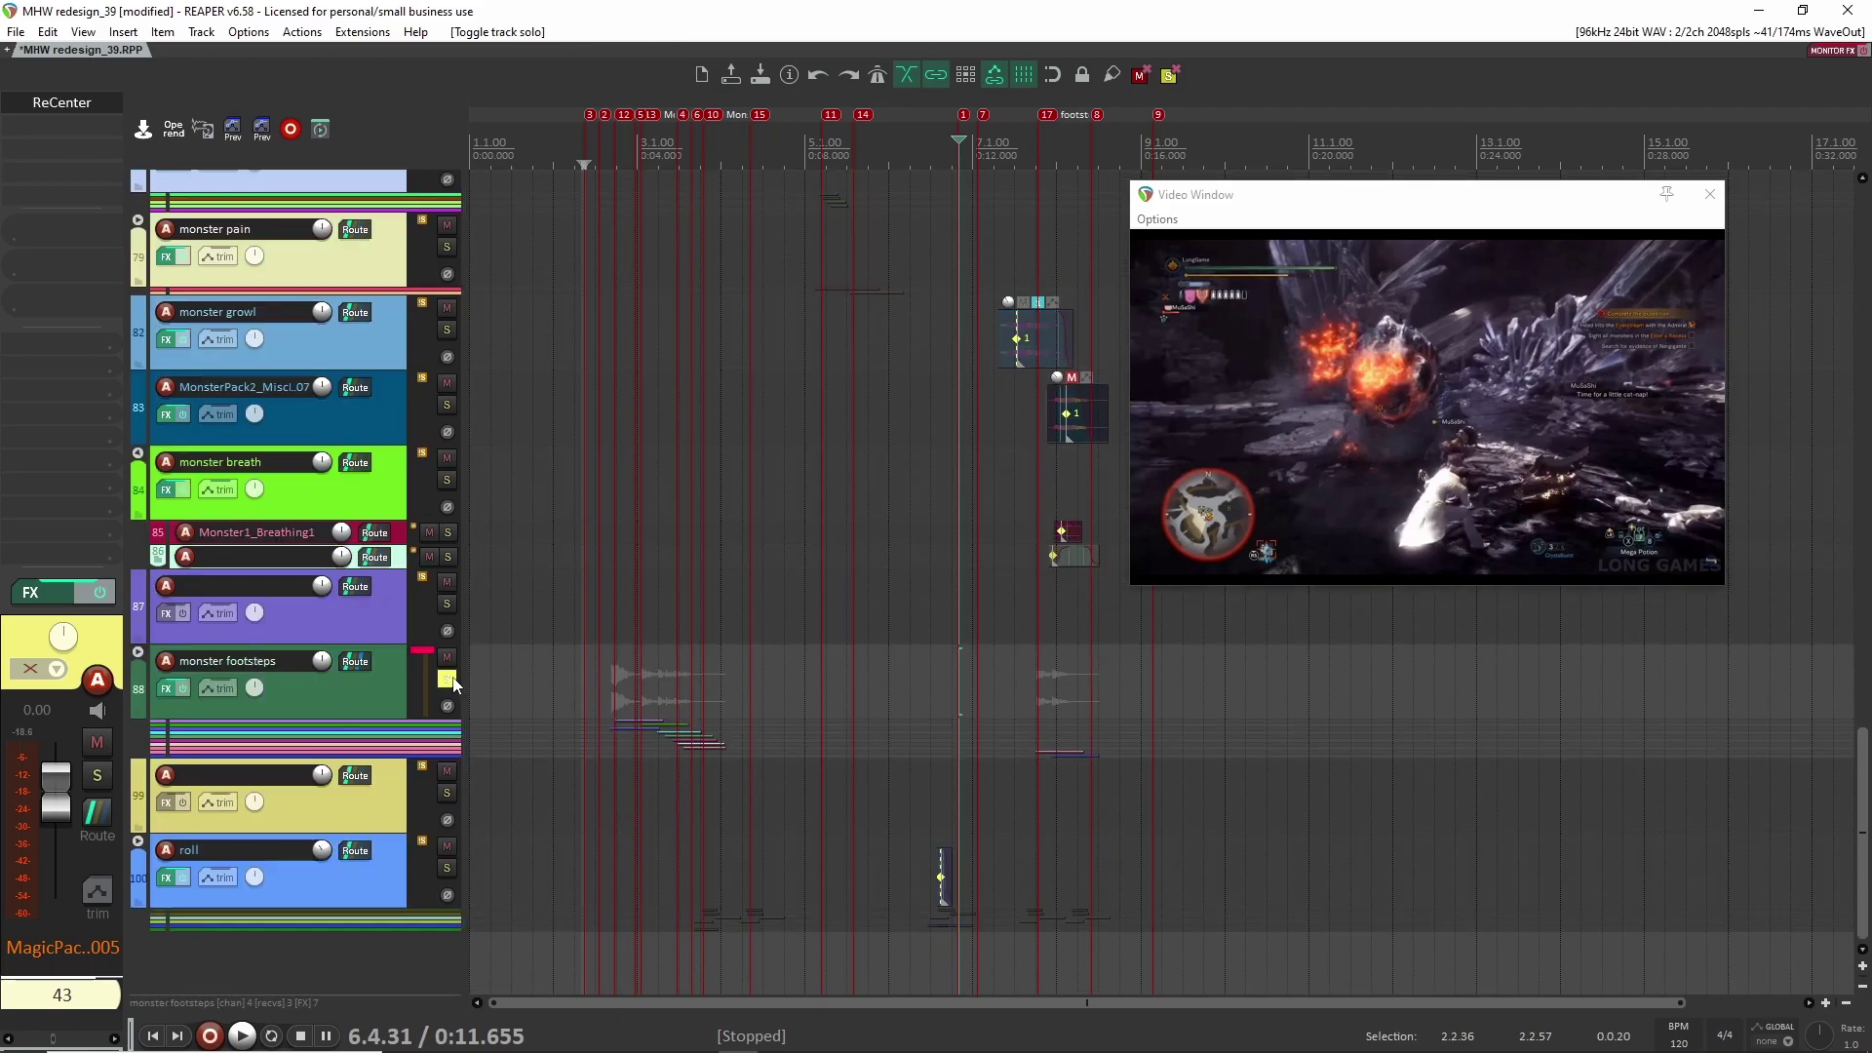
{"action": "left_click", "coordinate": [138, 652]}
Step: Place the edit cursor just before the first kick clip, at about 3.323 seconds, and play the soloed monster footsteps
{"action": "scroll", "coordinate": [142, 650], "scroll_direction": "down", "scroll_amount": 4}
{"action": "scroll", "coordinate": [568, 735], "scroll_direction": "up", "scroll_amount": 3}
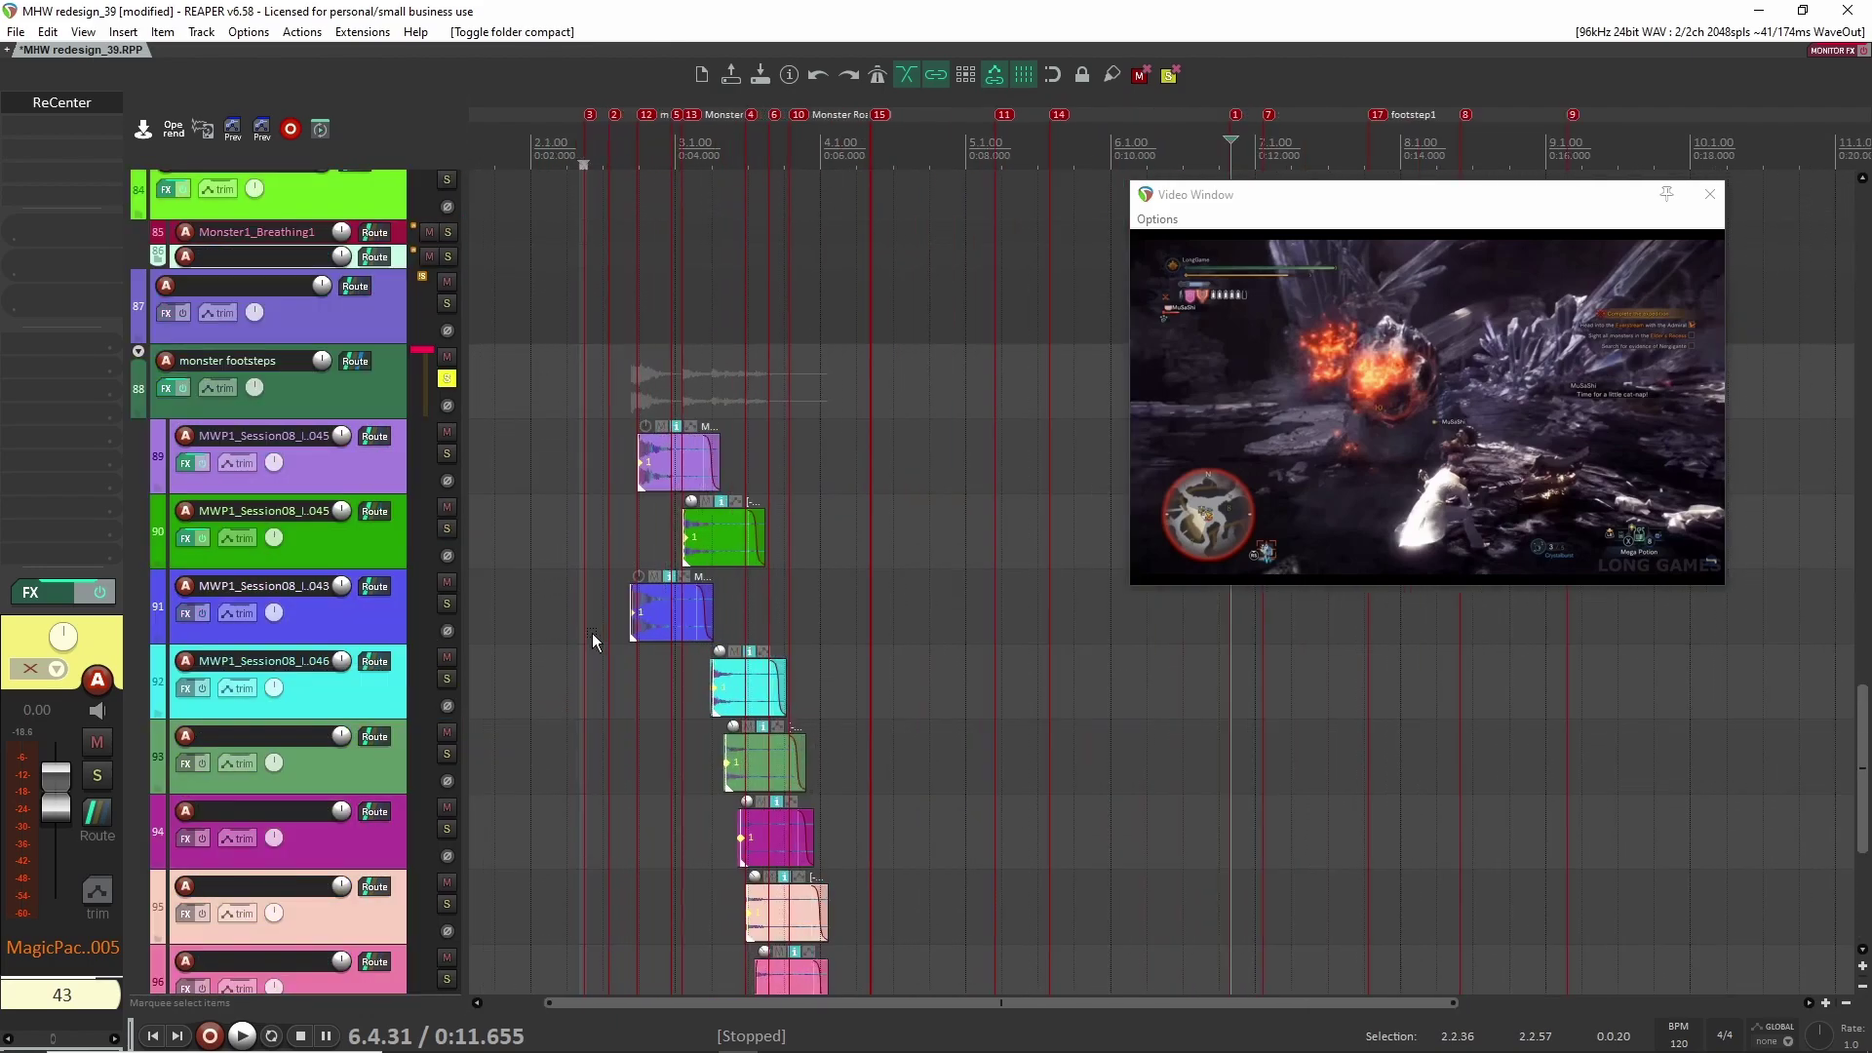
{"action": "scroll", "coordinate": [634, 624], "scroll_direction": "up", "scroll_amount": 3}
{"action": "left_click", "coordinate": [649, 534]}
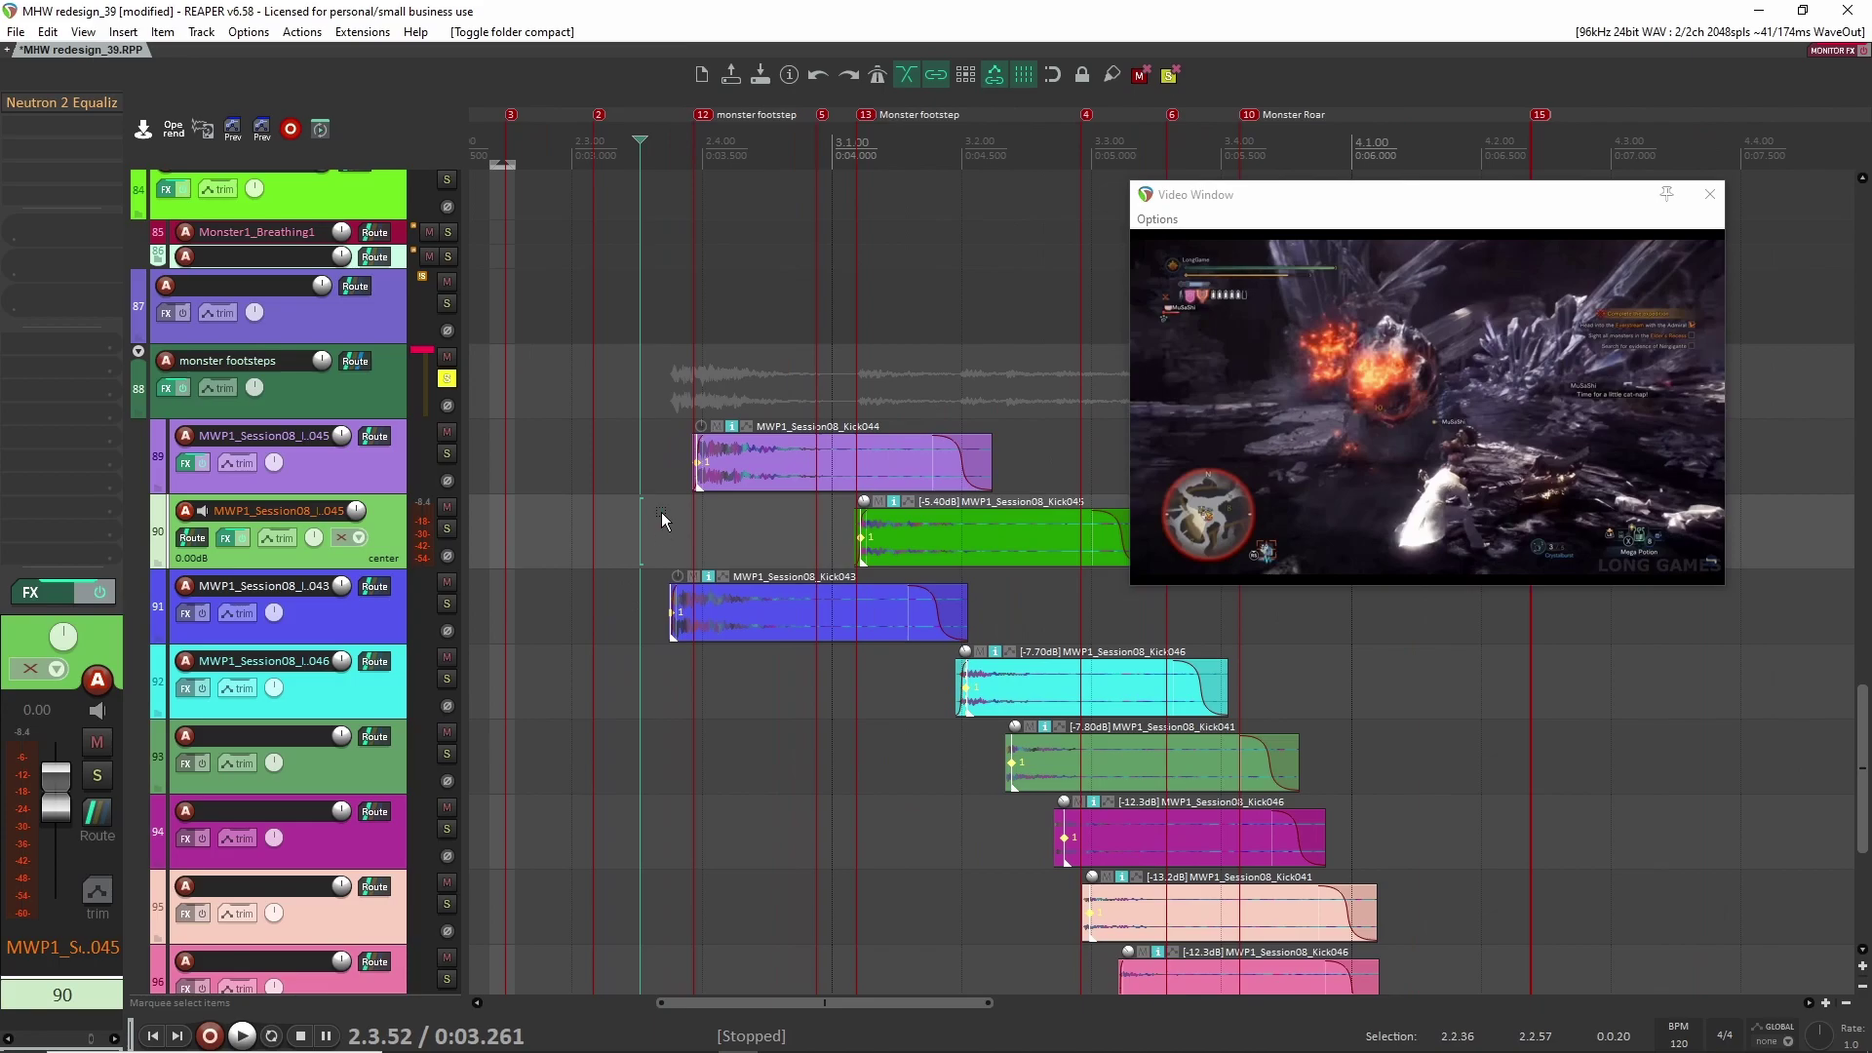
{"action": "scroll", "coordinate": [716, 524], "scroll_direction": "up", "scroll_amount": 2}
{"action": "left_click", "coordinate": [569, 498]}
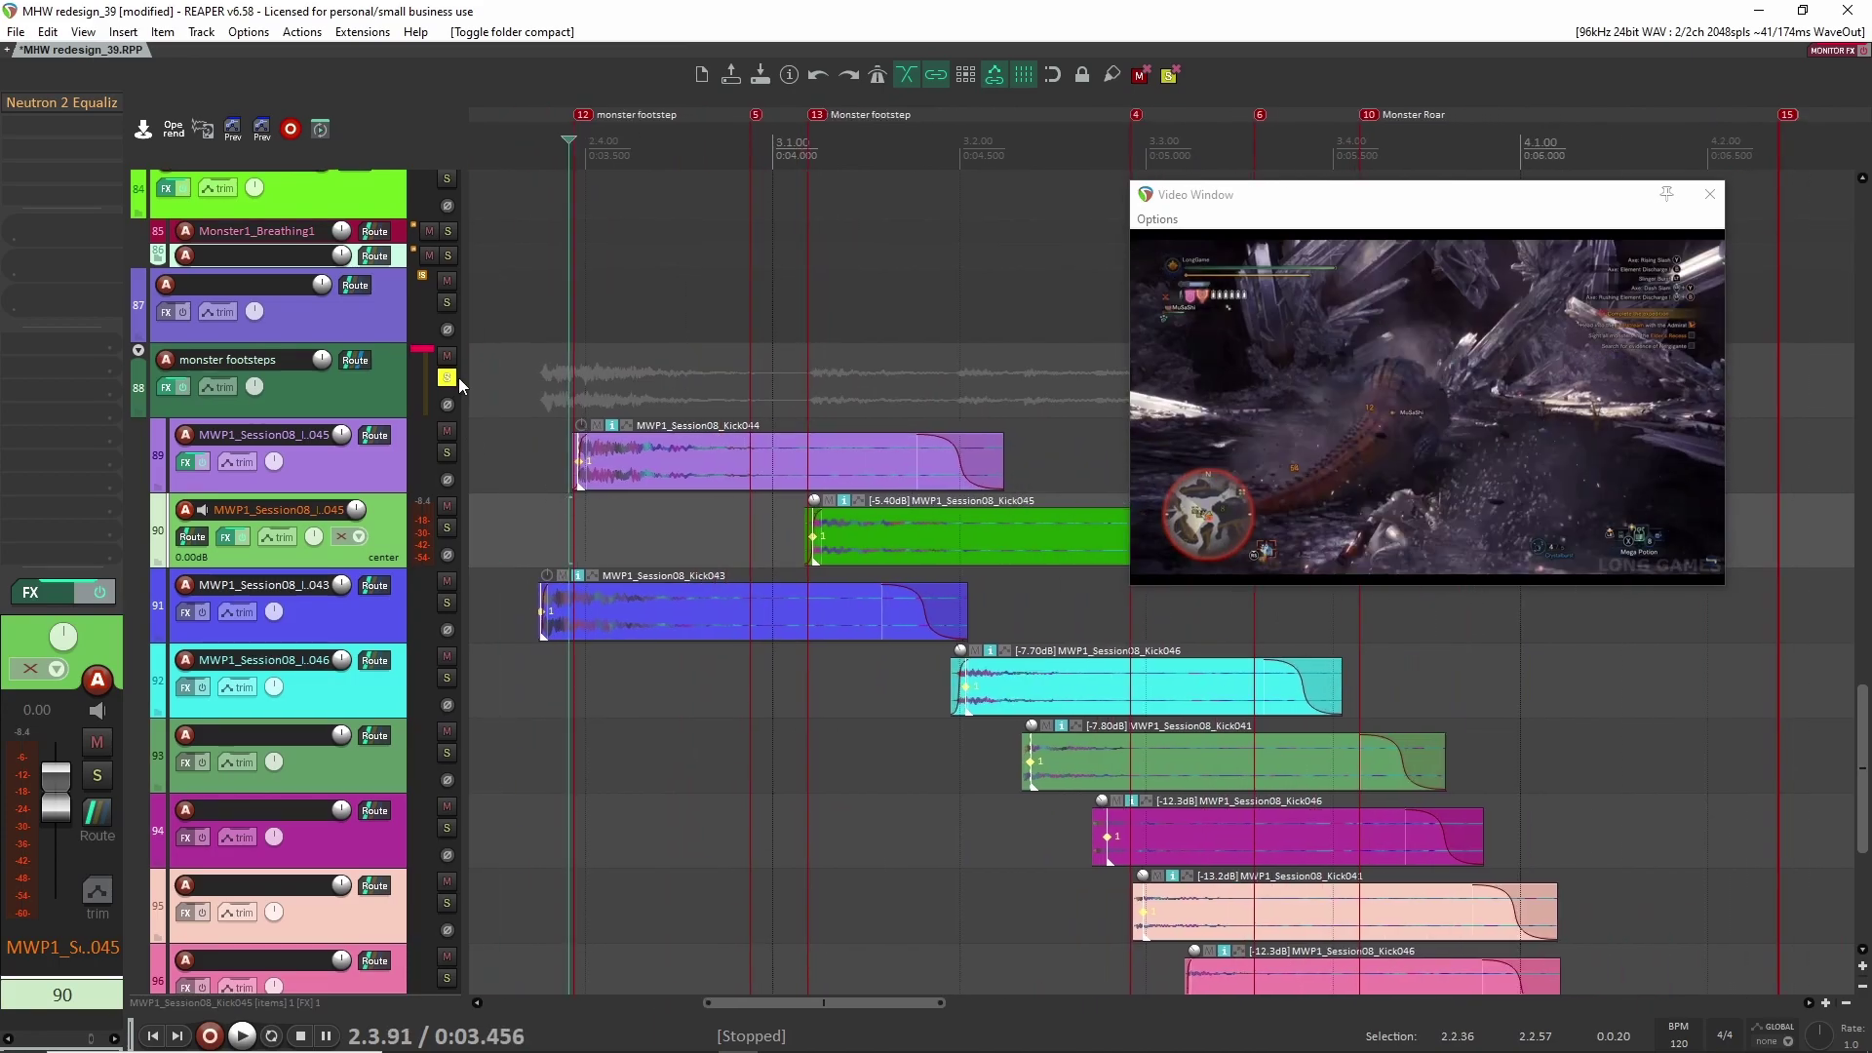
{"action": "left_click", "coordinate": [519, 524]}
{"action": "key", "text": "space"}
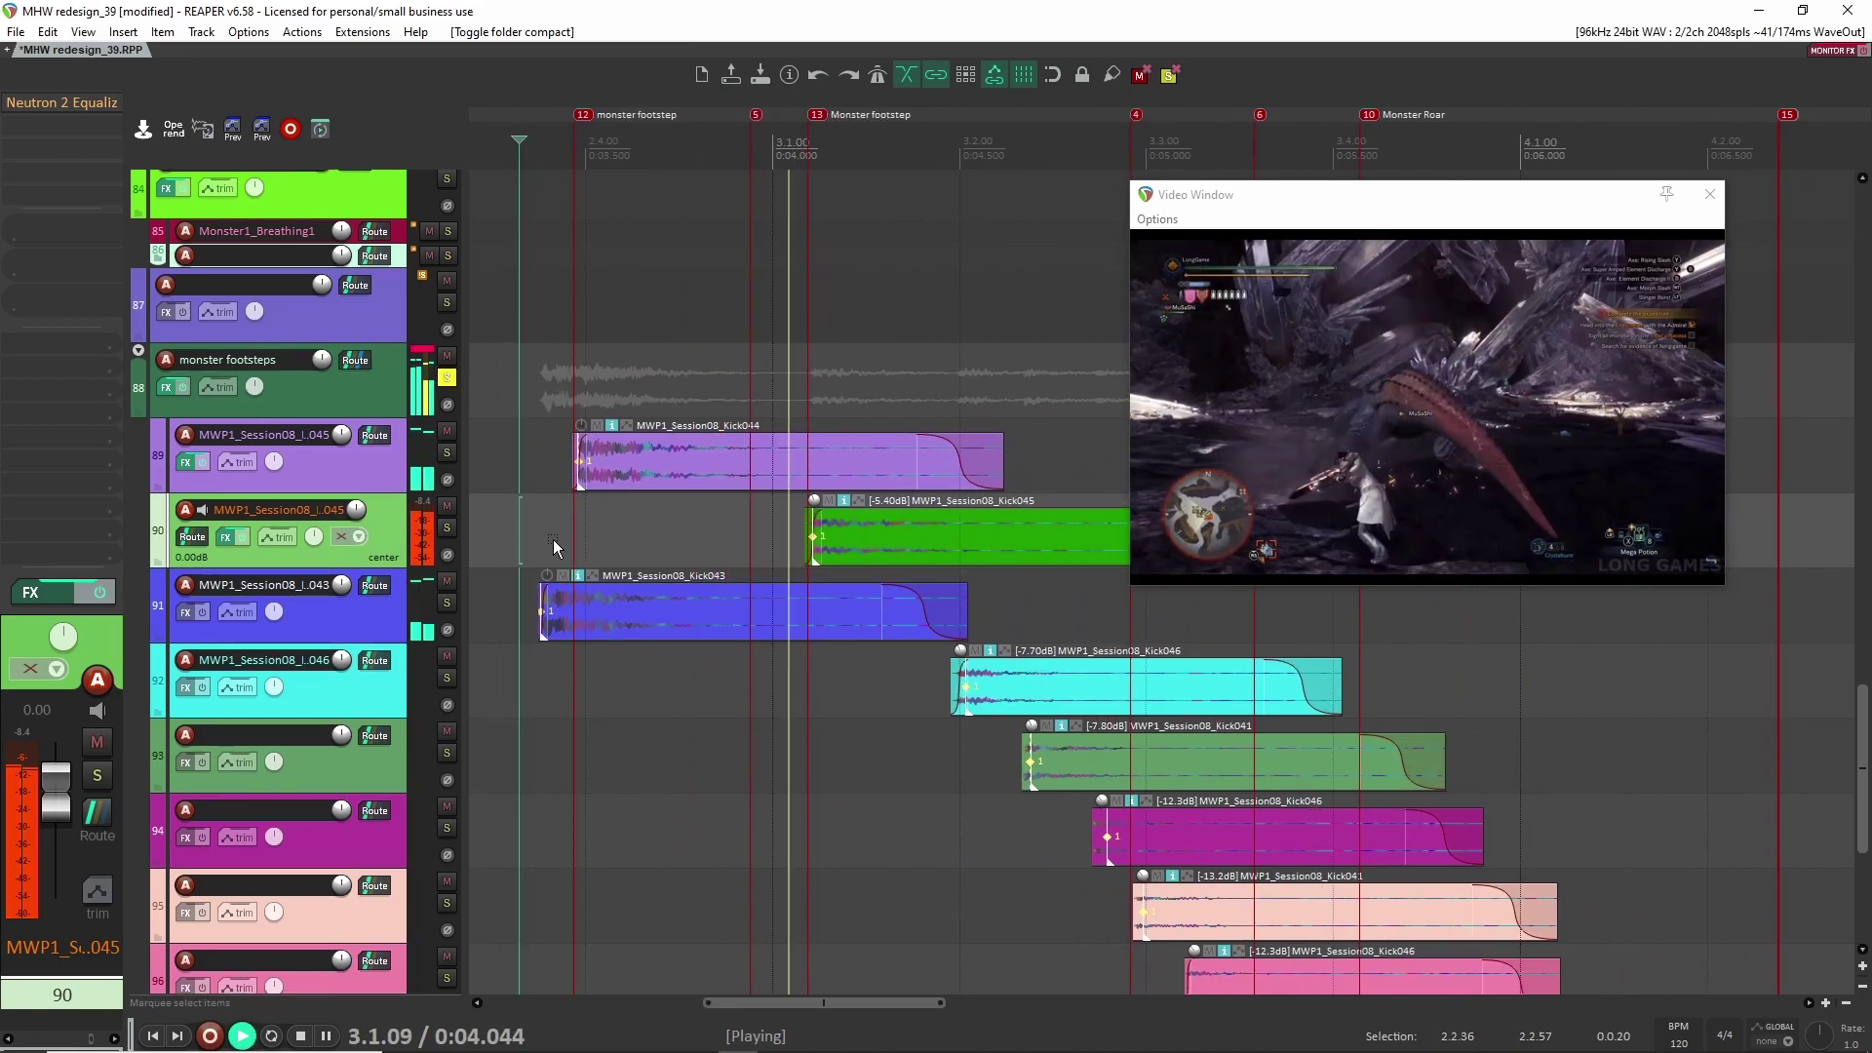
{"action": "key", "text": "space"}
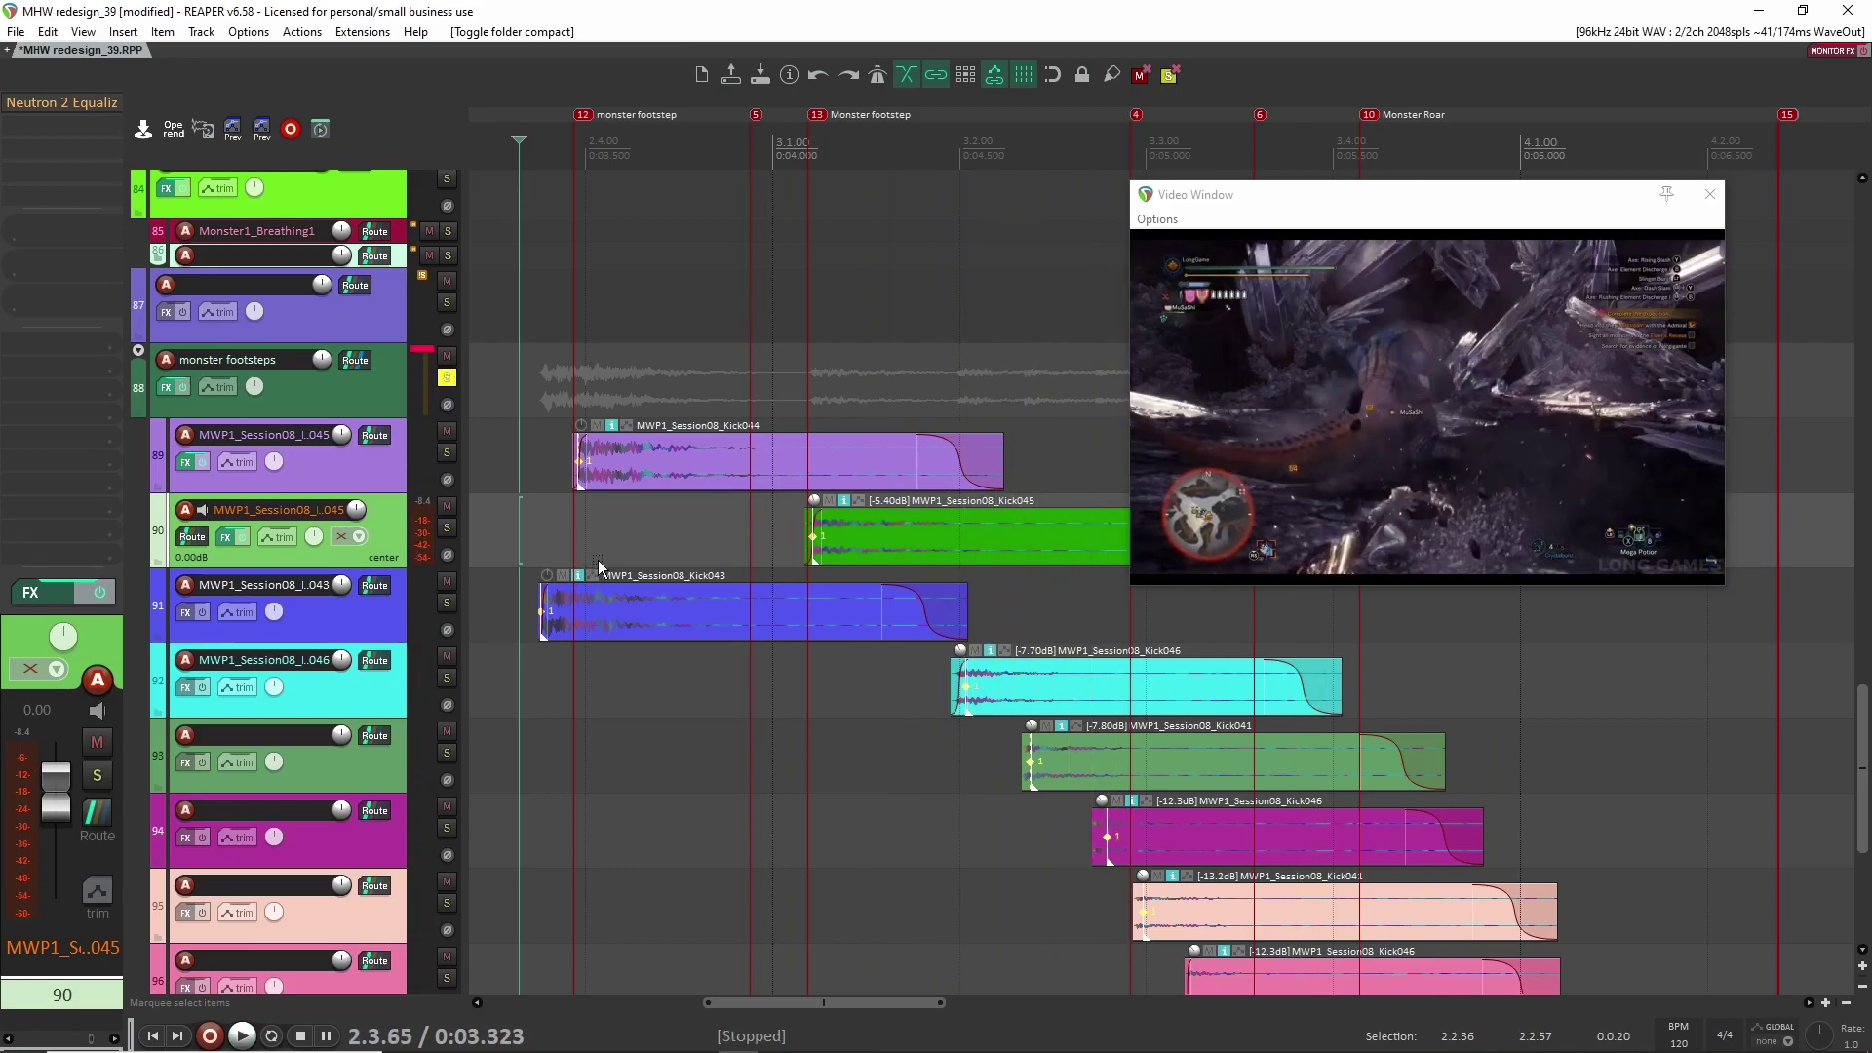
Step: Nudge the edit cursor forward to 3.333 seconds and replay the soloed monster footsteps against the video
{"action": "key", "text": "Right"}
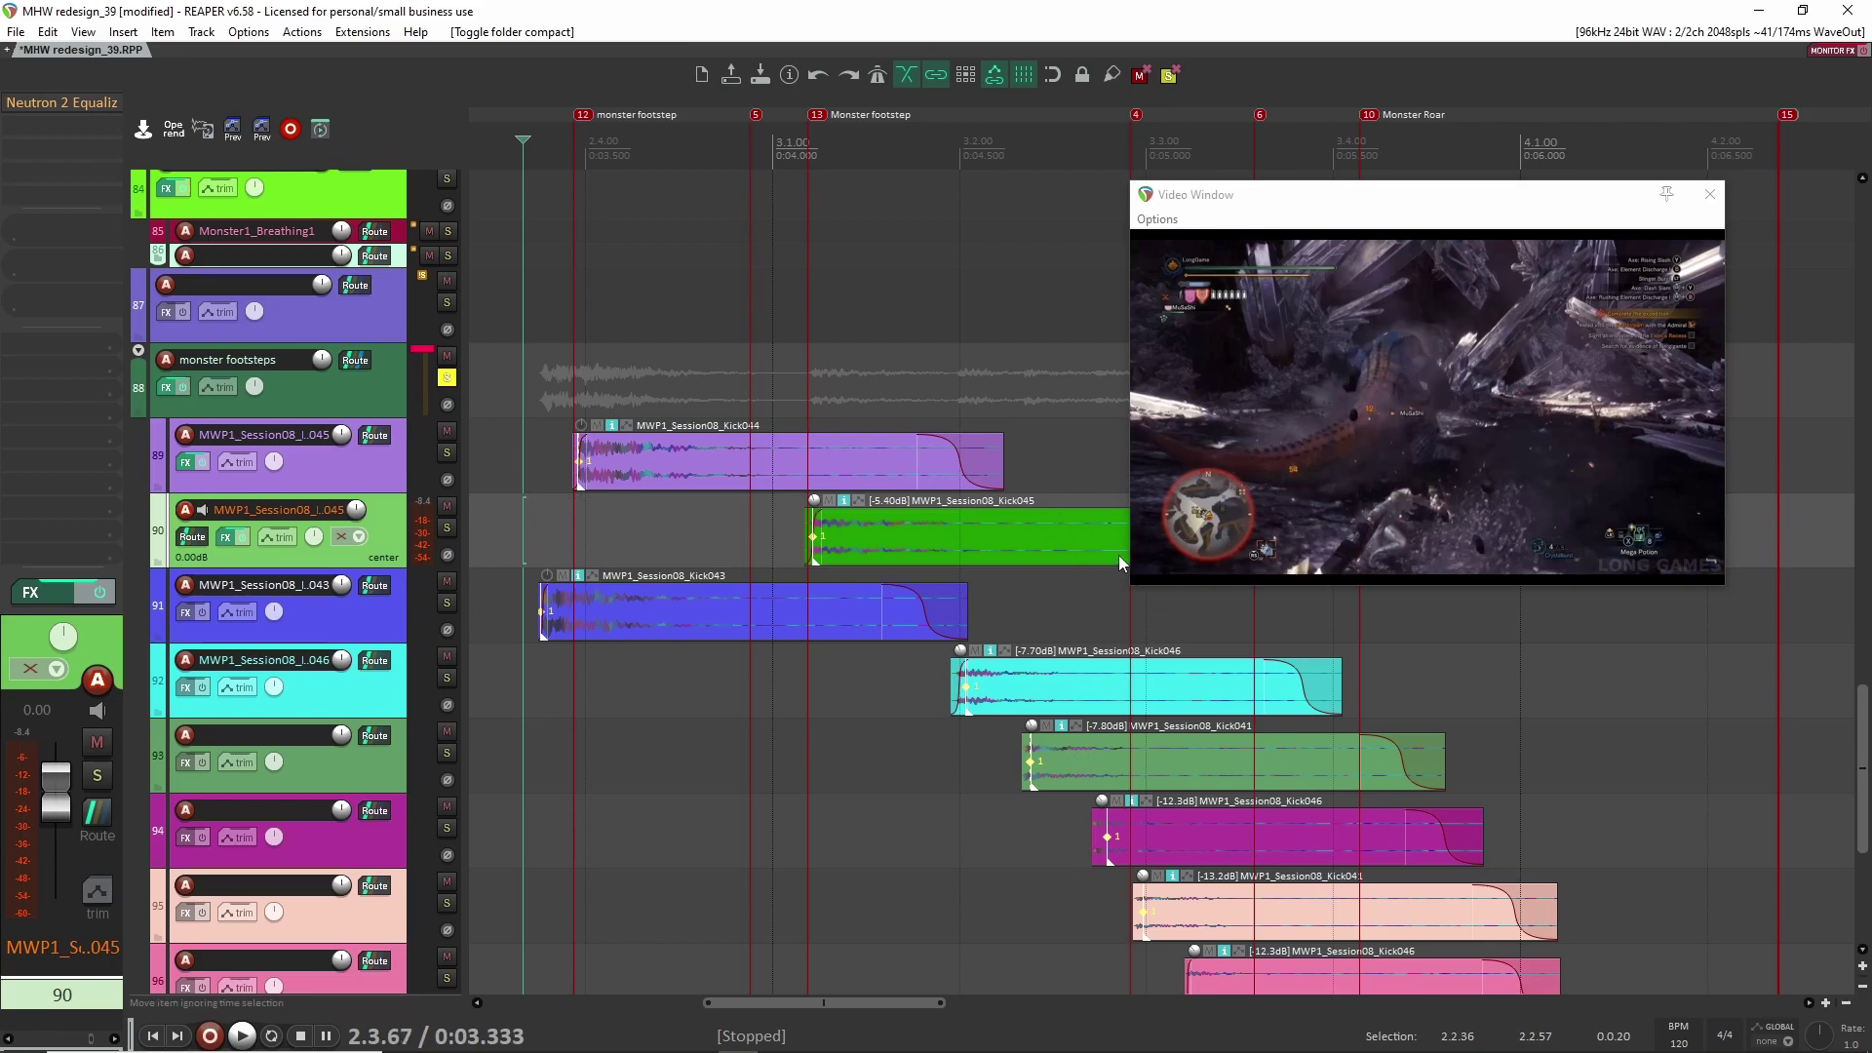
{"action": "key", "text": "space"}
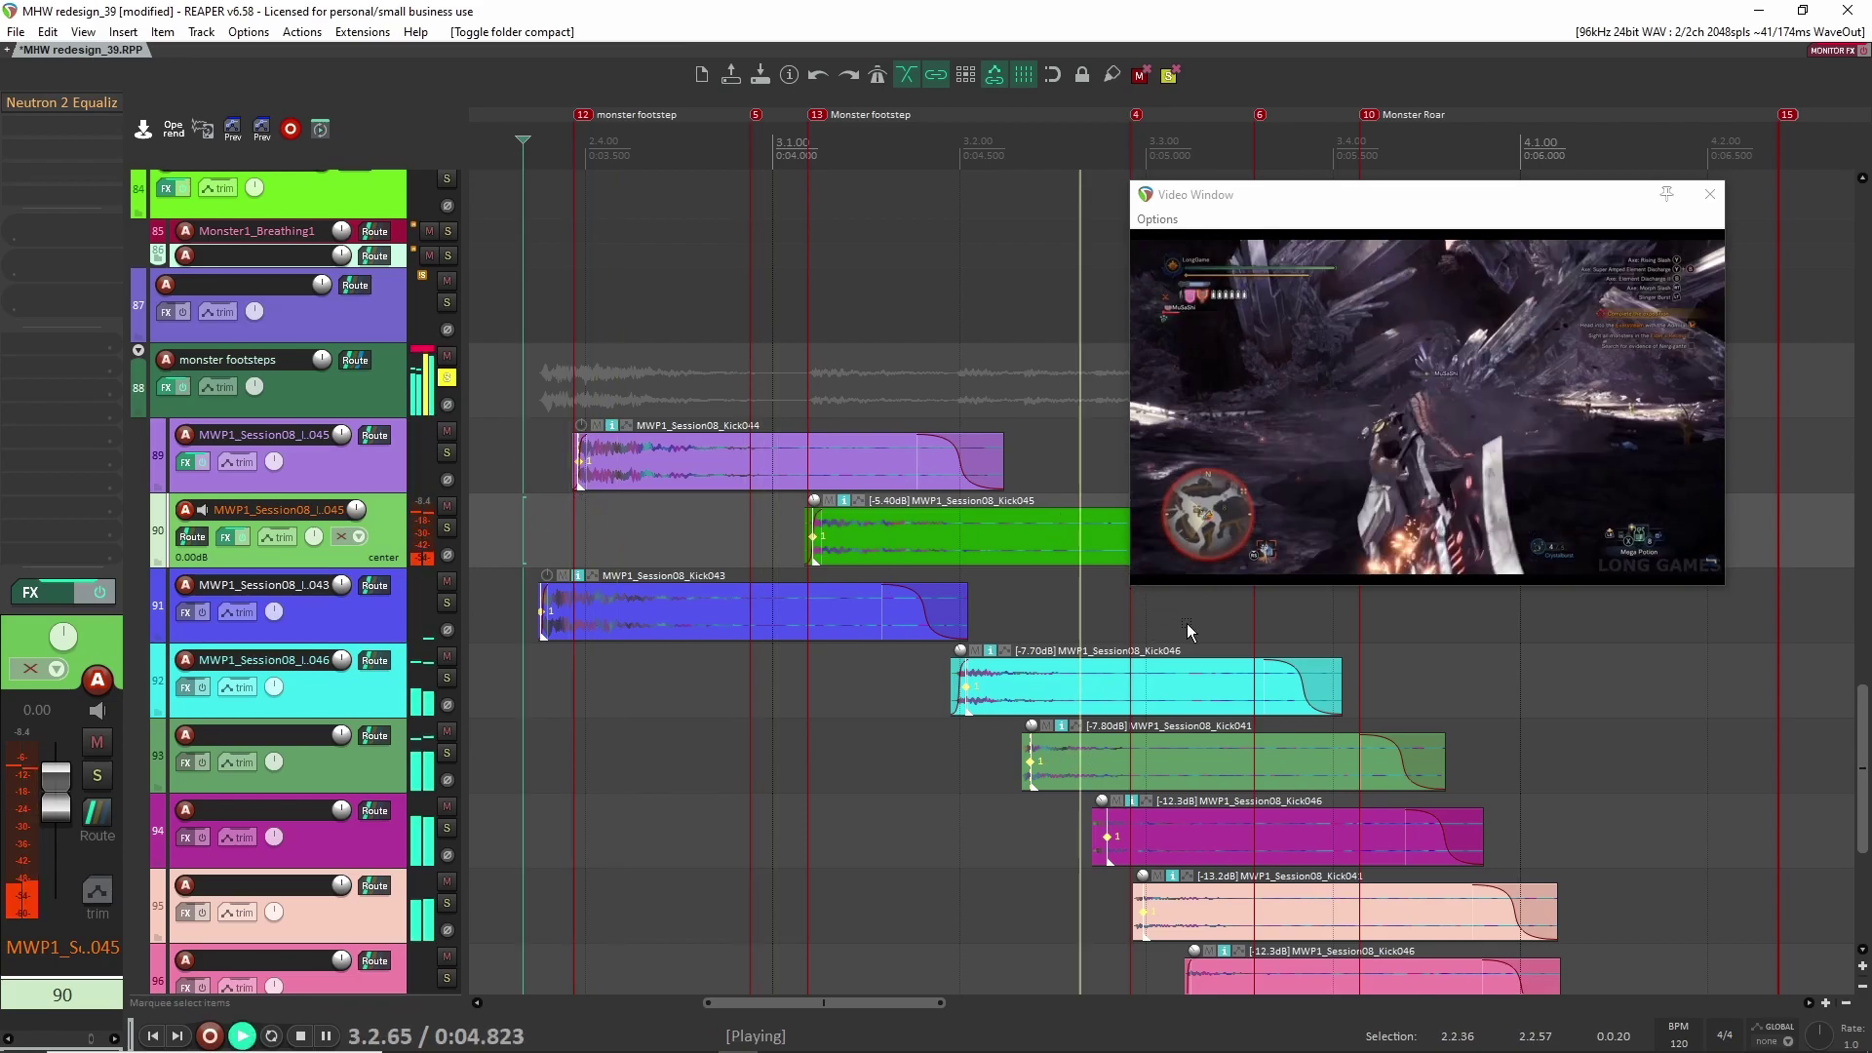
{"action": "key", "text": "space"}
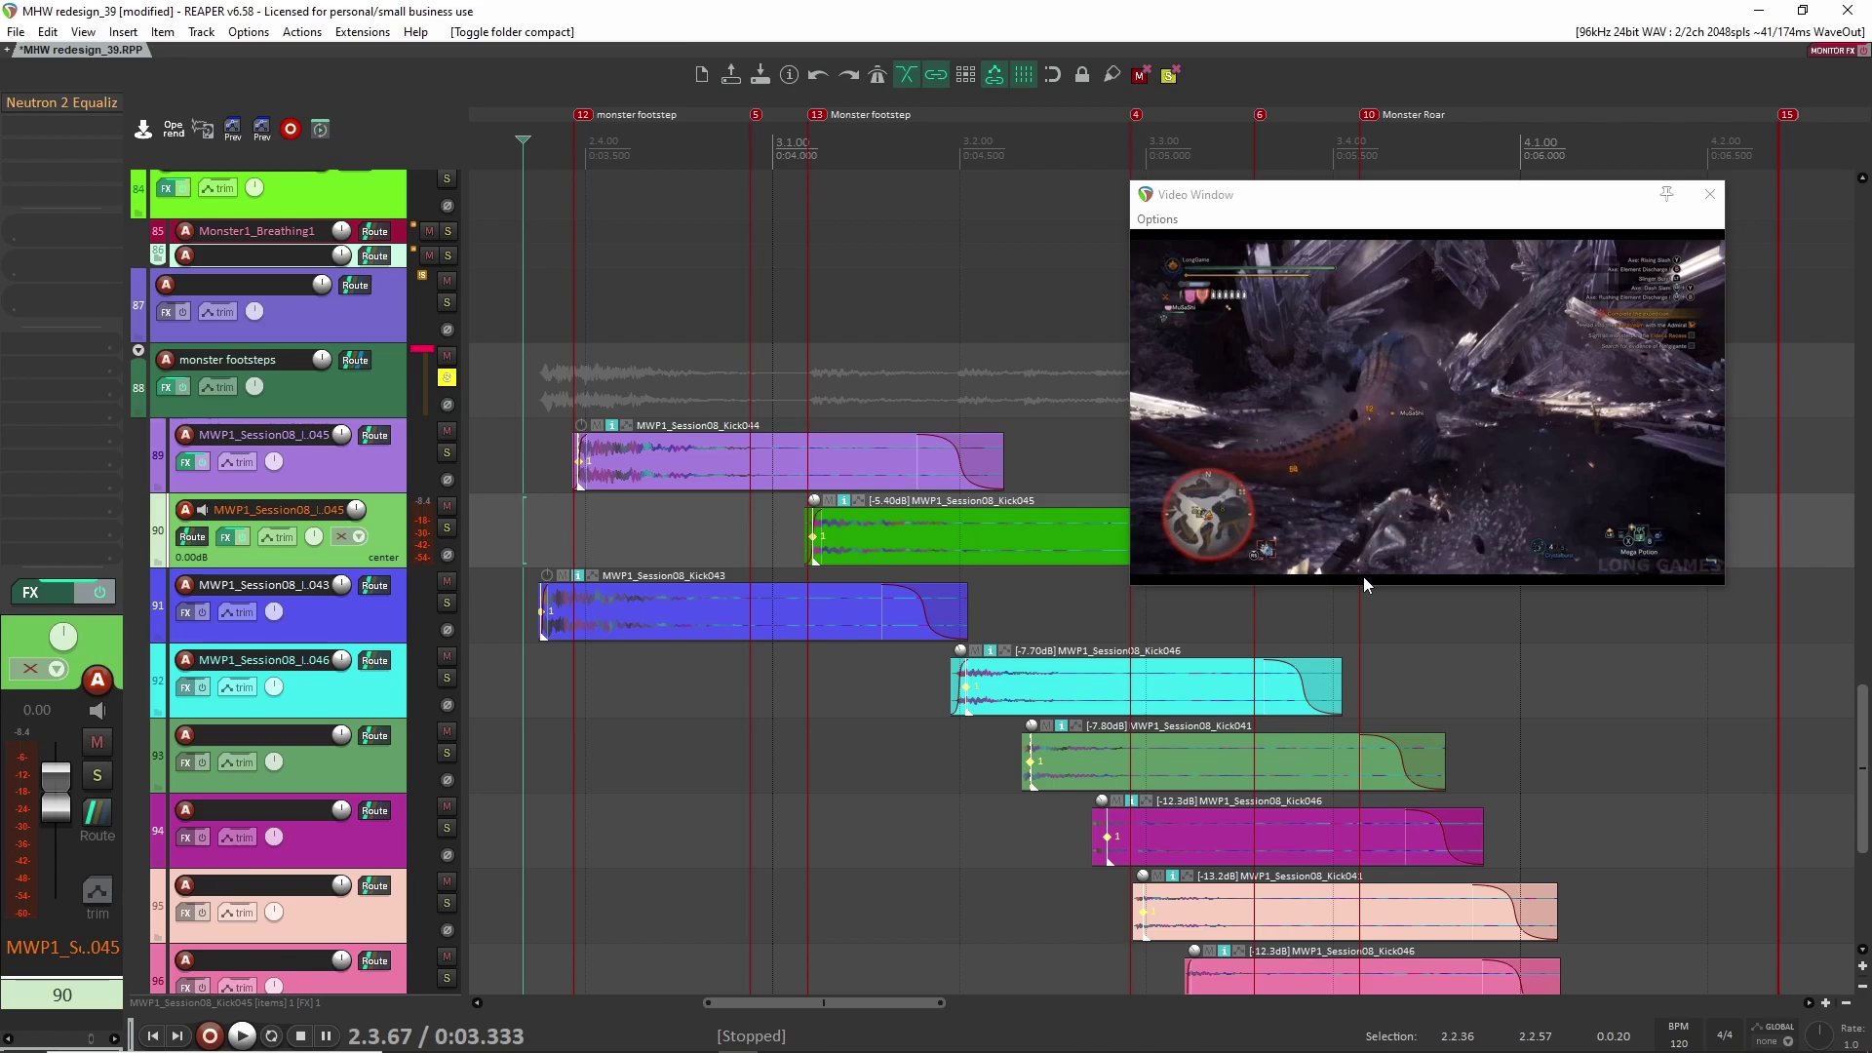
Step: Place the edit cursor at about 3.317 seconds, then view the Trackspacer 2.5 settings on the monster footsteps folder track
{"action": "left_click", "coordinate": [516, 484]}
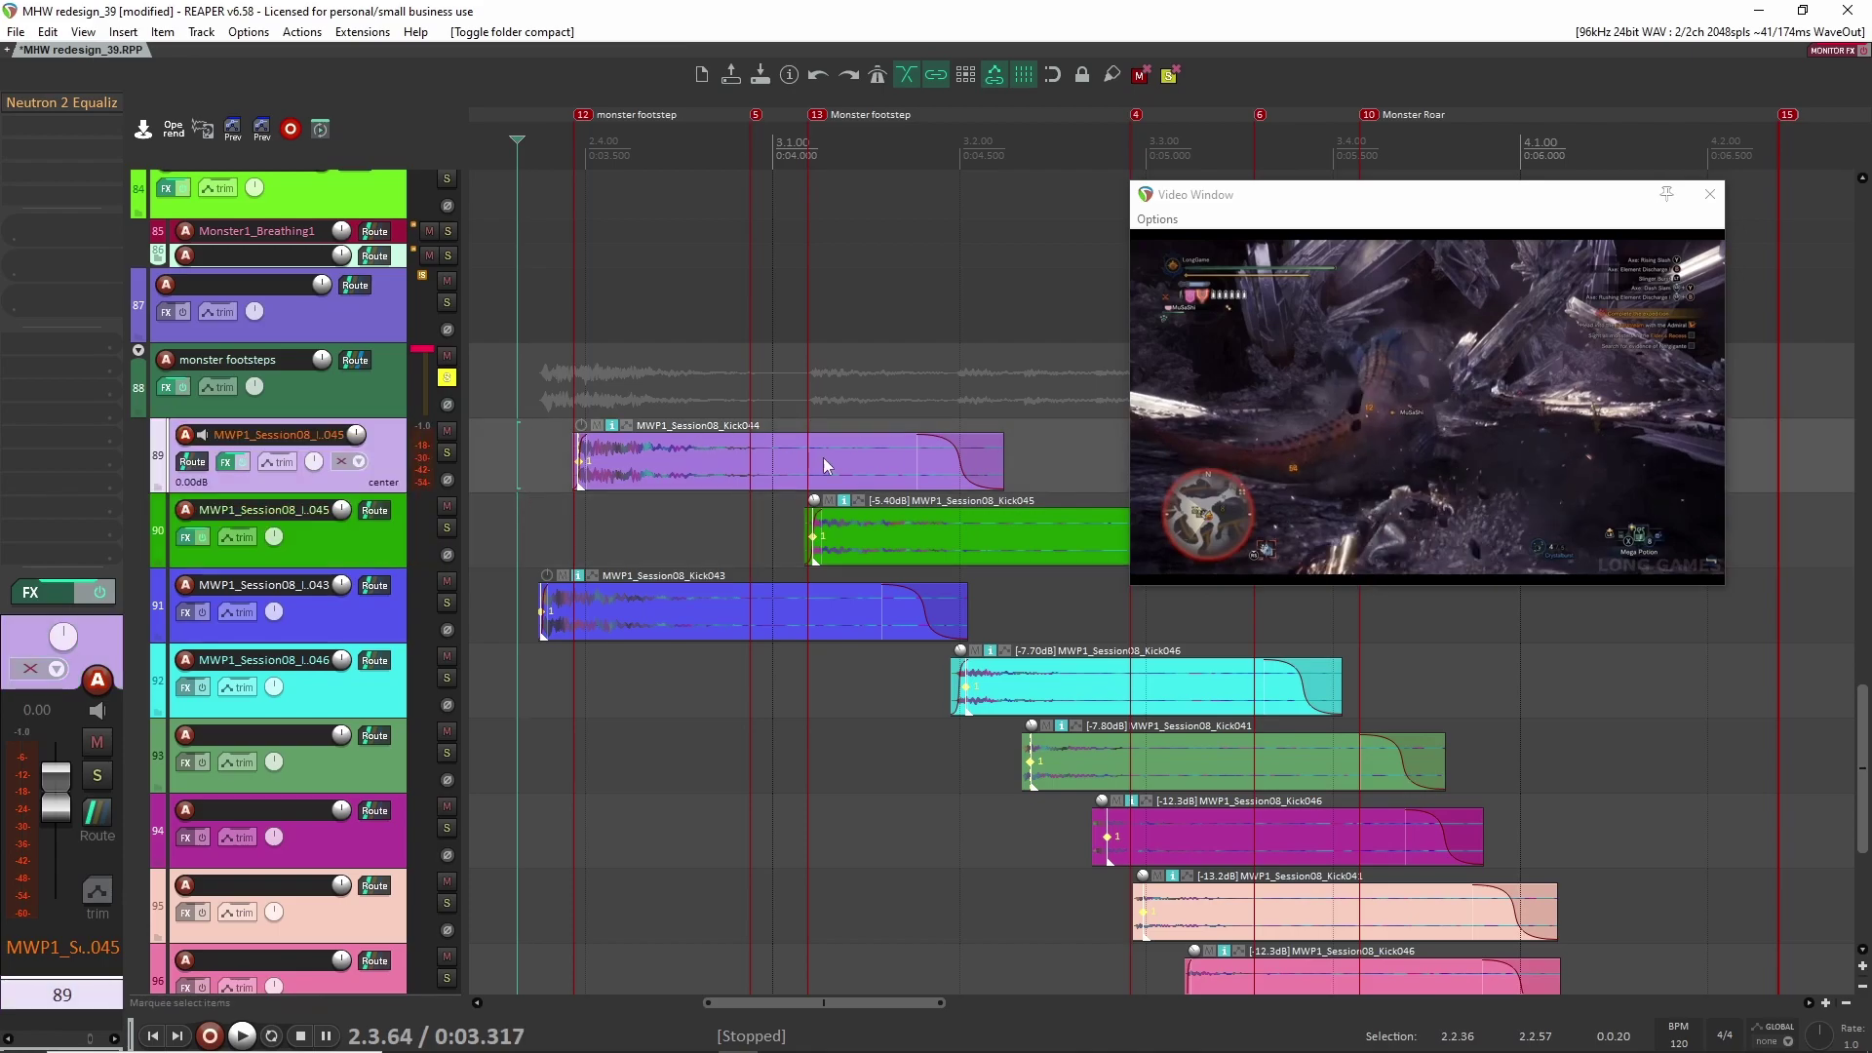
{"action": "left_click", "coordinate": [272, 354]}
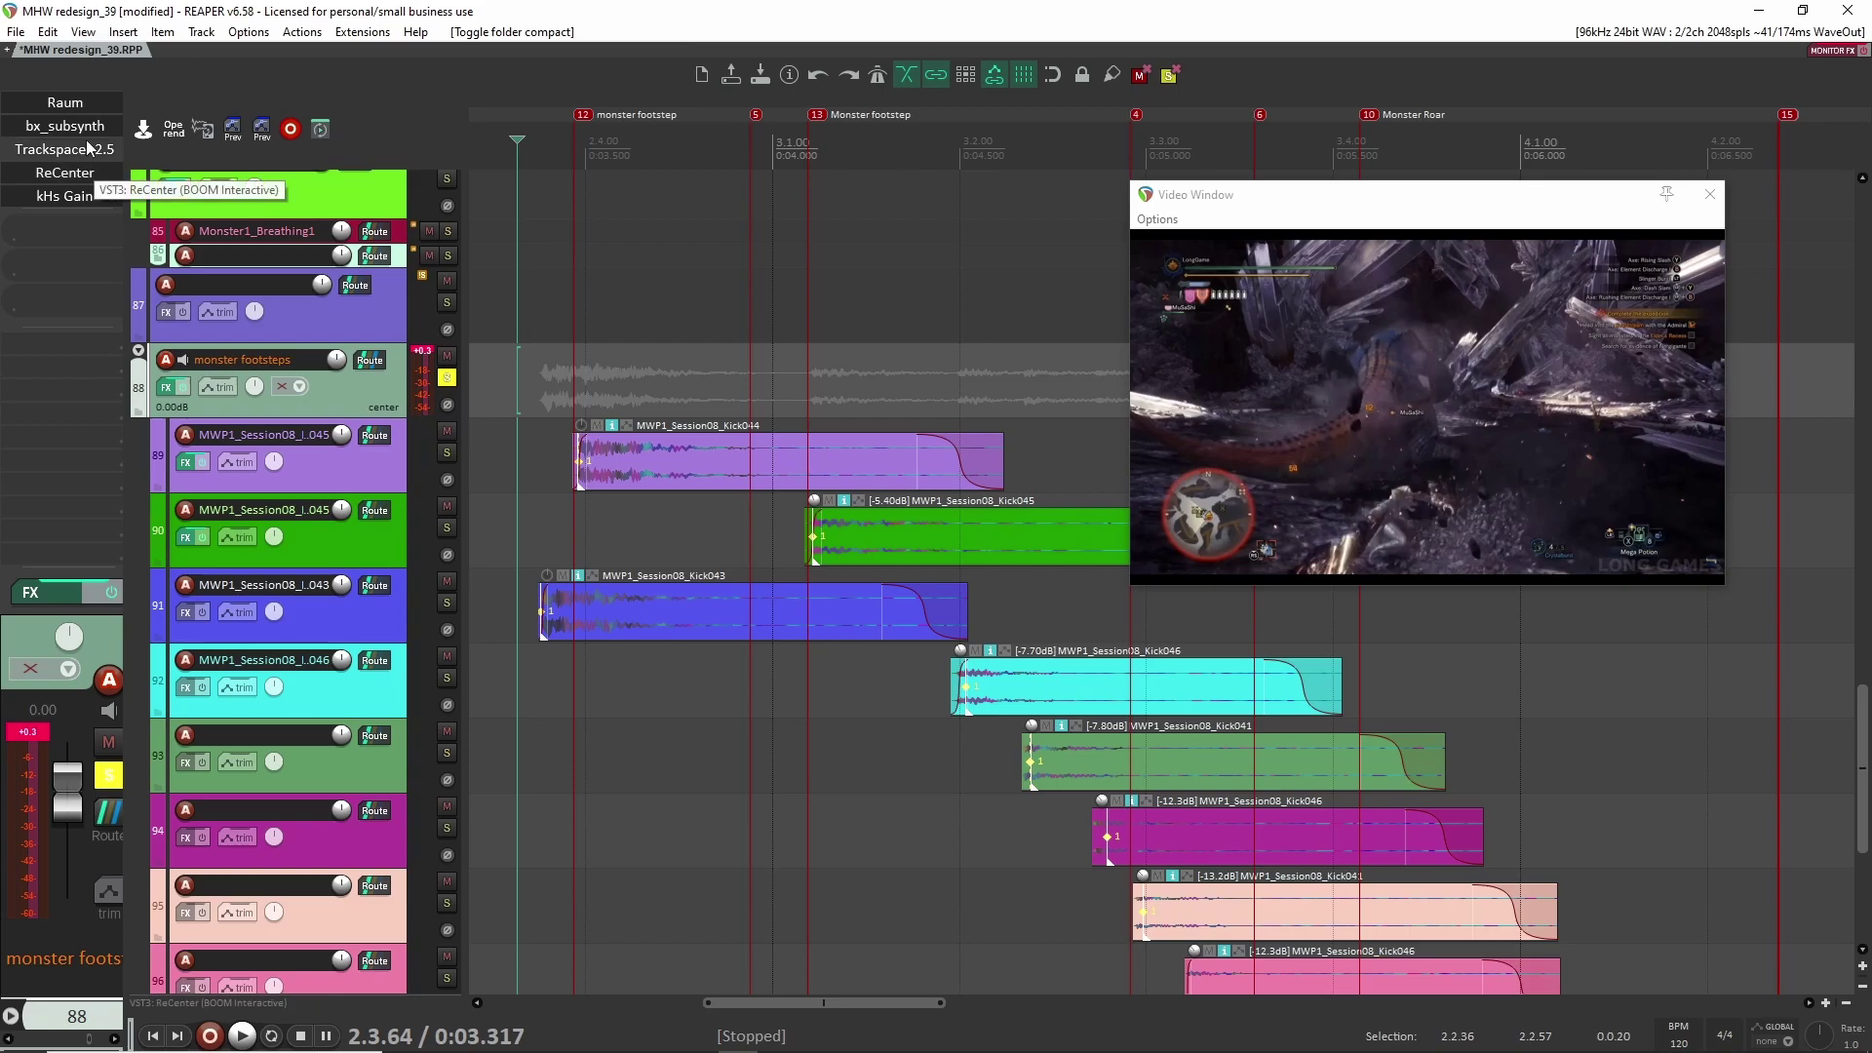
{"action": "left_click_drag", "start_coordinate": [1394, 199], "coordinate": [1018, 85]}
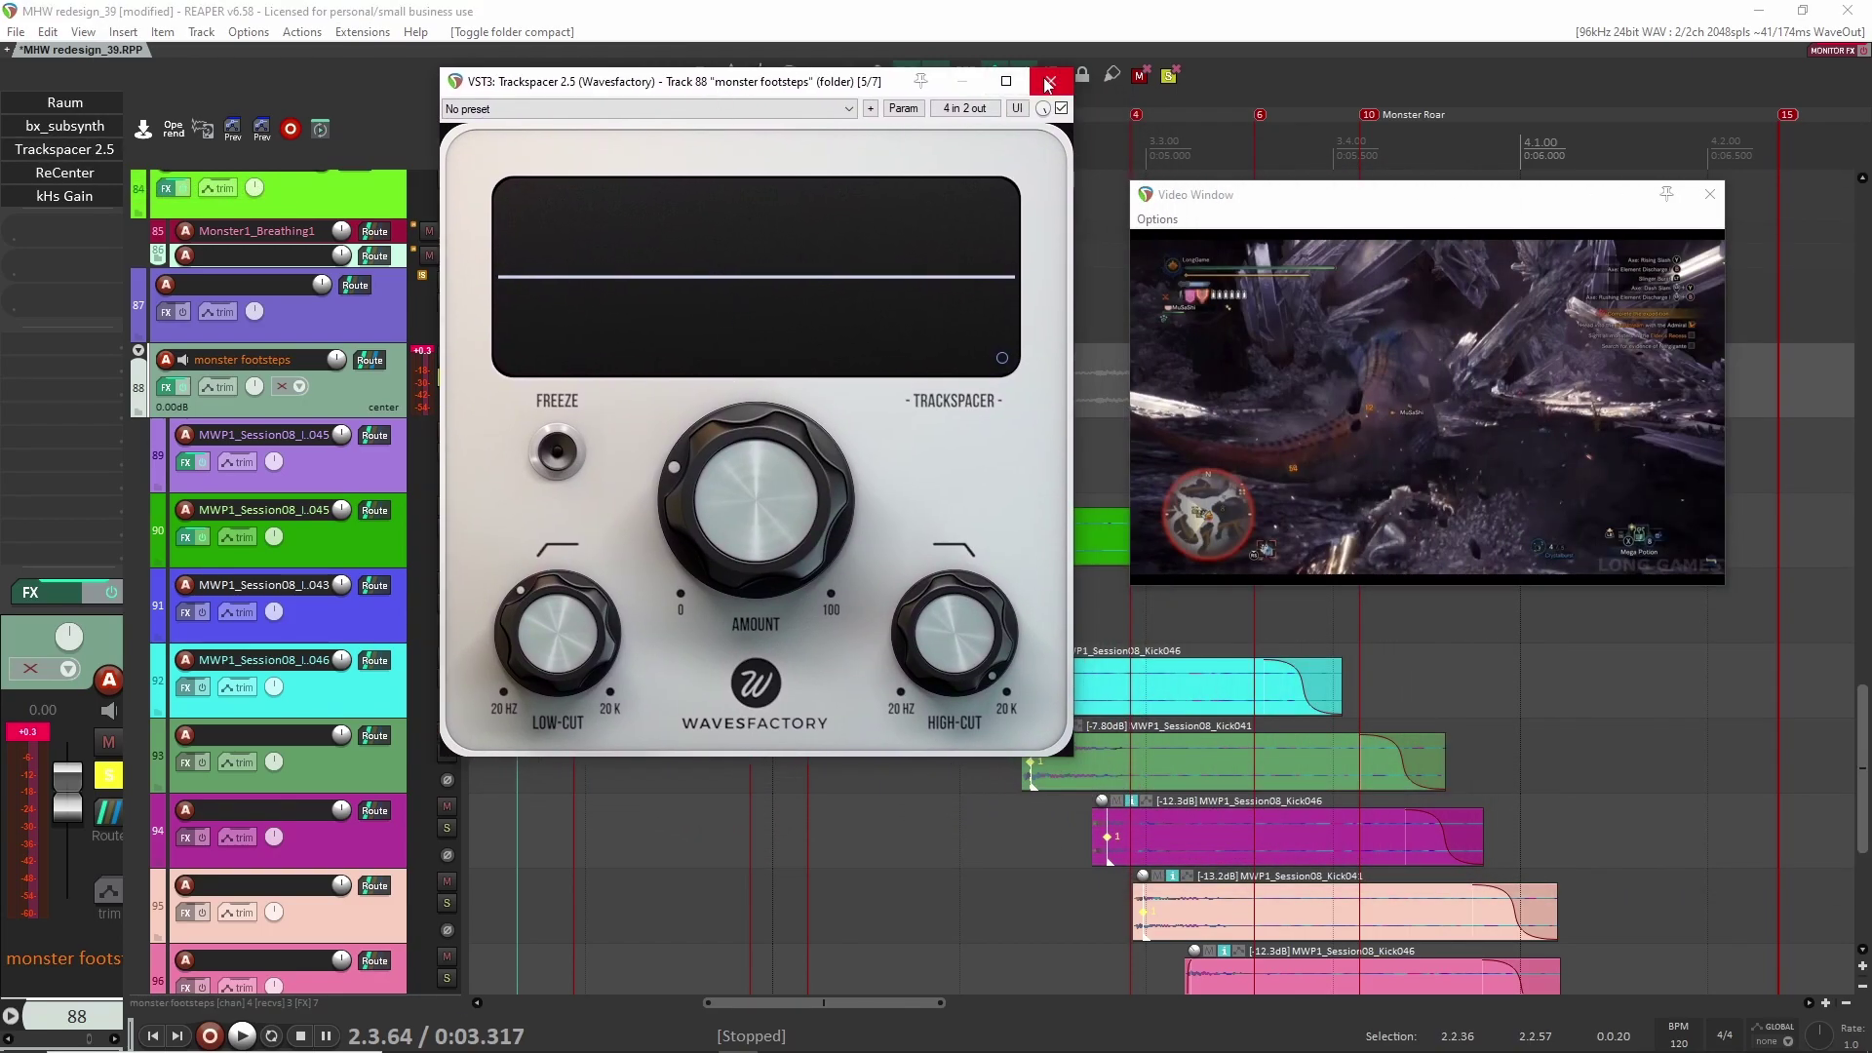
{"action": "left_click", "coordinate": [1050, 81]}
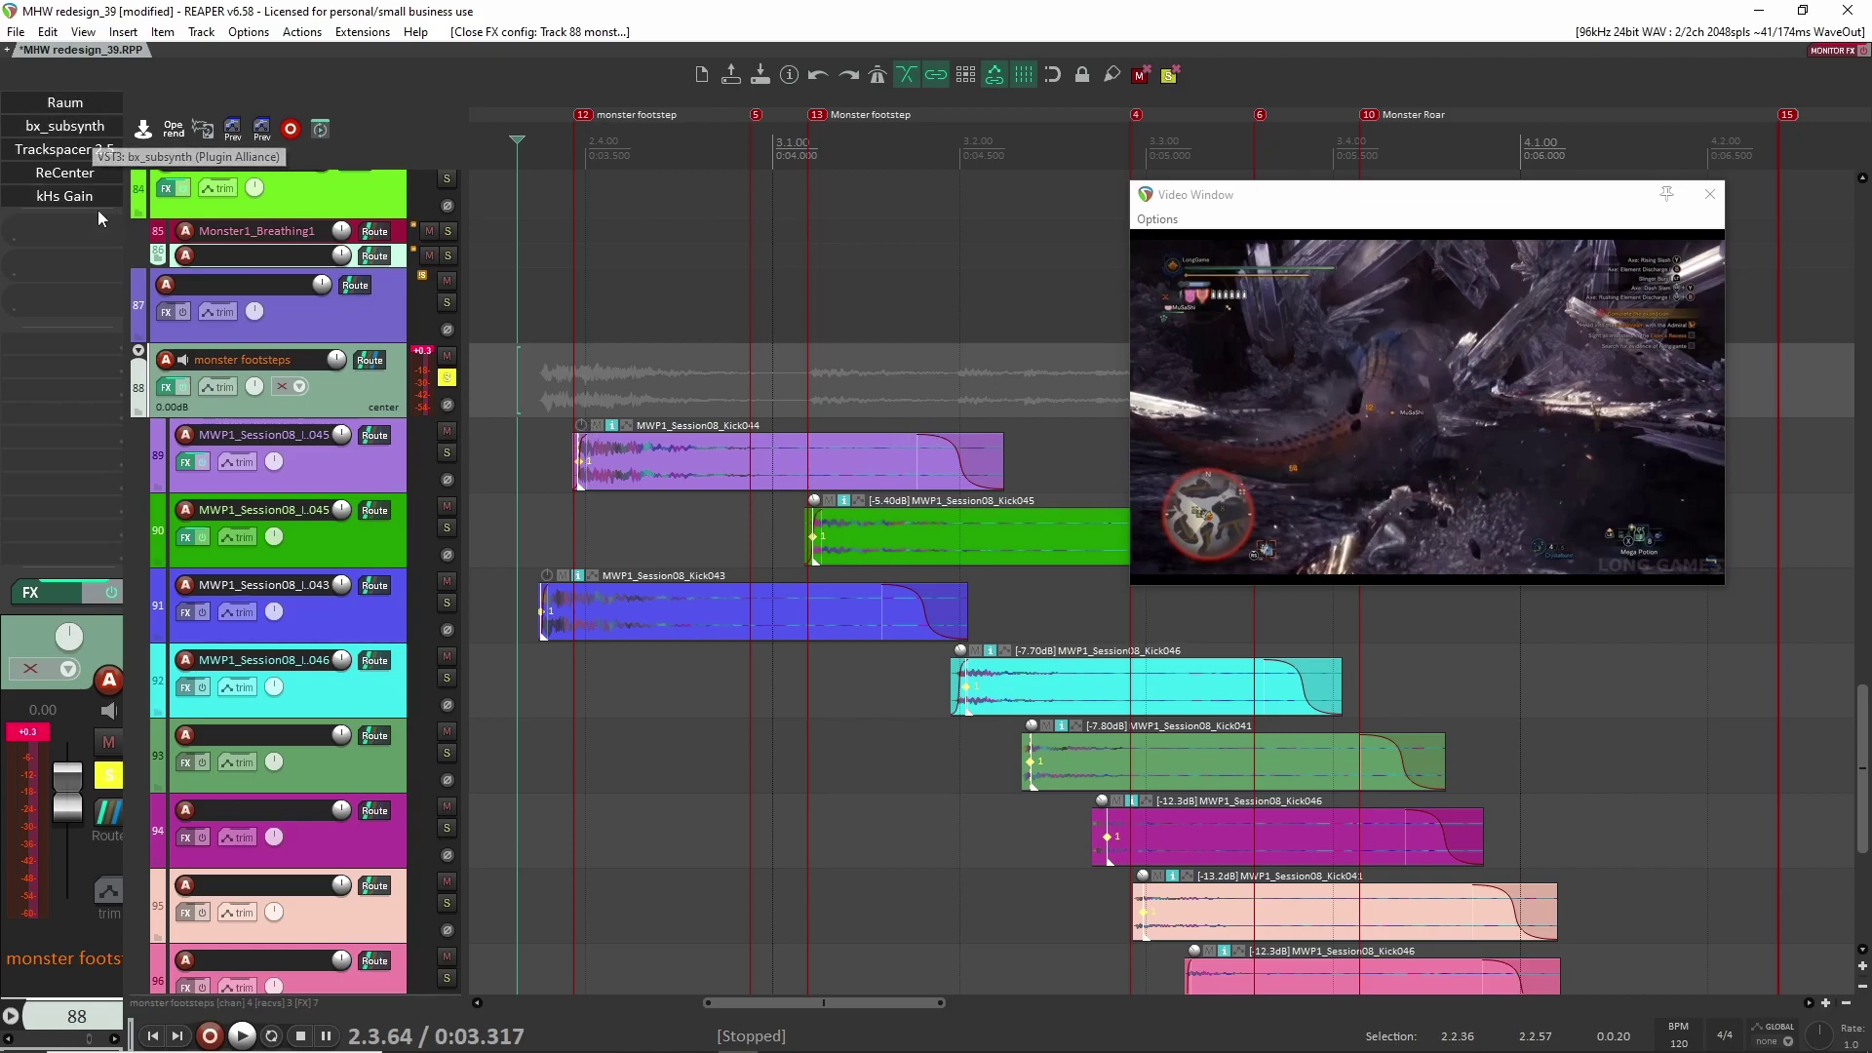
Step: Bypass the effects on the monster footsteps folder track and play the soloed kicks dry
{"action": "scroll", "coordinate": [78, 136], "scroll_direction": "down", "scroll_amount": 1}
{"action": "left_click", "coordinate": [74, 126], "text": "ctrl"}
{"action": "scroll", "coordinate": [70, 136], "scroll_direction": "up", "scroll_amount": 1}
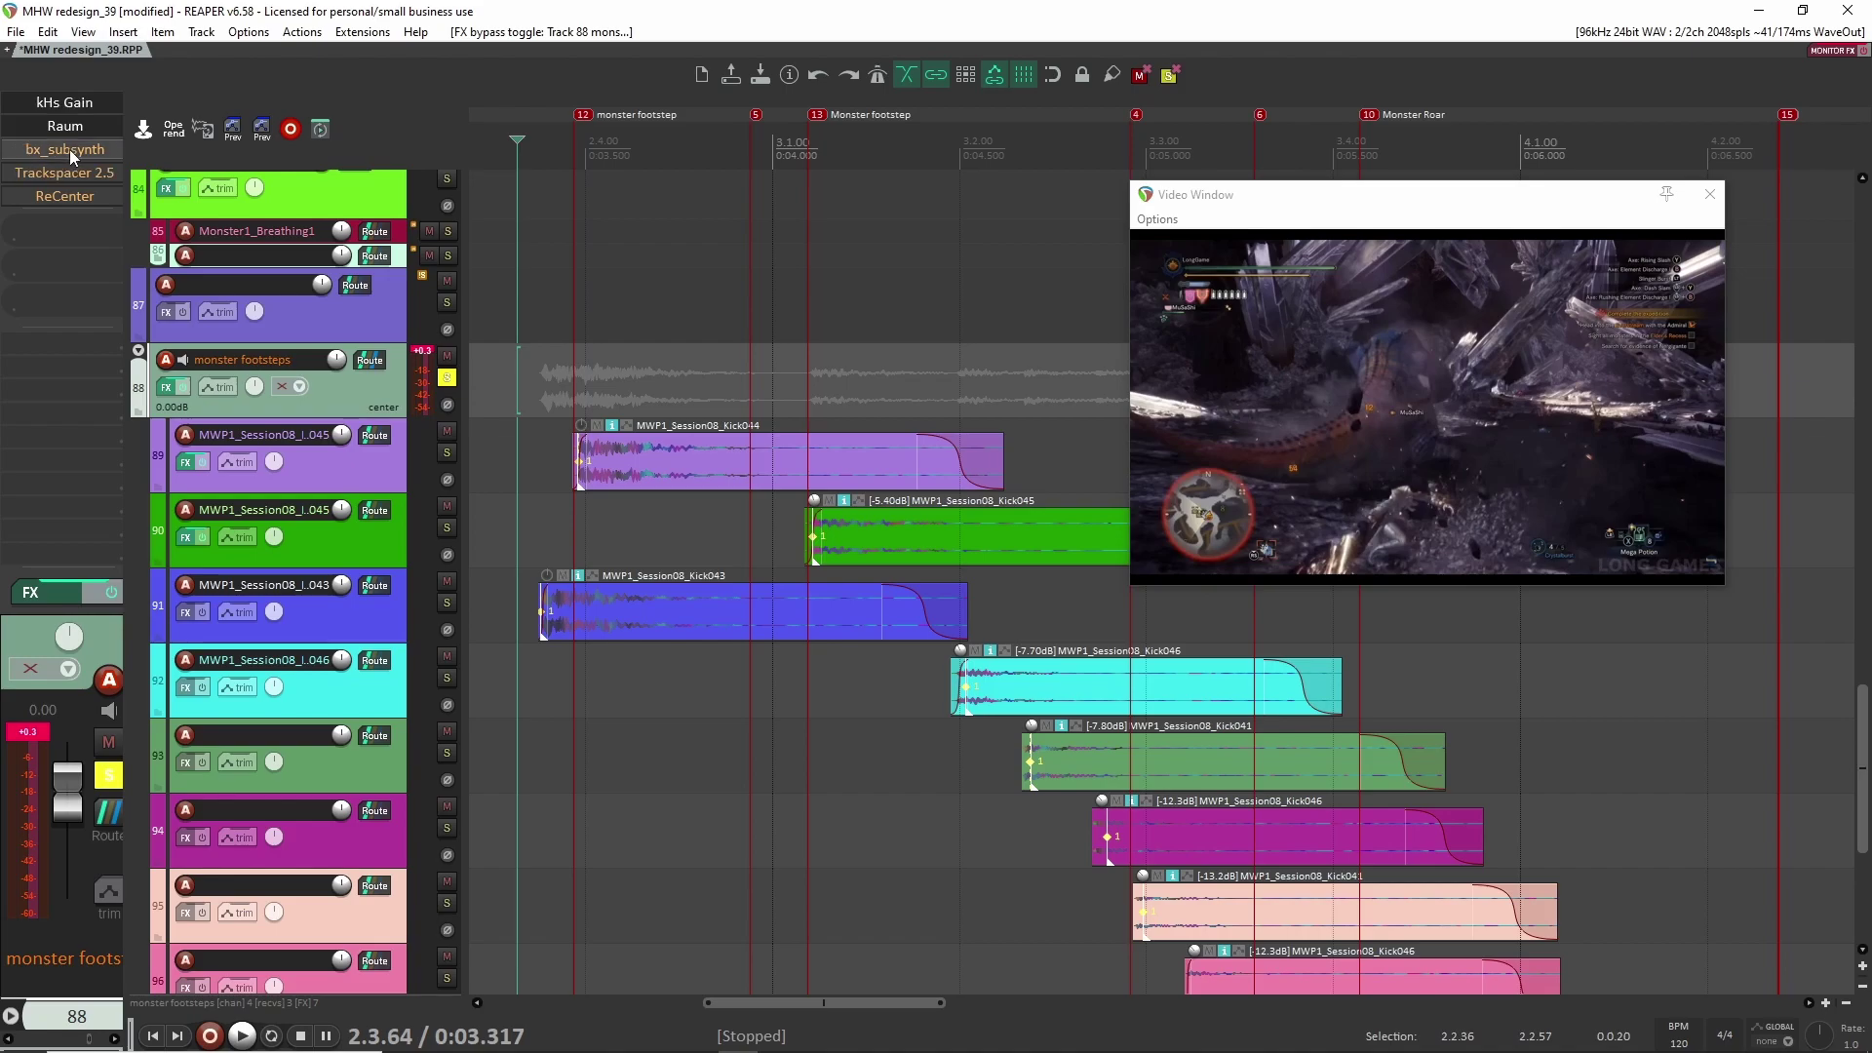
{"action": "key", "text": "space"}
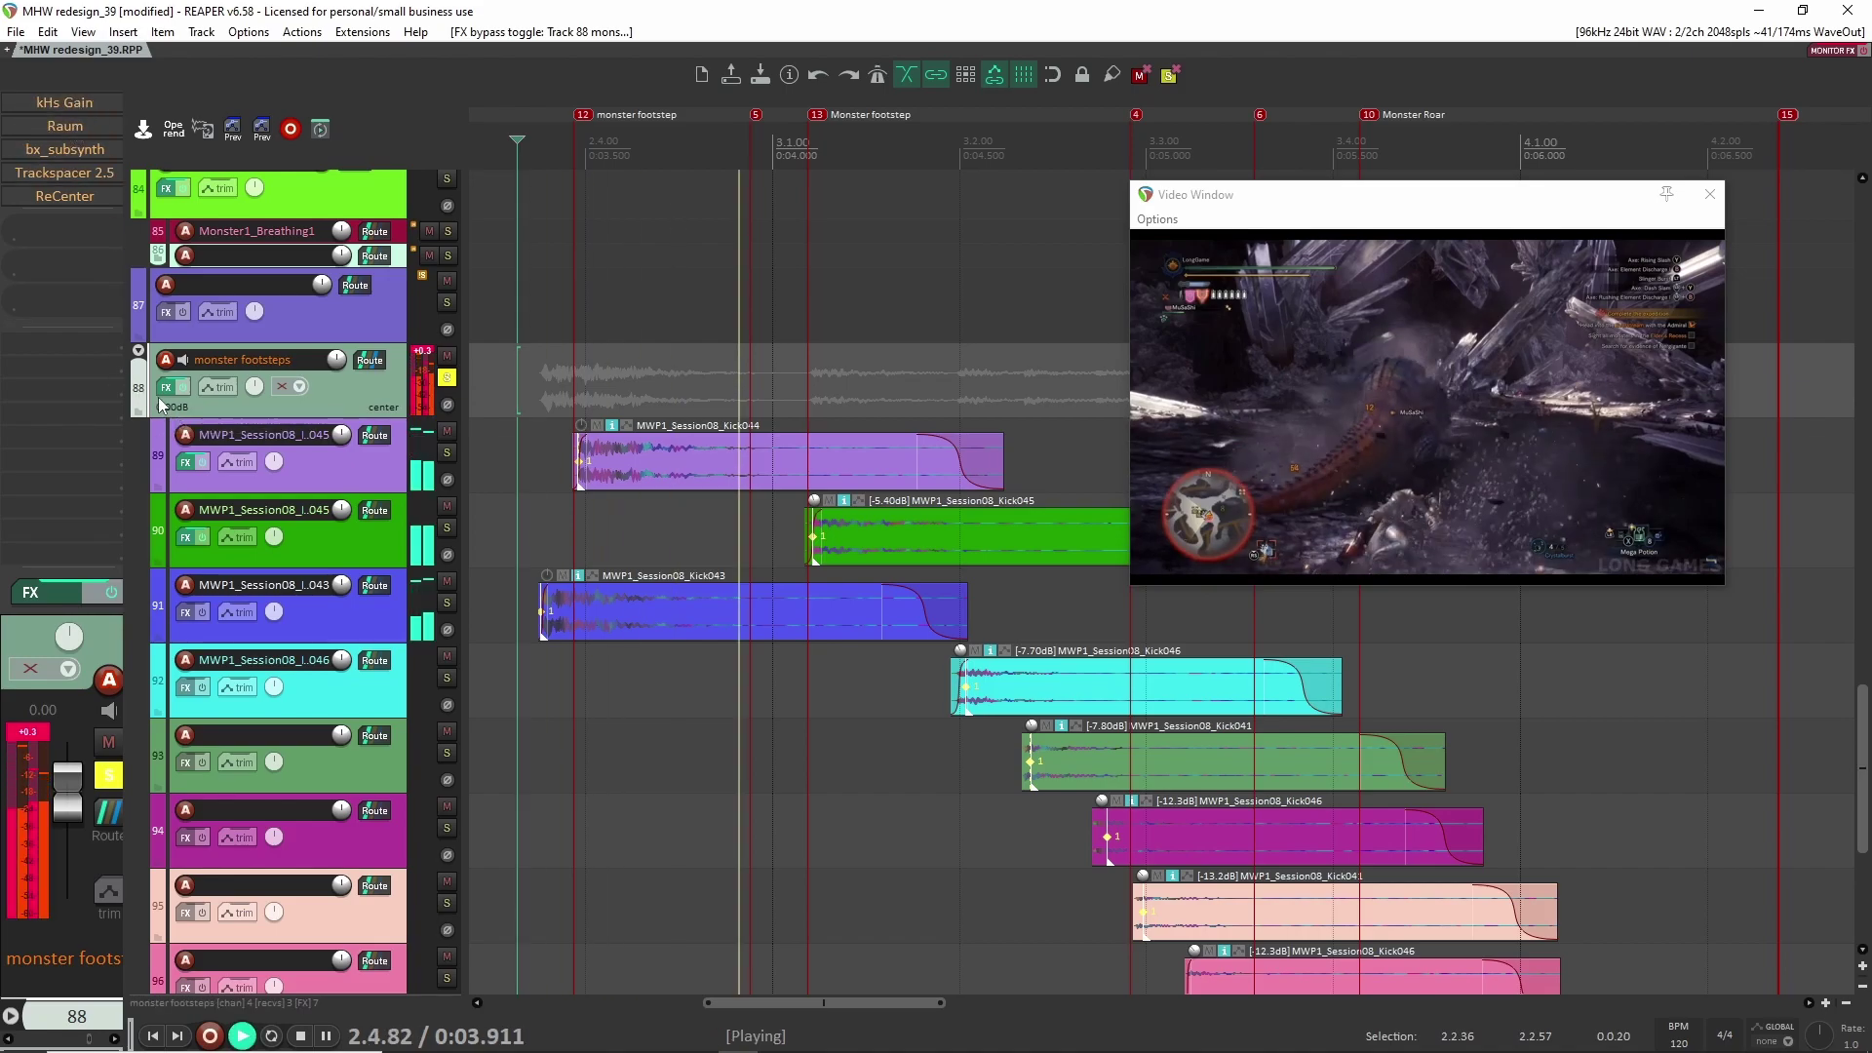
{"action": "key", "text": "space"}
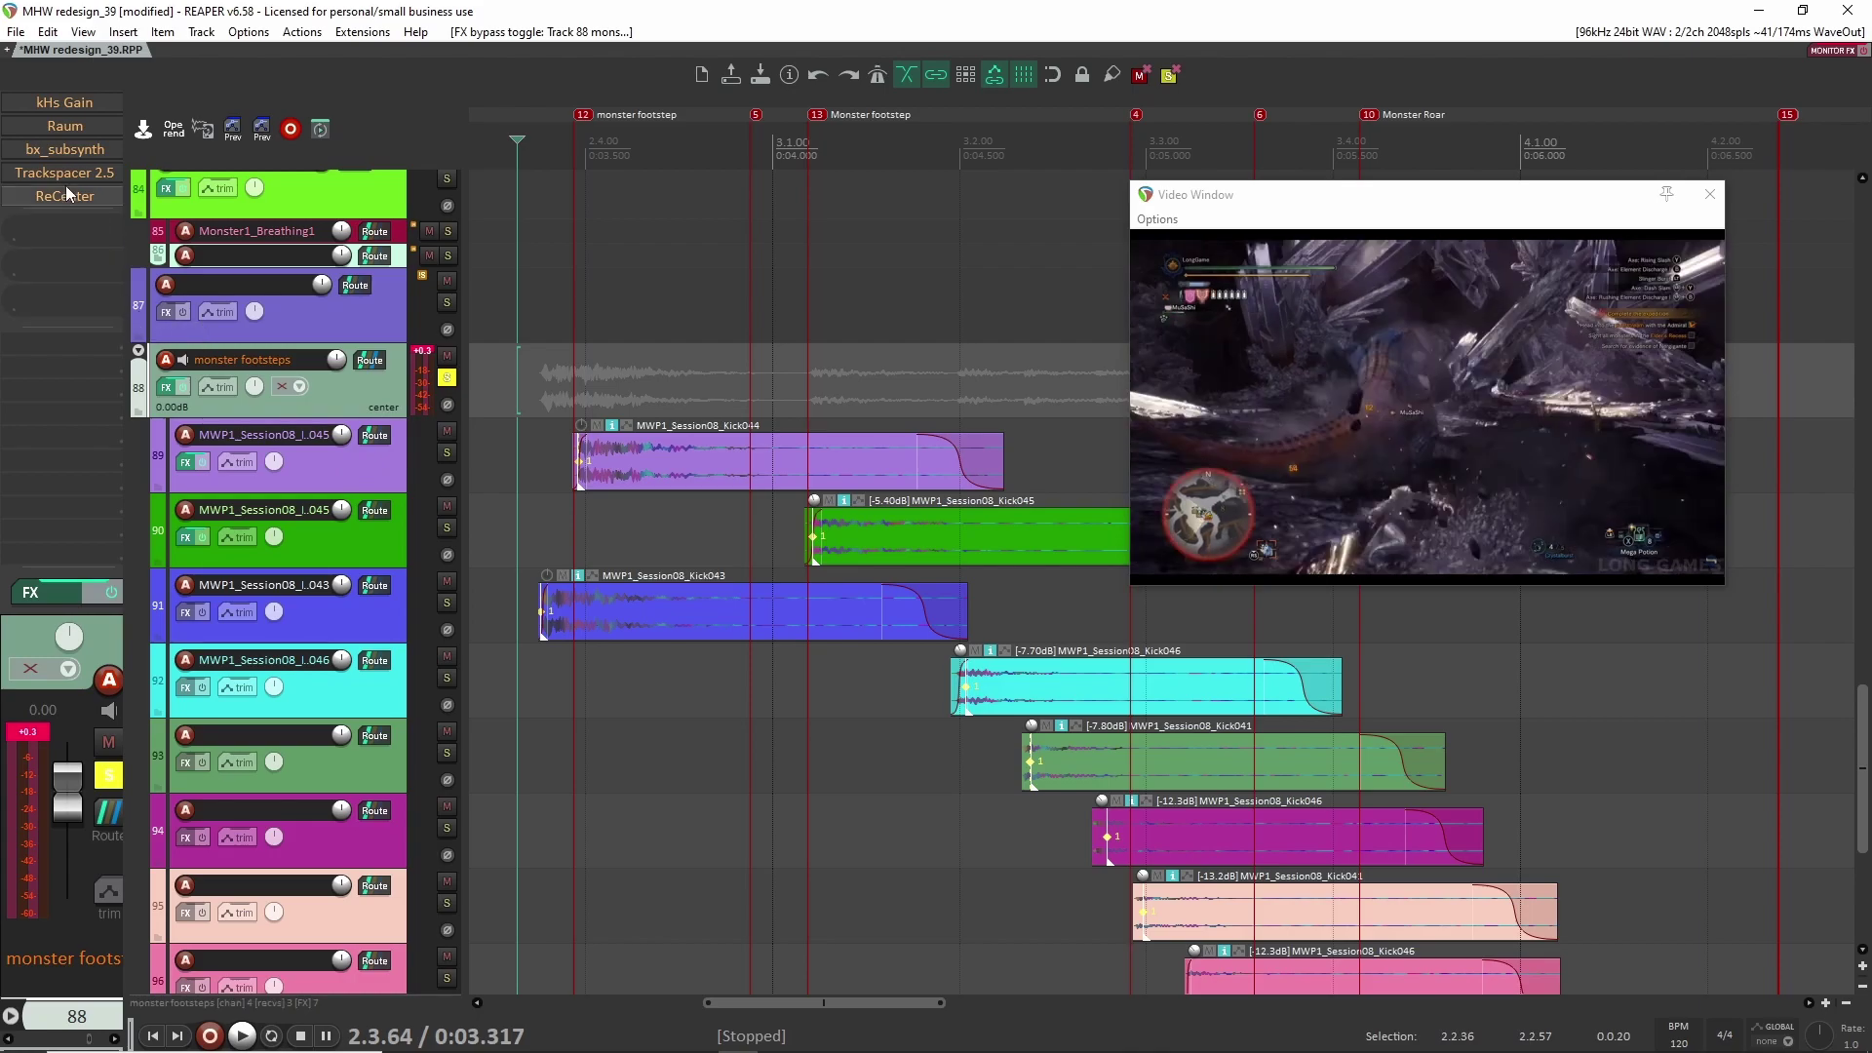
Step: Re-enable and view the footsteps track's Neutron 2 Equalizer, play the kicks through it, and close the plugin
{"action": "scroll", "coordinate": [61, 154], "scroll_direction": "up", "scroll_amount": 1}
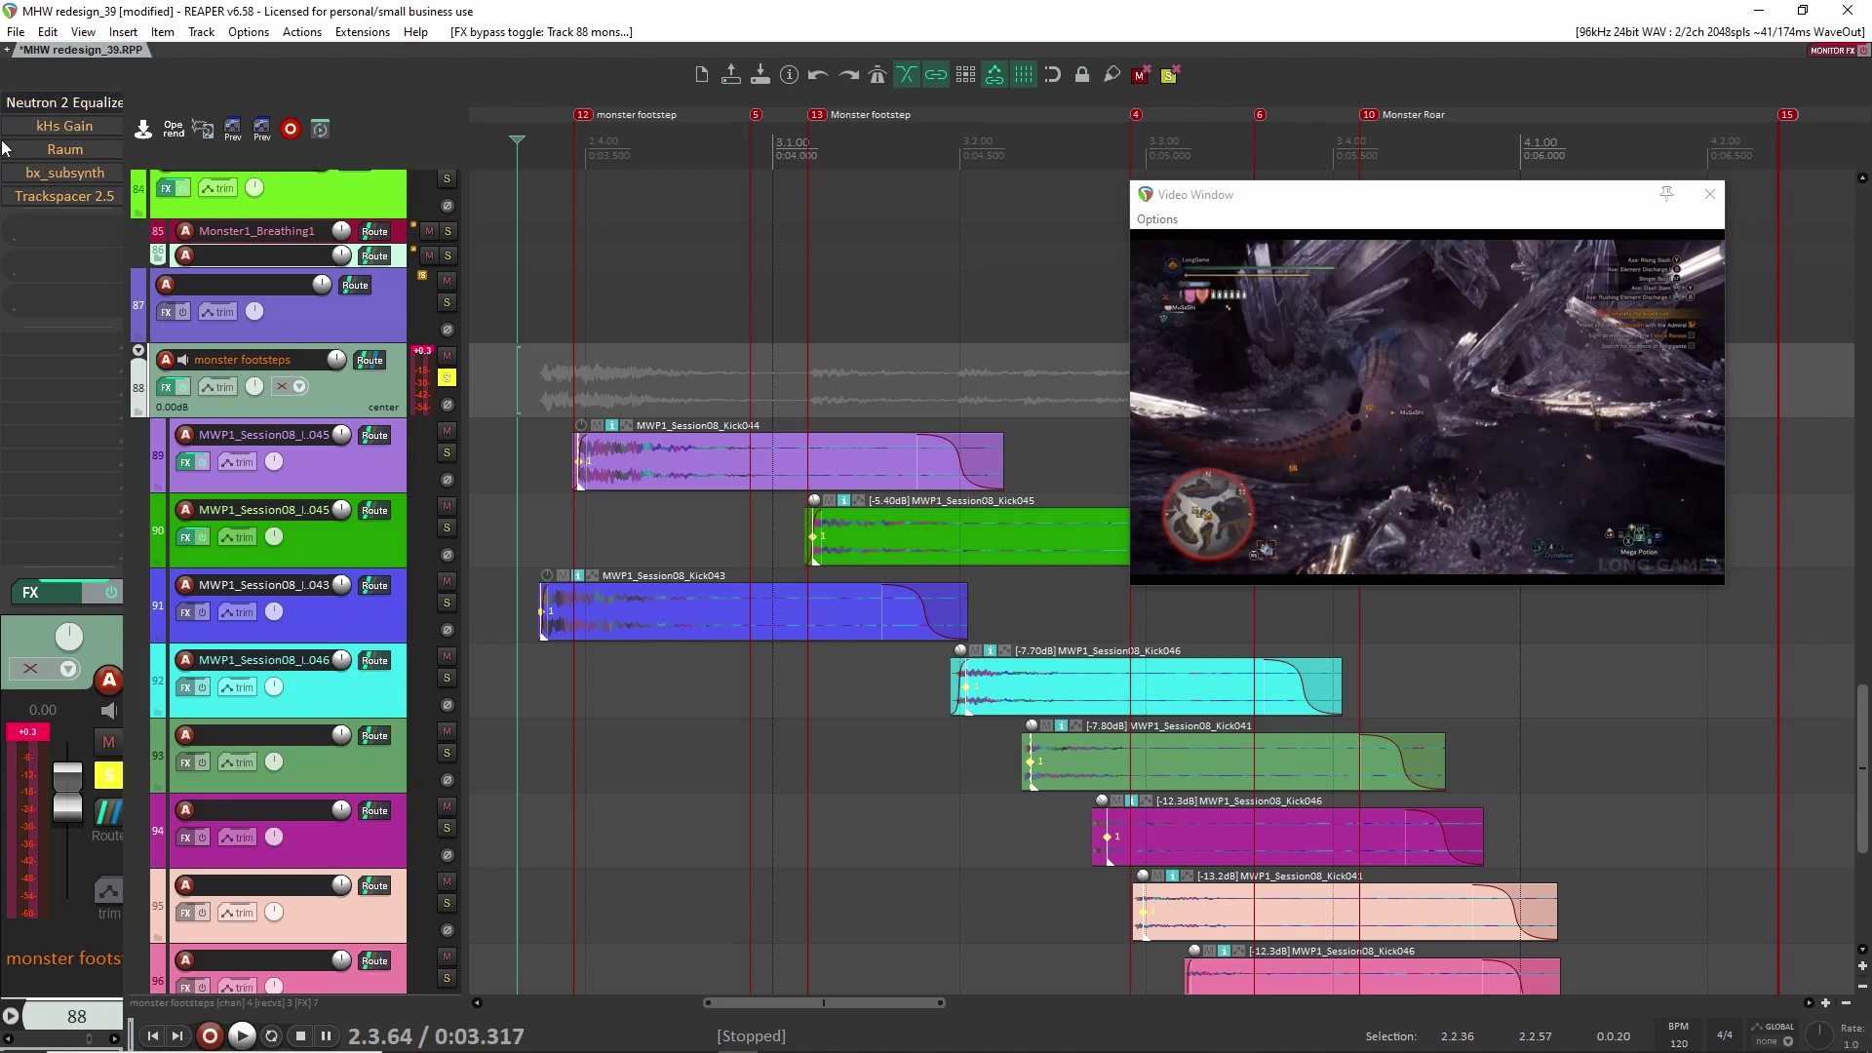
{"action": "left_click", "coordinate": [64, 103]}
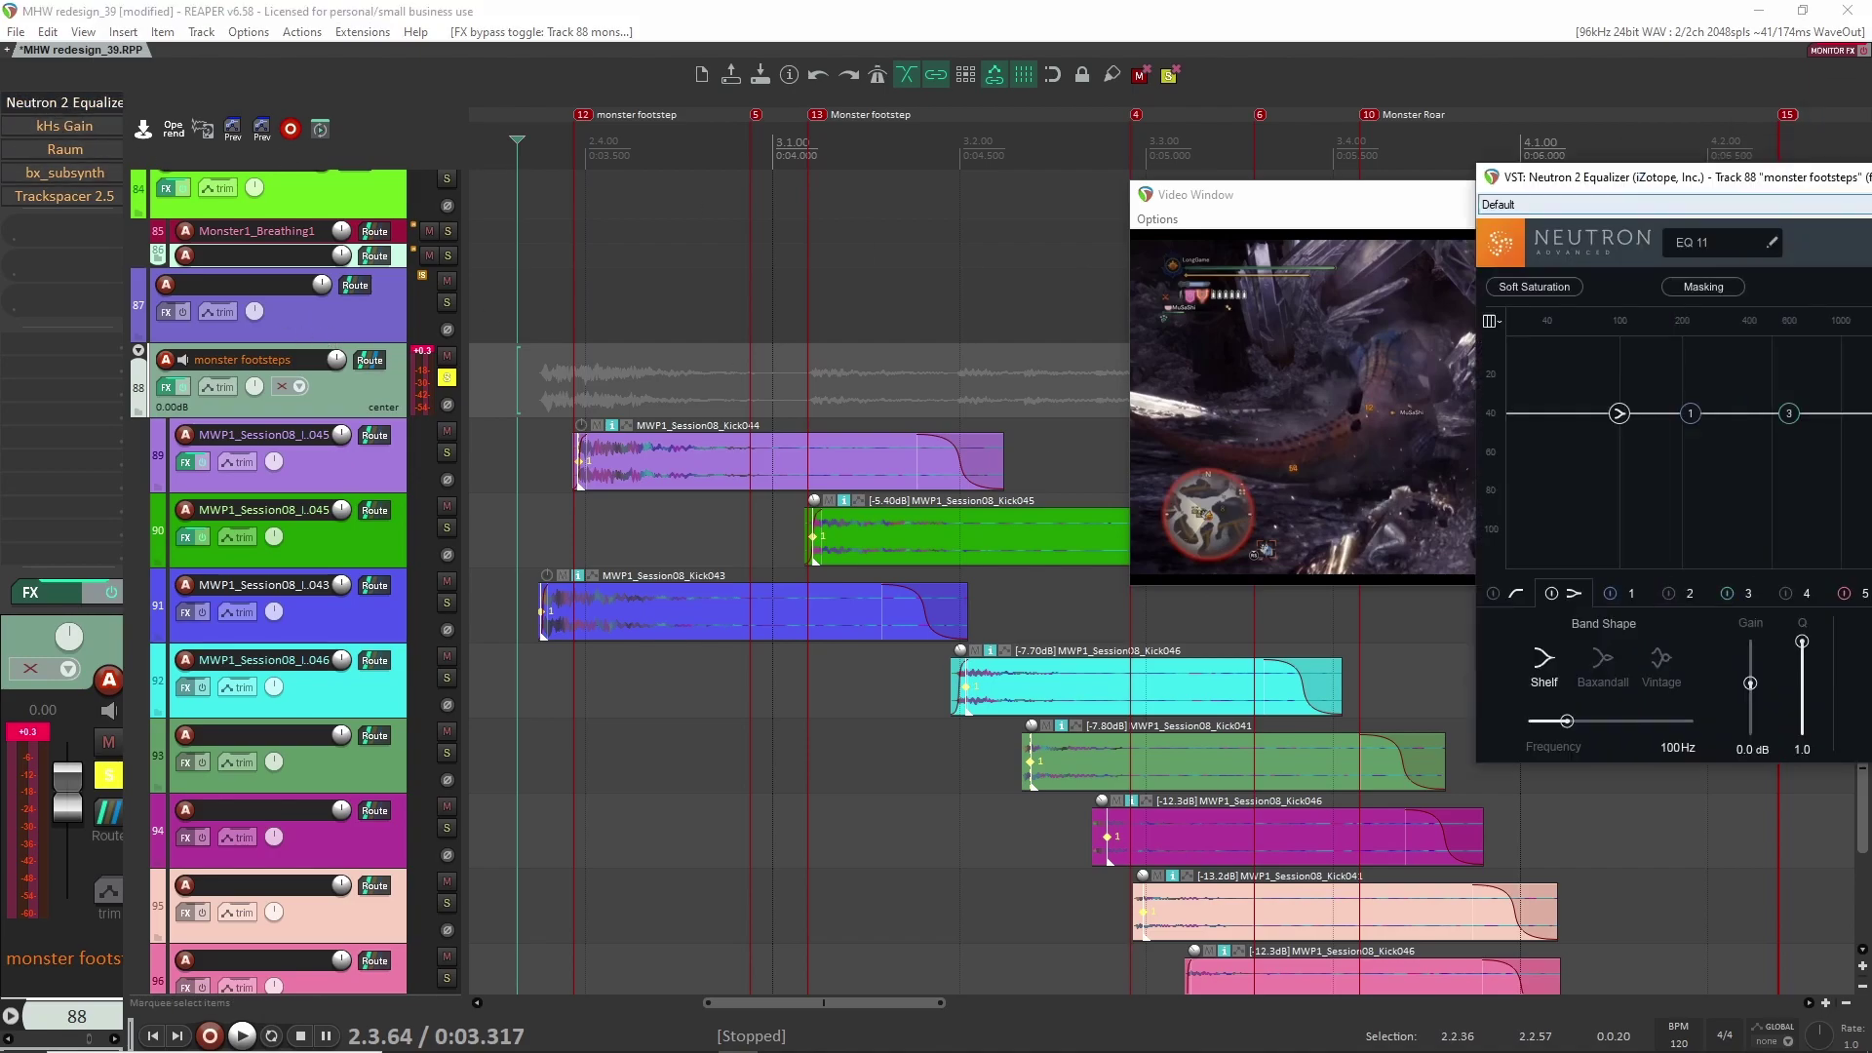
{"action": "key", "text": "space"}
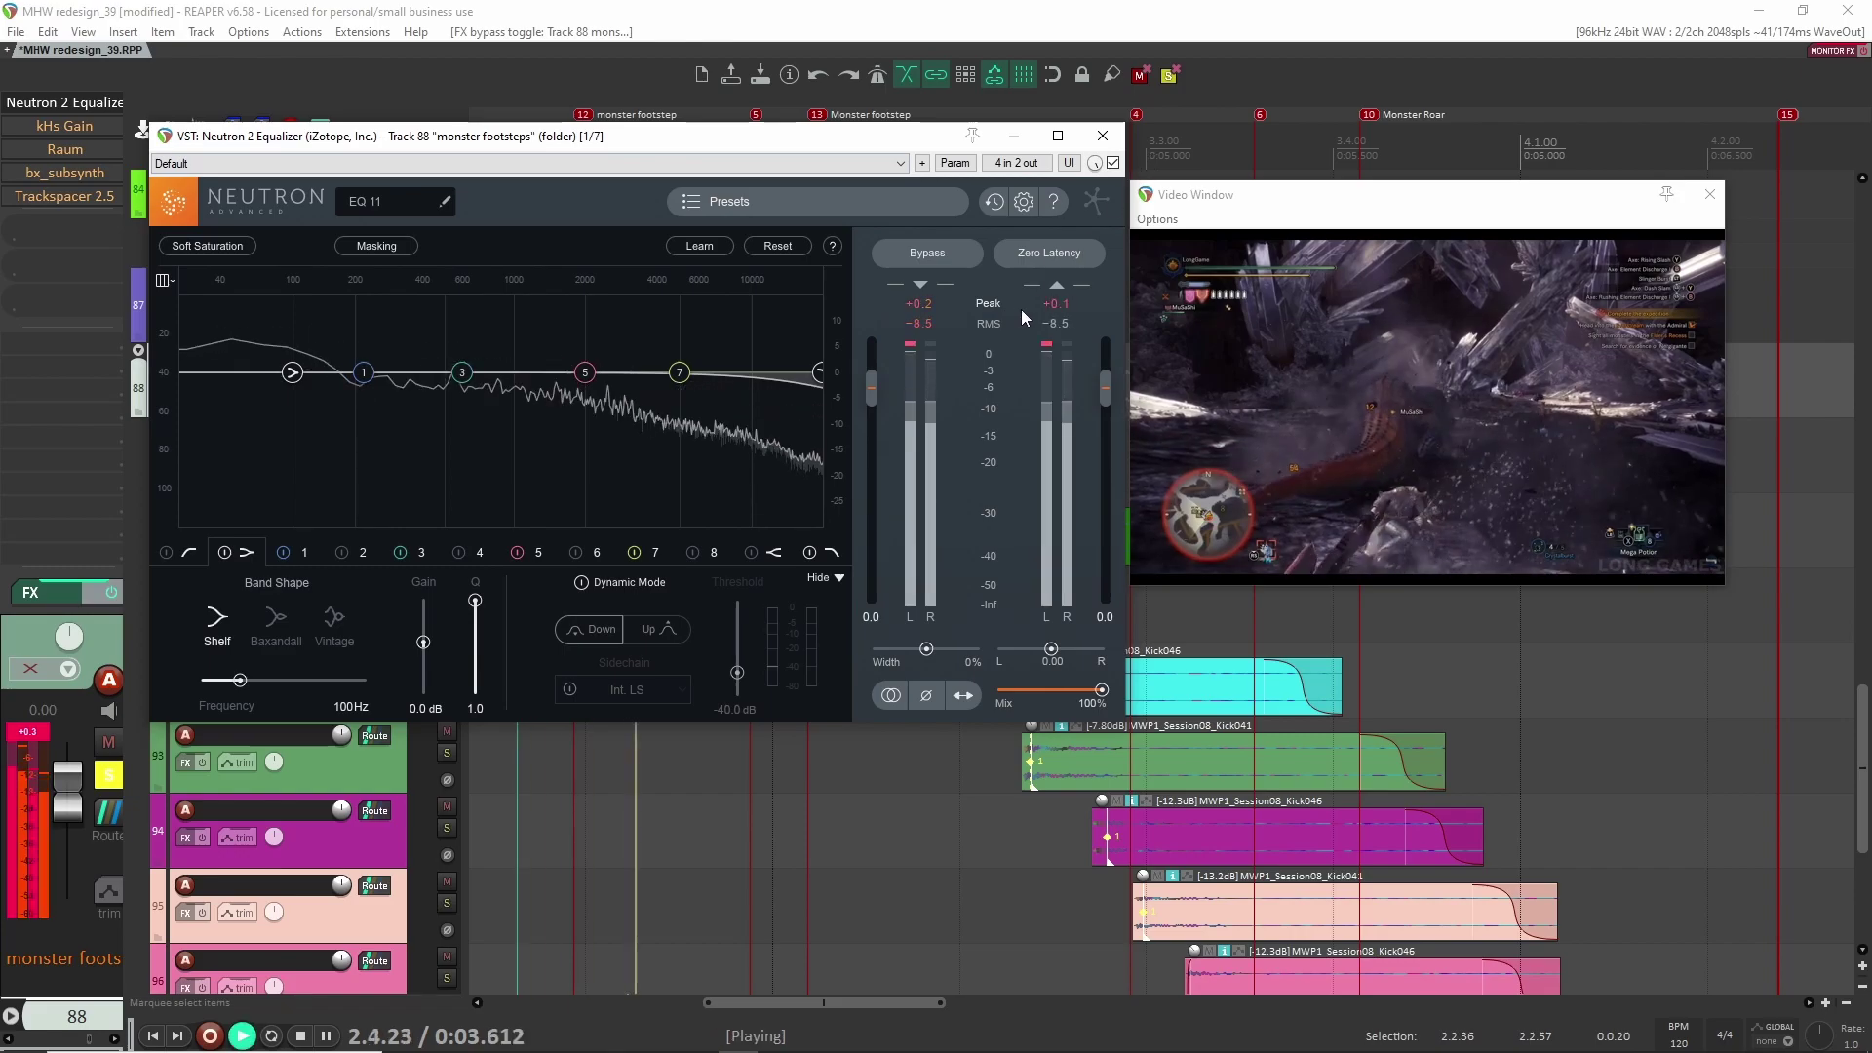
{"action": "key", "text": "space"}
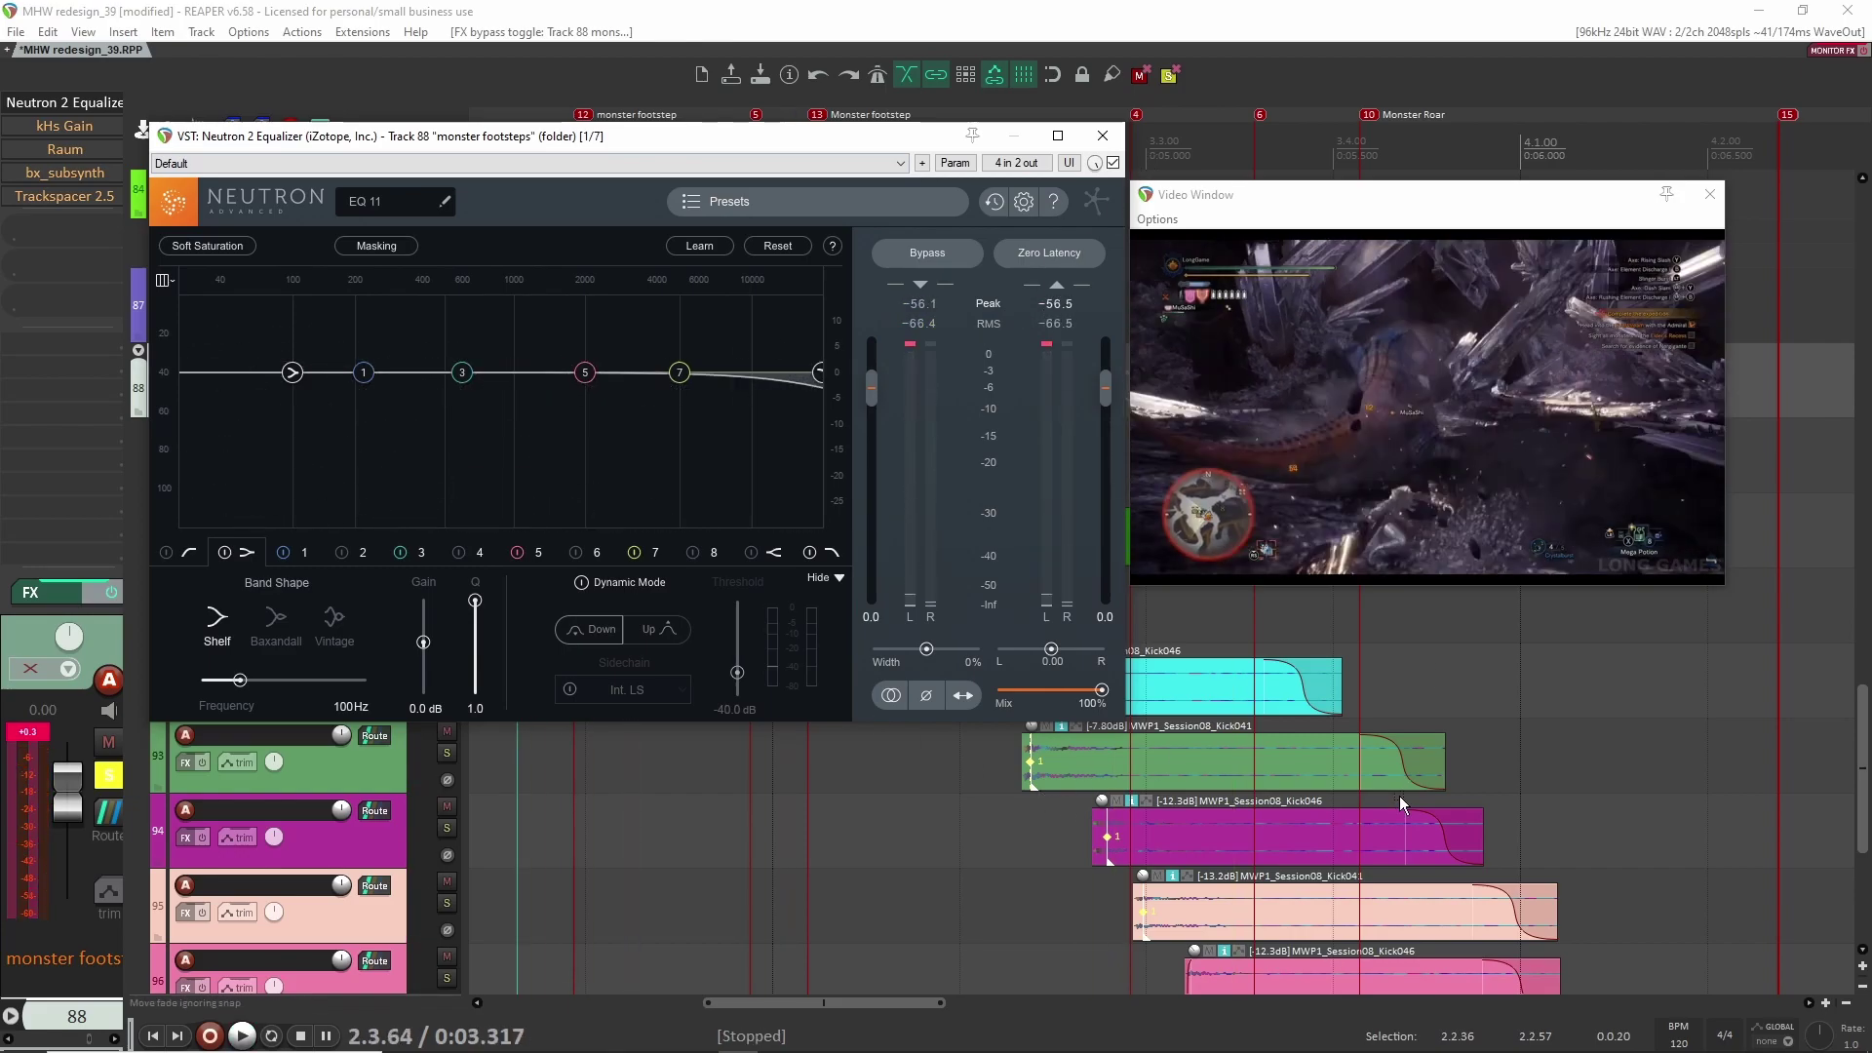
{"action": "left_click", "coordinate": [1103, 136]}
Step: Re-enable the first kHs Gain on the footsteps track and play the kicks with its level cut
{"action": "left_click", "coordinate": [51, 127]}
{"action": "key", "text": "space"}
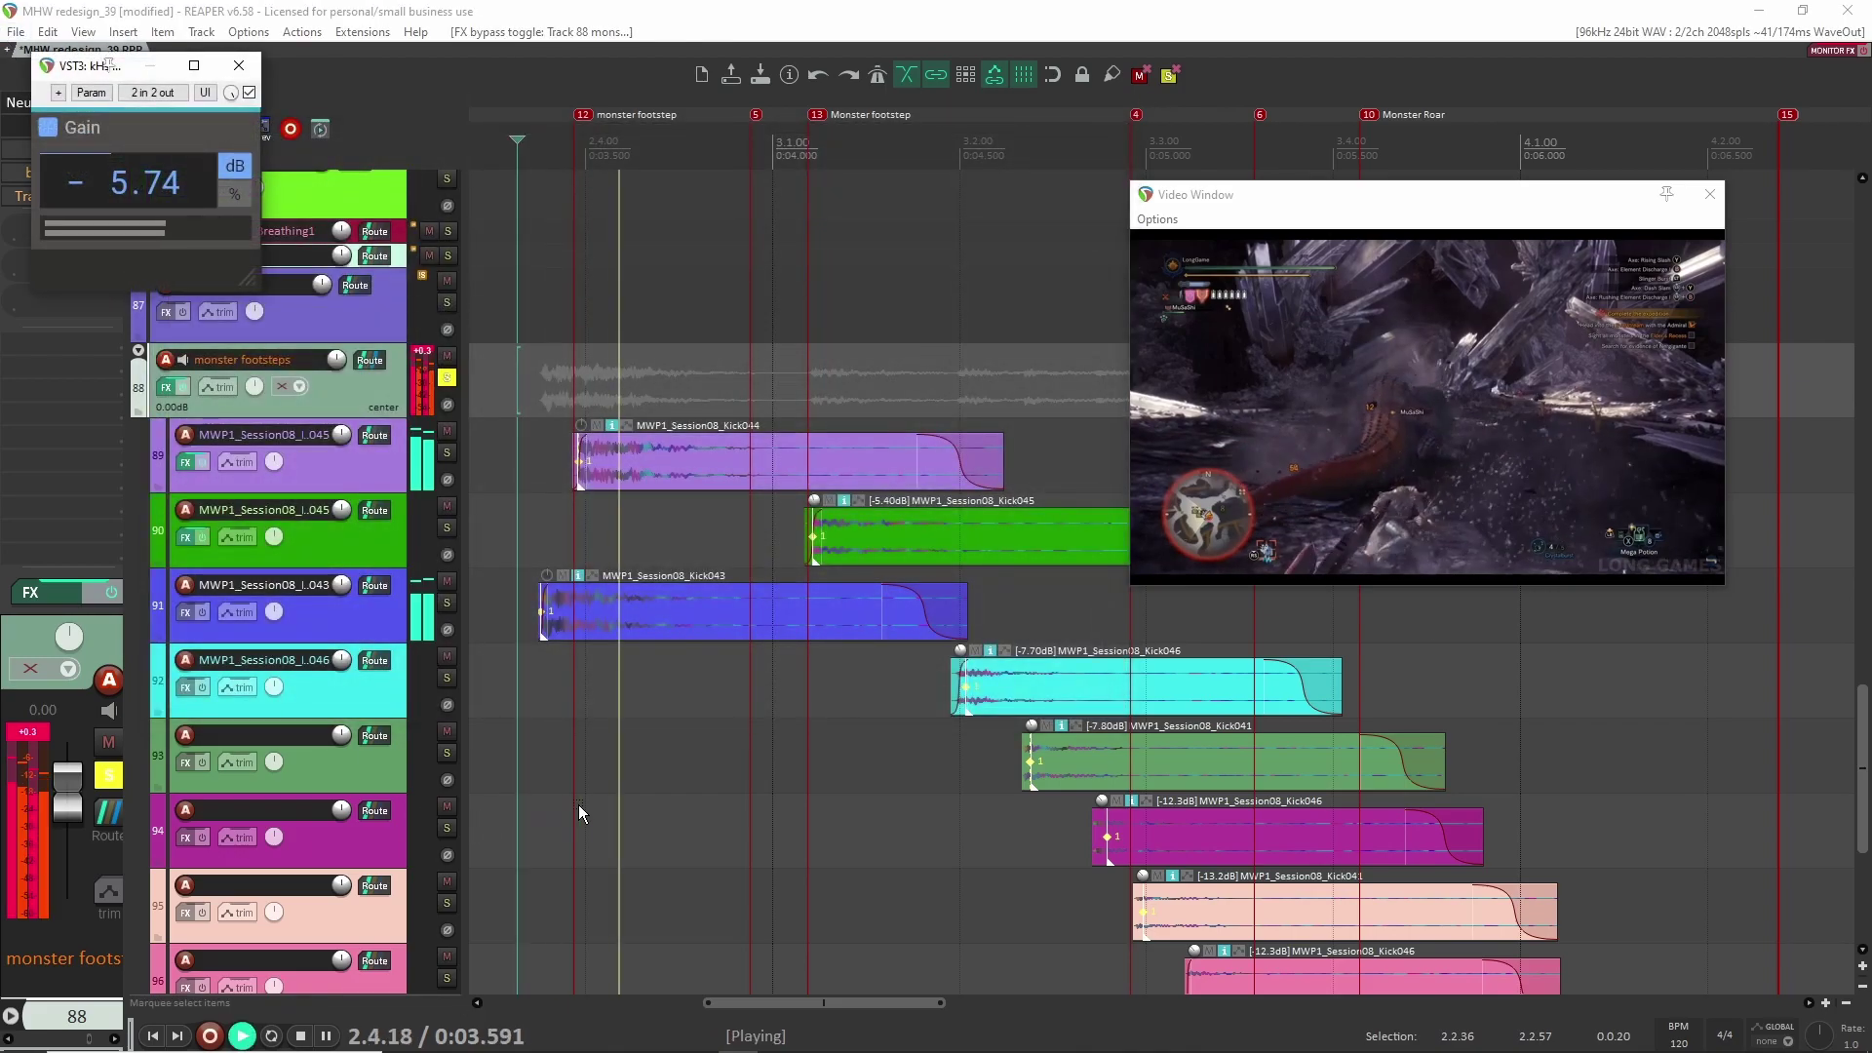
{"action": "key", "text": "space"}
{"action": "key", "text": "Escape"}
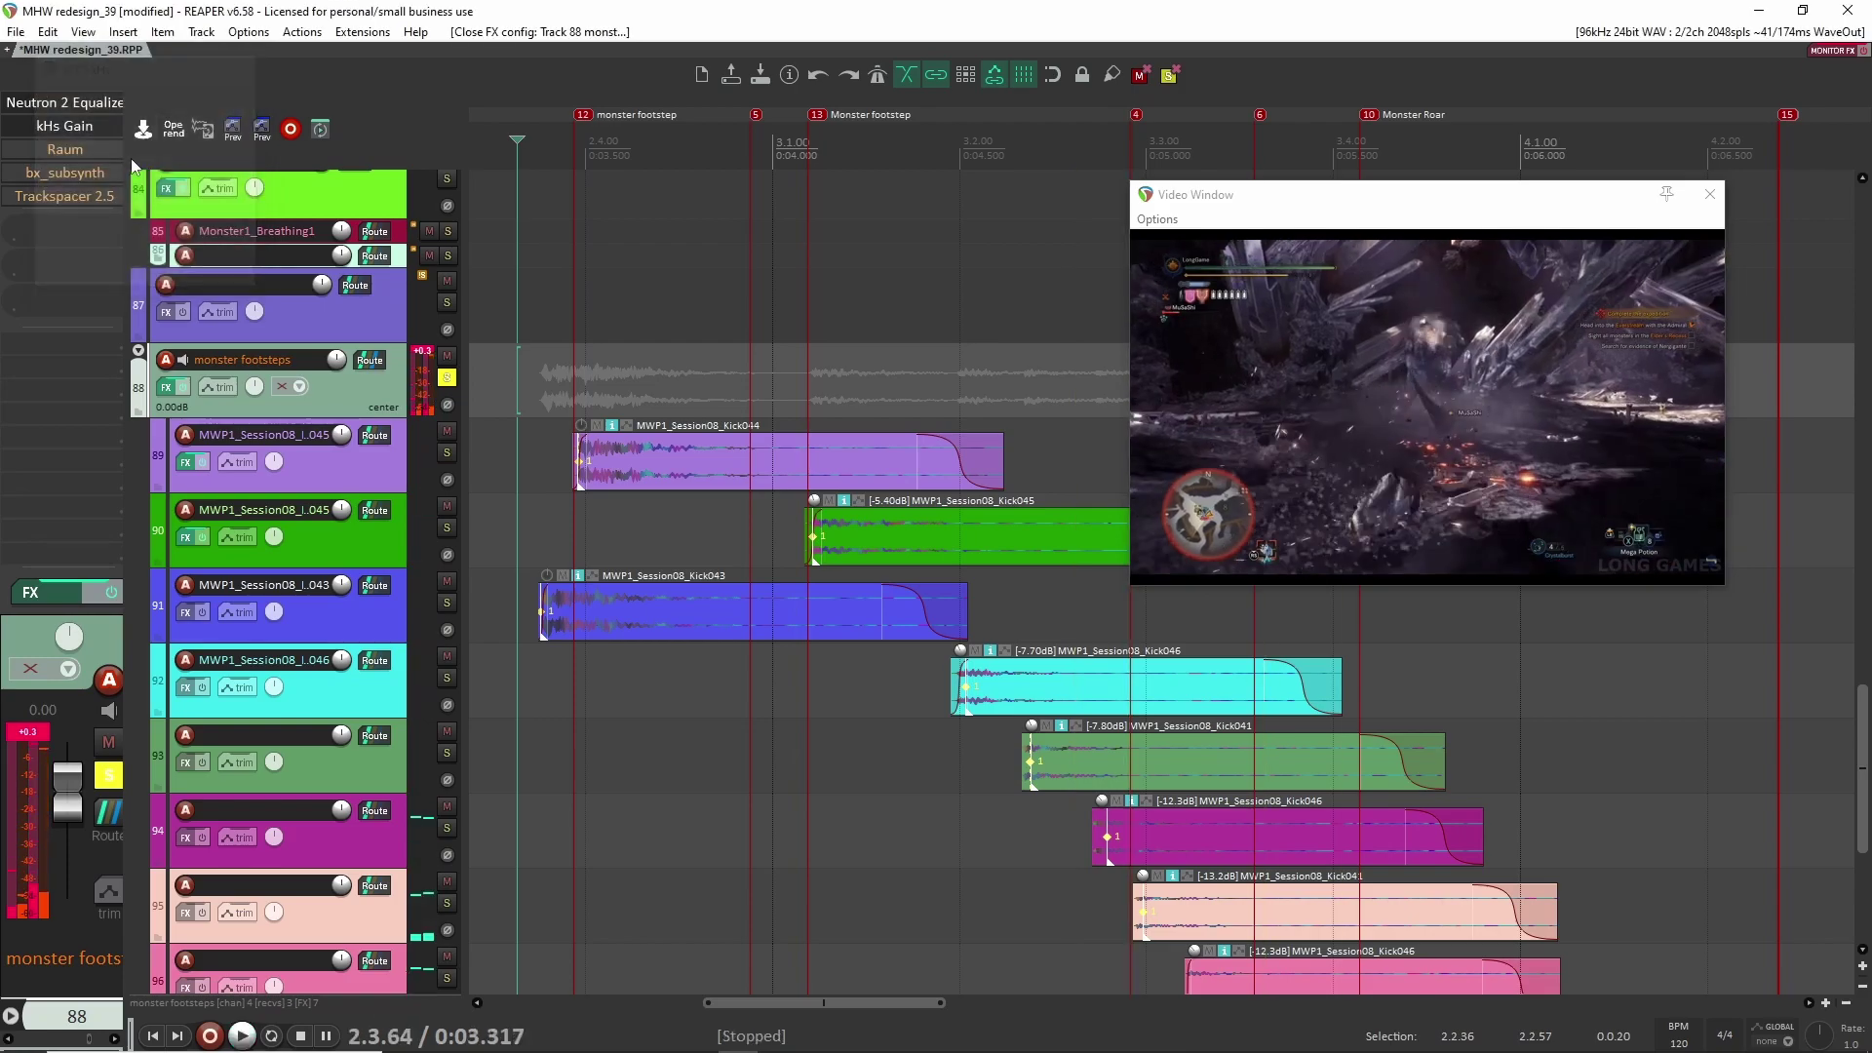
Step: Re-enable the Raum reverb on the footsteps track, examine its high cut, mix and decay, and play the kicks with it
{"action": "left_click", "coordinate": [62, 147]}
{"action": "left_click_drag", "start_coordinate": [390, 70], "coordinate": [632, 184]}
{"action": "mouse_move", "coordinate": [441, 540]}
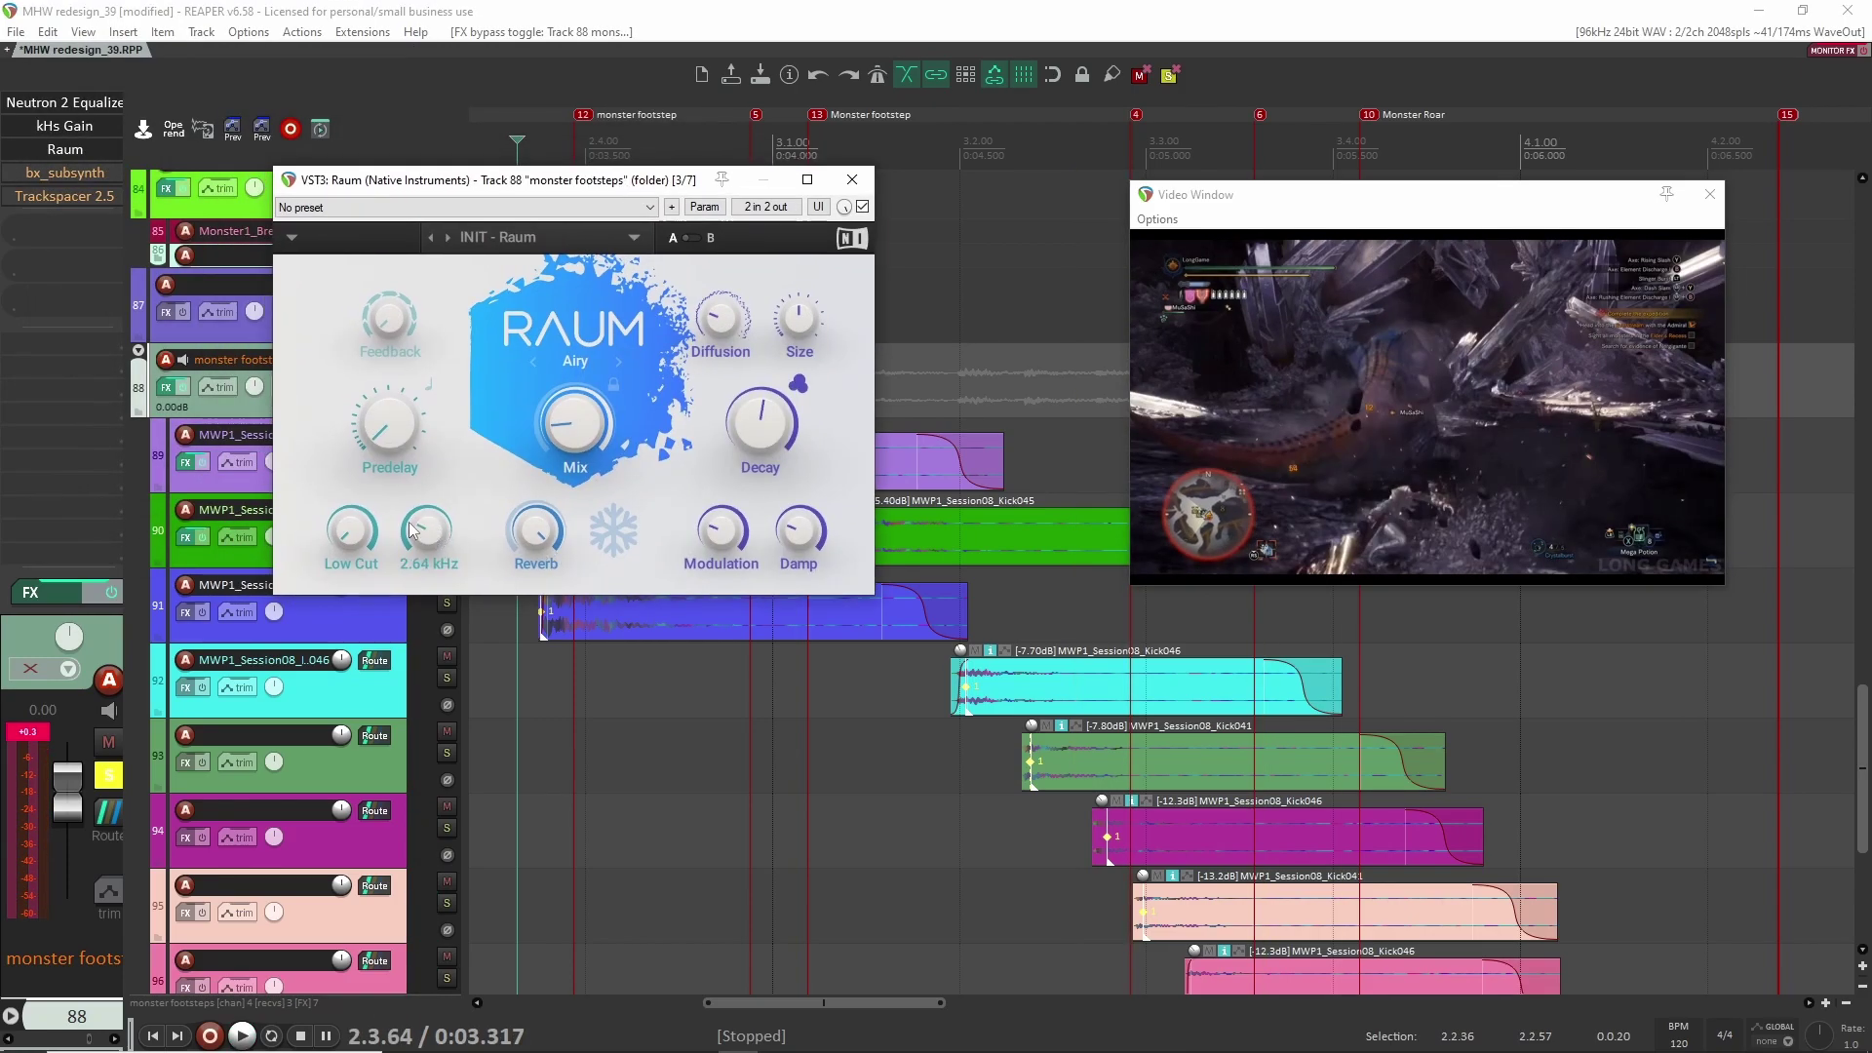
{"action": "mouse_move", "coordinate": [578, 432]}
{"action": "mouse_move", "coordinate": [766, 421]}
{"action": "left_click", "coordinate": [853, 180]}
{"action": "key", "text": "space"}
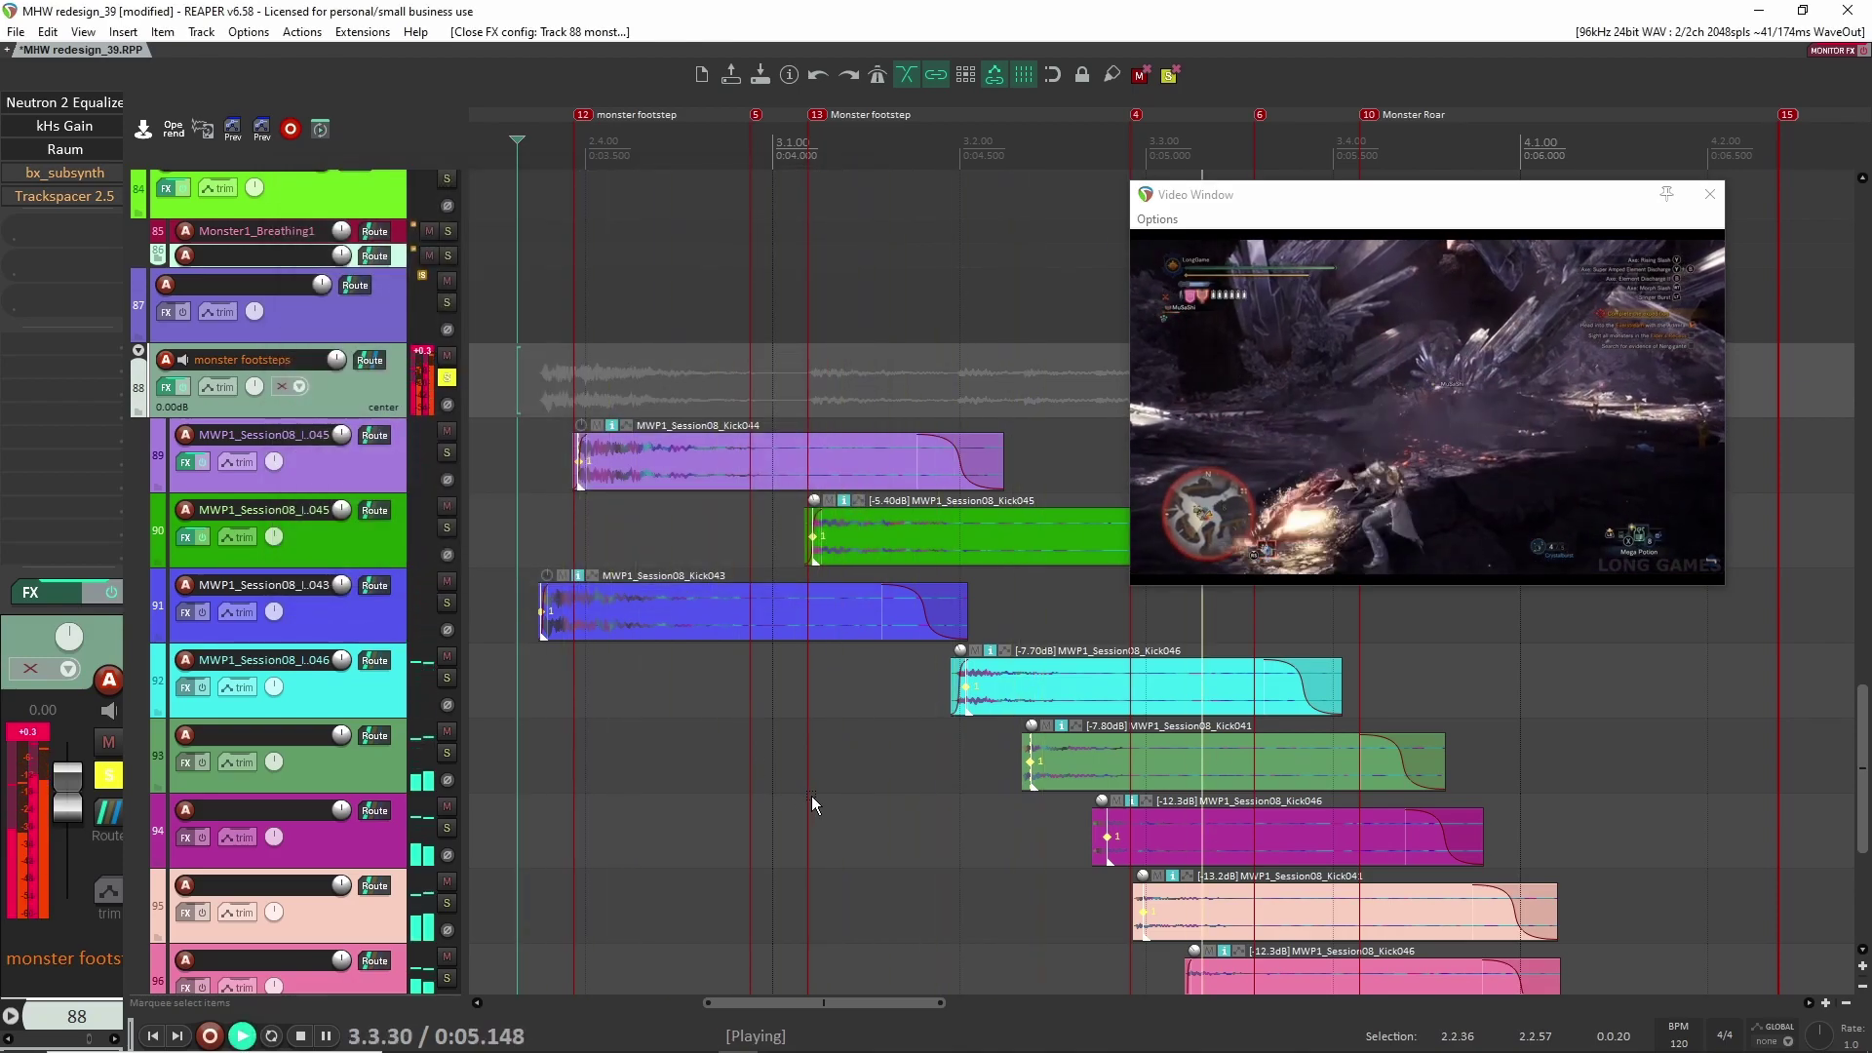
{"action": "key", "text": "space"}
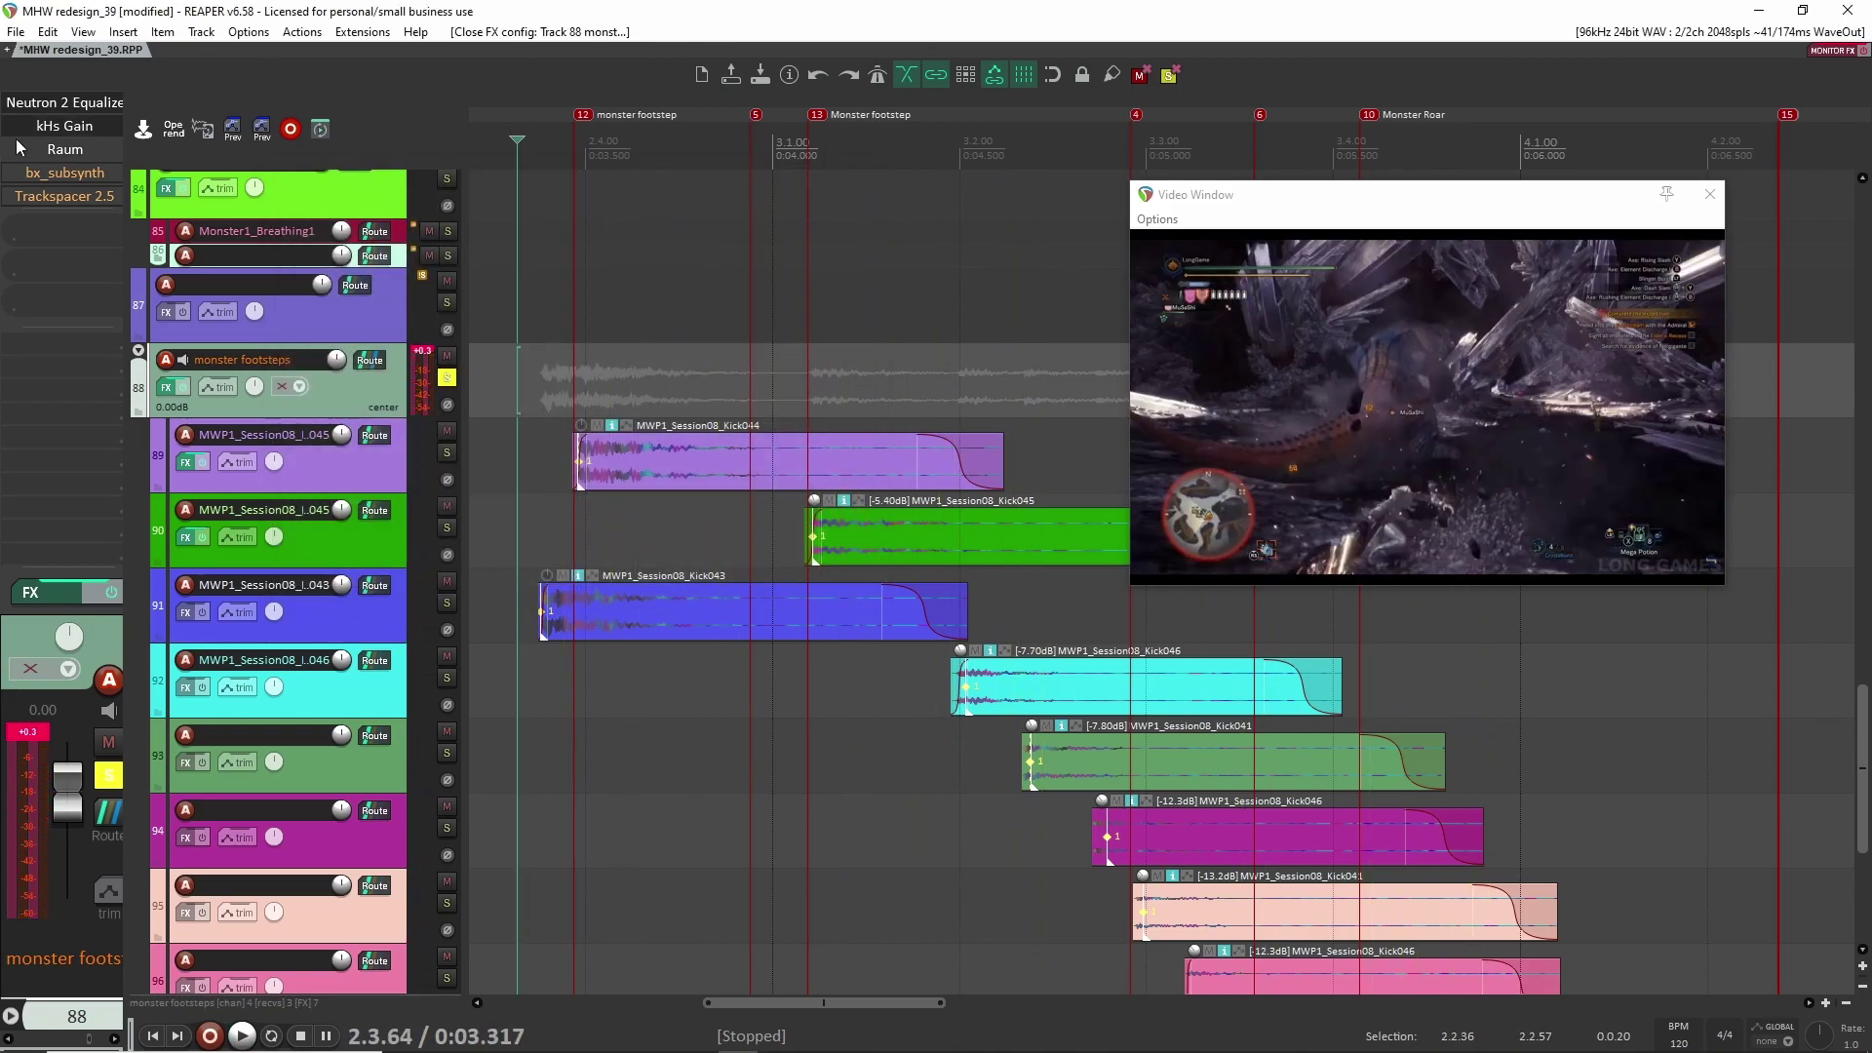
Step: Re-enable bx_subsynth on the footsteps track and compare the kicks with it active and bypassed, leaving it active
{"action": "left_click", "coordinate": [60, 173]}
{"action": "left_click_drag", "start_coordinate": [313, 71], "coordinate": [684, 335]}
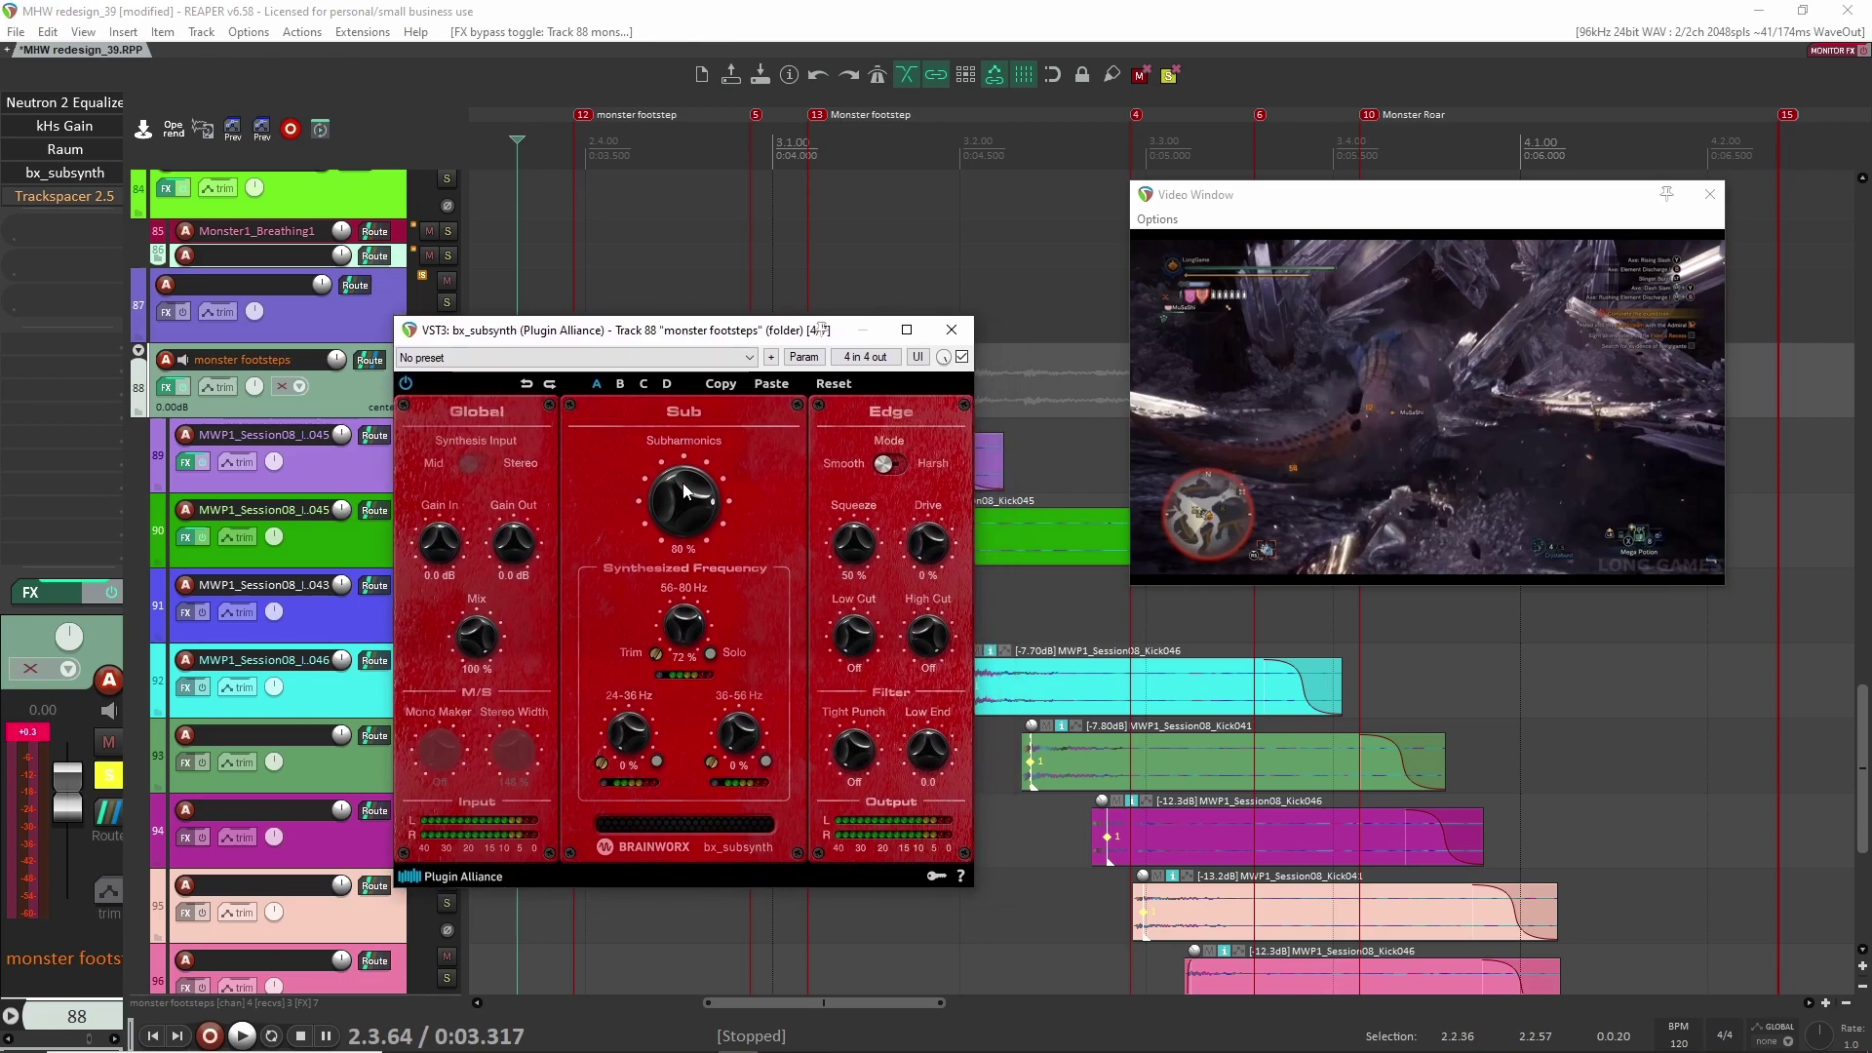
{"action": "key", "text": "space"}
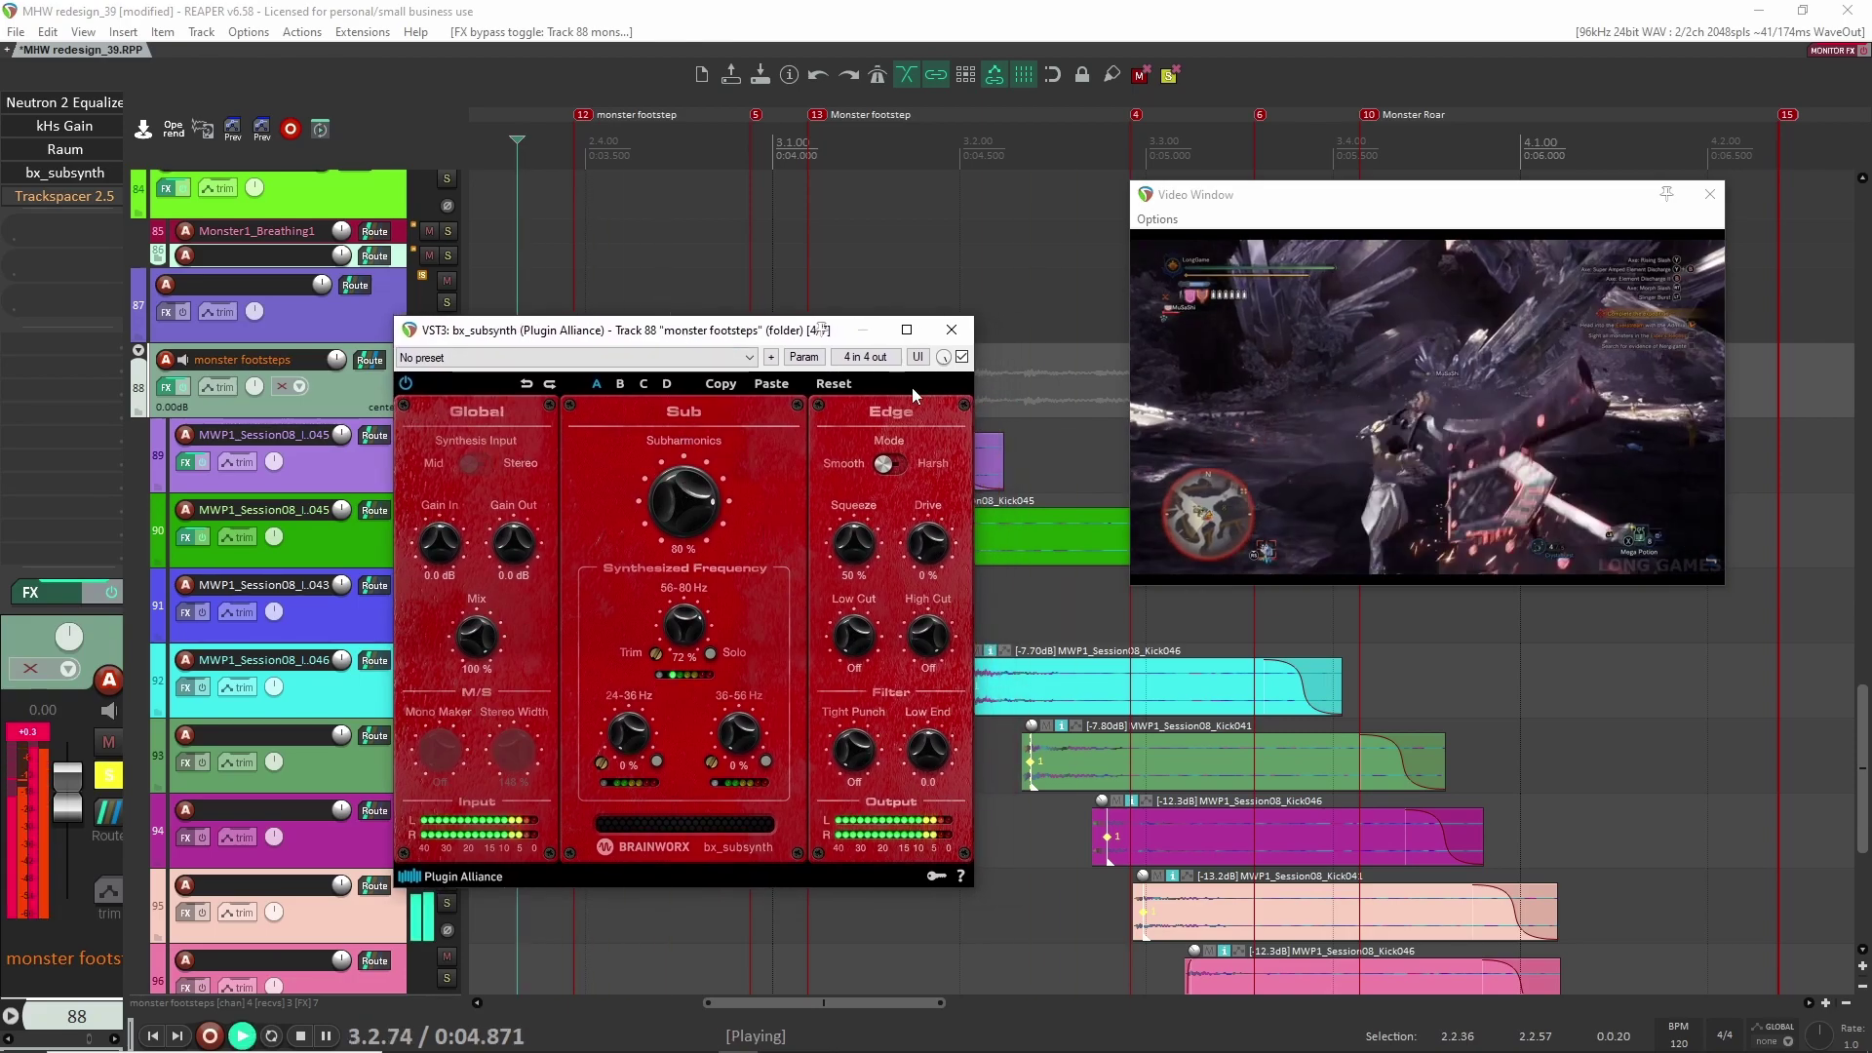
{"action": "left_click", "coordinate": [962, 357]}
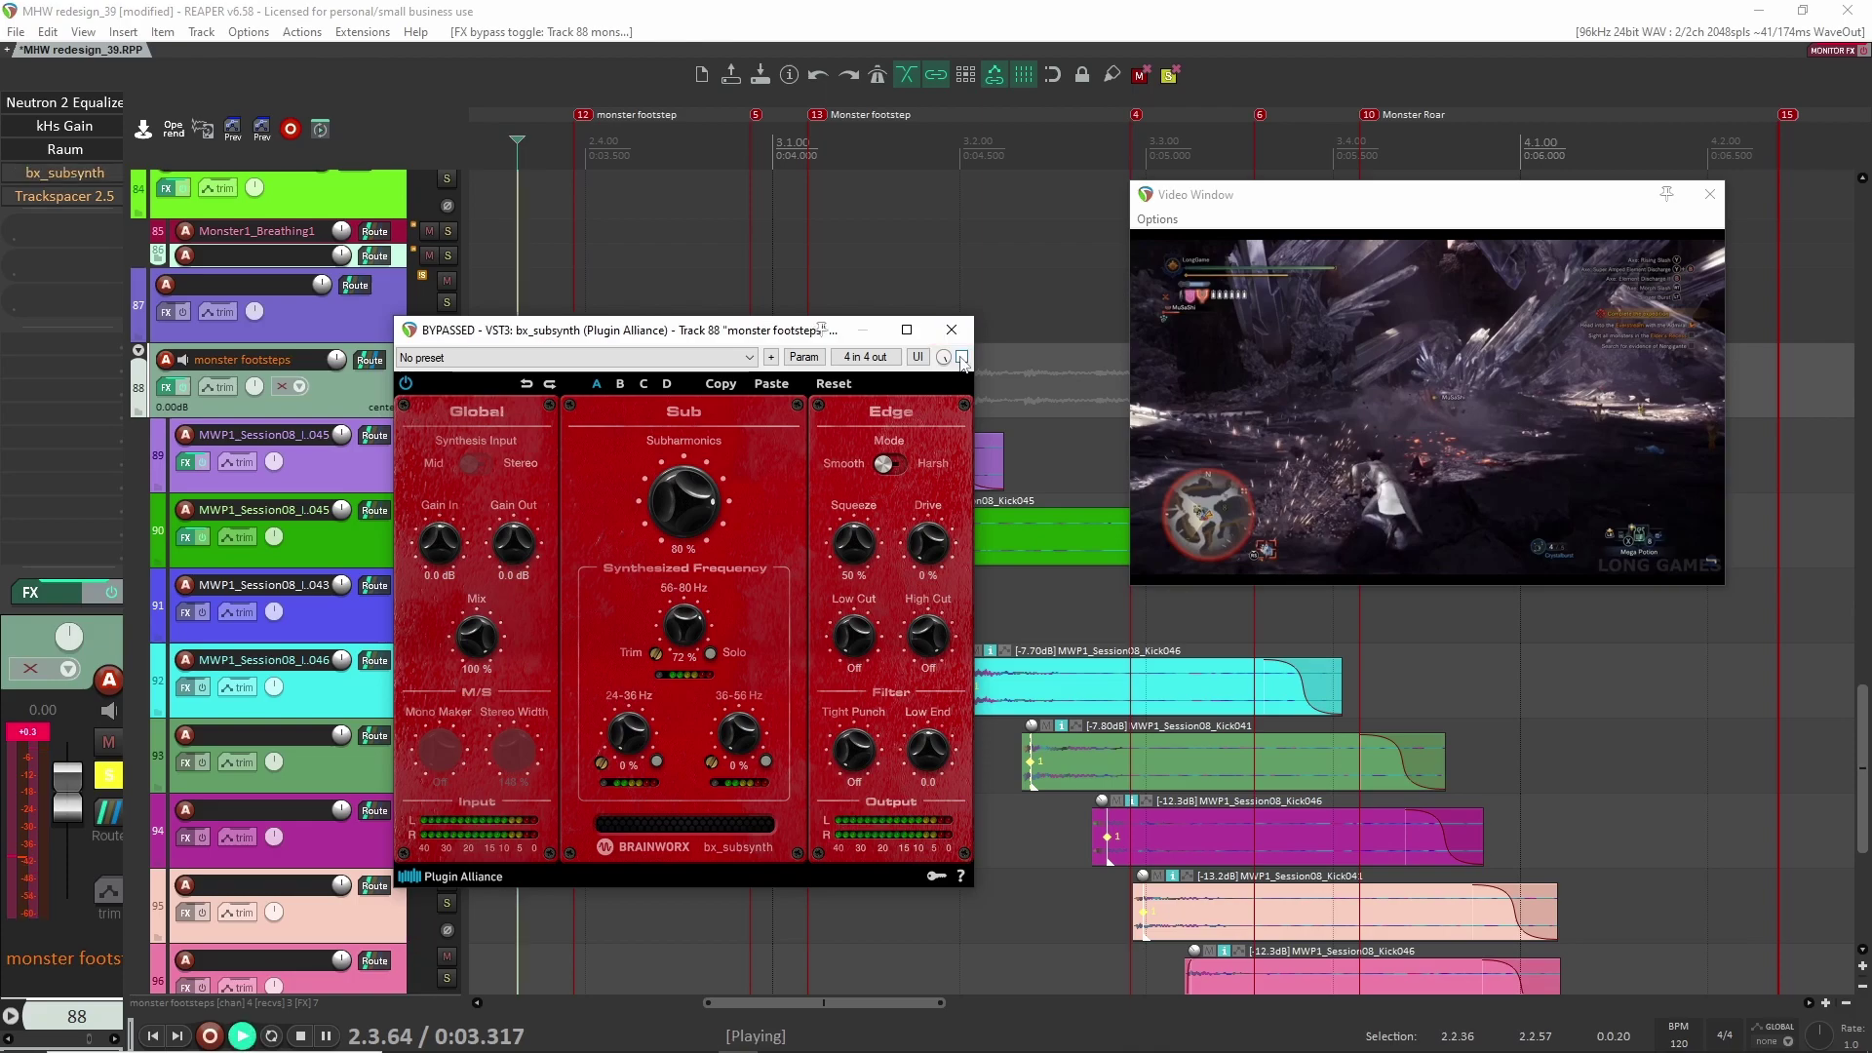
{"action": "key", "text": "space"}
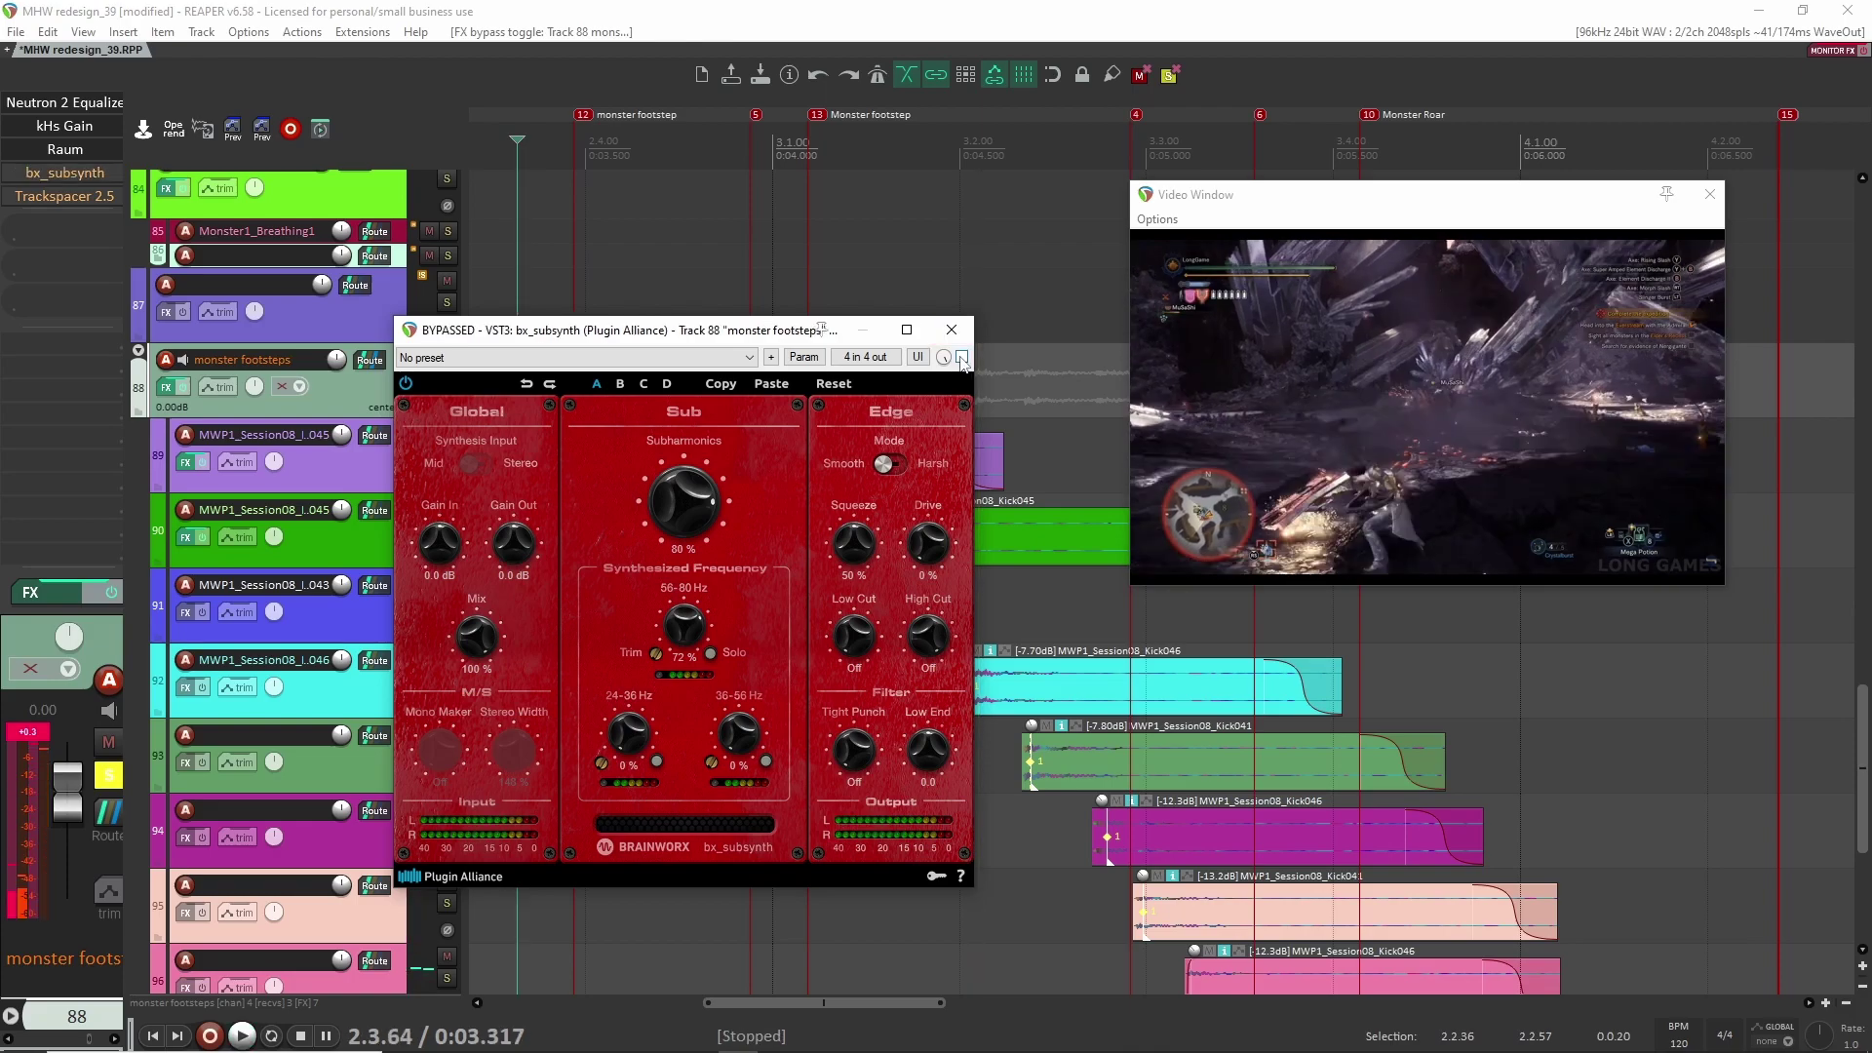
{"action": "left_click", "coordinate": [961, 357]}
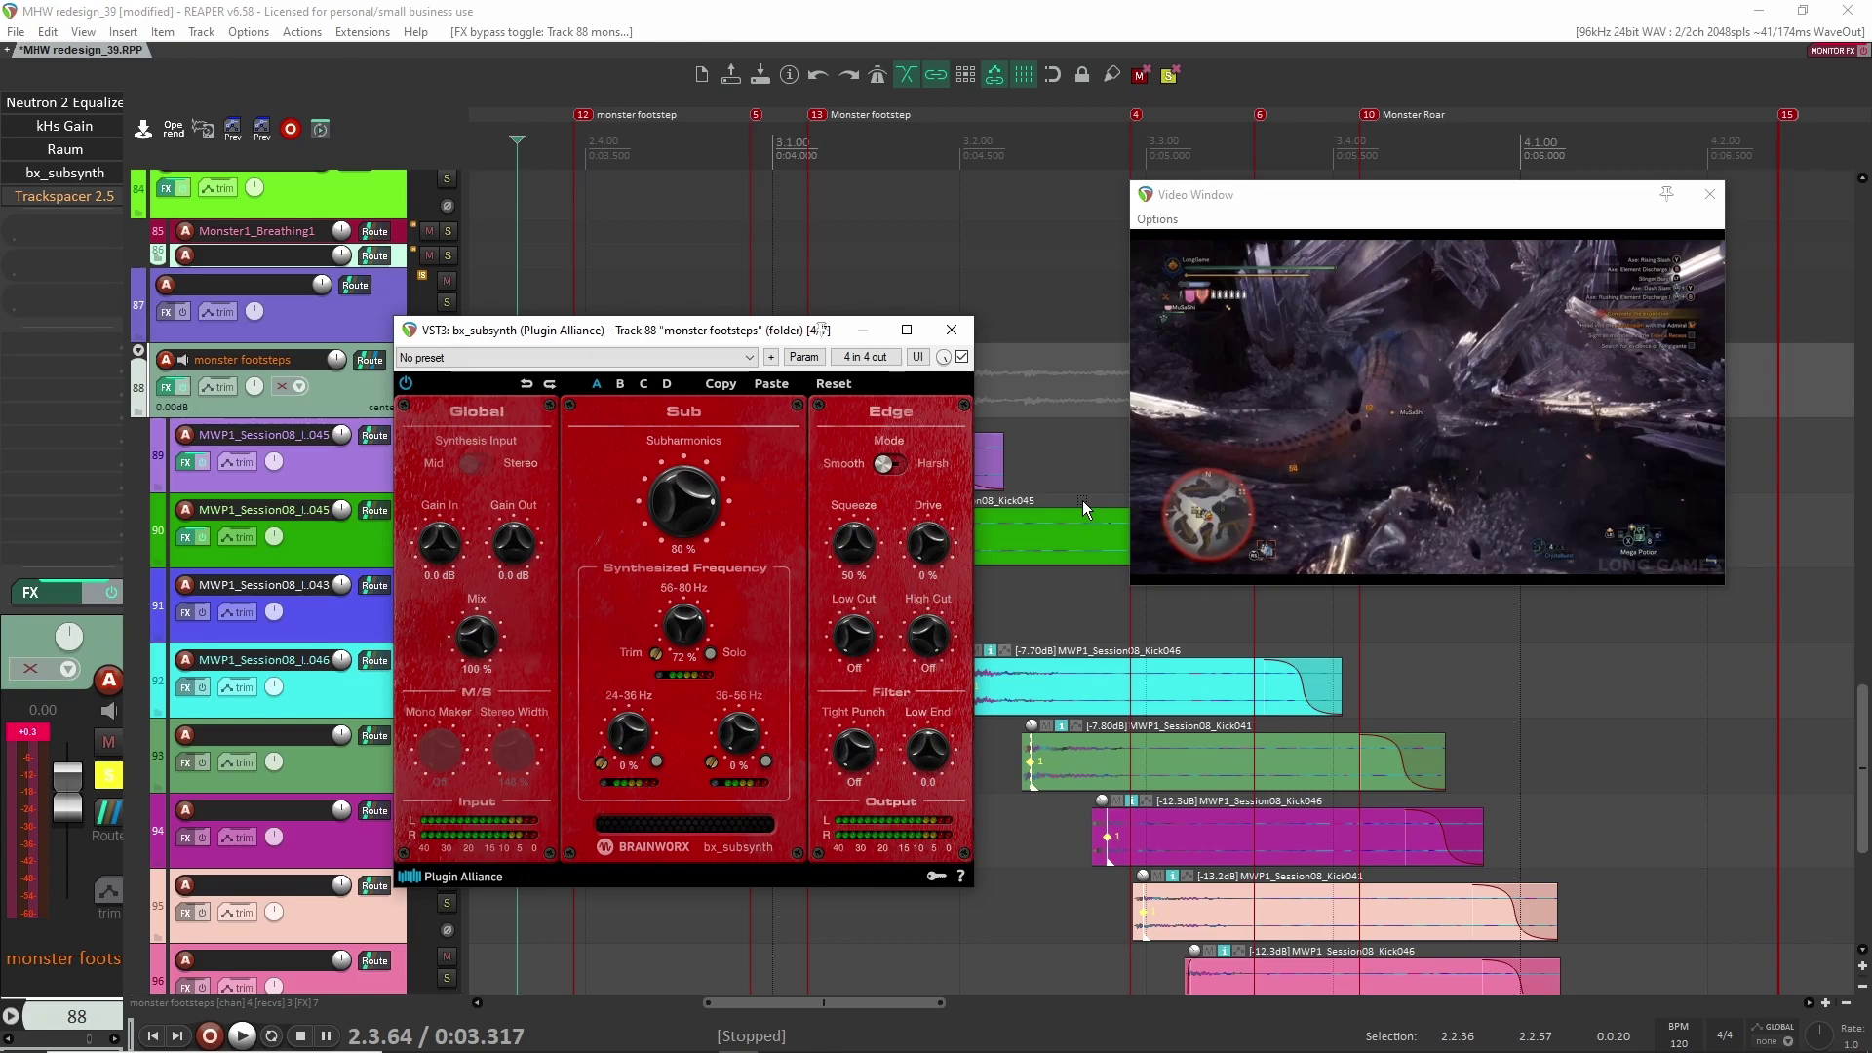
{"action": "key", "text": "space"}
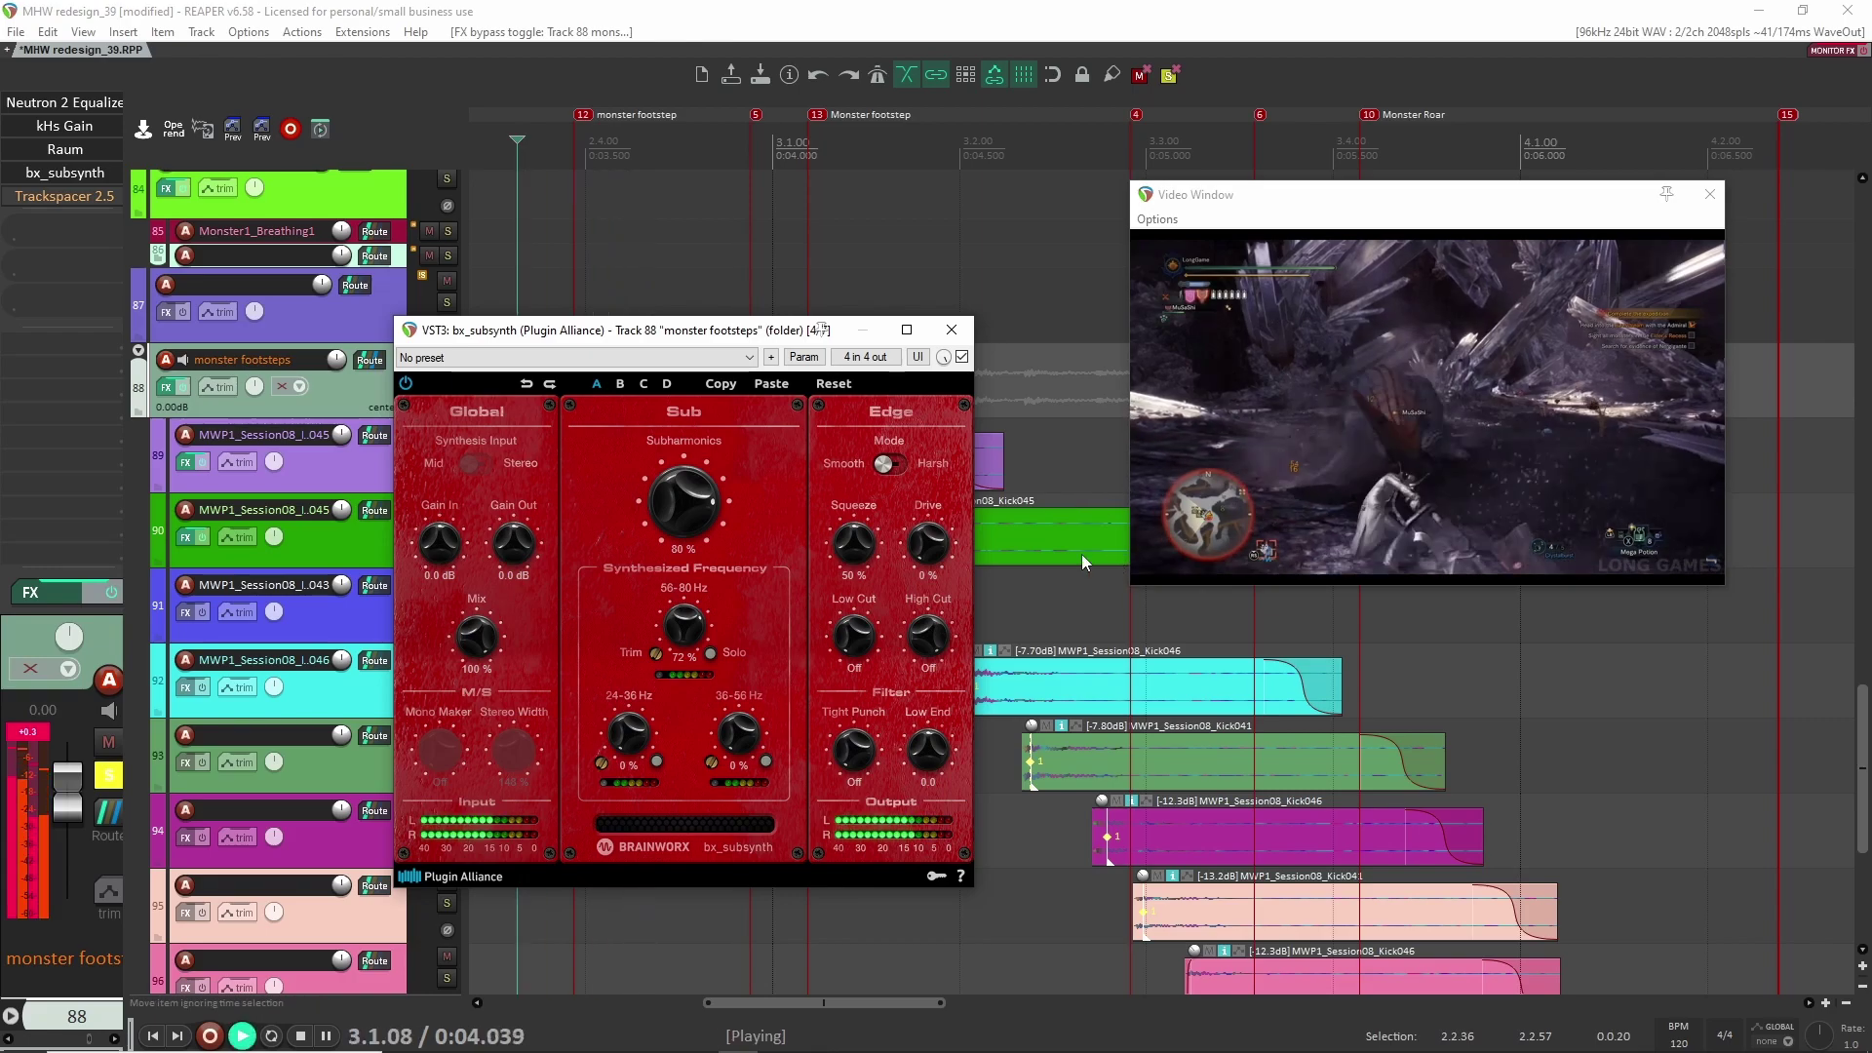
{"action": "left_click", "coordinate": [952, 329]}
{"action": "key", "text": "space"}
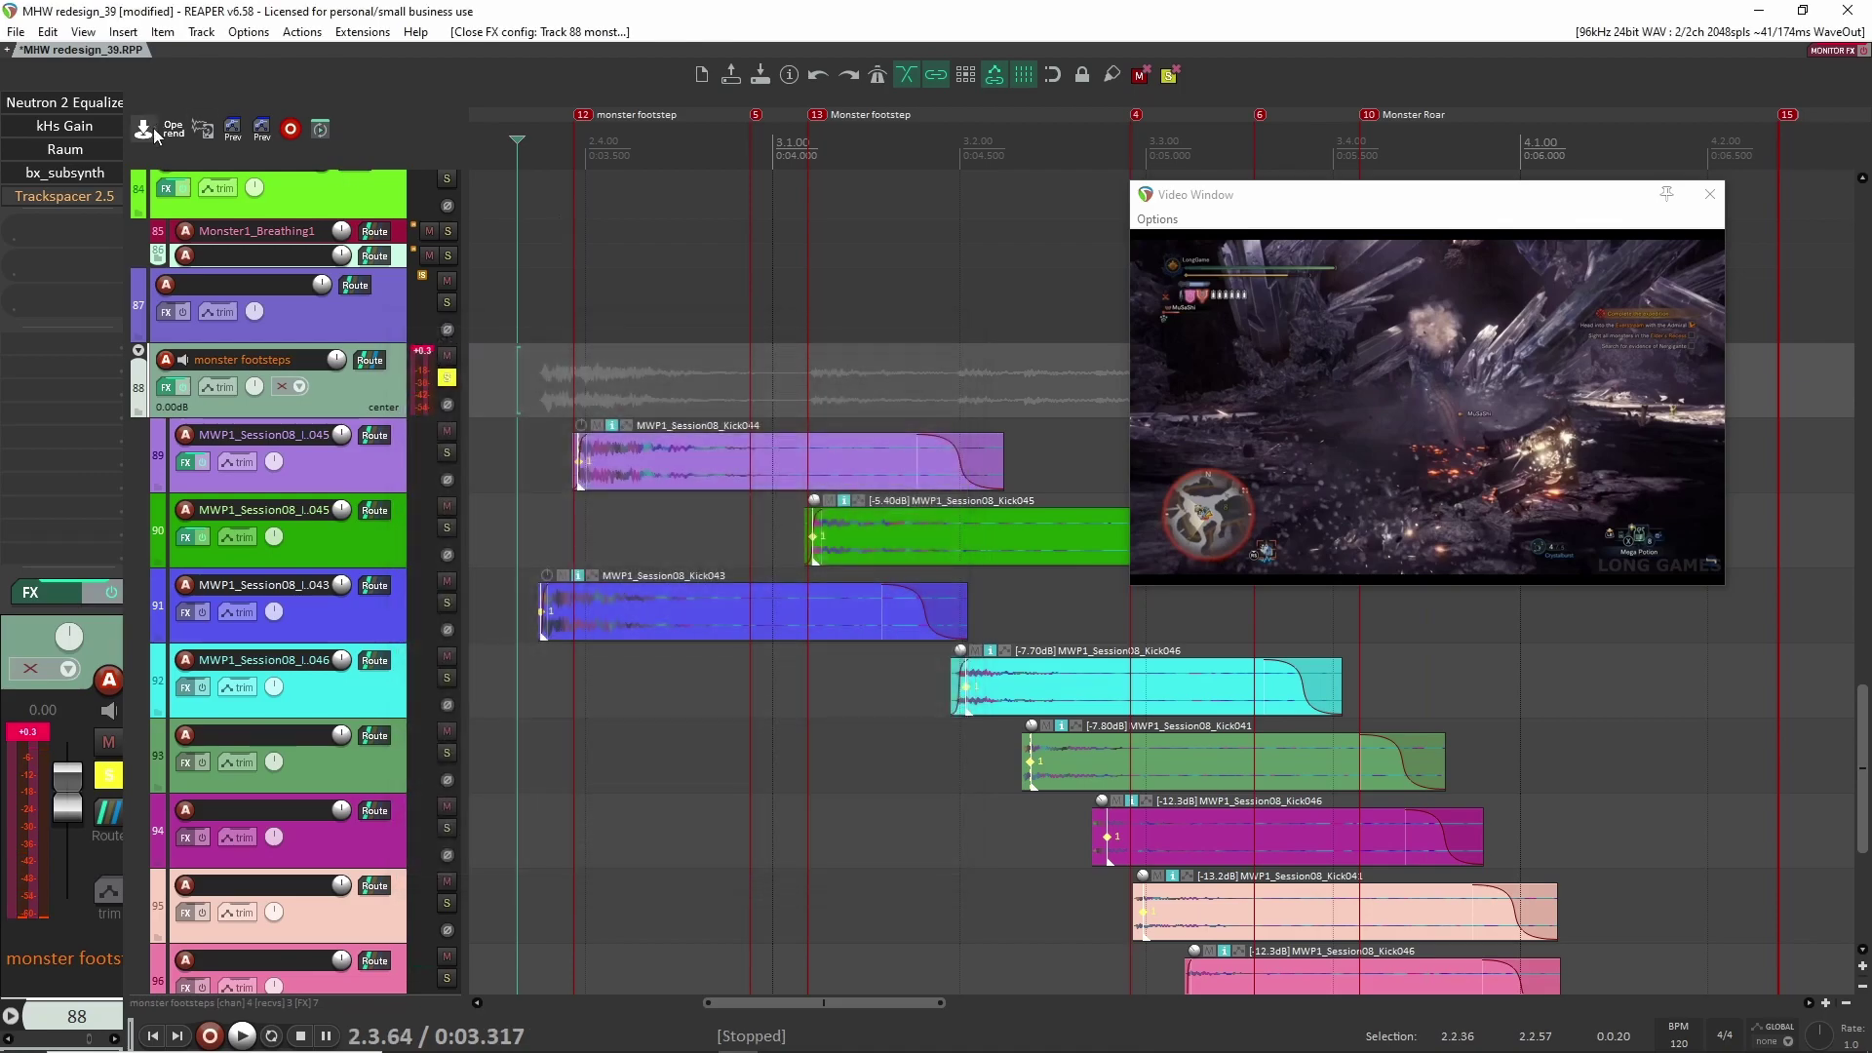
Step: Re-enable Trackspacer 2.5 and ReCenter on the footsteps track, and open ReCenter
{"action": "scroll", "coordinate": [63, 167], "scroll_direction": "down", "scroll_amount": 1}
{"action": "left_click", "coordinate": [65, 153], "text": "shift"}
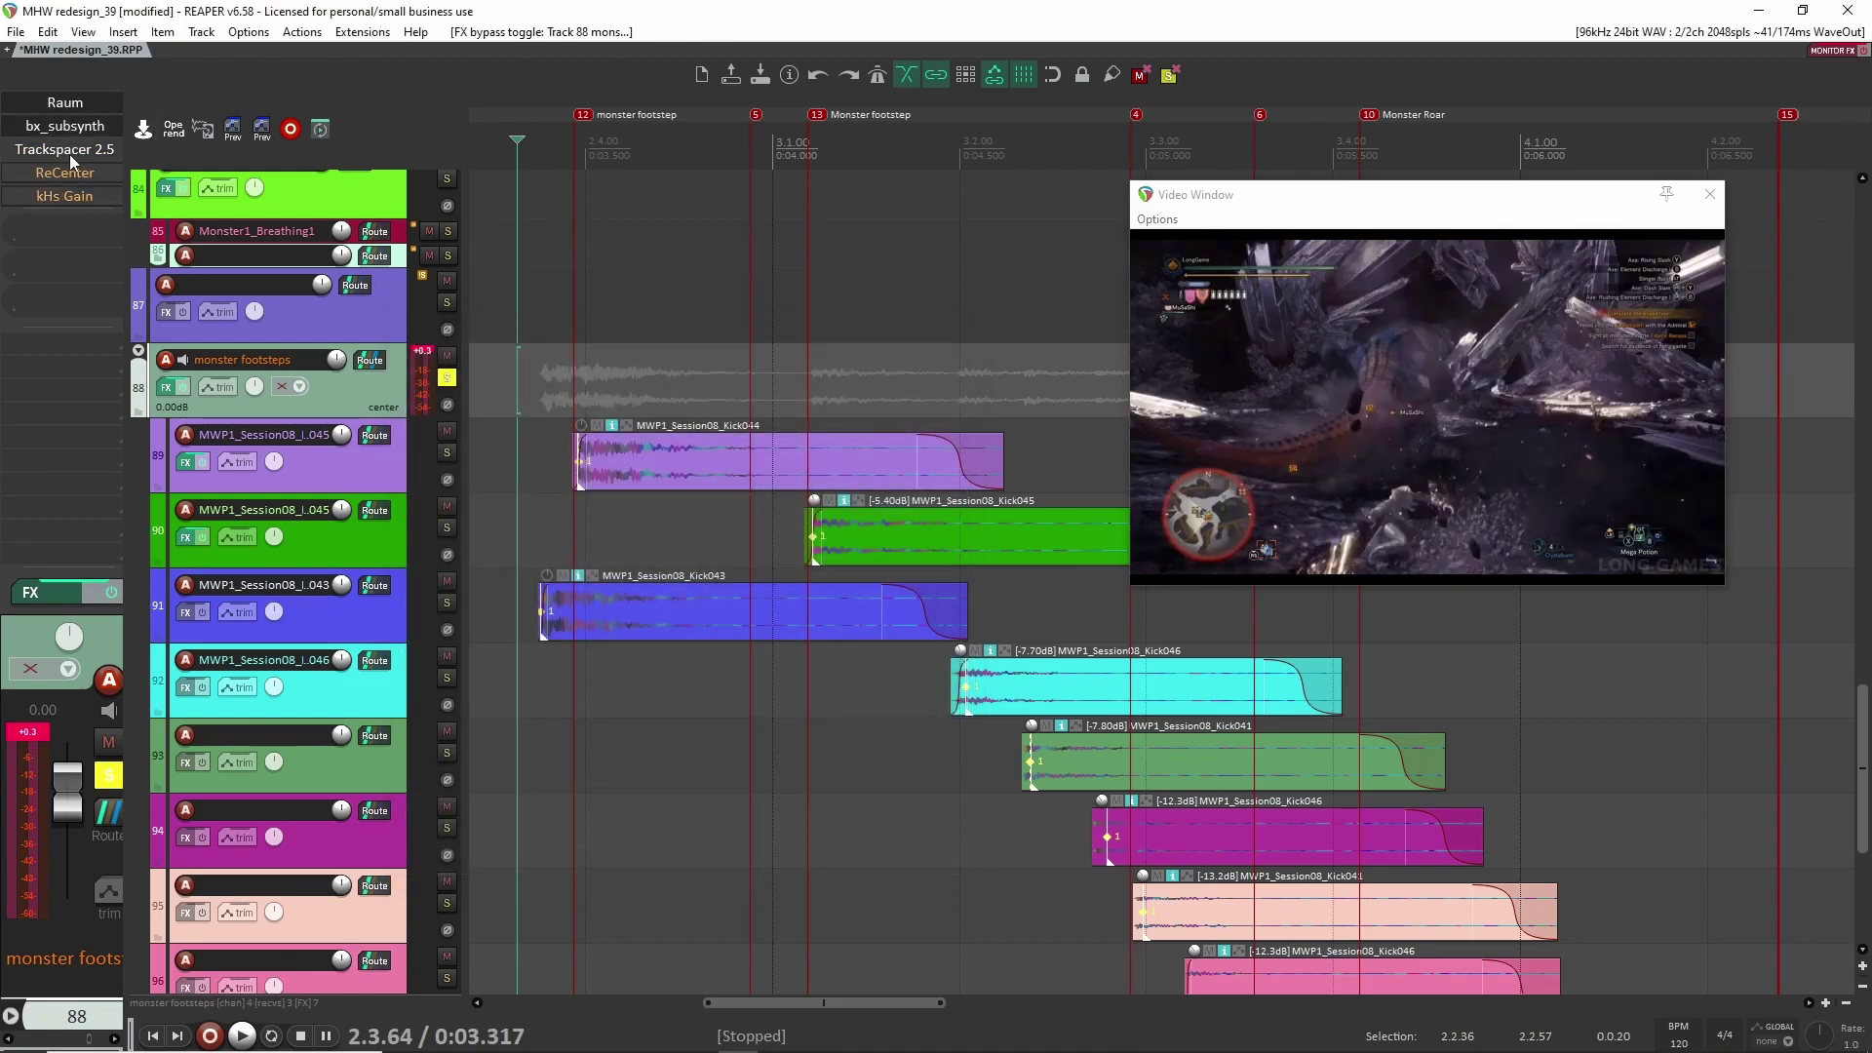
{"action": "left_click", "coordinate": [72, 175], "text": "shift"}
{"action": "left_click", "coordinate": [72, 176]}
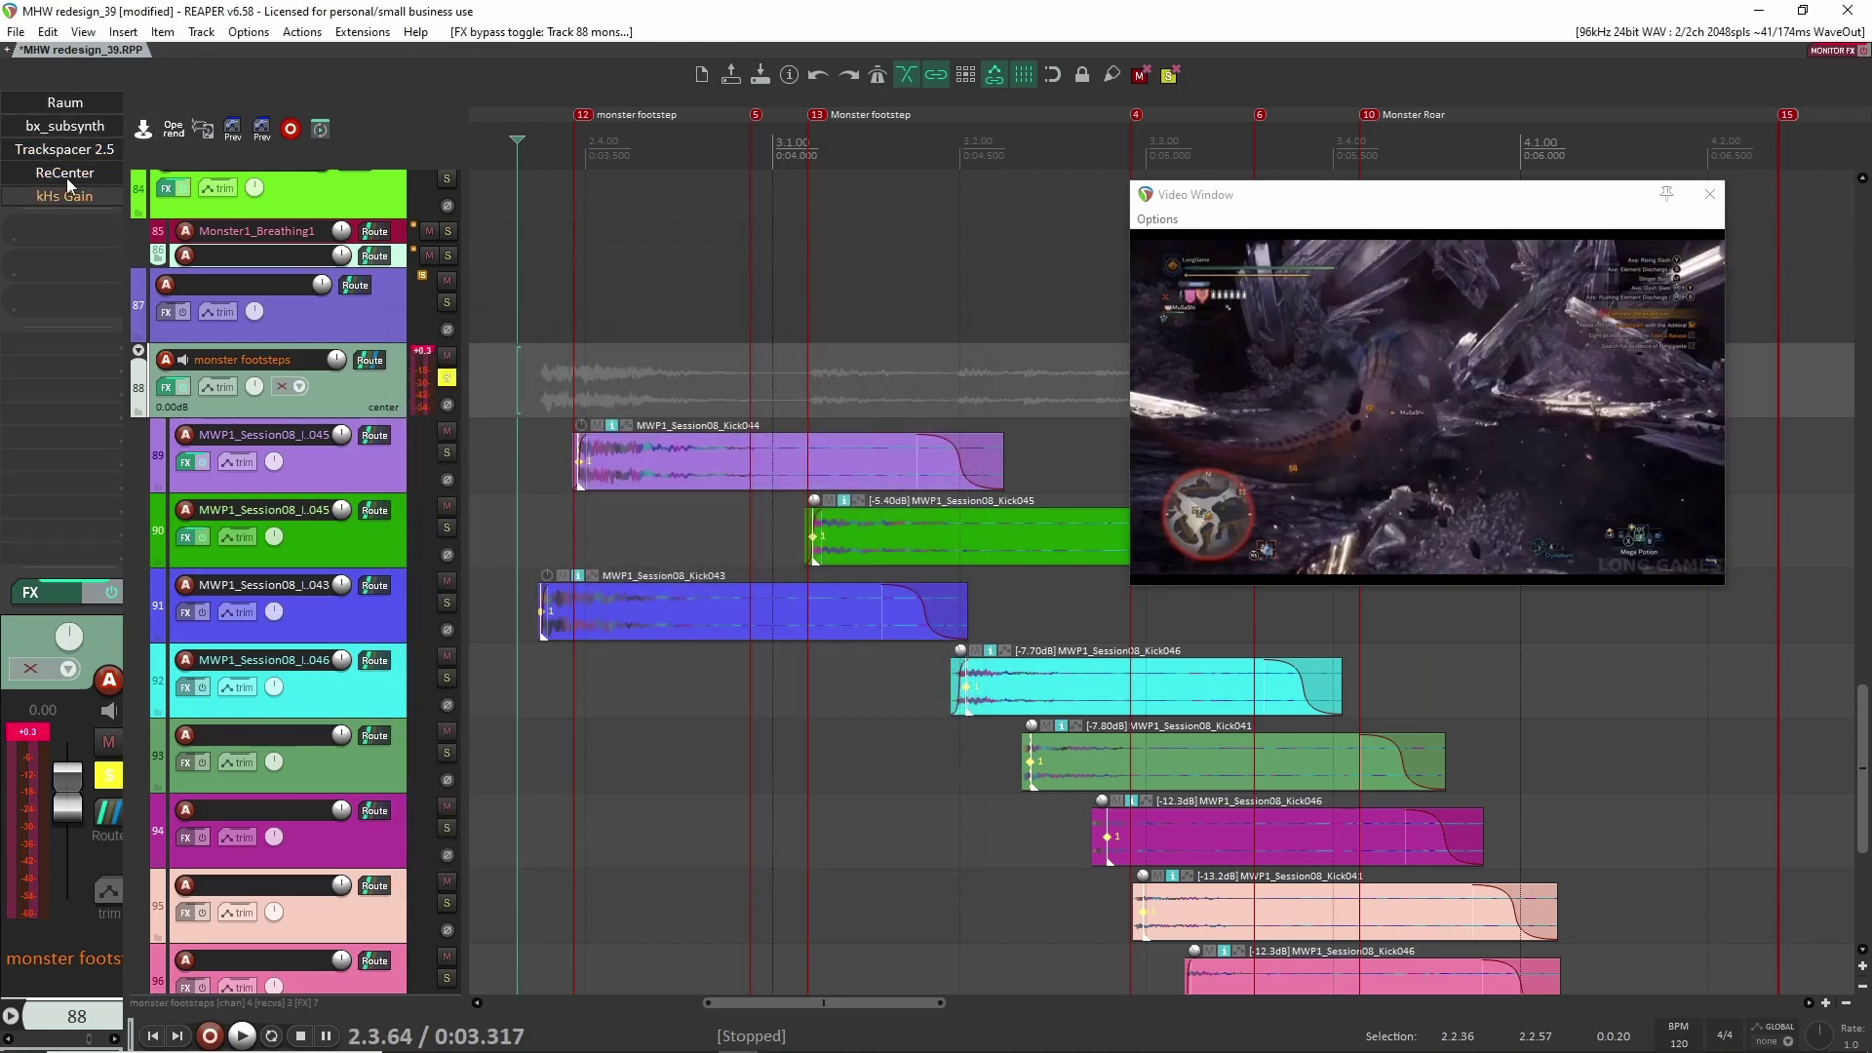
Step: Play the soloed footsteps twice while watching ReCenter's stereo display and width, then close the plugin
{"action": "left_click_drag", "start_coordinate": [848, 400], "coordinate": [998, 453]}
{"action": "key", "text": "space"}
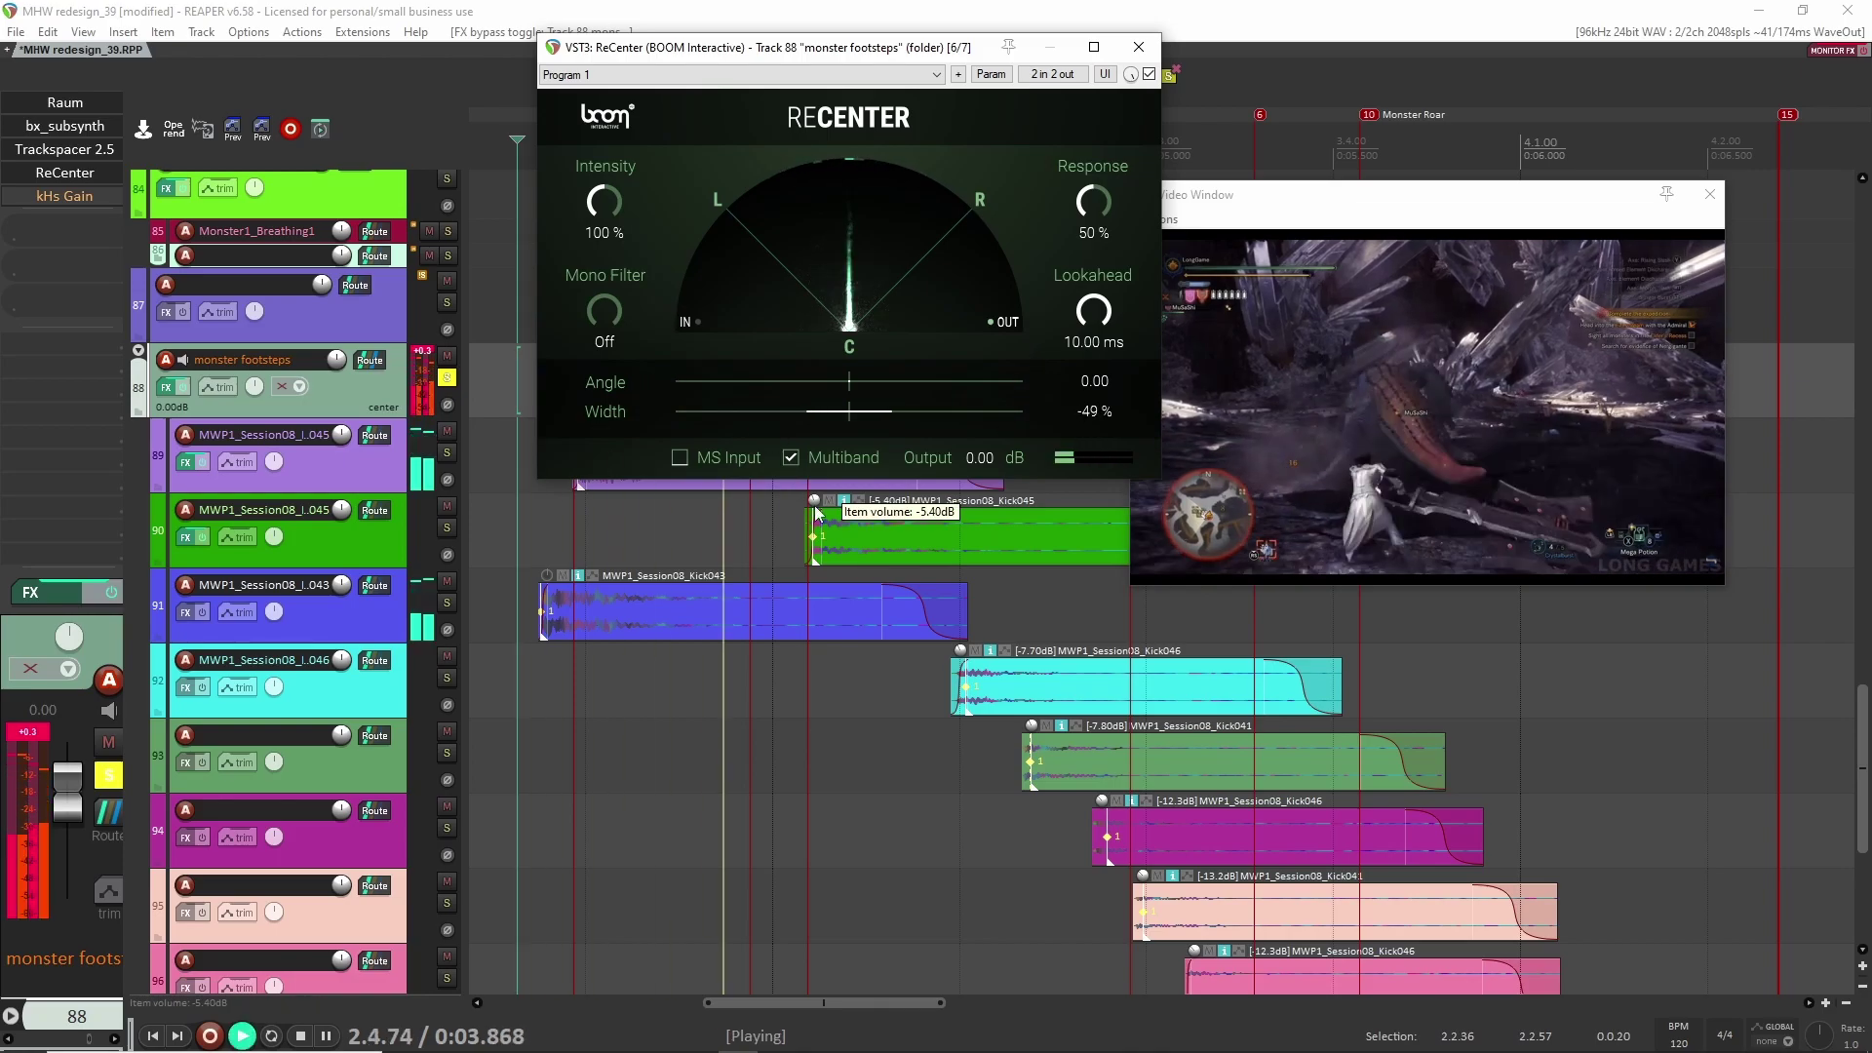
{"action": "key", "text": "space"}
{"action": "key", "text": "ctrl+z"}
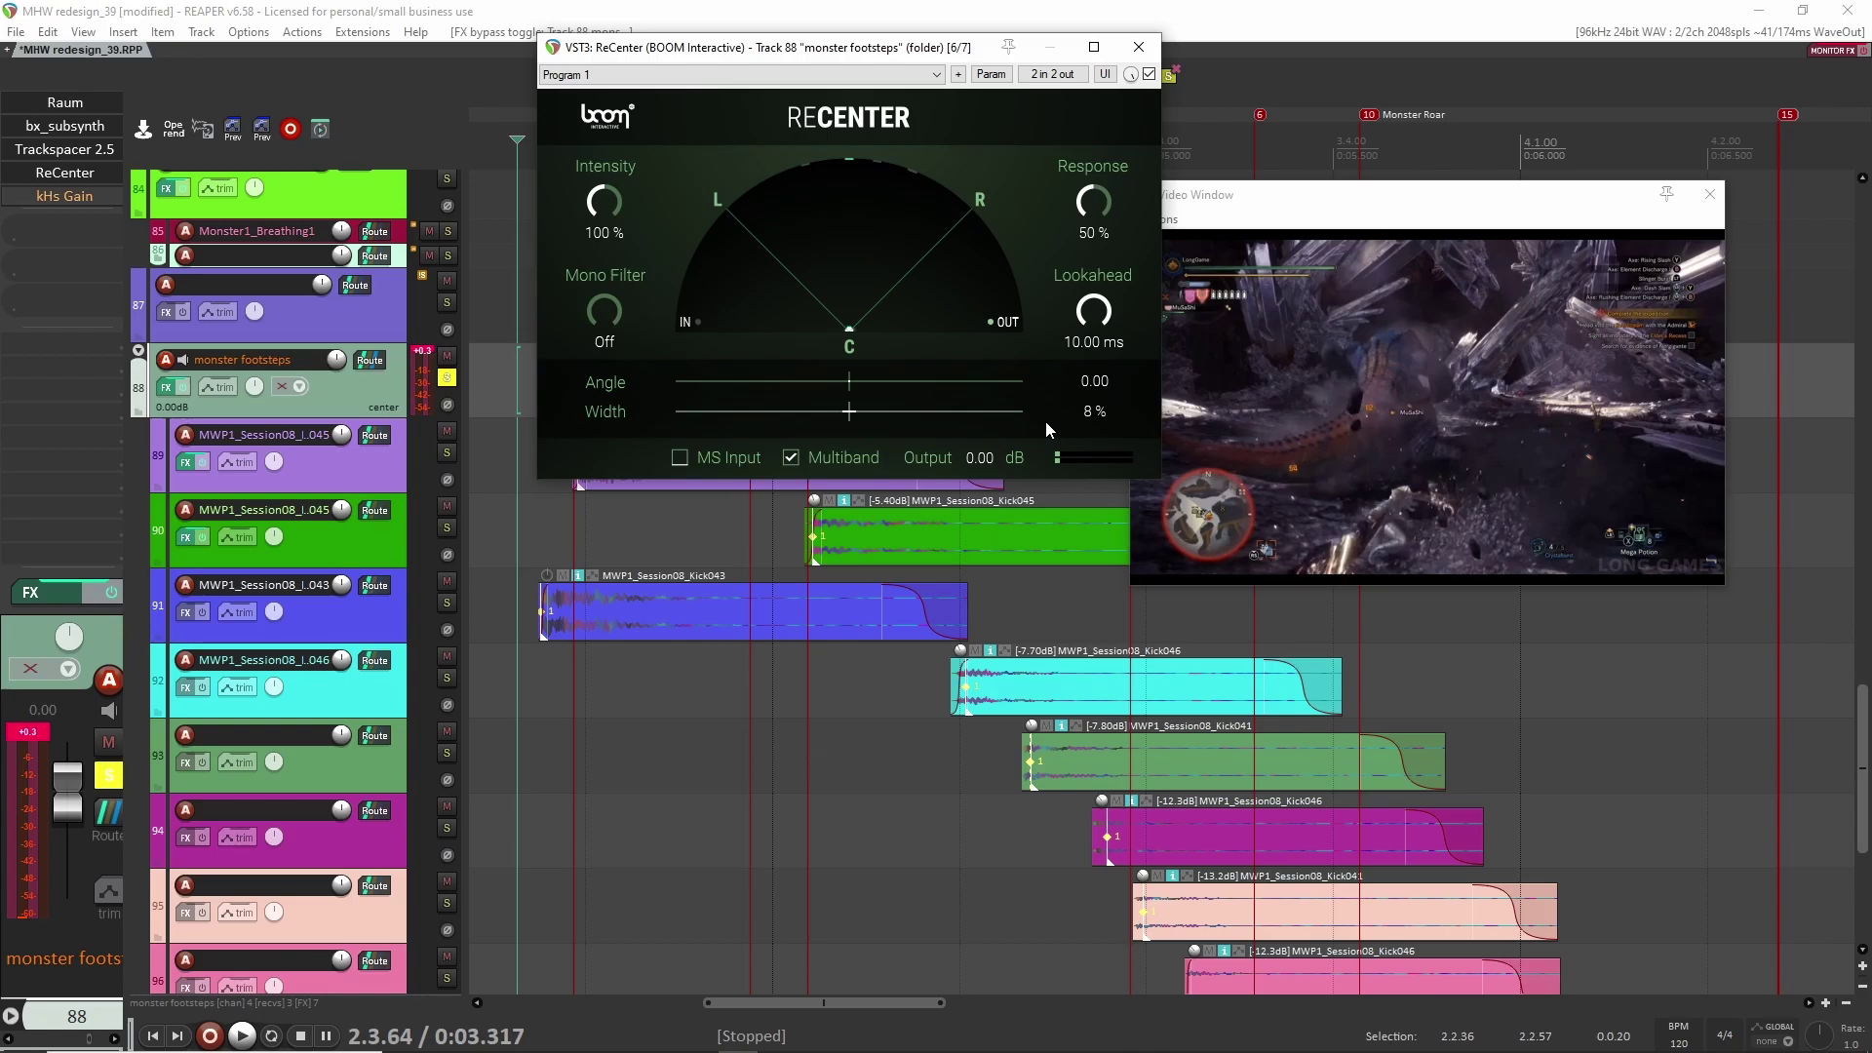
{"action": "key", "text": "space"}
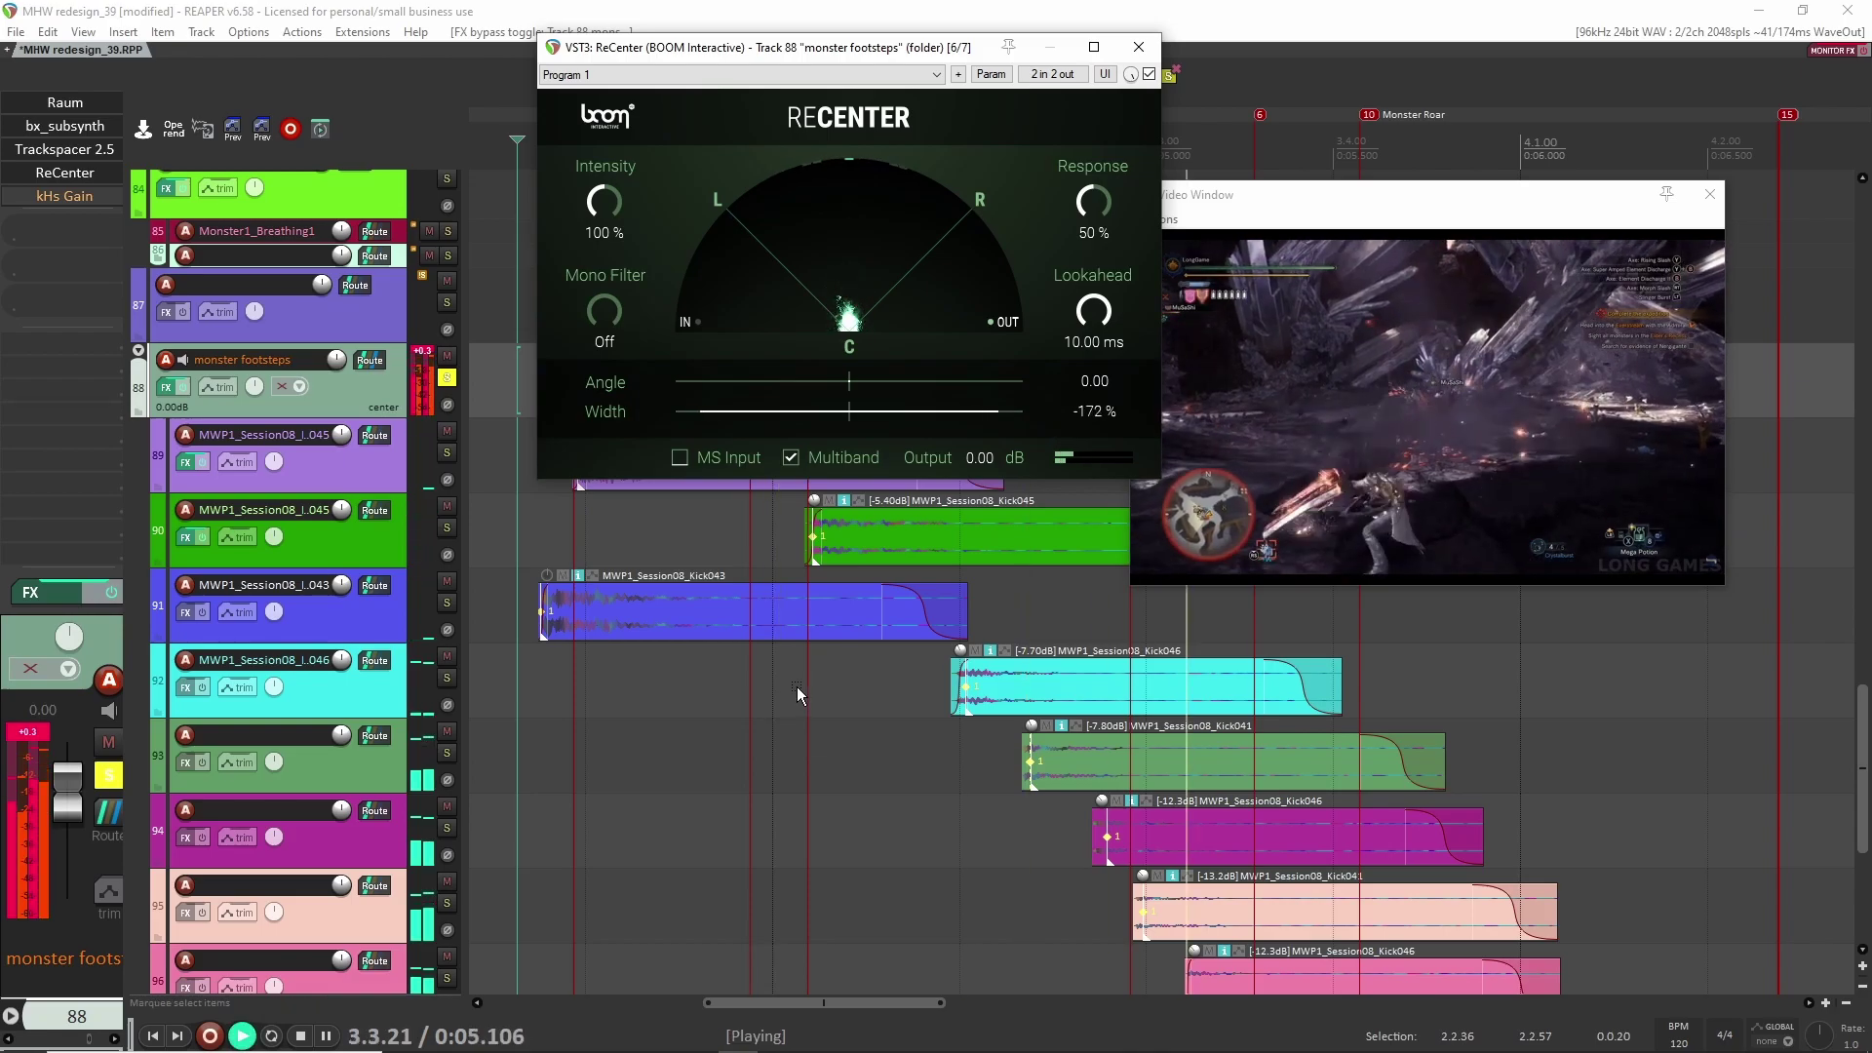
{"action": "key", "text": "space"}
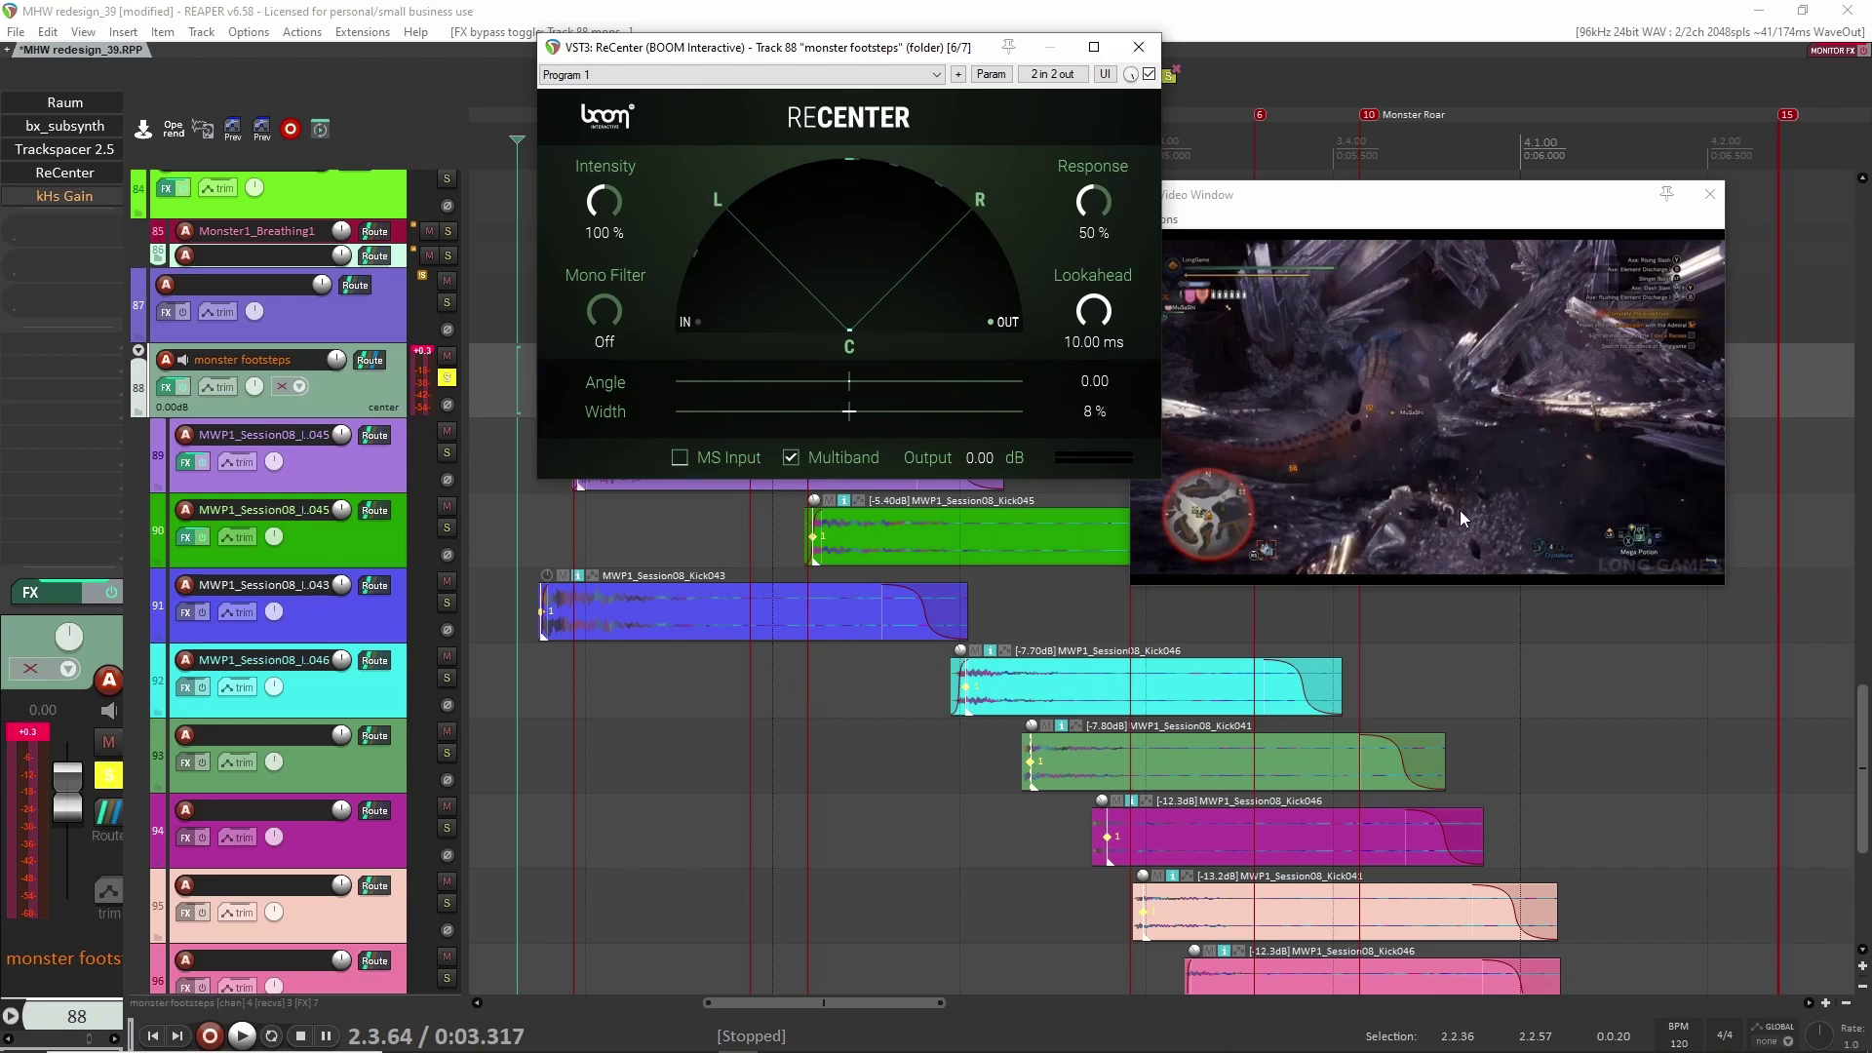
{"action": "left_click", "coordinate": [1138, 47]}
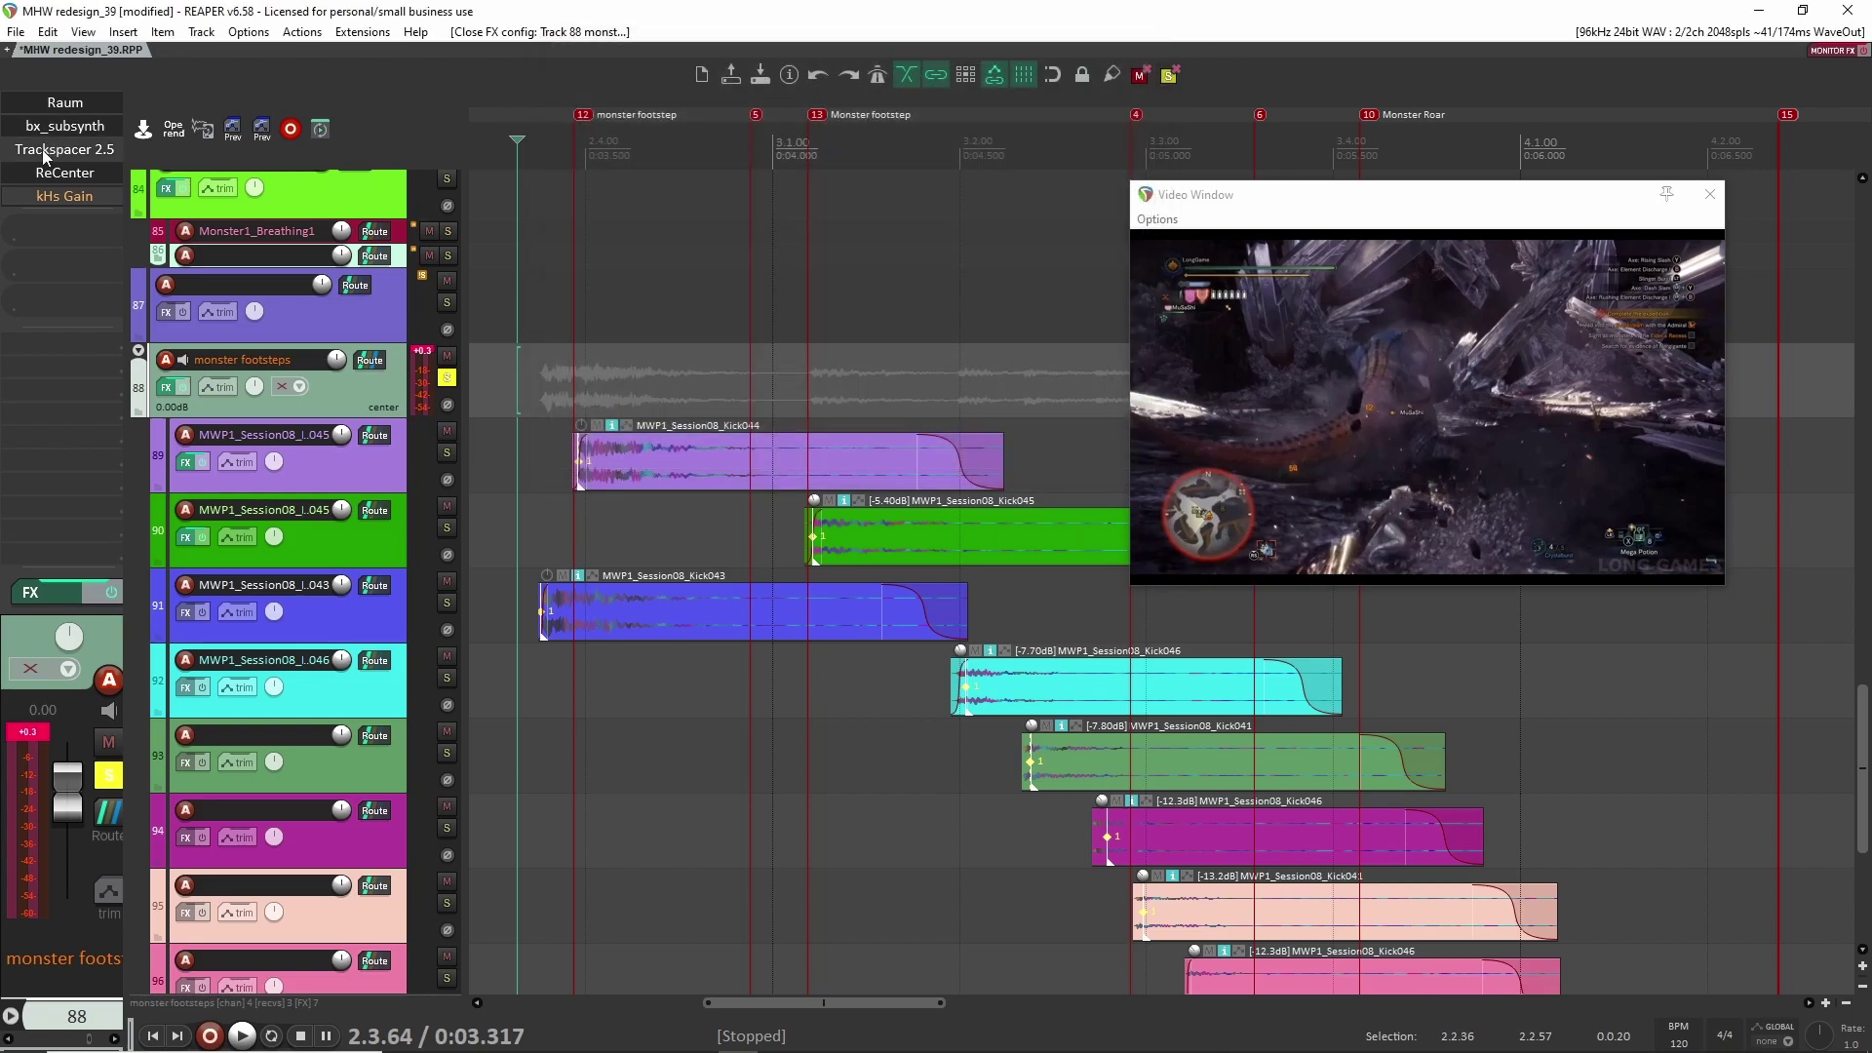
Step: Re-enable the last kHs Gain in the footsteps chain, play the kicks through the complete chain, and close the plugin
{"action": "scroll", "coordinate": [54, 185], "scroll_direction": "down", "scroll_amount": 1}
{"action": "left_click", "coordinate": [60, 175]}
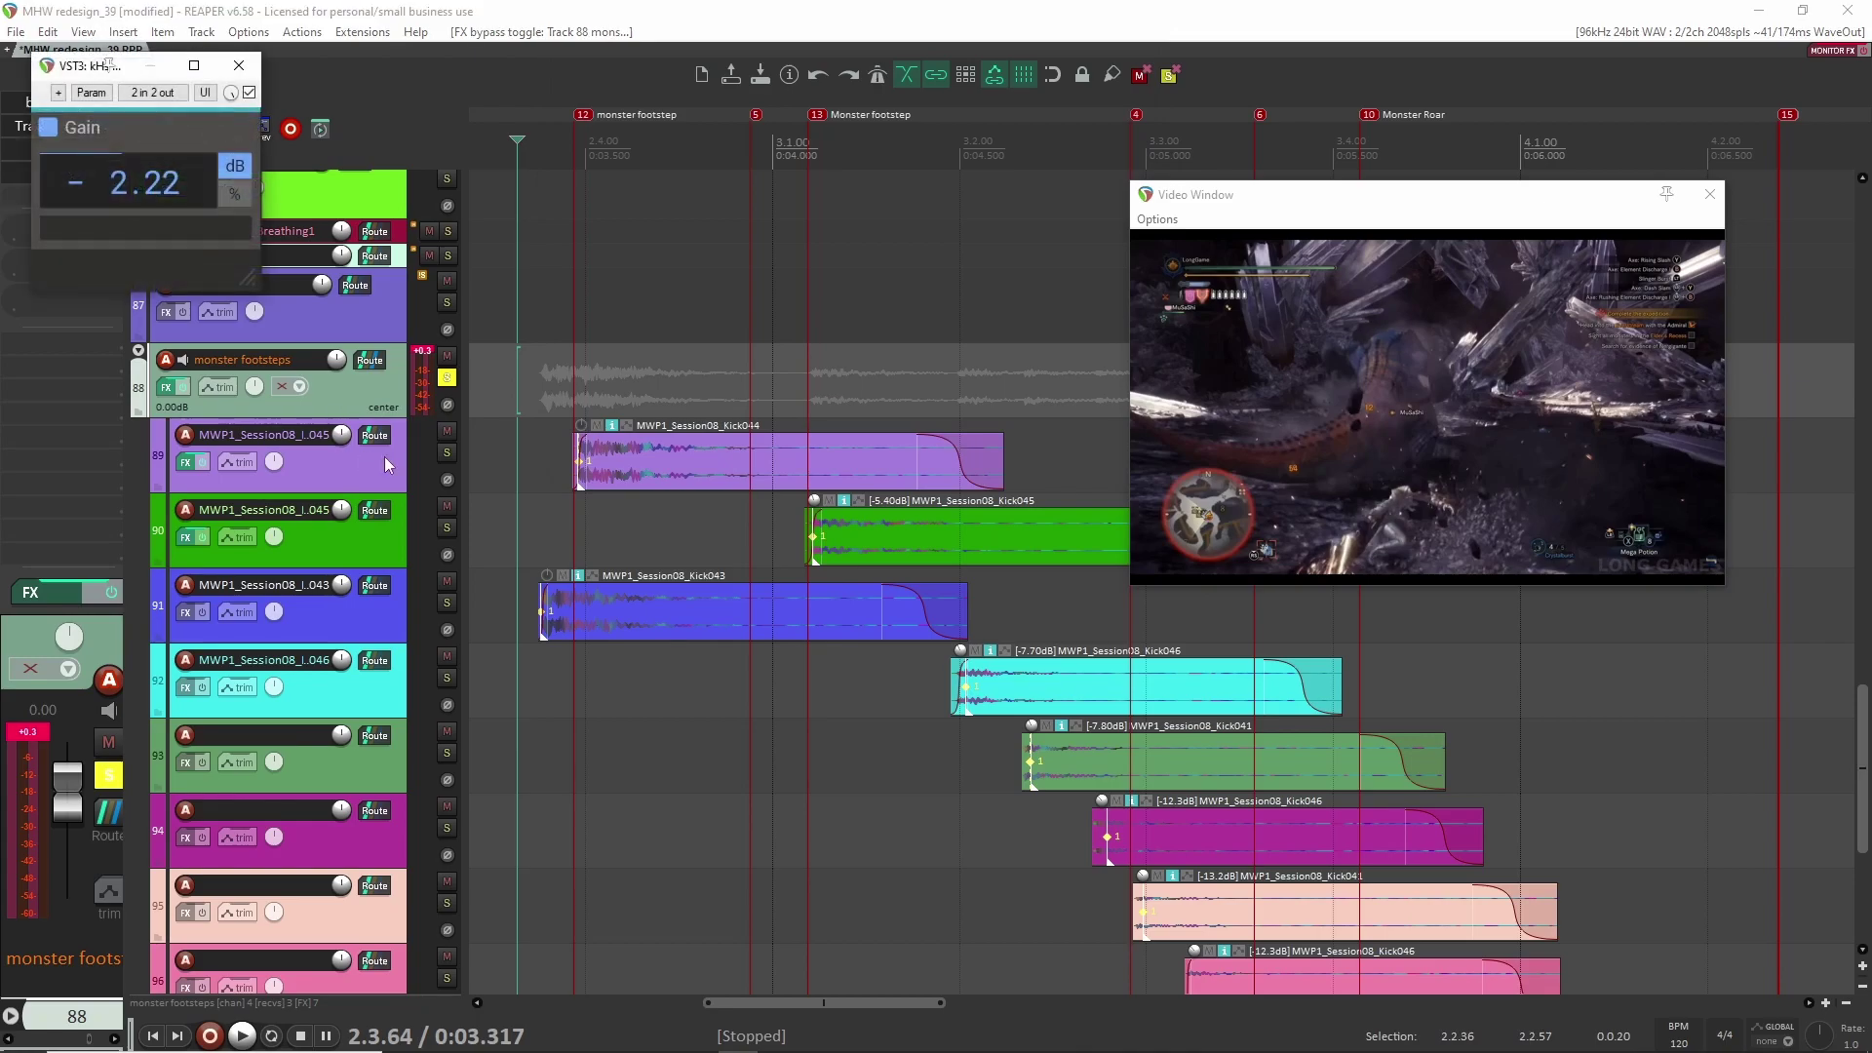
{"action": "left_click_drag", "start_coordinate": [108, 65], "coordinate": [589, 258]}
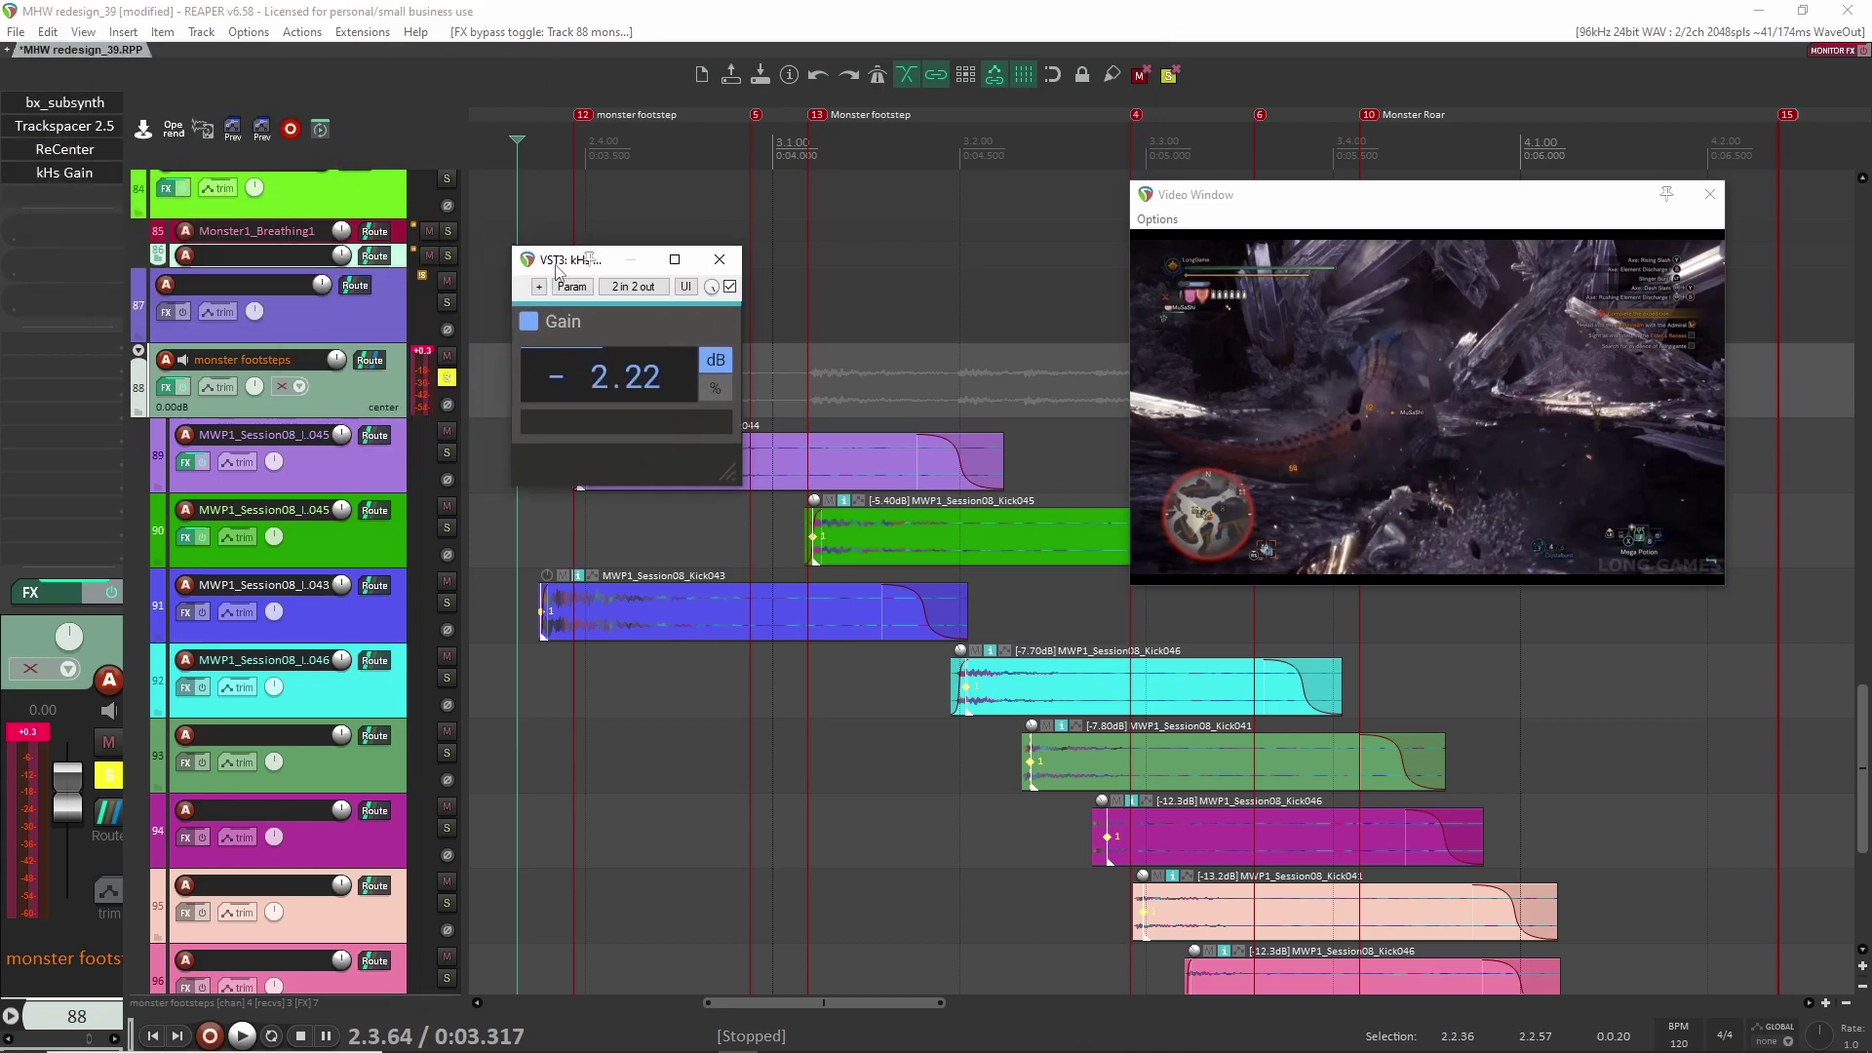
{"action": "key", "text": "space"}
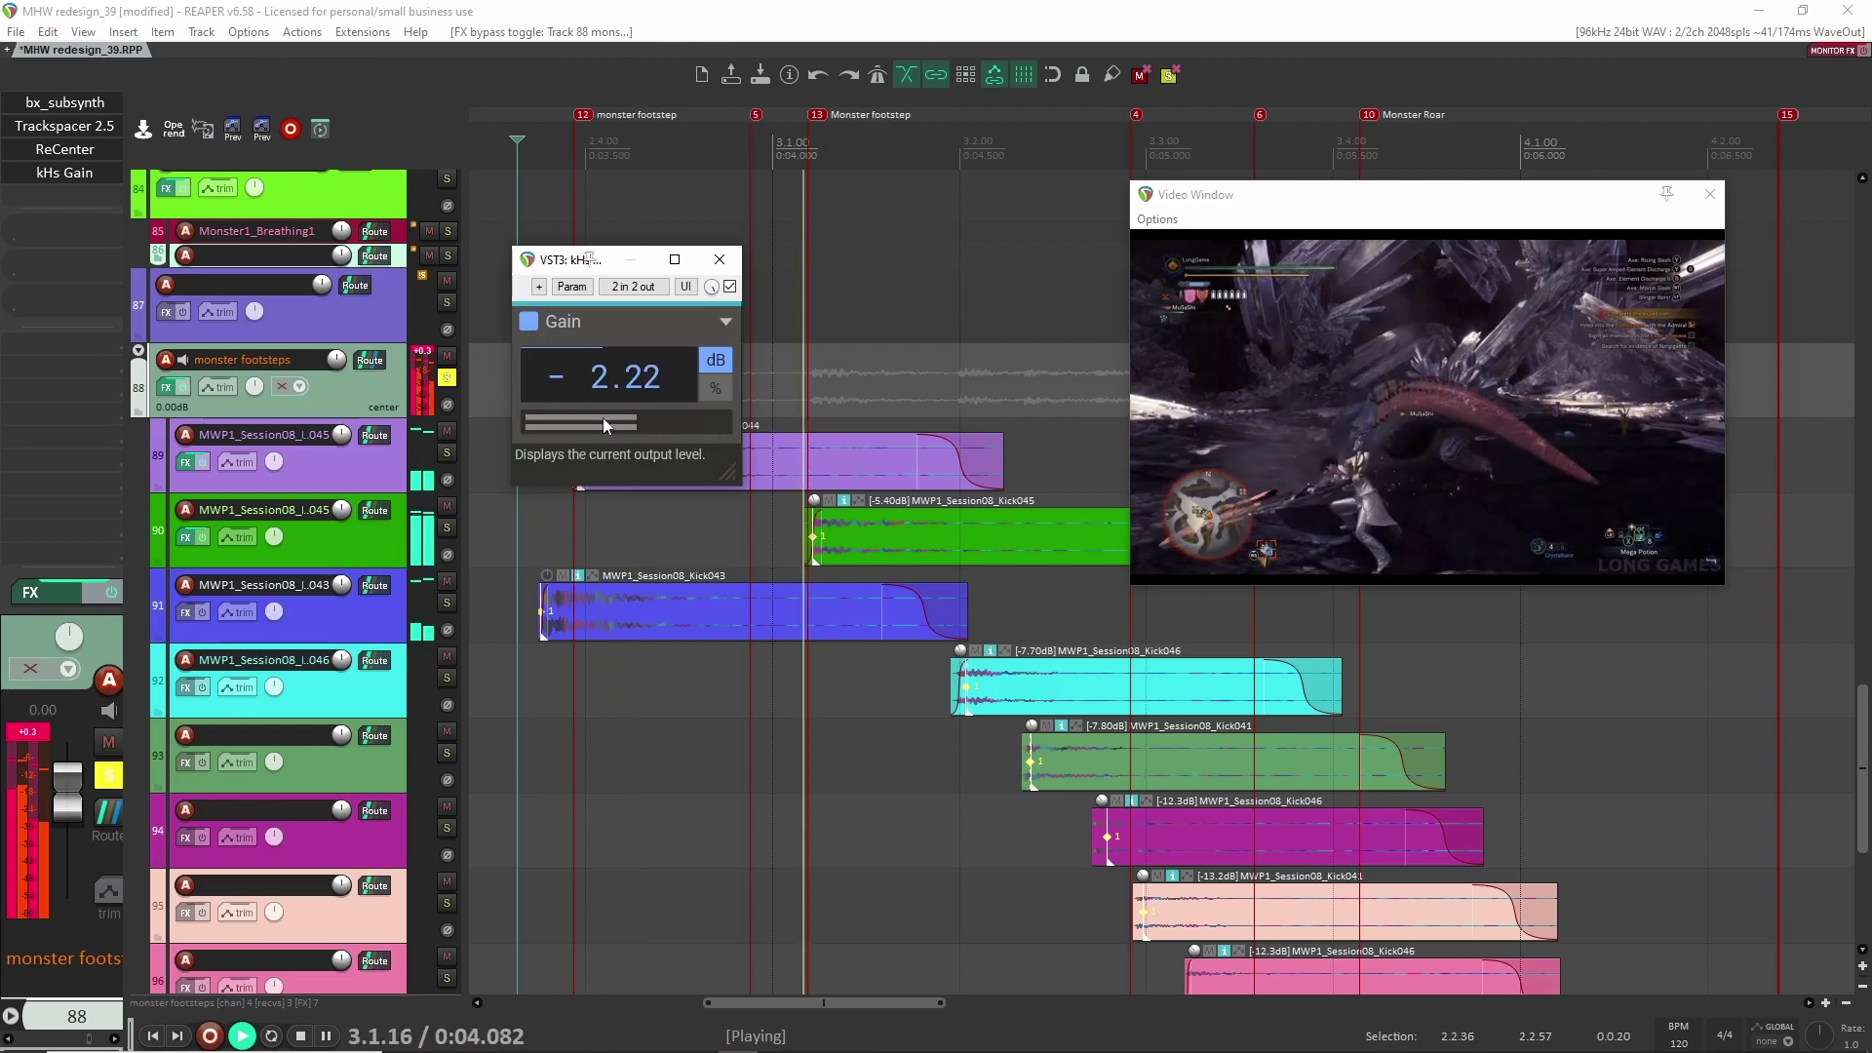
{"action": "key", "text": "space"}
{"action": "left_click", "coordinate": [720, 258]}
Step: Unsolo the monster footsteps folder track and play the footsteps within the full mix
{"action": "scroll", "coordinate": [870, 595], "scroll_direction": "down", "scroll_amount": 4}
{"action": "scroll", "coordinate": [869, 595], "scroll_direction": "up", "scroll_amount": 4}
{"action": "left_click", "coordinate": [447, 377]}
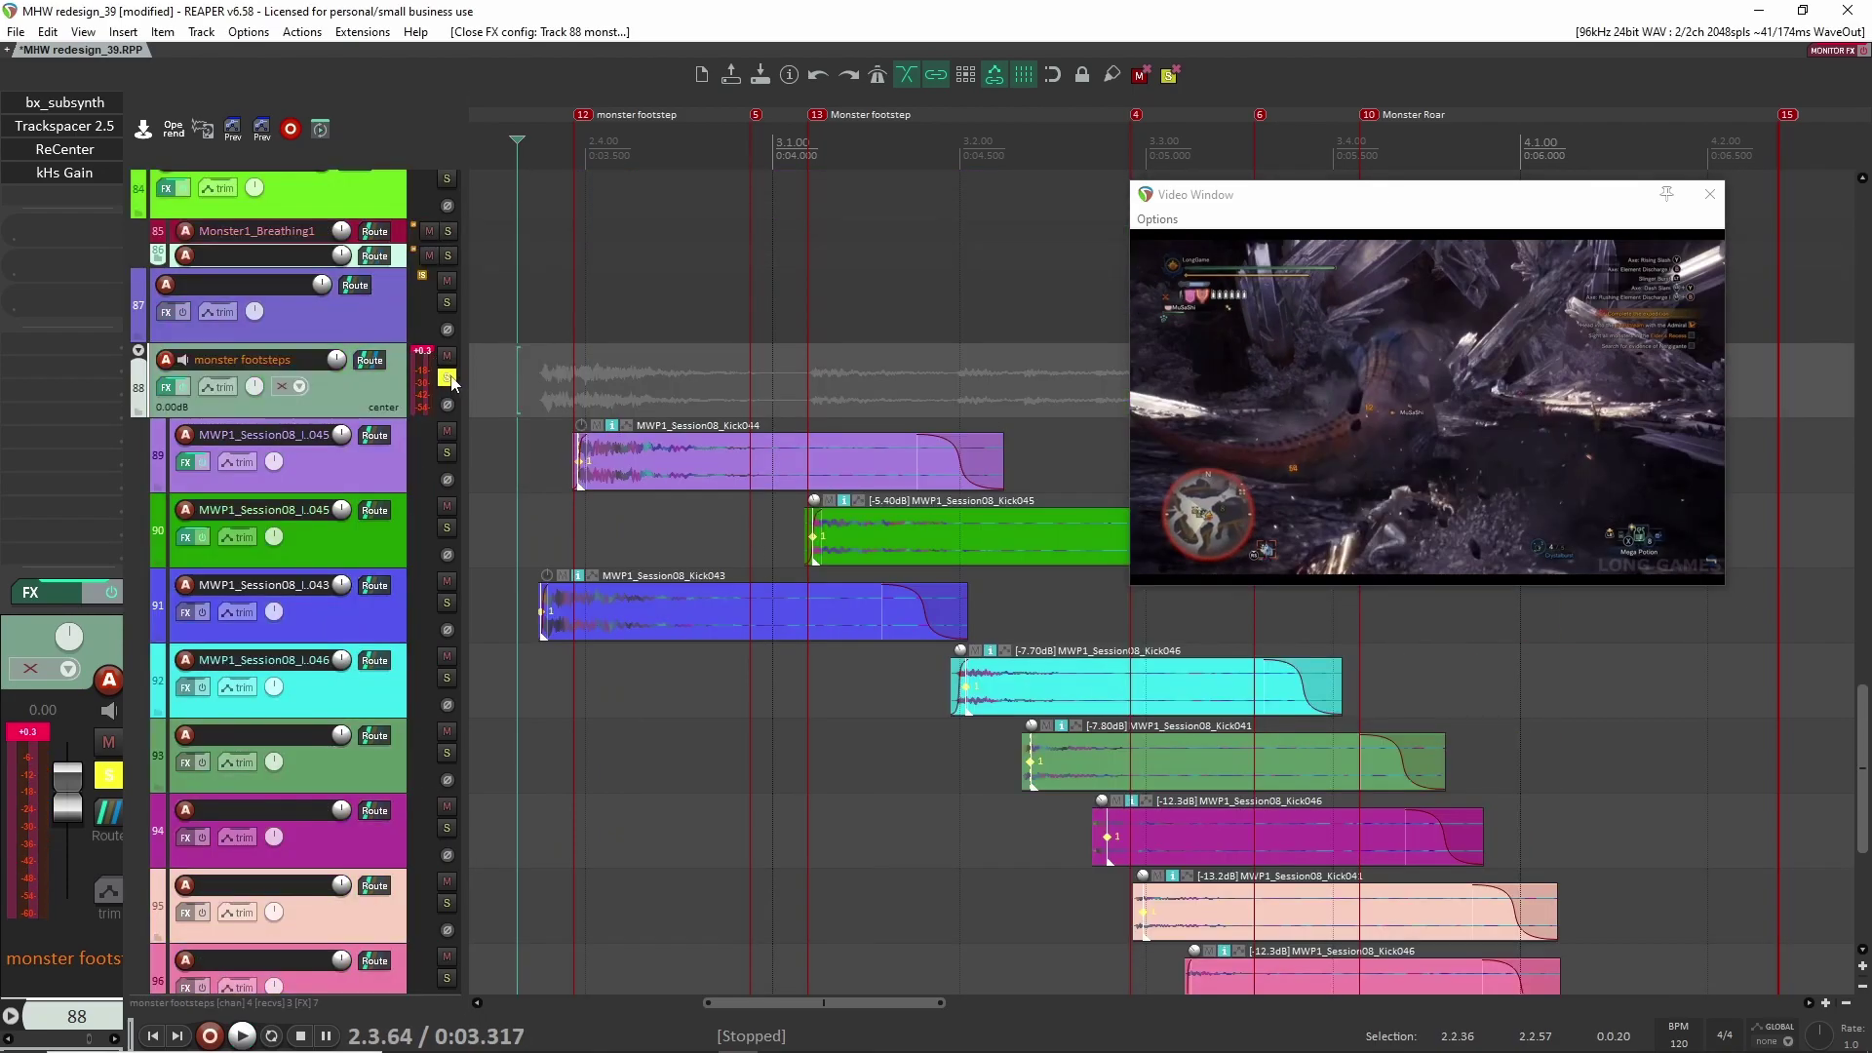
{"action": "scroll", "coordinate": [633, 456], "scroll_direction": "down", "scroll_amount": 3}
{"action": "key", "text": "space"}
{"action": "scroll", "coordinate": [1038, 574], "scroll_direction": "down", "scroll_amount": 3}
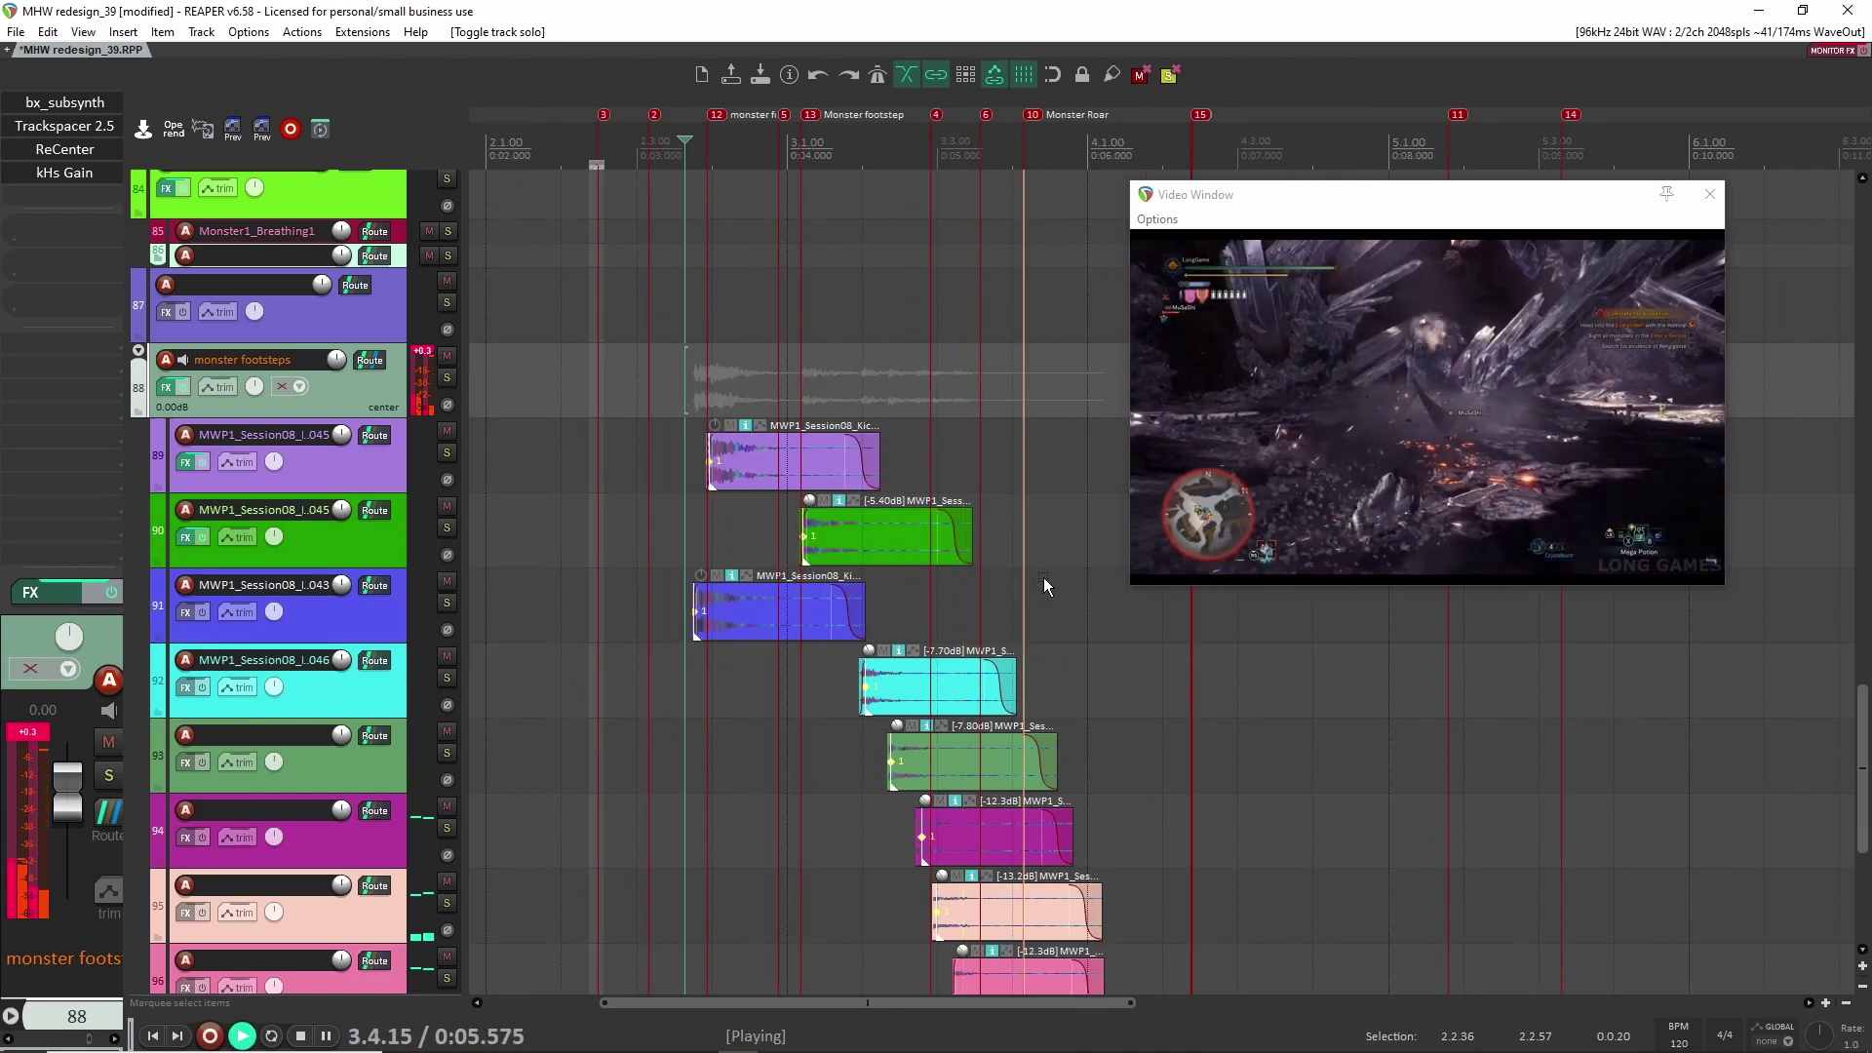
Step: Stop playback and collapse the monster footsteps folder track
{"action": "key", "text": "space"}
{"action": "scroll", "coordinate": [1014, 589], "scroll_direction": "down", "scroll_amount": 2}
{"action": "scroll", "coordinate": [1014, 592], "scroll_direction": "up", "scroll_amount": 3}
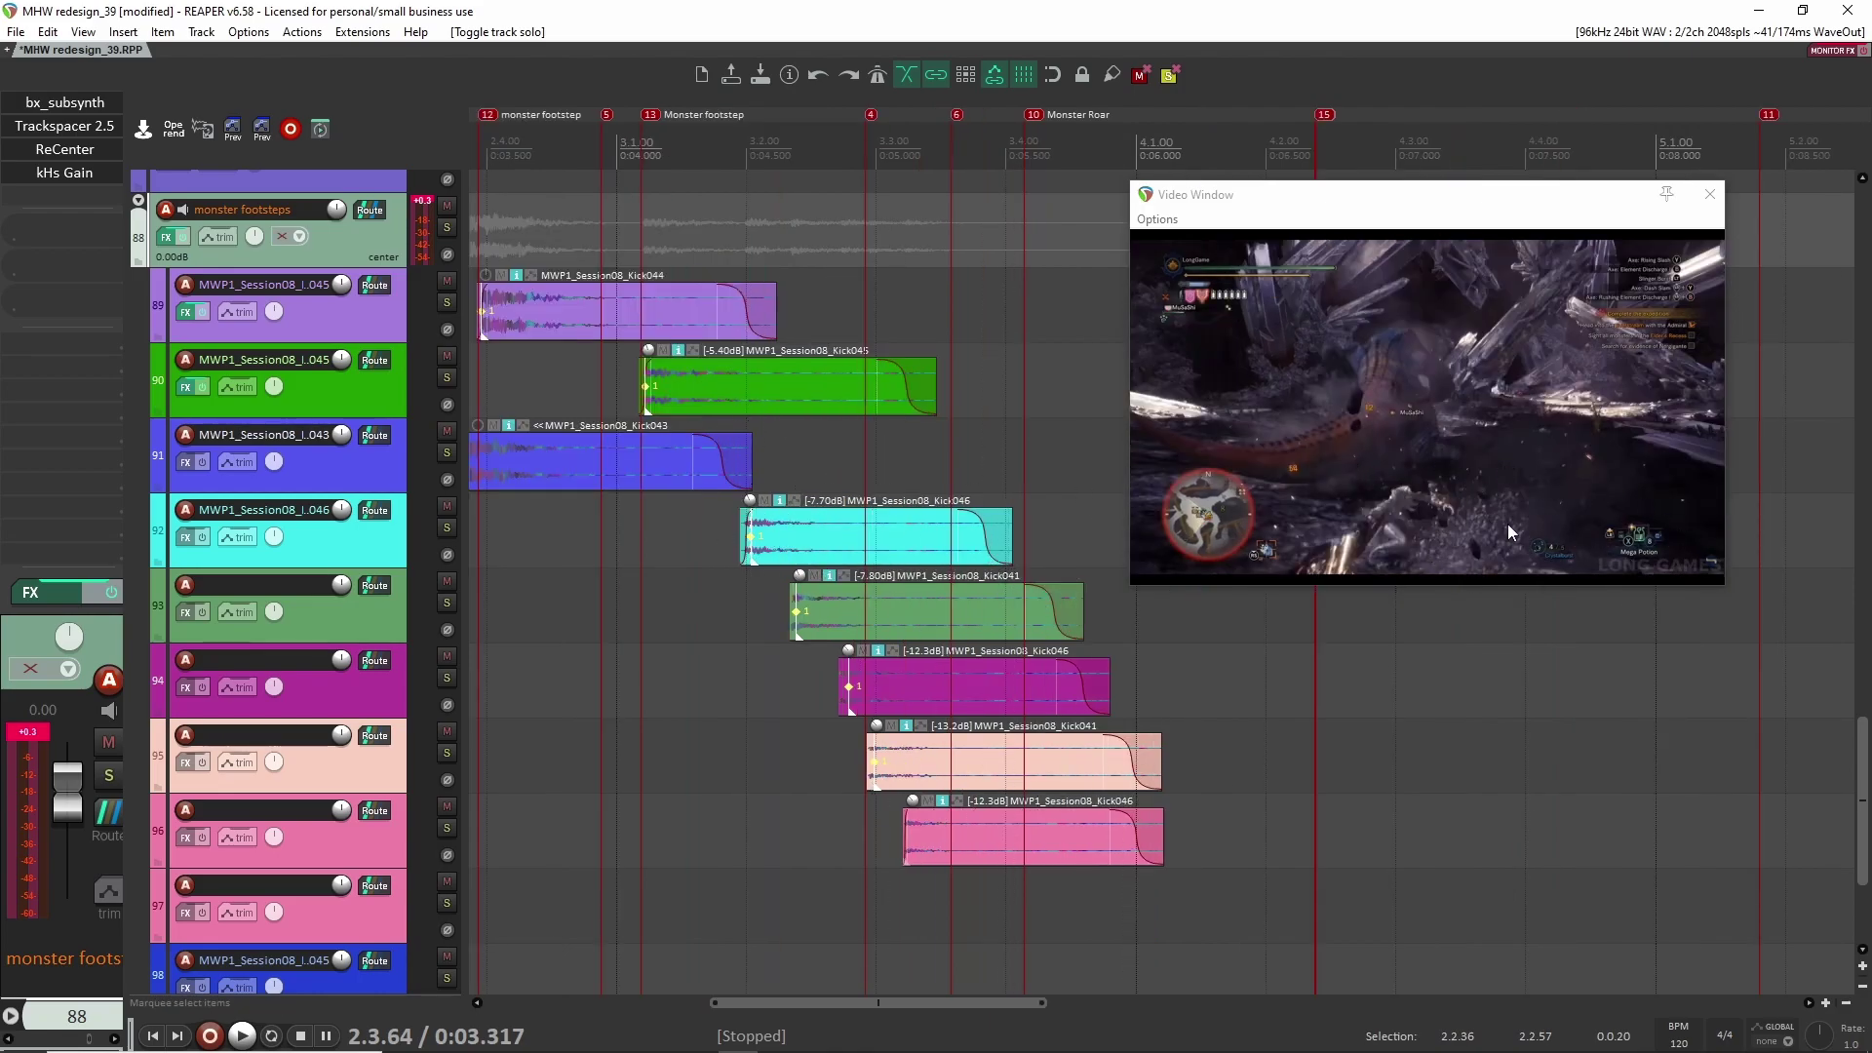
{"action": "scroll", "coordinate": [737, 383], "scroll_direction": "down", "scroll_amount": 4}
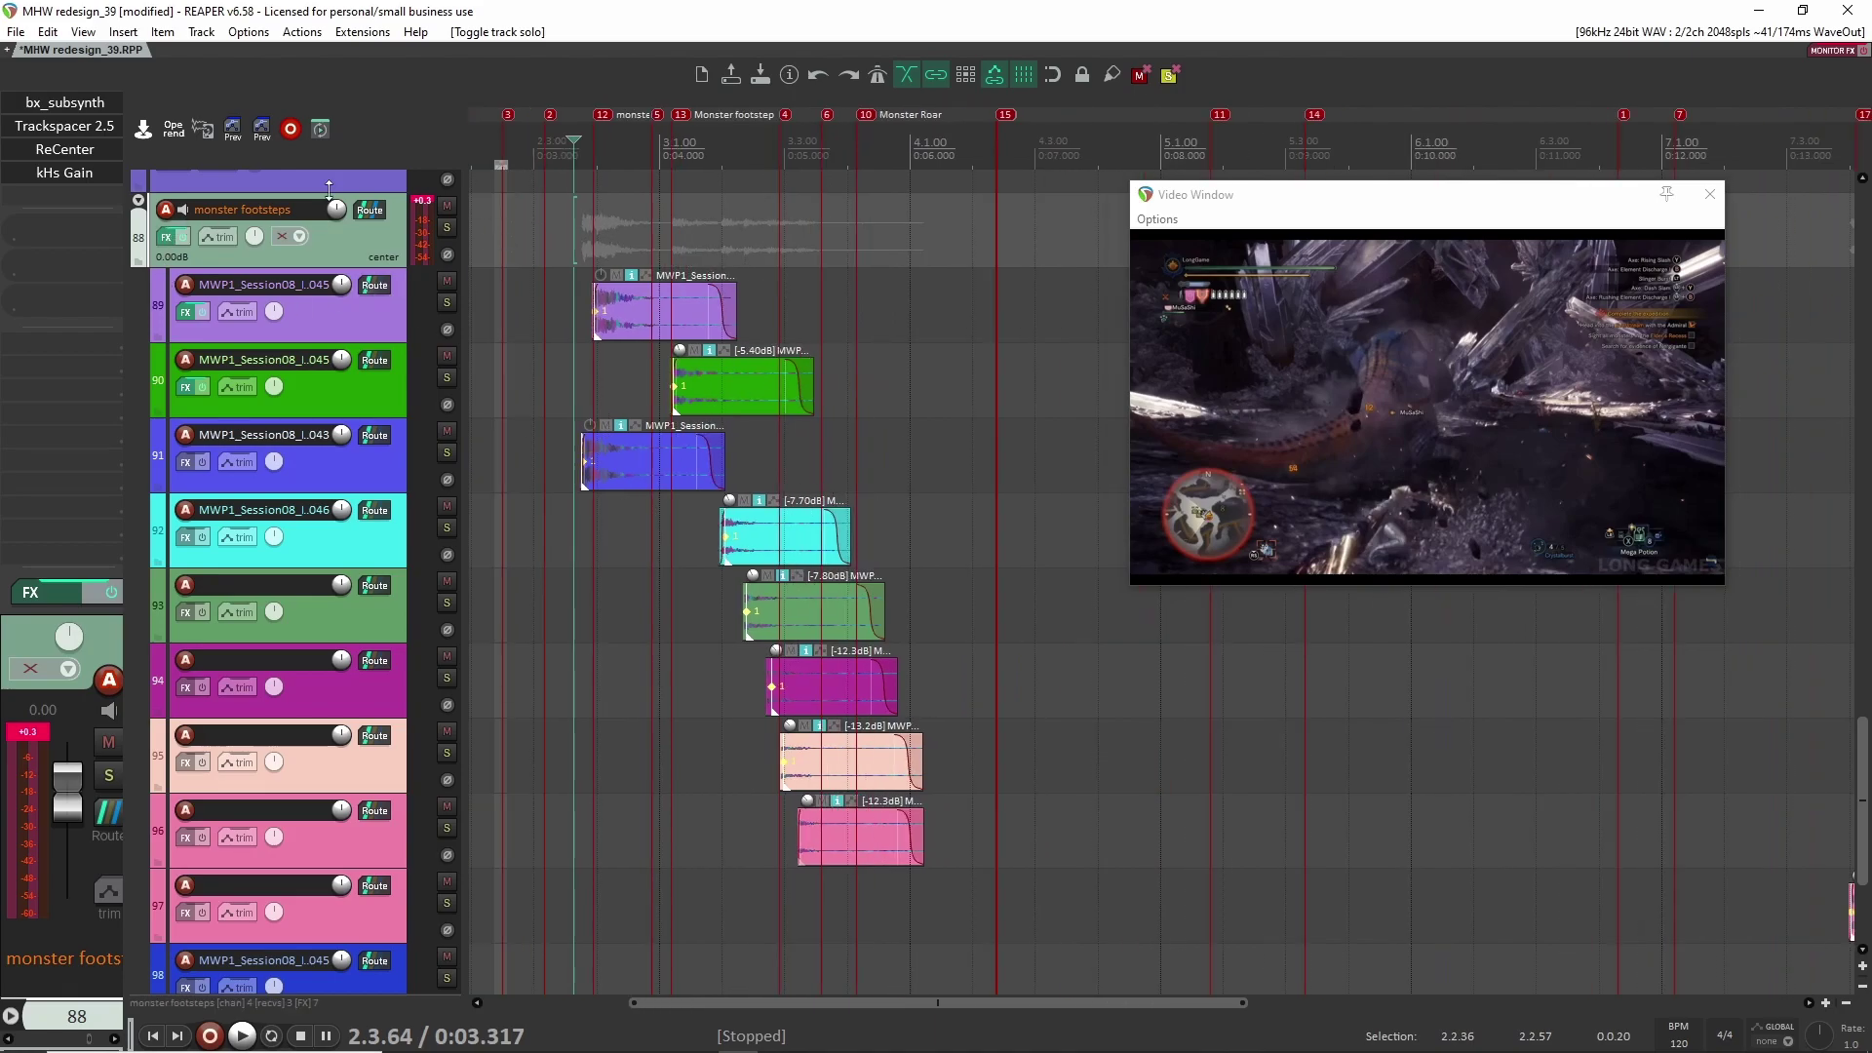
{"action": "left_click", "coordinate": [137, 201]}
{"action": "scroll", "coordinate": [659, 583], "scroll_direction": "up", "scroll_amount": 3}
{"action": "scroll", "coordinate": [673, 614], "scroll_direction": "up", "scroll_amount": 2}
{"action": "scroll", "coordinate": [688, 653], "scroll_direction": "down", "scroll_amount": 6}
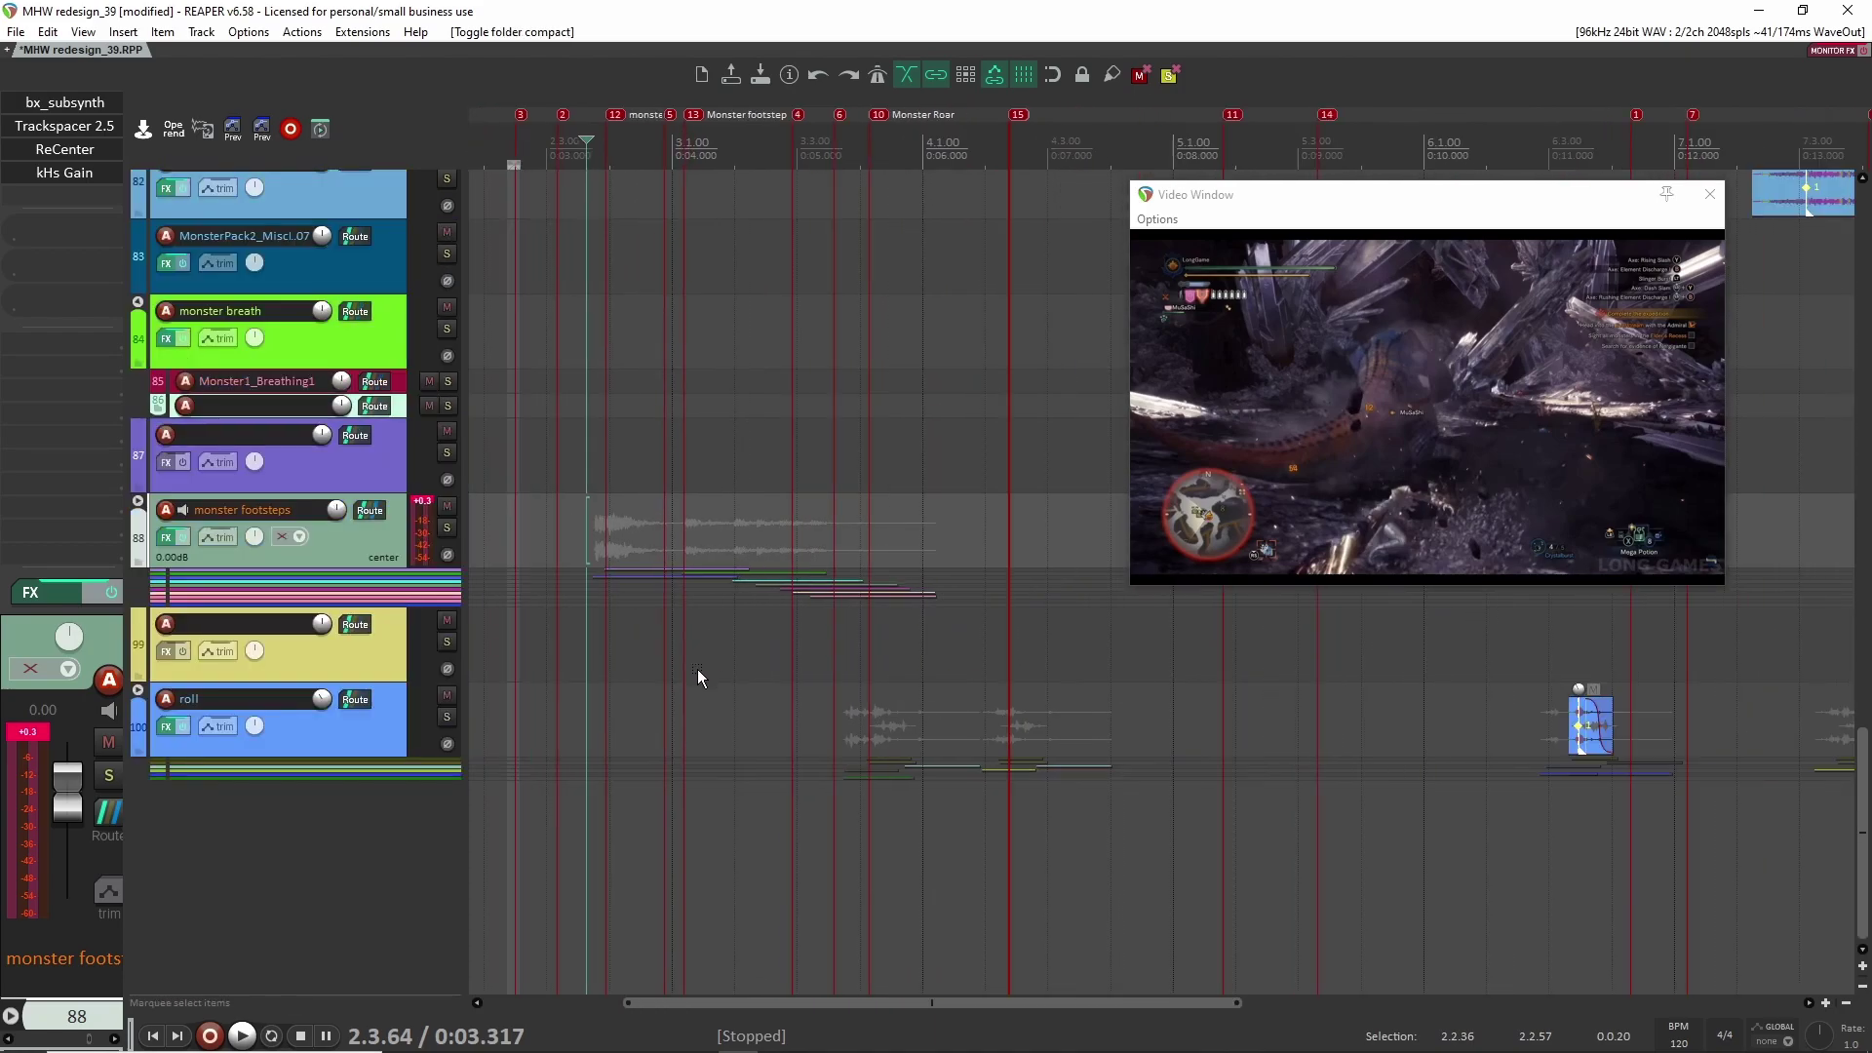
Step: Expand the monster footsteps folder and go through its kick layers one by one down to track 95
{"action": "left_click", "coordinate": [137, 501]}
{"action": "left_click", "coordinate": [372, 628]}
{"action": "left_click", "coordinate": [383, 686]}
{"action": "left_click", "coordinate": [383, 776]}
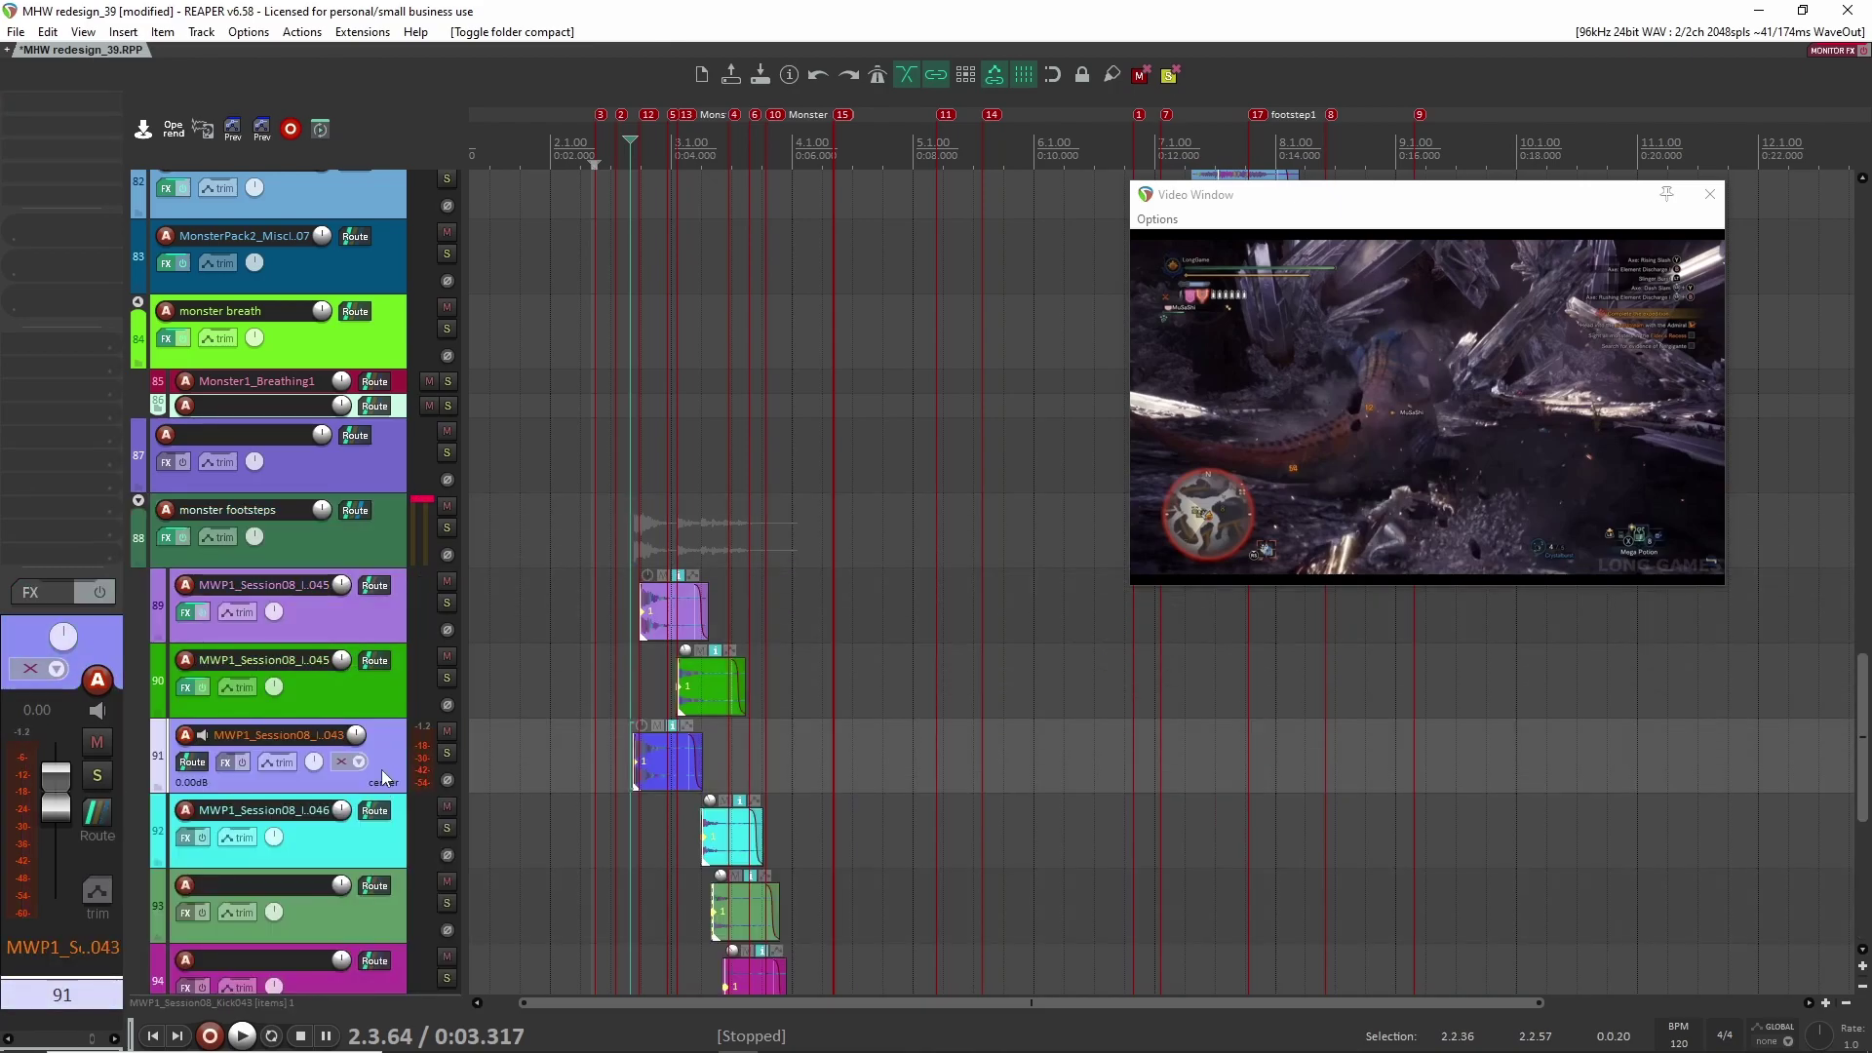
{"action": "scroll", "coordinate": [385, 741], "scroll_direction": "down", "scroll_amount": 2}
{"action": "left_click", "coordinate": [396, 703]}
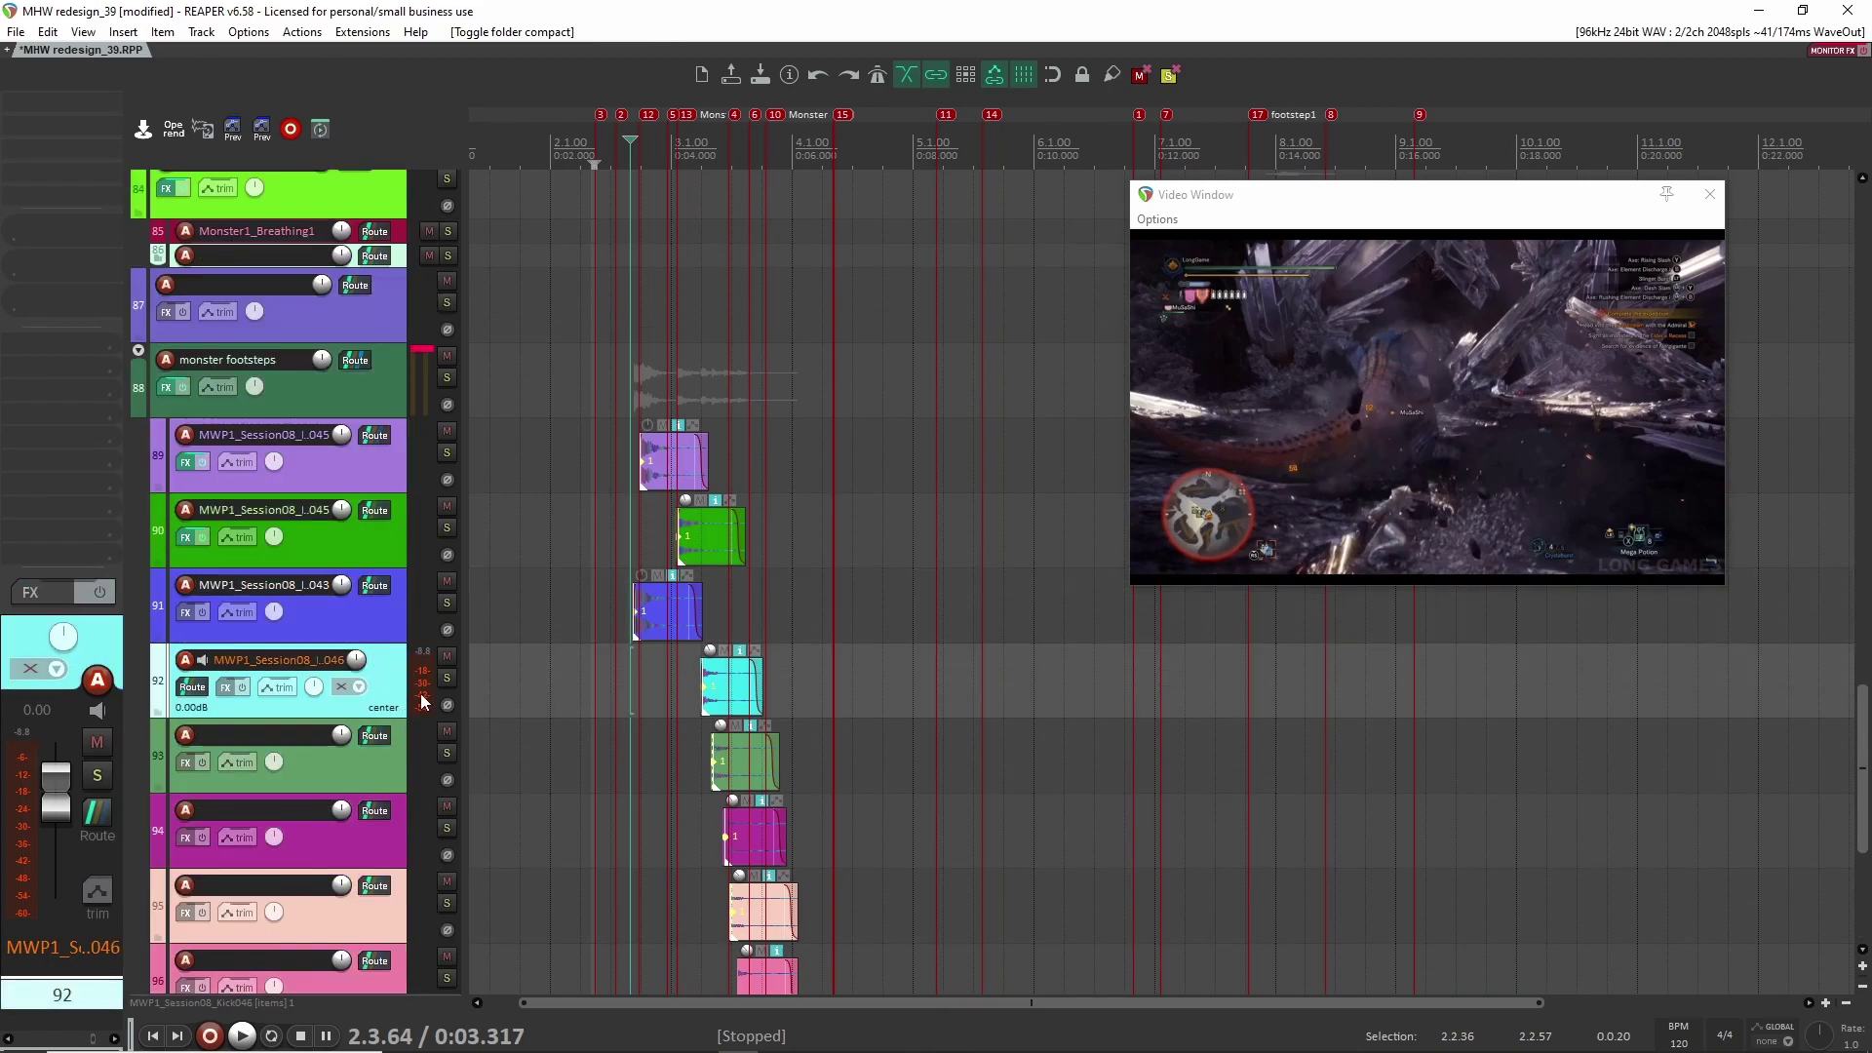
{"action": "key", "text": "minus"}
{"action": "key", "text": "minus"}
{"action": "left_click", "coordinate": [384, 762]}
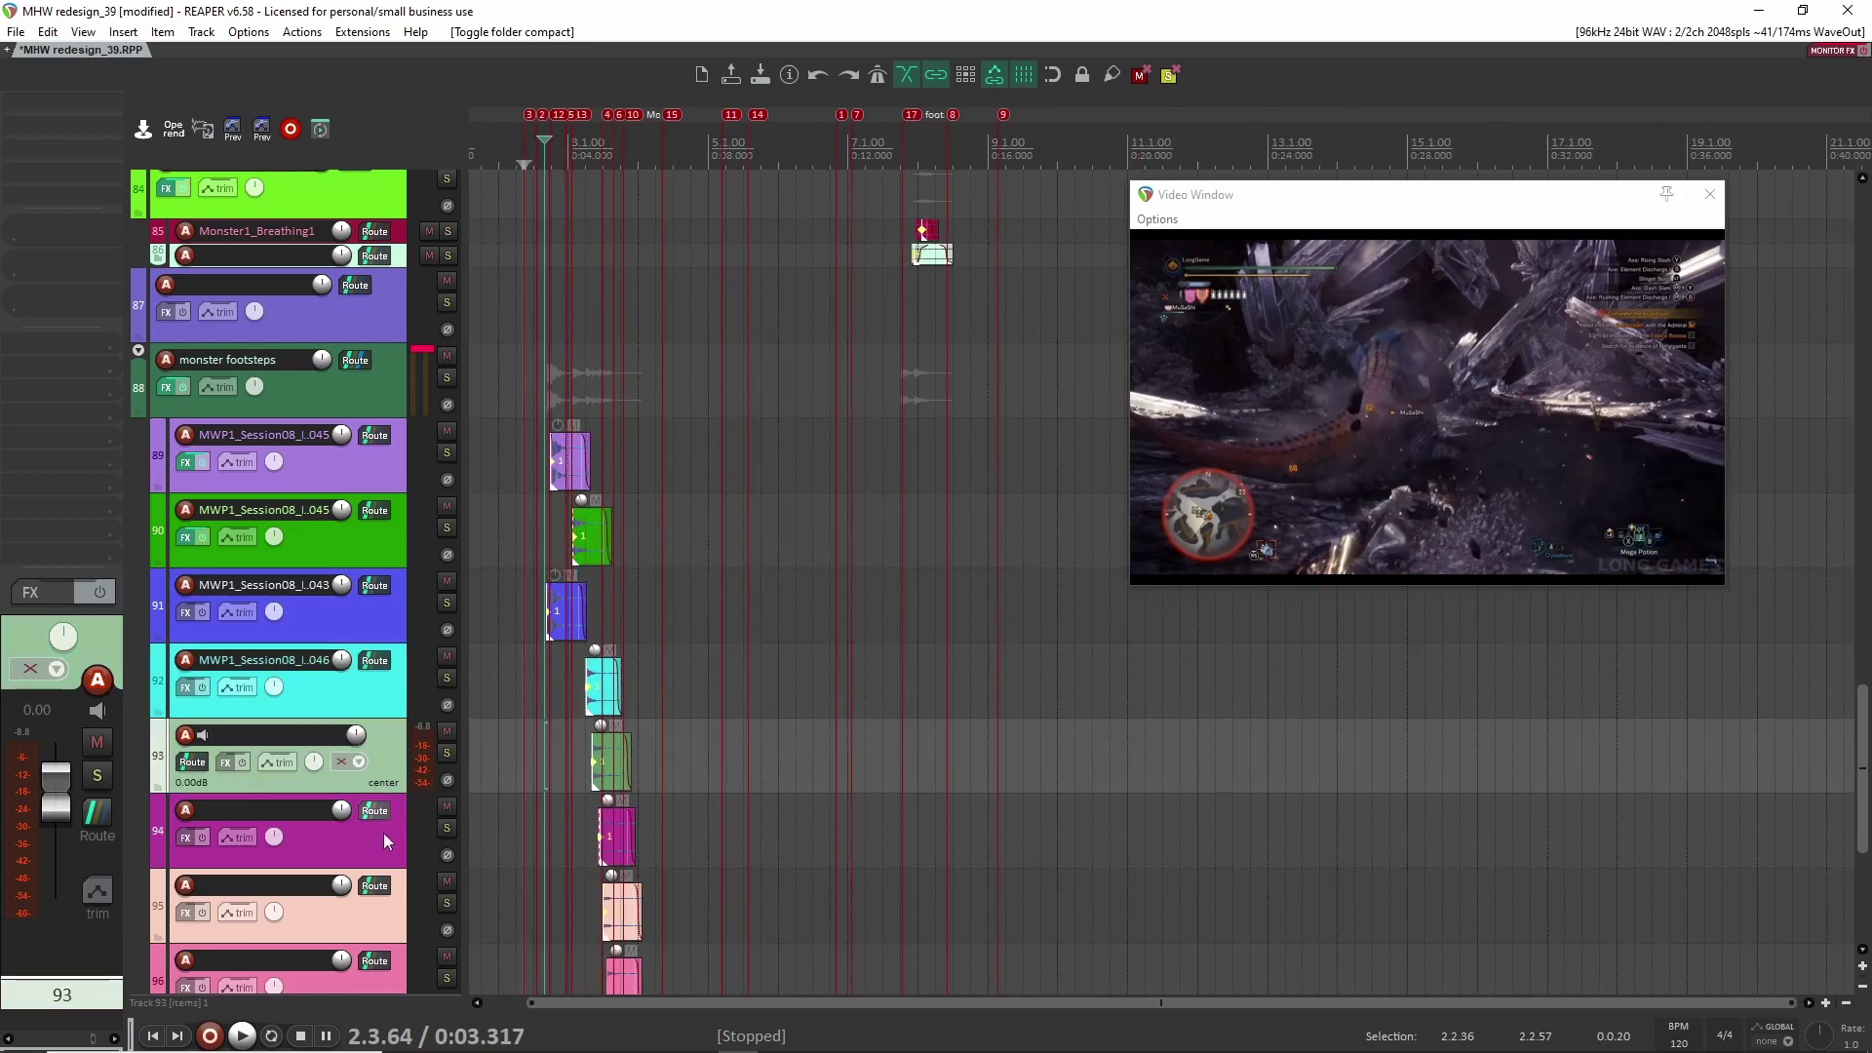
{"action": "left_click", "coordinate": [386, 821]}
{"action": "left_click", "coordinate": [373, 921]}
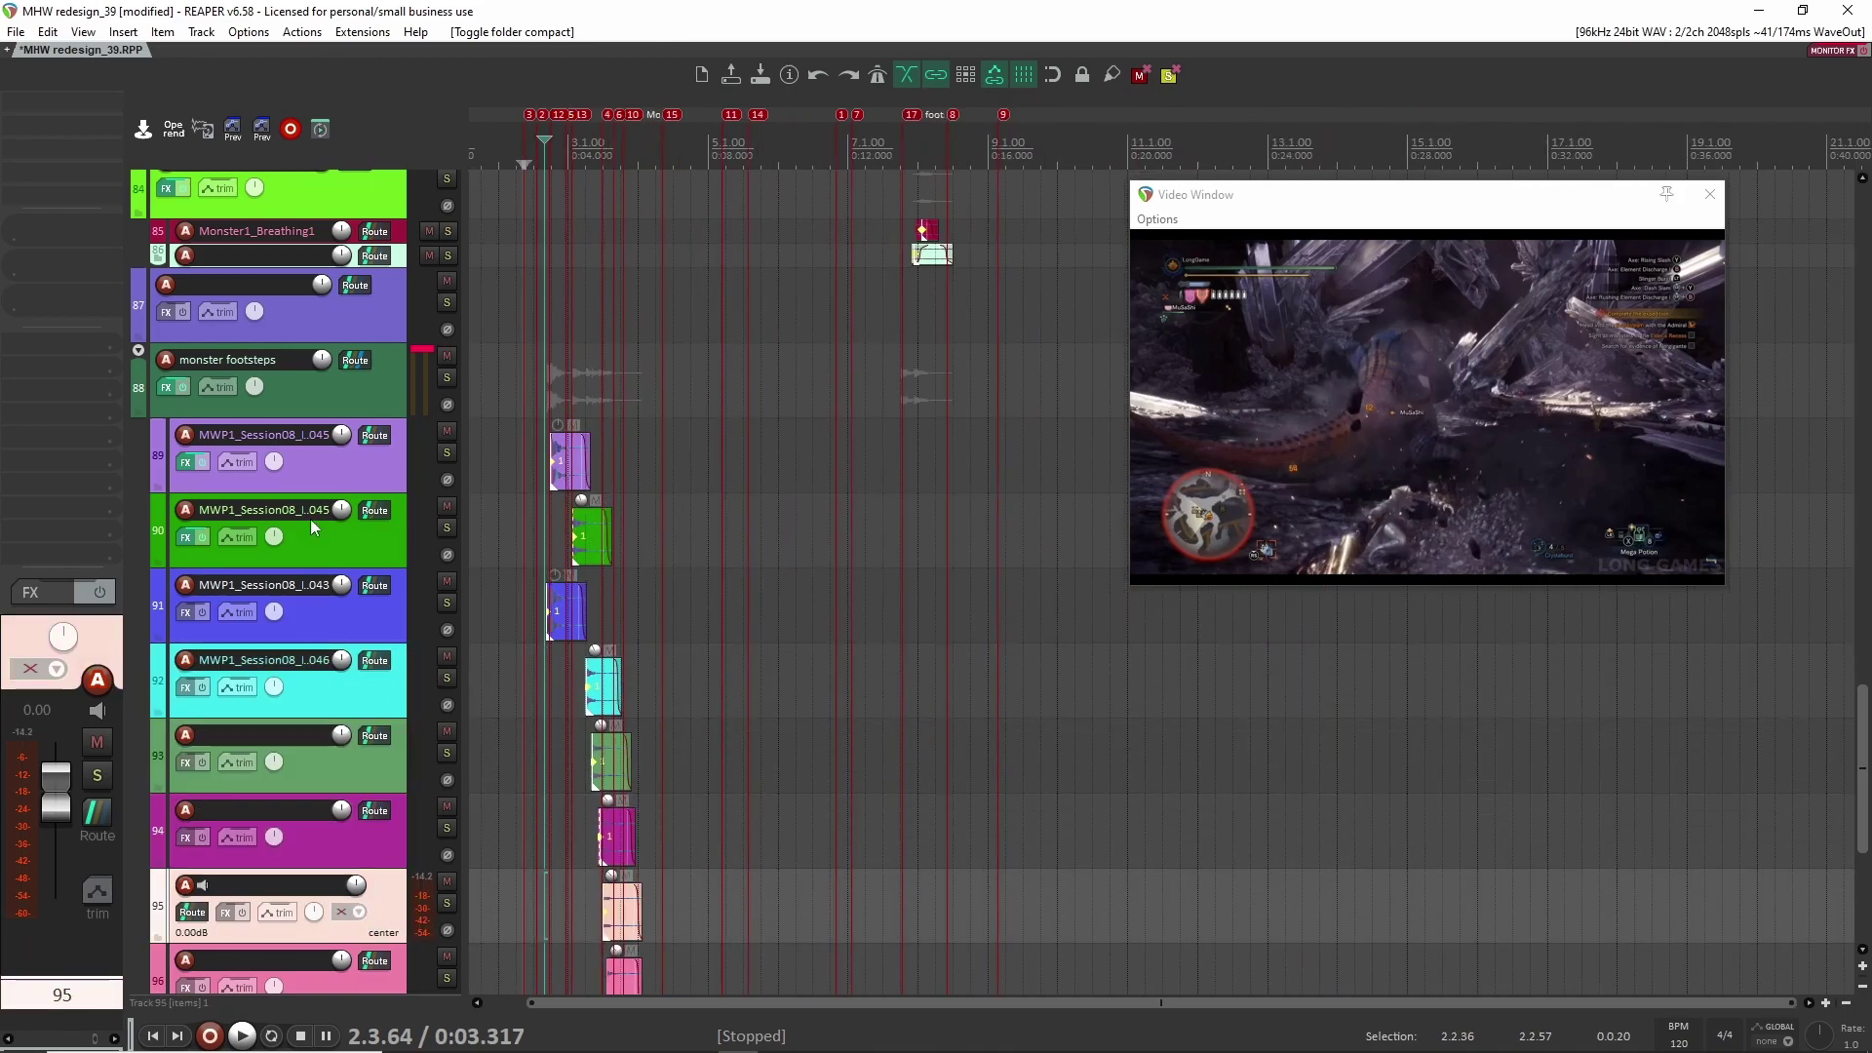
Step: Collapse the monster footsteps folder and expand the roll folder to show its child tracks
{"action": "left_click", "coordinate": [316, 389]}
{"action": "left_click", "coordinate": [138, 349]}
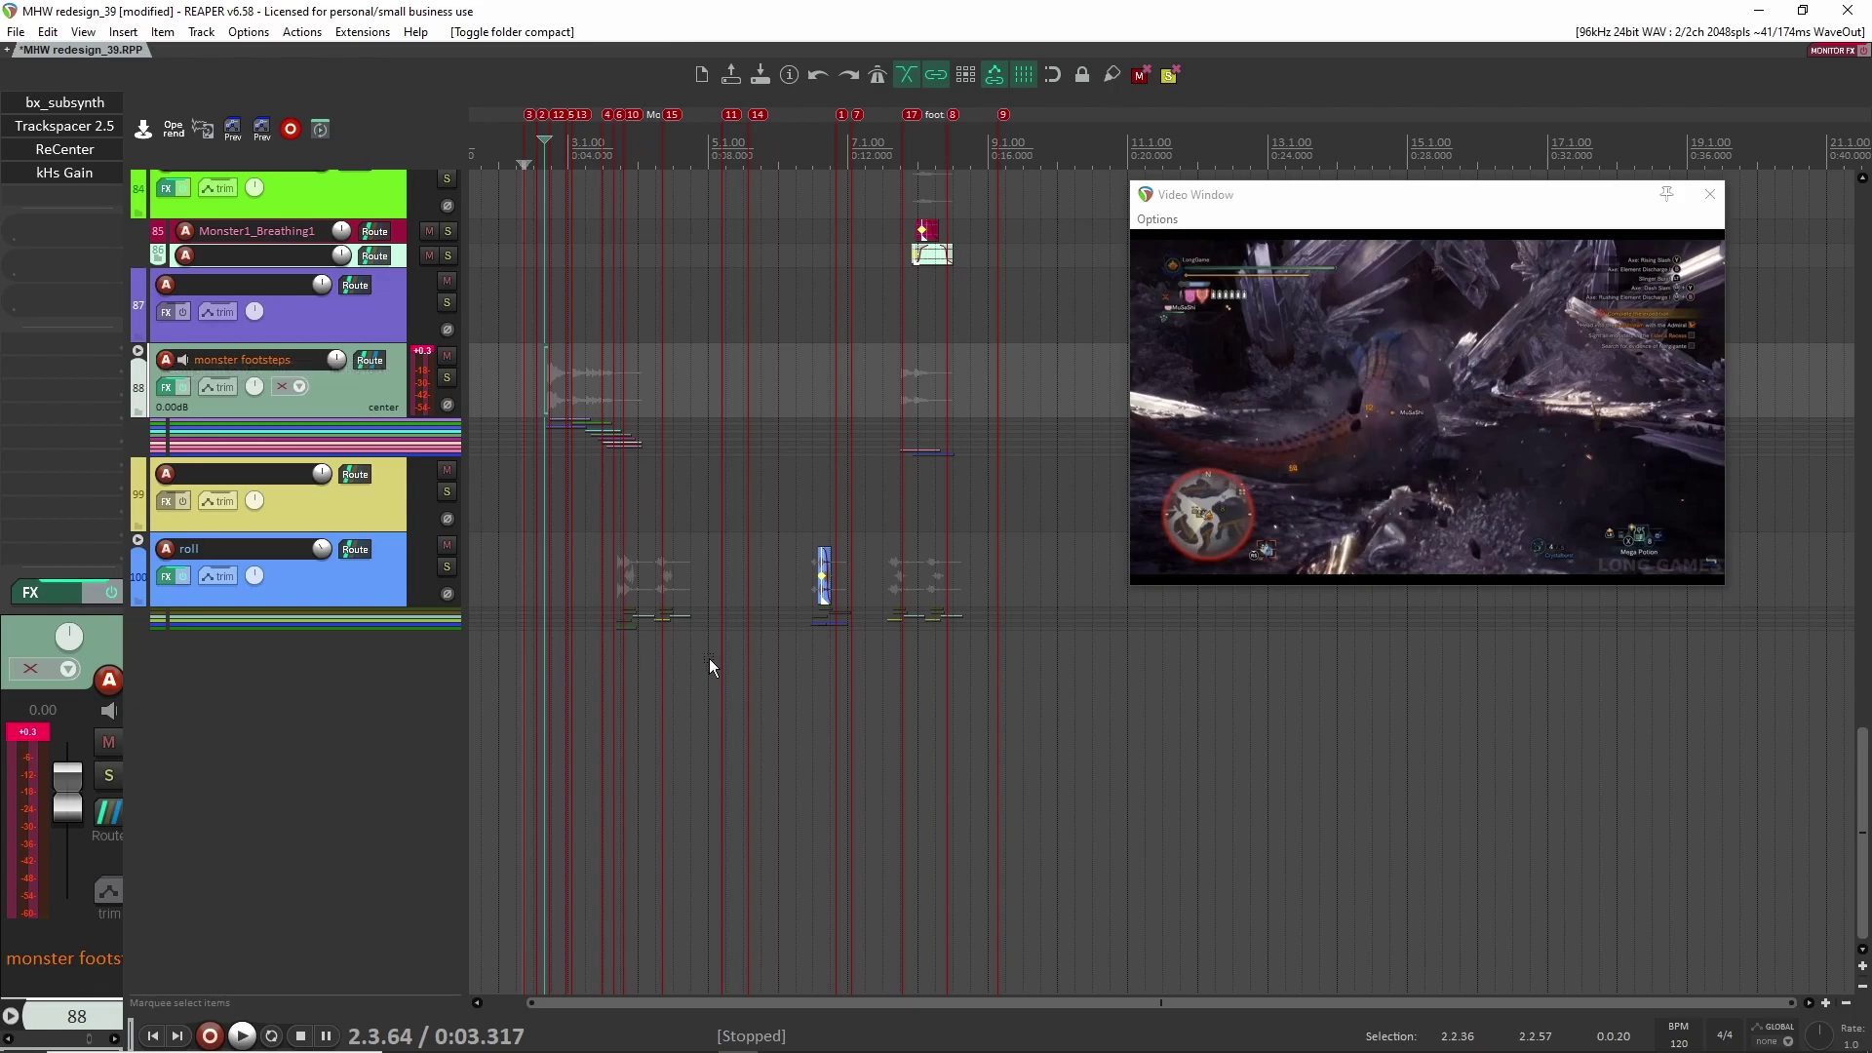
{"action": "scroll", "coordinate": [711, 659], "scroll_direction": "up", "scroll_amount": 2}
{"action": "scroll", "coordinate": [769, 676], "scroll_direction": "up", "scroll_amount": 5}
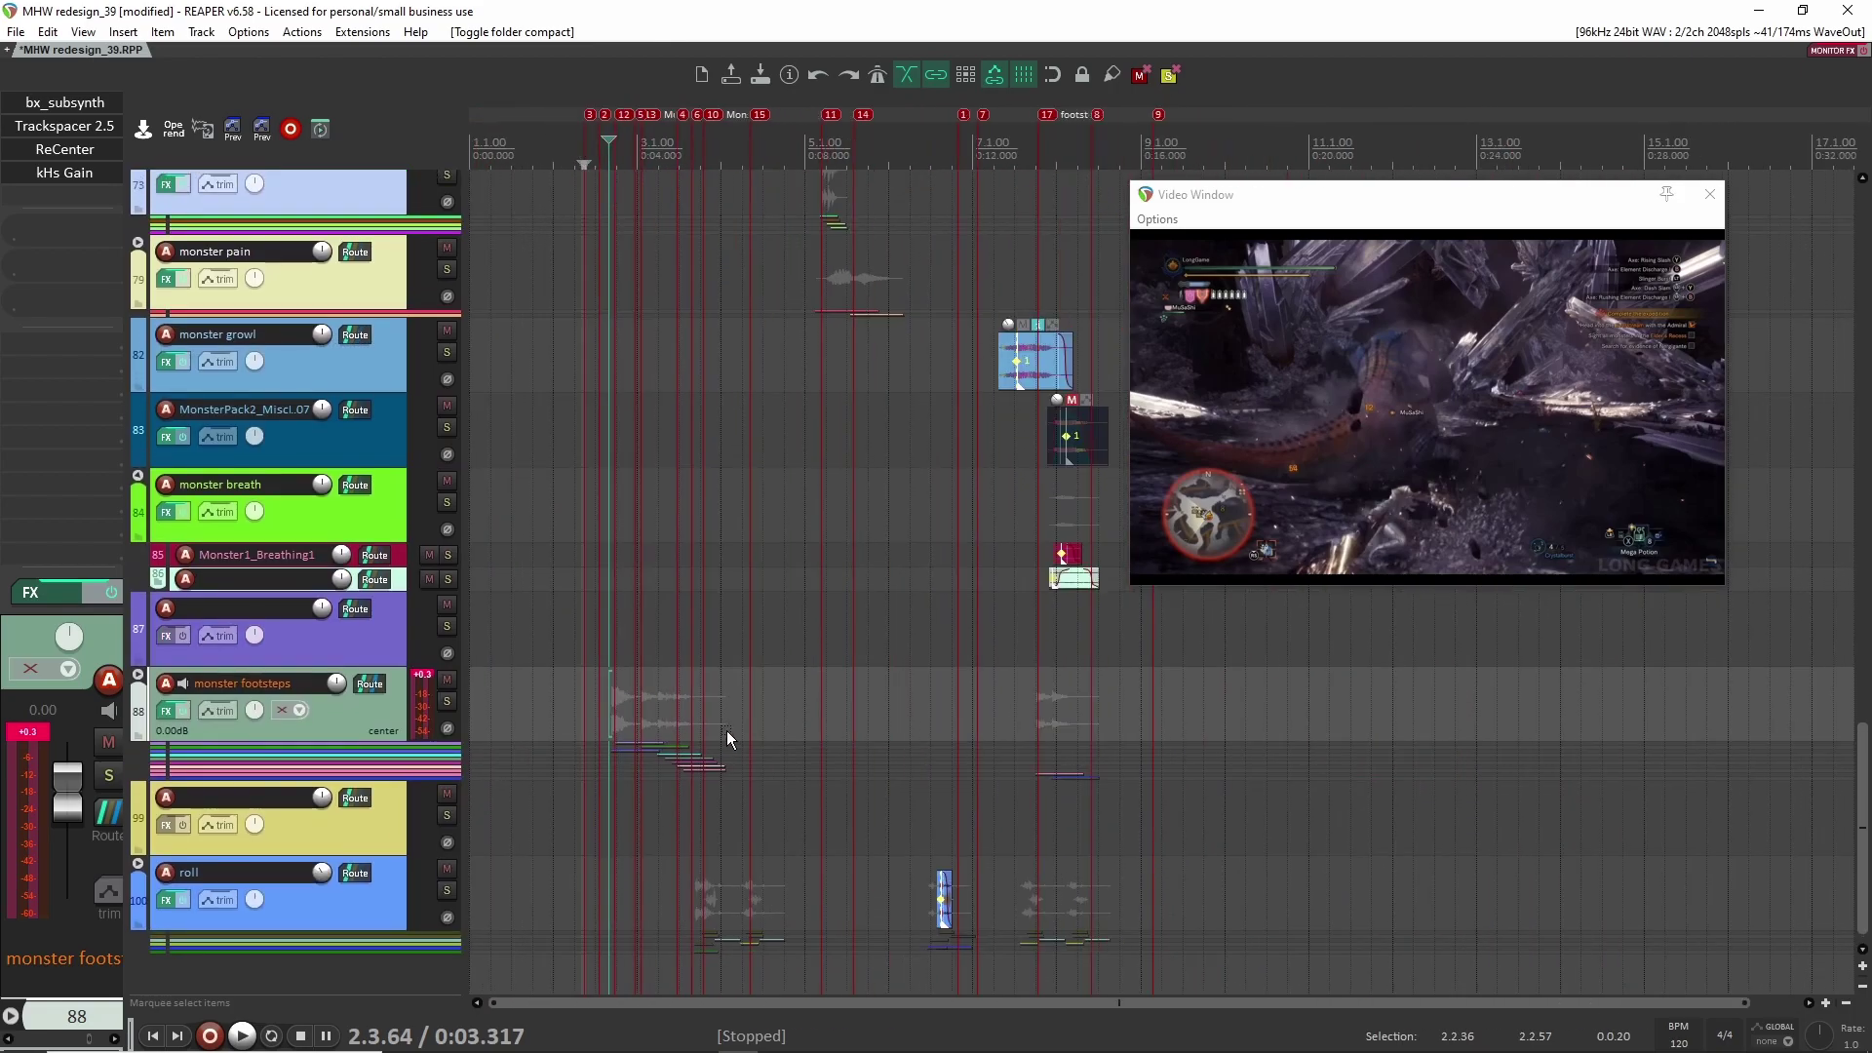
{"action": "scroll", "coordinate": [727, 739], "scroll_direction": "down", "scroll_amount": 1}
{"action": "scroll", "coordinate": [792, 781], "scroll_direction": "up", "scroll_amount": 3}
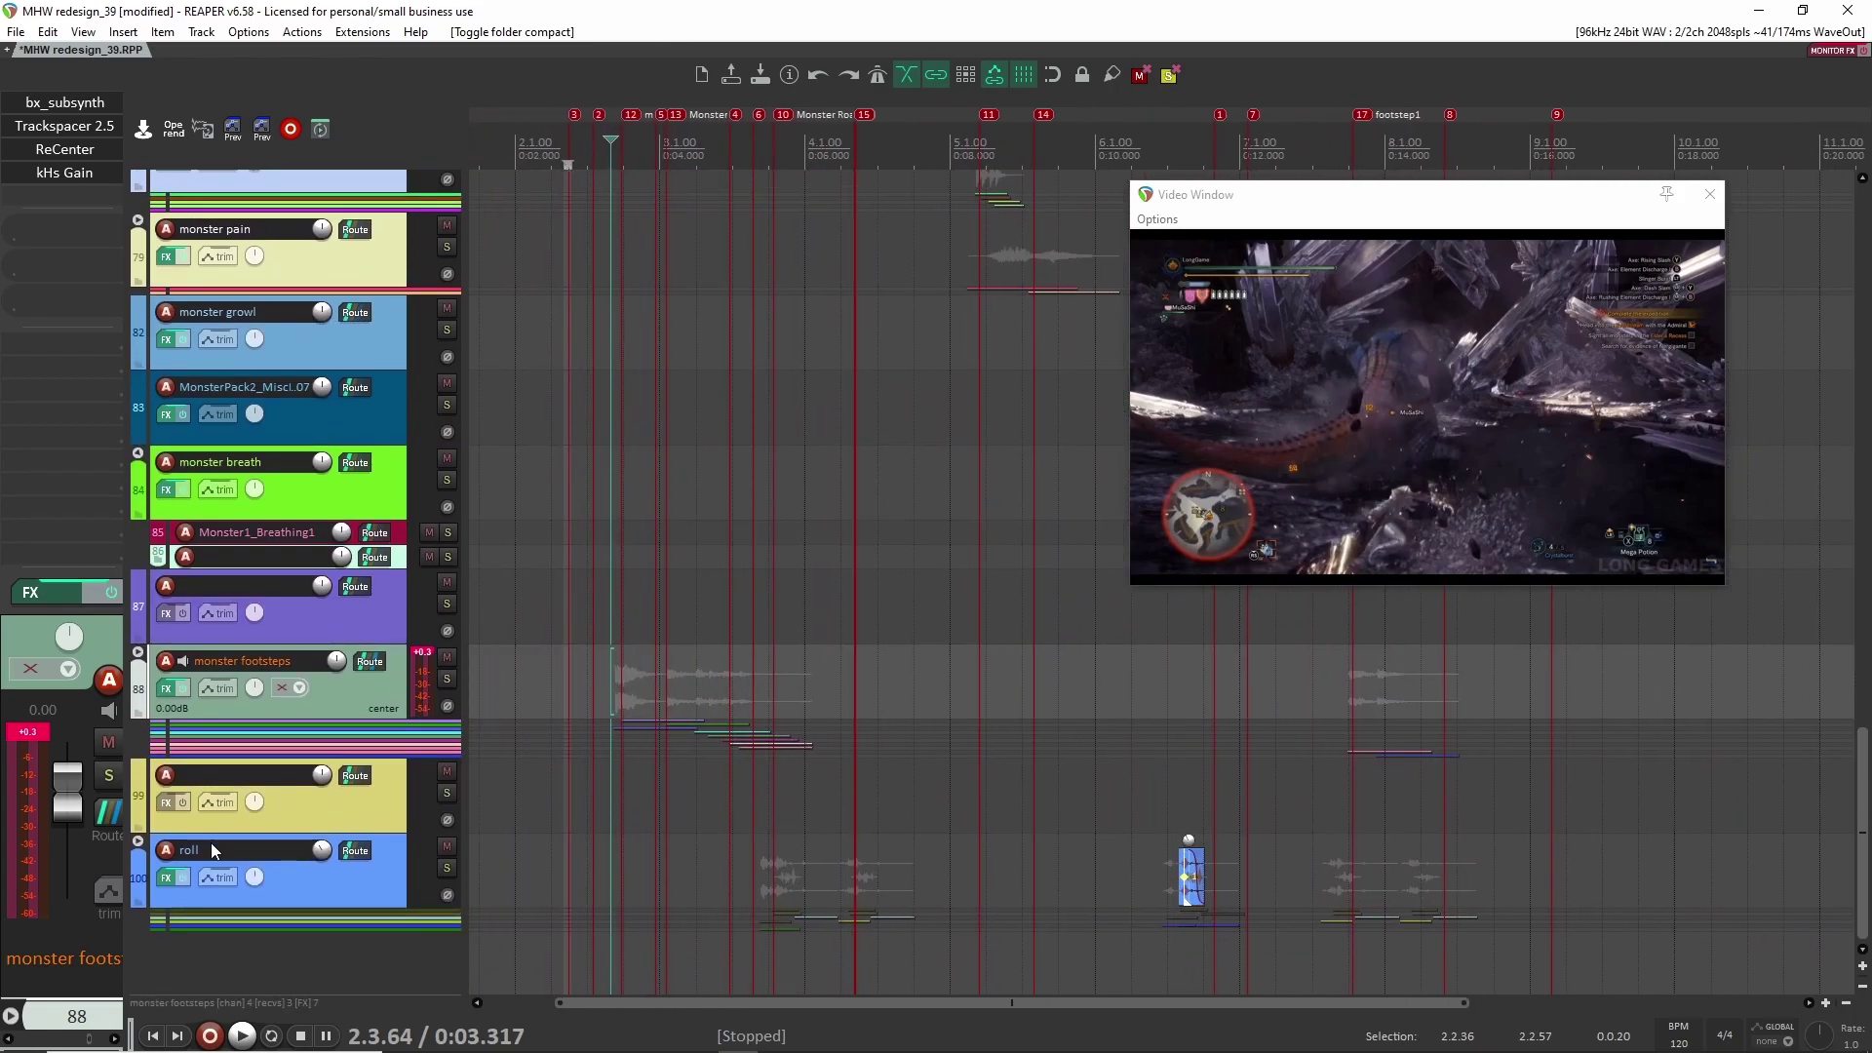
{"action": "left_click", "coordinate": [138, 841]}
{"action": "scroll", "coordinate": [687, 711], "scroll_direction": "down", "scroll_amount": 5}
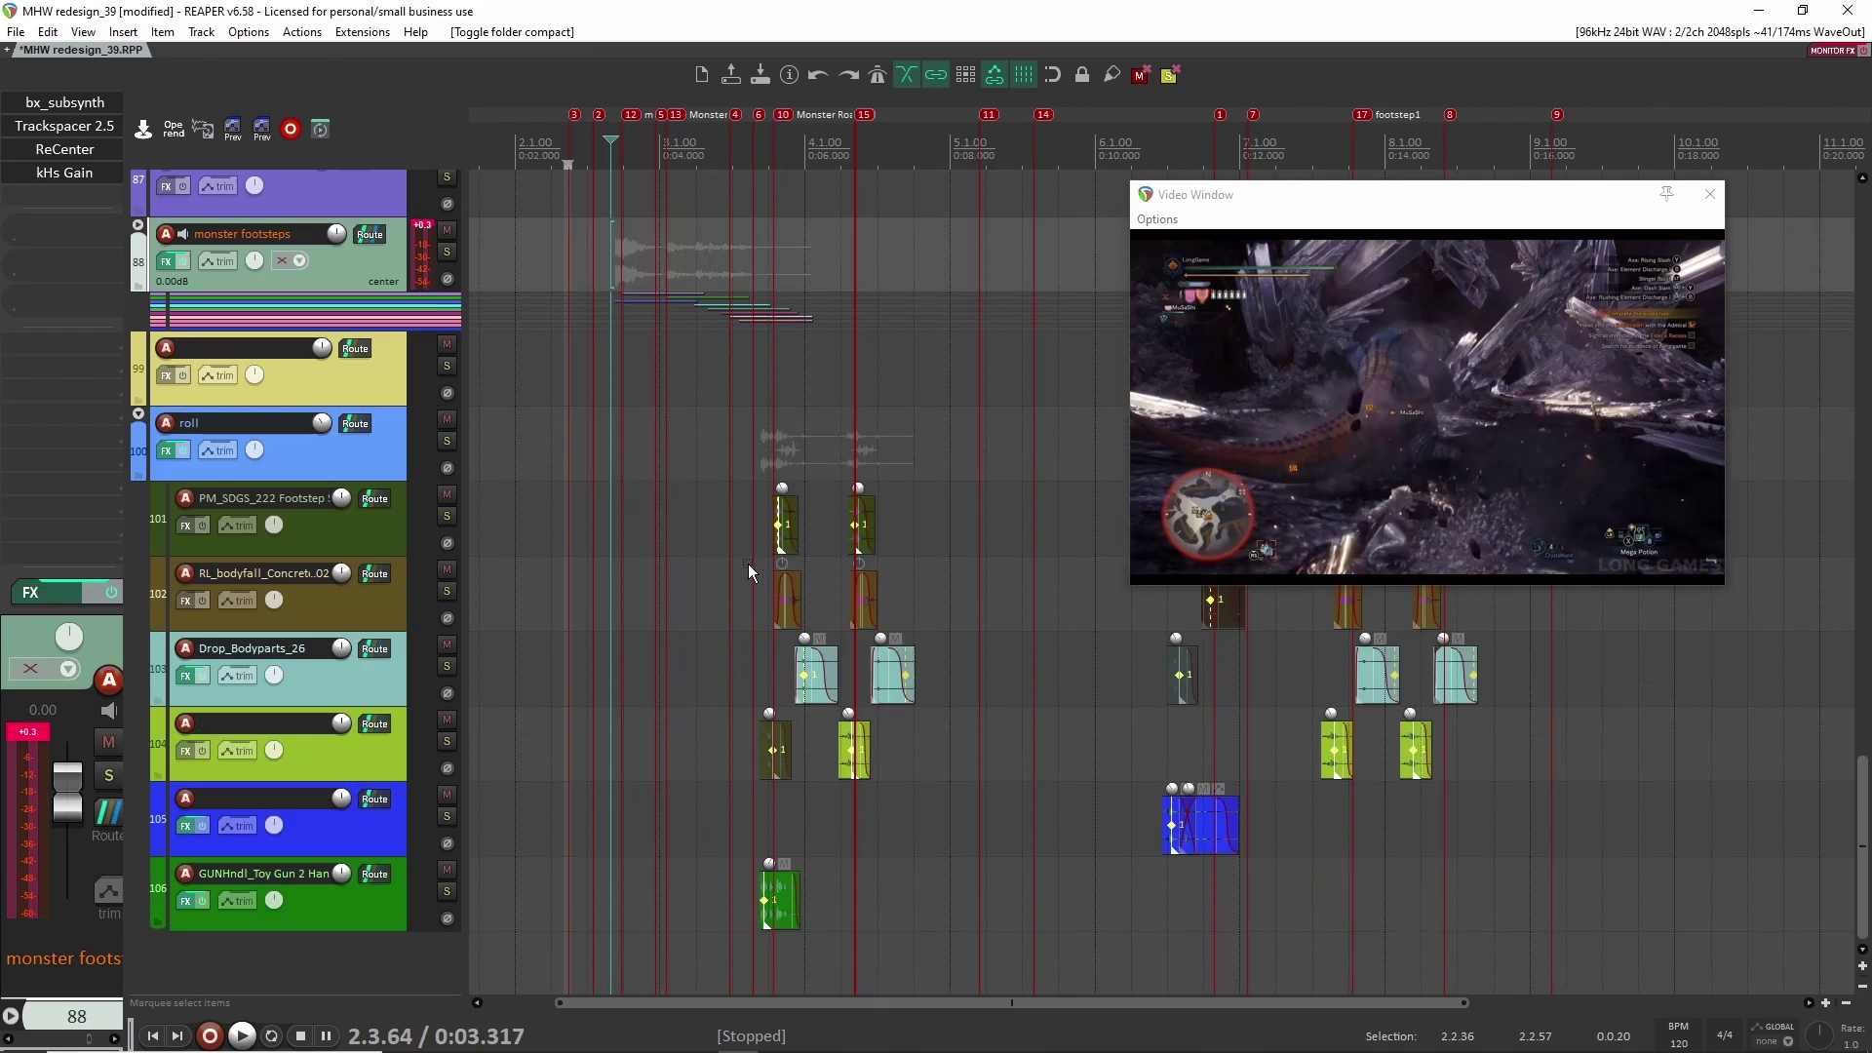
Step: Solo the roll folder and play the first roll sounds from 0:04.956
{"action": "left_click", "coordinate": [757, 546]}
{"action": "left_click", "coordinate": [722, 680]}
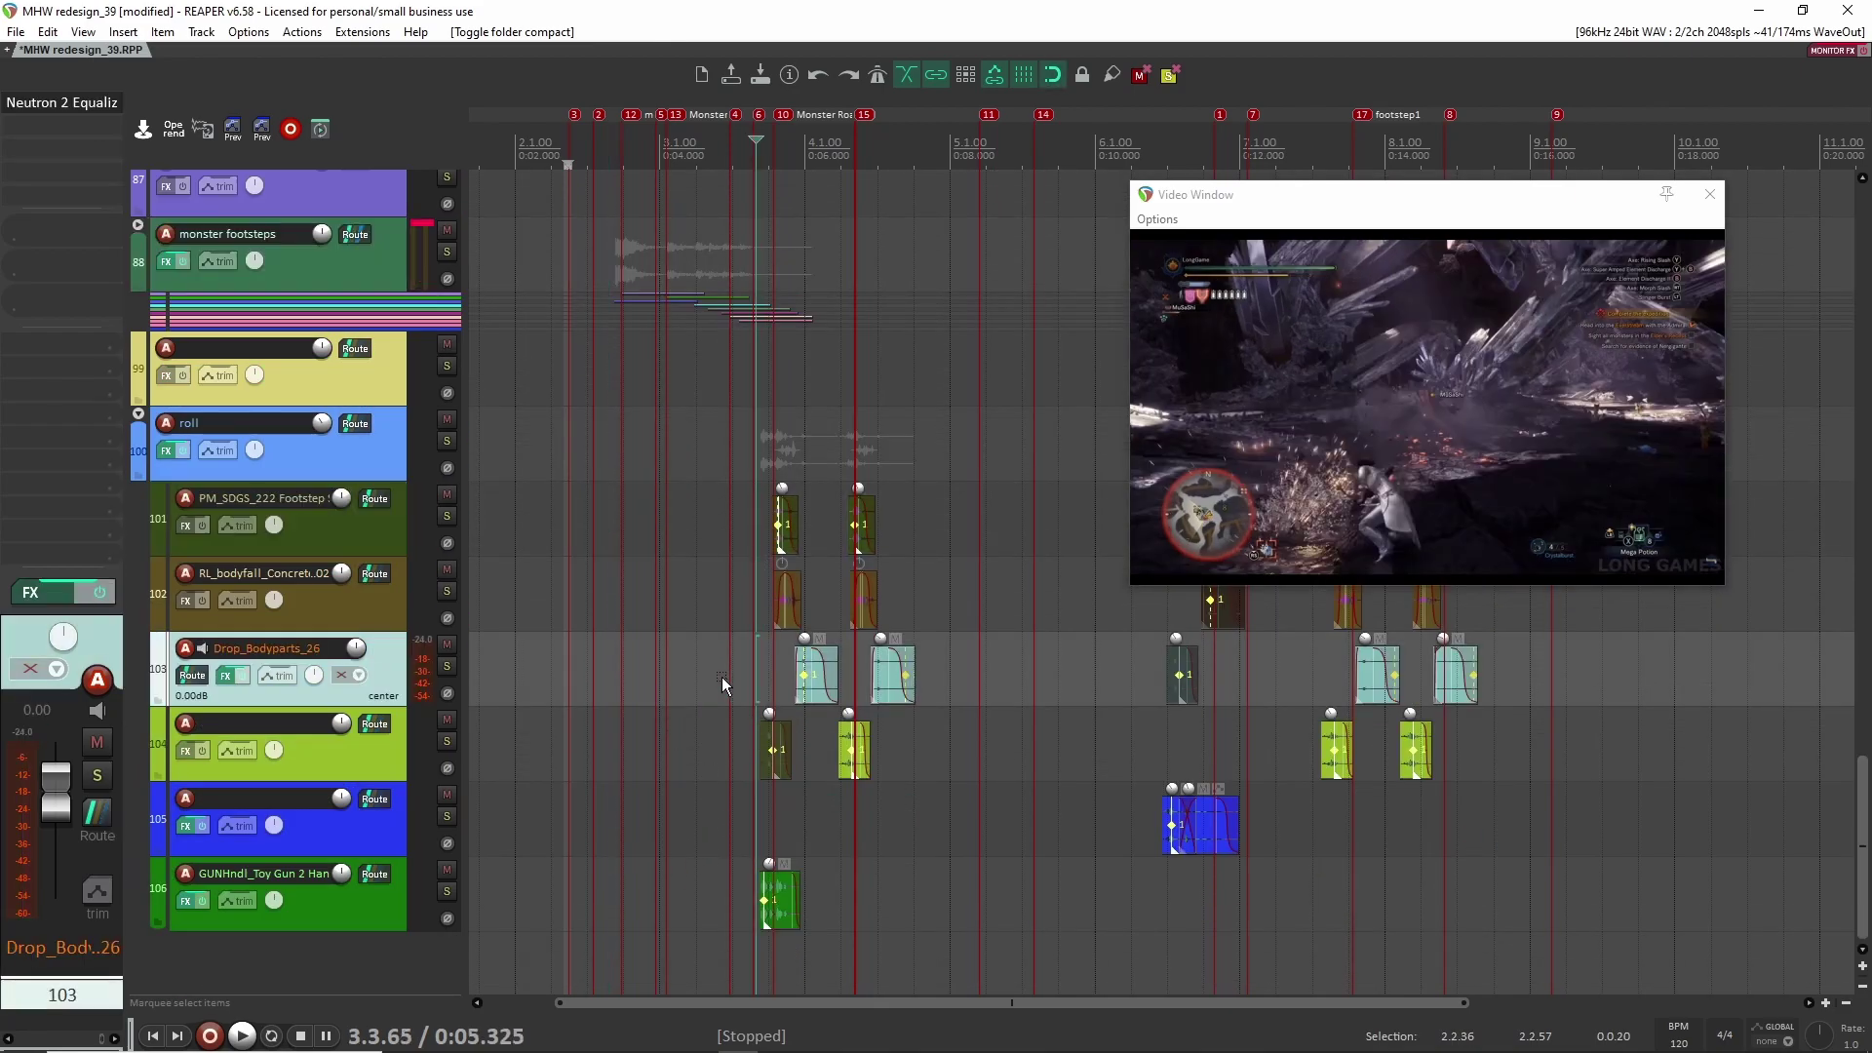
{"action": "left_click", "coordinate": [734, 676]}
{"action": "scroll", "coordinate": [735, 676], "scroll_direction": "up", "scroll_amount": 5}
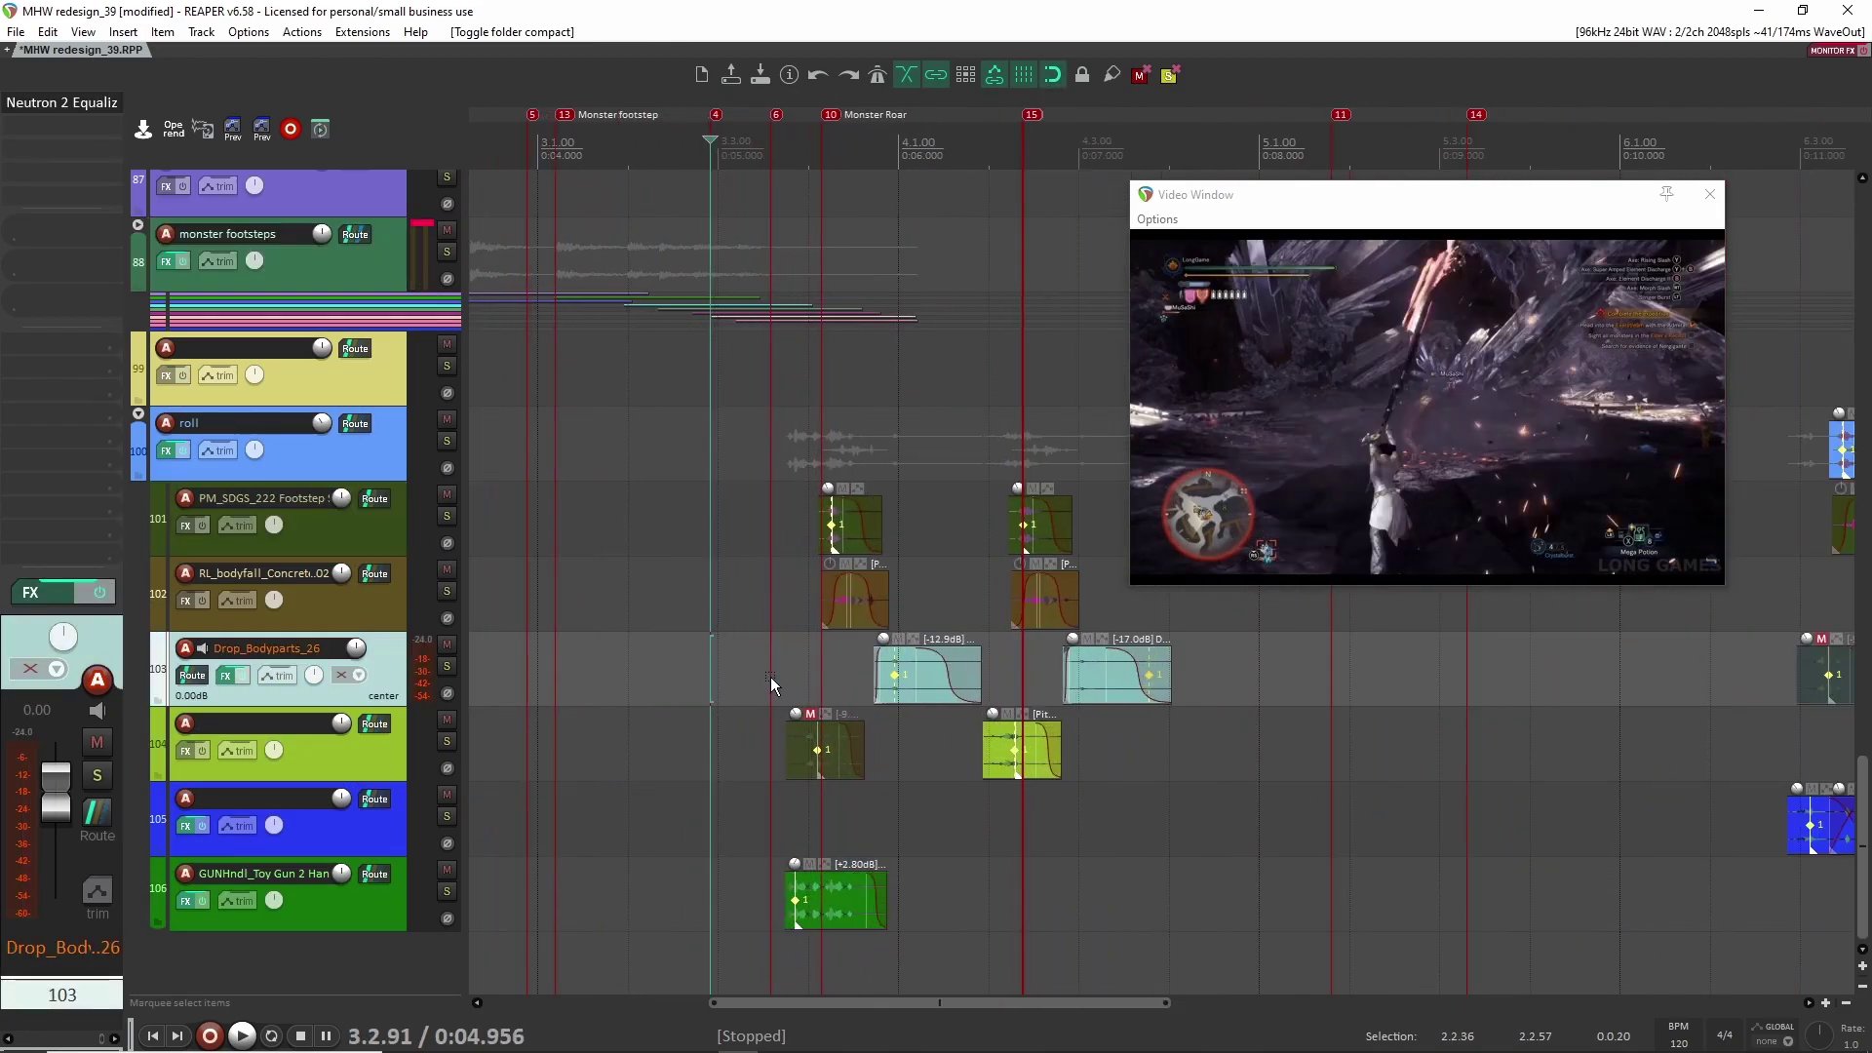
{"action": "left_click", "coordinate": [446, 441]}
{"action": "key", "text": "space"}
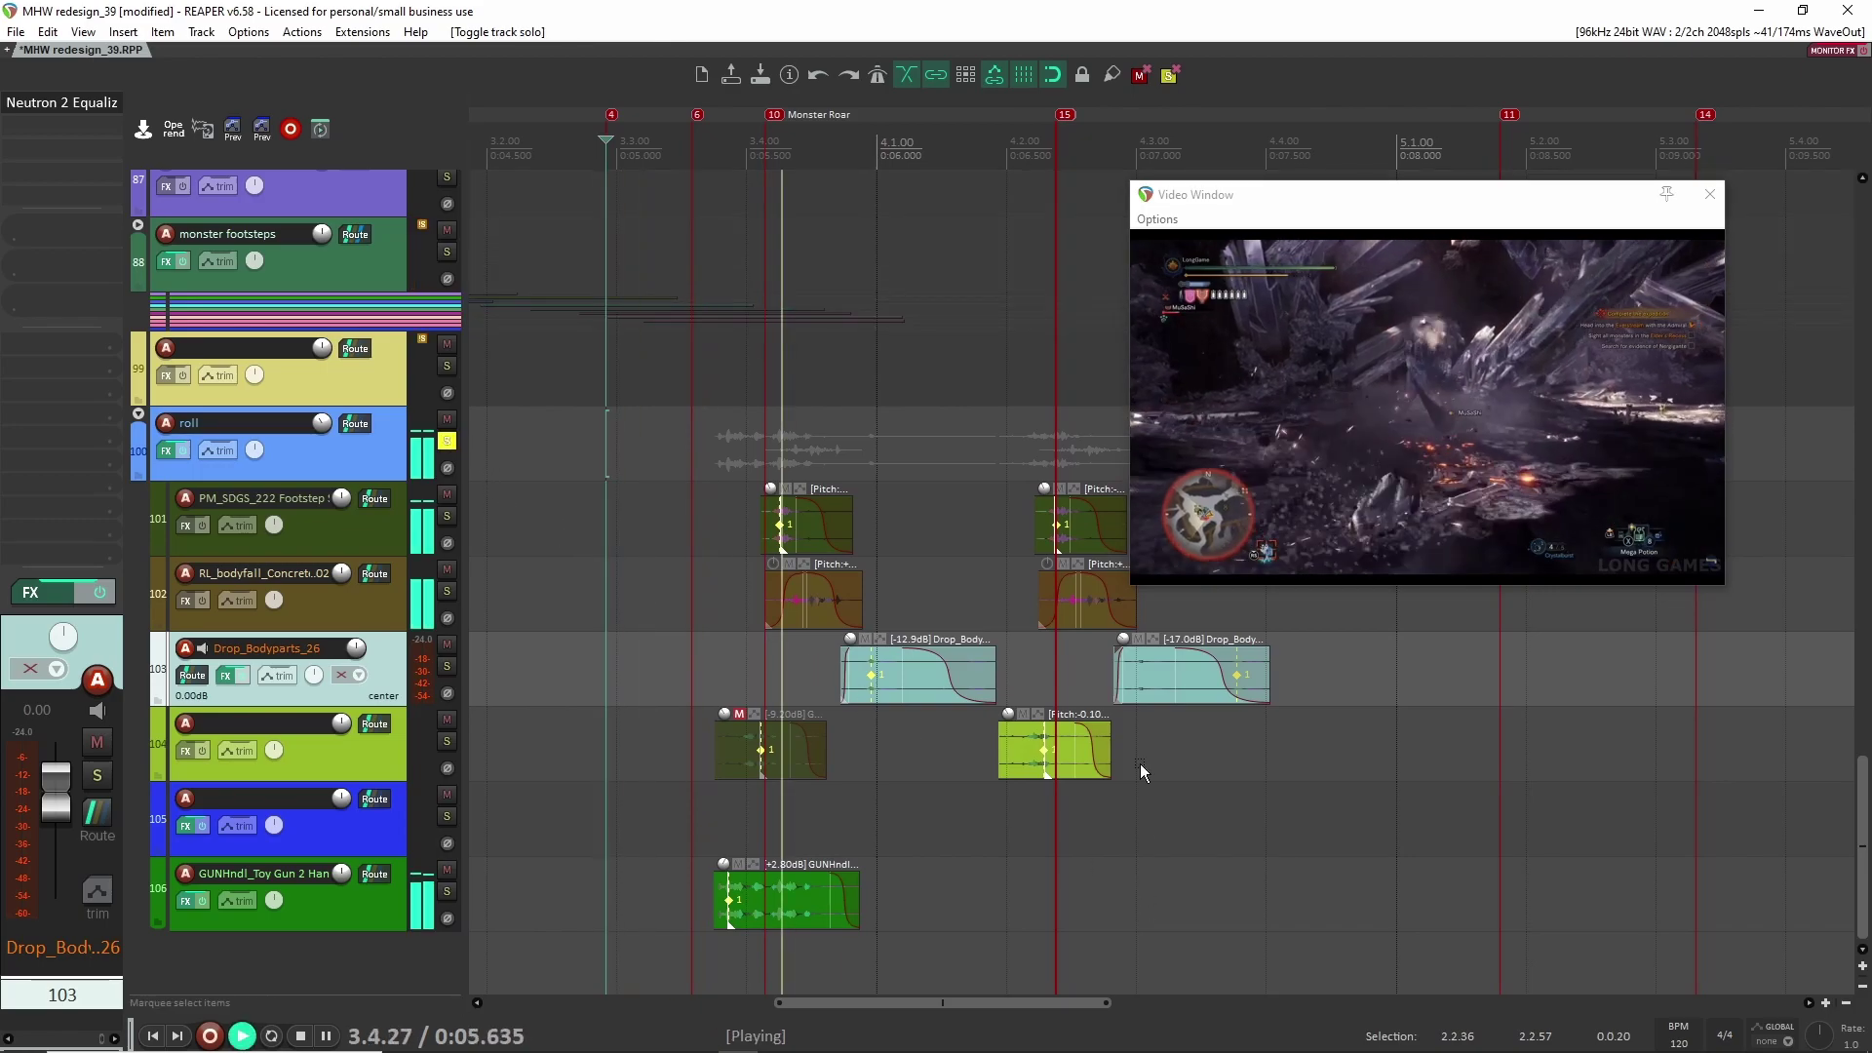
Step: Play the soloed roll sounds from 0:11.000 past the footstep1 marker, and stop playback
{"action": "scroll", "coordinate": [1466, 774], "scroll_direction": "down", "scroll_amount": 4}
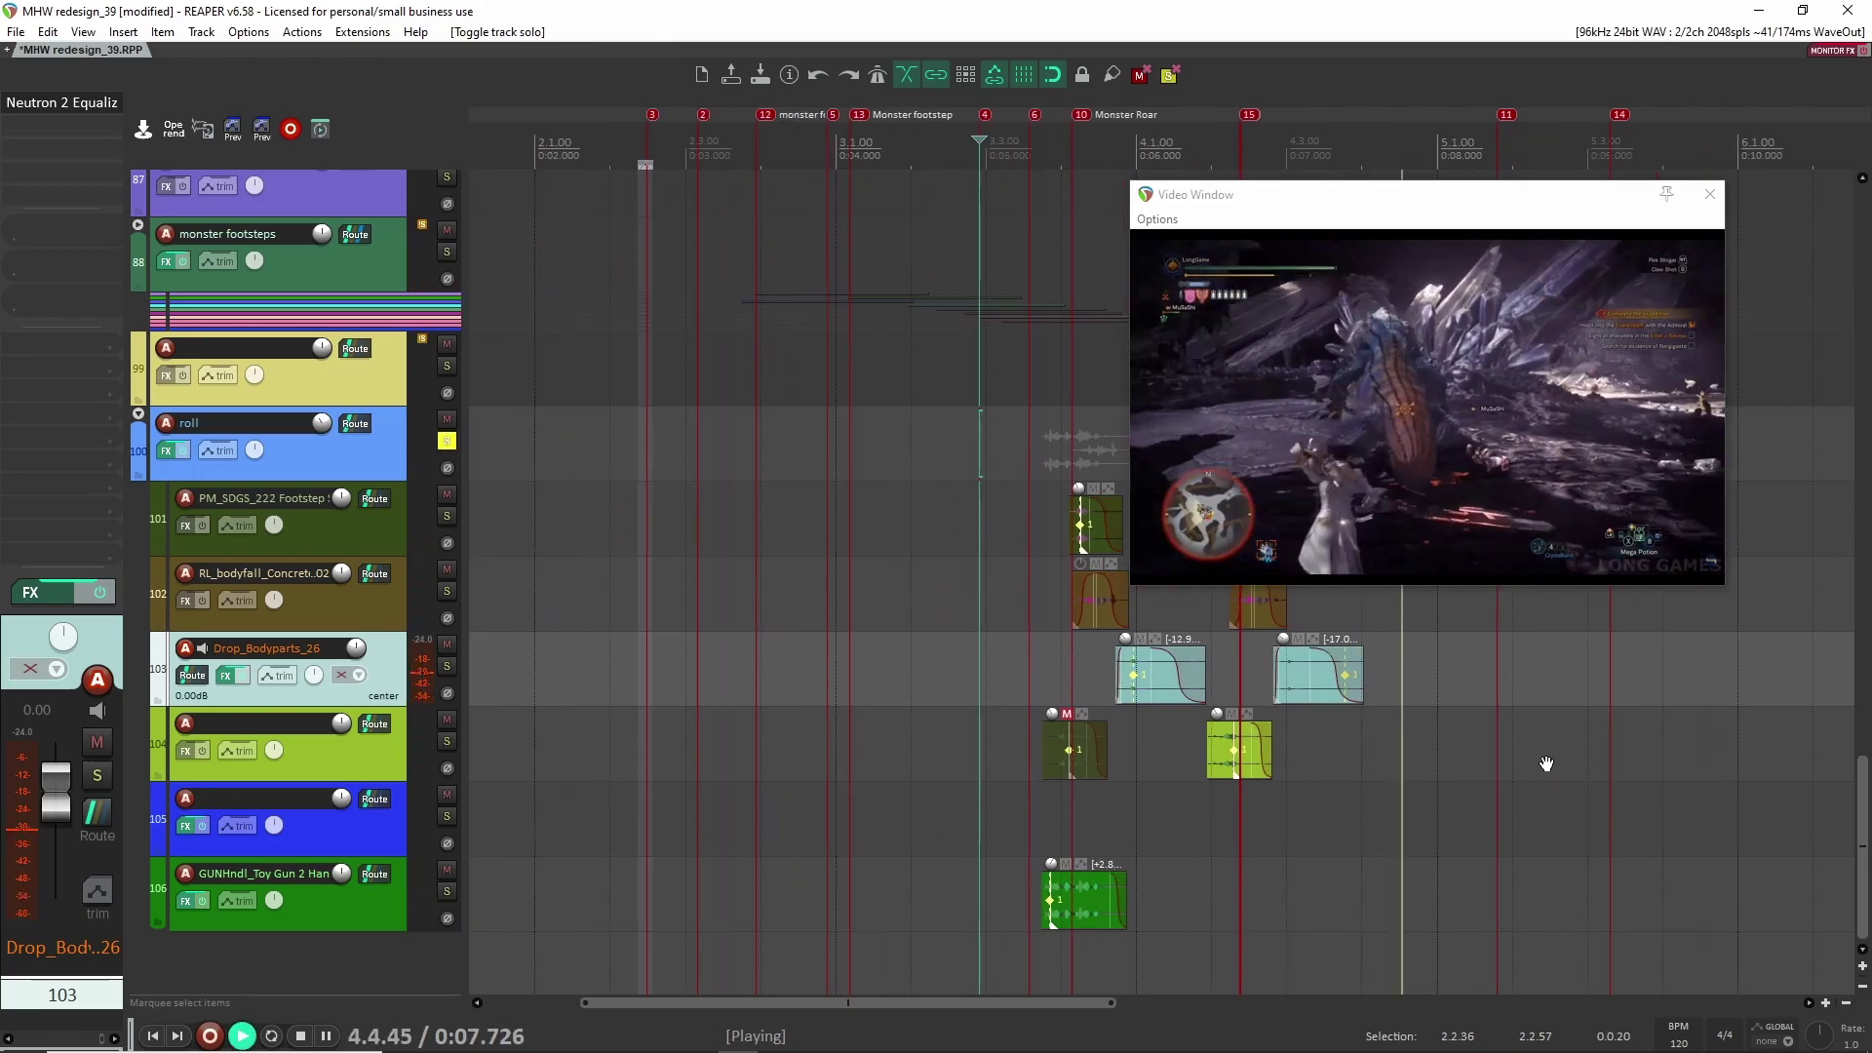
{"action": "scroll", "coordinate": [1185, 678], "scroll_direction": "right", "scroll_amount": 5}
{"action": "left_click", "coordinate": [1287, 702]}
{"action": "scroll", "coordinate": [1170, 731], "scroll_direction": "right", "scroll_amount": 3}
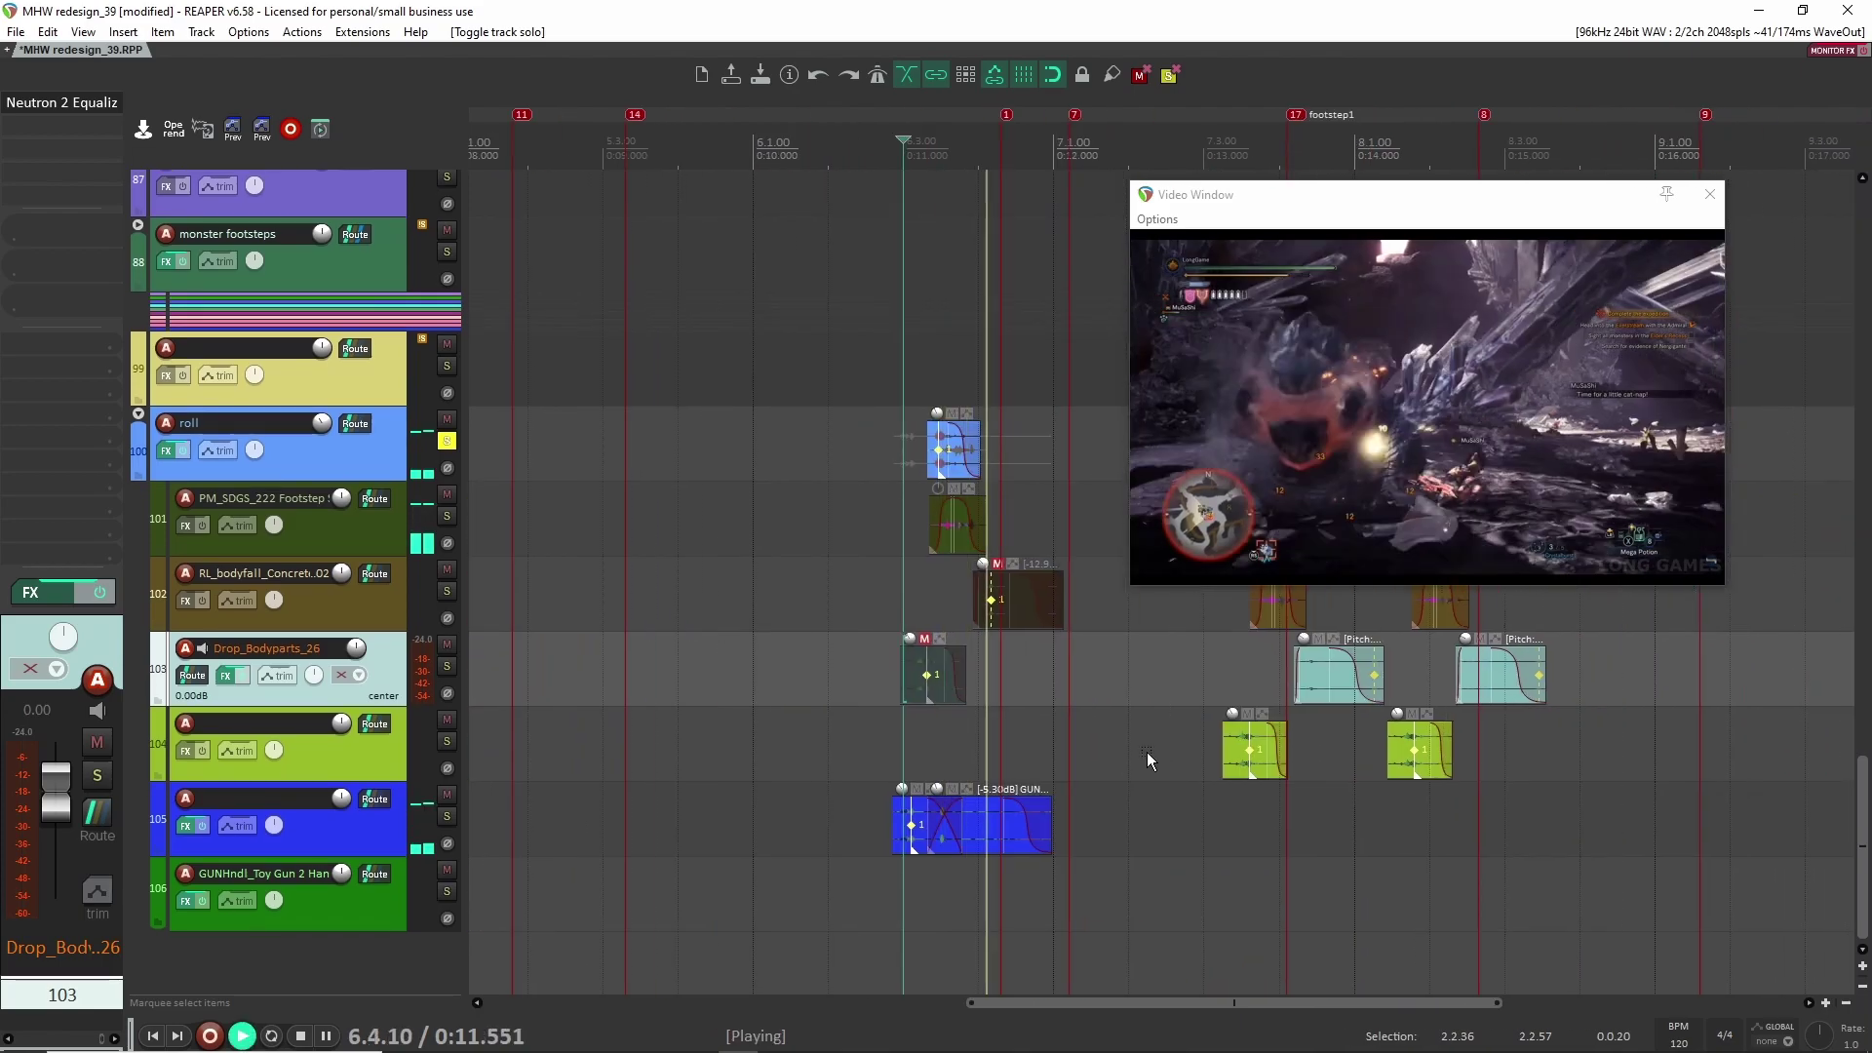
{"action": "scroll", "coordinate": [1228, 809], "scroll_direction": "right", "scroll_amount": 2}
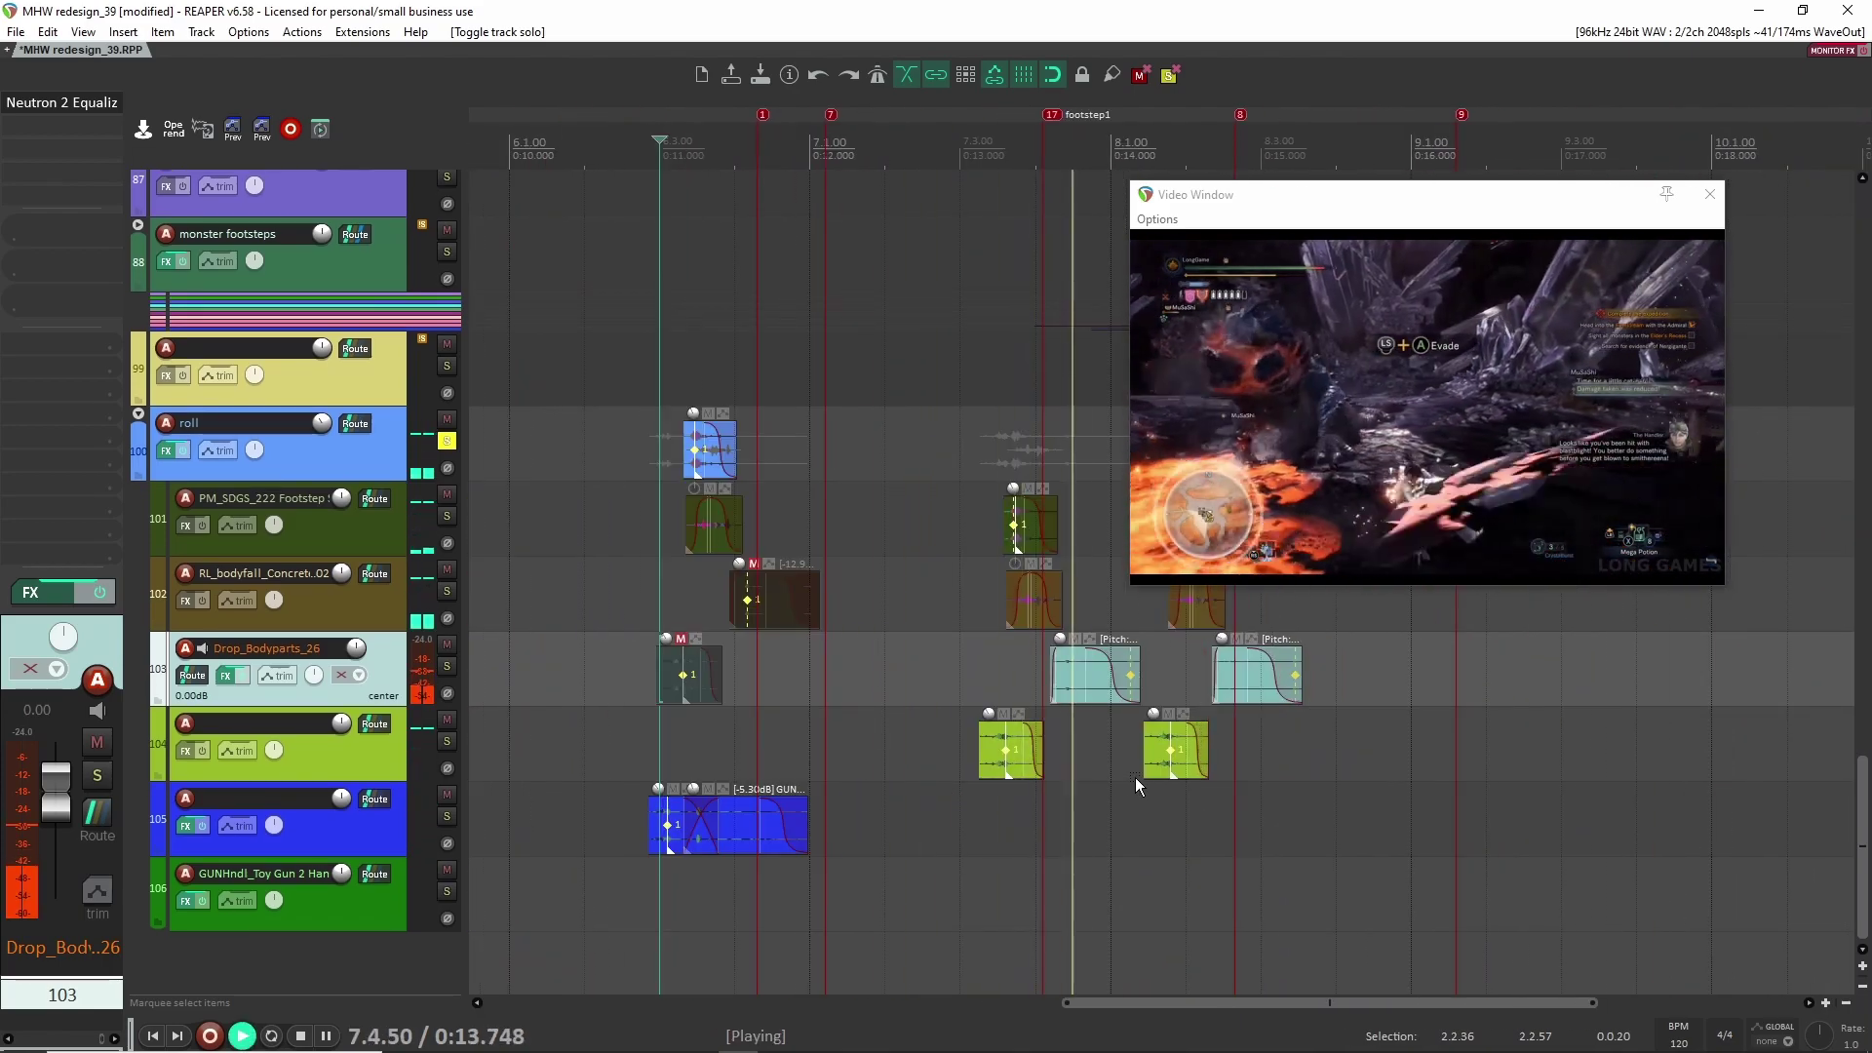
{"action": "key", "text": "space"}
Step: Unsolo the roll folder and place the edit cursor at 0:05.000, ahead of the first roll clips
{"action": "scroll", "coordinate": [927, 773], "scroll_direction": "down", "scroll_amount": 4}
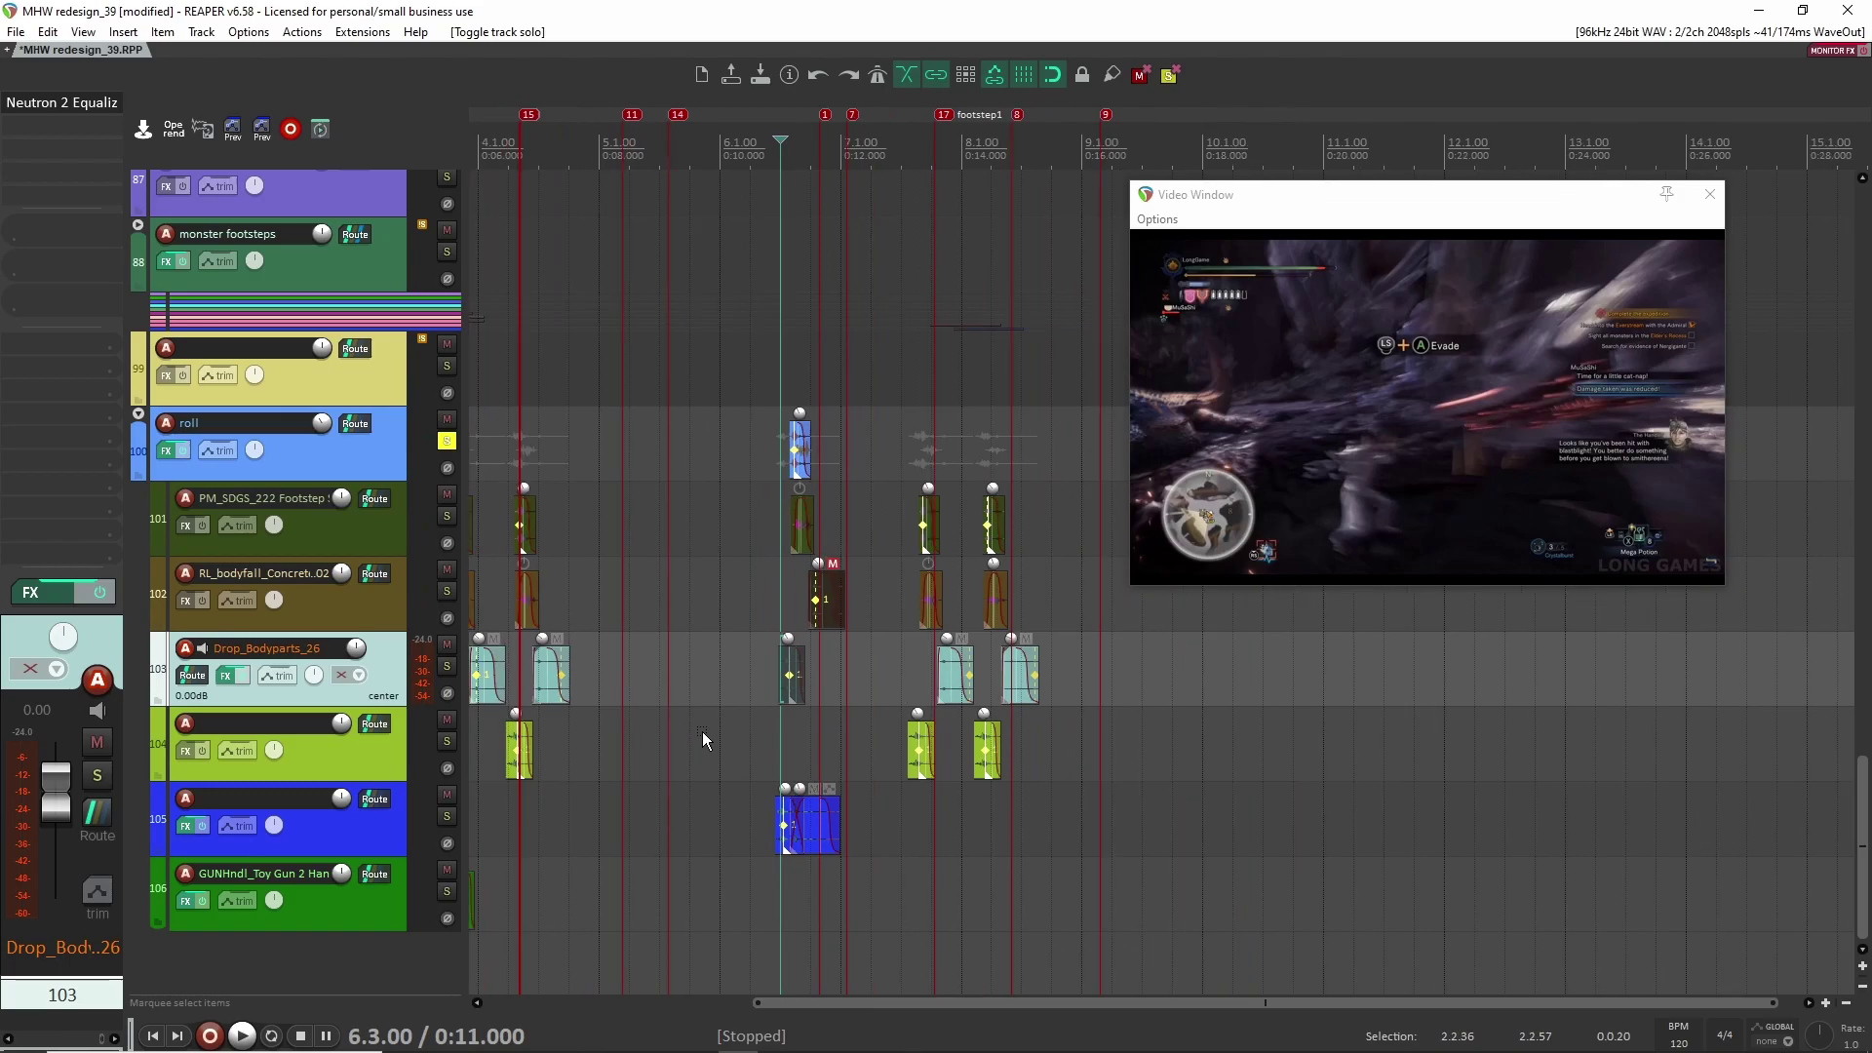
{"action": "scroll", "coordinate": [702, 733], "scroll_direction": "left", "scroll_amount": 3}
{"action": "scroll", "coordinate": [680, 571], "scroll_direction": "up", "scroll_amount": 1}
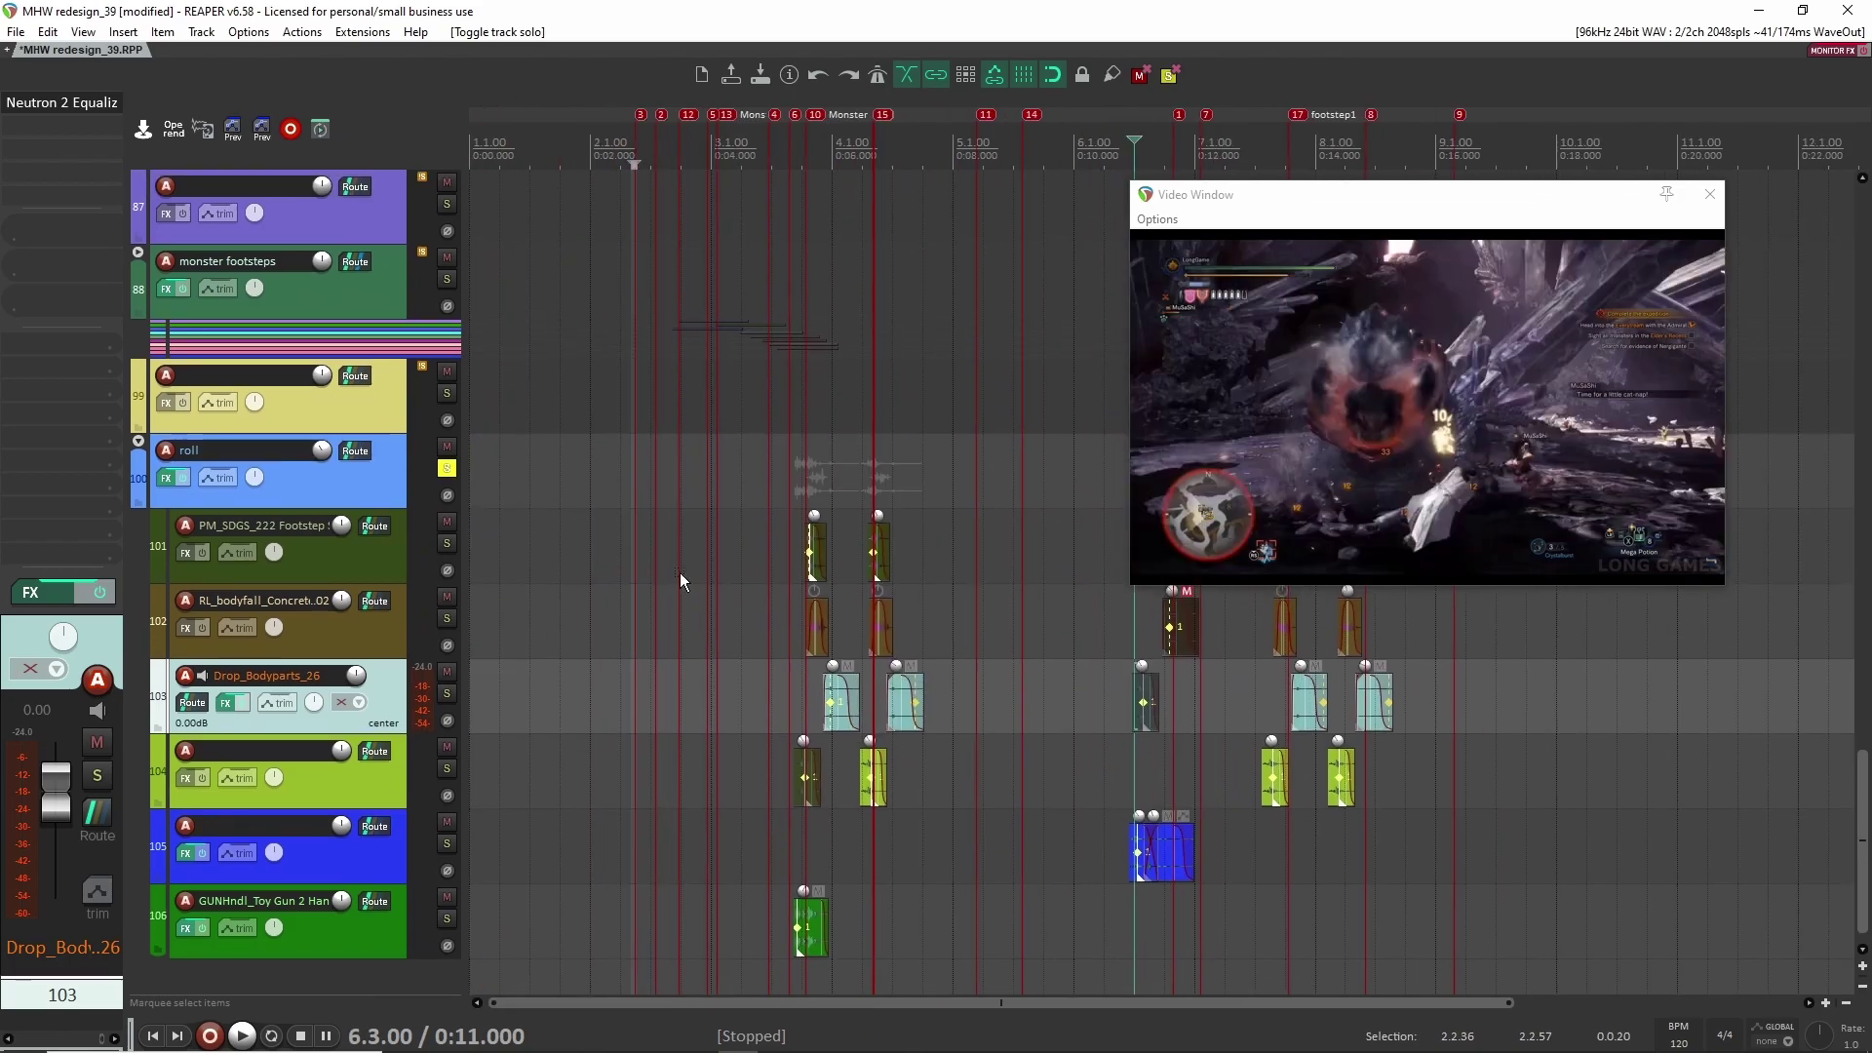
{"action": "scroll", "coordinate": [799, 647], "scroll_direction": "up", "scroll_amount": 4}
{"action": "left_click", "coordinate": [784, 635]}
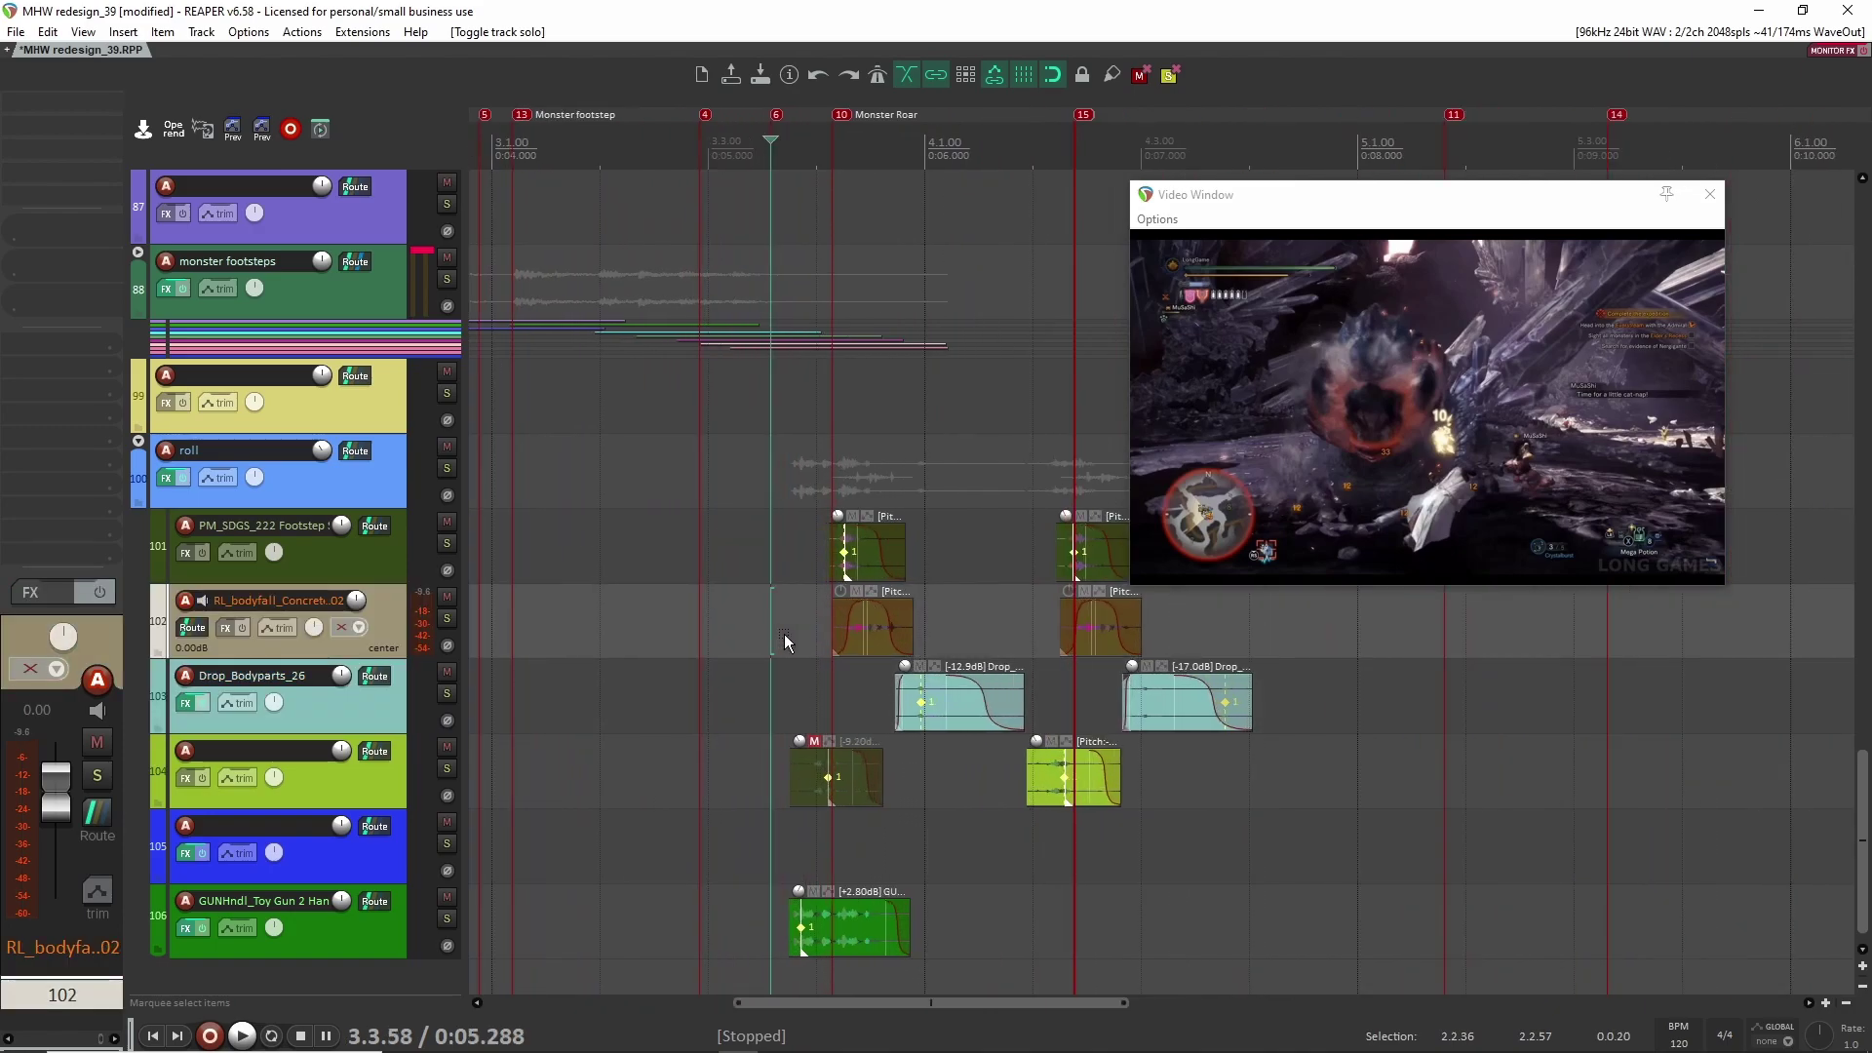
{"action": "scroll", "coordinate": [785, 636], "scroll_direction": "up", "scroll_amount": 2}
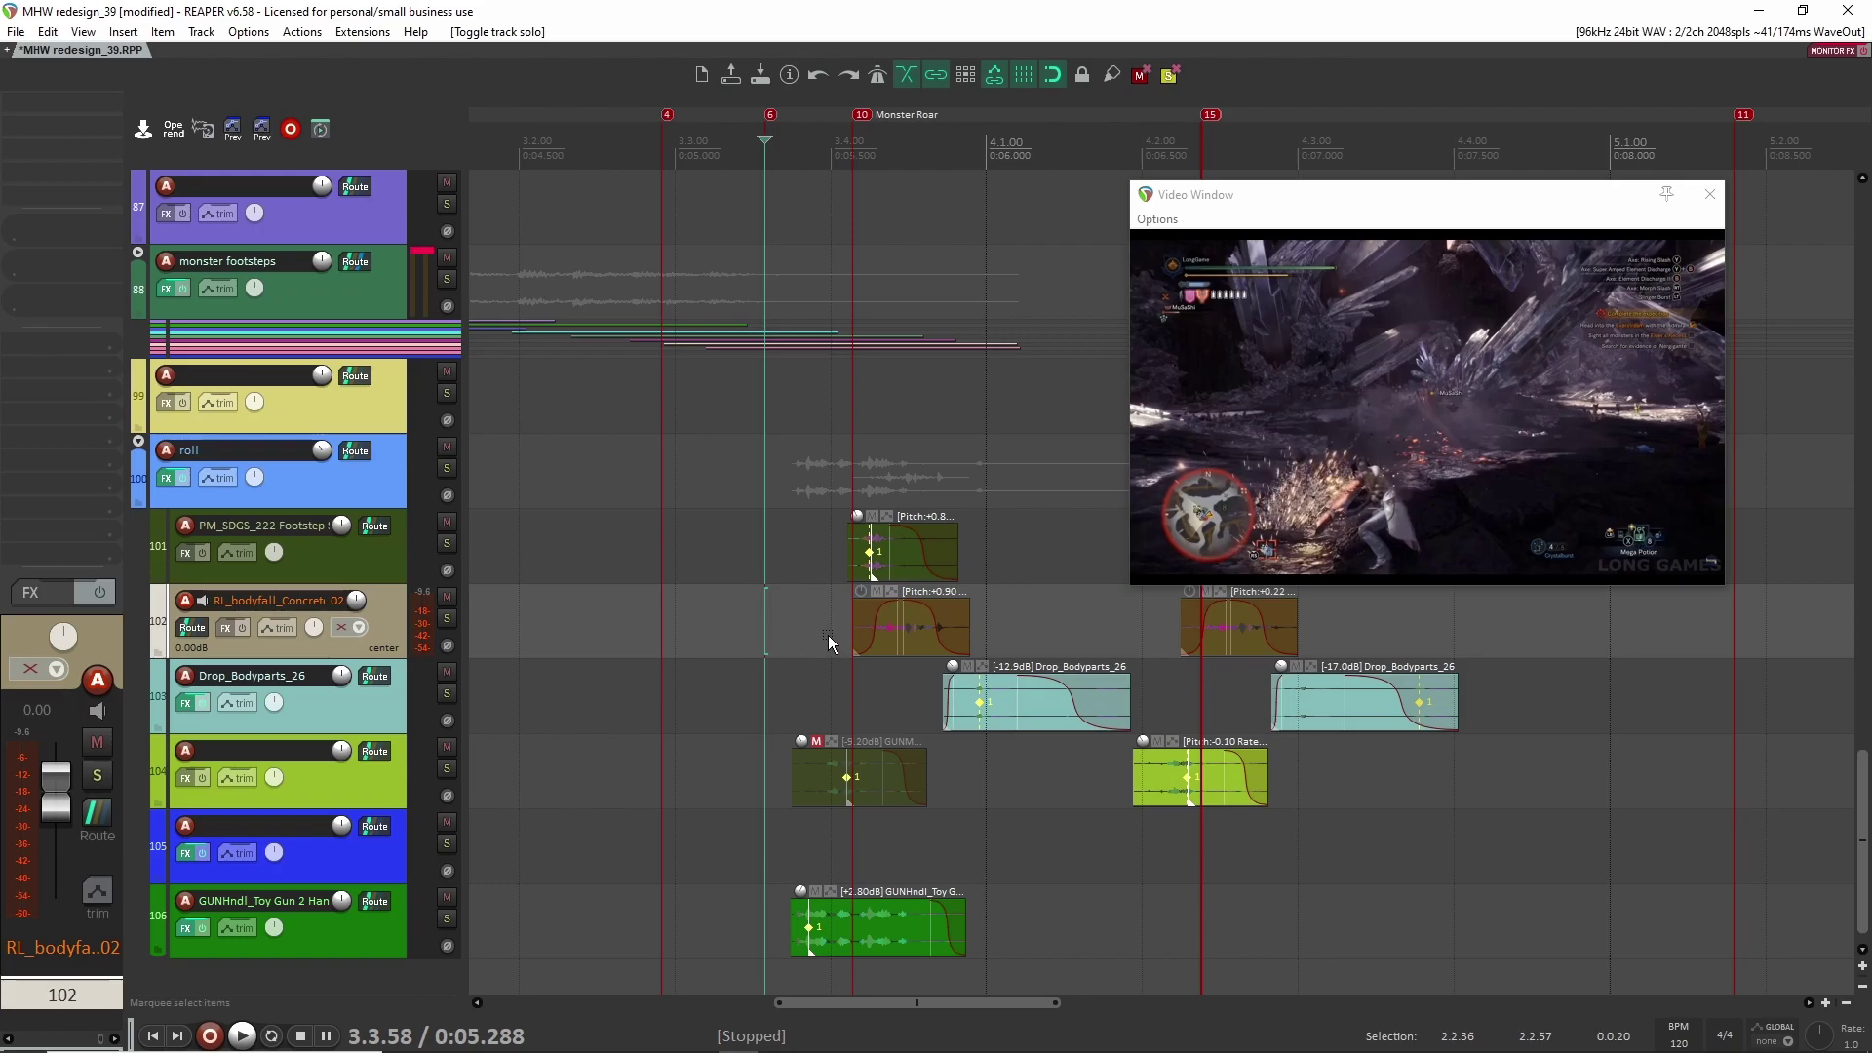
{"action": "left_click", "coordinate": [676, 646]}
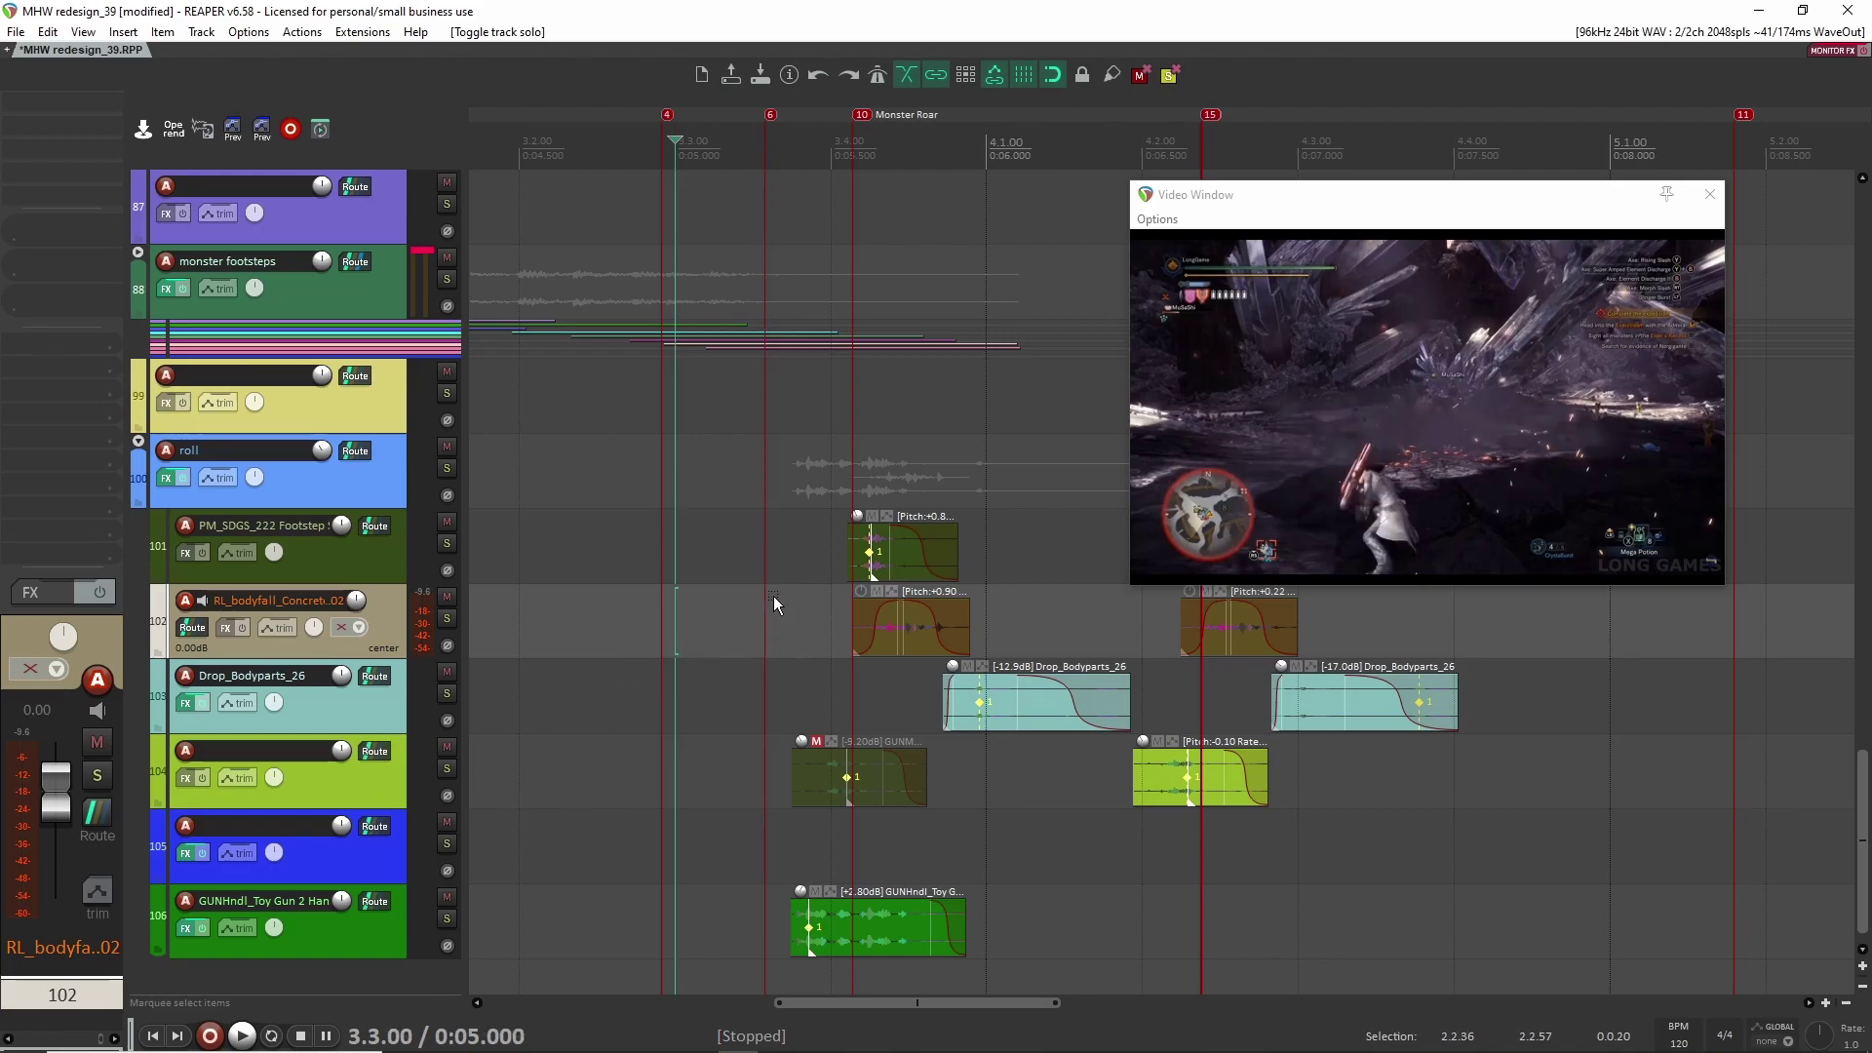
Step: Solo the PM_SDGS_222 Footstep track, audition its first dirt bodyfall clip from 0:05.500, and unsolo the track
{"action": "left_click", "coordinate": [447, 543]}
{"action": "left_click", "coordinate": [832, 556]}
{"action": "scroll", "coordinate": [946, 600], "scroll_direction": "up", "scroll_amount": 6}
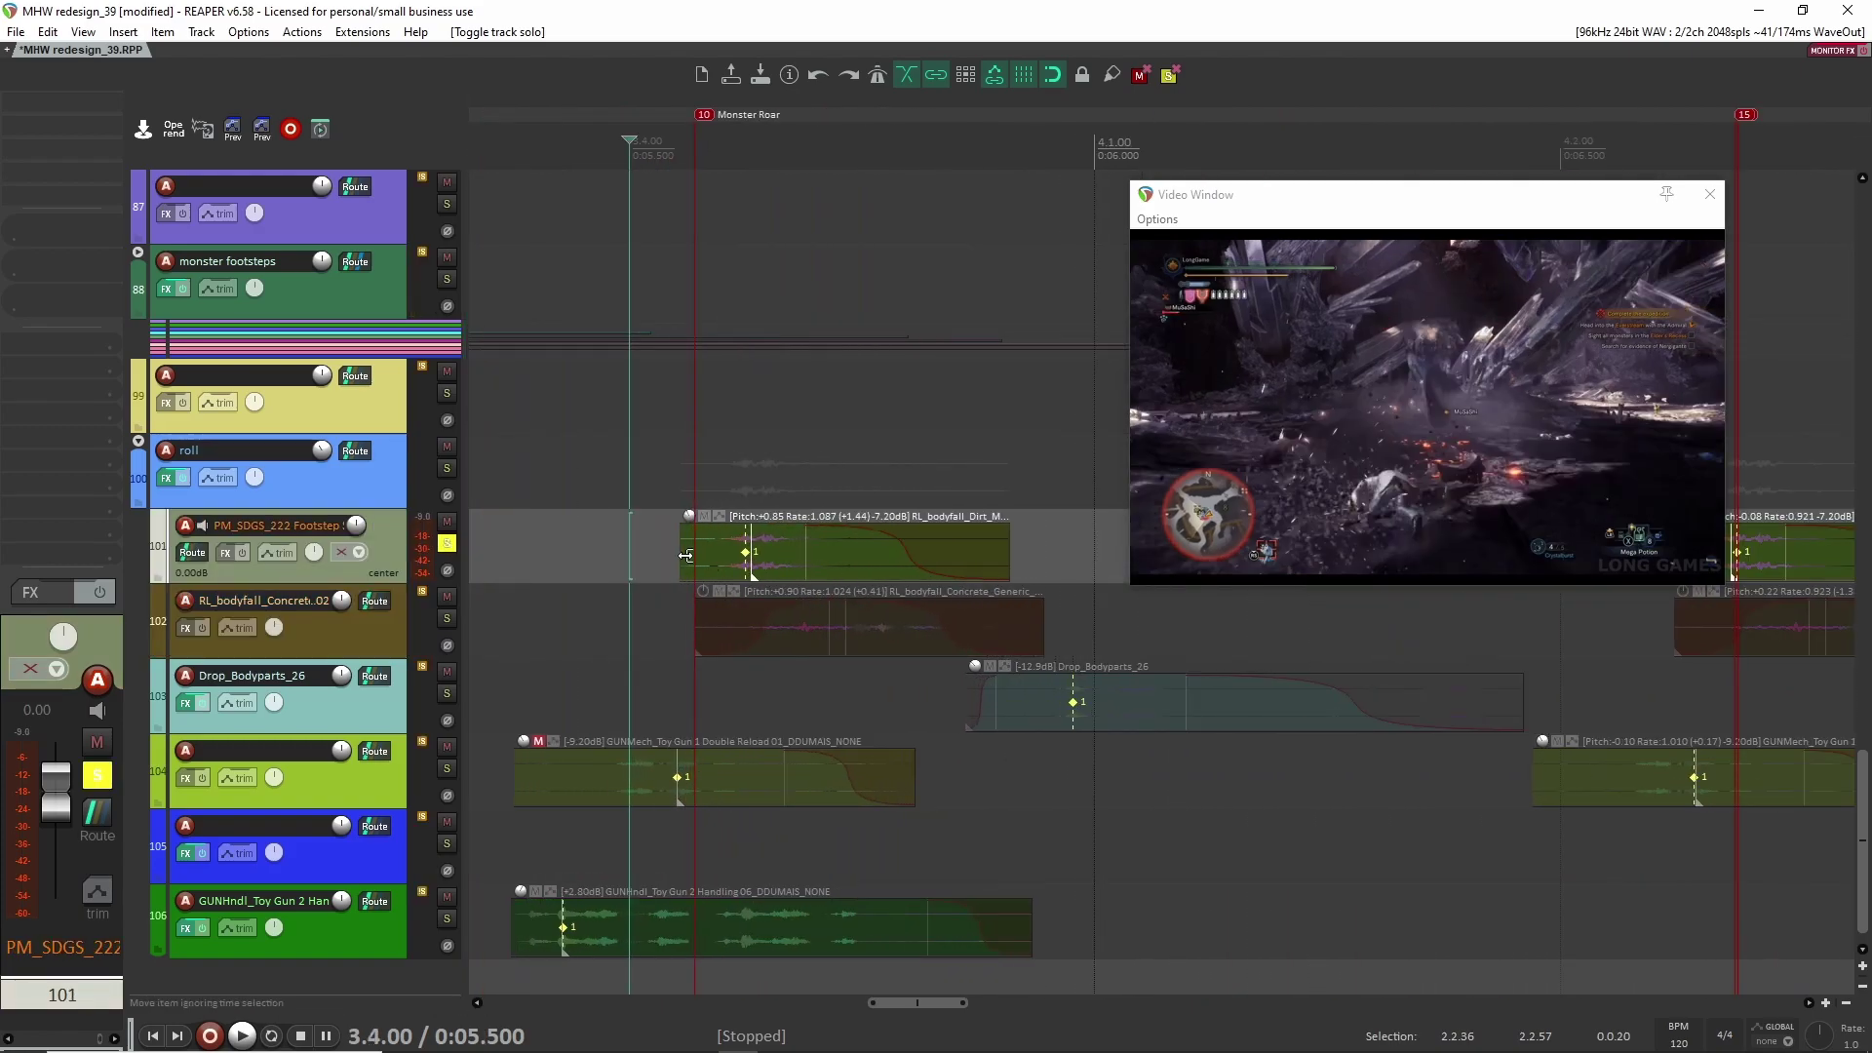
{"action": "scroll", "coordinate": [952, 569], "scroll_direction": "left", "scroll_amount": 3}
{"action": "scroll", "coordinate": [862, 552], "scroll_direction": "right", "scroll_amount": 4}
{"action": "scroll", "coordinate": [926, 565], "scroll_direction": "left", "scroll_amount": 1}
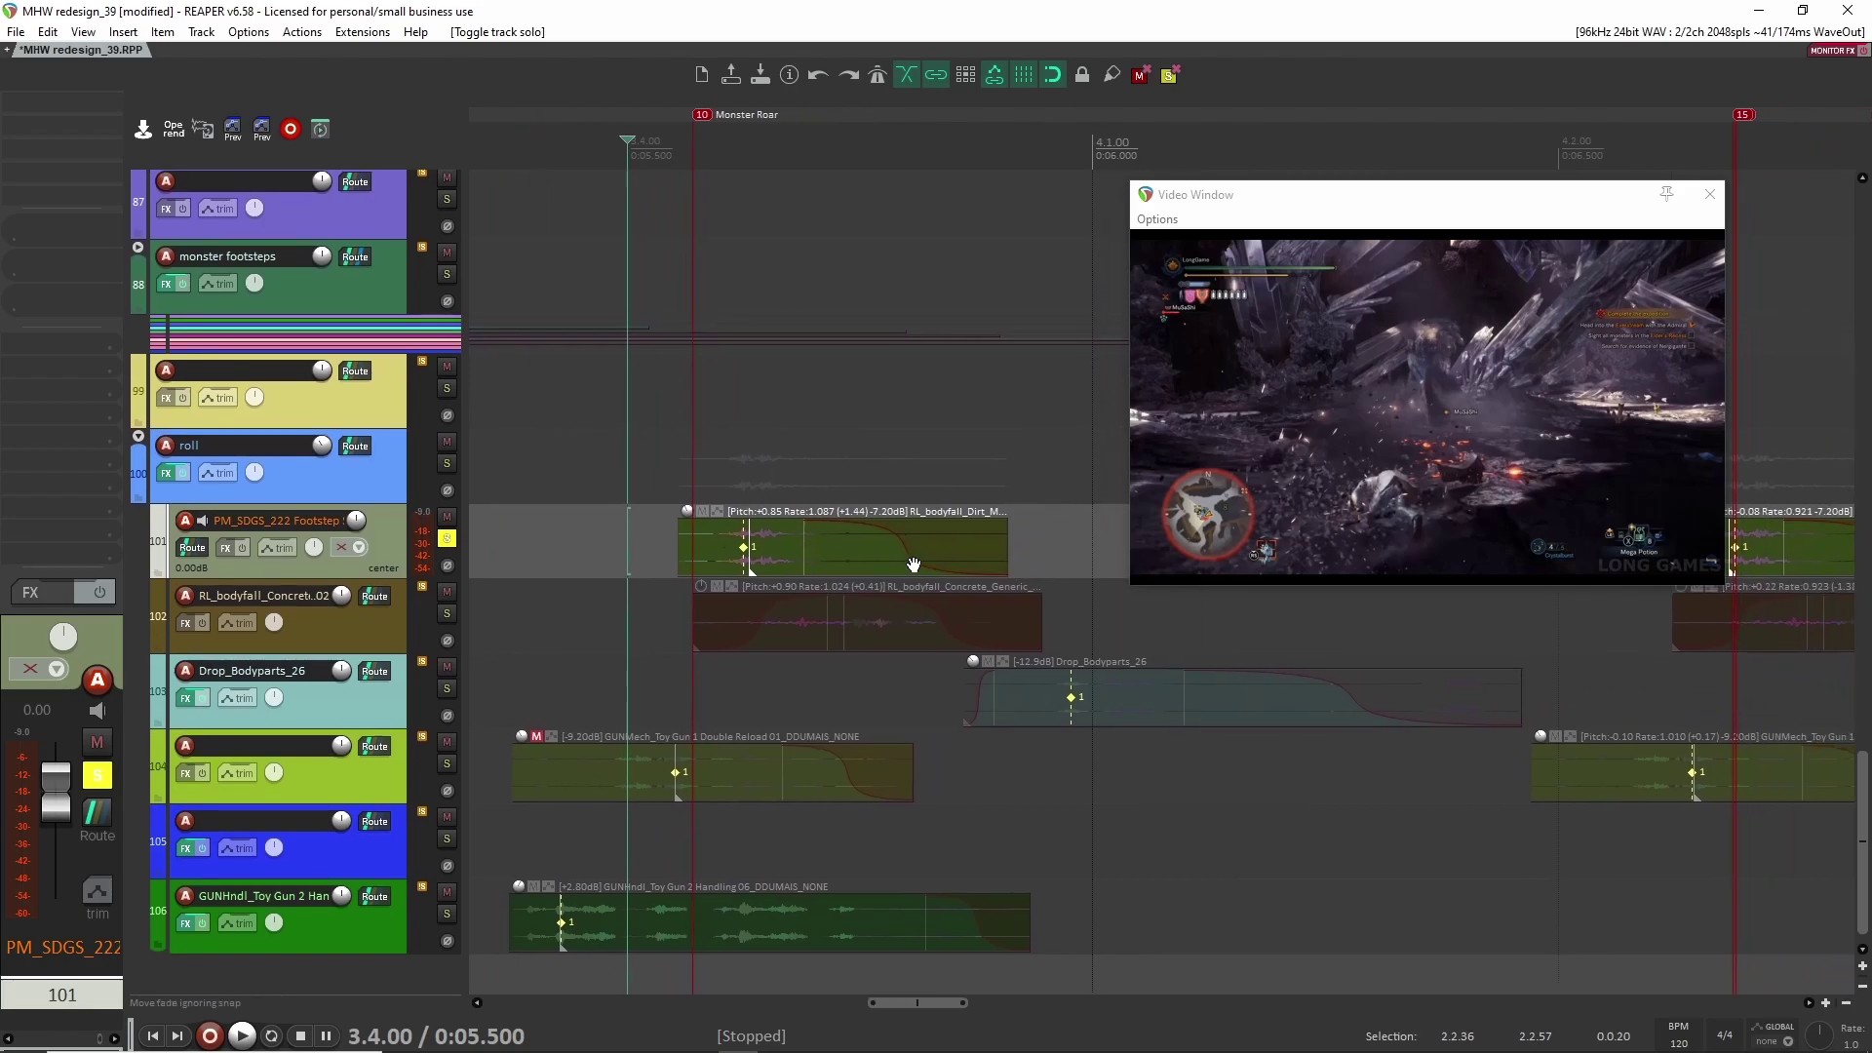
{"action": "scroll", "coordinate": [926, 564], "scroll_direction": "right", "scroll_amount": 1}
{"action": "key", "text": "space"}
{"action": "key", "text": "space"}
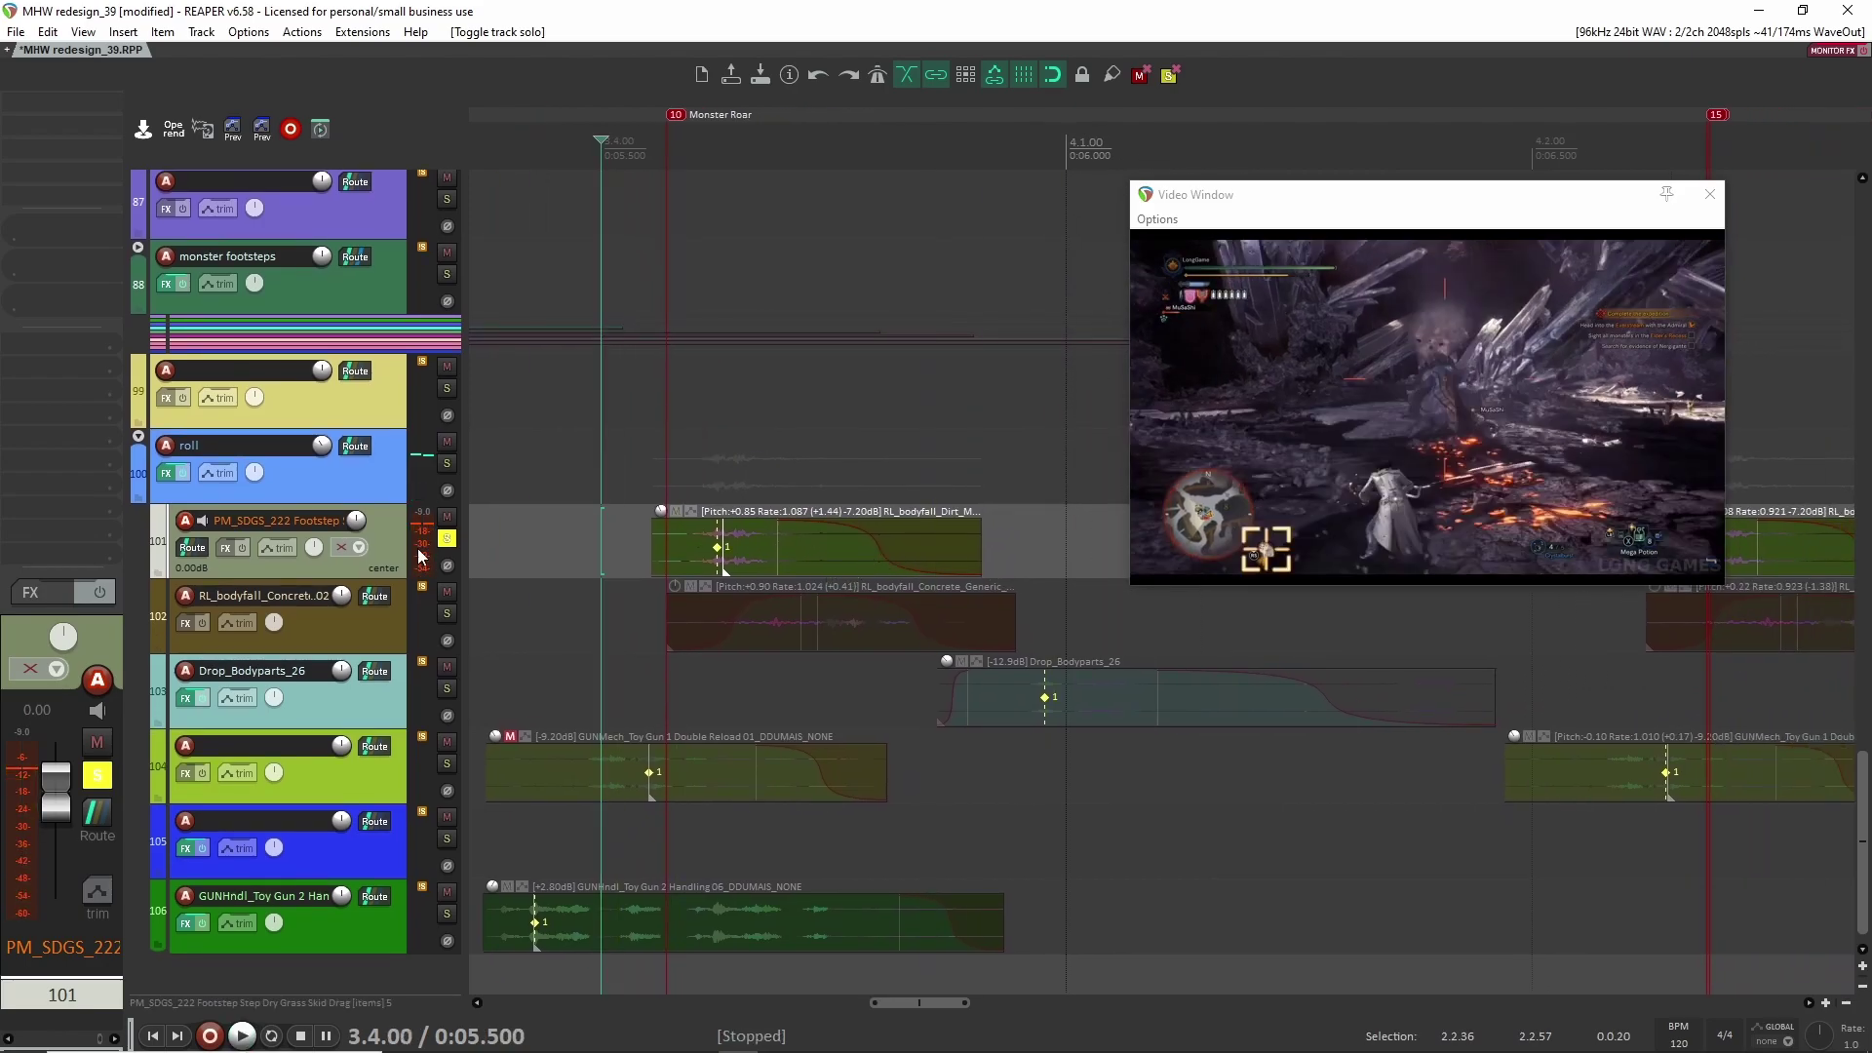
{"action": "key", "text": "space"}
{"action": "left_click", "coordinate": [448, 541]}
{"action": "key", "text": "space"}
Step: Solo the RL_bodyfall_Concrete track and play its first clip from 0:05.500
{"action": "left_click", "coordinate": [448, 613]}
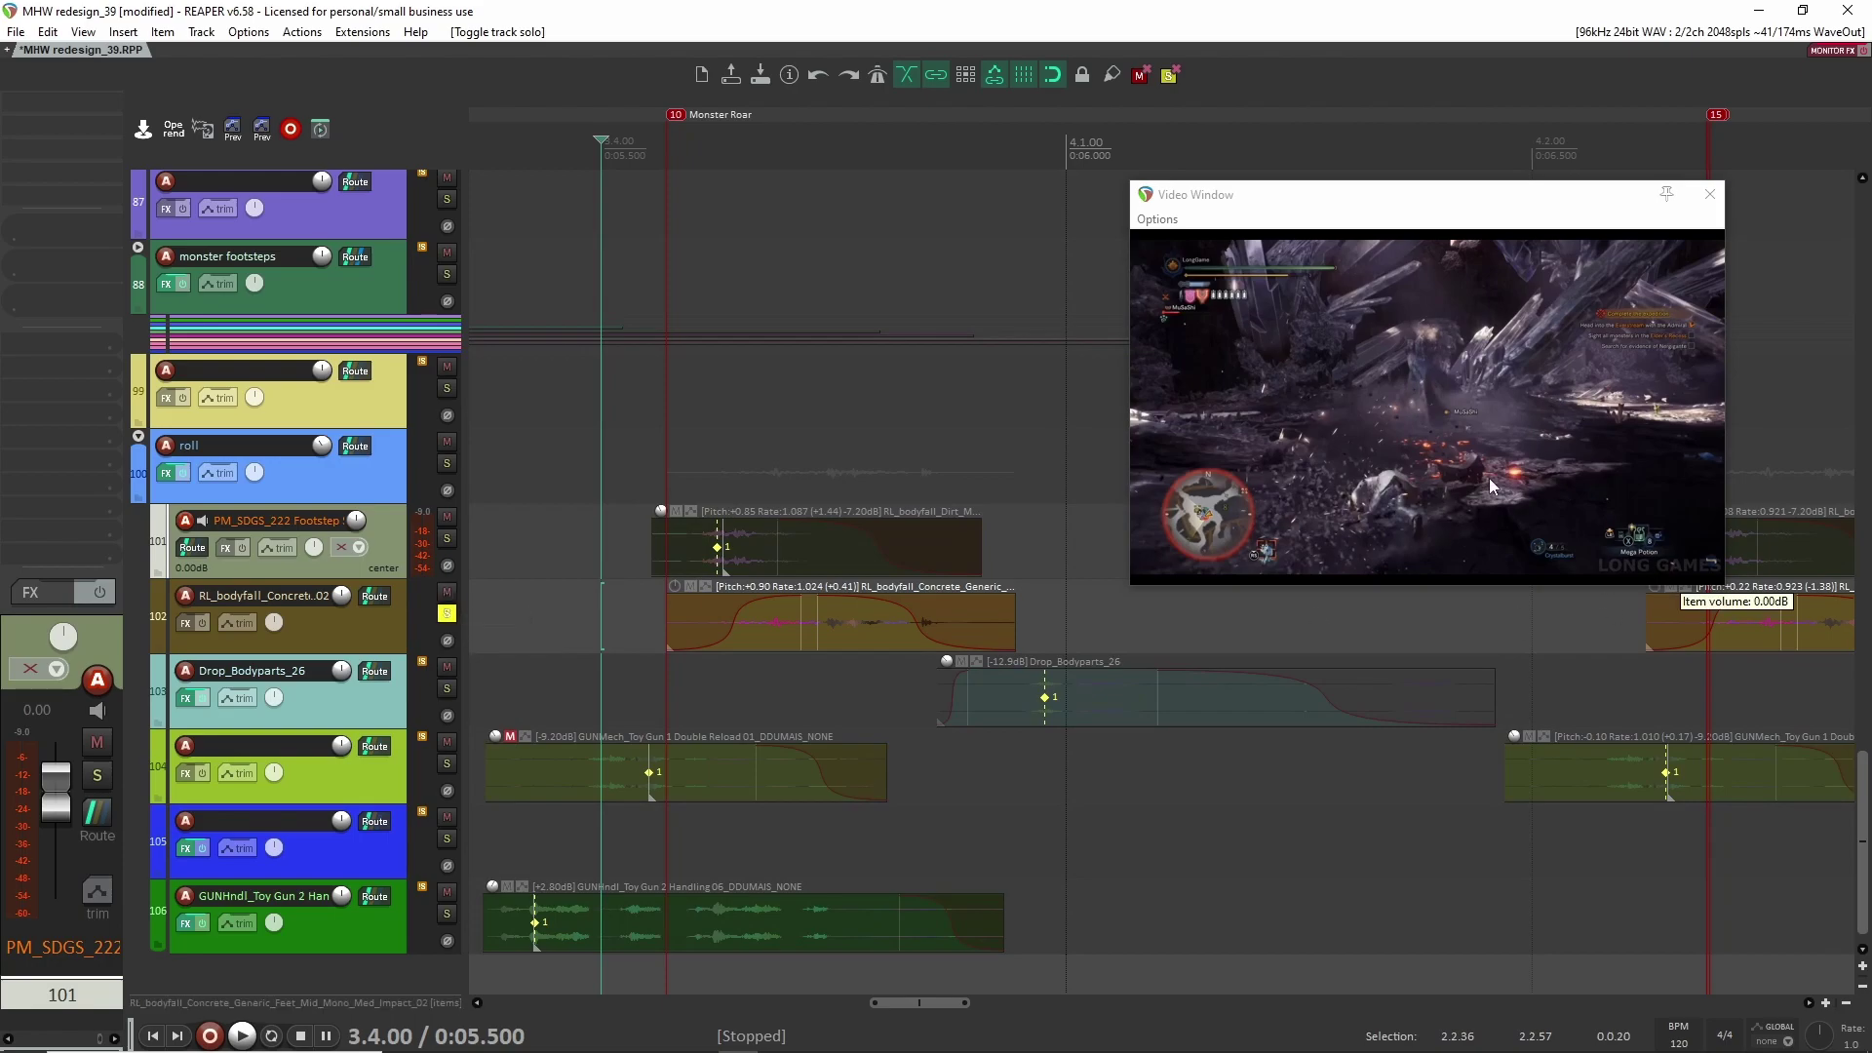
{"action": "key", "text": "space"}
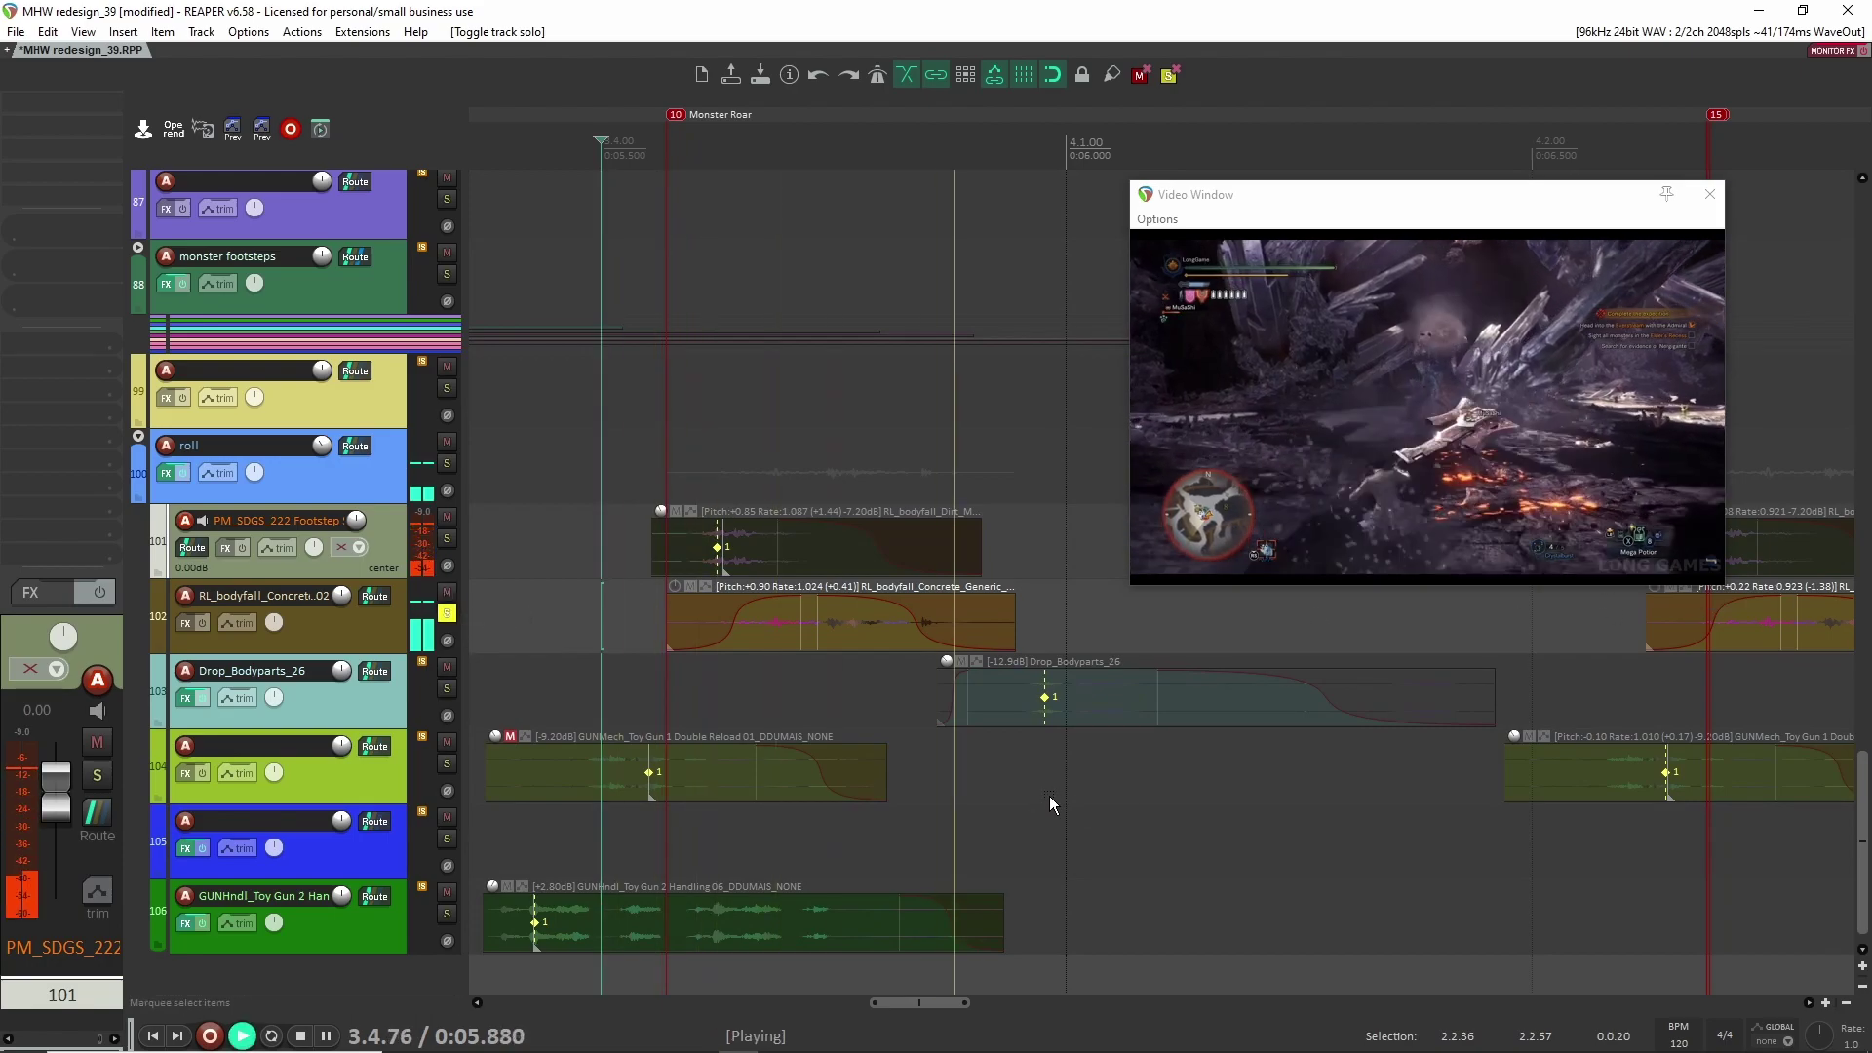
{"action": "key", "text": "space"}
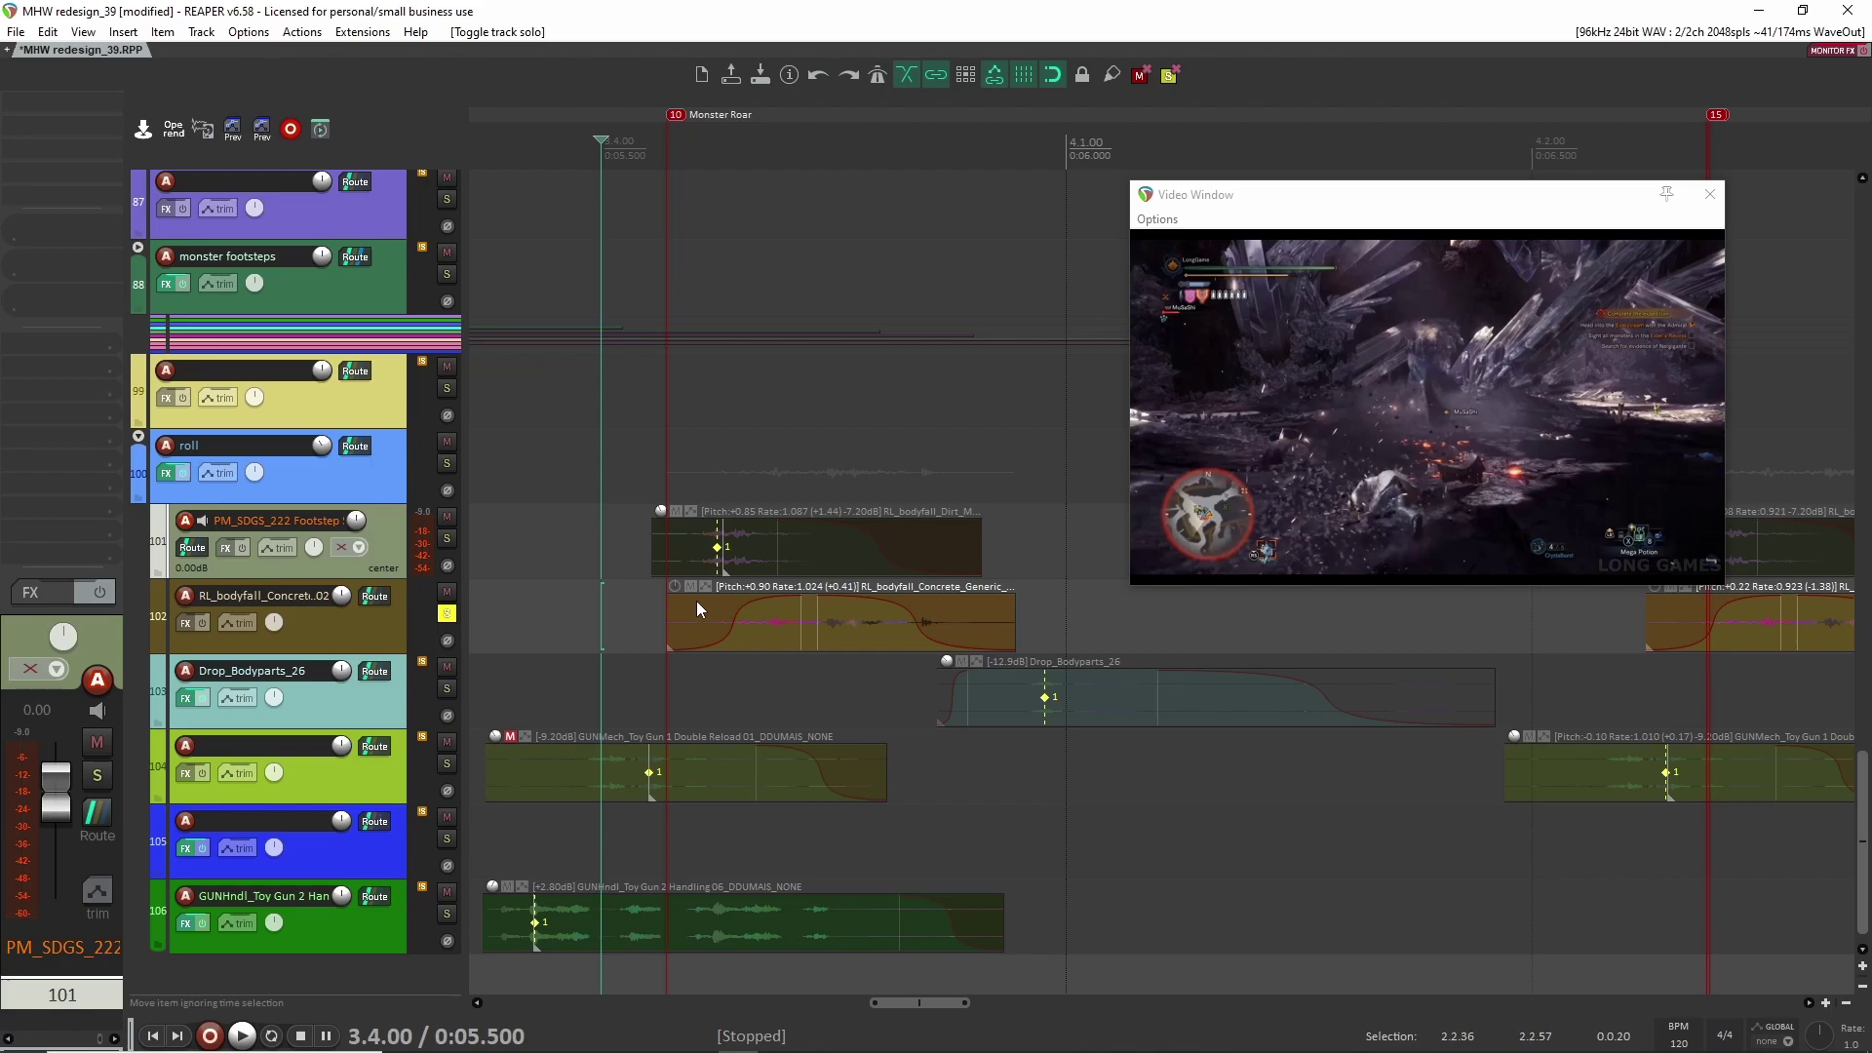
Step: Solo the PM_SDGS_222 Footstep track as well and play the dirt and concrete bodyfall layers together
{"action": "left_click", "coordinate": [447, 540]}
{"action": "key", "text": "space"}
{"action": "key", "text": "space"}
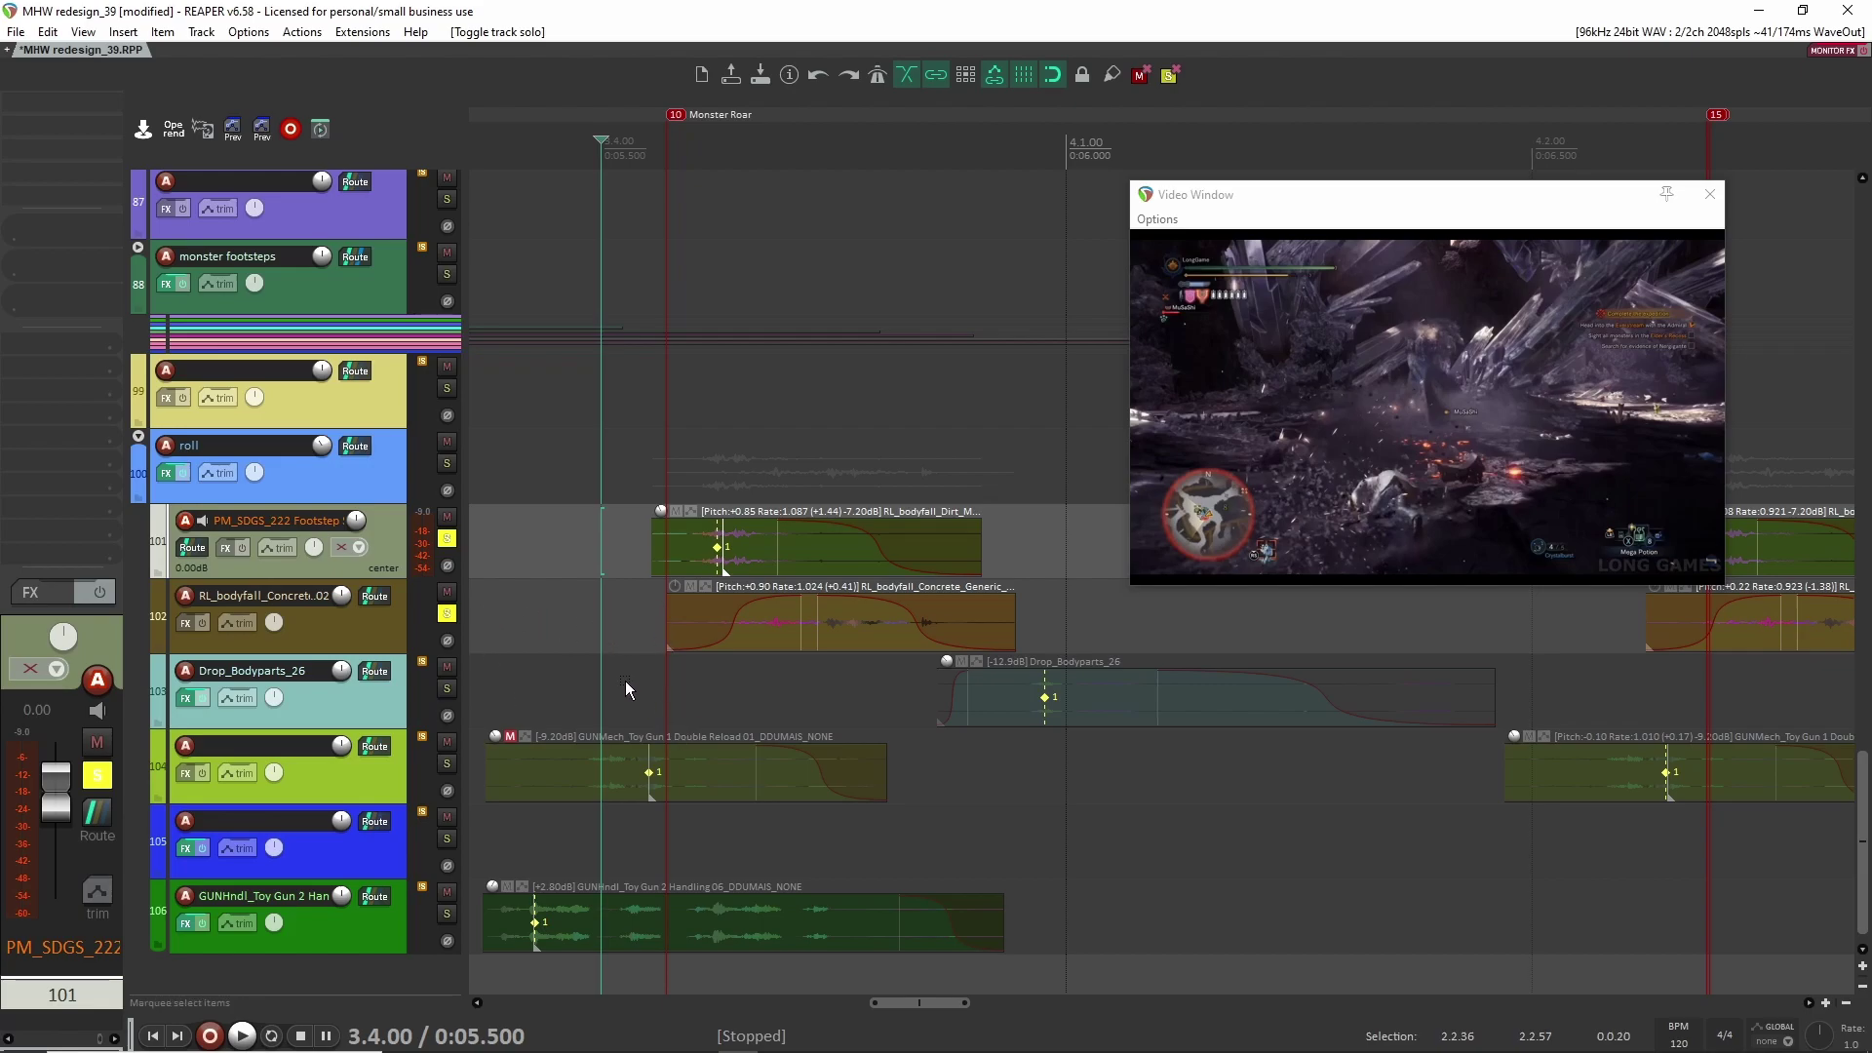
Step: Unsolo both bodyfall tracks, solo the GUNHndl_Toy Gun 2 Handling track, and play its clip from 0:05.288
{"action": "scroll", "coordinate": [624, 683], "scroll_direction": "left", "scroll_amount": 1}
{"action": "left_click", "coordinate": [444, 601]}
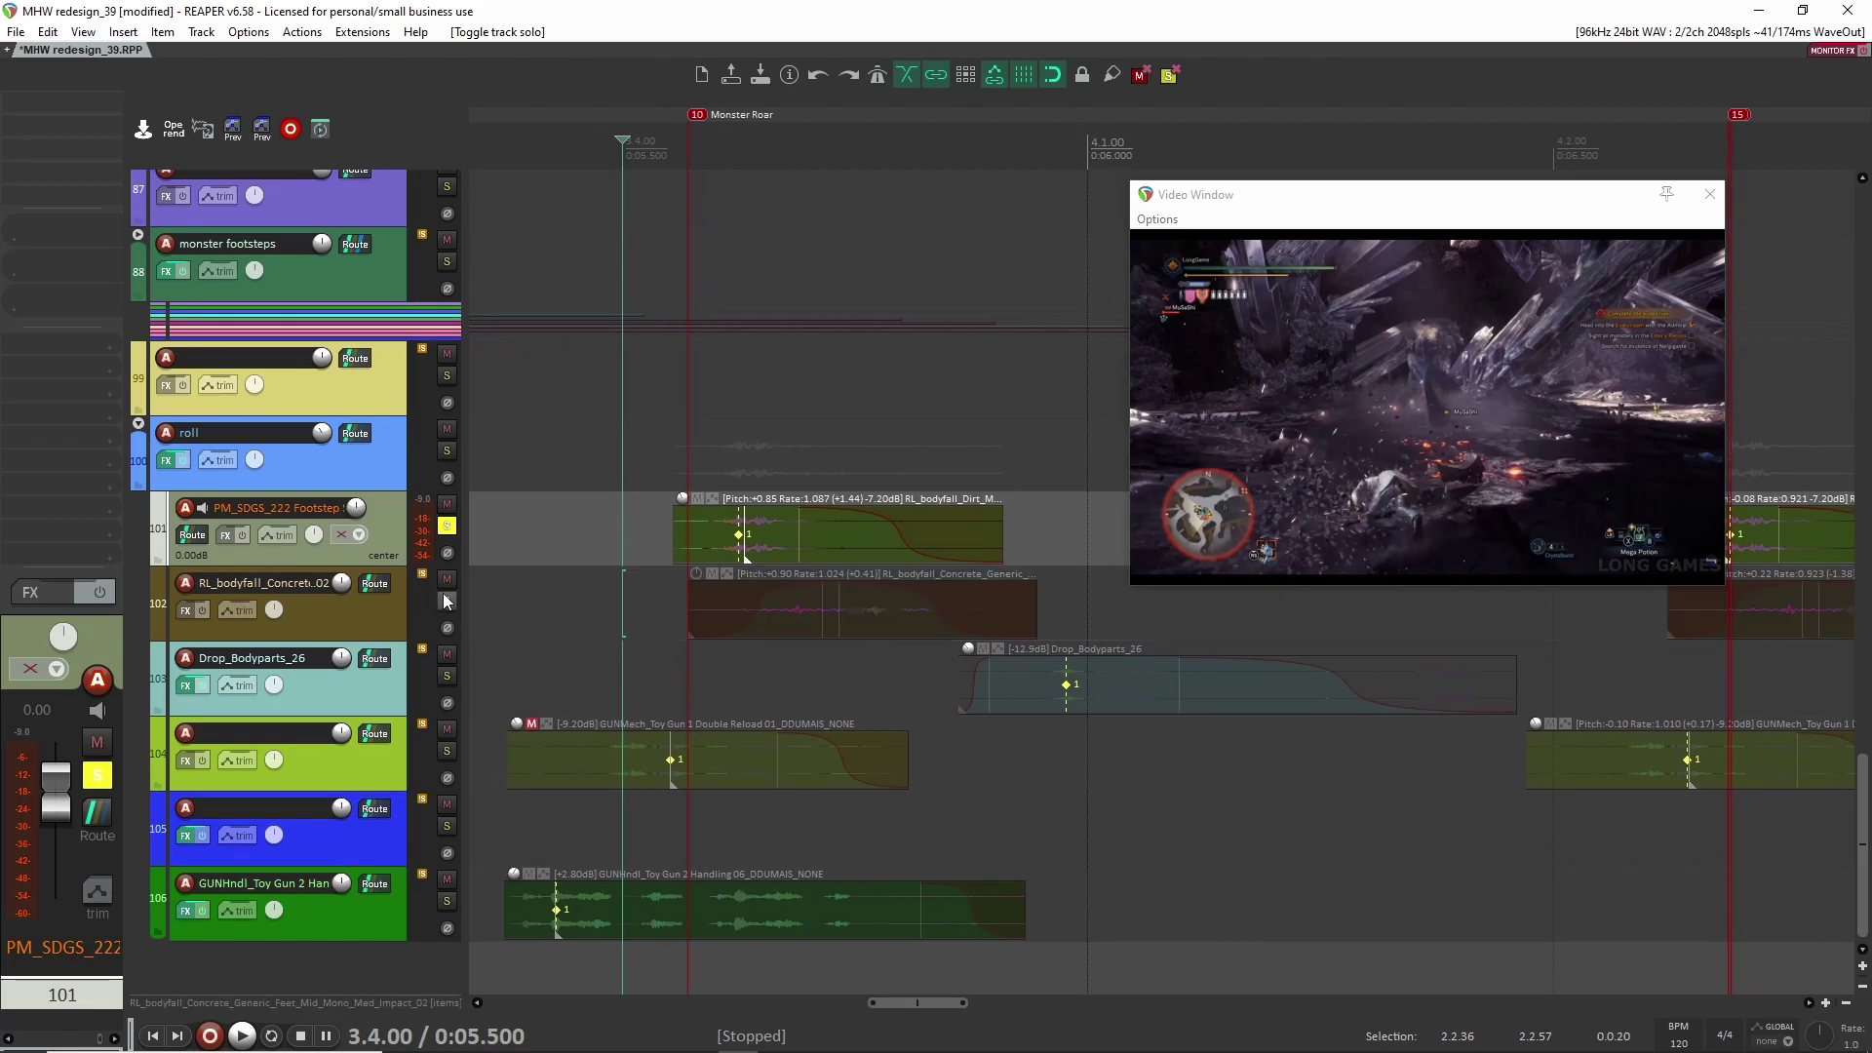
{"action": "left_click", "coordinate": [443, 527]}
{"action": "left_click", "coordinate": [446, 901]}
{"action": "key", "text": "space"}
{"action": "left_click", "coordinate": [632, 848]}
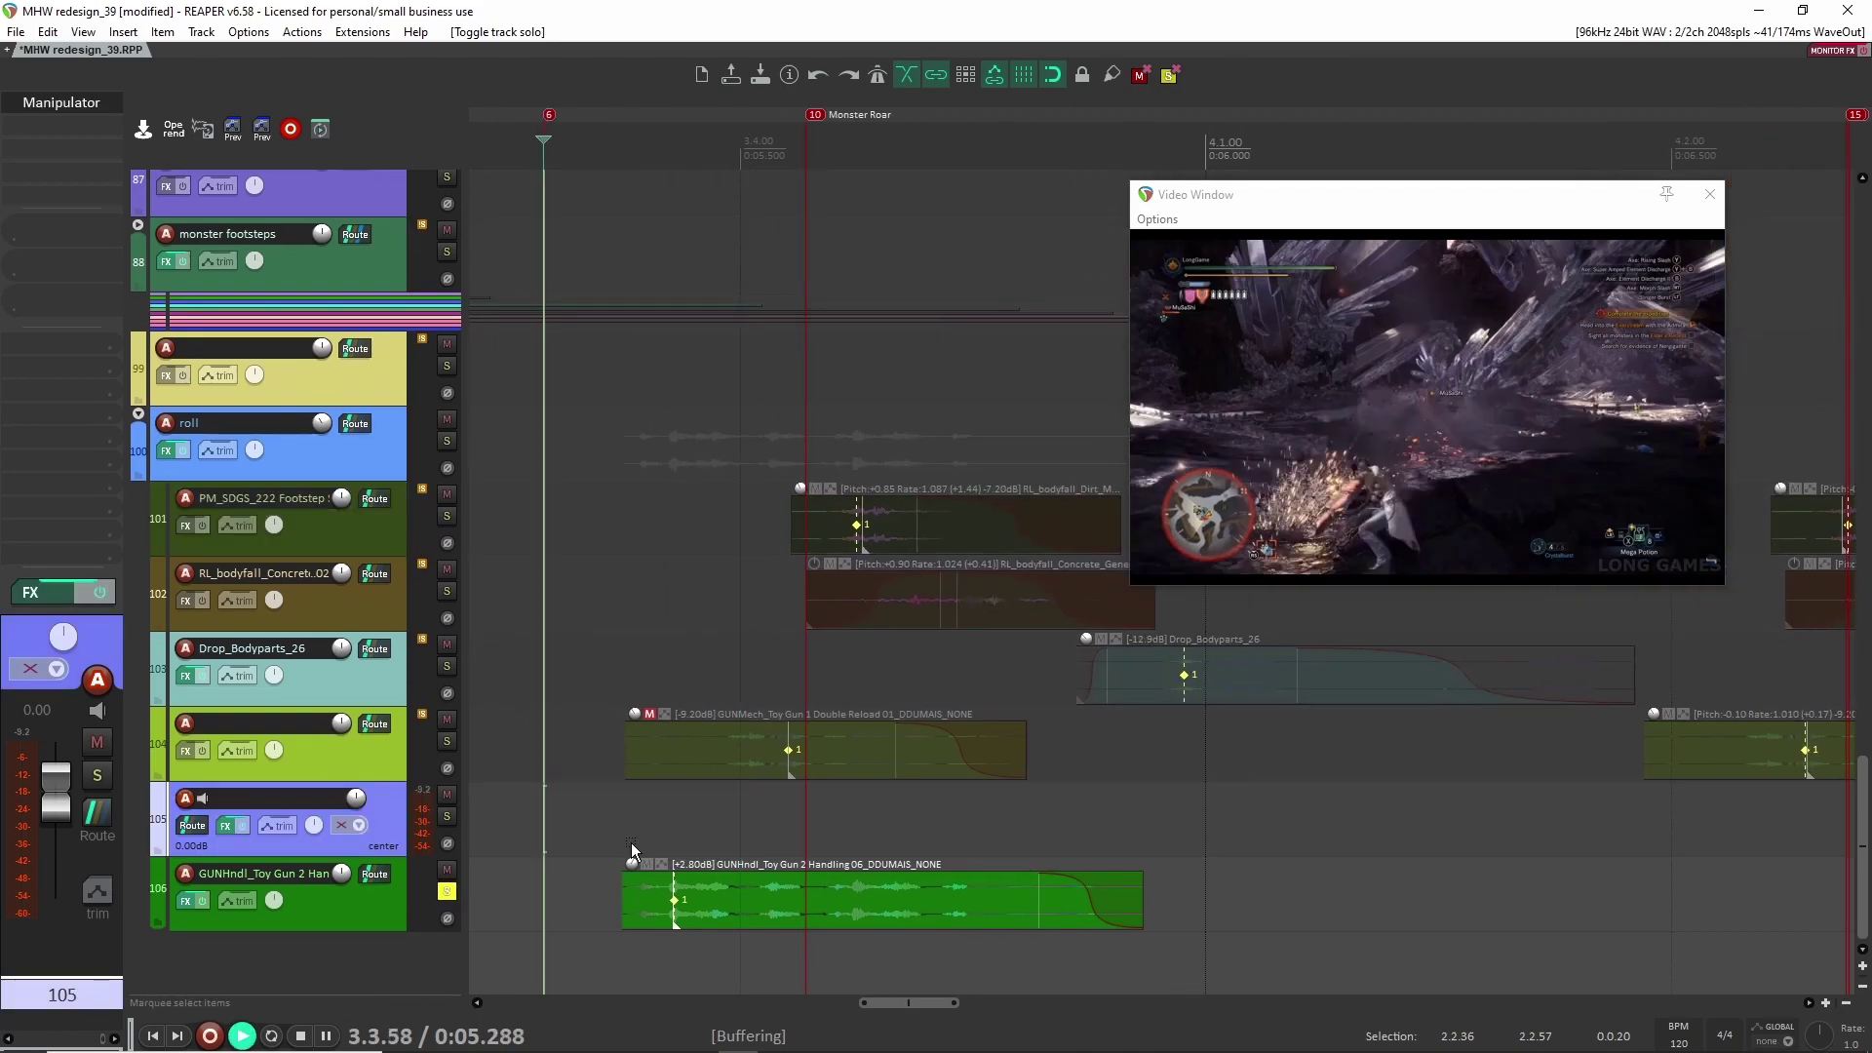
{"action": "key", "text": "space"}
Step: Unsolo the GUNHndl_Toy Gun 2 Handling track and open its MTransformer effect to examine the settings
{"action": "scroll", "coordinate": [1182, 805], "scroll_direction": "down", "scroll_amount": 1}
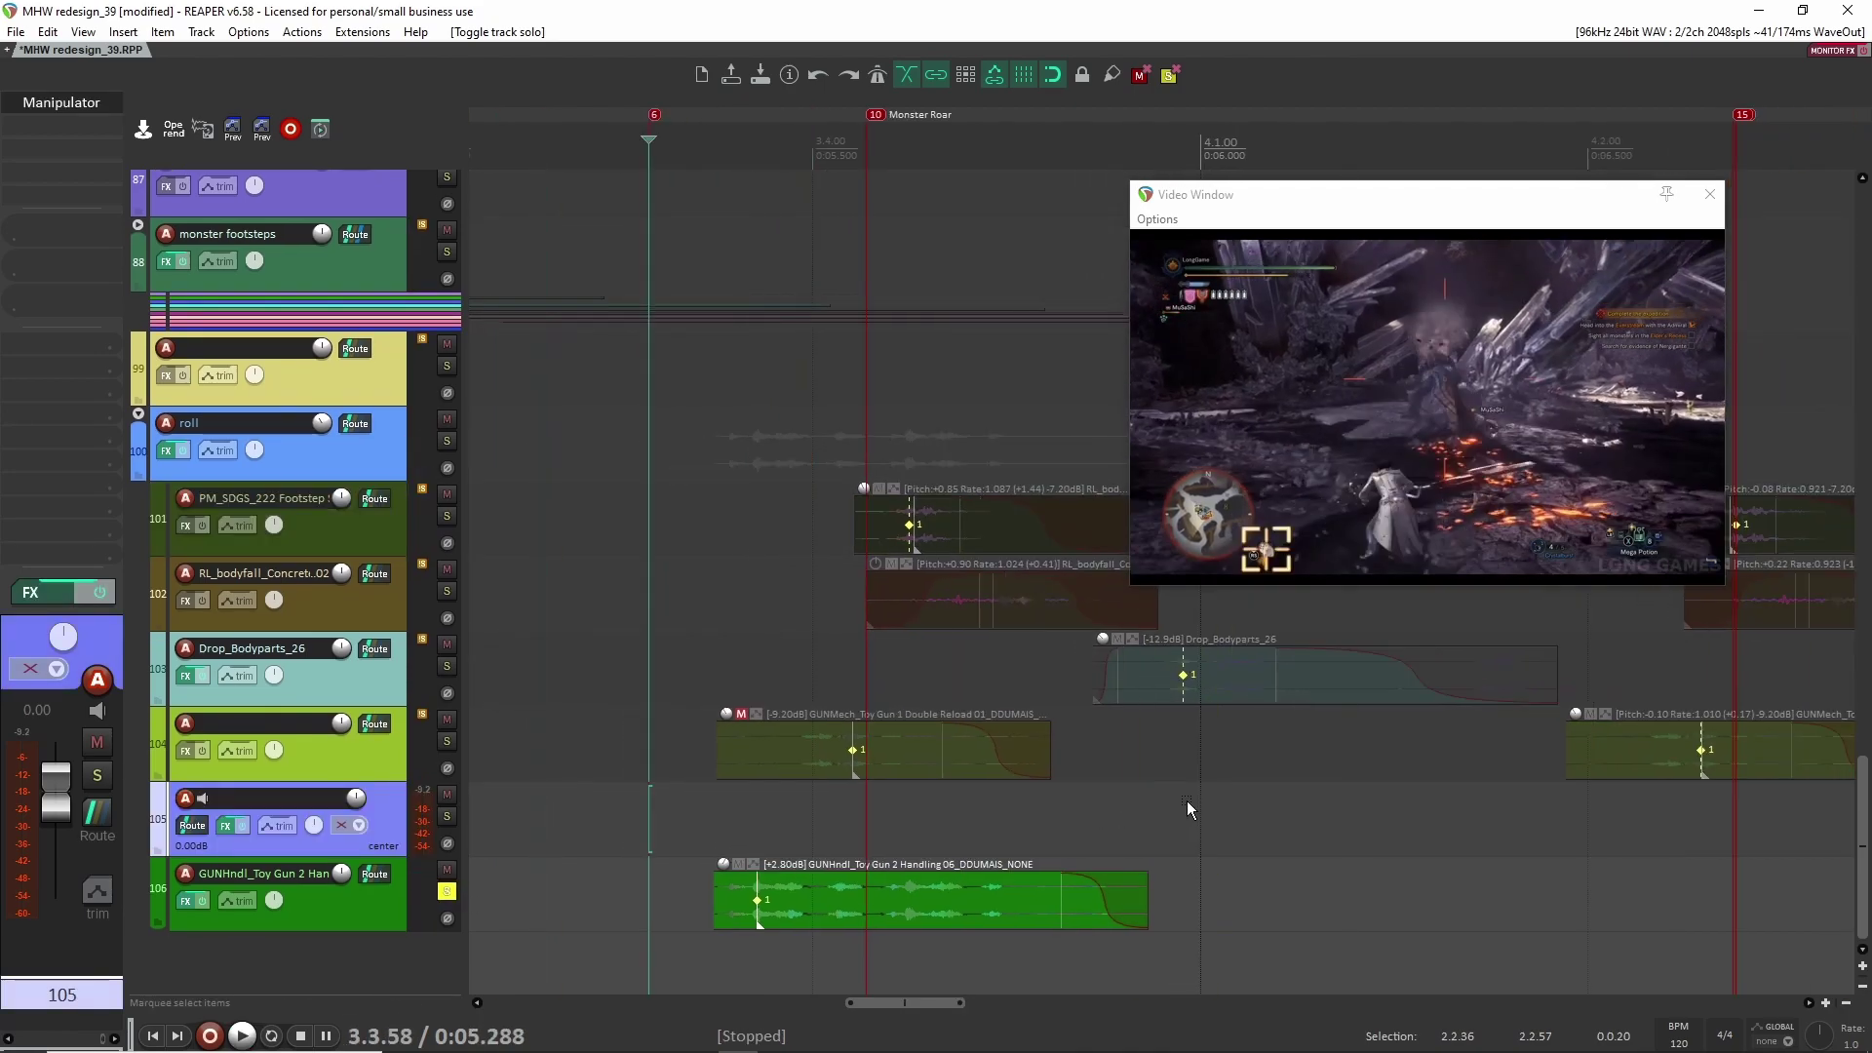
{"action": "scroll", "coordinate": [1200, 824], "scroll_direction": "down", "scroll_amount": 1}
{"action": "scroll", "coordinate": [1137, 803], "scroll_direction": "down", "scroll_amount": 2}
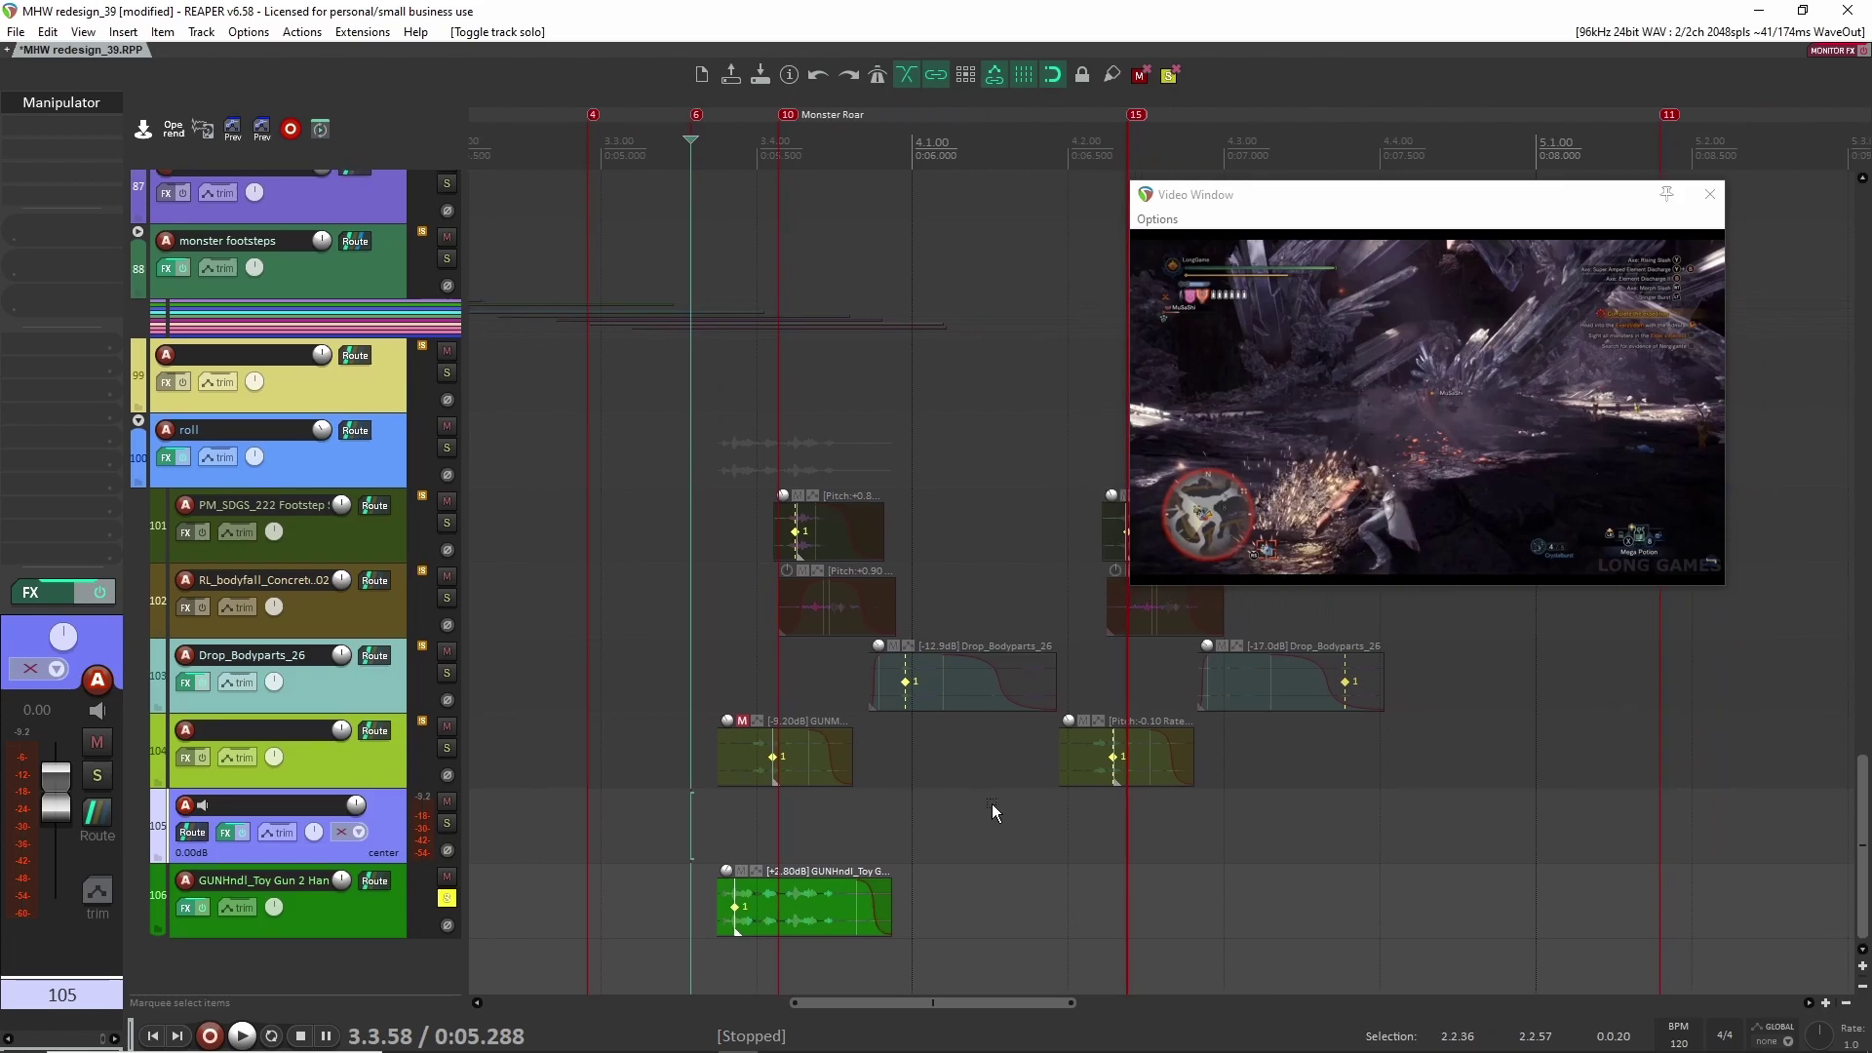
{"action": "scroll", "coordinate": [1309, 799], "scroll_direction": "right", "scroll_amount": 2}
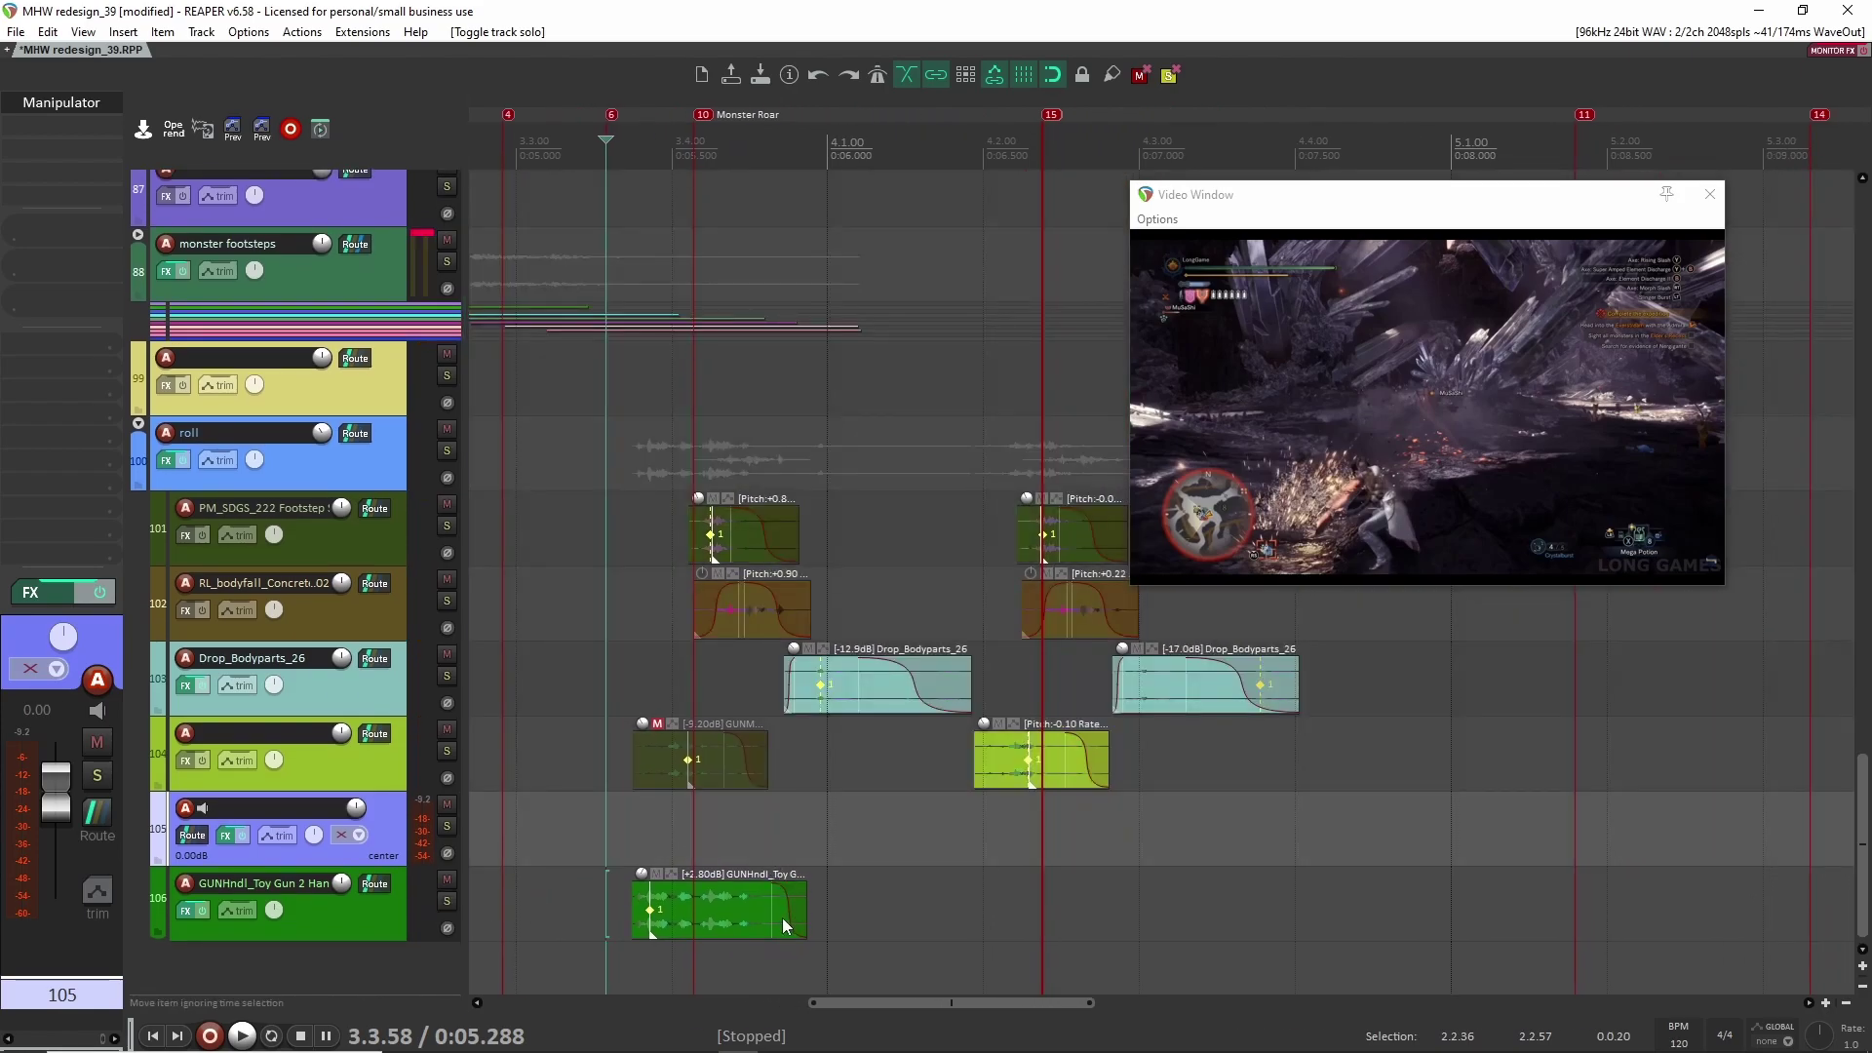
{"action": "scroll", "coordinate": [546, 875], "scroll_direction": "up", "scroll_amount": 3}
{"action": "left_click", "coordinate": [500, 881]}
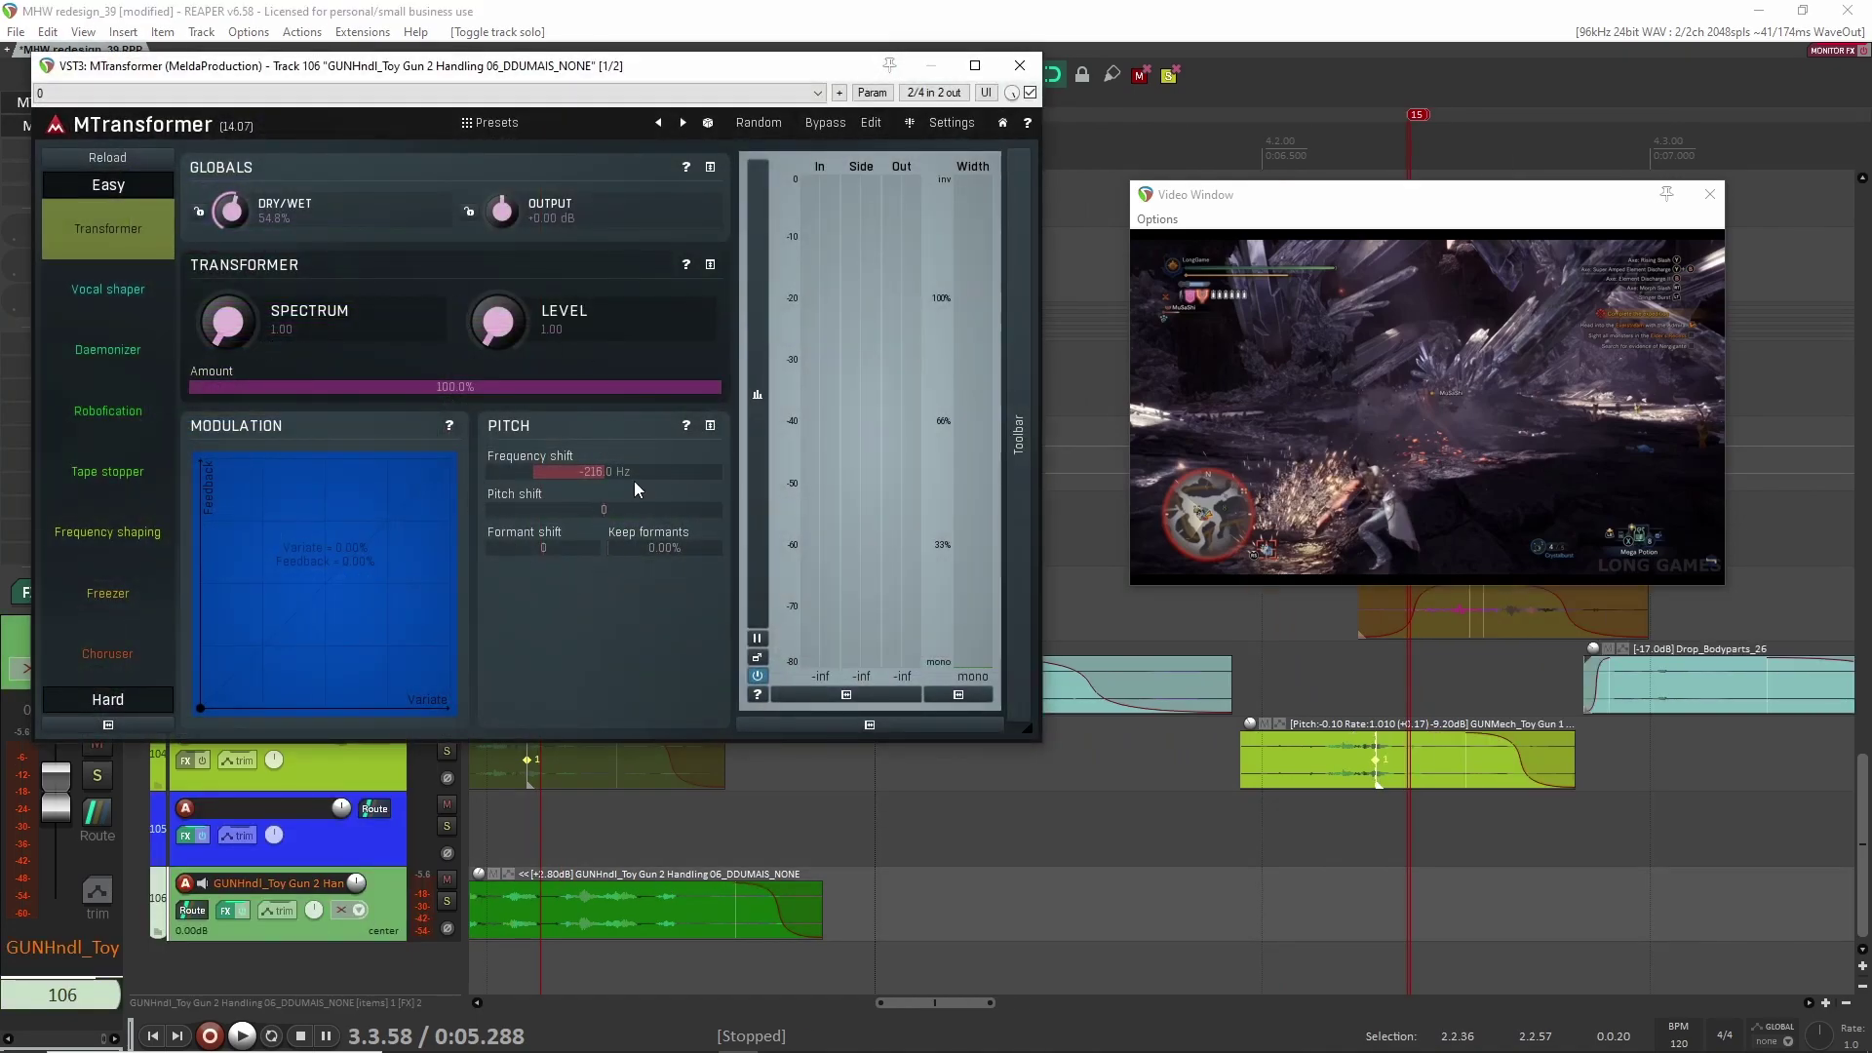
Step: Close the MTransformer effect and open the Manipulator effect on the GUNHndl_Toy Gun 2 Handling track to examine its formant control
{"action": "left_click", "coordinate": [1020, 66]}
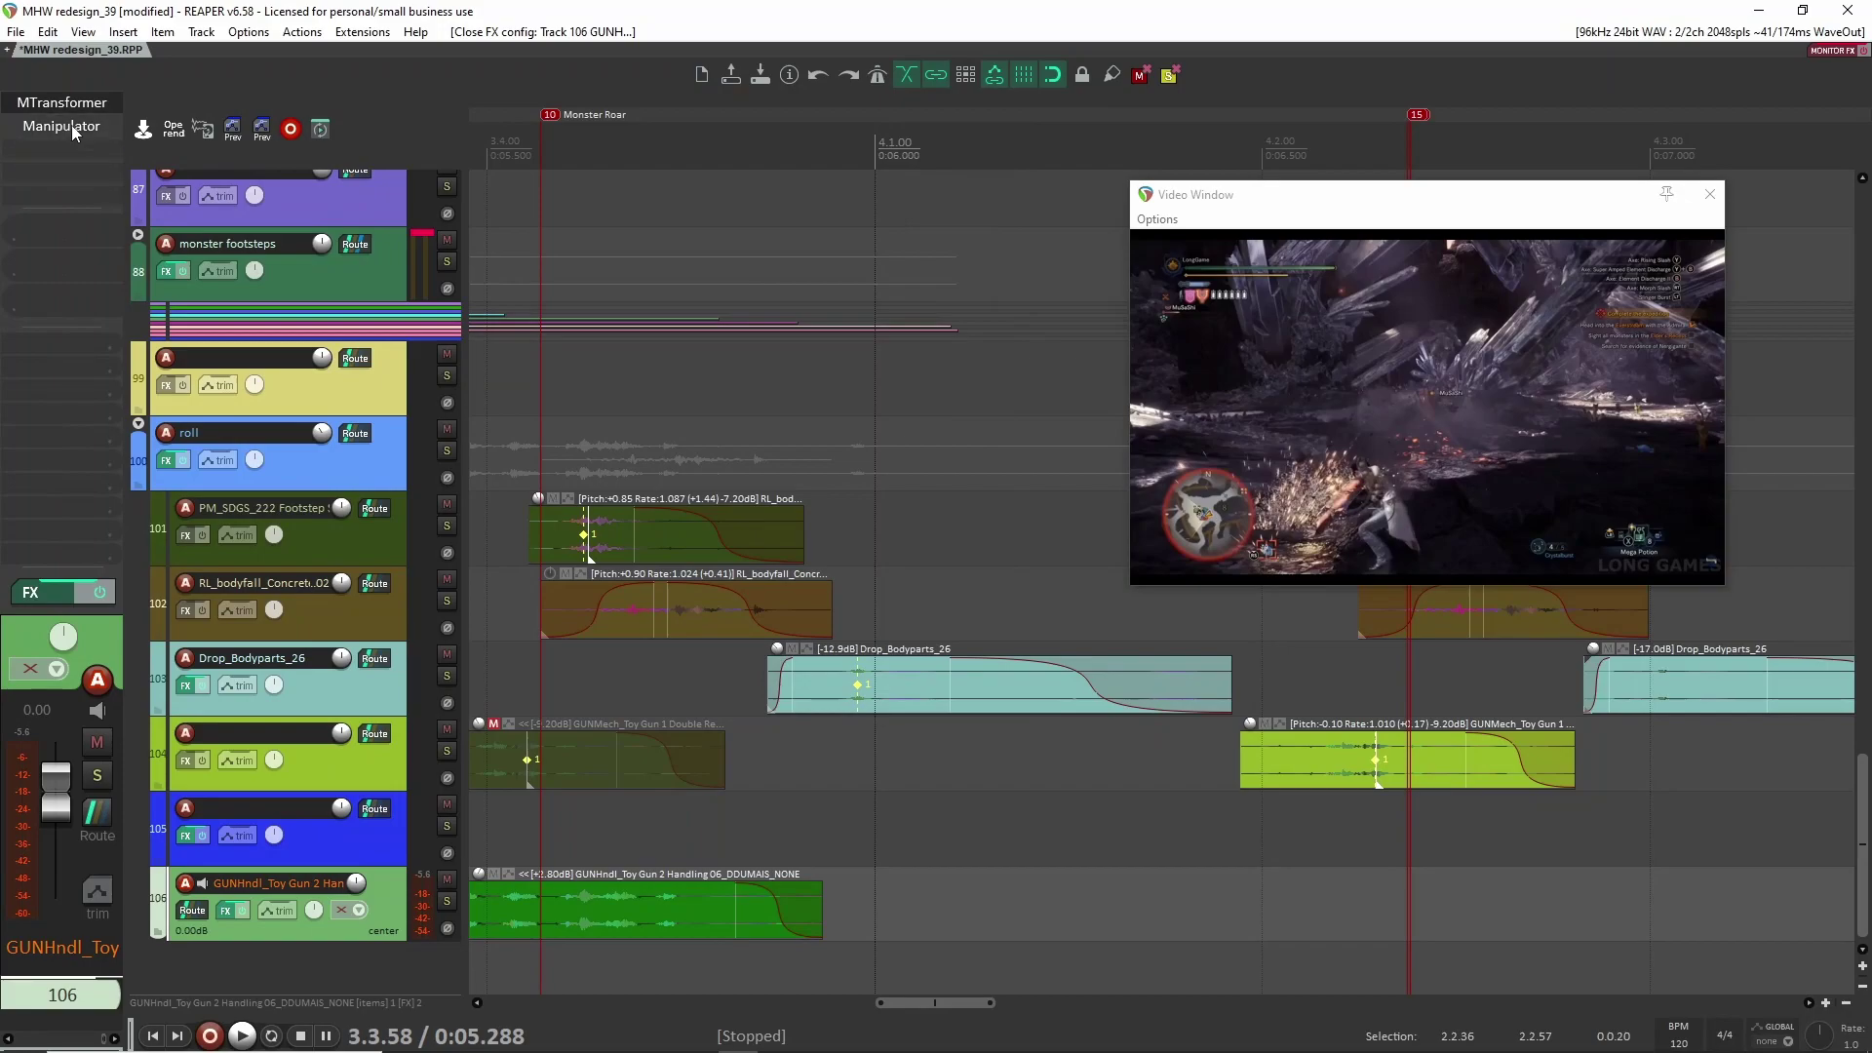
{"action": "left_click", "coordinate": [61, 126]}
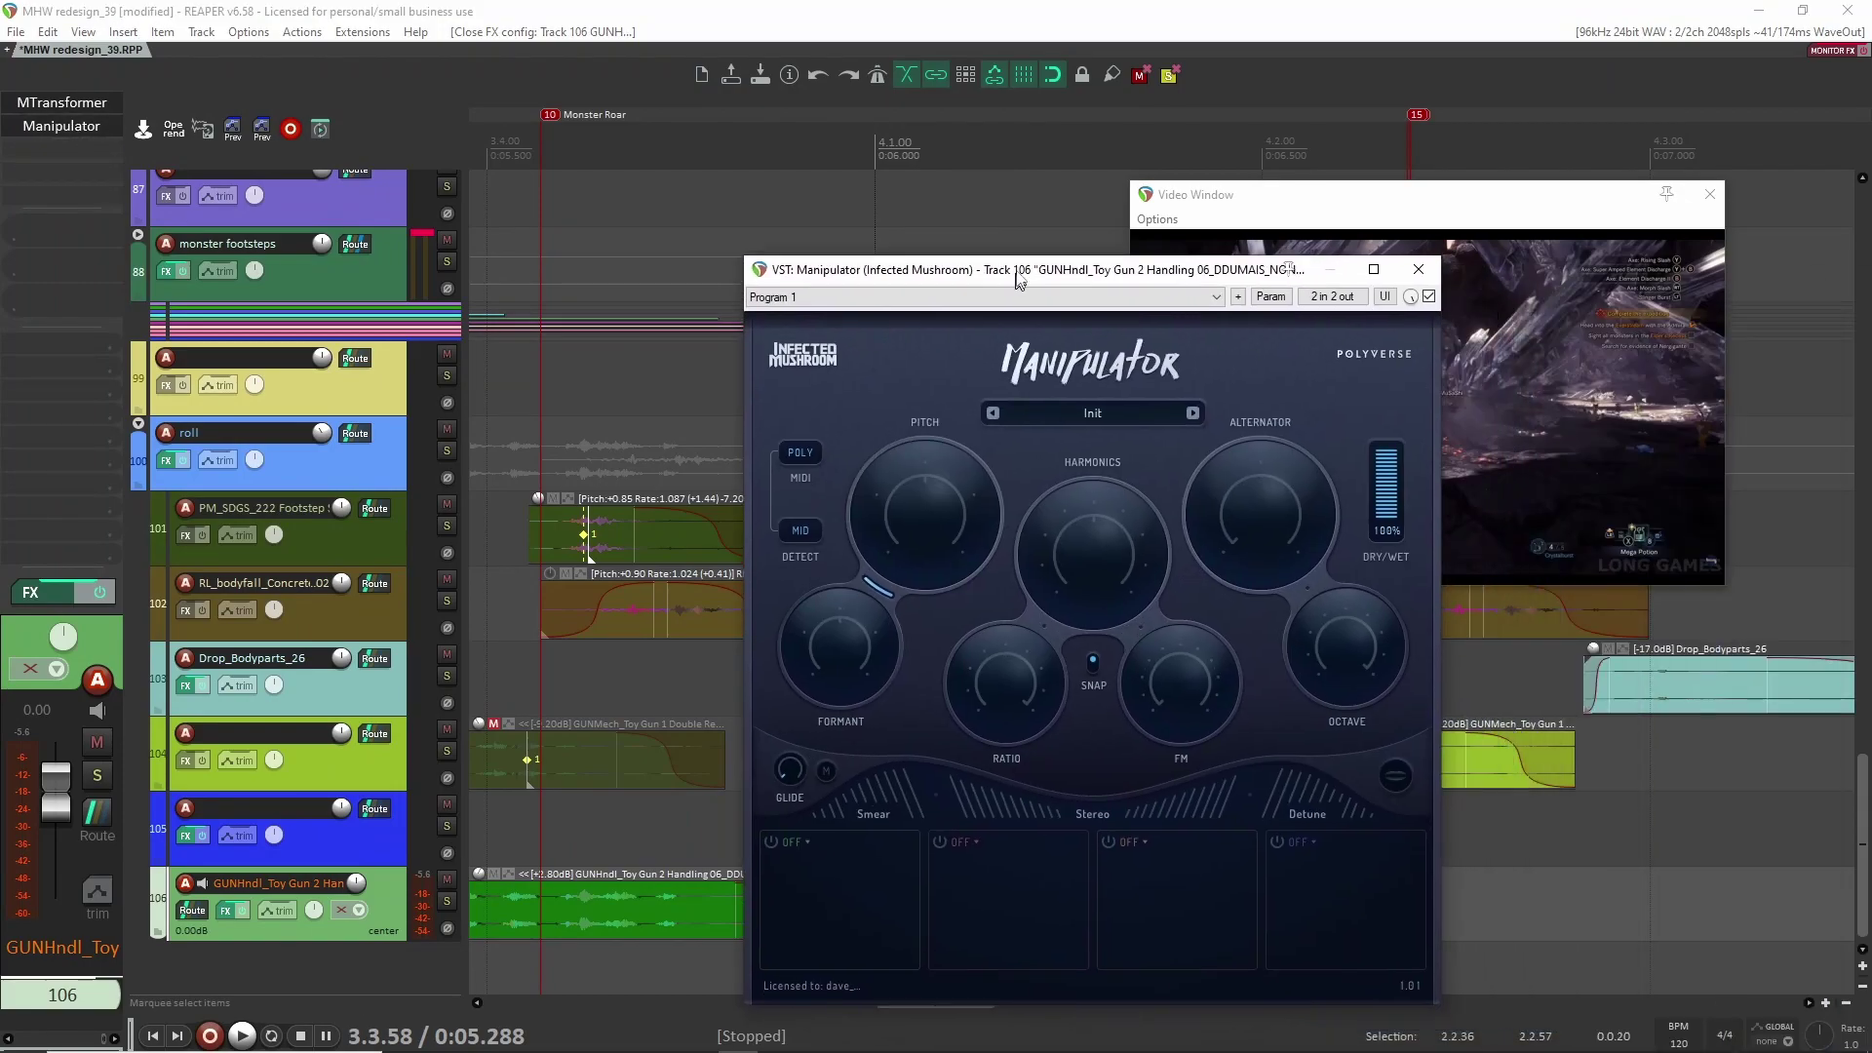
{"action": "key", "text": "space"}
{"action": "key", "text": "space"}
{"action": "double_click", "coordinate": [851, 595]}
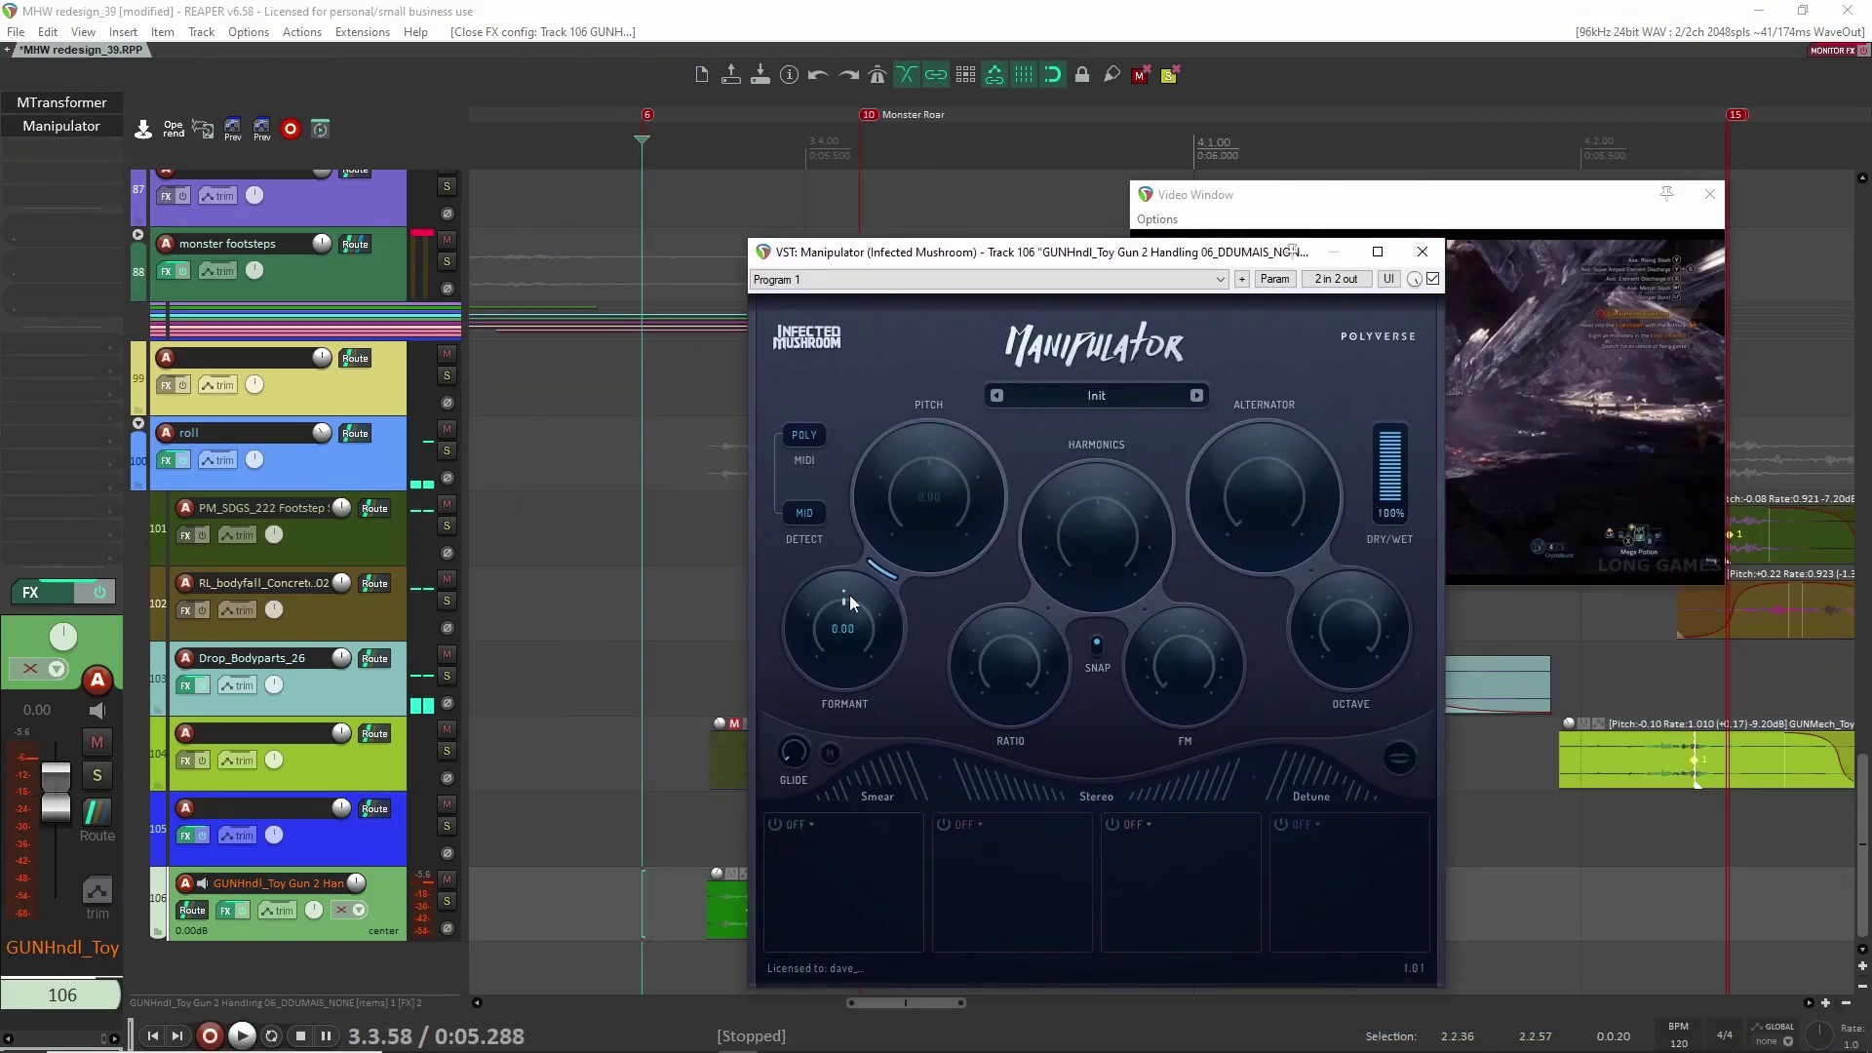
Step: Solo the GUNHndl_Toy Gun 2 Handling track, play it from 0:05.288 while watching Manipulator's formant, then unsolo it and close the effect
{"action": "key", "text": "F6"}
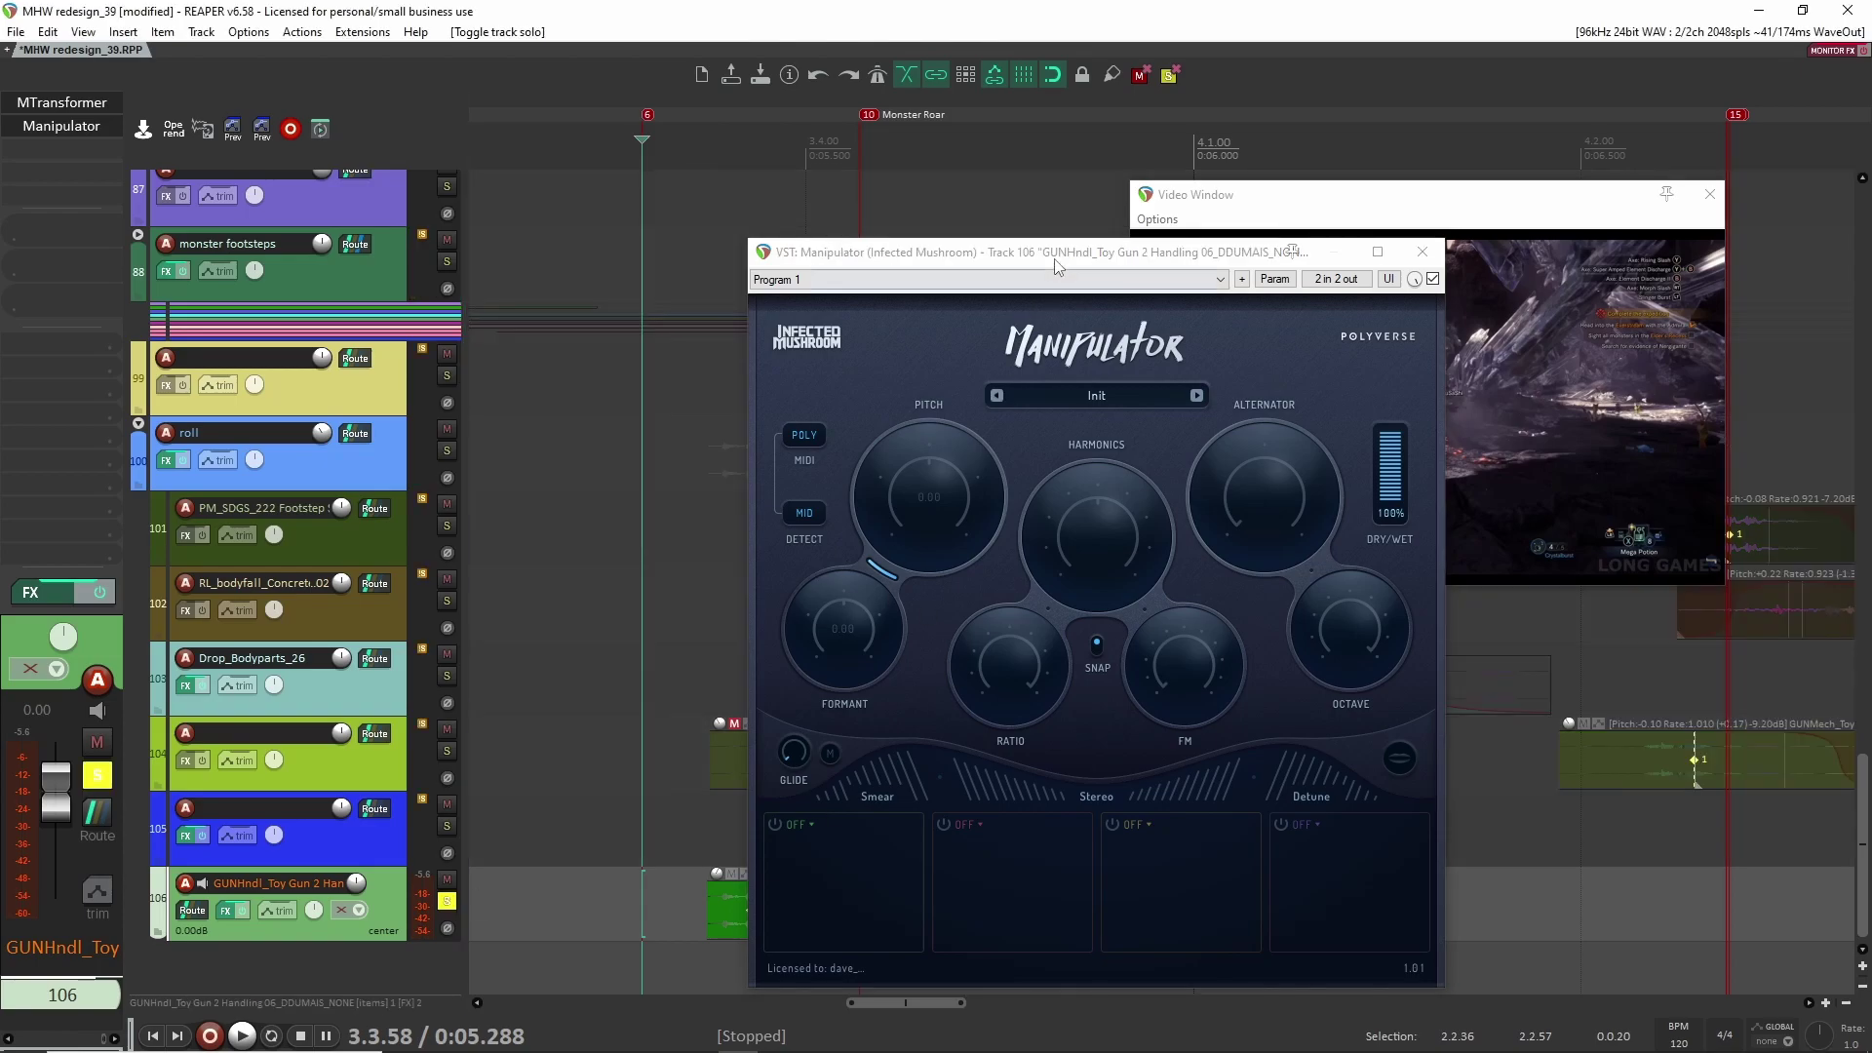
{"action": "left_click_drag", "start_coordinate": [1055, 255], "coordinate": [1318, 130]}
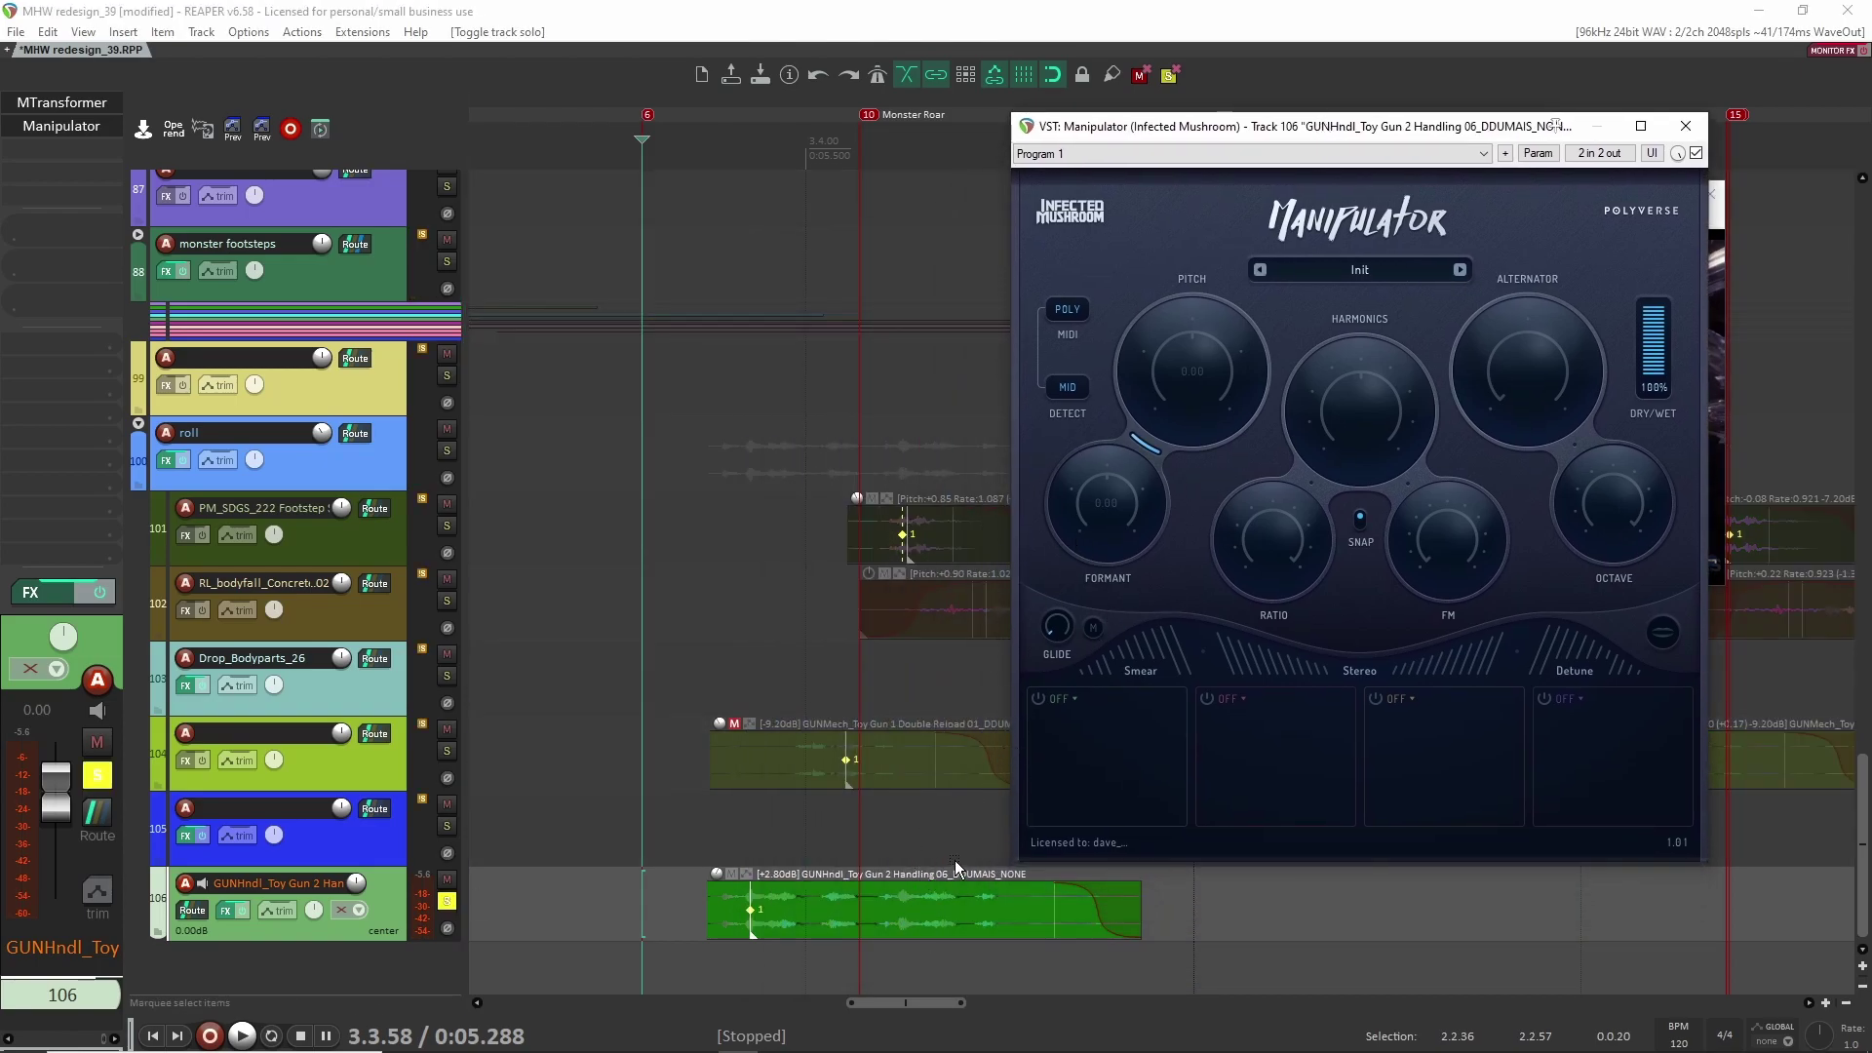
{"action": "key", "text": "space"}
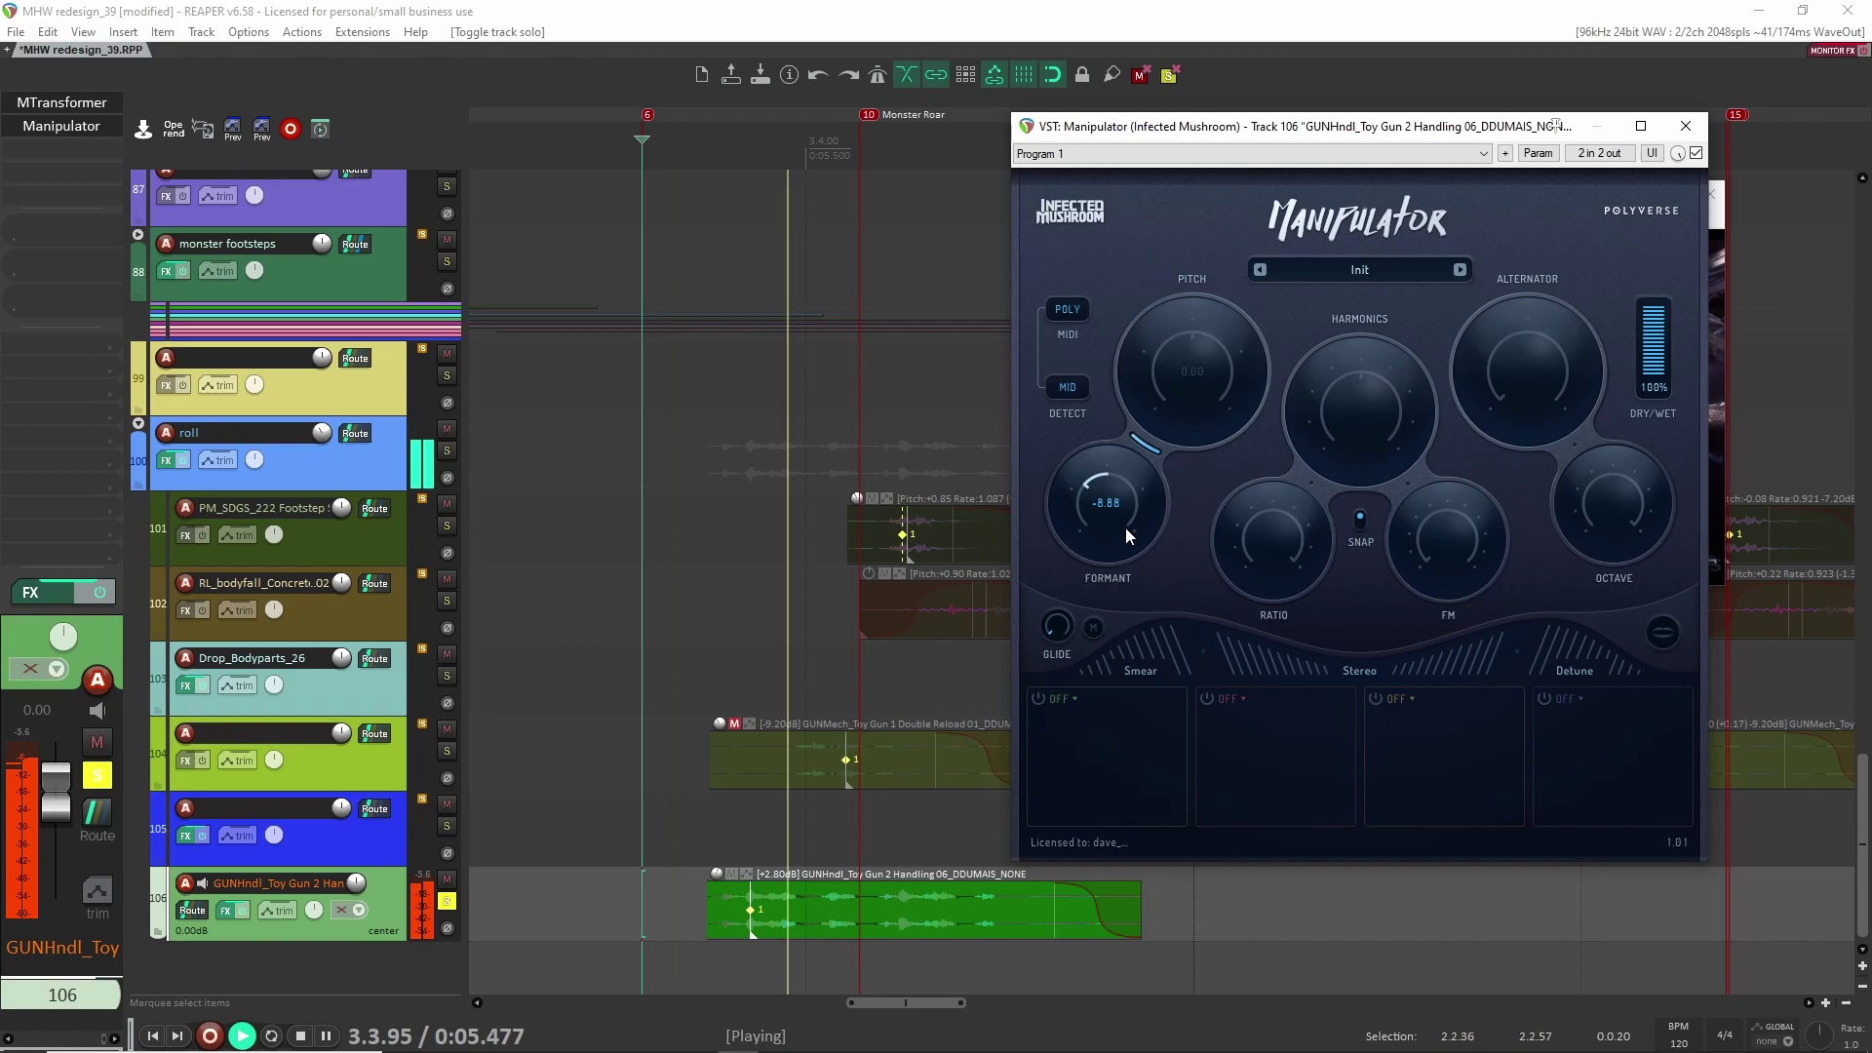
{"action": "key", "text": "space"}
{"action": "left_click", "coordinate": [447, 901]}
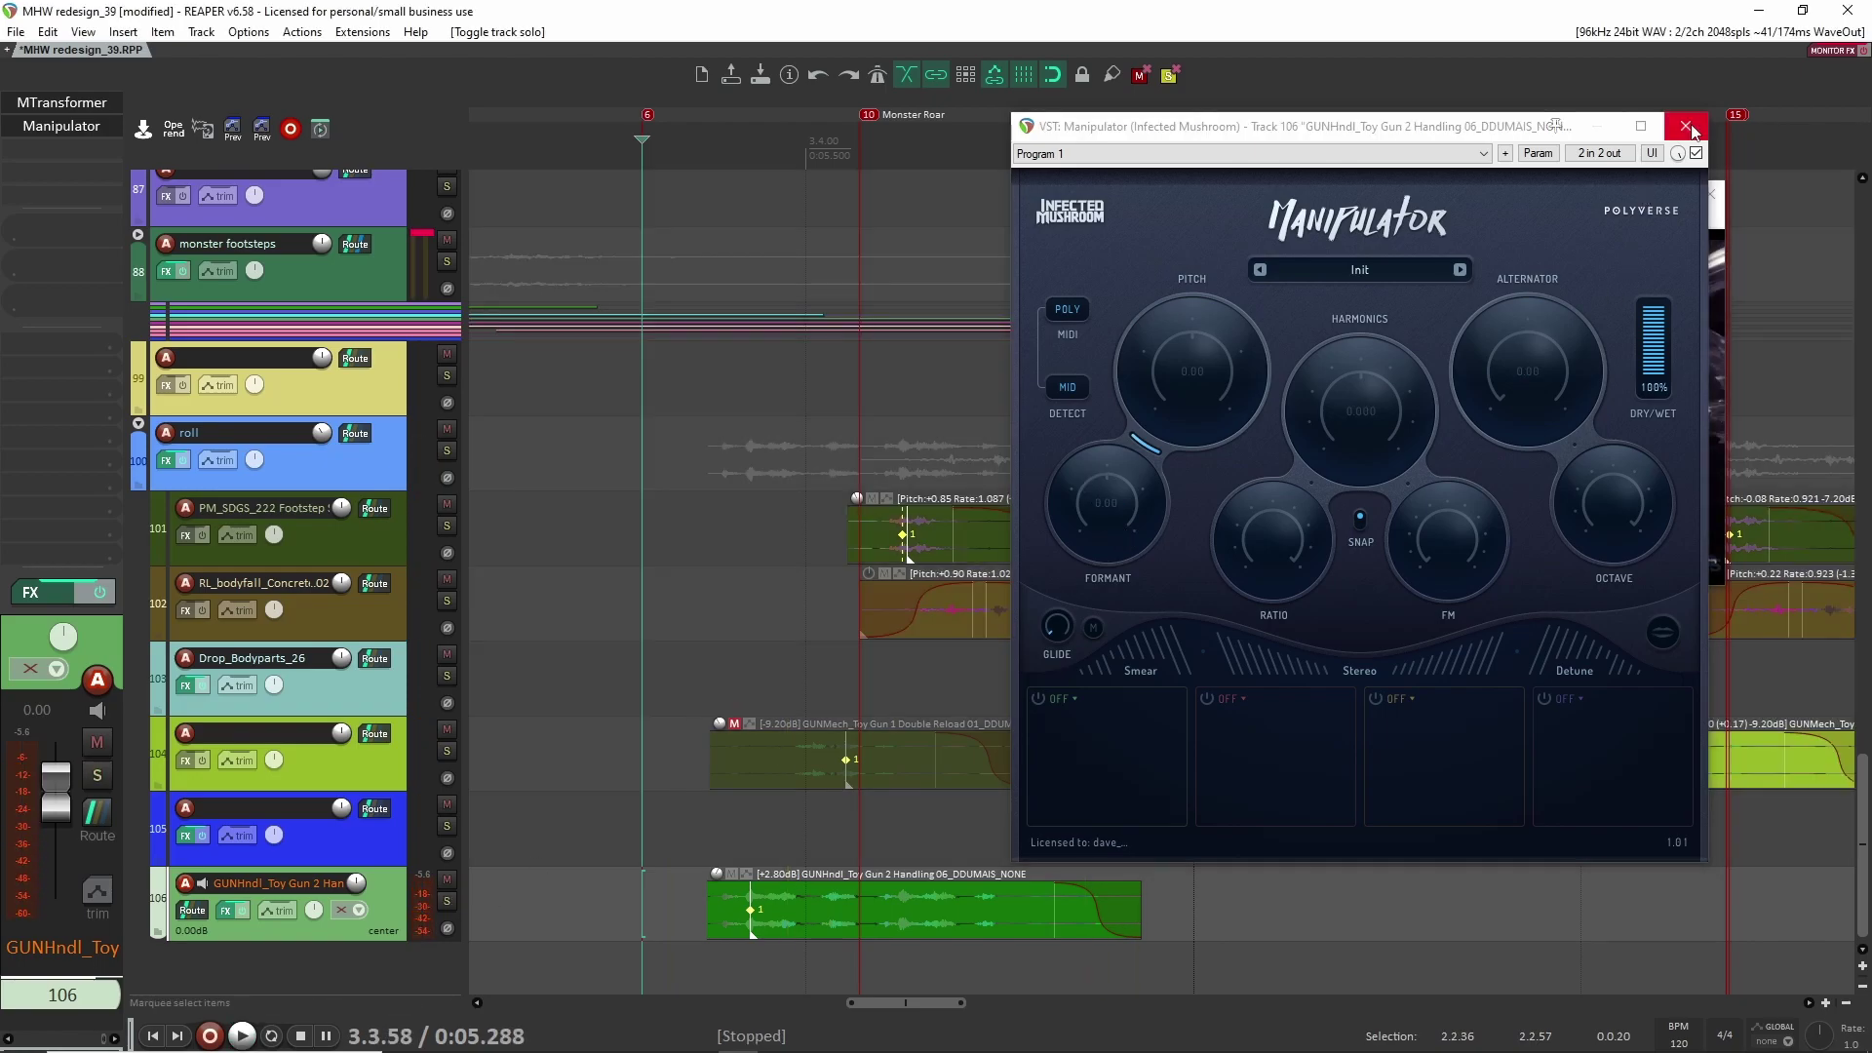
{"action": "left_click", "coordinate": [1685, 125]}
Step: Solo track 104 and play its GUNMech_Toy Gun 1 clip from 0:06.500 twice
{"action": "left_click_drag", "start_coordinate": [1625, 626], "coordinate": [1047, 632]}
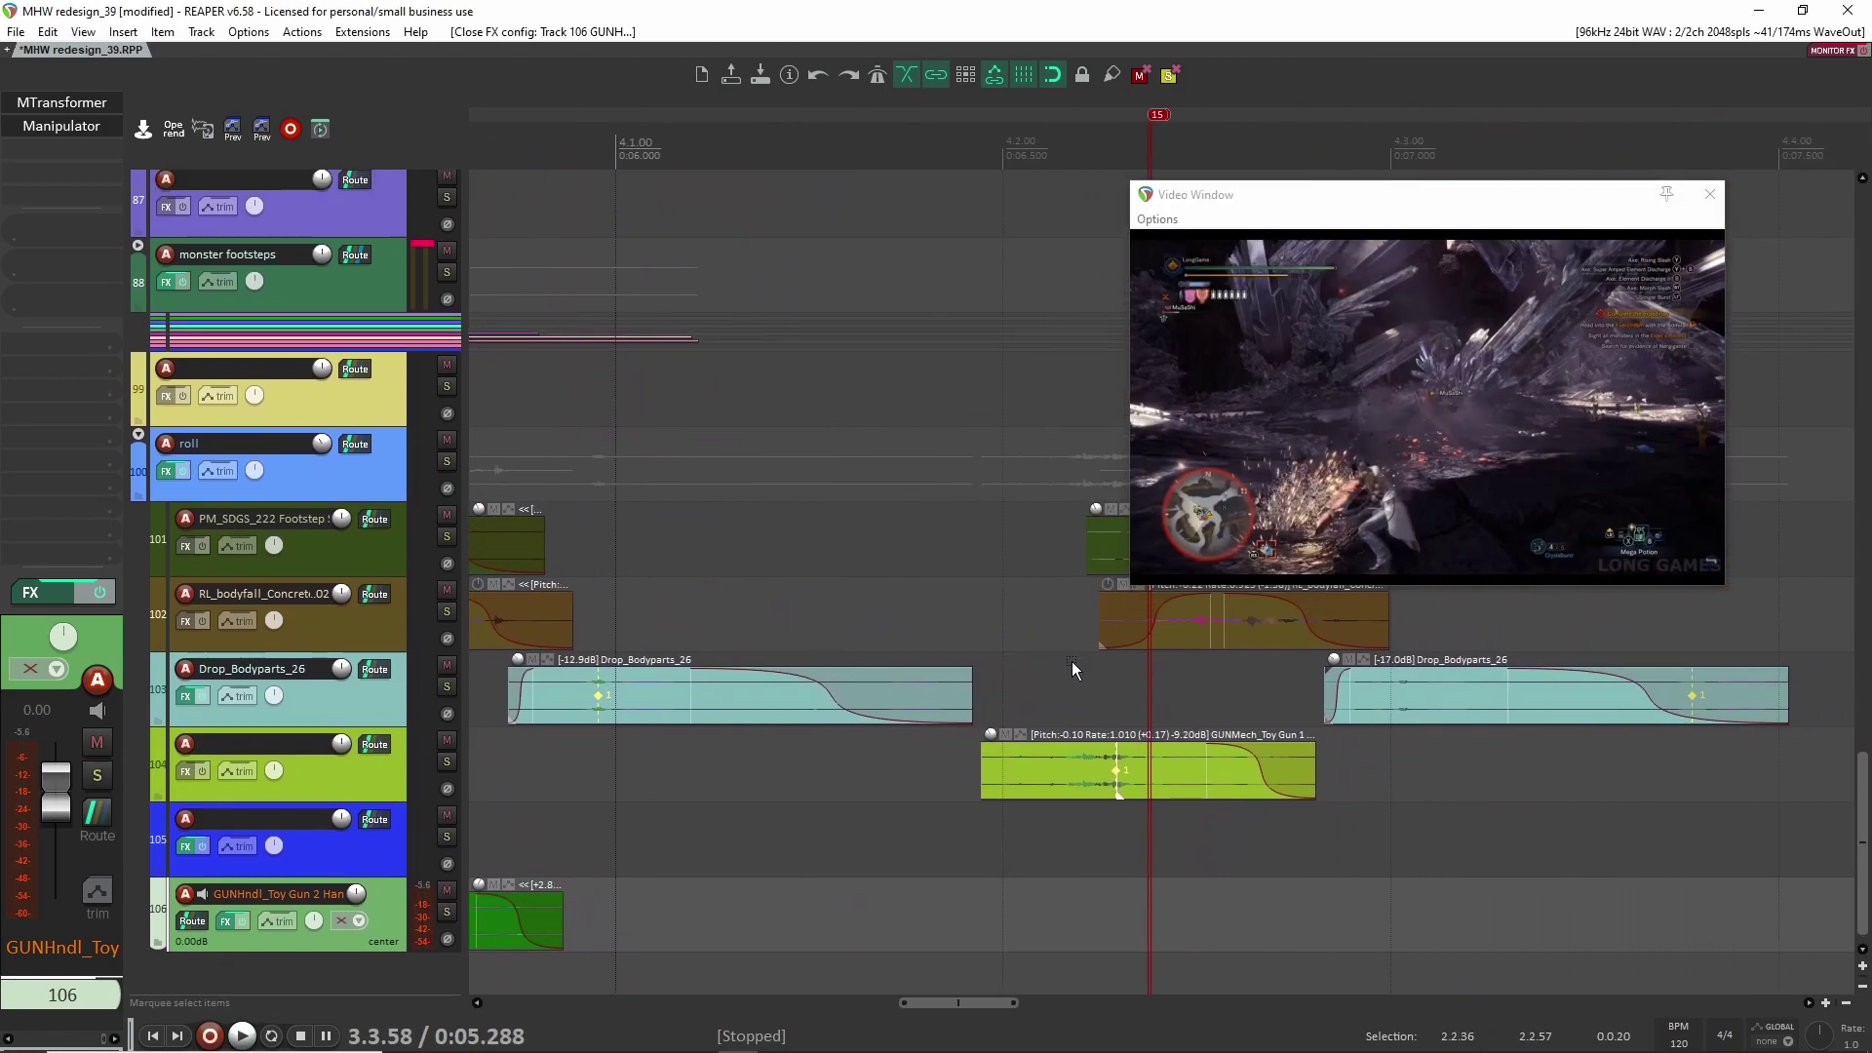
{"action": "scroll", "coordinate": [1073, 661], "scroll_direction": "down", "scroll_amount": 2}
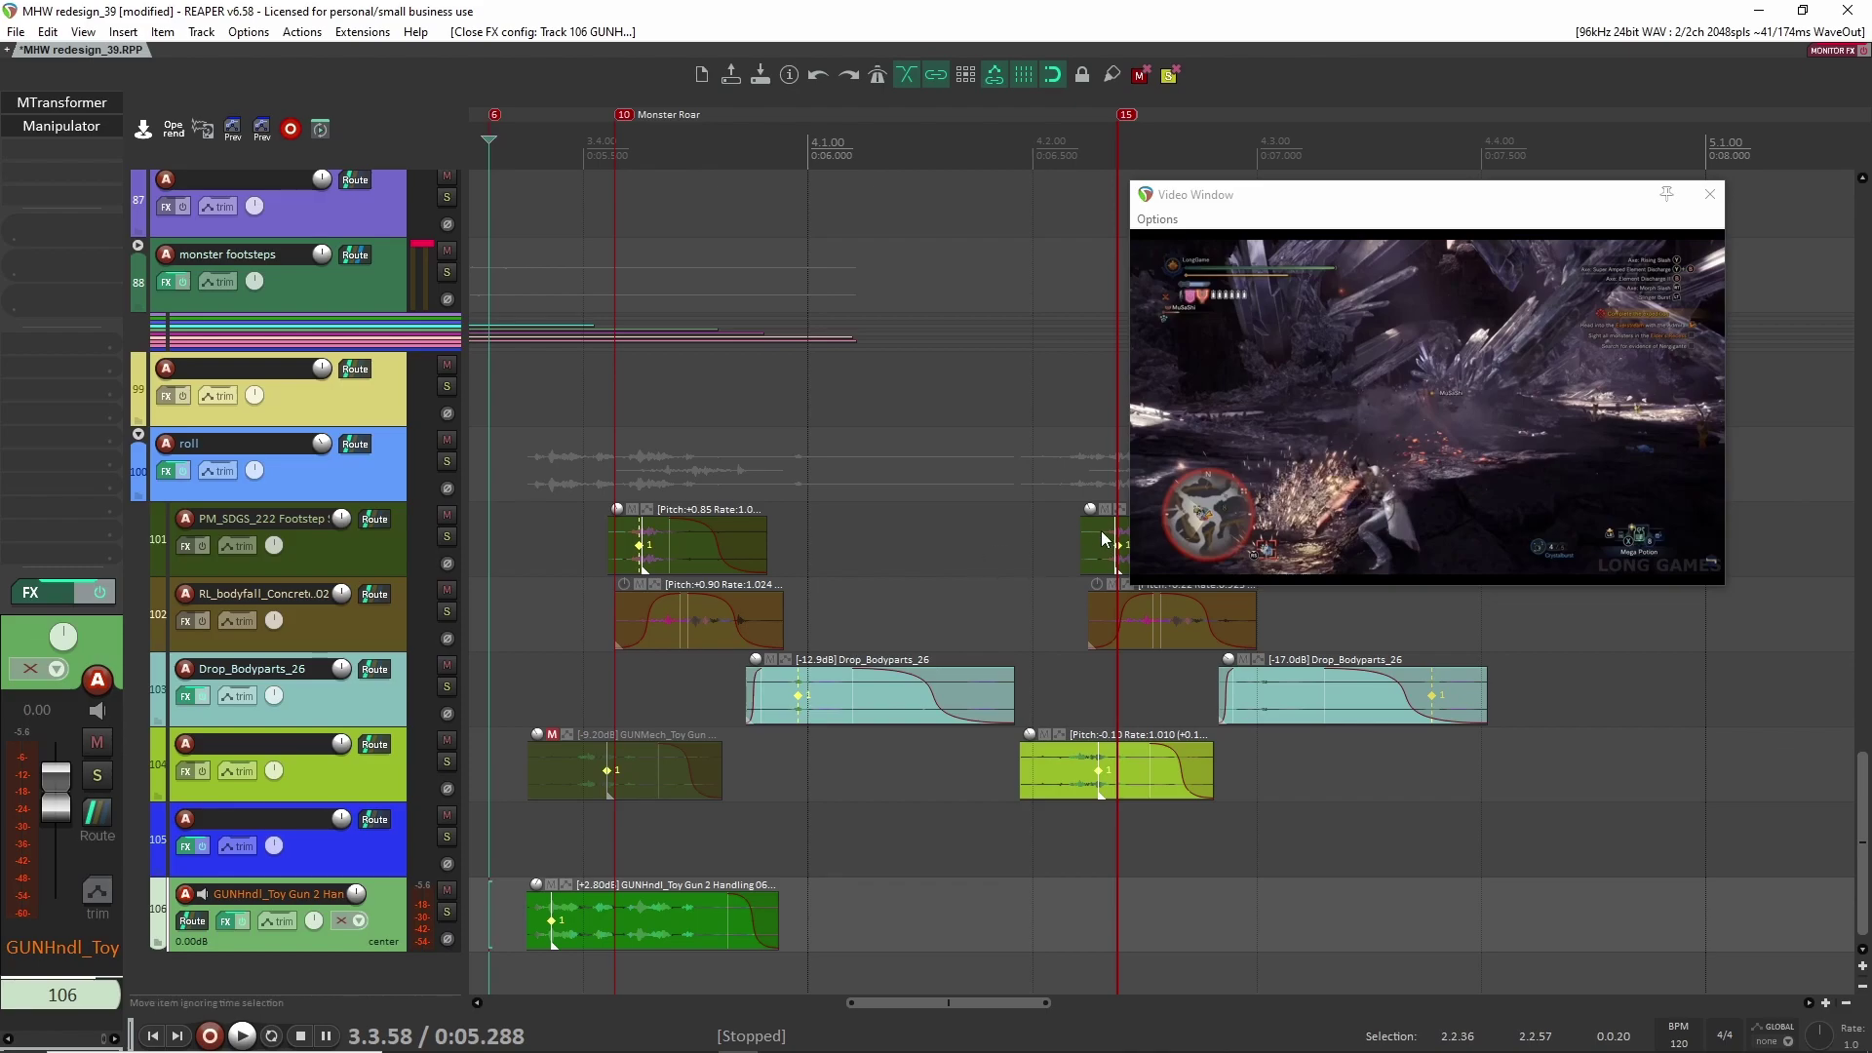
{"action": "scroll", "coordinate": [1063, 624], "scroll_direction": "right", "scroll_amount": 5}
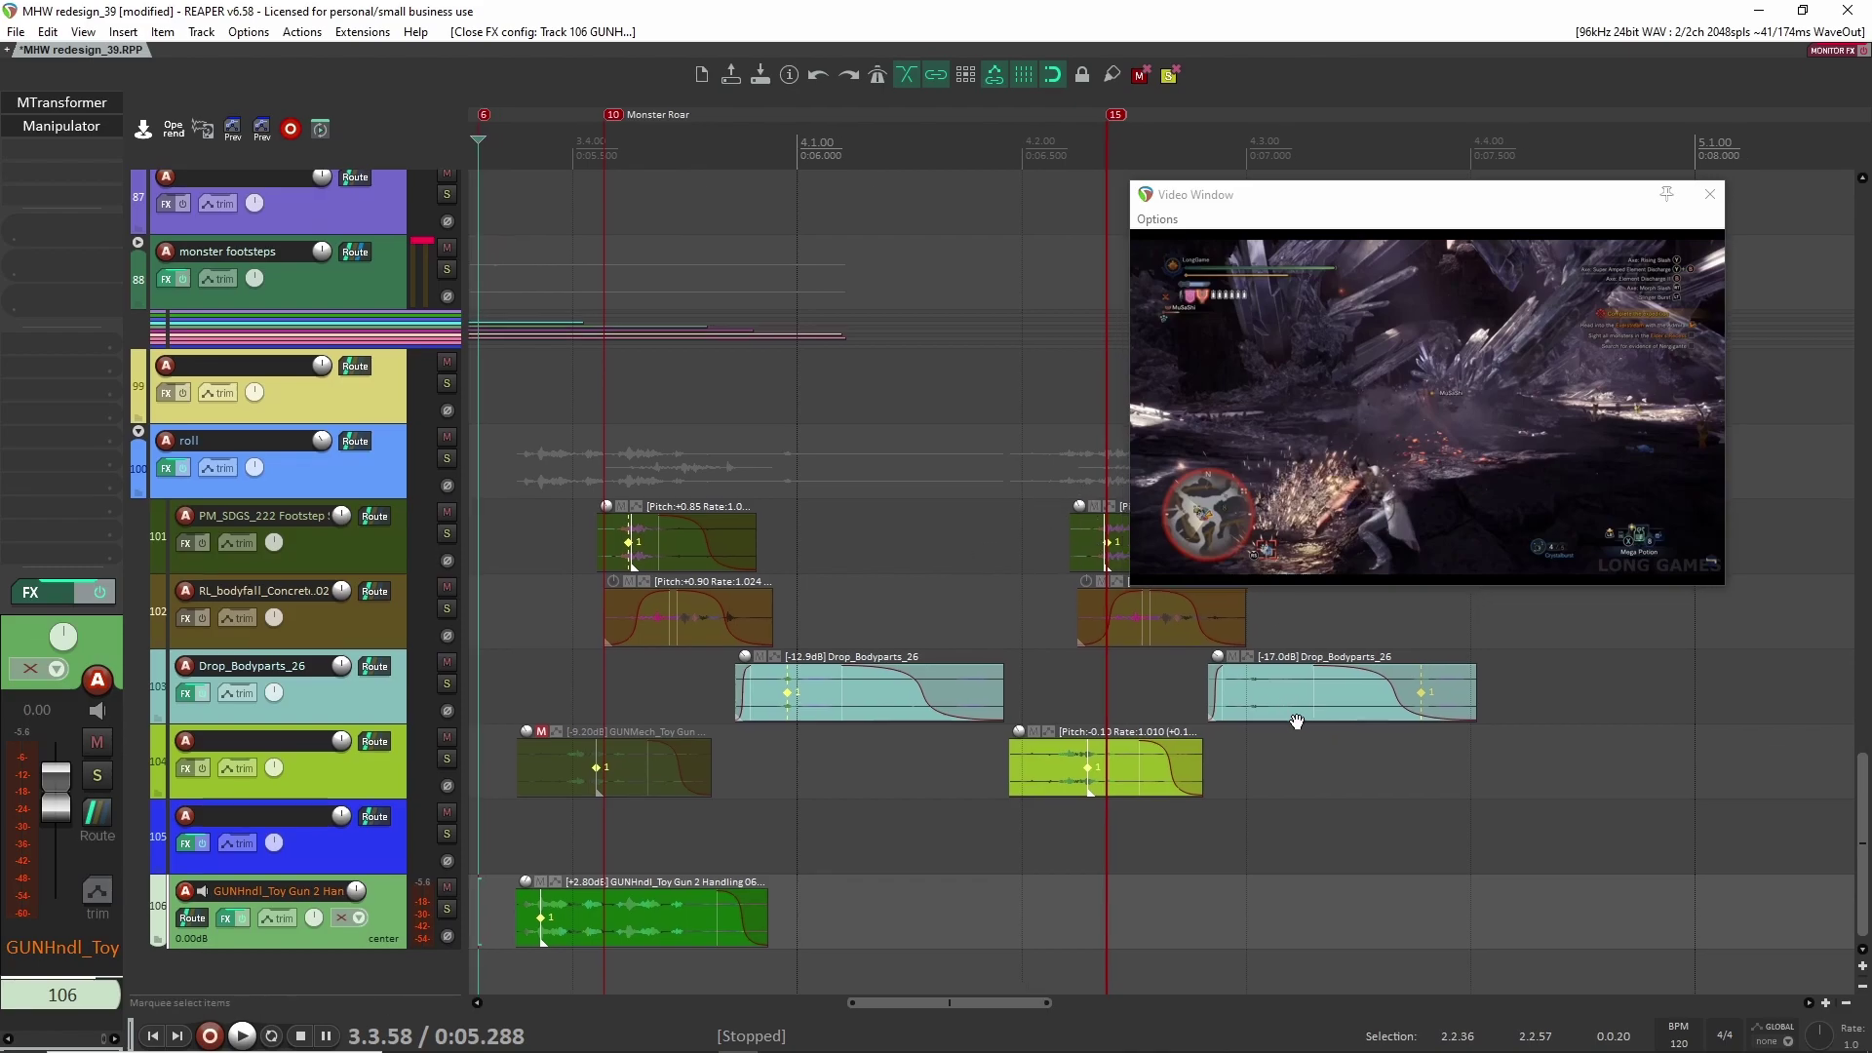
{"action": "left_click", "coordinate": [778, 707]}
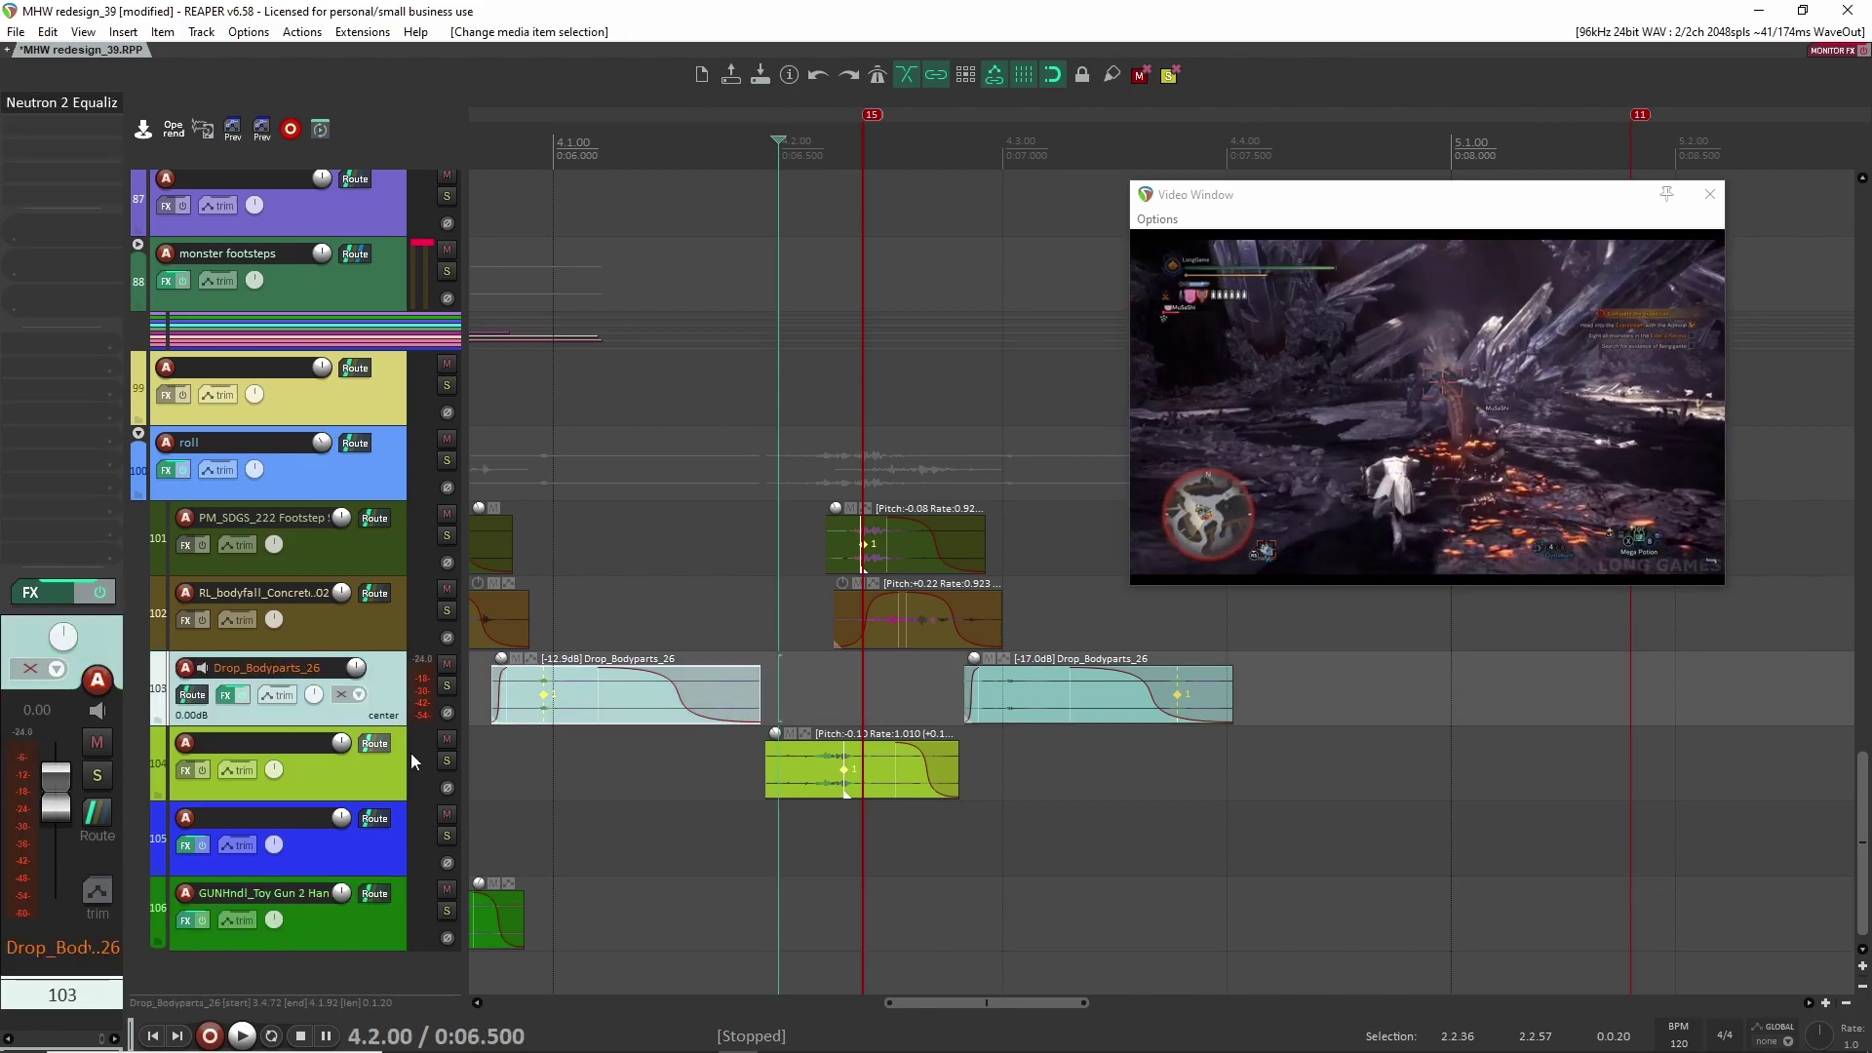
{"action": "left_click", "coordinate": [446, 760]}
{"action": "left_click", "coordinate": [755, 788]}
{"action": "key", "text": "space"}
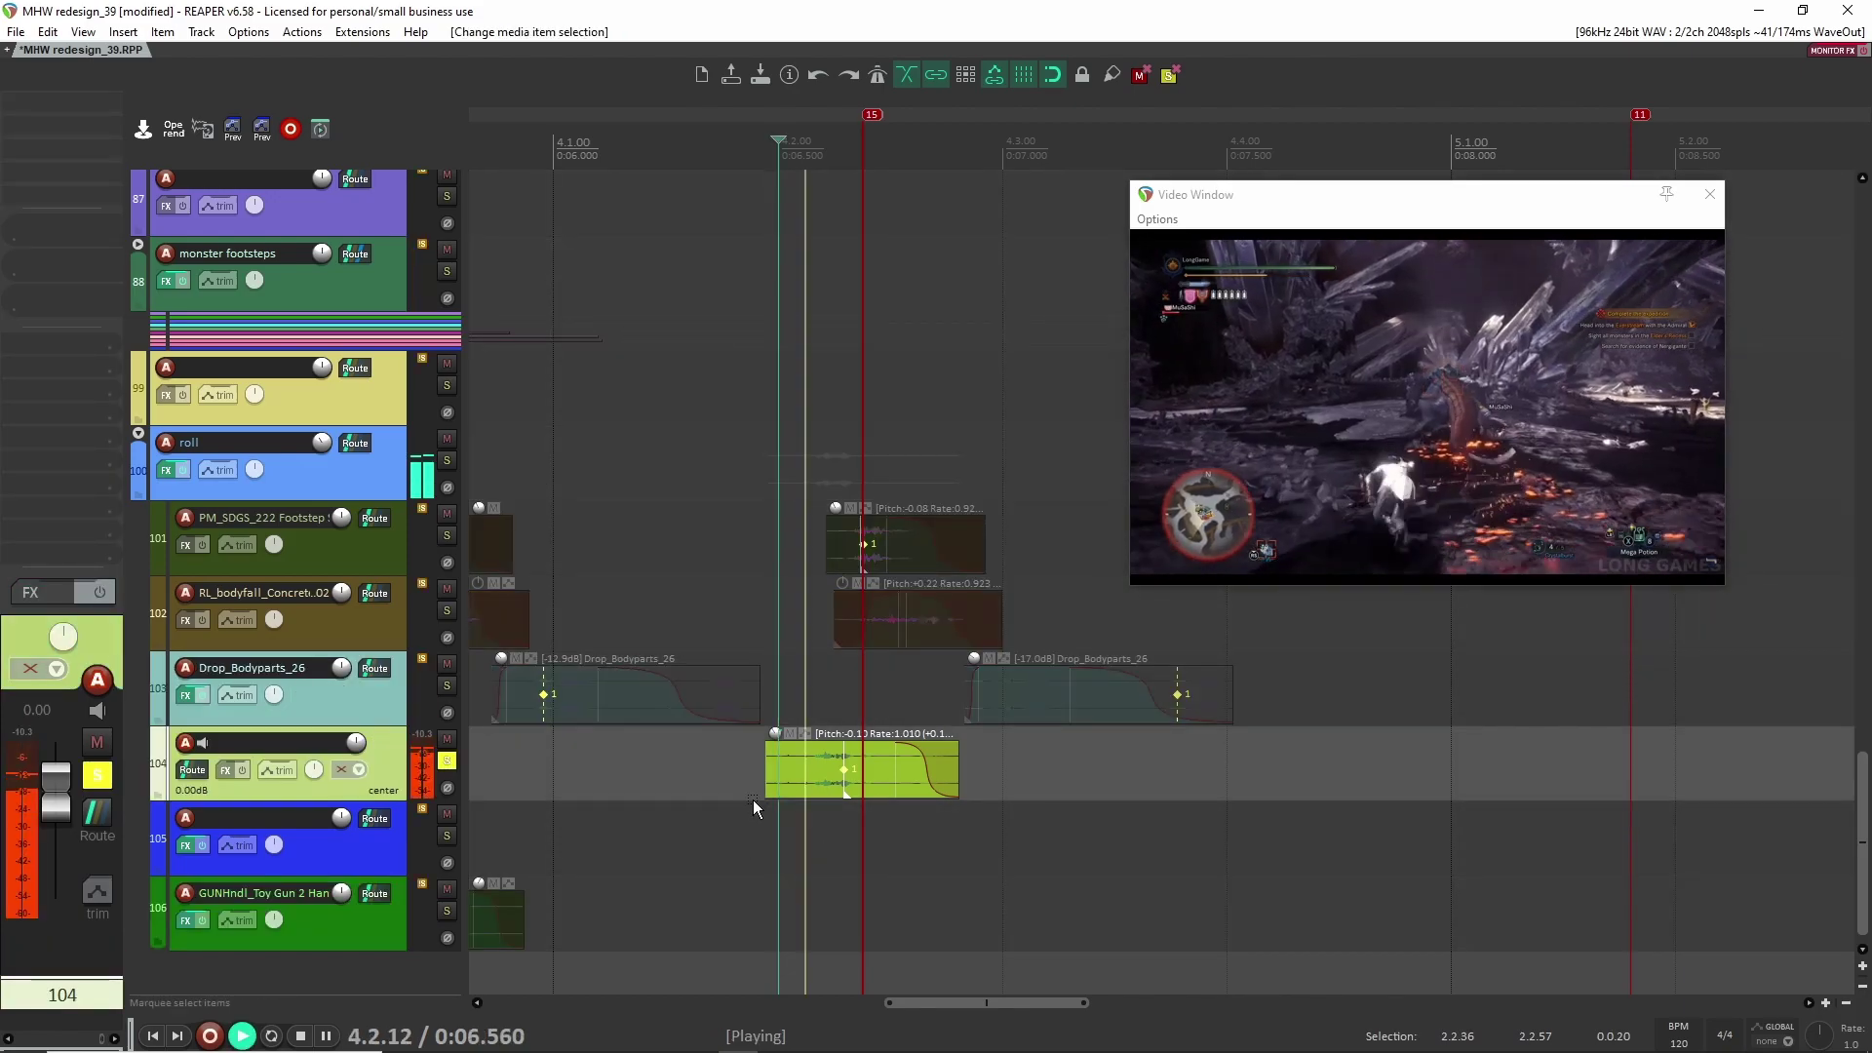
{"action": "key", "text": "space"}
{"action": "key", "text": "space"}
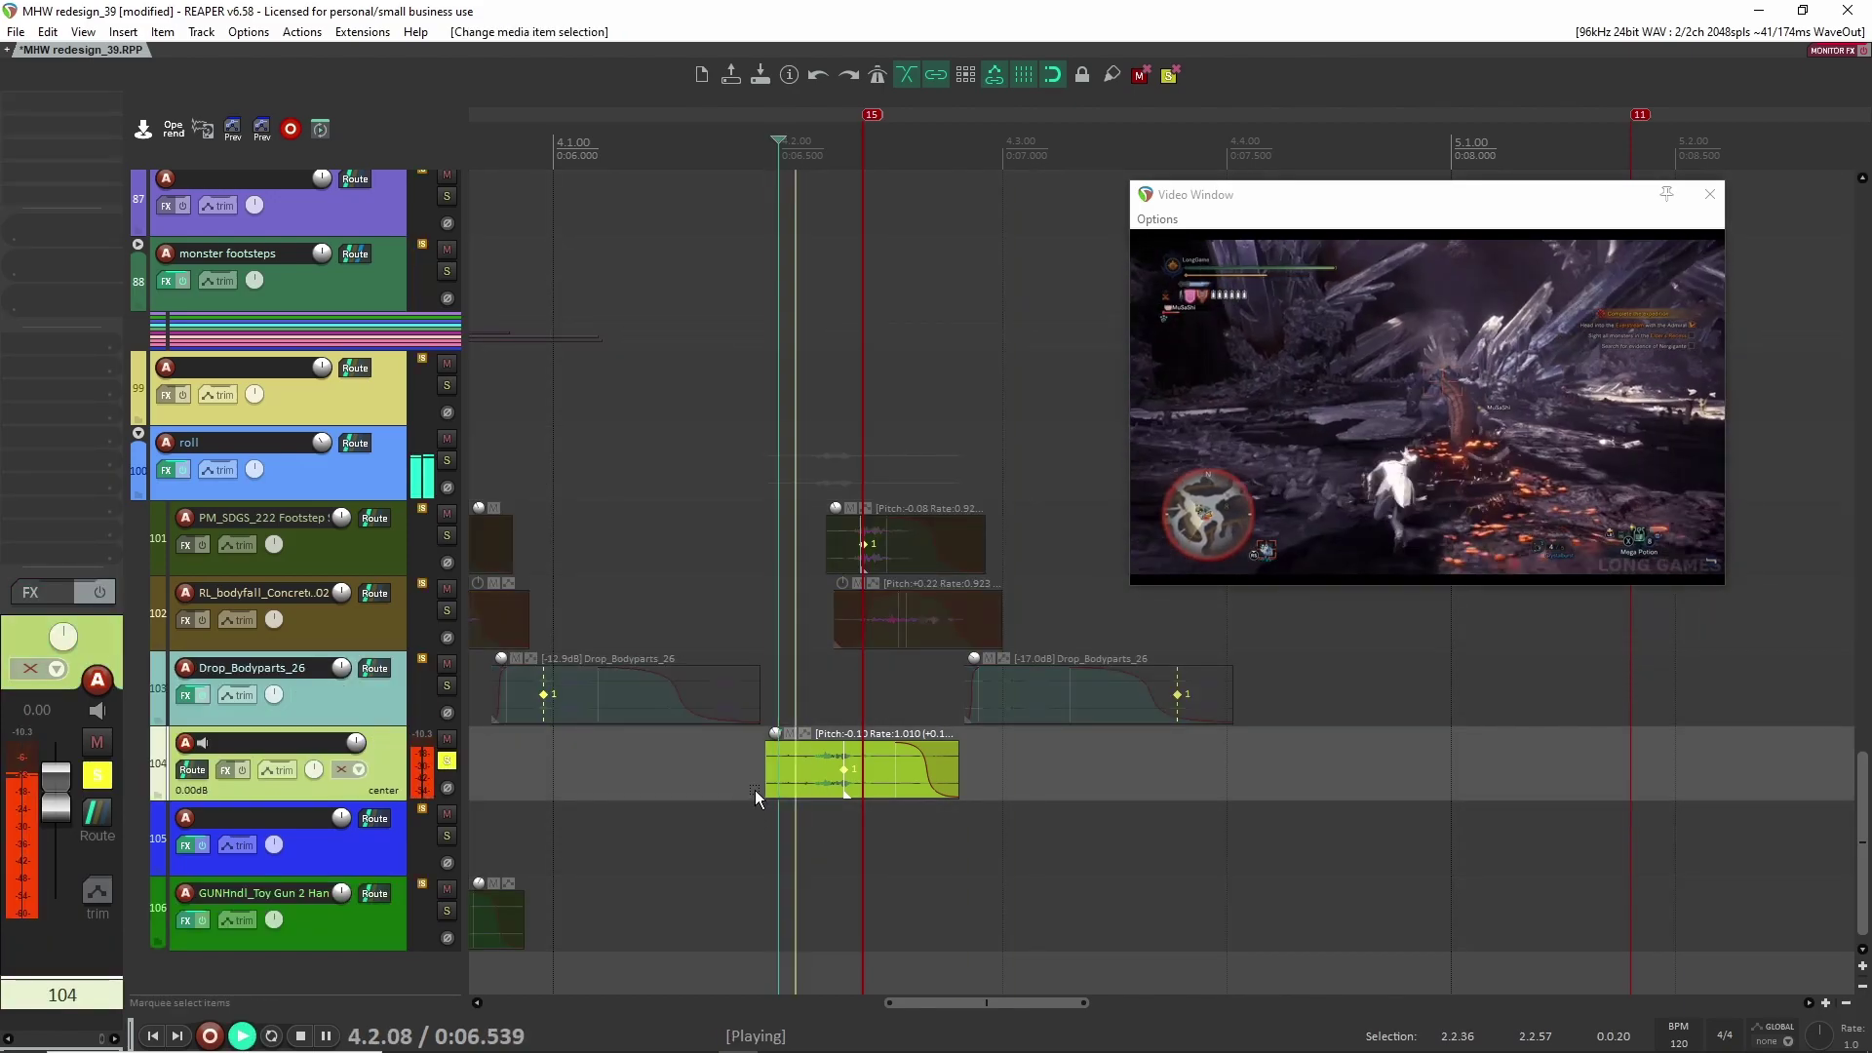
{"action": "key", "text": "space"}
Step: Solo track 105 and play its GUNMech_Toy Gun 2 Load and Fire clips from 0:10.927
{"action": "scroll", "coordinate": [891, 798], "scroll_direction": "up", "scroll_amount": 4}
{"action": "scroll", "coordinate": [858, 741], "scroll_direction": "down", "scroll_amount": 6}
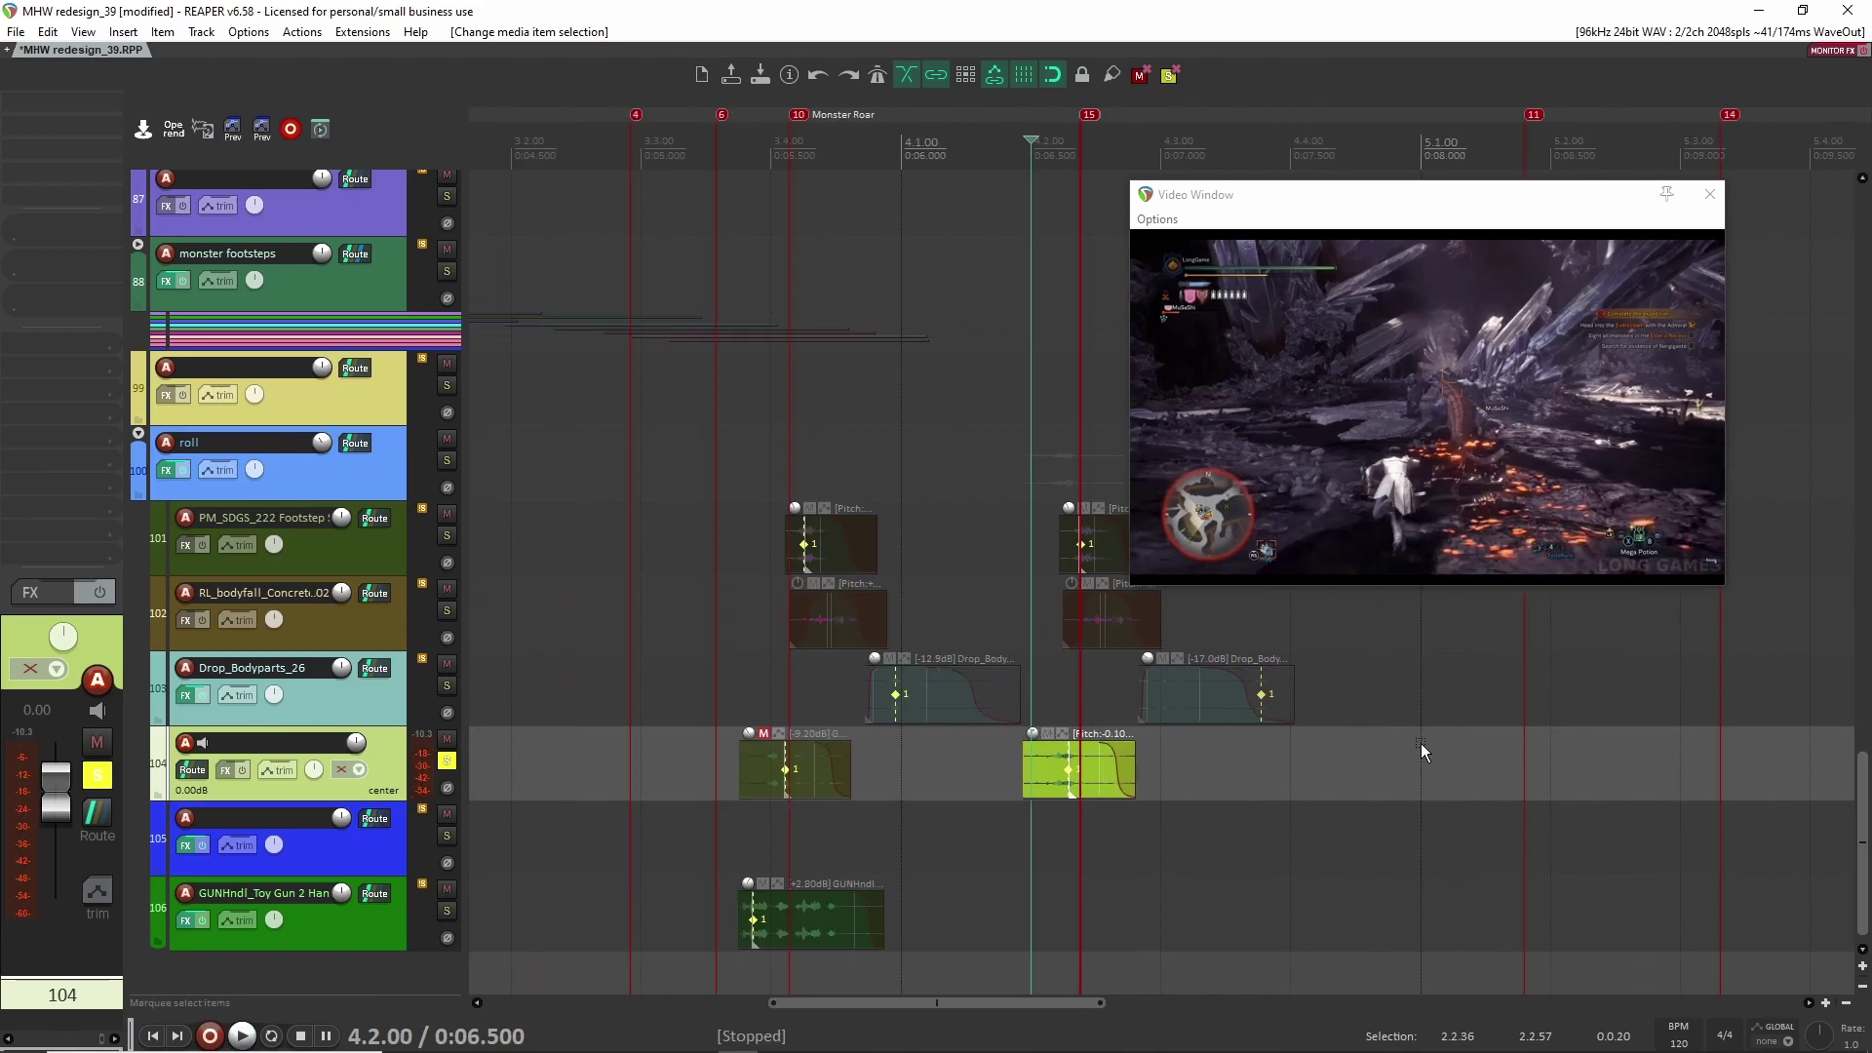
{"action": "scroll", "coordinate": [878, 744], "scroll_direction": "right", "scroll_amount": 8}
{"action": "scroll", "coordinate": [1346, 760], "scroll_direction": "up", "scroll_amount": 3}
{"action": "scroll", "coordinate": [1365, 790], "scroll_direction": "down", "scroll_amount": 3}
{"action": "scroll", "coordinate": [1170, 761], "scroll_direction": "right", "scroll_amount": 5}
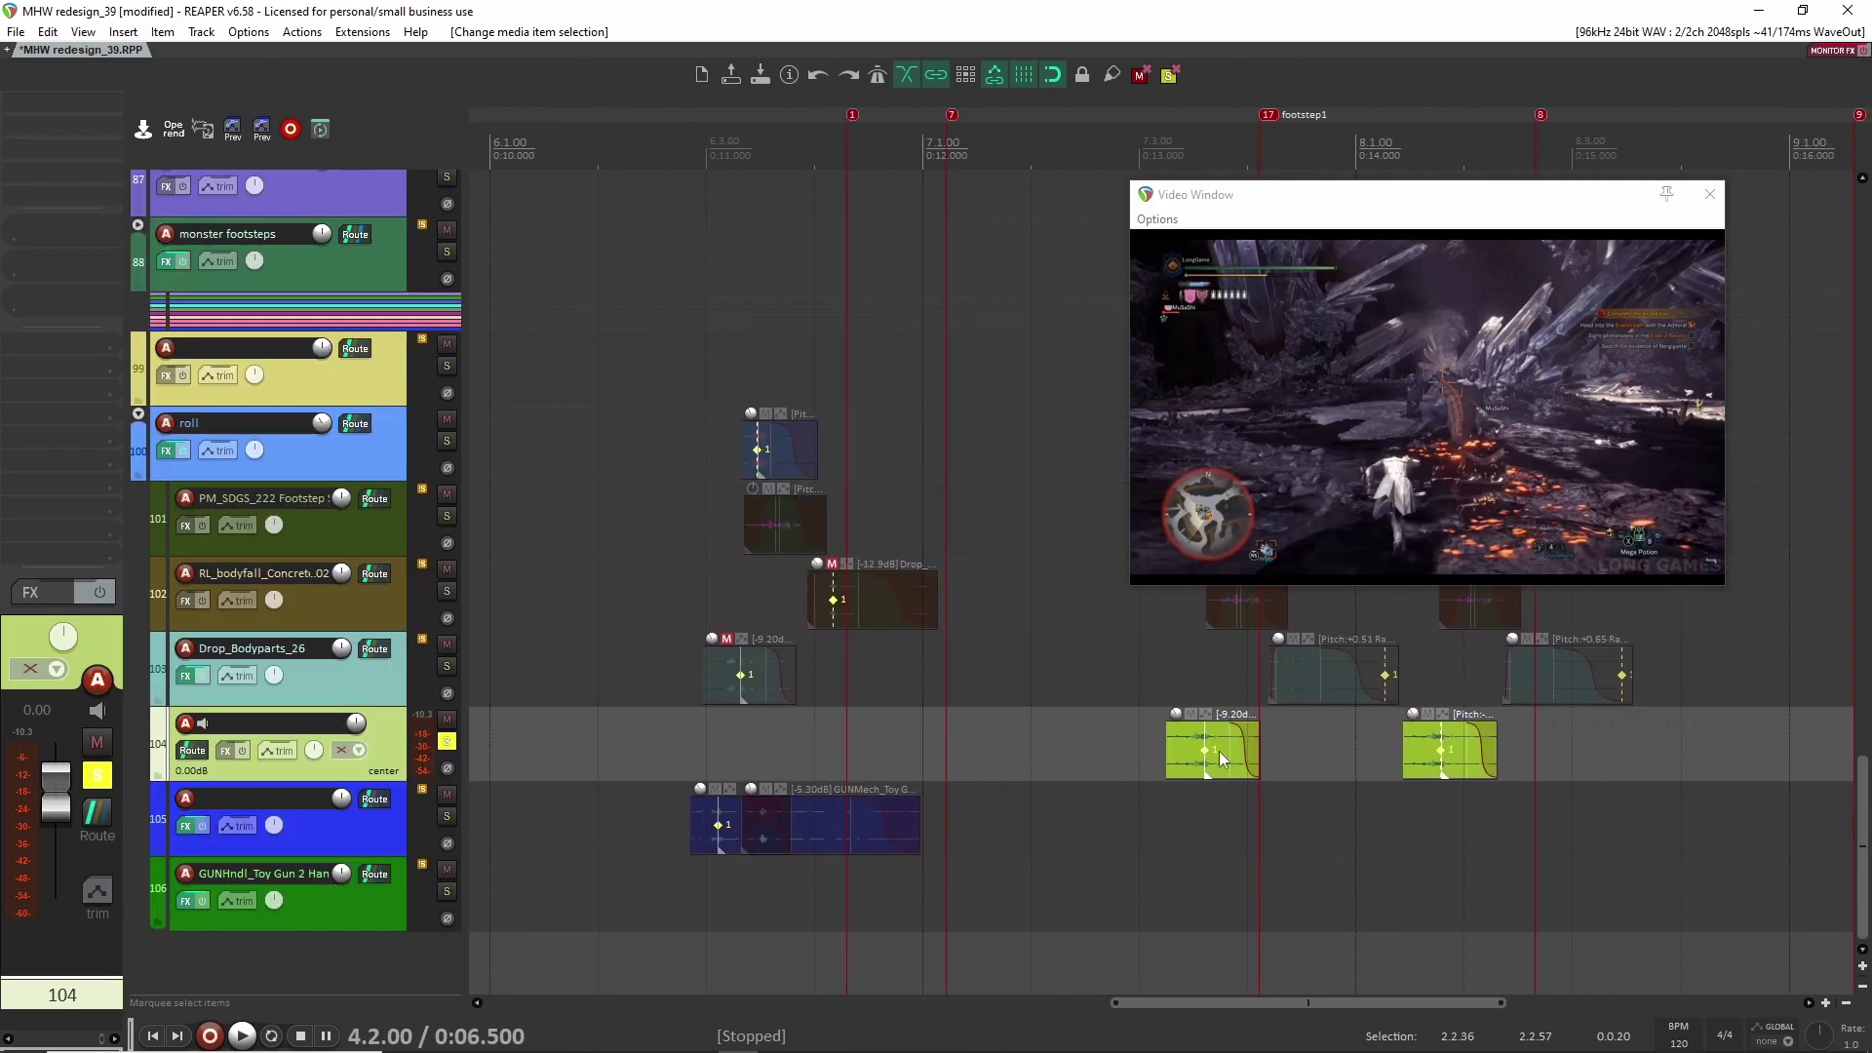
{"action": "left_click", "coordinate": [730, 826]}
{"action": "left_click", "coordinate": [446, 817]}
{"action": "key", "text": "space"}
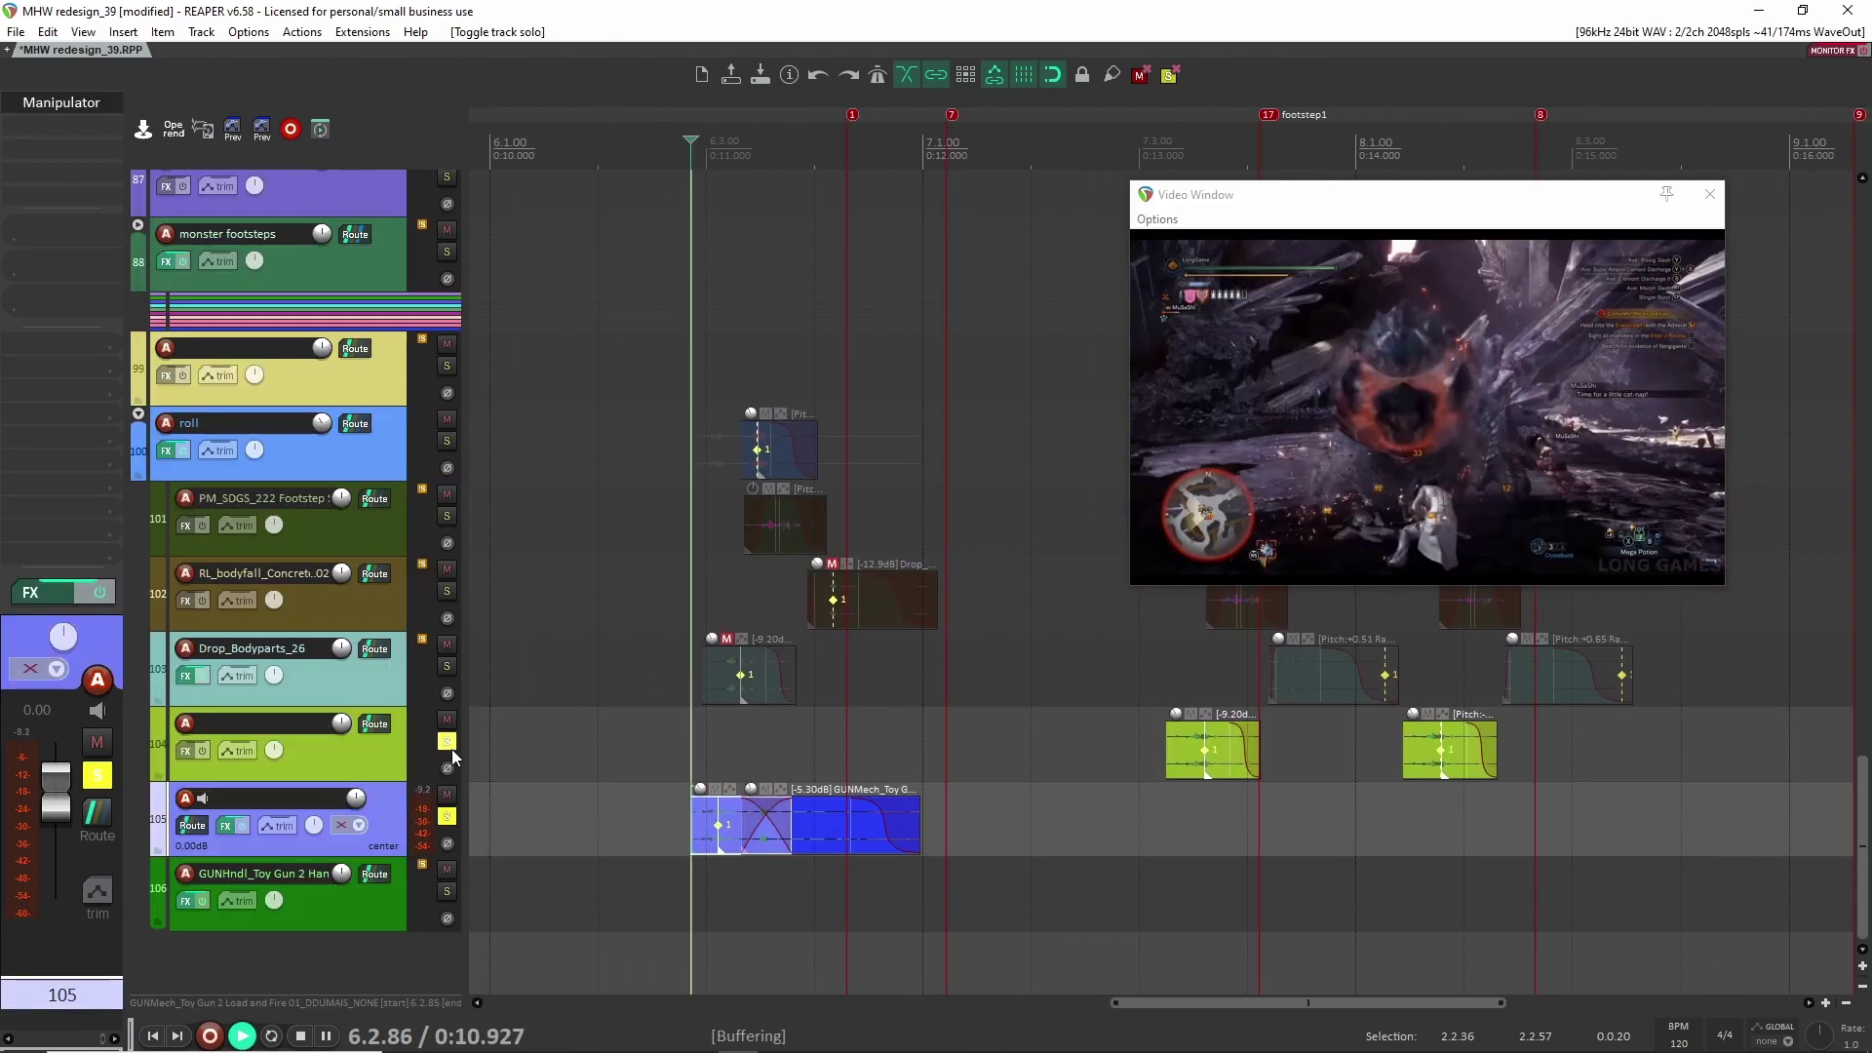
{"action": "left_click", "coordinate": [446, 742]}
{"action": "key", "text": "space"}
Step: Play track 104's first clip near the footstep1 marker soloed from 0:13.000, then clear the solos
{"action": "left_click", "coordinate": [446, 741]}
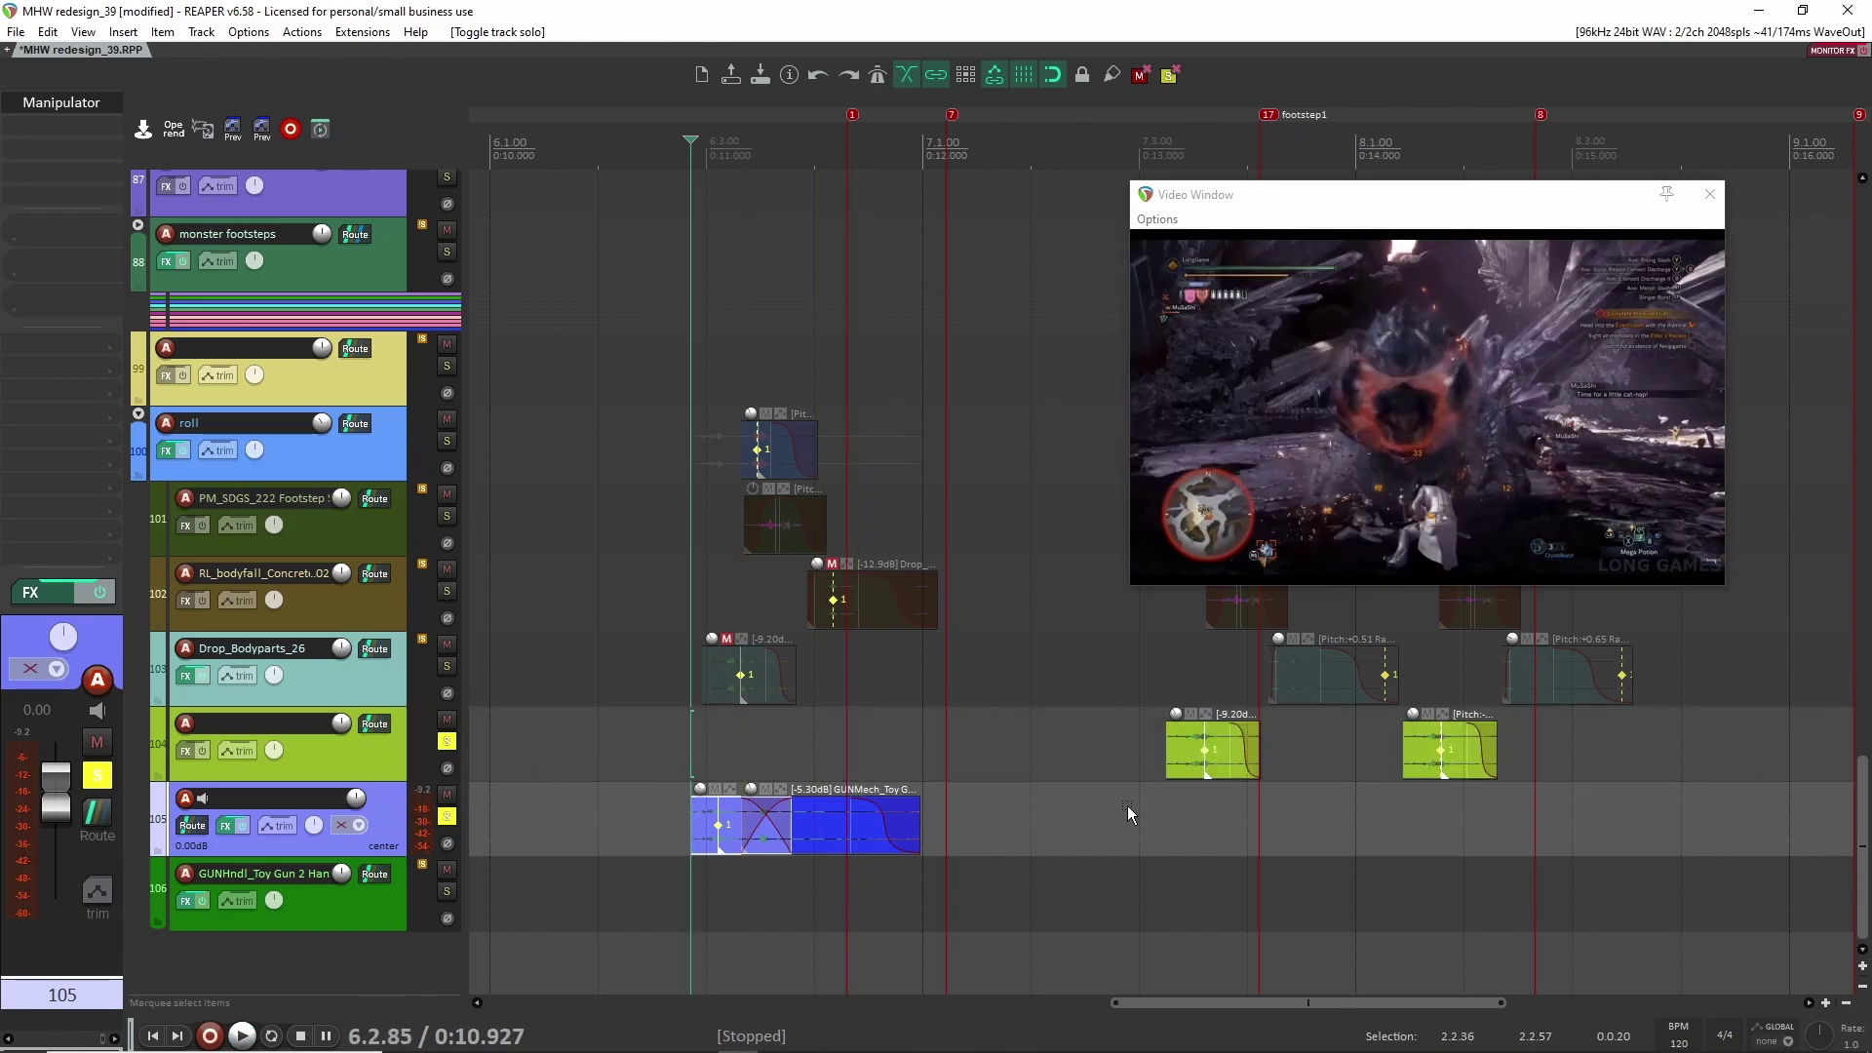
{"action": "left_click", "coordinate": [1173, 751]}
{"action": "key", "text": "space"}
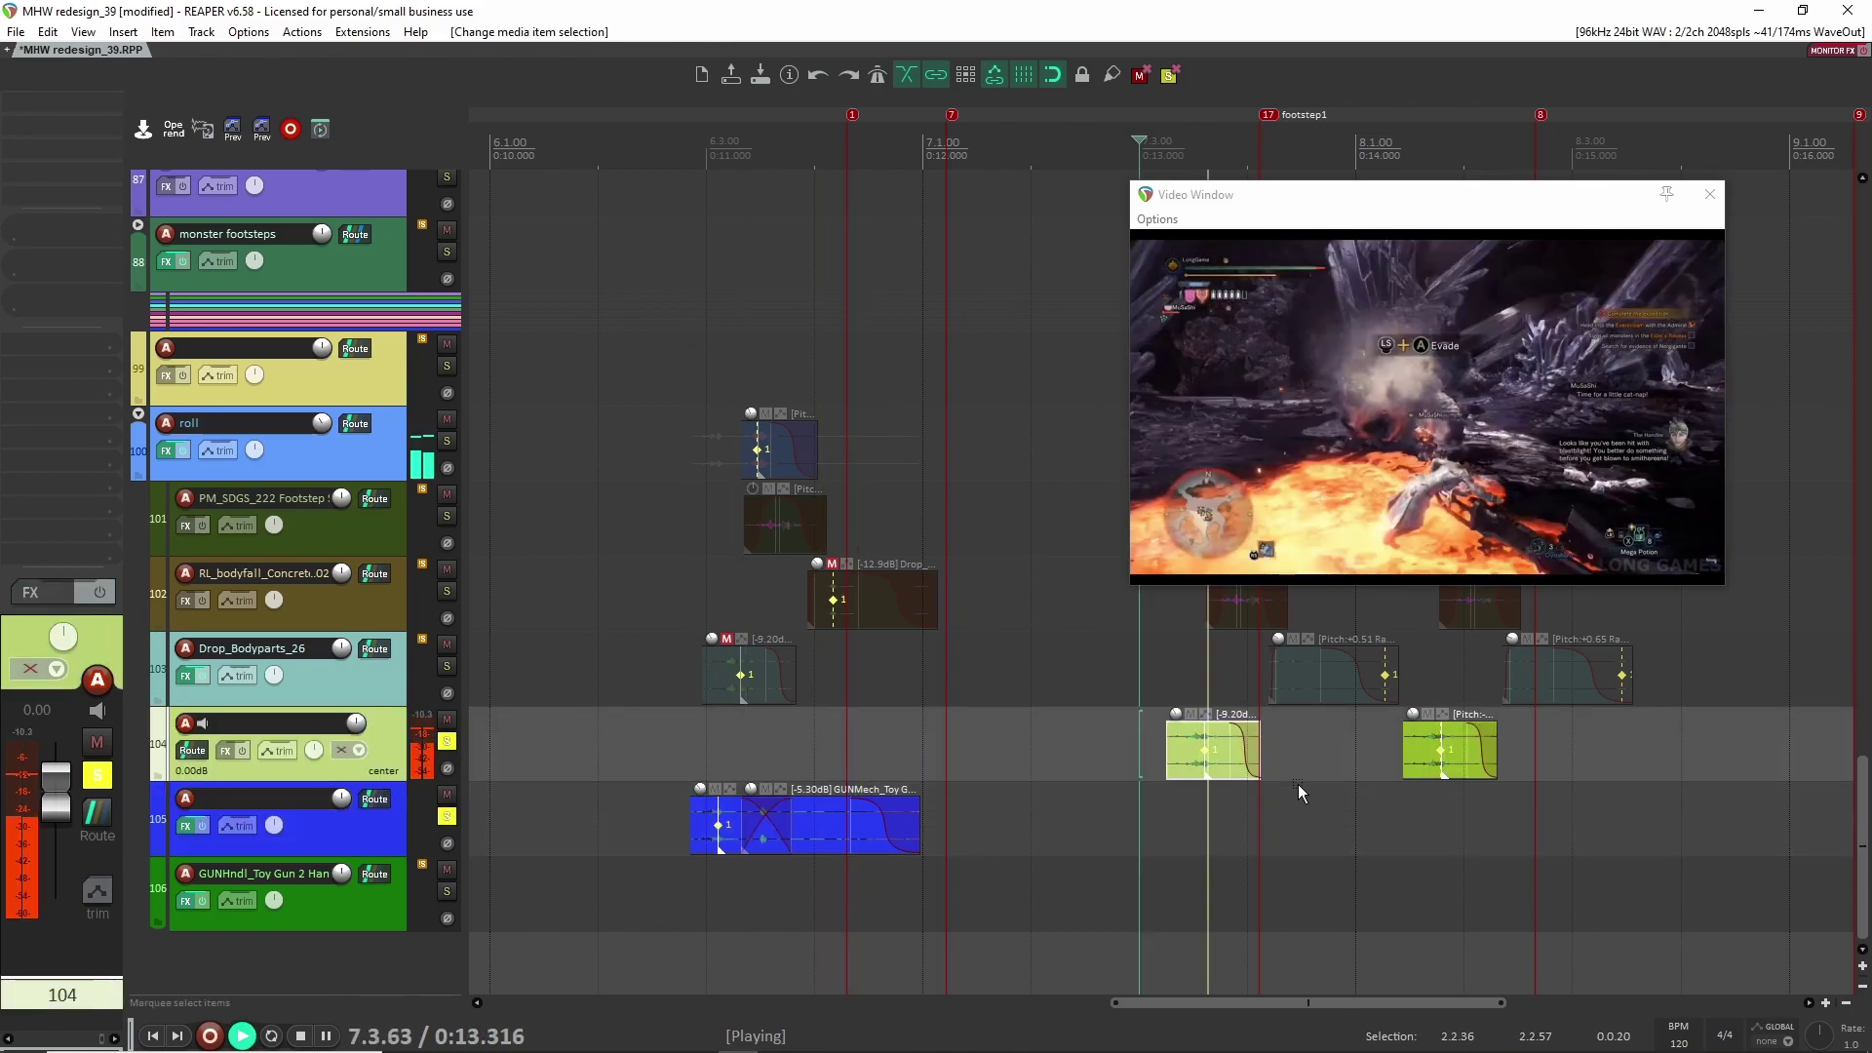
{"action": "key", "text": "space"}
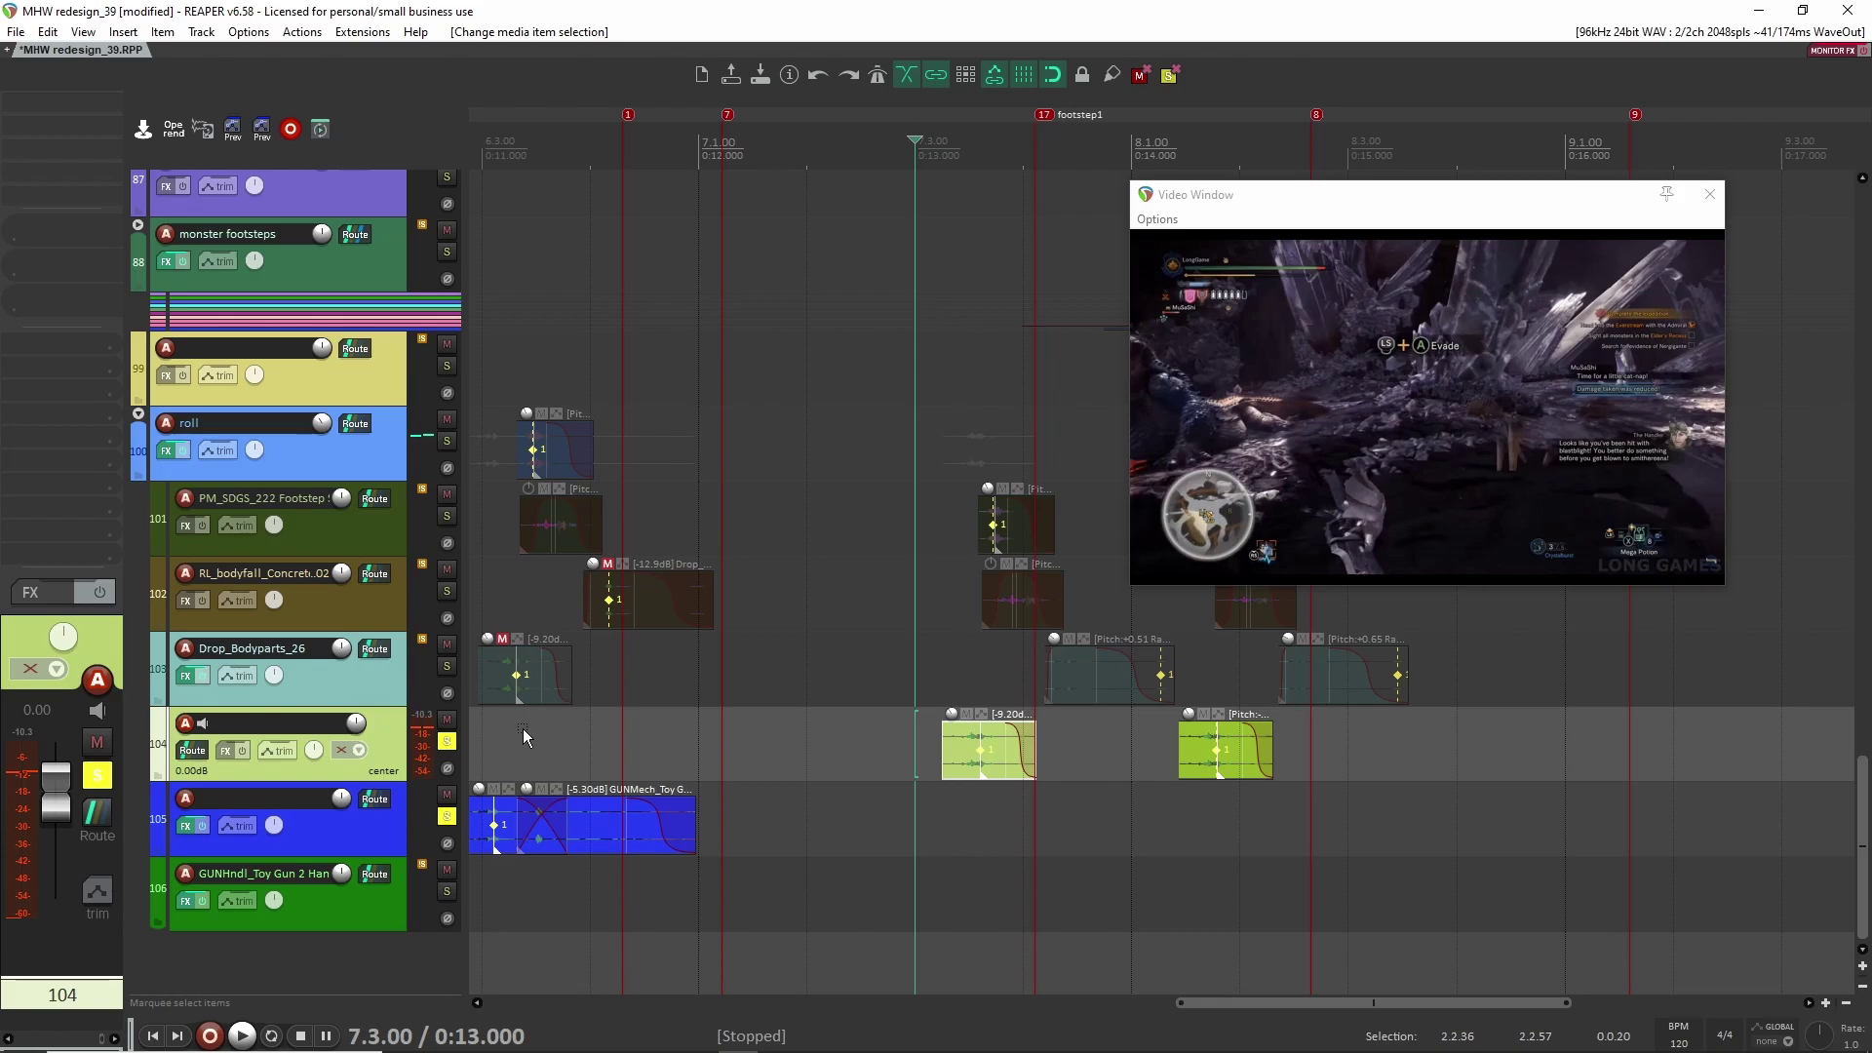
{"action": "key", "text": "F6"}
Step: Solo the Drop_Bodyparts_26 track and play its first two clips from 0:05.570
{"action": "scroll", "coordinate": [643, 740], "scroll_direction": "down", "scroll_amount": 5}
{"action": "scroll", "coordinate": [951, 763], "scroll_direction": "up", "scroll_amount": 3}
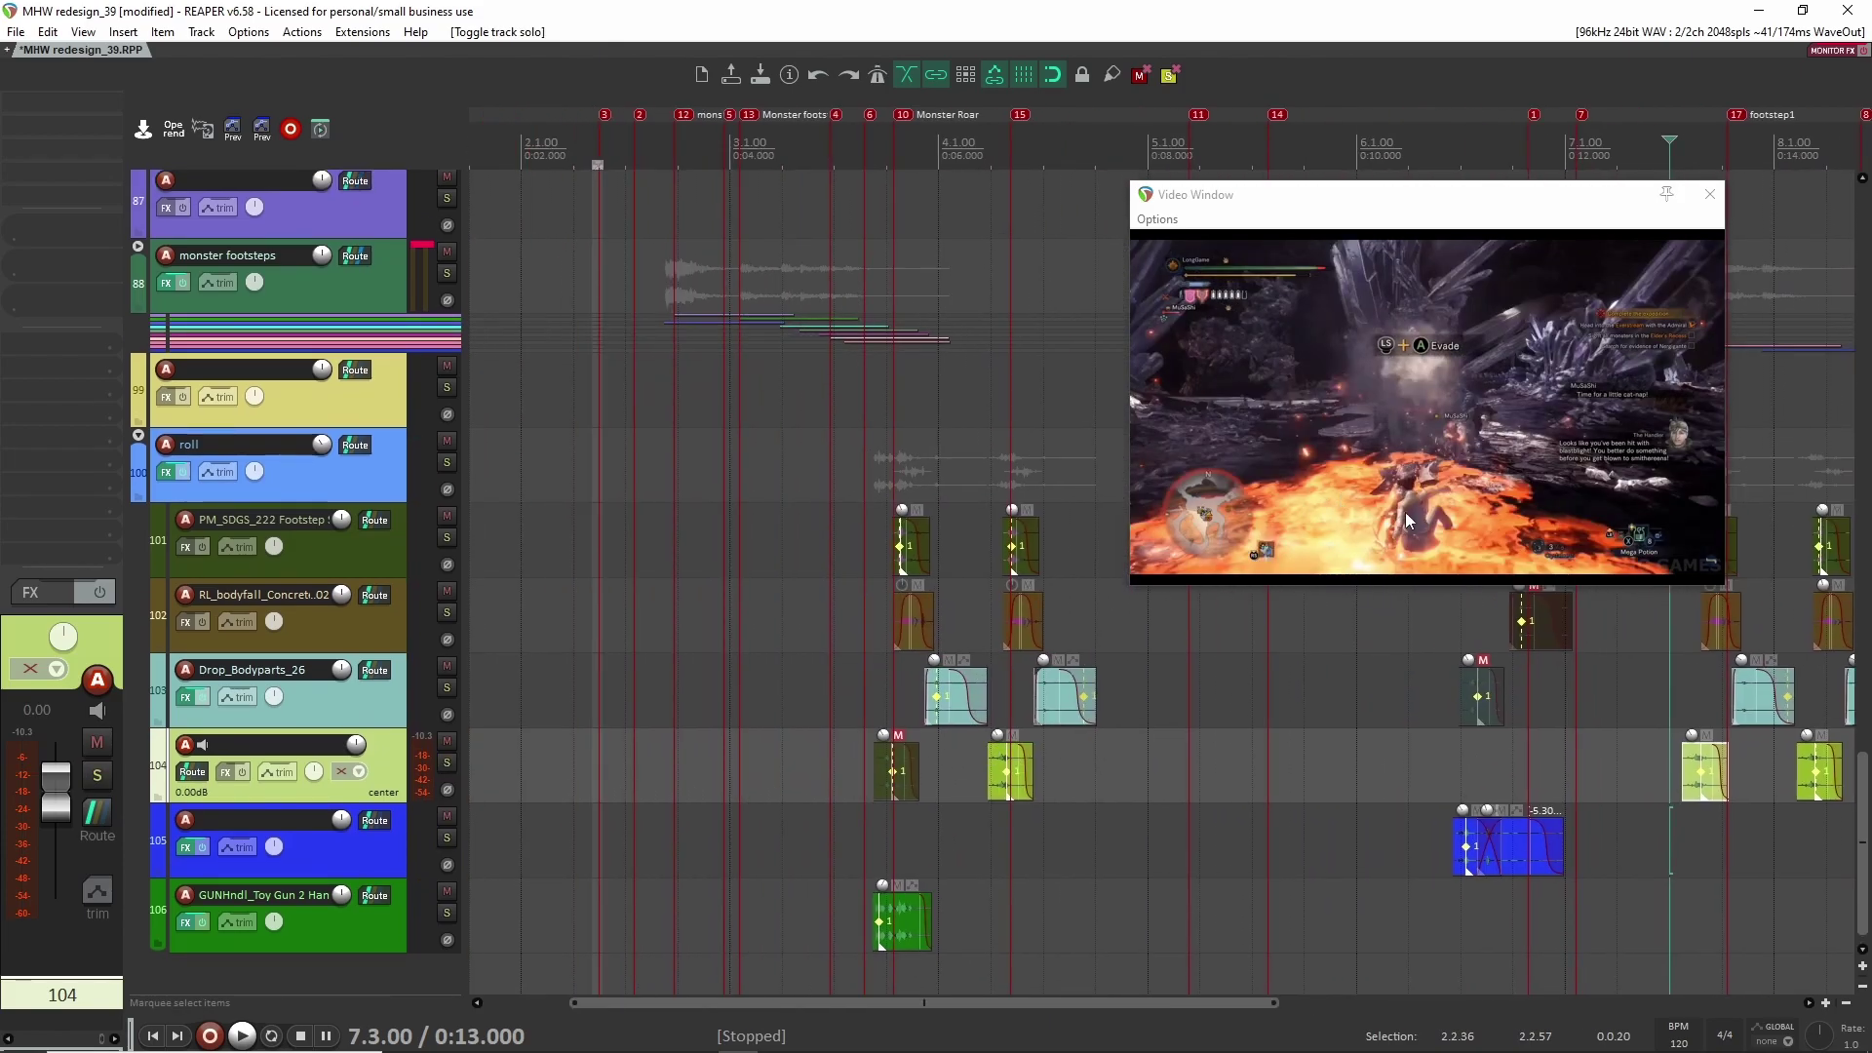
{"action": "scroll", "coordinate": [1267, 780], "scroll_direction": "down", "scroll_amount": 1}
{"action": "scroll", "coordinate": [1077, 680], "scroll_direction": "up", "scroll_amount": 4}
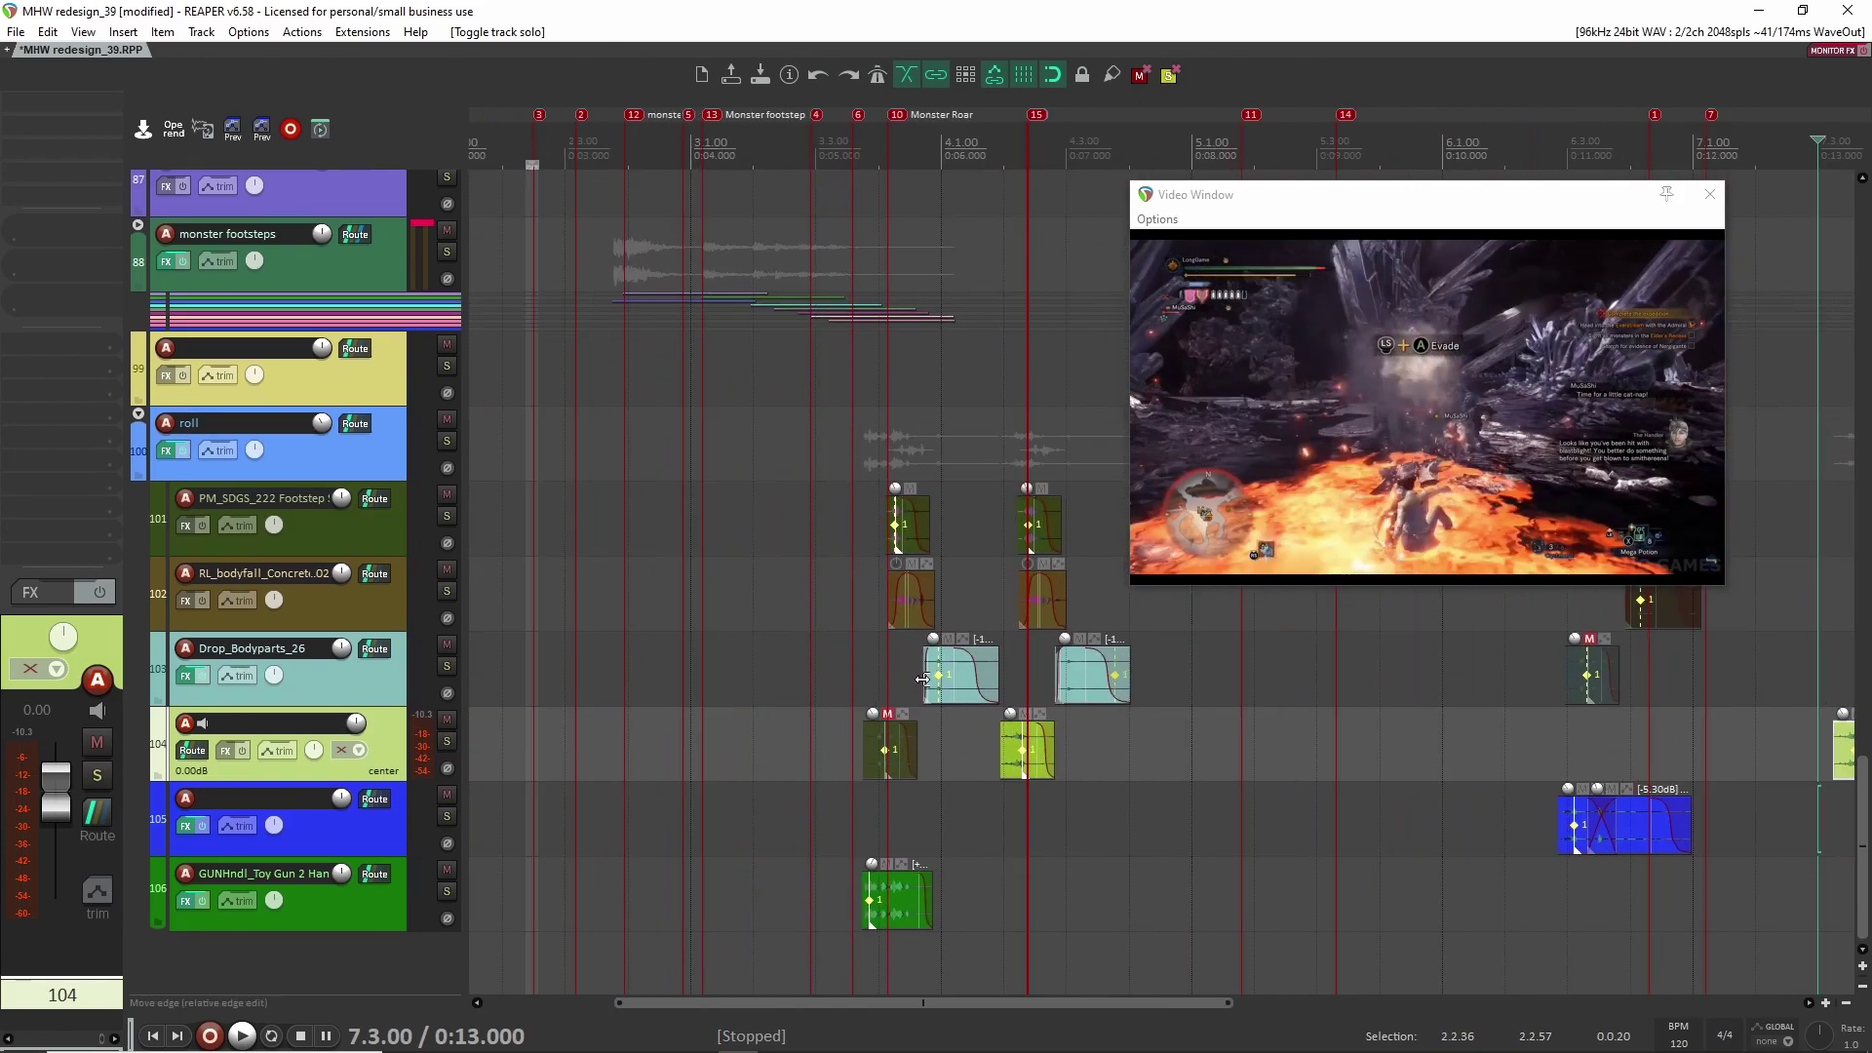
{"action": "left_click", "coordinate": [440, 666]}
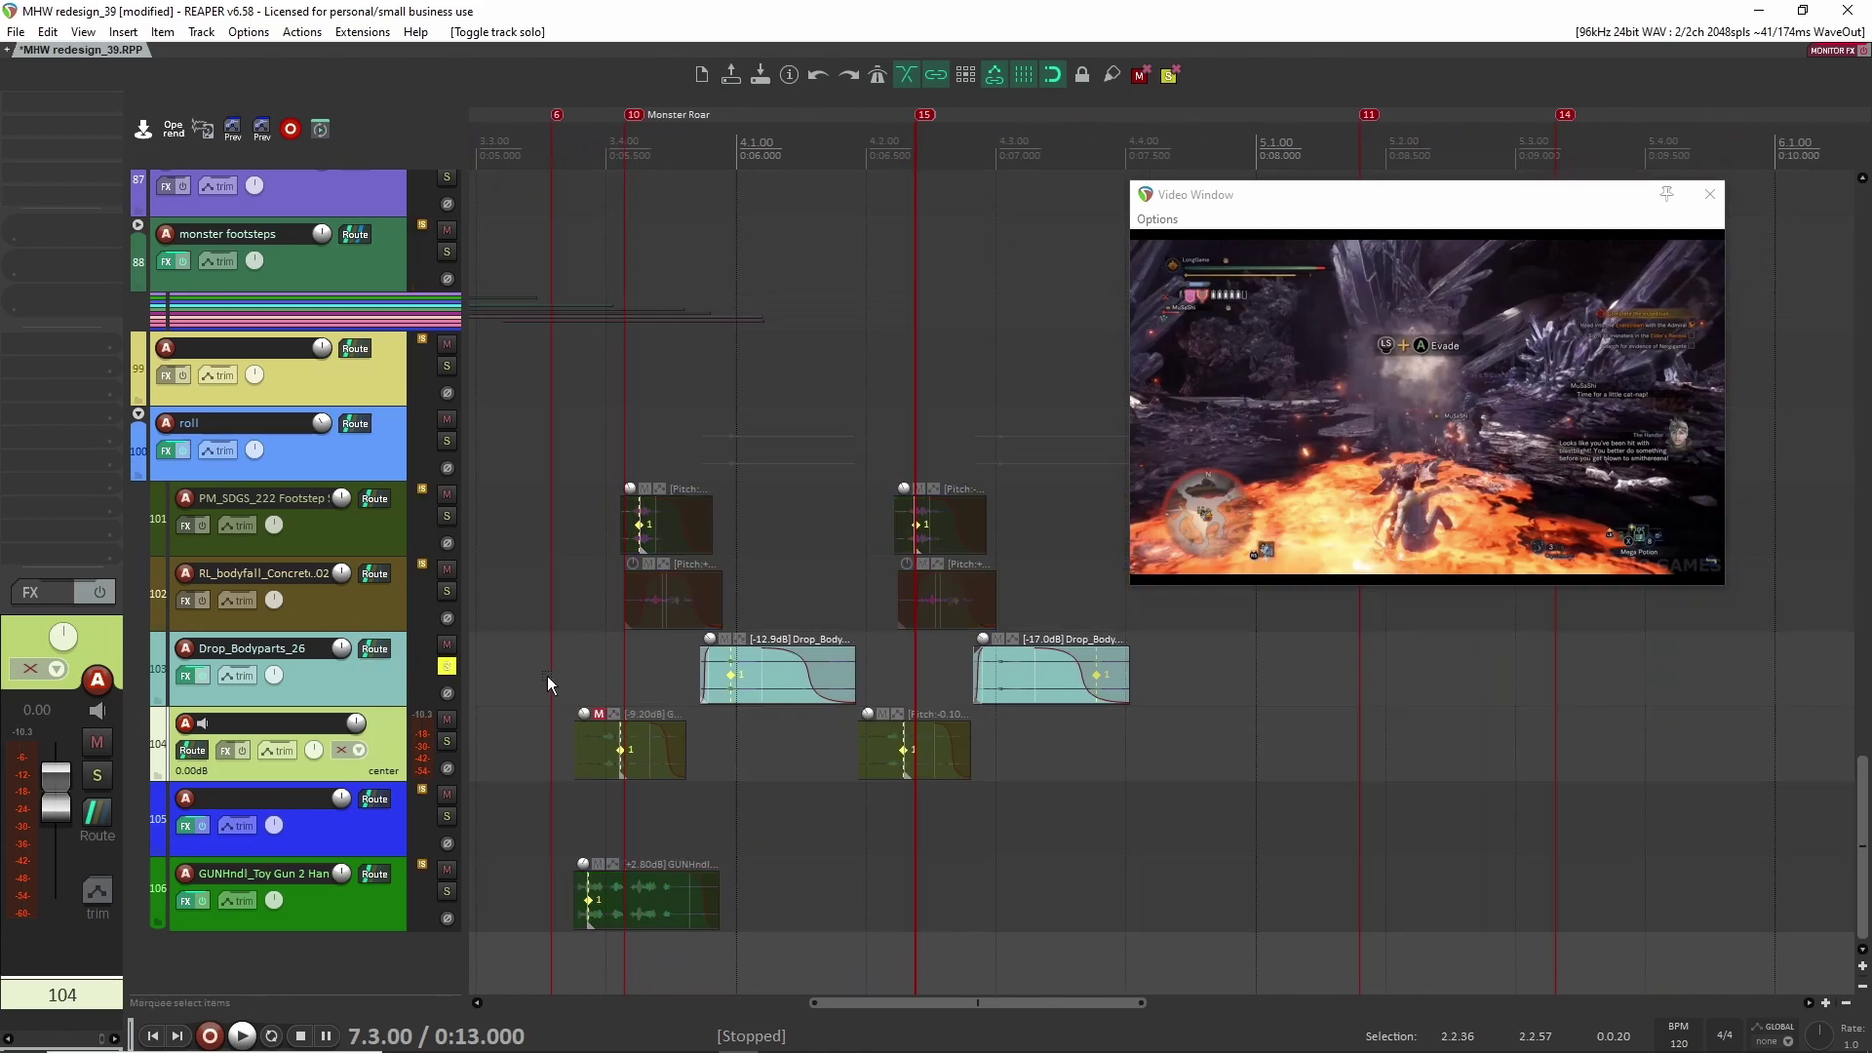
{"action": "left_click", "coordinate": [659, 670]}
{"action": "key", "text": "space"}
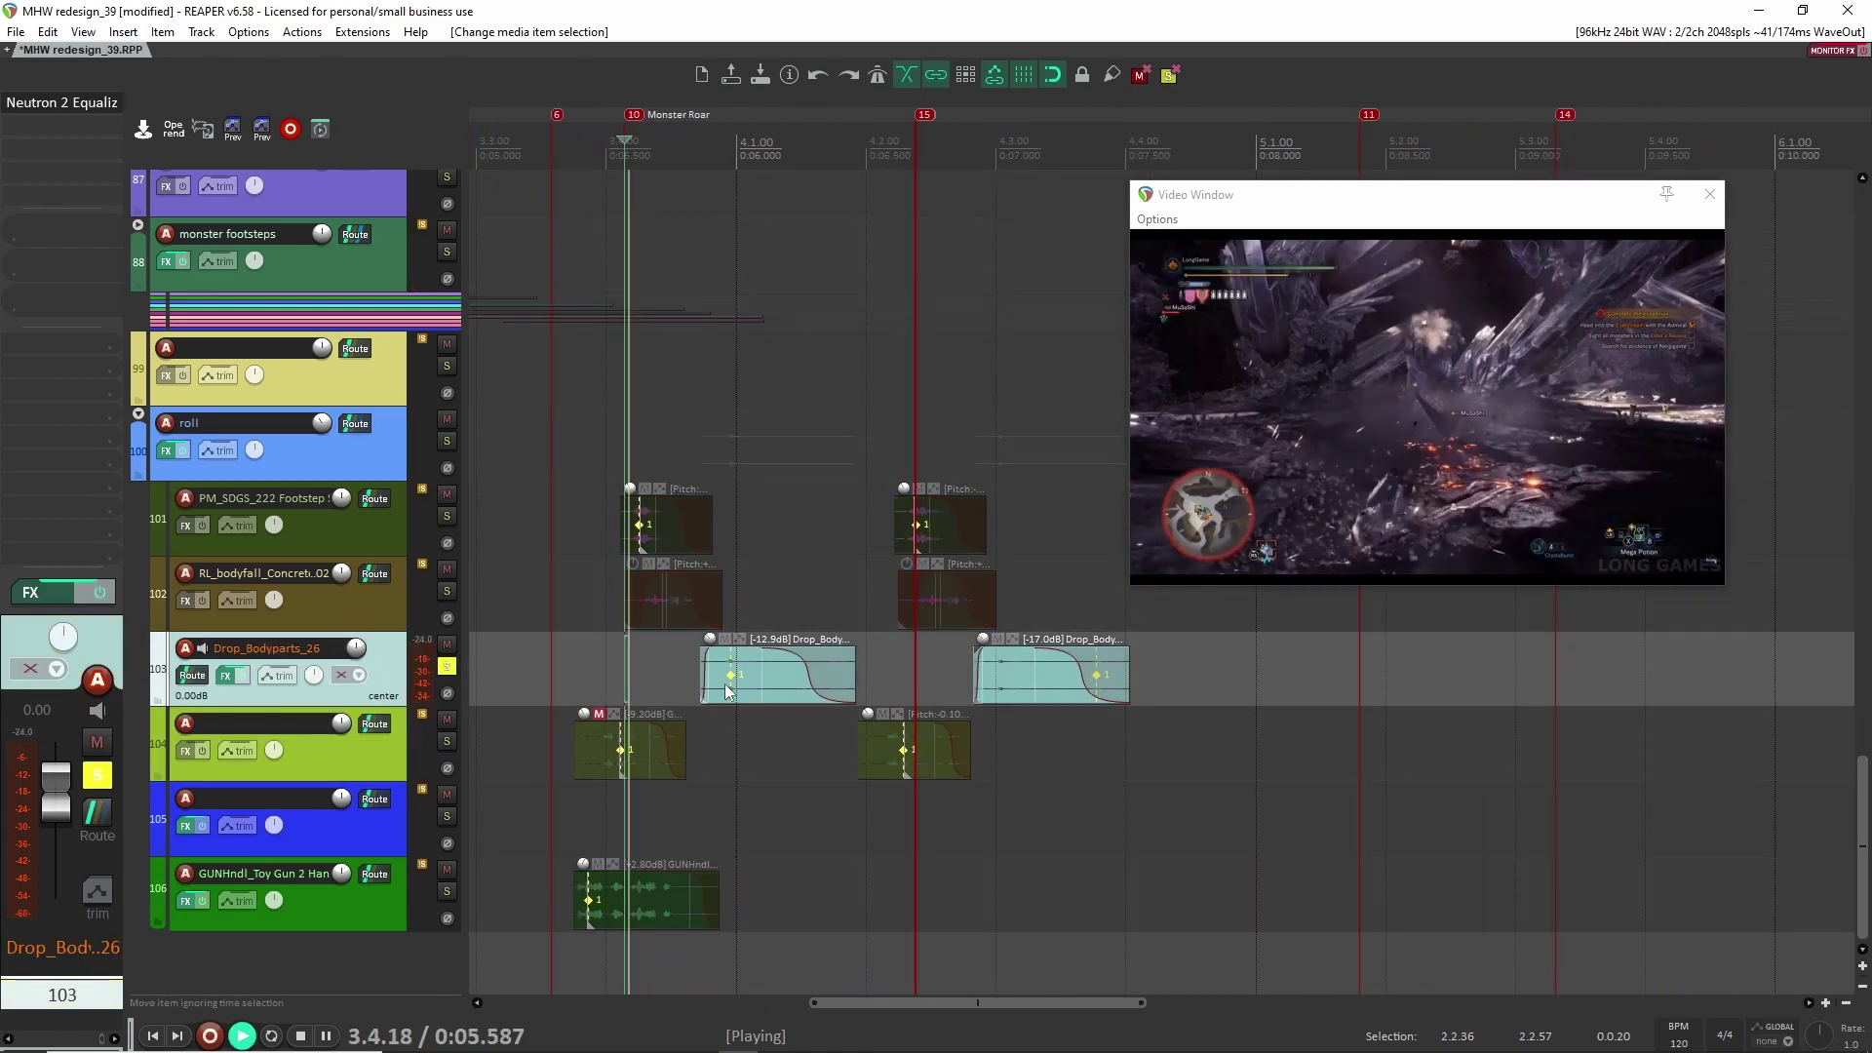
{"action": "key", "text": "space"}
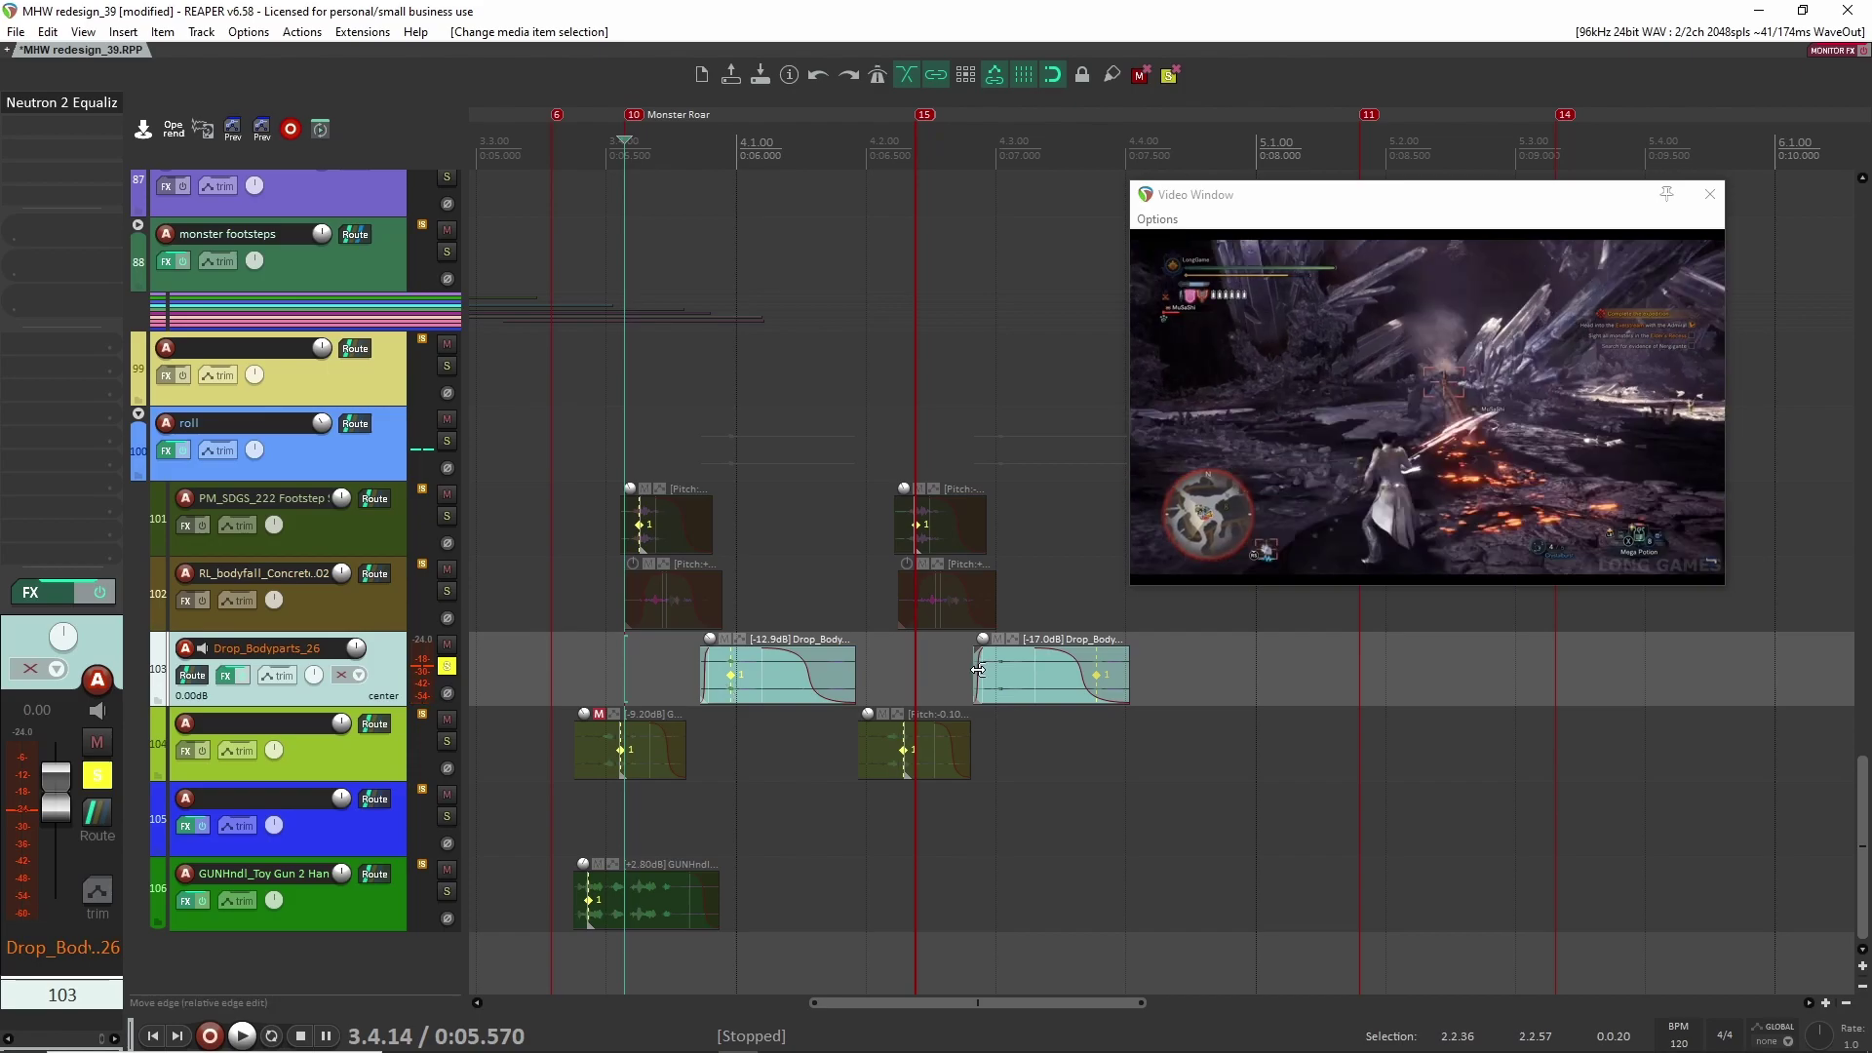
Step: Unsolo Drop_Bodyparts_26, solo the roll folder track, and play all the roll layers together from 0:05.288
{"action": "left_click", "coordinate": [552, 595]}
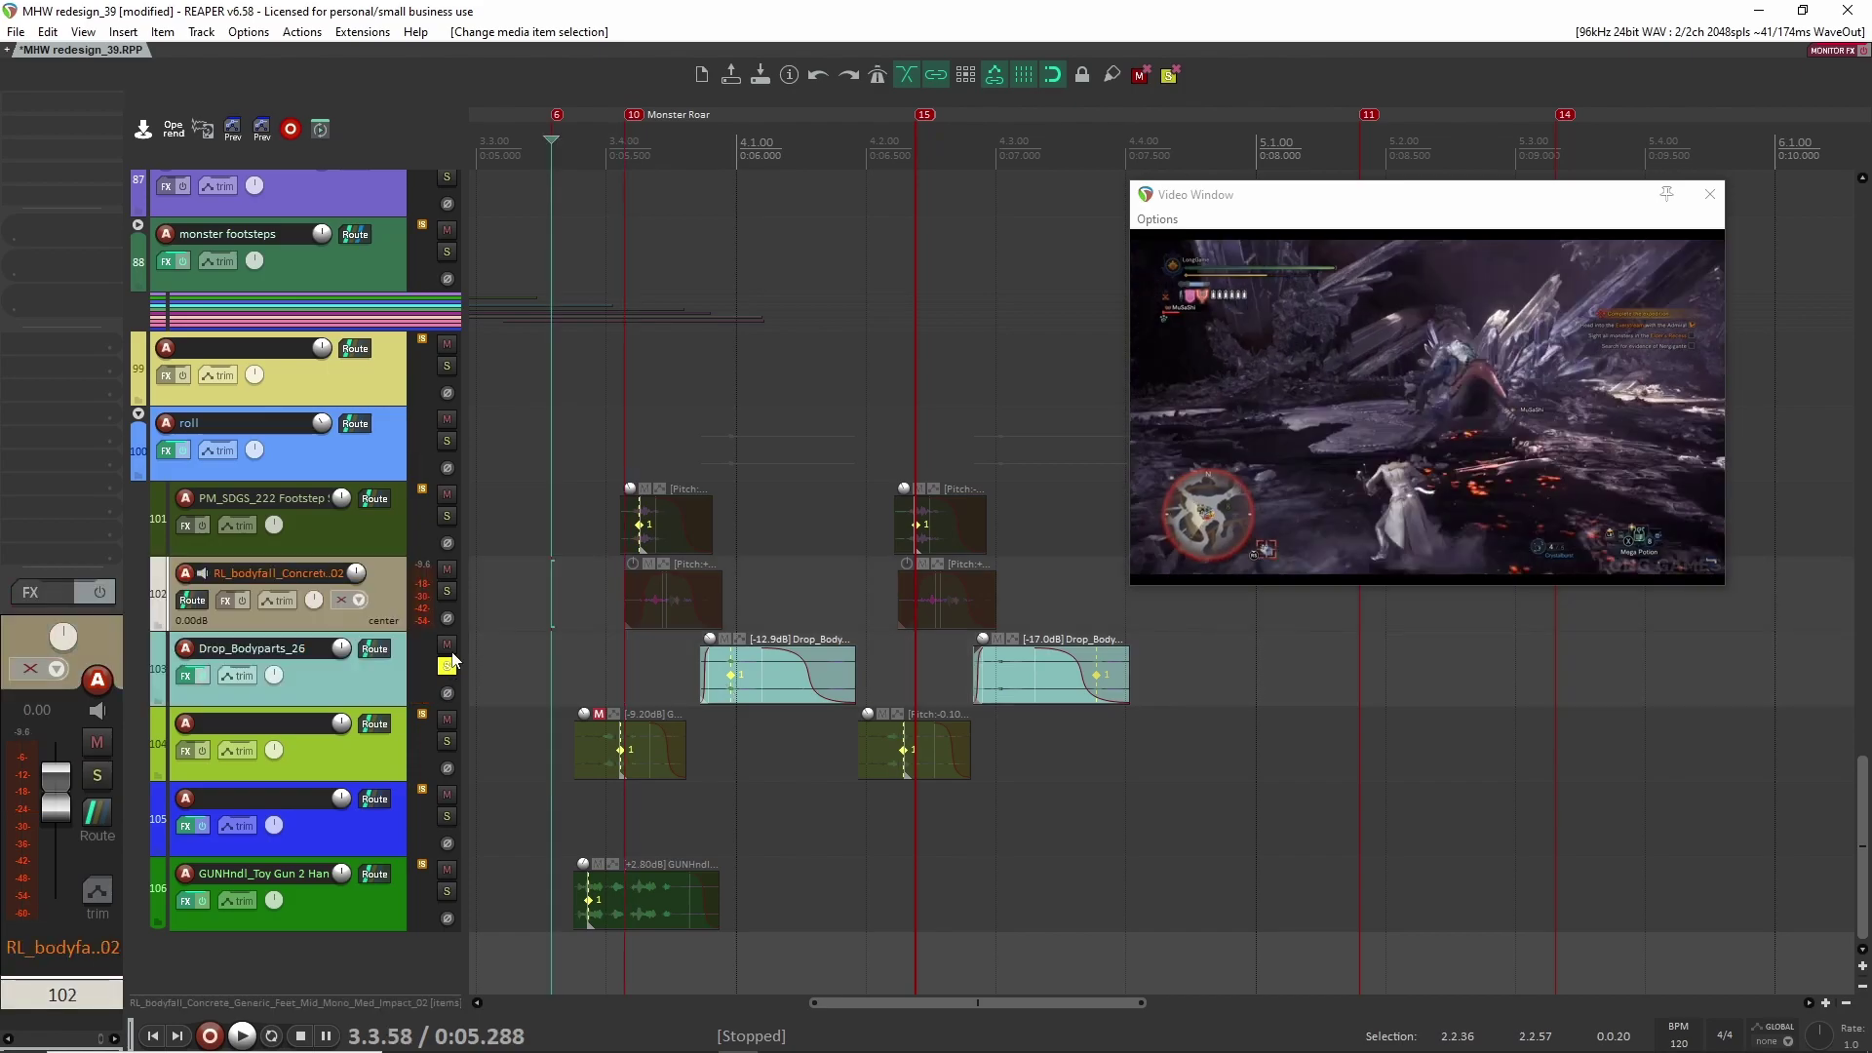
{"action": "left_click", "coordinate": [447, 666]}
{"action": "key", "text": "space"}
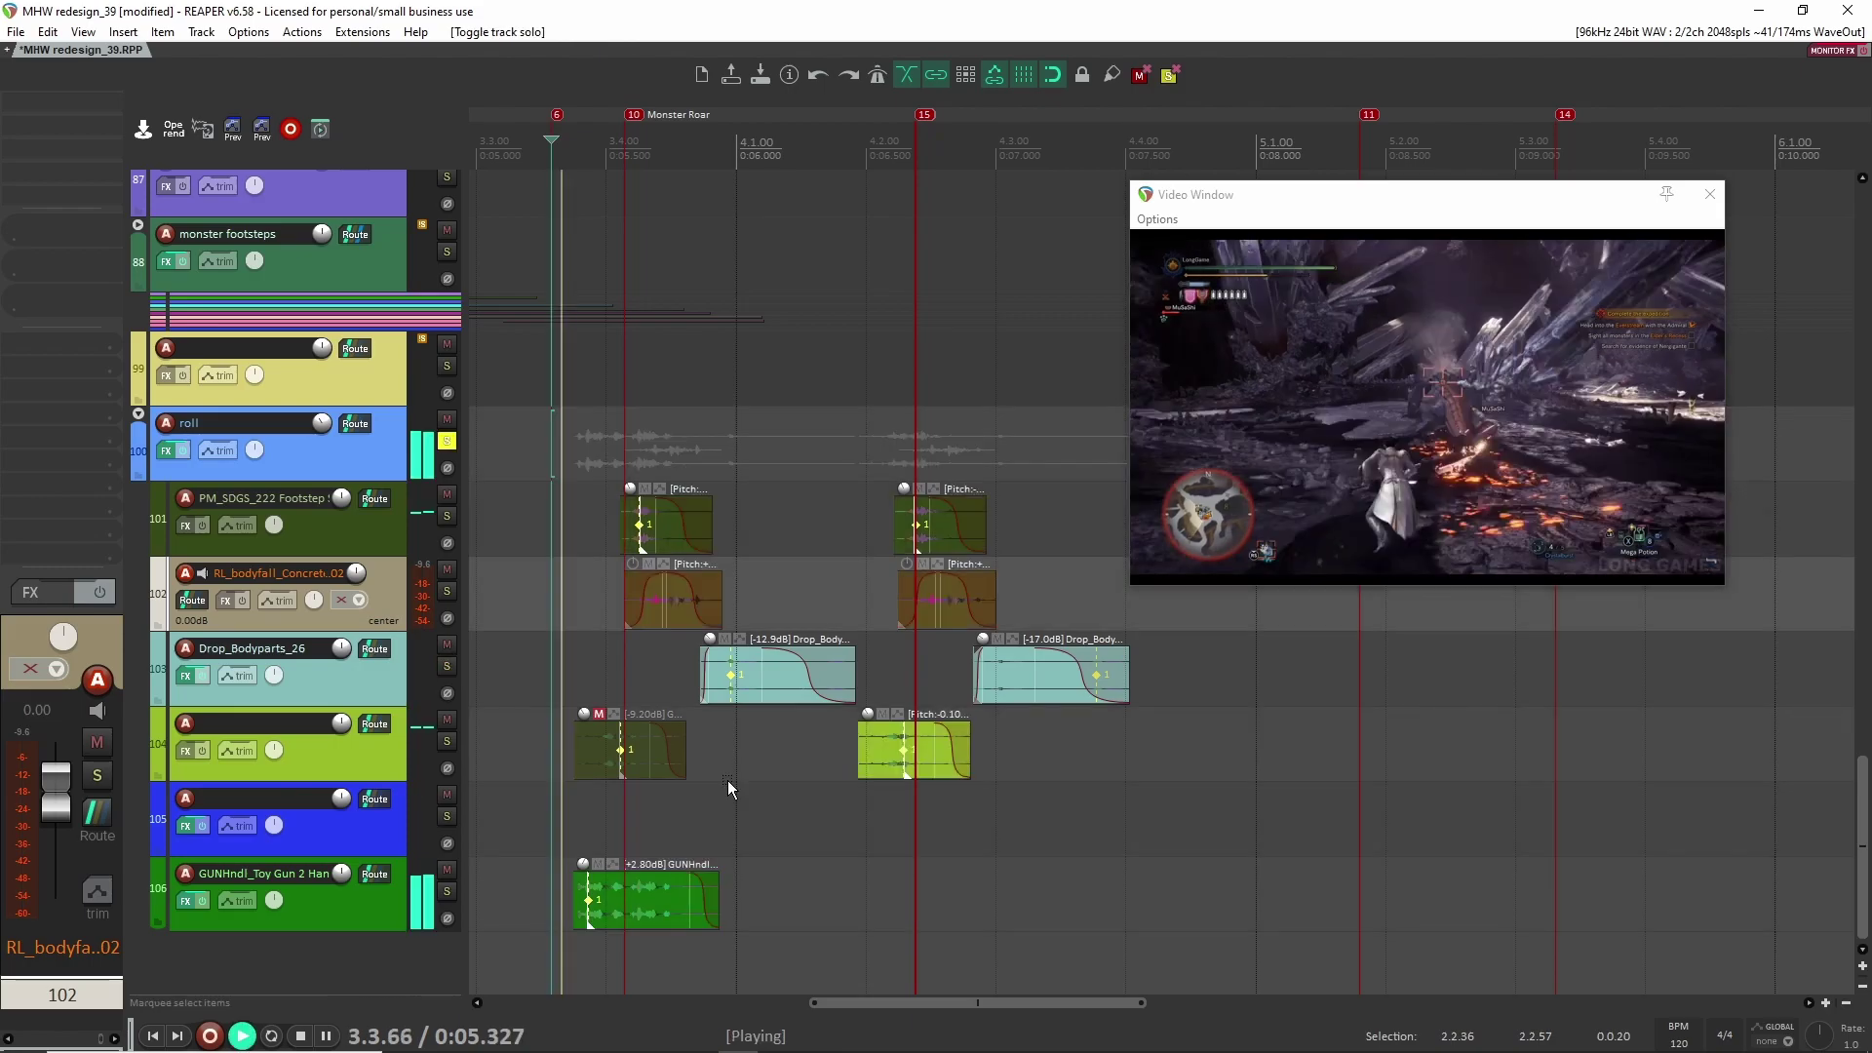
{"action": "key", "text": "space"}
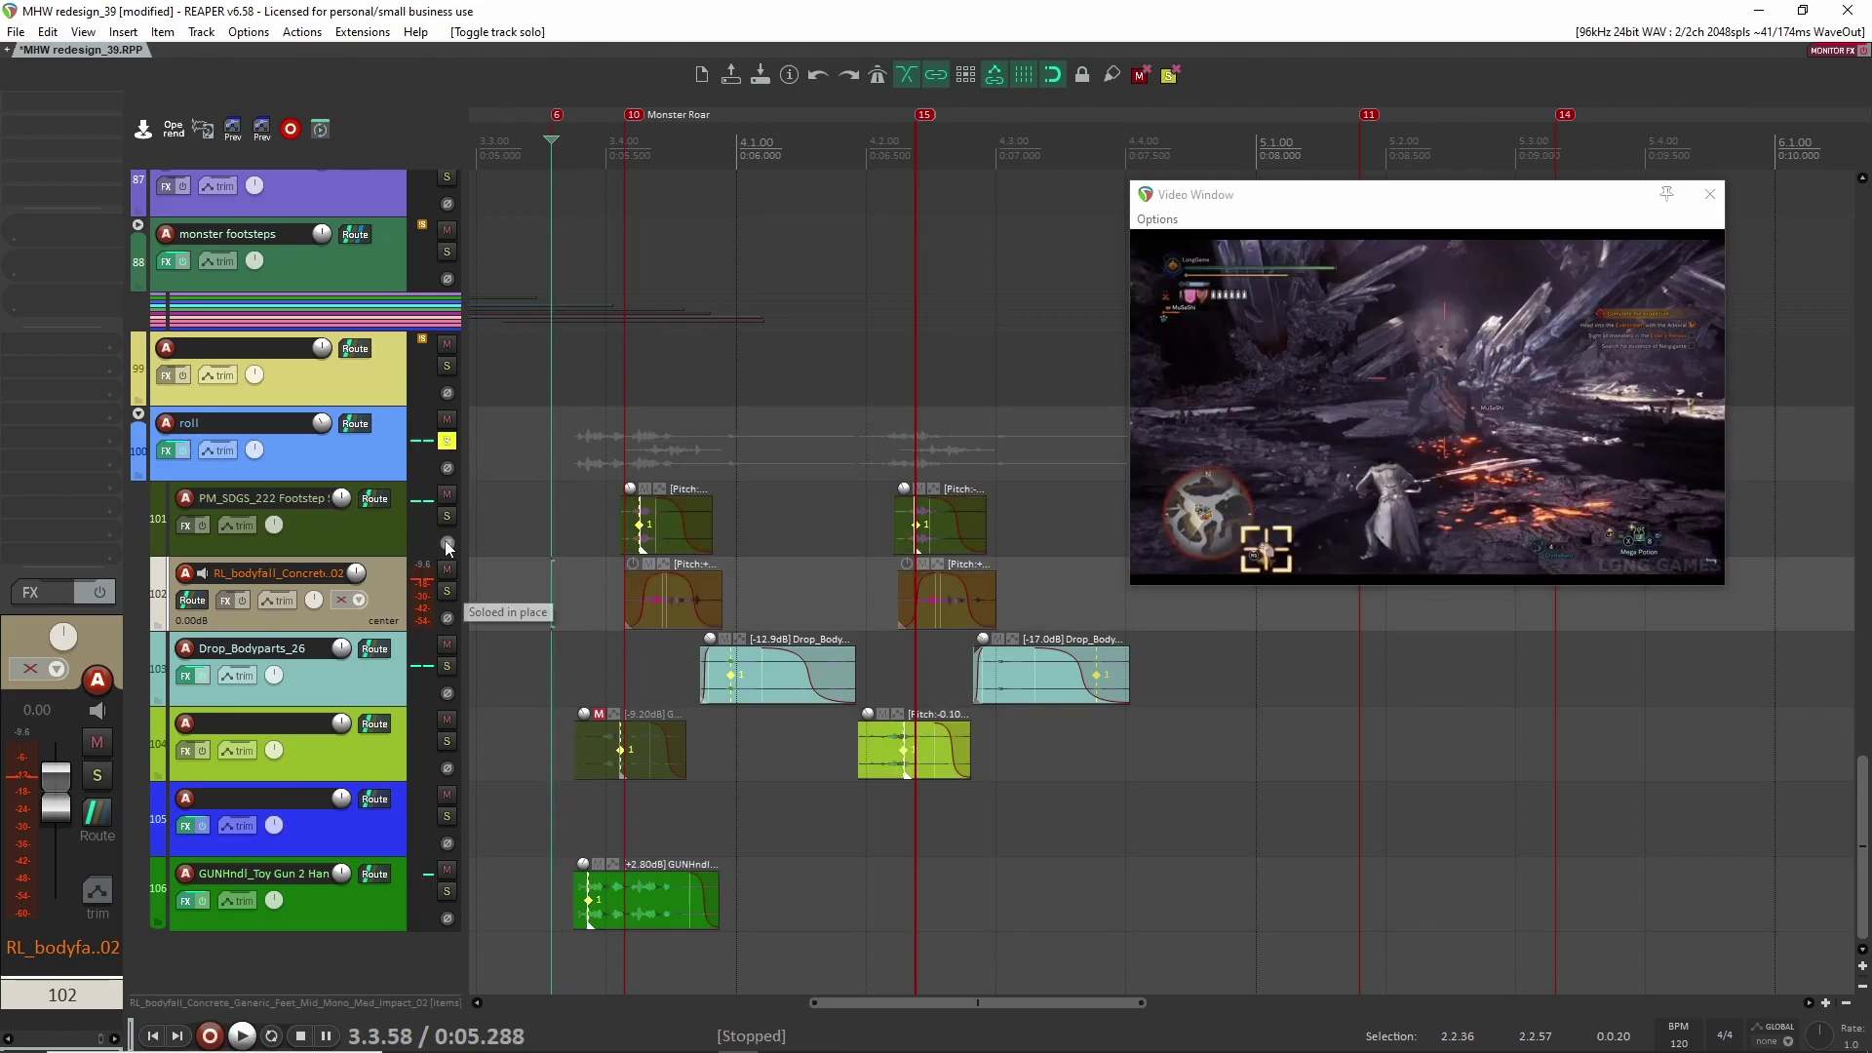
{"action": "key", "text": "space"}
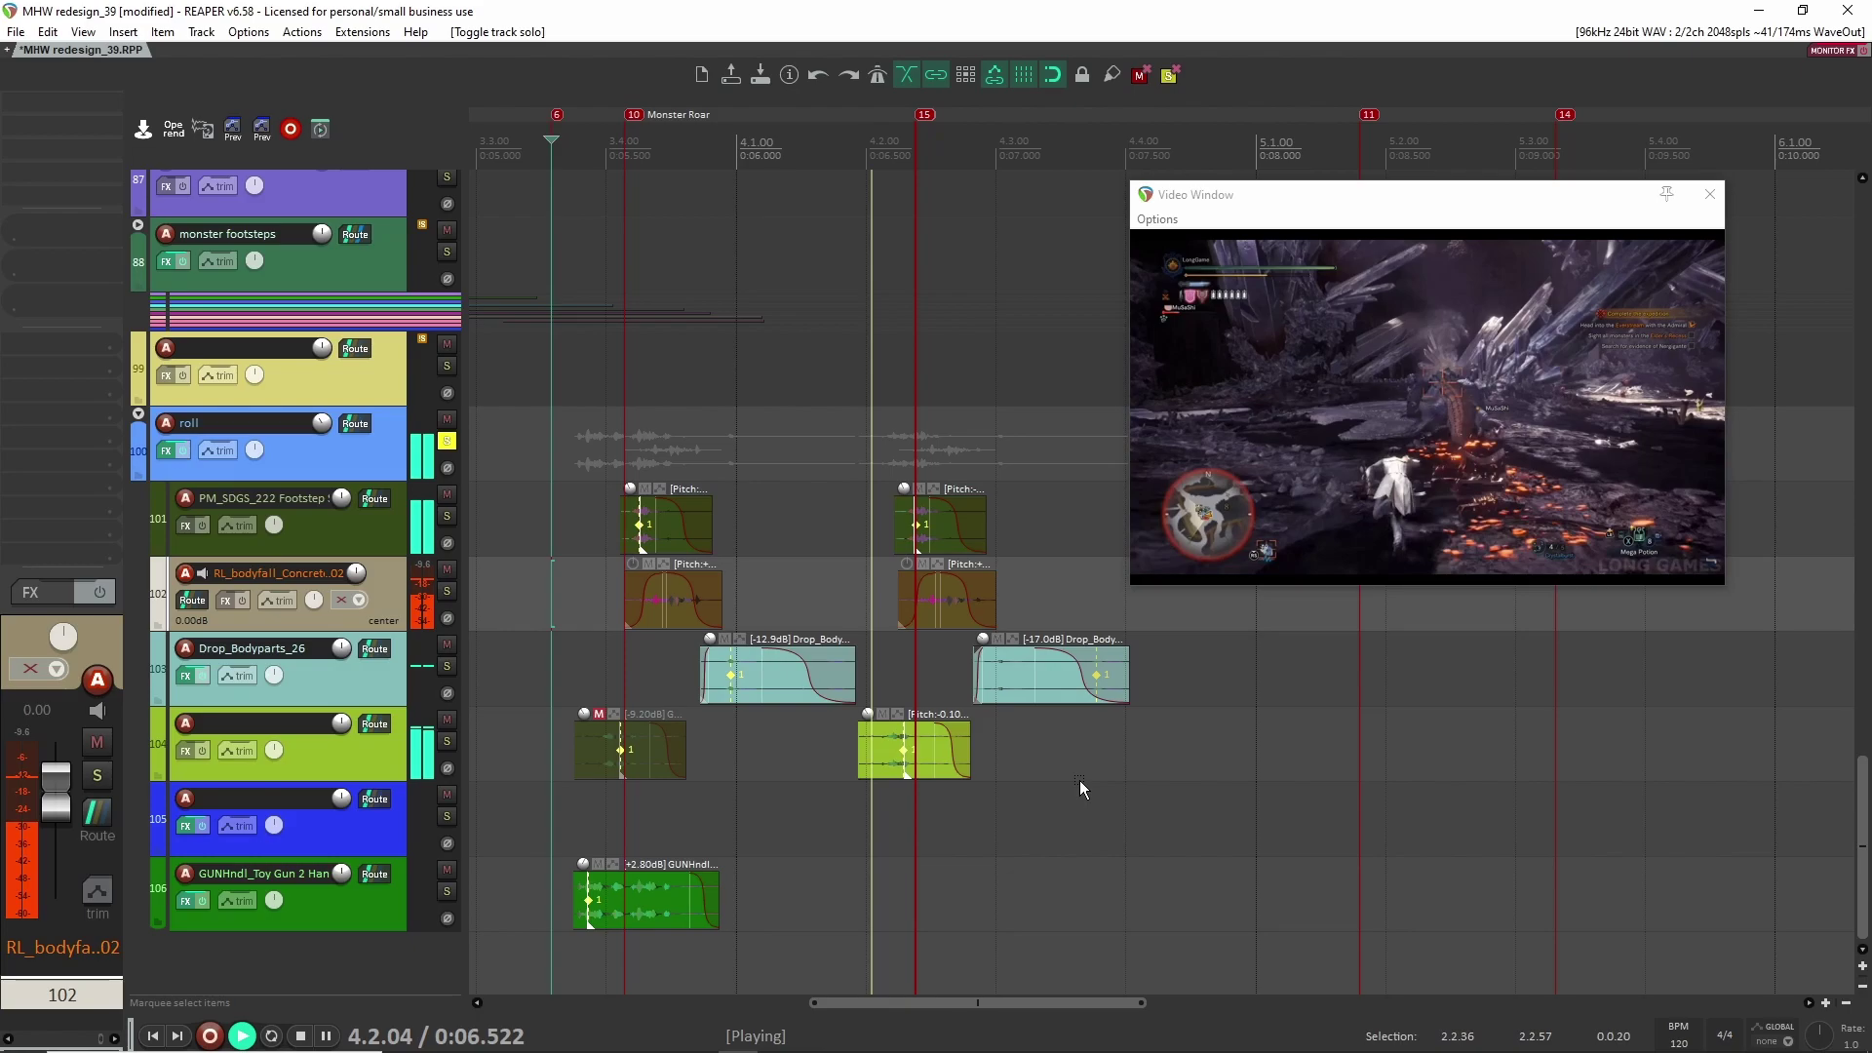
{"action": "key", "text": "space"}
Step: Check the roll layer tracks for effects and open the Neutron 2 Equalizer on the Drop_Bodyparts_26 track
{"action": "key", "text": "minus"}
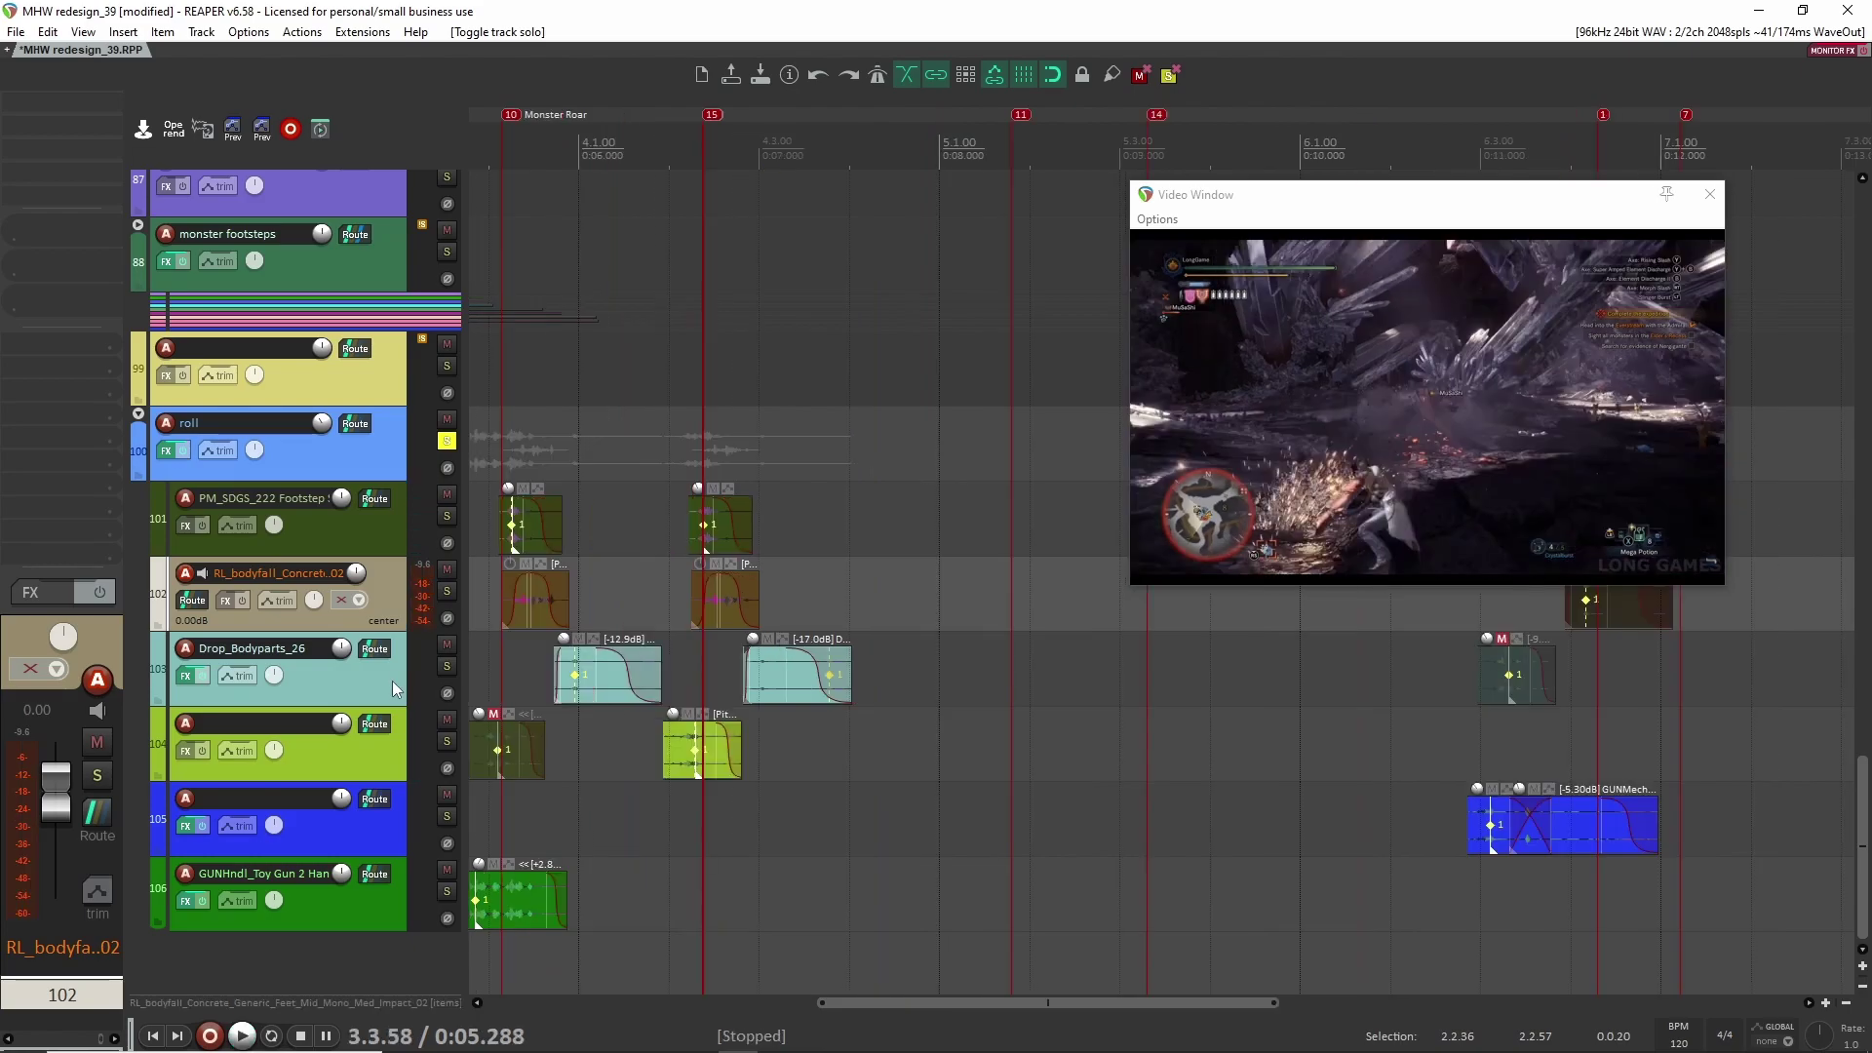
{"action": "left_click", "coordinate": [392, 681]}
{"action": "left_click", "coordinate": [374, 756]}
{"action": "left_click", "coordinate": [406, 831]}
{"action": "left_click", "coordinate": [394, 897]}
{"action": "left_click", "coordinate": [390, 841]}
{"action": "left_click", "coordinate": [384, 734]}
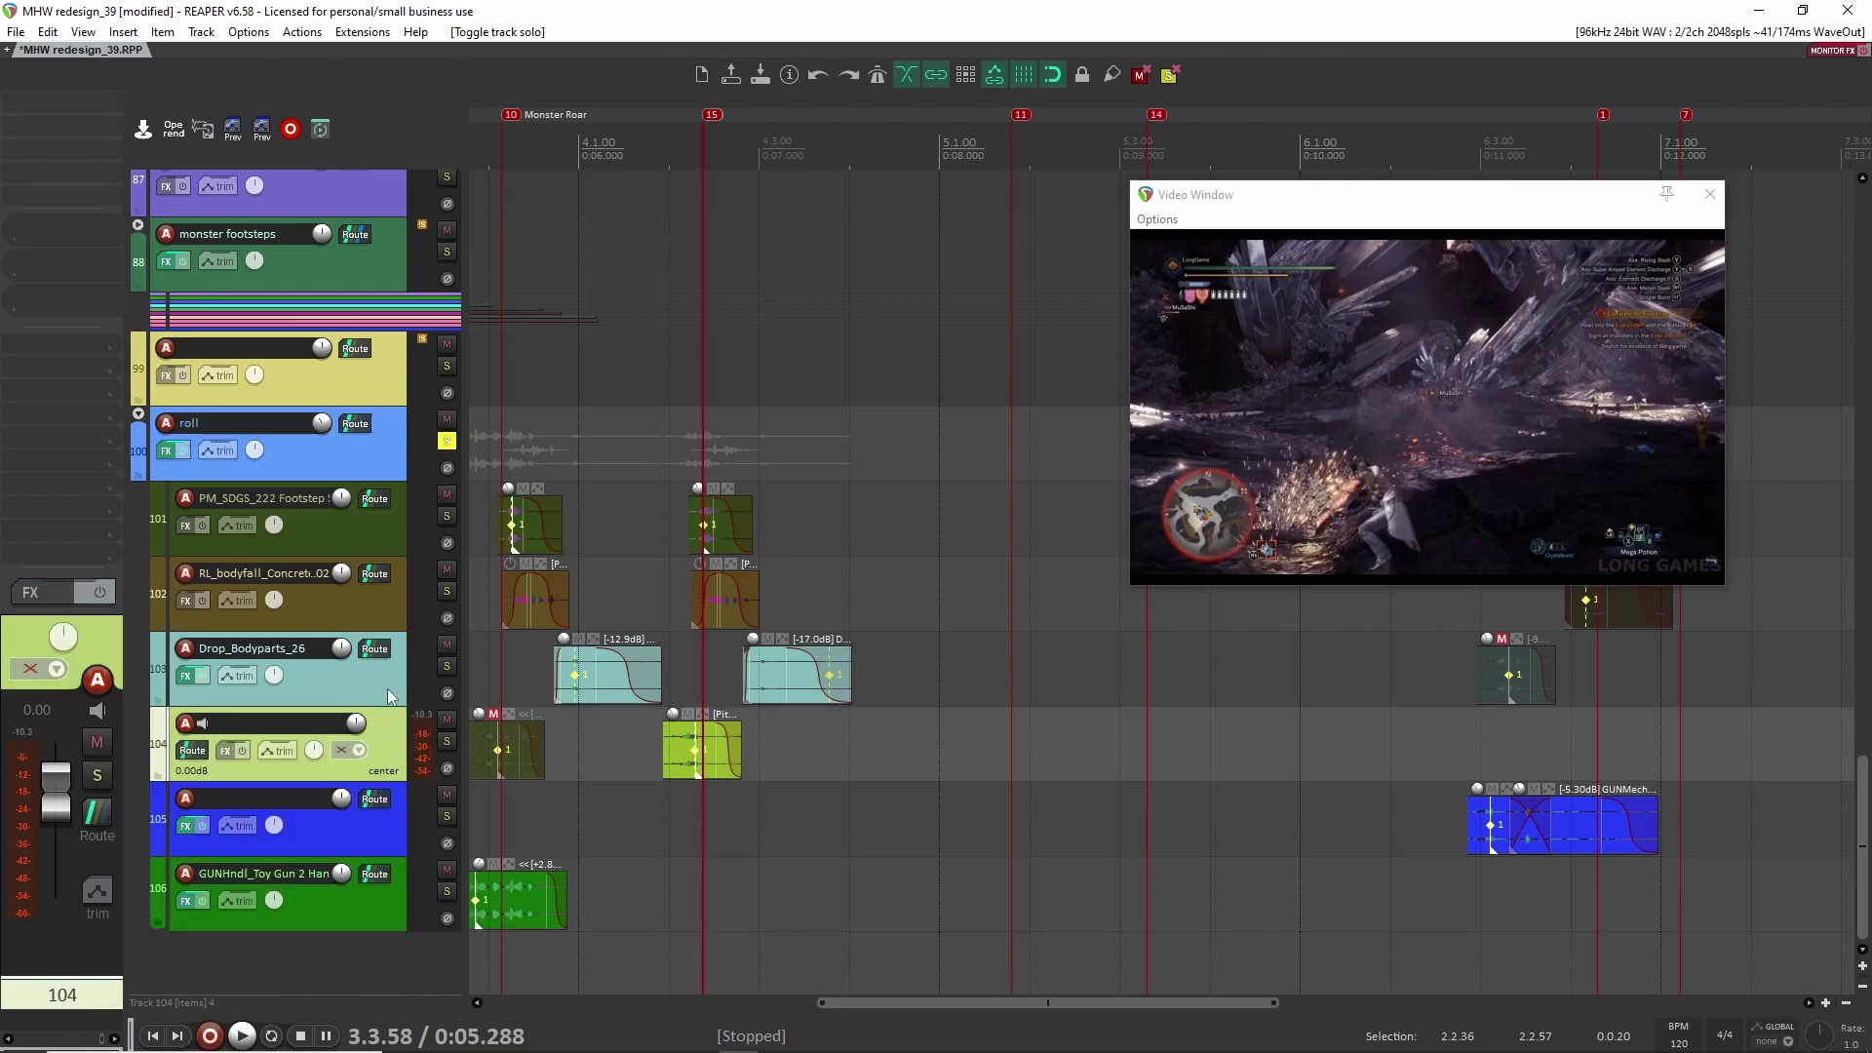
{"action": "left_click", "coordinate": [388, 694]}
{"action": "key", "text": "shift+f"}
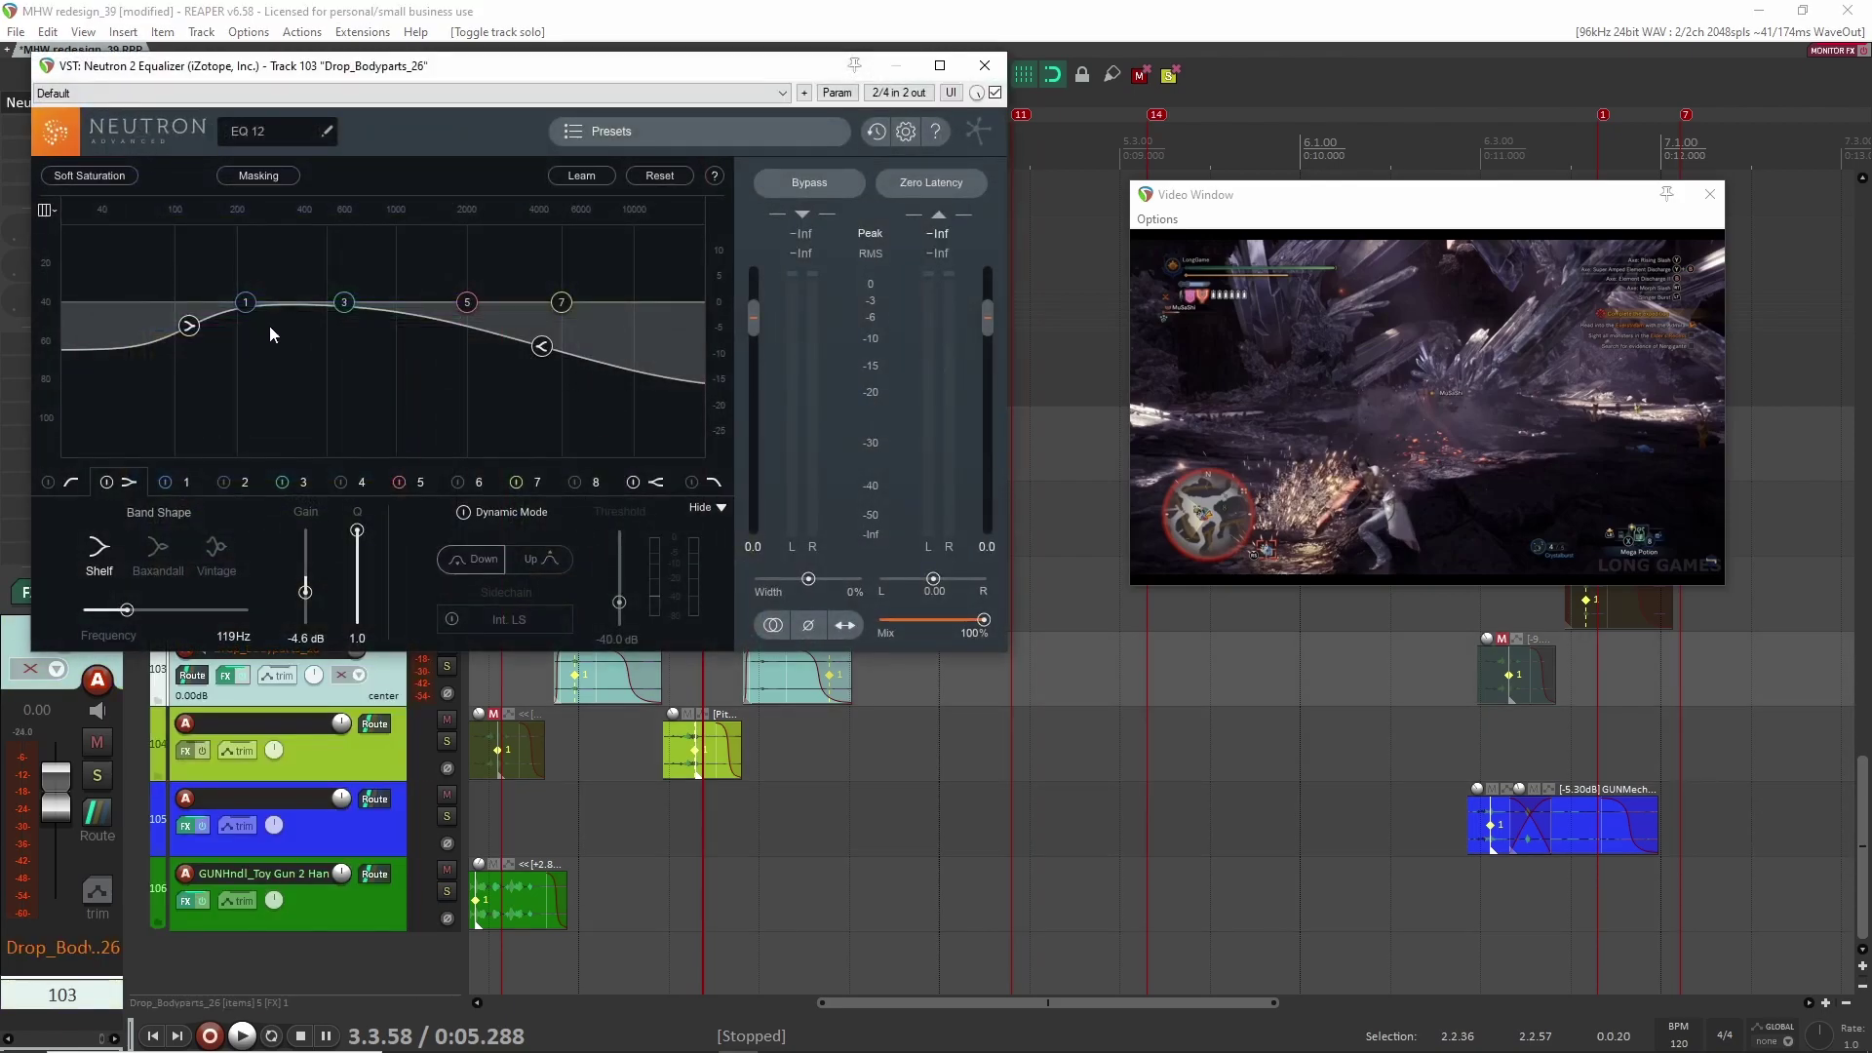
Step: Play the roll layers briefly with the Neutron 2 Equalizer open, then close the equalizer
{"action": "key", "text": "space"}
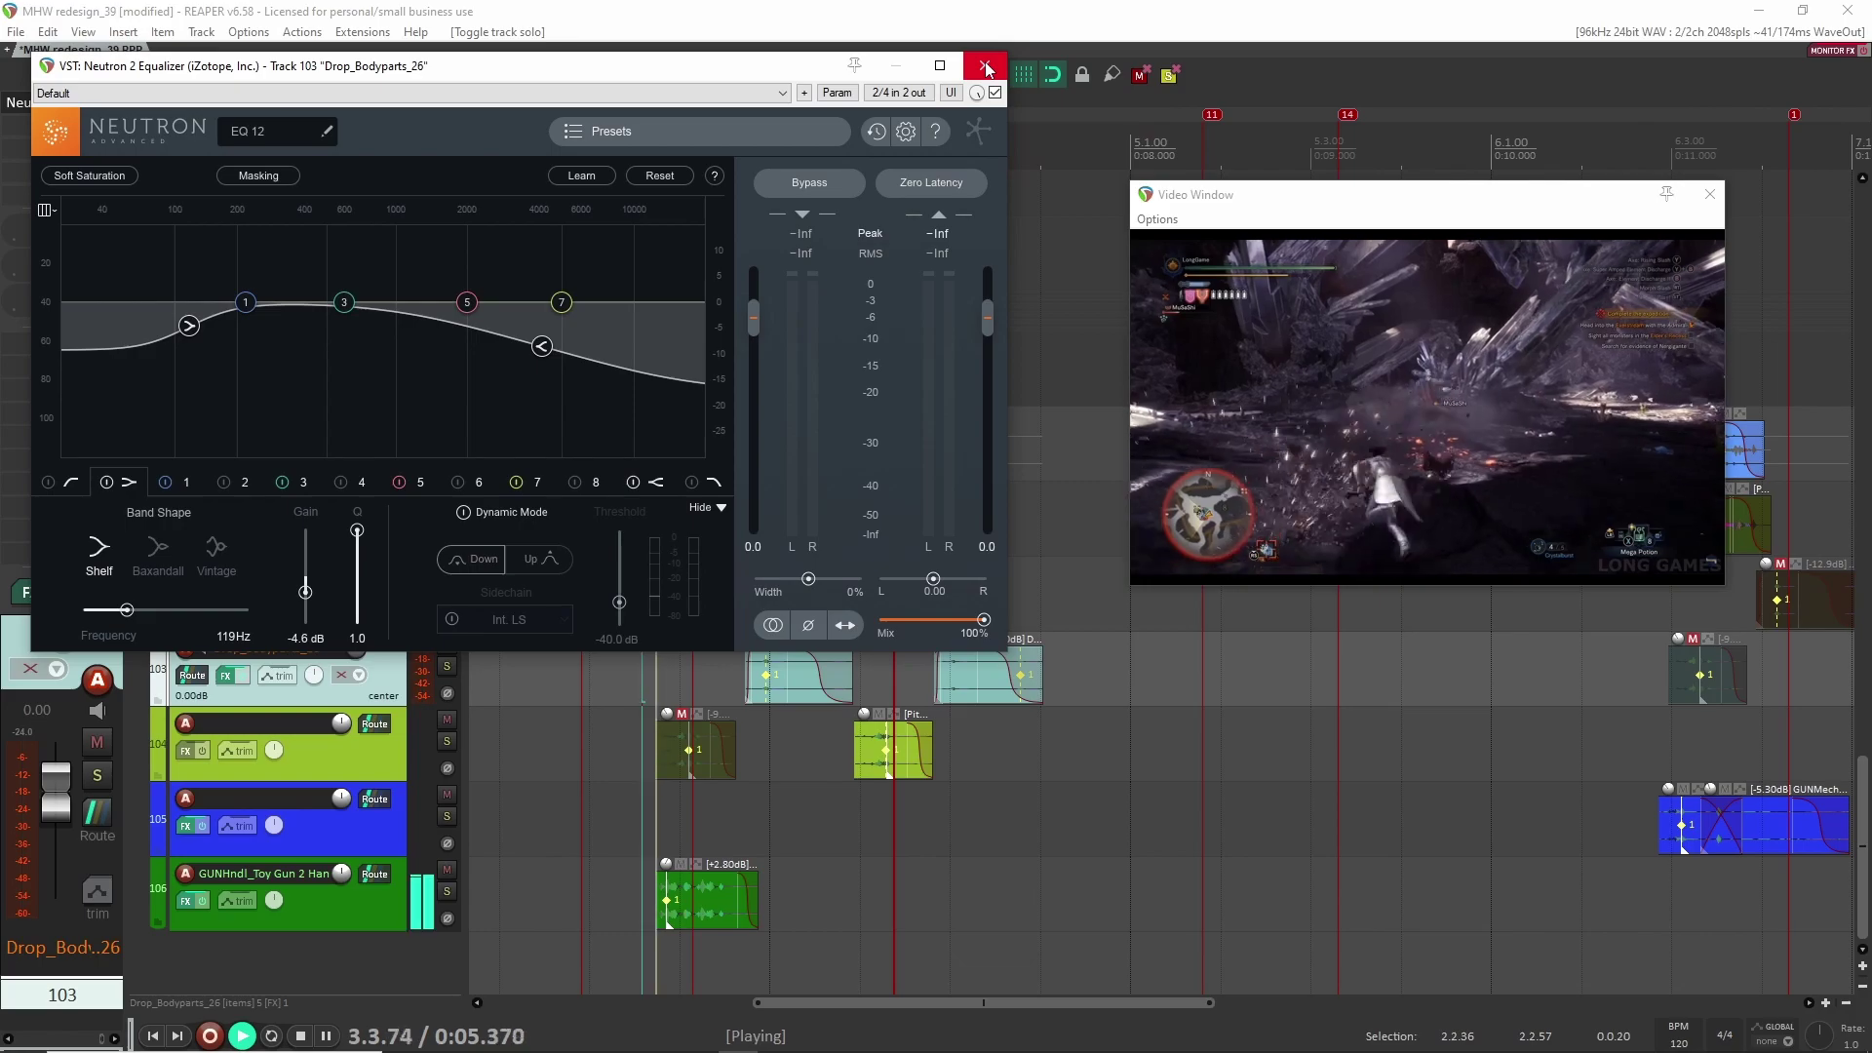
{"action": "key", "text": "space"}
{"action": "key", "text": "Escape"}
{"action": "left_click", "coordinate": [448, 668]}
{"action": "left_click", "coordinate": [448, 668]}
Step: Play the soloed roll layers from 0:13.000, stop playback, and unsolo the roll folder track
{"action": "scroll", "coordinate": [938, 711], "scroll_direction": "right", "scroll_amount": 10}
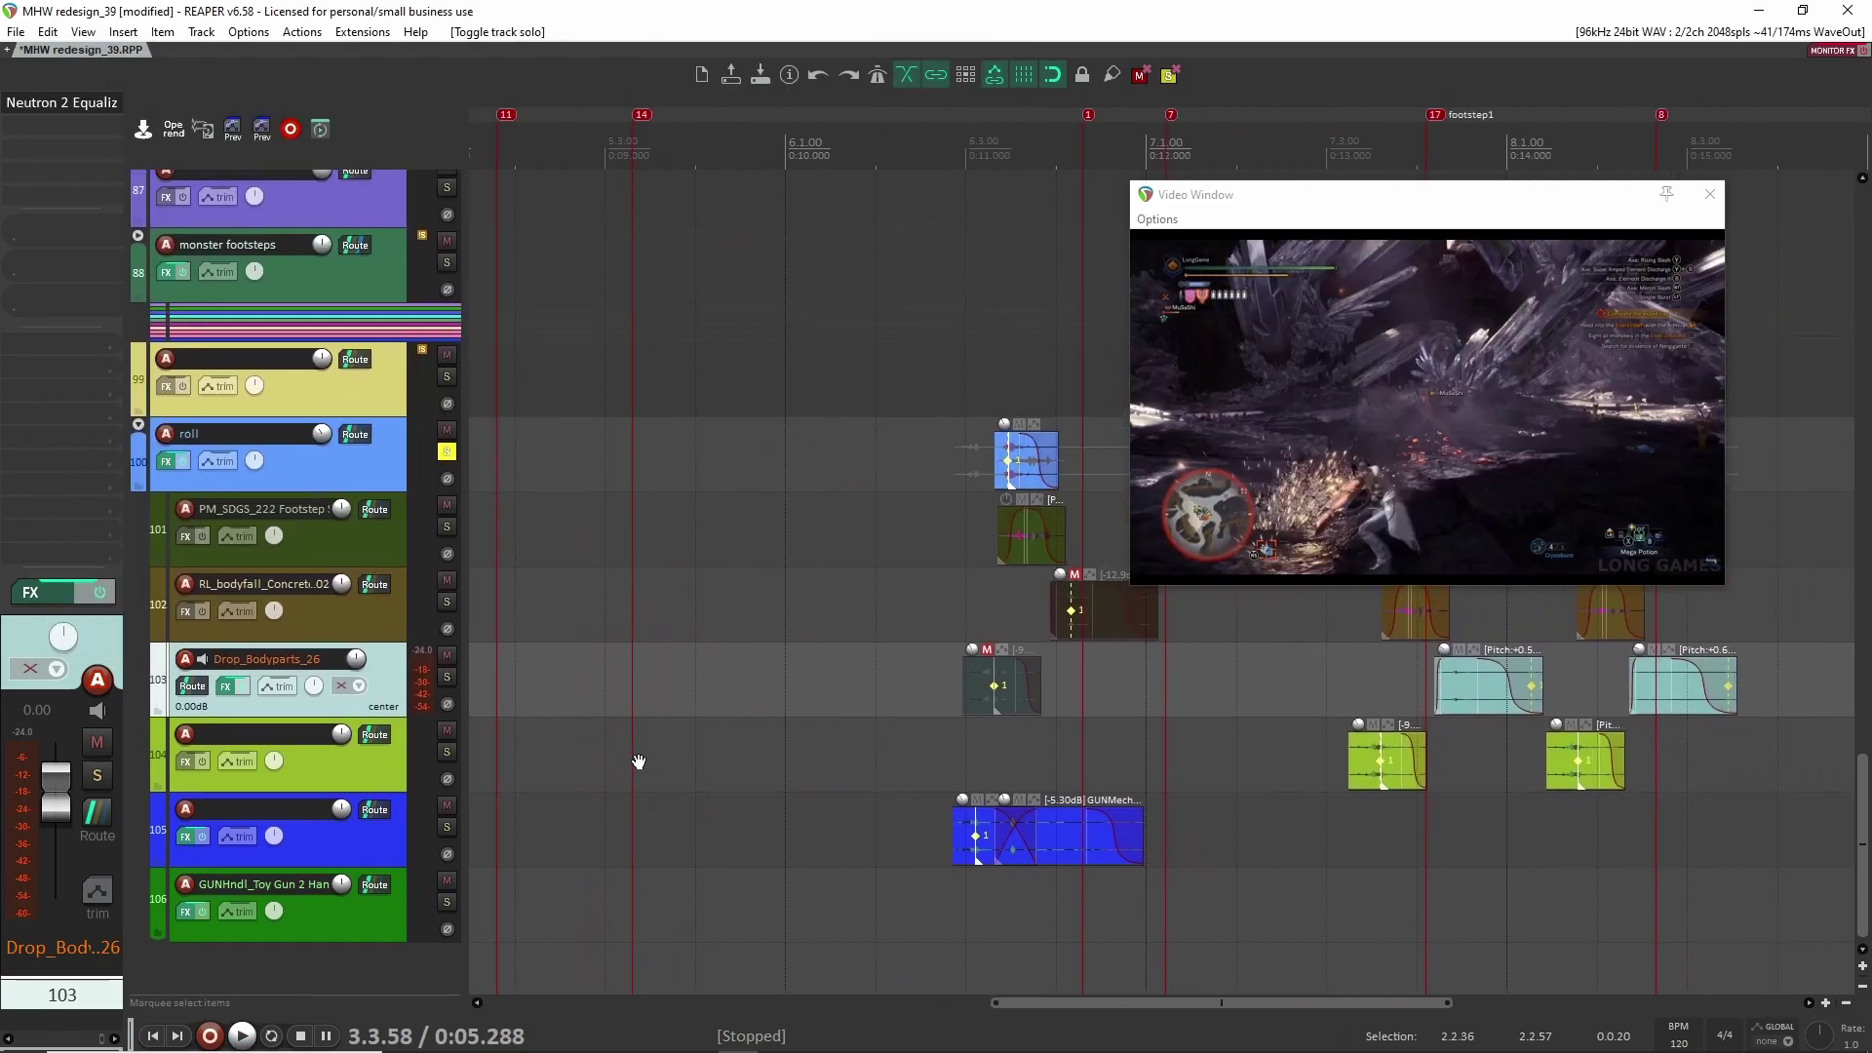
{"action": "scroll", "coordinate": [938, 711], "scroll_direction": "right", "scroll_amount": 4}
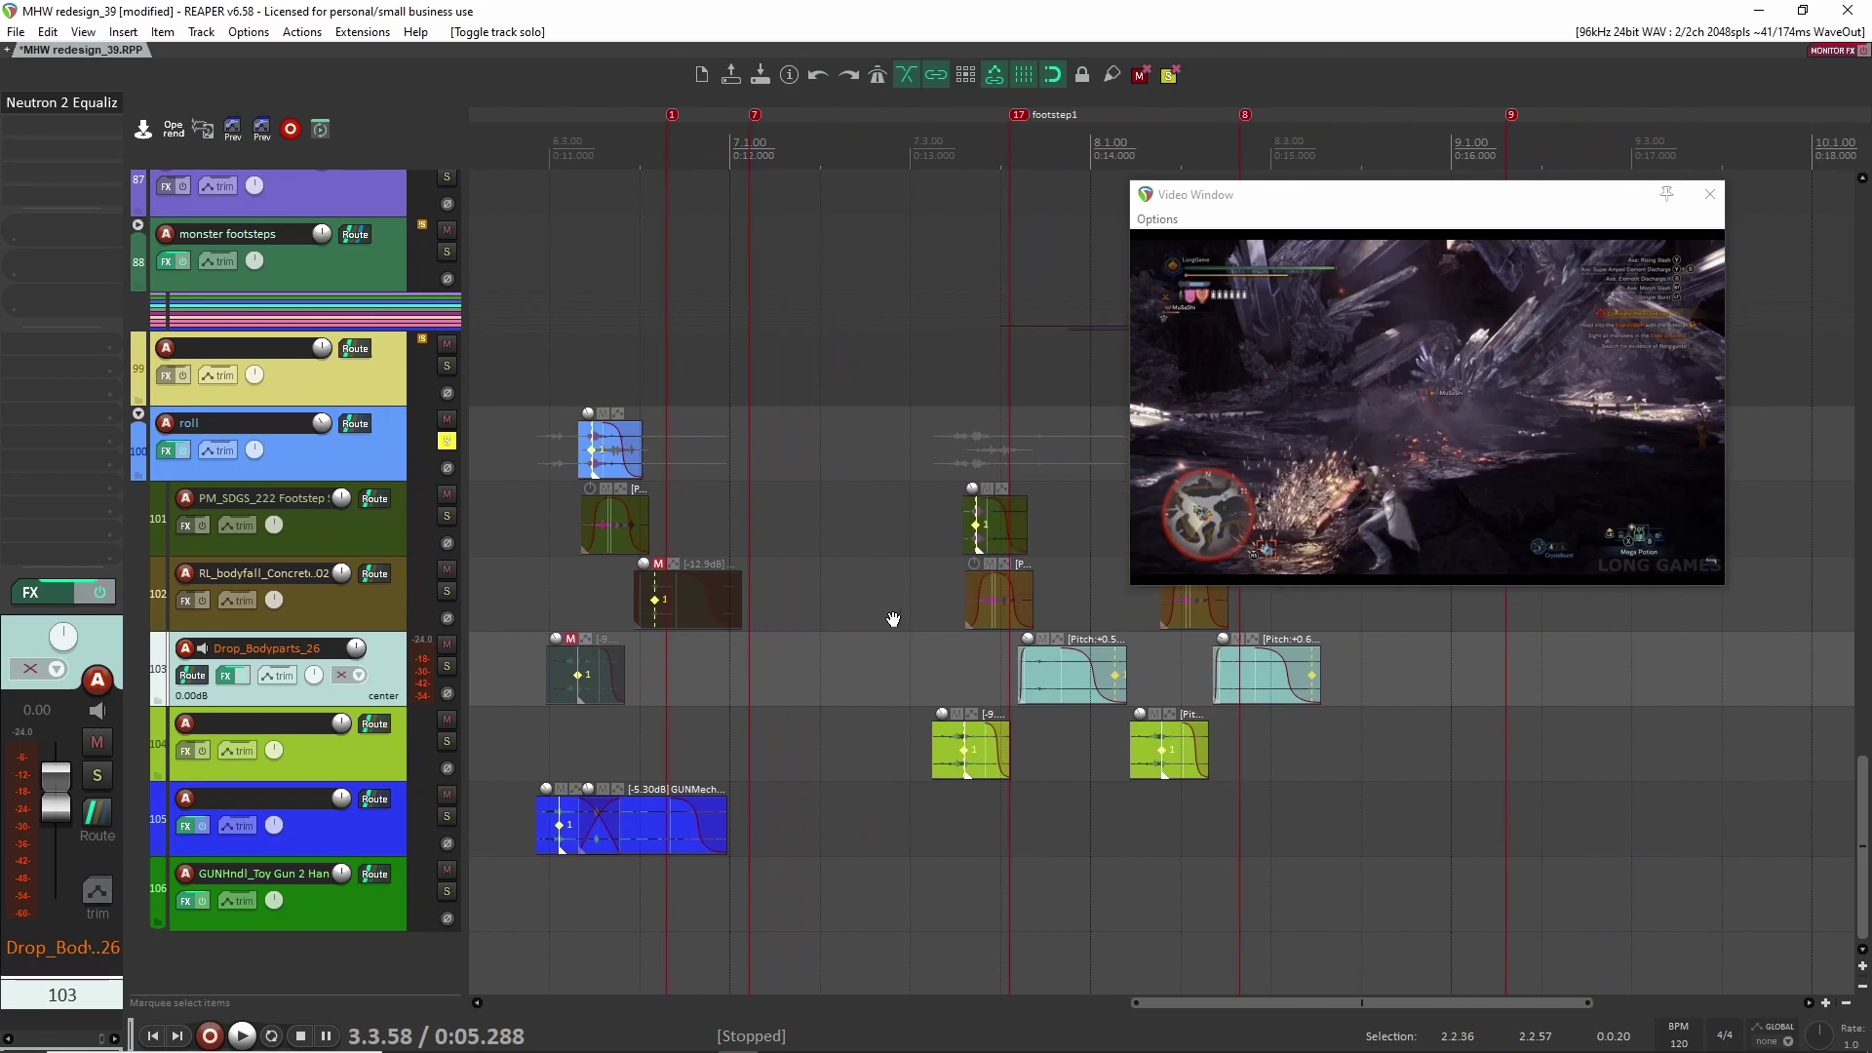
{"action": "left_click", "coordinate": [717, 517]}
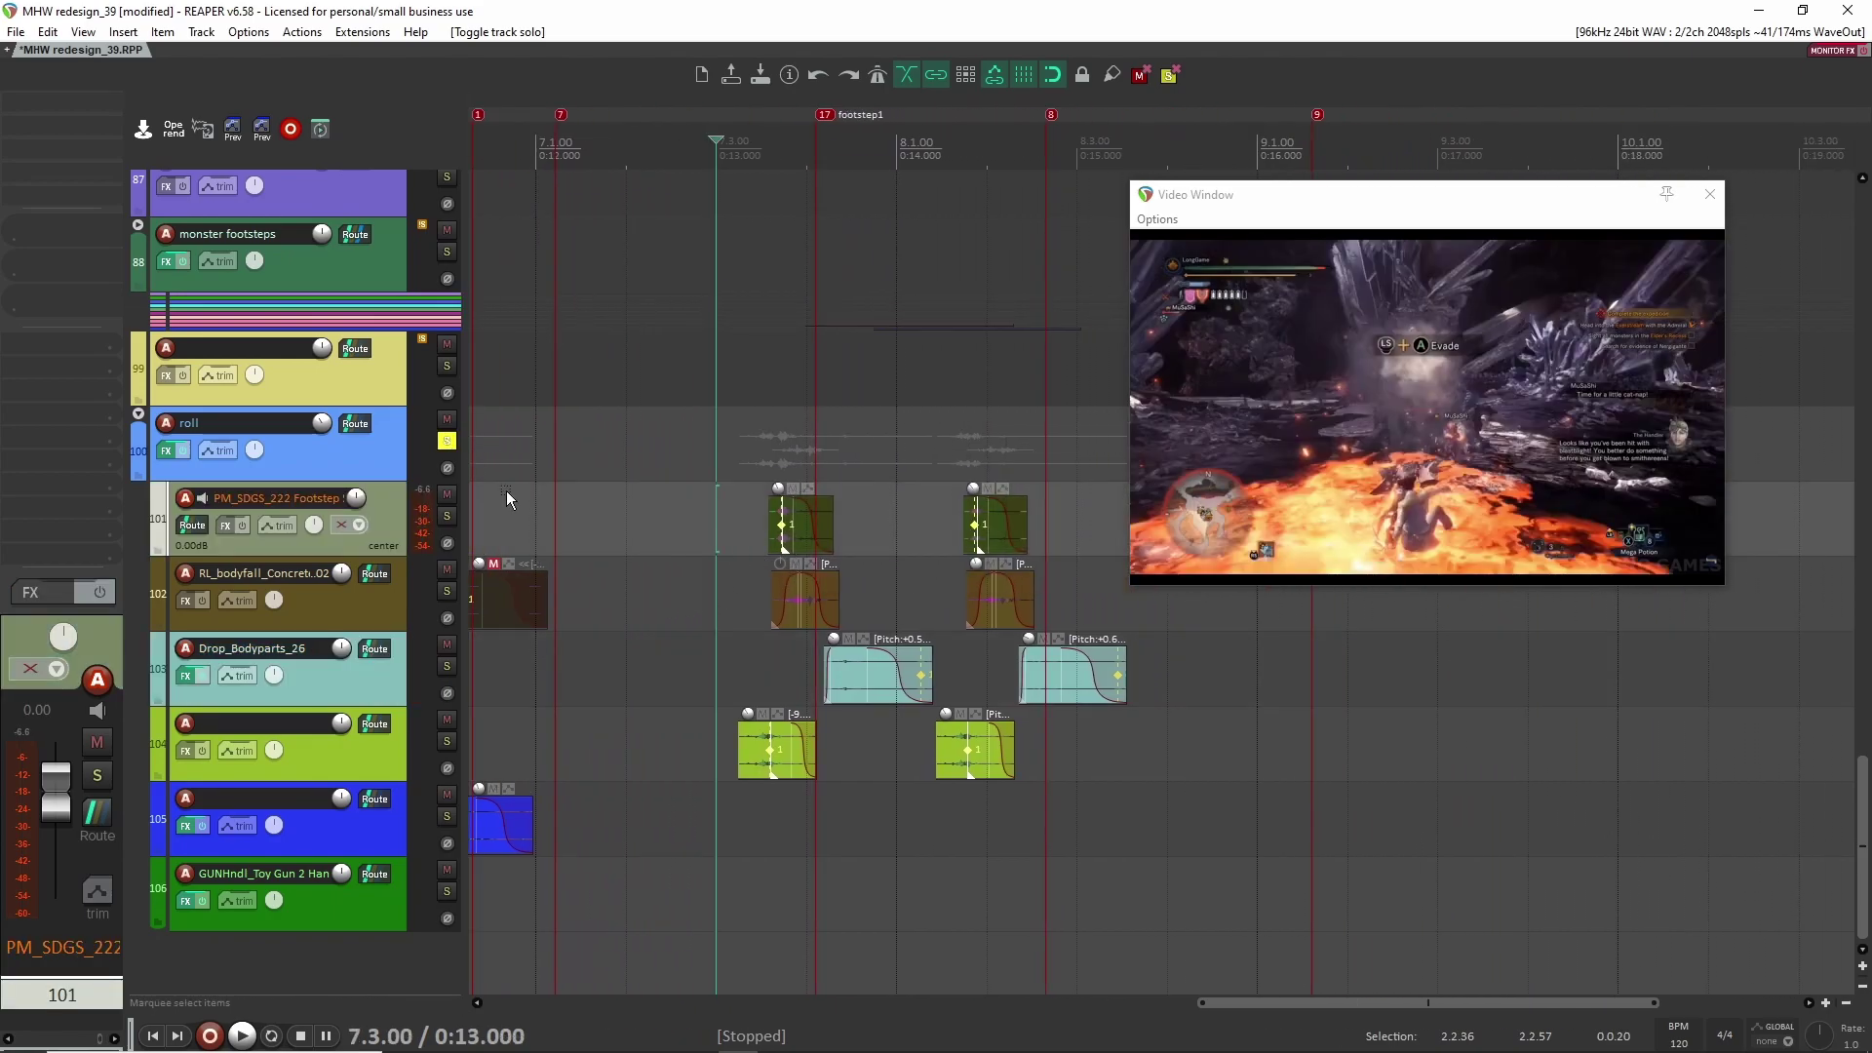
{"action": "key", "text": "space"}
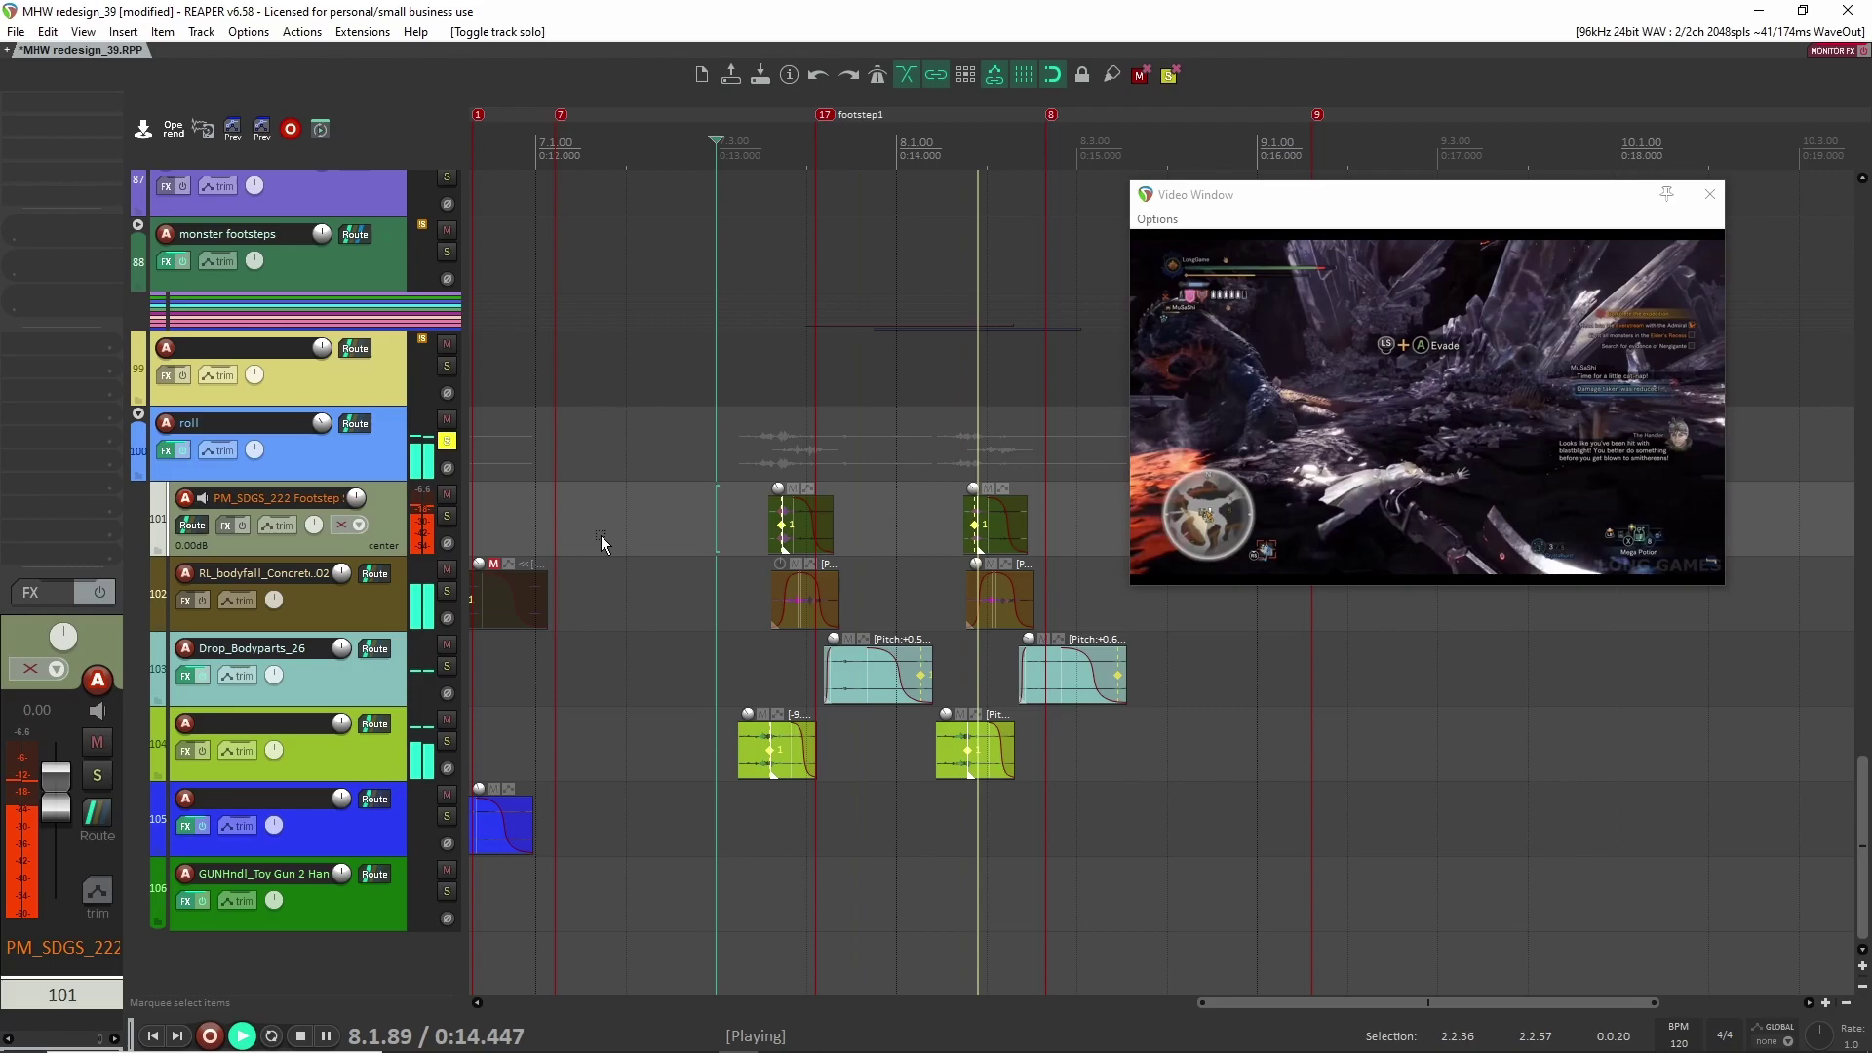
{"action": "key", "text": "space"}
{"action": "left_click", "coordinate": [446, 442]}
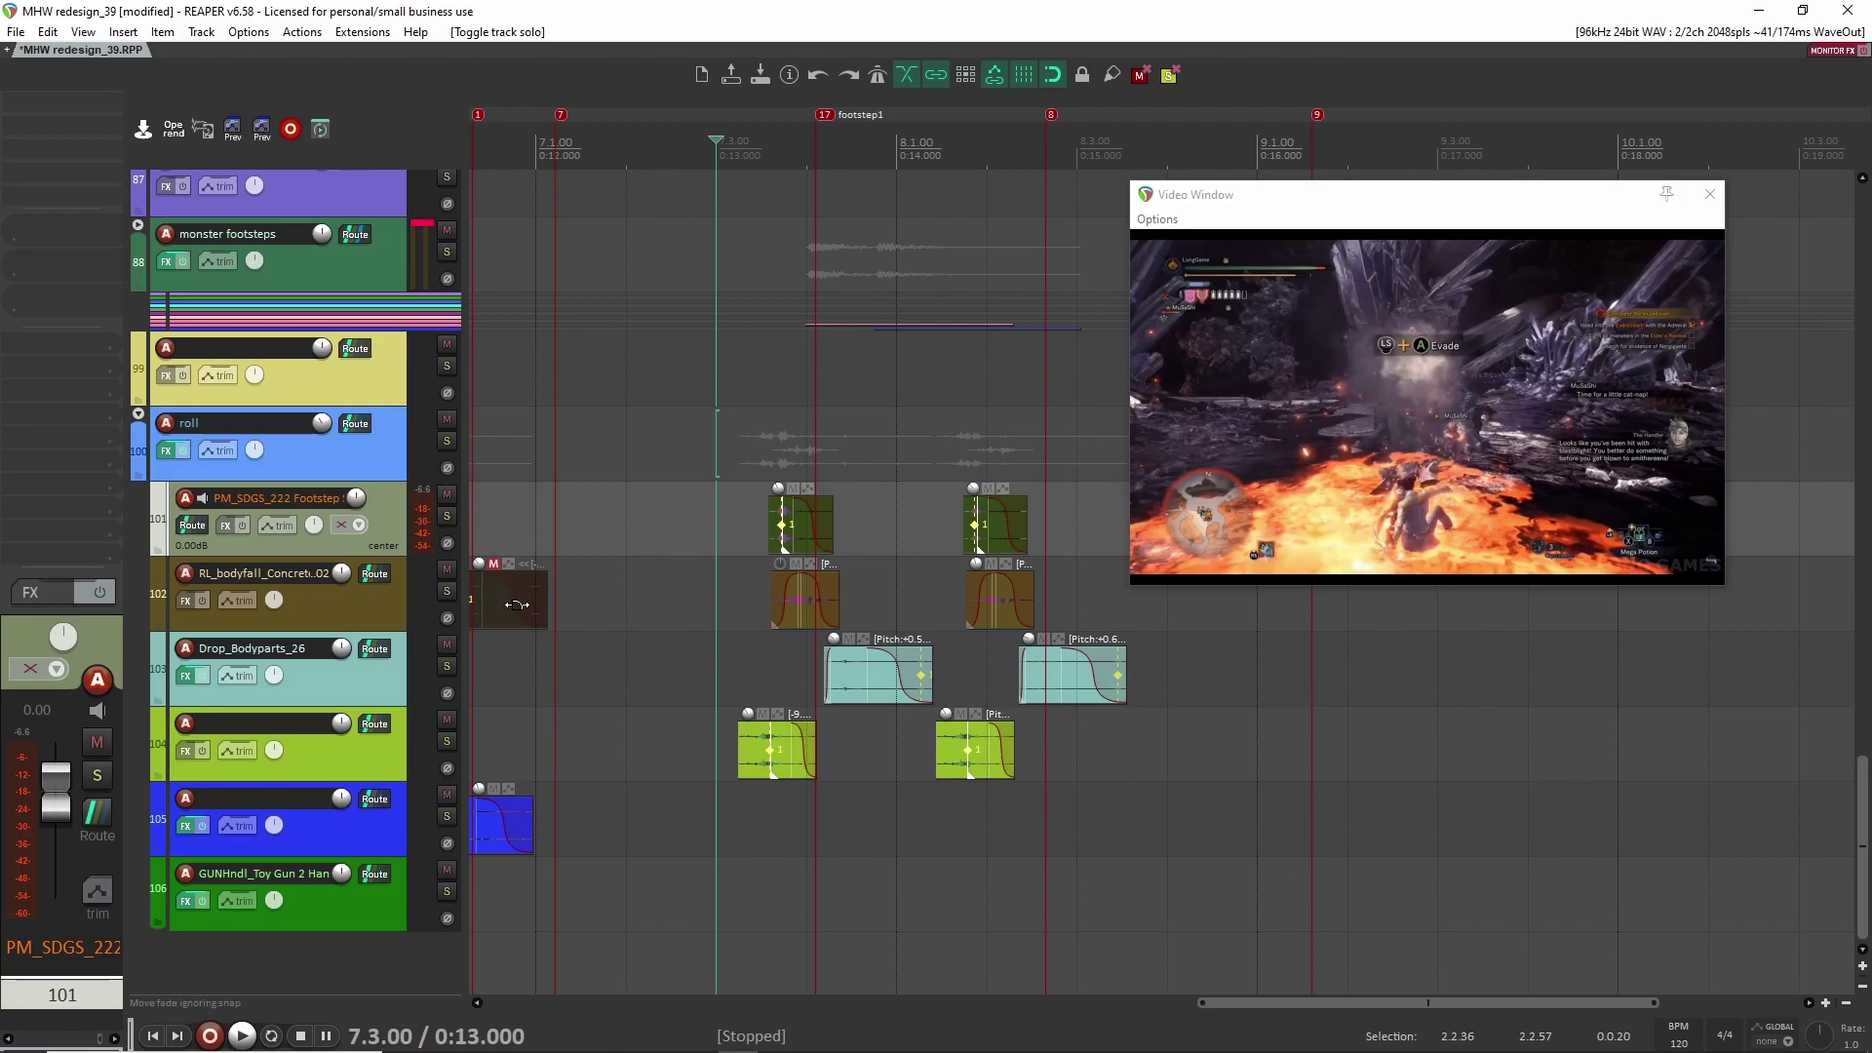
Step: Examine the roll layer clips along the timeline, comparing the early rolls with those around 0:13.000
{"action": "scroll", "coordinate": [681, 611], "scroll_direction": "down", "scroll_amount": 3}
{"action": "scroll", "coordinate": [681, 612], "scroll_direction": "up", "scroll_amount": 4}
{"action": "left_click_drag", "start_coordinate": [682, 611], "coordinate": [822, 628]}
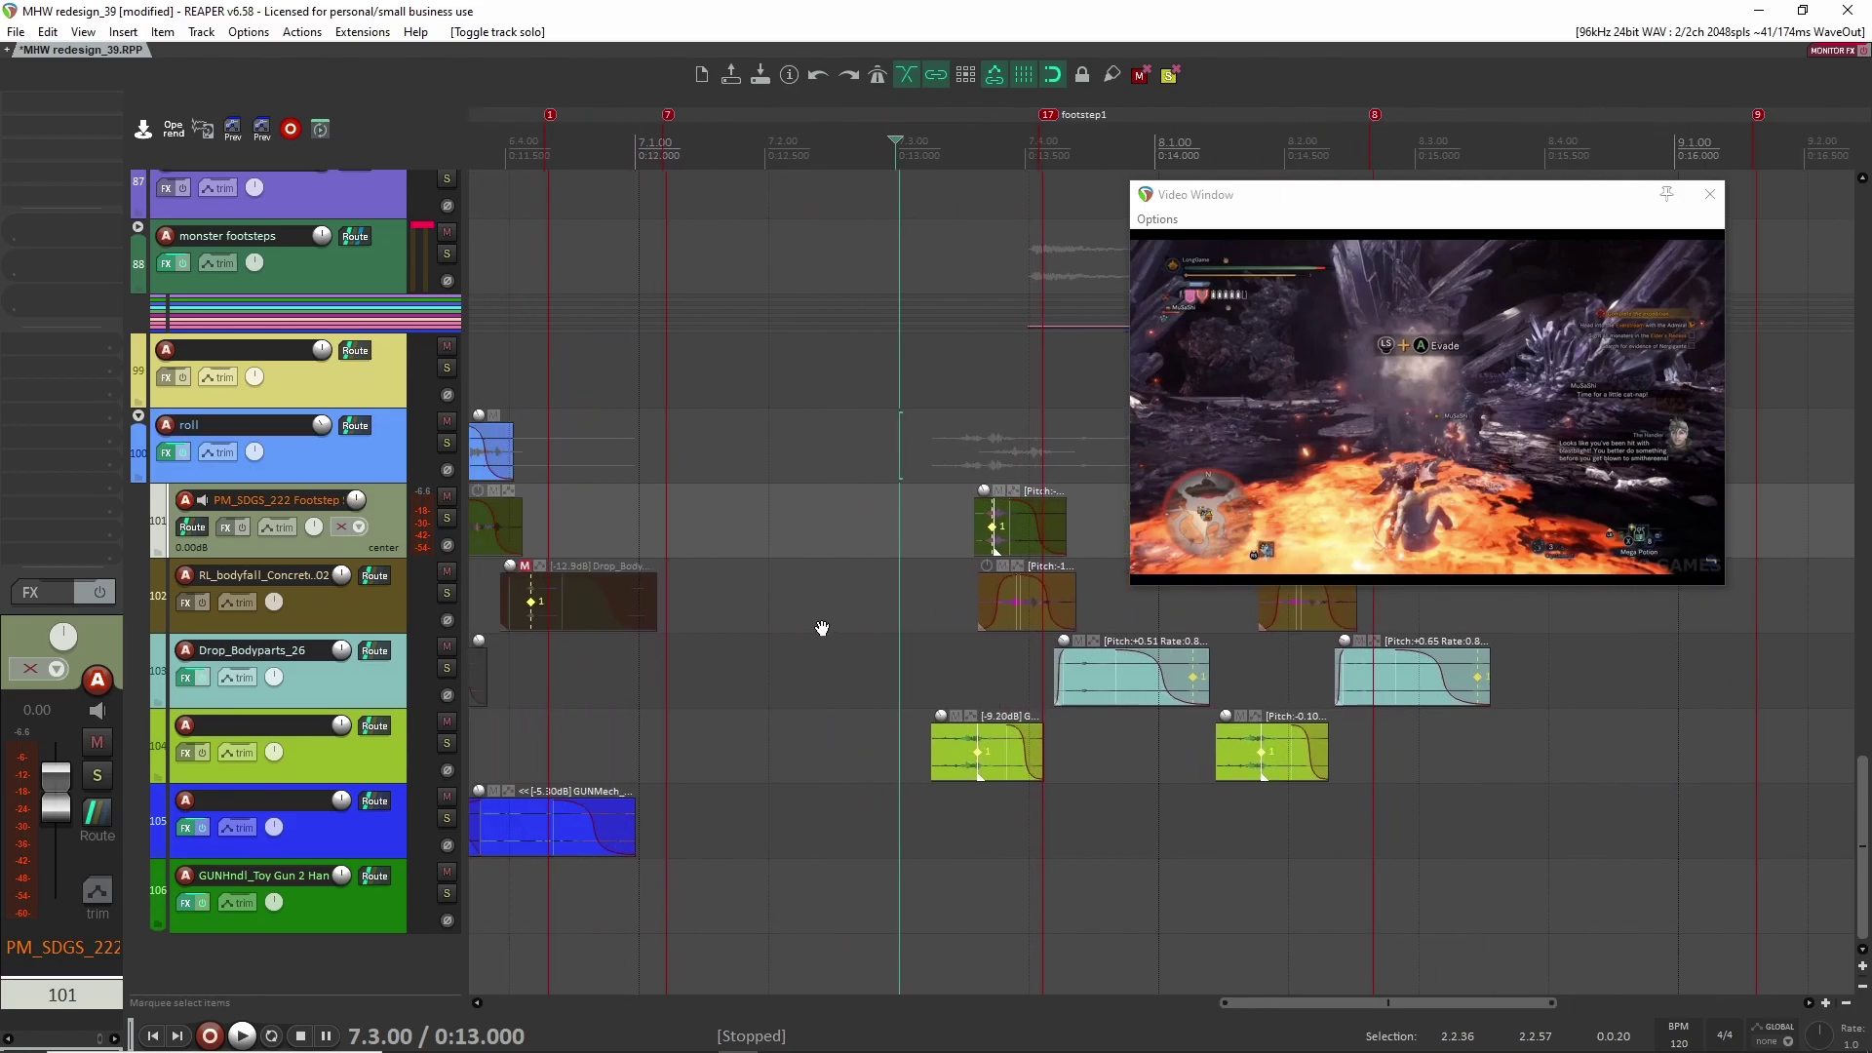
{"action": "scroll", "coordinate": [822, 628], "scroll_direction": "down", "scroll_amount": 3}
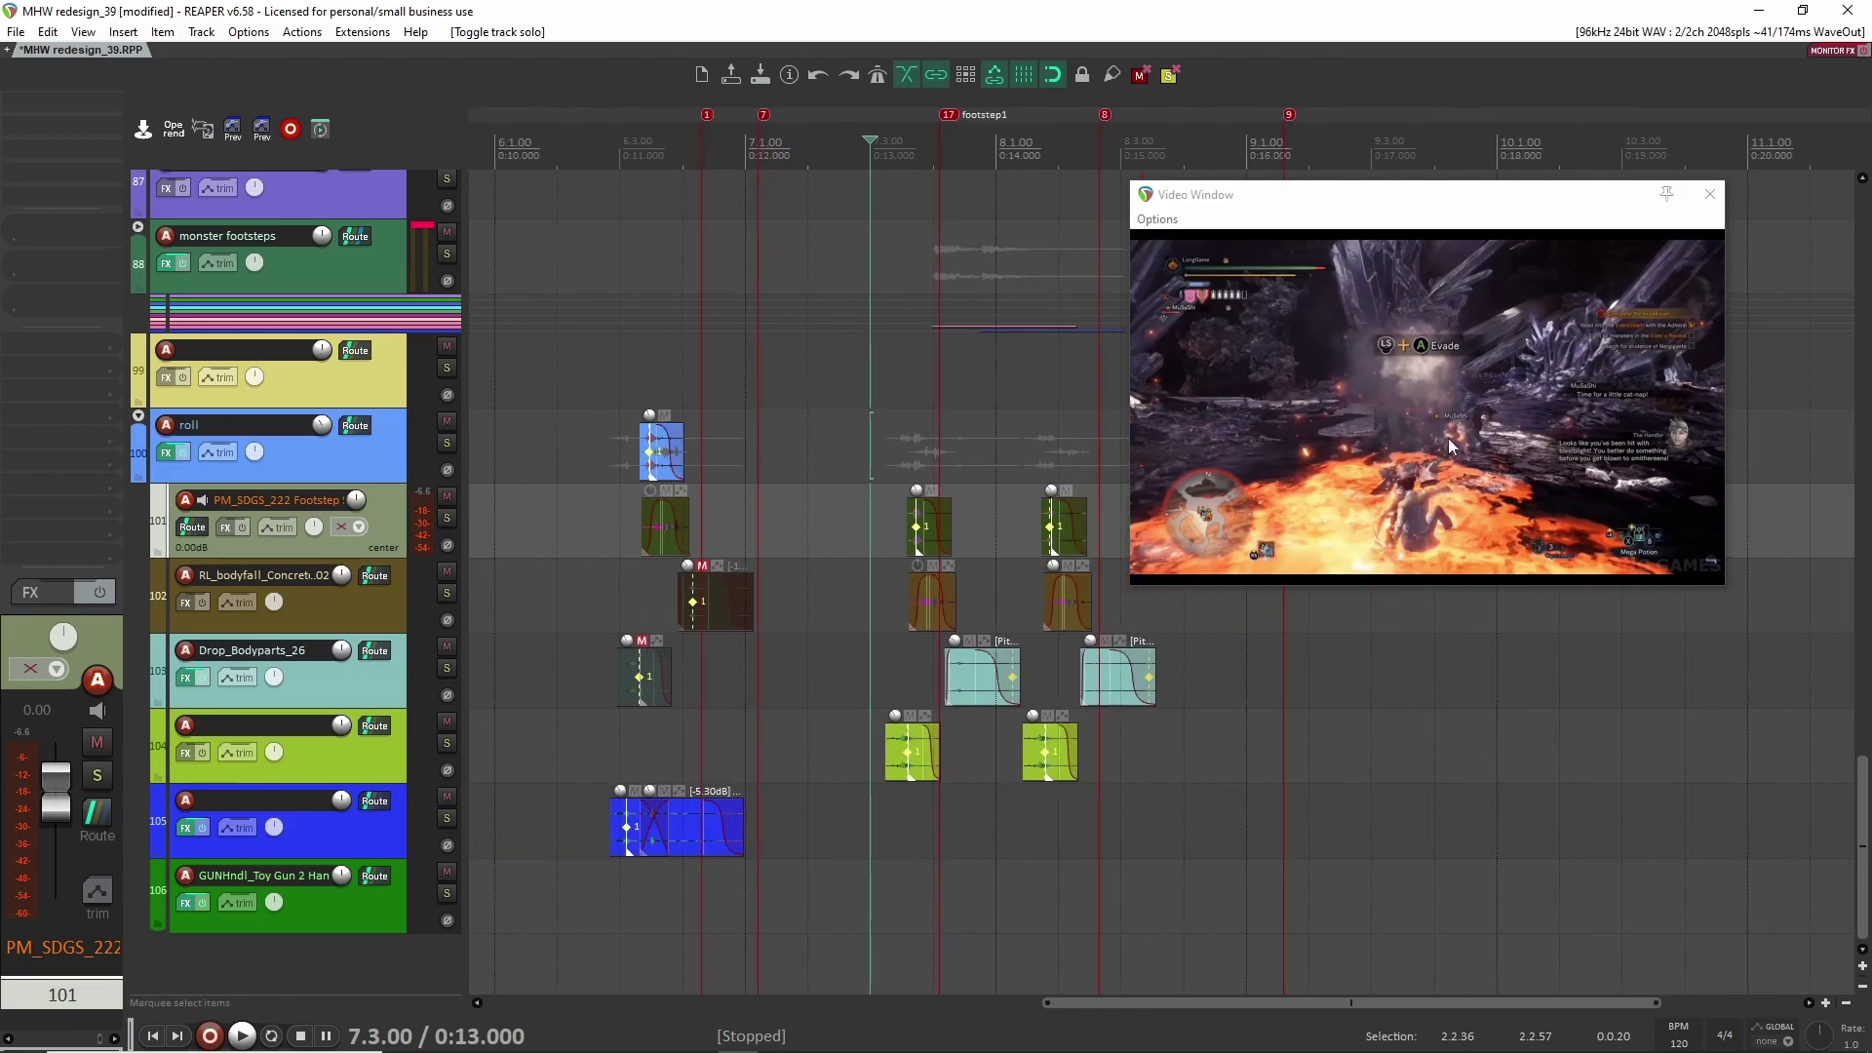
{"action": "scroll", "coordinate": [938, 600], "scroll_direction": "down", "scroll_amount": 4}
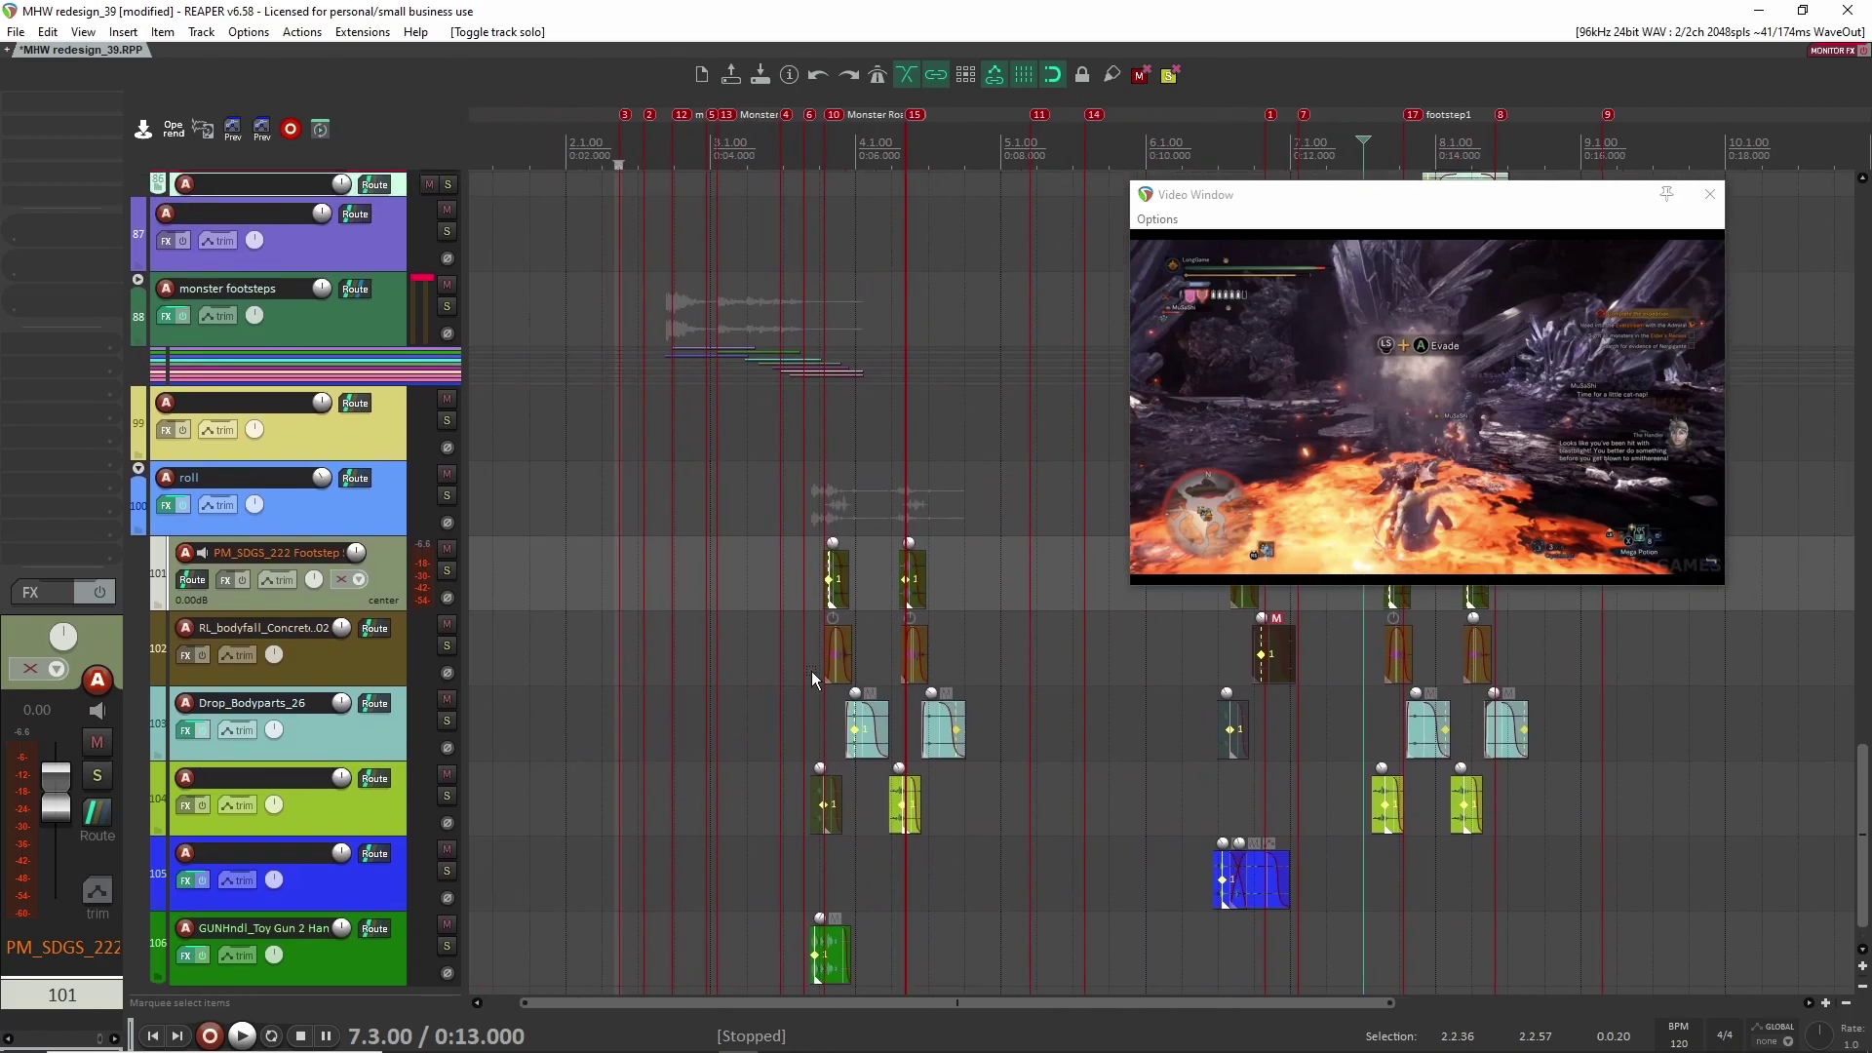
{"action": "scroll", "coordinate": [938, 604], "scroll_direction": "up", "scroll_amount": 2}
{"action": "scroll", "coordinate": [971, 639], "scroll_direction": "down", "scroll_amount": 2}
{"action": "scroll", "coordinate": [971, 639], "scroll_direction": "up", "scroll_amount": 4}
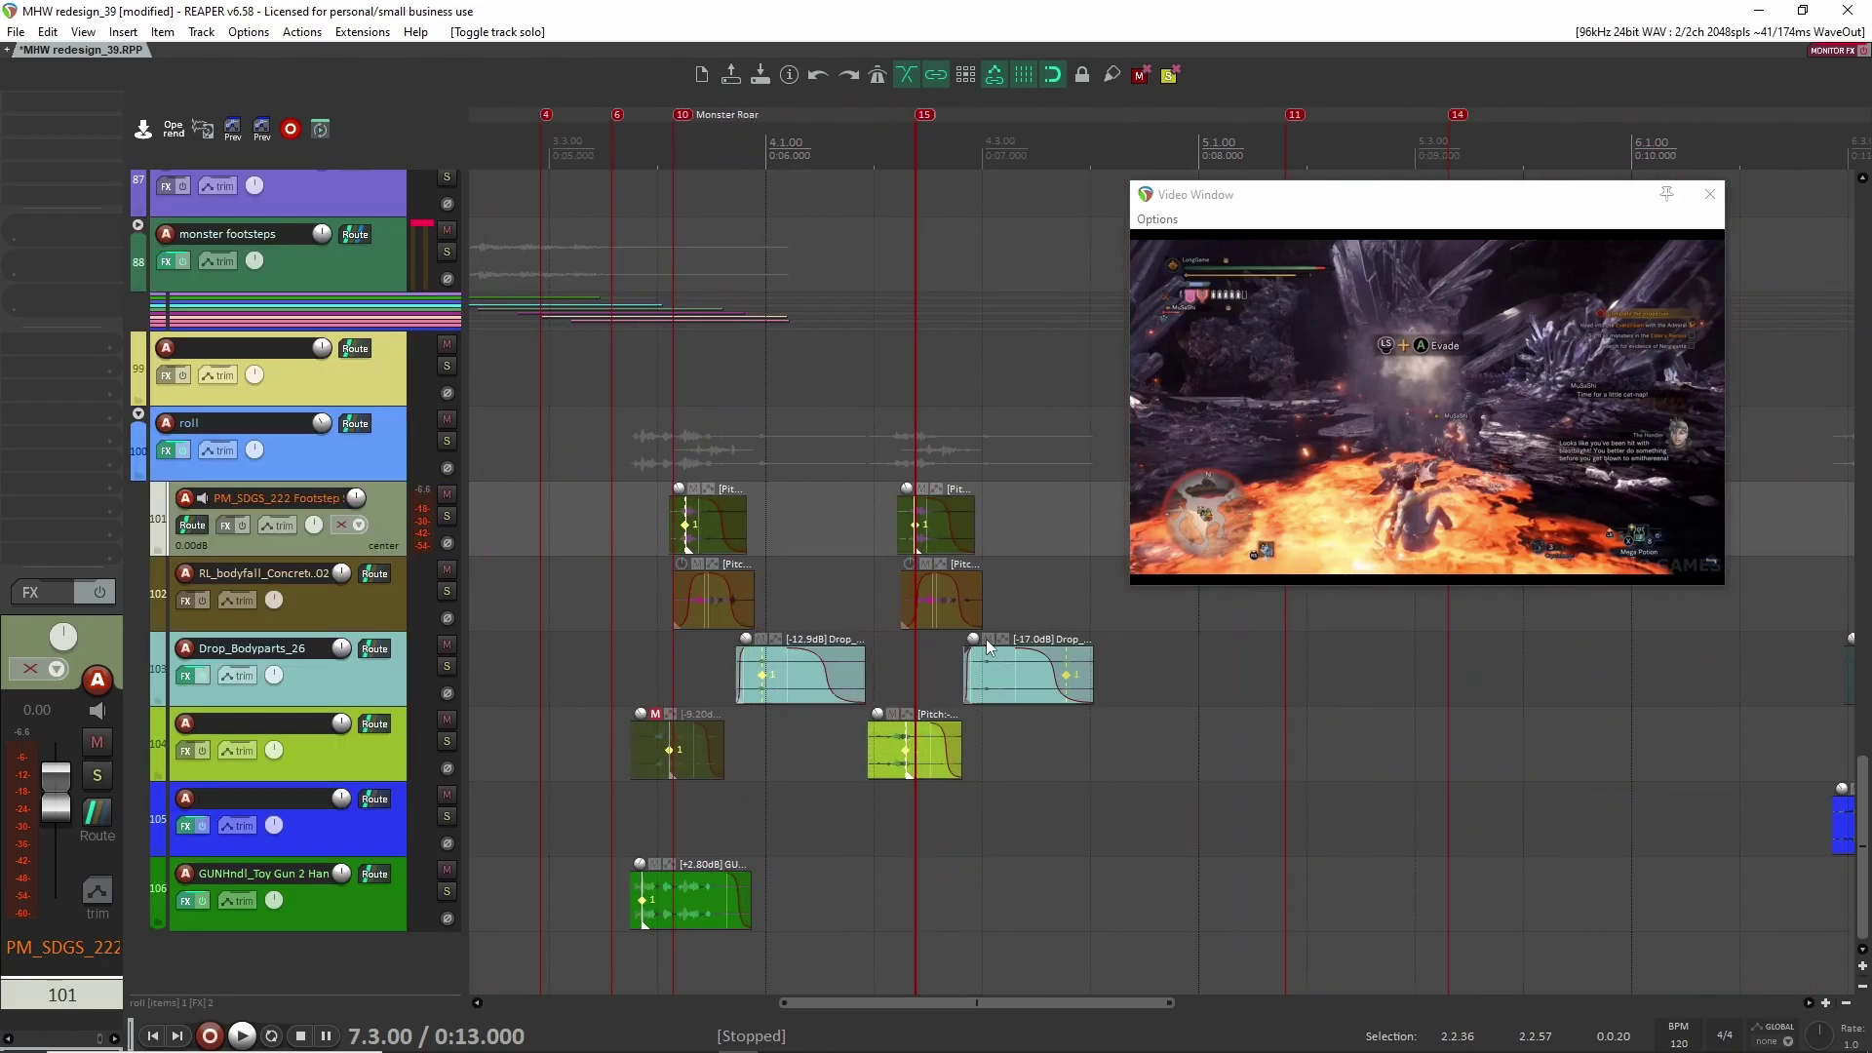
{"action": "scroll", "coordinate": [1009, 683], "scroll_direction": "down", "scroll_amount": 3}
{"action": "scroll", "coordinate": [927, 736], "scroll_direction": "up", "scroll_amount": 2}
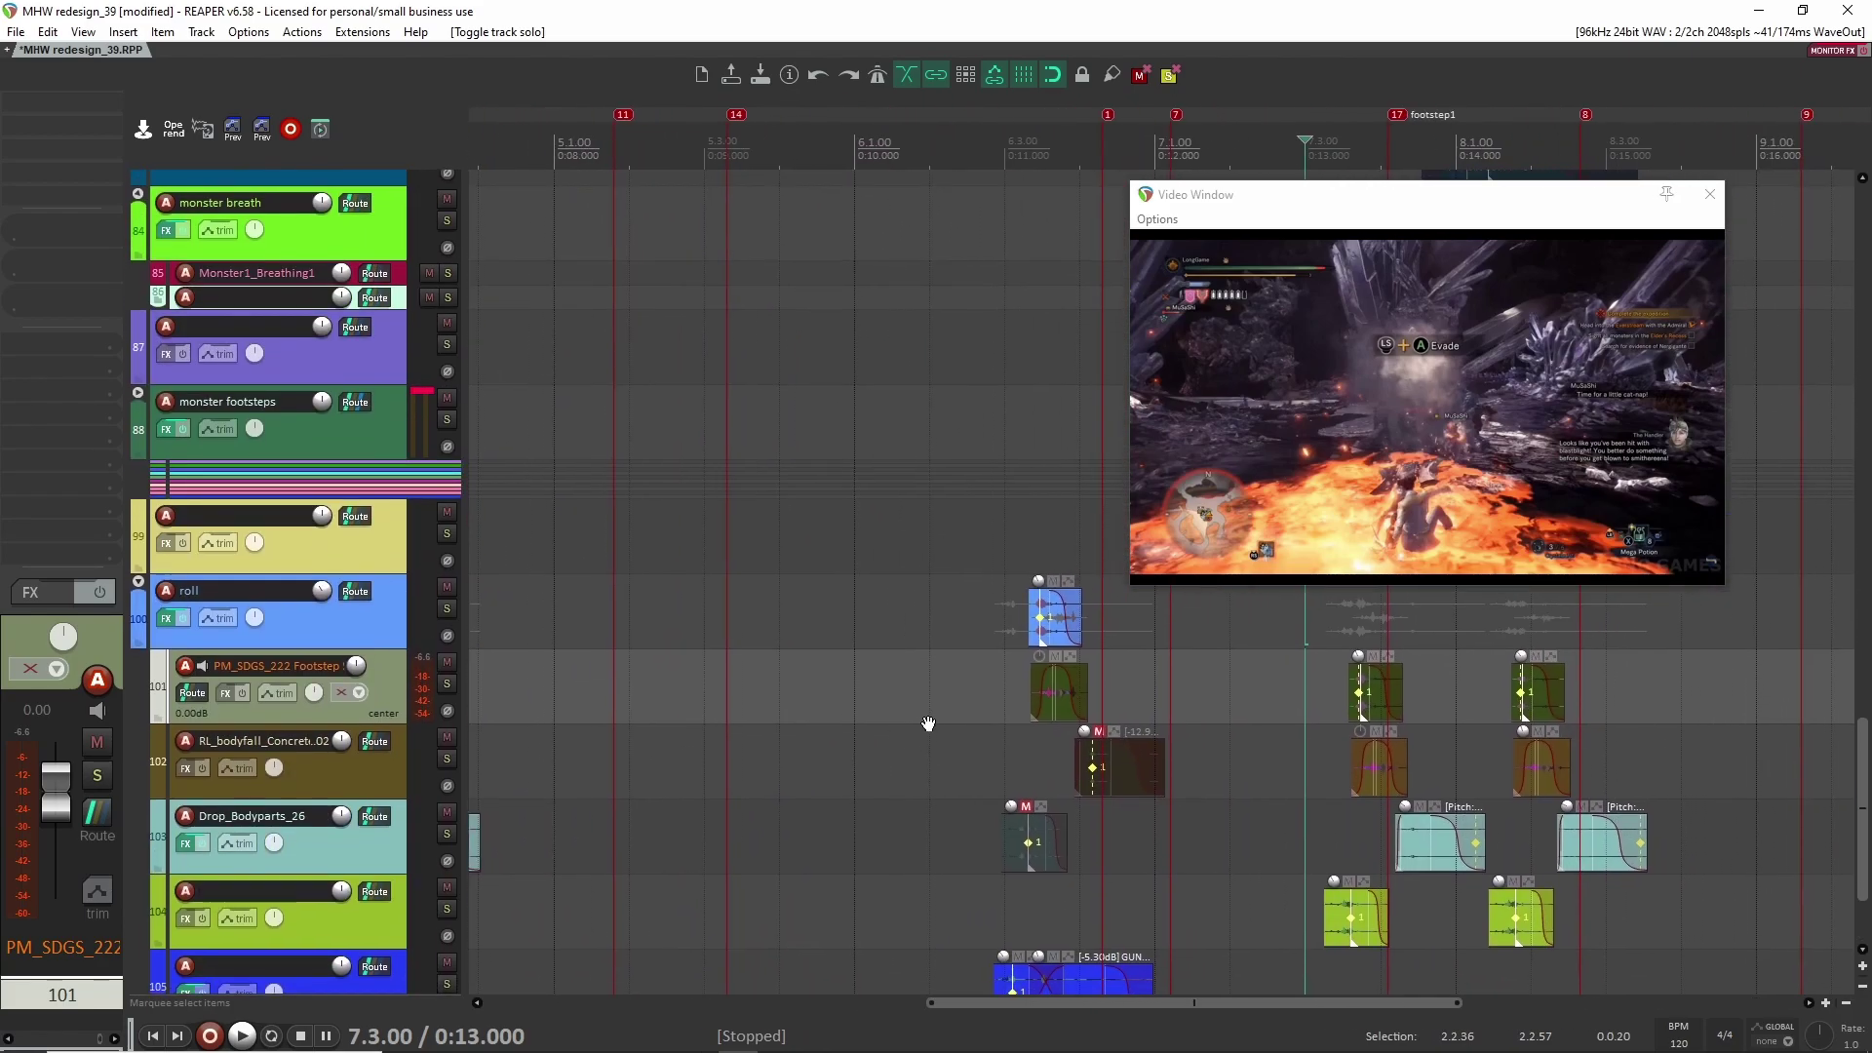
Step: Find the Swing 02 folder track among the sword swing sounds and expand it to show its layers
{"action": "key", "text": "f"}
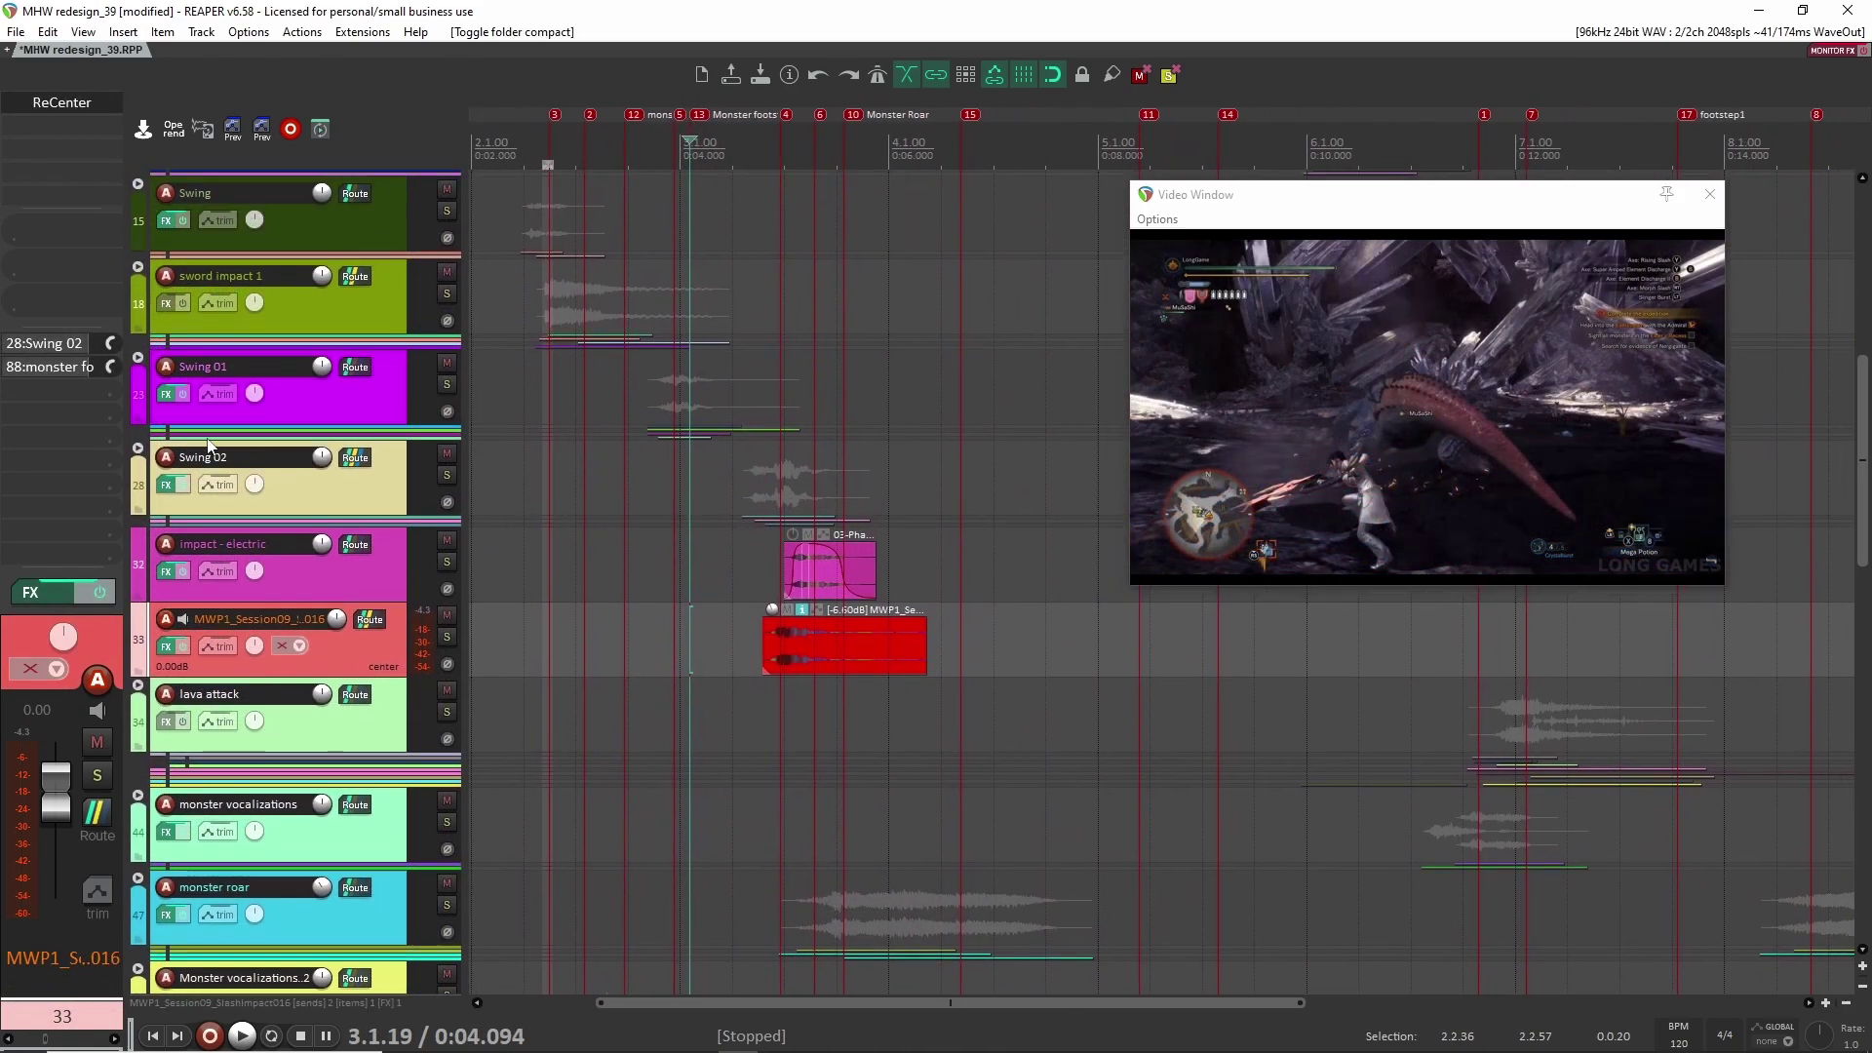
{"action": "left_click", "coordinate": [281, 488]}
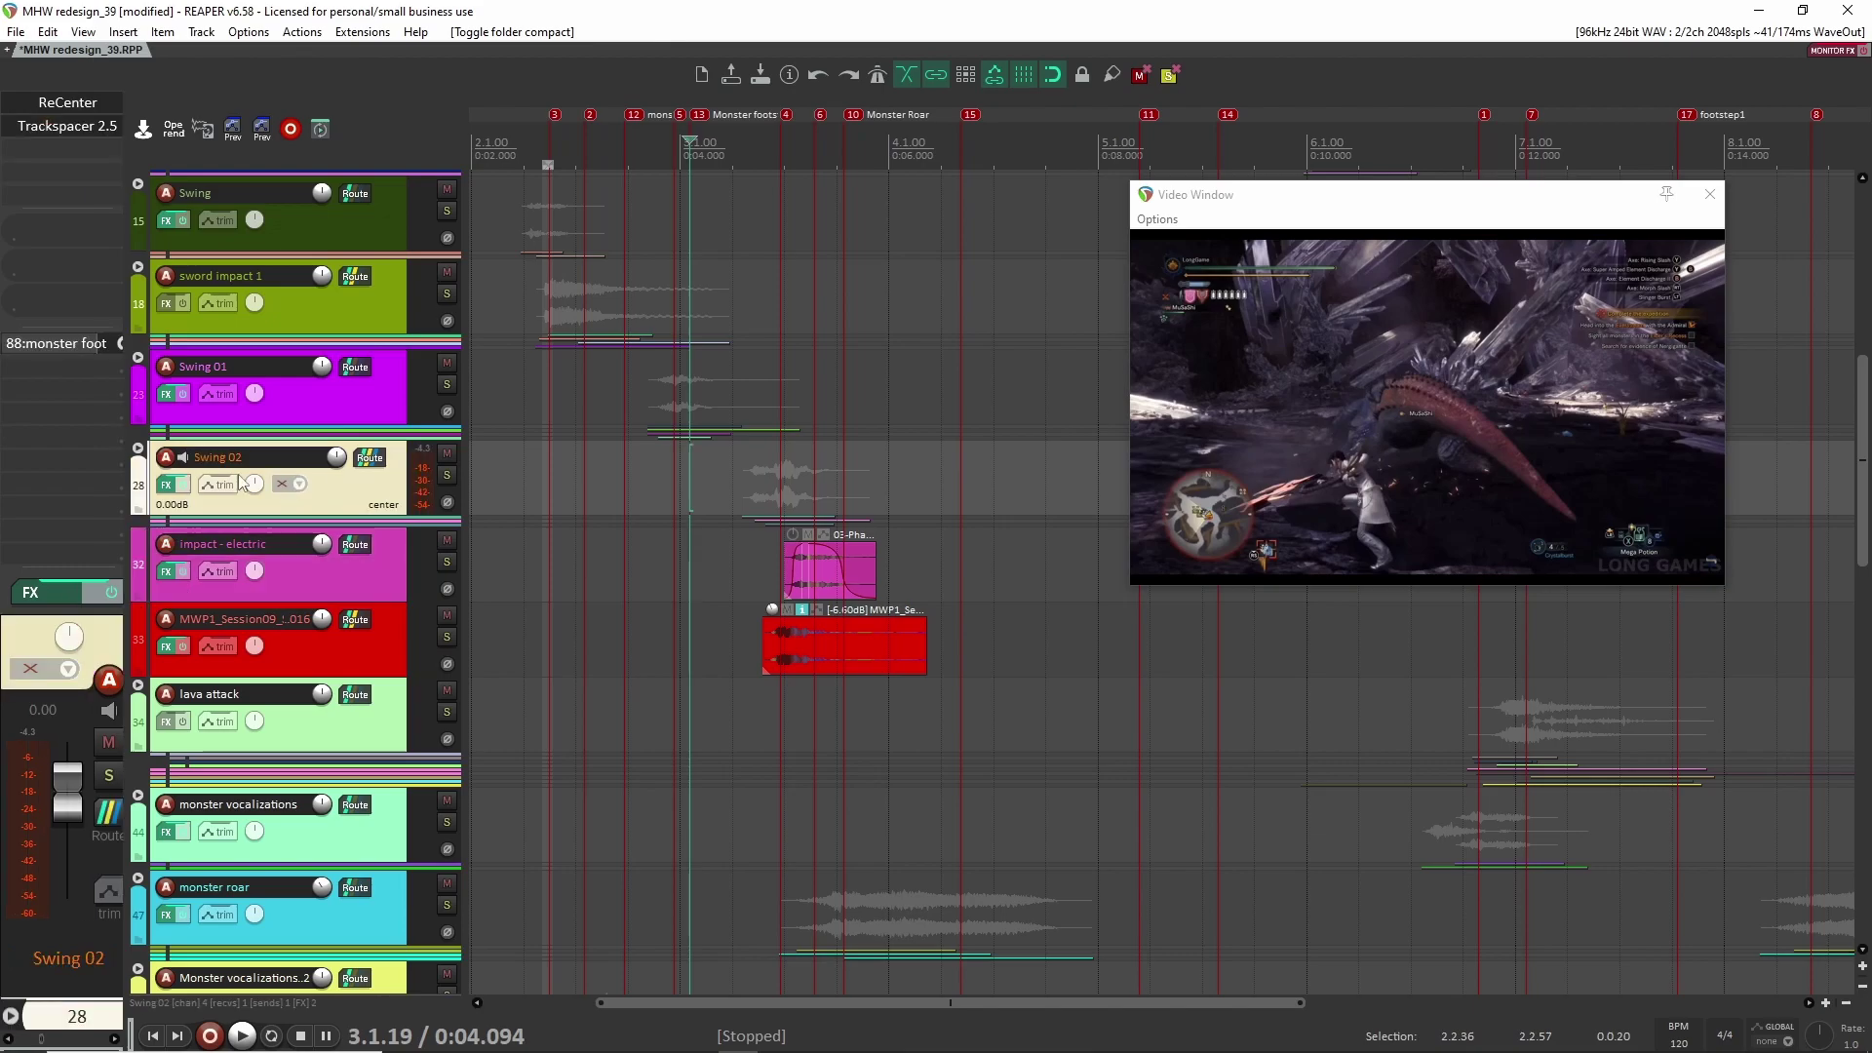
{"action": "left_click", "coordinate": [137, 449]}
{"action": "scroll", "coordinate": [683, 604], "scroll_direction": "up", "scroll_amount": 4}
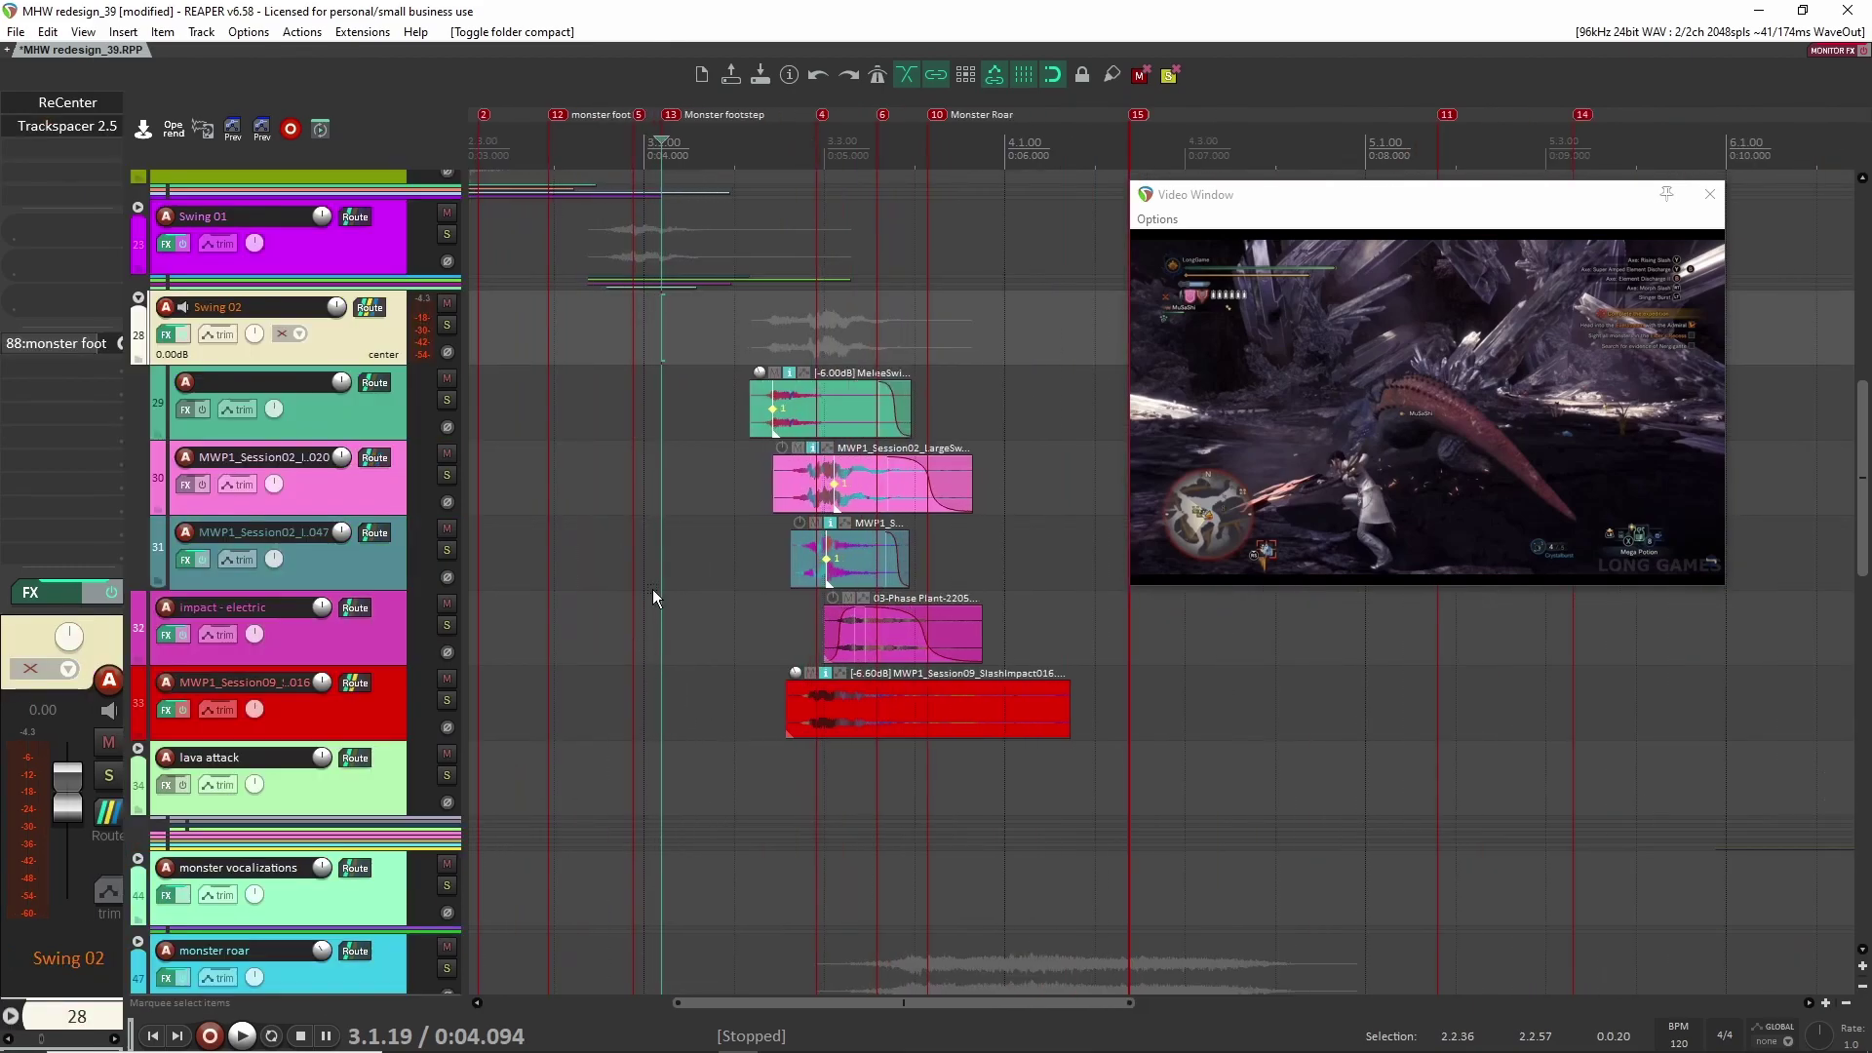
{"action": "left_click_drag", "start_coordinate": [665, 561], "coordinate": [778, 543]}
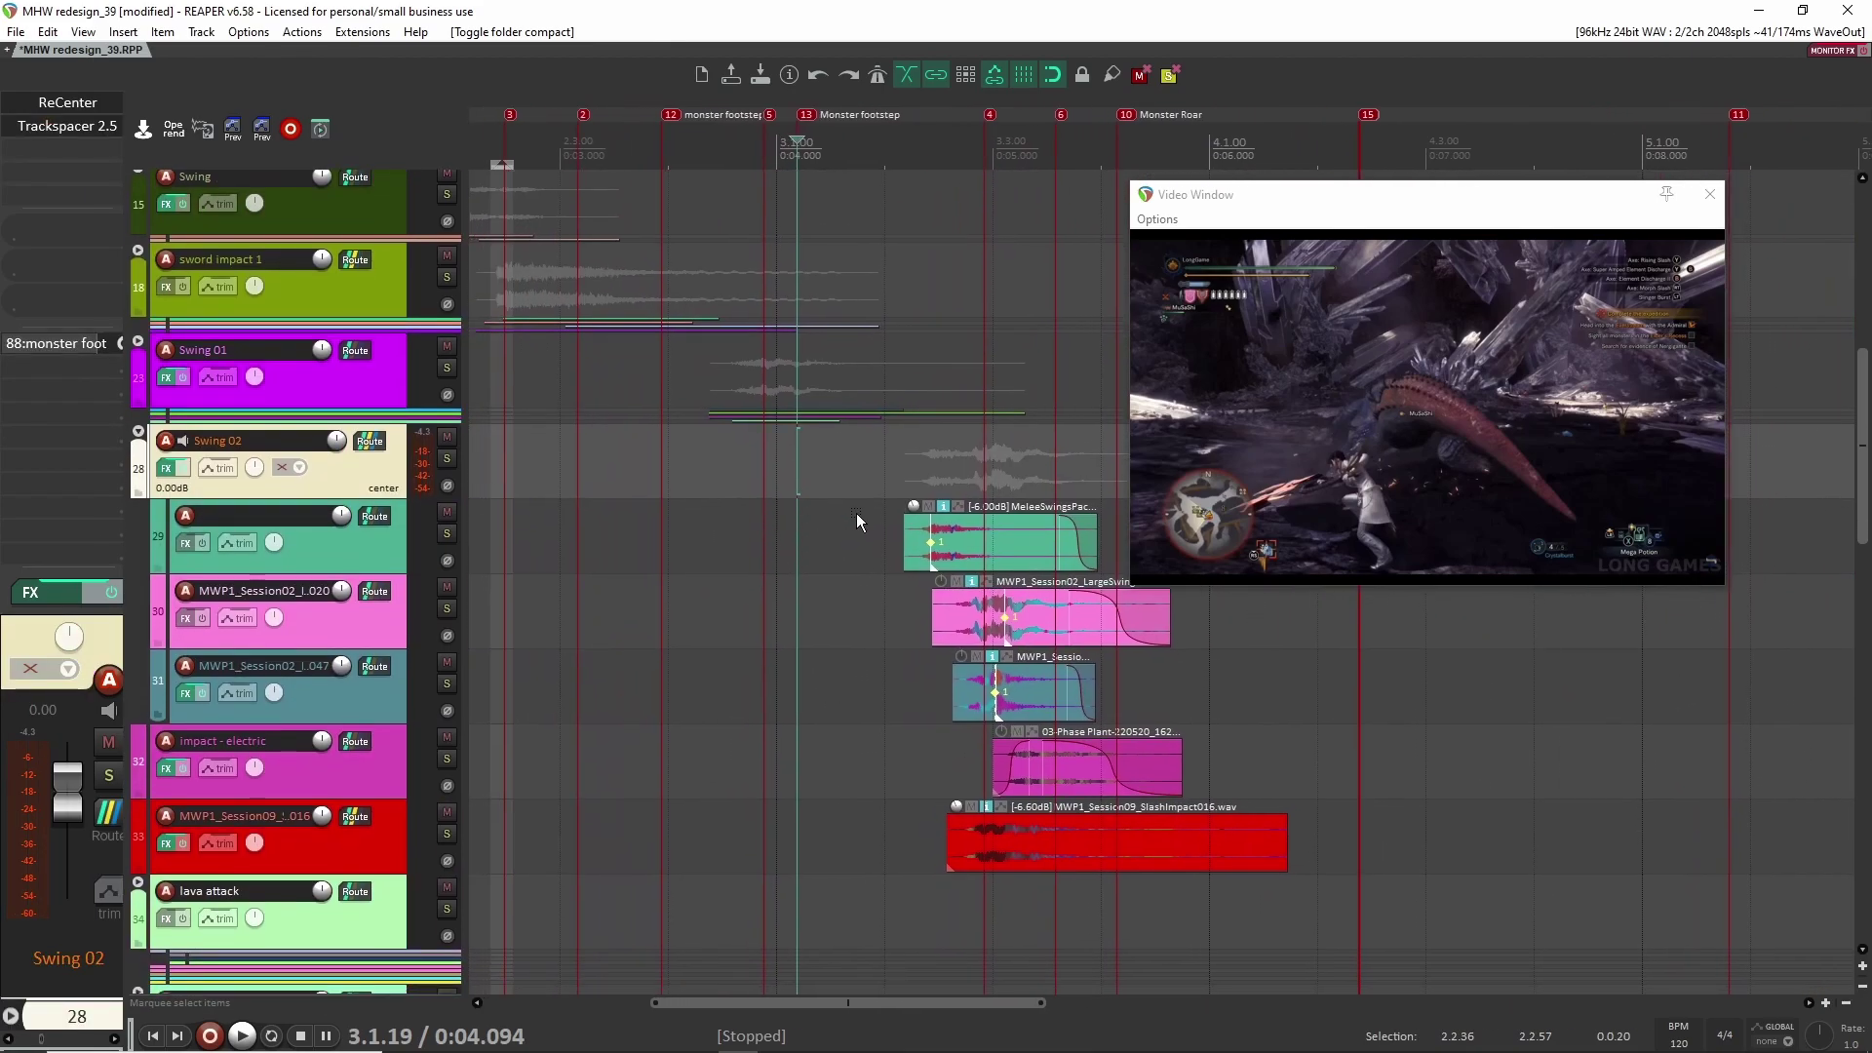
Step: Solo and expand the Swing 01 folder track, select its LargeSwing009 track, and play the layers from 0:03.500
{"action": "left_click", "coordinate": [693, 440]}
{"action": "key", "text": "space"}
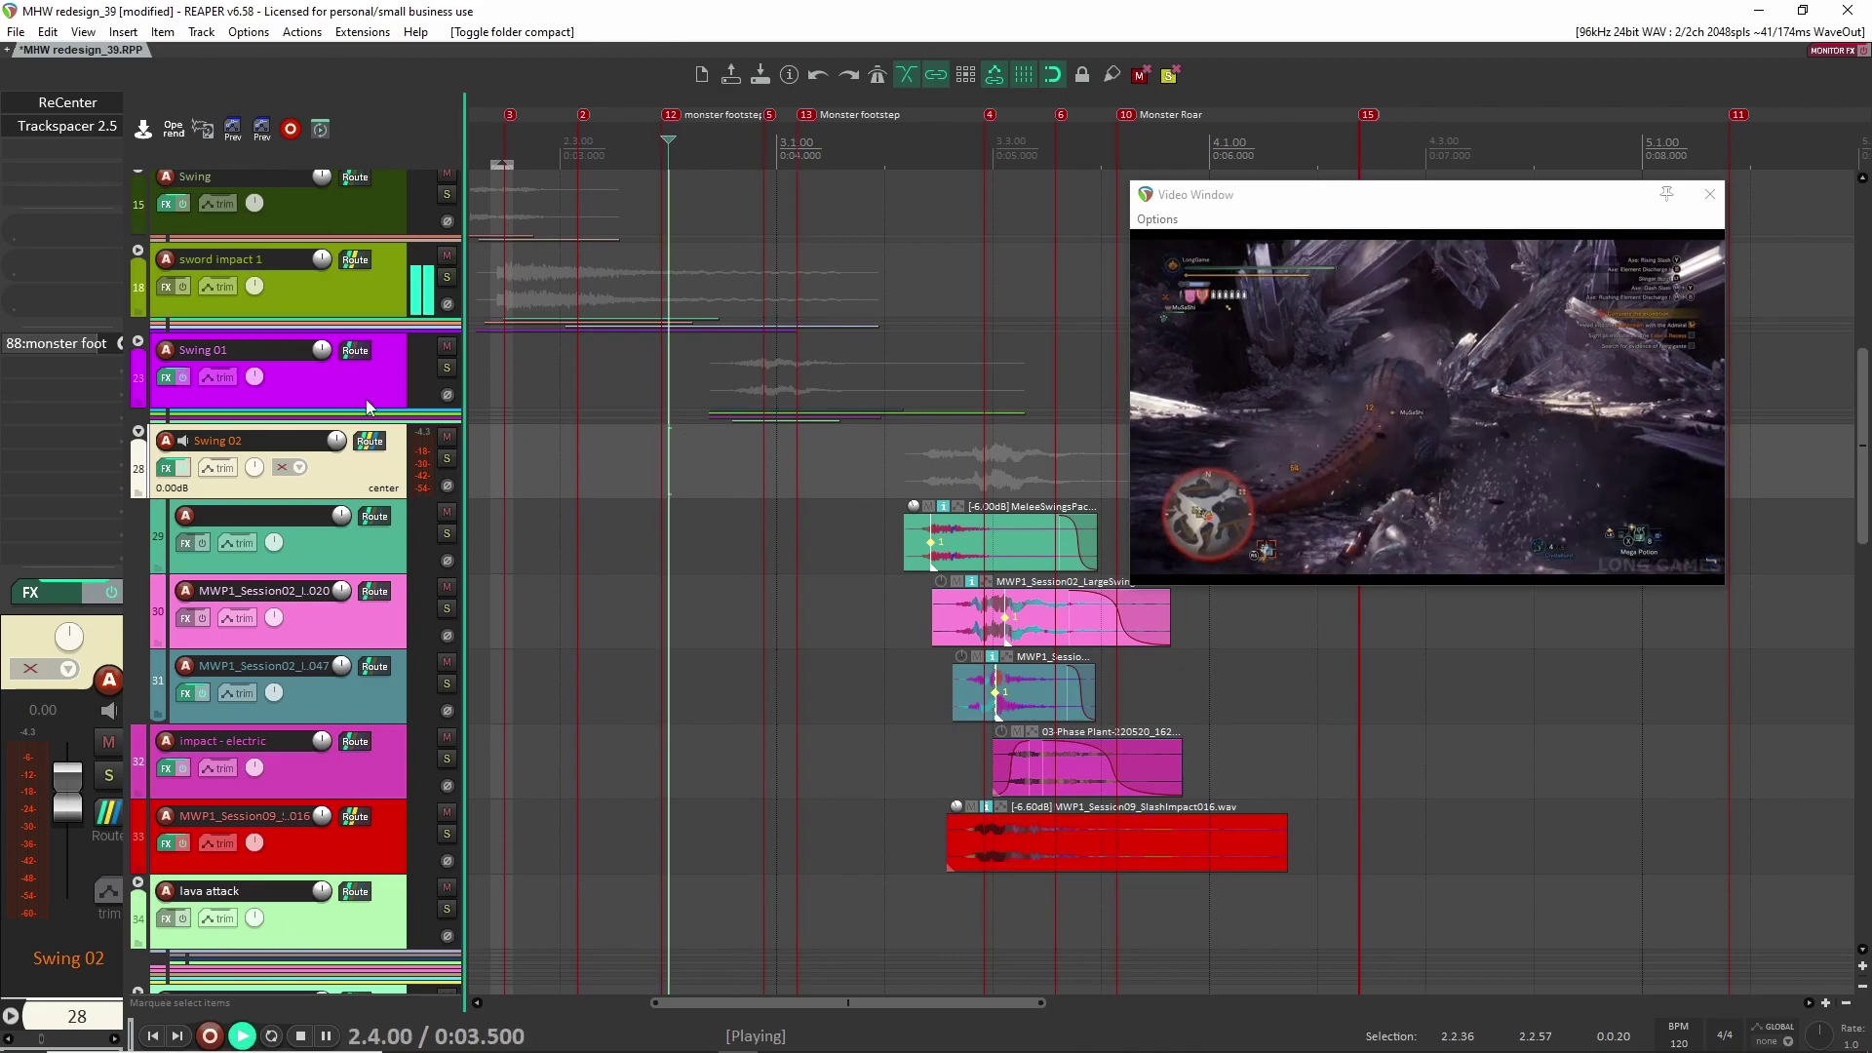
{"action": "key", "text": "space"}
{"action": "left_click", "coordinate": [446, 368]}
{"action": "left_click", "coordinate": [138, 342]}
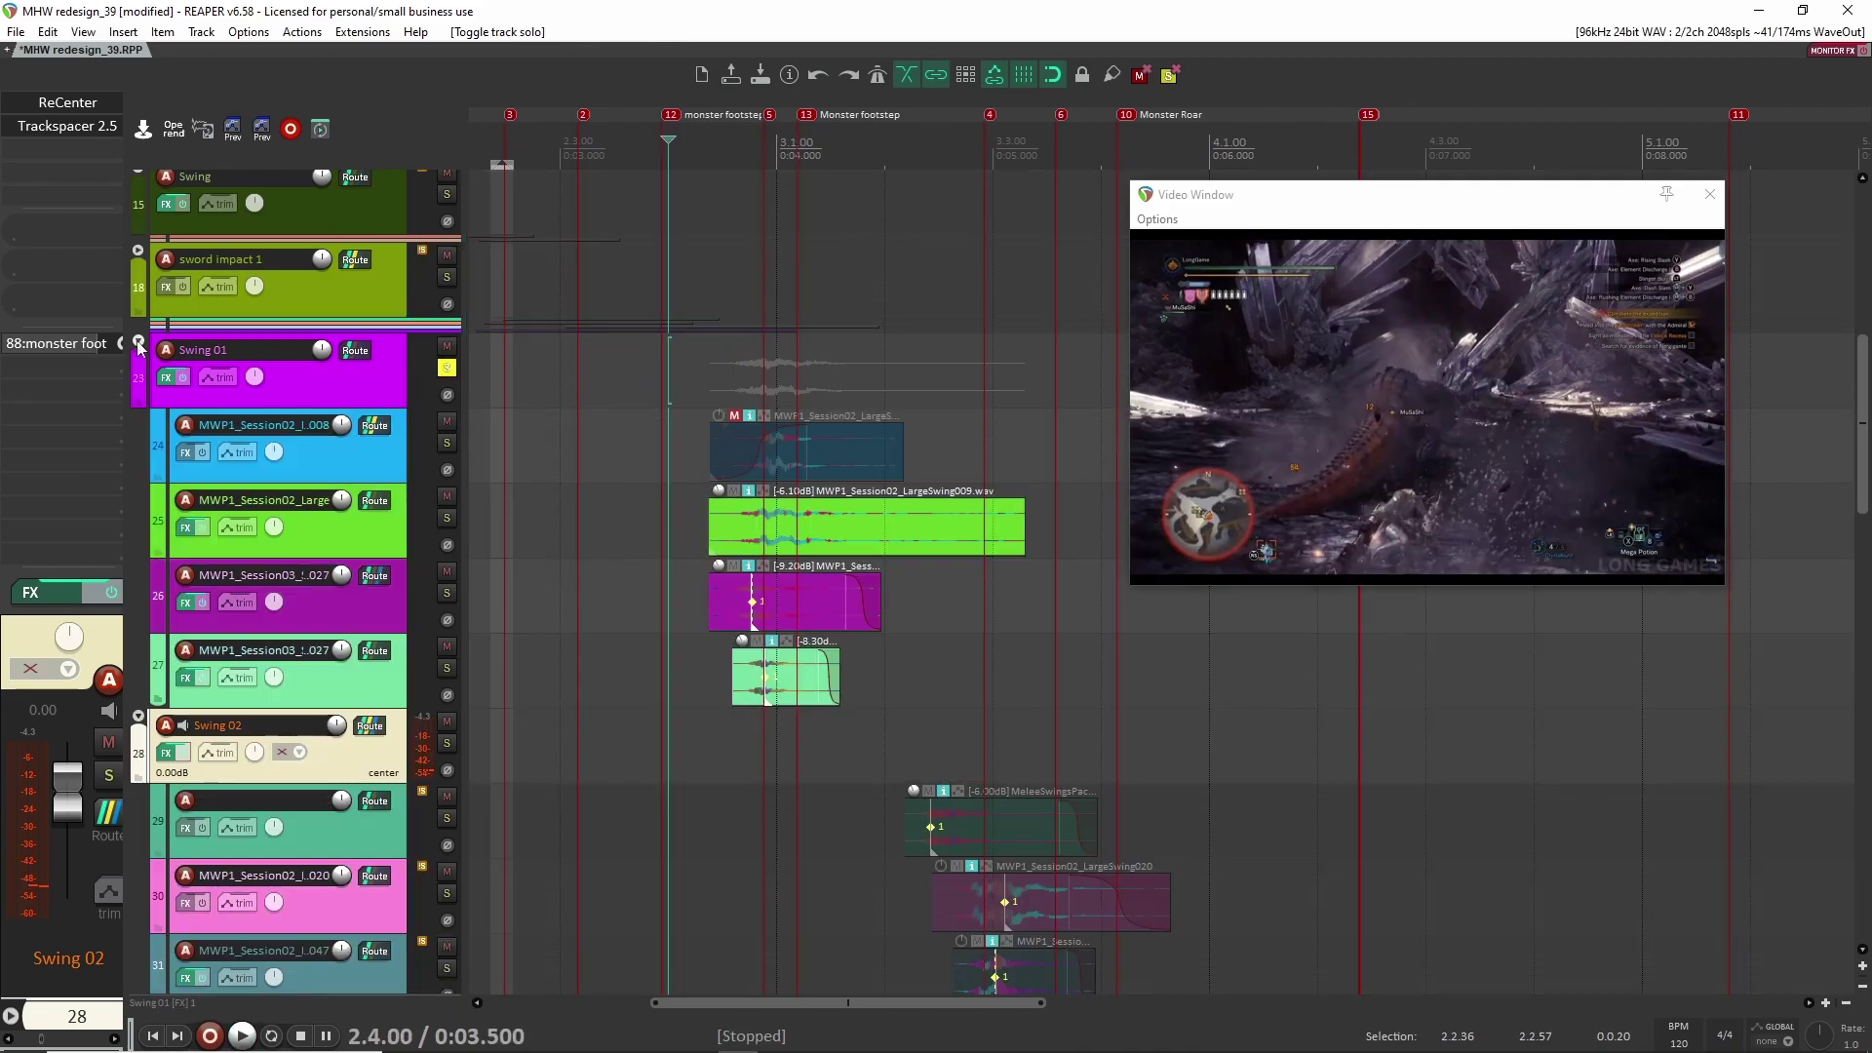
{"action": "left_click", "coordinate": [412, 518]}
{"action": "key", "text": "space"}
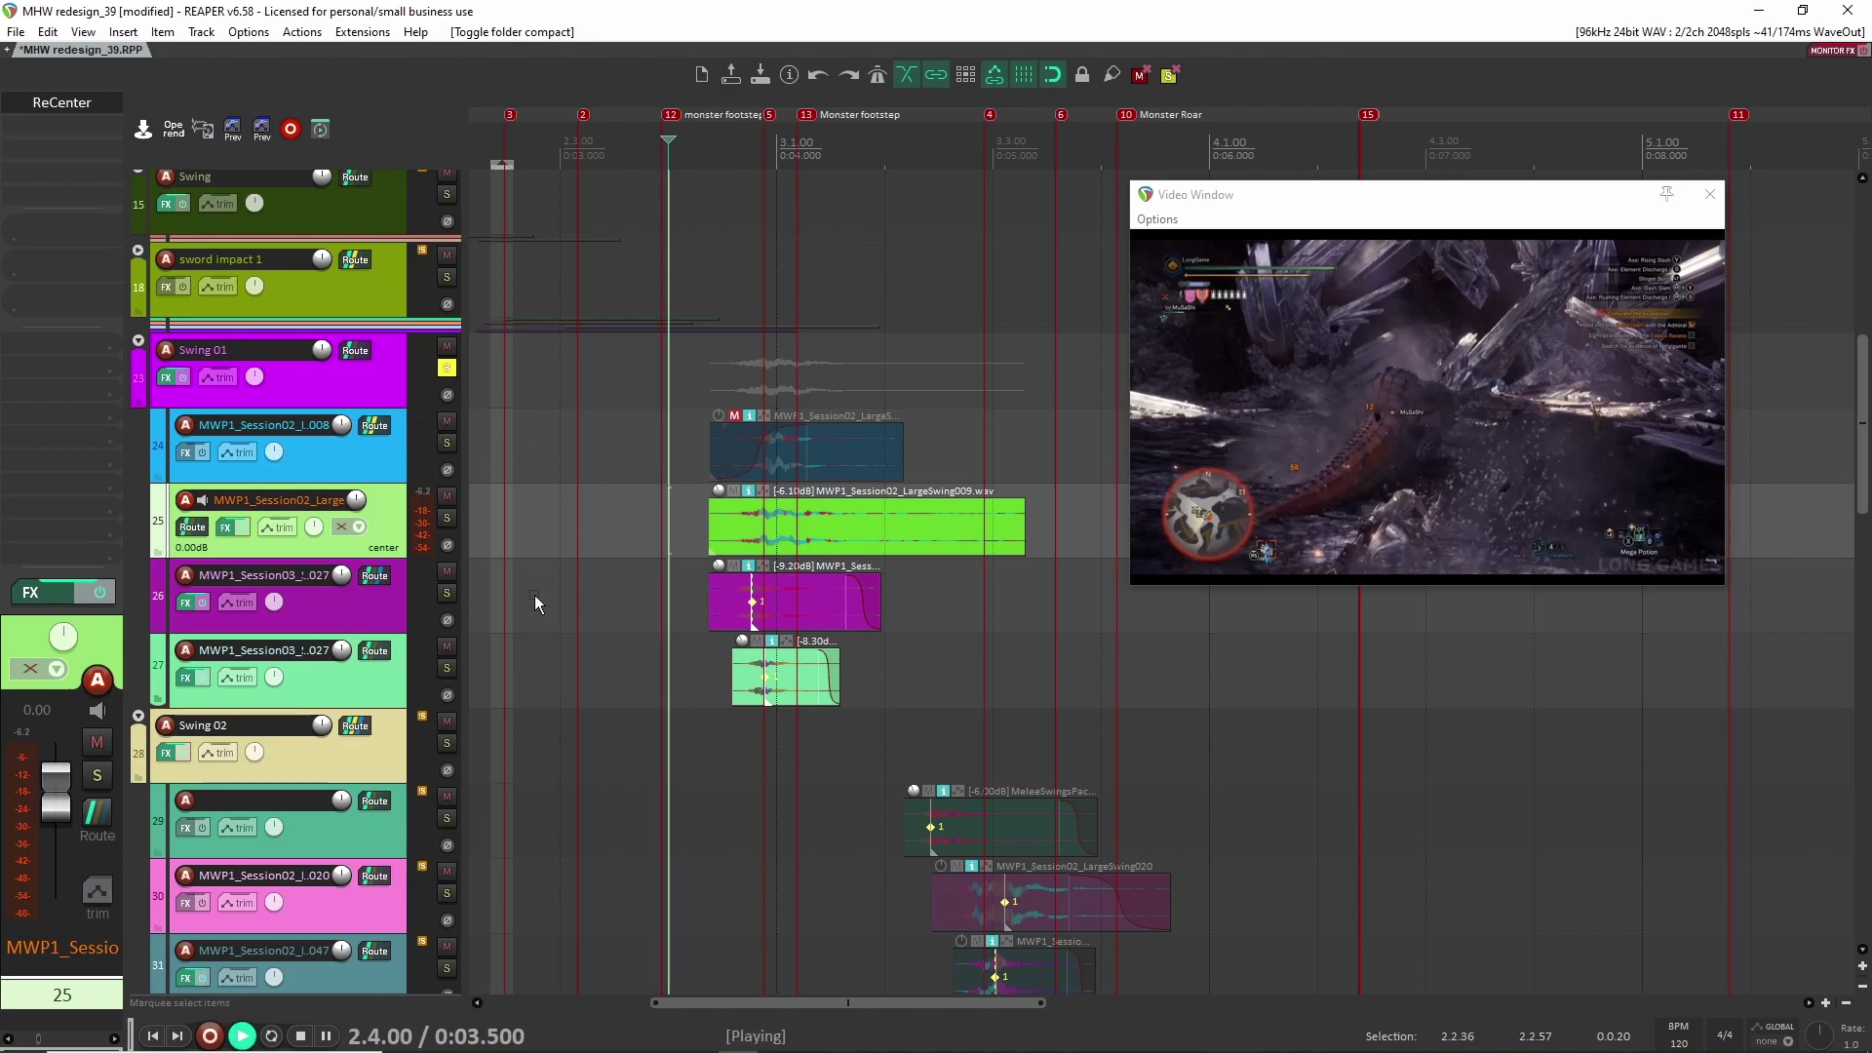
{"action": "key", "text": "space"}
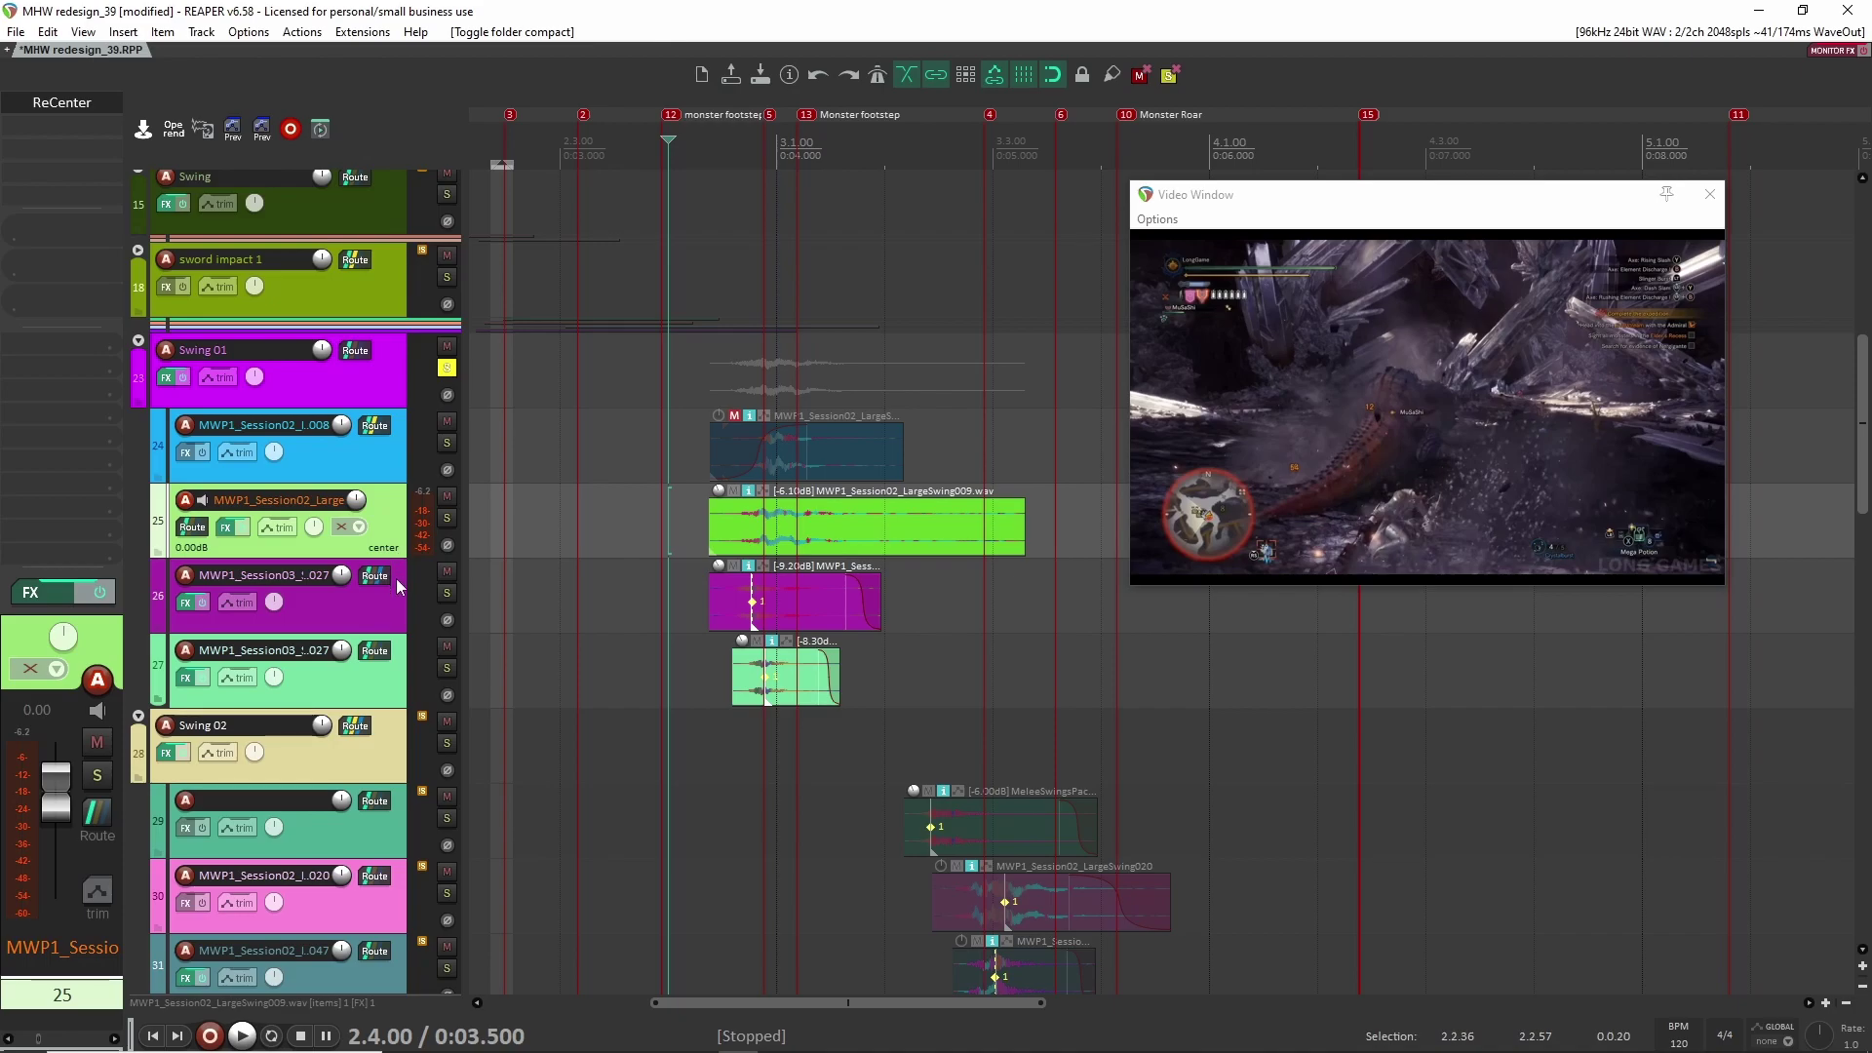
Step: Solo the LargeSwing009 track in Swing 01, play it from 0:03.500, and unsolo it
{"action": "left_click", "coordinate": [451, 513]}
{"action": "key", "text": "space"}
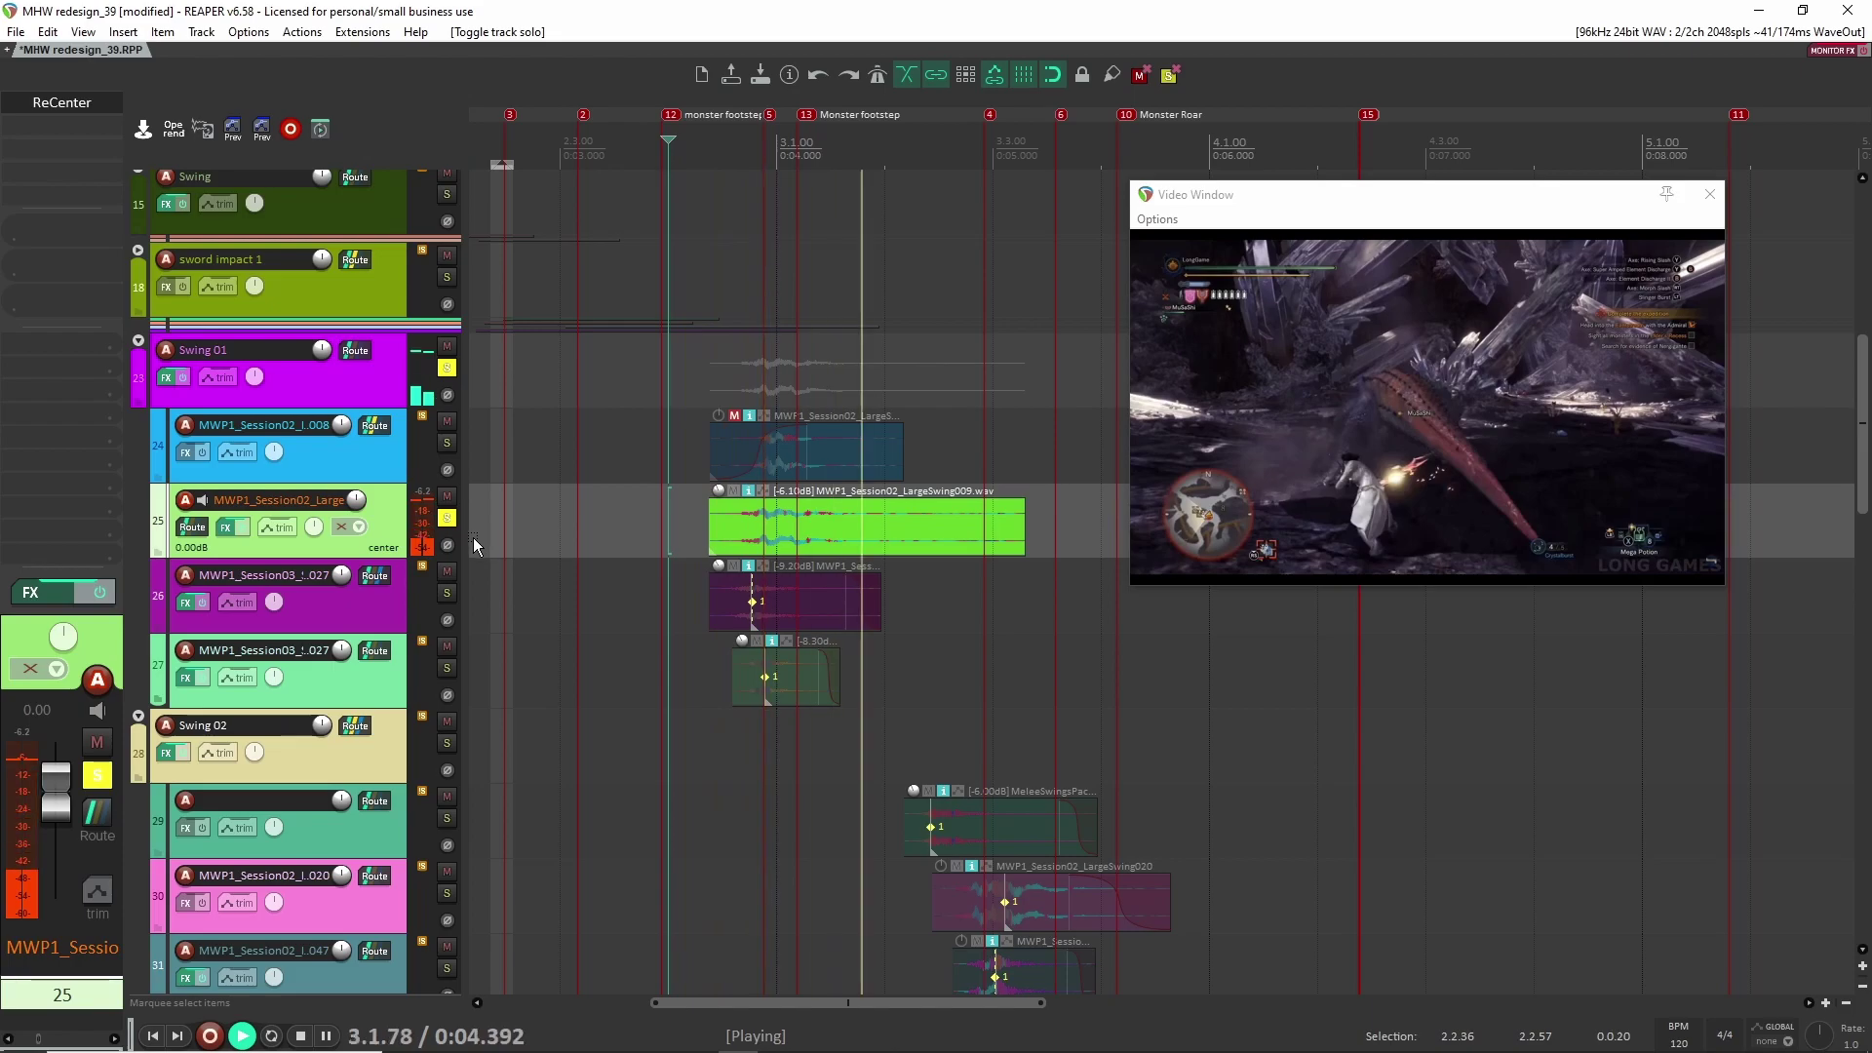
{"action": "key", "text": "space"}
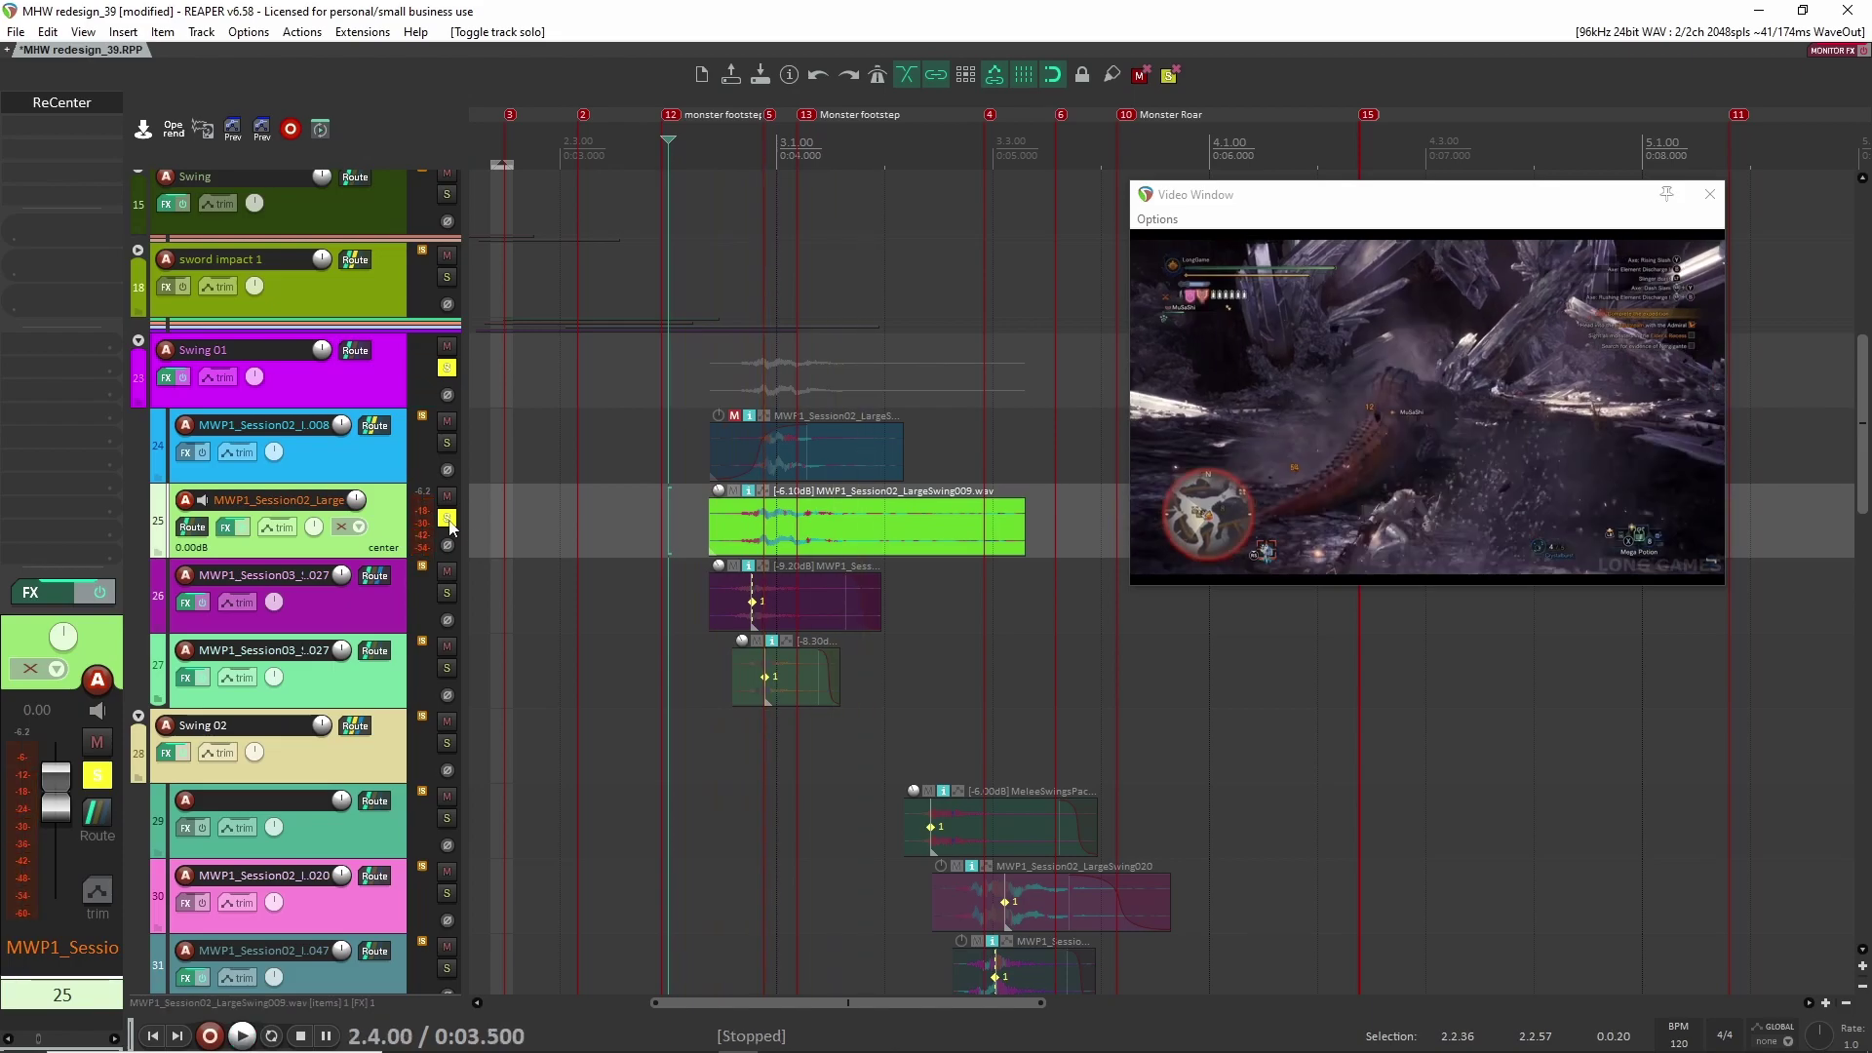
{"action": "left_click", "coordinate": [450, 524]}
Step: Open ReCenter on the LargeSwing009 track, play the Swing 01 layers with it open, and close it
{"action": "left_click", "coordinate": [61, 101]}
{"action": "key", "text": "space"}
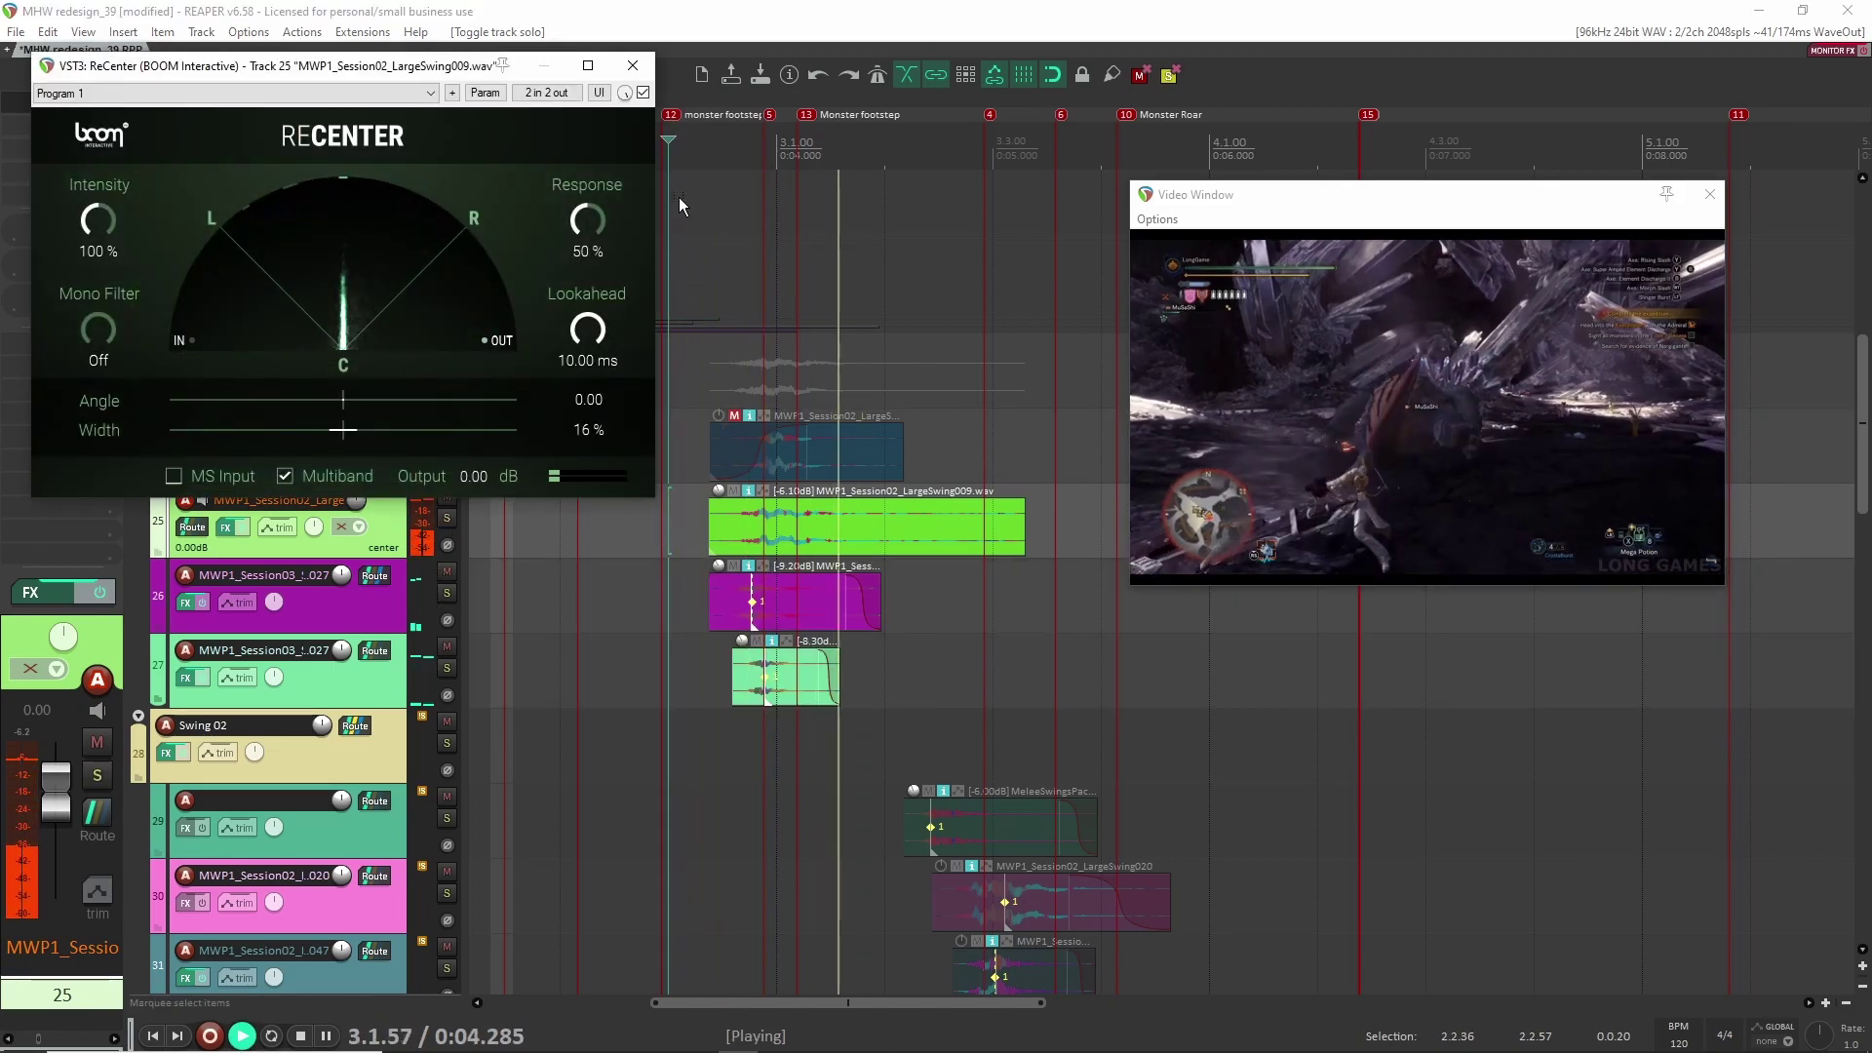
{"action": "key", "text": "space"}
{"action": "left_click", "coordinate": [633, 65]}
Step: Solo track 26 in Swing 01 and play it from 0:03.500
{"action": "left_click", "coordinate": [447, 593]}
{"action": "left_click", "coordinate": [402, 603]}
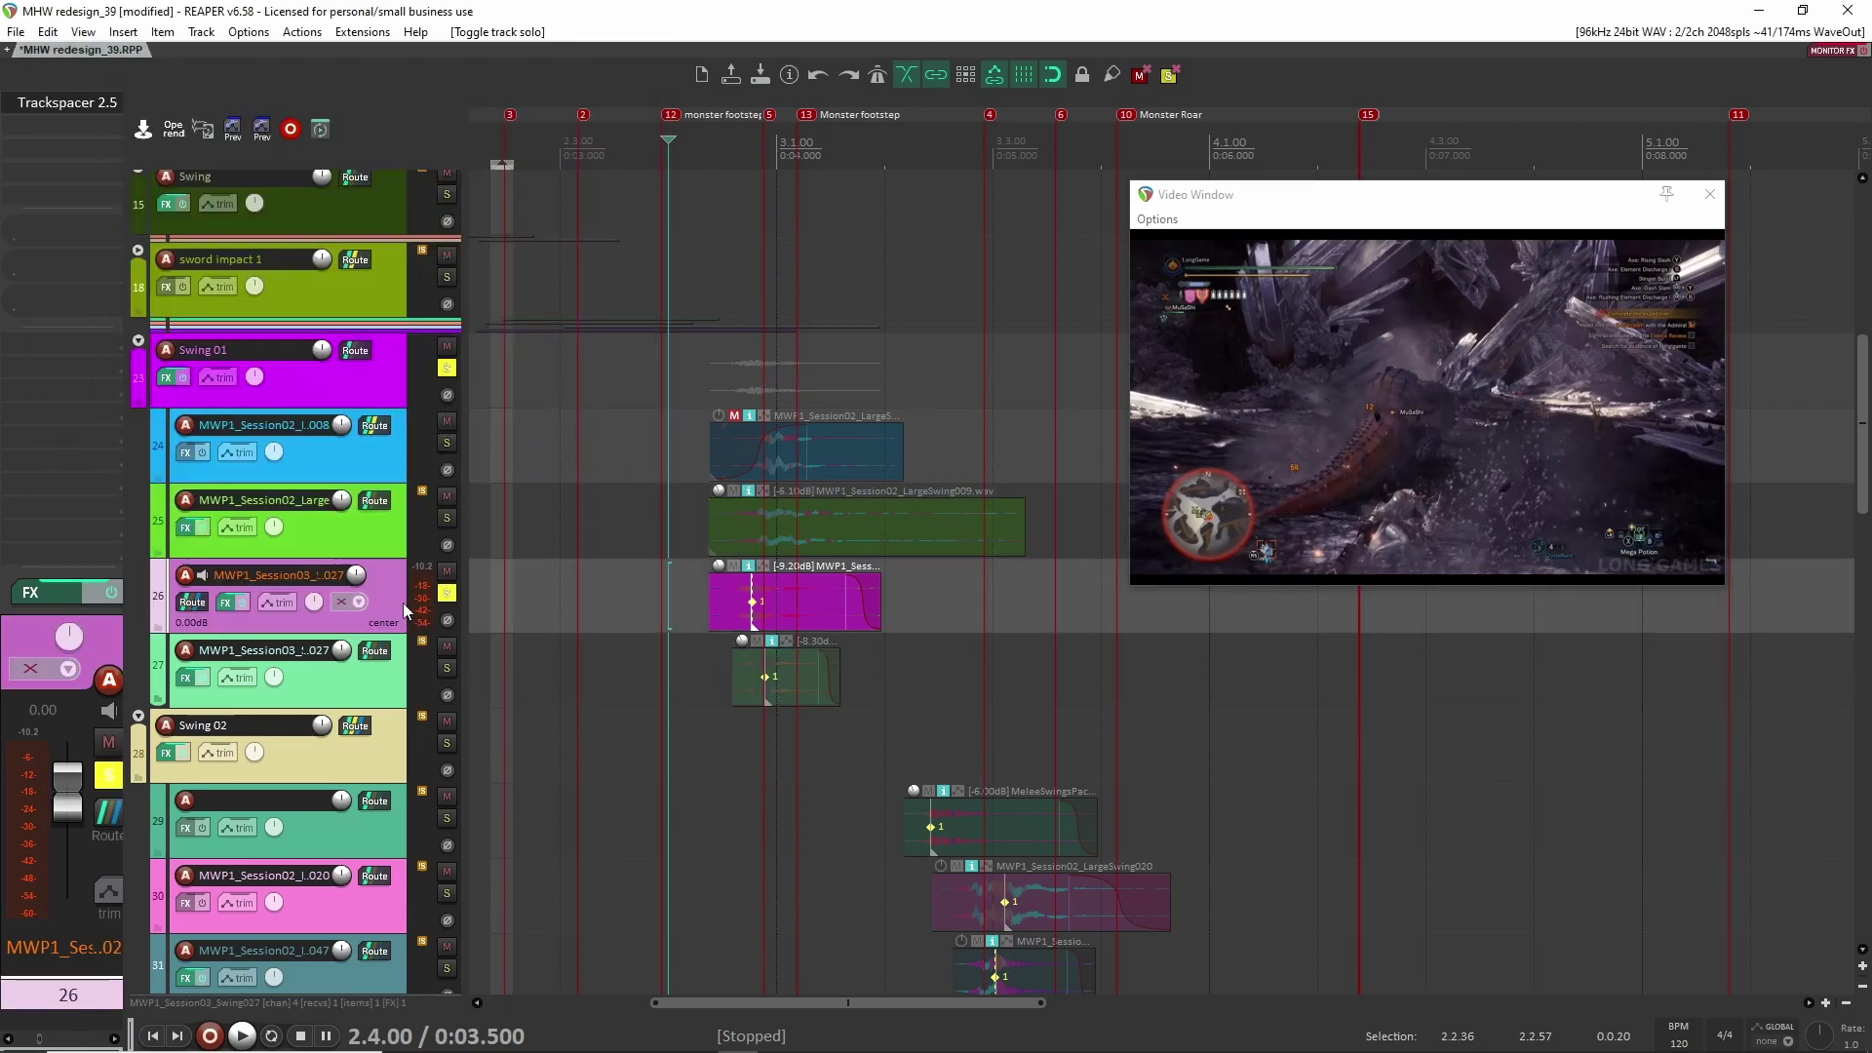
{"action": "key", "text": "space"}
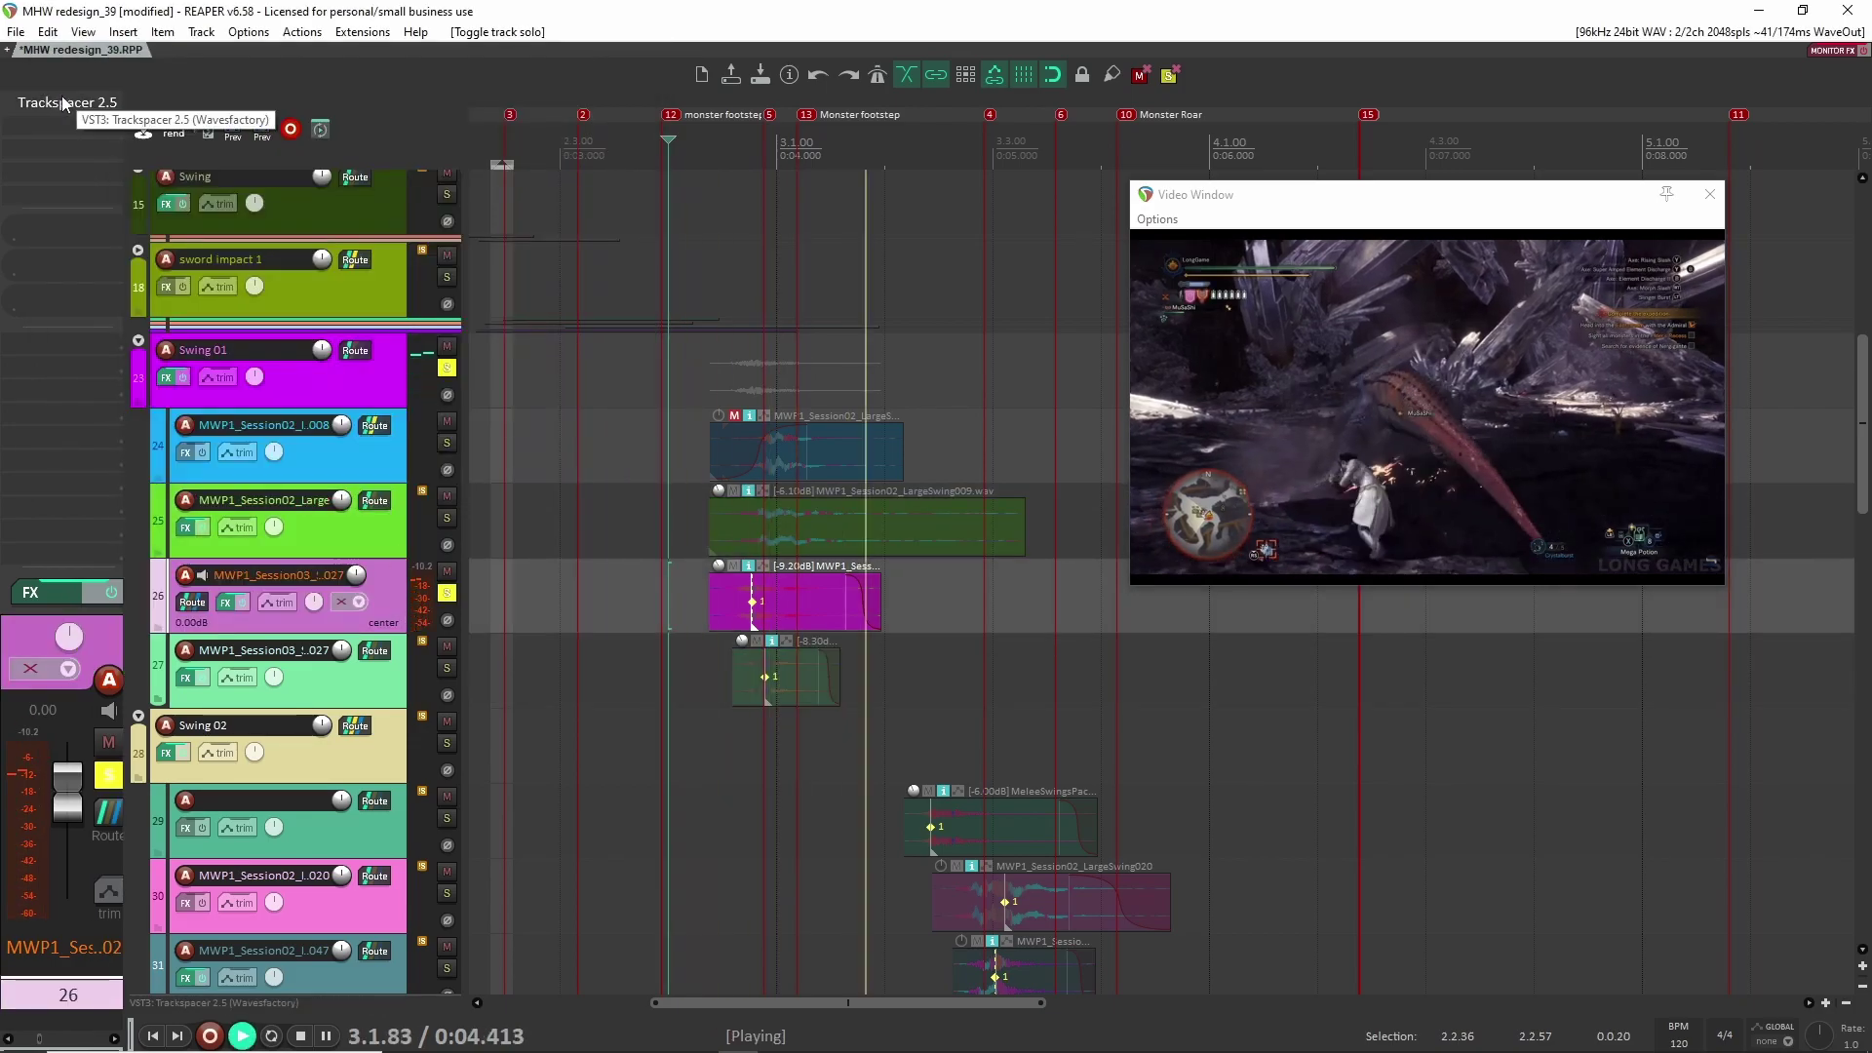
{"action": "key", "text": "space"}
Step: Play track 27 soloed, check its Neutron 2 Equalizer, and unsolo the track
{"action": "key", "text": "Down"}
{"action": "key", "text": "space"}
{"action": "key", "text": "space"}
{"action": "left_click", "coordinate": [54, 102]}
{"action": "left_click", "coordinate": [987, 65]}
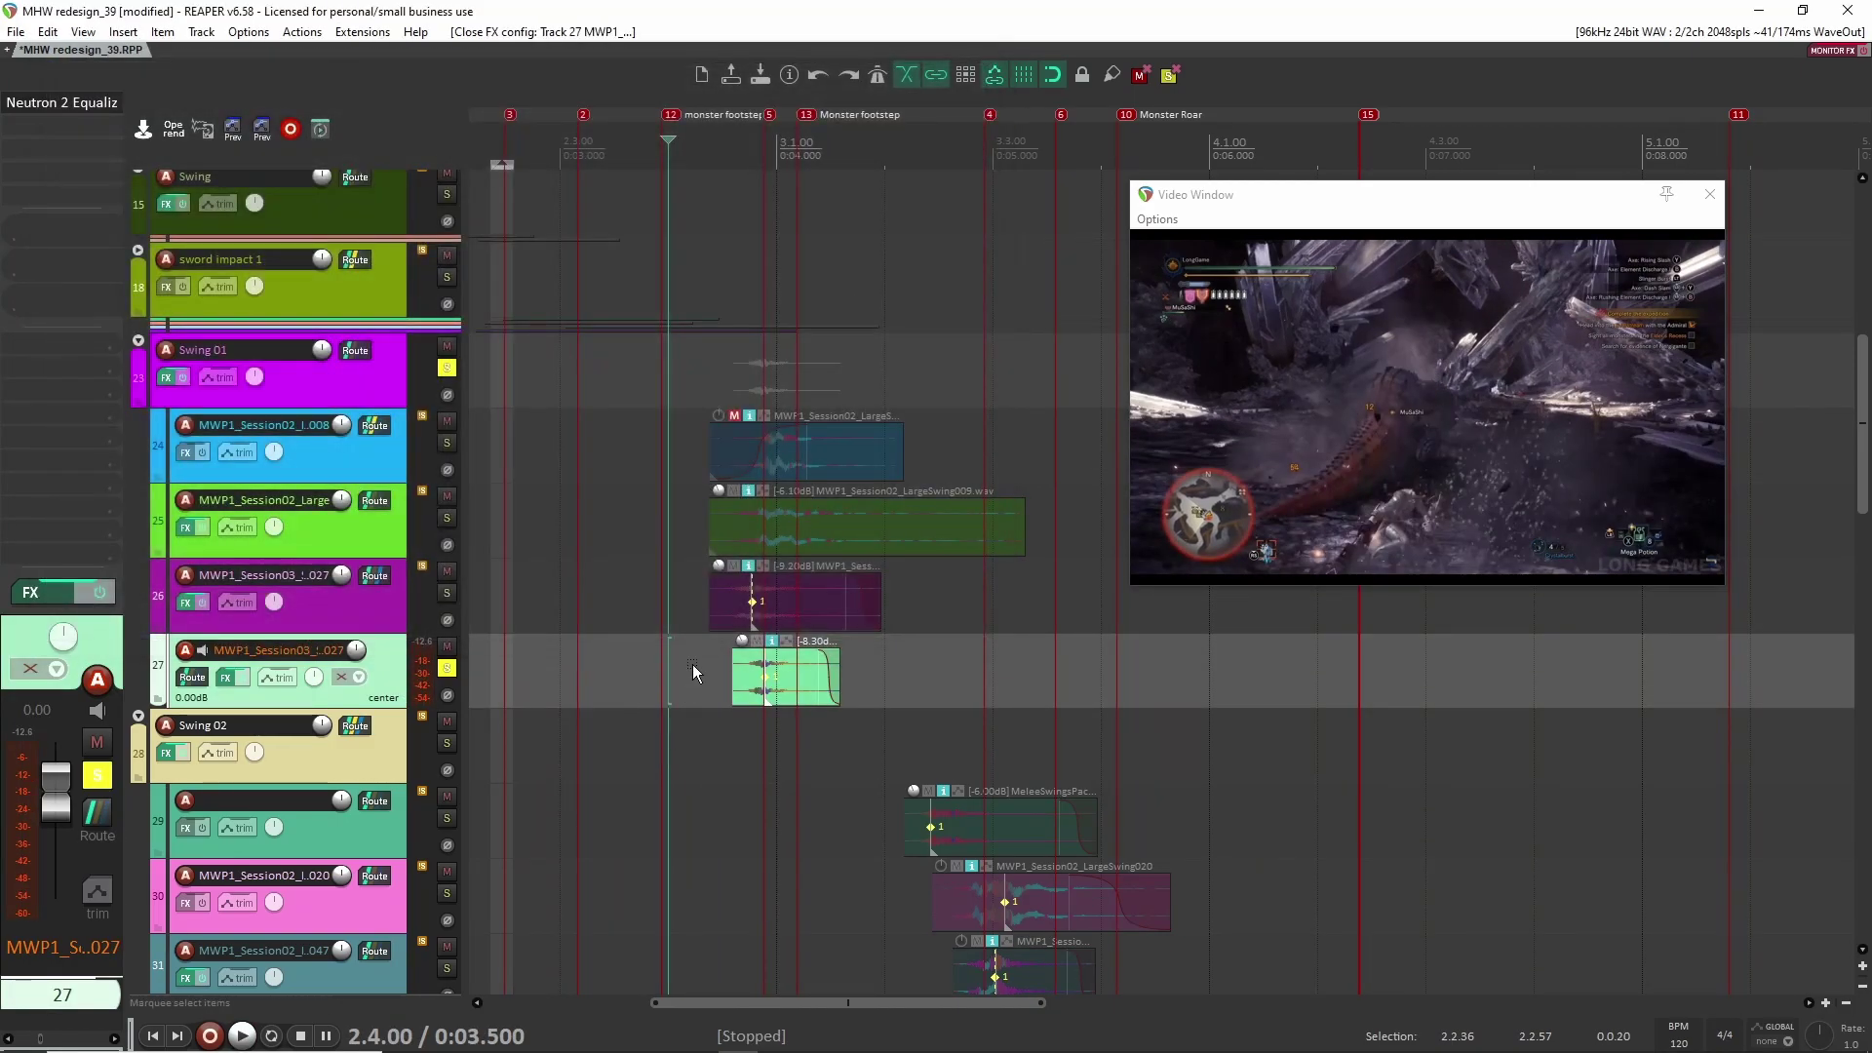
{"action": "left_click", "coordinate": [447, 669]}
Step: Open the Trackspacer 2.5 plug-in on track 26 to view its settings, and close it
{"action": "left_click", "coordinate": [396, 625]}
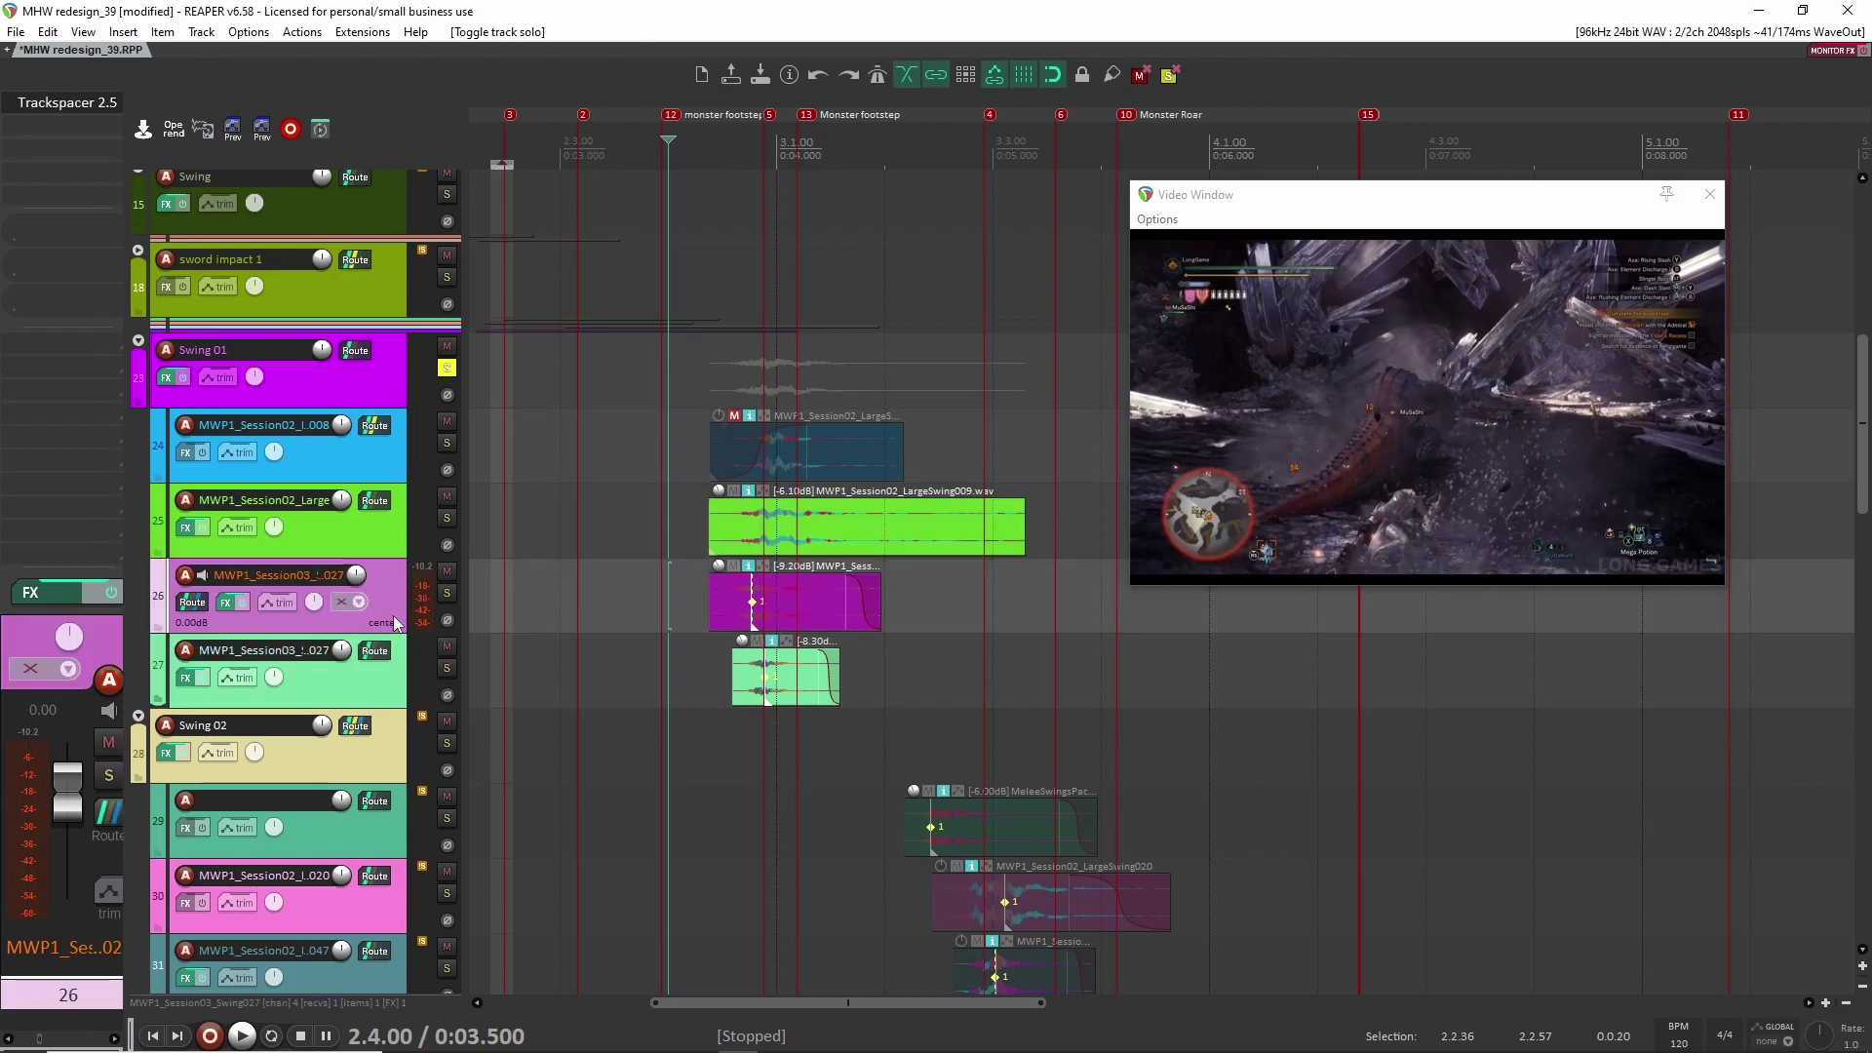
{"action": "left_click", "coordinate": [61, 107]}
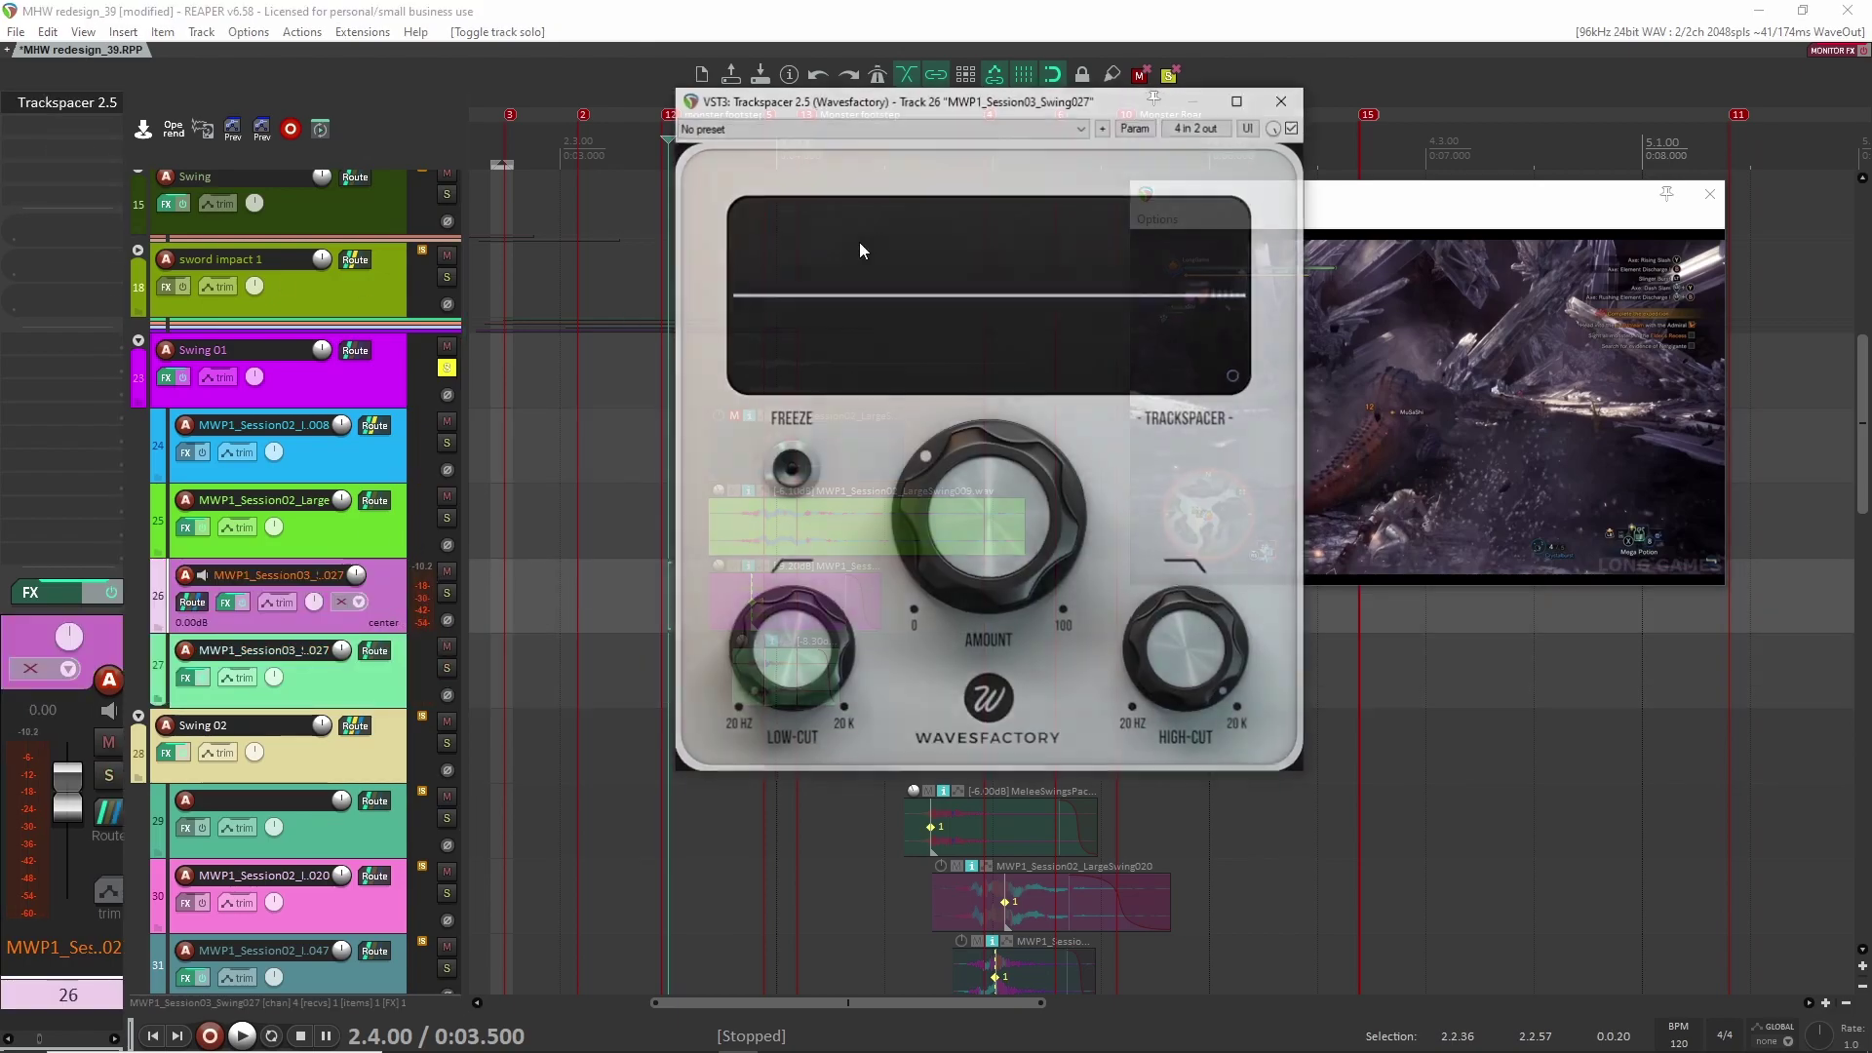
{"action": "left_click", "coordinate": [1284, 99]}
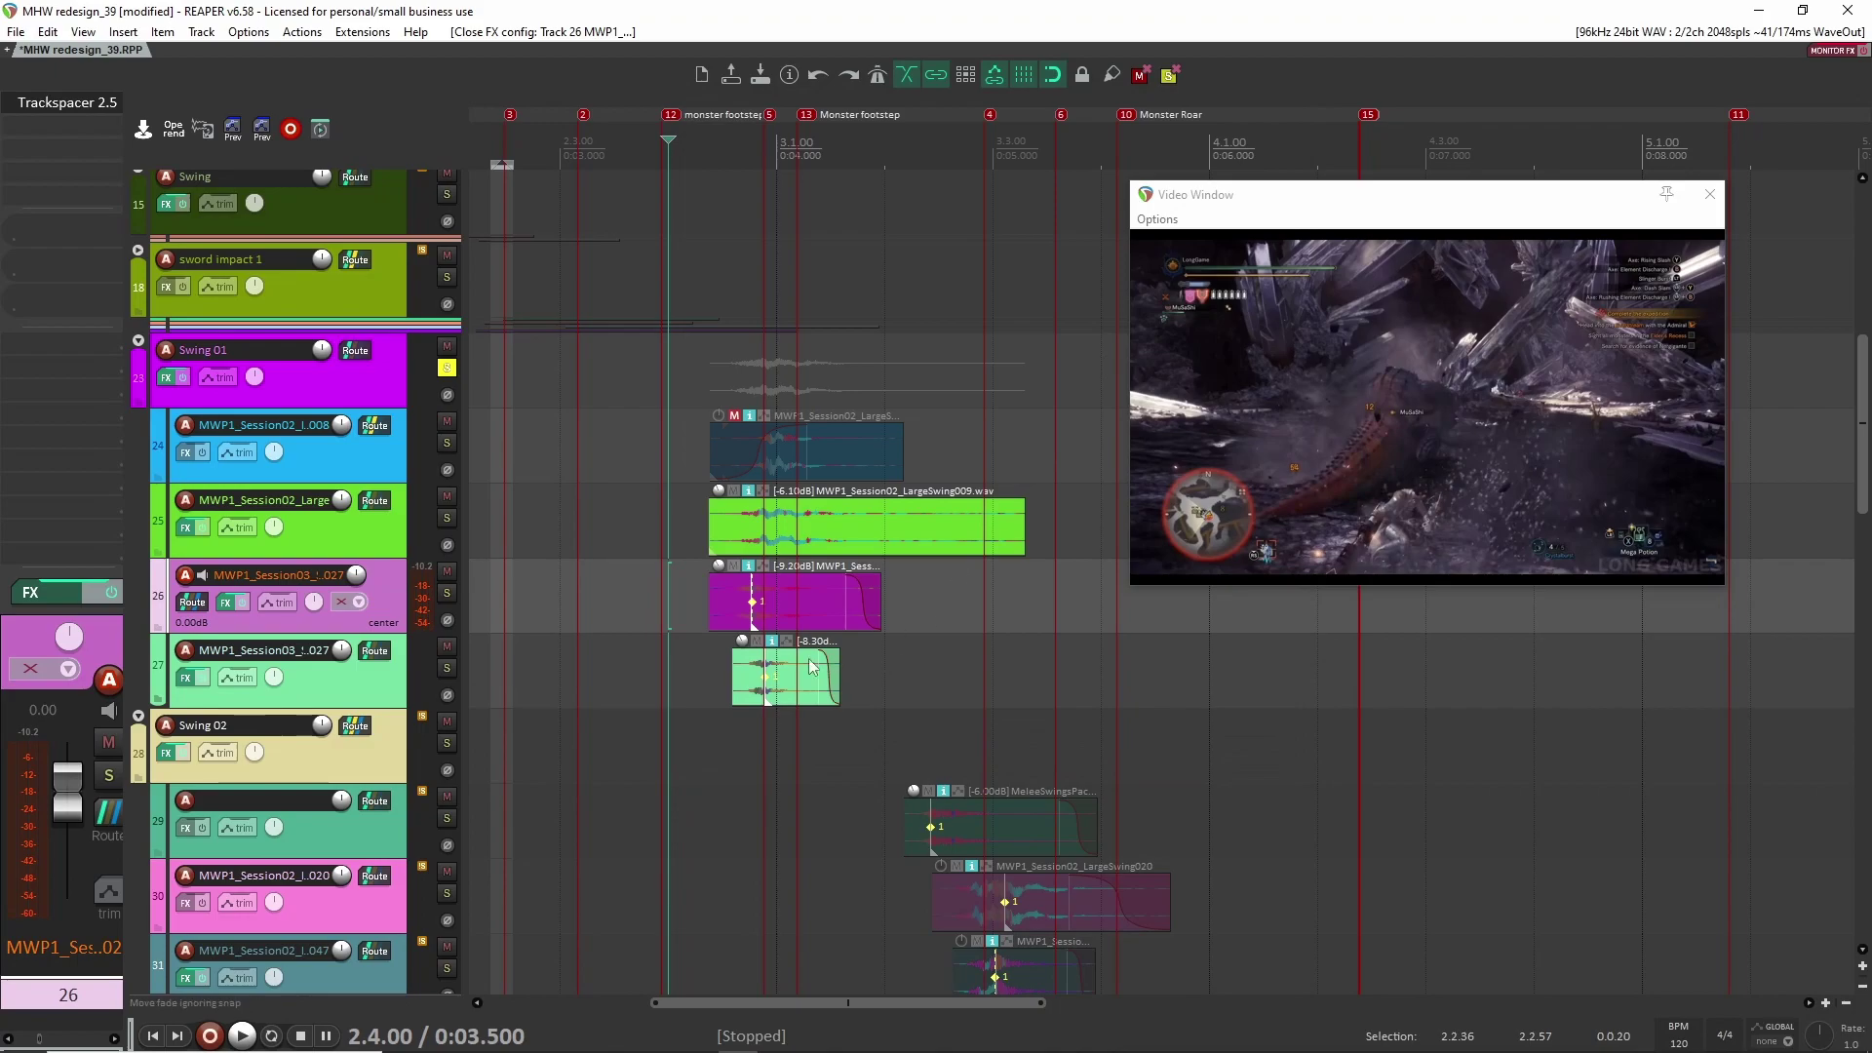
Step: Select the LargeSwing009 and Swing026 clips, return the cursor to 0:03.500, and play the Swing 01 layers
{"action": "left_click_drag", "start_coordinate": [651, 609], "coordinate": [819, 536]}
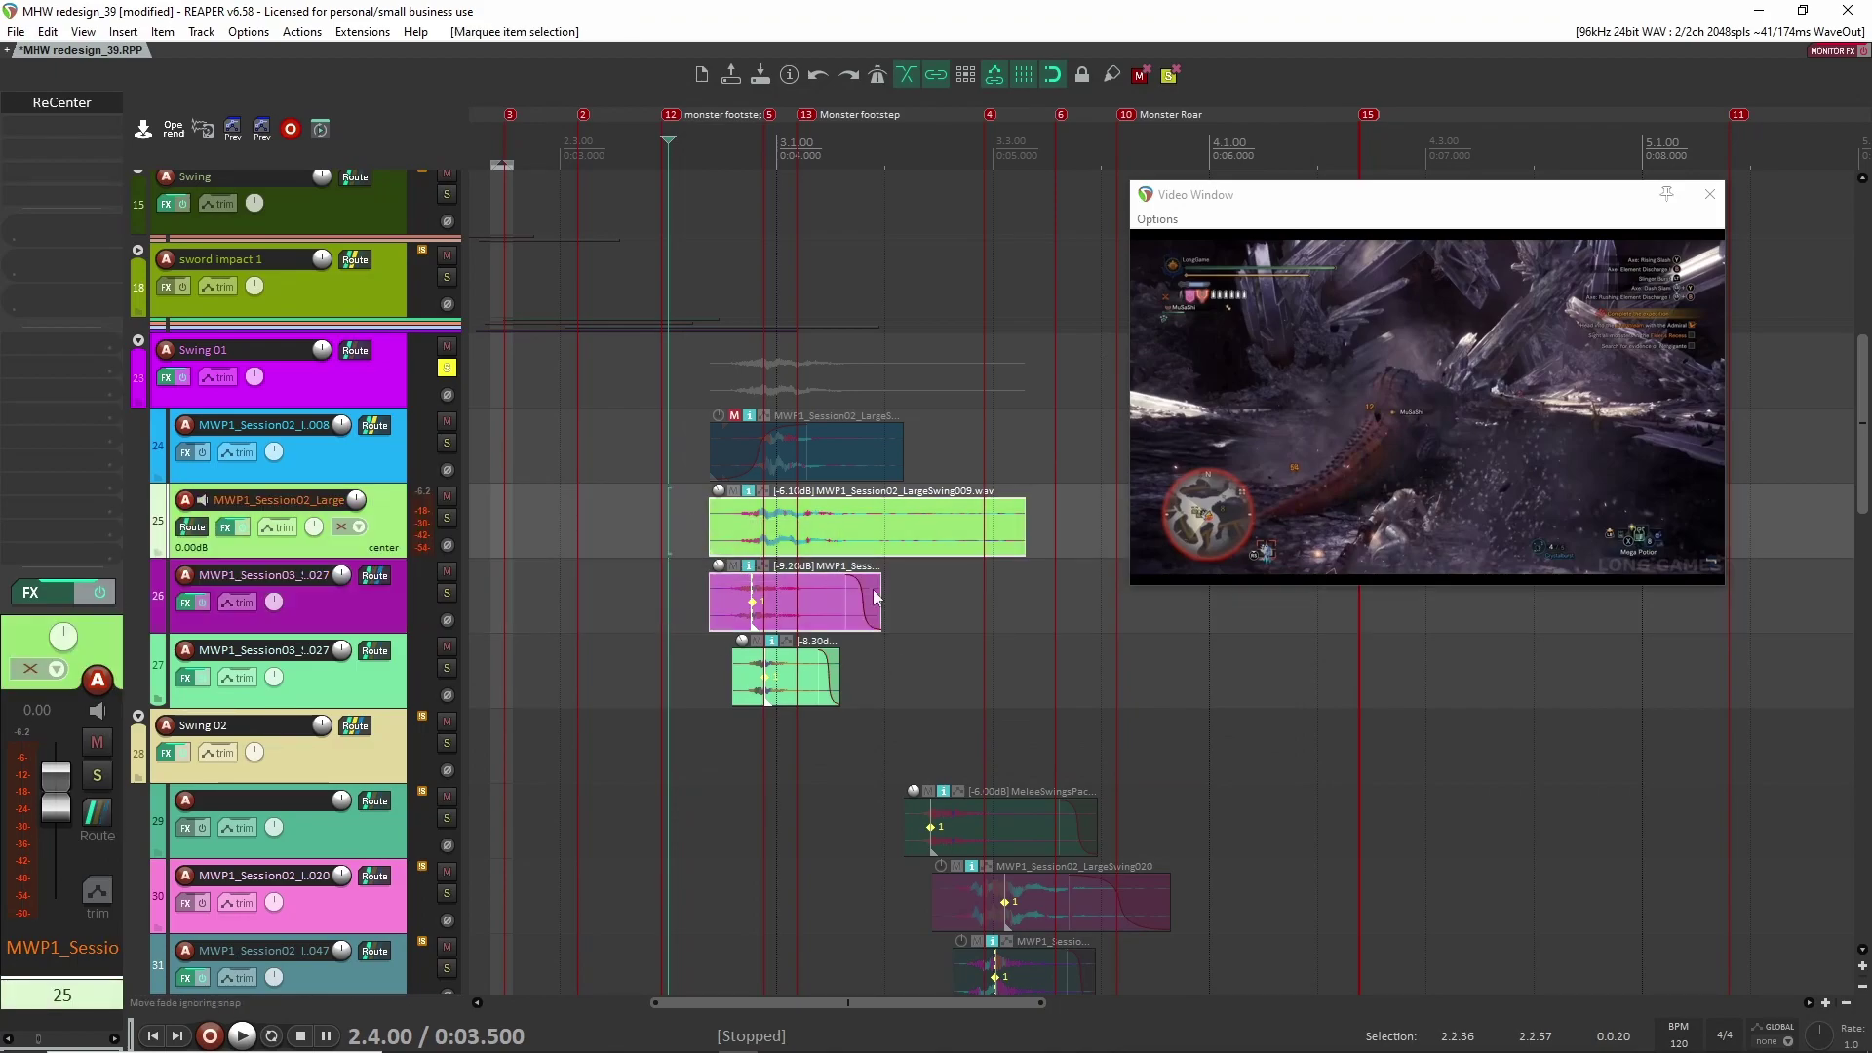
{"action": "key", "text": "4"}
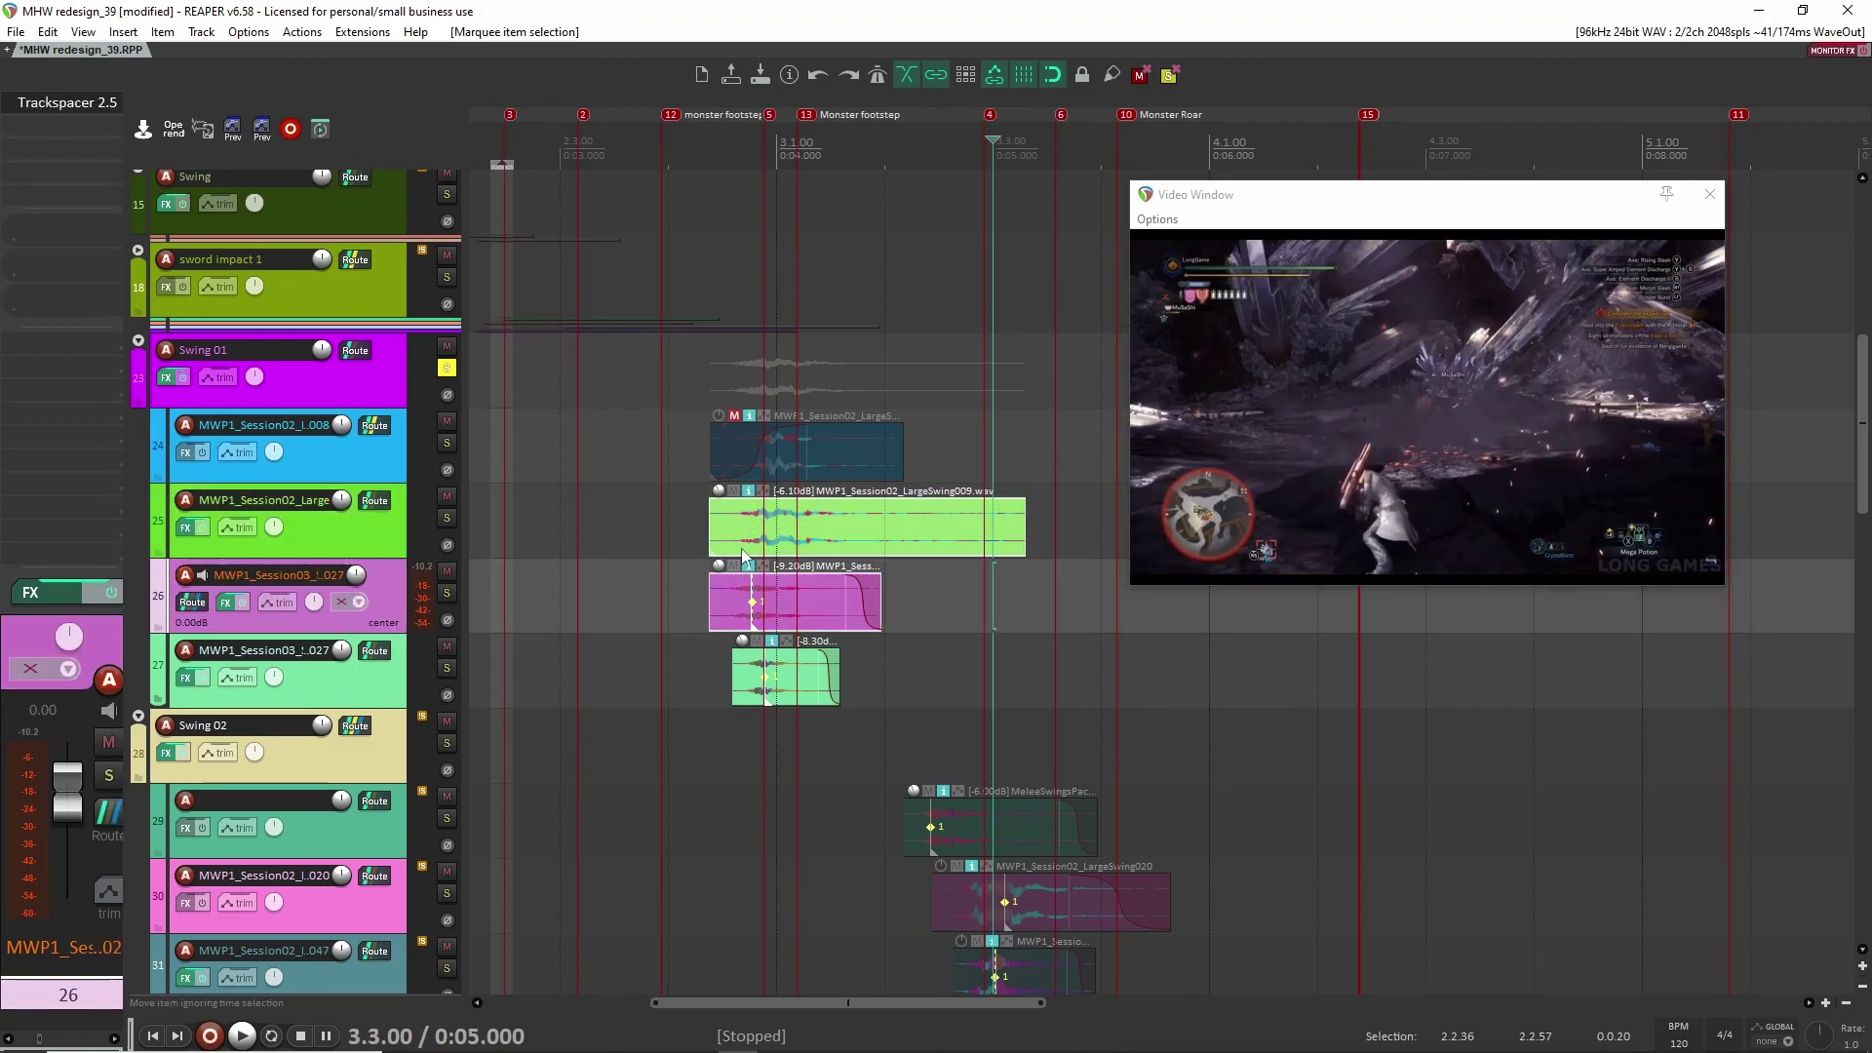
{"action": "left_click", "coordinate": [677, 542]}
{"action": "key", "text": "space"}
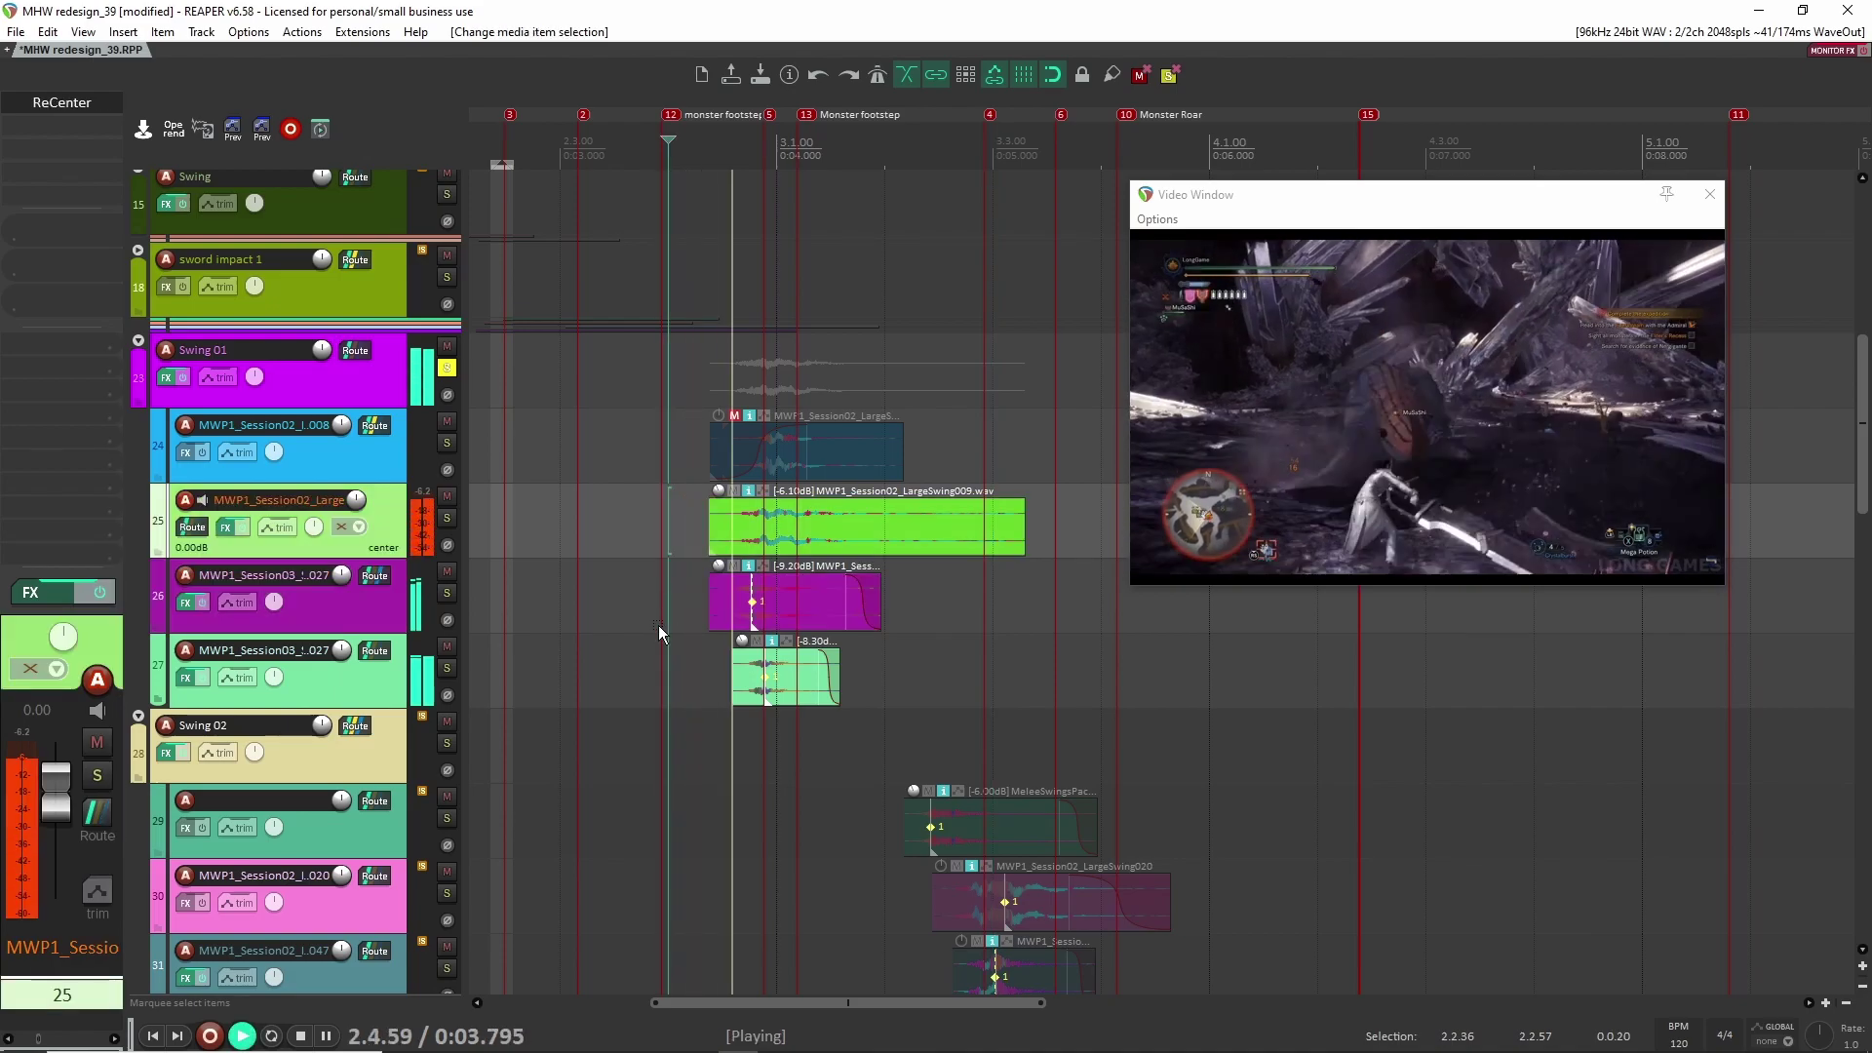
{"action": "key", "text": "space"}
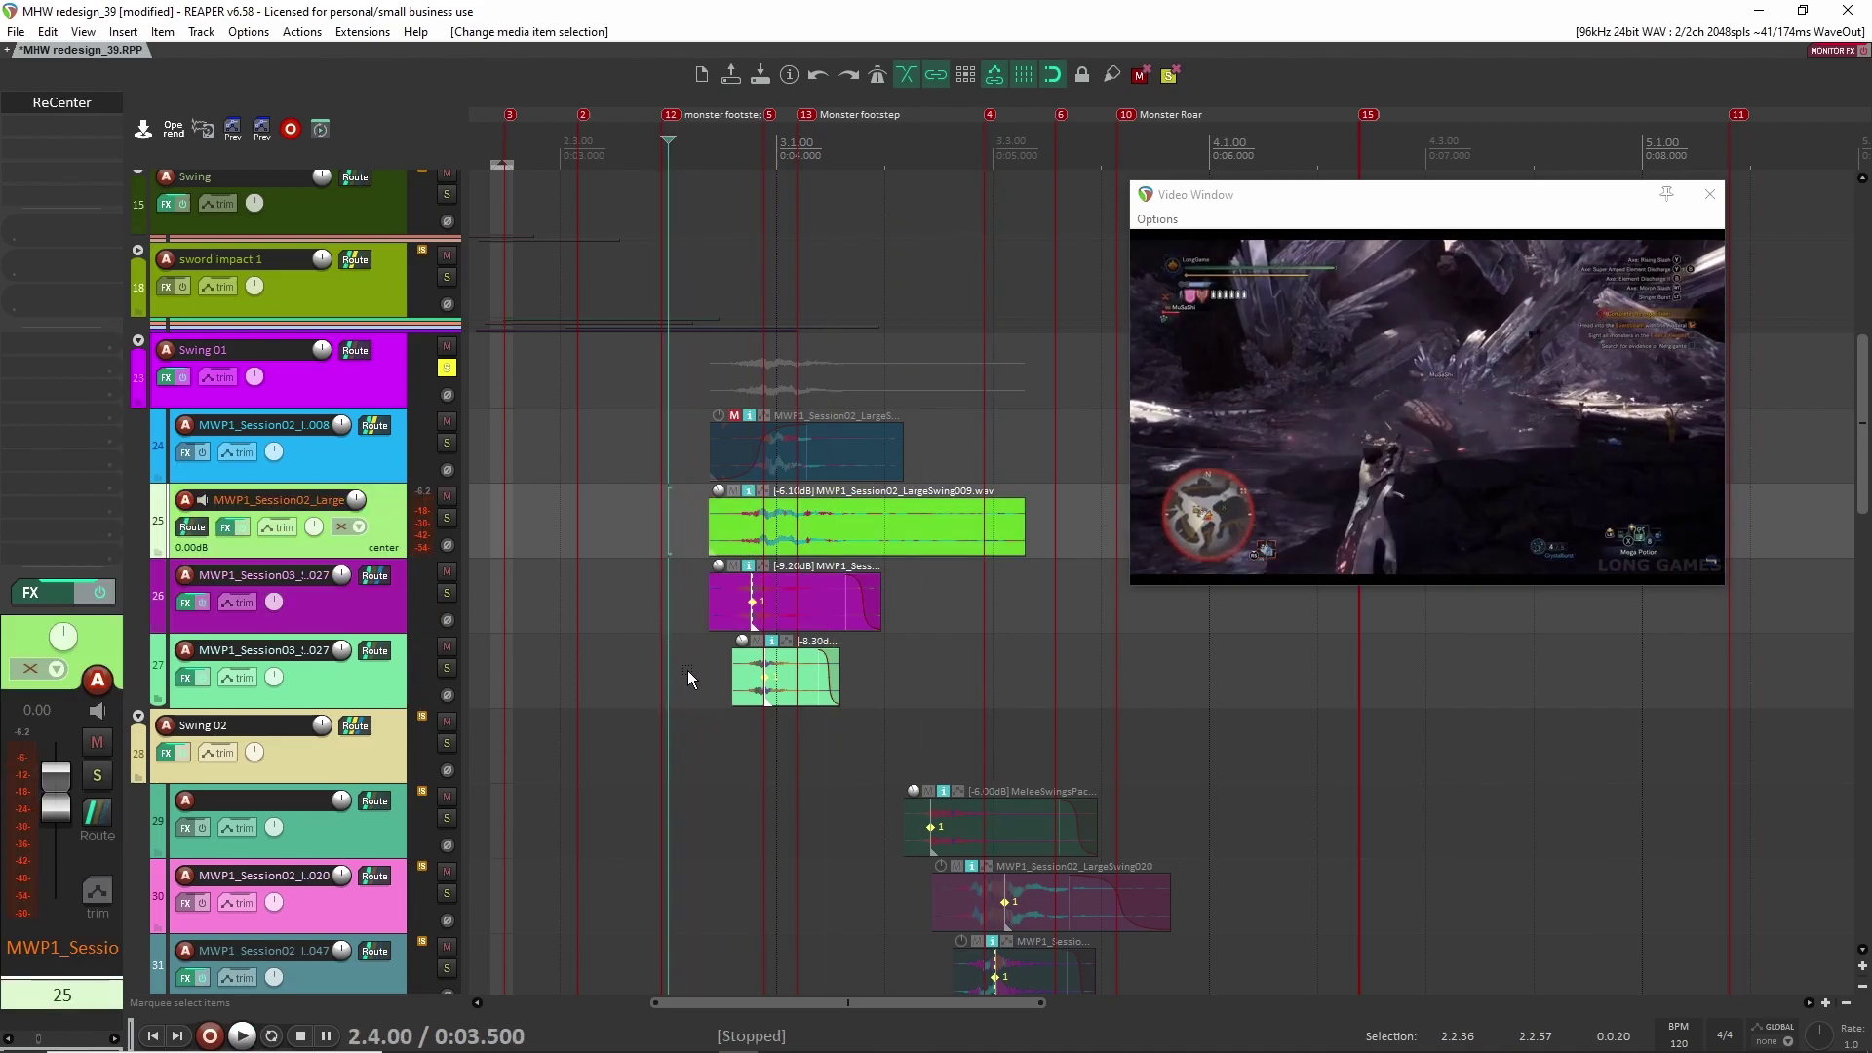
Step: Examine the timing of the Swing 01 clips up close and replay the layers together
{"action": "scroll", "coordinate": [687, 670], "scroll_direction": "up", "scroll_amount": 8}
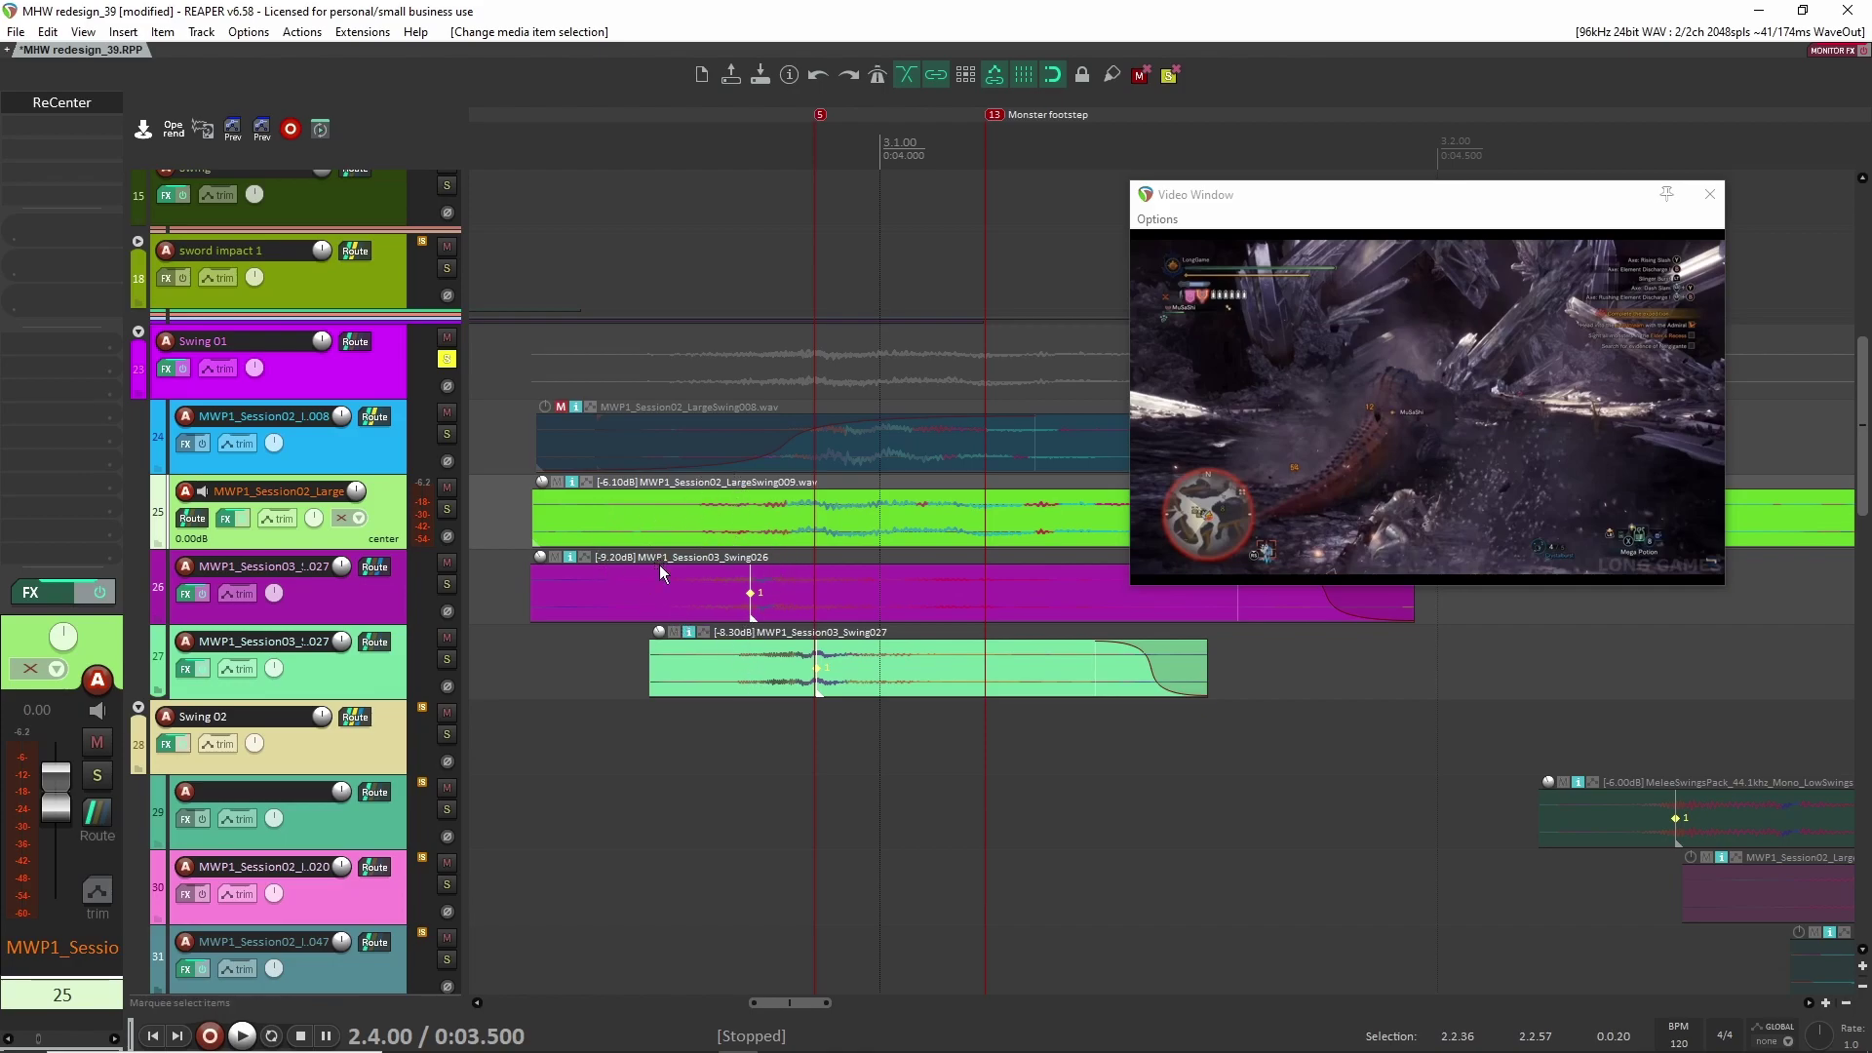
{"action": "scroll", "coordinate": [995, 731], "scroll_direction": "down", "scroll_amount": 6}
{"action": "scroll", "coordinate": [922, 673], "scroll_direction": "down", "scroll_amount": 2}
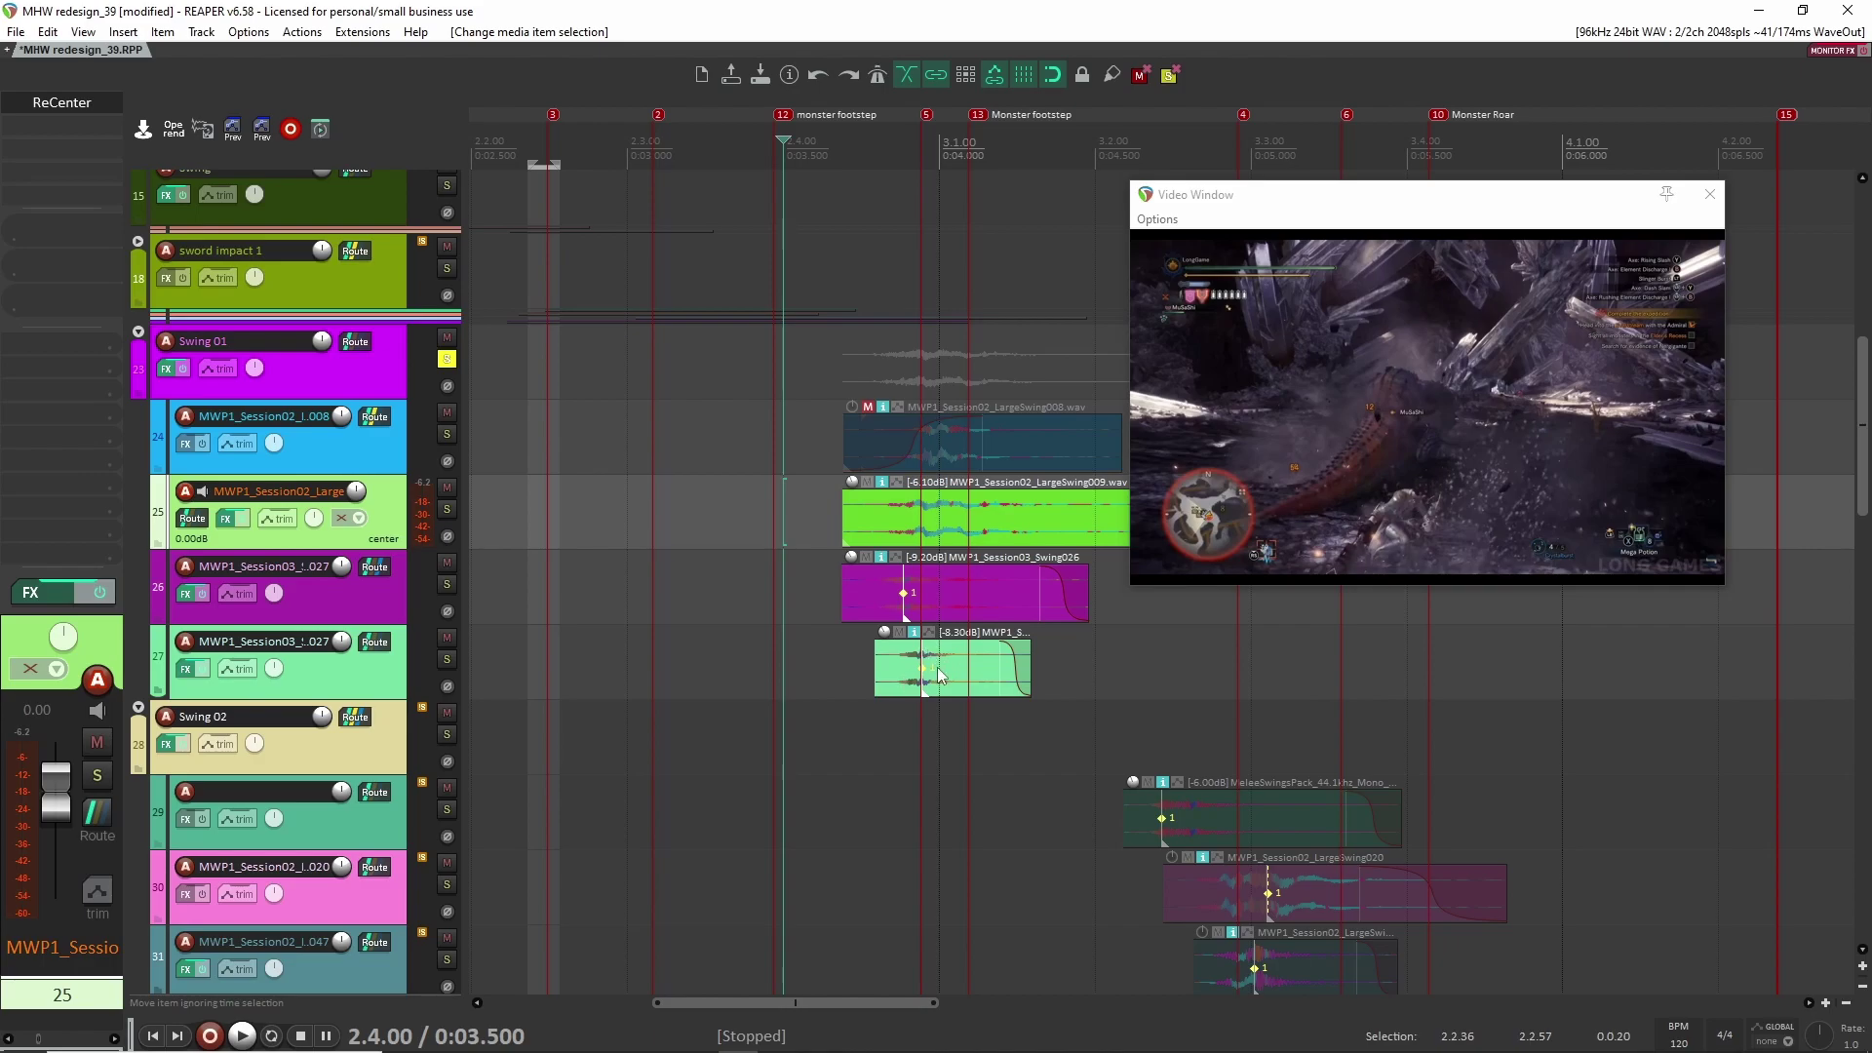
{"action": "key", "text": "space"}
{"action": "key", "text": "space"}
Step: Unsolo the Swing 01 folder track and select the Swing 02 folder track
{"action": "scroll", "coordinate": [1180, 668], "scroll_direction": "right", "scroll_amount": 3}
{"action": "left_click", "coordinate": [447, 359]}
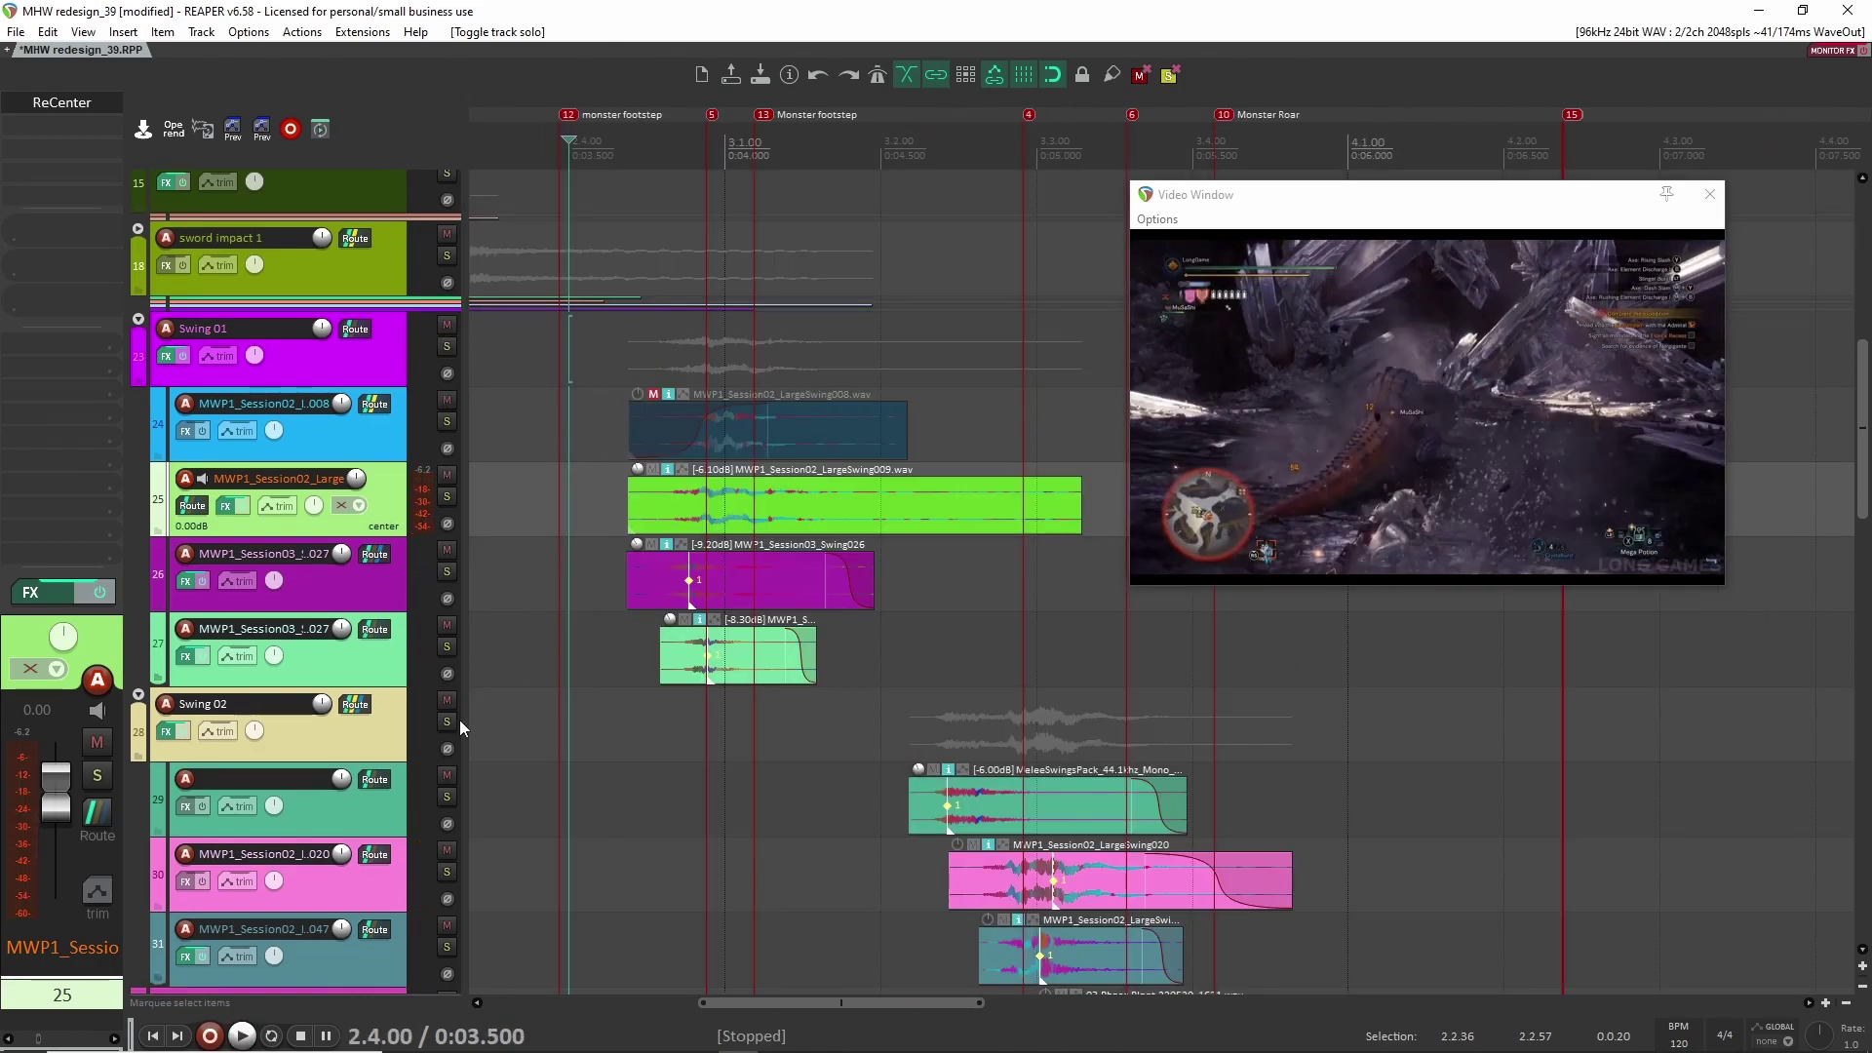
{"action": "left_click", "coordinate": [546, 727]}
{"action": "scroll", "coordinate": [604, 731], "scroll_direction": "down", "scroll_amount": 3}
{"action": "scroll", "coordinate": [647, 733], "scroll_direction": "right", "scroll_amount": 3}
{"action": "scroll", "coordinate": [618, 578], "scroll_direction": "down", "scroll_amount": 1}
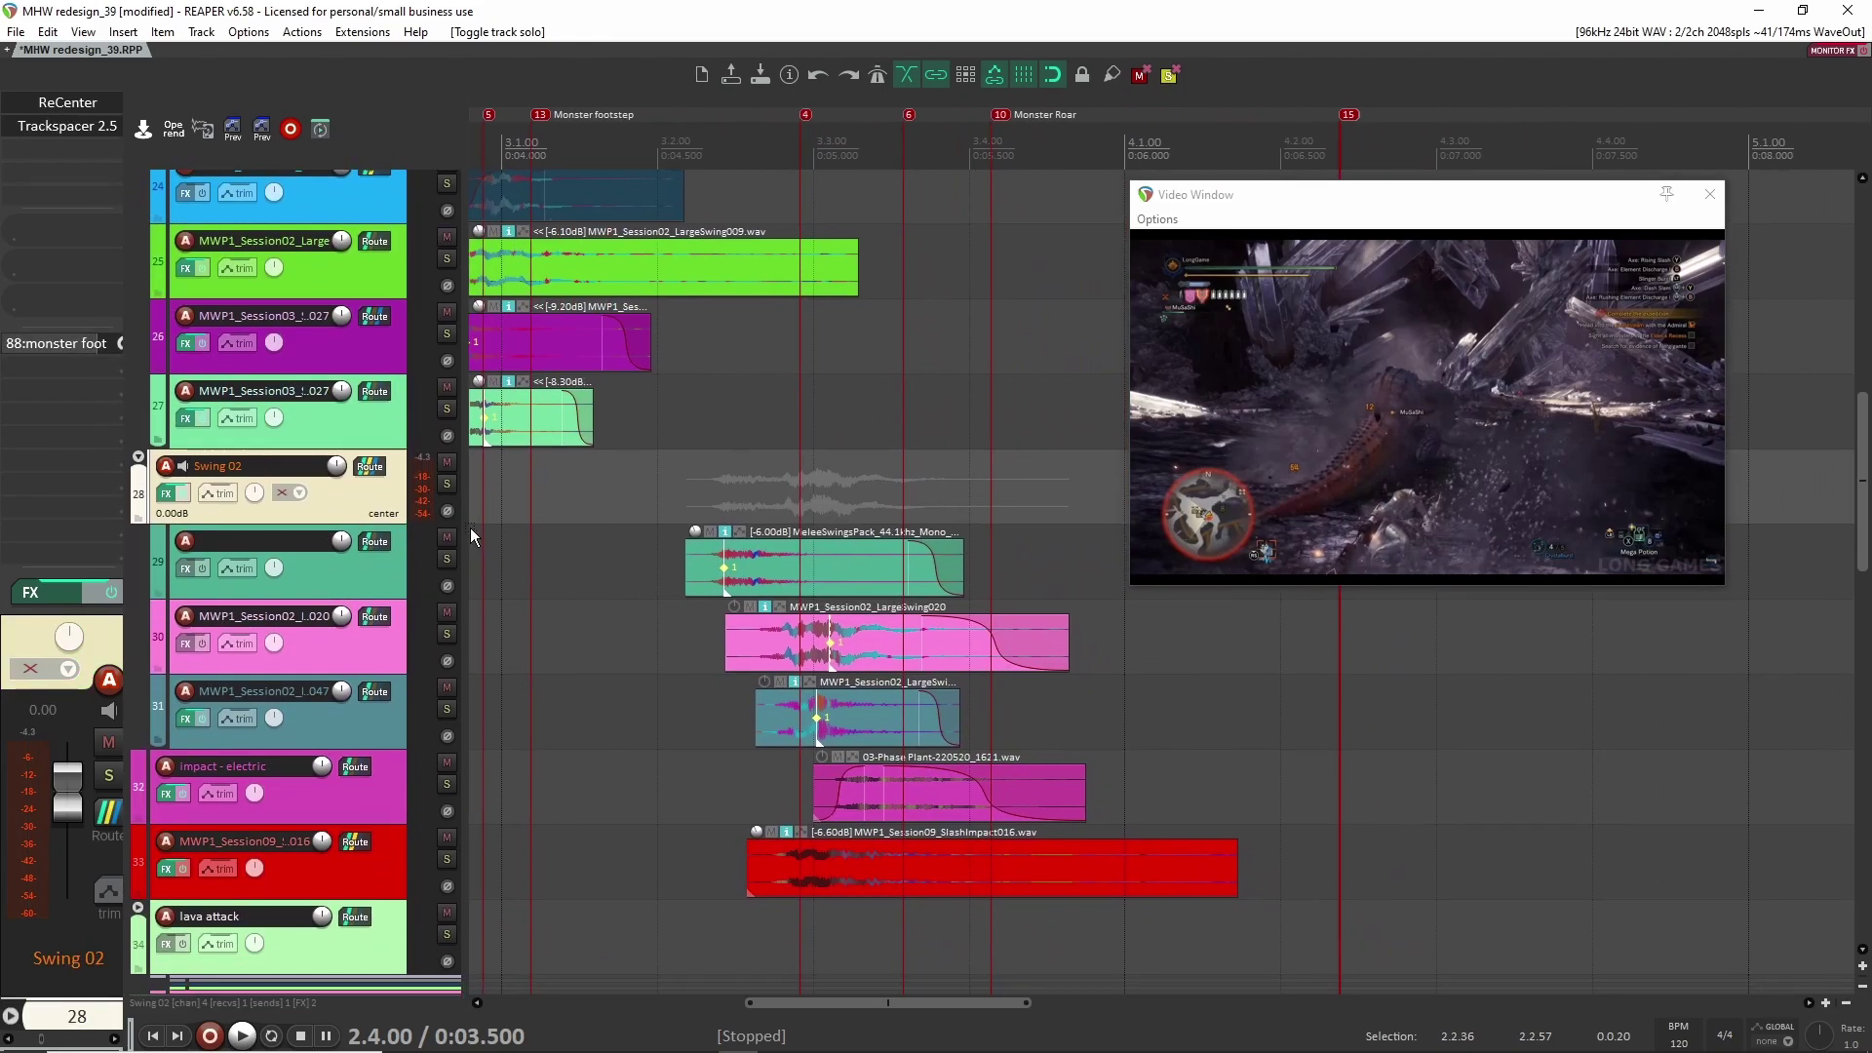
Step: Solo the Swing 02 folder track and play its layers with the cursor at 0:04.500
{"action": "left_click", "coordinate": [447, 483]}
{"action": "key", "text": "space"}
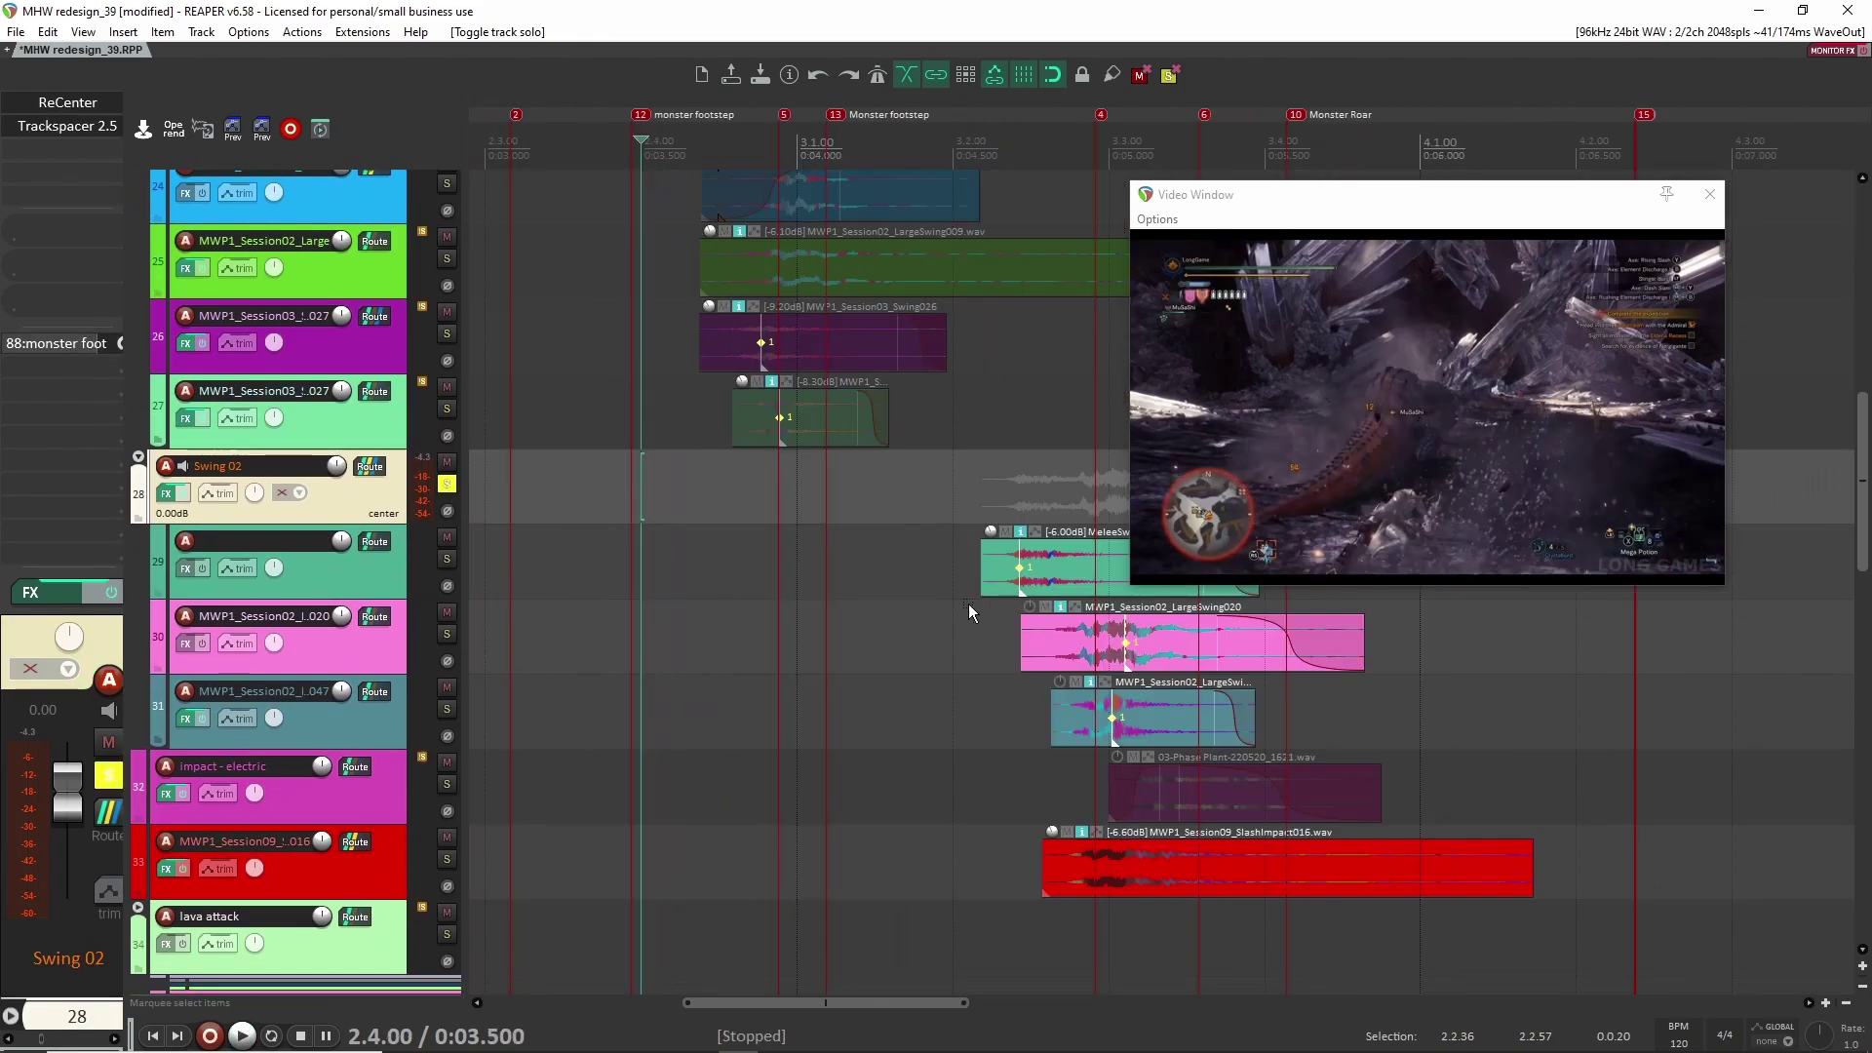
{"action": "left_click", "coordinate": [973, 590]}
{"action": "scroll", "coordinate": [877, 711], "scroll_direction": "right", "scroll_amount": 4}
{"action": "scroll", "coordinate": [878, 712], "scroll_direction": "down", "scroll_amount": 1}
{"action": "key", "text": "space"}
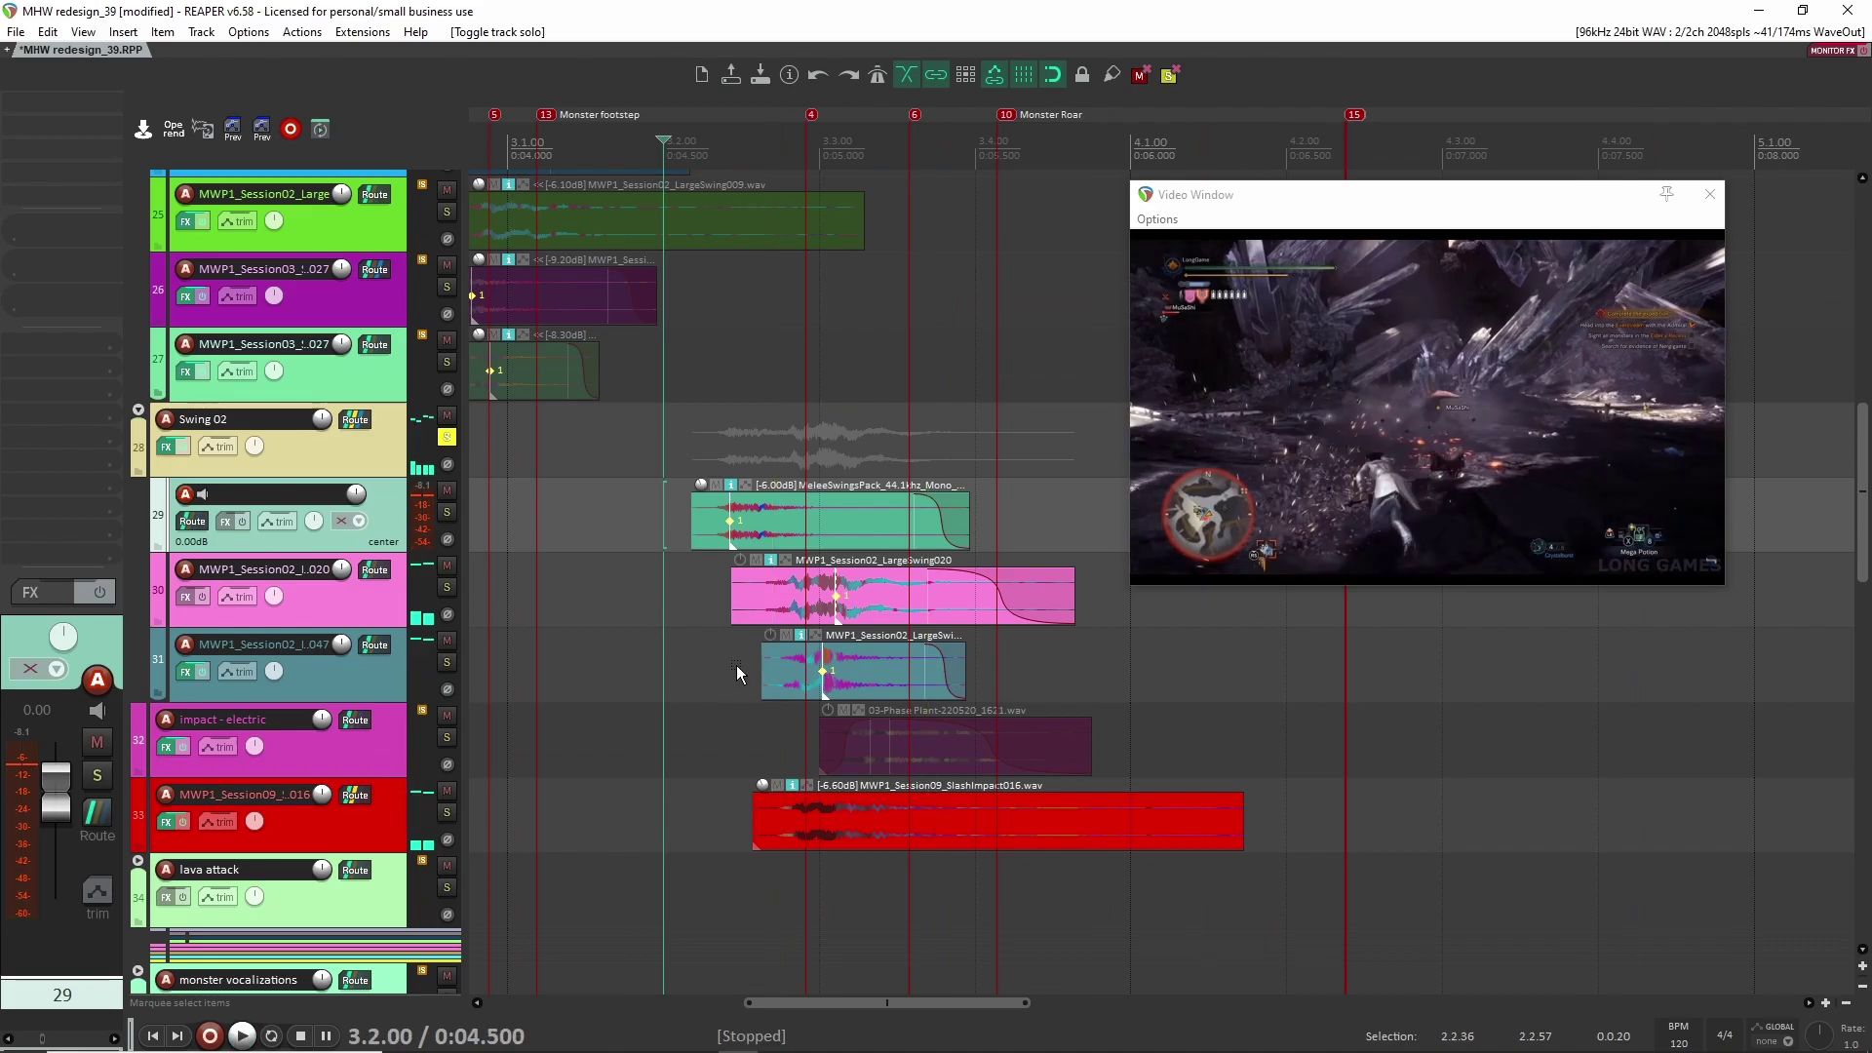
Step: Select clips in the Swing 02 layers, return the cursor to 0:04.500, and replay the layers together
{"action": "key", "text": "space"}
{"action": "left_click", "coordinate": [769, 518]}
{"action": "key", "text": "space"}
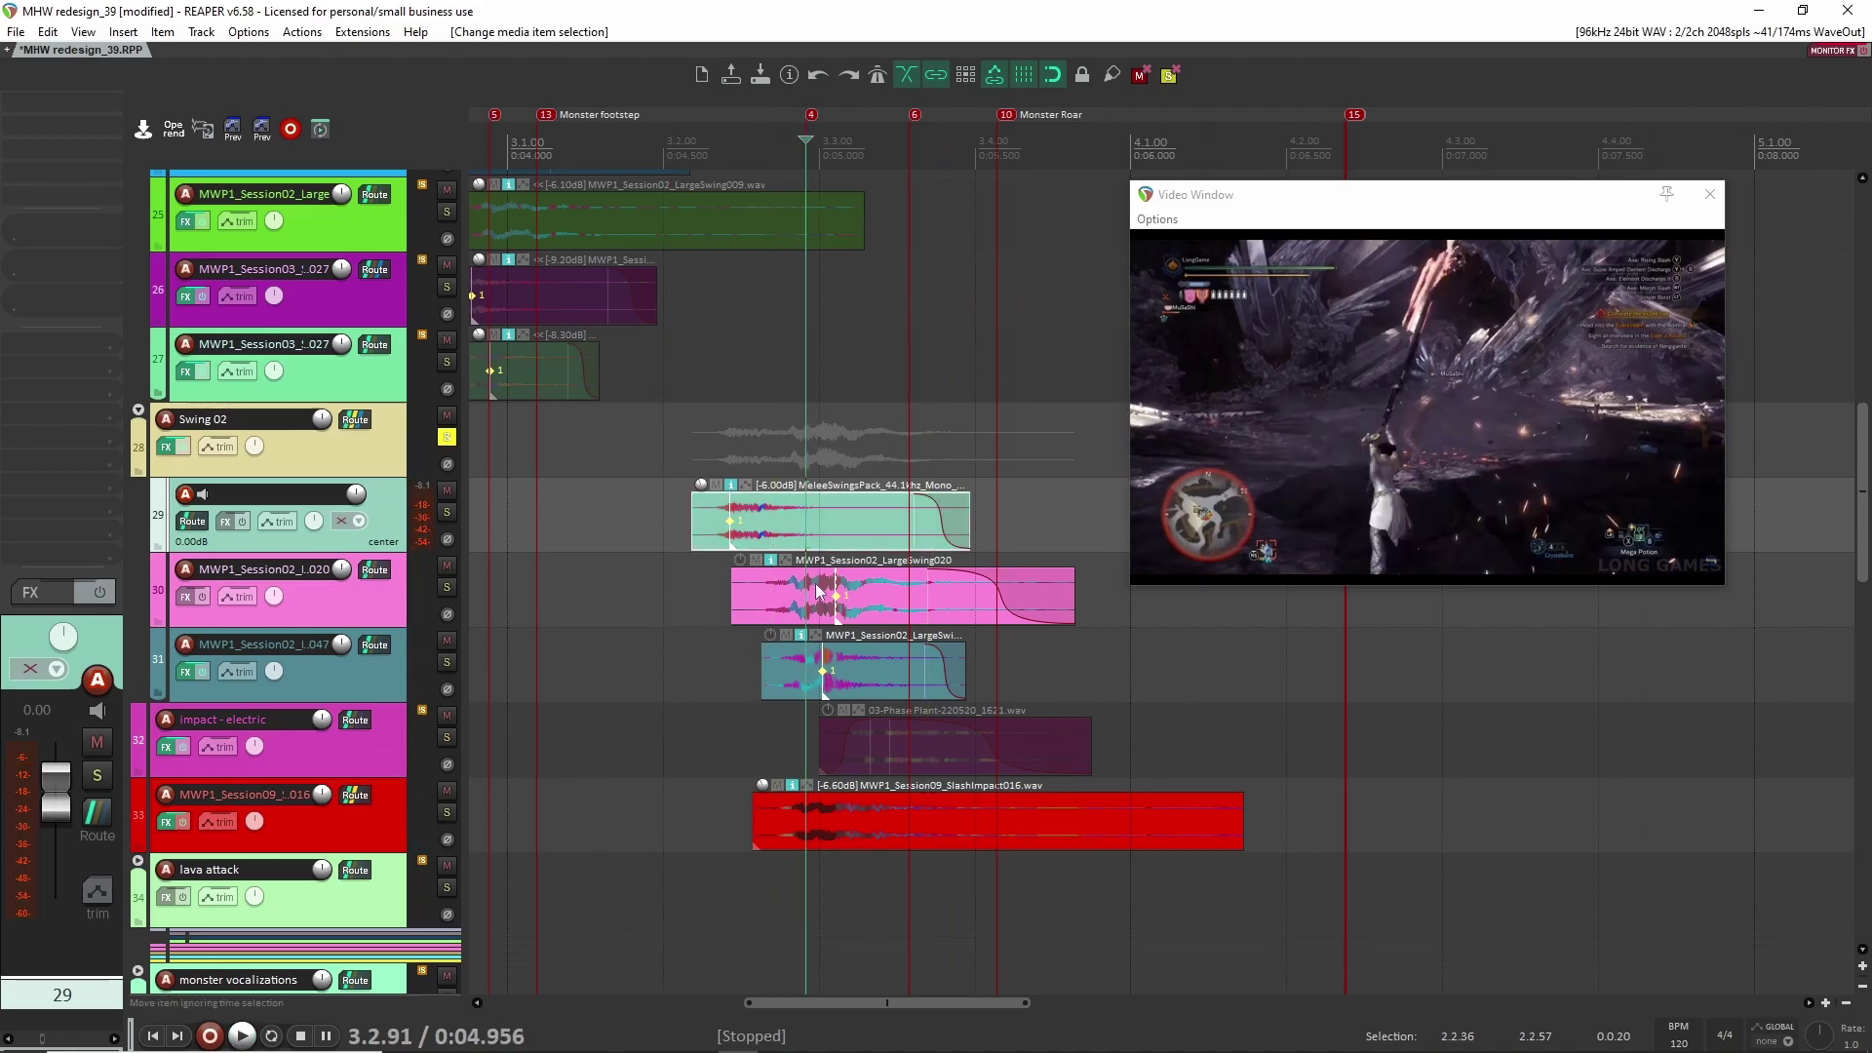
{"action": "left_click", "coordinate": [819, 673]}
{"action": "left_click", "coordinate": [719, 606]}
{"action": "key", "text": "space"}
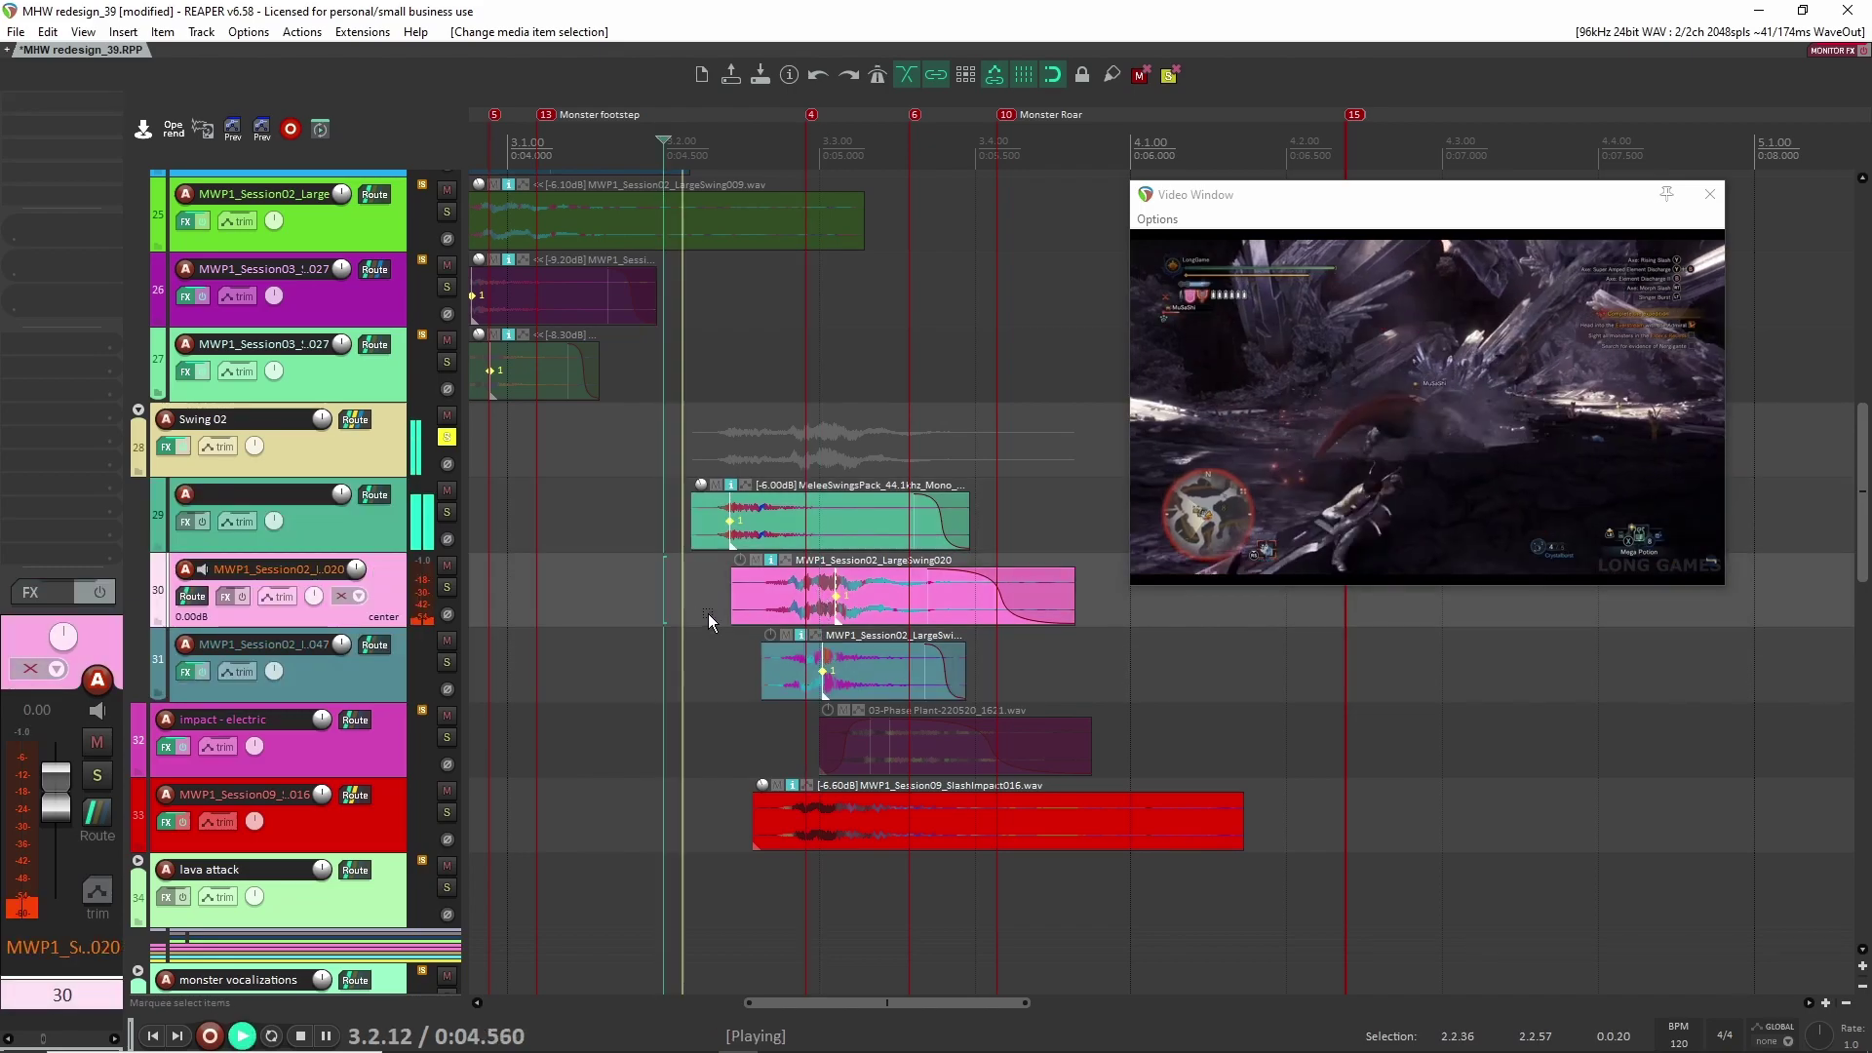
{"action": "key", "text": "space"}
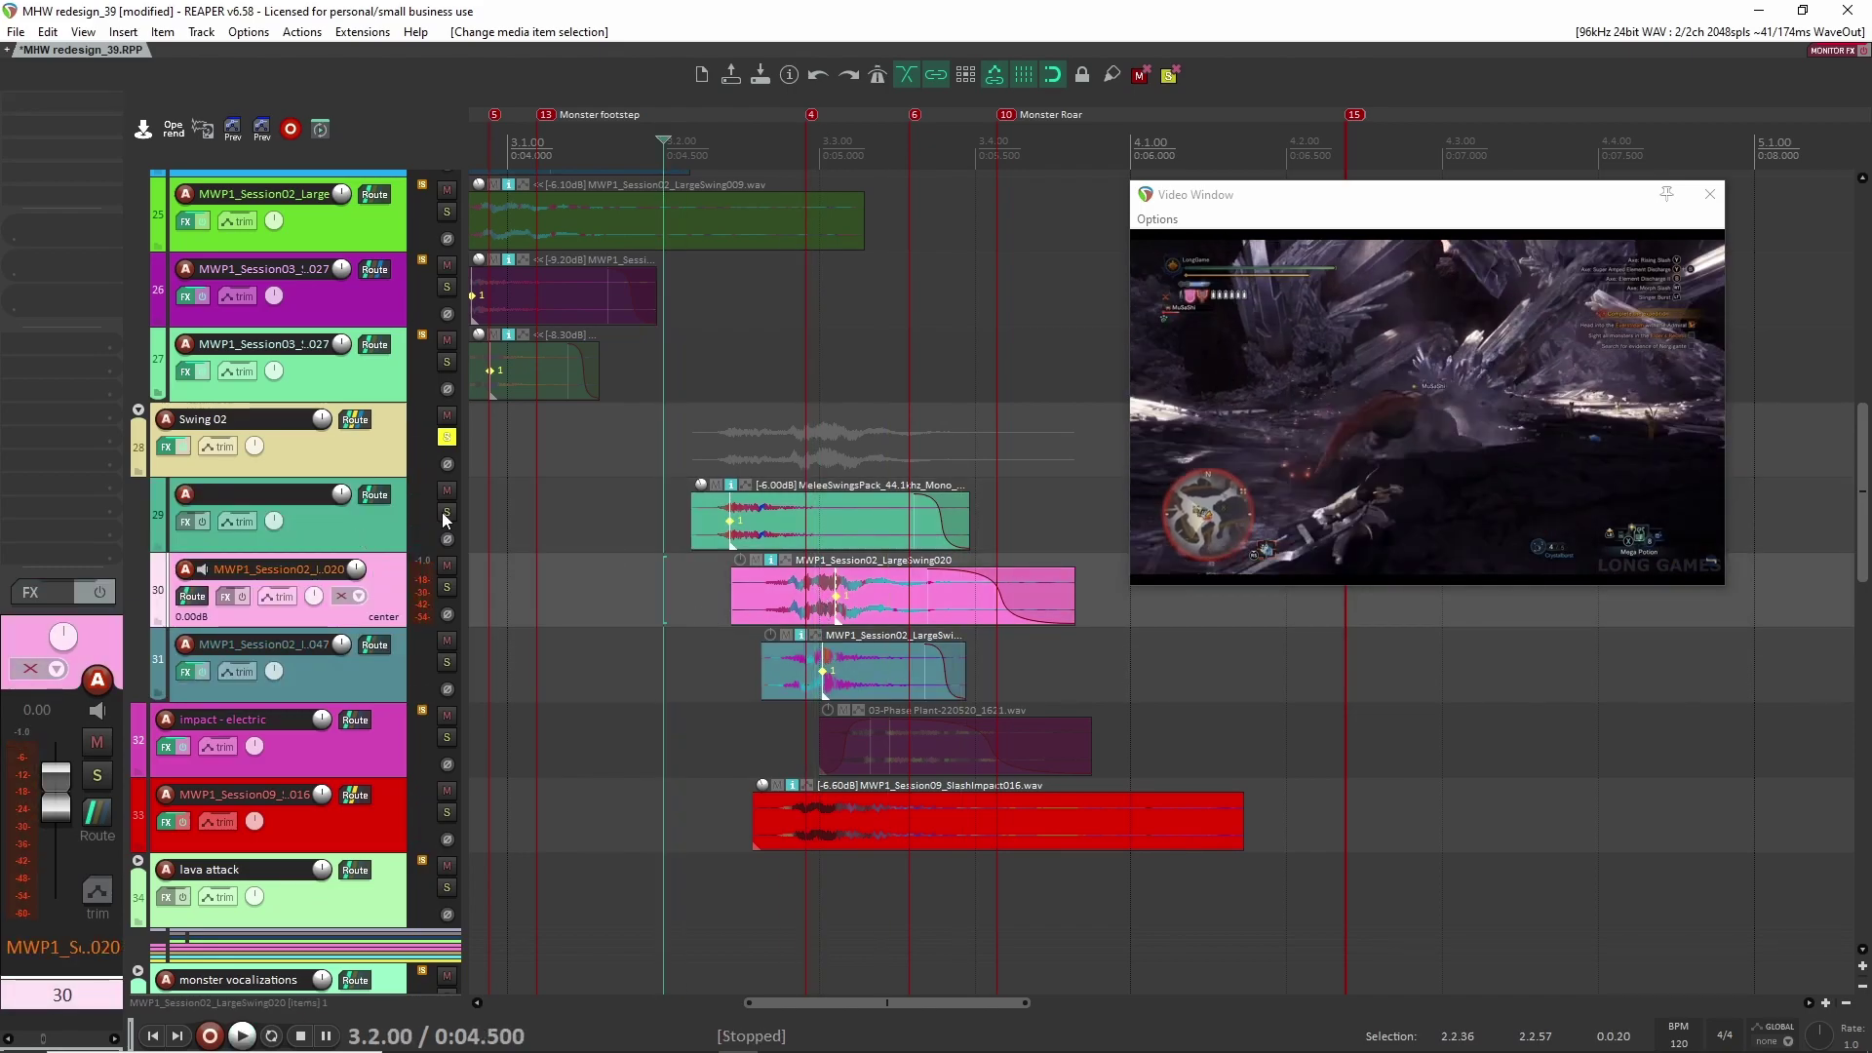
Step: Solo and play the Swing 02 layers on tracks 29, 30 and 31 one at a time
{"action": "left_click", "coordinate": [442, 512]}
{"action": "key", "text": "space"}
{"action": "key", "text": "space"}
{"action": "left_click", "coordinate": [446, 587]}
{"action": "key", "text": "space"}
{"action": "key", "text": "space"}
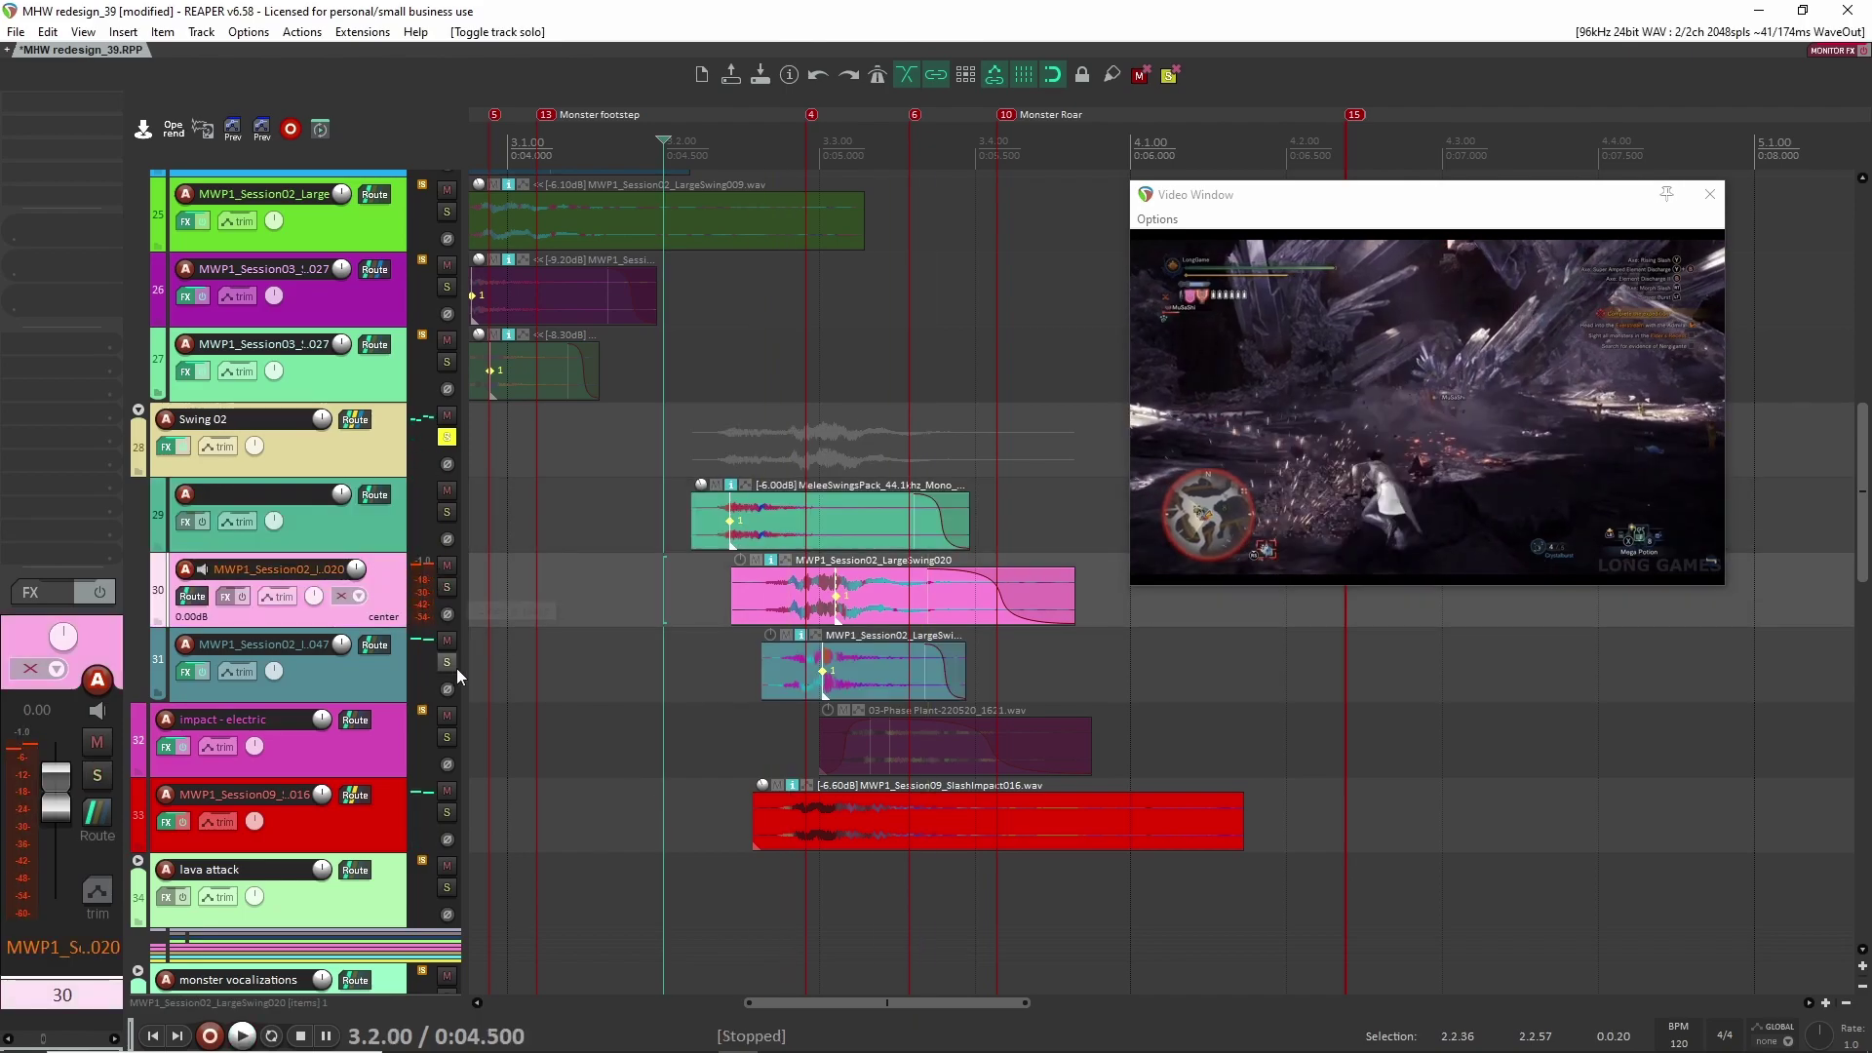
{"action": "left_click", "coordinate": [447, 663]}
{"action": "key", "text": "space"}
{"action": "key", "text": "space"}
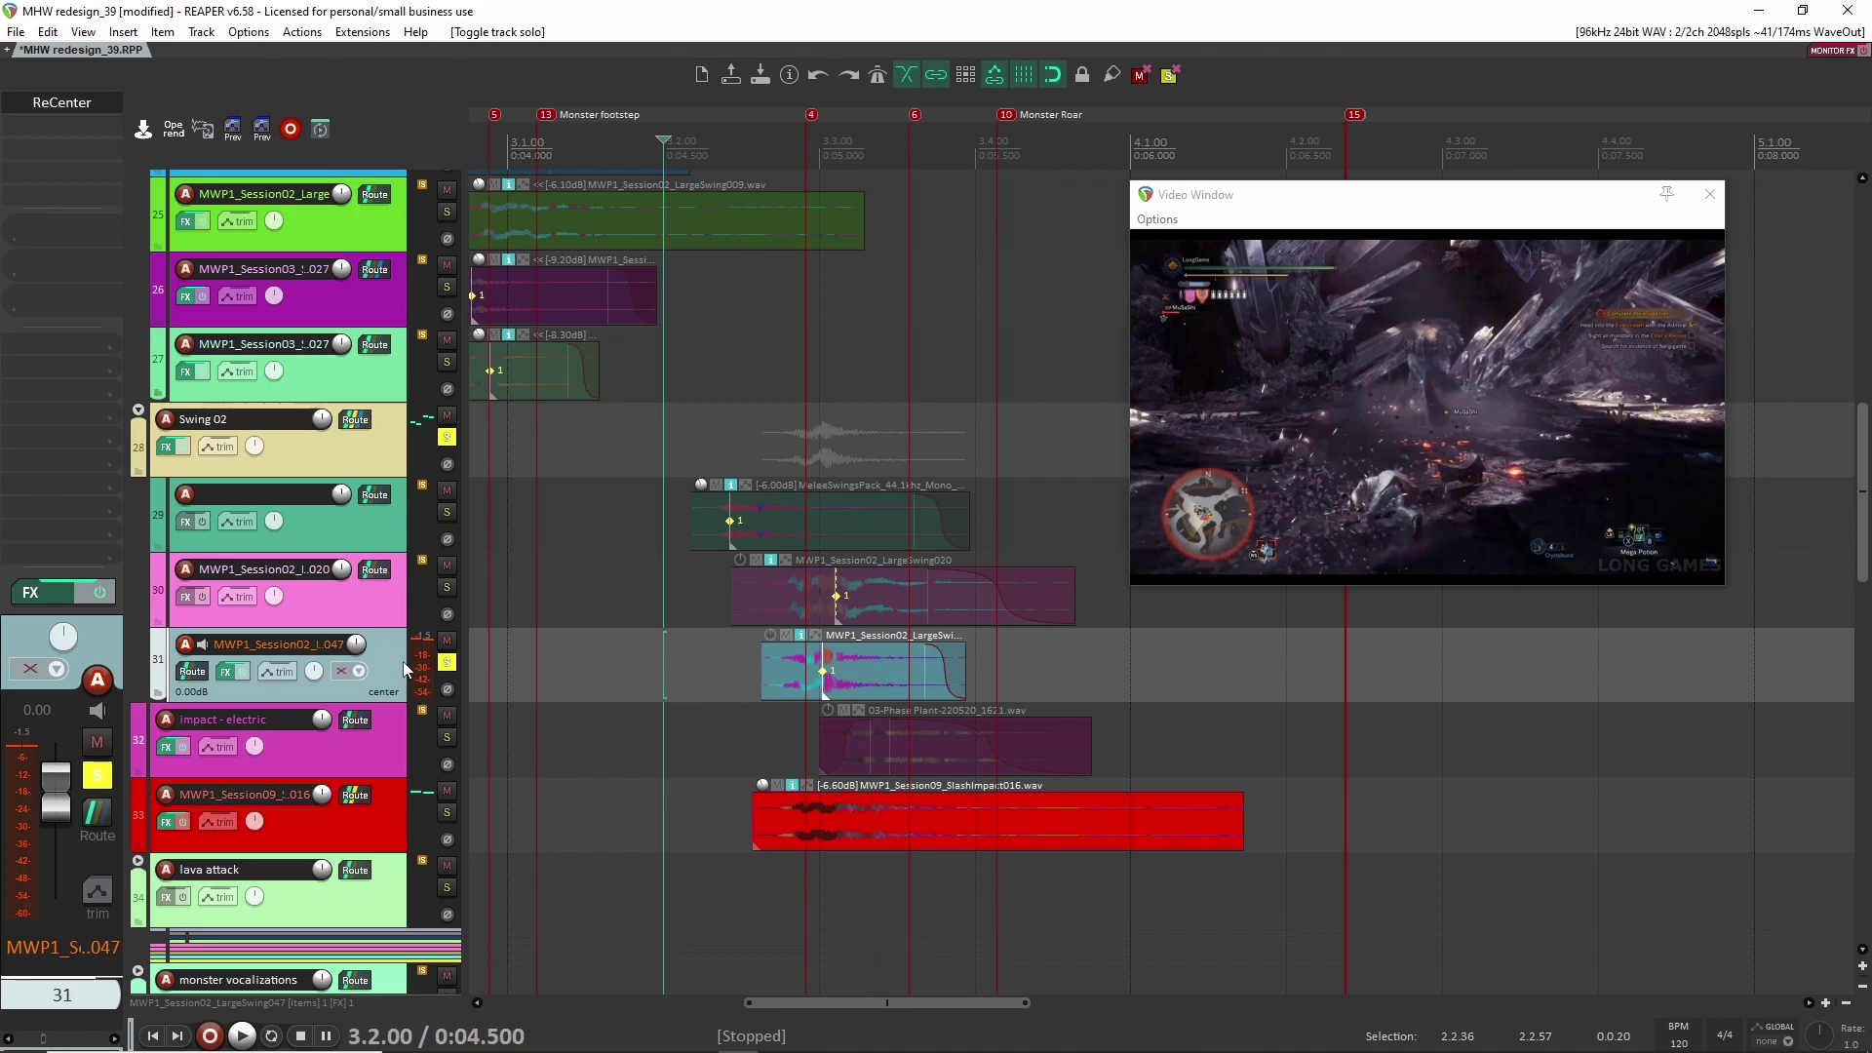
Step: Clear the individual layer solo and play all three Swing 02 layers together from 0:04.500
{"action": "left_click", "coordinate": [707, 536]}
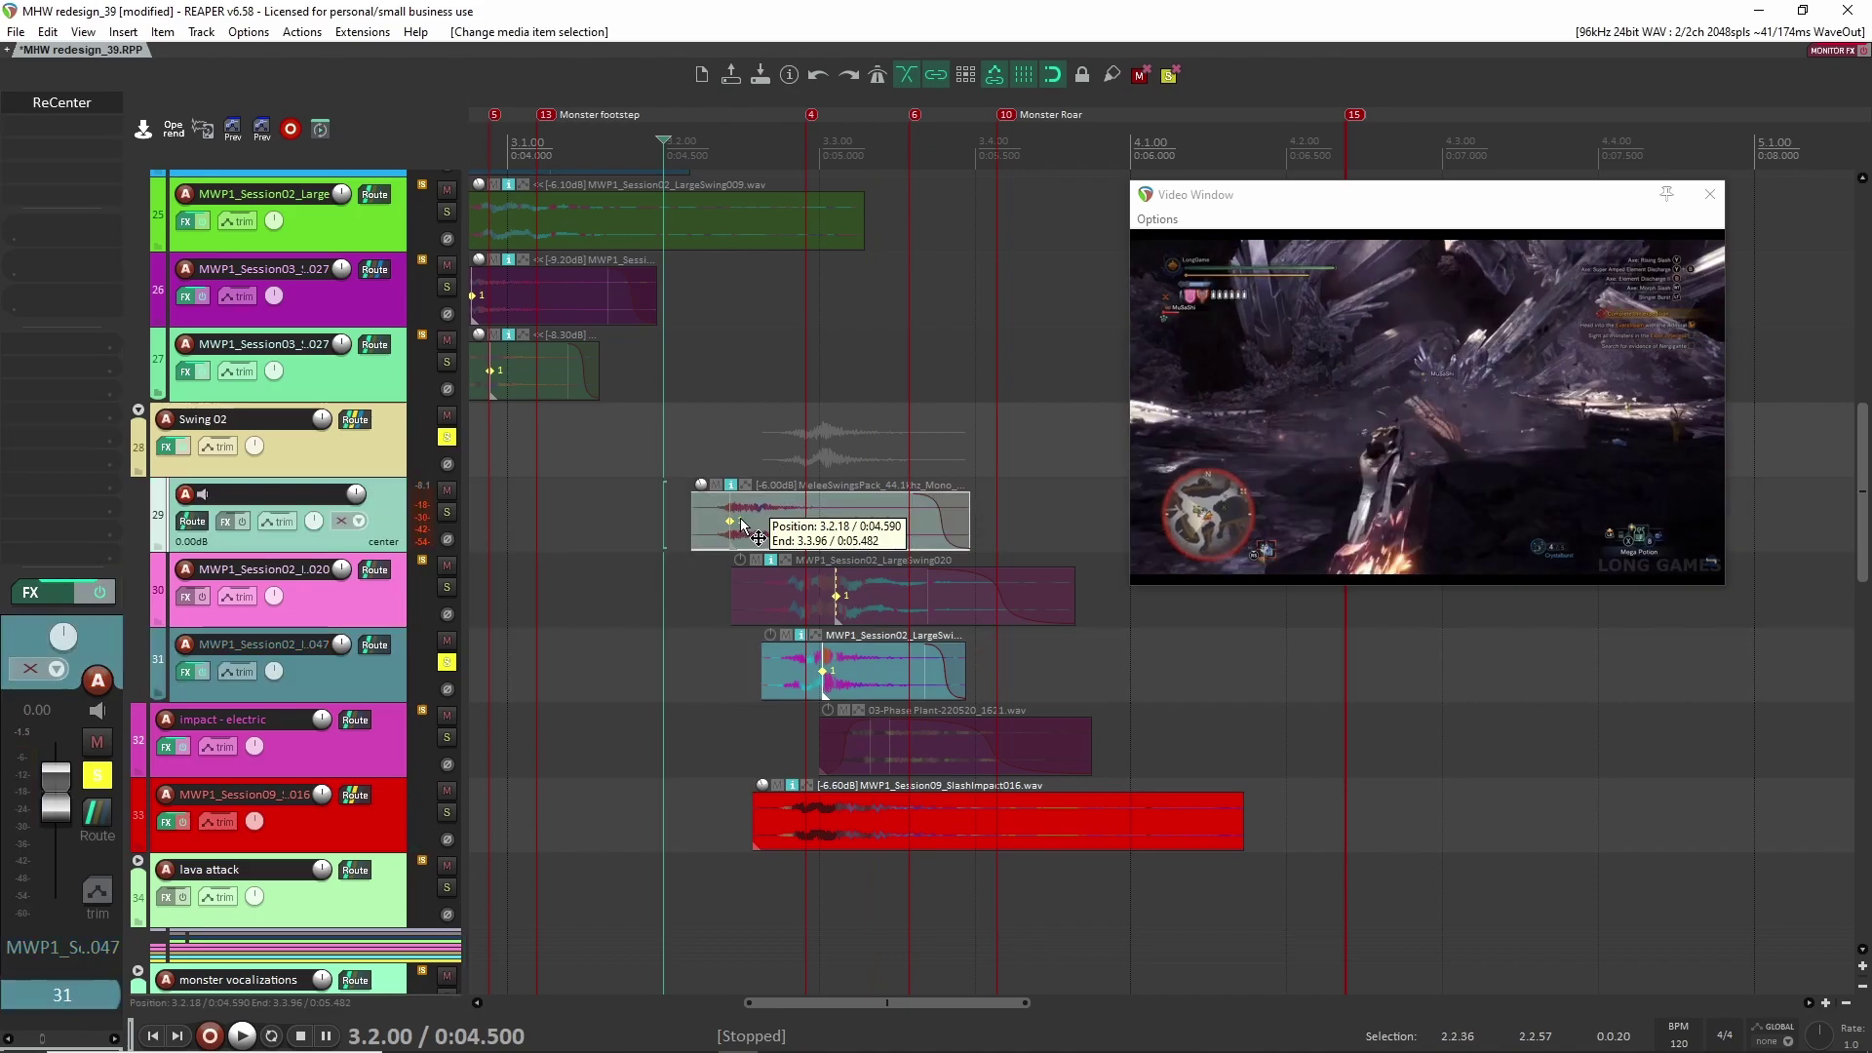
{"action": "left_click", "coordinate": [447, 587]}
{"action": "key", "text": "space"}
{"action": "left_click", "coordinate": [683, 568]}
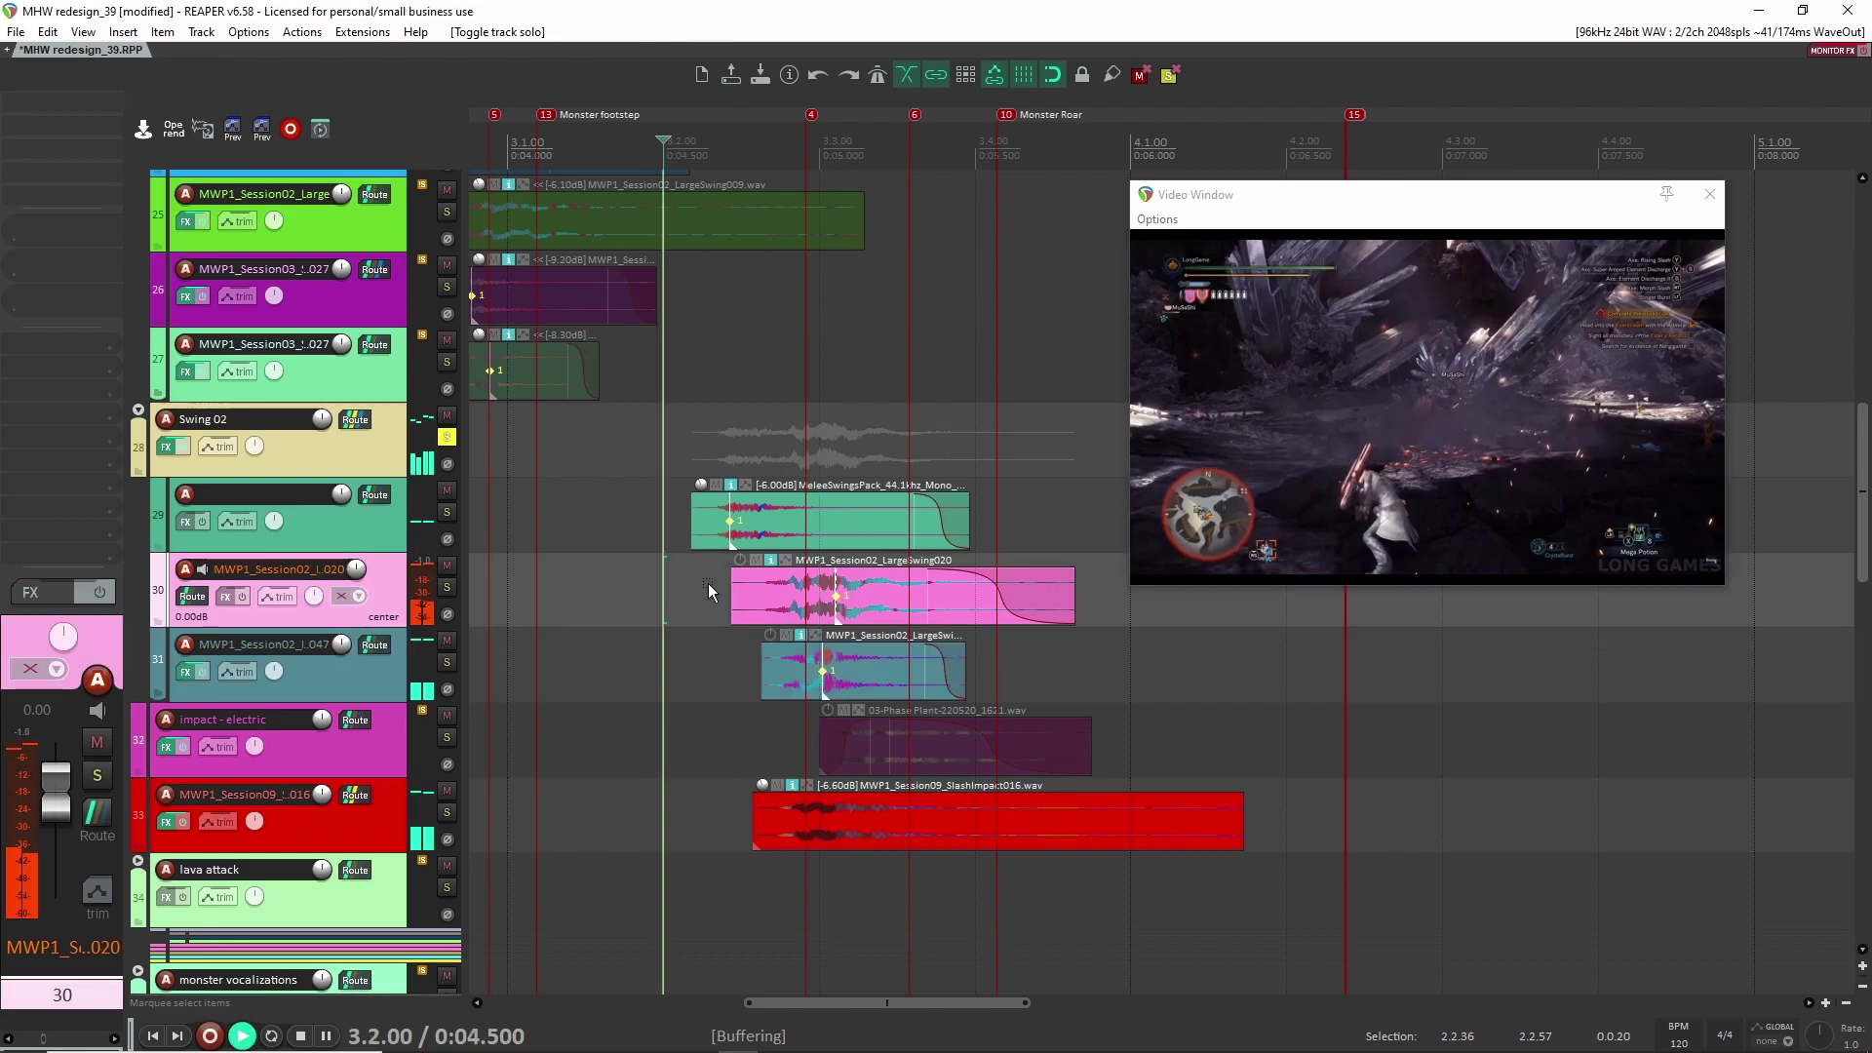
{"action": "left_click", "coordinate": [717, 595]}
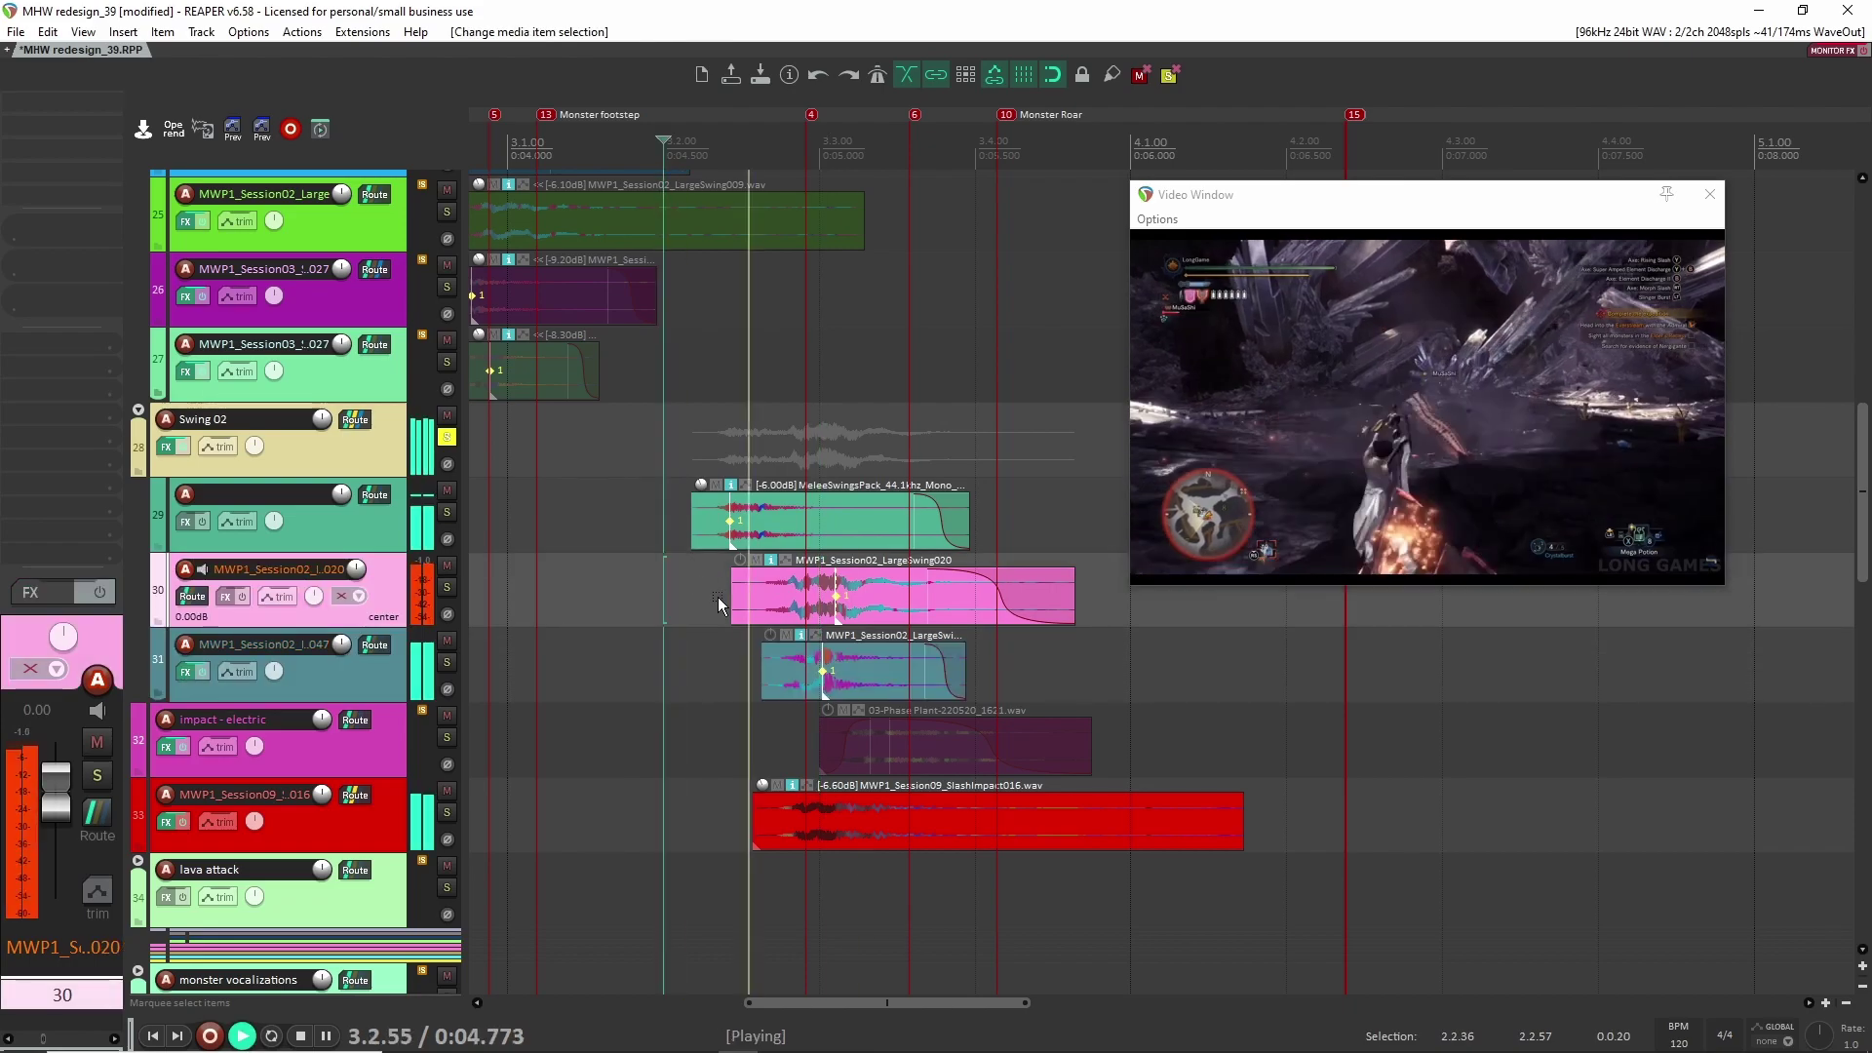
{"action": "key", "text": "space"}
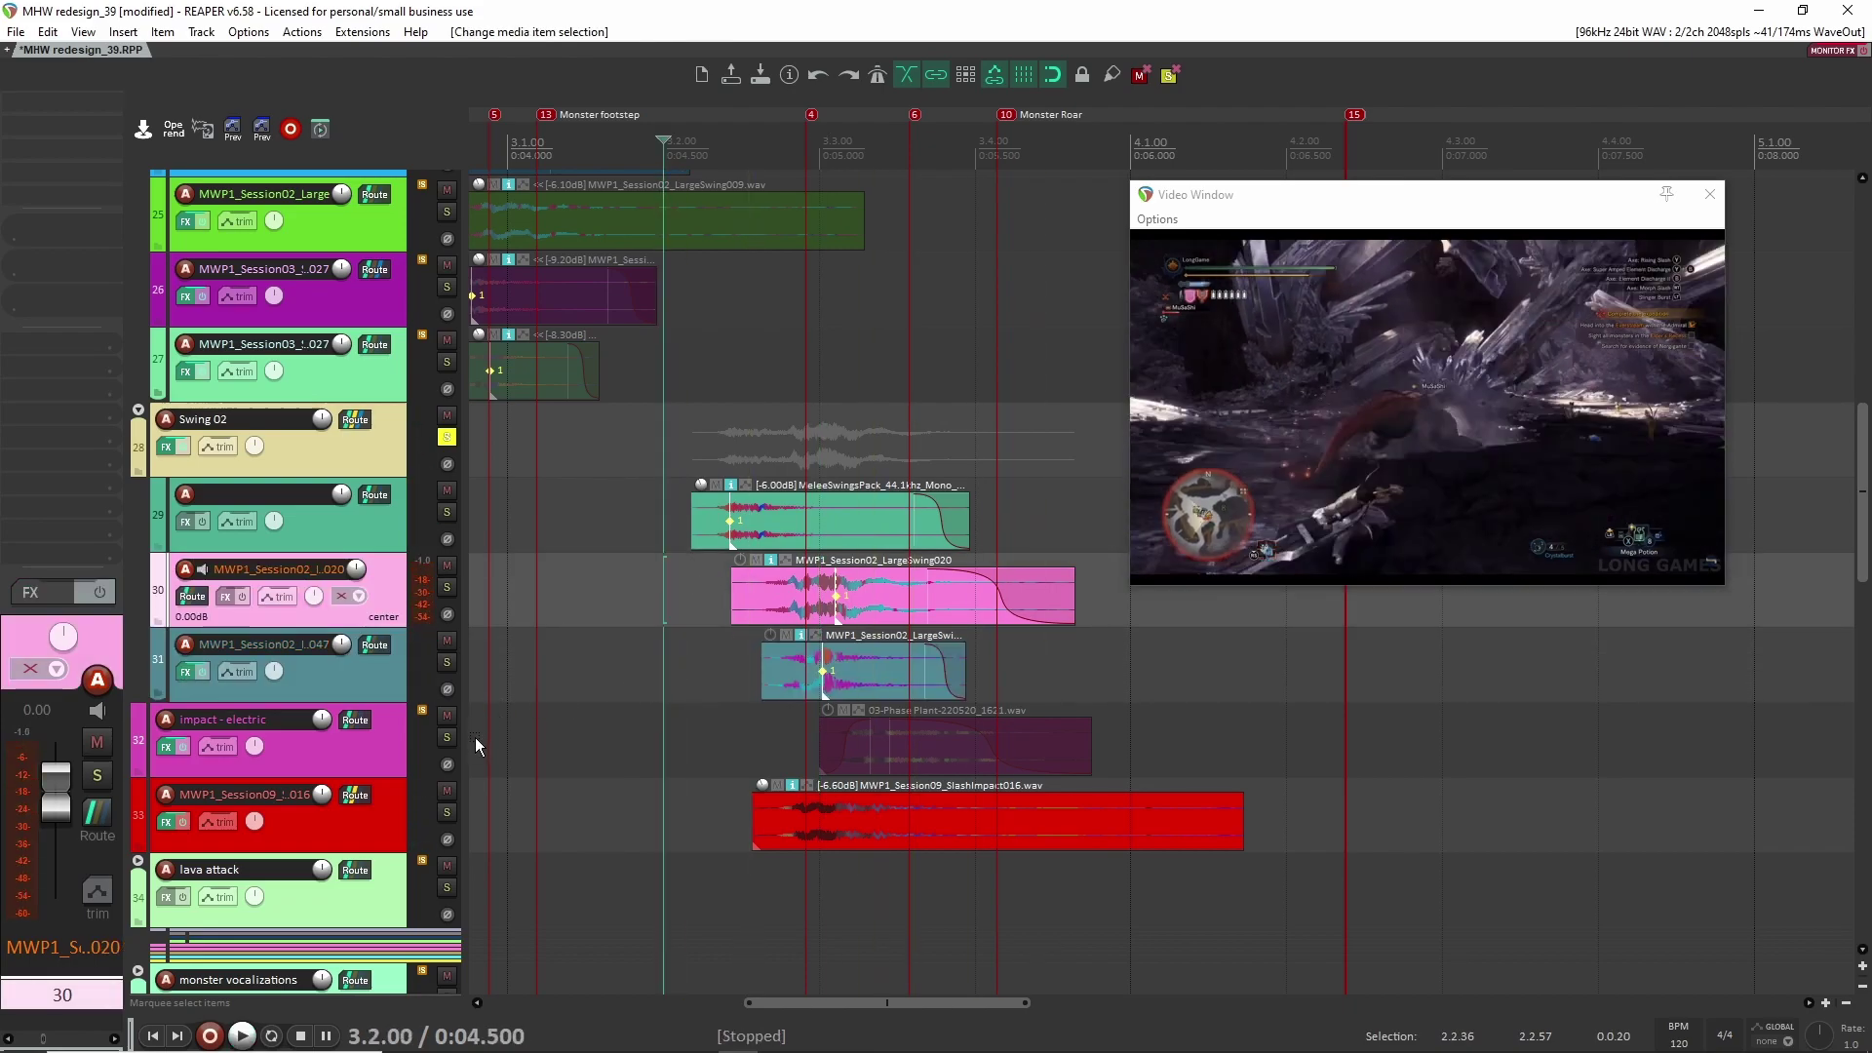
Step: Unsolo Swing 02, try soloing the impact - electric track, and leave only the SlashImpact016 track soloed
{"action": "left_click", "coordinate": [447, 737]}
{"action": "left_click", "coordinate": [447, 437]}
{"action": "left_click_drag", "start_coordinate": [713, 689], "coordinate": [578, 608]}
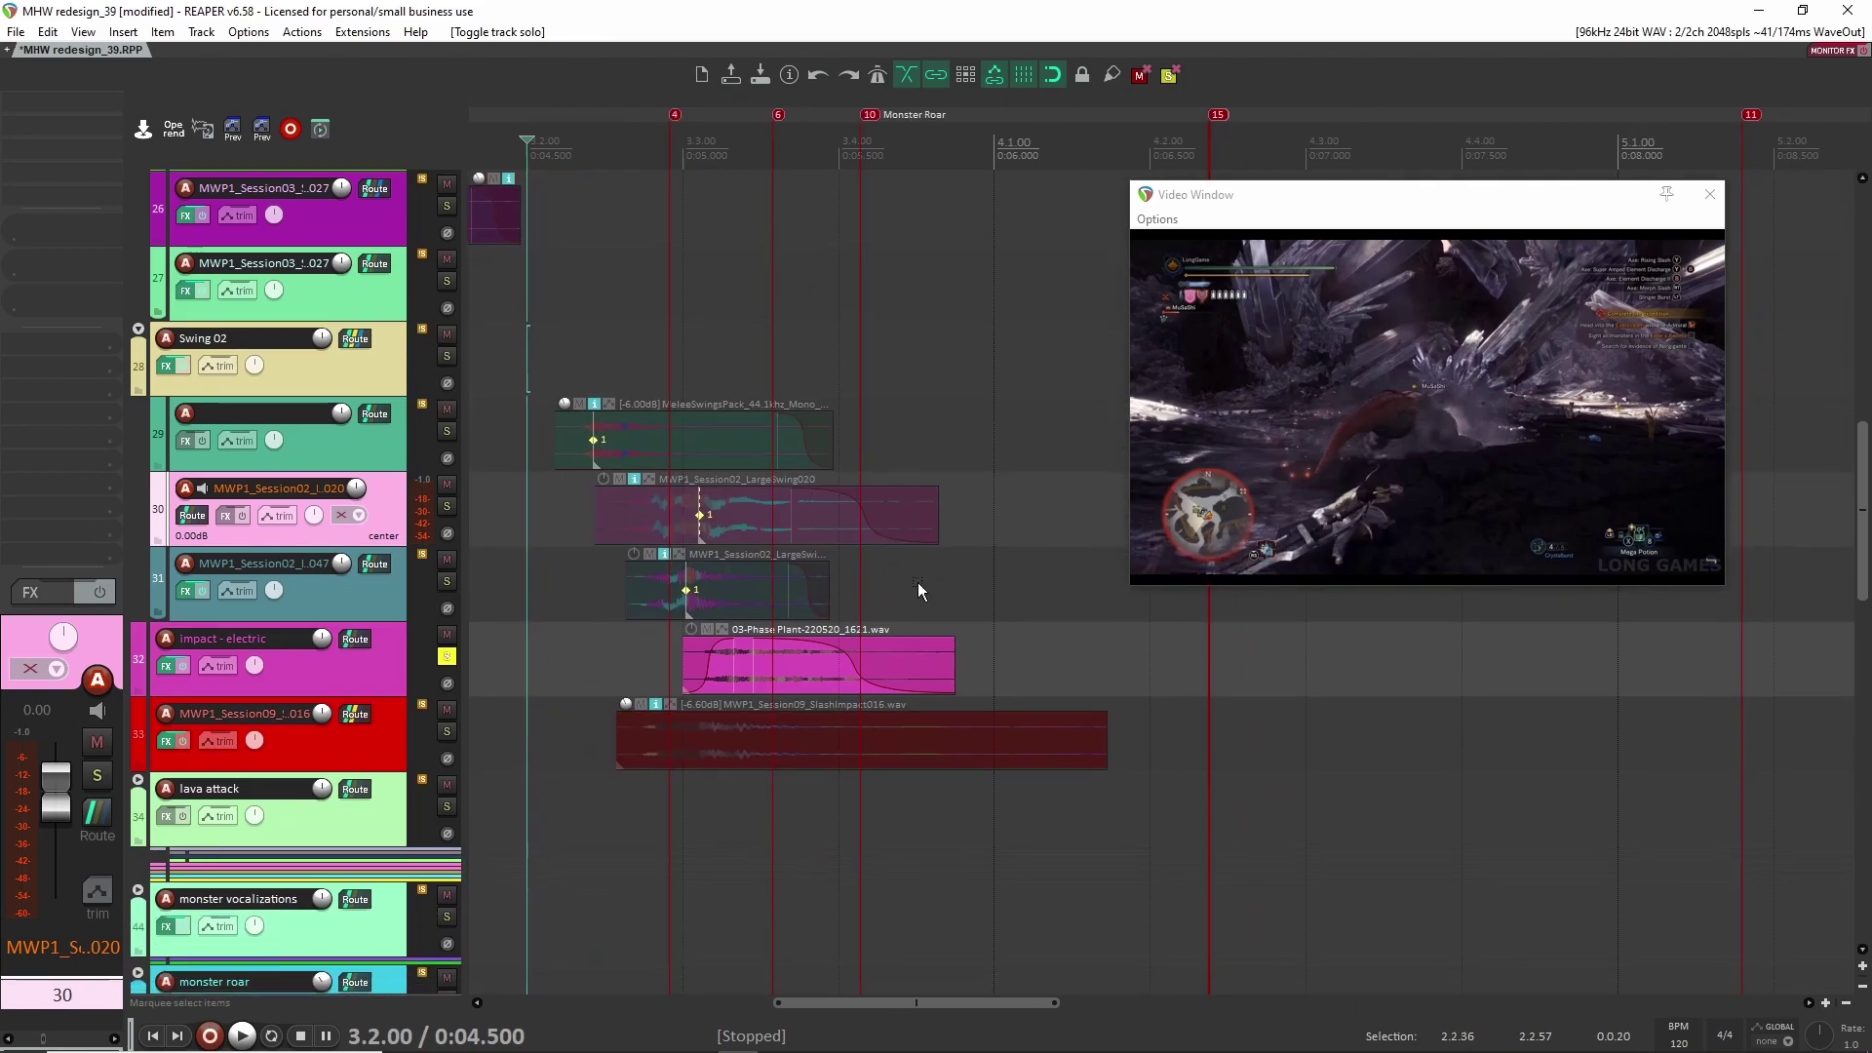
{"action": "left_click", "coordinate": [446, 657]}
{"action": "left_click", "coordinate": [447, 733]}
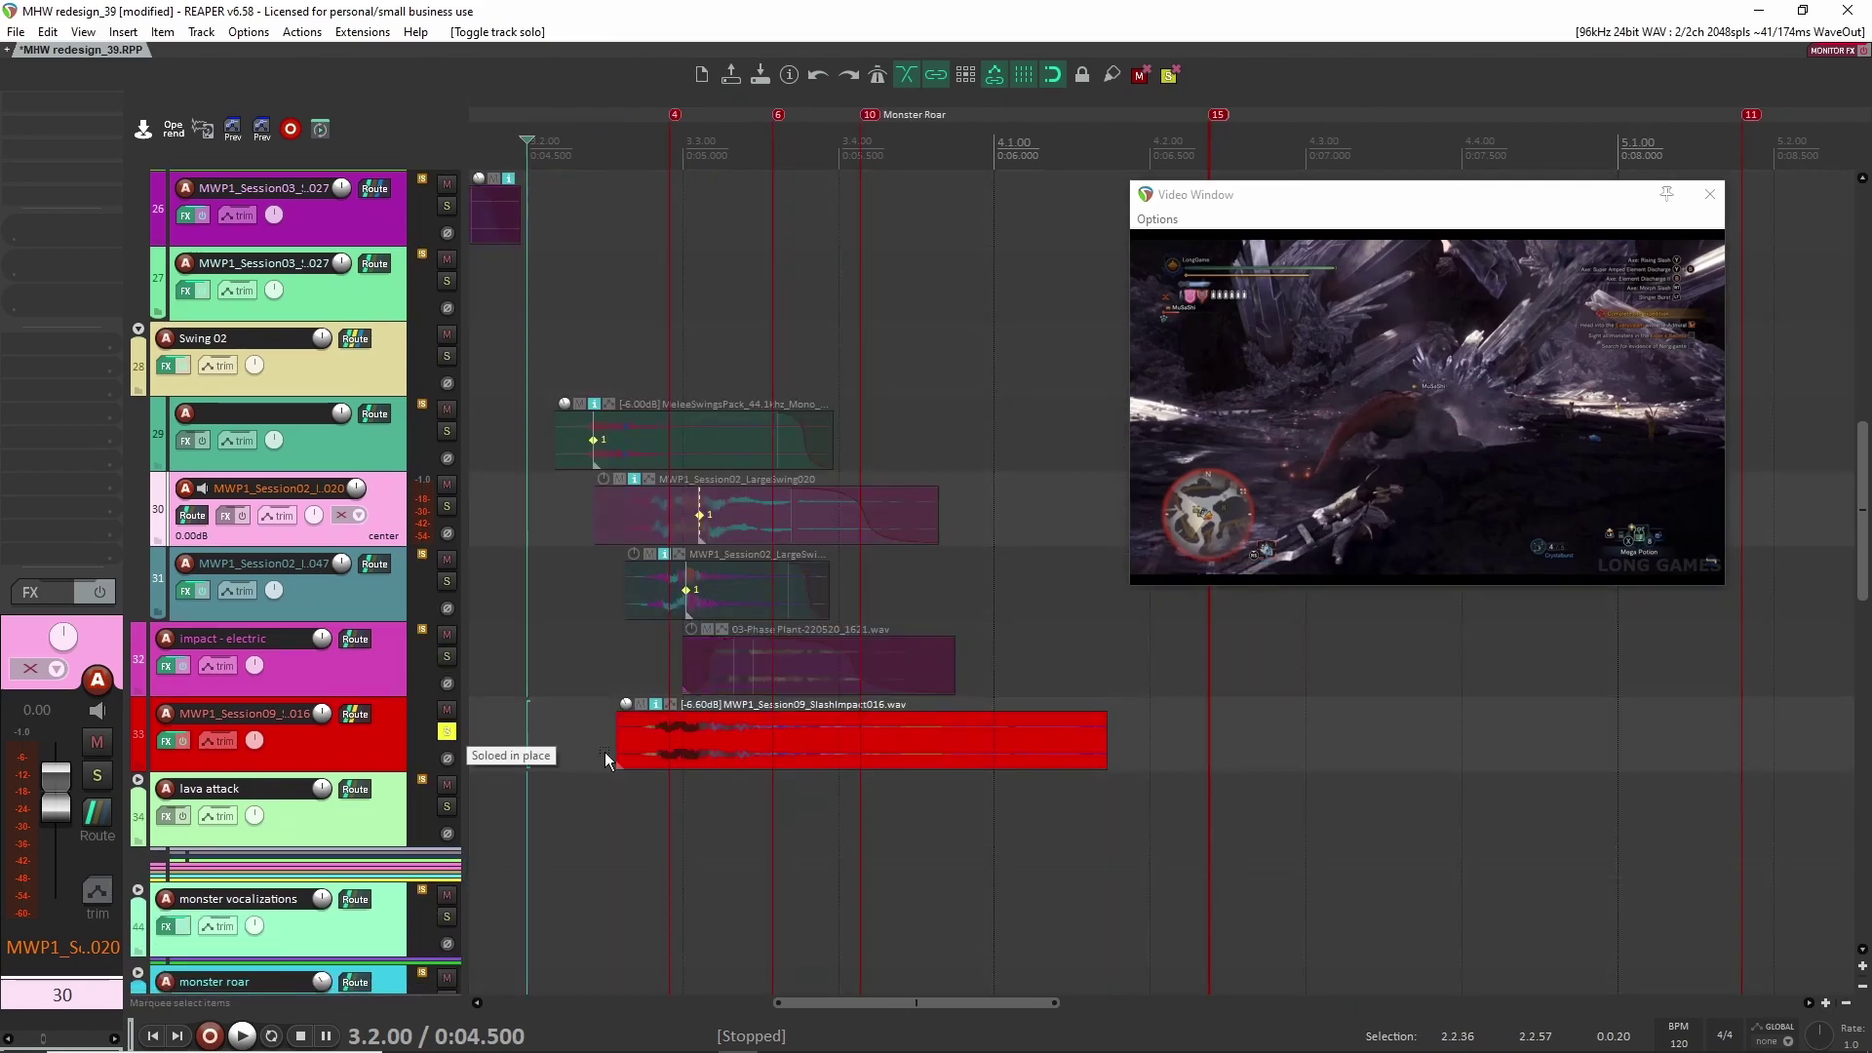
{"action": "left_click", "coordinate": [589, 747]}
{"action": "left_click", "coordinate": [447, 656]}
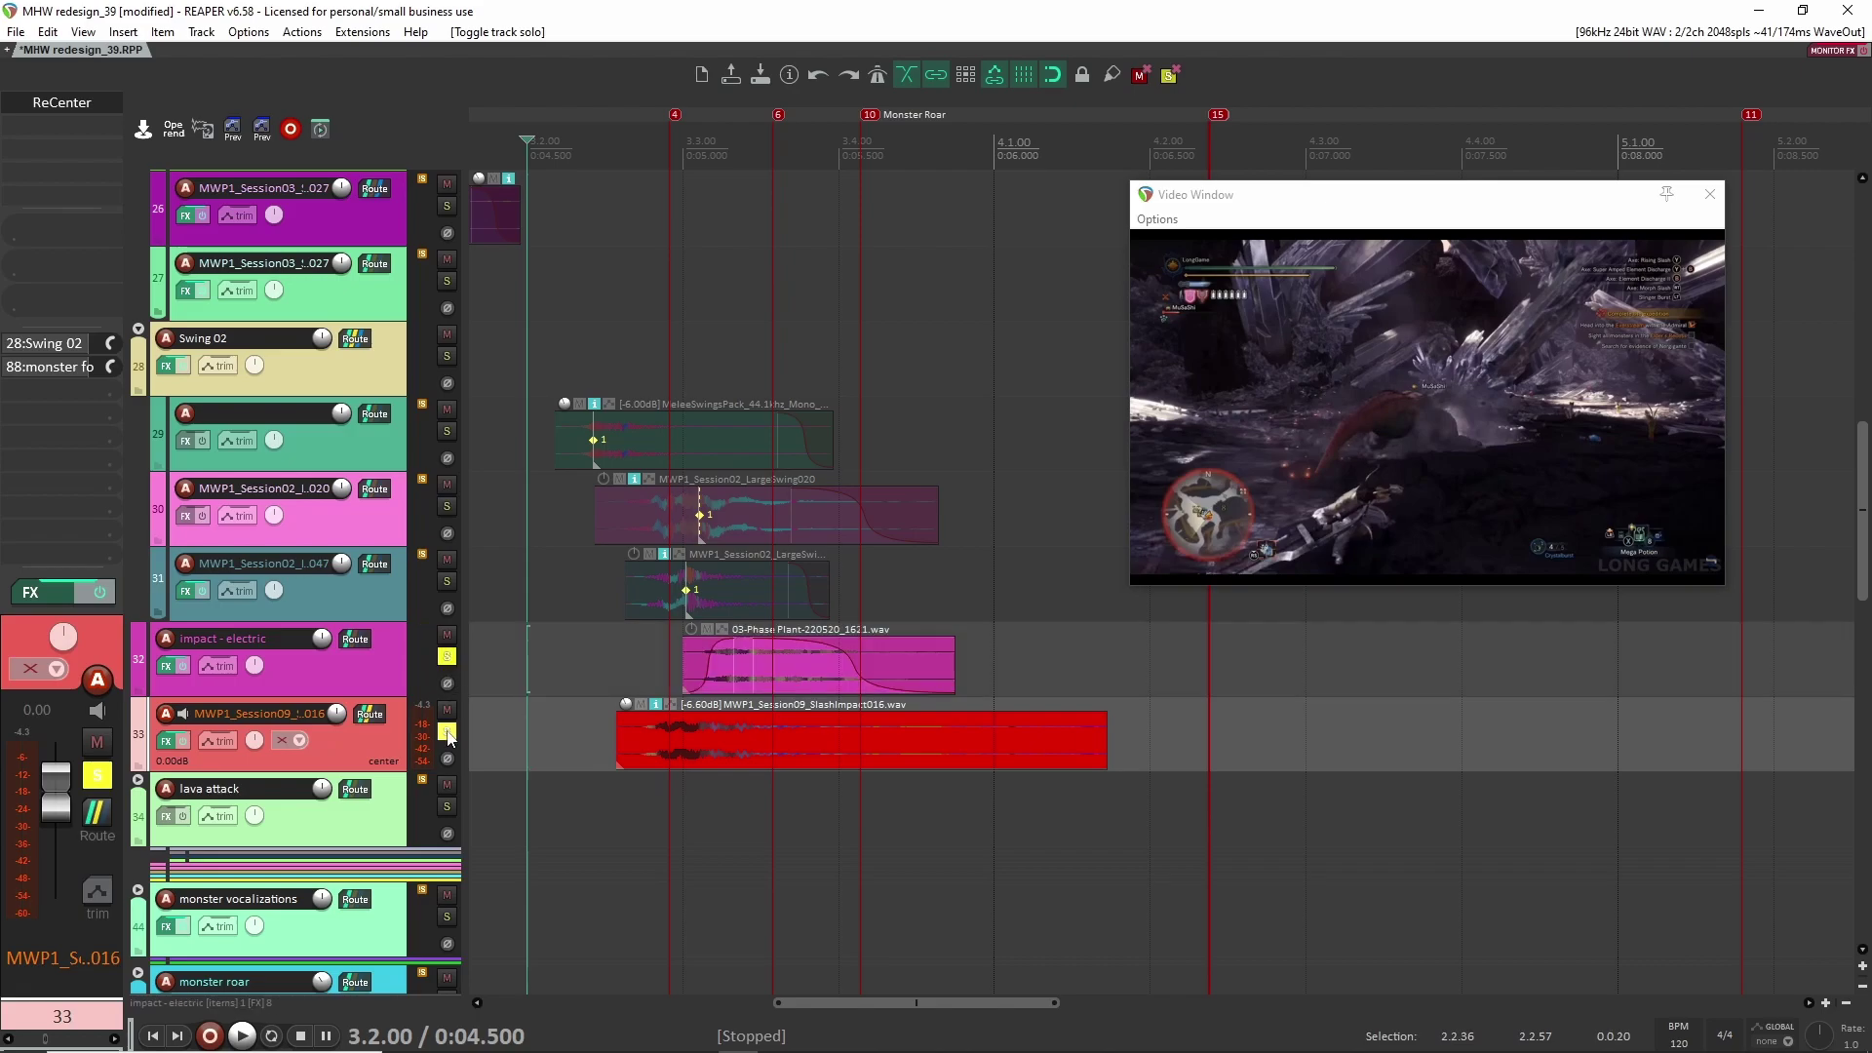
{"action": "left_click", "coordinate": [446, 732]}
{"action": "left_click", "coordinate": [447, 732]}
{"action": "left_click", "coordinate": [450, 659]}
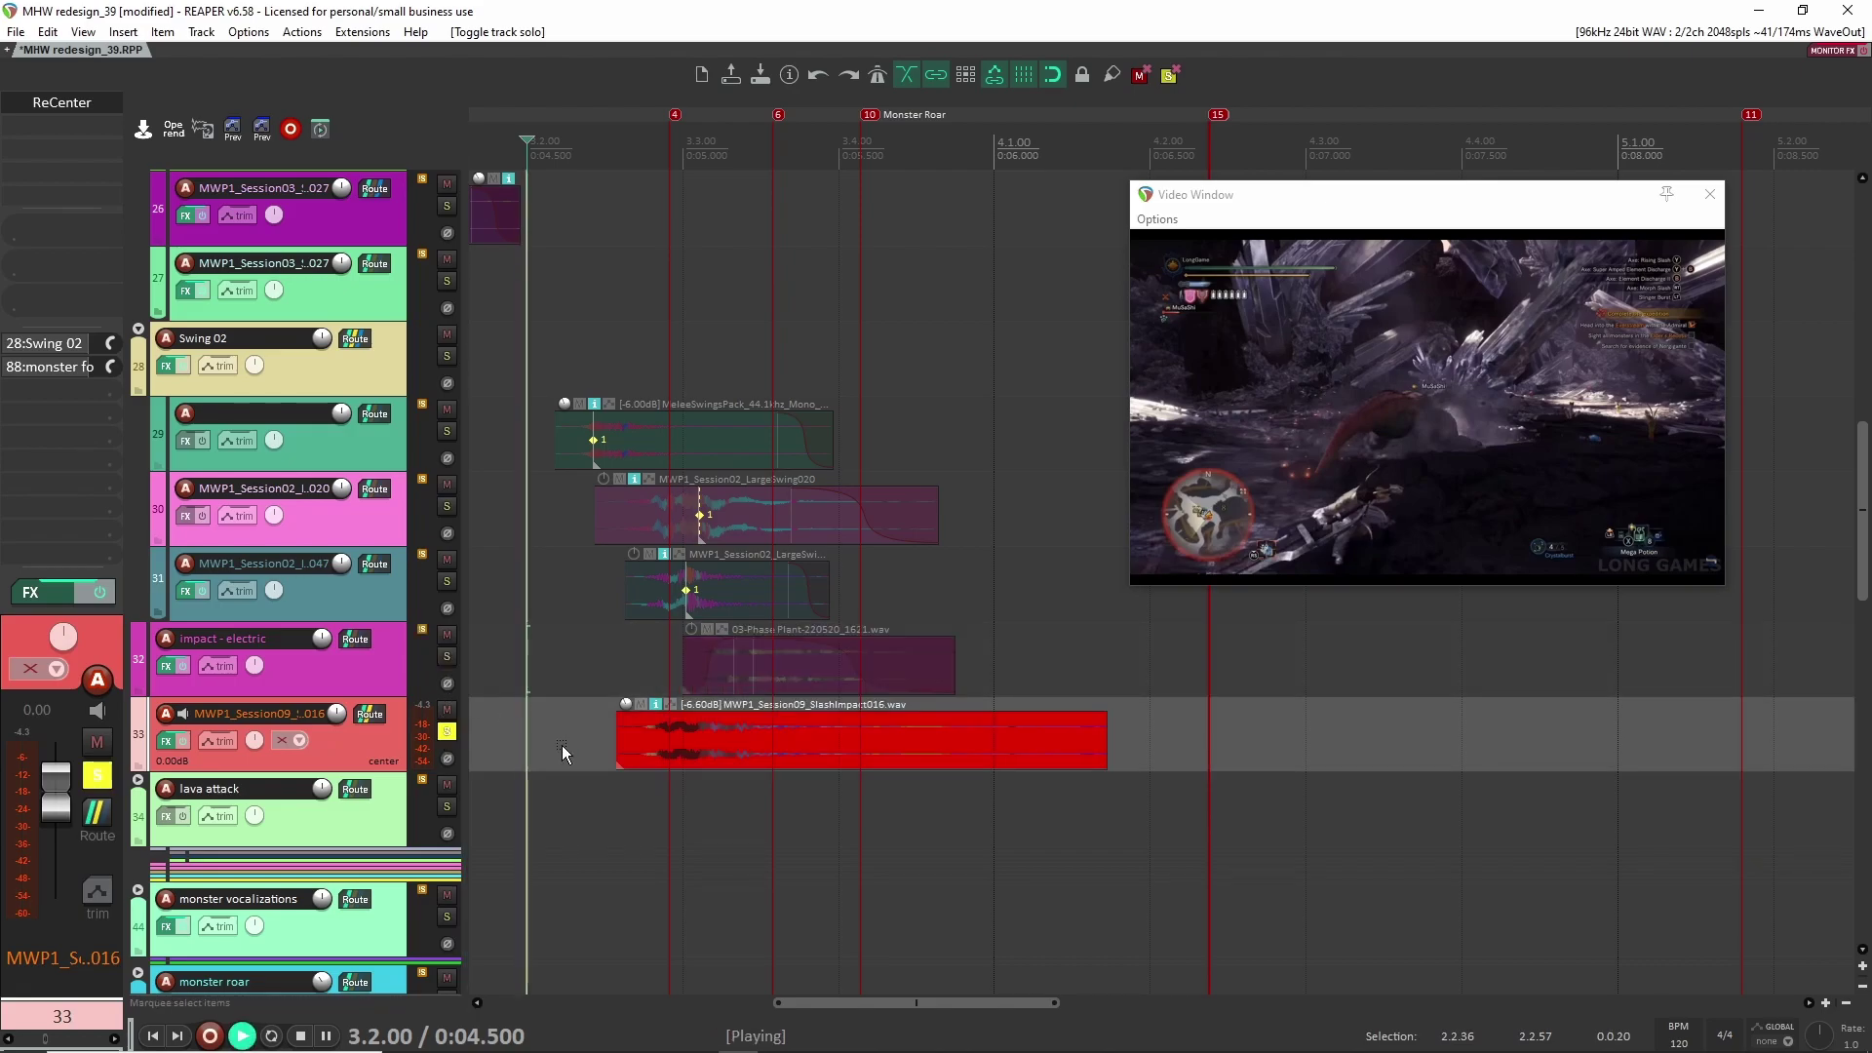
Step: Play the soloed SlashImpact016 layer on track 33 from 0:04.500
{"action": "key", "text": "space"}
{"action": "key", "text": "space"}
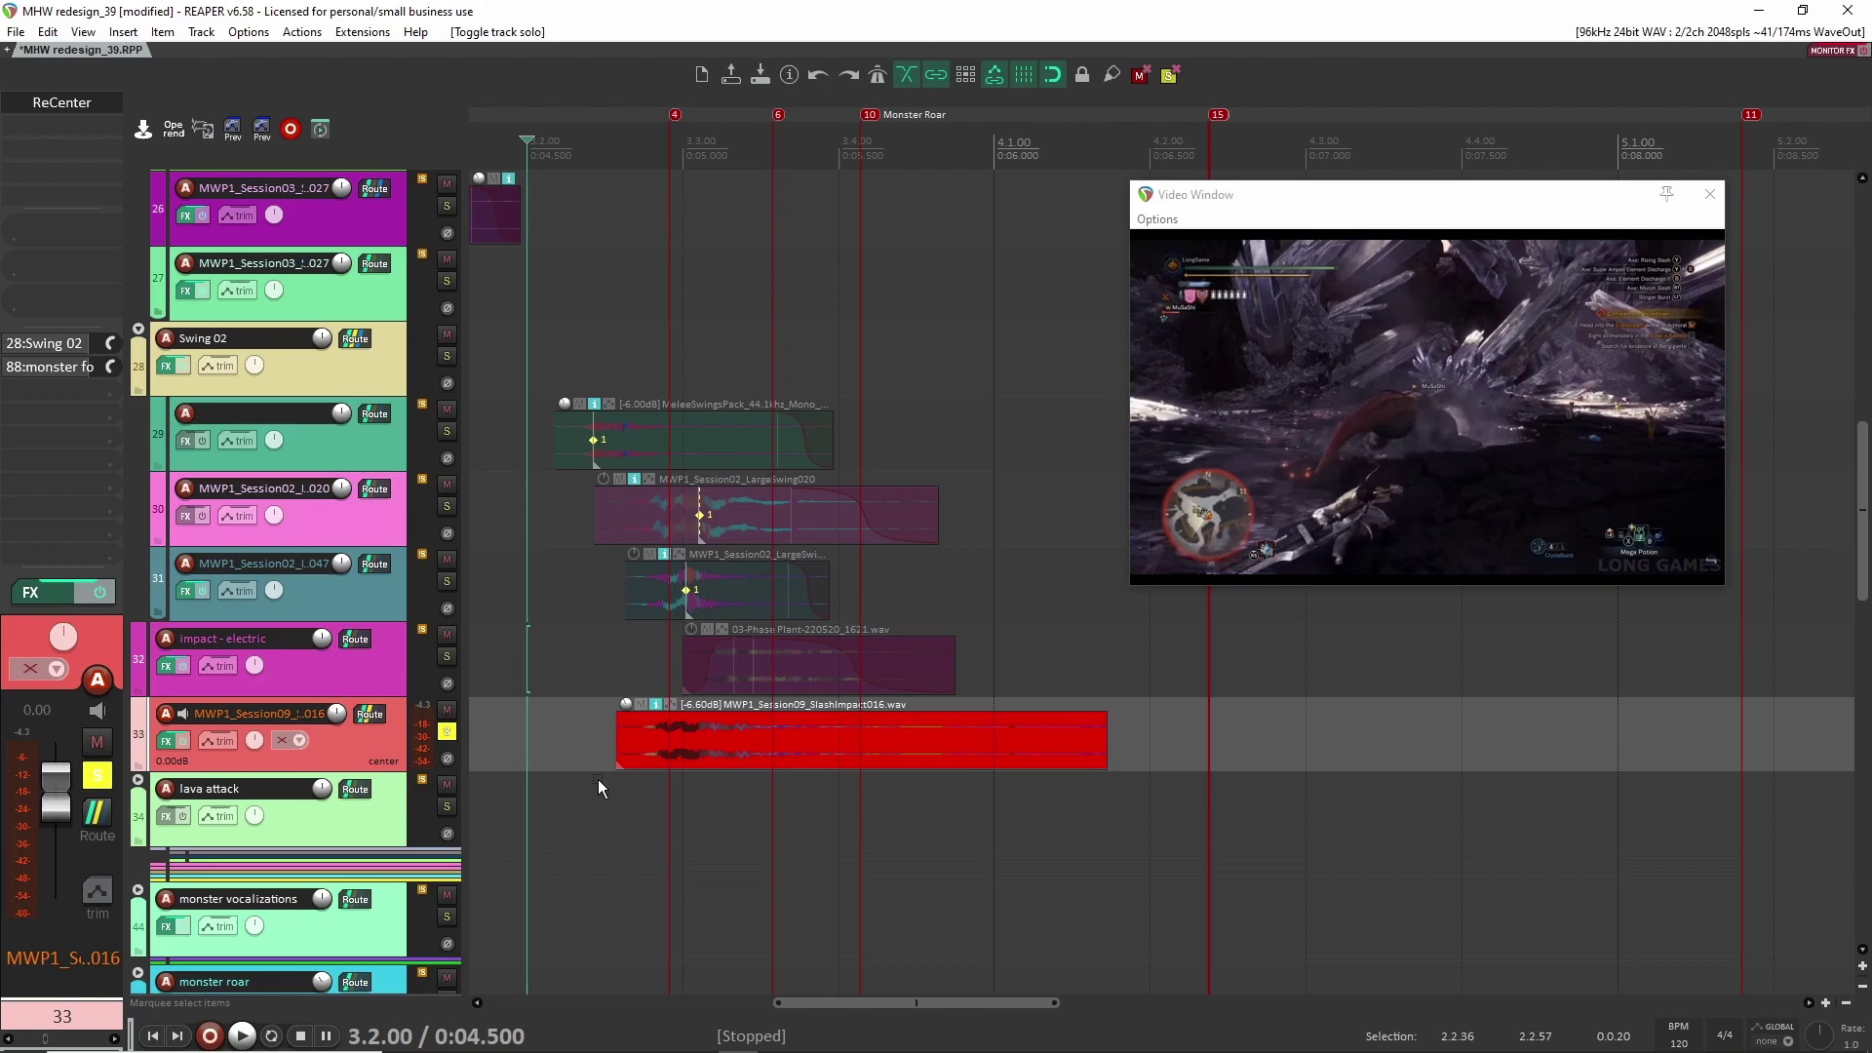
{"action": "mouse_move", "coordinate": [368, 714]}
{"action": "key", "text": "space"}
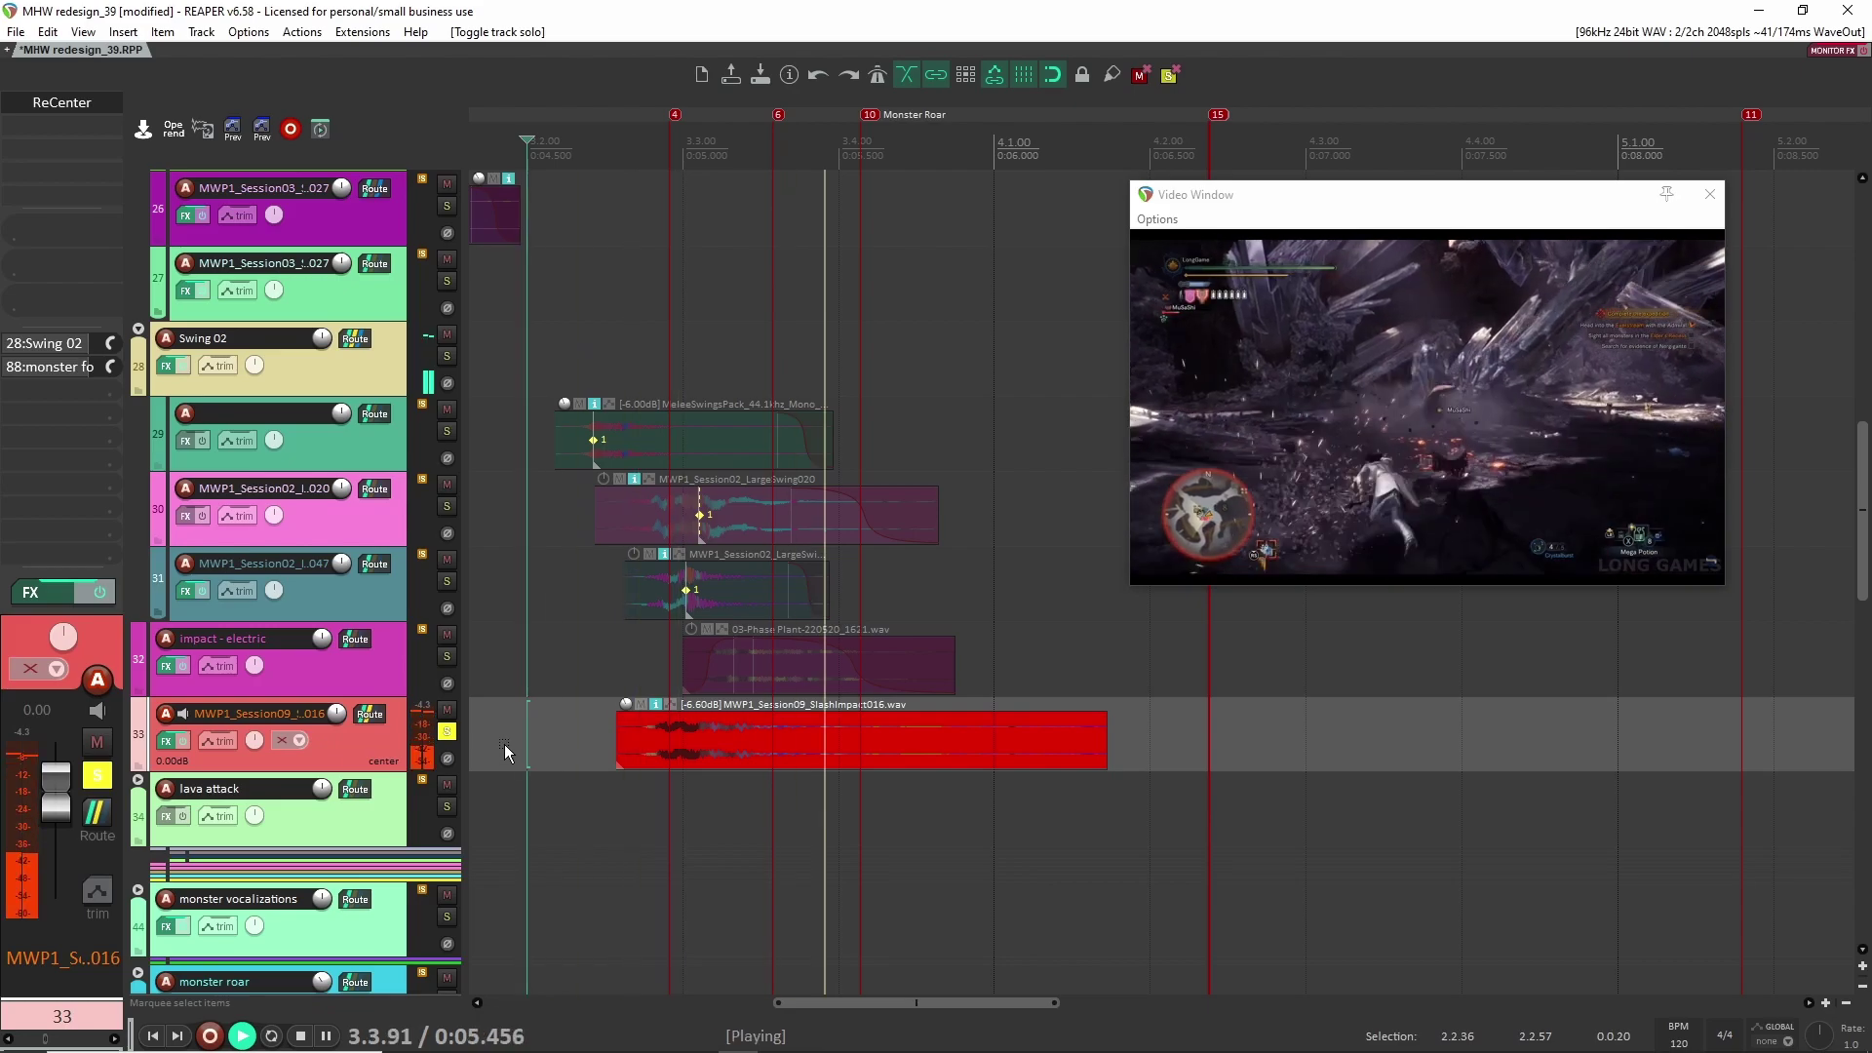
{"action": "key", "text": "space"}
Step: Solo the impact - electric track in place of the slash impact track and play it
{"action": "left_click", "coordinate": [446, 734]}
{"action": "left_click", "coordinate": [447, 656]}
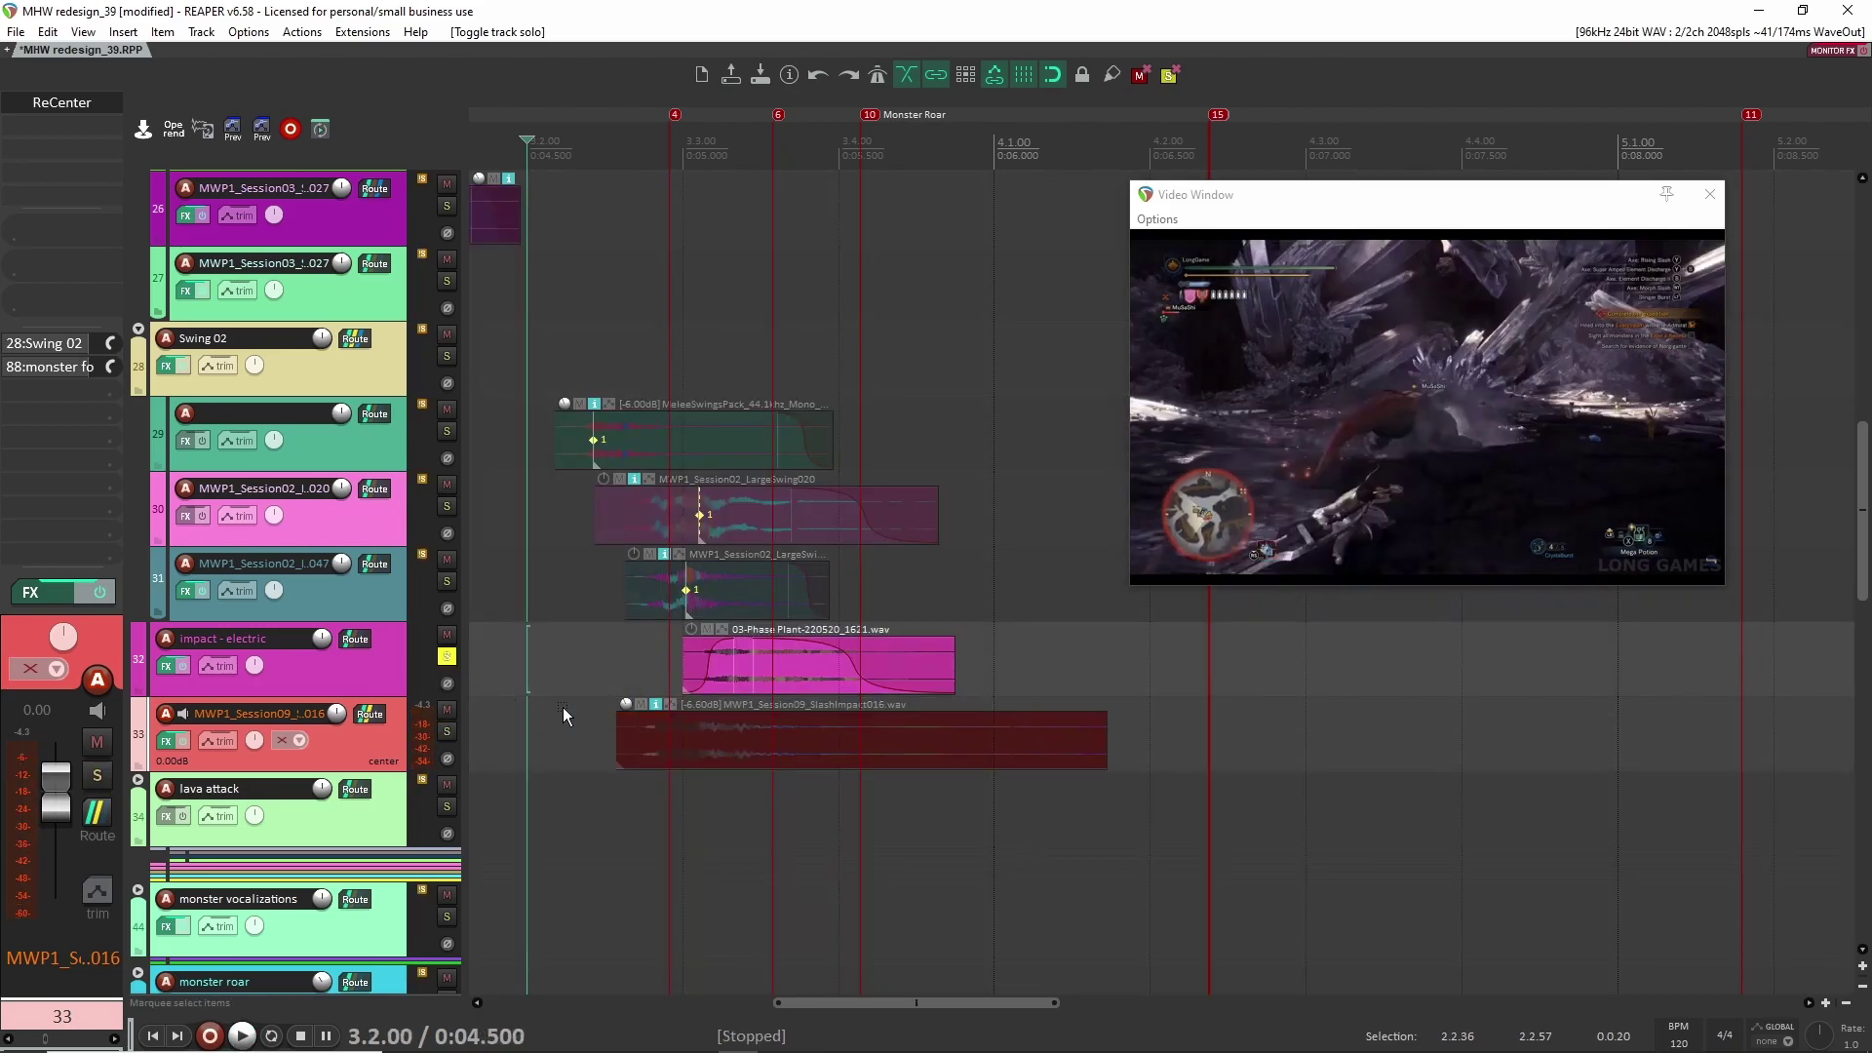
{"action": "key", "text": "space"}
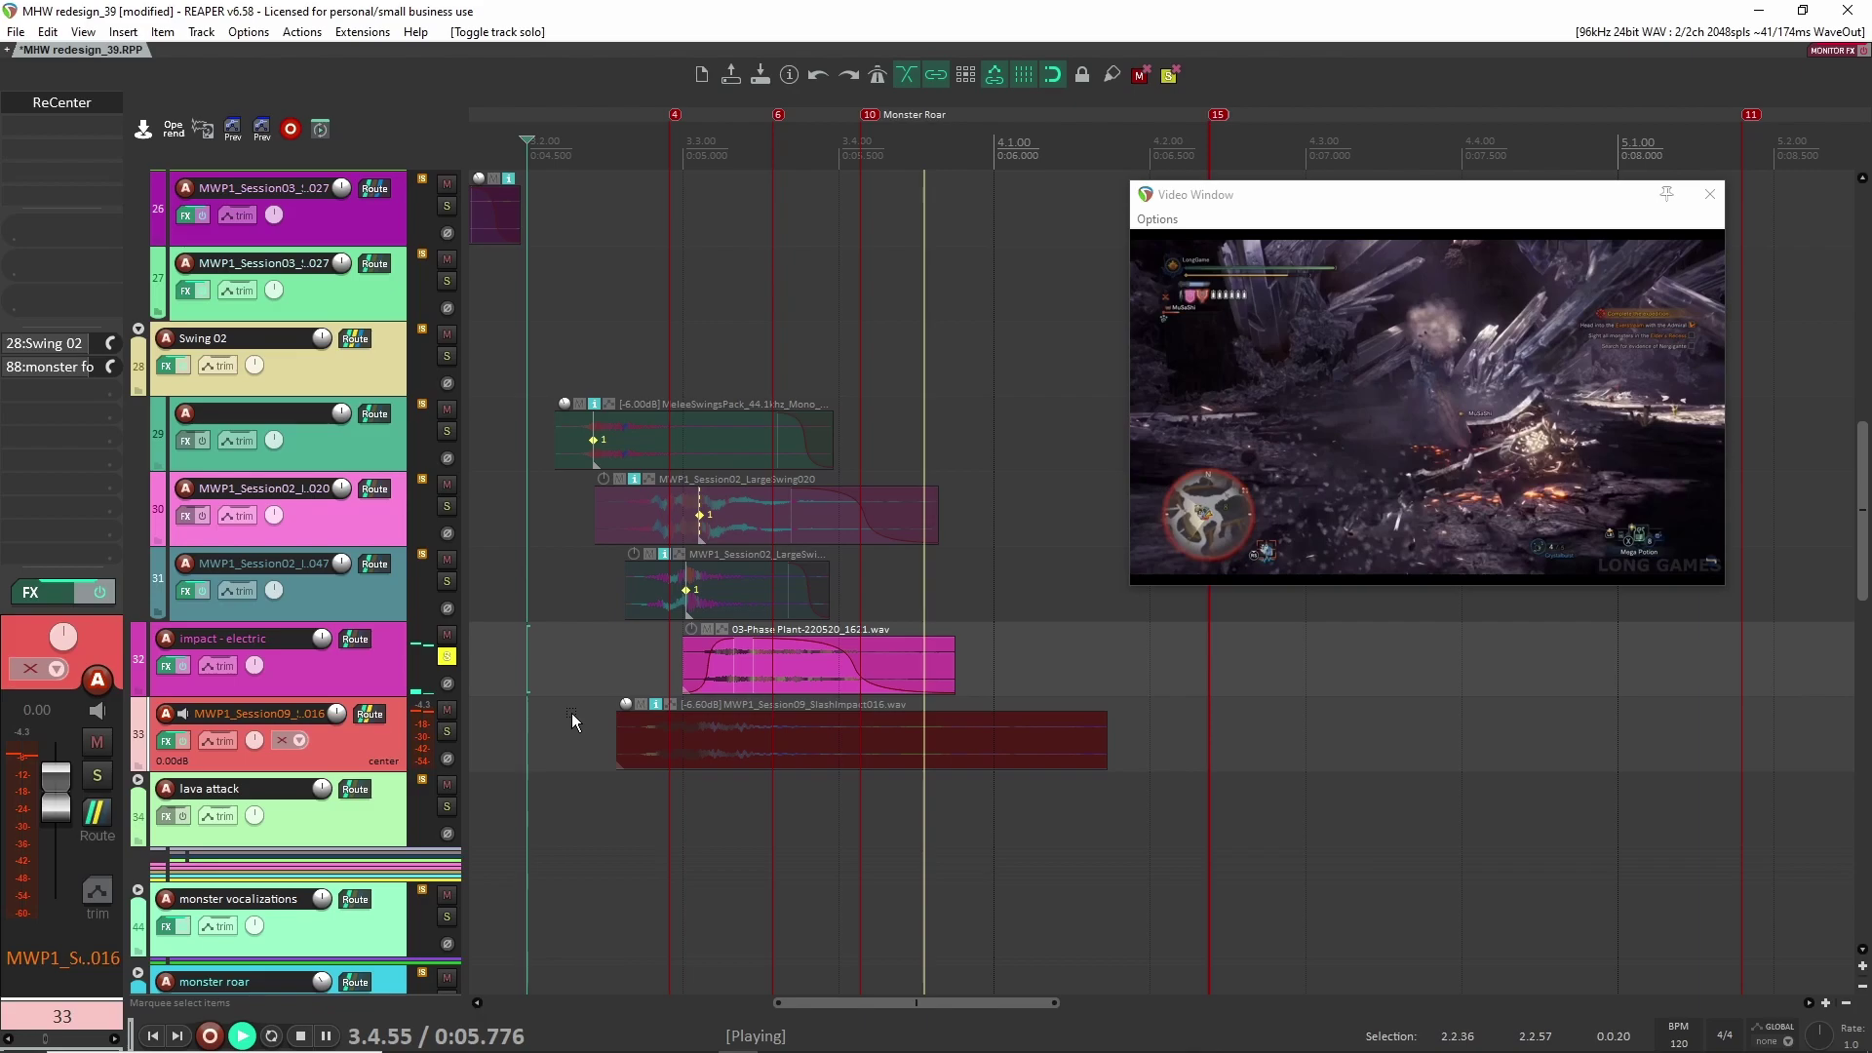
{"action": "key", "text": "space"}
Step: Select the 03-Phase Plant clip on the impact - electric track and examine its position against the surrounding clips
{"action": "left_click", "coordinate": [1014, 673]}
{"action": "scroll", "coordinate": [1011, 683], "scroll_direction": "down", "scroll_amount": 5}
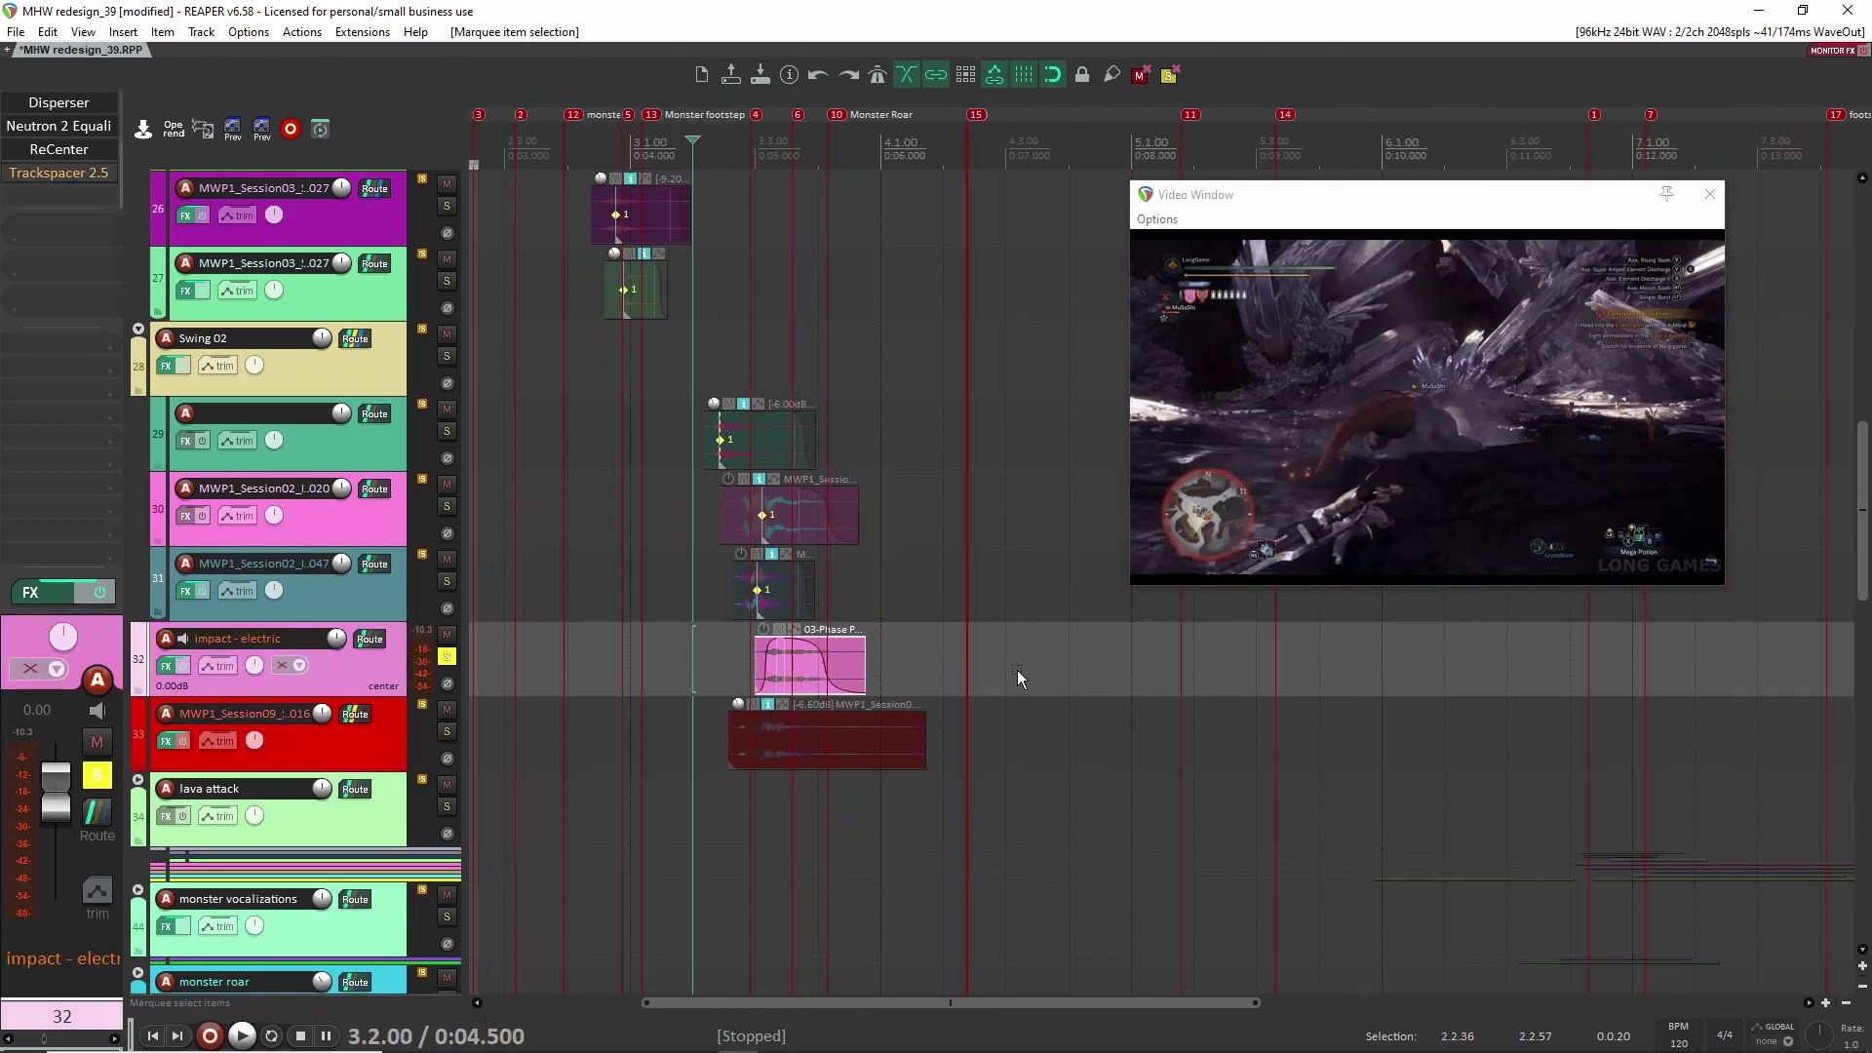
{"action": "scroll", "coordinate": [1011, 683], "scroll_direction": "down", "scroll_amount": 3}
{"action": "scroll", "coordinate": [953, 661], "scroll_direction": "up", "scroll_amount": 1}
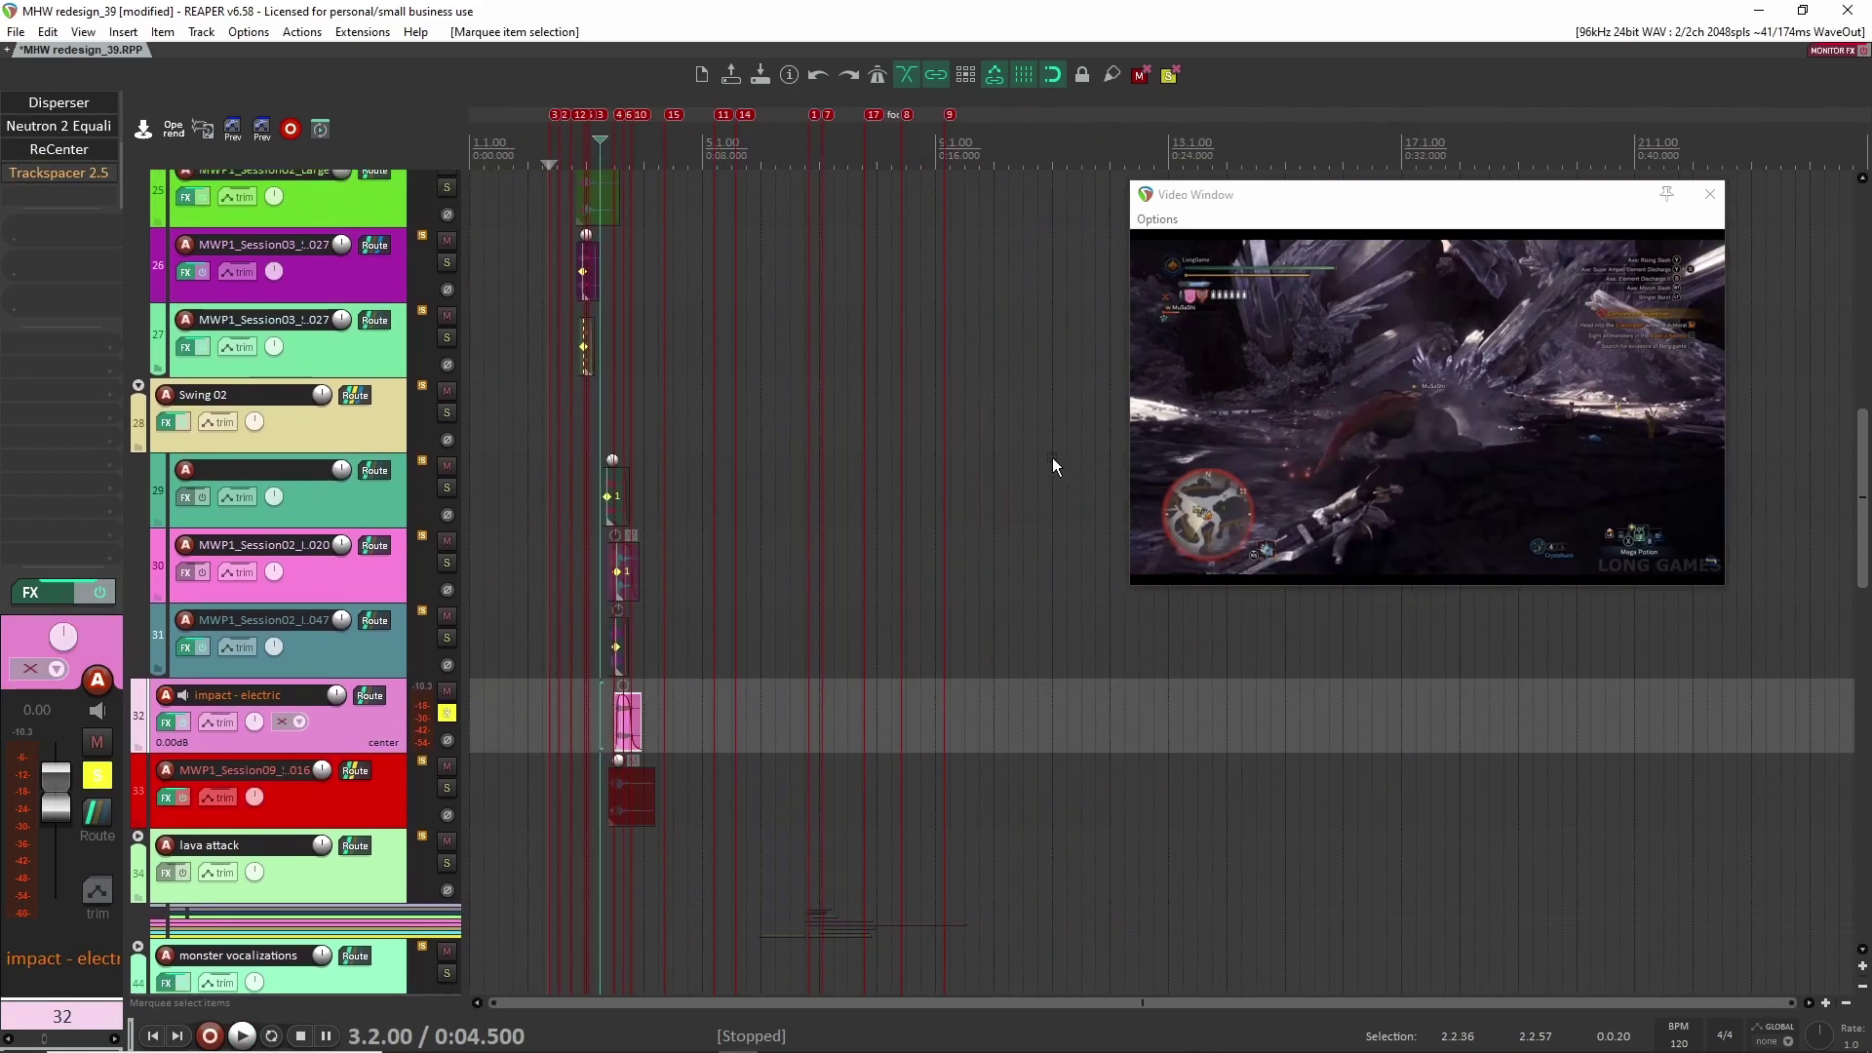
{"action": "scroll", "coordinate": [642, 447], "scroll_direction": "up", "scroll_amount": 2}
{"action": "scroll", "coordinate": [649, 448], "scroll_direction": "down", "scroll_amount": 5}
{"action": "scroll", "coordinate": [613, 552], "scroll_direction": "up", "scroll_amount": 3}
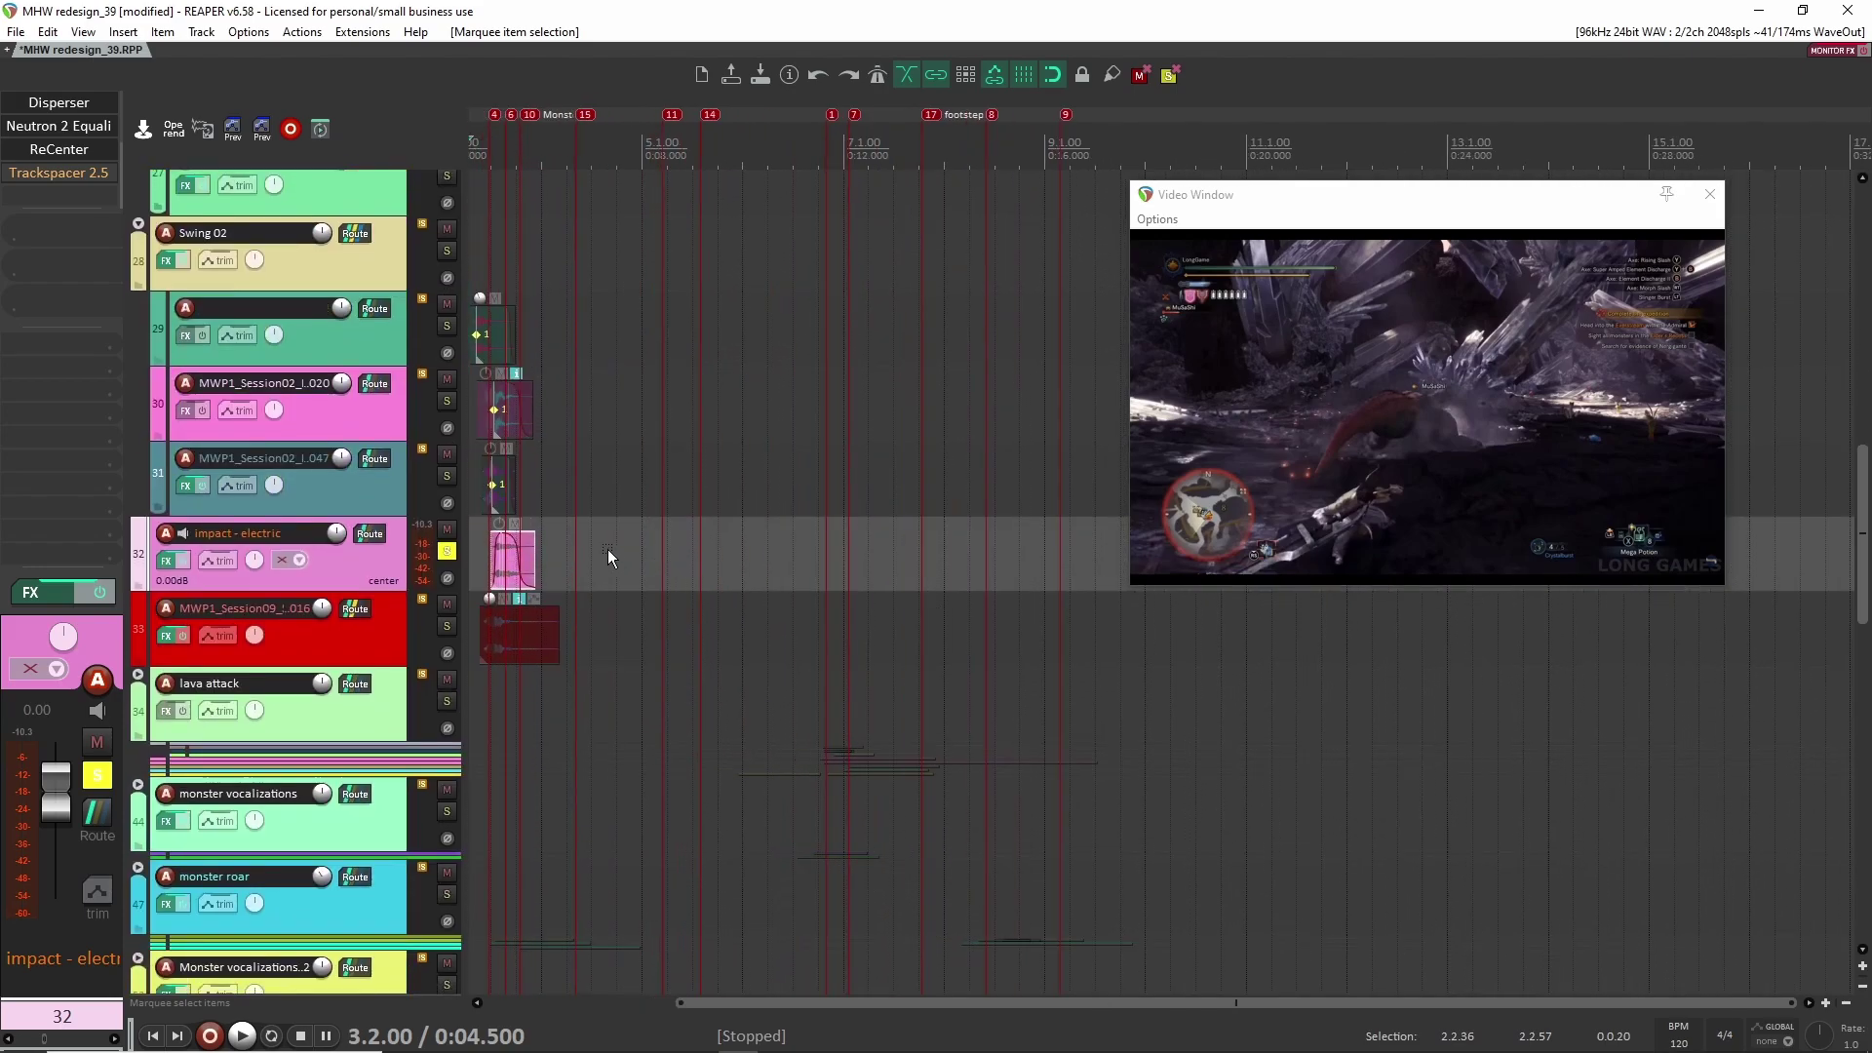
{"action": "scroll", "coordinate": [613, 552], "scroll_direction": "up", "scroll_amount": 5}
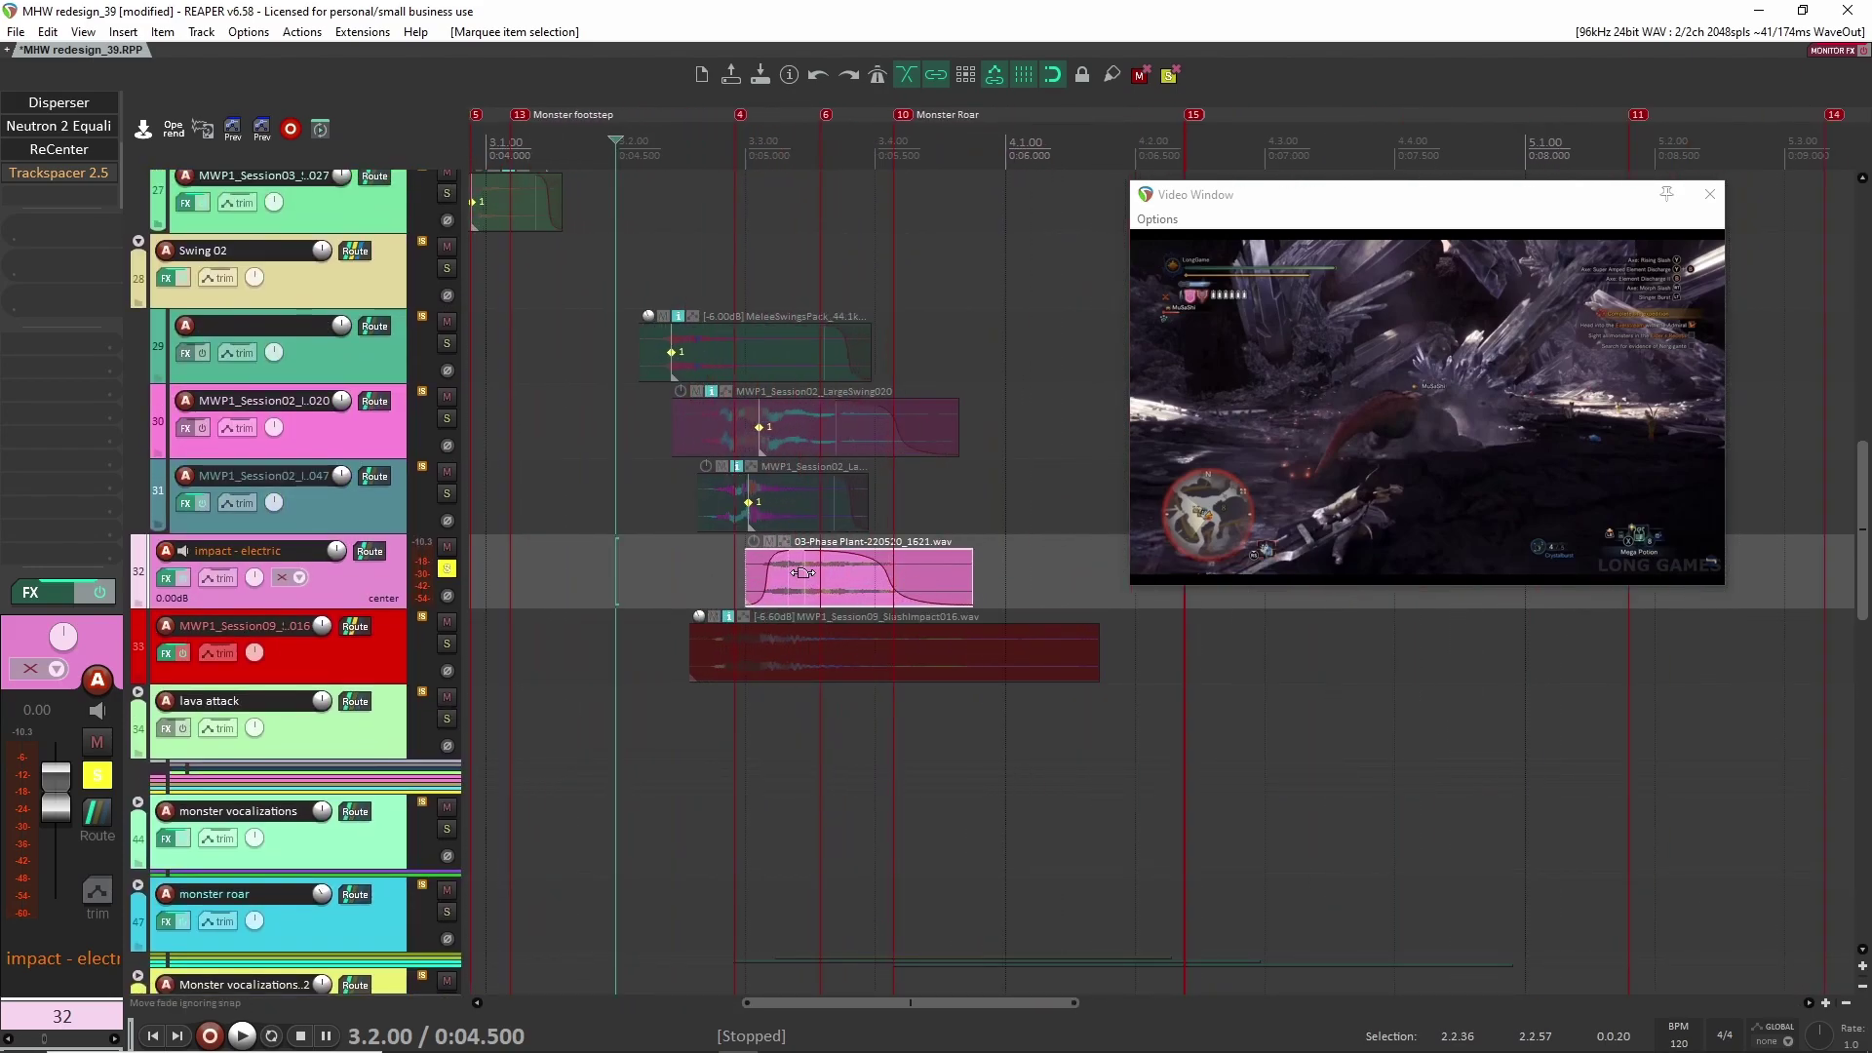
{"action": "scroll", "coordinate": [805, 572], "scroll_direction": "left", "scroll_amount": 2}
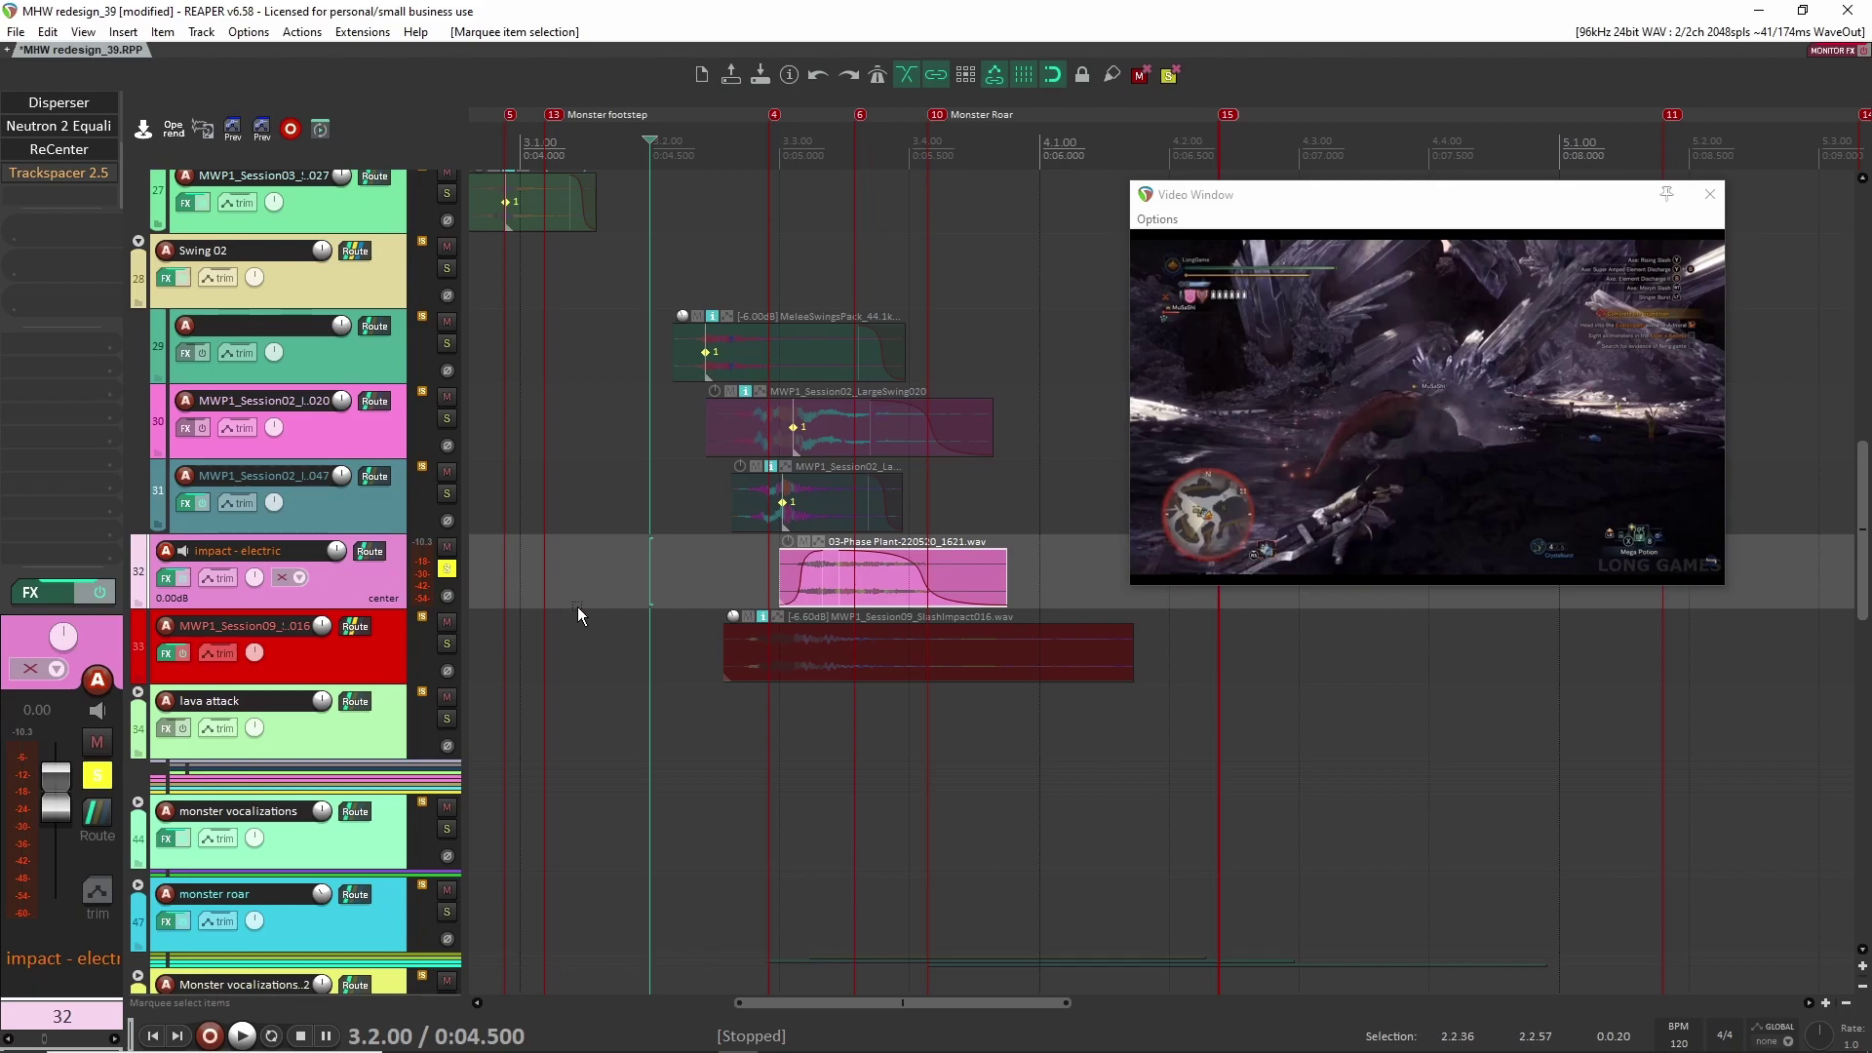
Step: Play the impact - electric and slash impact tracks soloed together, and clear their solos
{"action": "left_click", "coordinate": [449, 643]}
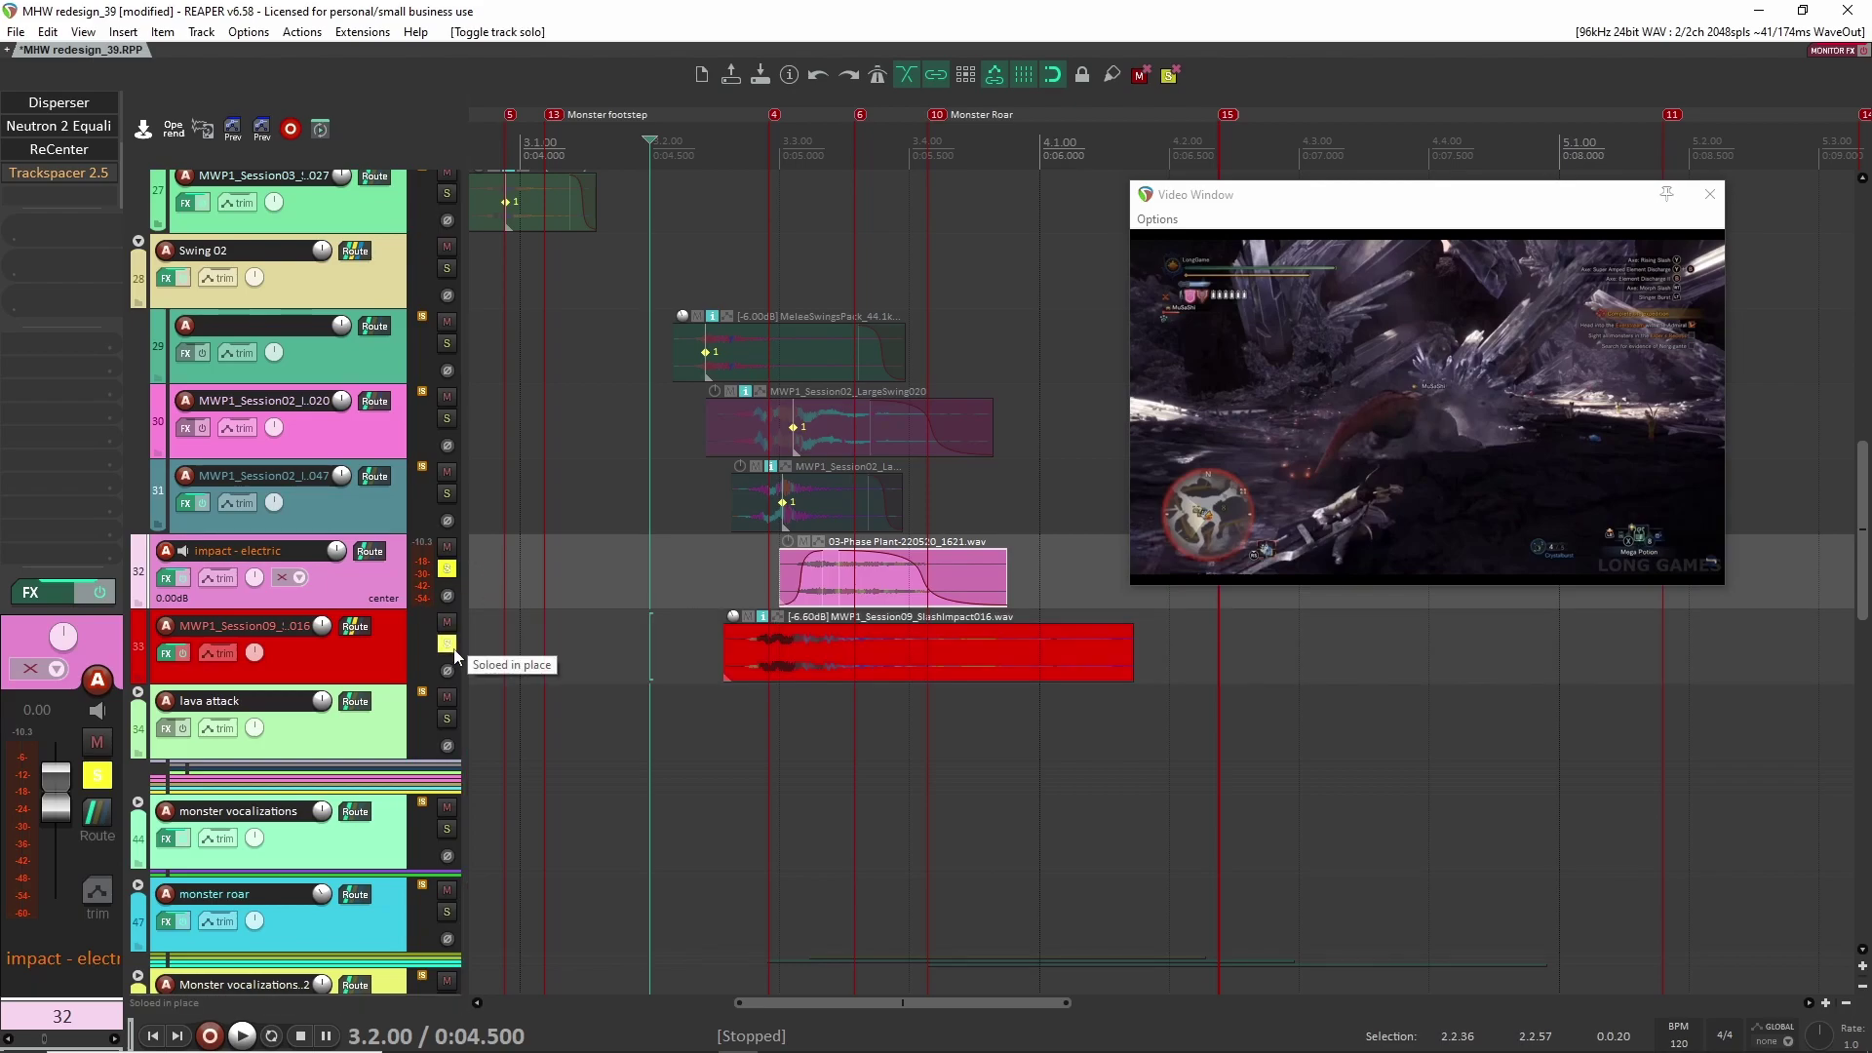
{"action": "key", "text": "space"}
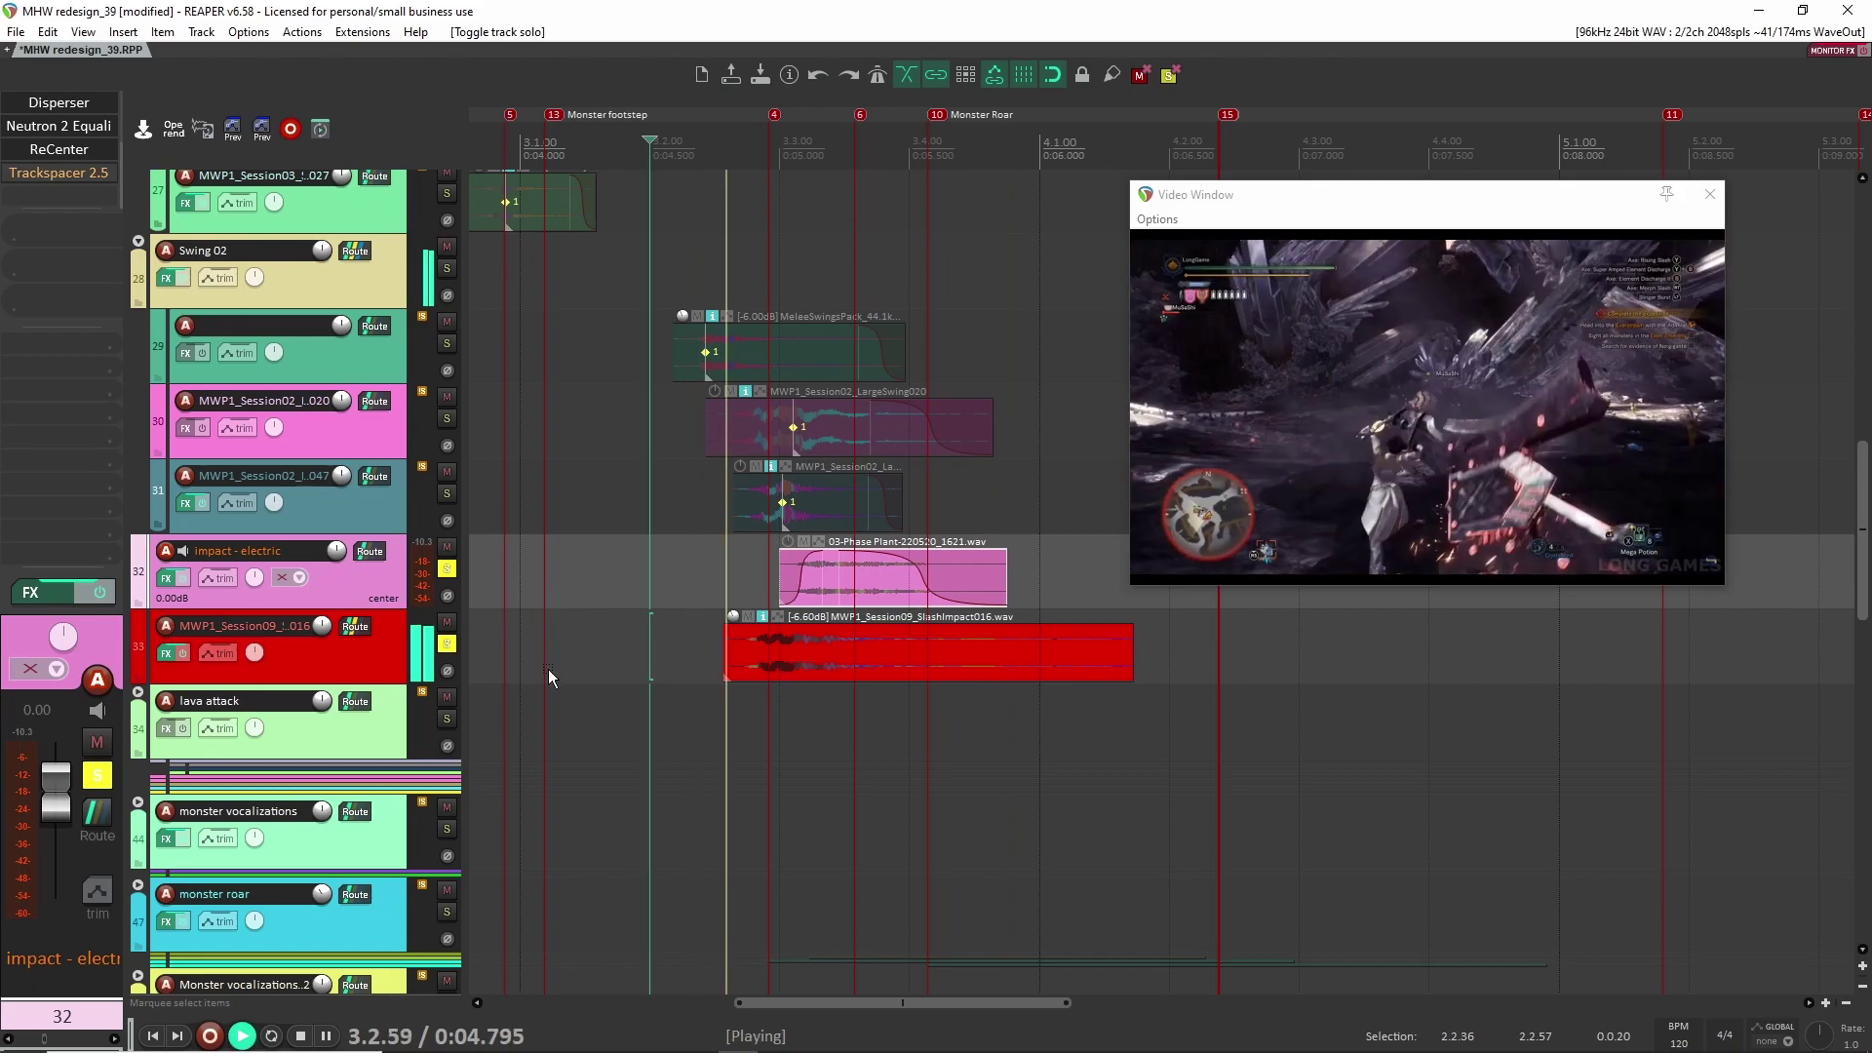
{"action": "left_click", "coordinate": [448, 645]}
{"action": "key", "text": "space"}
Step: Collapse the Swing 02 and Swing 01 folder tracks
{"action": "scroll", "coordinate": [536, 605], "scroll_direction": "up", "scroll_amount": 3}
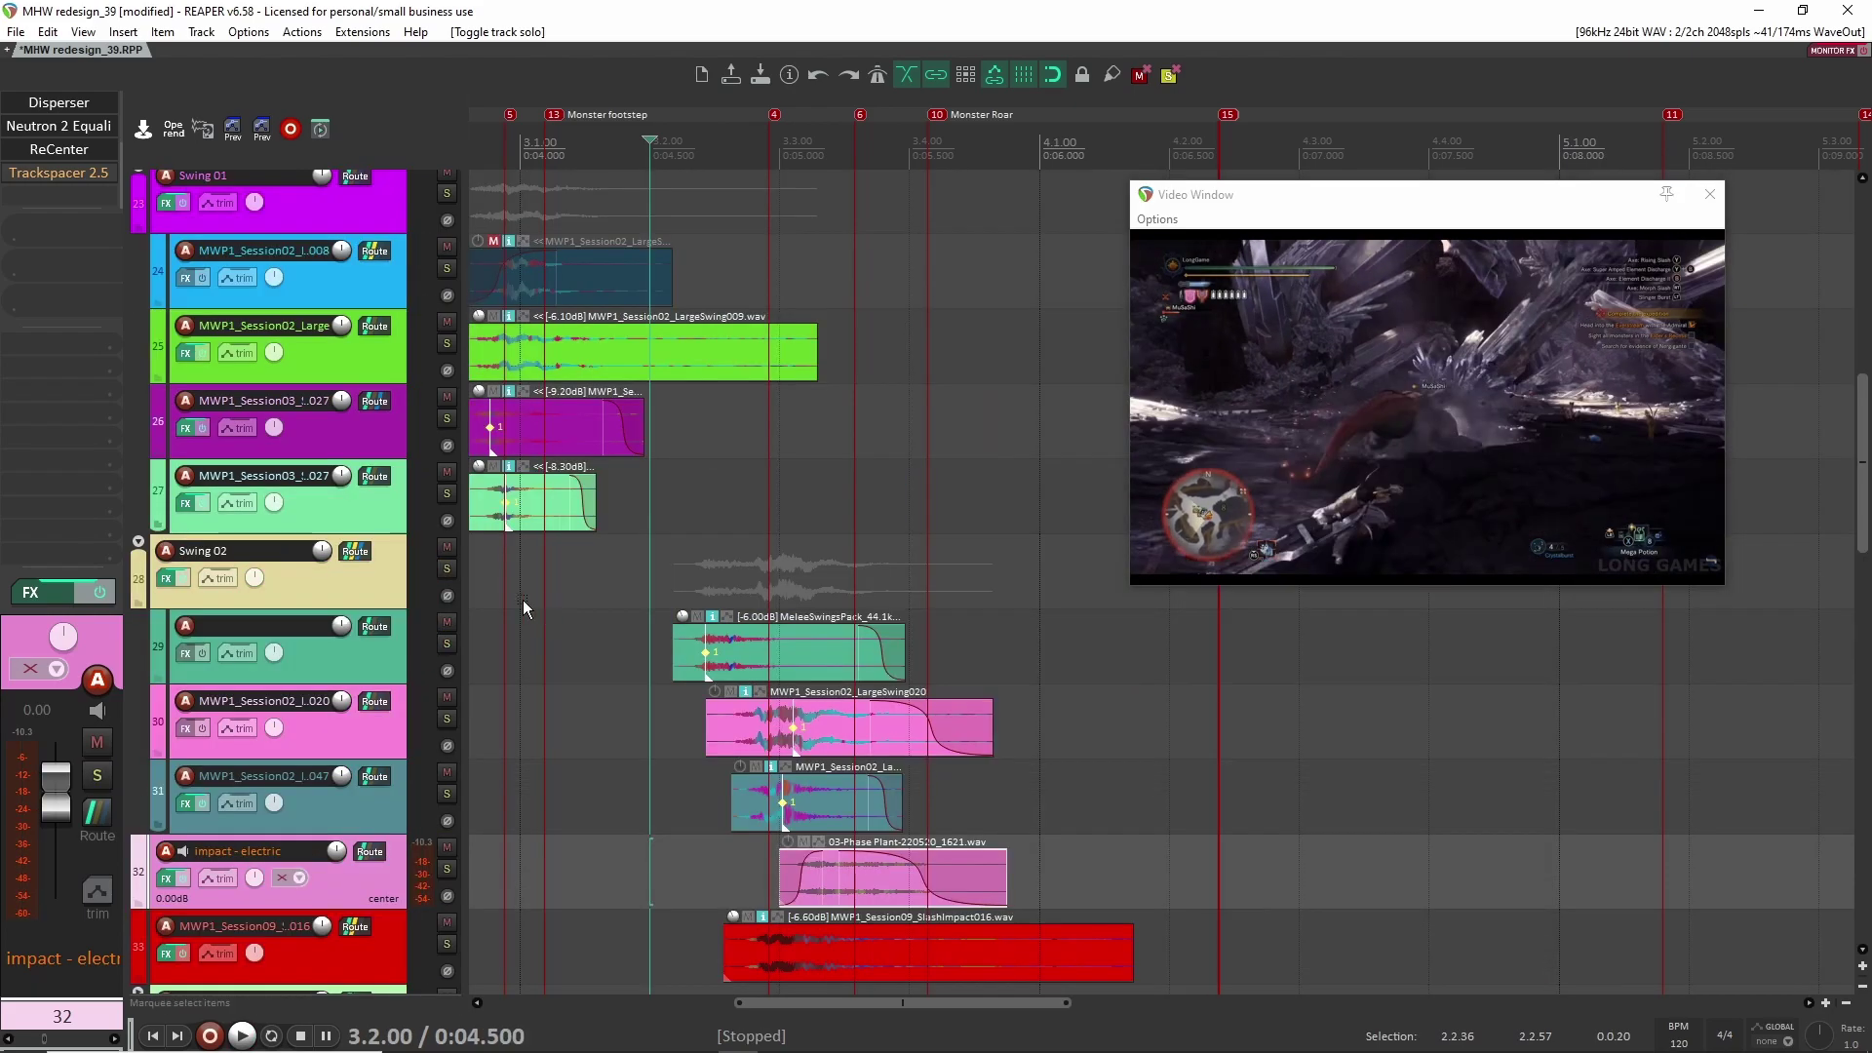
{"action": "left_click", "coordinate": [139, 539]}
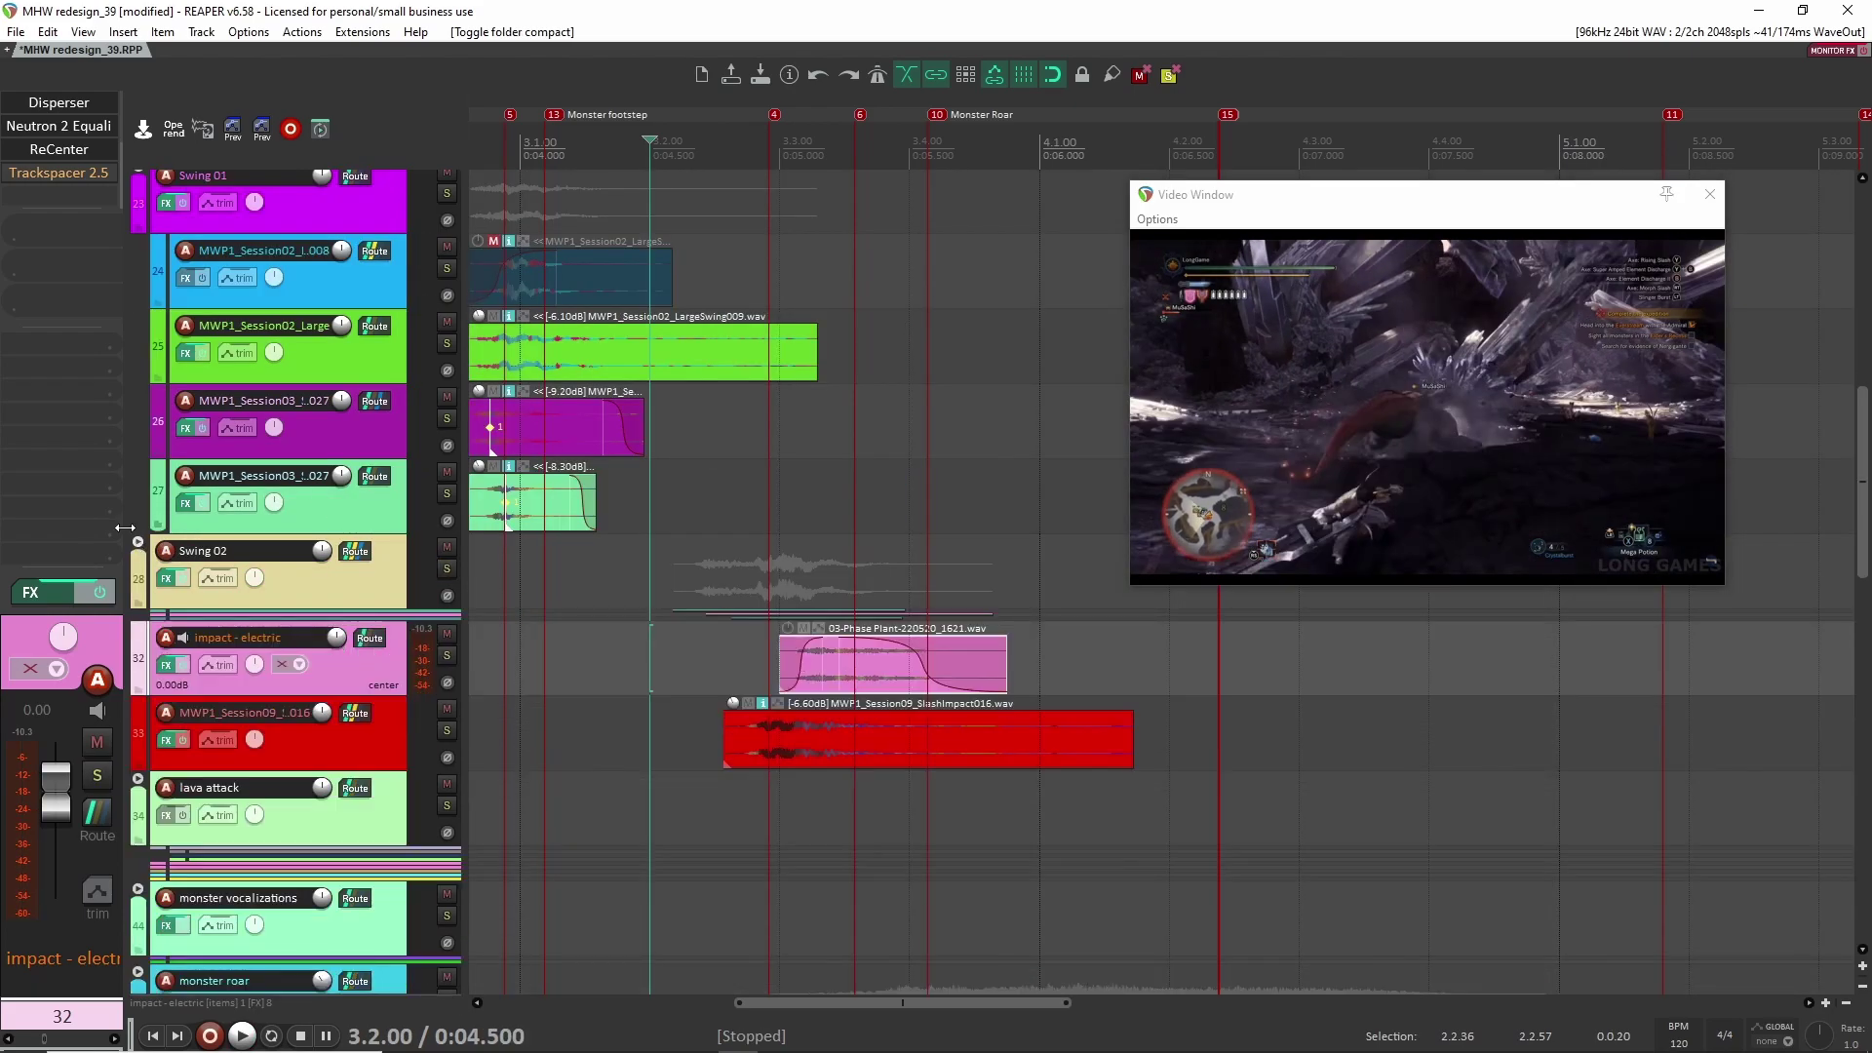
{"action": "scroll", "coordinate": [133, 318], "scroll_direction": "up", "scroll_amount": 2}
{"action": "left_click", "coordinate": [138, 319]}
Step: Select the Phase Plant track and place the edit cursor at 0:02.500, where the gameplay video starts
{"action": "scroll", "coordinate": [754, 718], "scroll_direction": "down", "scroll_amount": 5}
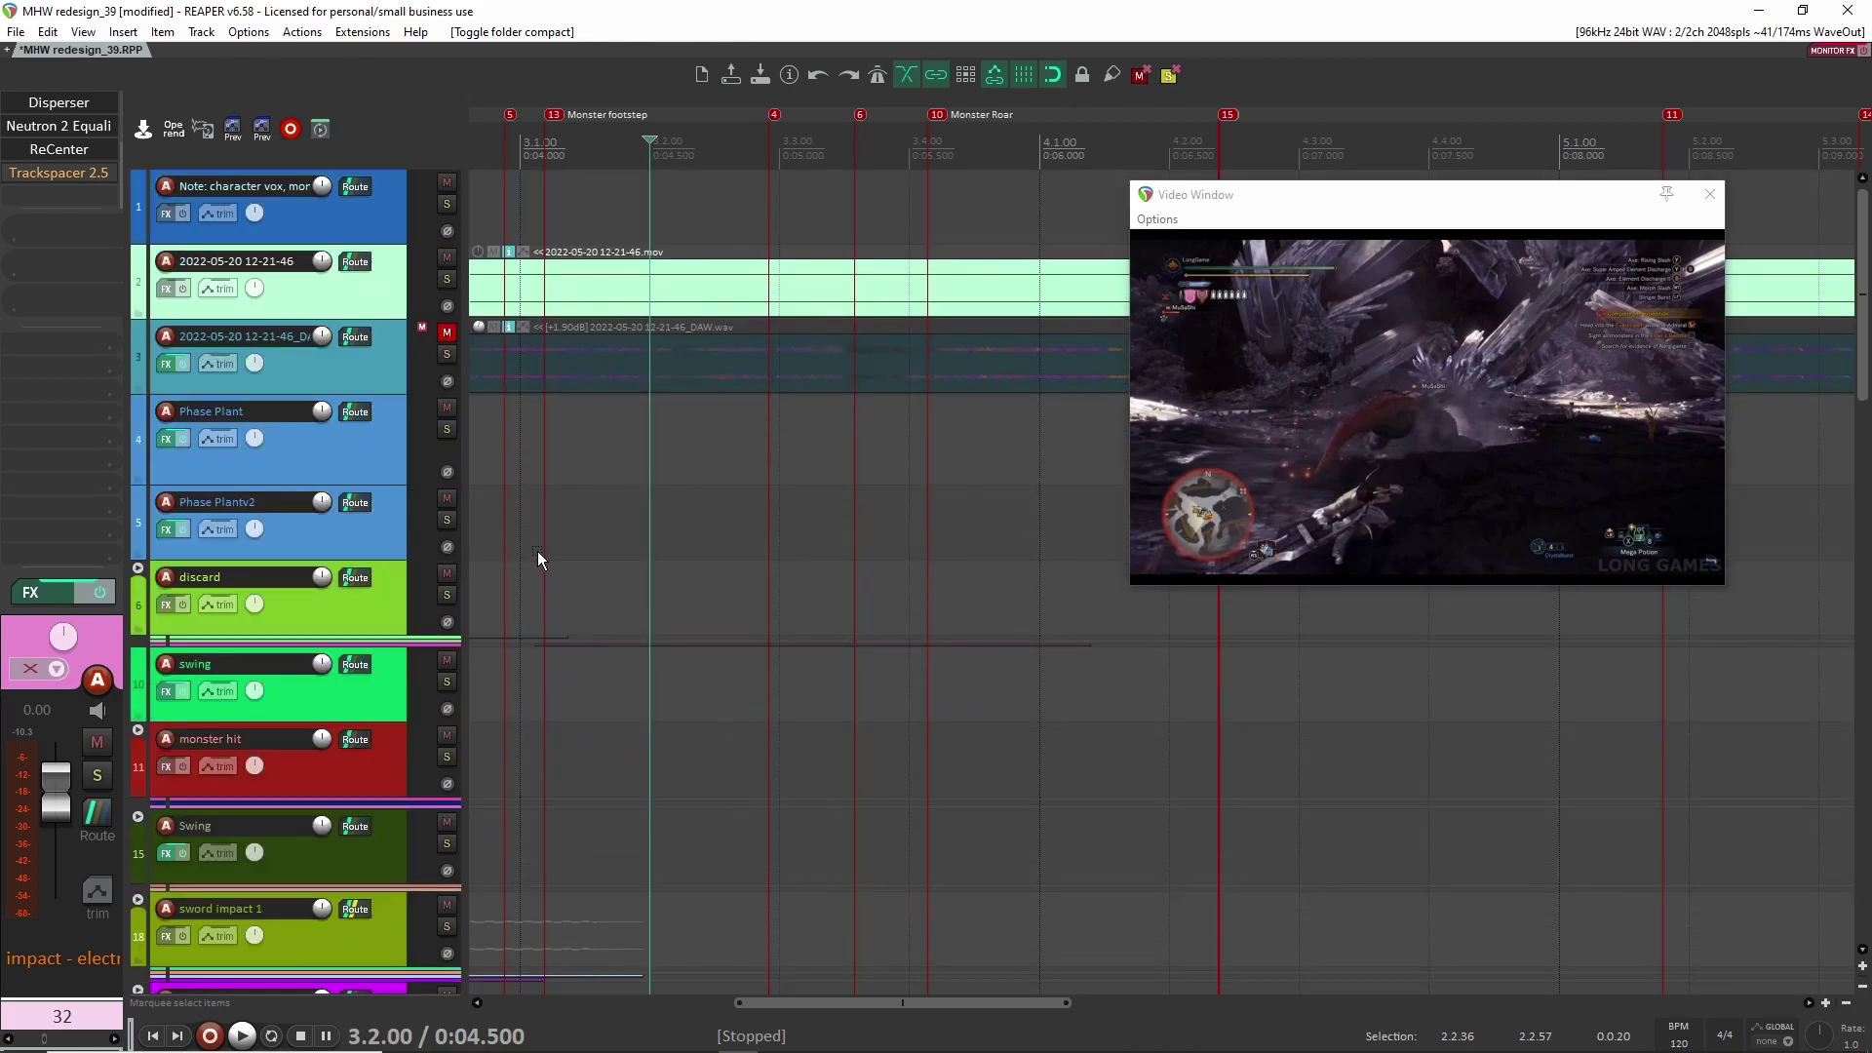
{"action": "scroll", "coordinate": [517, 439], "scroll_direction": "left", "scroll_amount": 2}
{"action": "scroll", "coordinate": [554, 413], "scroll_direction": "down", "scroll_amount": 2}
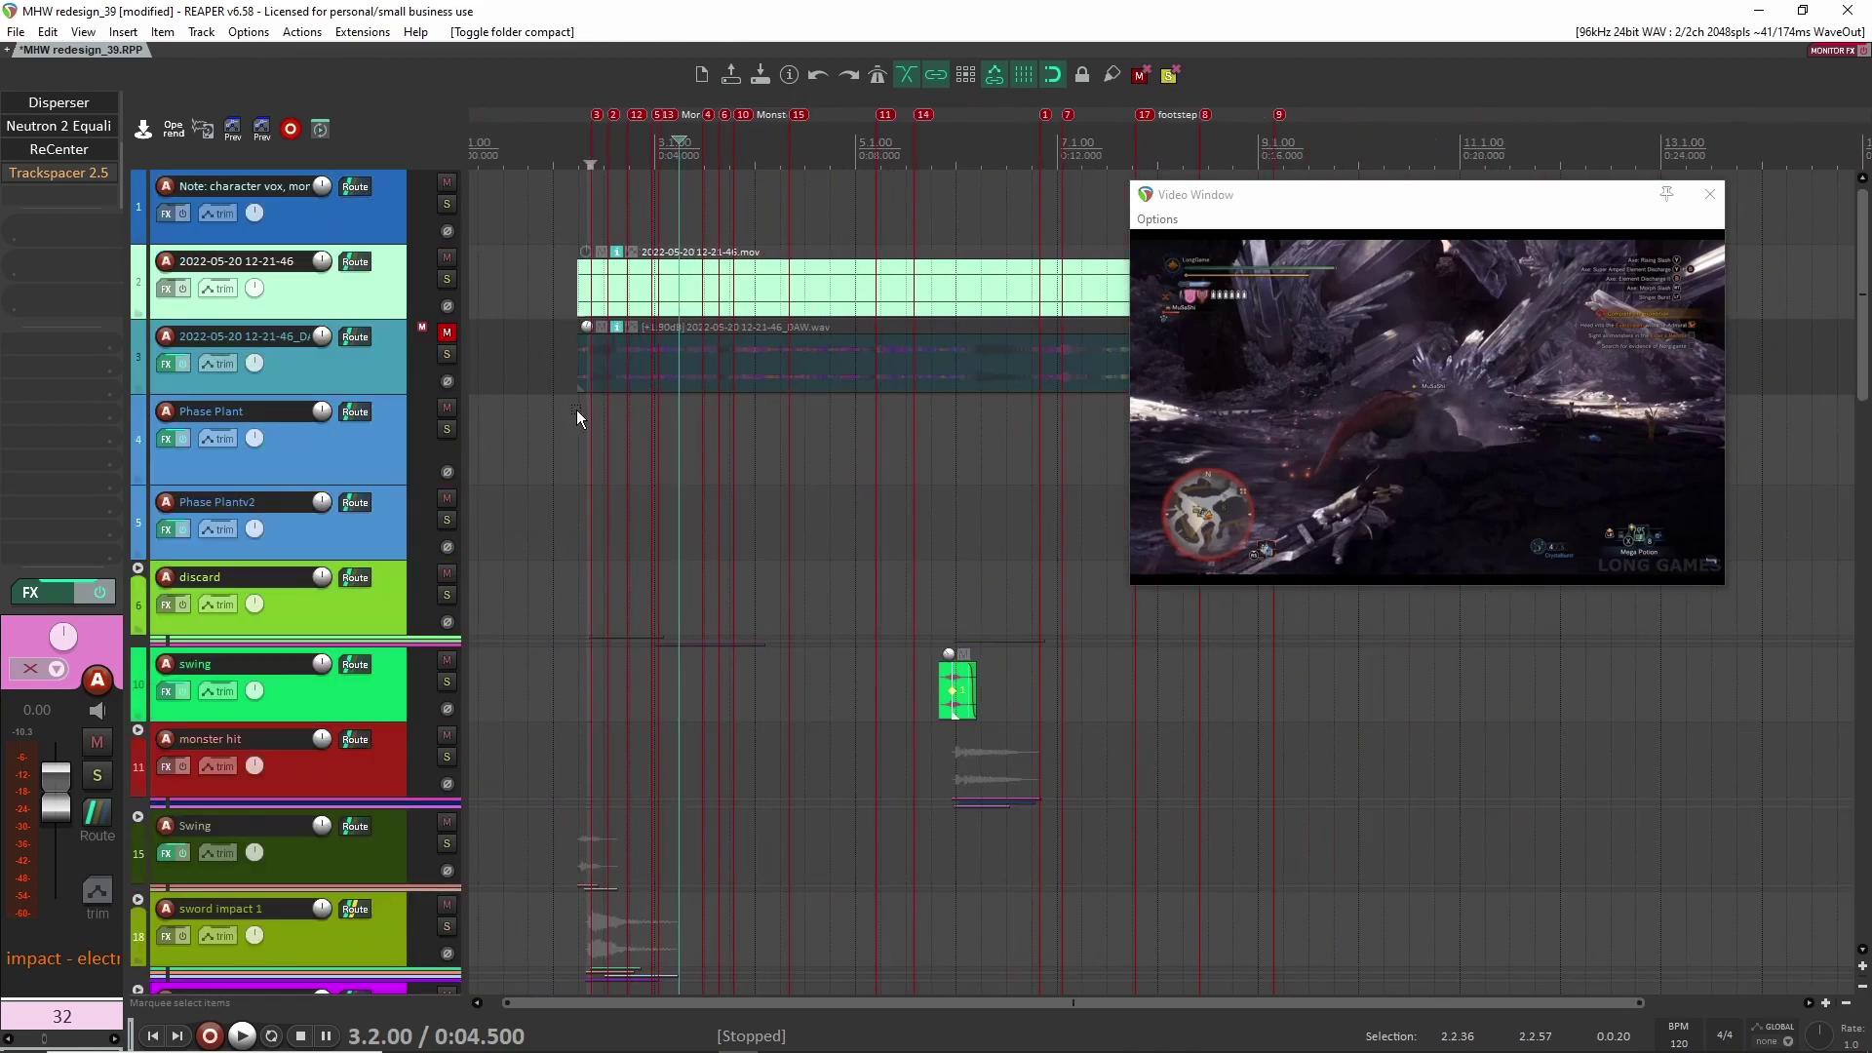
{"action": "left_click", "coordinate": [575, 411]}
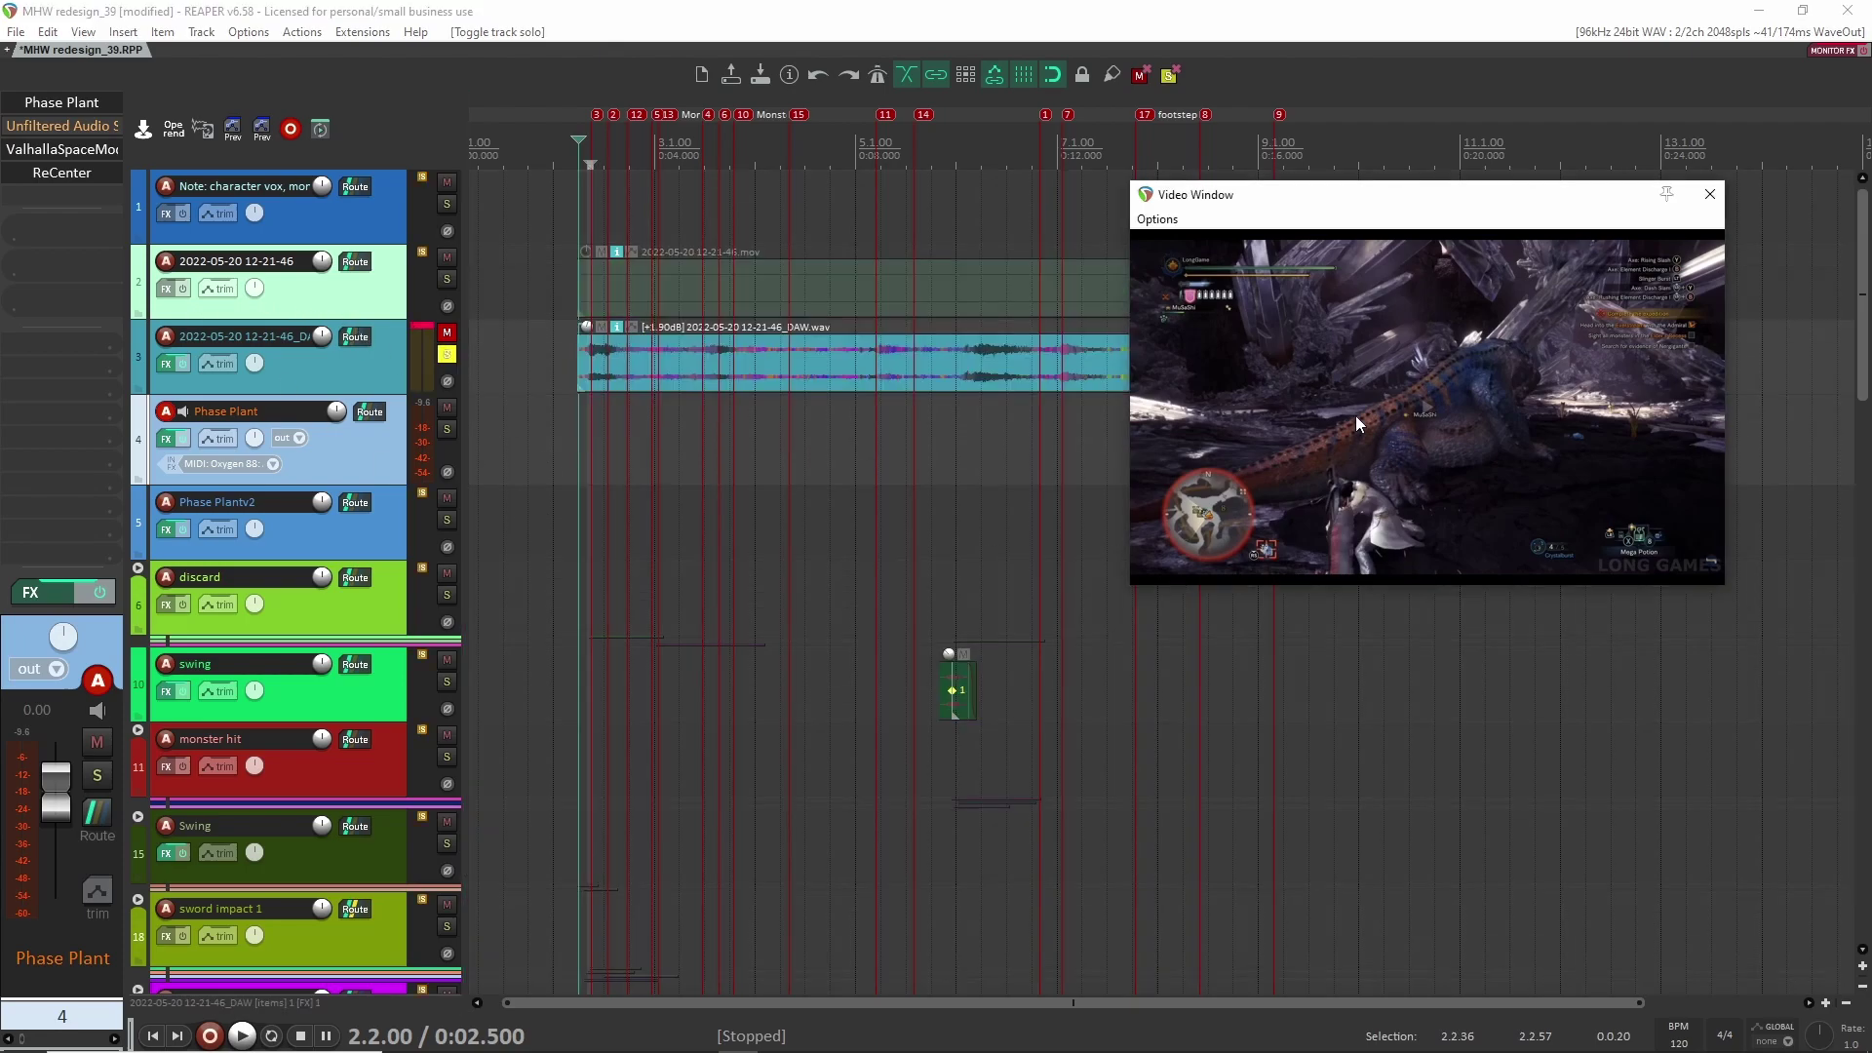
Step: Play the gameplay video full screen with the original recording's audio soloed, and return to the project view
{"action": "double_click", "coordinate": [1356, 415]}
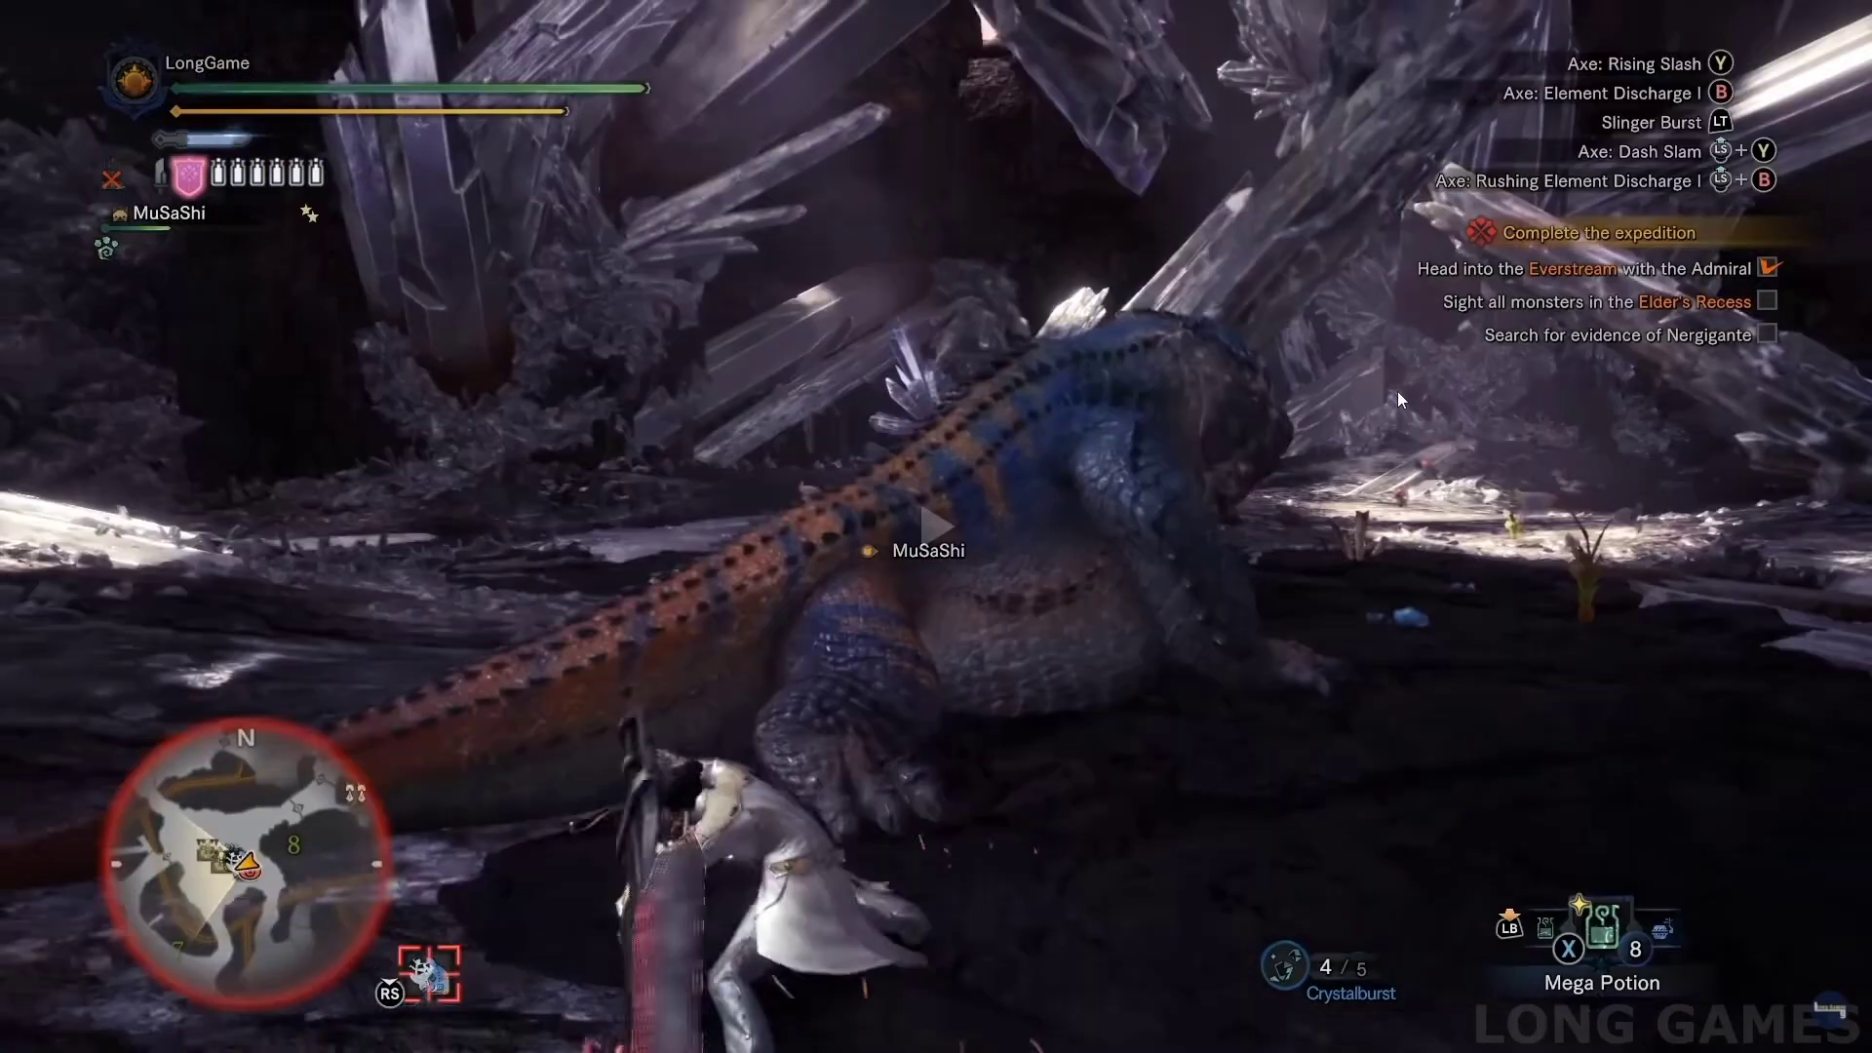
{"action": "key", "text": "space"}
{"action": "double_click", "coordinate": [1401, 400]}
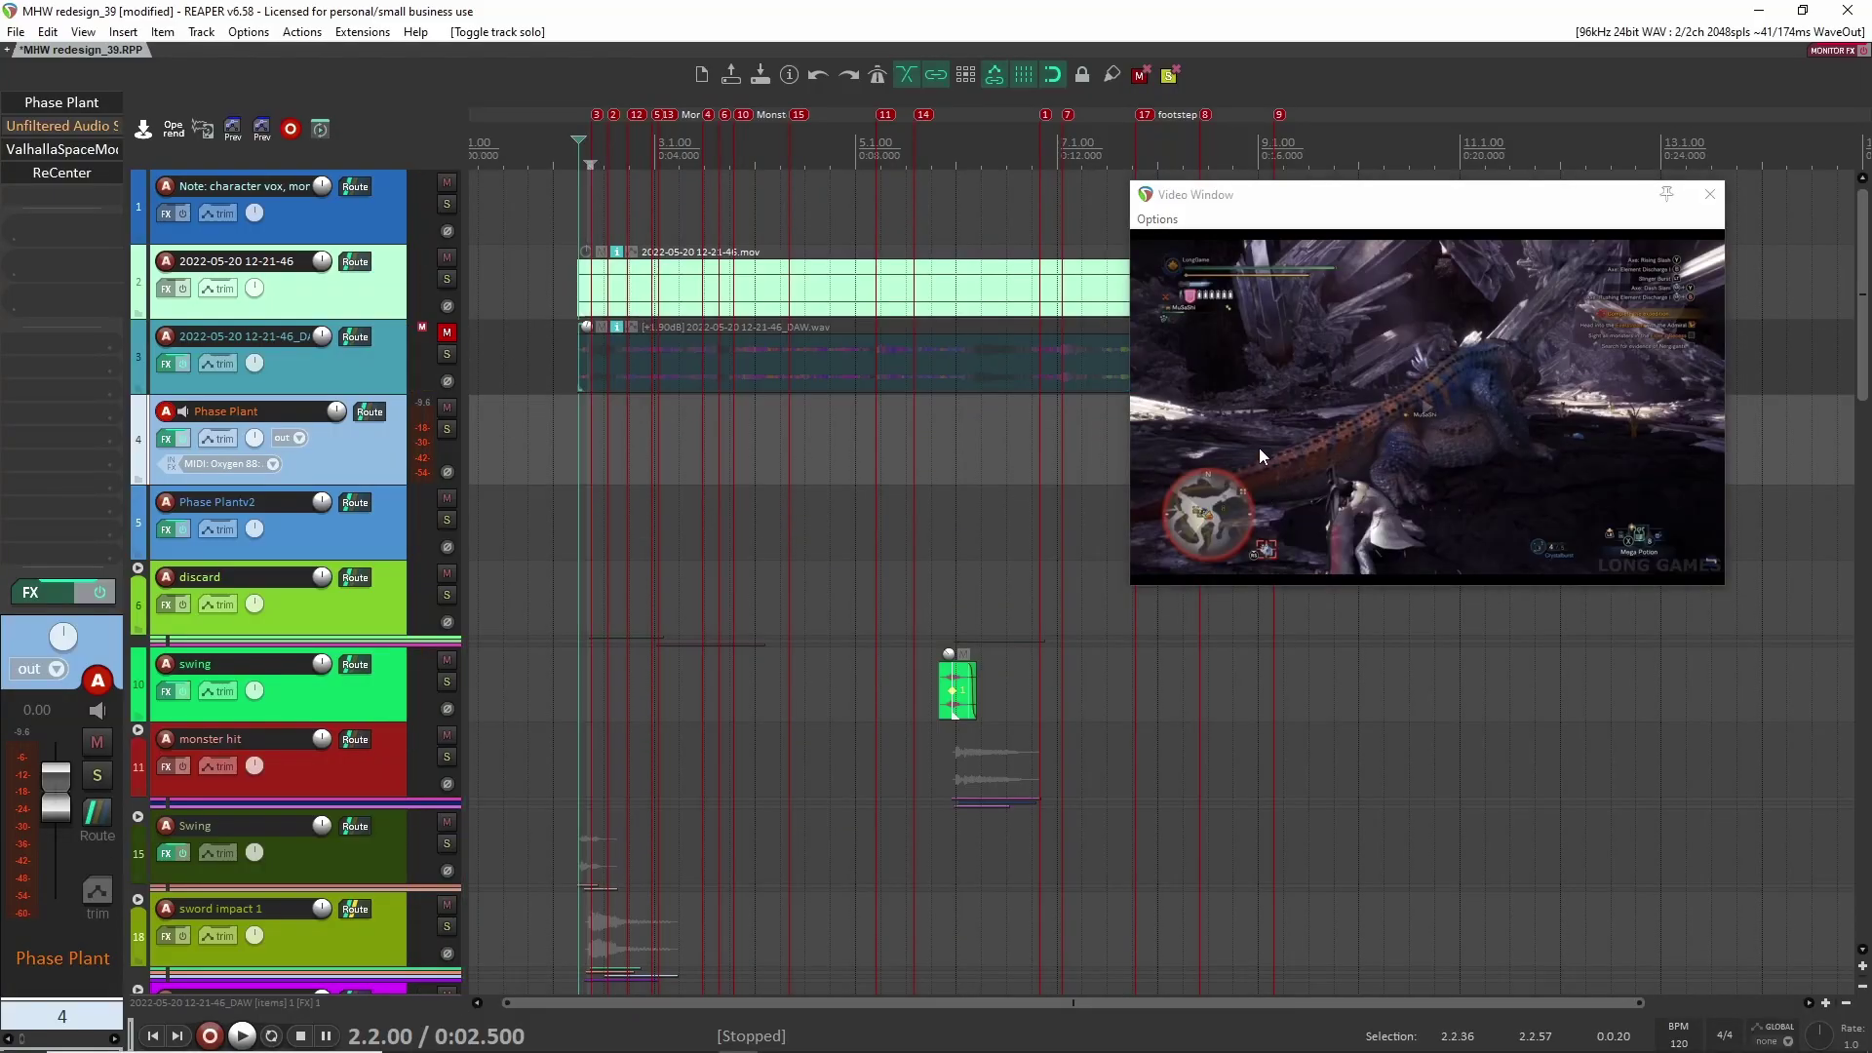
Step: Play the gameplay video full screen from 0:02.500 with the redesigned sound
{"action": "double_click", "coordinate": [1353, 414]}
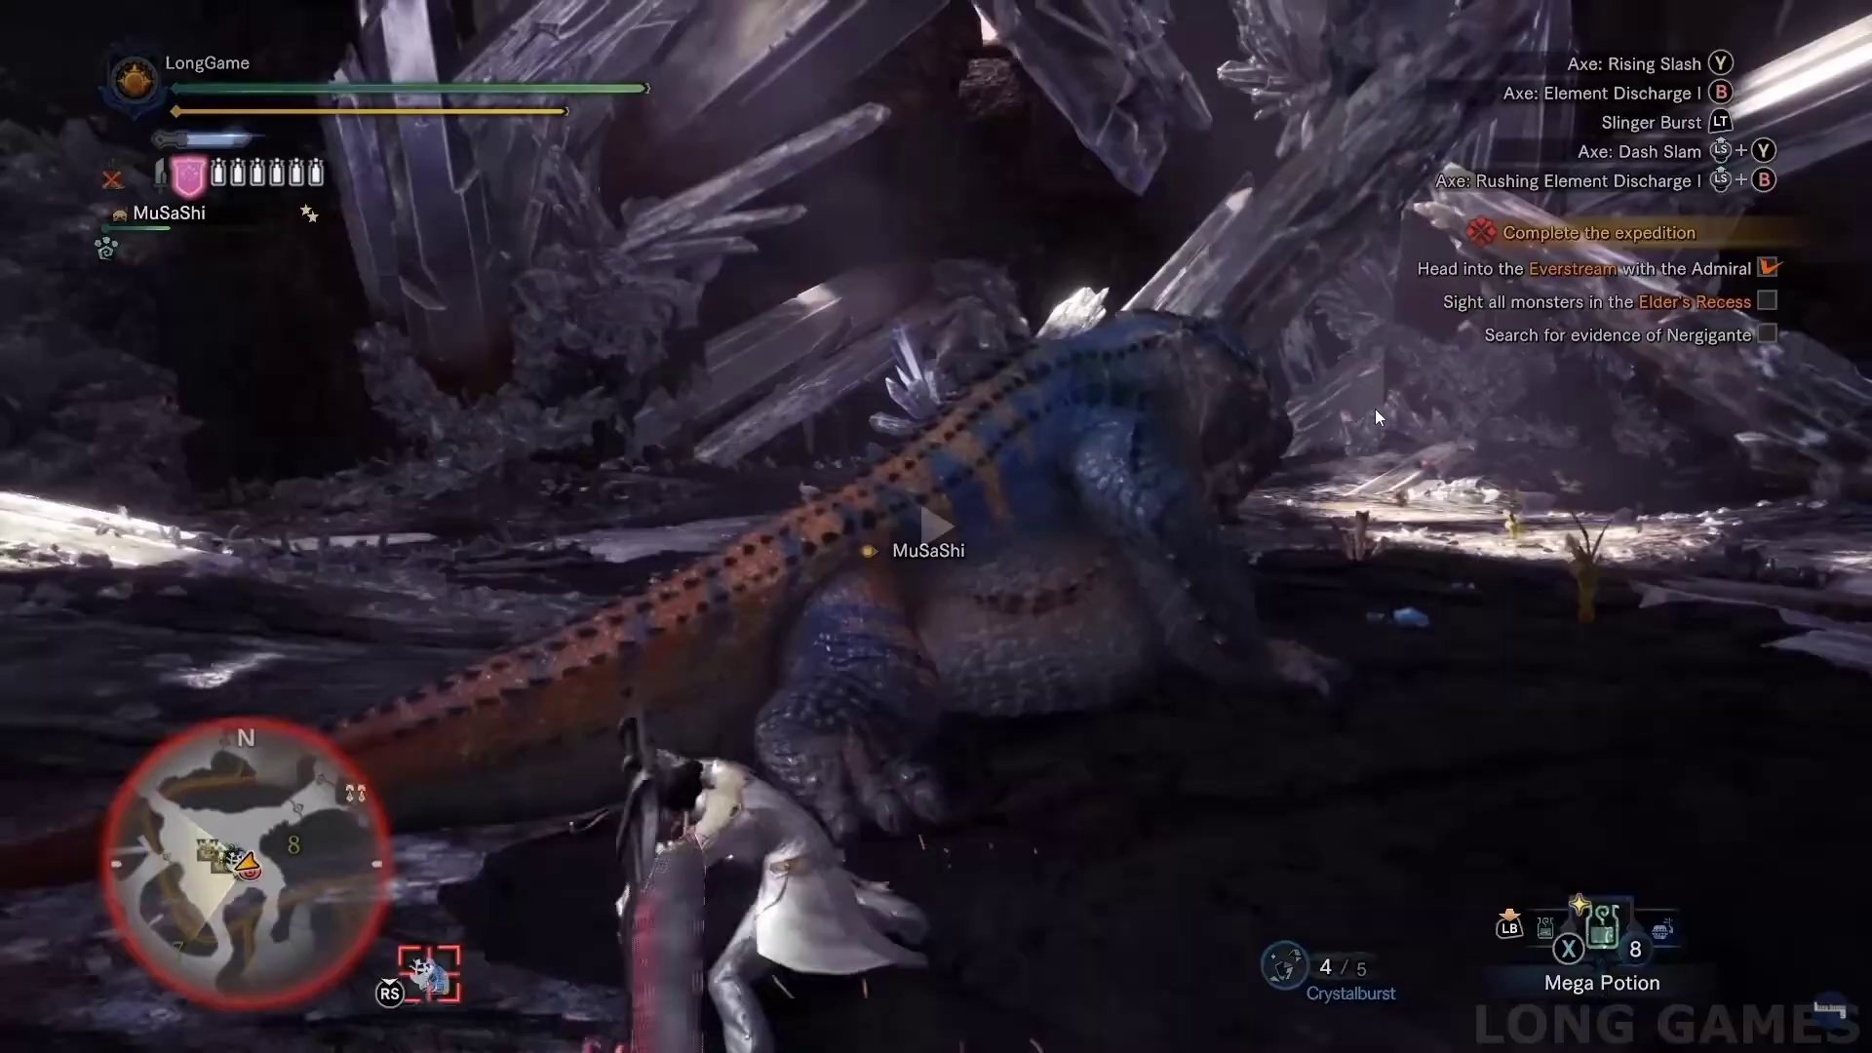
{"action": "key", "text": "space"}
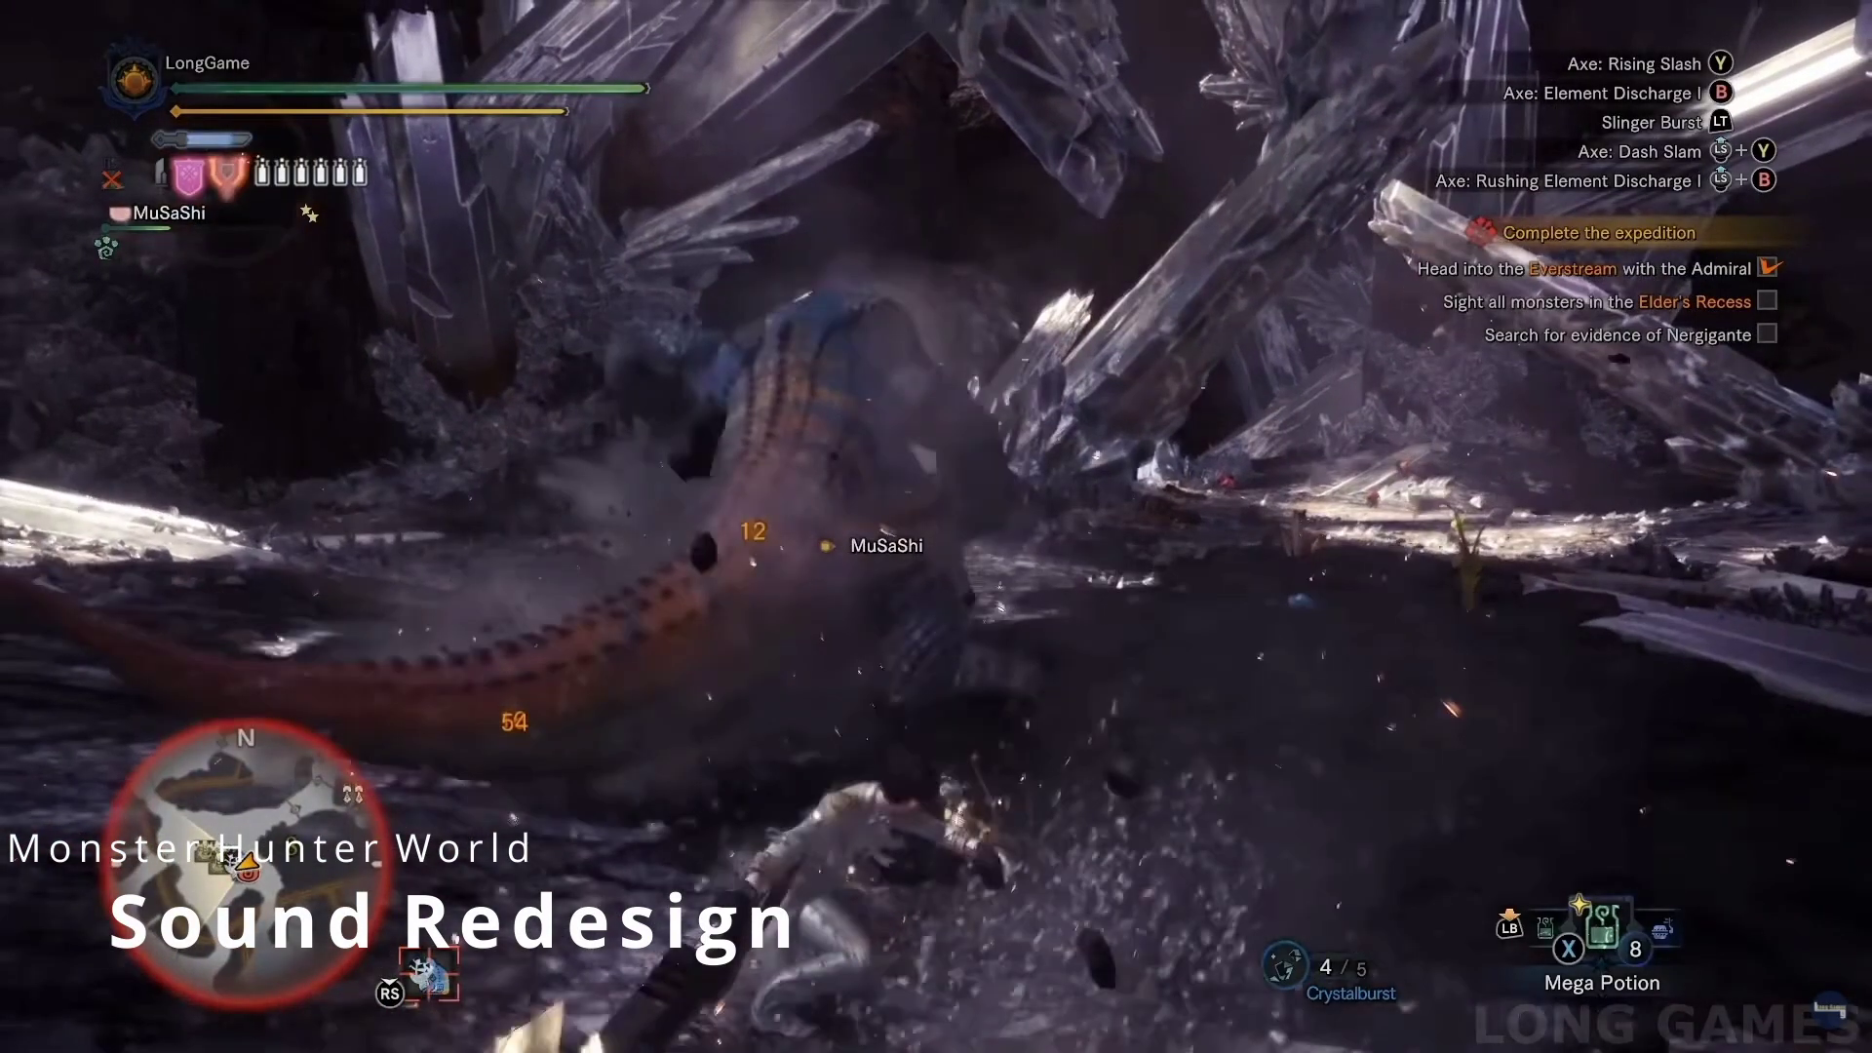